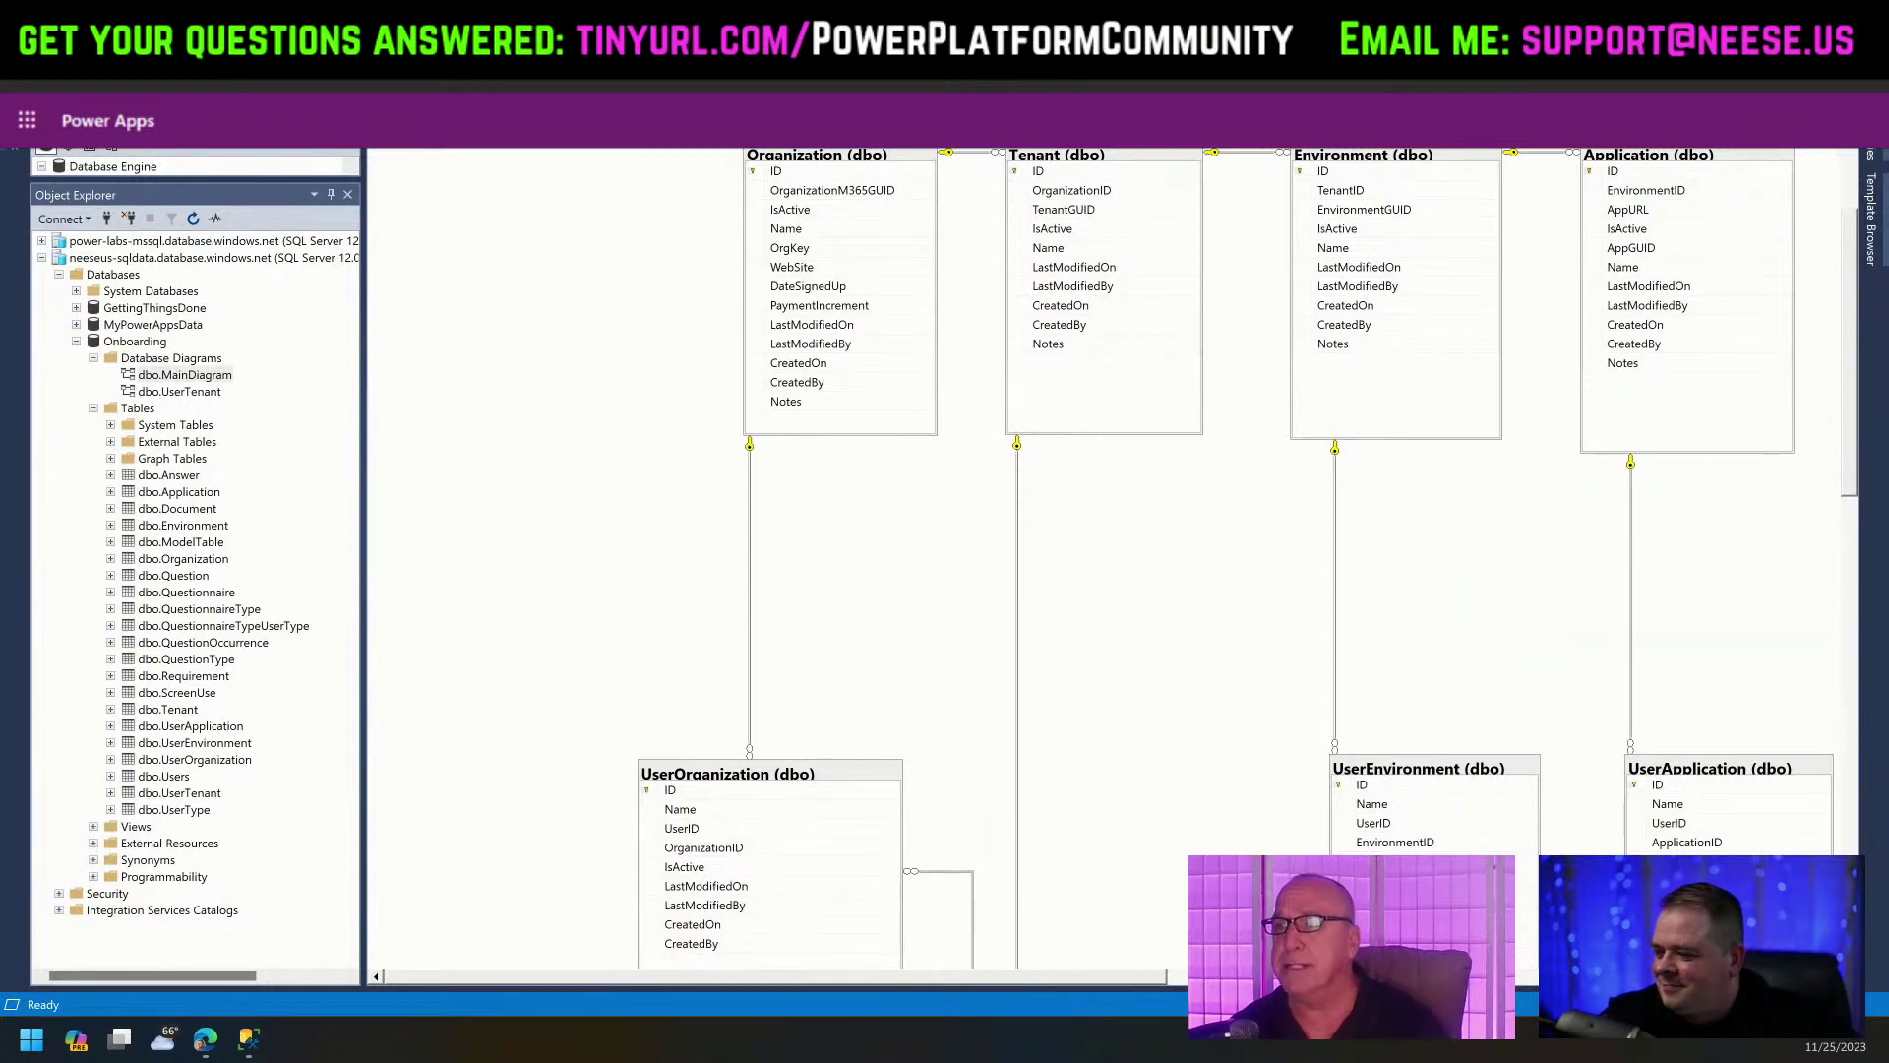
Switch to the Power Apps editor, dismiss the implicitly shared connections notice and open the Dev Manage Tenants screen.
{"action": "key", "text": "alt+Tab"}
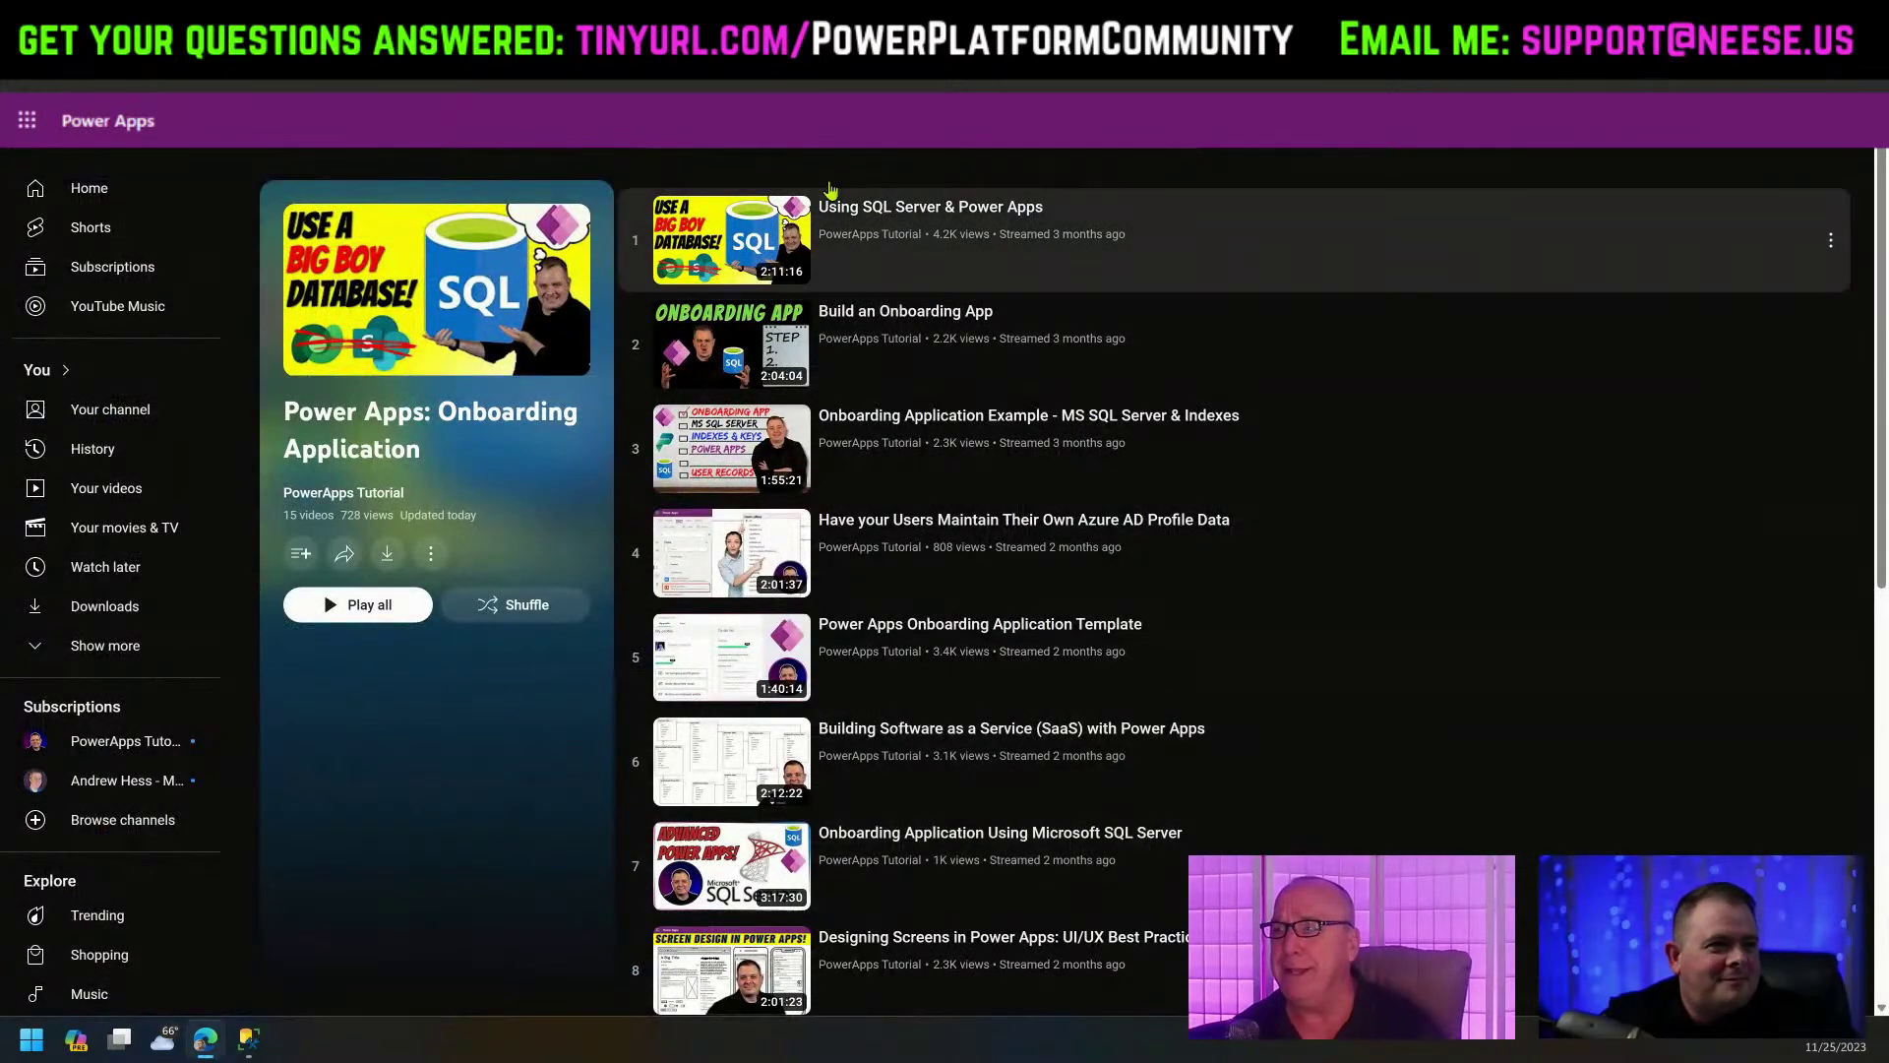
{"action": "key", "text": "alt+Tab"}
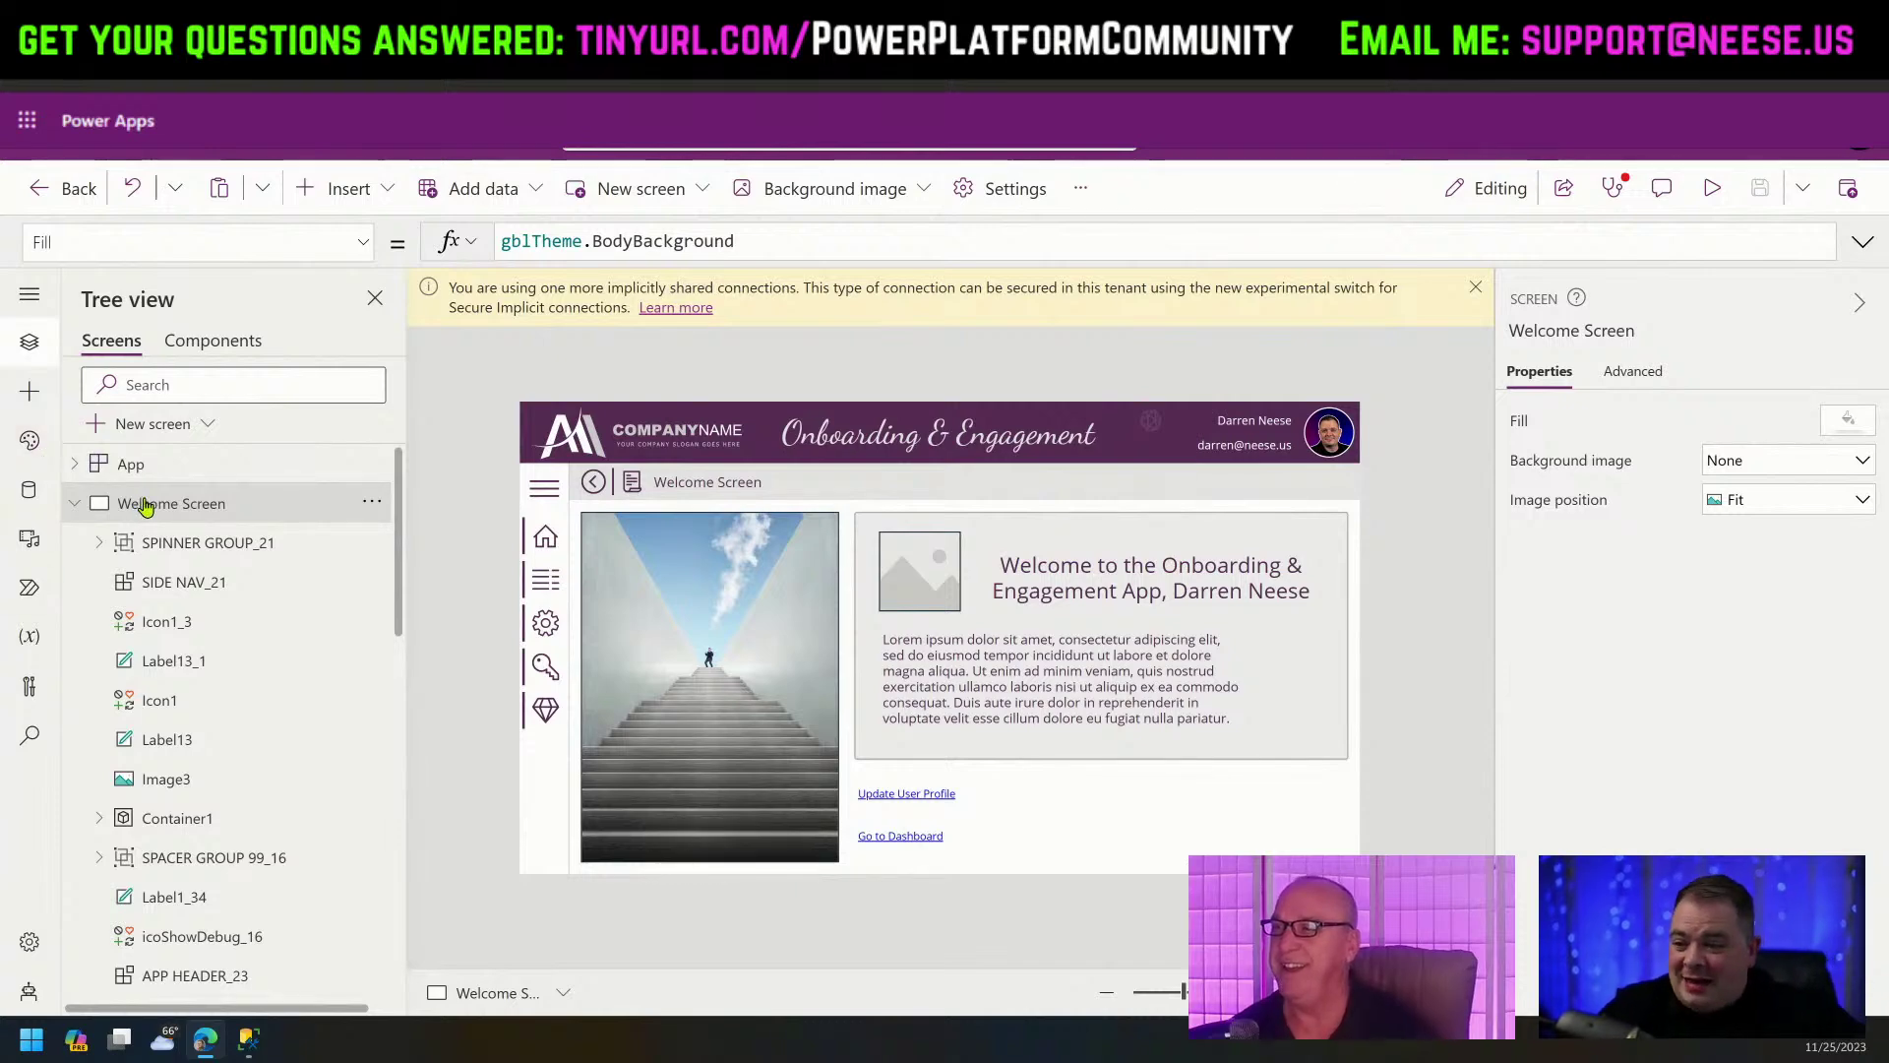
{"action": "left_click", "coordinate": [1475, 289]}
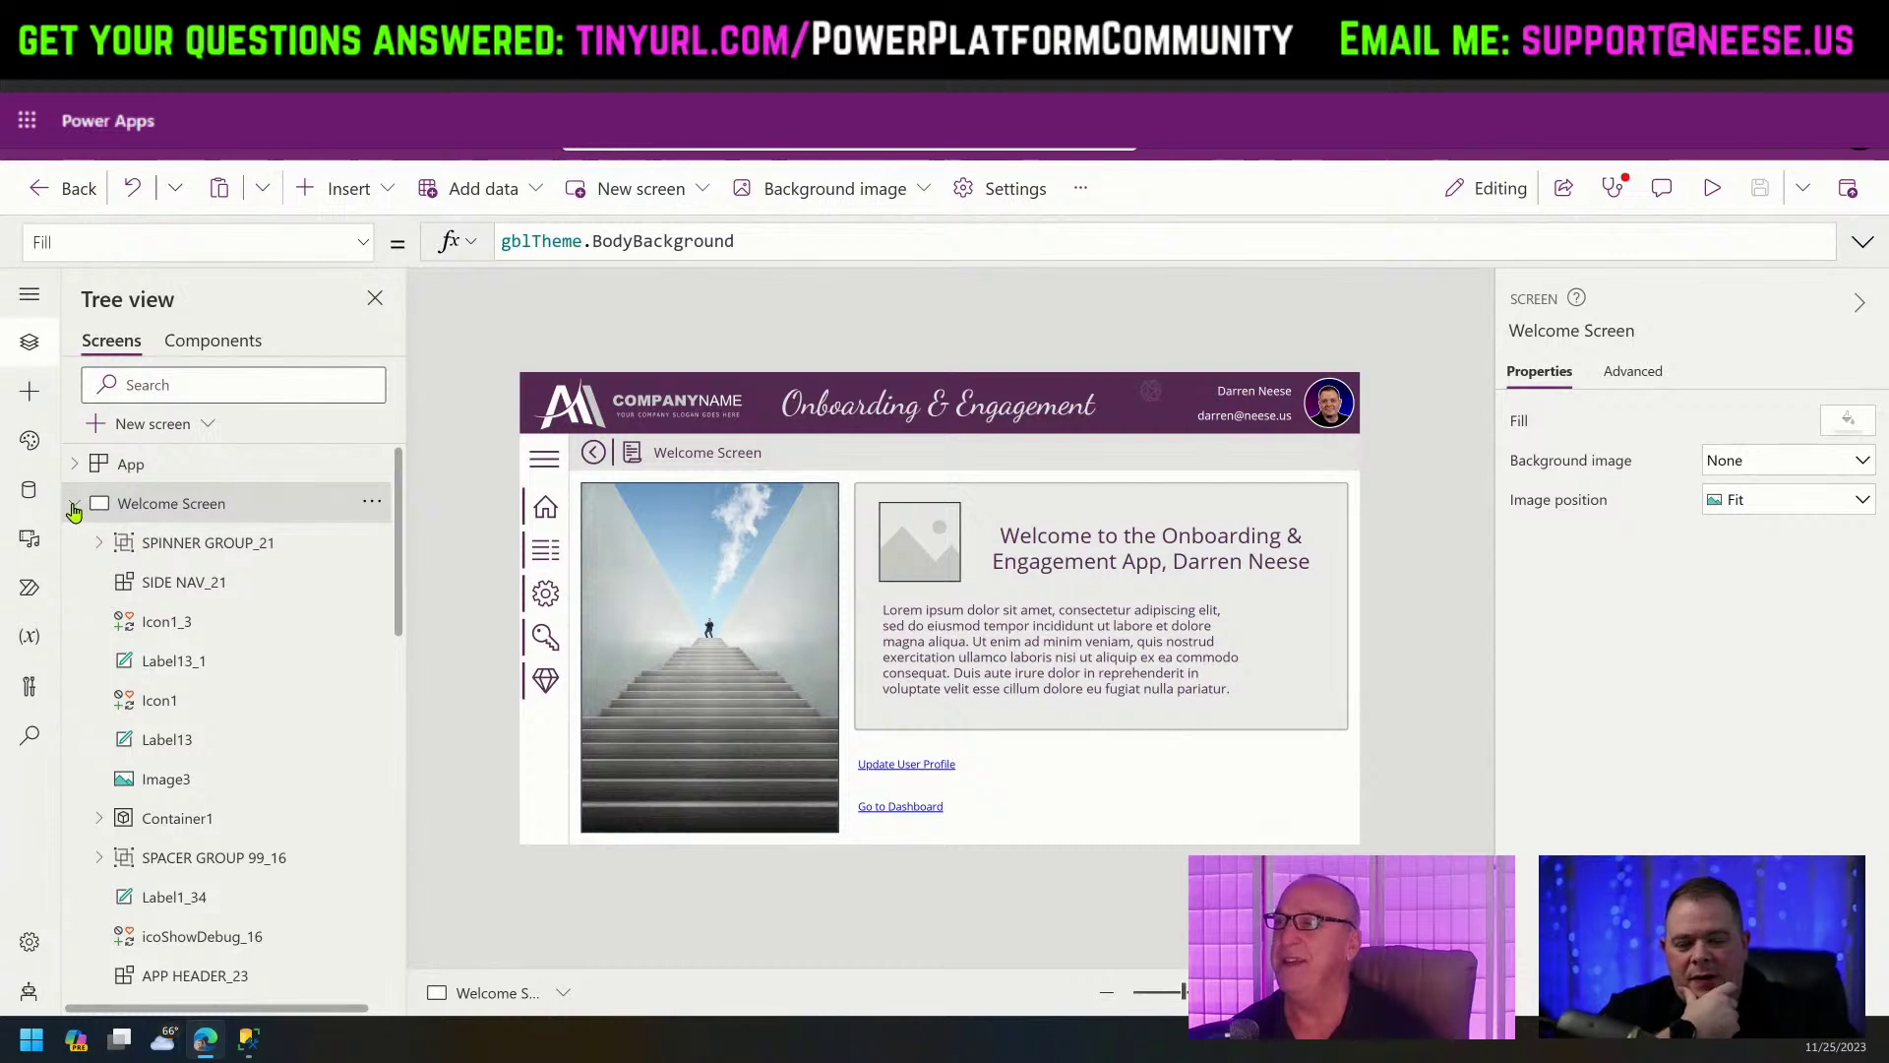
{"action": "left_click", "coordinate": [74, 507]}
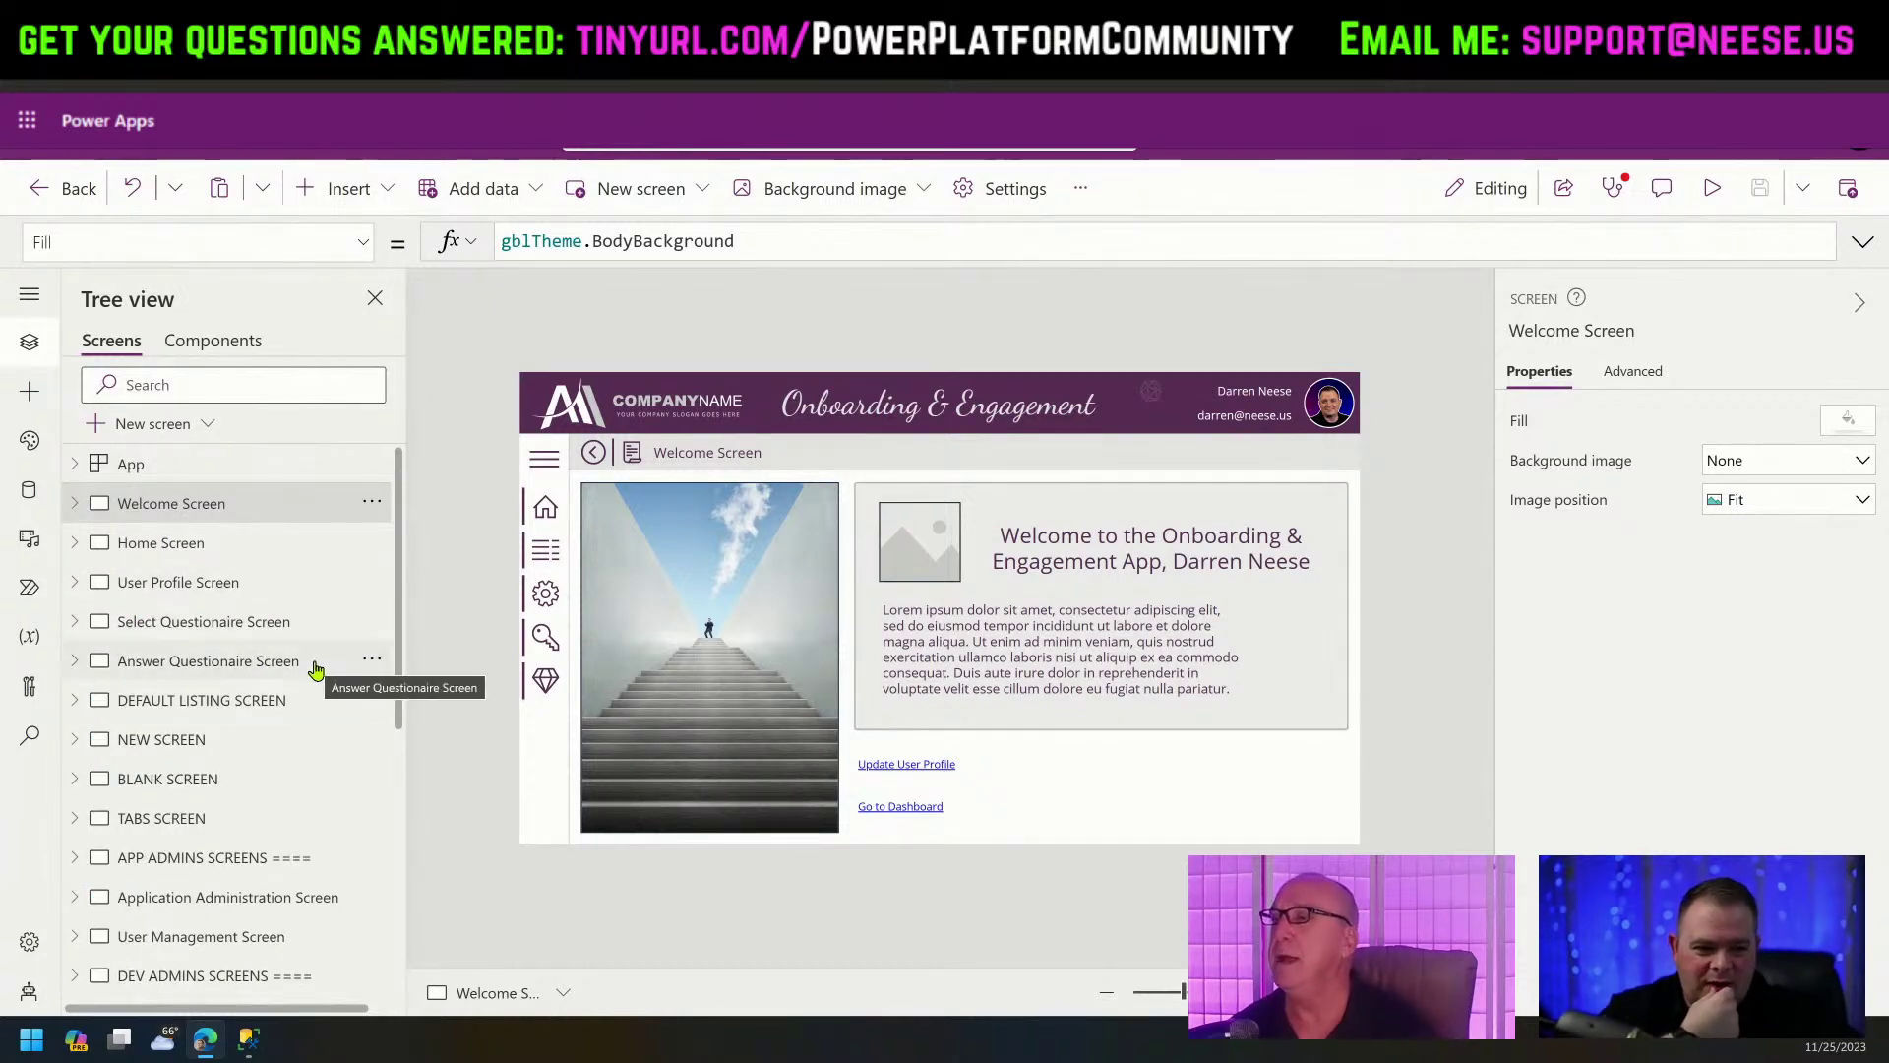
{"action": "scroll", "coordinate": [300, 661], "scroll_direction": "down", "scroll_amount": 5}
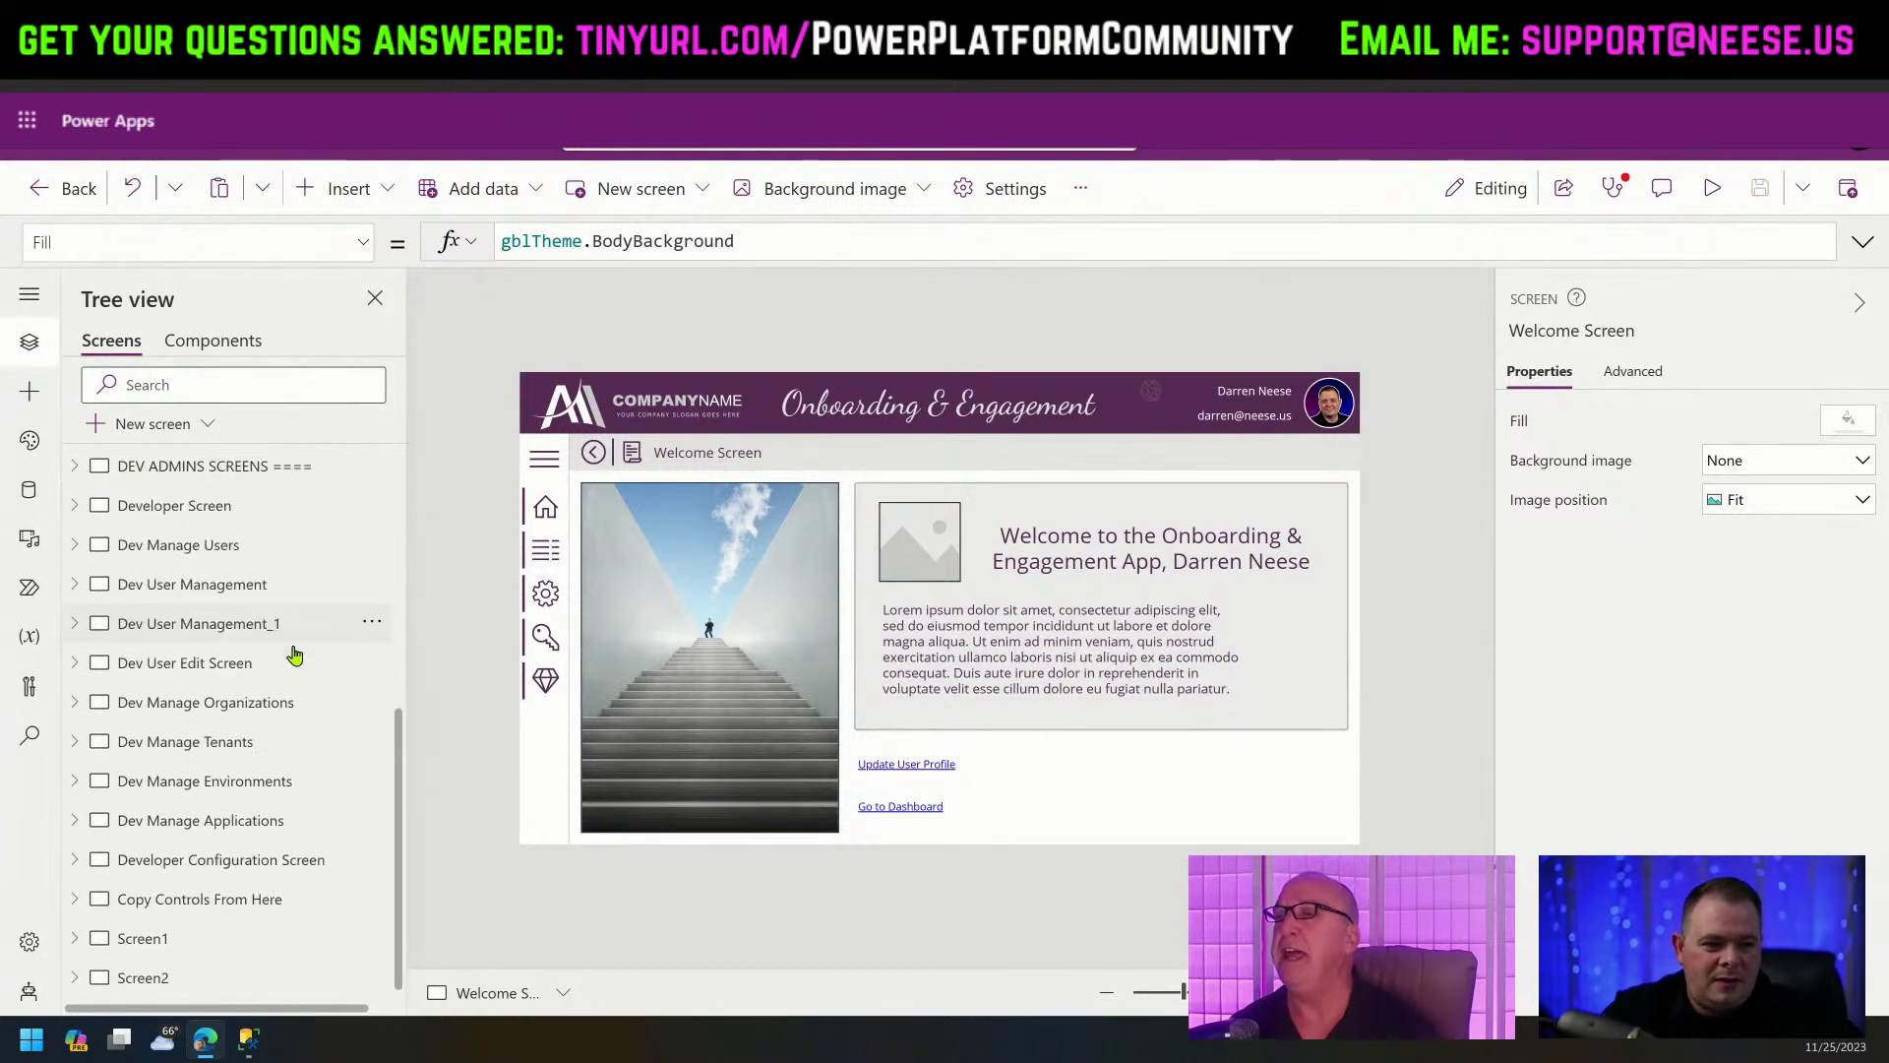
{"action": "left_click", "coordinate": [222, 729]}
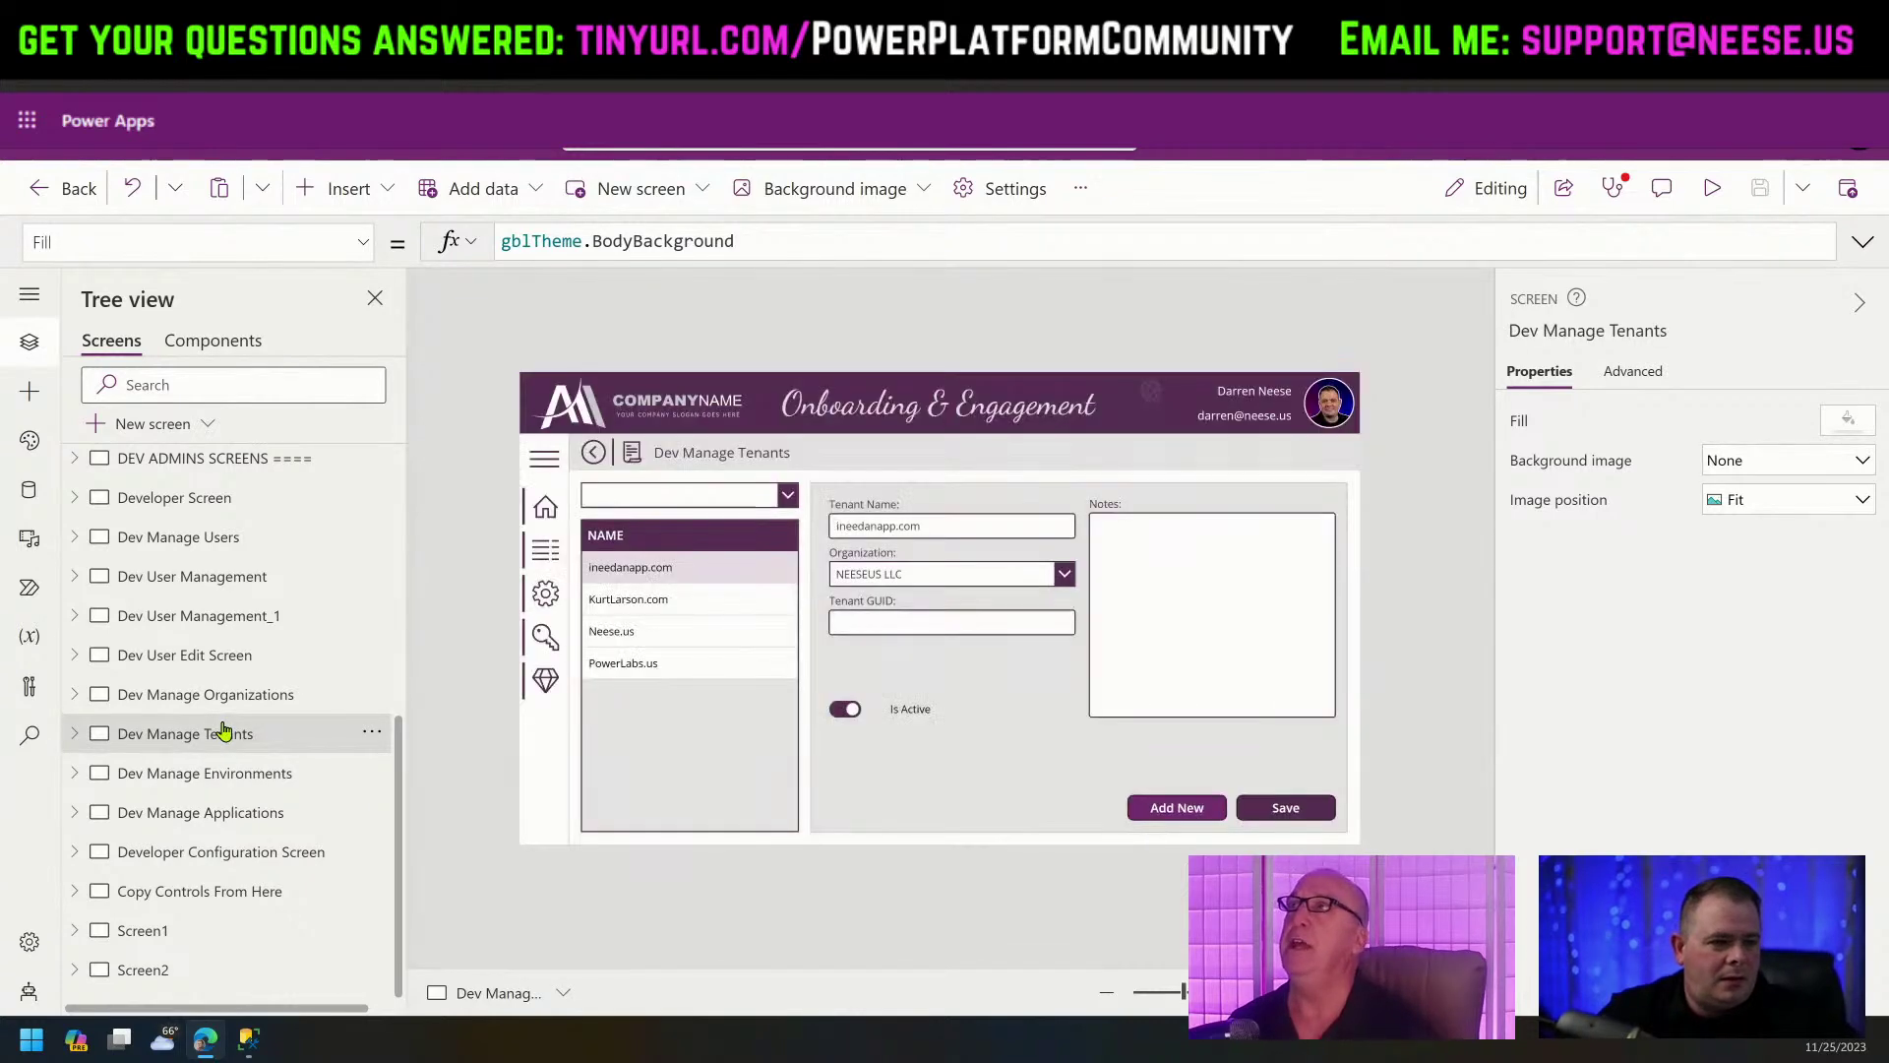
Examine the Default formula of the Organization drop-down on the Dev Manage Tenants screen.
{"action": "left_click", "coordinate": [1004, 579]}
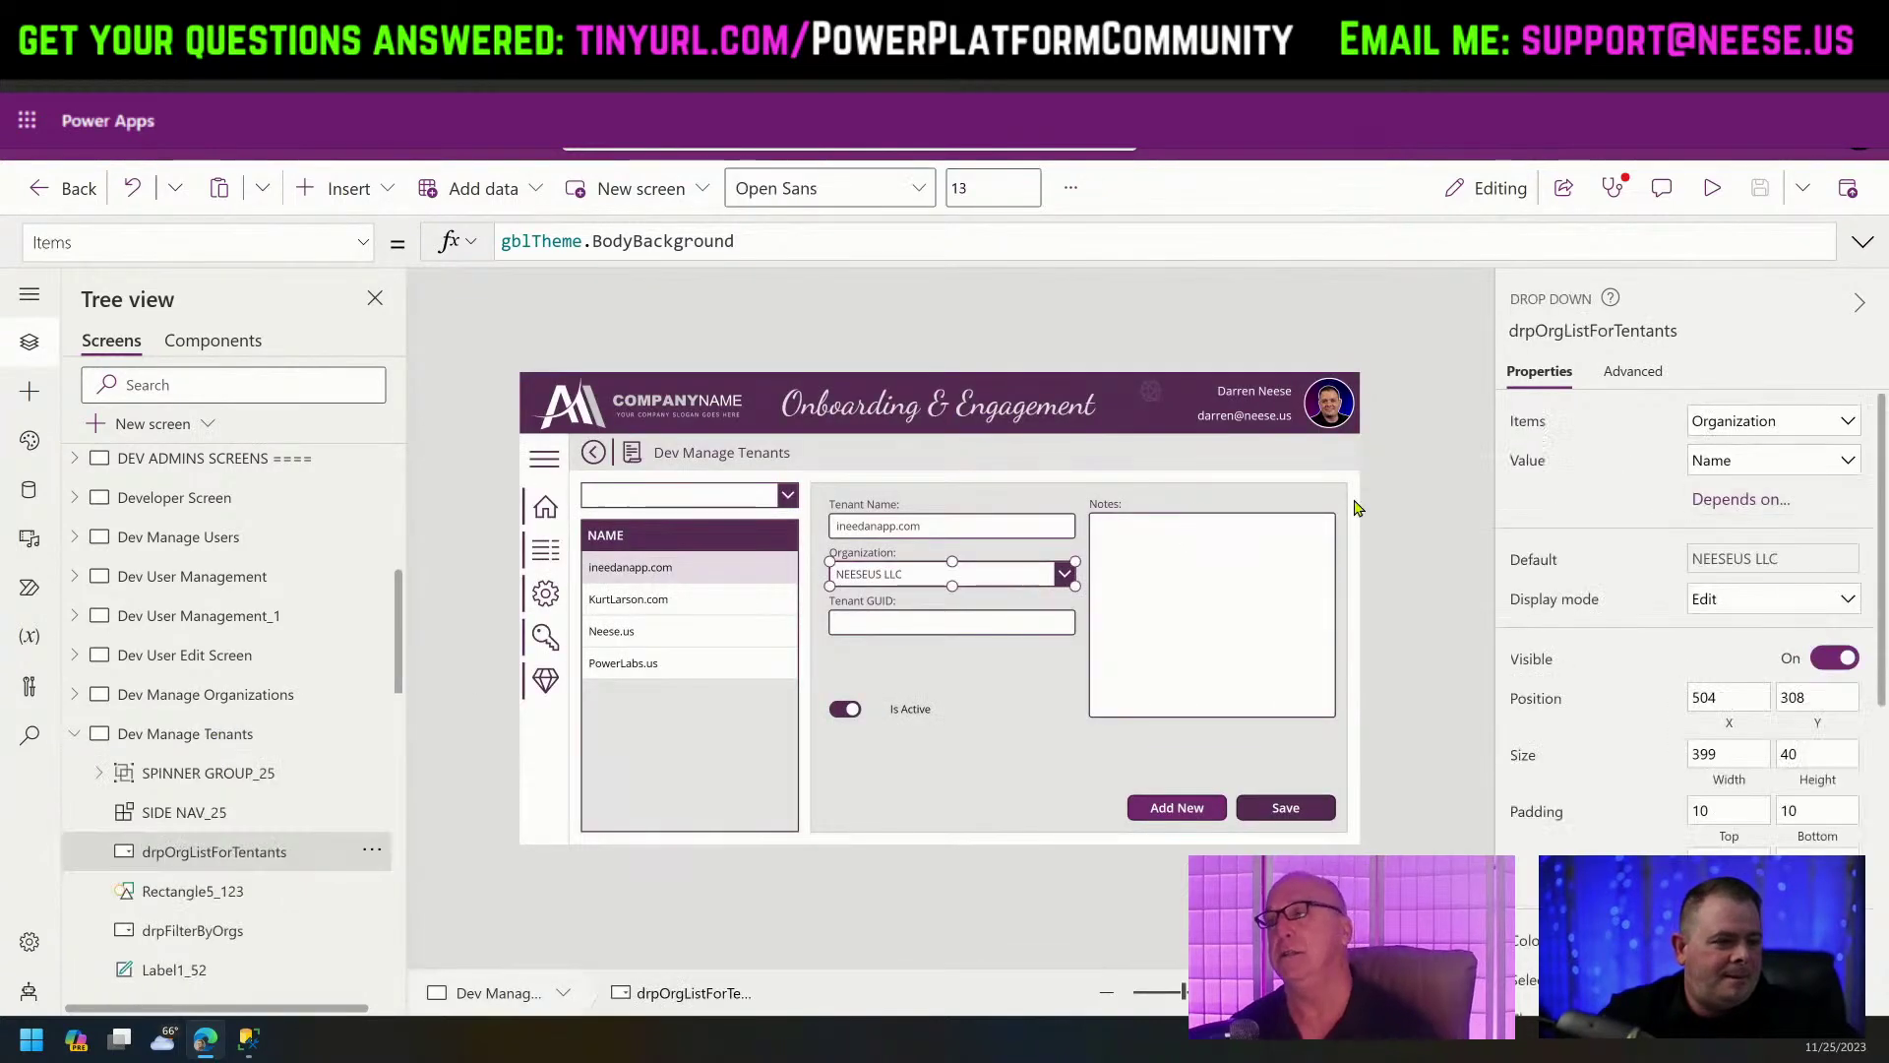
{"action": "left_click", "coordinate": [1630, 374]}
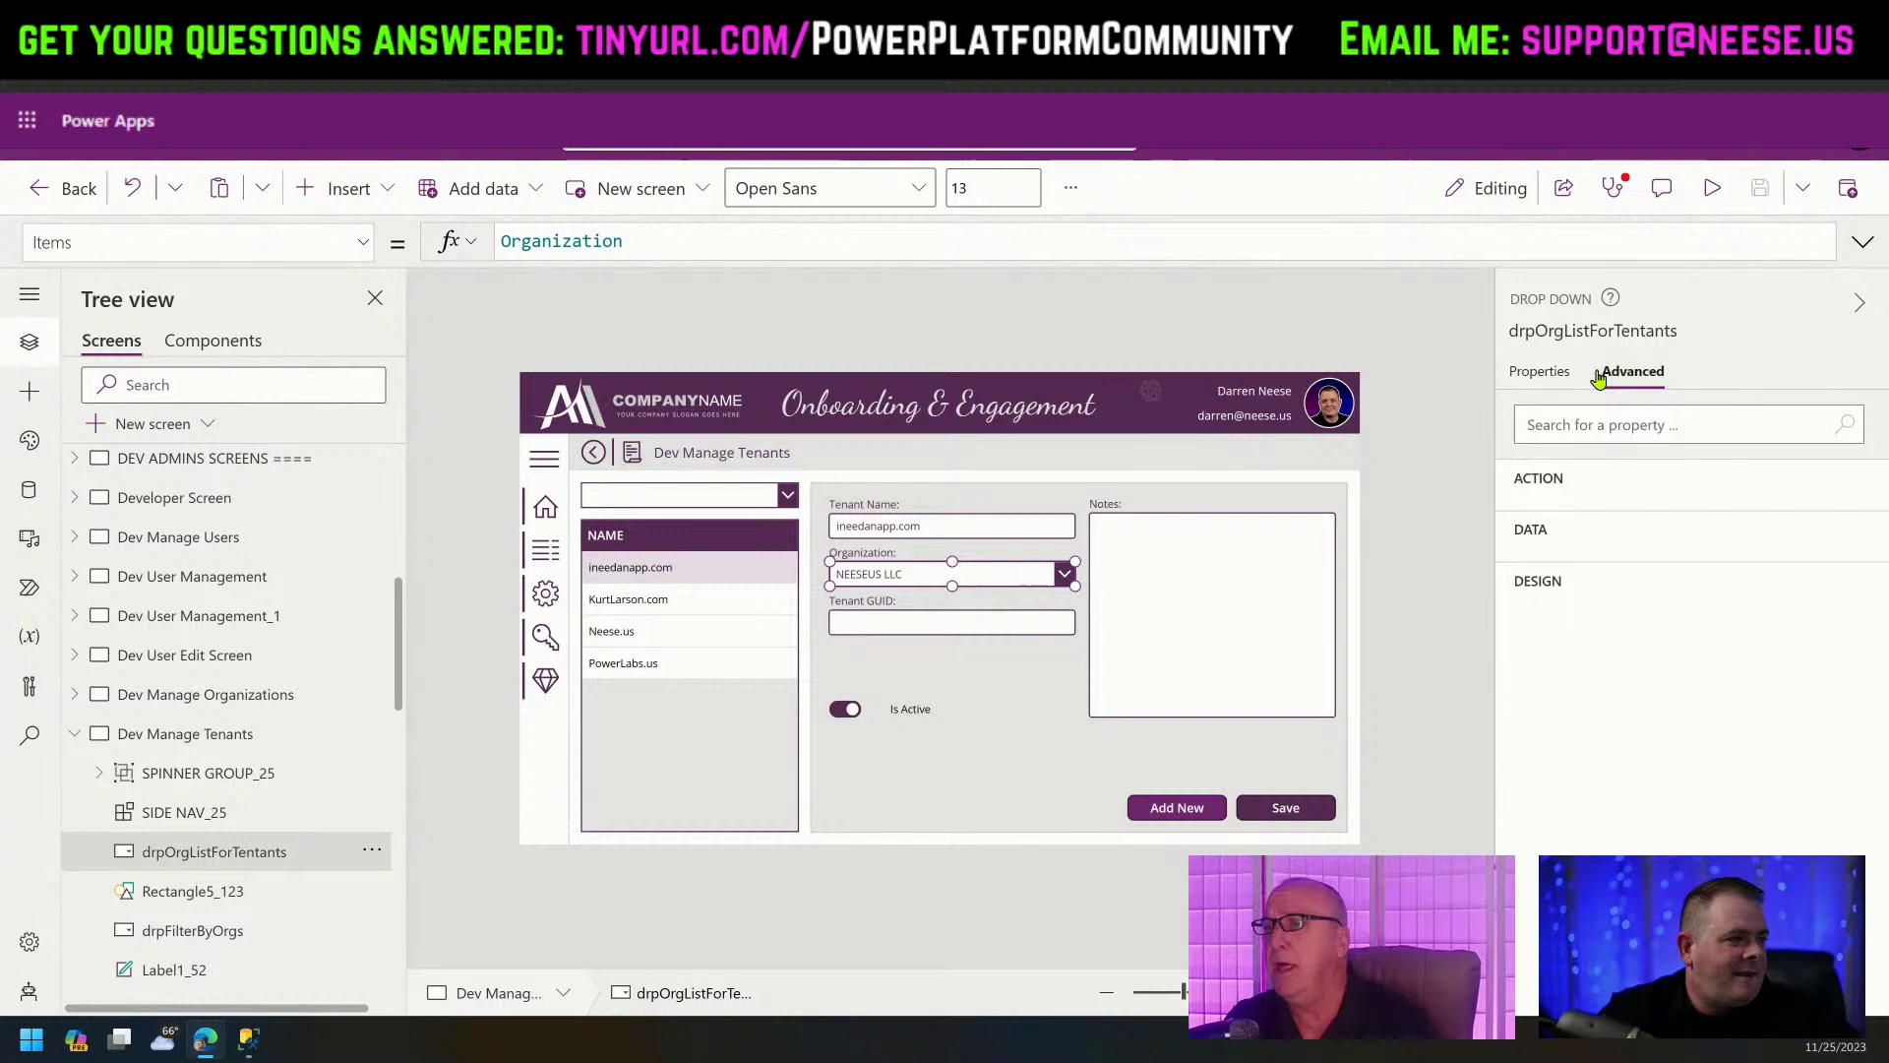
{"action": "left_click", "coordinate": [1548, 376]}
{"action": "left_click", "coordinate": [1537, 559]}
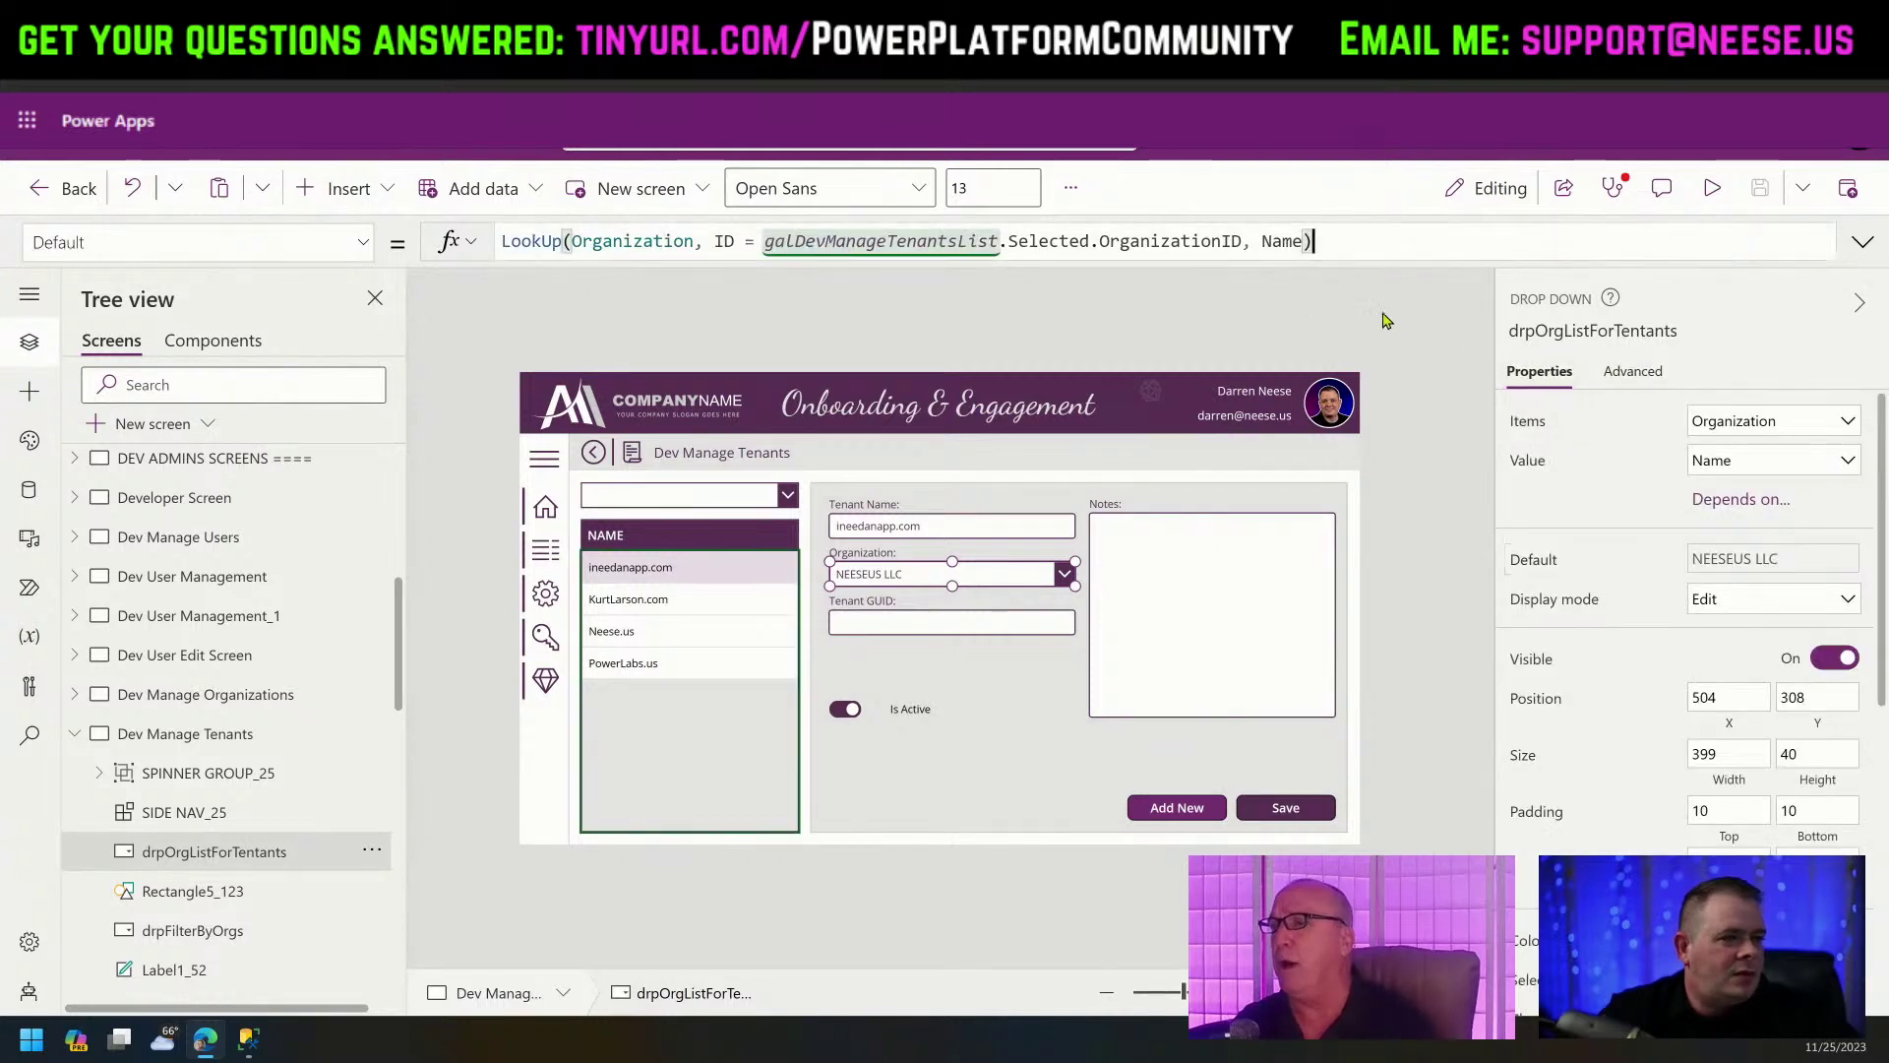
{"action": "left_click", "coordinate": [1369, 245]}
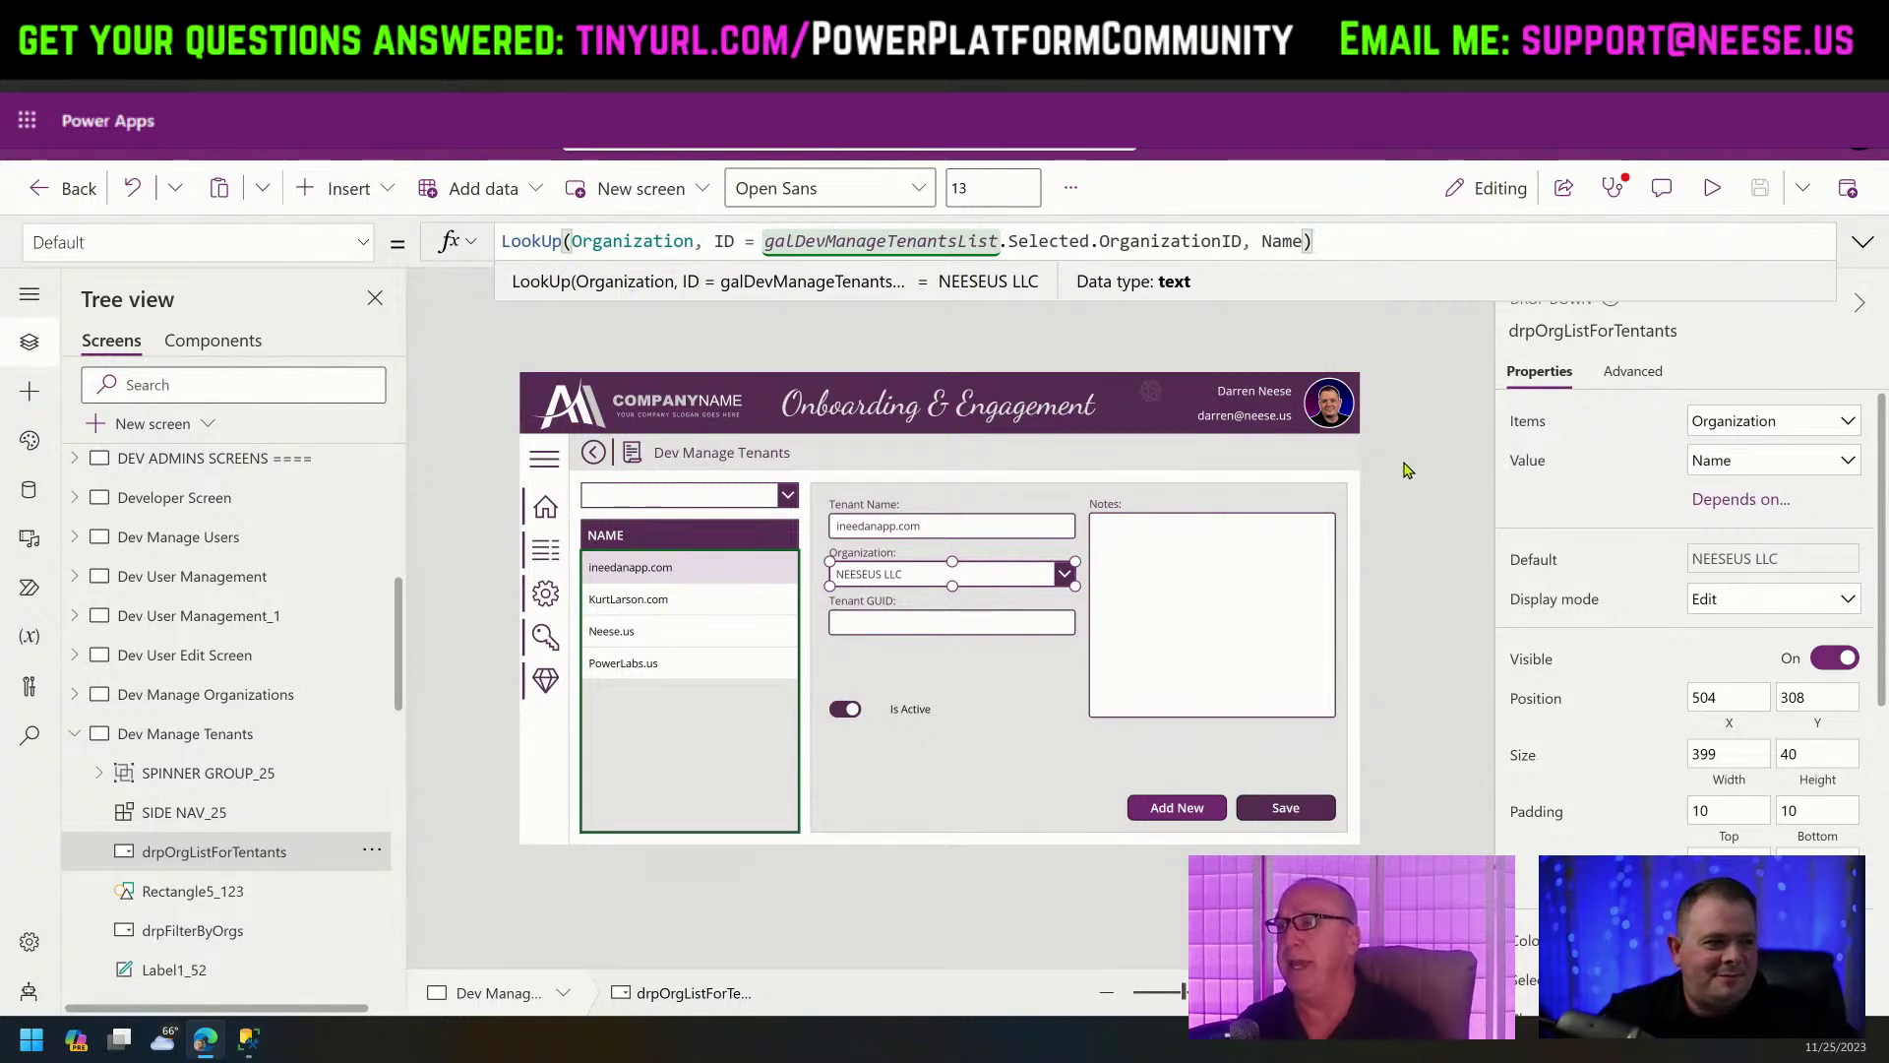
{"action": "left_click", "coordinate": [1426, 425]}
Preview the Dev Manage Tenants screen, return to the editor and collapse that screen's controls in the tree.
{"action": "left_click", "coordinate": [1712, 188]}
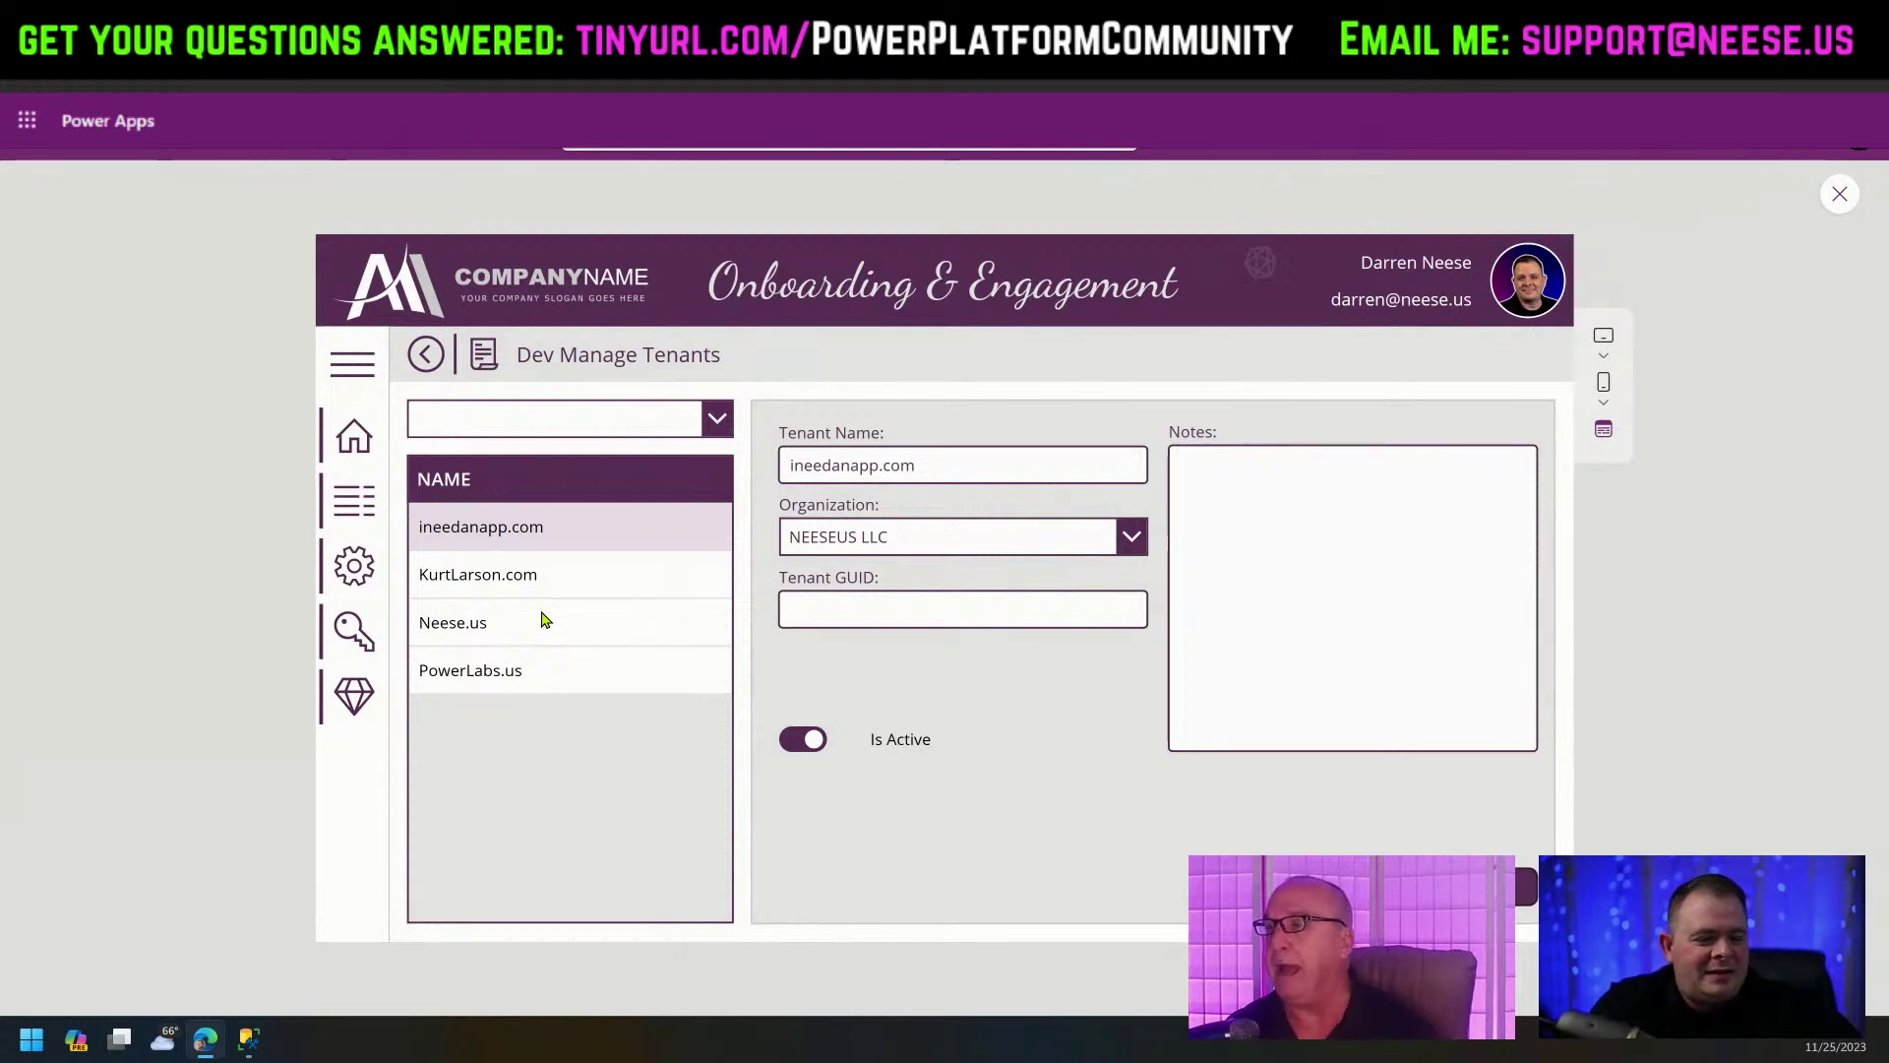
{"action": "left_click", "coordinate": [1840, 194]}
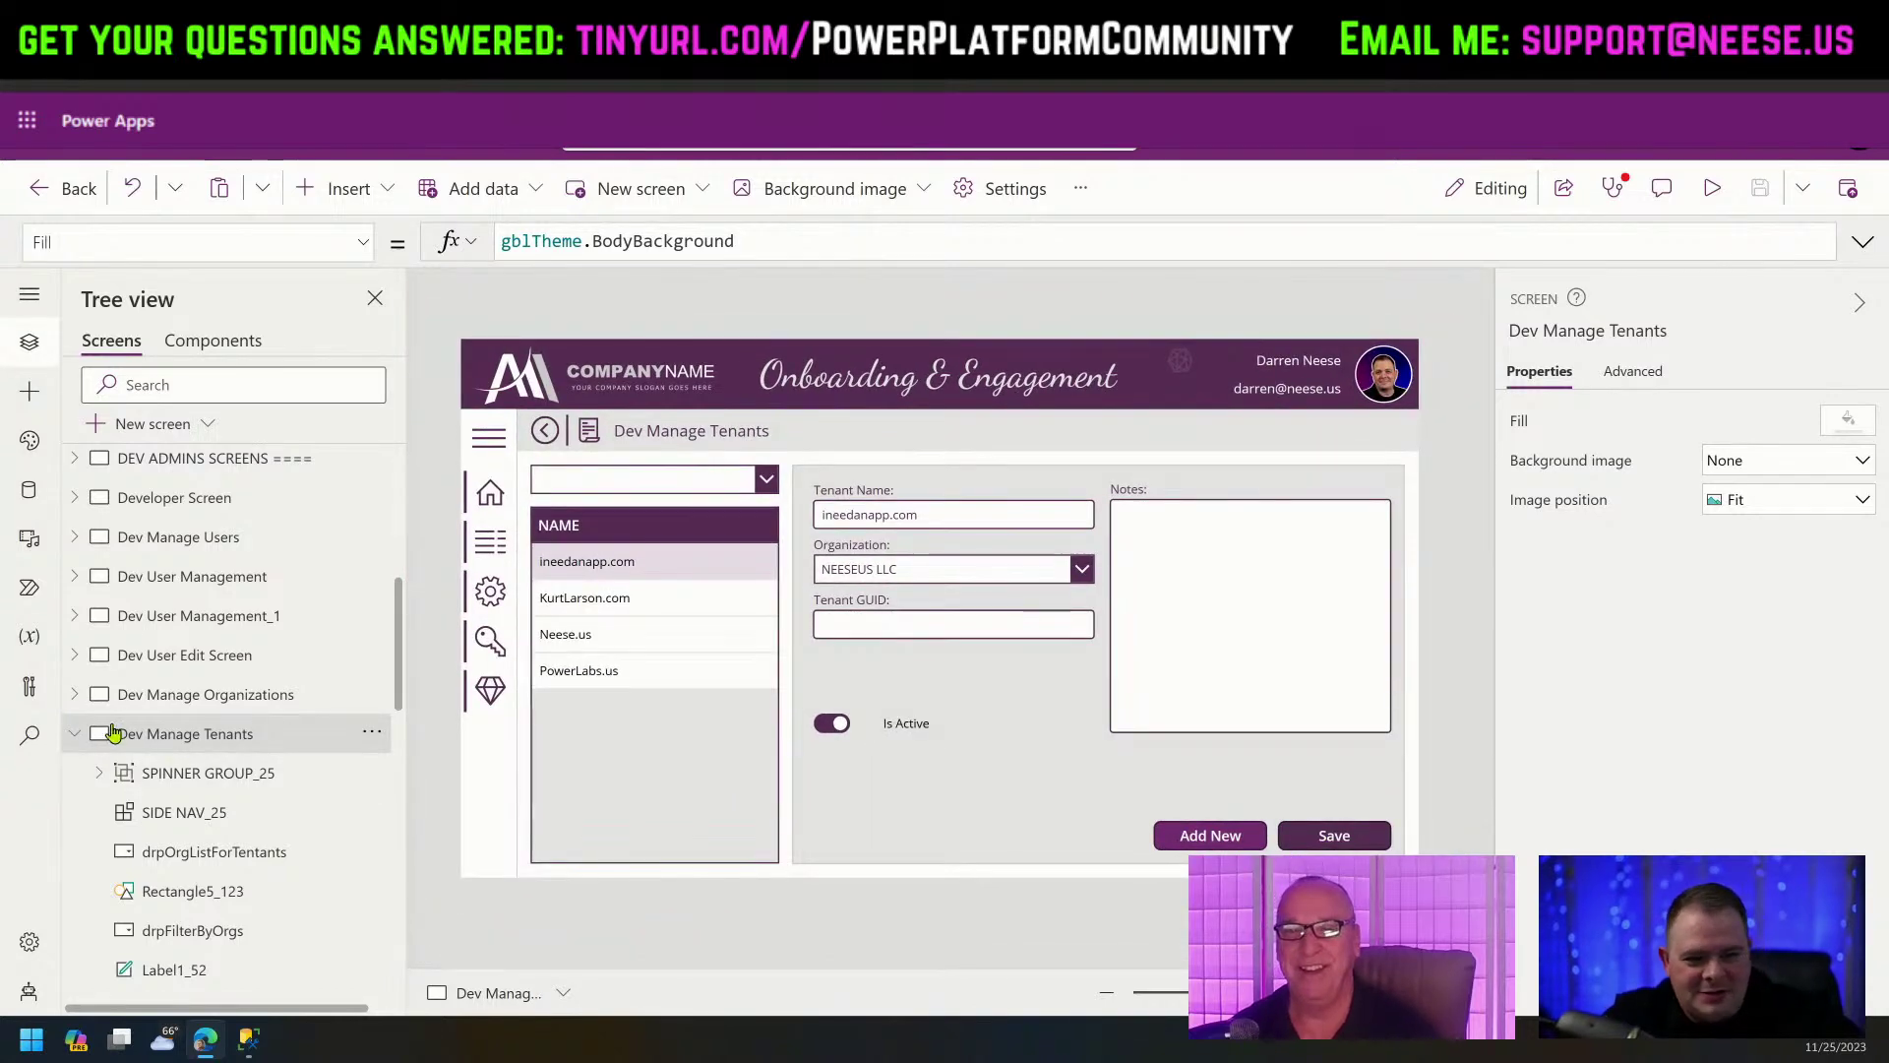
{"action": "left_click", "coordinate": [74, 733]}
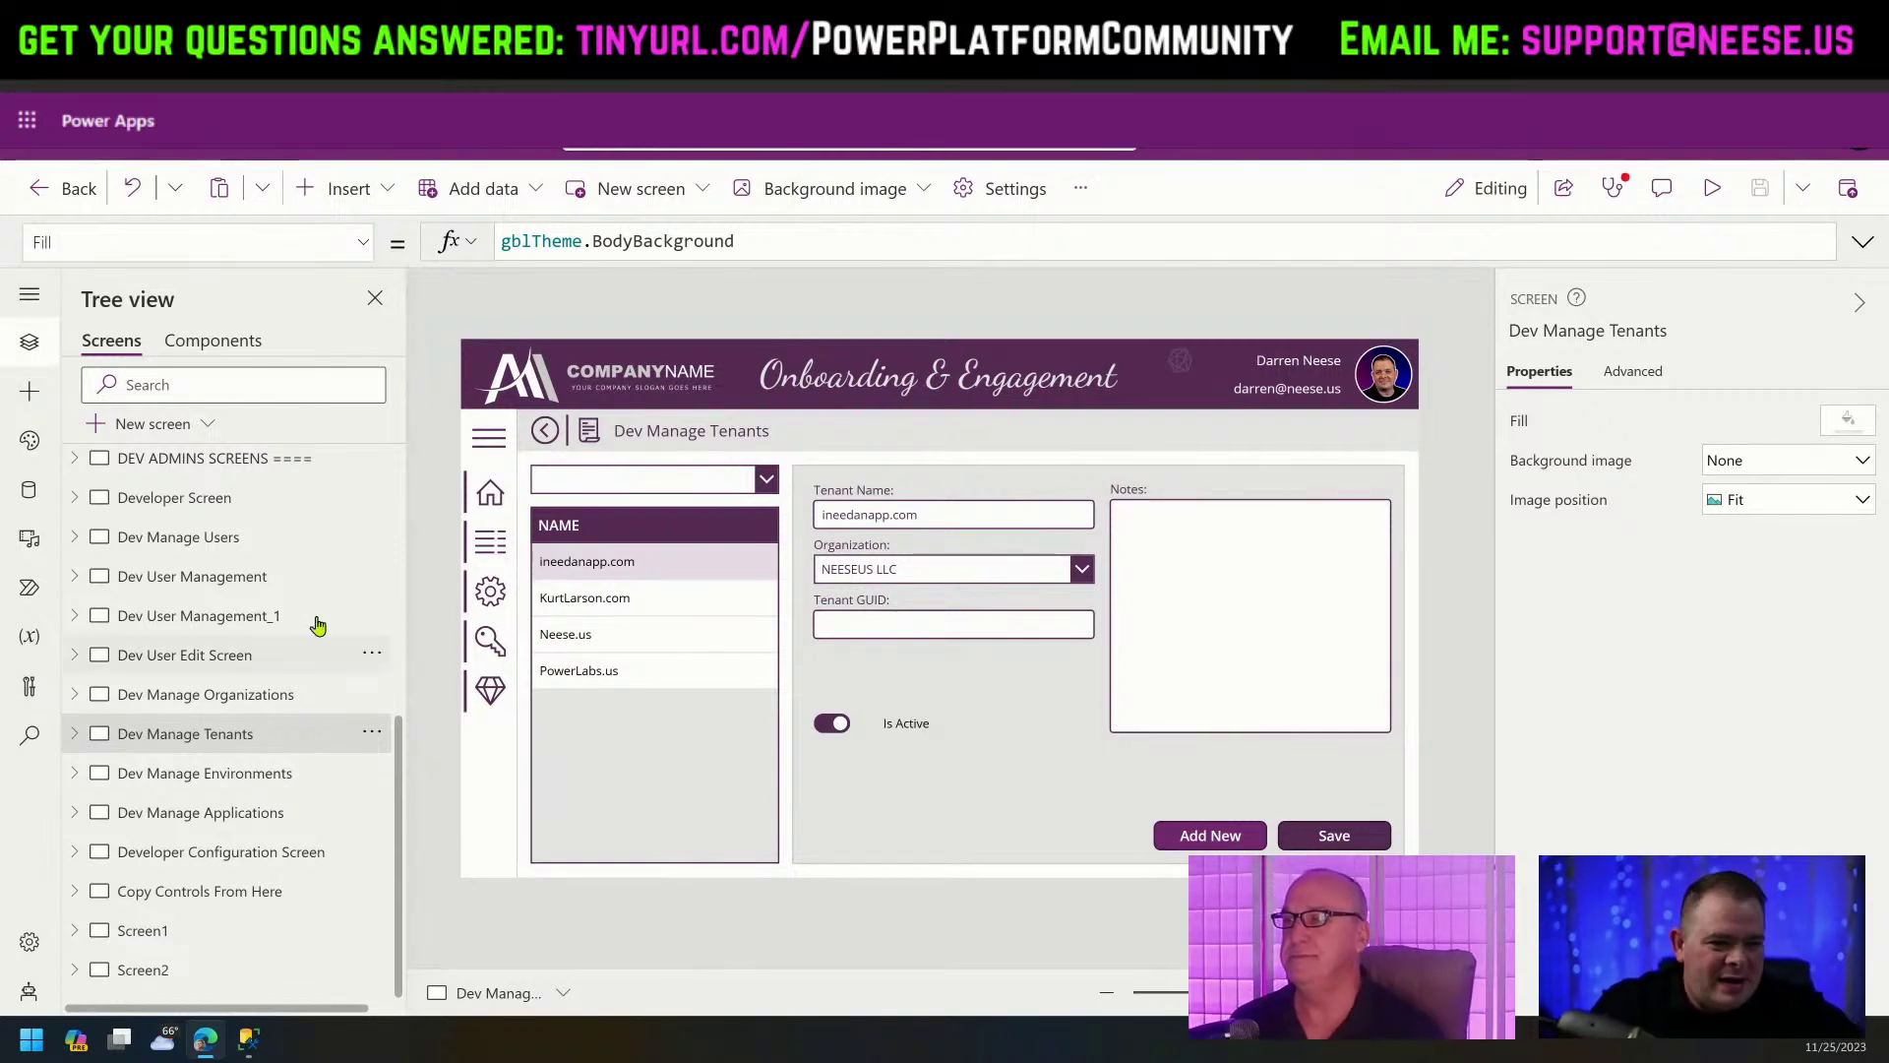
Preview the app and go through the Developer Screen to the user list on Dev User Management.
{"action": "left_click", "coordinate": [1713, 188]}
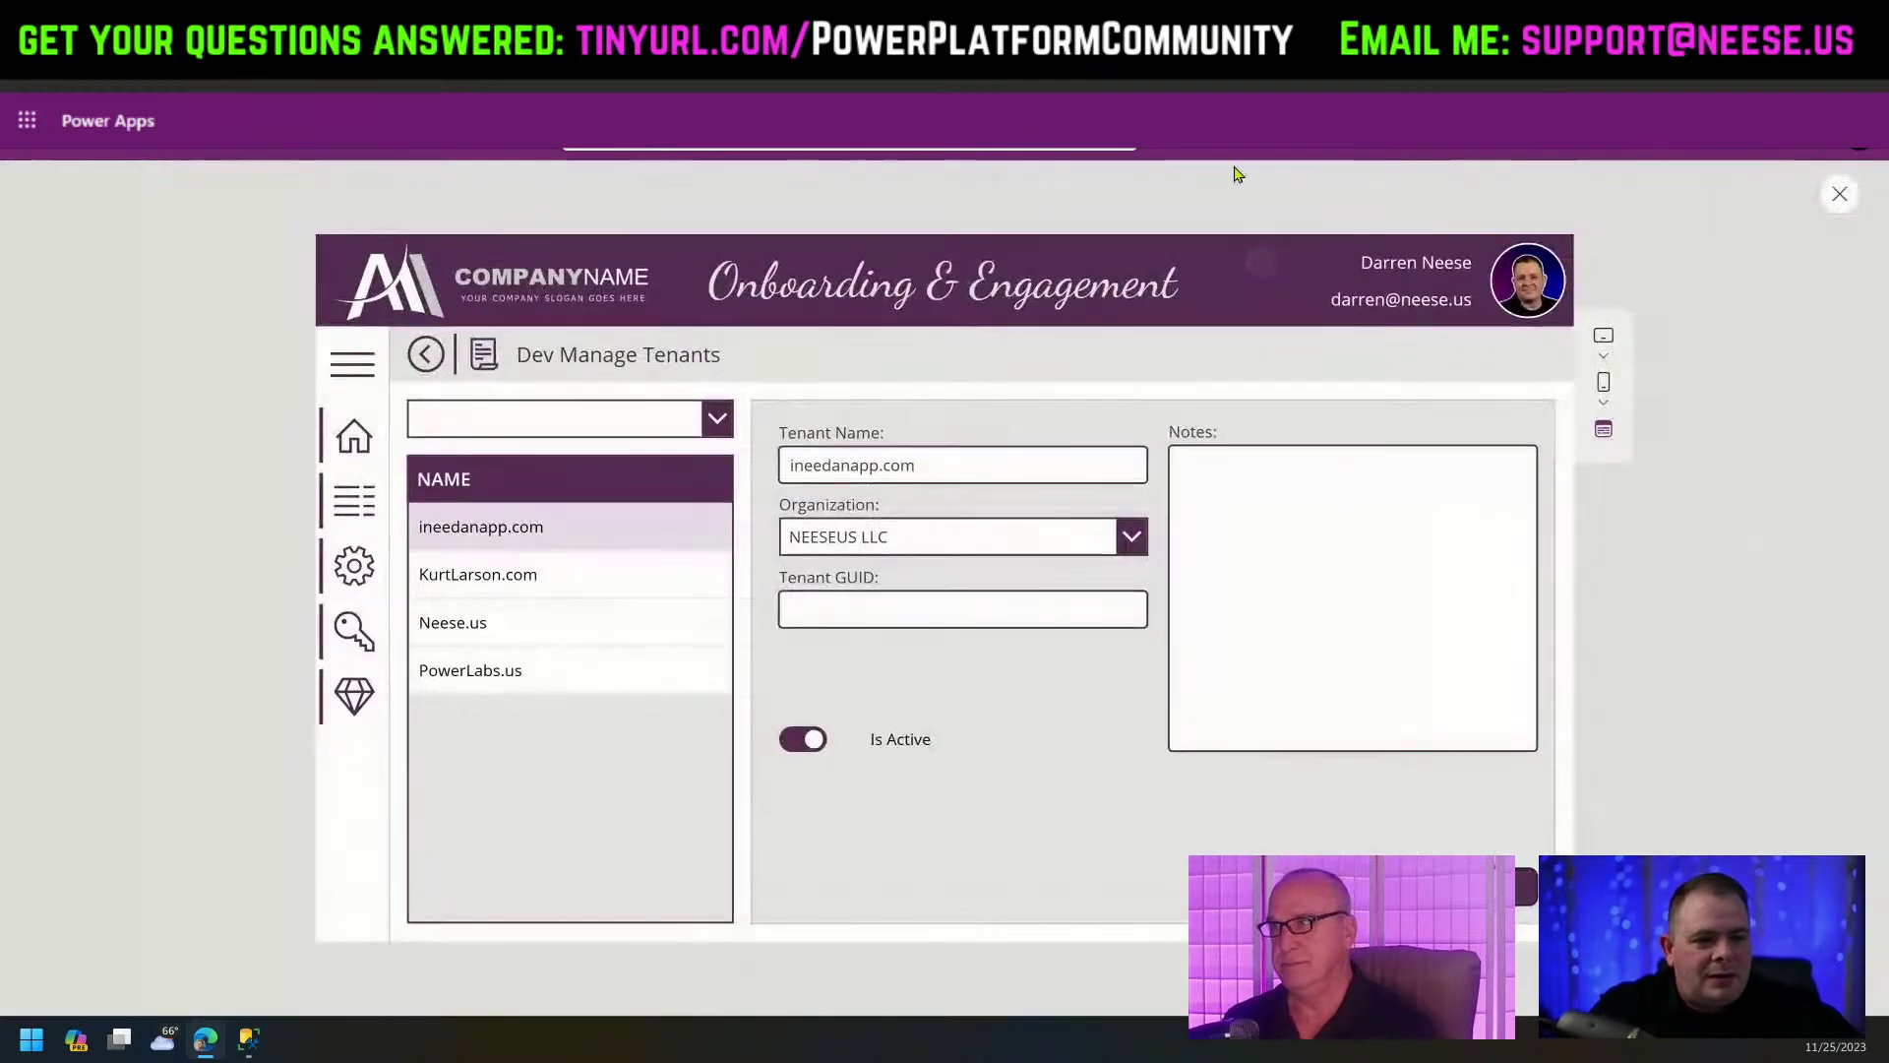
{"action": "left_click", "coordinate": [360, 382]}
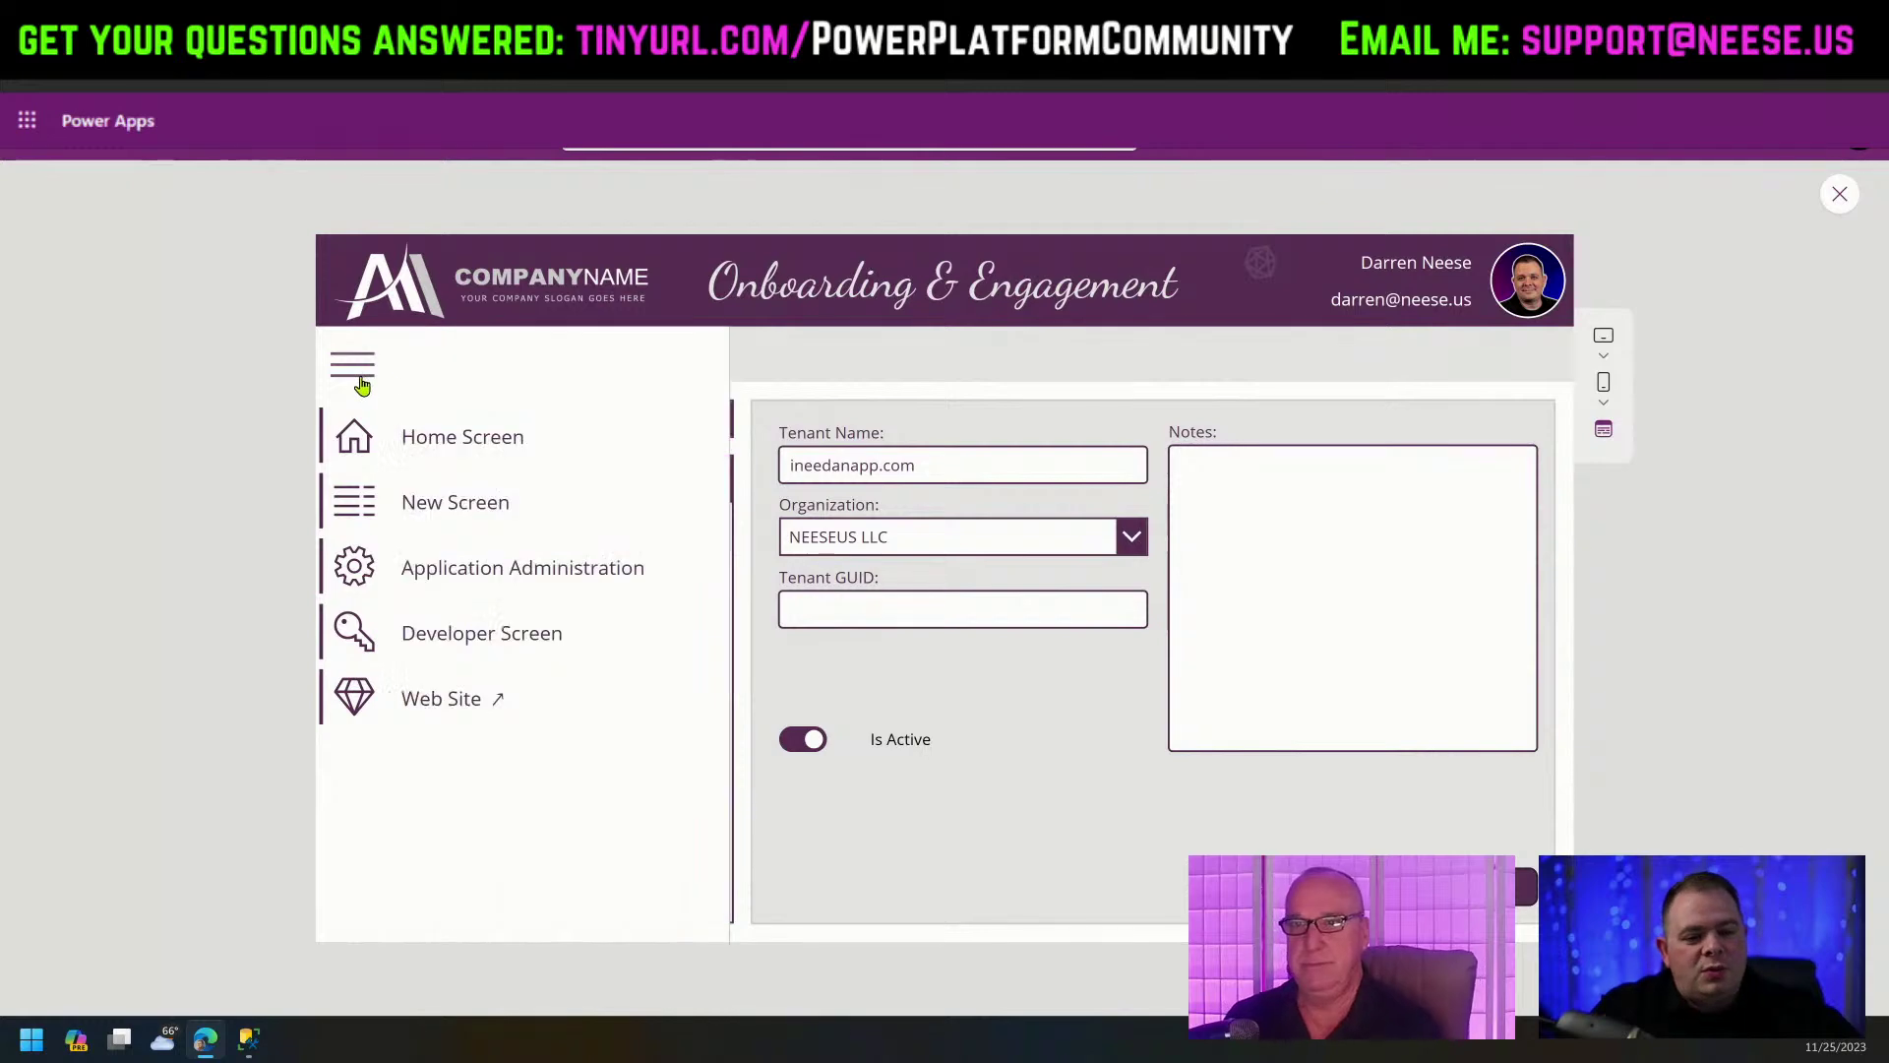
{"action": "left_click", "coordinate": [494, 645]}
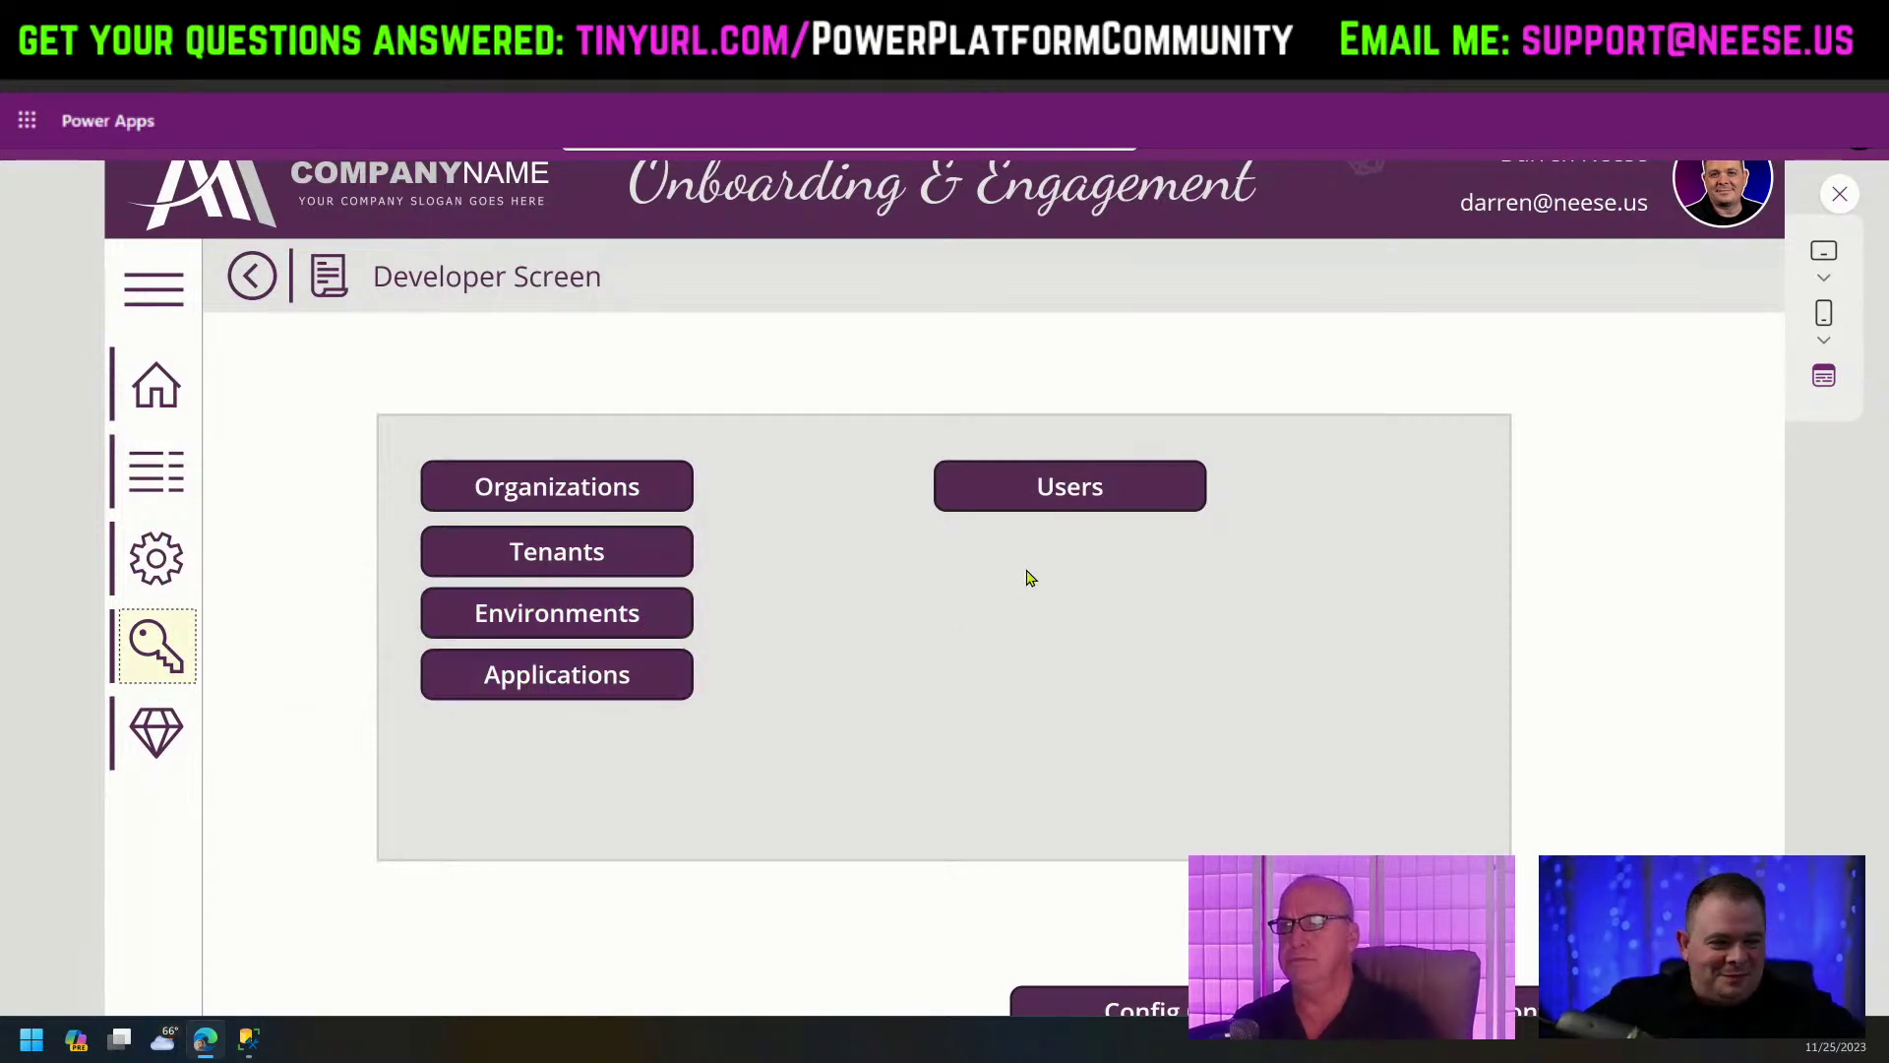
{"action": "left_click", "coordinate": [1052, 484]}
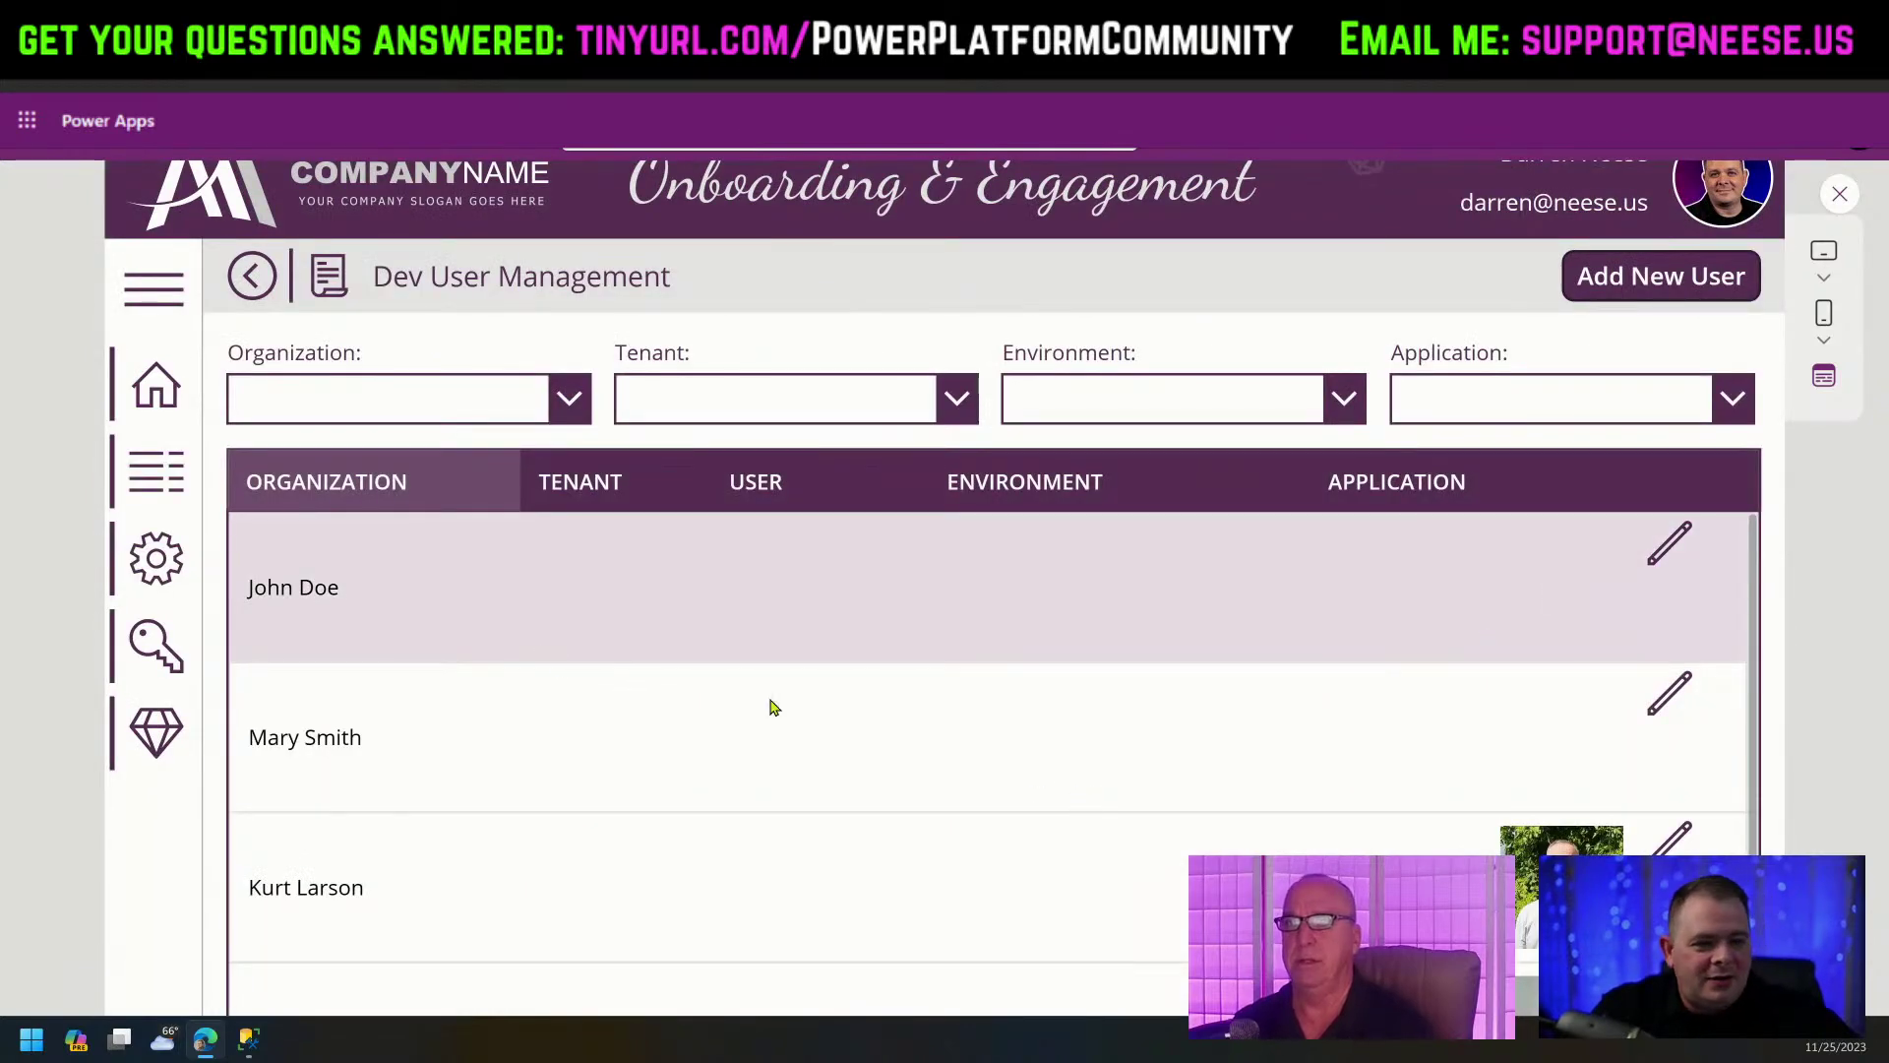
{"action": "scroll", "coordinate": [877, 764], "scroll_direction": "down", "scroll_amount": 1}
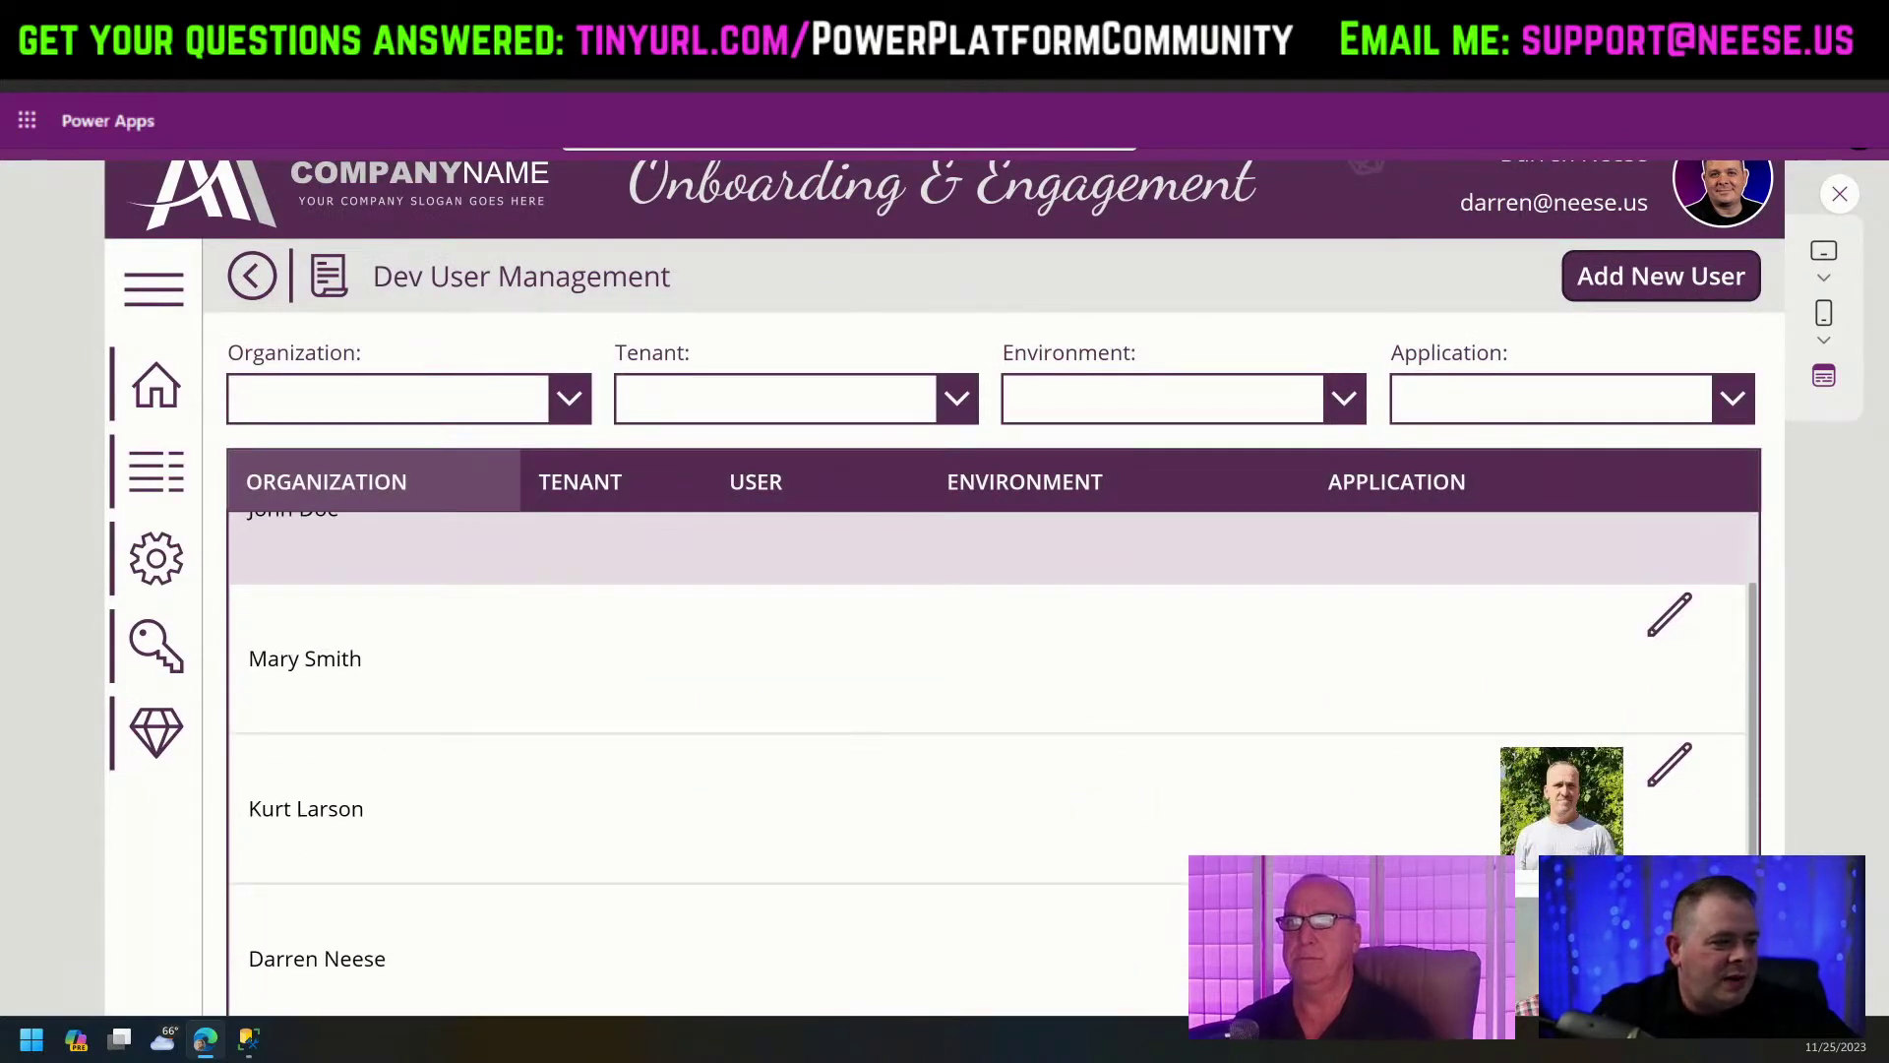
Filter the users by organization NEESEUS LLC and tenant PowerLabs.us, and reopen user management from the Developer Screen.
{"action": "left_click", "coordinate": [521, 399]}
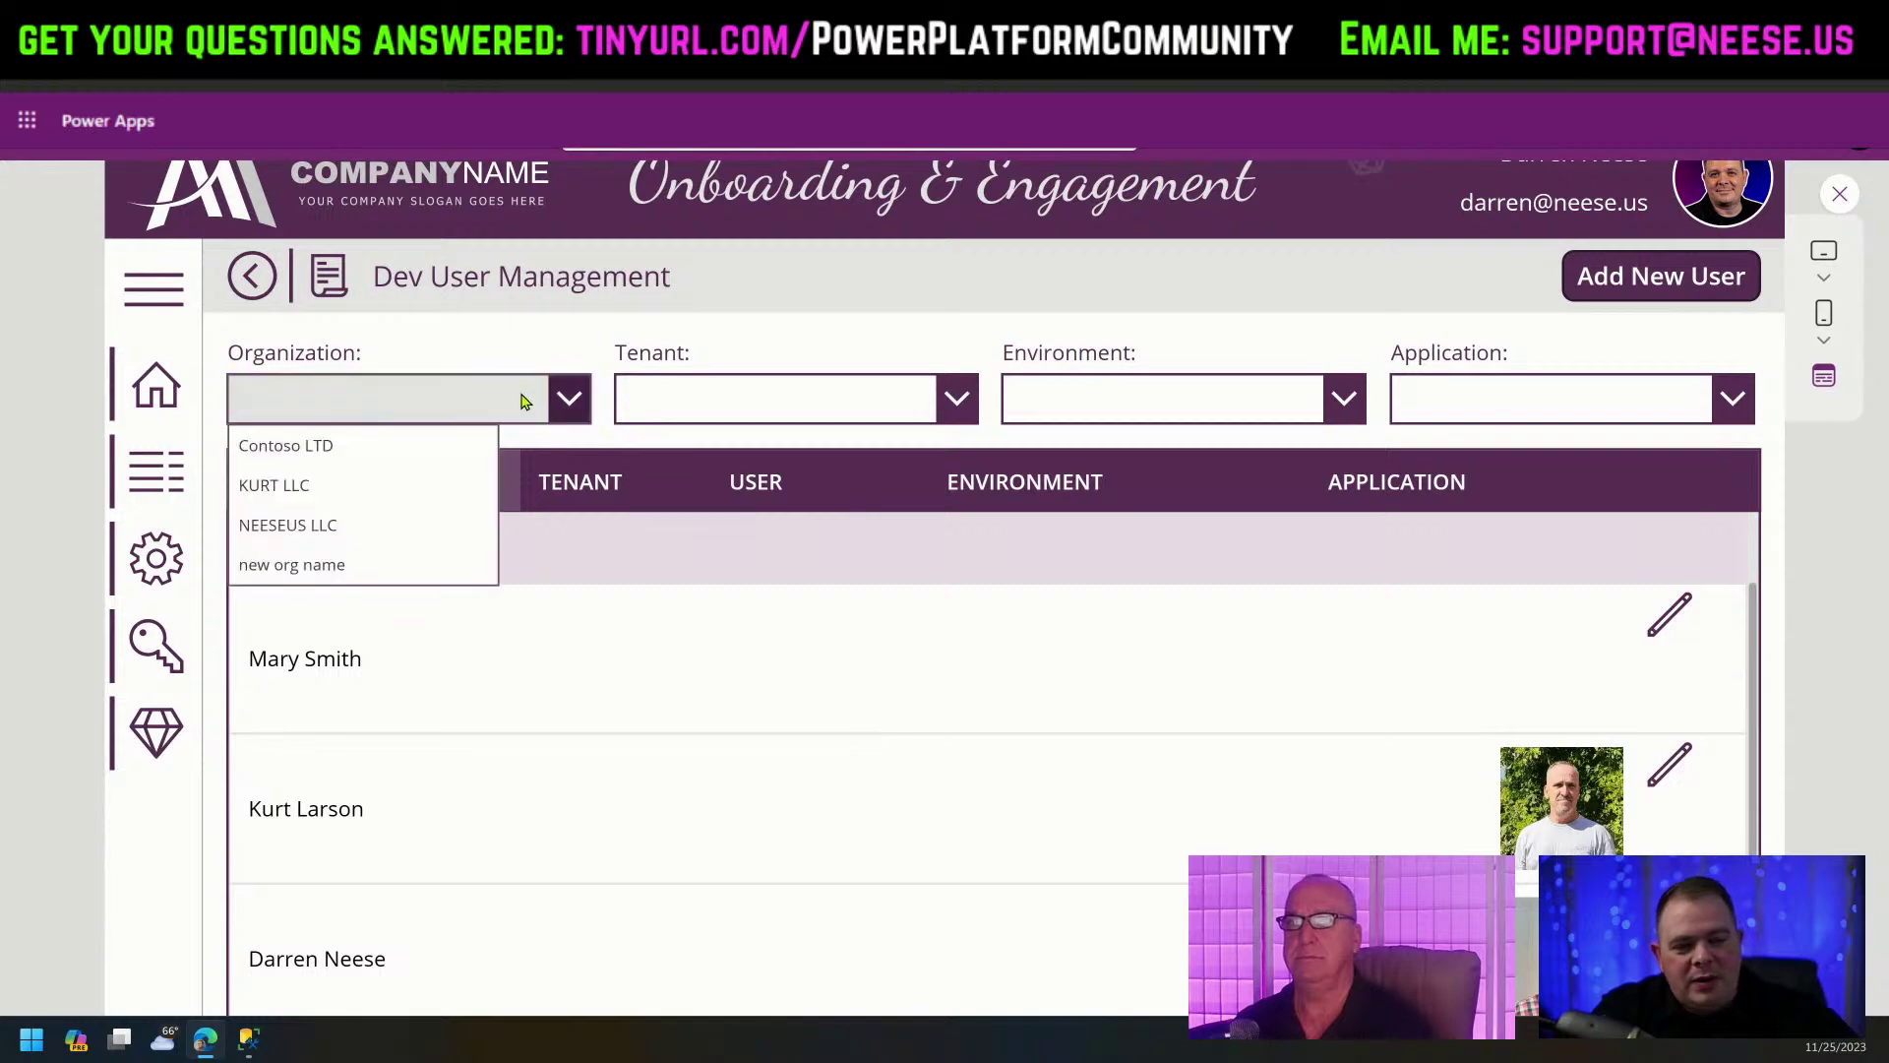
{"action": "left_click", "coordinate": [321, 525]}
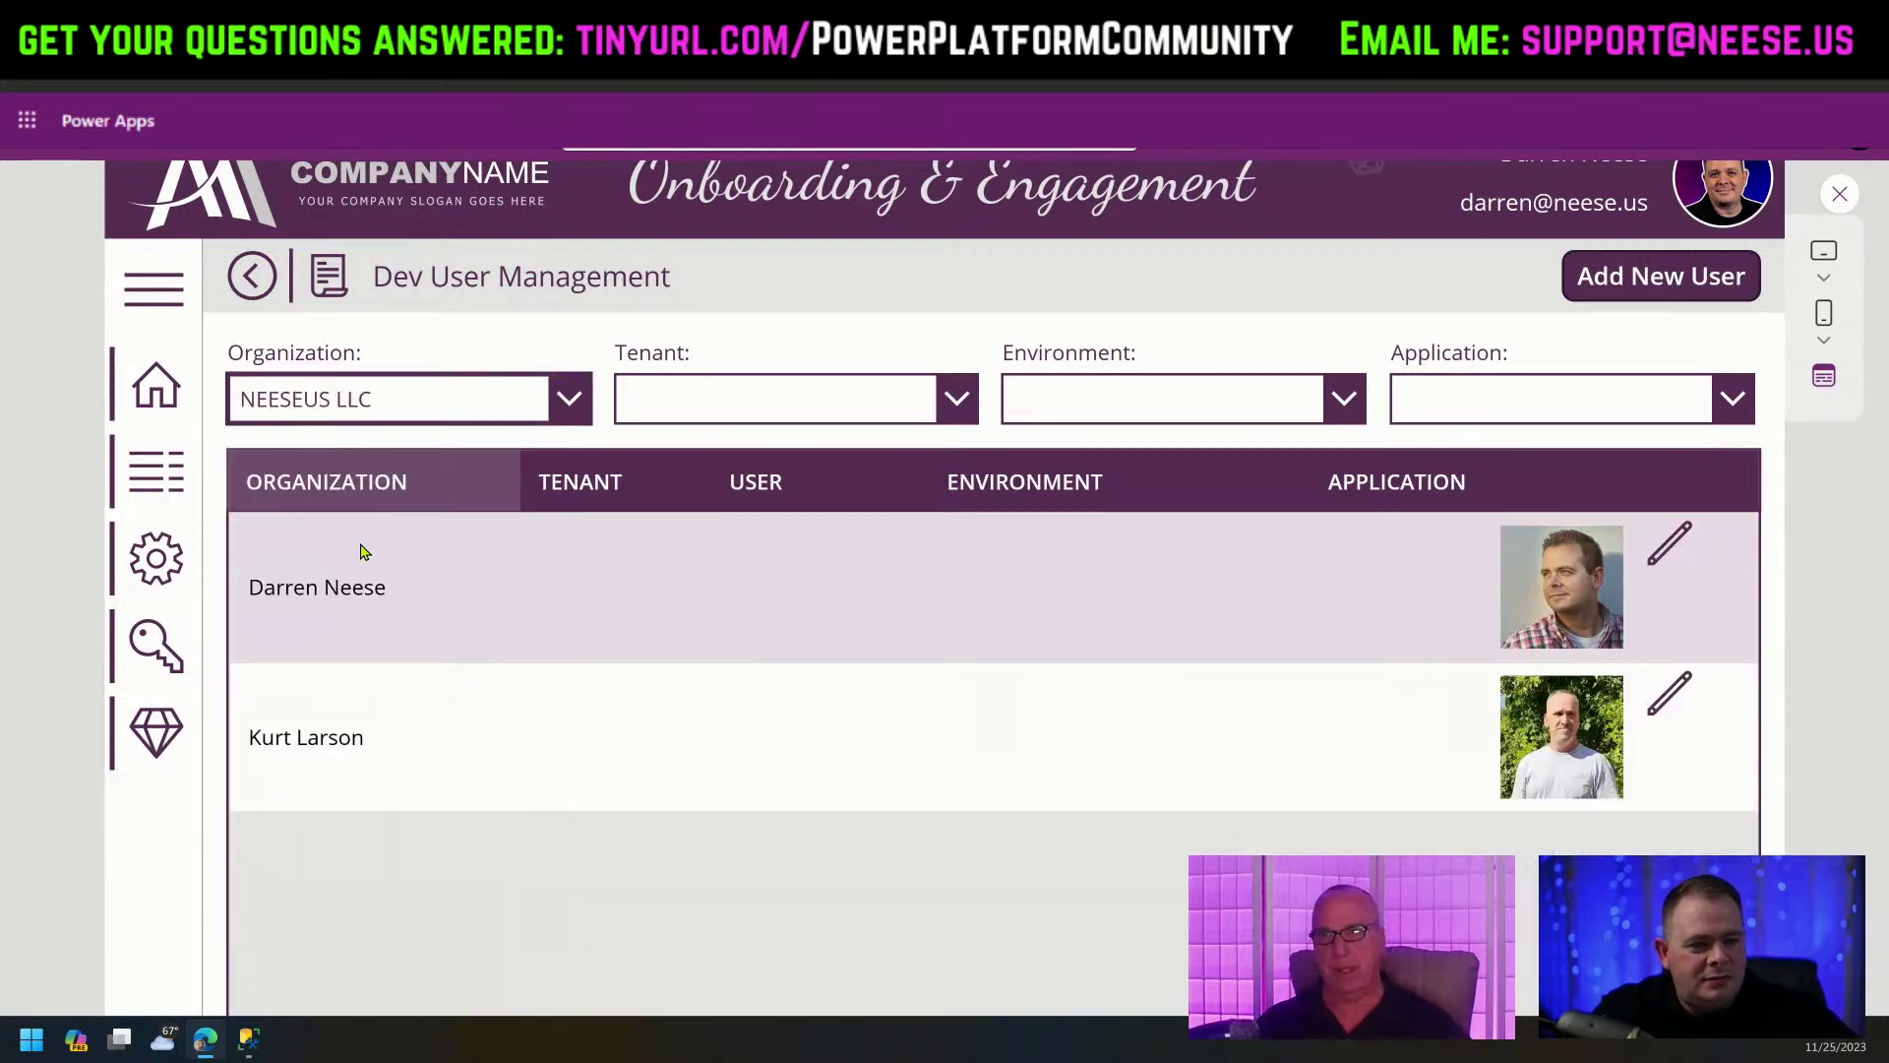
{"action": "left_click", "coordinate": [866, 410]}
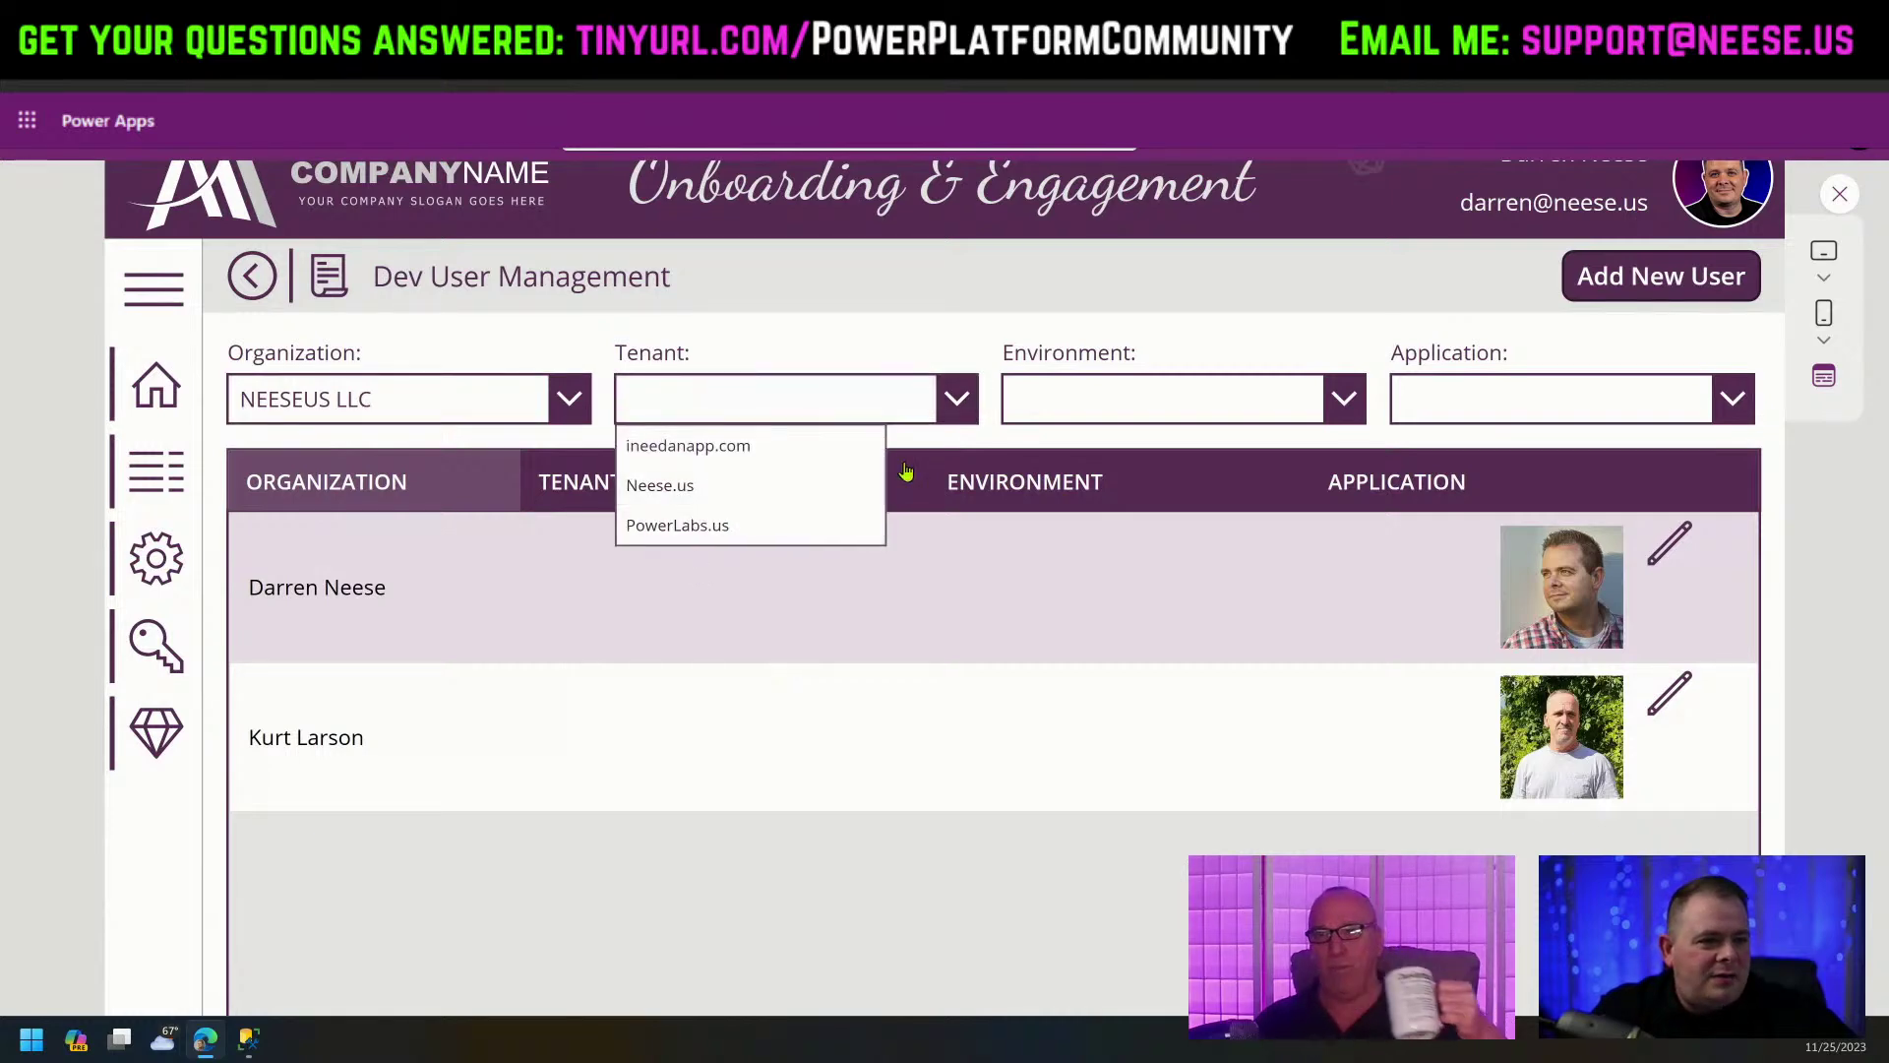
{"action": "left_click", "coordinate": [759, 538]}
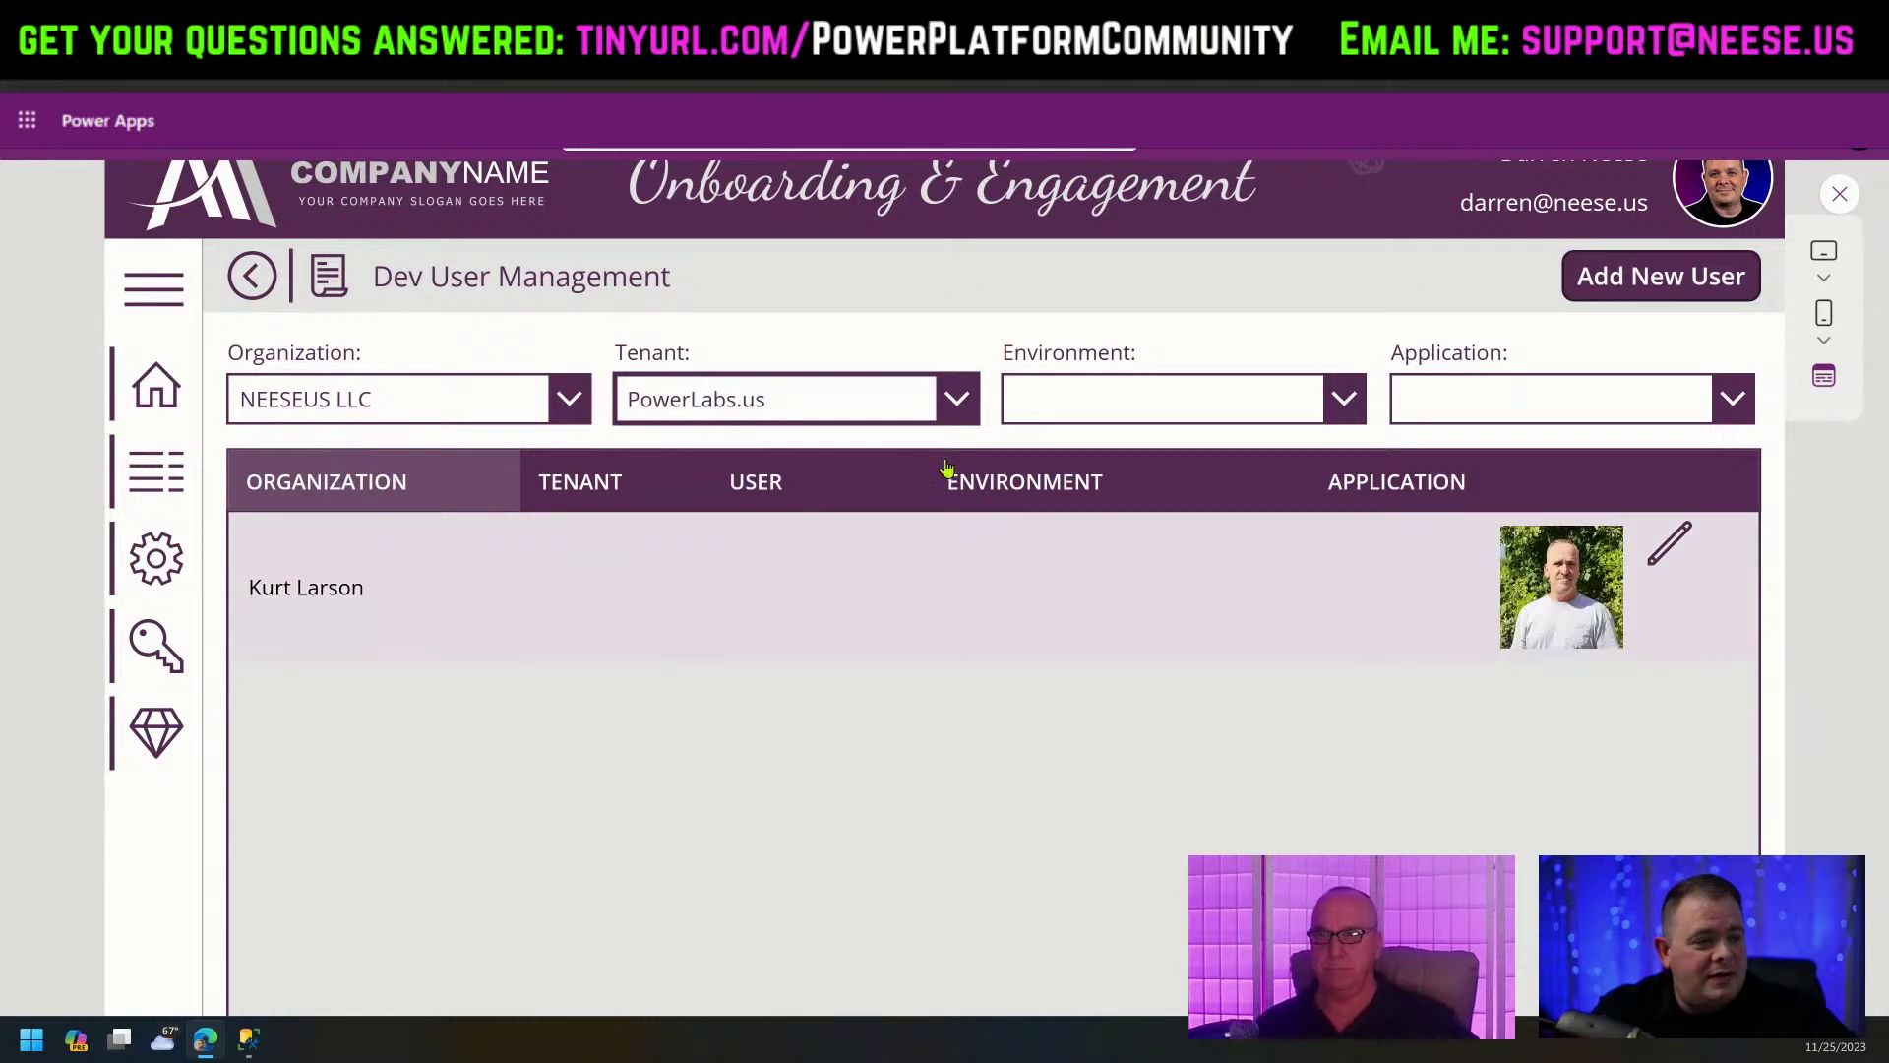
{"action": "left_click", "coordinate": [253, 282]}
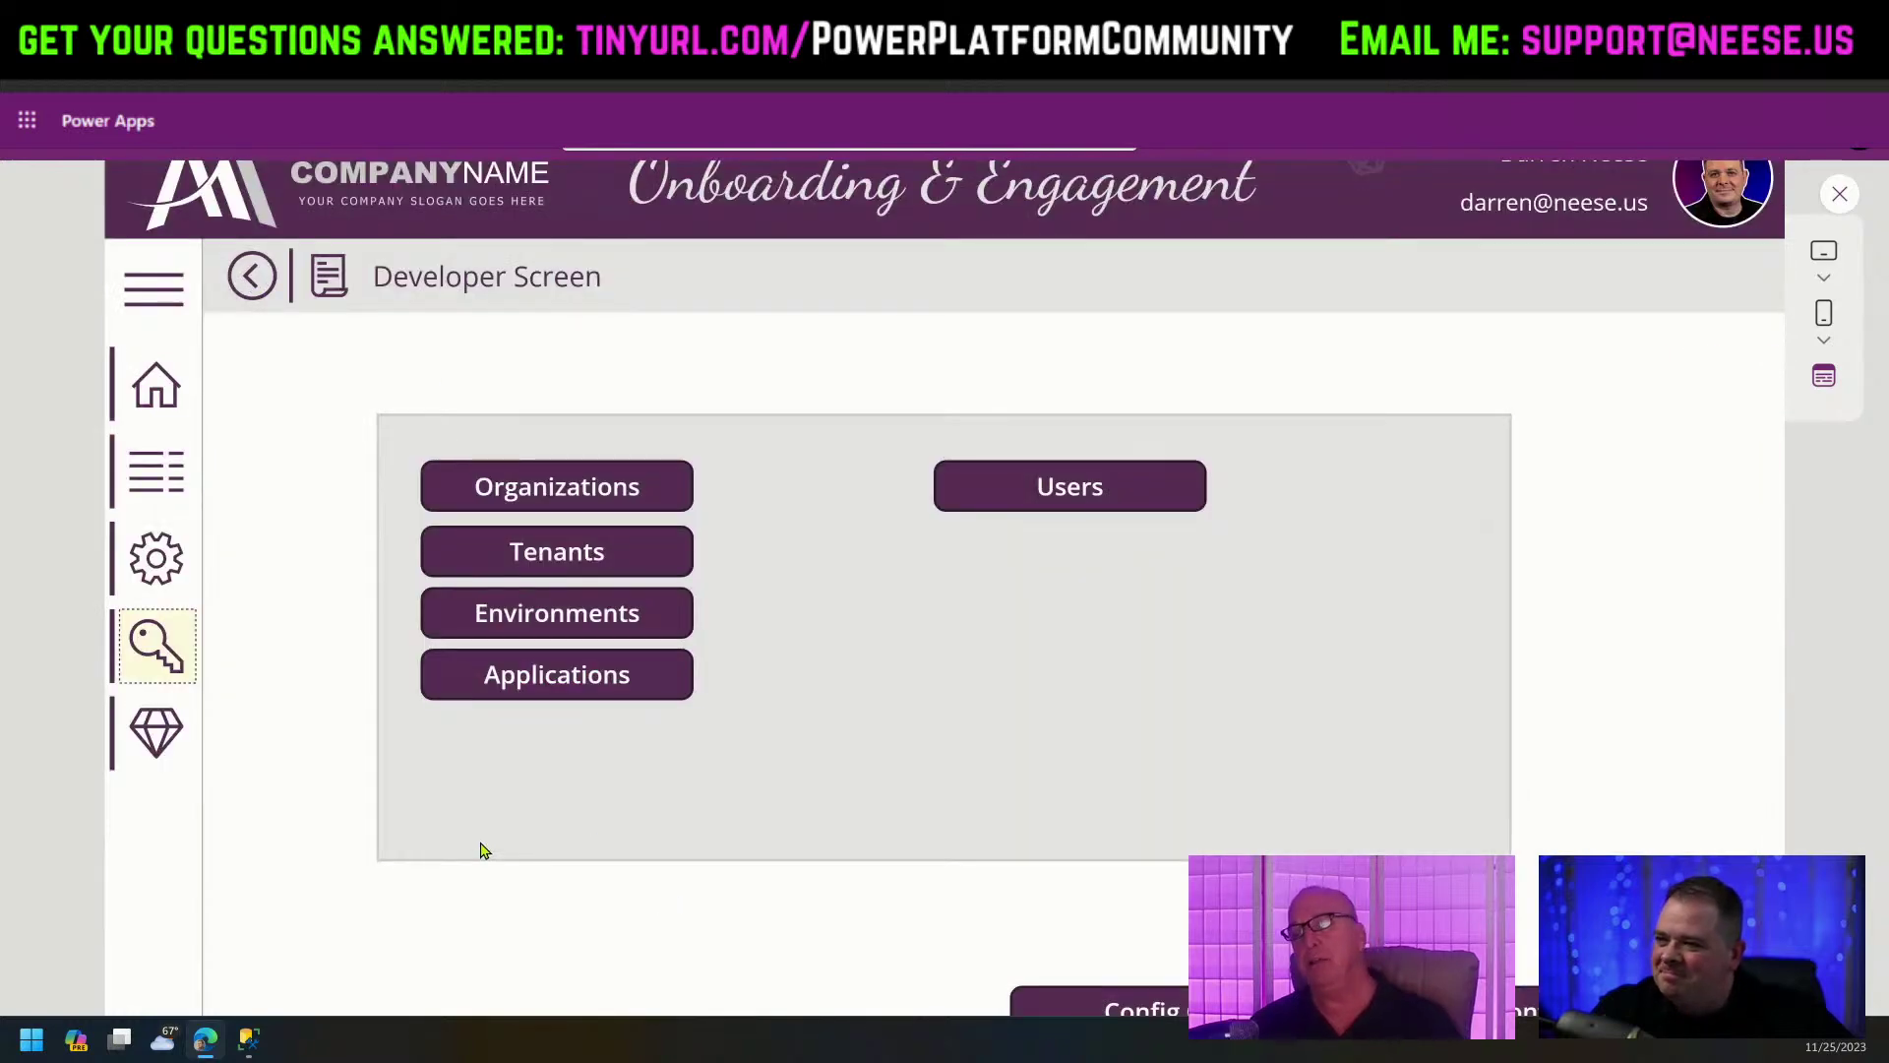
{"action": "left_click", "coordinate": [1041, 493]}
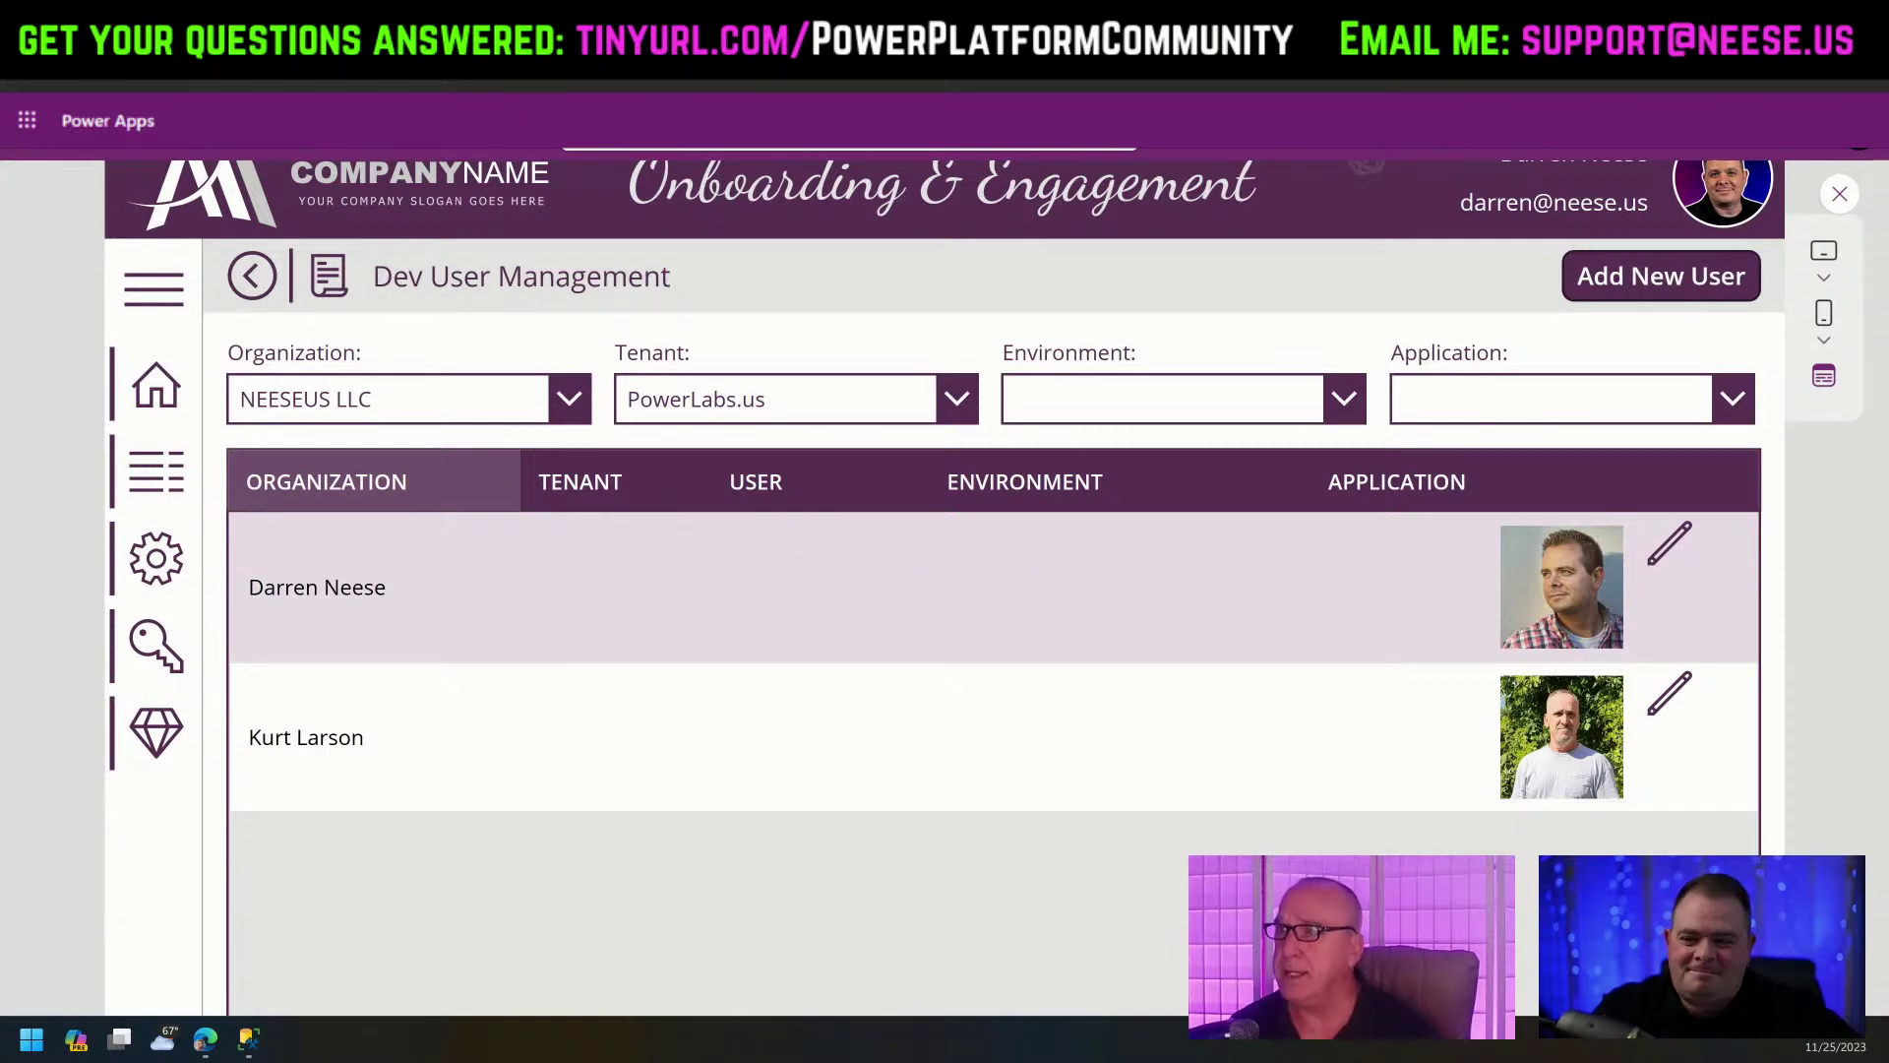
Switch to SQL Server Management Studio and examine the Organization, Tenant, Environment and Application tables and their relationships in the database diagram.
{"action": "key", "text": "alt+Tab"}
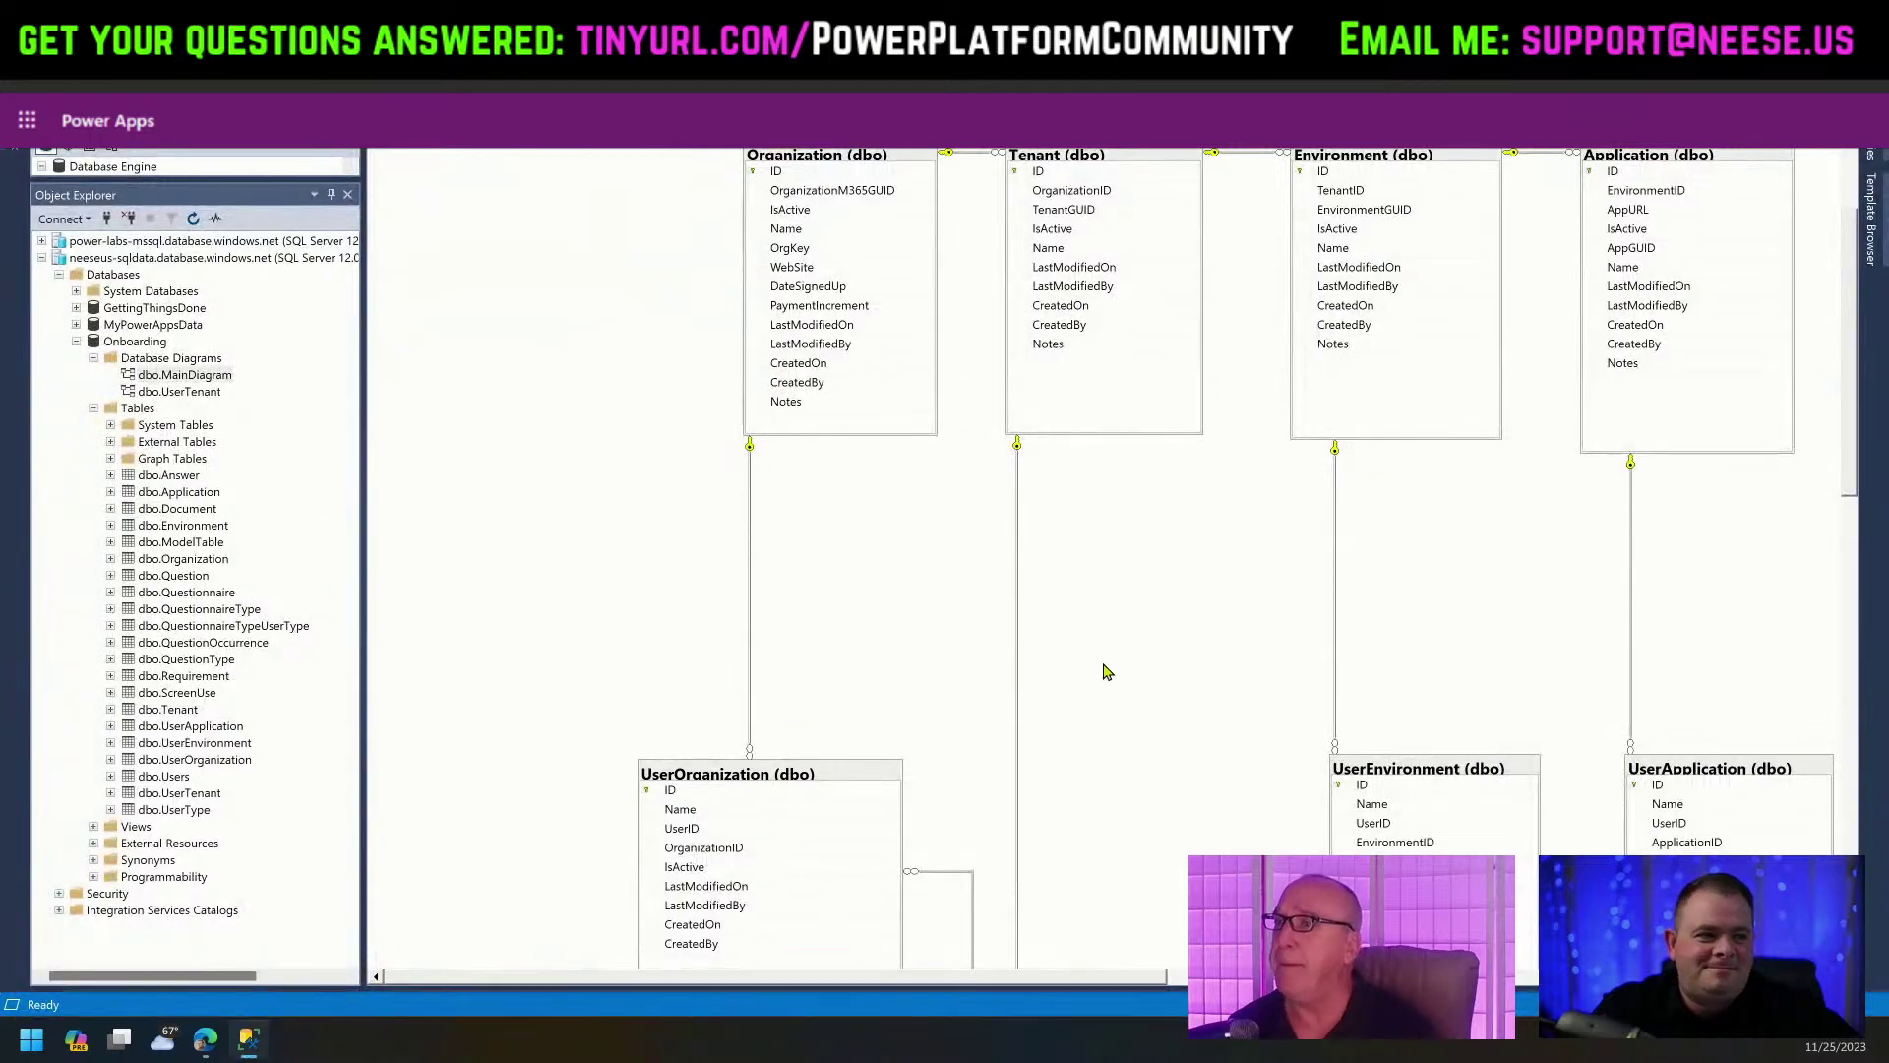
{"action": "scroll", "coordinate": [1149, 988], "scroll_direction": "right", "scroll_amount": 3}
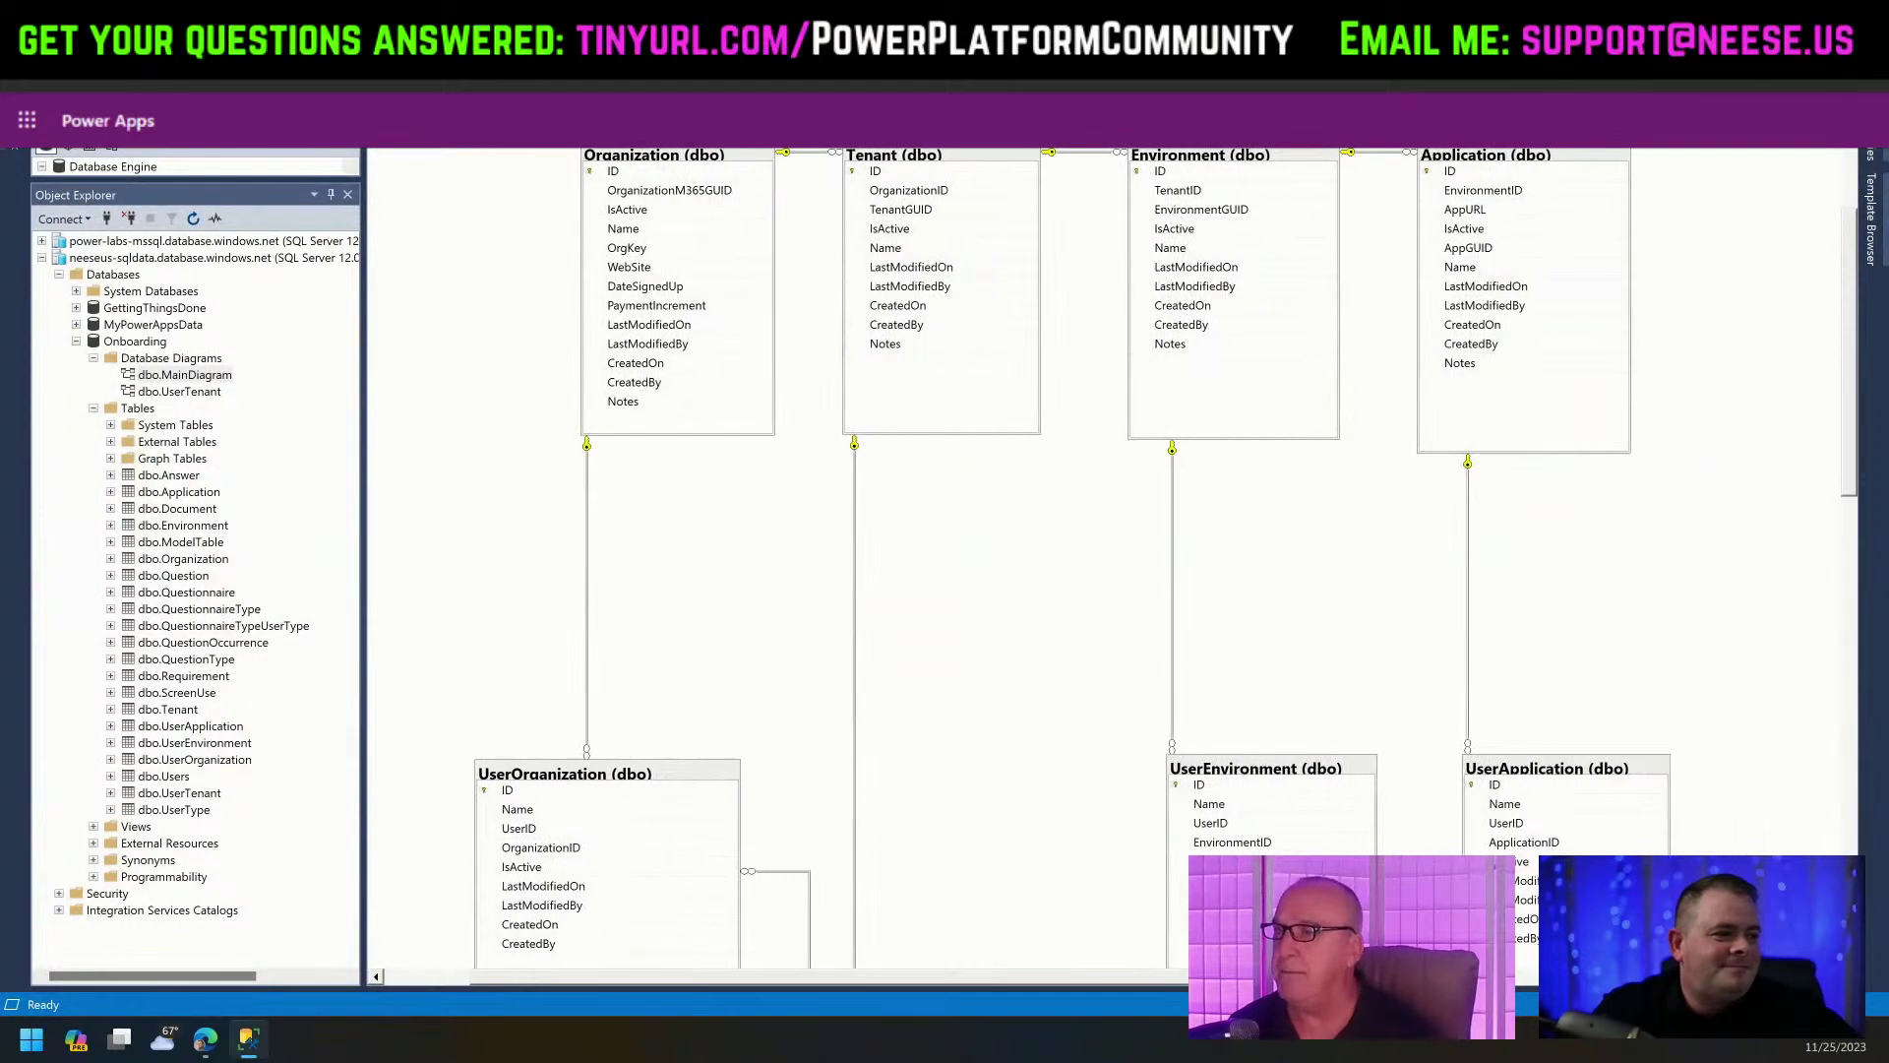
{"action": "scroll", "coordinate": [708, 409], "scroll_direction": "up", "scroll_amount": 2, "text": "ctrl"}
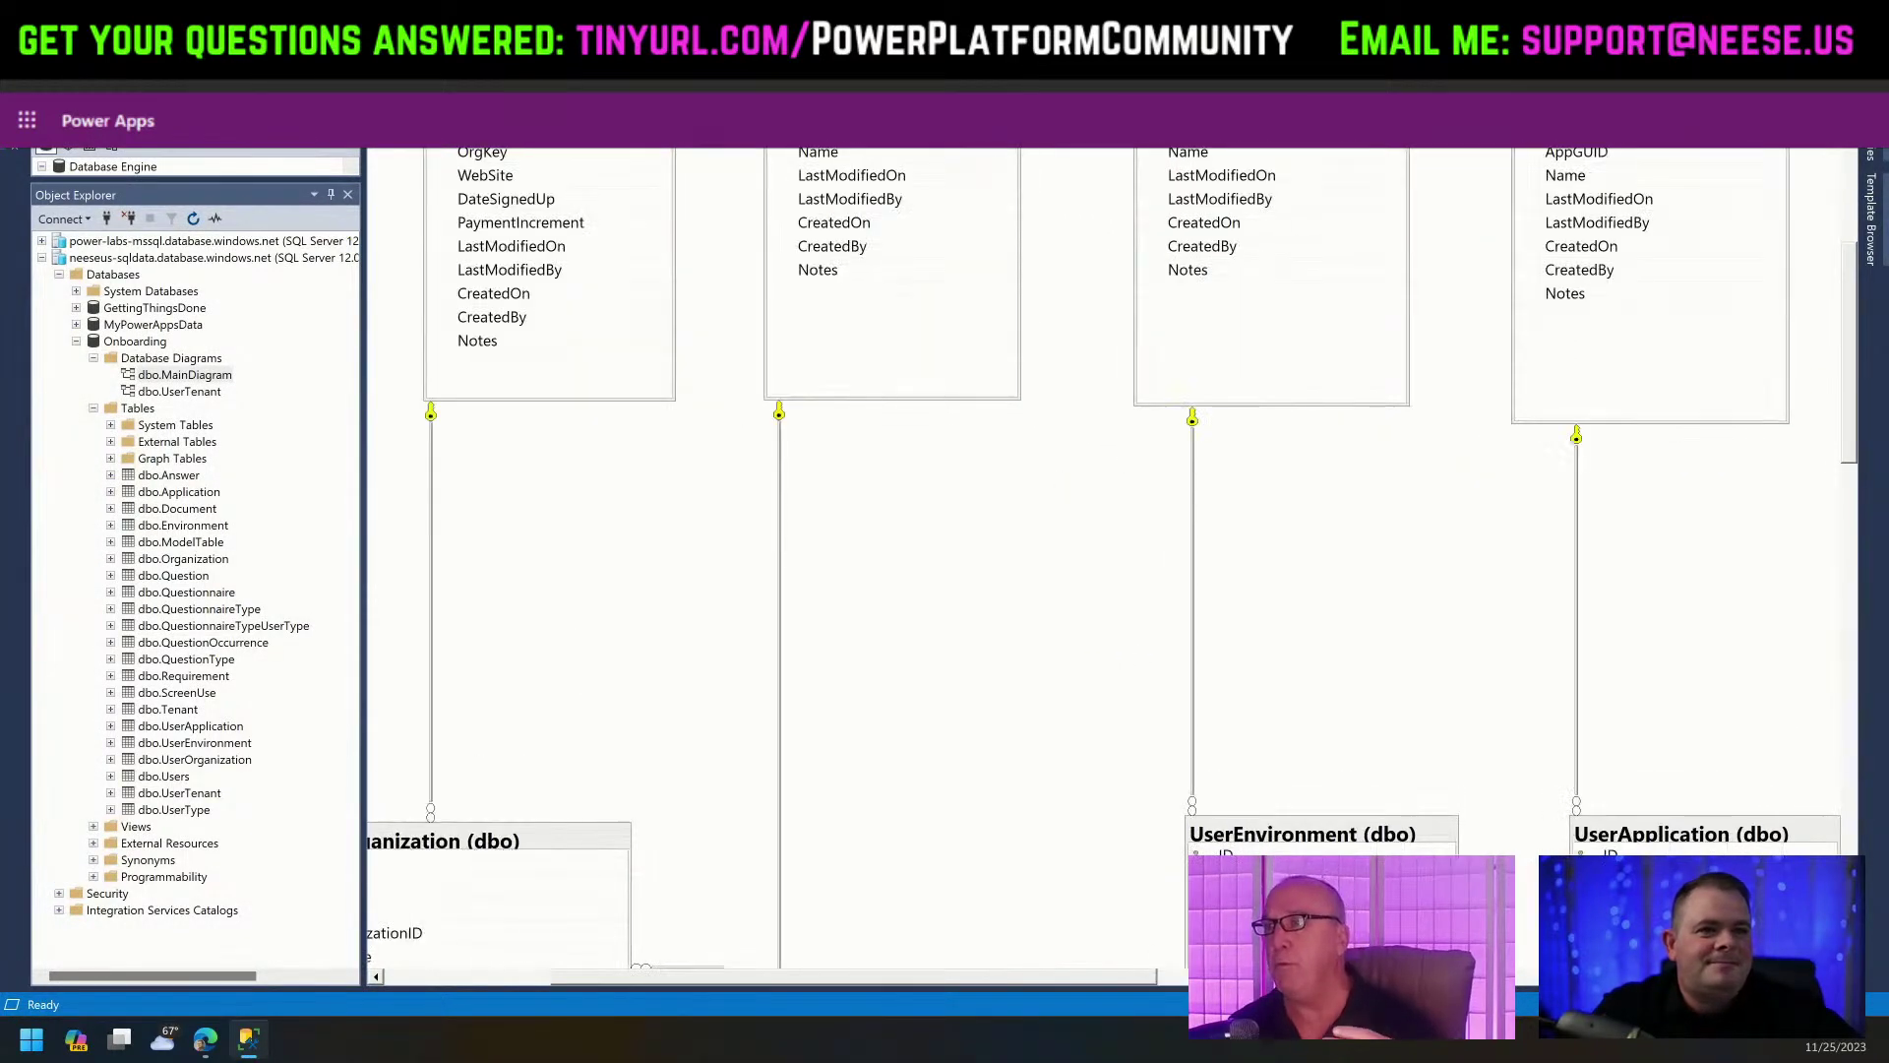
{"action": "left_click", "coordinate": [329, 151]}
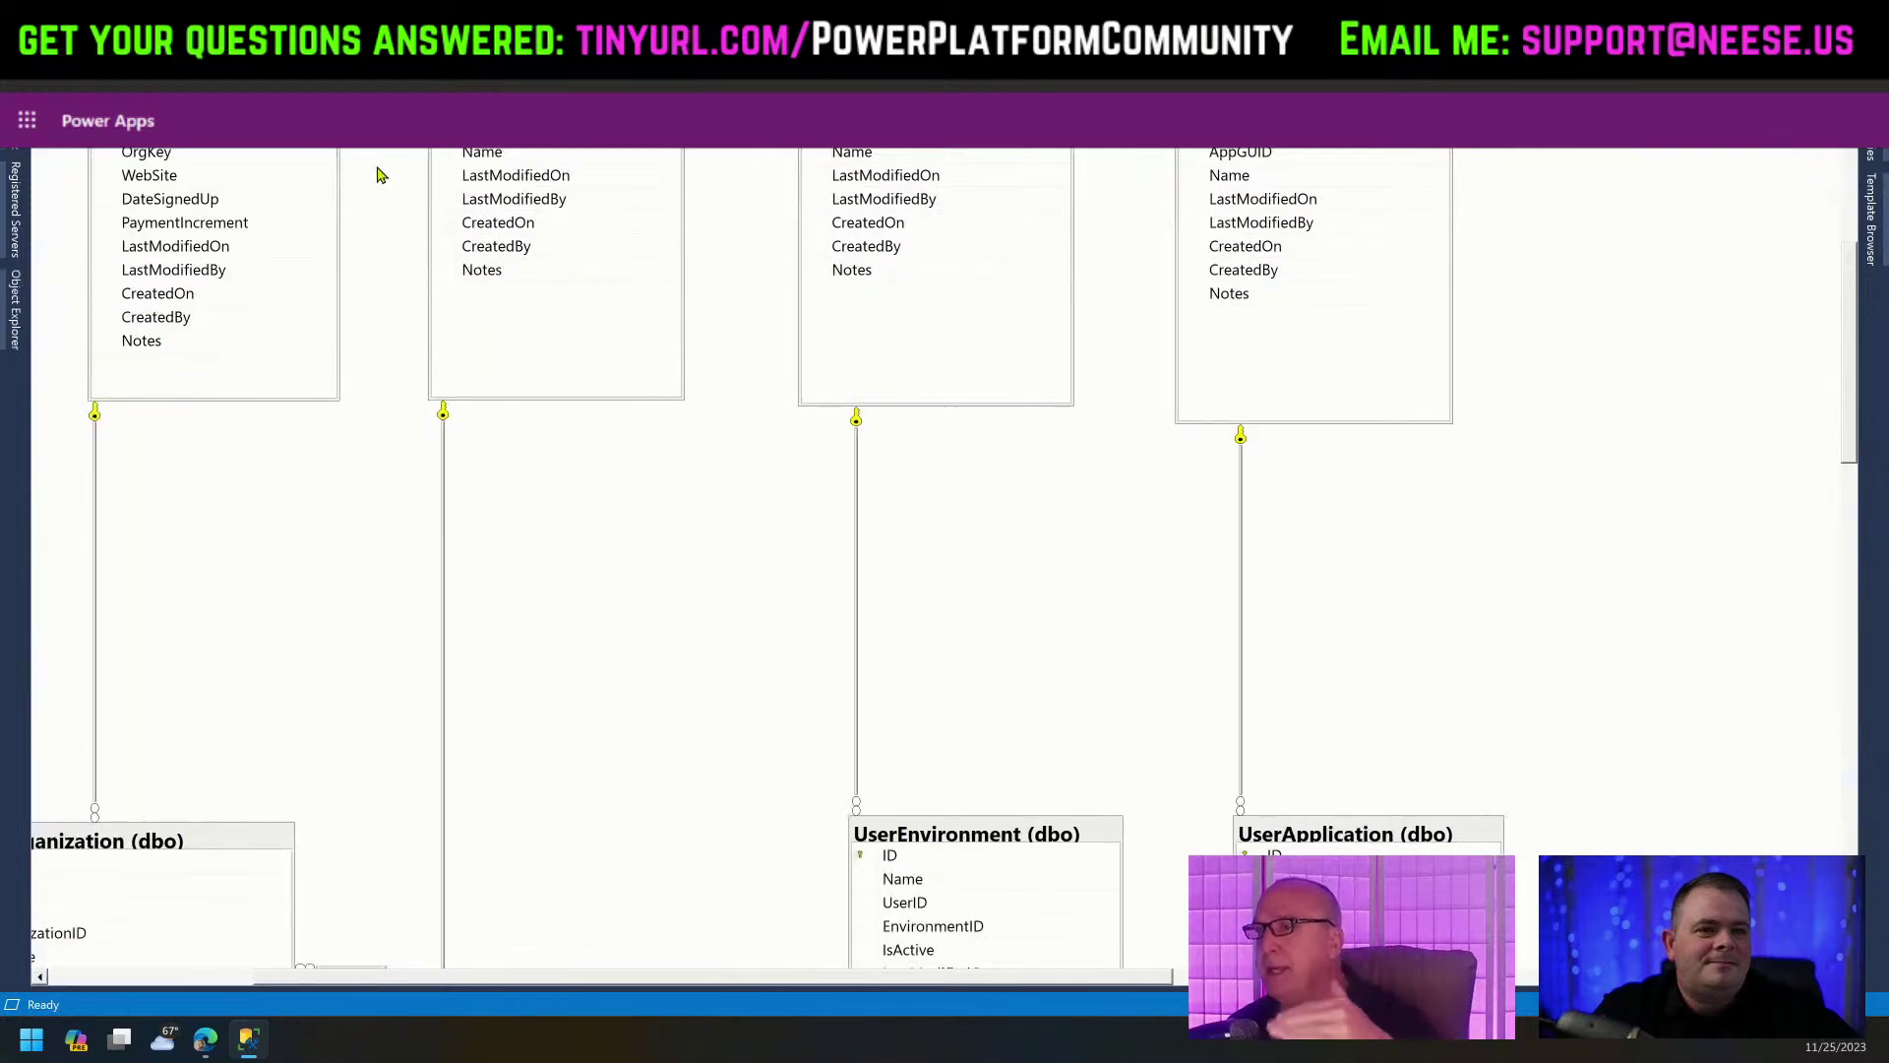
{"action": "scroll", "coordinate": [933, 988], "scroll_direction": "left", "scroll_amount": 4}
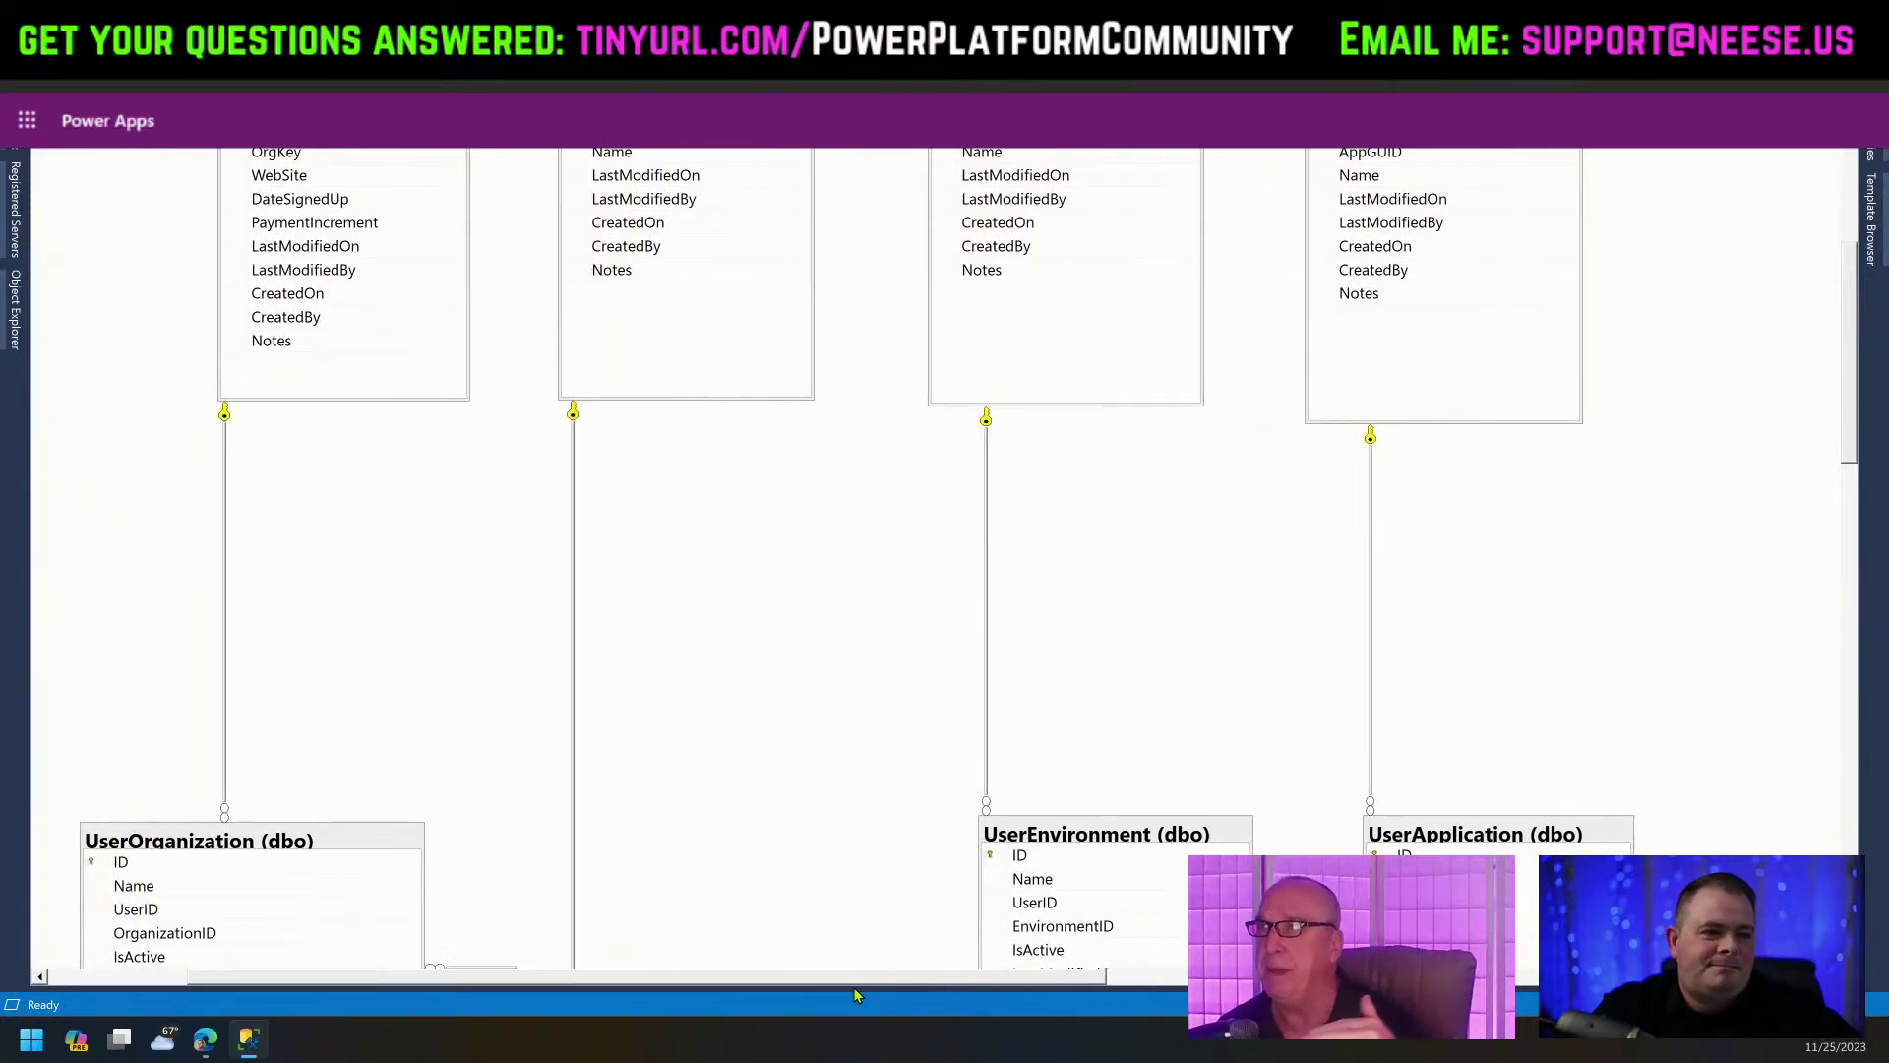
{"action": "scroll", "coordinate": [992, 544], "scroll_direction": "up", "scroll_amount": 3}
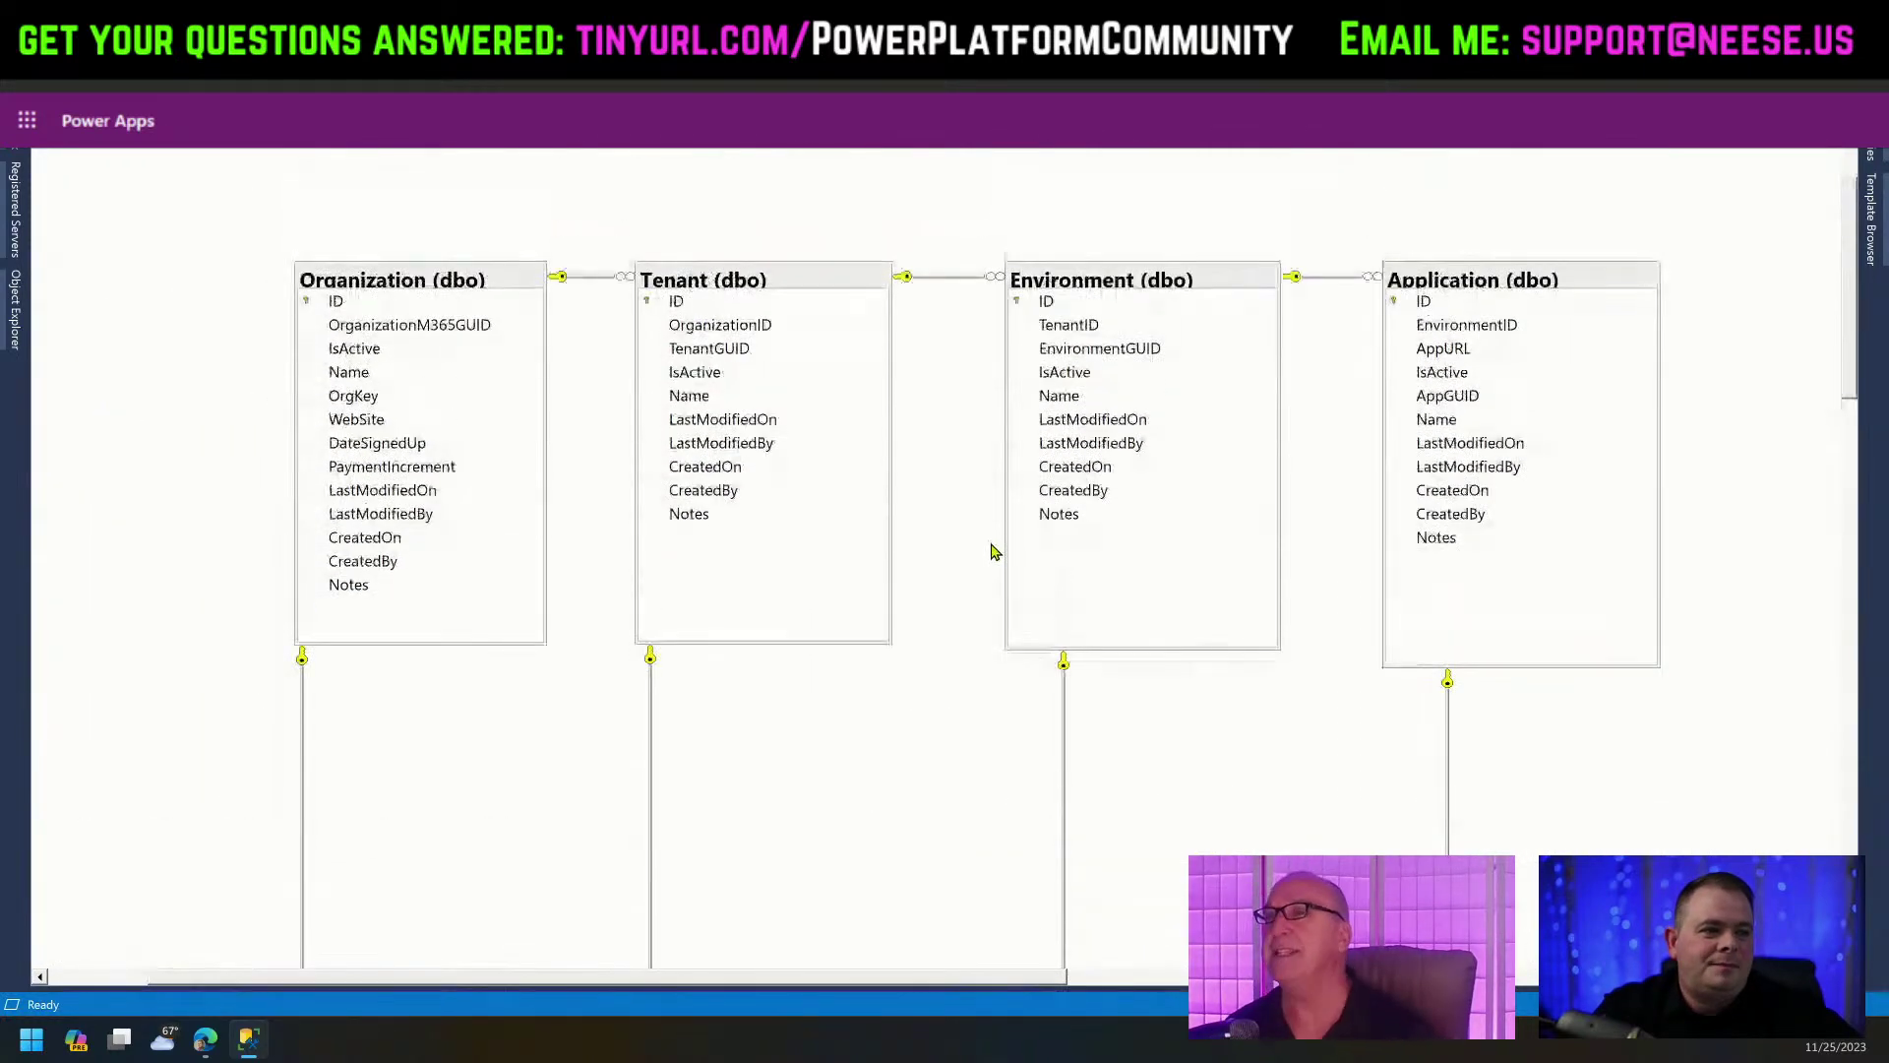
{"action": "scroll", "coordinate": [923, 734], "scroll_direction": "up", "scroll_amount": 1, "text": "ctrl"}
{"action": "scroll", "coordinate": [925, 734], "scroll_direction": "up", "scroll_amount": 1, "text": "ctrl"}
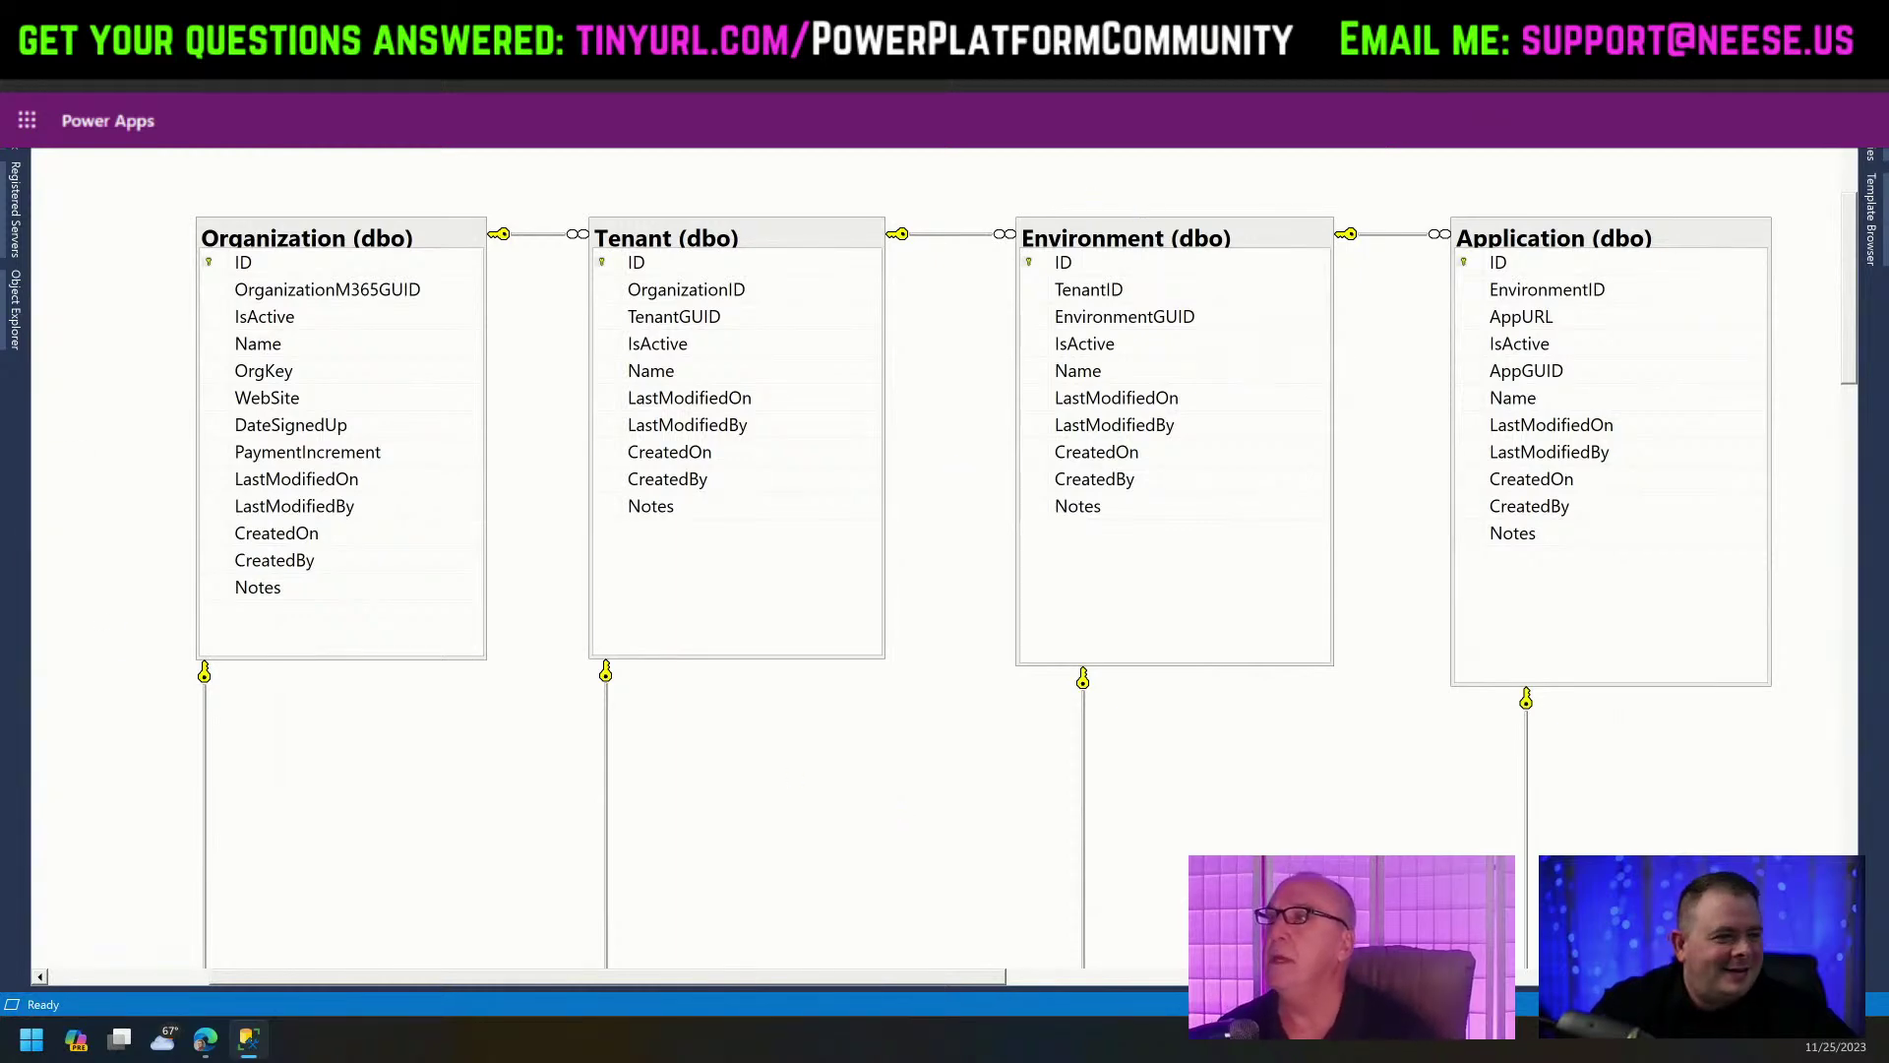
Switch back to the Power Apps preview, select the Test Sandbox environment as the user list's environment filter and end the preview.
{"action": "left_click_drag", "start_coordinate": [1202, 157], "coordinate": [590, 0]}
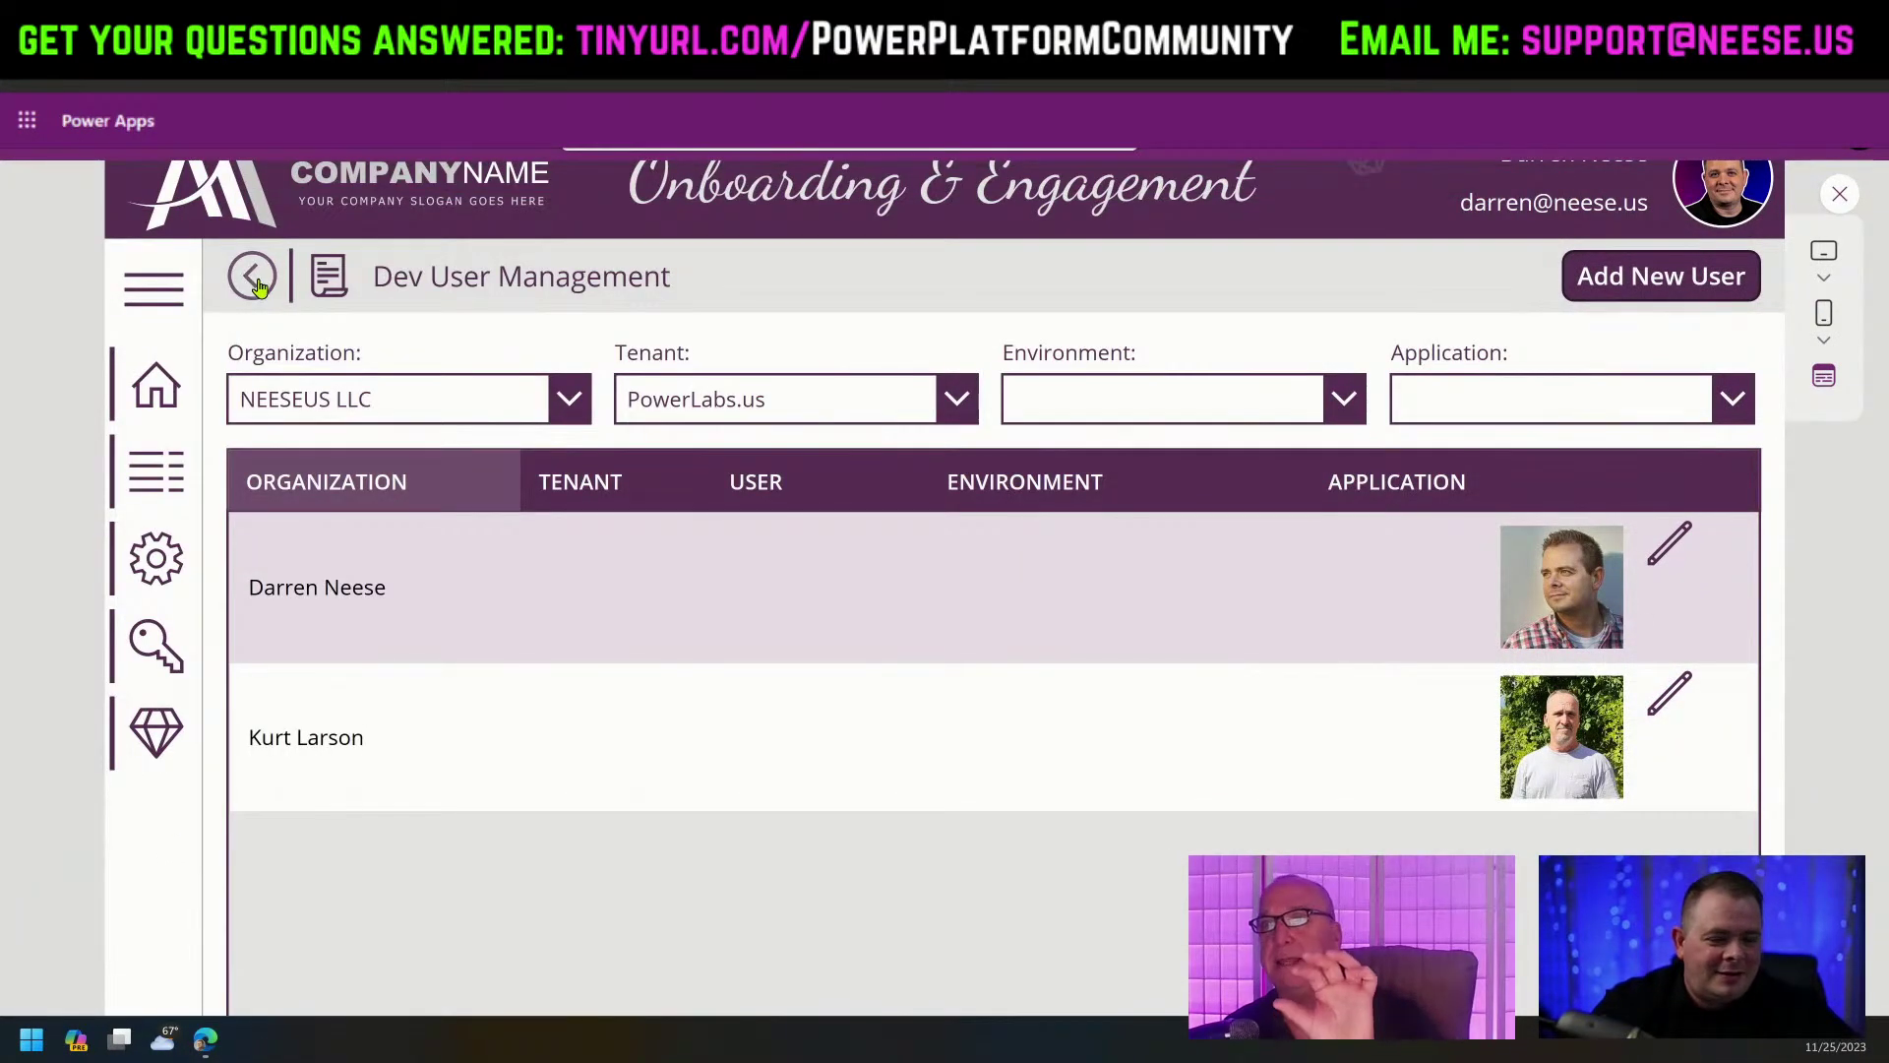
{"action": "left_click", "coordinate": [1101, 390]}
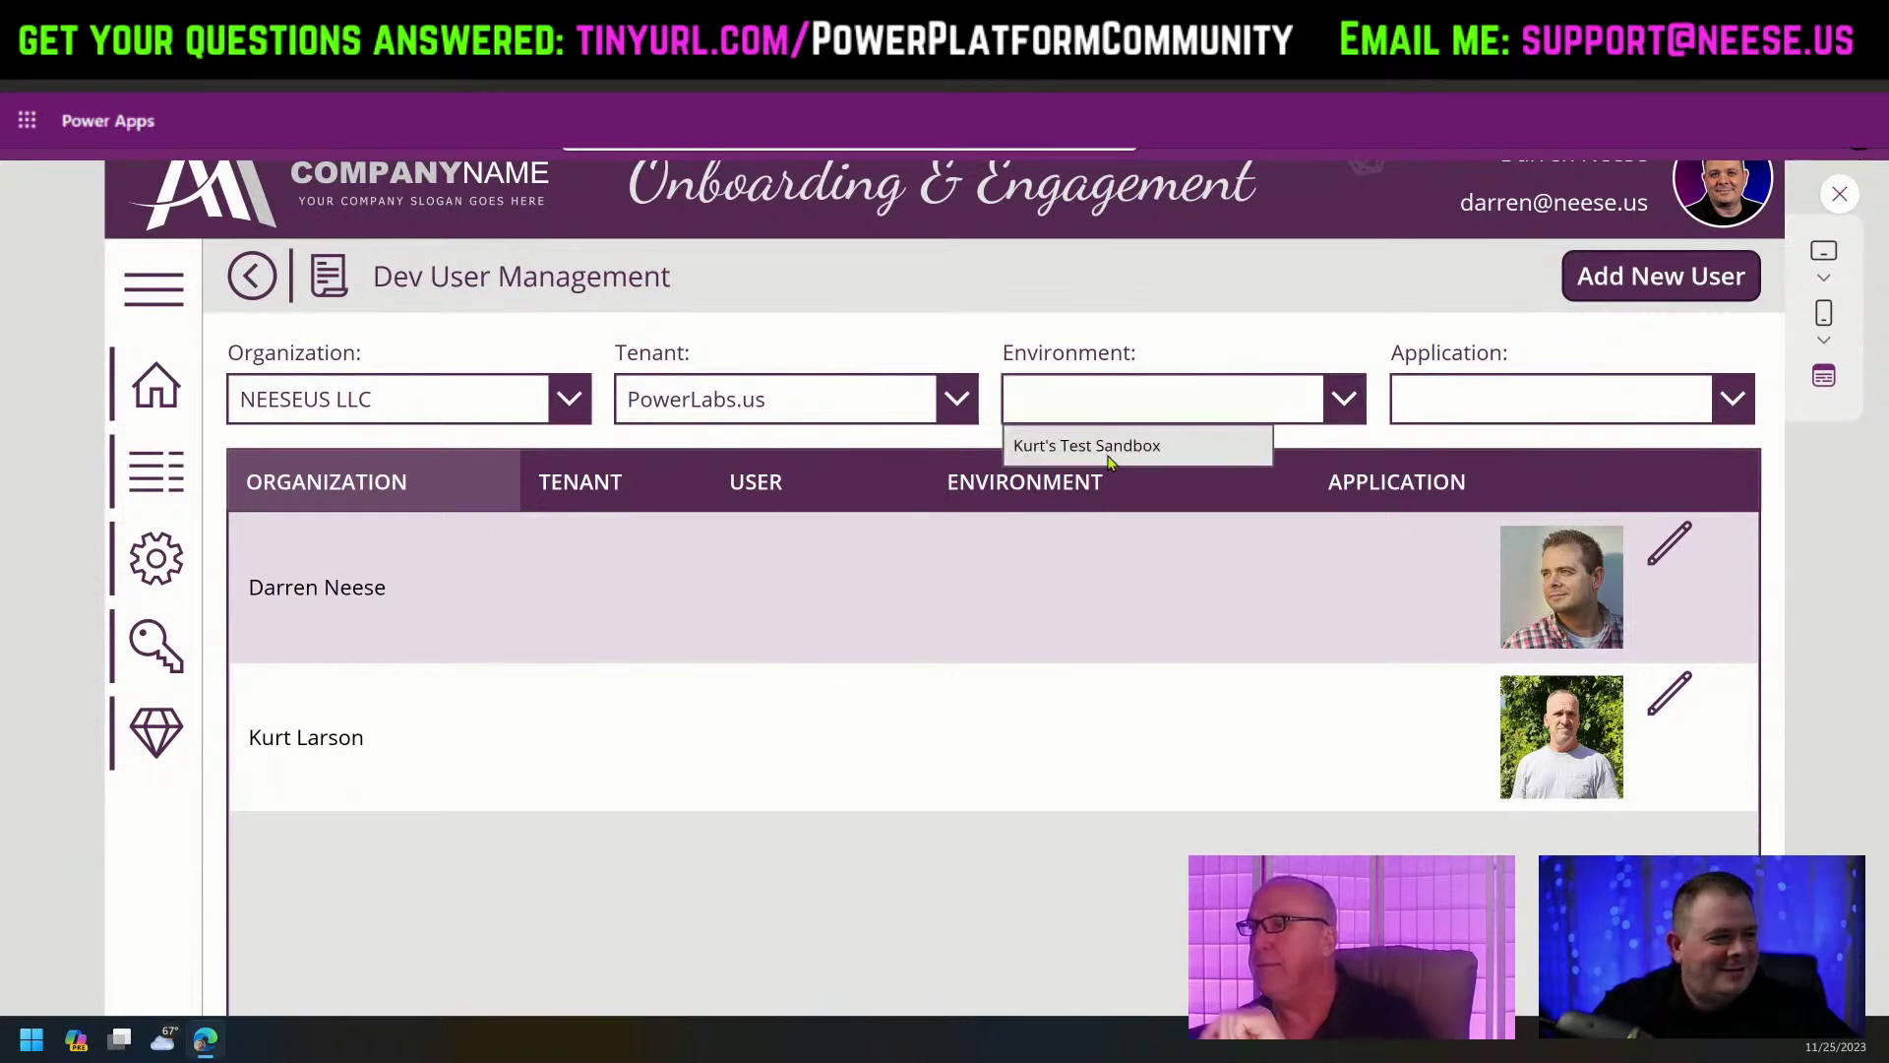
{"action": "left_click", "coordinate": [1109, 452]}
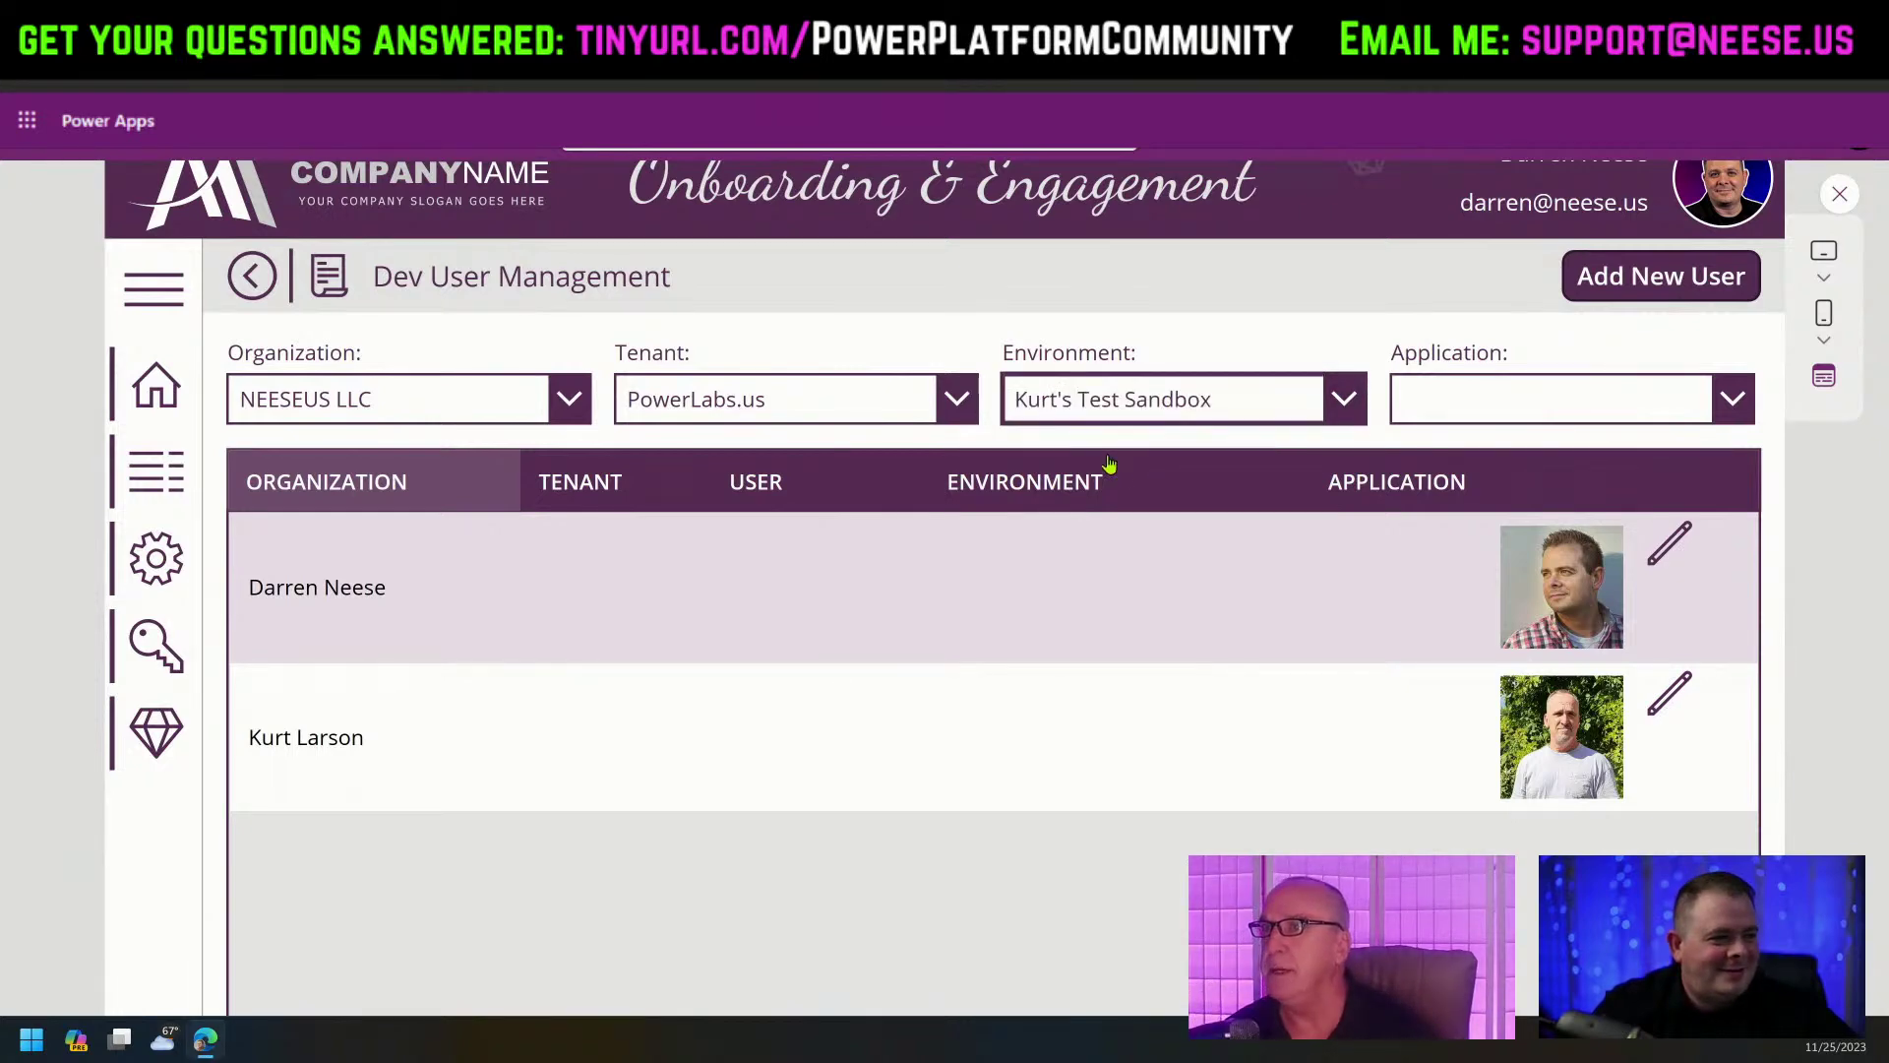
{"action": "left_click", "coordinate": [1841, 195]}
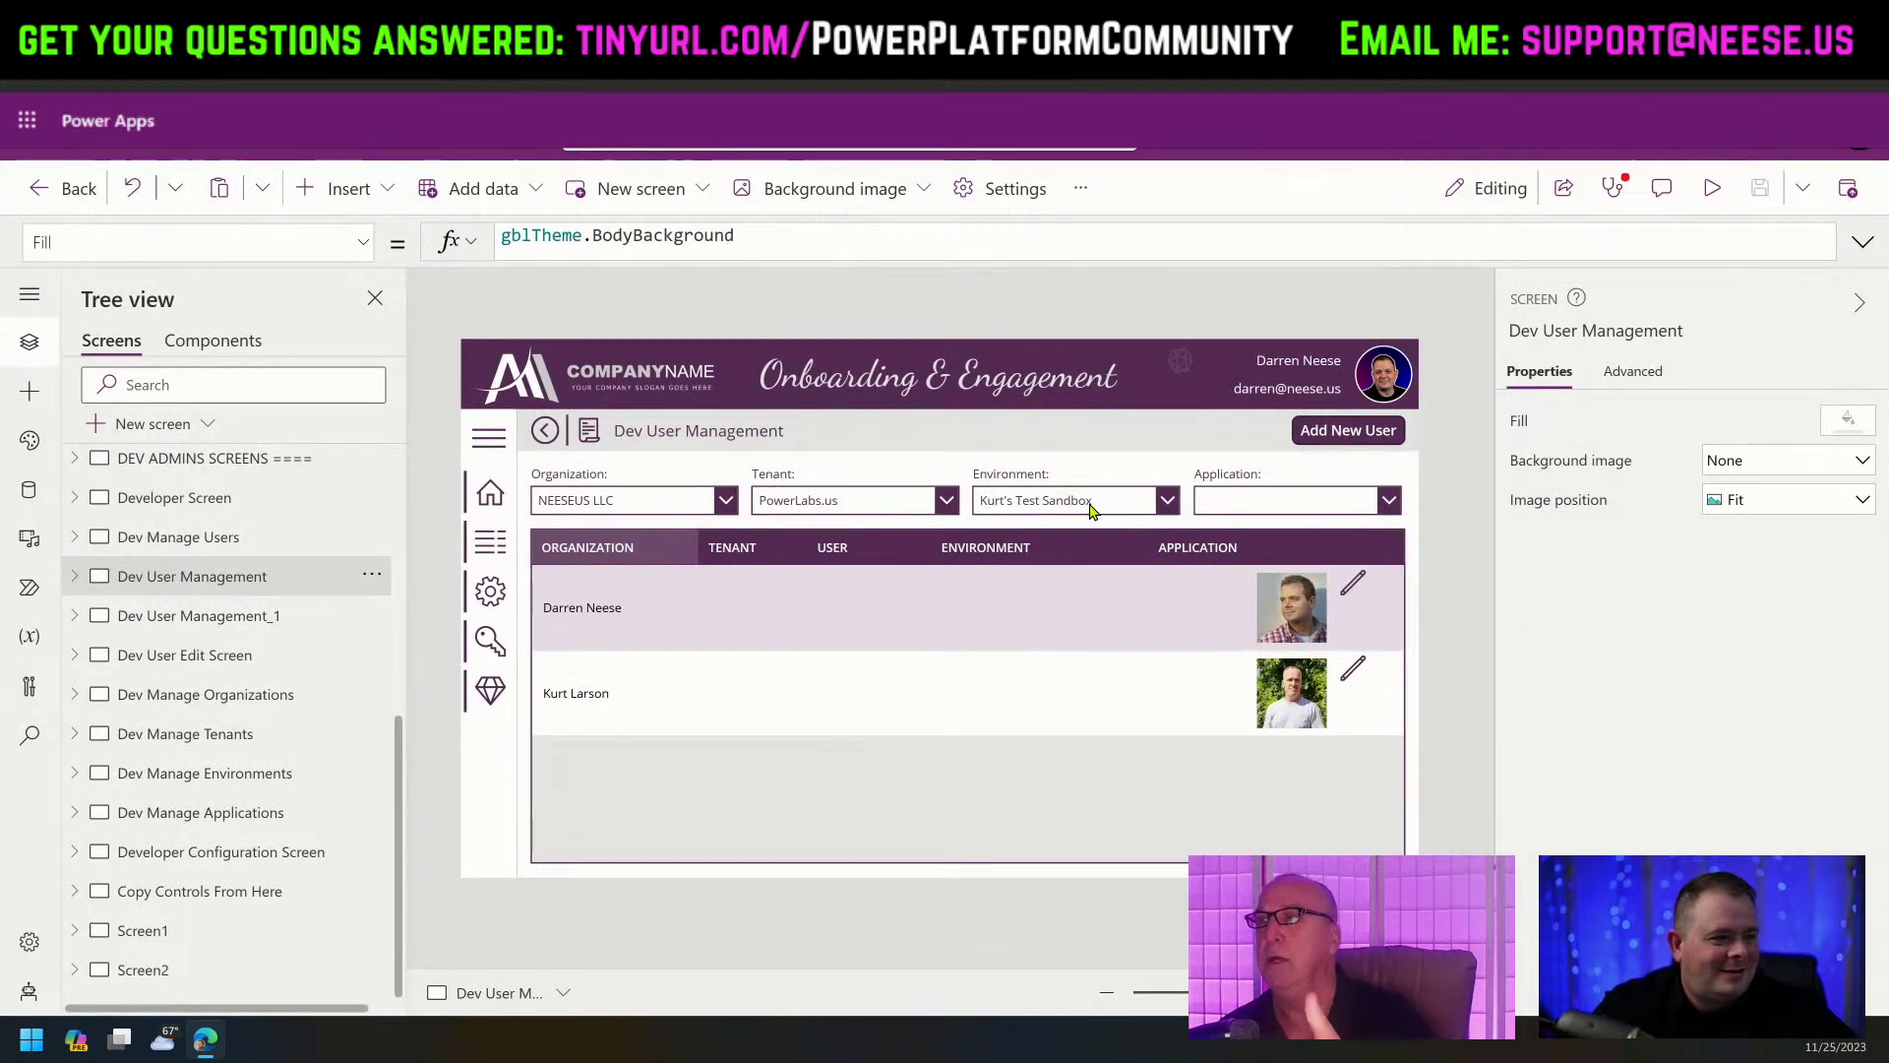
Examine the Items formulas of the organization filter dropdown and the user gallery on Dev User Management.
{"action": "left_click", "coordinate": [651, 512]}
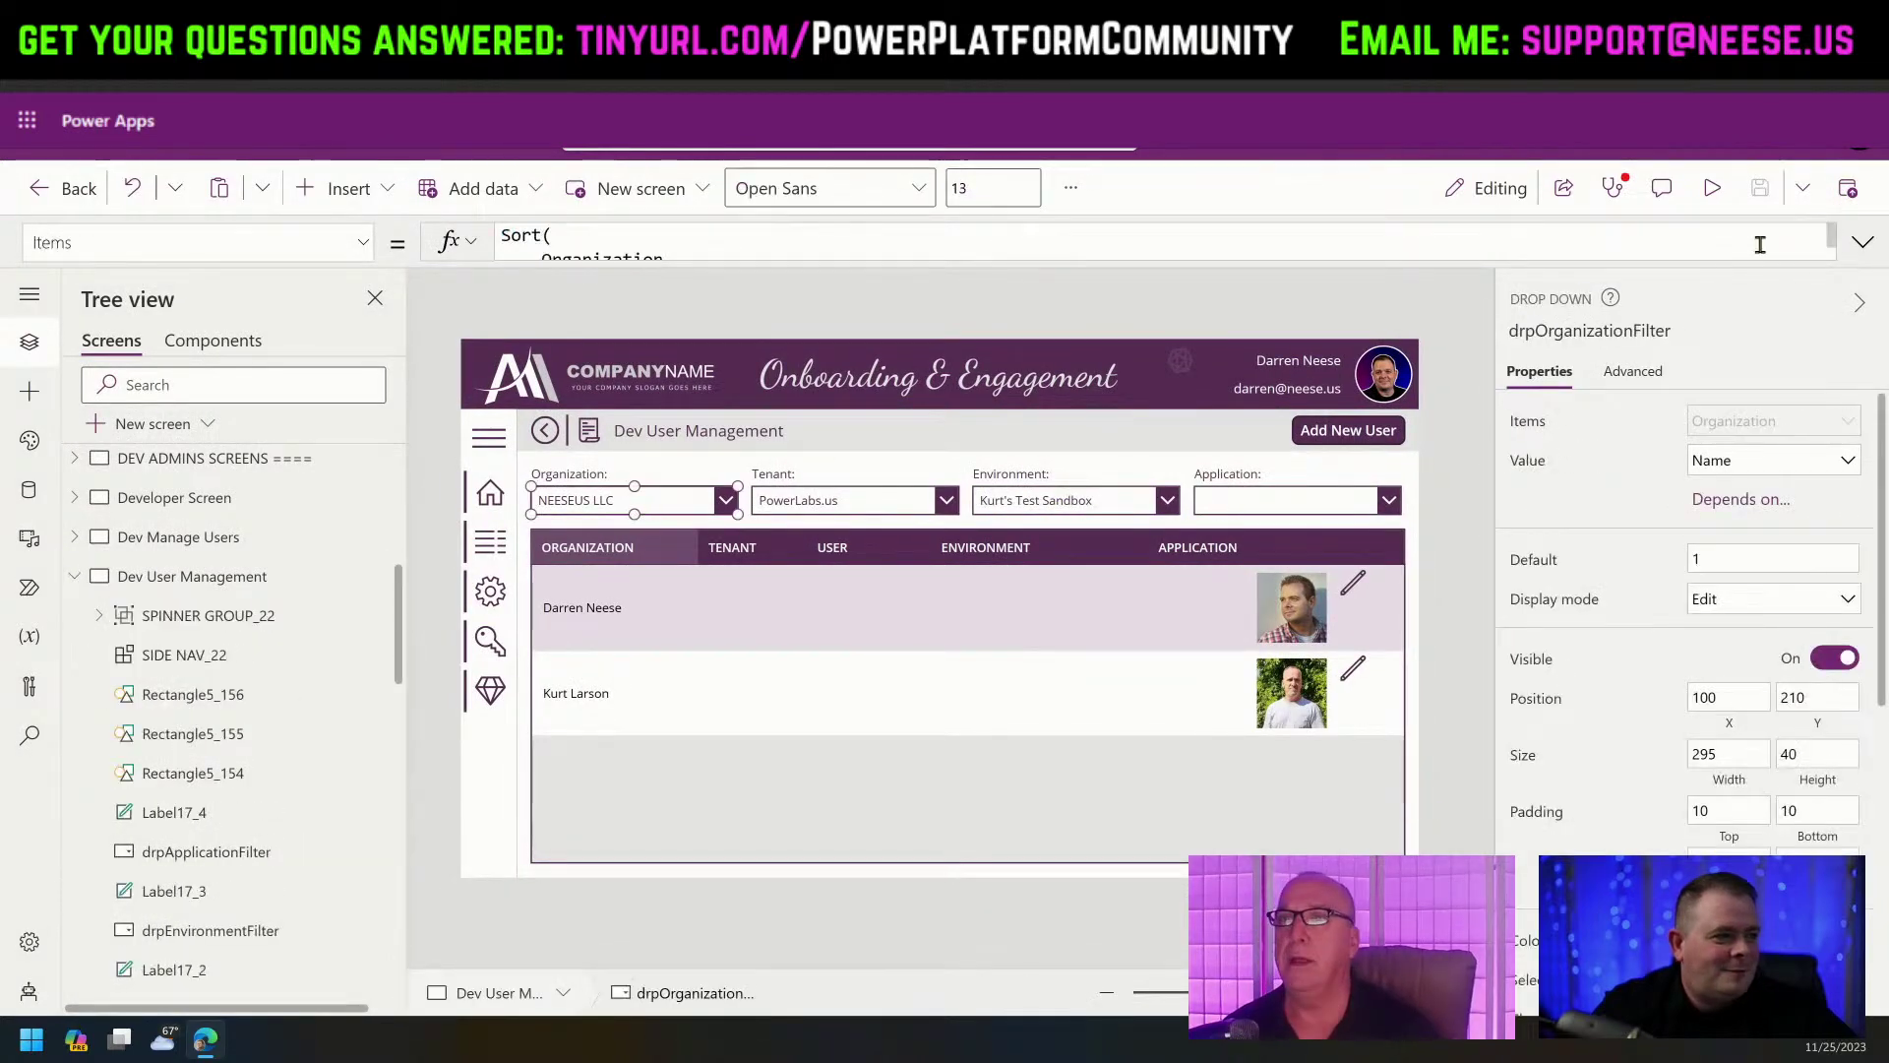
{"action": "left_click", "coordinate": [1863, 242]}
{"action": "left_click", "coordinate": [1820, 56]}
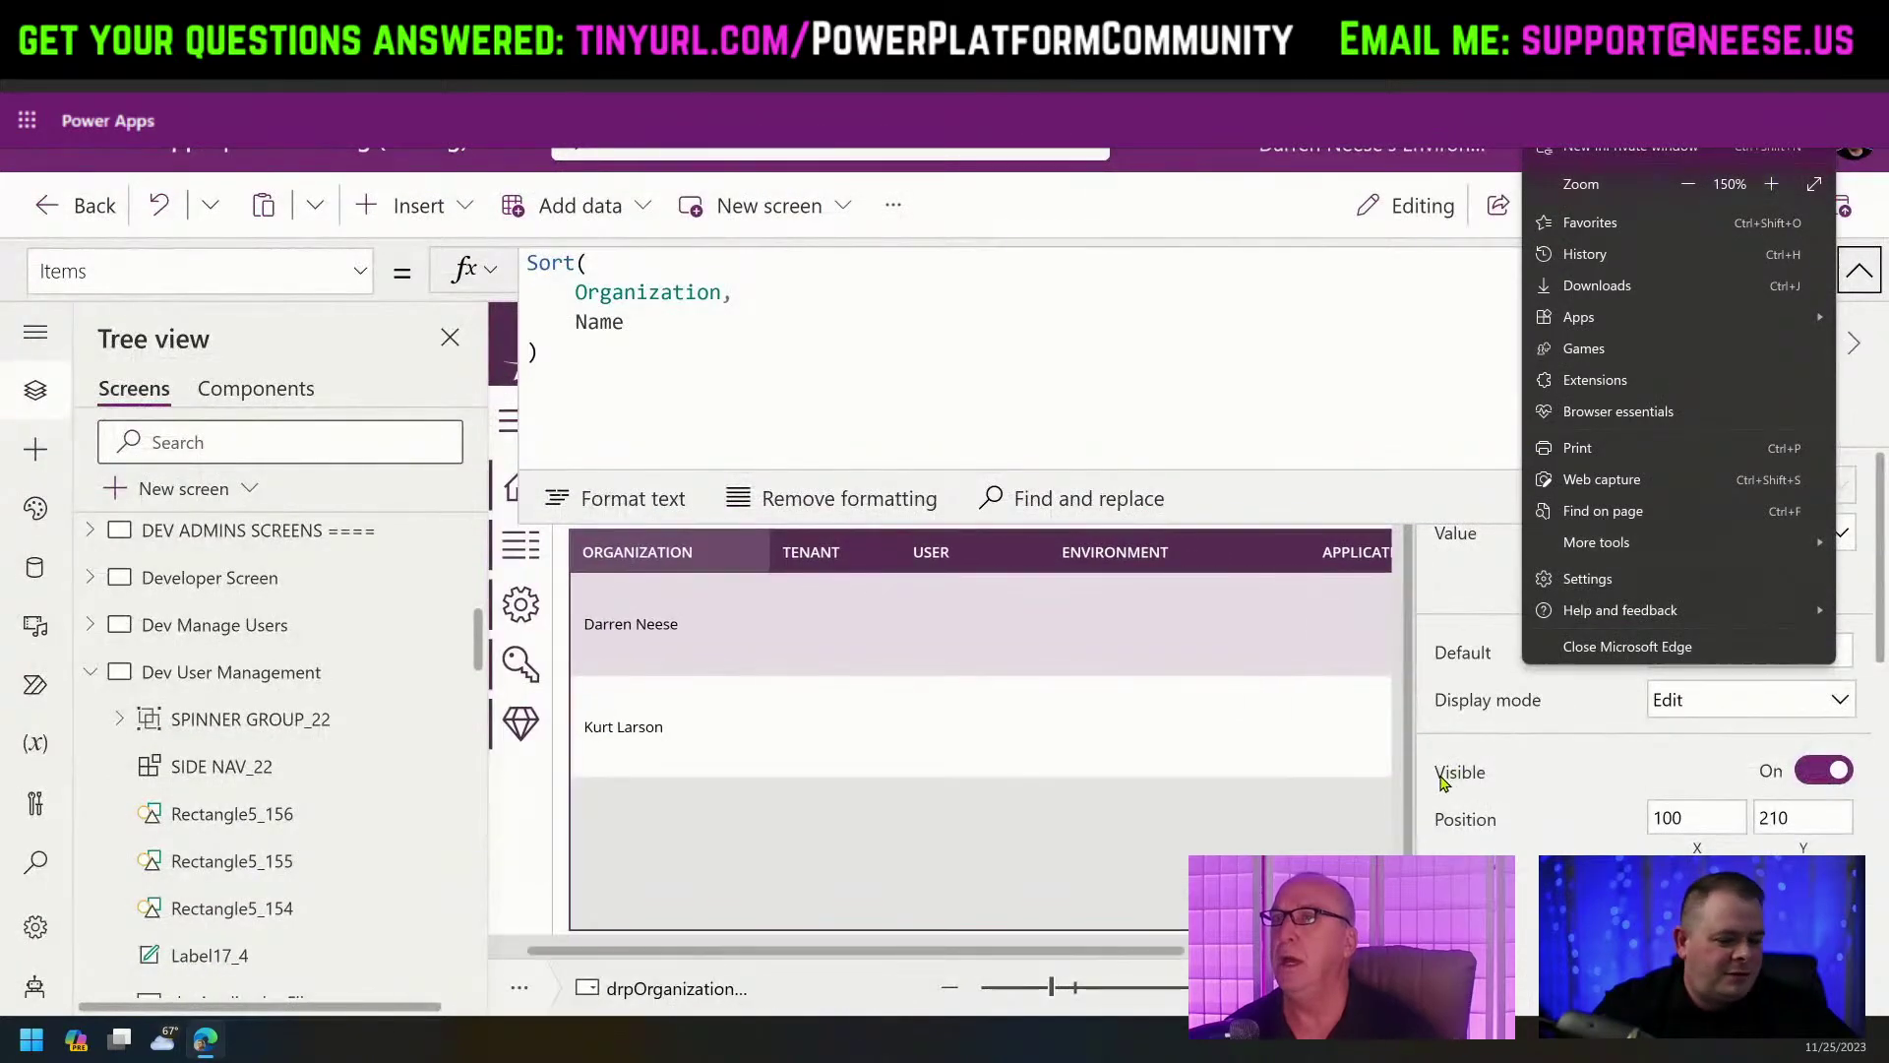
{"action": "left_click", "coordinate": [1252, 748]}
{"action": "left_click", "coordinate": [1250, 748]}
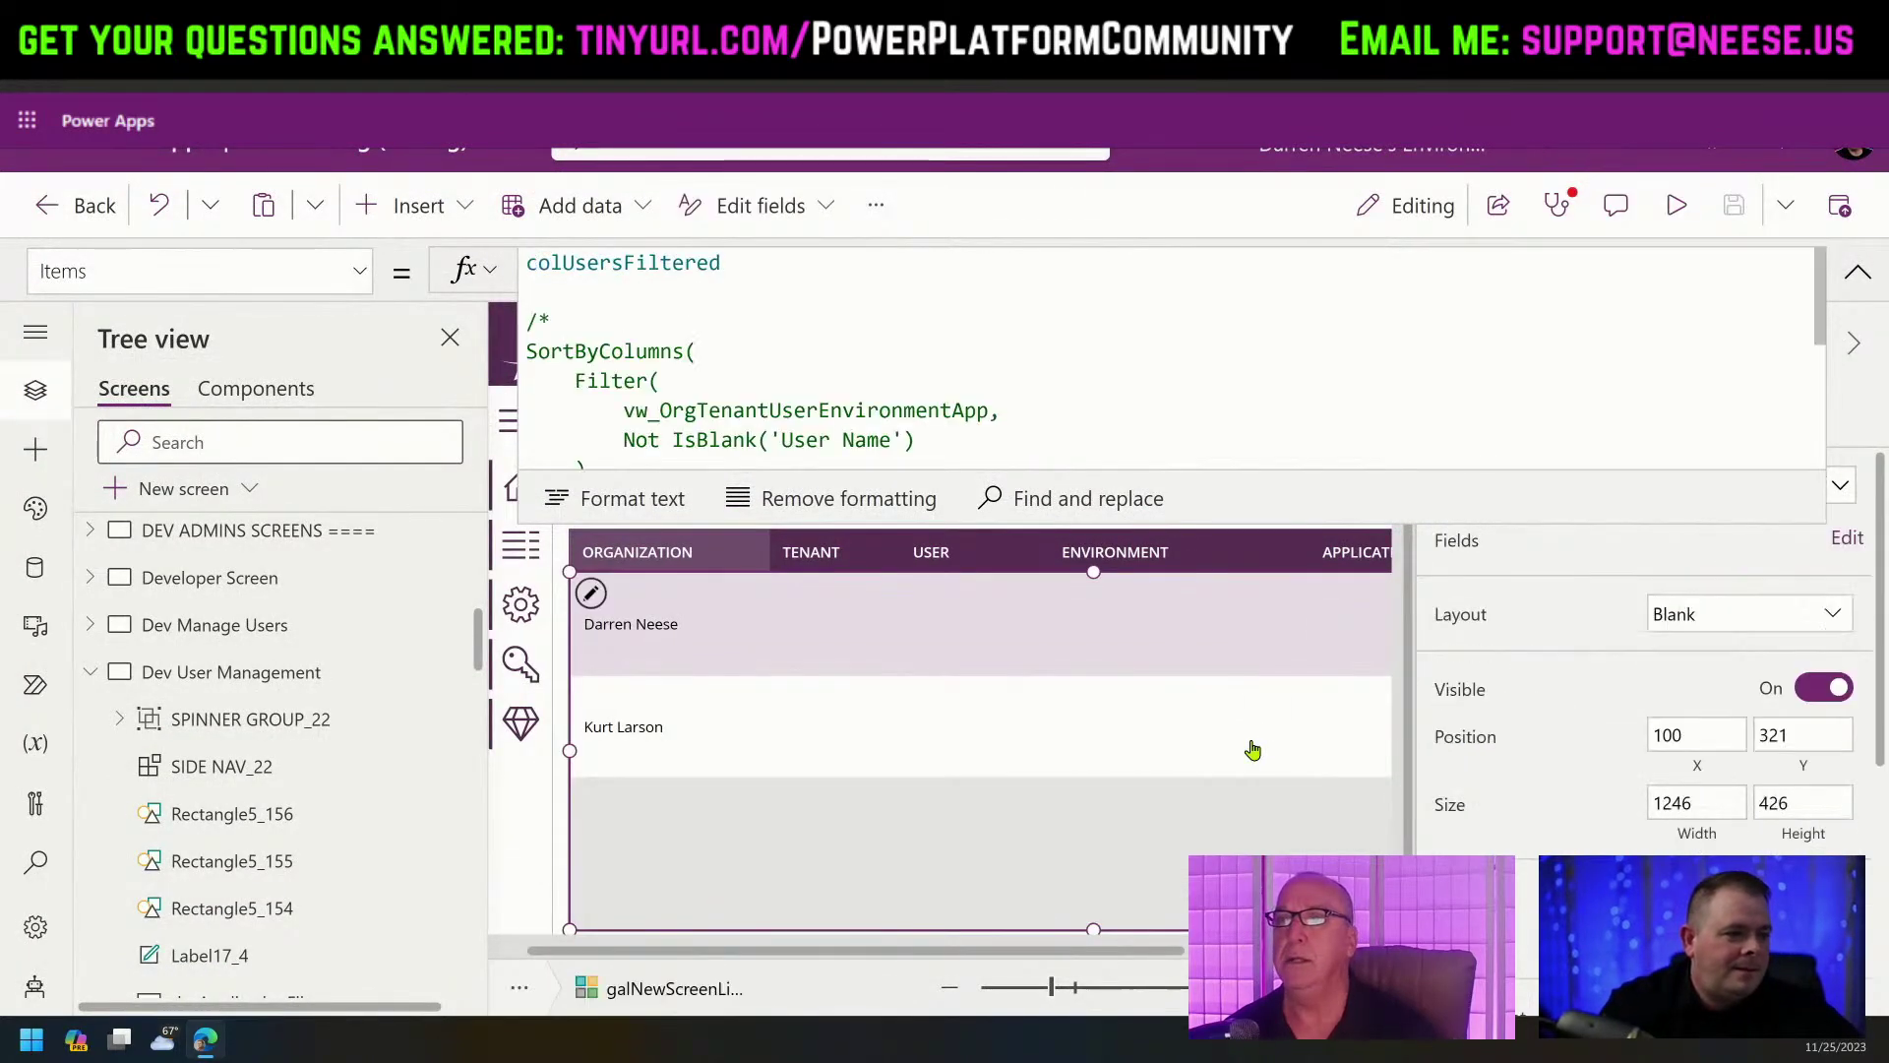
Preview the app, clear the user list's organization filter and set it again to NEESEUS LLC.
{"action": "key", "text": "F5"}
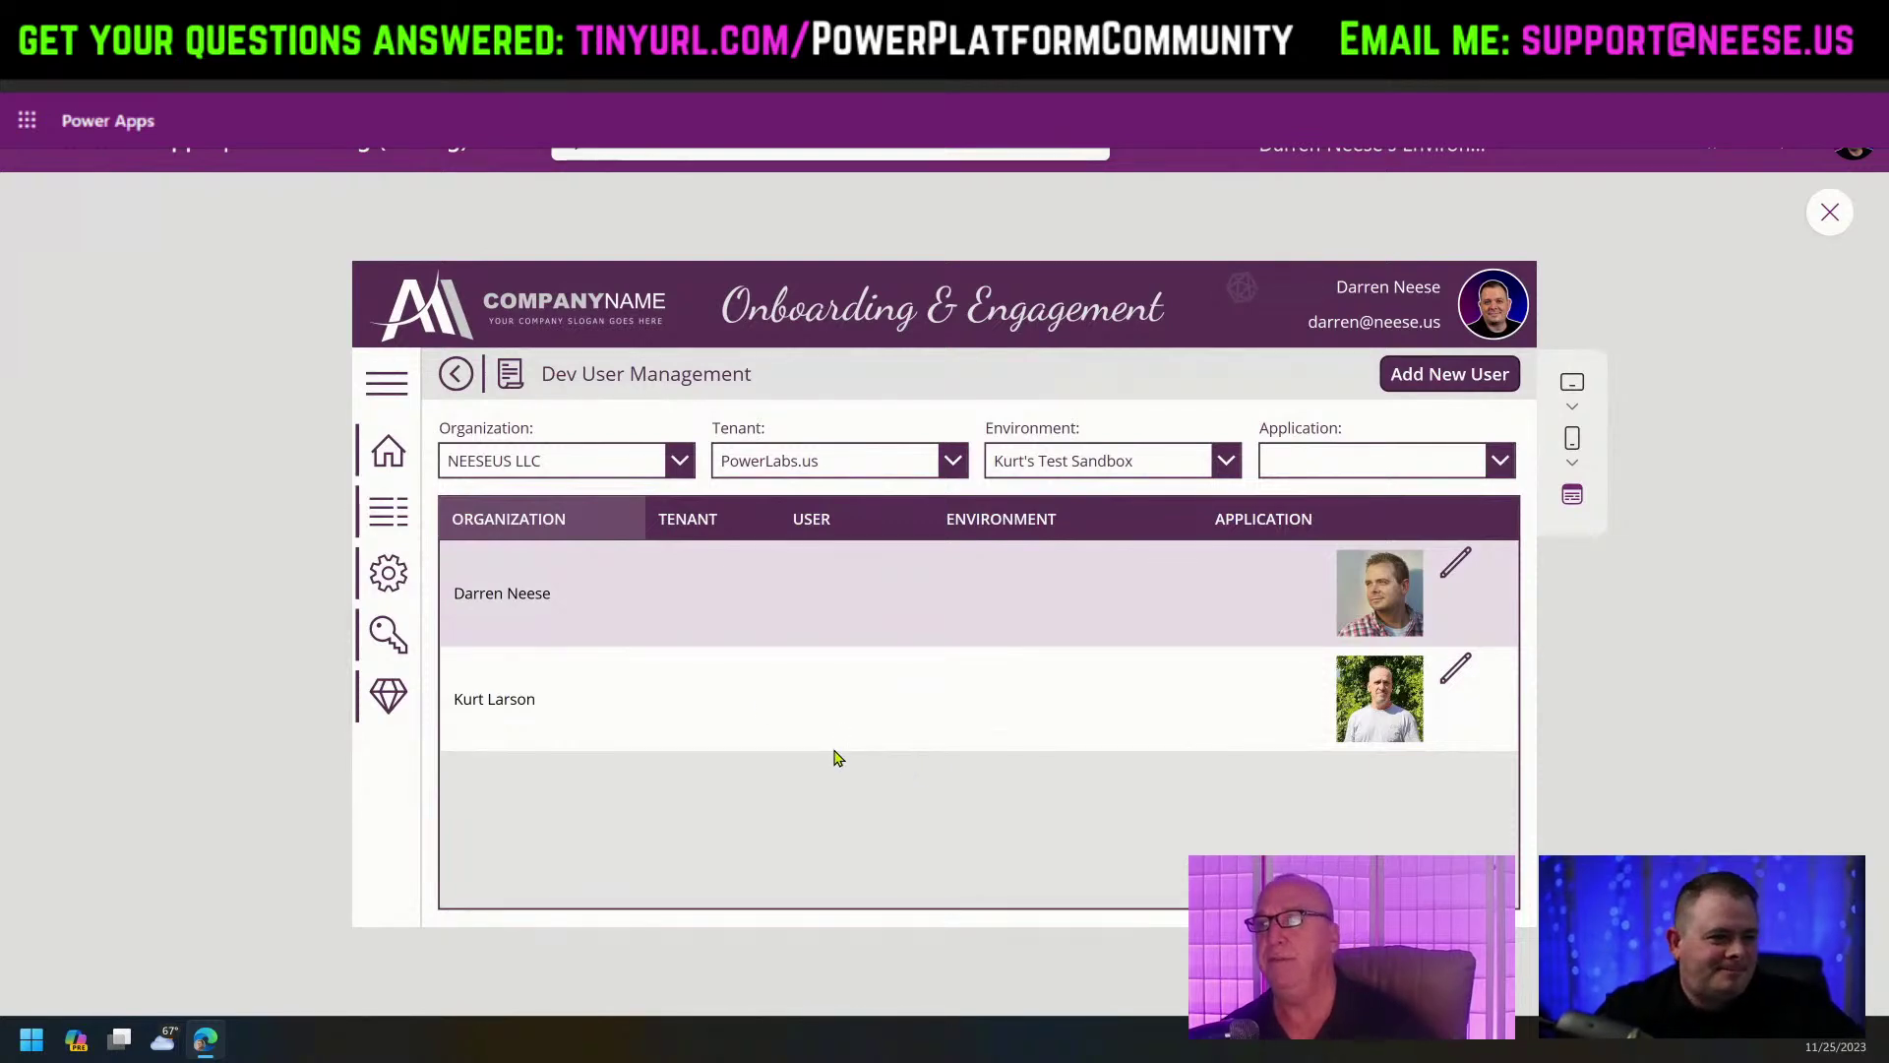
{"action": "left_click", "coordinate": [673, 462]}
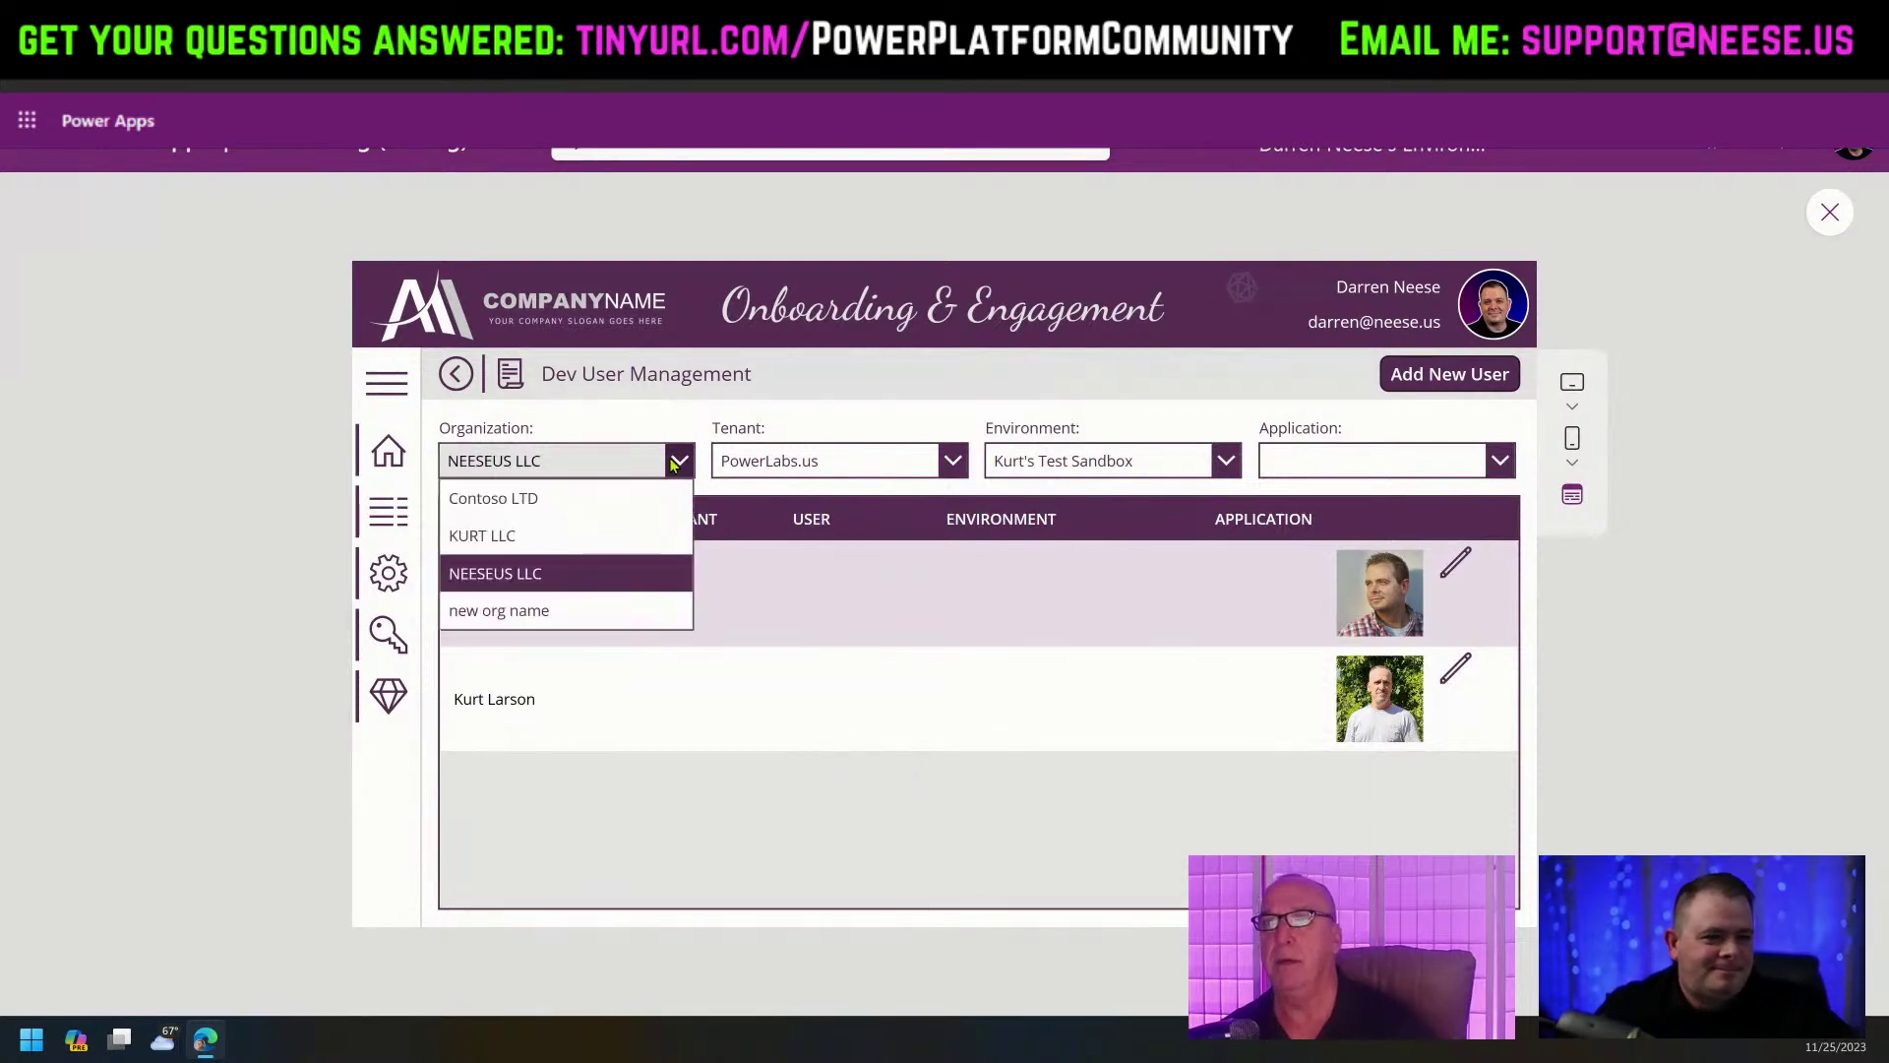
{"action": "left_click", "coordinate": [635, 589]}
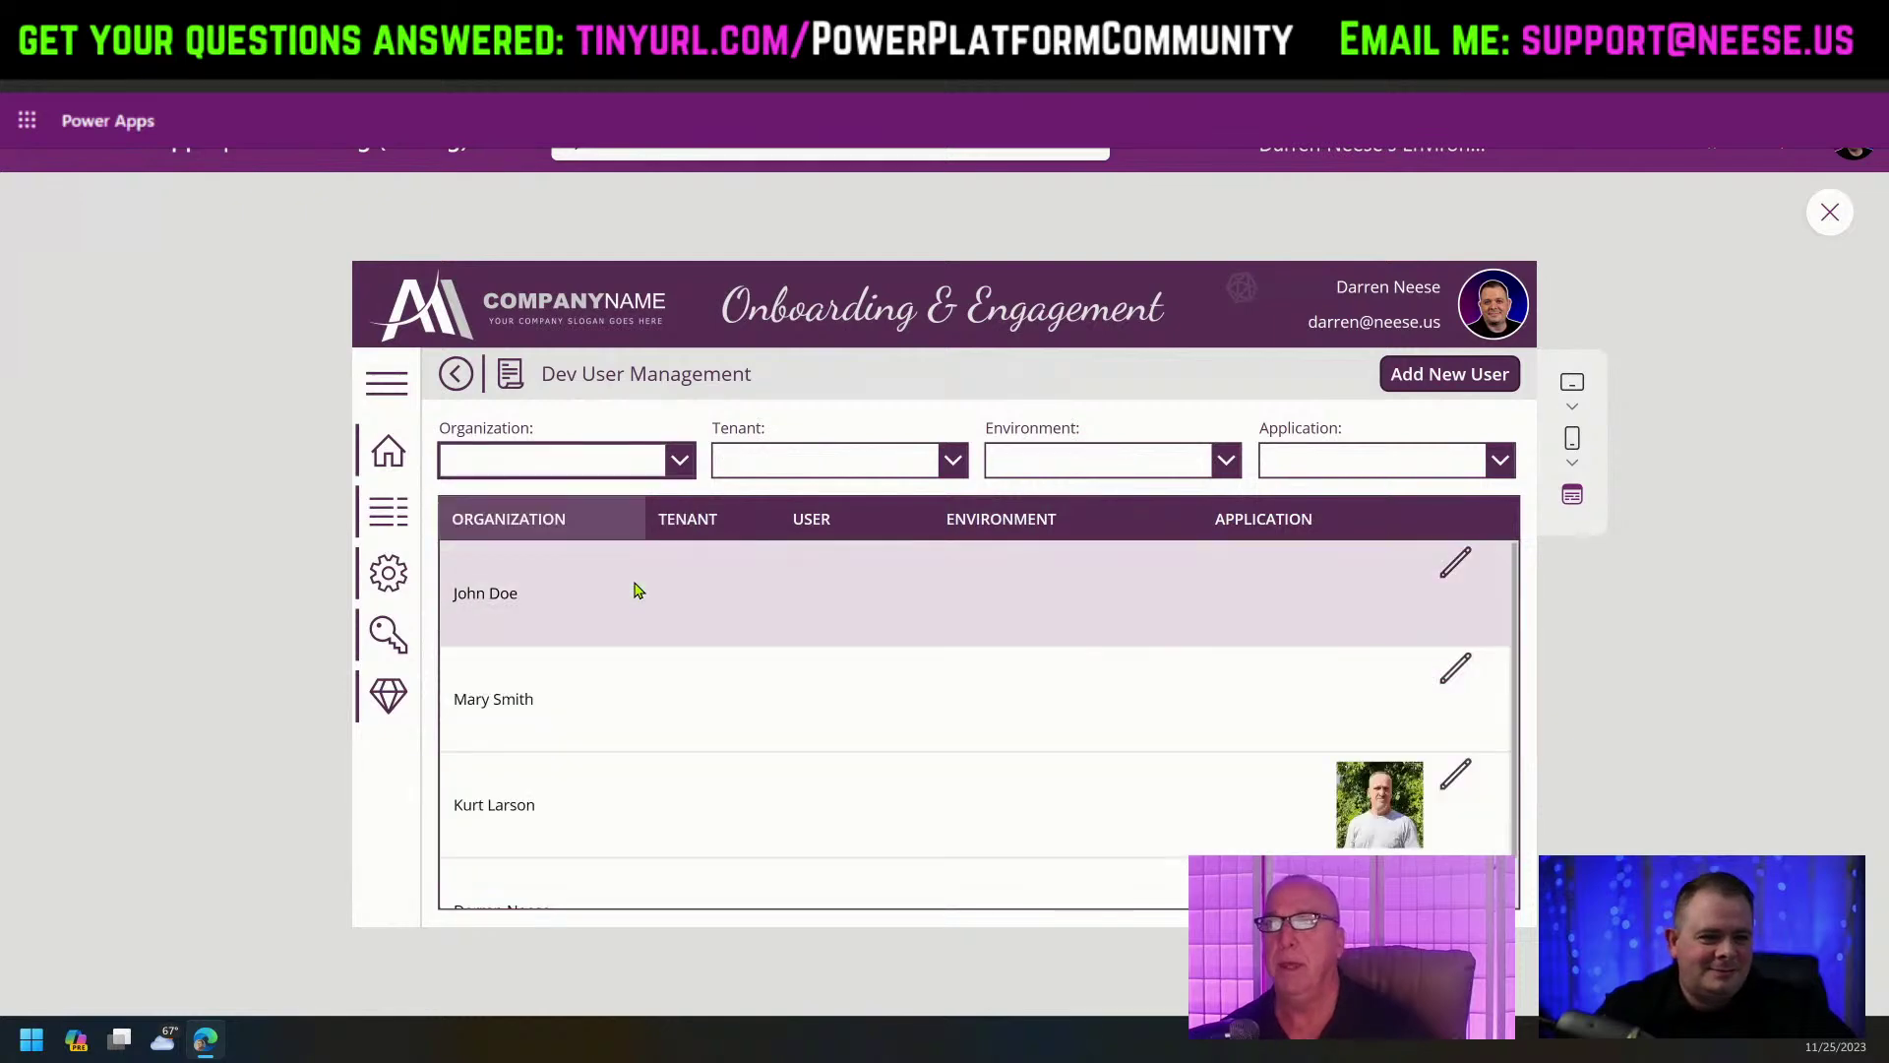
{"action": "left_click", "coordinate": [642, 466]}
{"action": "left_click", "coordinate": [619, 573]}
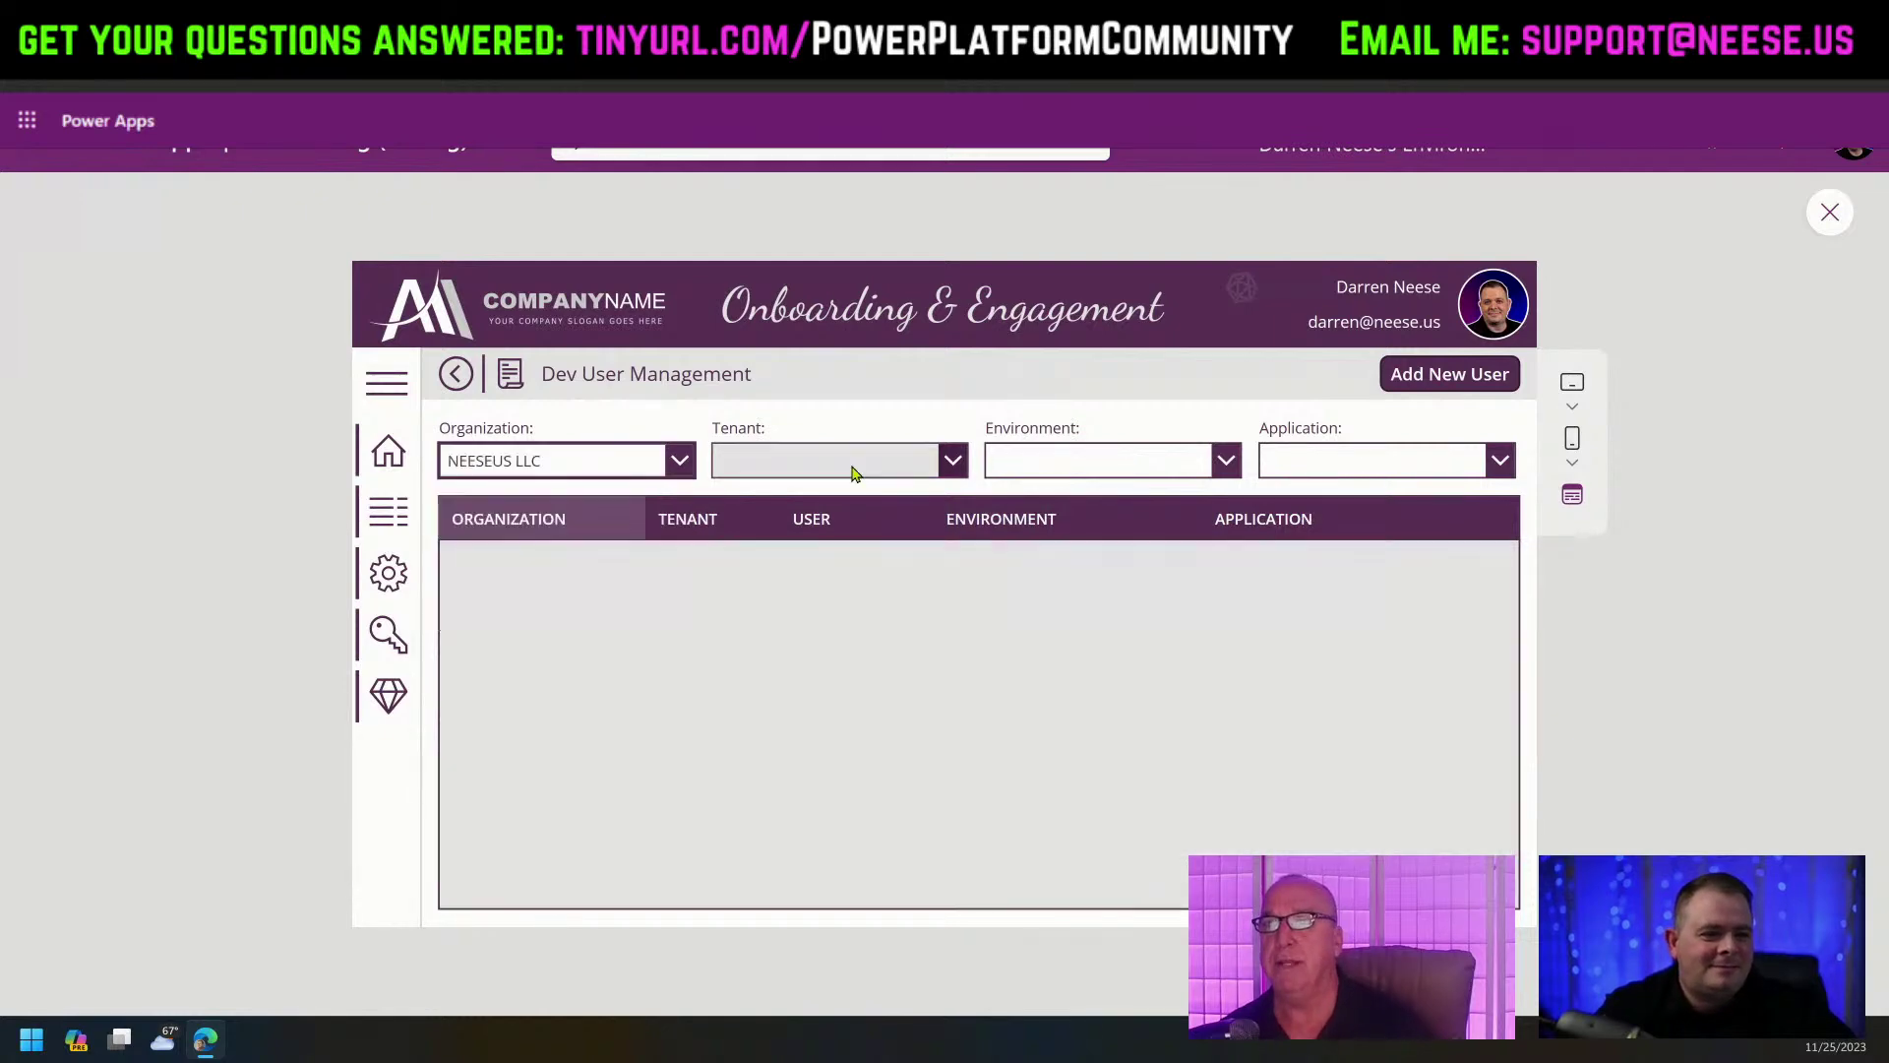
Filter the users by tenant Neese.us, the environment offered for it and the Onboarding application.
{"action": "left_click", "coordinate": [858, 463]}
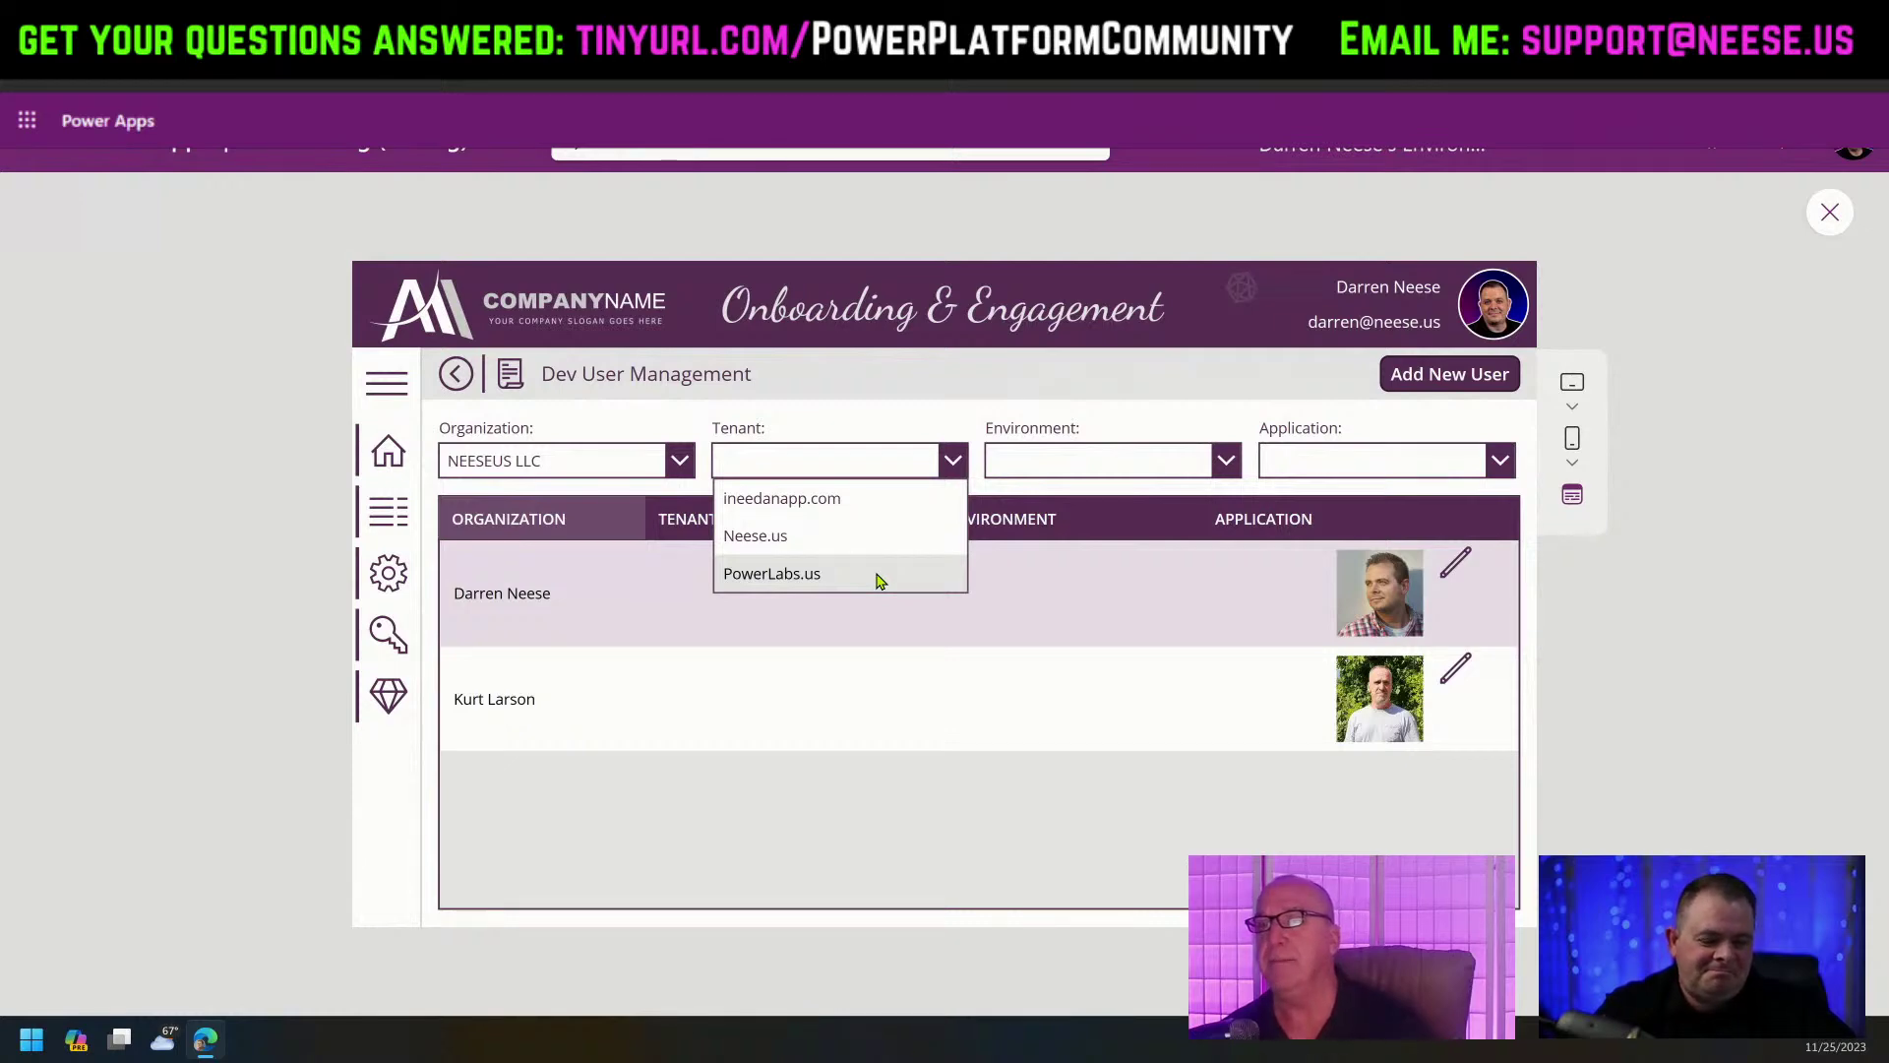
{"action": "left_click", "coordinate": [871, 537]}
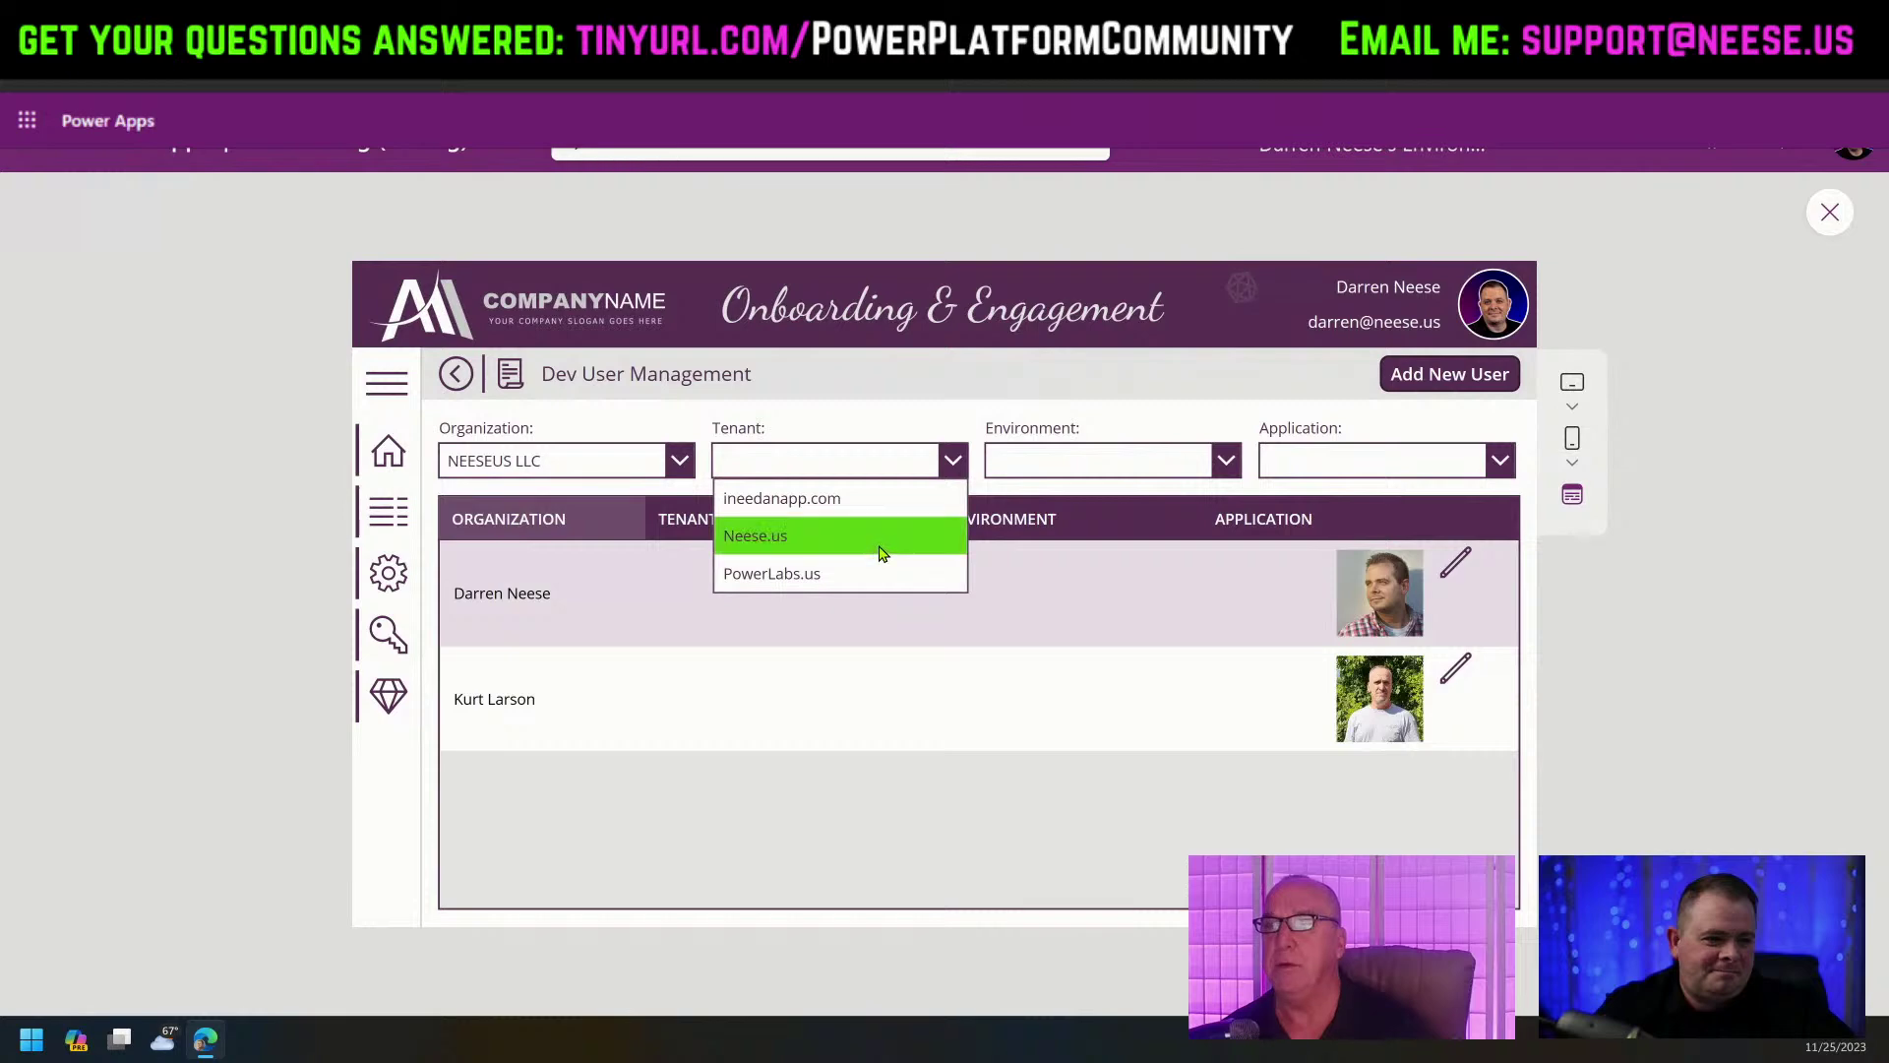
{"action": "left_click", "coordinate": [1146, 462]}
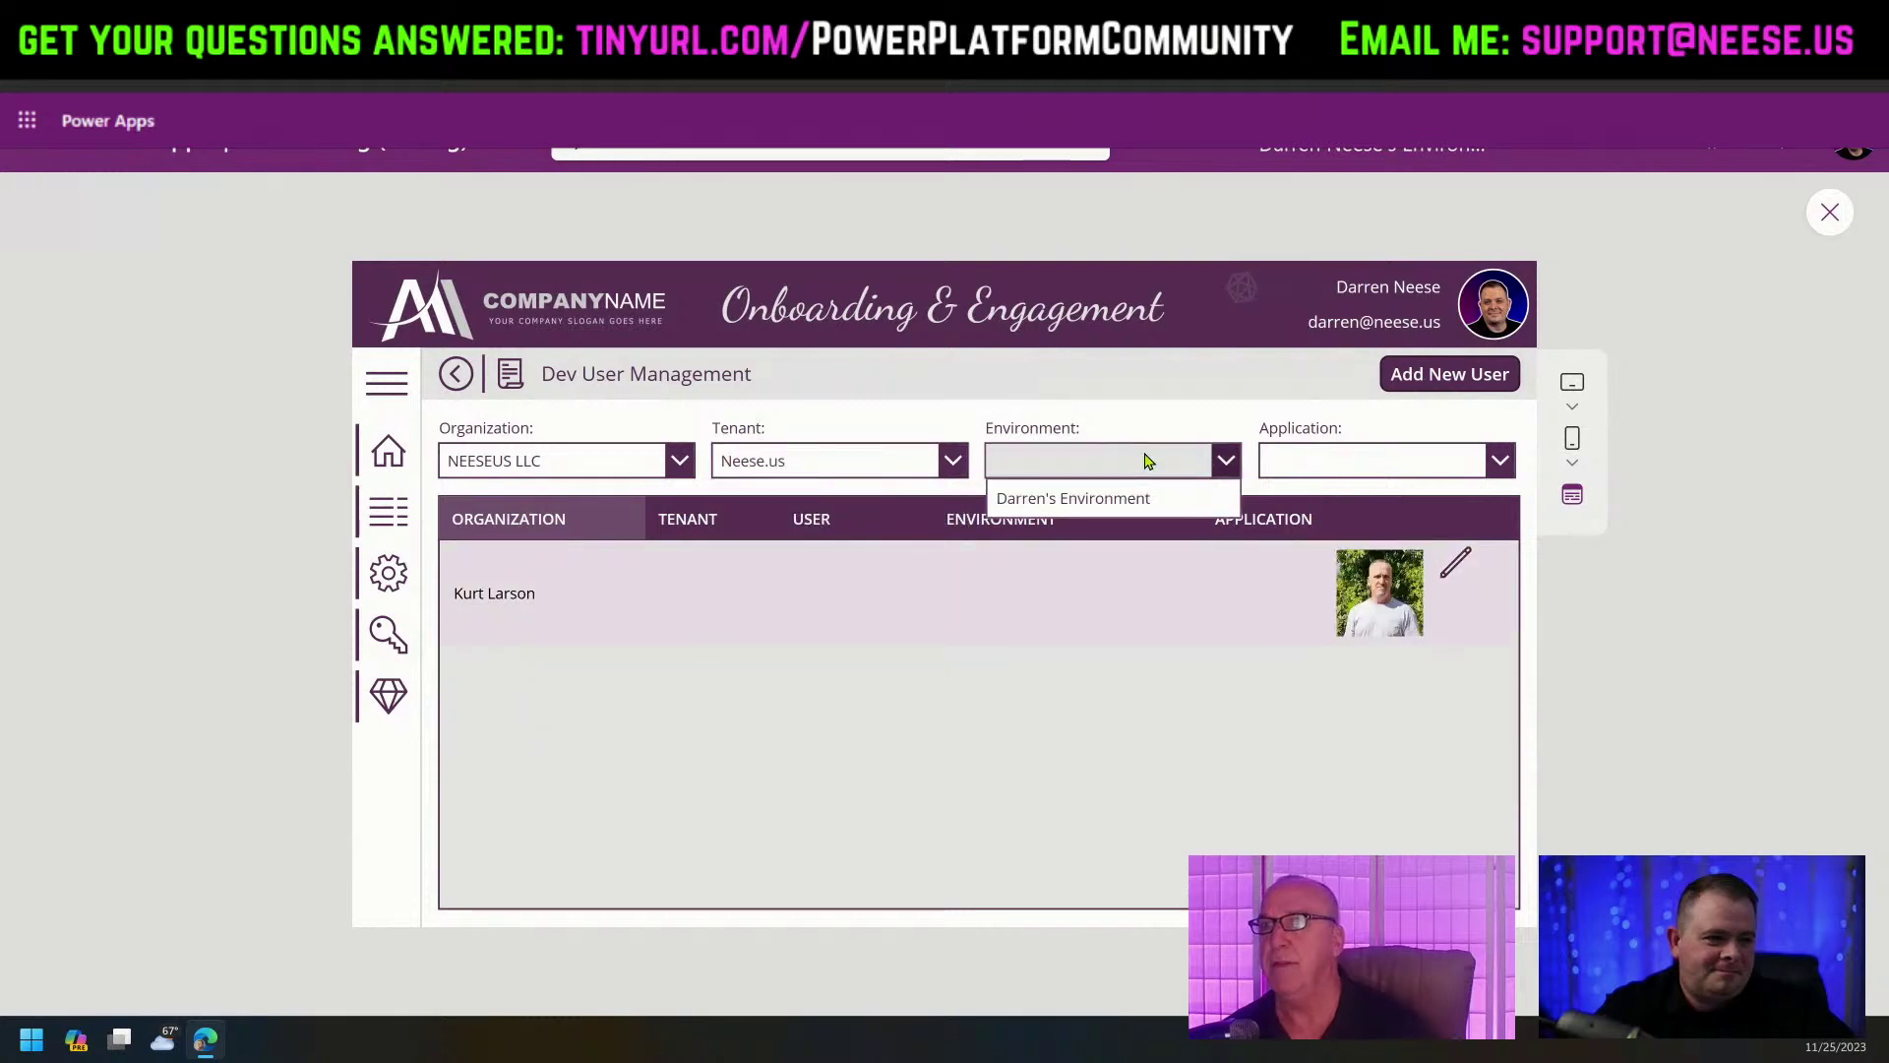
{"action": "left_click", "coordinate": [1180, 510]}
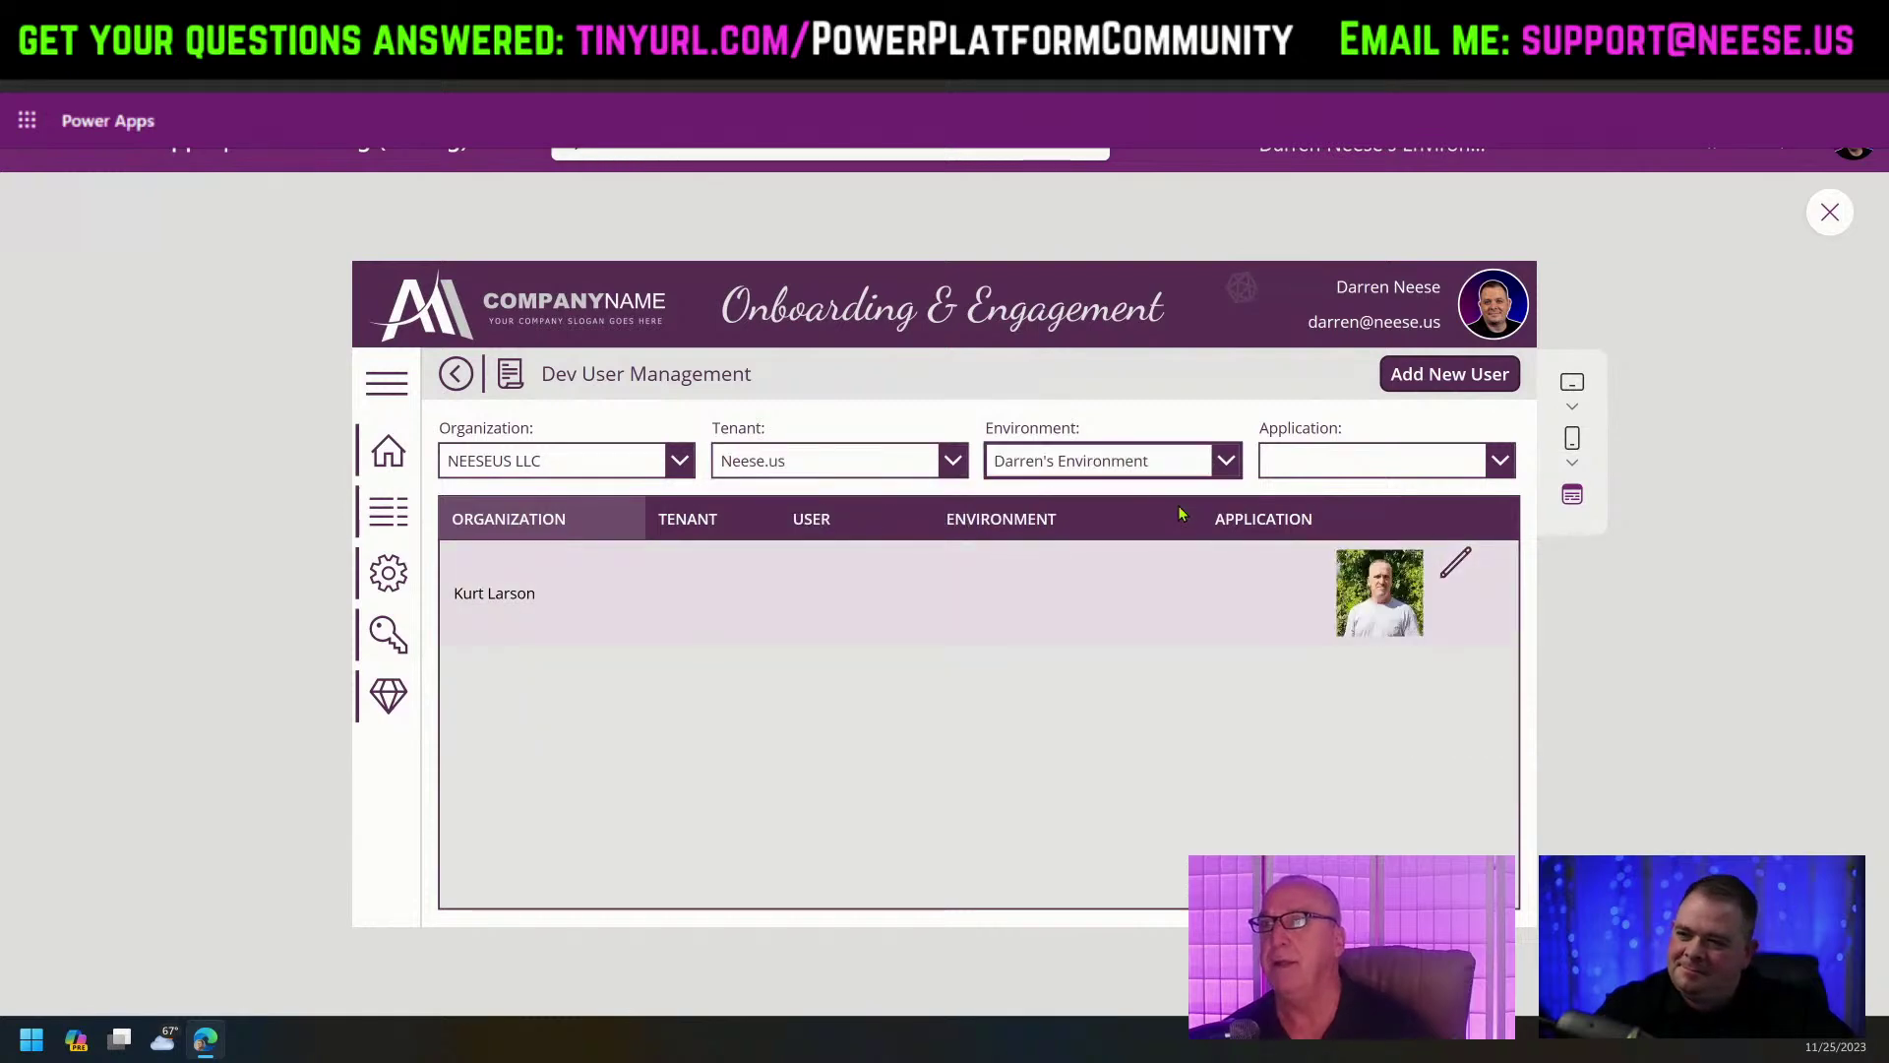
{"action": "left_click", "coordinate": [1429, 457]}
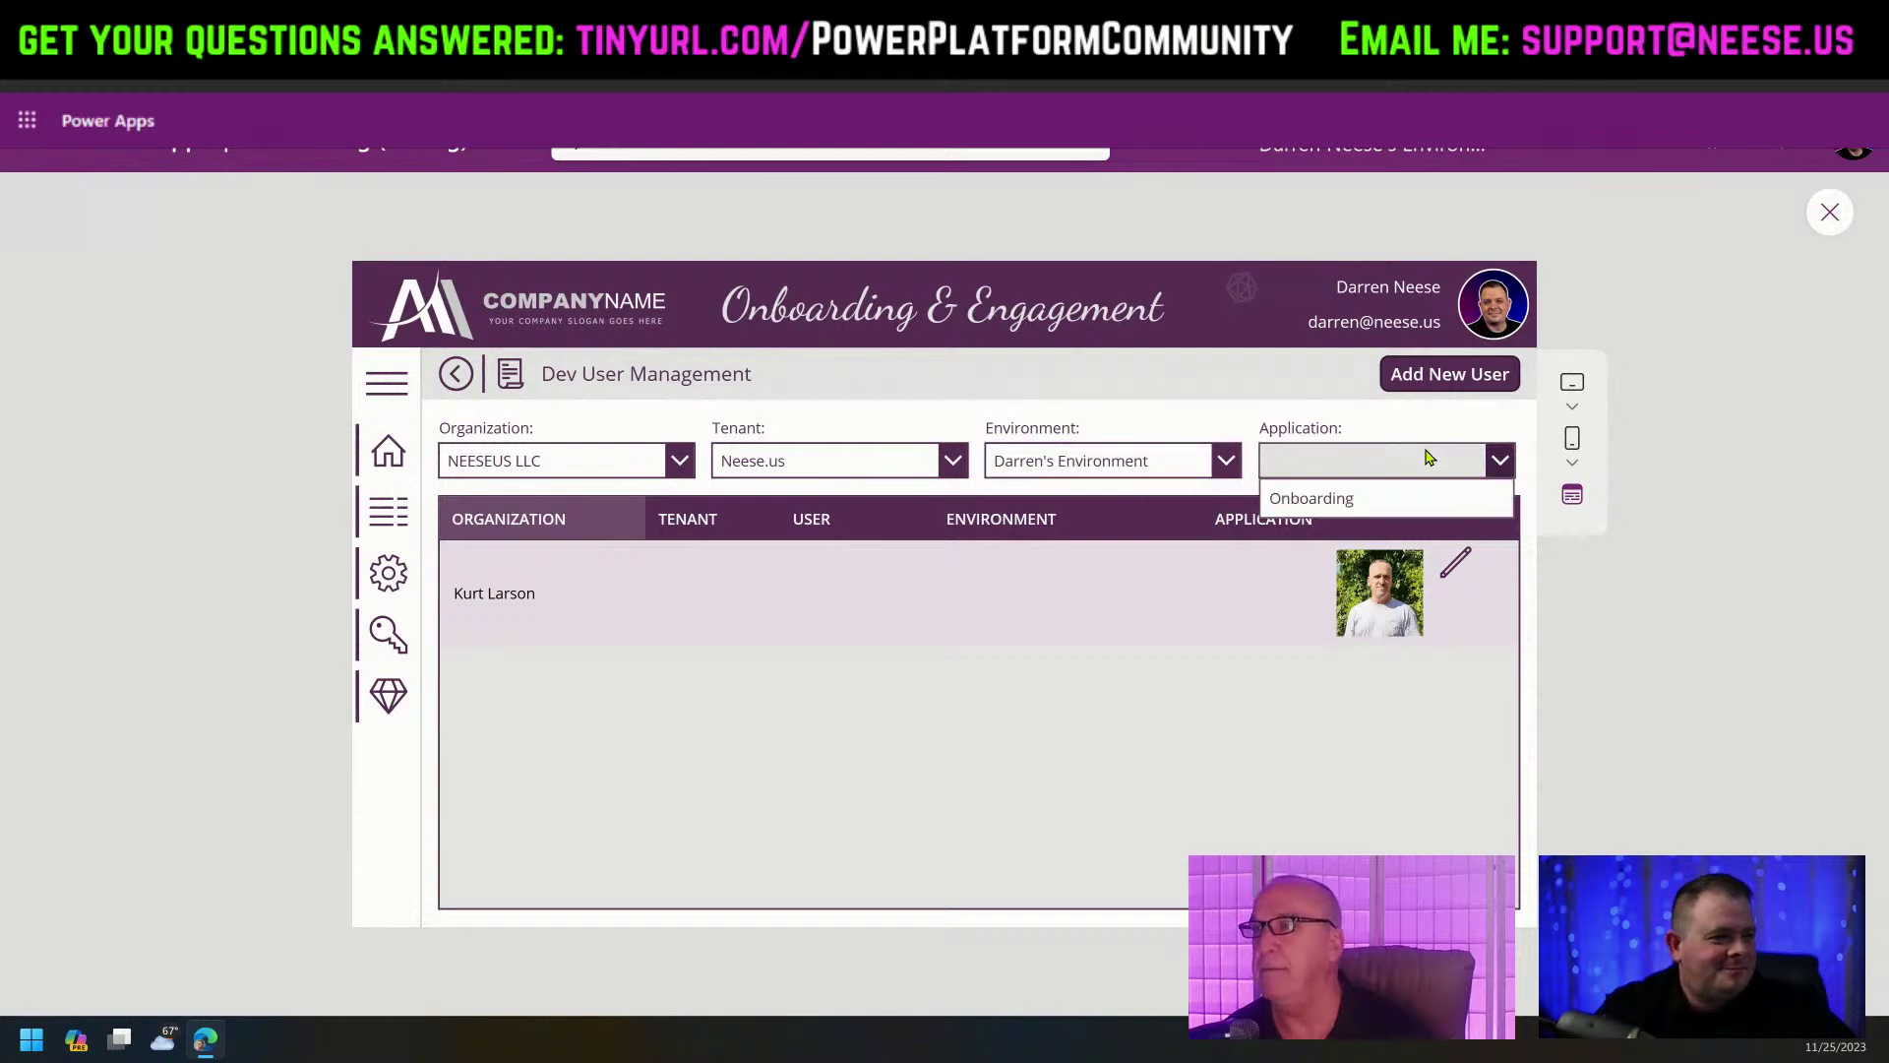
{"action": "left_click", "coordinate": [1309, 498]}
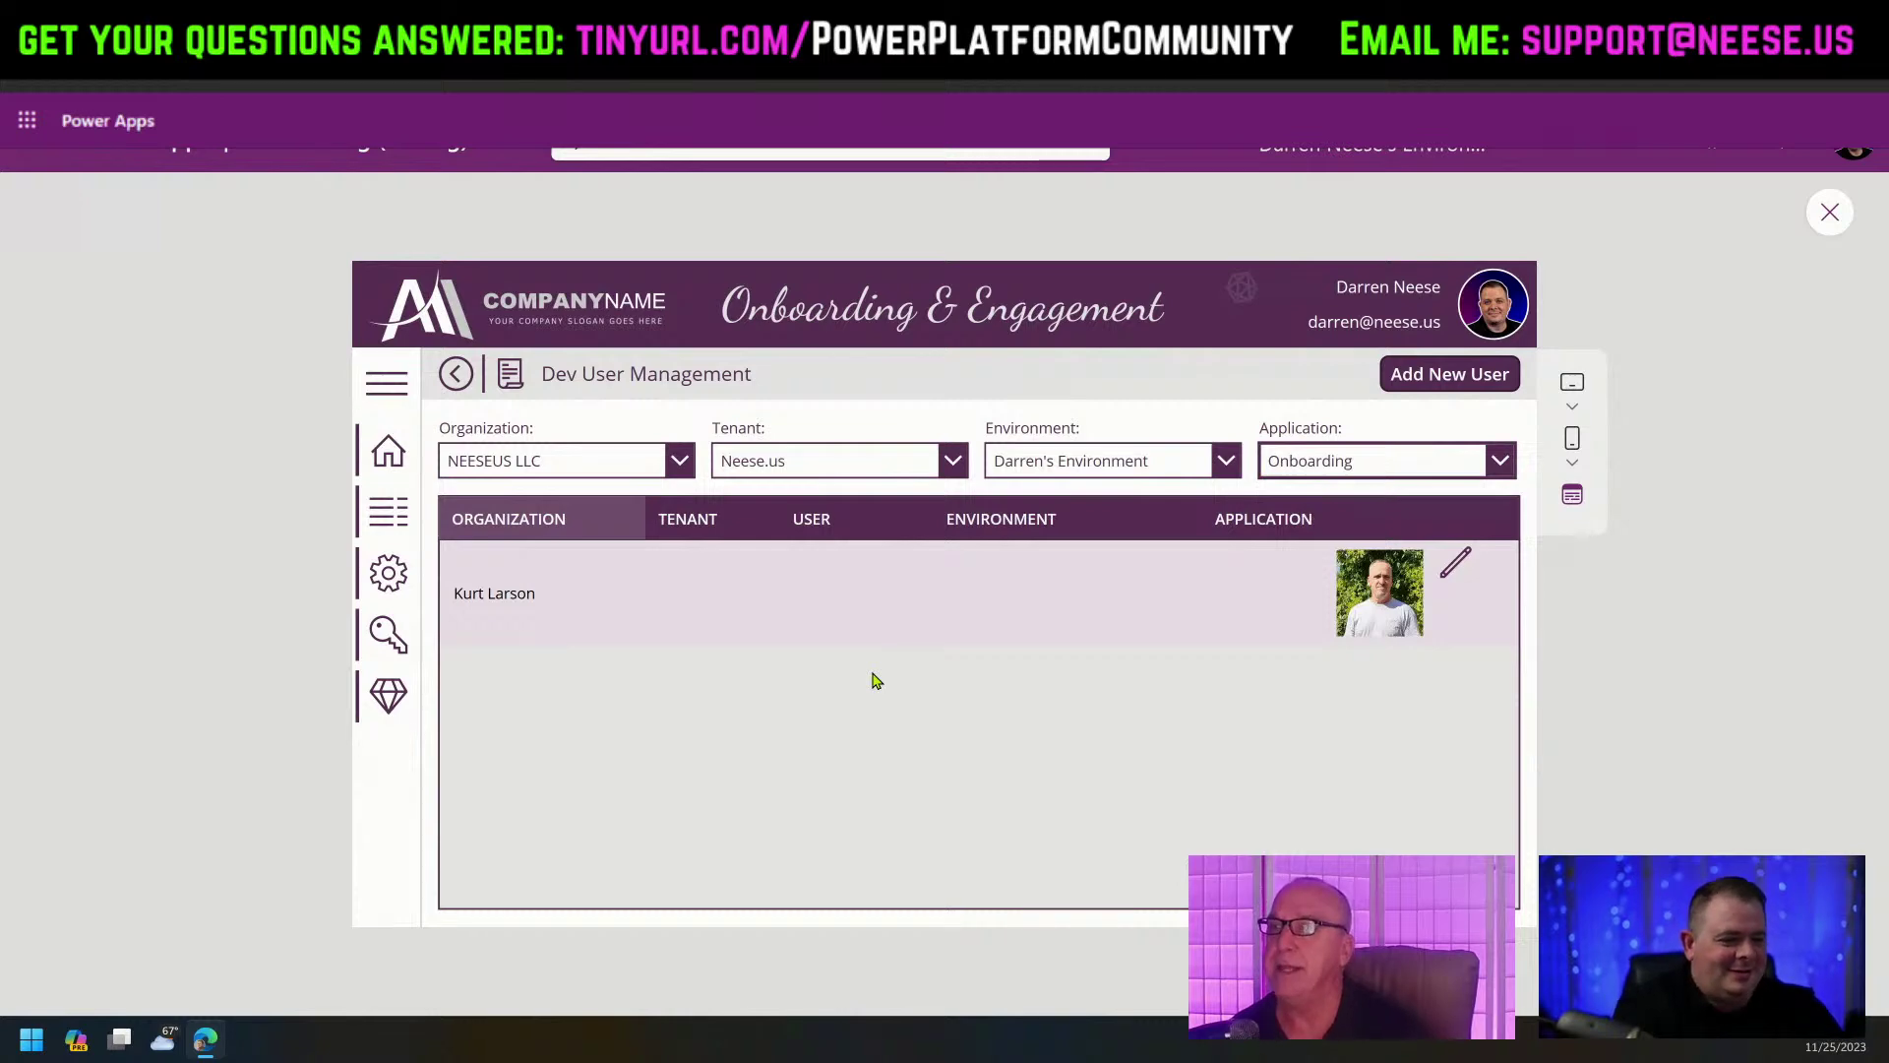
Switch to the YouTube playlist "Power Apps: Onboarding Application", look through its videos and return to the Power Apps preview.
{"action": "left_click", "coordinate": [679, 454]}
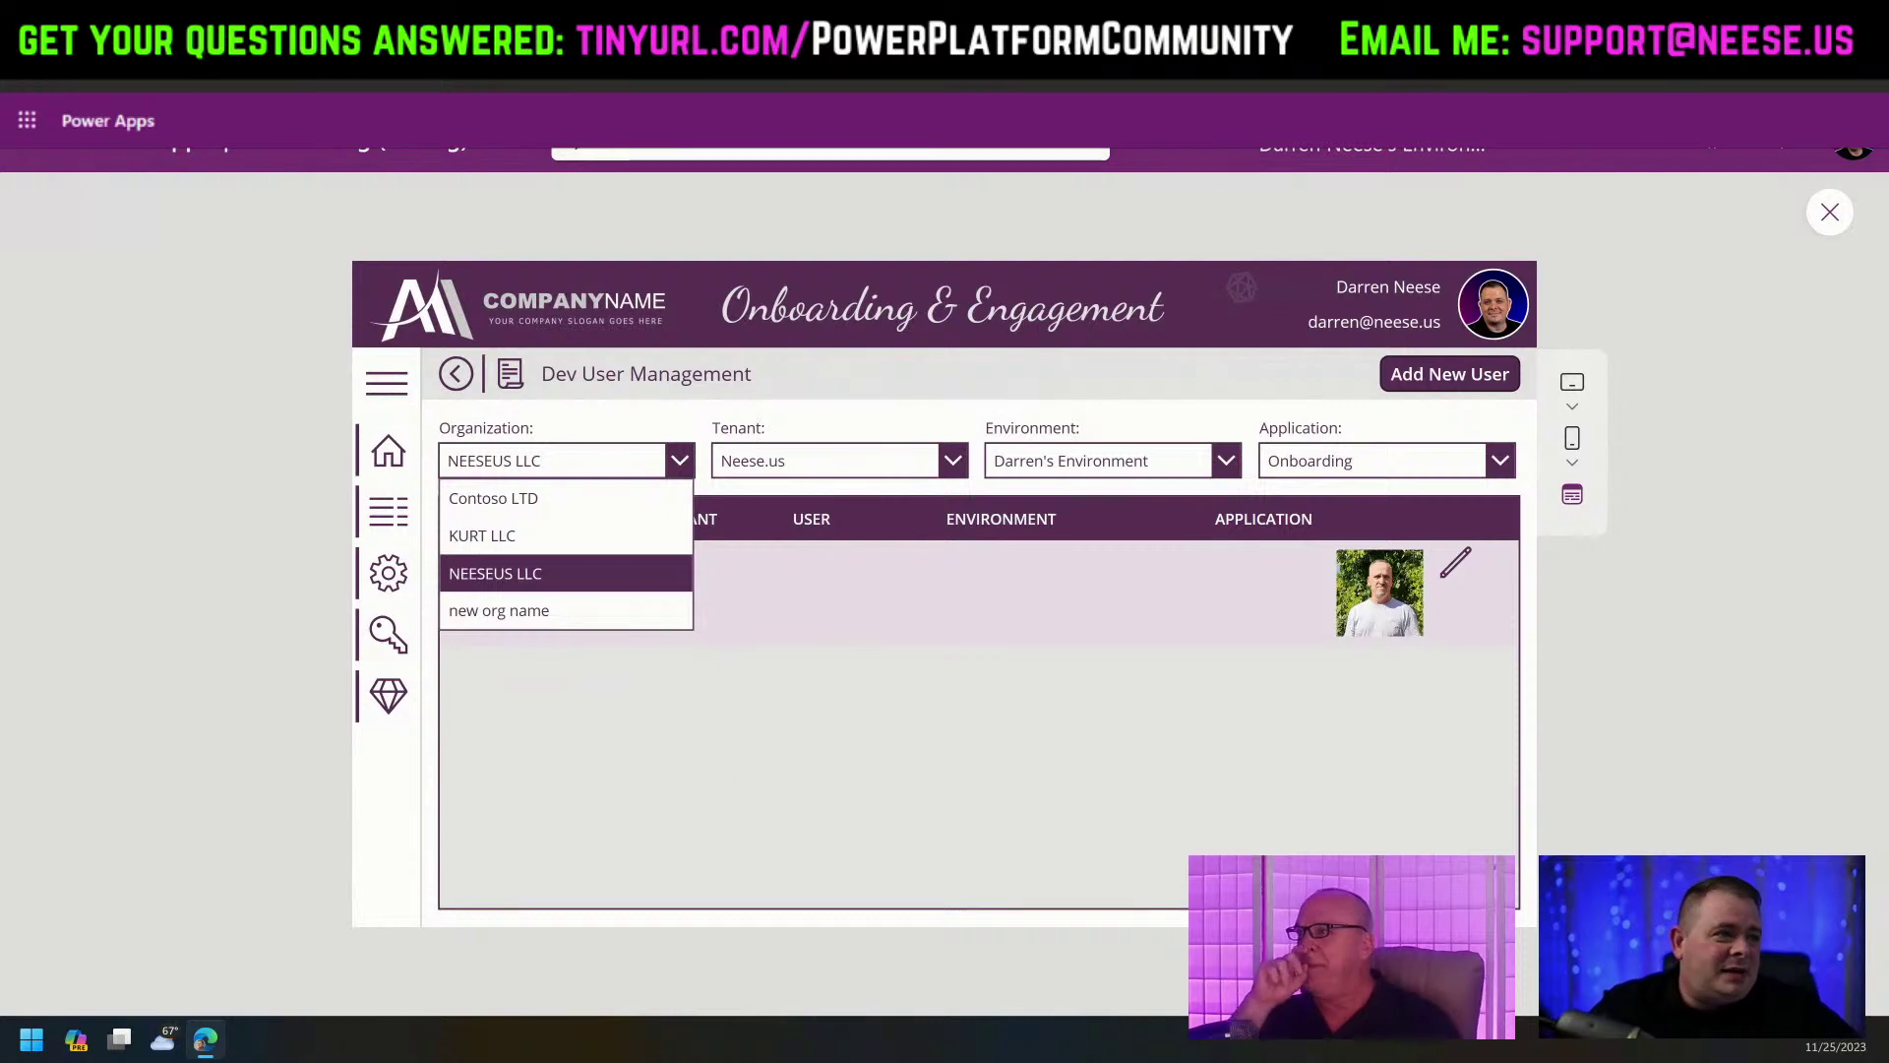
{"action": "key", "text": "ctrl+Tab"}
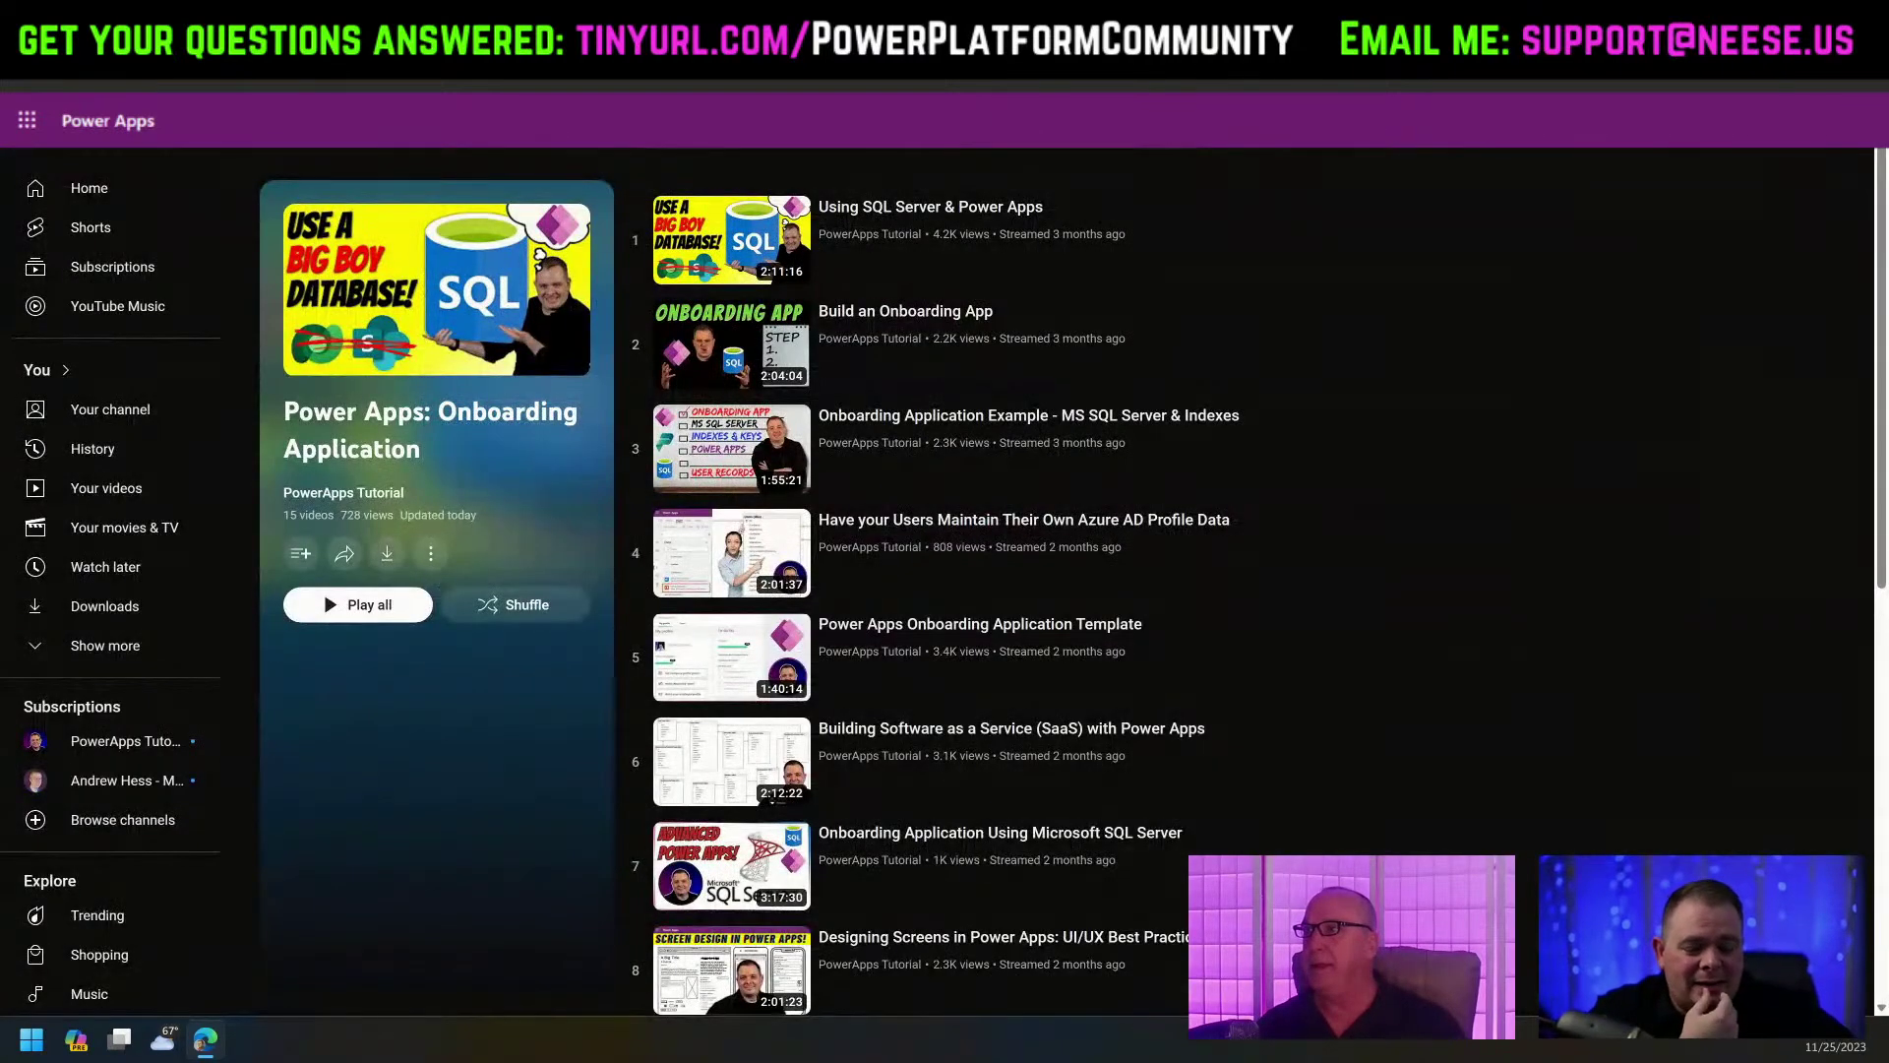
{"action": "scroll", "coordinate": [1164, 772], "scroll_direction": "down", "scroll_amount": 1}
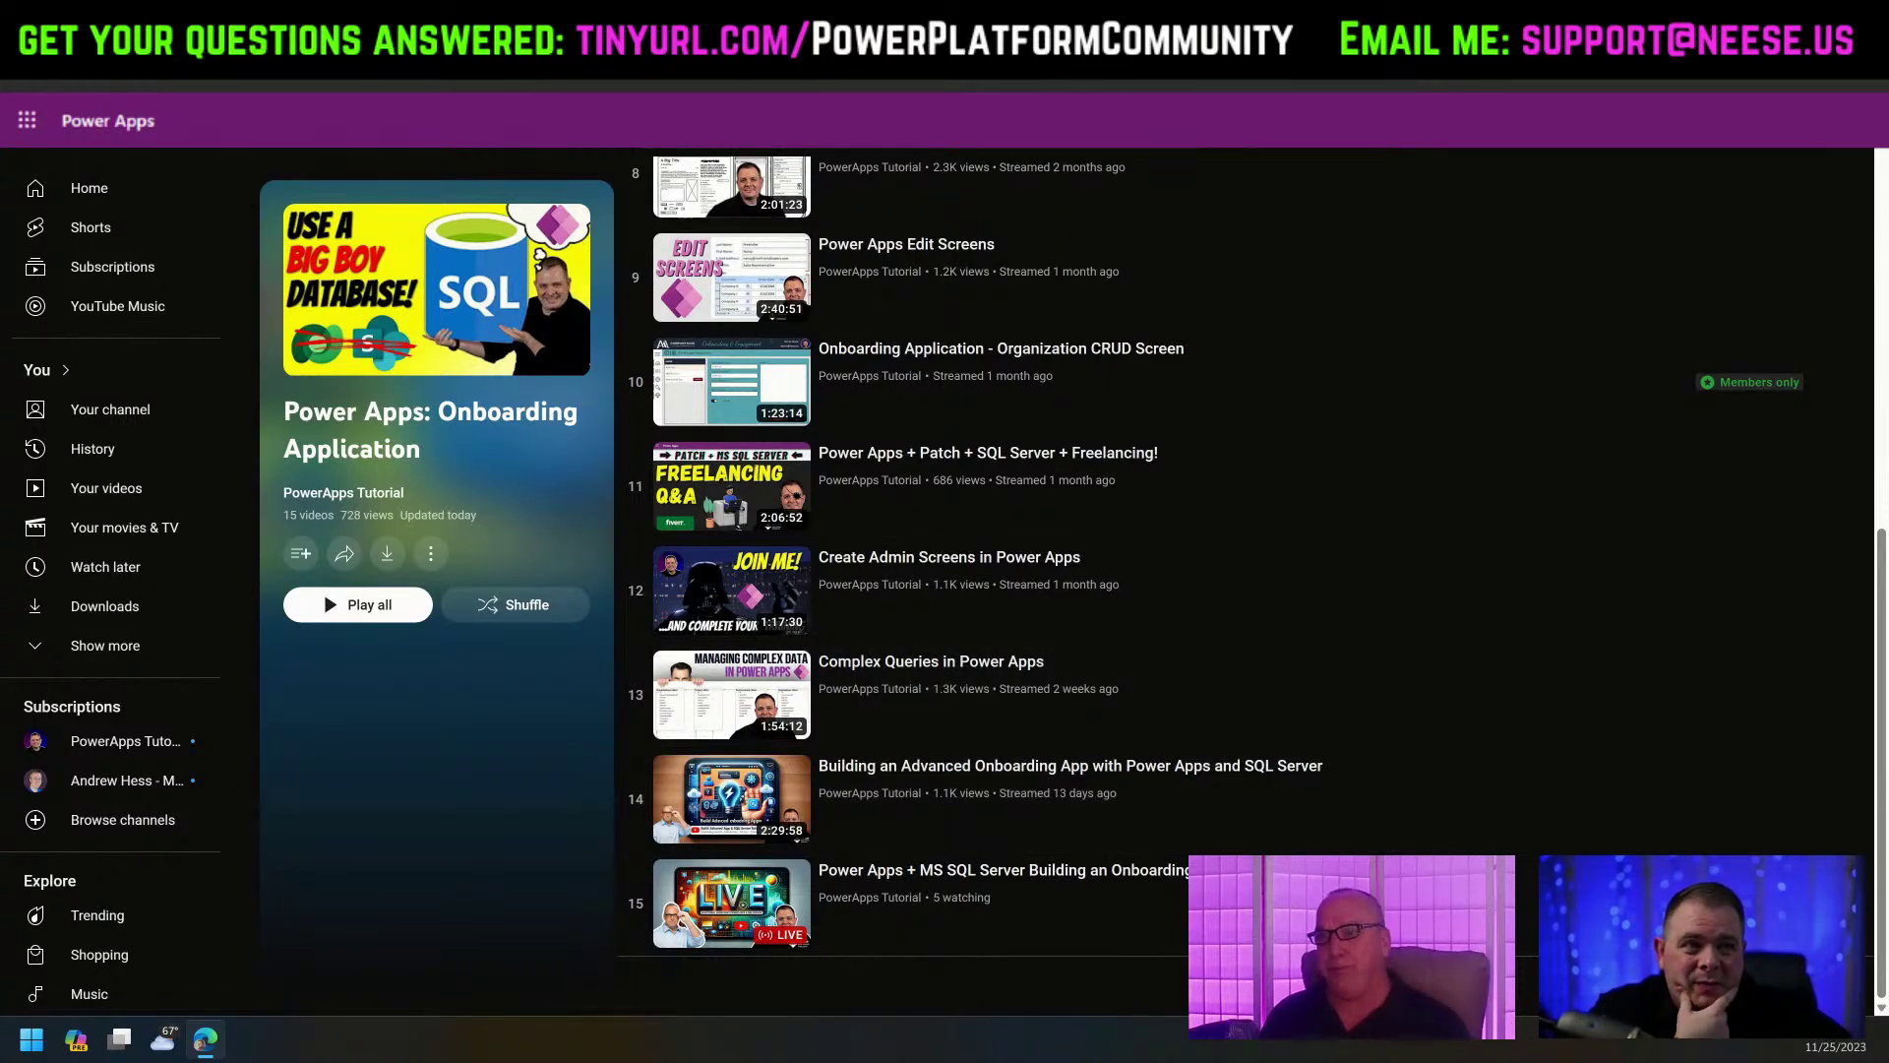
{"action": "key", "text": "alt+Tab"}
{"action": "key", "text": "alt+Tab"}
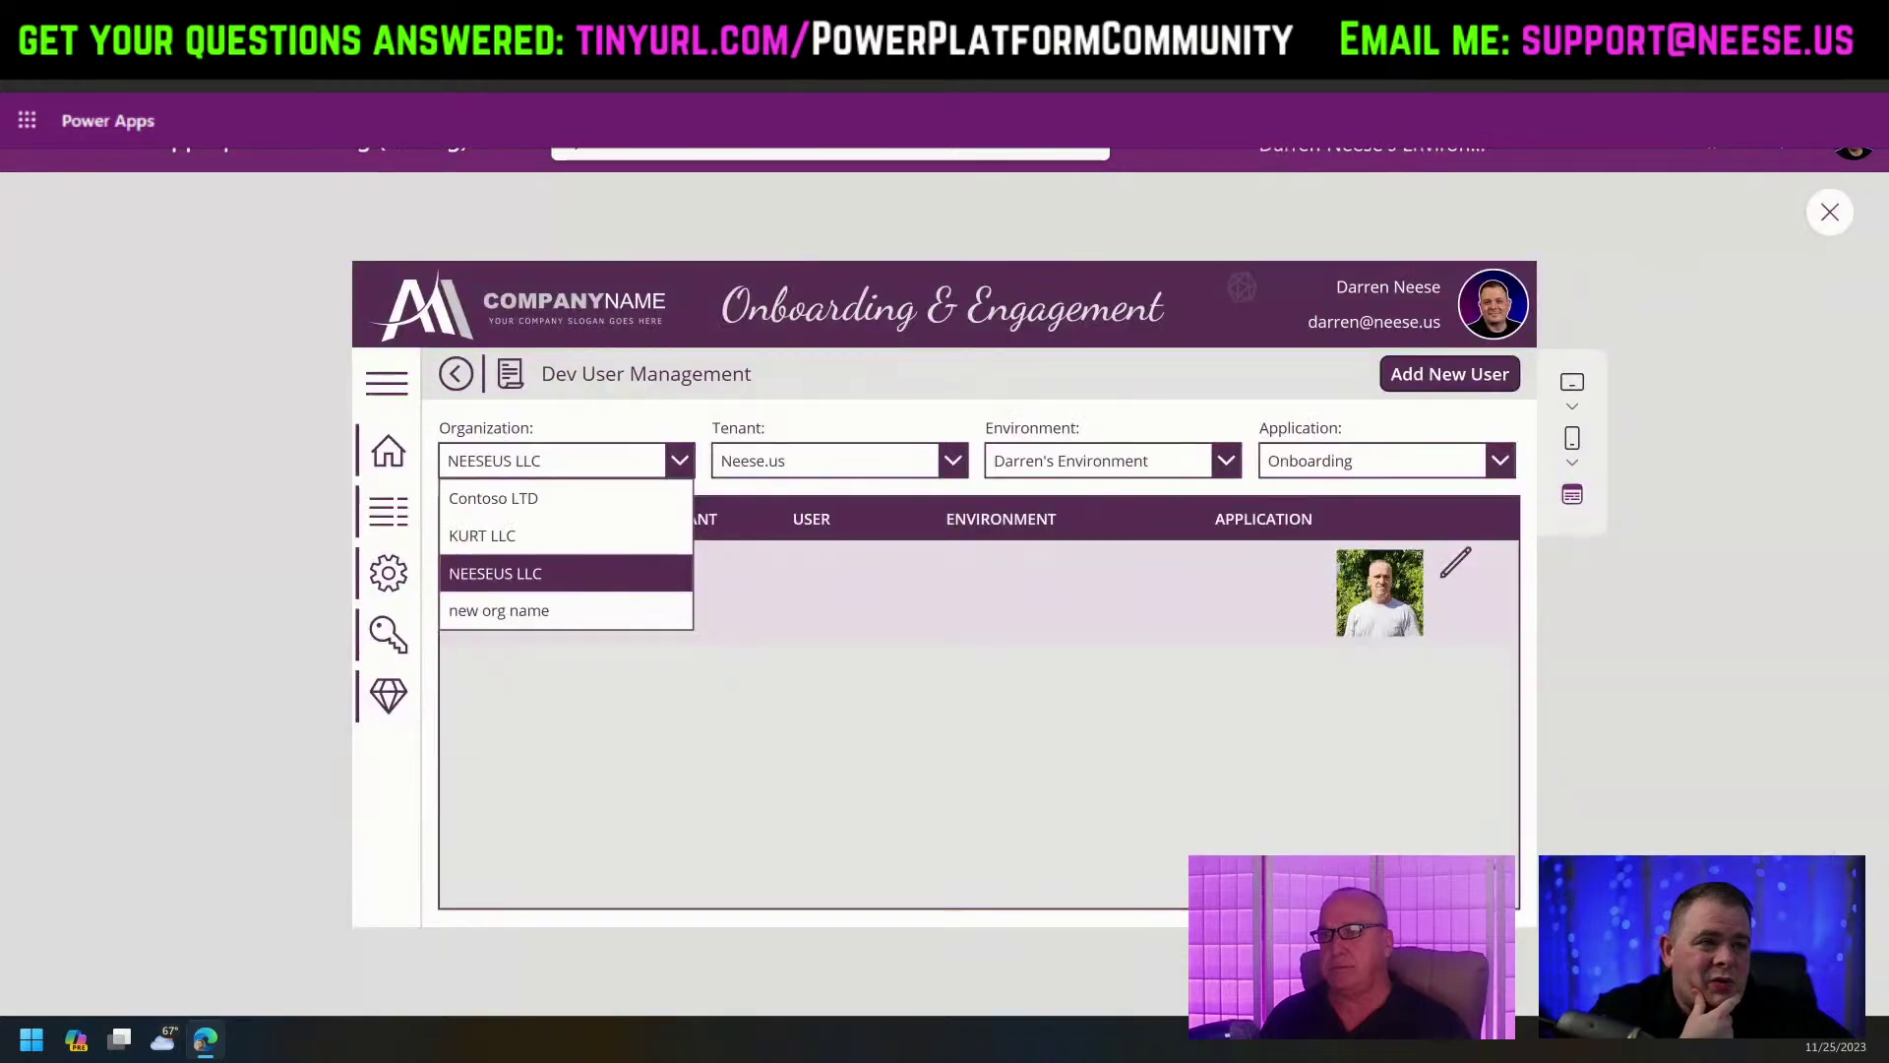
End the preview and open the full Items formula of the application filter dropdown.
{"action": "left_click", "coordinate": [1829, 212]}
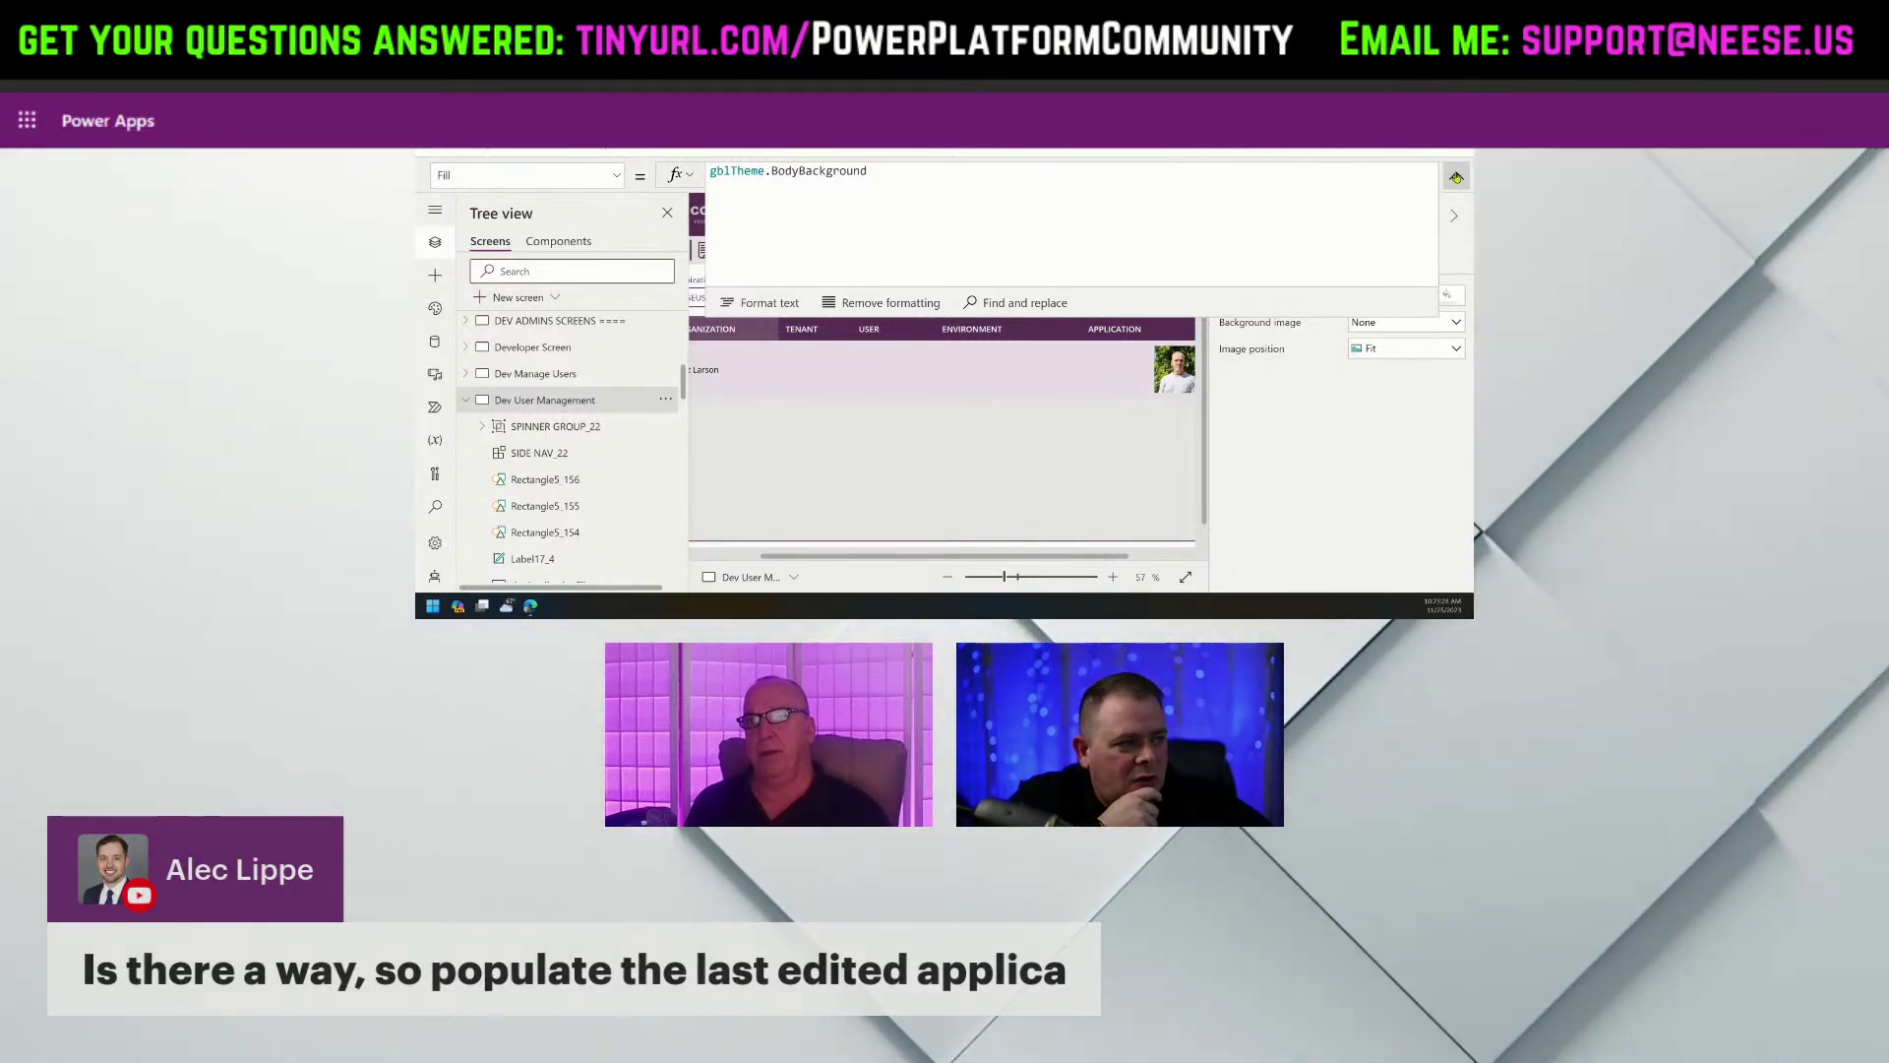
{"action": "left_click", "coordinate": [1079, 516]}
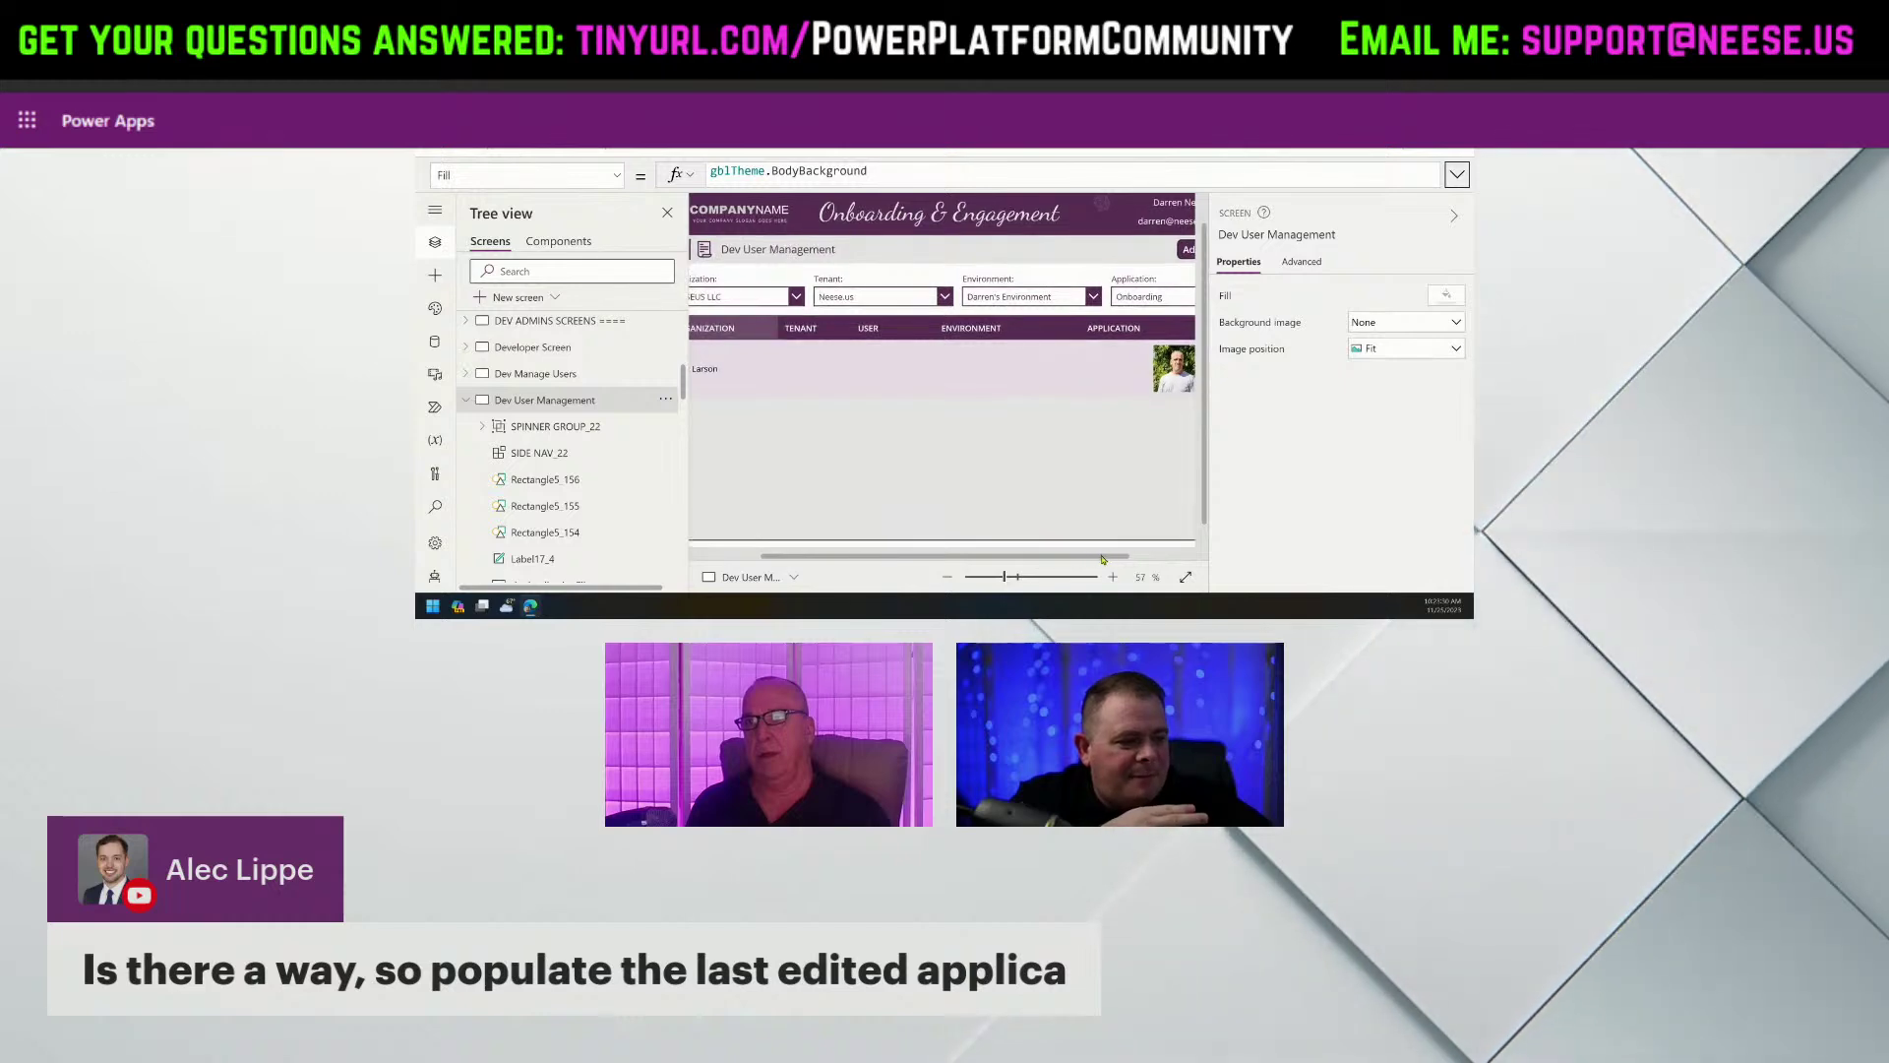
{"action": "scroll", "coordinate": [1086, 320], "scroll_direction": "right", "scroll_amount": 3}
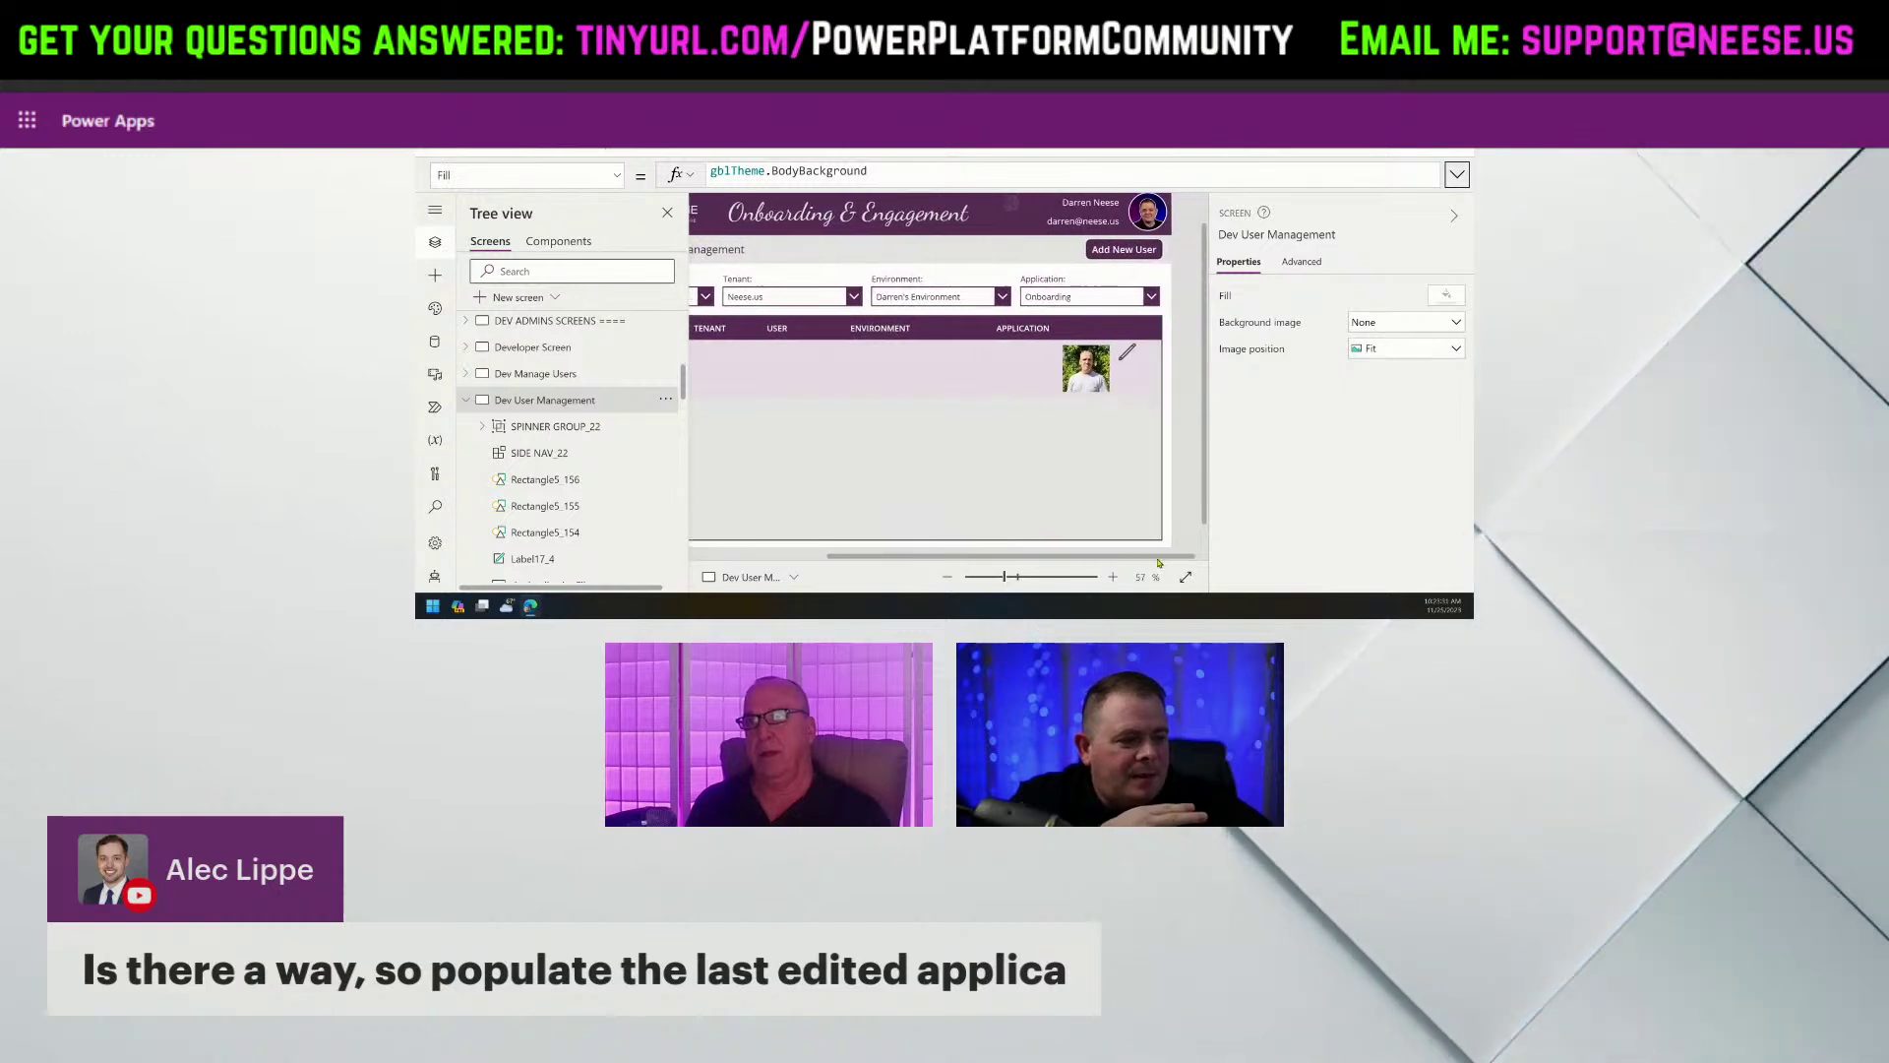
{"action": "left_click", "coordinate": [1063, 303]}
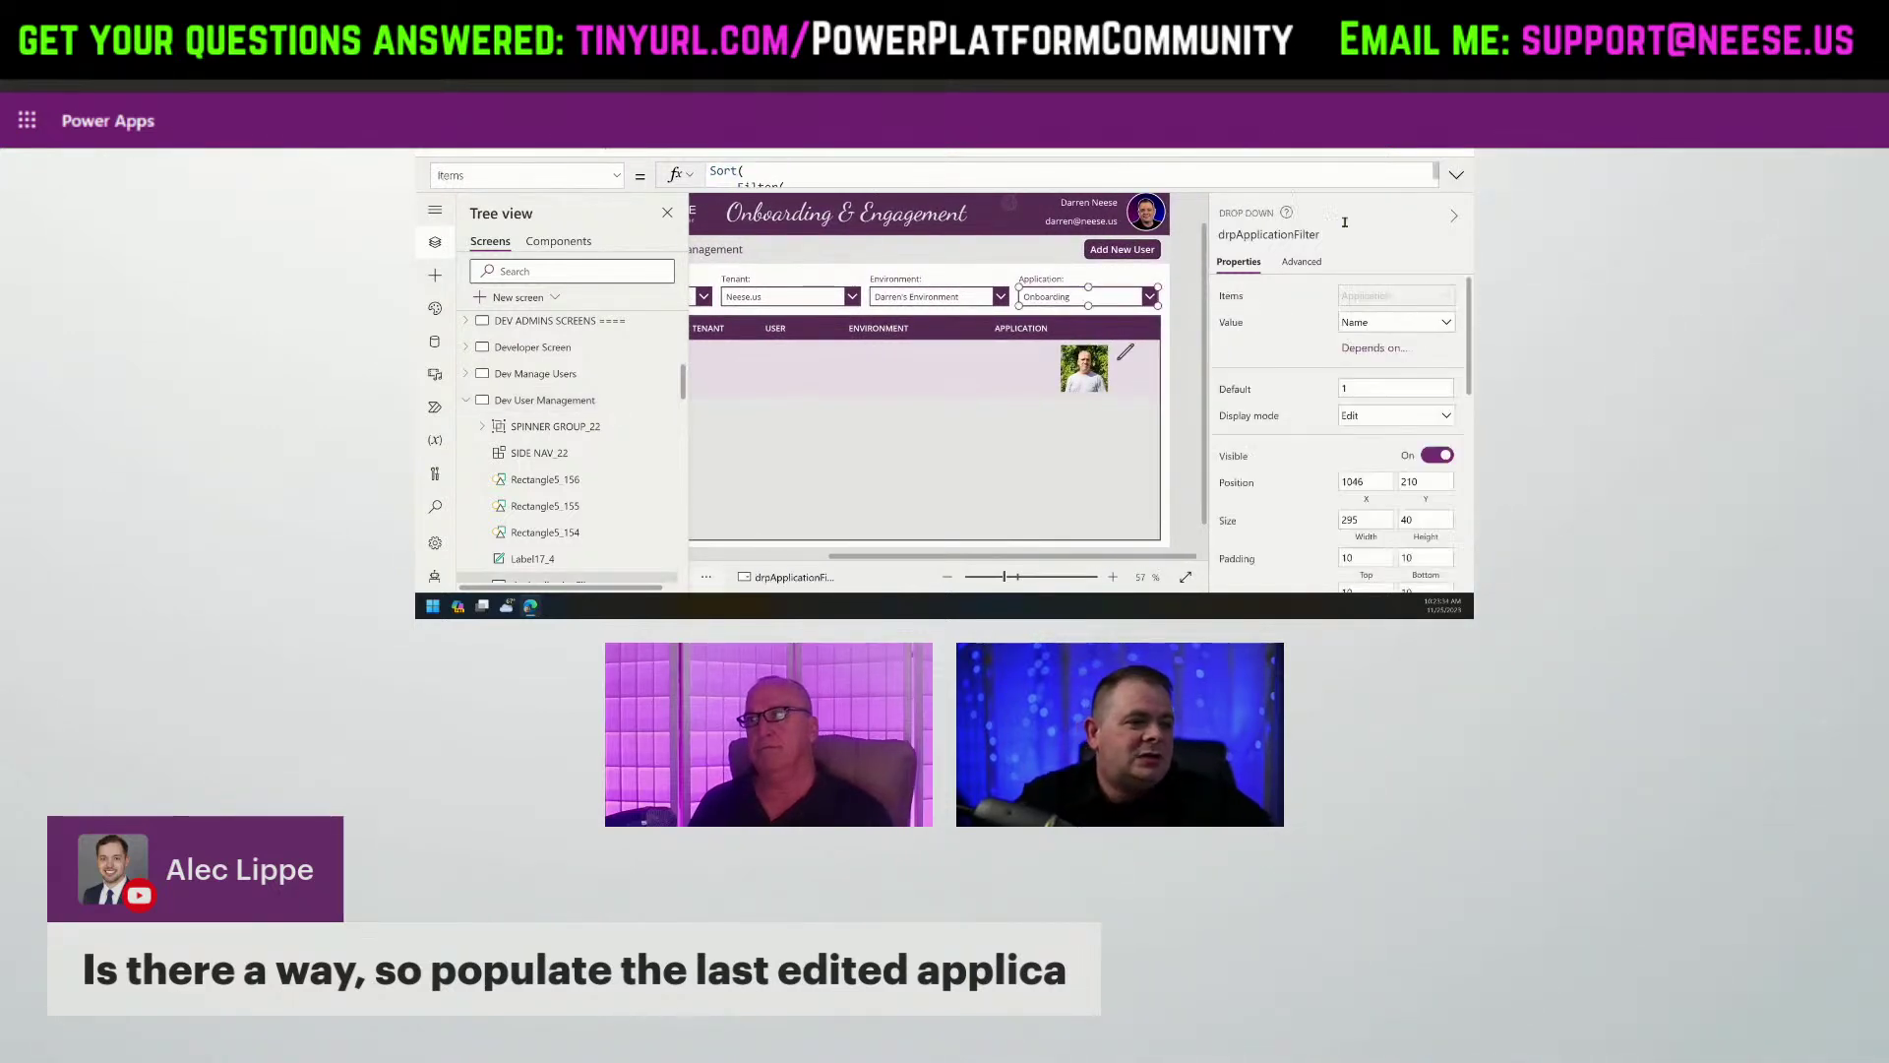
{"action": "left_click", "coordinate": [1455, 175]}
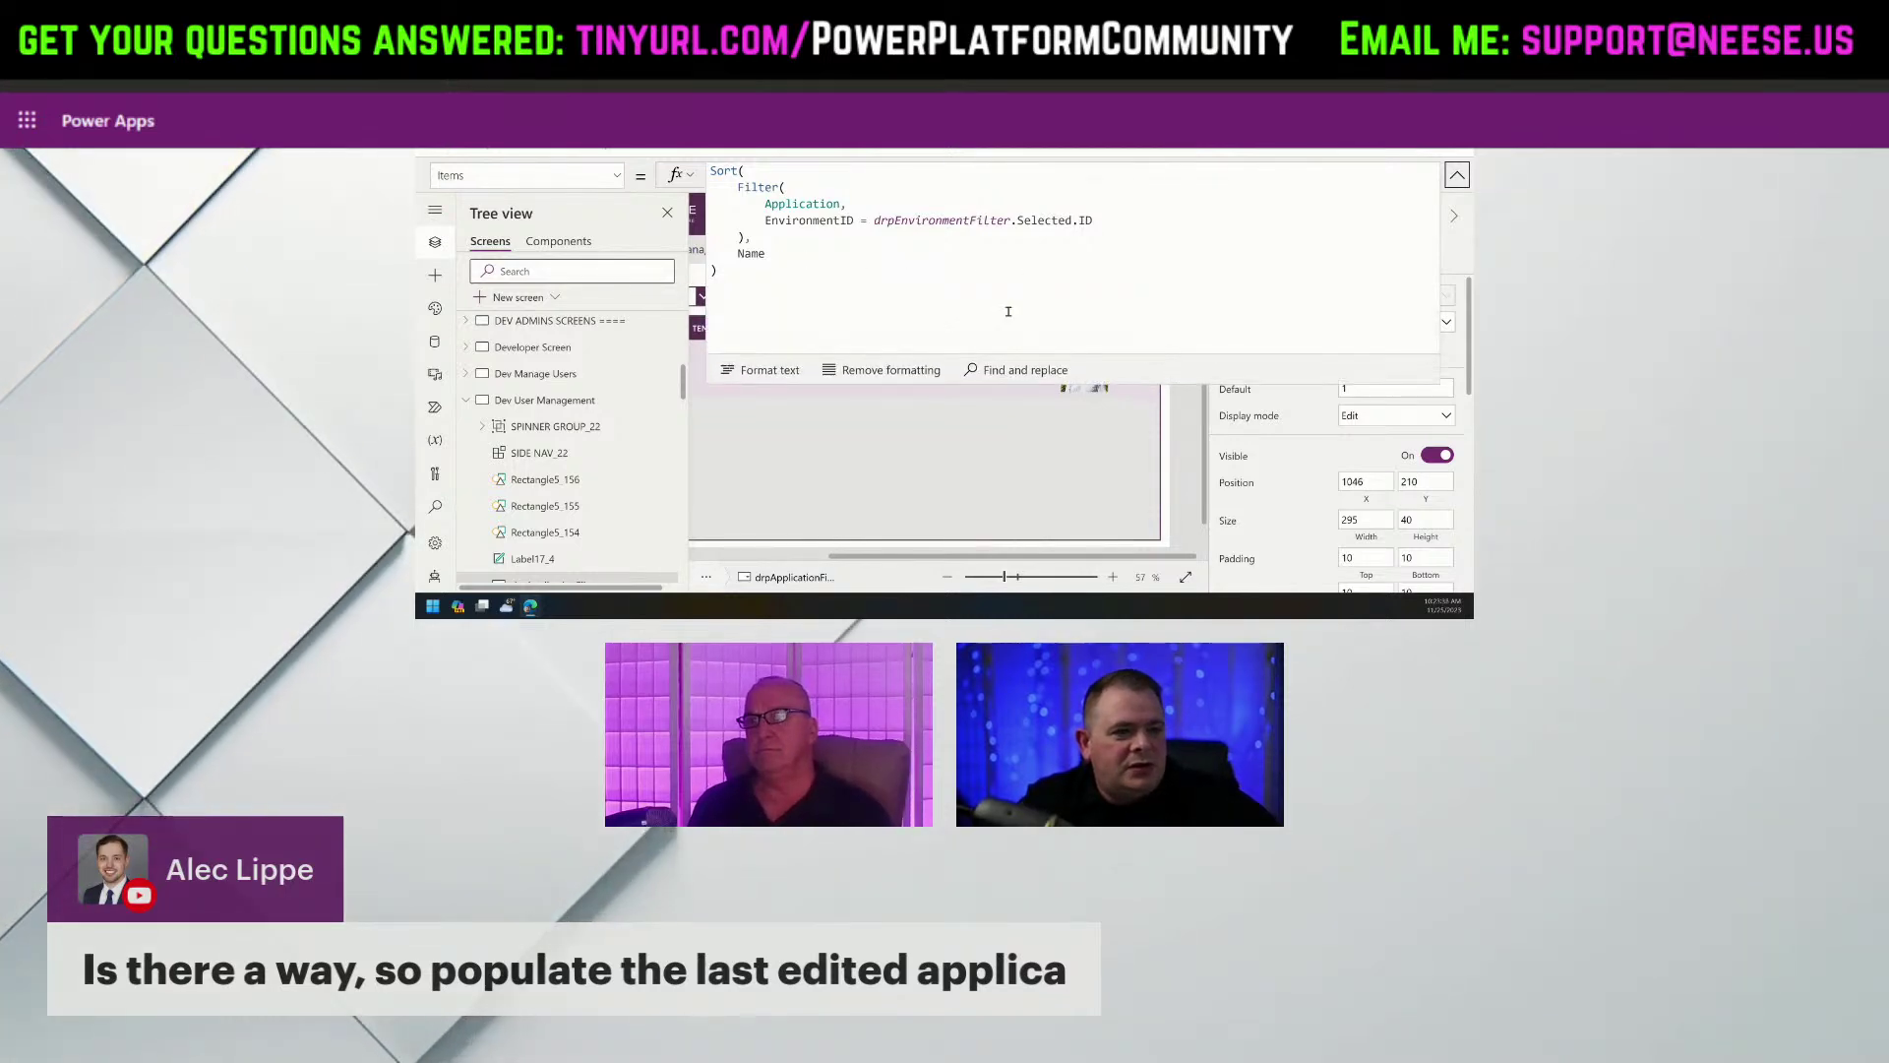
Examine the Filter expression, its EnvironmentID condition and the Name sort column in the application filter's formula.
{"action": "double_click", "coordinate": [750, 255]}
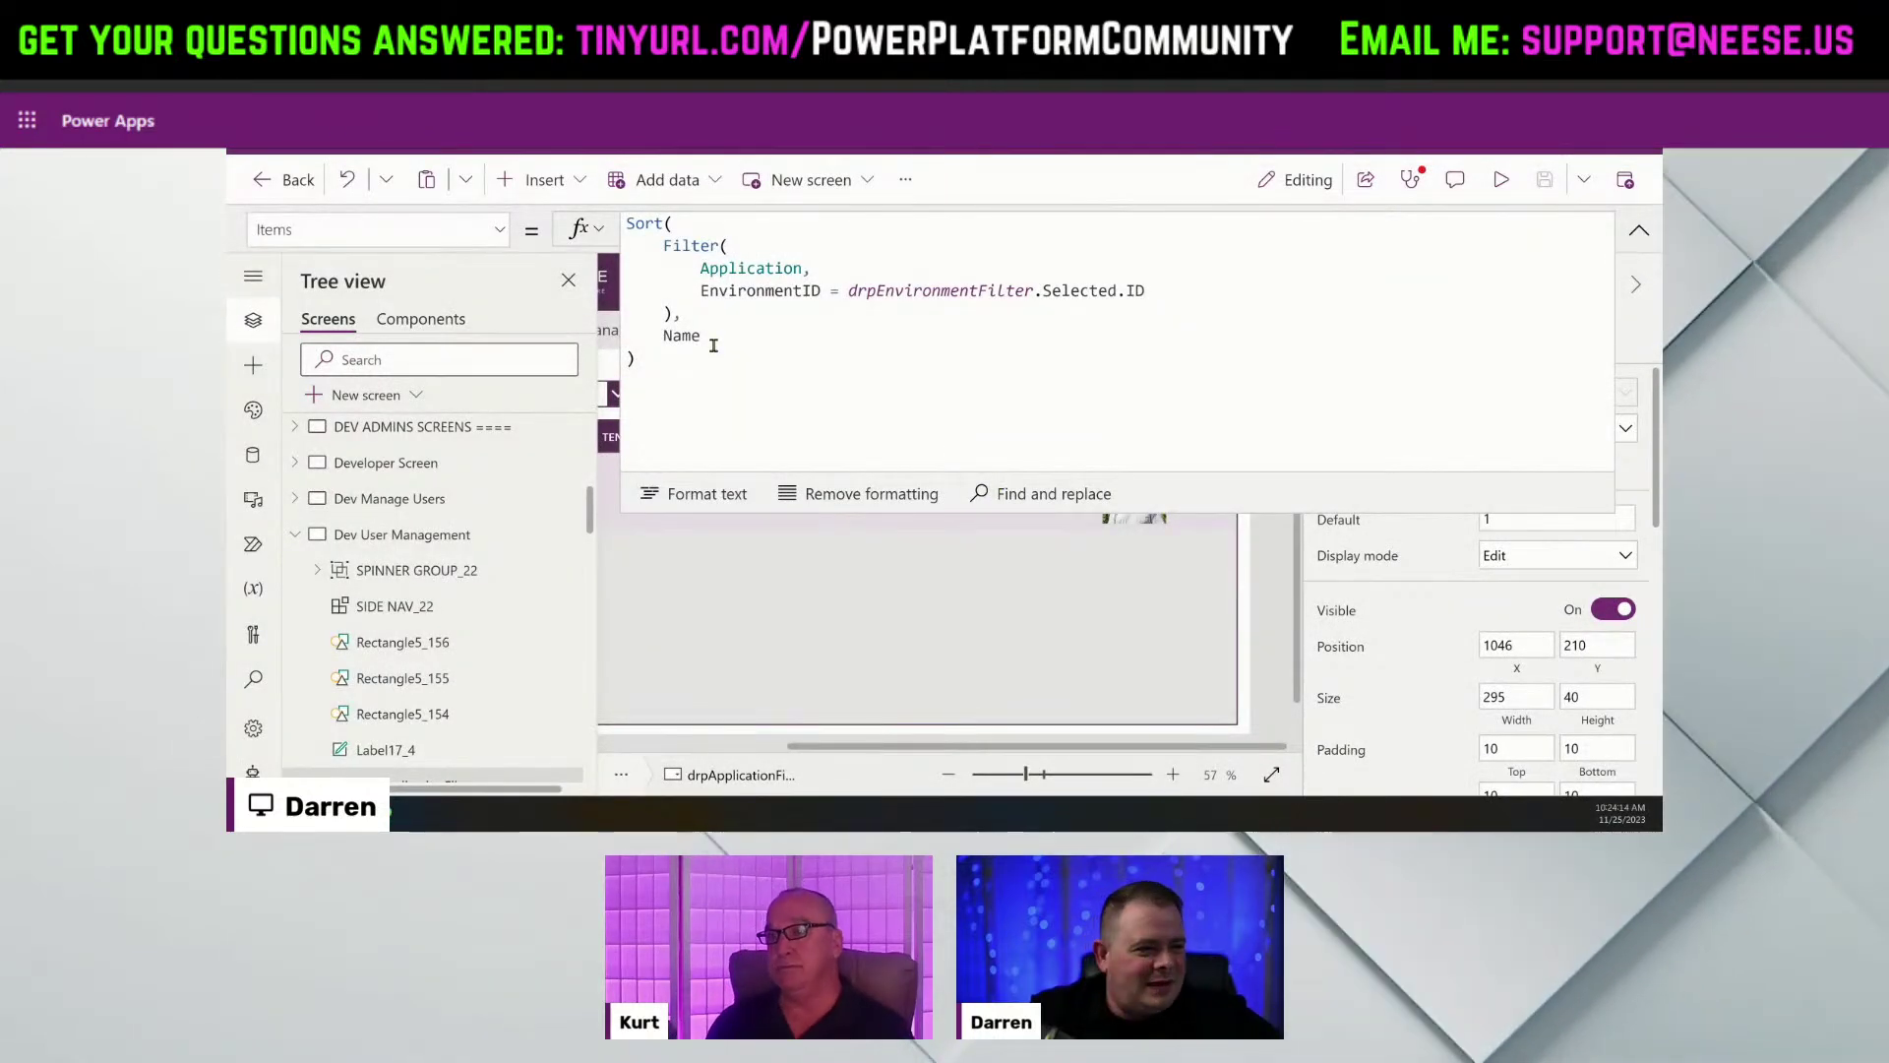
{"action": "left_click", "coordinate": [869, 334]}
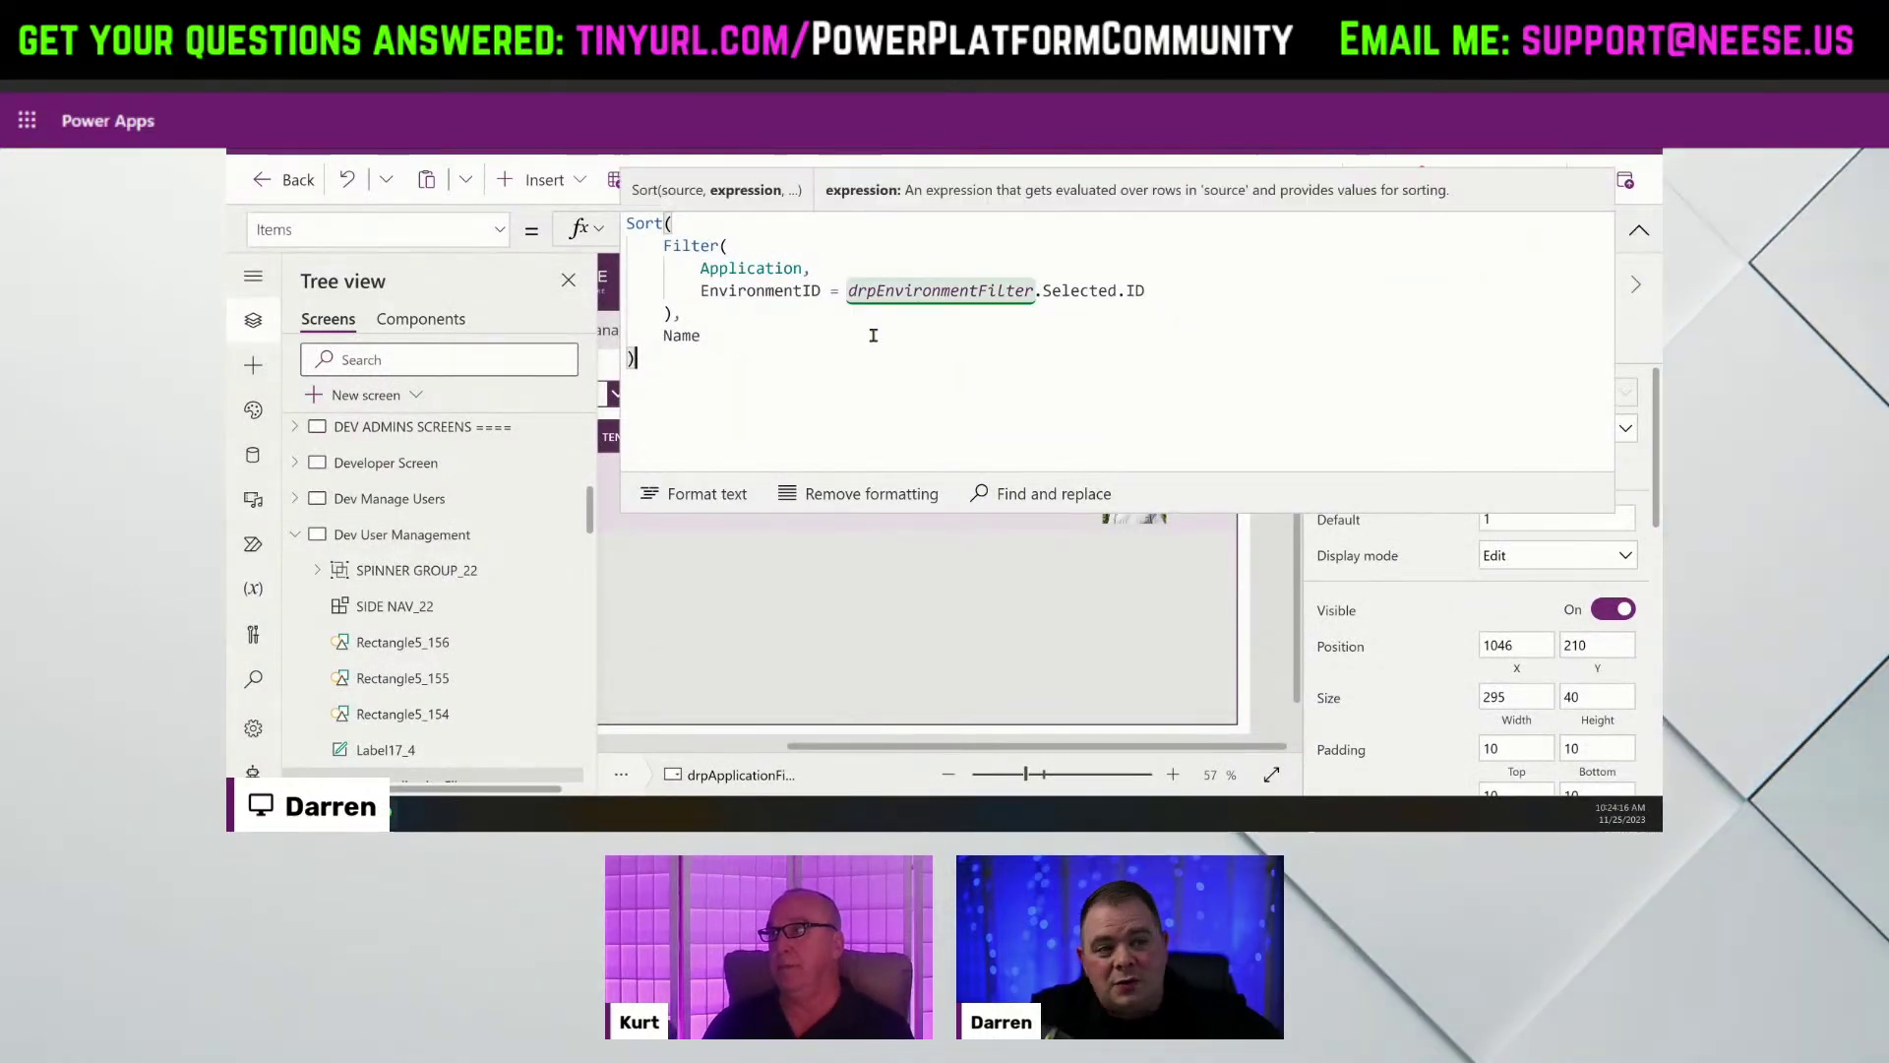
{"action": "left_click_drag", "start_coordinate": [665, 245], "coordinate": [814, 324]}
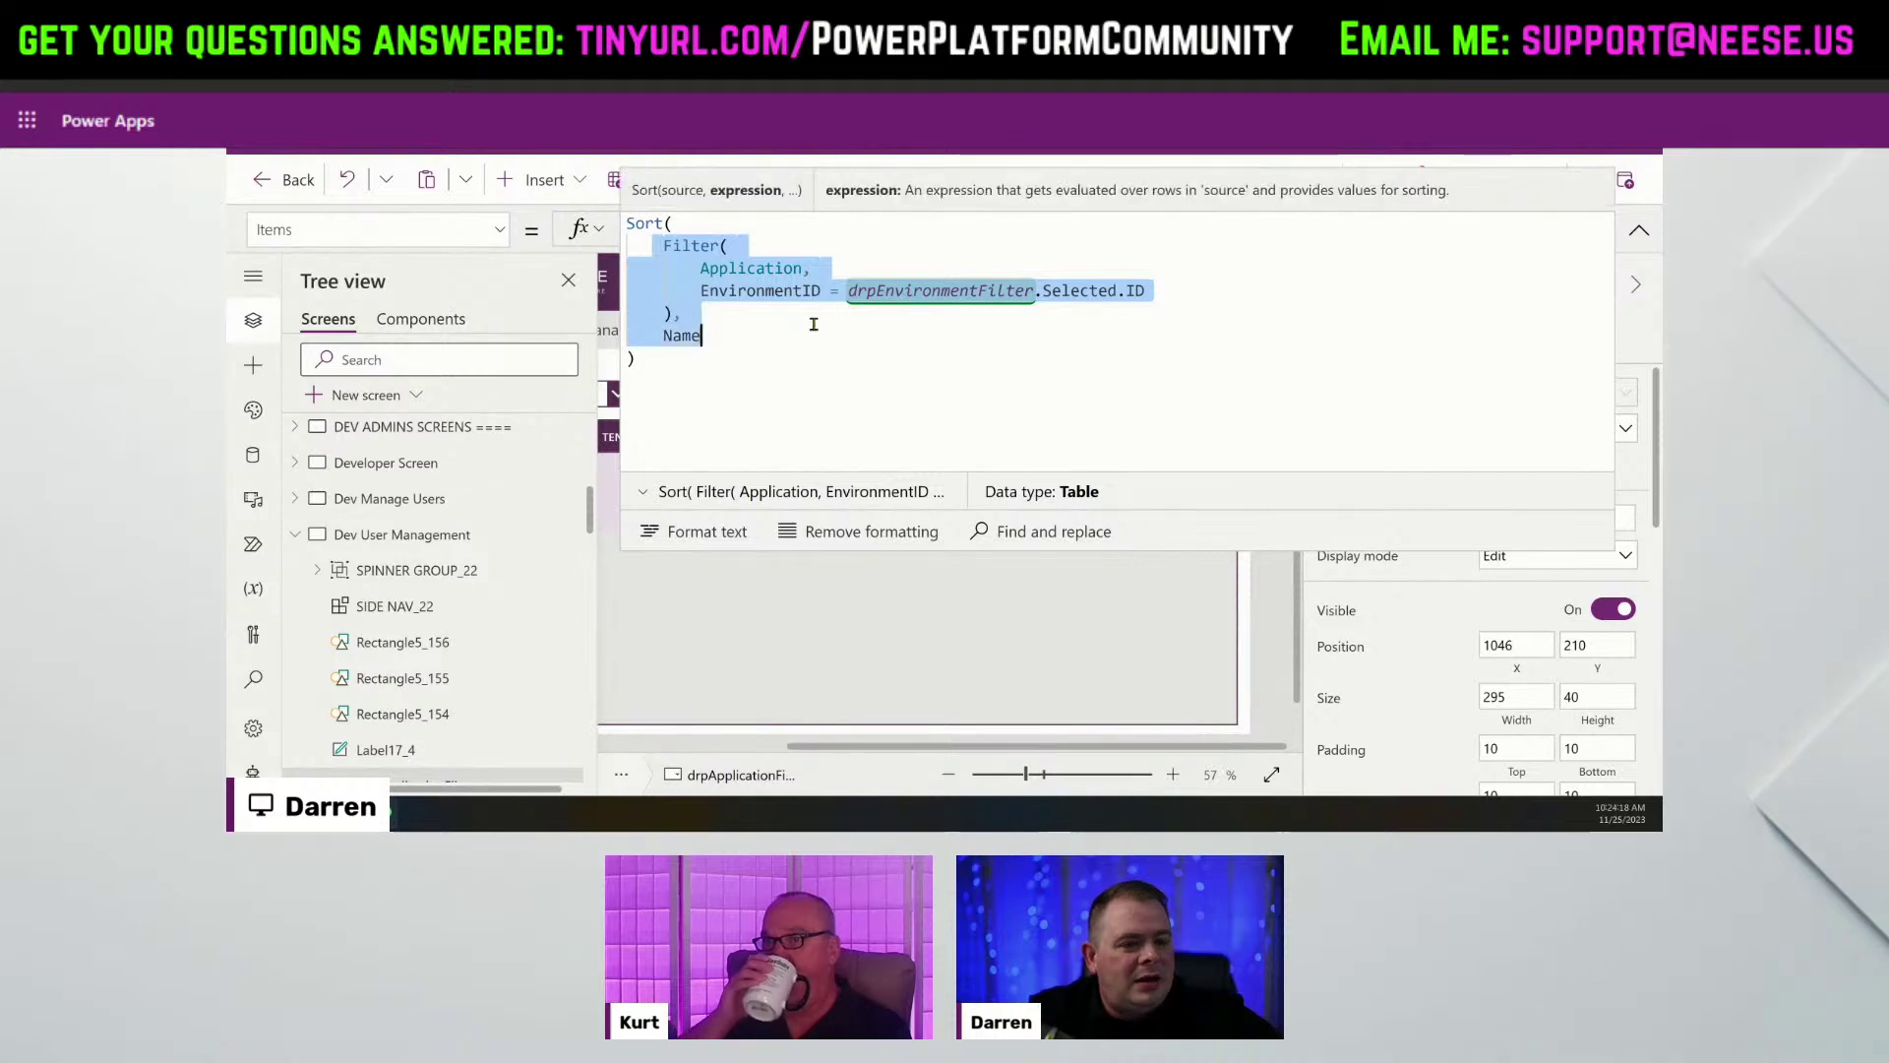
{"action": "left_click", "coordinate": [1253, 308]}
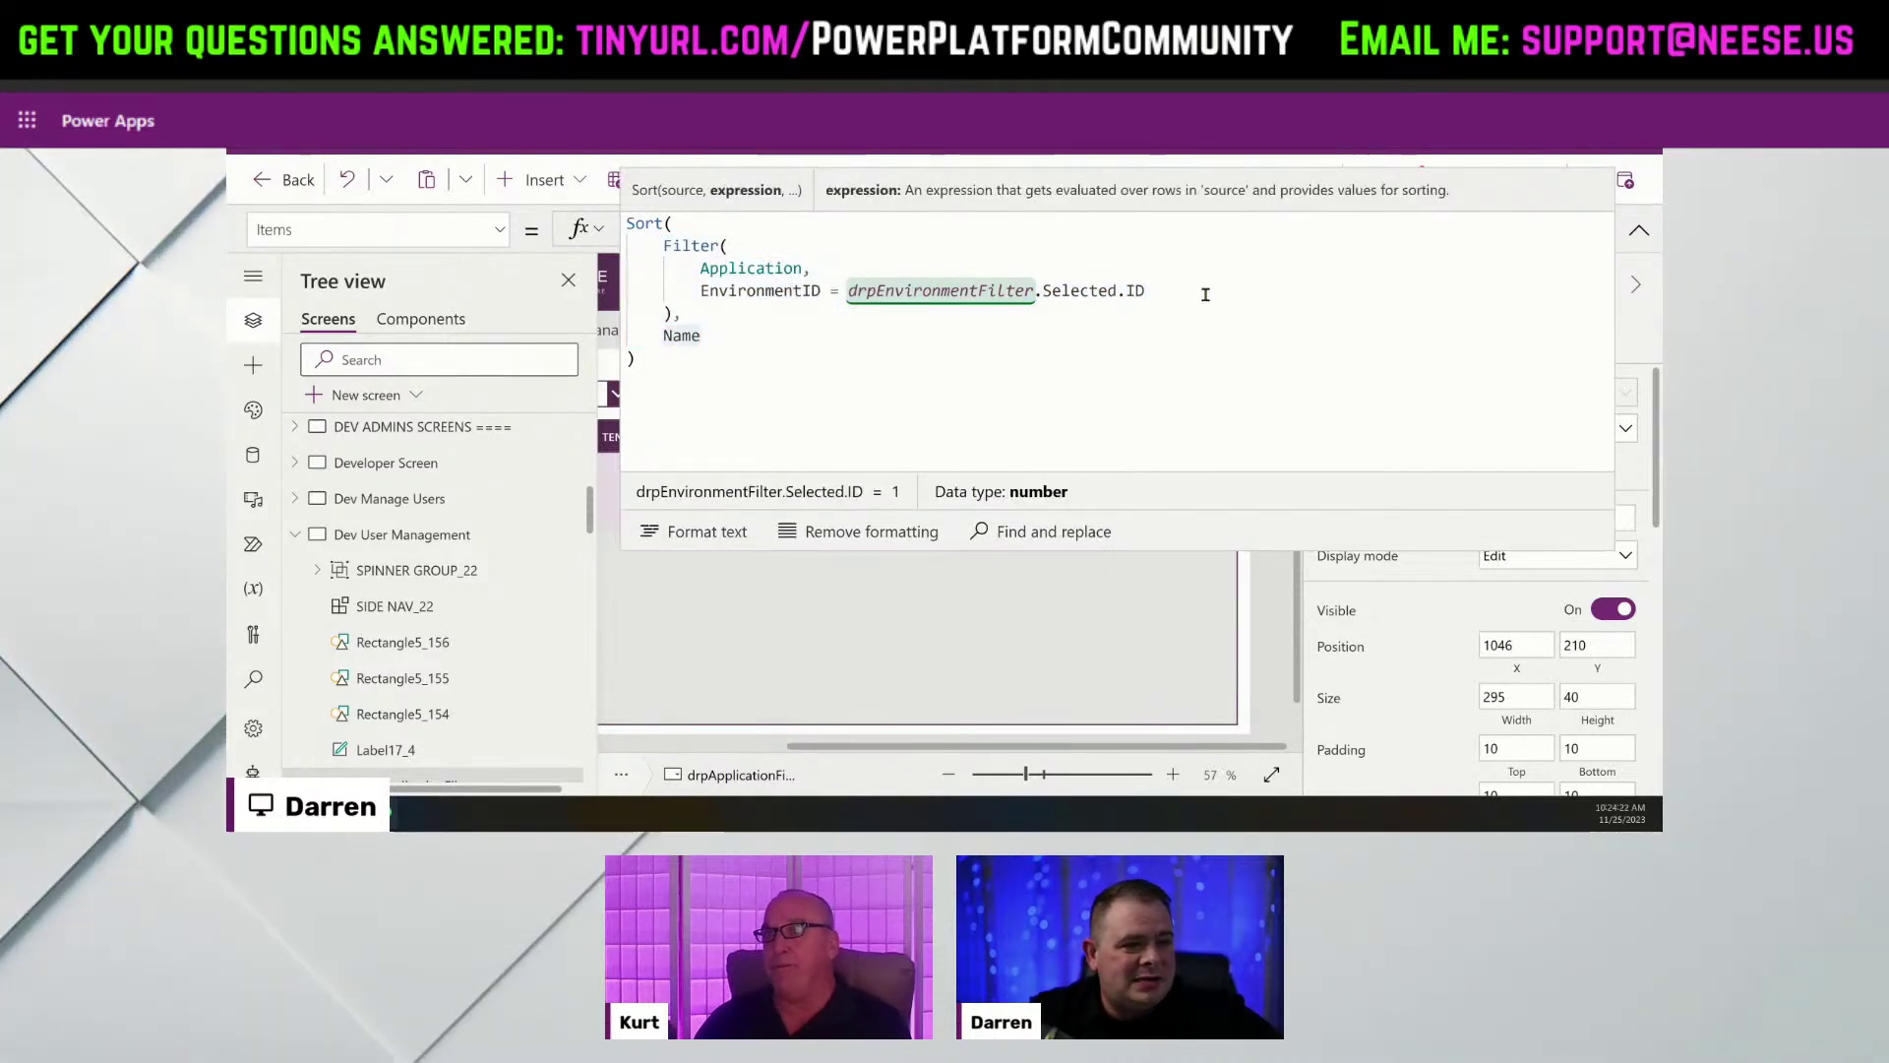
{"action": "double_click", "coordinate": [787, 290]}
{"action": "left_click", "coordinate": [1171, 290]}
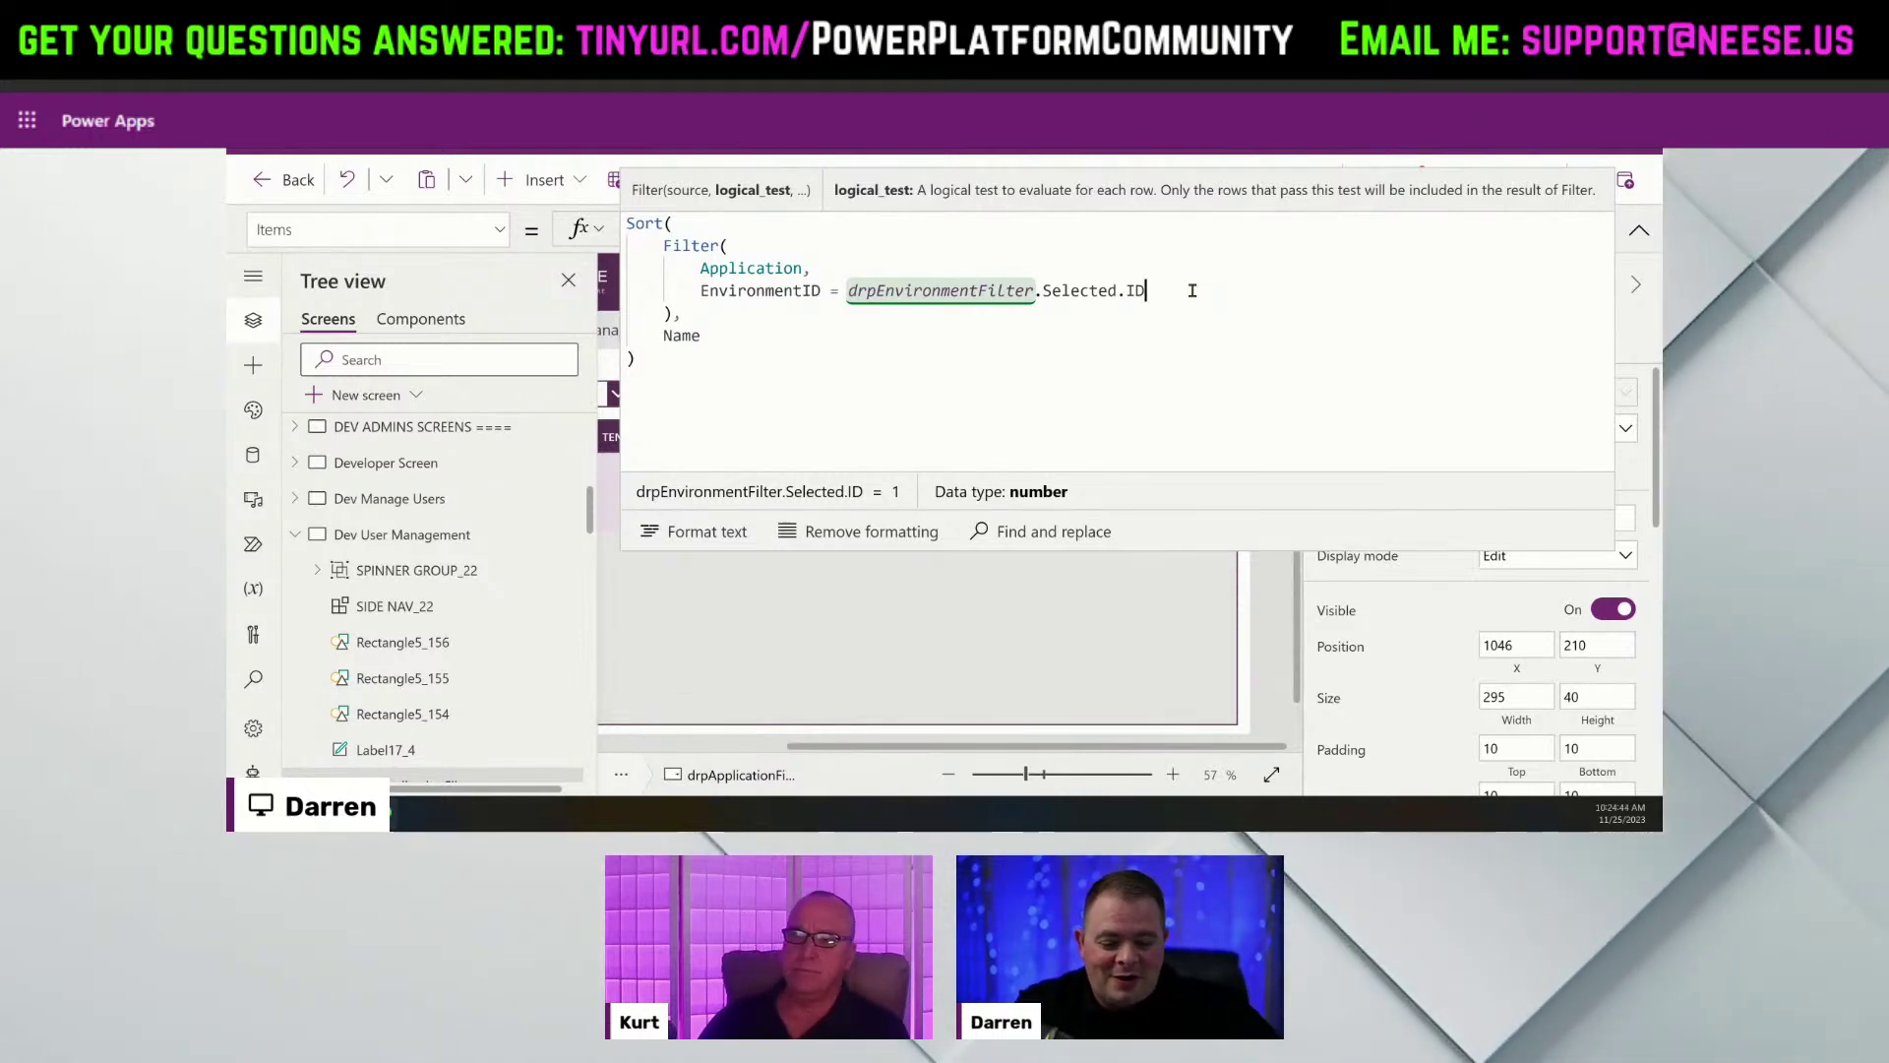
{"action": "key", "text": "Return"}
{"action": "type", "text": "And"}
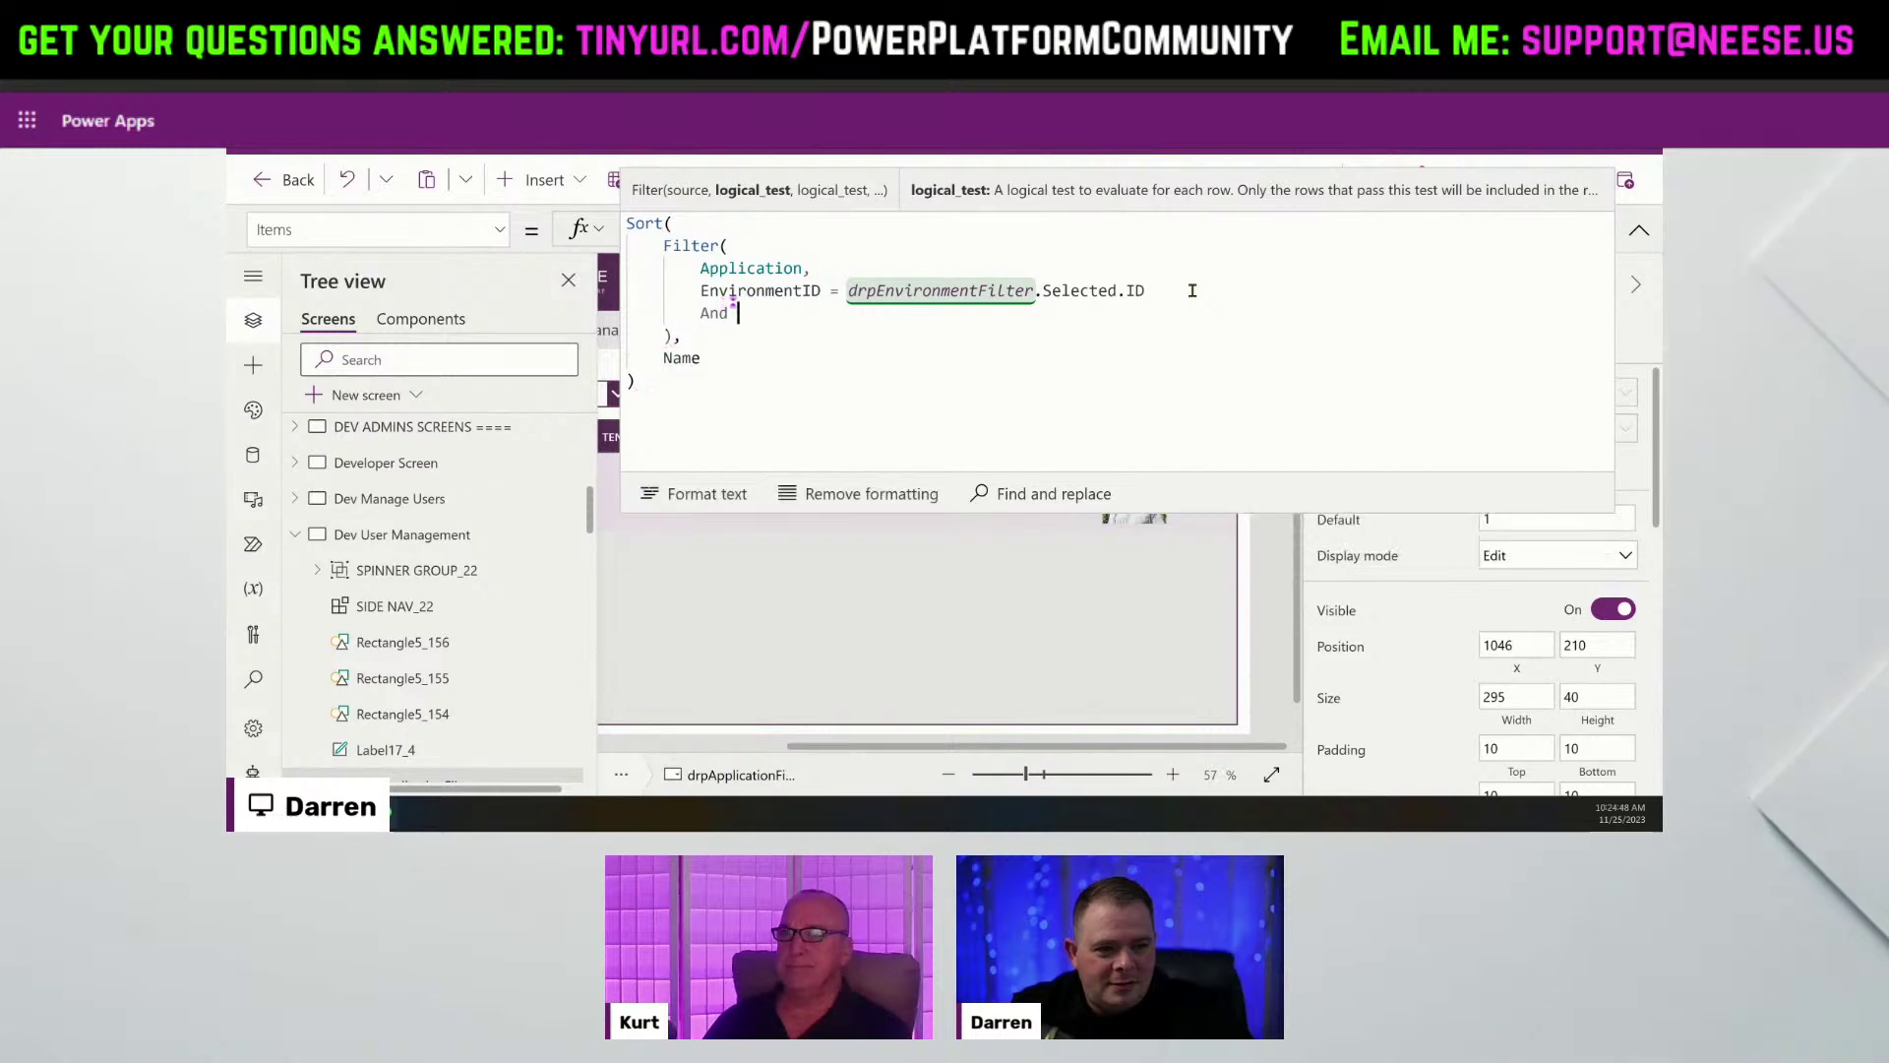
{"action": "type", "text": " Cr"}
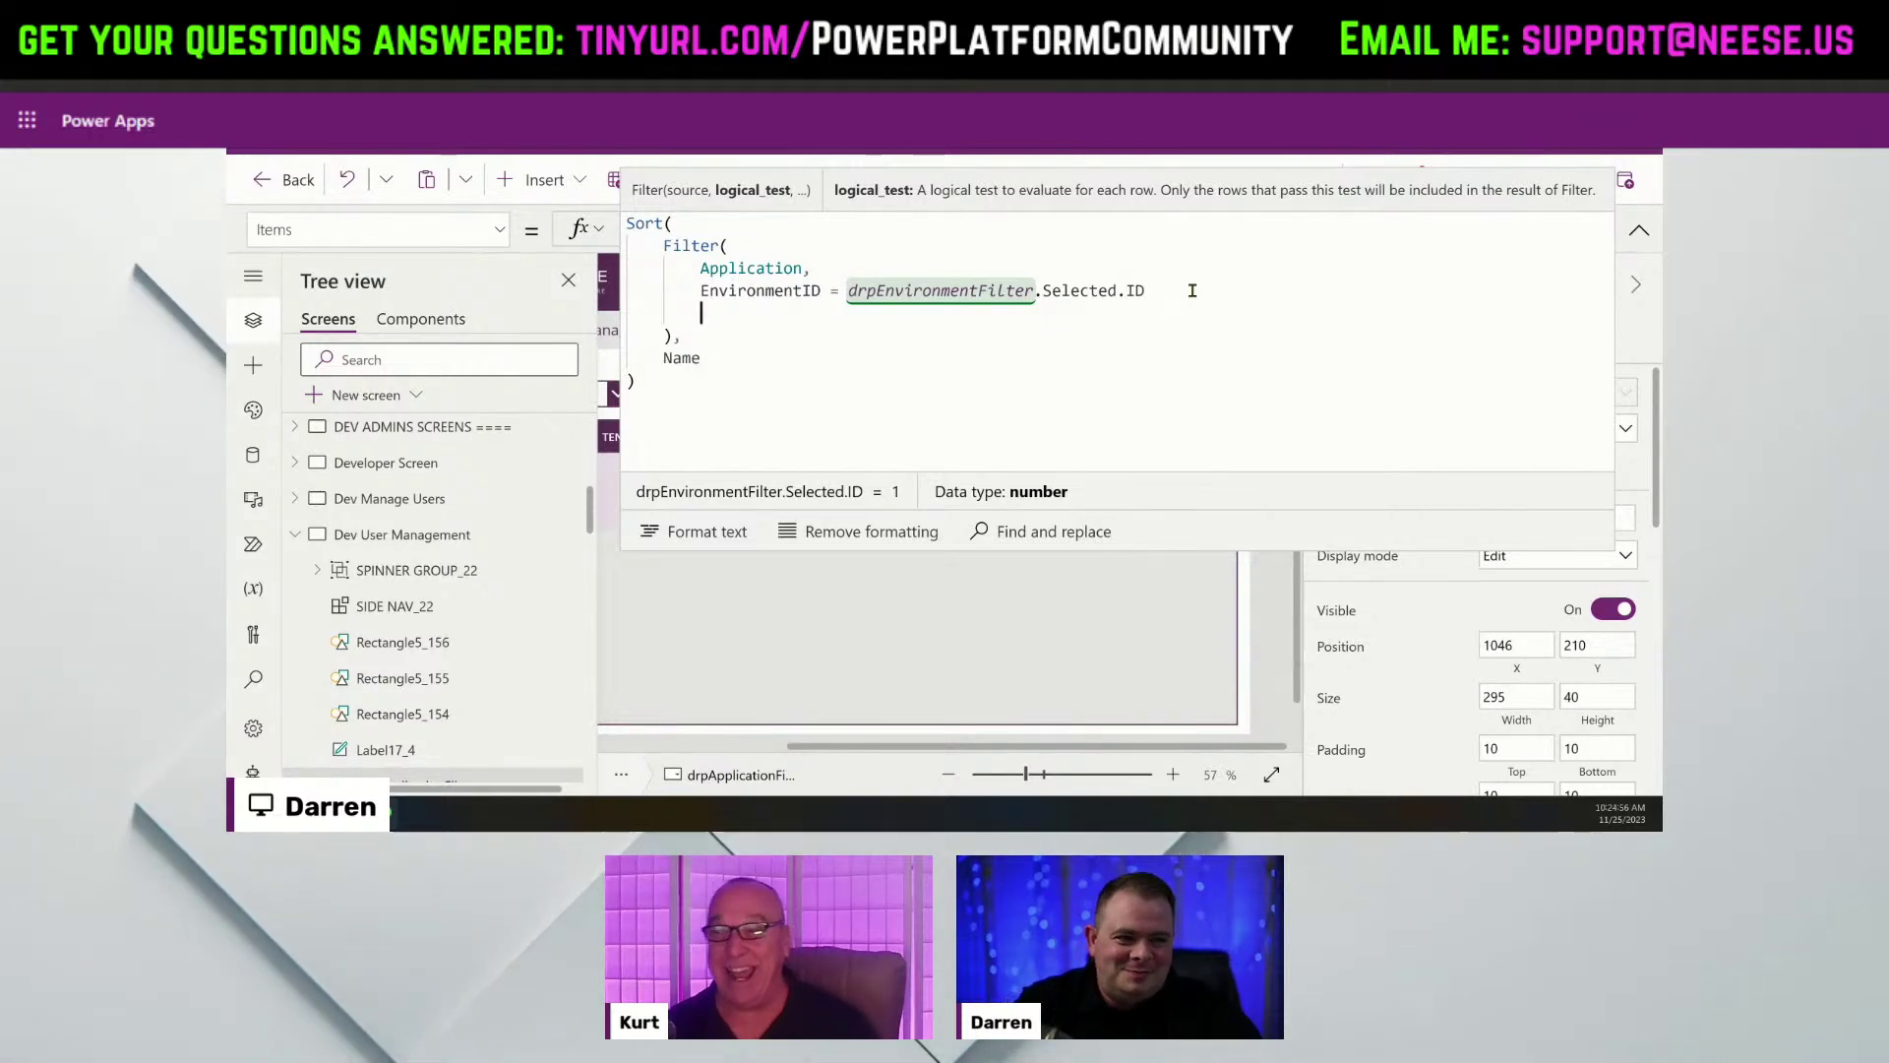
{"action": "key", "text": "Up"}
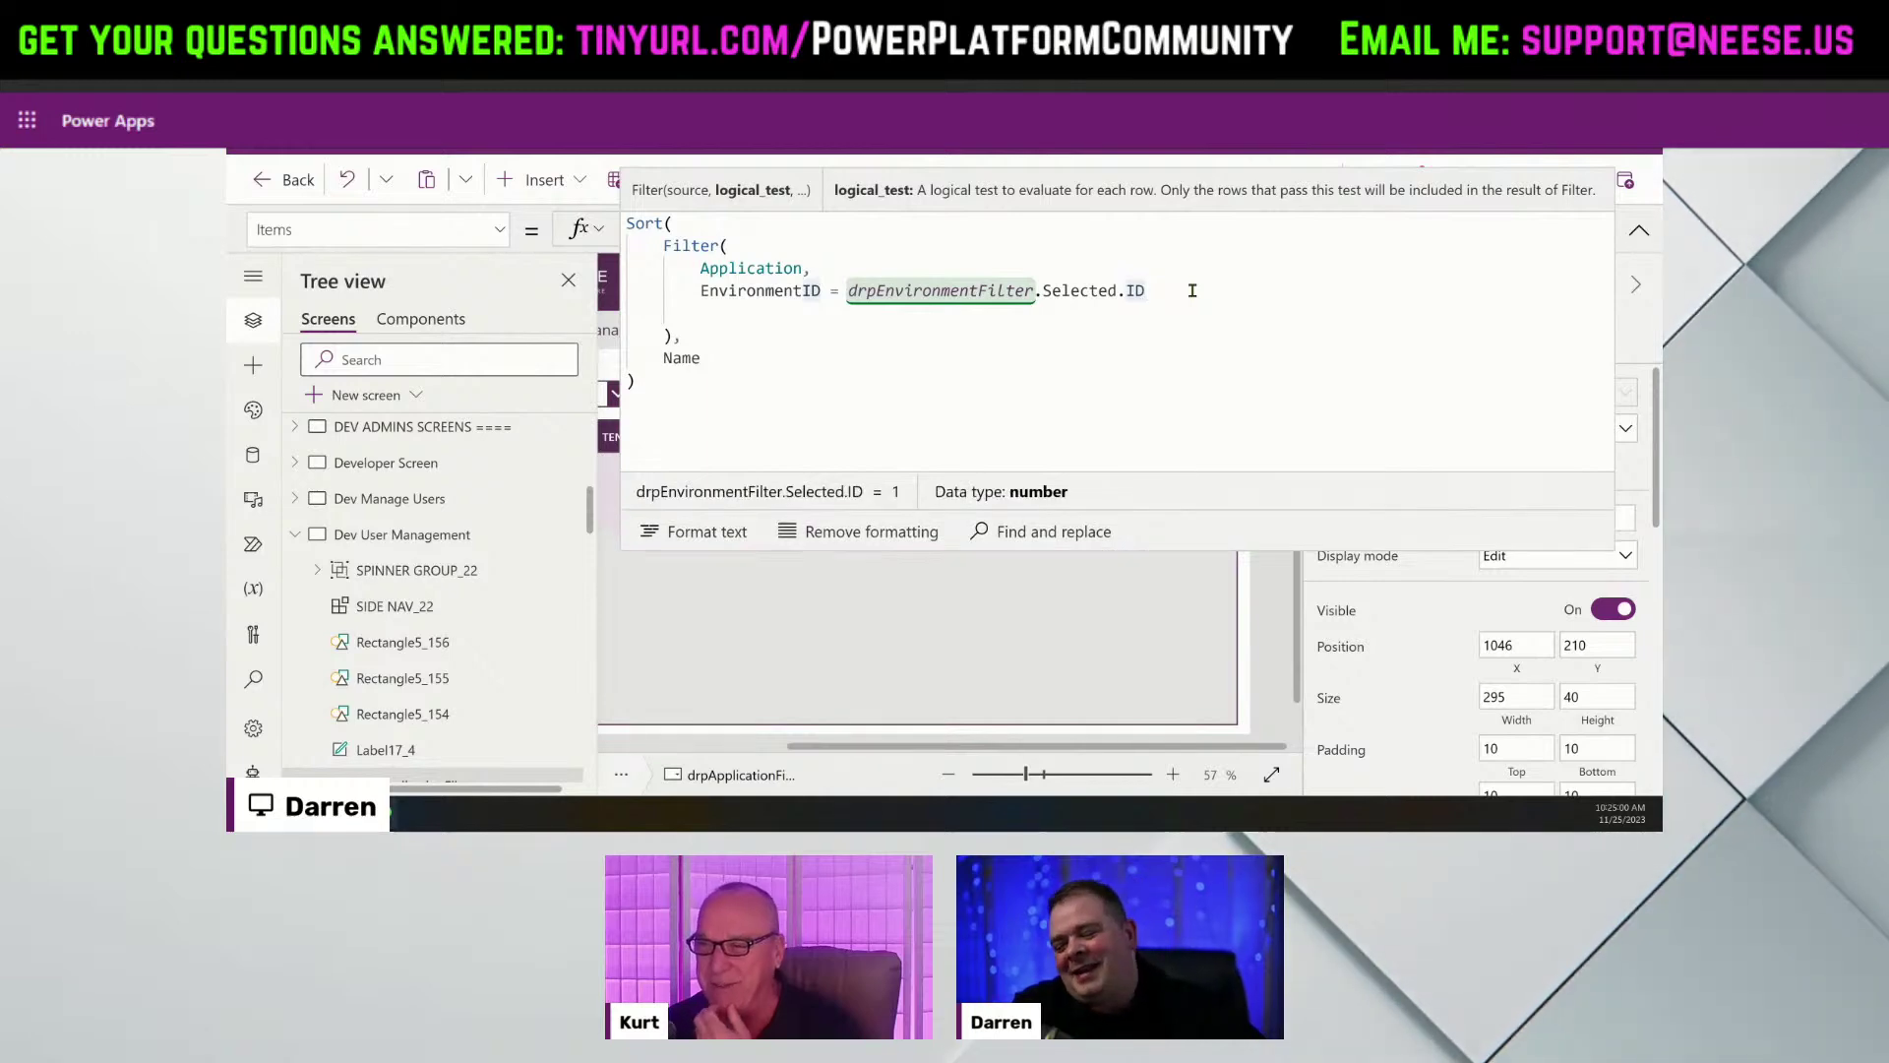
Start a second condition in the application dropdown's Filter with a greater-than comparison on the CreatedOn column.
{"action": "left_click", "coordinate": [1193, 290]}
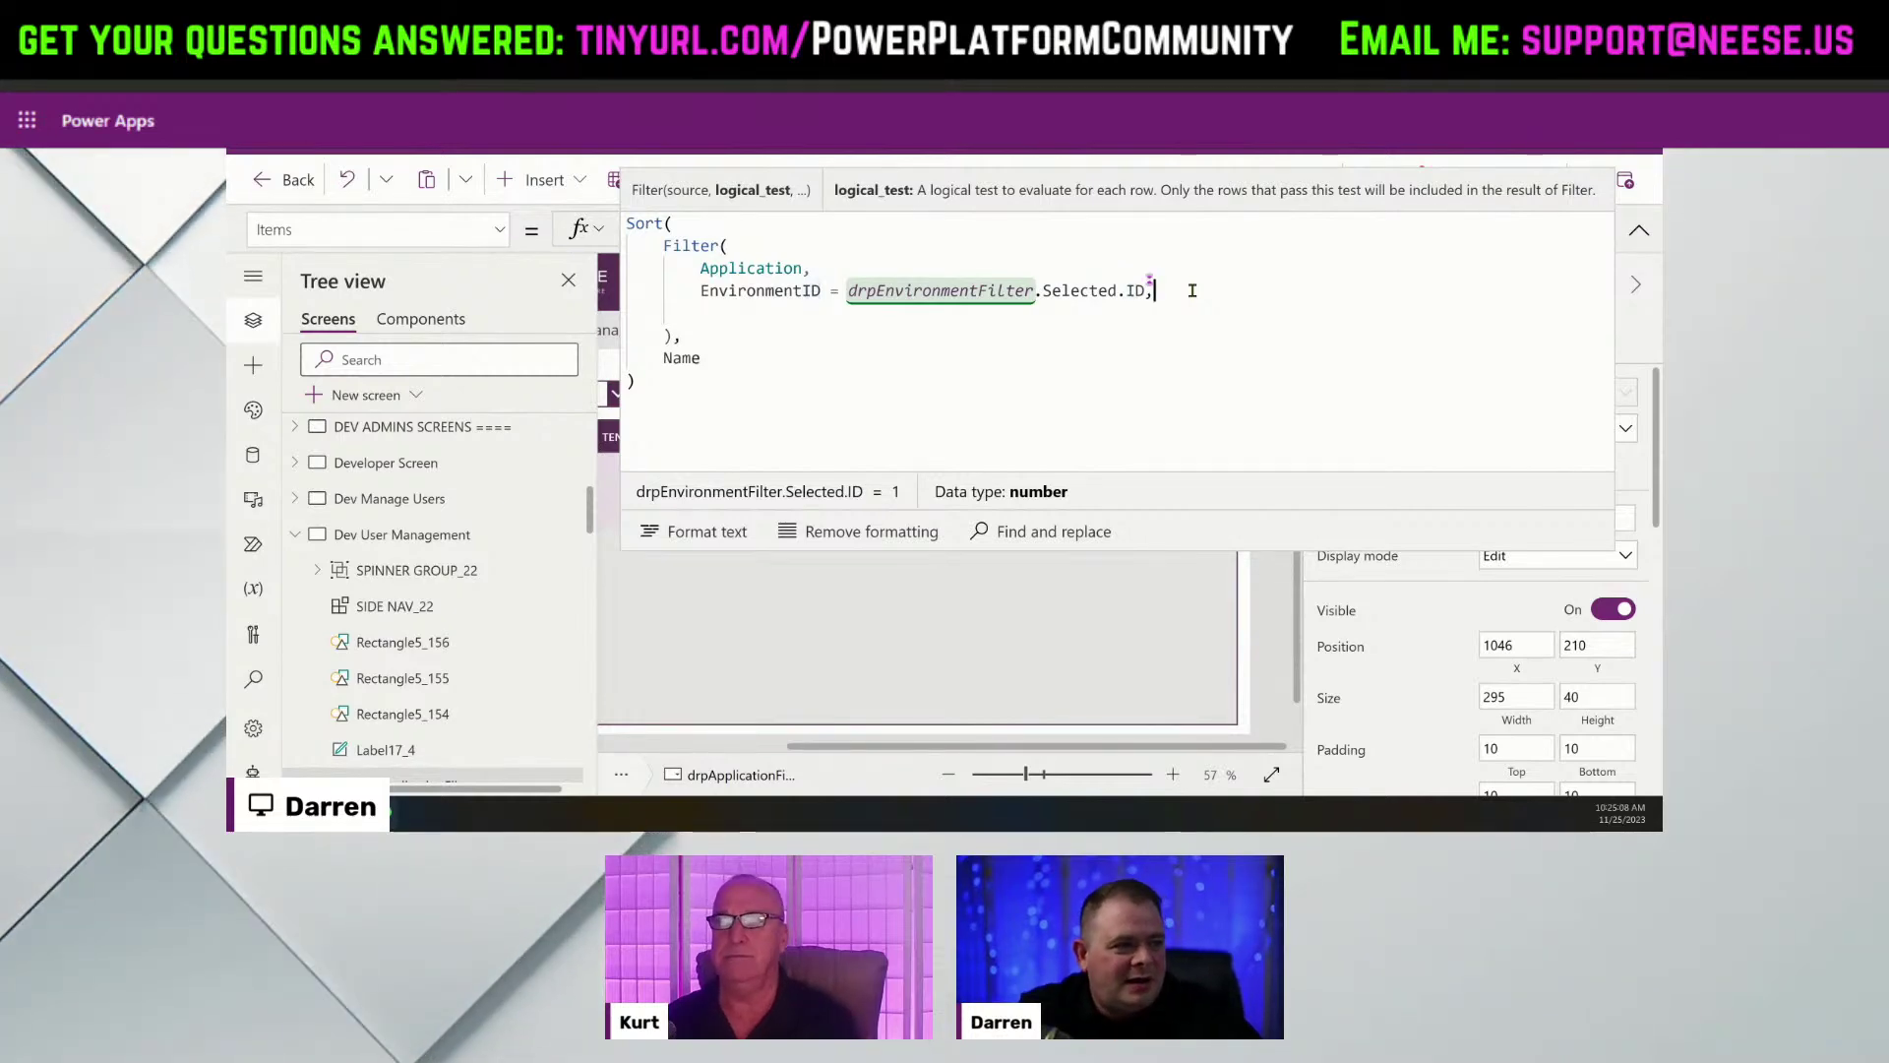
{"action": "type", "text": ","}
{"action": "key", "text": "Return"}
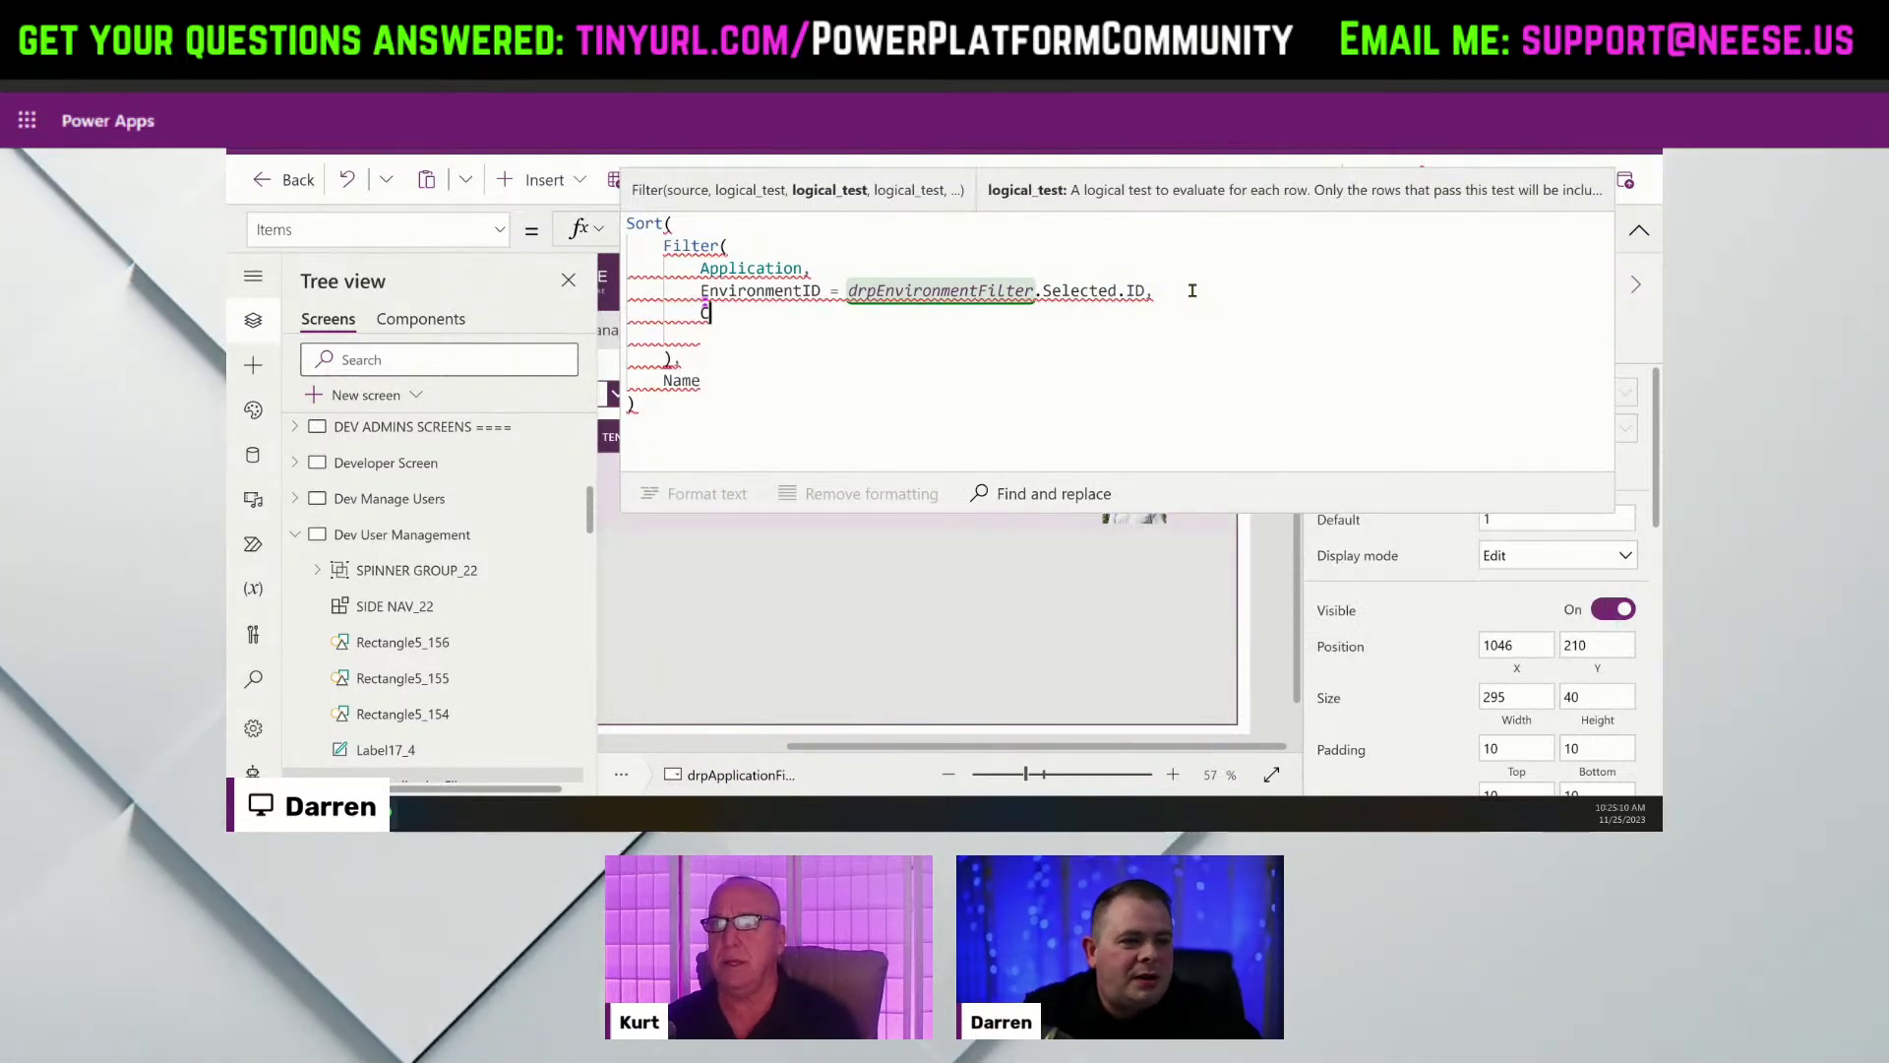
{"action": "type", "text": "Create"}
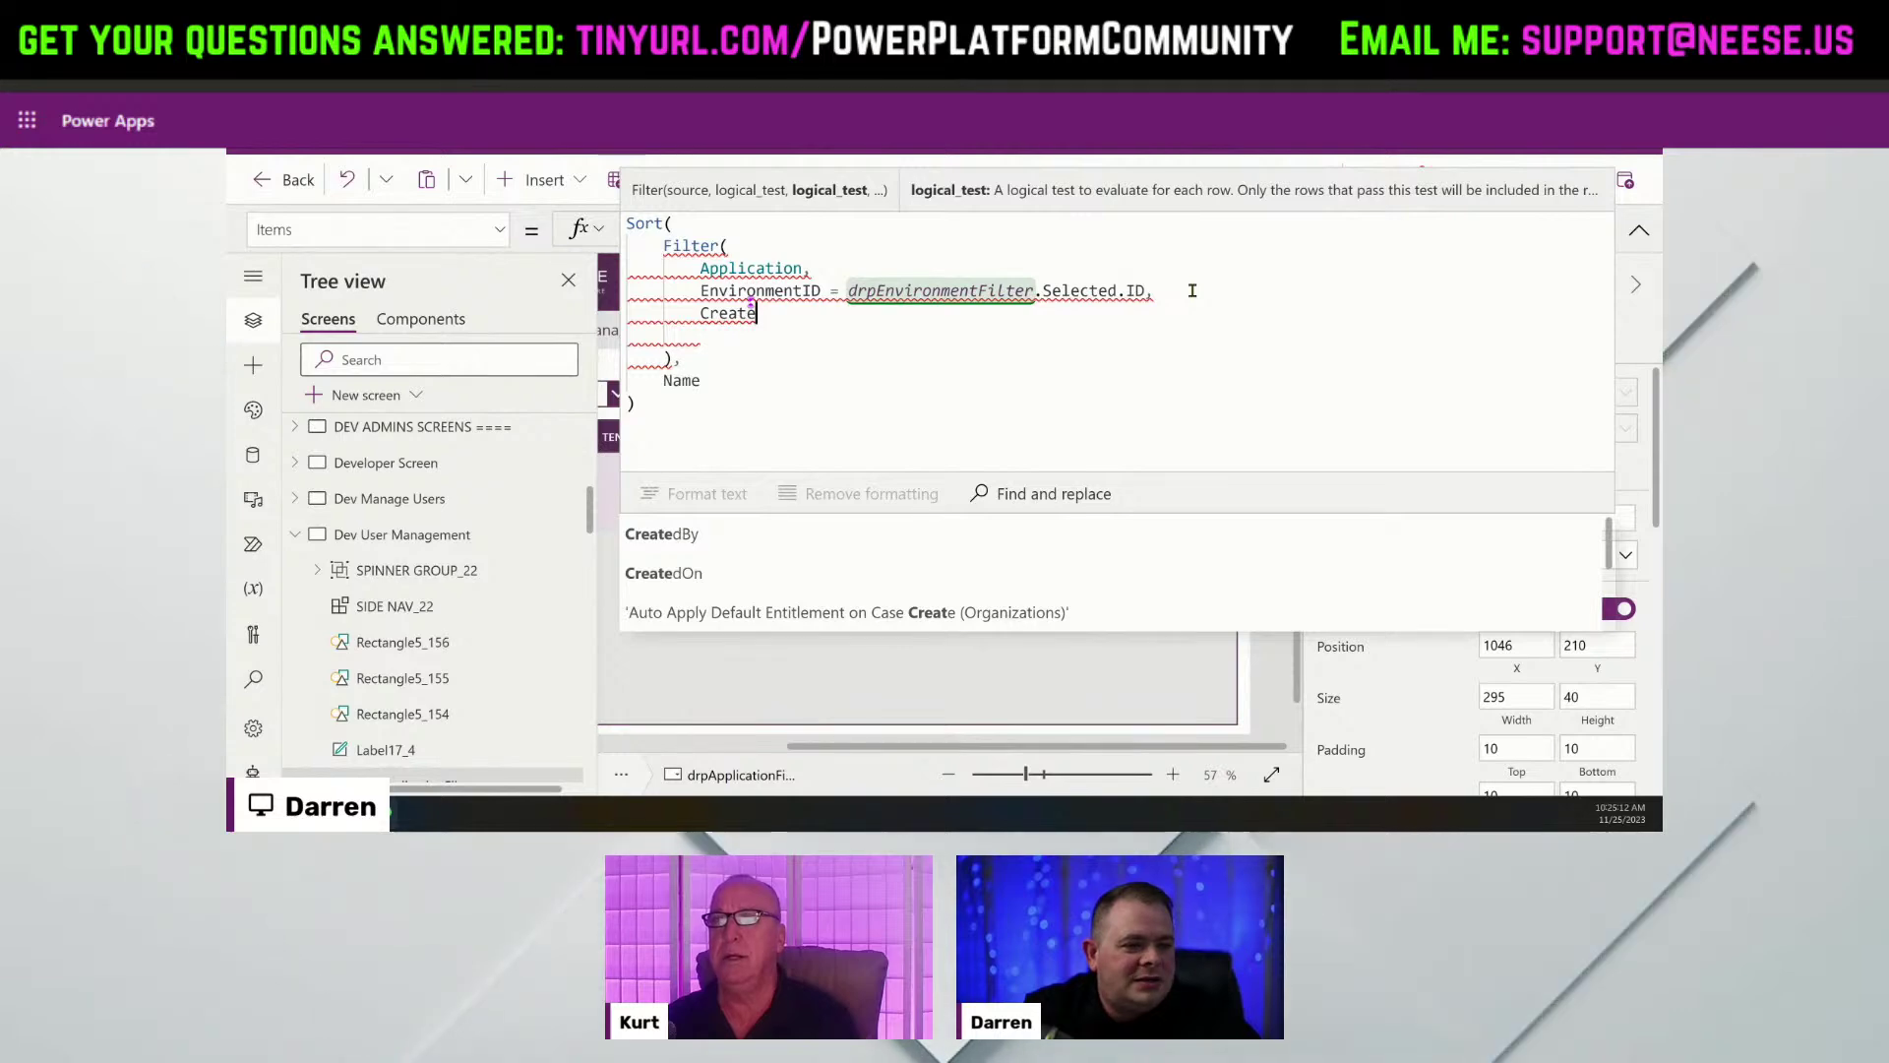
{"action": "key", "text": "Down"}
{"action": "key", "text": "Down"}
{"action": "key", "text": "Tab"}
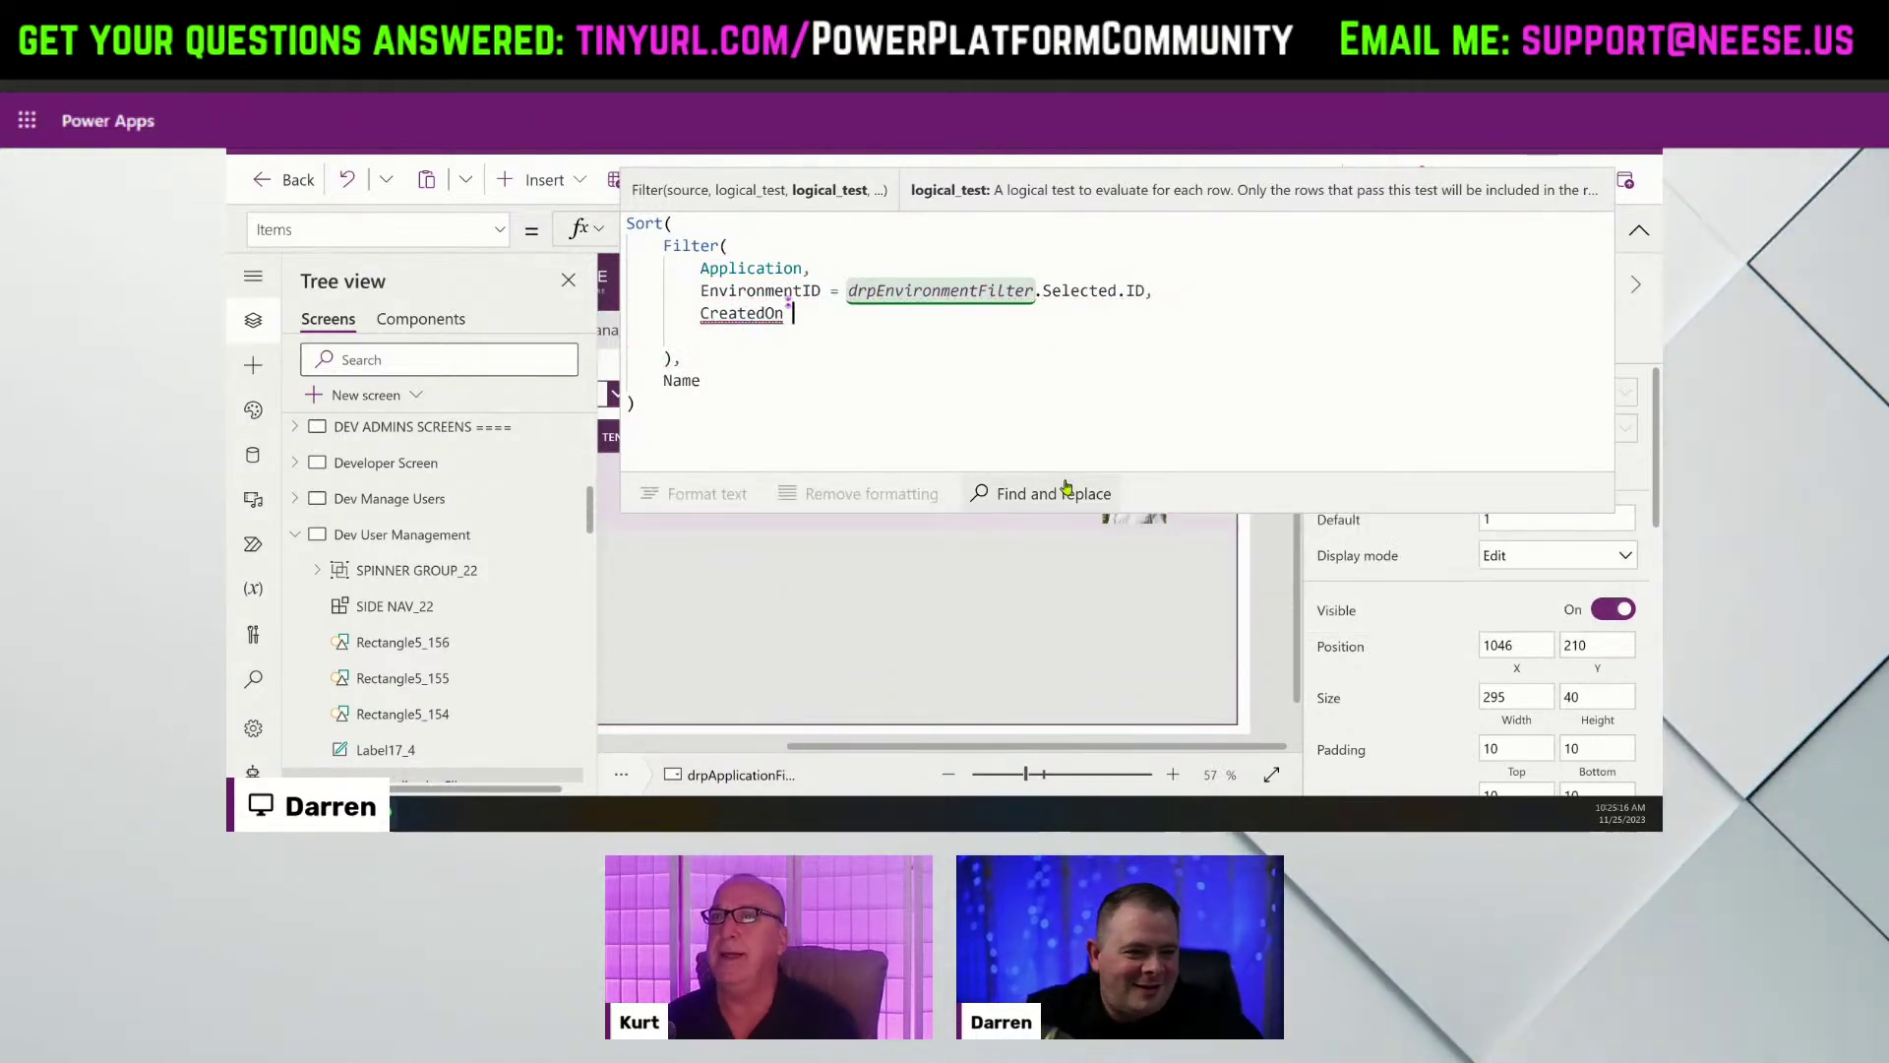
{"action": "type", "text": "> "}
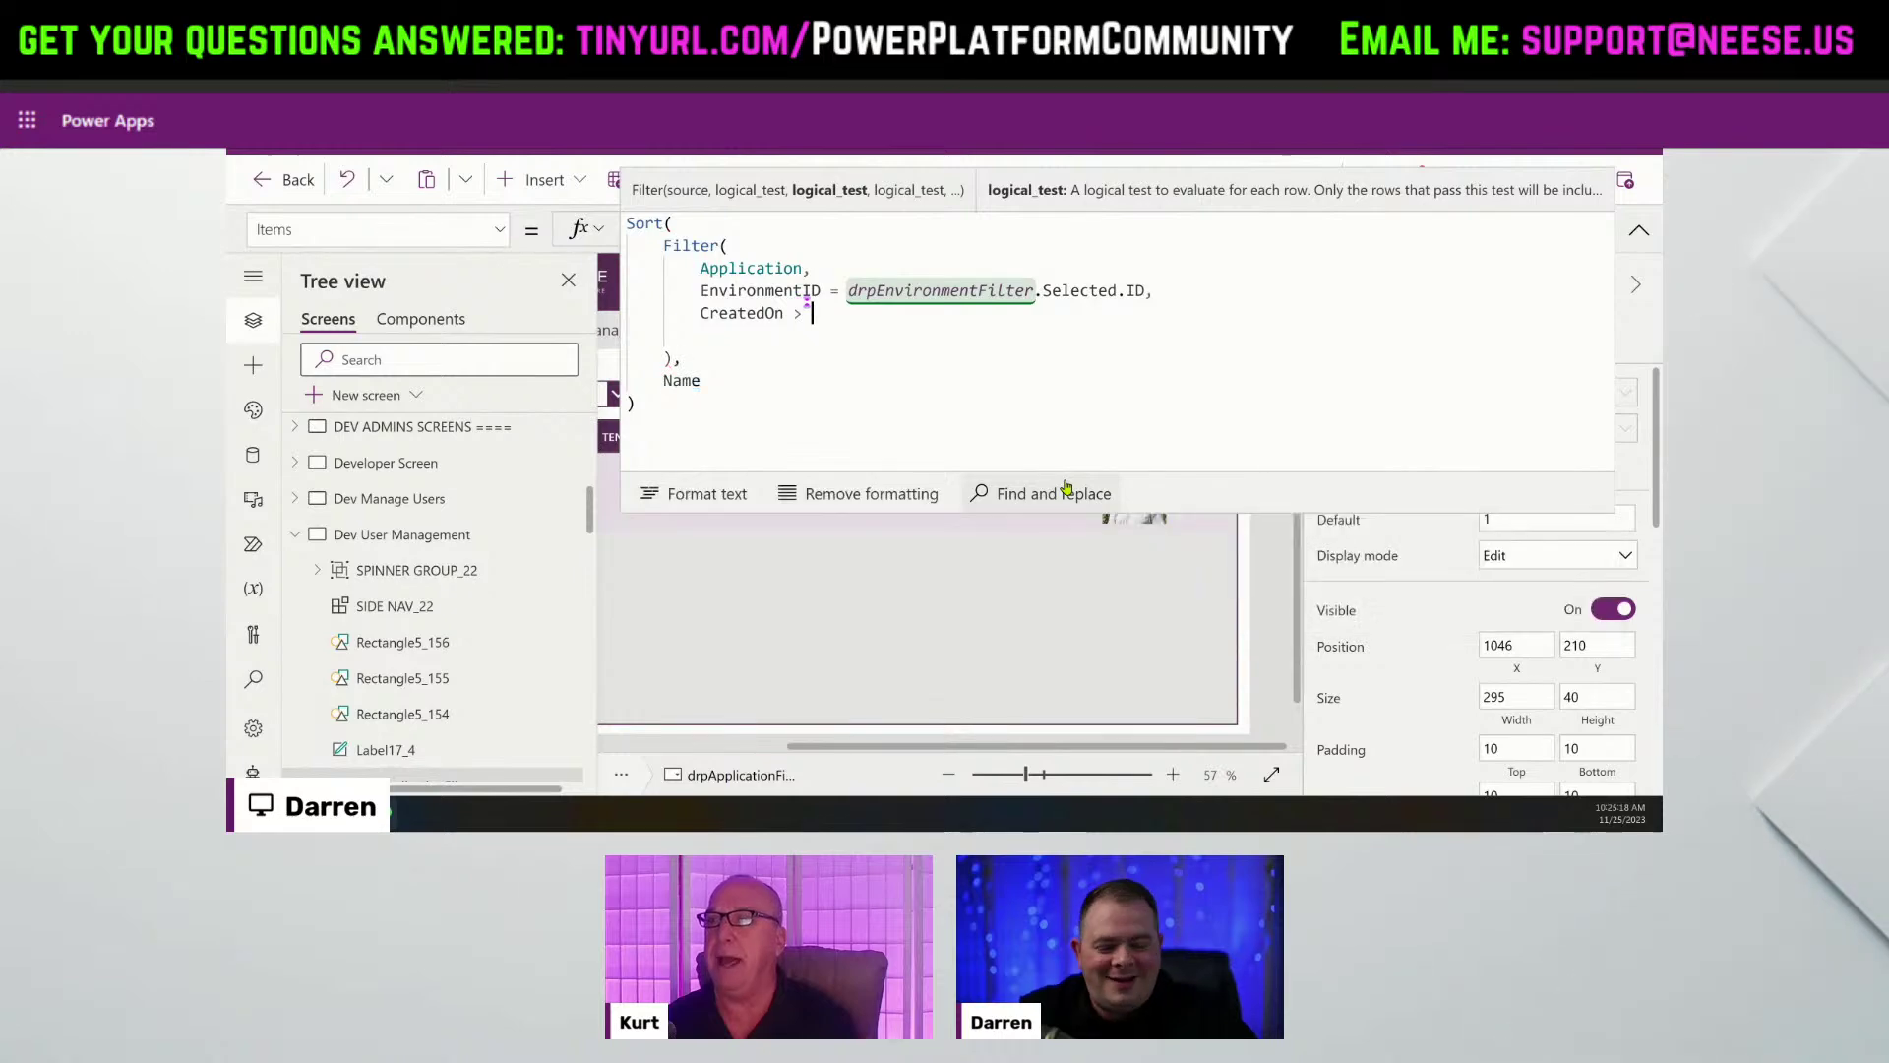
Compare CreatedOn with one month before today using DateAdd(Today(), -1, Month).
{"action": "type", "text": "DateAdd"}
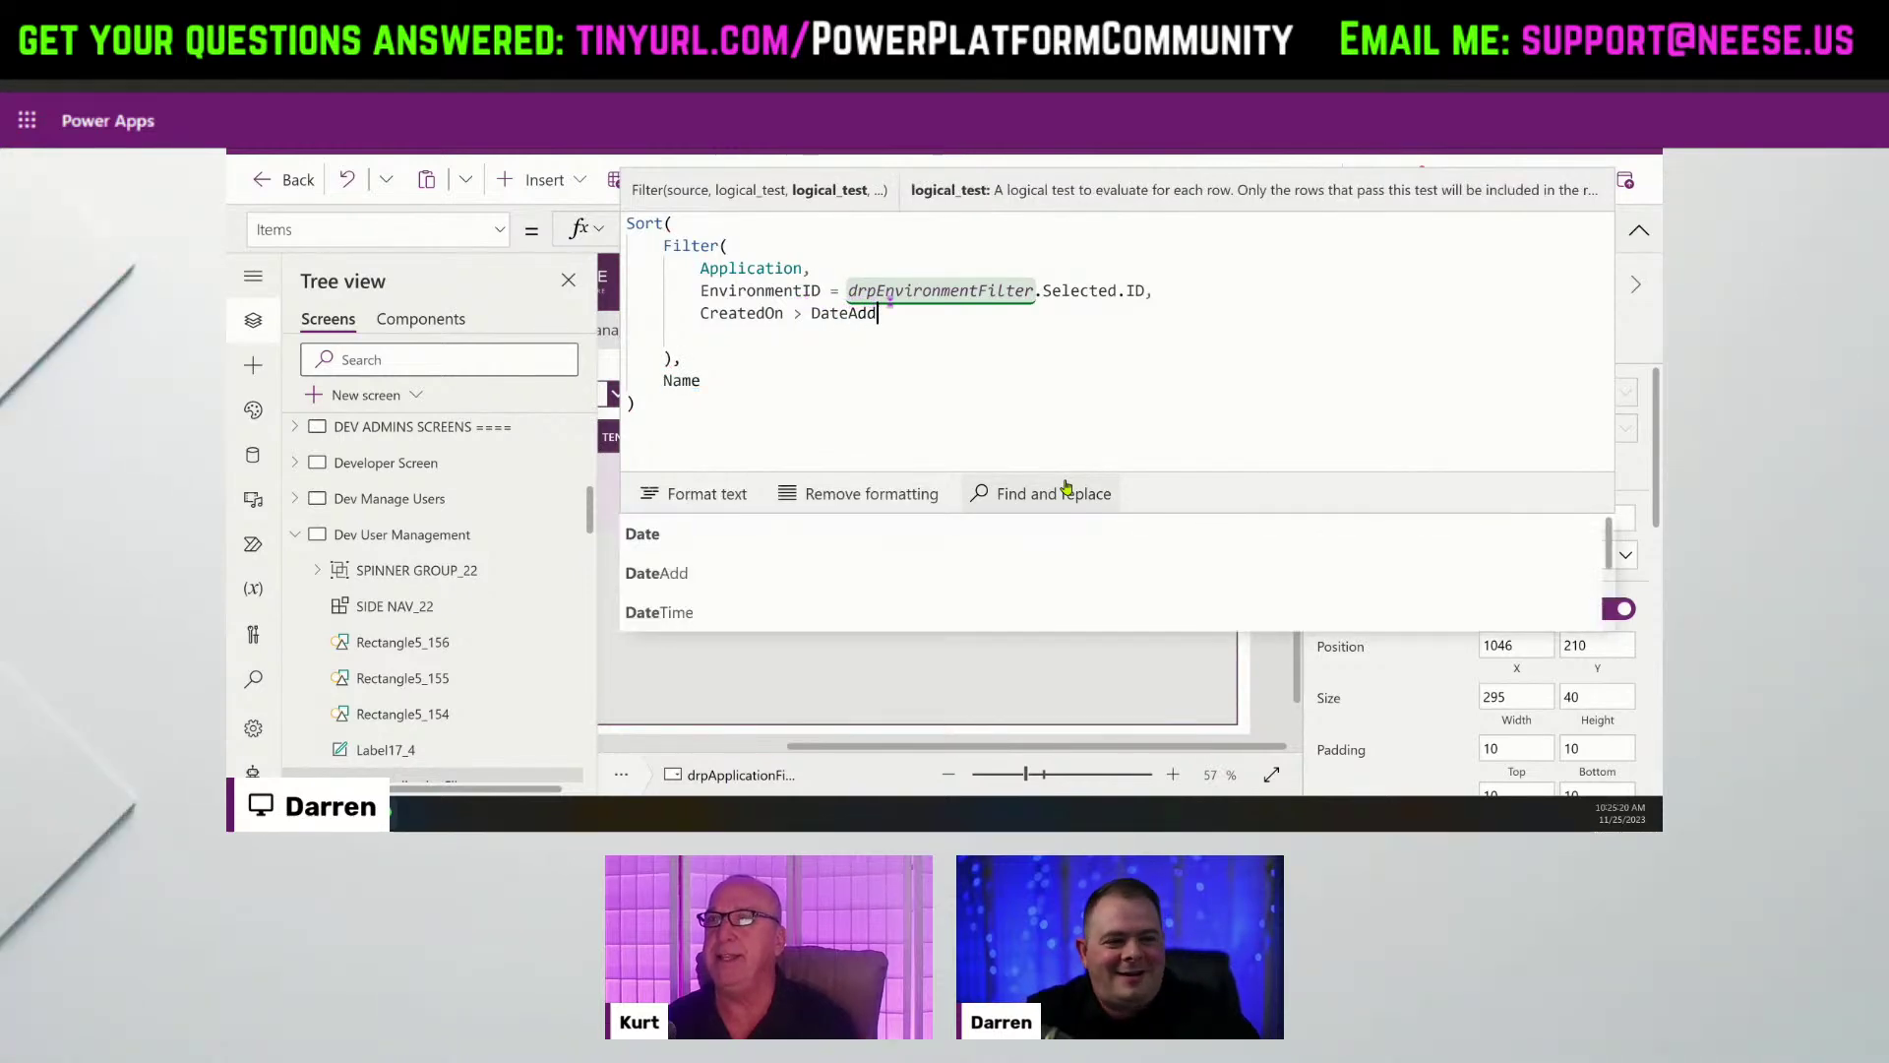
{"action": "key", "text": "Down"}
{"action": "key", "text": "Tab"}
{"action": "type", "text": "N"}
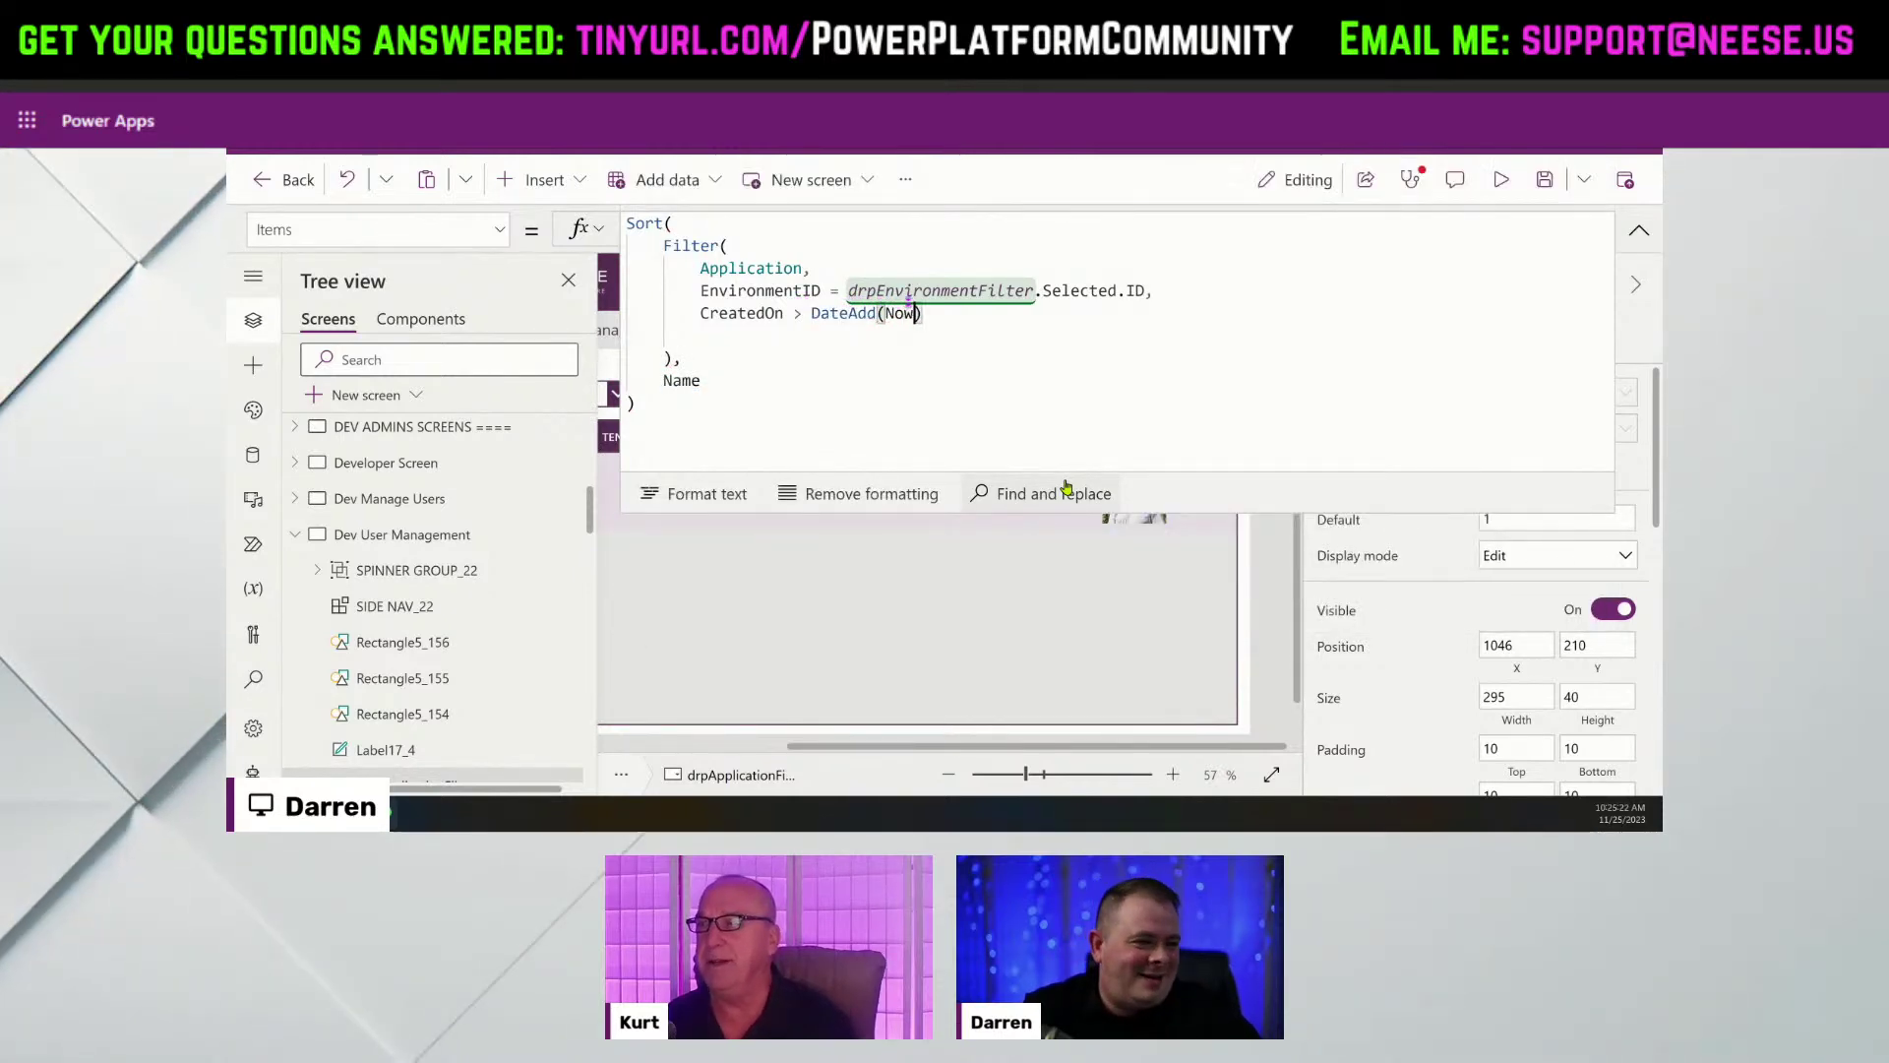
{"action": "key", "text": "BackSpace"}
{"action": "type", "text": "Today()"}
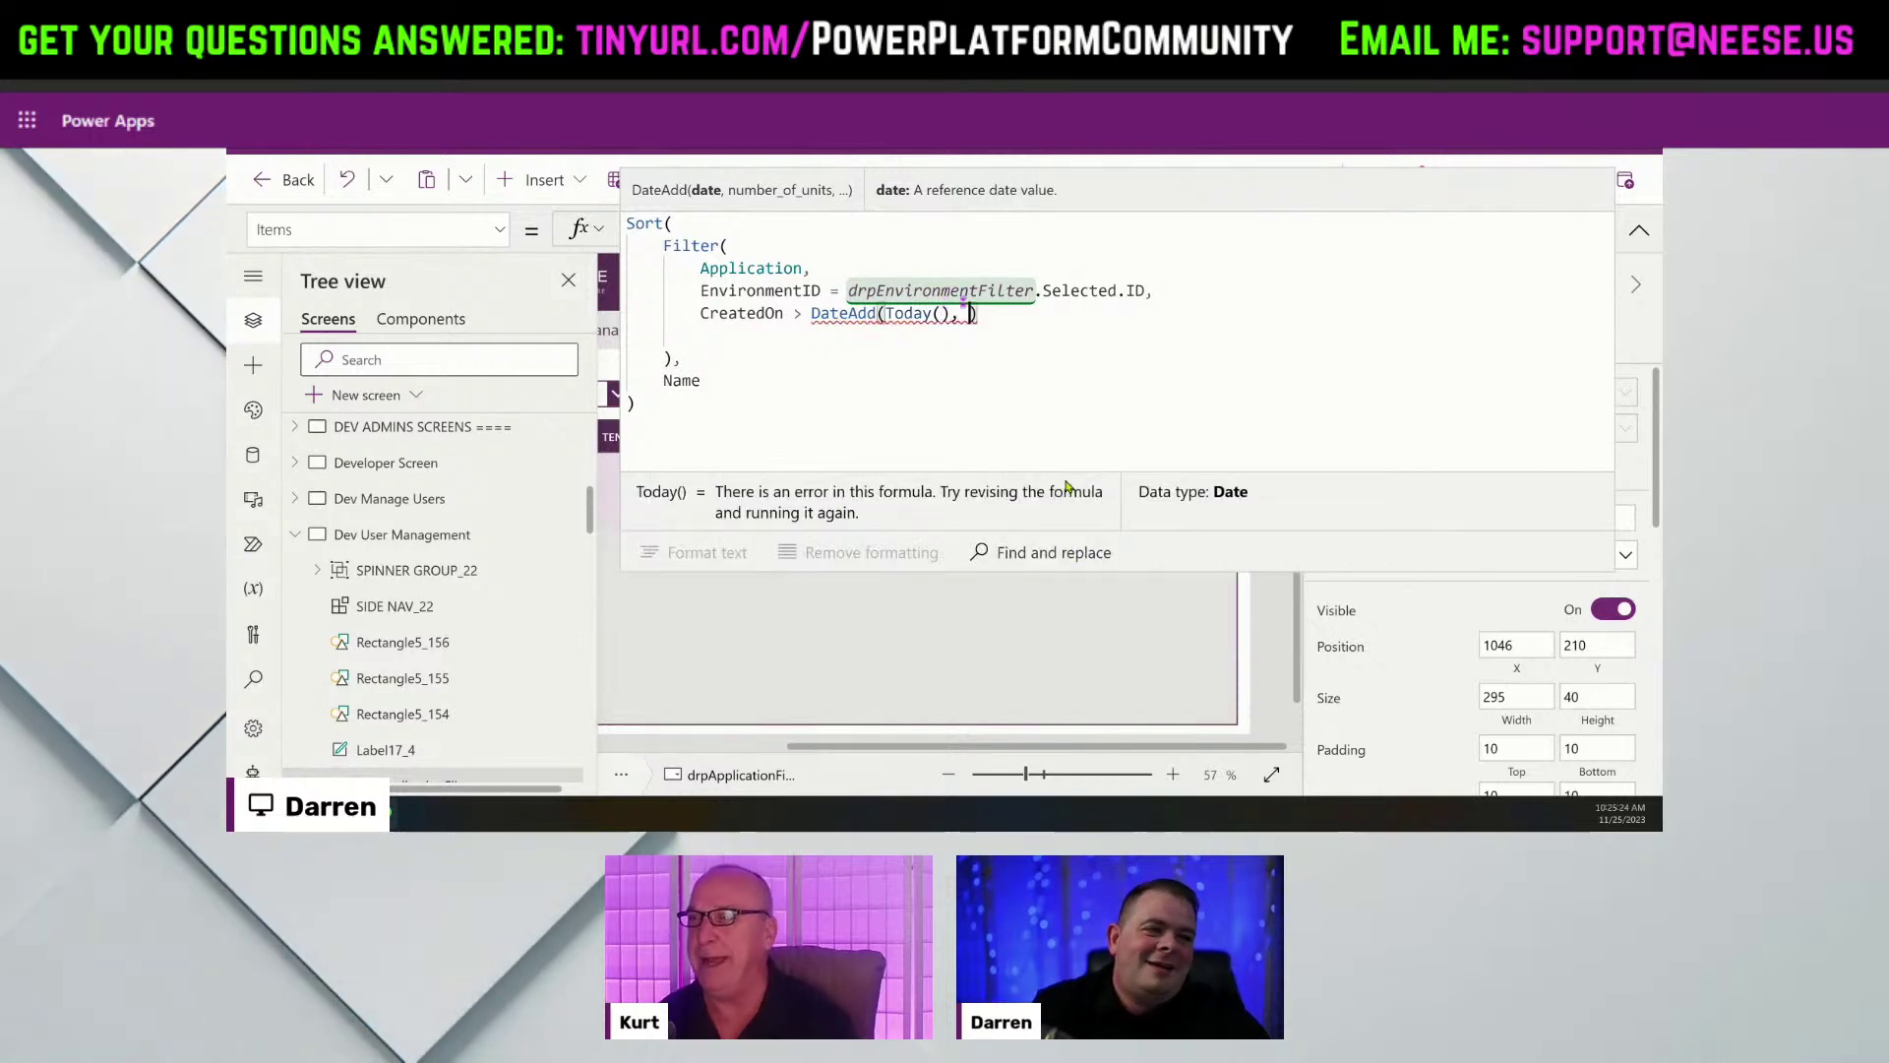
{"action": "type", "text": ", -1, "}
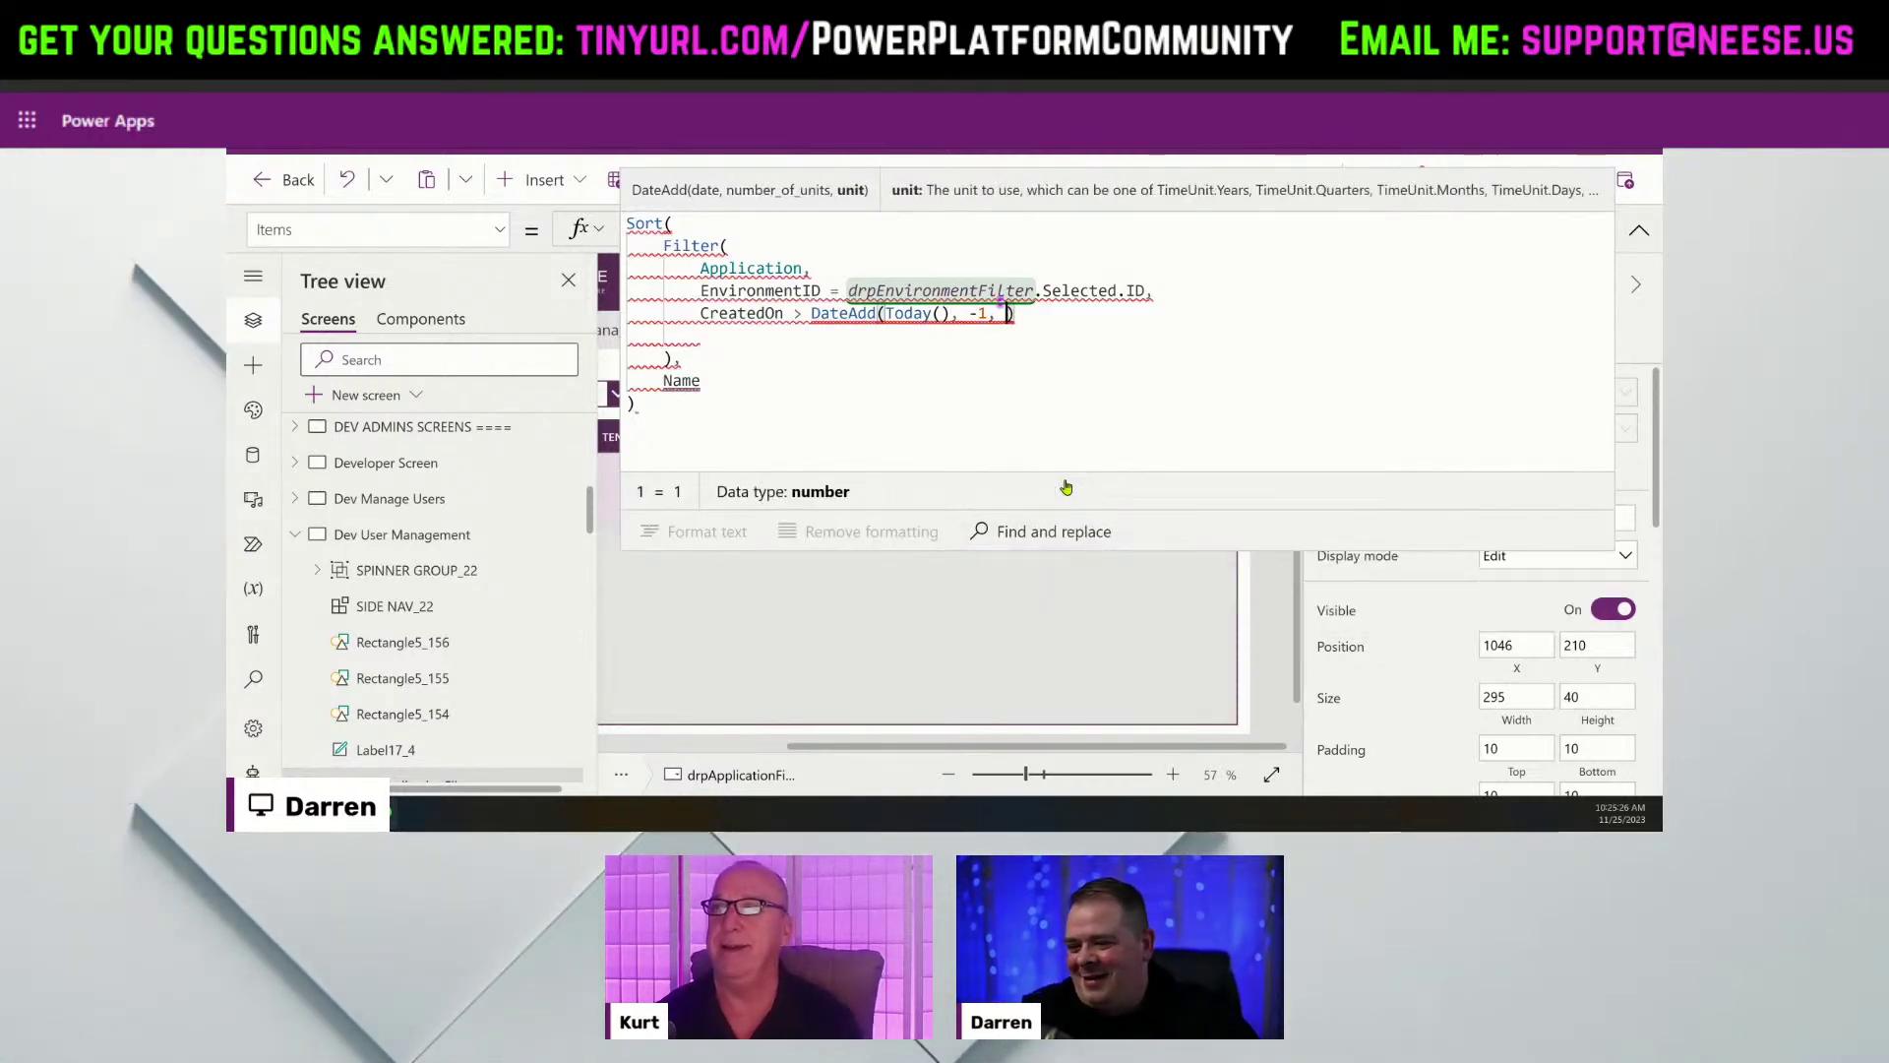
{"action": "type", "text": "Month"}
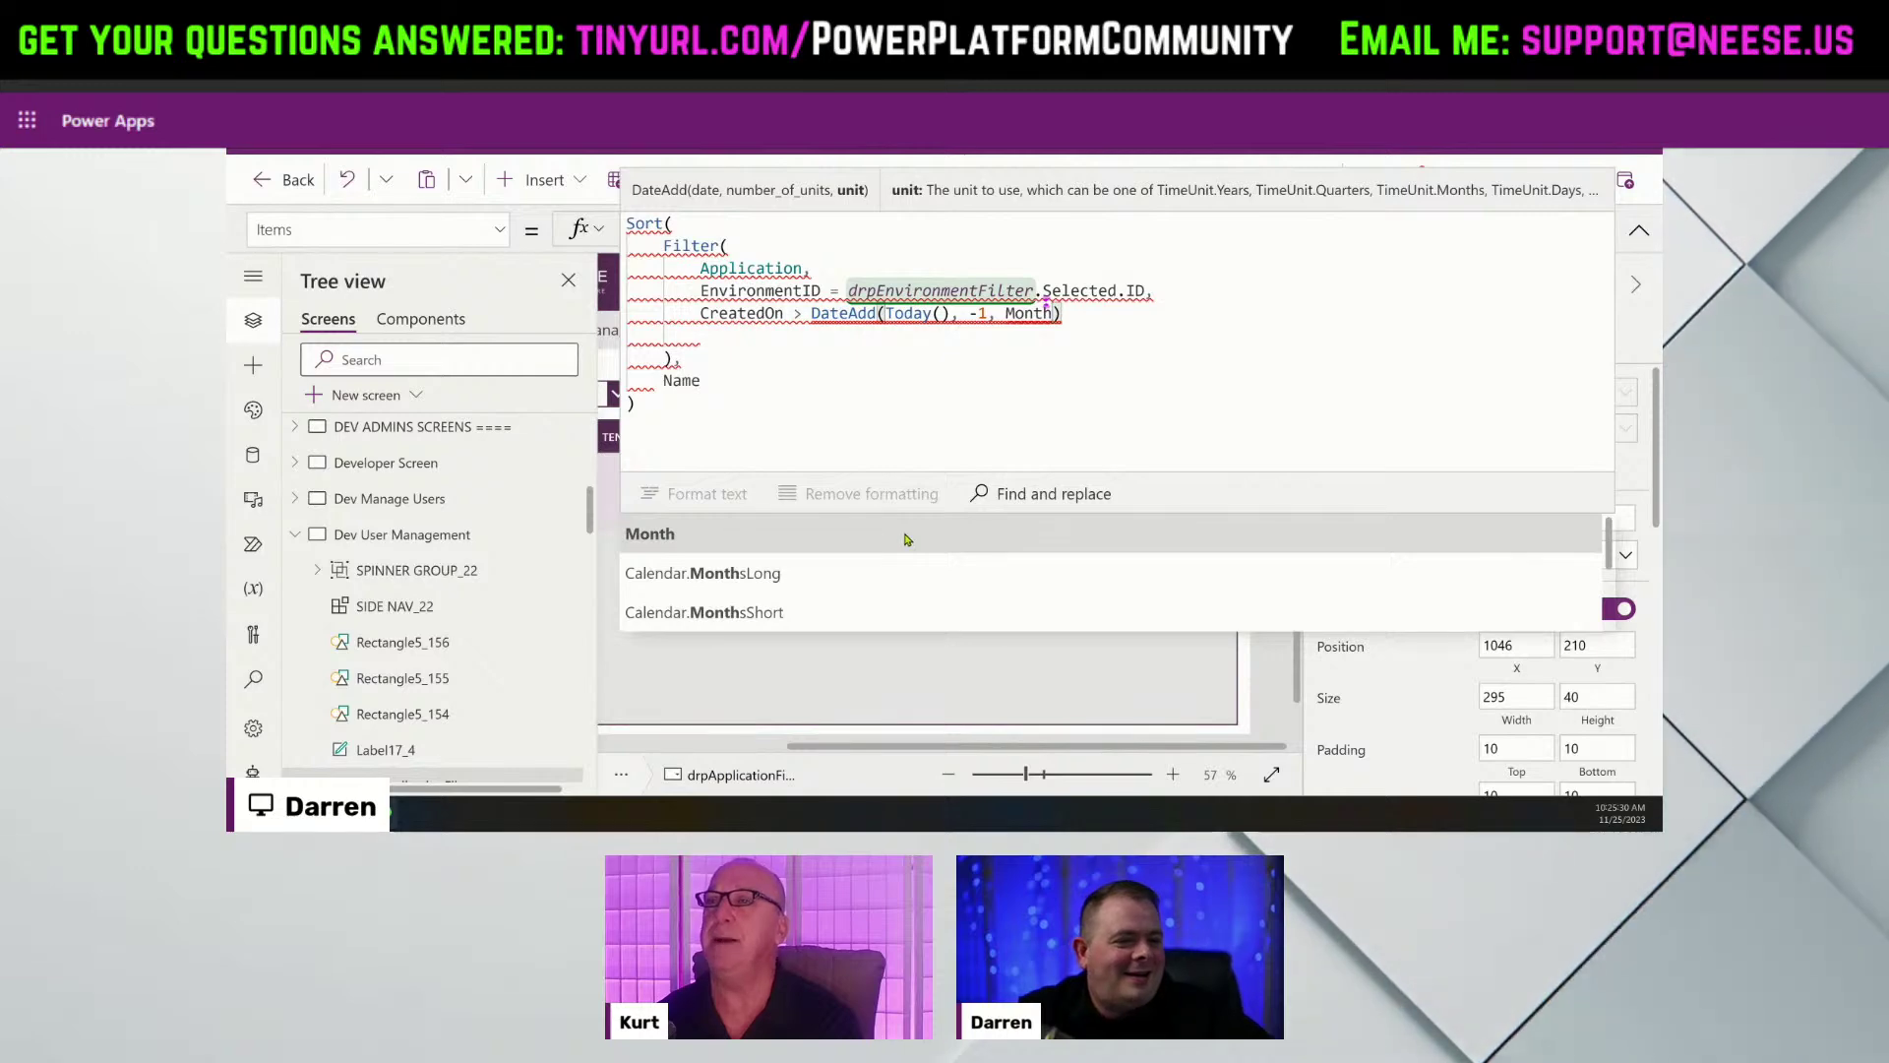
{"action": "left_click", "coordinate": [907, 539]}
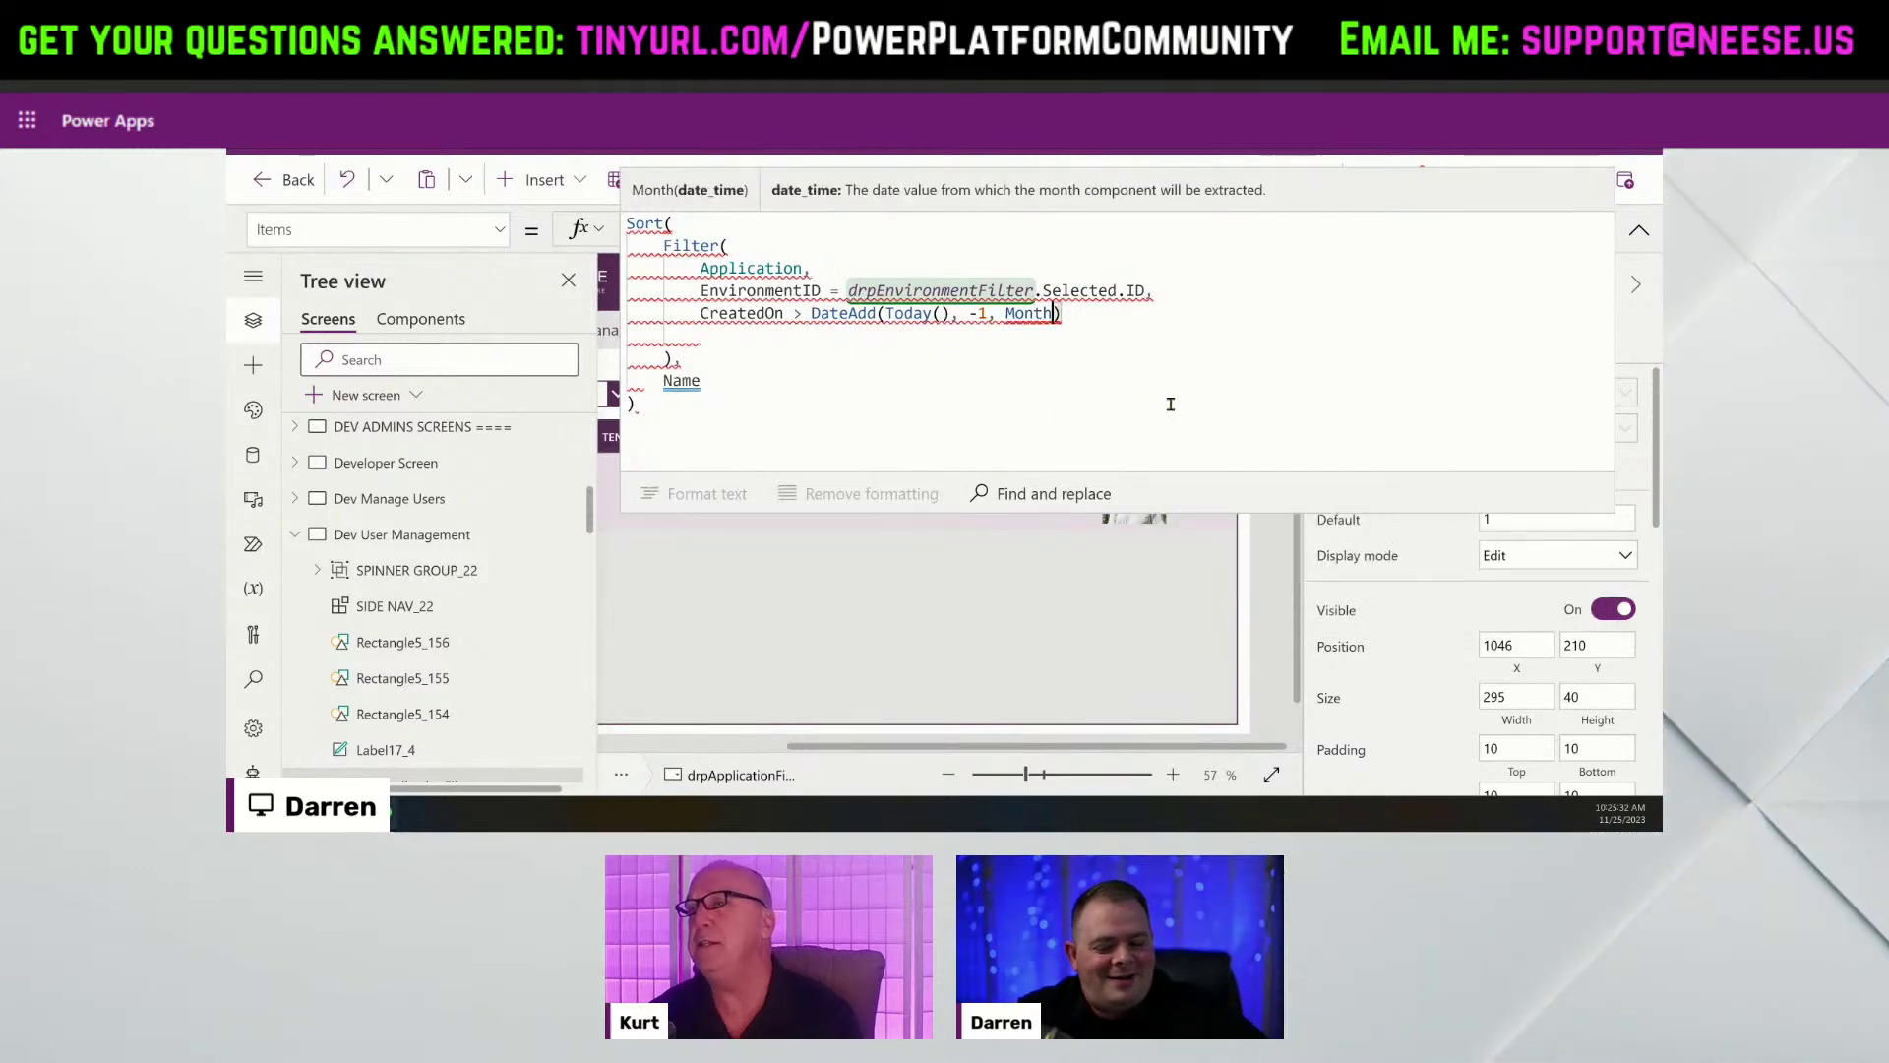
{"action": "key", "text": "BackSpace"}
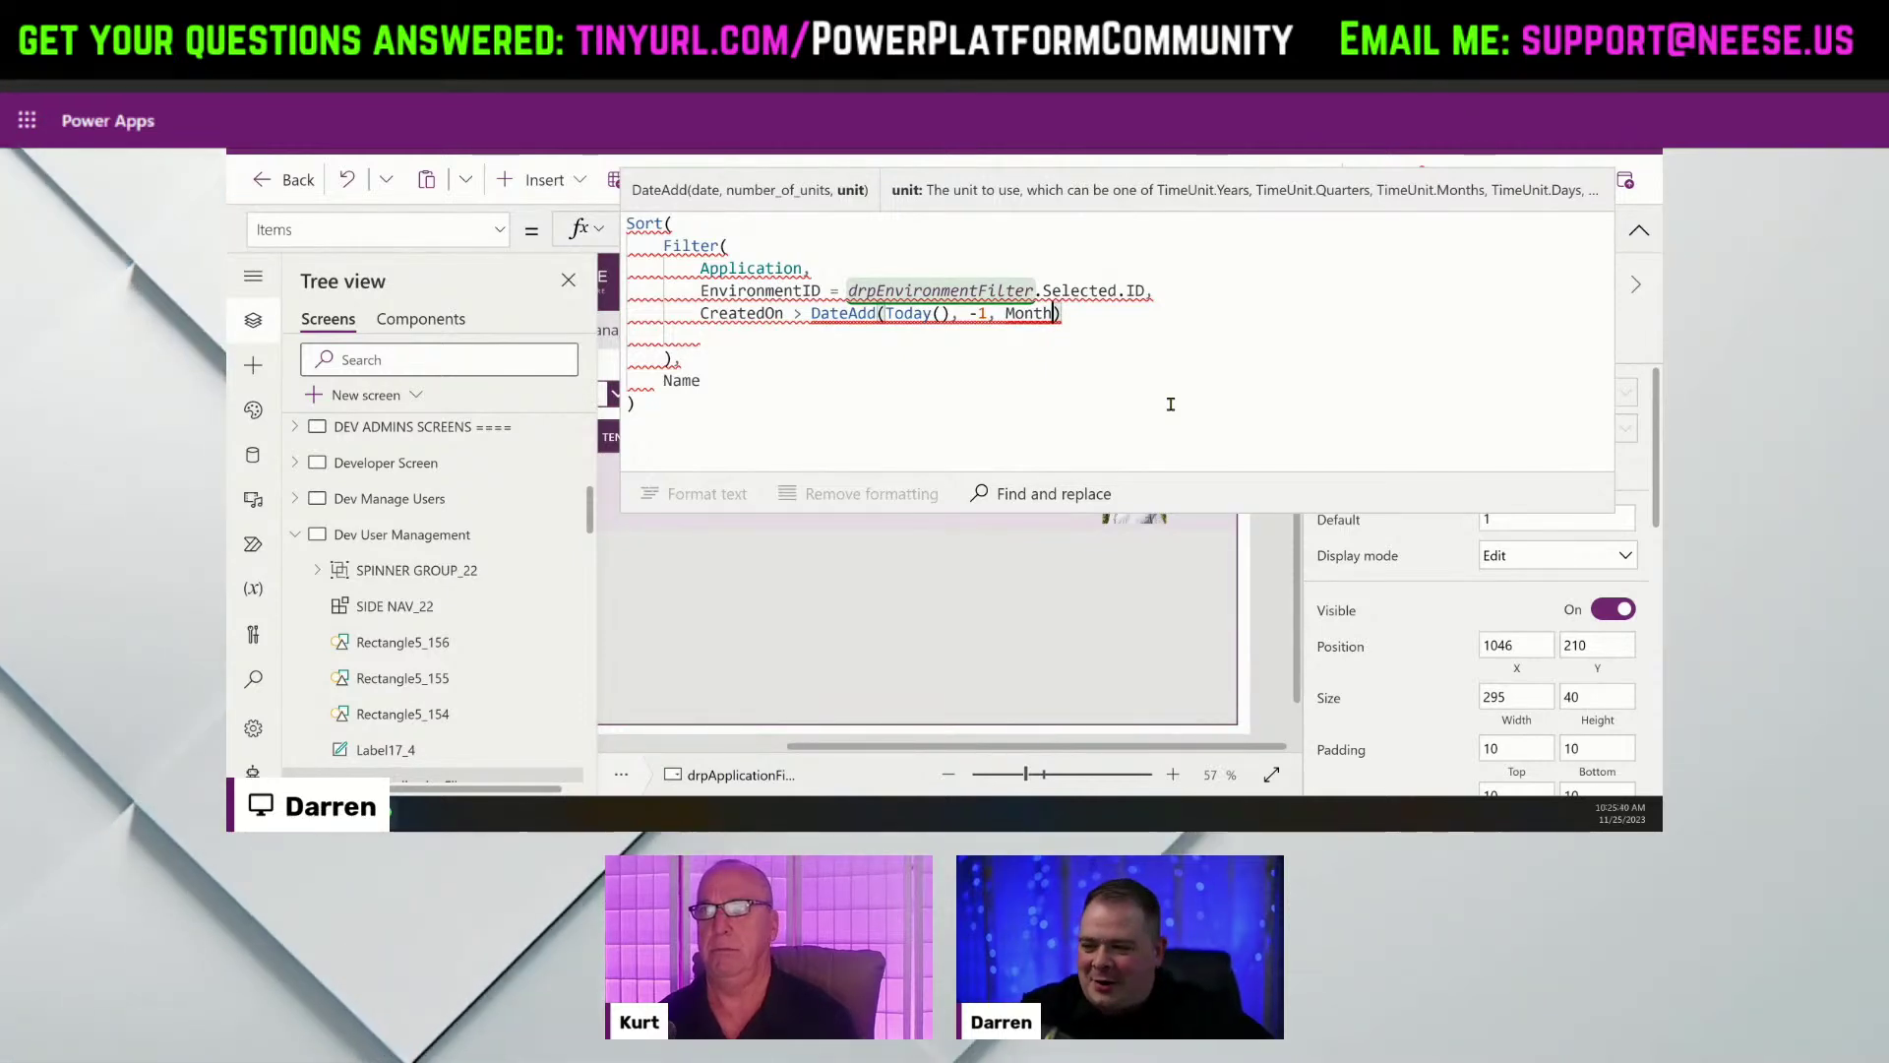
Move the separating comma to the start of the CreatedOn line and comment out that condition with //.
{"action": "key", "text": "Up"}
{"action": "key", "text": "End"}
{"action": "key", "text": "Left"}
{"action": "key", "text": "Return"}
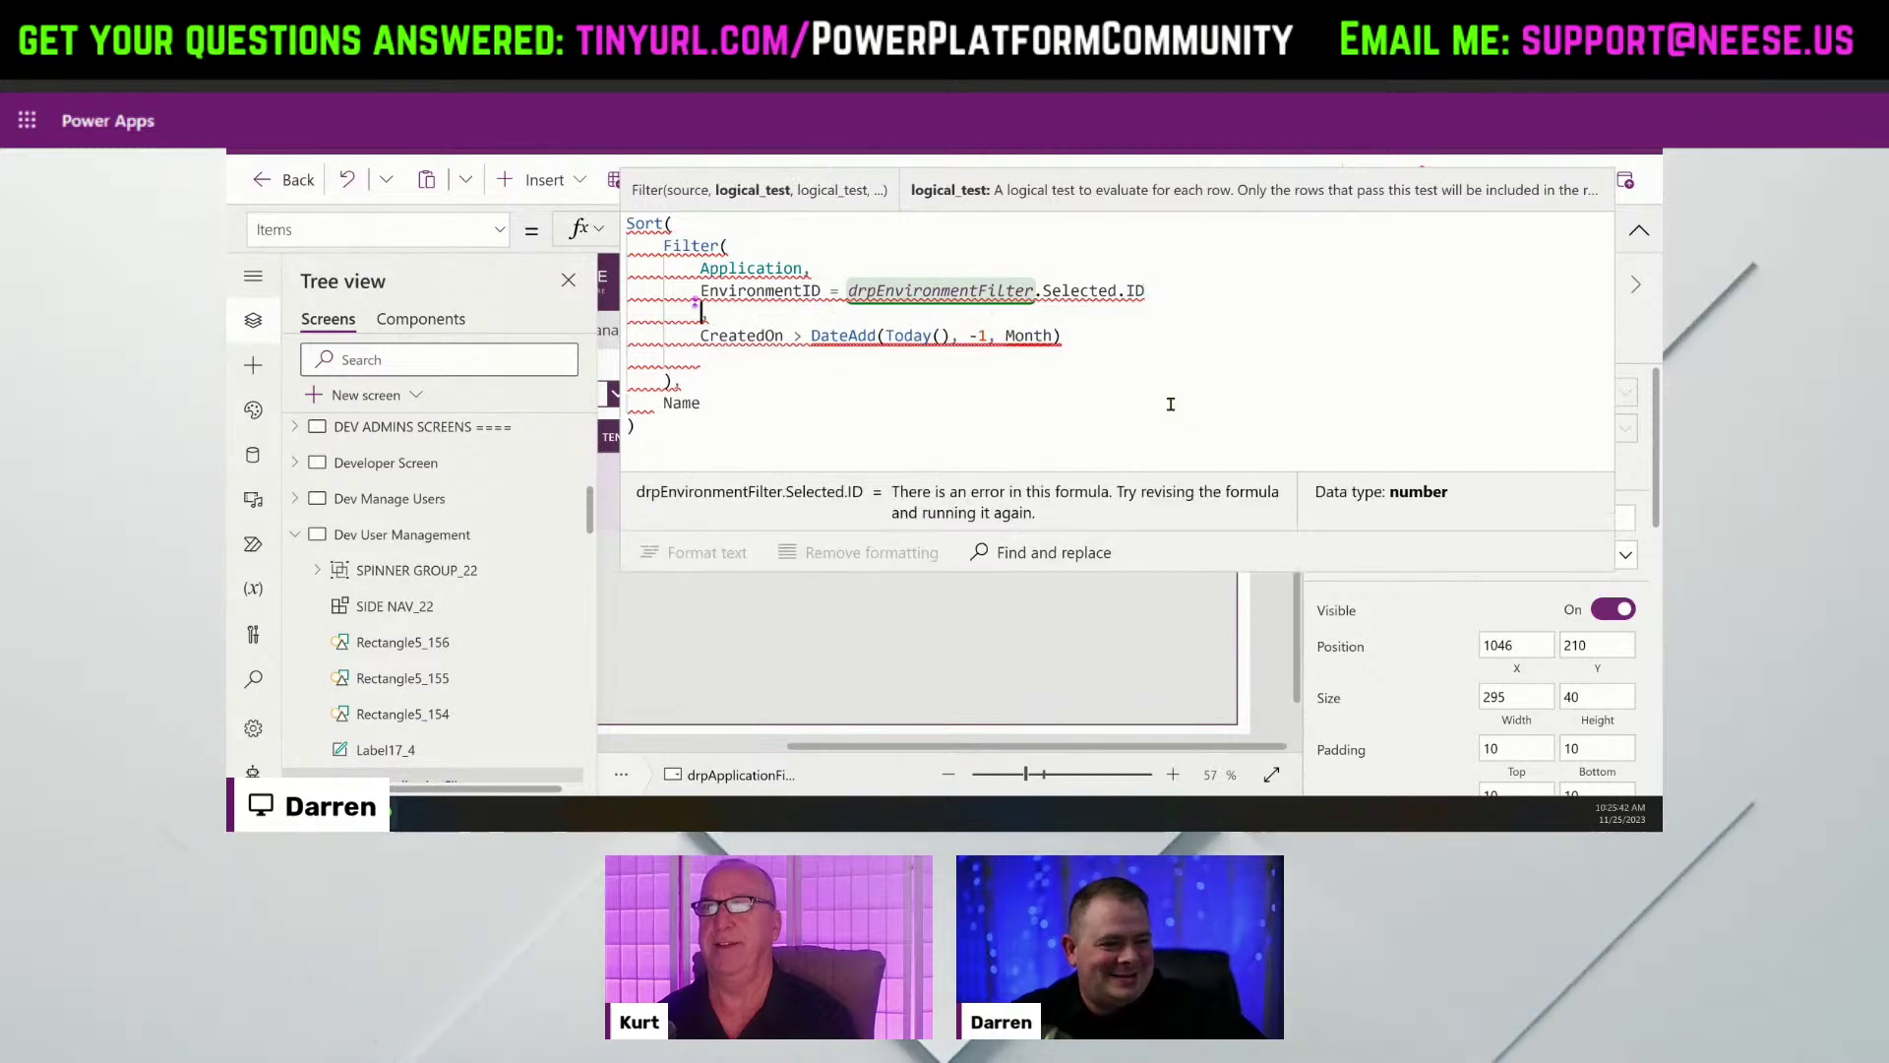
{"action": "key", "text": "Right"}
{"action": "key", "text": "shift+Down"}
{"action": "key", "text": "shift+Left"}
{"action": "key", "text": "BackSpace"}
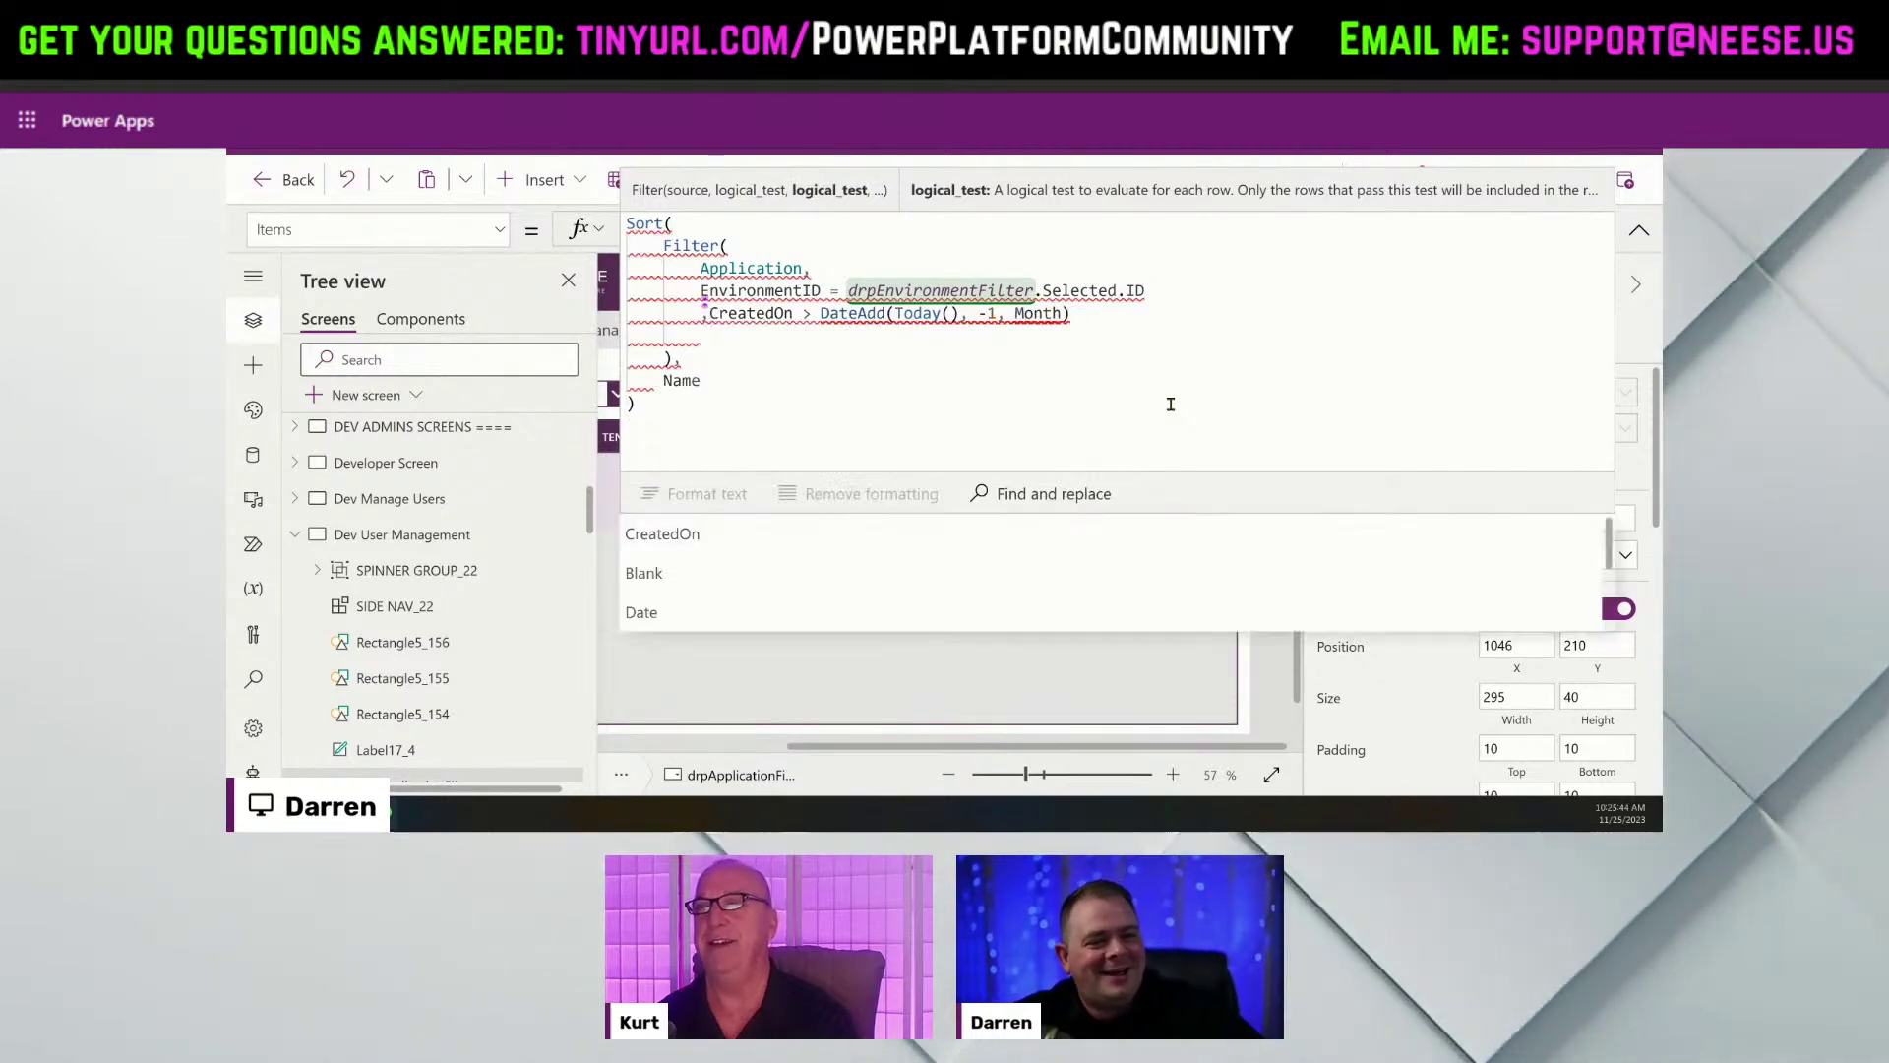
{"action": "type", "text": "//"}
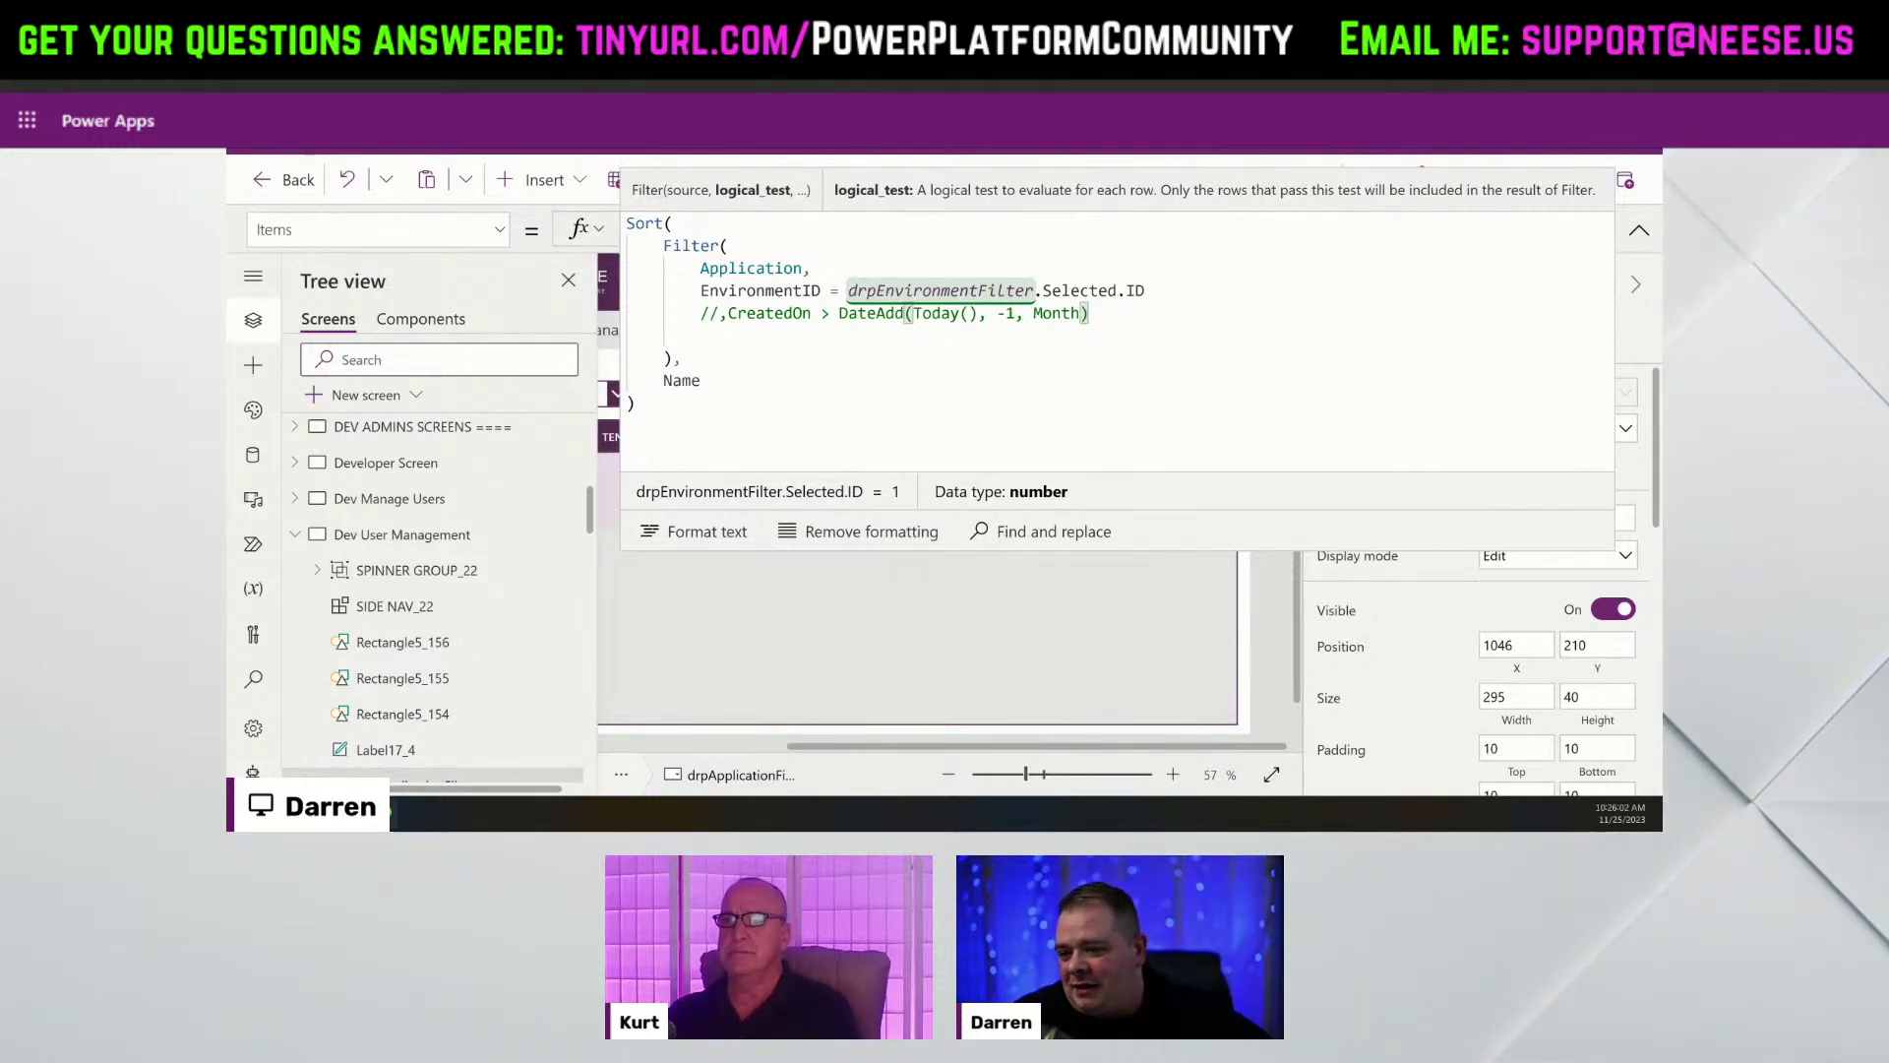
Remove the blank line below the commented CreatedOn condition inside the Filter expression.
{"action": "left_click", "coordinate": [649, 529]}
{"action": "left_click", "coordinate": [923, 335]}
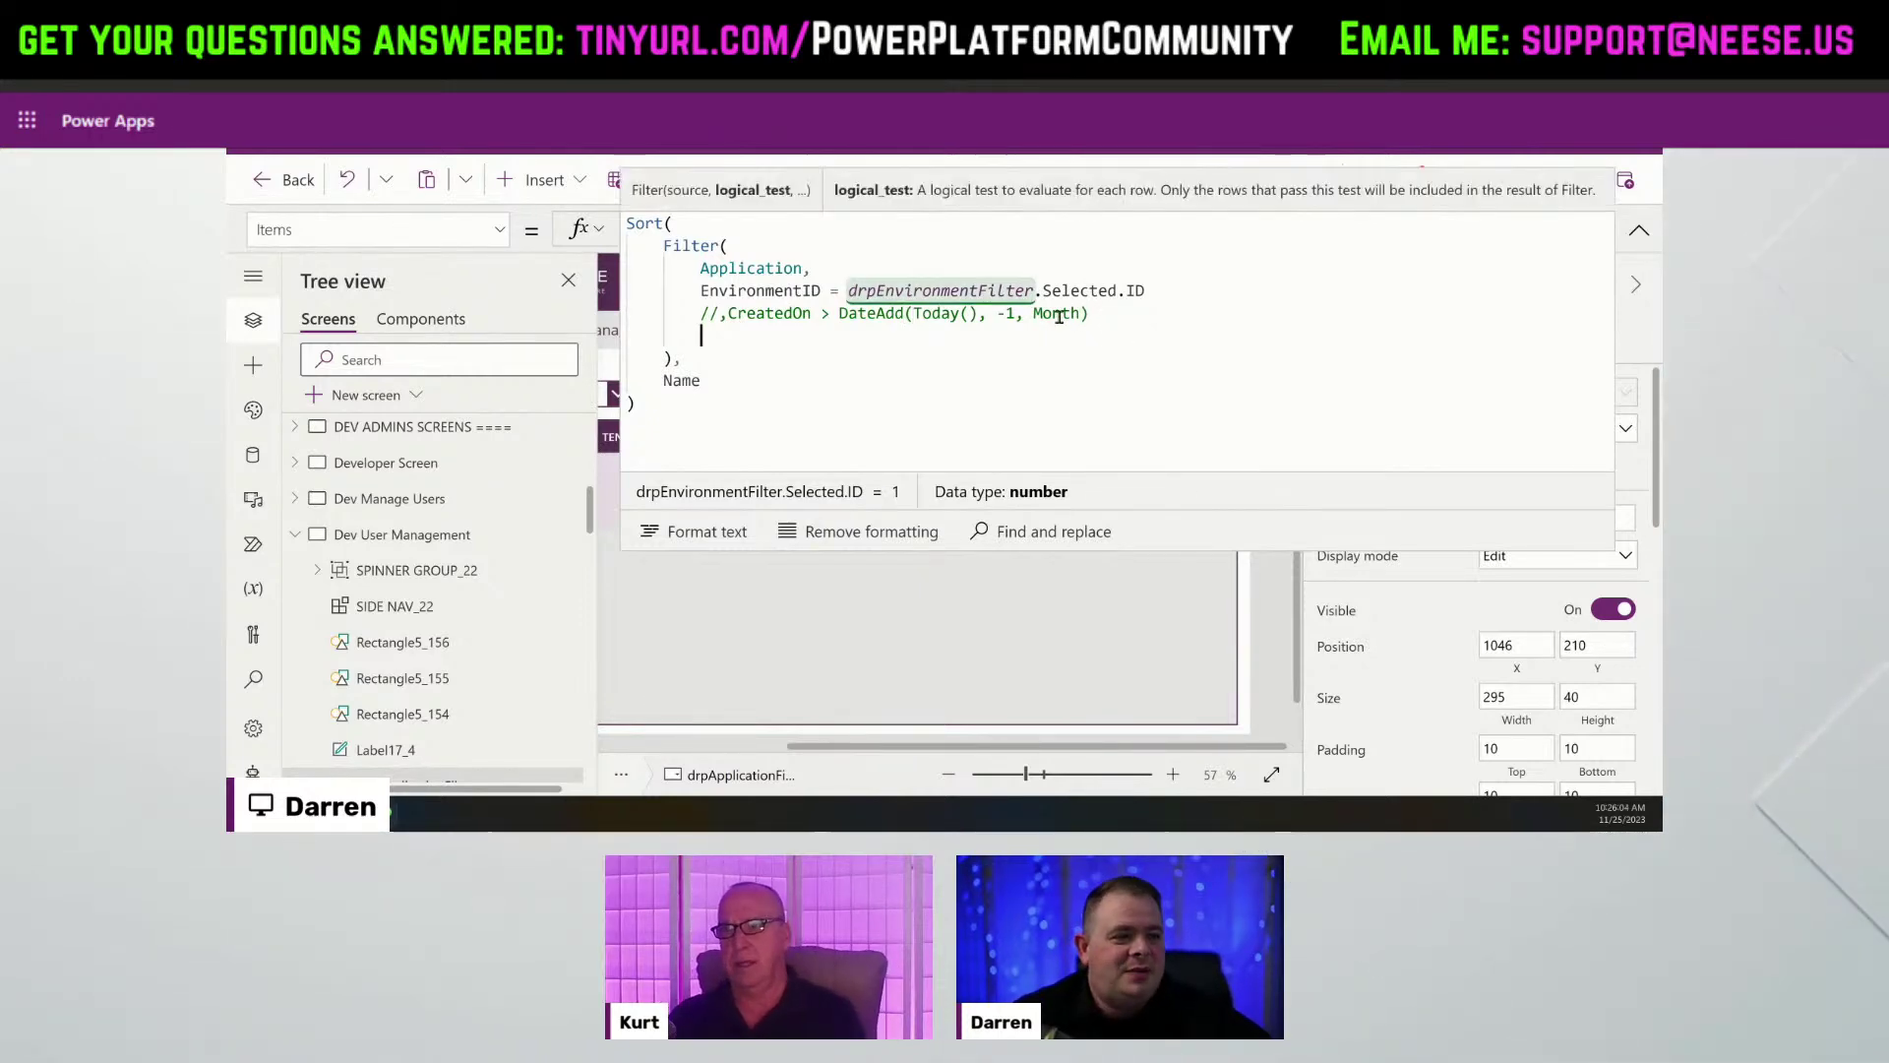
{"action": "left_click", "coordinate": [692, 245]}
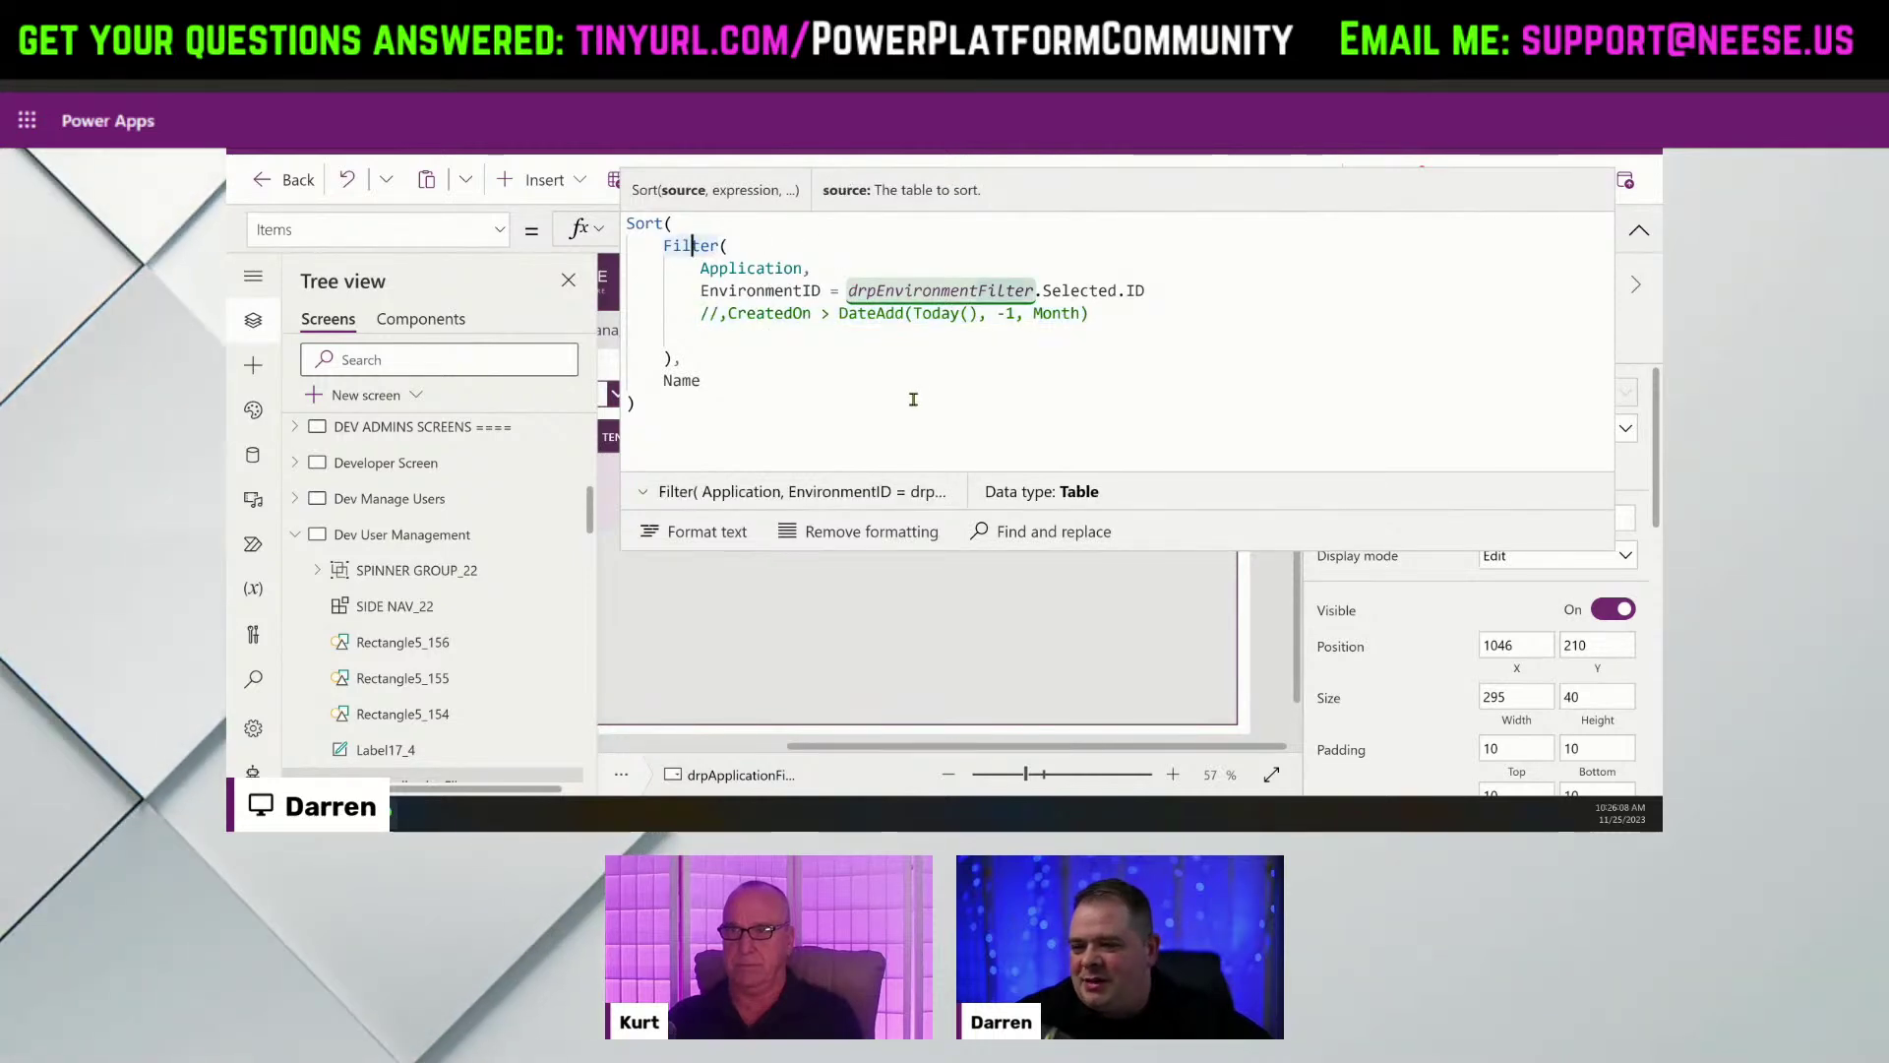
{"action": "left_click", "coordinate": [943, 352]}
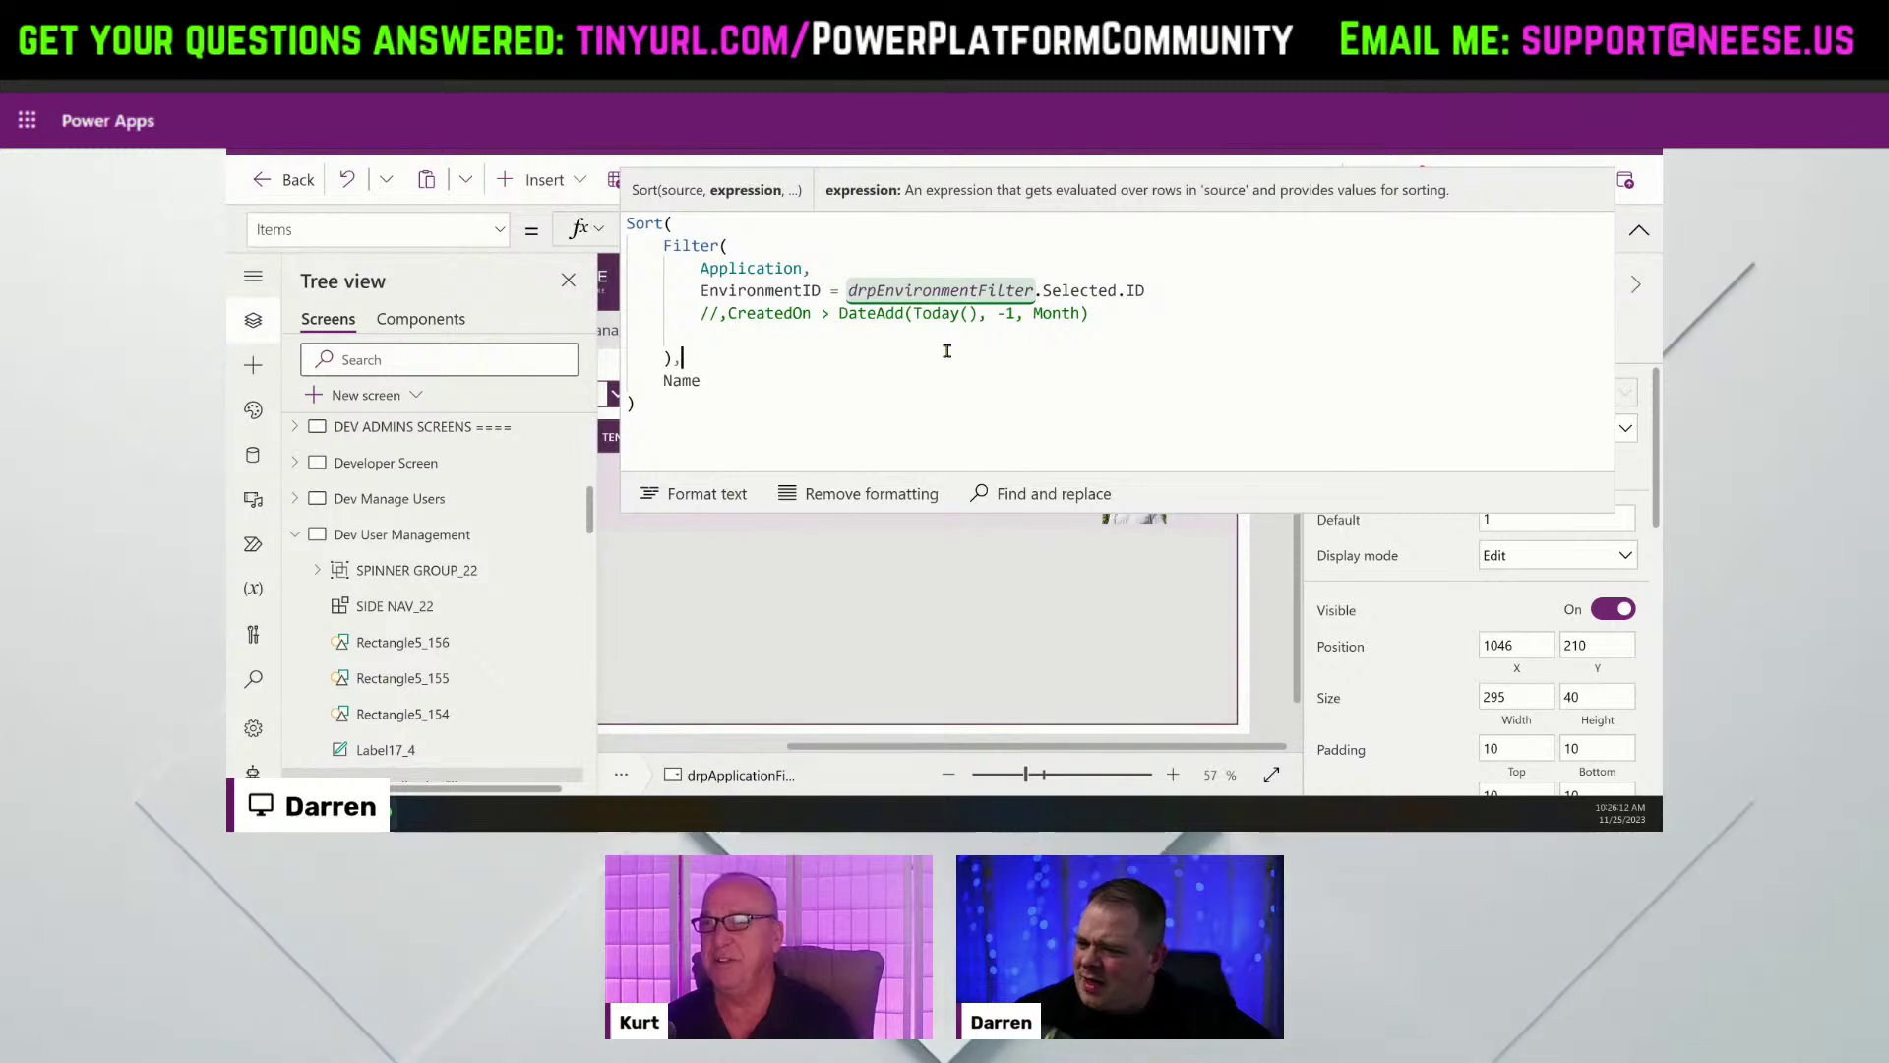
{"action": "left_click", "coordinate": [1128, 323]}
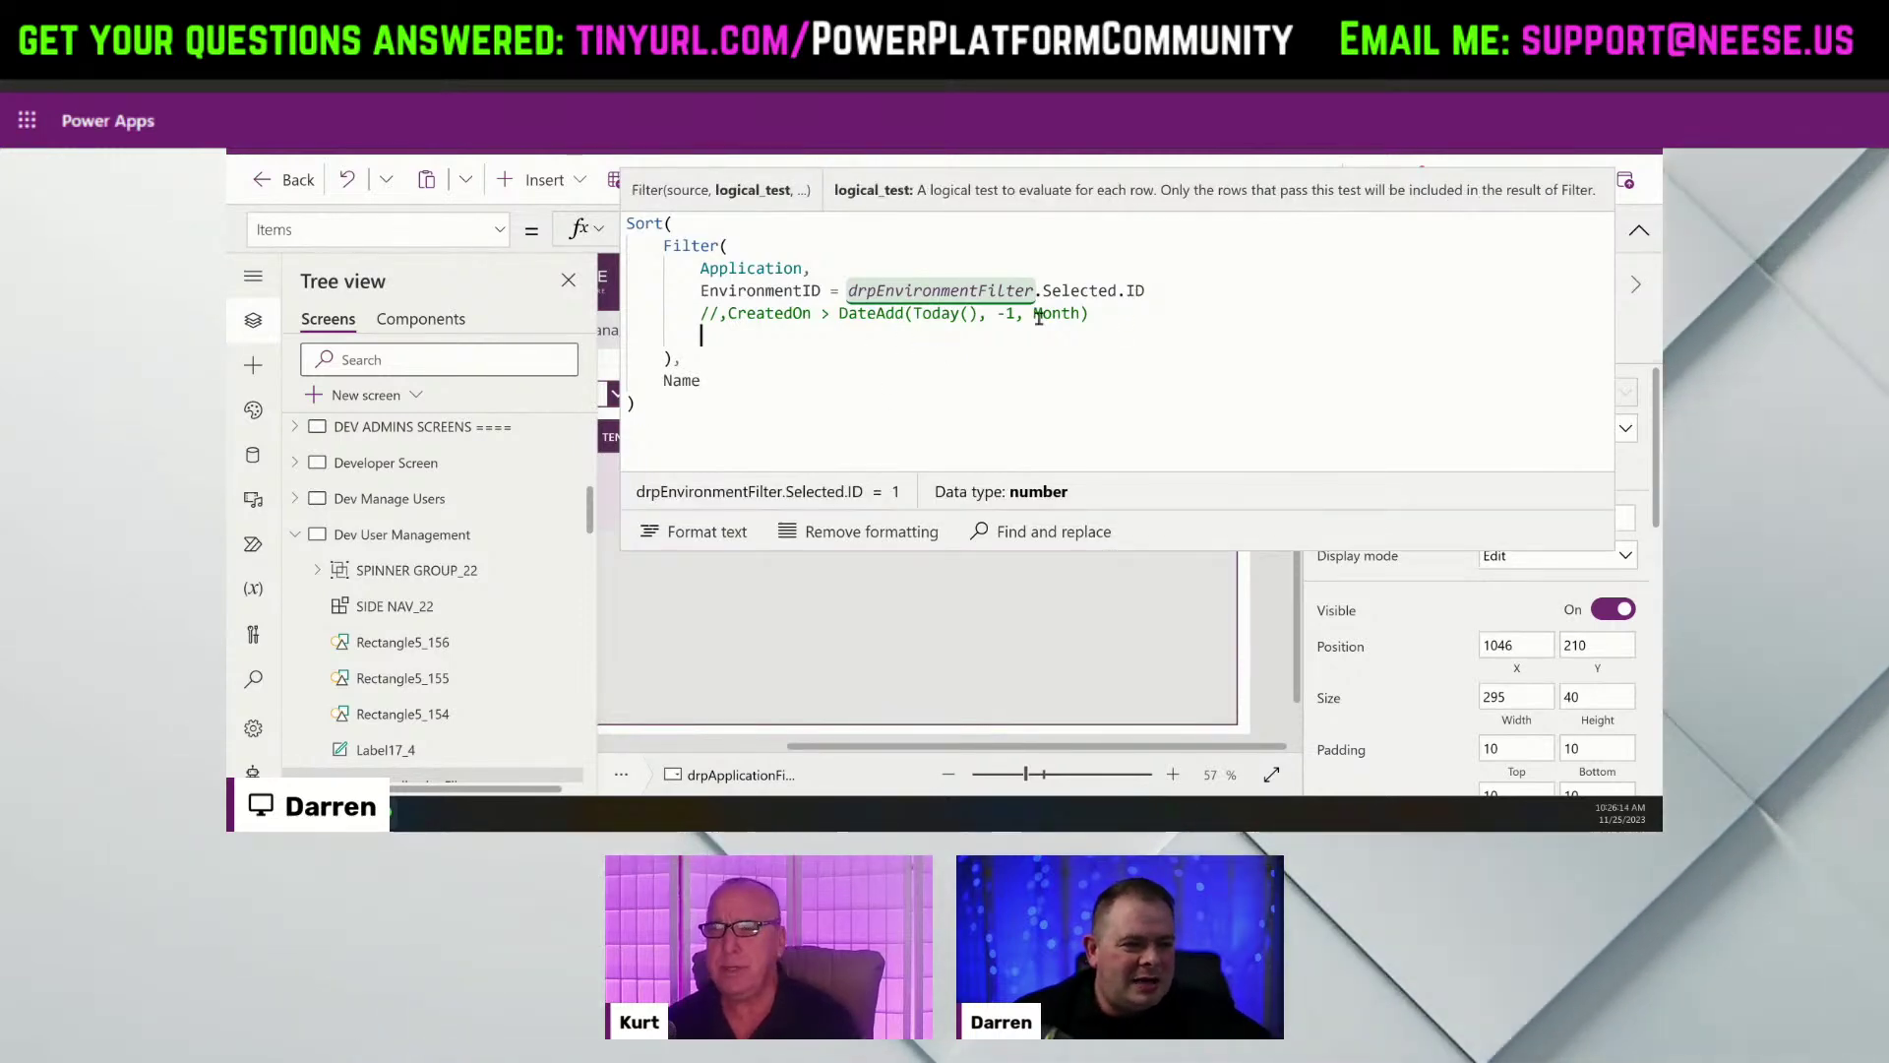
{"action": "left_click", "coordinate": [1134, 318]}
{"action": "key", "text": "Delete"}
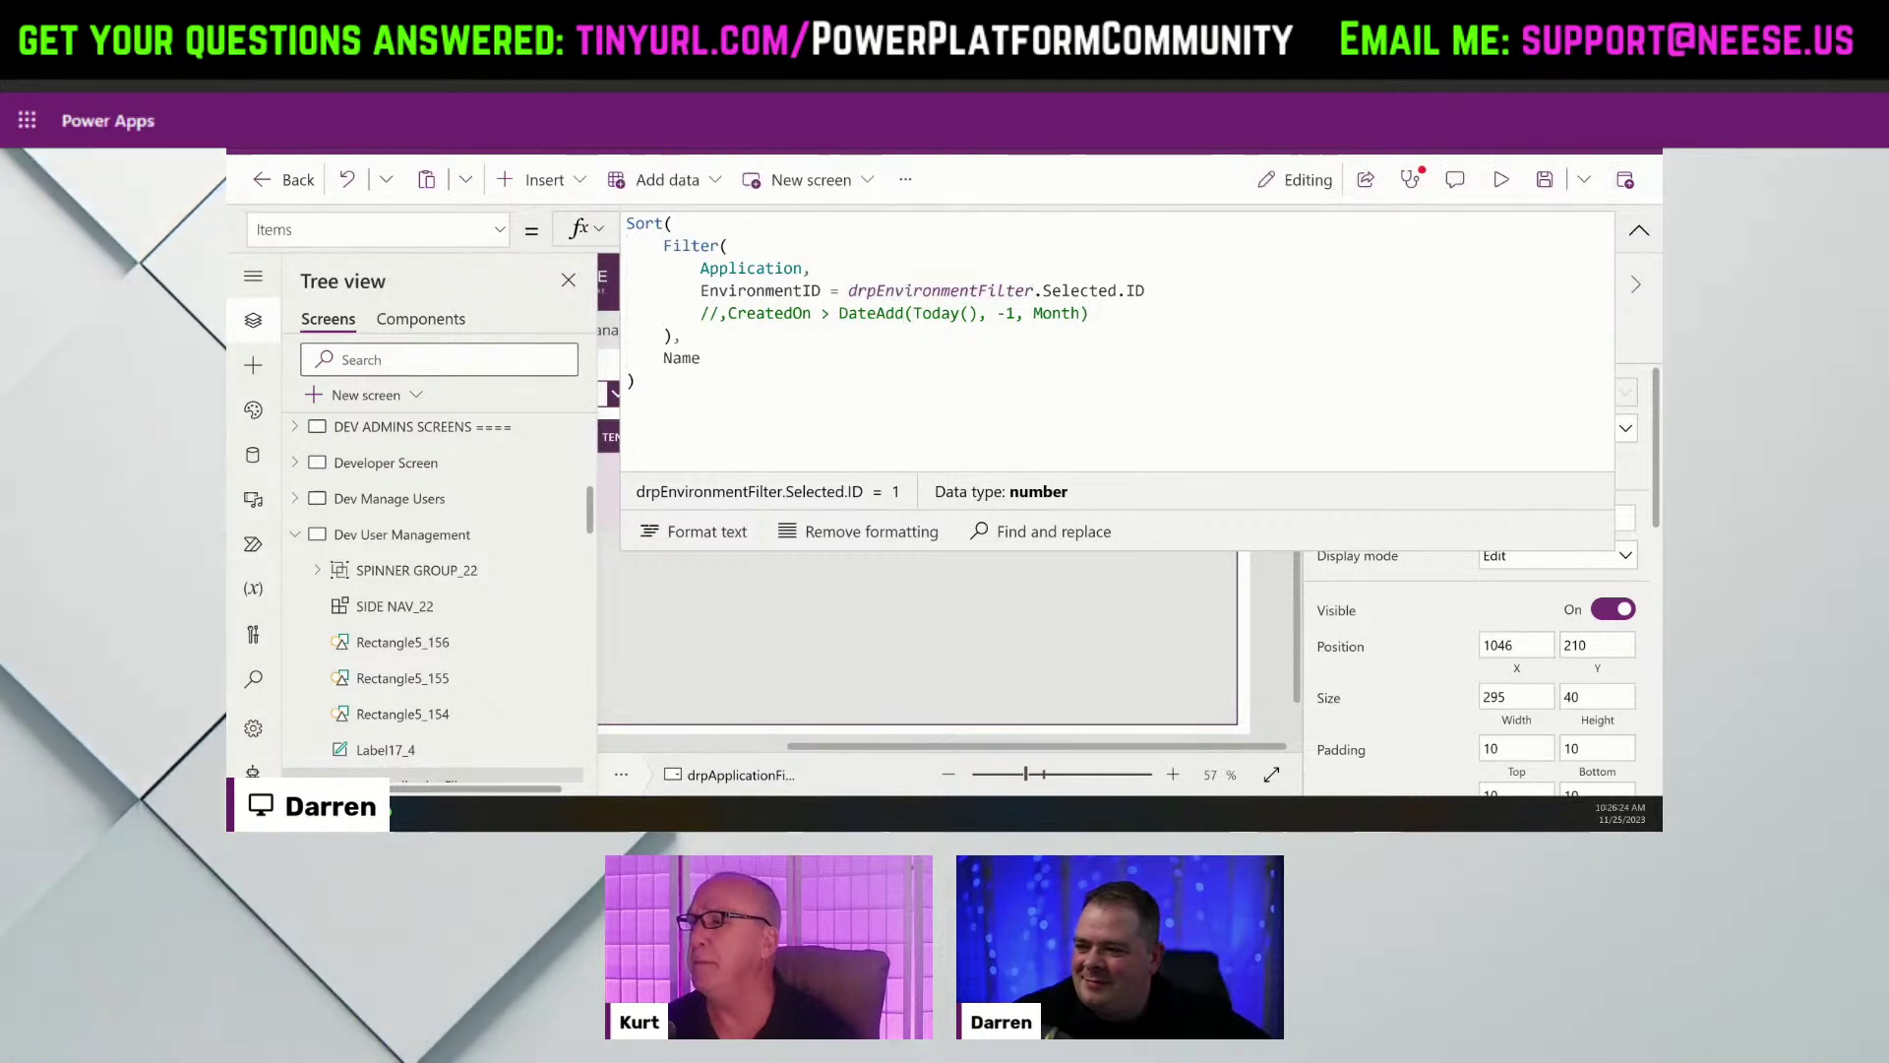
Delete the commented CreatedOn condition from the application dropdown's formula and collapse the formula editor.
{"action": "left_click", "coordinate": [714, 382]}
{"action": "key", "text": "ctrl+a"}
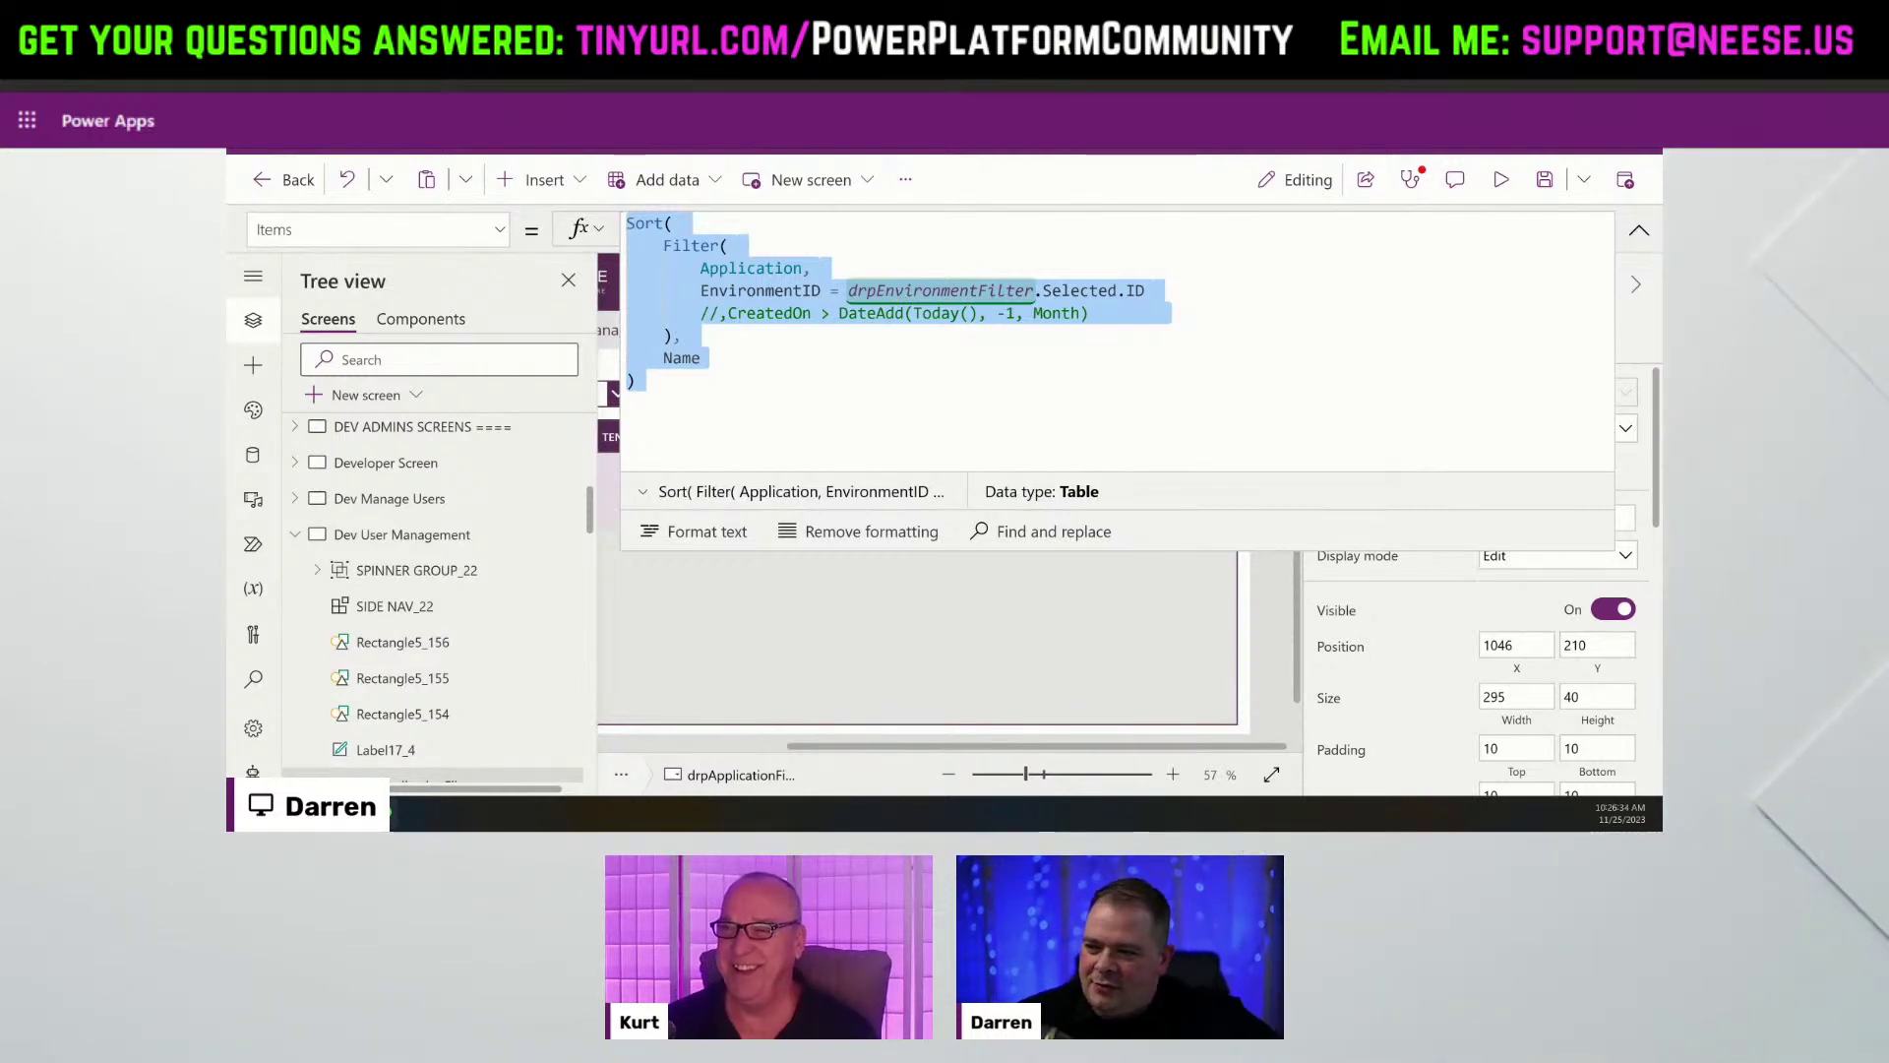
{"action": "left_click", "coordinate": [688, 381]}
{"action": "key", "text": "ctrl+a"}
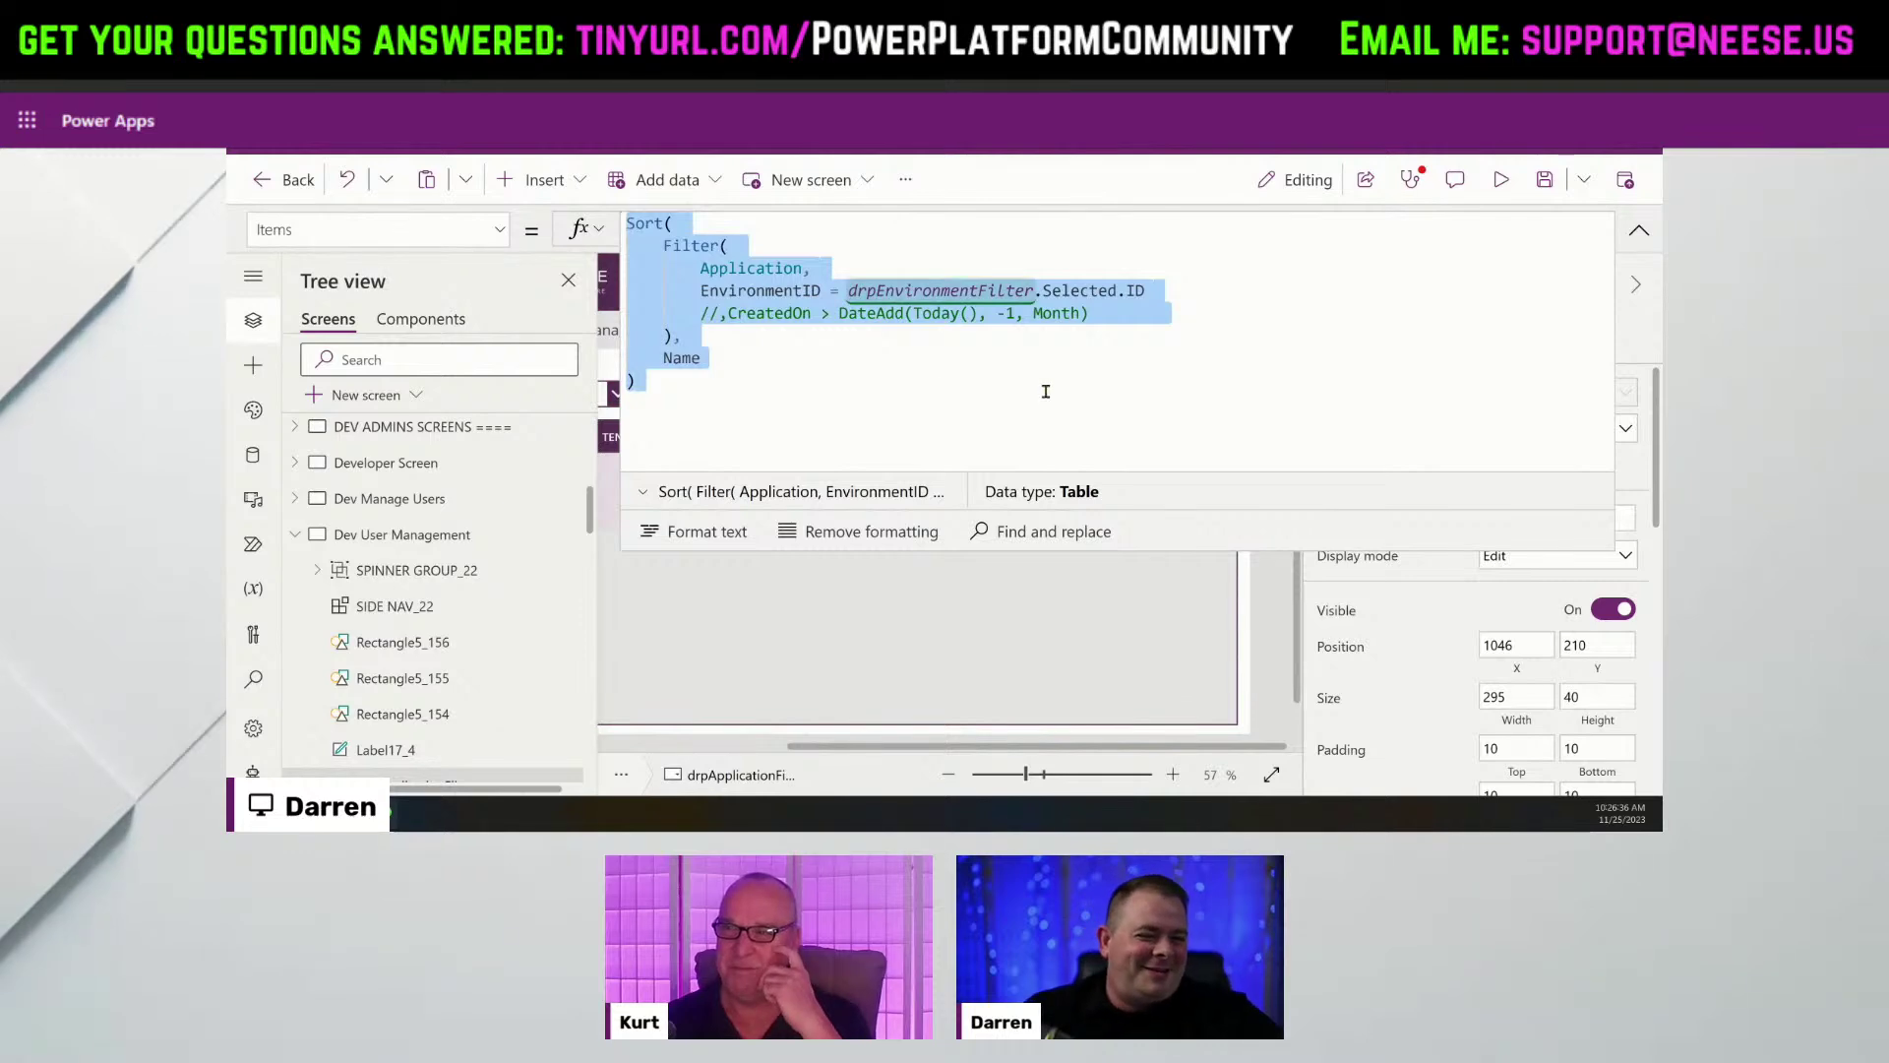
{"action": "left_click", "coordinate": [1046, 385]}
{"action": "left_click_drag", "start_coordinate": [1159, 313], "coordinate": [1149, 292]}
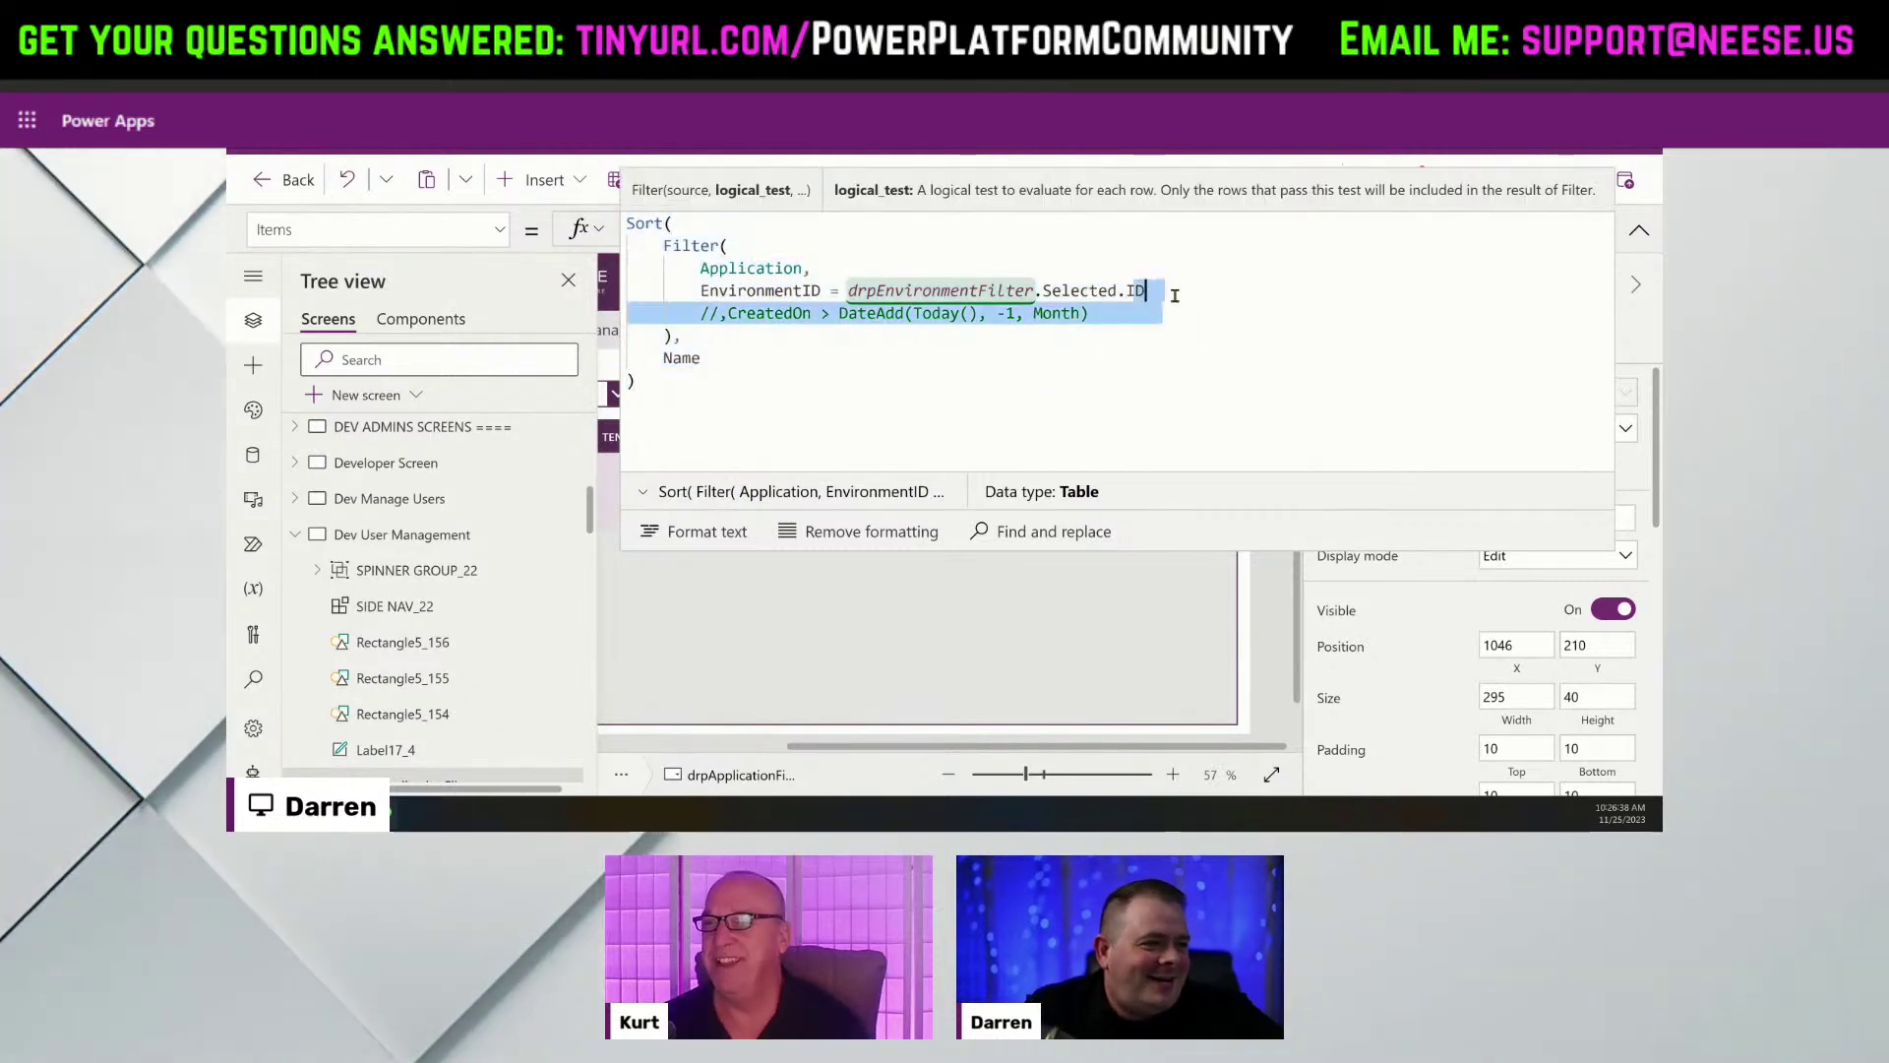
{"action": "key", "text": "BackSpace"}
{"action": "left_click", "coordinate": [1637, 232]}
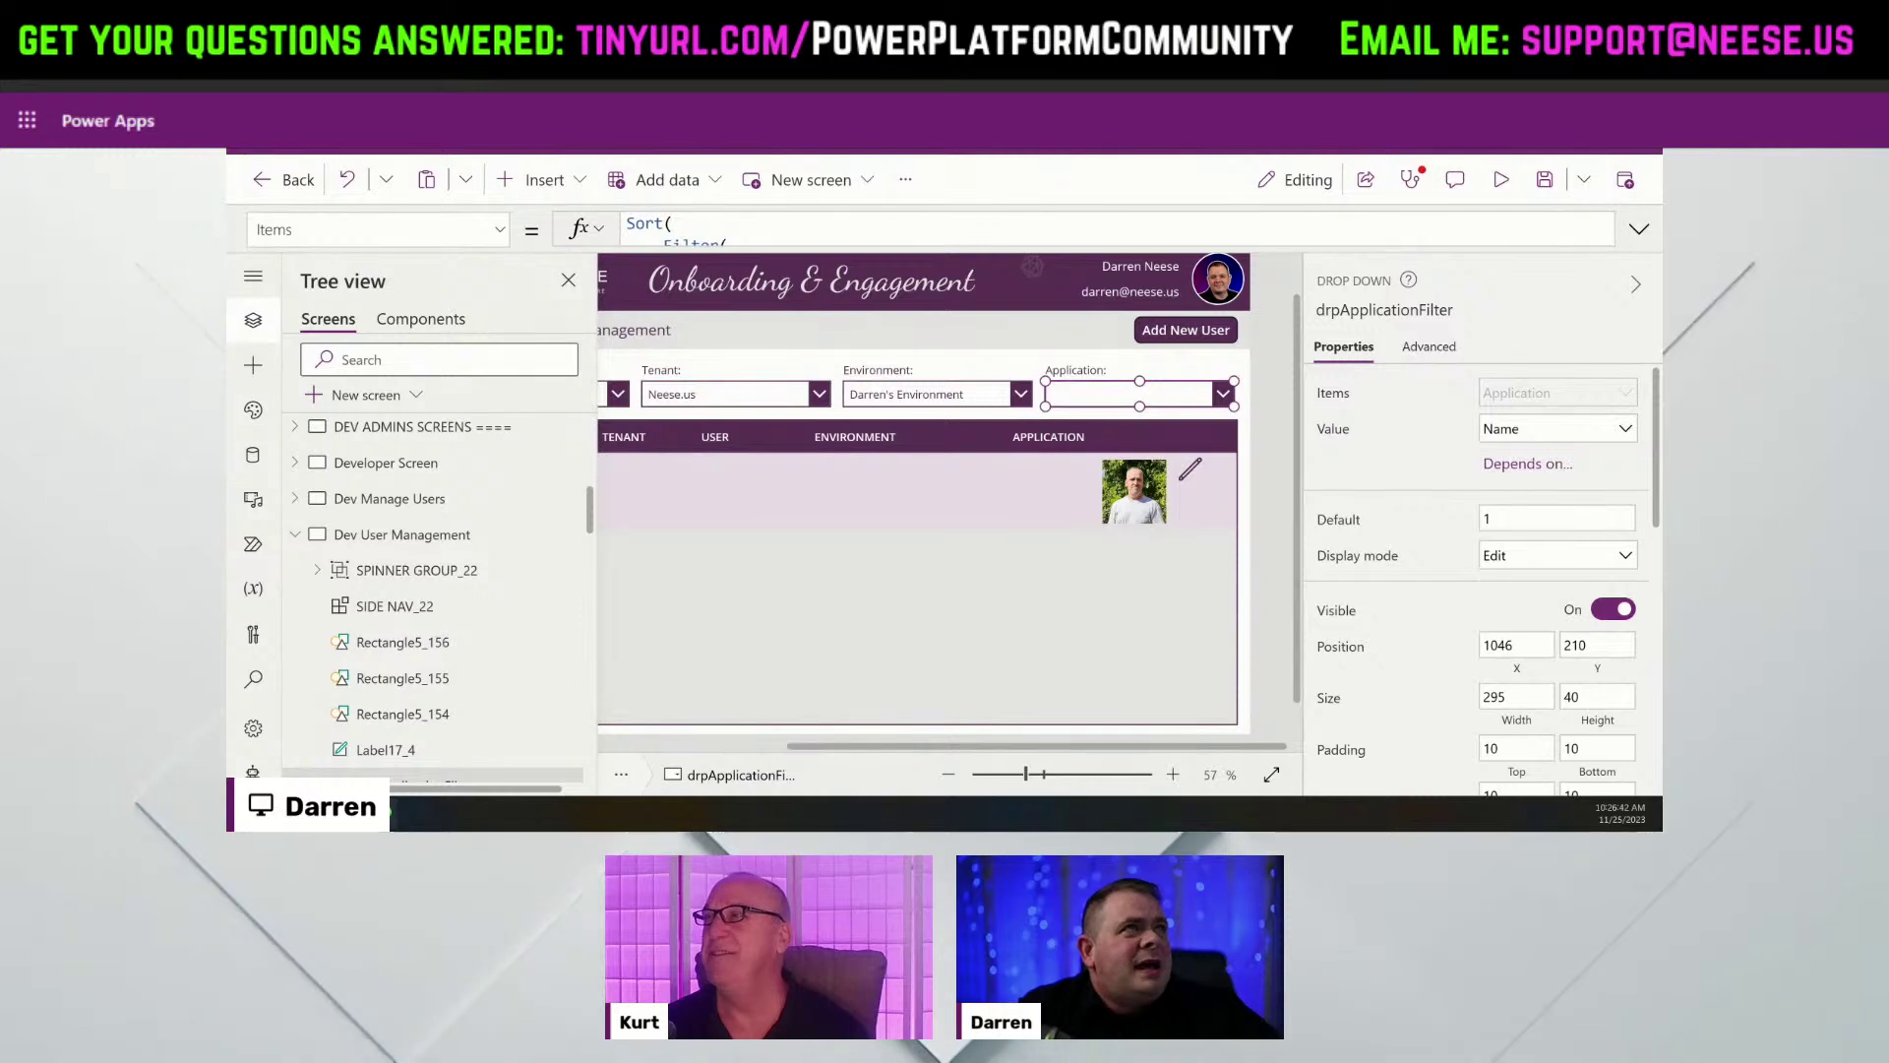
Switch to the SQL Server database diagram and add the UserTenant table to it.
{"action": "key", "text": "alt+Tab"}
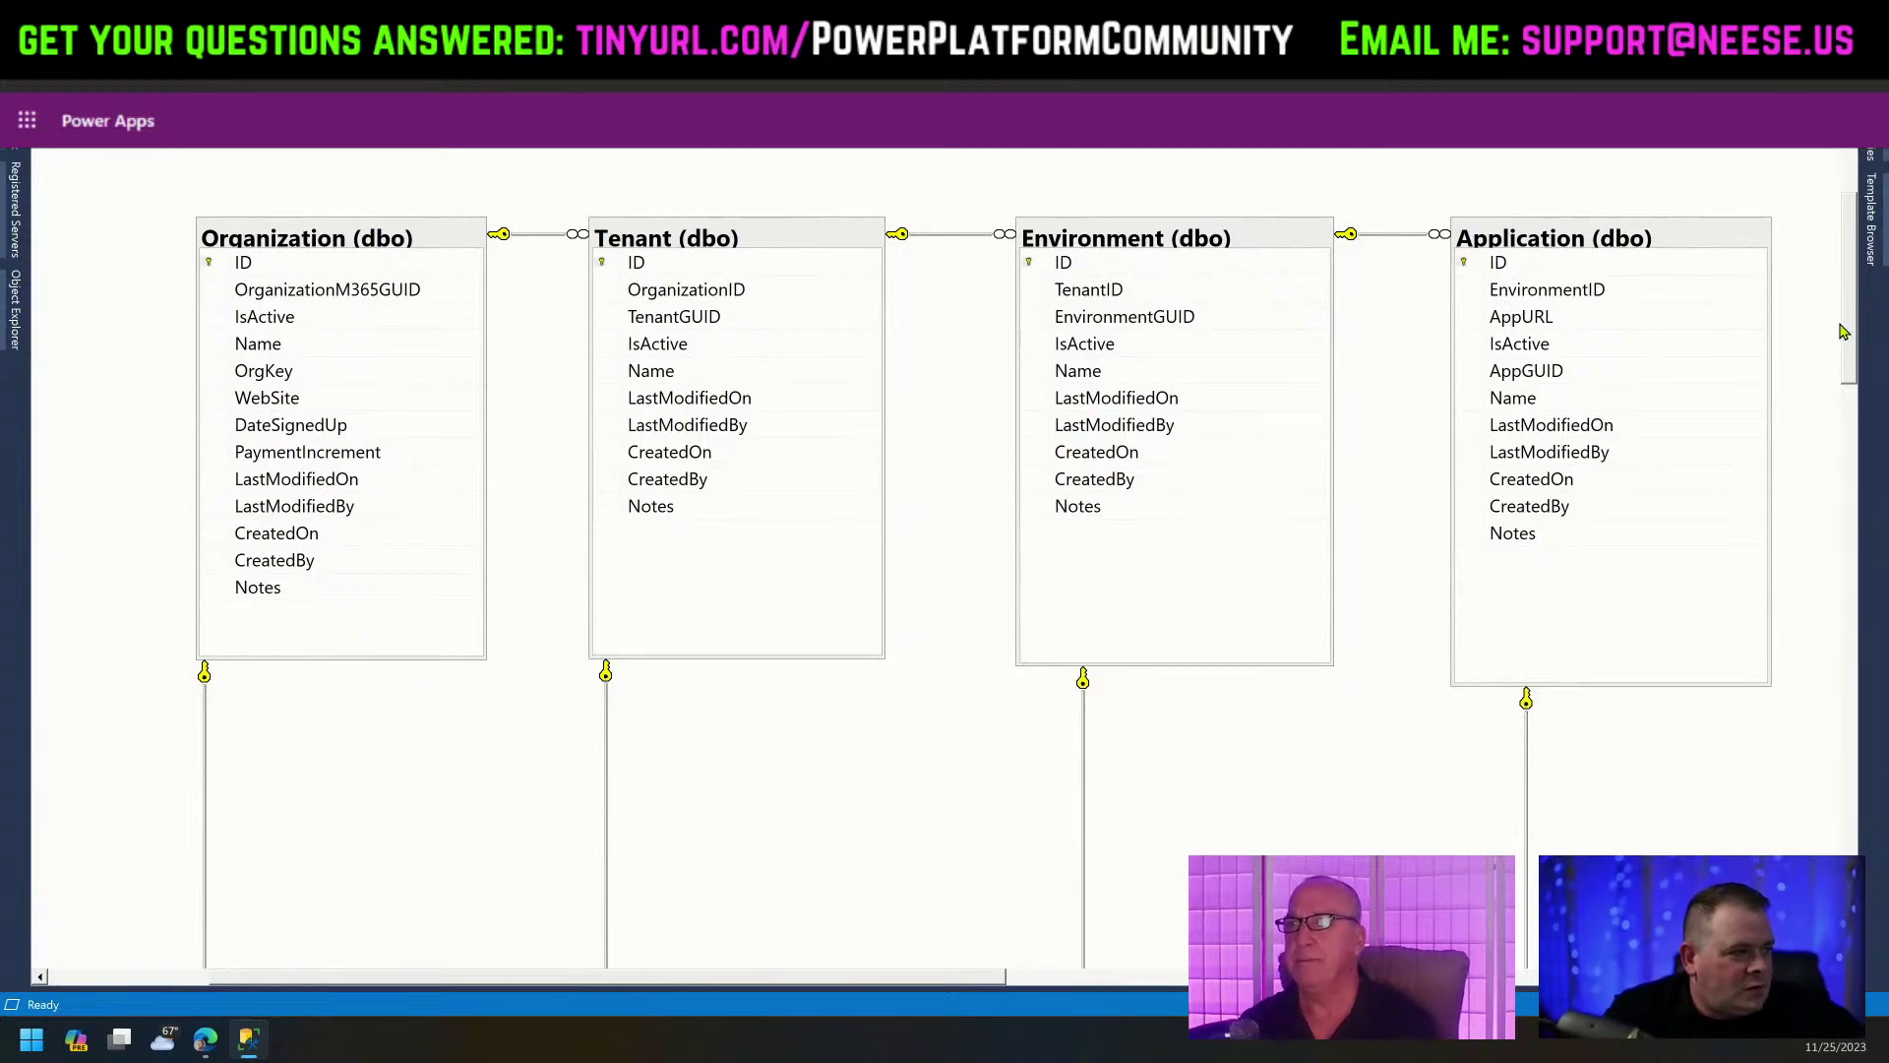
{"action": "left_click_drag", "start_coordinate": [1846, 317], "coordinate": [1850, 460]}
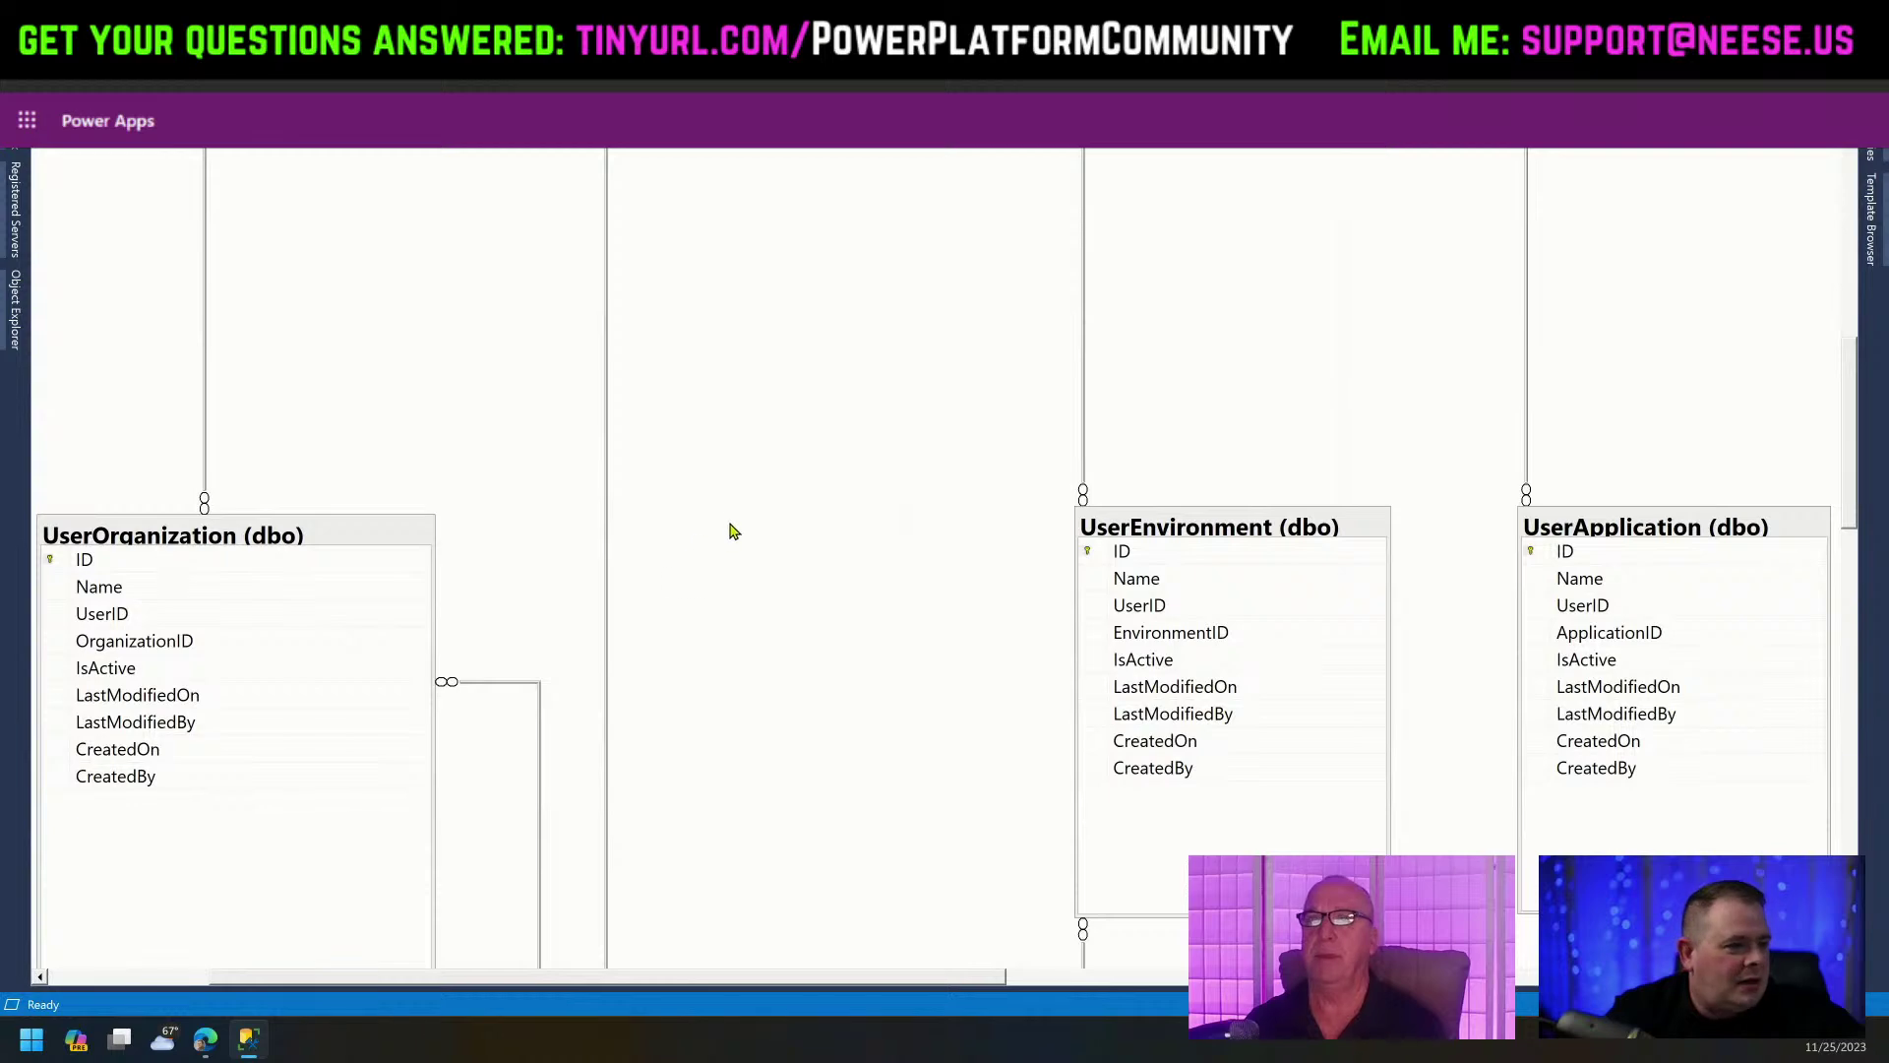
{"action": "right_click", "coordinate": [747, 415]}
{"action": "left_click", "coordinate": [809, 442]}
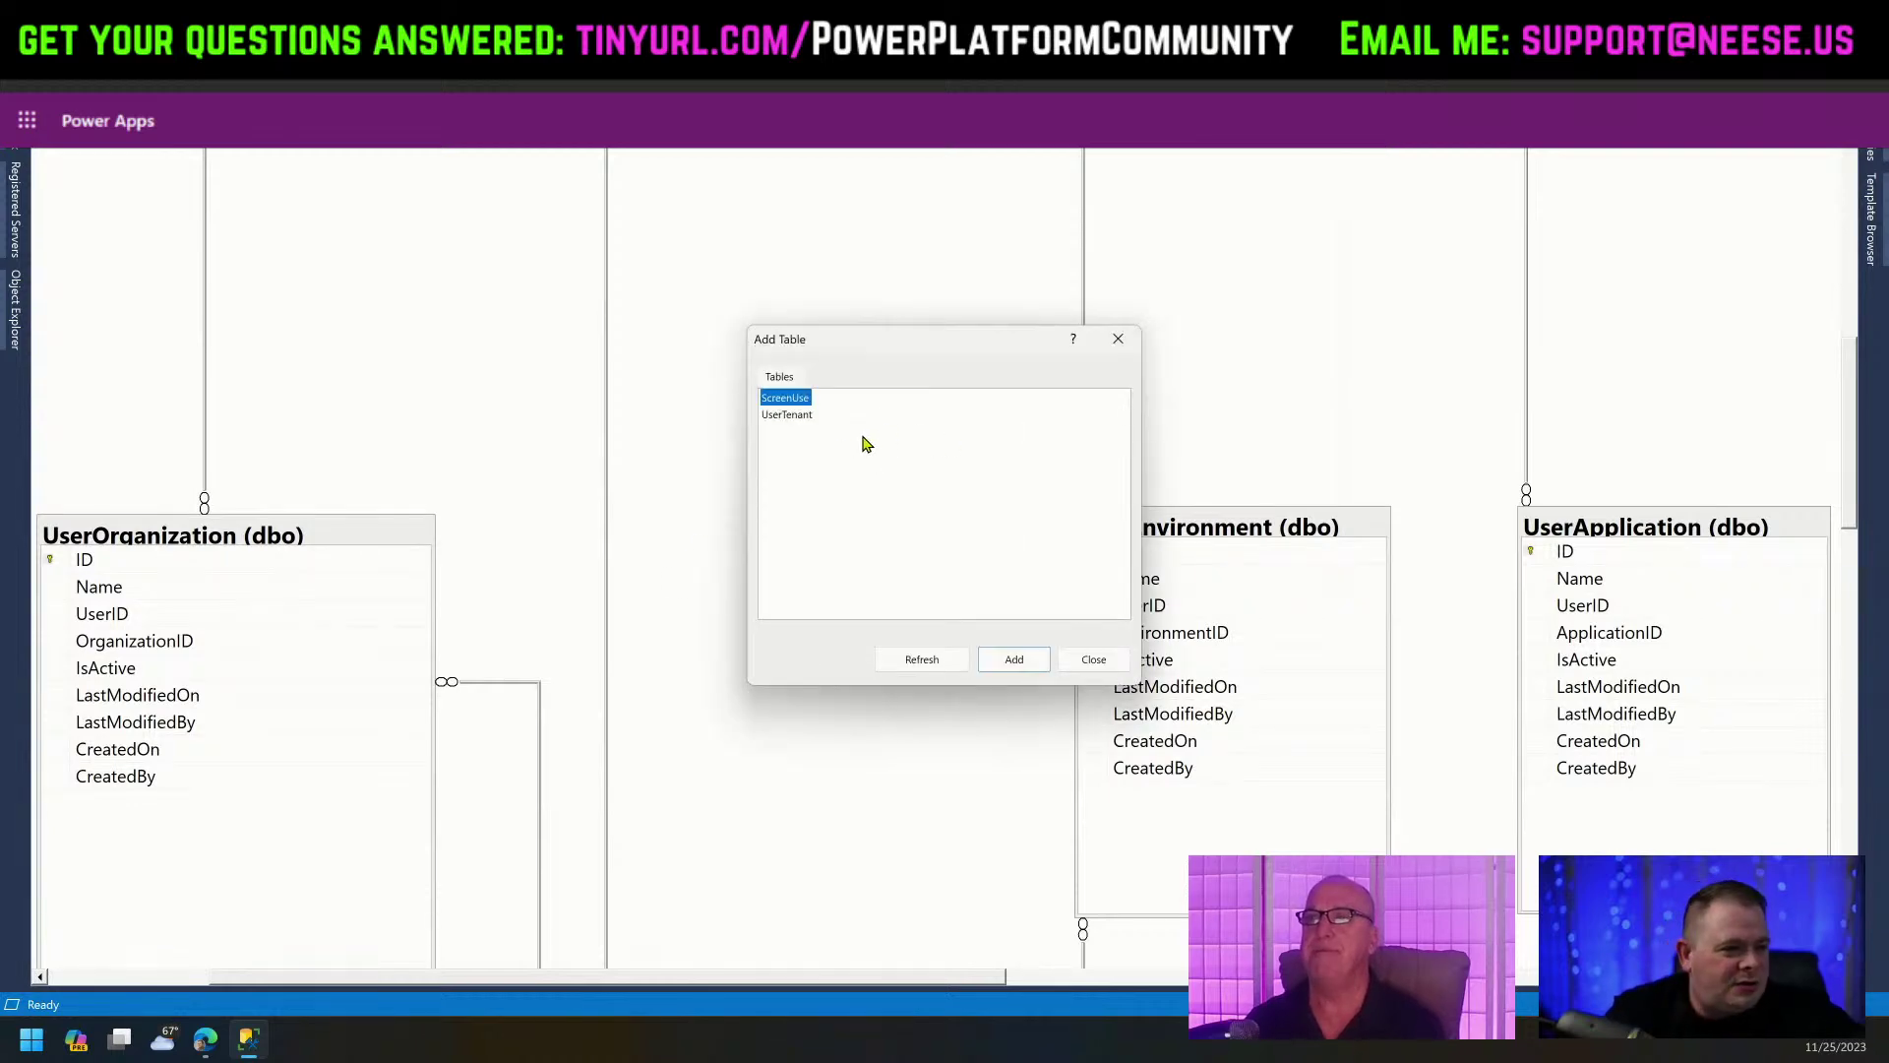
{"action": "left_click", "coordinate": [804, 418]}
{"action": "left_click", "coordinate": [1013, 659]}
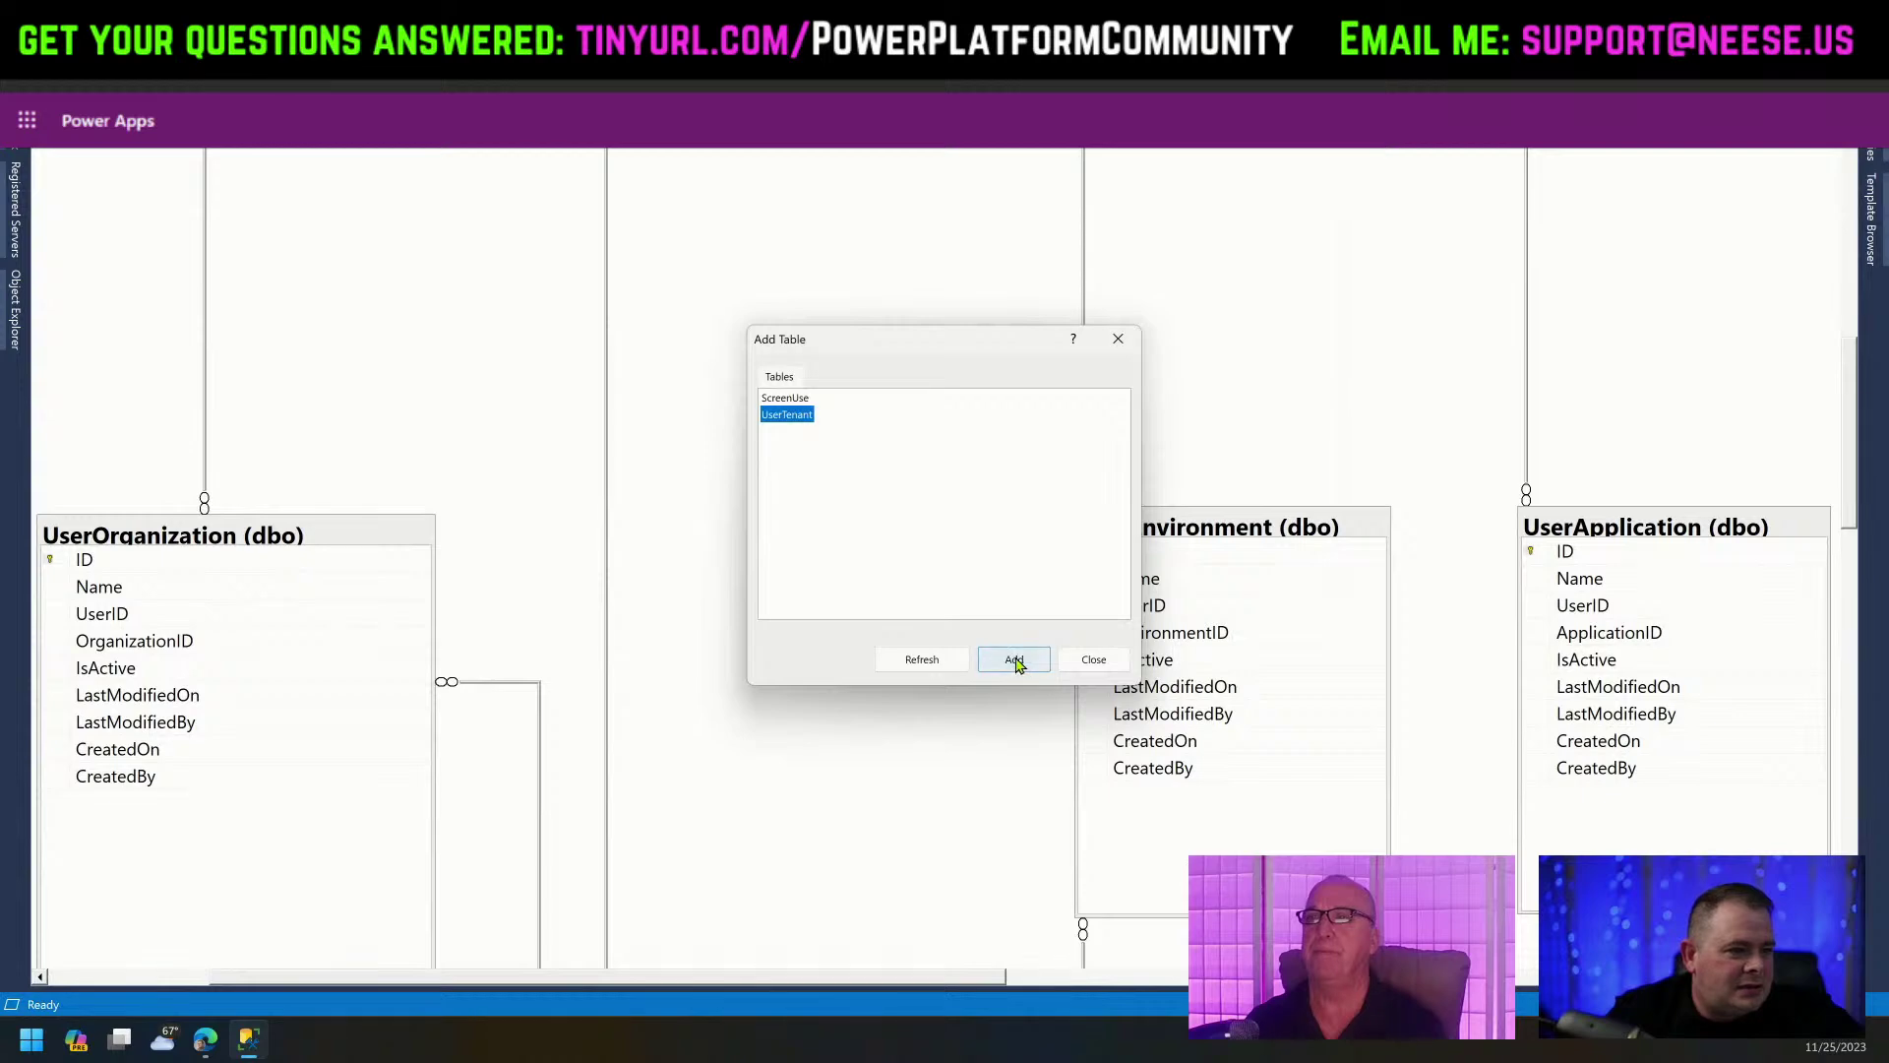
{"action": "left_click", "coordinate": [1068, 657]}
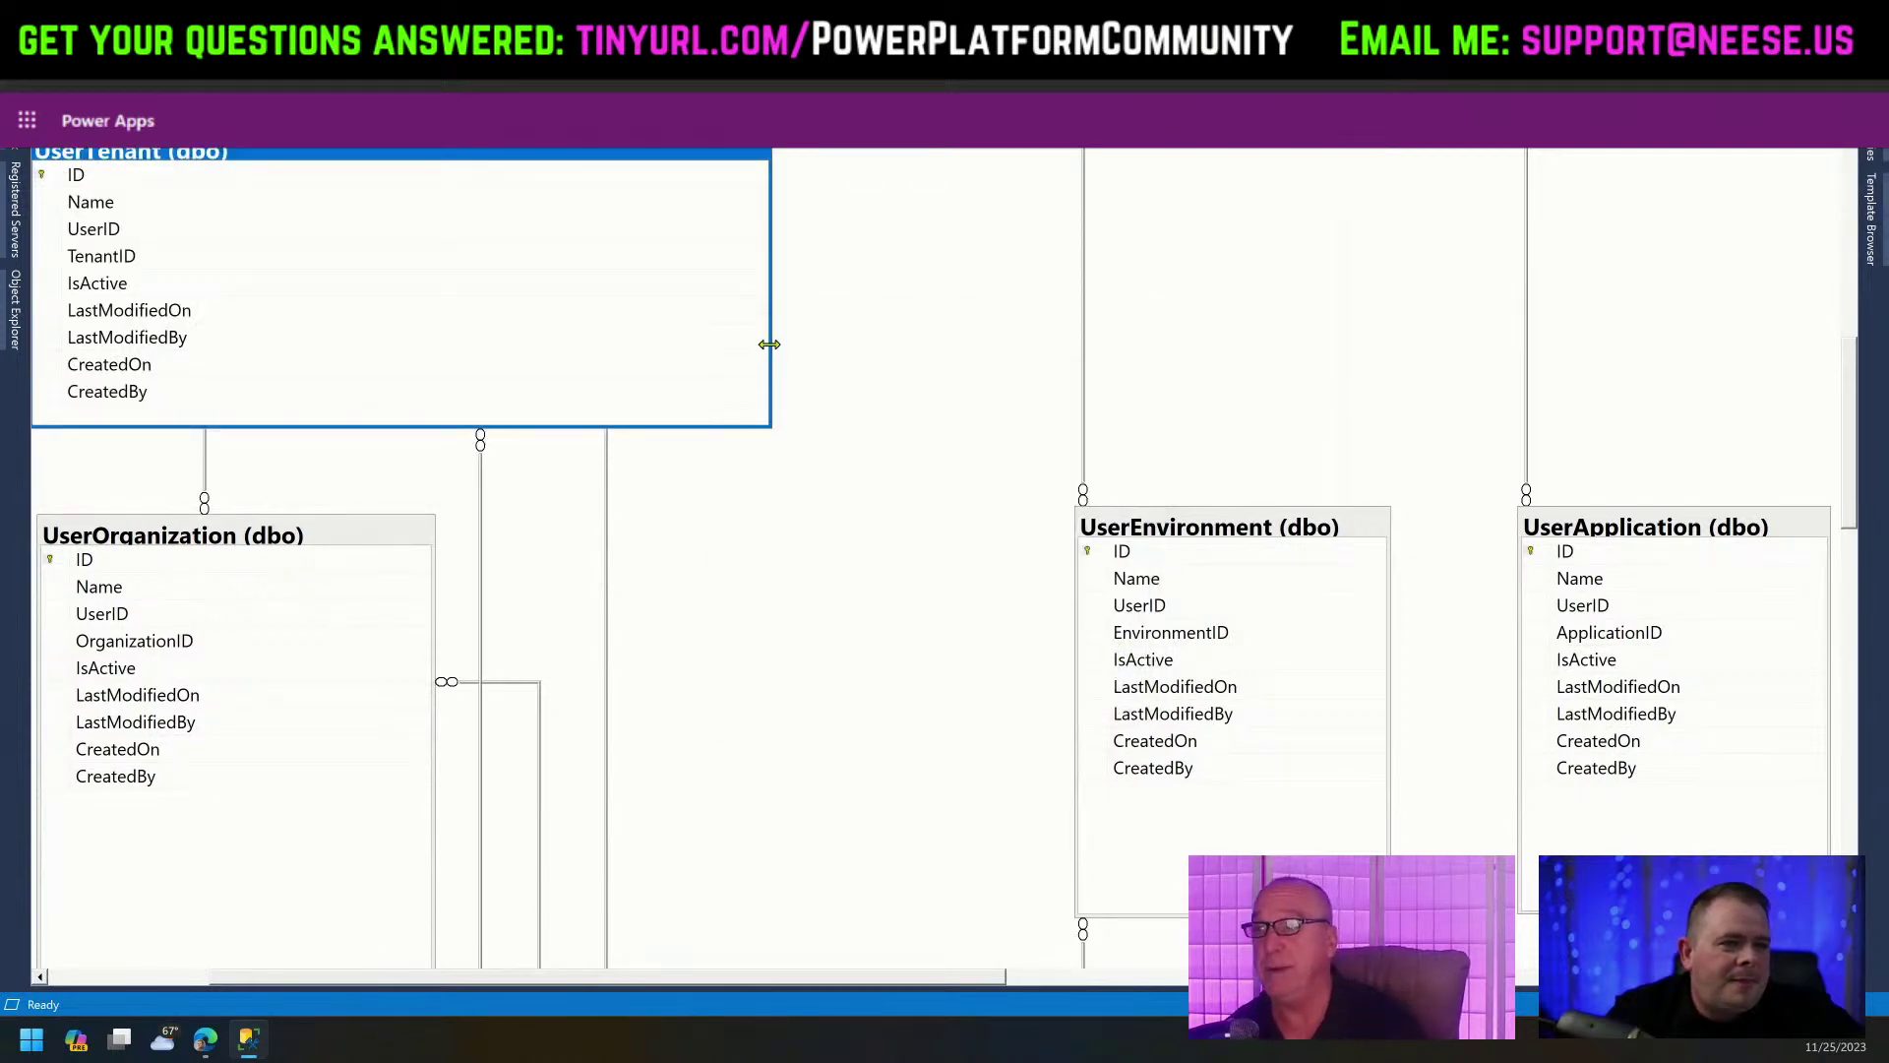
Narrow the UserTenant table and place it between UserOrganization and UserEnvironment, level with UserEnvironment's upper edge.
{"action": "left_click_drag", "start_coordinate": [770, 343], "coordinate": [301, 343]}
{"action": "left_click_drag", "start_coordinate": [169, 162], "coordinate": [848, 532]}
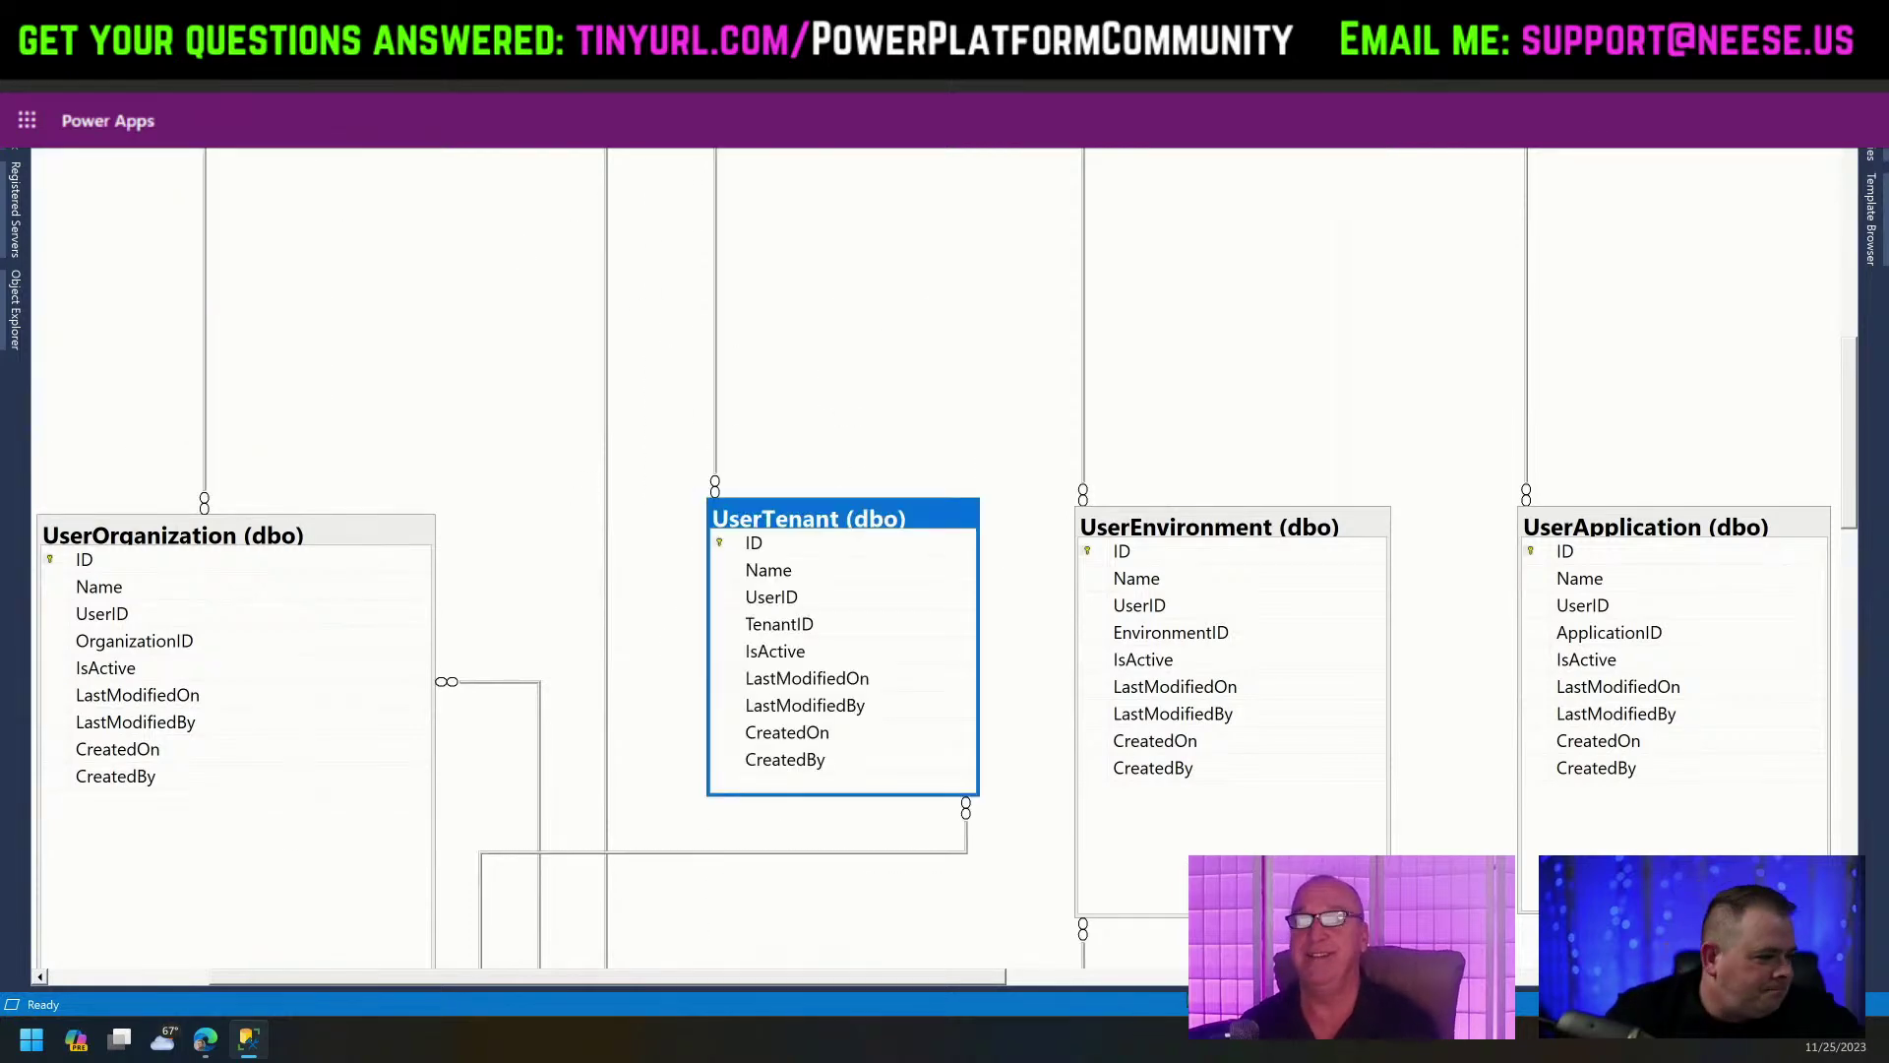
{"action": "scroll", "coordinate": [935, 590], "scroll_direction": "down", "scroll_amount": 2}
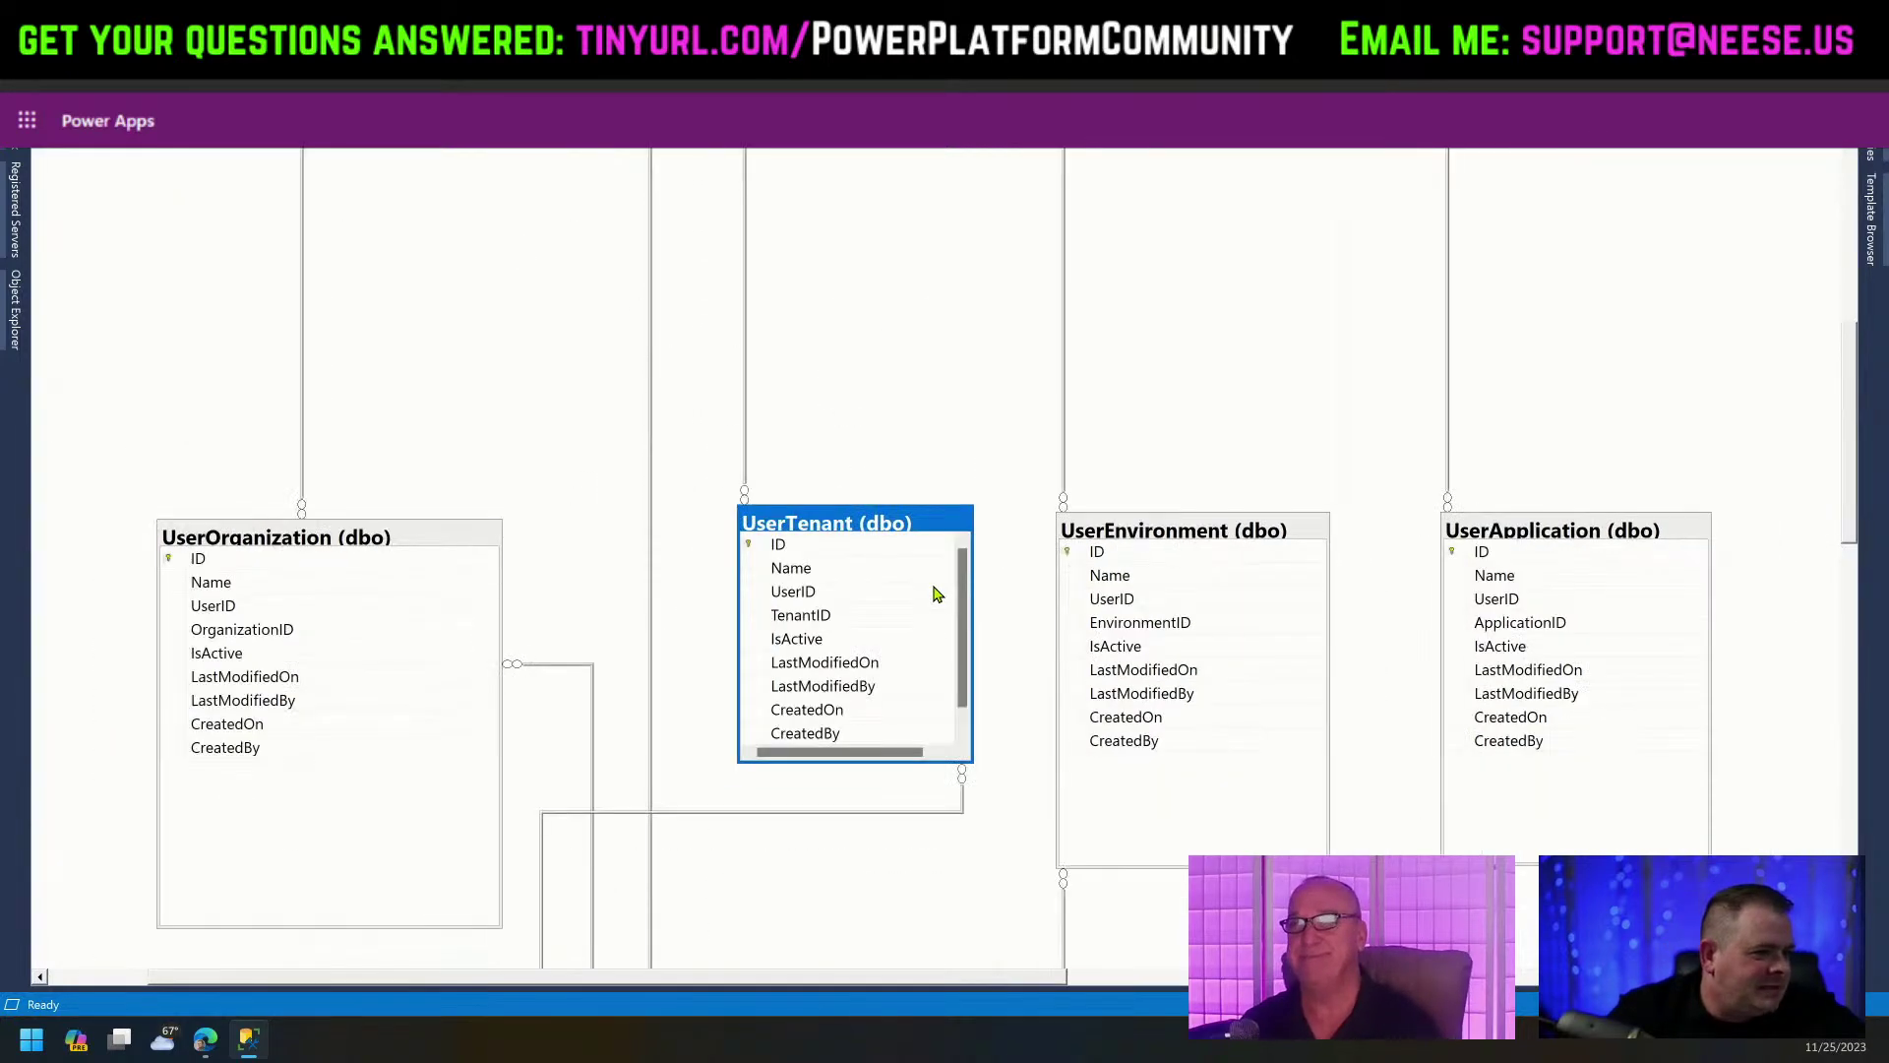
{"action": "scroll", "coordinate": [934, 594], "scroll_direction": "down", "scroll_amount": 3}
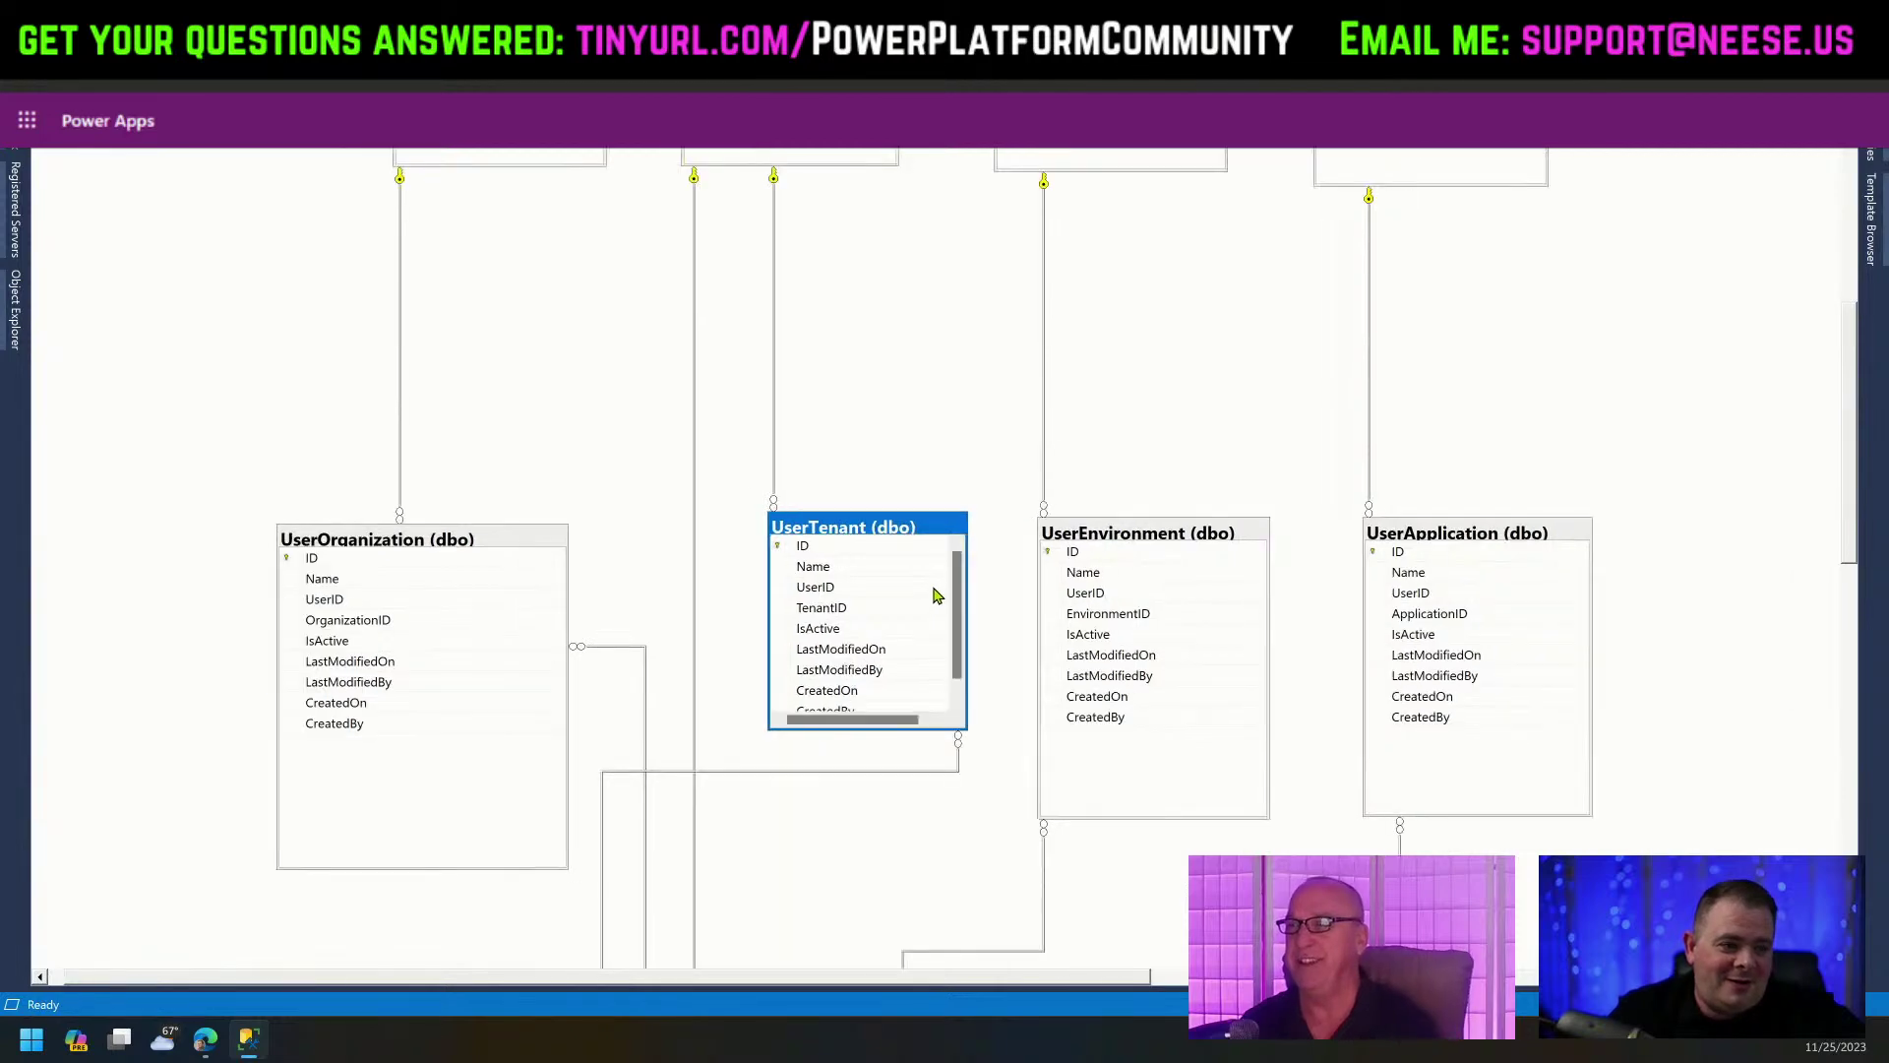
{"action": "left_click_drag", "start_coordinate": [832, 532], "coordinate": [783, 539]}
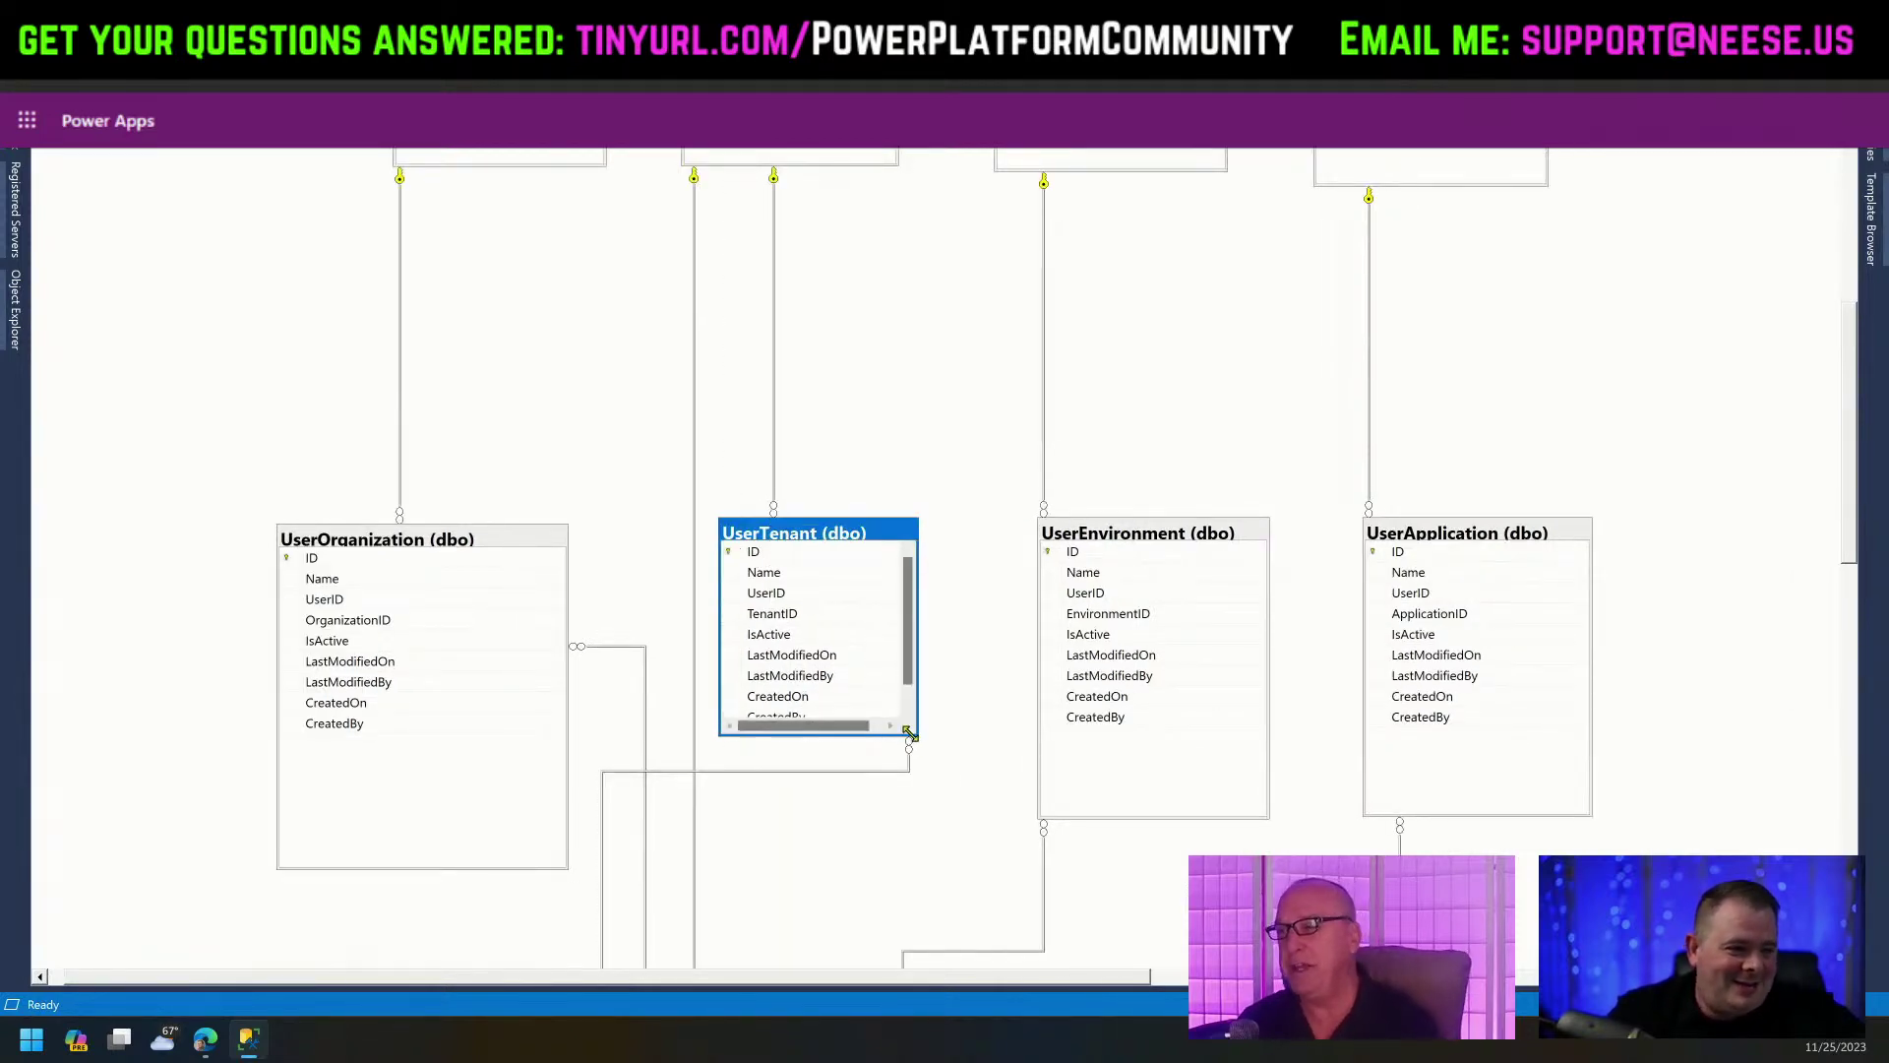
Enlarge the UserTenant table and shorten UserOrganization so both end about level with the UserEnvironment table.
{"action": "left_click_drag", "start_coordinate": [917, 750], "coordinate": [972, 812]}
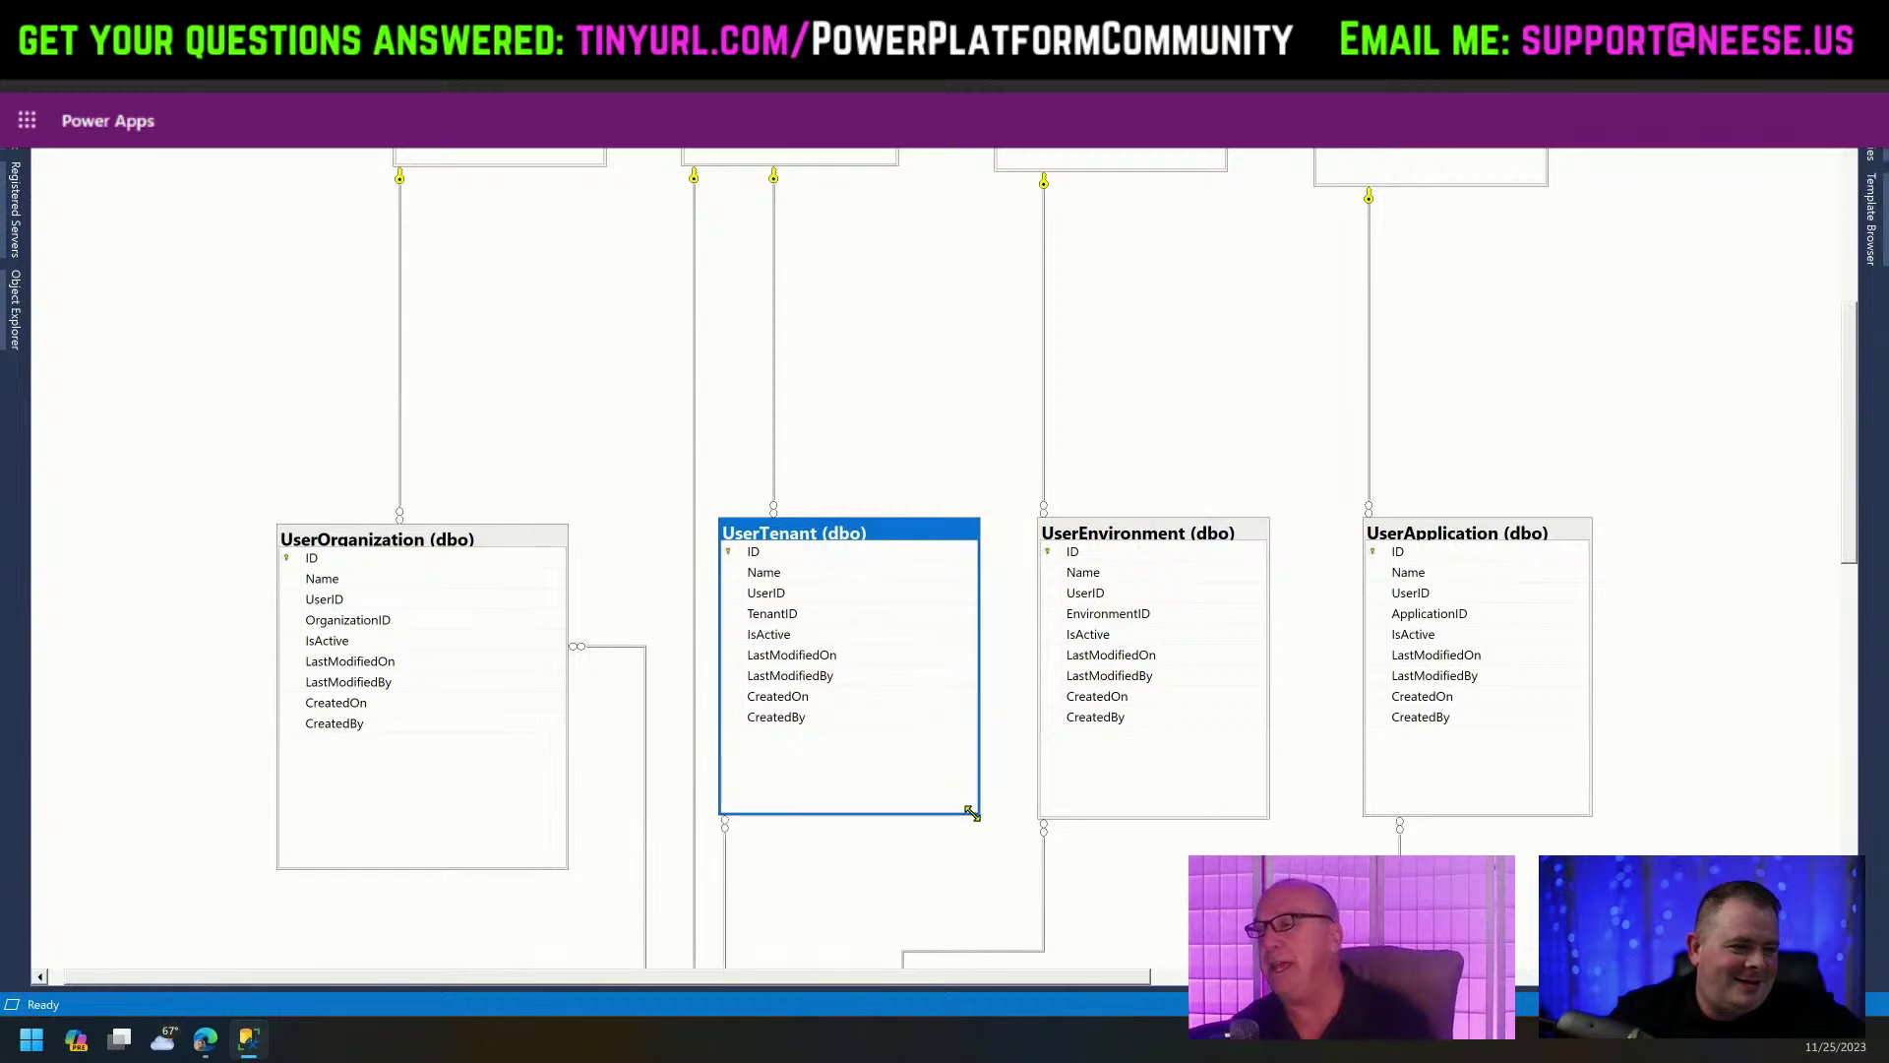
{"action": "left_click", "coordinate": [482, 860]}
{"action": "left_click_drag", "start_coordinate": [477, 867], "coordinate": [485, 814]}
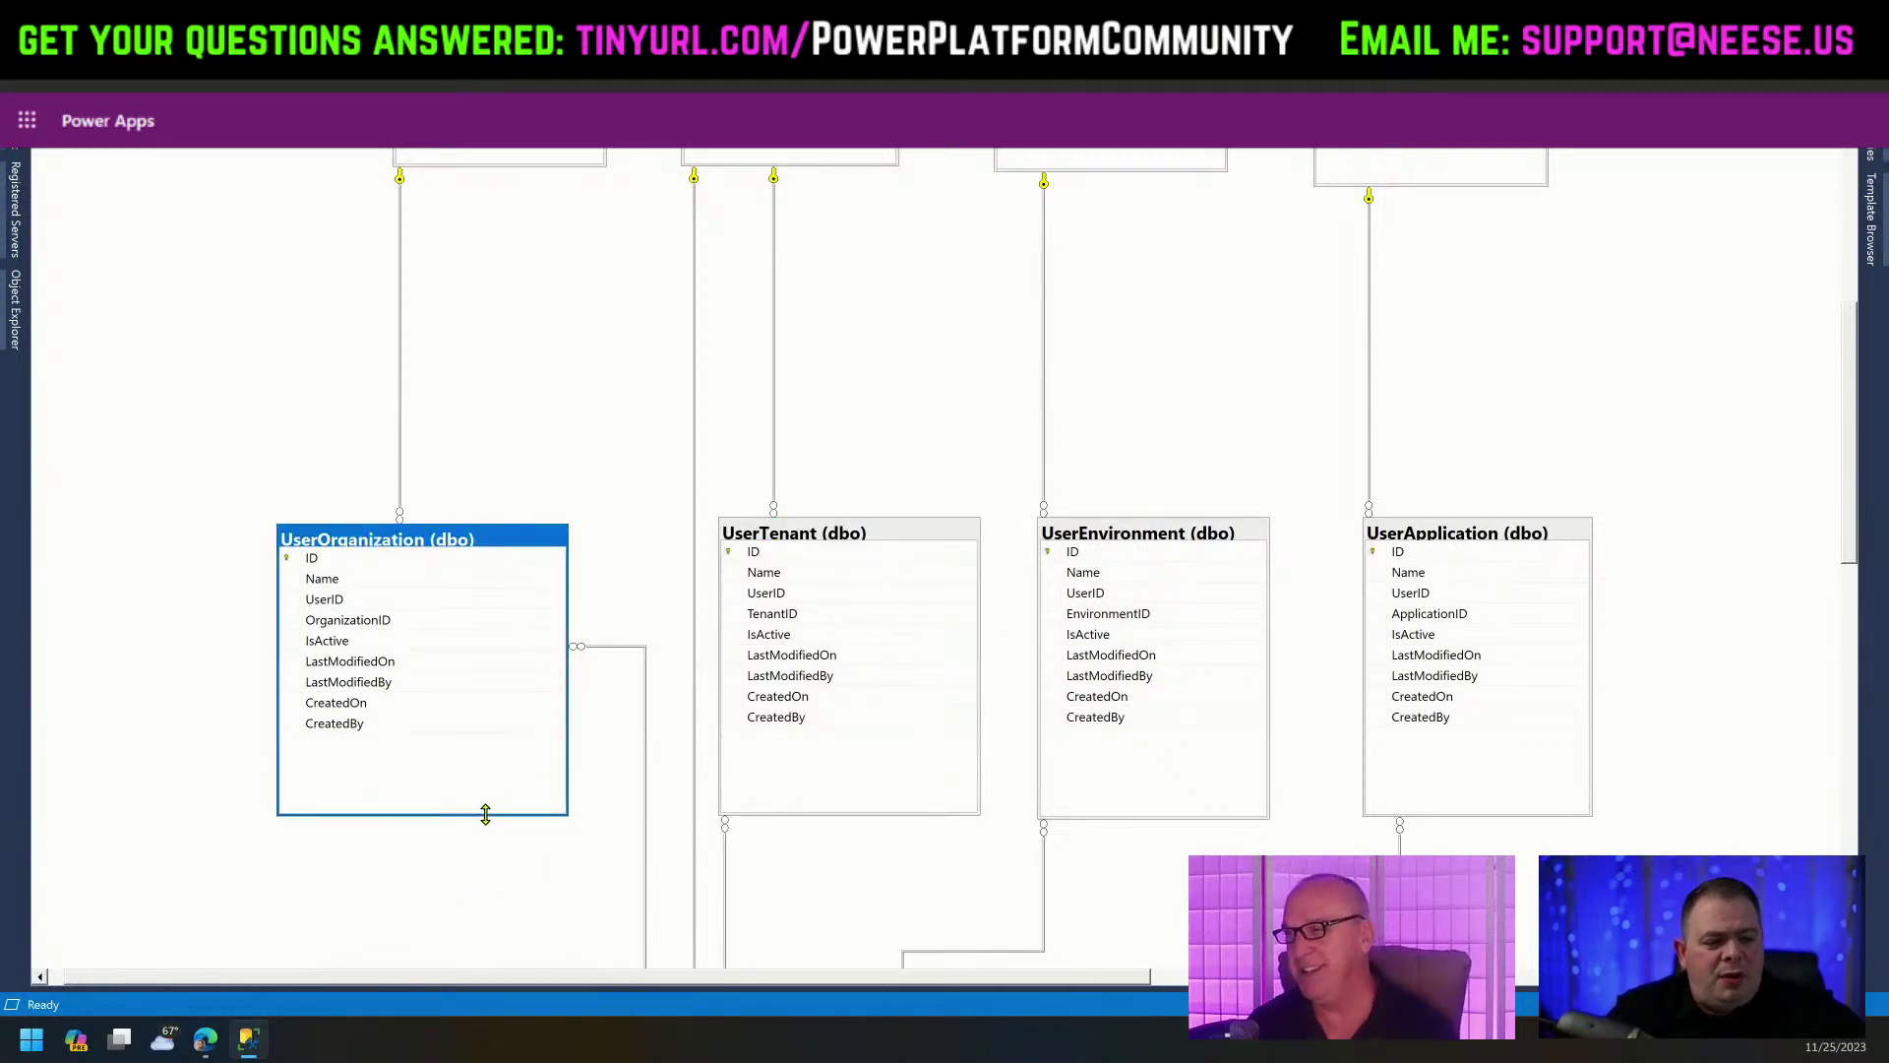
Review the four user link tables and their connections to Users, and save the database diagram.
{"action": "left_click", "coordinate": [886, 417]}
{"action": "scroll", "coordinate": [851, 905], "scroll_direction": "down", "scroll_amount": 5}
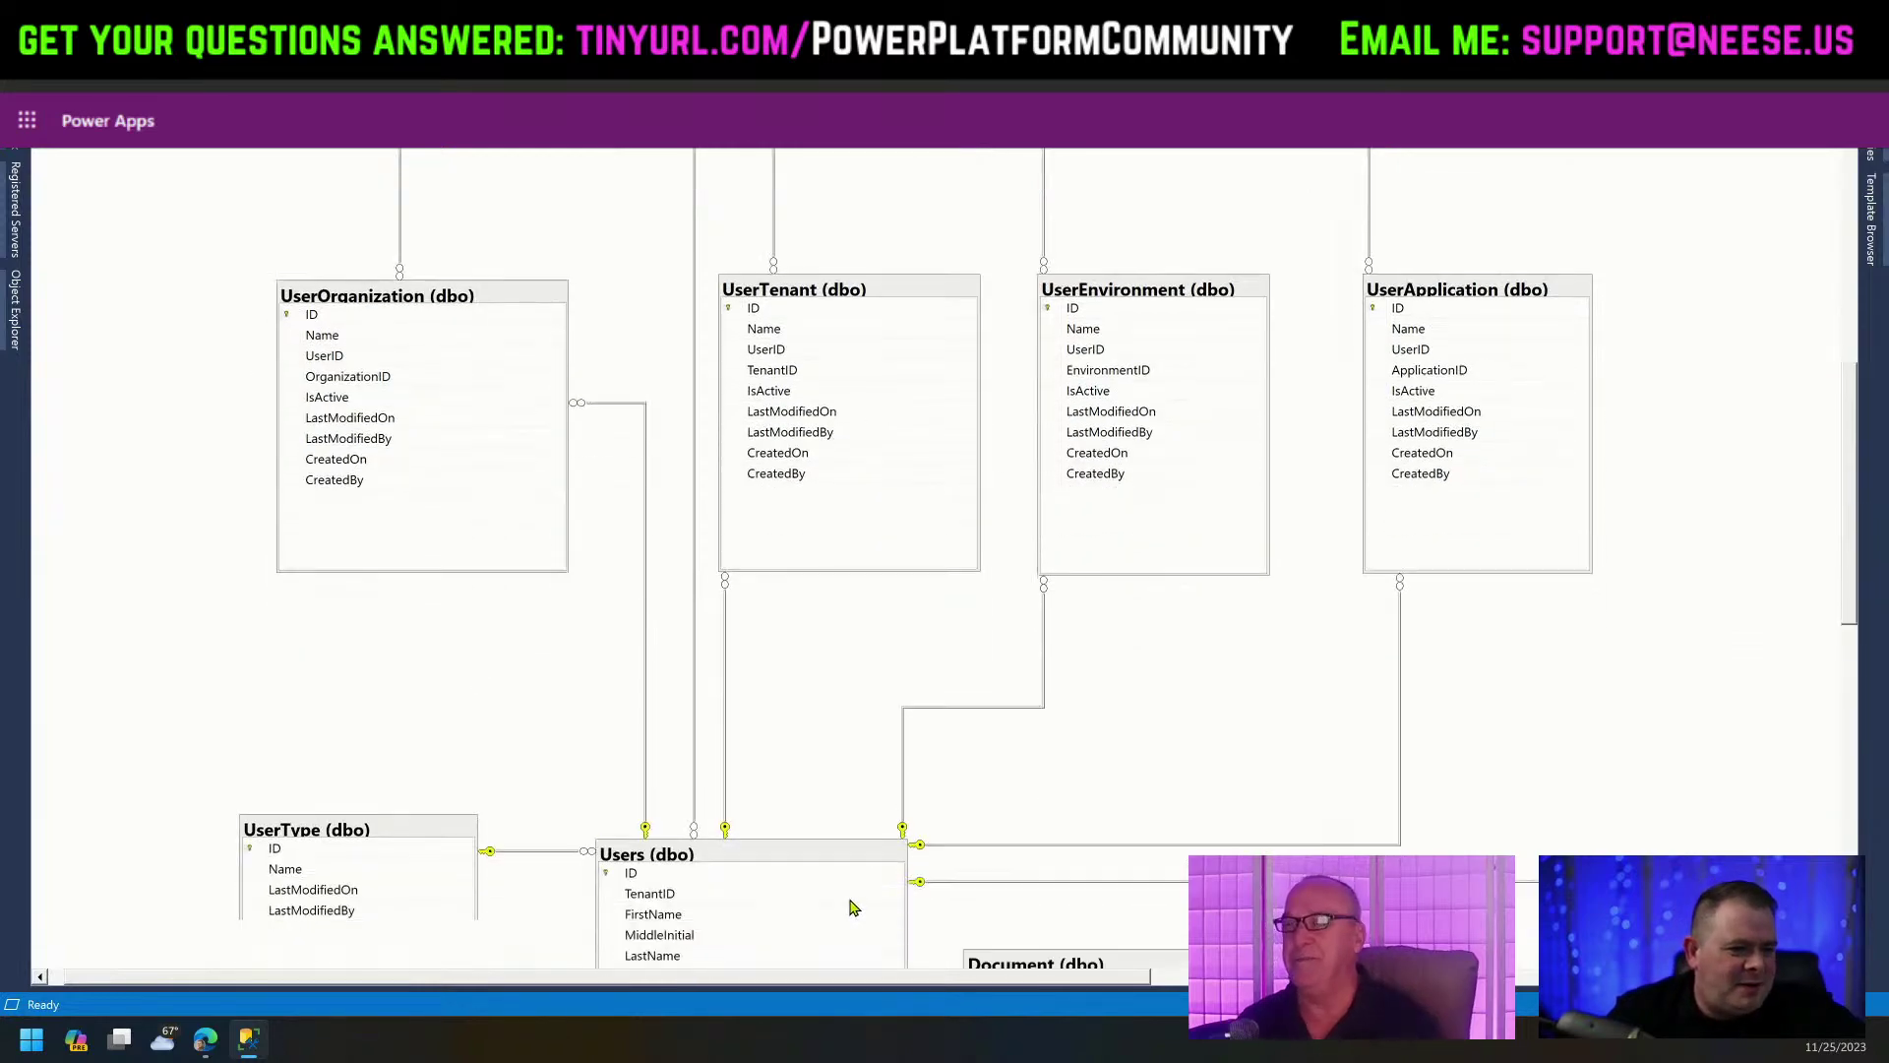
{"action": "scroll", "coordinate": [802, 679], "scroll_direction": "up", "scroll_amount": 2}
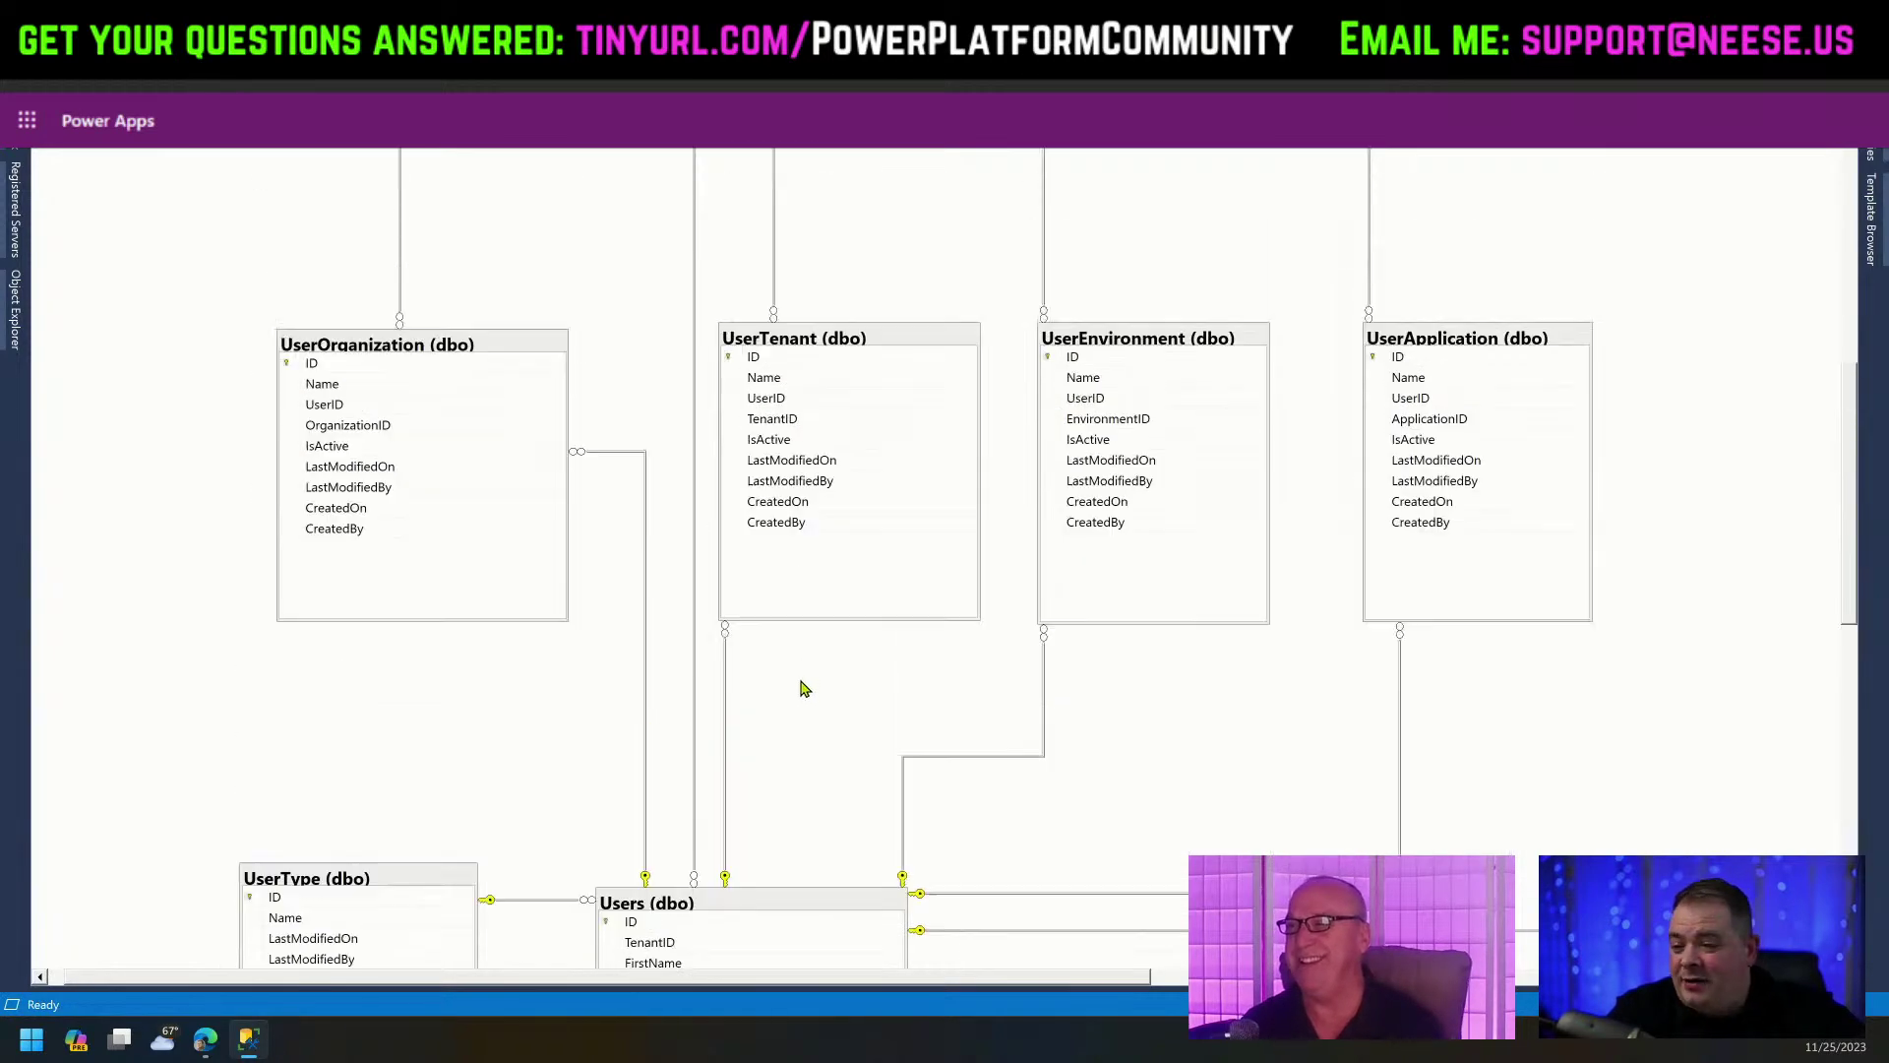
{"action": "scroll", "coordinate": [874, 630], "scroll_direction": "up", "scroll_amount": 3}
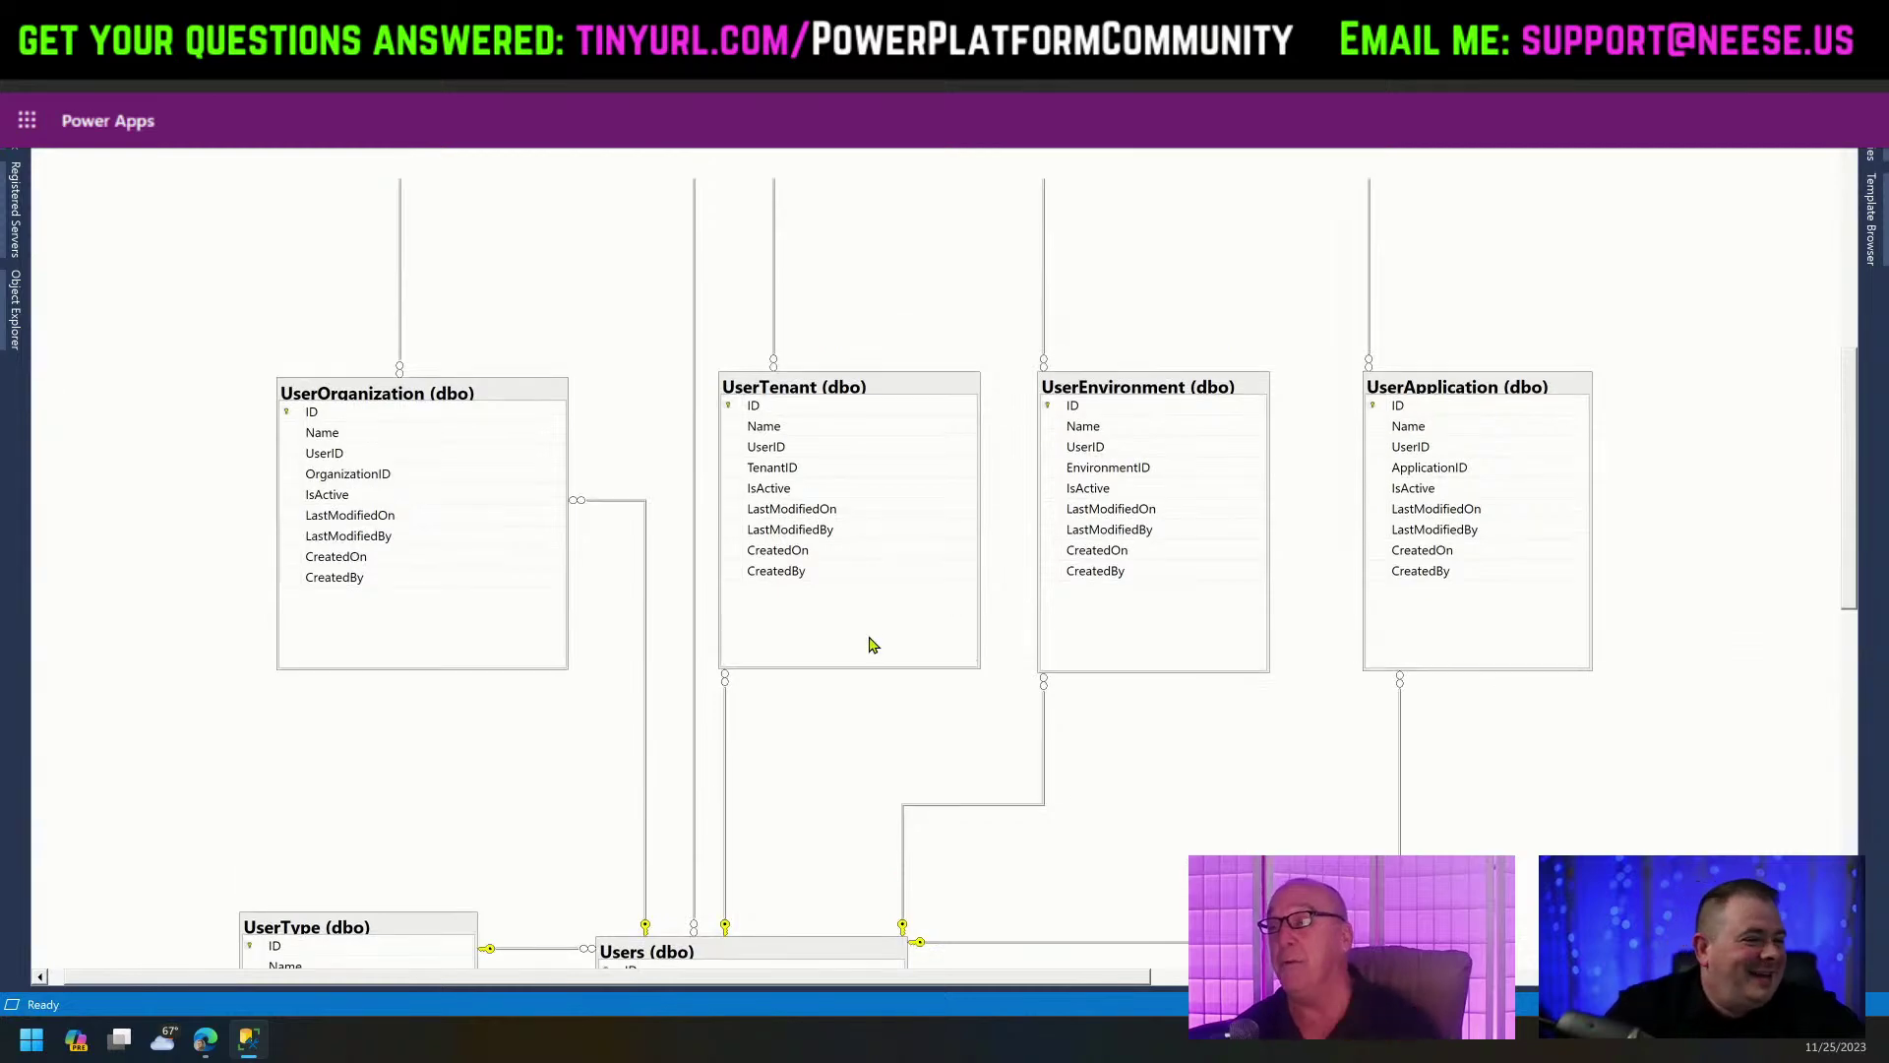
{"action": "scroll", "coordinate": [876, 645], "scroll_direction": "up", "scroll_amount": 3}
{"action": "scroll", "coordinate": [885, 630], "scroll_direction": "down", "scroll_amount": 5}
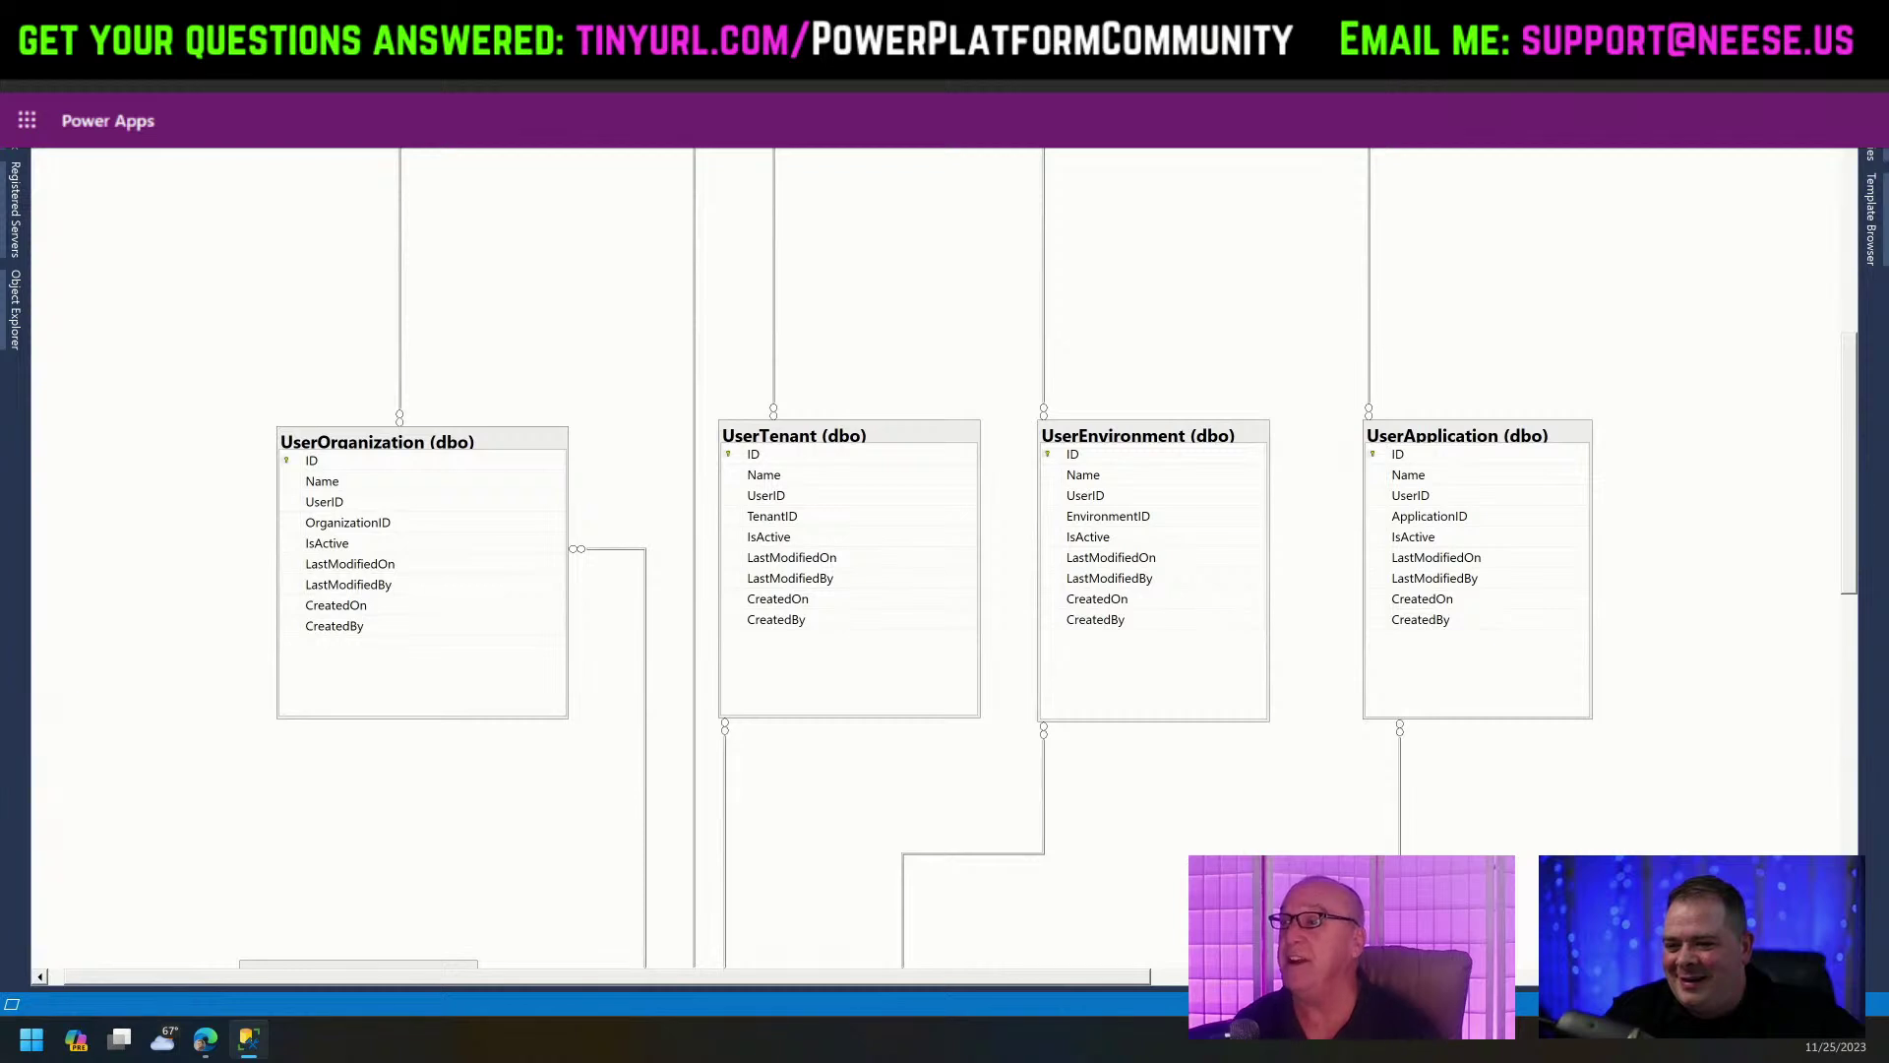
{"action": "key", "text": "ctrl+s"}
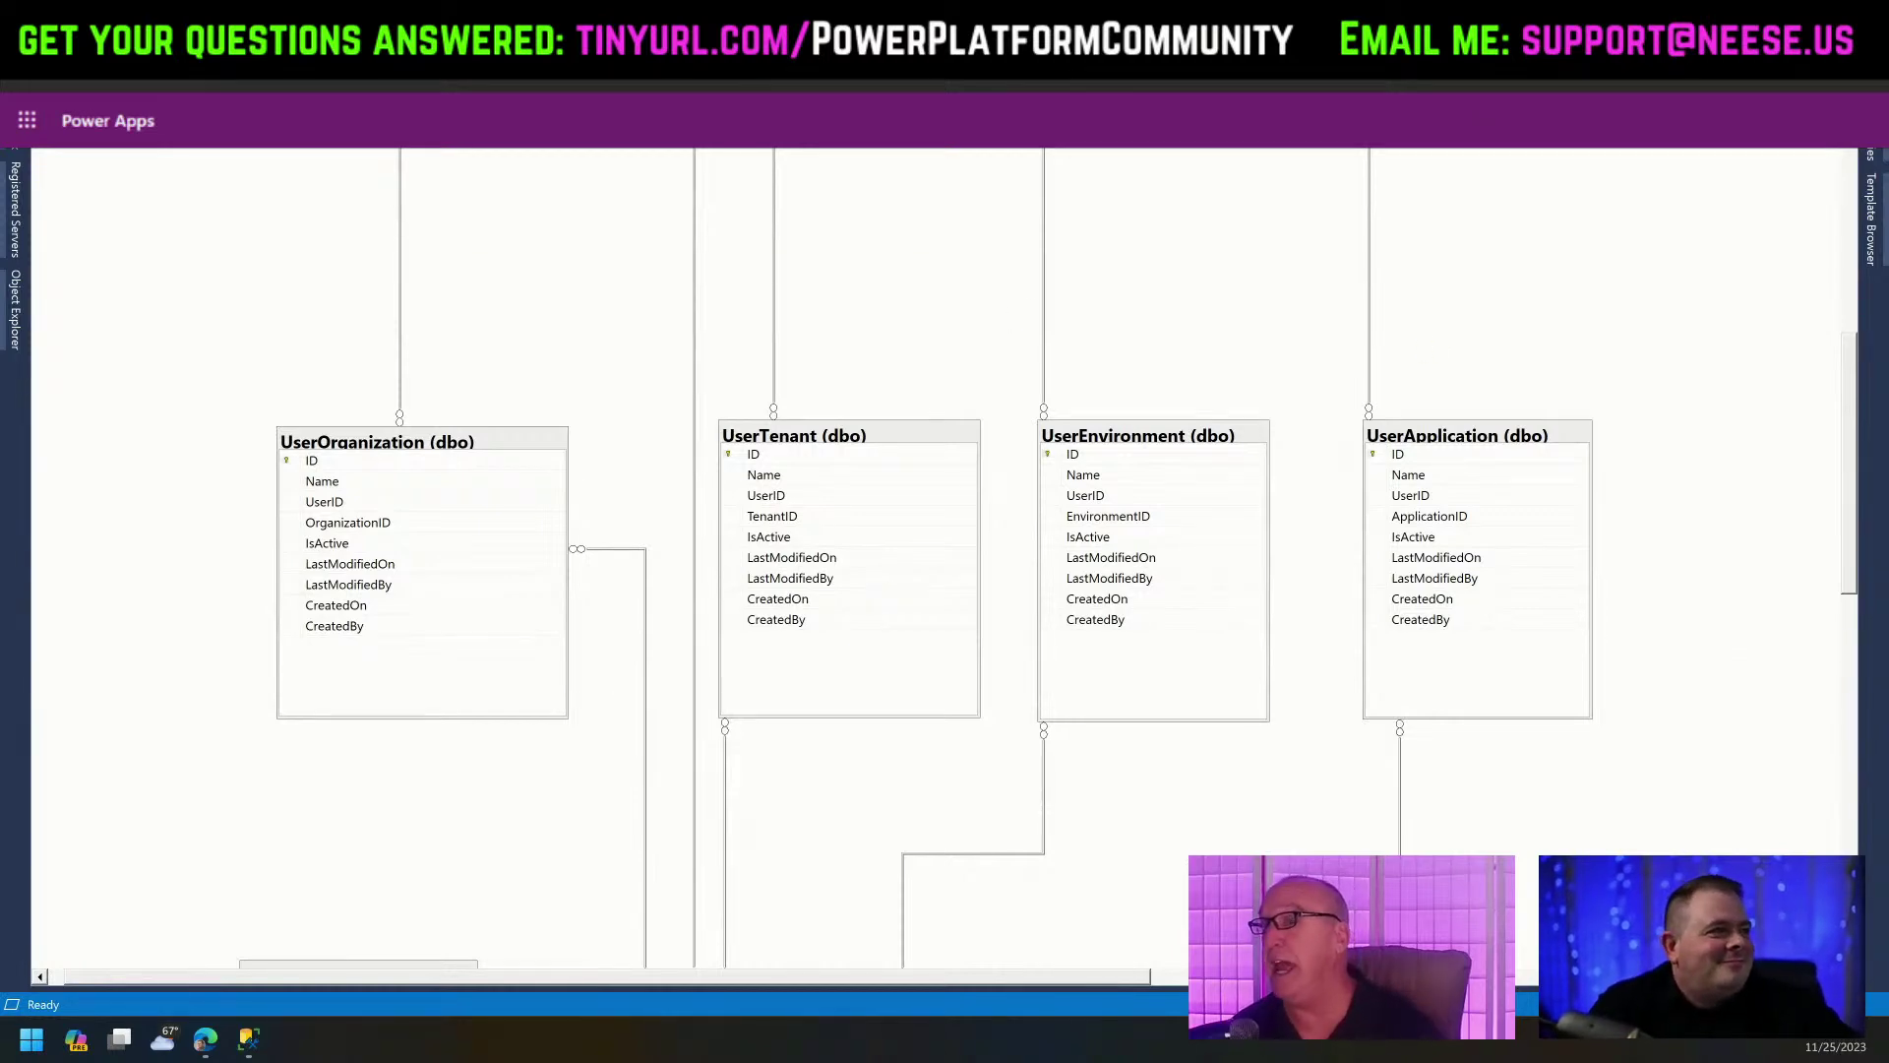
Switch to Power Apps Studio, show the whole Dev User Management screen and save the app.
{"action": "key", "text": "alt+Tab"}
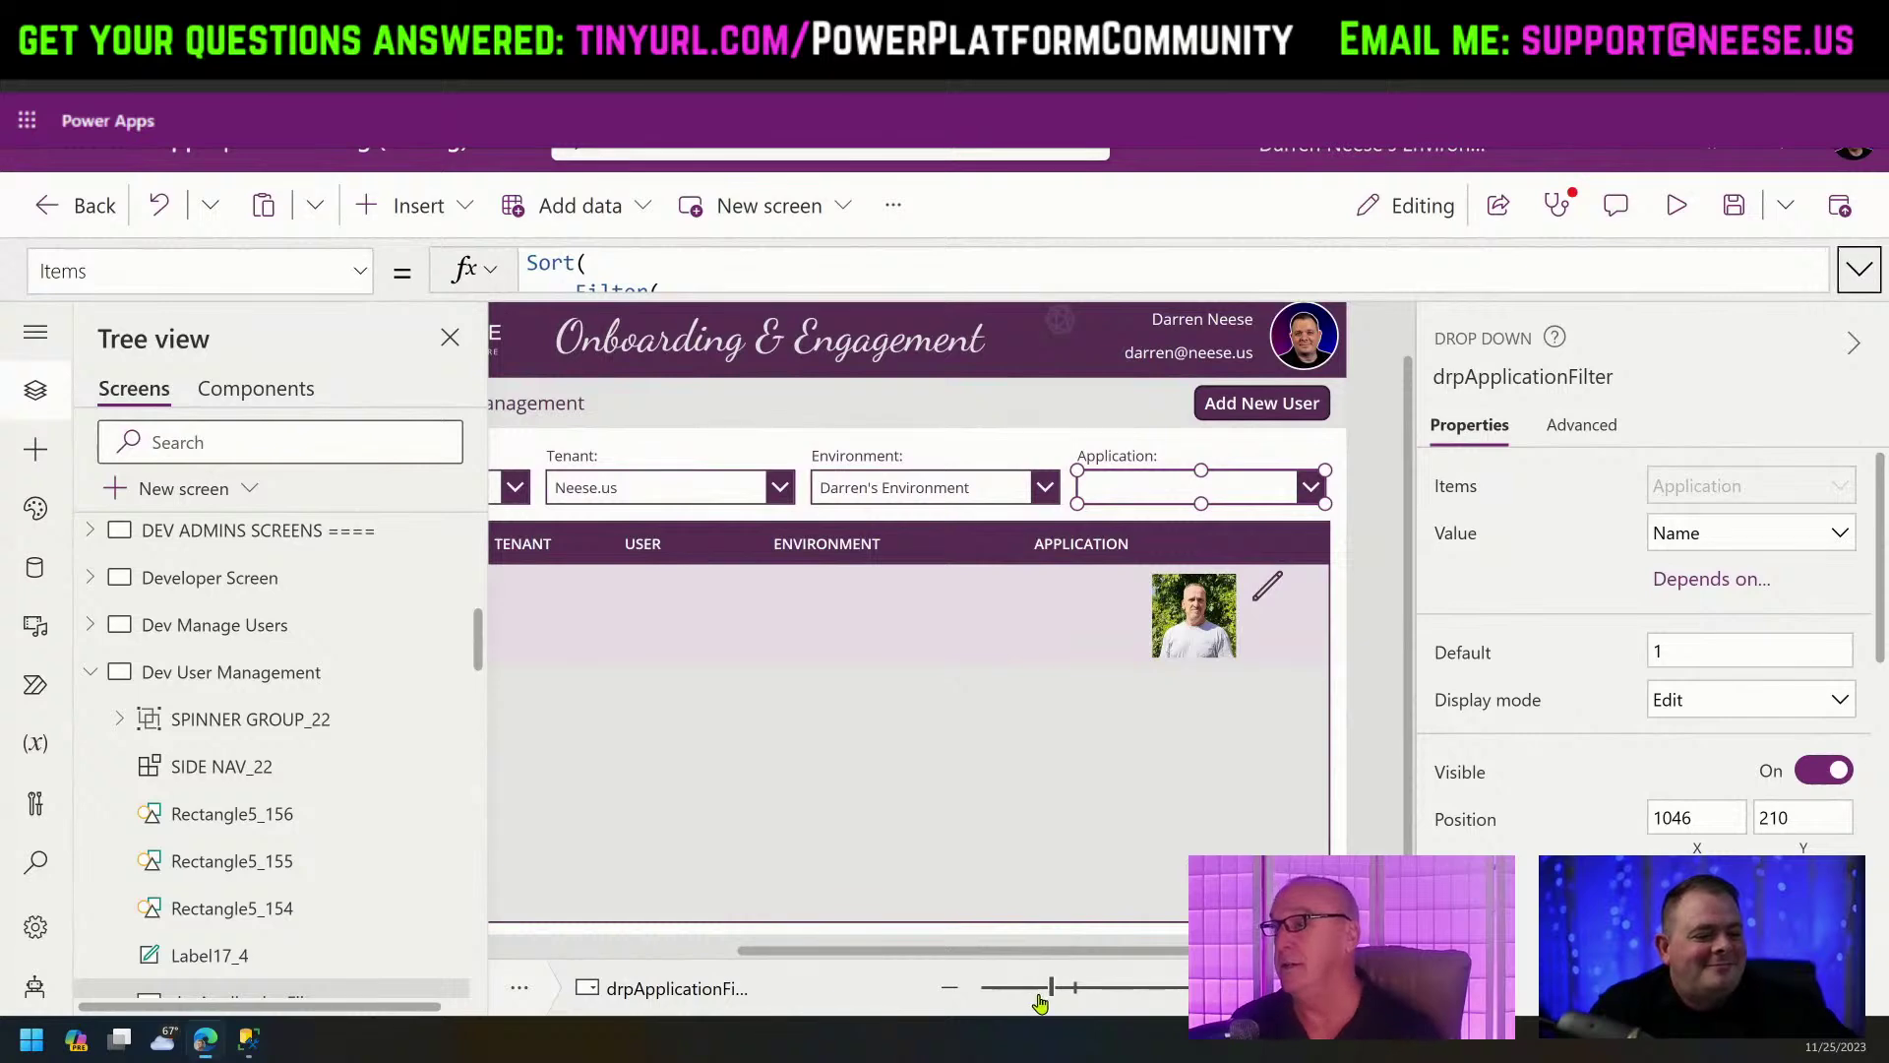
{"action": "left_click", "coordinate": [1024, 1003]}
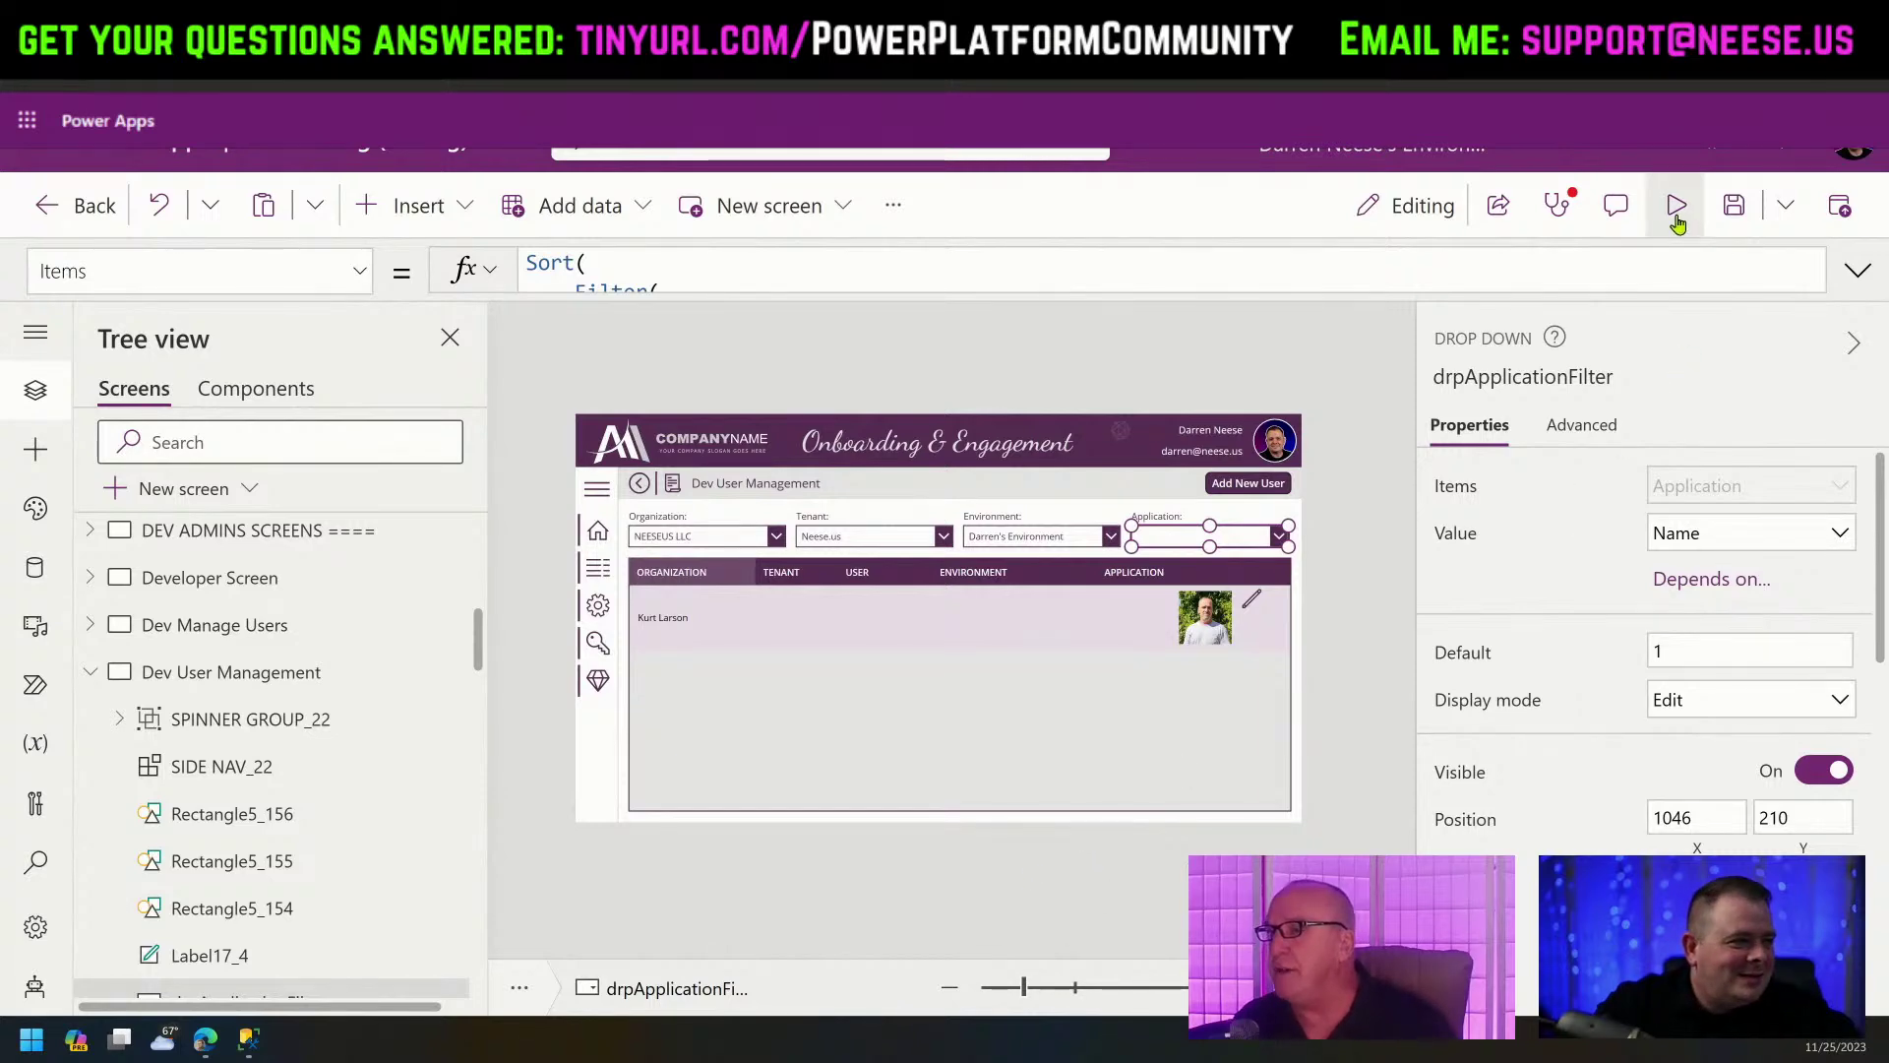
{"action": "left_click", "coordinate": [1734, 206]}
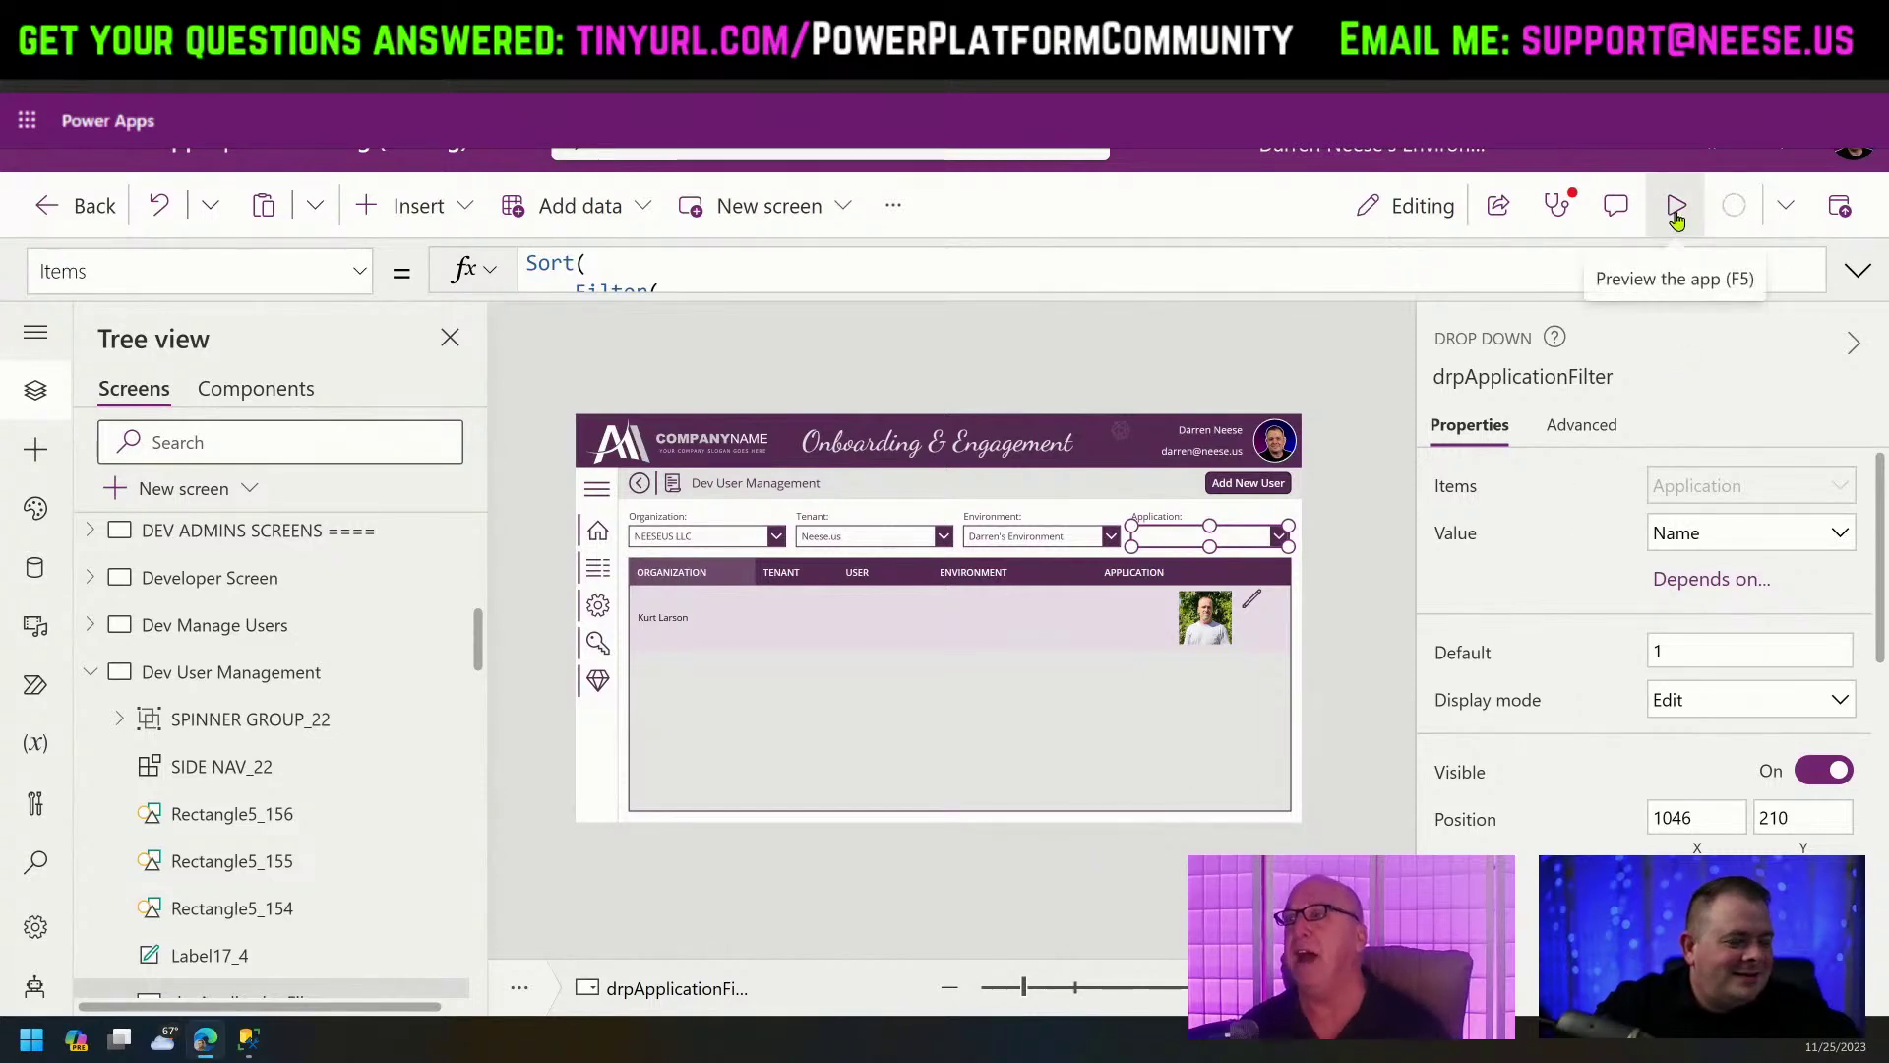
Preview the Dev User Management screen, exit the preview and collapse that screen's list of controls.
{"action": "left_click", "coordinate": [1676, 208]}
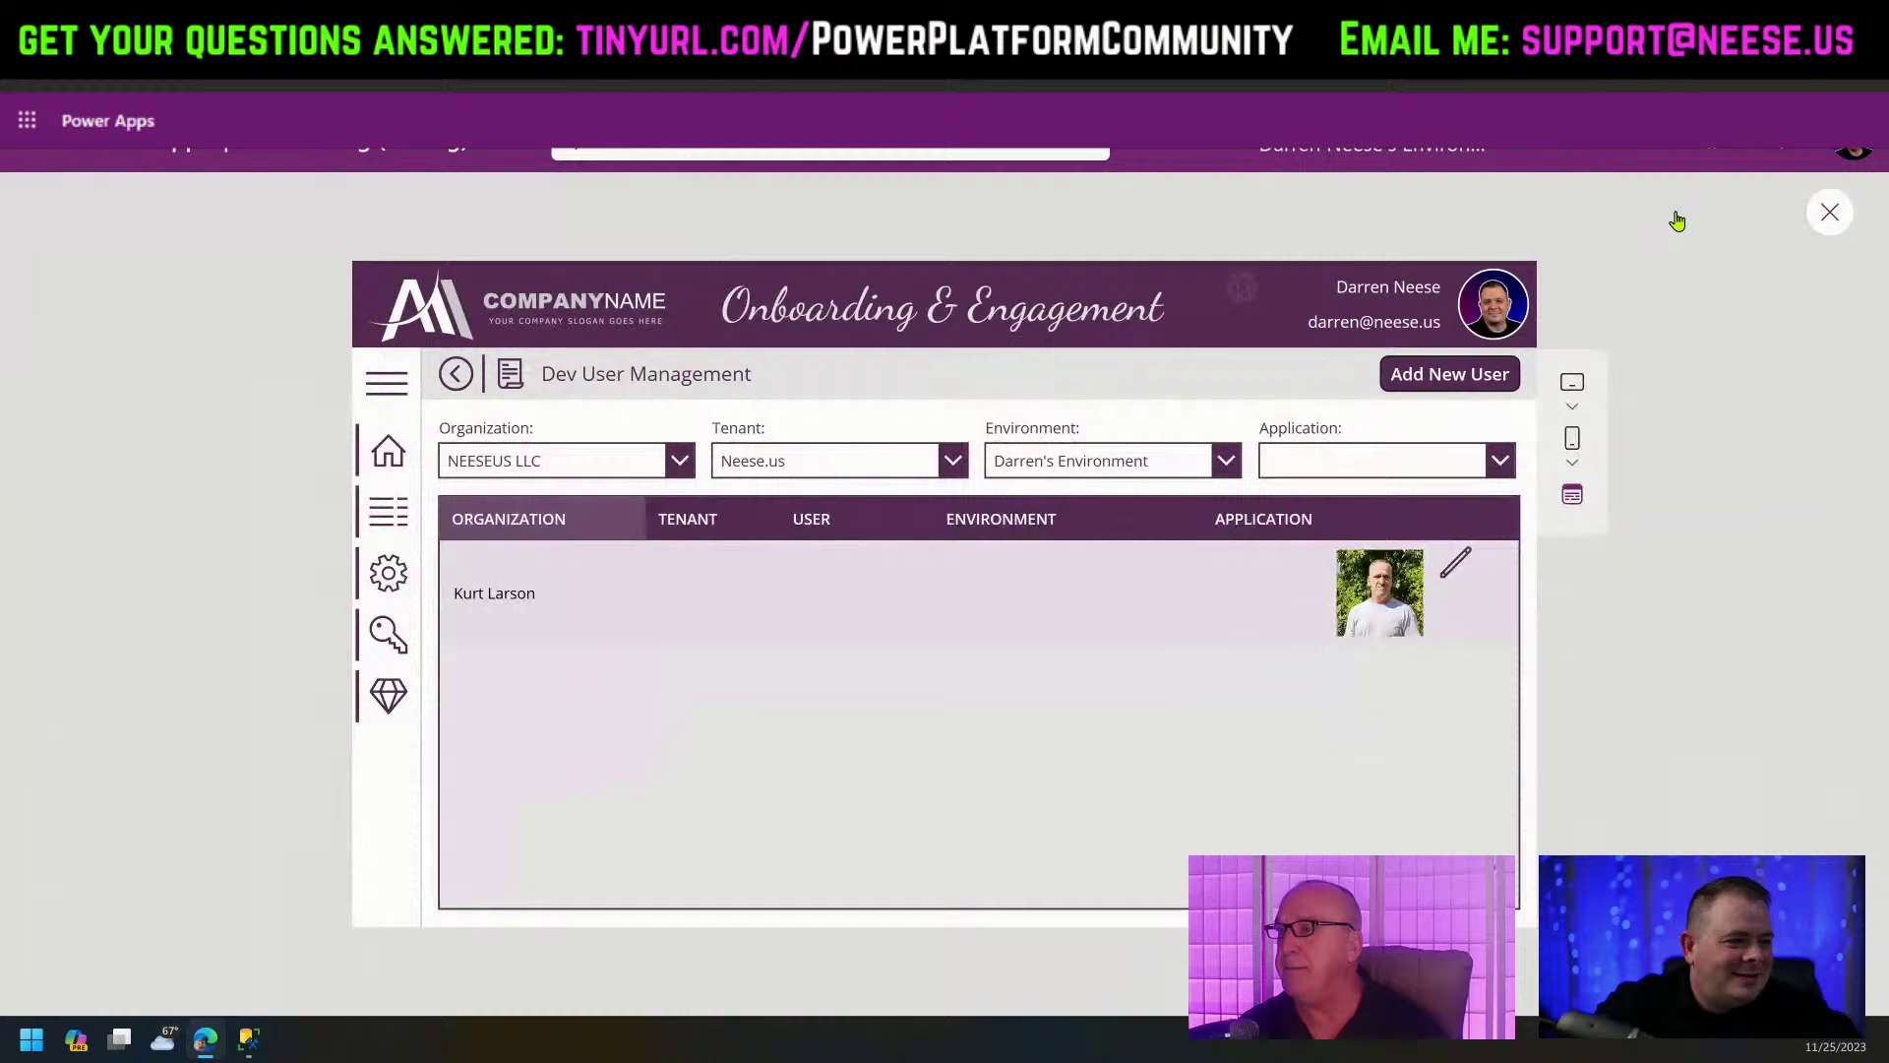
{"action": "left_click", "coordinate": [1834, 216]}
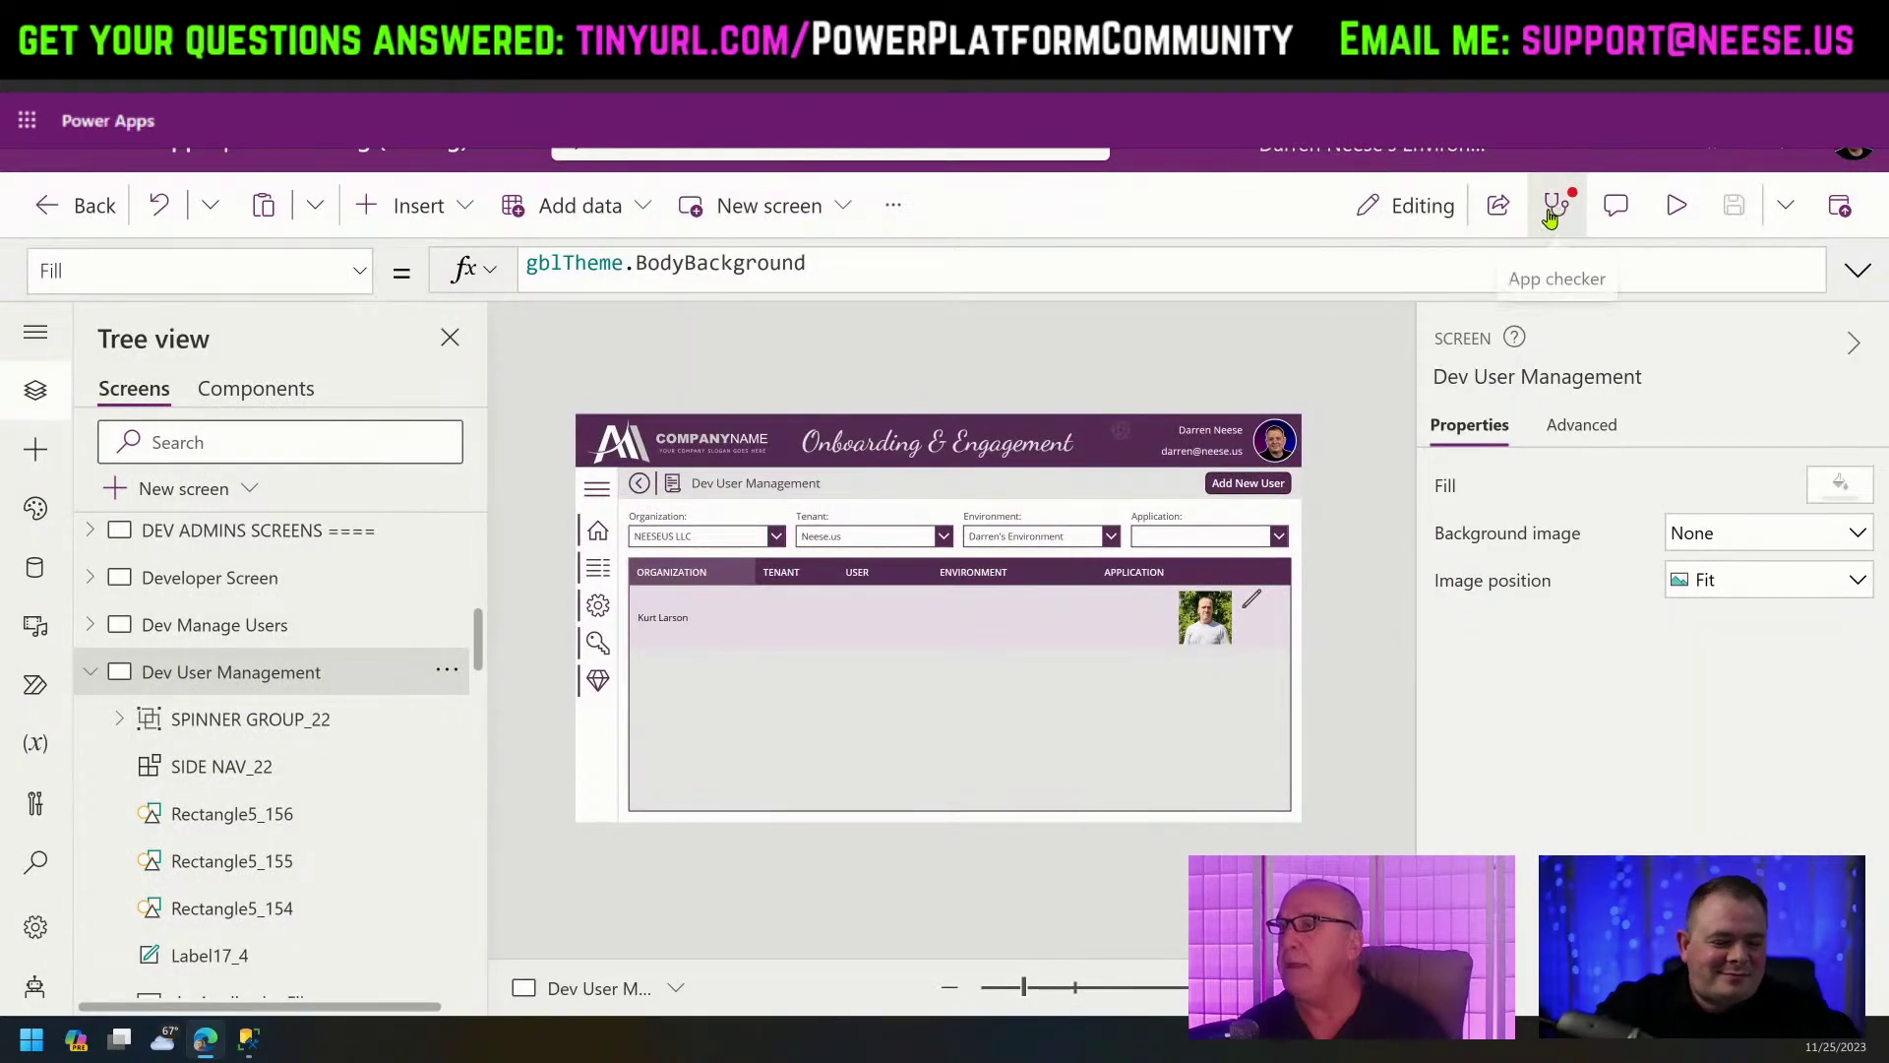
{"action": "left_click", "coordinate": [91, 671]}
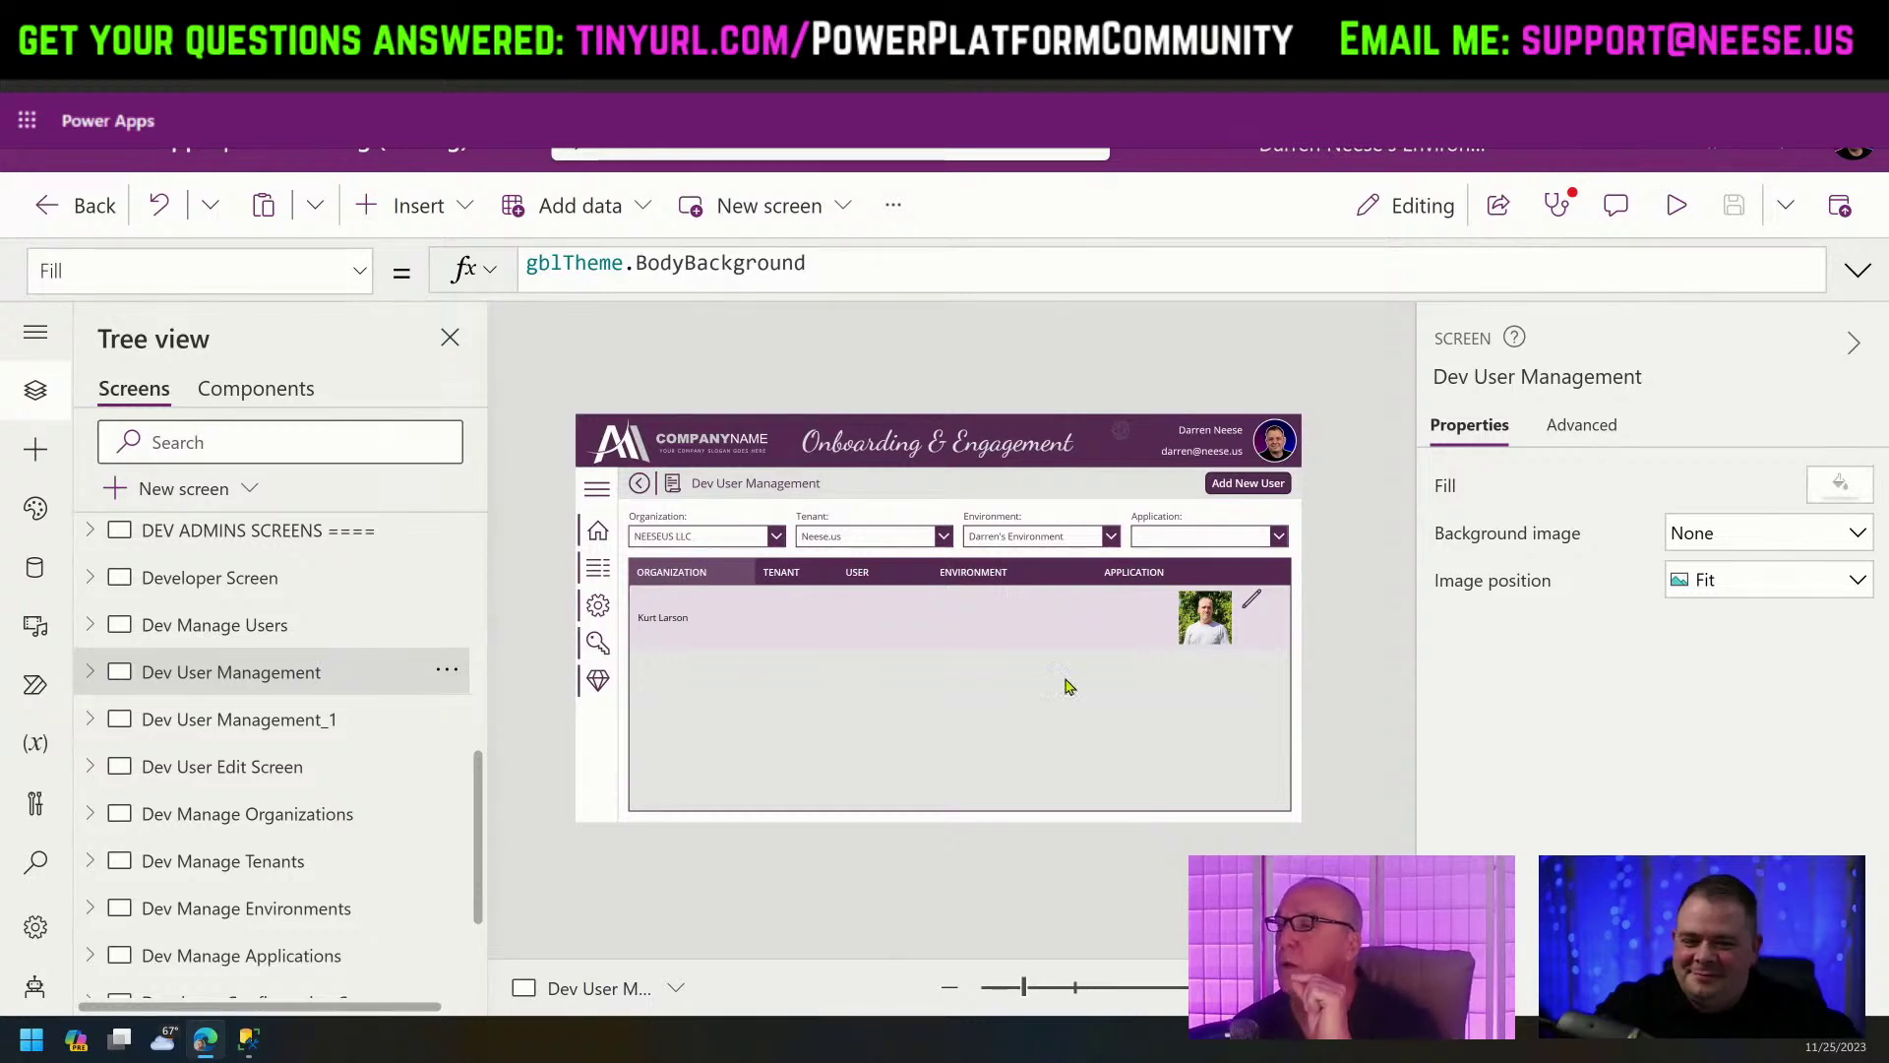
Preview the app, go to its Application Administration screen through the side navigation, and exit the preview.
{"action": "key", "text": "F5"}
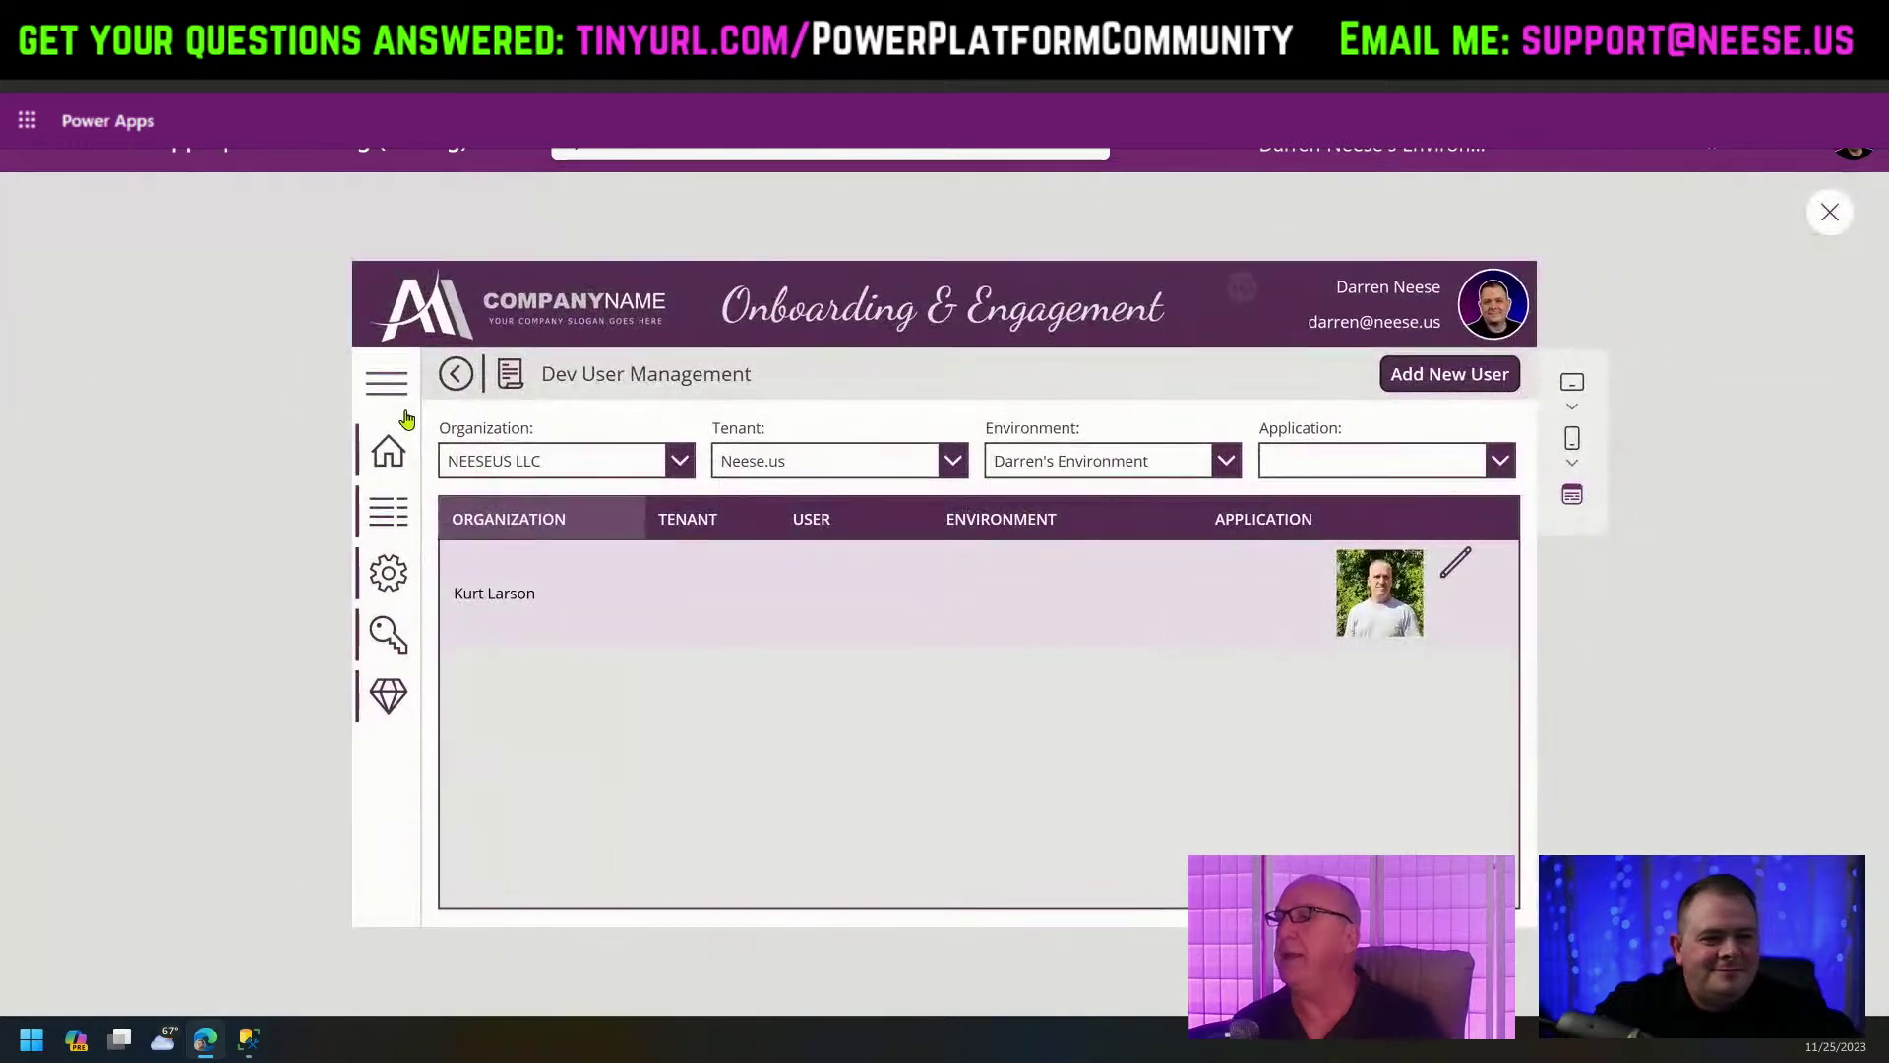
{"action": "left_click", "coordinate": [399, 393]}
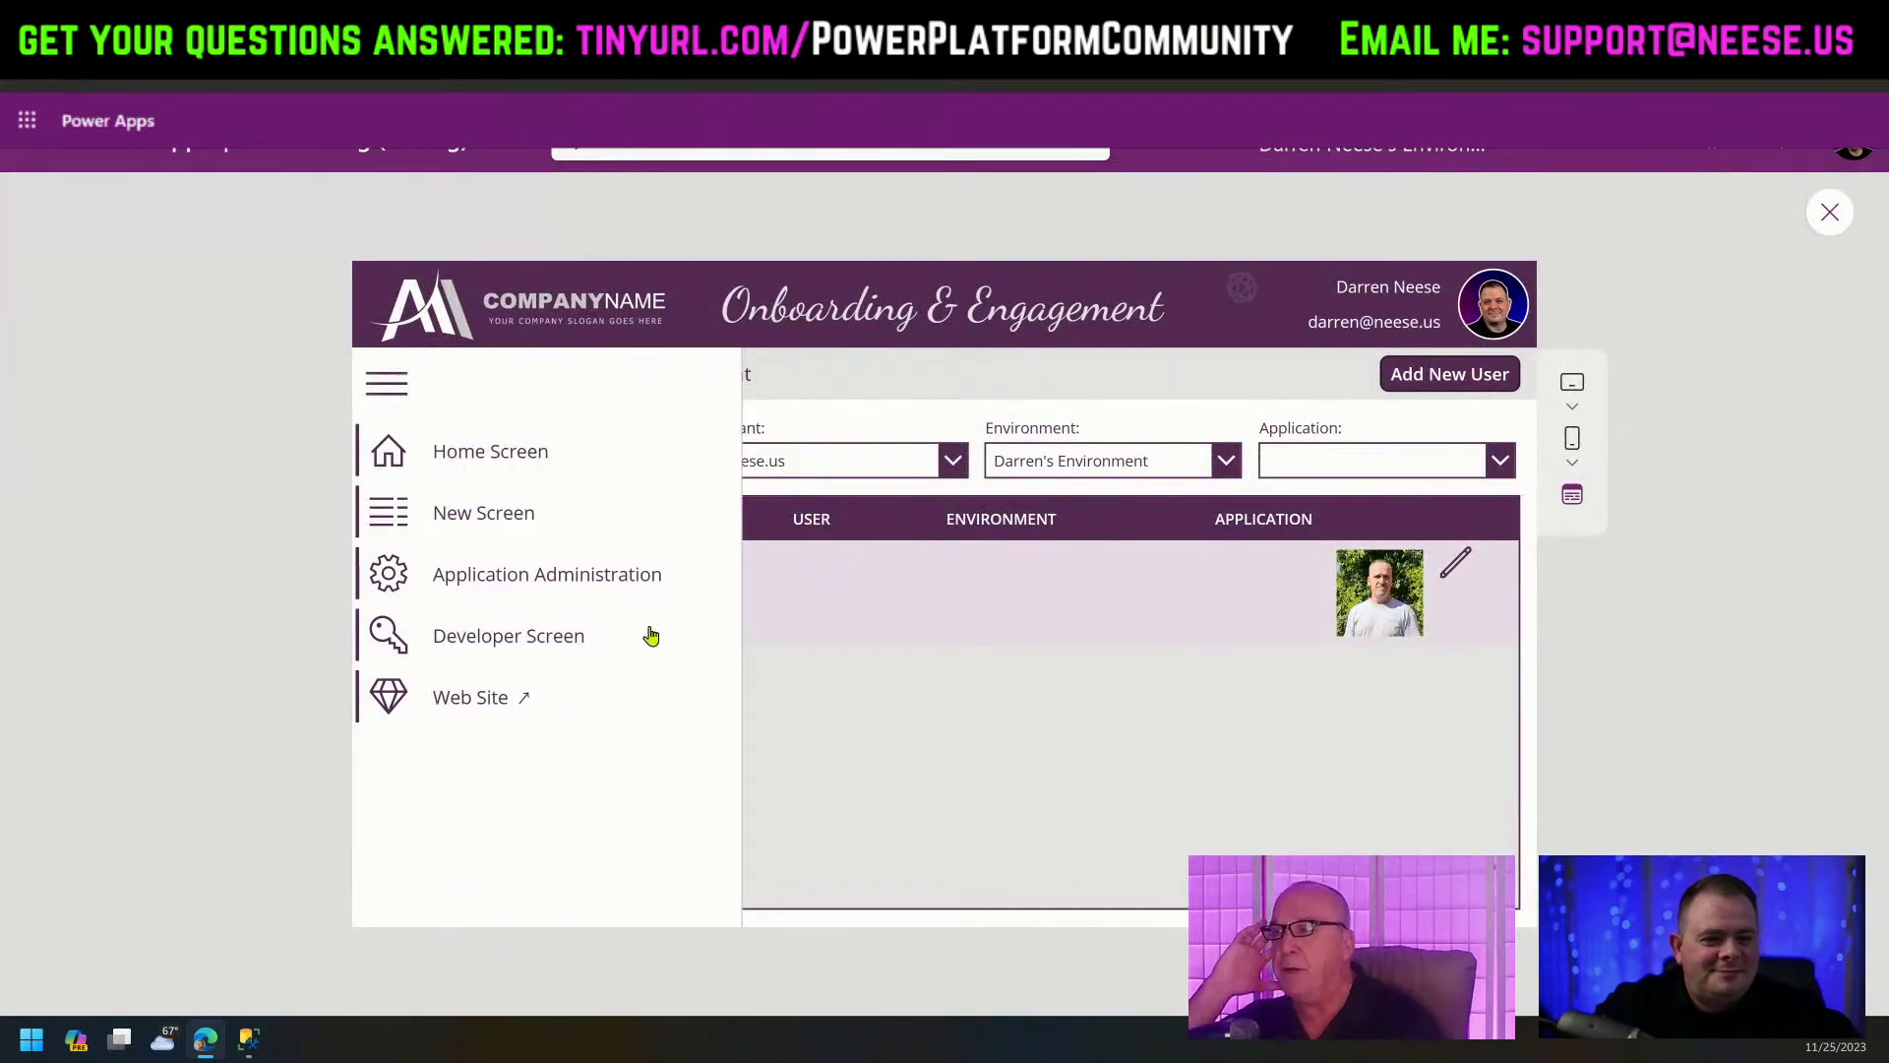
{"action": "left_click", "coordinate": [548, 584]}
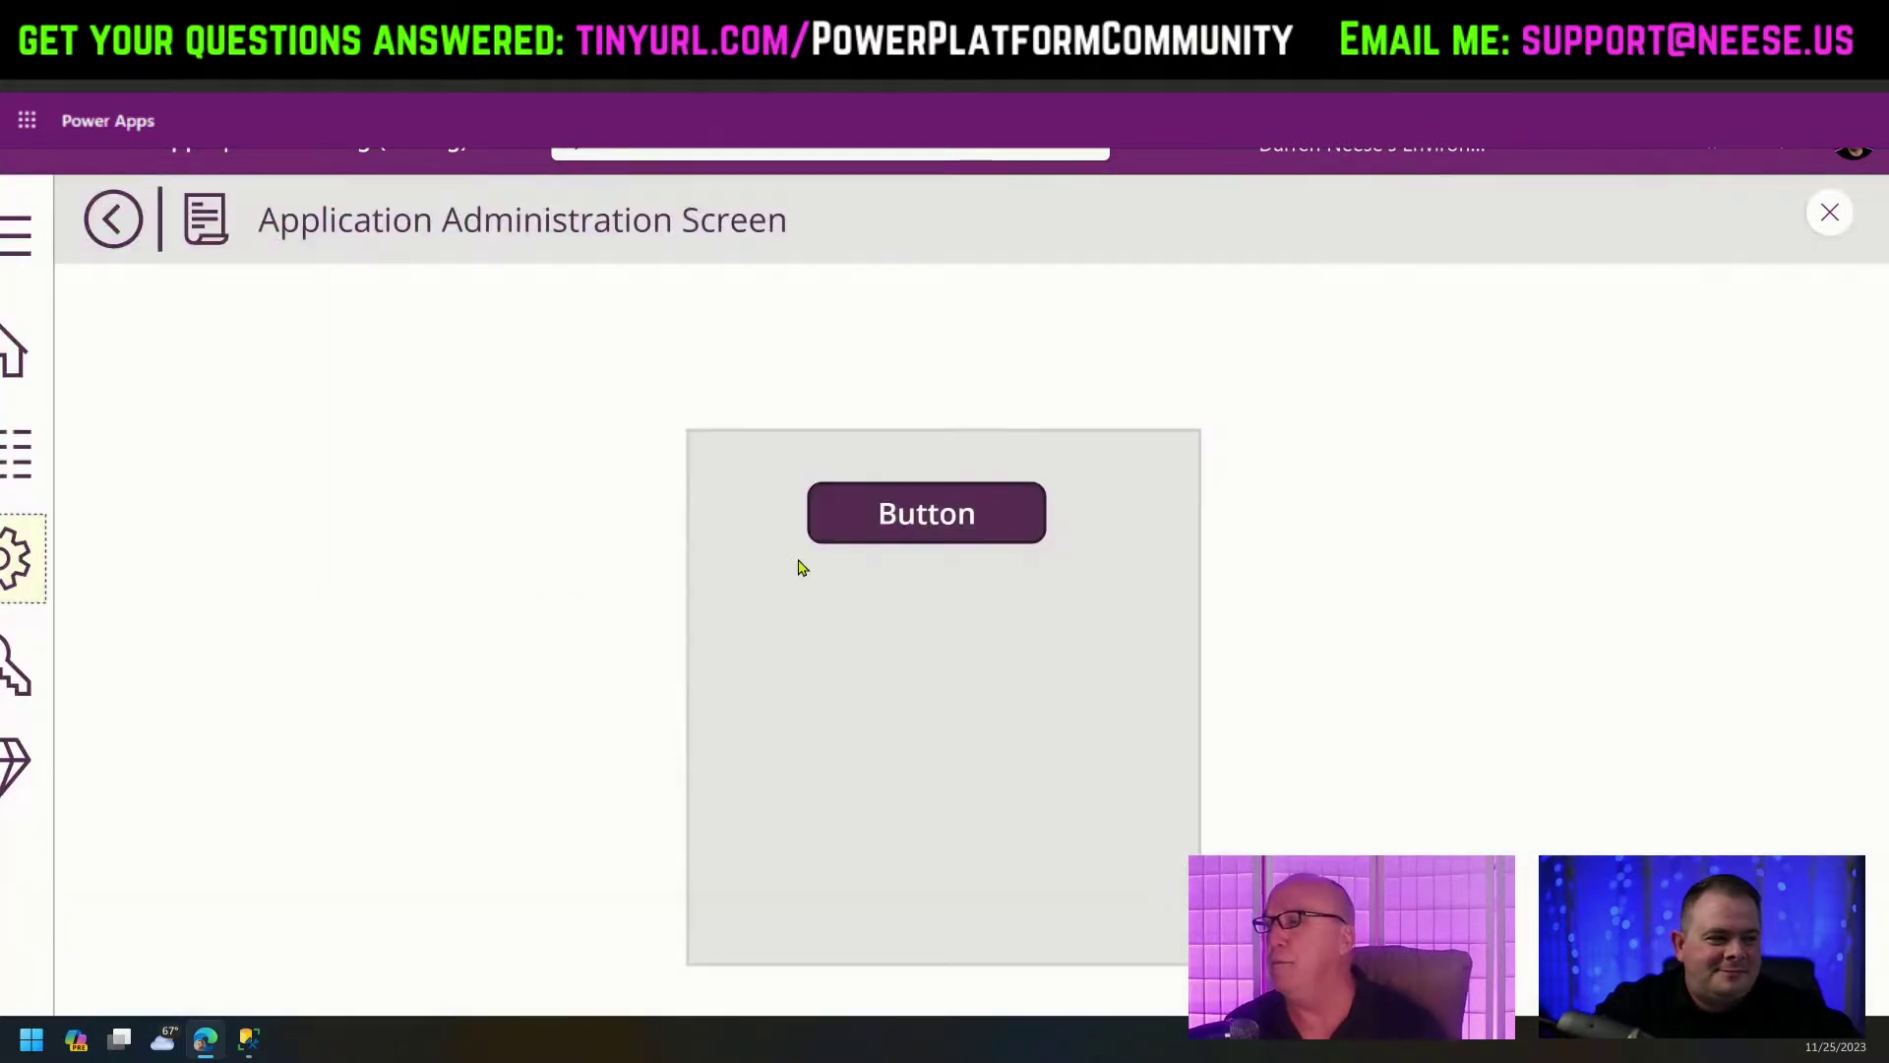
{"action": "left_click", "coordinate": [1829, 213]}
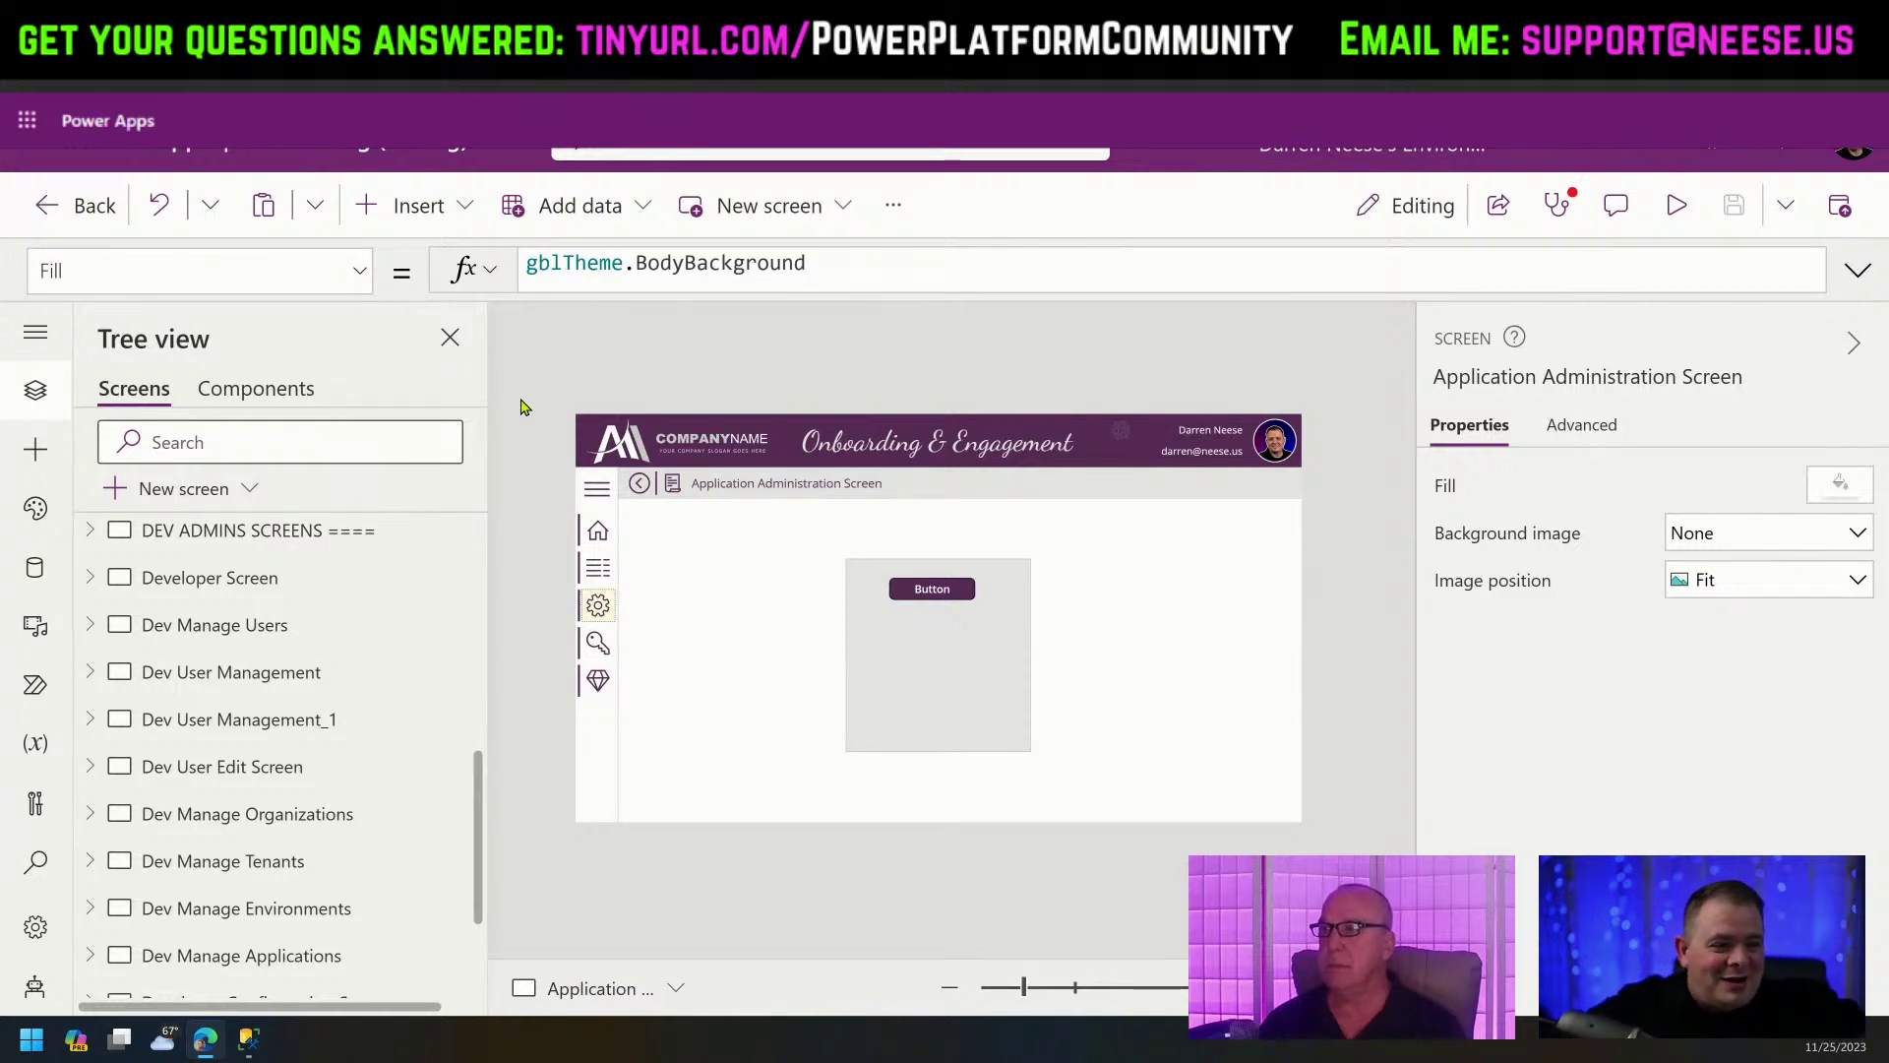
View the Select Questionaire Screen in full and the Answer Questionaire Screen in the editor.
{"action": "scroll", "coordinate": [473, 719], "scroll_direction": "up", "scroll_amount": 6}
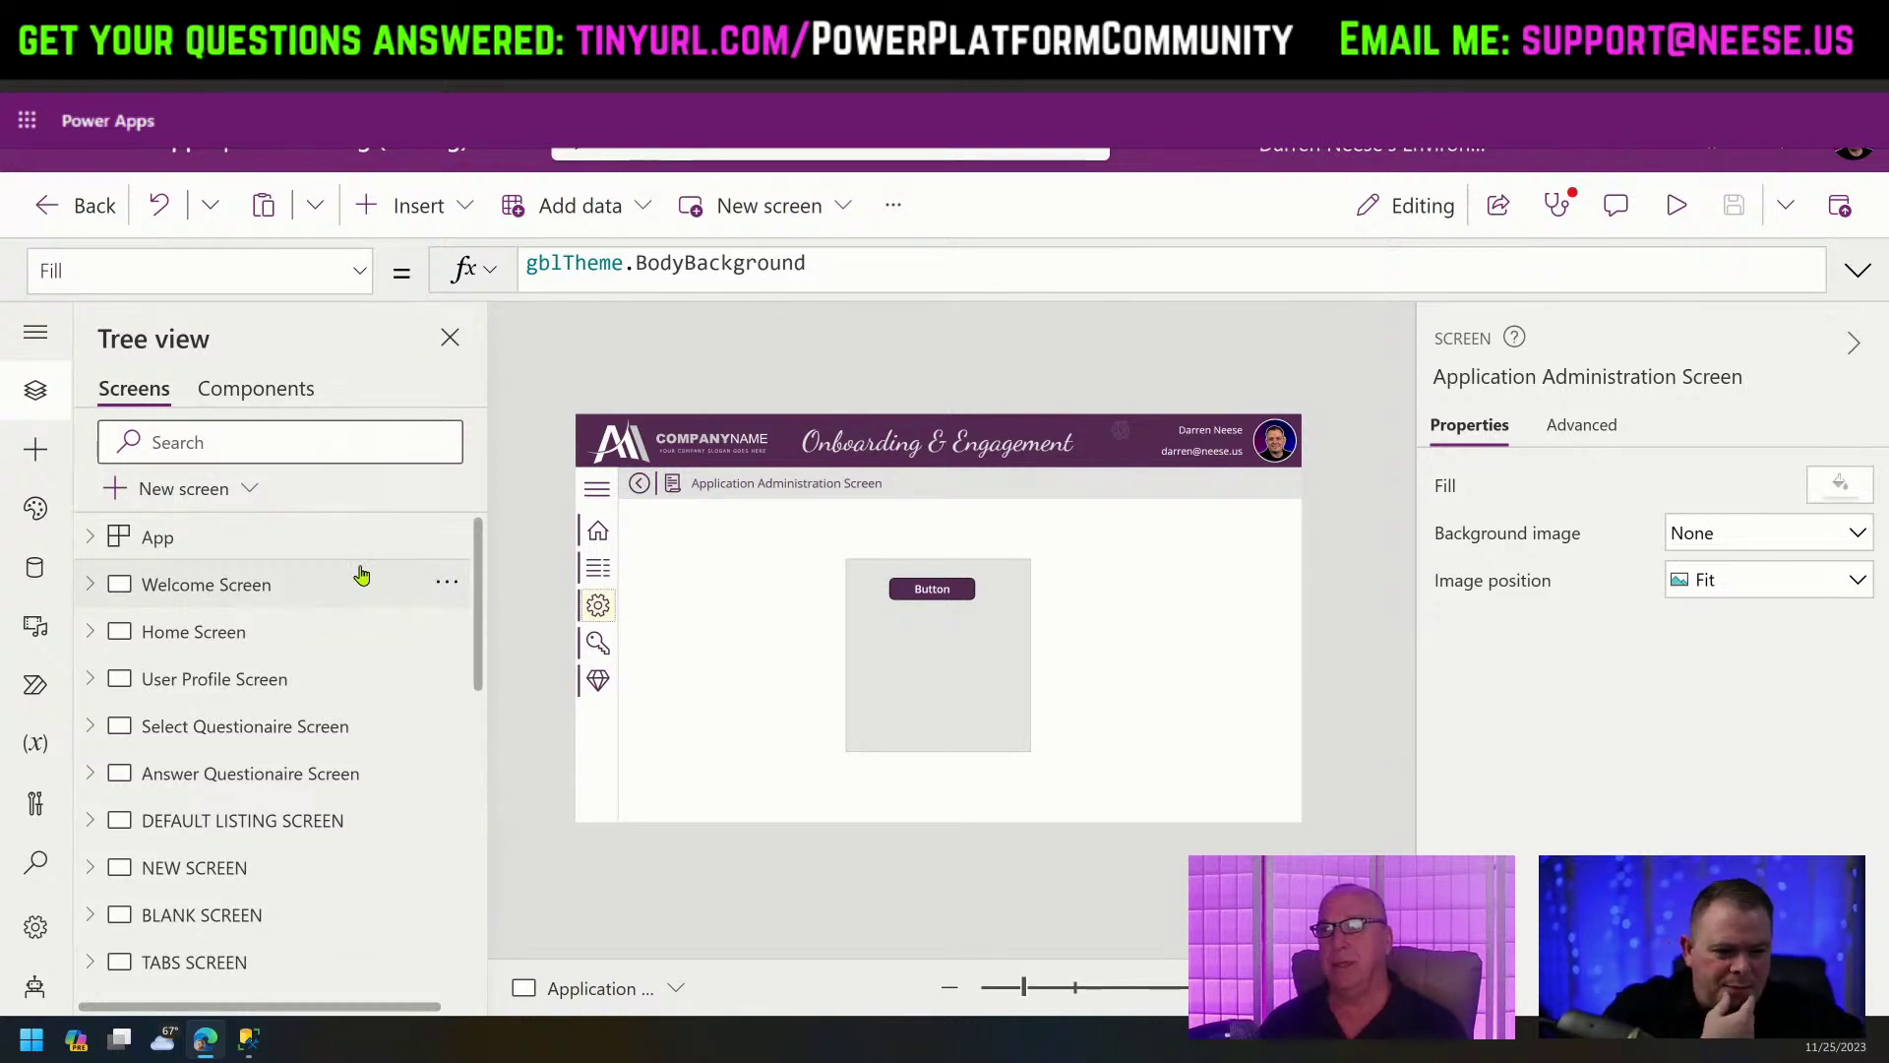
{"action": "left_click", "coordinate": [339, 728]}
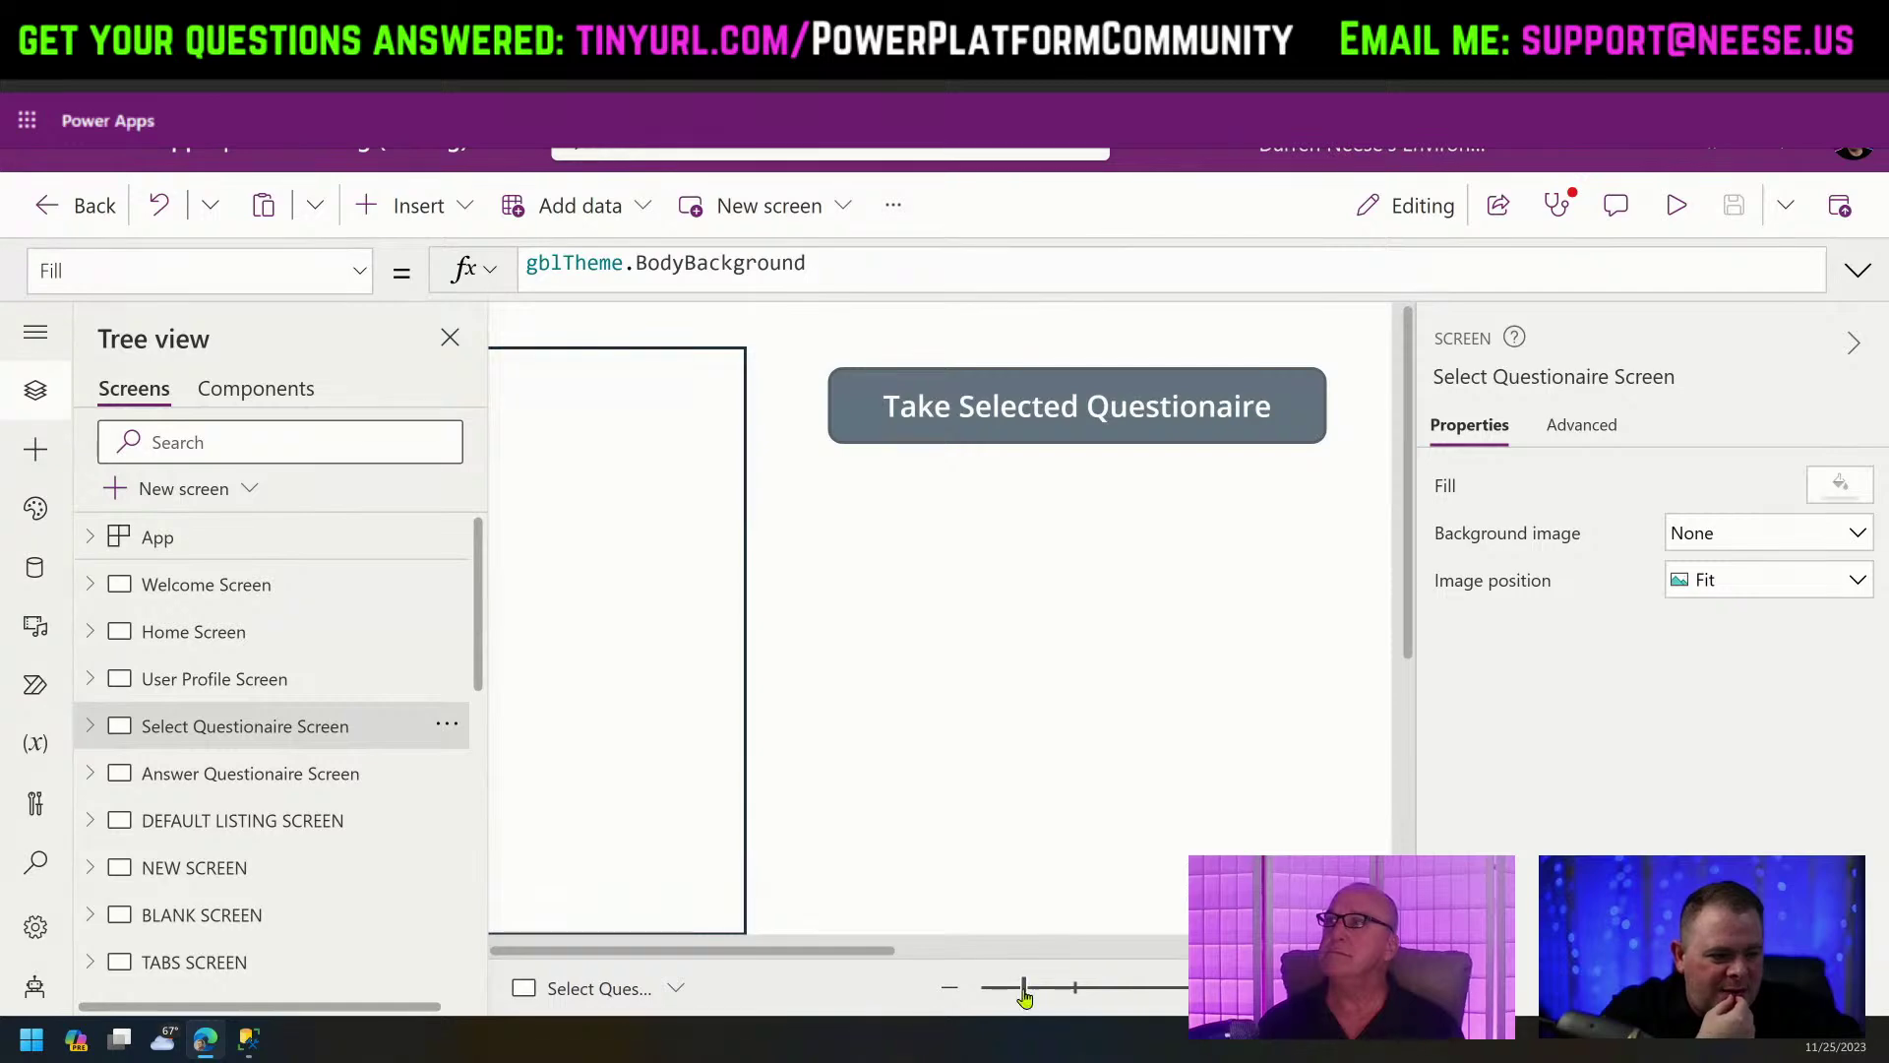
{"action": "left_click_drag", "start_coordinate": [1023, 989], "coordinate": [1028, 996]}
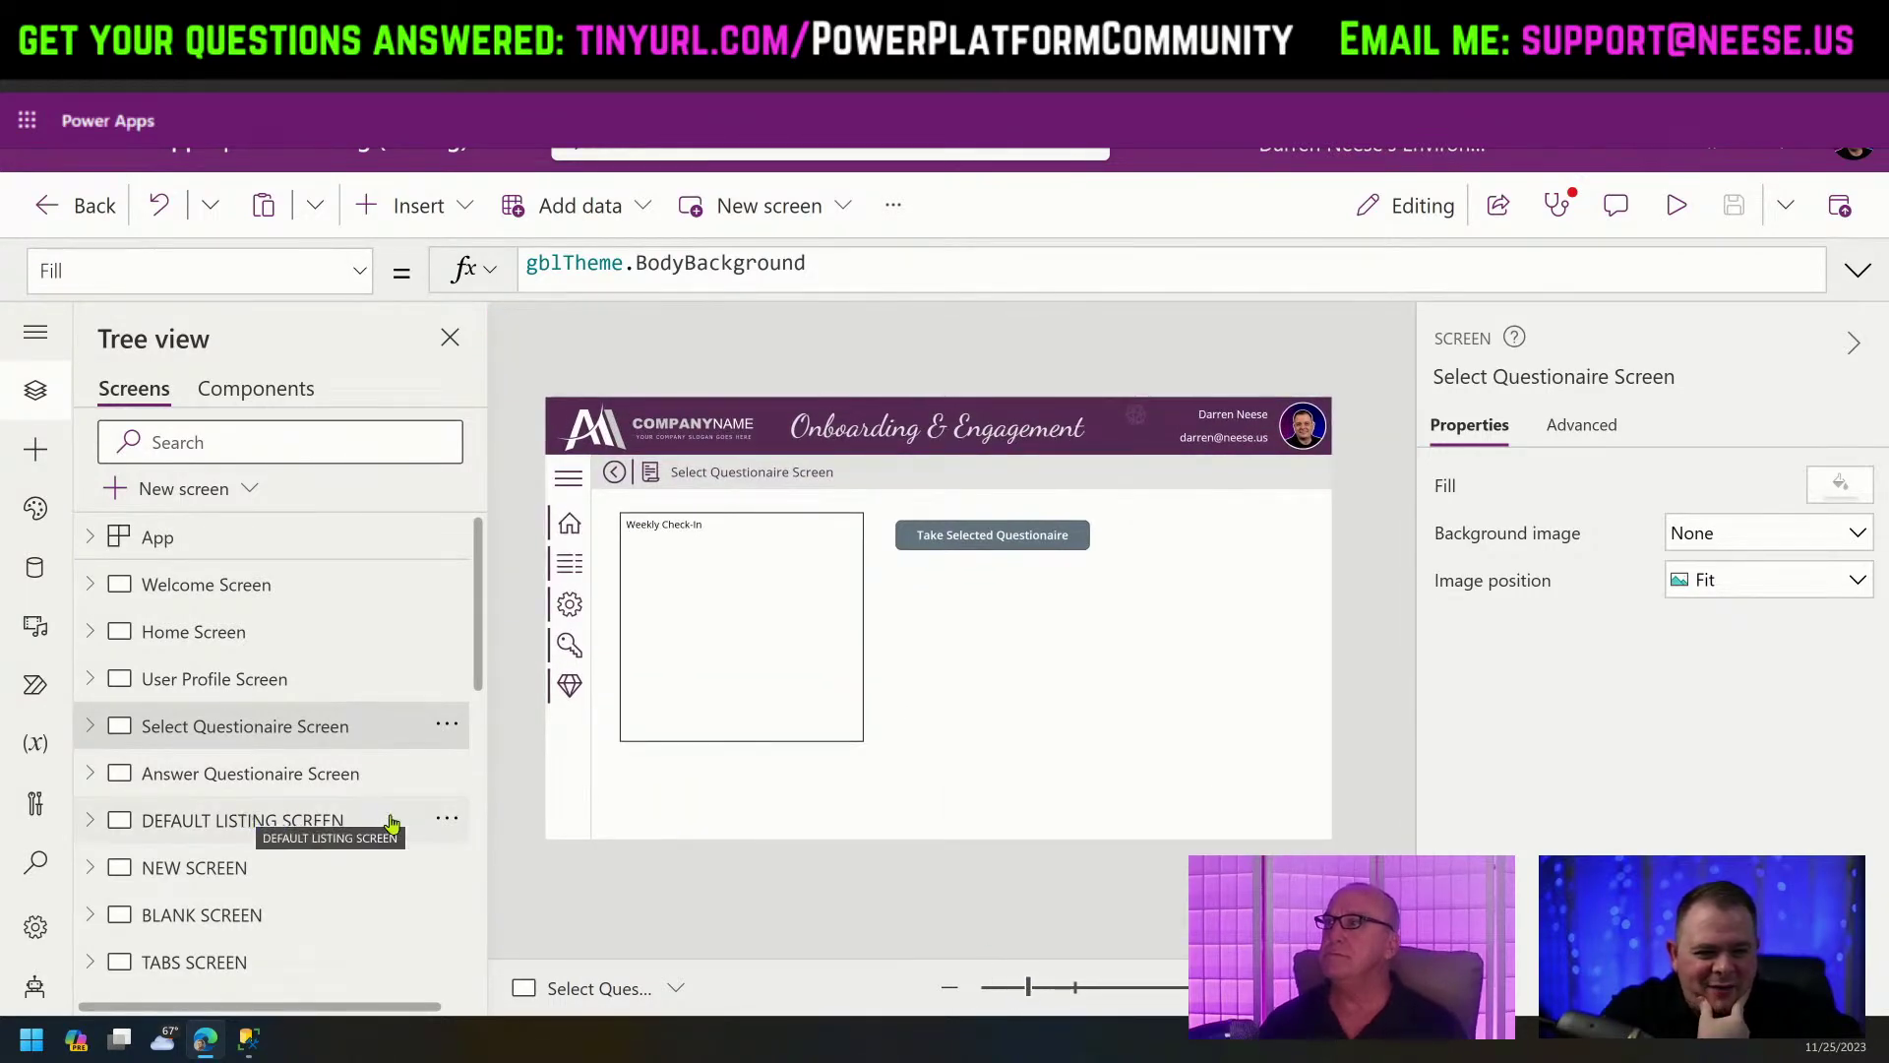
{"action": "left_click", "coordinate": [312, 783]}
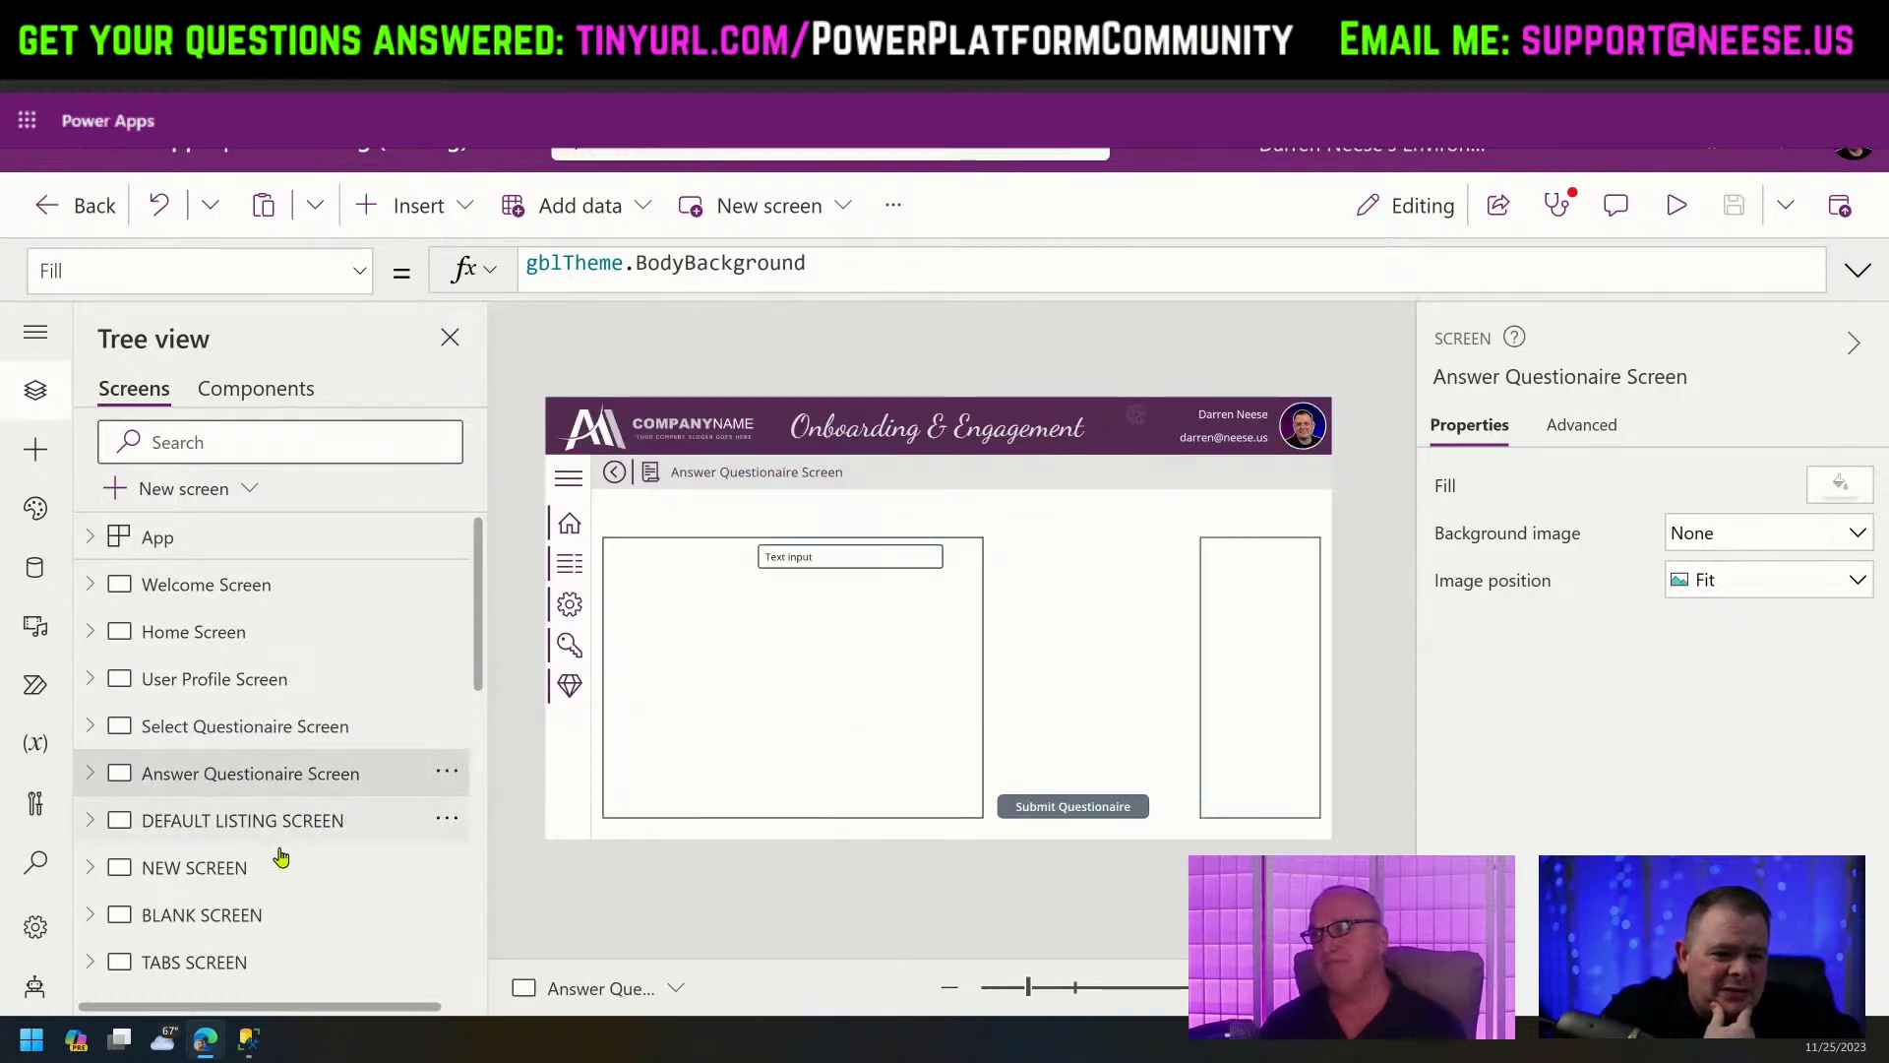
Inspect the Items formula of the questionnaire list box on the Select Questionaire Screen.
{"action": "left_click", "coordinate": [312, 736]}
{"action": "left_click", "coordinate": [694, 588]}
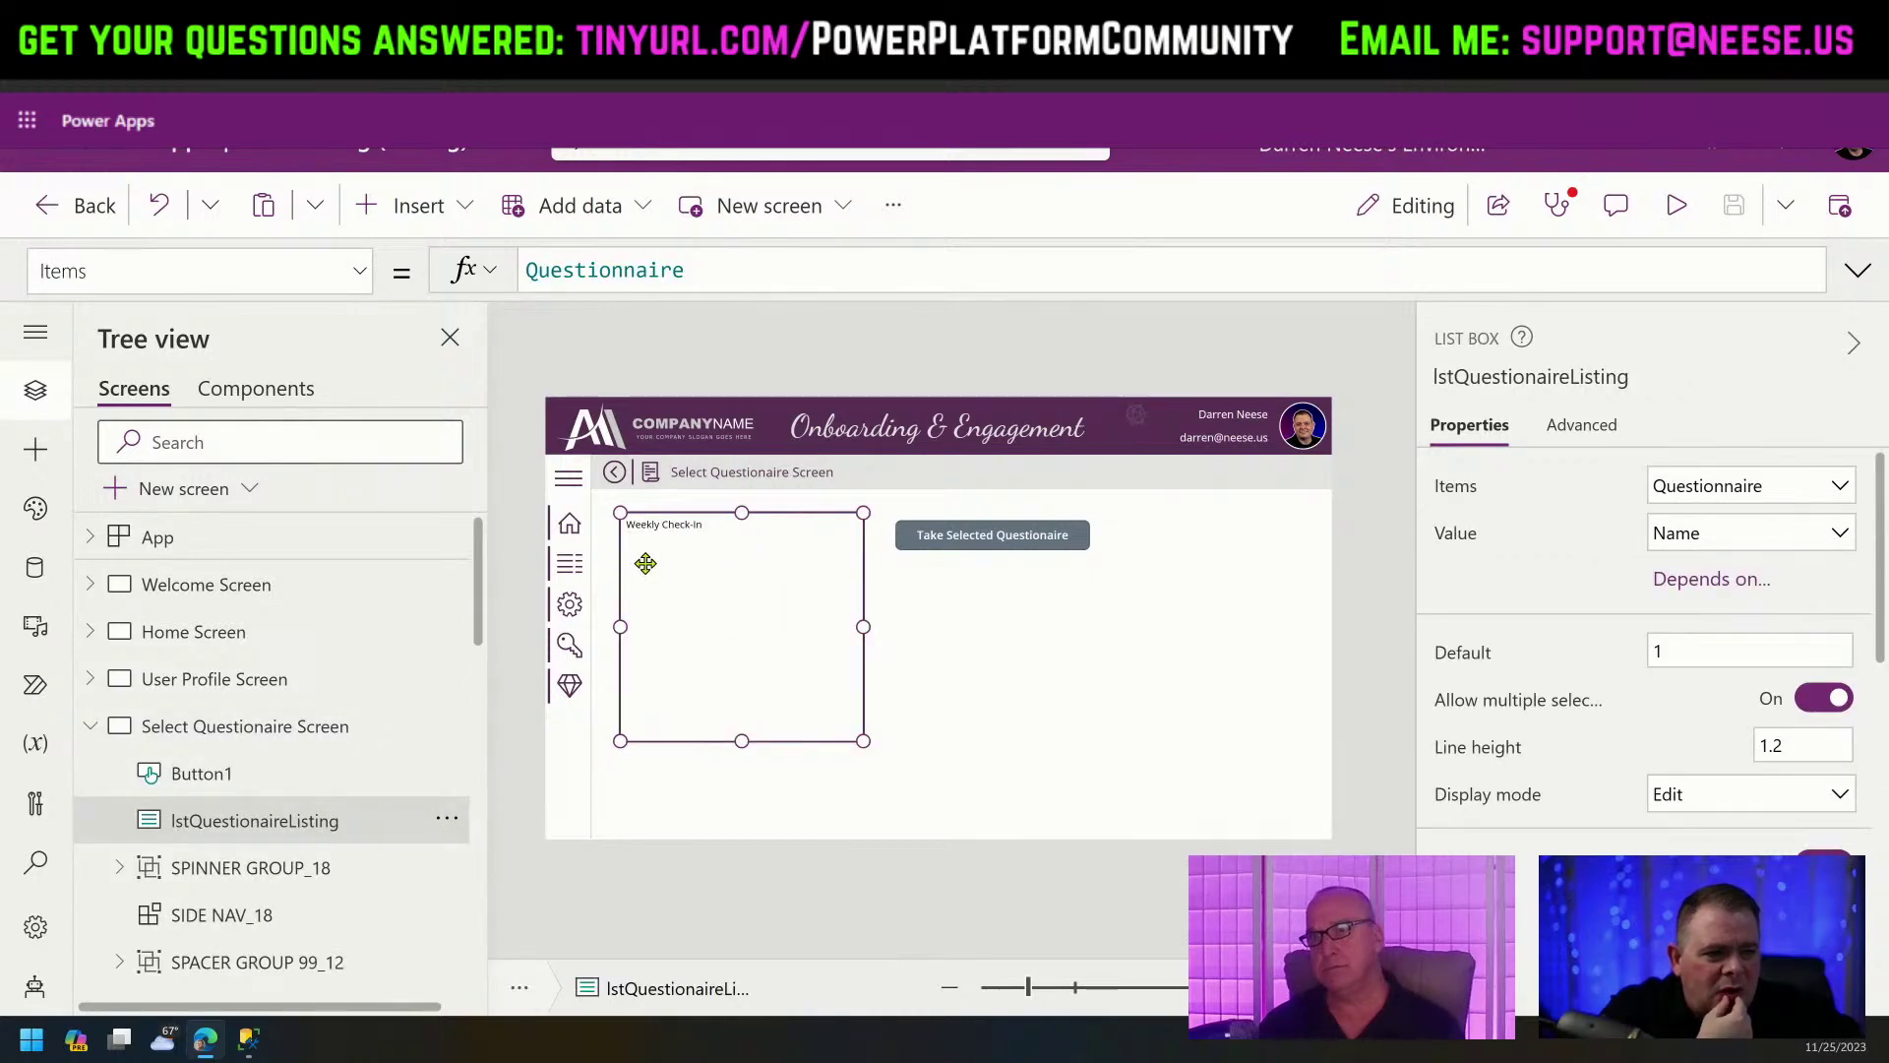
{"action": "double_click", "coordinate": [655, 276]}
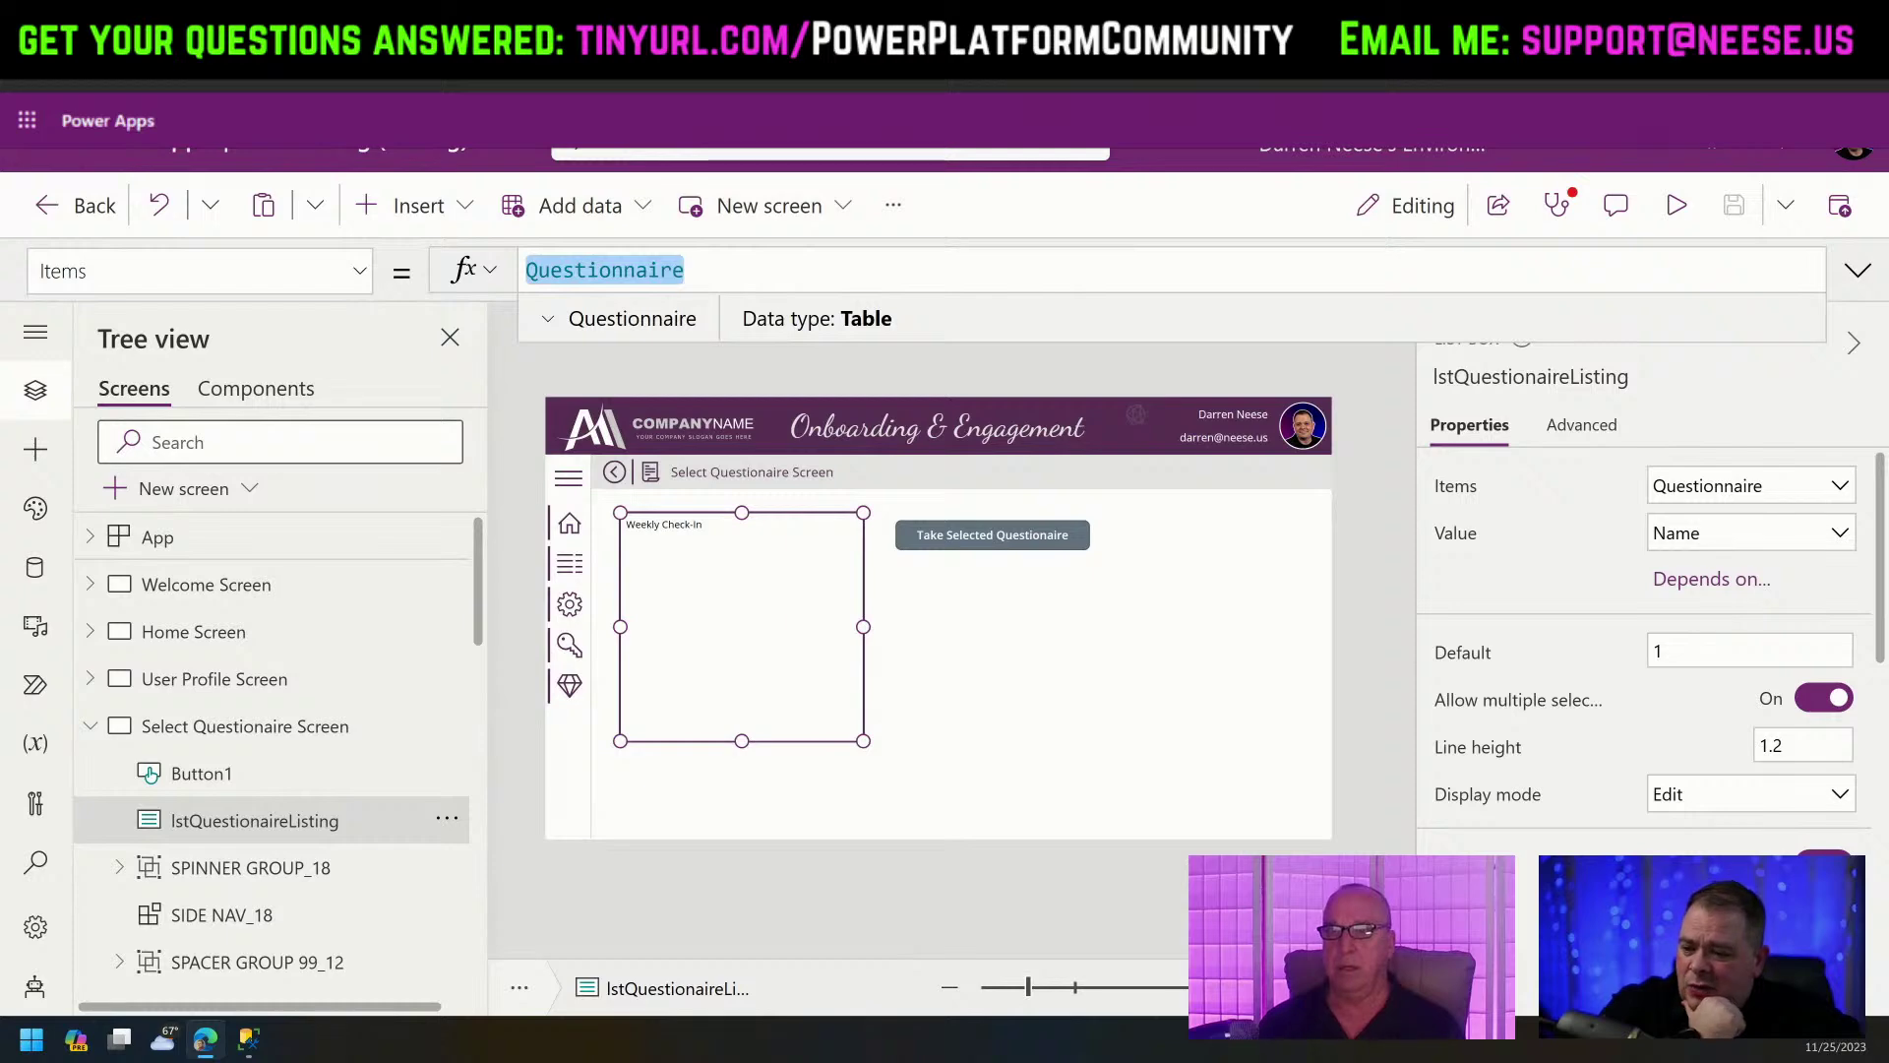
Switch to the SQL Server database diagram and examine the Users, UserType and QuestionnaireTypeUserType tables.
{"action": "key", "text": "alt+Tab"}
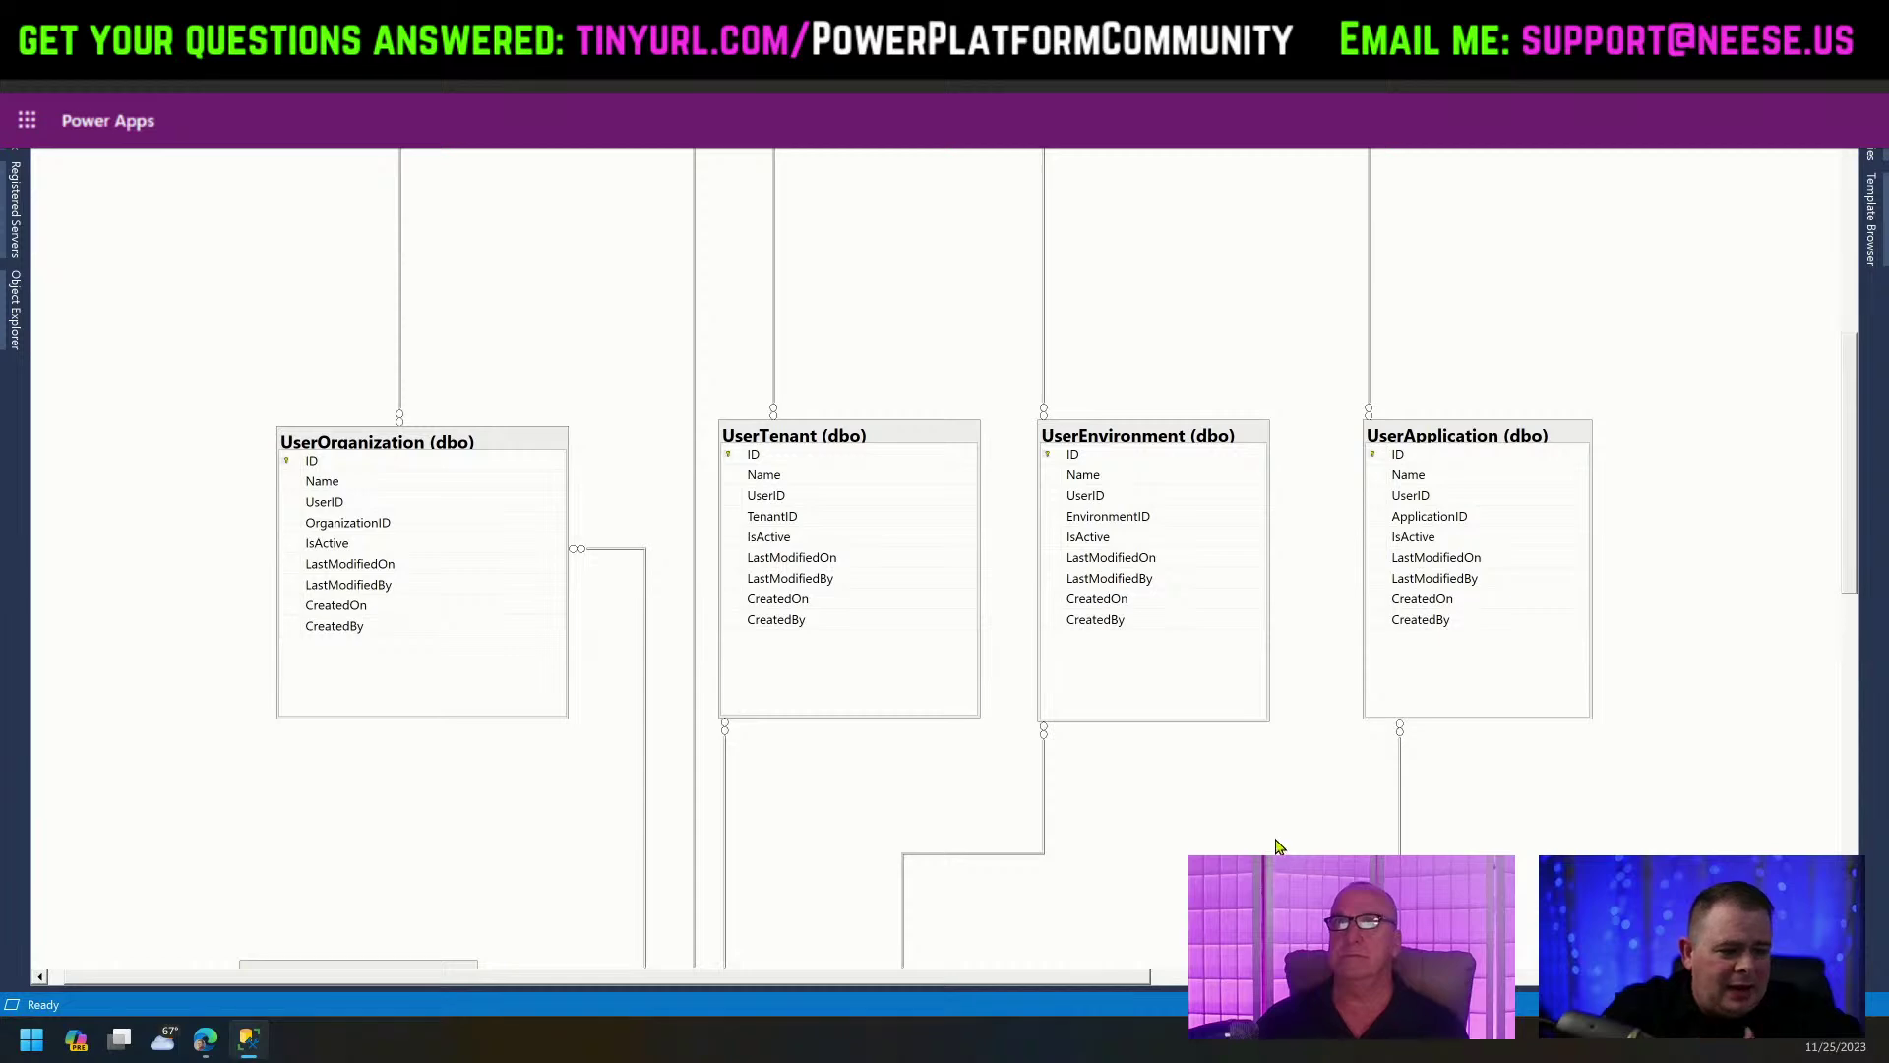
{"action": "left_click_drag", "start_coordinate": [1850, 462], "coordinate": [1848, 706]}
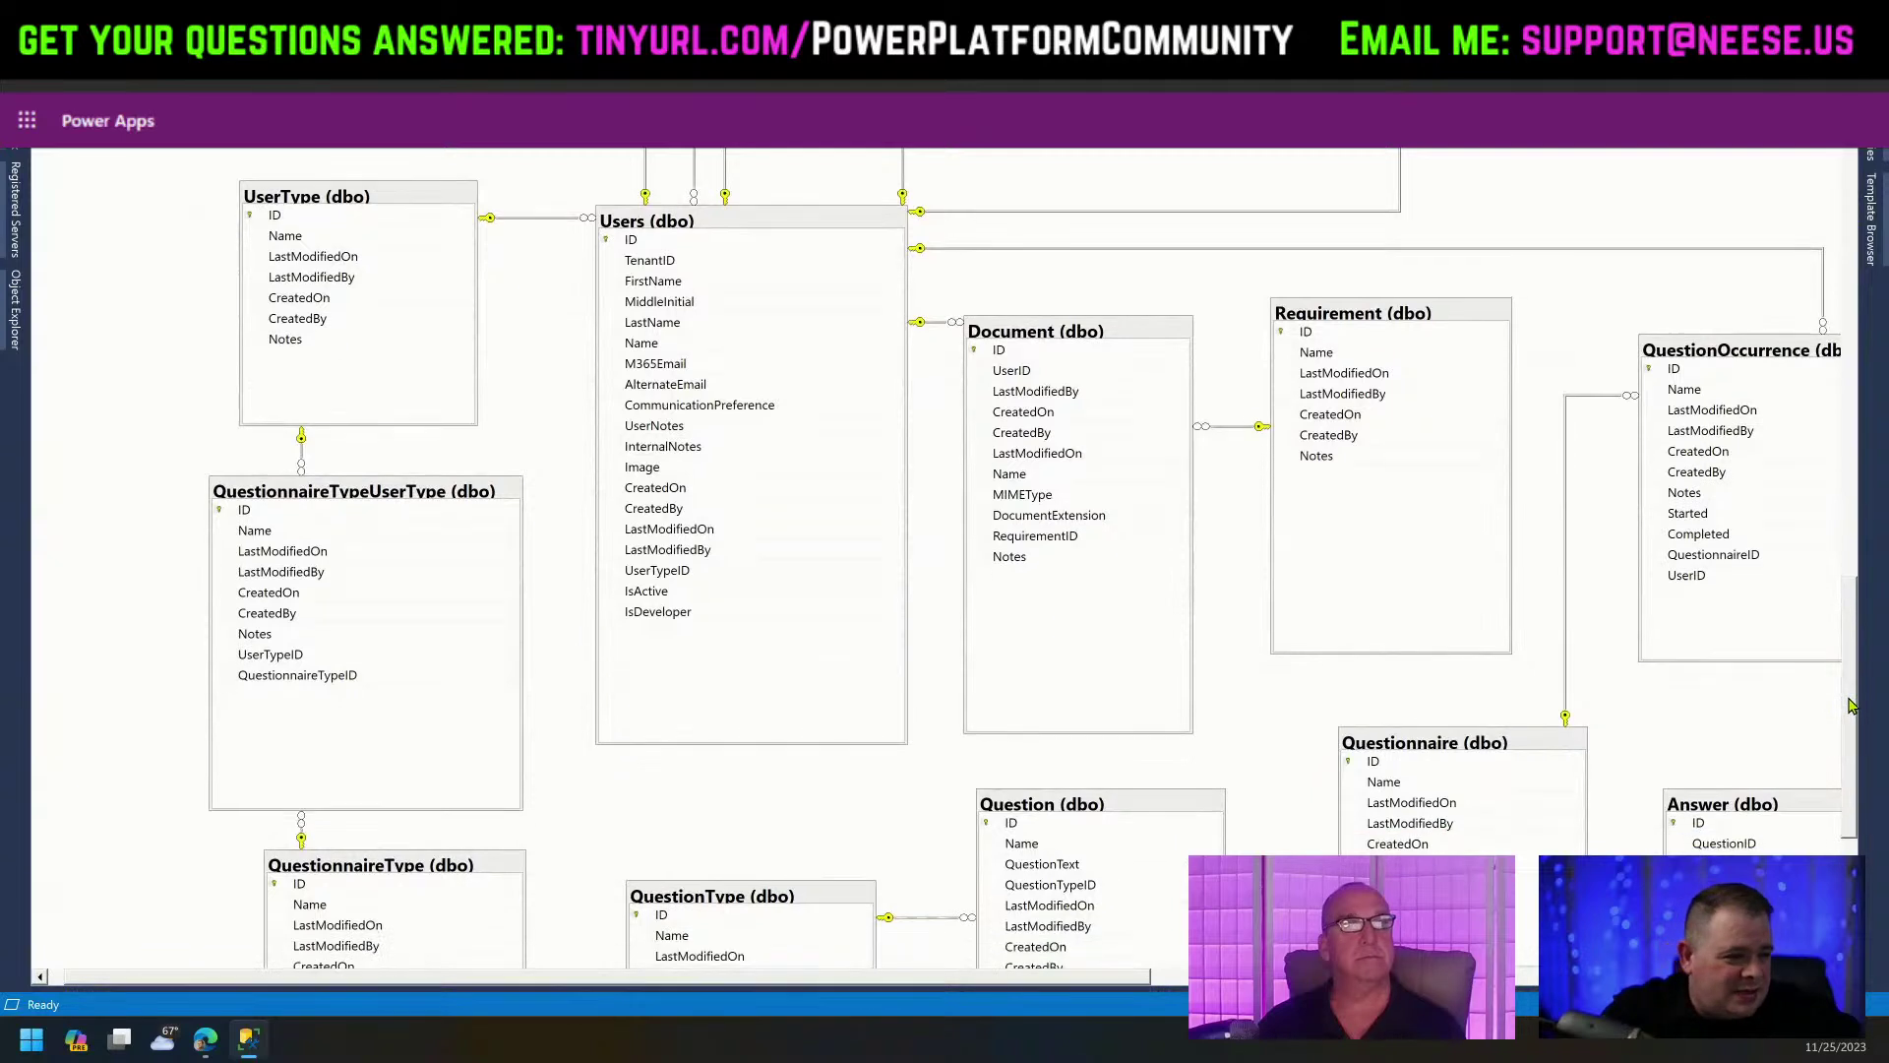
{"action": "left_click", "coordinate": [724, 226]}
{"action": "left_click", "coordinate": [329, 199]}
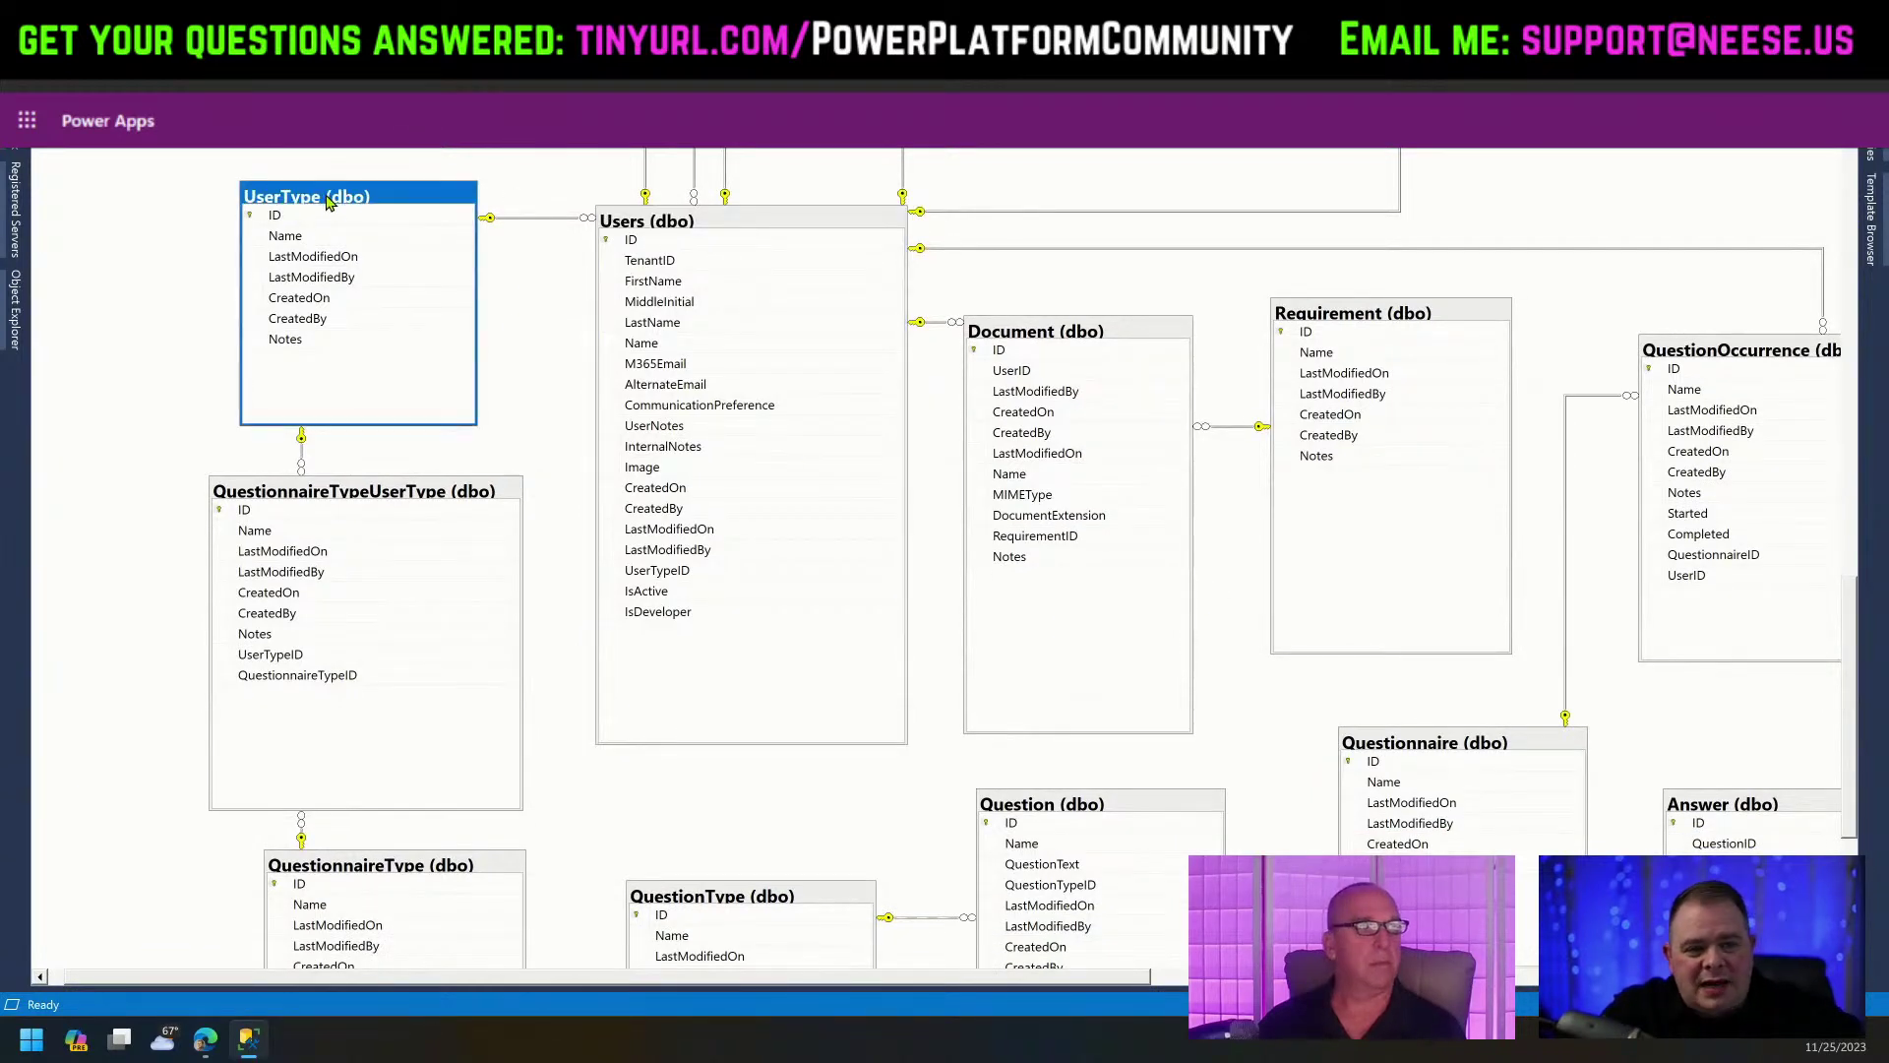
{"action": "left_click", "coordinate": [416, 501]}
{"action": "left_click", "coordinate": [518, 388]}
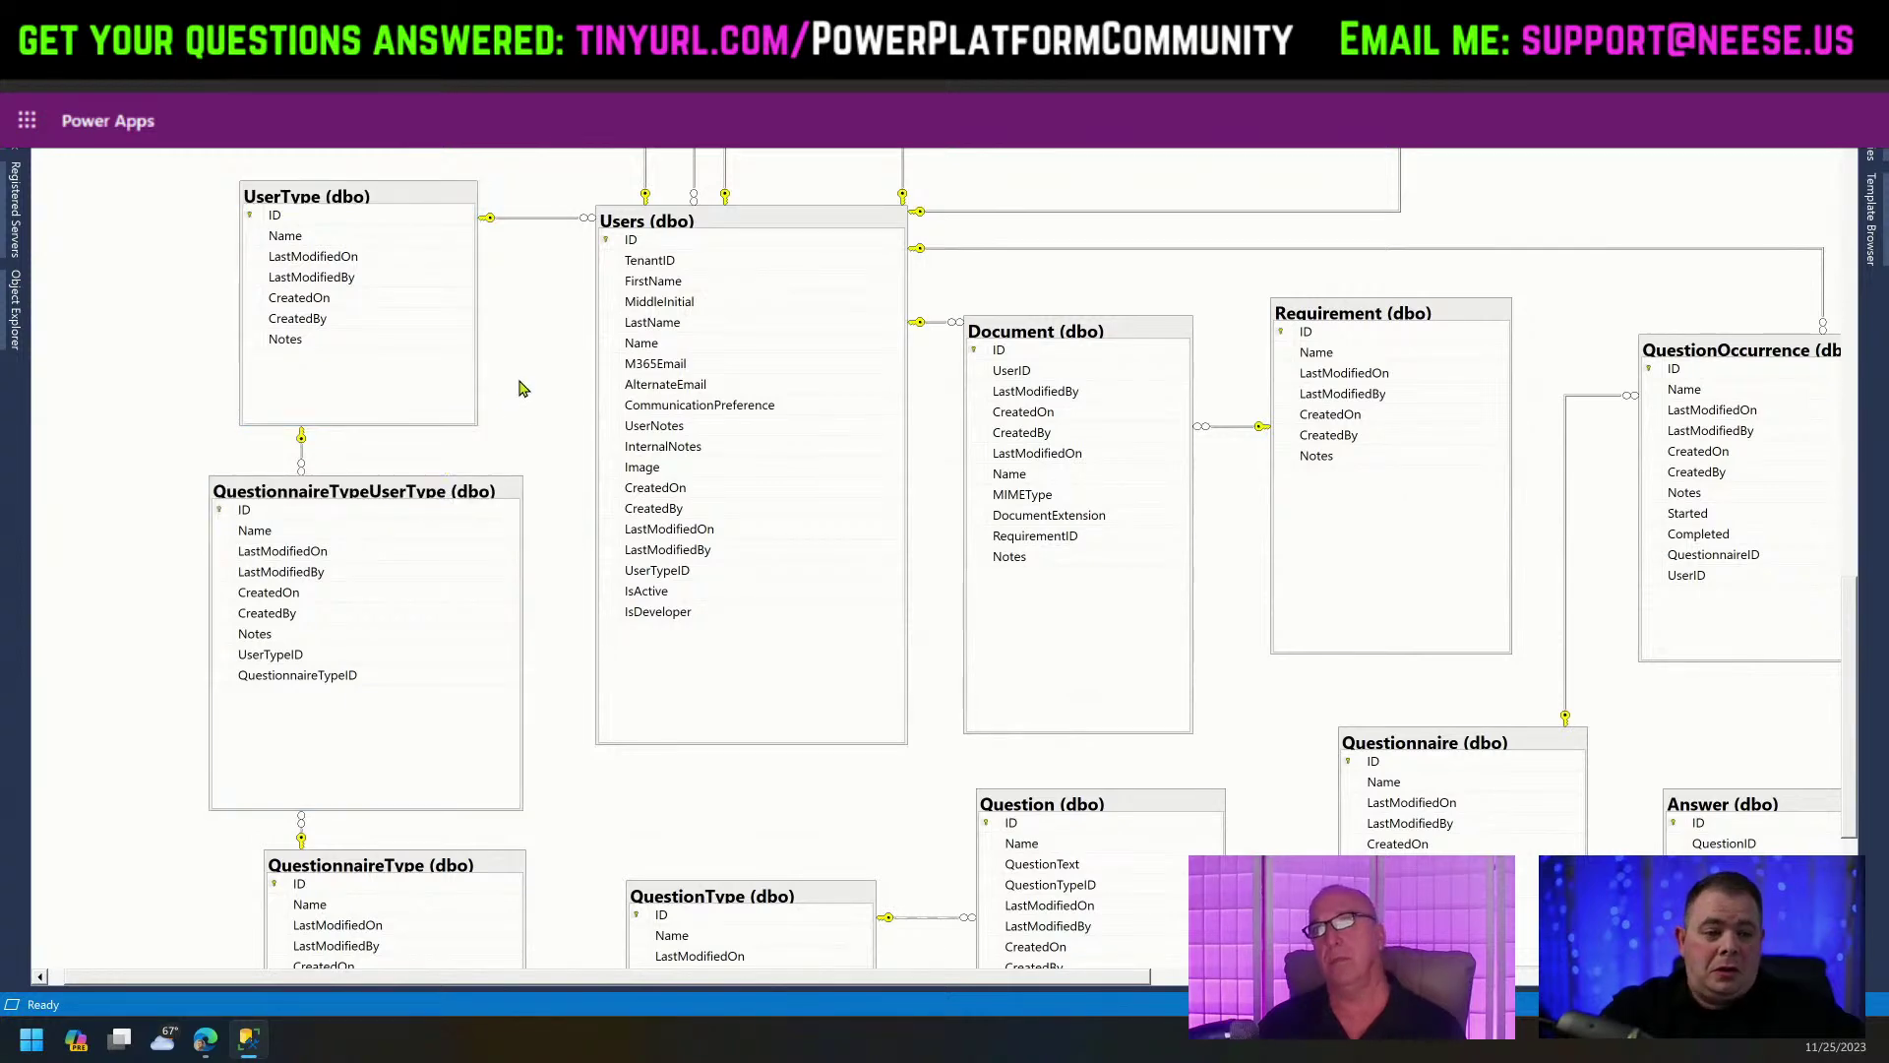
Examine how the QuestionnaireType table links through QuestionnaireTypeUserType to UserType and Users.
{"action": "scroll", "coordinate": [548, 492], "scroll_direction": "down", "scroll_amount": 2}
{"action": "scroll", "coordinate": [548, 492], "scroll_direction": "down", "scroll_amount": 2}
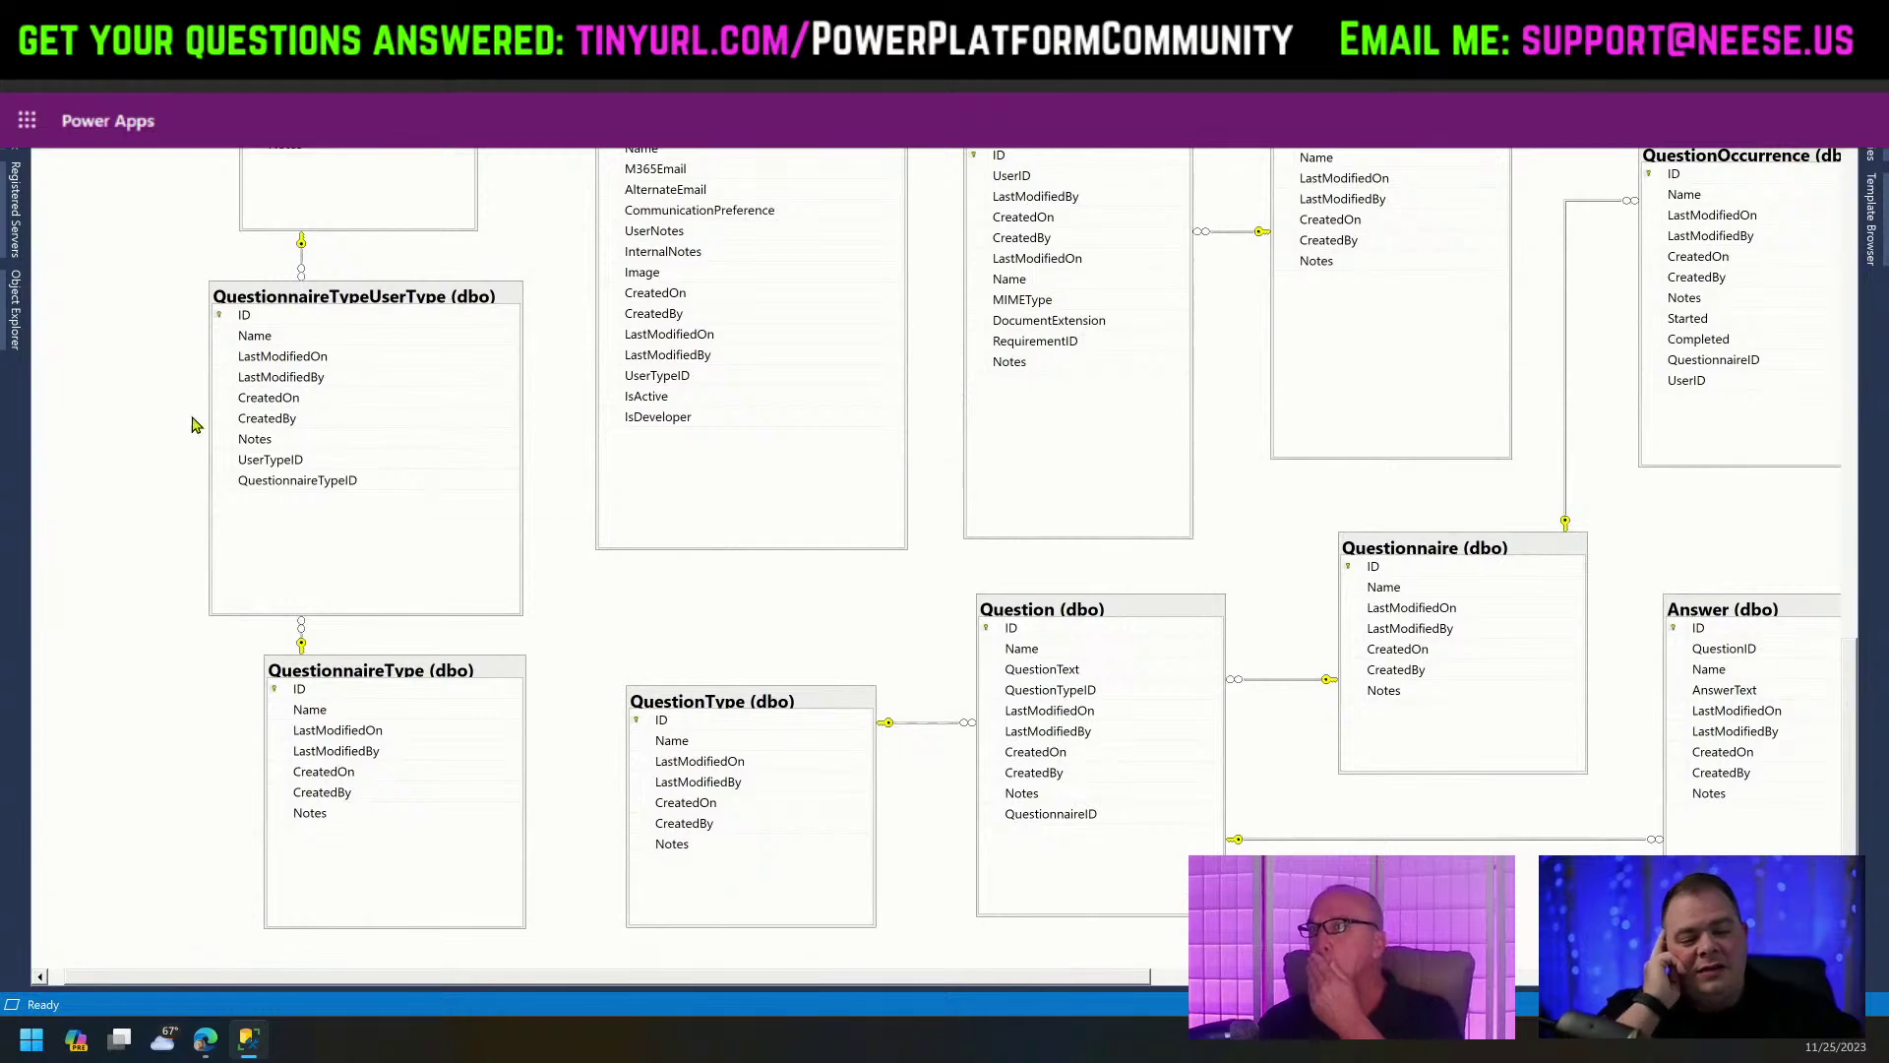
{"action": "left_click", "coordinate": [473, 688]}
{"action": "scroll", "coordinate": [579, 397], "scroll_direction": "up", "scroll_amount": 1}
{"action": "scroll", "coordinate": [579, 396], "scroll_direction": "up", "scroll_amount": 6}
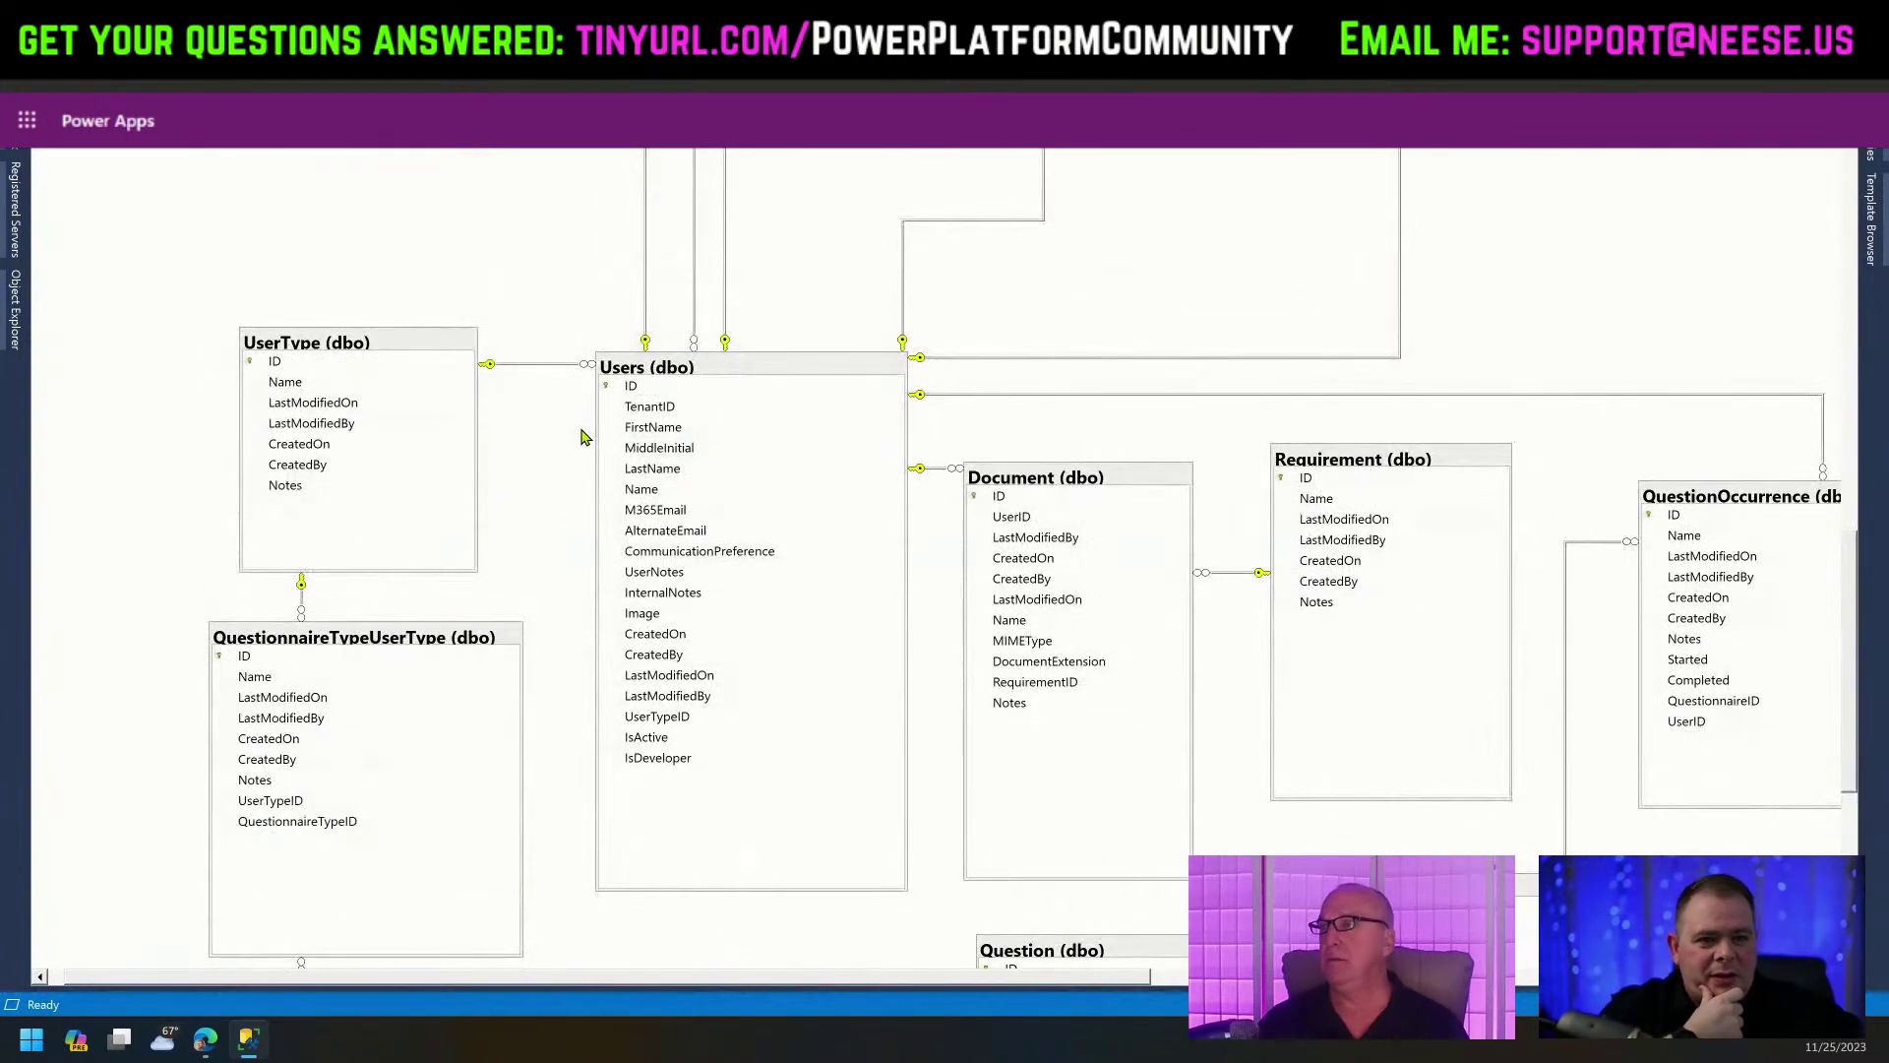
{"action": "scroll", "coordinate": [586, 438], "scroll_direction": "down", "scroll_amount": 7}
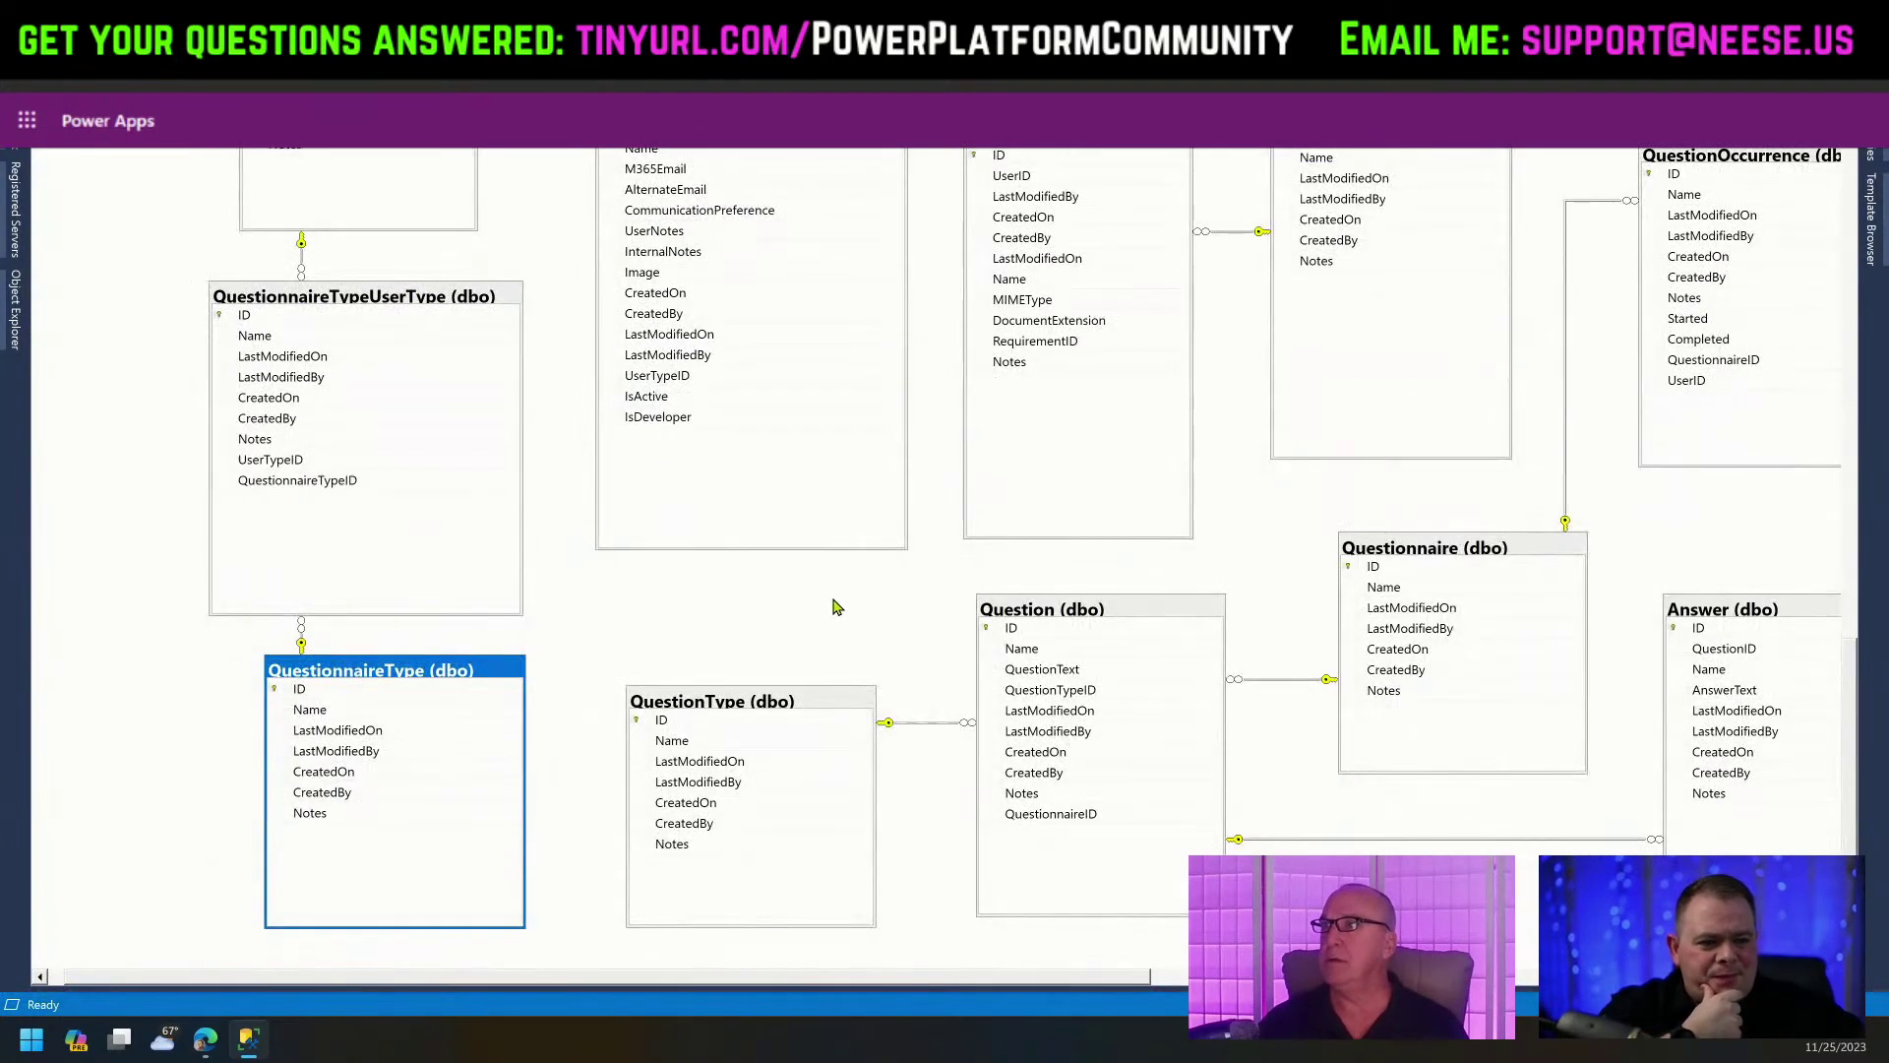
Examine how the Question table relates to the Questionnaire, QuestionType and Answer tables.
{"action": "left_click", "coordinate": [1138, 615]}
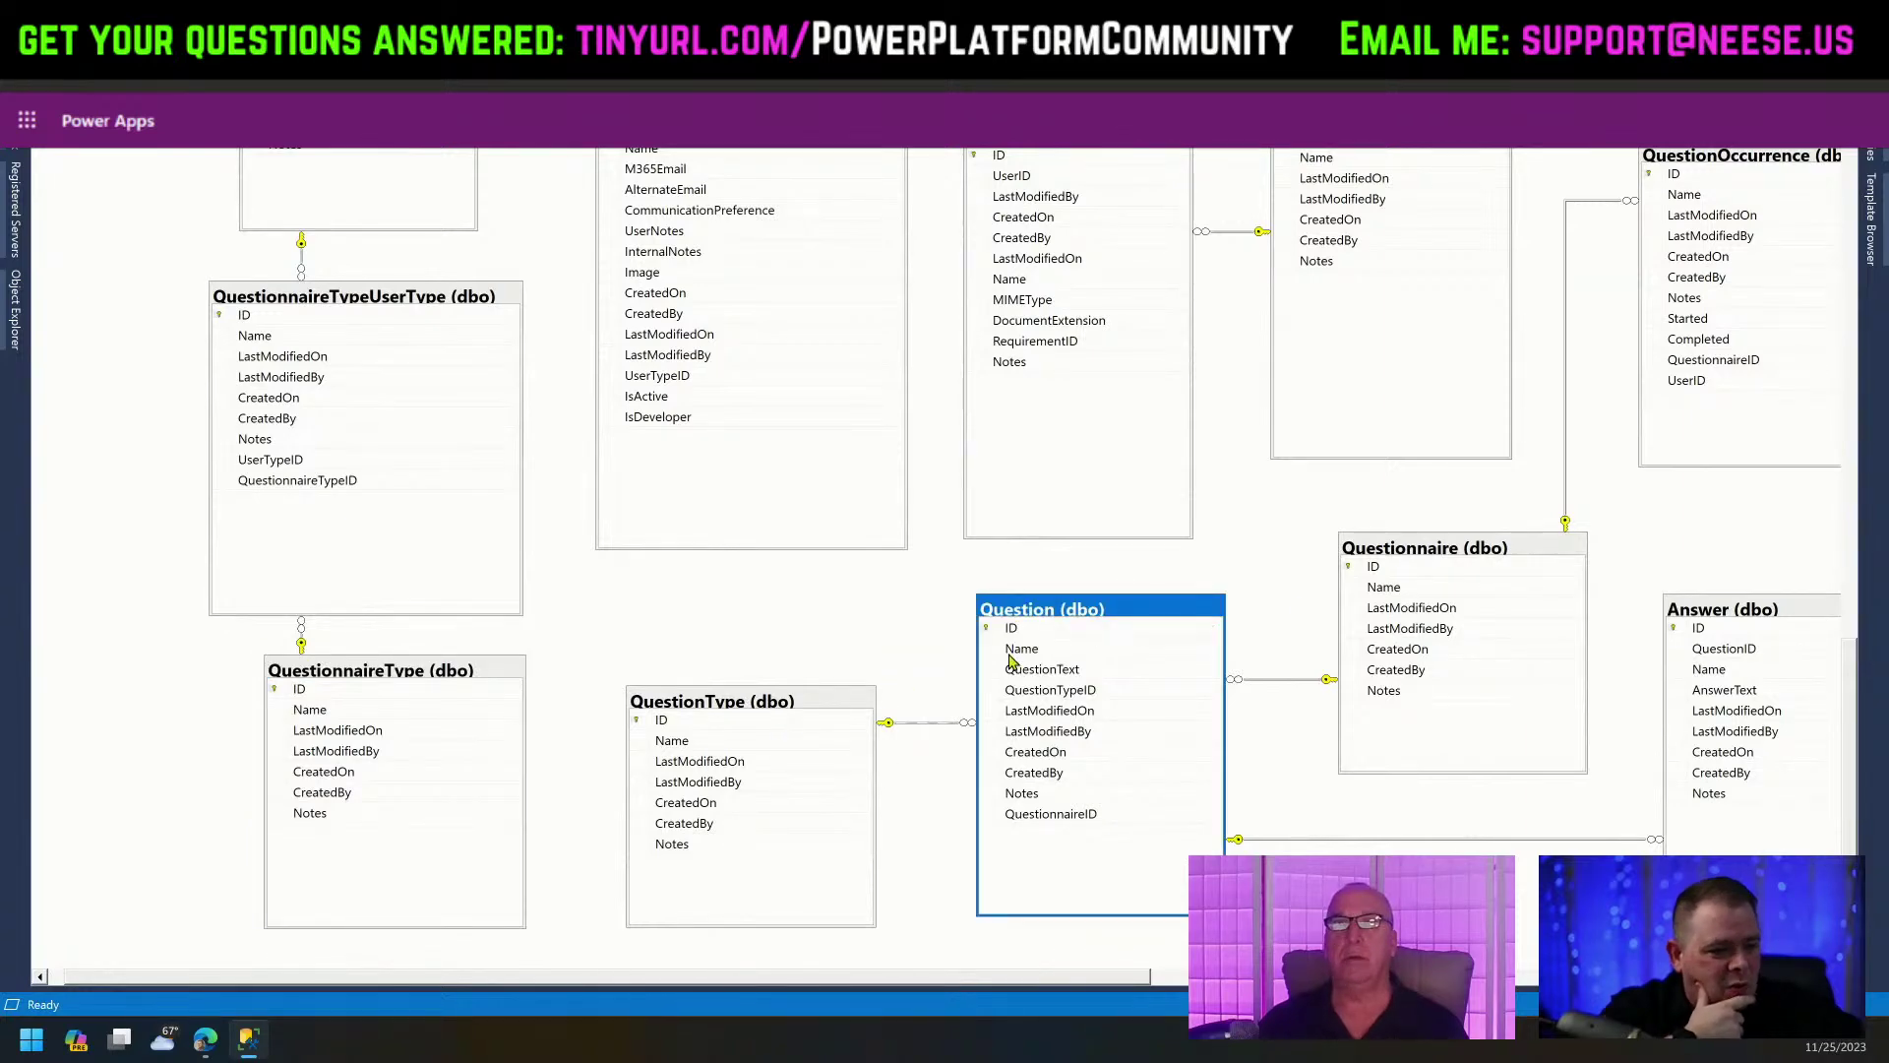
{"action": "left_click", "coordinate": [1476, 556]}
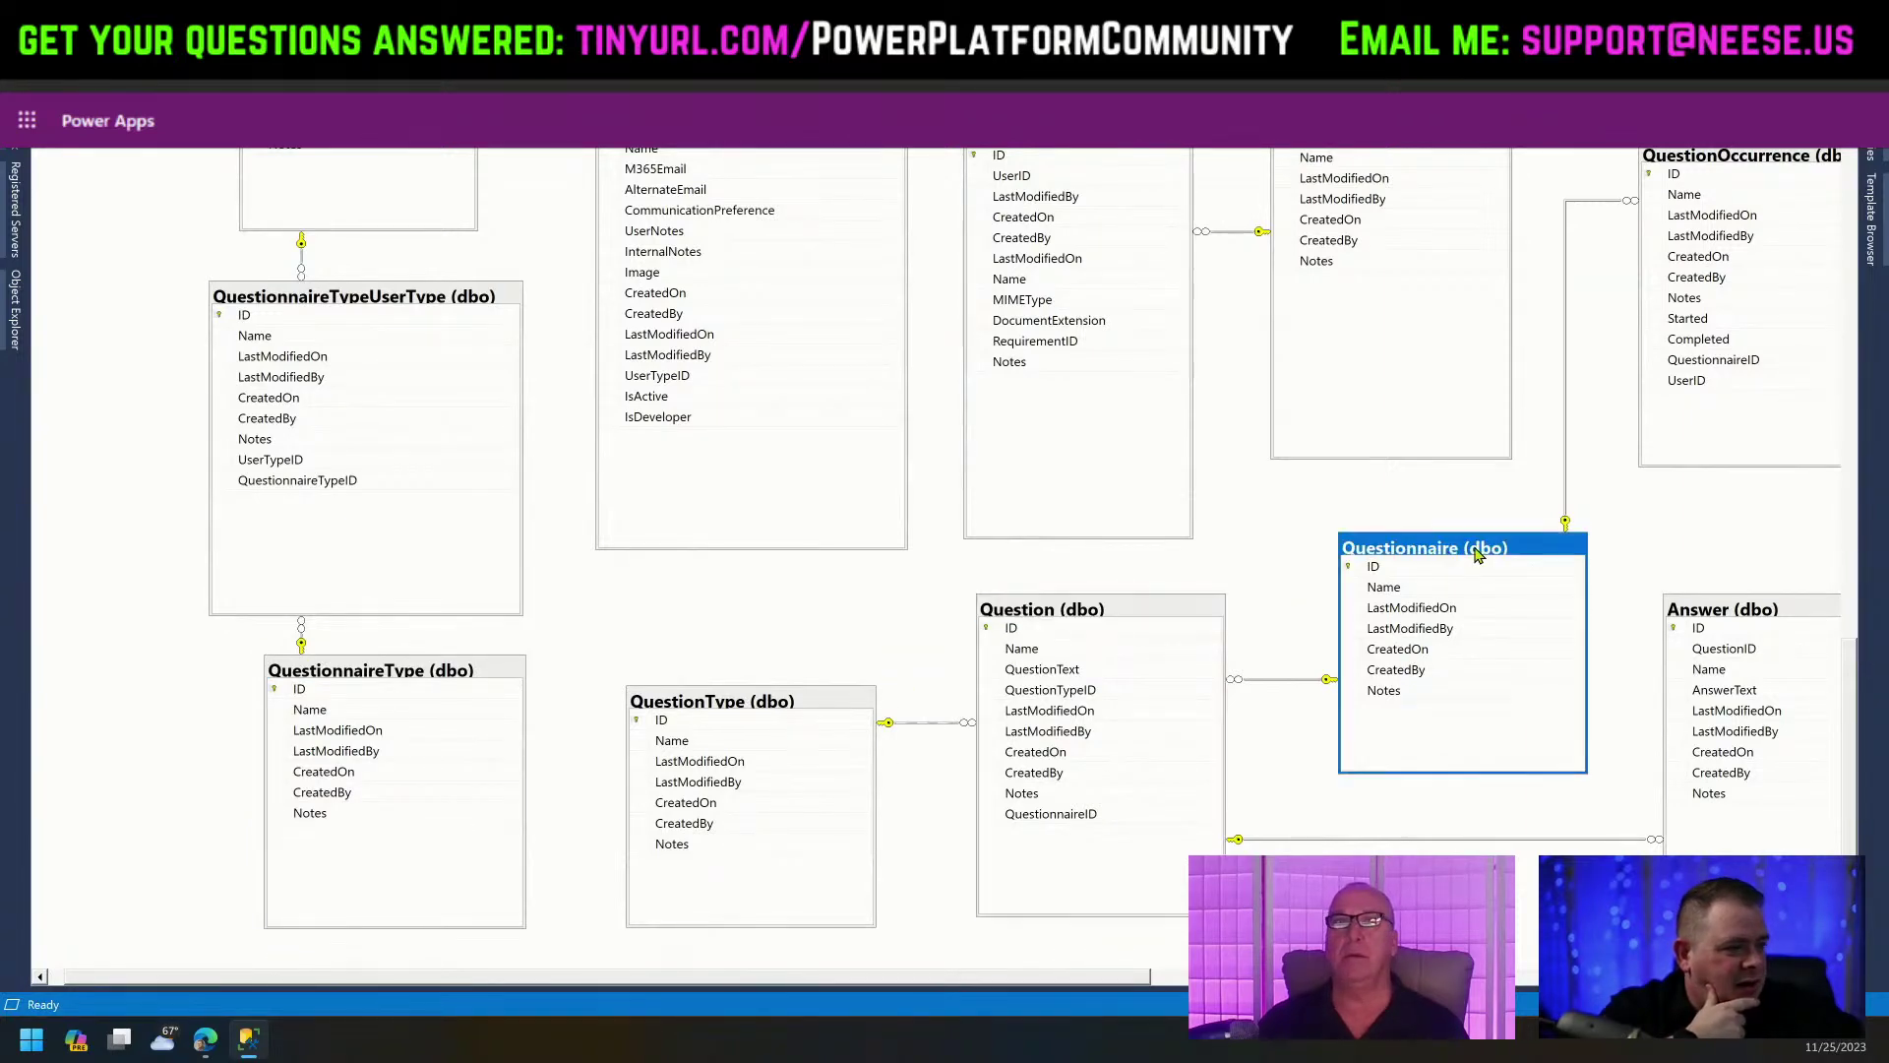
{"action": "left_click", "coordinate": [1161, 623]}
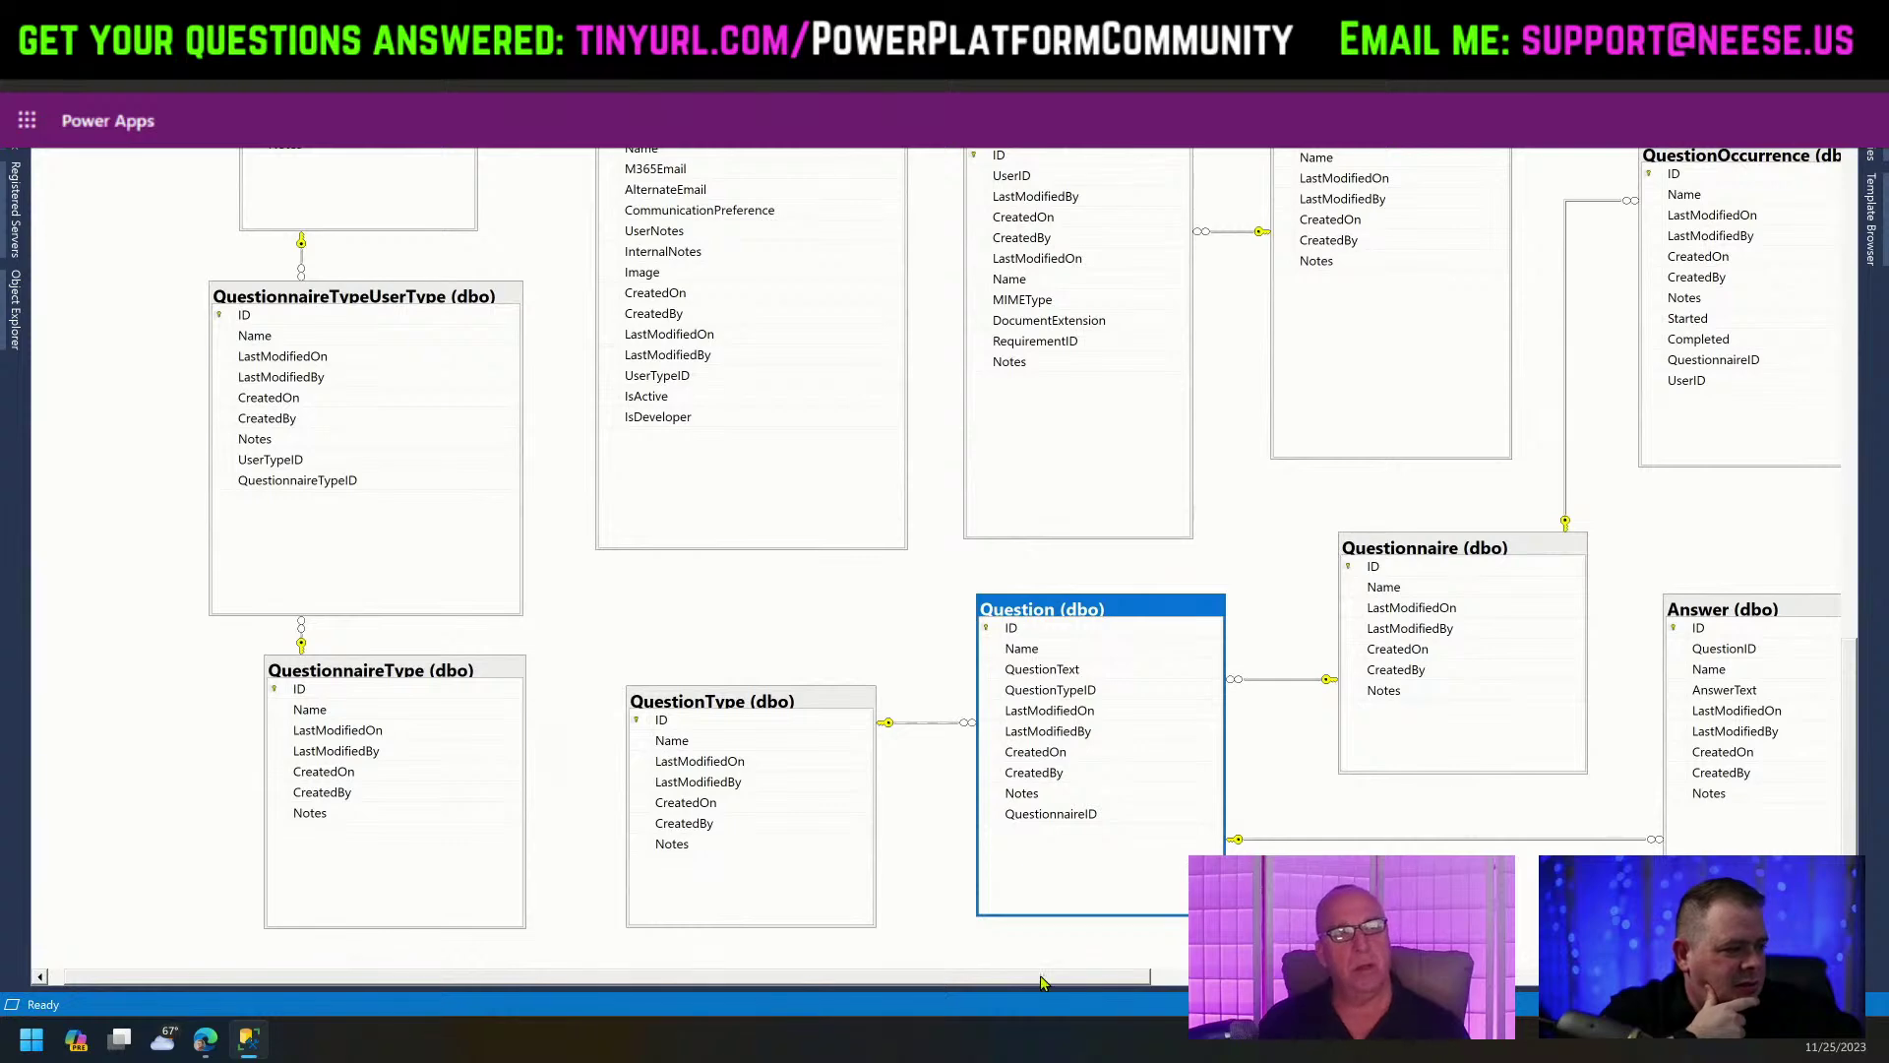
{"action": "left_click_drag", "start_coordinate": [1043, 982], "coordinate": [1179, 979]}
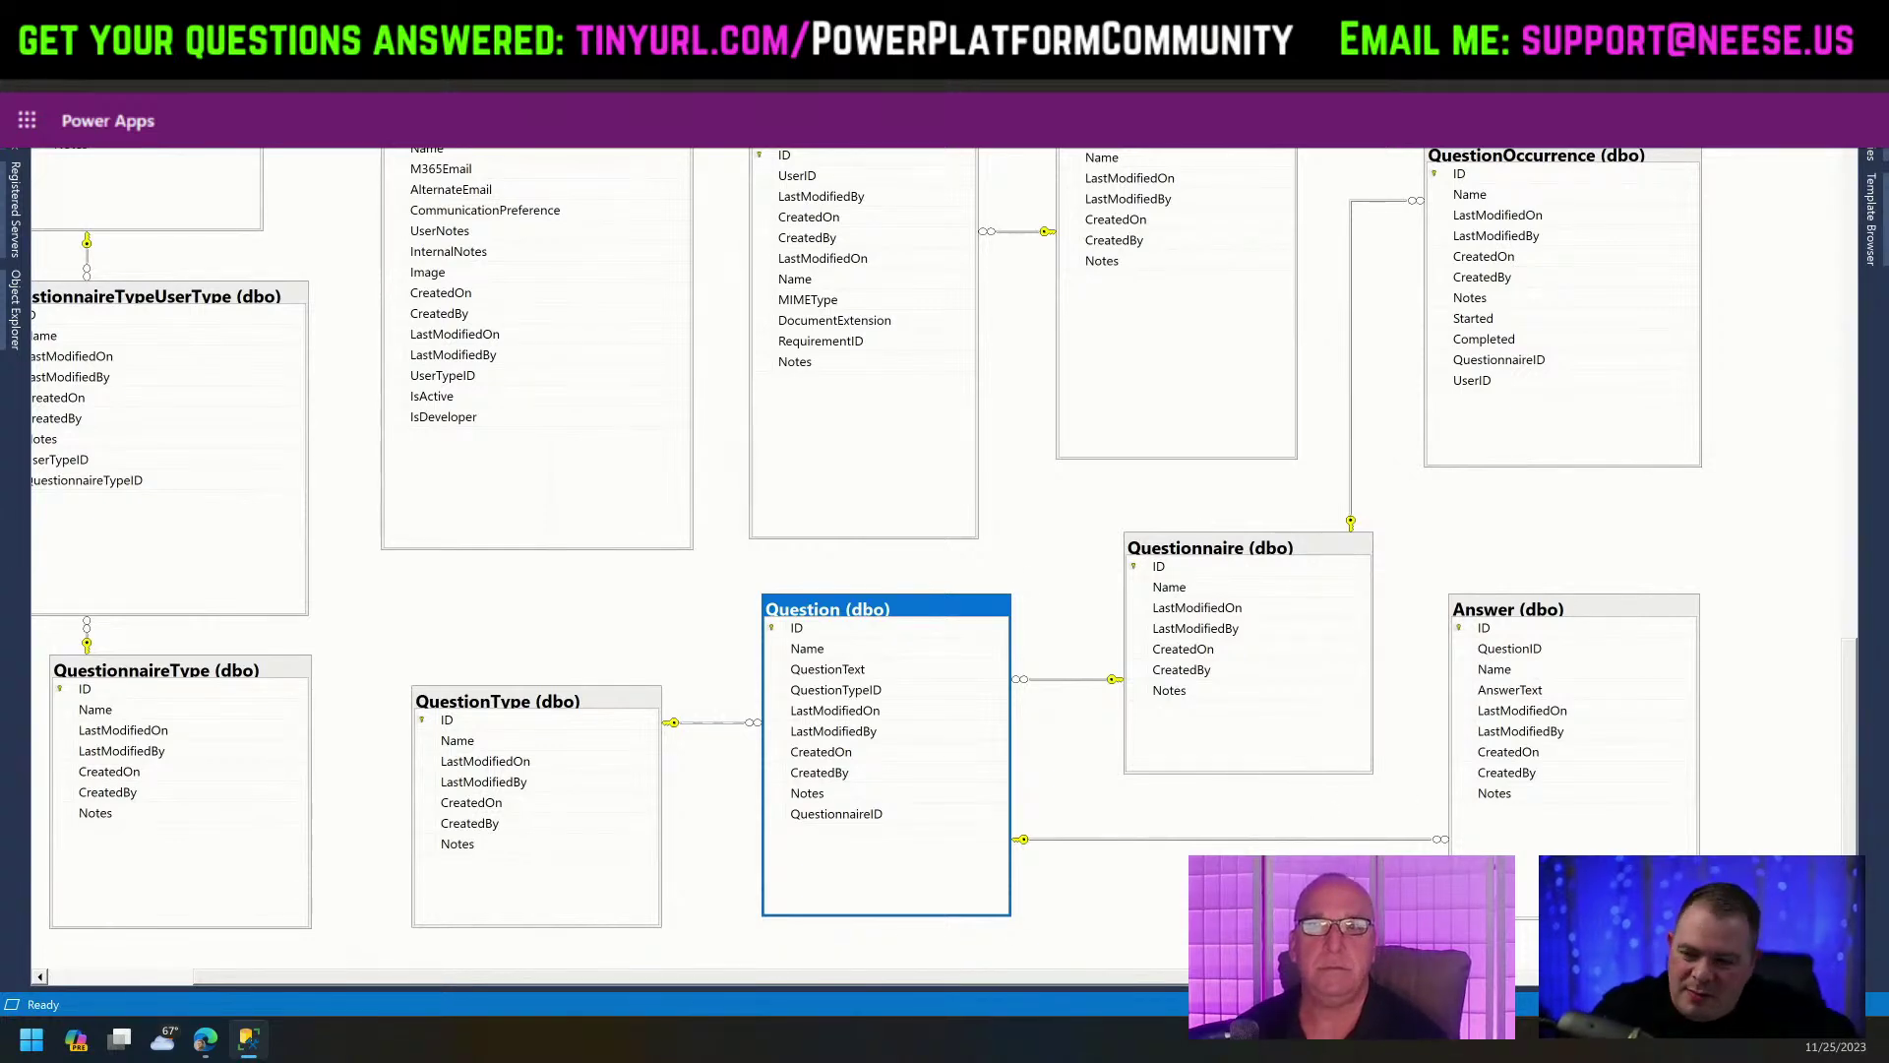
Clear the table selection and examine the Document and Requirement tables linked to Users.
{"action": "key", "text": "Escape"}
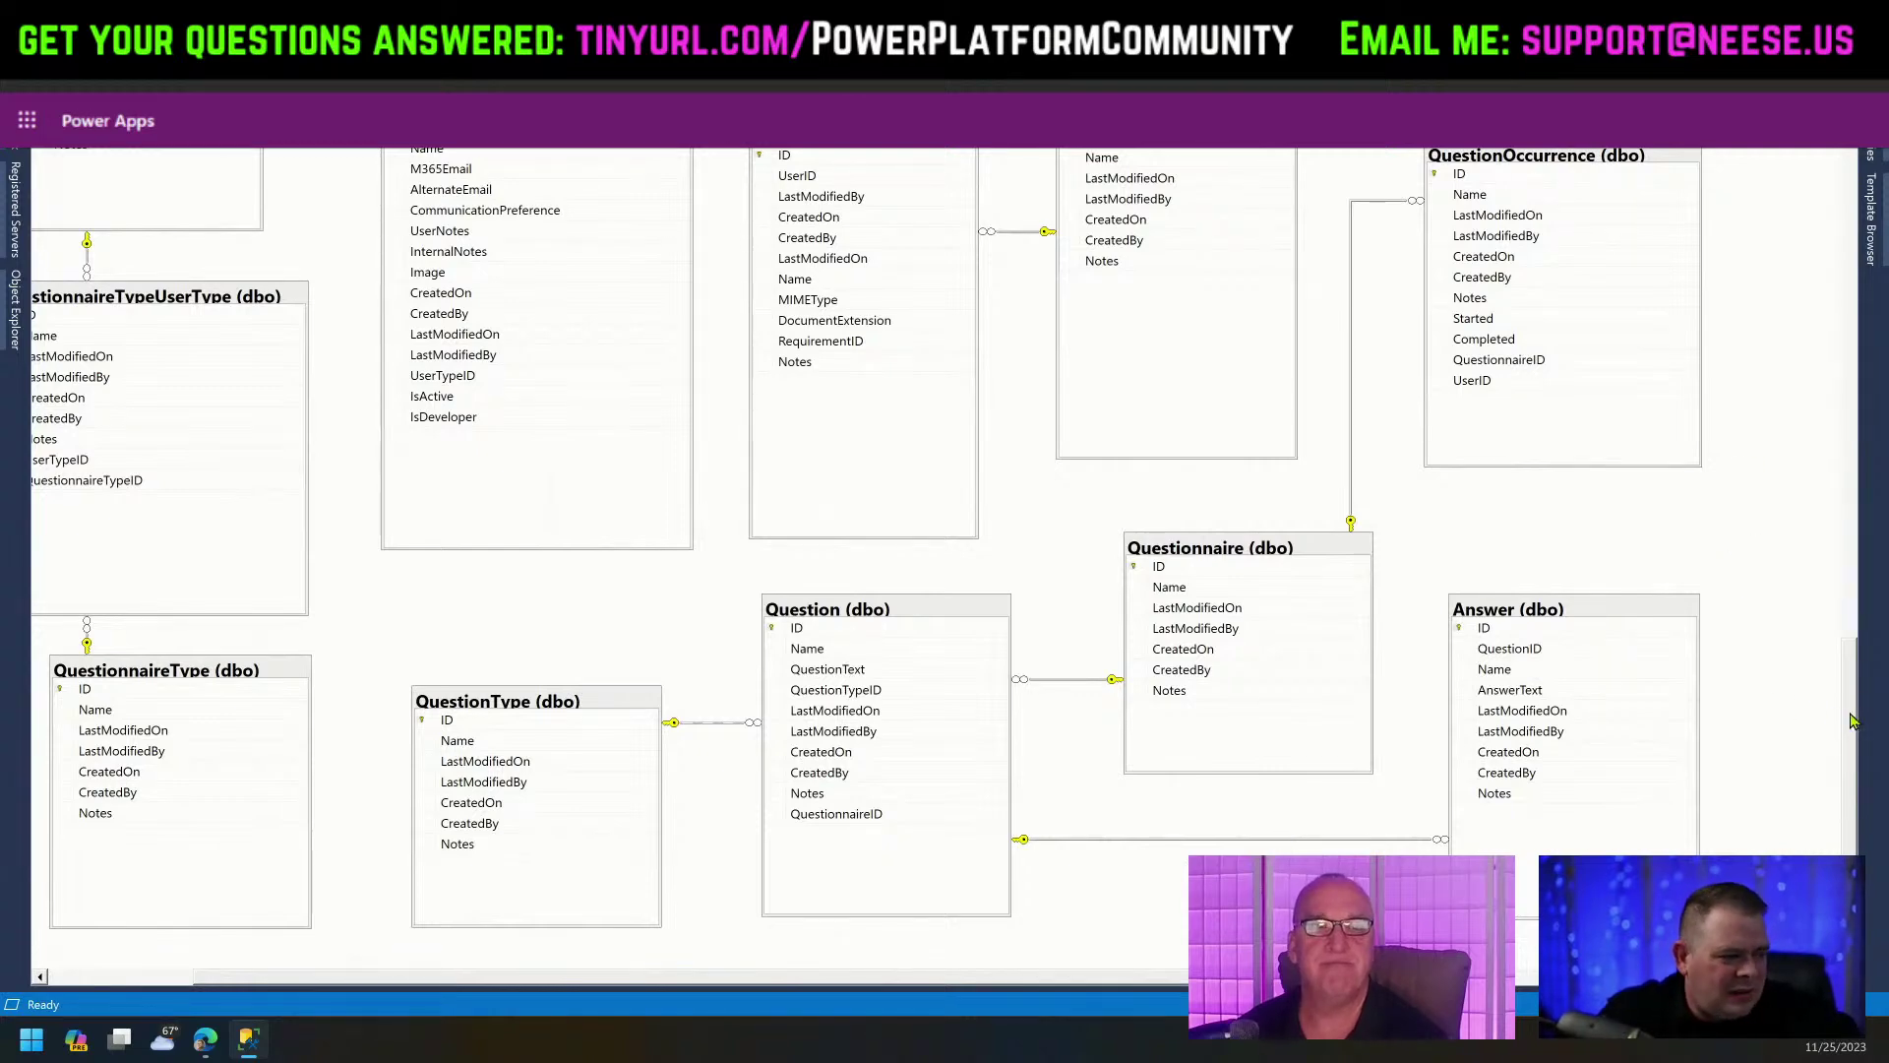
{"action": "left_click_drag", "start_coordinate": [1850, 721], "coordinate": [1847, 675]}
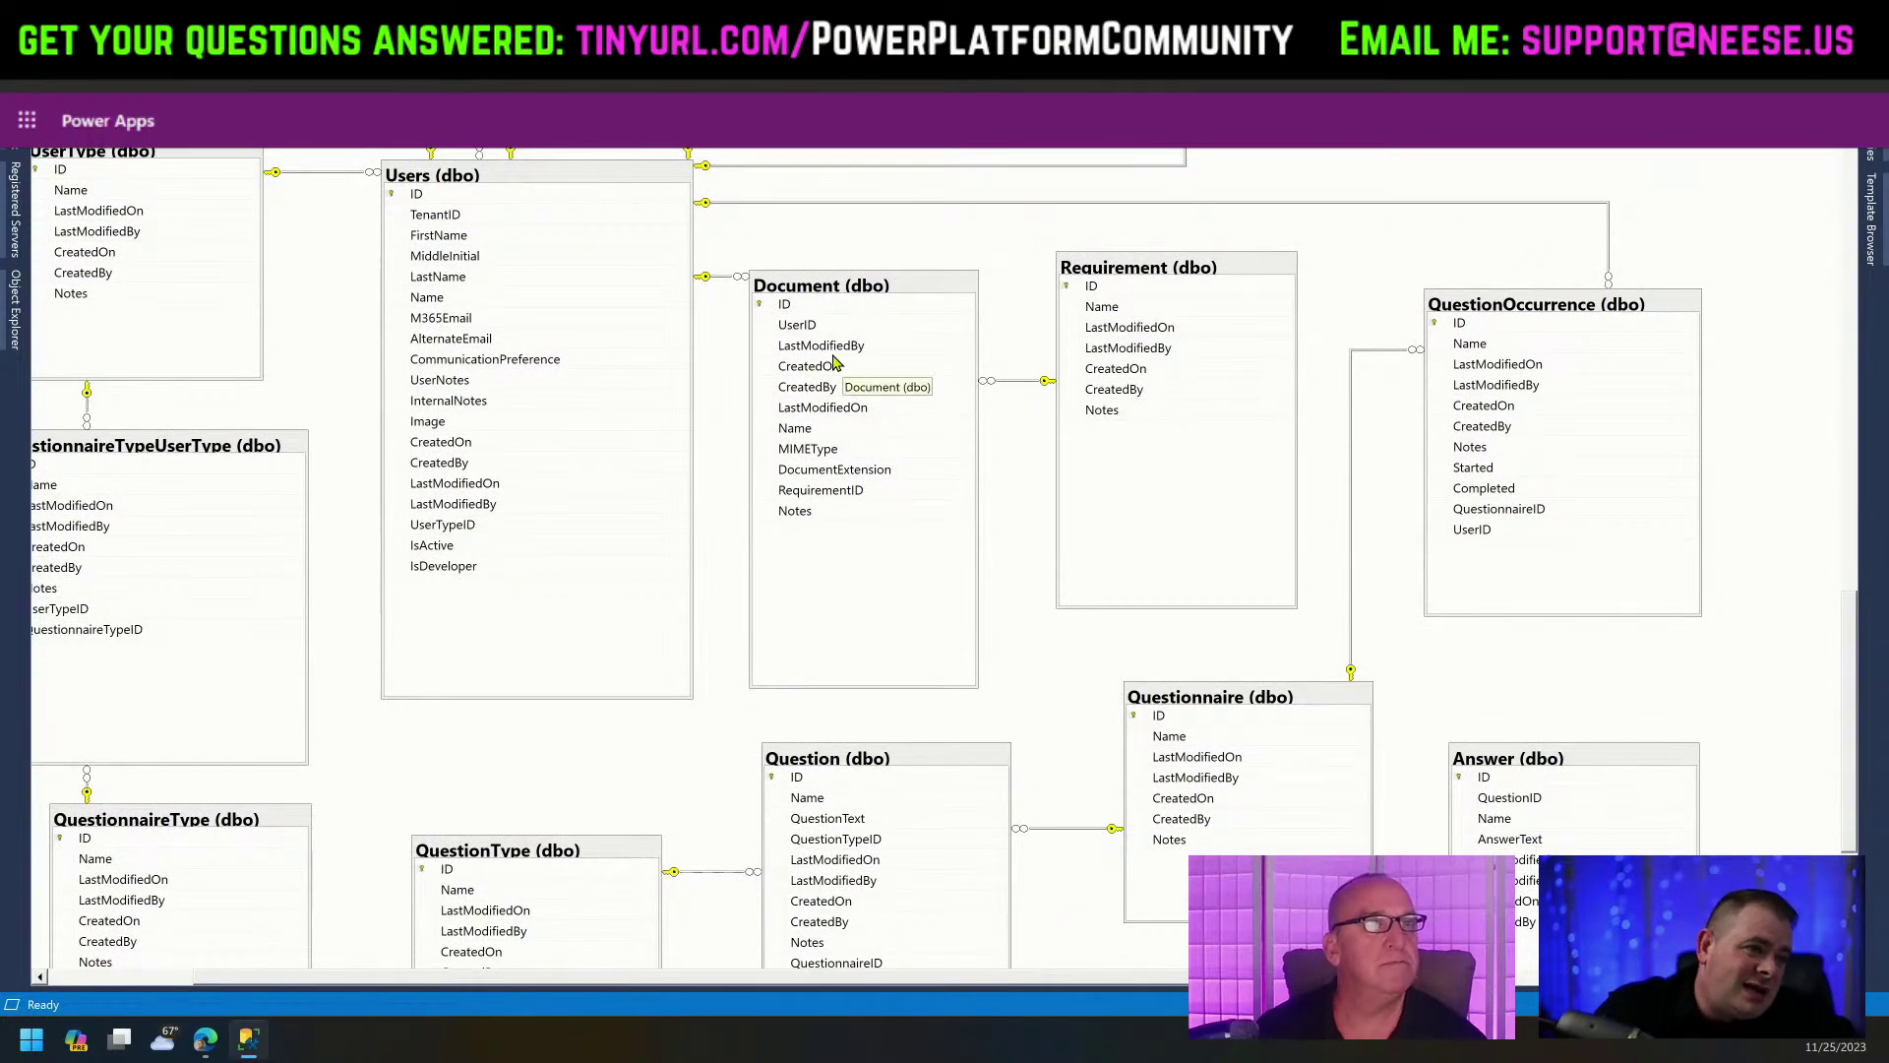
{"action": "left_click", "coordinate": [1207, 273]}
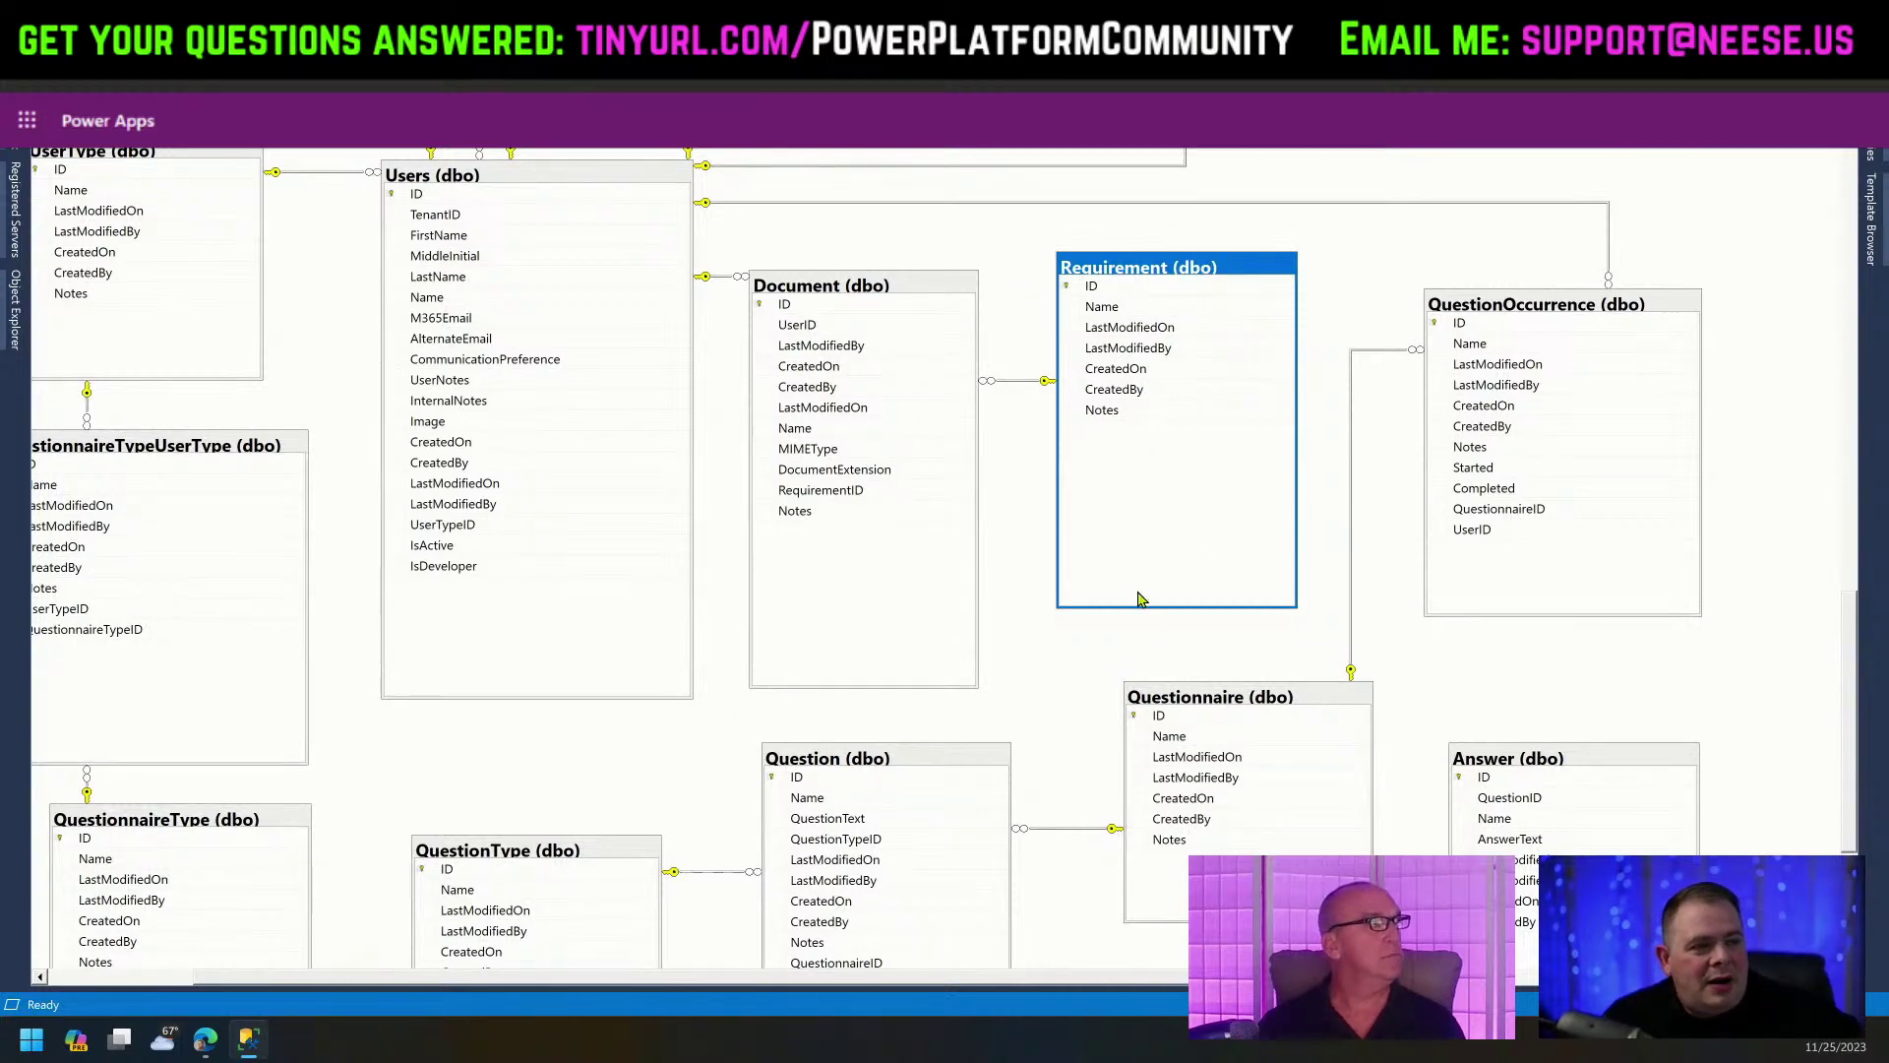
Shorten the Document table in the diagram to end just below its Notes column, and clear the selection.
{"action": "left_click", "coordinate": [859, 287]}
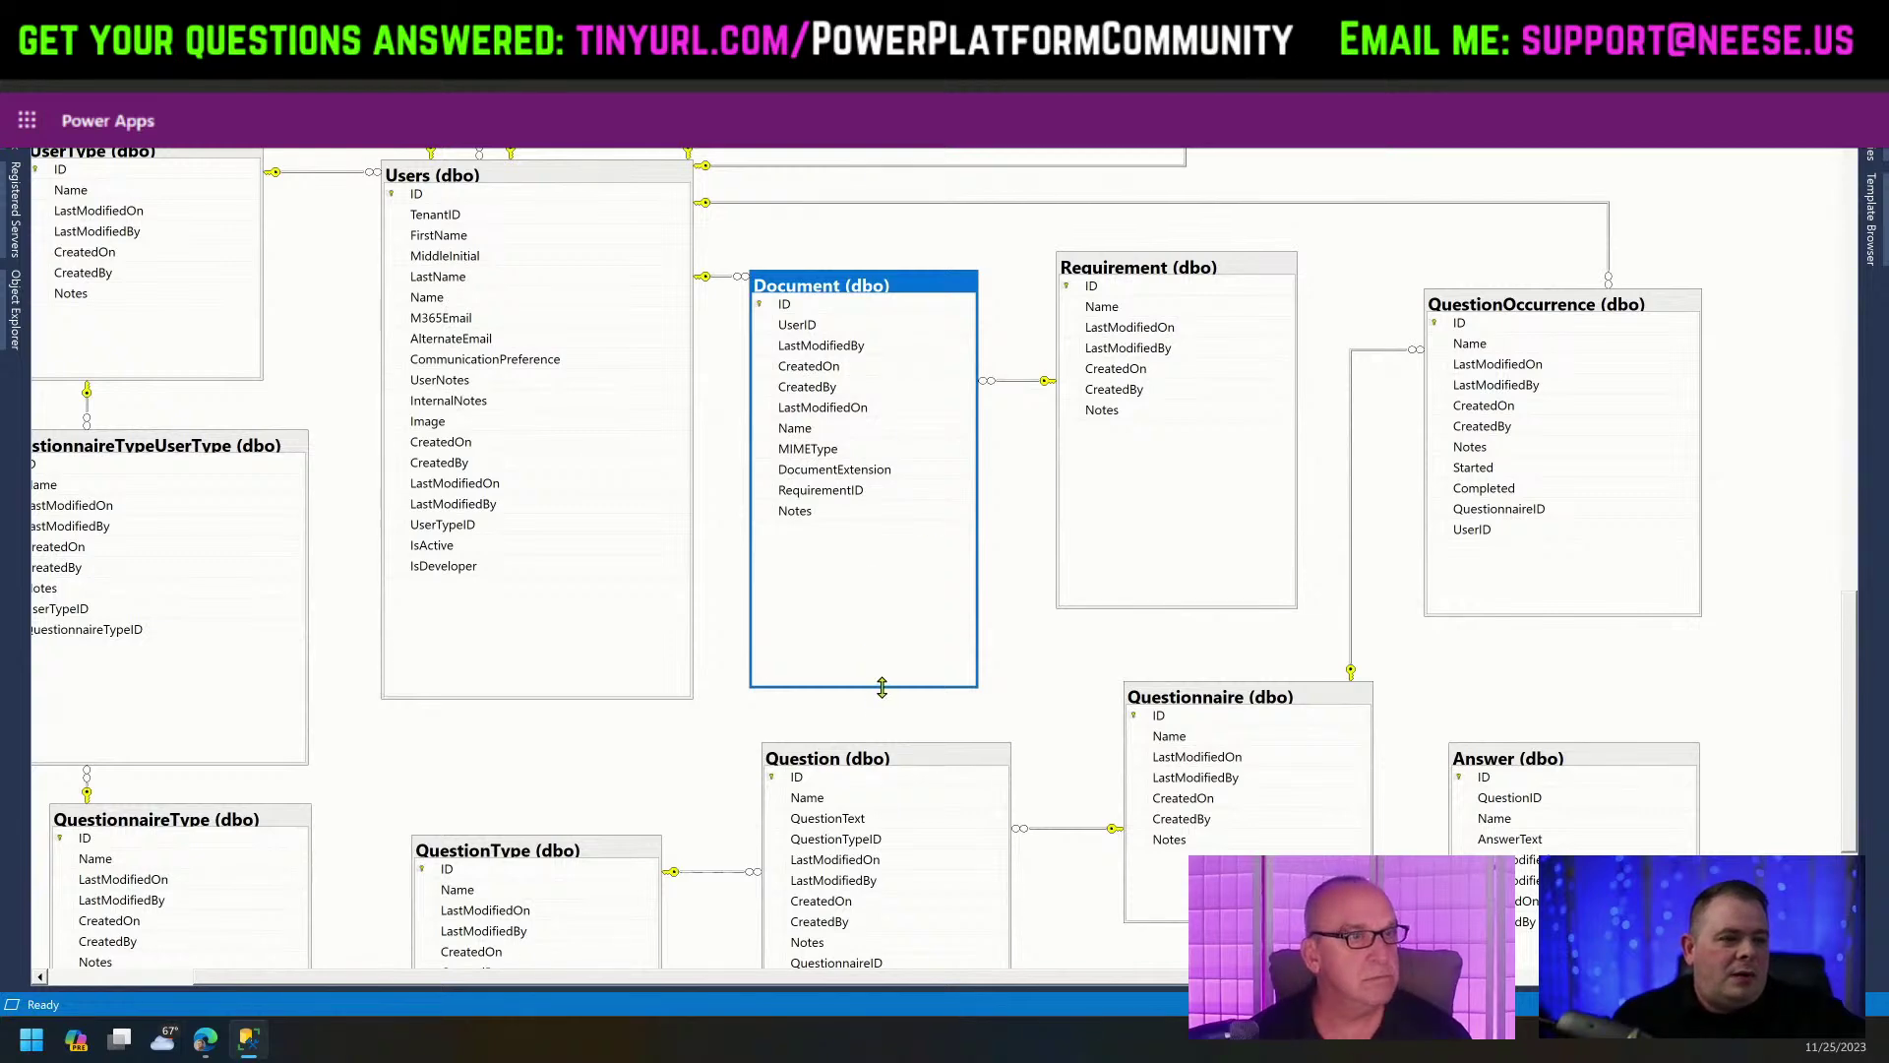
{"action": "left_click_drag", "start_coordinate": [874, 687], "coordinate": [872, 561]}
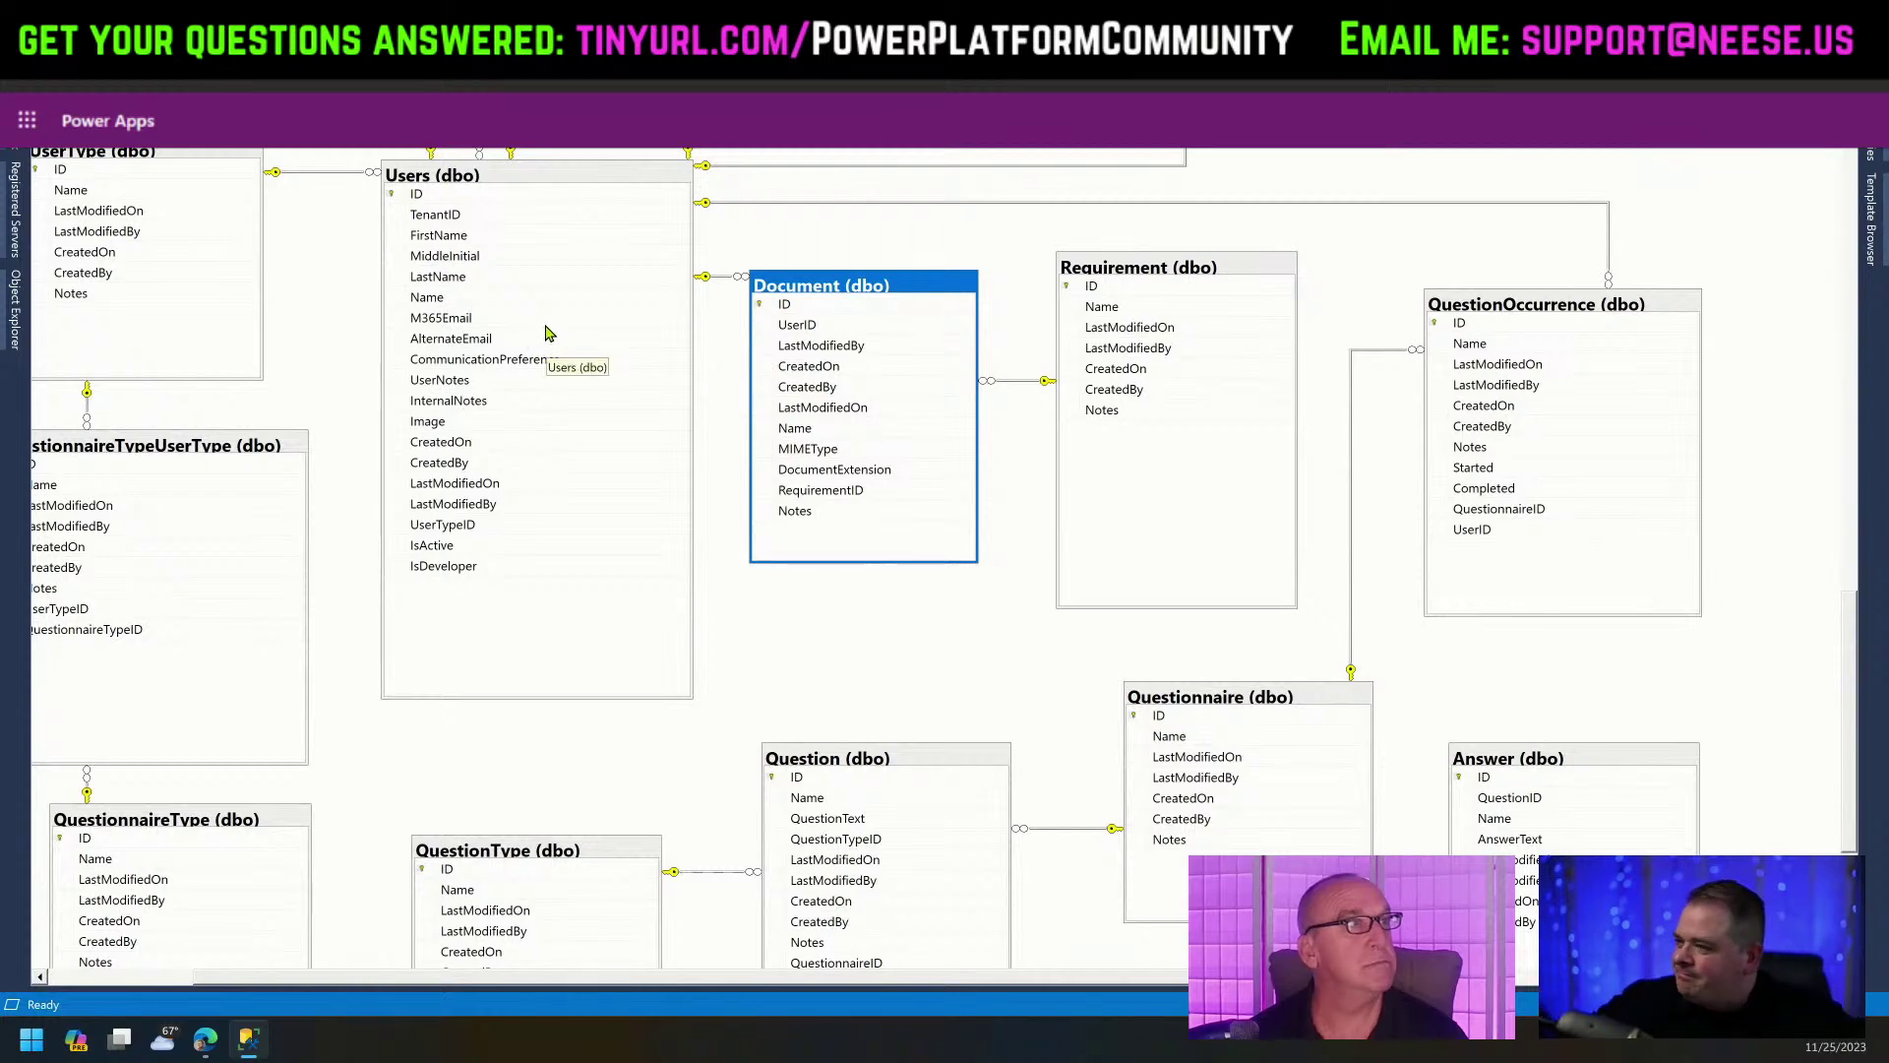
{"action": "left_click", "coordinate": [1738, 260]}
Examine how QuestionOccurrence links Users to Questionnaire, and how the Answer and QuestionType tables relate to Question.
{"action": "left_click_drag", "start_coordinate": [1850, 672], "coordinate": [1870, 620]}
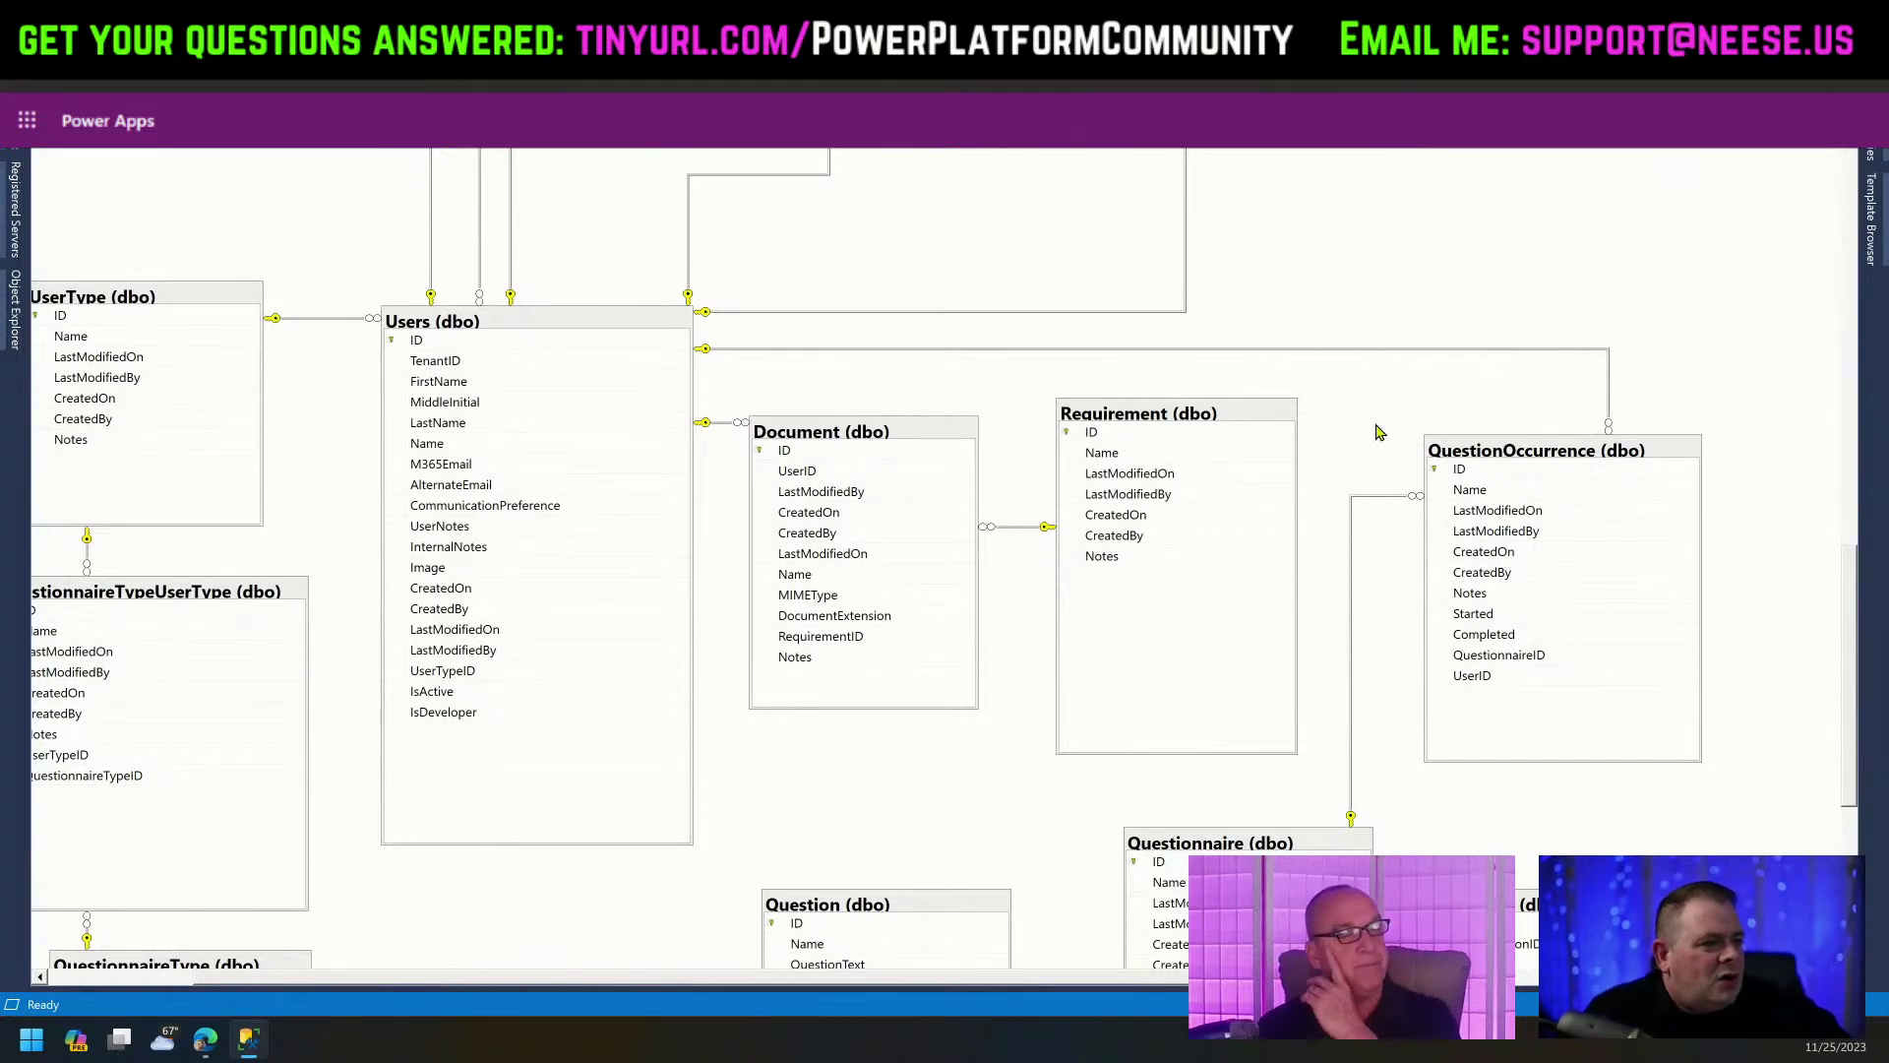
{"action": "left_click", "coordinate": [1601, 454]}
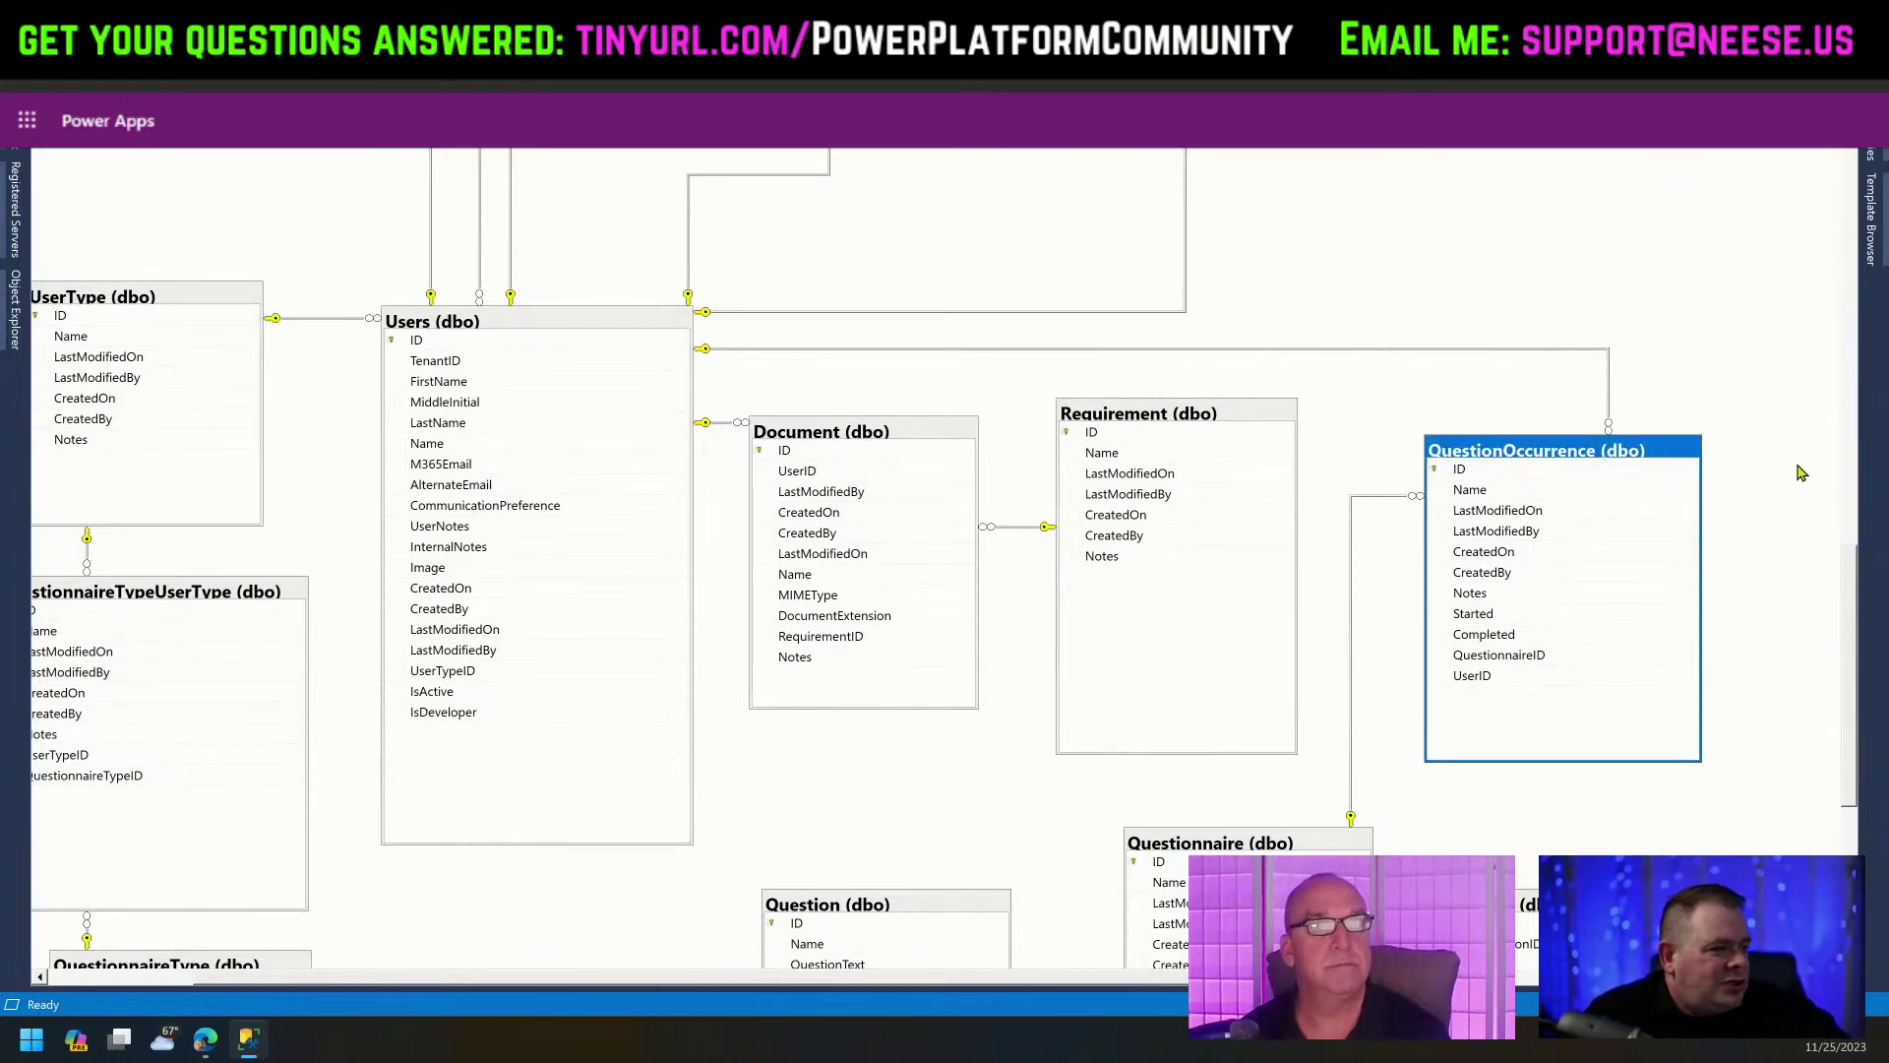
{"action": "left_click_drag", "start_coordinate": [1850, 661], "coordinate": [1856, 710]}
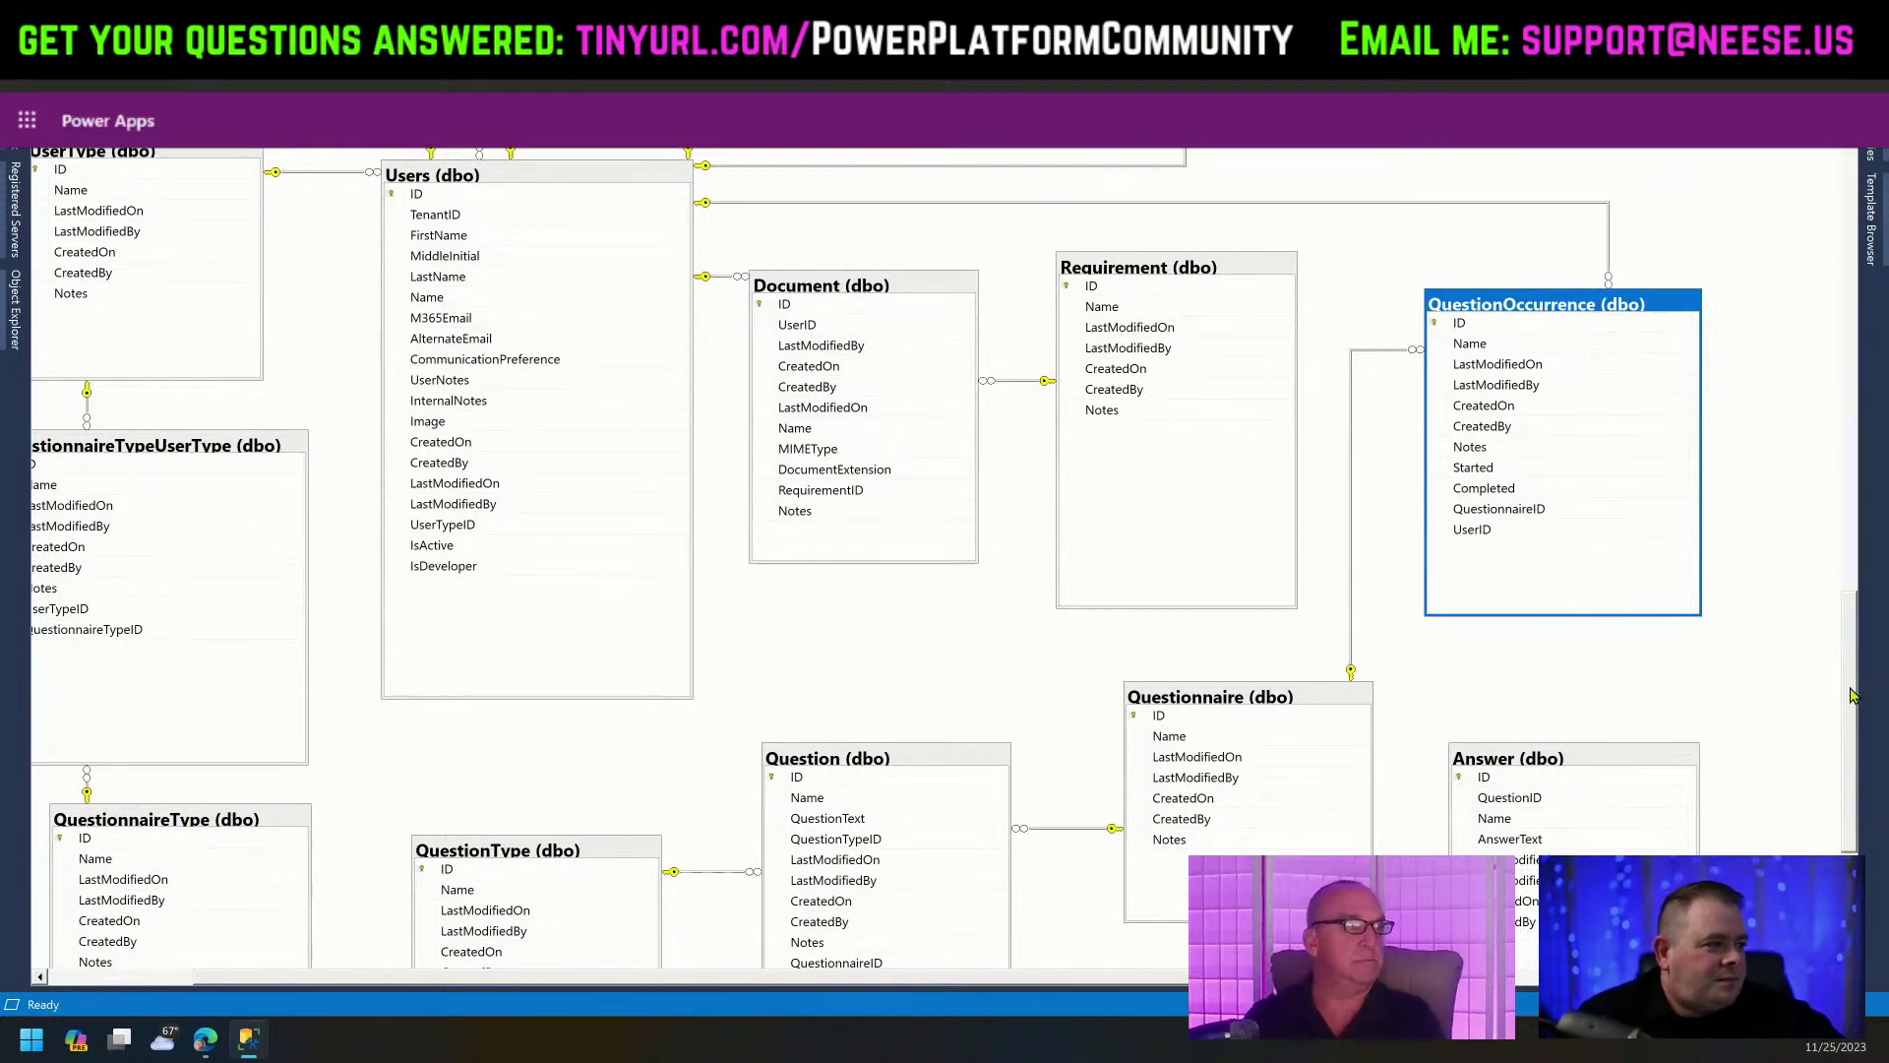
{"action": "scroll", "coordinate": [1144, 608], "scroll_direction": "down", "scroll_amount": 5}
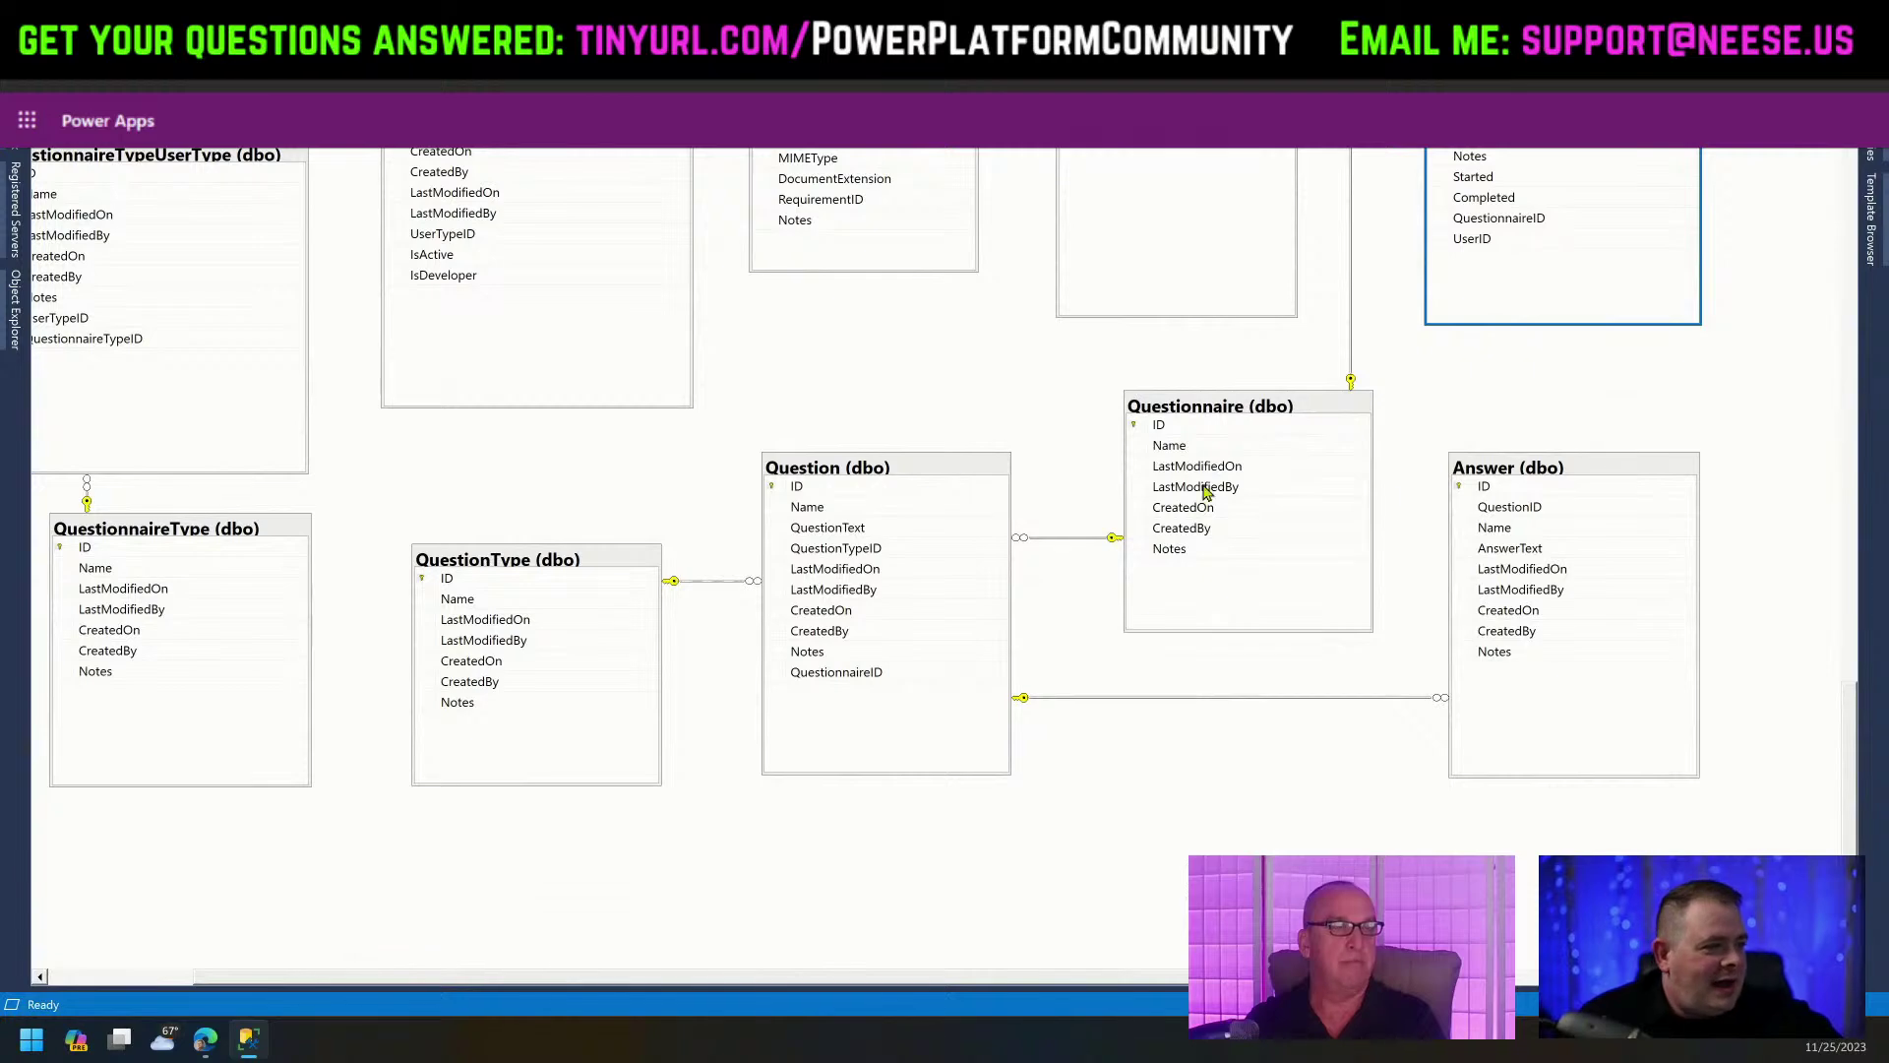
{"action": "left_click", "coordinate": [1594, 483]}
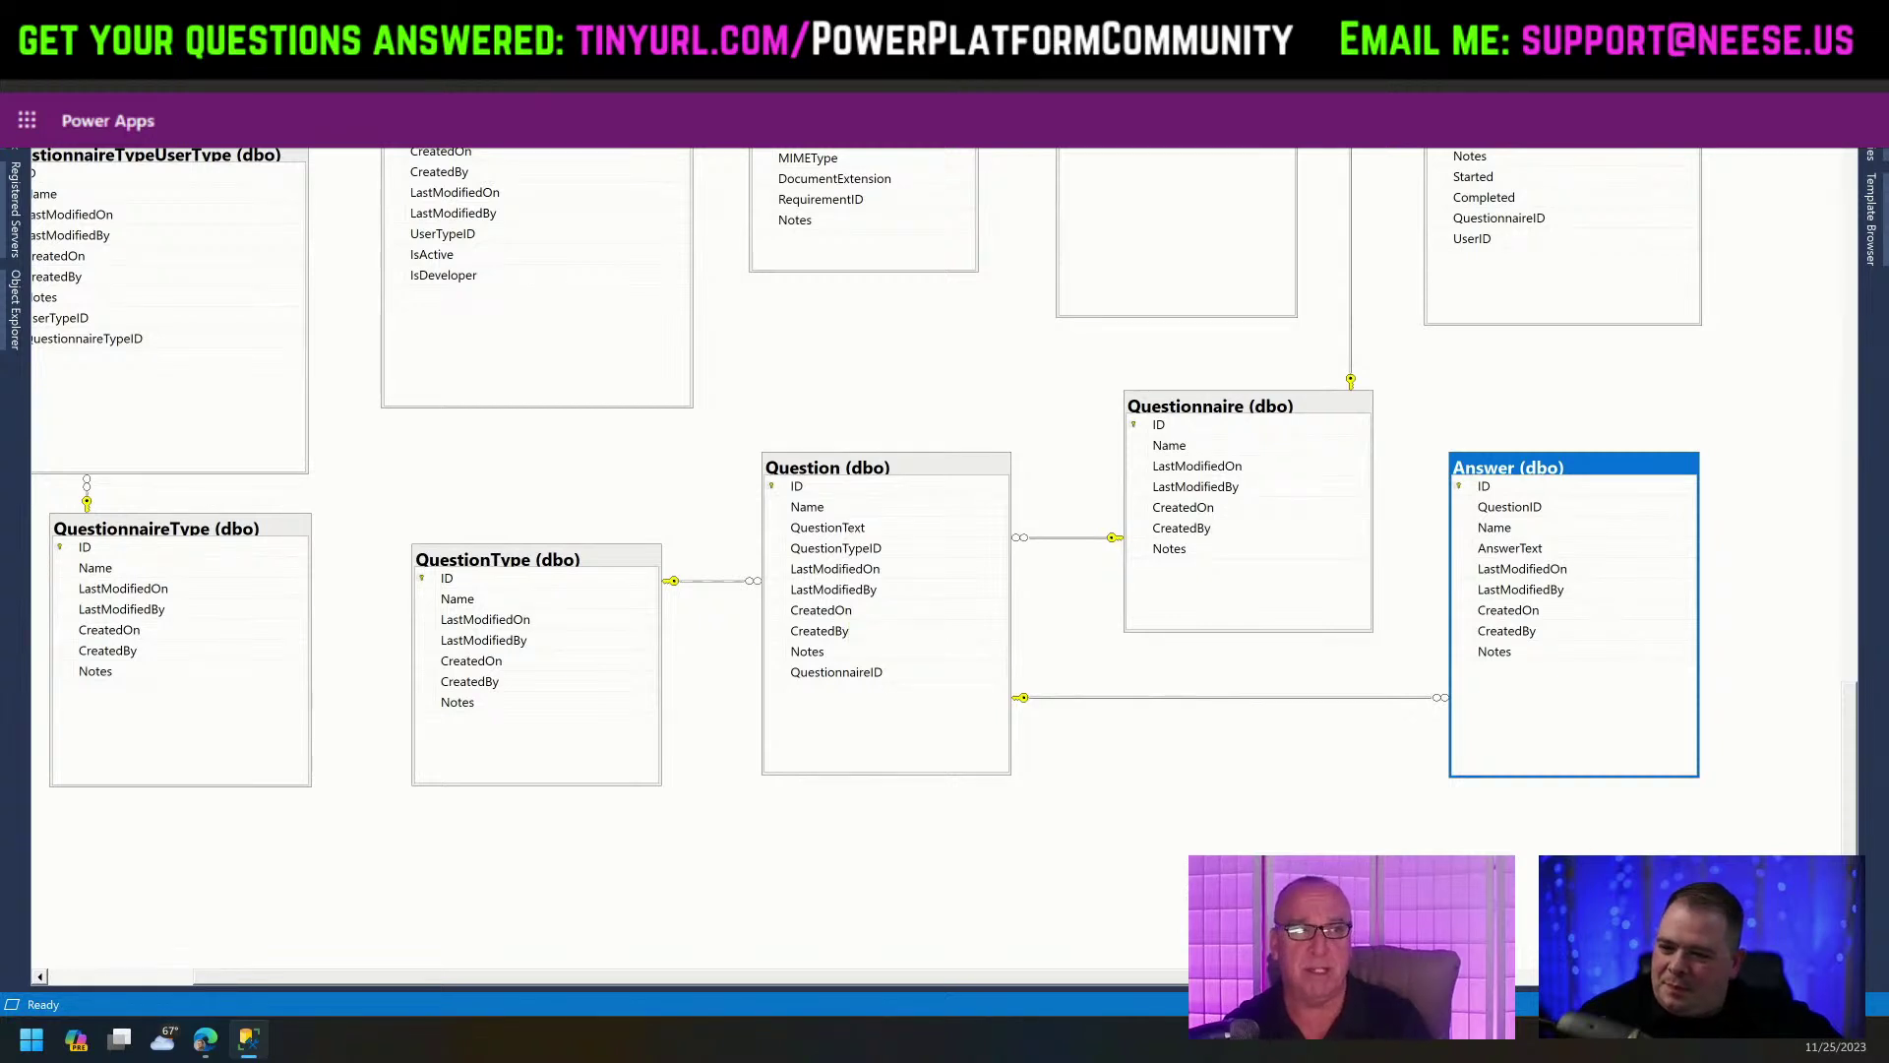
{"action": "left_click", "coordinate": [575, 557]}
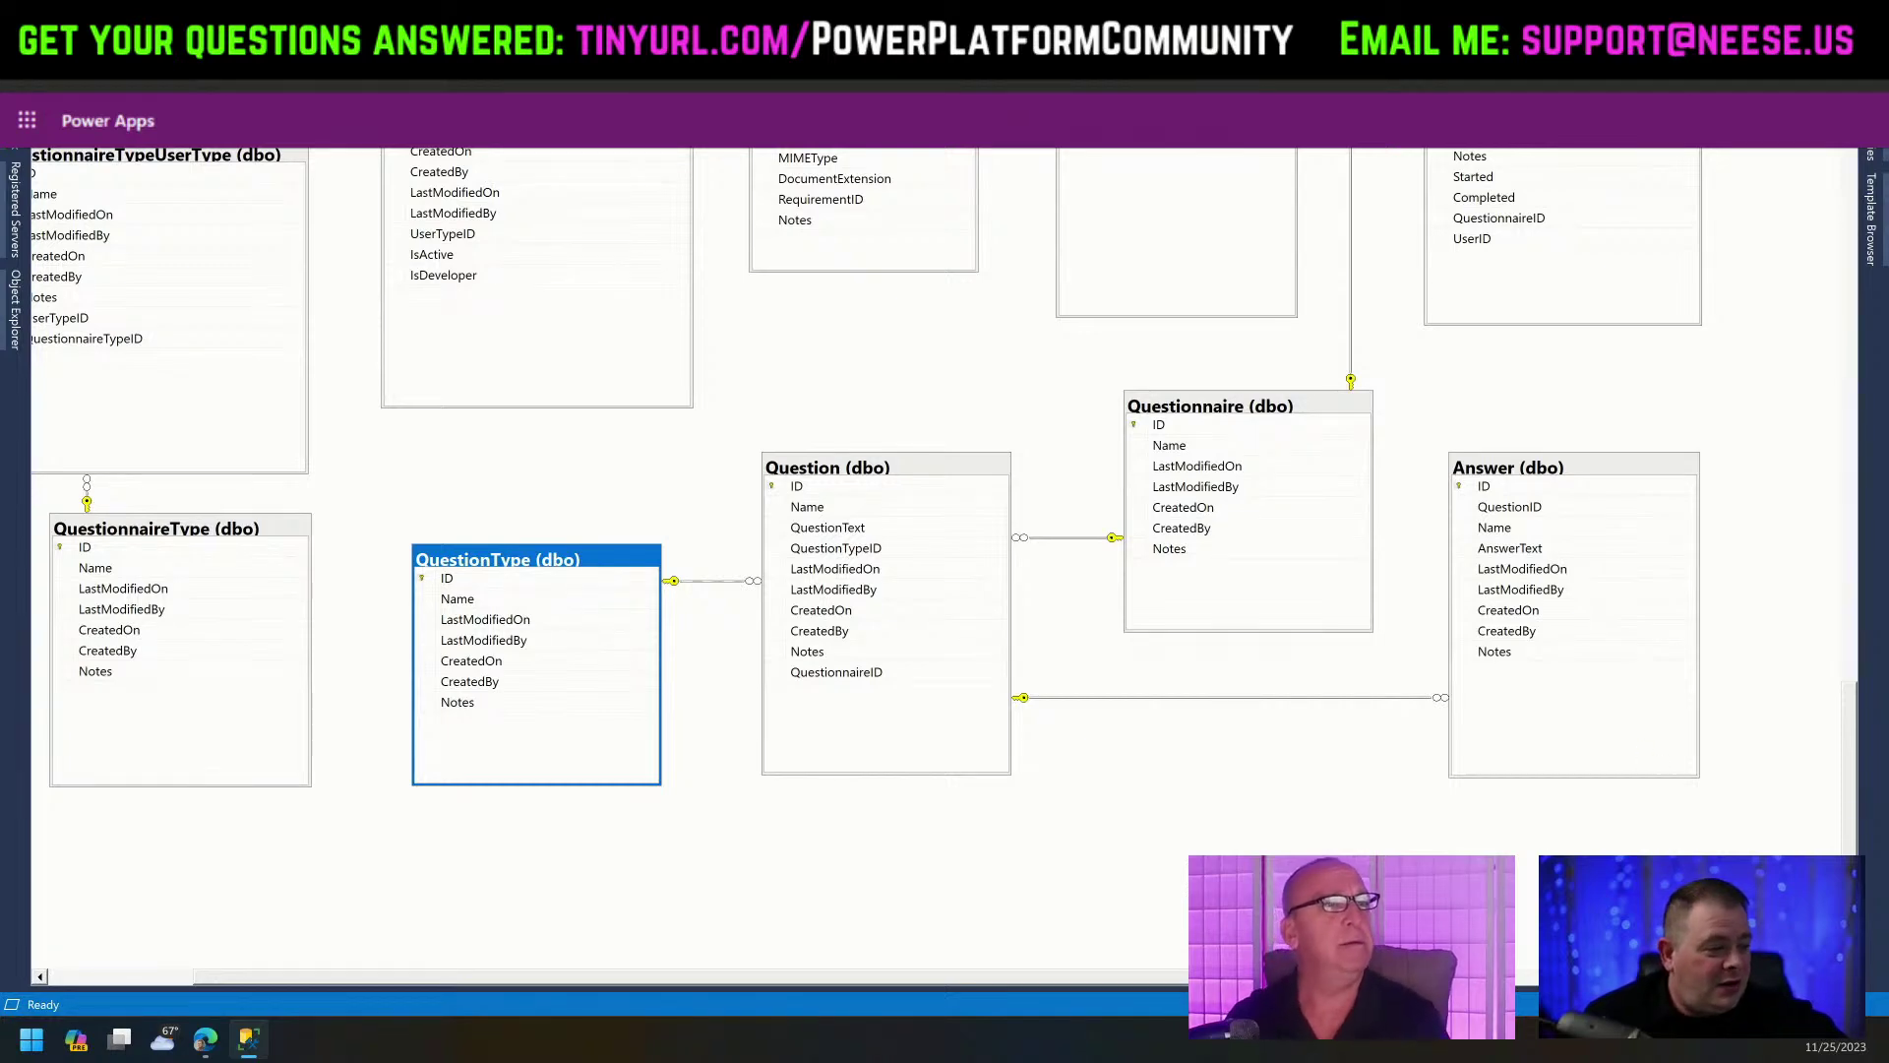
{"action": "scroll", "coordinate": [1161, 982], "scroll_direction": "left", "scroll_amount": 3}
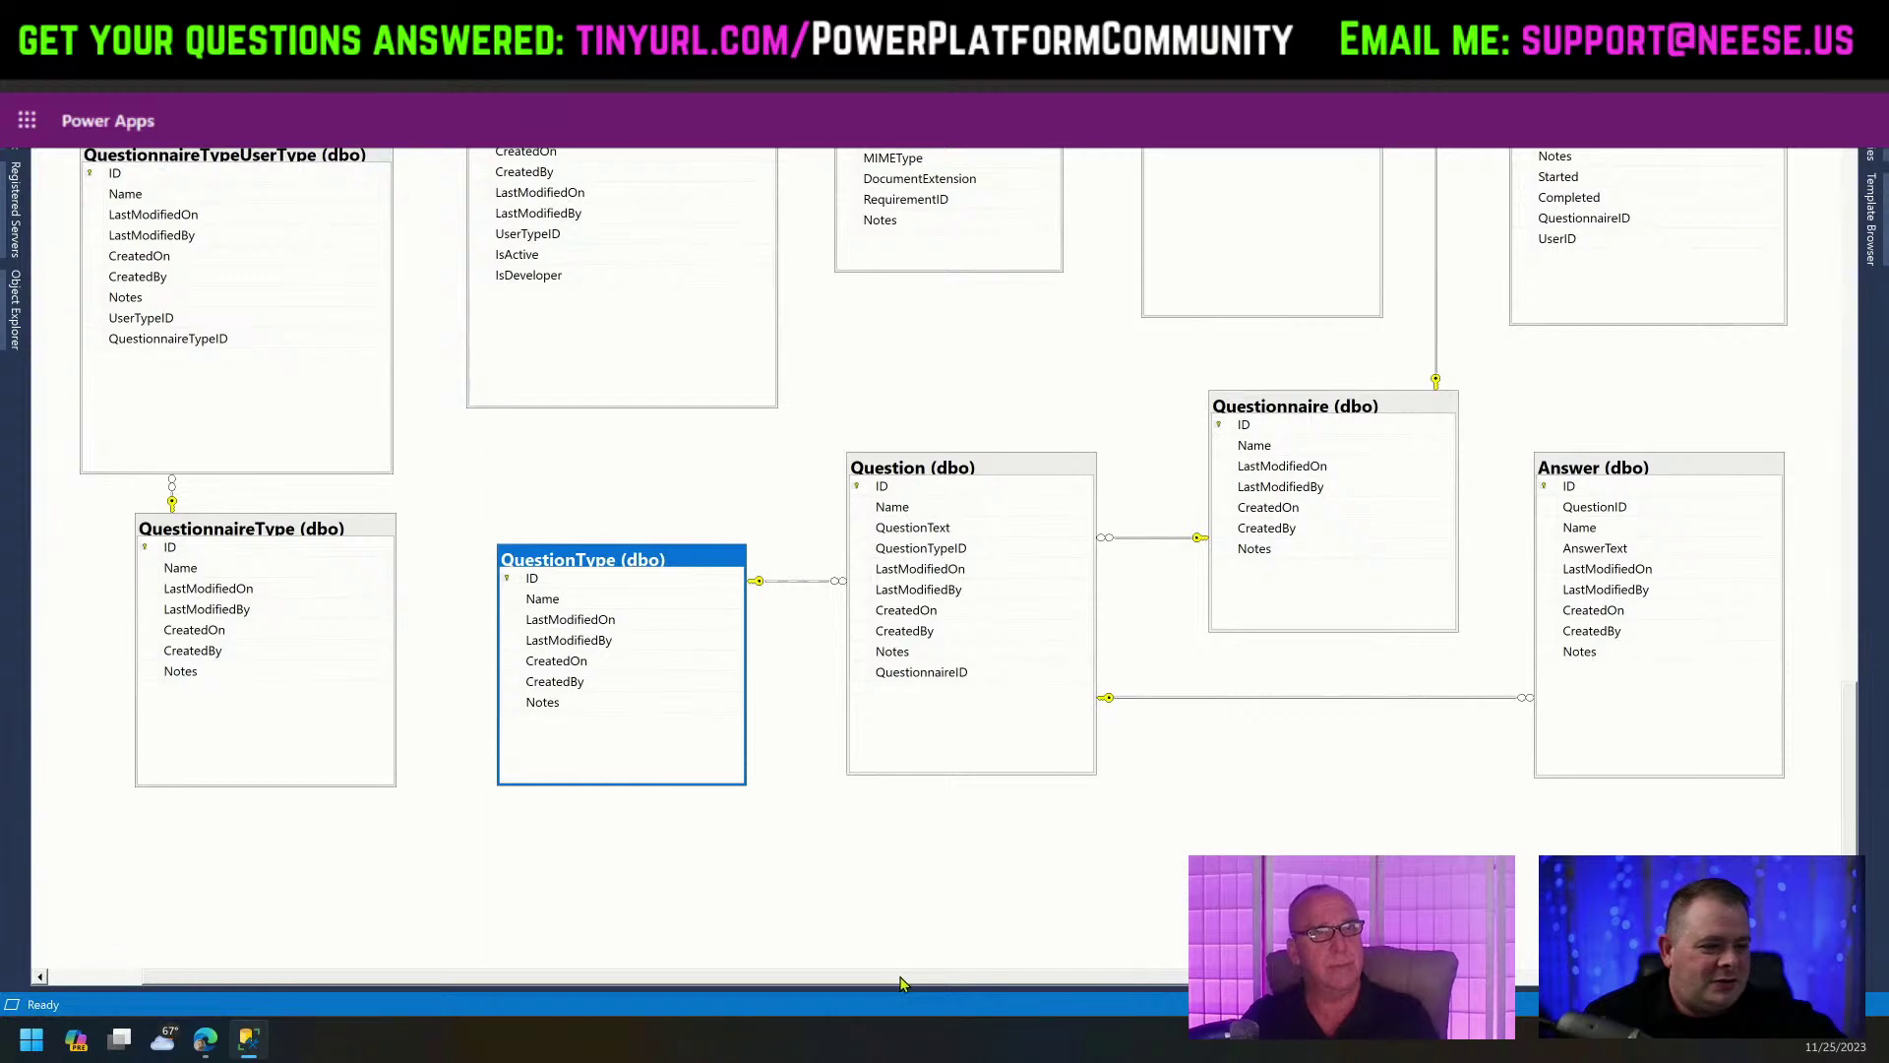
{"action": "scroll", "coordinate": [886, 976], "scroll_direction": "left", "scroll_amount": 2}
{"action": "scroll", "coordinate": [891, 984], "scroll_direction": "right", "scroll_amount": 3}
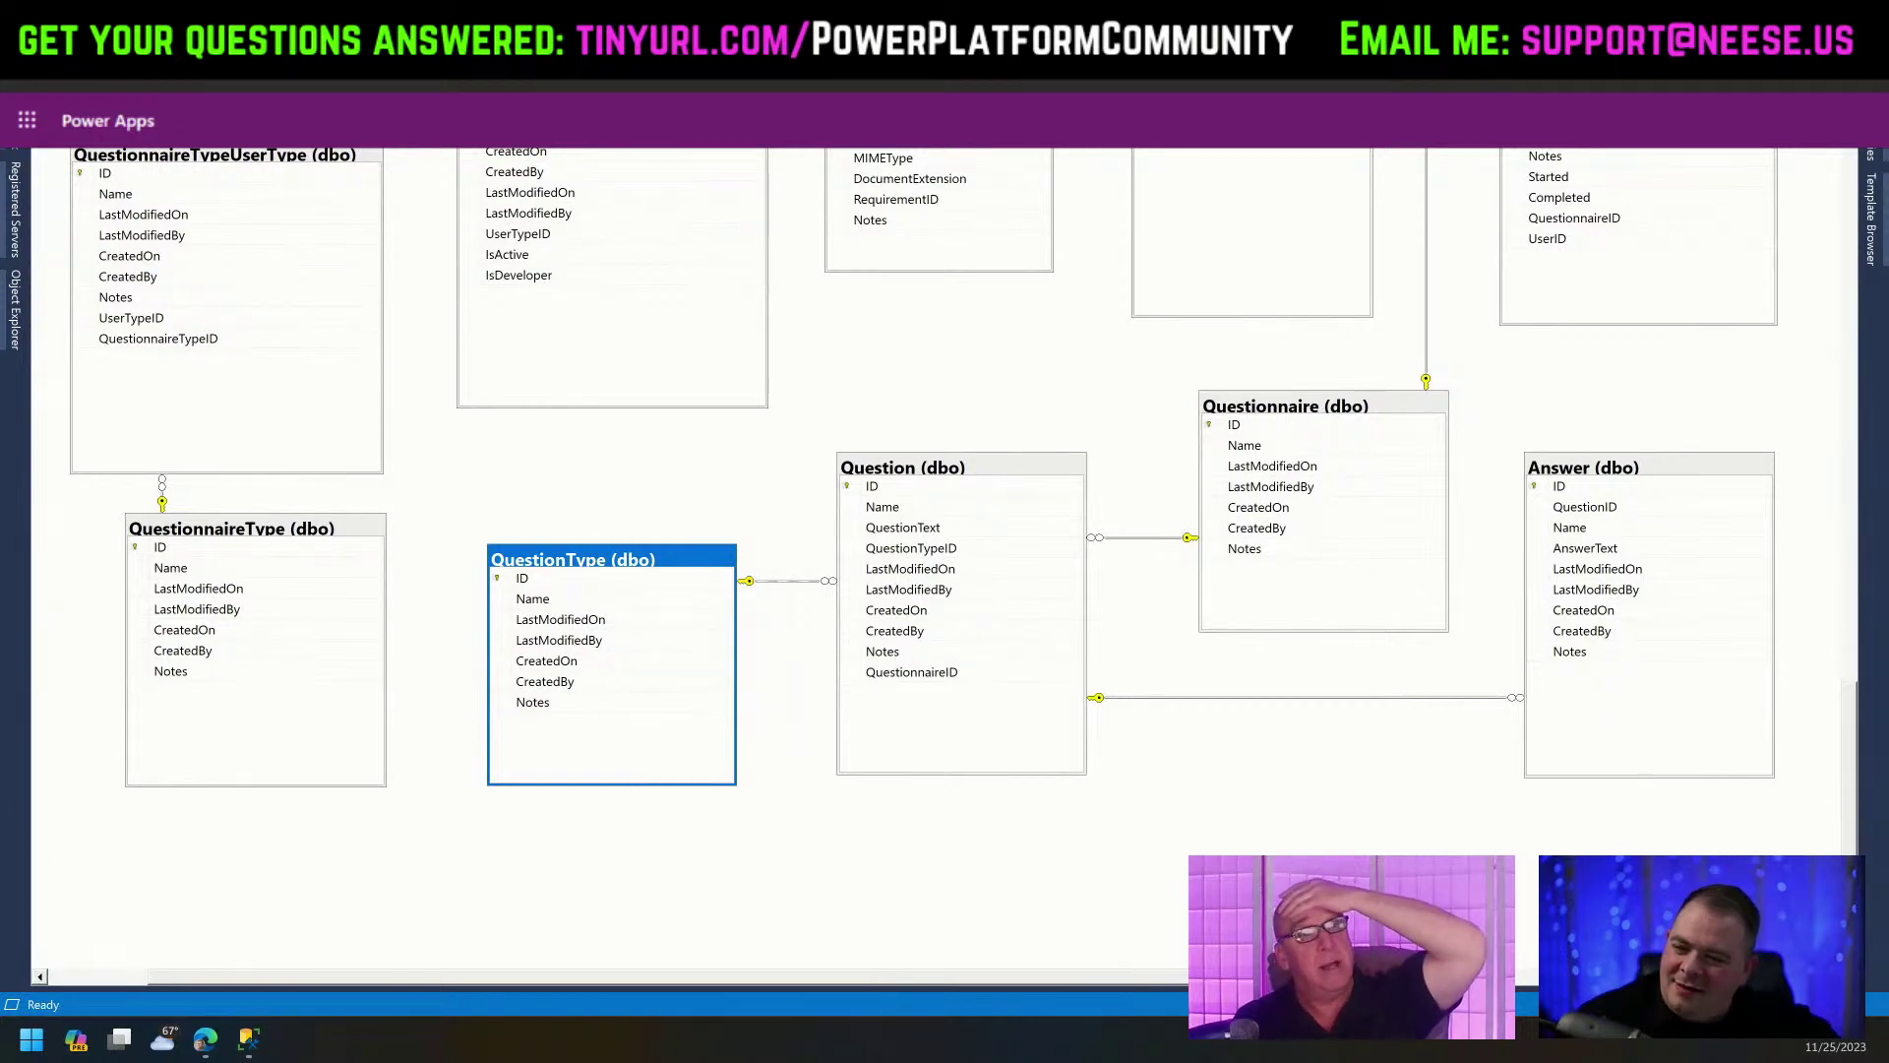
Switch to Power Apps Studio, check the questionnaire list's Items source, and preview the Select Questionaire Screen with Weekly Check-In selected.
{"action": "left_click", "coordinate": [248, 1039]}
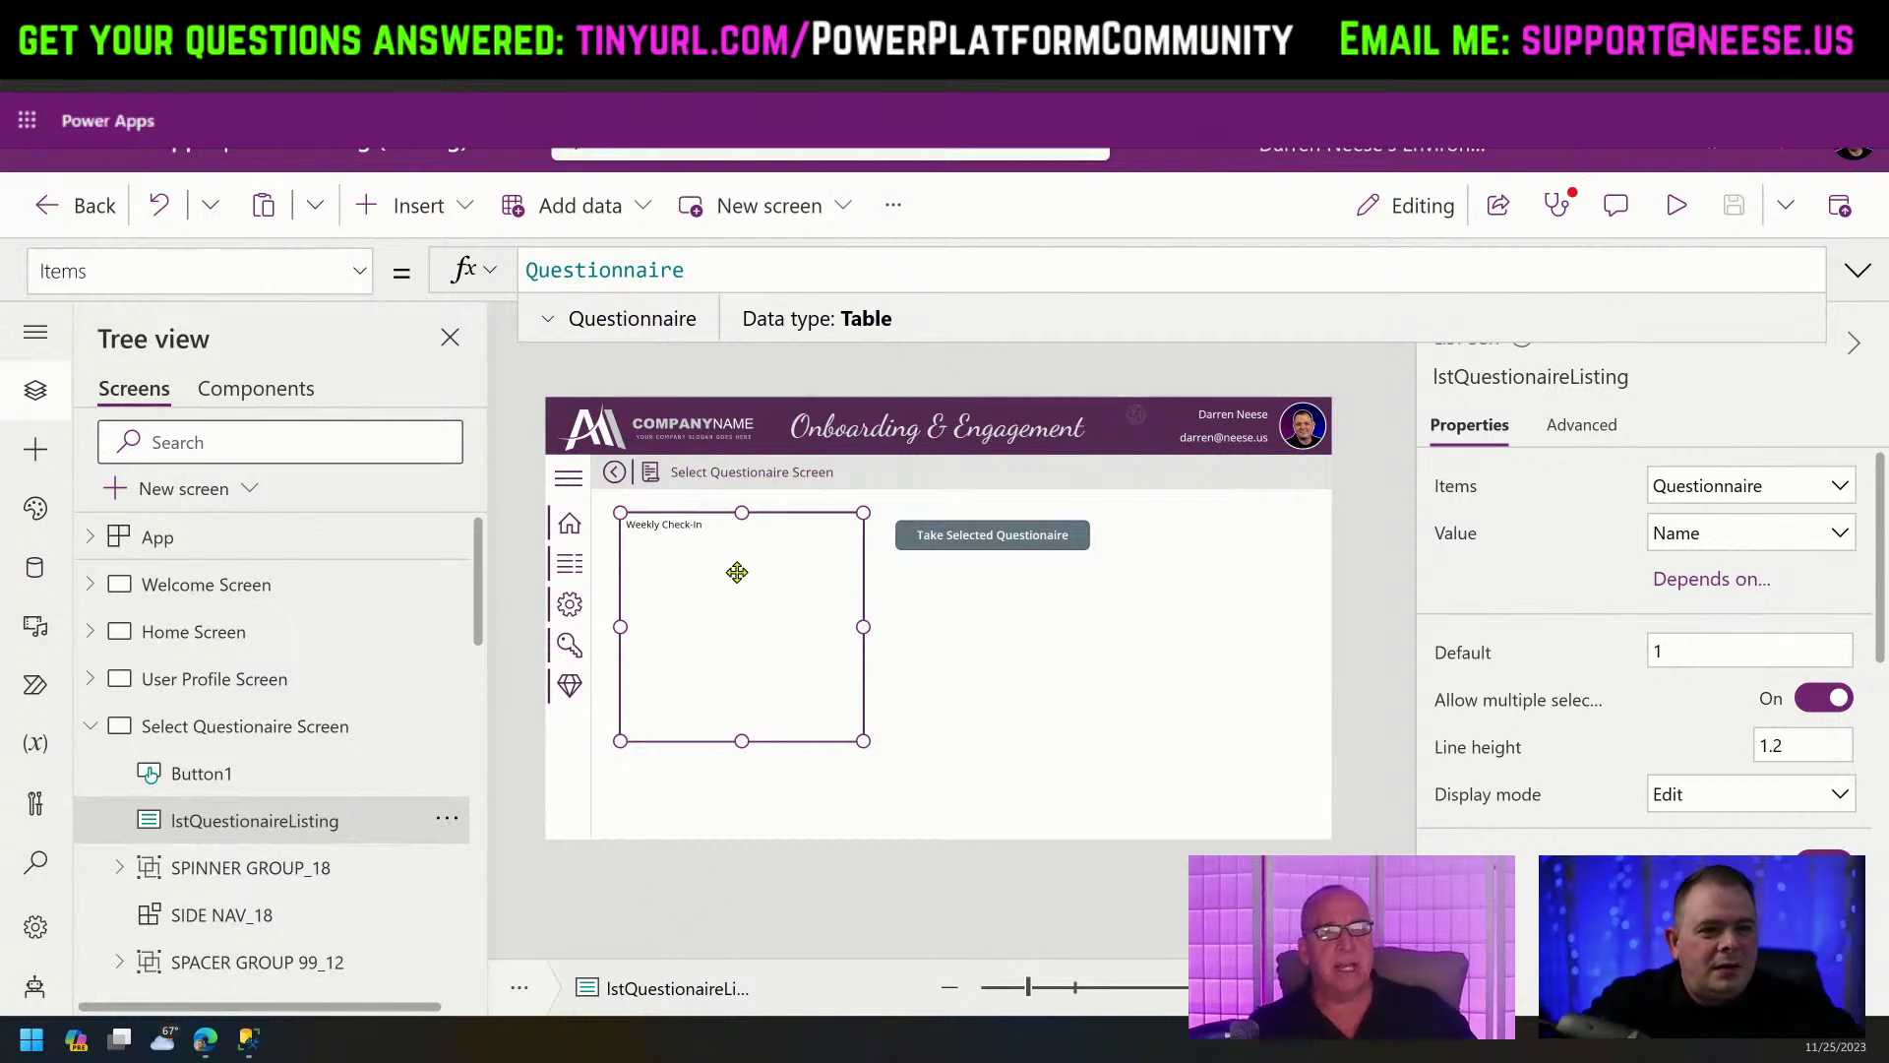
{"action": "double_click", "coordinate": [667, 270]}
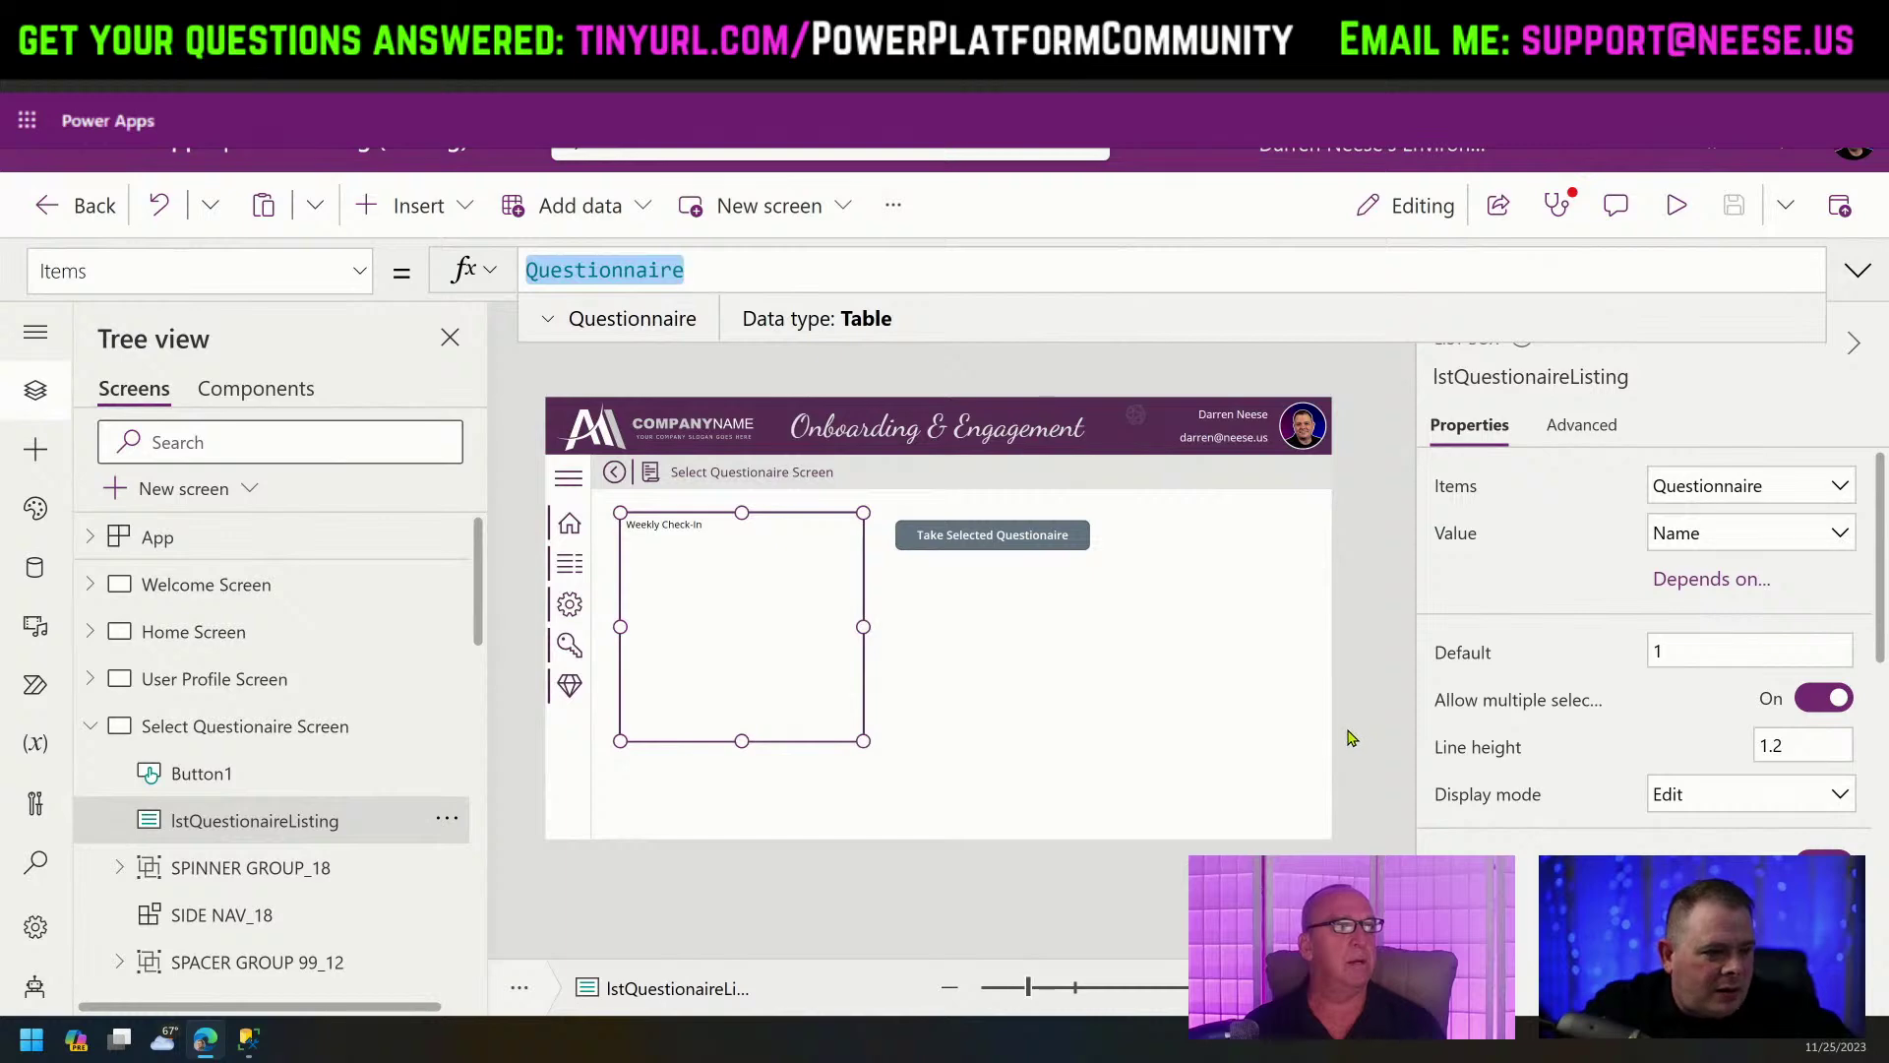
{"action": "left_click", "coordinate": [1676, 204]}
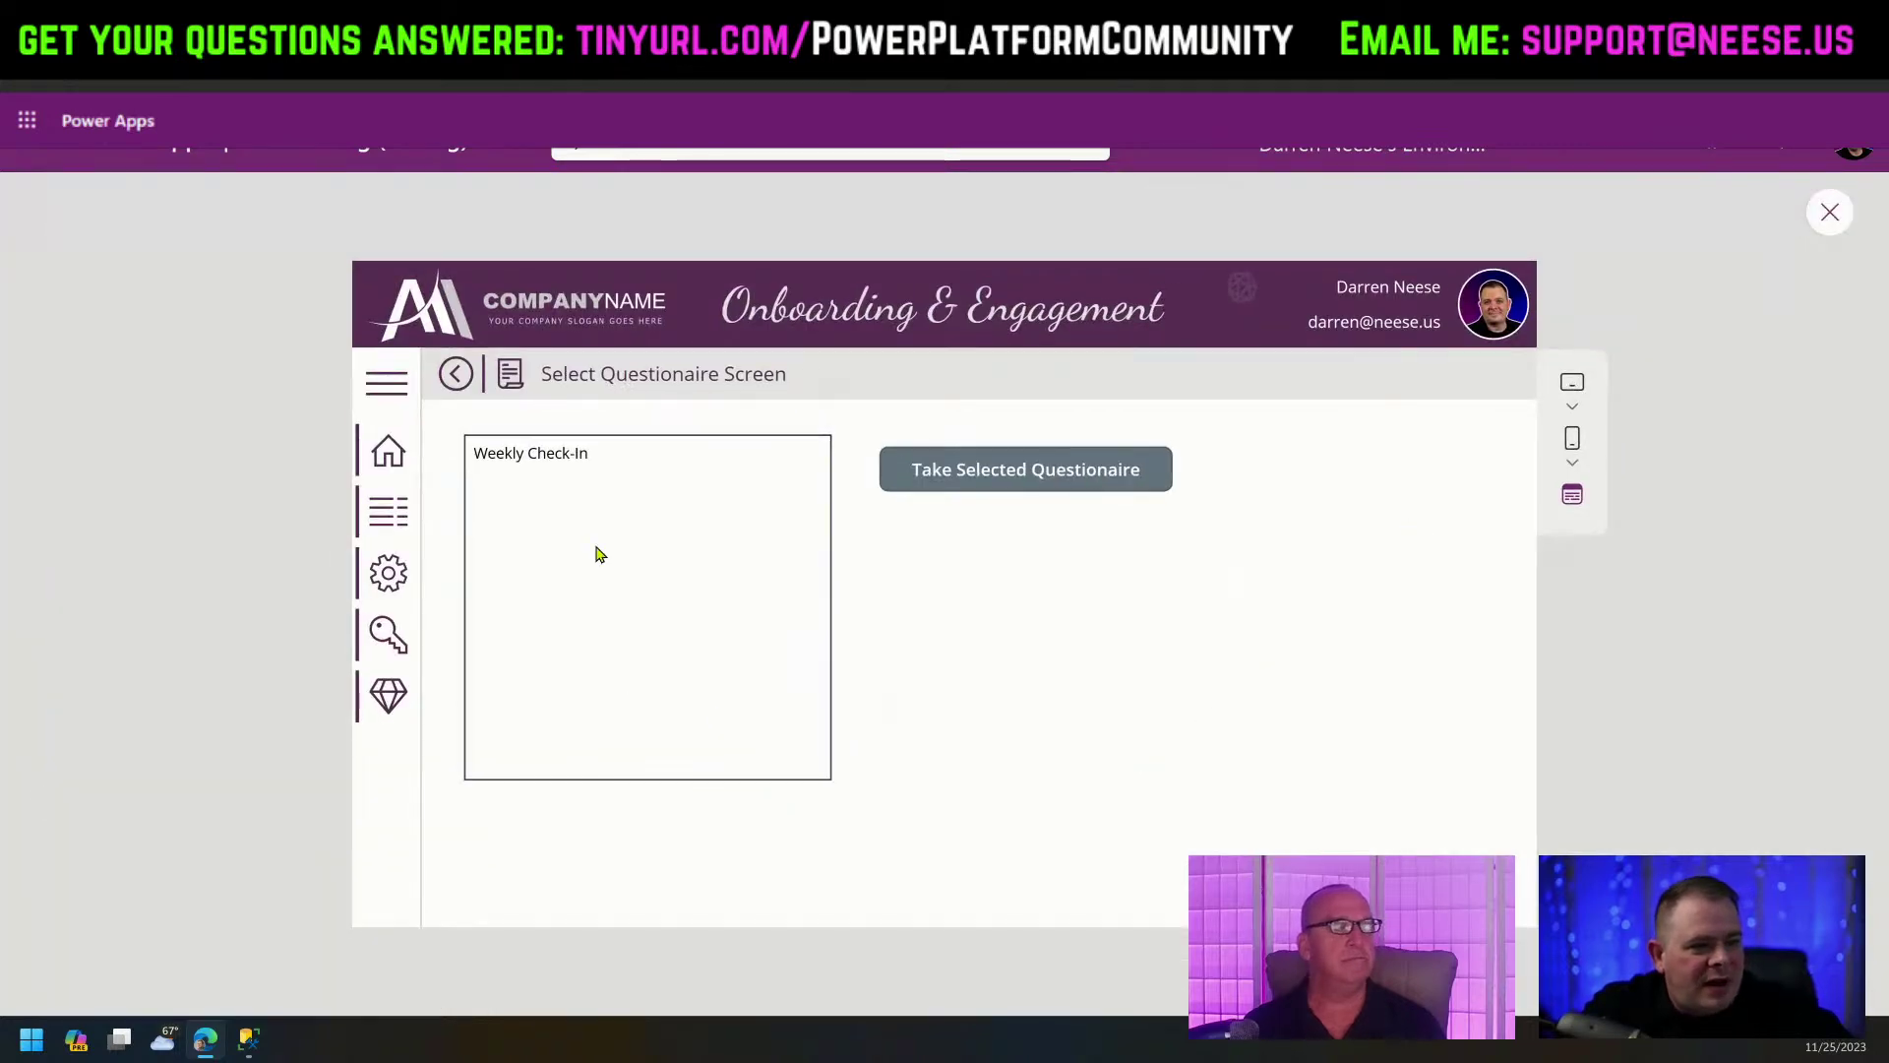
{"action": "left_click", "coordinate": [574, 460]}
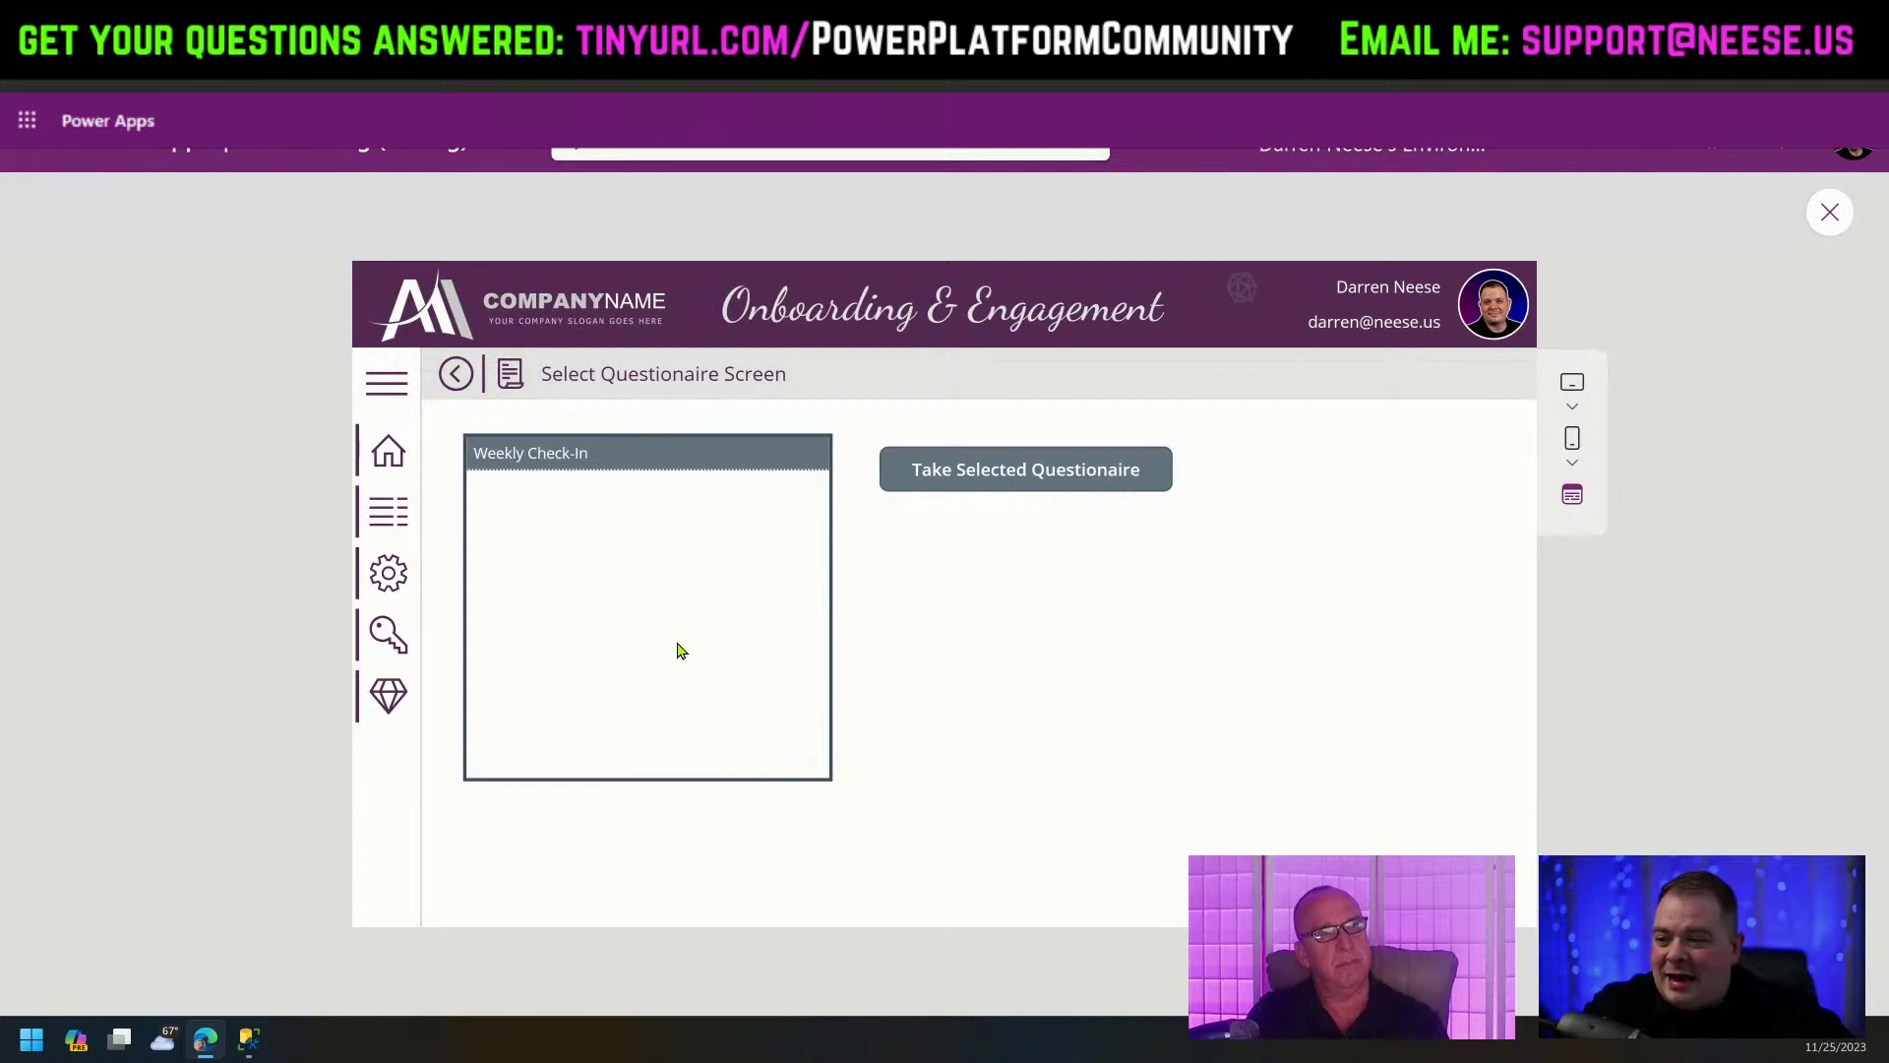
{"action": "left_click", "coordinate": [1830, 211]}
Move lstQuestionaireListing into the upper-left corner of the screen's body, extend it almost to the lower edge, and preview the layout.
{"action": "left_click", "coordinate": [788, 607]}
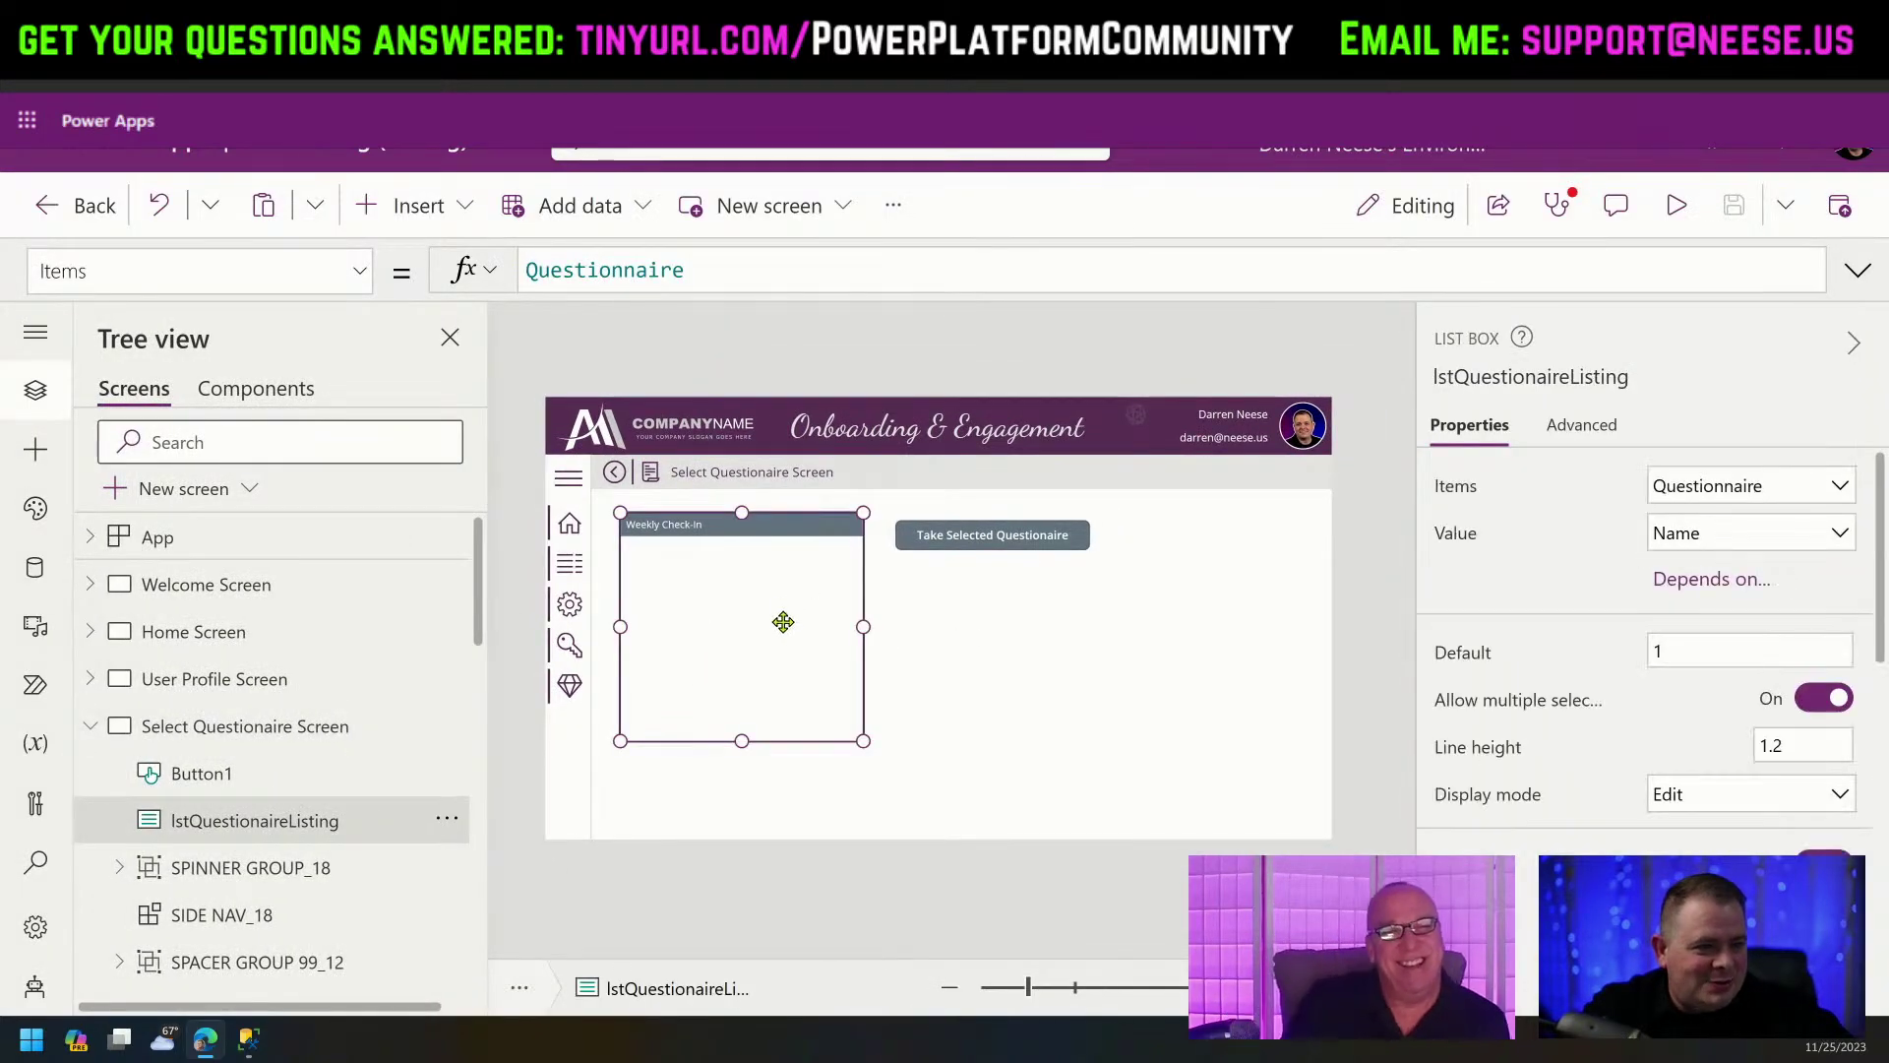
{"action": "left_click_drag", "start_coordinate": [740, 745], "coordinate": [741, 818]}
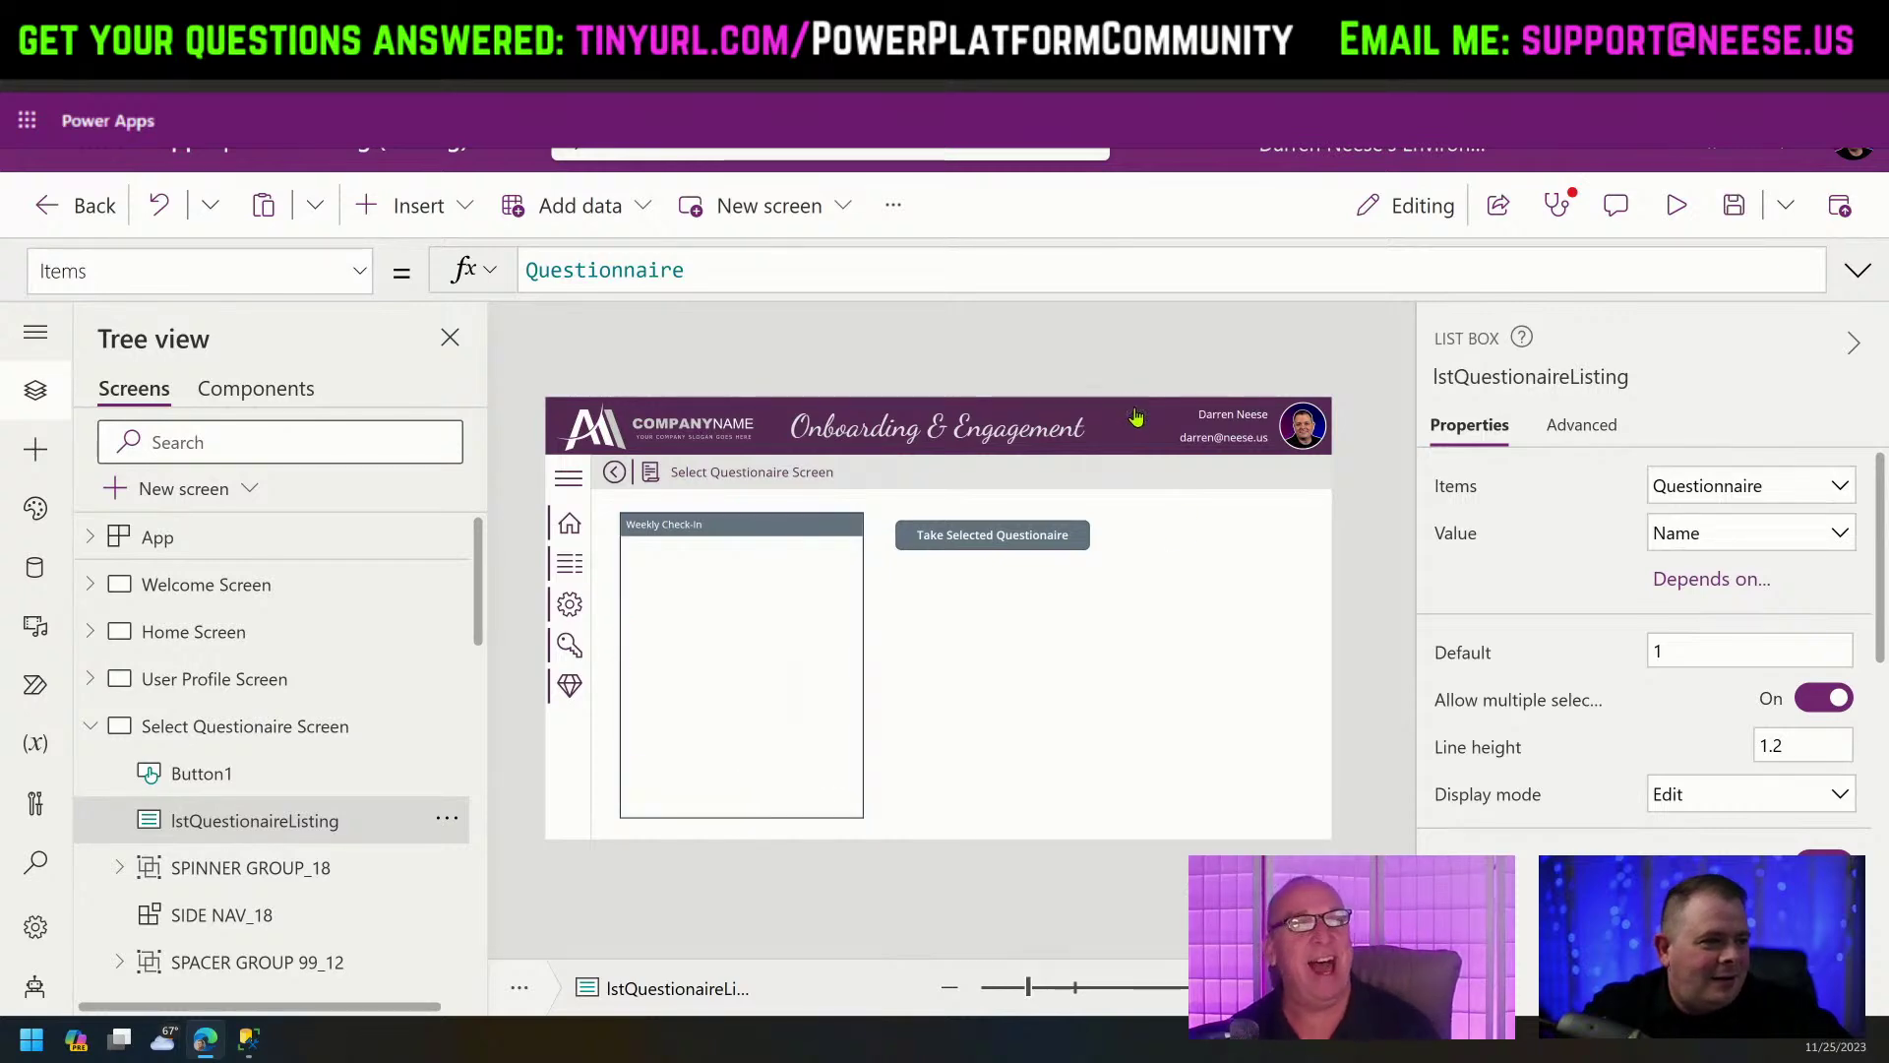
{"action": "left_click_drag", "start_coordinate": [724, 738], "coordinate": [733, 698]}
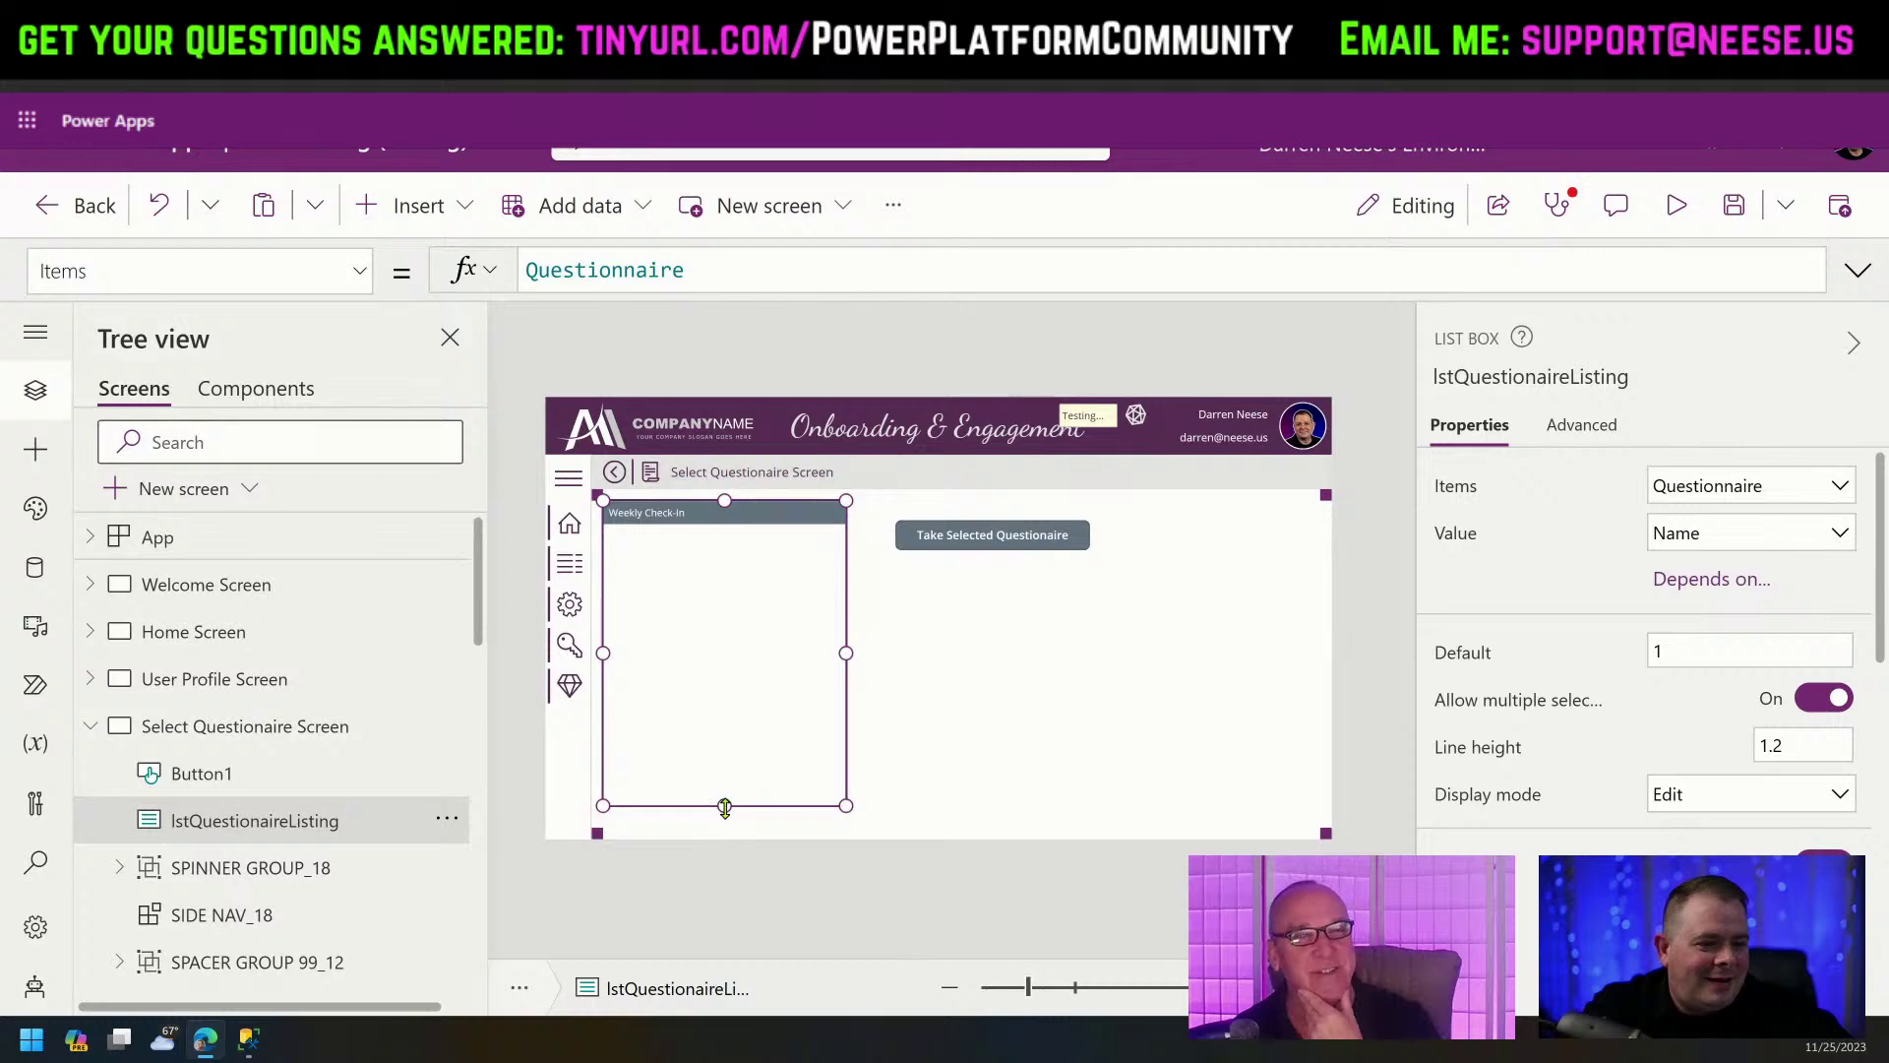
{"action": "left_click_drag", "start_coordinate": [725, 806], "coordinate": [725, 828]}
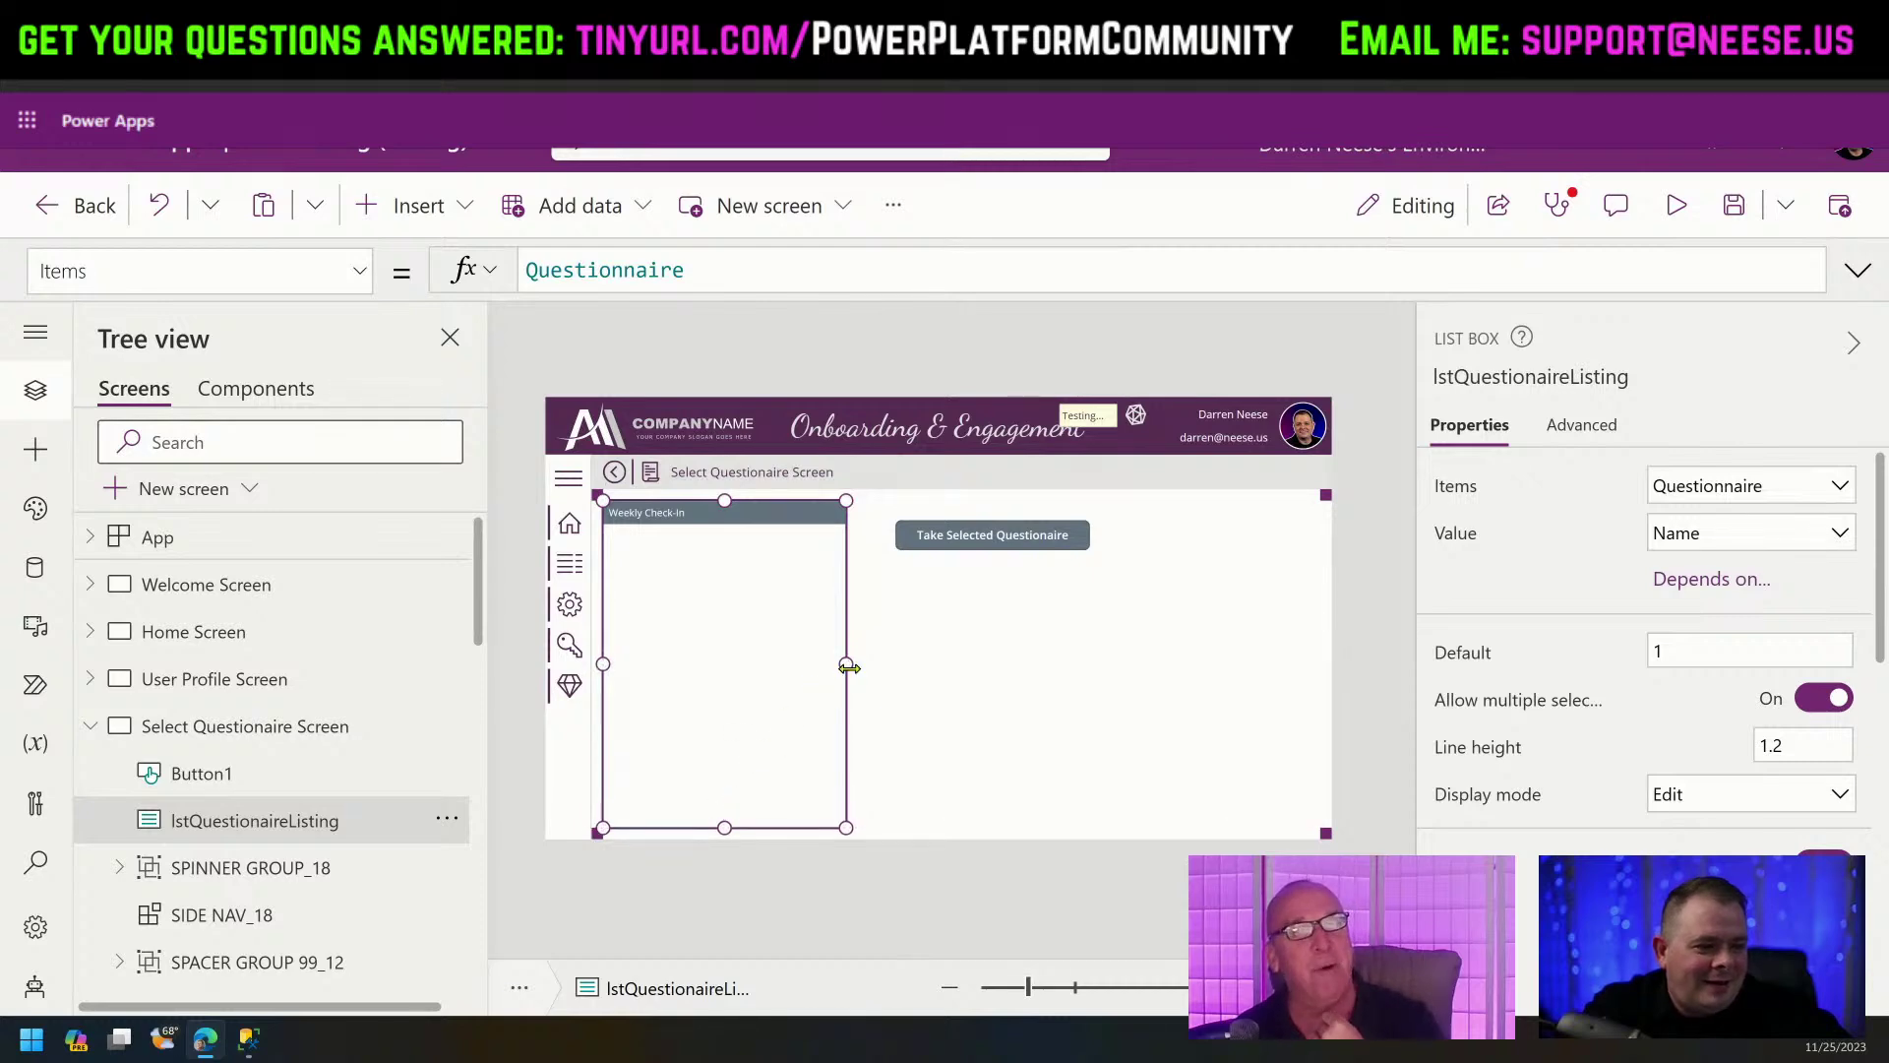
{"action": "left_click", "coordinate": [1079, 696]}
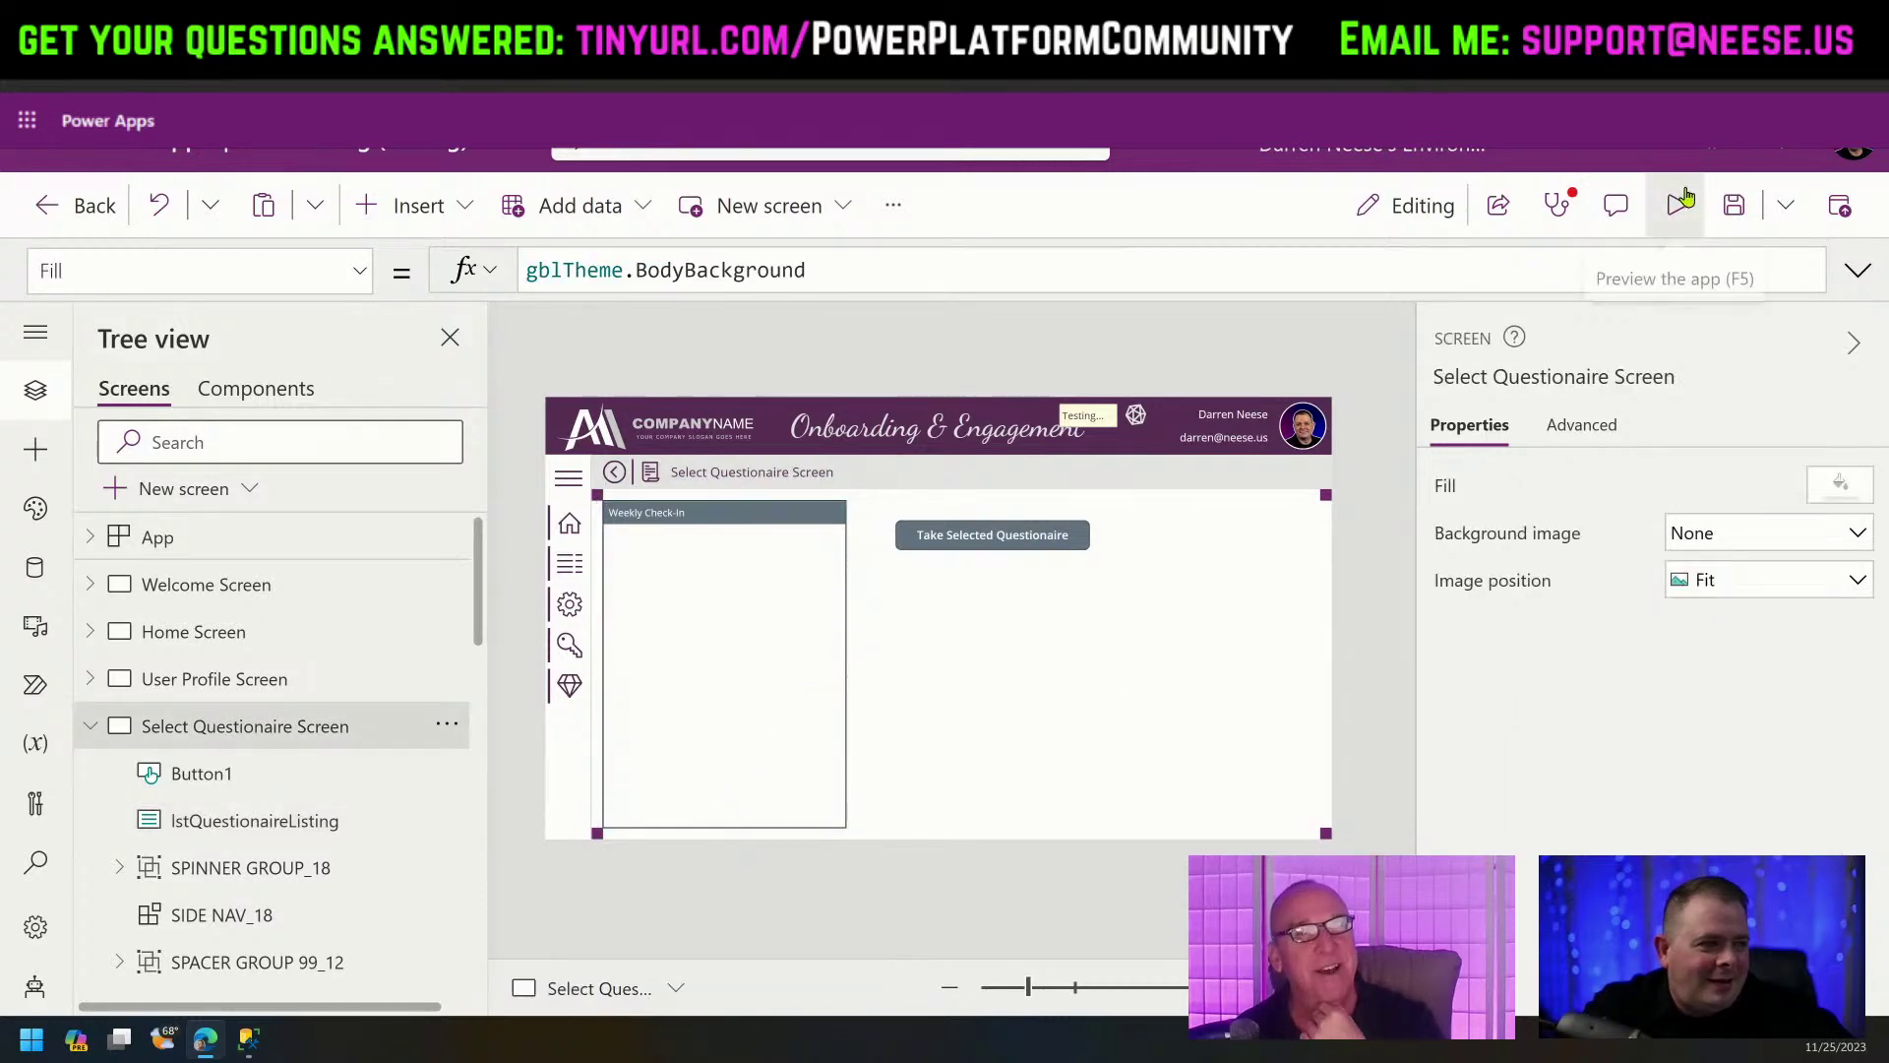
{"action": "left_click", "coordinate": [1685, 199]}
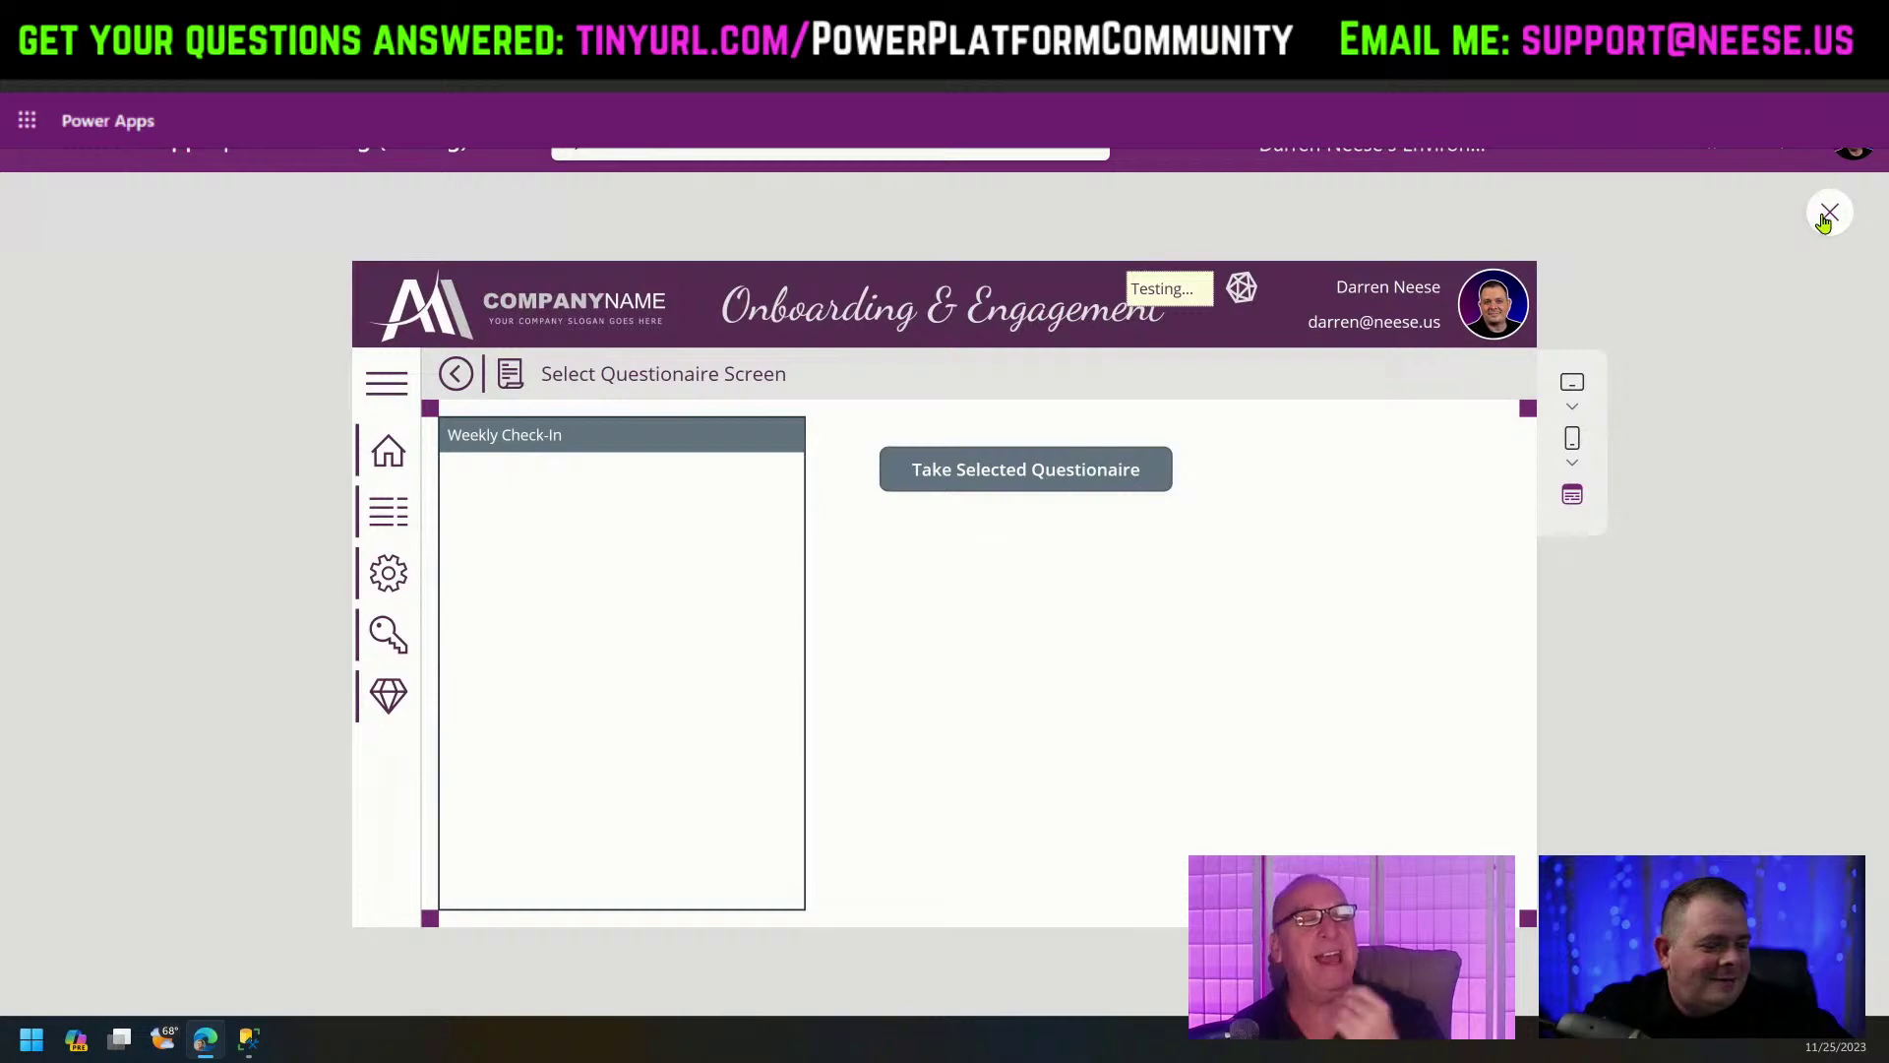
{"action": "left_click", "coordinate": [1826, 217]}
Set the BorderColor of lstQuestionaireListing to gblTheme.PrimaryDark.
{"action": "left_click", "coordinate": [734, 688]}
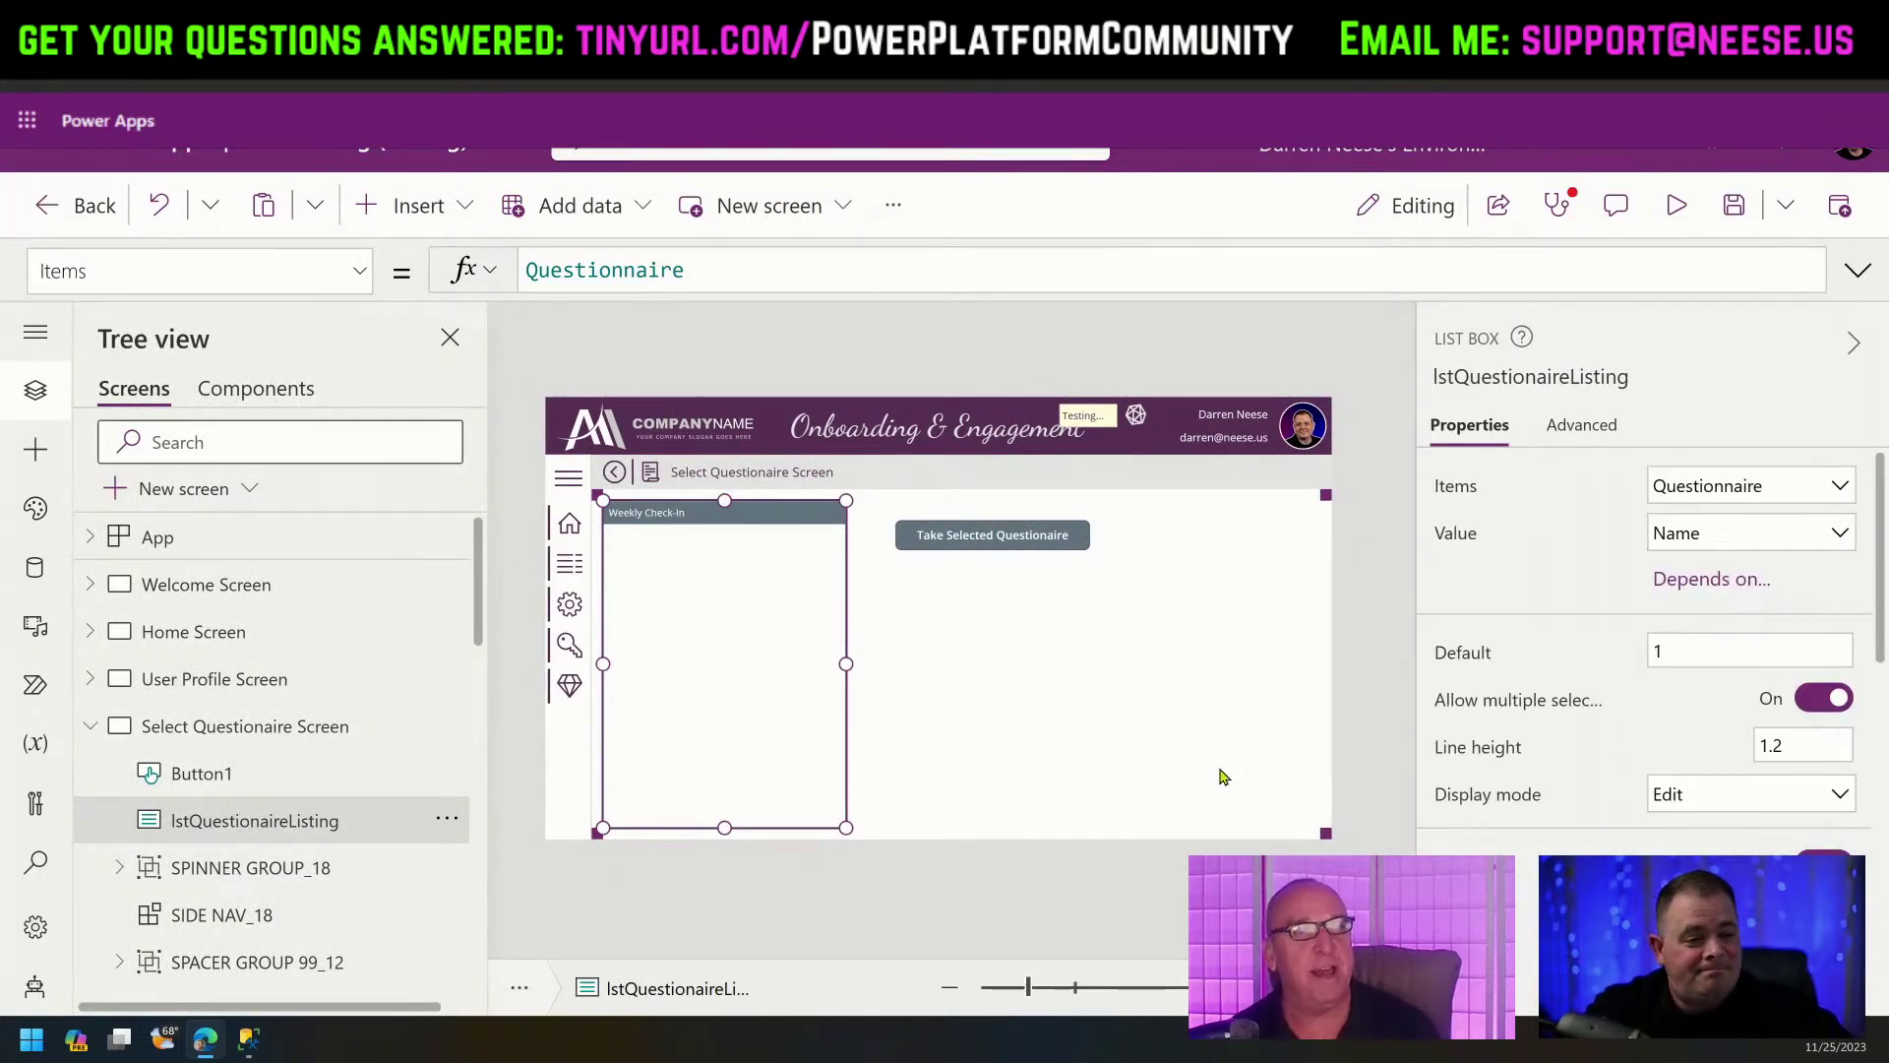
{"action": "scroll", "coordinate": [1752, 689], "scroll_direction": "down", "scroll_amount": 6}
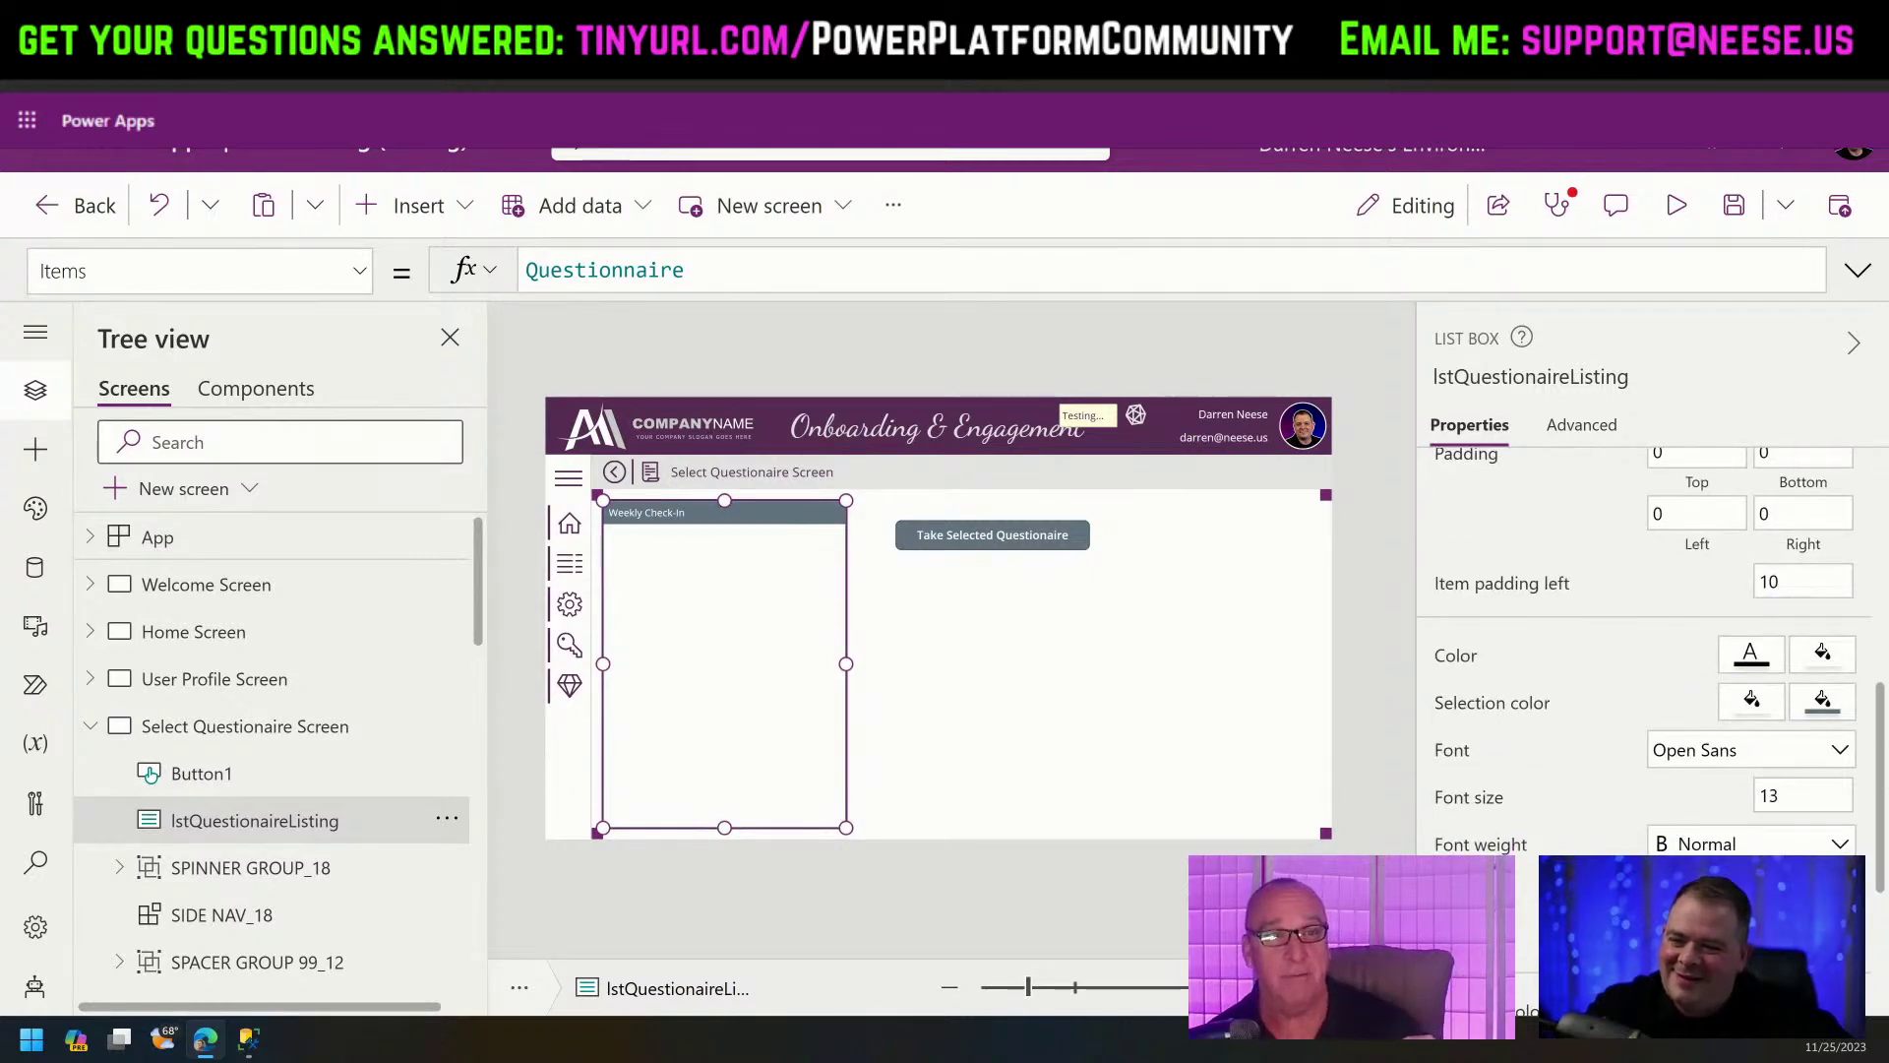
{"action": "scroll", "coordinate": [1476, 709], "scroll_direction": "down", "scroll_amount": 3}
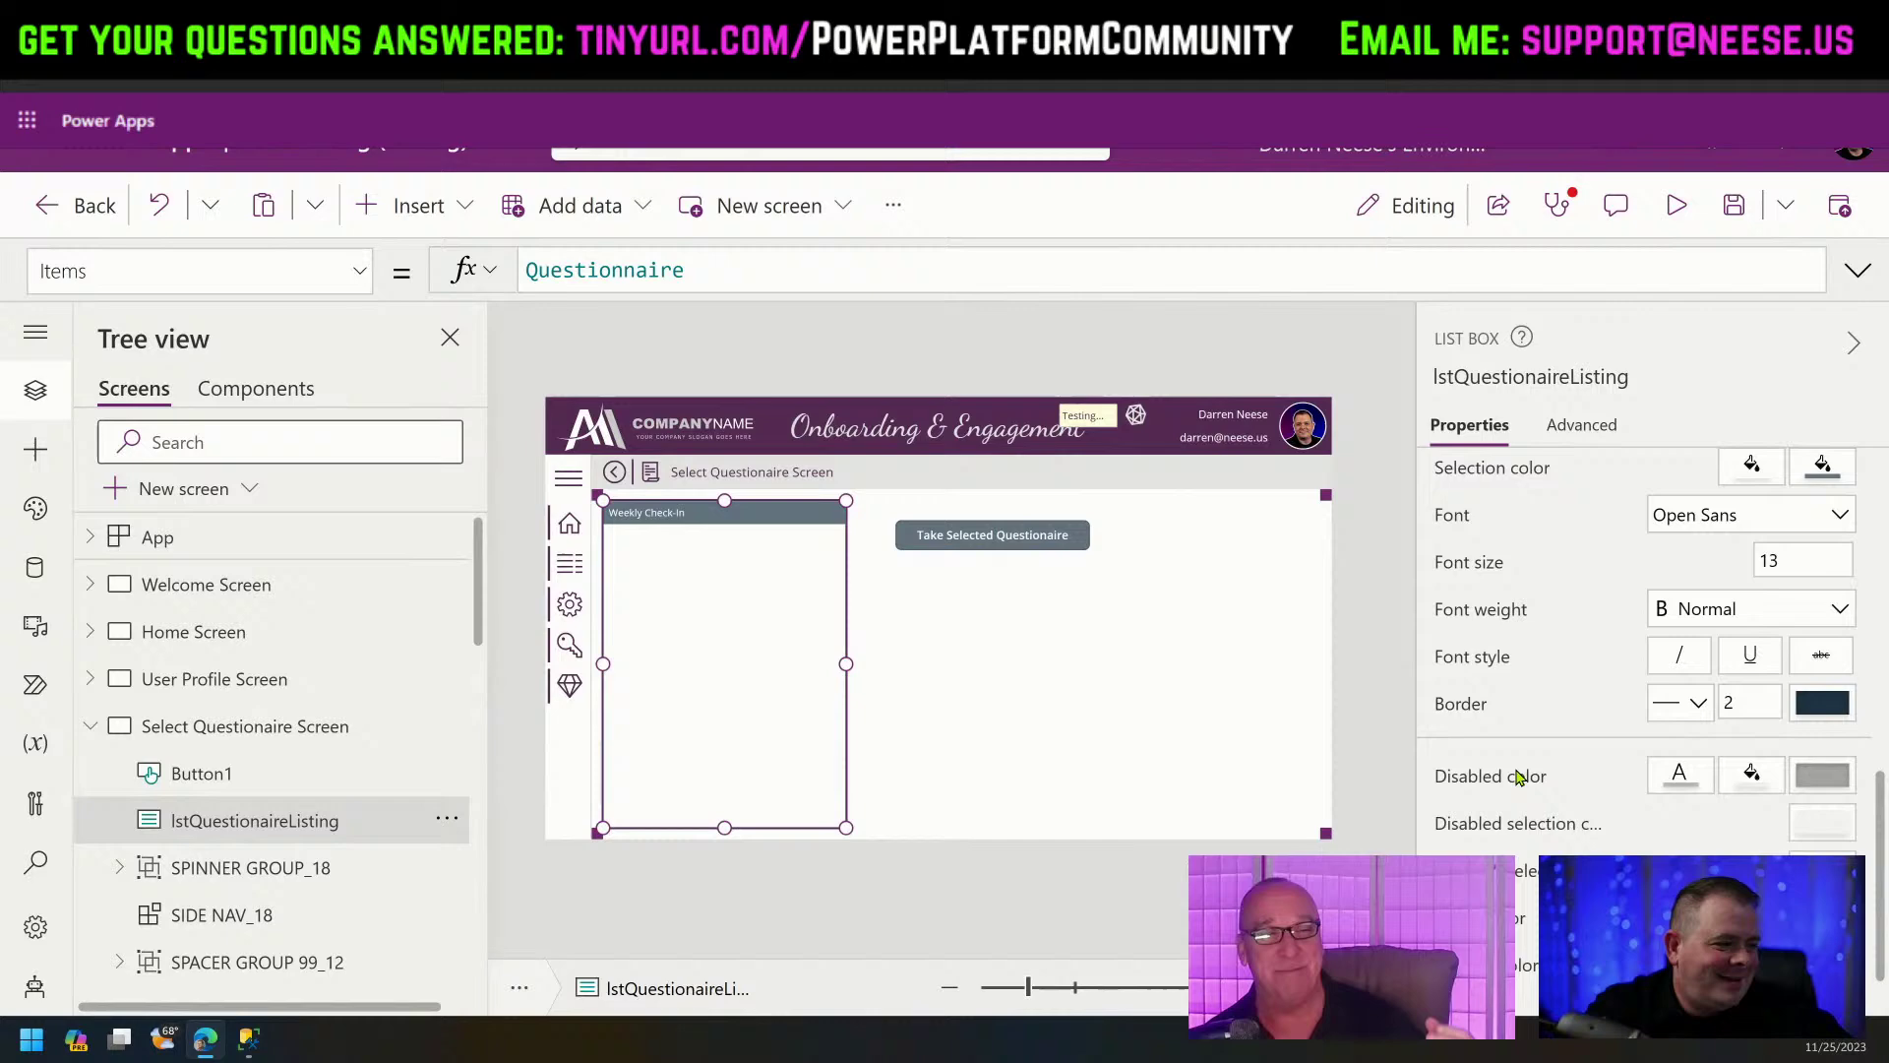
{"action": "left_click", "coordinate": [1473, 689]}
{"action": "left_click", "coordinate": [224, 273]}
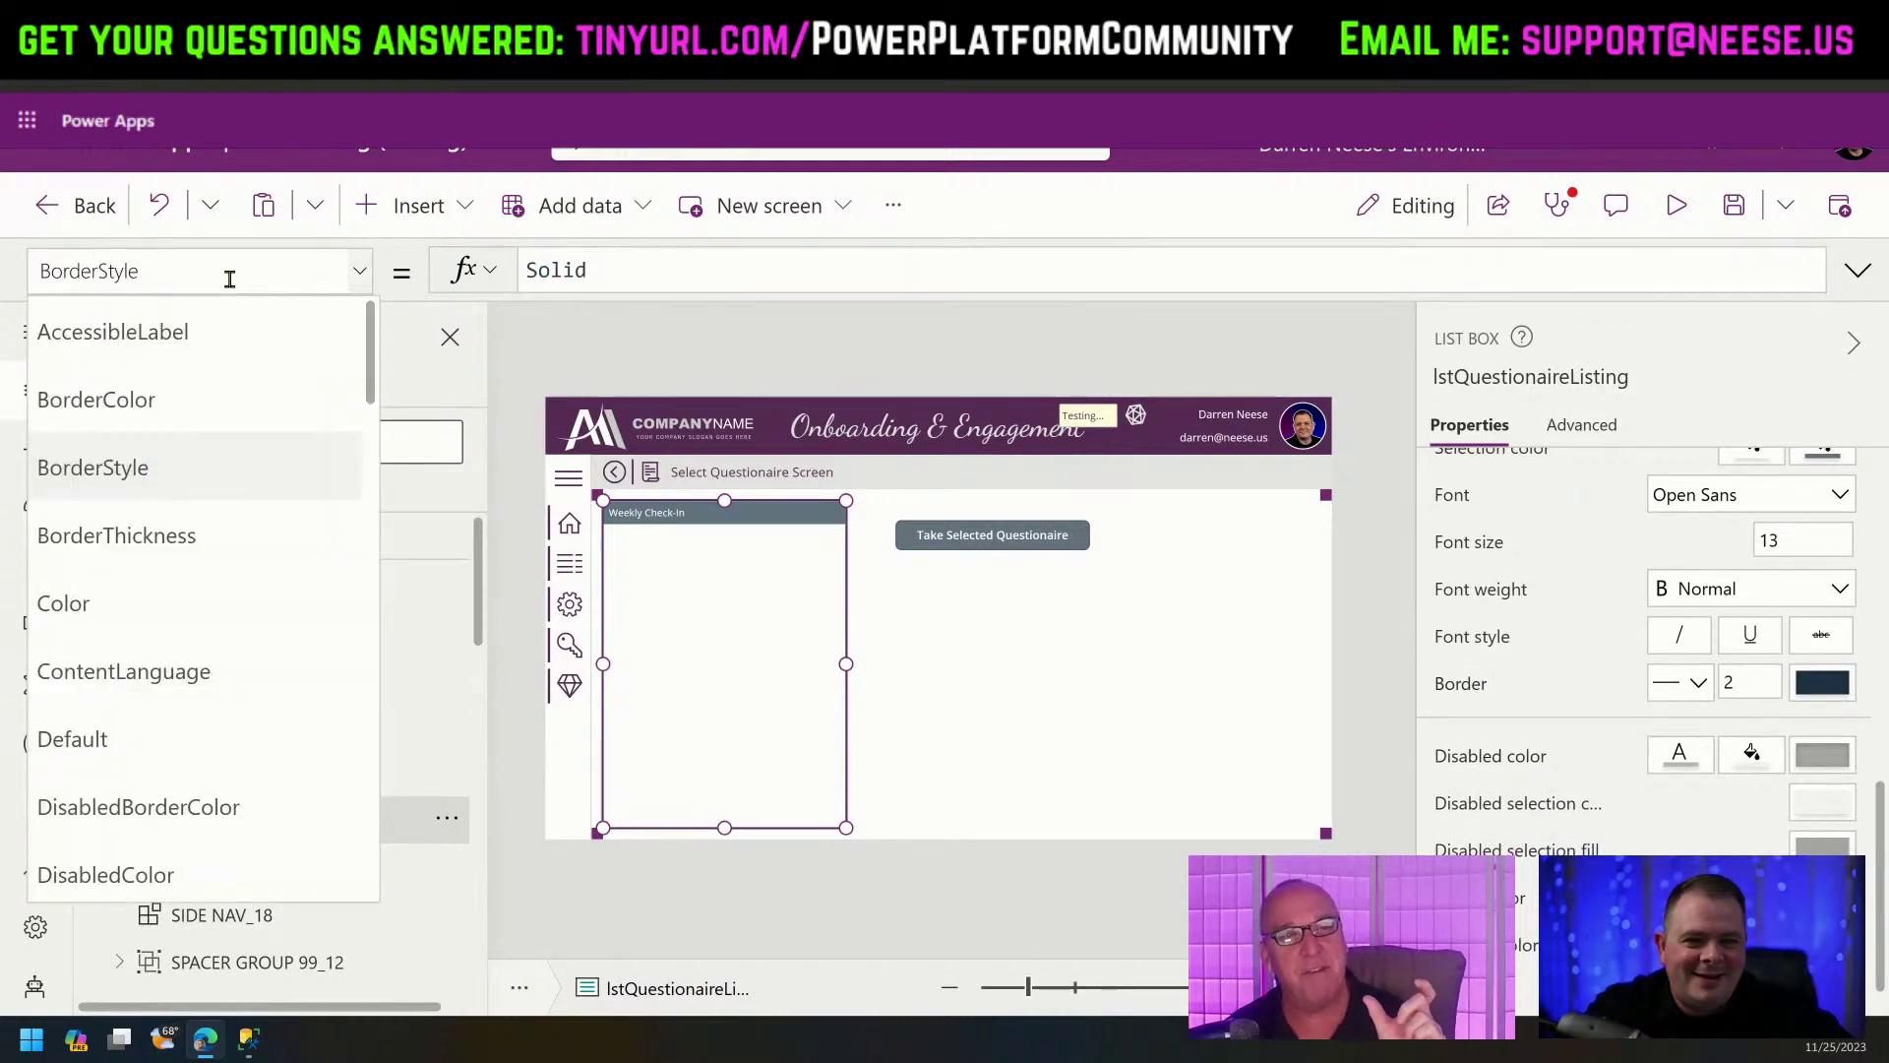
{"action": "left_click", "coordinate": [192, 413]}
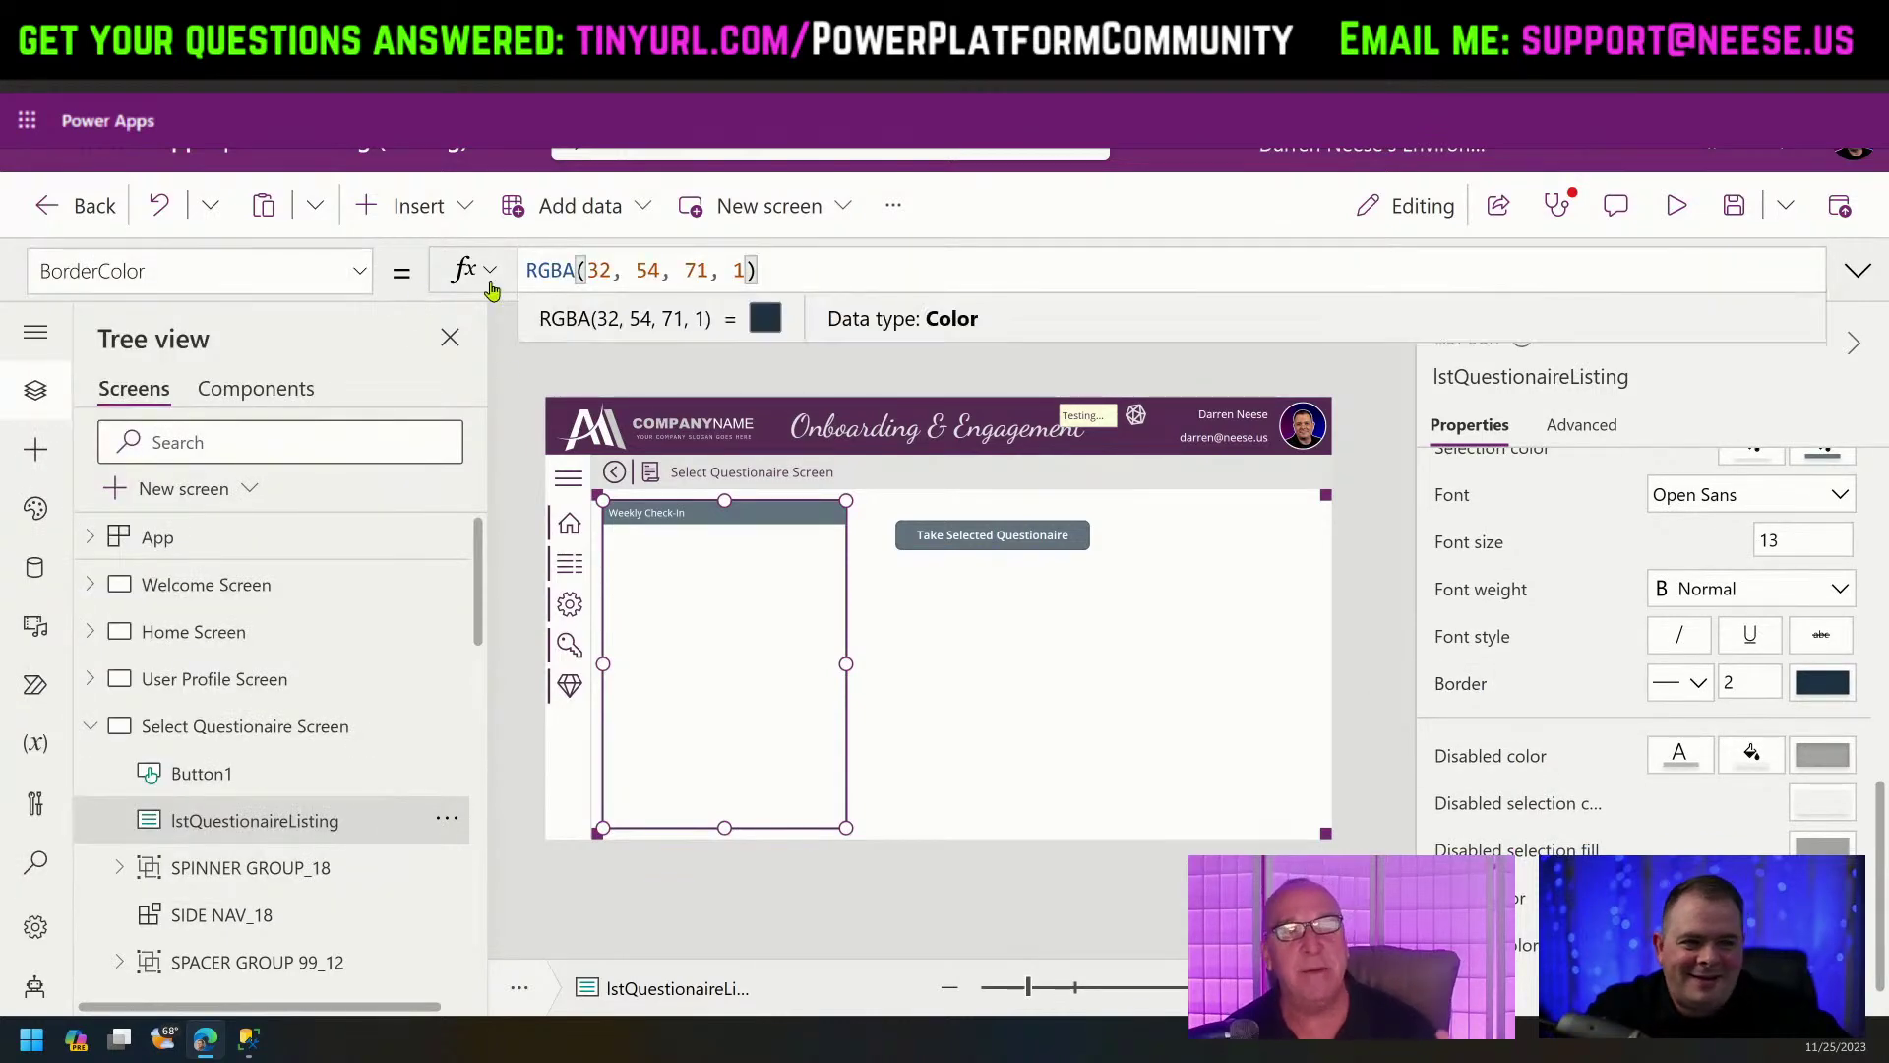
{"action": "key", "text": "ctrl+a"}
{"action": "type", "text": "gbl"}
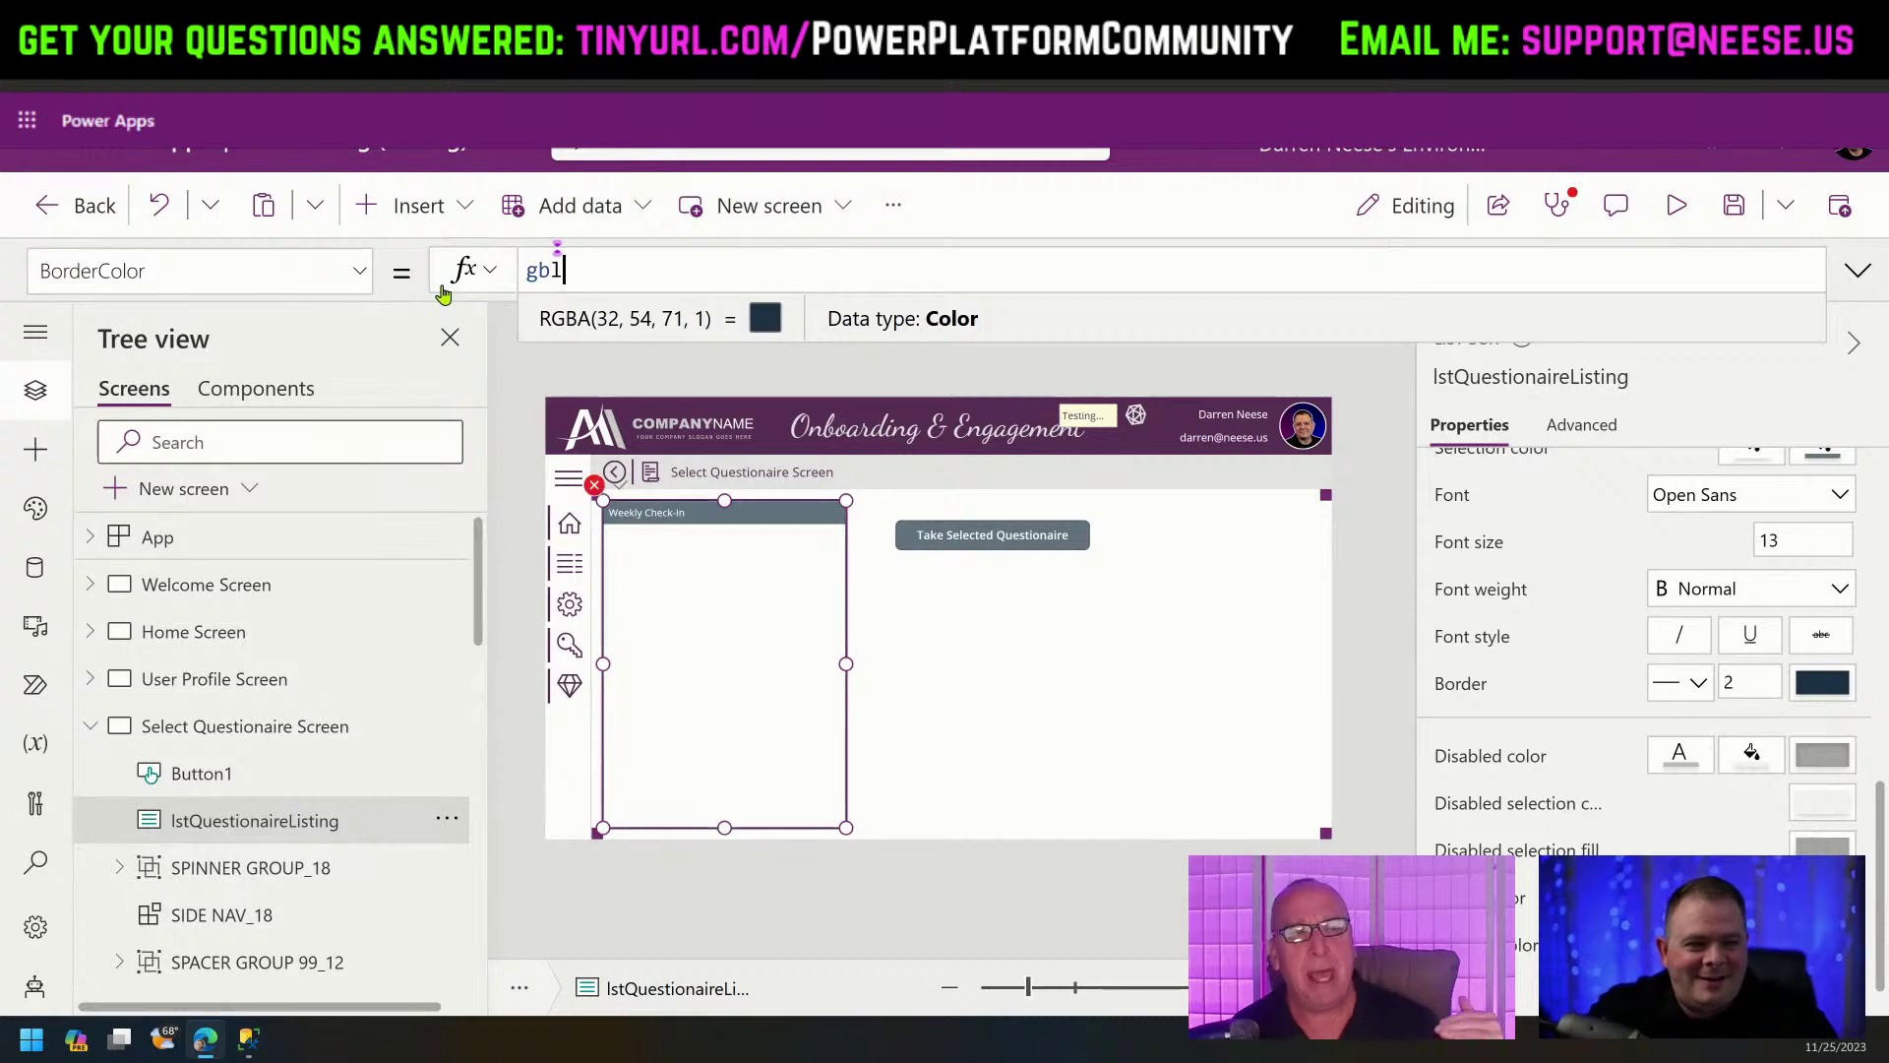
{"action": "type", "text": "t"}
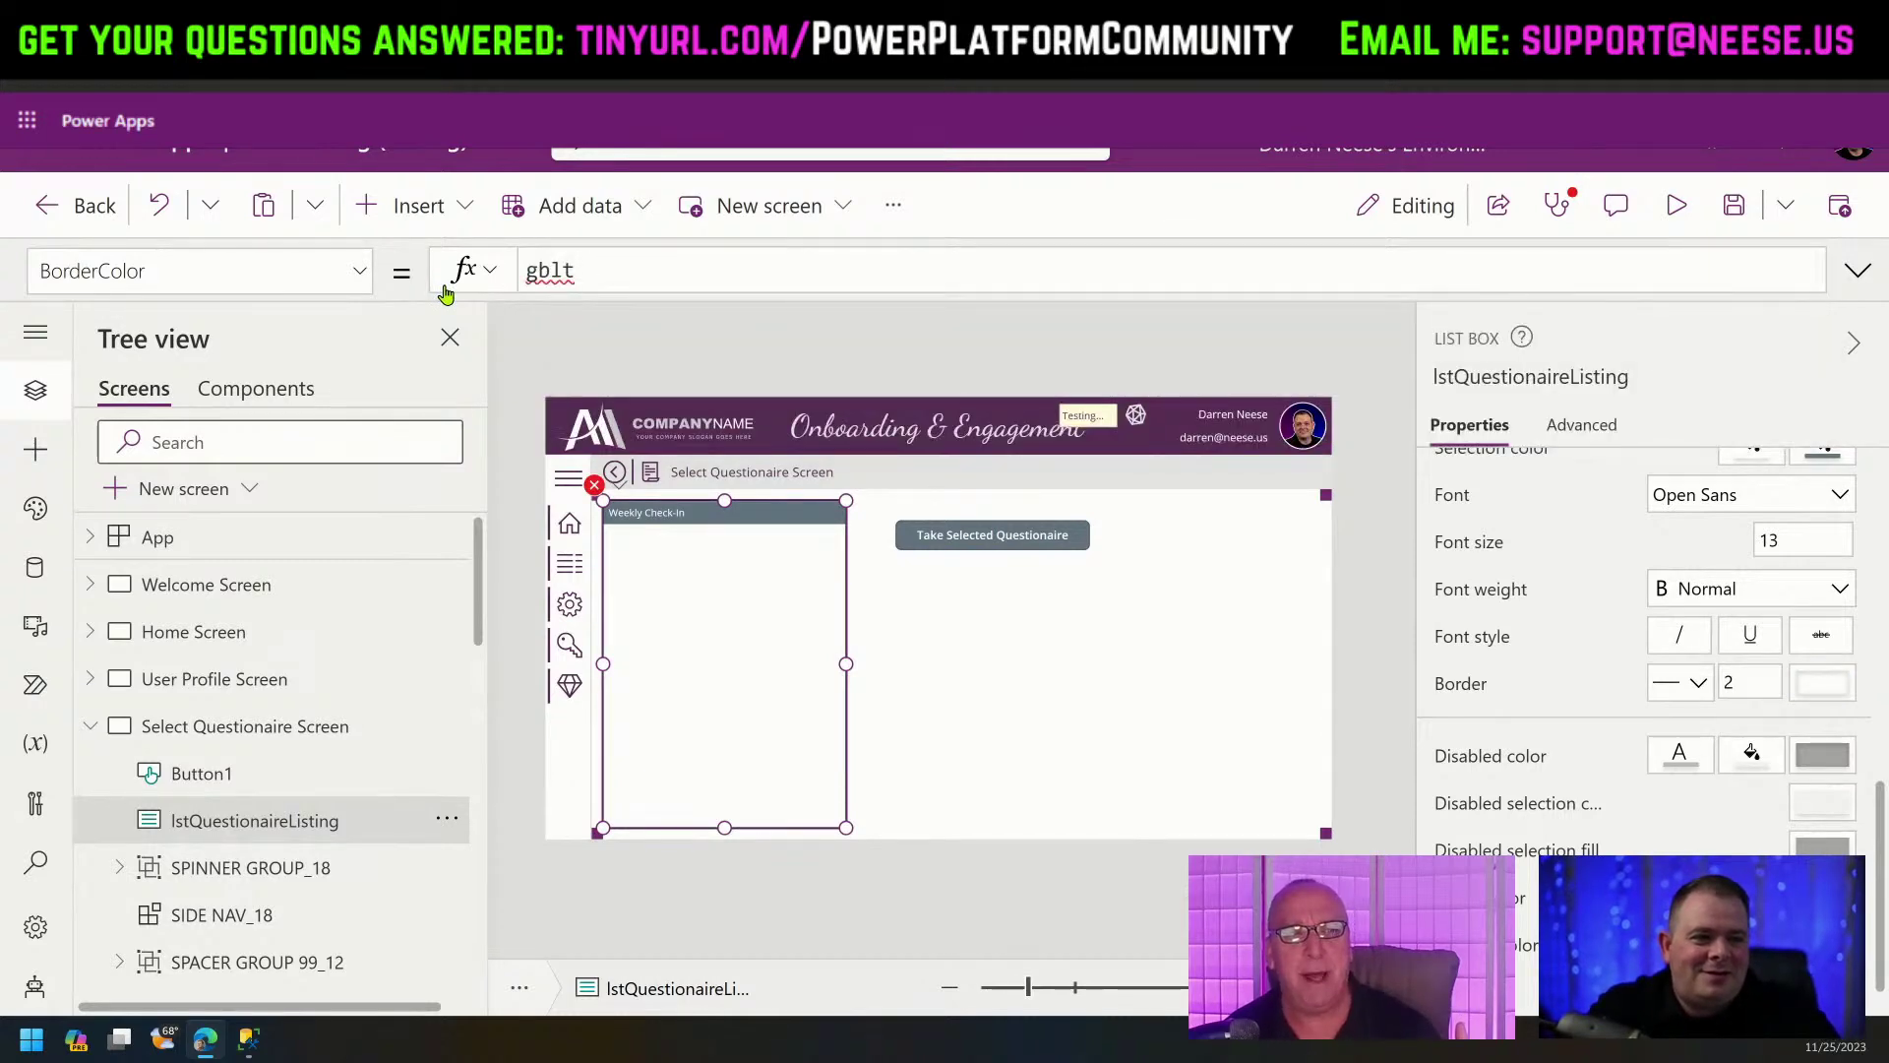
{"action": "type", "text": "he"}
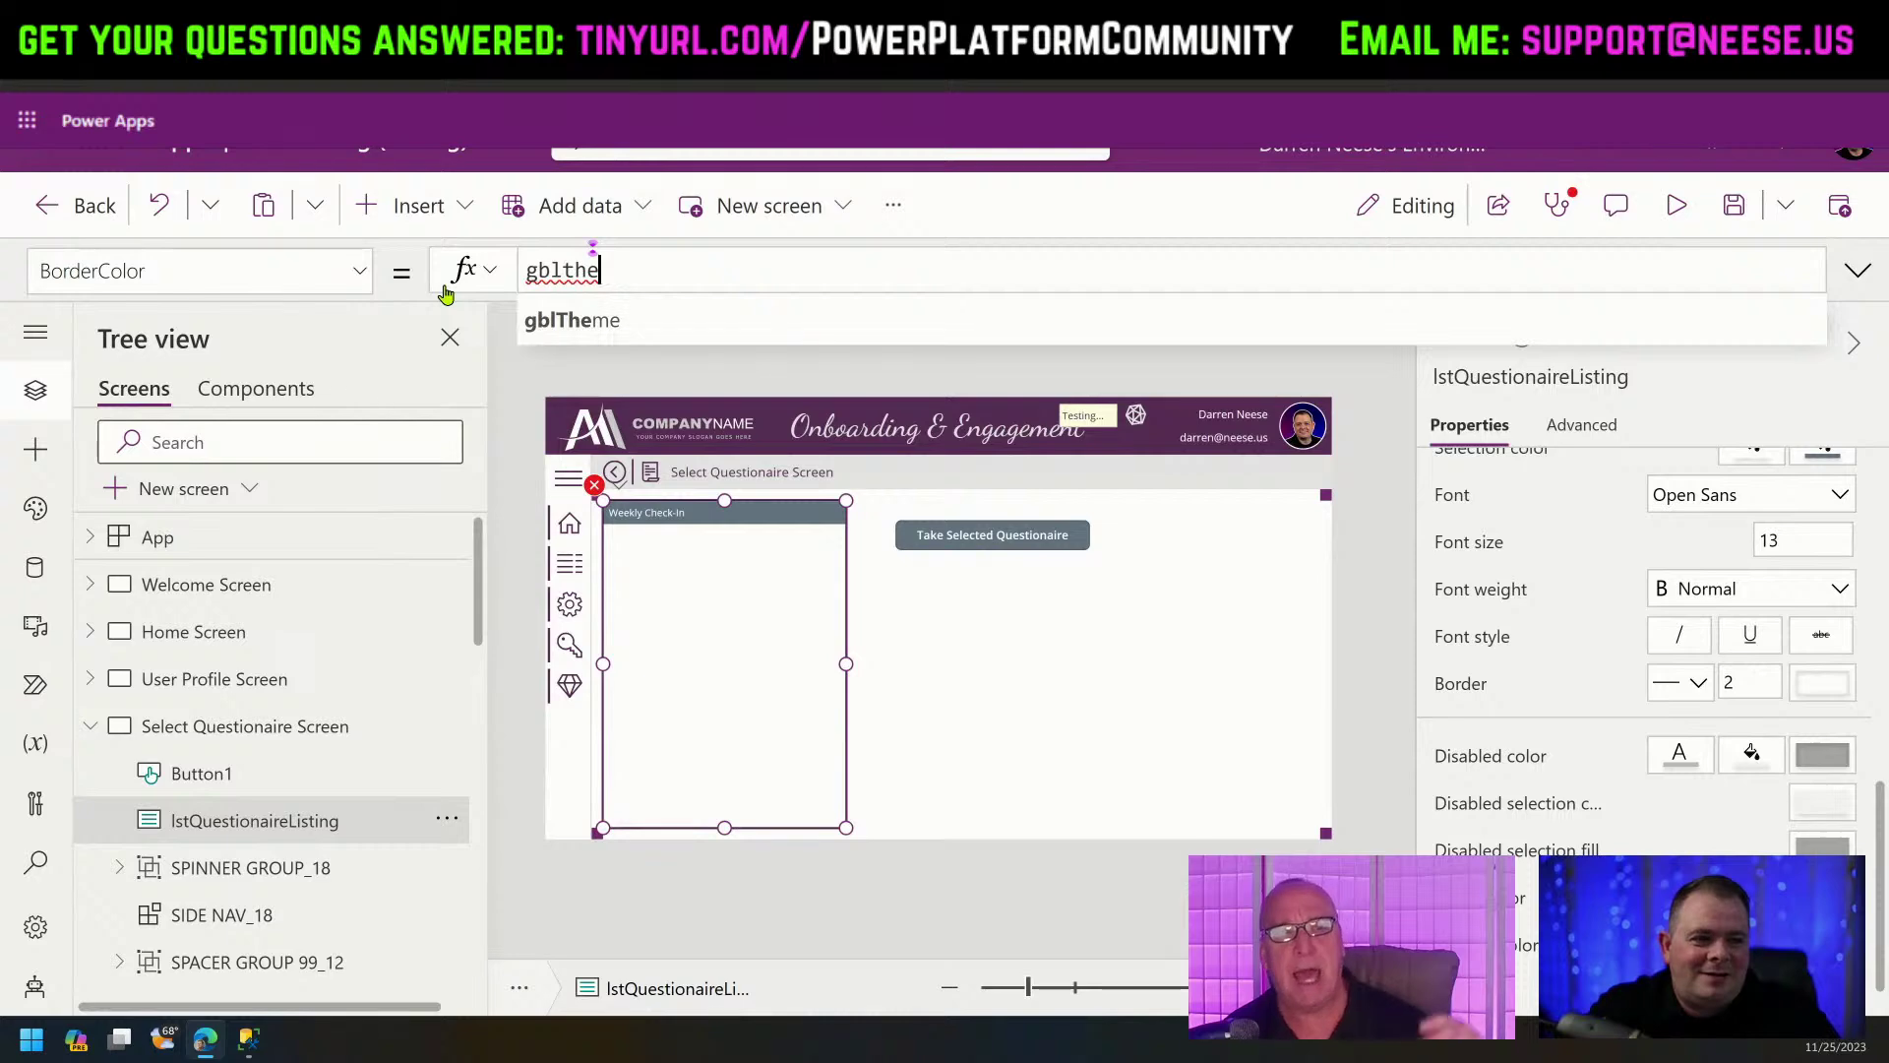
{"action": "key", "text": "Tab"}
{"action": "type", "text": ".primary"}
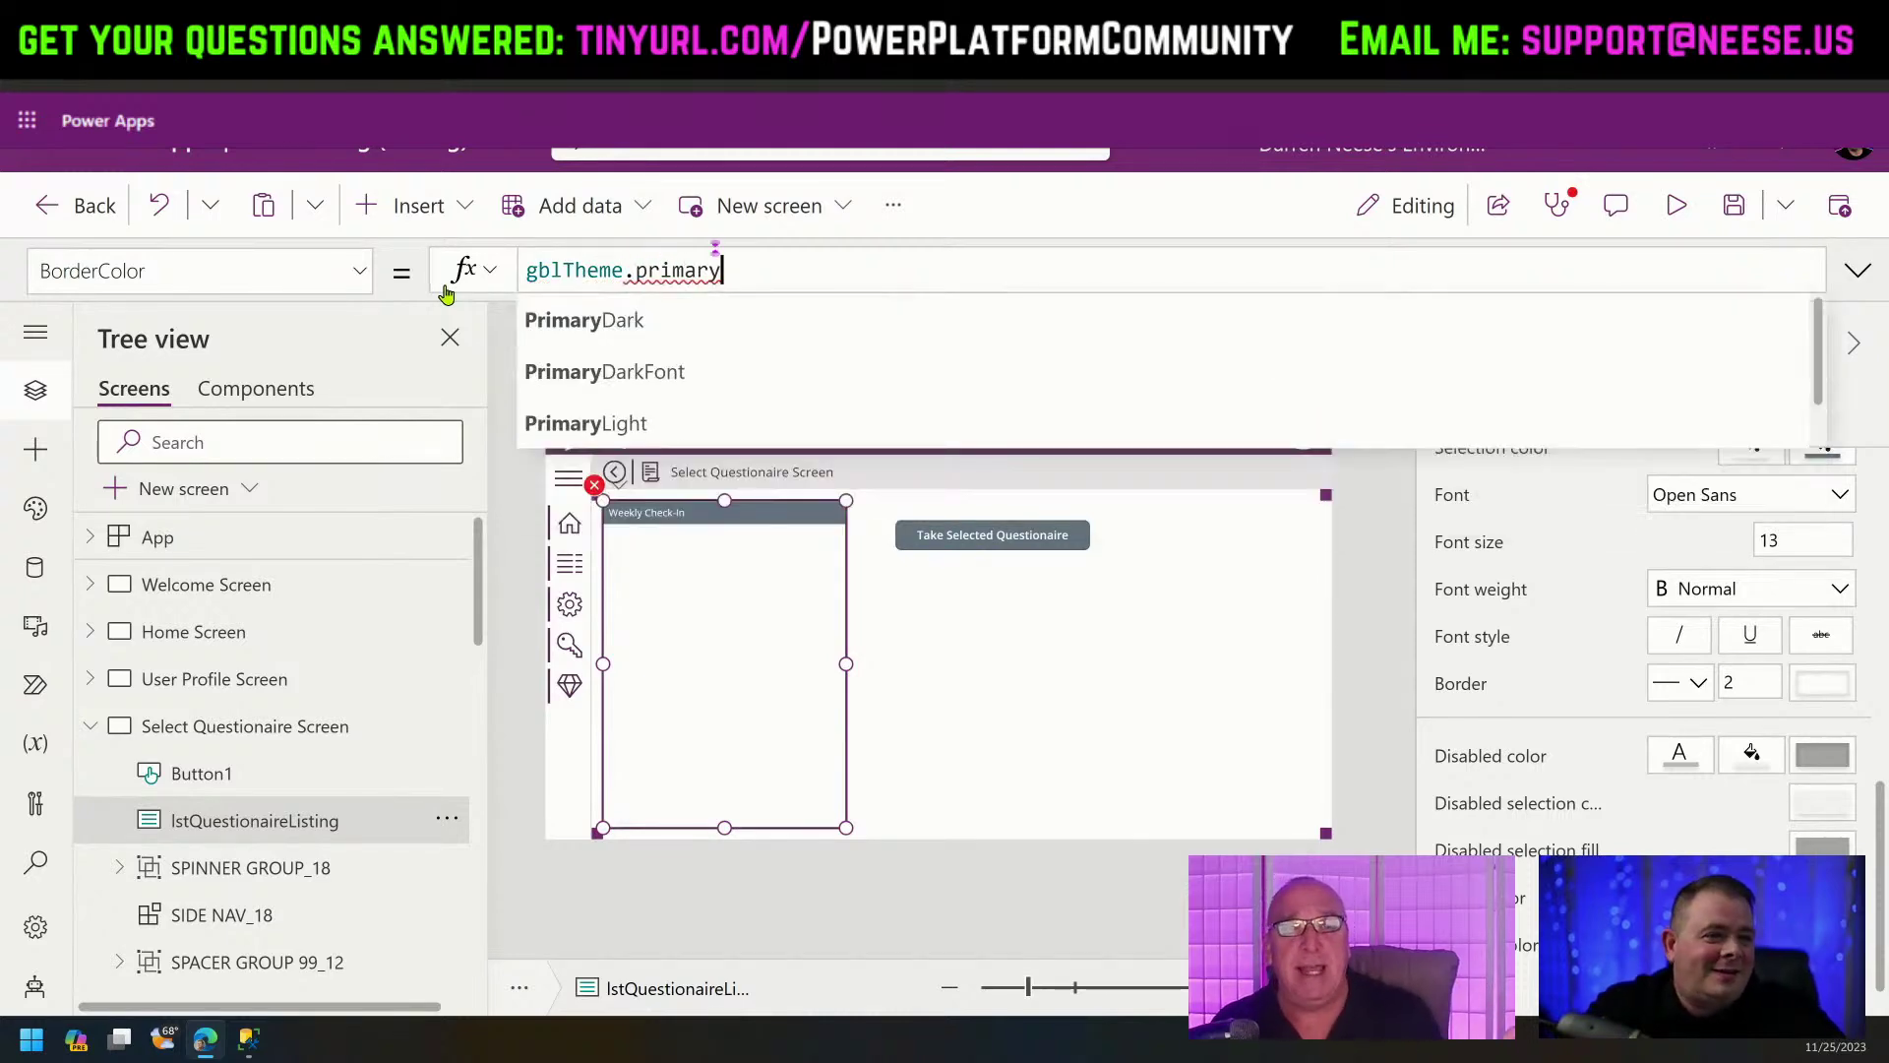
{"action": "left_click", "coordinate": [652, 344]}
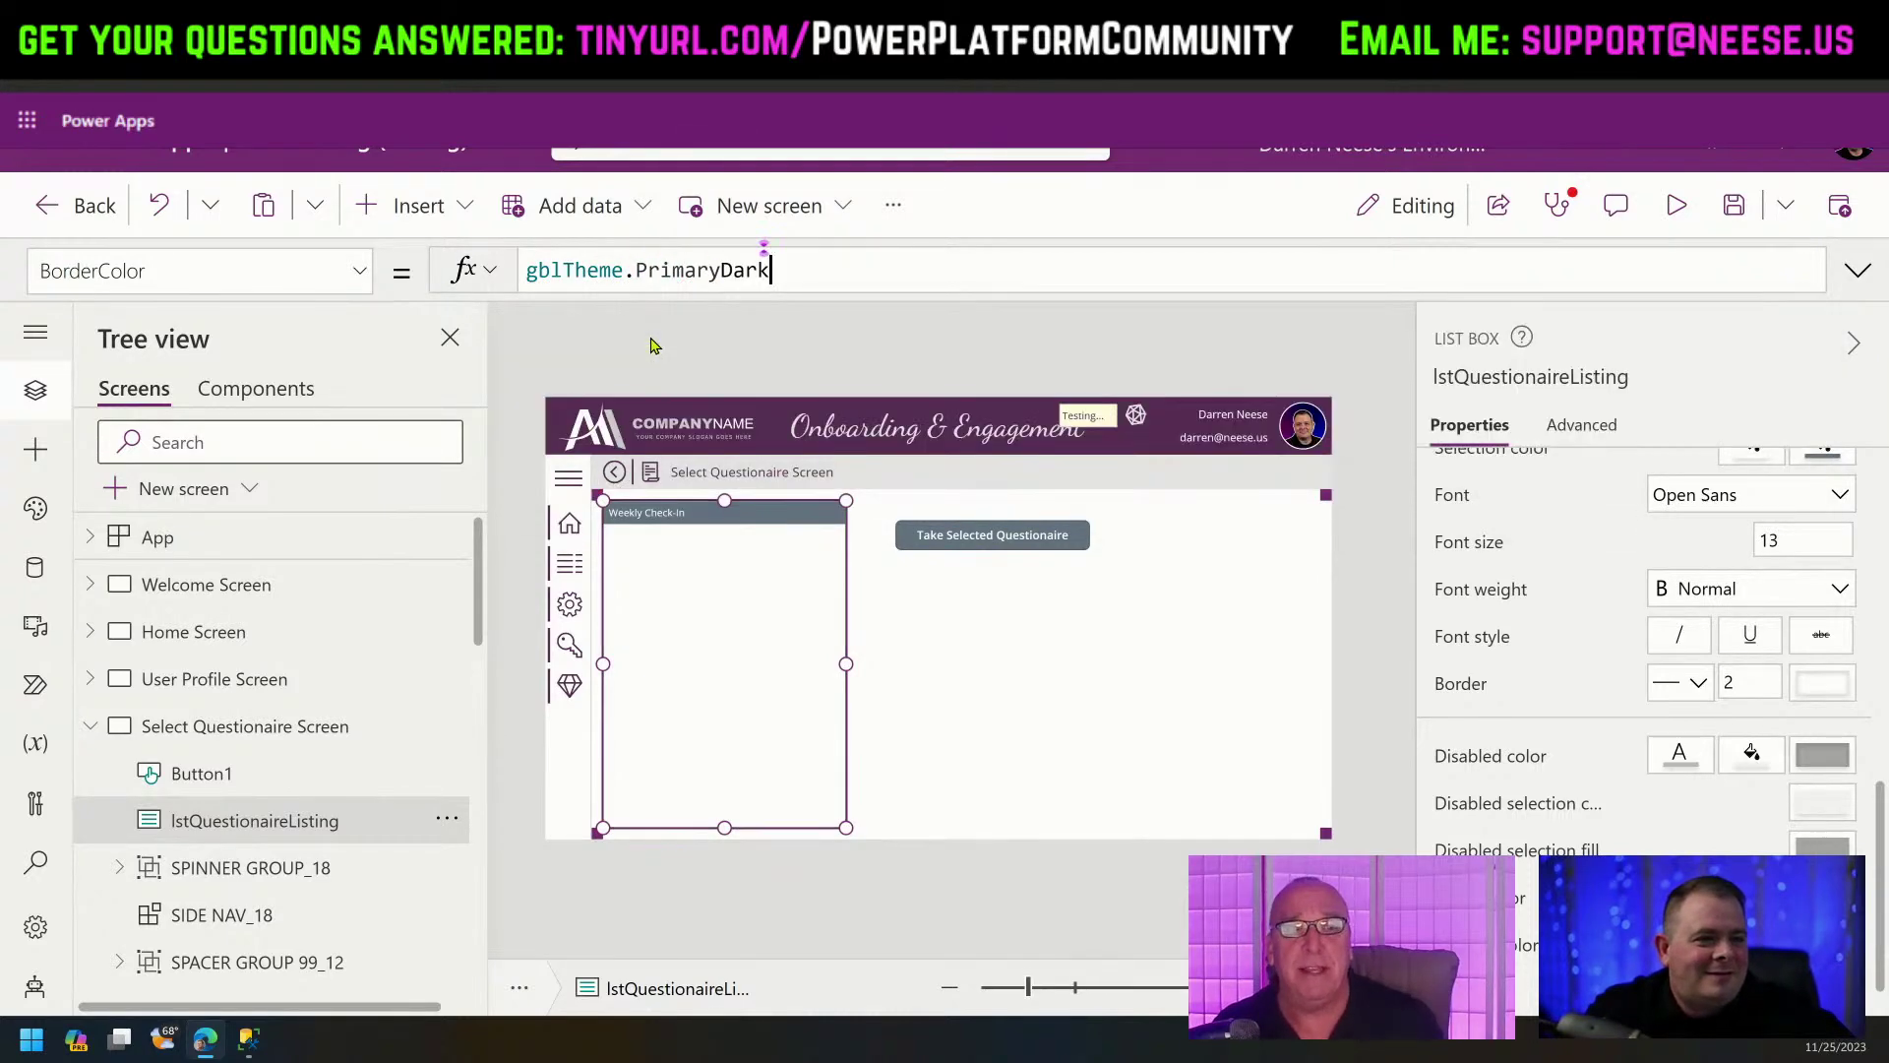
{"action": "left_click", "coordinate": [1023, 688]}
Set the SelectionFill of lstQuestionaireListing to gblTheme.GallerySelectedBG.
{"action": "left_click", "coordinate": [827, 668]}
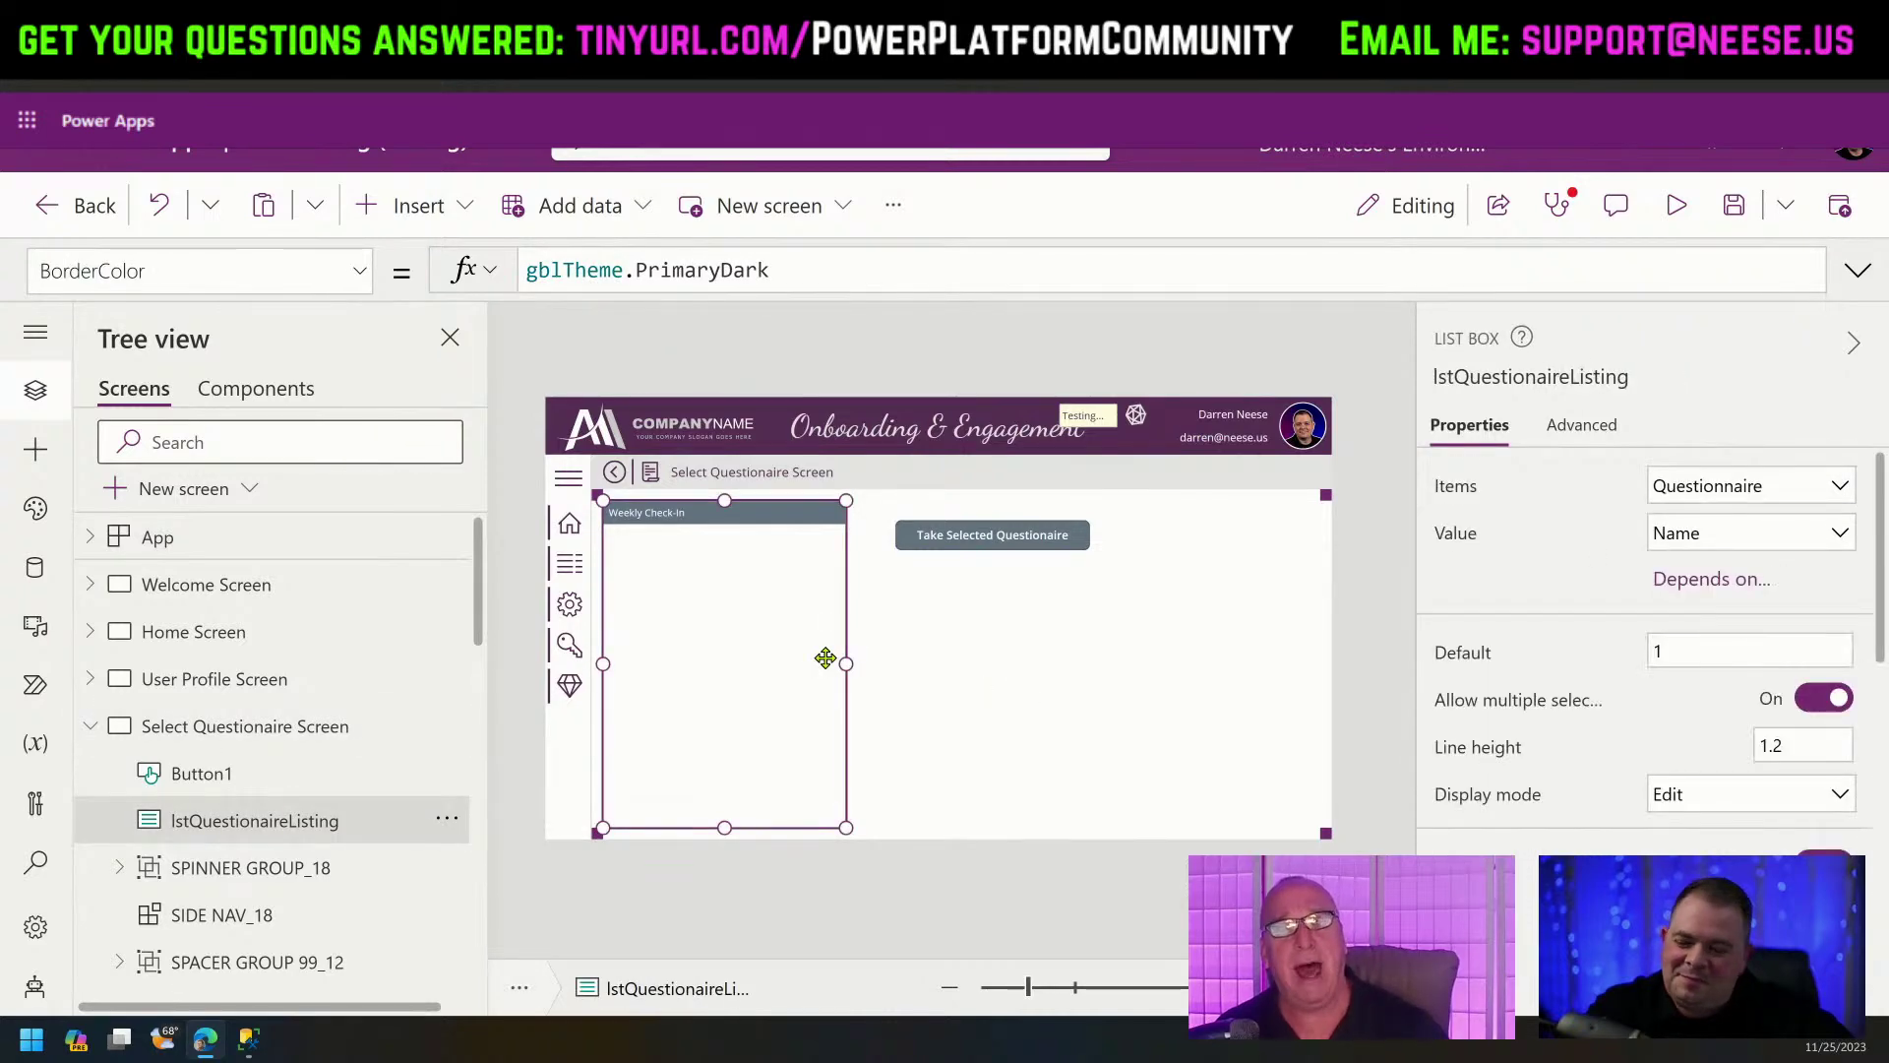
{"action": "scroll", "coordinate": [1705, 695], "scroll_direction": "down", "scroll_amount": 5}
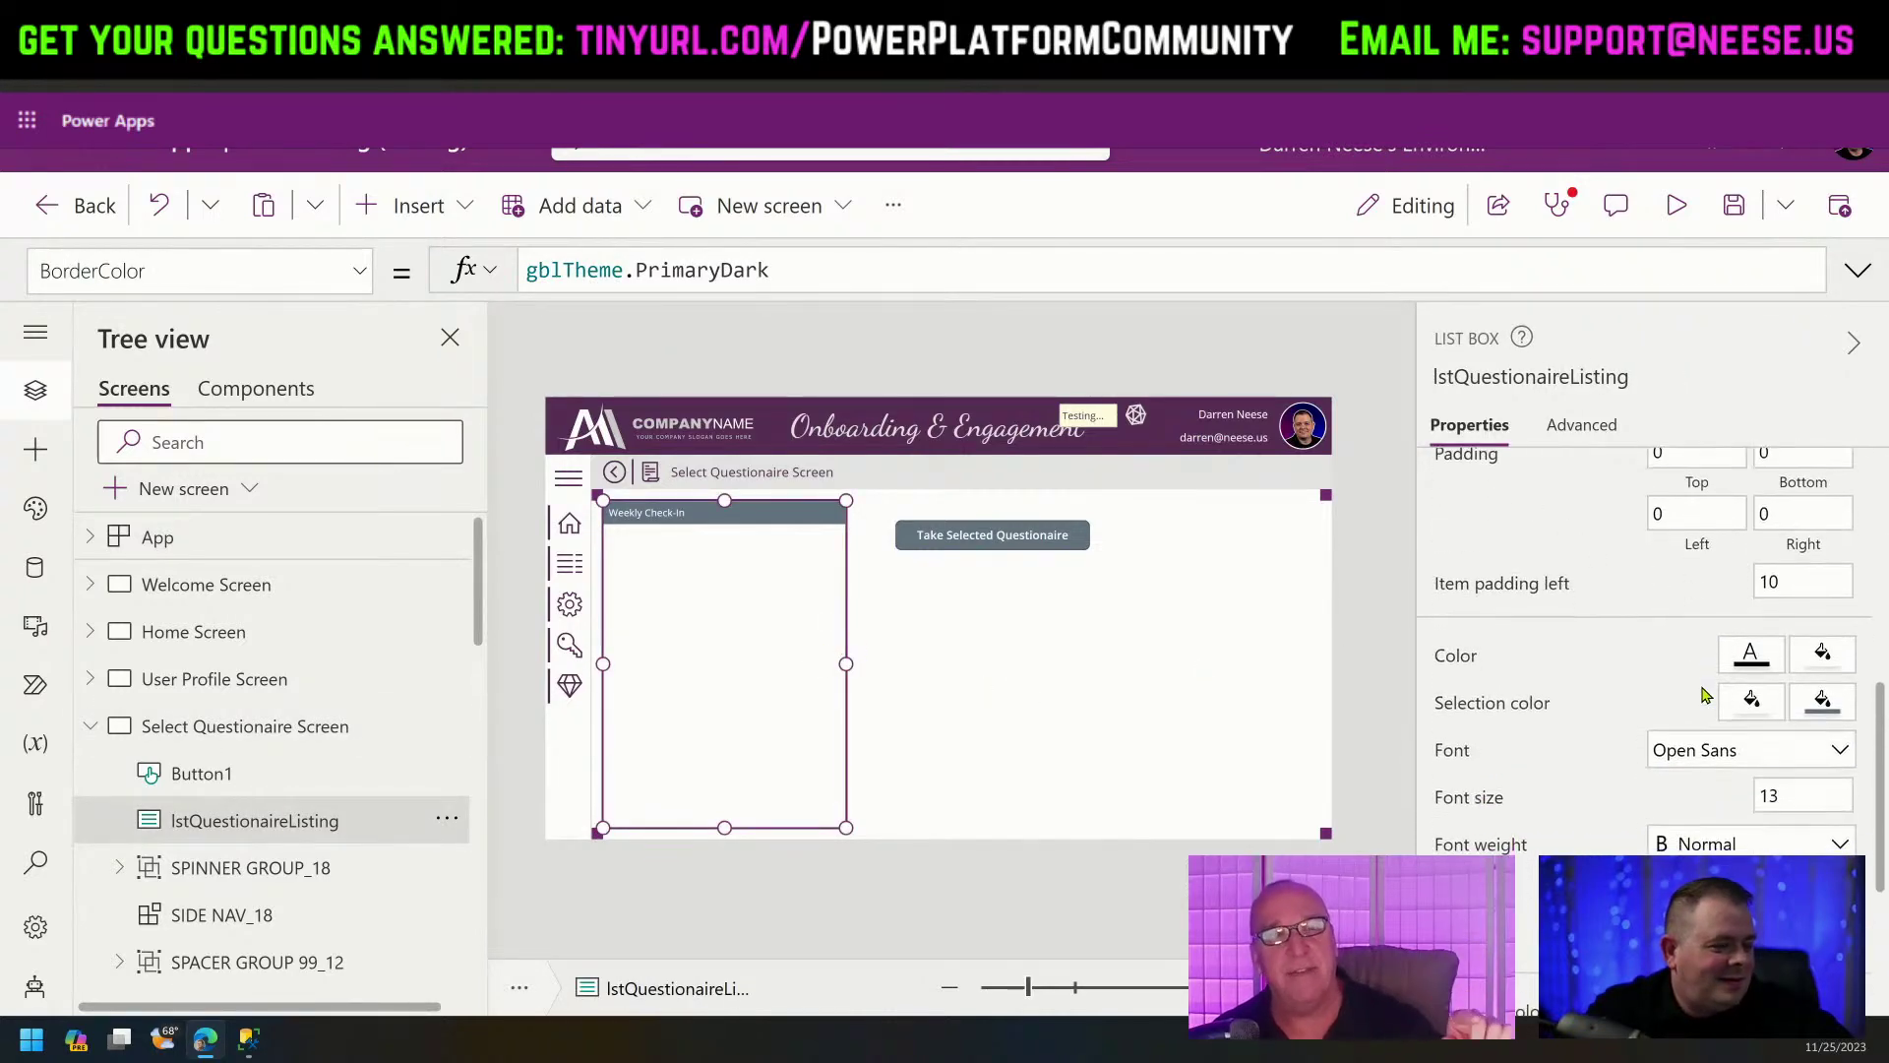
{"action": "left_click", "coordinate": [1490, 718]}
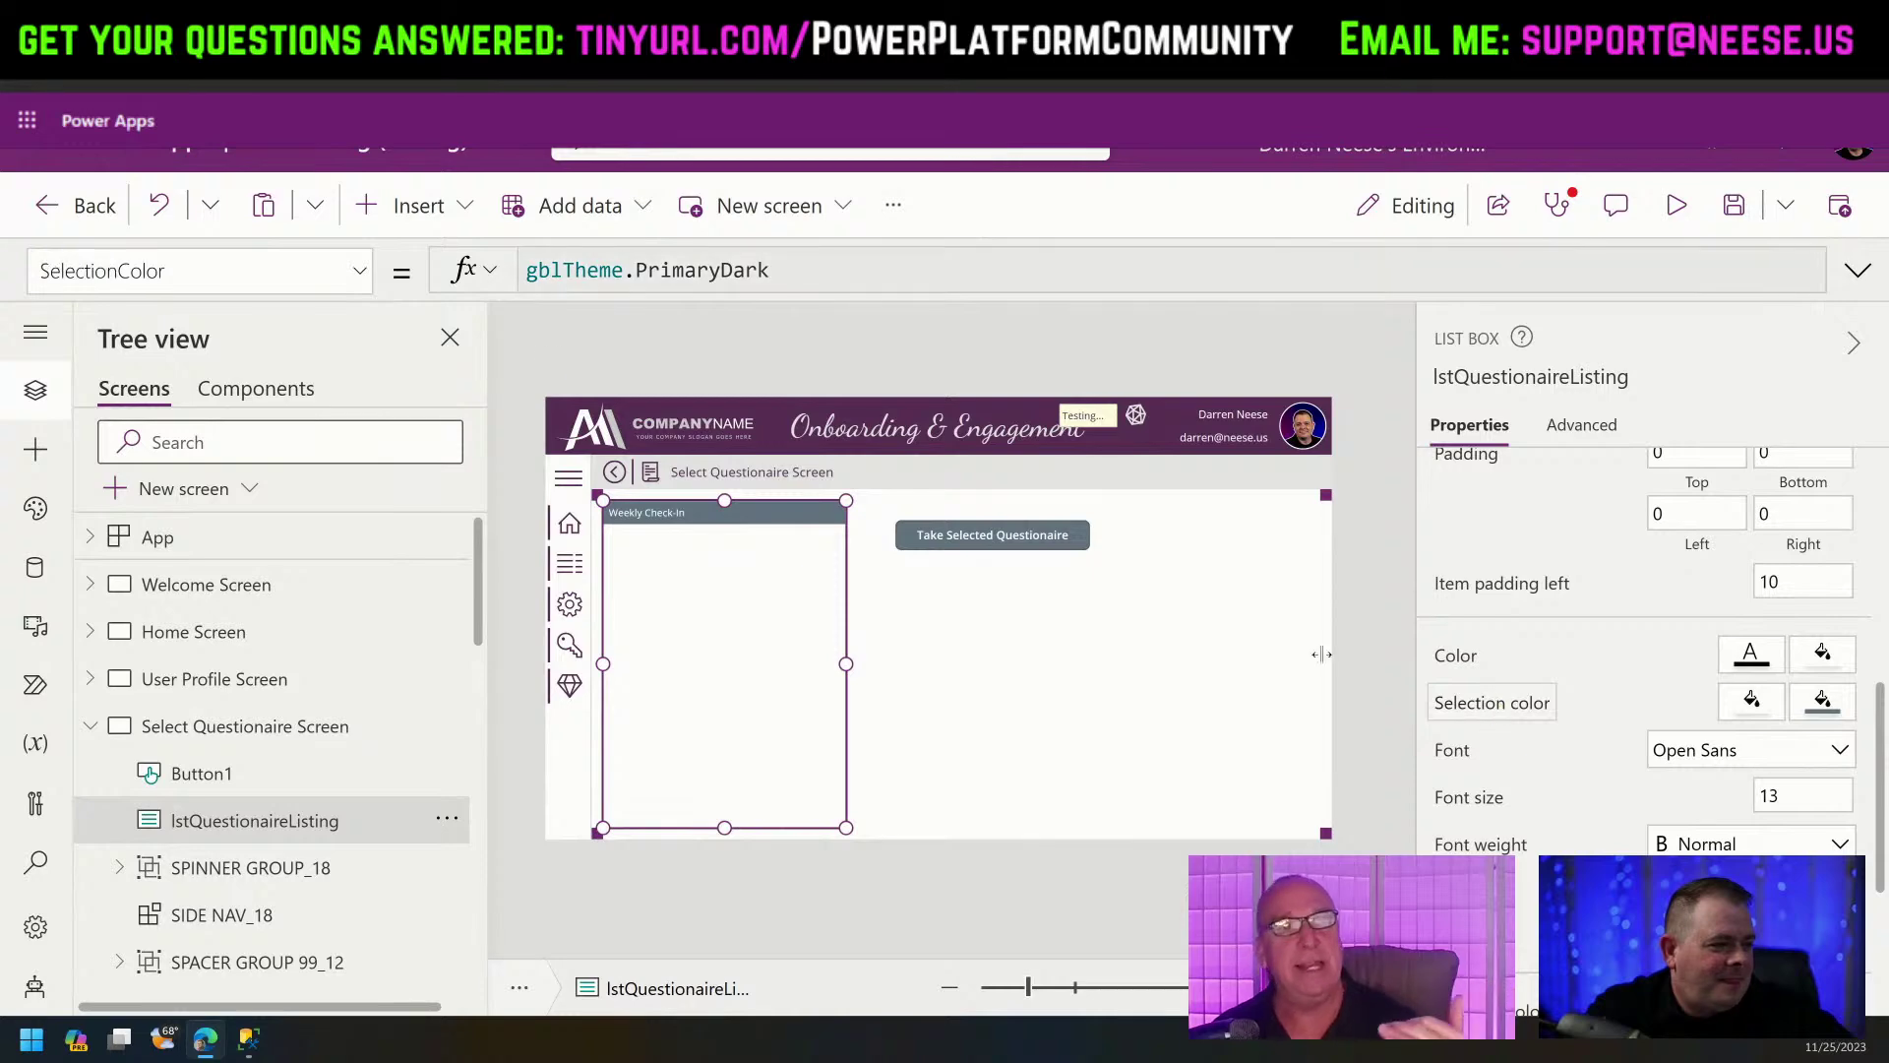
{"action": "left_click", "coordinate": [352, 276]}
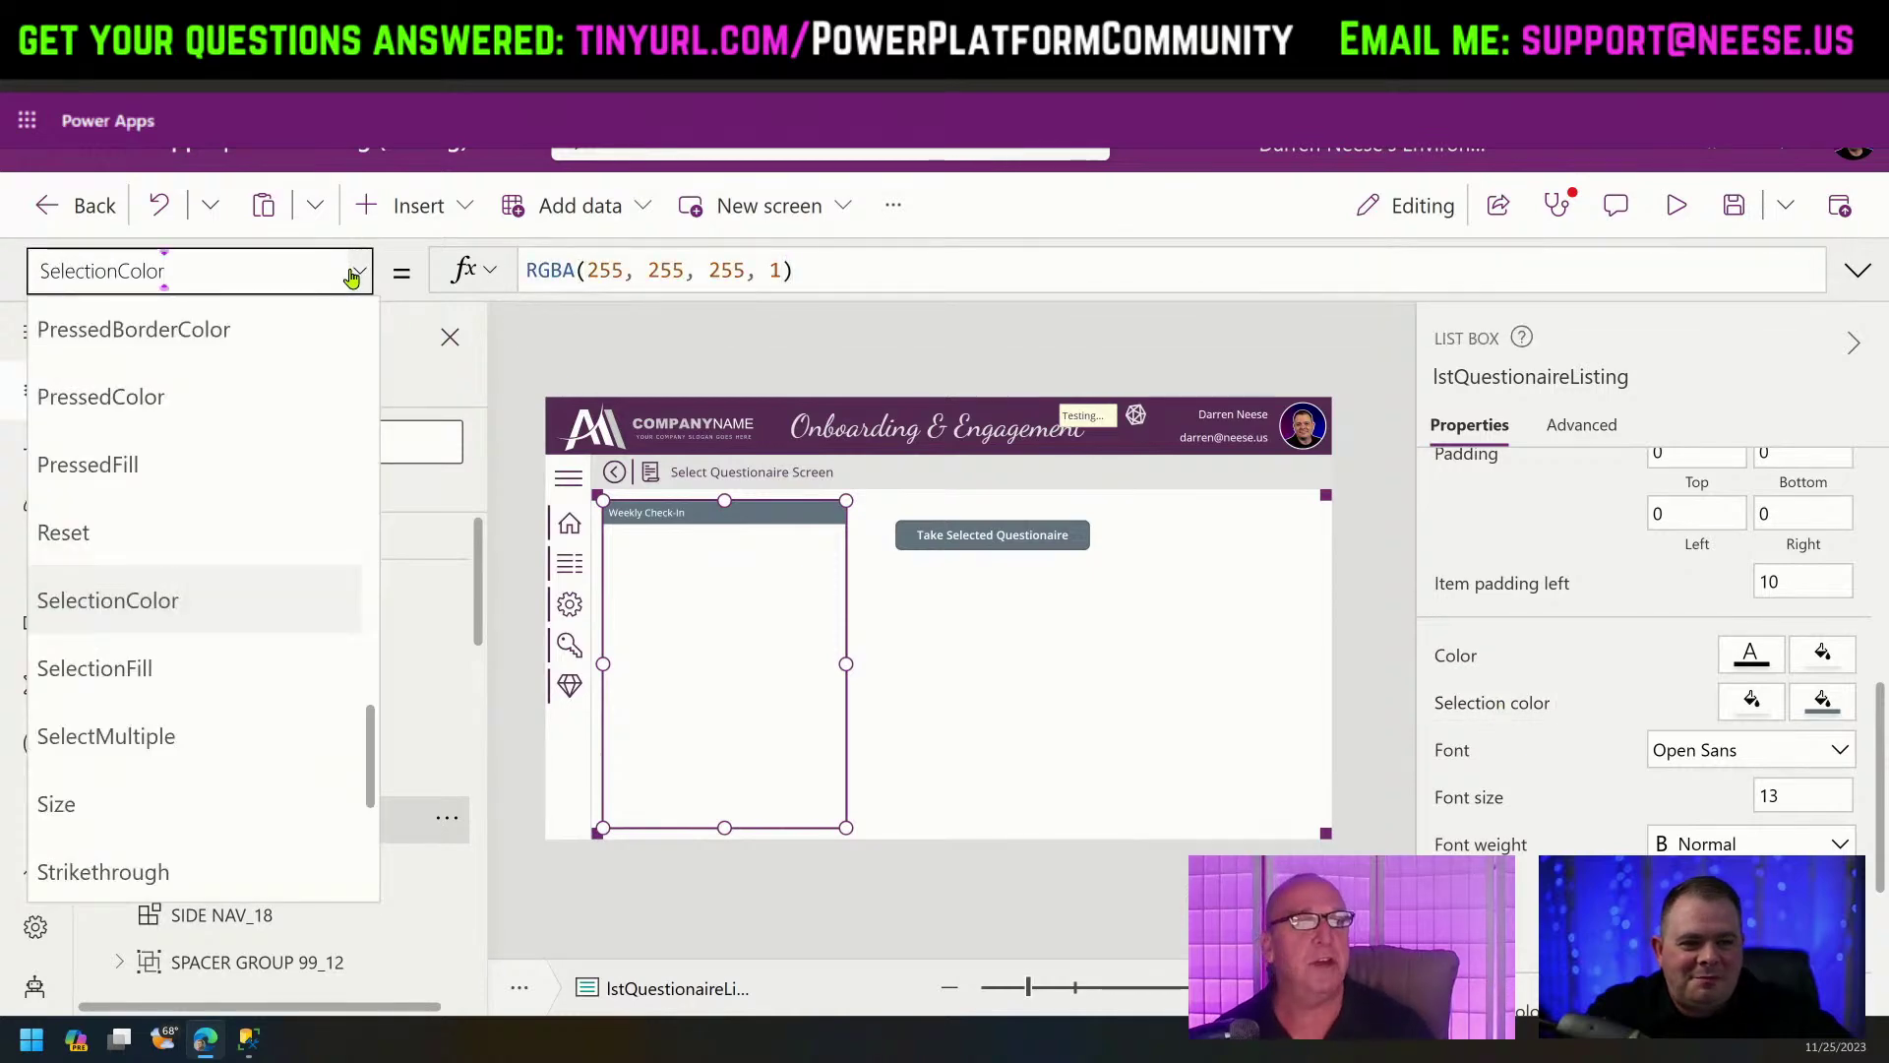
{"action": "left_click", "coordinate": [226, 677]}
{"action": "left_click_drag", "start_coordinate": [835, 276], "coordinate": [463, 270]}
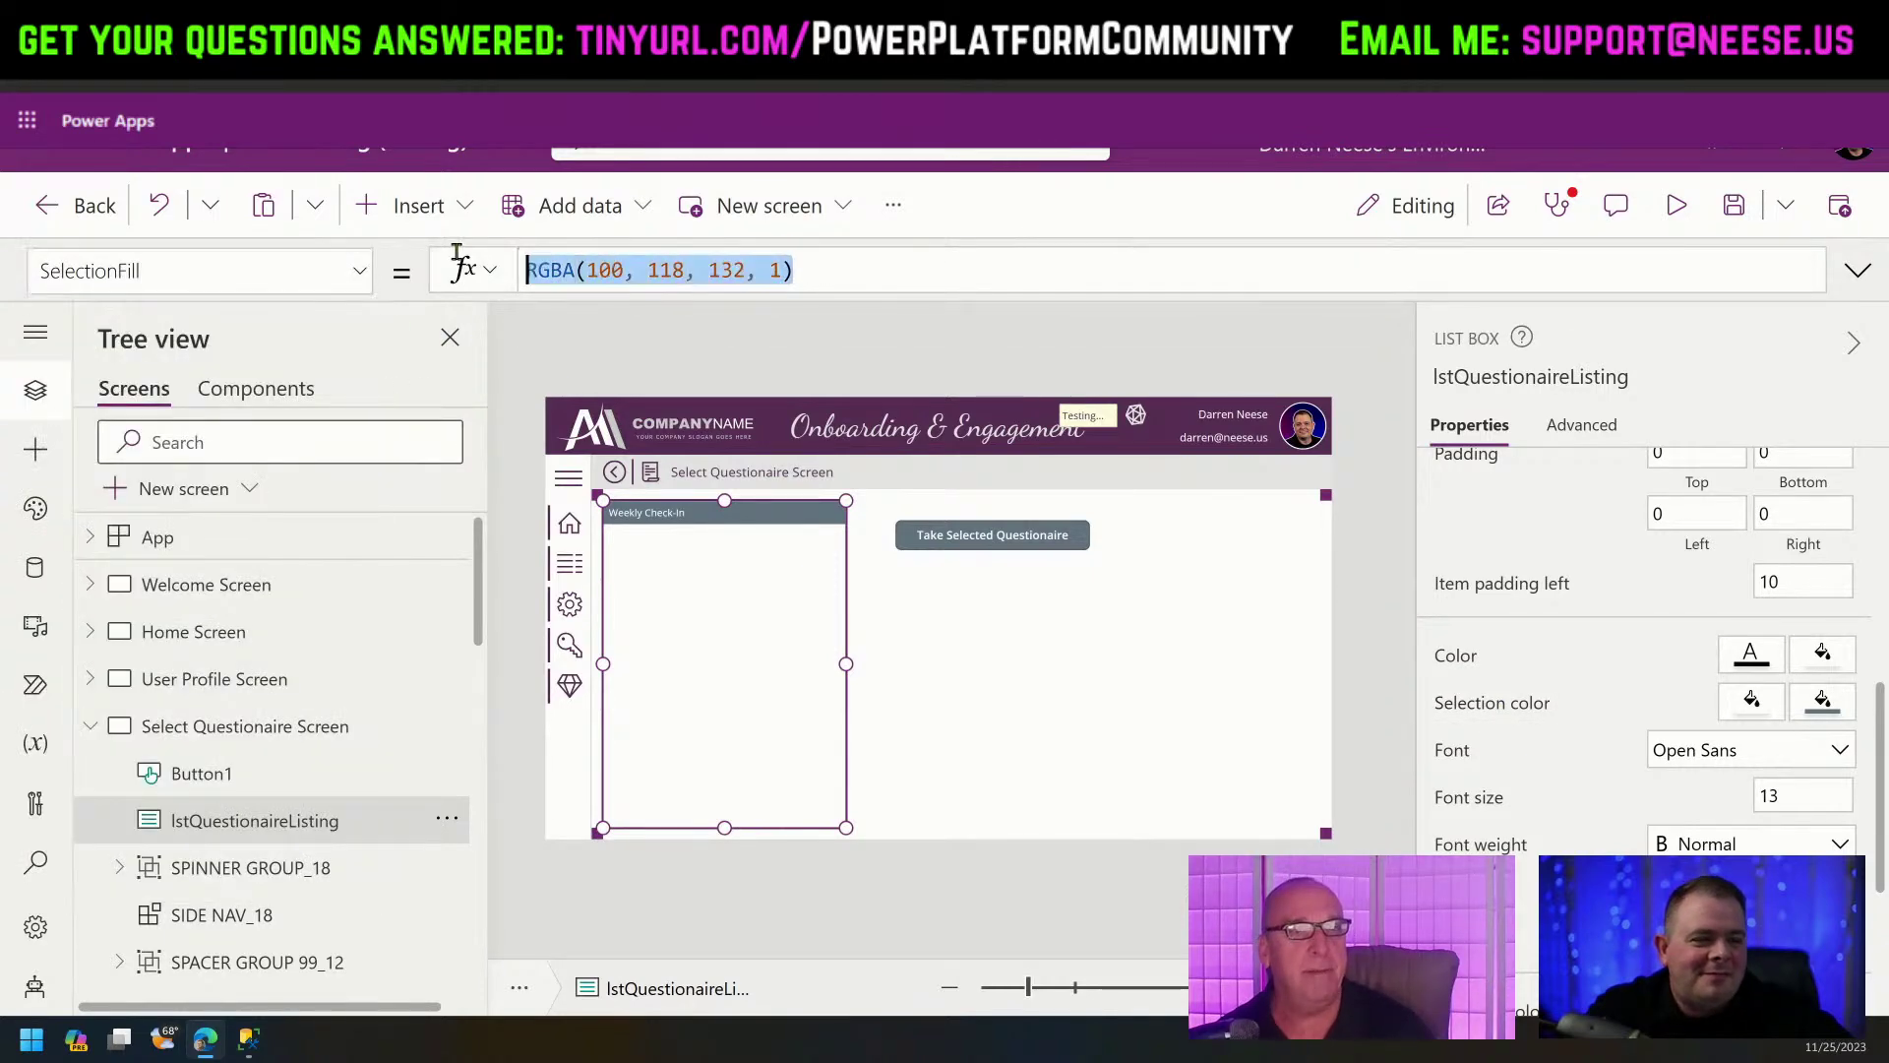
{"action": "type", "text": "gblTheme"}
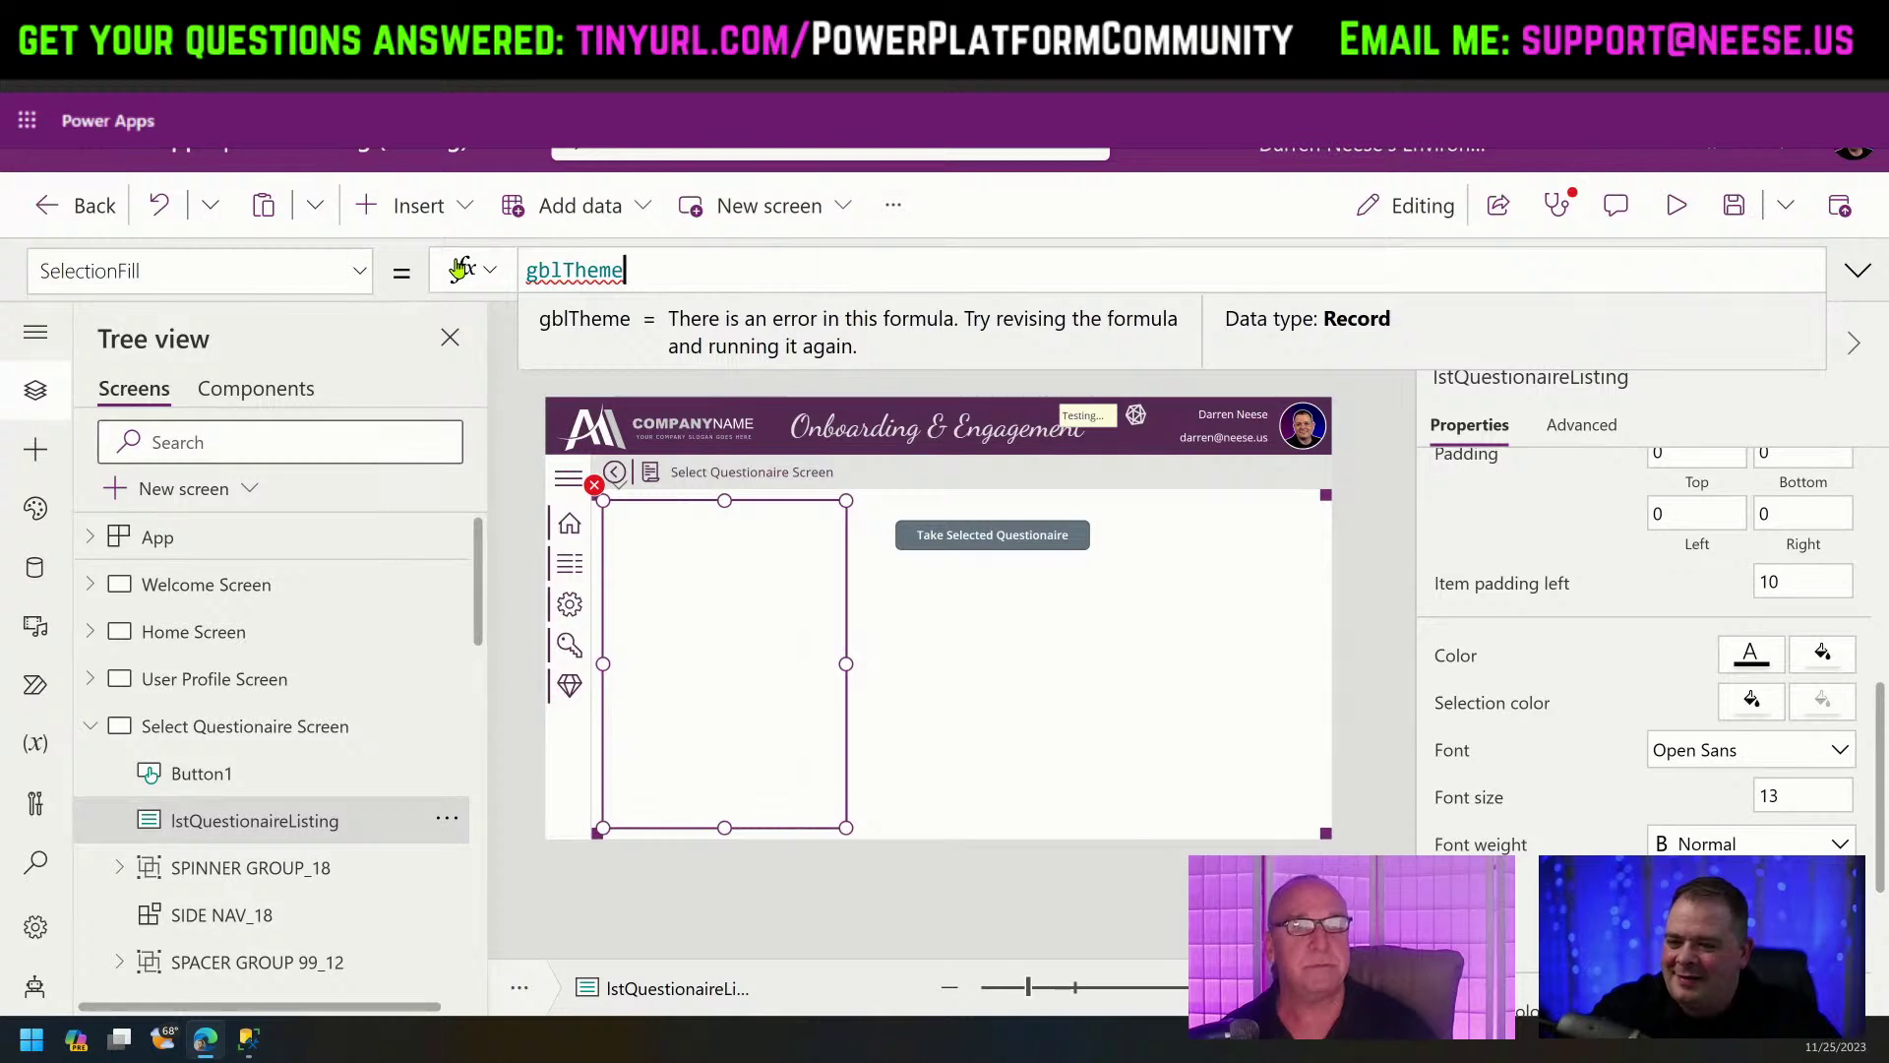
{"action": "type", "text": "."}
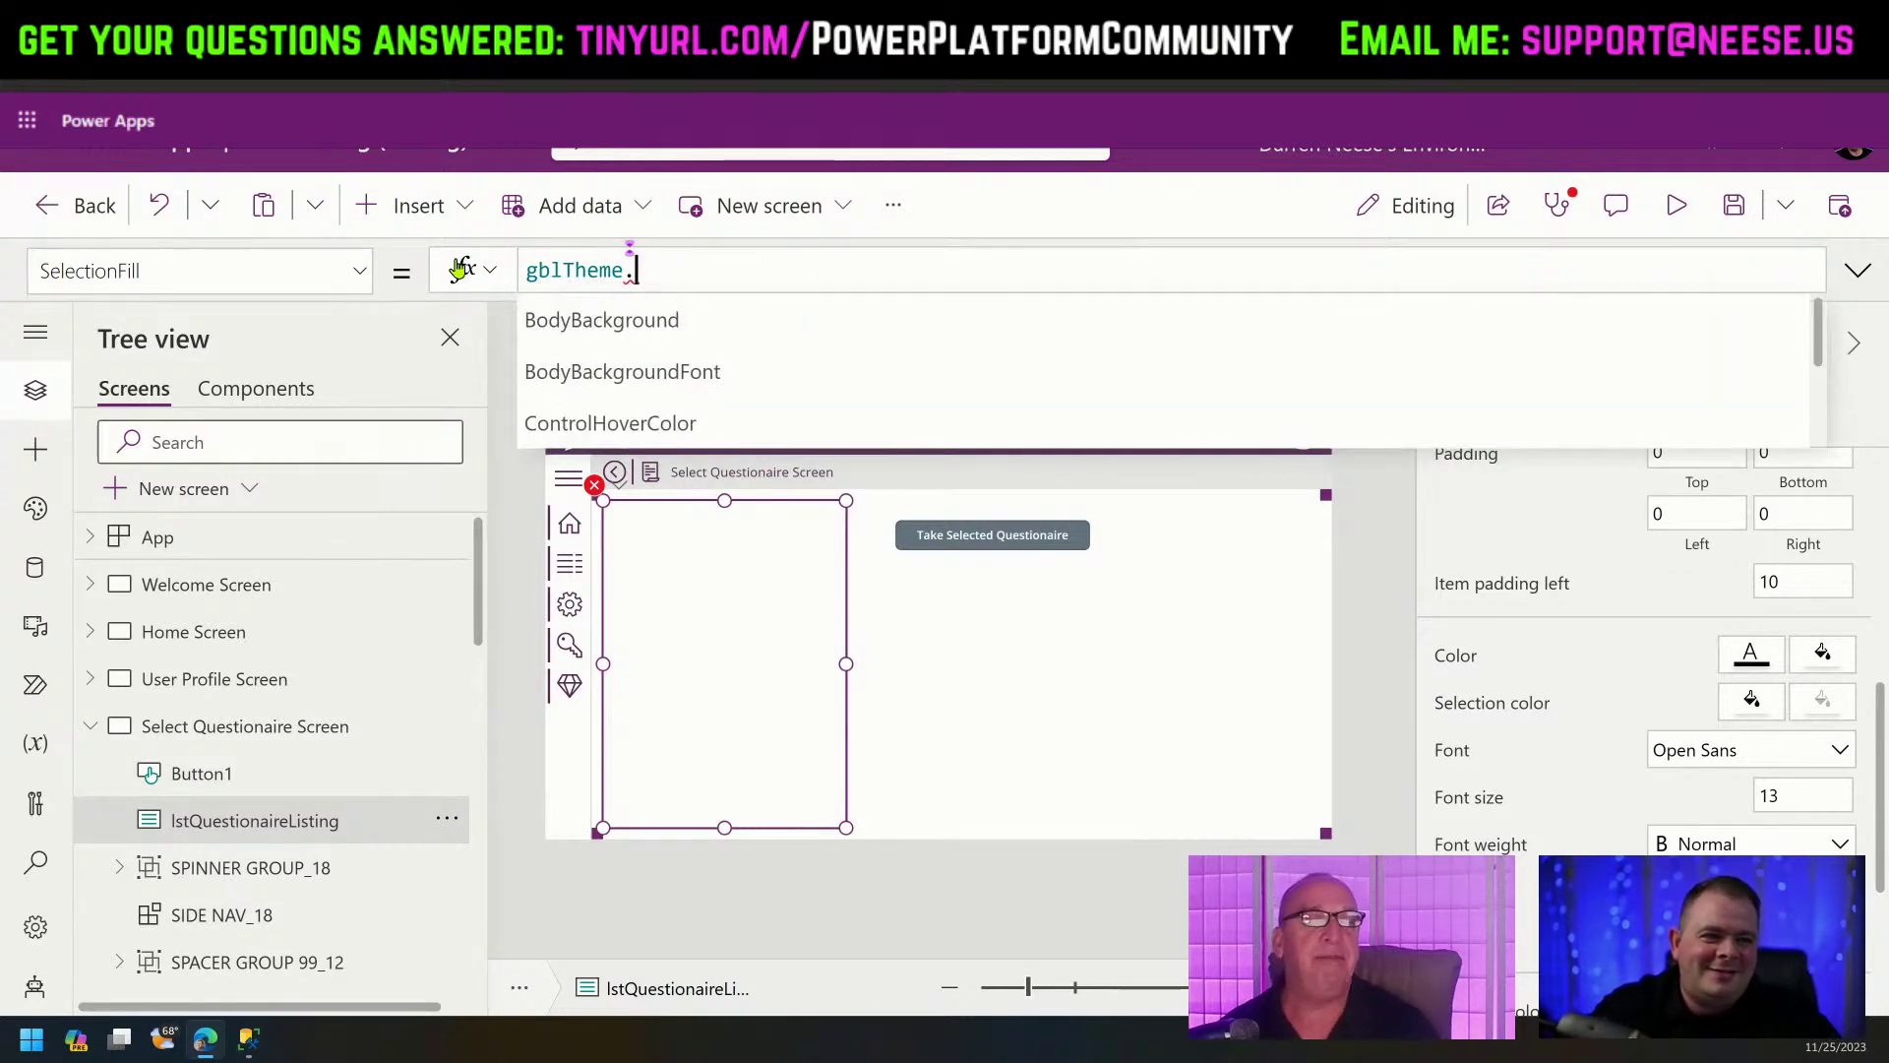
{"action": "type", "text": "gall"}
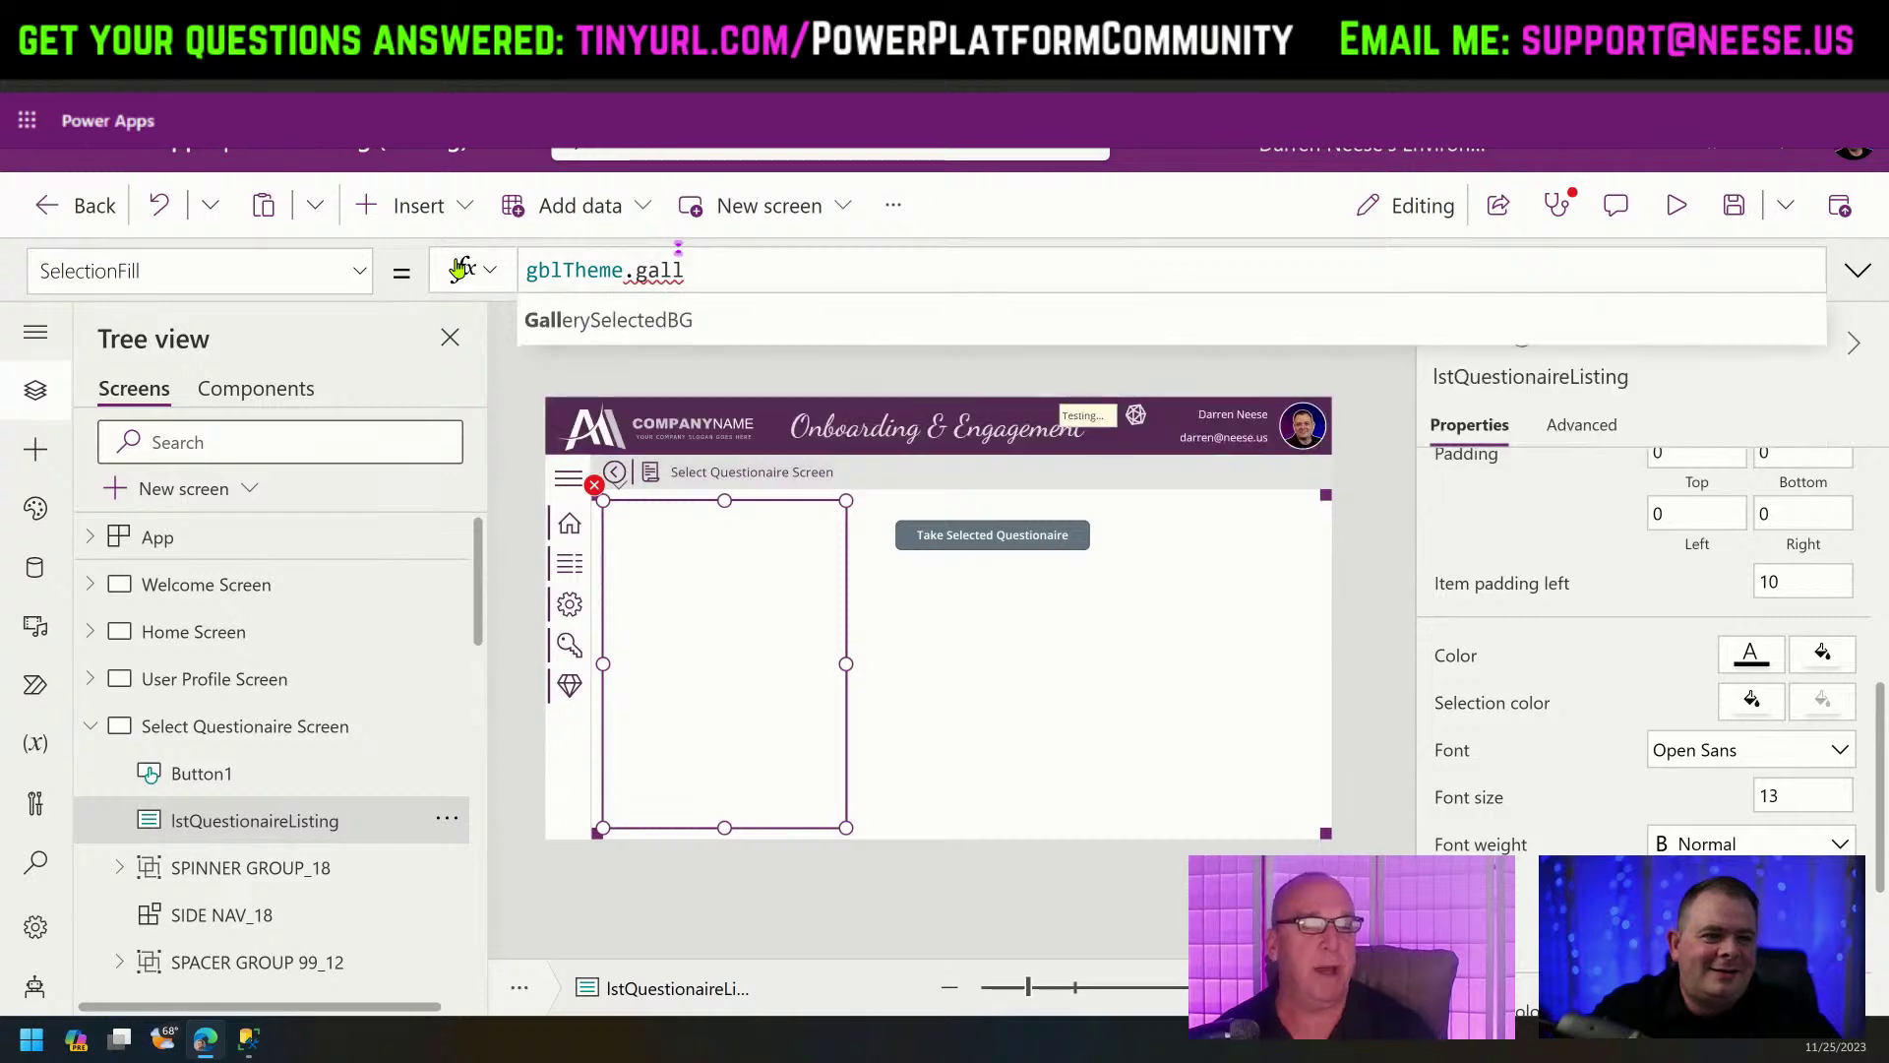
{"action": "key", "text": "Tab"}
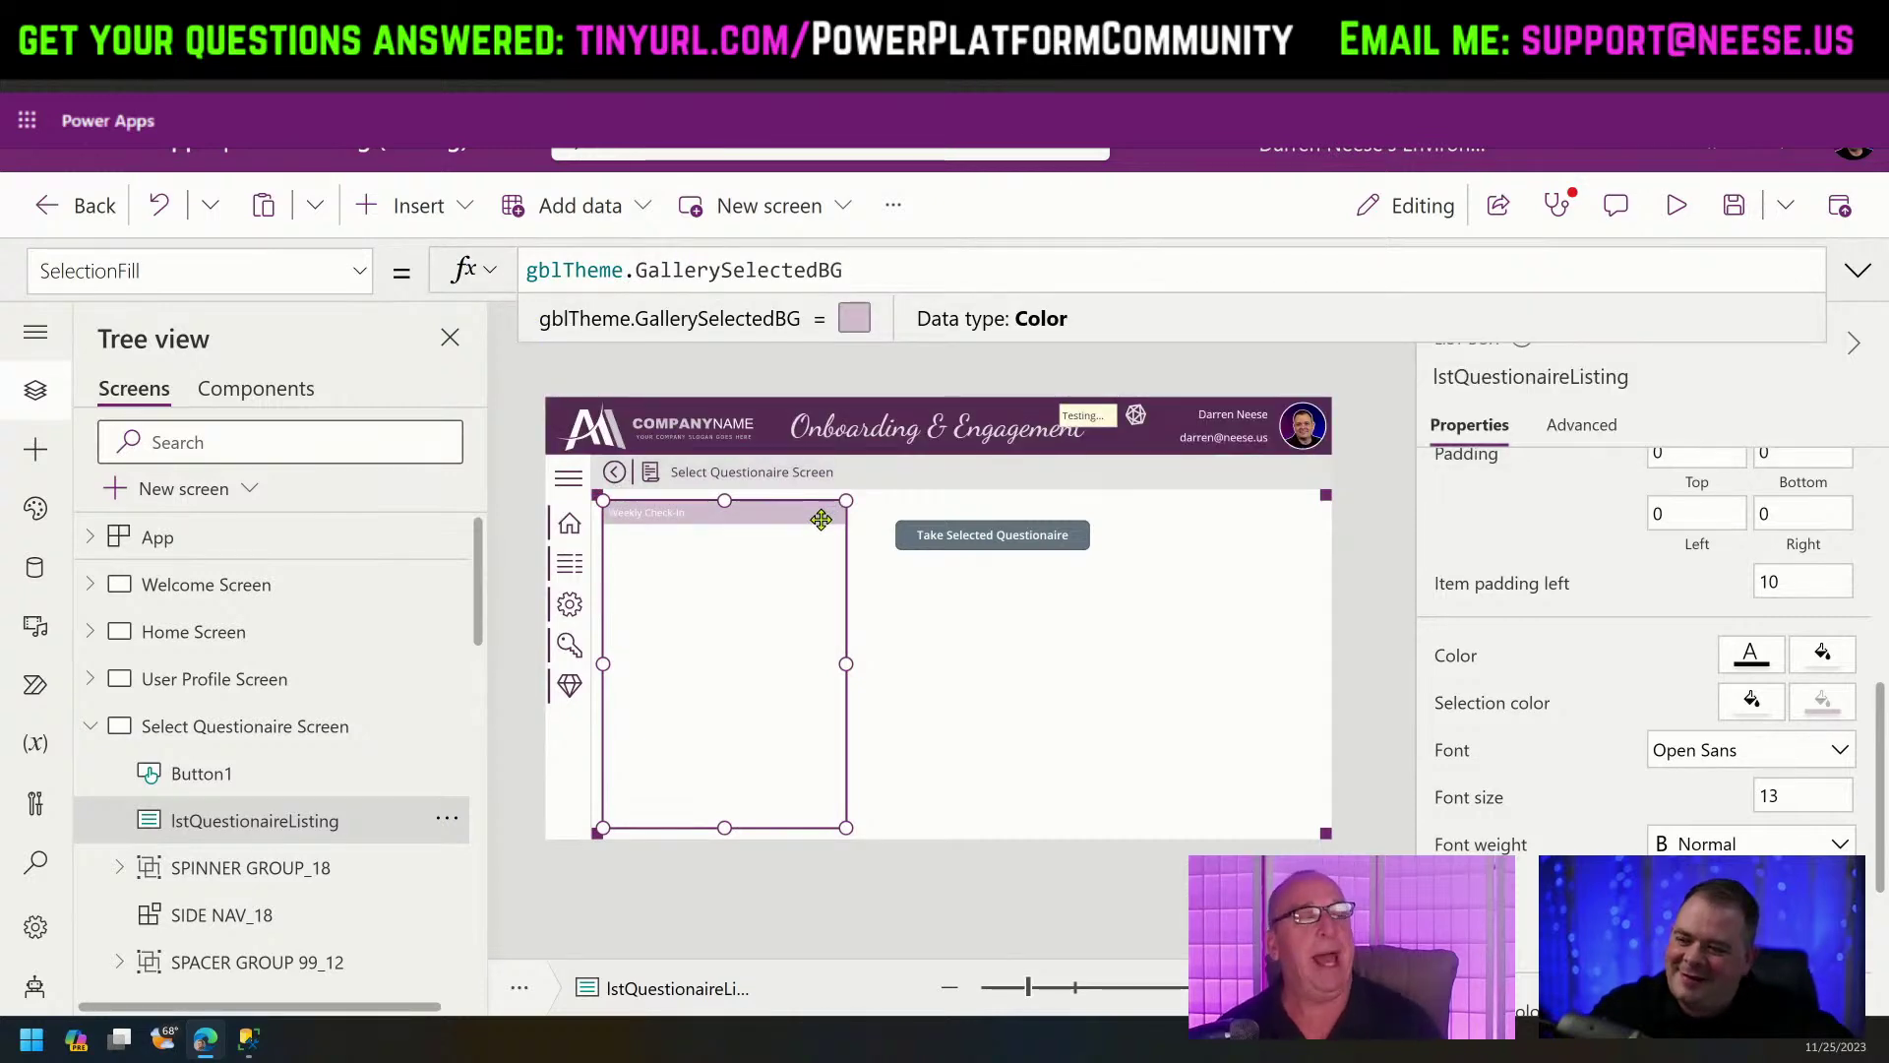
Change the SelectionFill of lstQuestionaireListing to gblTheme.SecondaryDark and check it on the canvas.
{"action": "double_click", "coordinate": [745, 267]}
{"action": "key", "text": "BackSpace"}
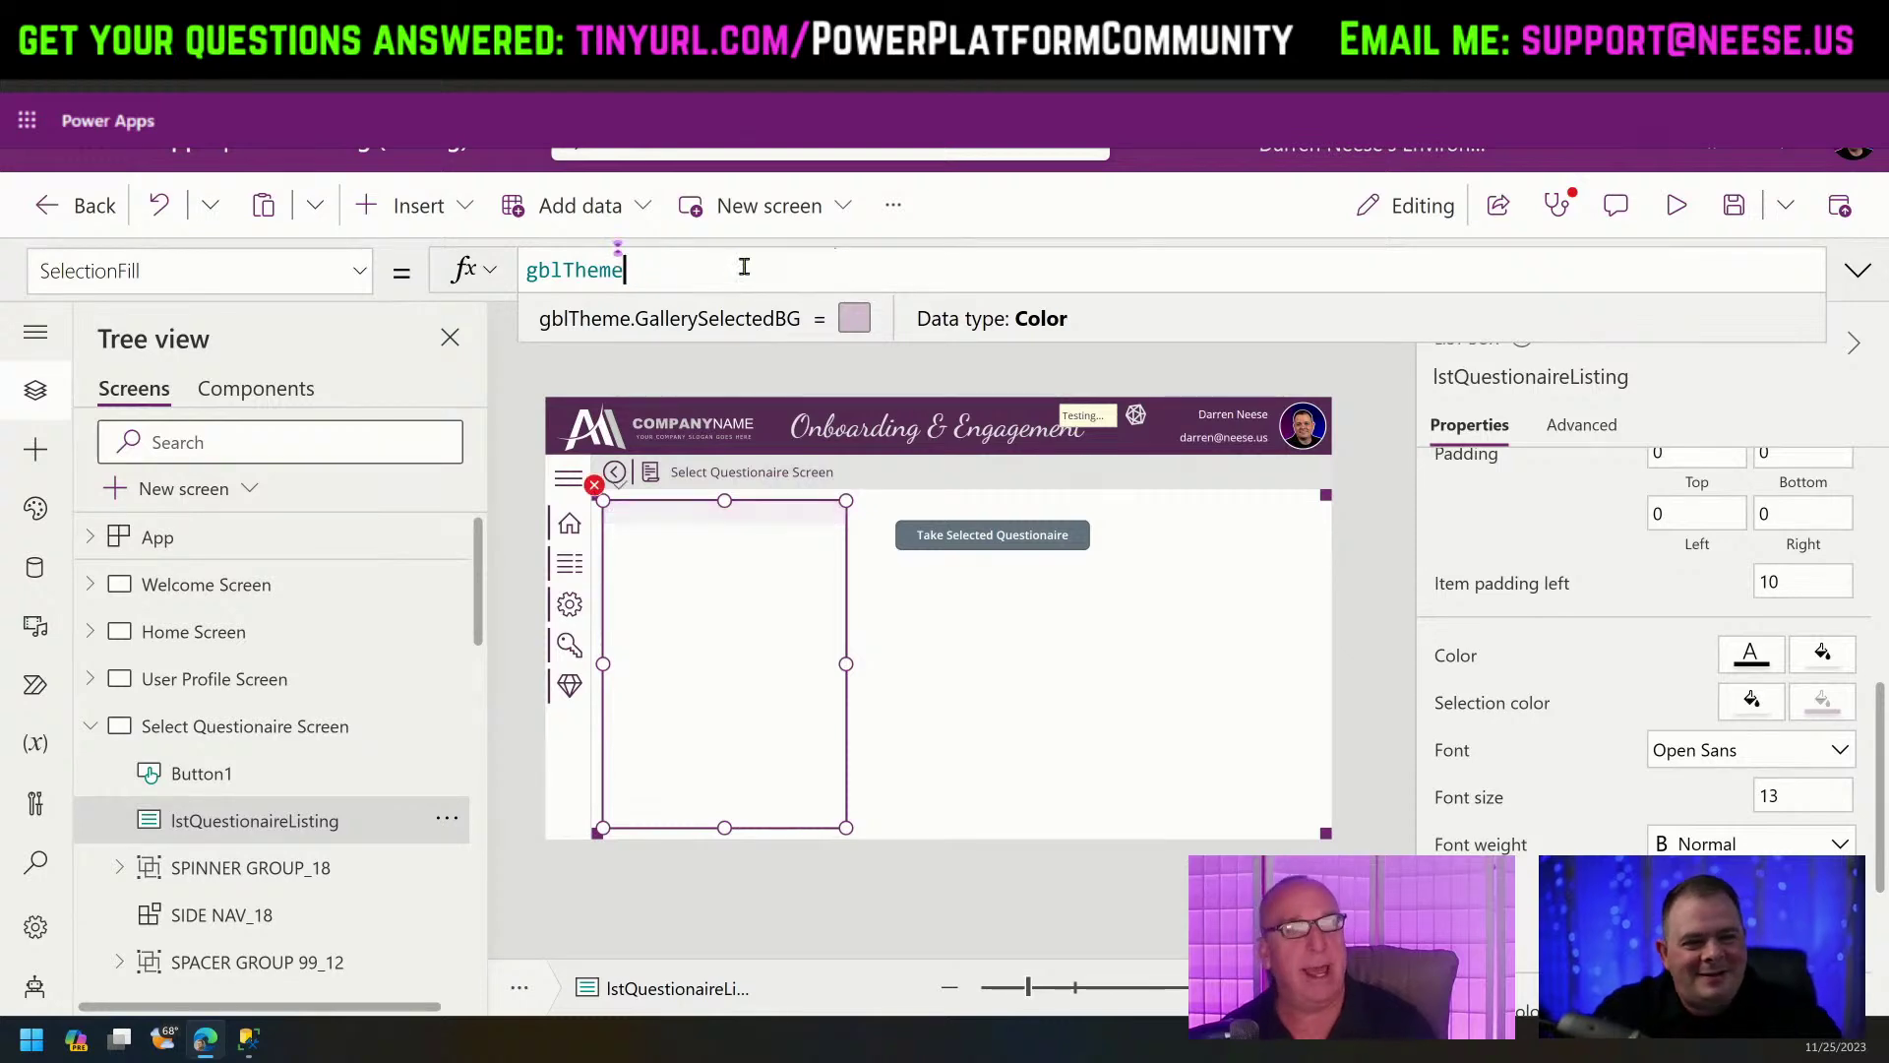
{"action": "type", "text": "secon"}
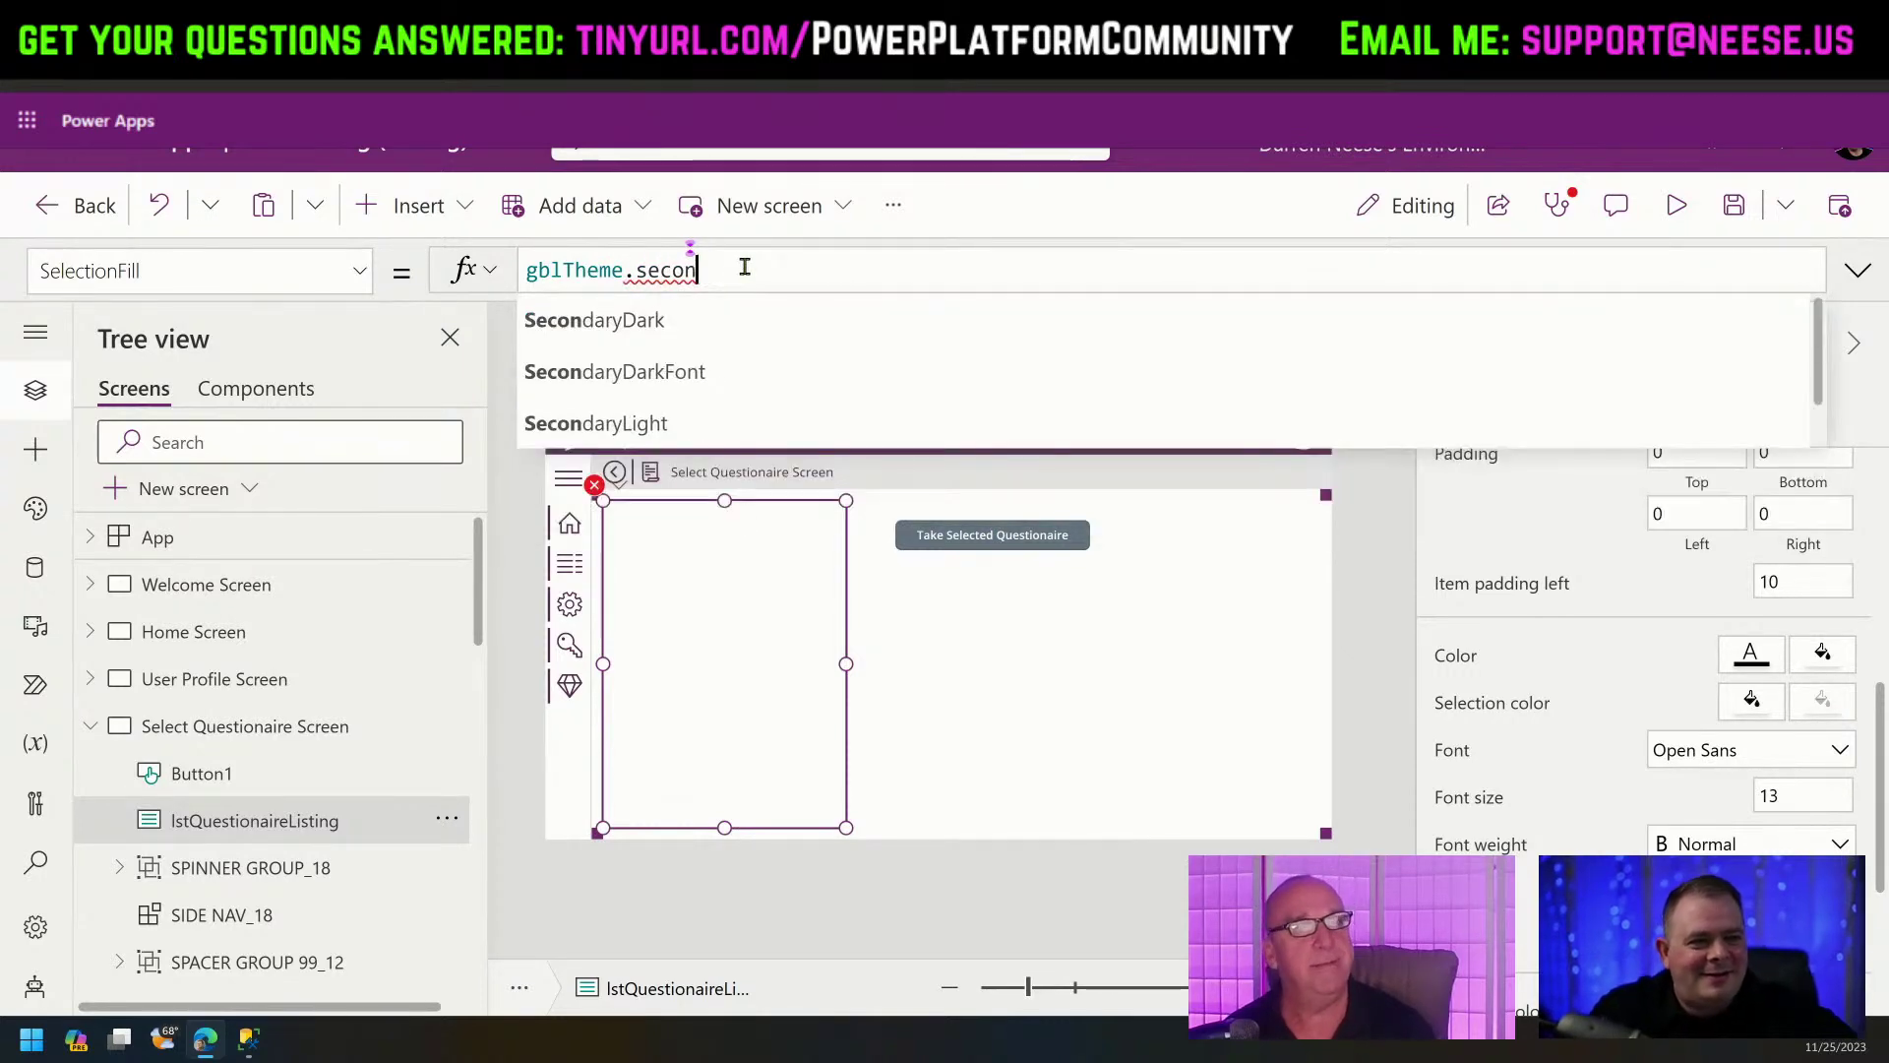
{"action": "left_click", "coordinate": [735, 332]}
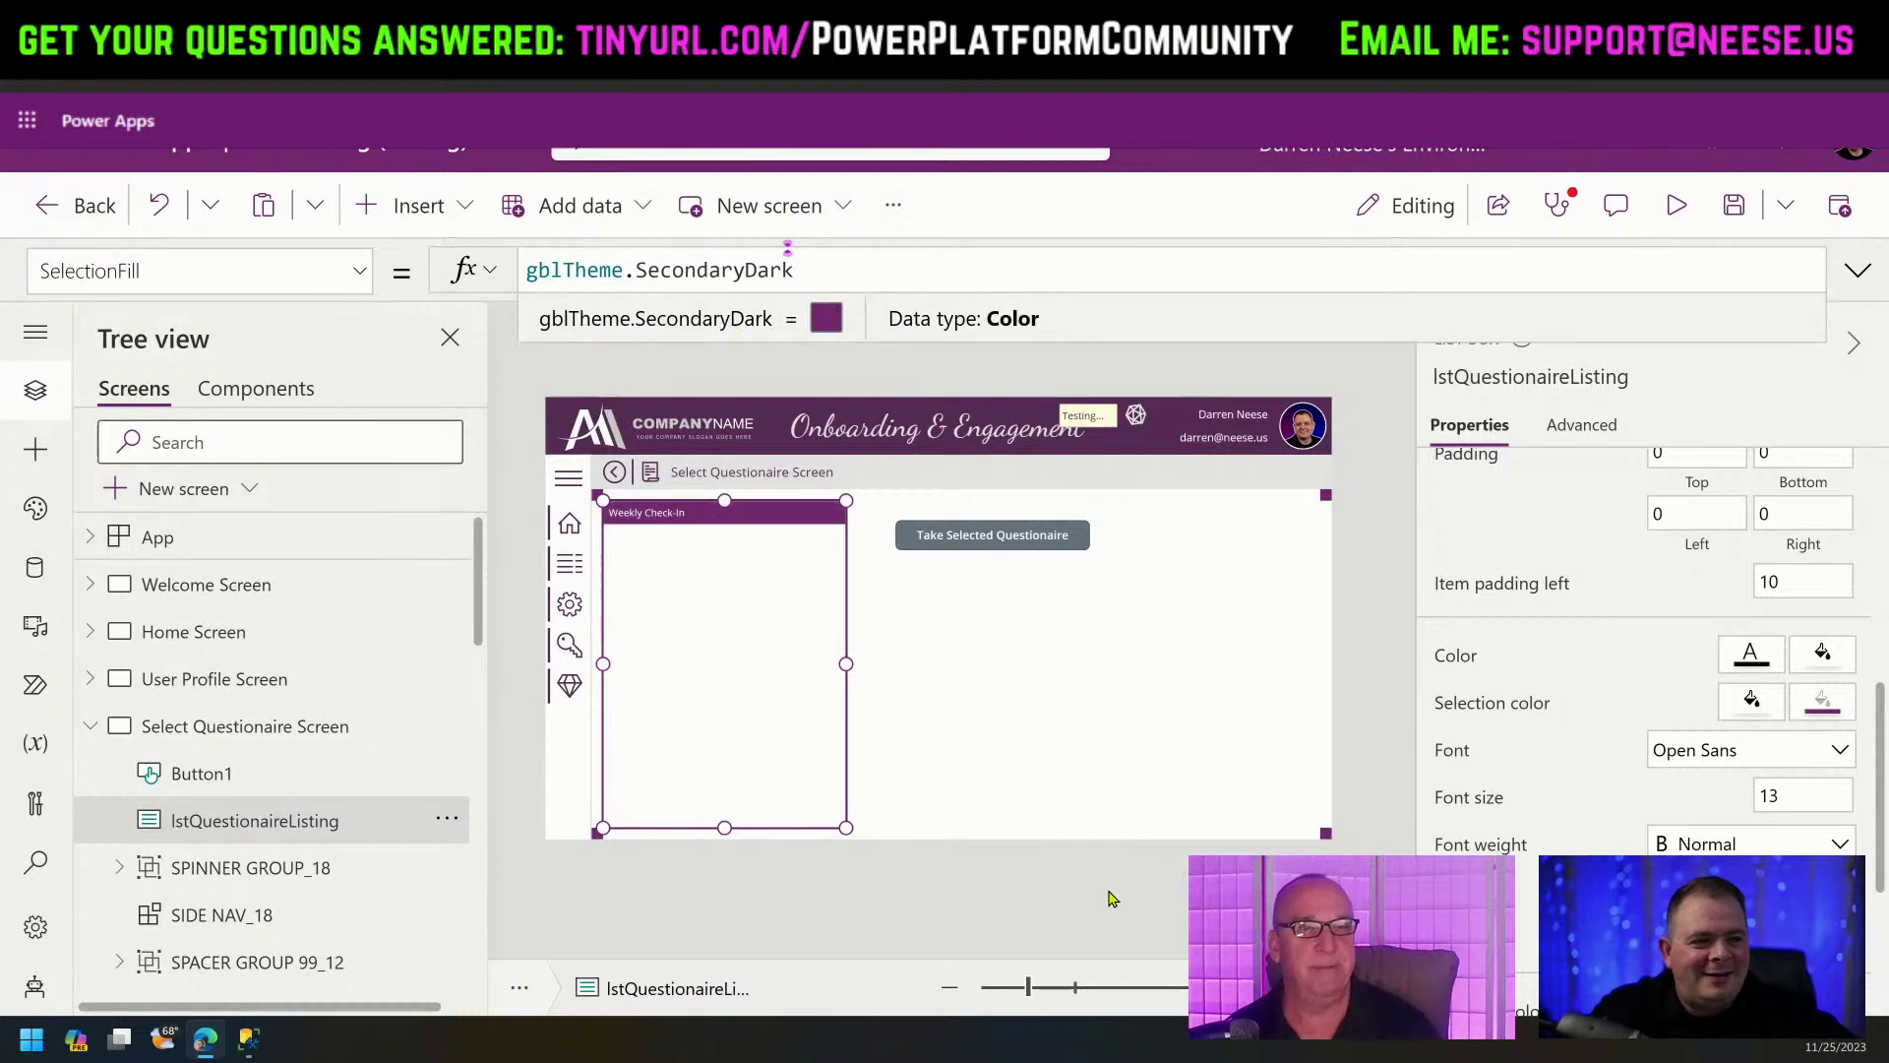
{"action": "left_click", "coordinate": [1055, 737]}
{"action": "left_click", "coordinate": [750, 669]}
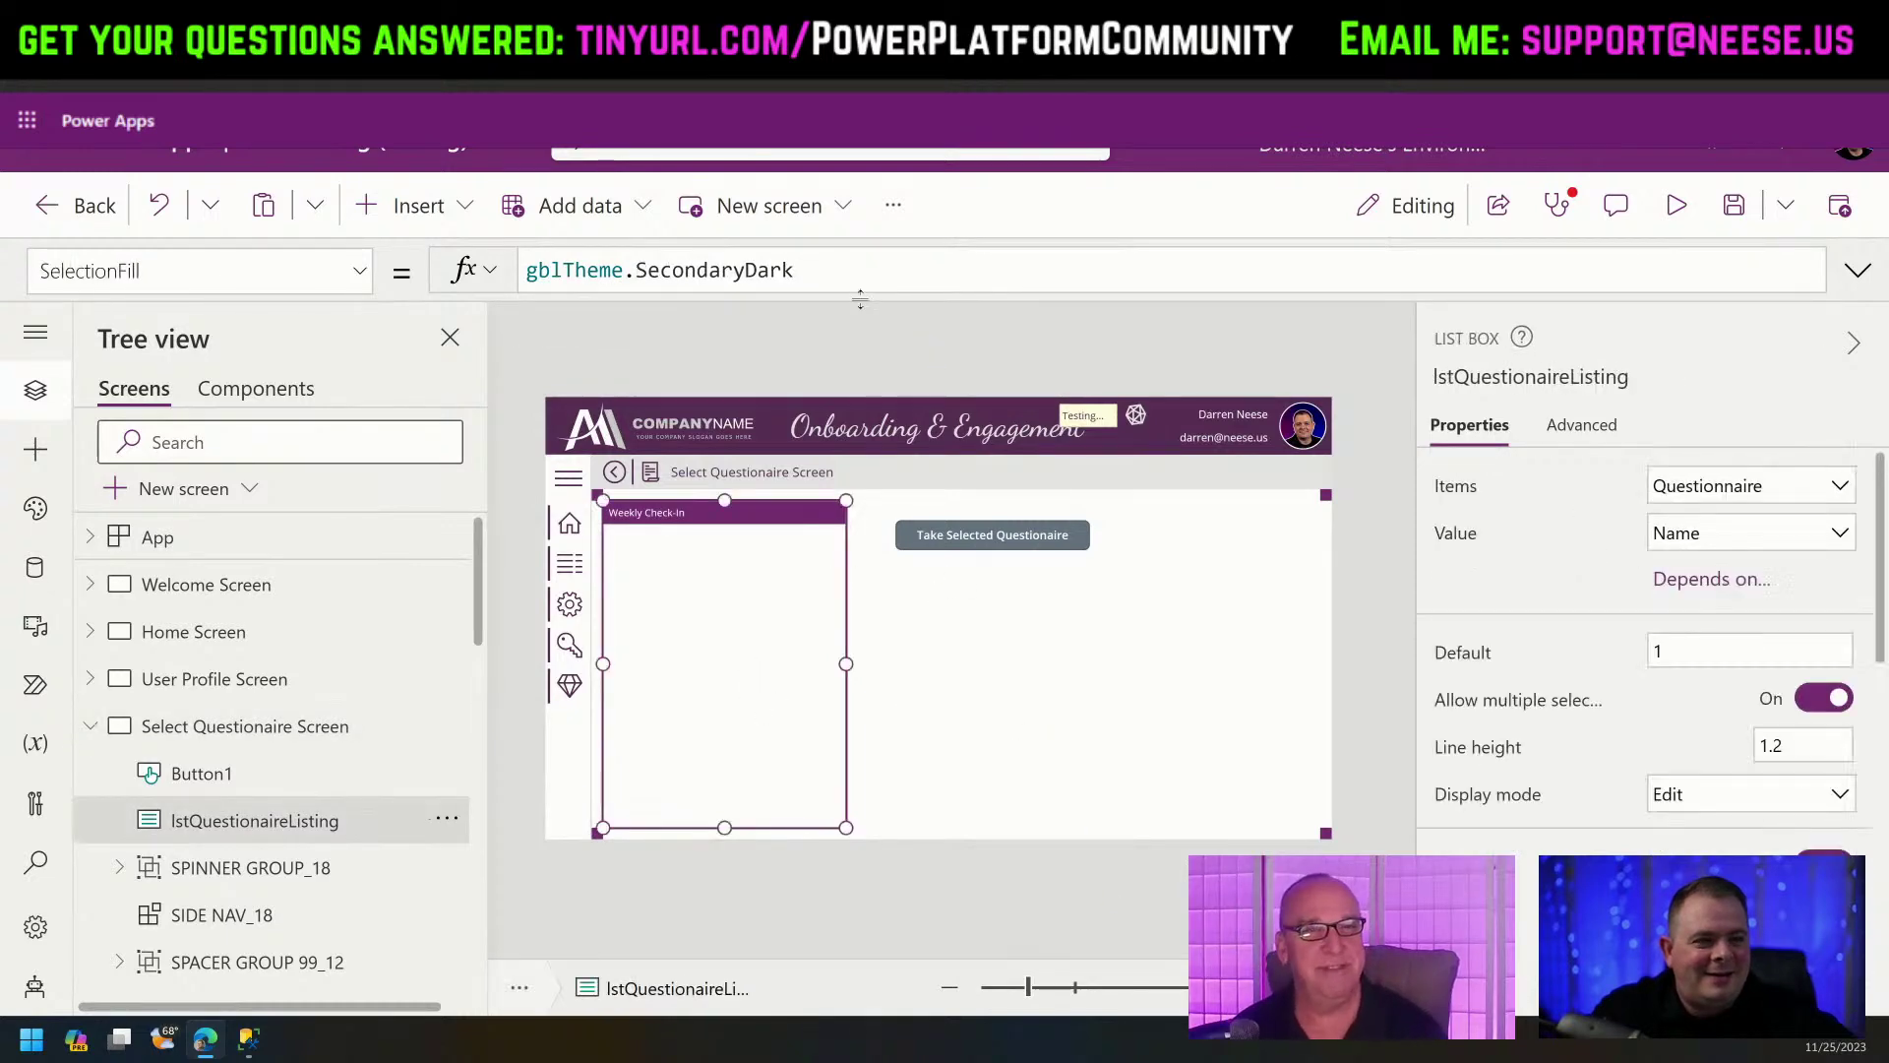
Set the SelectionFill of lstQuestionaireListing to gblTheme.PrimaryLight.
{"action": "double_click", "coordinate": [850, 272]}
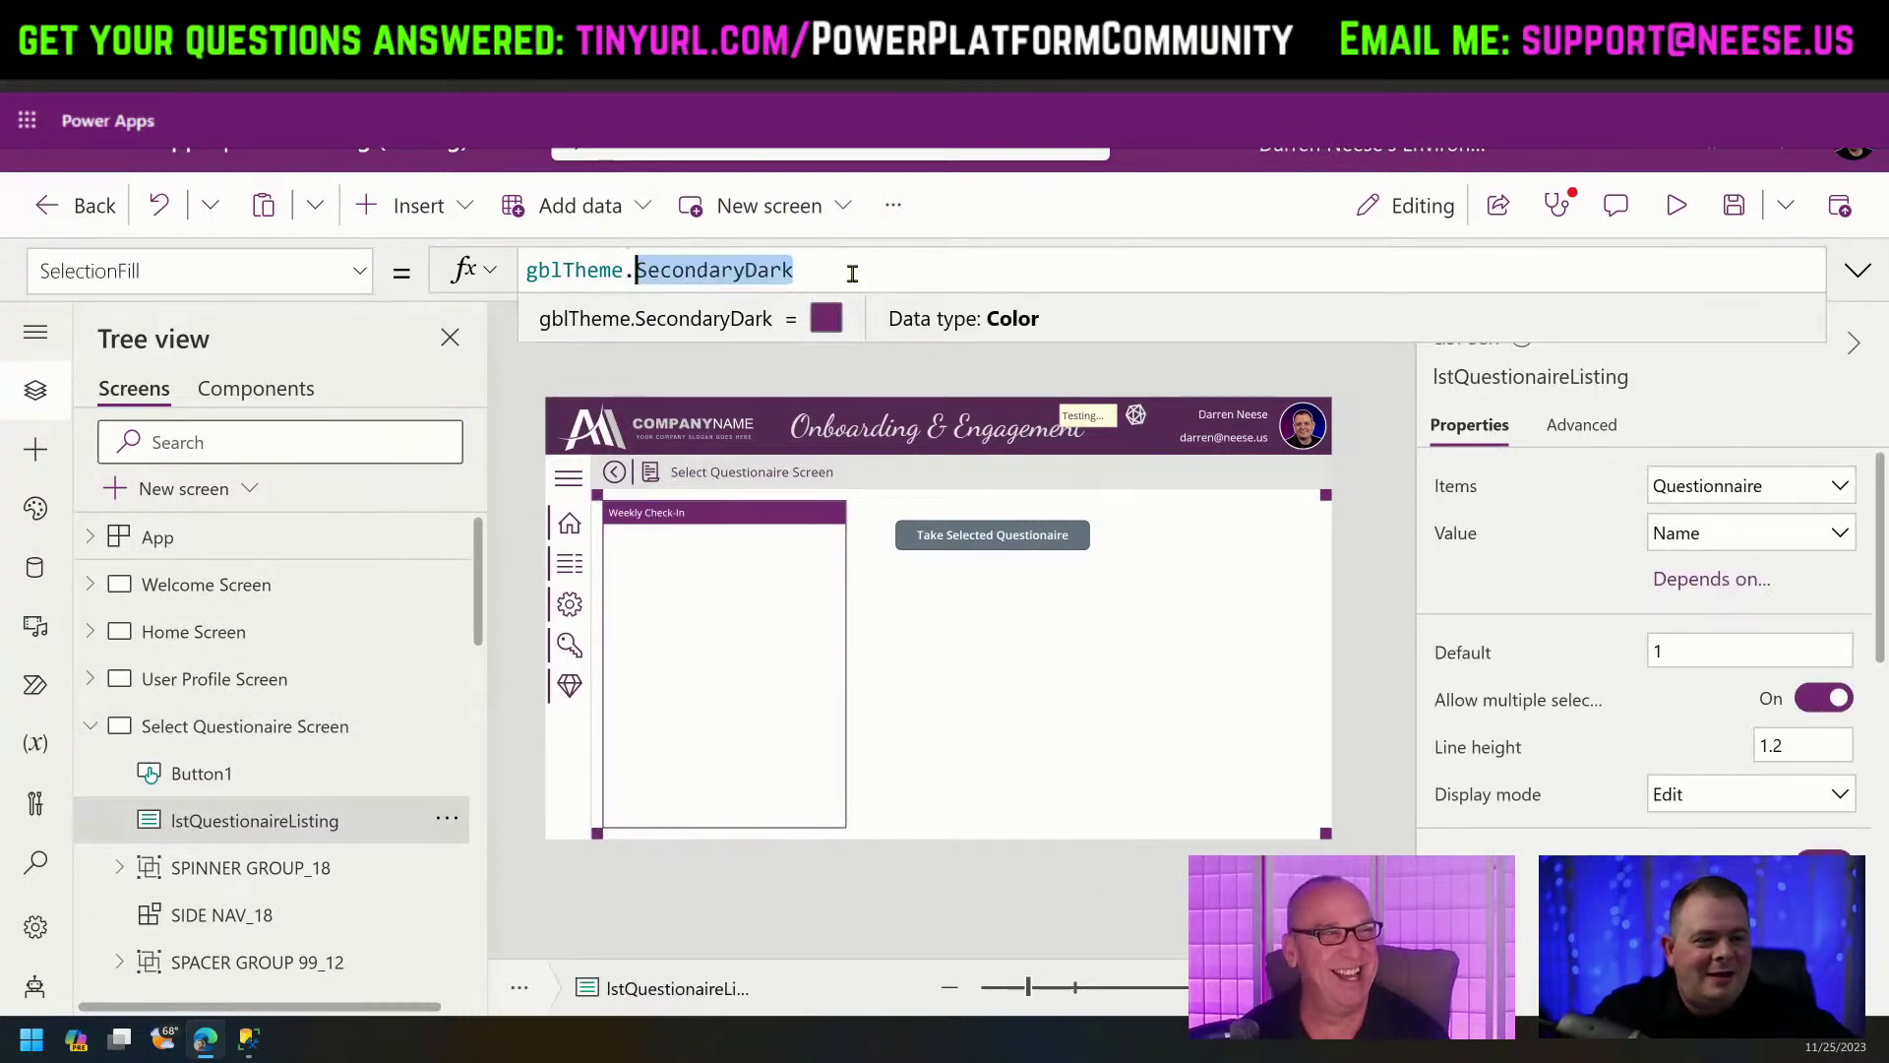
{"action": "type", "text": "Pa"}
{"action": "key", "text": "BackSpace"}
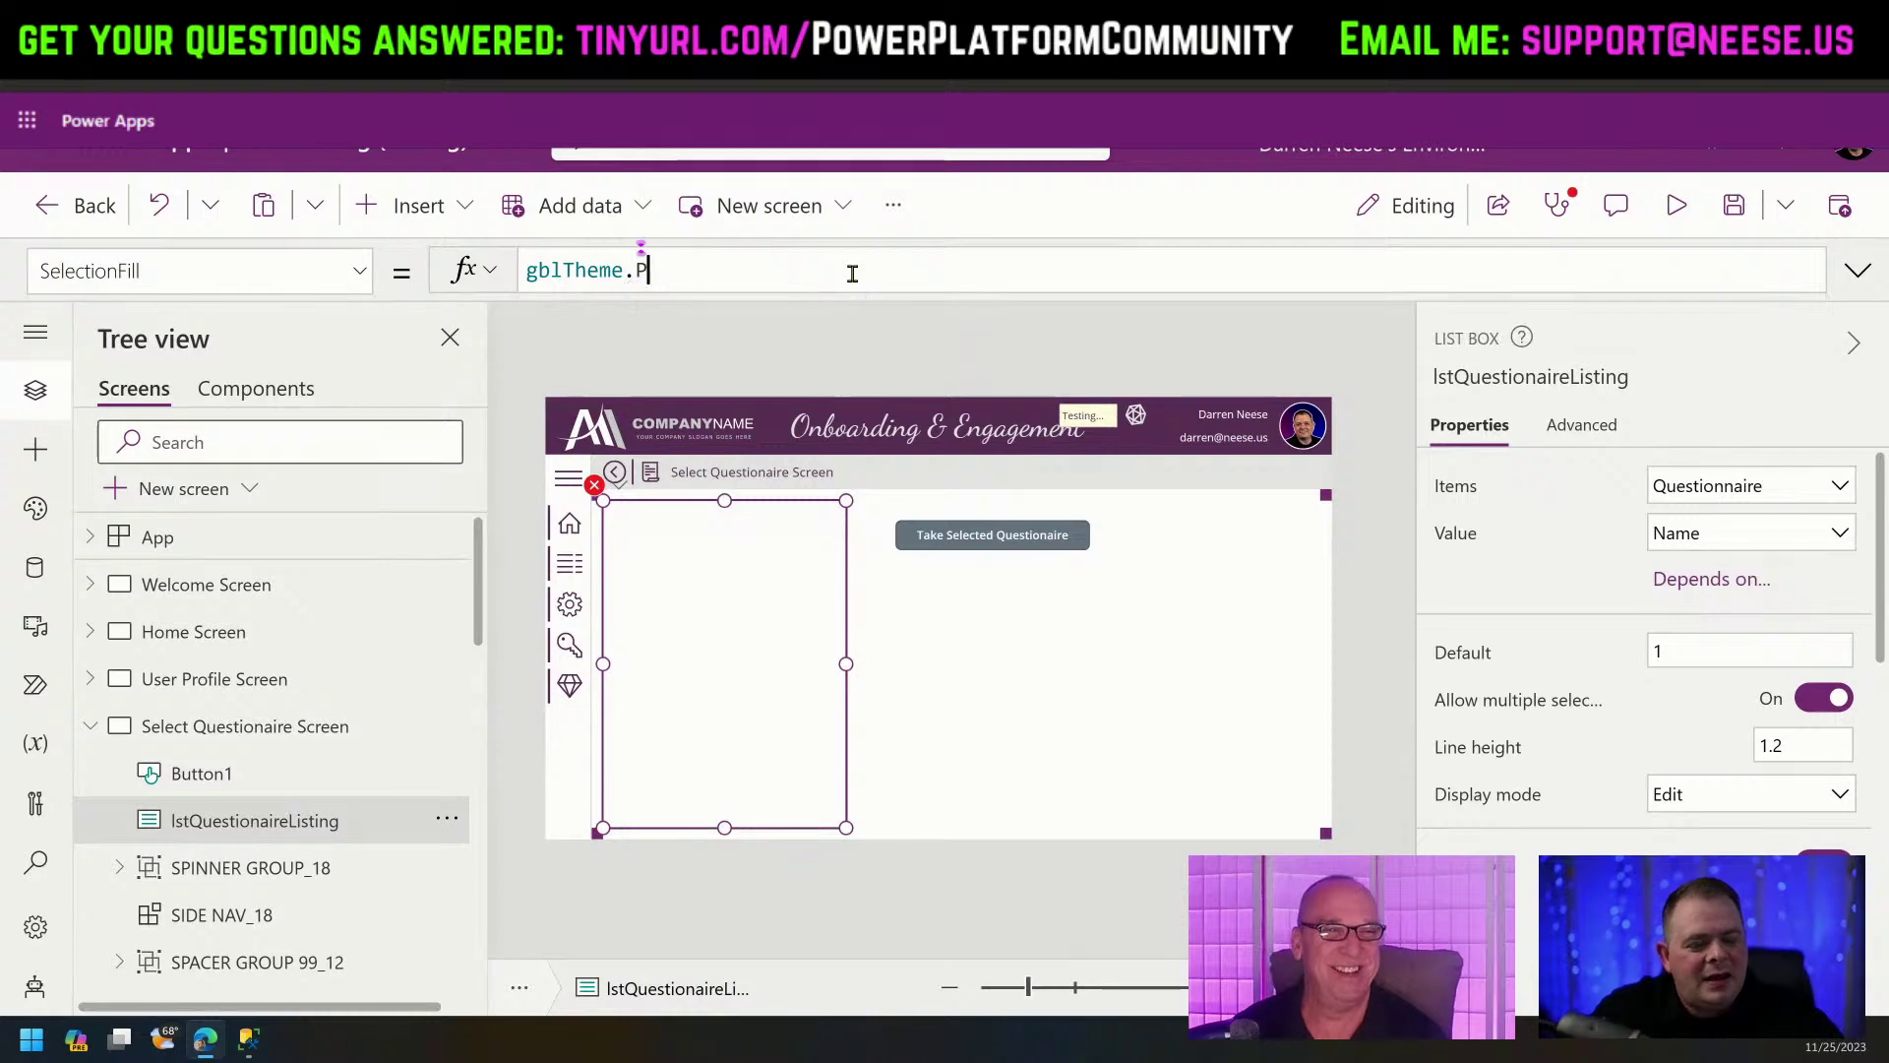
{"action": "type", "text": "rim"}
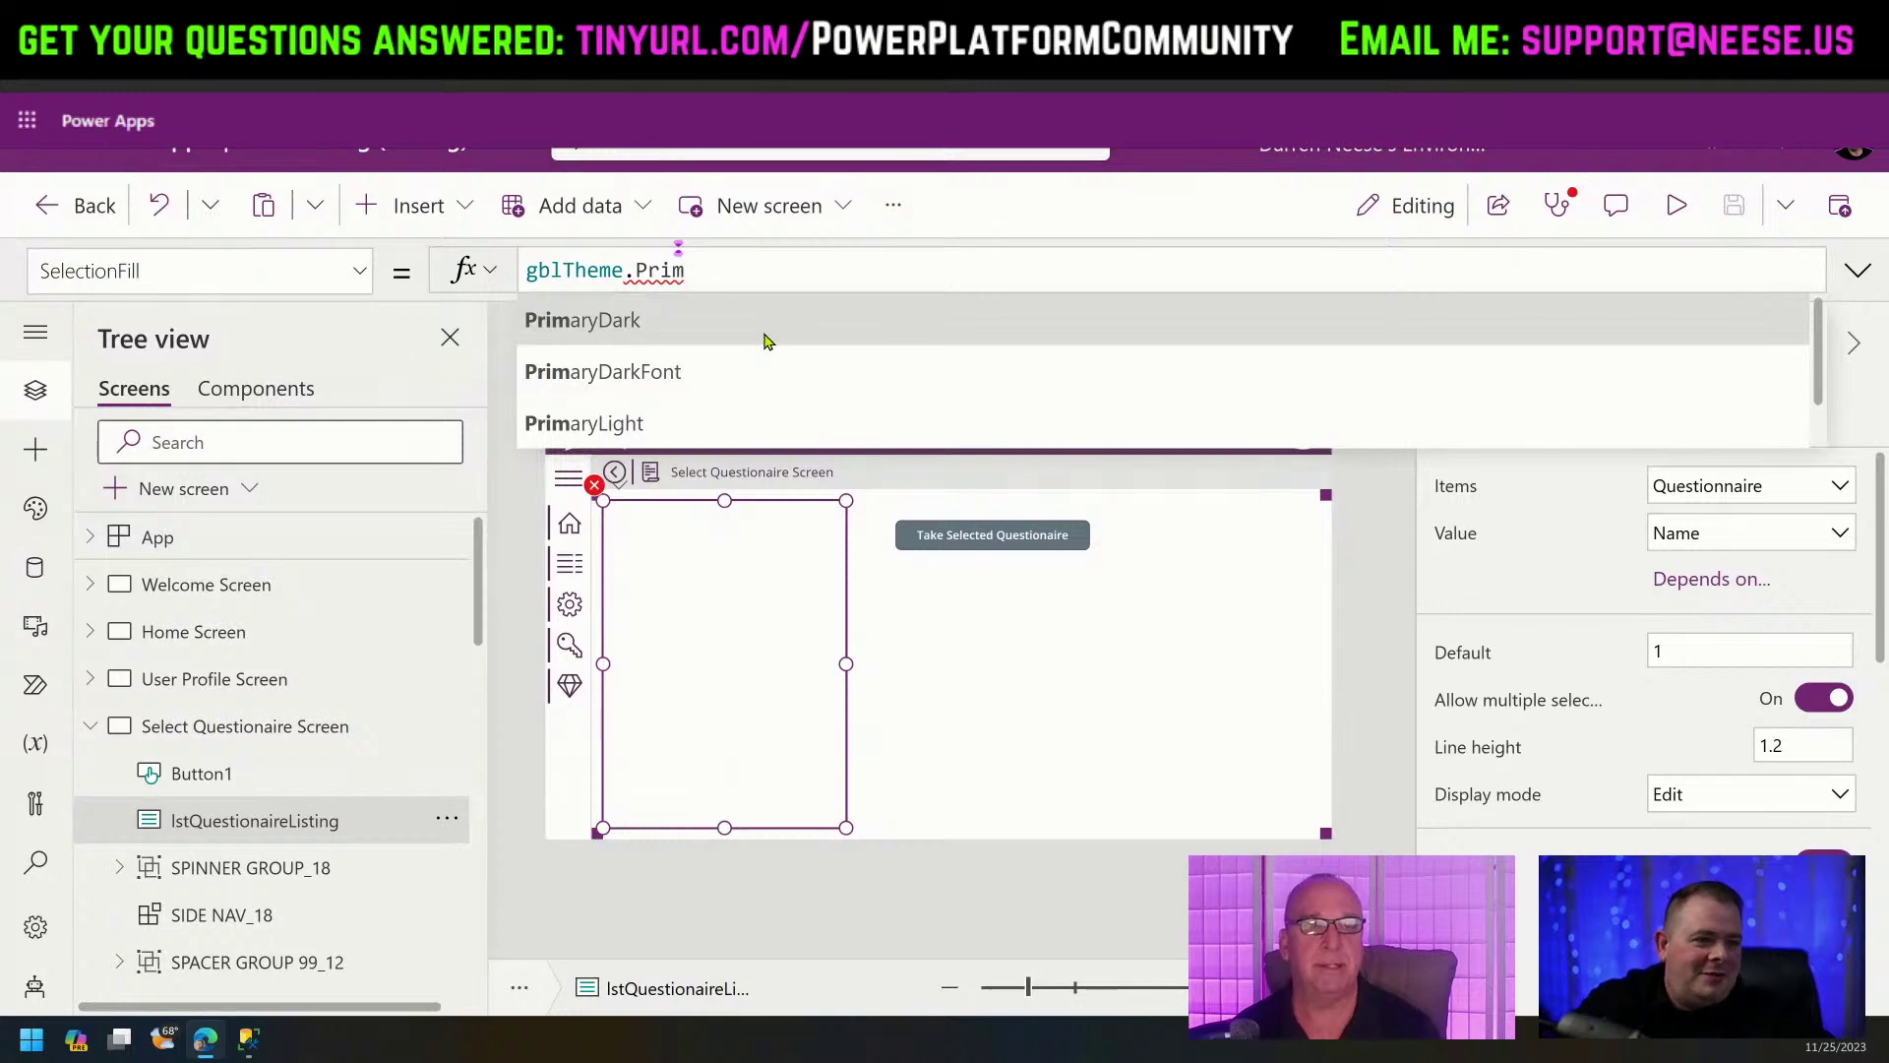
{"action": "left_click", "coordinate": [752, 421]}
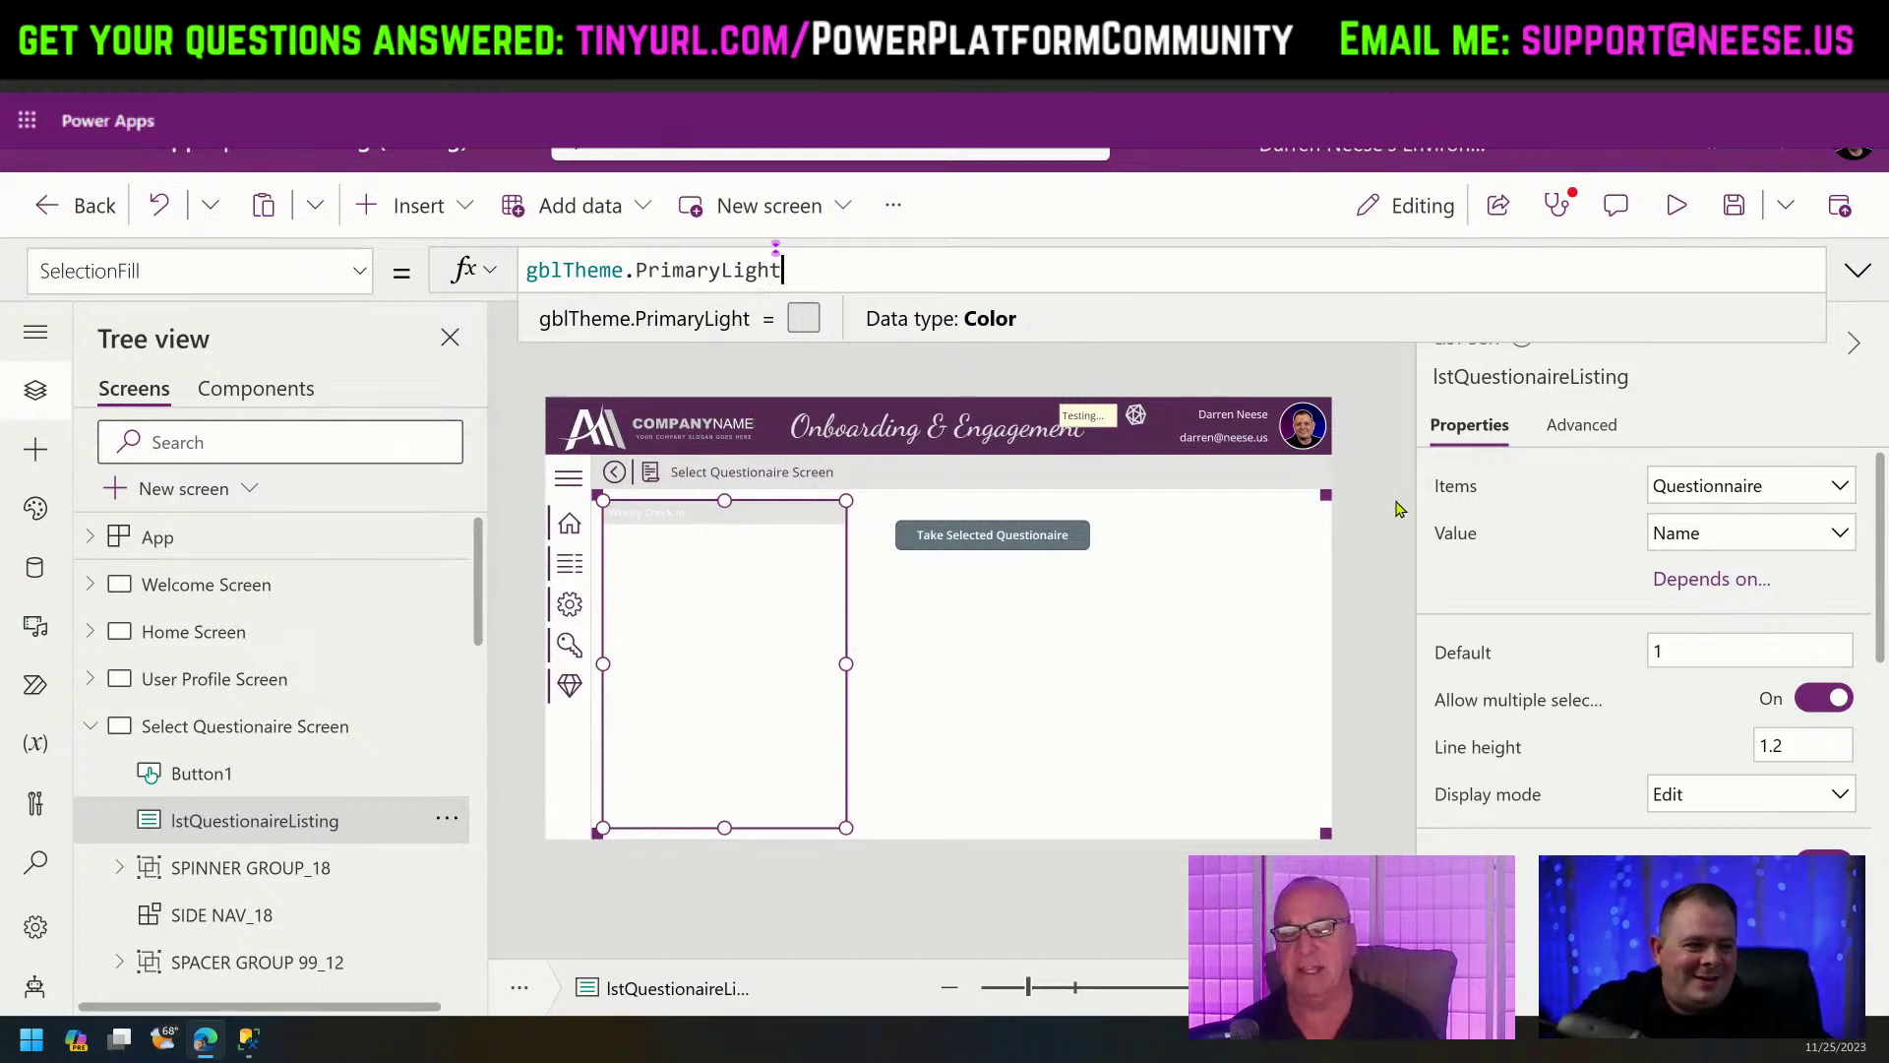
Set the SelectionColor of lstQuestionaireListing to gblTheme.PrimaryDark and check the list box on the canvas.
{"action": "scroll", "coordinate": [1658, 608], "scroll_direction": "down", "scroll_amount": 4}
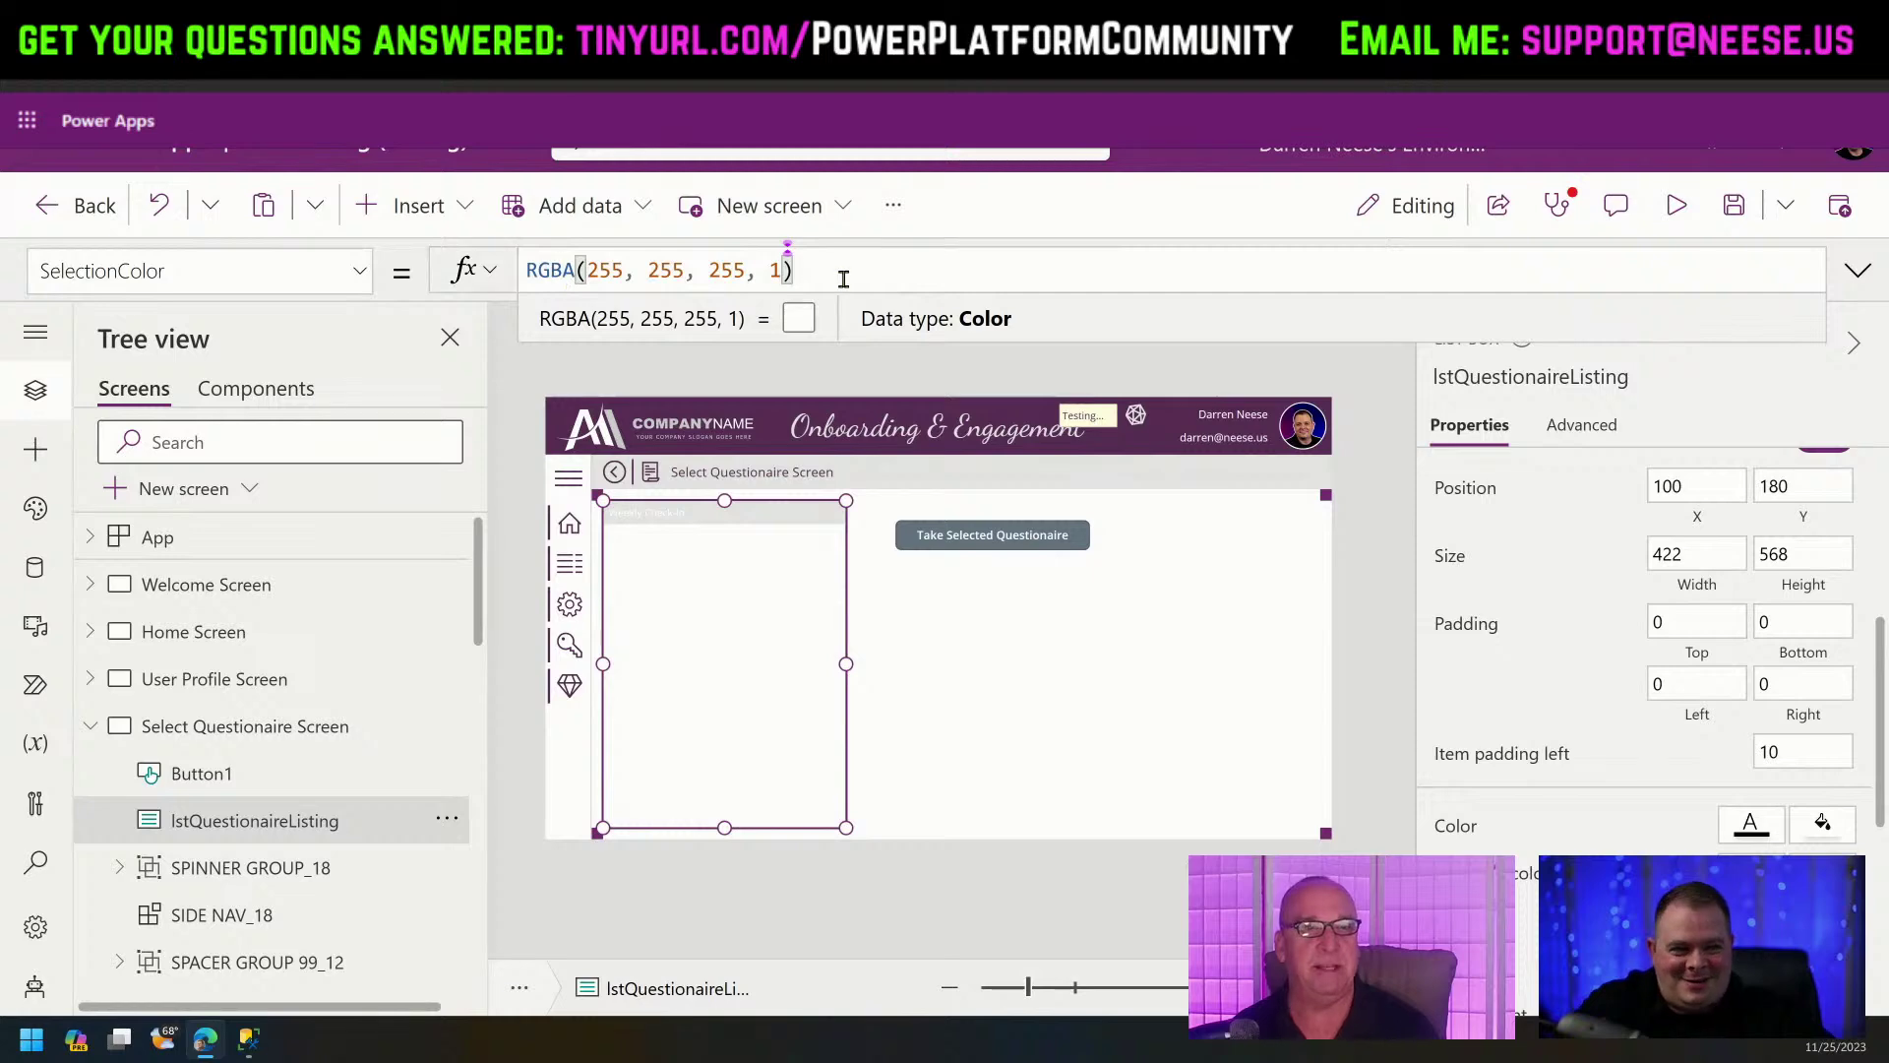
{"action": "key", "text": "ctrl+a"}
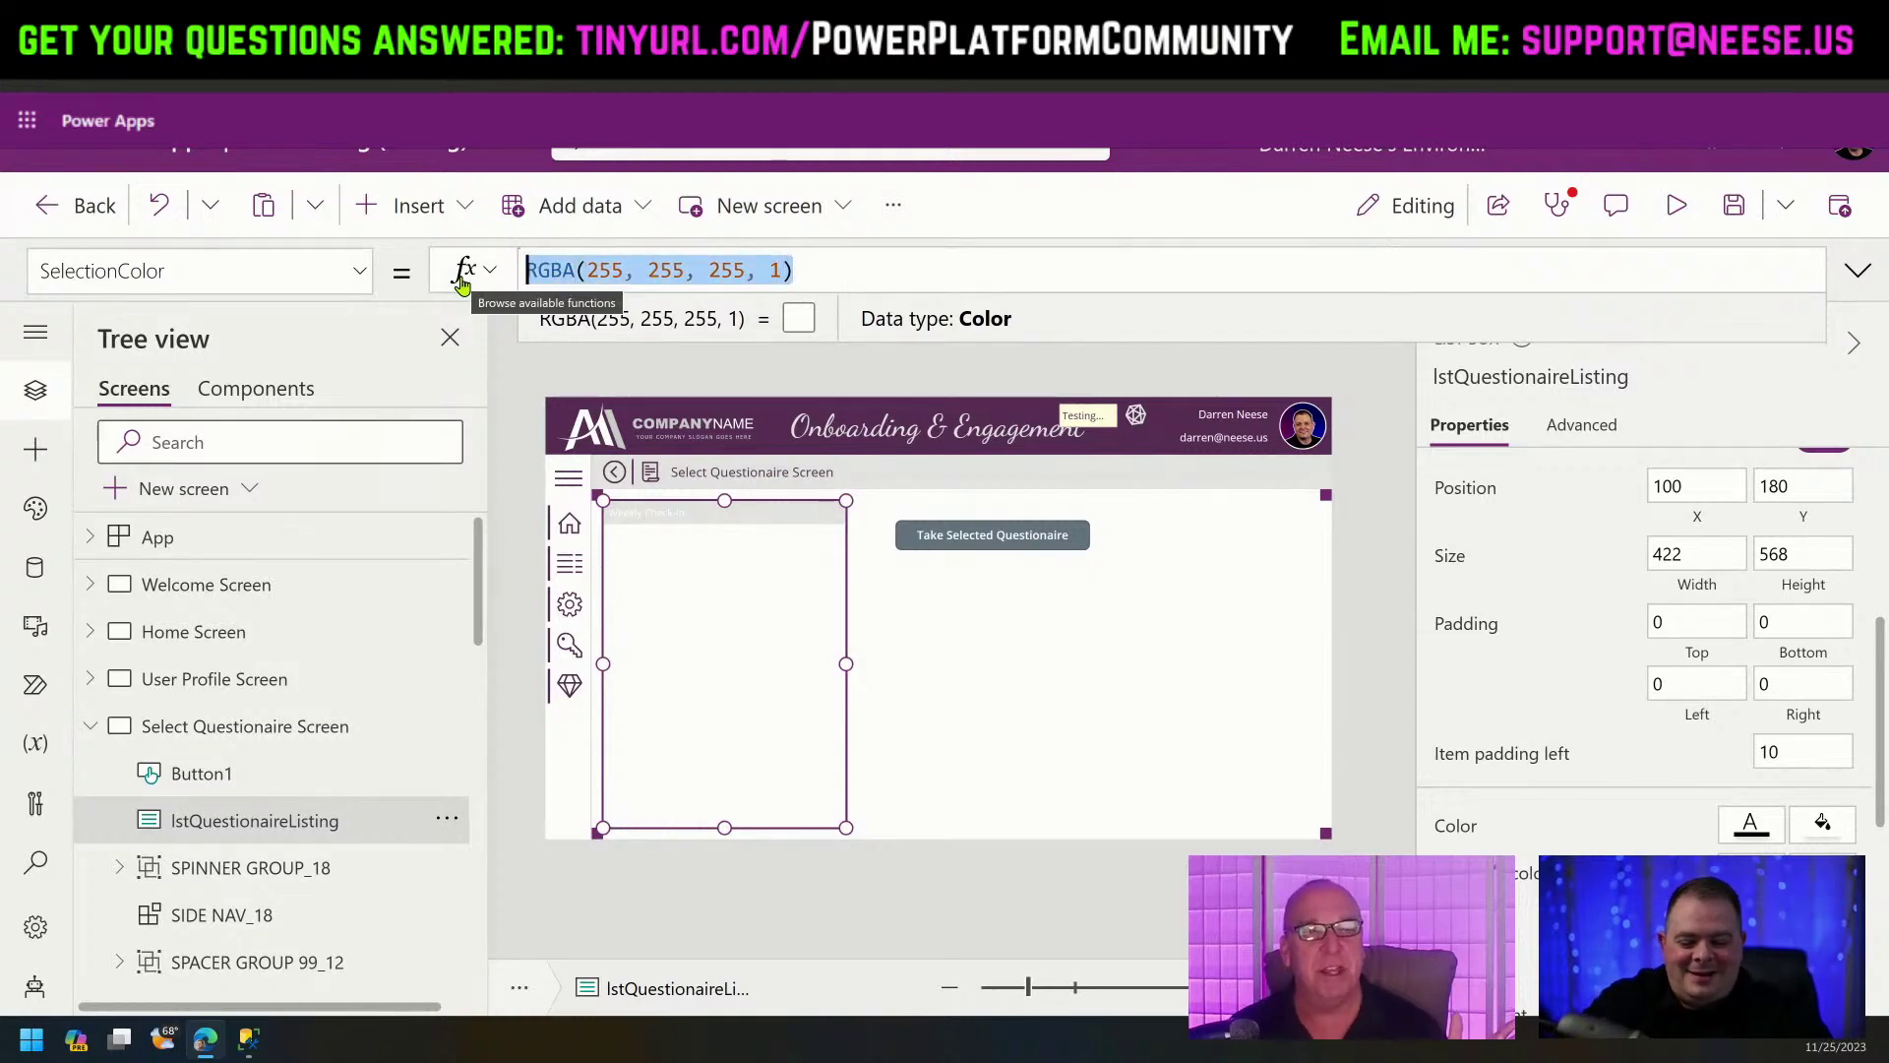
{"action": "type", "text": "gblTh"}
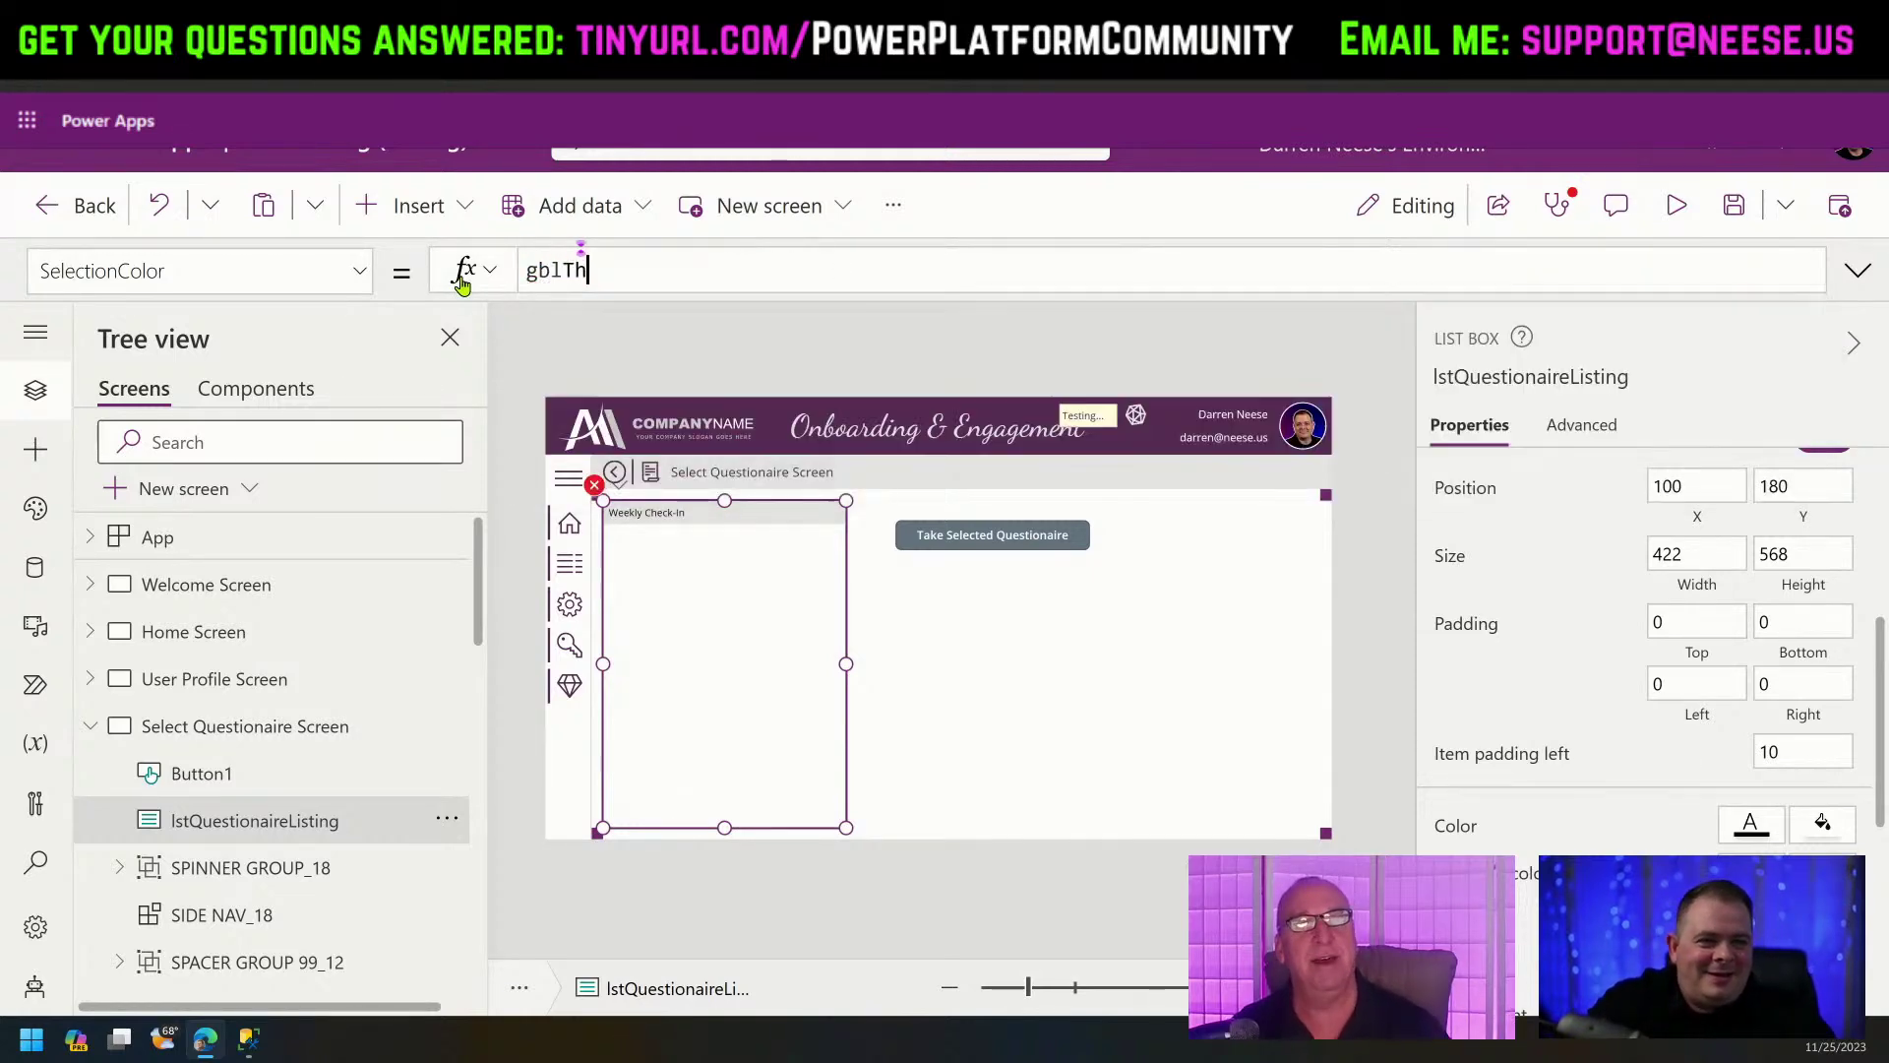
{"action": "type", "text": "eme.PrimaryDark"}
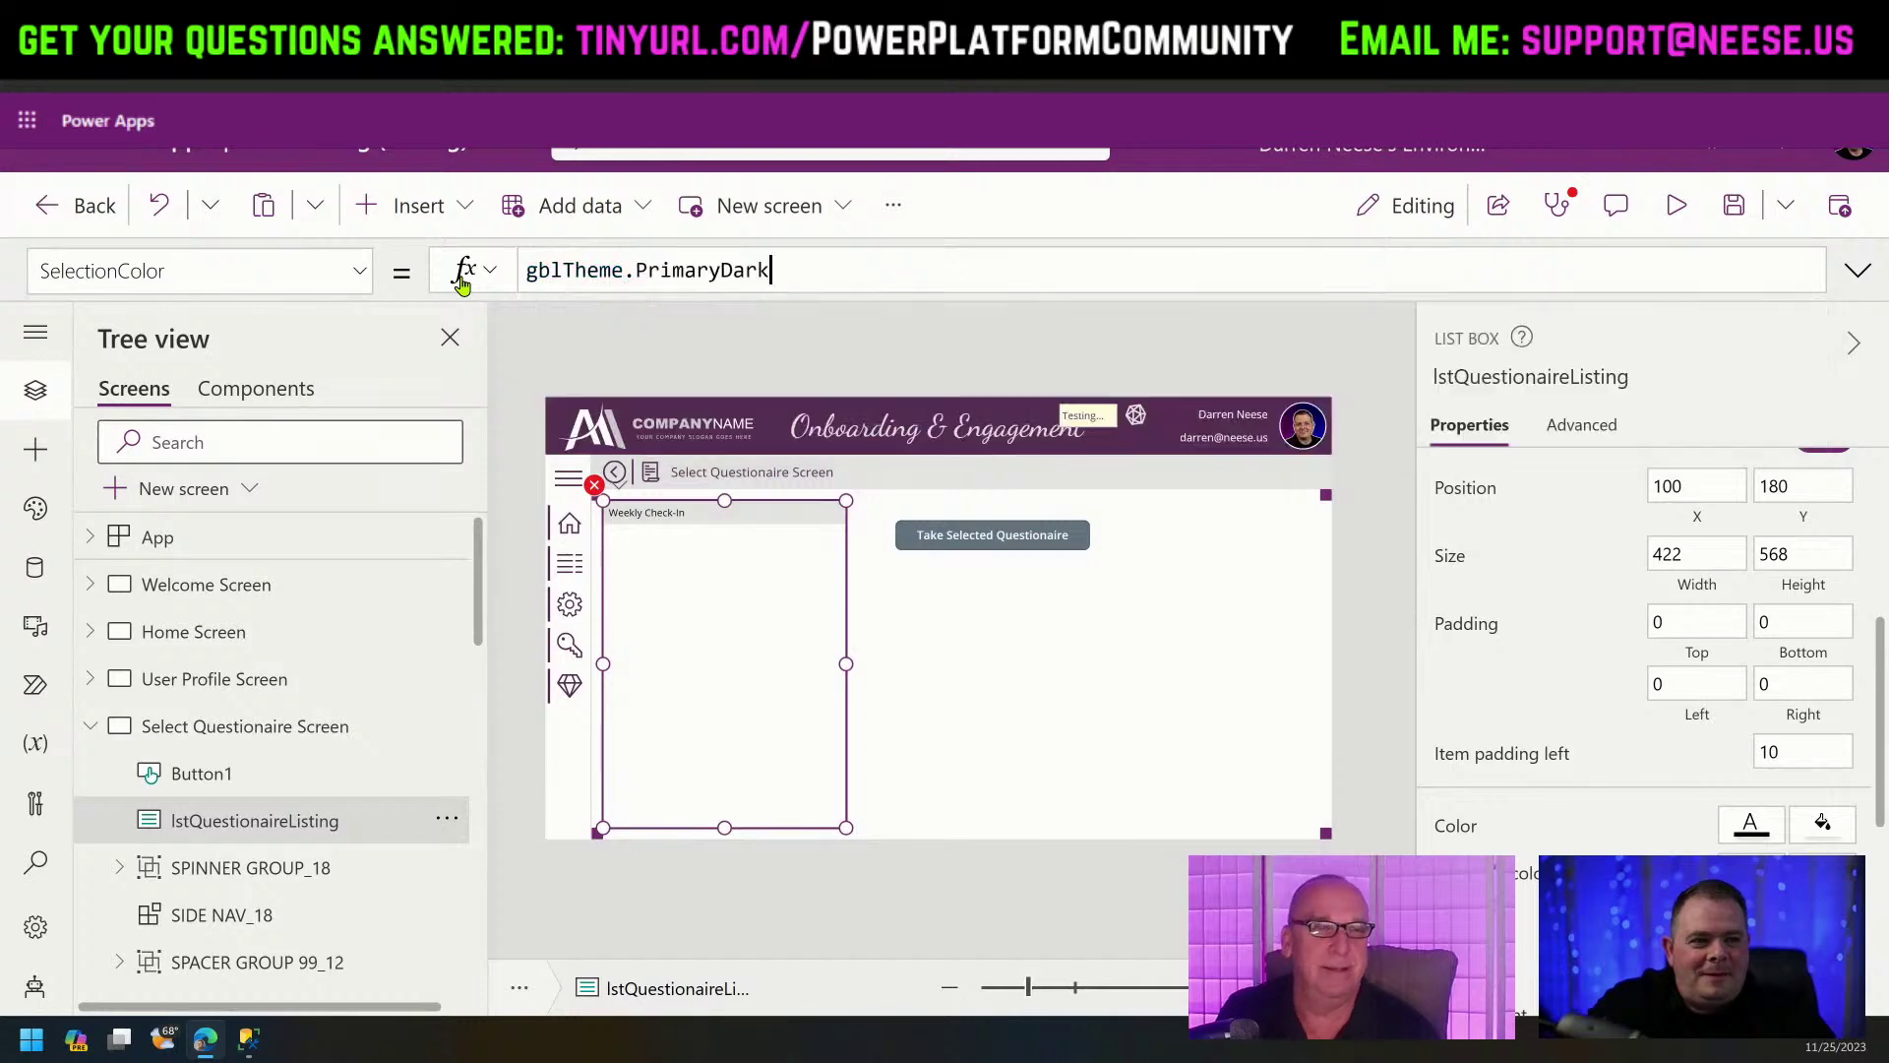
{"action": "left_click", "coordinate": [1001, 630]}
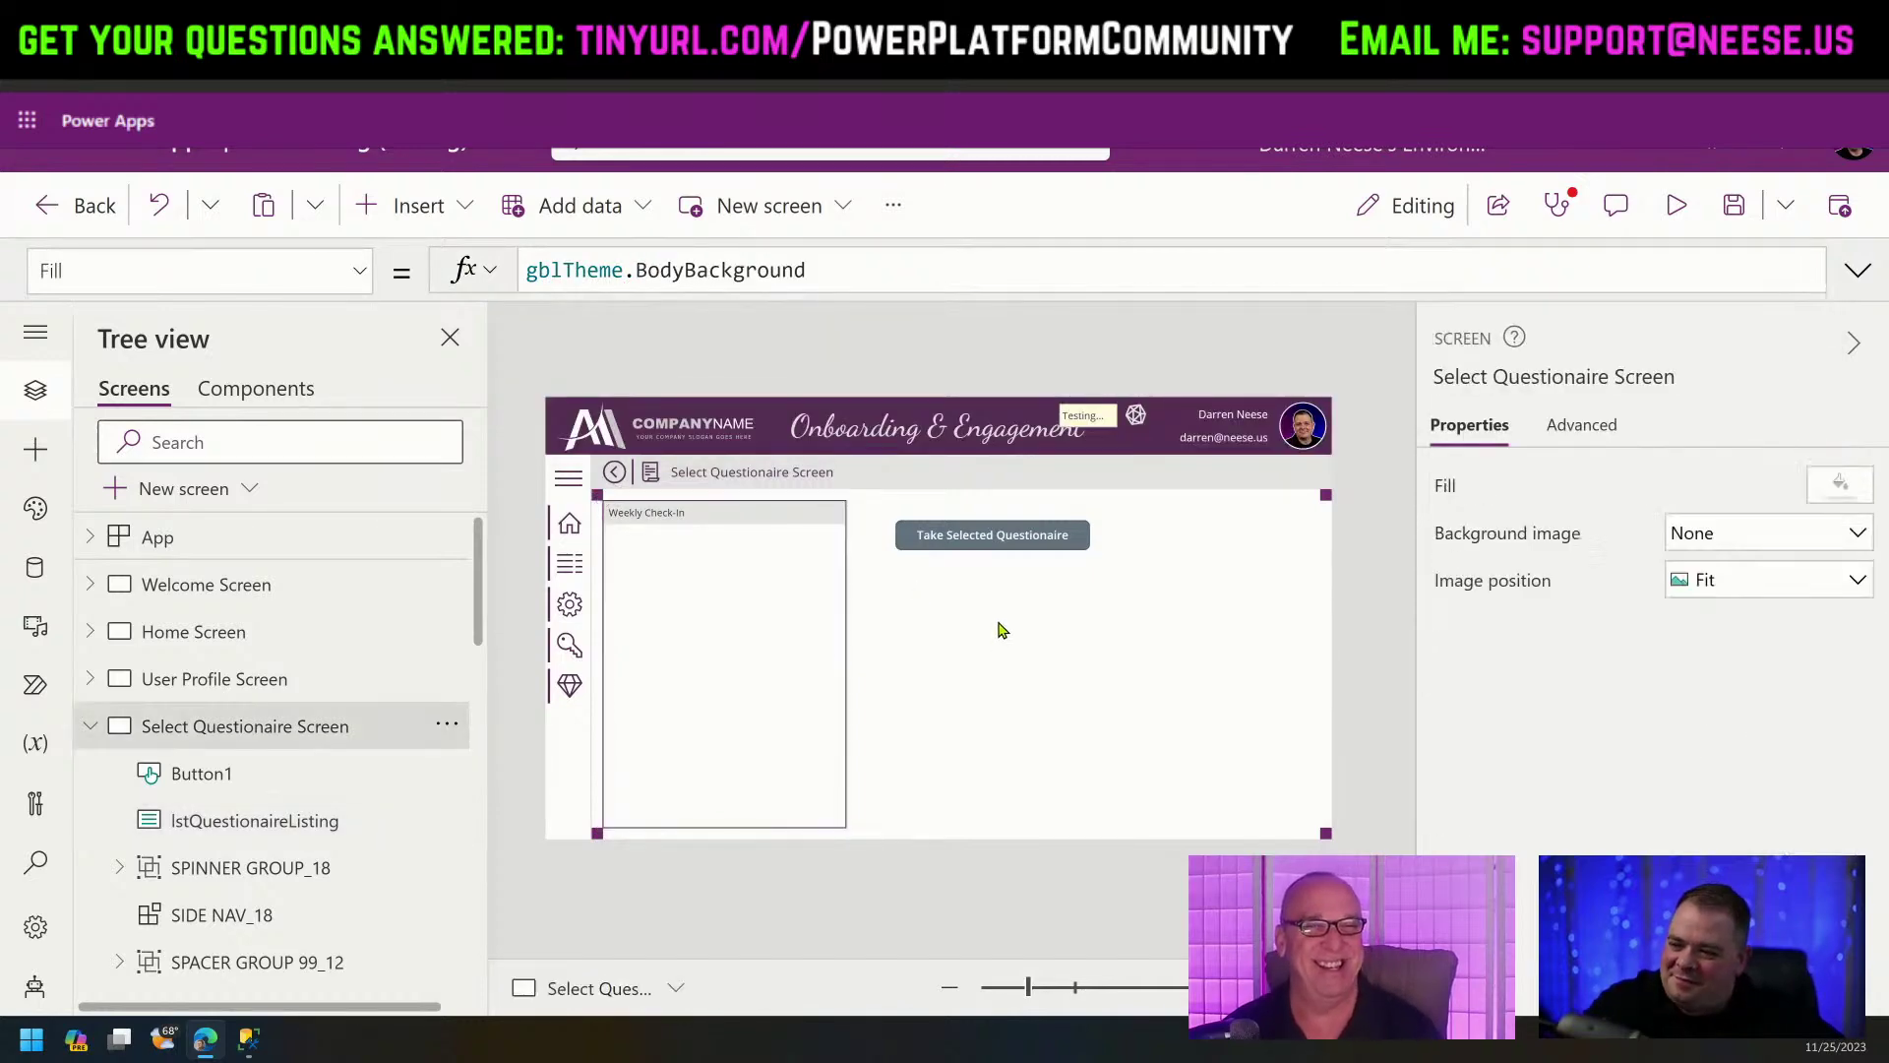
{"action": "left_click", "coordinate": [734, 641]}
{"action": "left_click", "coordinate": [1060, 655]}
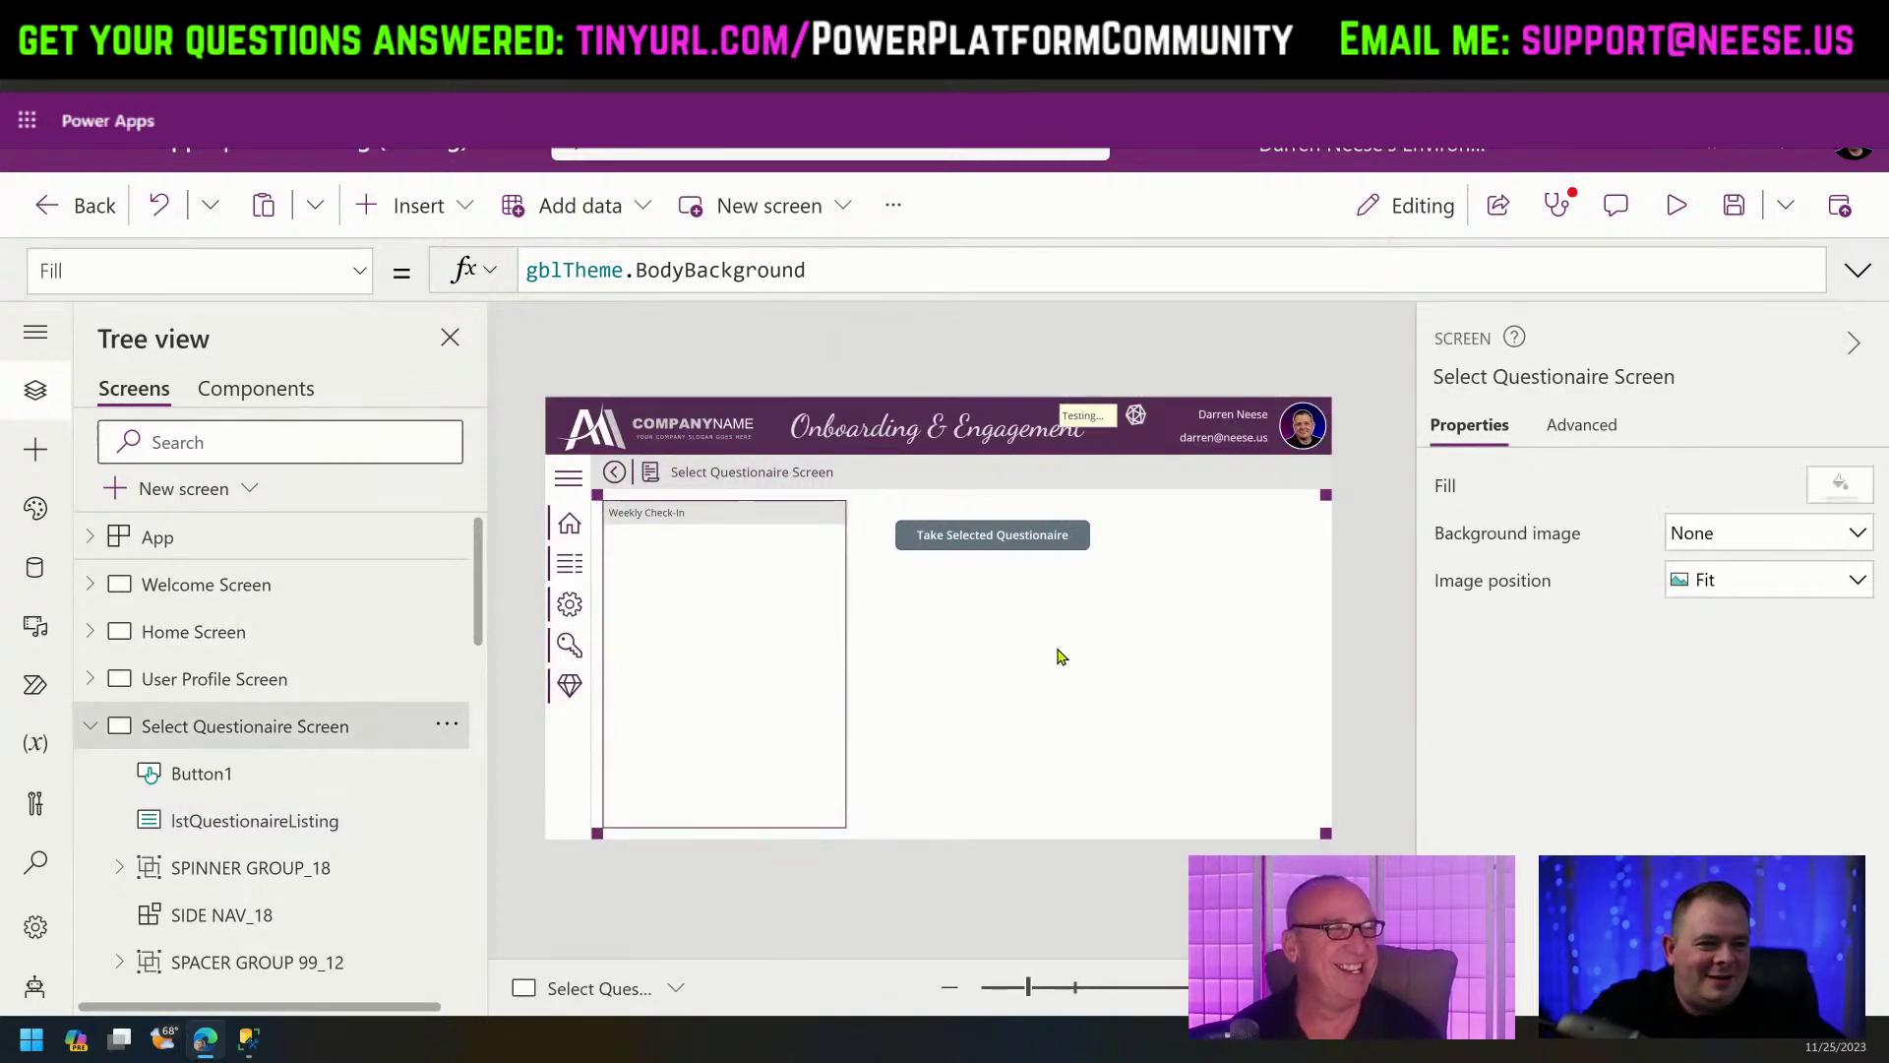
Preview the Select Questionaire Screen, test selecting Weekly Check-In in the list, and return to editing.
{"action": "left_click", "coordinate": [1677, 205]}
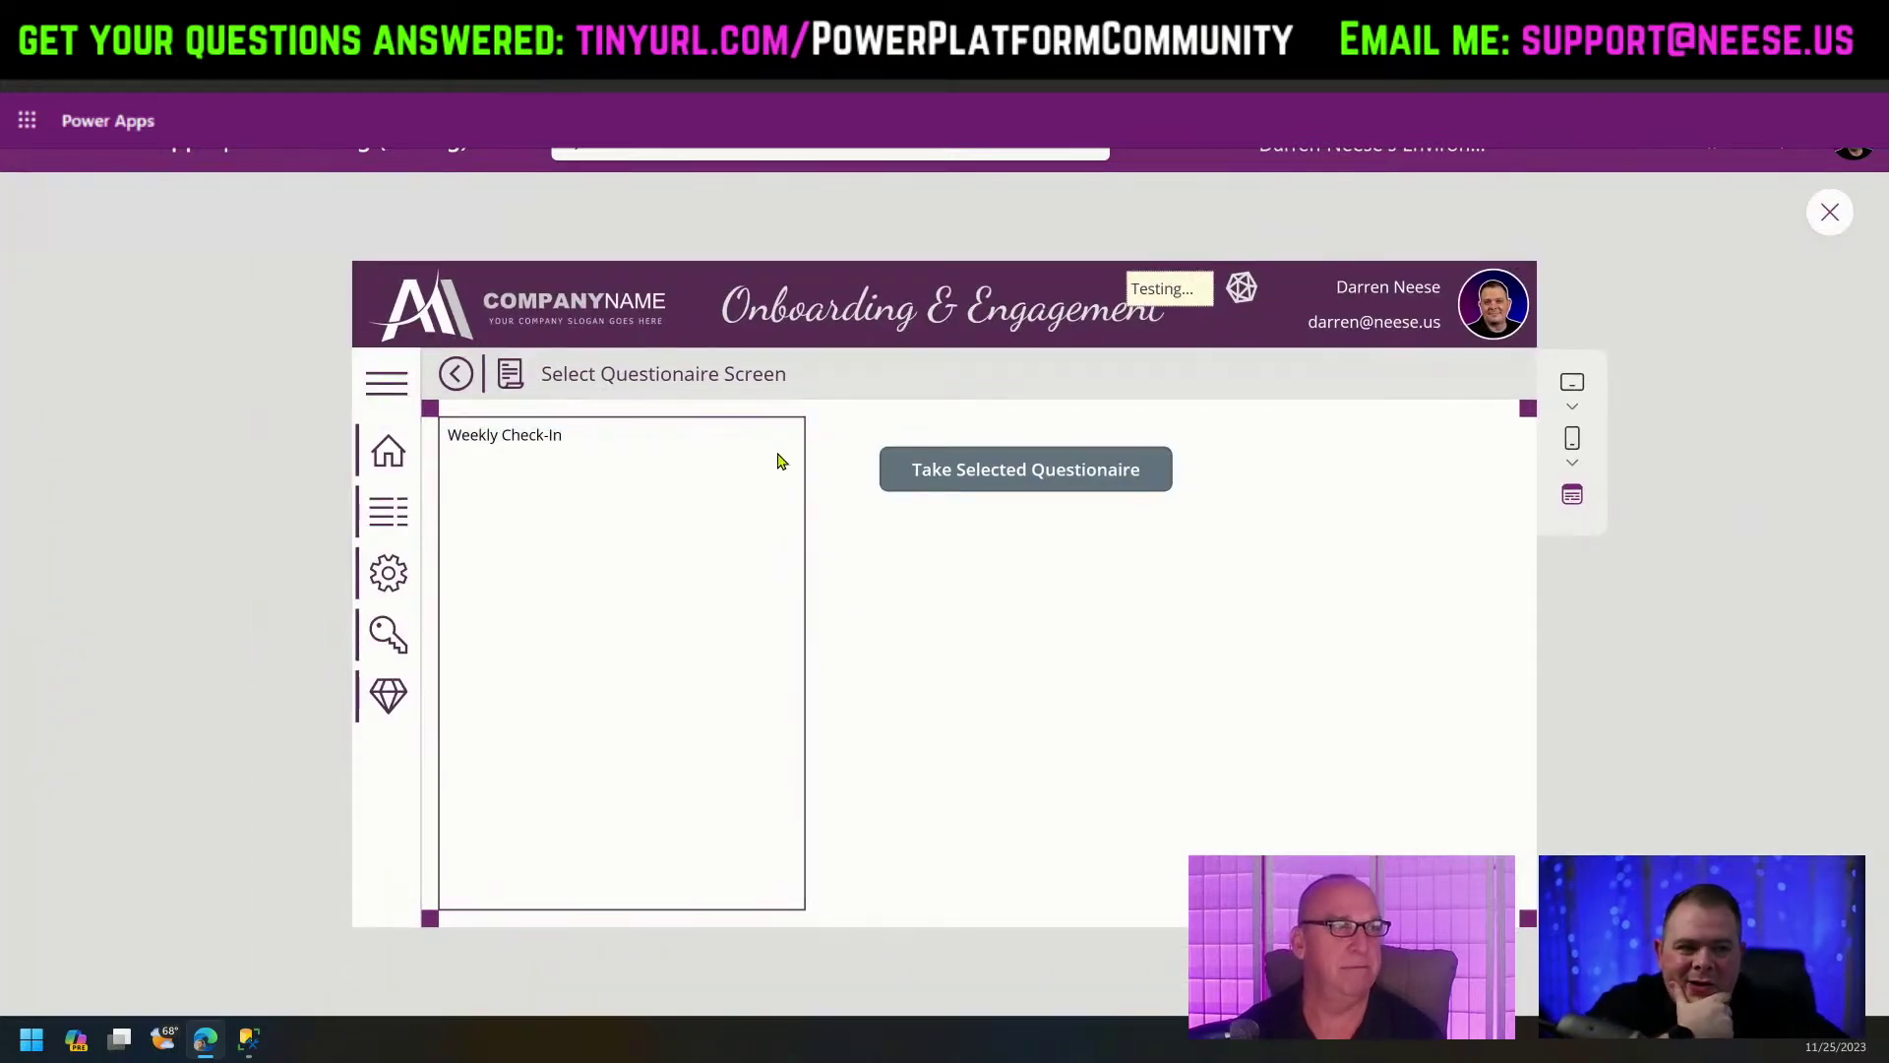
{"action": "left_click", "coordinate": [758, 442]}
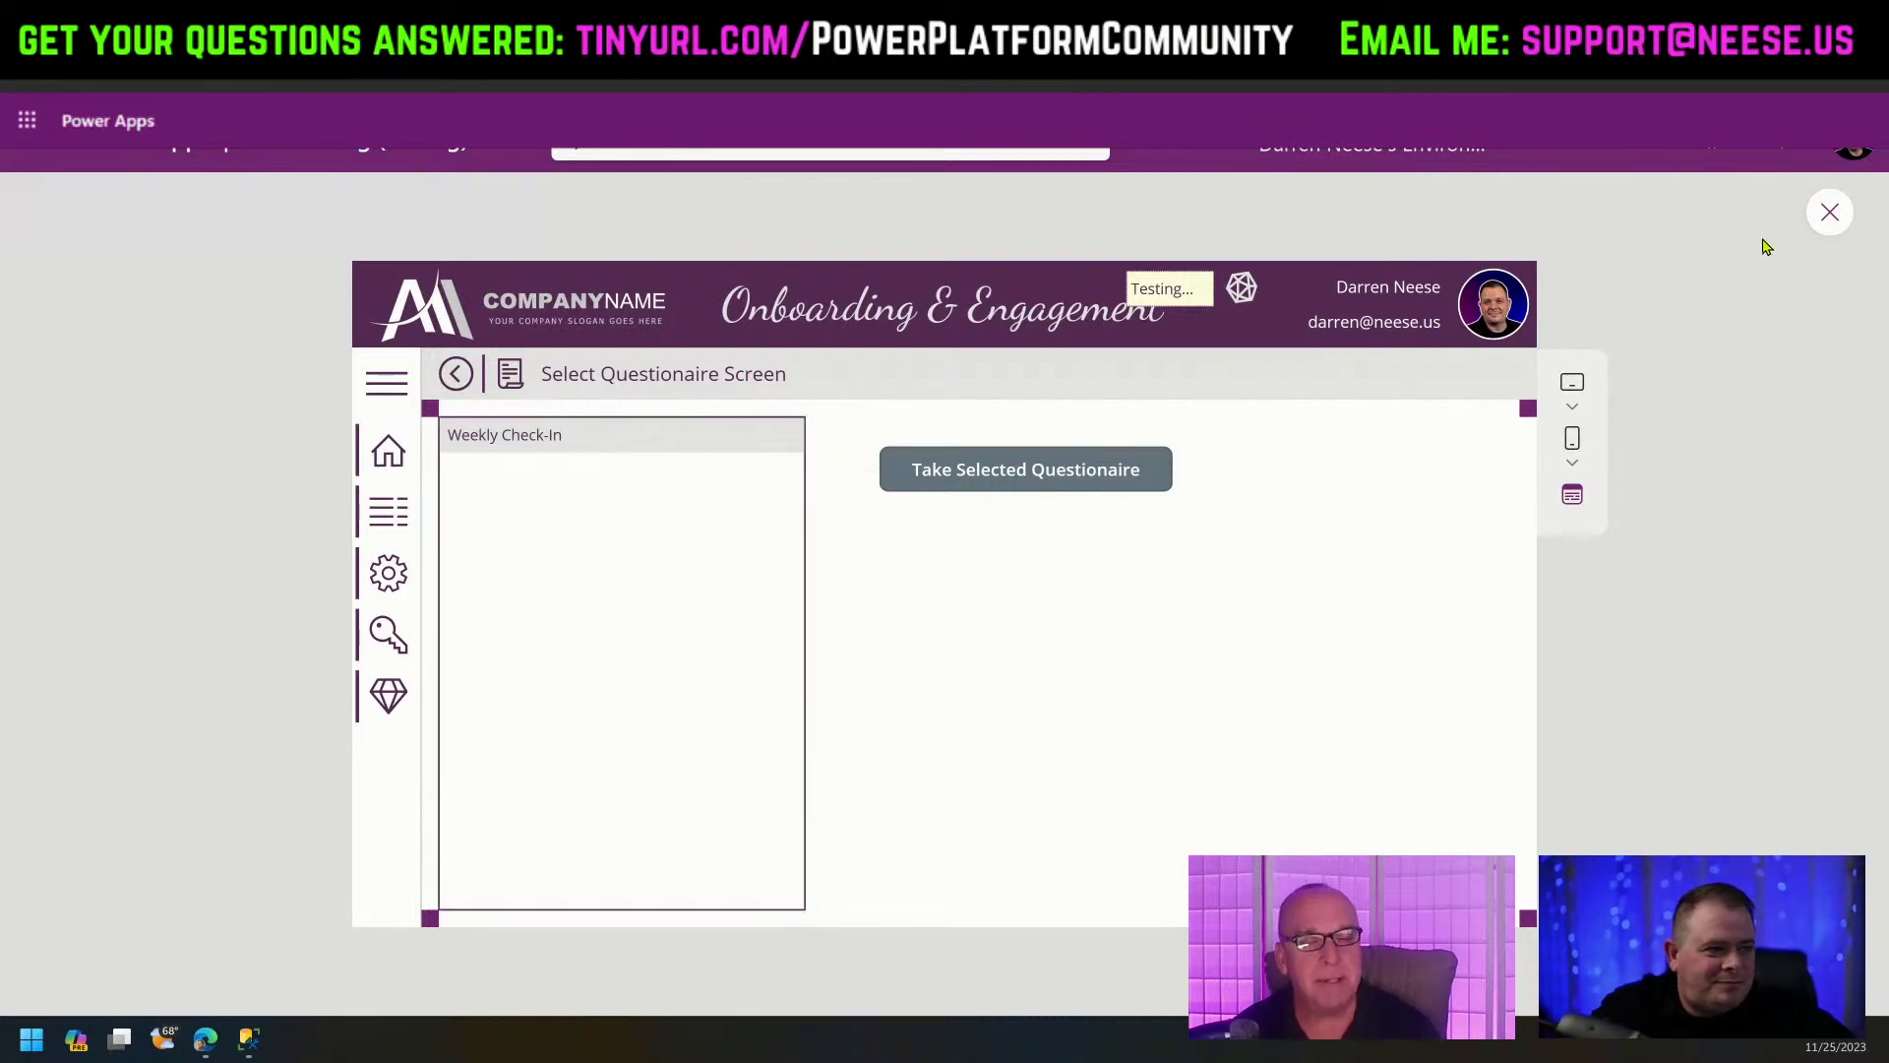
{"action": "left_click", "coordinate": [1830, 212]}
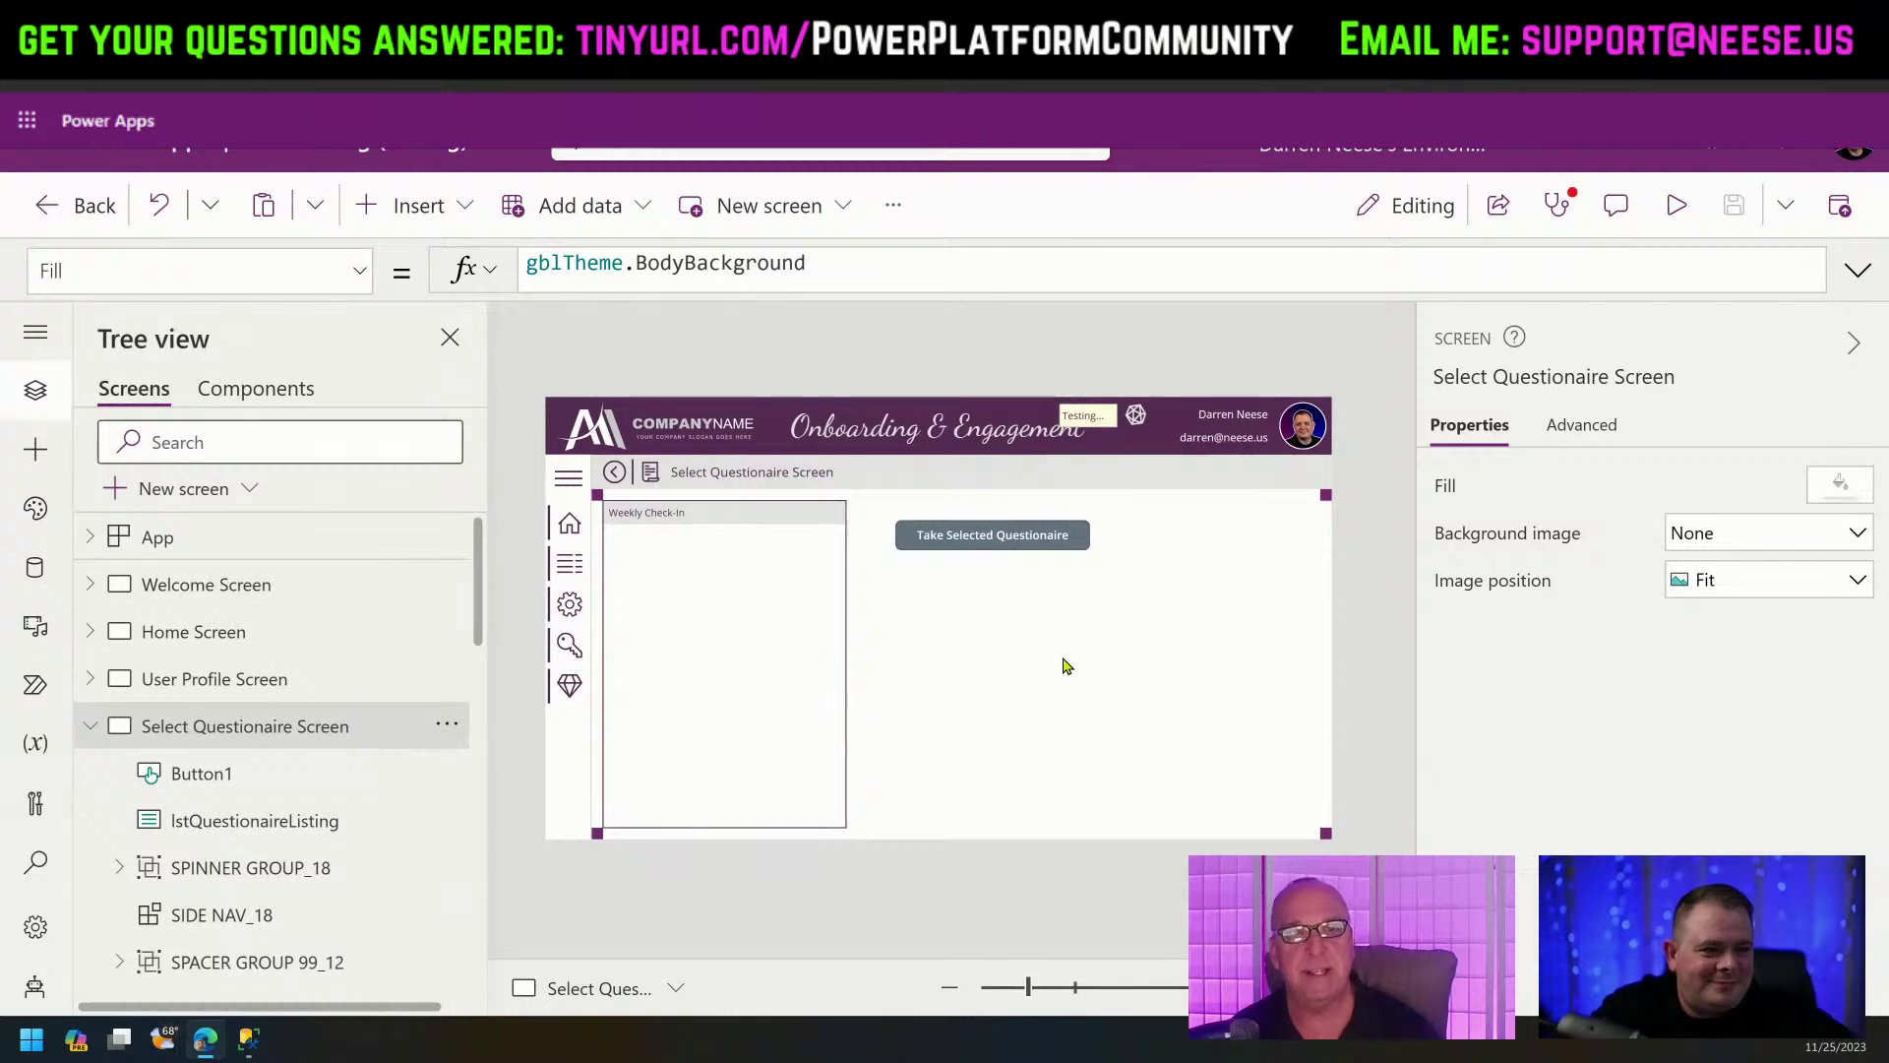
Format the OnSelect Navigate formula of the Take Selected Questionaire button, putting the braces of its locQuestionaireID context record on separate lines.
{"action": "left_click", "coordinate": [756, 639]}
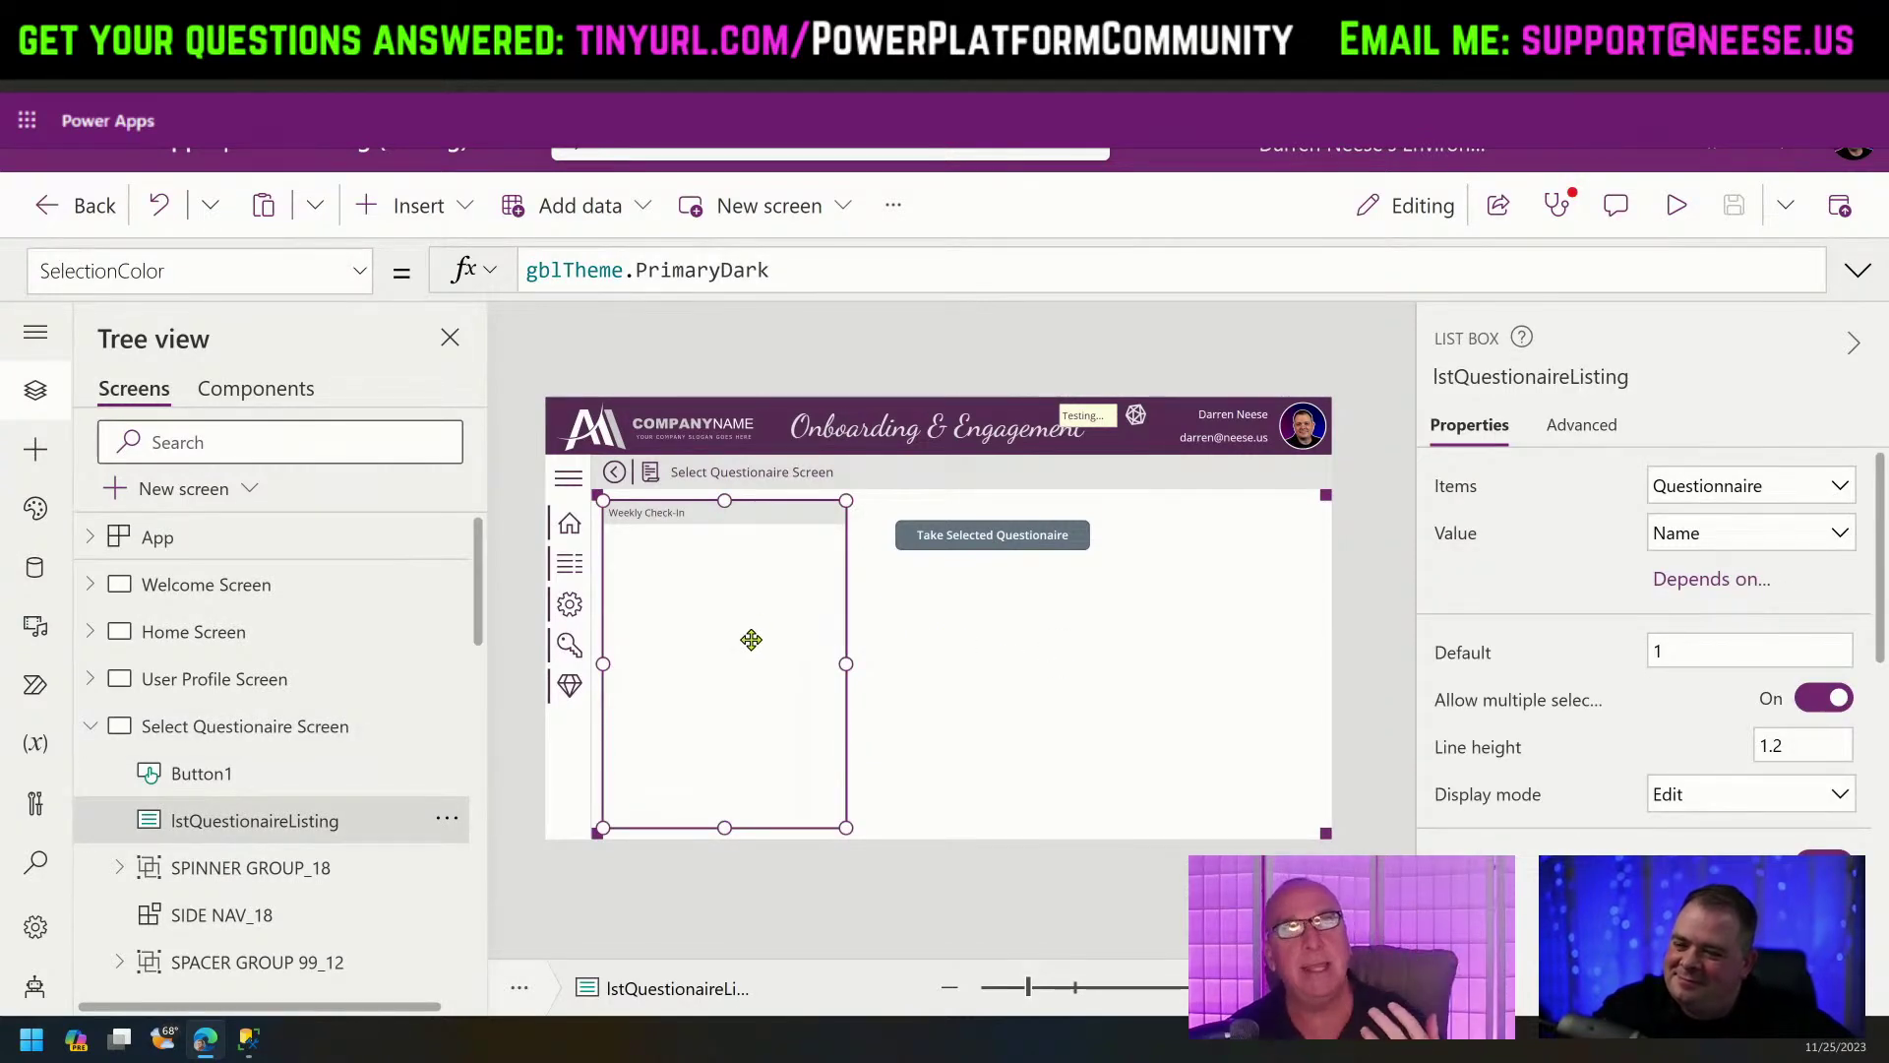
{"action": "left_click", "coordinate": [993, 539]}
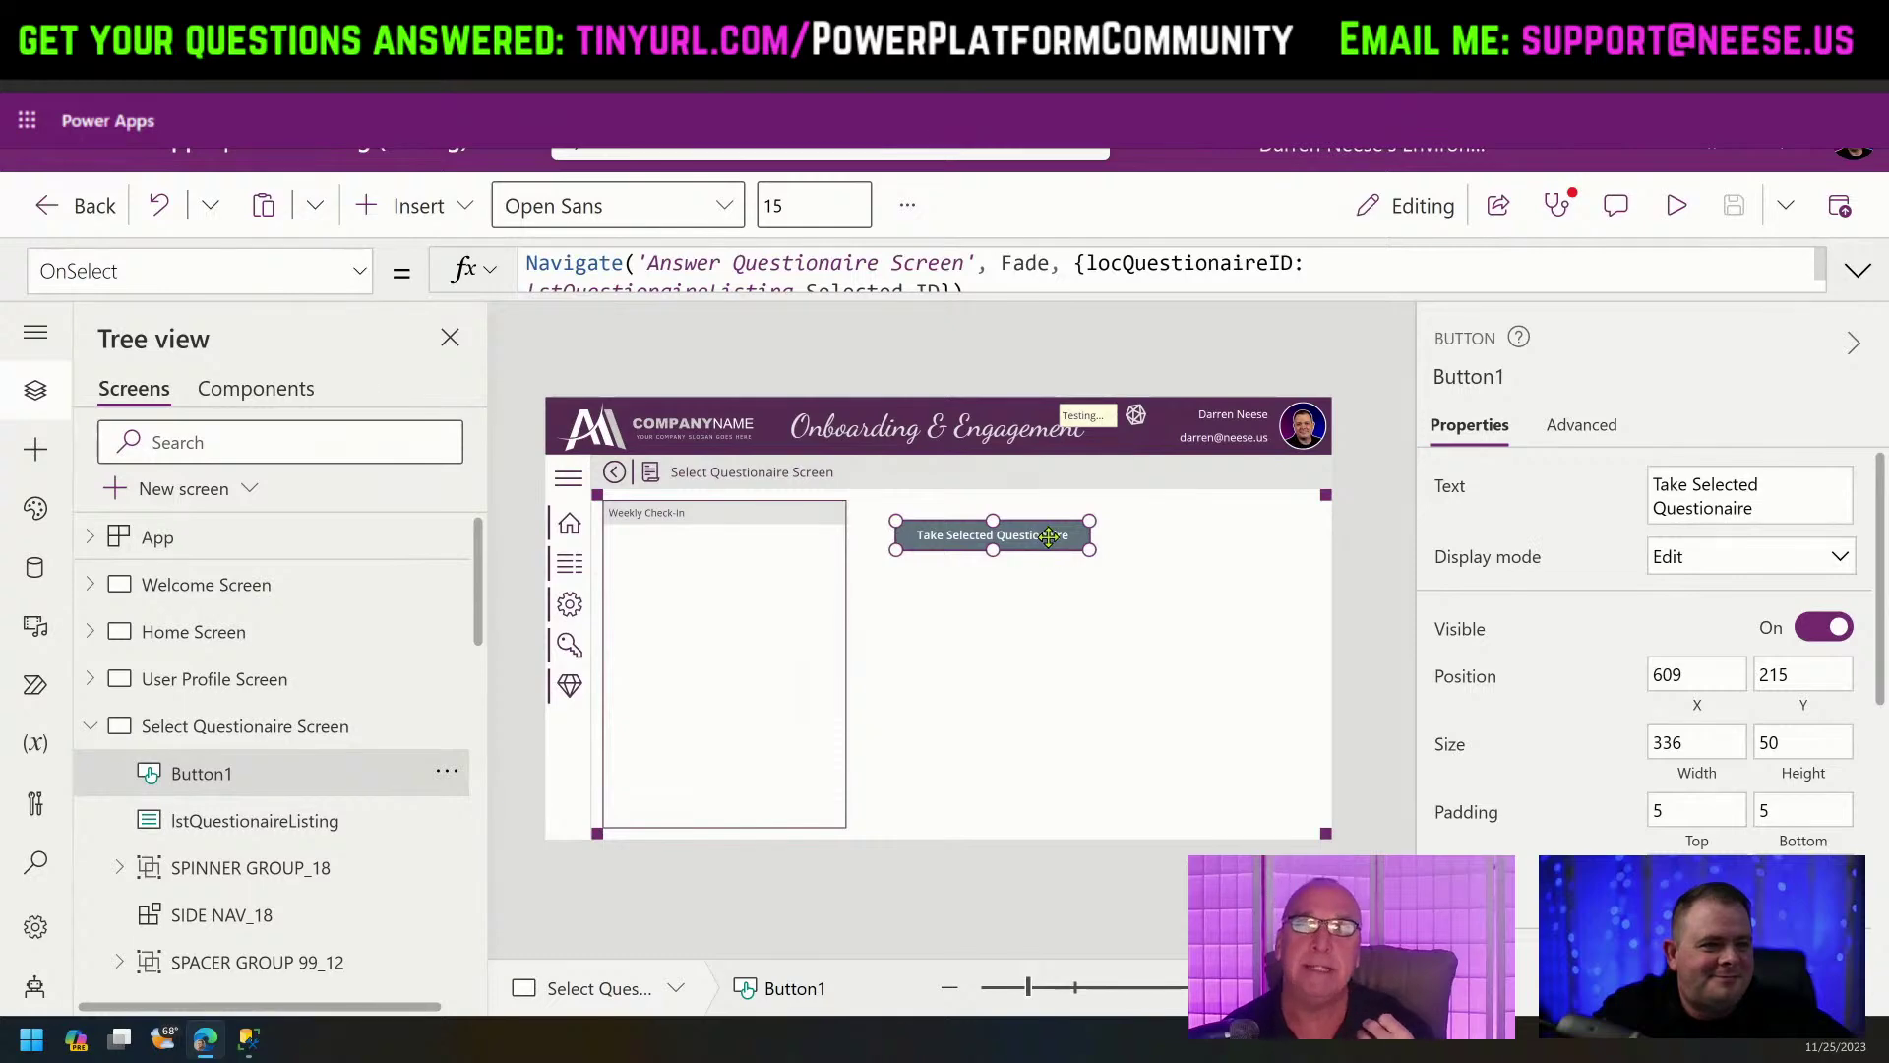
{"action": "left_click", "coordinate": [1858, 269]}
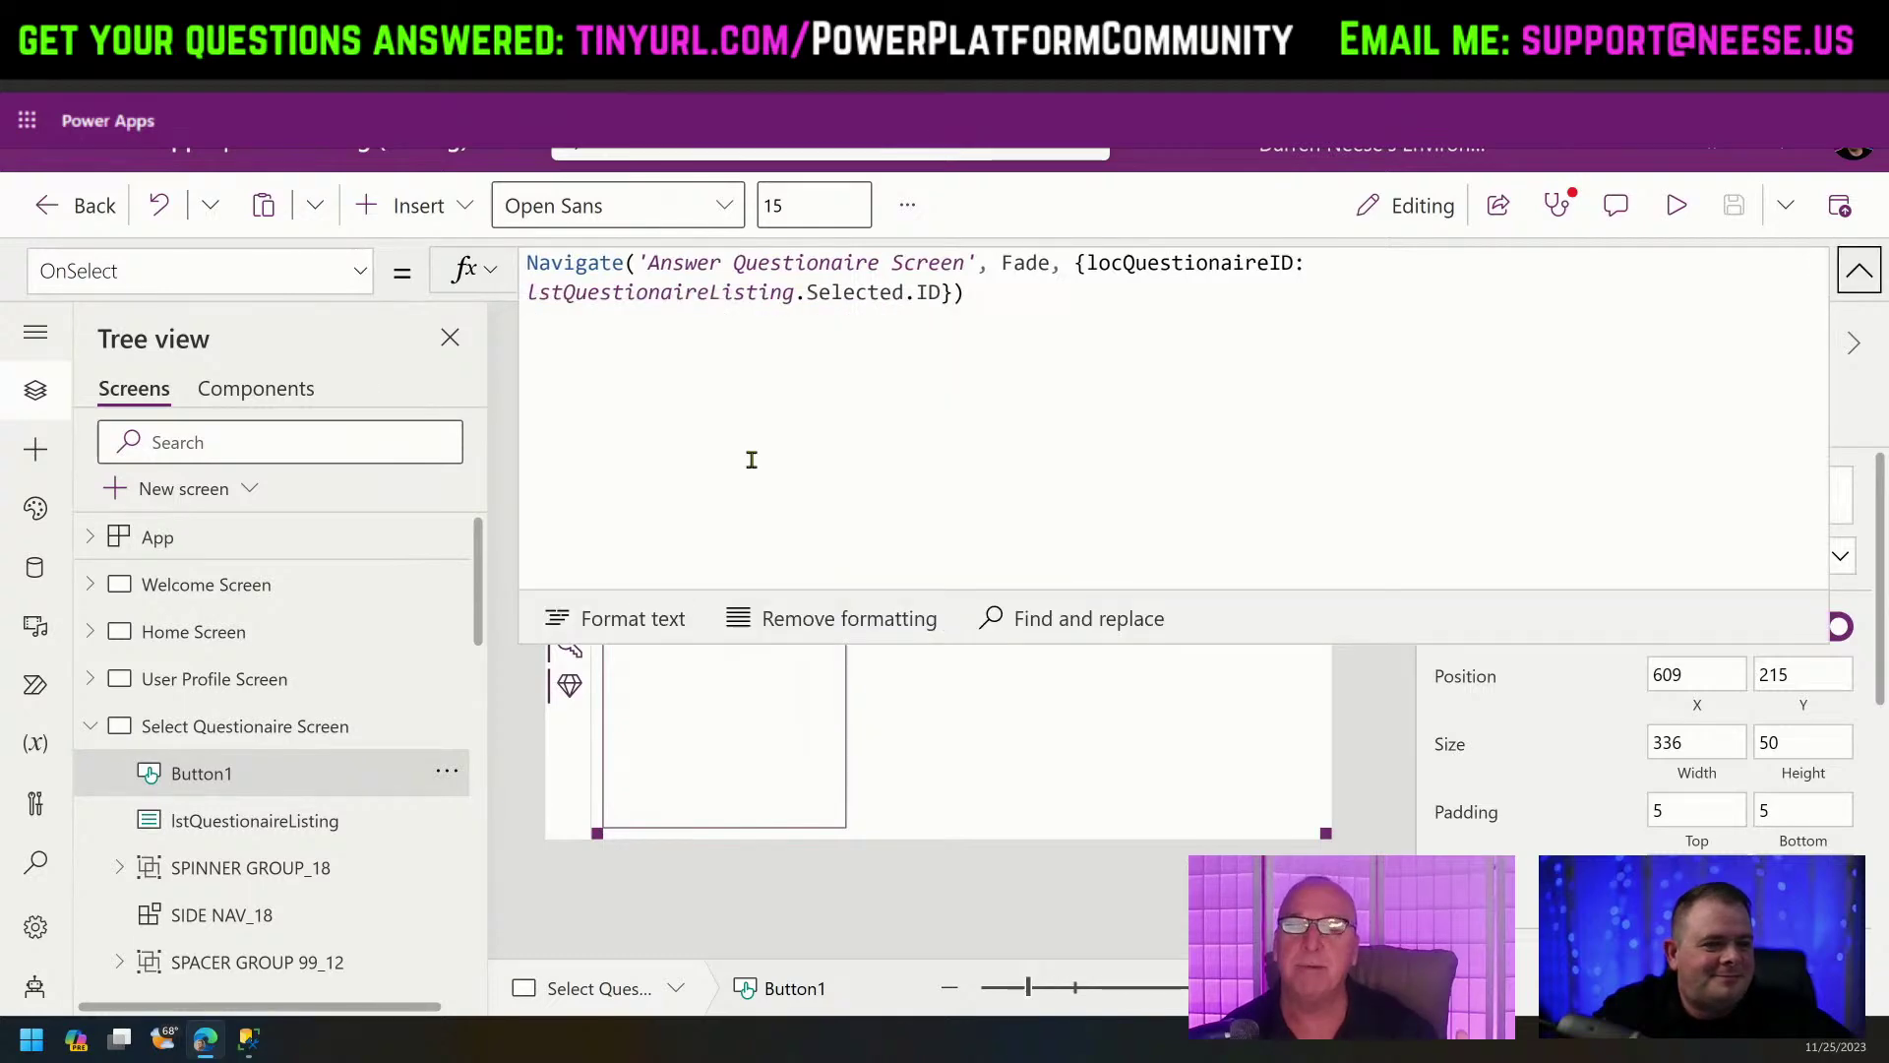
{"action": "left_click", "coordinate": [632, 617]}
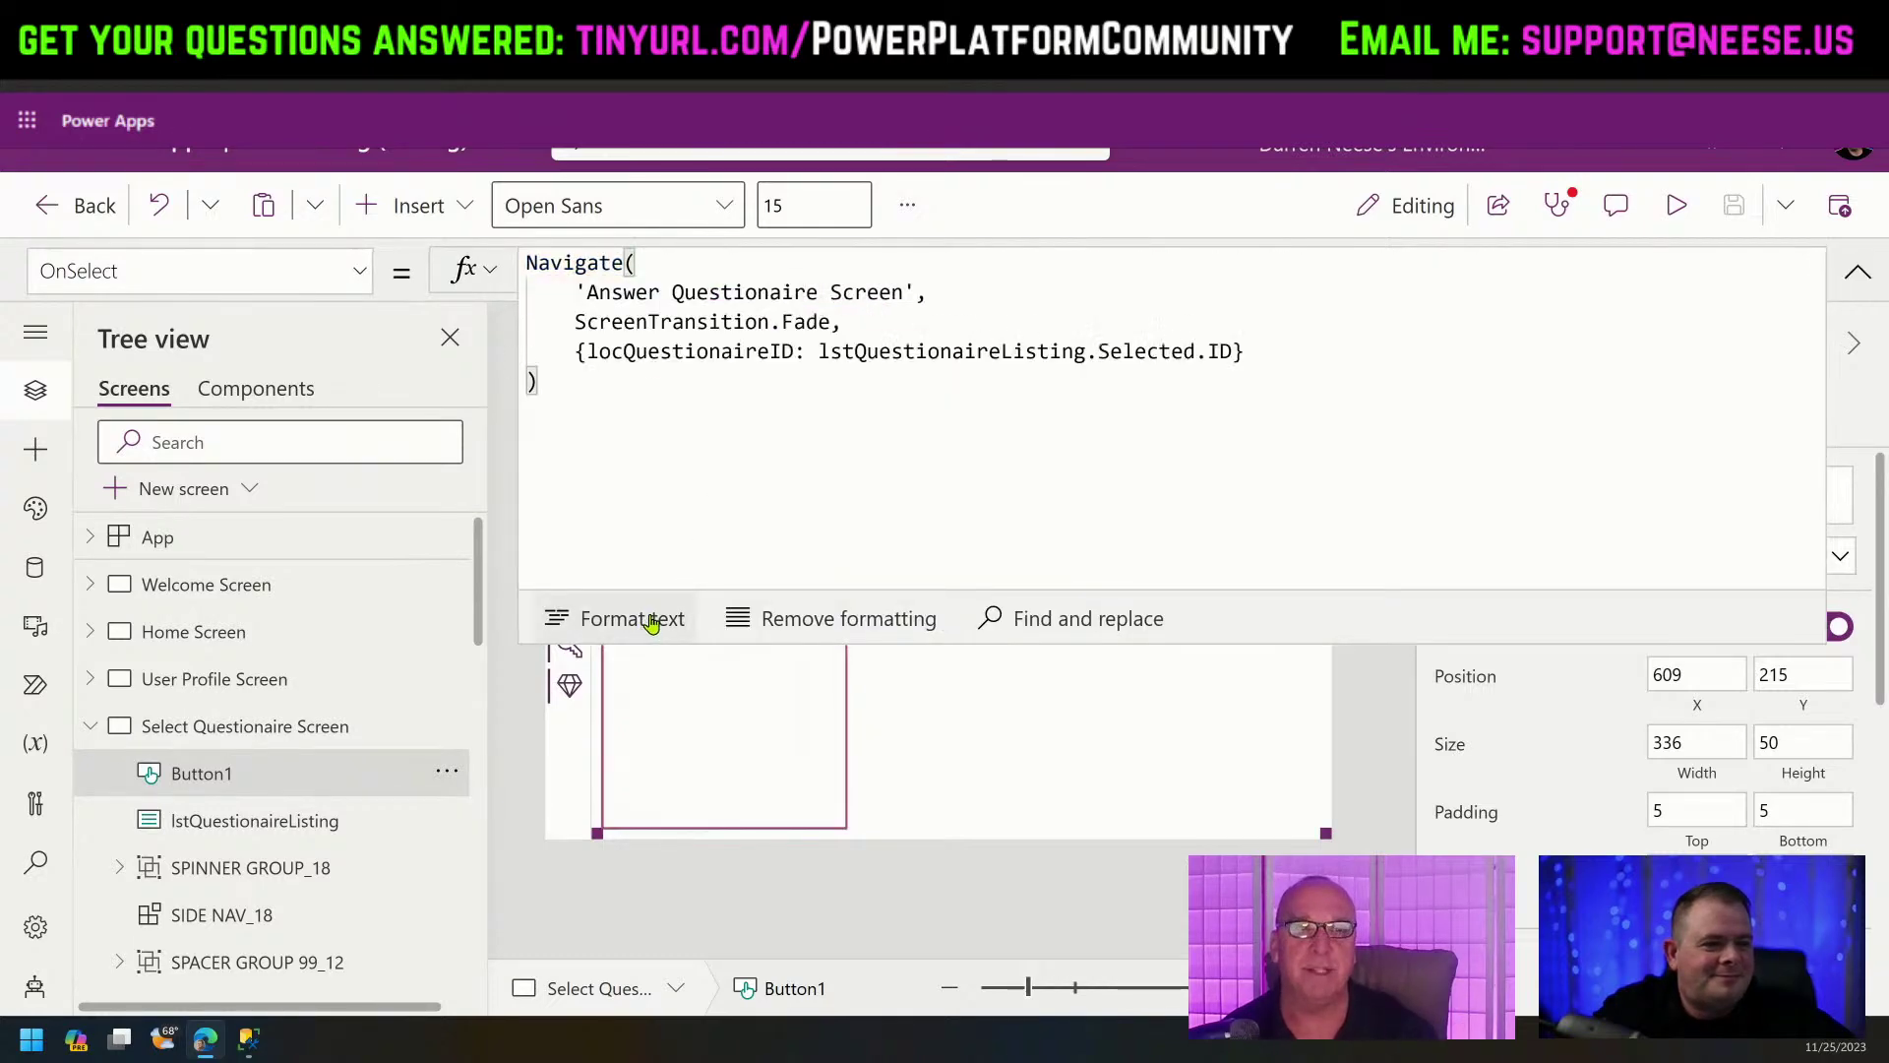
{"action": "left_click", "coordinate": [583, 351]}
{"action": "key", "text": "shift+Return"}
{"action": "key", "text": "End"}
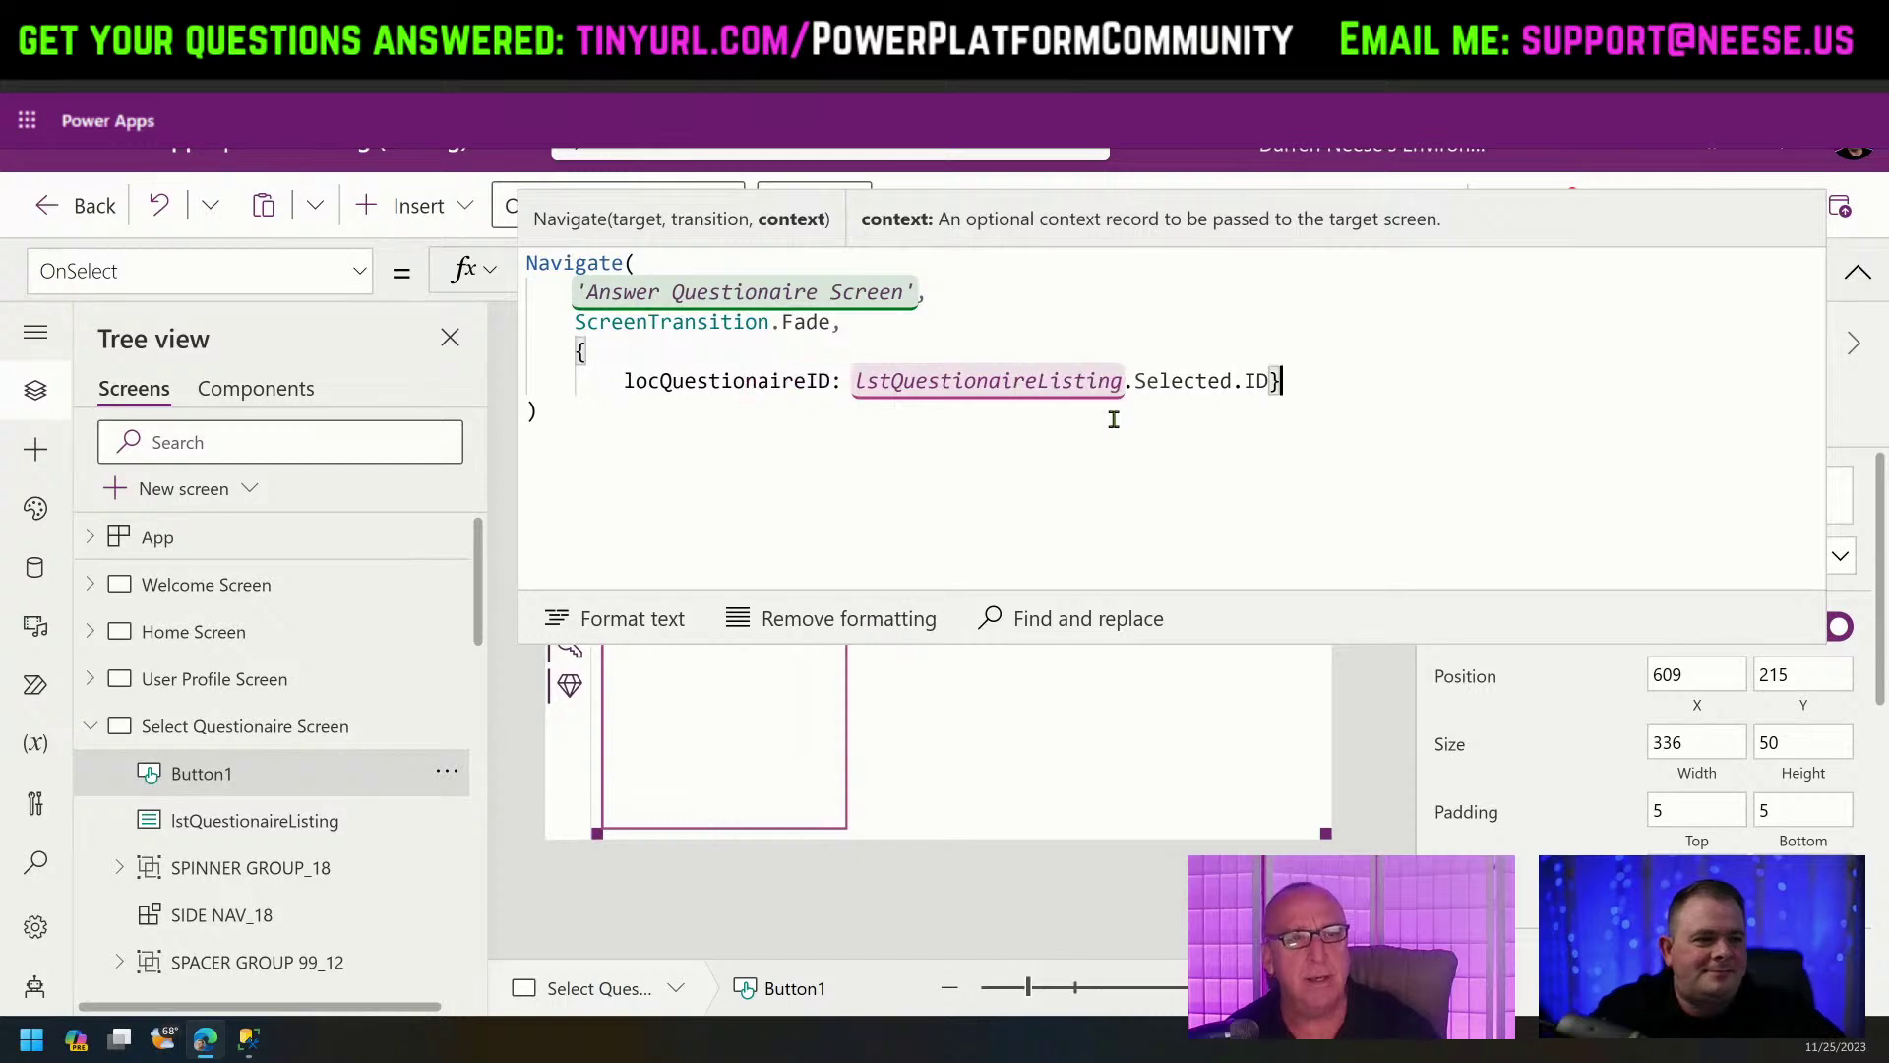
{"action": "key", "text": "shift+Return"}
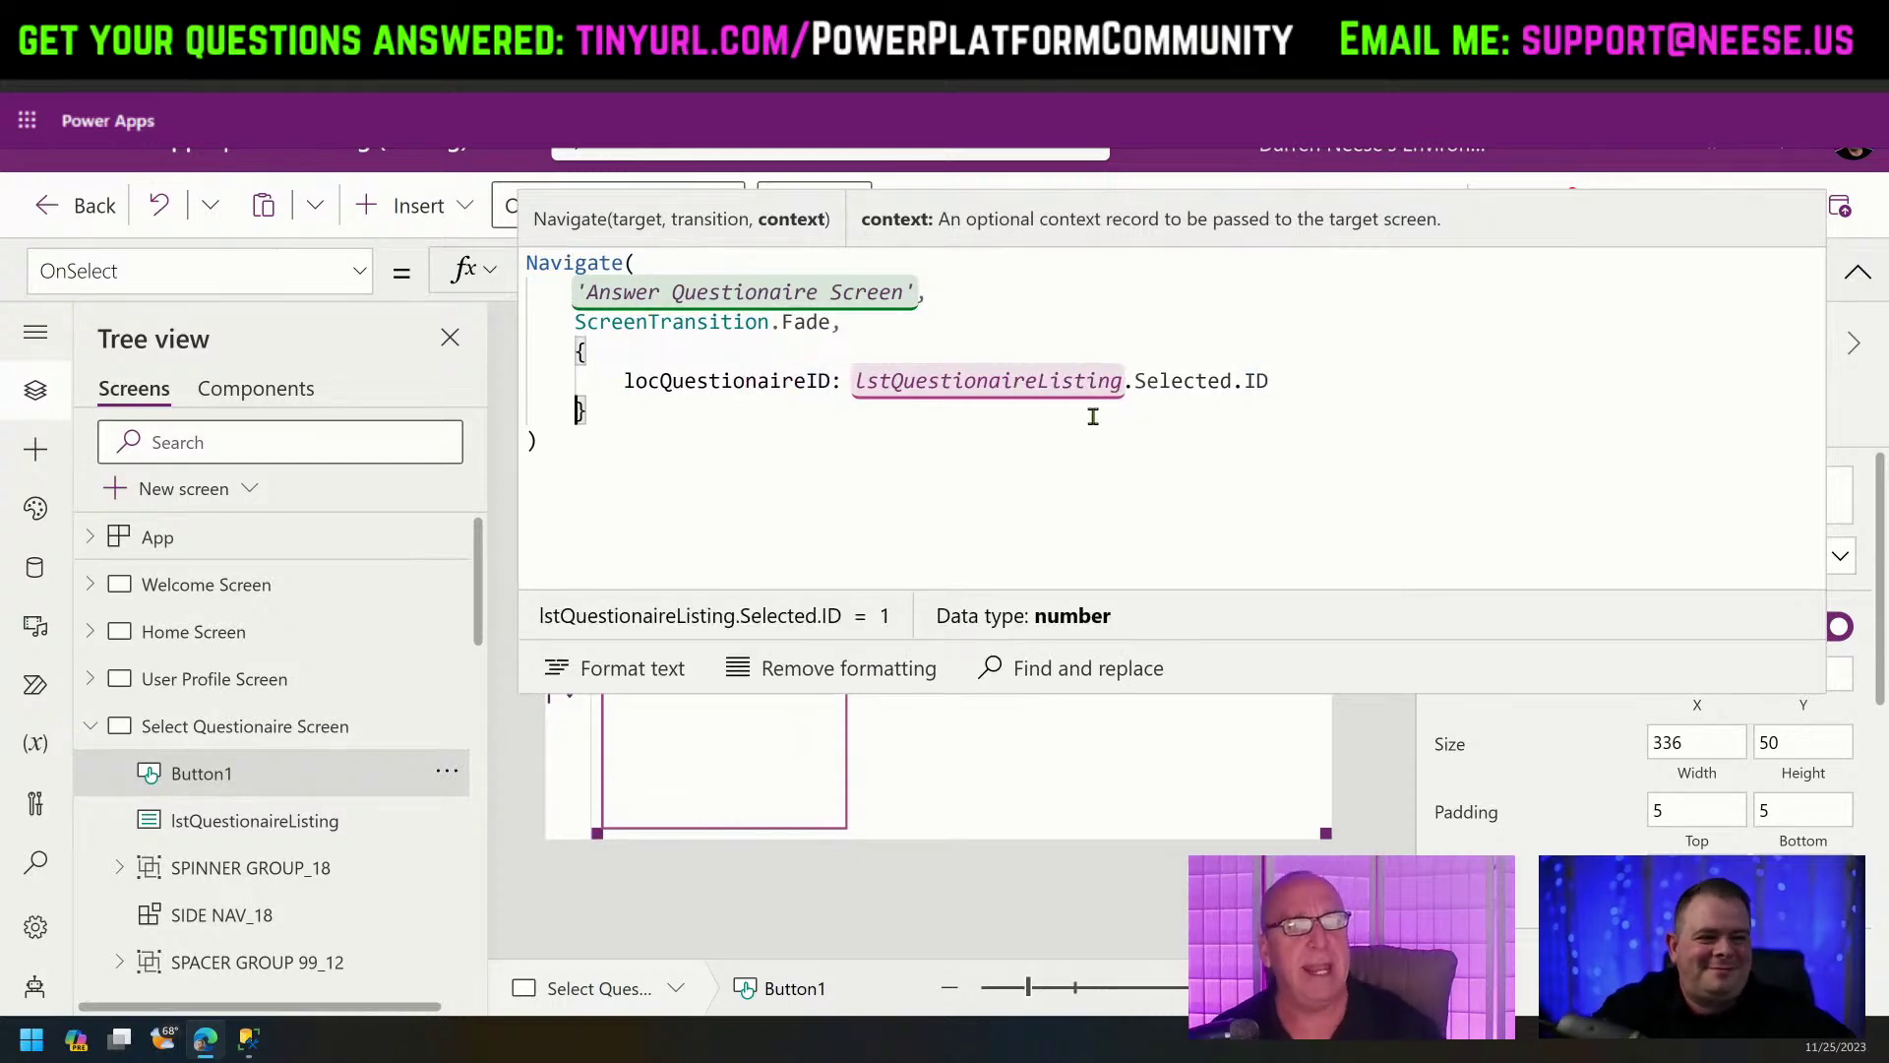
{"action": "left_click", "coordinate": [1855, 268]}
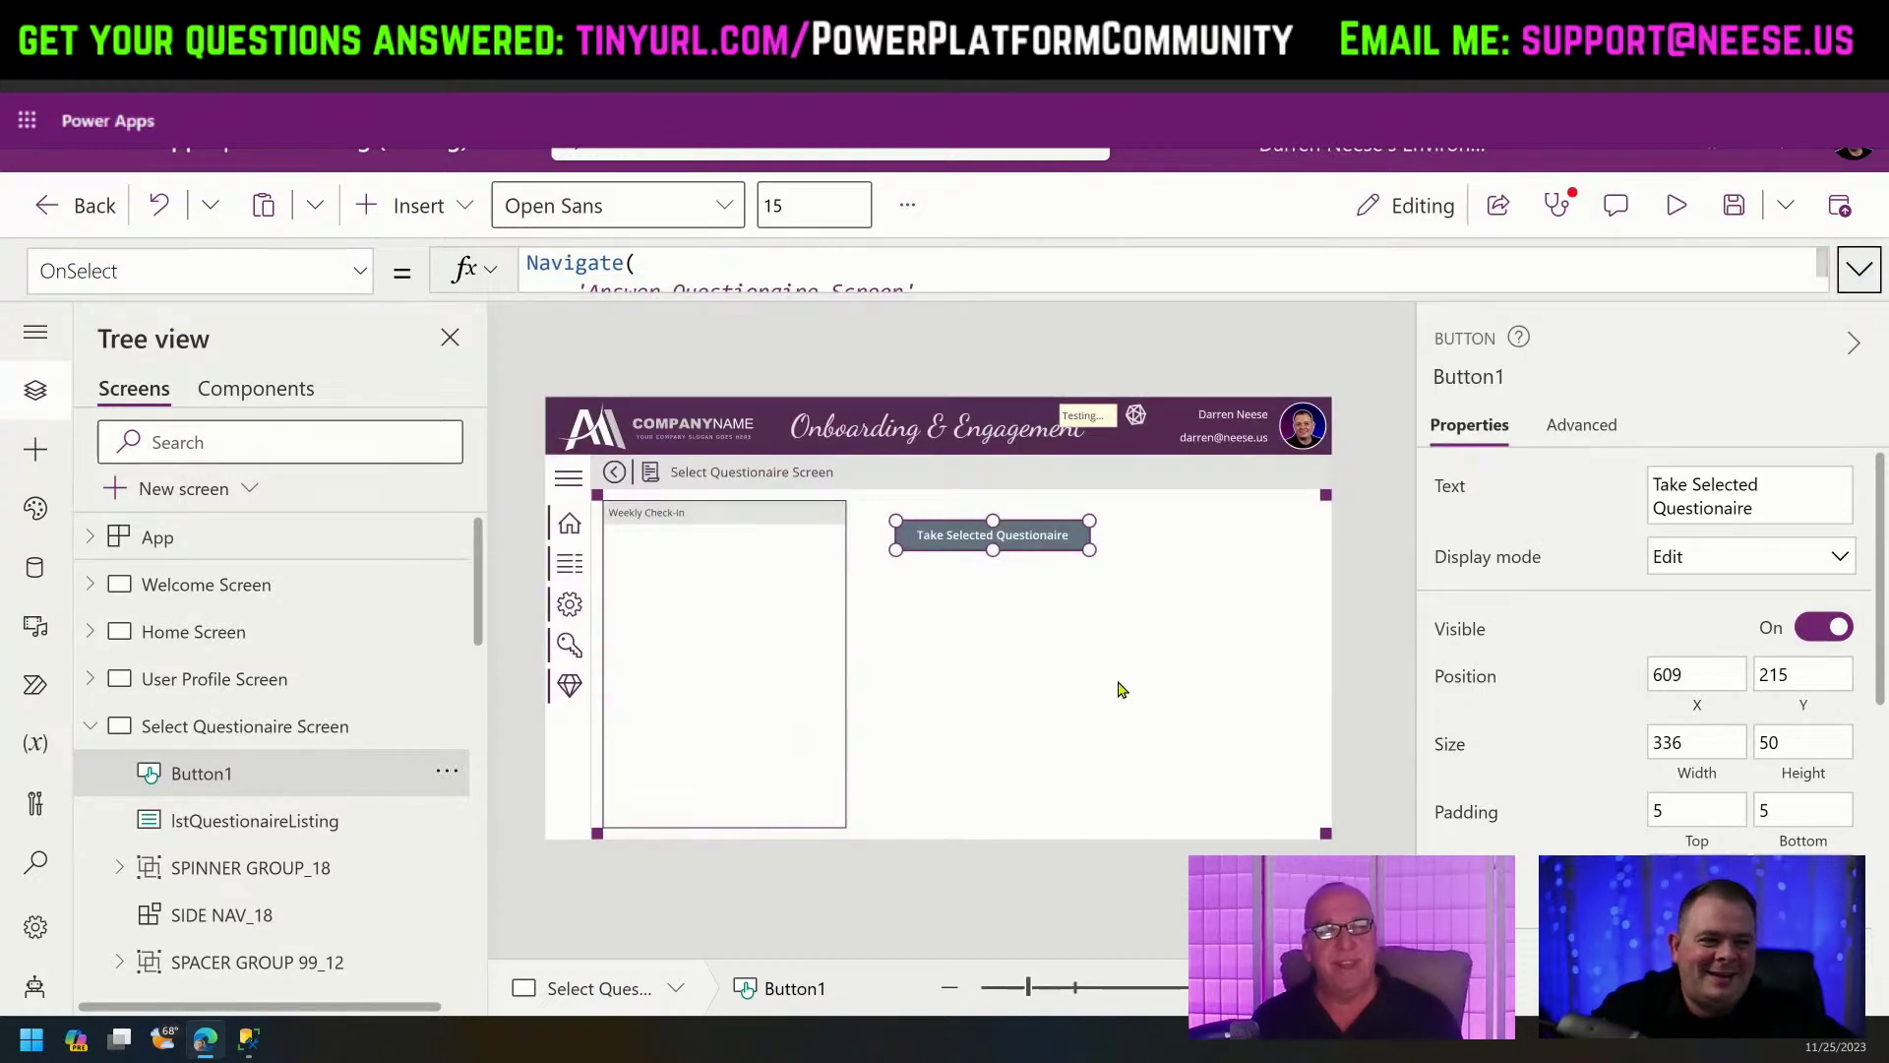
{"action": "left_click", "coordinate": [1062, 676]}
{"action": "left_click", "coordinate": [1039, 538]}
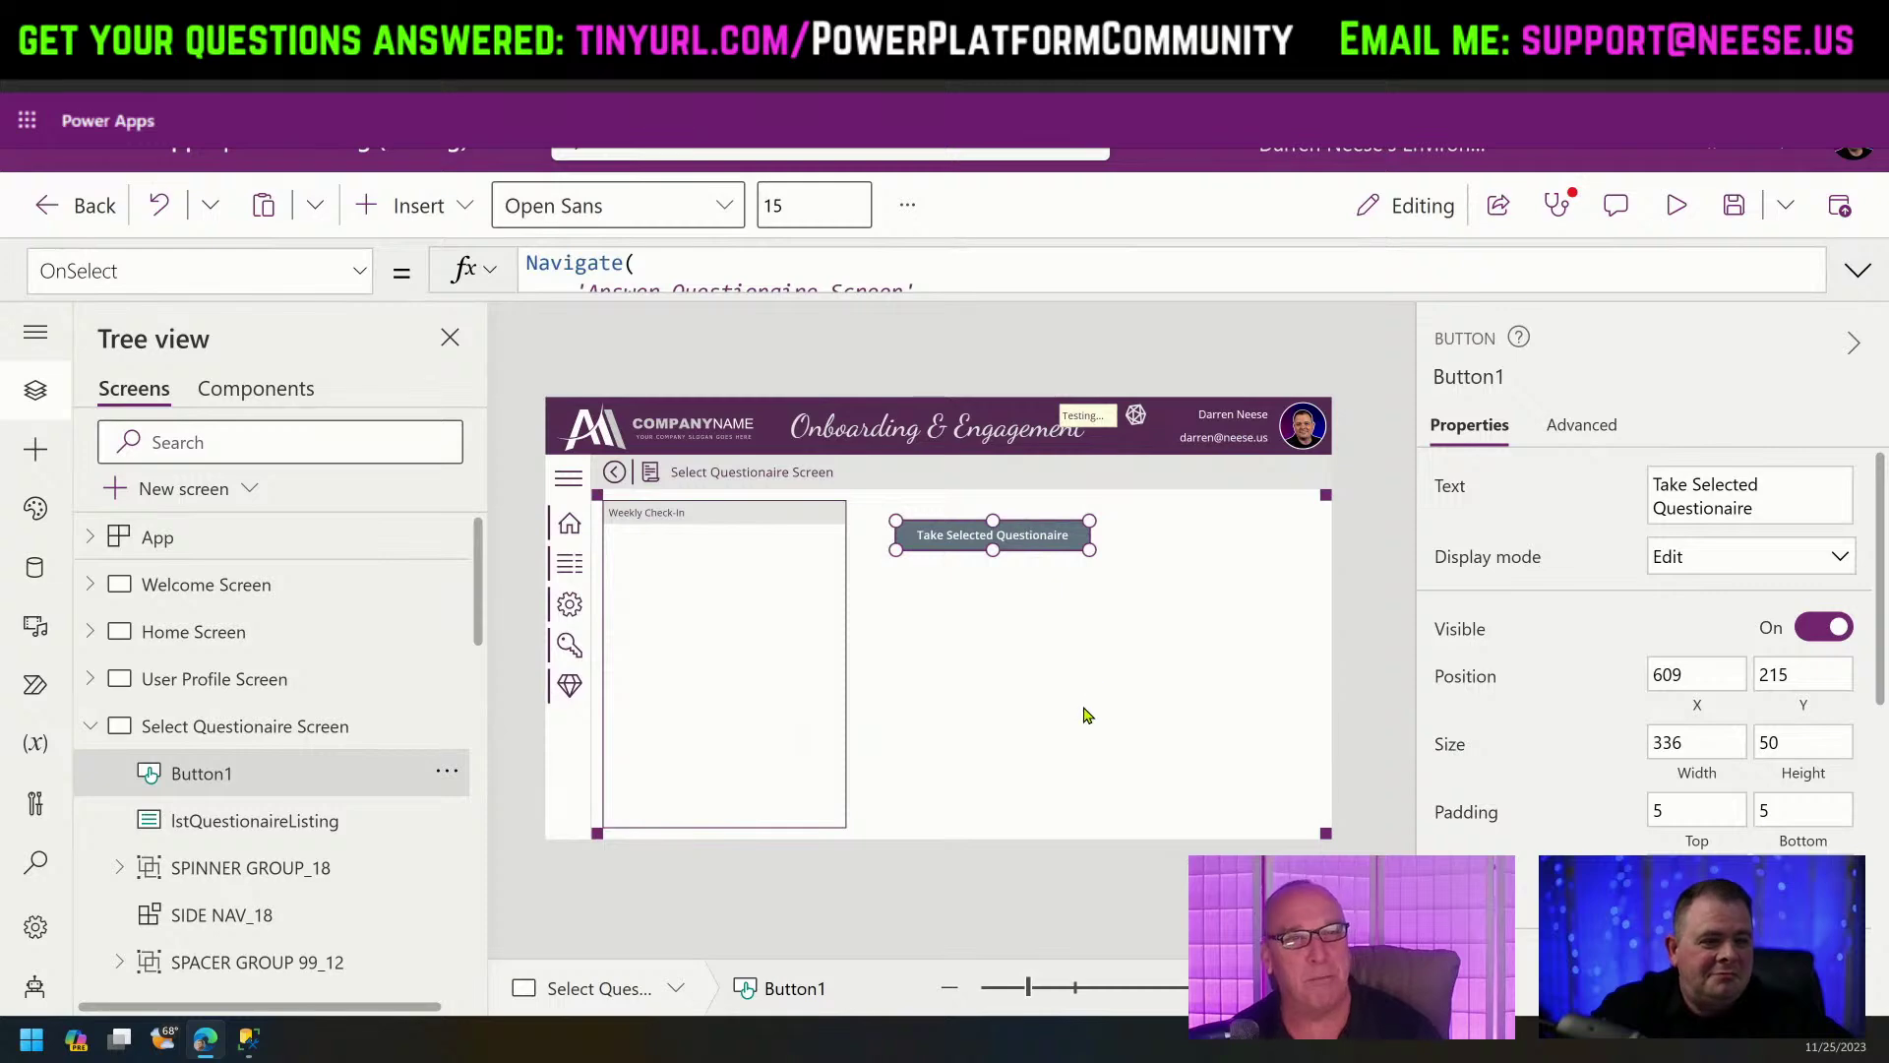
{"action": "left_click", "coordinate": [1011, 716]}
{"action": "left_click", "coordinate": [771, 740]}
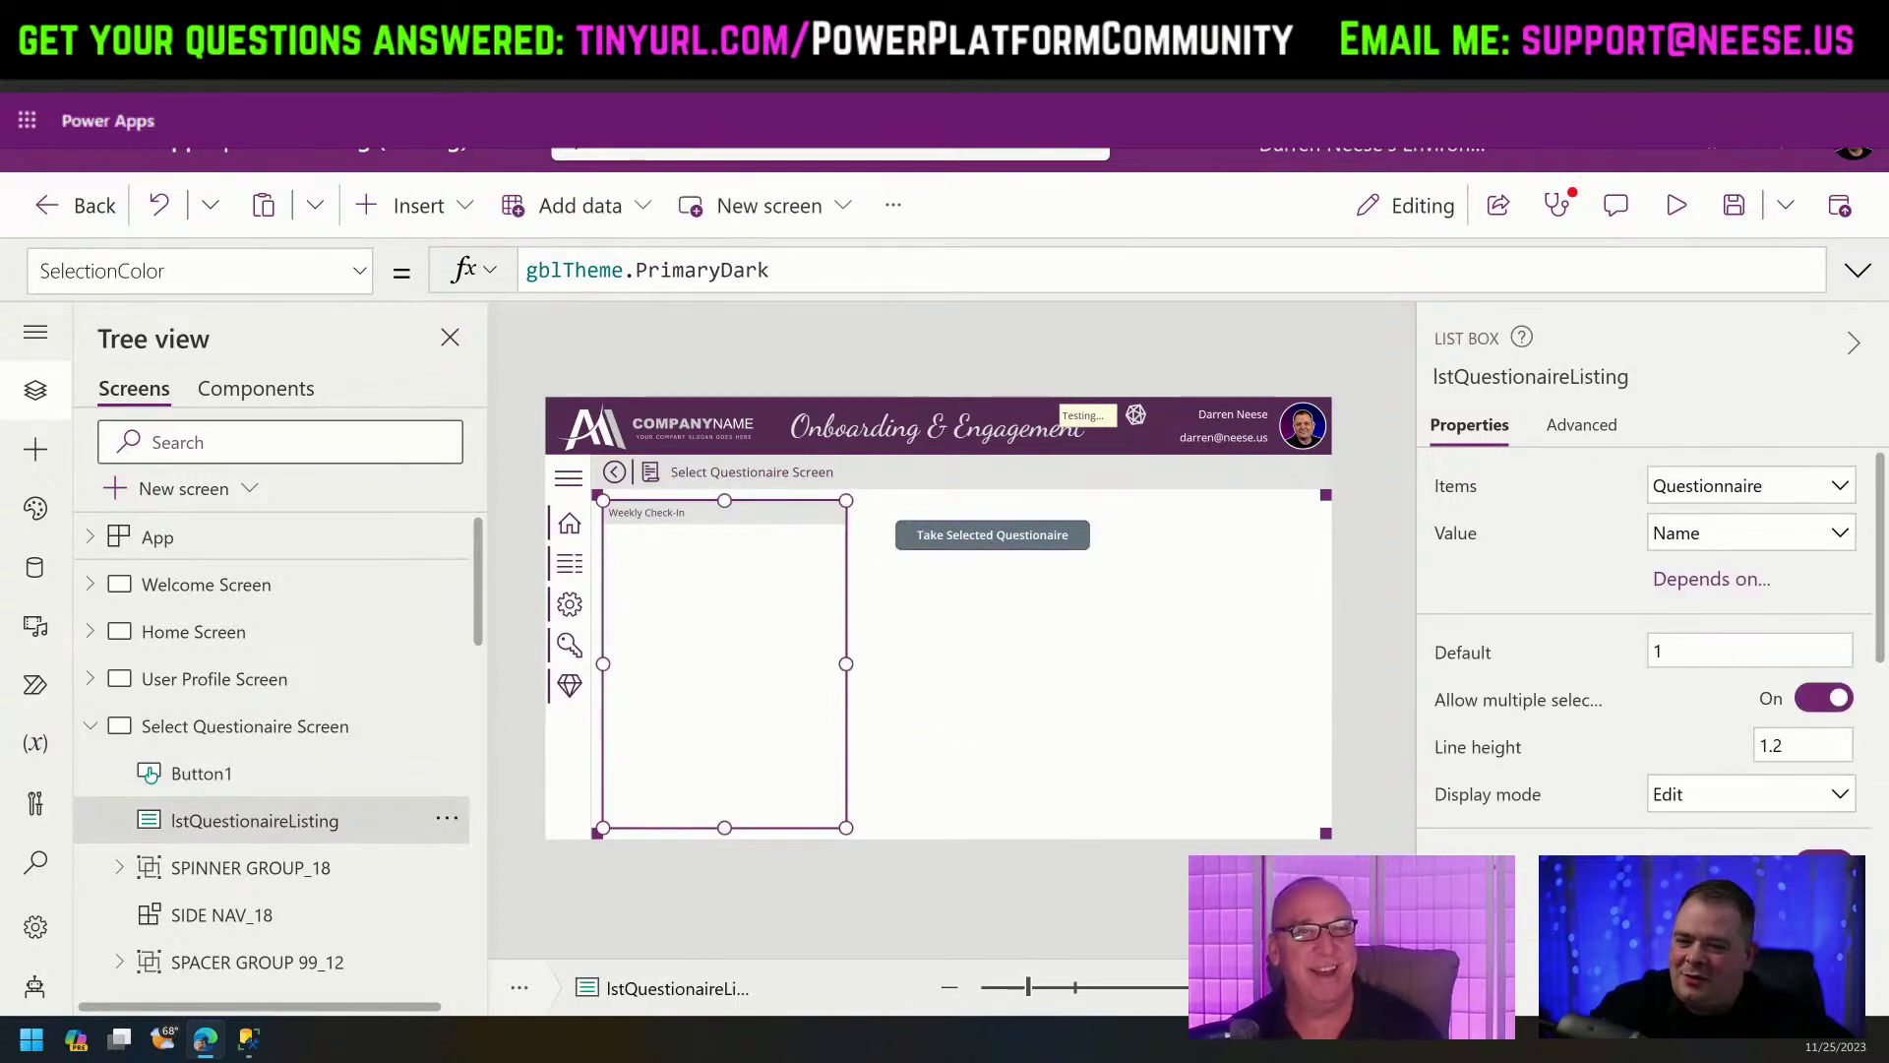
{"action": "left_click", "coordinate": [1083, 640]}
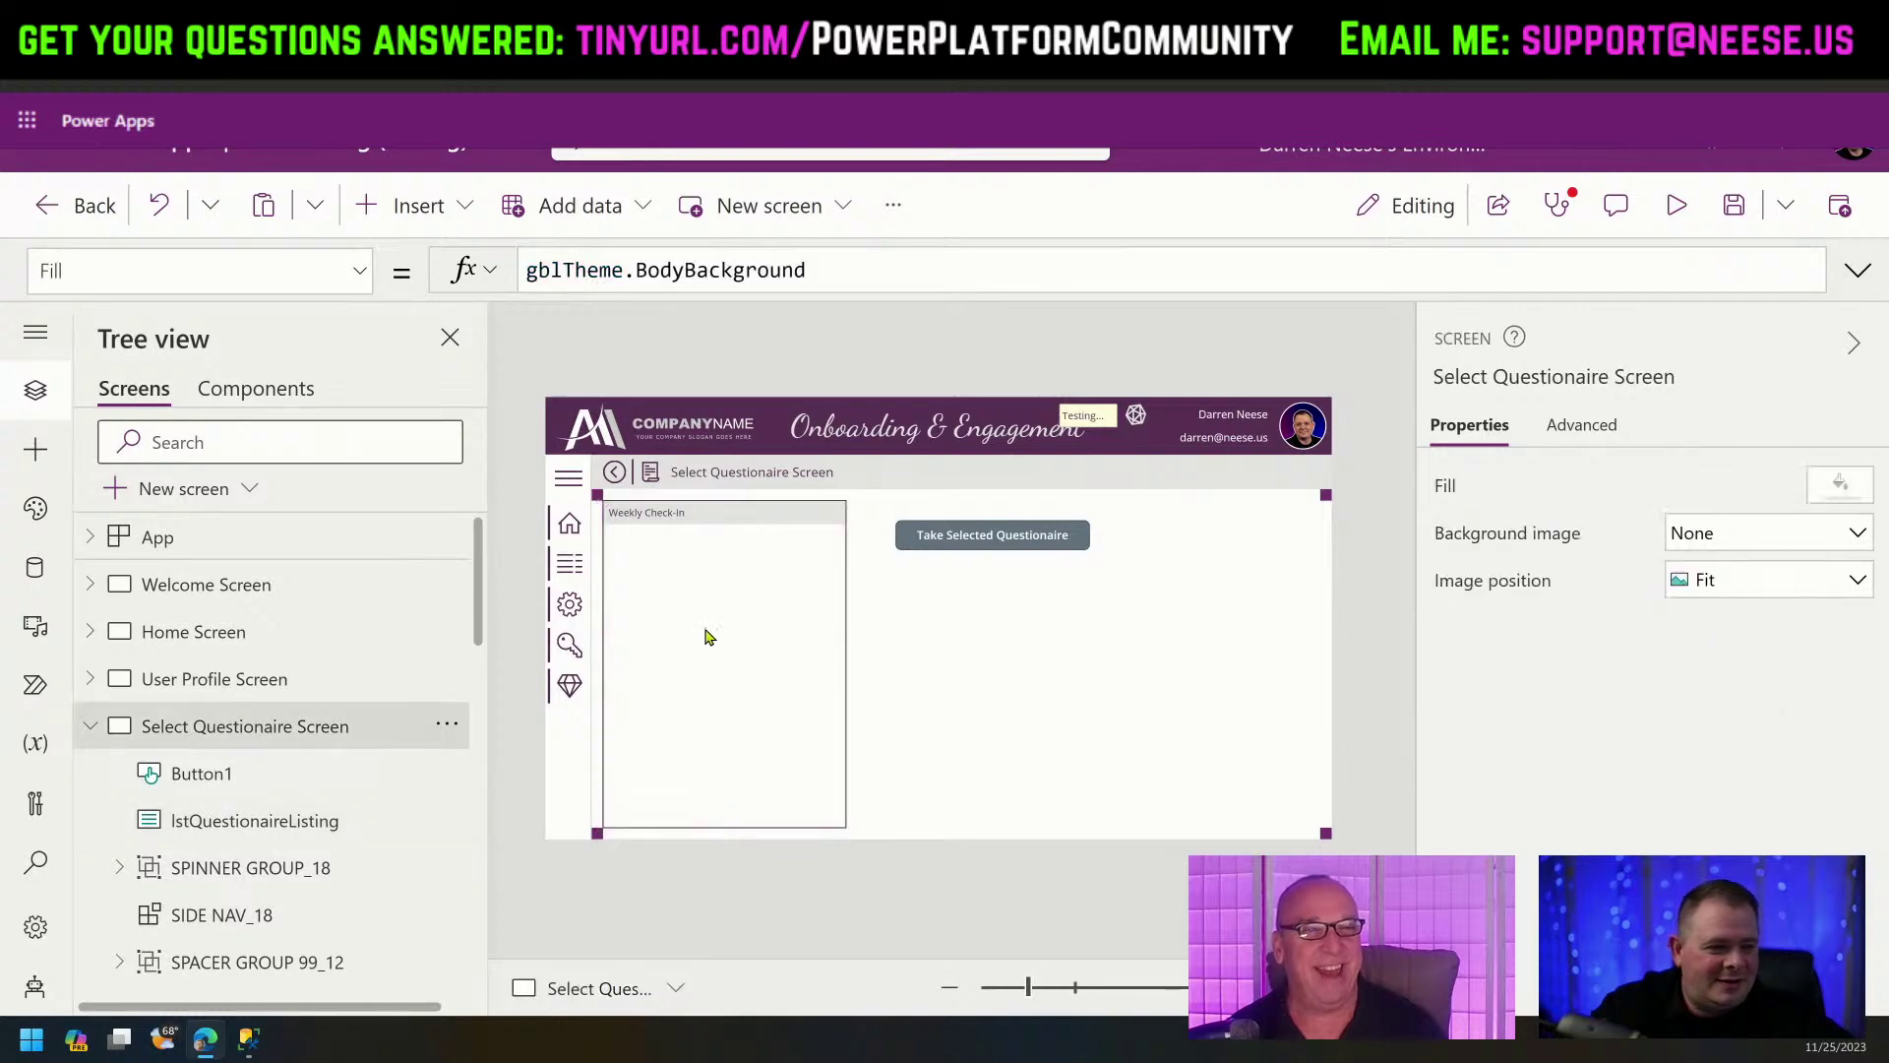
{"action": "left_click", "coordinate": [706, 630]}
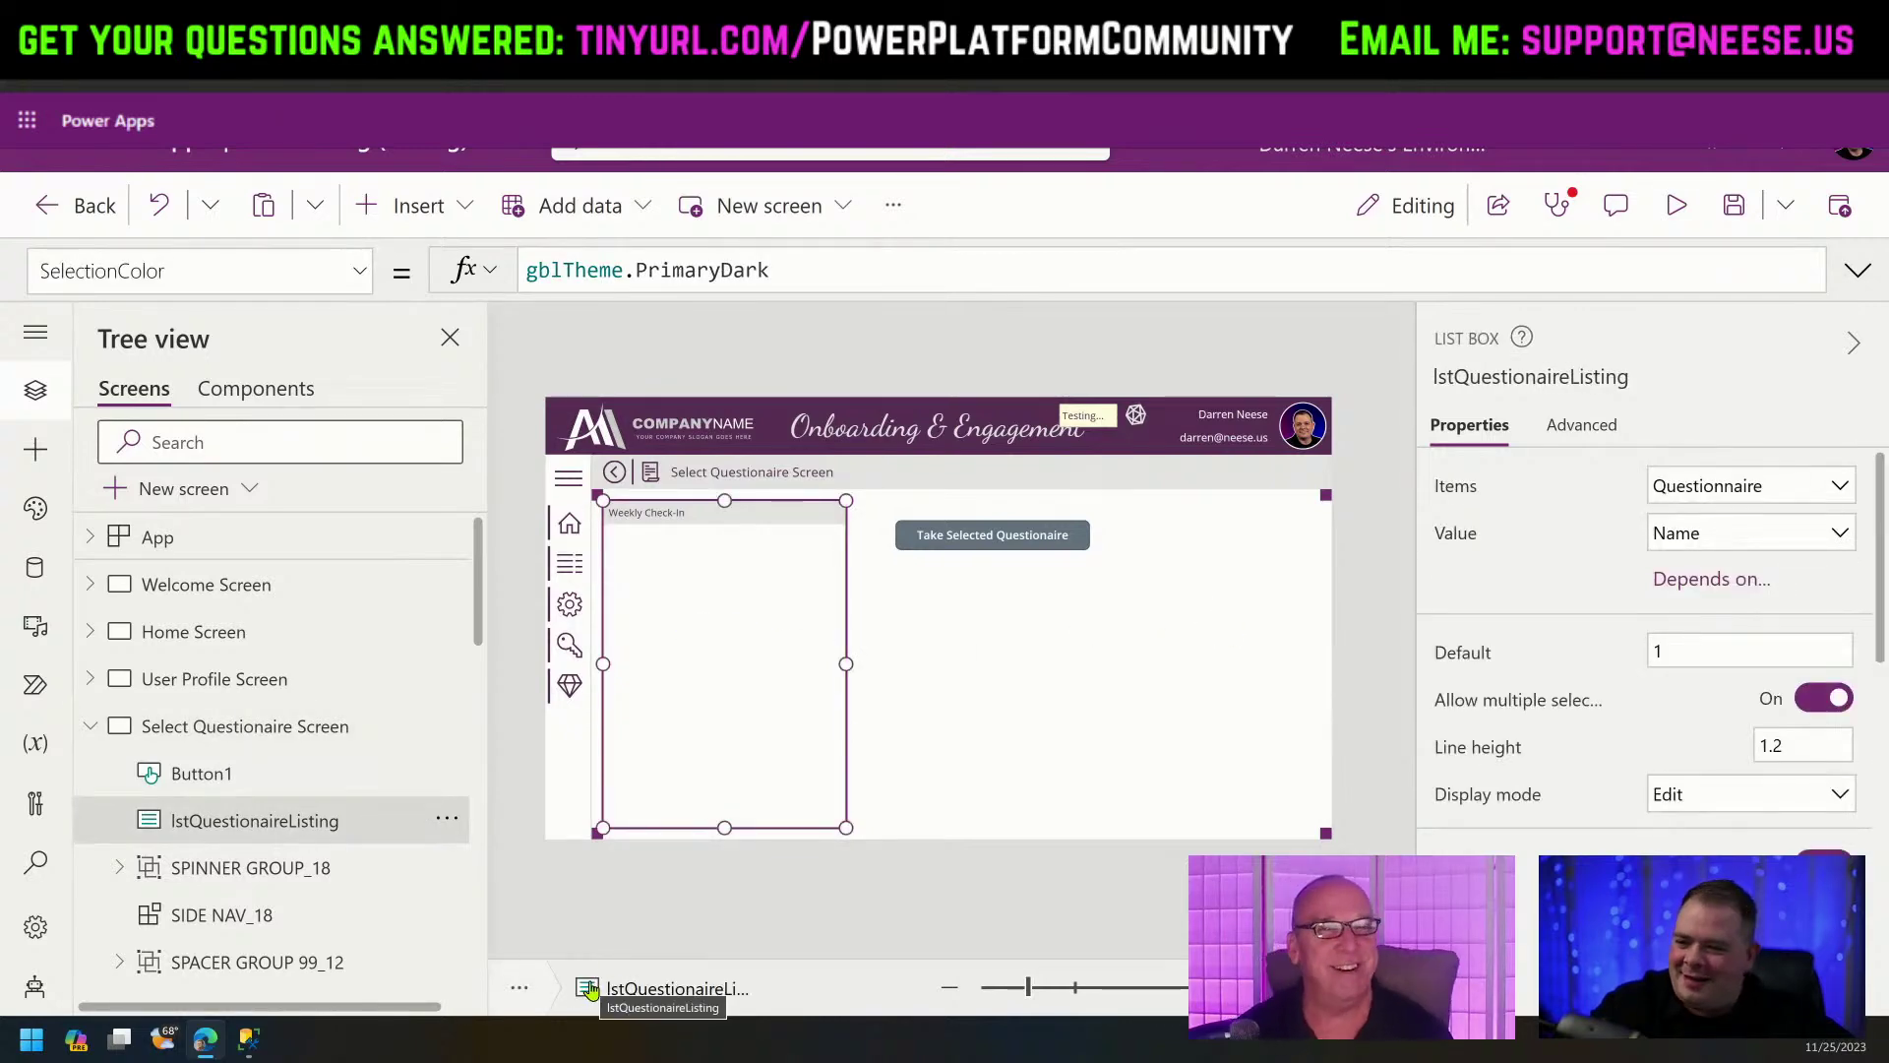
{"action": "left_click", "coordinate": [1147, 738]}
{"action": "left_click", "coordinate": [696, 706]}
{"action": "left_click", "coordinate": [983, 701]}
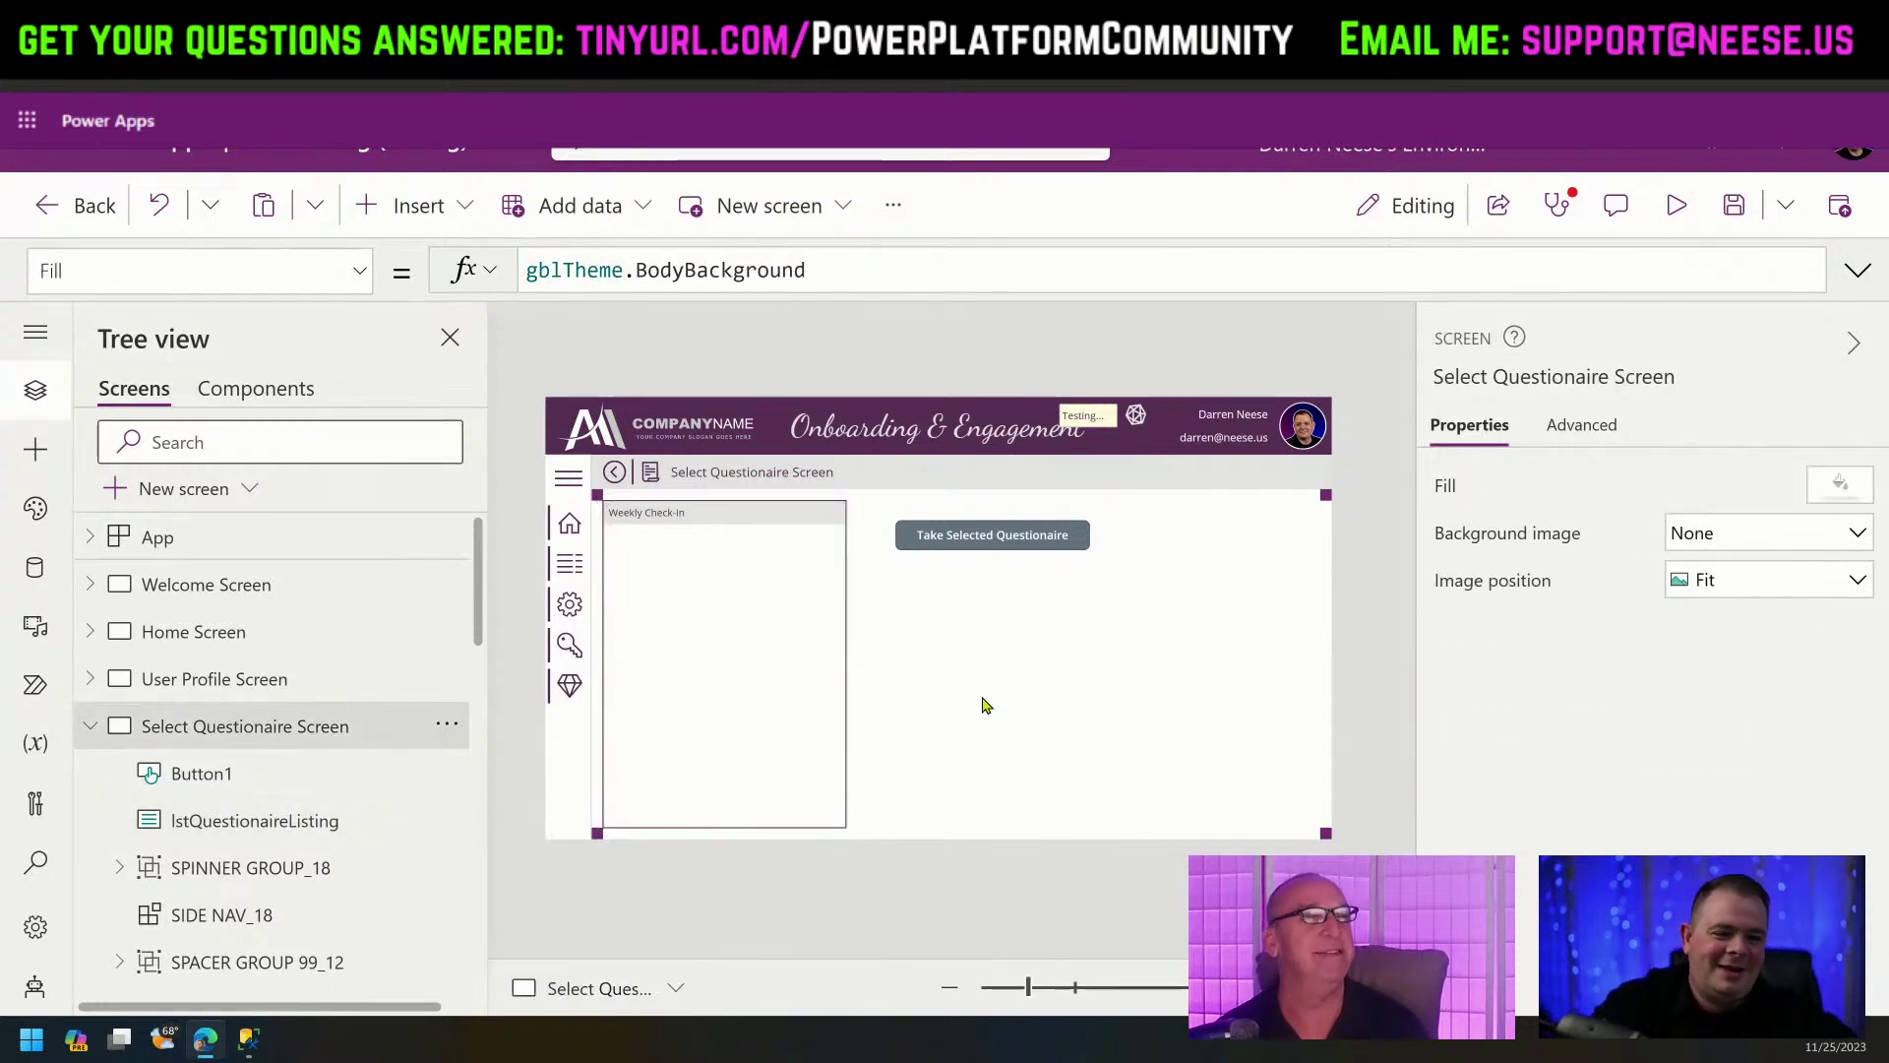
{"action": "left_click", "coordinate": [668, 600]}
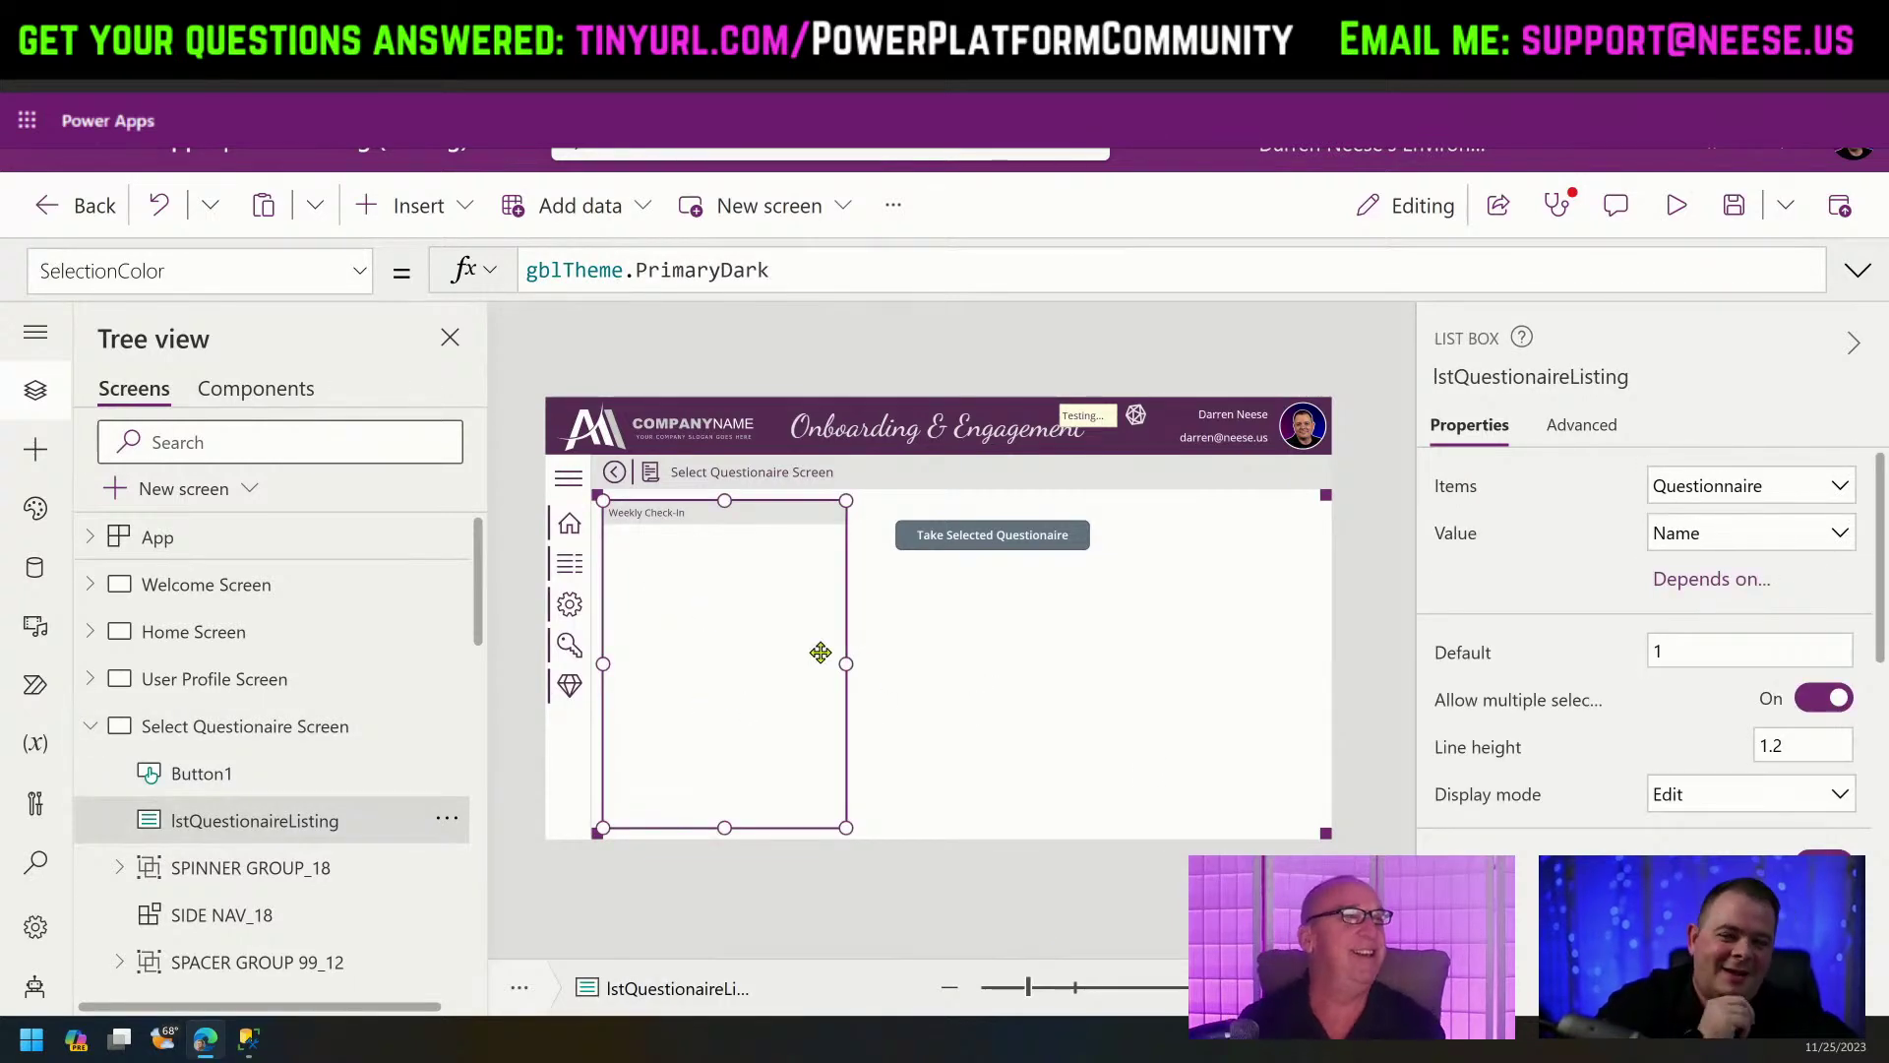
{"action": "left_click", "coordinate": [1029, 679]}
Inspect the Items data source of the lstQuestionaireListing list box.
{"action": "left_click", "coordinate": [690, 679]}
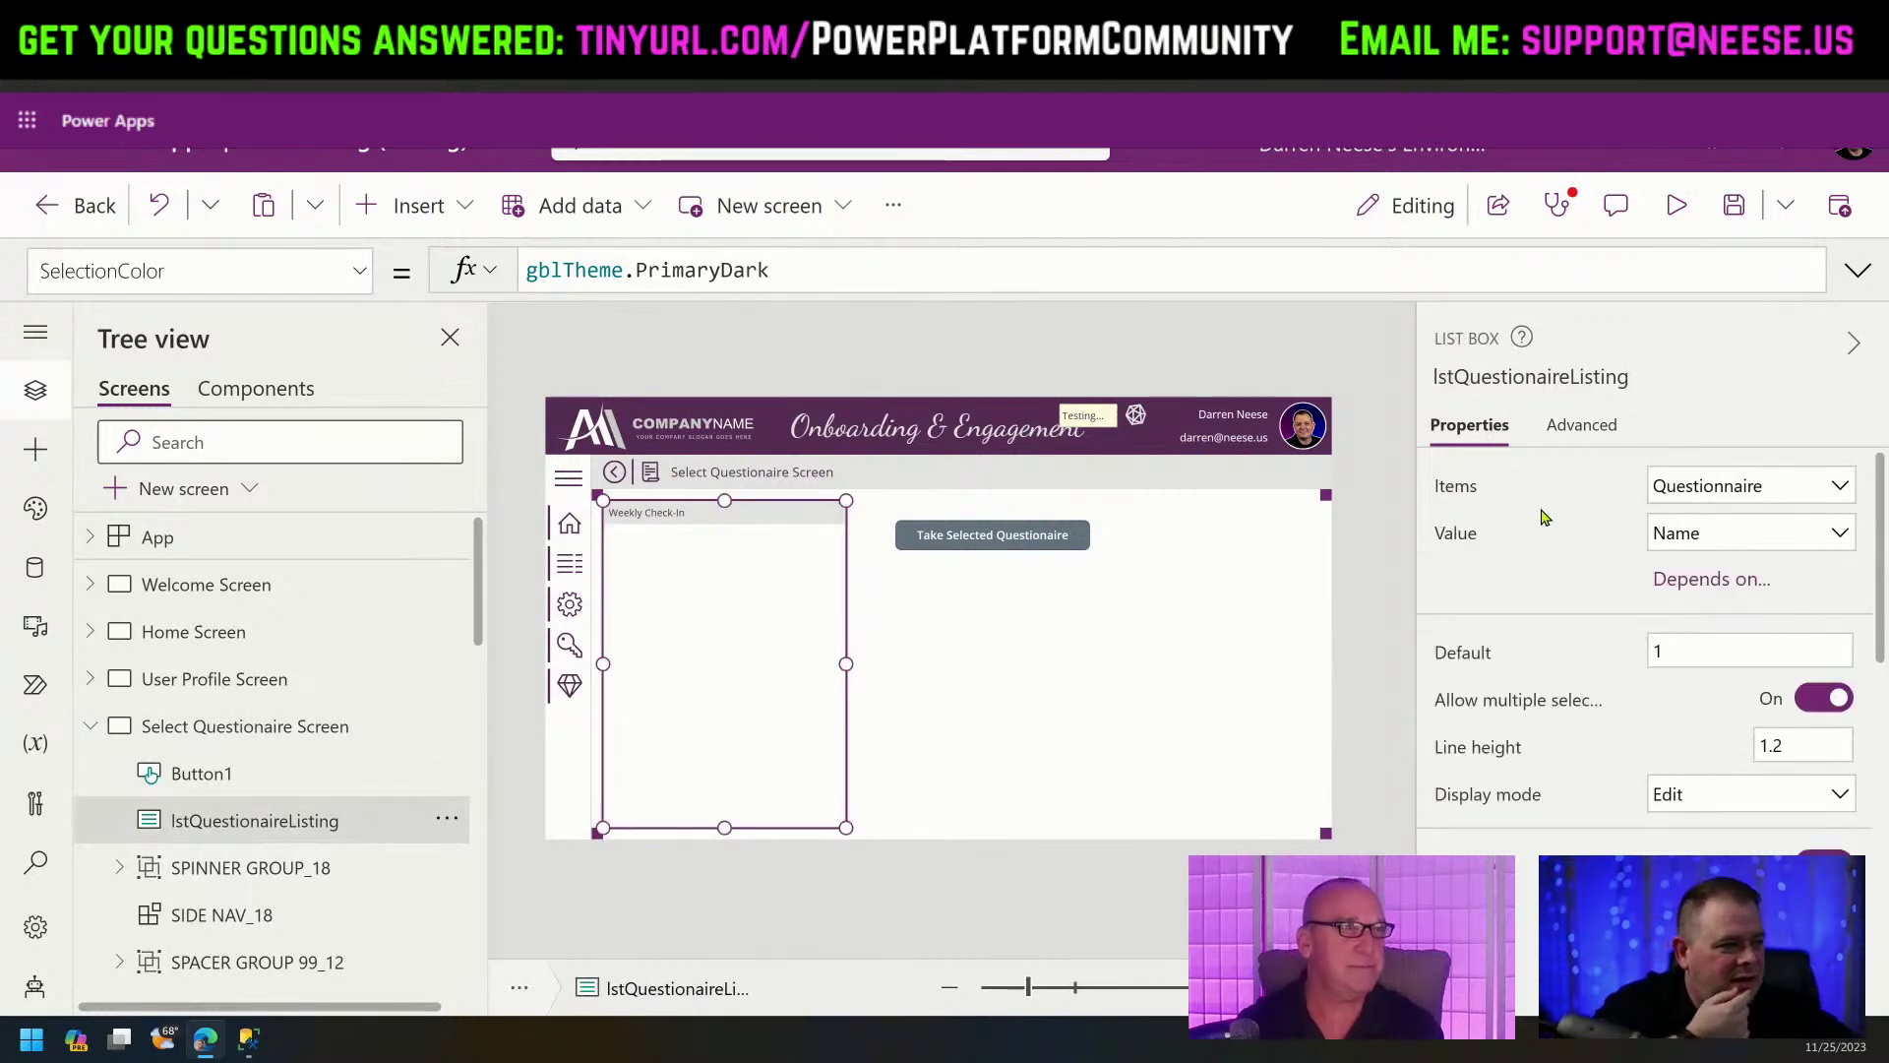
{"action": "left_click", "coordinate": [1449, 492]}
{"action": "left_click_drag", "start_coordinate": [764, 275], "coordinate": [506, 275]}
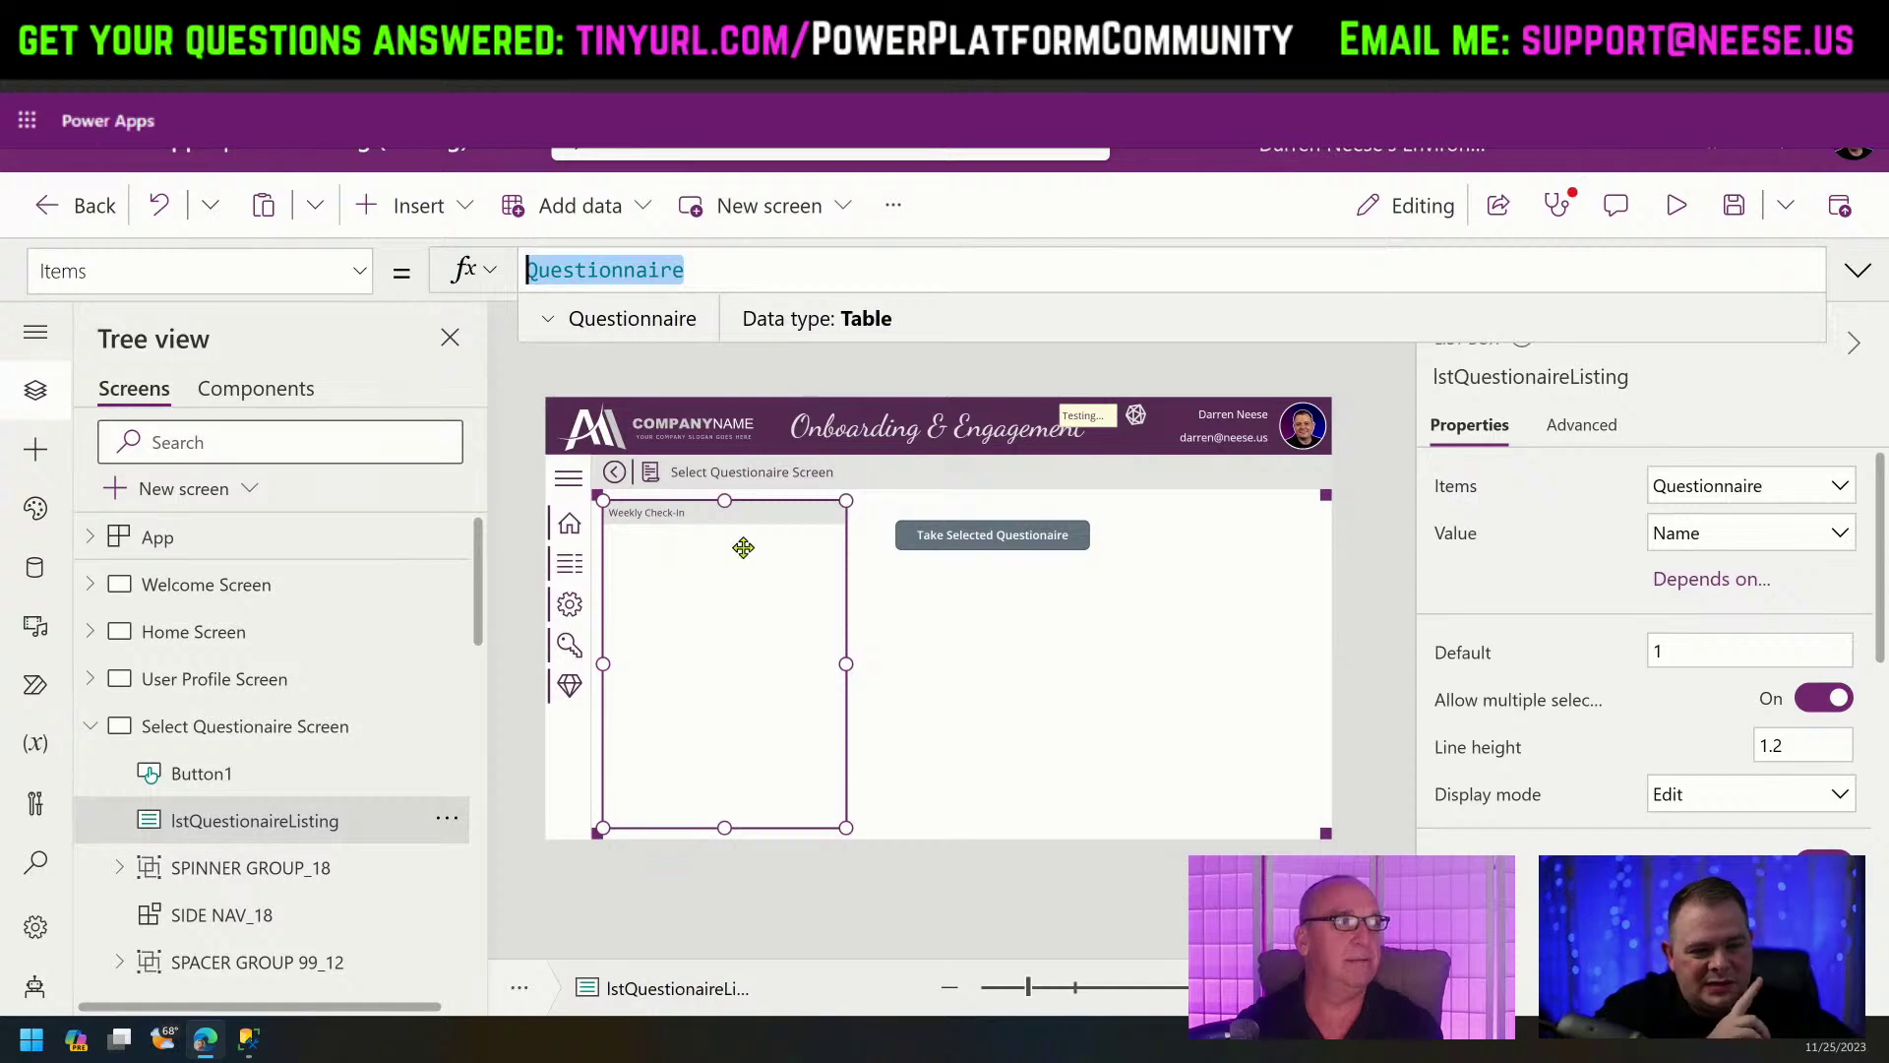
Follow the Take Selected Questionaire button to the Answer Questionaire Screen and inspect the galQuestionaireAnswers Items formula and the gallery's text input.
{"action": "left_click", "coordinate": [994, 540]}
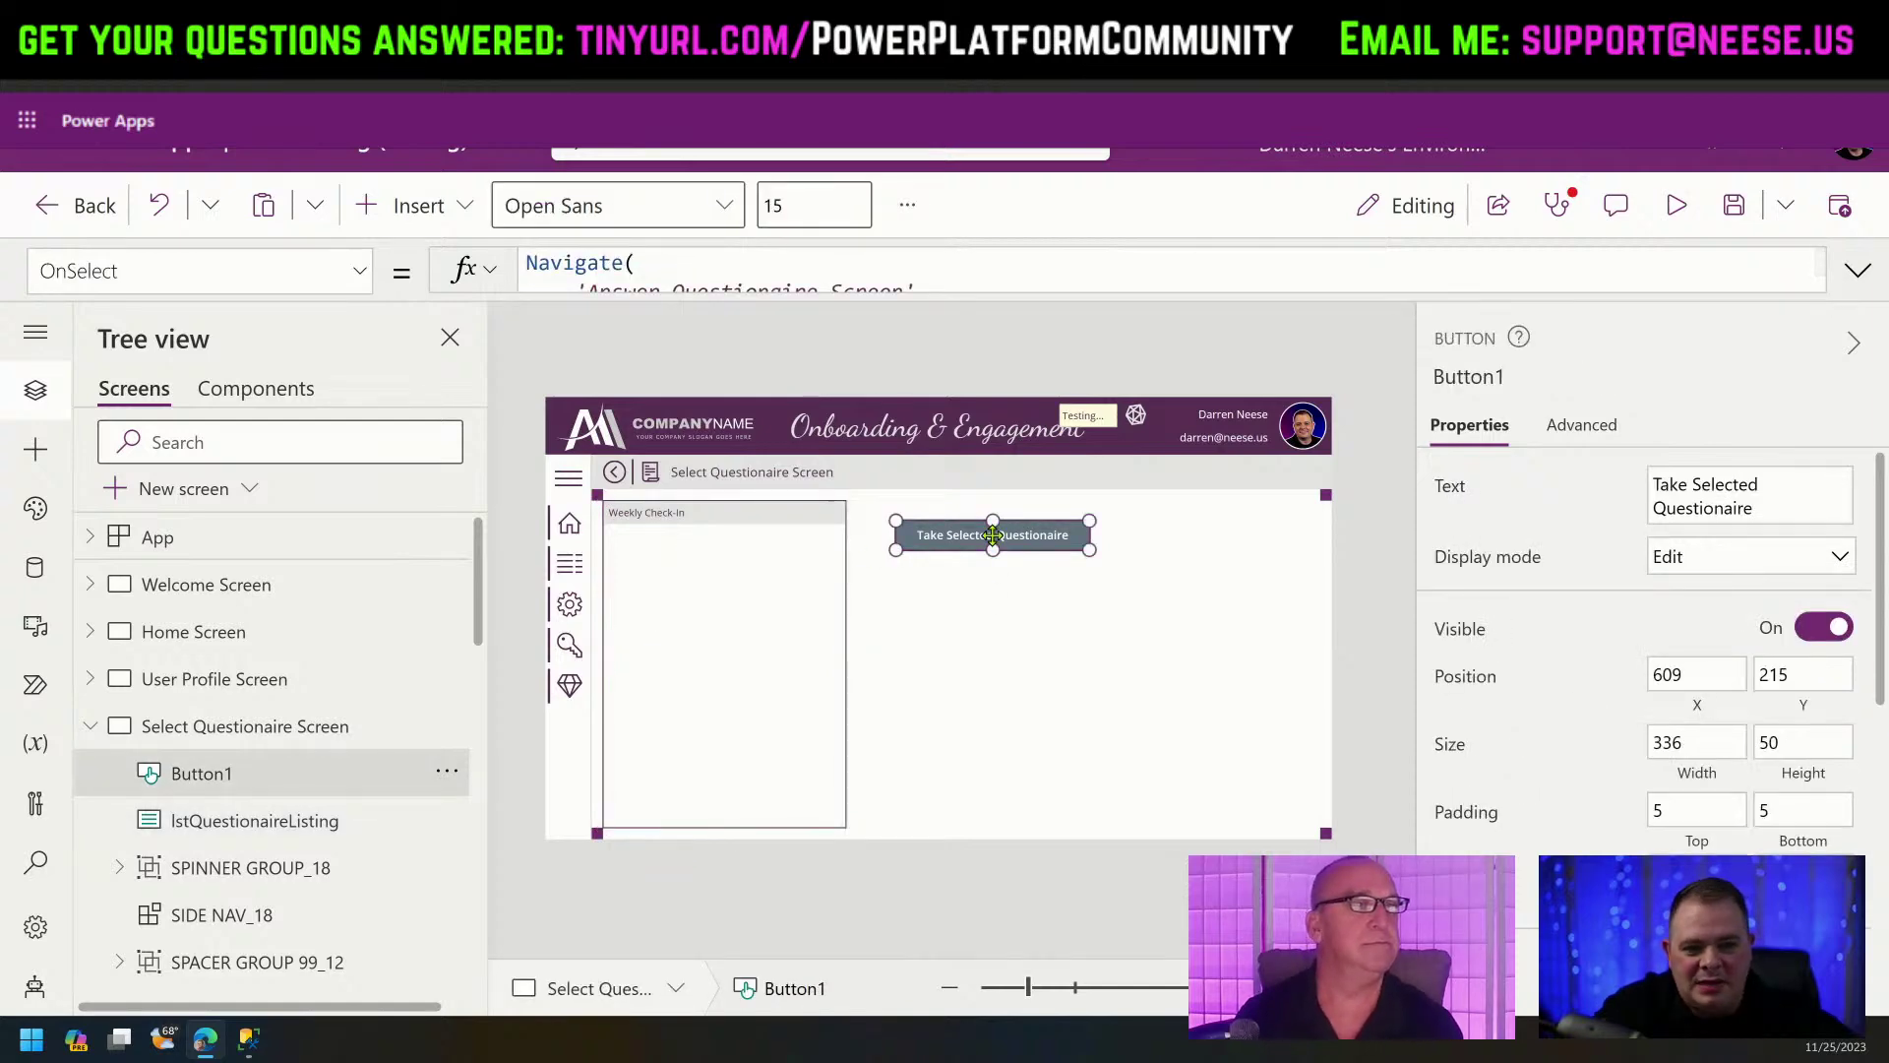
{"action": "left_click", "coordinate": [1060, 546], "text": "alt"}
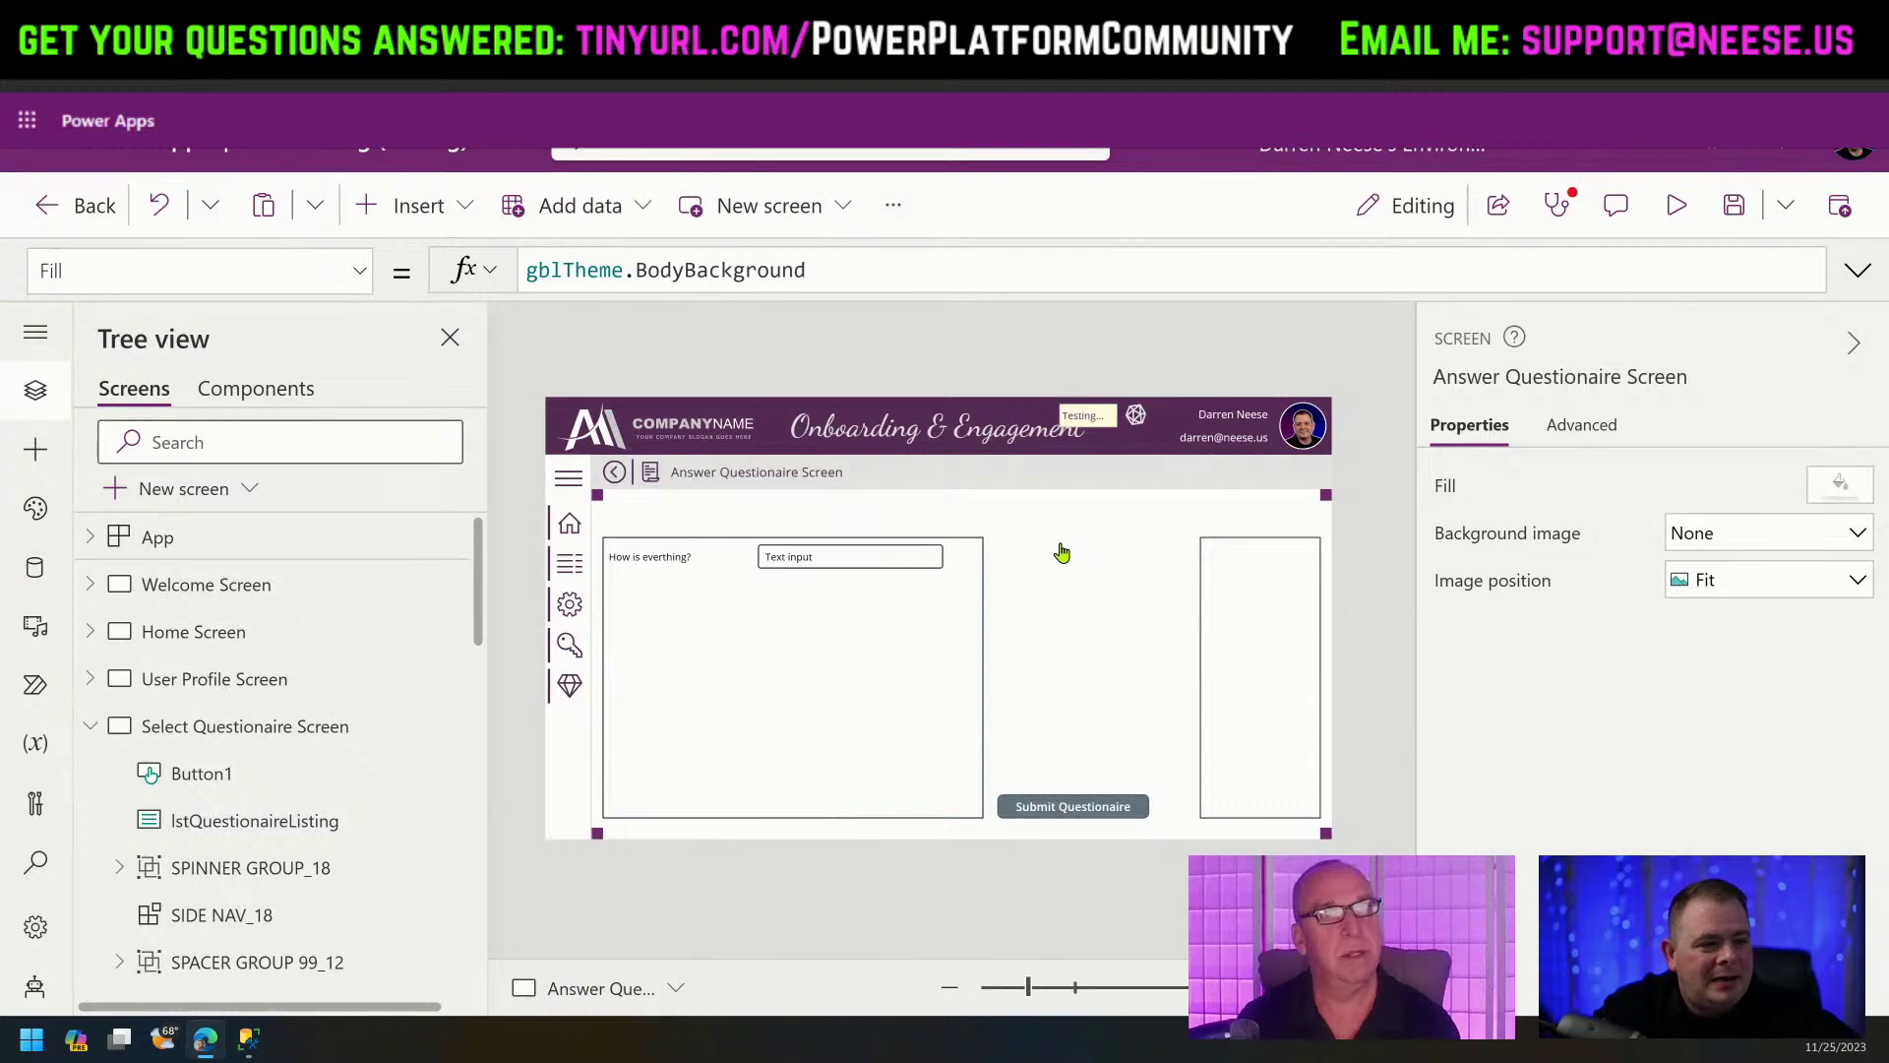
{"action": "left_click", "coordinate": [697, 667]}
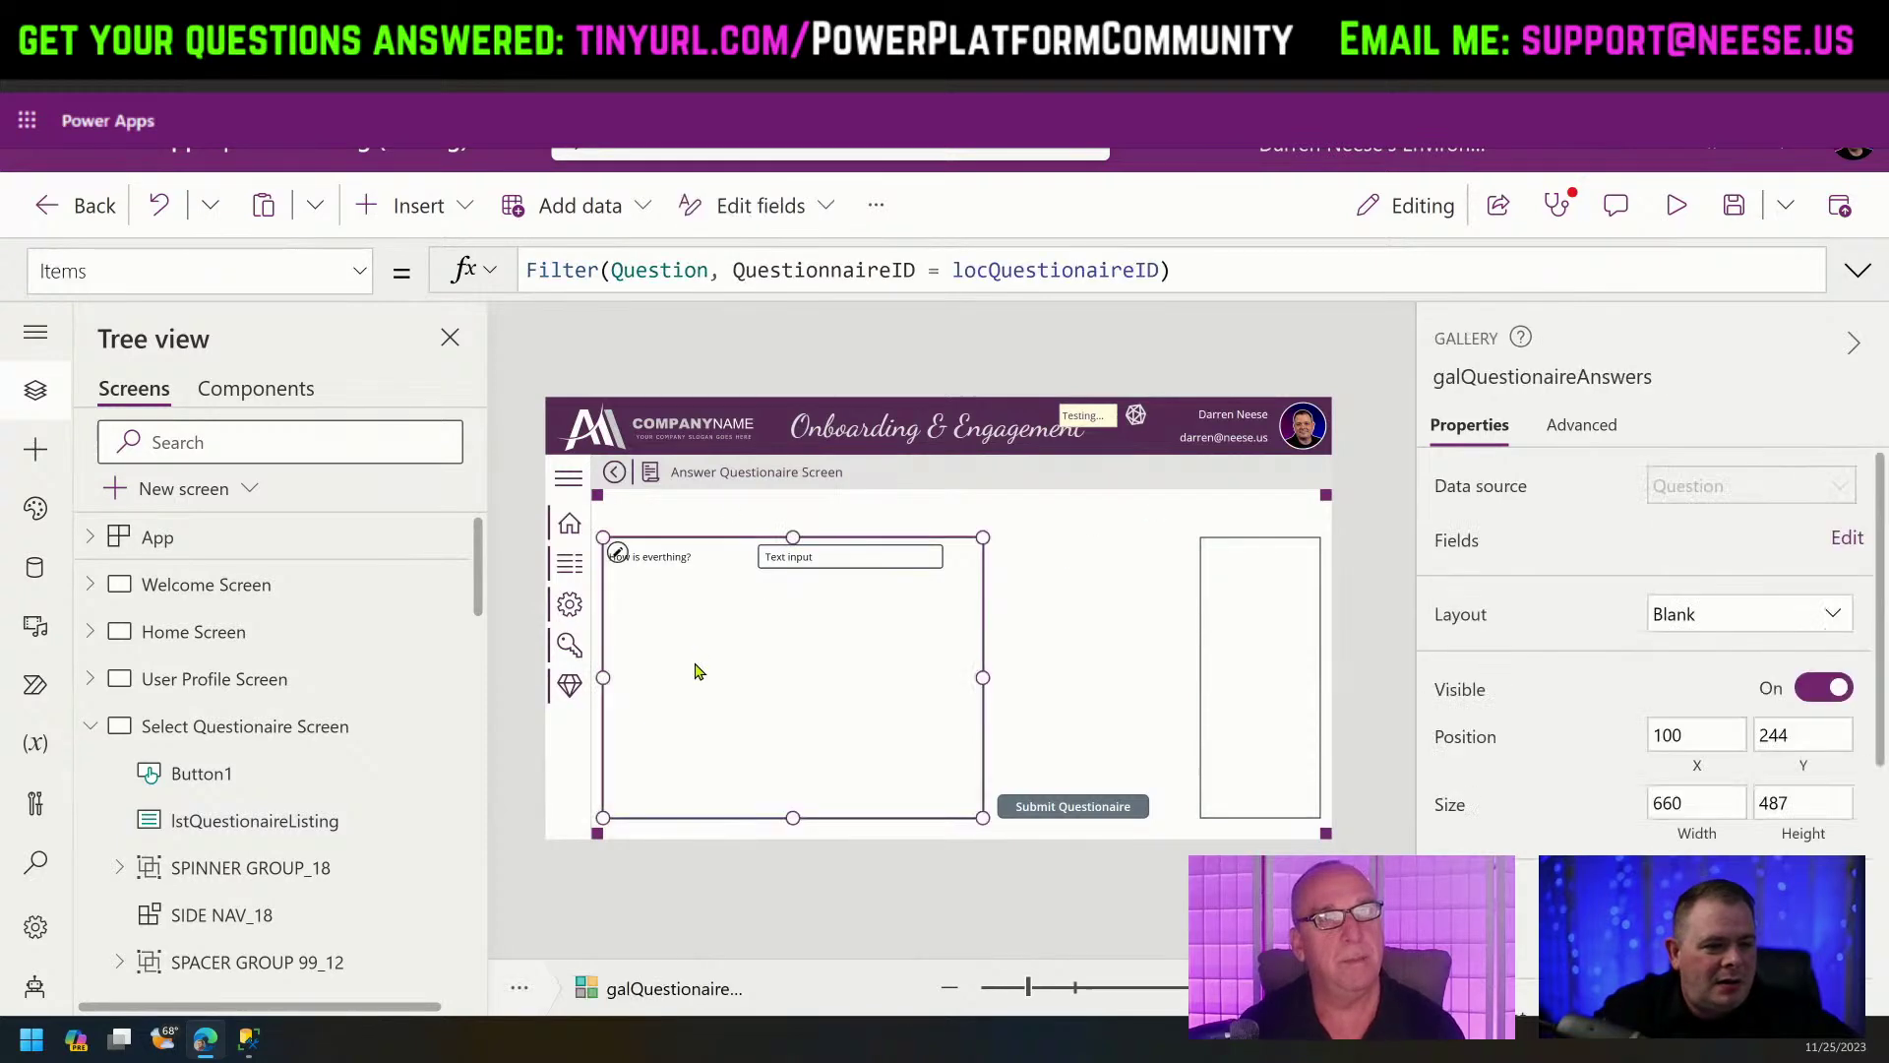
{"action": "double_click", "coordinate": [694, 268]}
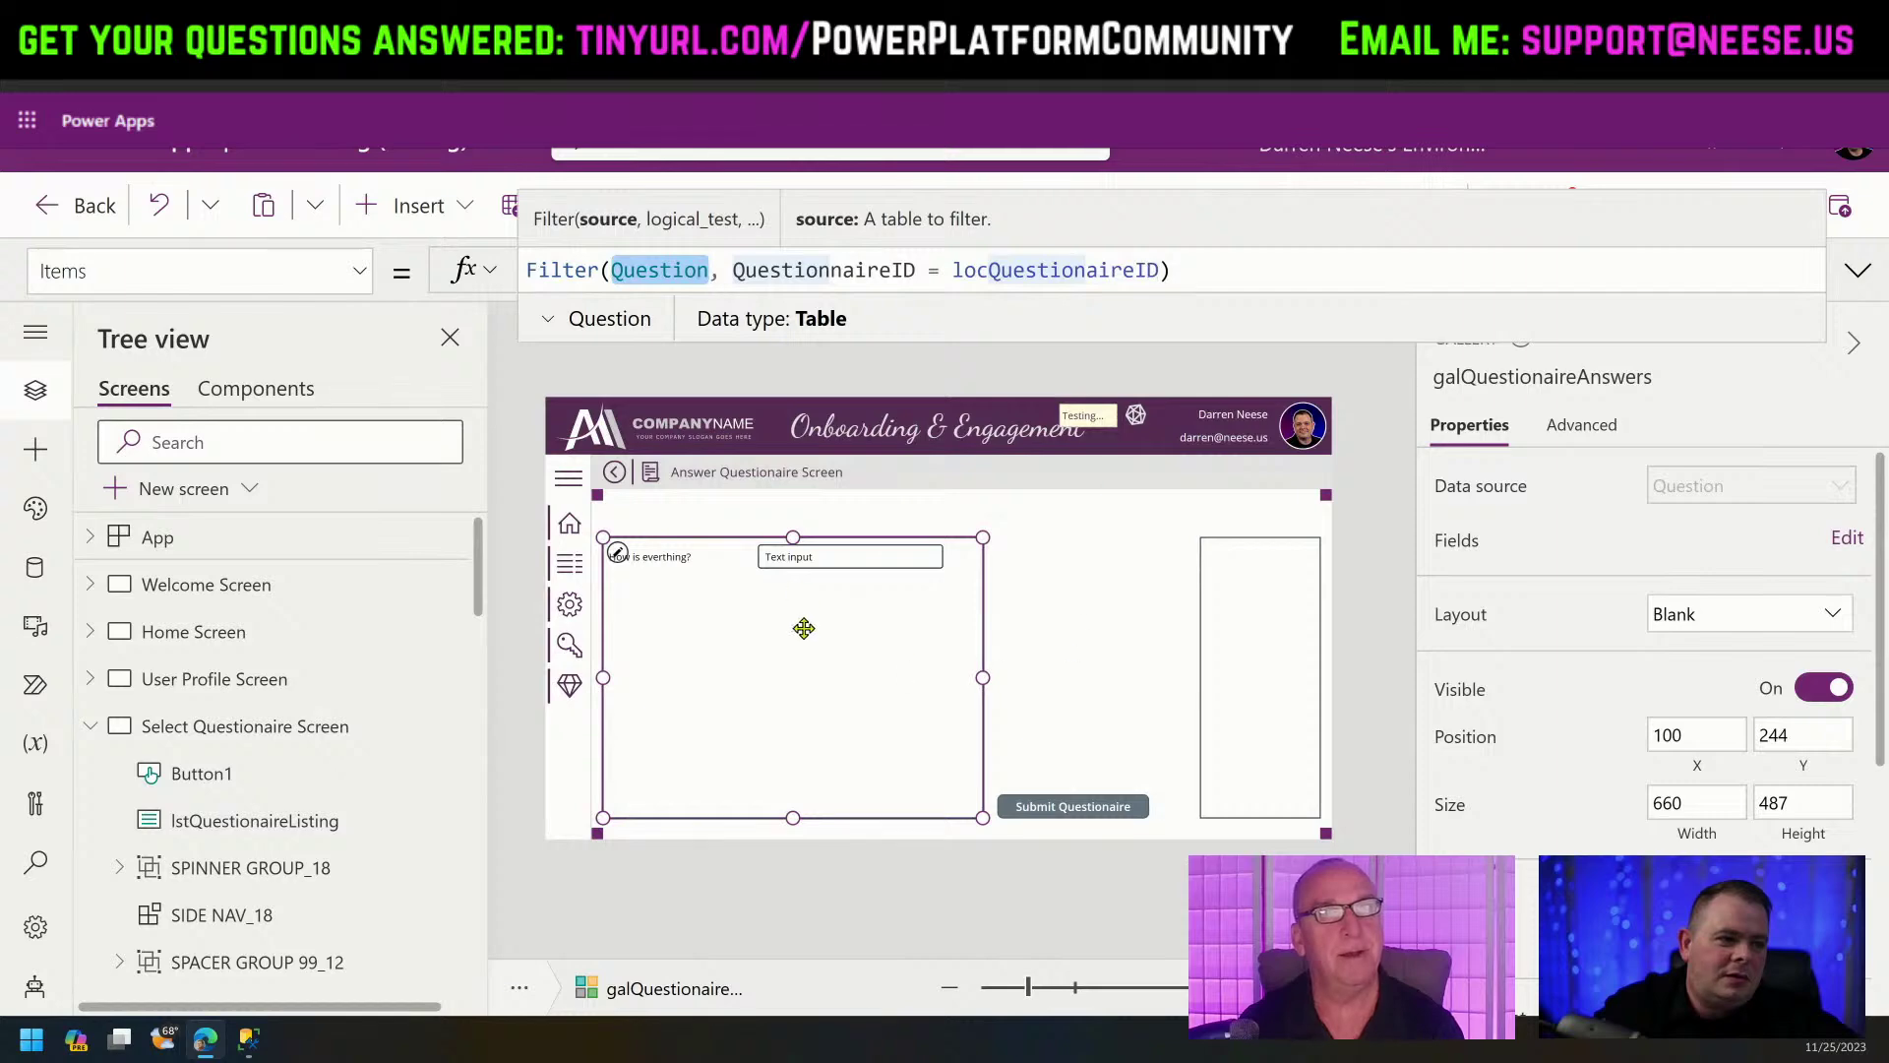
{"action": "left_click", "coordinate": [847, 553]}
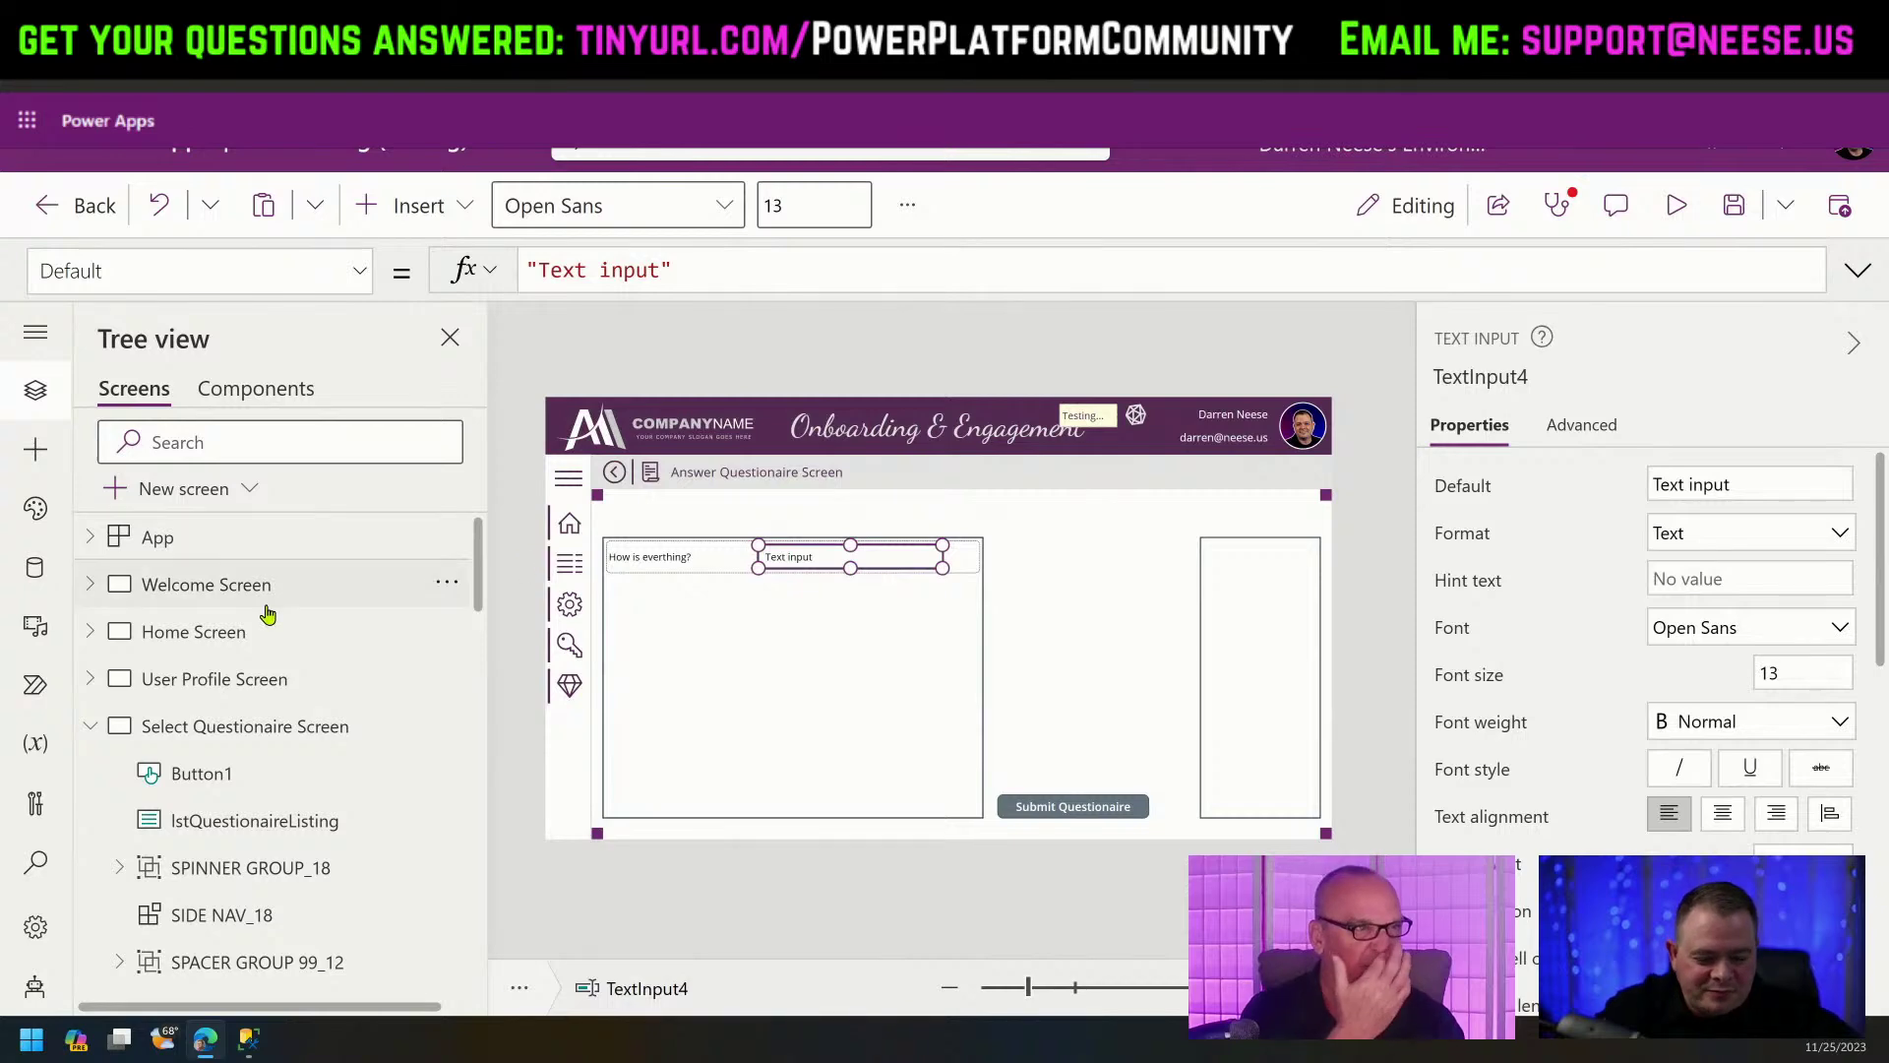
Collapse the Select Questionaire Screen and Answer Questionaire Screen in the screen tree and open the Dev User Edit Screen.
{"action": "left_click", "coordinate": [91, 728]}
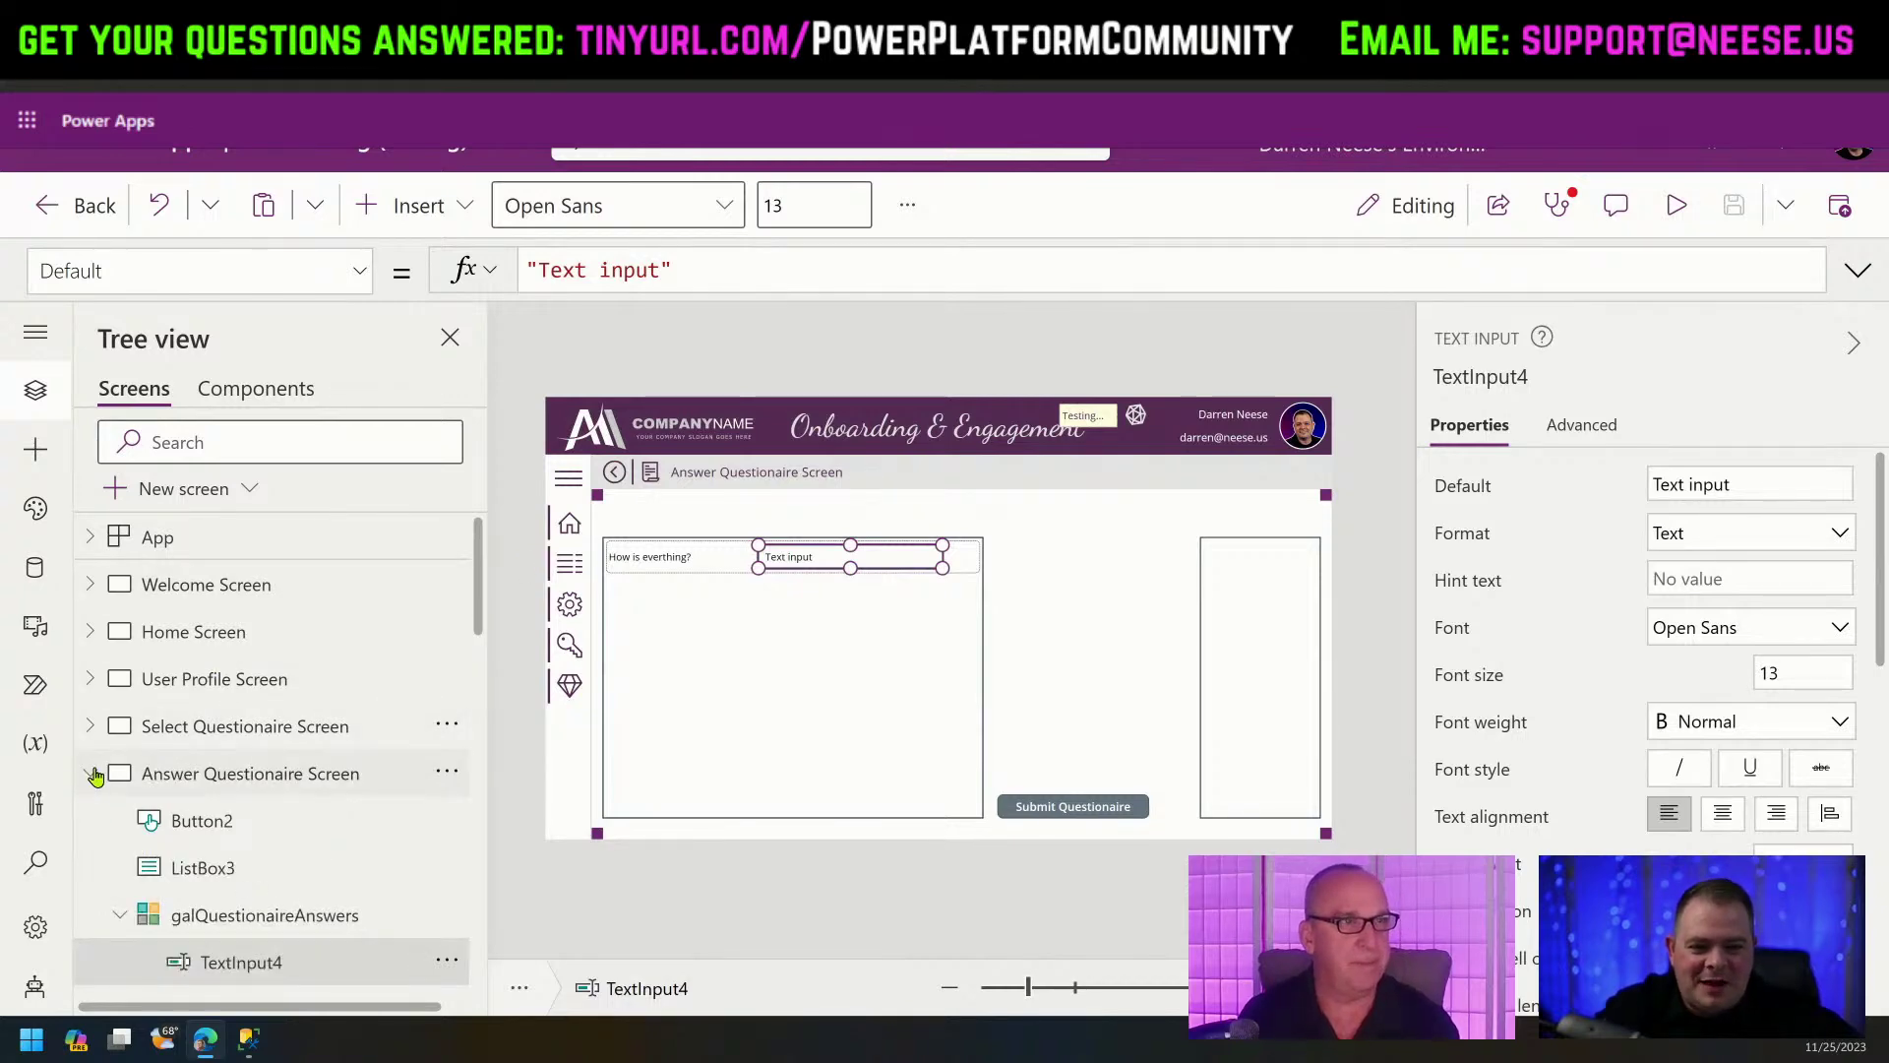
{"action": "left_click", "coordinate": [92, 772]}
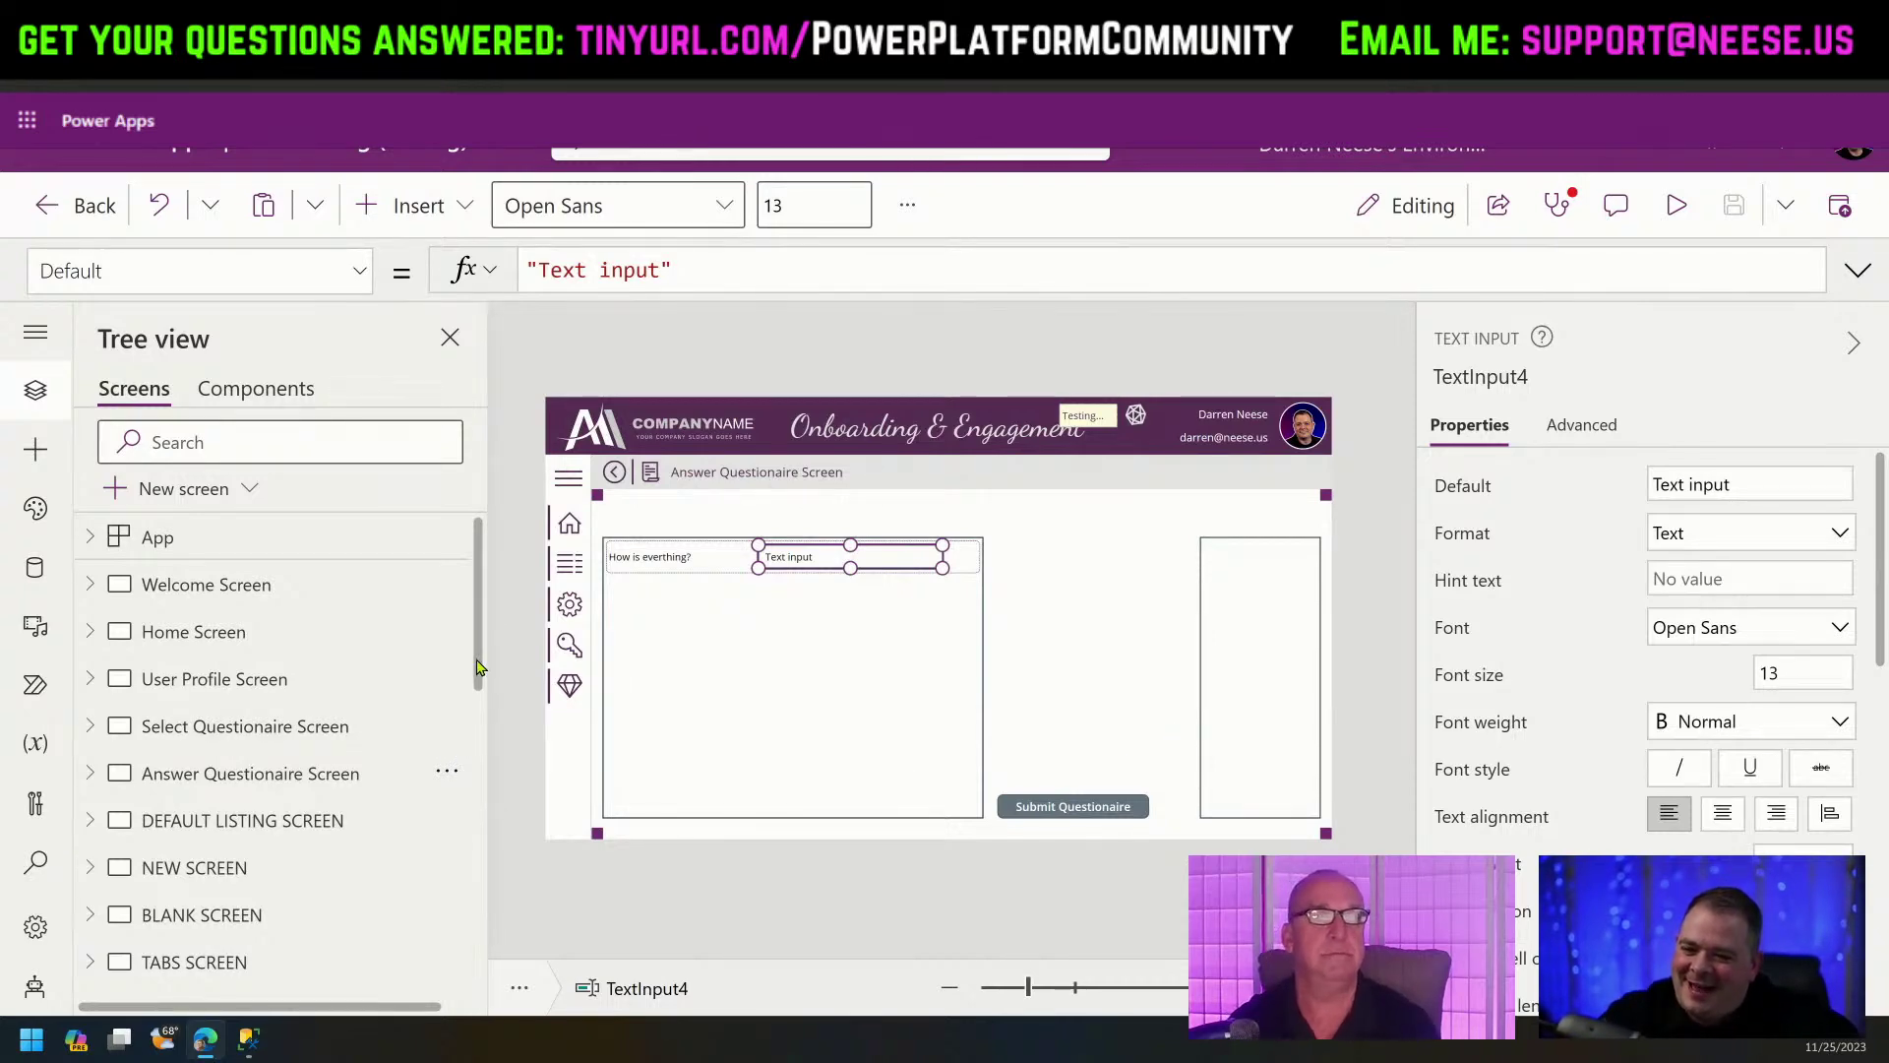
{"action": "left_click_drag", "start_coordinate": [476, 667], "coordinate": [472, 814]}
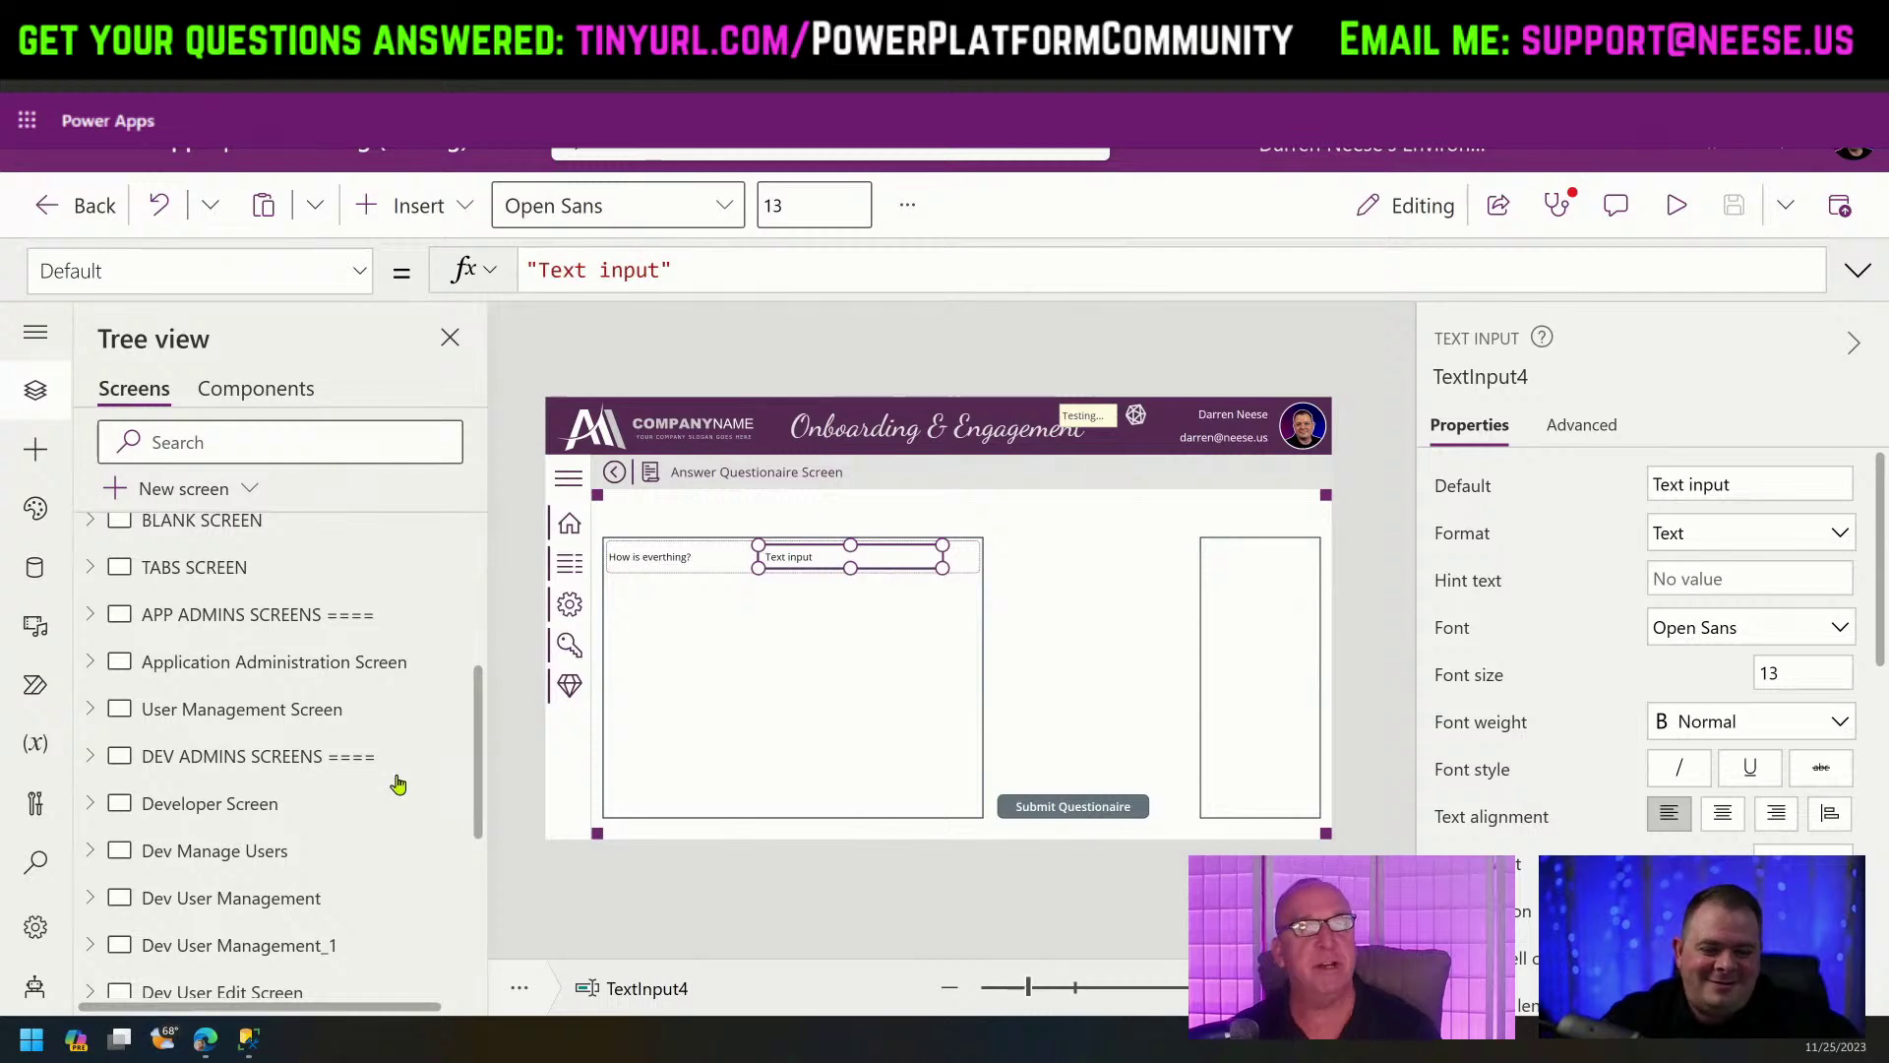
{"action": "left_click_drag", "start_coordinate": [479, 723], "coordinate": [476, 865]}
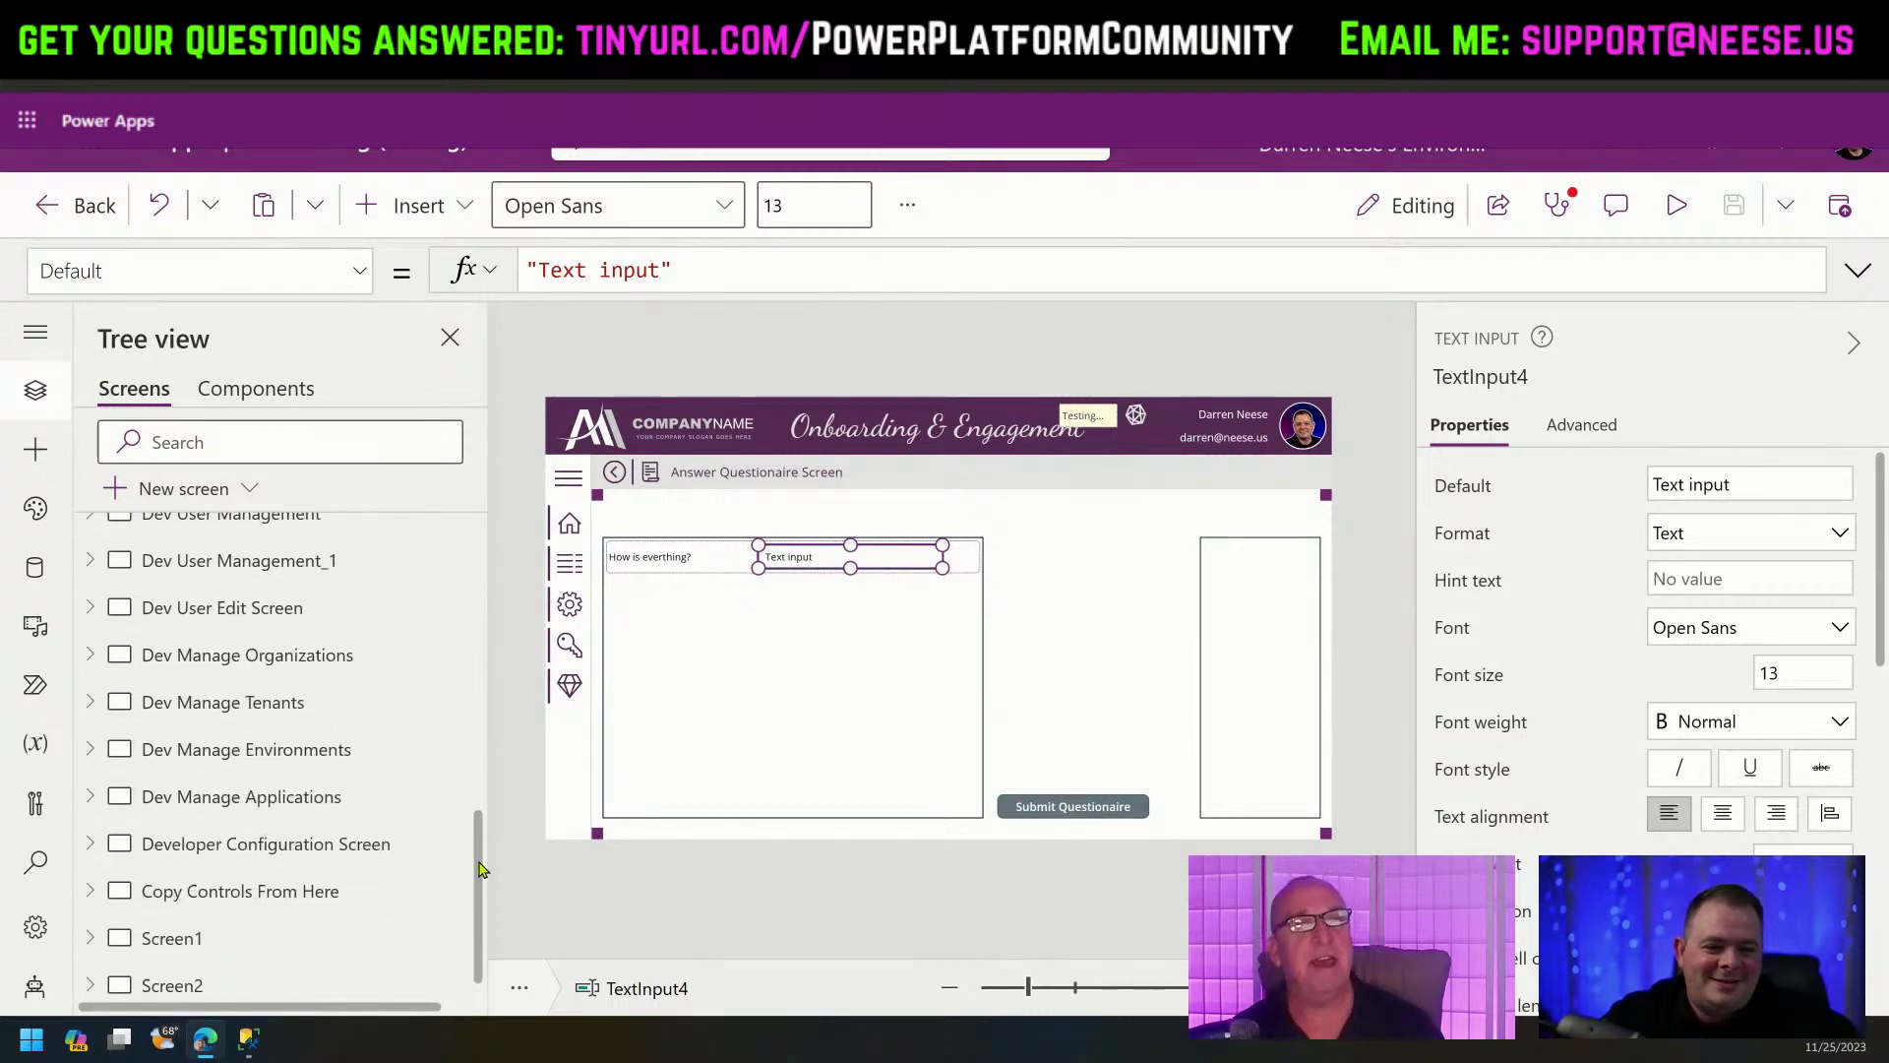
{"action": "left_click", "coordinate": [298, 608]}
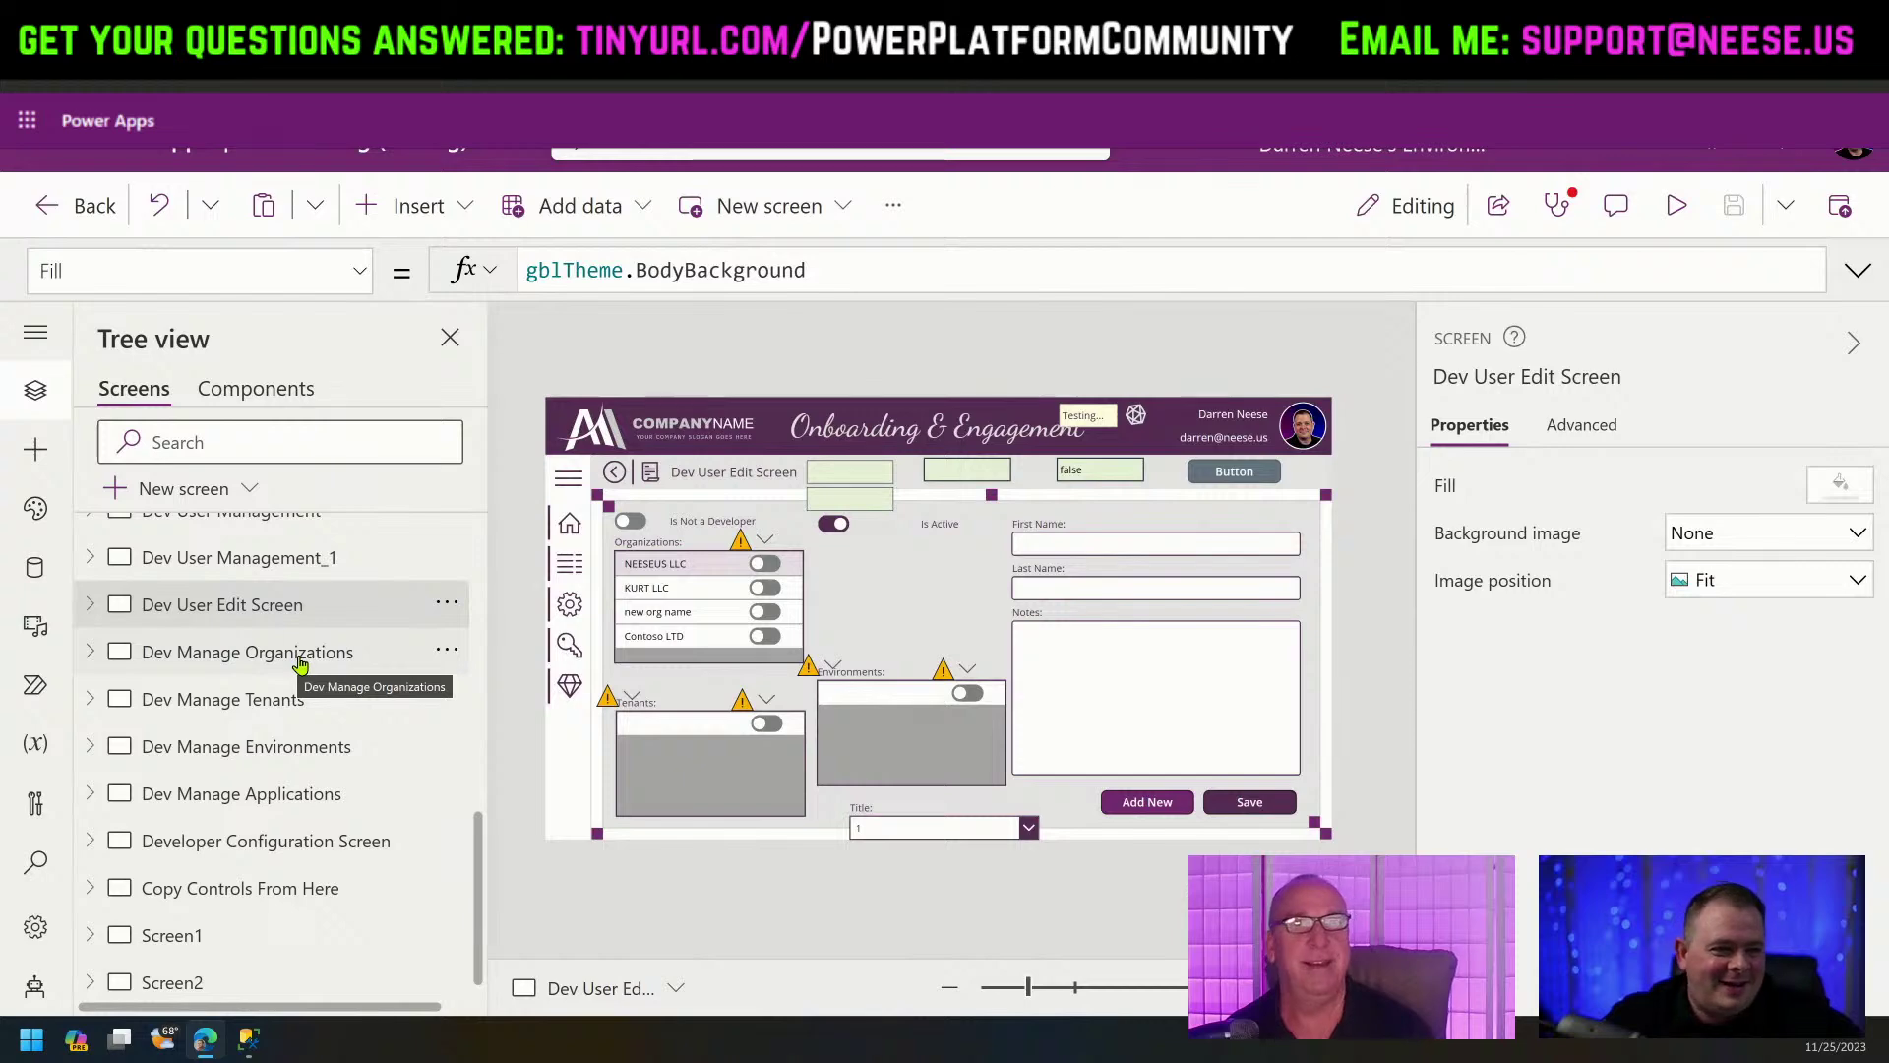
Preview the app, go to Users from the Developer Screen, and open the first listed user for editing.
{"action": "left_click", "coordinate": [1677, 204]}
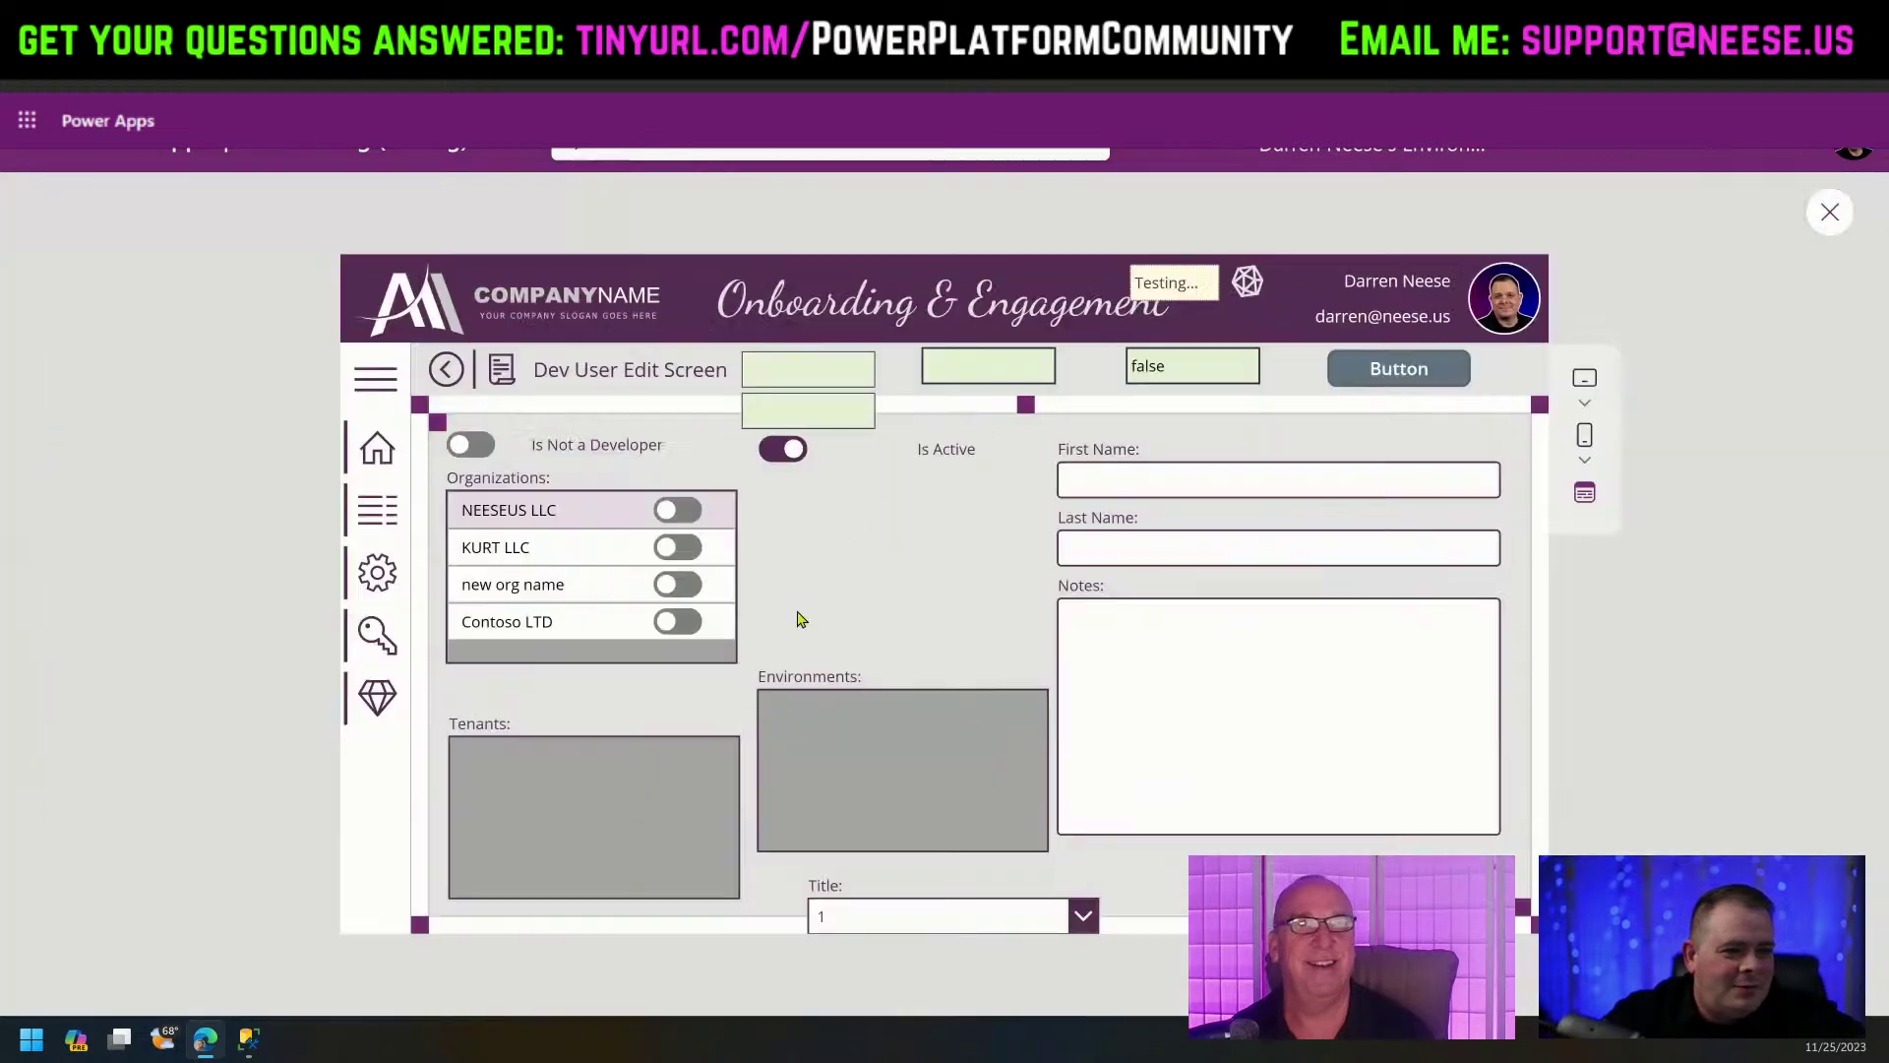
{"action": "left_click", "coordinate": [396, 402]}
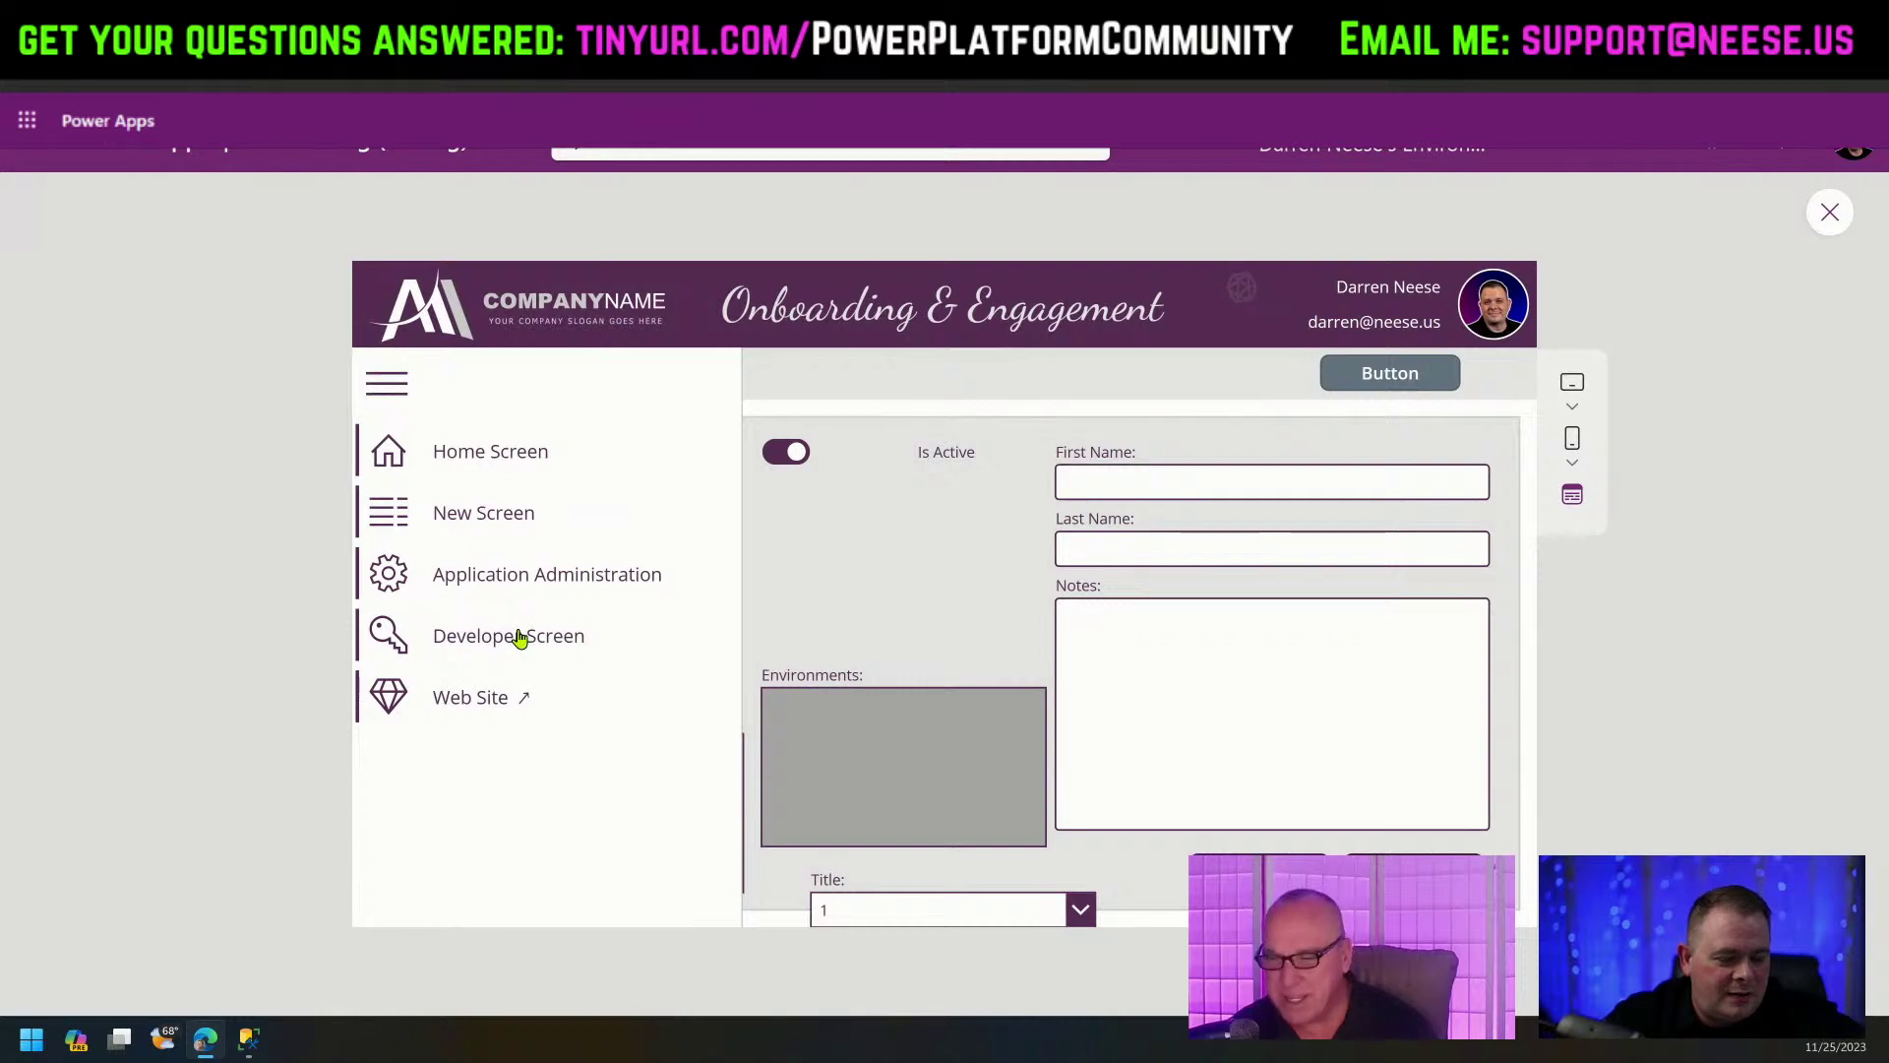
{"action": "left_click", "coordinate": [516, 638]}
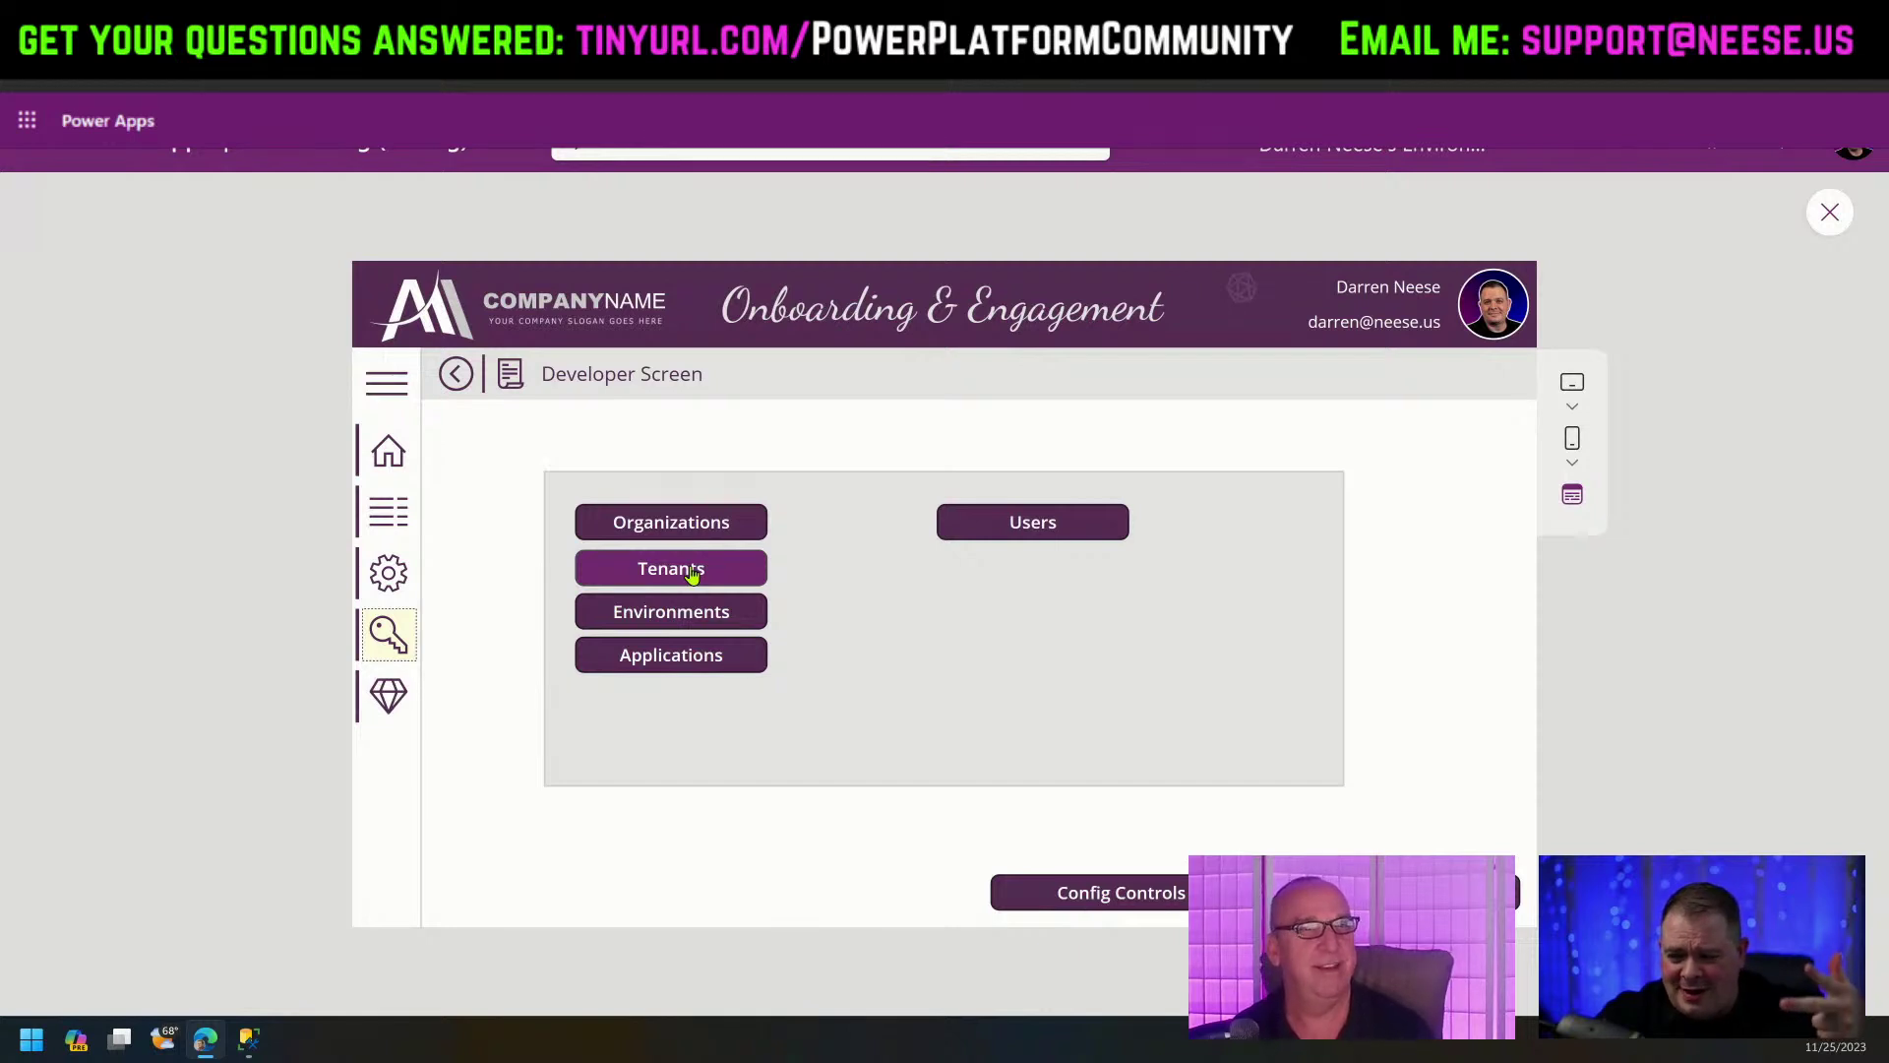
{"action": "left_click", "coordinate": [629, 581]}
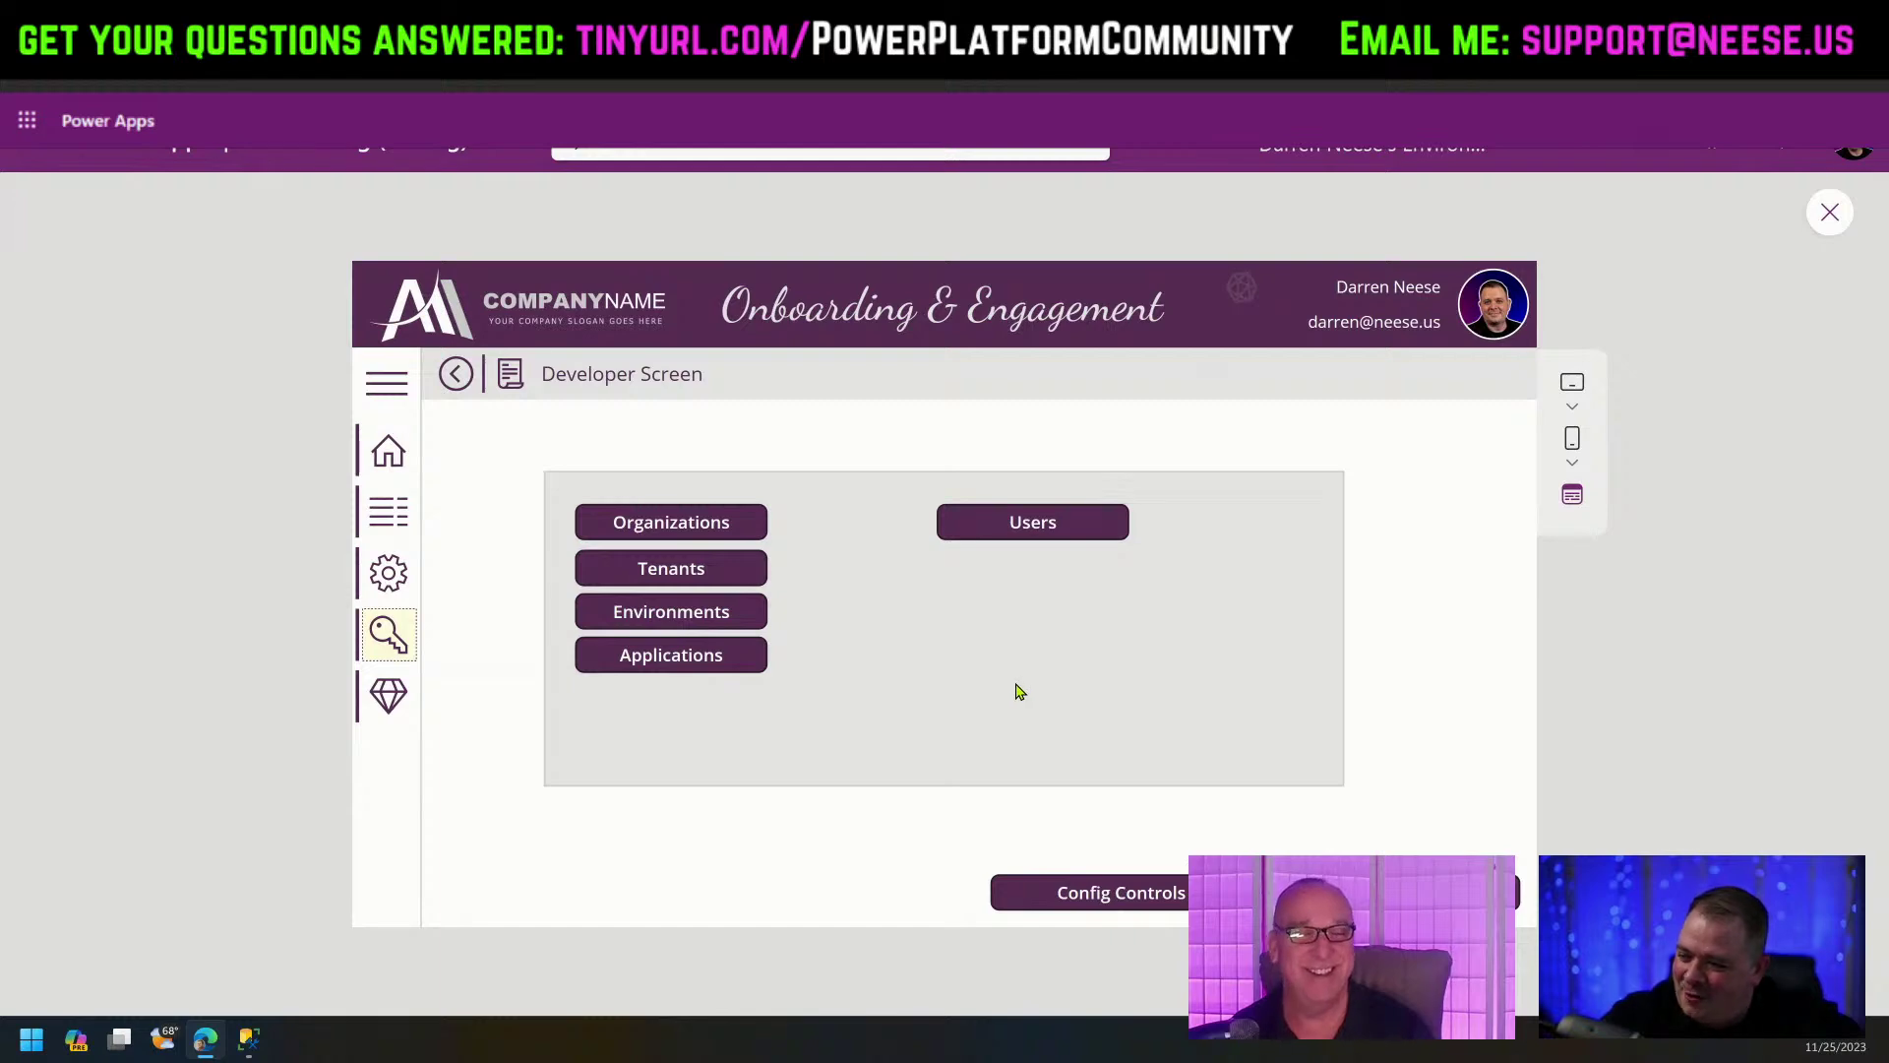
{"action": "left_click", "coordinate": [1035, 513]}
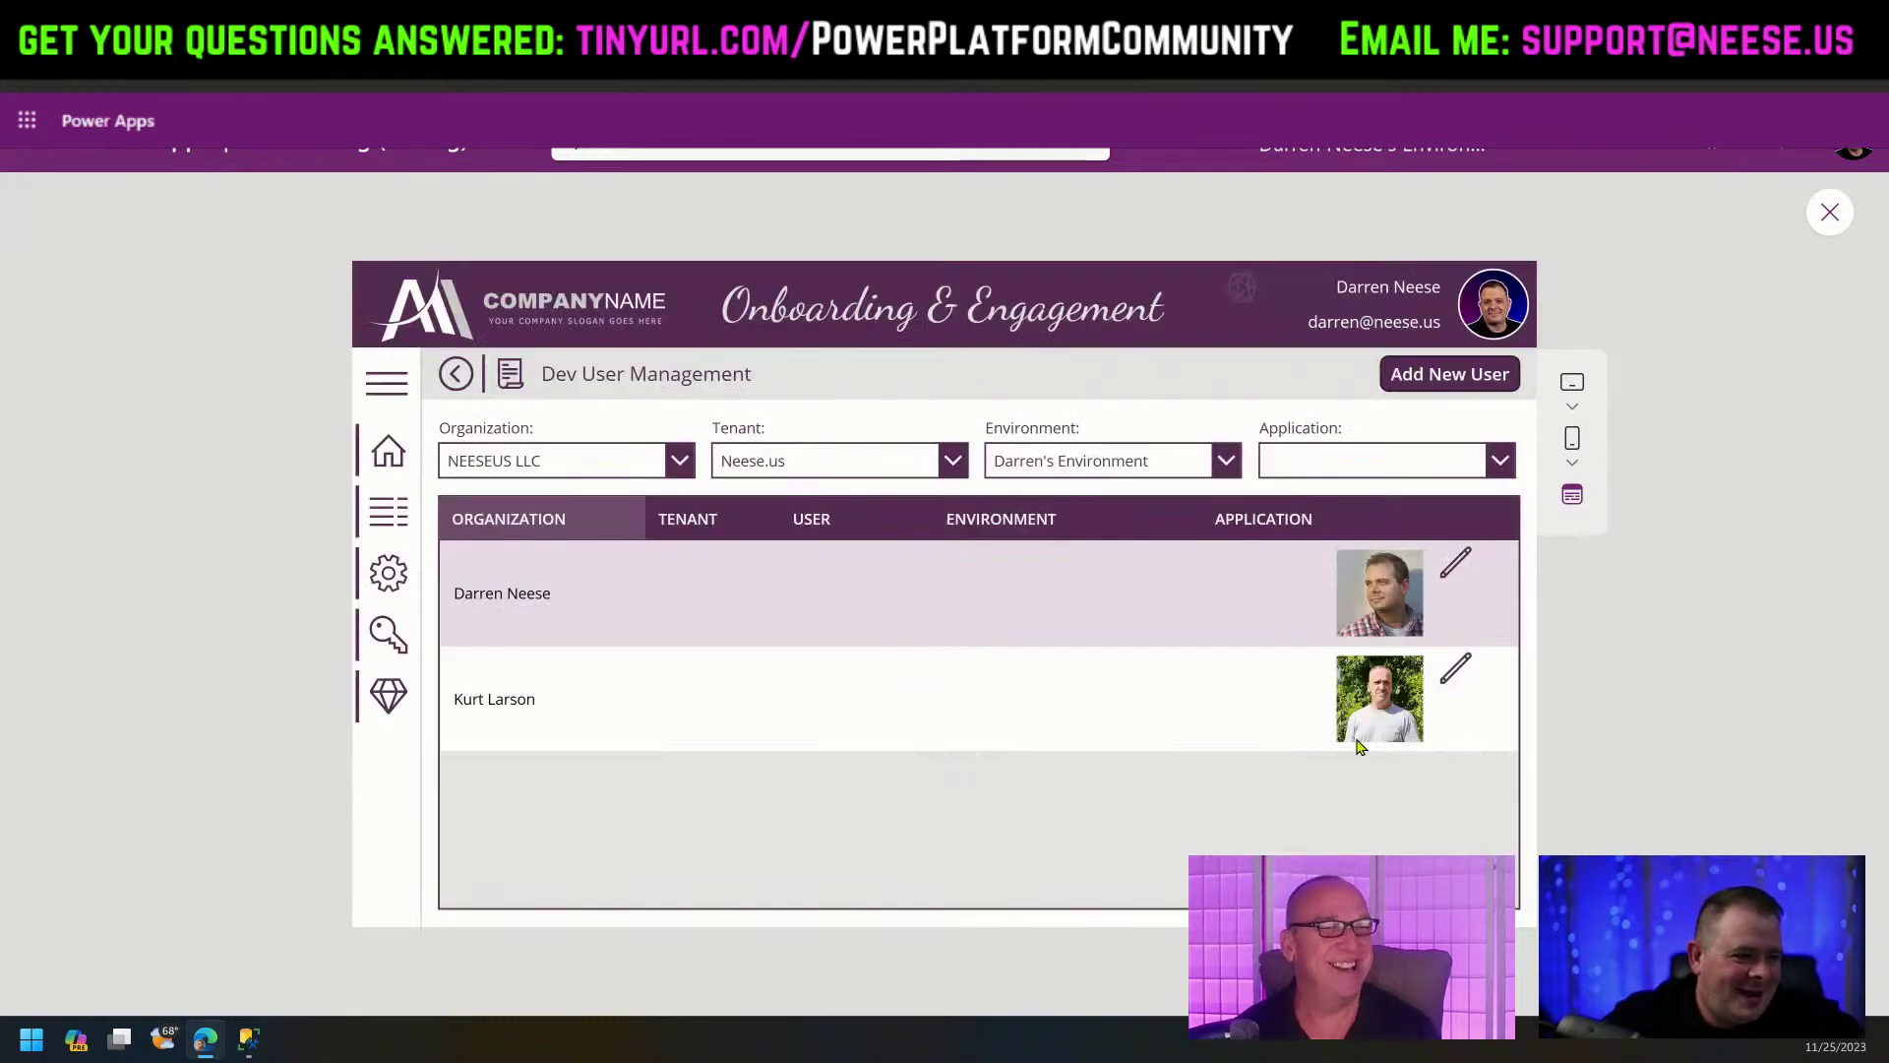
{"action": "left_click_drag", "start_coordinate": [491, 593], "coordinate": [623, 610]}
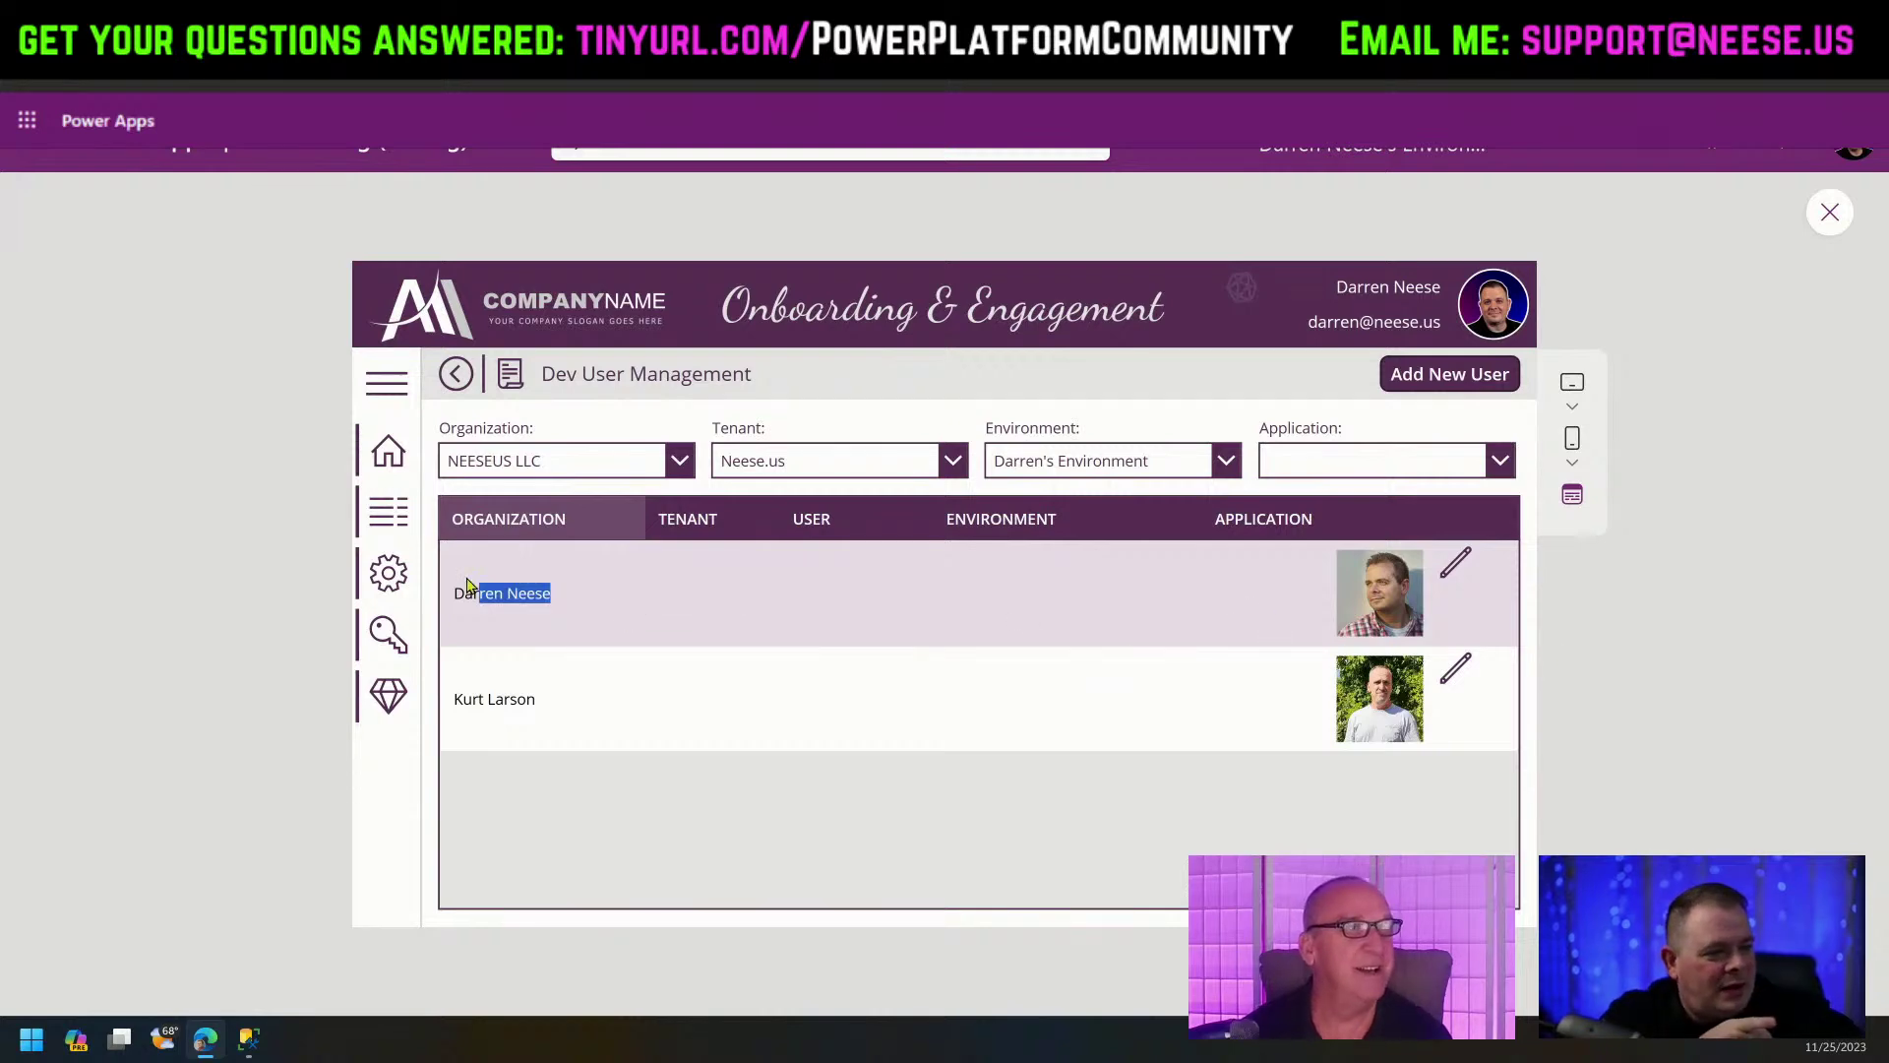
{"action": "left_click", "coordinate": [1455, 566]}
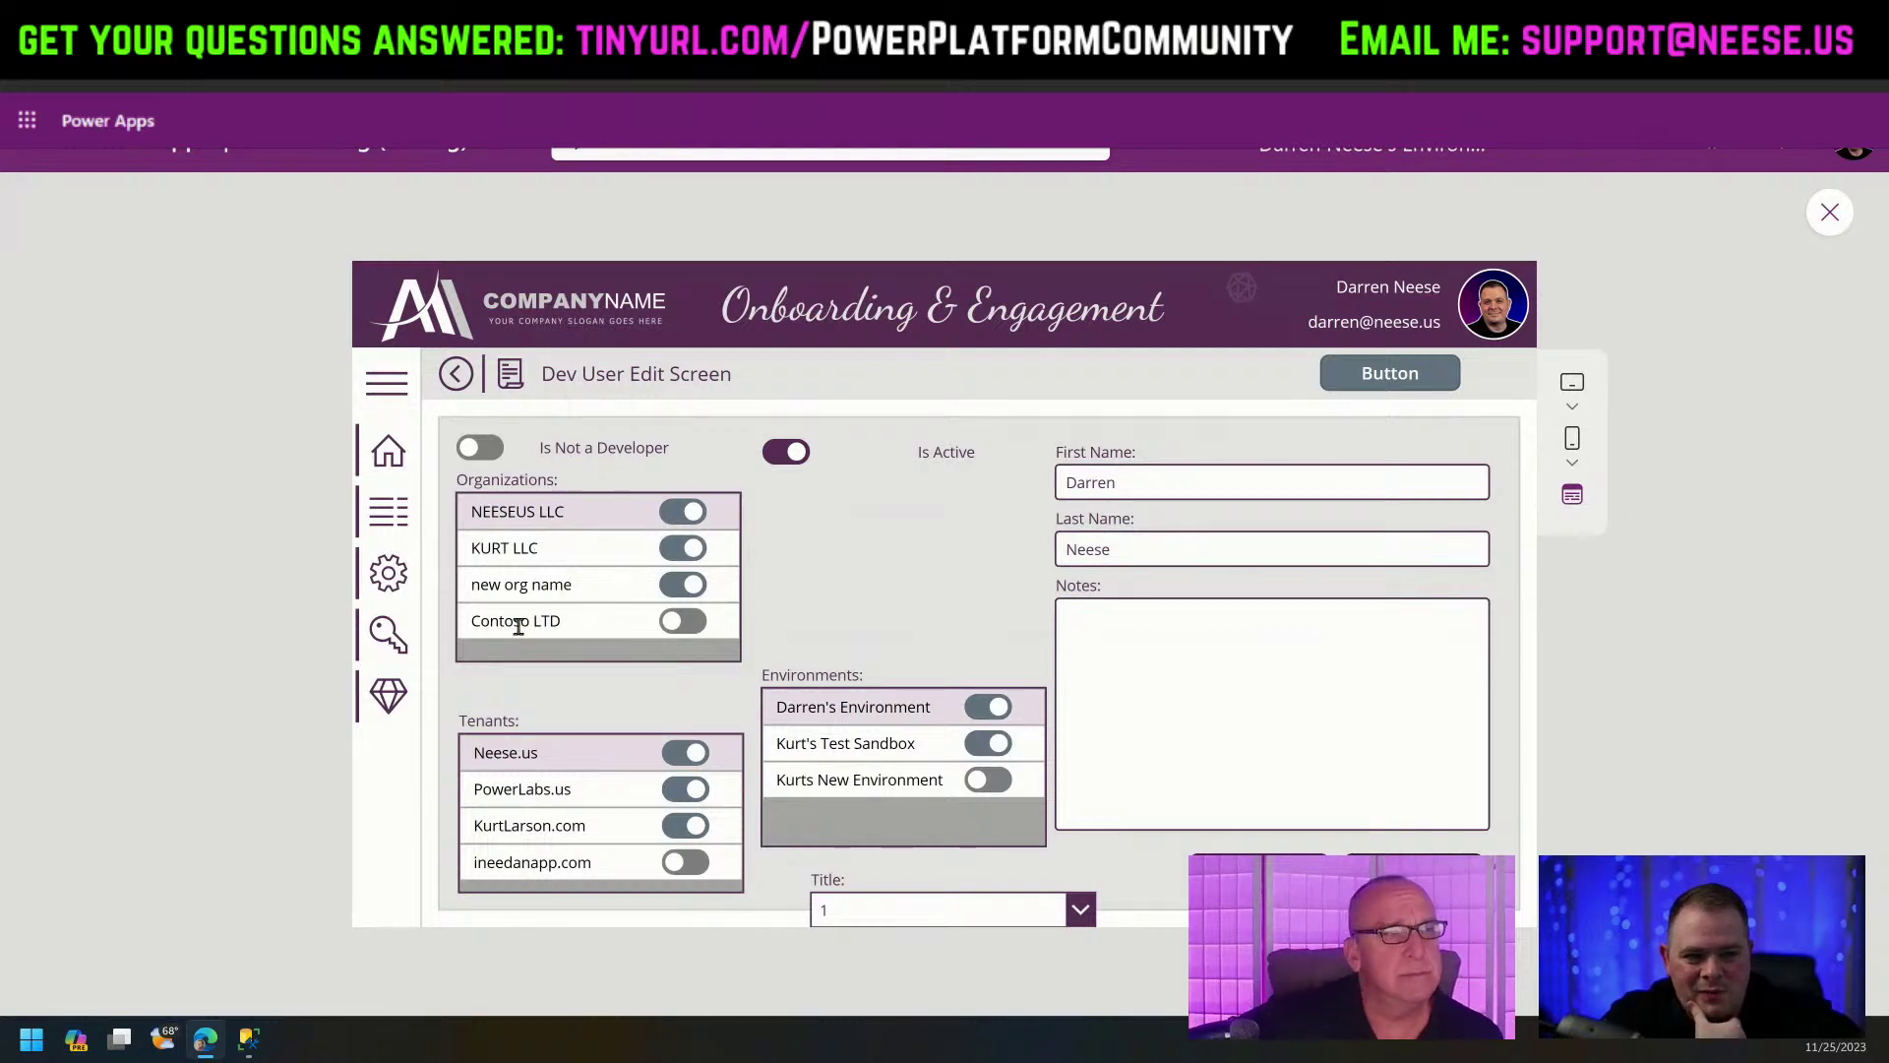
Enable the Contoso LTD organization, the ineedanapp.com tenant and the last listed environment for the user, and switch the user to Is a Developer.
{"action": "left_click", "coordinate": [685, 621]}
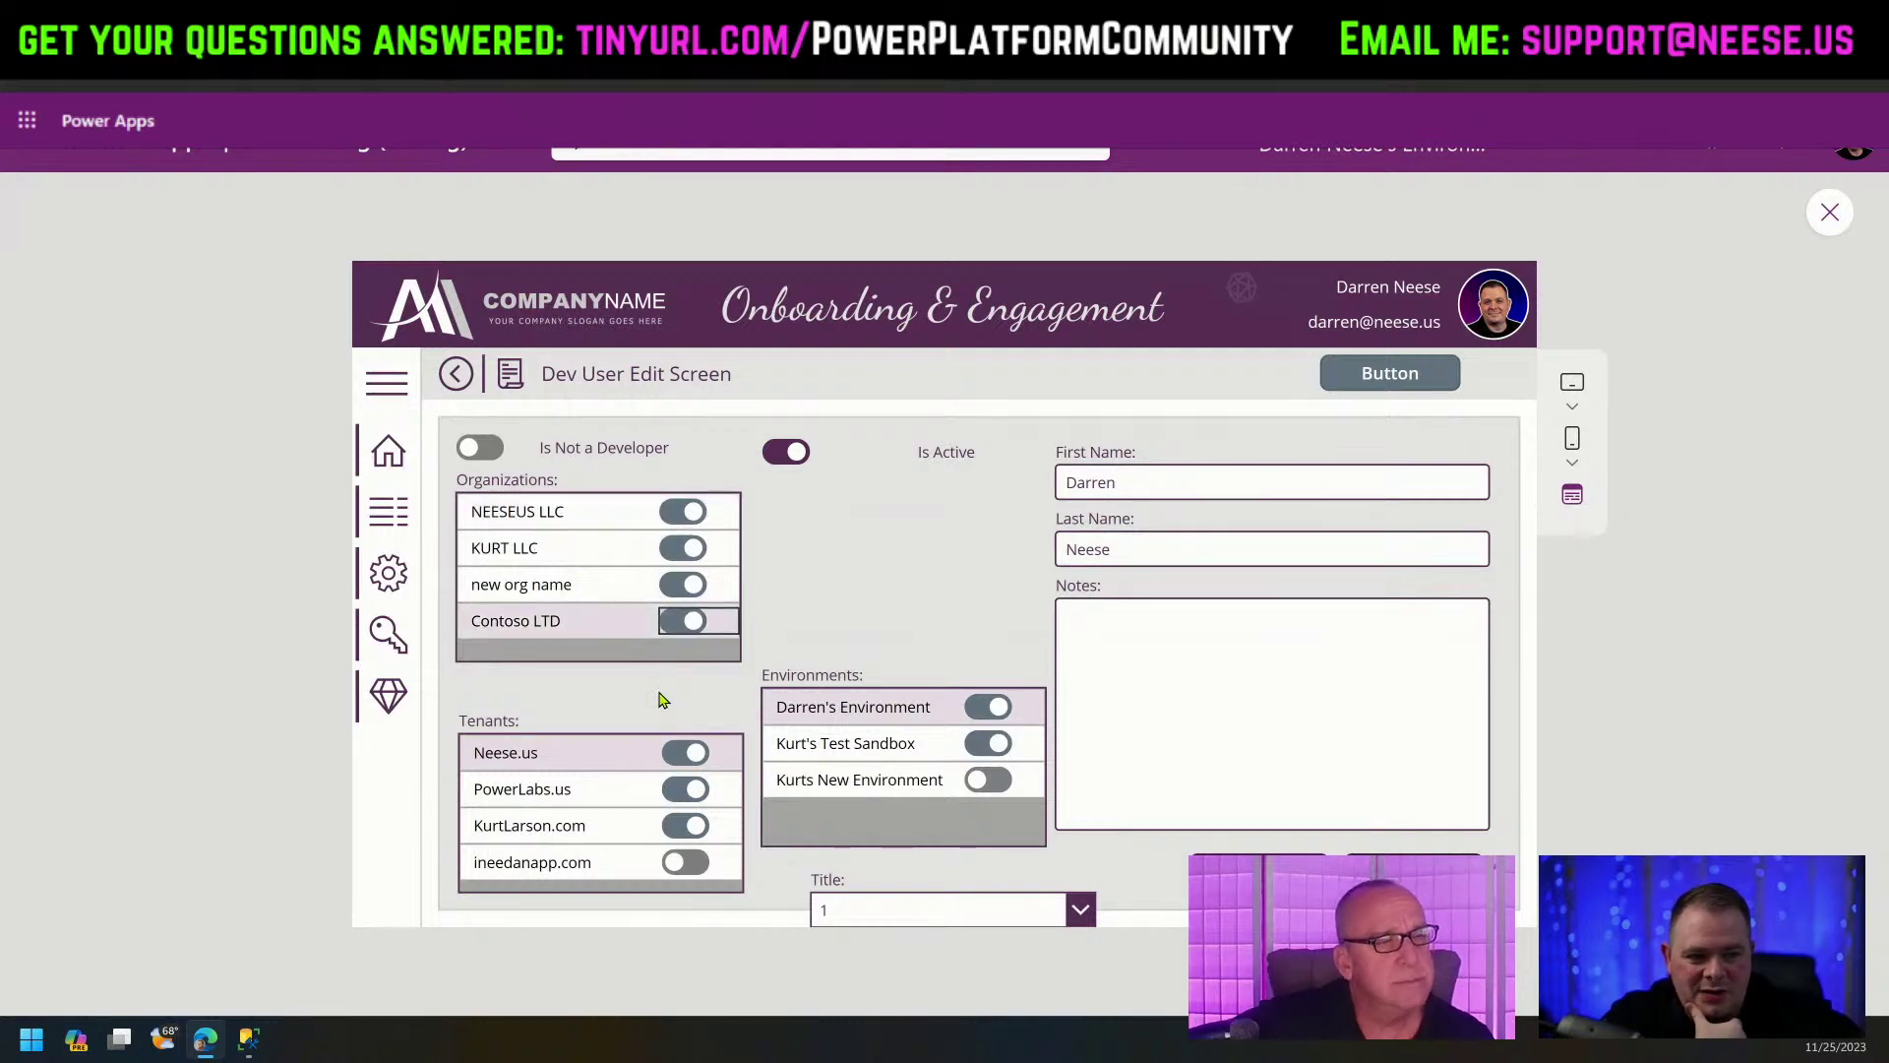
{"action": "left_click", "coordinate": [686, 622]}
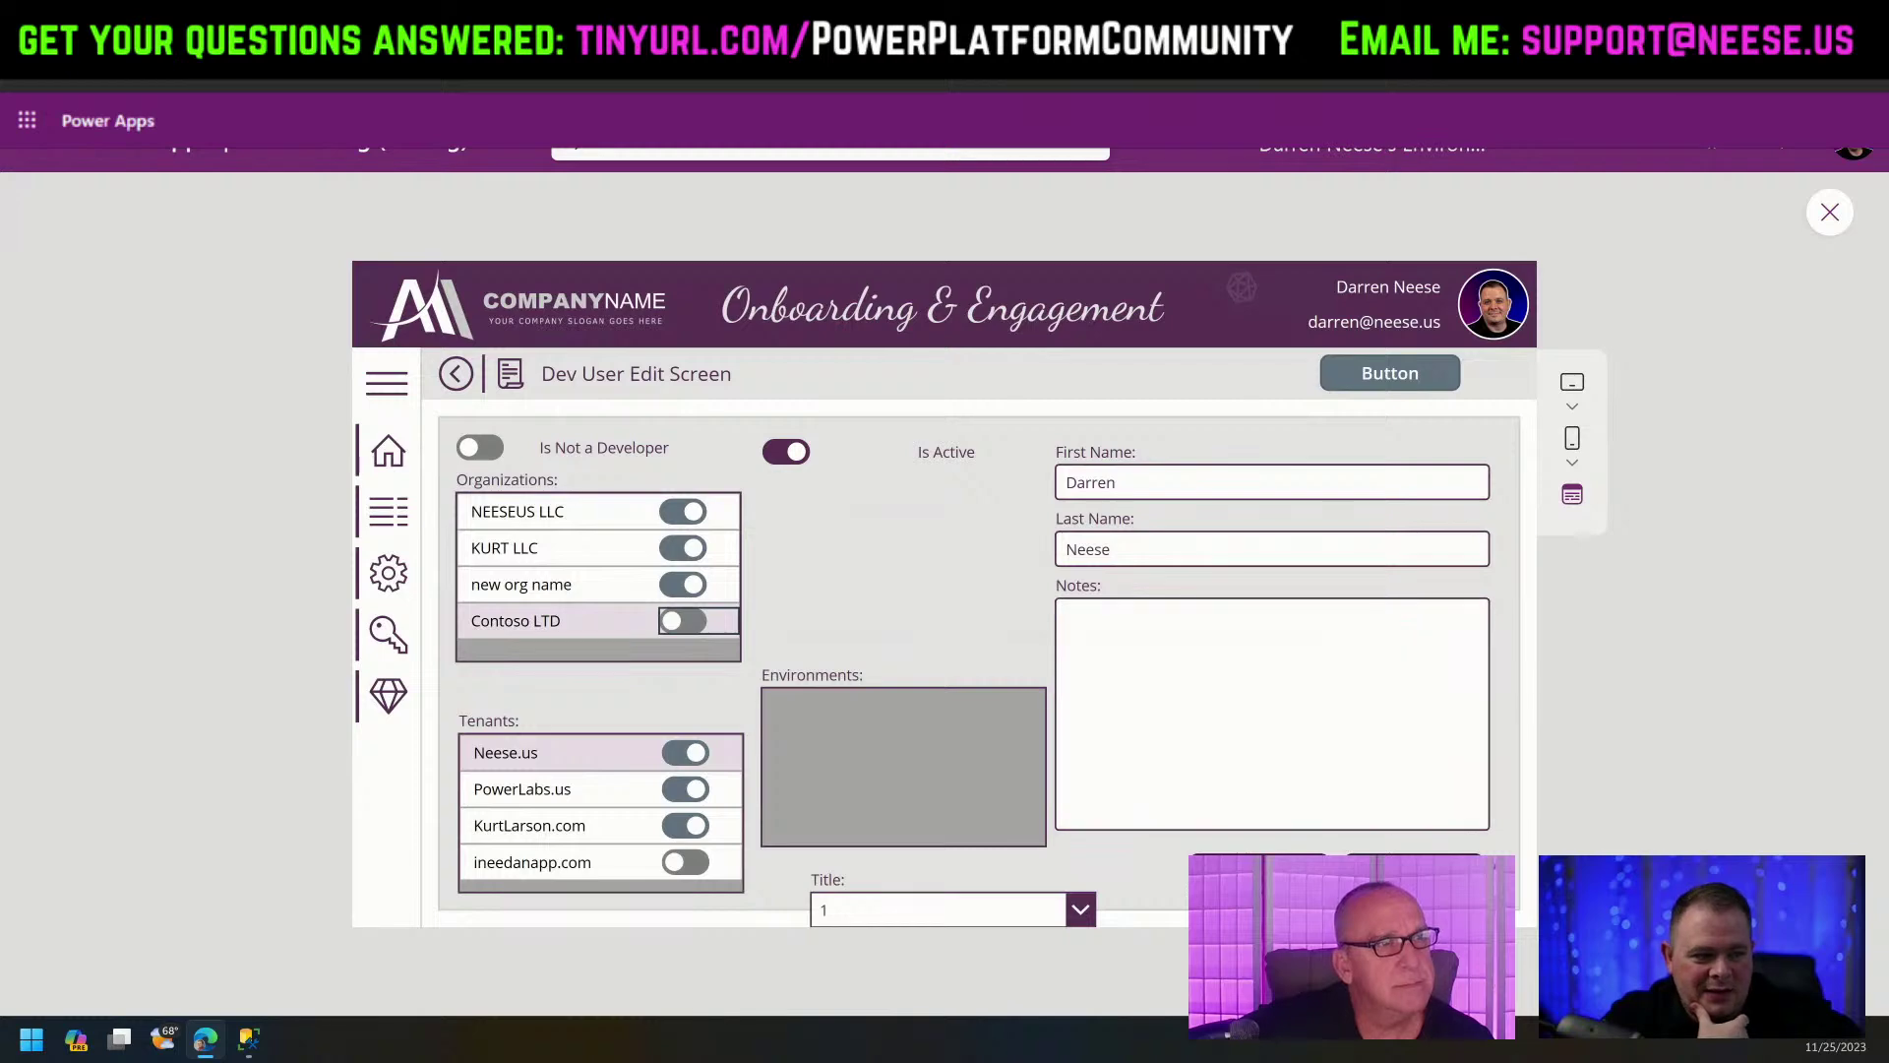
{"action": "left_click", "coordinate": [669, 626]}
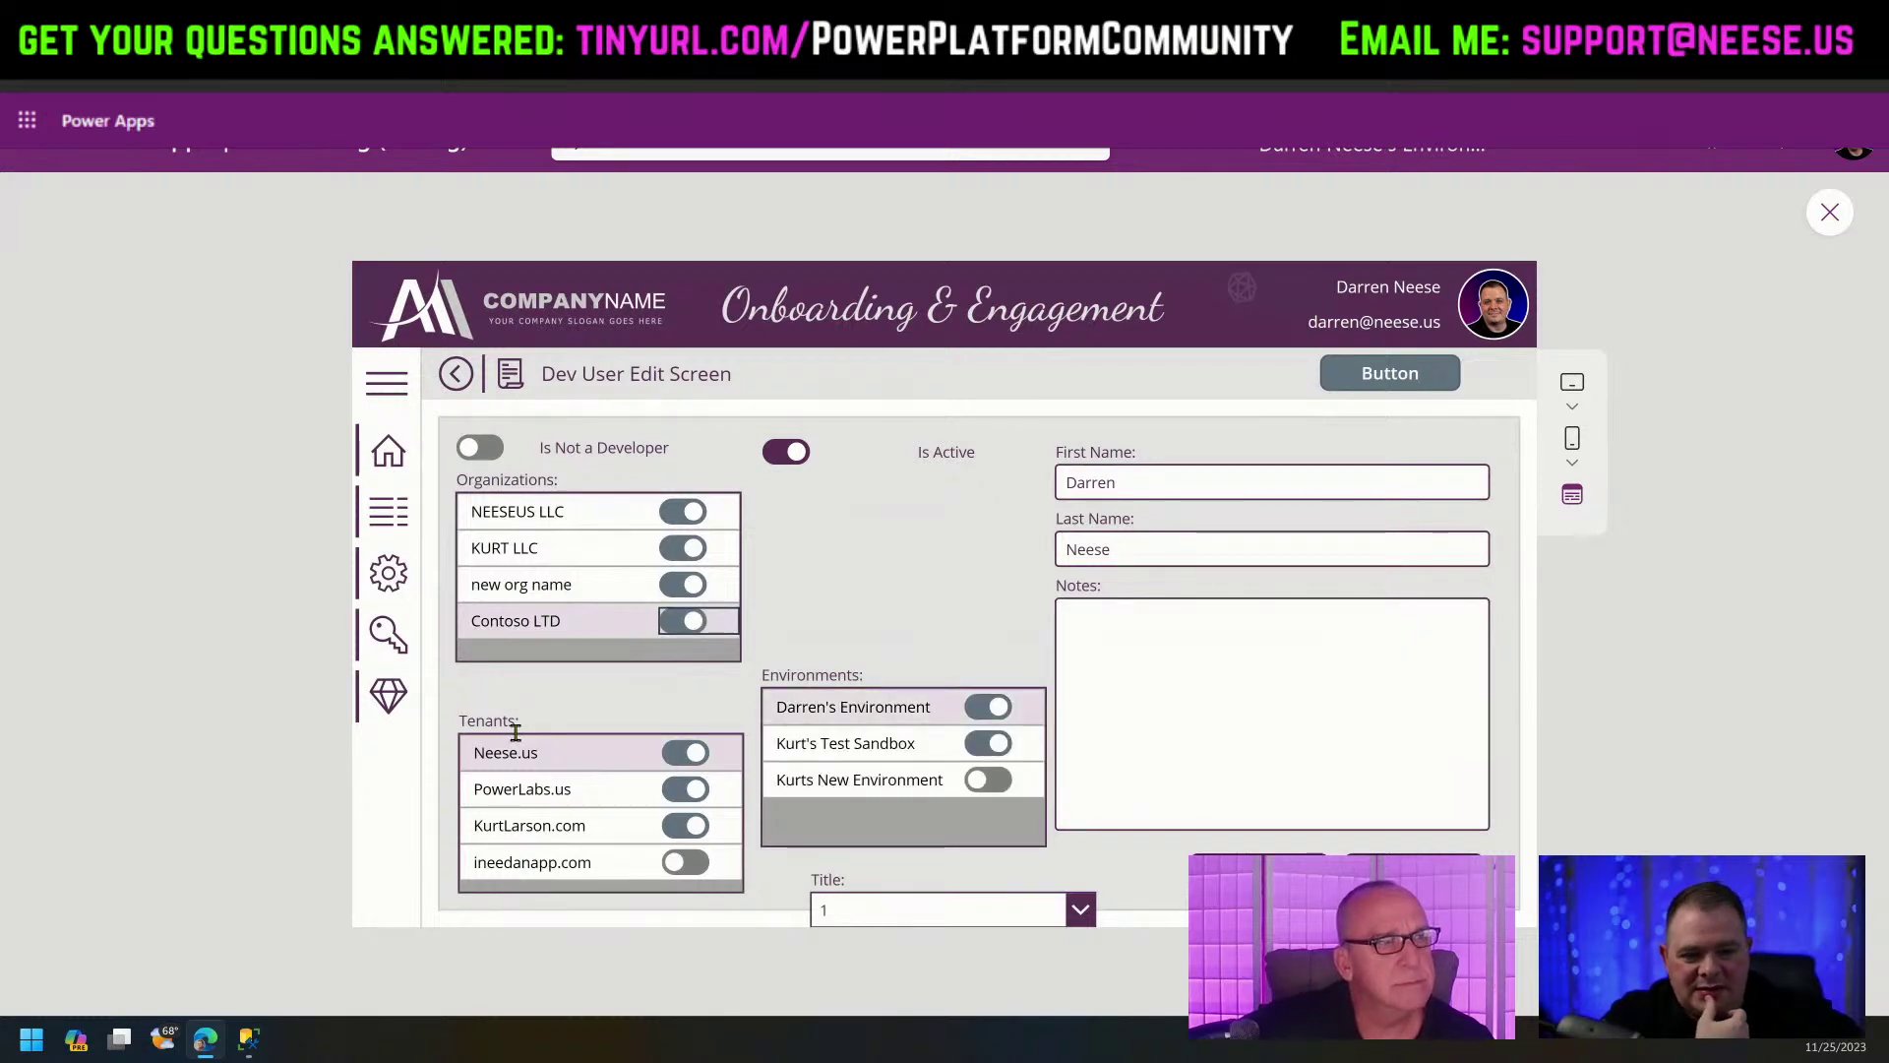
{"action": "left_click", "coordinate": [693, 864]}
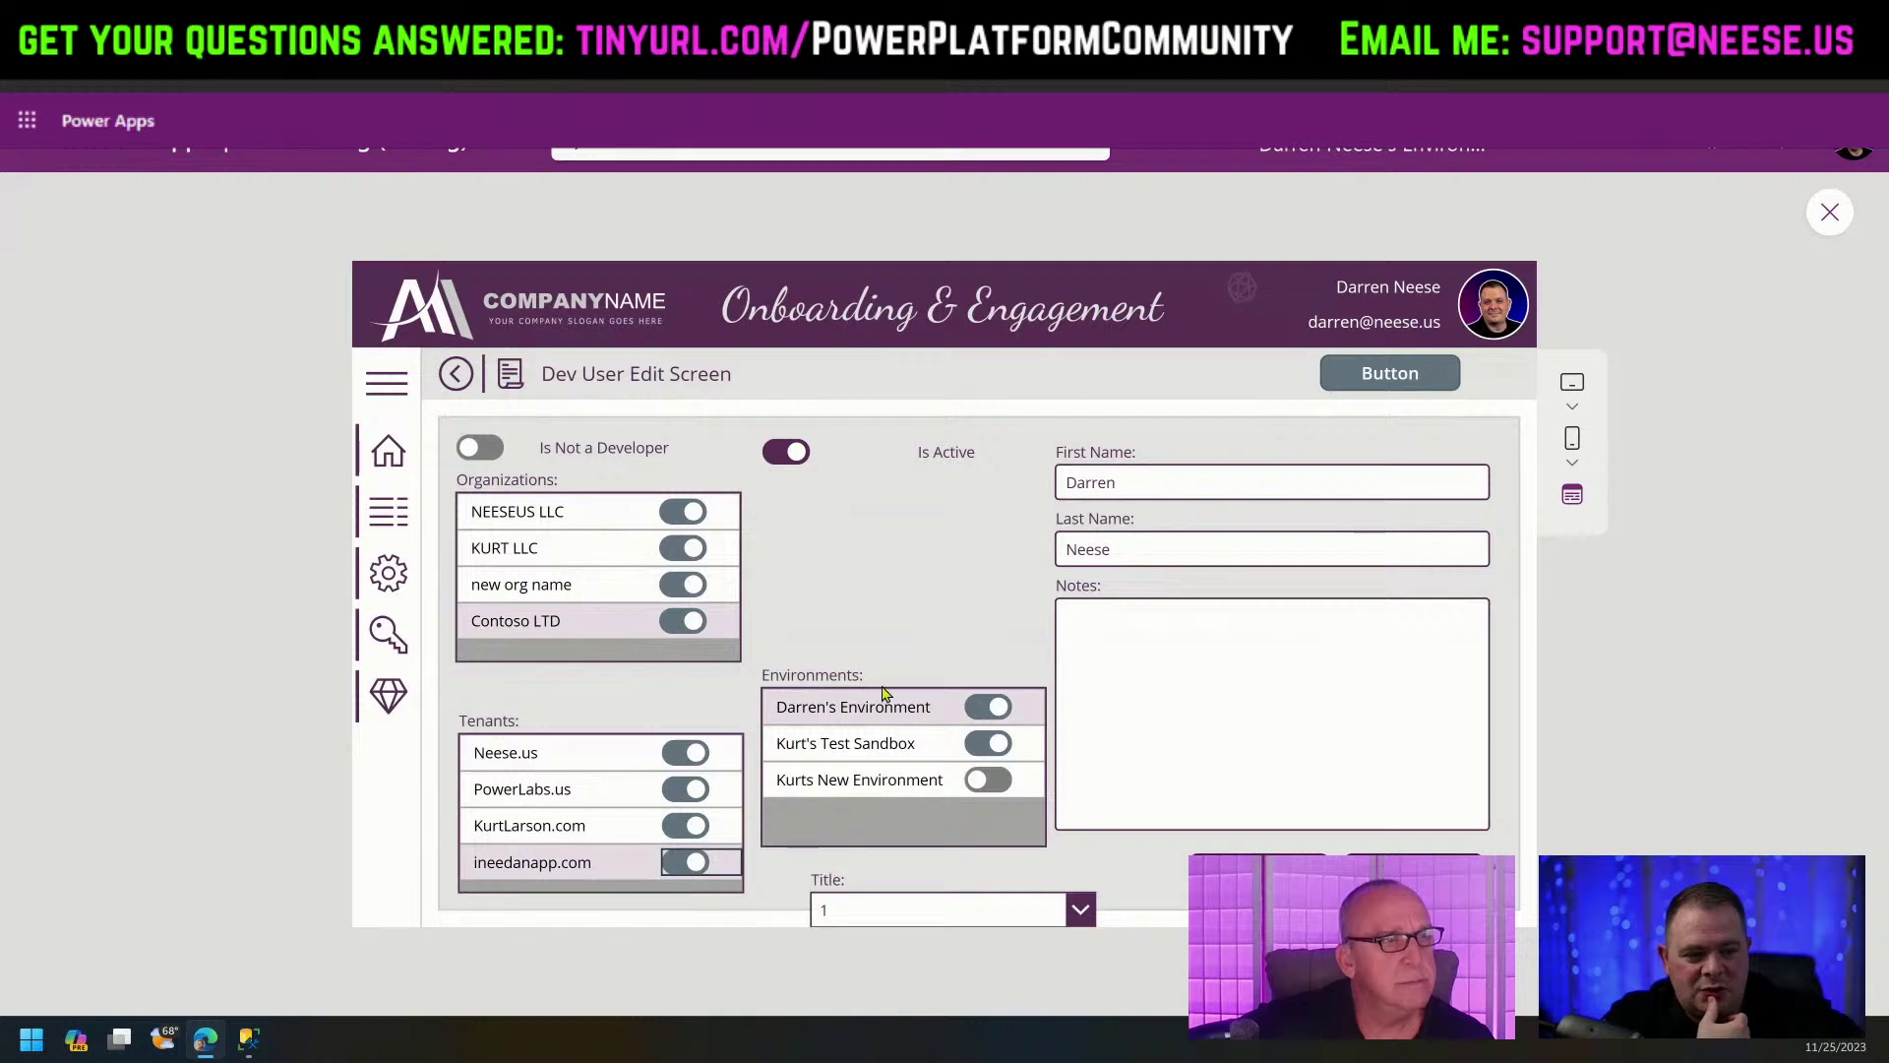
{"action": "left_click", "coordinate": [988, 779]}
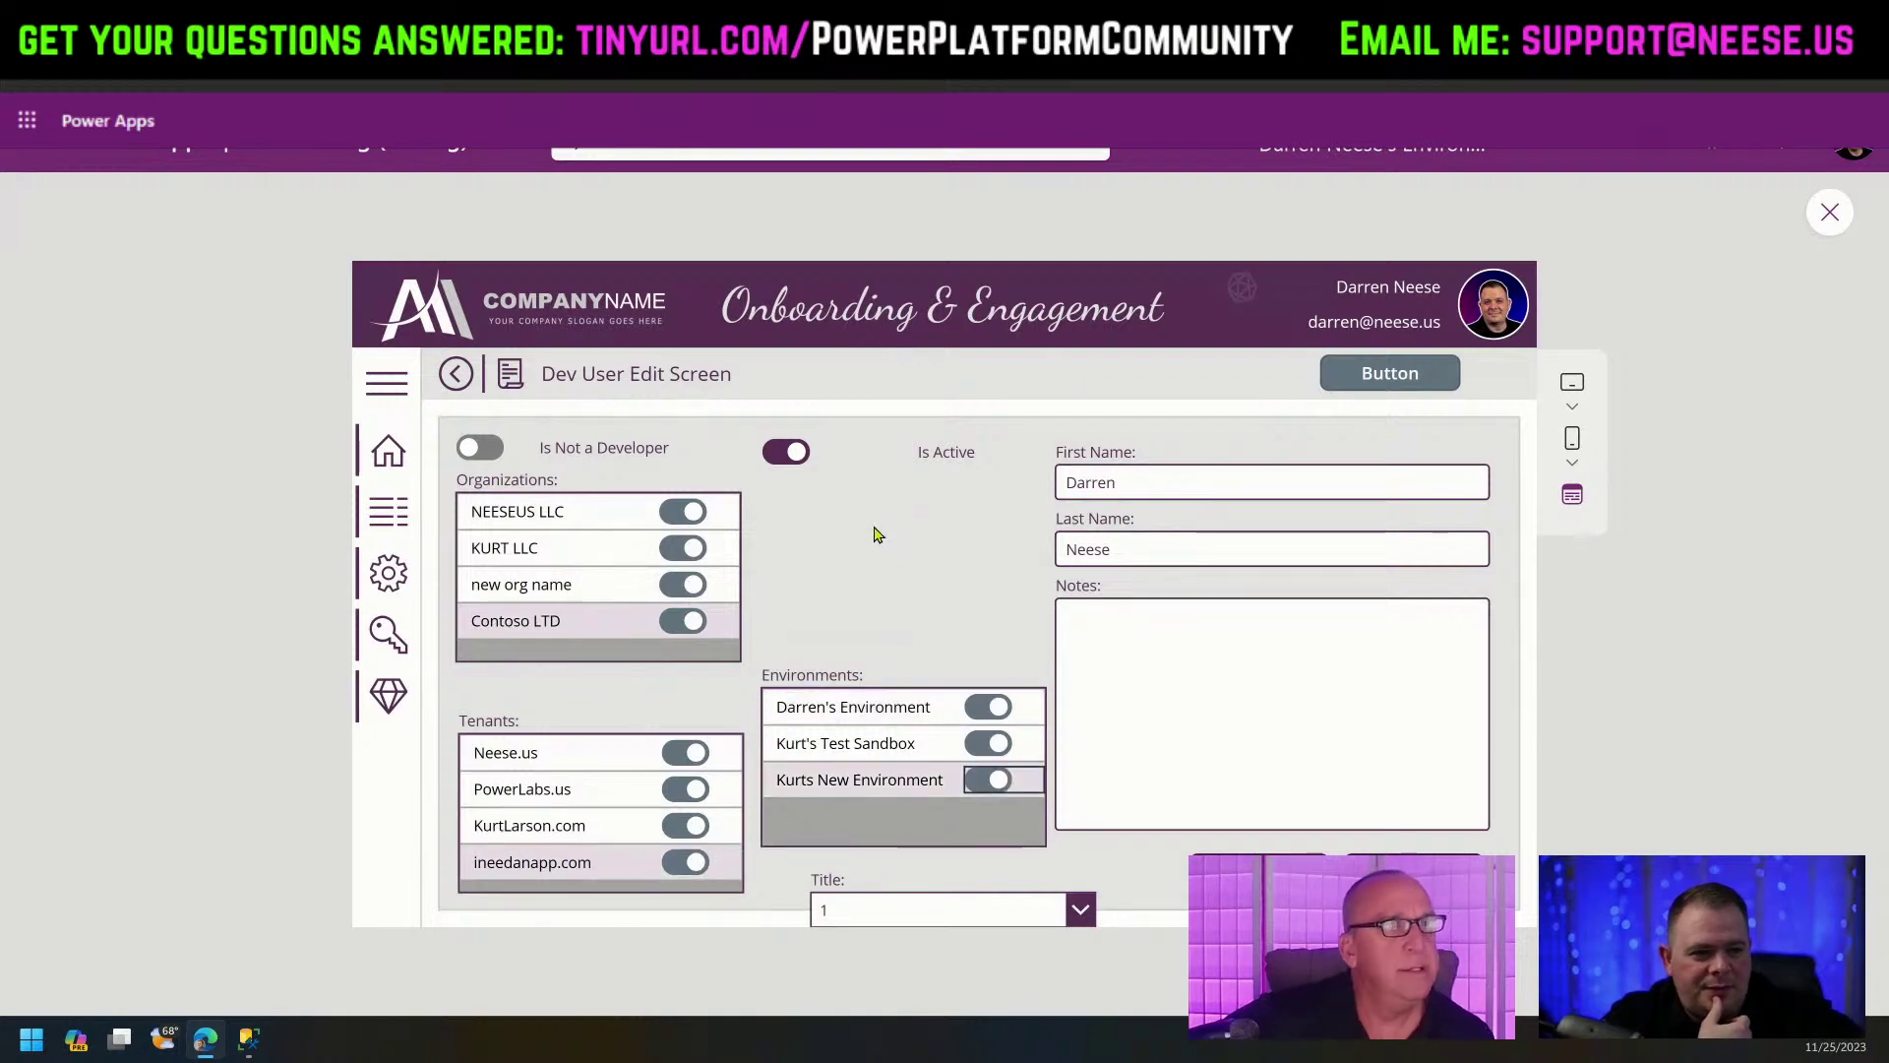
{"action": "left_click", "coordinate": [489, 451]}
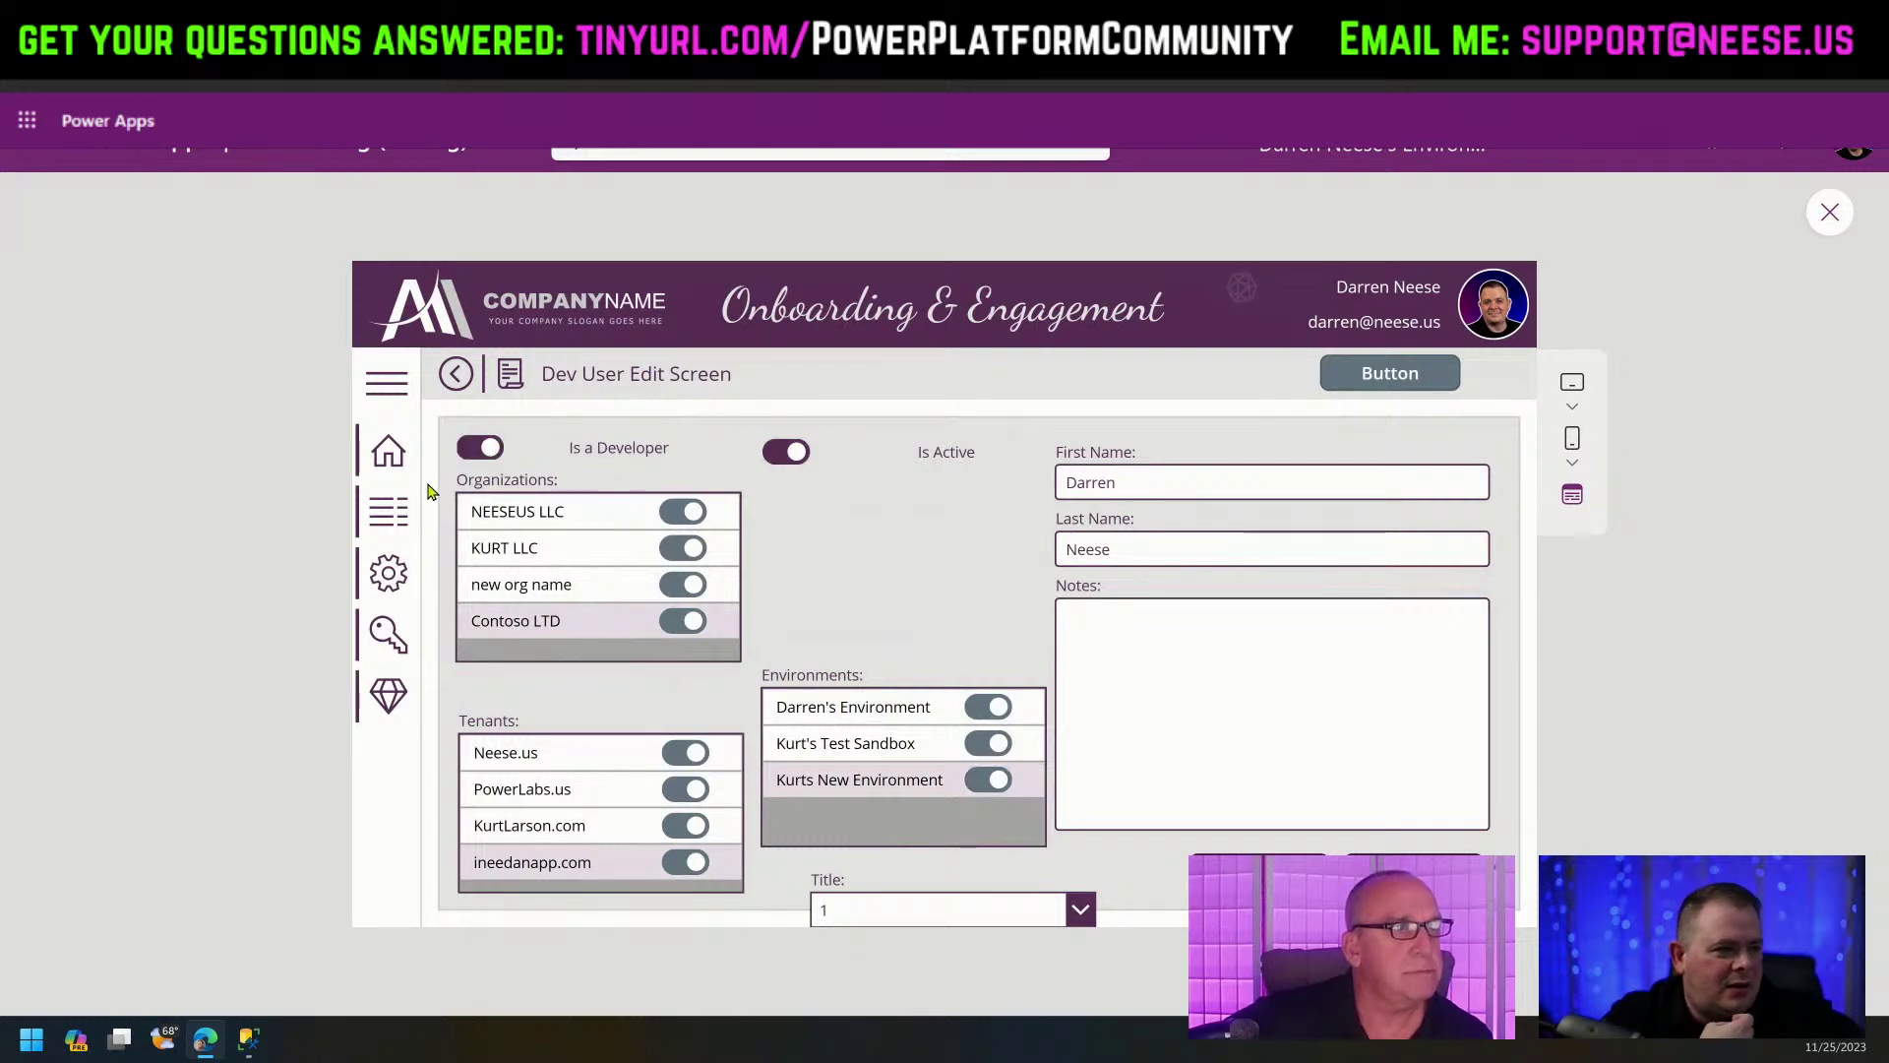
{"action": "left_click", "coordinate": [1320, 772]}
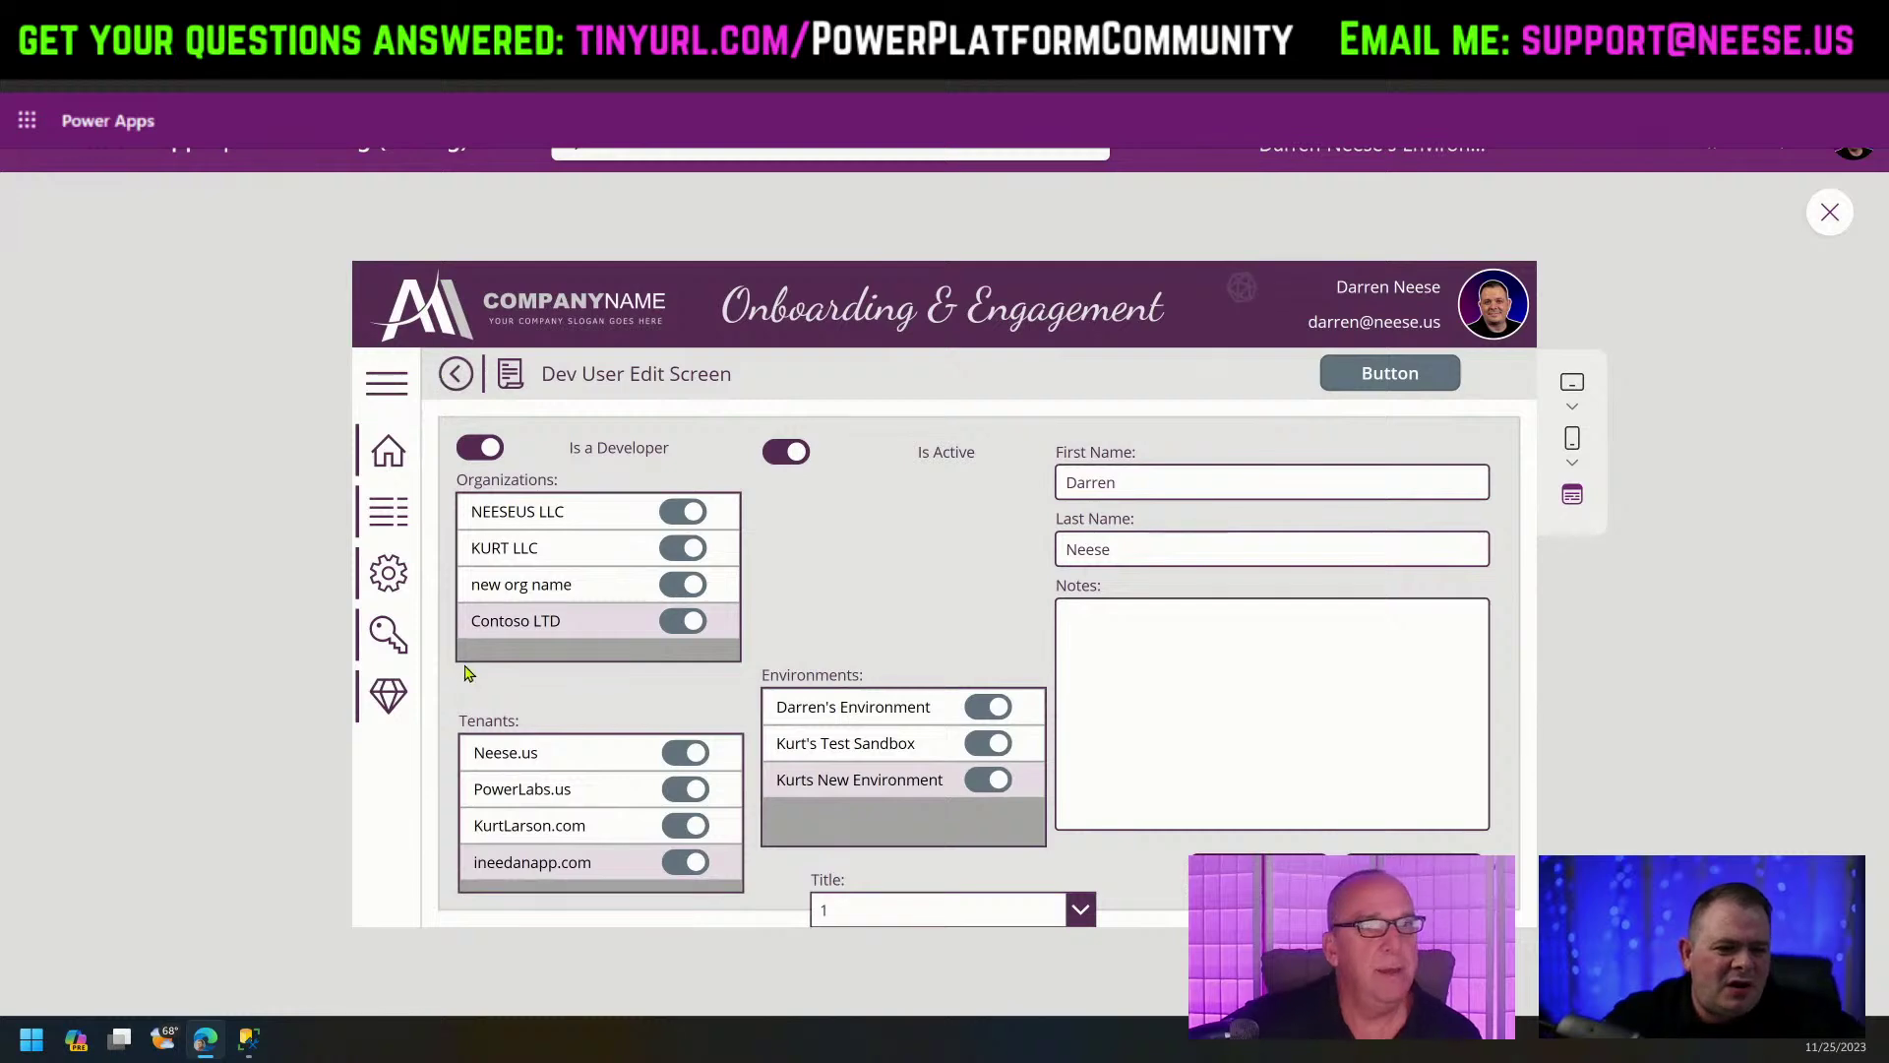
Open Applications from the Developer Screen and bring up the delete confirmation for the first listed application, highlighting its name.
{"action": "left_click", "coordinate": [380, 627]}
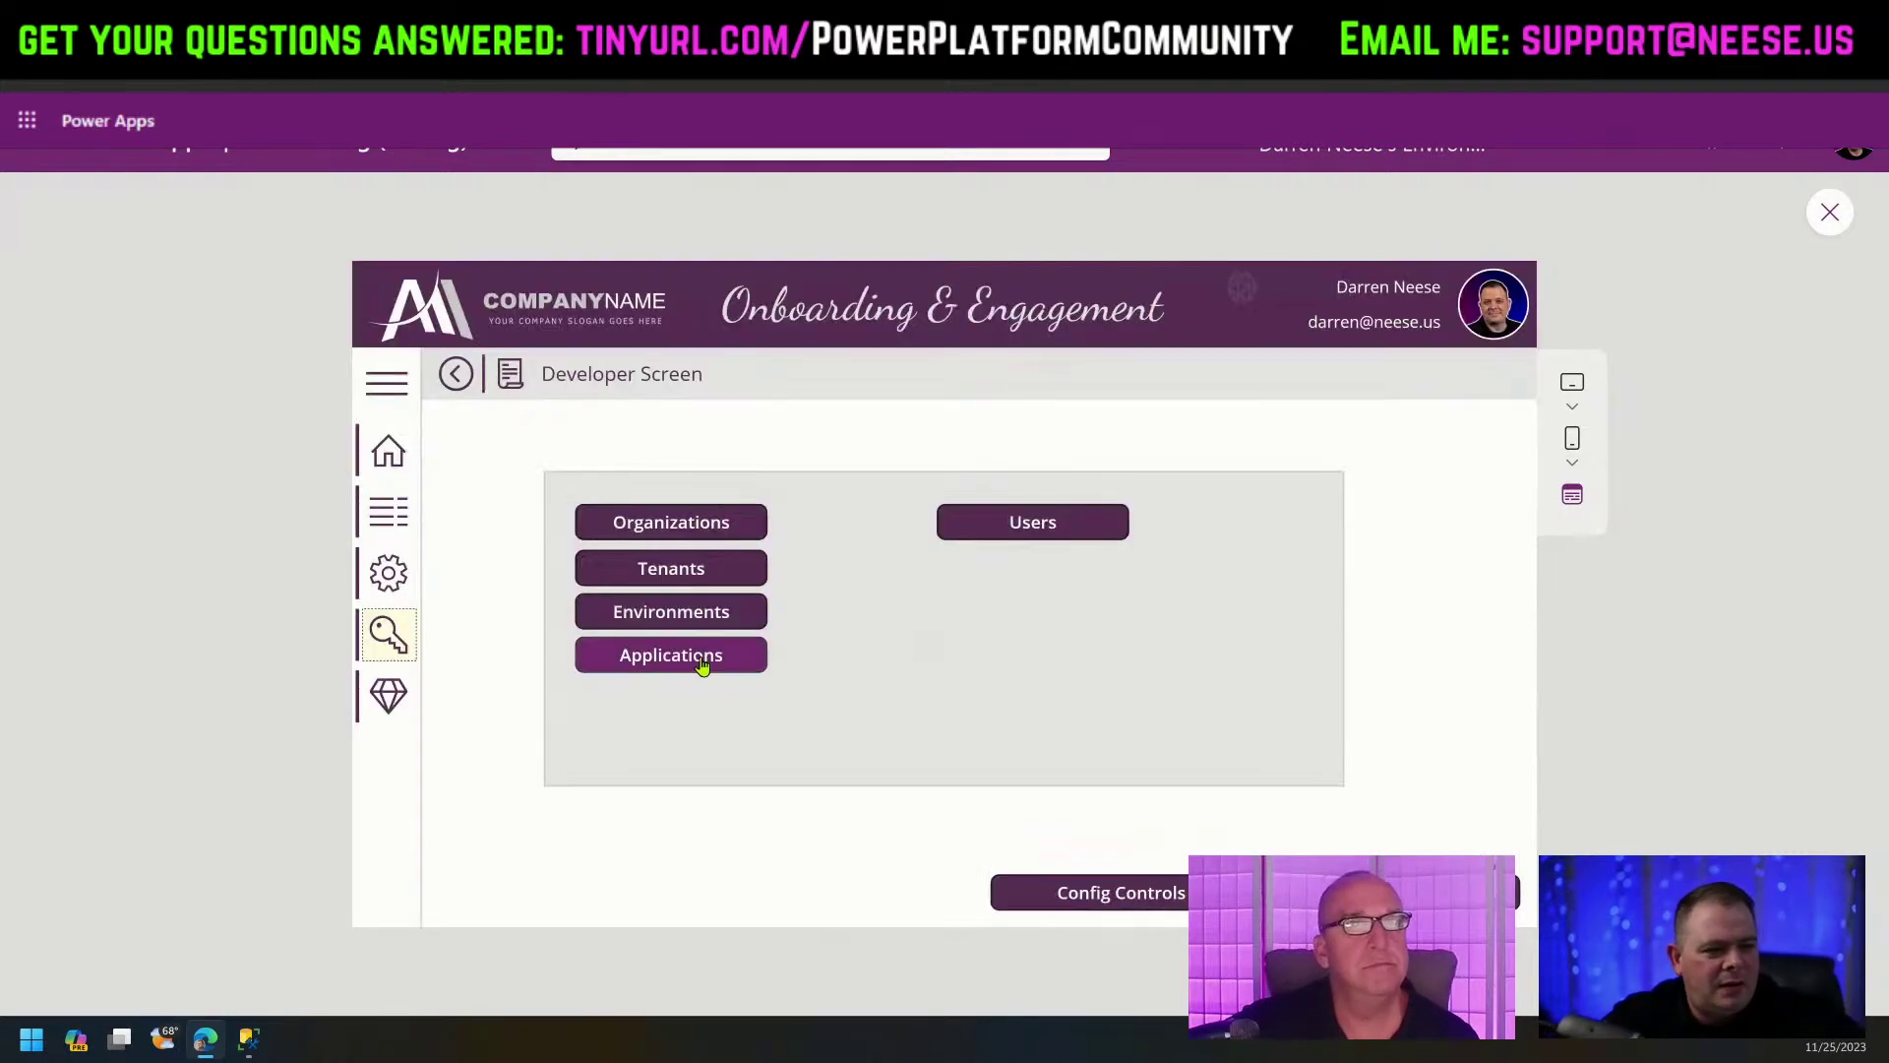
{"action": "left_click", "coordinate": [702, 666]}
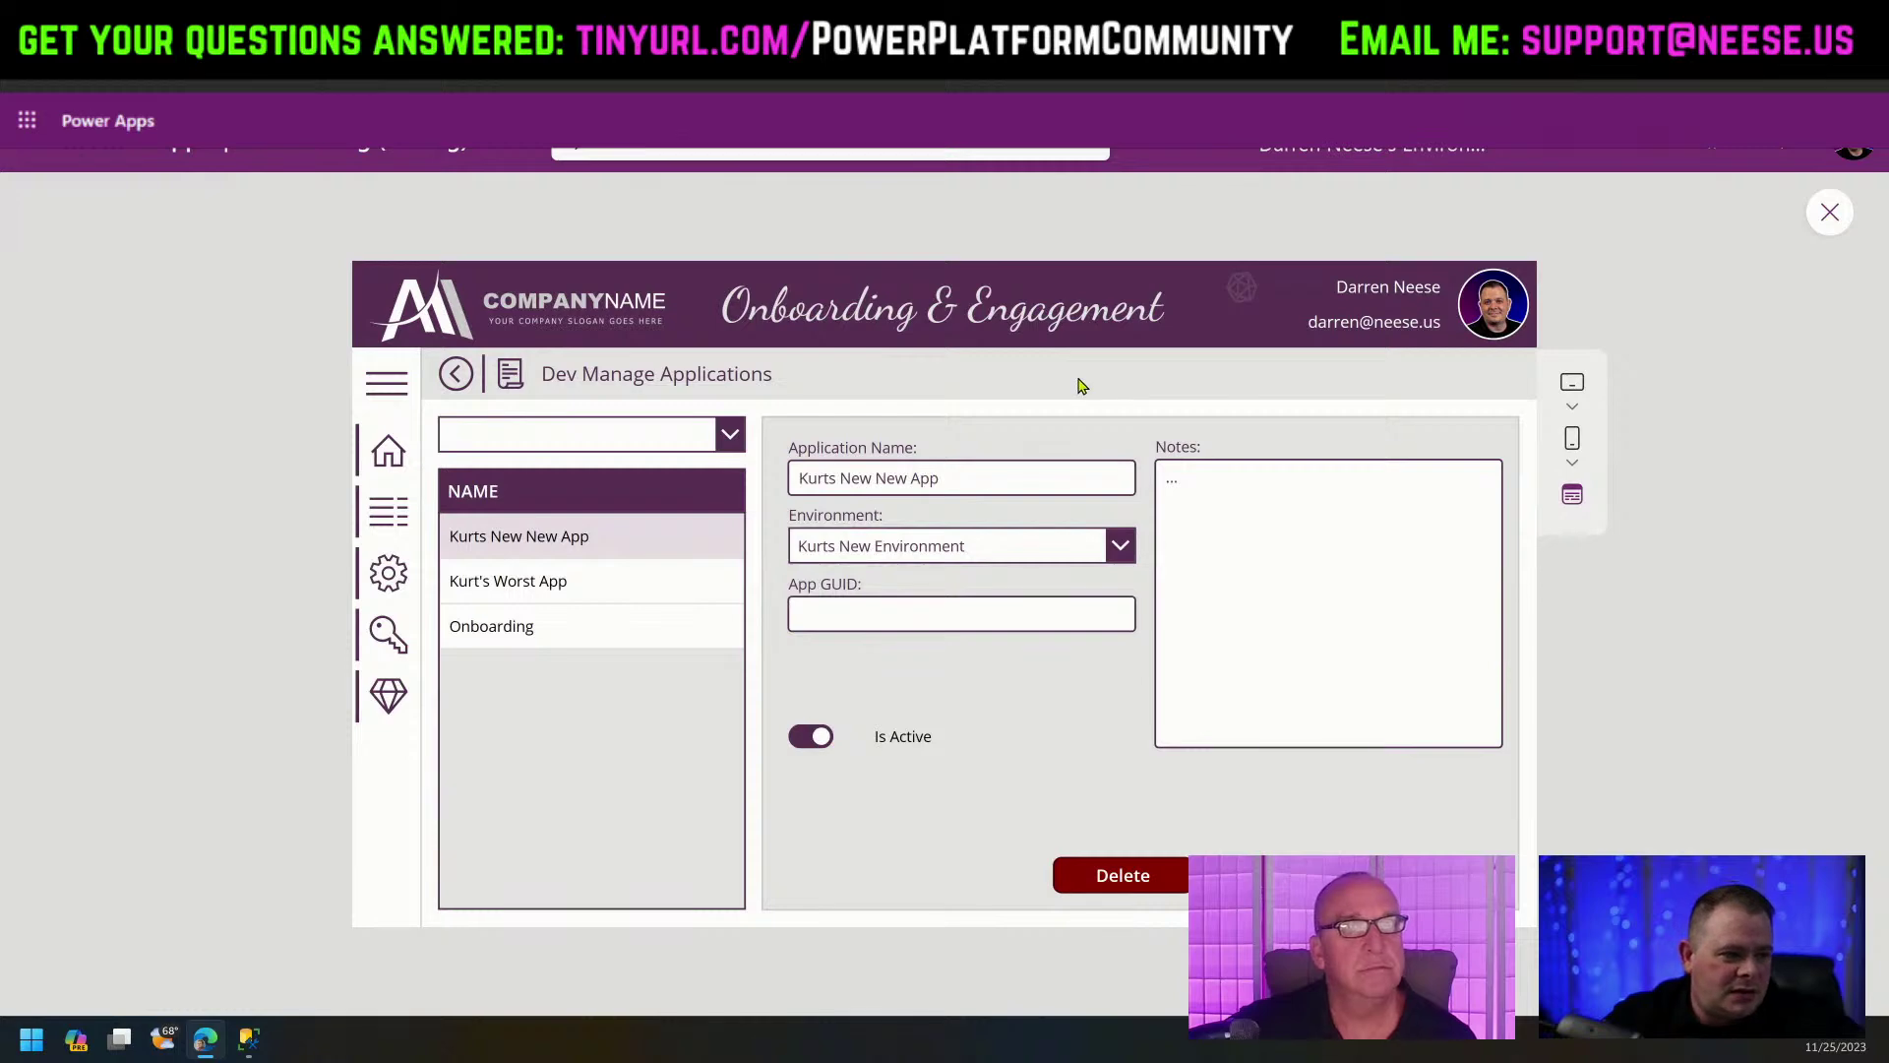
{"action": "left_click", "coordinate": [1145, 885]}
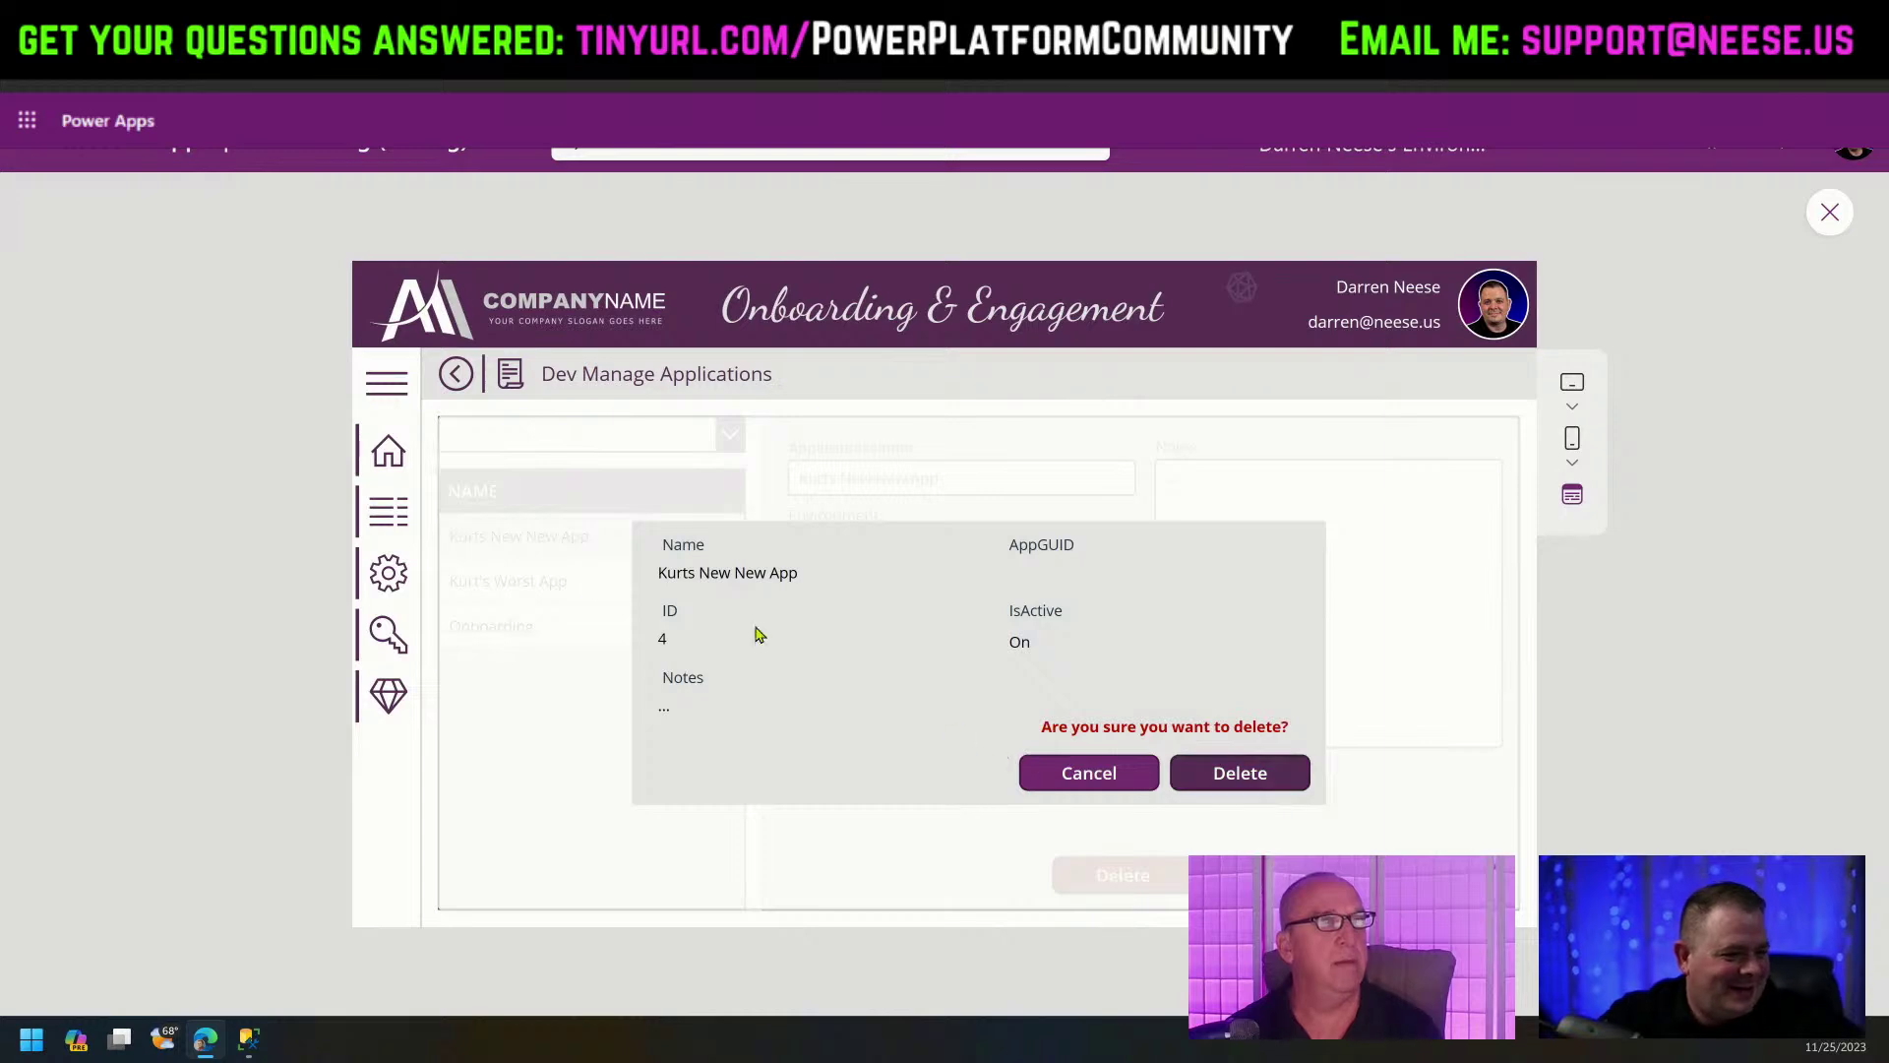
{"action": "left_click_drag", "start_coordinate": [689, 574], "coordinate": [882, 579]}
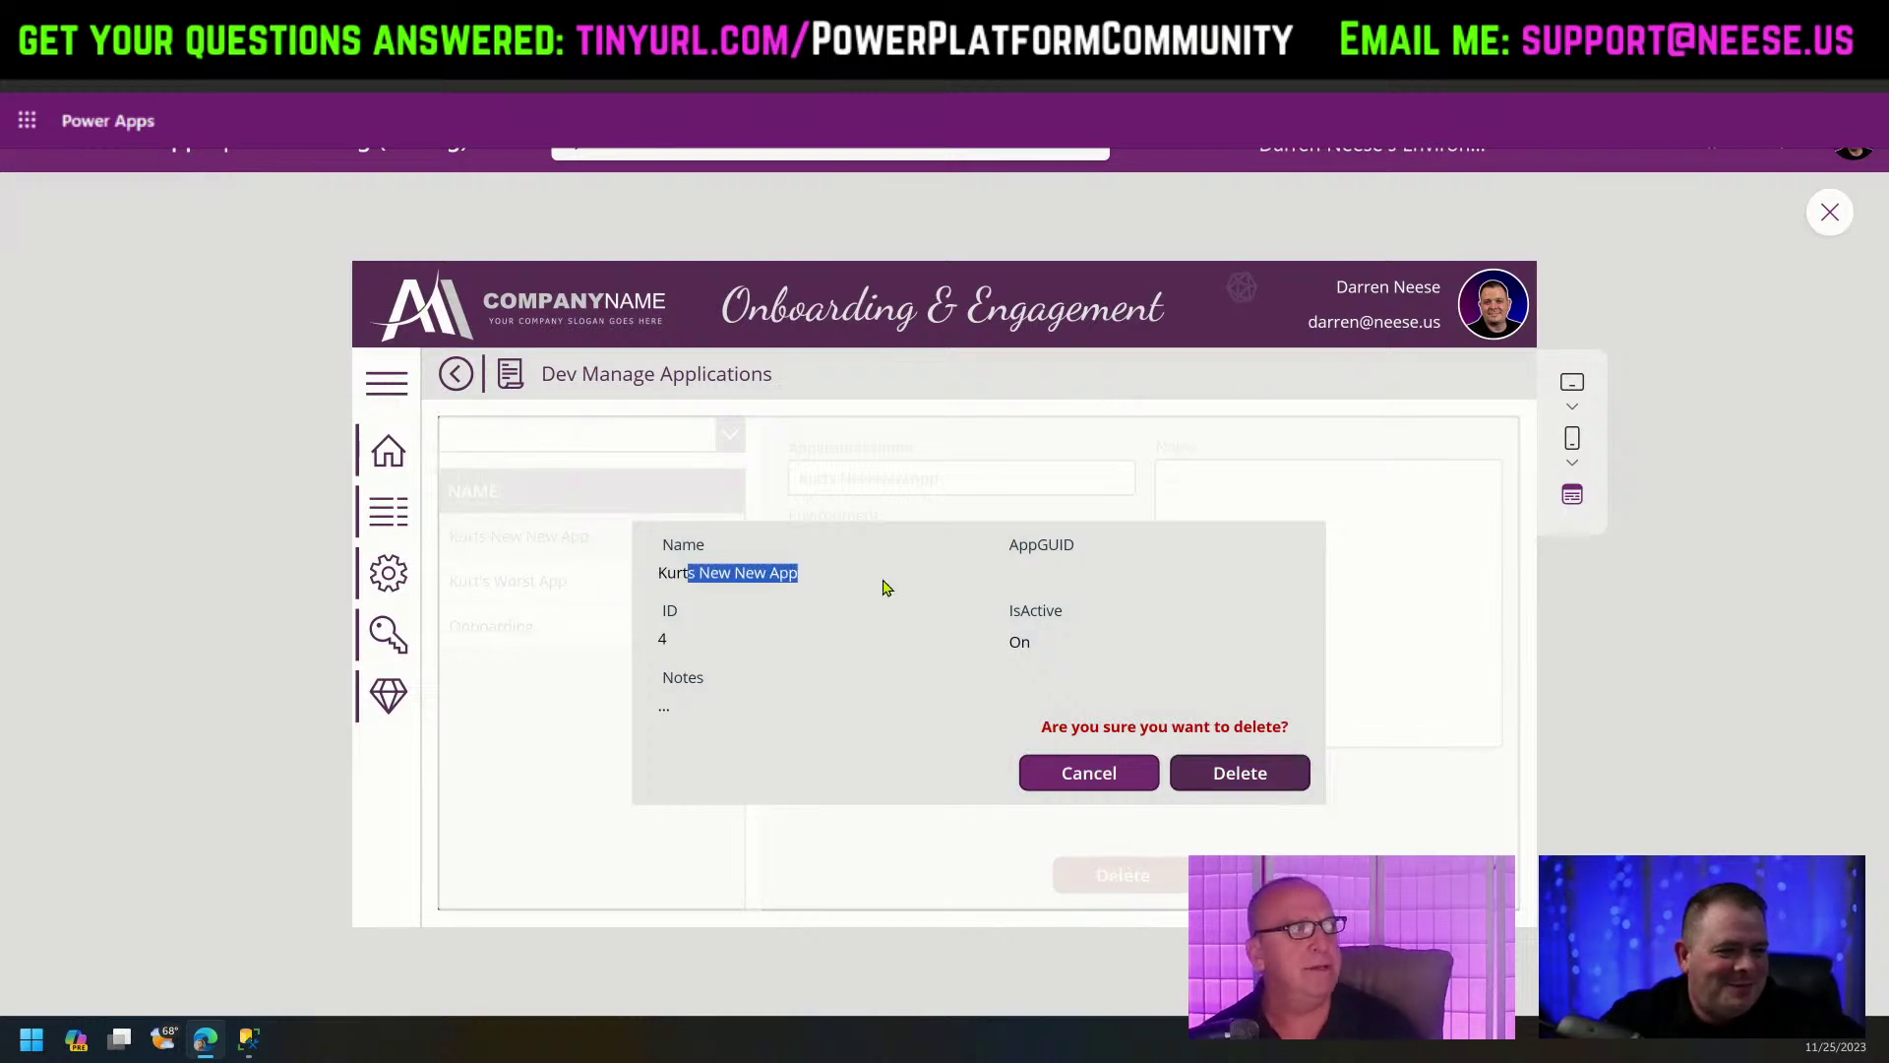
{"action": "left_click", "coordinate": [876, 600]}
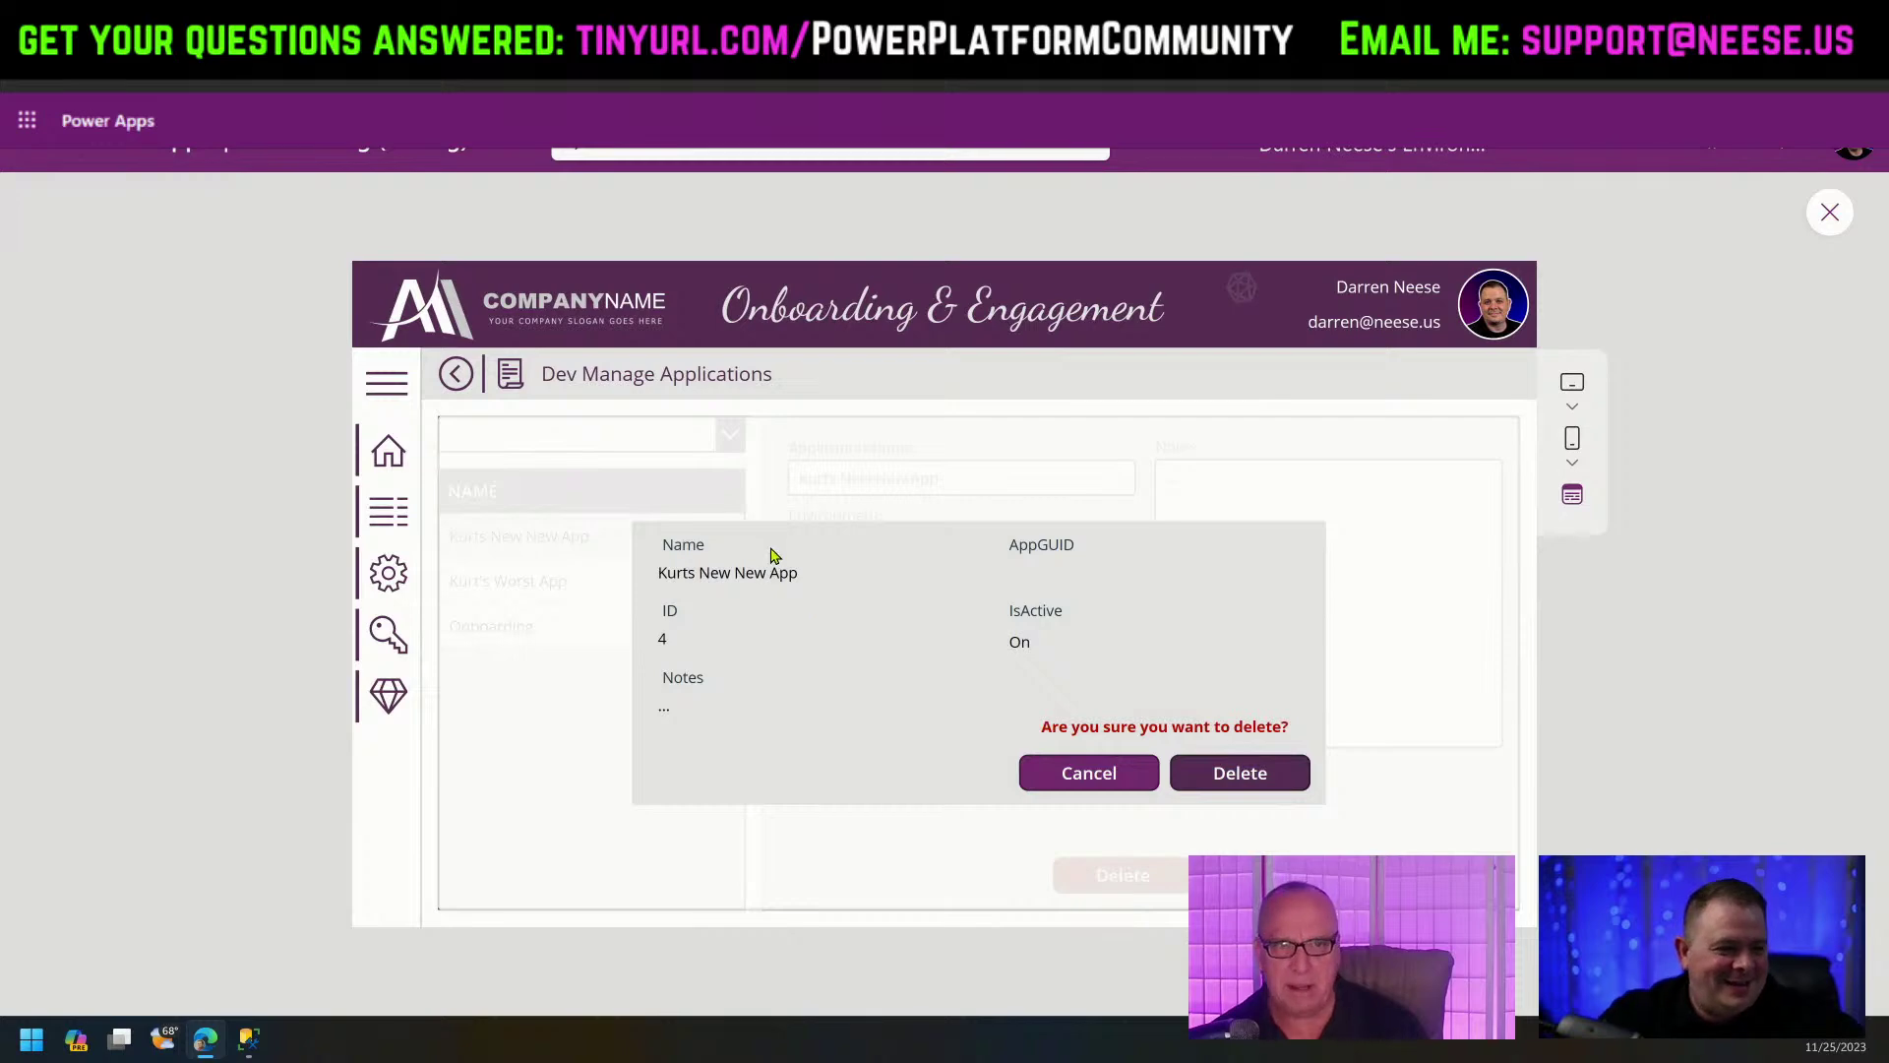
Return to the editor and inspect the delete dialog's ID card and its FormViewer1_1 display form.
{"action": "left_click", "coordinate": [1830, 213]}
{"action": "left_click", "coordinate": [820, 643]}
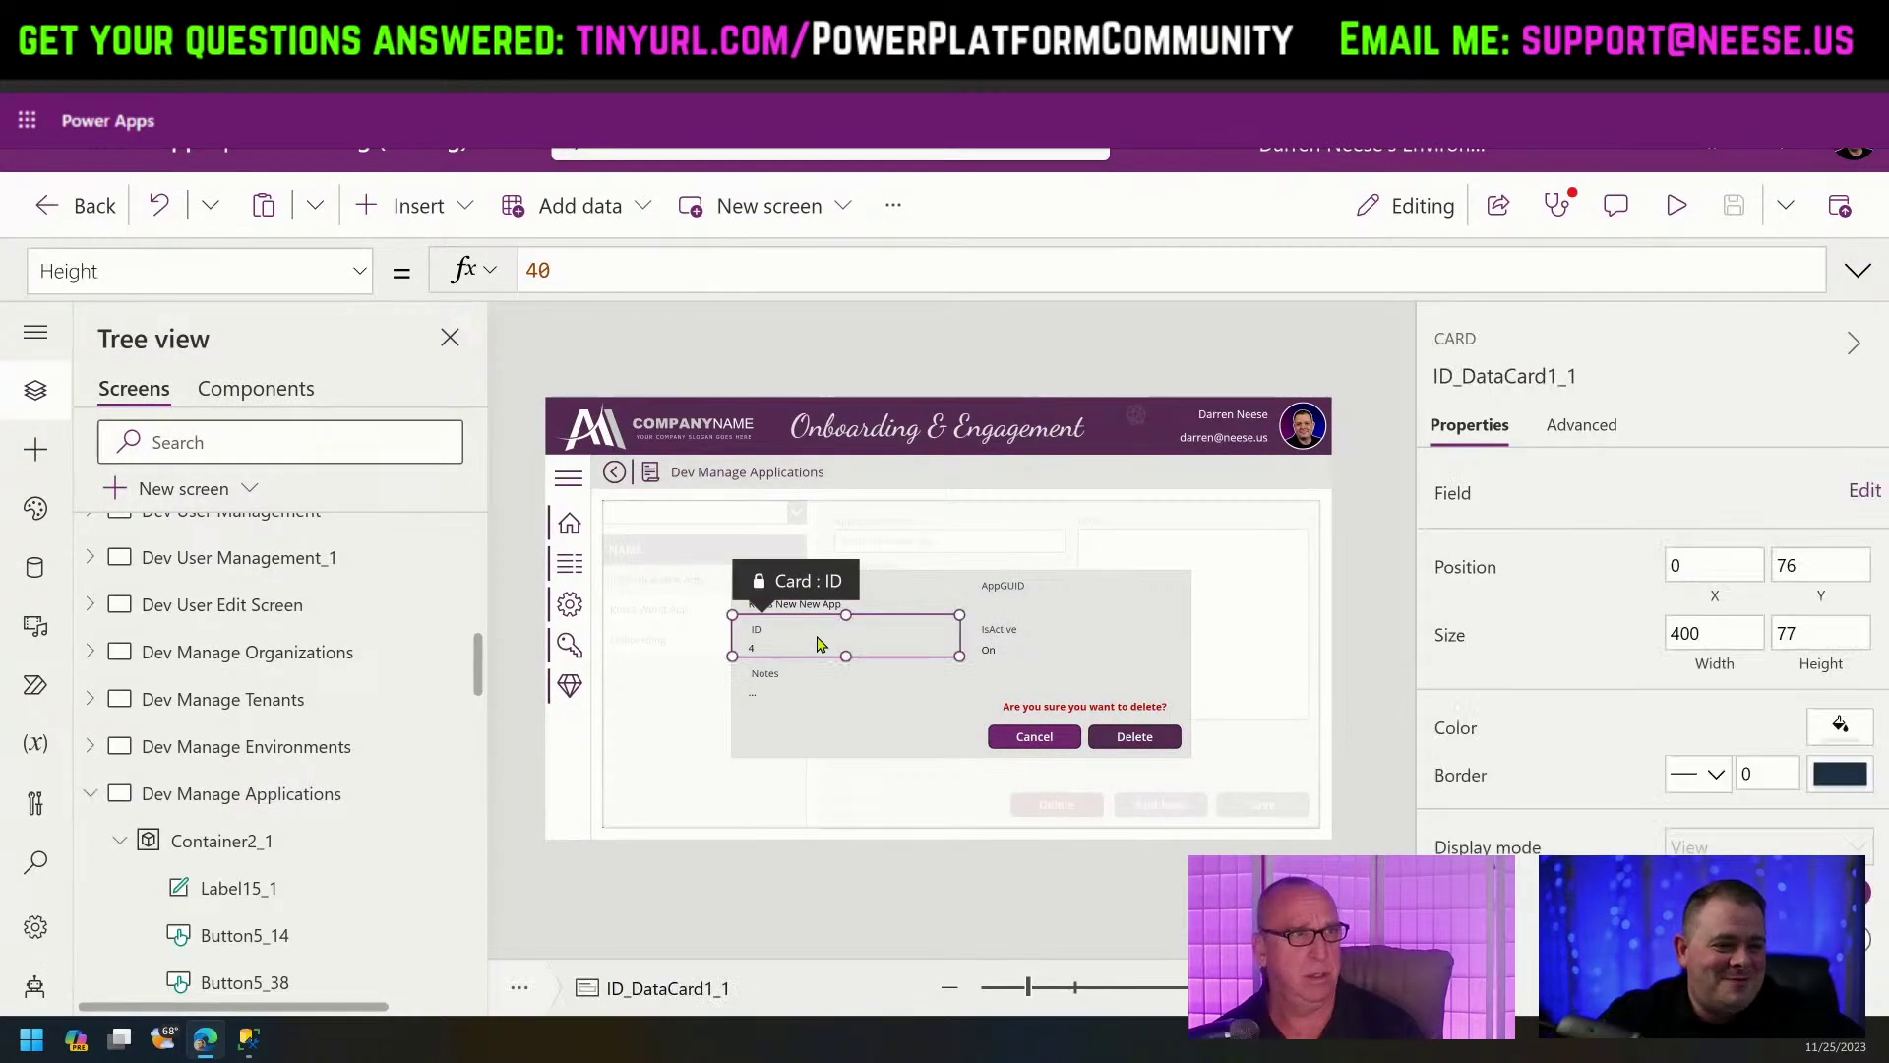
{"action": "scroll", "coordinate": [374, 704], "scroll_direction": "down", "scroll_amount": 4}
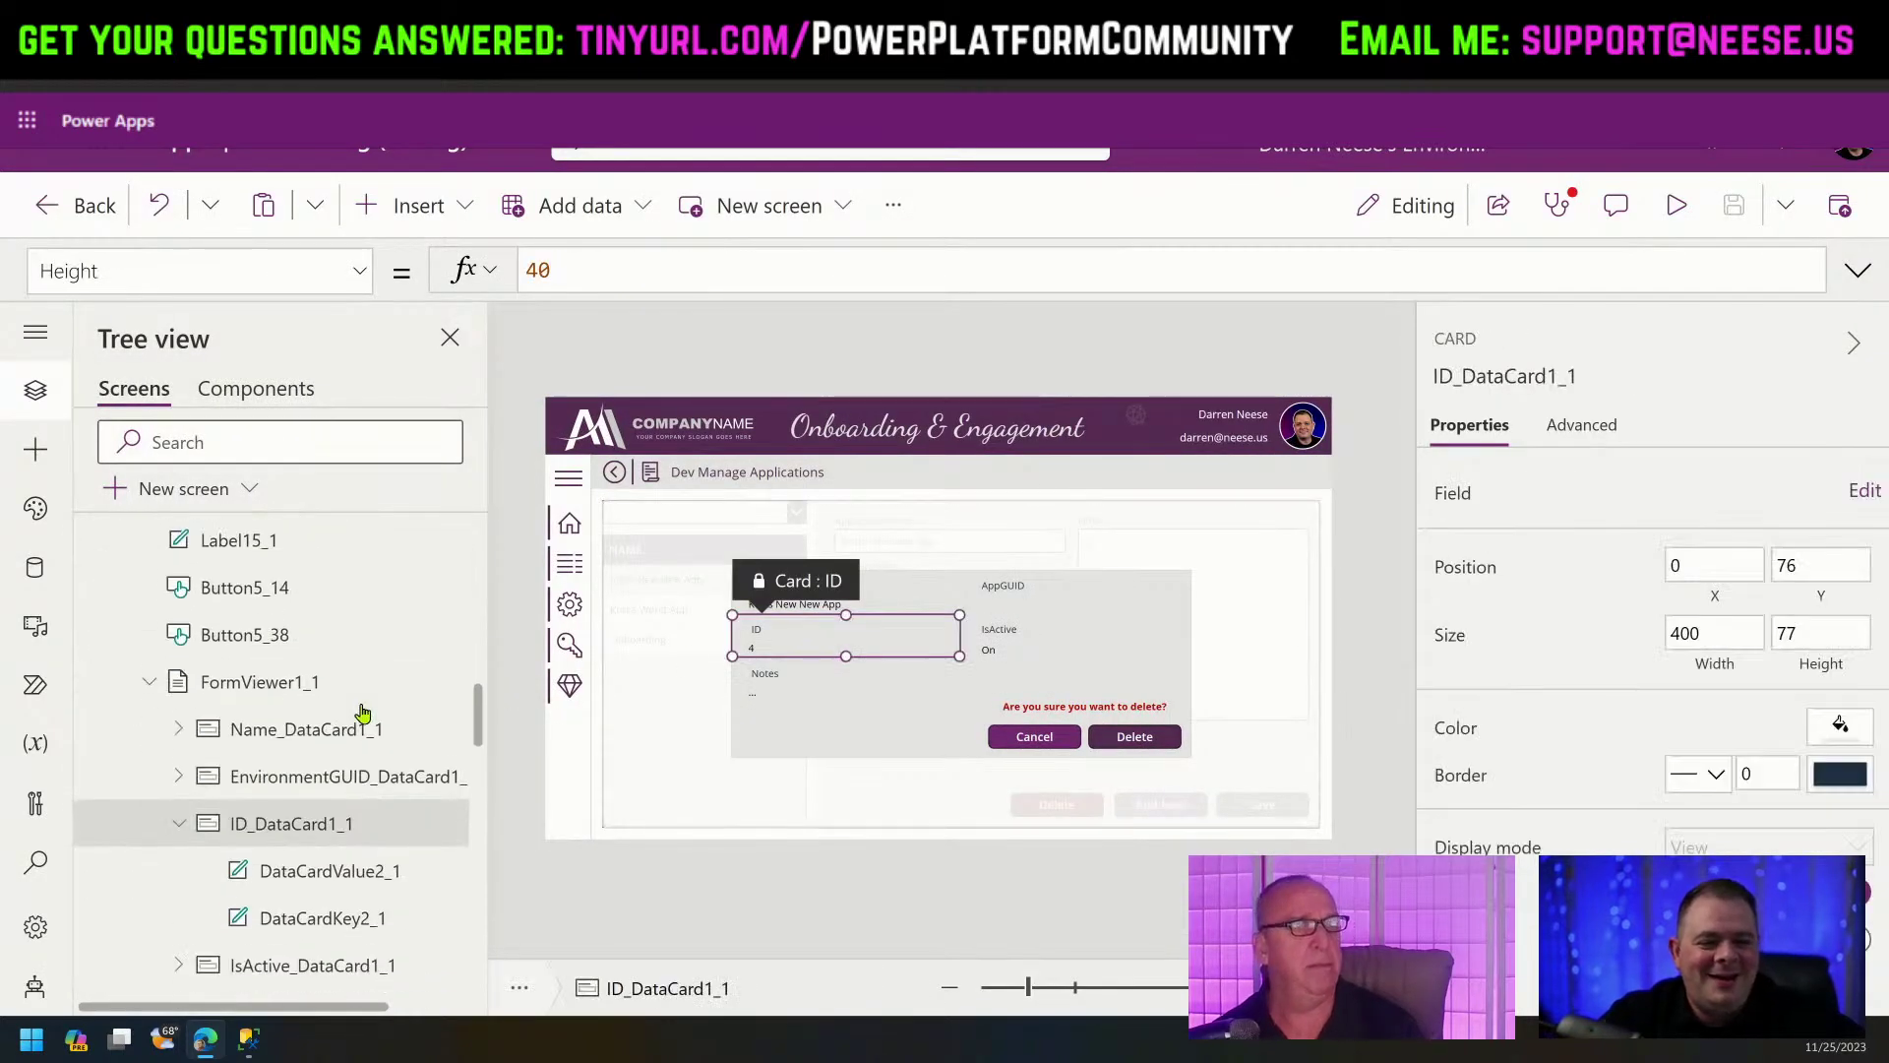
{"action": "left_click", "coordinate": [307, 682]}
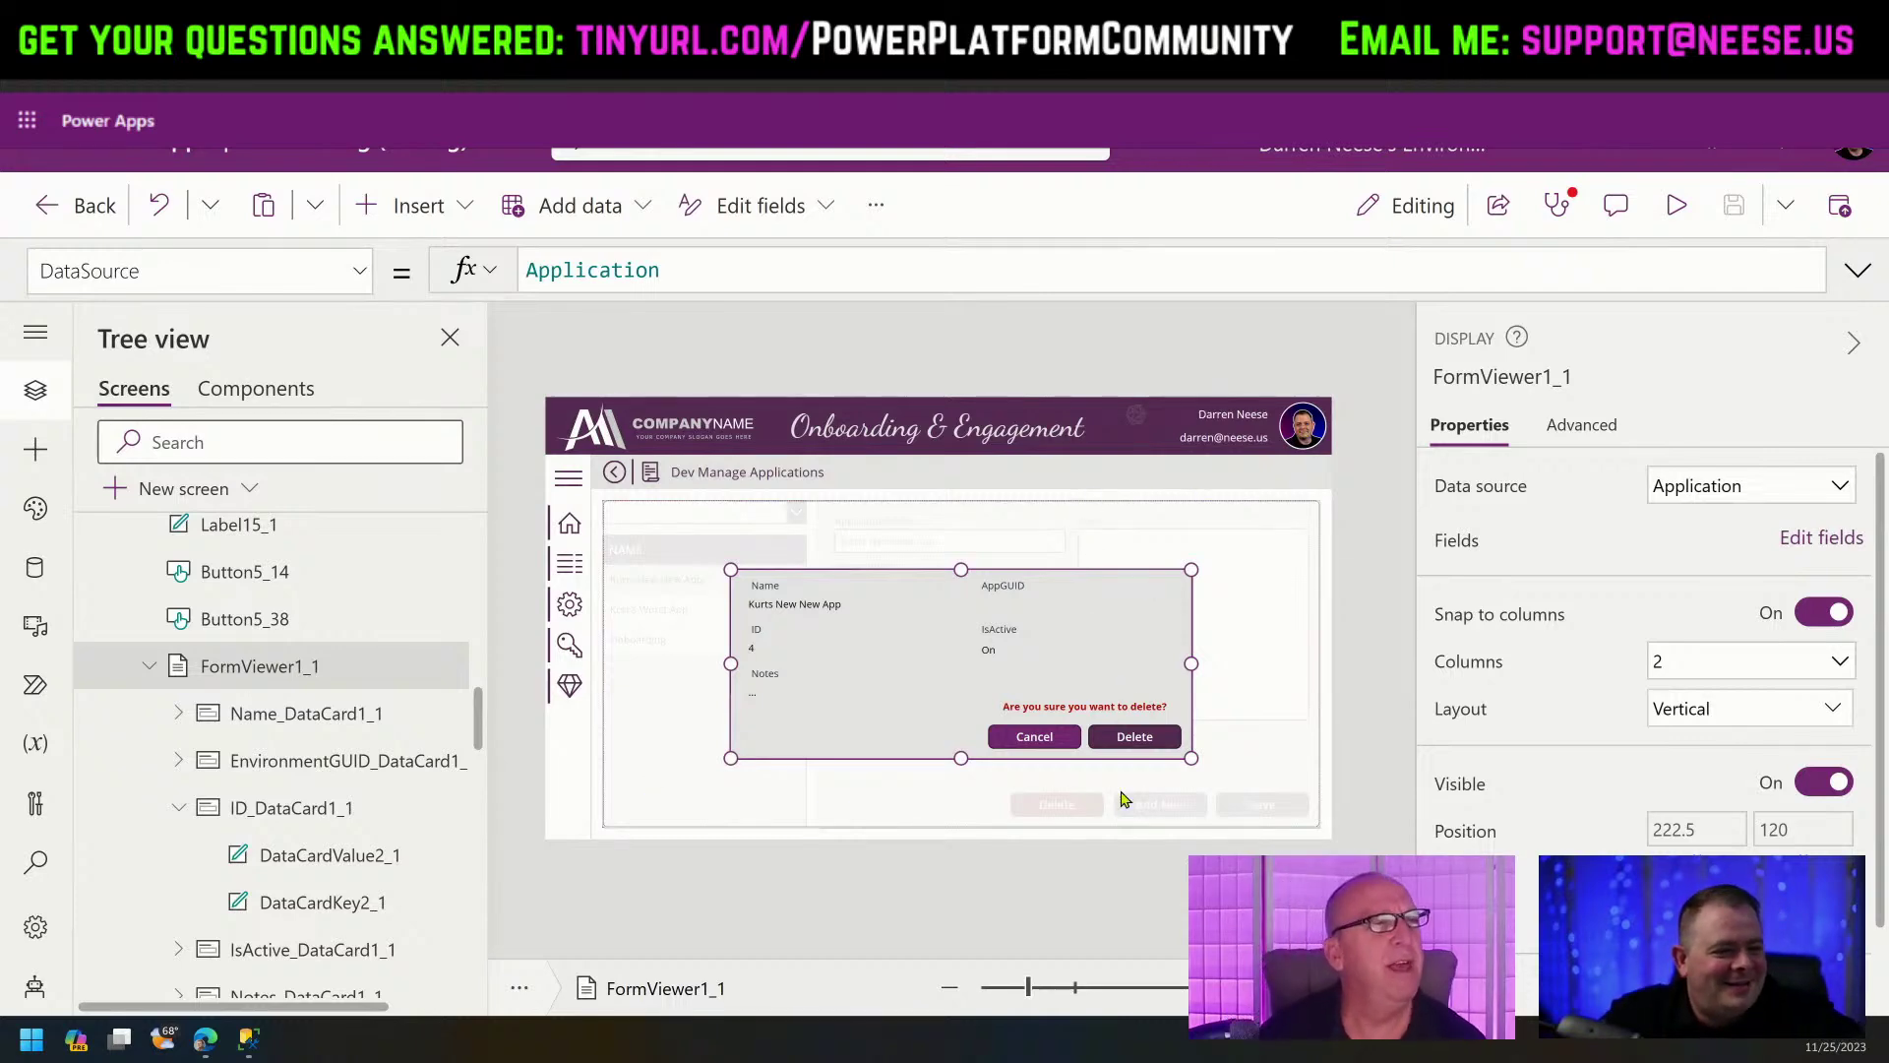
Preview the delete confirmation dialog again and return to the editor.
{"action": "left_click", "coordinate": [1378, 463]}
{"action": "left_click", "coordinate": [1677, 205]}
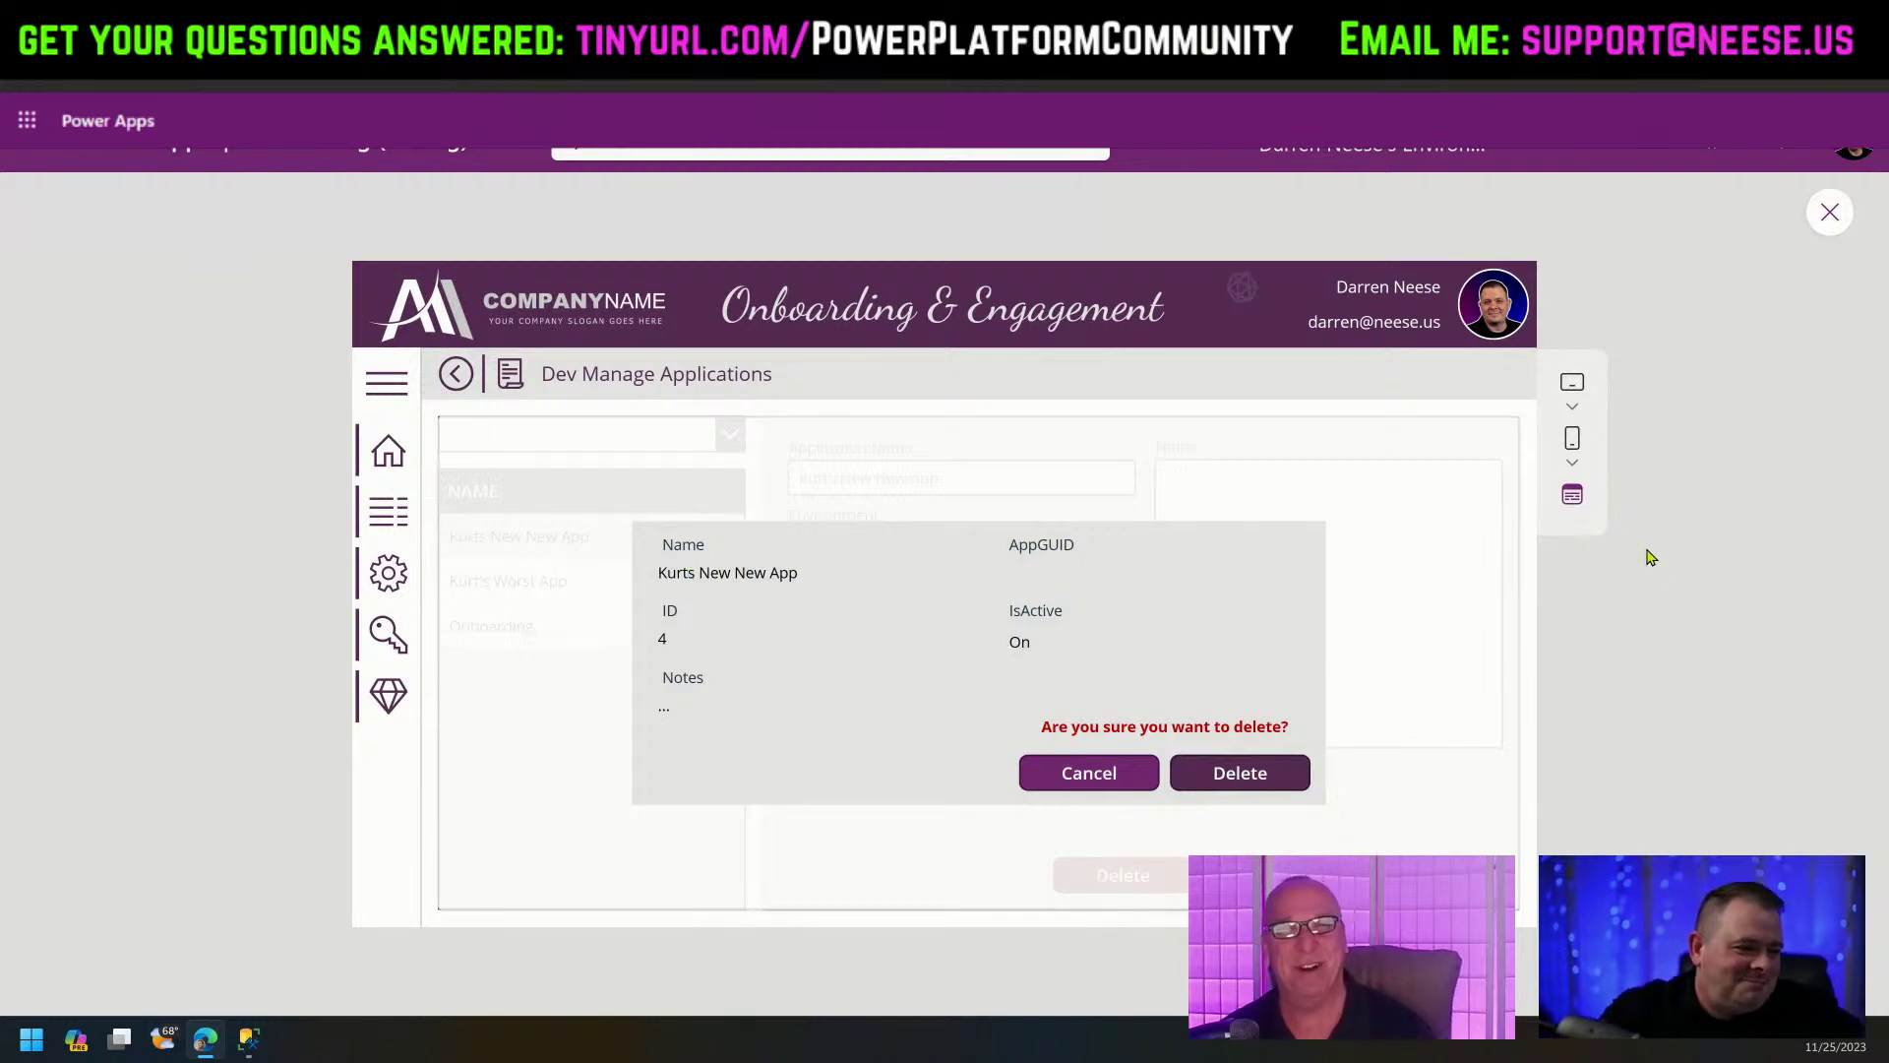
{"action": "left_click", "coordinate": [1830, 213]}
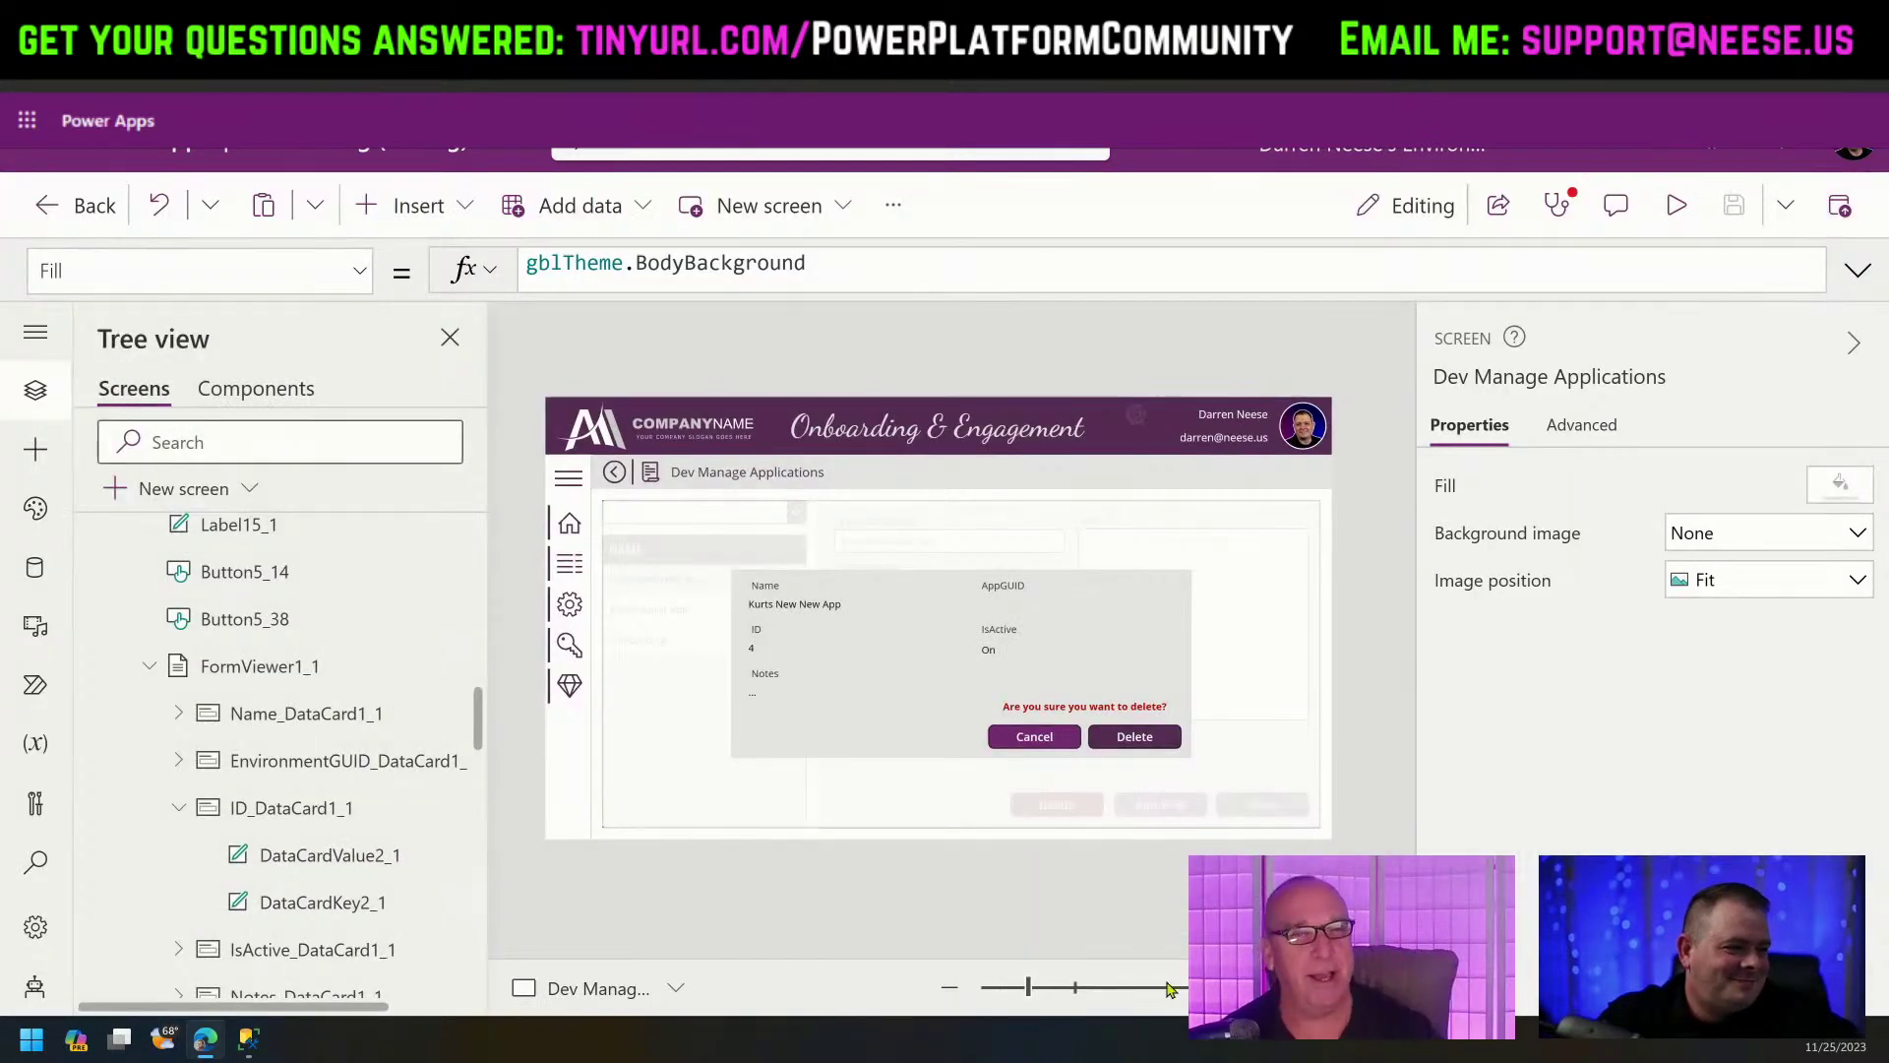
Inspect the delete dialog's Notes card, FormViewer1_1 and Container2_1, and collapse FormViewer1_1 in the screen tree.
{"action": "left_click", "coordinate": [837, 703]}
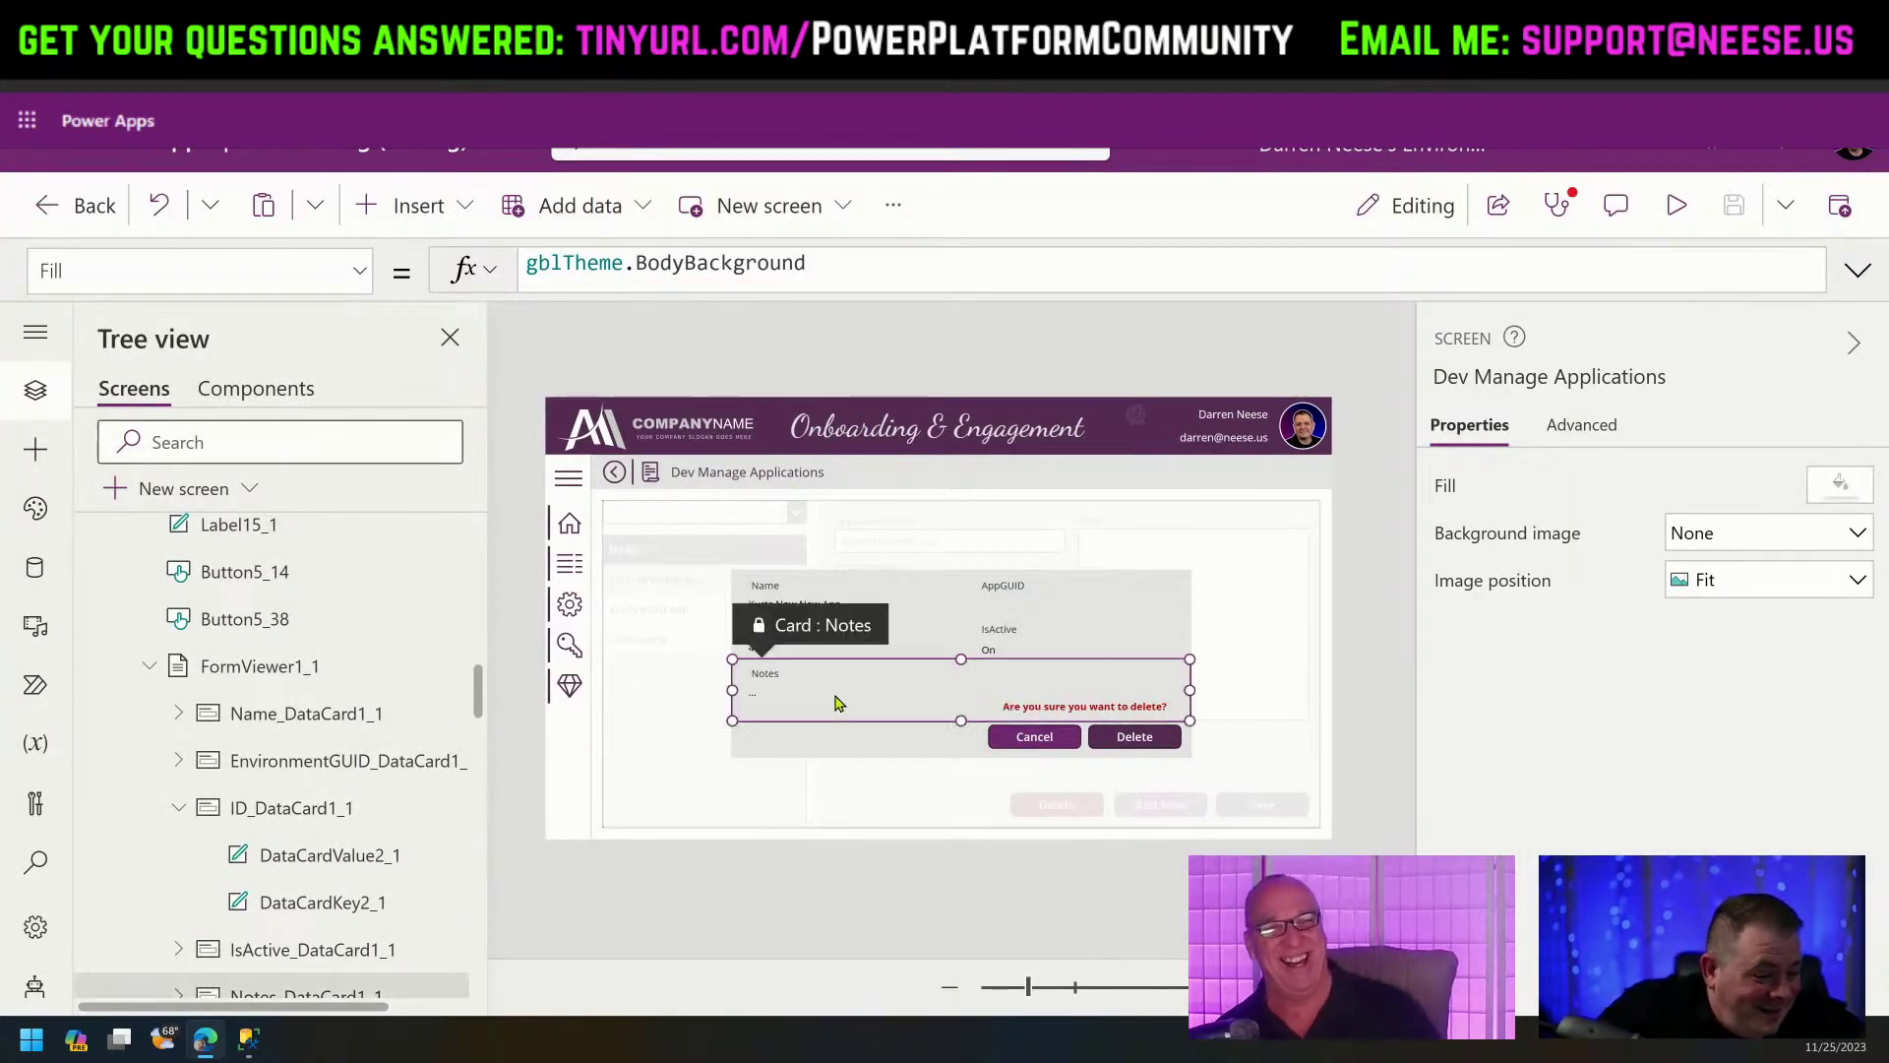
{"action": "left_click", "coordinate": [315, 667]}
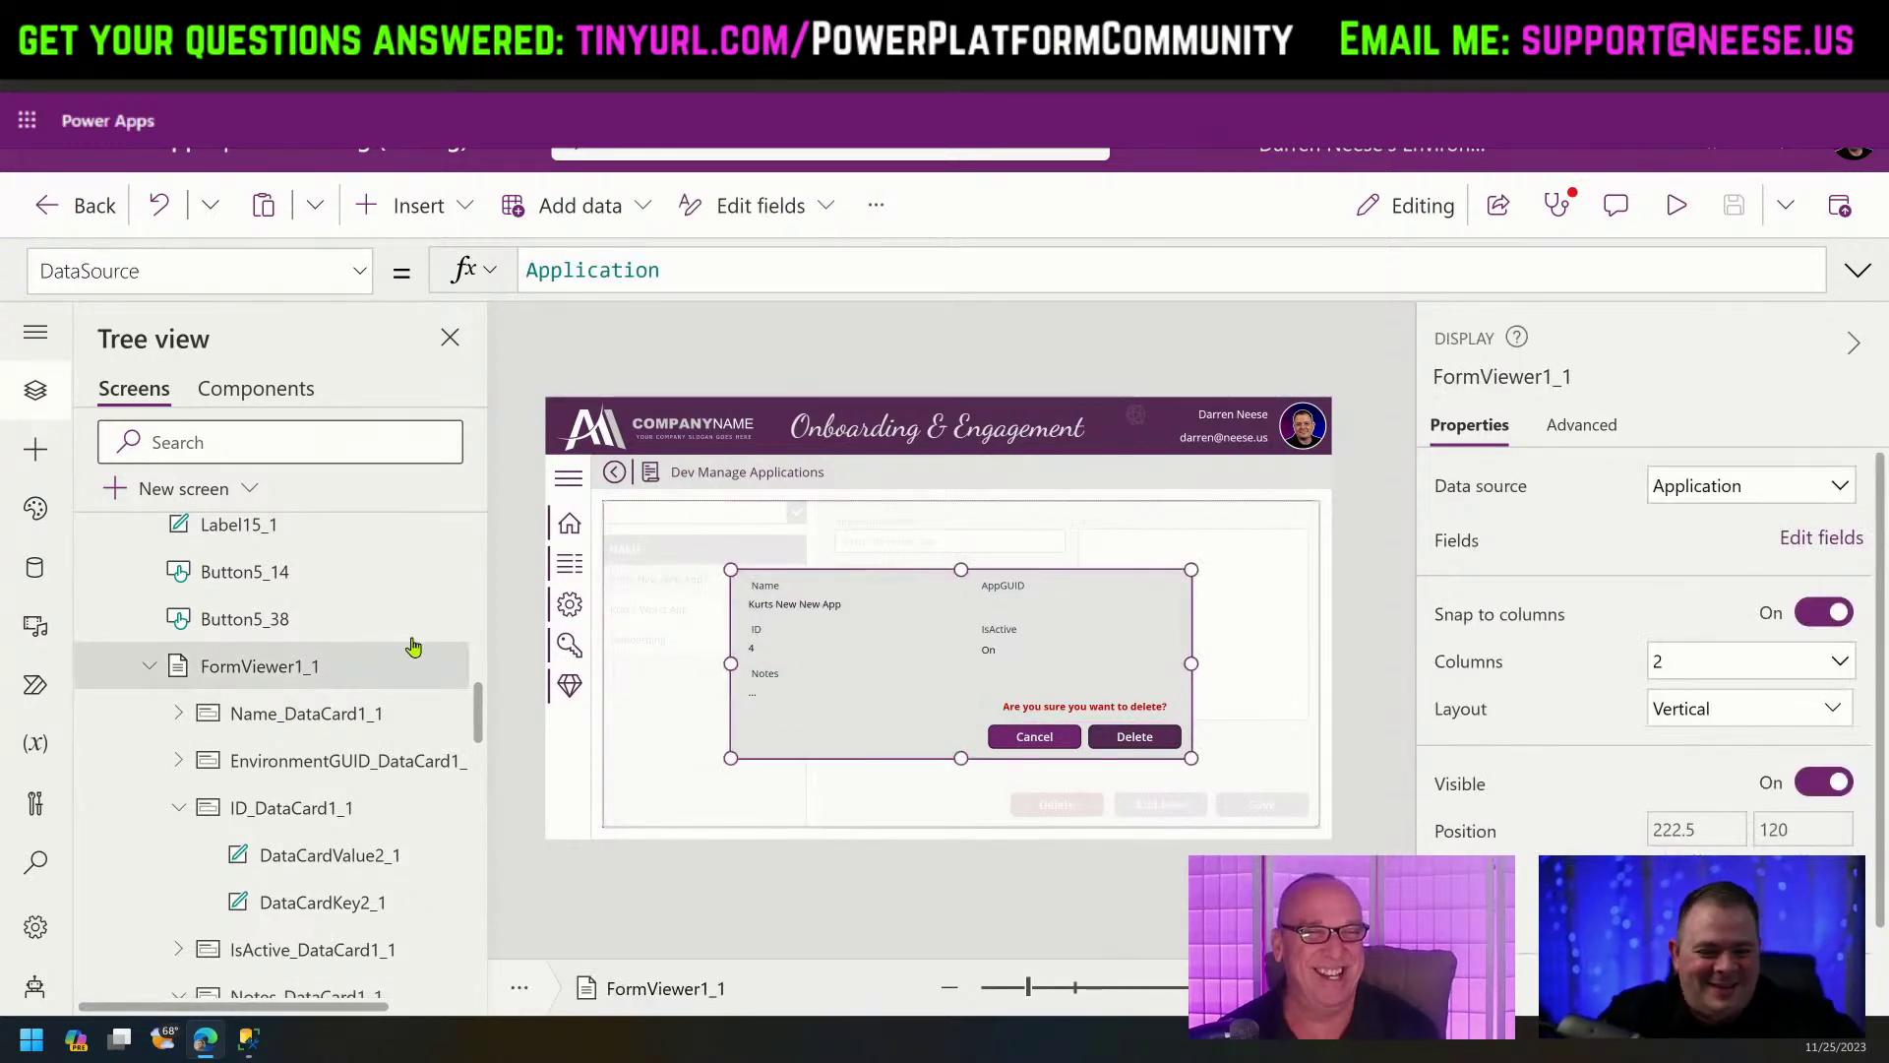
{"action": "scroll", "coordinate": [276, 674], "scroll_direction": "up", "scroll_amount": 3}
{"action": "left_click", "coordinate": [283, 642]}
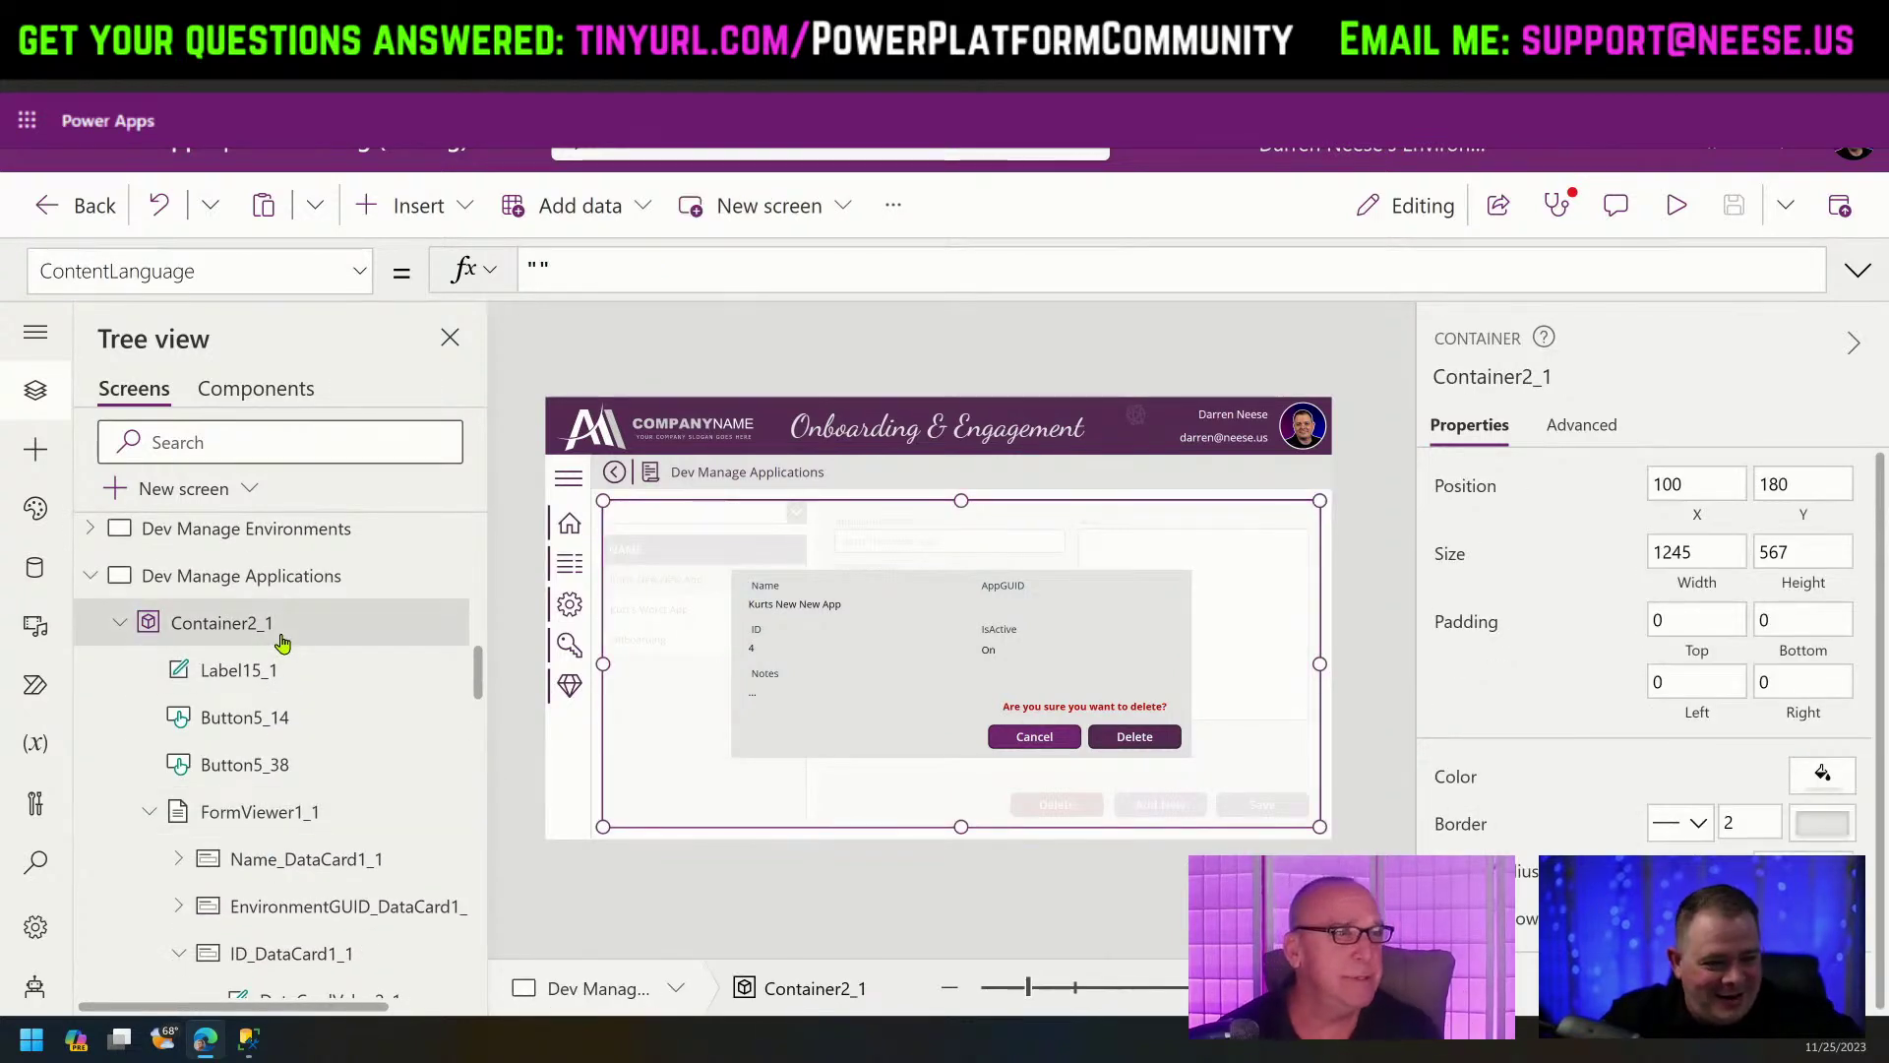
{"action": "scroll", "coordinate": [196, 669], "scroll_direction": "down", "scroll_amount": 3}
{"action": "left_click", "coordinate": [147, 667]}
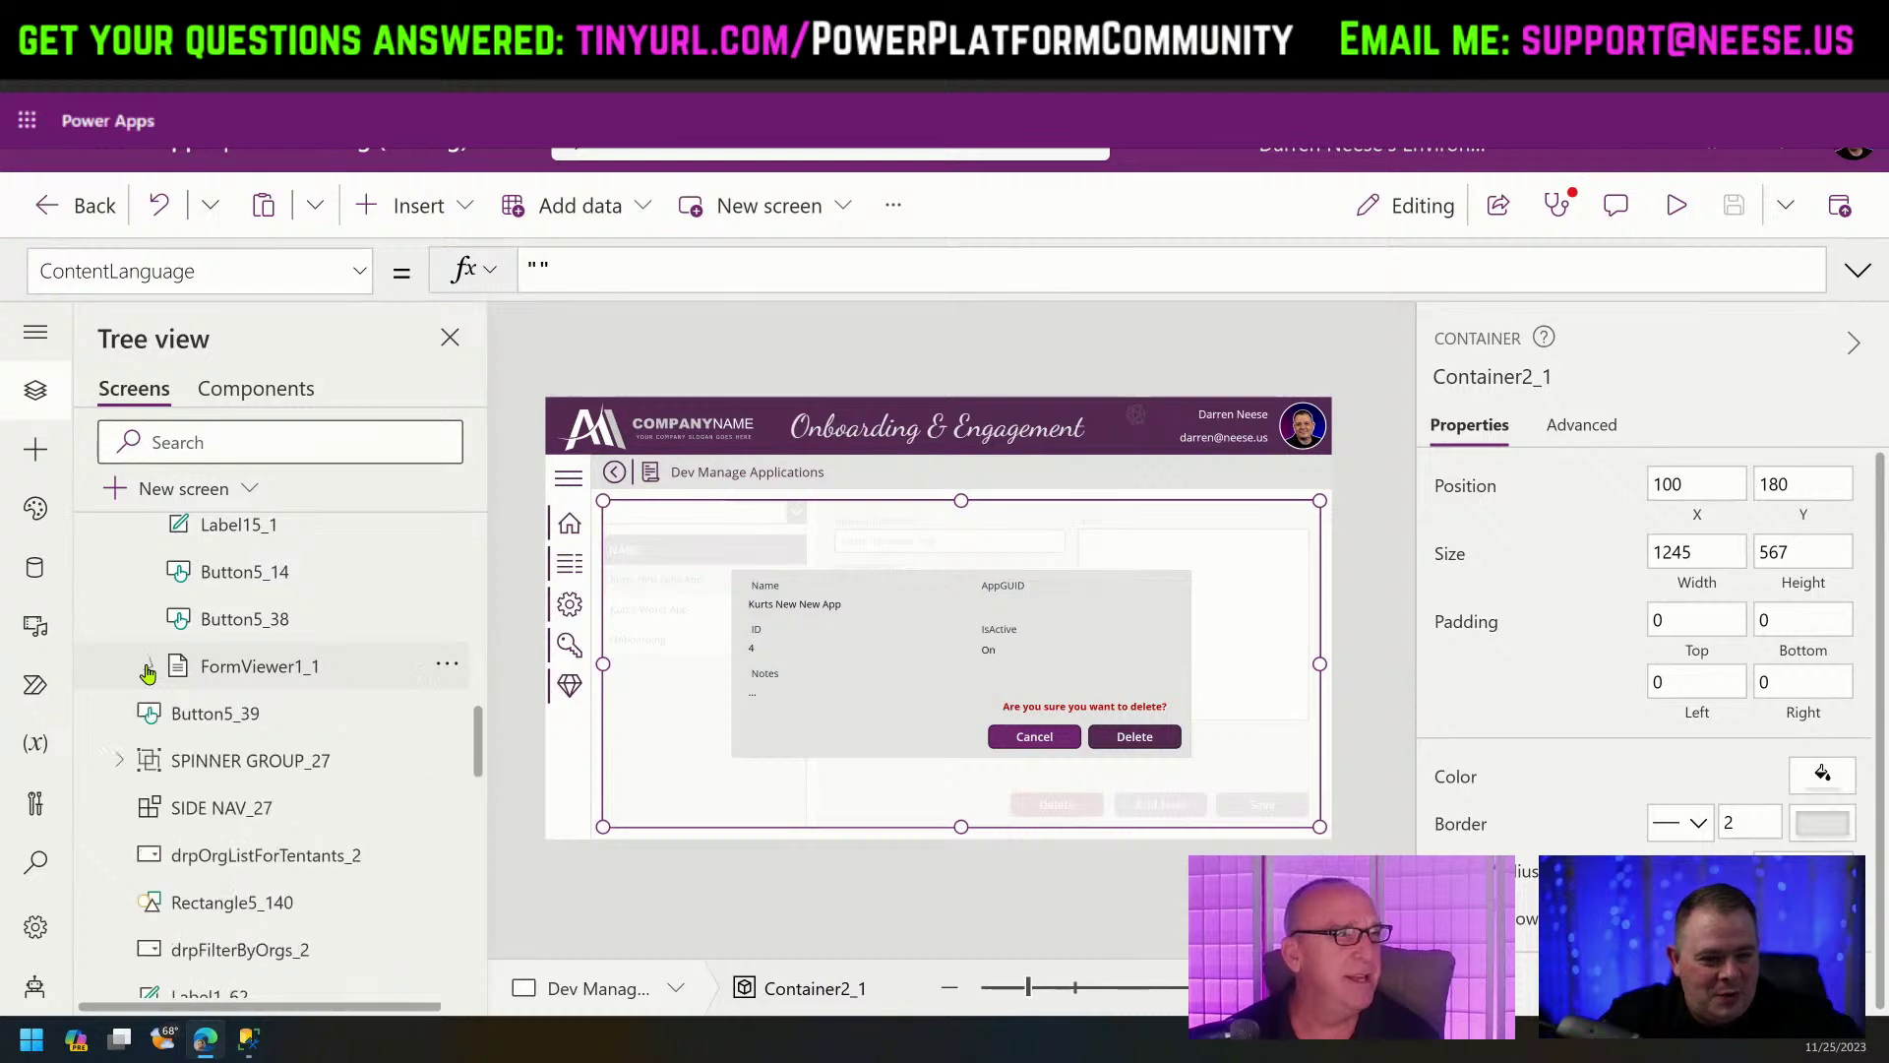
Set the Visible property of FormViewer1_1 to false.
{"action": "left_click", "coordinate": [313, 675]}
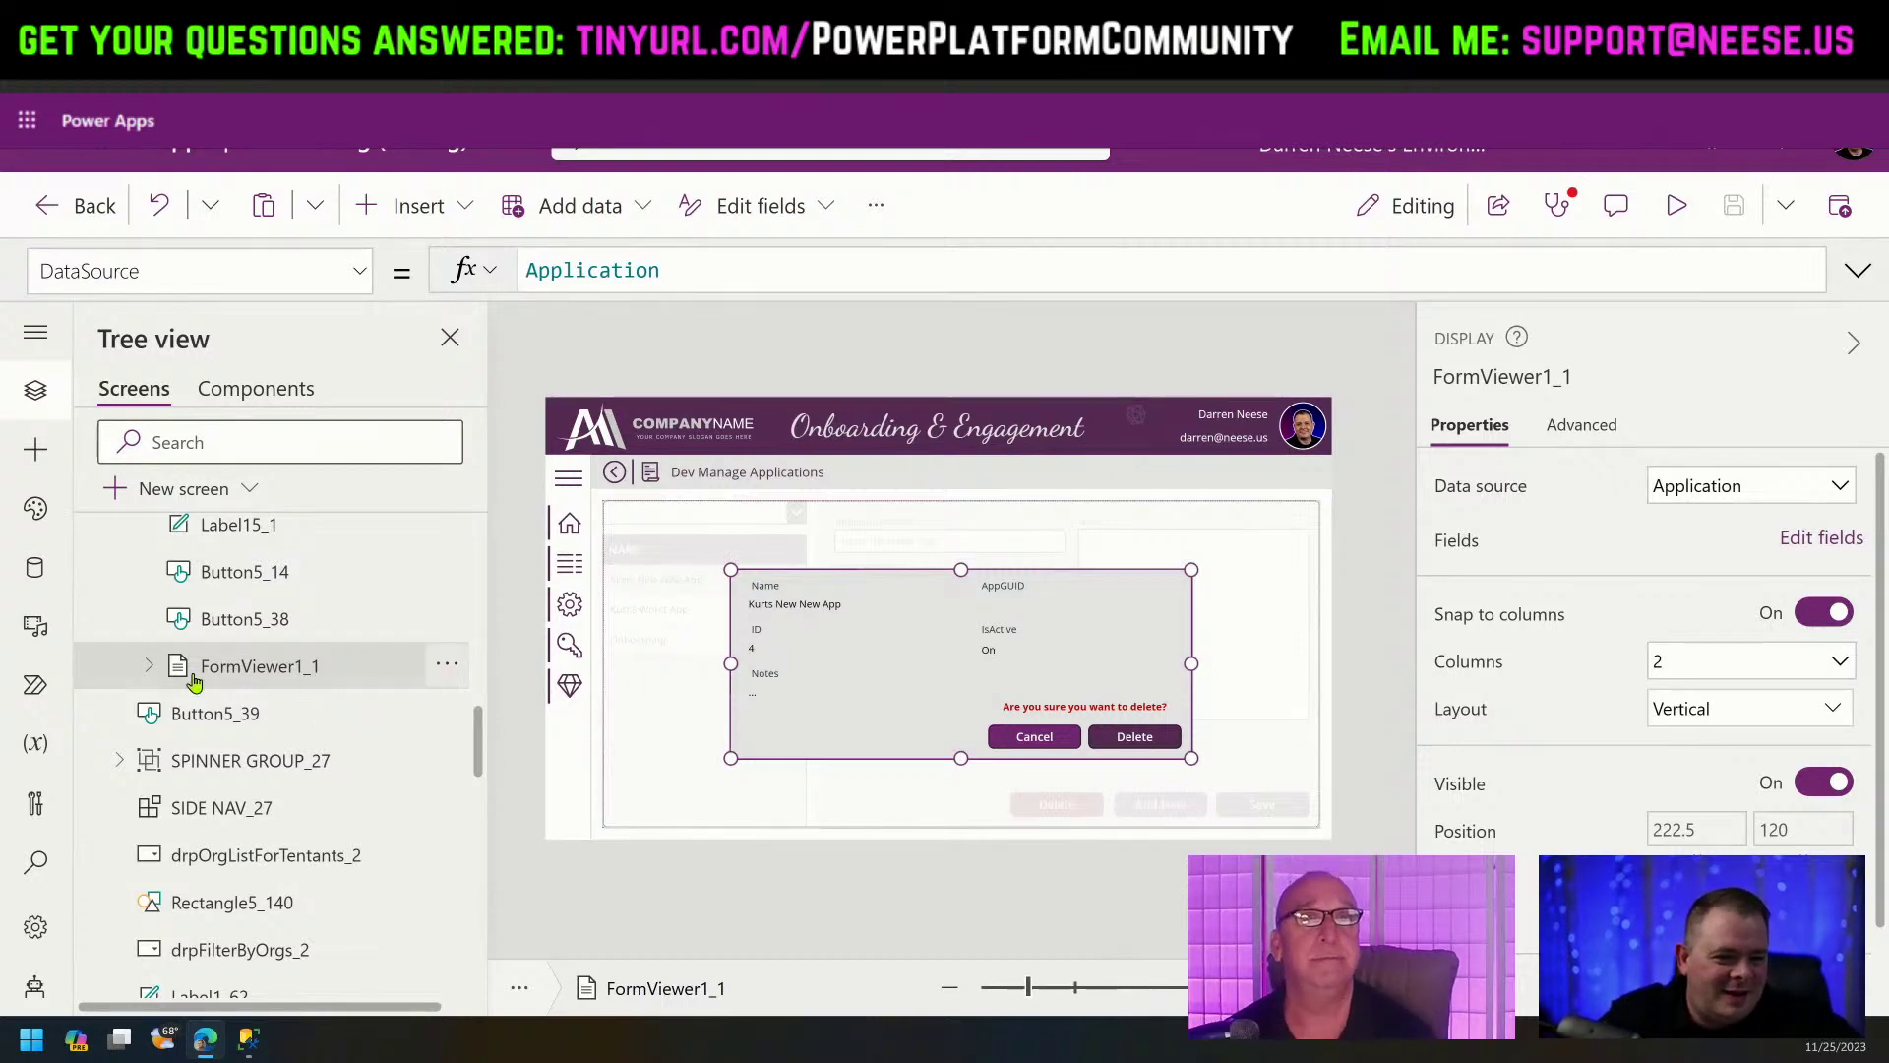
{"action": "left_click", "coordinate": [321, 270]}
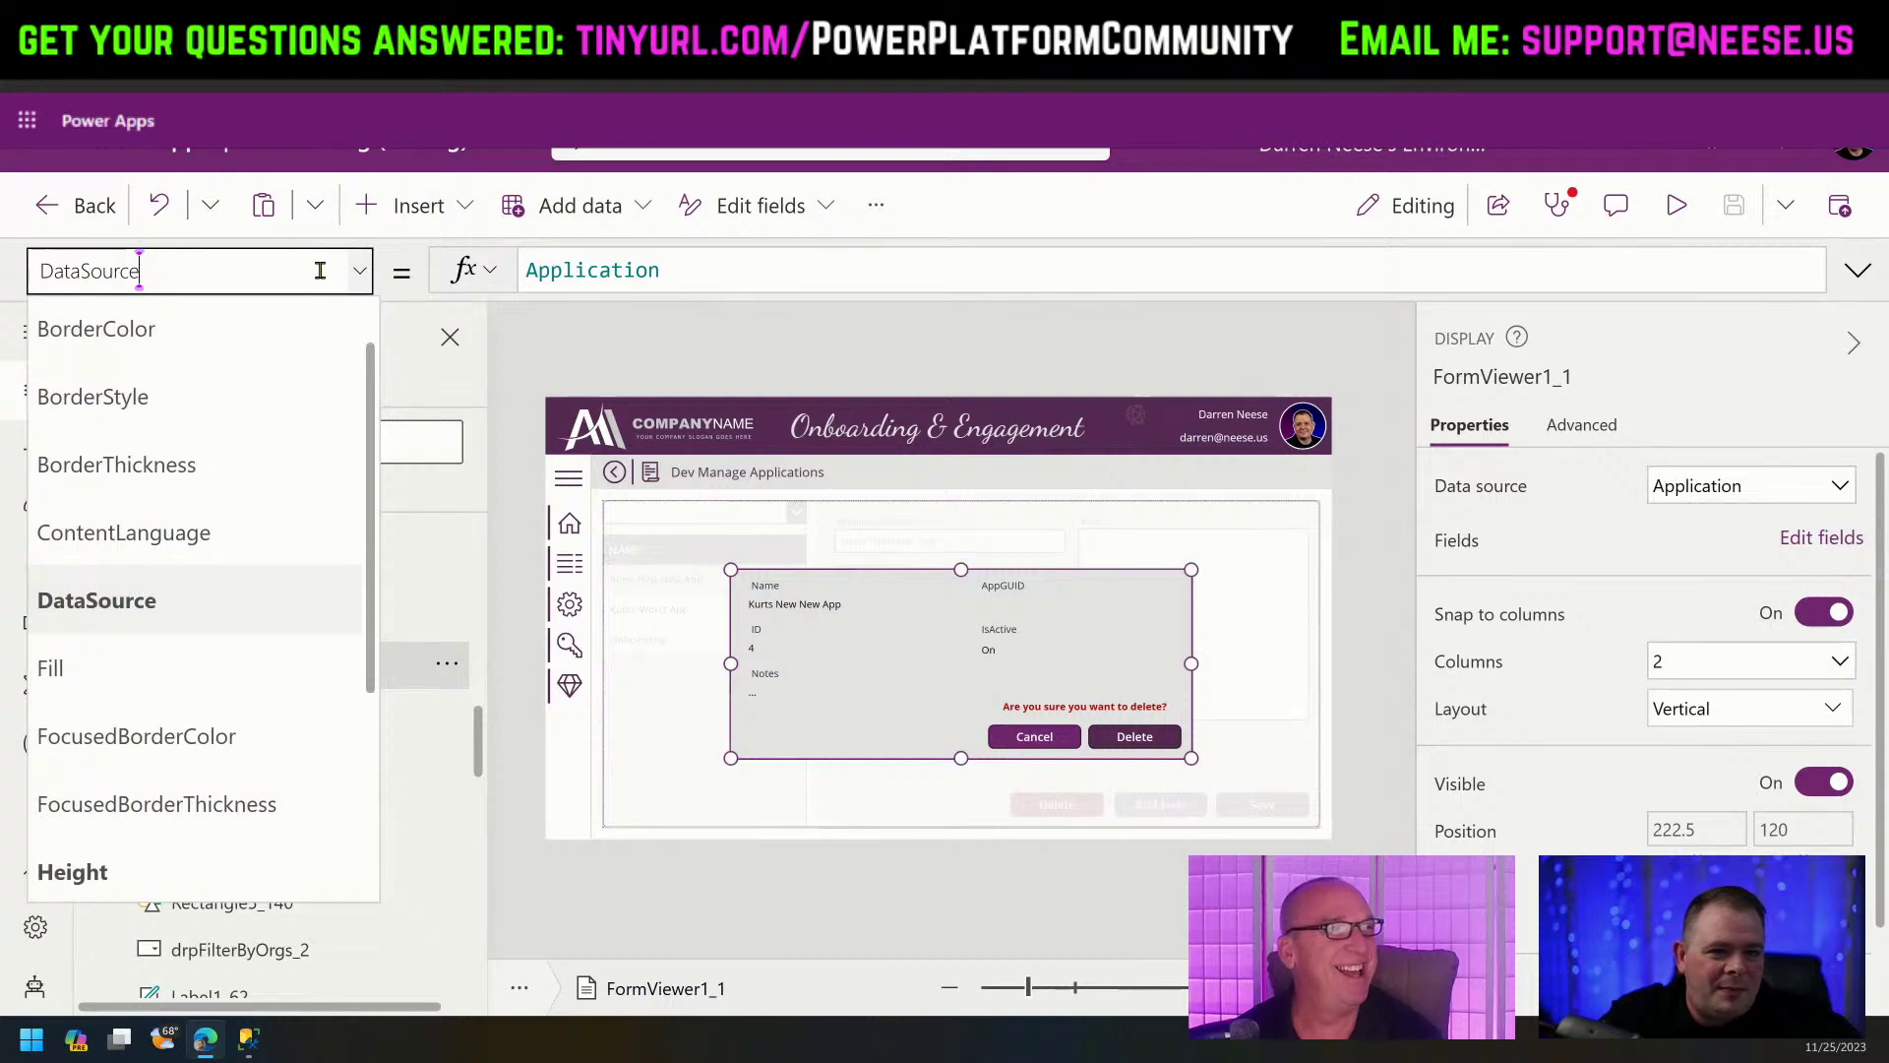
{"action": "scroll", "coordinate": [234, 581], "scroll_direction": "down", "scroll_amount": 3}
{"action": "left_click", "coordinate": [91, 671]}
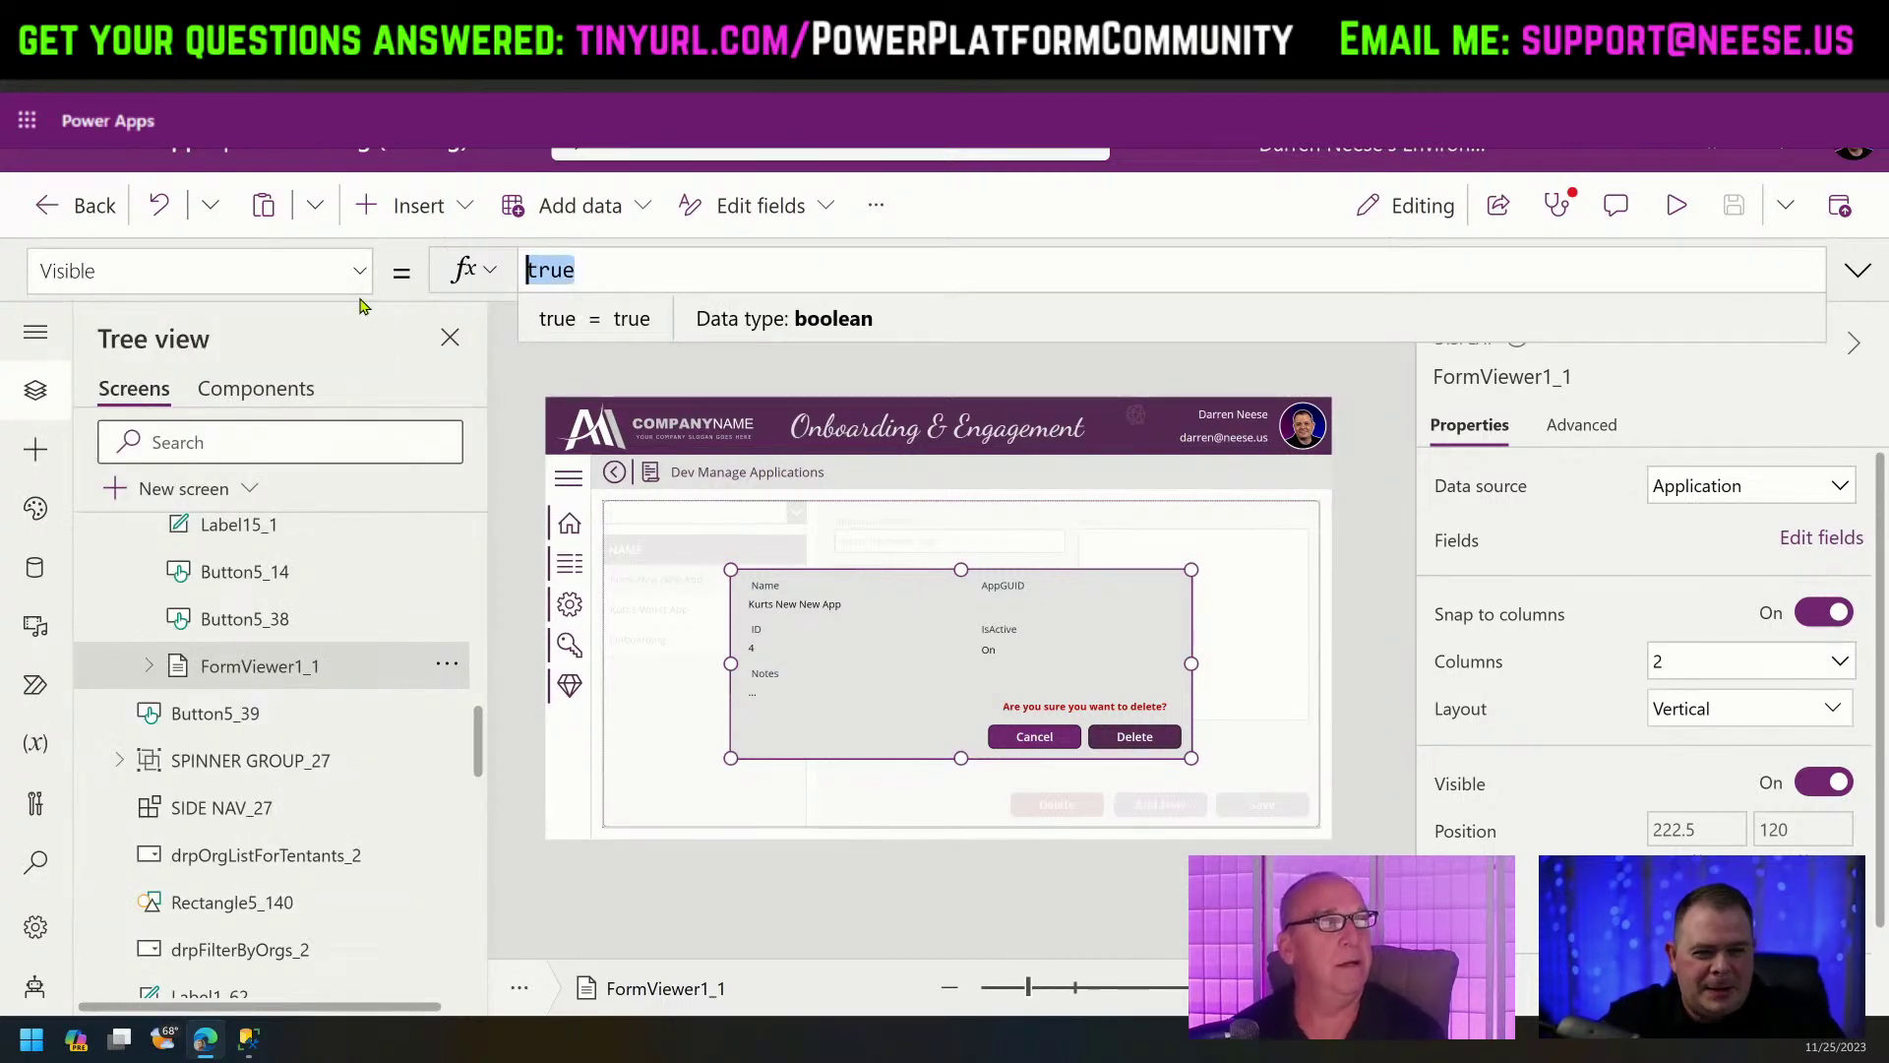
{"action": "type", "text": "false"}
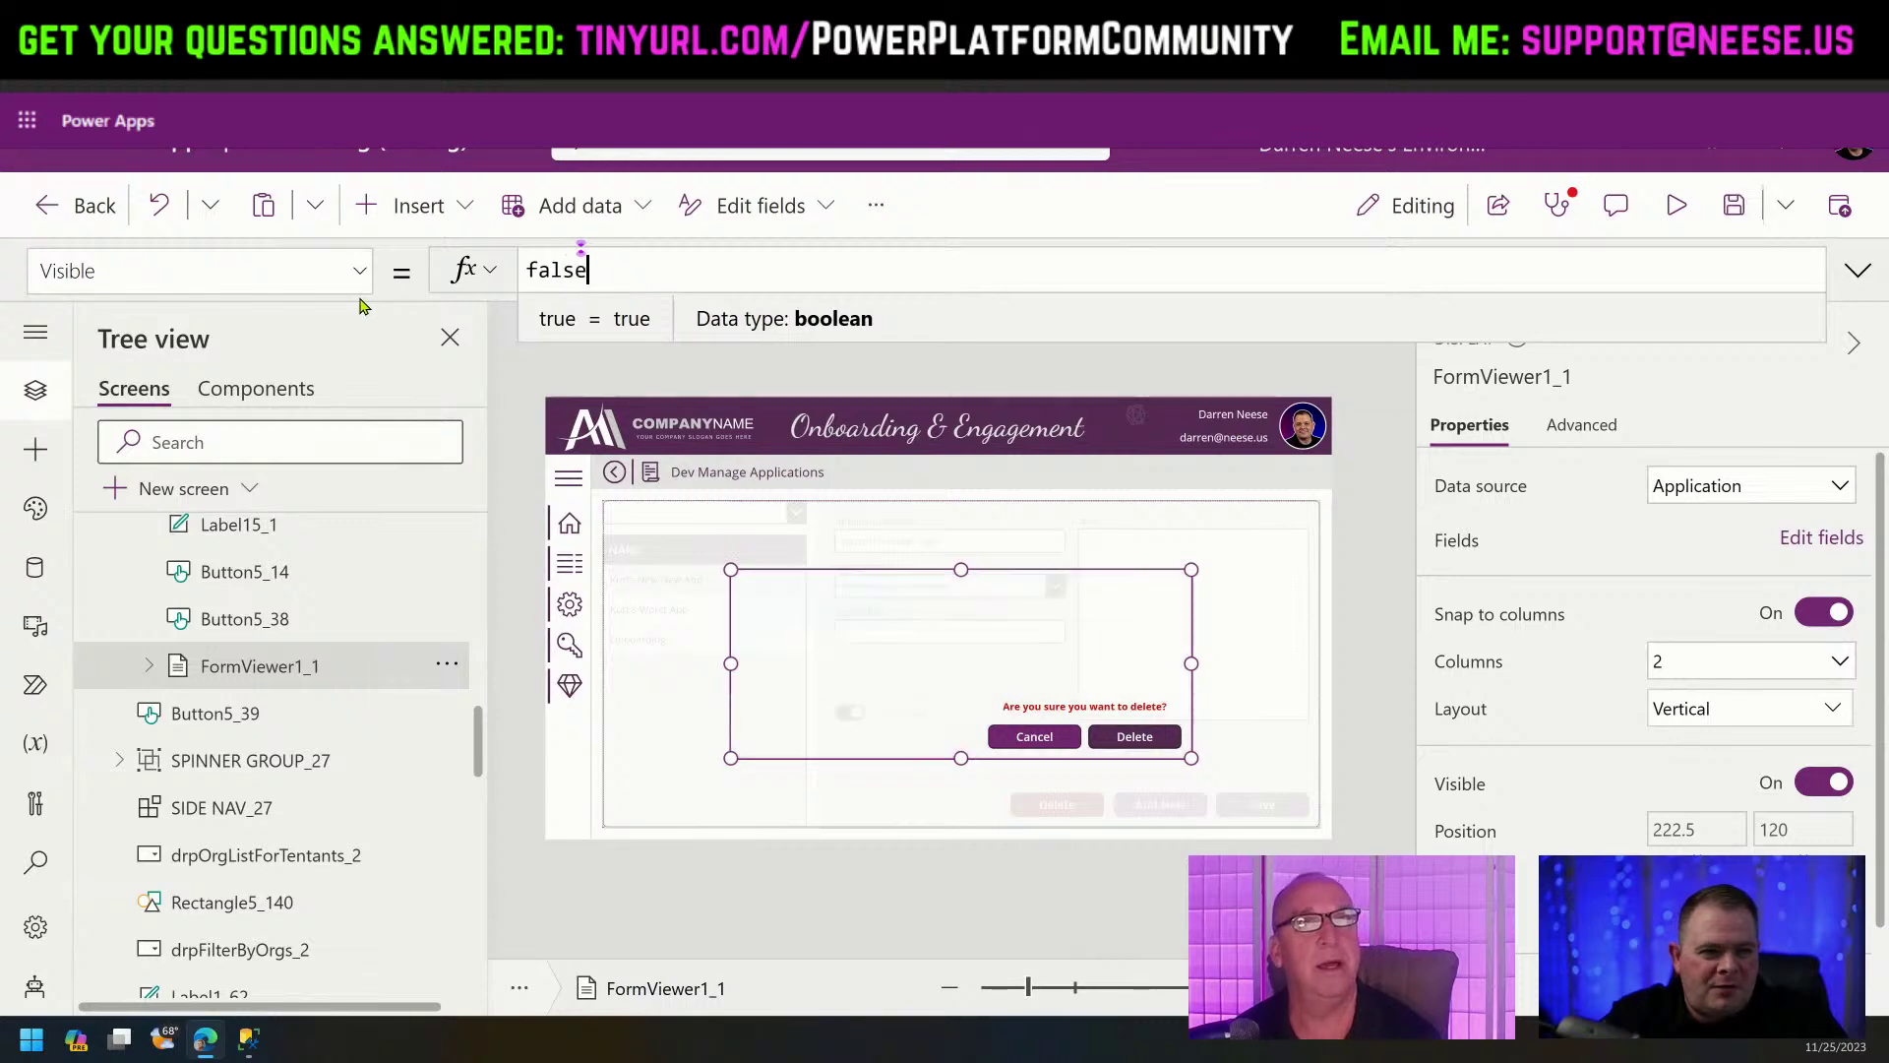
{"action": "left_click", "coordinate": [1353, 675]}
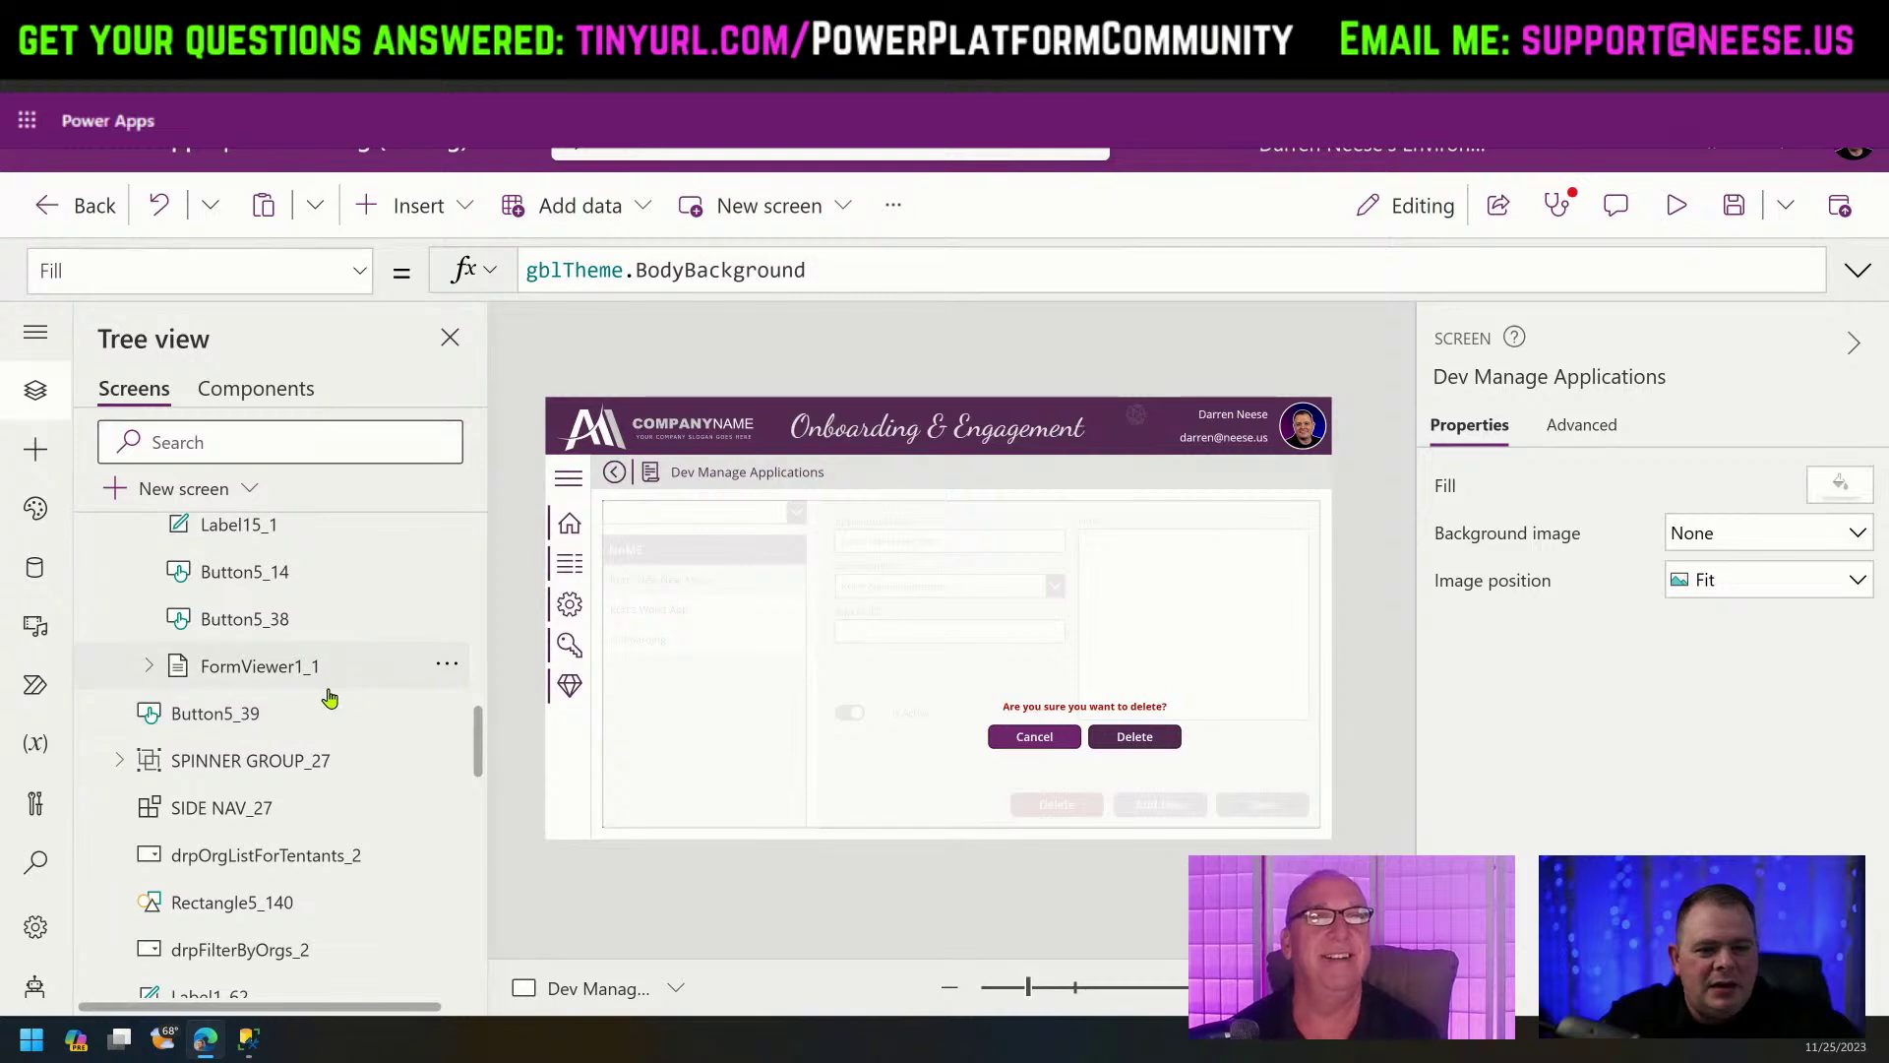
Find the classic container control by searching for "cont" and insert it inside Container2_1.
{"action": "scroll", "coordinate": [325, 693], "scroll_direction": "up", "scroll_amount": 3}
{"action": "scroll", "coordinate": [331, 698], "scroll_direction": "down", "scroll_amount": 1}
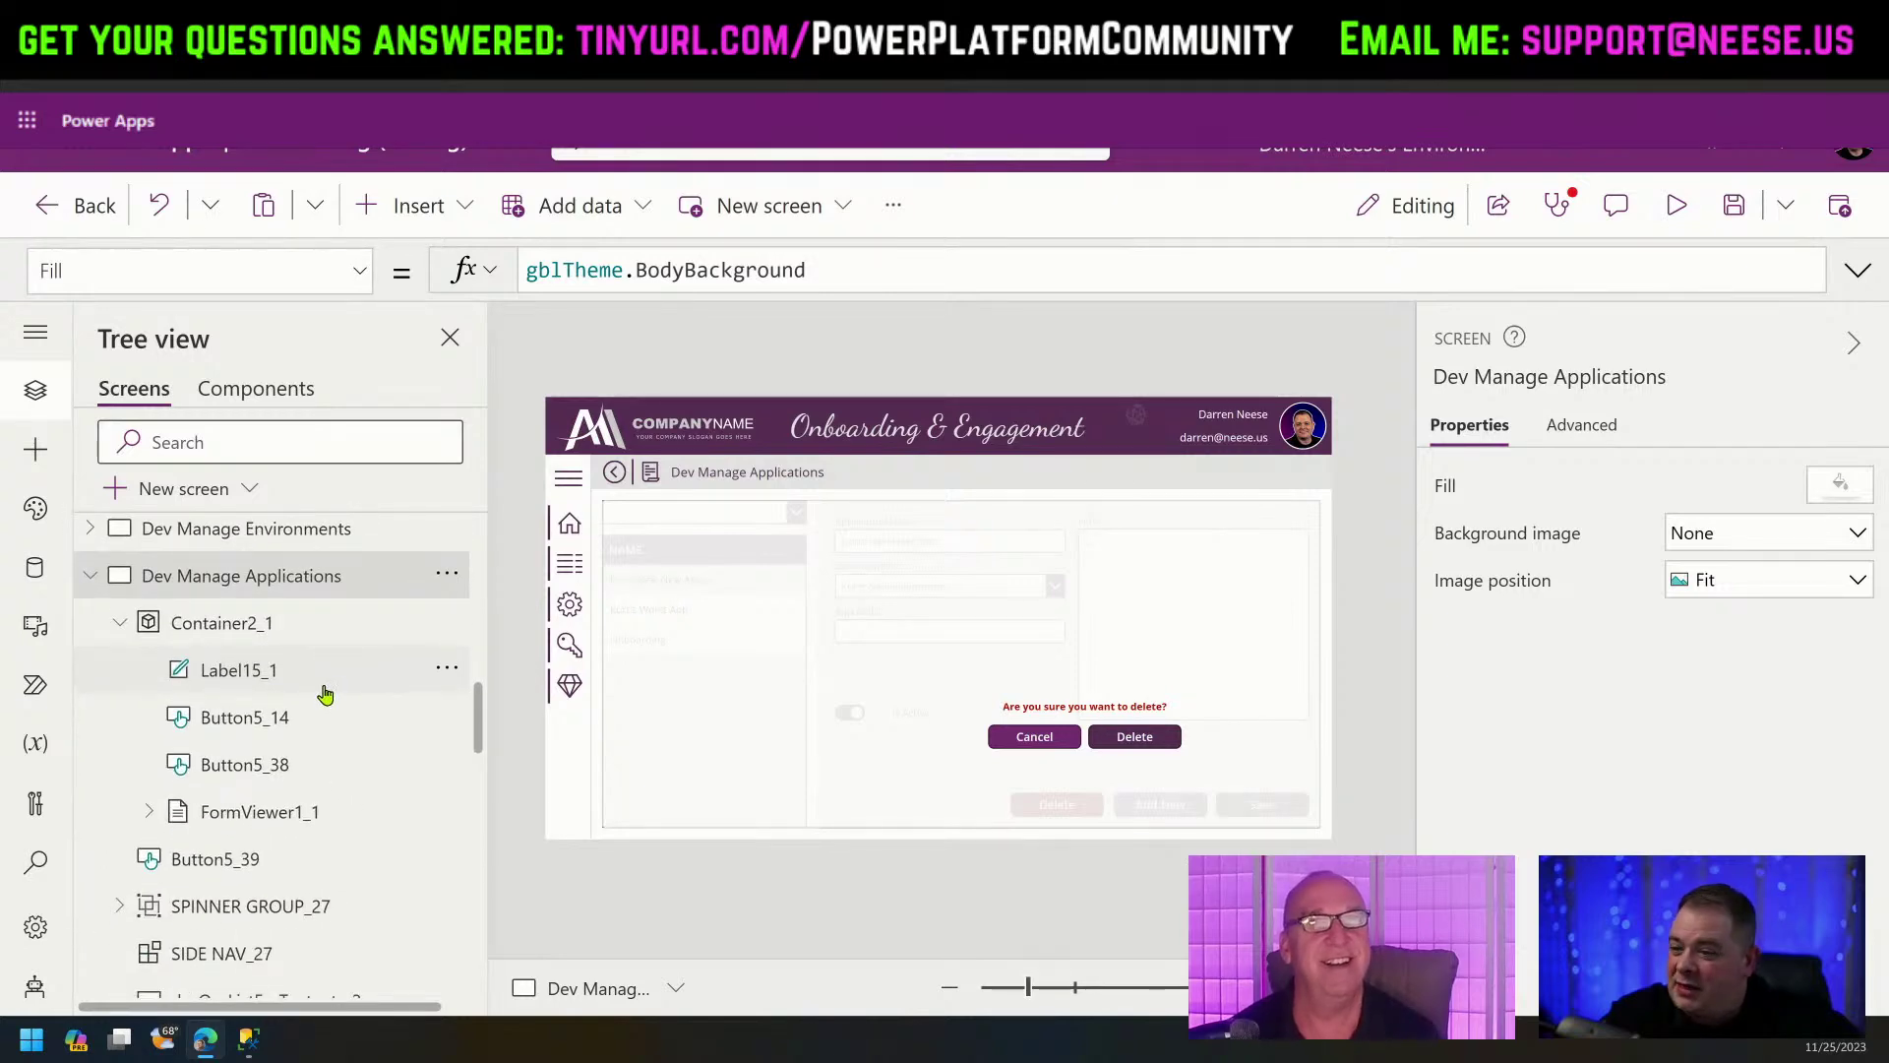
{"action": "left_click", "coordinate": [253, 624]}
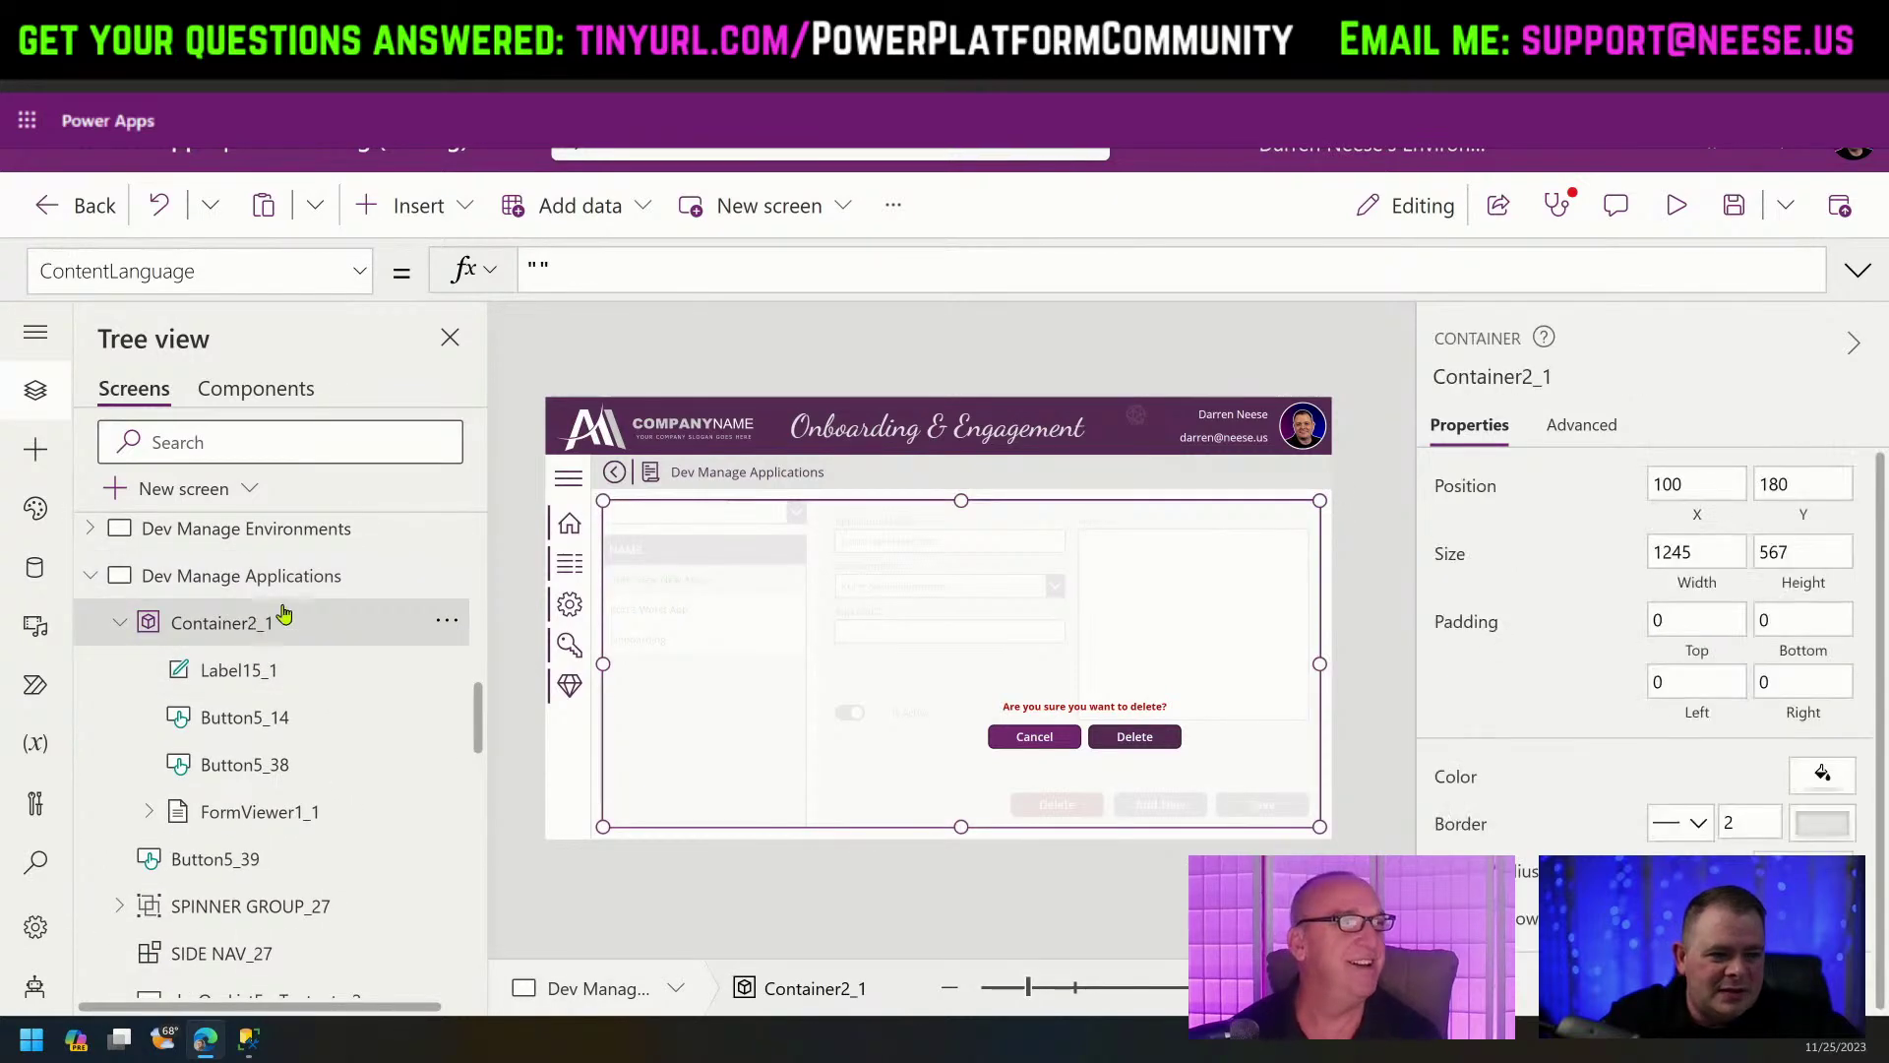
{"action": "left_click", "coordinate": [425, 219]}
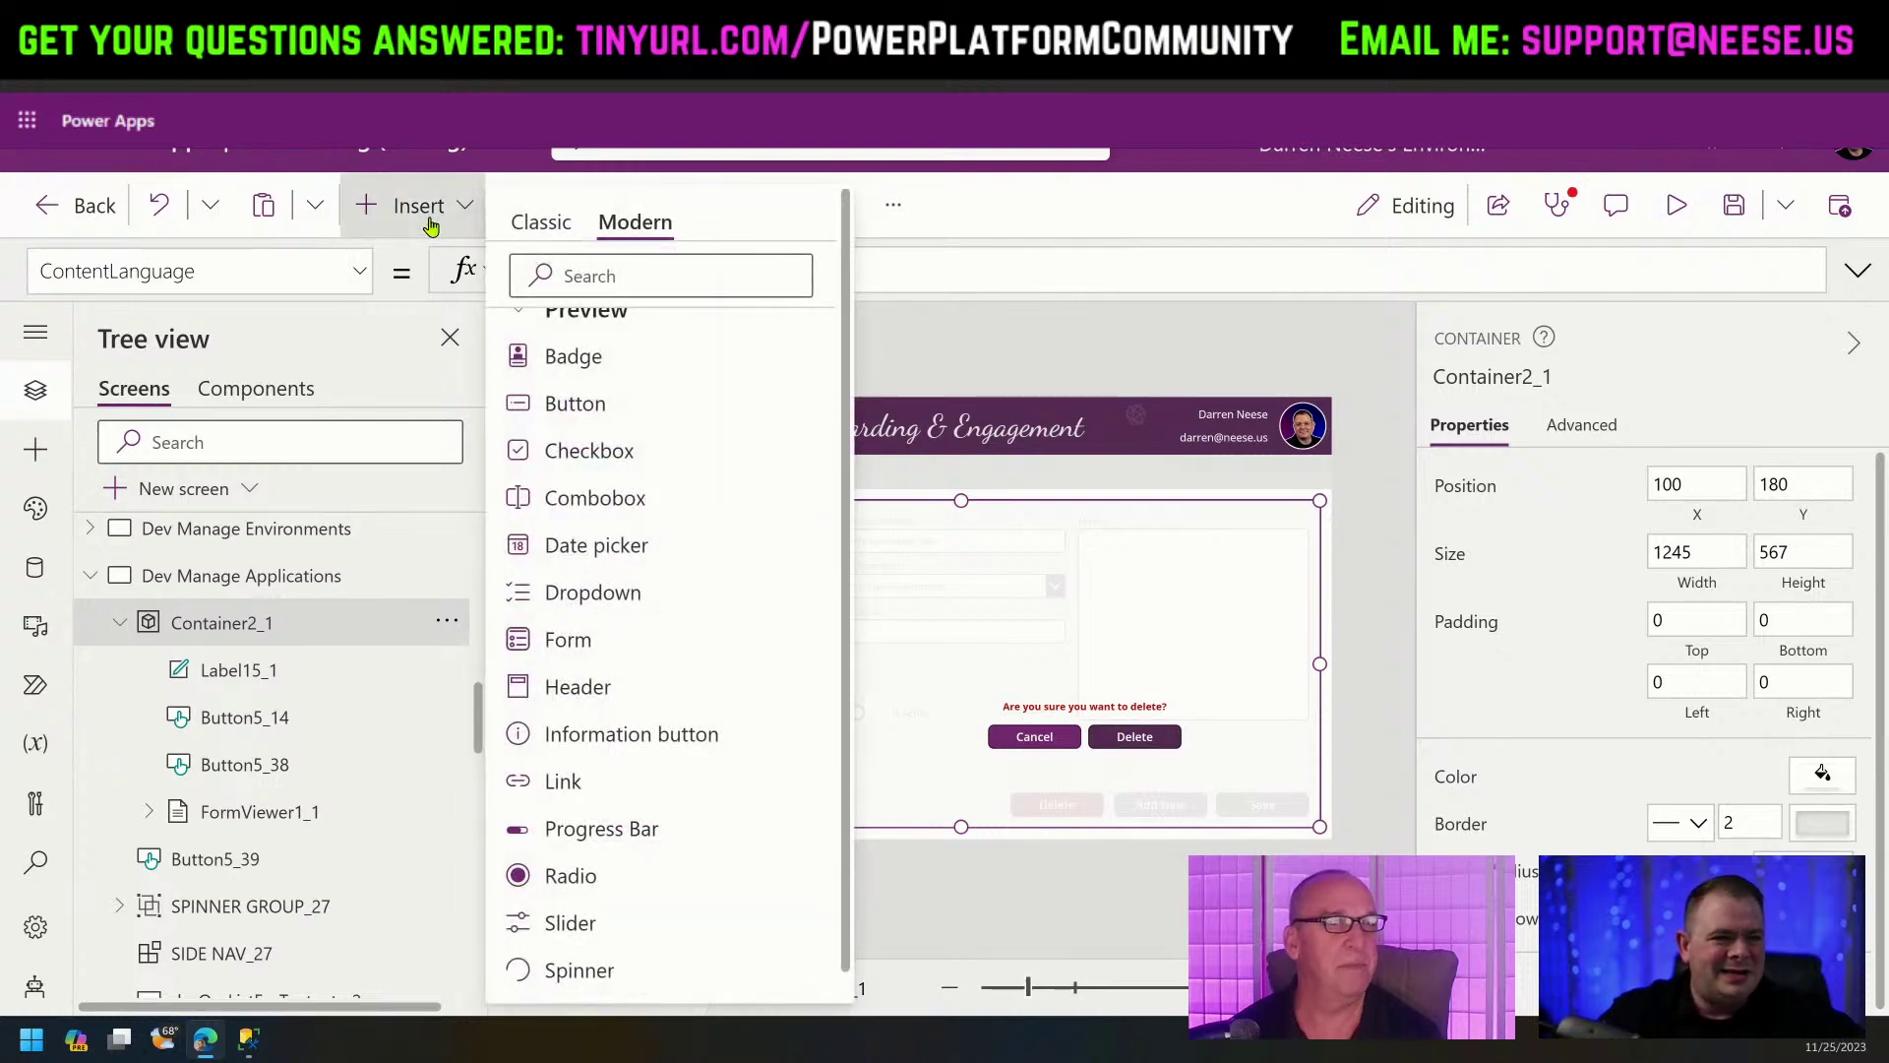
{"action": "left_click", "coordinate": [551, 223]}
{"action": "left_click", "coordinate": [668, 280]}
{"action": "type", "text": "c"}
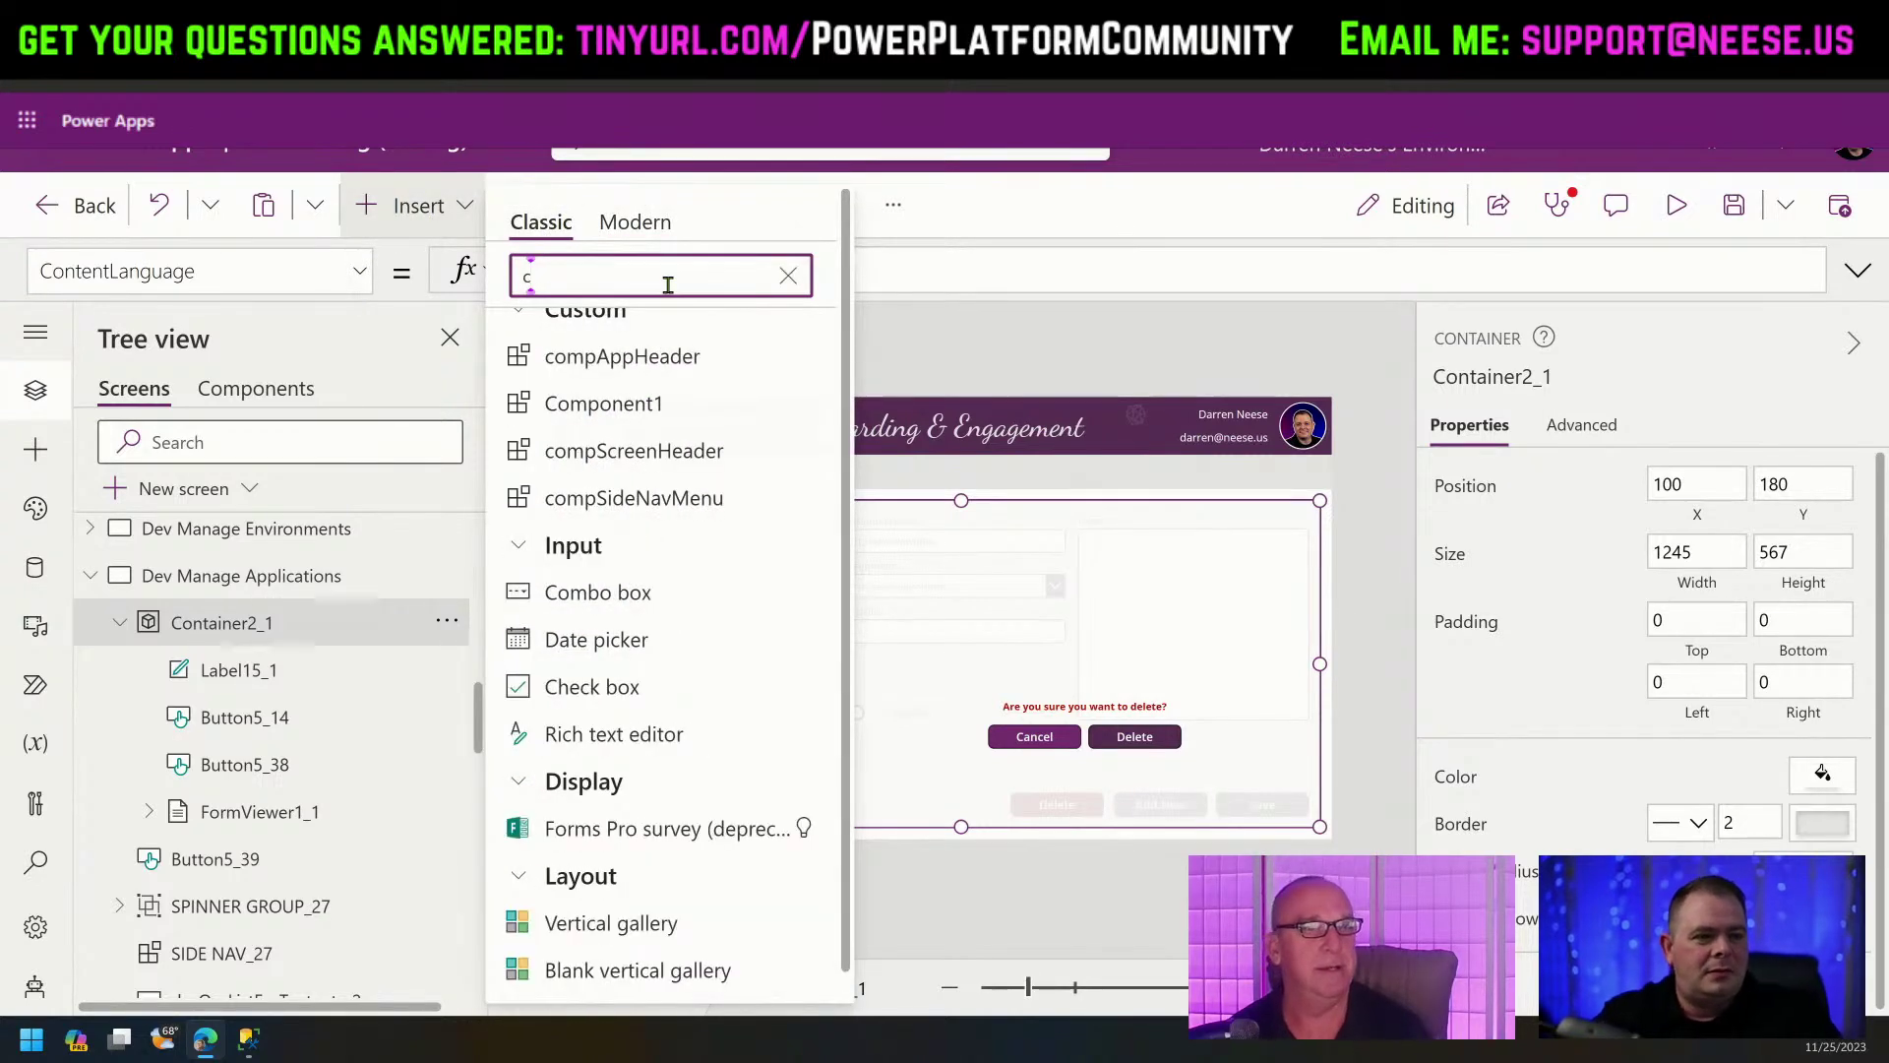
{"action": "type", "text": "ont"}
{"action": "left_click", "coordinate": [650, 478]}
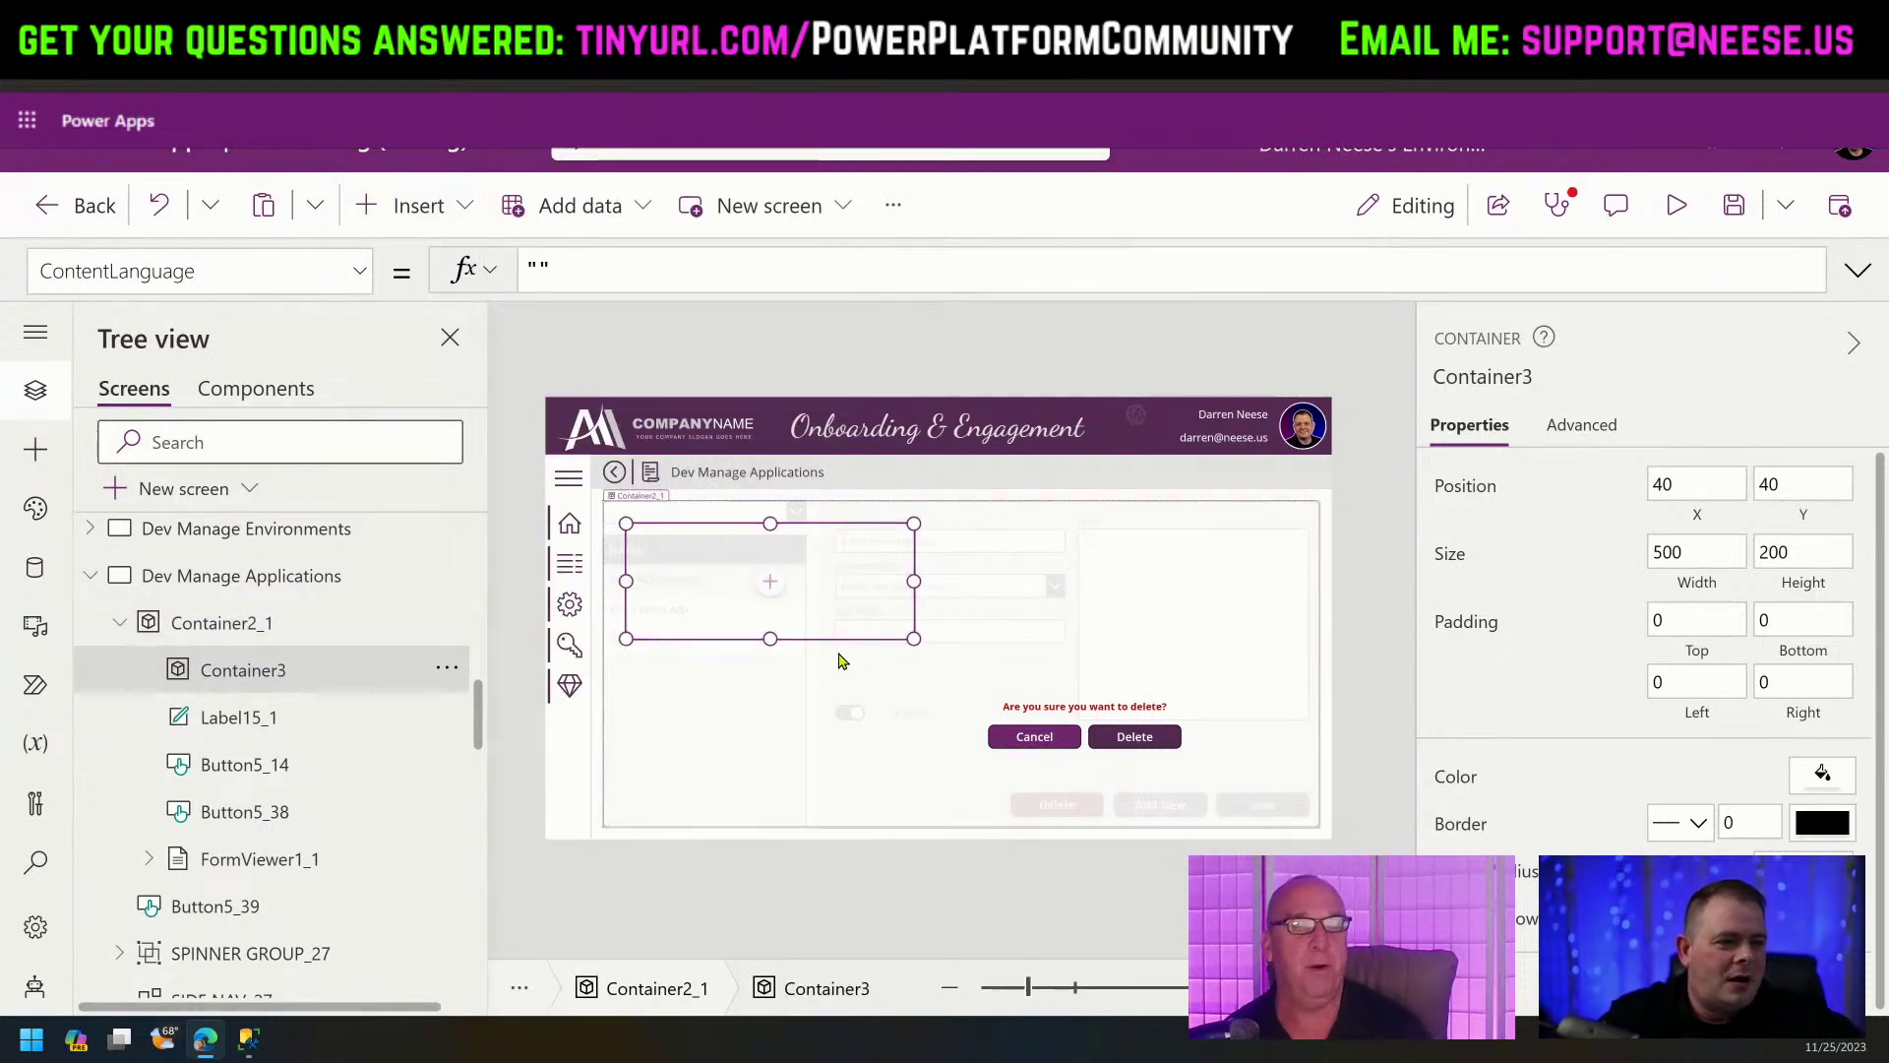
Move the new container down to Y 324 inside Container2_1, keeping its X position at 40.
{"action": "left_click_drag", "start_coordinate": [846, 643], "coordinate": [847, 805]}
{"action": "left_click_drag", "start_coordinate": [1028, 988], "coordinate": [1059, 999]}
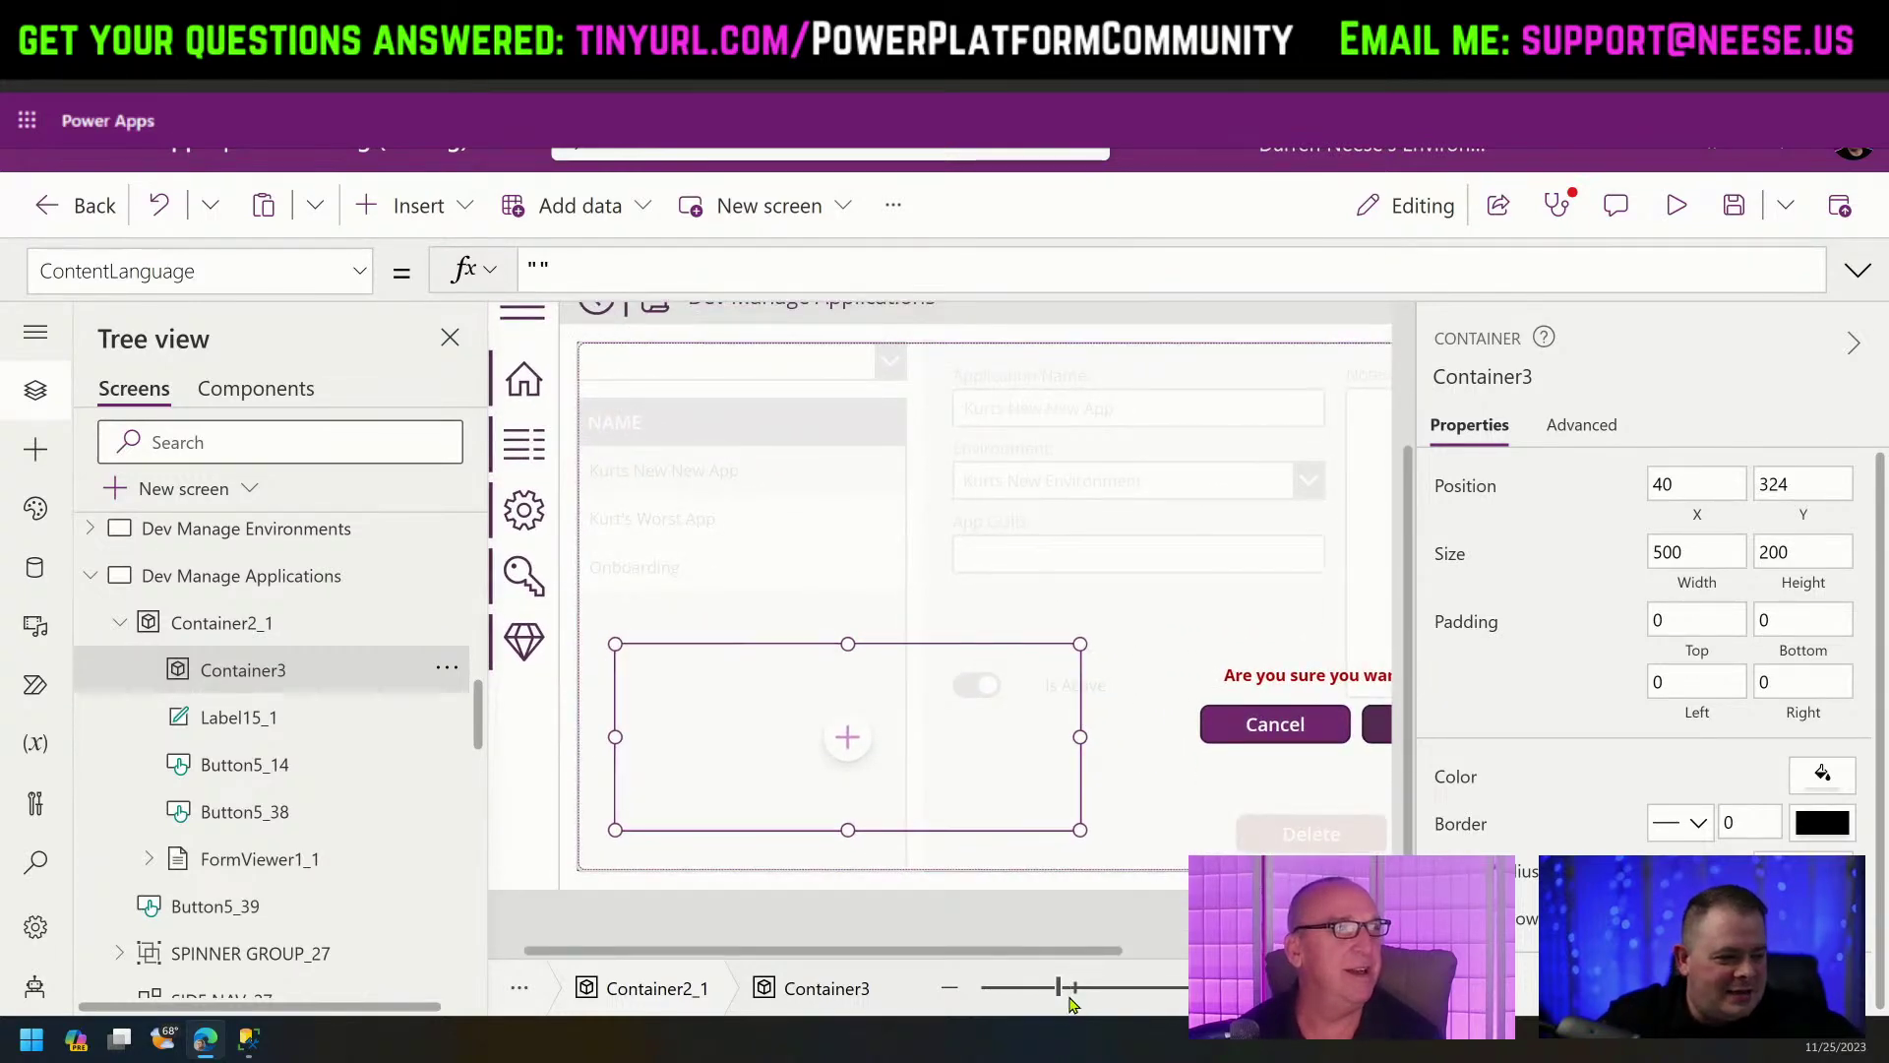
{"action": "left_click_drag", "start_coordinate": [1072, 994], "coordinate": [1079, 988]}
{"action": "scroll", "coordinate": [1129, 705], "scroll_direction": "down", "scroll_amount": 2}
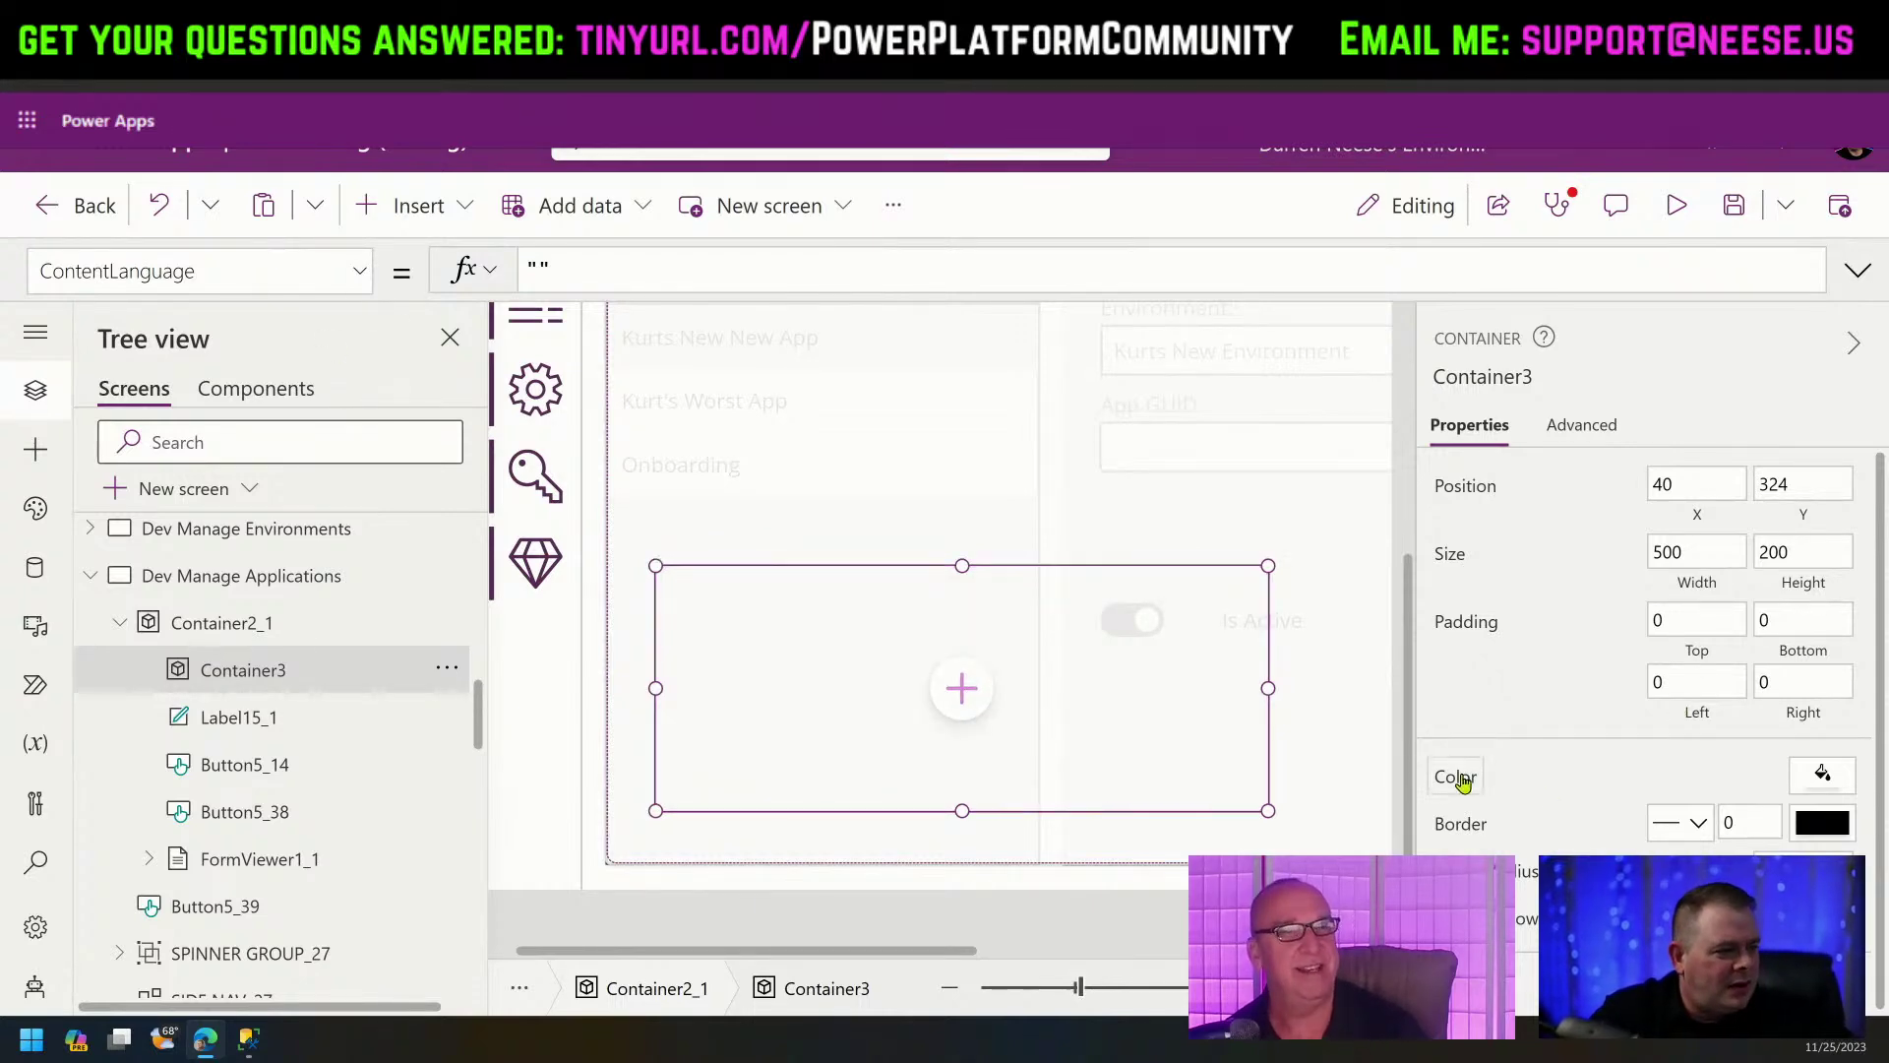
Copy the Fill formula gblTheme.PrimaryLight from FormViewer1_1.
{"action": "scroll", "coordinate": [335, 679], "scroll_direction": "down", "scroll_amount": 3}
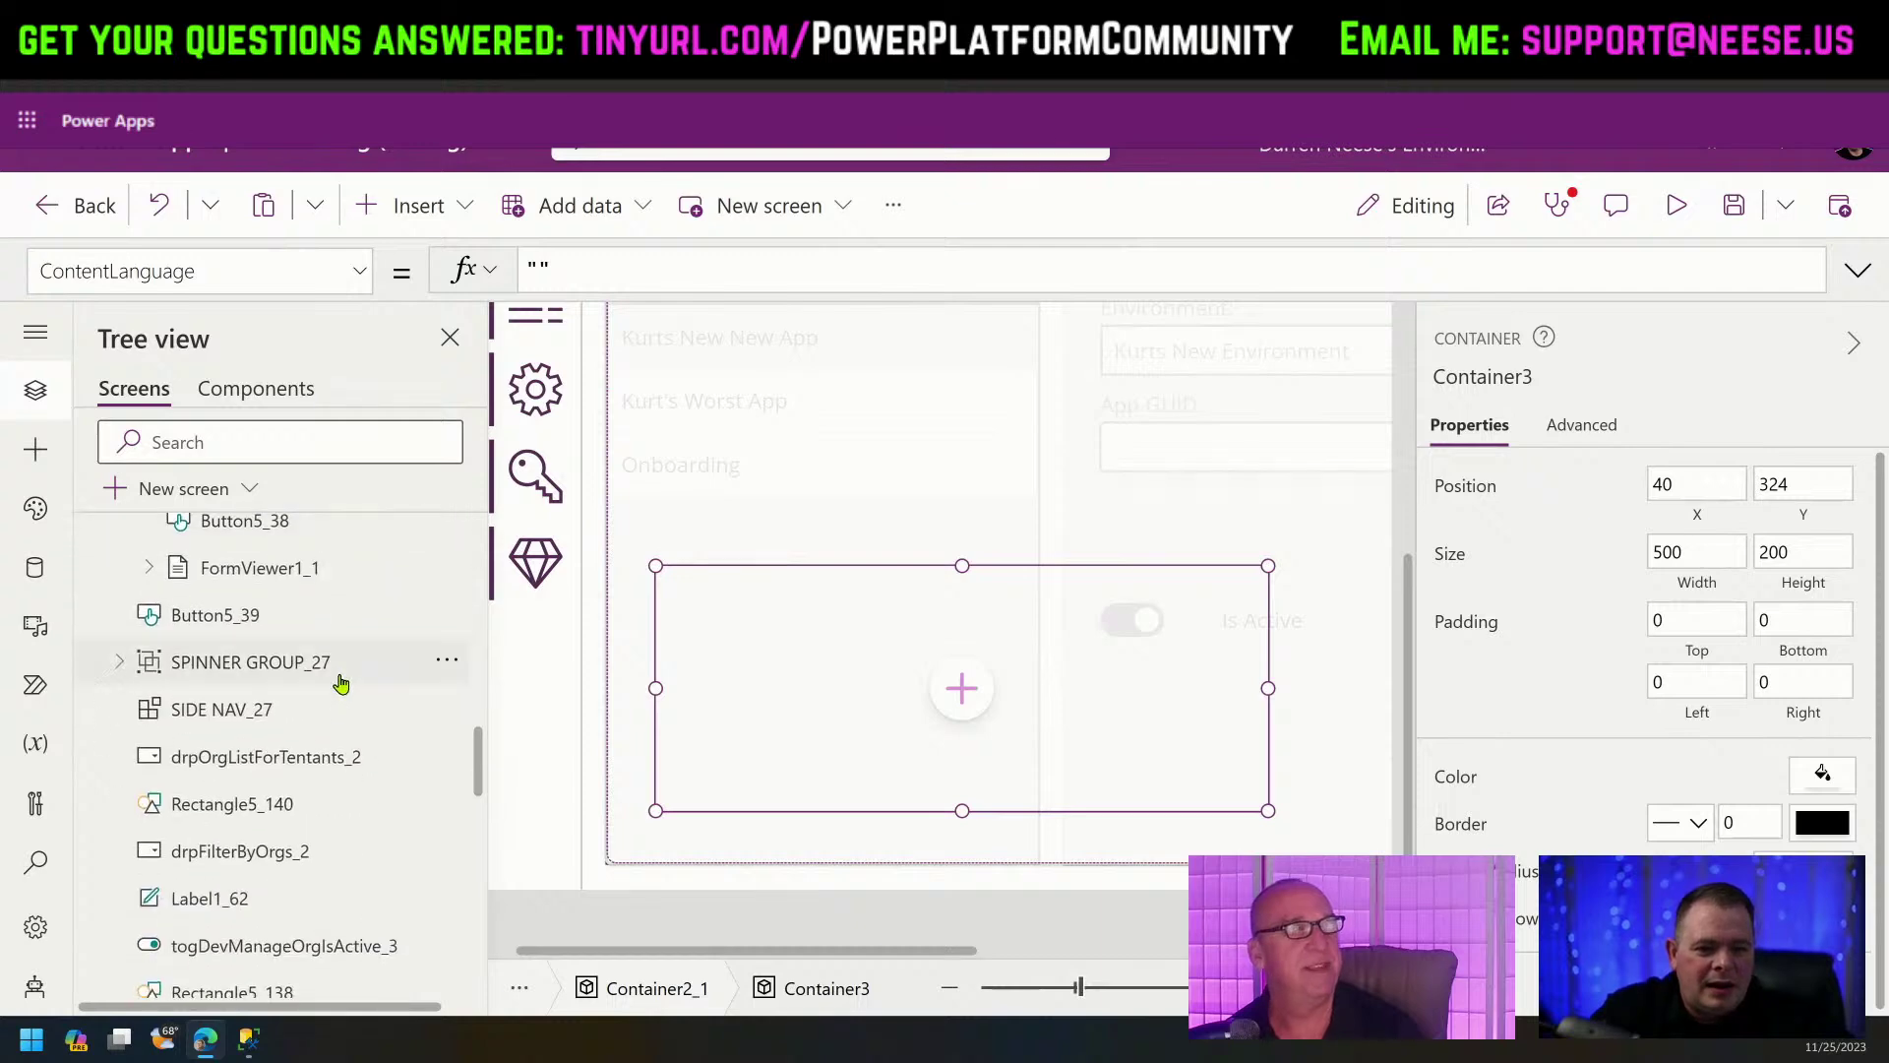
{"action": "left_click", "coordinate": [304, 572]}
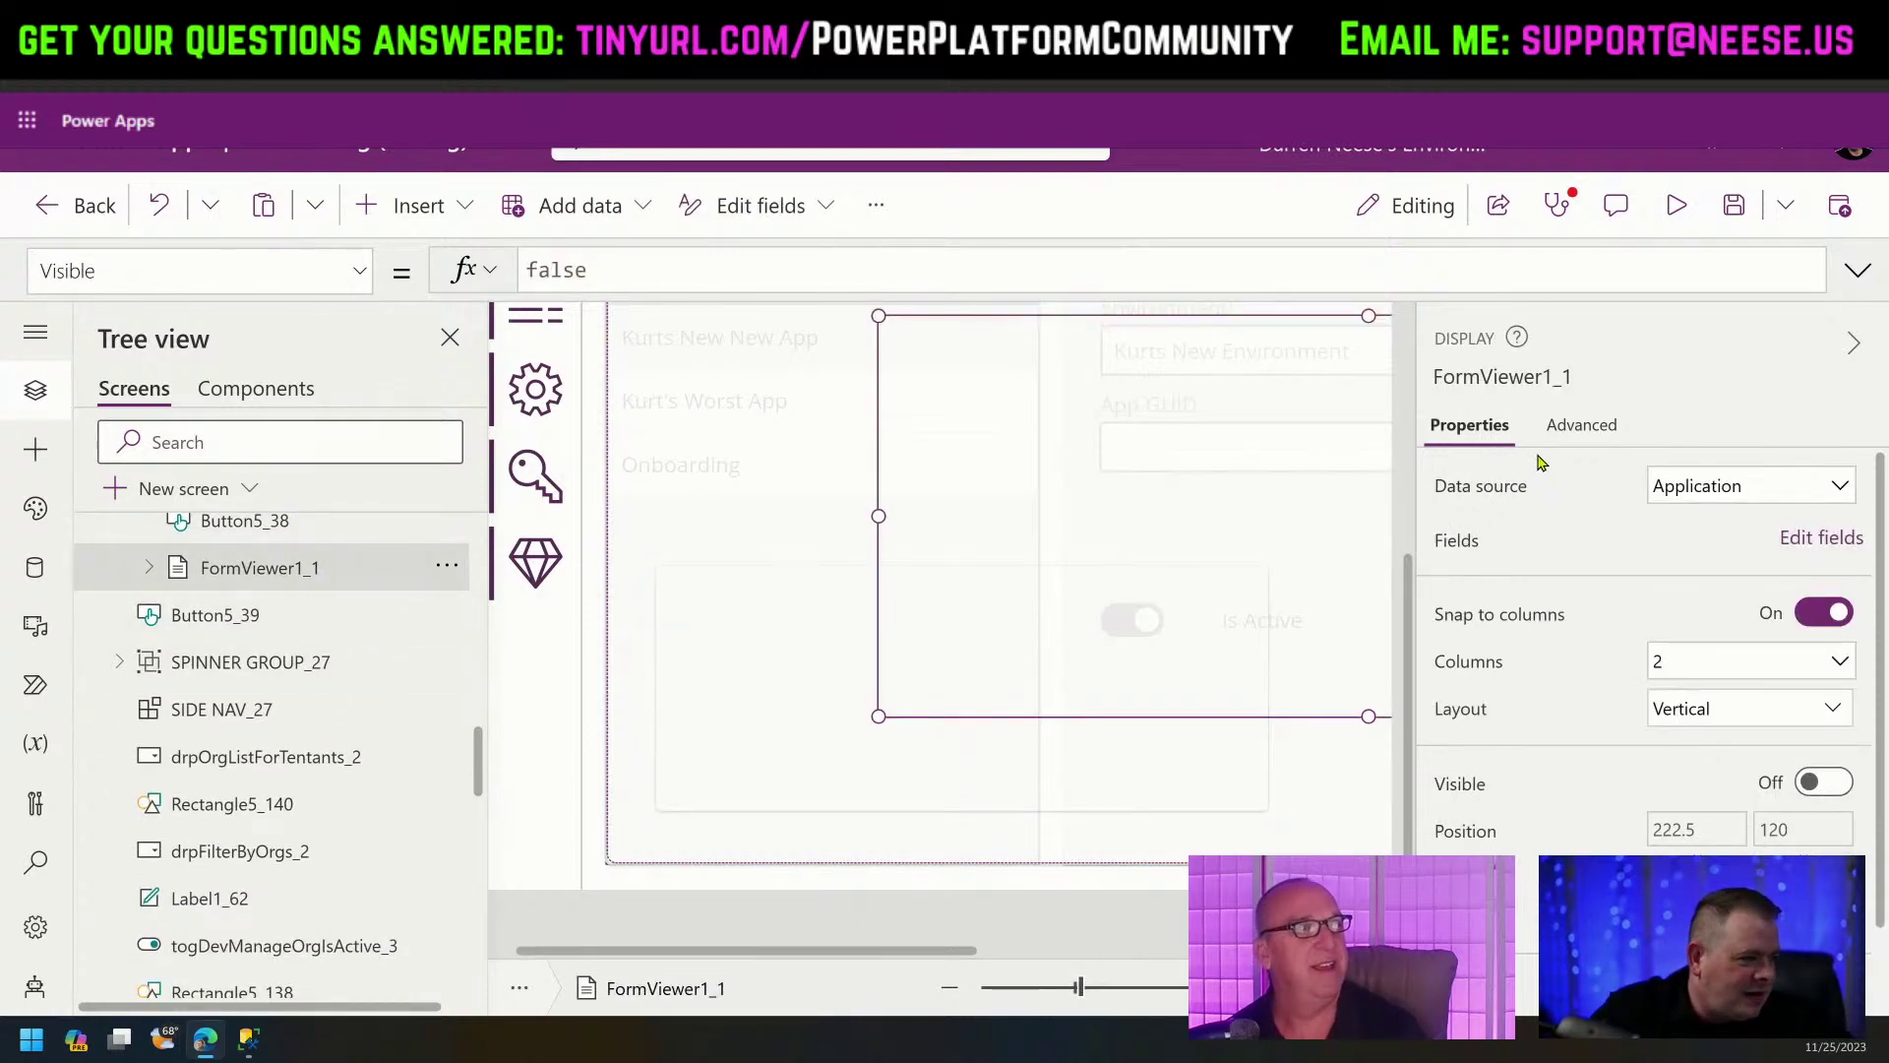
{"action": "scroll", "coordinate": [1542, 711], "scroll_direction": "down", "scroll_amount": 1}
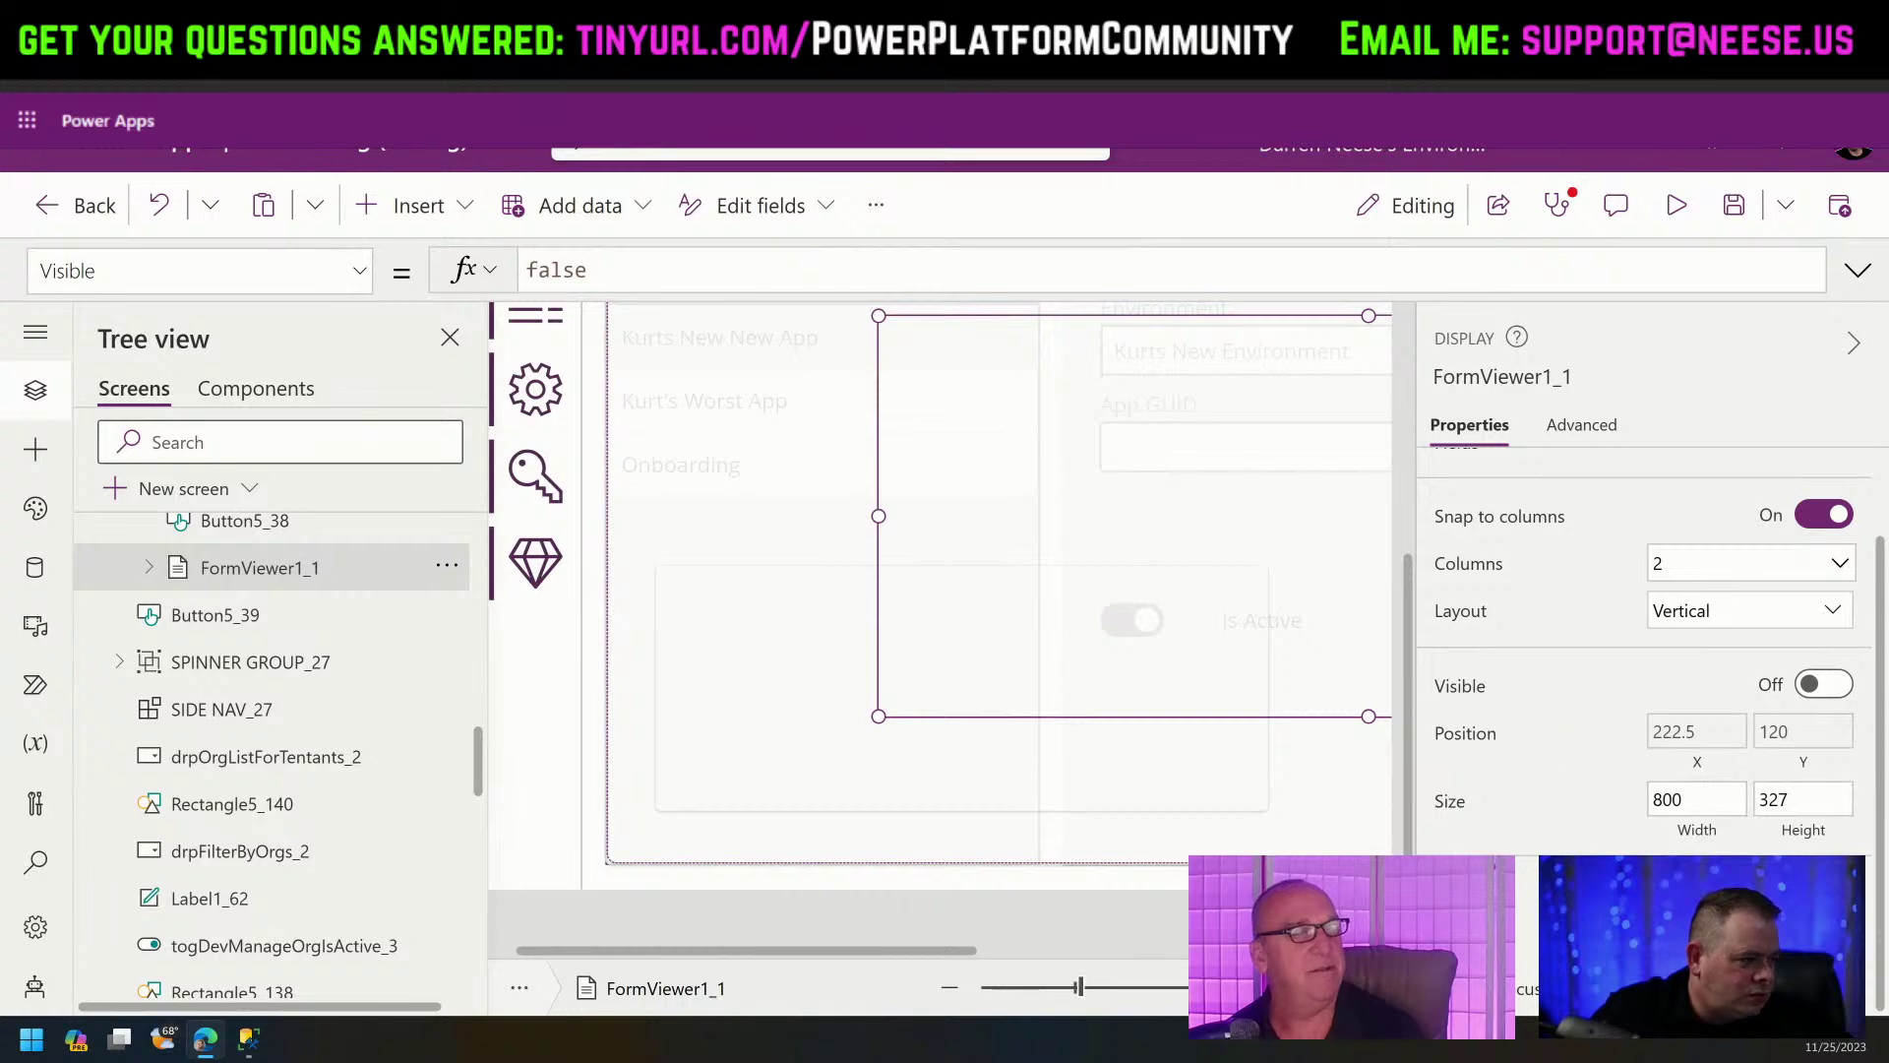
{"action": "left_click", "coordinate": [1456, 893]}
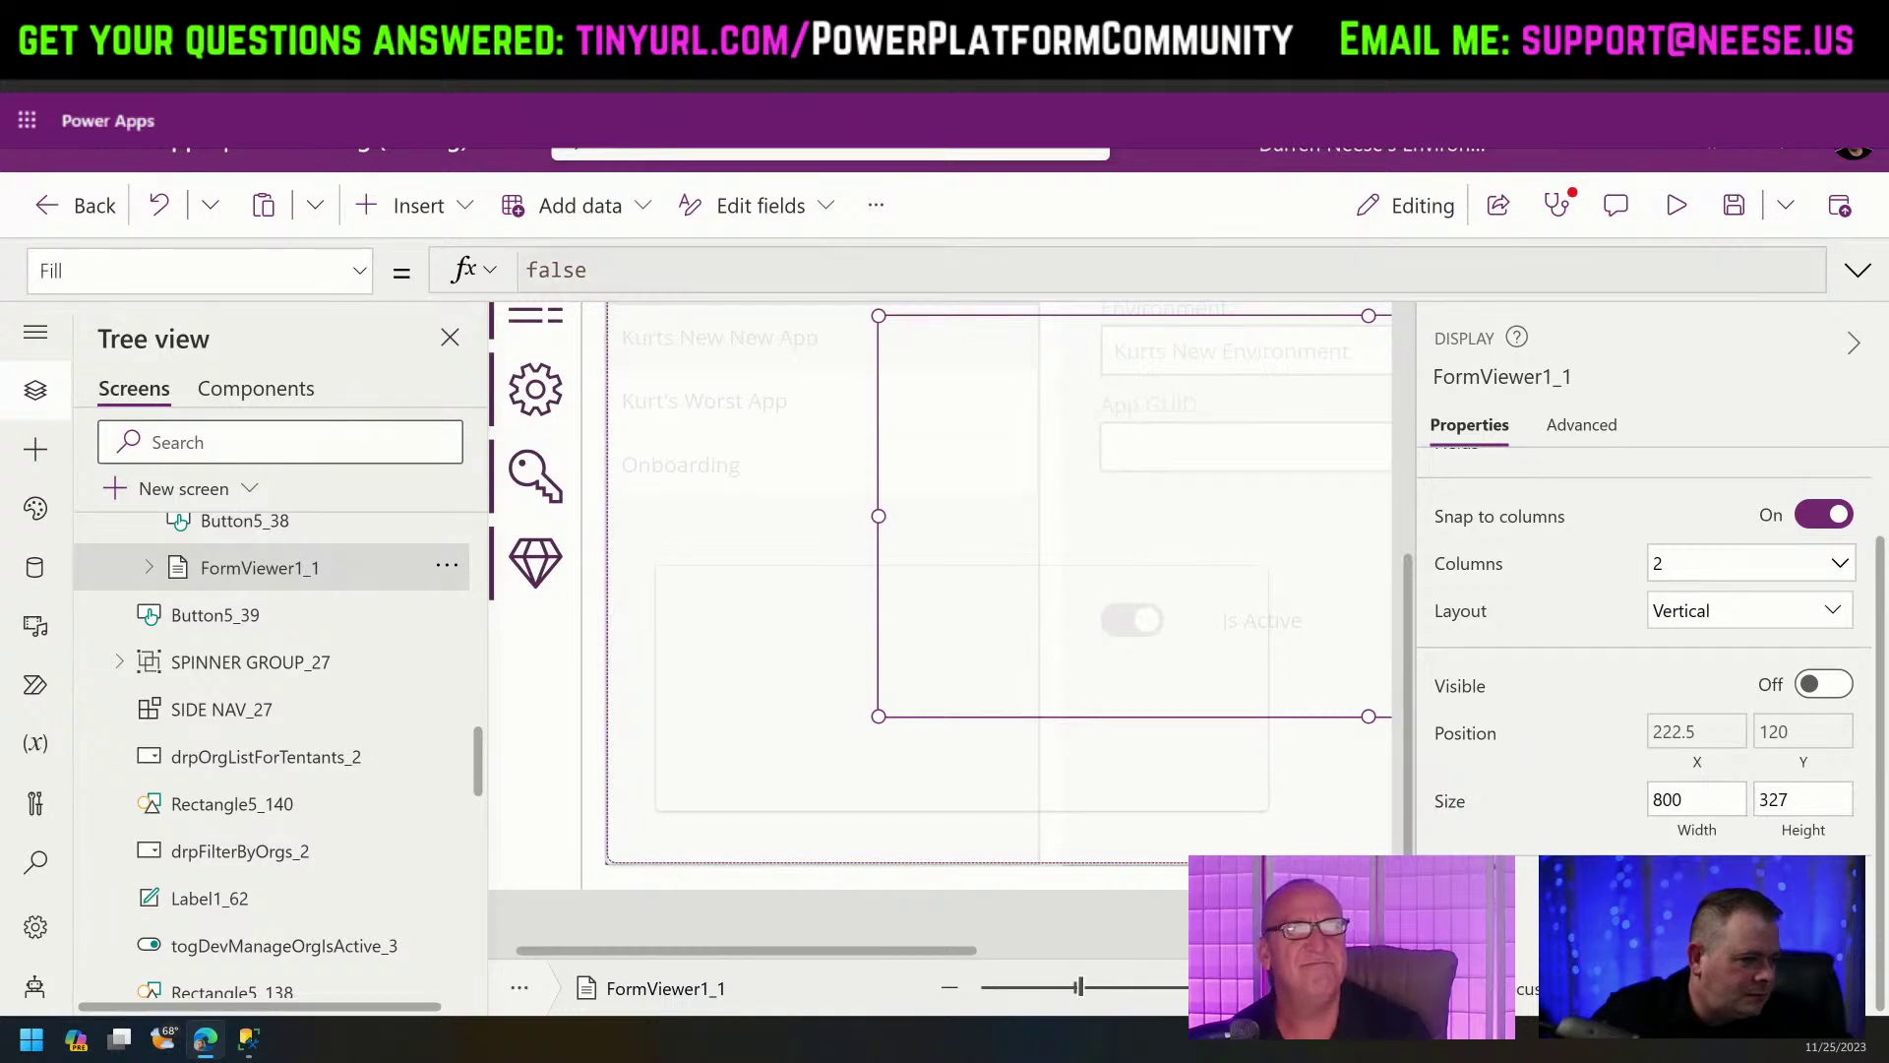
{"action": "left_click", "coordinate": [793, 271]}
{"action": "key", "text": "ctrl+a"}
{"action": "key", "text": "ctrl+c"}
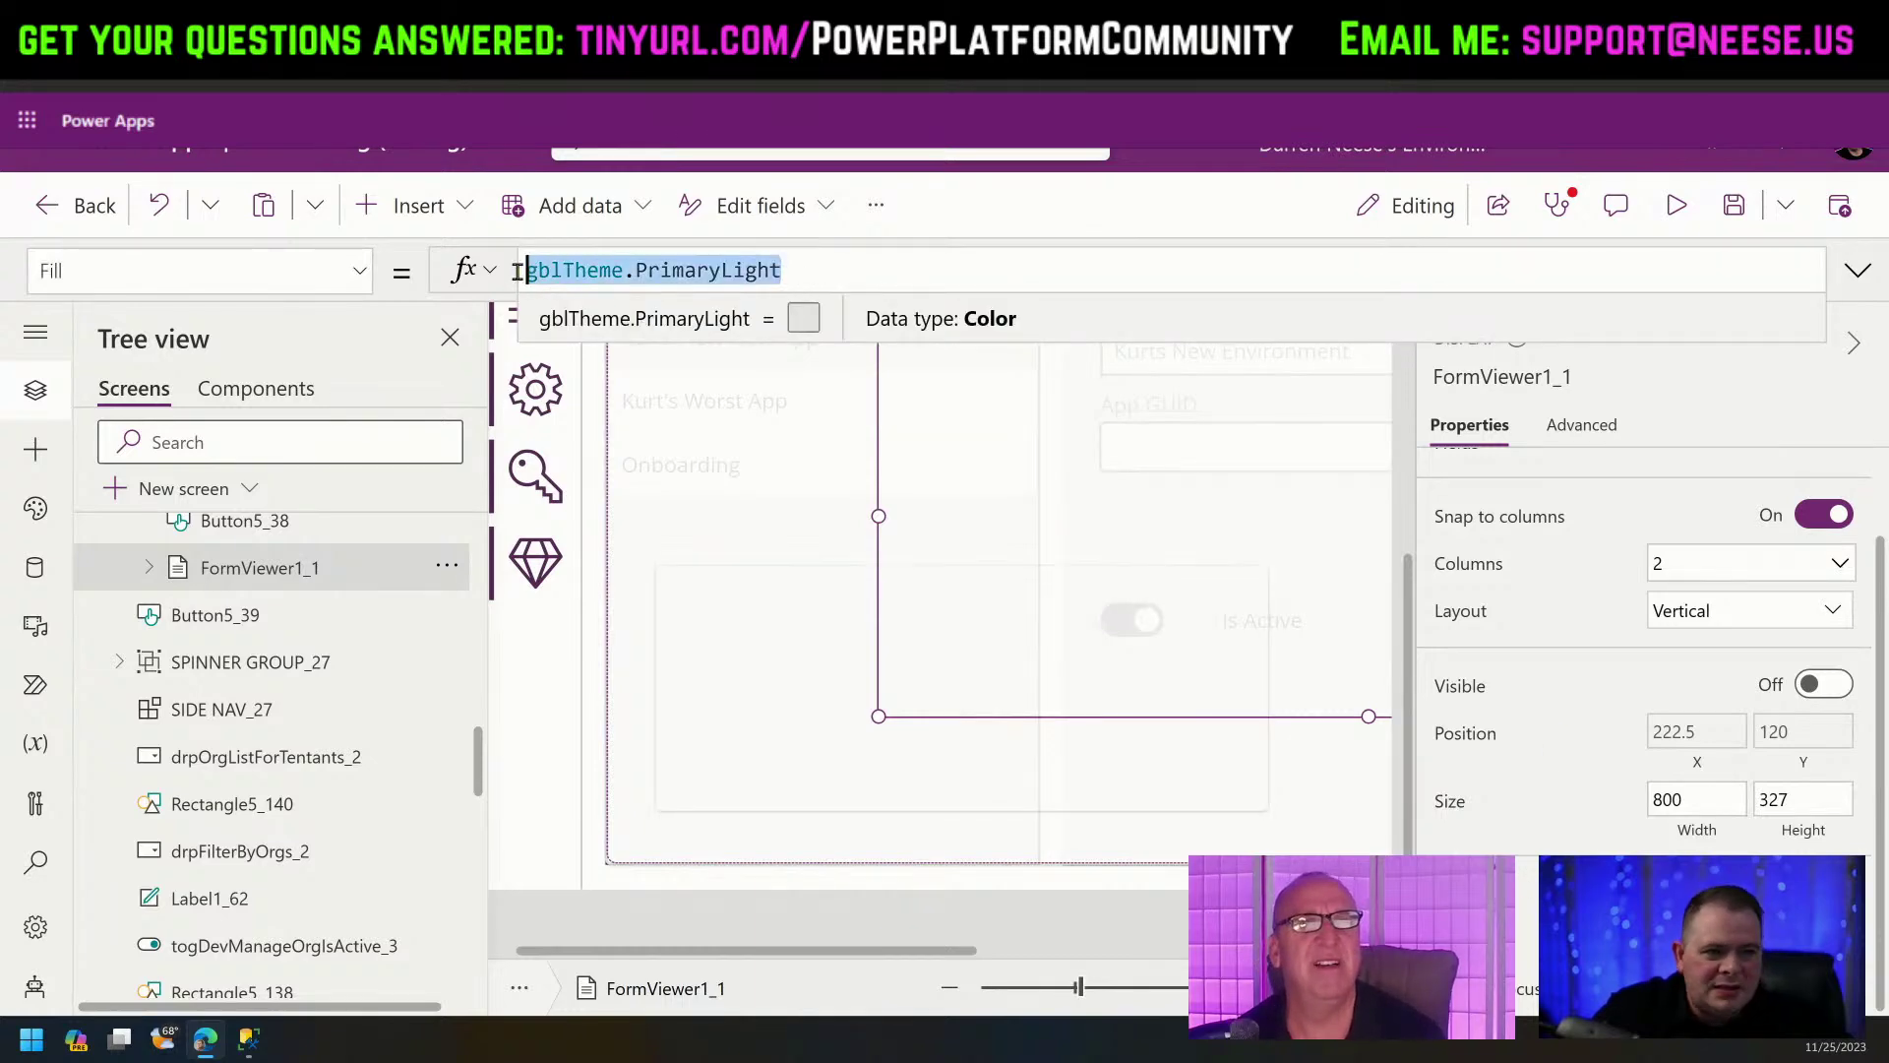
Replace the Fill formula of Container3 with the copied gblTheme.PrimaryLight.
{"action": "scroll", "coordinate": [305, 679], "scroll_direction": "up", "scroll_amount": 3}
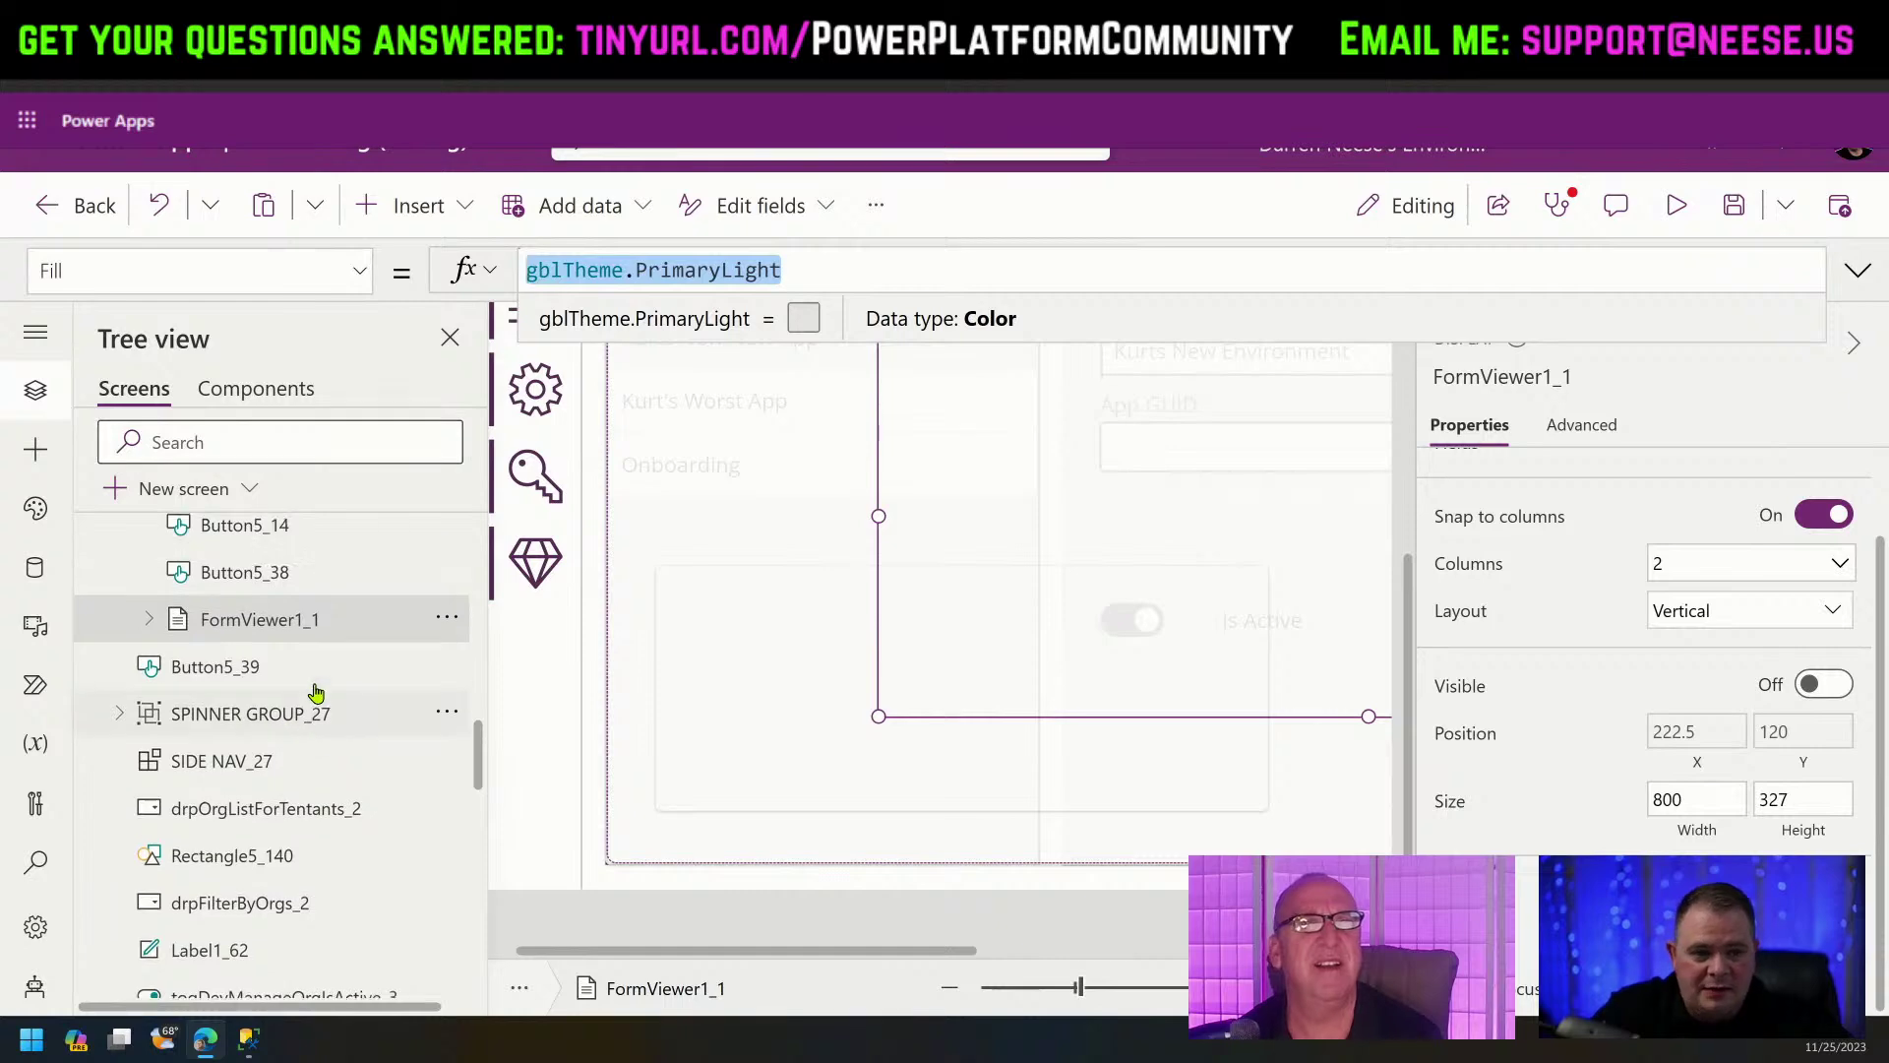
{"action": "left_click", "coordinate": [261, 599]}
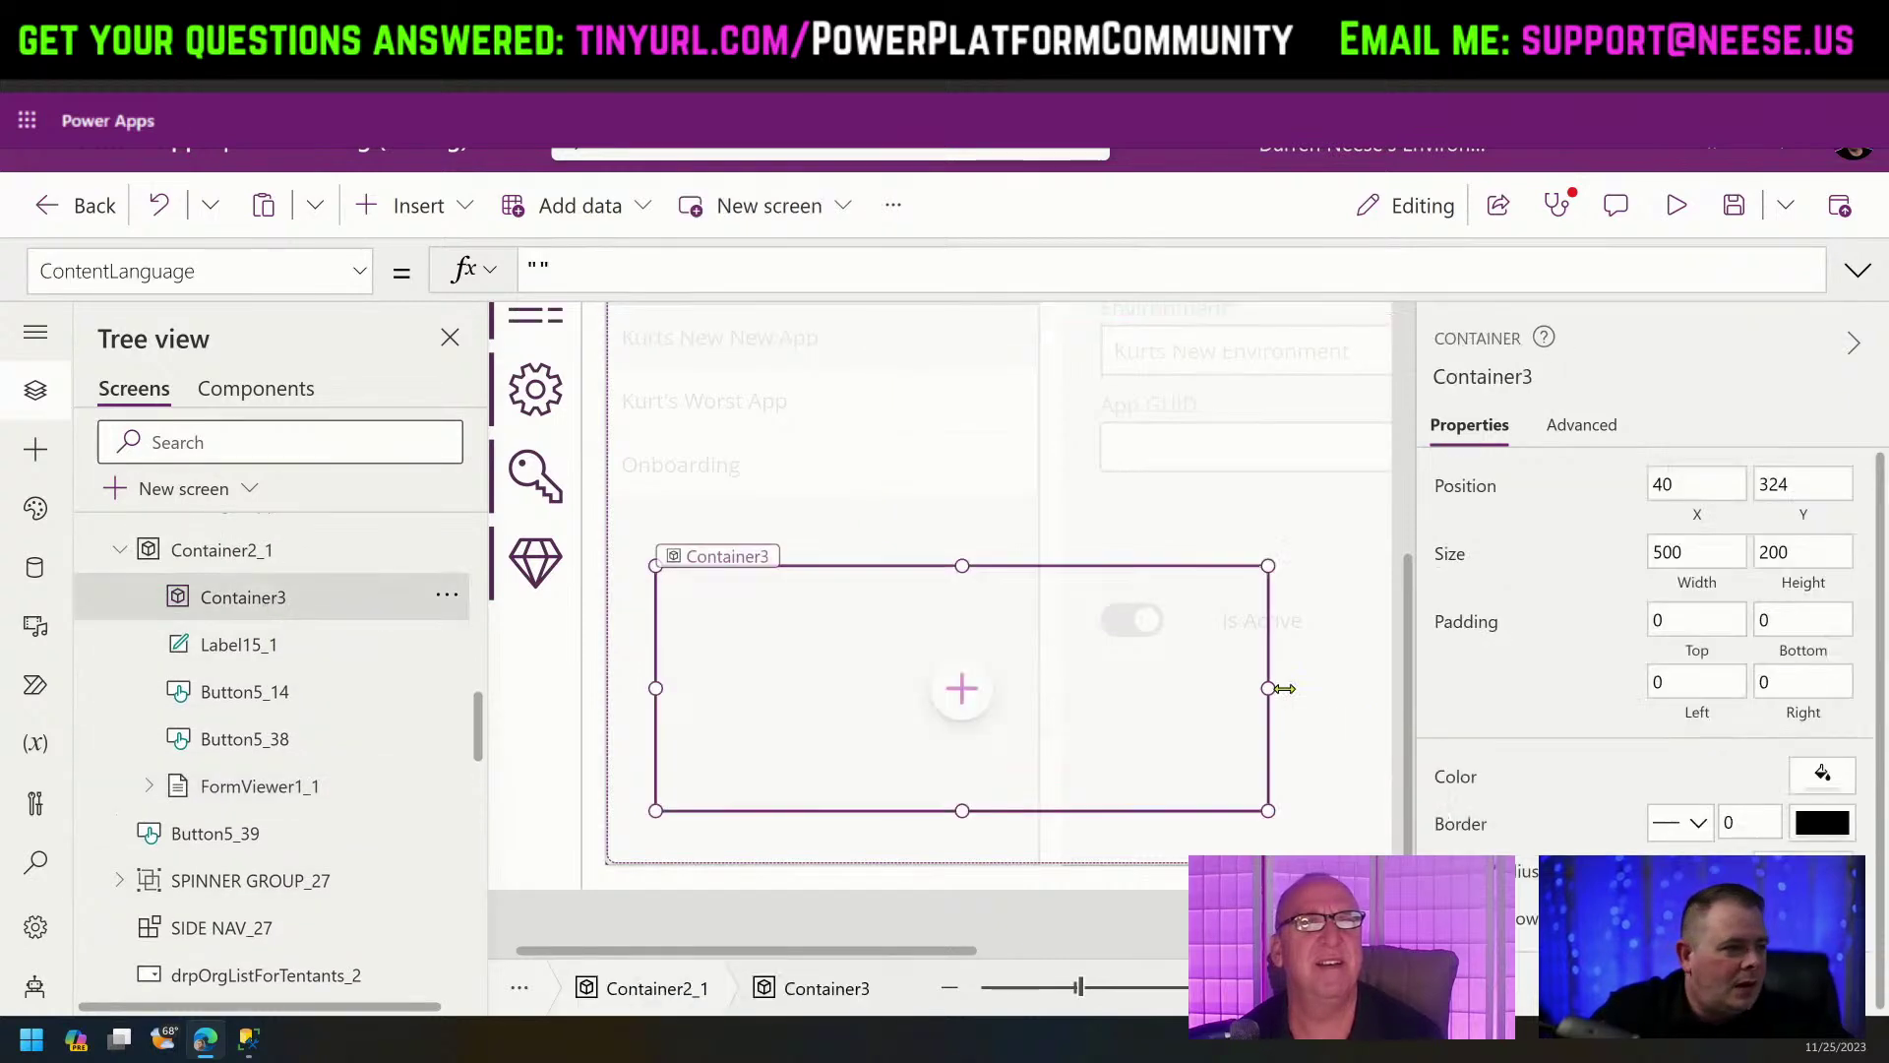
{"action": "left_click", "coordinate": [1442, 776]}
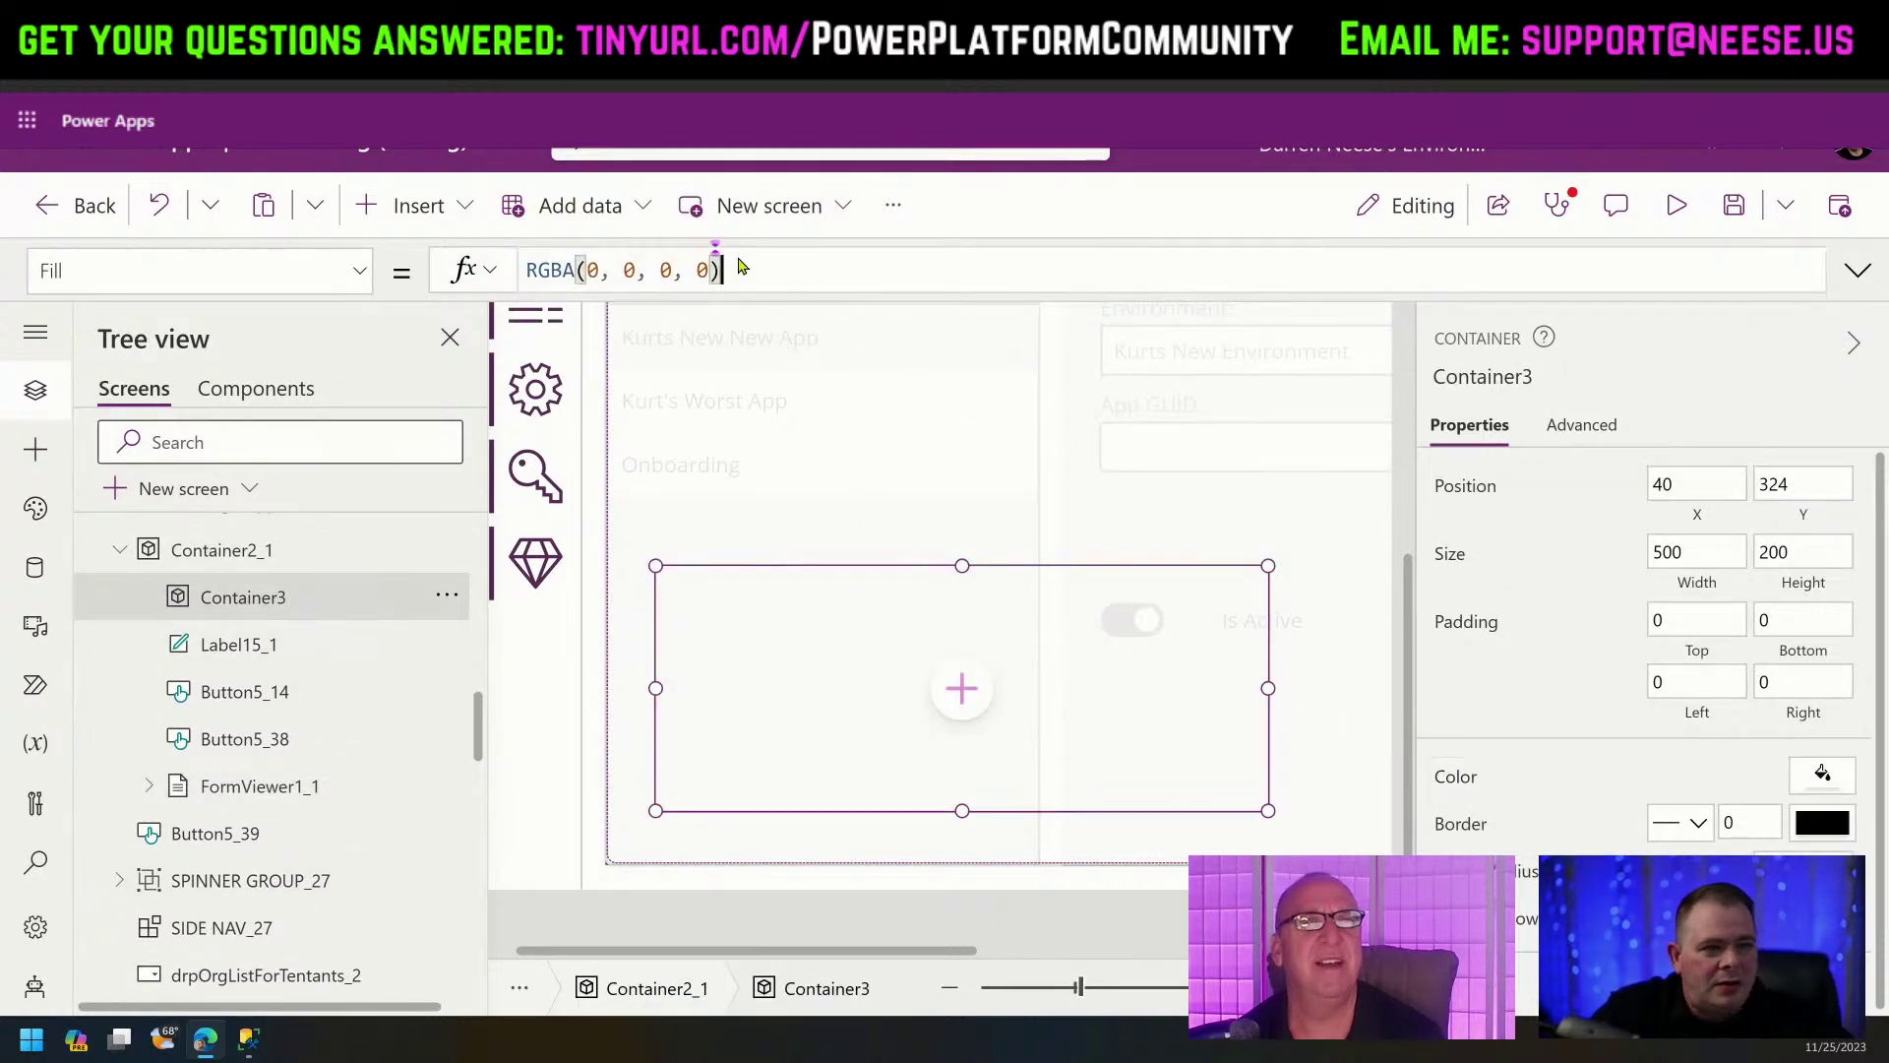
{"action": "left_click_drag", "start_coordinate": [727, 271], "coordinate": [463, 270]}
{"action": "key", "text": "ctrl+v"}
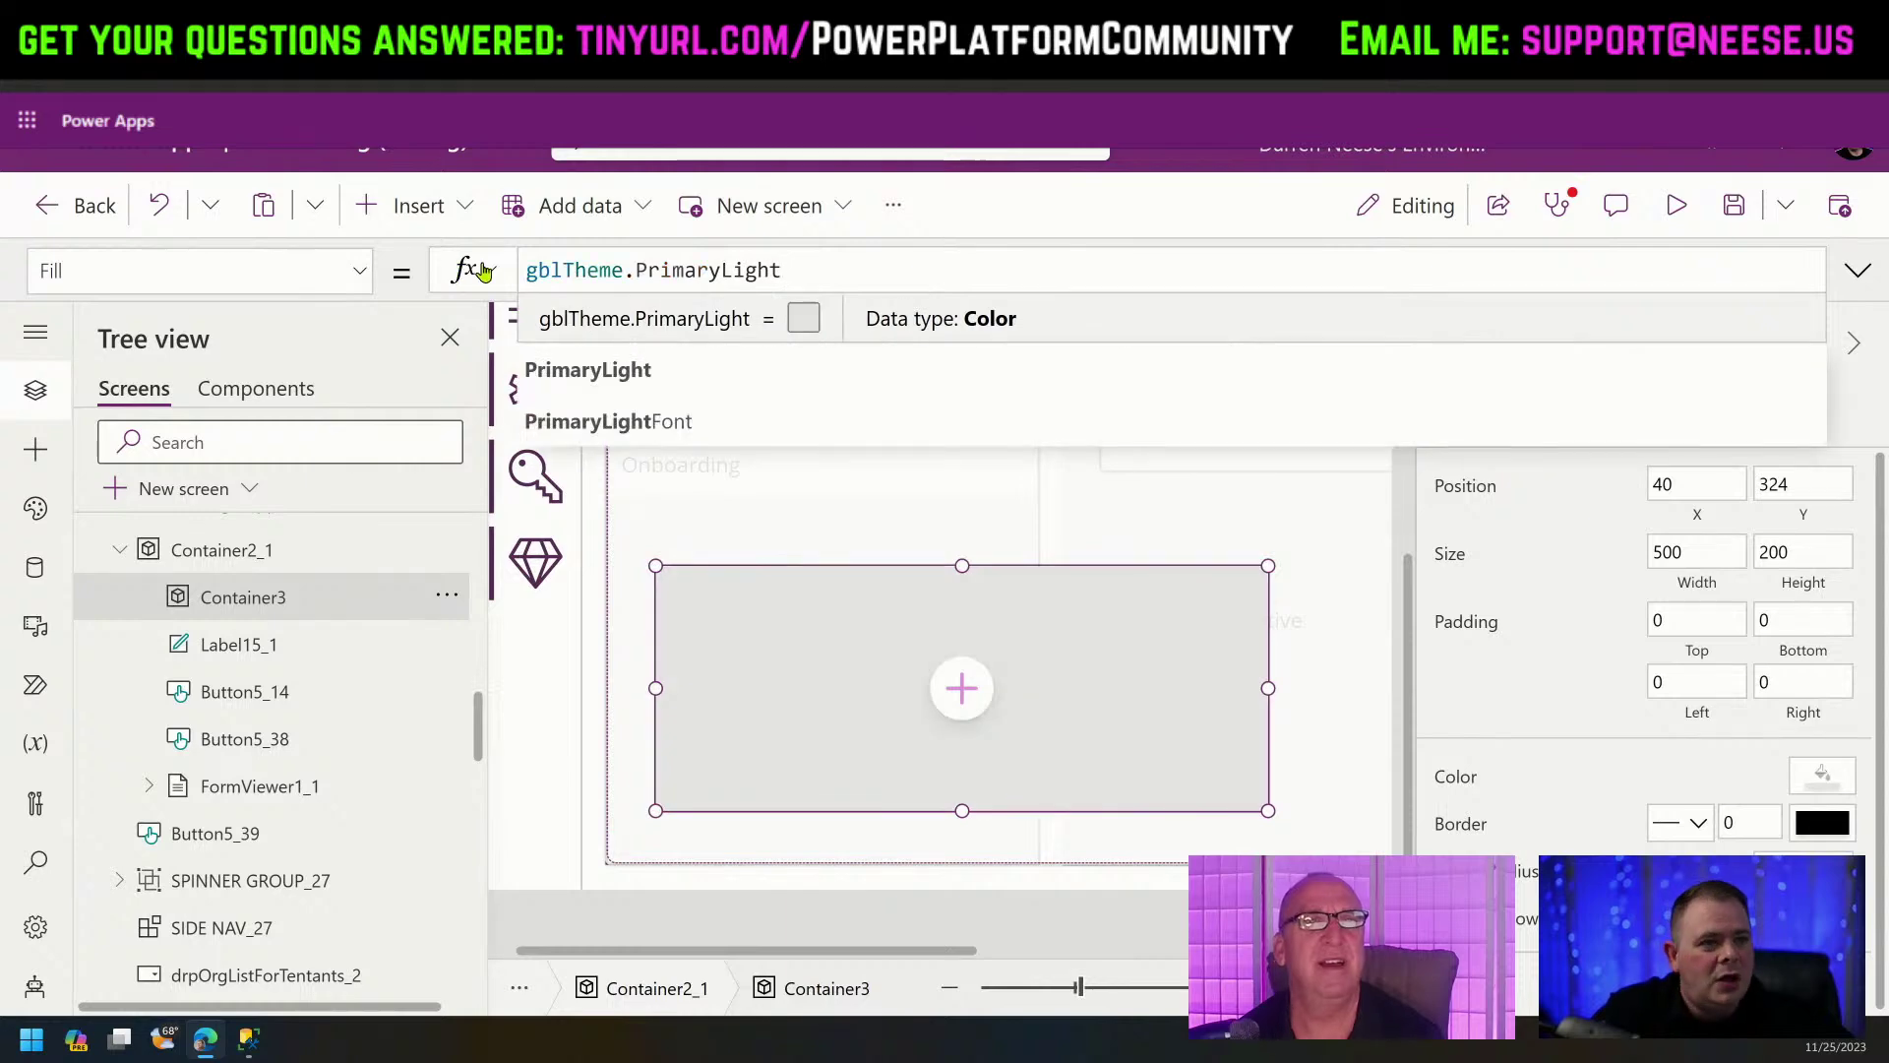
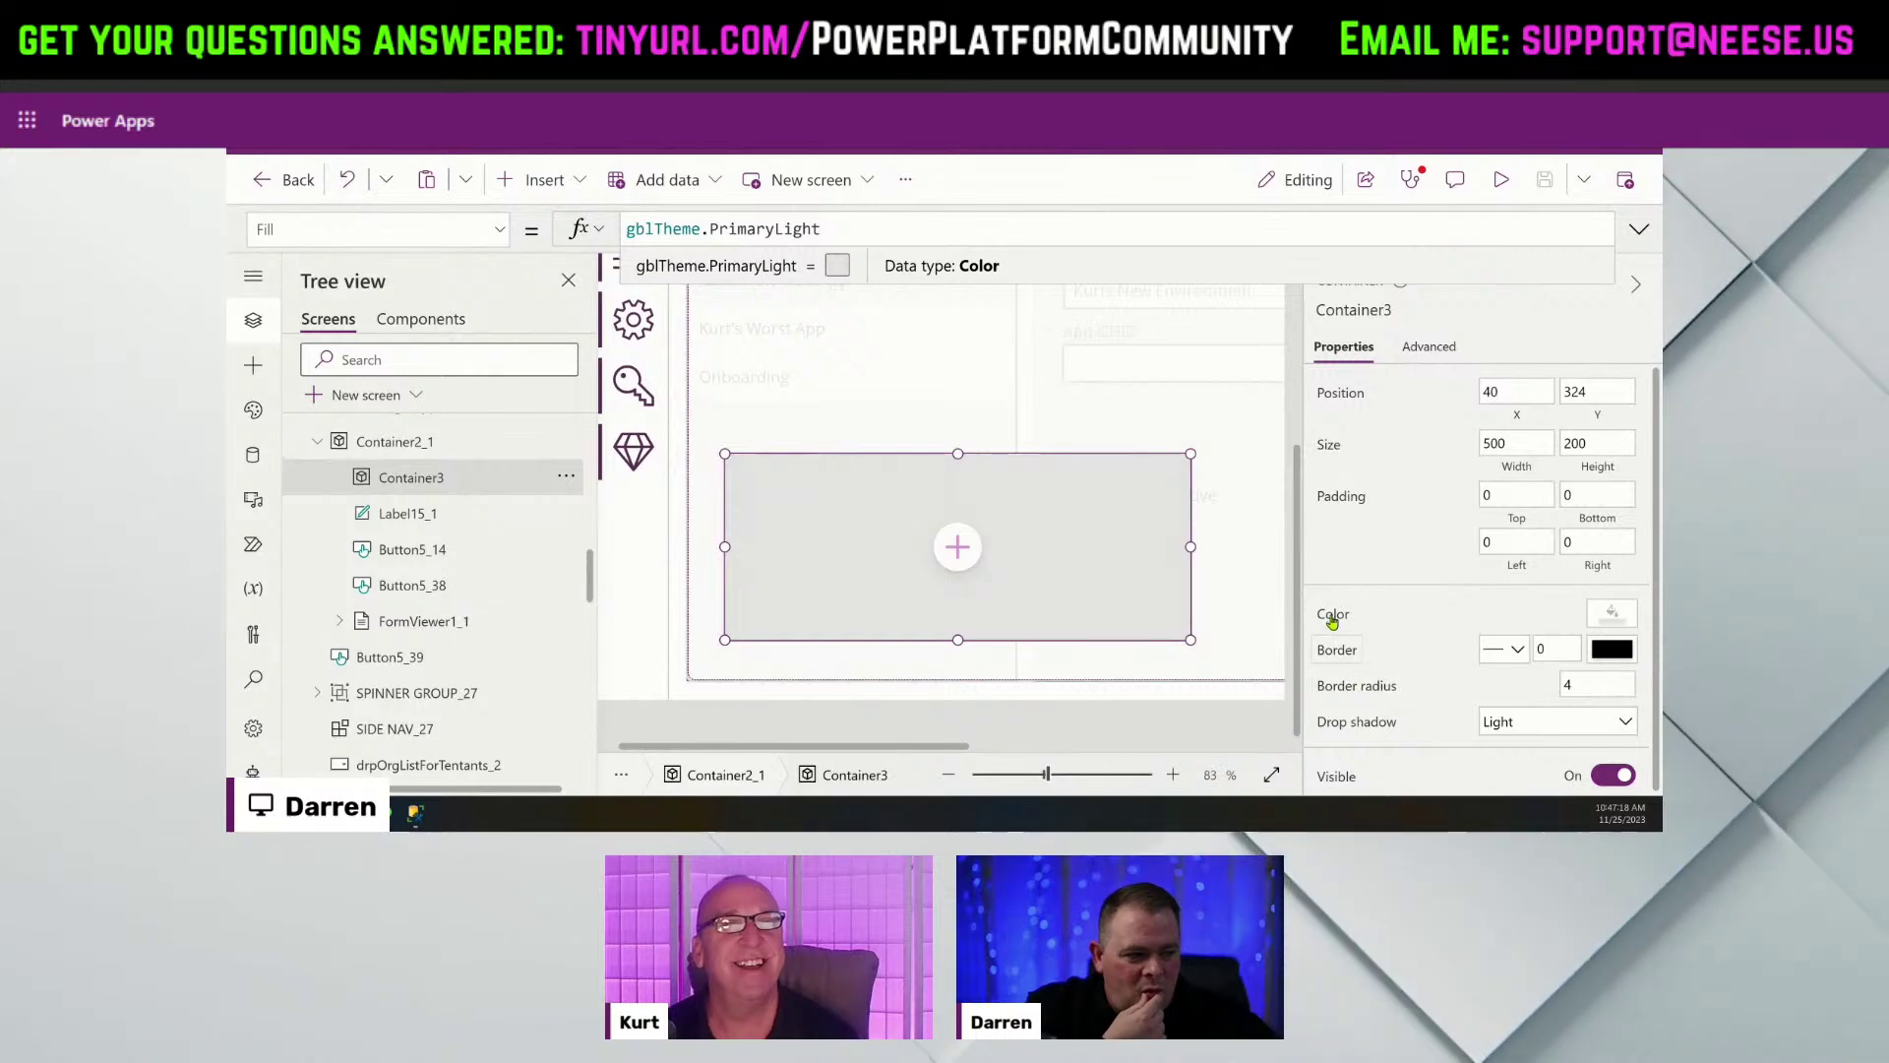
{"action": "left_click", "coordinate": [1338, 651]}
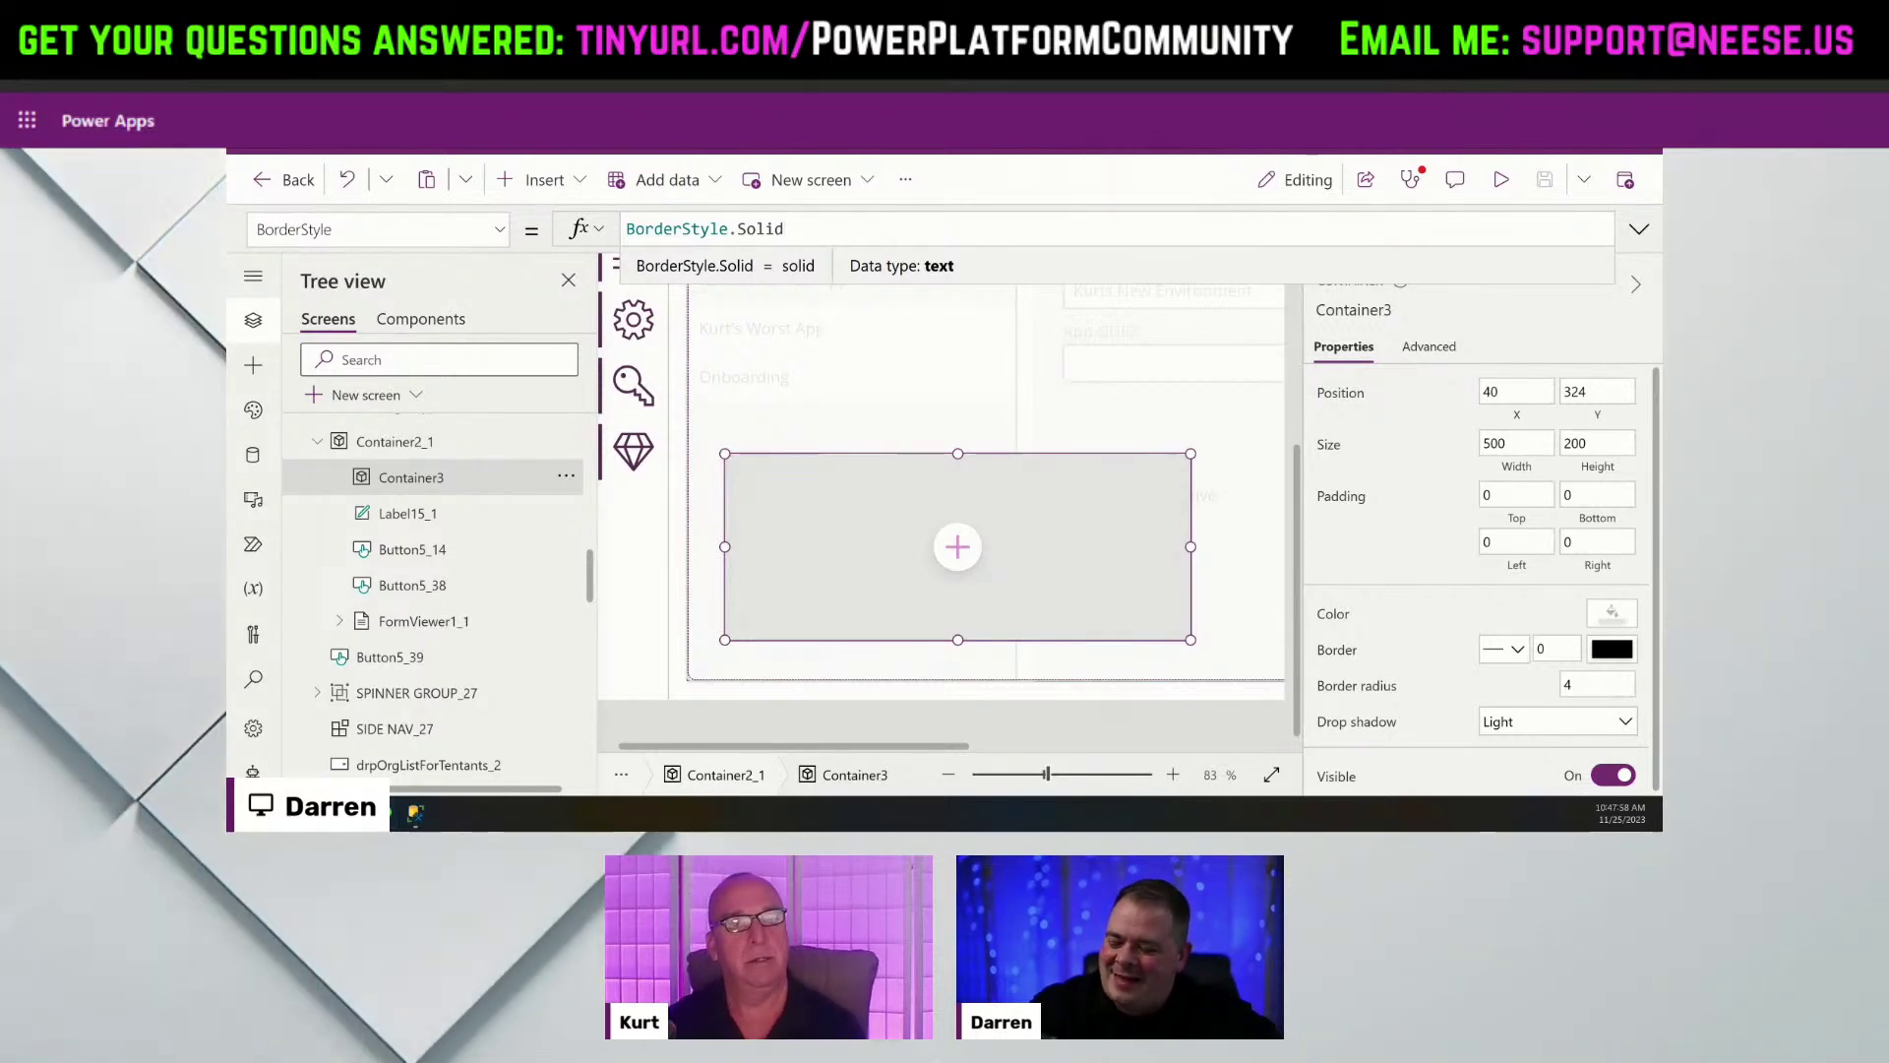
{"action": "key", "text": "BackSpace"}
{"action": "key", "text": "BackSpace"}
{"action": "key", "text": "BackSpace"}
{"action": "key", "text": "BackSpace"}
{"action": "key", "text": "BackSpace"}
{"action": "key", "text": "BackSpace"}
{"action": "key", "text": "BackSpace"}
{"action": "key", "text": "BackSpace"}
{"action": "key", "text": "BackSpace"}
{"action": "key", "text": "BackSpace"}
{"action": "key", "text": "BackSpace"}
{"action": "key", "text": "BackSpace"}
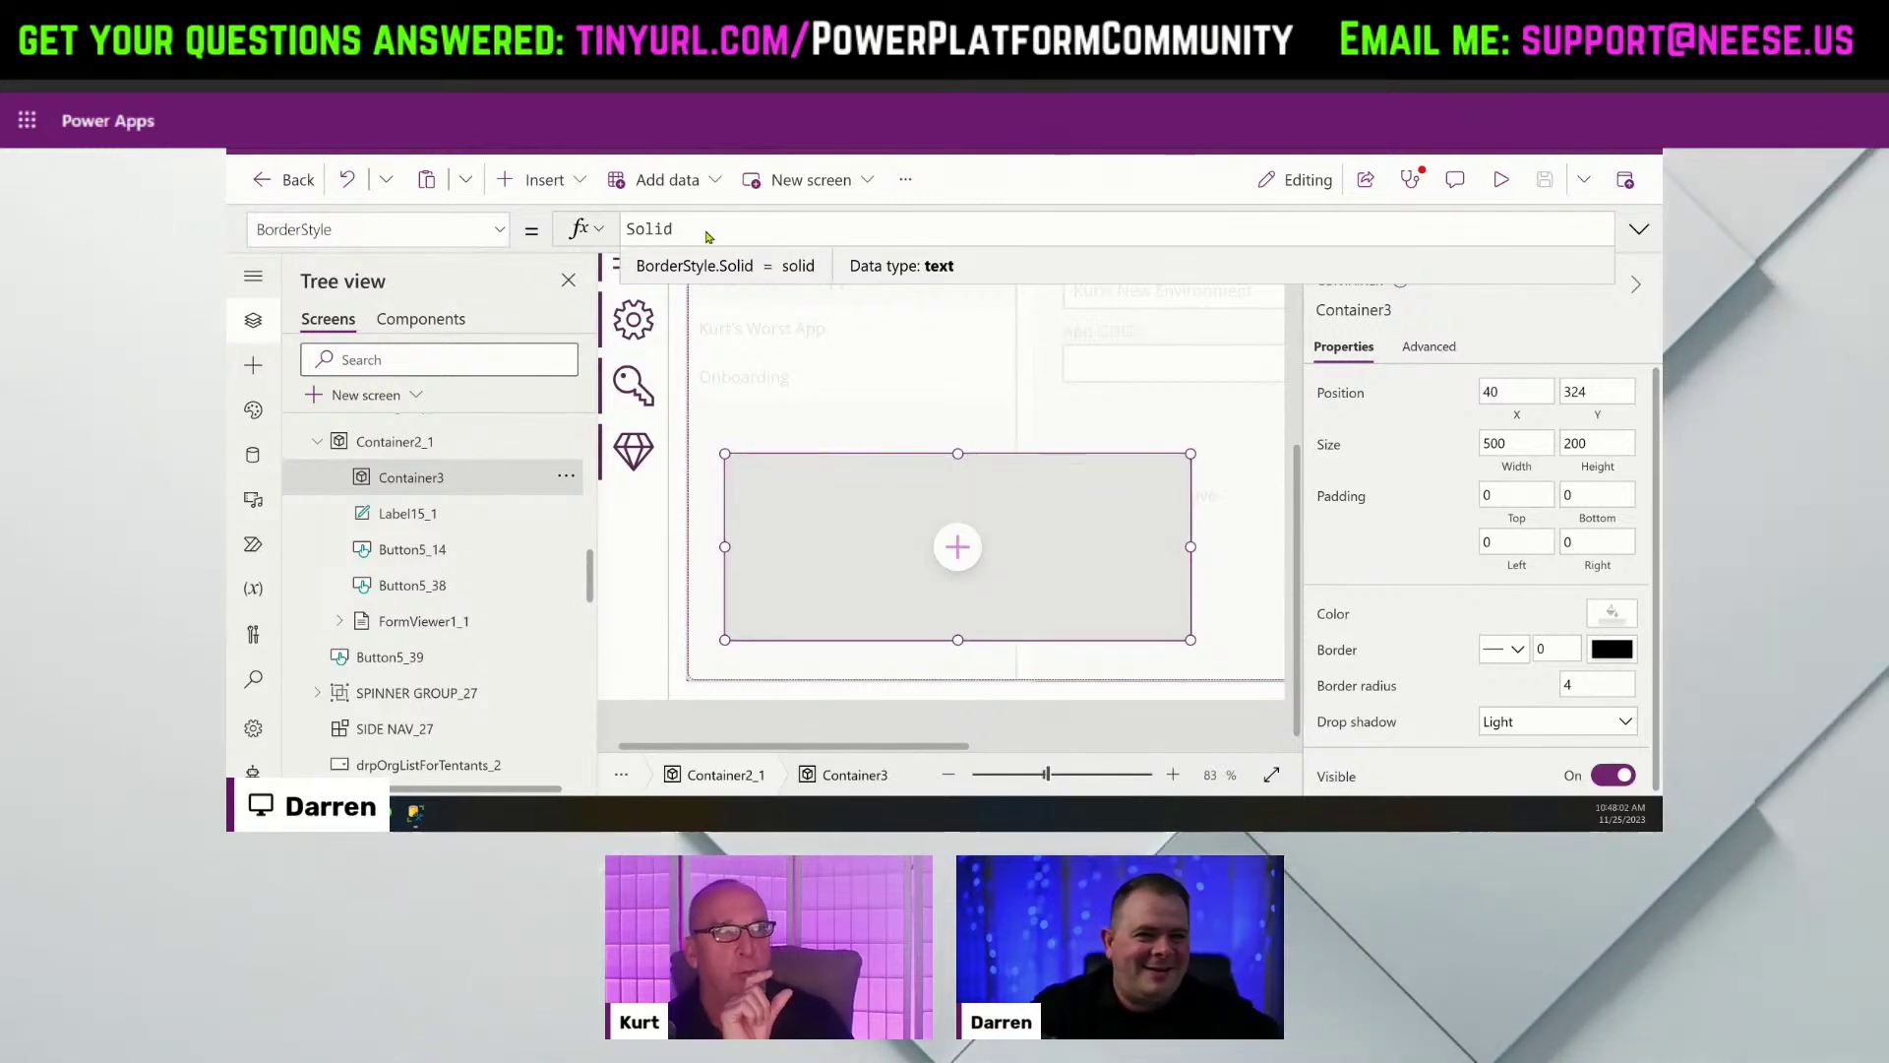
Set the BorderColor formula of Container3 to the theme color gblTheme.PrimaryLight.
{"action": "left_click", "coordinate": [497, 229]}
{"action": "left_click", "coordinate": [383, 296]}
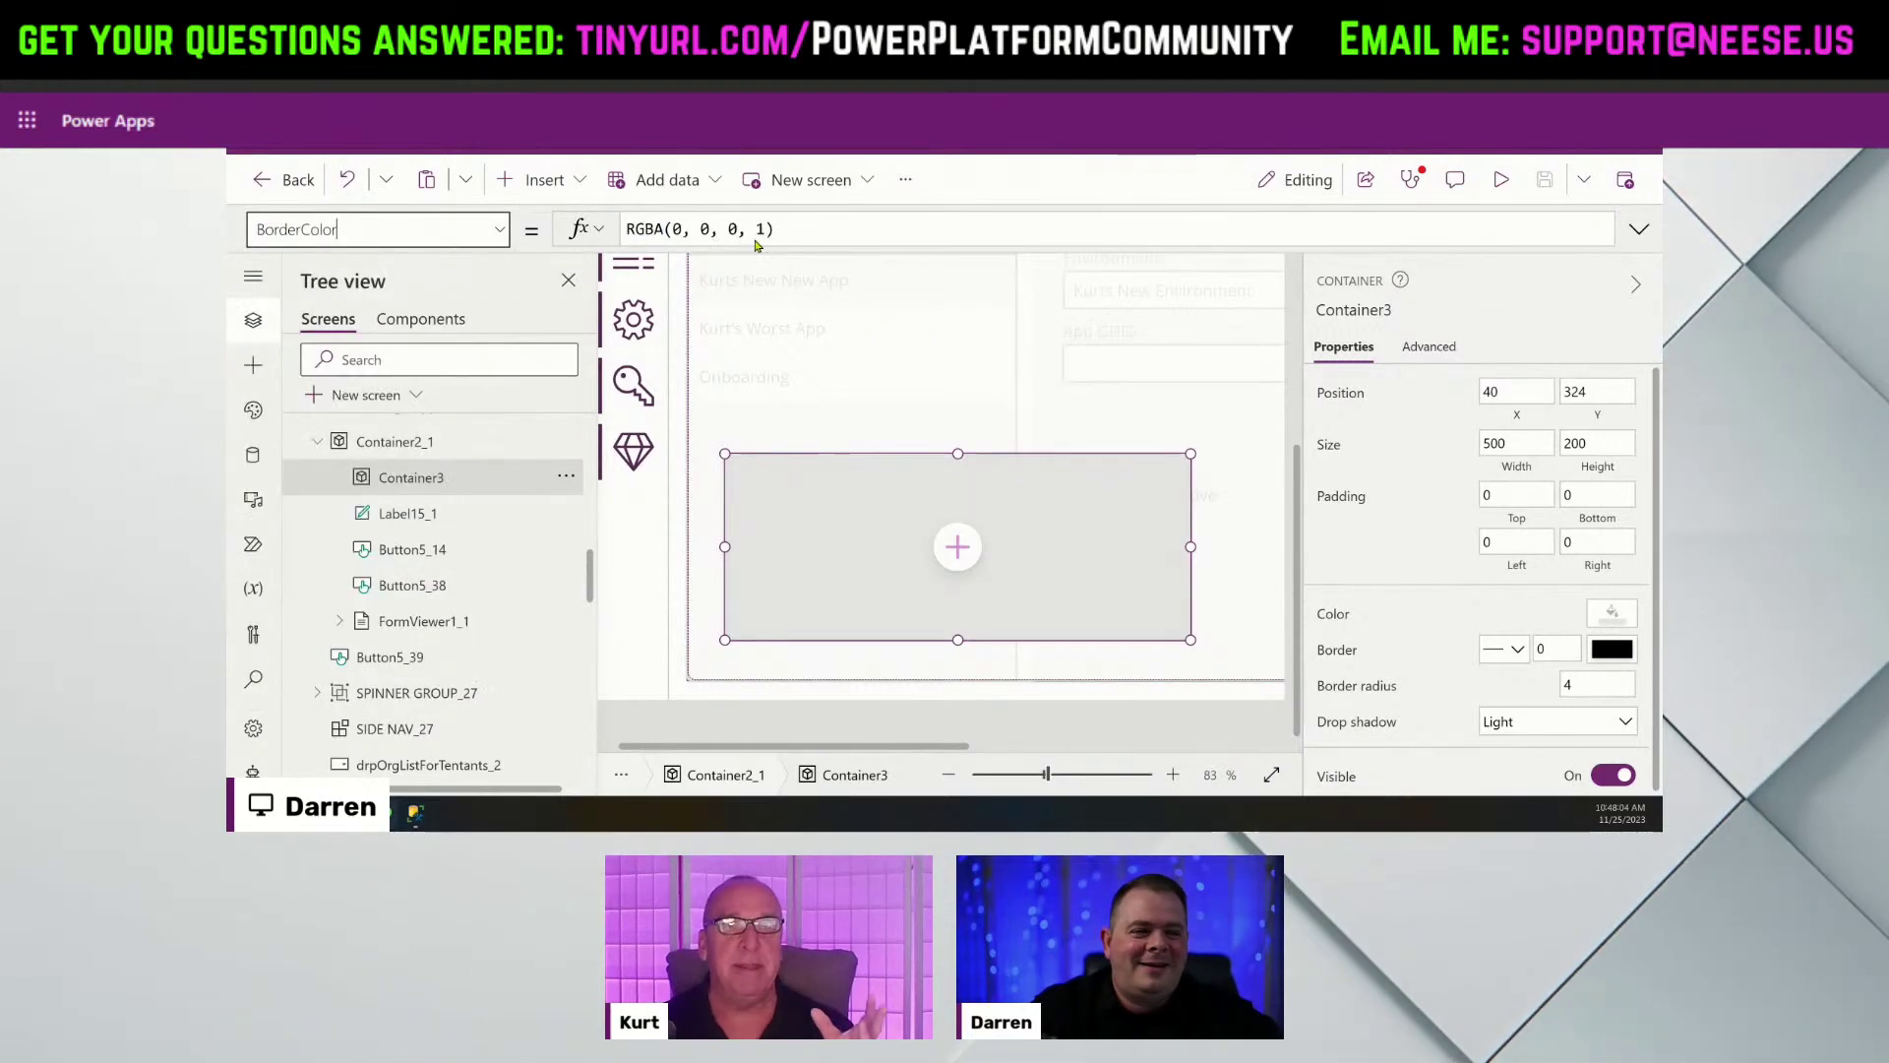
{"action": "left_click_drag", "start_coordinate": [775, 229], "coordinate": [612, 234]}
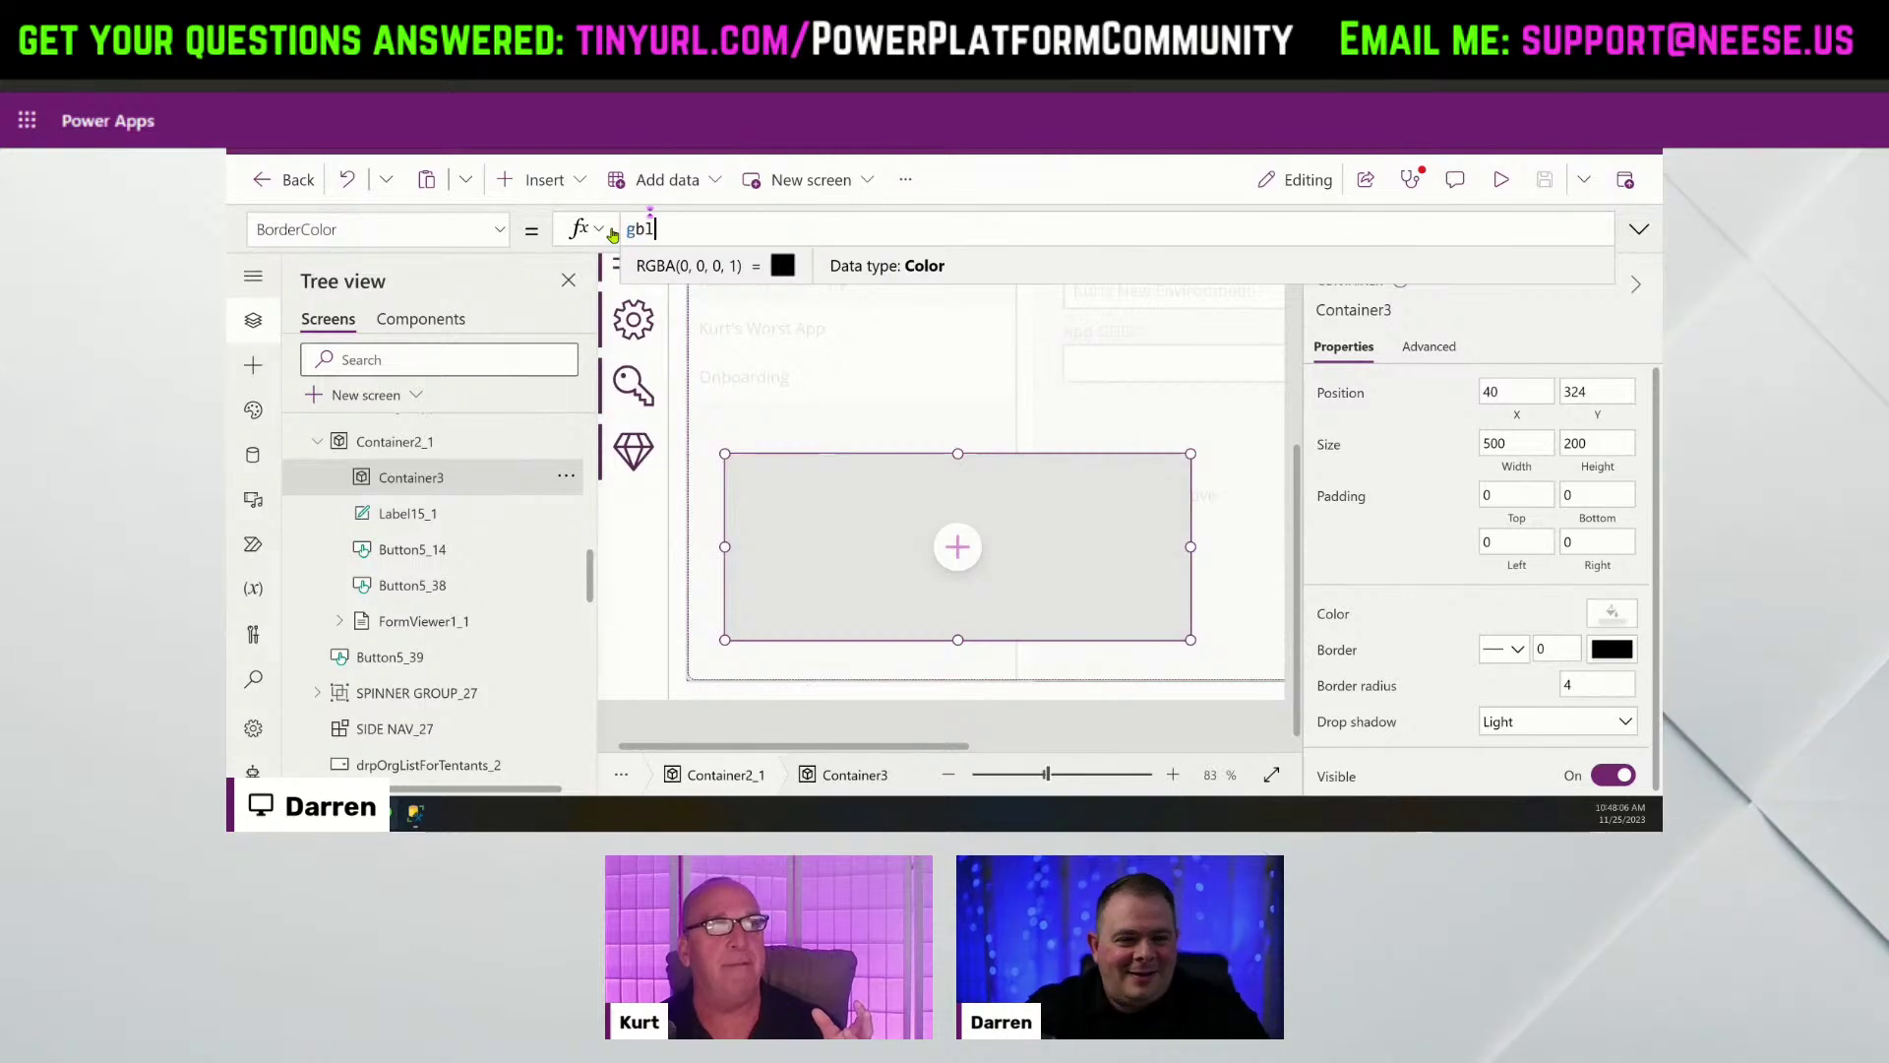
{"action": "type", "text": "gblTheme."}
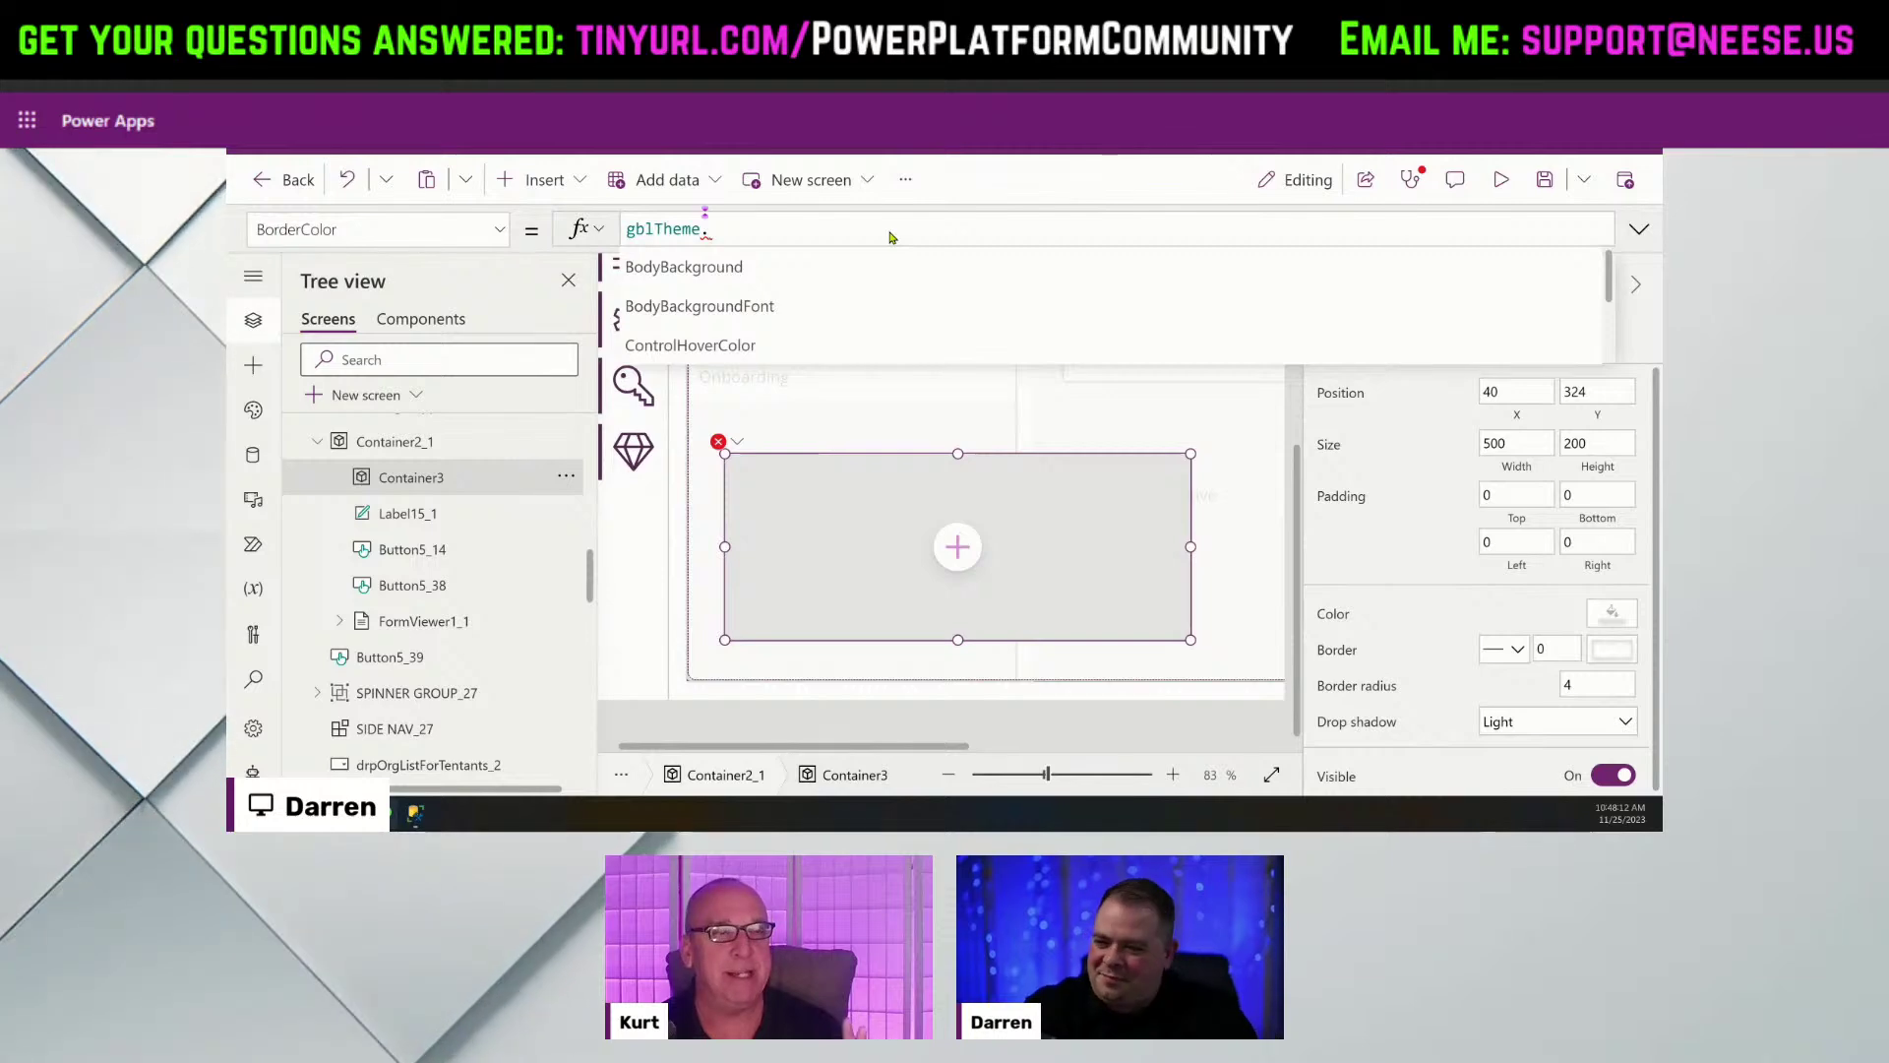
{"action": "type", "text": "second"}
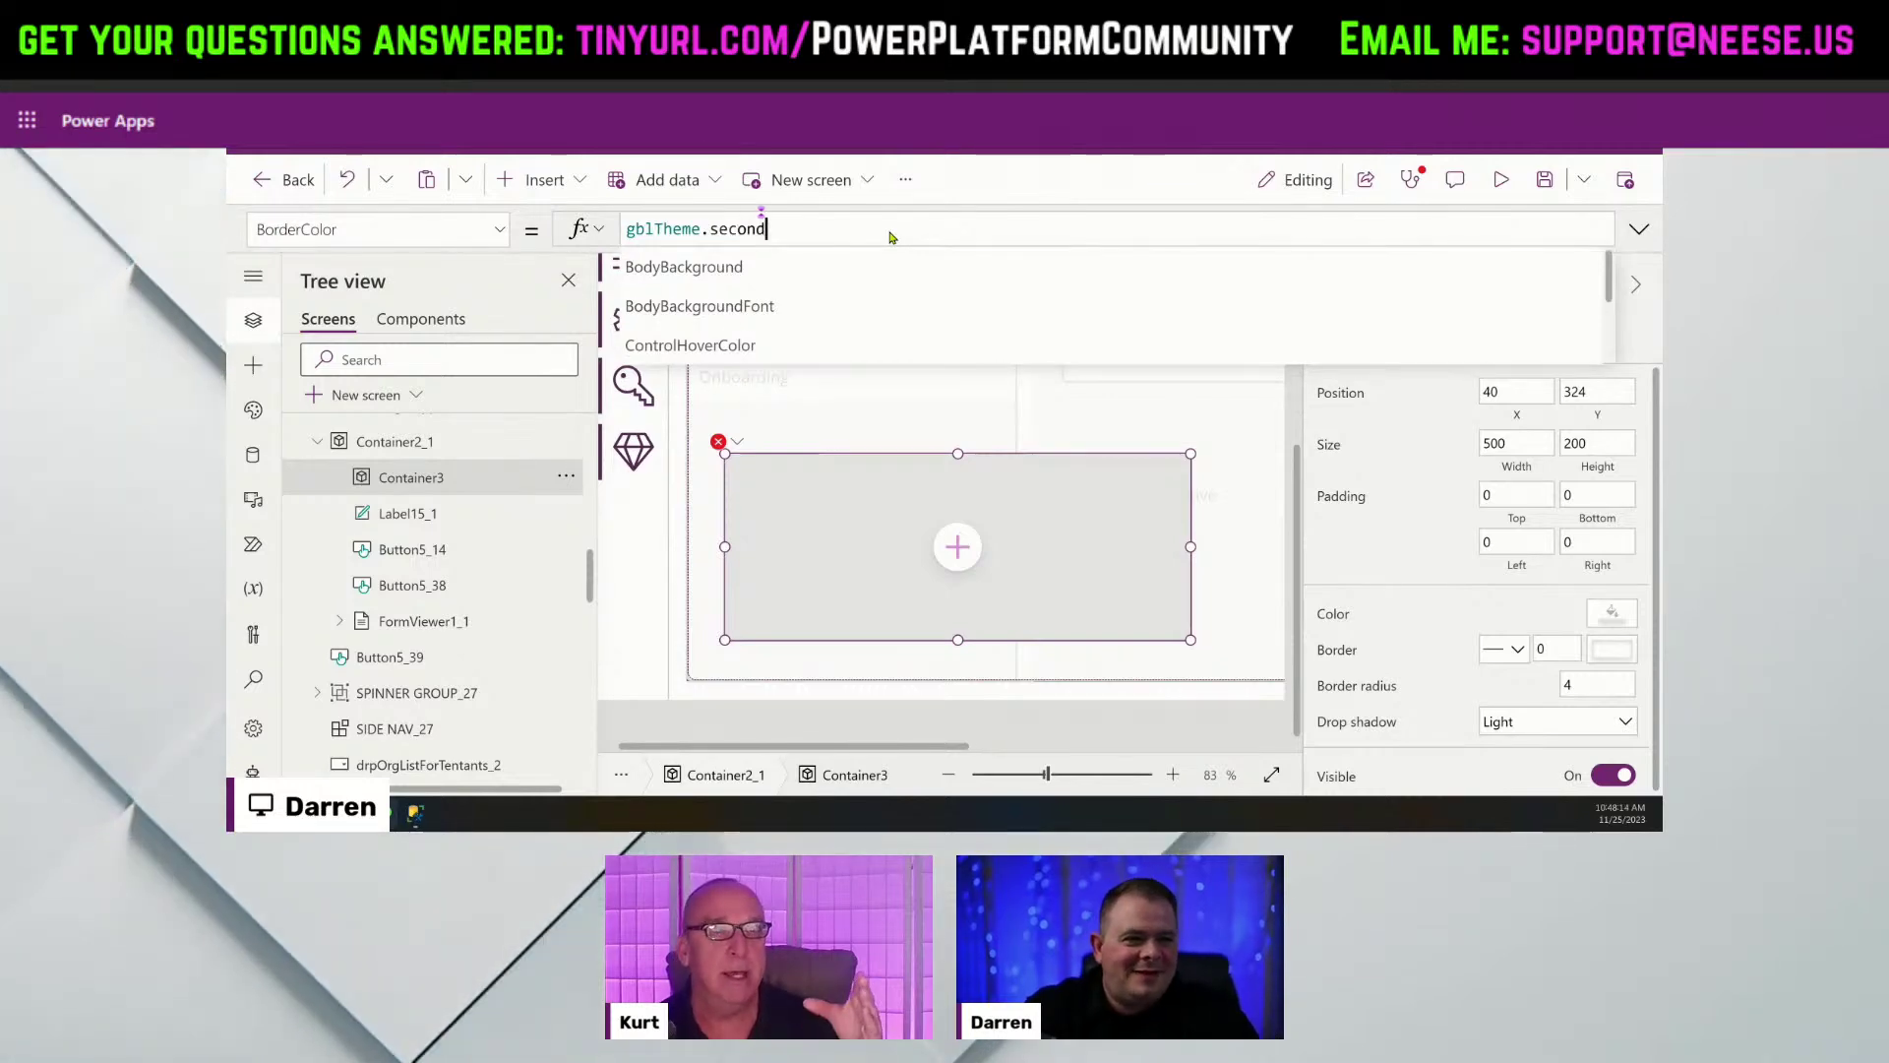
{"action": "left_click", "coordinate": [787, 343]}
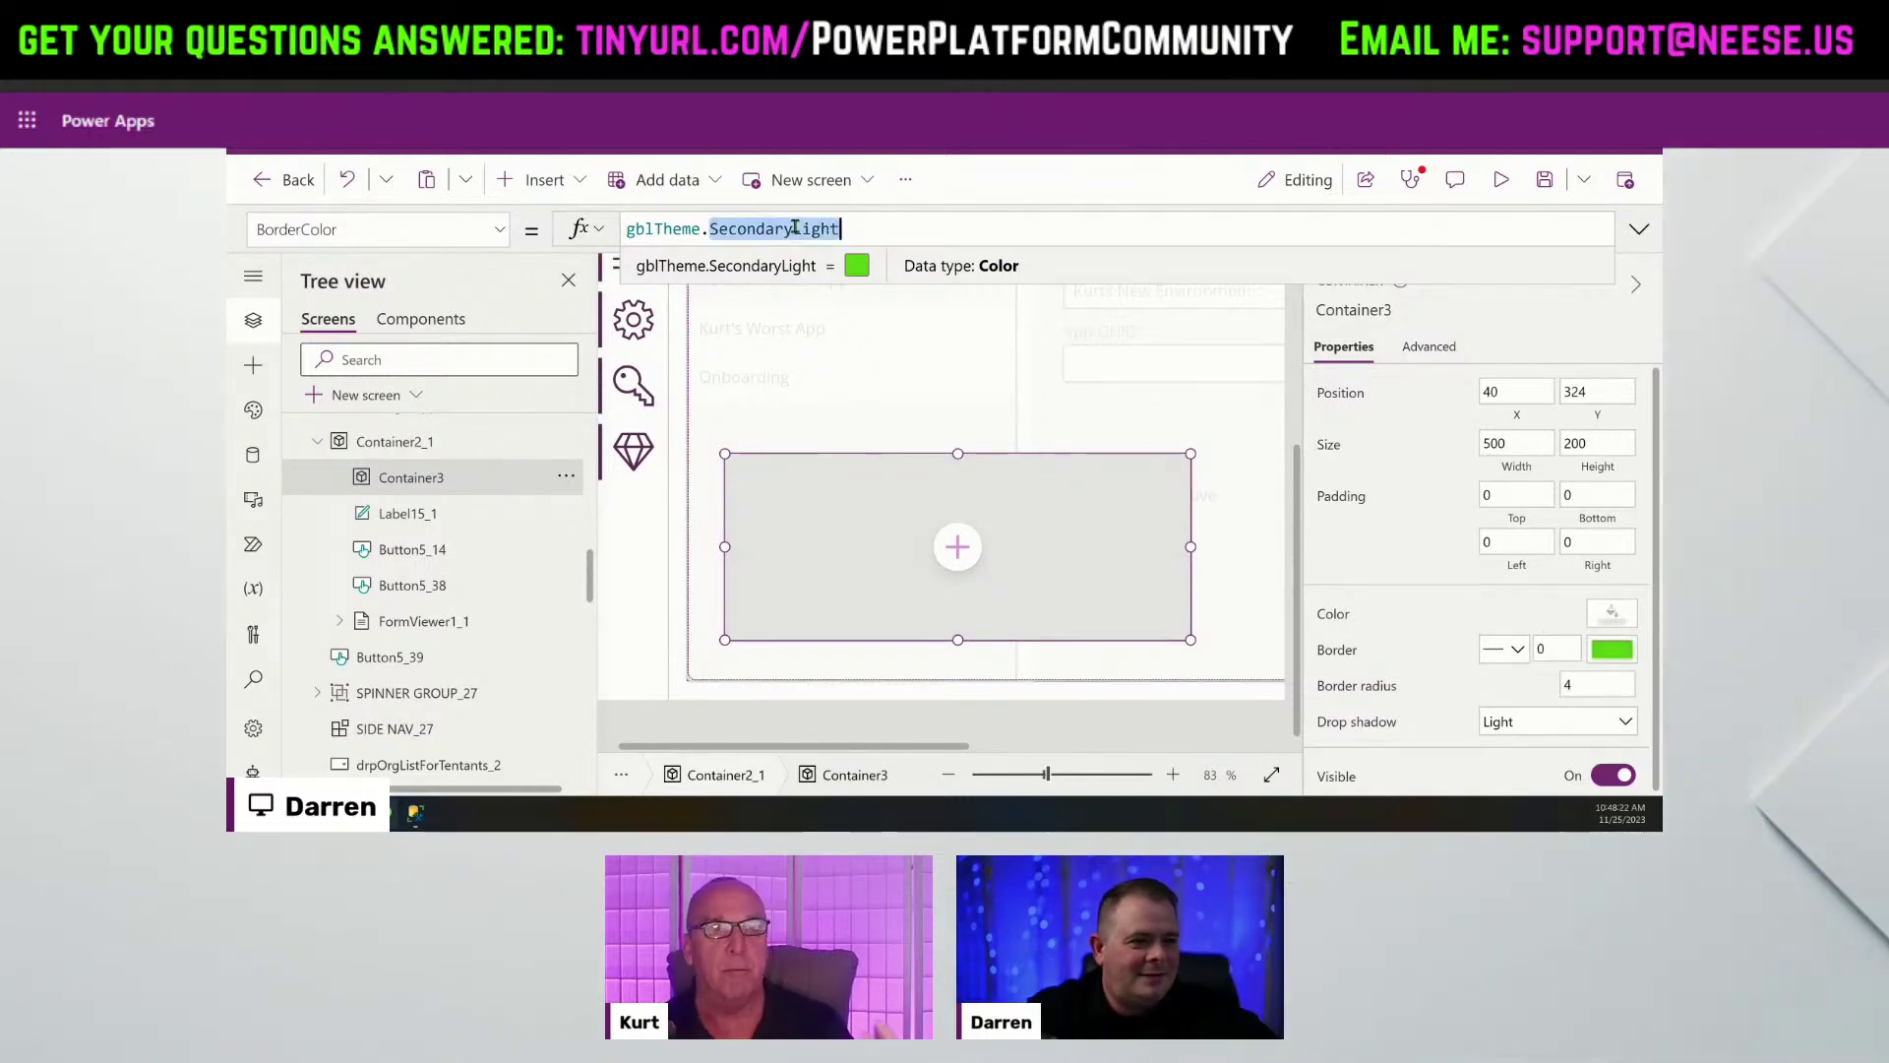
{"action": "type", "text": "ryLight"}
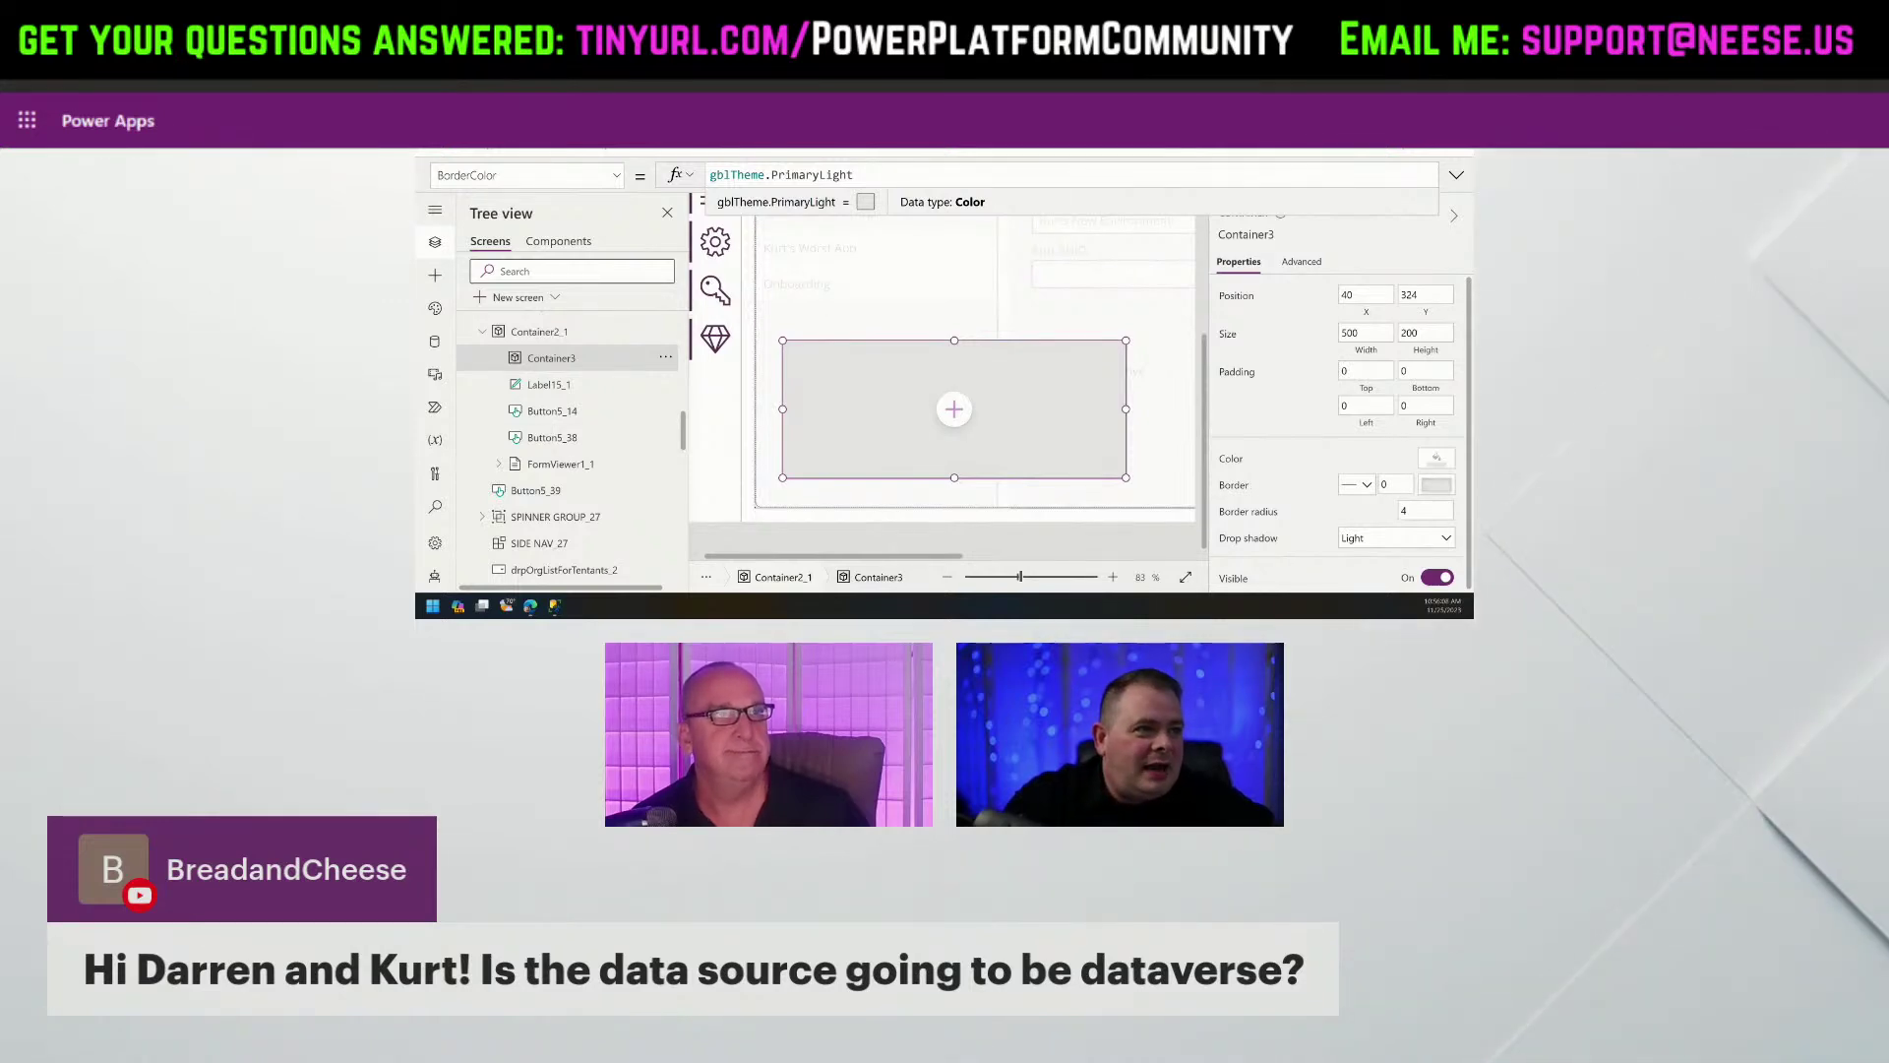
Switch to the YouTube playlist "Power Apps: Onboarding Application" and look through its videos up to the first one.
{"action": "key", "text": "ctrl+Tab"}
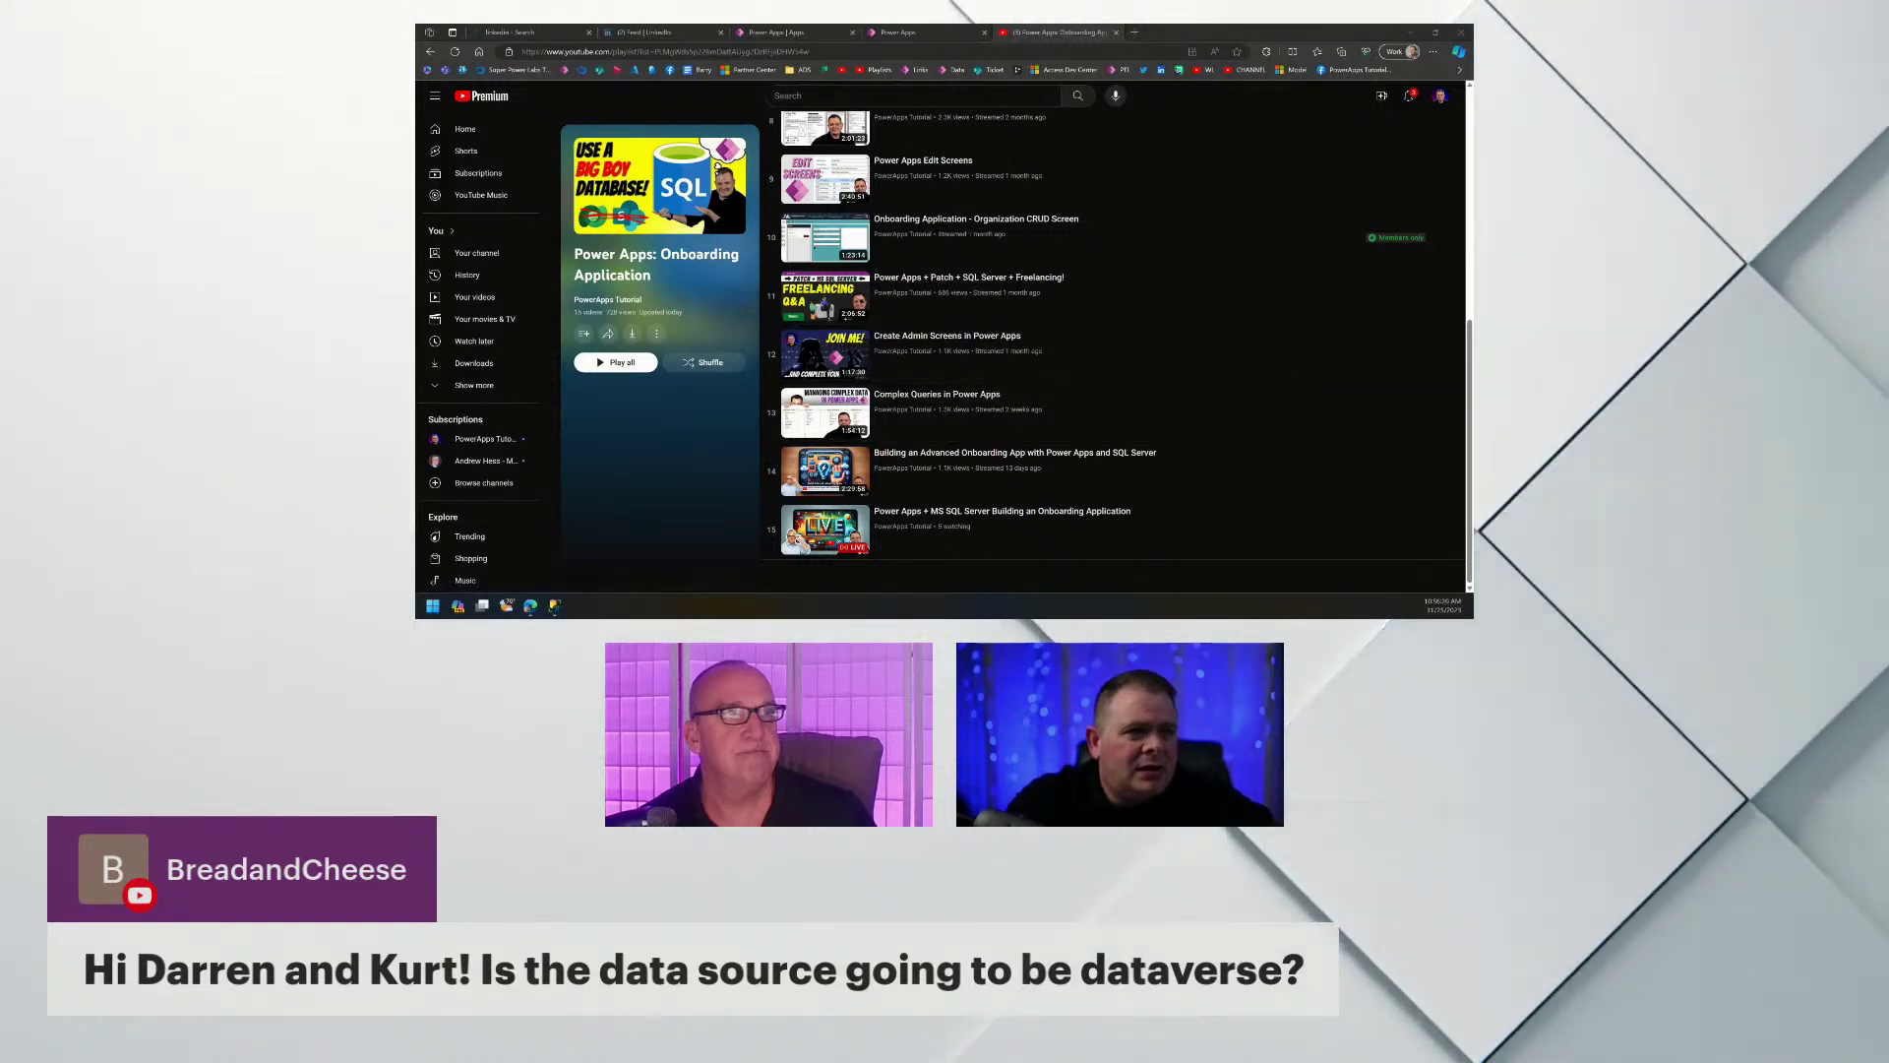
{"action": "left_click", "coordinate": [871, 53]}
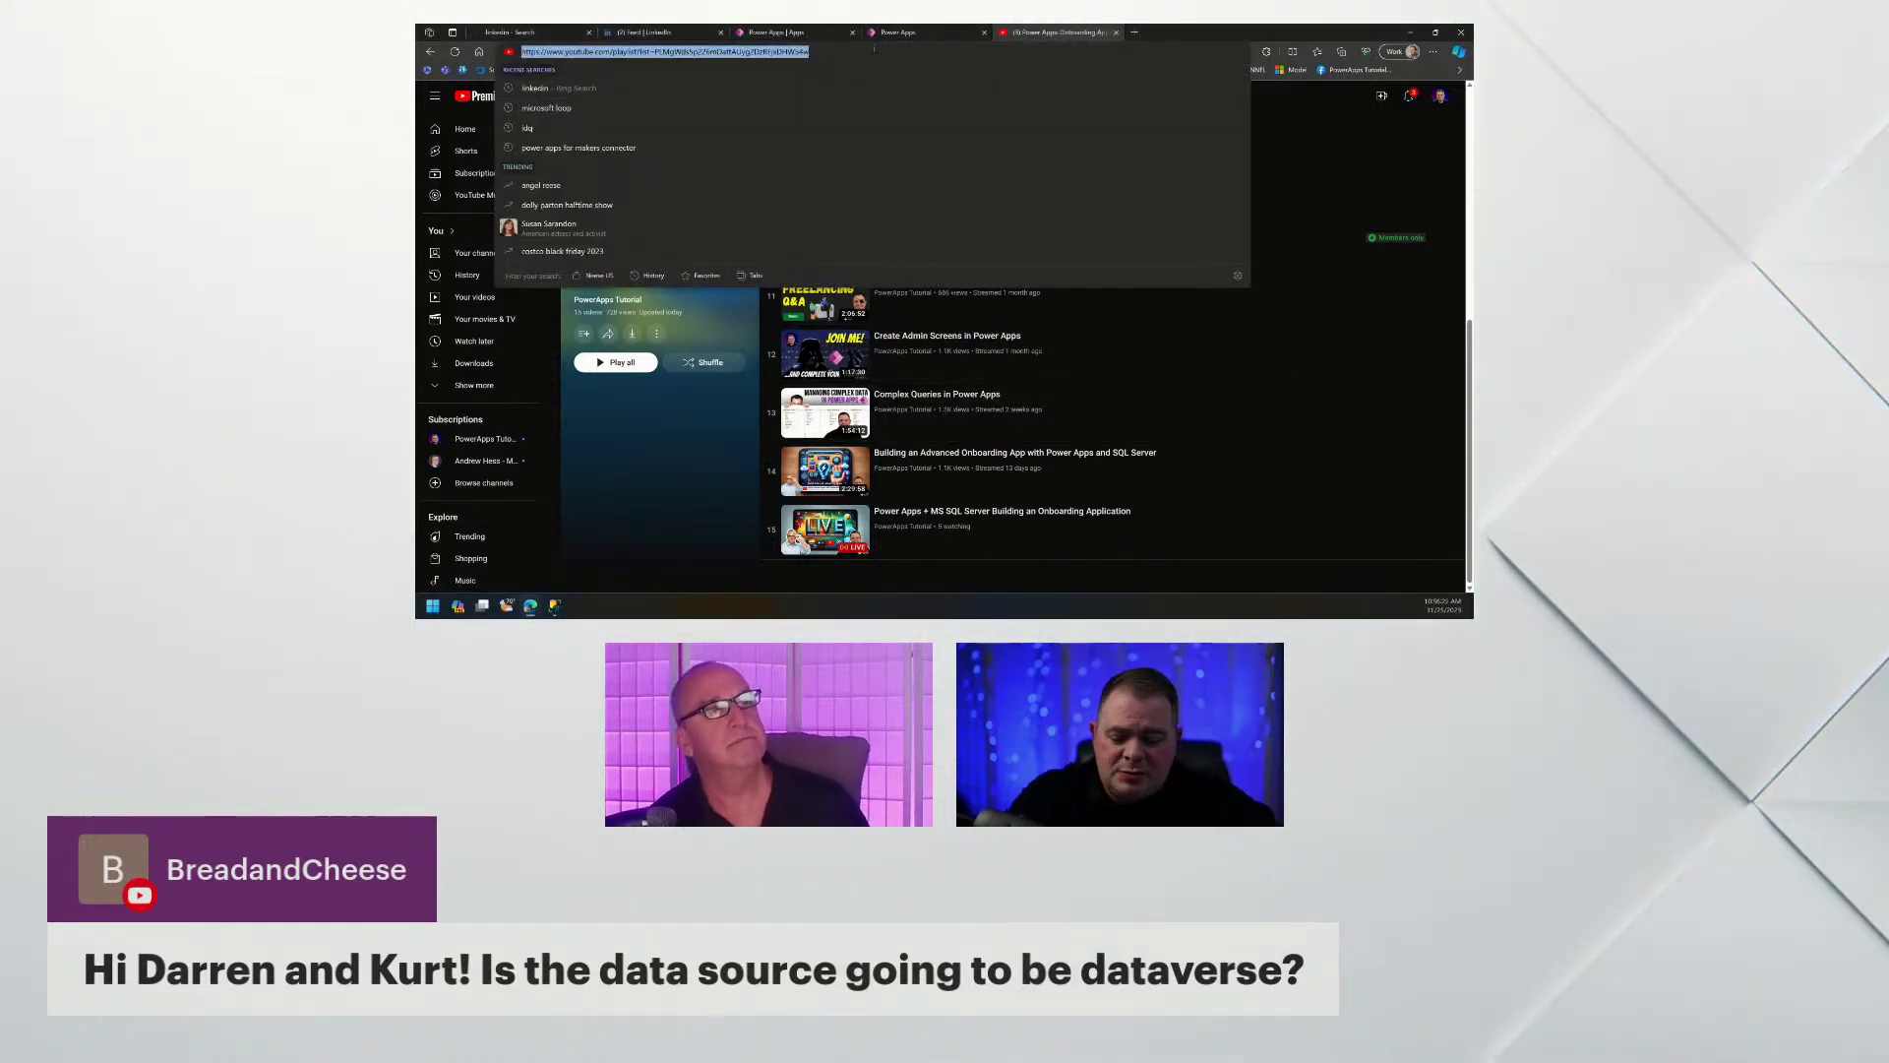
{"action": "key", "text": "Escape"}
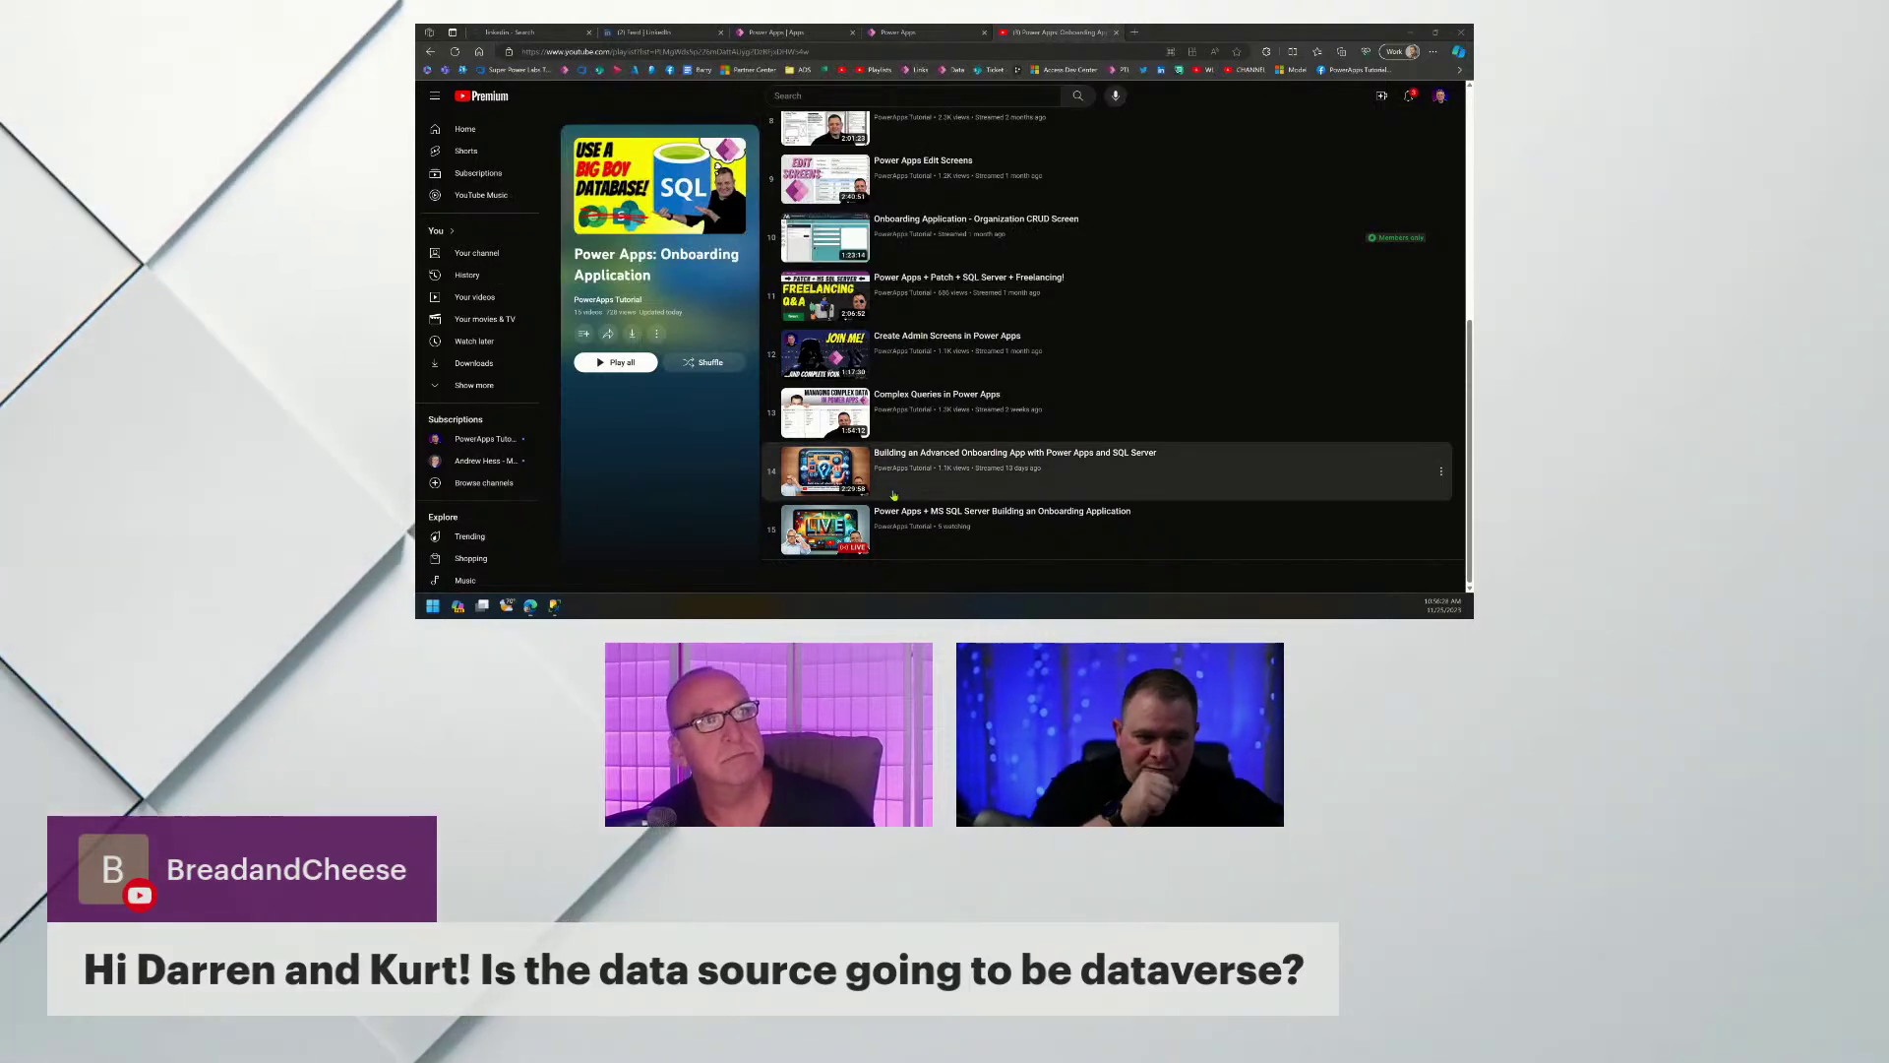
{"action": "scroll", "coordinate": [1041, 401], "scroll_direction": "up", "scroll_amount": 8}
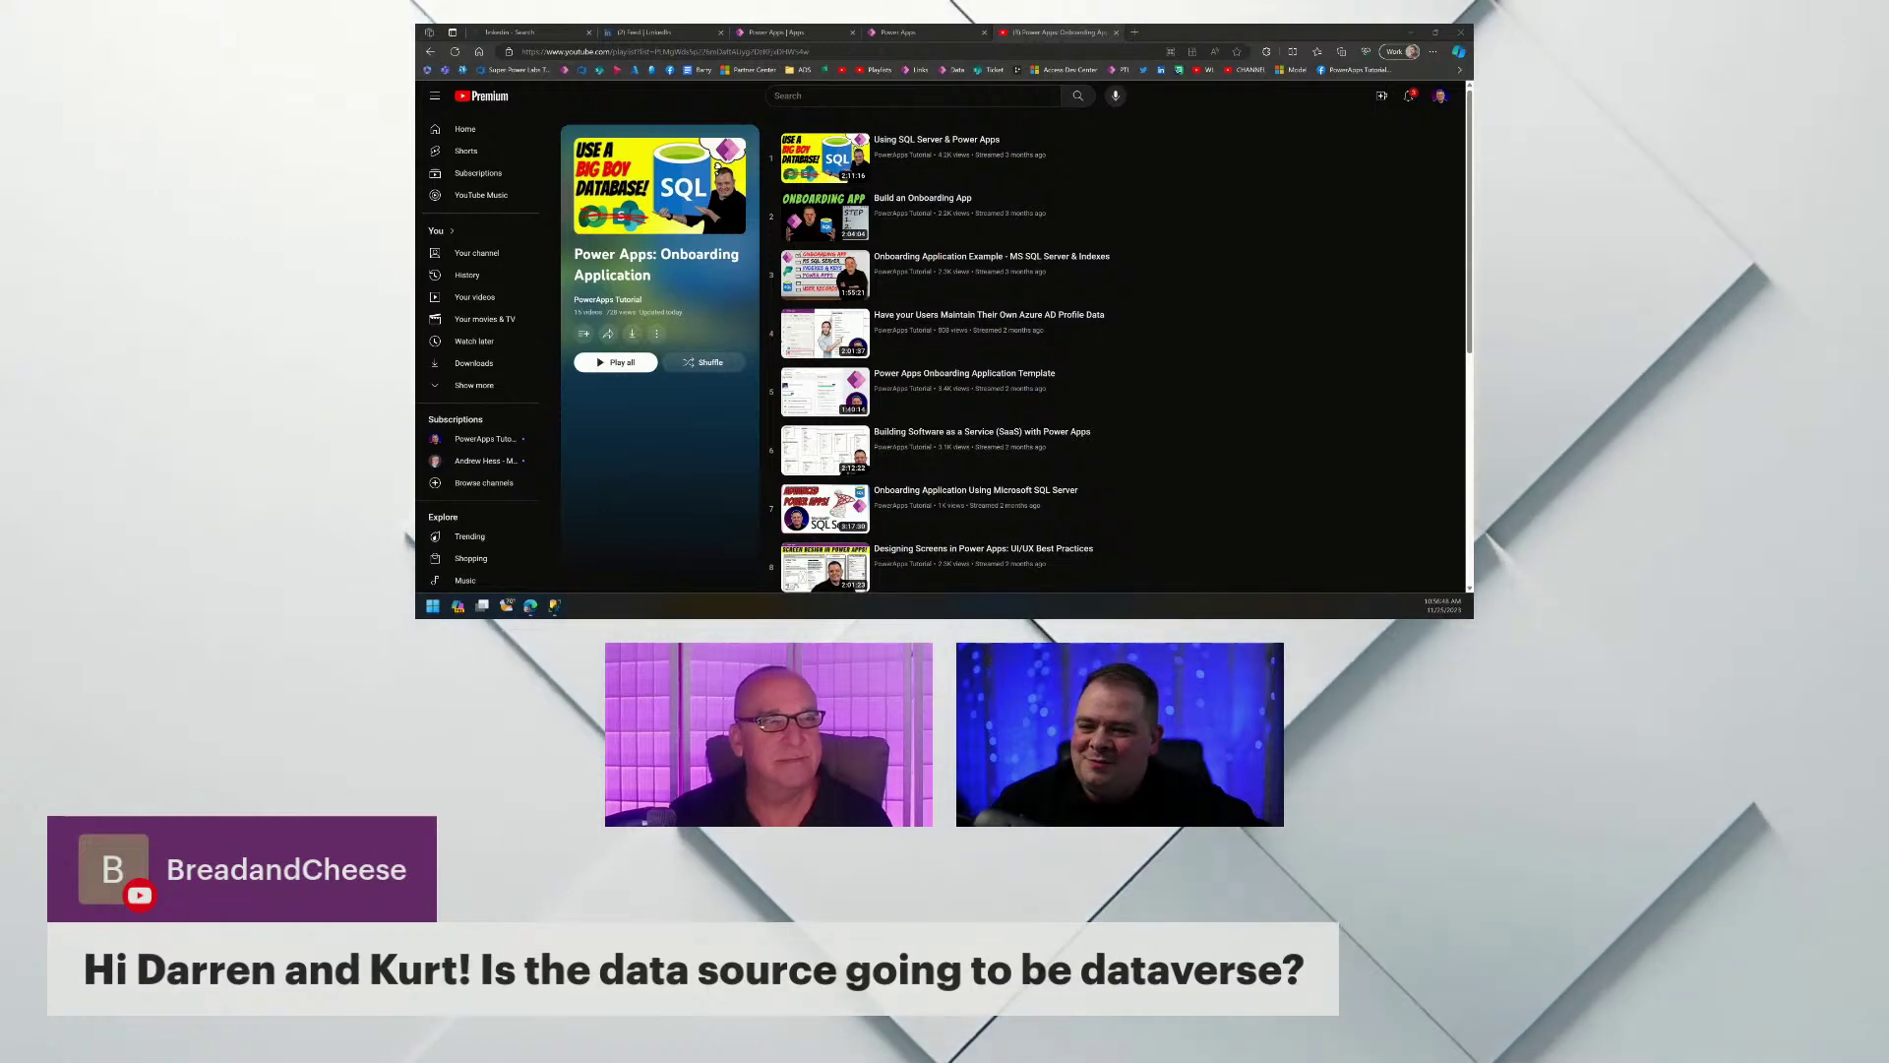
Return to the Onboarding app in Power Apps, preview it, and examine the name and notes fields on the Users edit screen.
{"action": "left_click", "coordinate": [815, 35]}
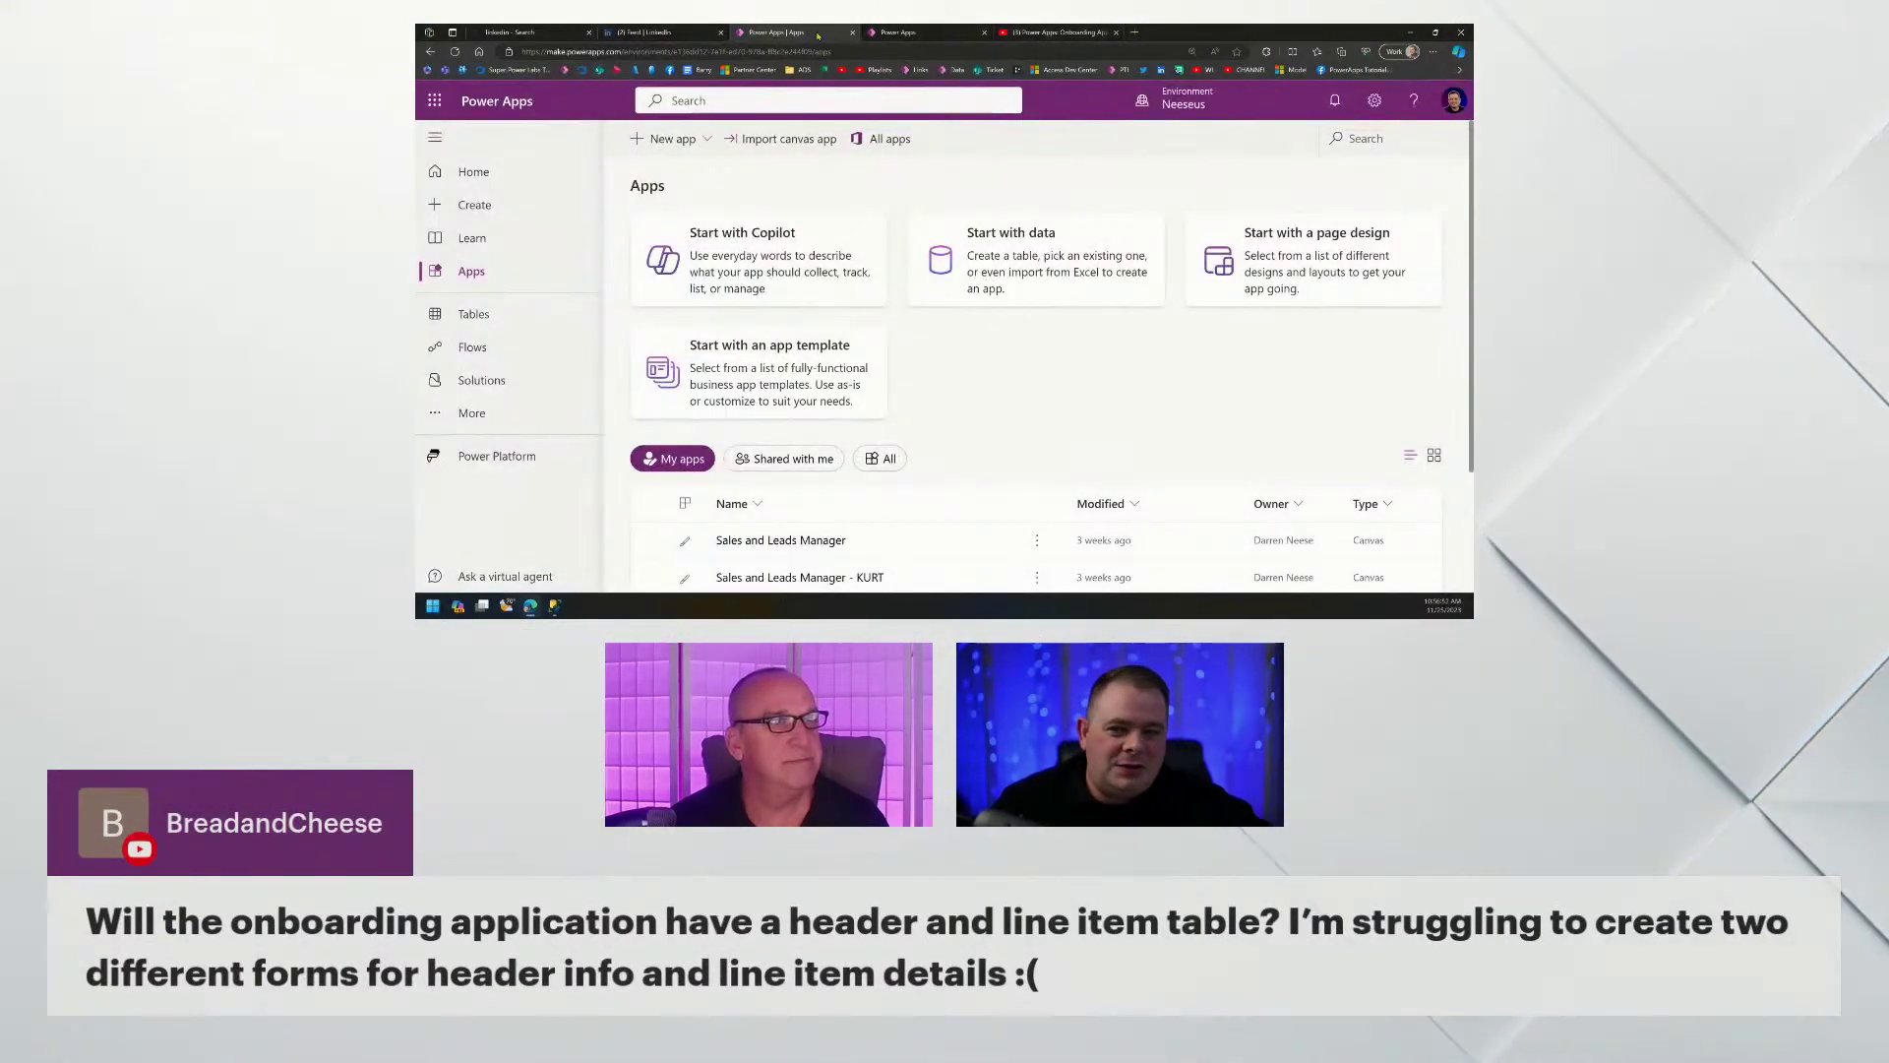
{"action": "left_click", "coordinate": [920, 36]}
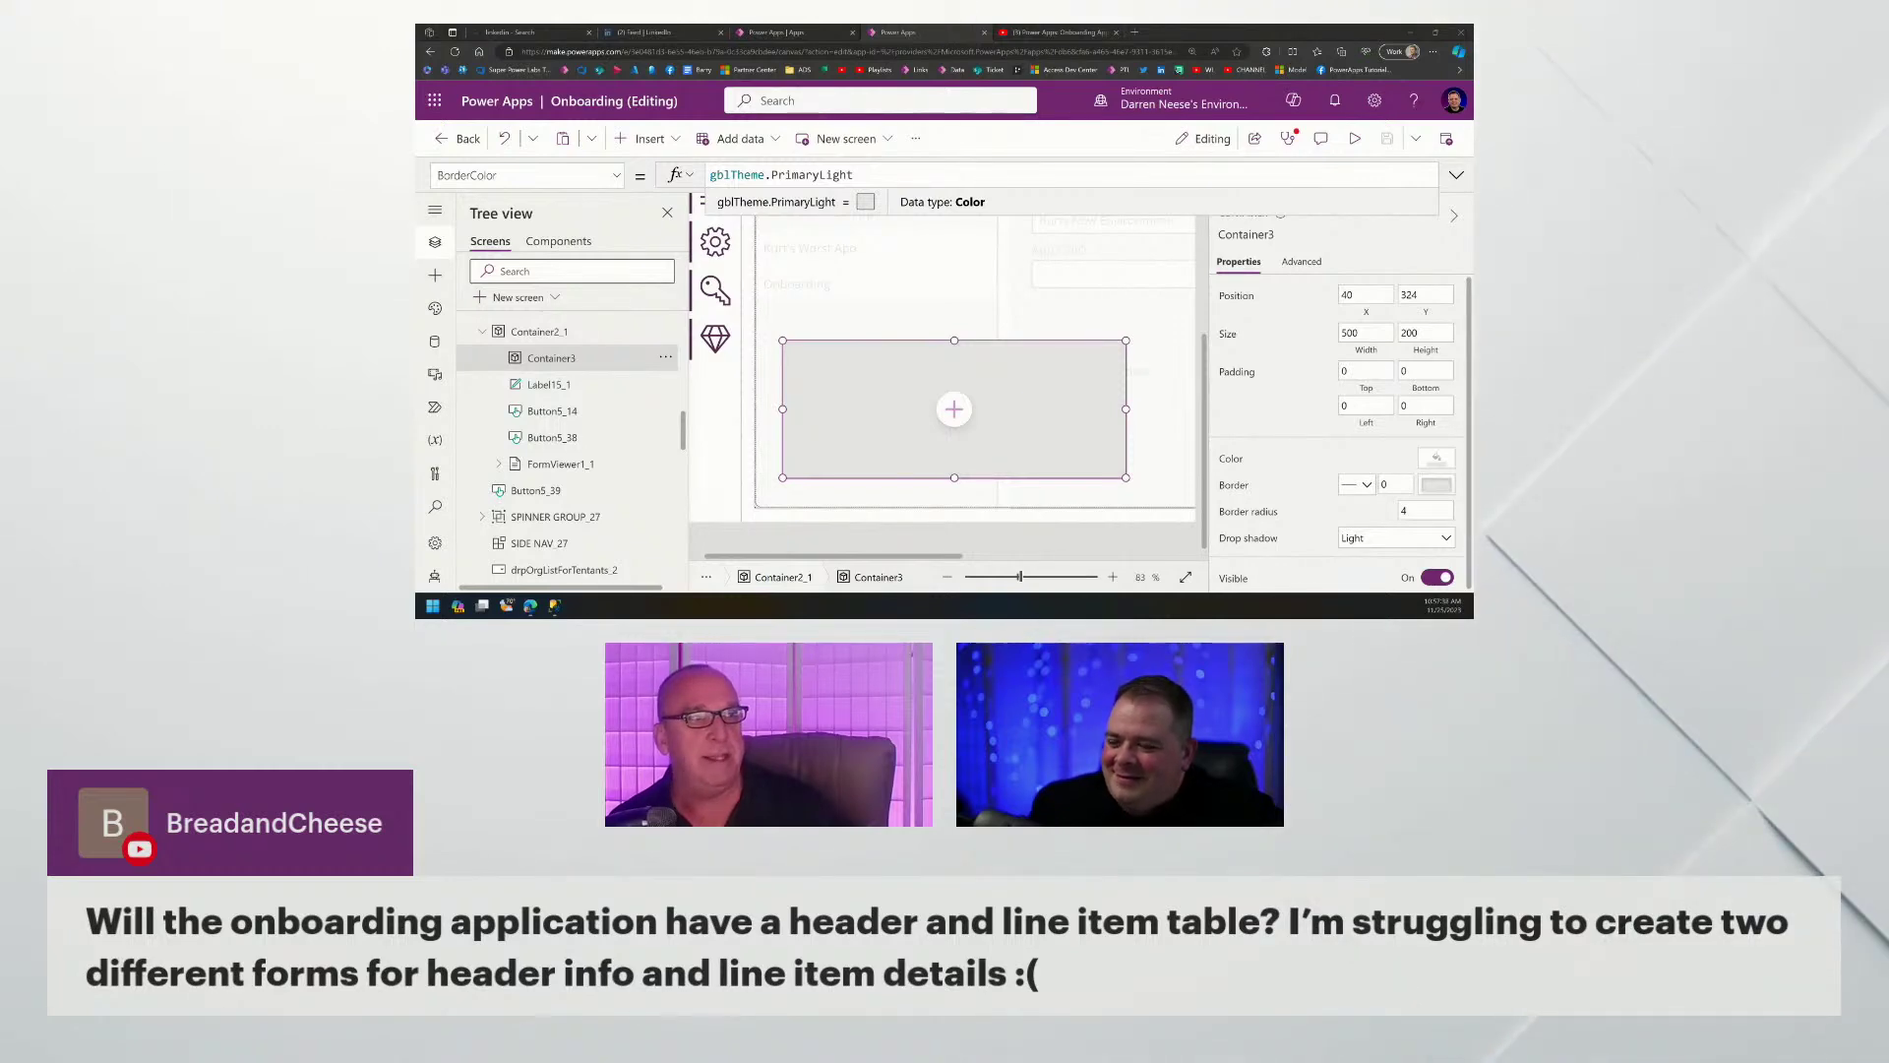
{"action": "left_click", "coordinate": [1357, 141]}
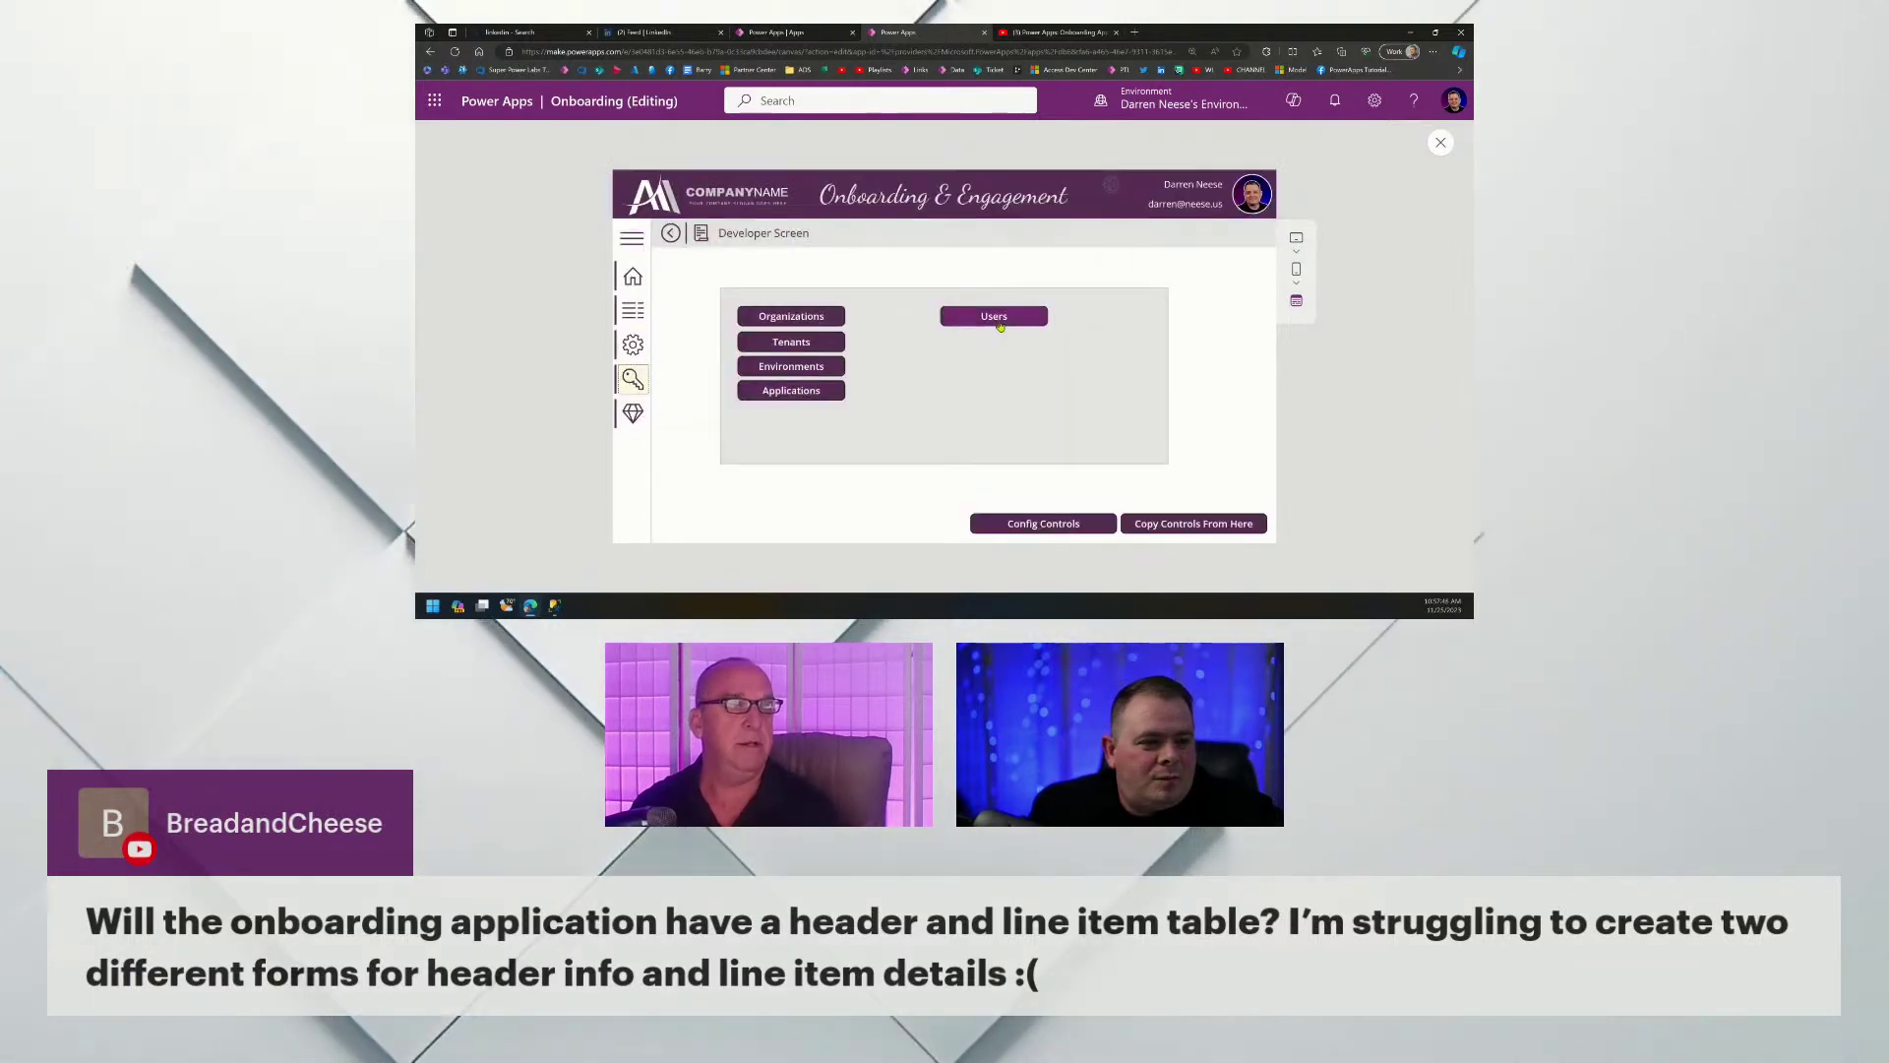
{"action": "left_click", "coordinate": [997, 321]}
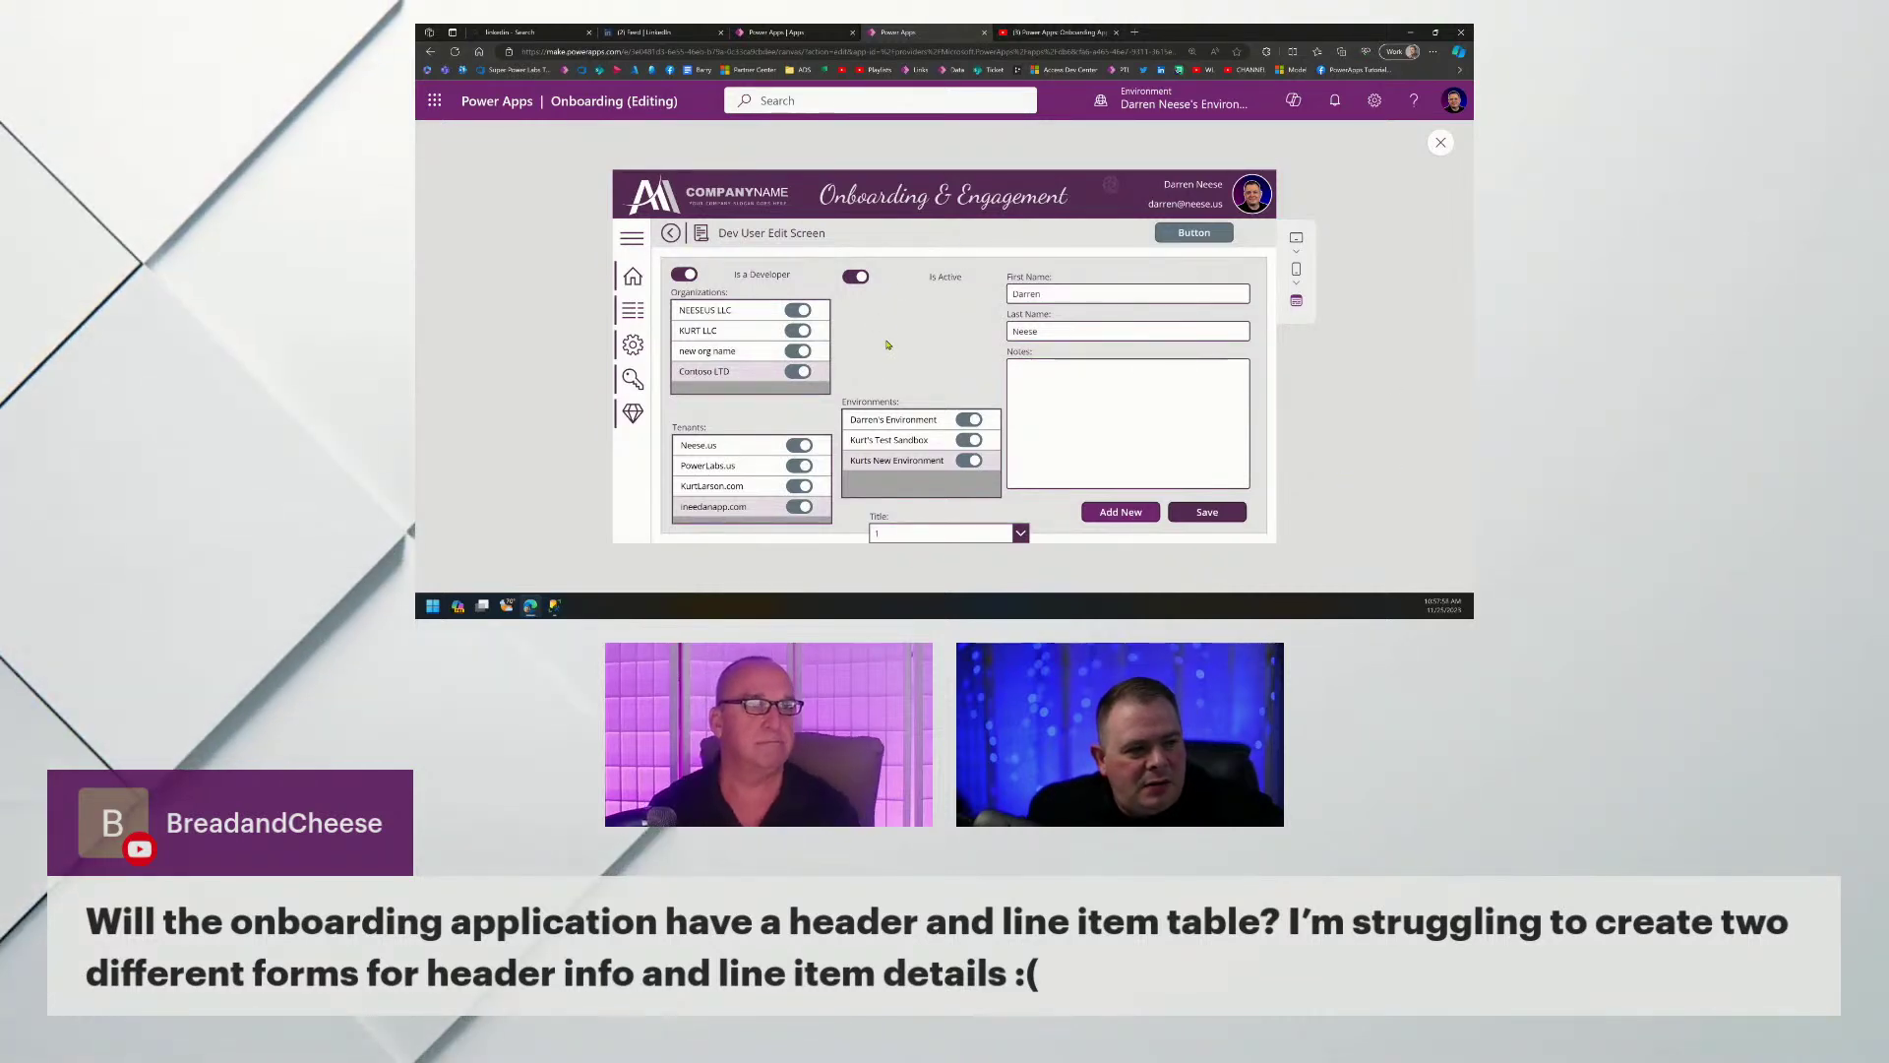
{"action": "double_click", "coordinate": [1023, 293]}
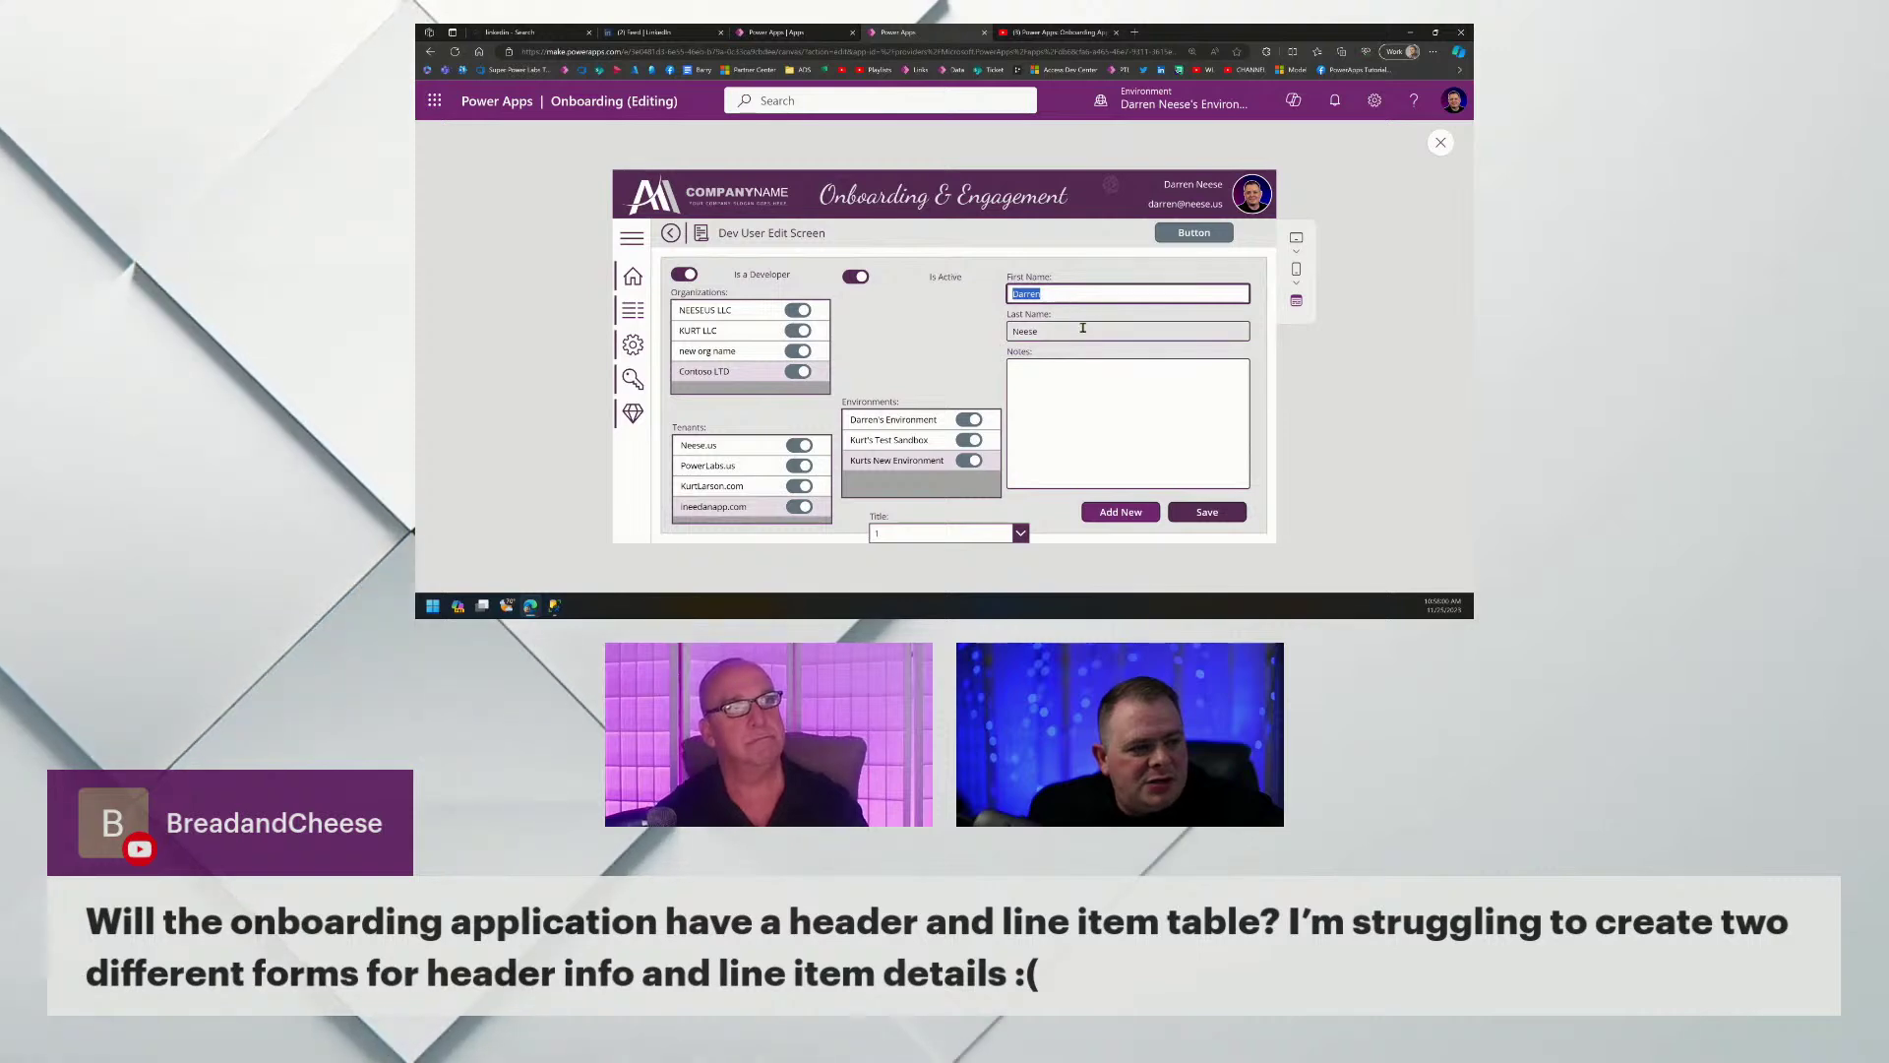
{"action": "left_click", "coordinate": [1186, 398]}
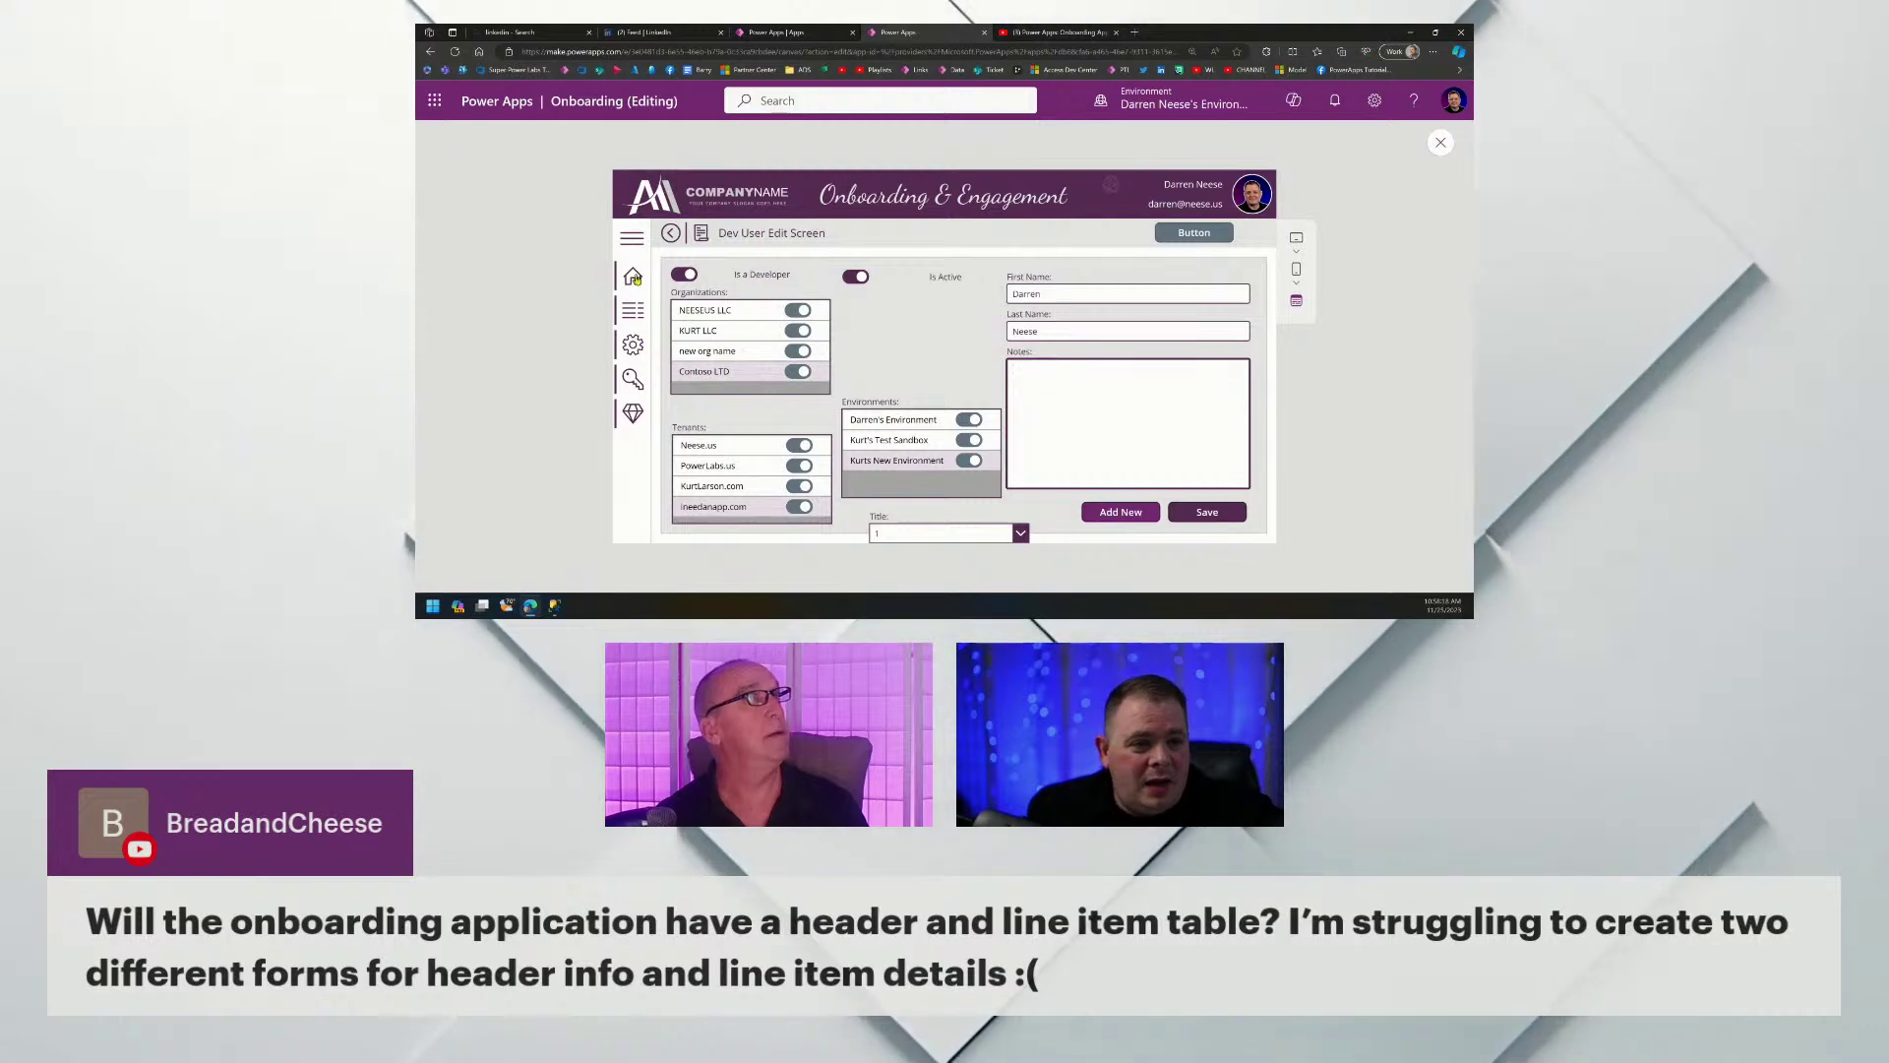
{"action": "key", "text": "Escape"}
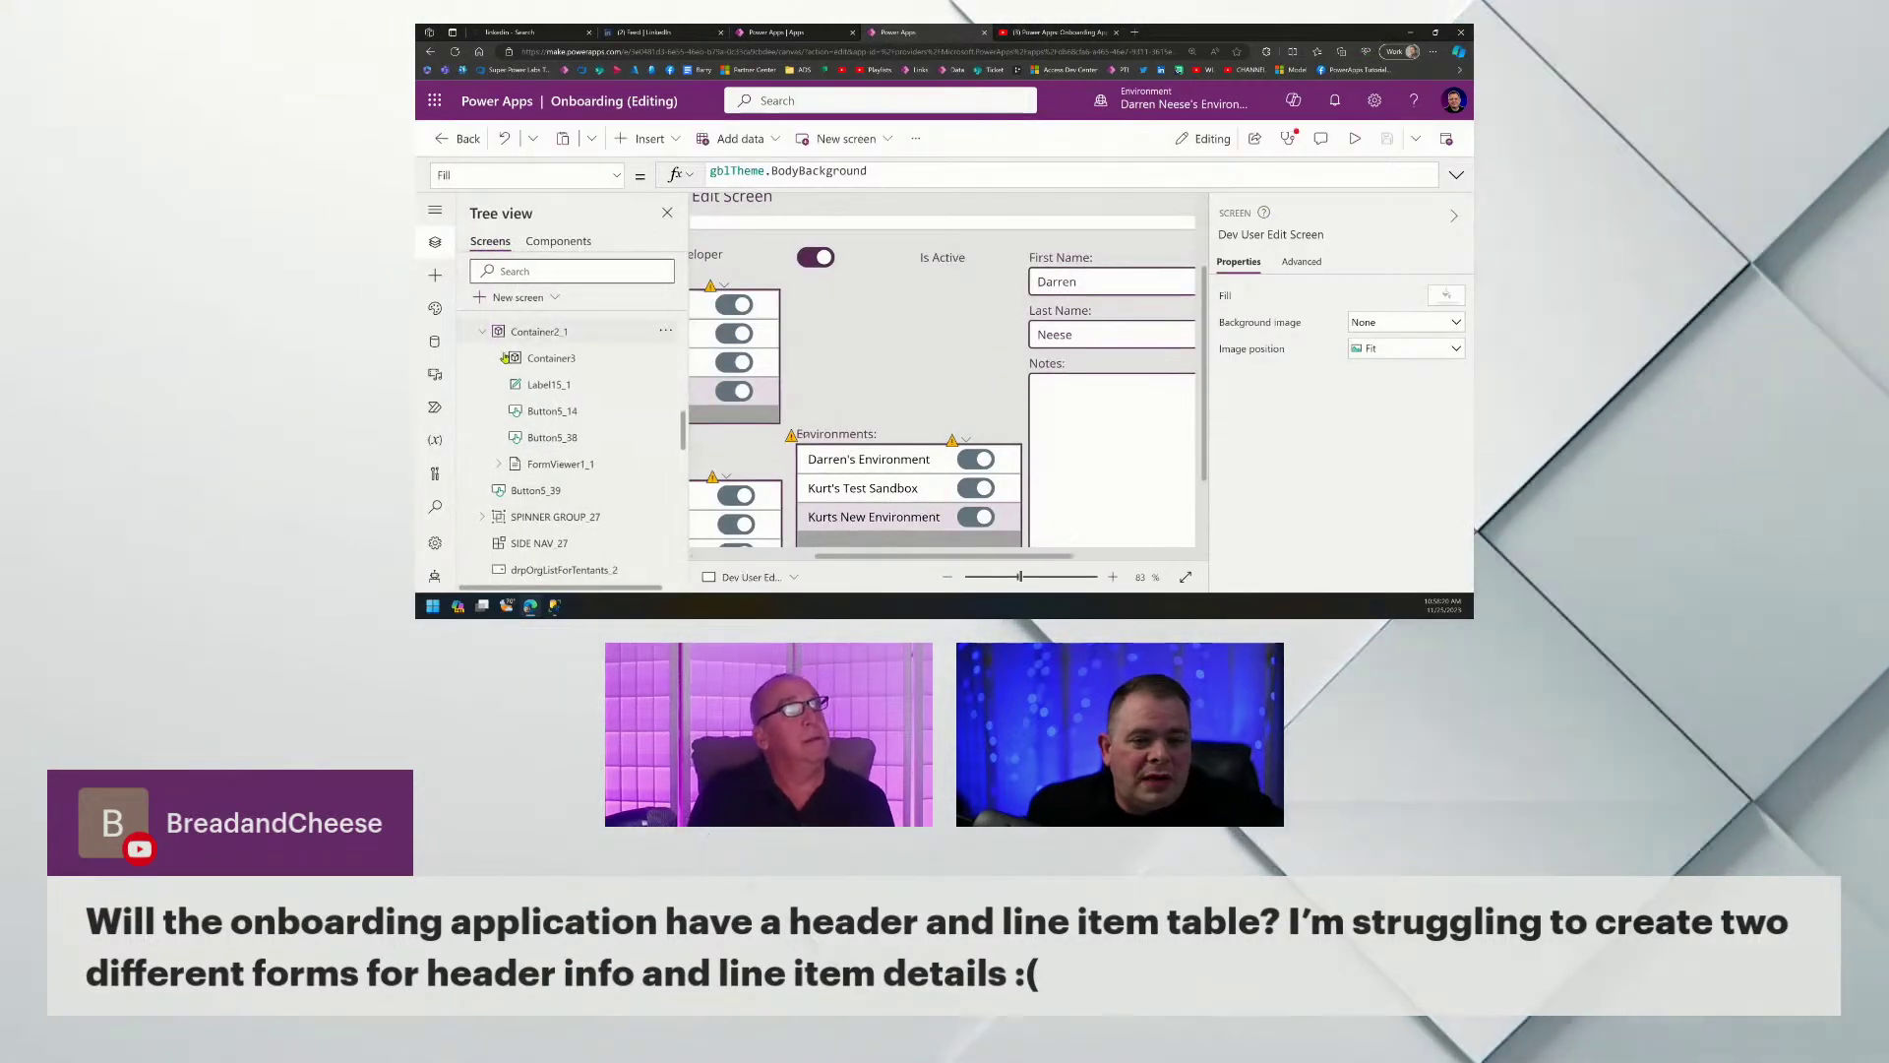
Find Select Questionaire Screen among the app's screens and preview it.
{"action": "left_click", "coordinate": [575, 331]}
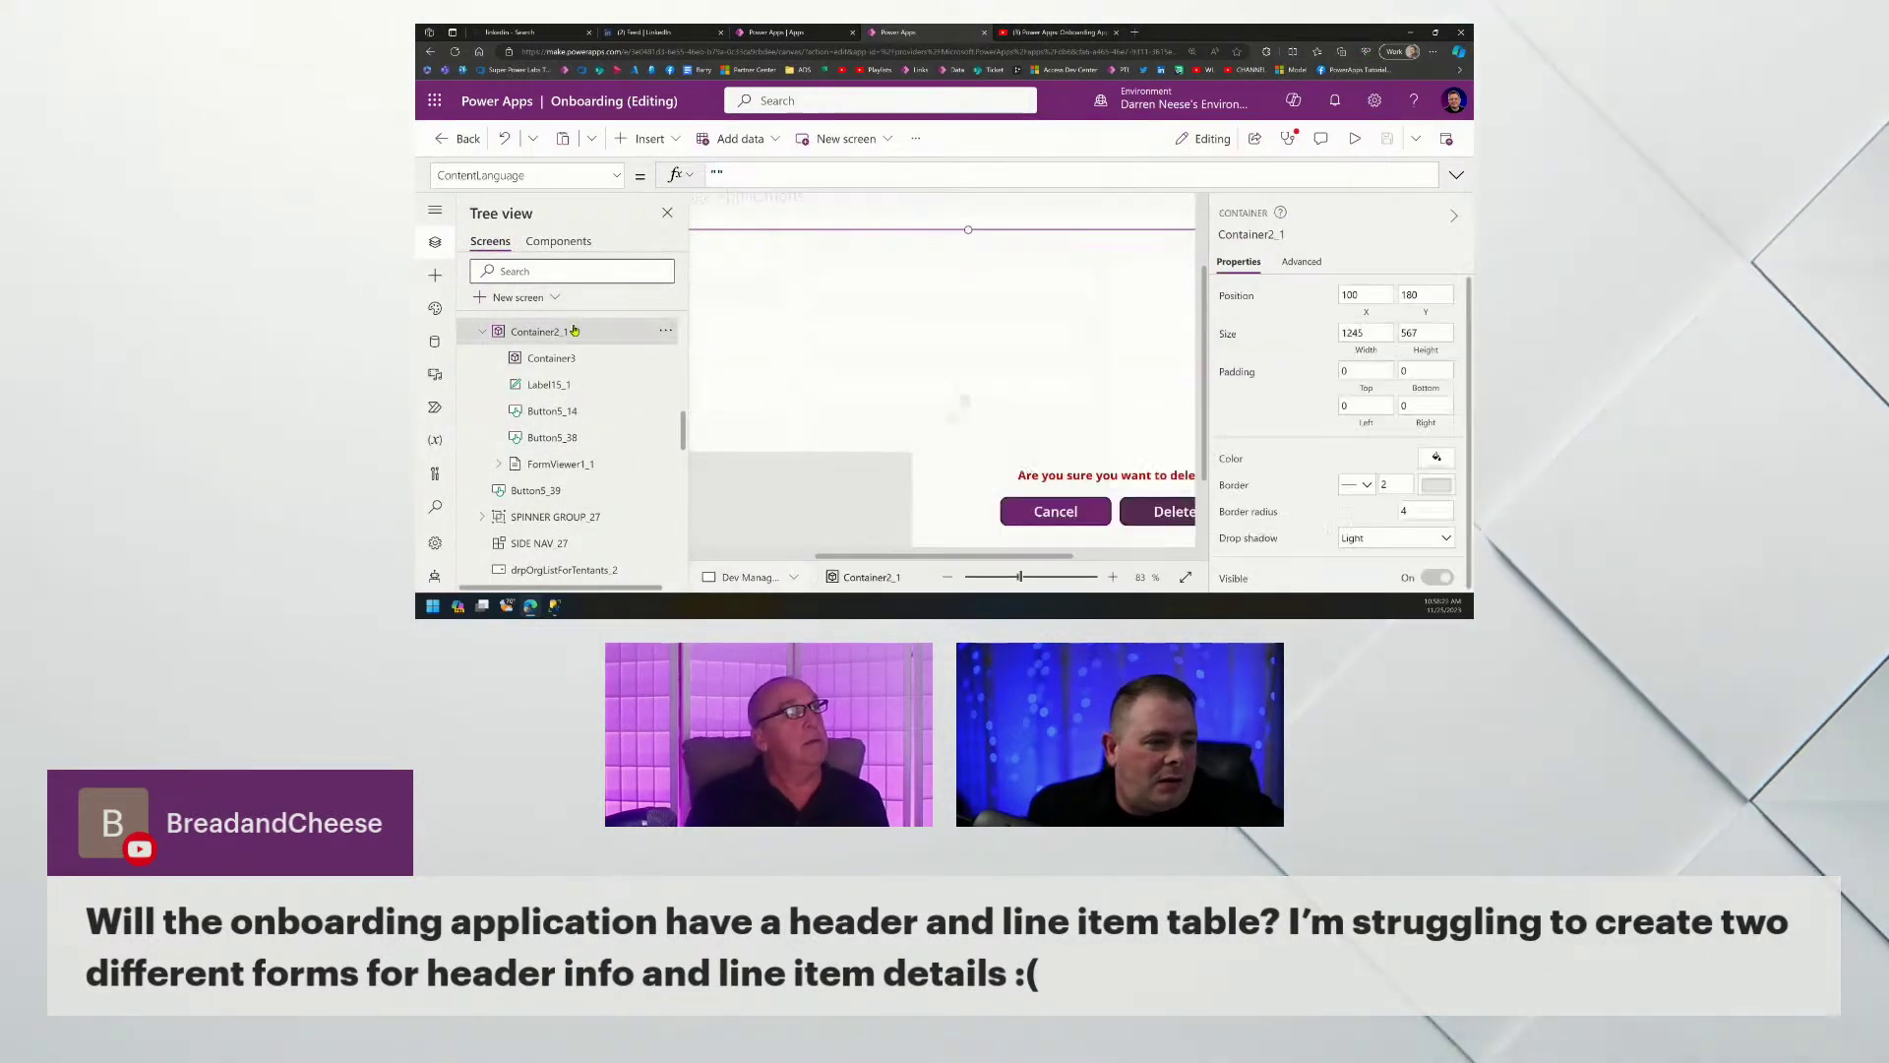
{"action": "left_click_drag", "start_coordinate": [1020, 577], "coordinate": [986, 578]}
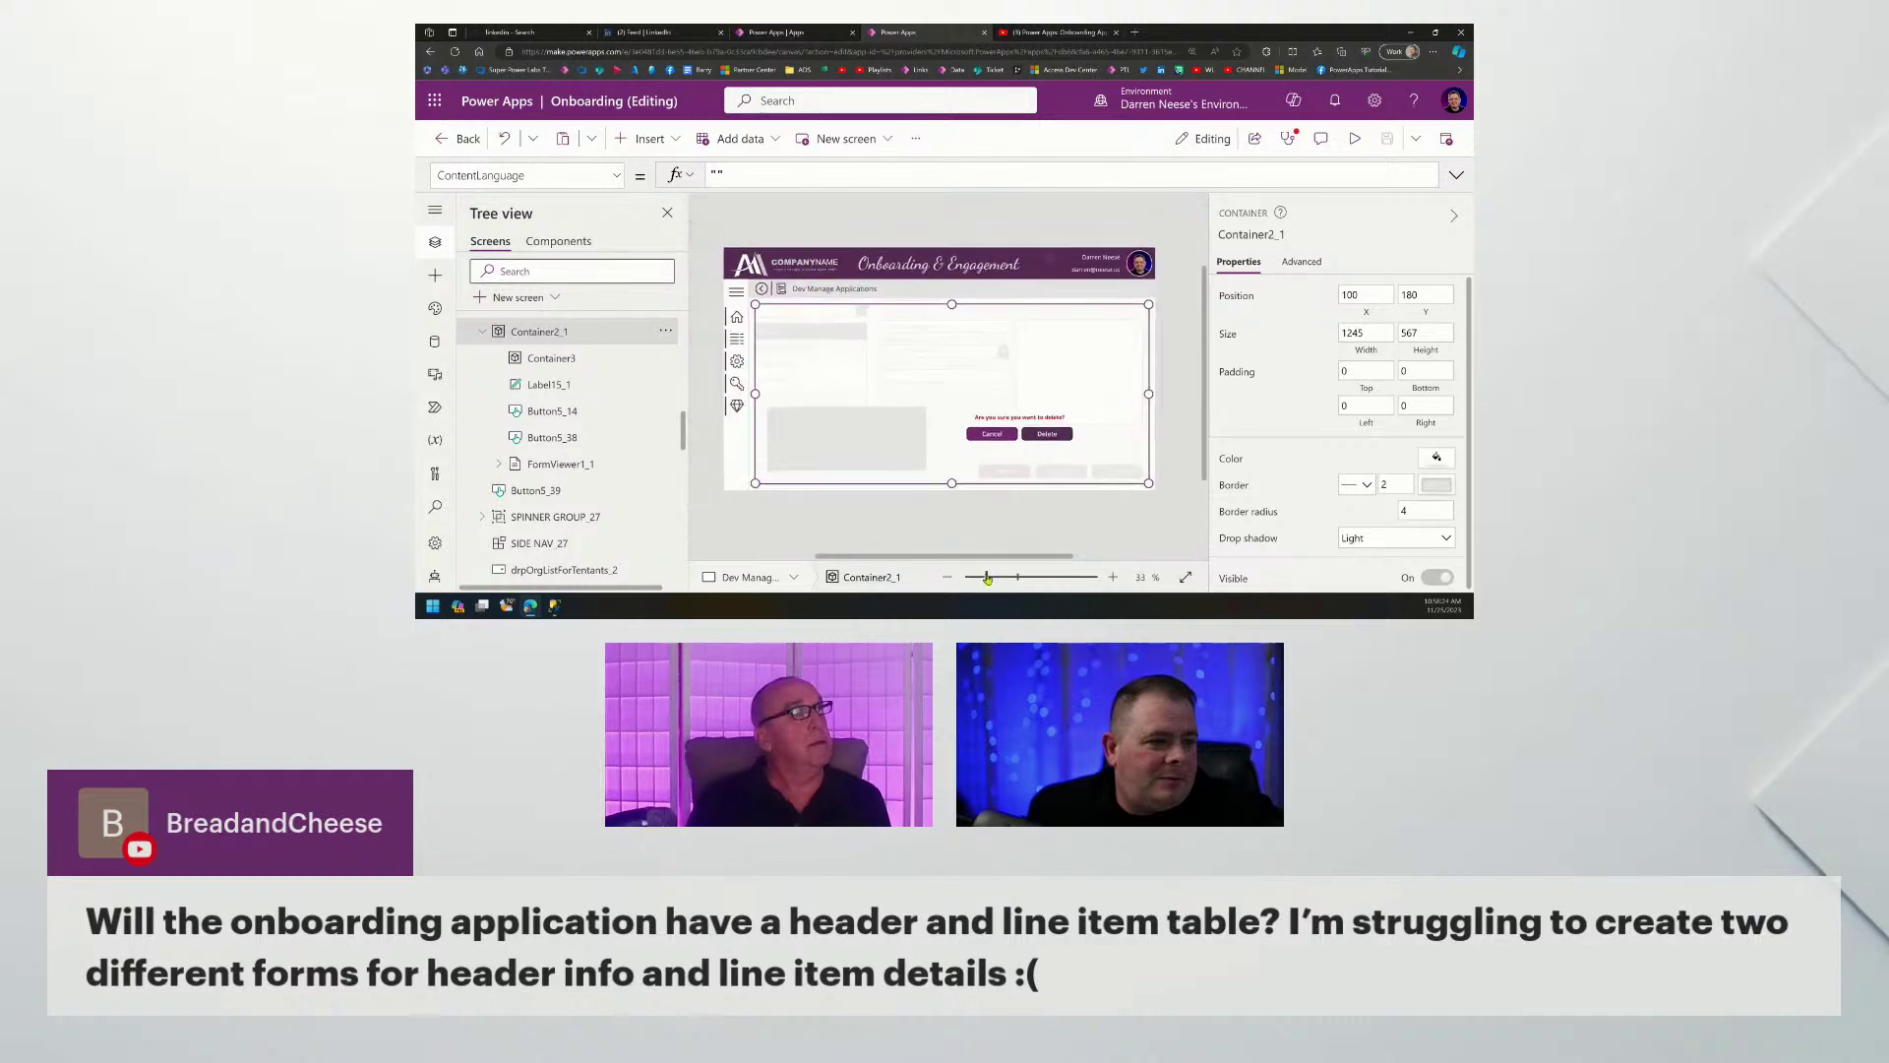
{"action": "scroll", "coordinate": [601, 393], "scroll_direction": "up", "scroll_amount": 10}
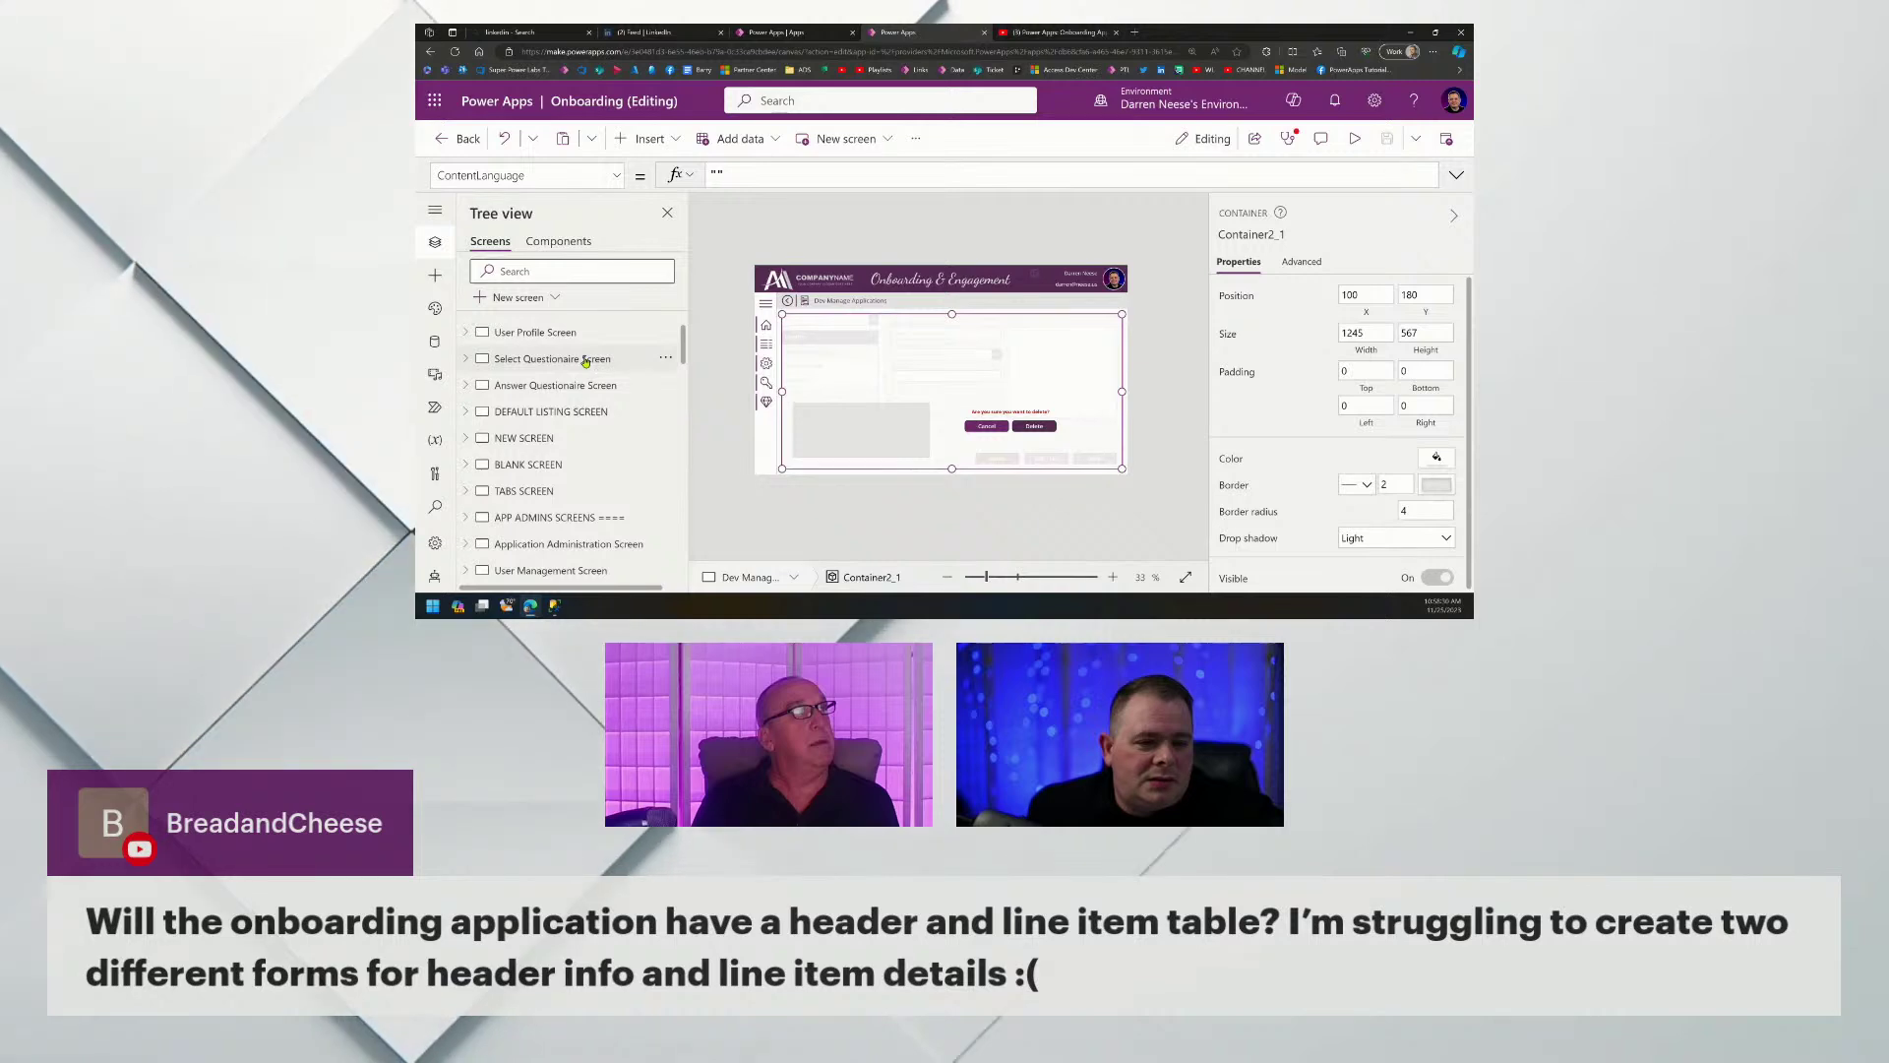
{"action": "left_click", "coordinate": [586, 361]}
{"action": "left_click", "coordinate": [1354, 138]}
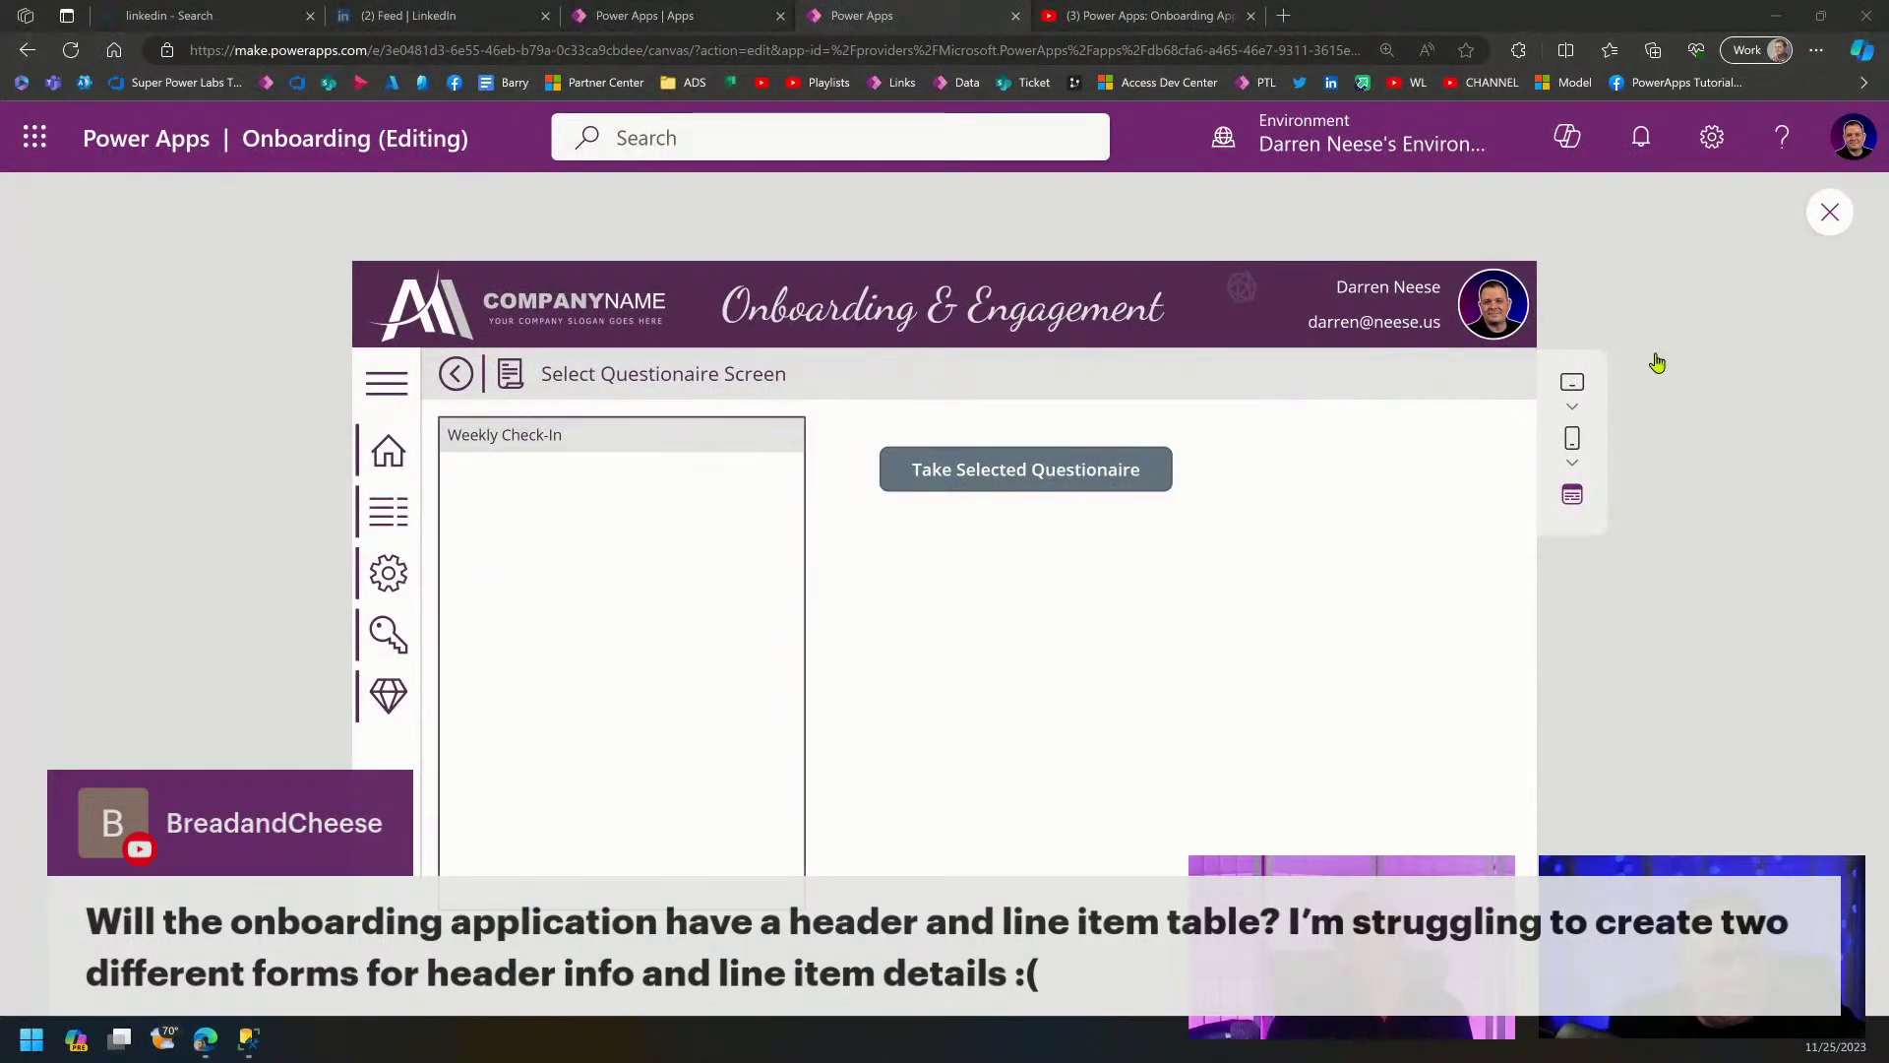
Preview taking the selected Weekly Check-In questionnaire, and return to the app editor.
{"action": "left_click", "coordinate": [1000, 474]}
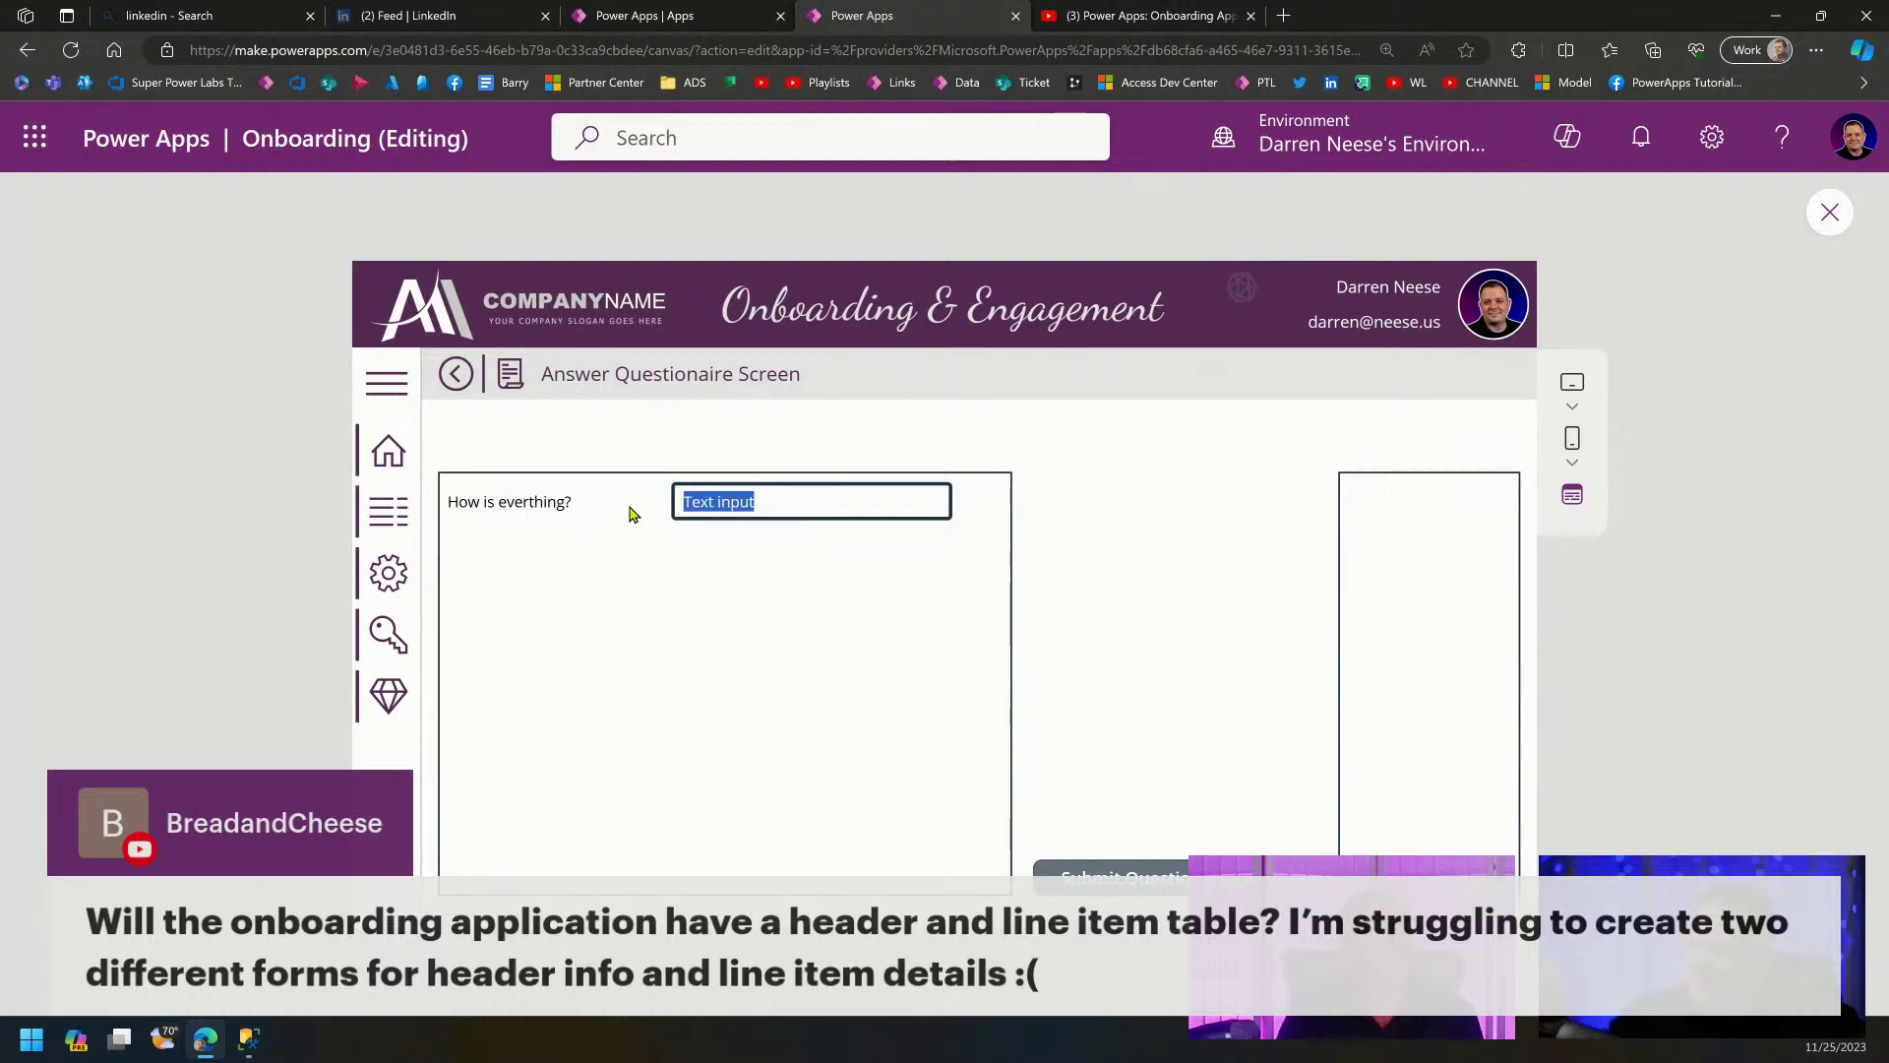
{"action": "left_click", "coordinate": [1829, 214]}
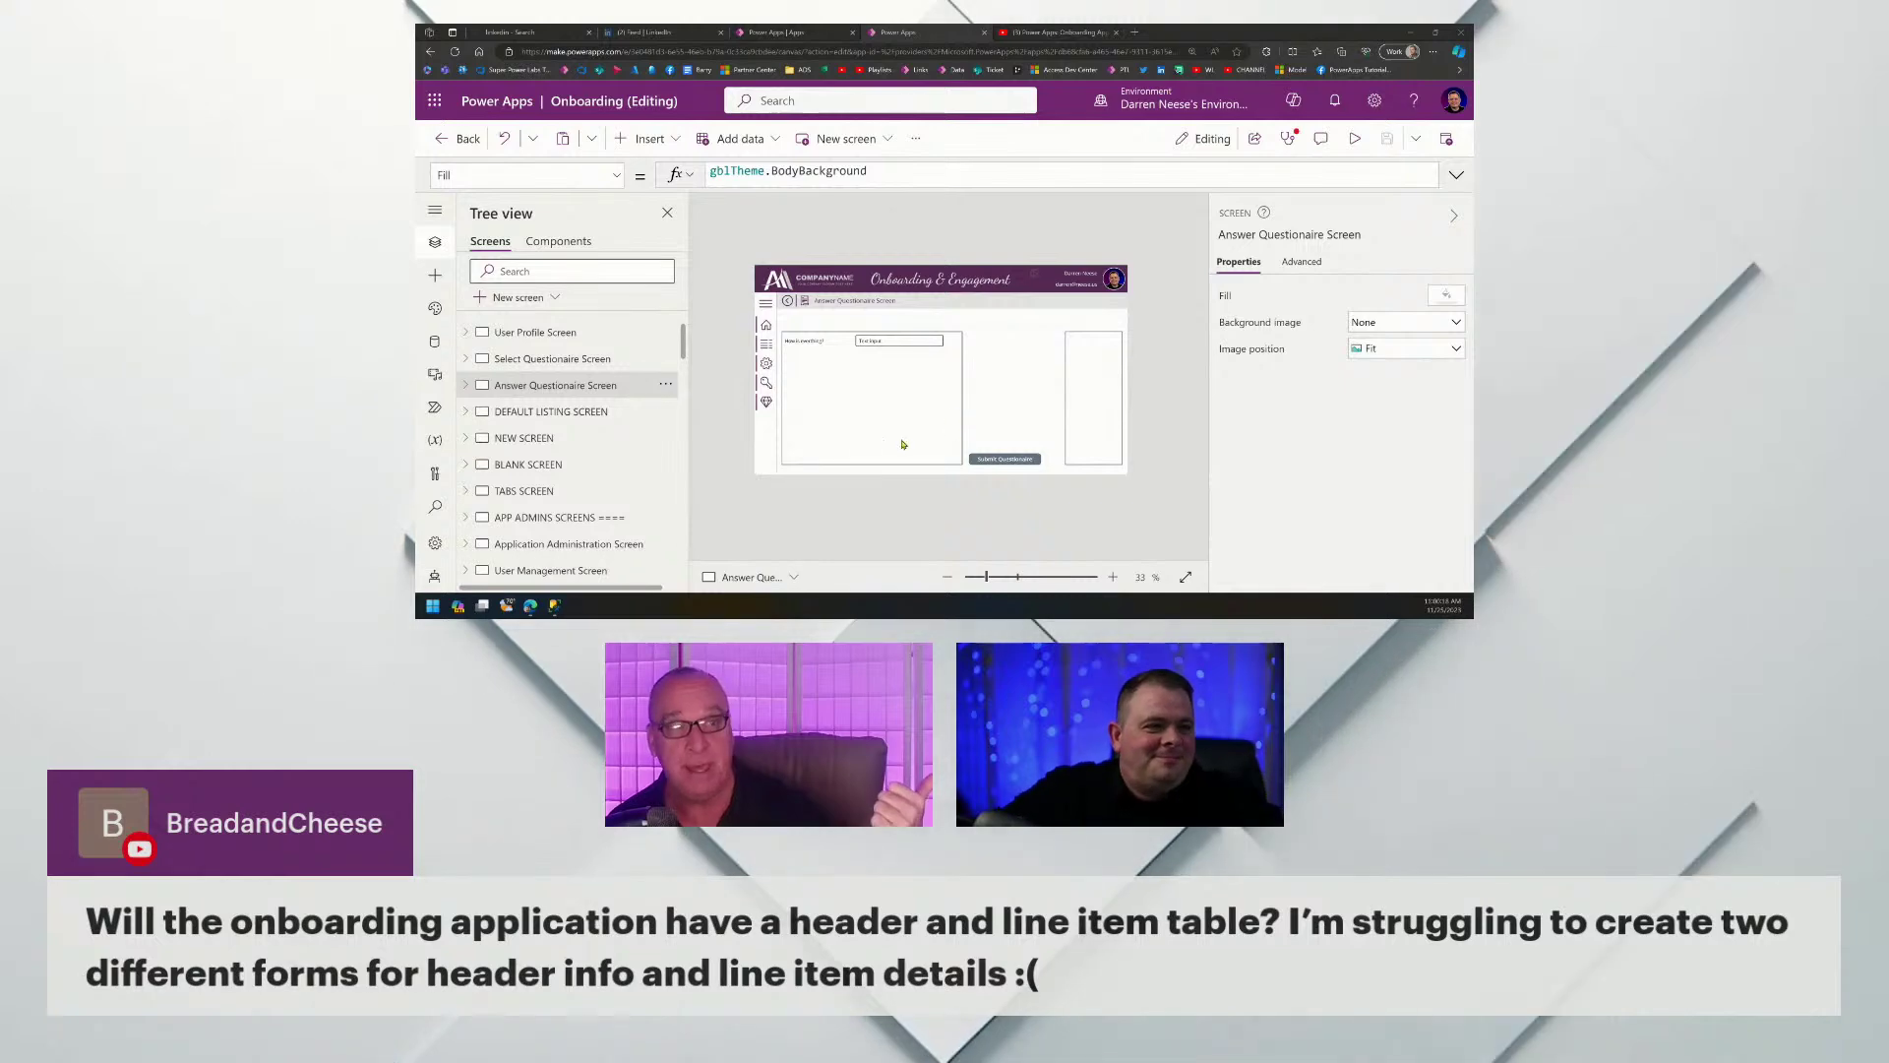
Open YouTube in a separate browser tab and search for the presenter's name plus "relationships".
{"action": "left_click", "coordinate": [1105, 36]}
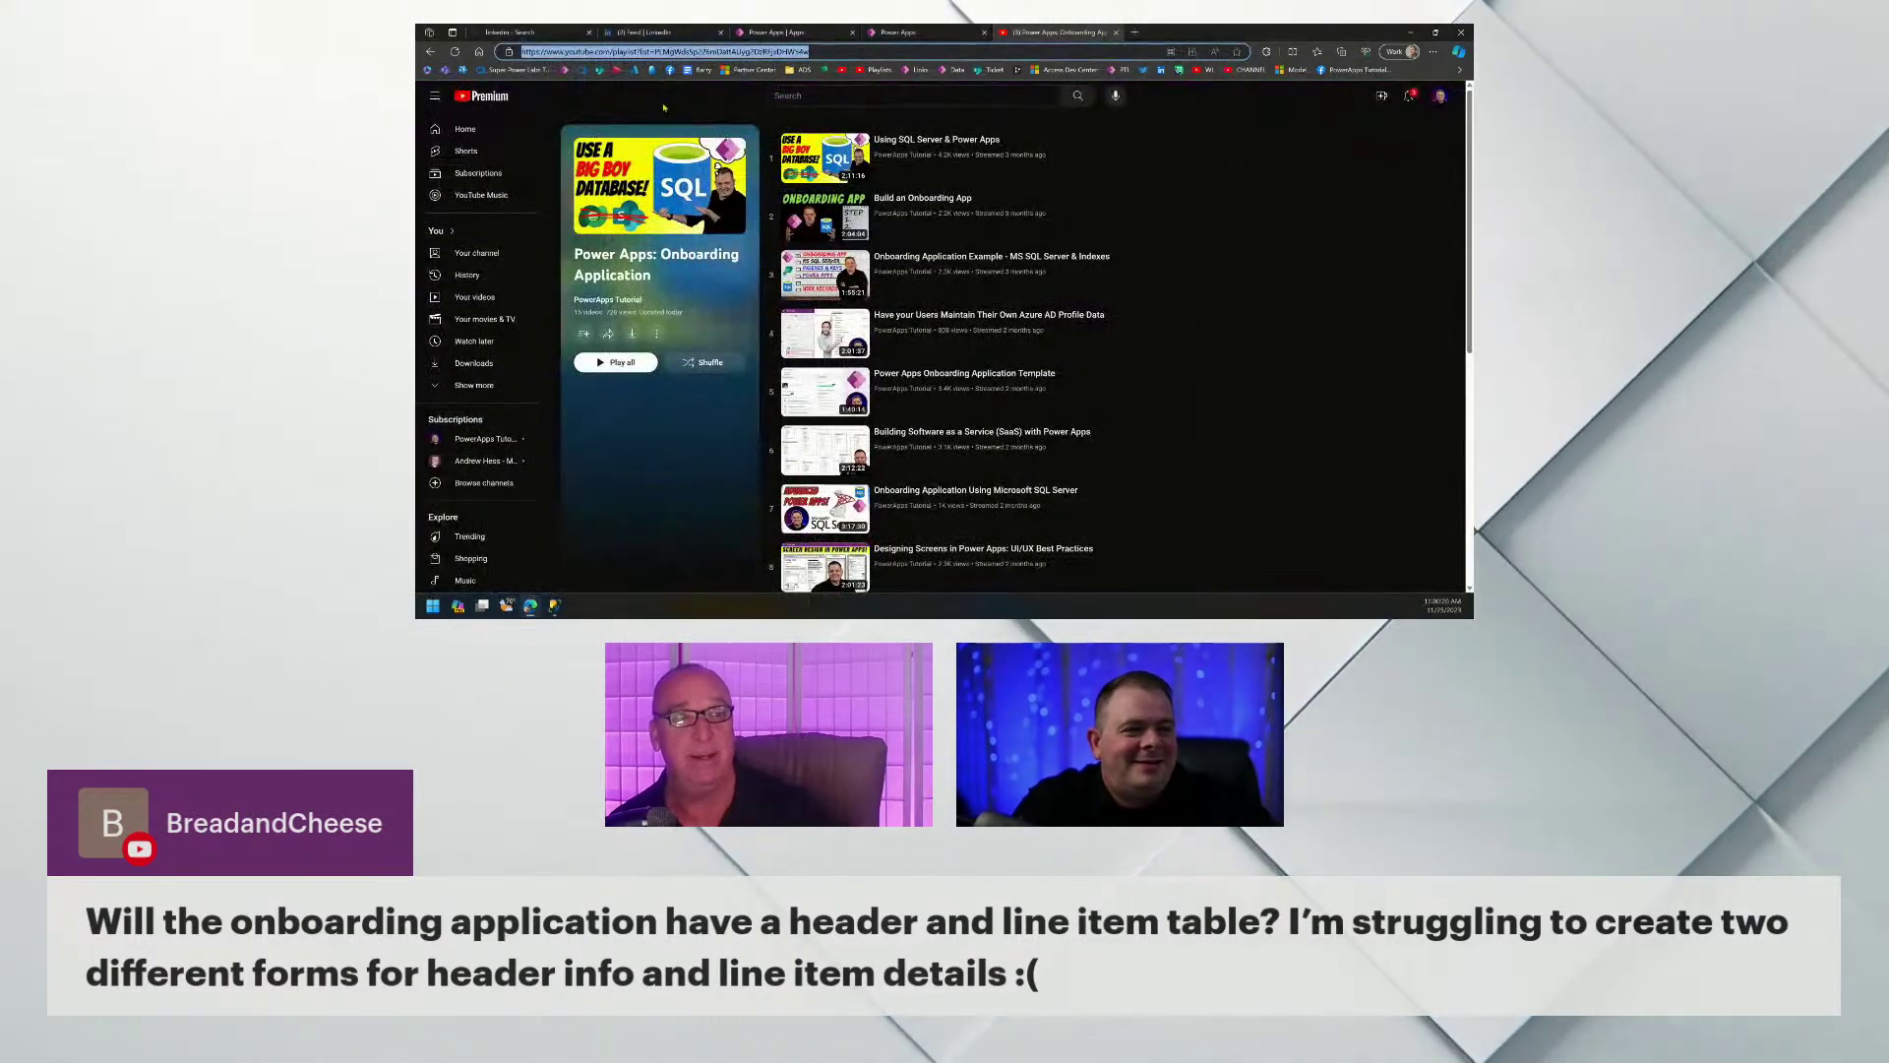
{"action": "middle_click", "coordinate": [496, 101]}
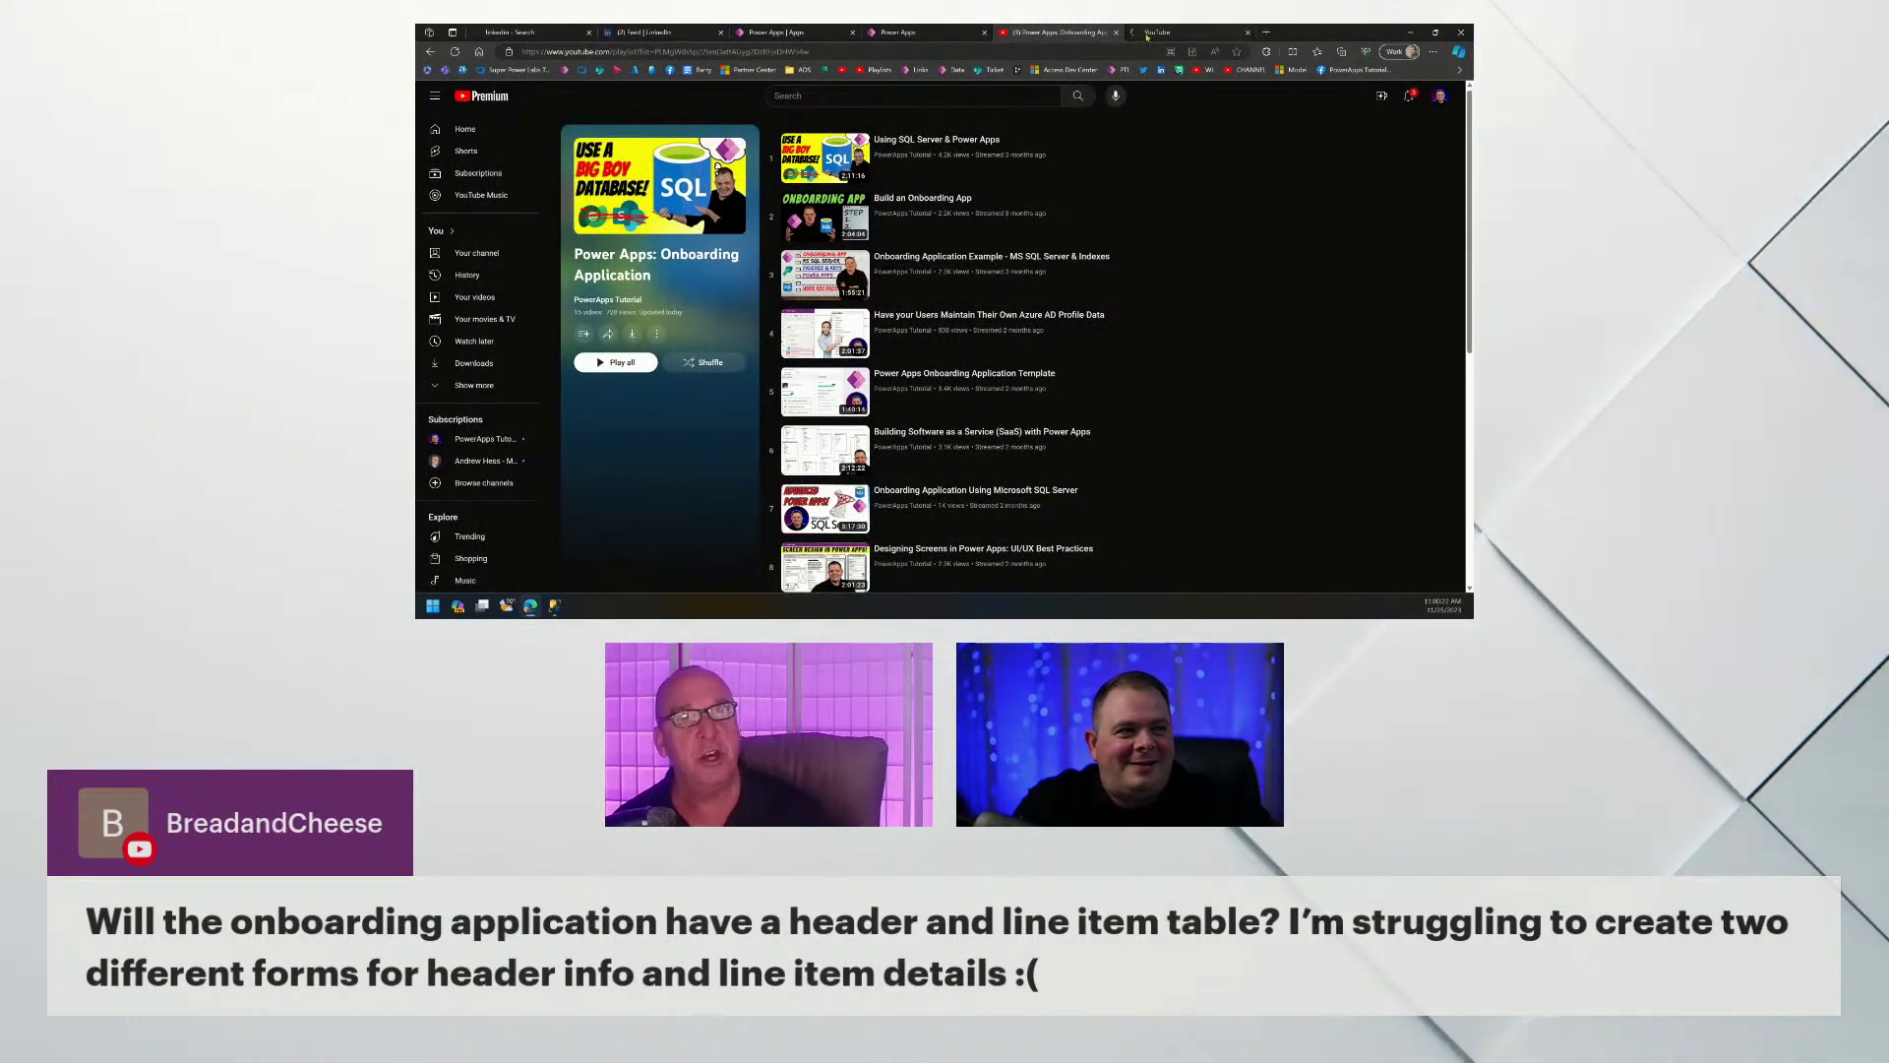
{"action": "left_click", "coordinate": [1146, 36]}
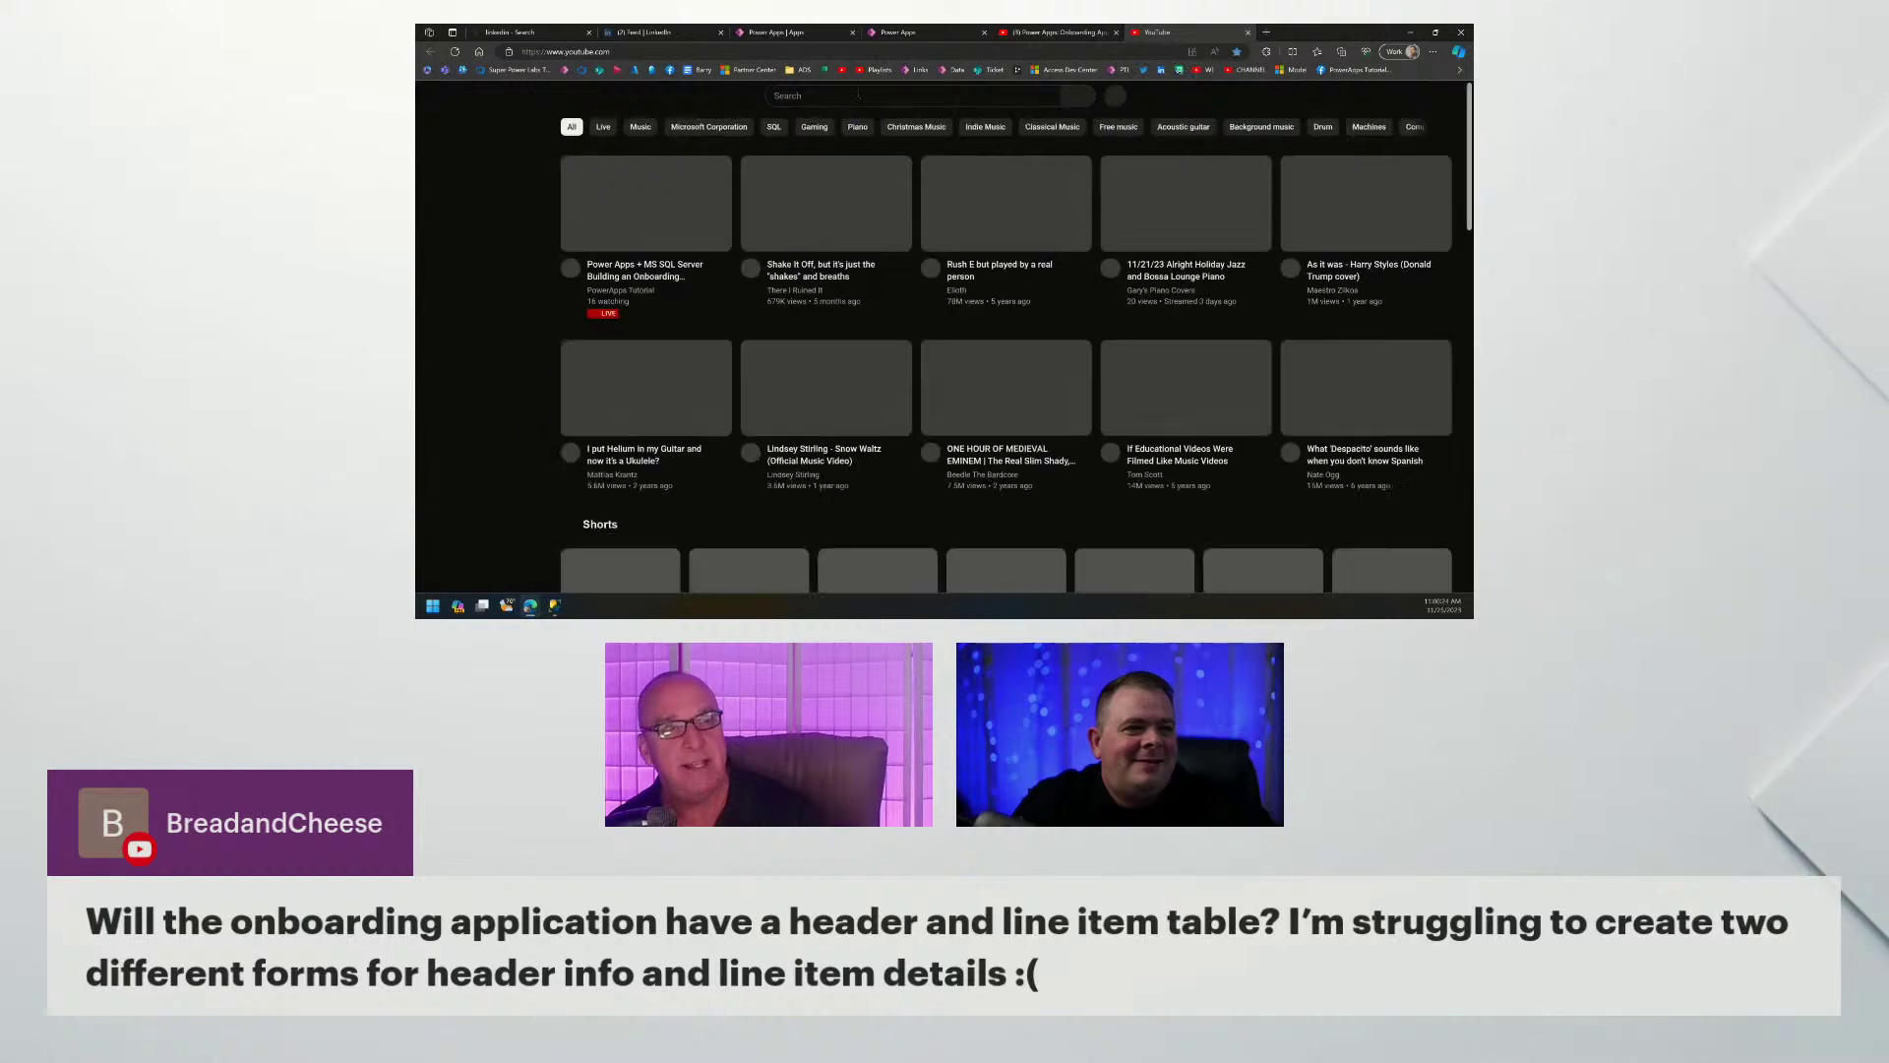
{"action": "left_click", "coordinate": [858, 95]}
{"action": "type", "text": "darren nee"}
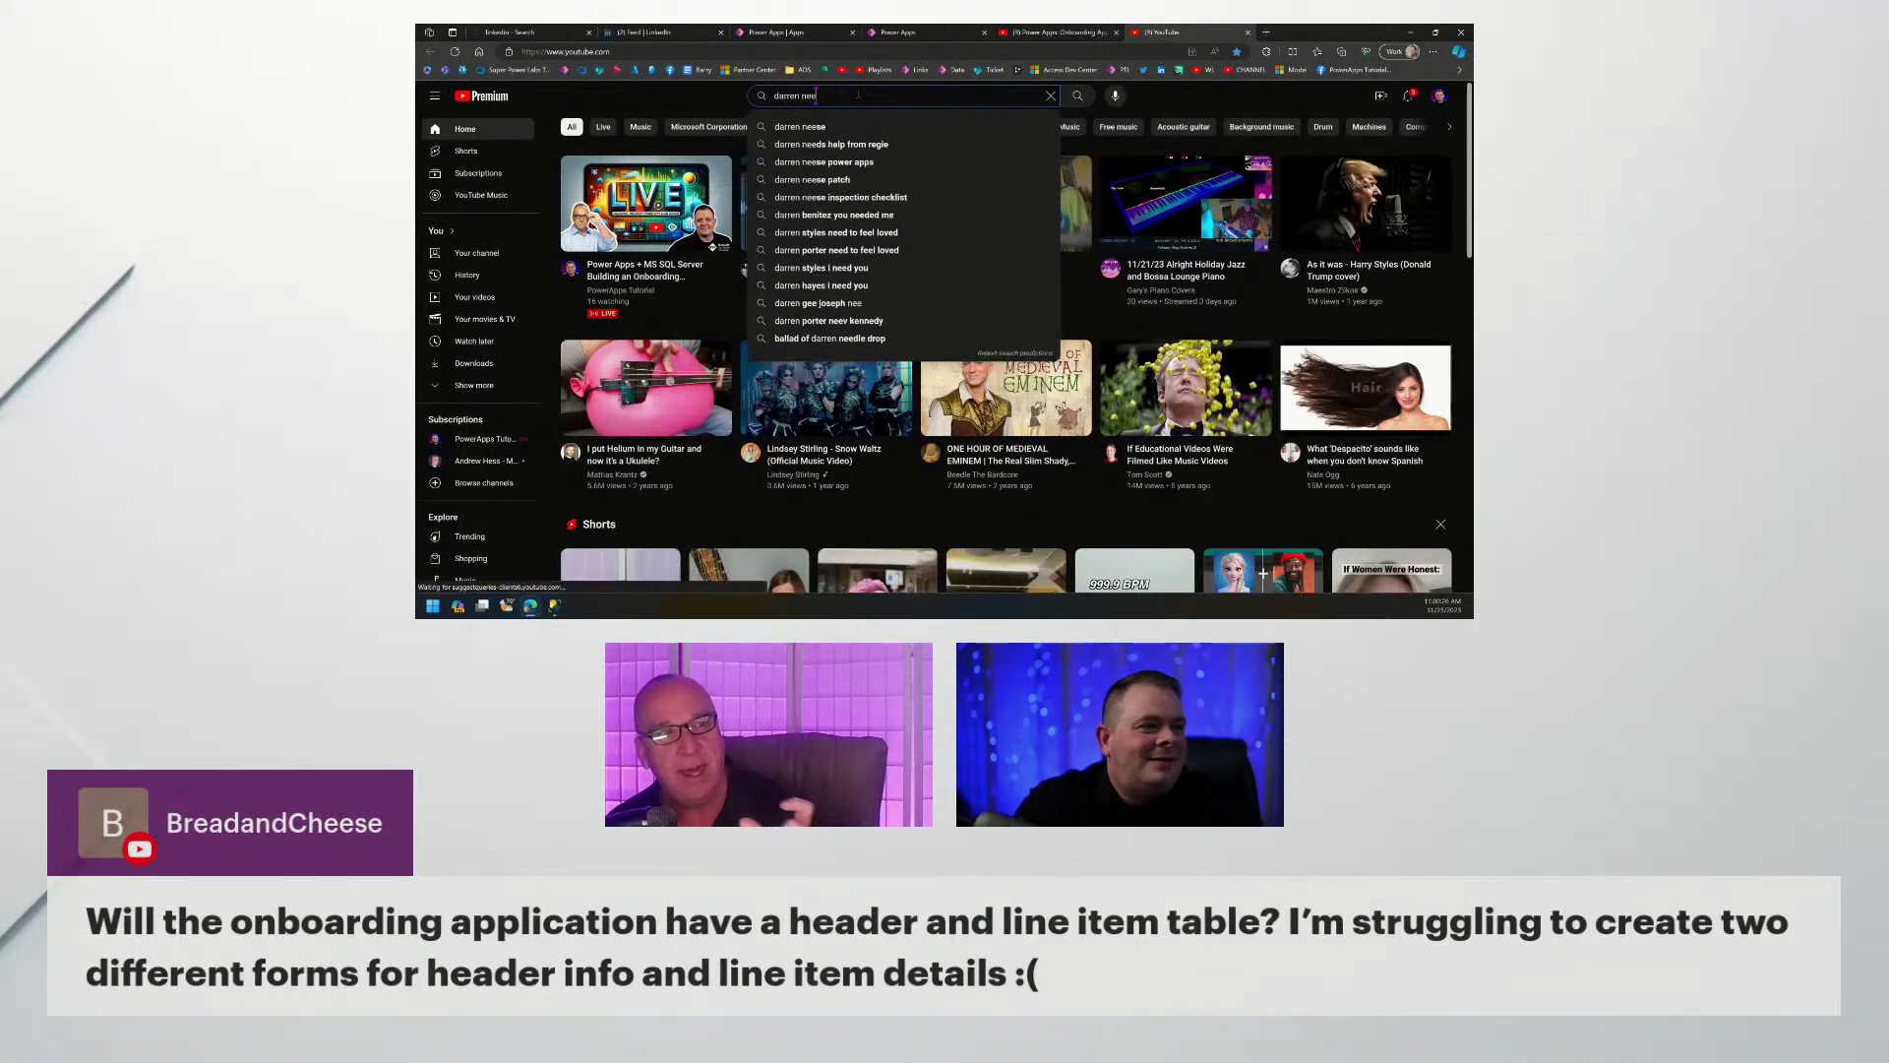
{"action": "type", "text": "se relationships"}
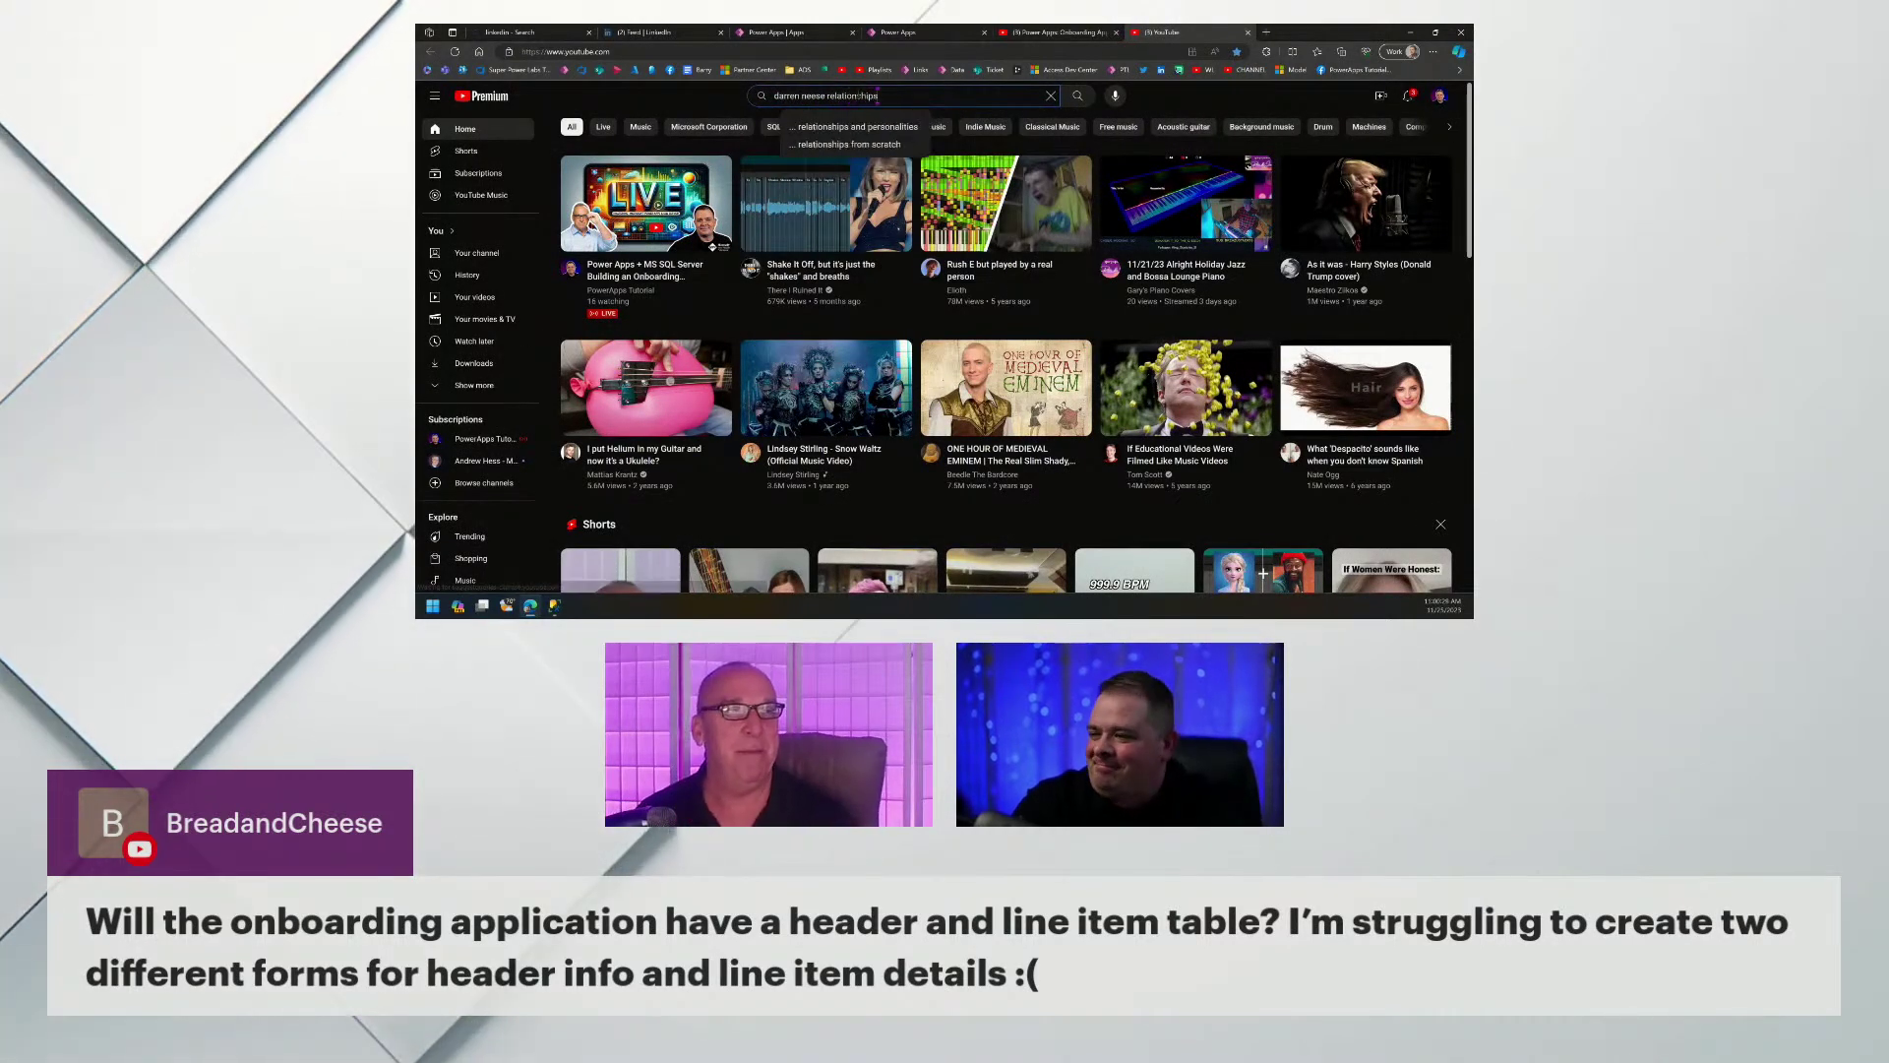
{"action": "key", "text": "Return"}
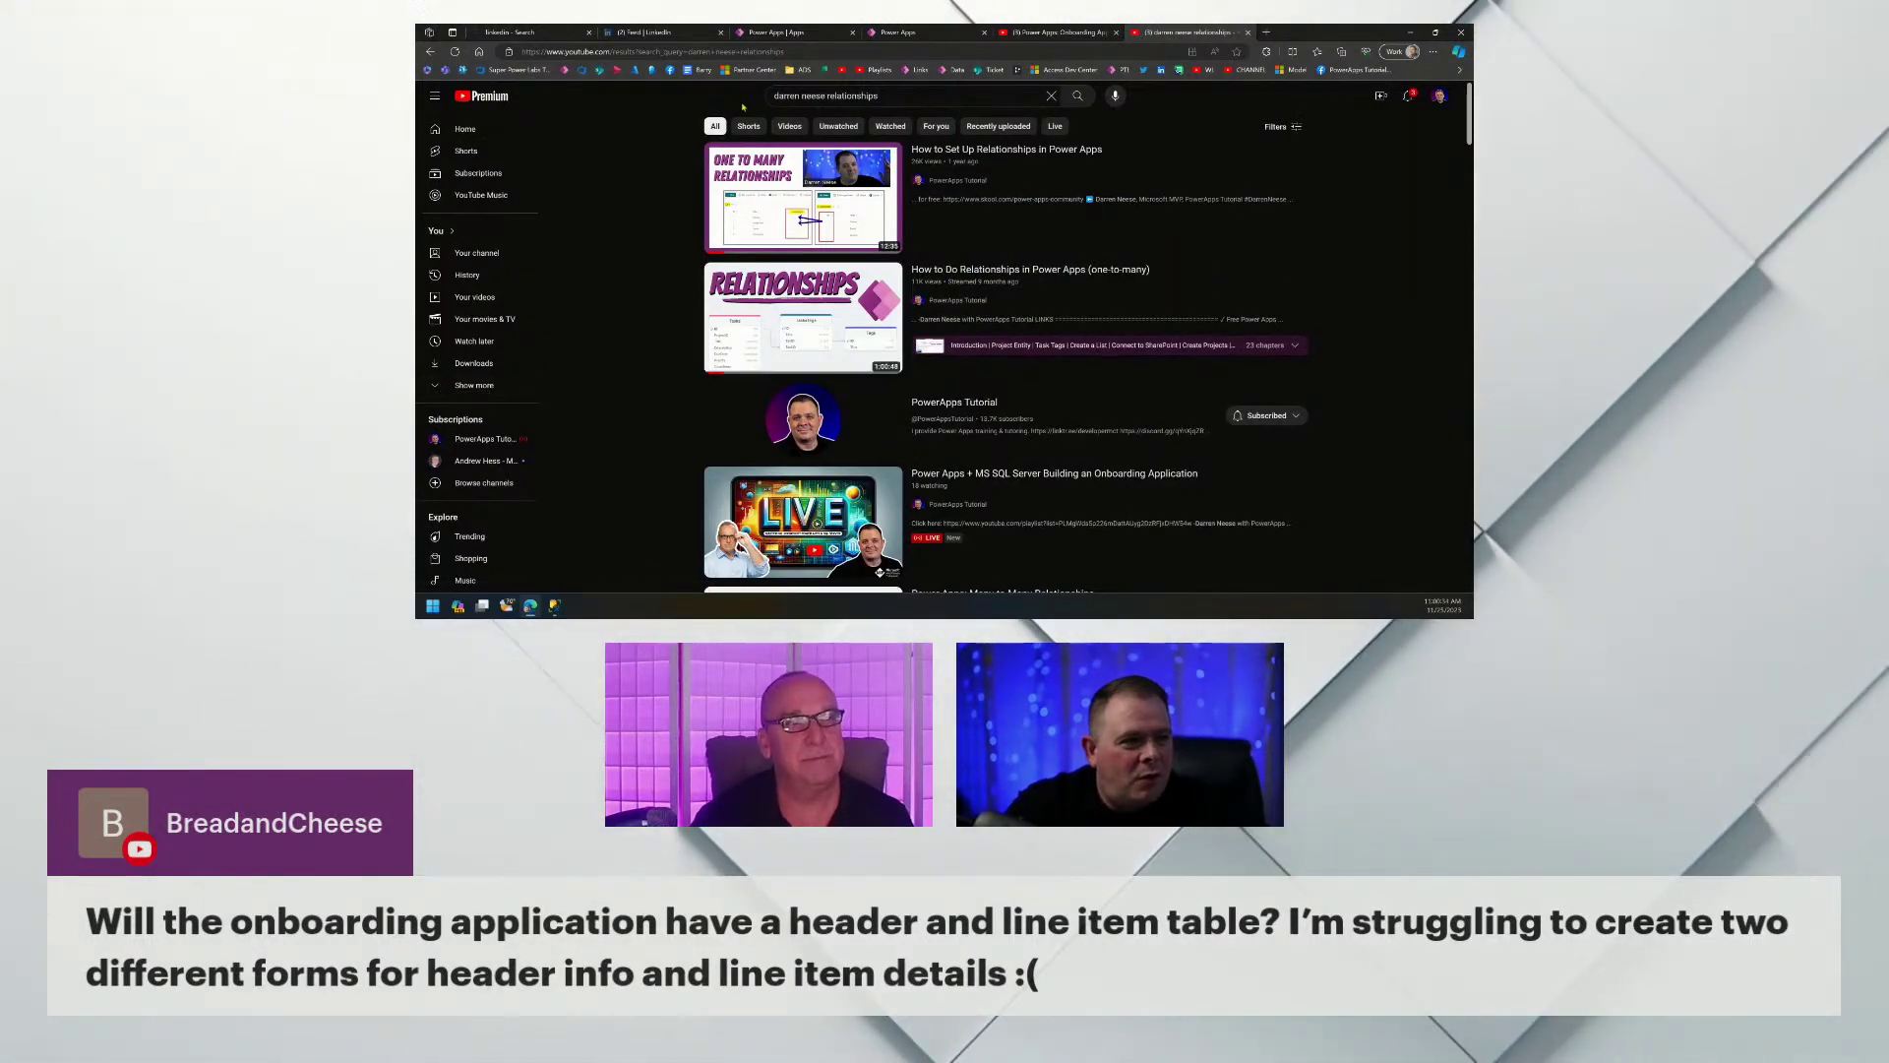
Look through the video results for tutorials on one-to-many and many-to-many relationships, and return to the Power Apps editor.
{"action": "left_click", "coordinate": [877, 96]}
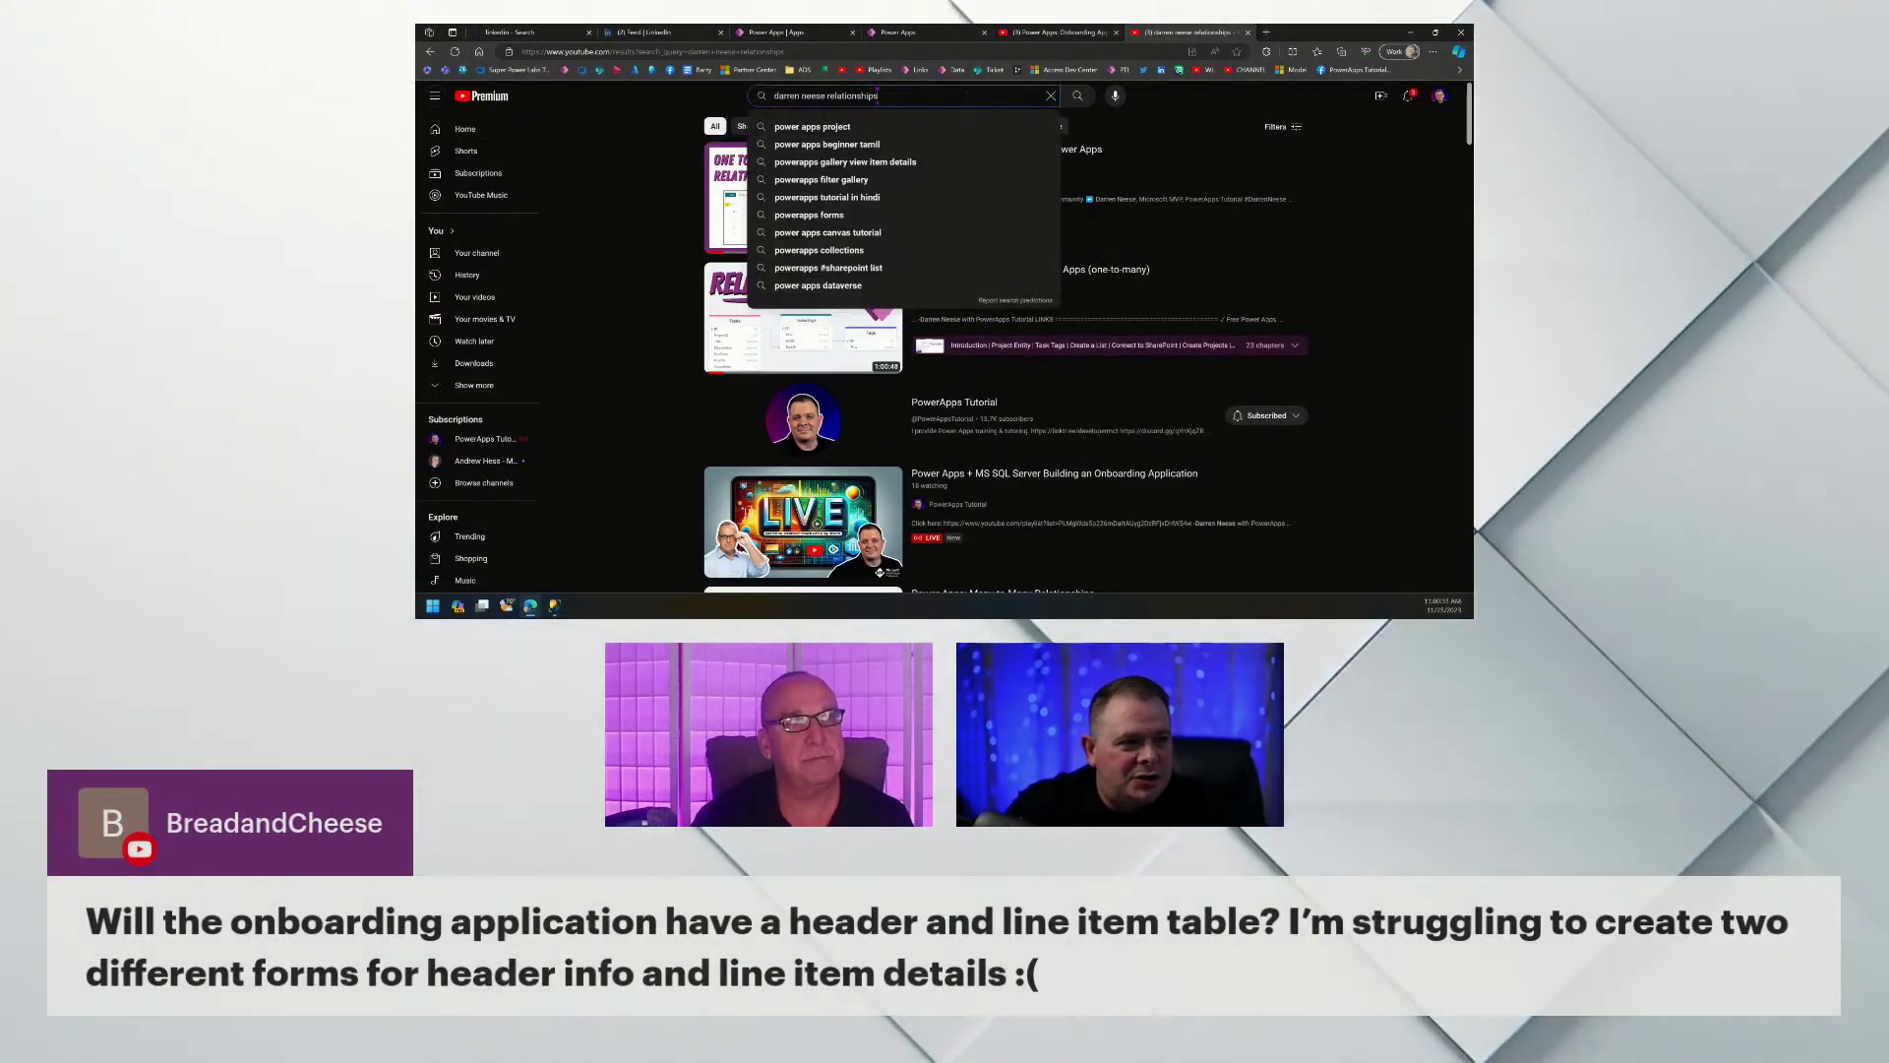
{"action": "left_click", "coordinate": [636, 155]}
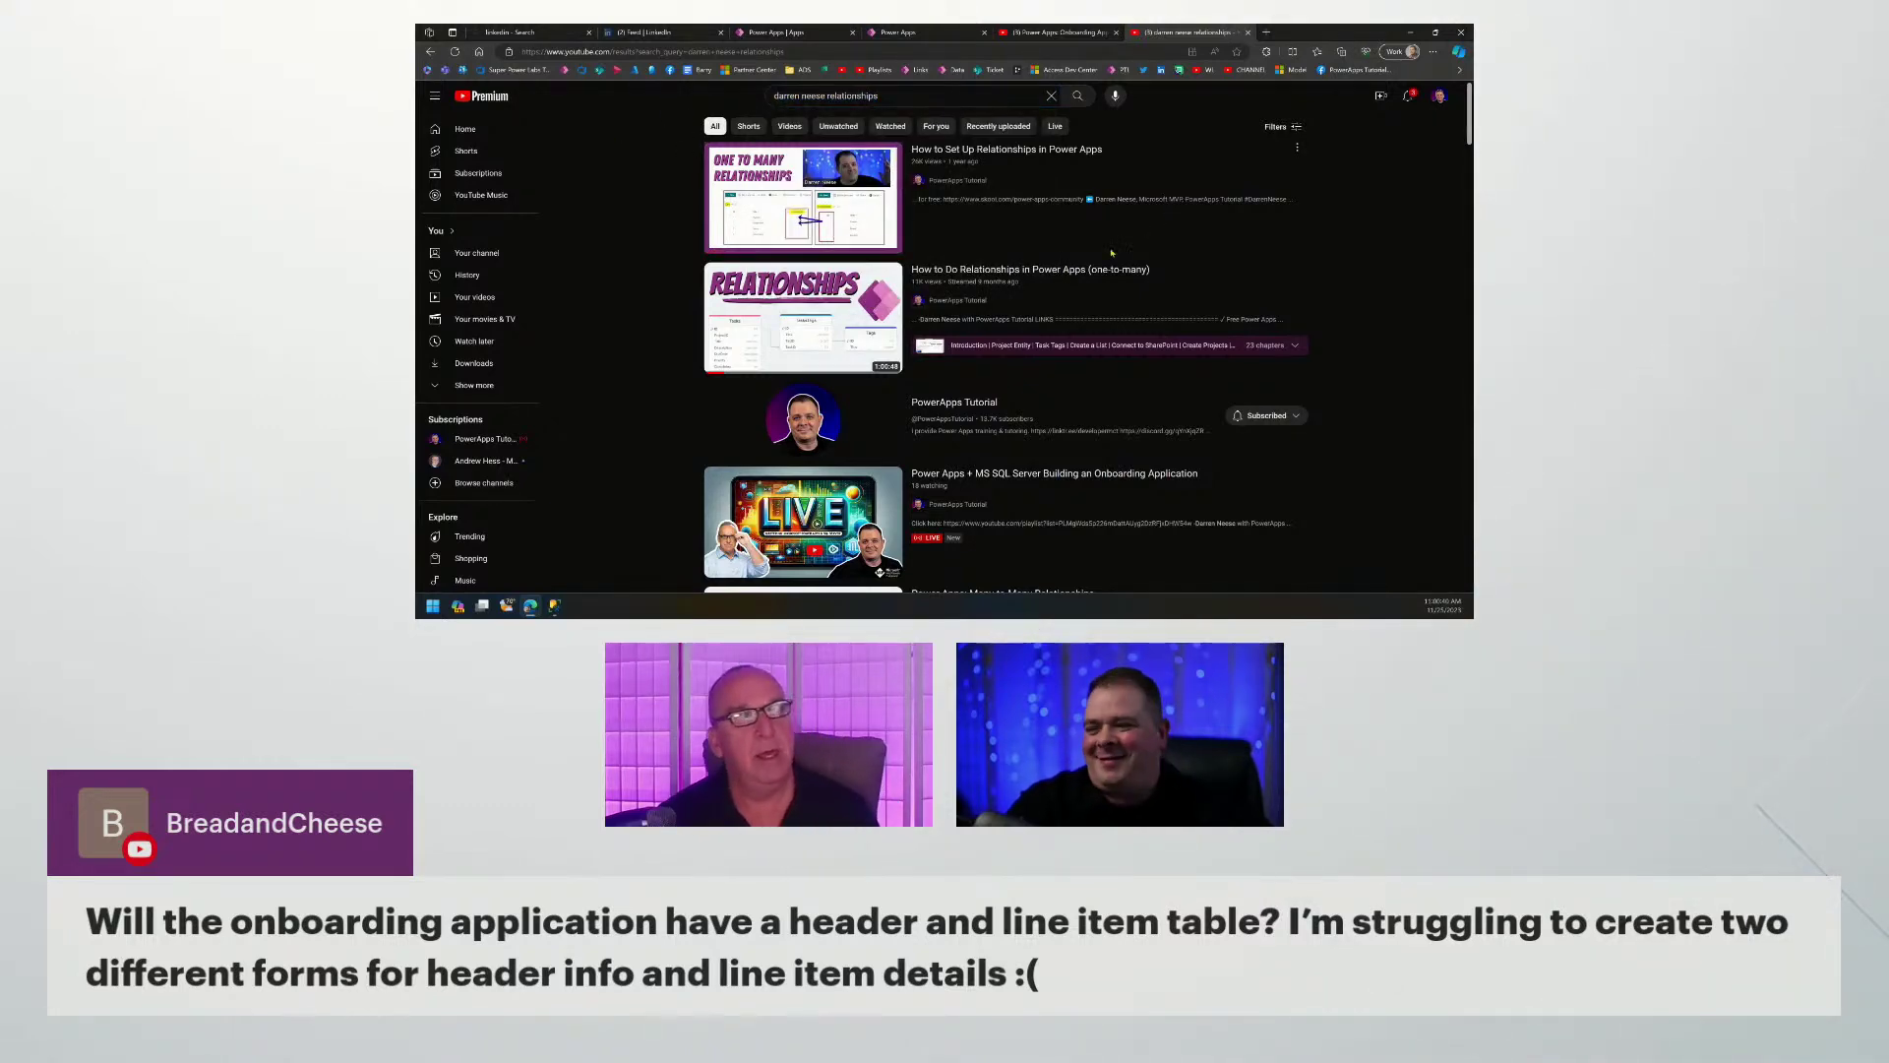
{"action": "scroll", "coordinate": [1102, 364], "scroll_direction": "down", "scroll_amount": 5}
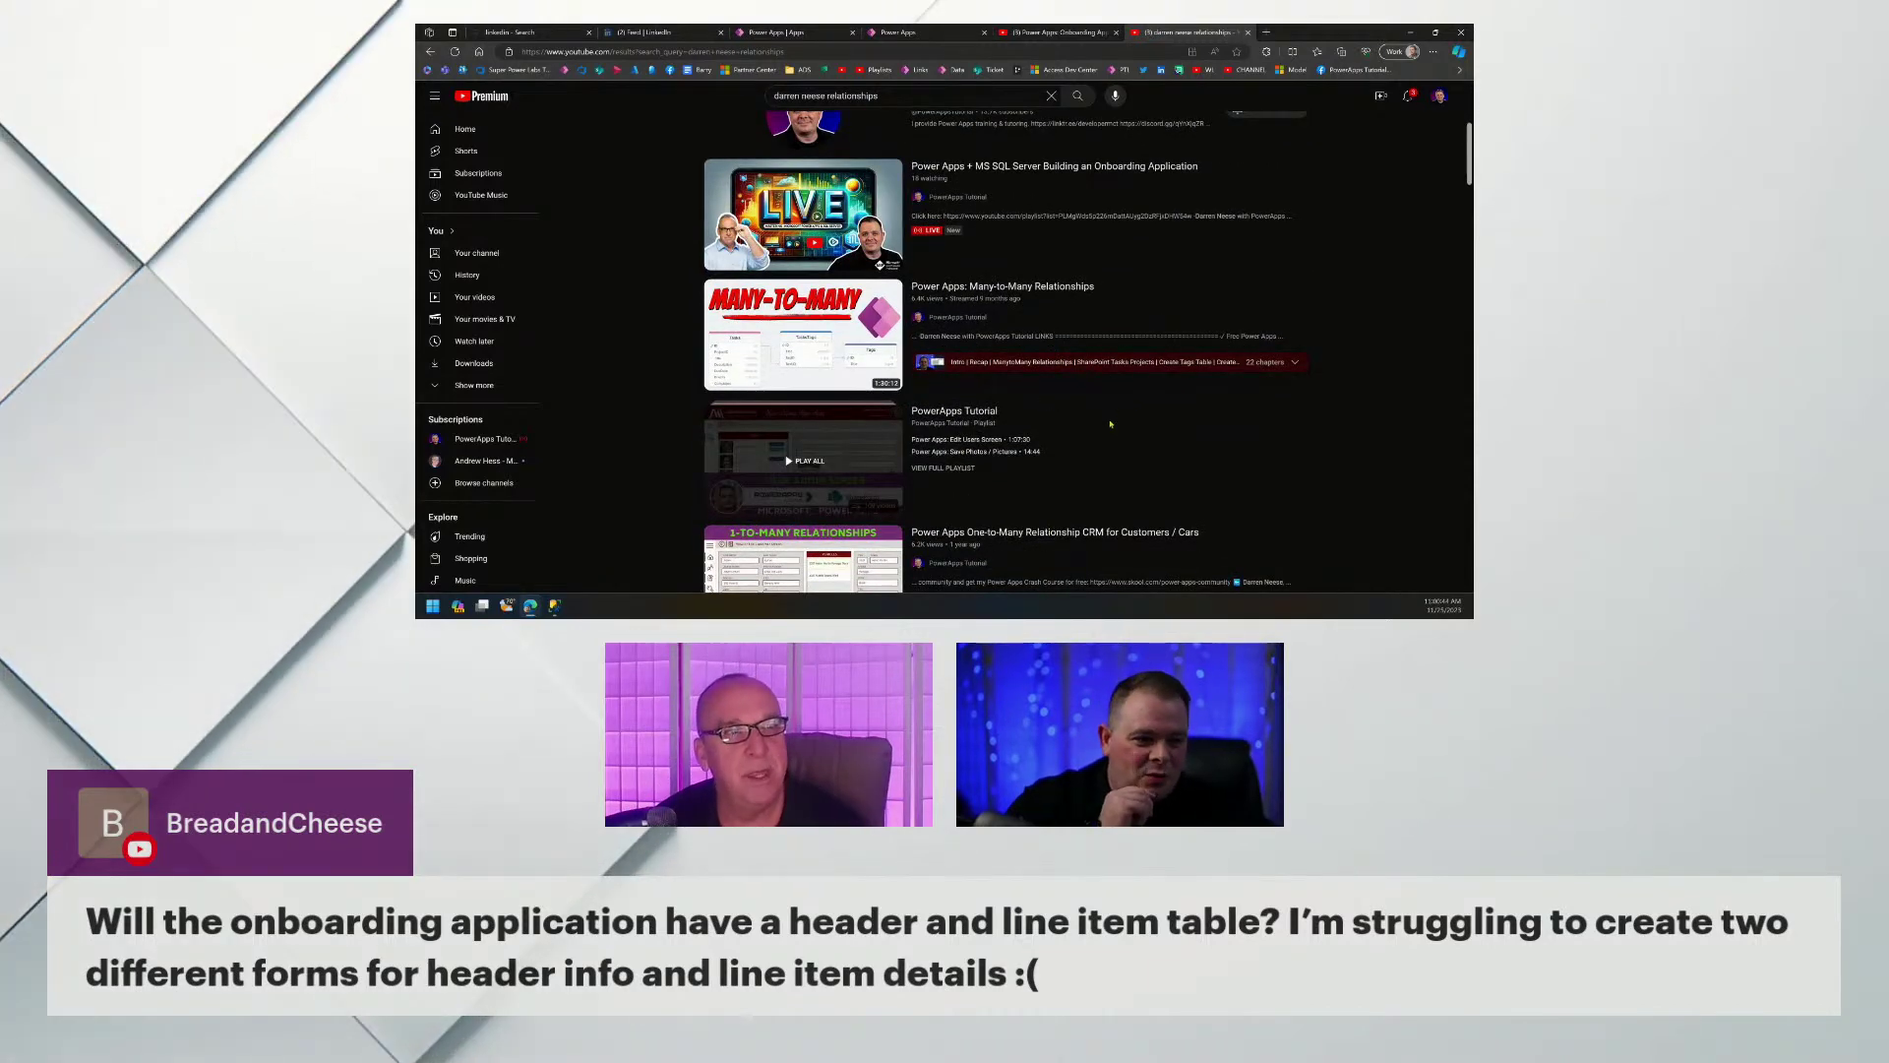
{"action": "scroll", "coordinate": [1072, 411], "scroll_direction": "down", "scroll_amount": 5}
{"action": "scroll", "coordinate": [1106, 418], "scroll_direction": "up", "scroll_amount": 10}
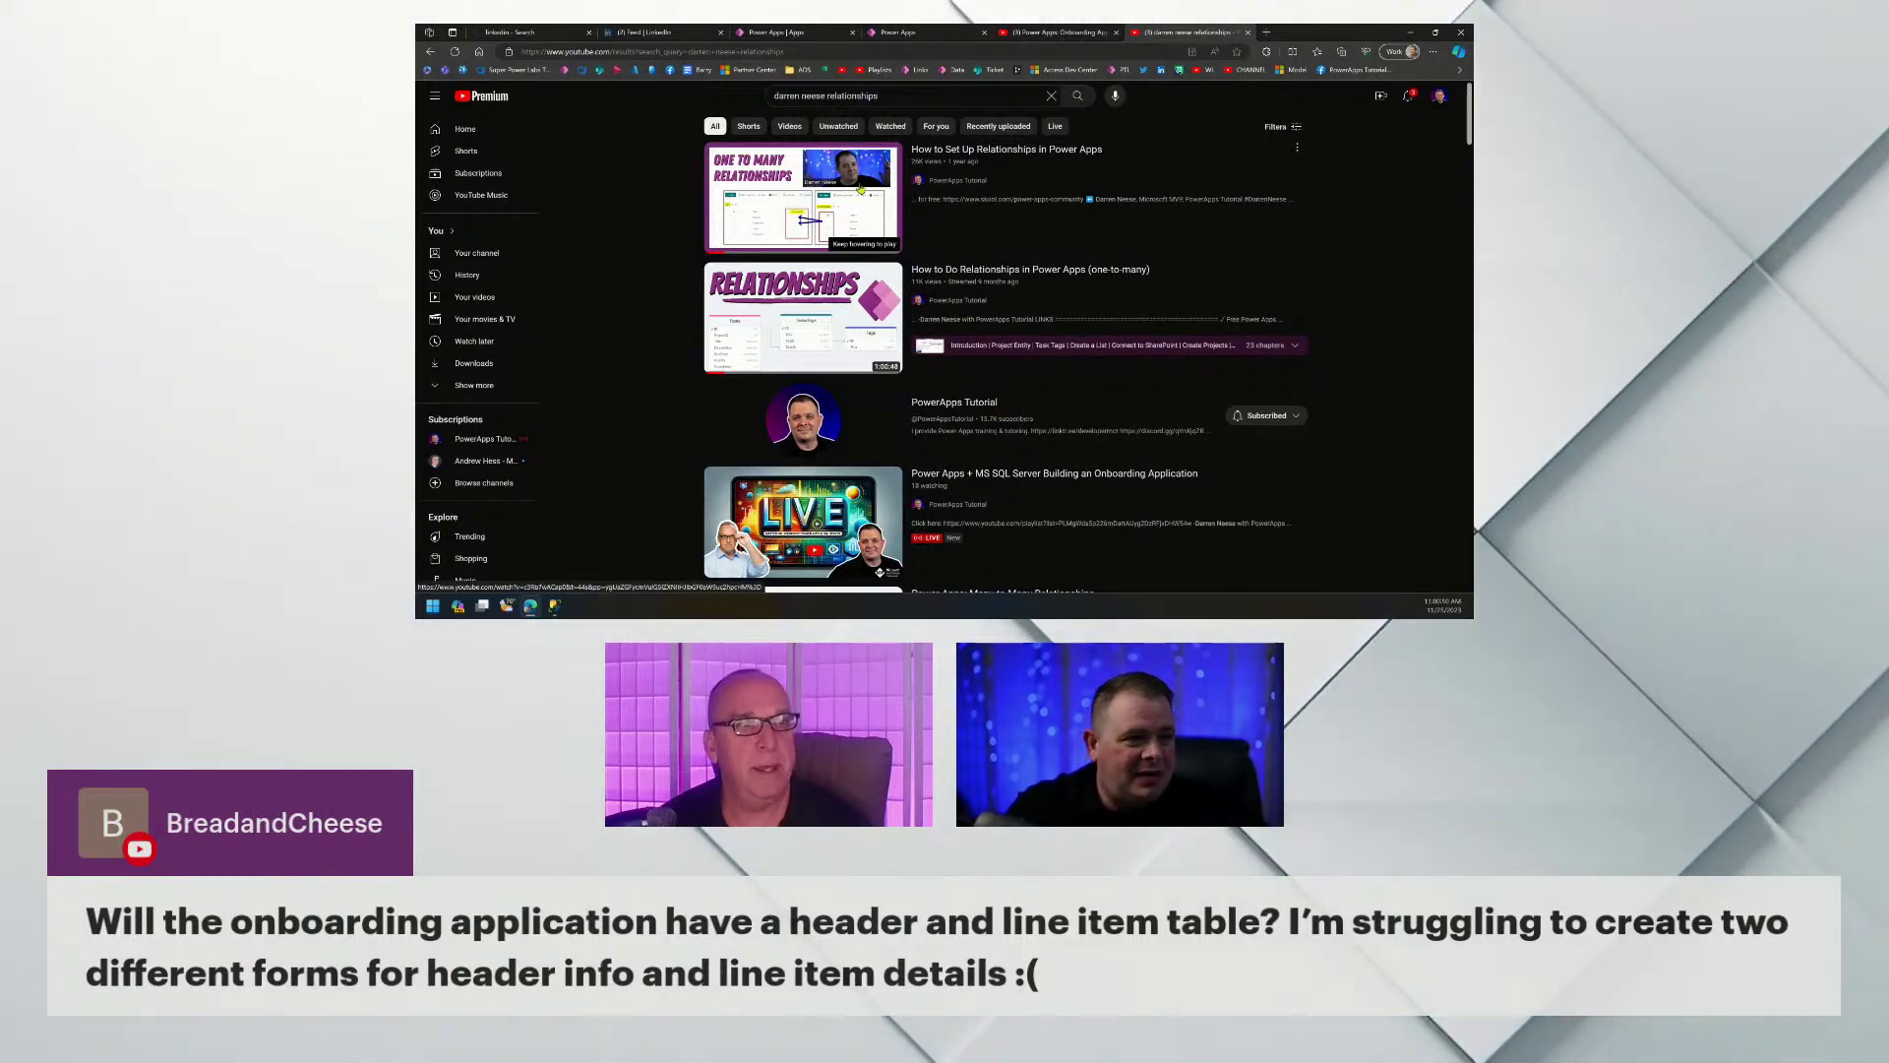
{"action": "left_click", "coordinate": [1046, 33]}
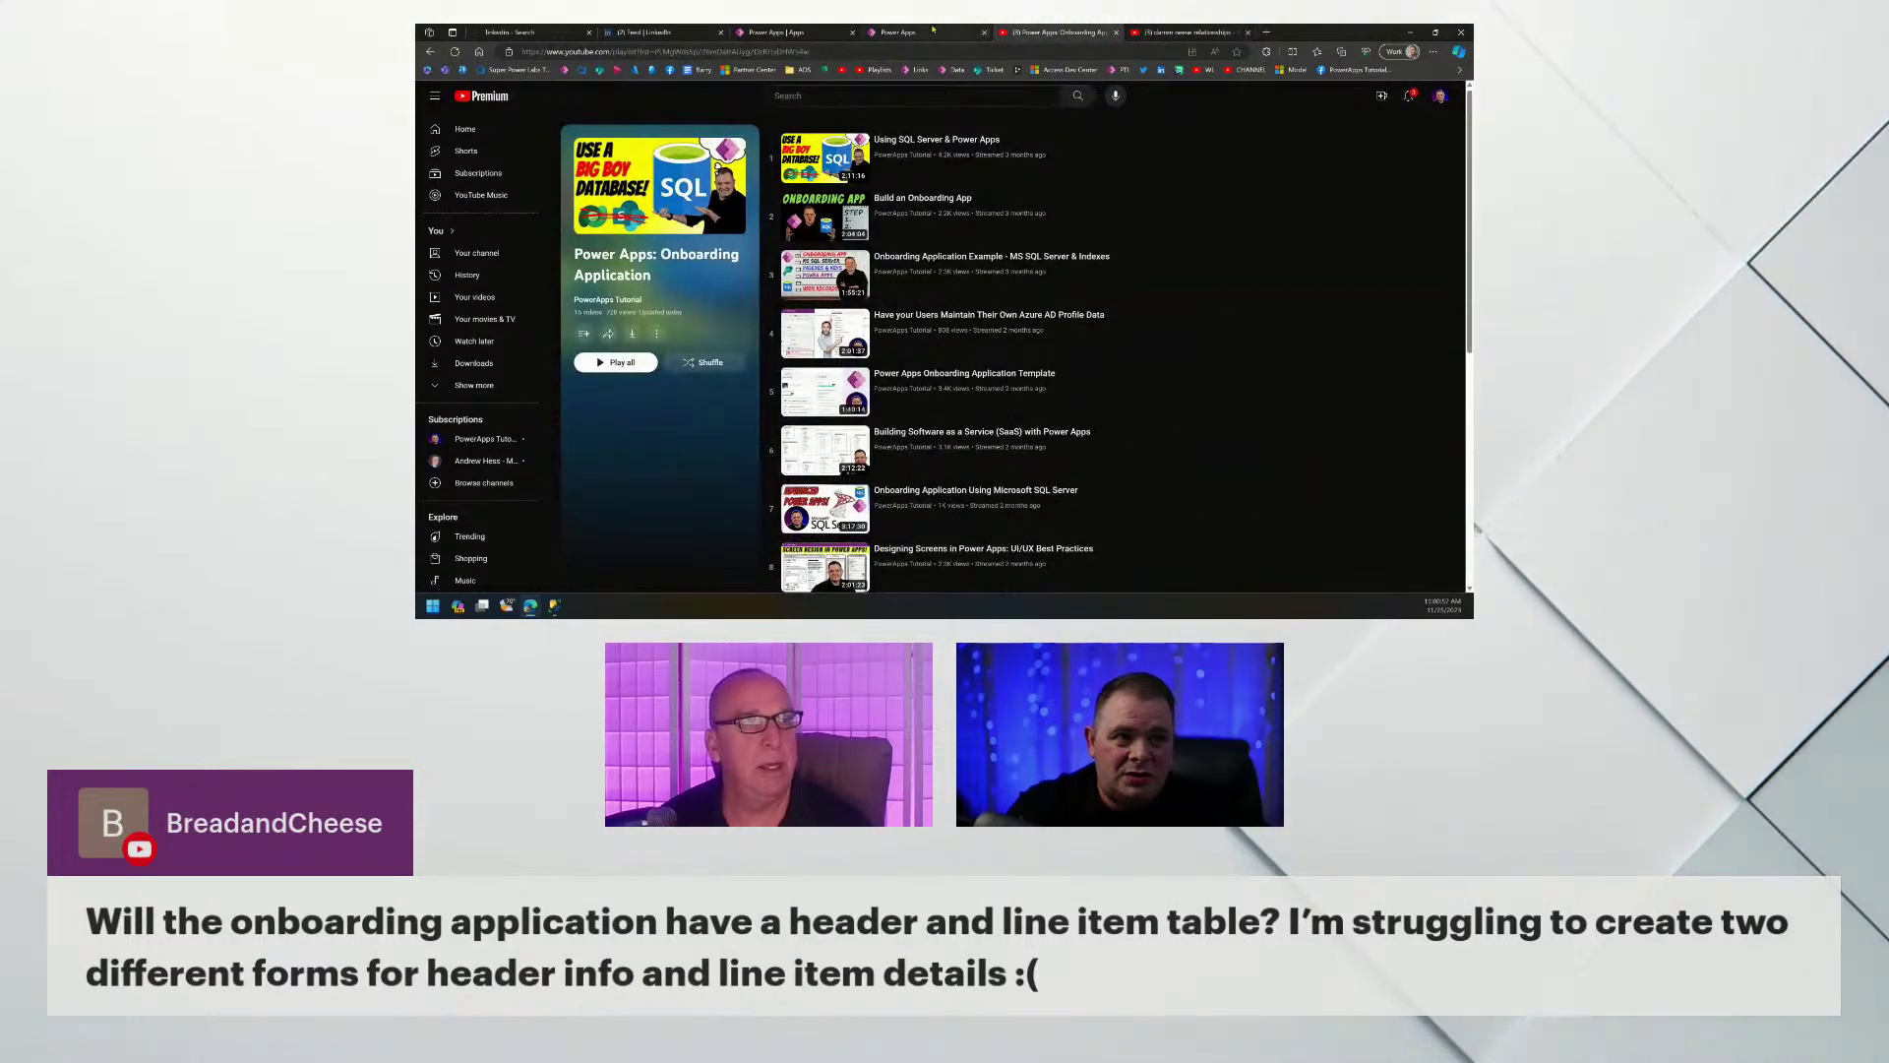
{"action": "left_click", "coordinate": [933, 31]}
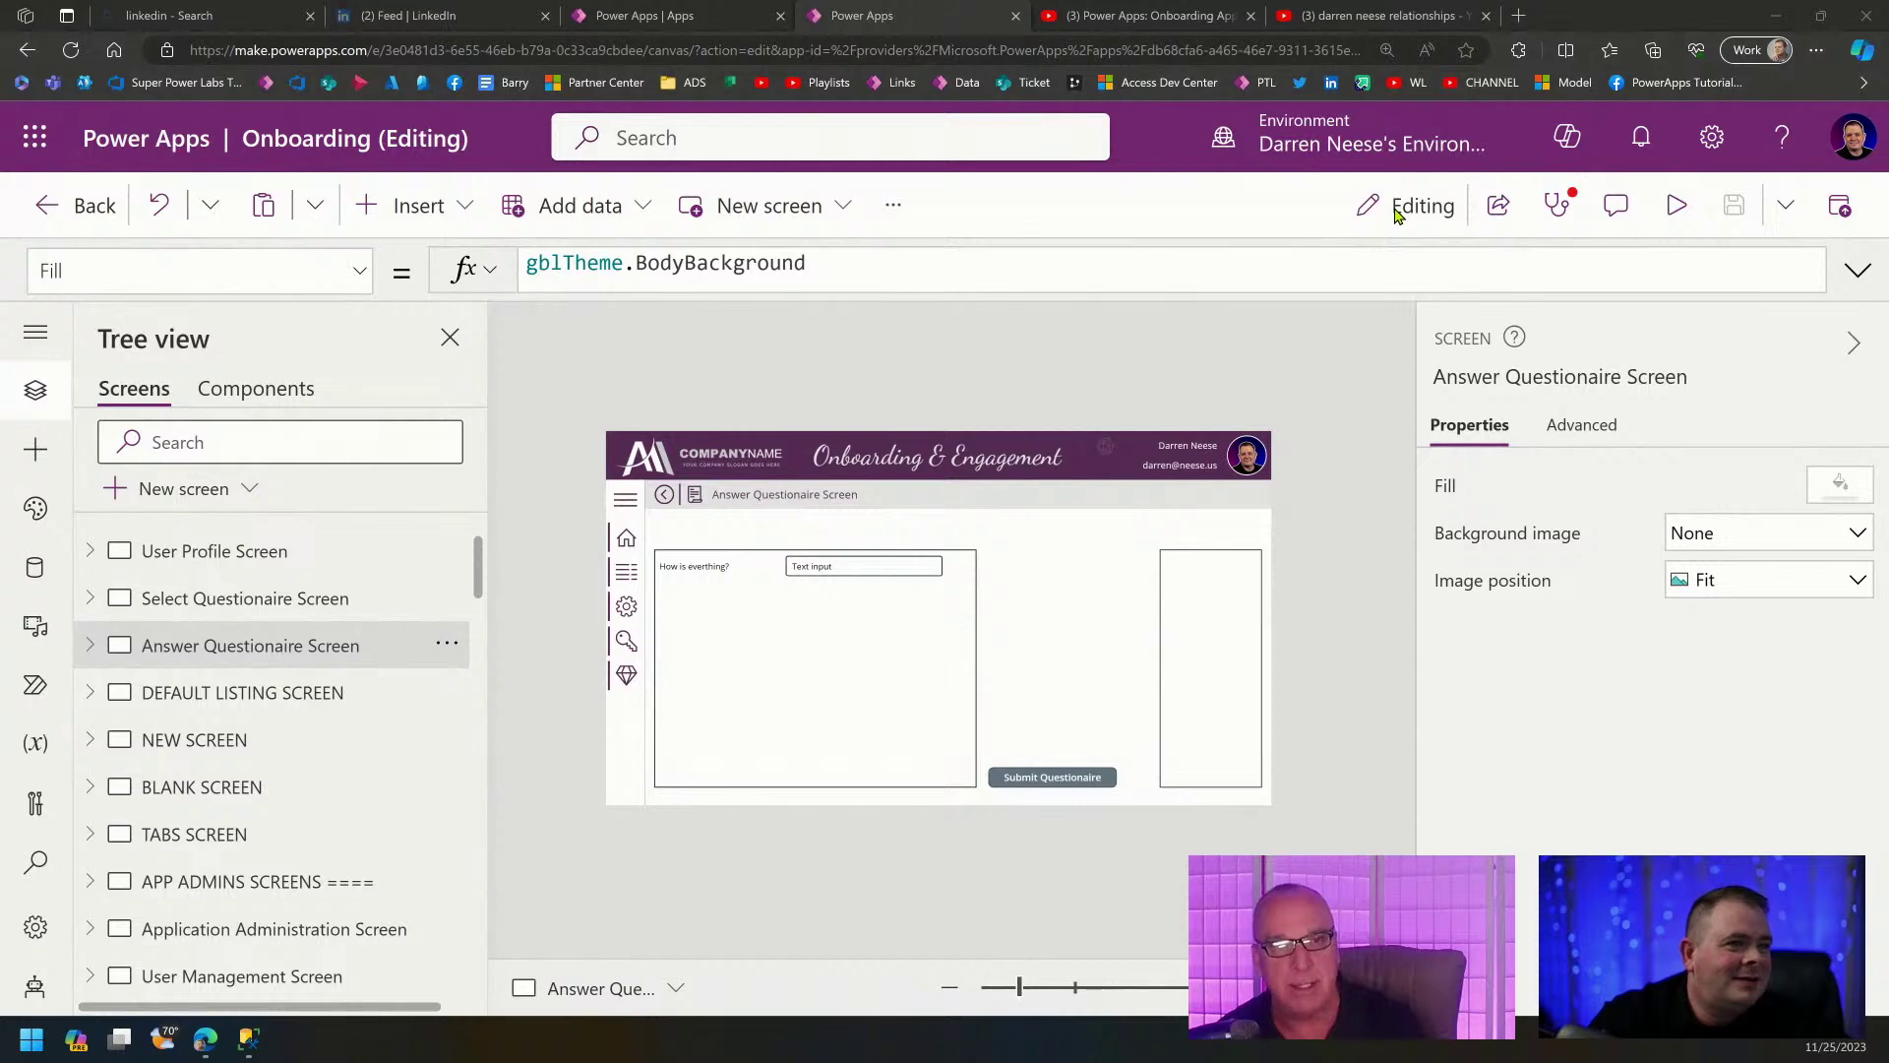
Open the Kurts Widgets database diagram in DrawSQL in a new browser tab.
{"action": "left_click", "coordinate": [1518, 19]}
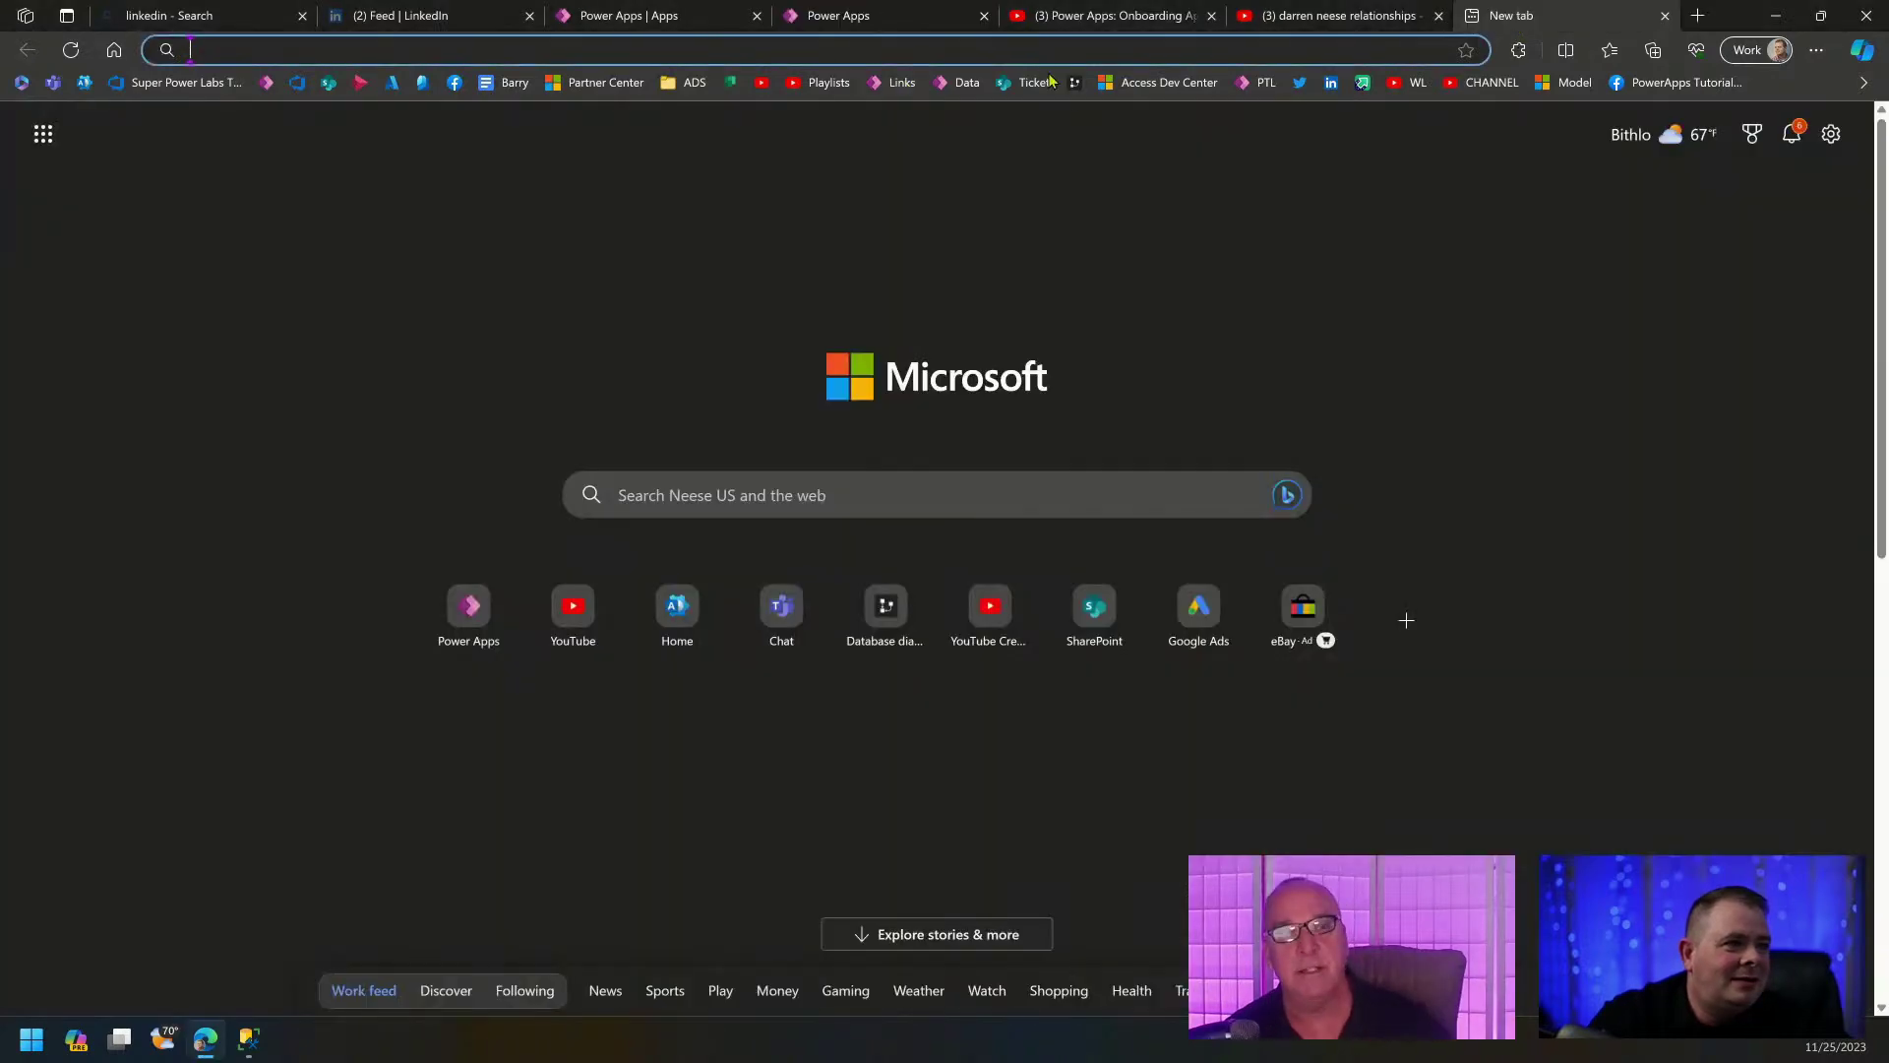
{"action": "left_click", "coordinate": [1074, 85]}
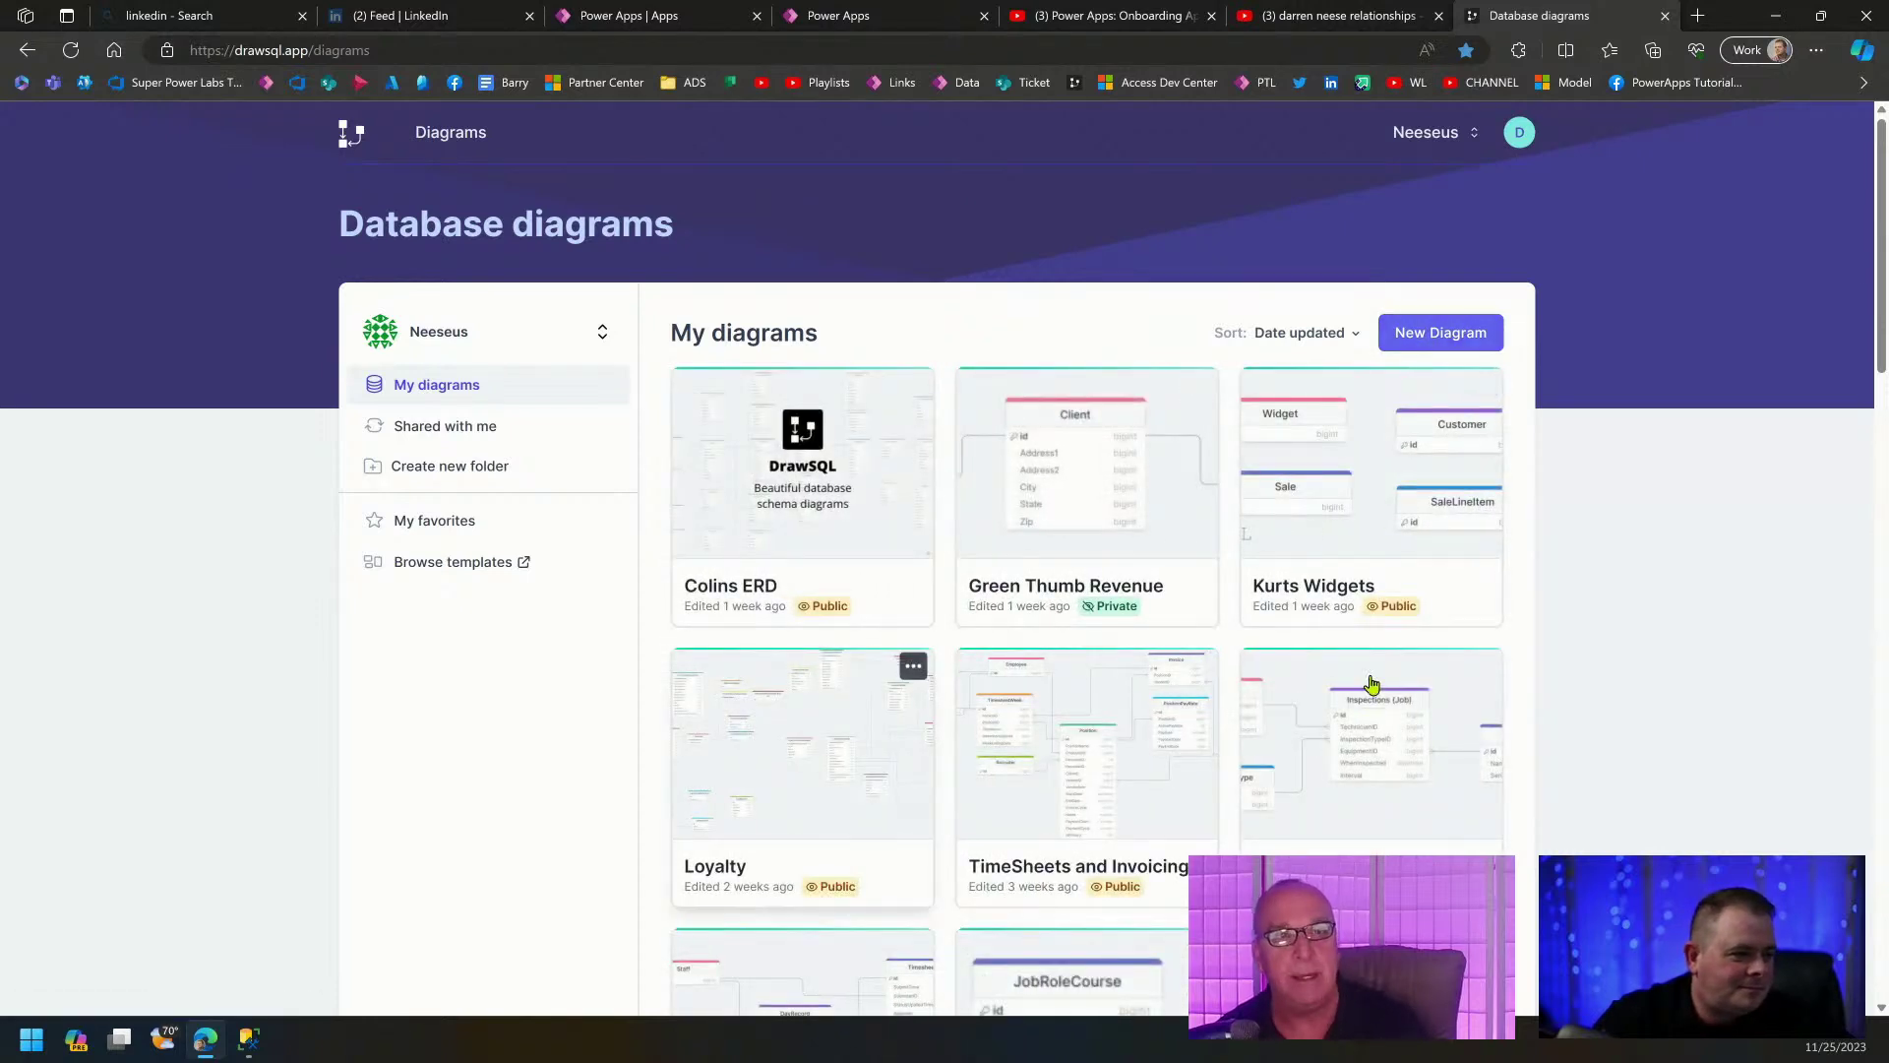
{"action": "left_click", "coordinate": [1368, 509]}
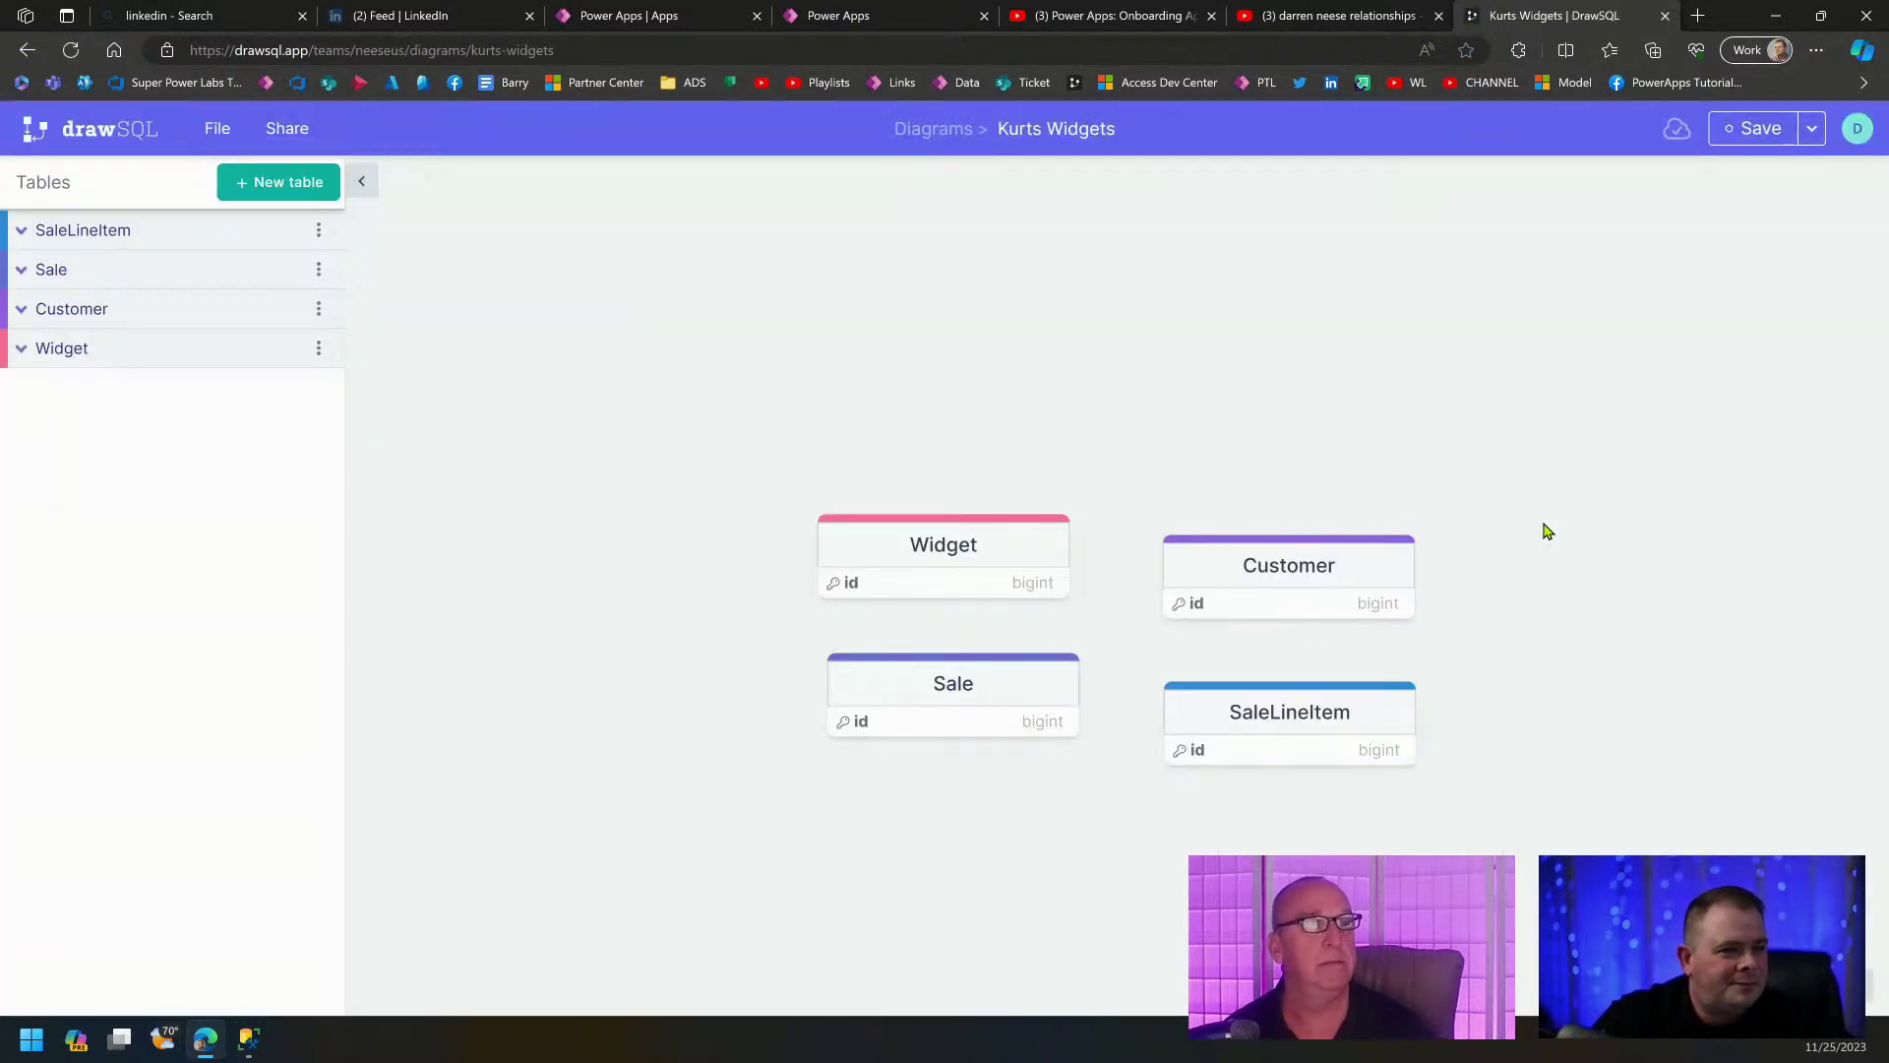
Spread out the four diagram tables, with Widget and Customer above, SaleLineItem below Widget, and Sale to the right of SaleLineItem.
{"action": "left_click_drag", "start_coordinate": [939, 522], "coordinate": [896, 489]}
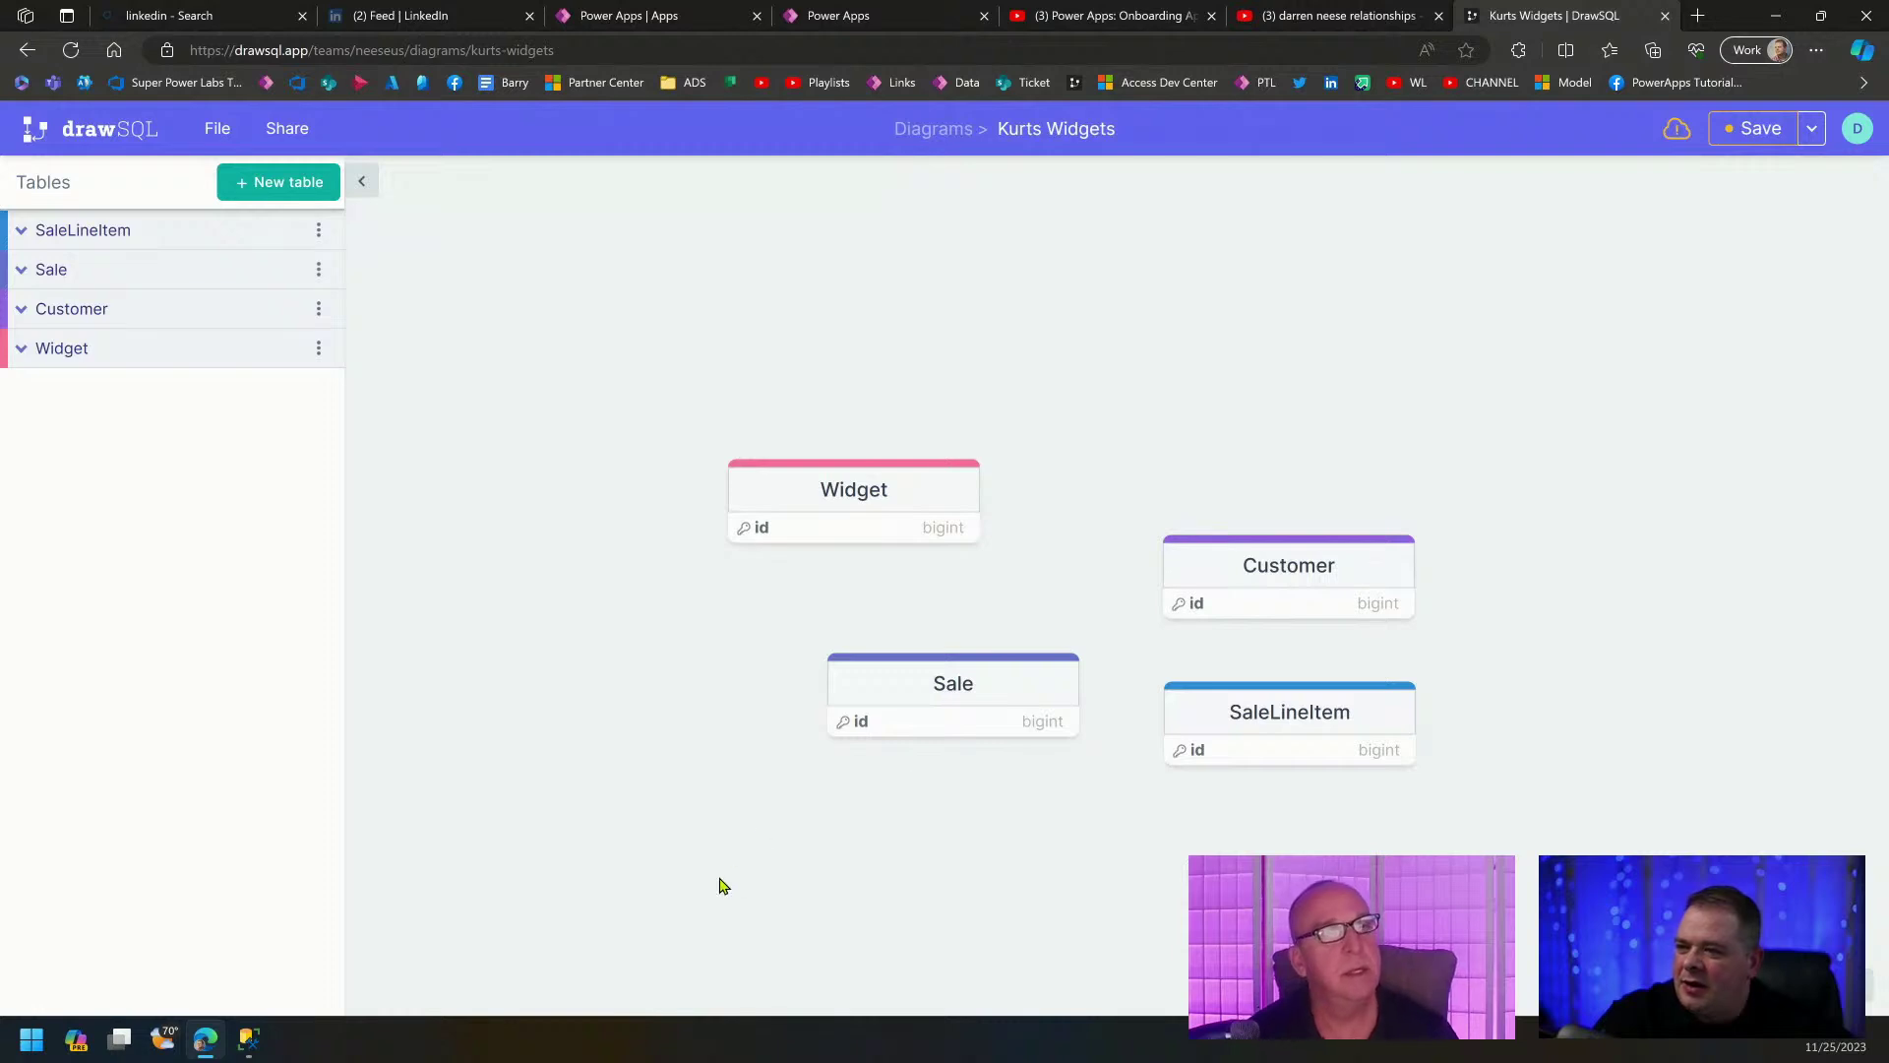
{"action": "left_click_drag", "start_coordinate": [799, 848], "coordinate": [682, 695]}
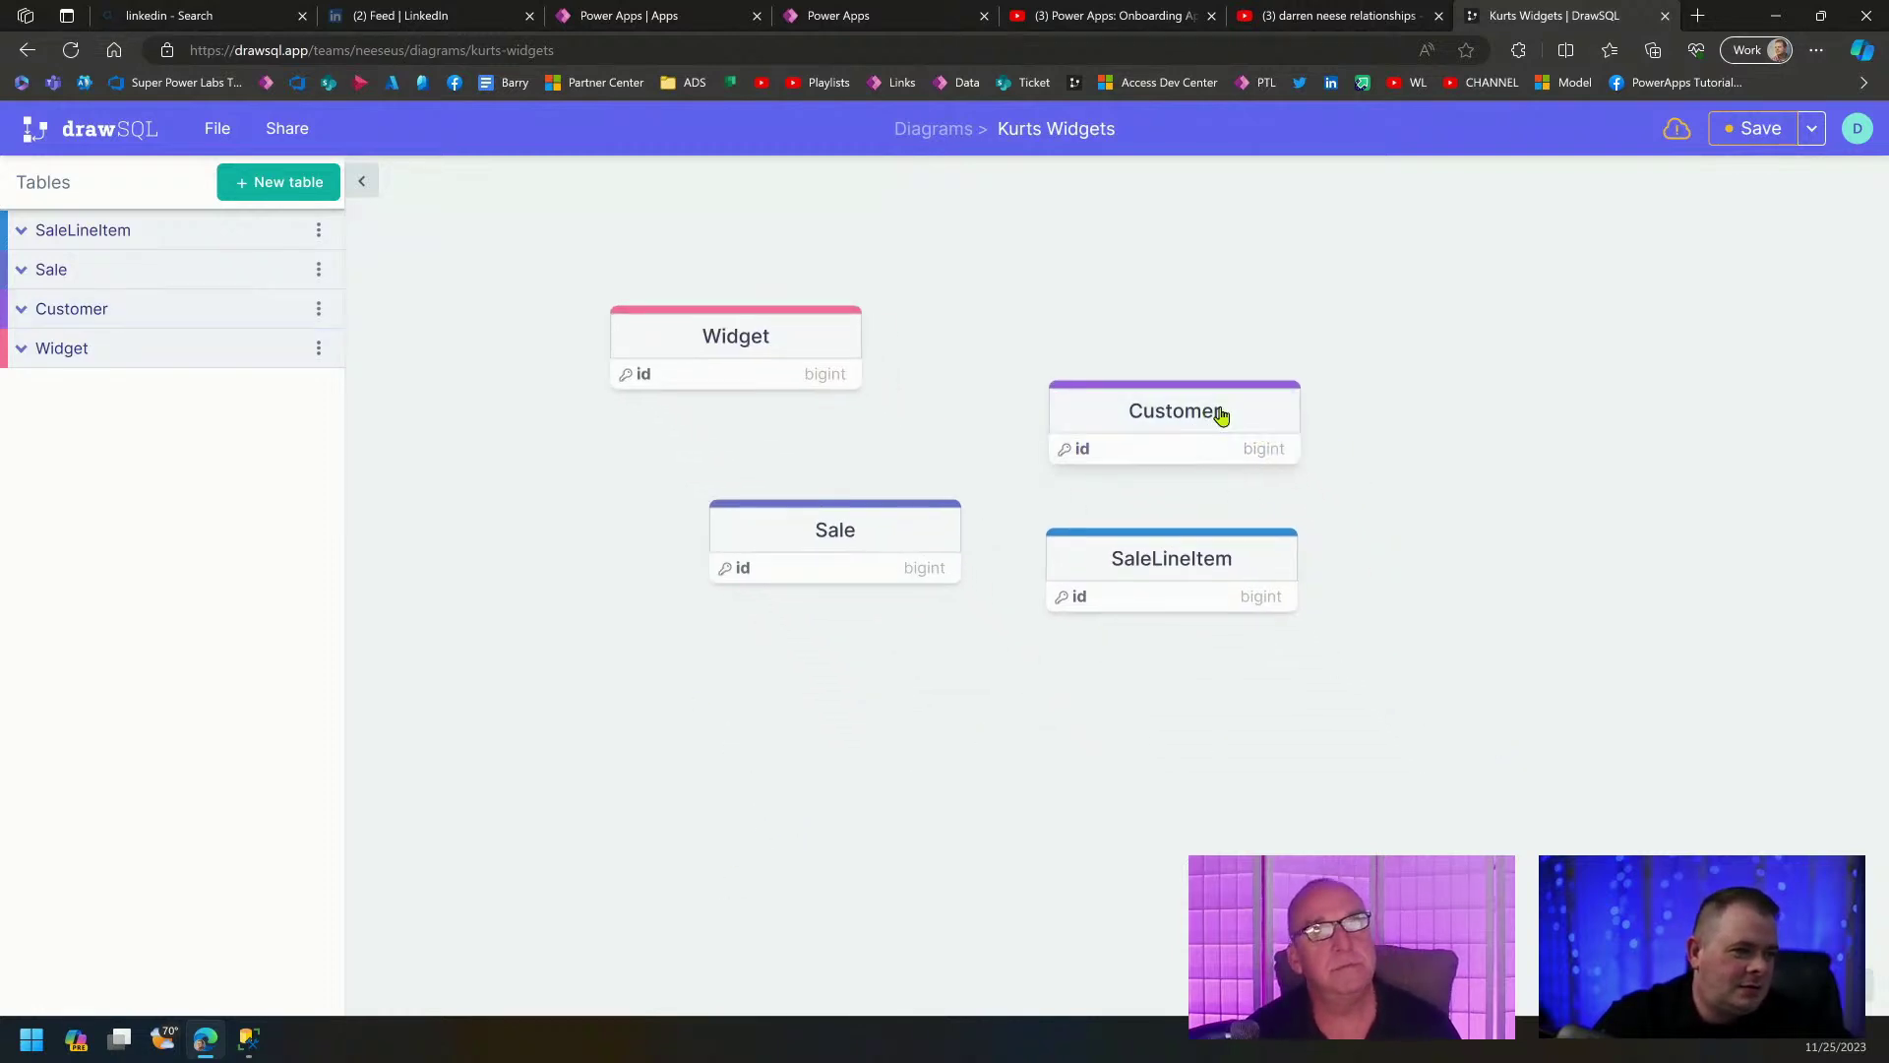
{"action": "left_click_drag", "start_coordinate": [1203, 419], "coordinate": [1384, 349]}
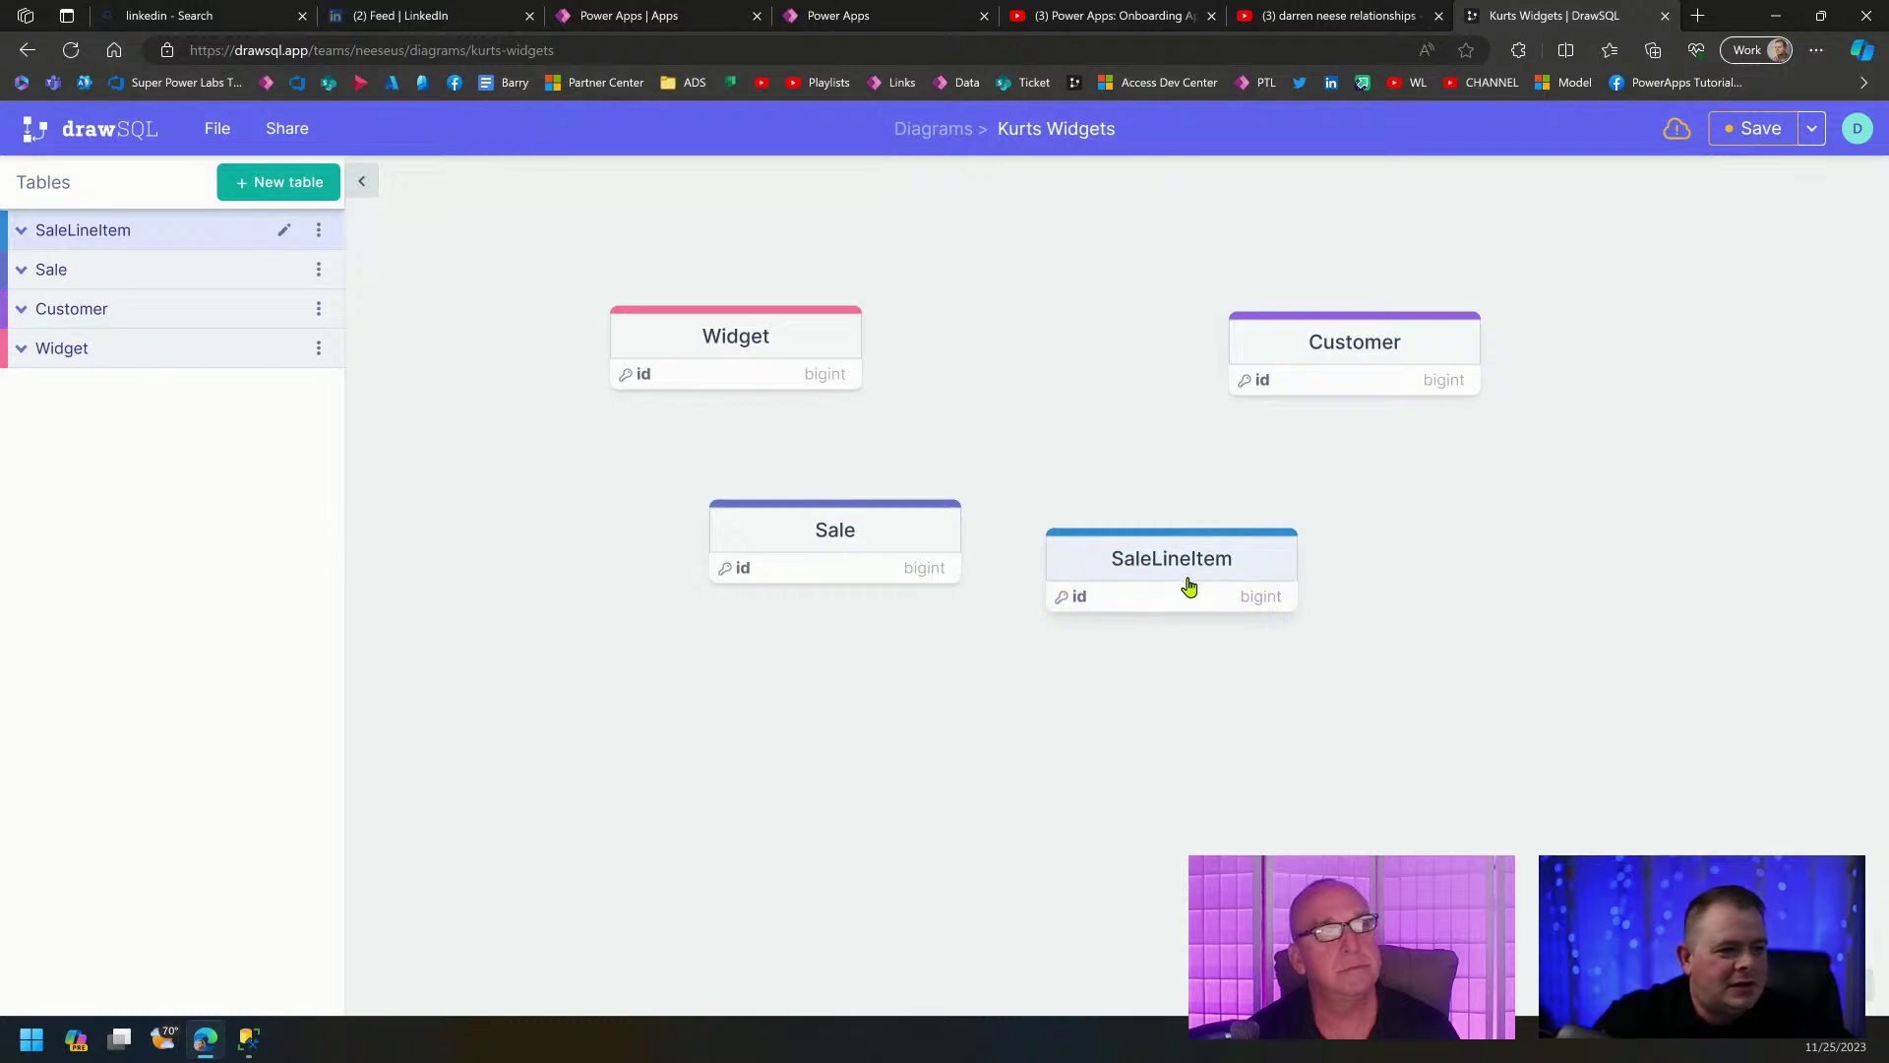
{"action": "left_click_drag", "start_coordinate": [1212, 576], "coordinate": [759, 721]}
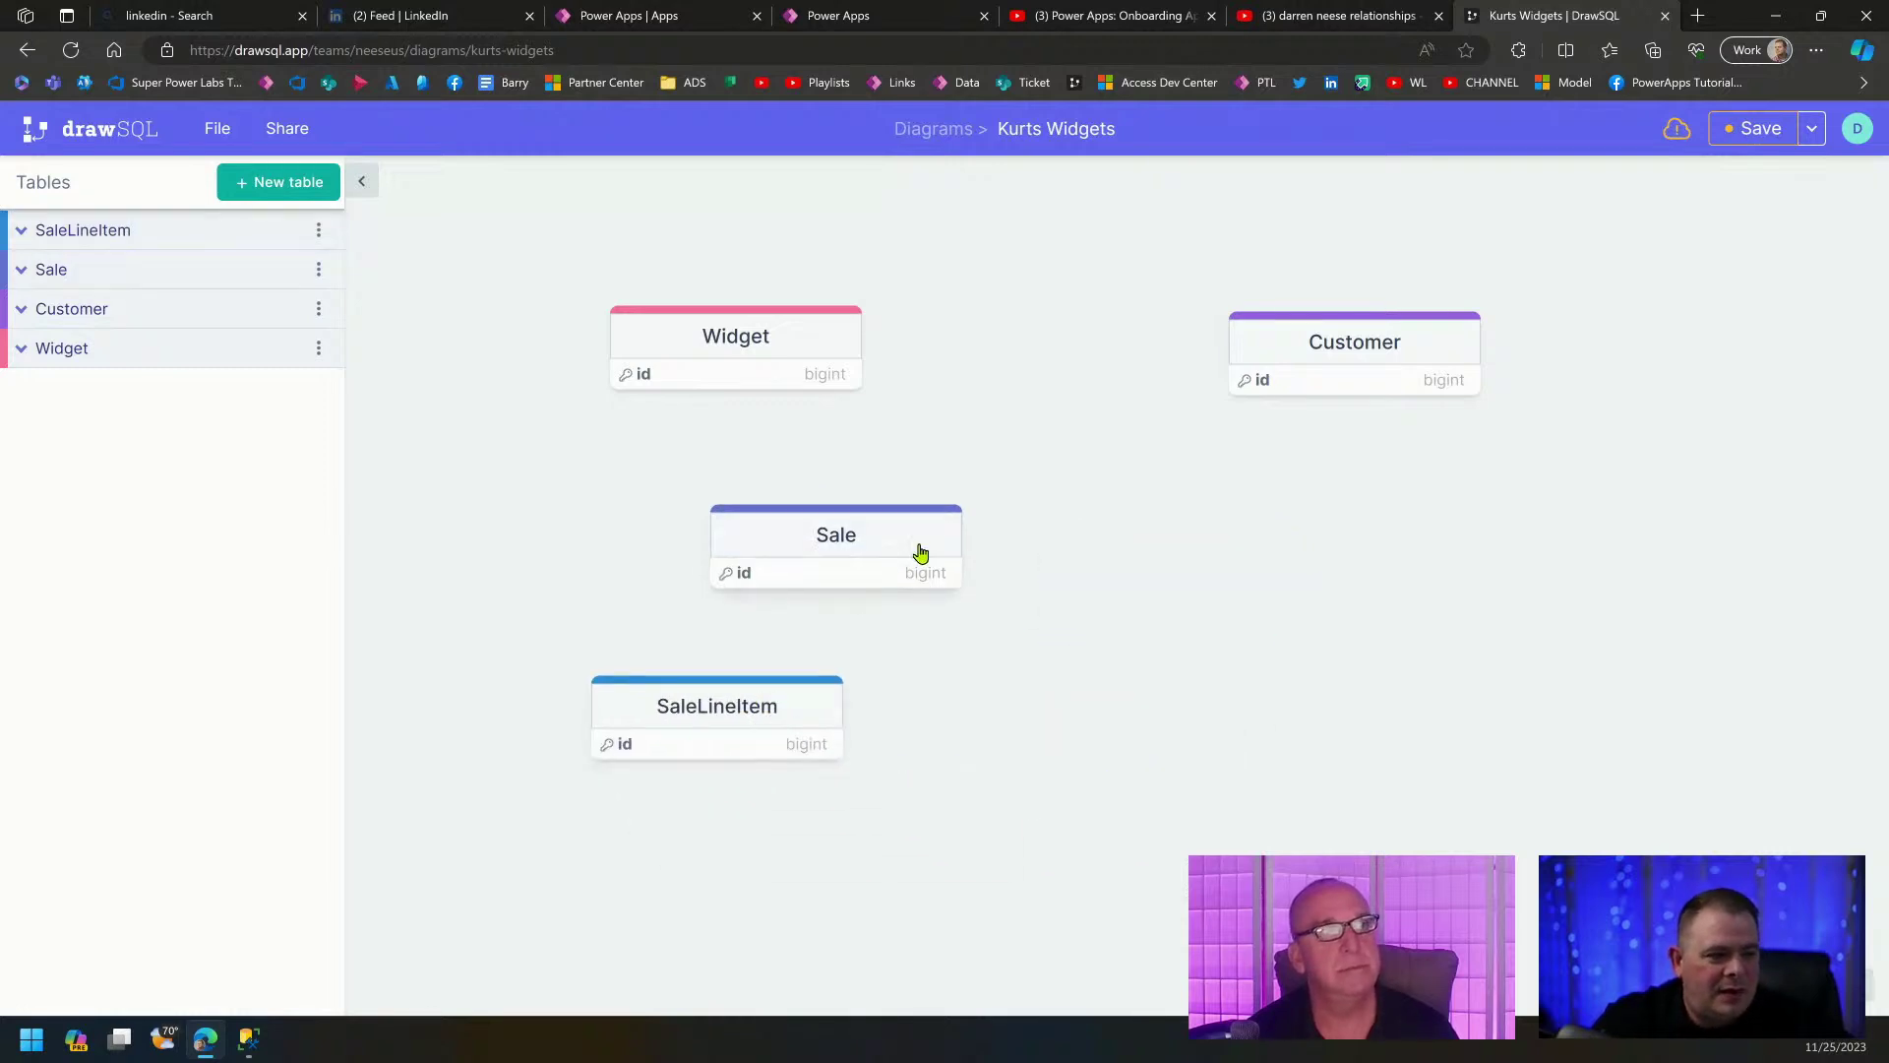
{"action": "left_click_drag", "start_coordinate": [916, 549], "coordinate": [1105, 638]}
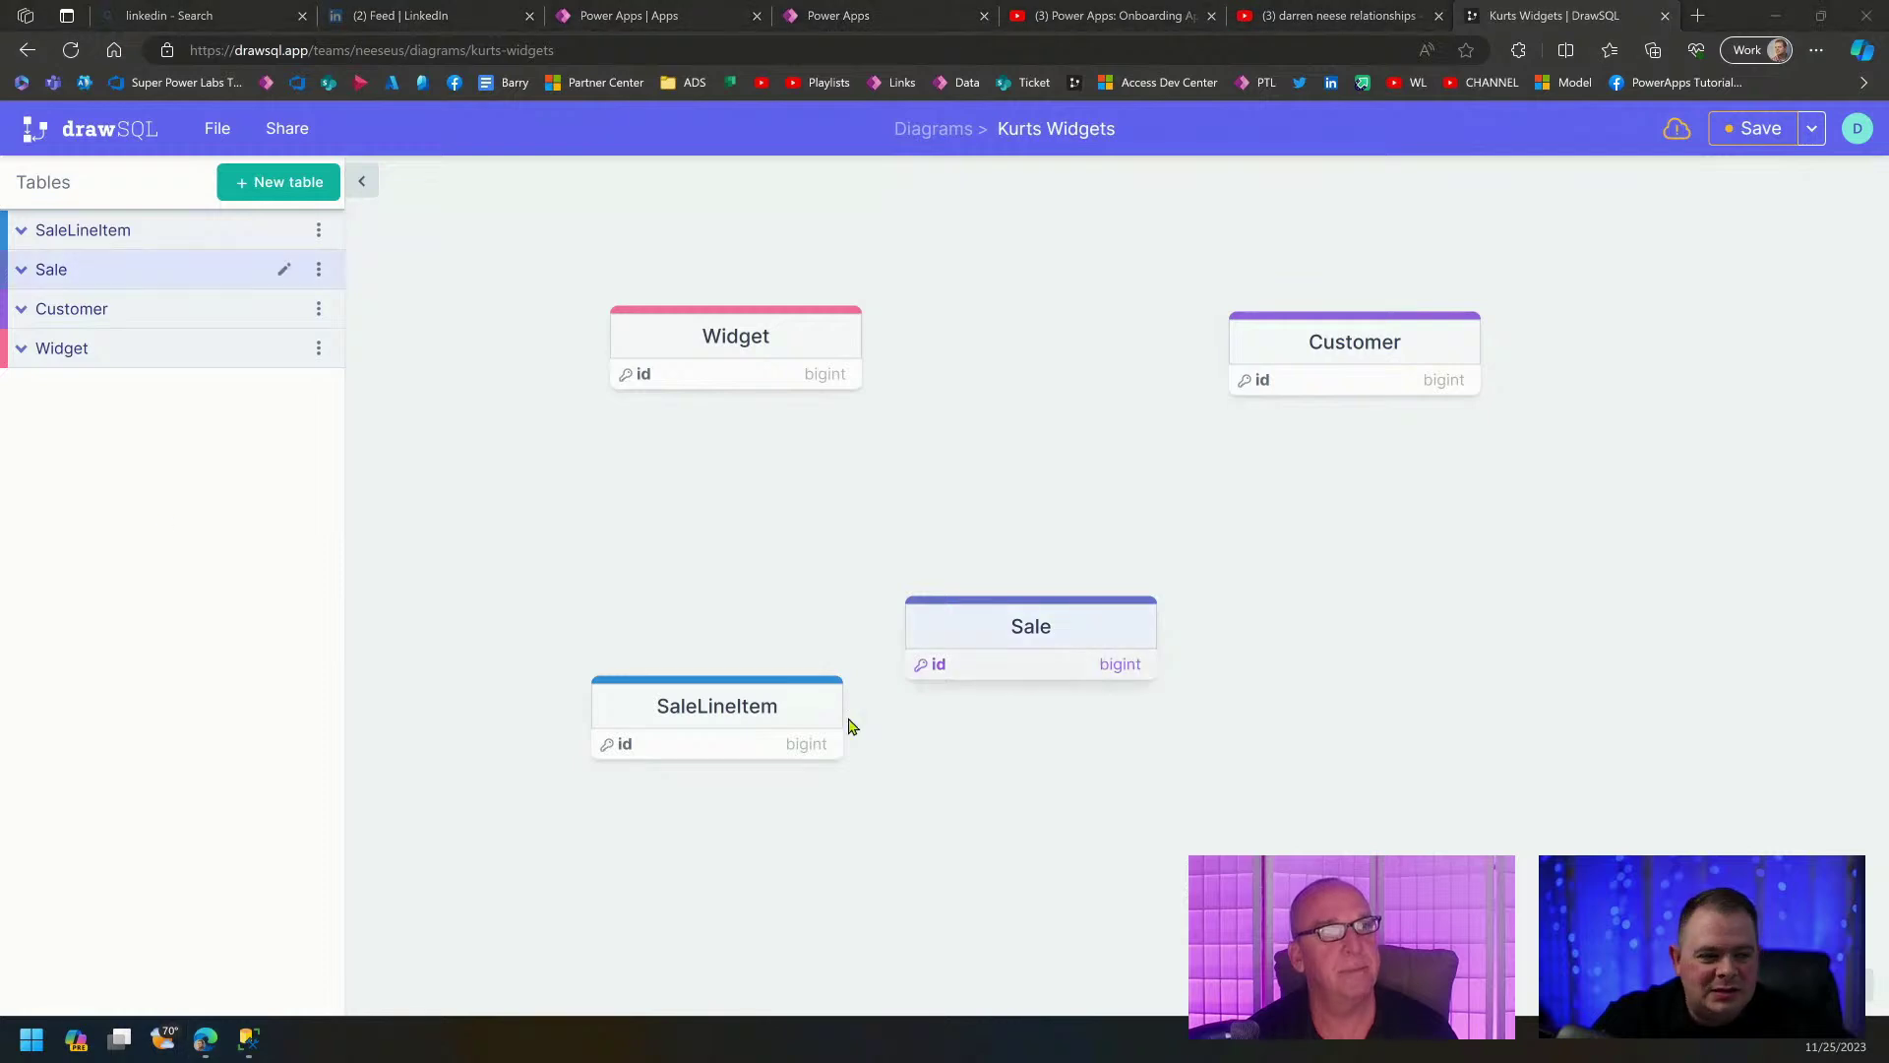
Add a SaleID column to the SaleLineItem table and relate it to Sale's id as Many-To-One.
{"action": "left_click", "coordinate": [19, 233]}
{"action": "left_click", "coordinate": [299, 328]}
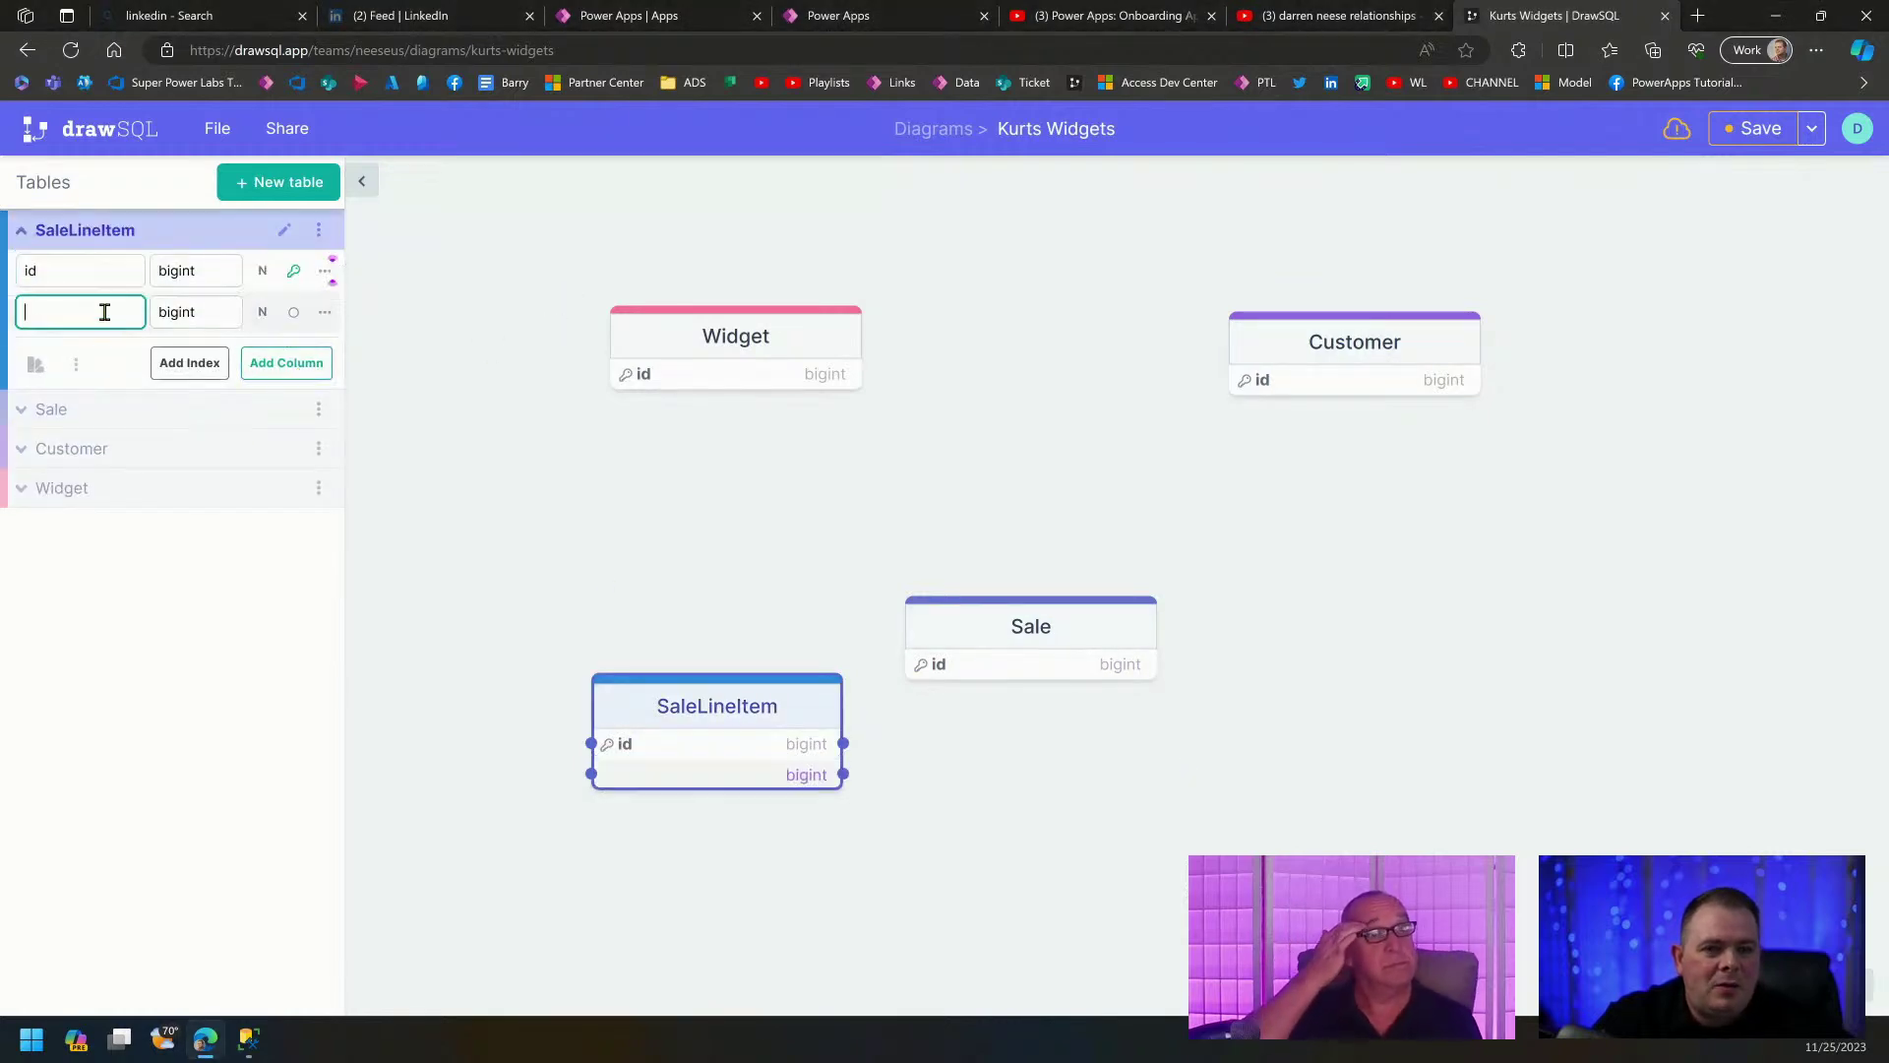
{"action": "type", "text": "SaleID"}
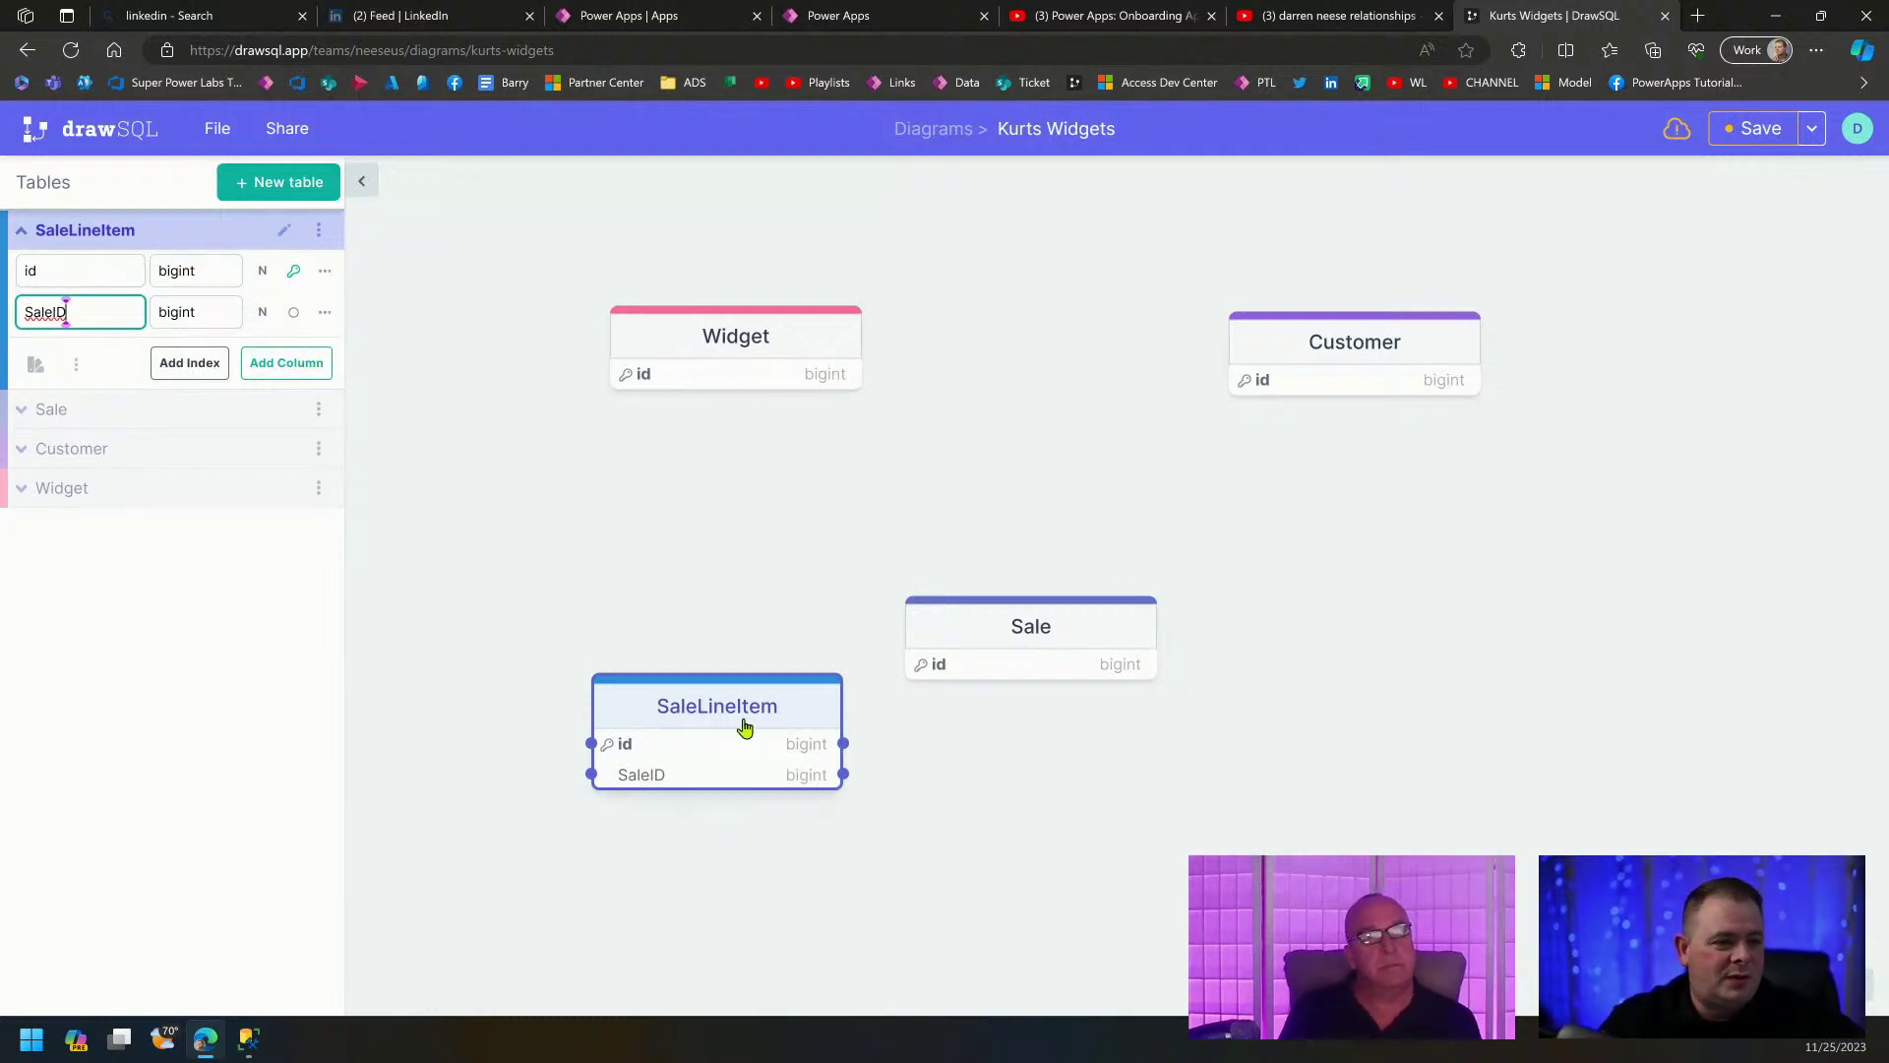
{"action": "left_click_drag", "start_coordinate": [913, 689], "coordinate": [929, 665]}
{"action": "left_click", "coordinate": [872, 721]}
{"action": "left_click", "coordinate": [897, 740]}
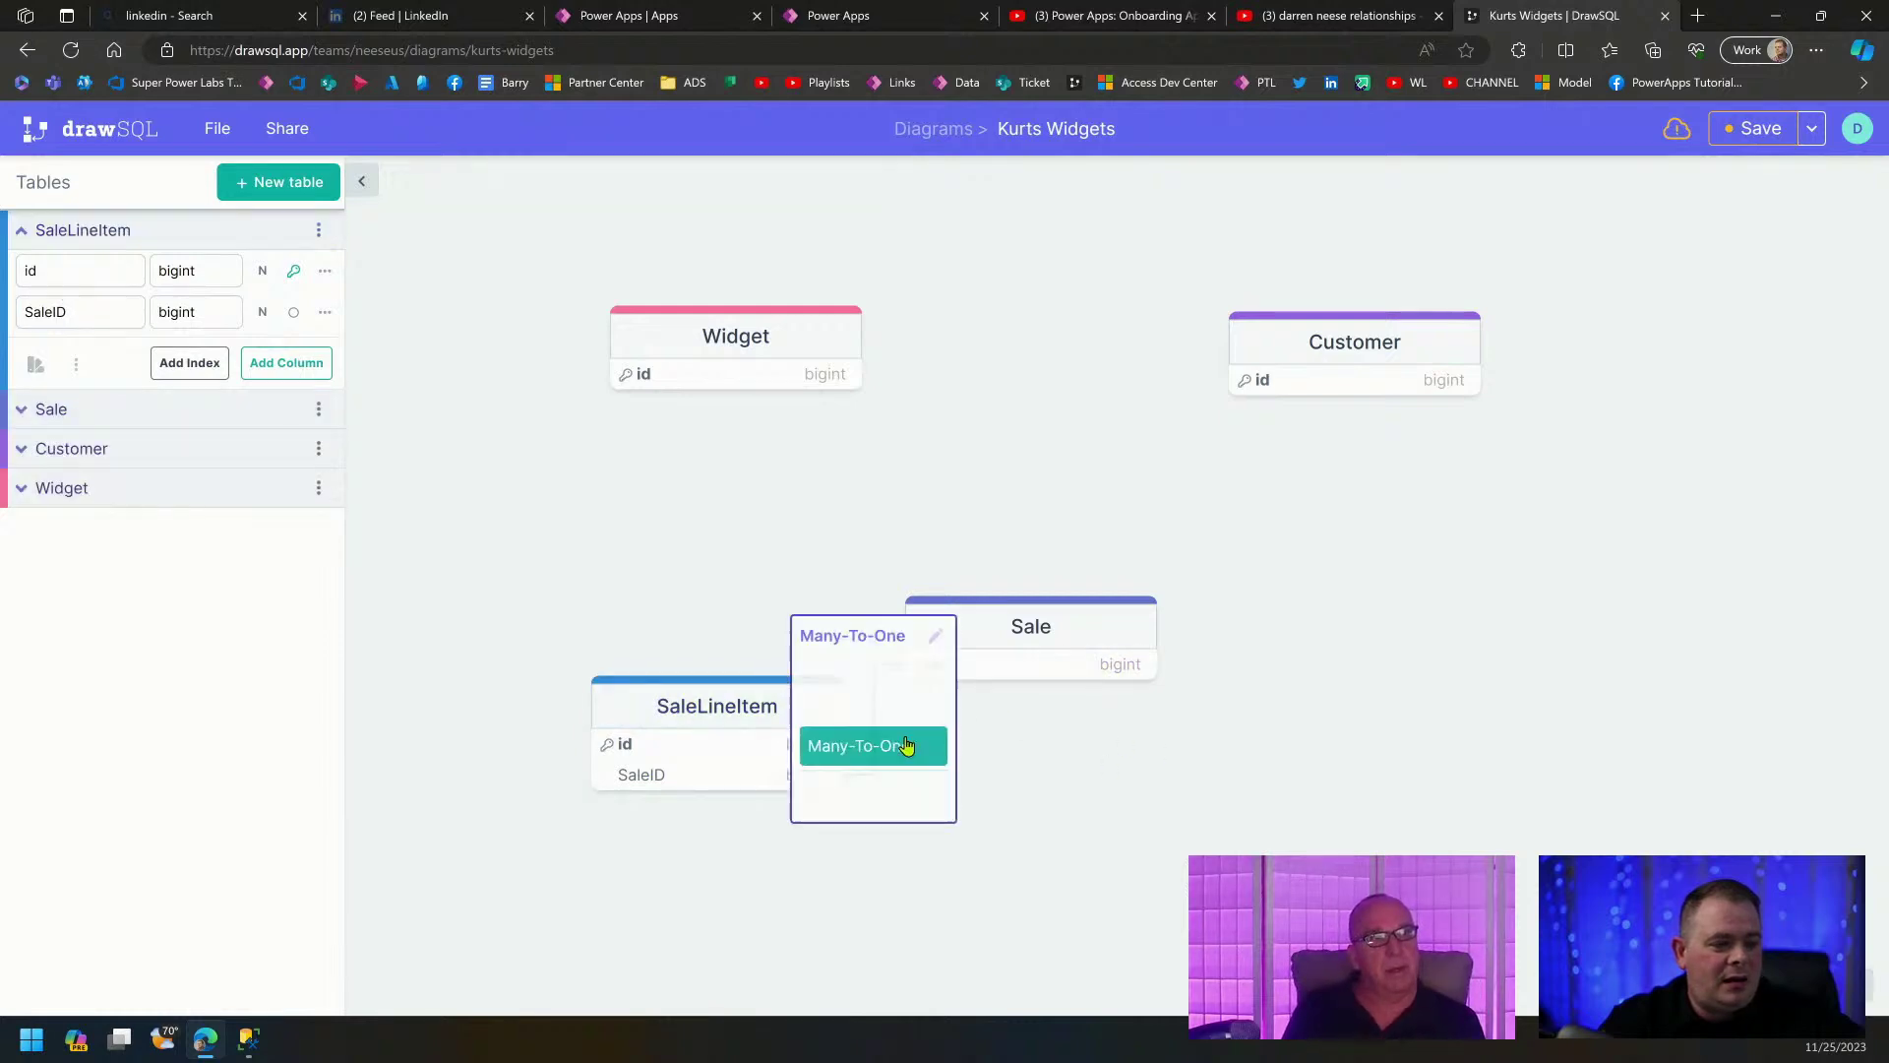
Move Sale farther from SaleLineItem so their connecting line runs straight, and shift Customer slightly outward.
{"action": "left_click_drag", "start_coordinate": [1138, 637], "coordinate": [1209, 630]}
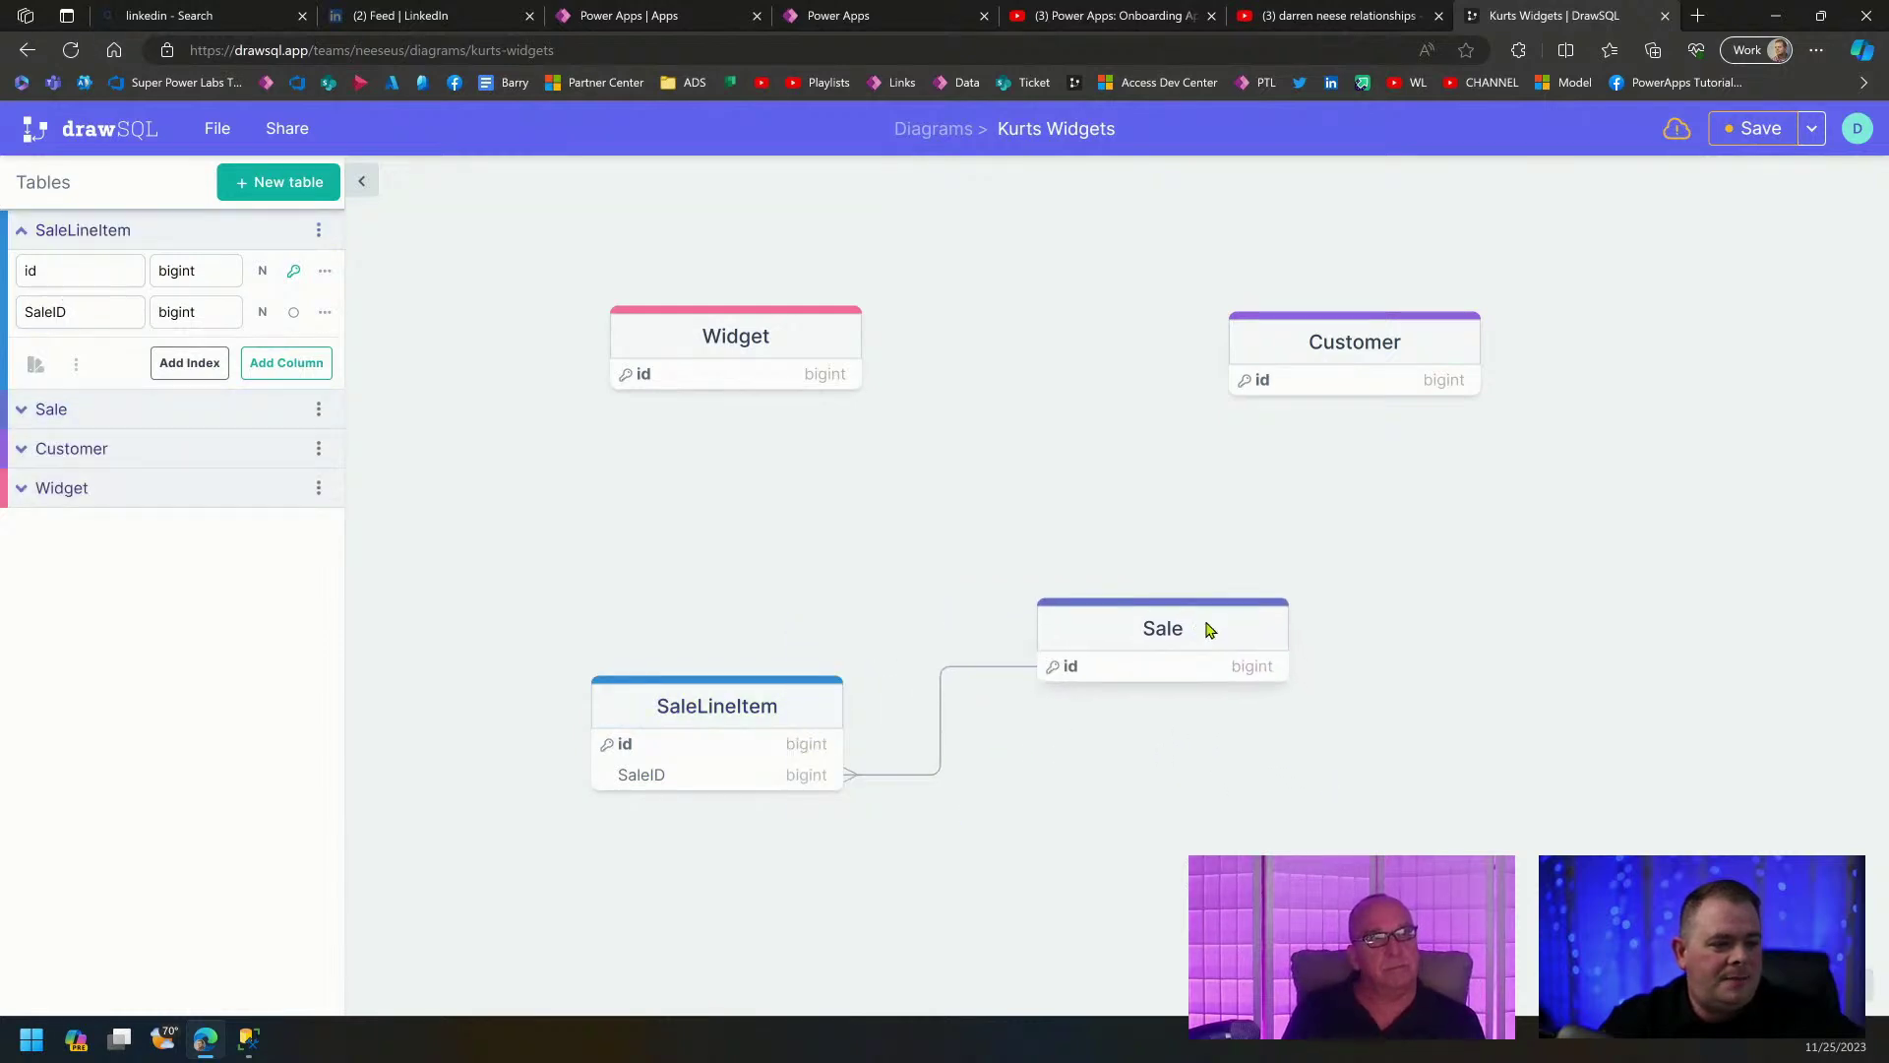
{"action": "left_click_drag", "start_coordinate": [1351, 359], "coordinate": [1409, 396]}
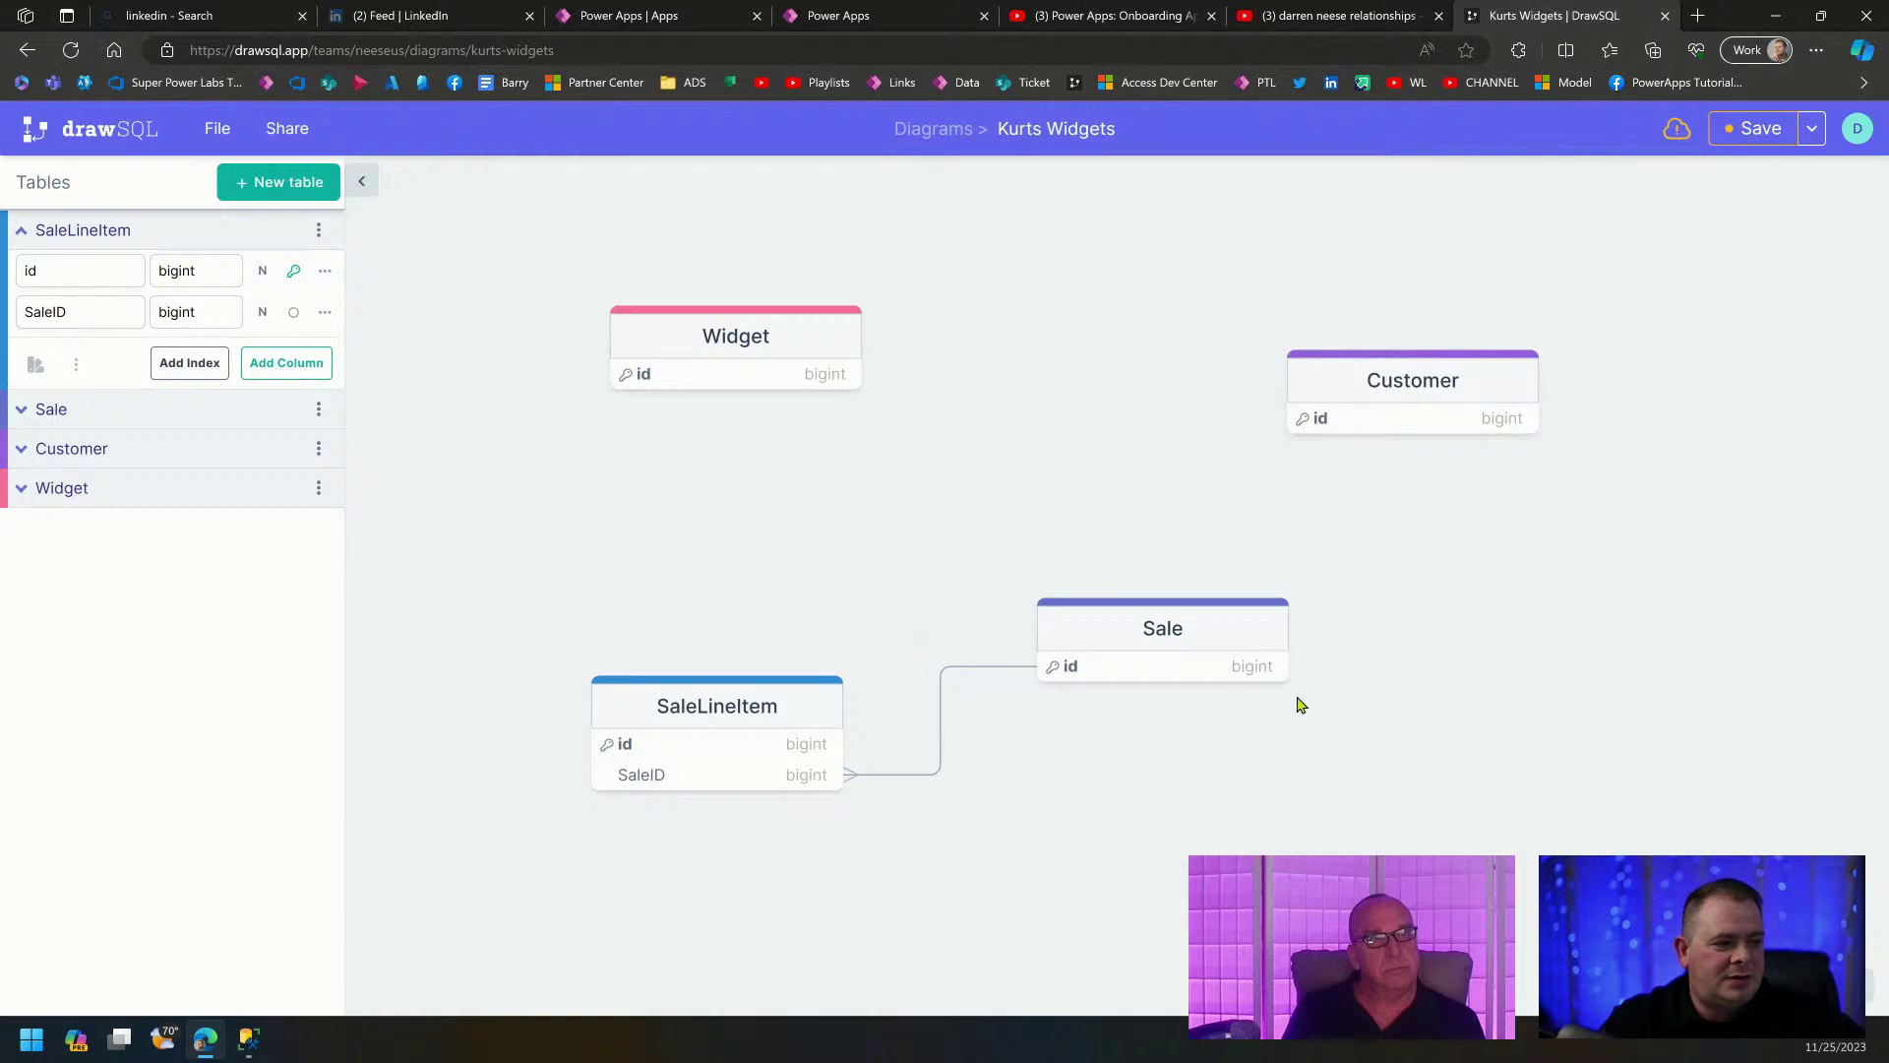
{"action": "left_click_drag", "start_coordinate": [1239, 867], "coordinate": [1173, 795]}
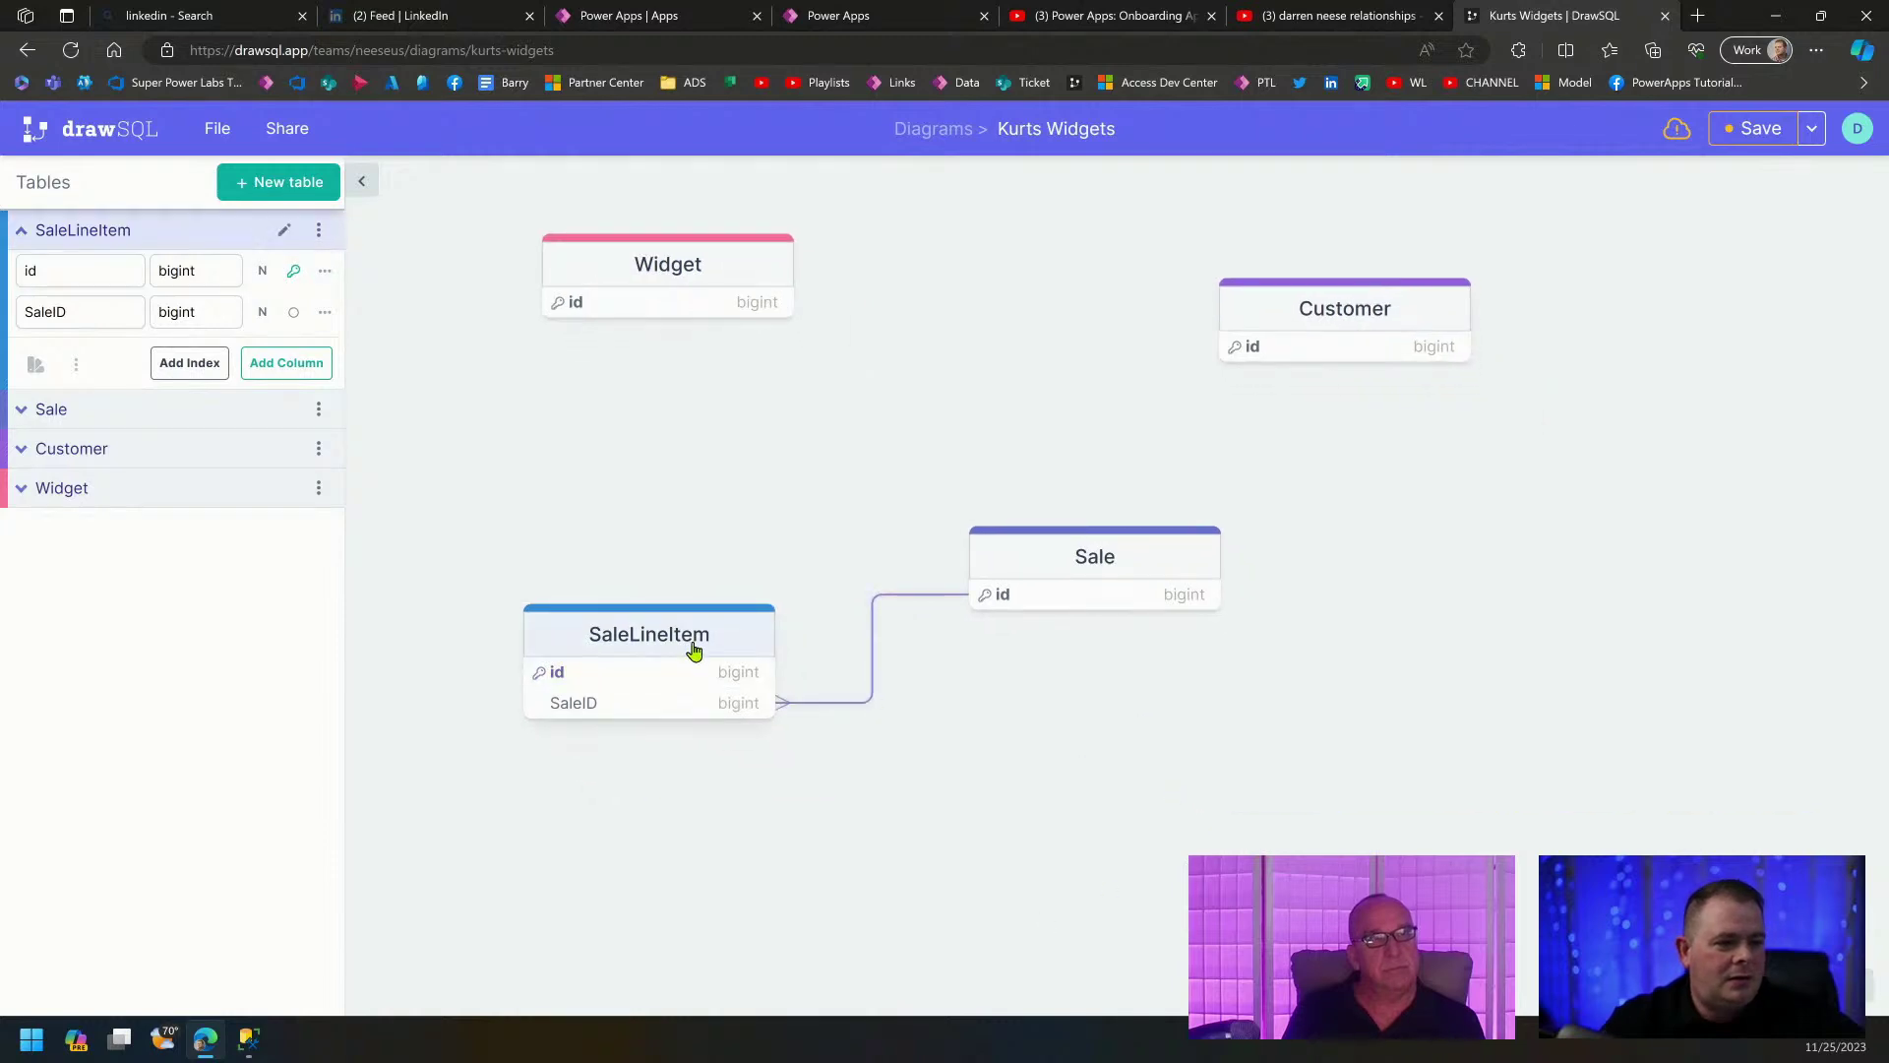
{"action": "left_click_drag", "start_coordinate": [1107, 563], "coordinate": [1094, 673]}
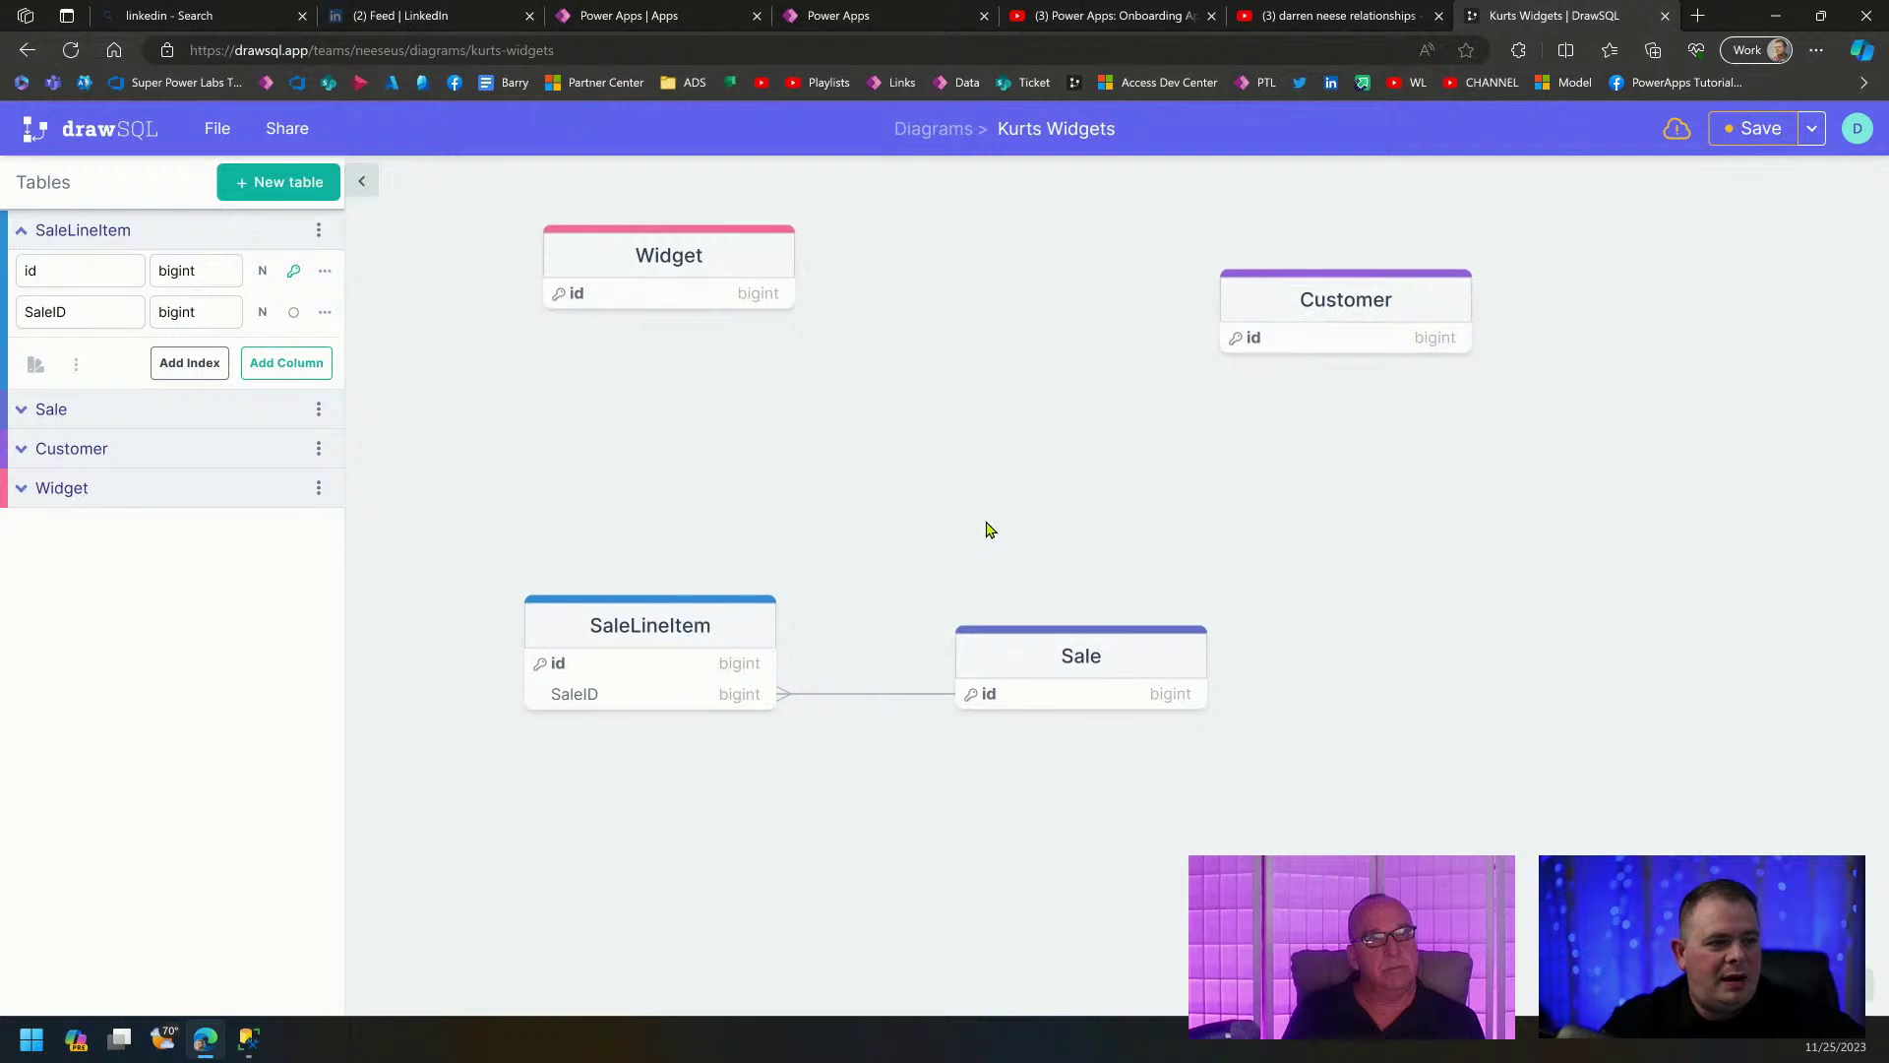
{"action": "left_click_drag", "start_coordinate": [977, 529], "coordinate": [1005, 585]}
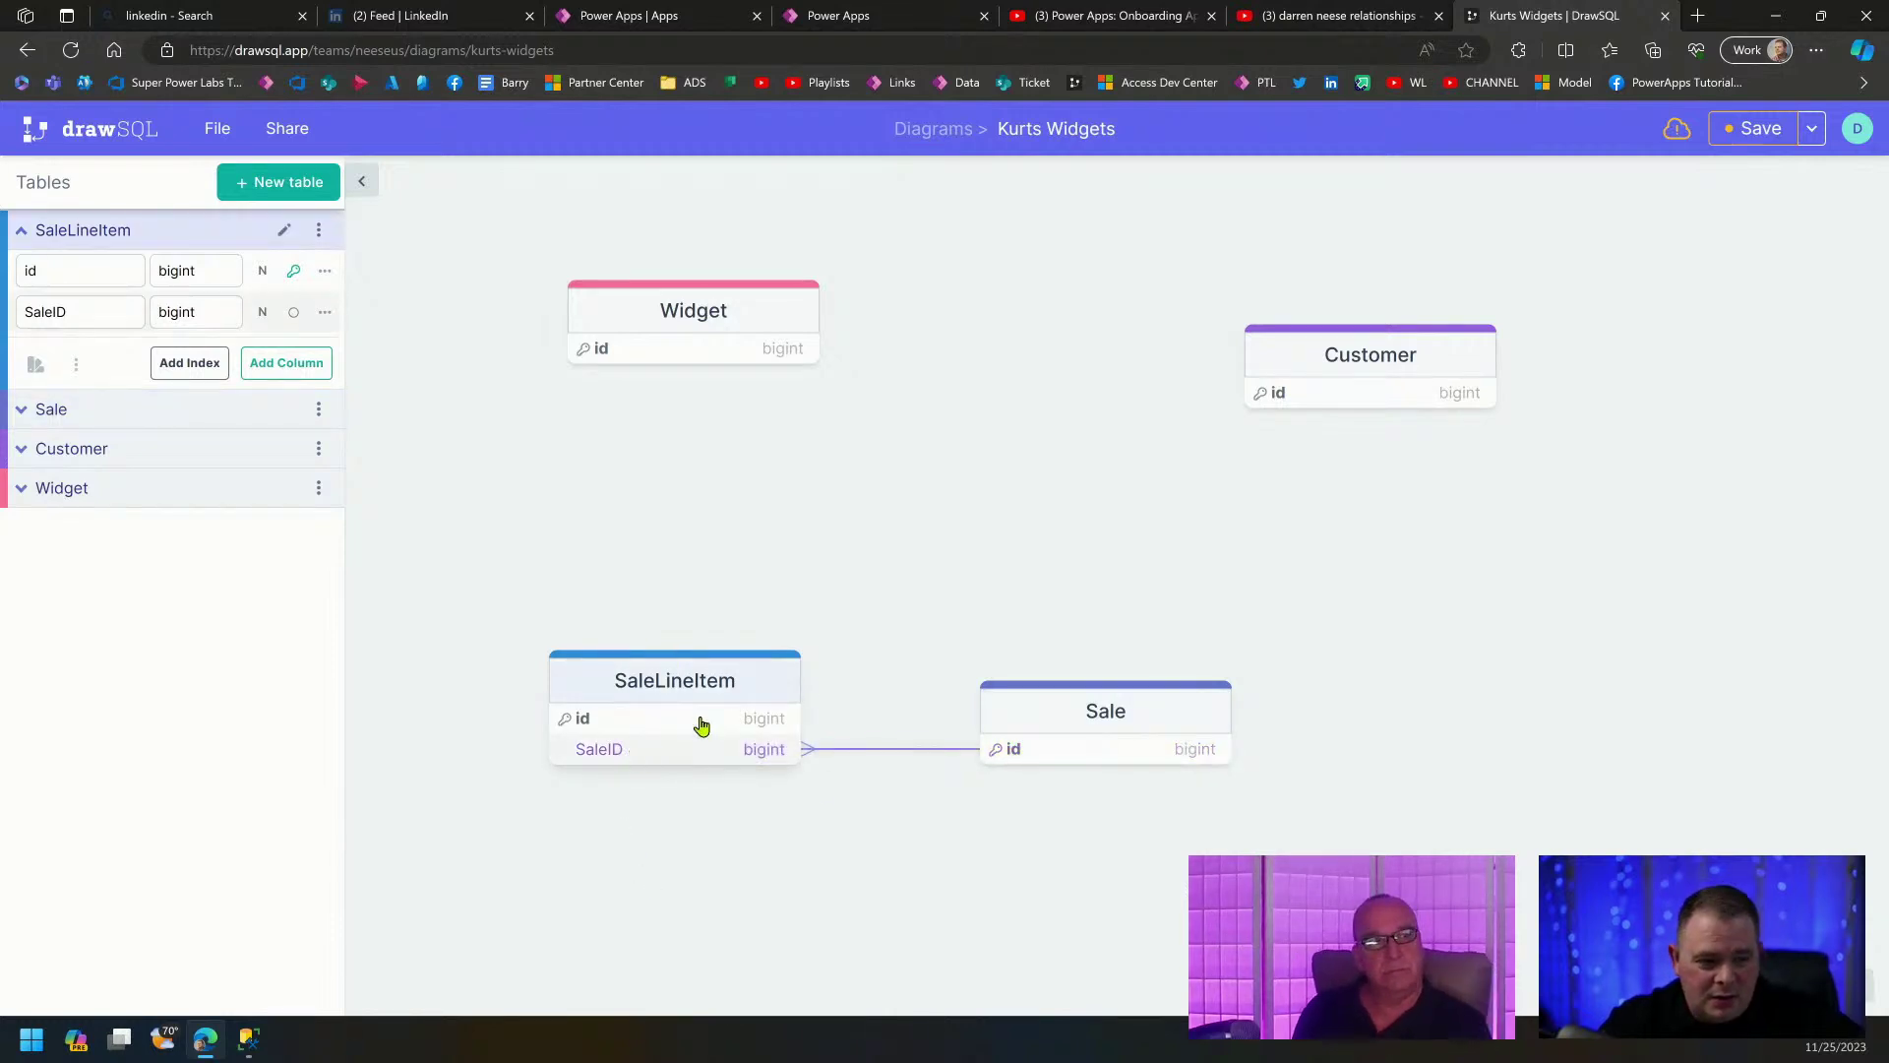
Relate a new CustomerID column in Sale to Customer's id as Many-To-One, and move Customer down beside Sale.
{"action": "left_click", "coordinate": [1109, 706]}
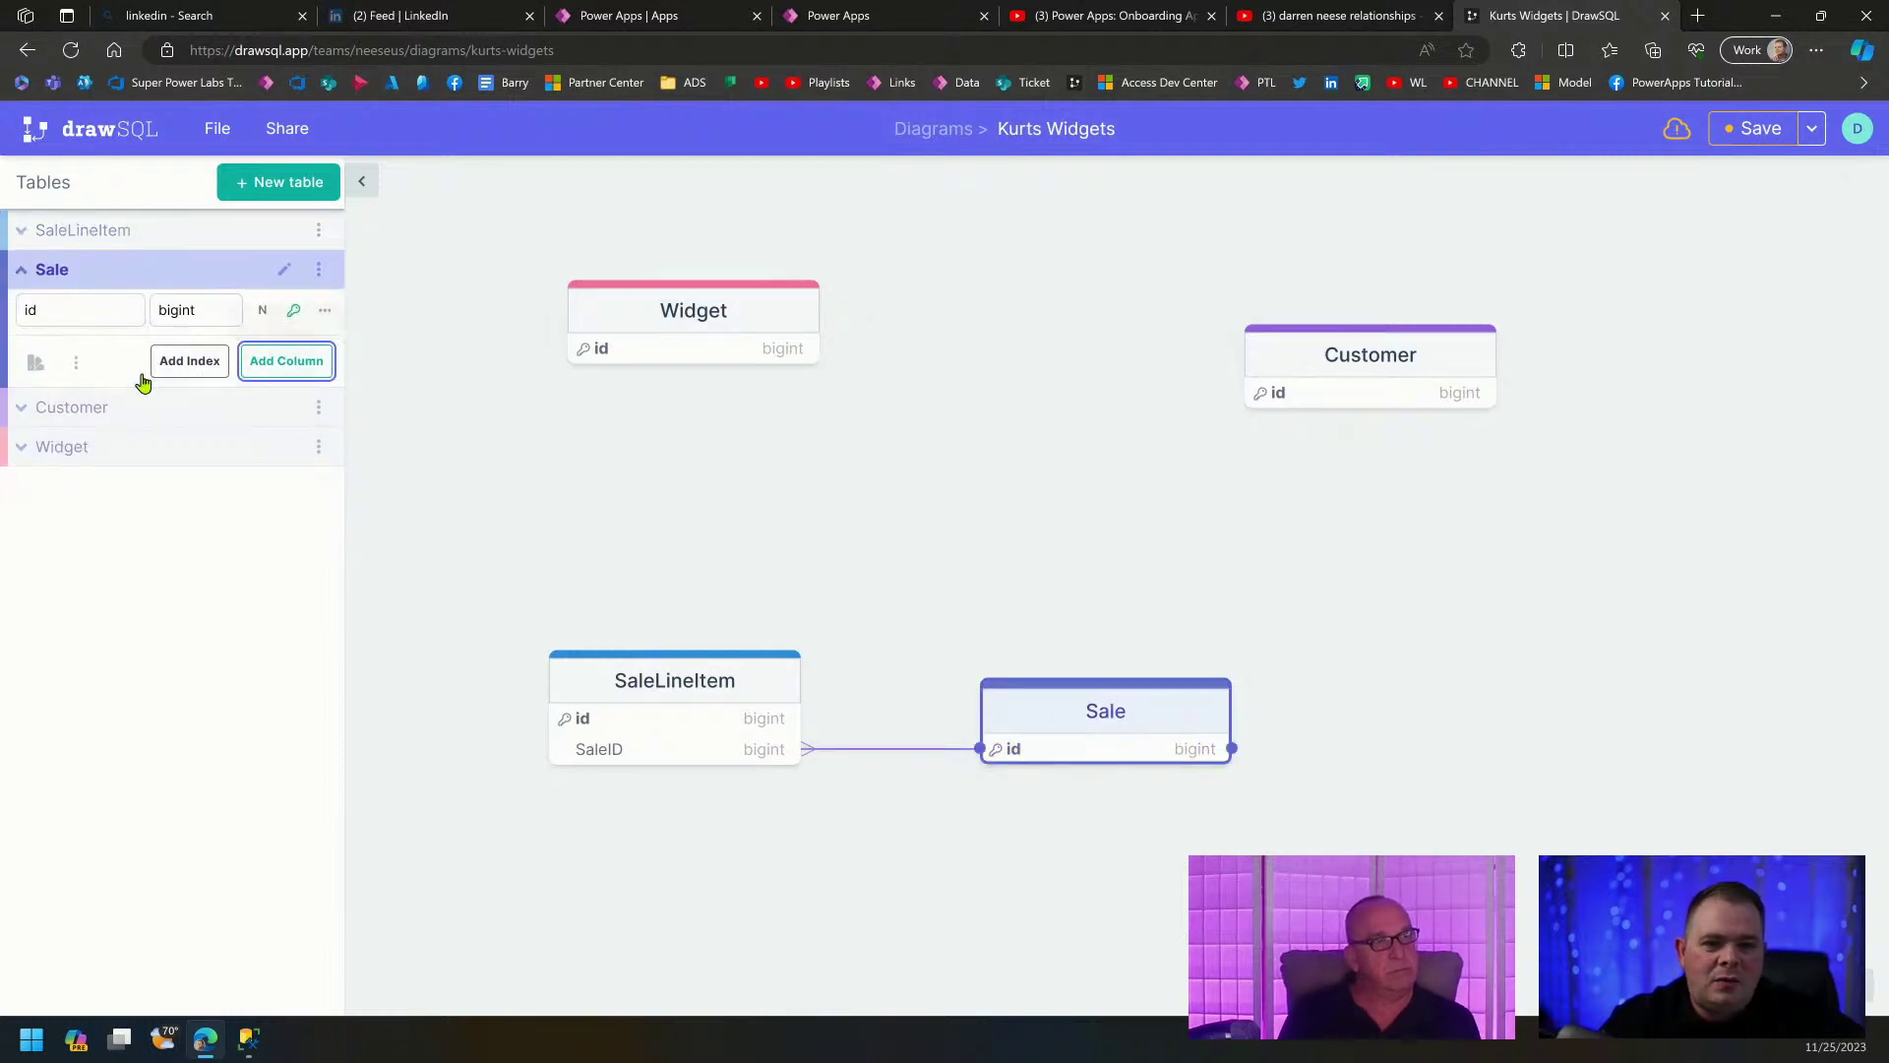
{"action": "left_click", "coordinate": [291, 362]}
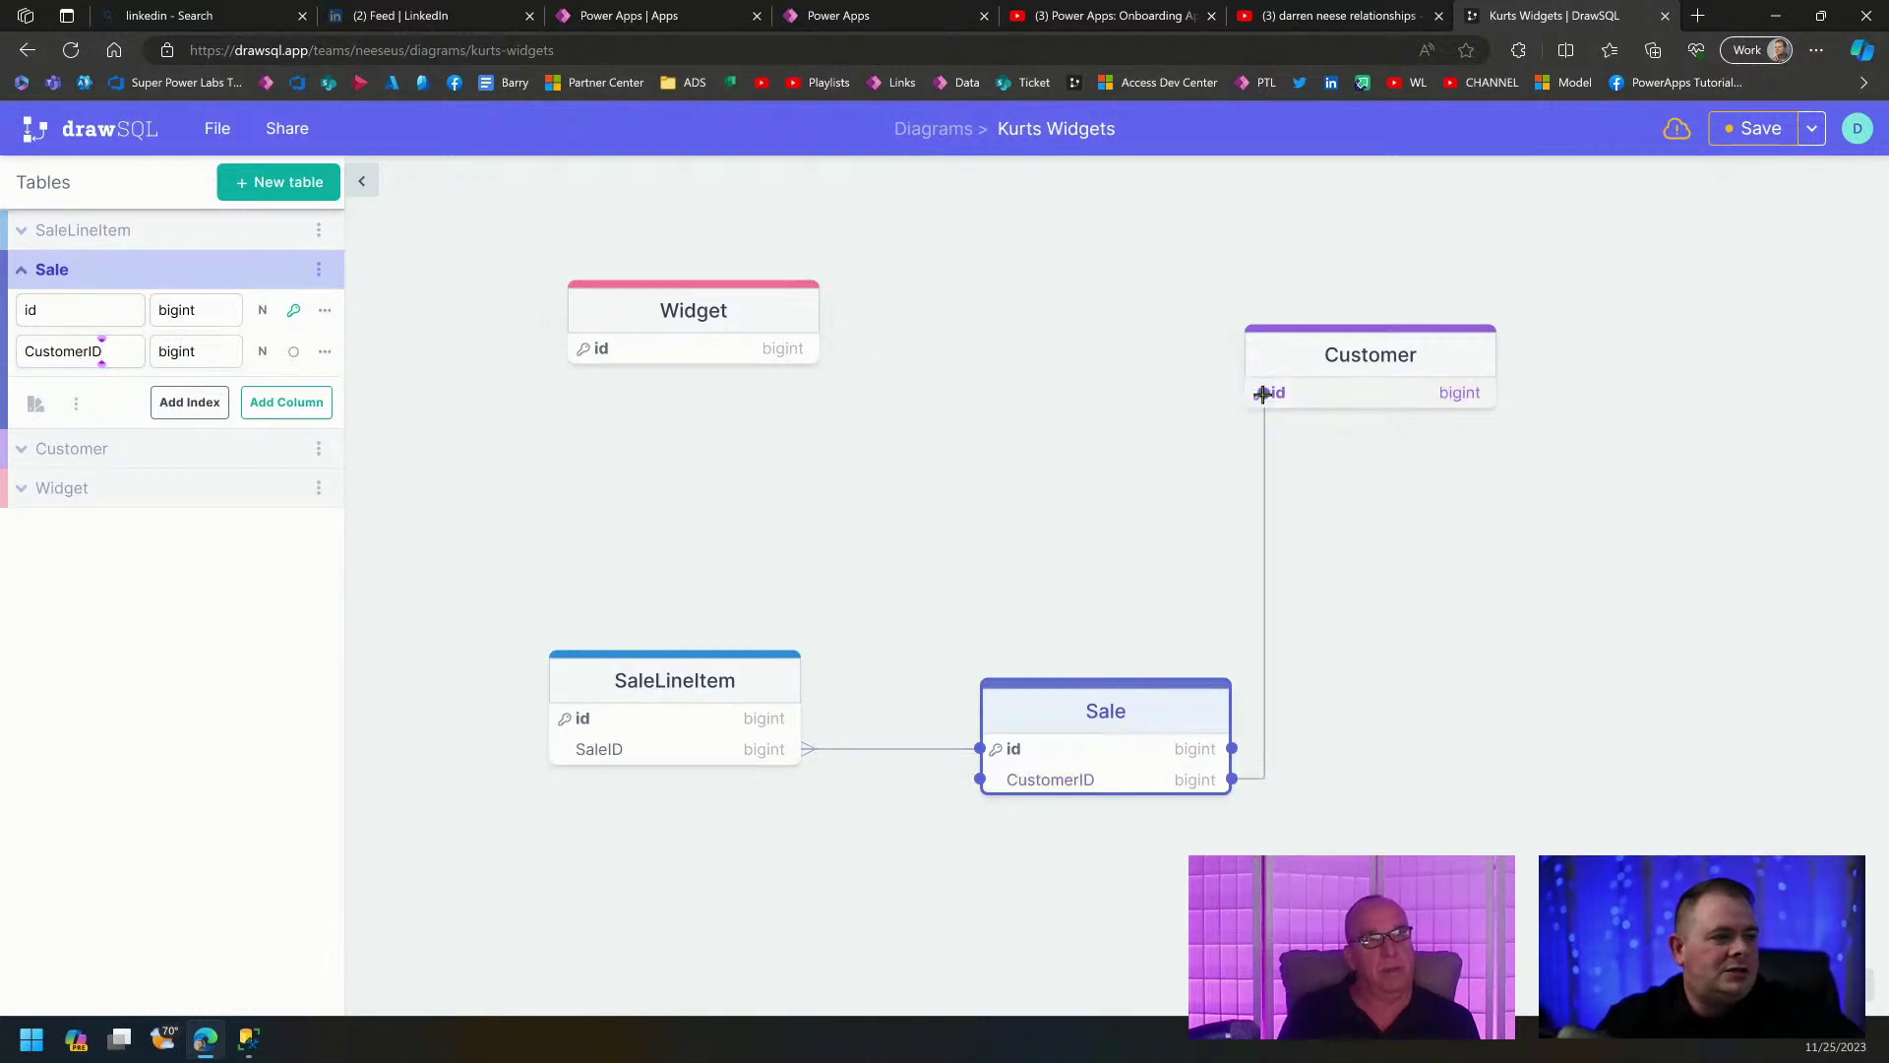
{"action": "left_click_drag", "start_coordinate": [1263, 393], "coordinate": [1271, 393]}
{"action": "left_click", "coordinate": [1313, 582]}
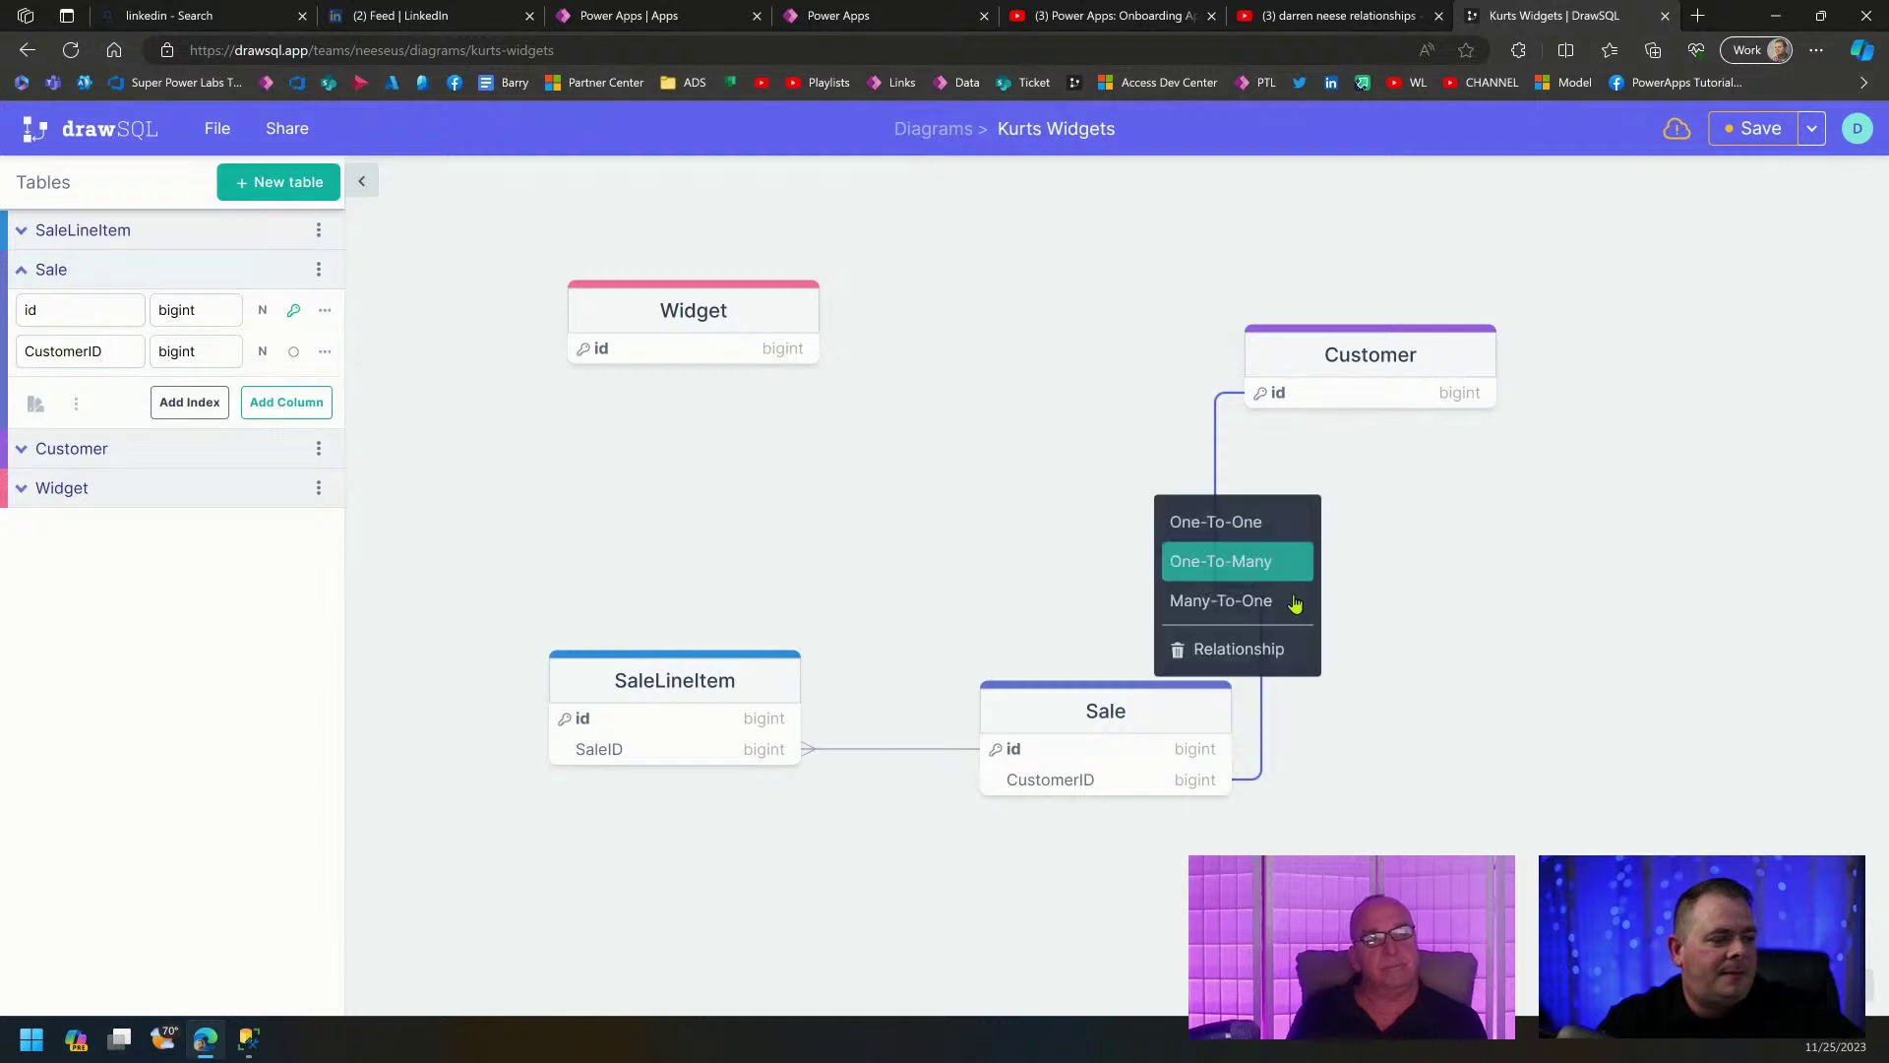
{"action": "left_click", "coordinate": [1277, 615]}
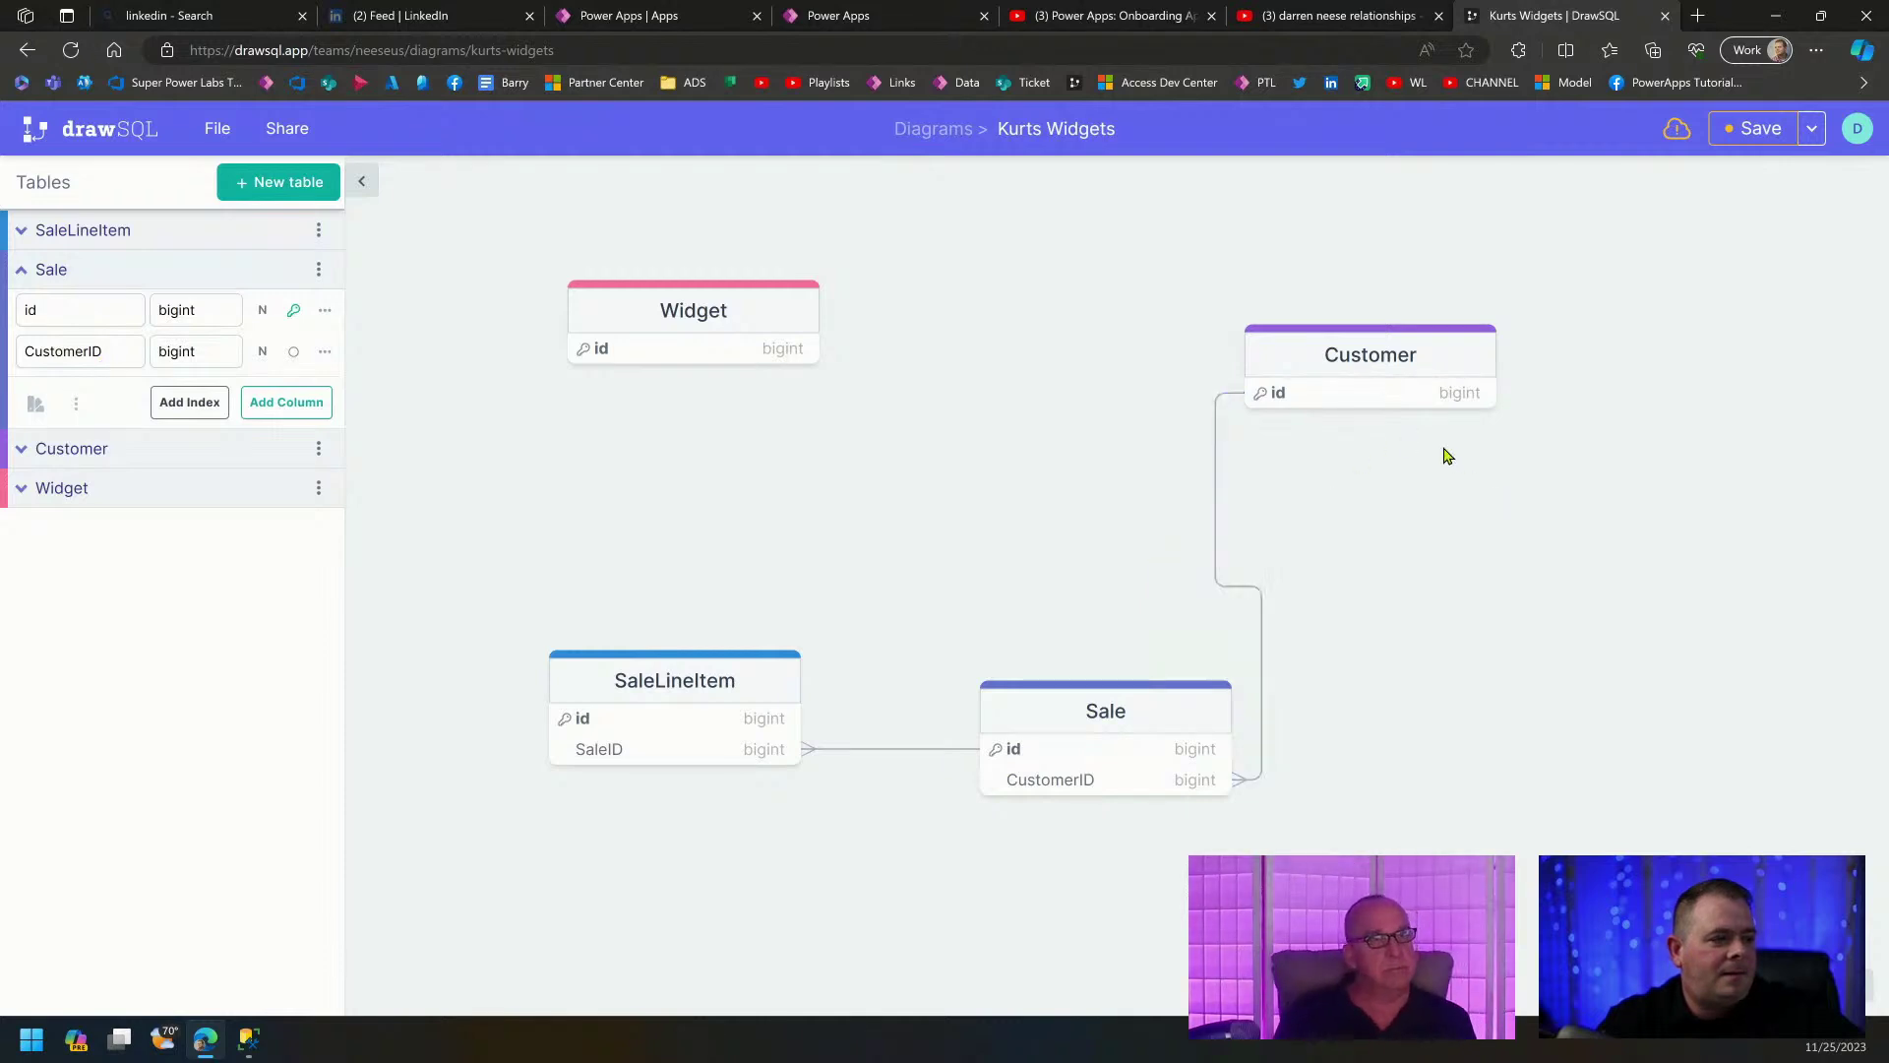
{"action": "left_click_drag", "start_coordinate": [1377, 363], "coordinate": [1497, 587]}
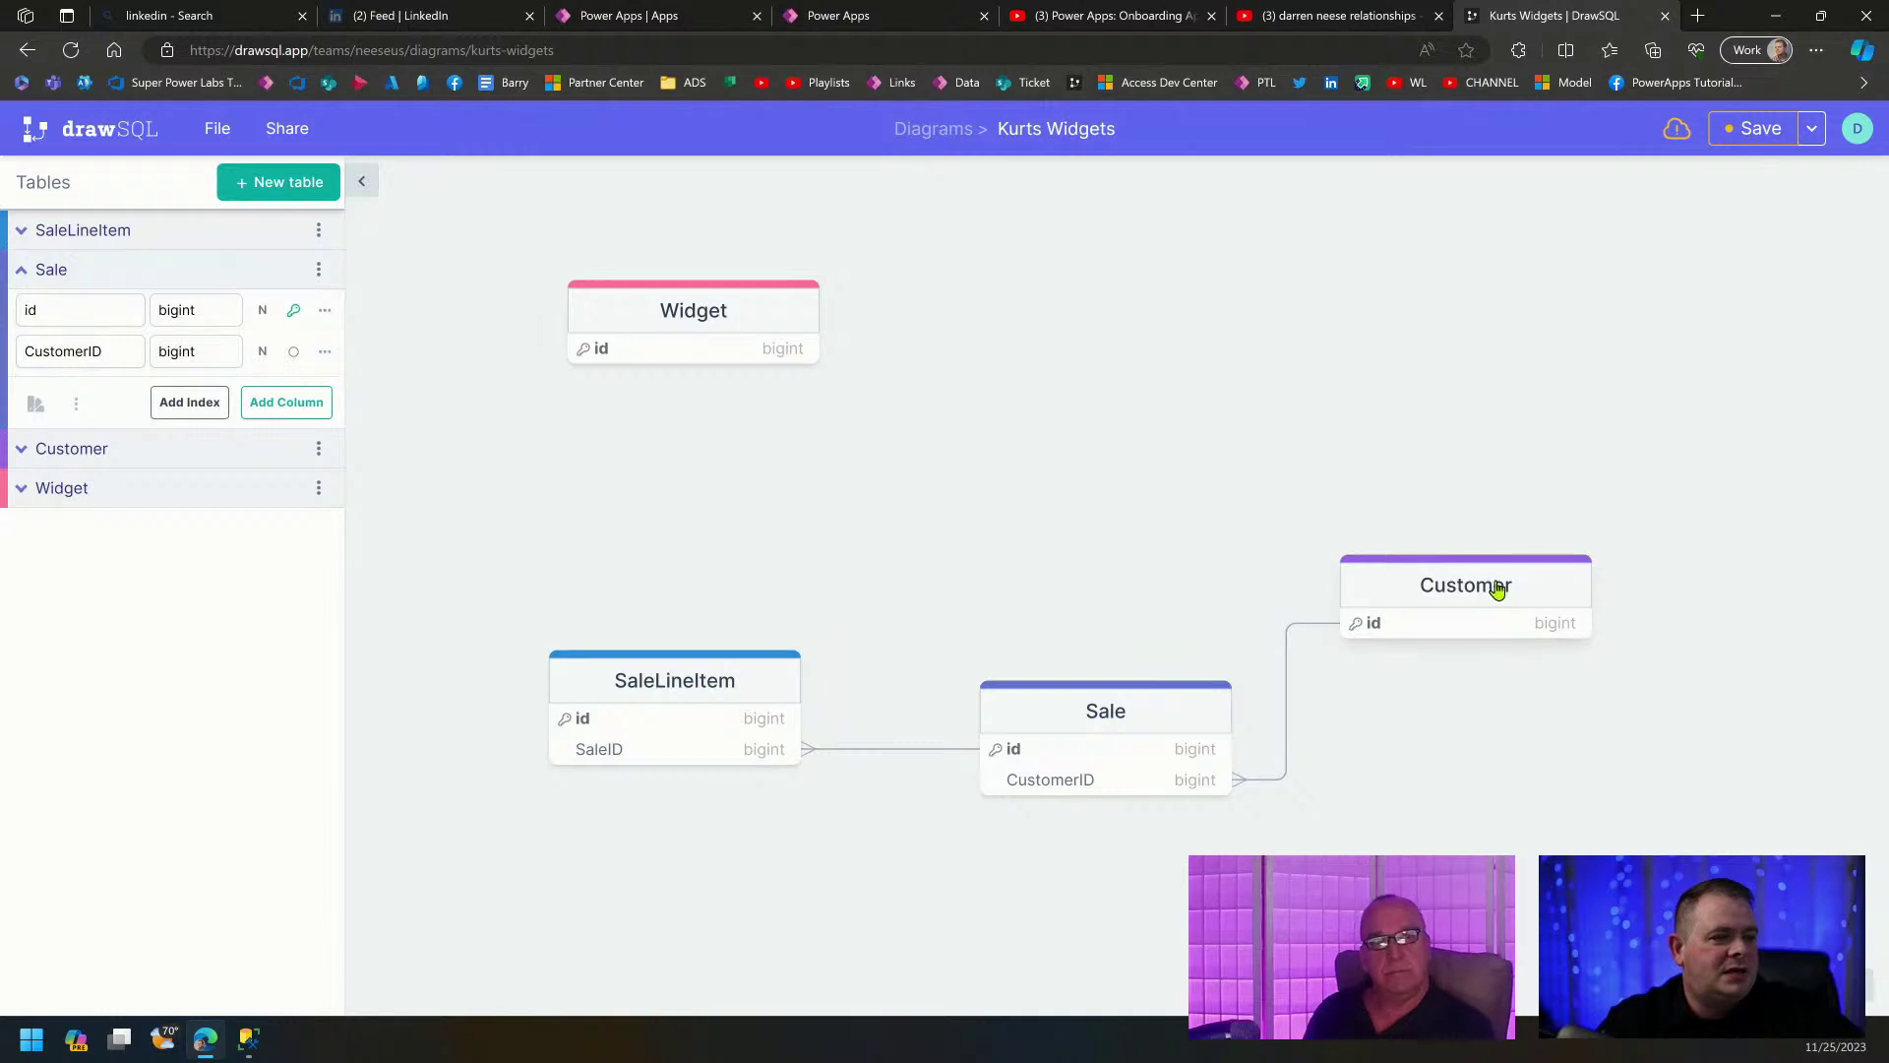
Move the Widget table down and outward, closer above SaleLineItem.
{"action": "left_click_drag", "start_coordinate": [729, 312], "coordinate": [564, 423]}
{"action": "left_click_drag", "start_coordinate": [637, 692], "coordinate": [637, 693]}
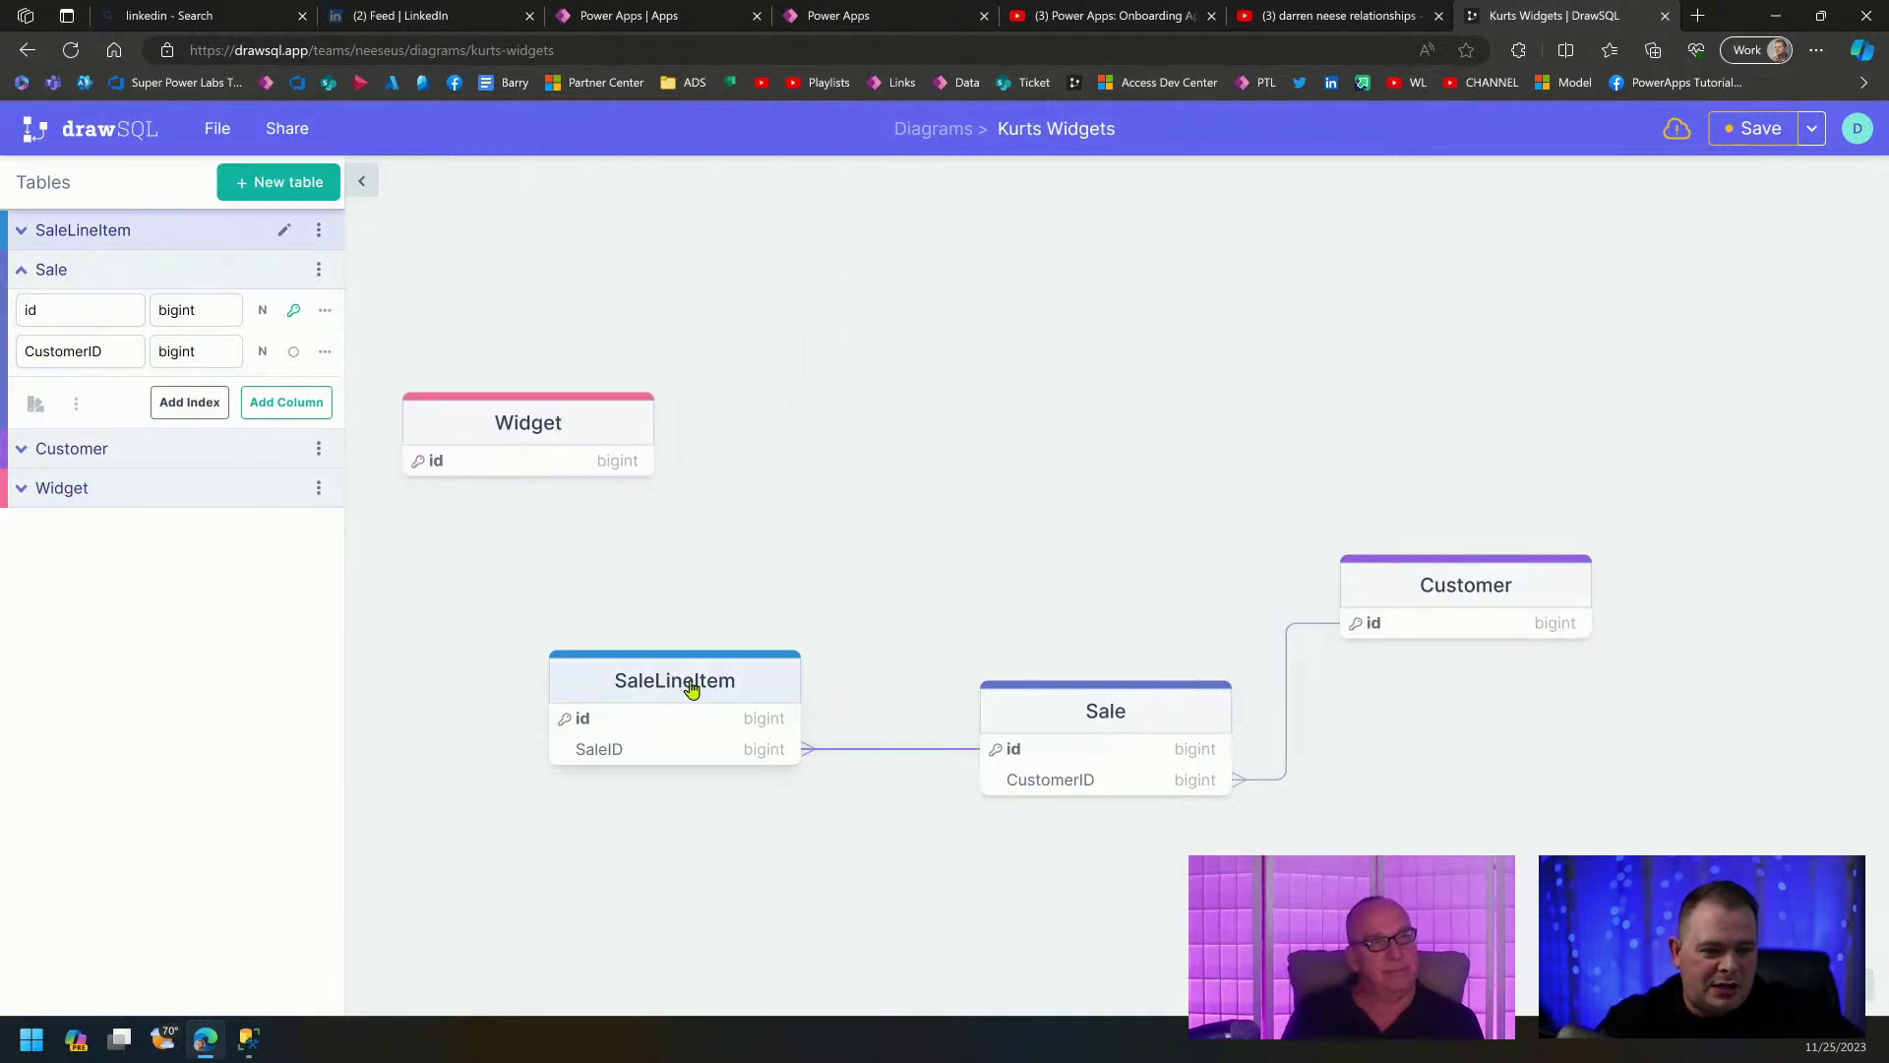
Add Quantity and WidgetID columns to the Sale table.
{"action": "left_click", "coordinate": [254, 401]}
{"action": "type", "text": "Qu"}
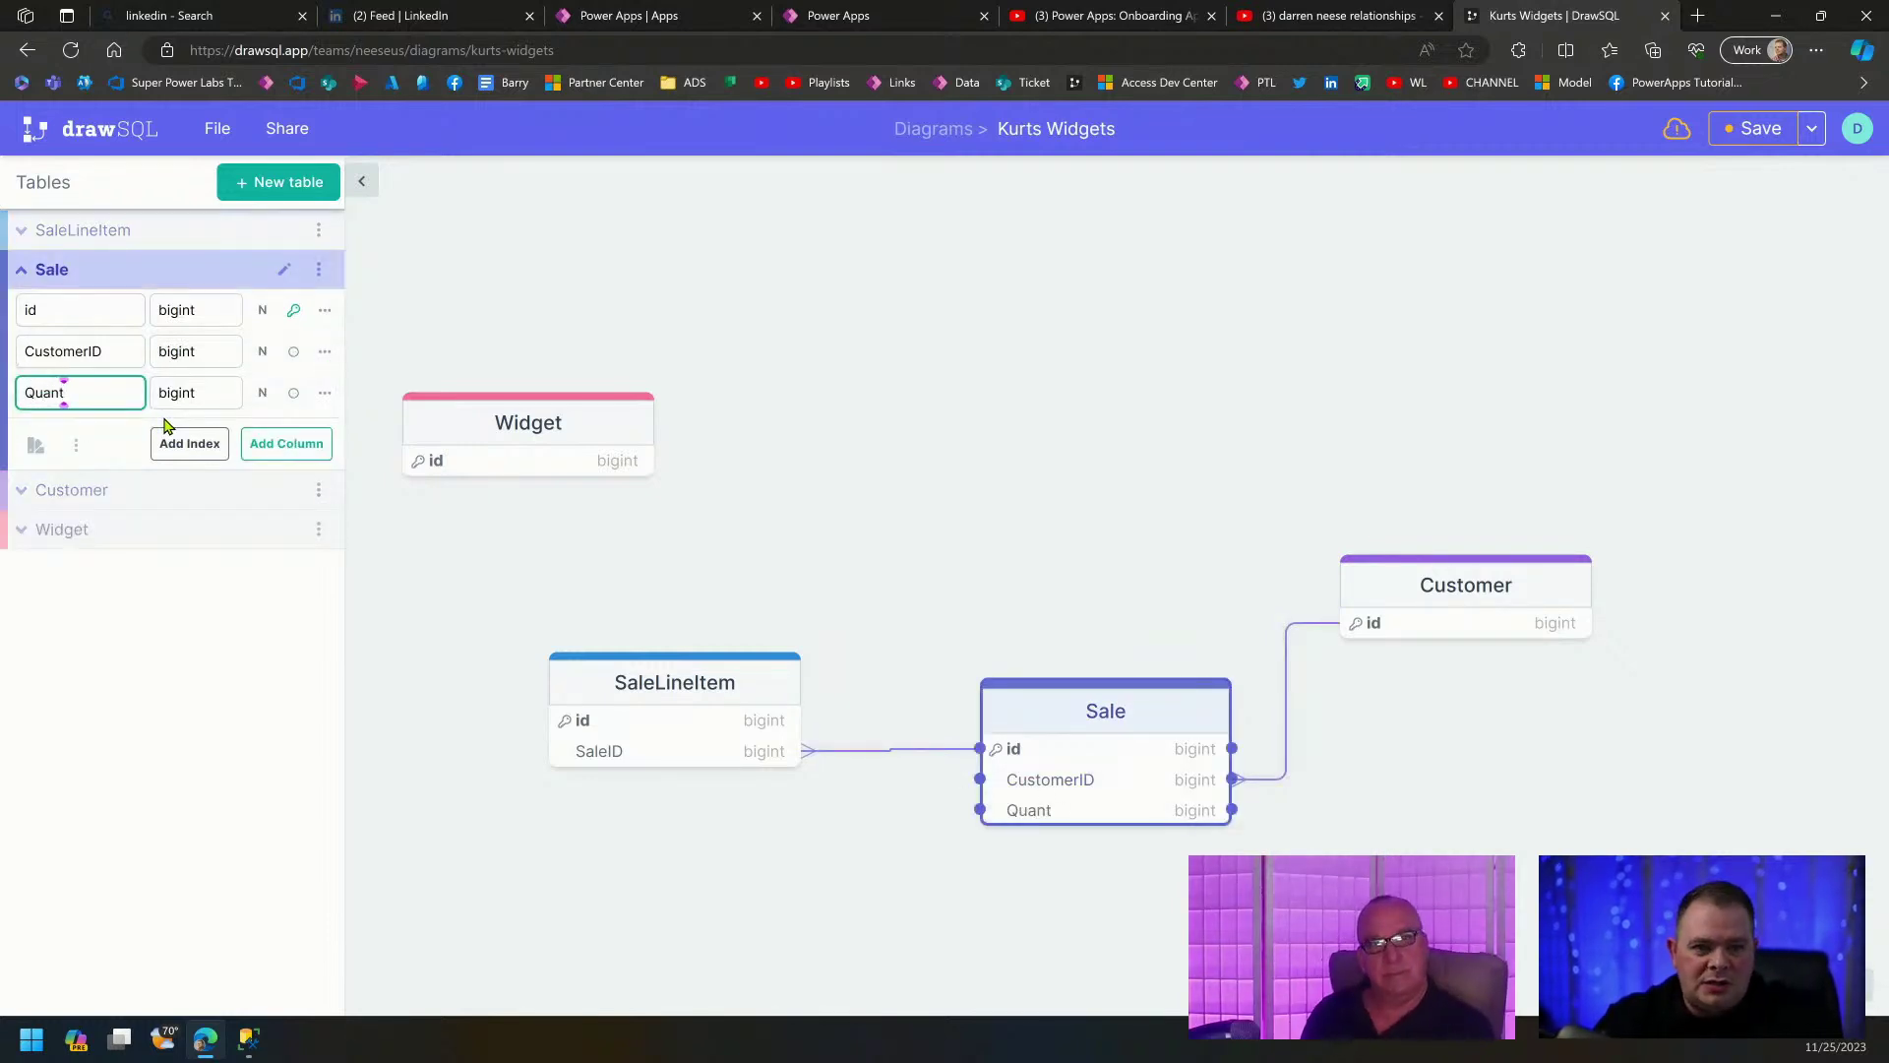
{"action": "type", "text": "ant"}
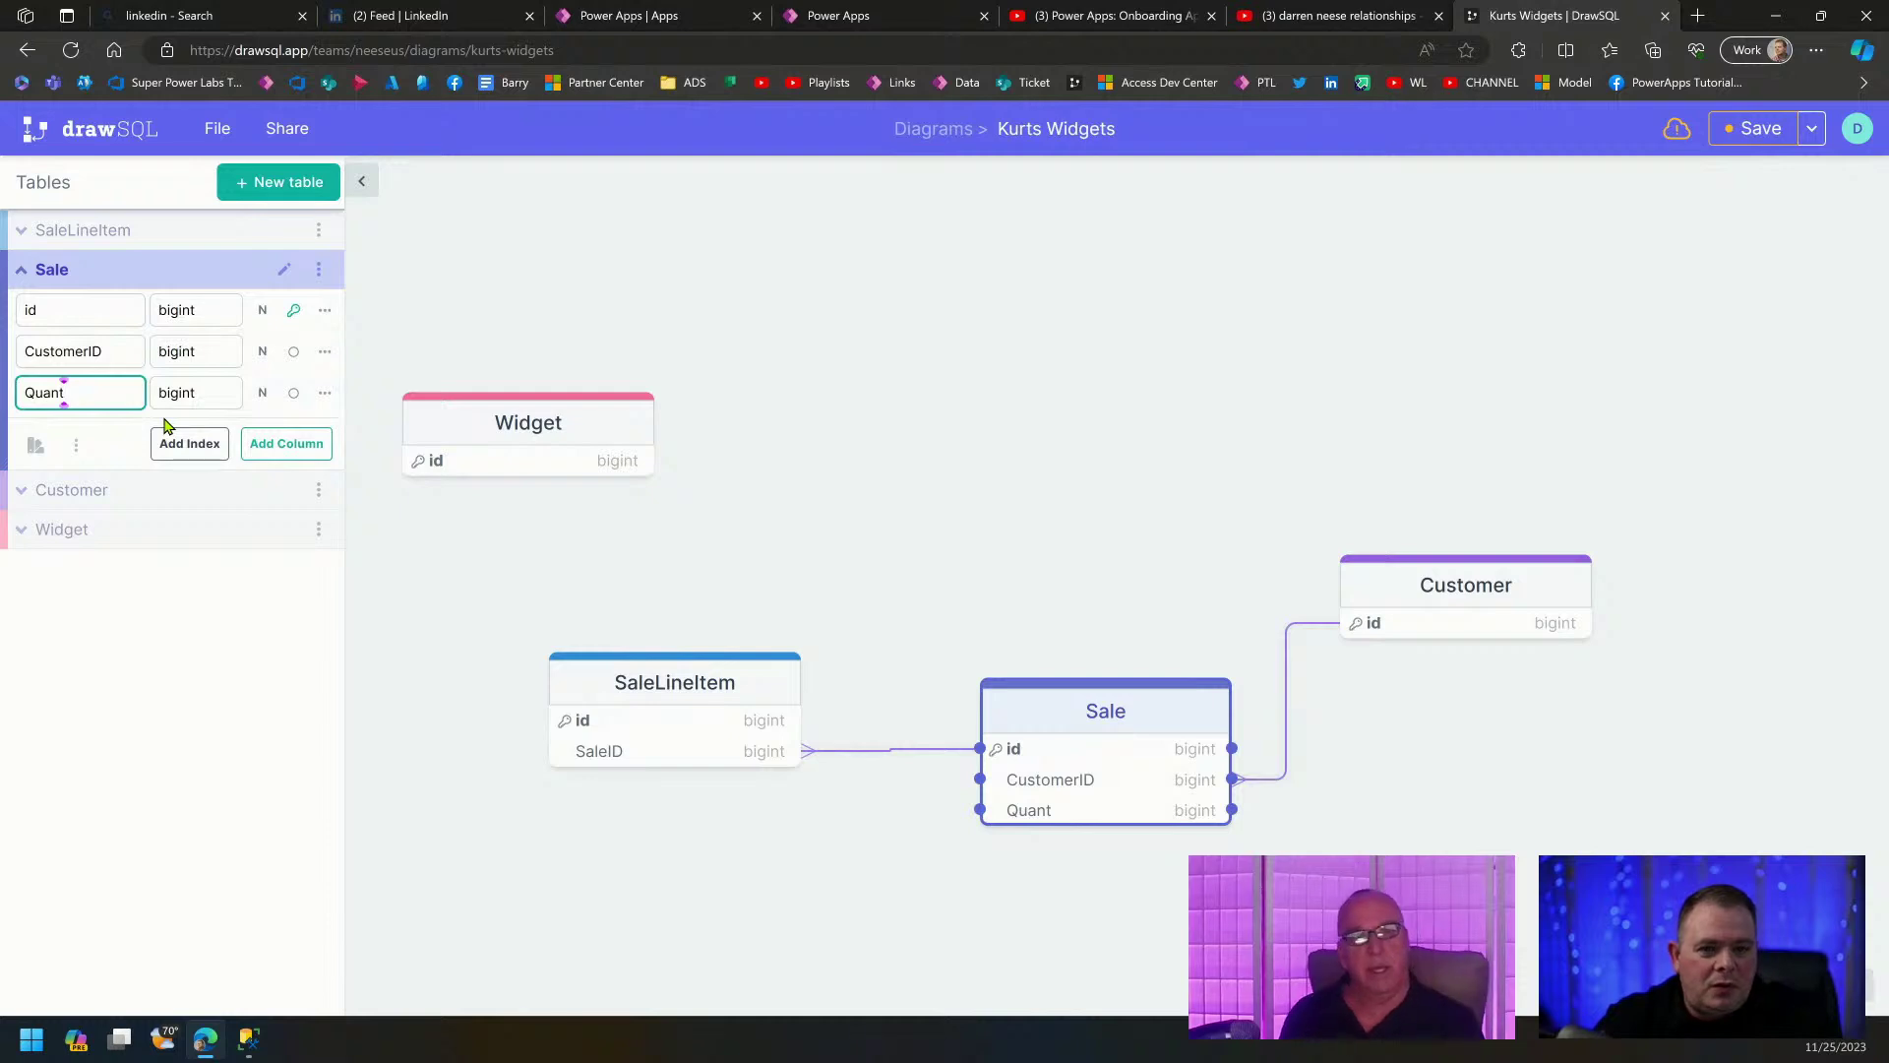
{"action": "type", "text": "ity"}
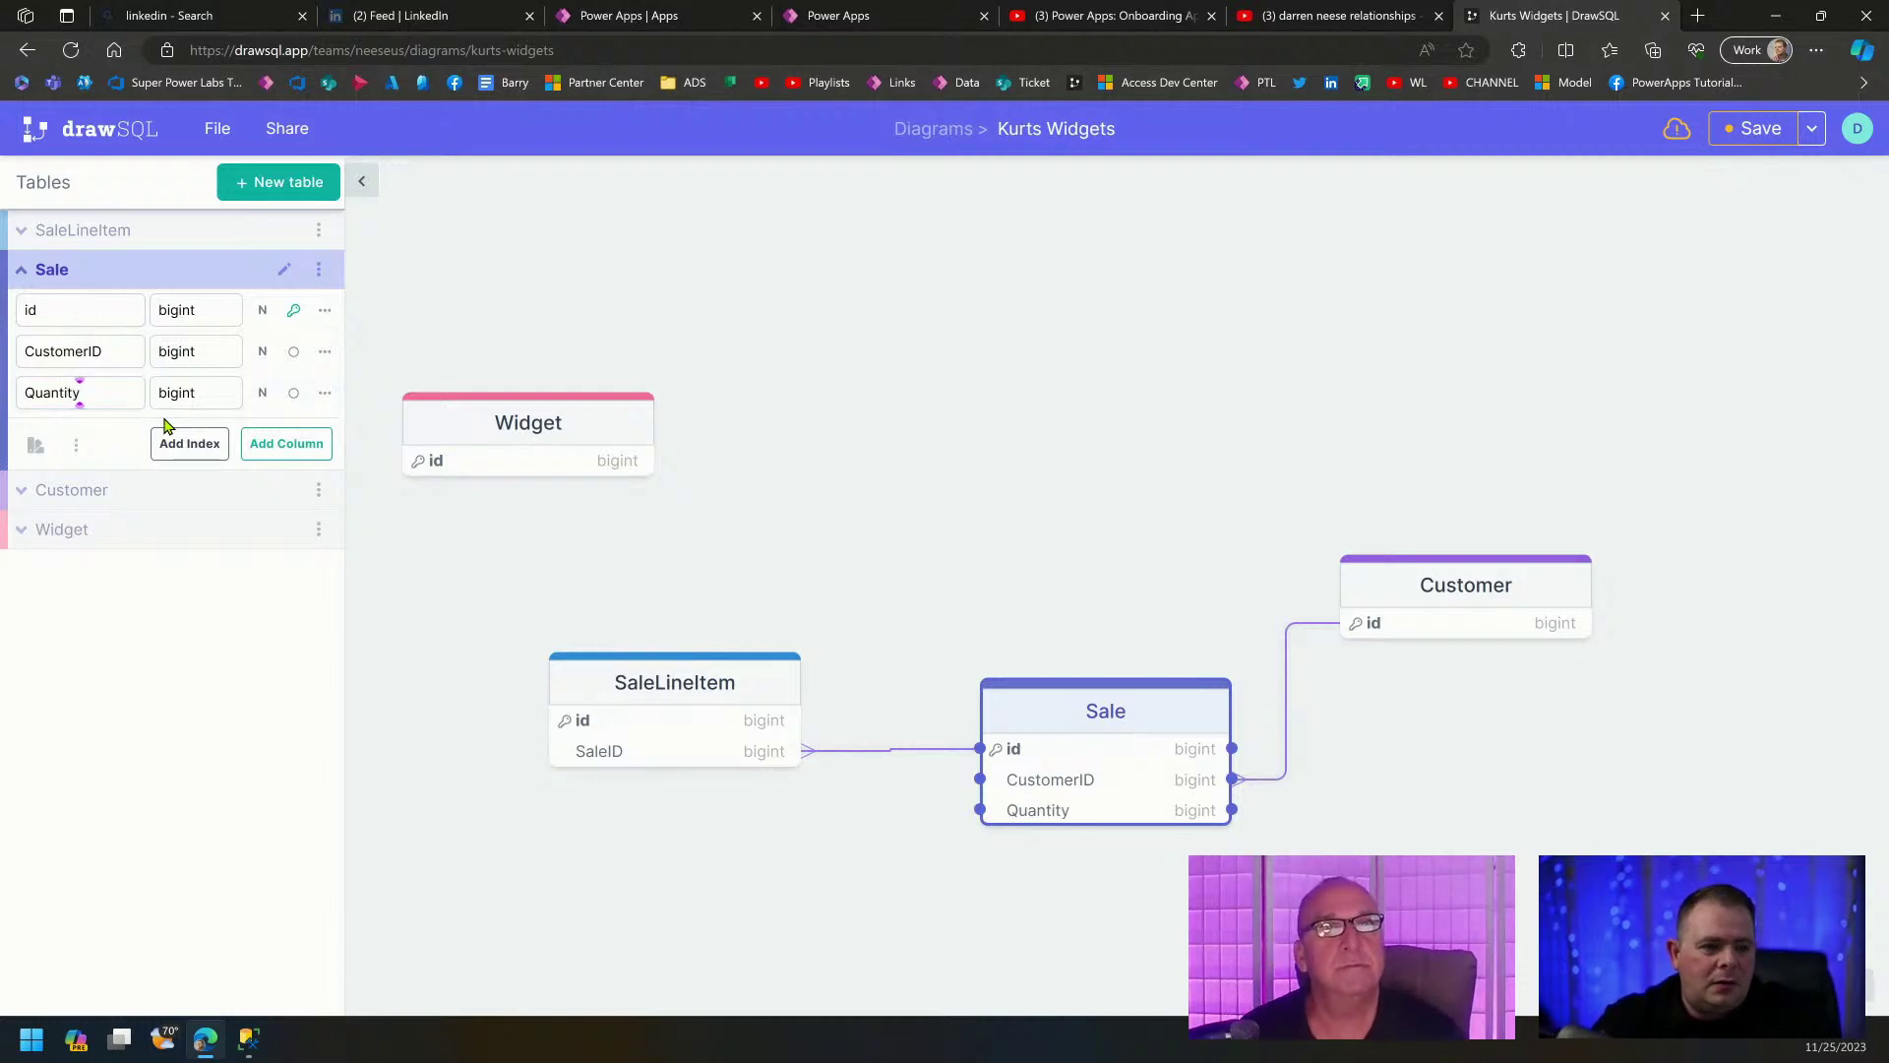
{"action": "left_click", "coordinate": [290, 443]}
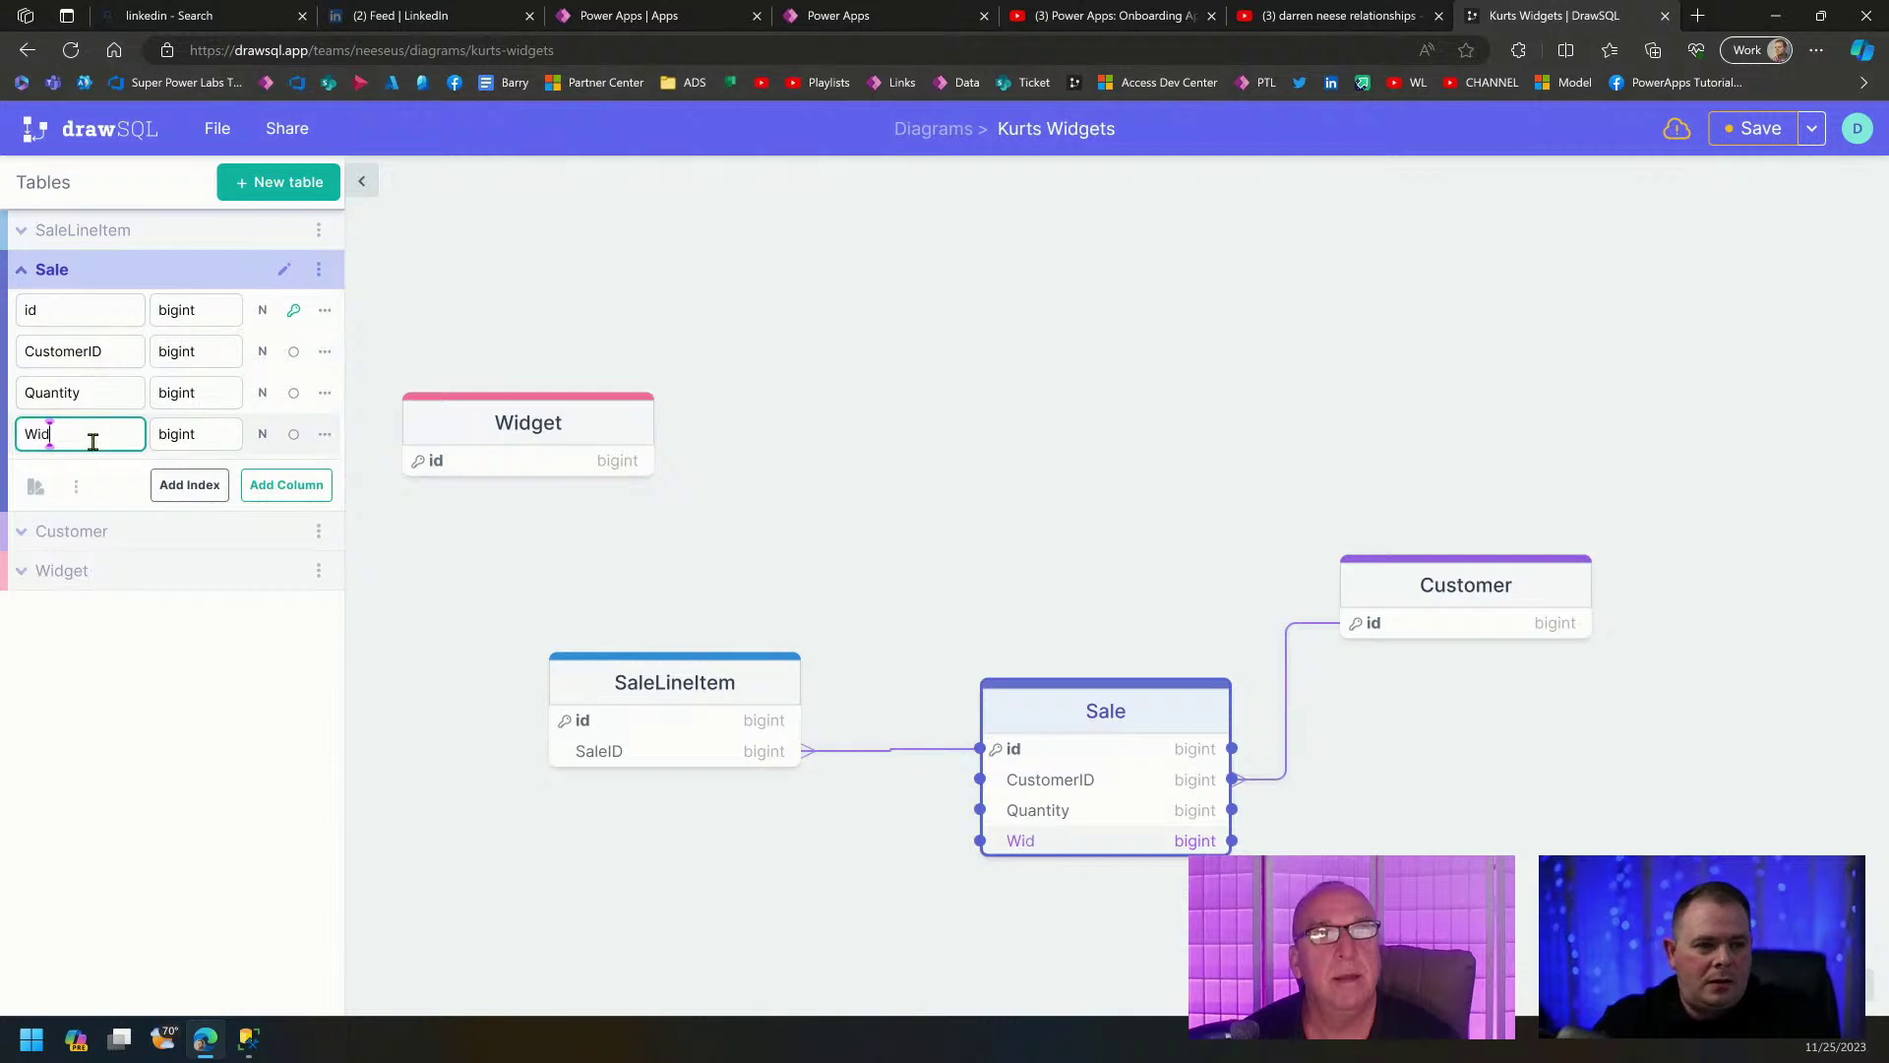
{"action": "type", "text": "WidgetID"}
{"action": "key", "text": "Return"}
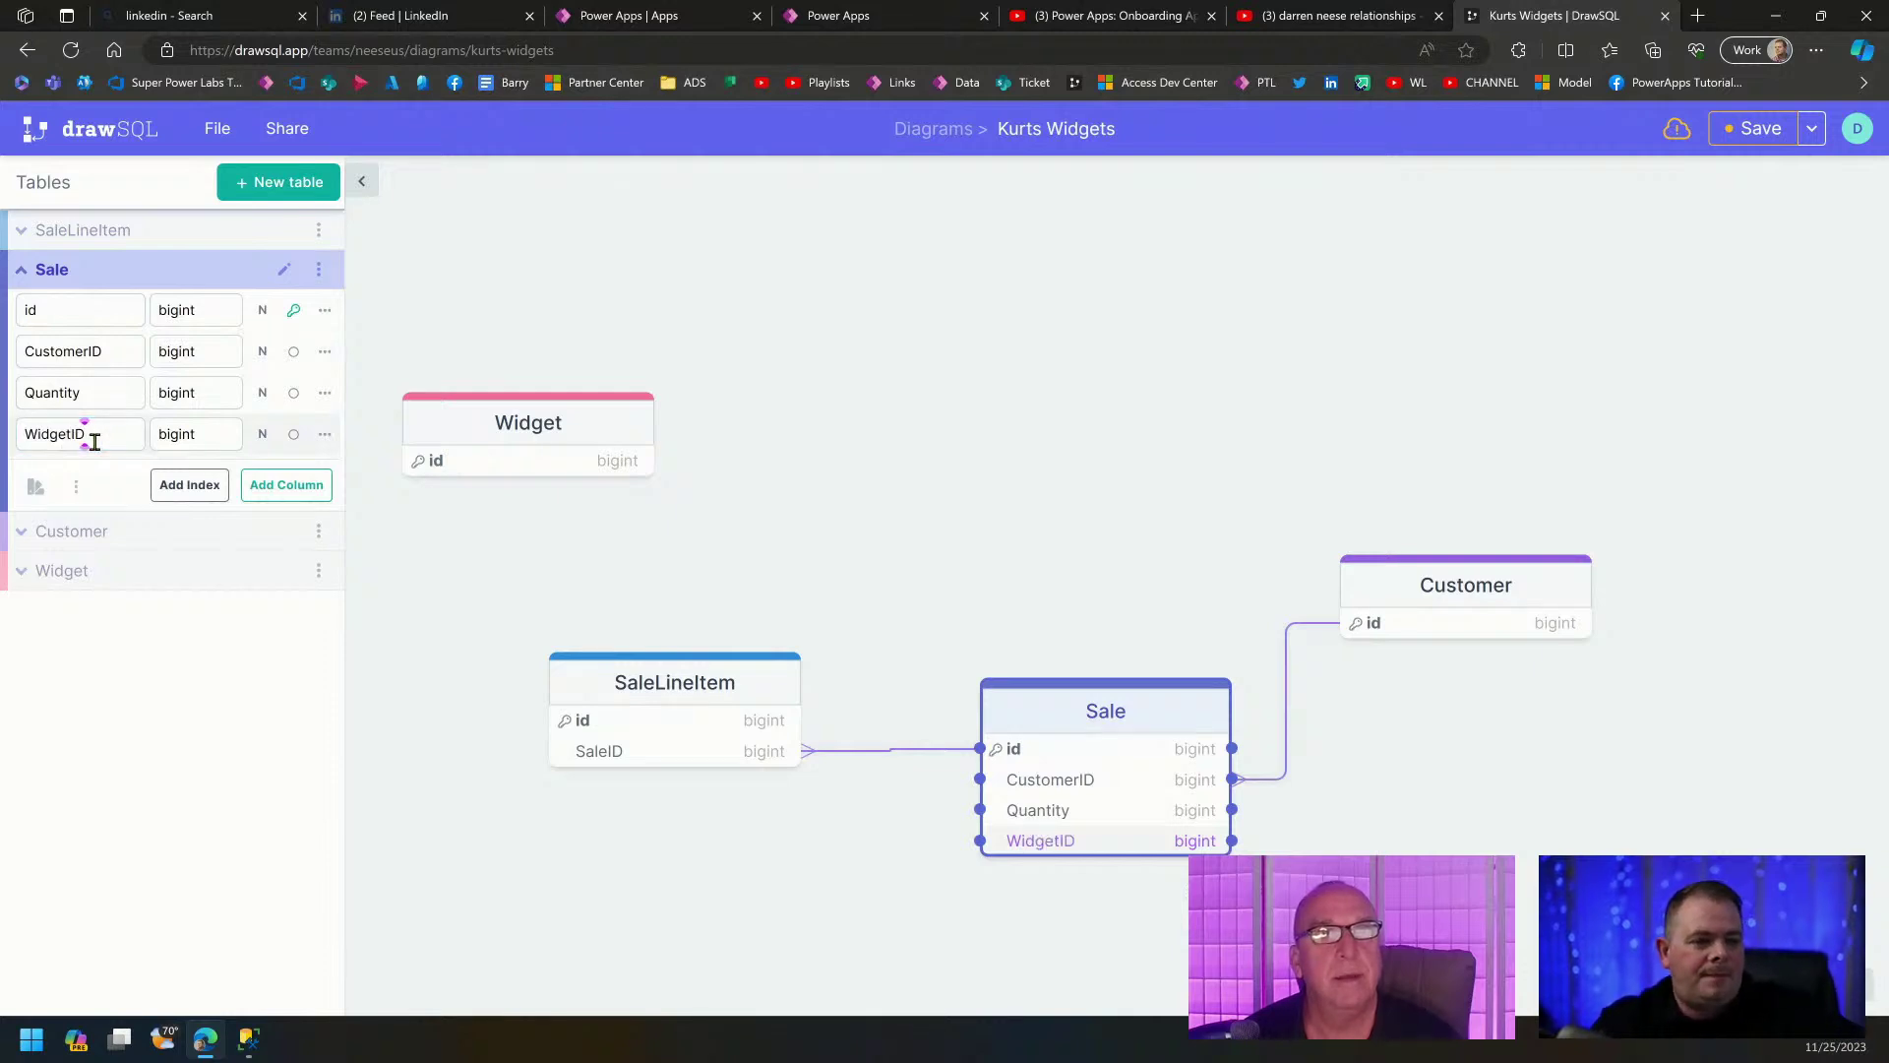
{"action": "left_click", "coordinate": [456, 547]}
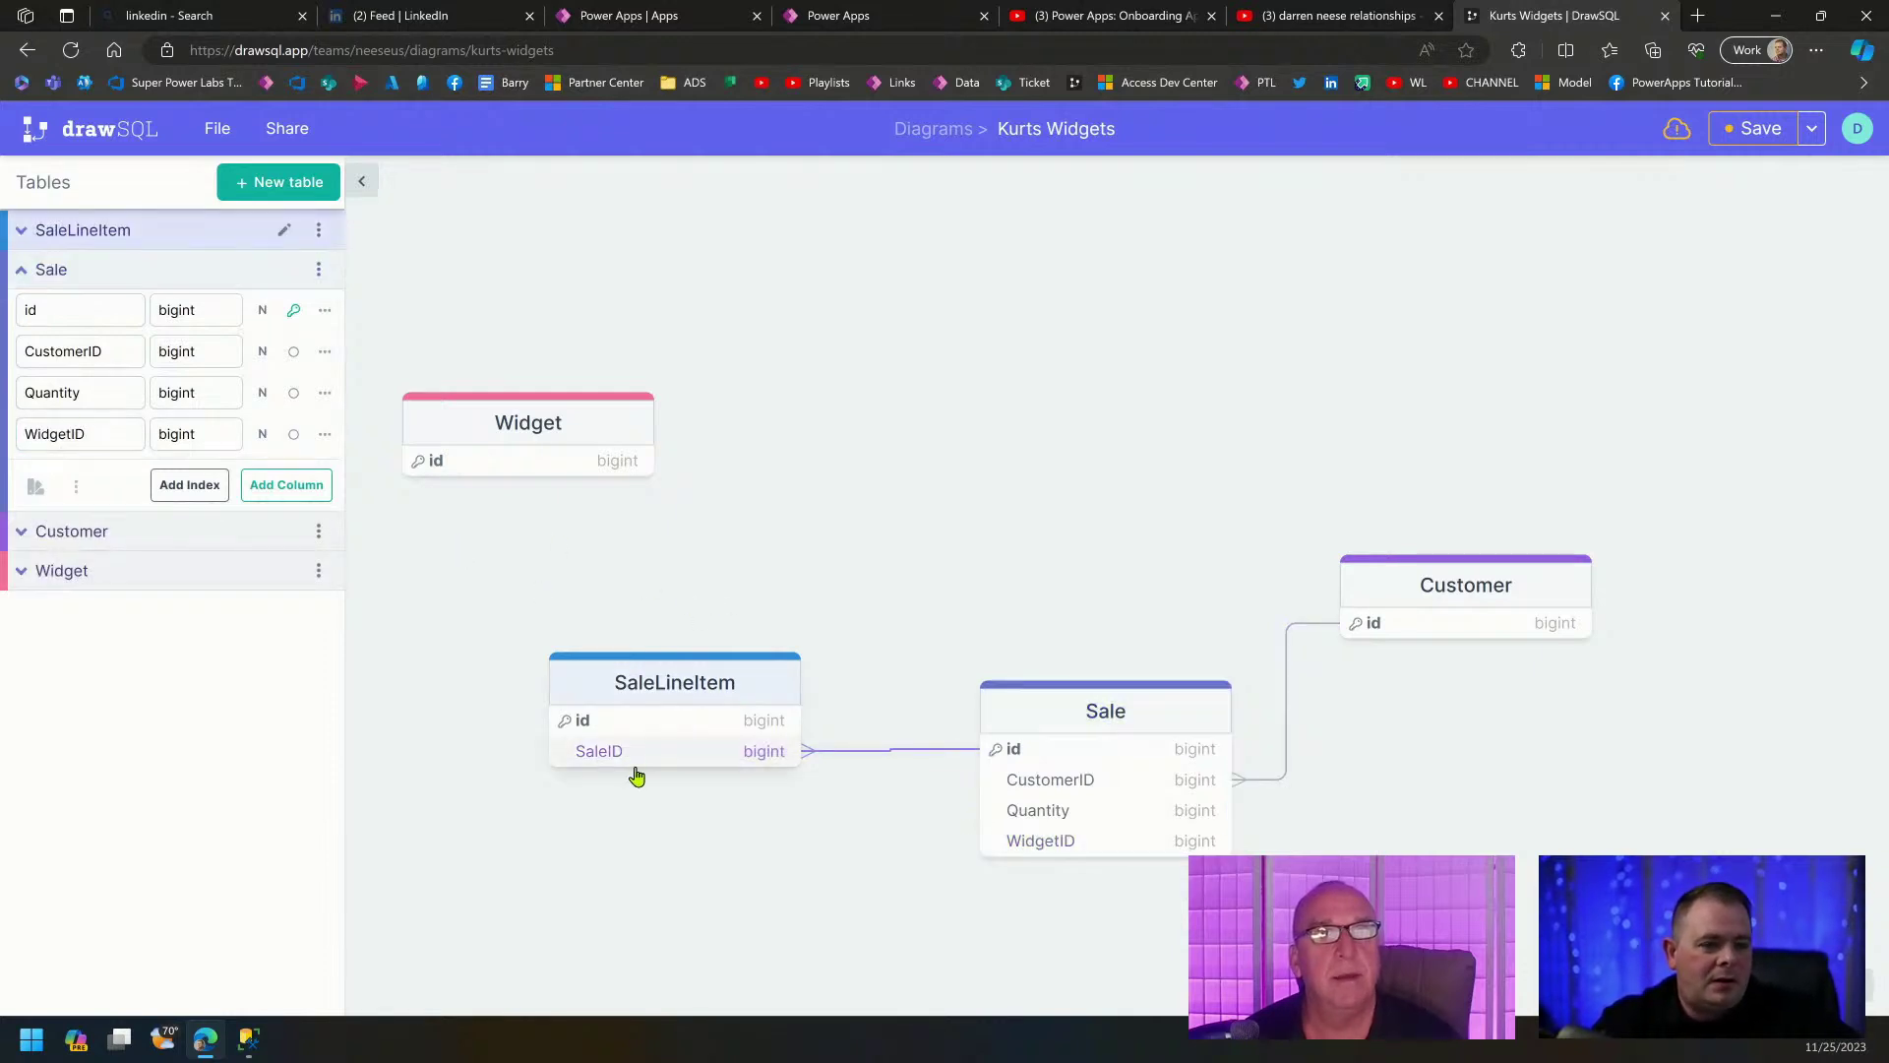
Delete the Quantity and WidgetID columns from the Sale table.
{"action": "left_click", "coordinate": [660, 679]}
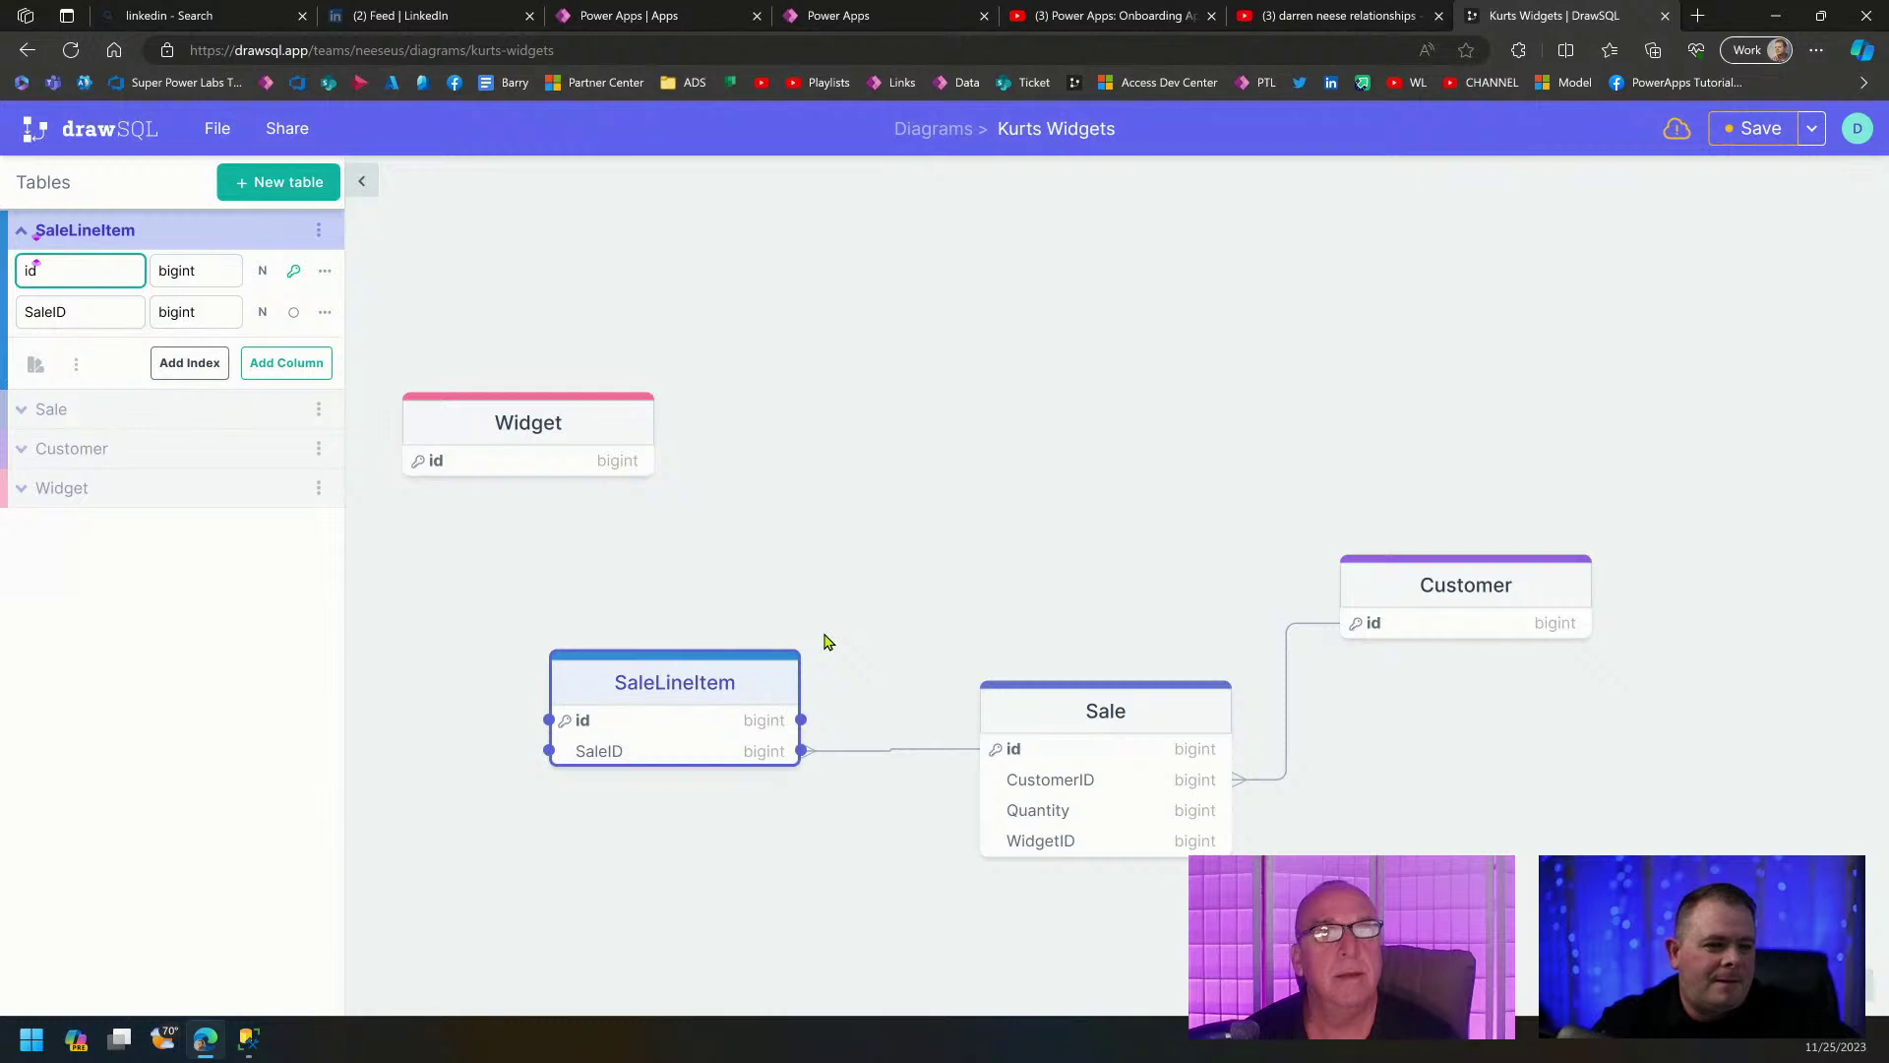
{"action": "left_click", "coordinate": [1131, 725]}
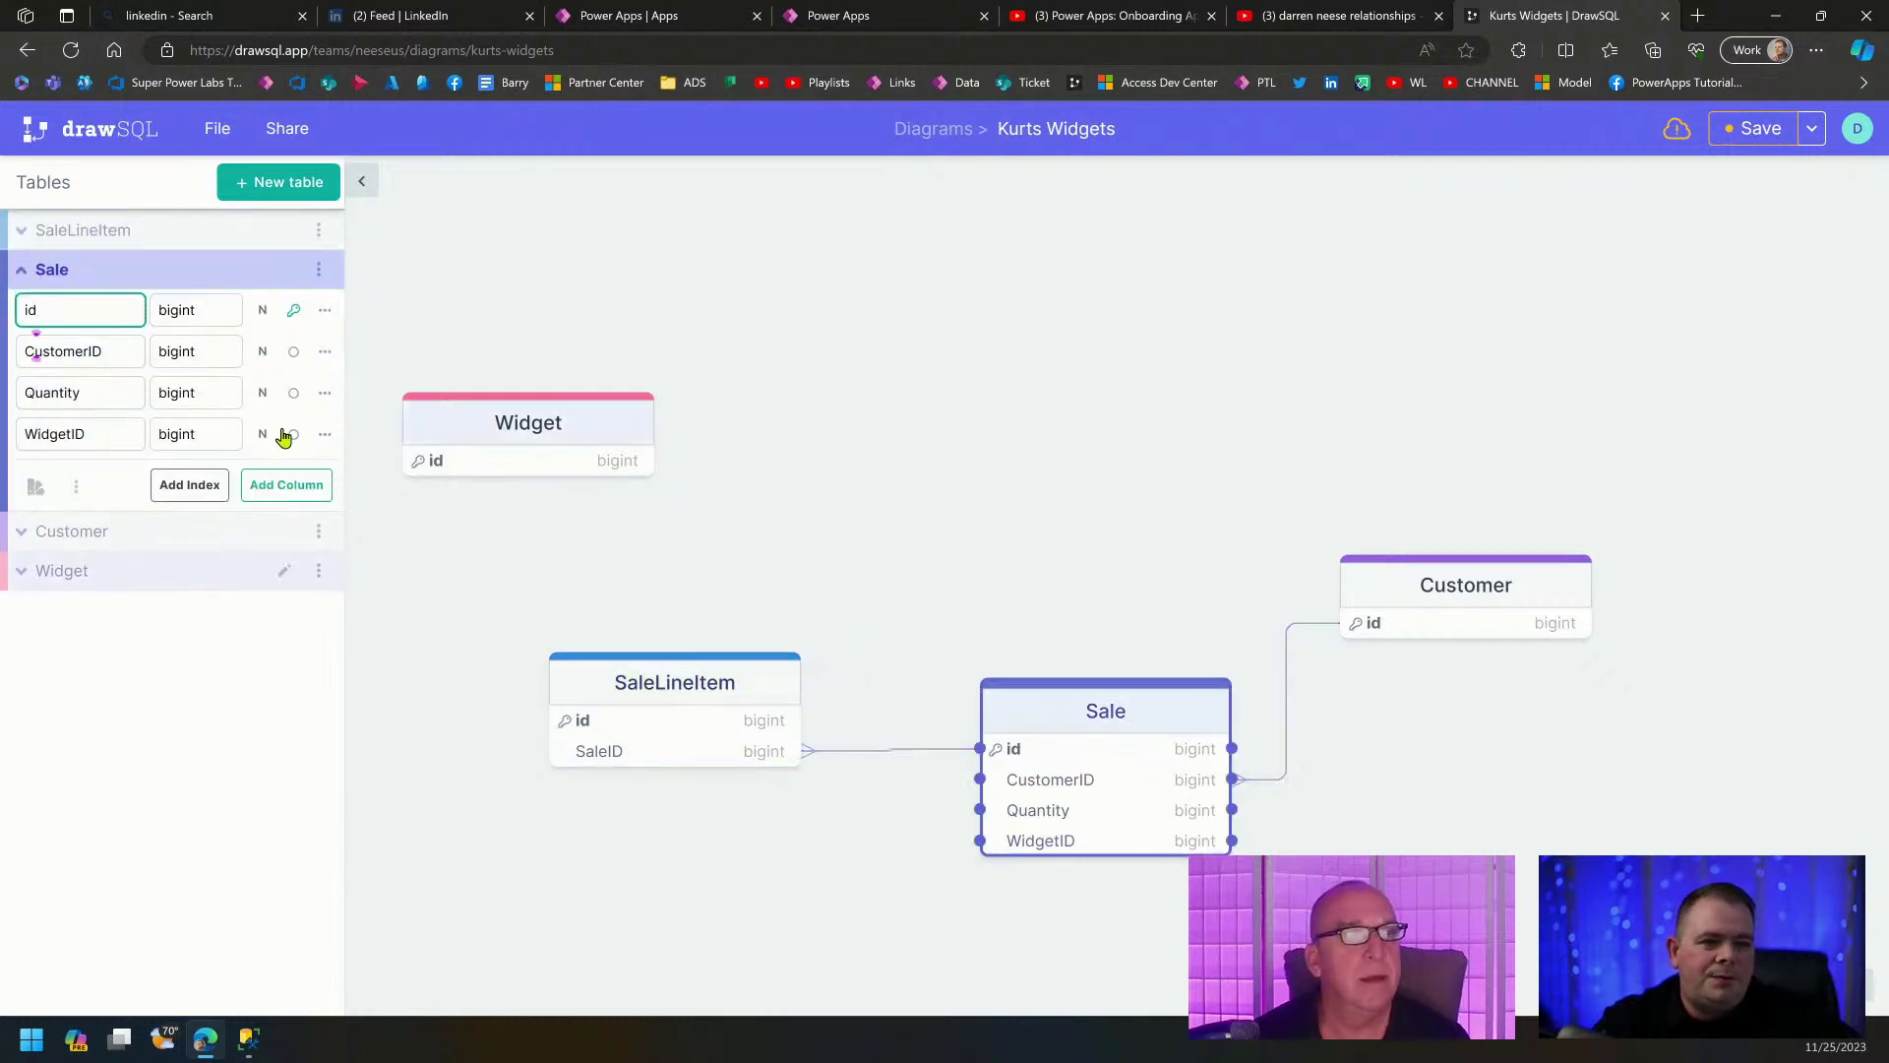
{"action": "left_click", "coordinate": [324, 395]}
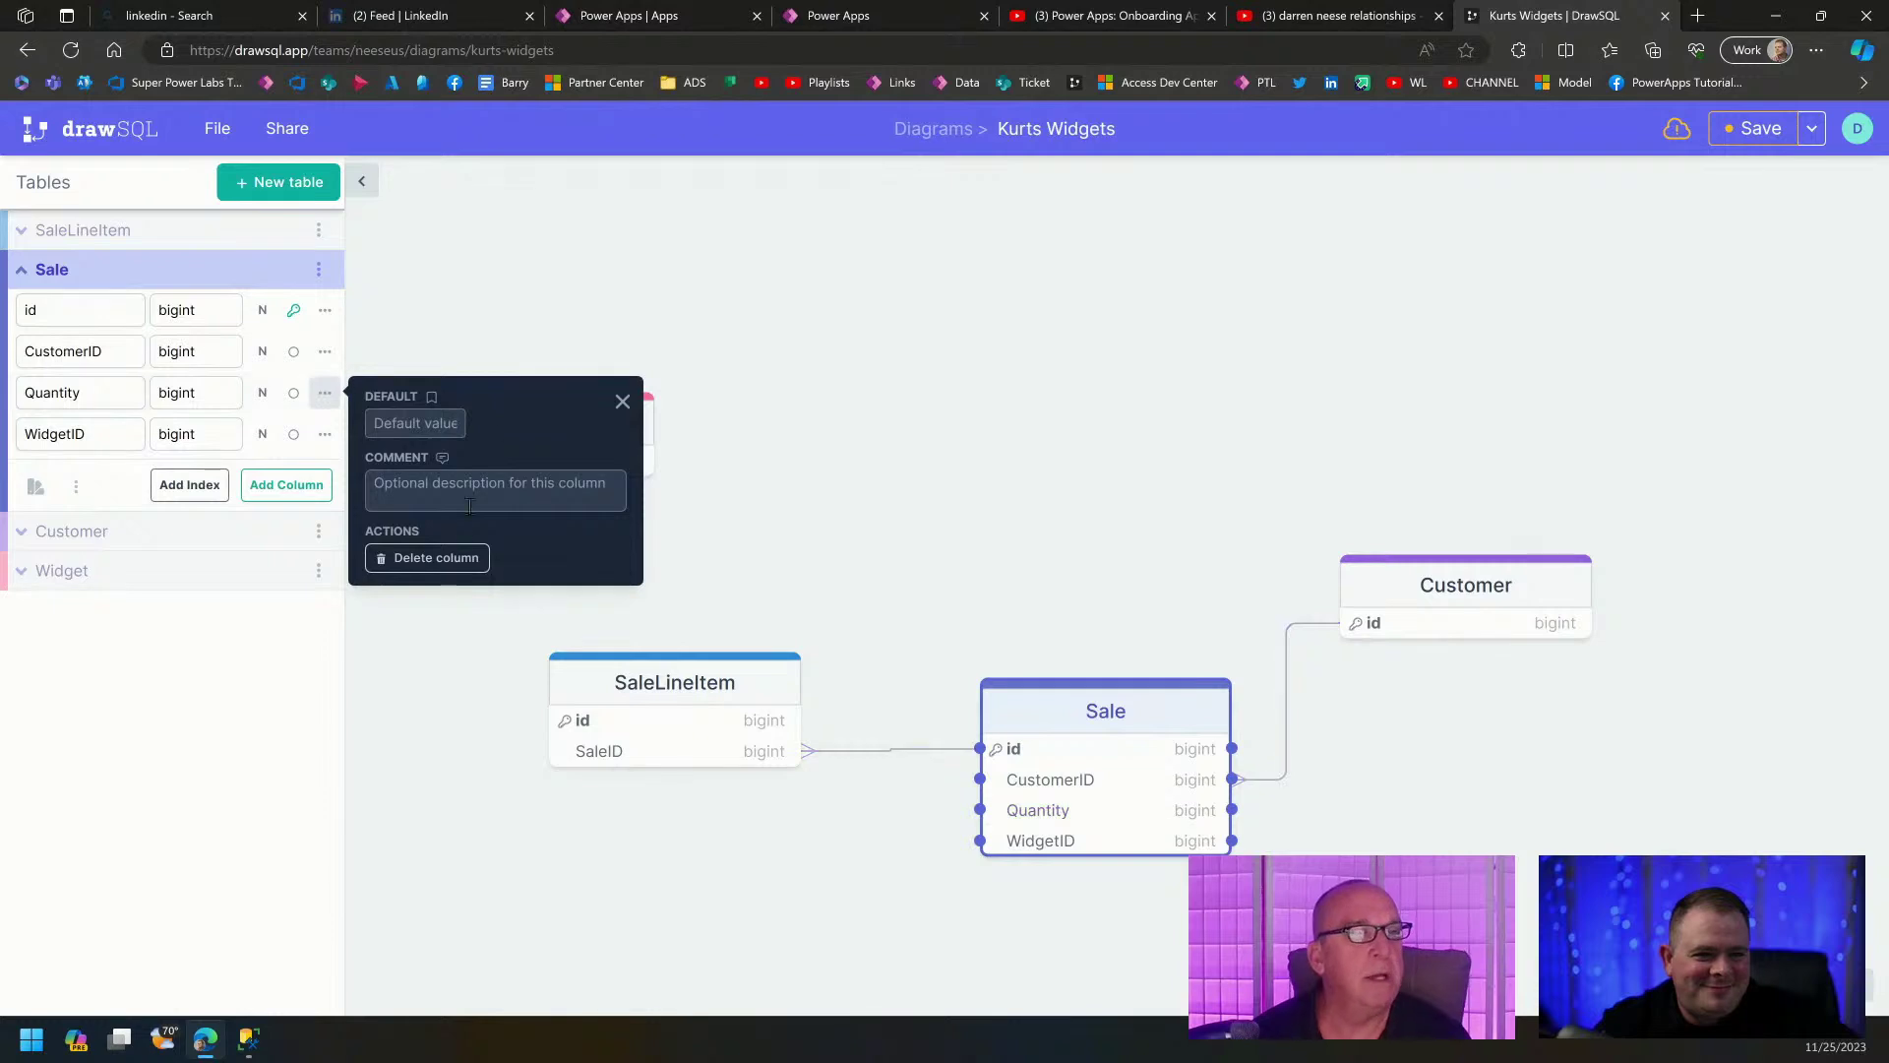
{"action": "left_click", "coordinate": [433, 558]}
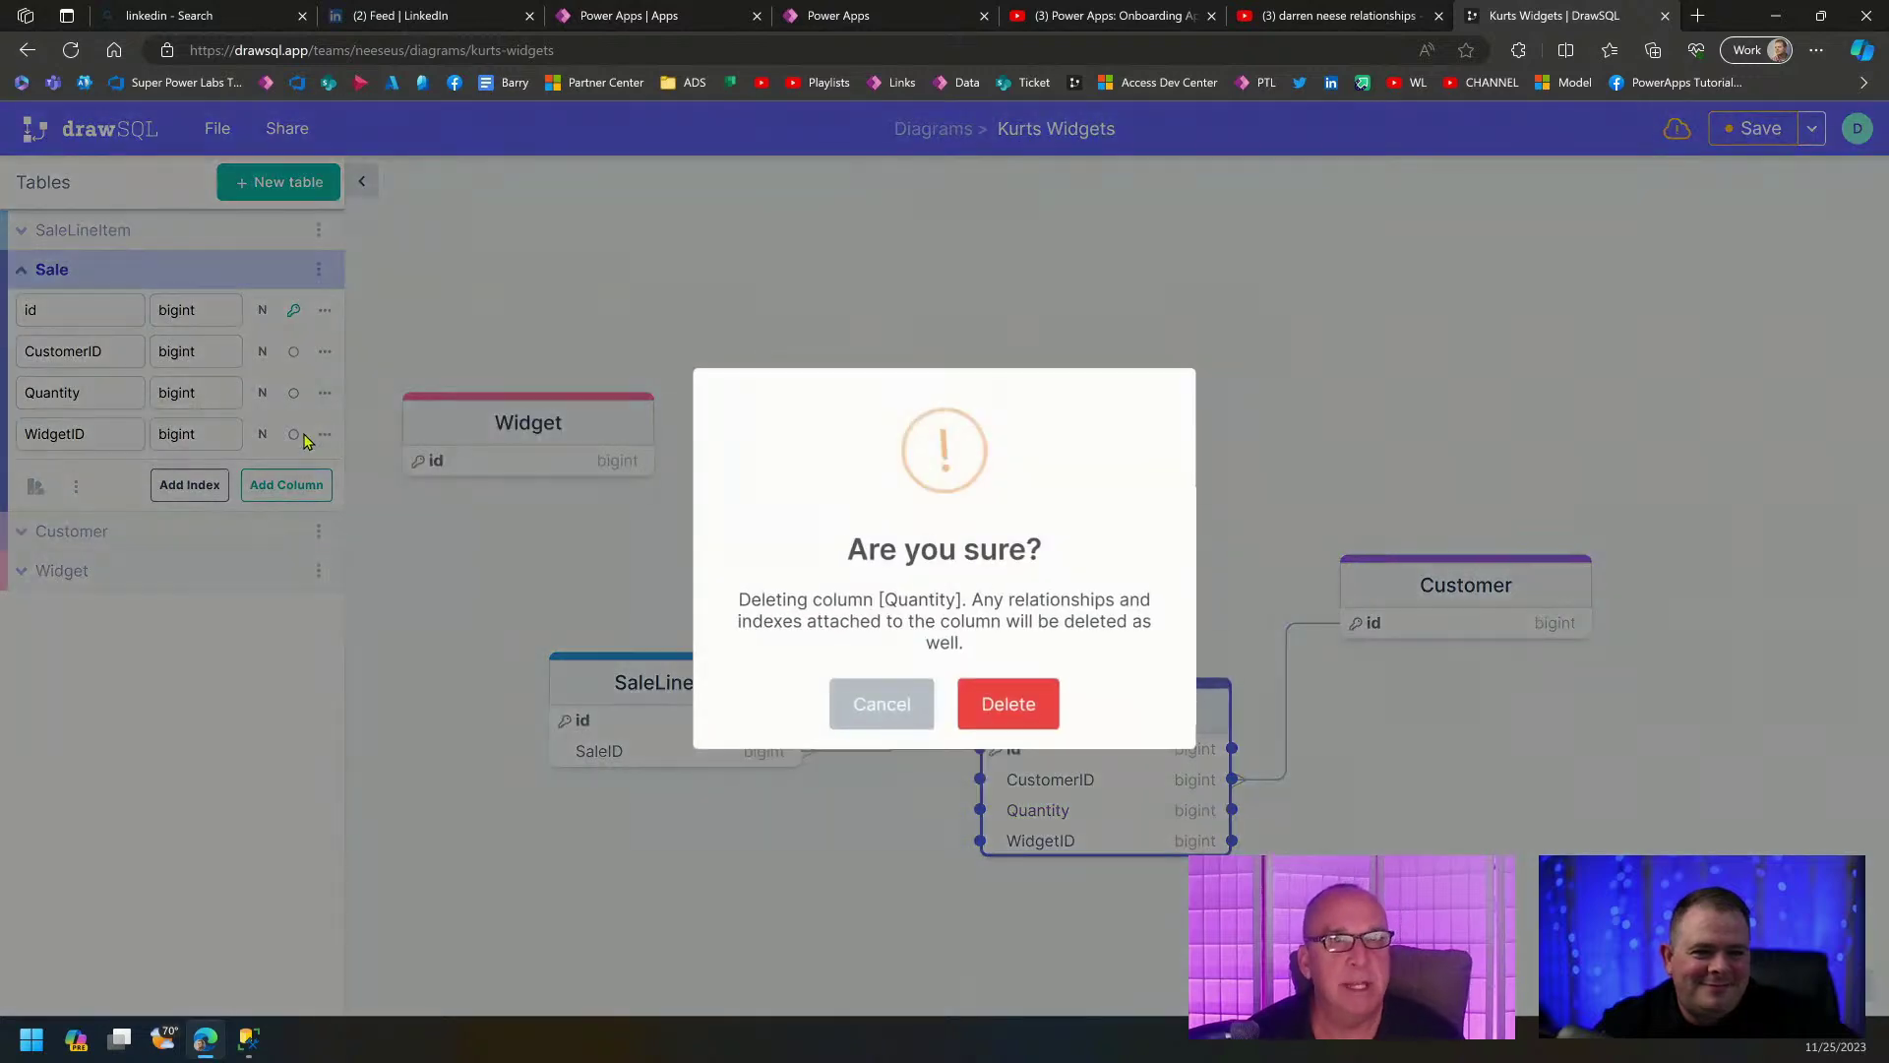
{"action": "left_click", "coordinate": [1029, 705]}
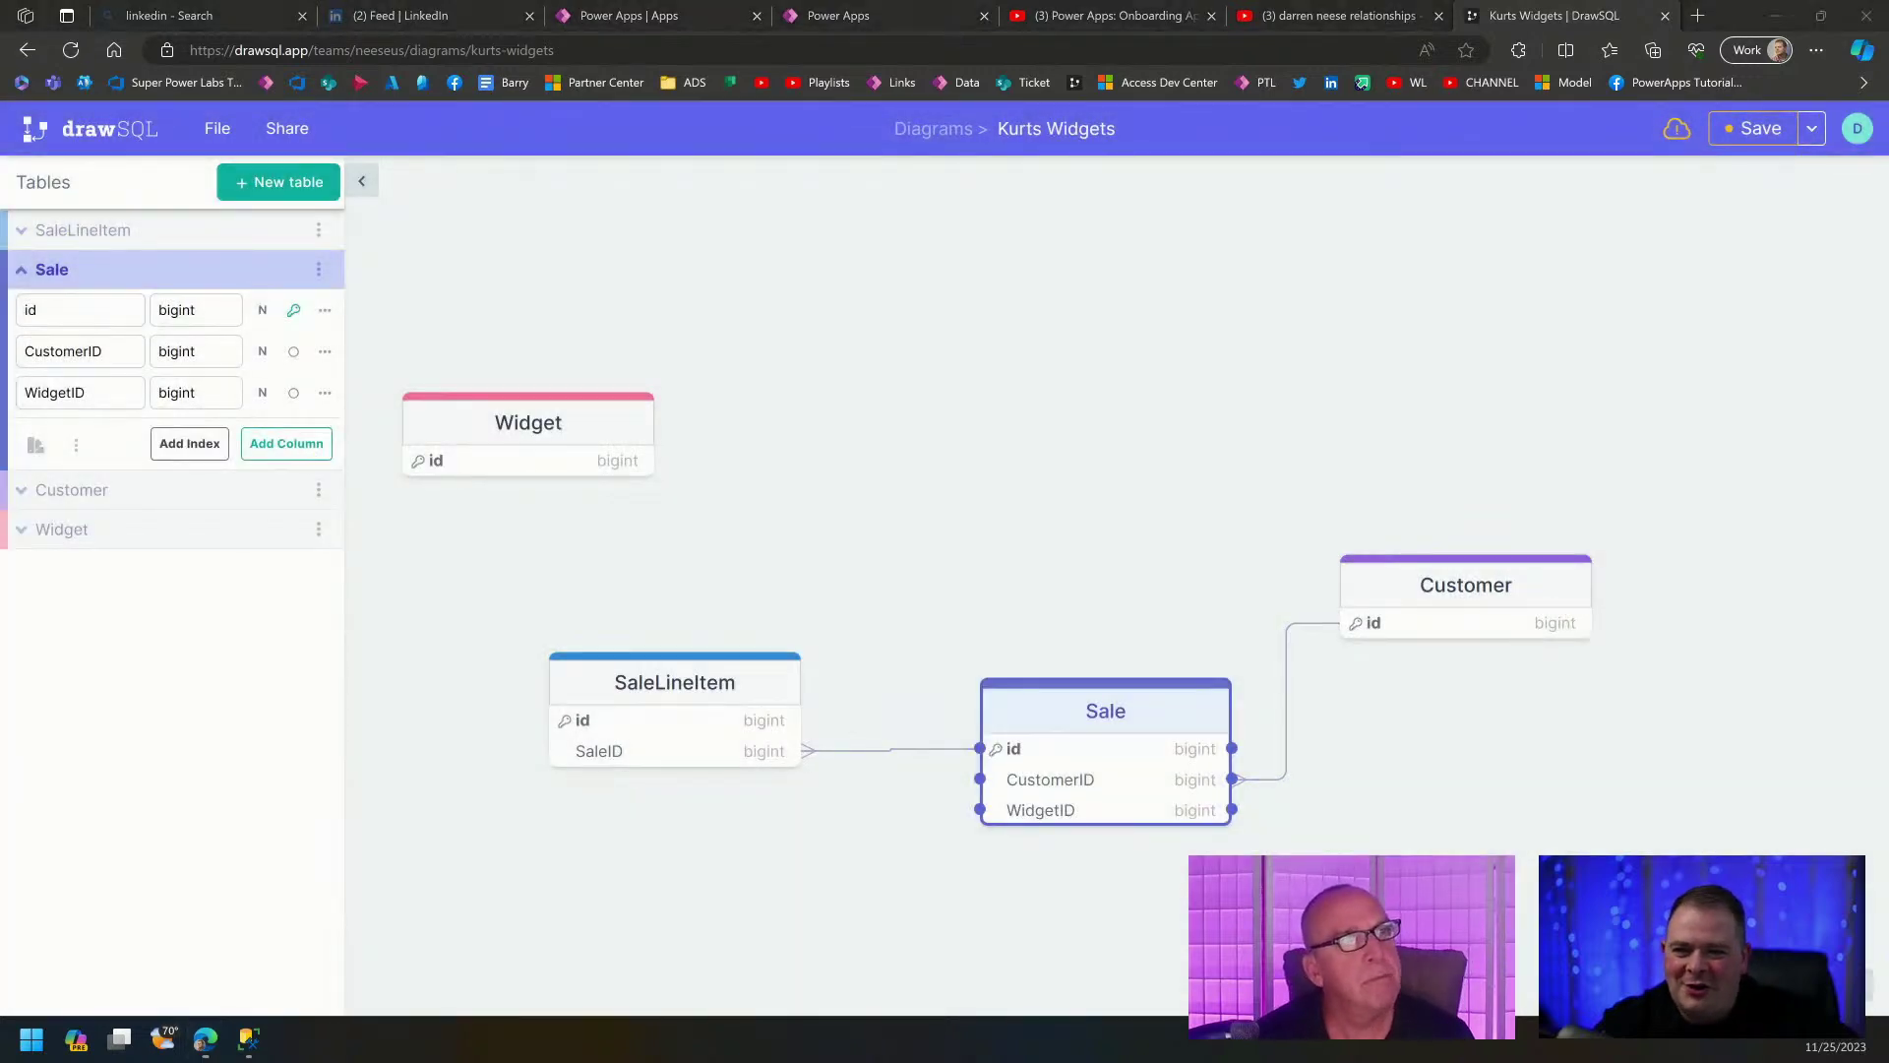
{"action": "left_click", "coordinate": [324, 393]}
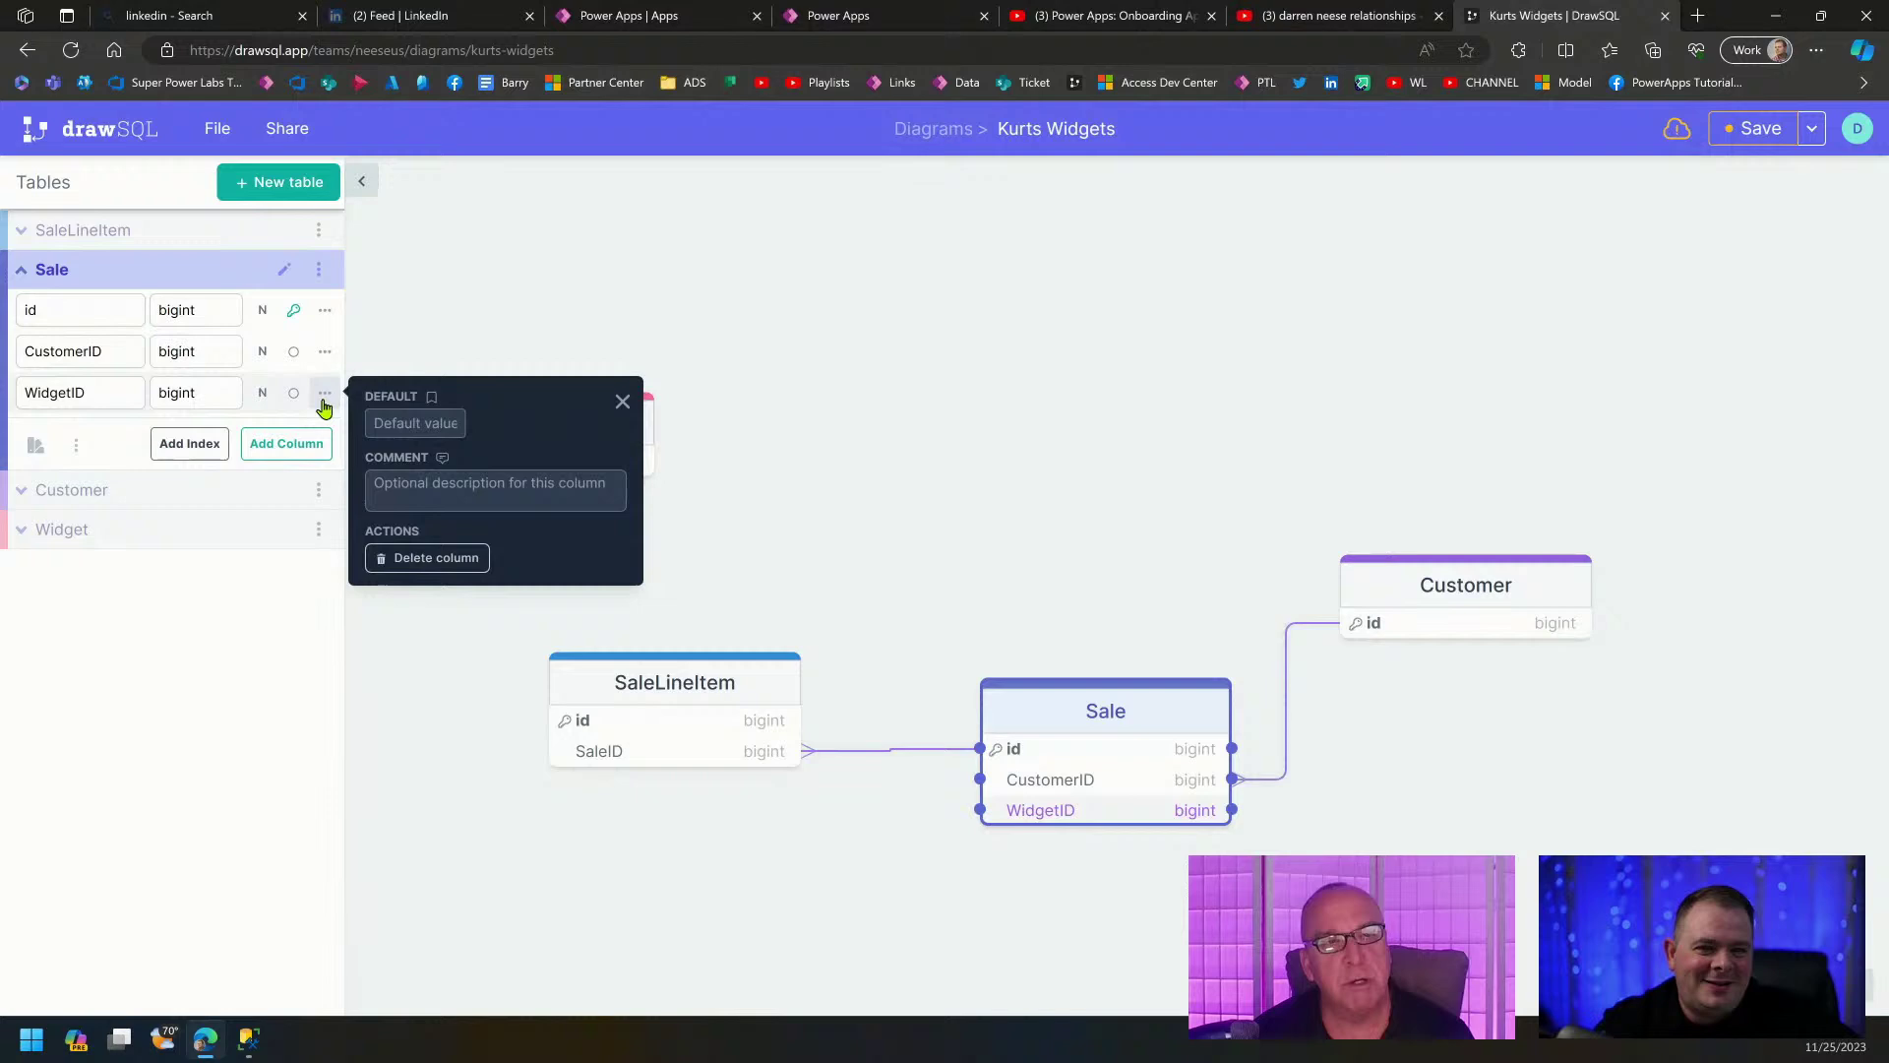
{"action": "left_click", "coordinate": [436, 558]}
{"action": "left_click", "coordinate": [1008, 705]}
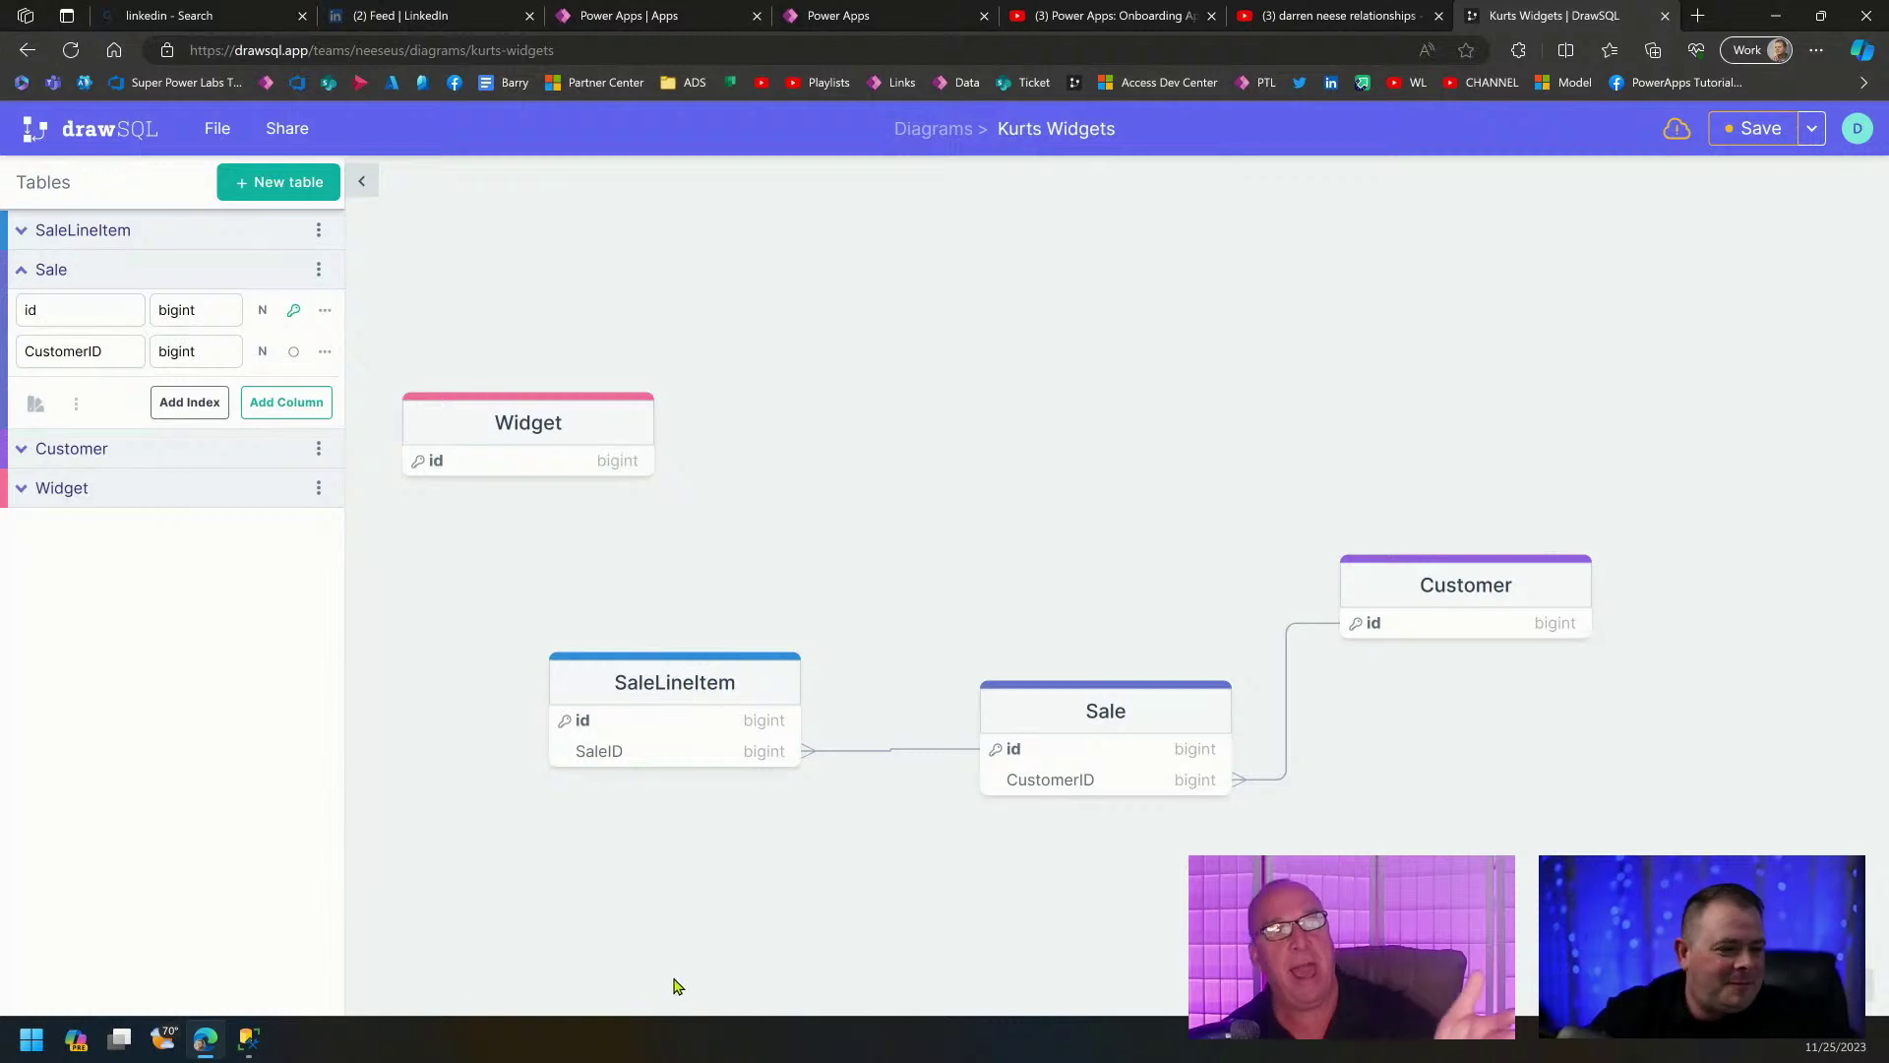
Add a Quantity column to the SaleLineItem table.
{"action": "left_click", "coordinate": [699, 679]}
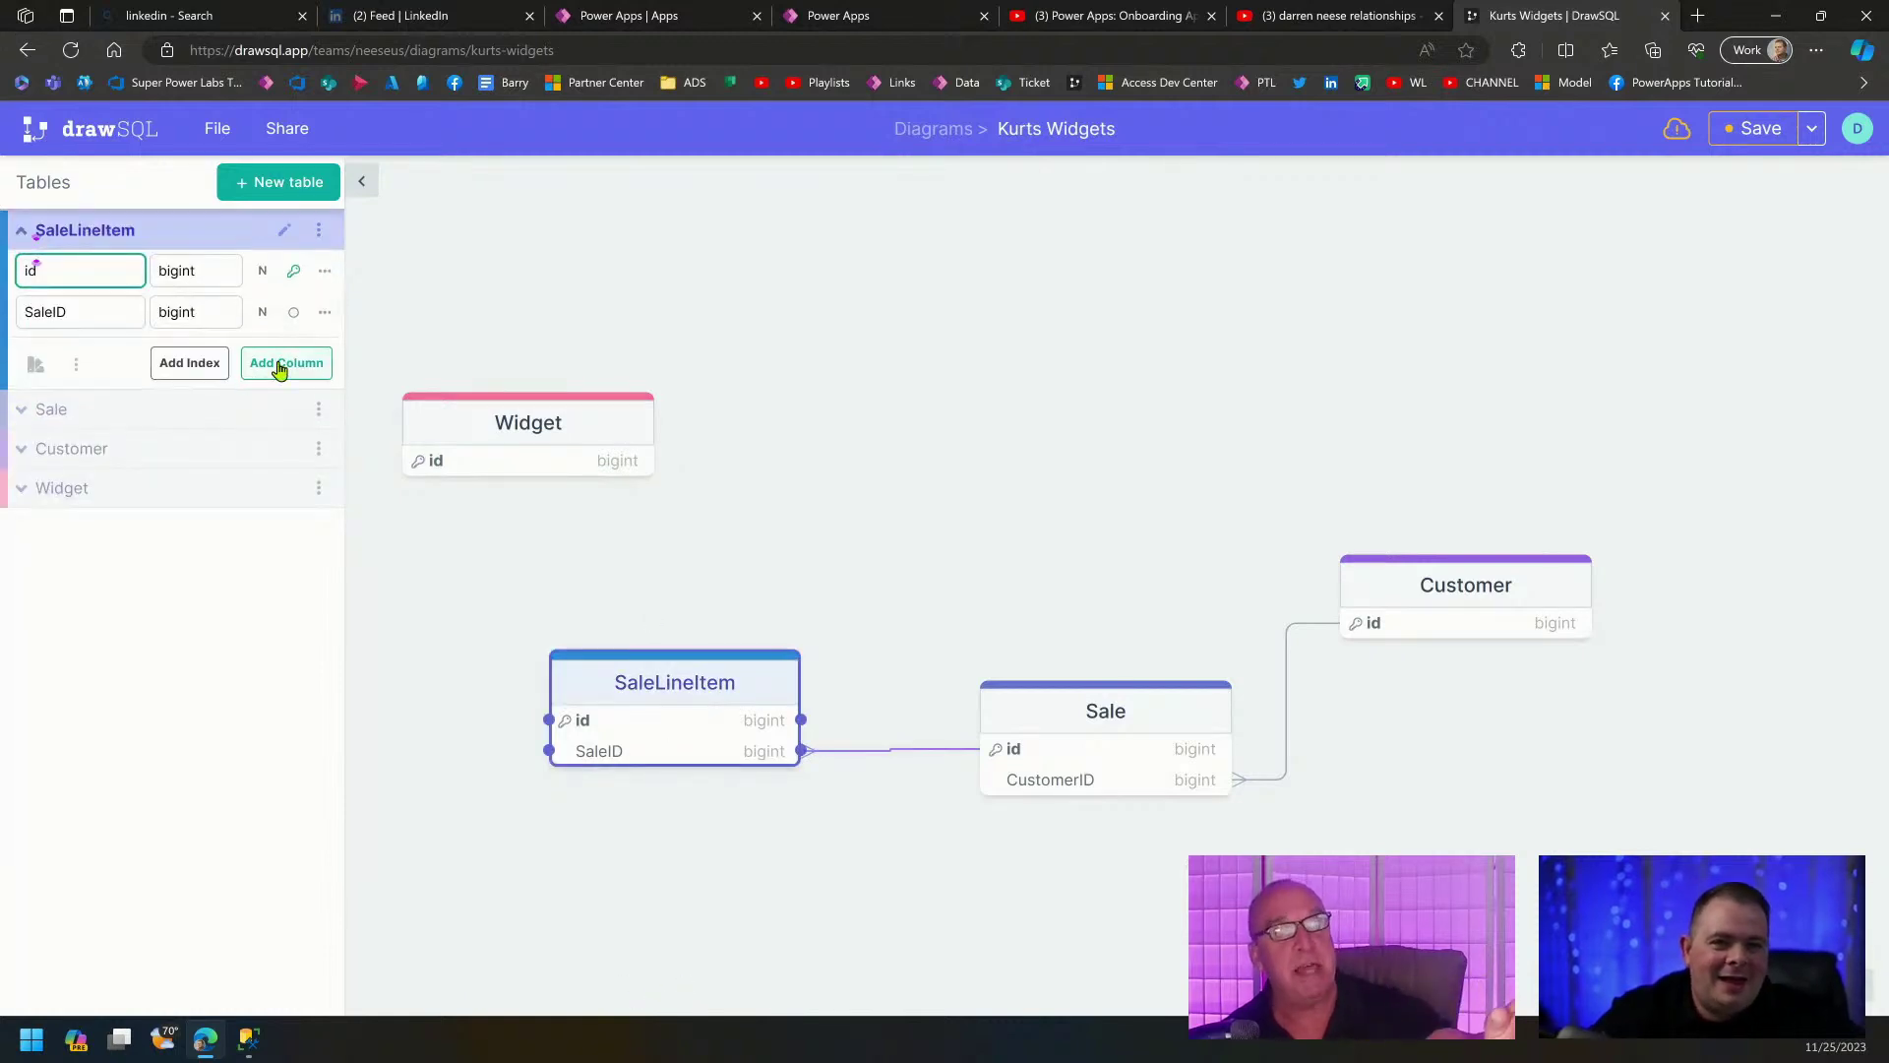
{"action": "left_click", "coordinate": [279, 365]}
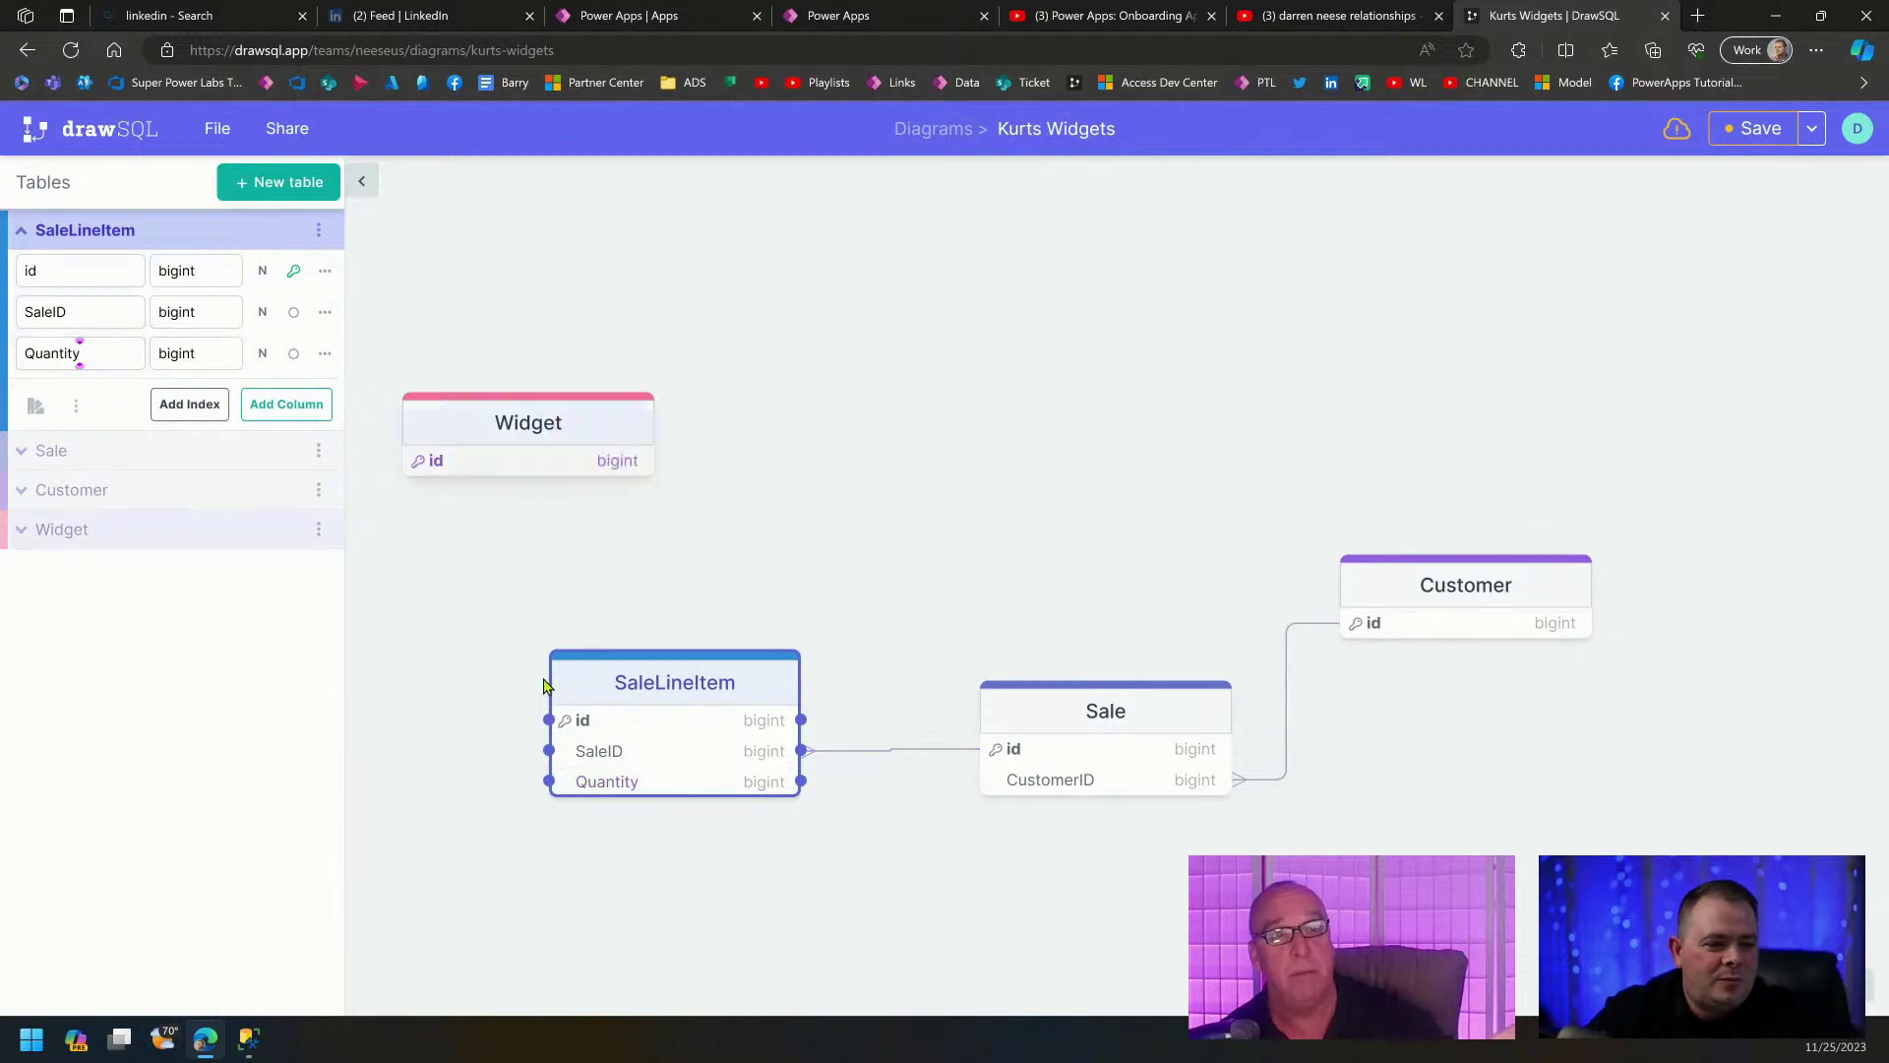
{"action": "left_click_drag", "start_coordinate": [442, 530], "coordinate": [489, 775]}
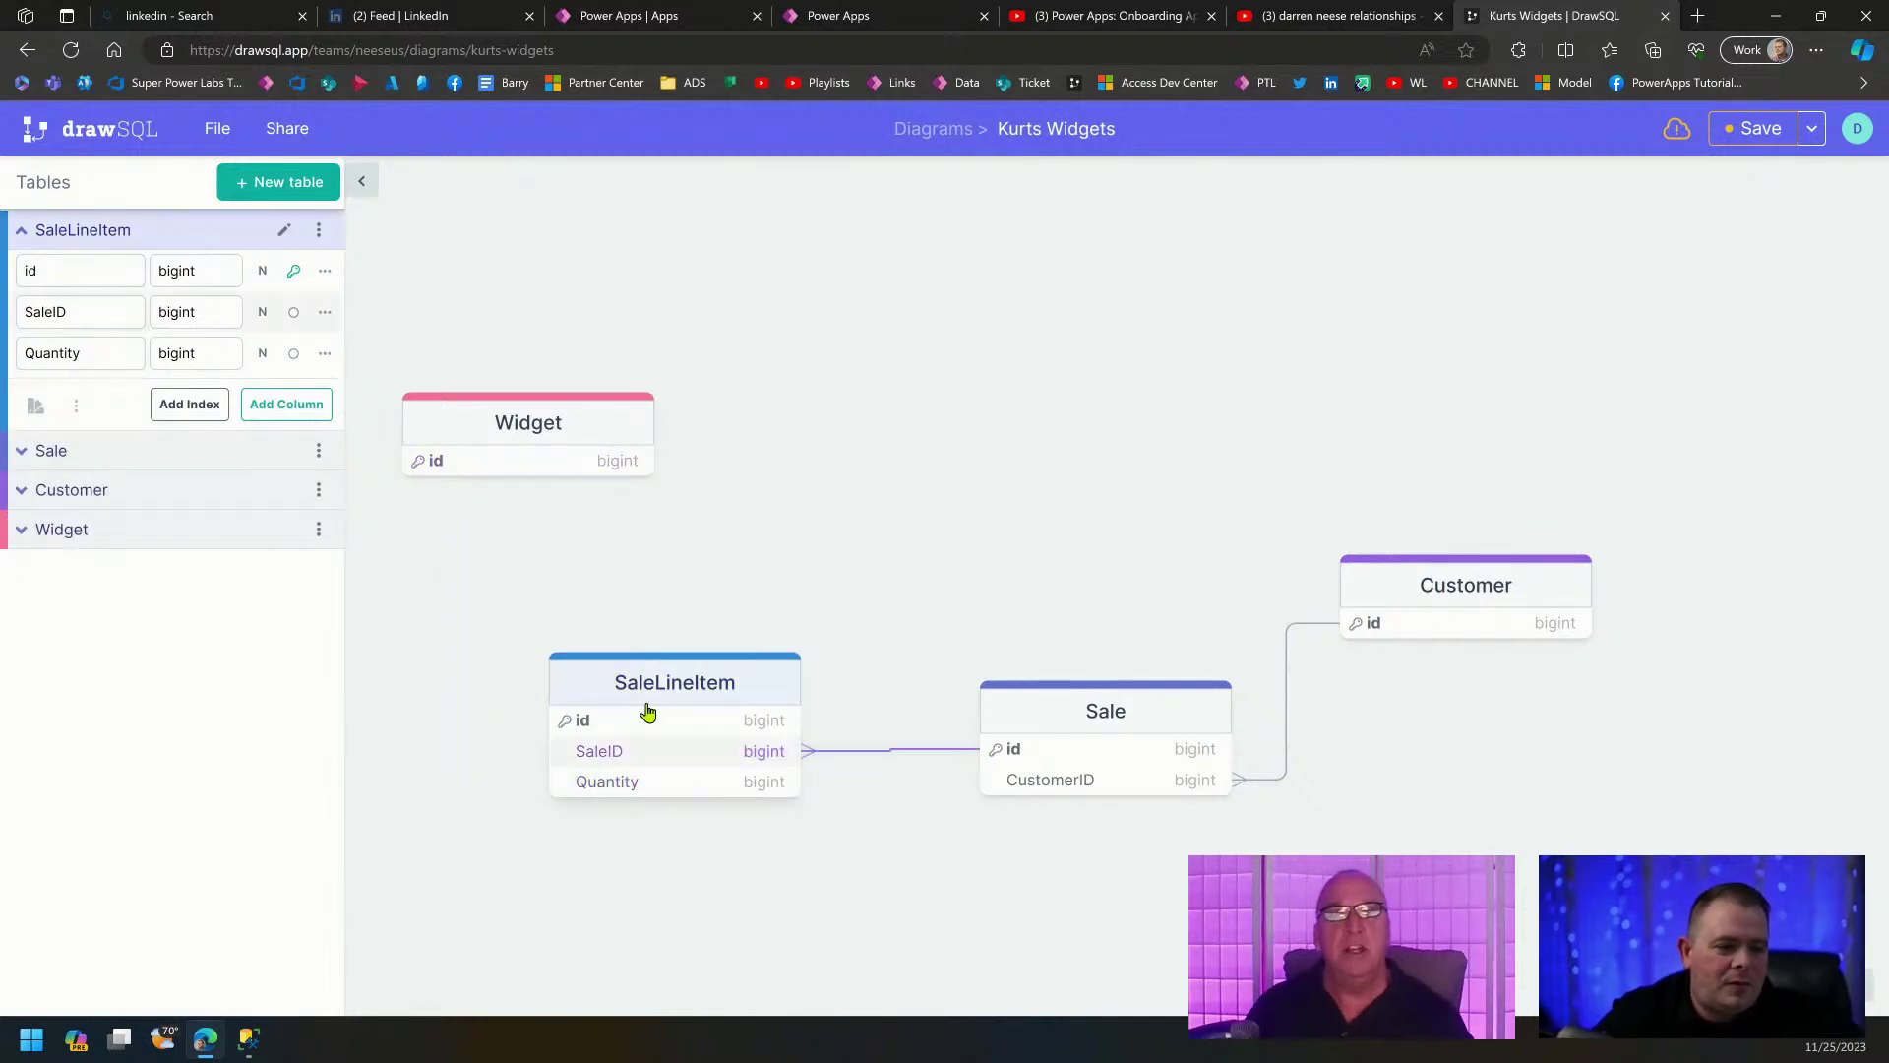
Add a WidgetID column to SaleLineItem and relate it to Widget's id as Many-To-One.
{"action": "left_click", "coordinate": [313, 404]}
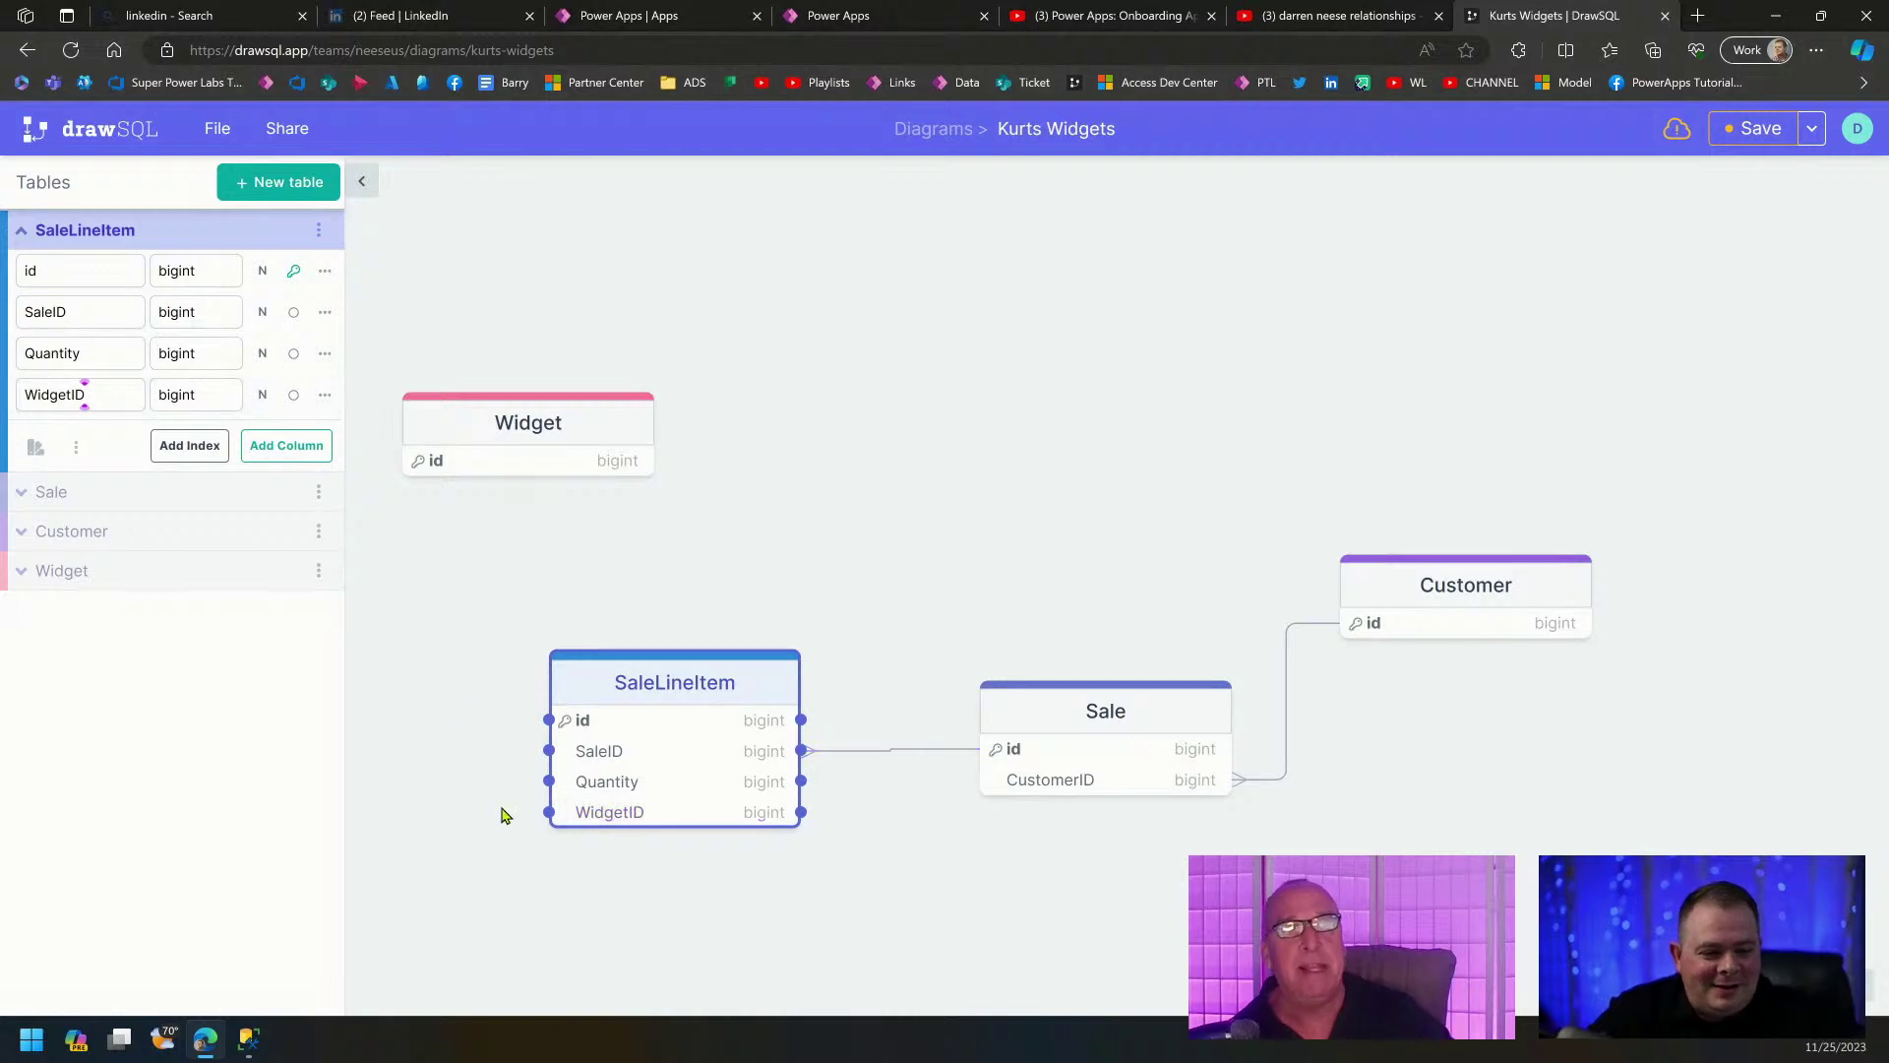
{"action": "left_click_drag", "start_coordinate": [453, 510], "coordinate": [461, 463]}
{"action": "left_click", "coordinate": [596, 620]}
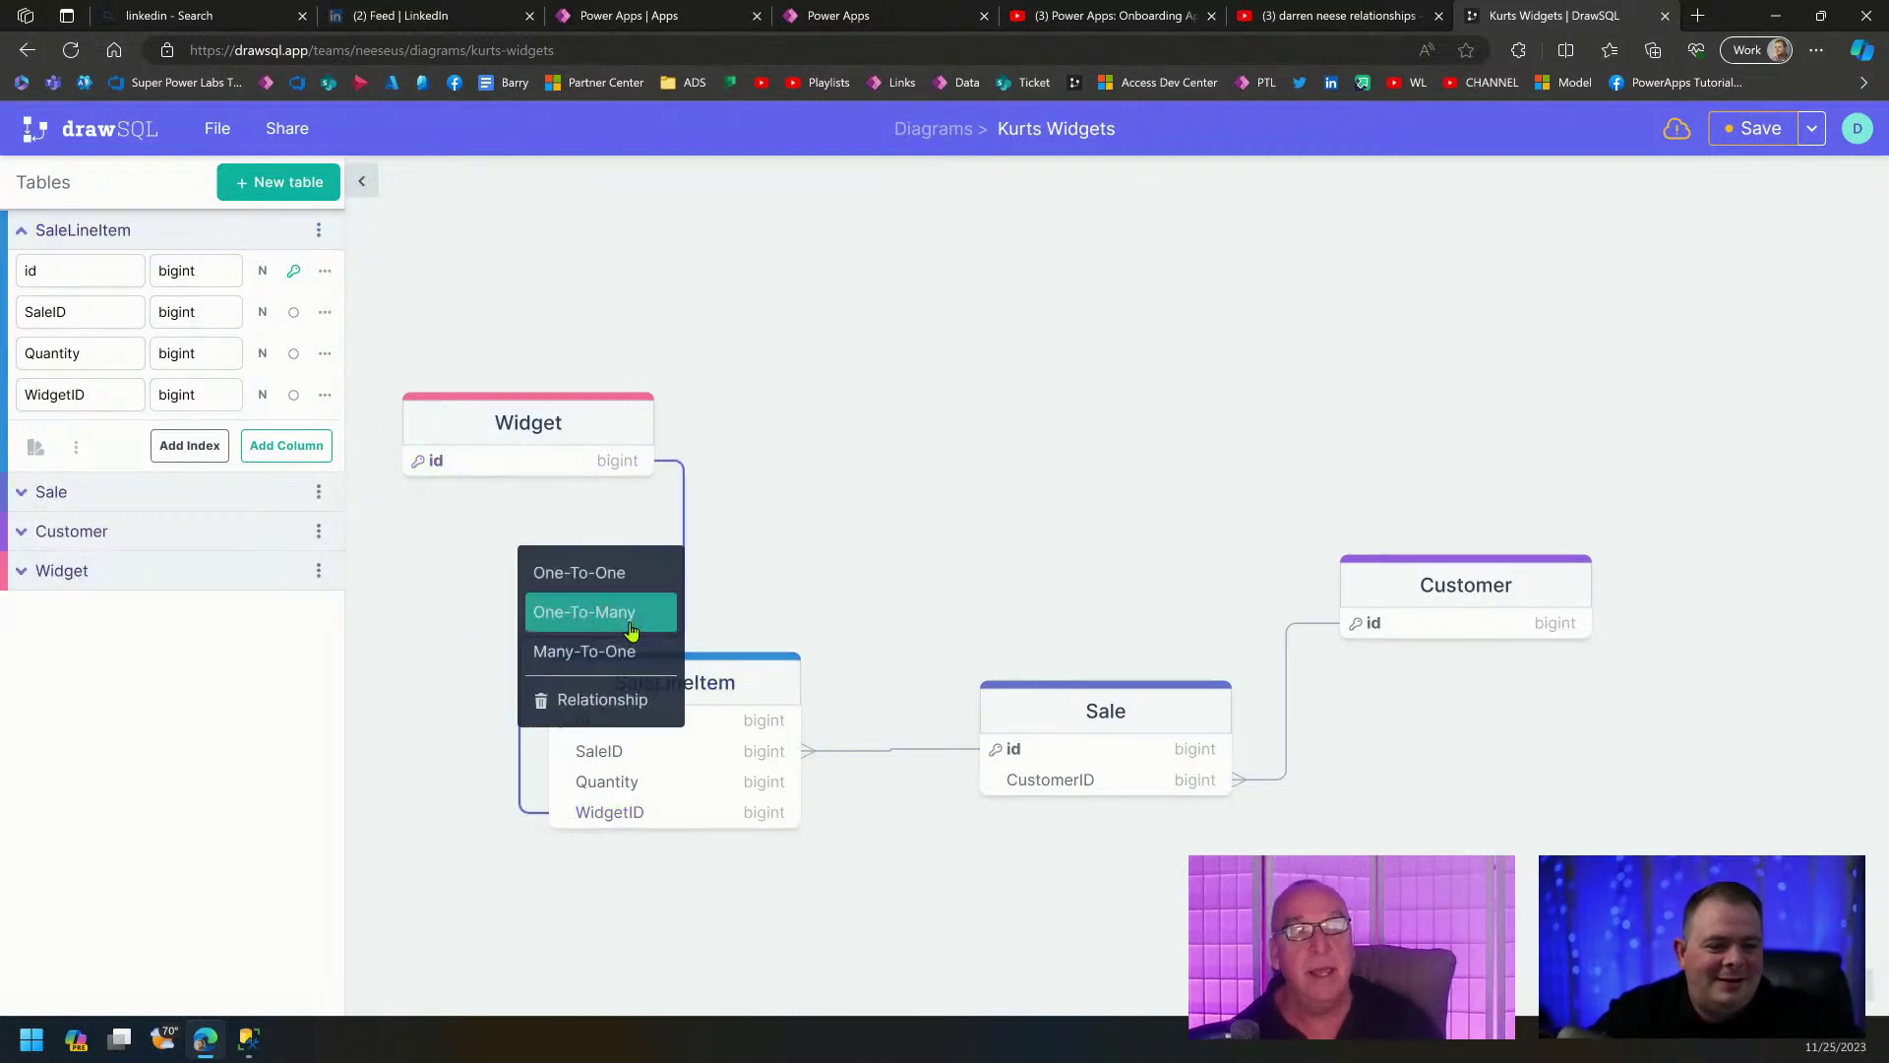
{"action": "left_click", "coordinate": [641, 657]}
Hide the table list and line up the diagram tables in a row: Widget, SaleLineItem, Sale, Customer.
{"action": "left_click", "coordinate": [362, 181]}
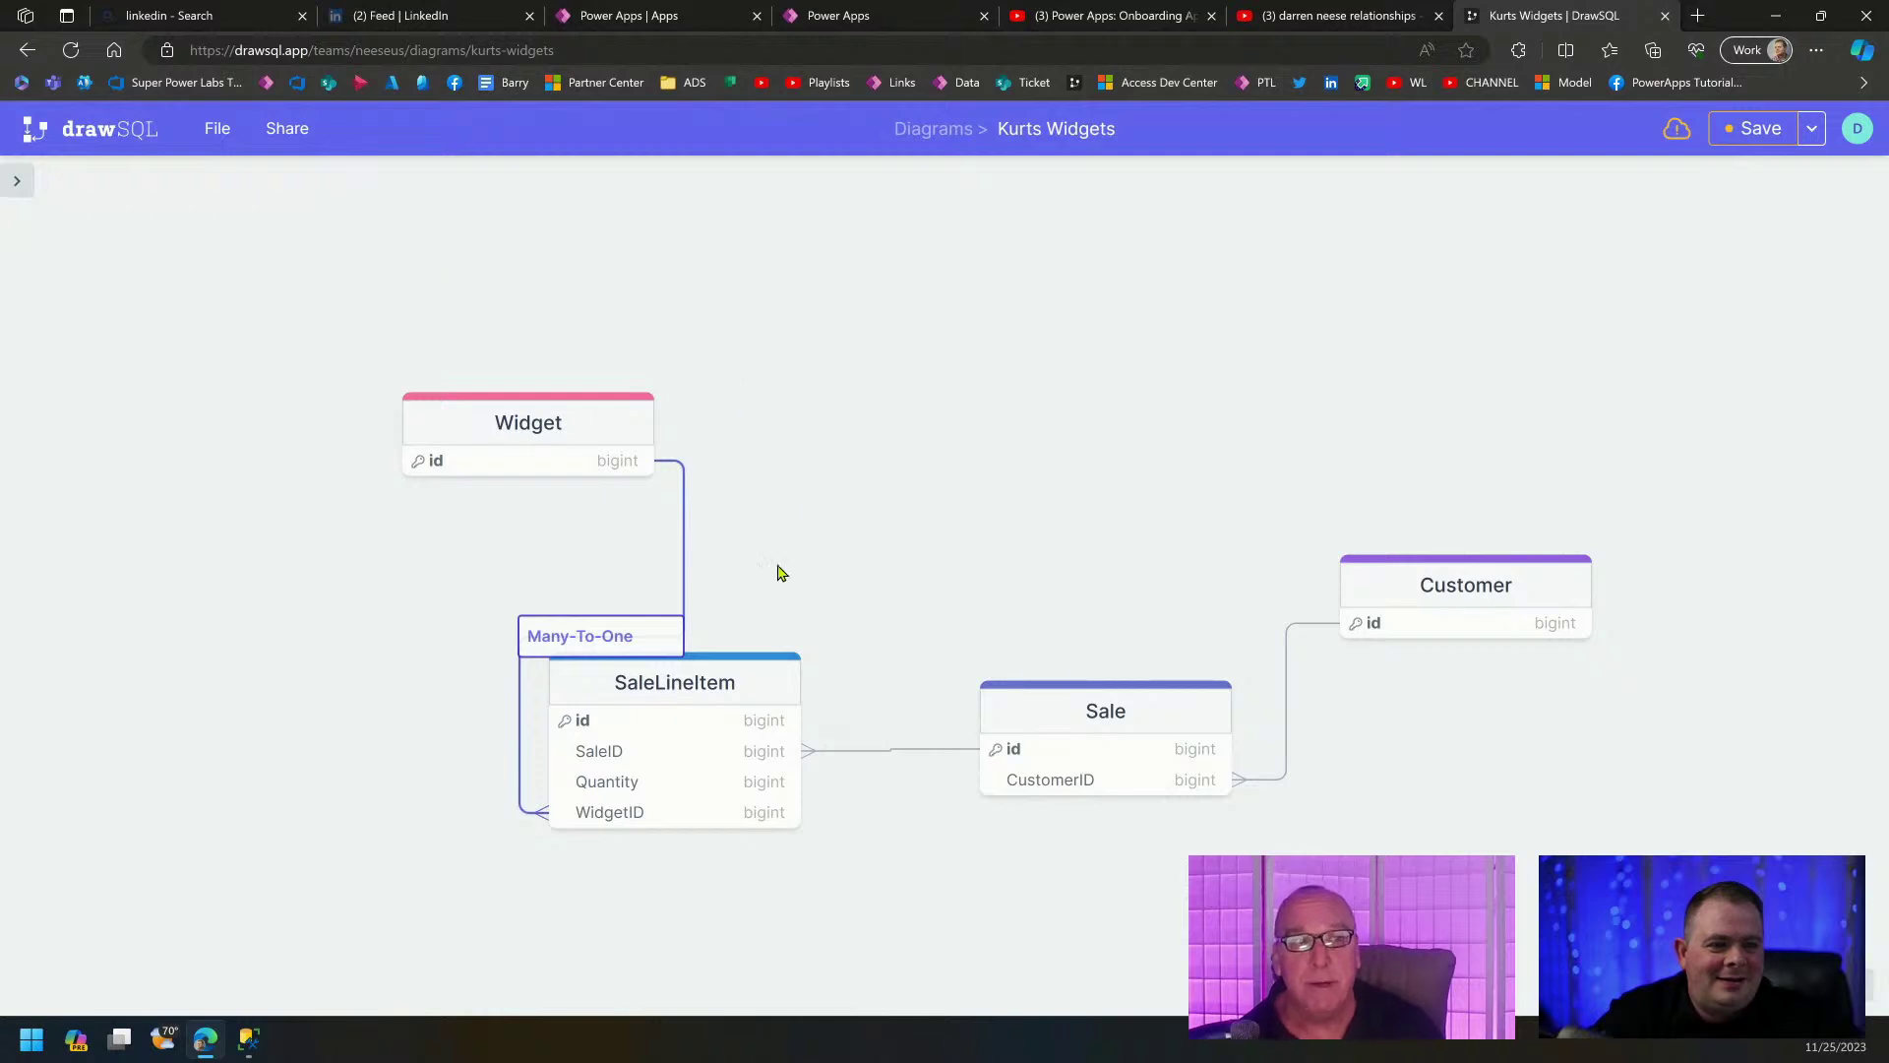
{"action": "left_click_drag", "start_coordinate": [524, 445], "coordinate": [293, 458]}
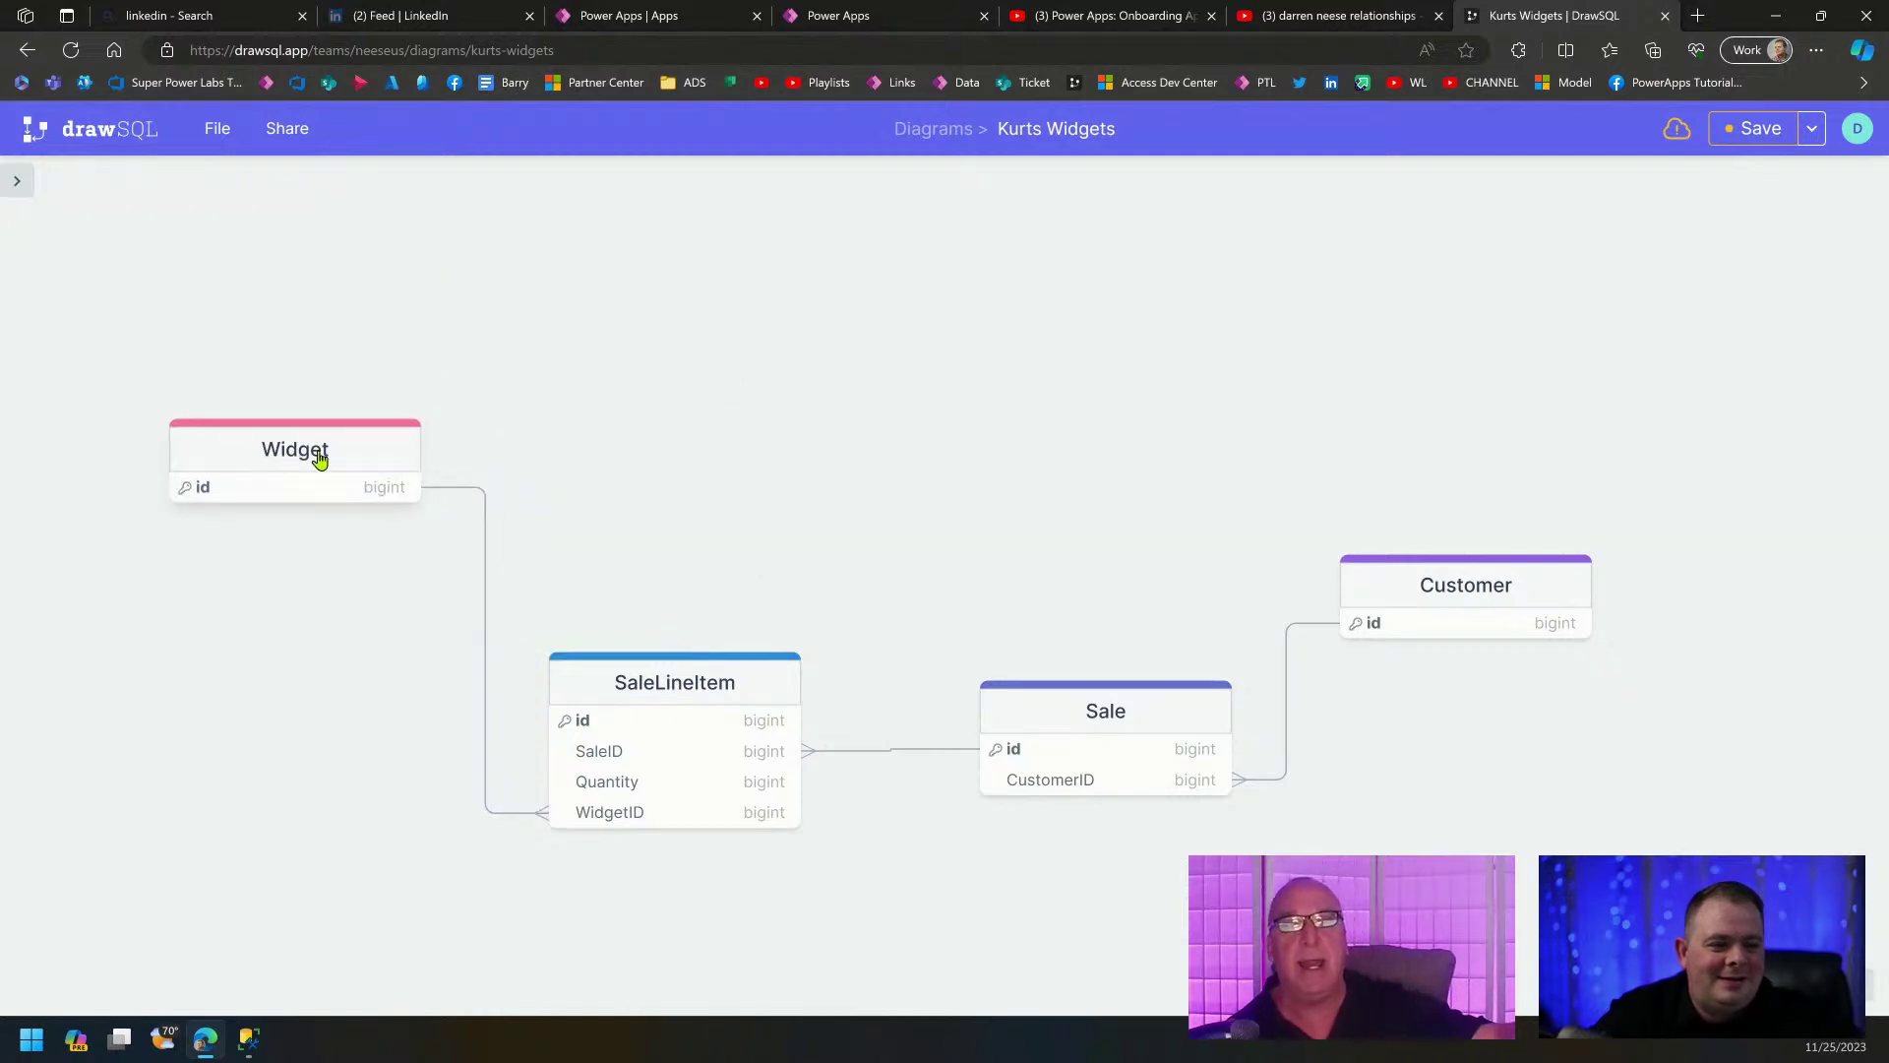
{"action": "left_click_drag", "start_coordinate": [1467, 584], "coordinate": [1460, 741]}
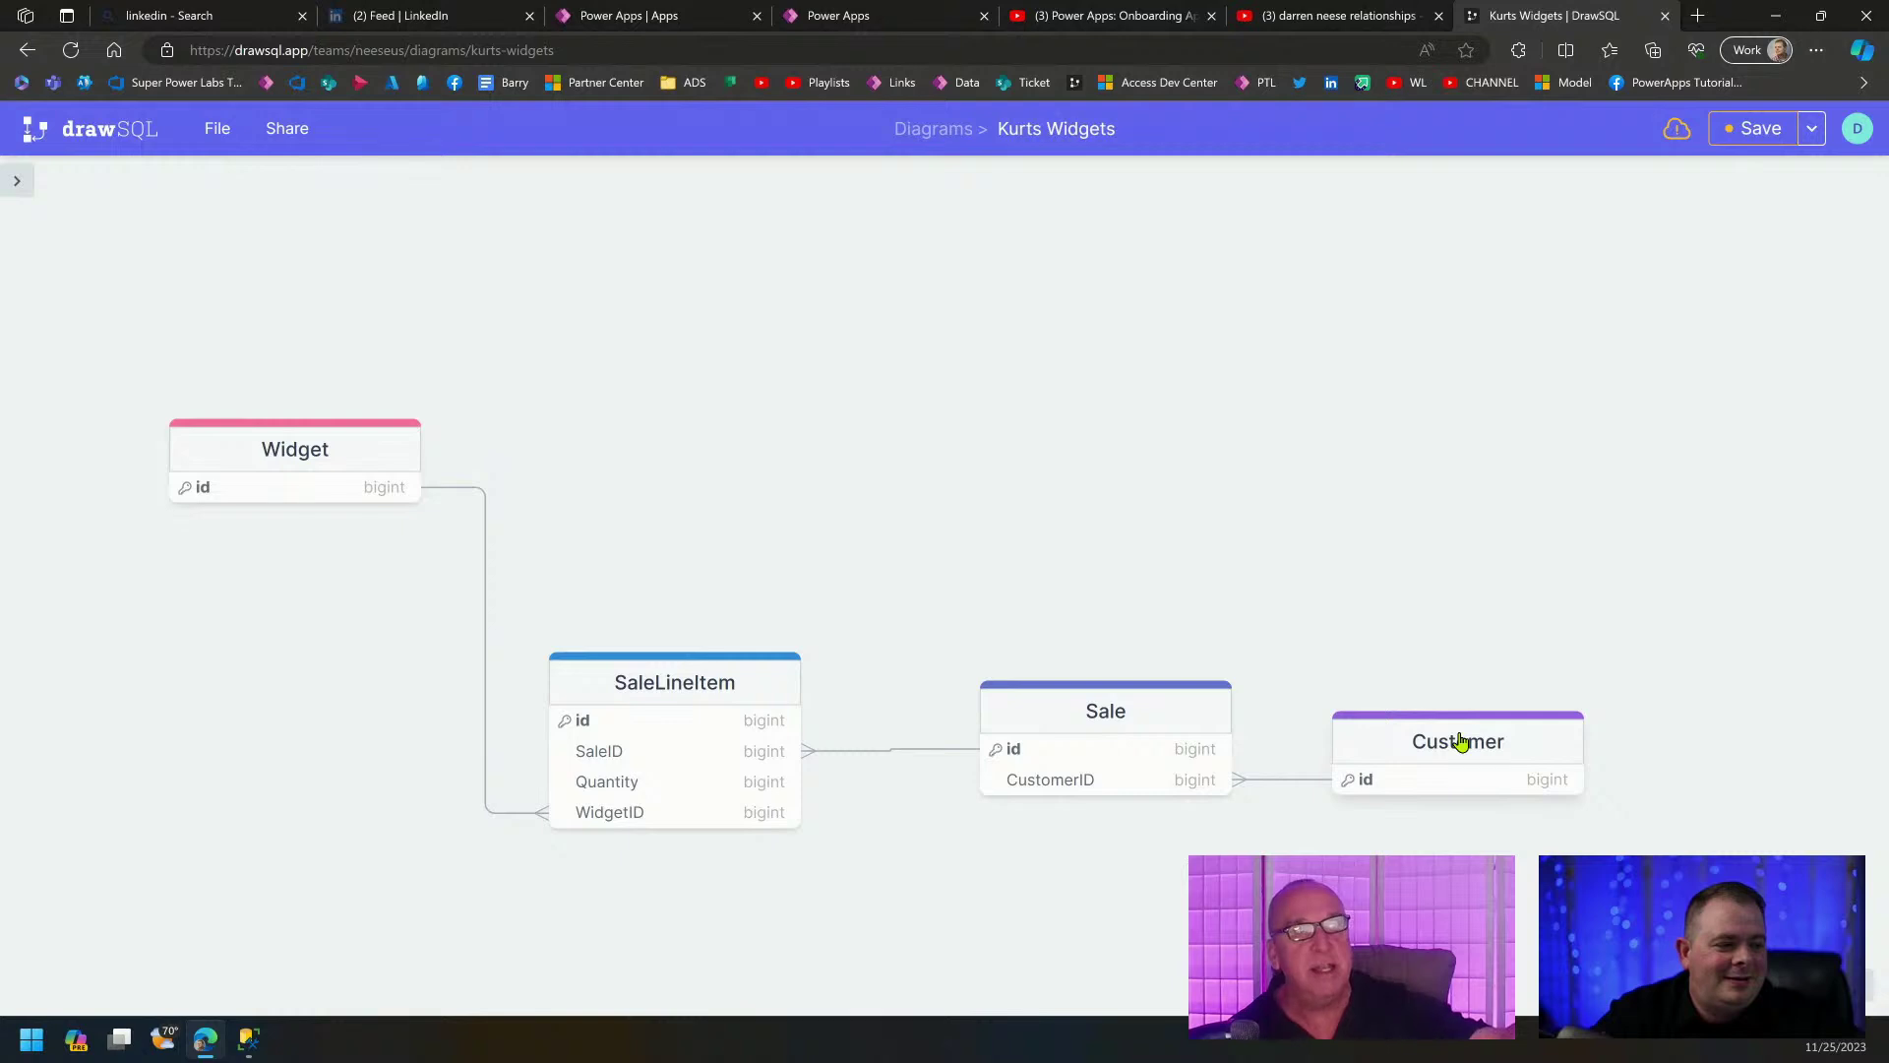
{"action": "left_click_drag", "start_coordinate": [686, 668], "coordinate": [798, 666]}
{"action": "left_click_drag", "start_coordinate": [356, 465], "coordinate": [502, 705]}
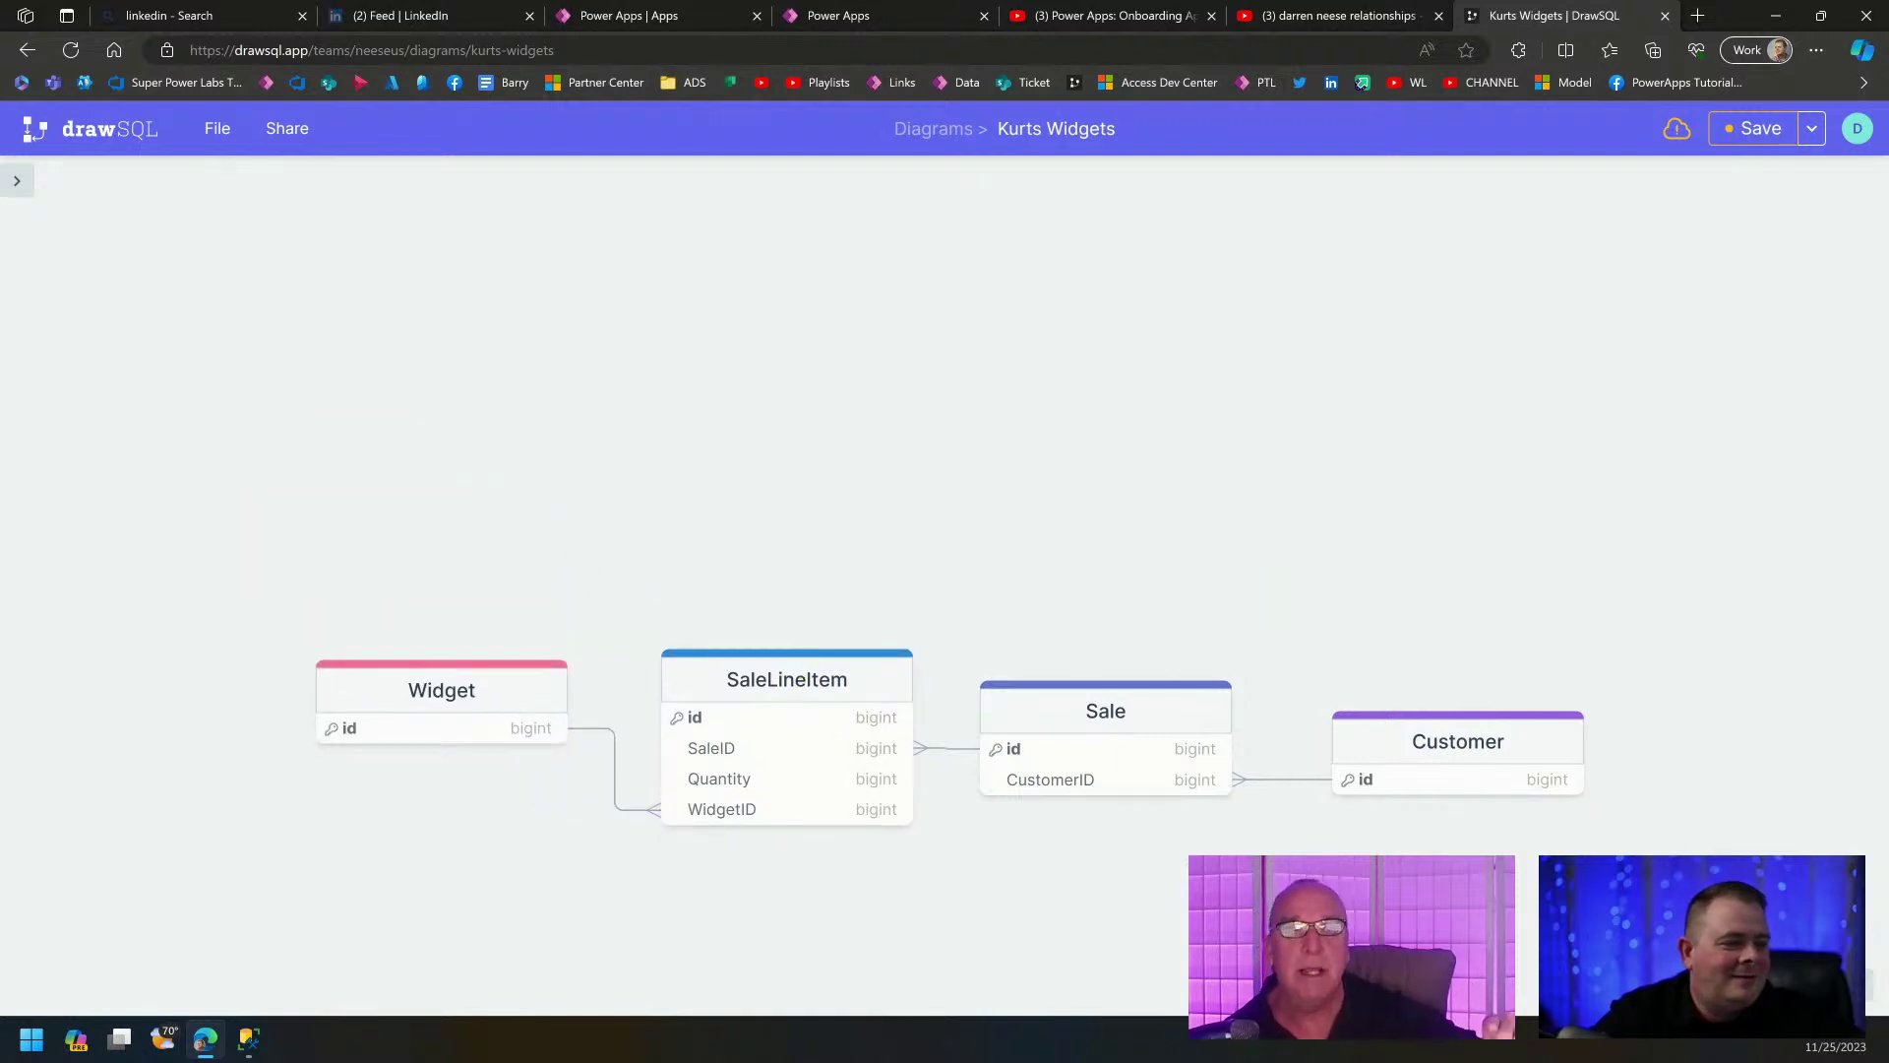
{"action": "left_click_drag", "start_coordinate": [1453, 922], "coordinate": [1362, 545]}
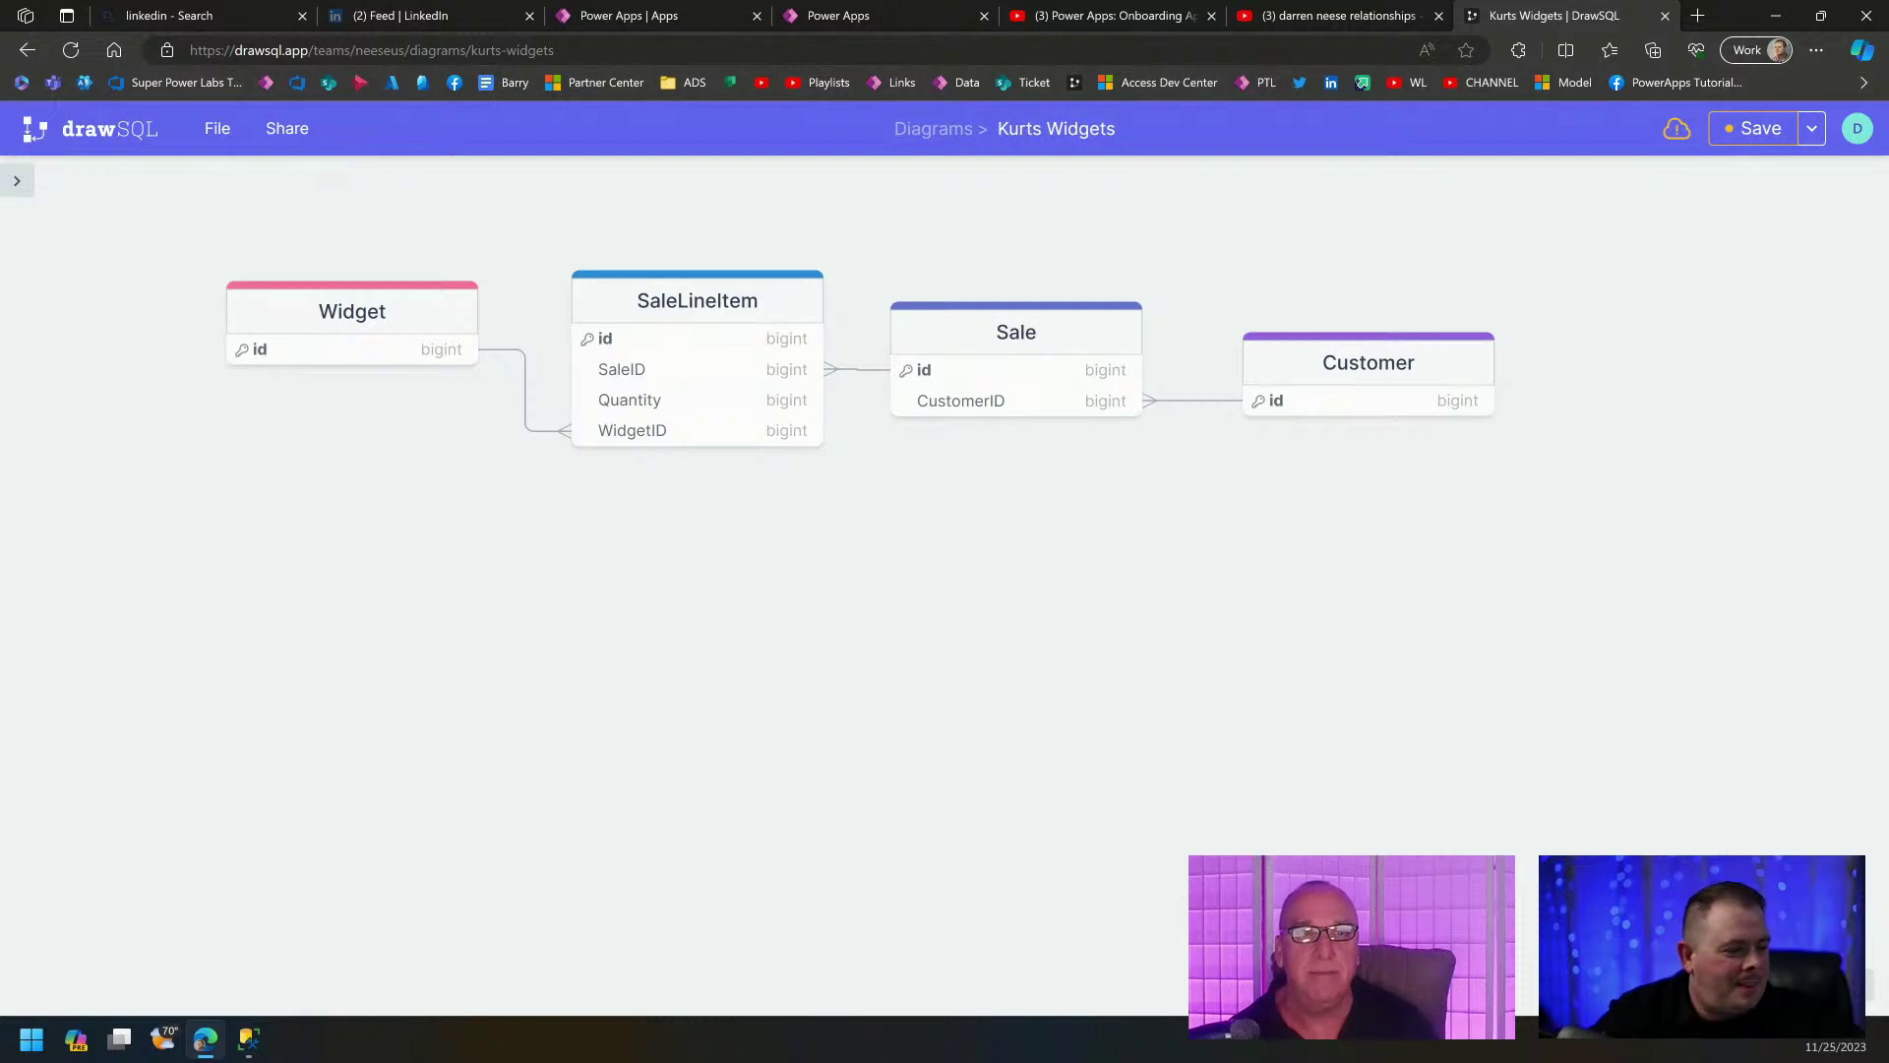
{"action": "scroll", "coordinate": [1054, 666], "scroll_direction": "up", "scroll_amount": 5}
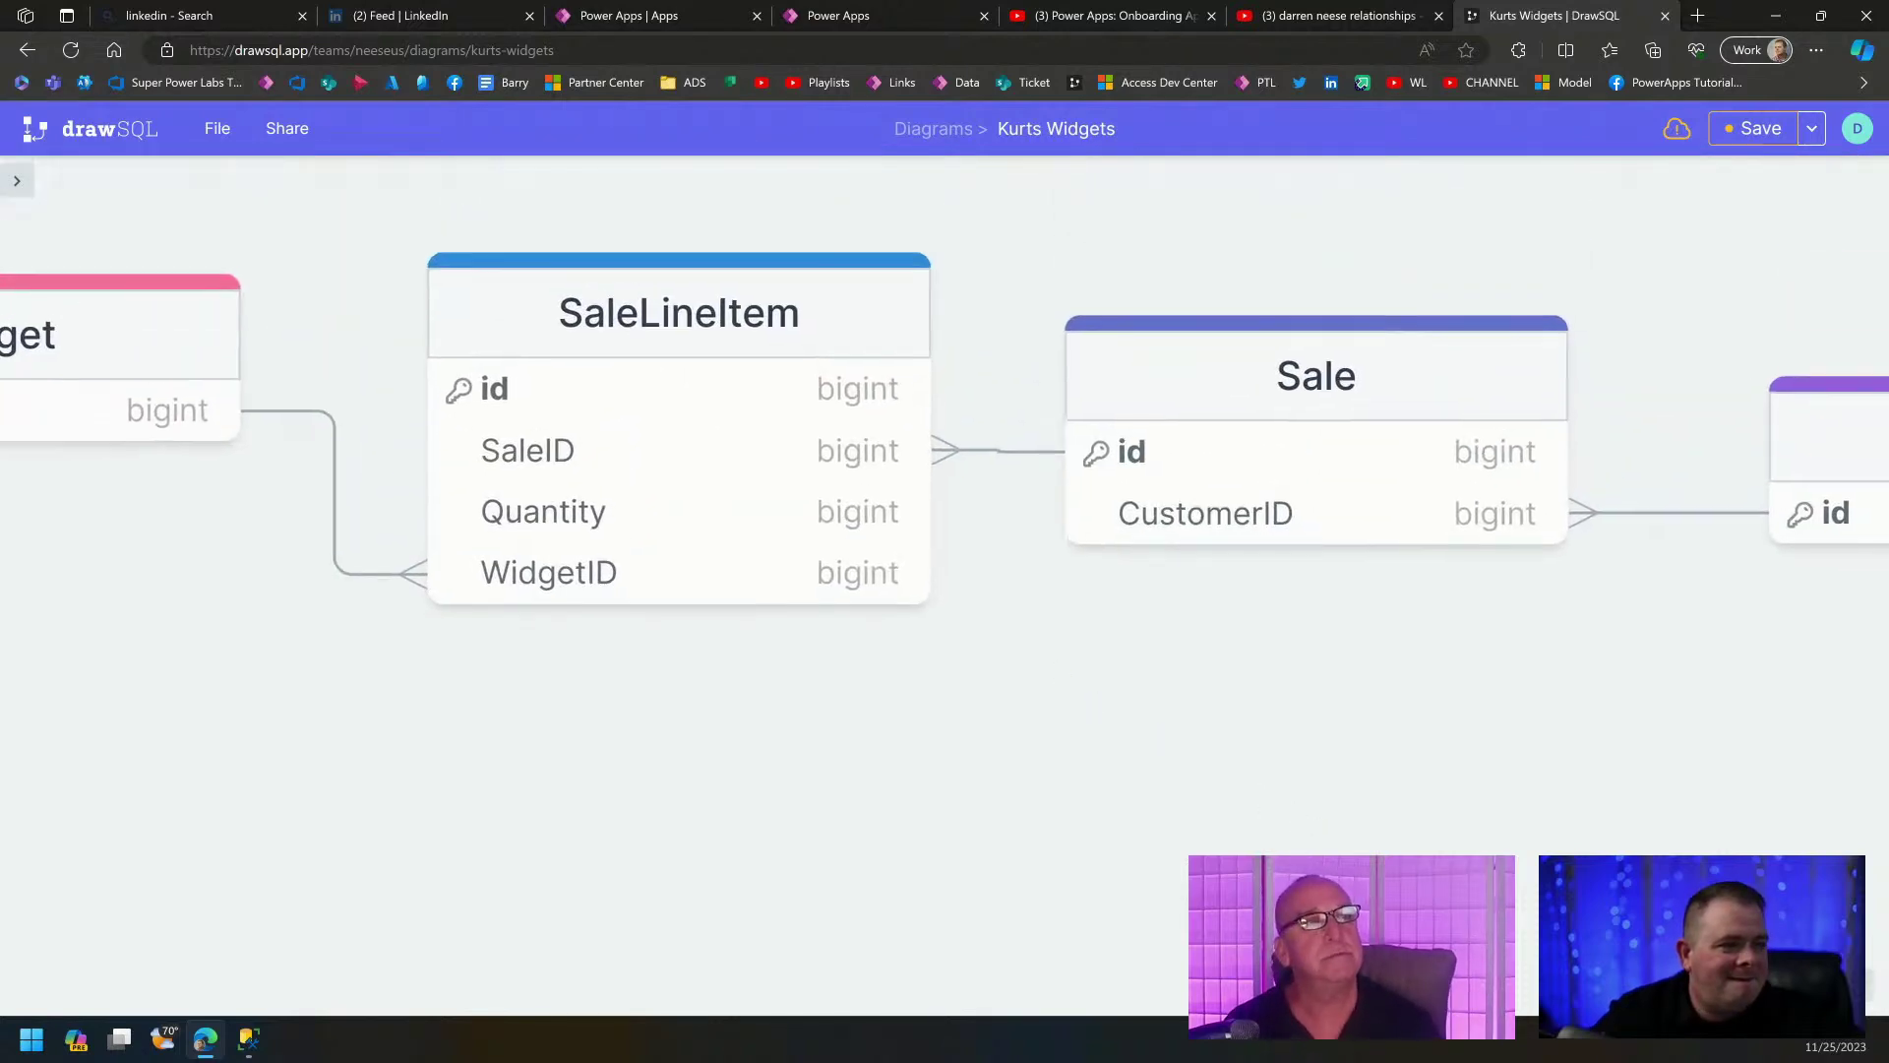
{"action": "scroll", "coordinate": [945, 591], "scroll_direction": "down", "scroll_amount": 5}
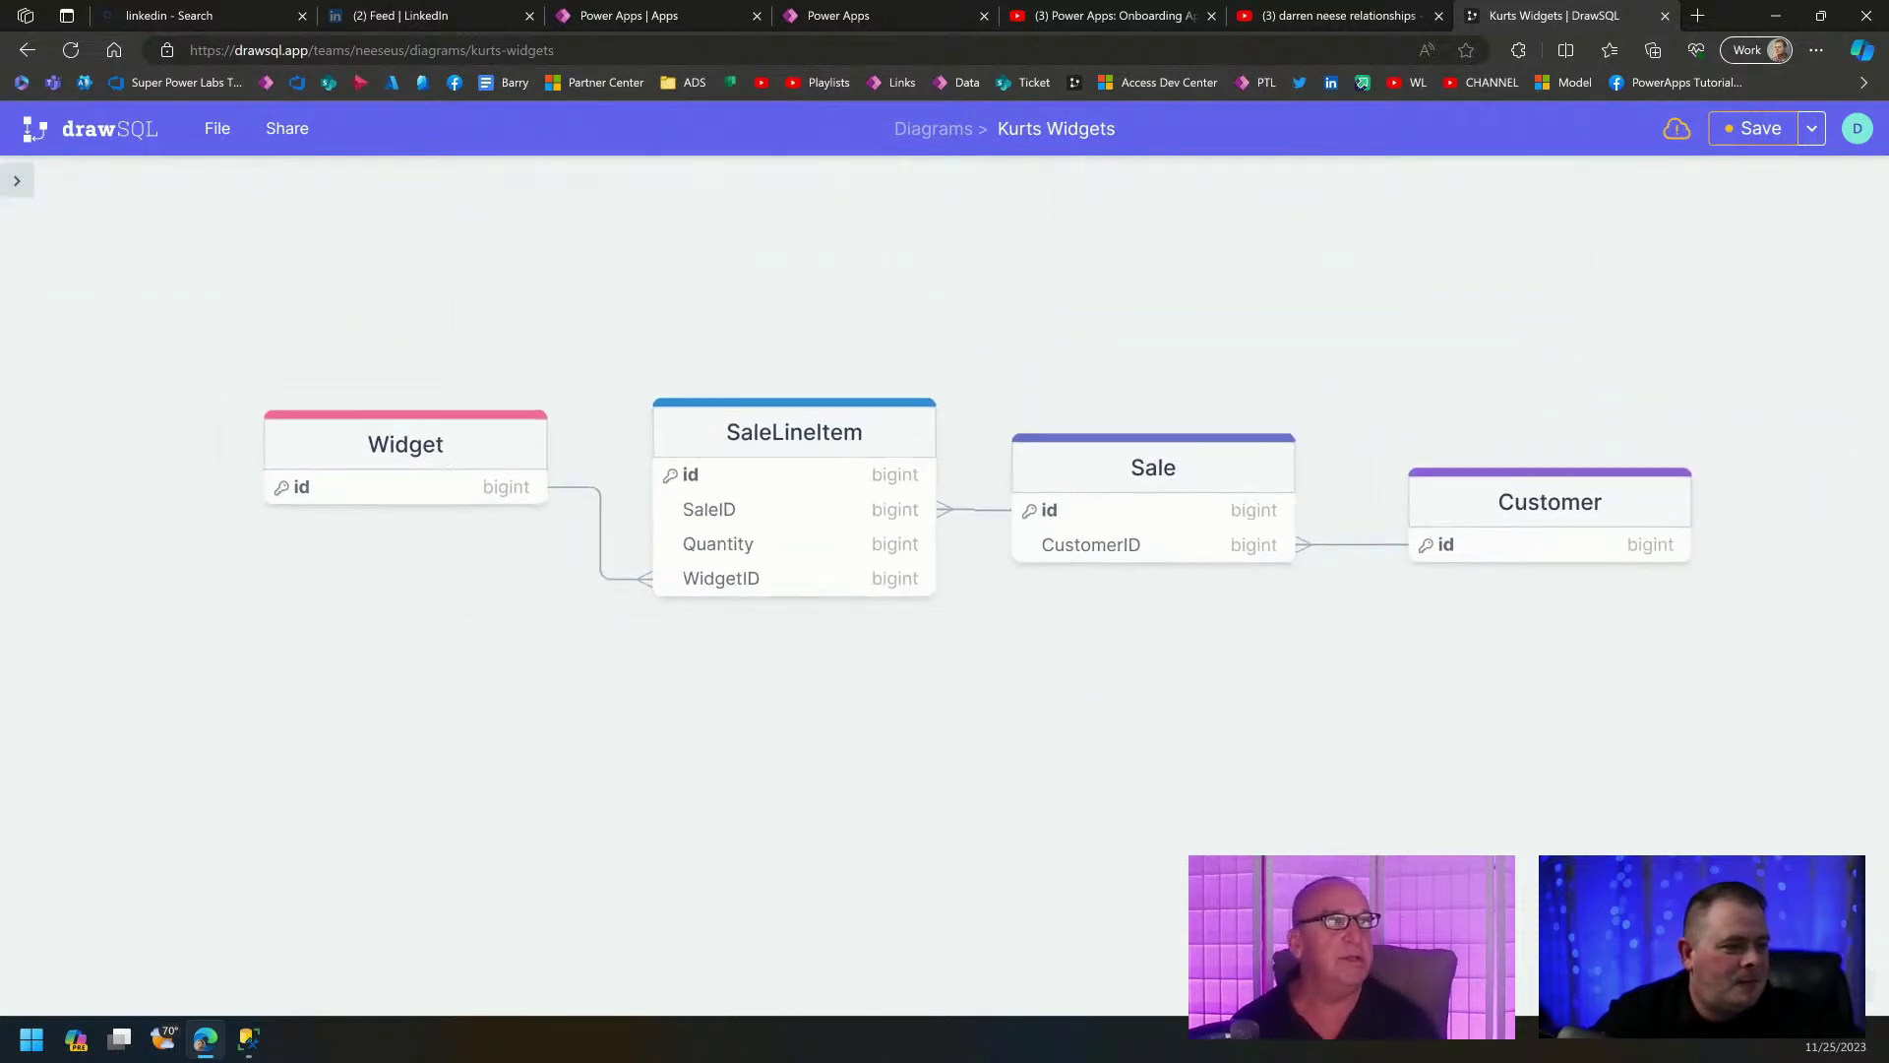
{"action": "scroll", "coordinate": [944, 591], "scroll_direction": "up", "scroll_amount": 2}
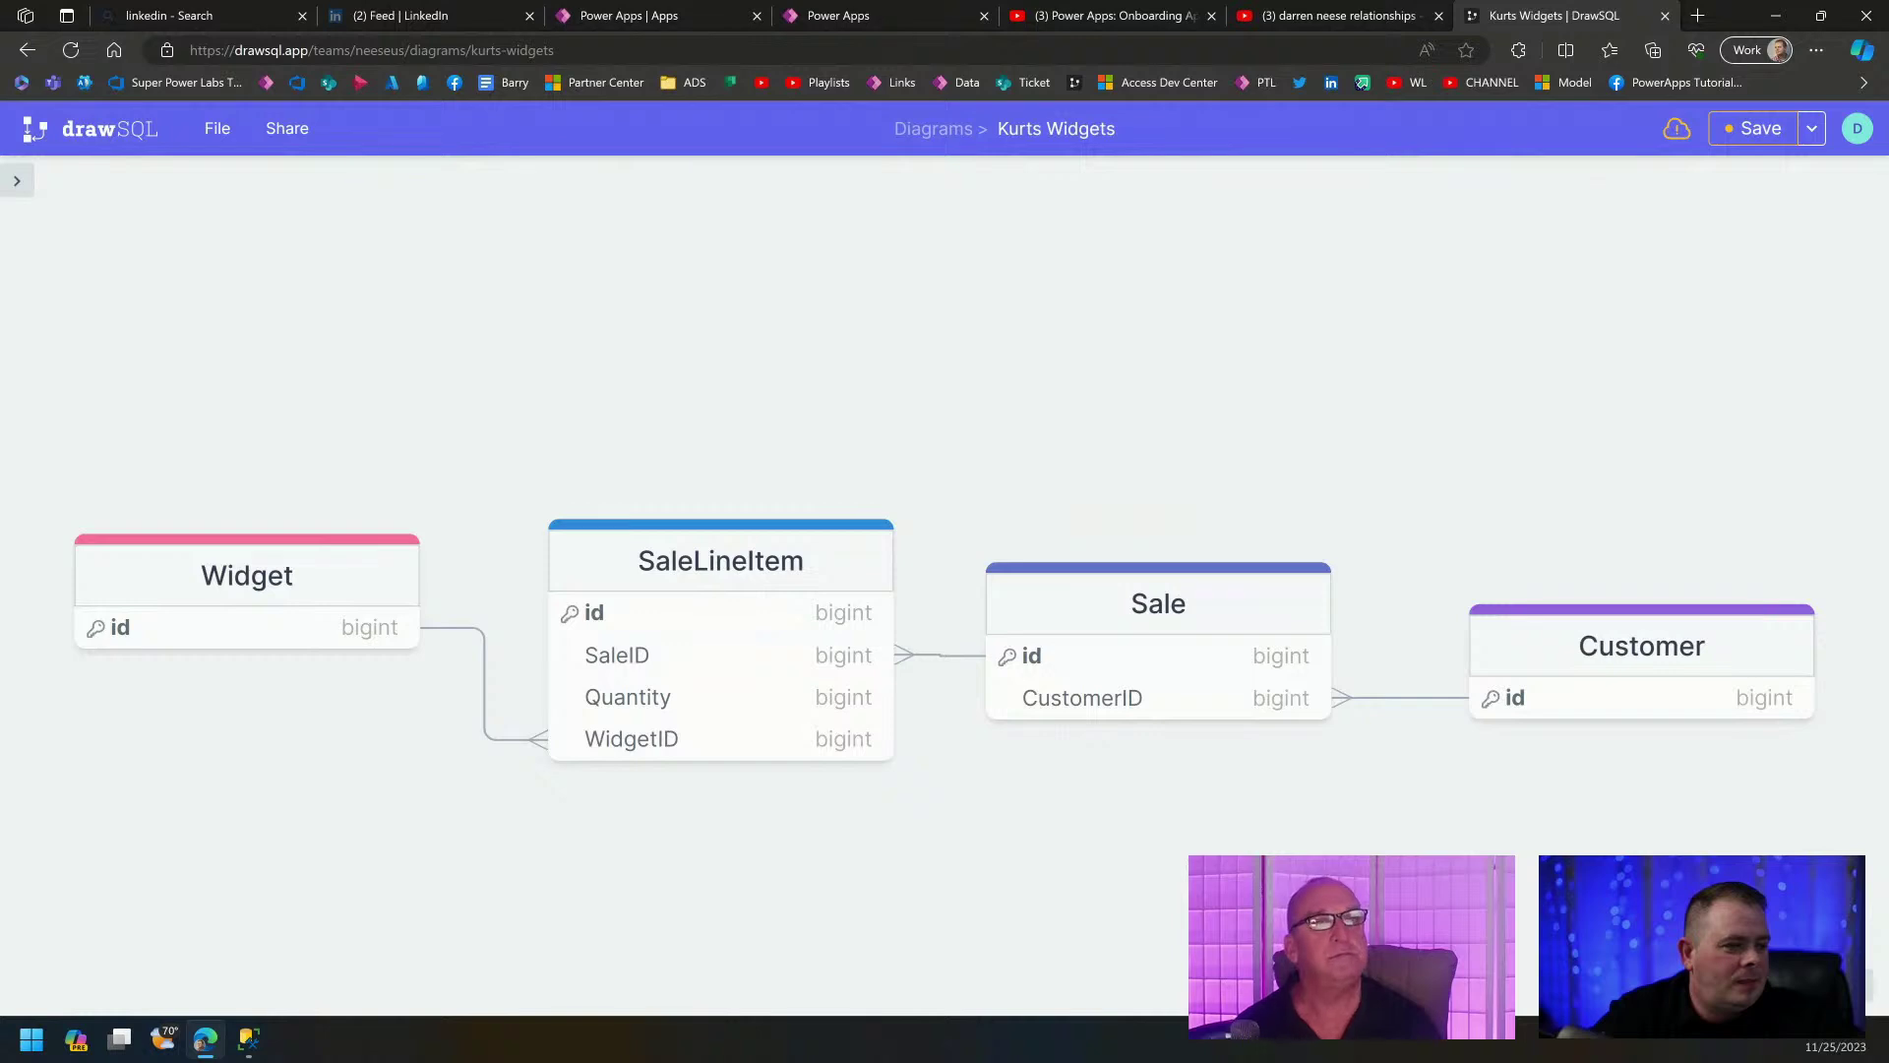
{"action": "left_click_drag", "start_coordinate": [1164, 875], "coordinate": [1169, 763]}
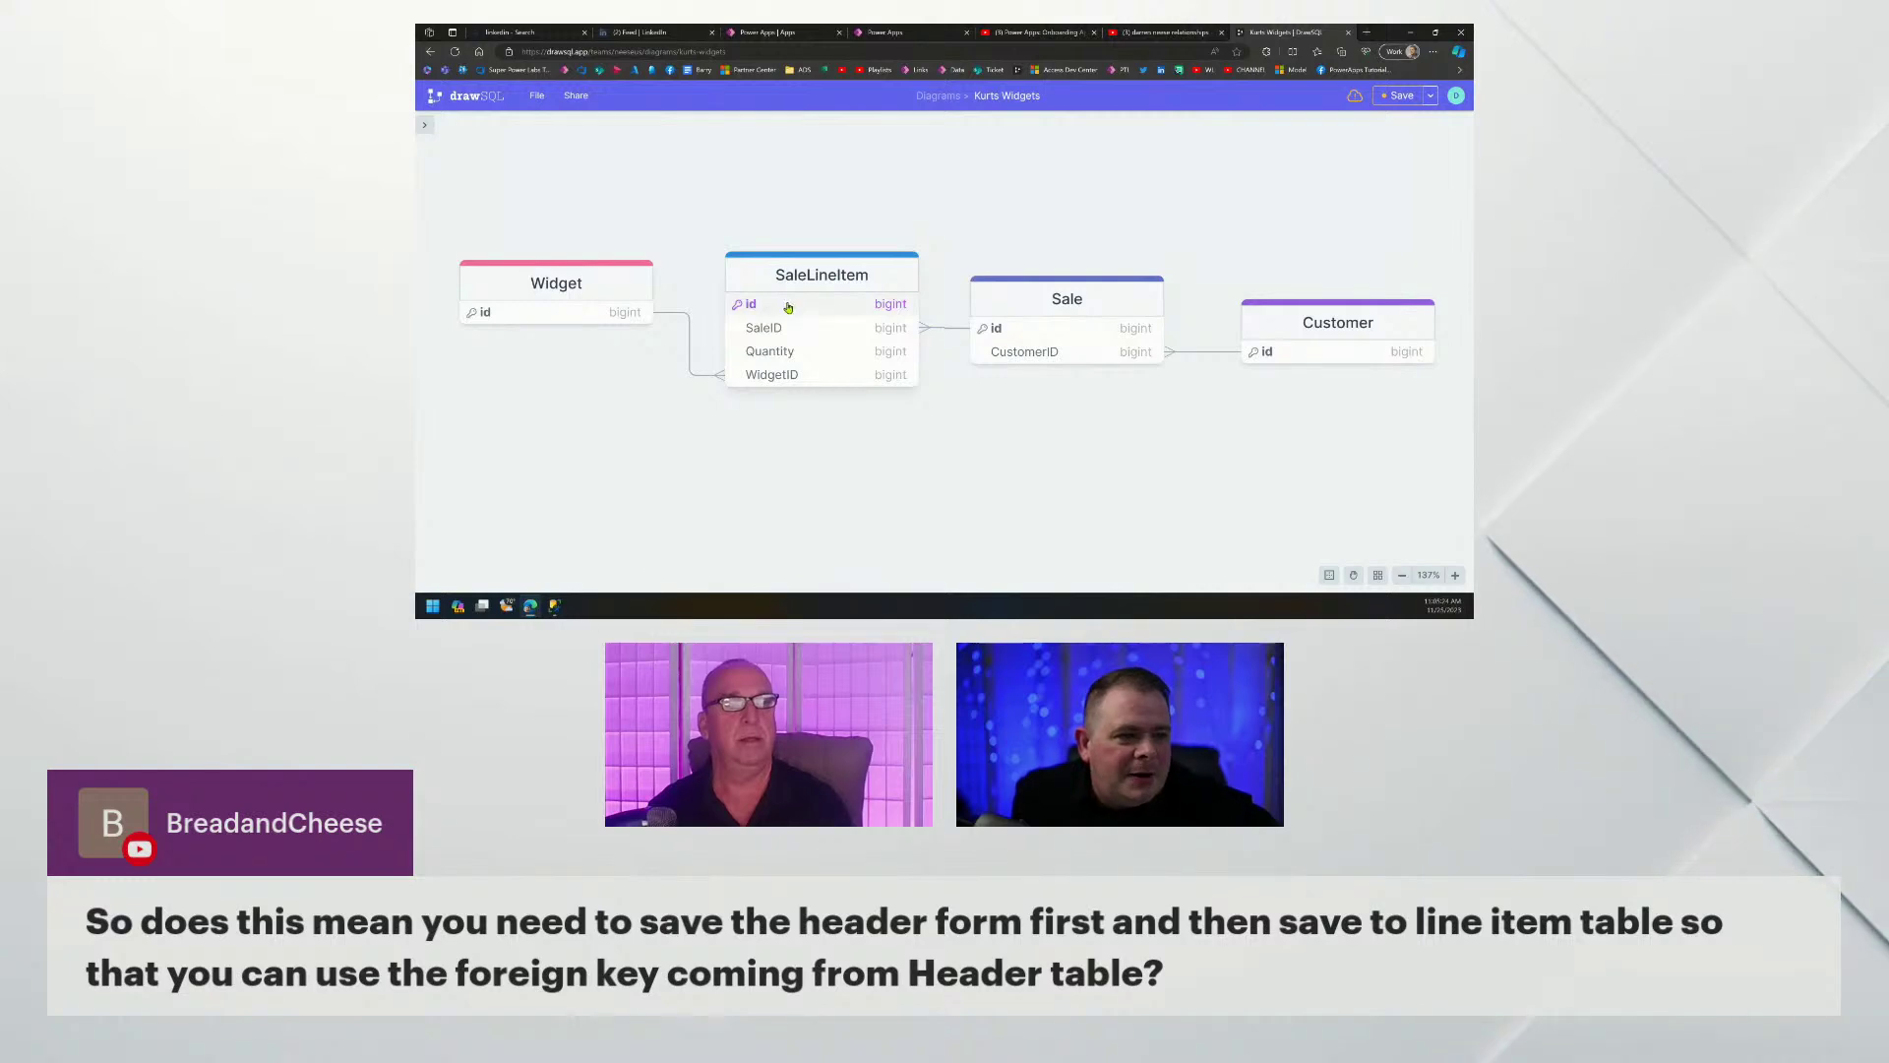
Change the data type of SaleLineItem's id column to uniqueidentifier and hide the table list again.
{"action": "left_click", "coordinate": [424, 125]}
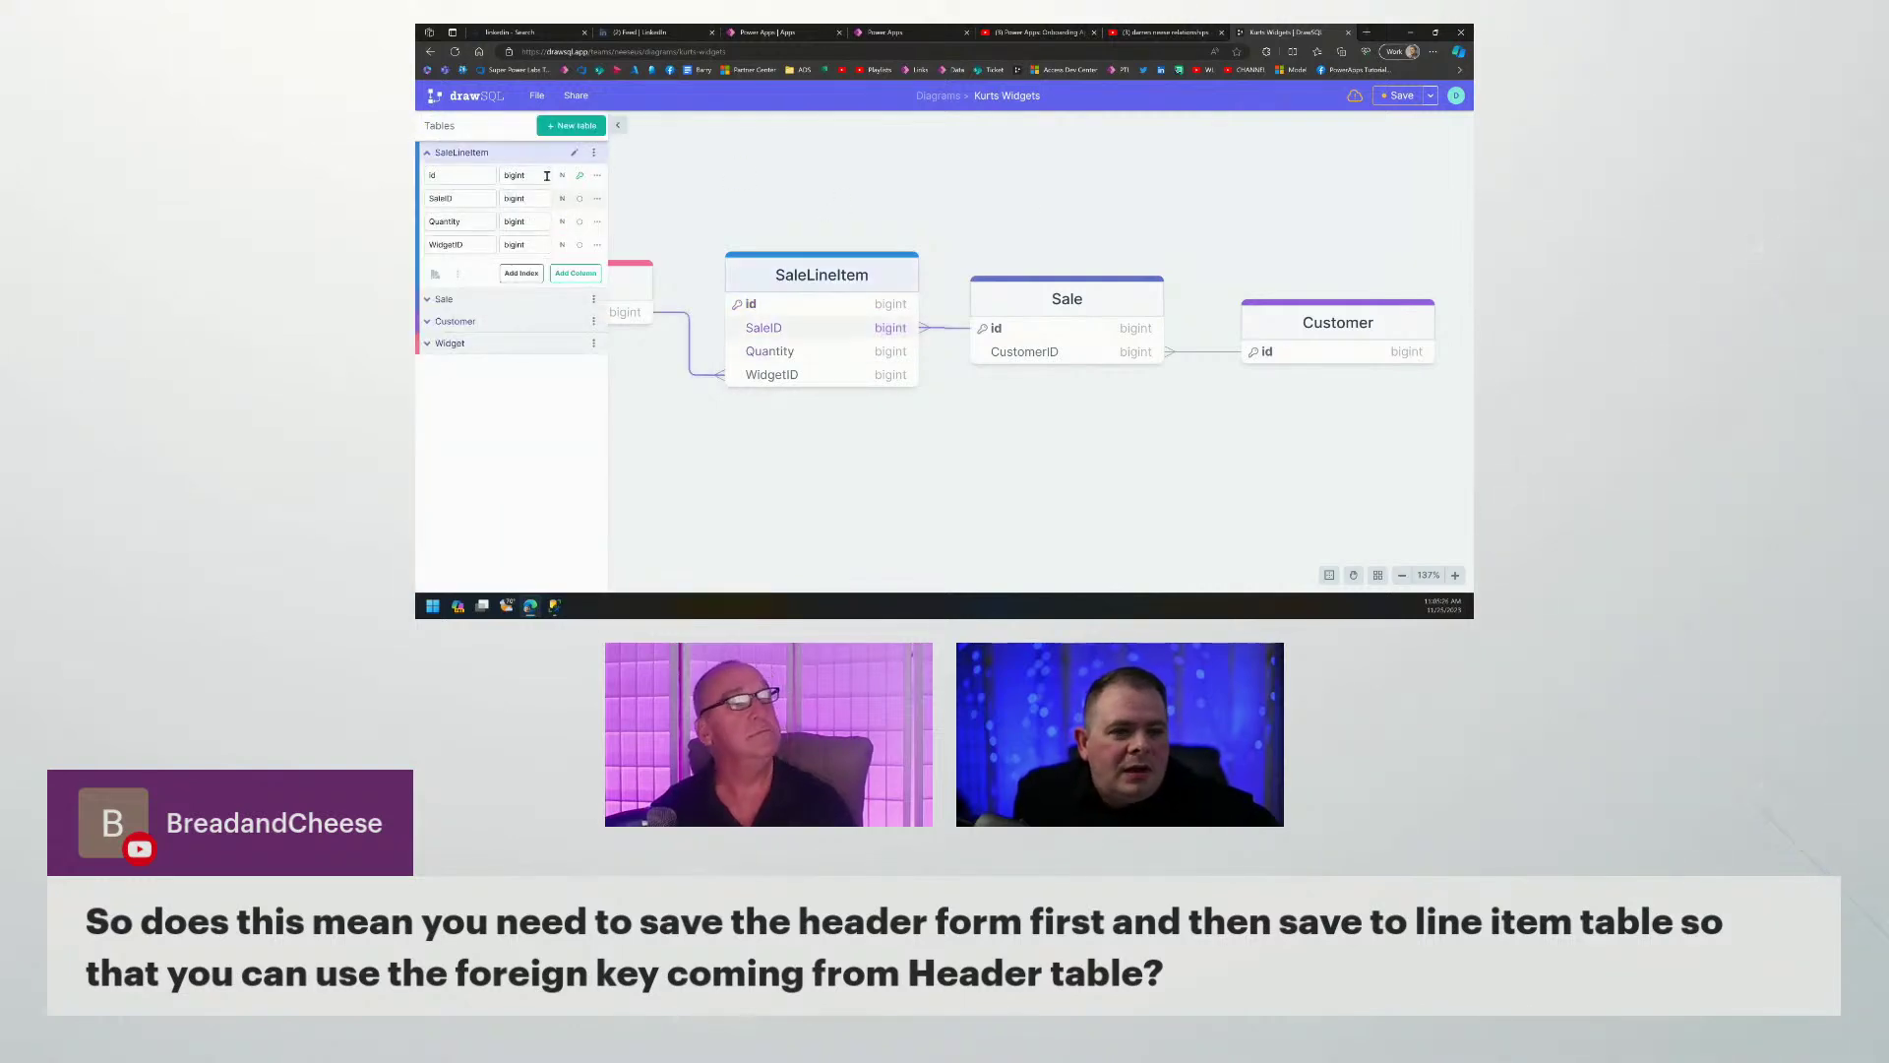
{"action": "right_click", "coordinate": [536, 176]}
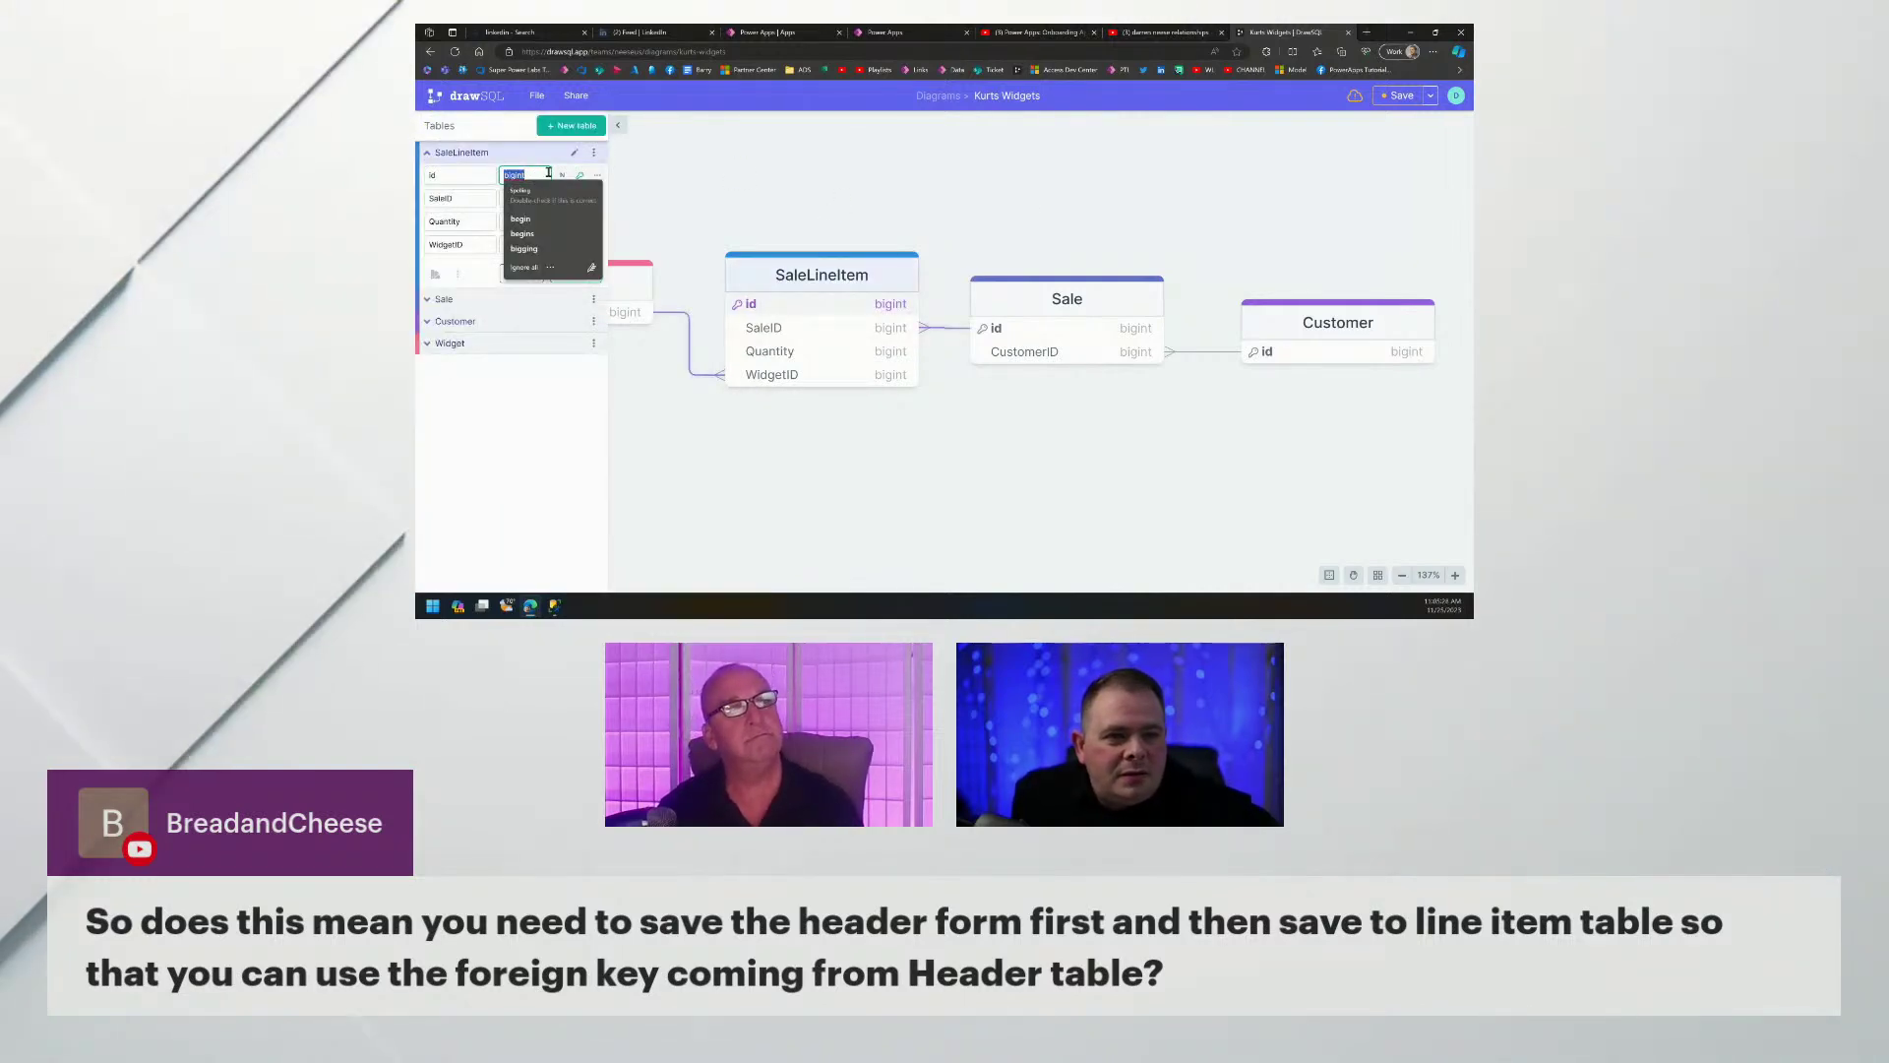
{"action": "left_click_drag", "start_coordinate": [520, 175], "coordinate": [516, 177]}
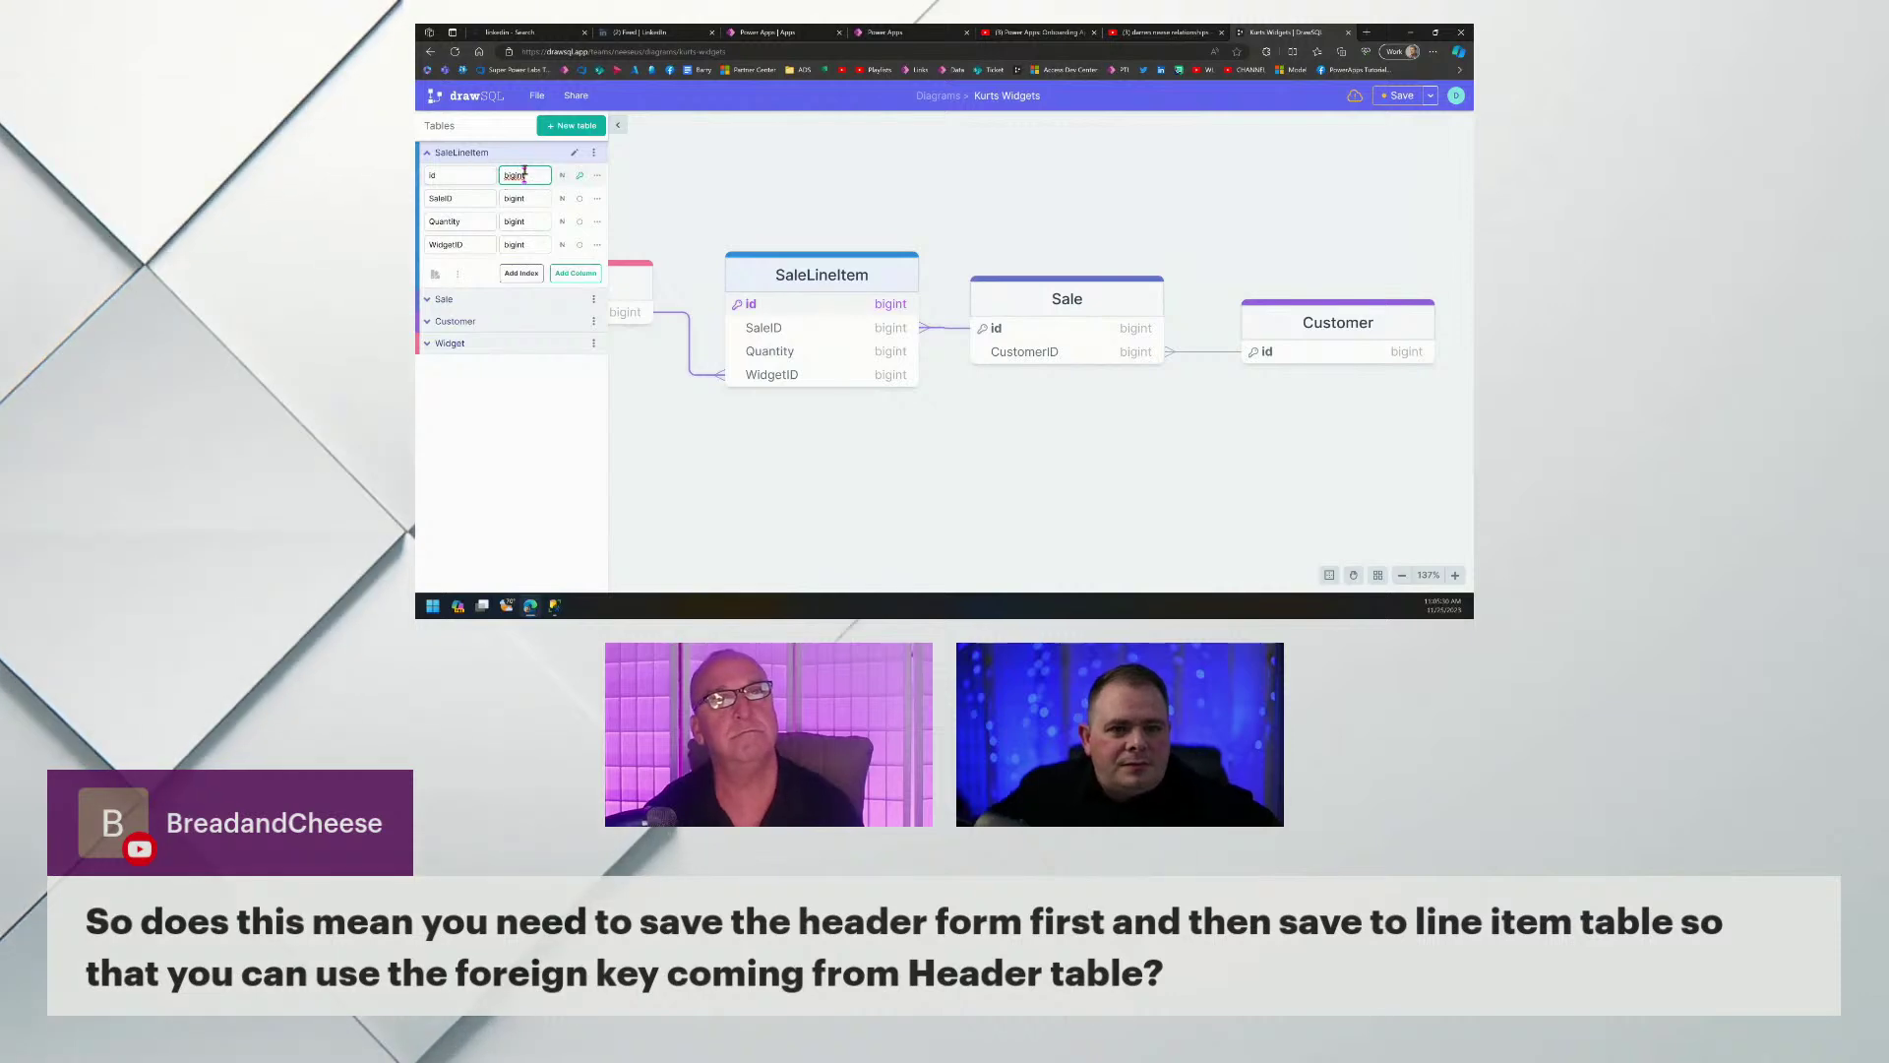
{"action": "type", "text": "un"}
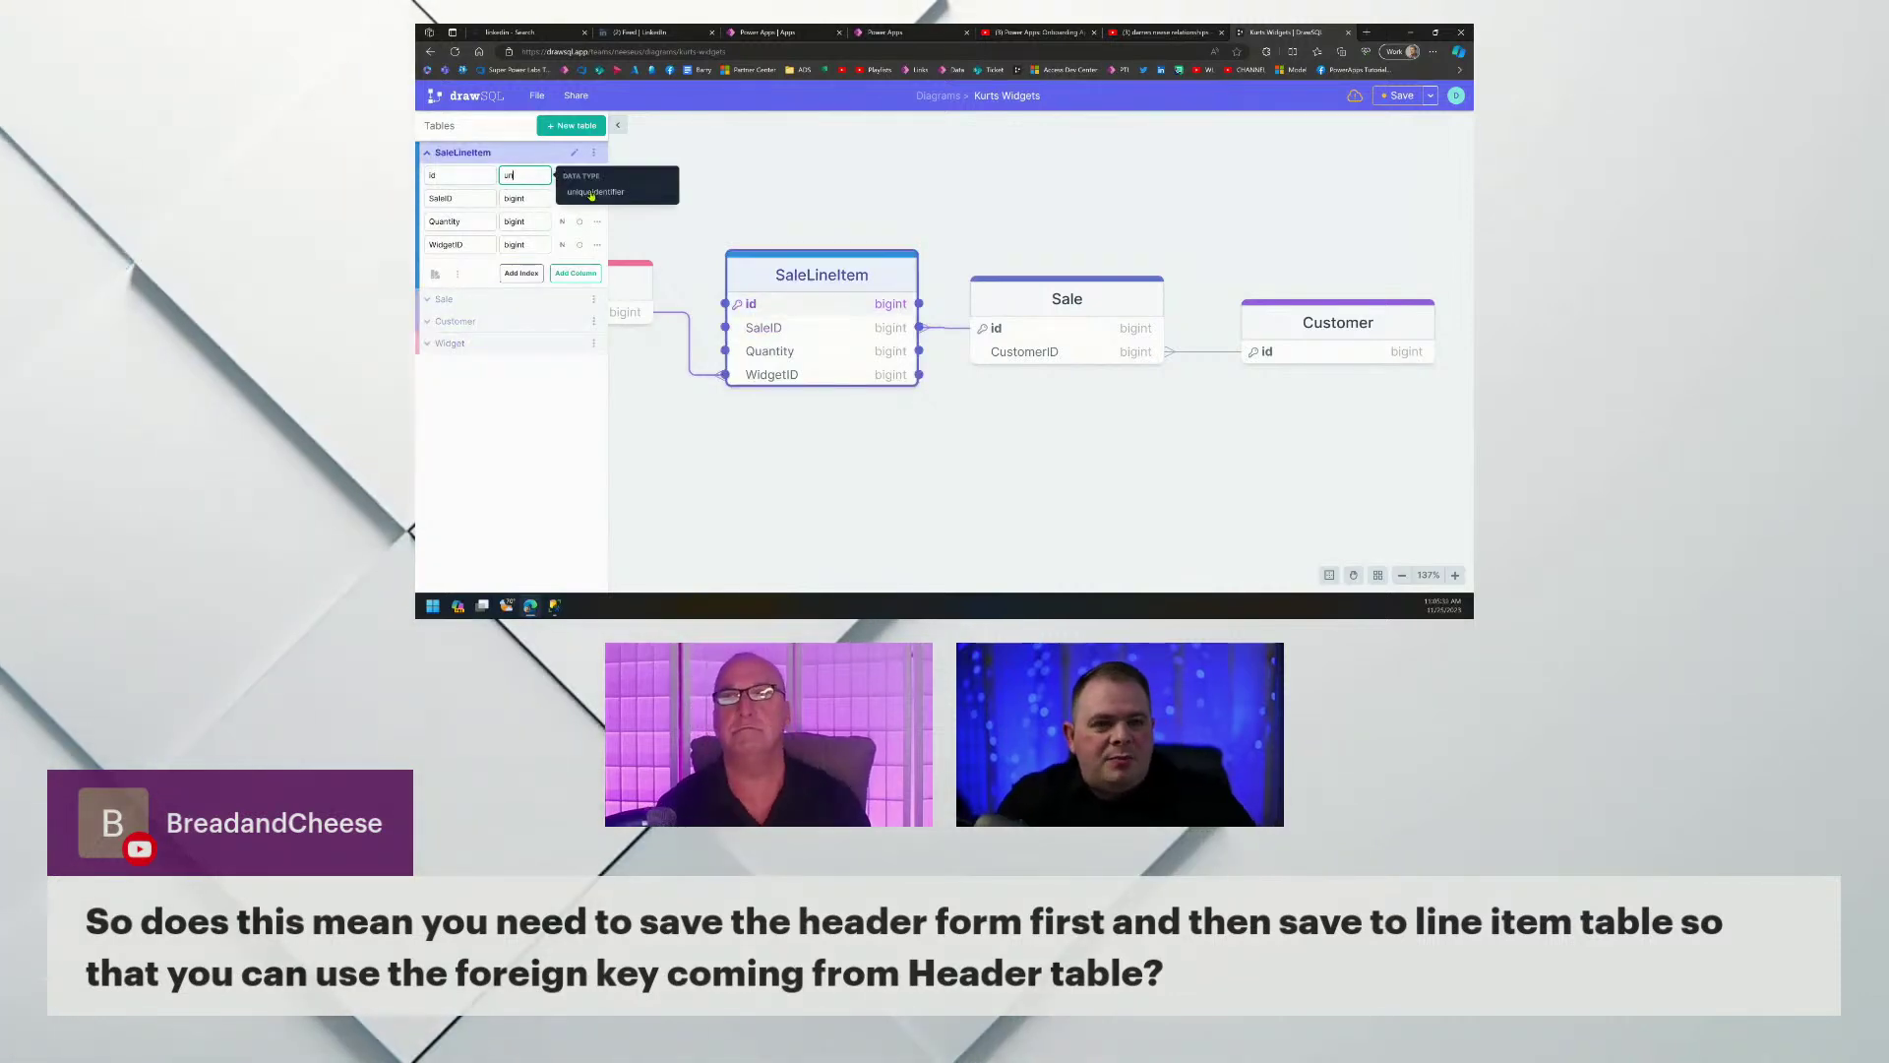
{"action": "left_click", "coordinate": [618, 193]}
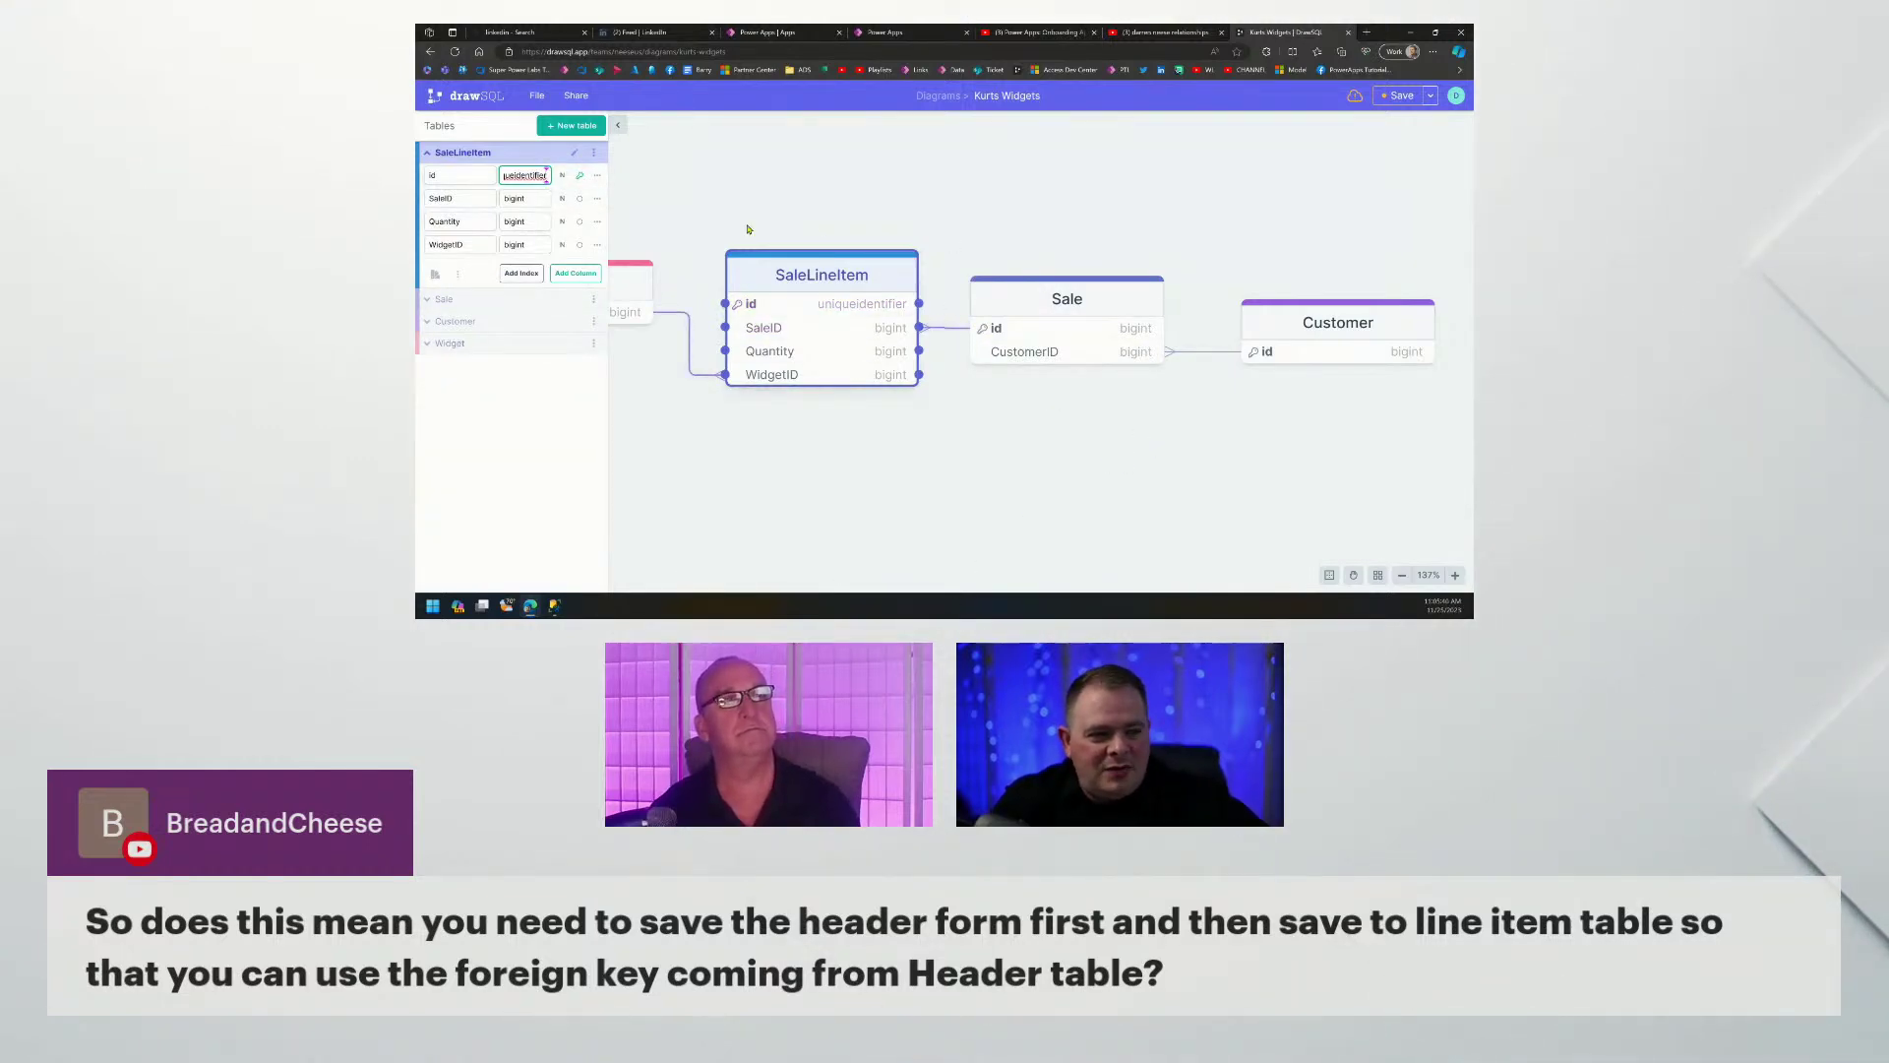
{"action": "left_click", "coordinate": [619, 126]}
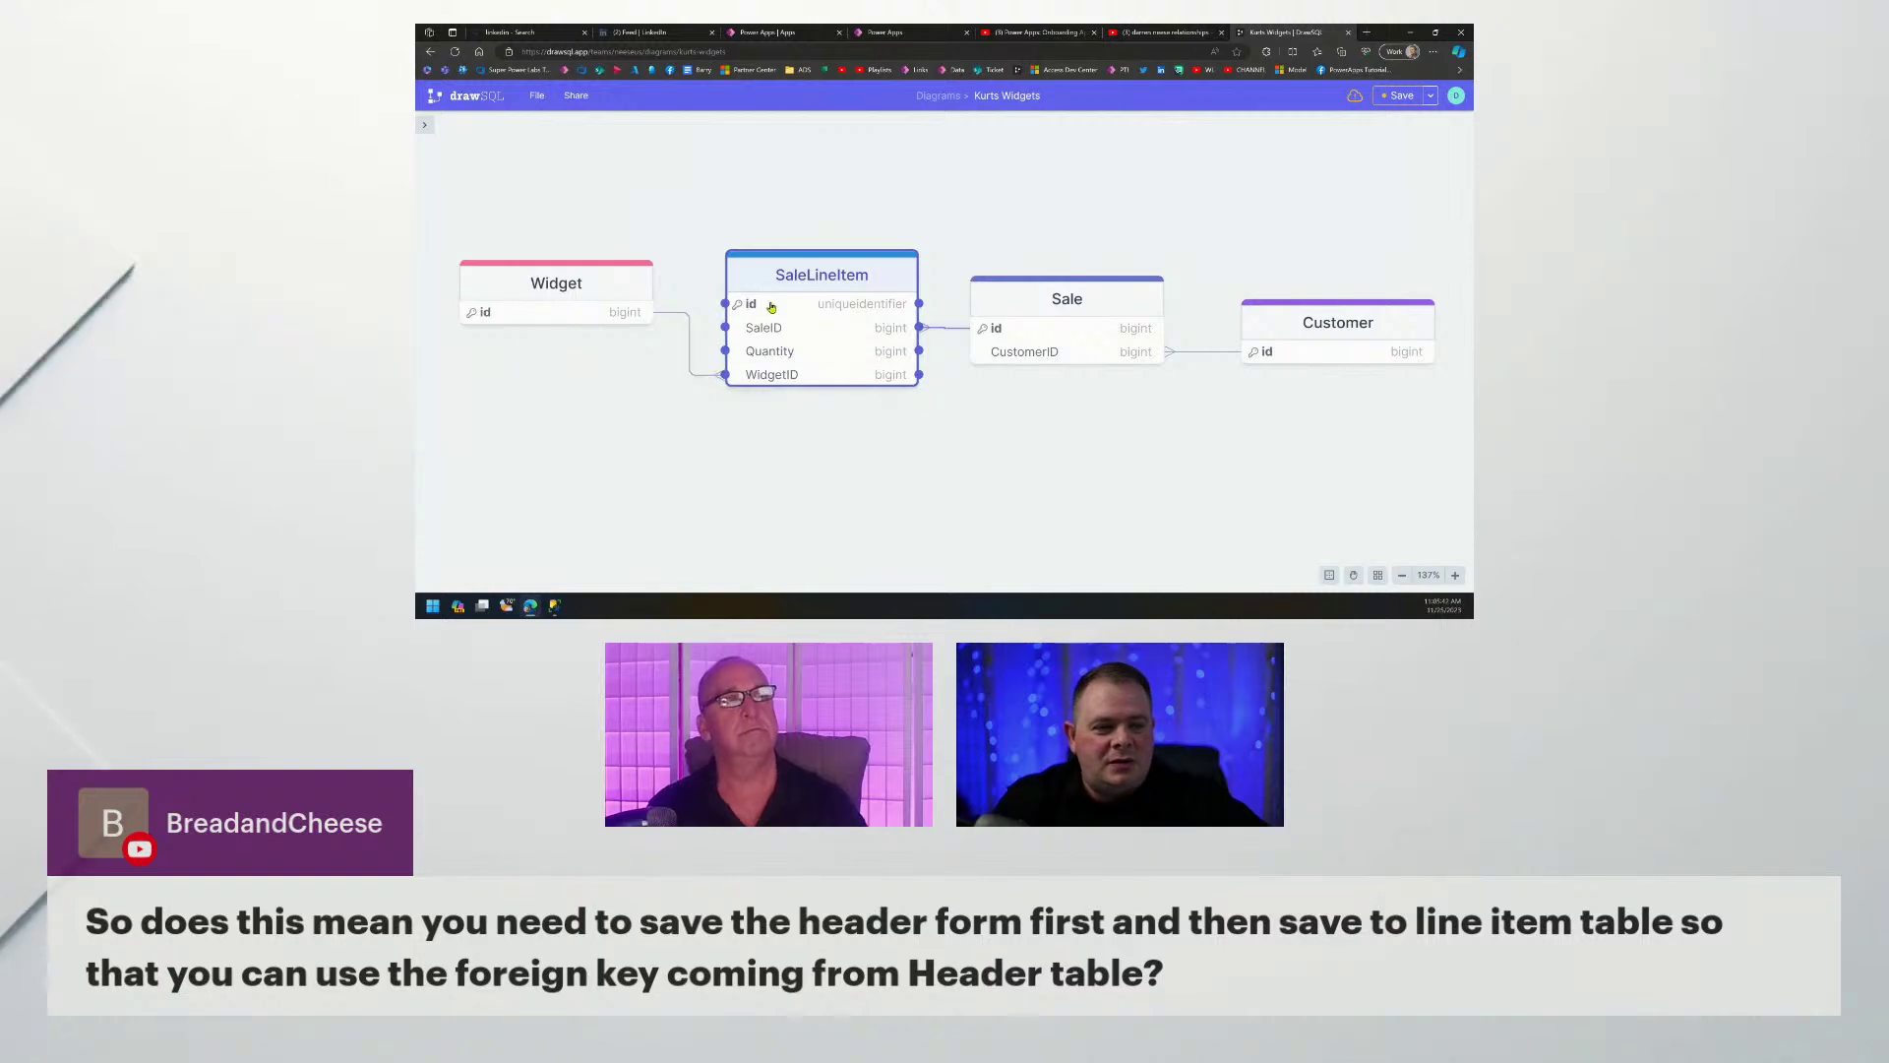
{"action": "left_click_drag", "start_coordinate": [869, 476], "coordinate": [889, 472]}
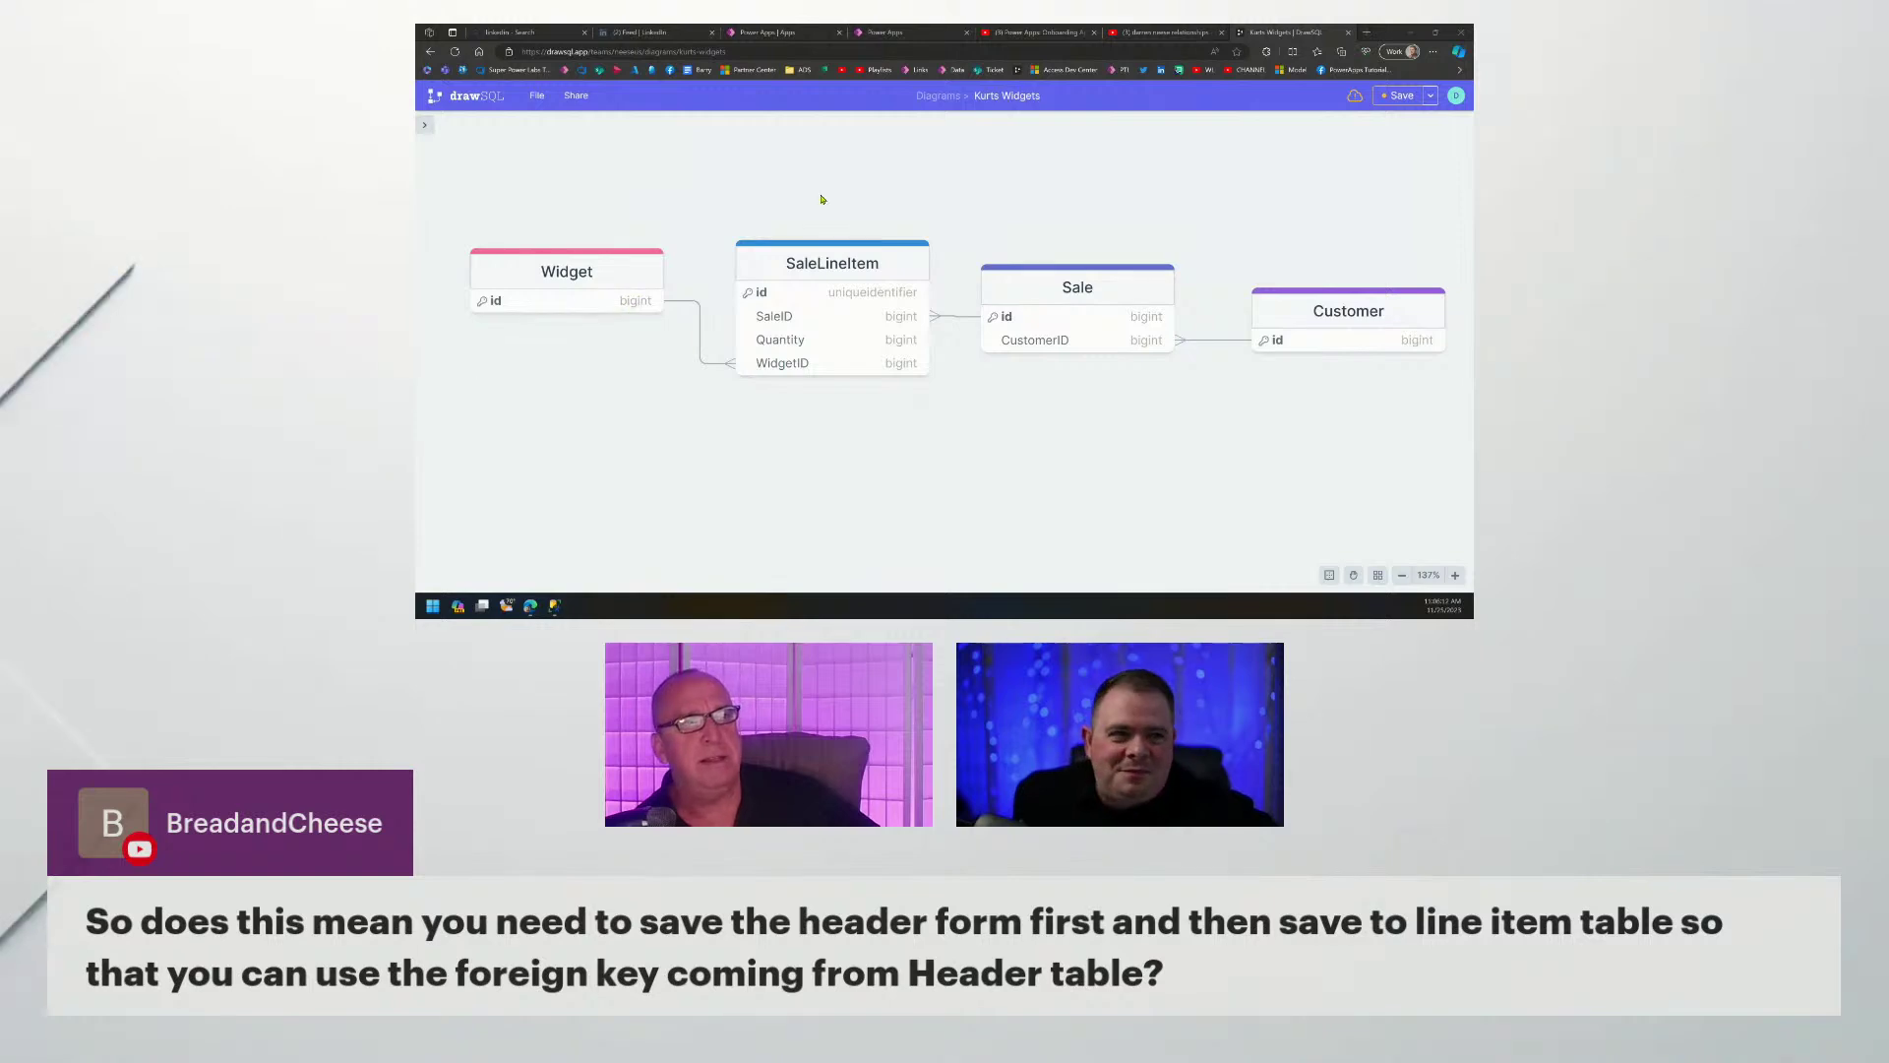
Switch to the Onboarding app in Power Apps Studio, preview it to reach the Dev Manage Environments screen, and exit the preview.
{"action": "left_click", "coordinate": [831, 33]}
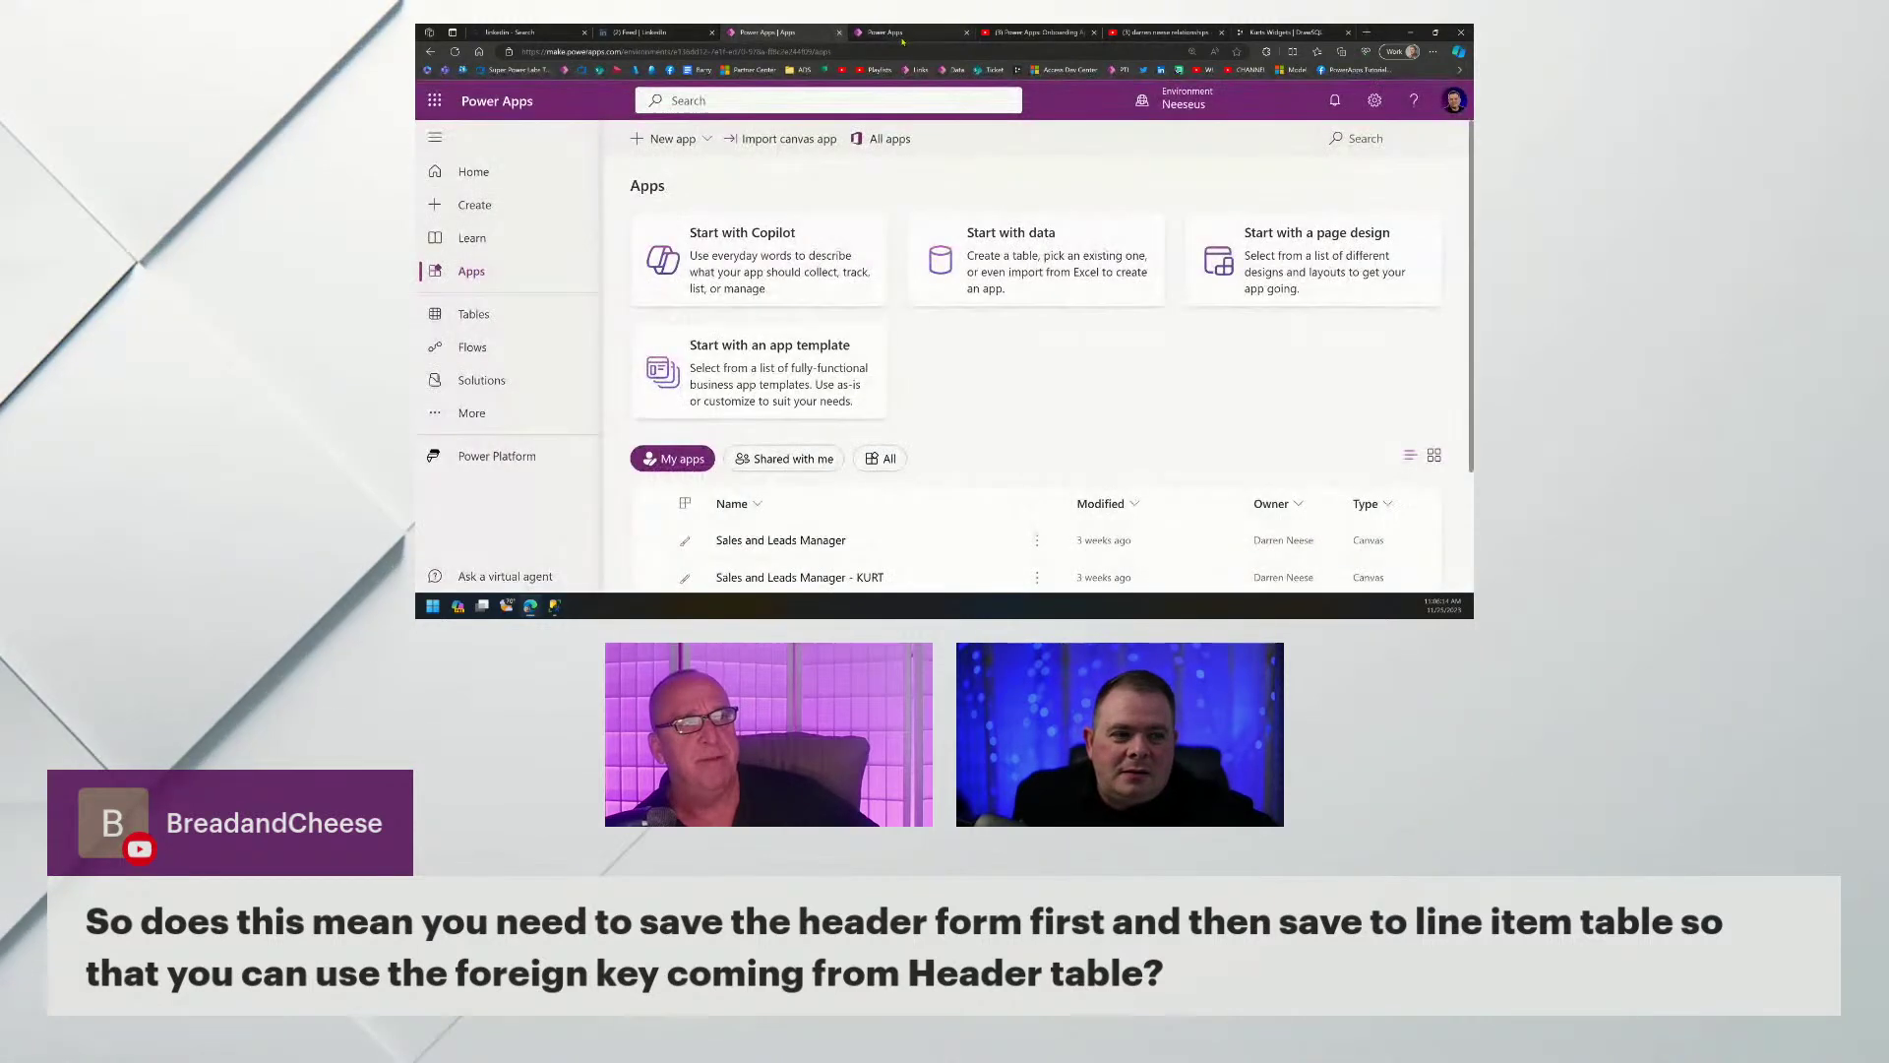
{"action": "left_click", "coordinate": [885, 32]}
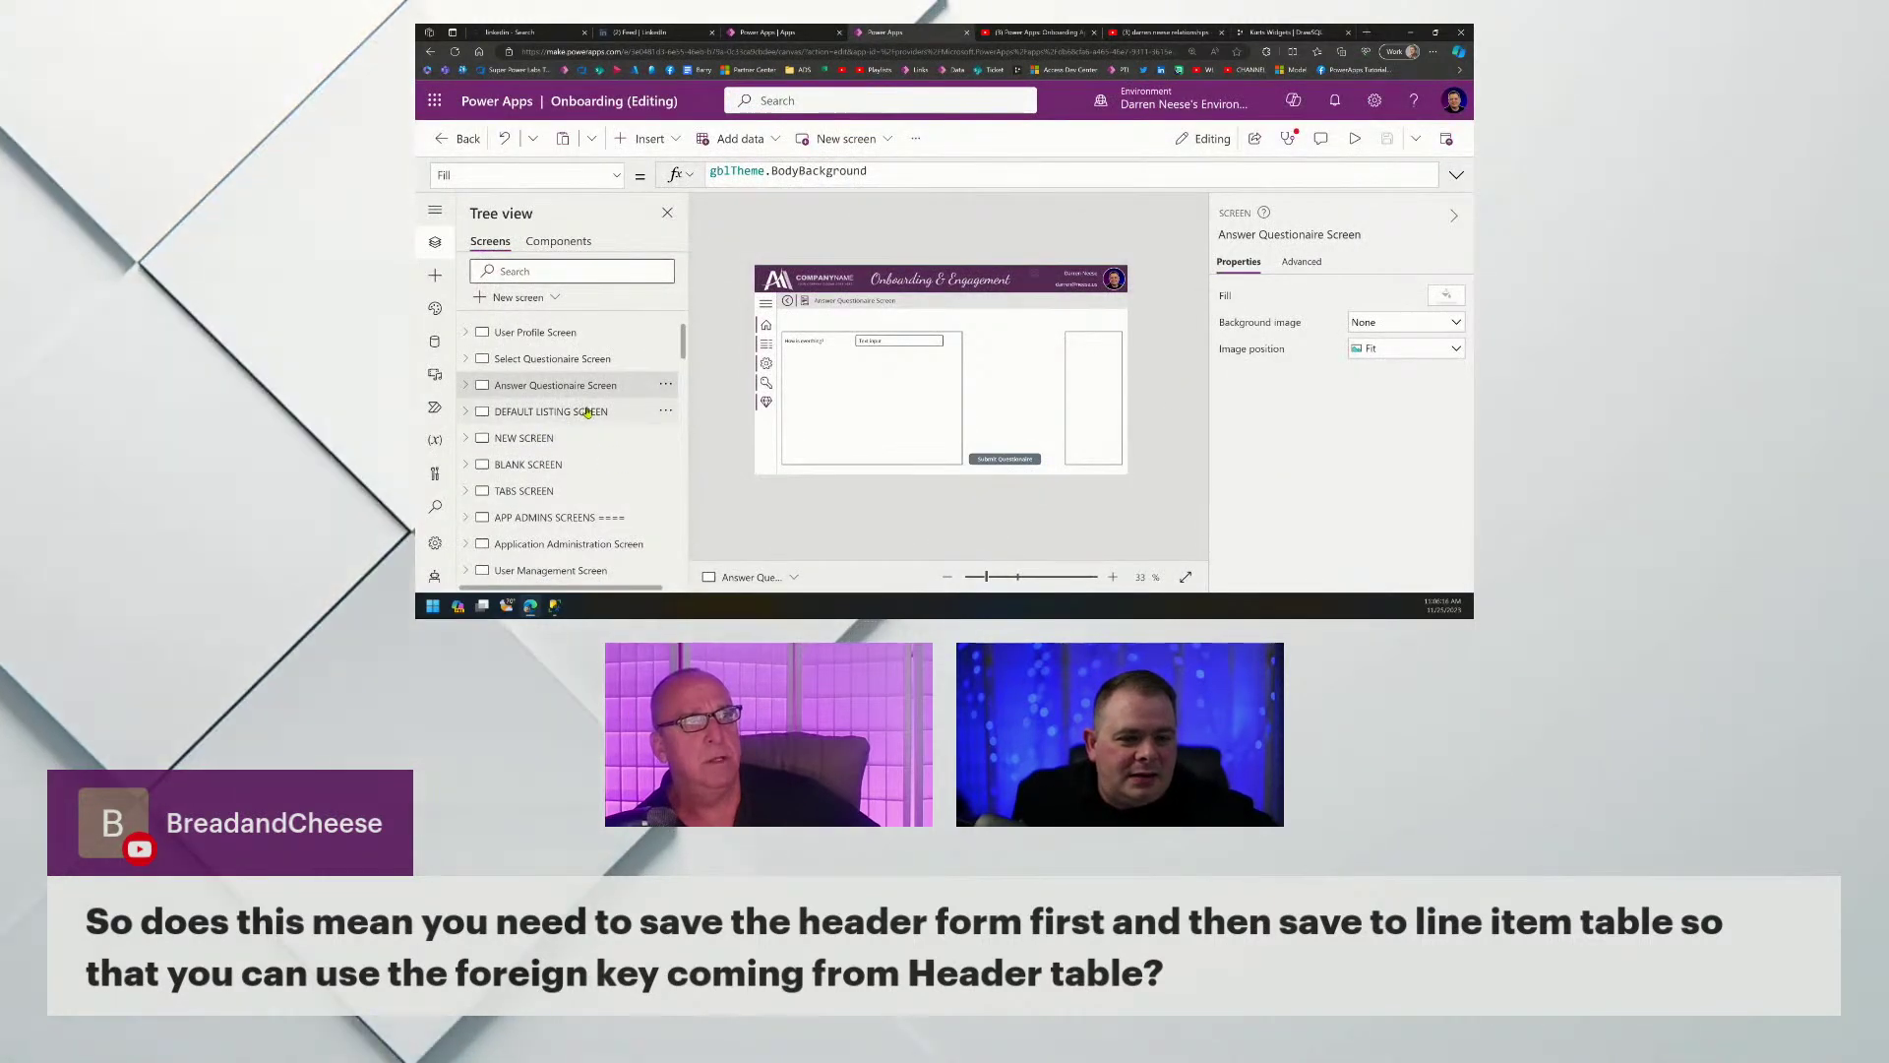
{"action": "key", "text": "F5"}
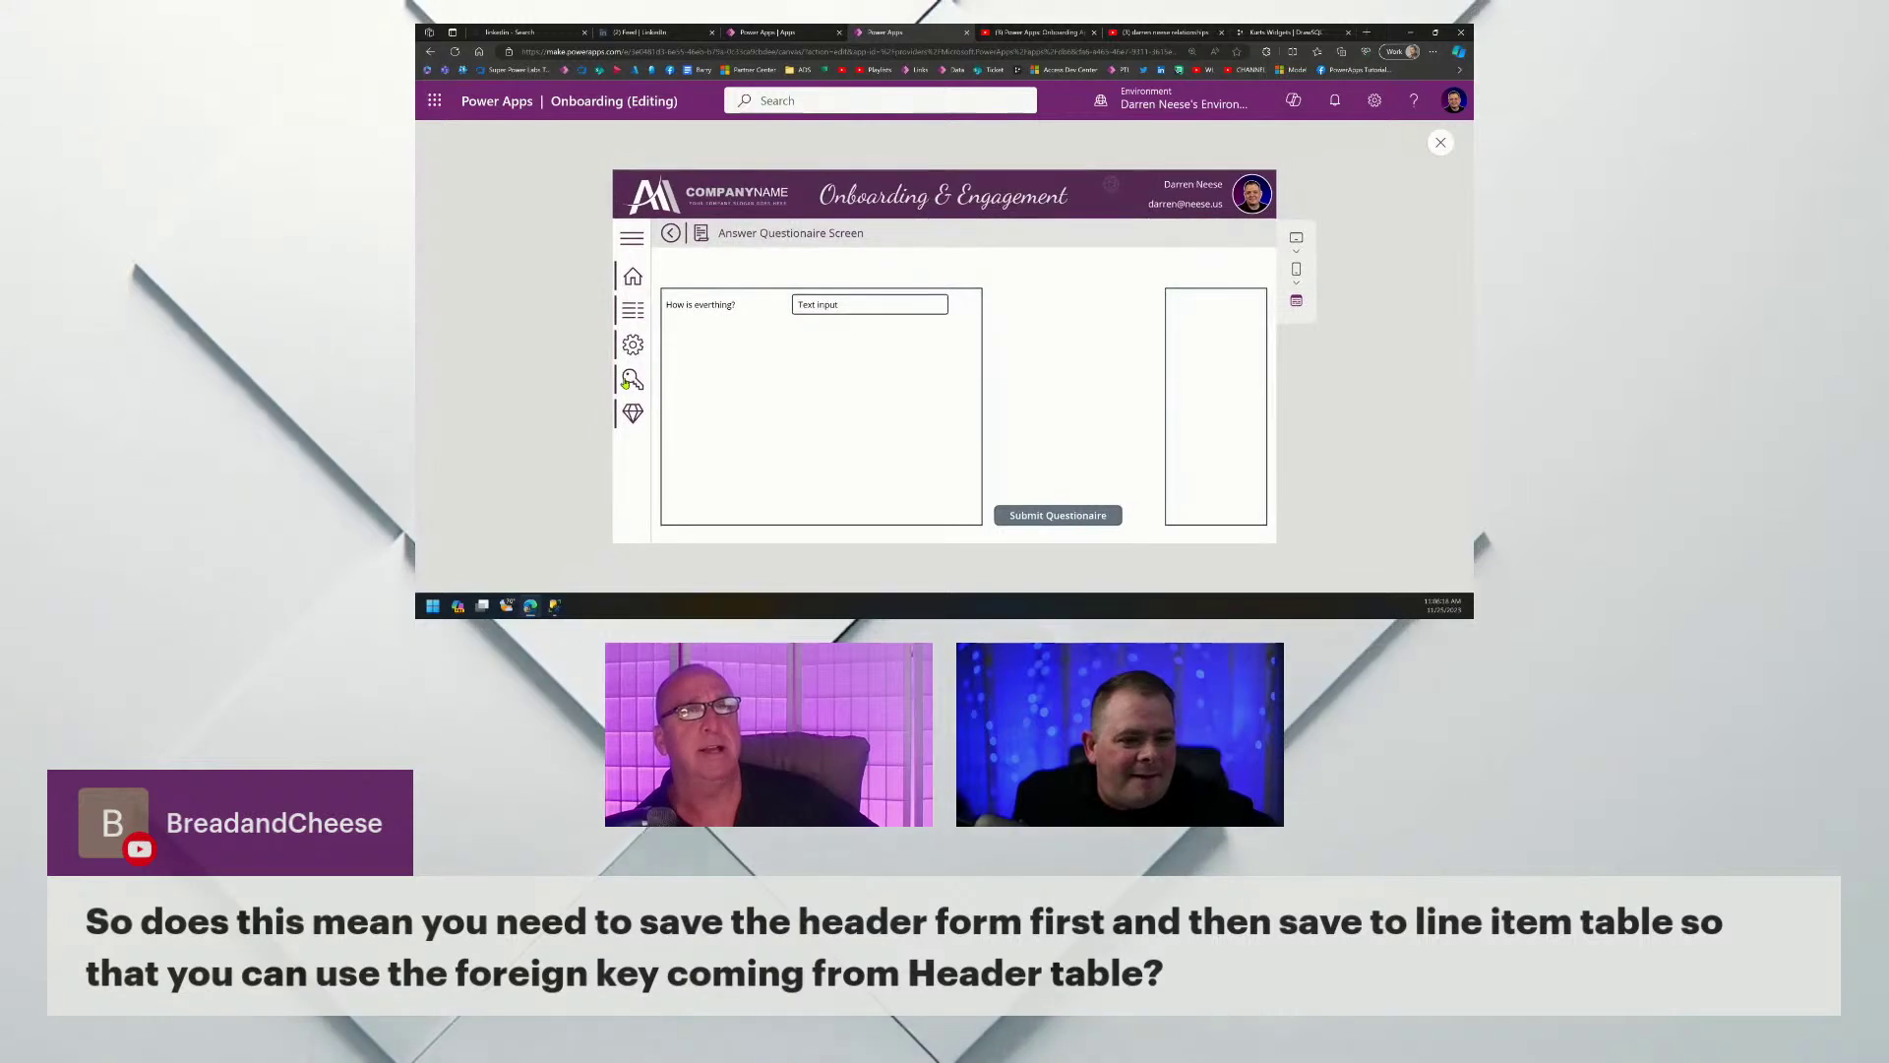
{"action": "left_click", "coordinate": [631, 379]}
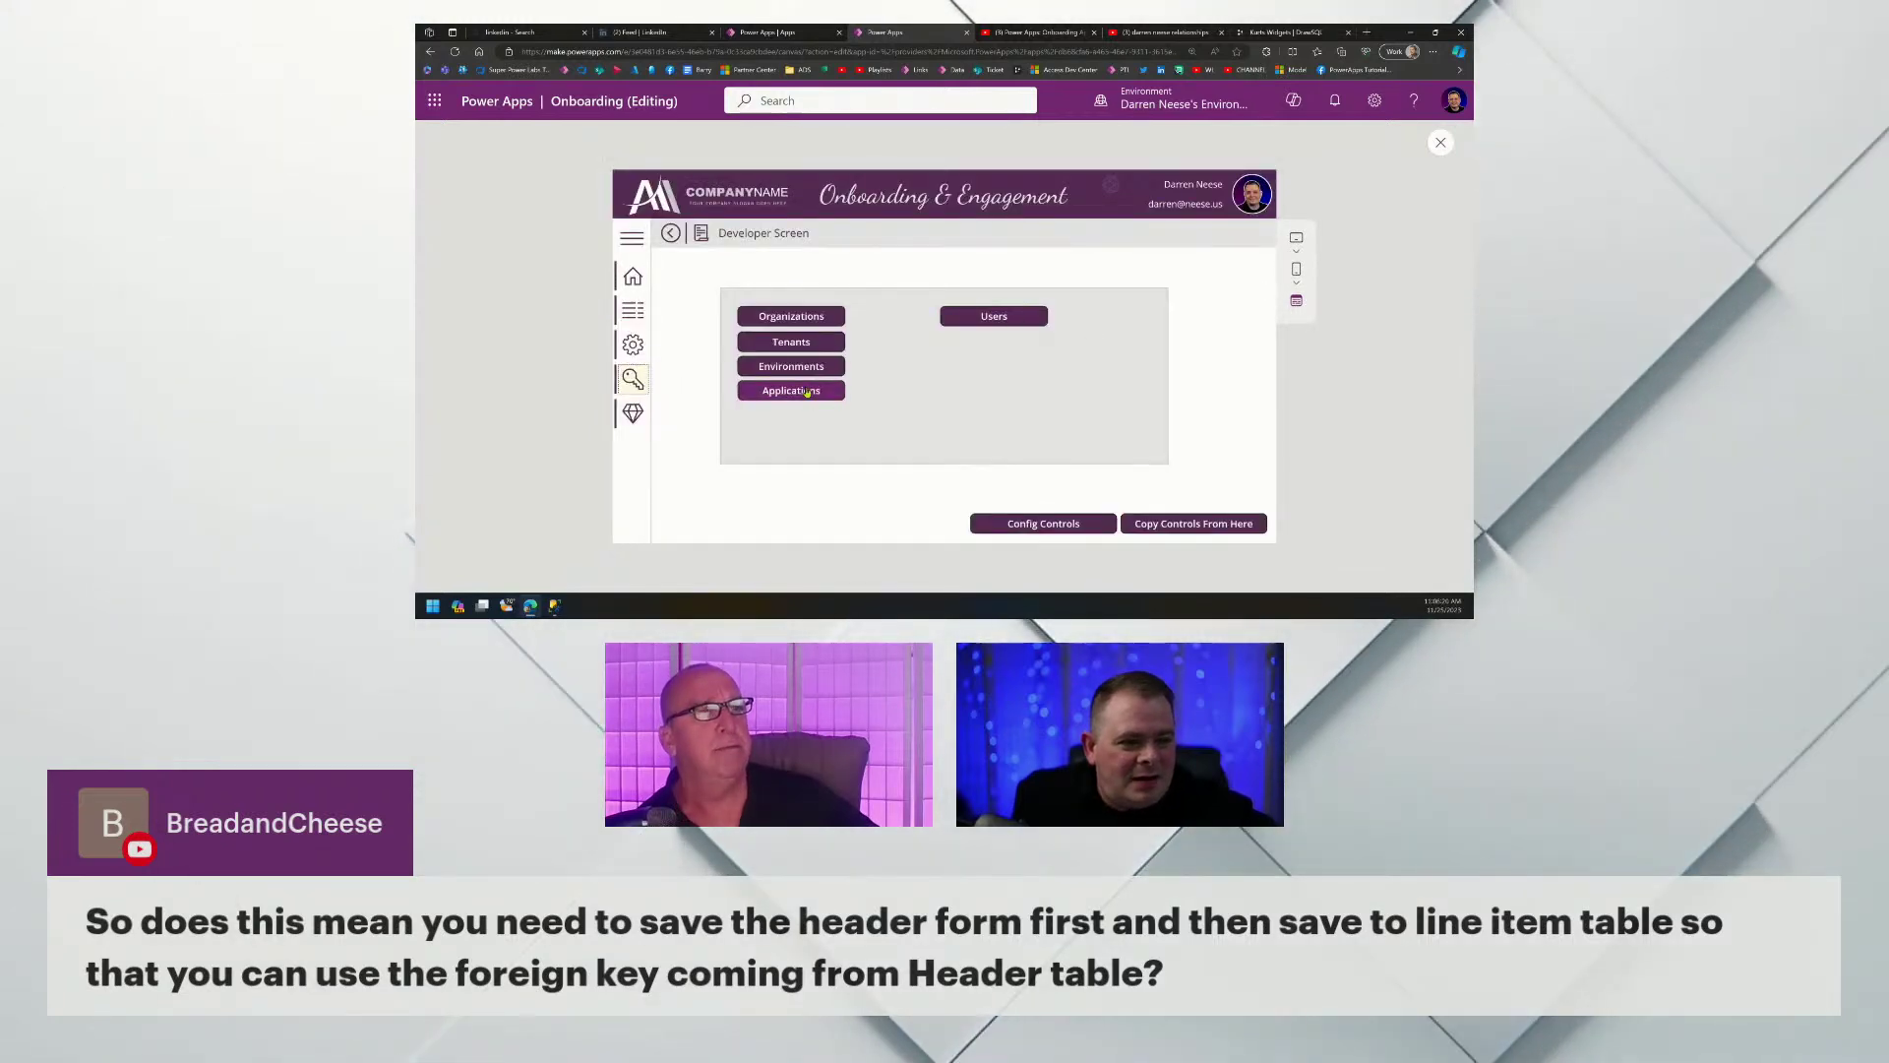
{"action": "left_click", "coordinate": [802, 391]}
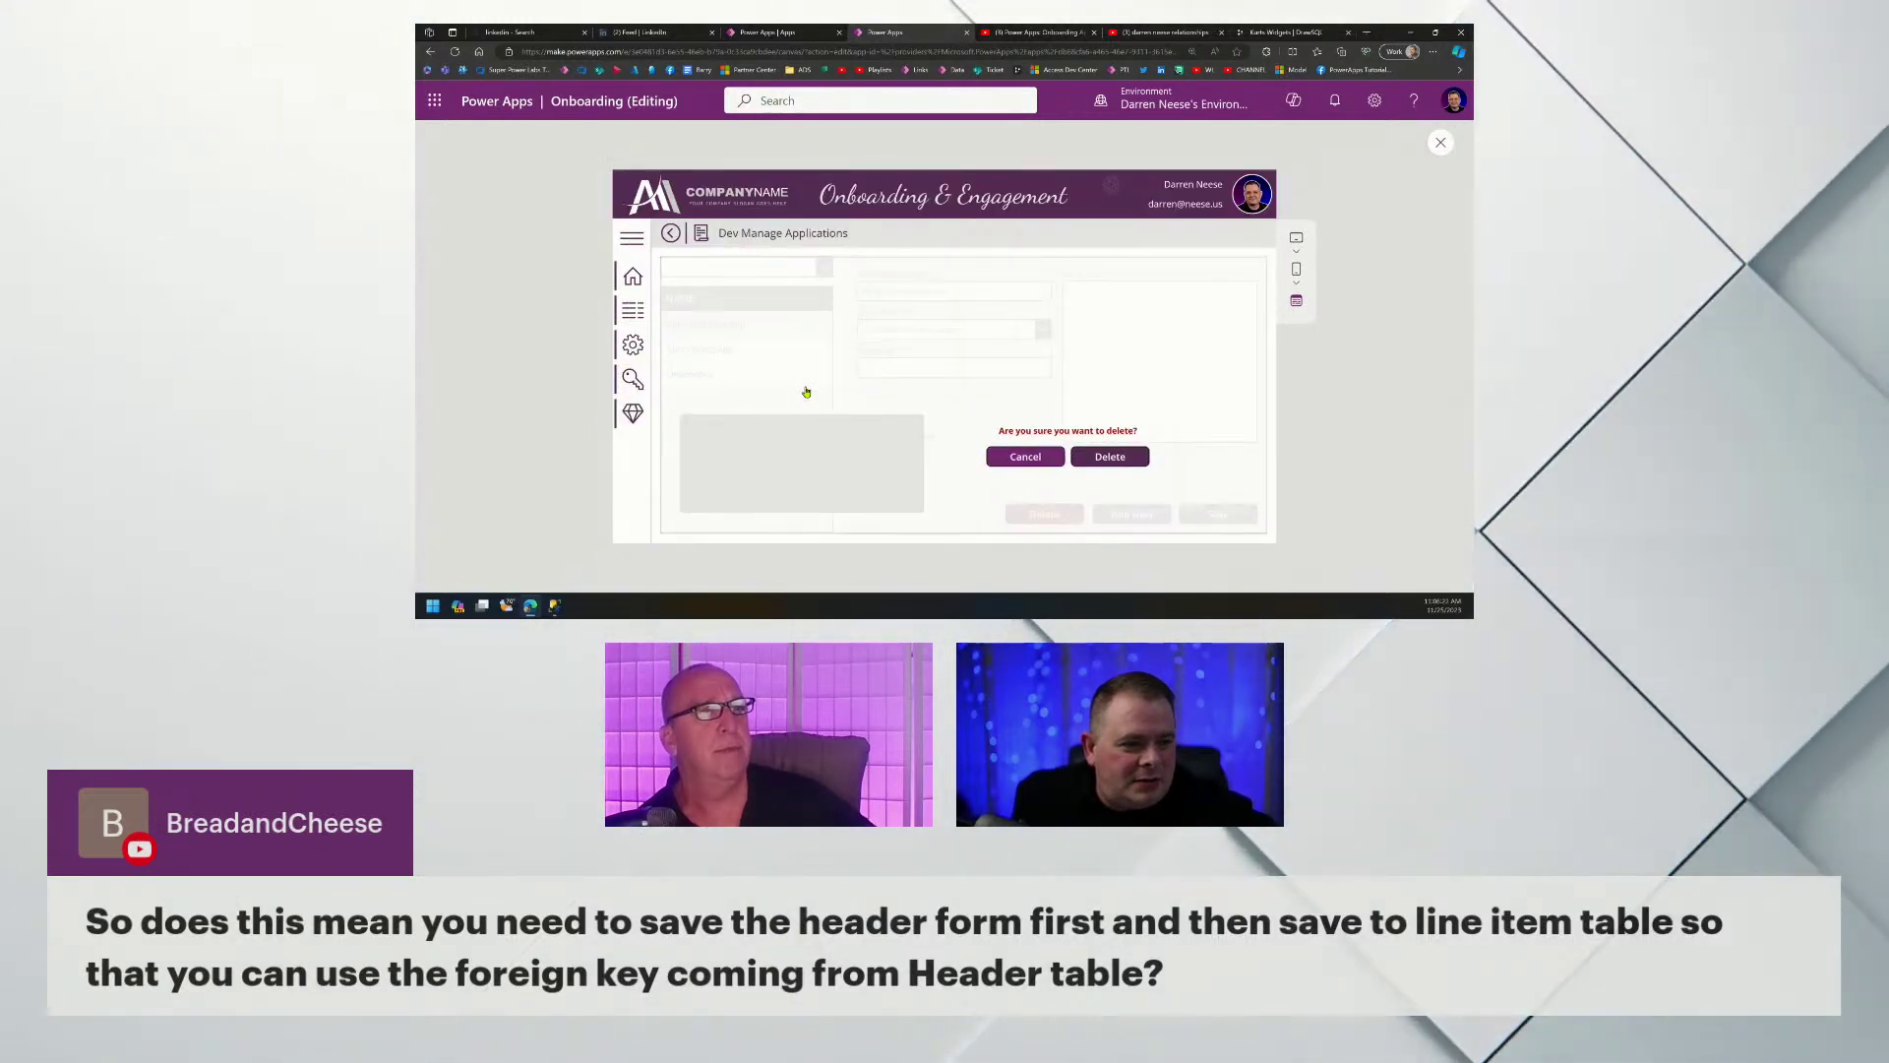
{"action": "left_click", "coordinate": [671, 232]}
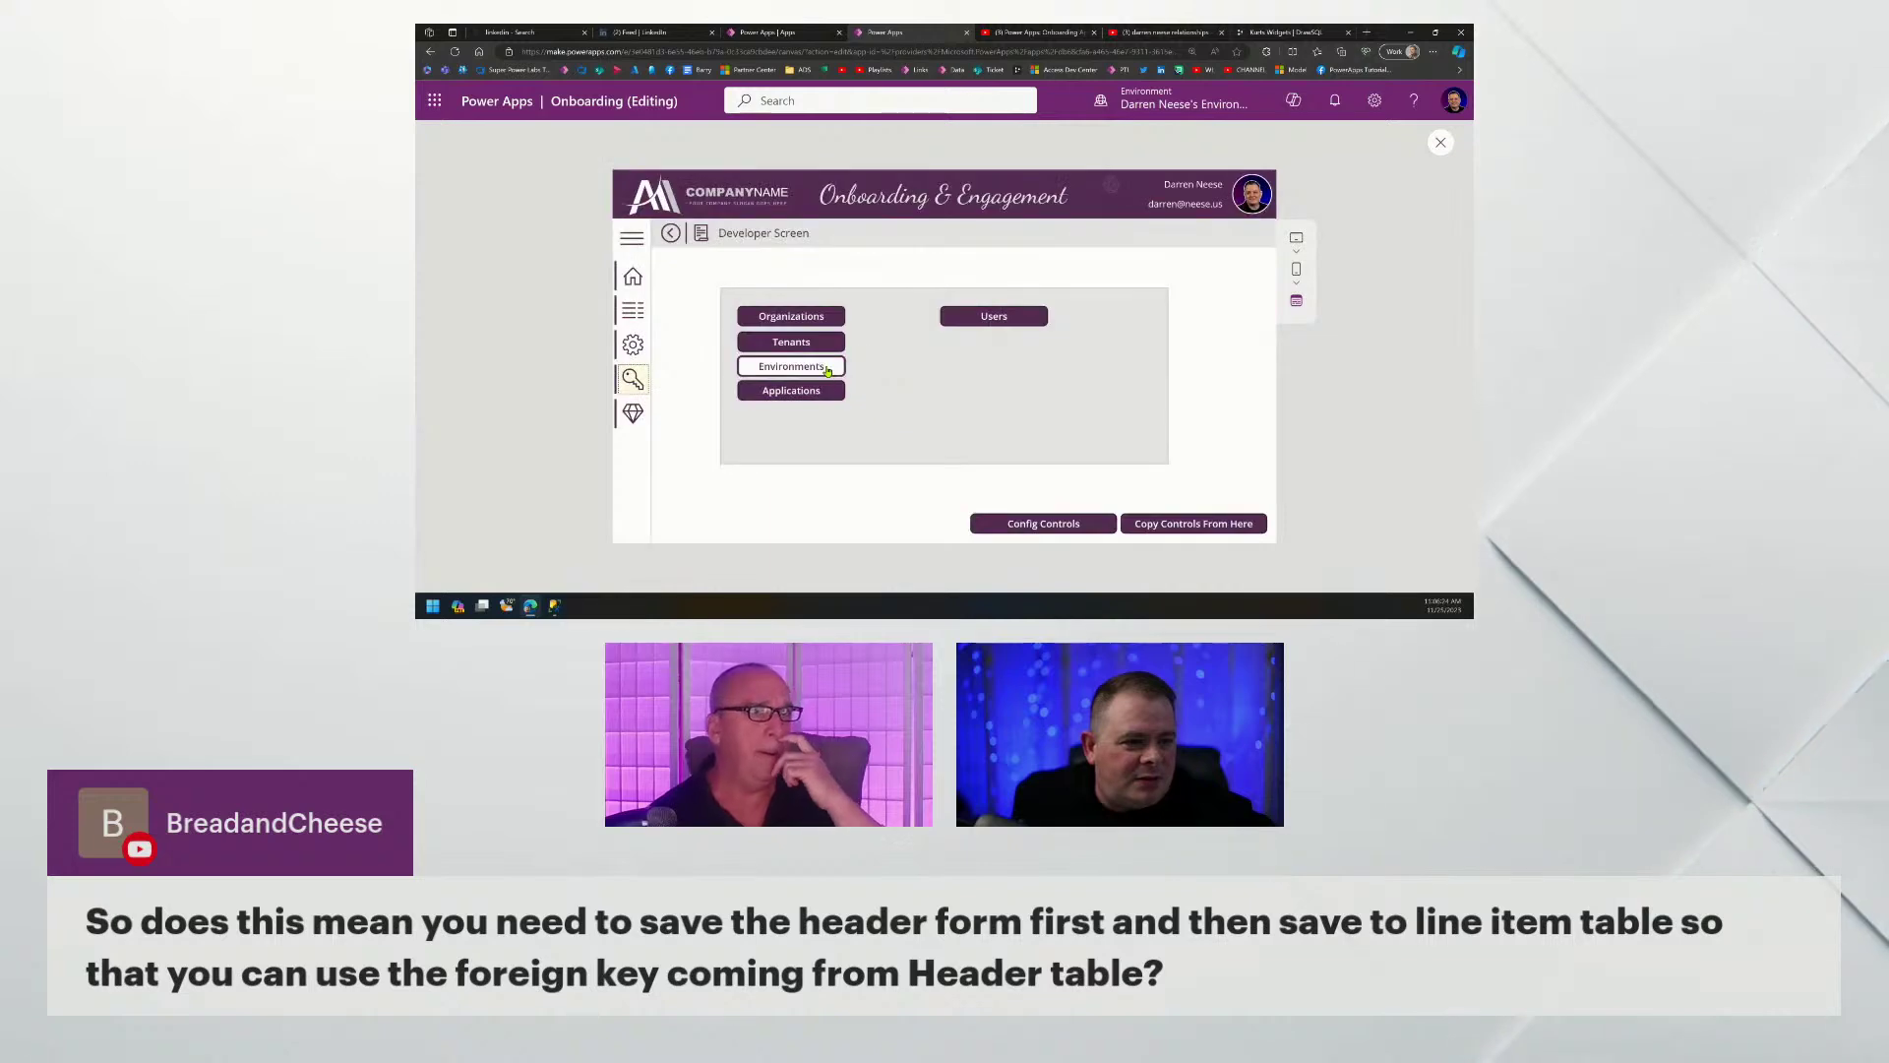
{"action": "left_click", "coordinate": [791, 366]}
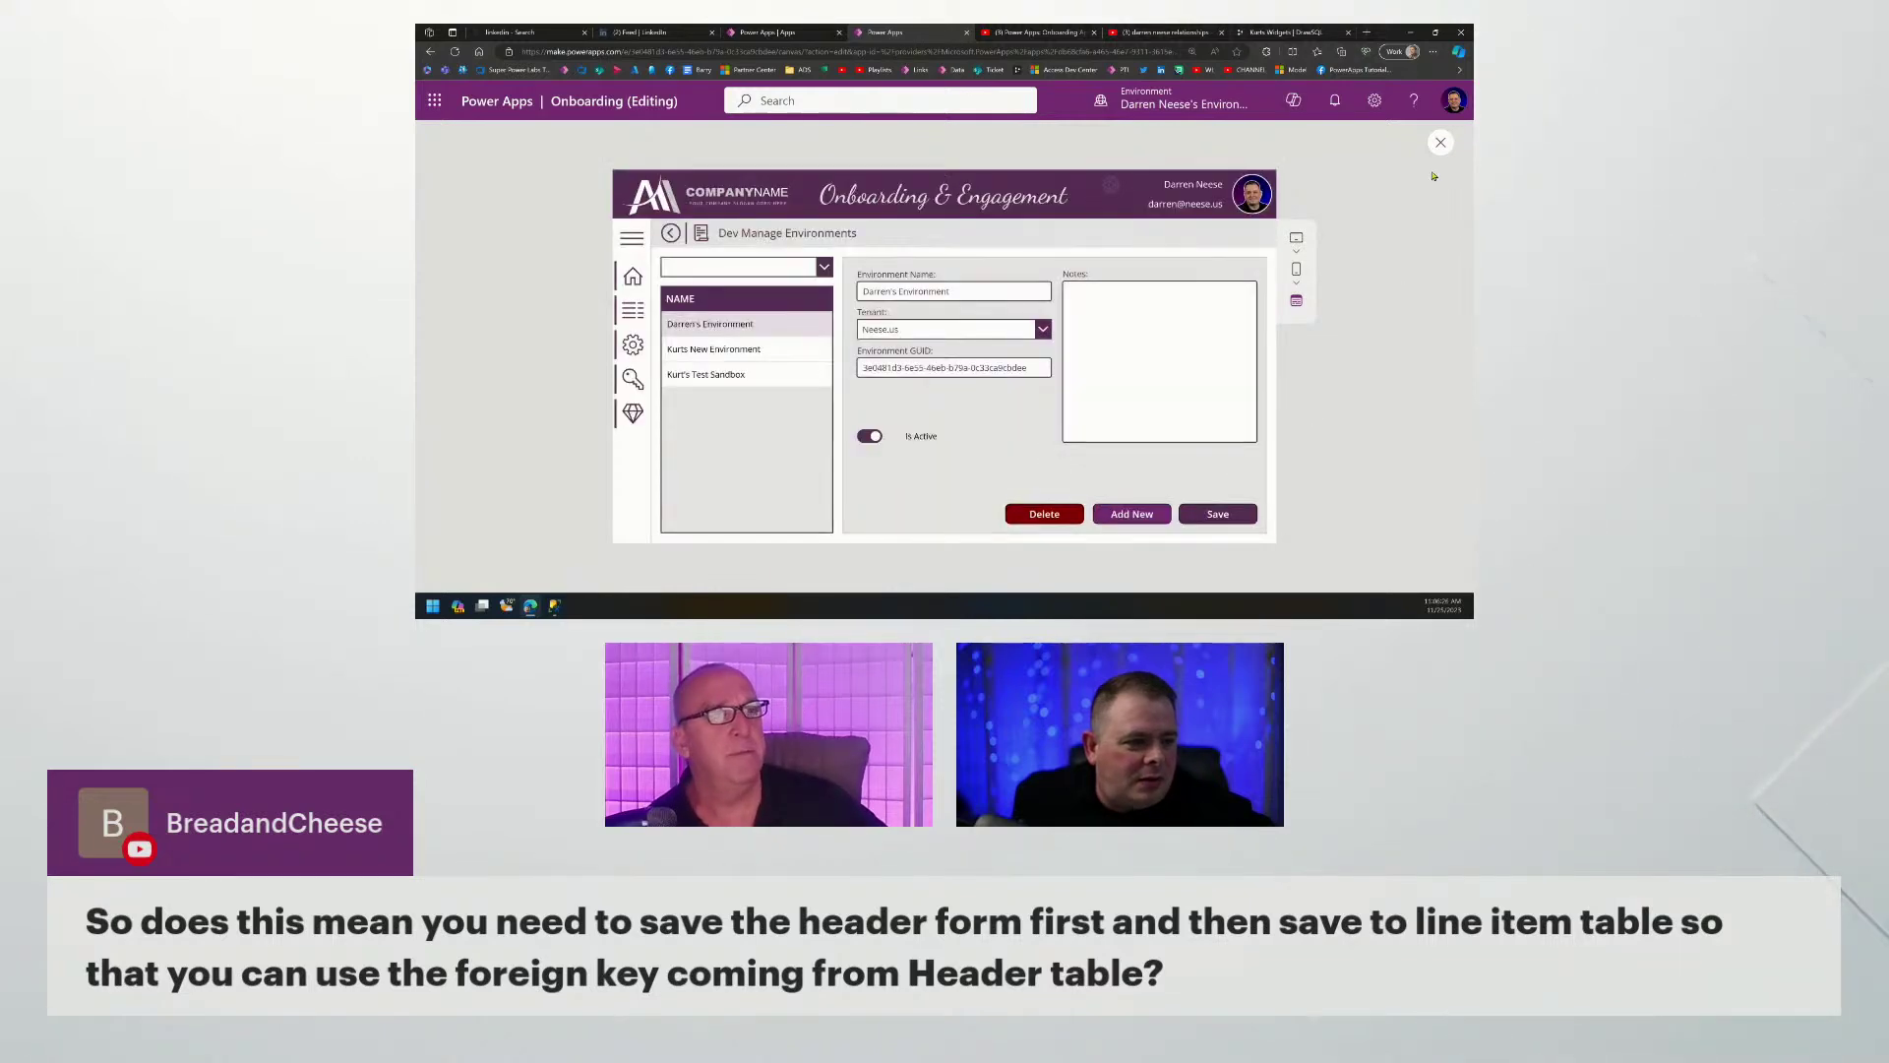
{"action": "left_click", "coordinate": [1441, 142]}
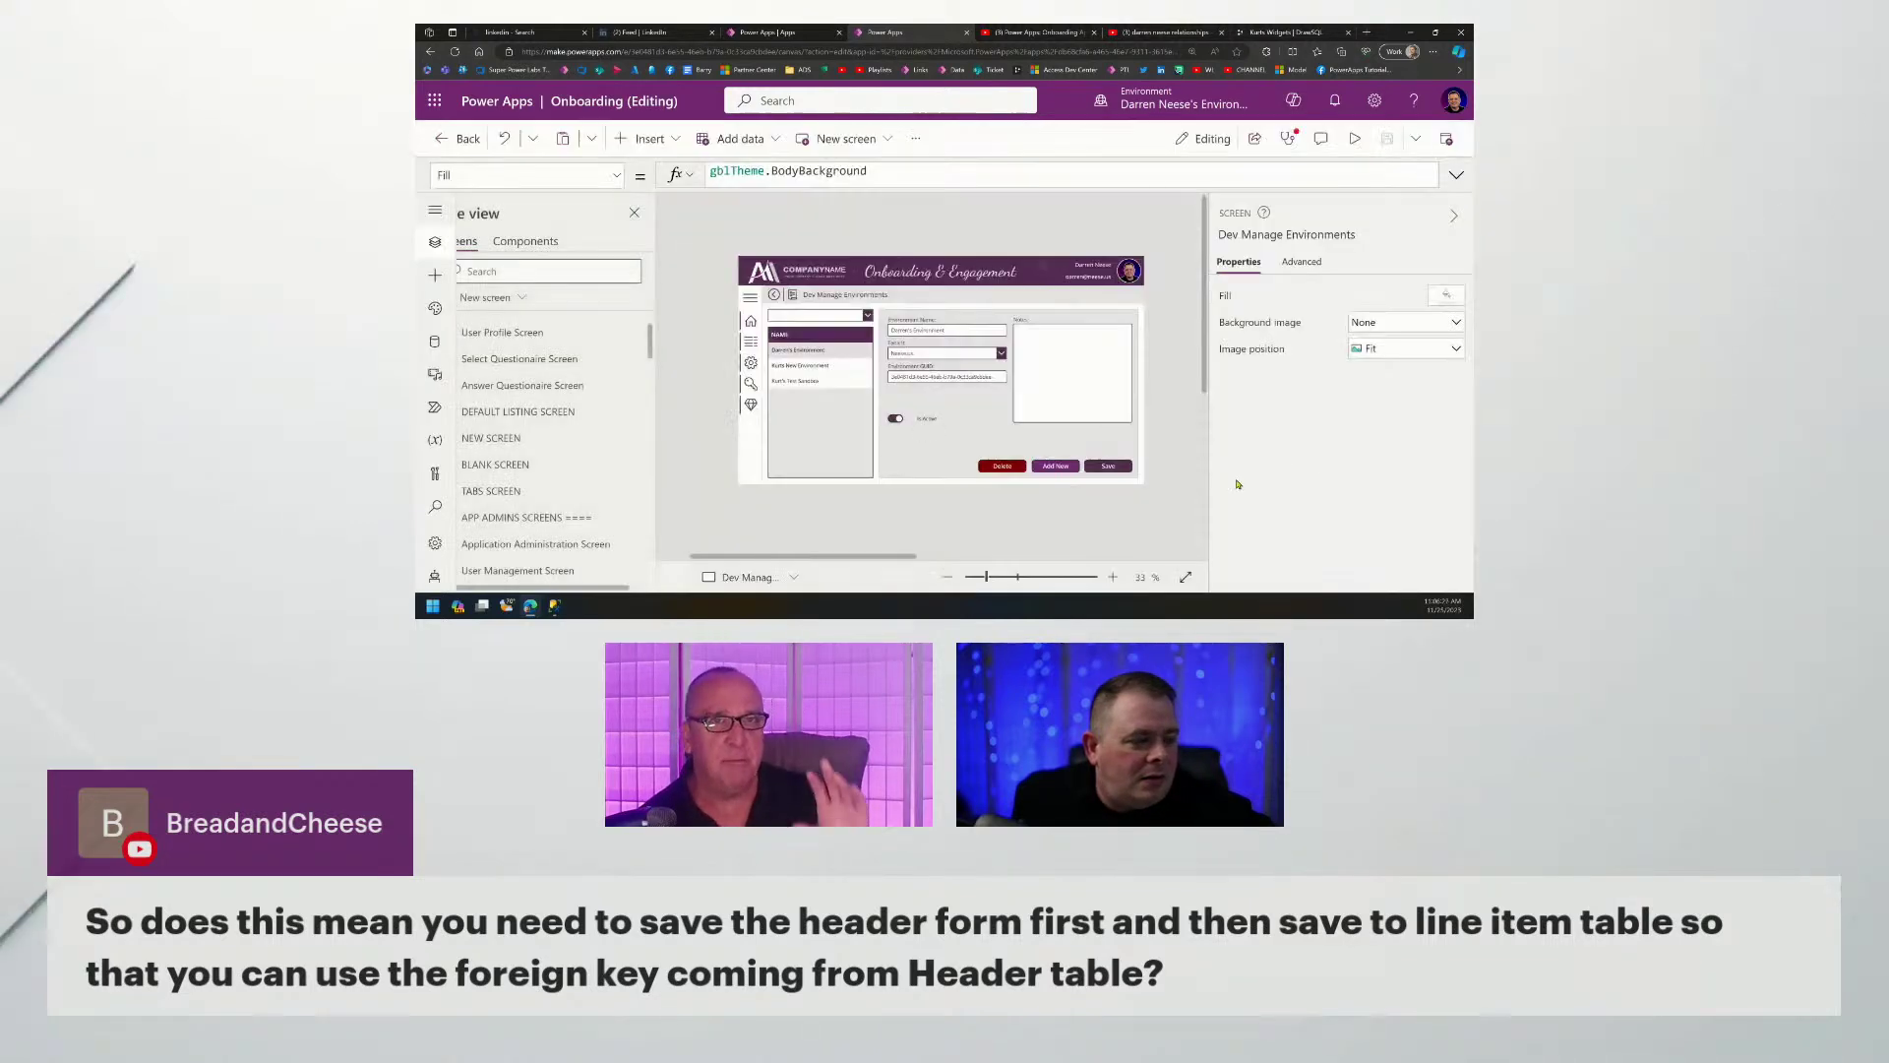
Show the Save button's OnSelect formula in an enlarged formula bar.
{"action": "left_click", "coordinate": [1099, 459]}
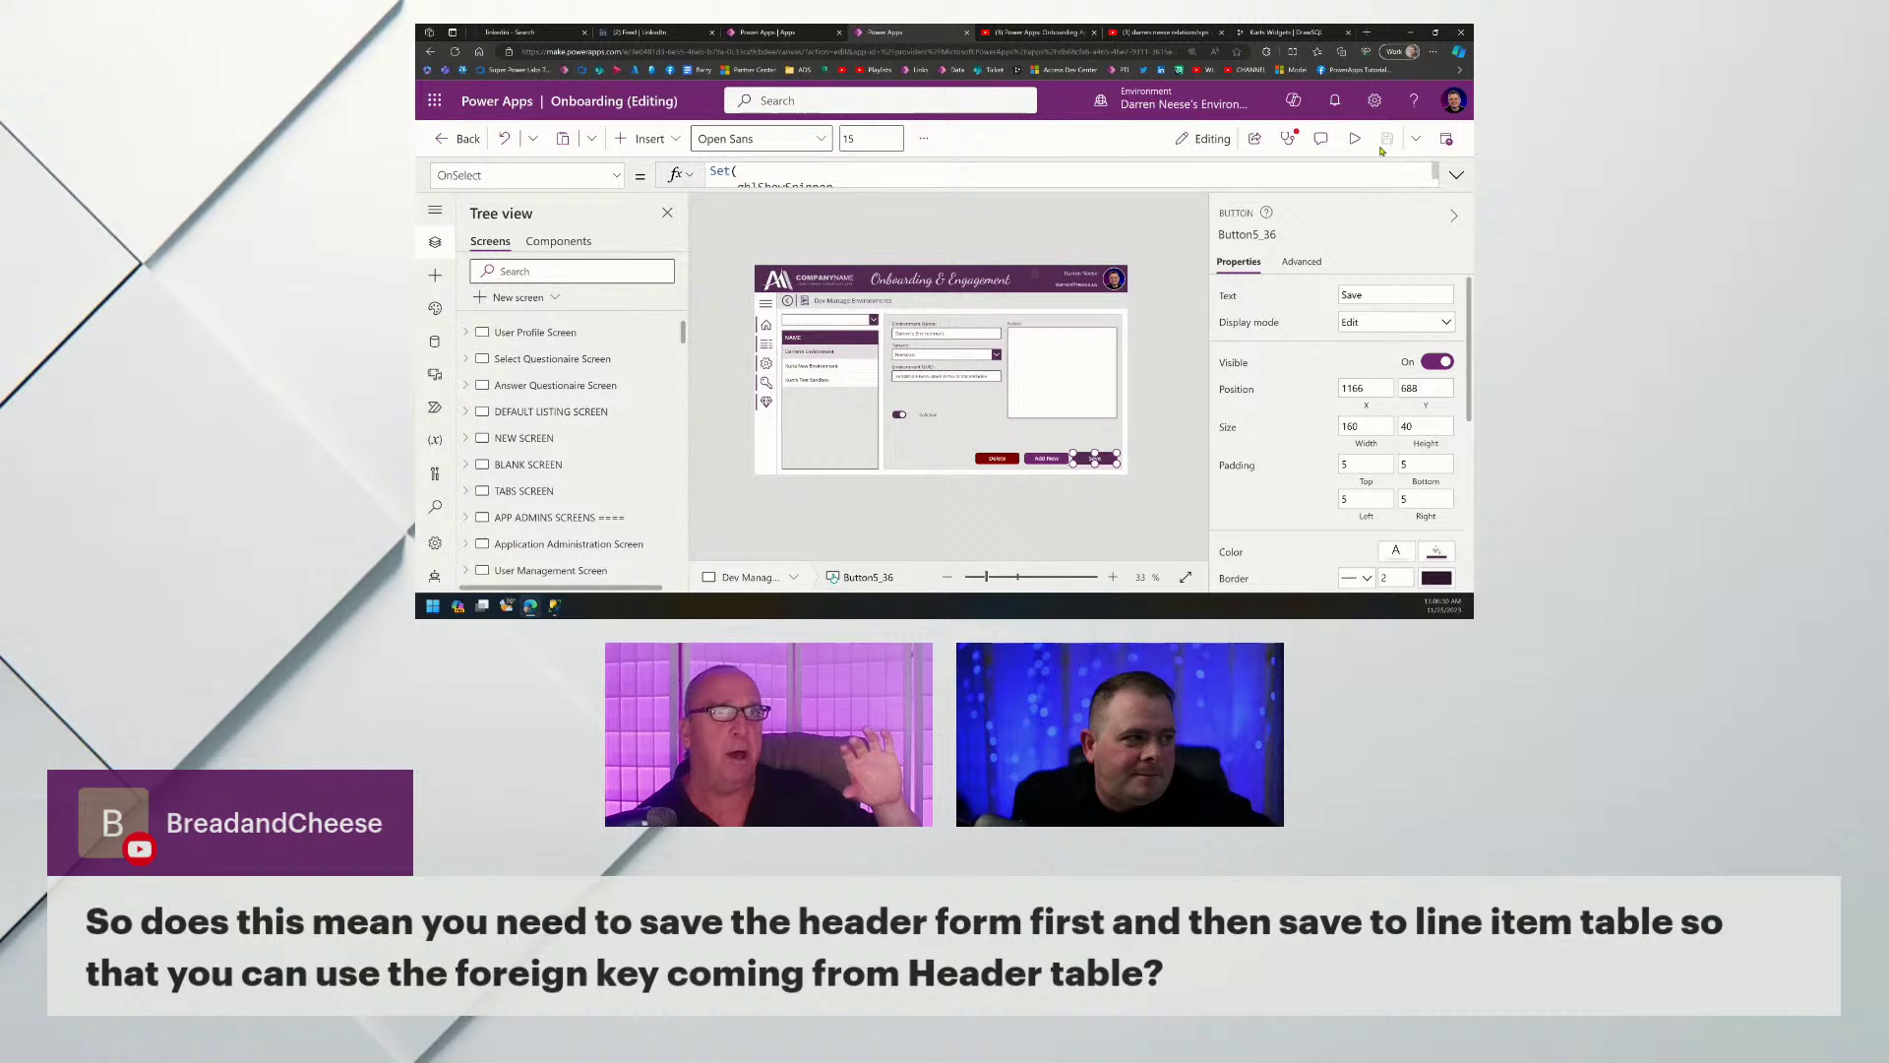
{"action": "left_click", "coordinate": [1456, 174]}
{"action": "left_click_drag", "start_coordinate": [1247, 381], "coordinate": [1230, 588]}
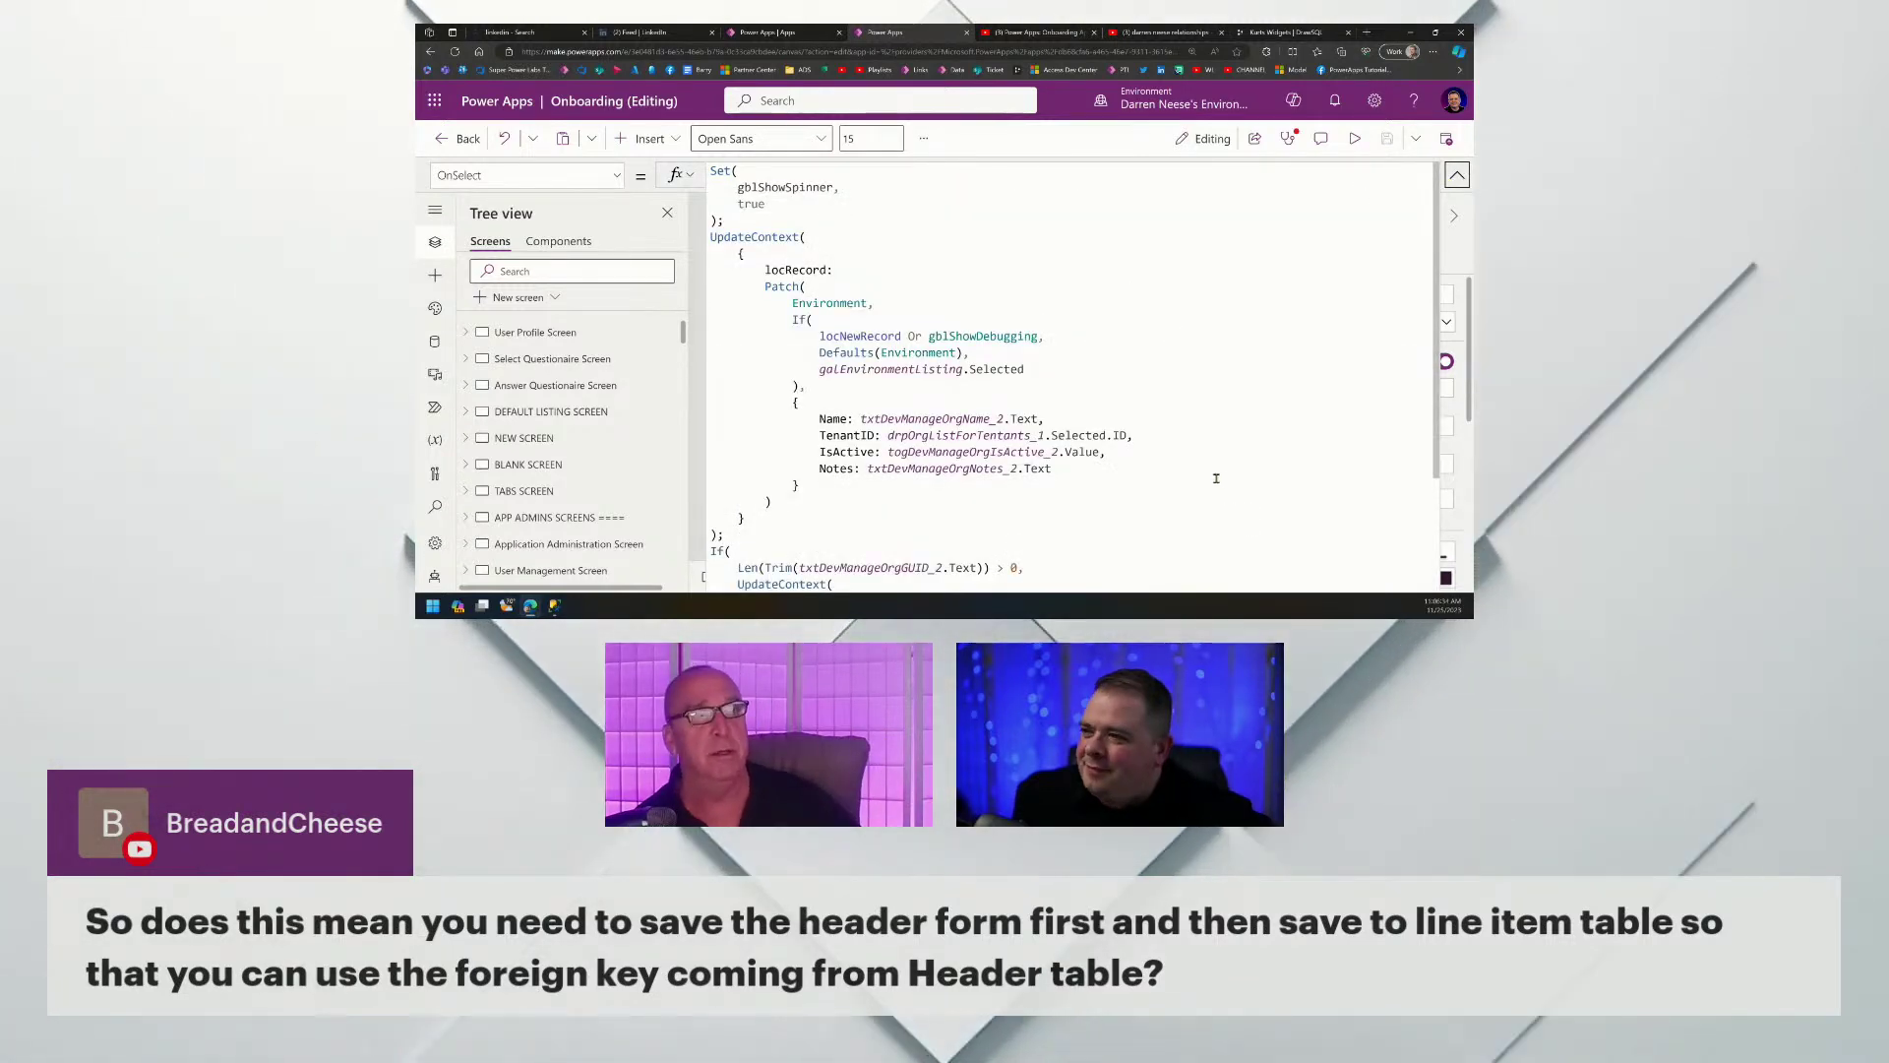
{"action": "scroll", "coordinate": [1226, 502], "scroll_direction": "down", "scroll_amount": 2}
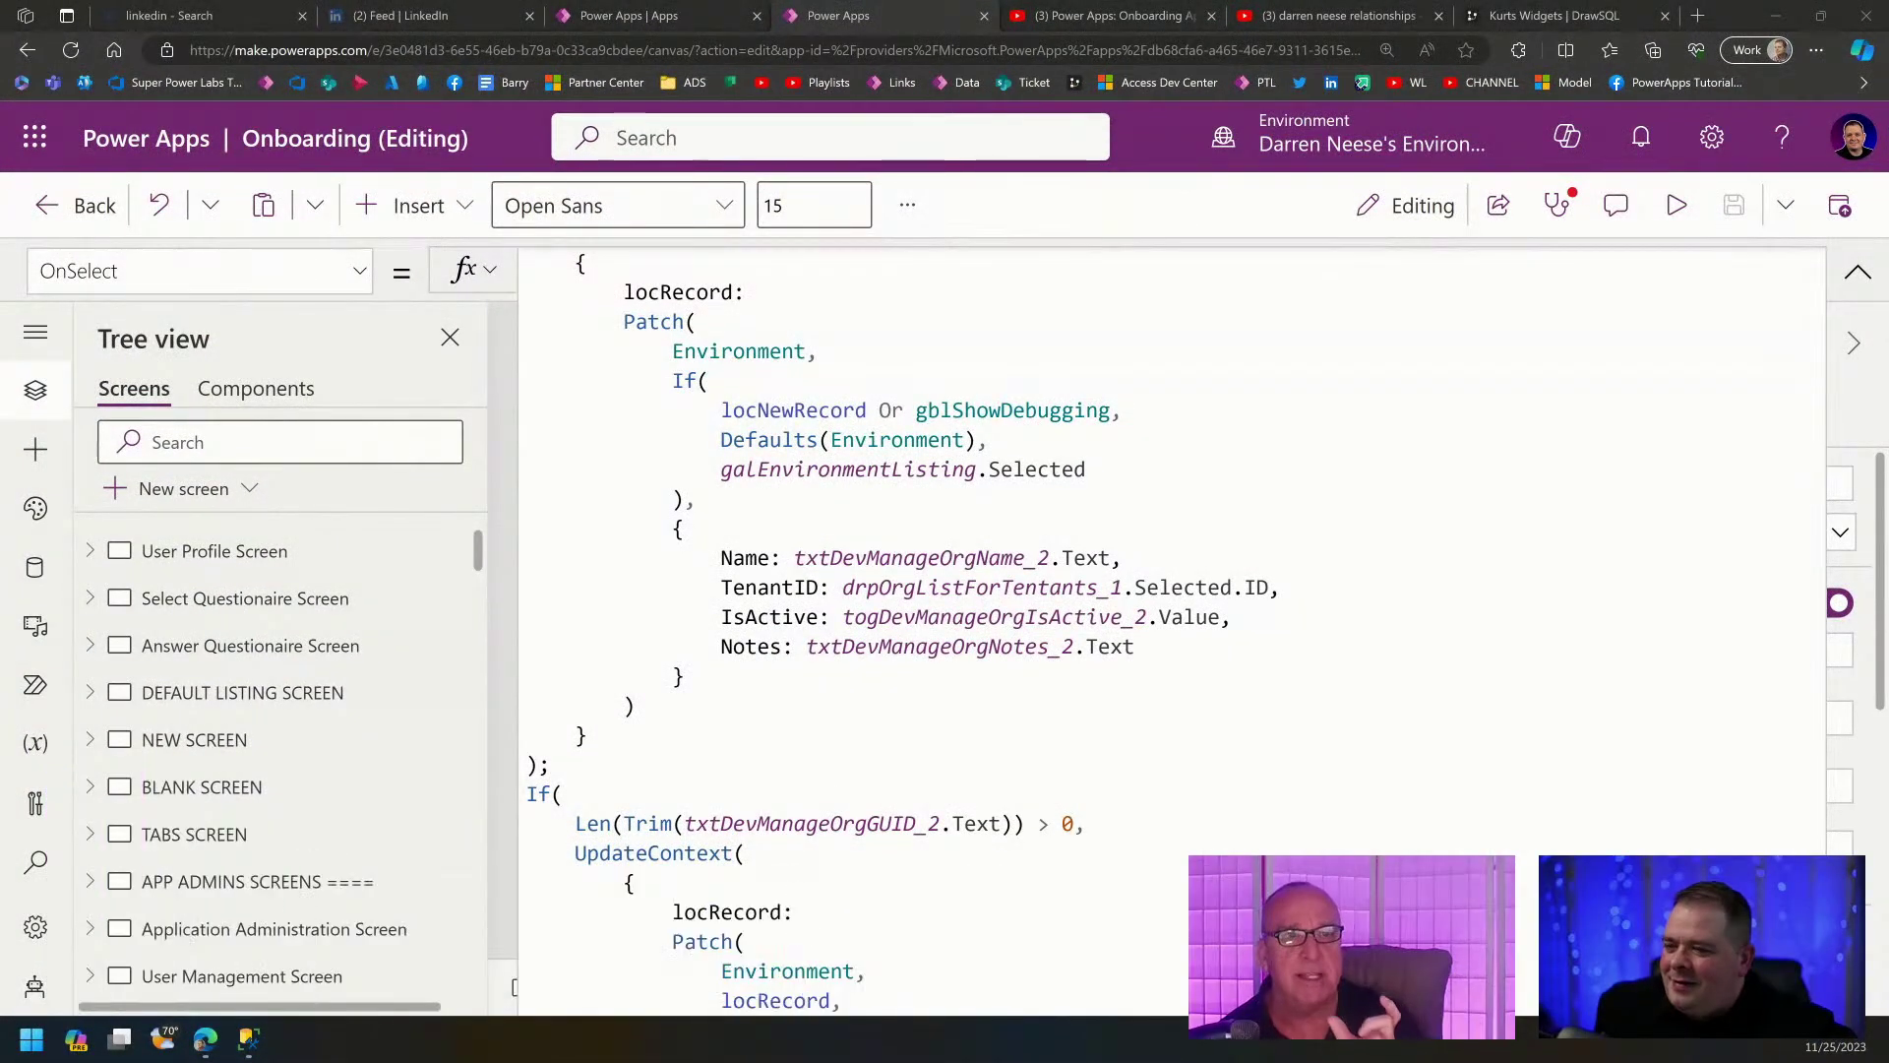
Remove the stray spaces between txtDevManageOrgName_2 and .Text in the Name line of the Patch formula.
{"action": "left_click", "coordinate": [1051, 558]}
{"action": "scroll", "coordinate": [1051, 558], "scroll_direction": "up", "scroll_amount": 2}
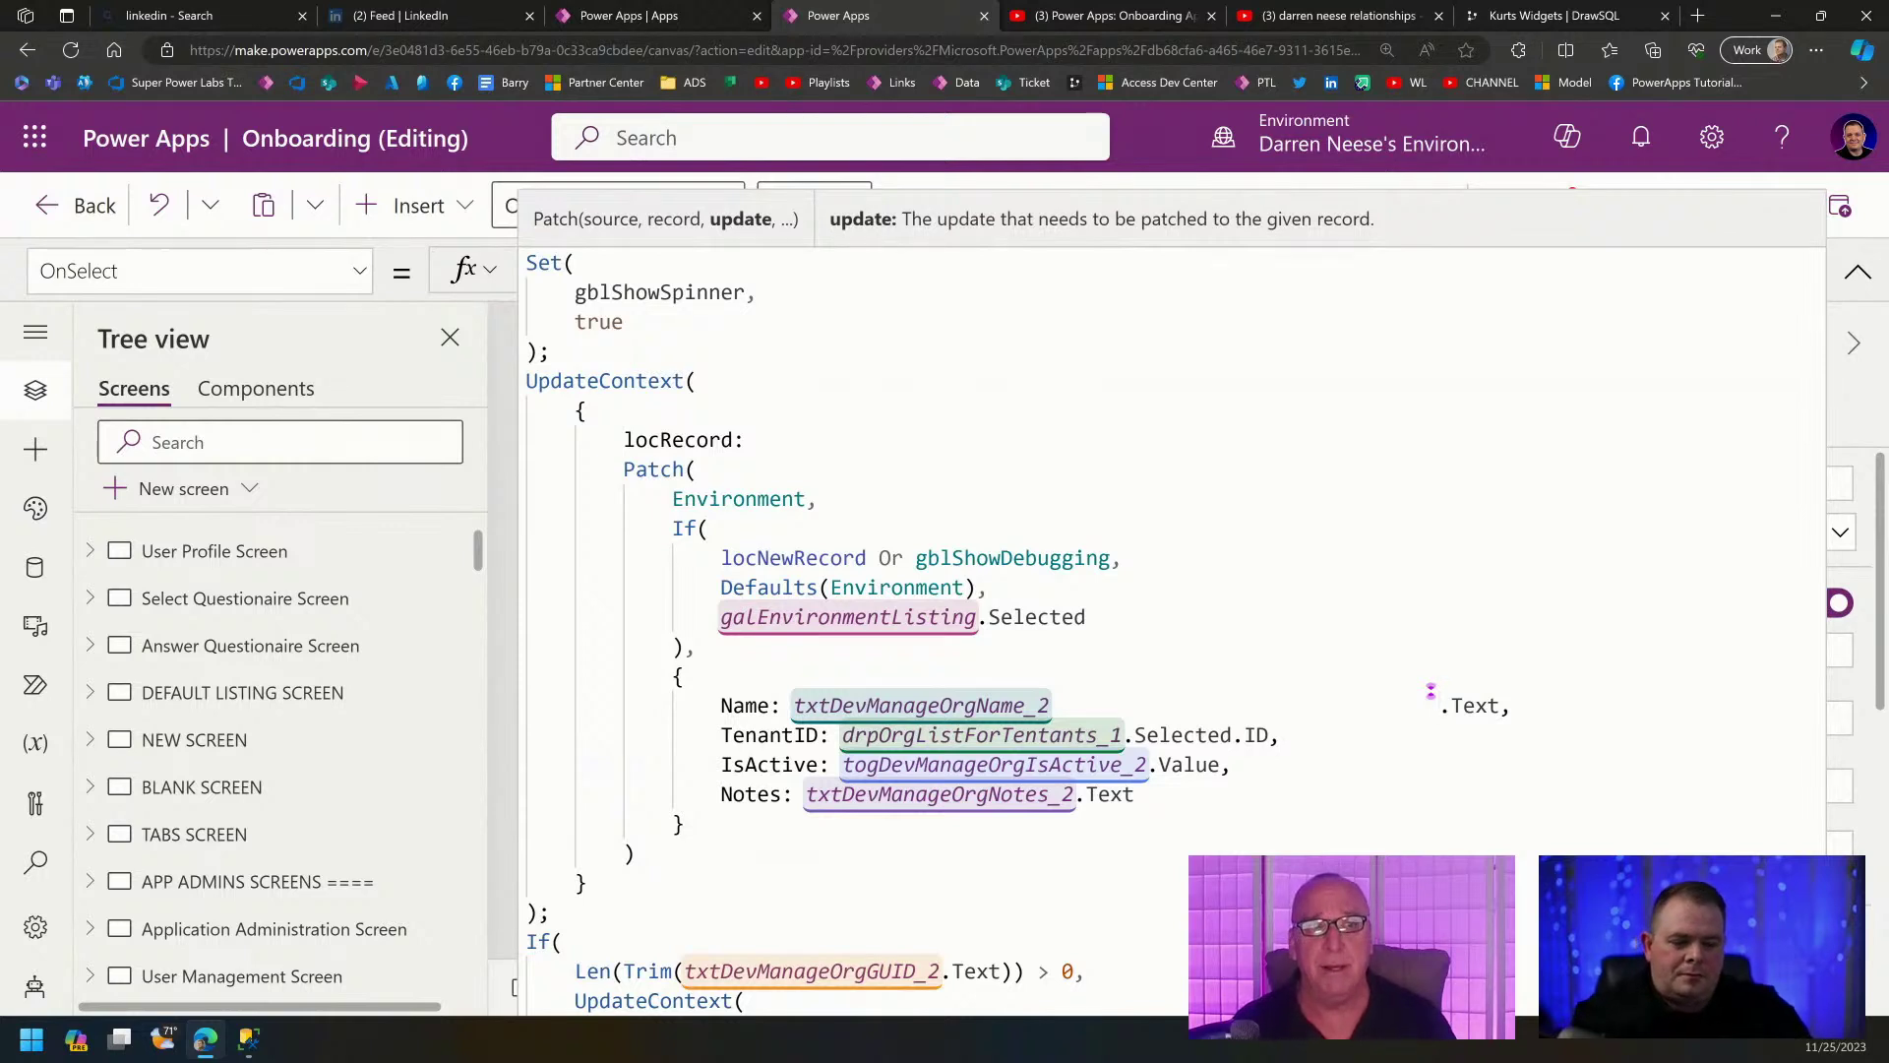
{"action": "key", "text": "BackSpace"}
{"action": "key", "text": "BackSpace"}
{"action": "key", "text": "BackSpace"}
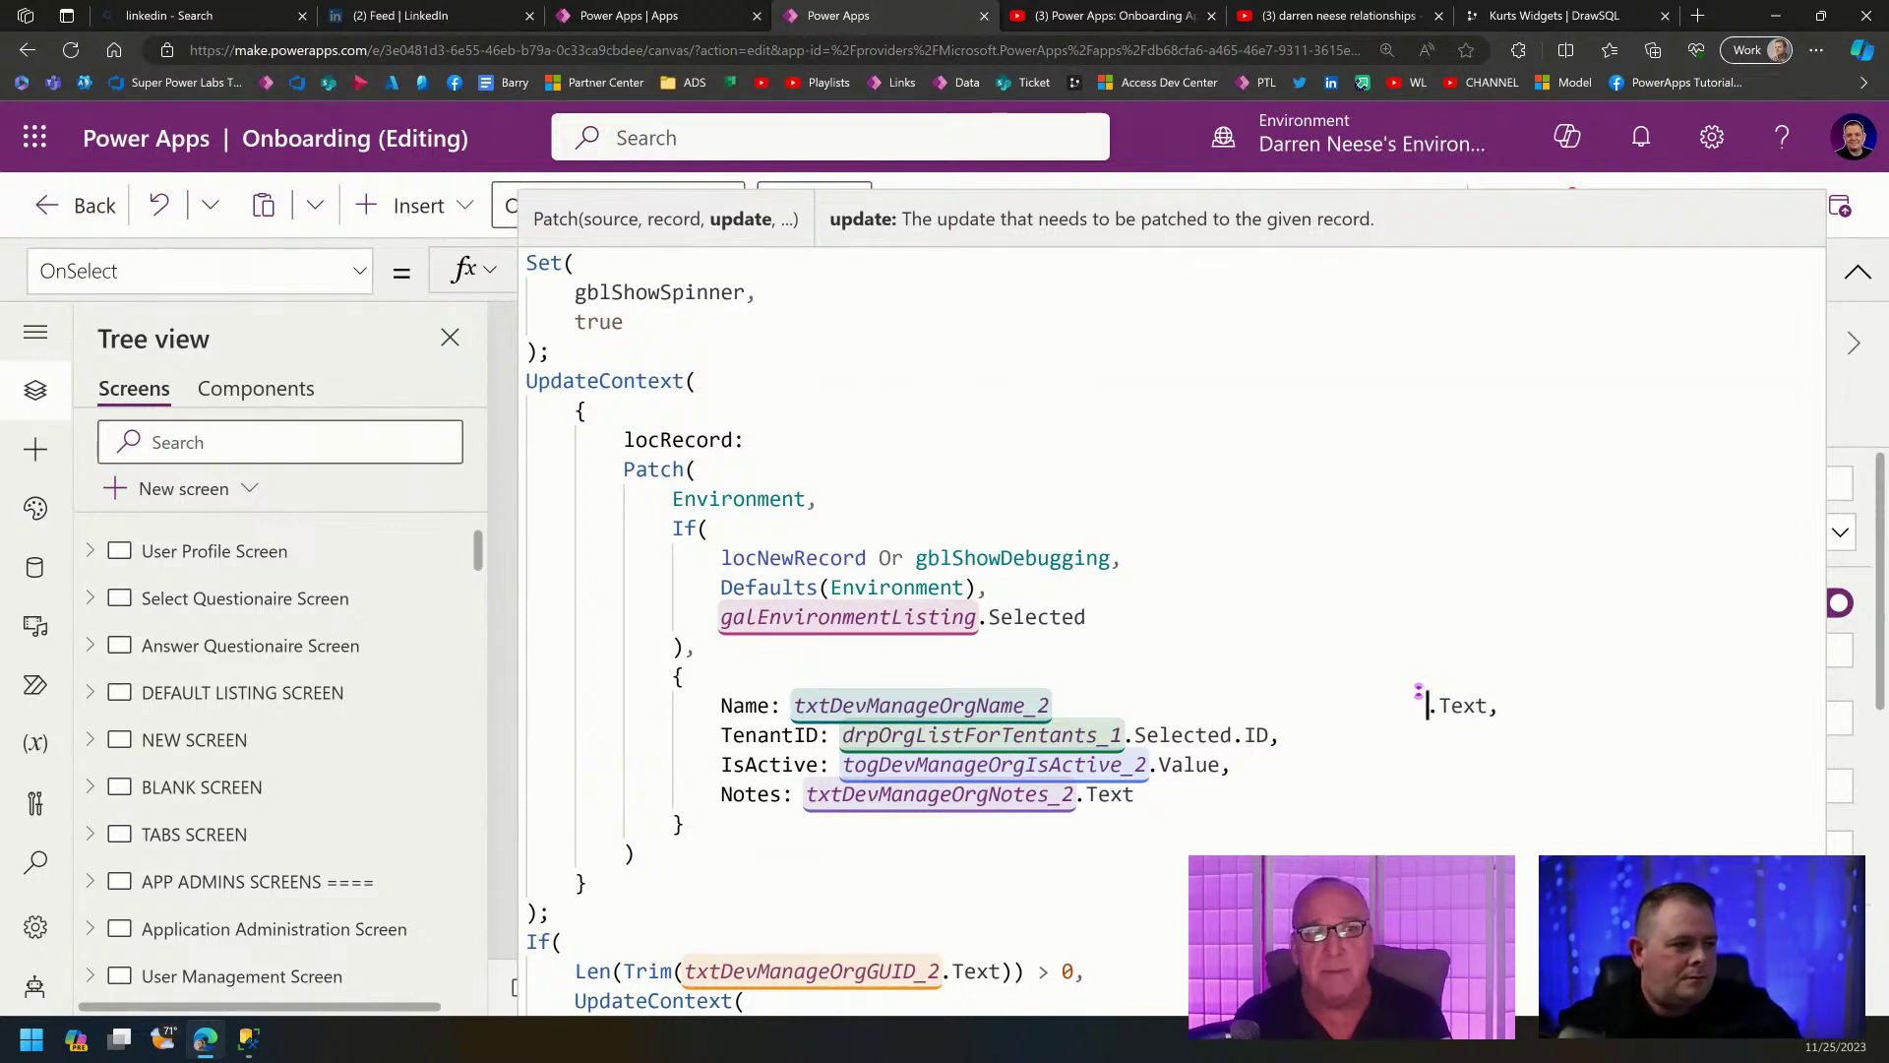
{"action": "key", "text": "BackSpace"}
{"action": "key", "text": "BackSpace"}
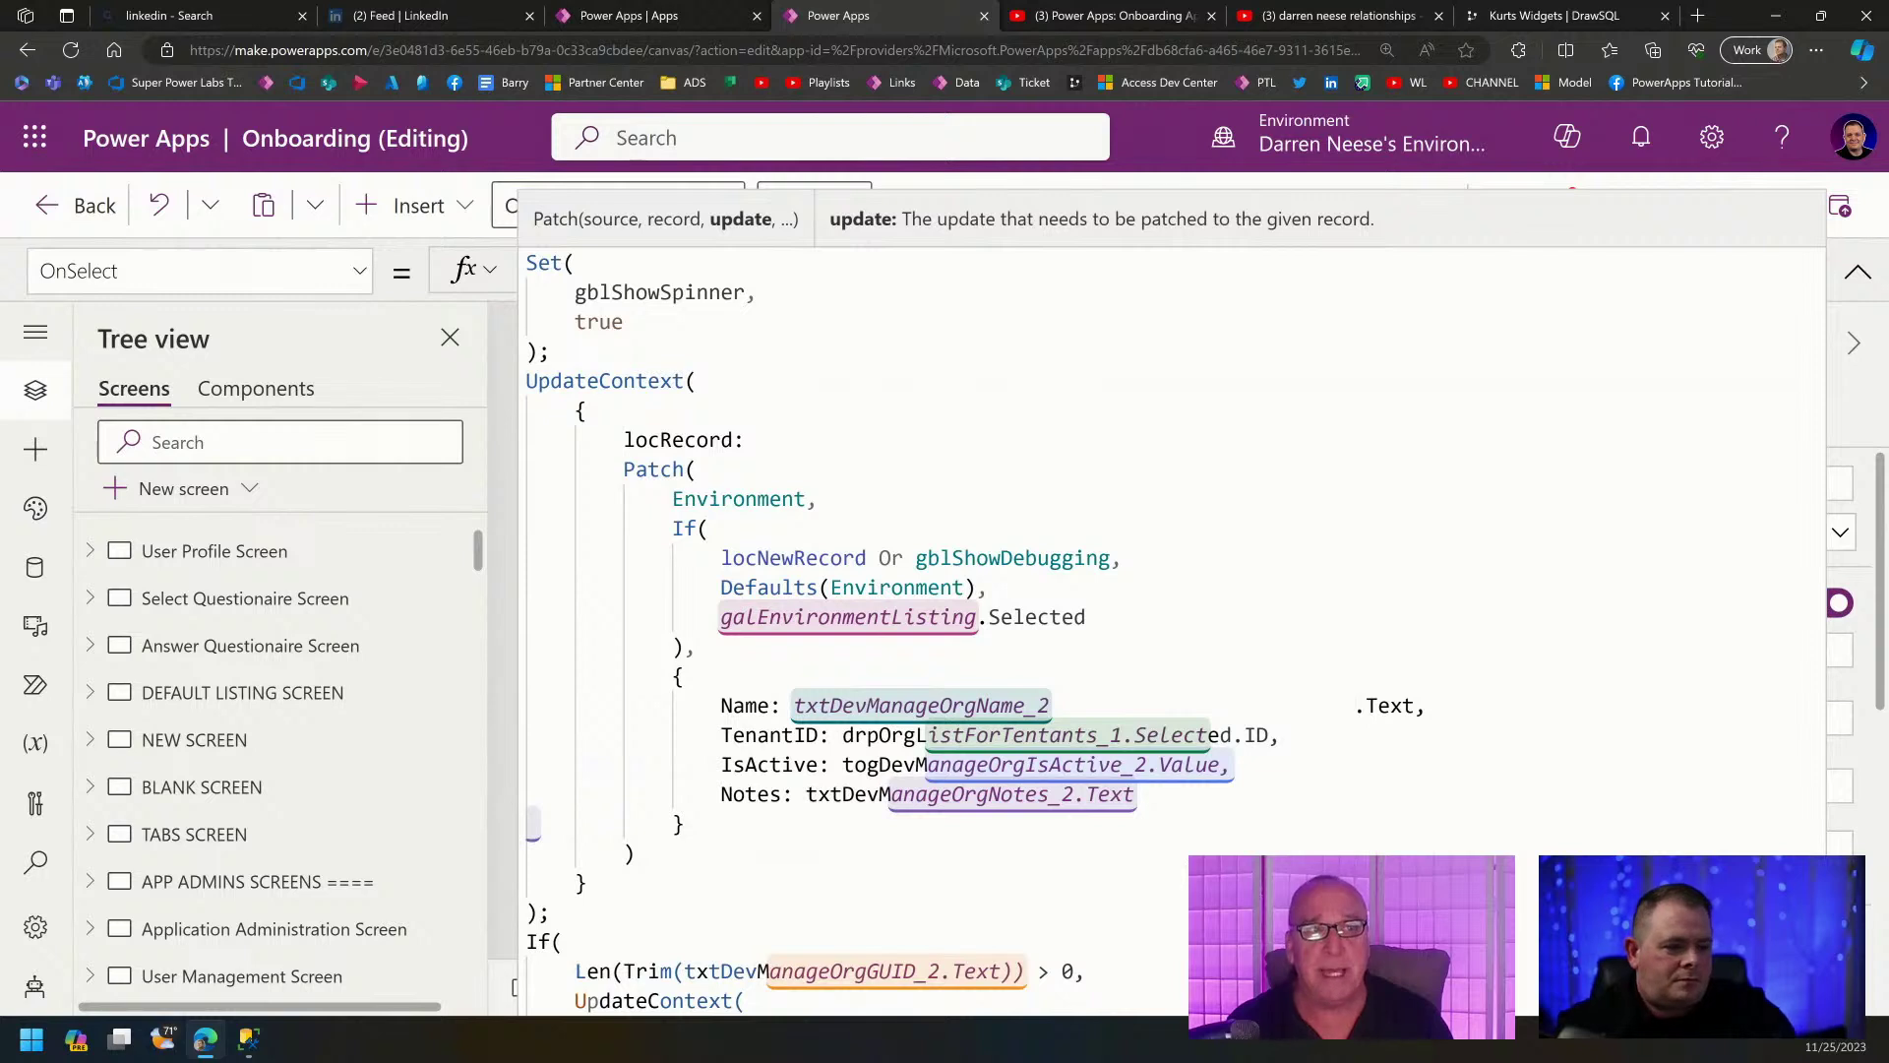
{"action": "key", "text": "BackSpace"}
{"action": "key", "text": "BackSpace"}
{"action": "key", "text": "BackSpace"}
{"action": "key", "text": "BackSpace"}
{"action": "key", "text": "BackSpace"}
{"action": "key", "text": "BackSpace"}
{"action": "key", "text": "BackSpace"}
{"action": "key", "text": "BackSpace"}
{"action": "key", "text": "BackSpace"}
{"action": "key", "text": "BackSpace"}
{"action": "key", "text": "BackSpace"}
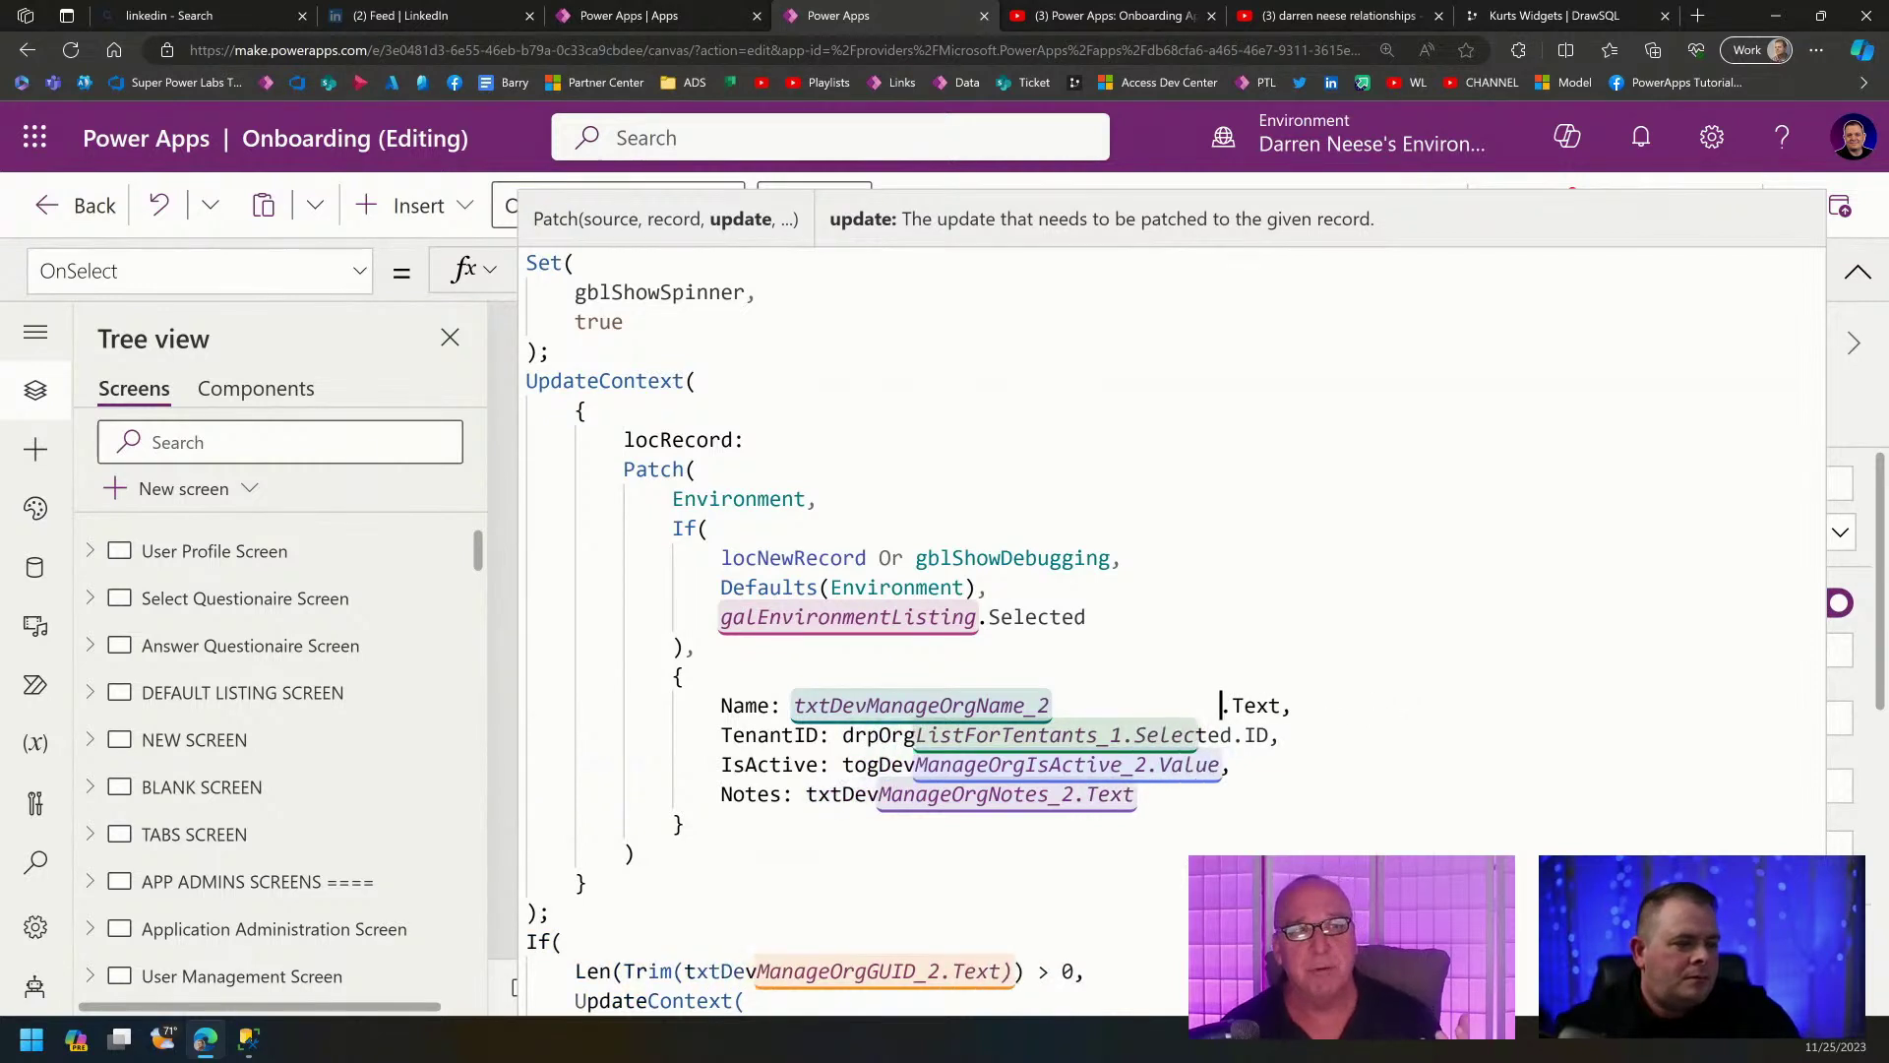
{"action": "key", "text": "BackSpace"}
{"action": "key", "text": "BackSpace"}
{"action": "key", "text": "BackSpace"}
{"action": "key", "text": "BackSpace"}
{"action": "key", "text": "BackSpace"}
{"action": "key", "text": "BackSpace"}
{"action": "key", "text": "BackSpace"}
{"action": "key", "text": "BackSpace"}
{"action": "key", "text": "BackSpace"}
{"action": "key", "text": "BackSpace"}
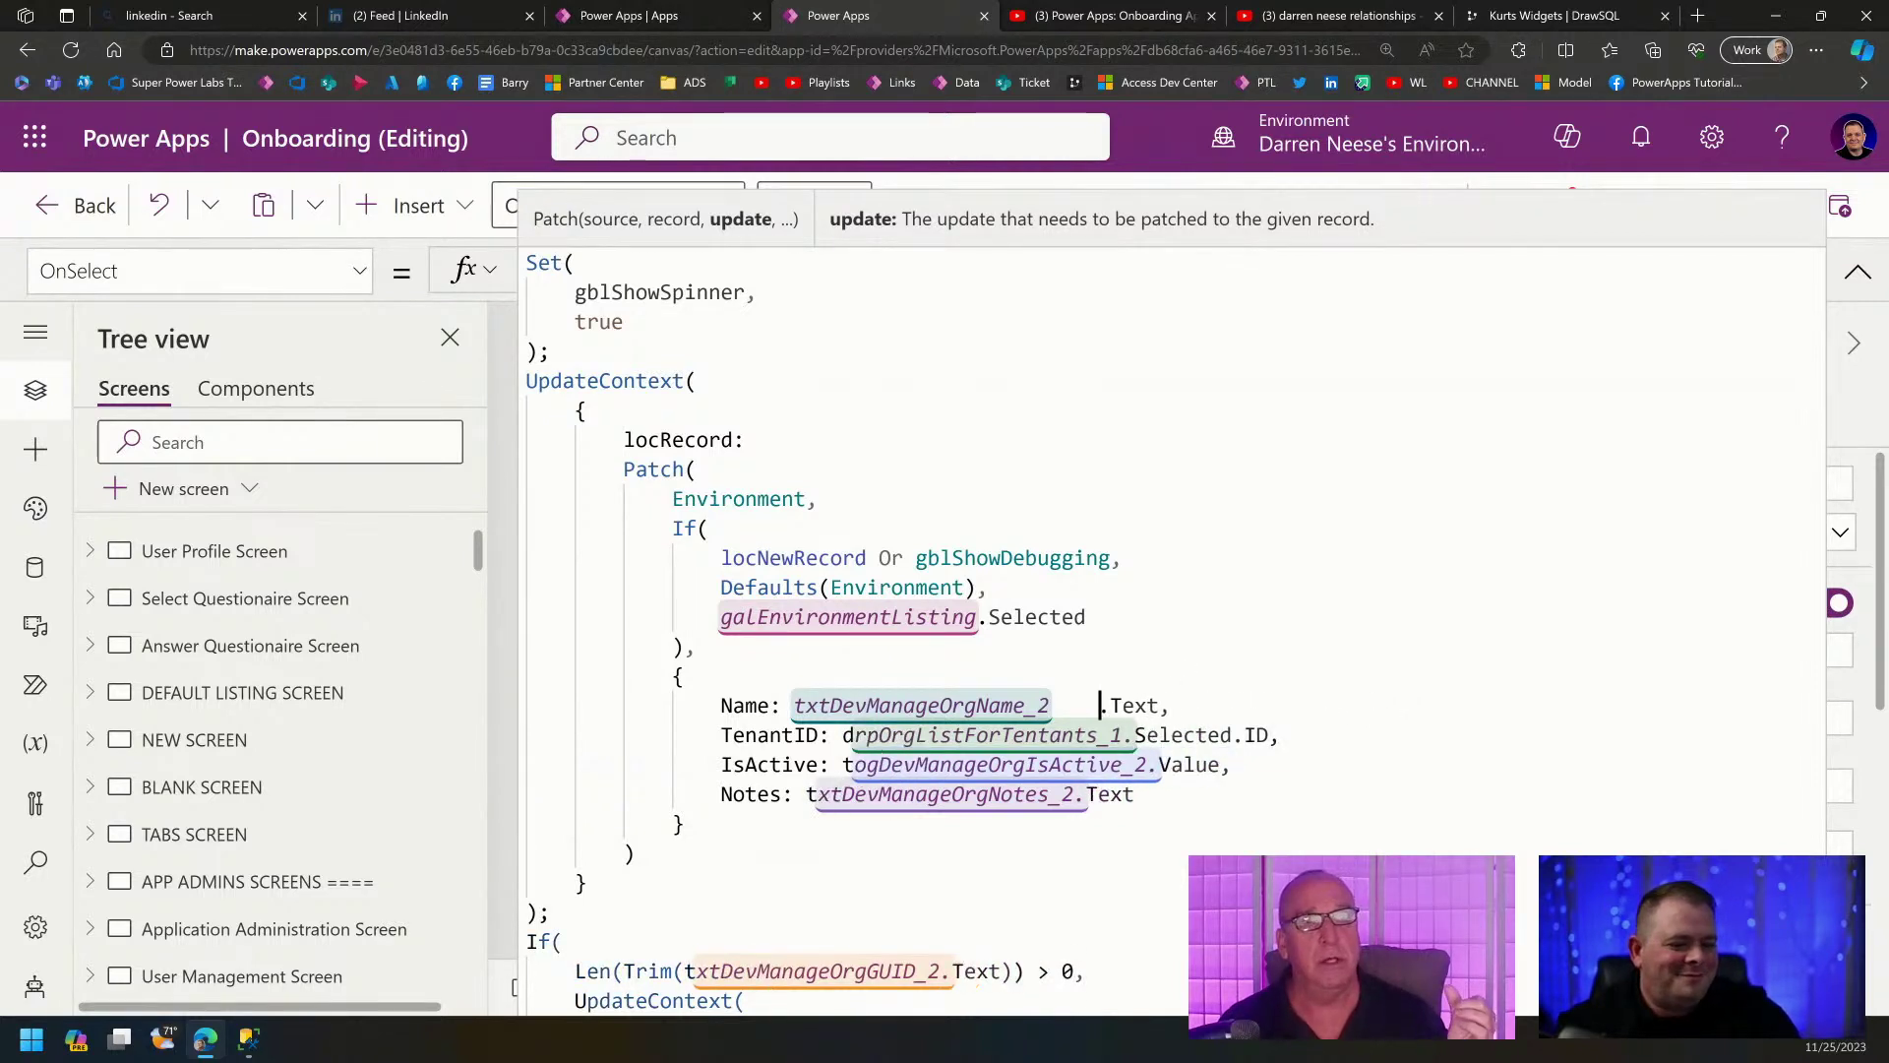
{"action": "key", "text": "BackSpace"}
{"action": "key", "text": "BackSpace"}
{"action": "key", "text": "BackSpace"}
{"action": "key", "text": "BackSpace"}
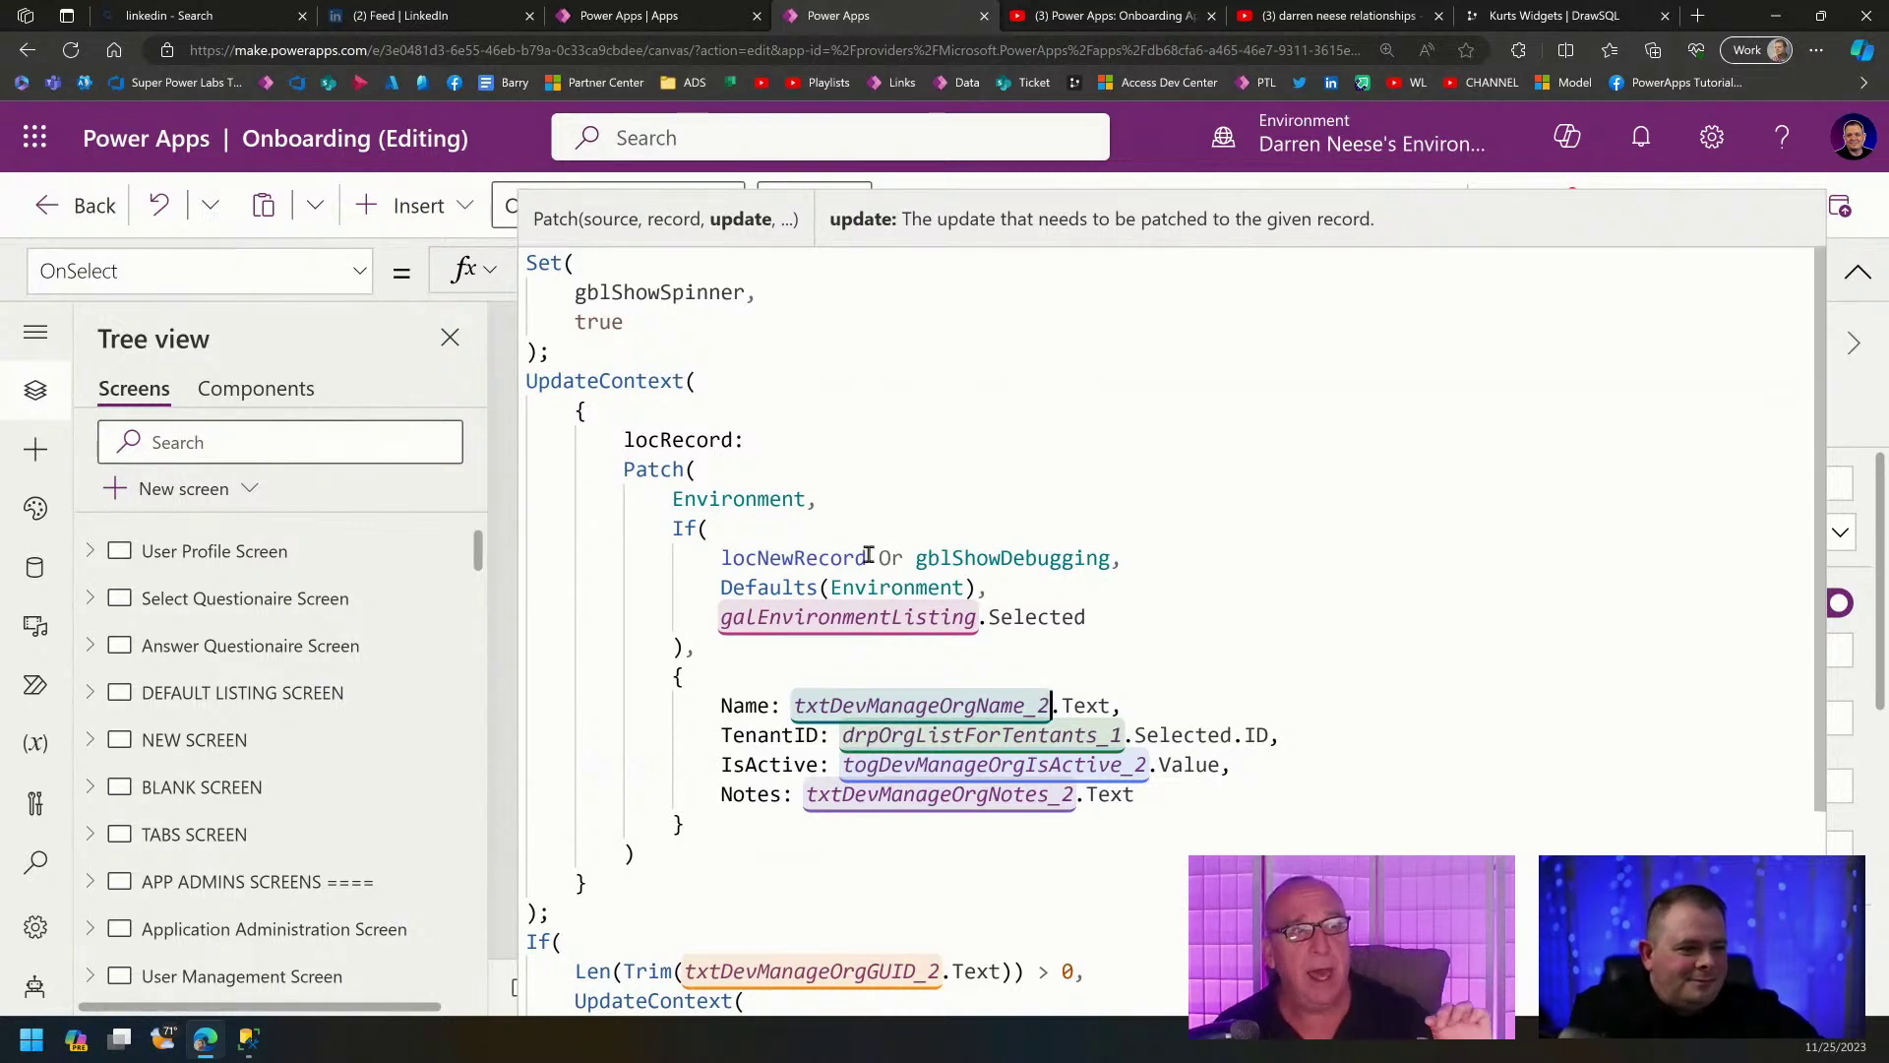
Examine how the Save formula picks the record, patches its fields, stores it in locRecord and reuses it in the second Patch.
{"action": "left_click_drag", "start_coordinate": [867, 558], "coordinate": [525, 534]}
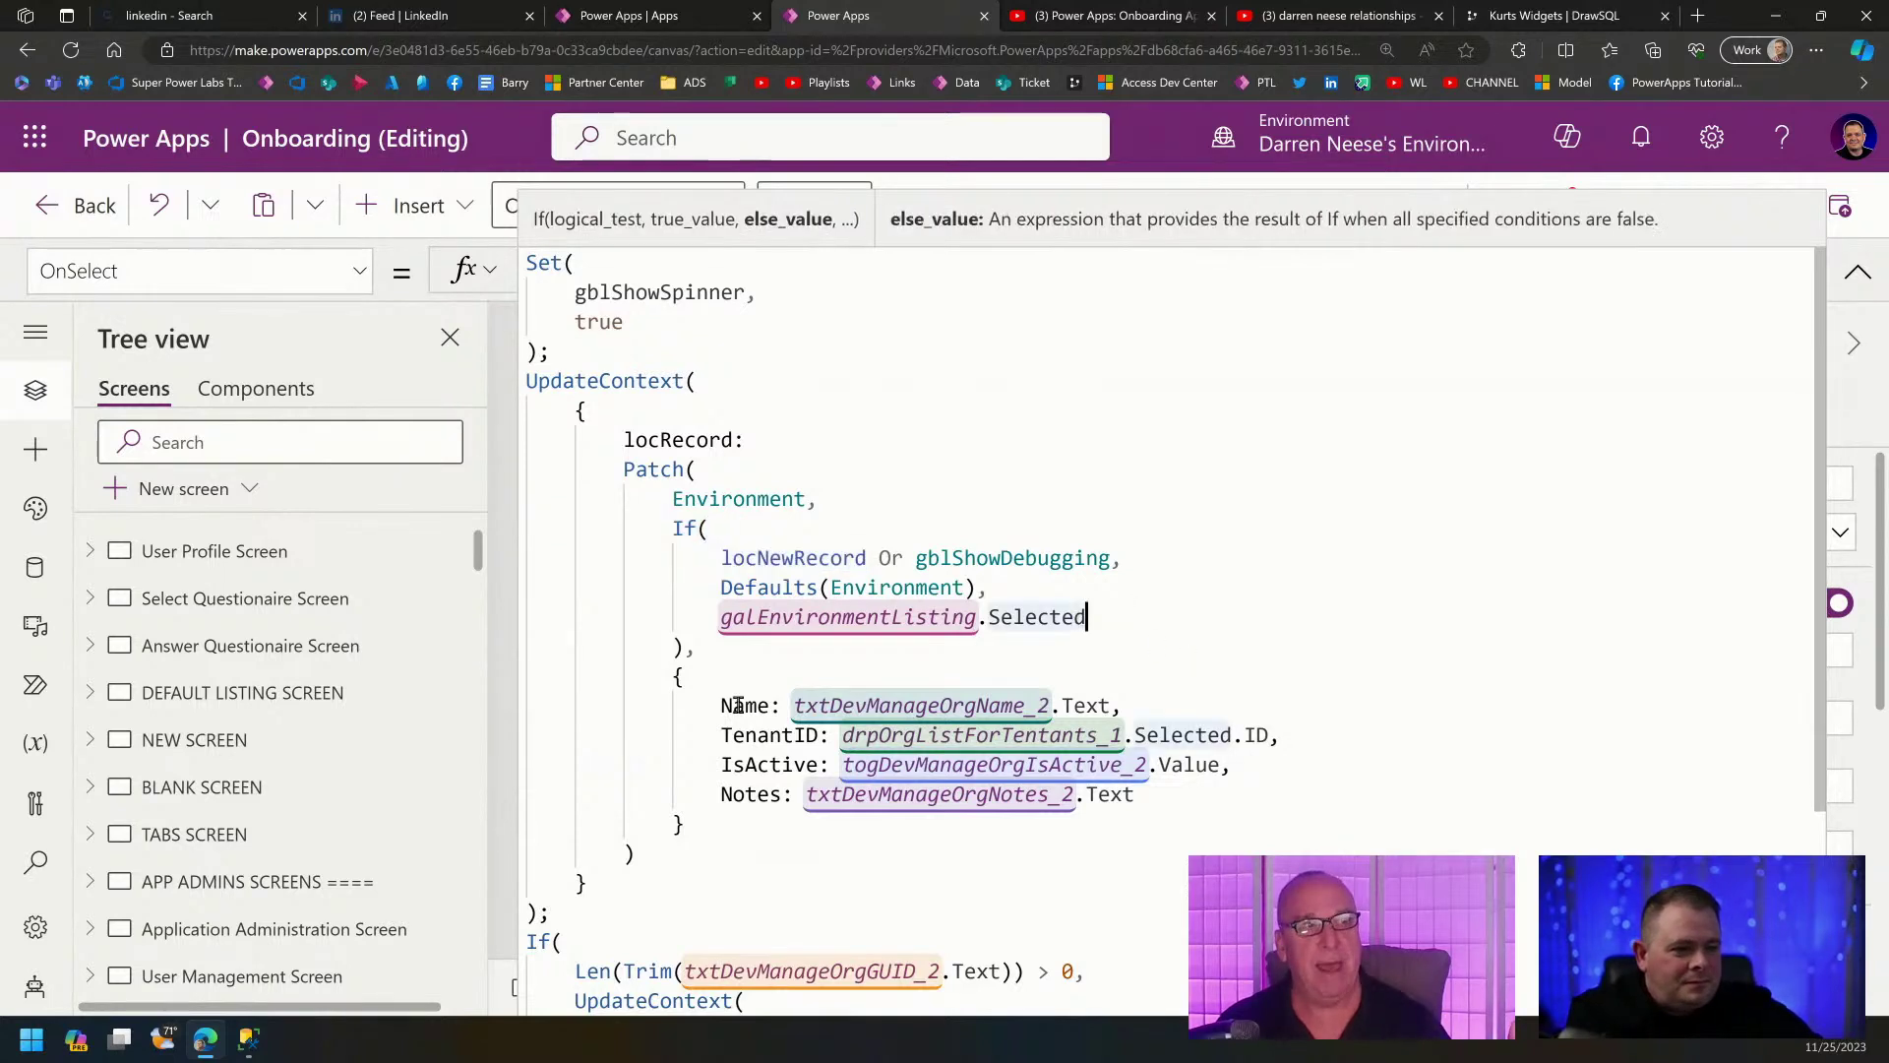
{"action": "left_click_drag", "start_coordinate": [700, 825], "coordinate": [527, 676]}
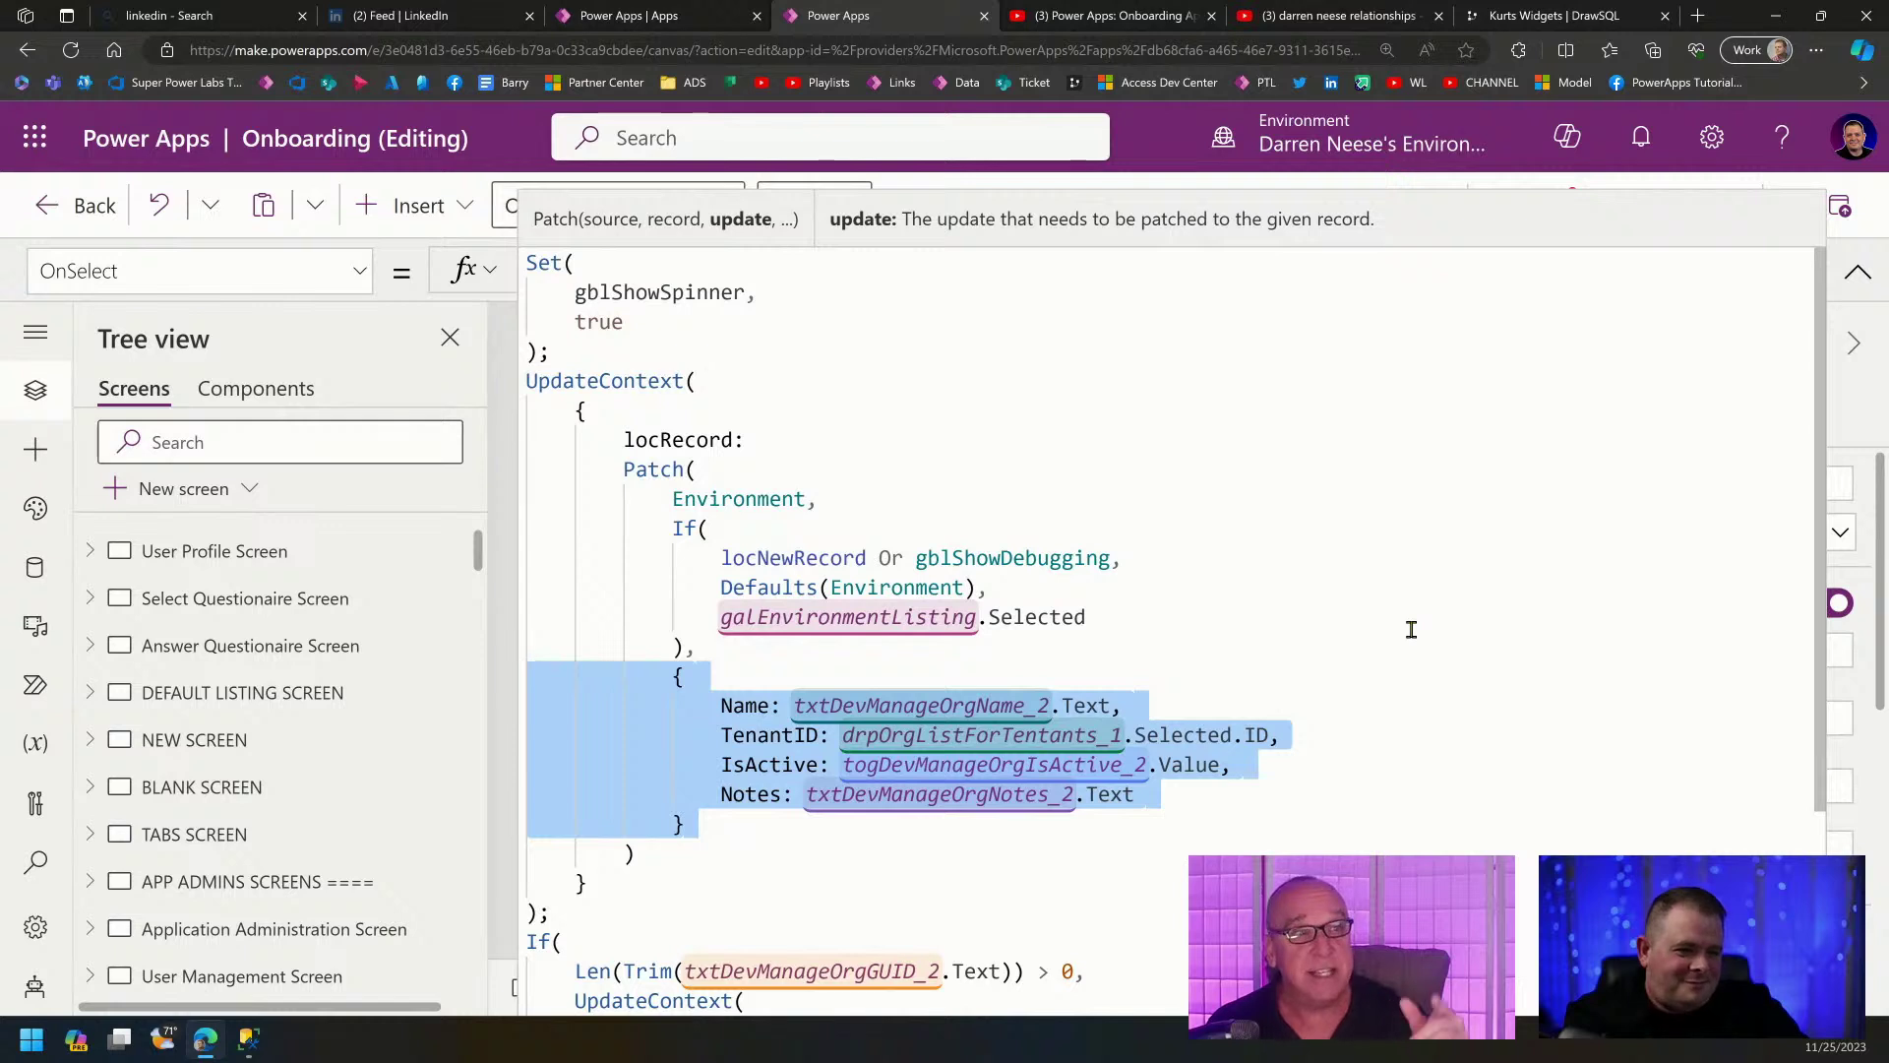
{"action": "left_click", "coordinate": [831, 764]}
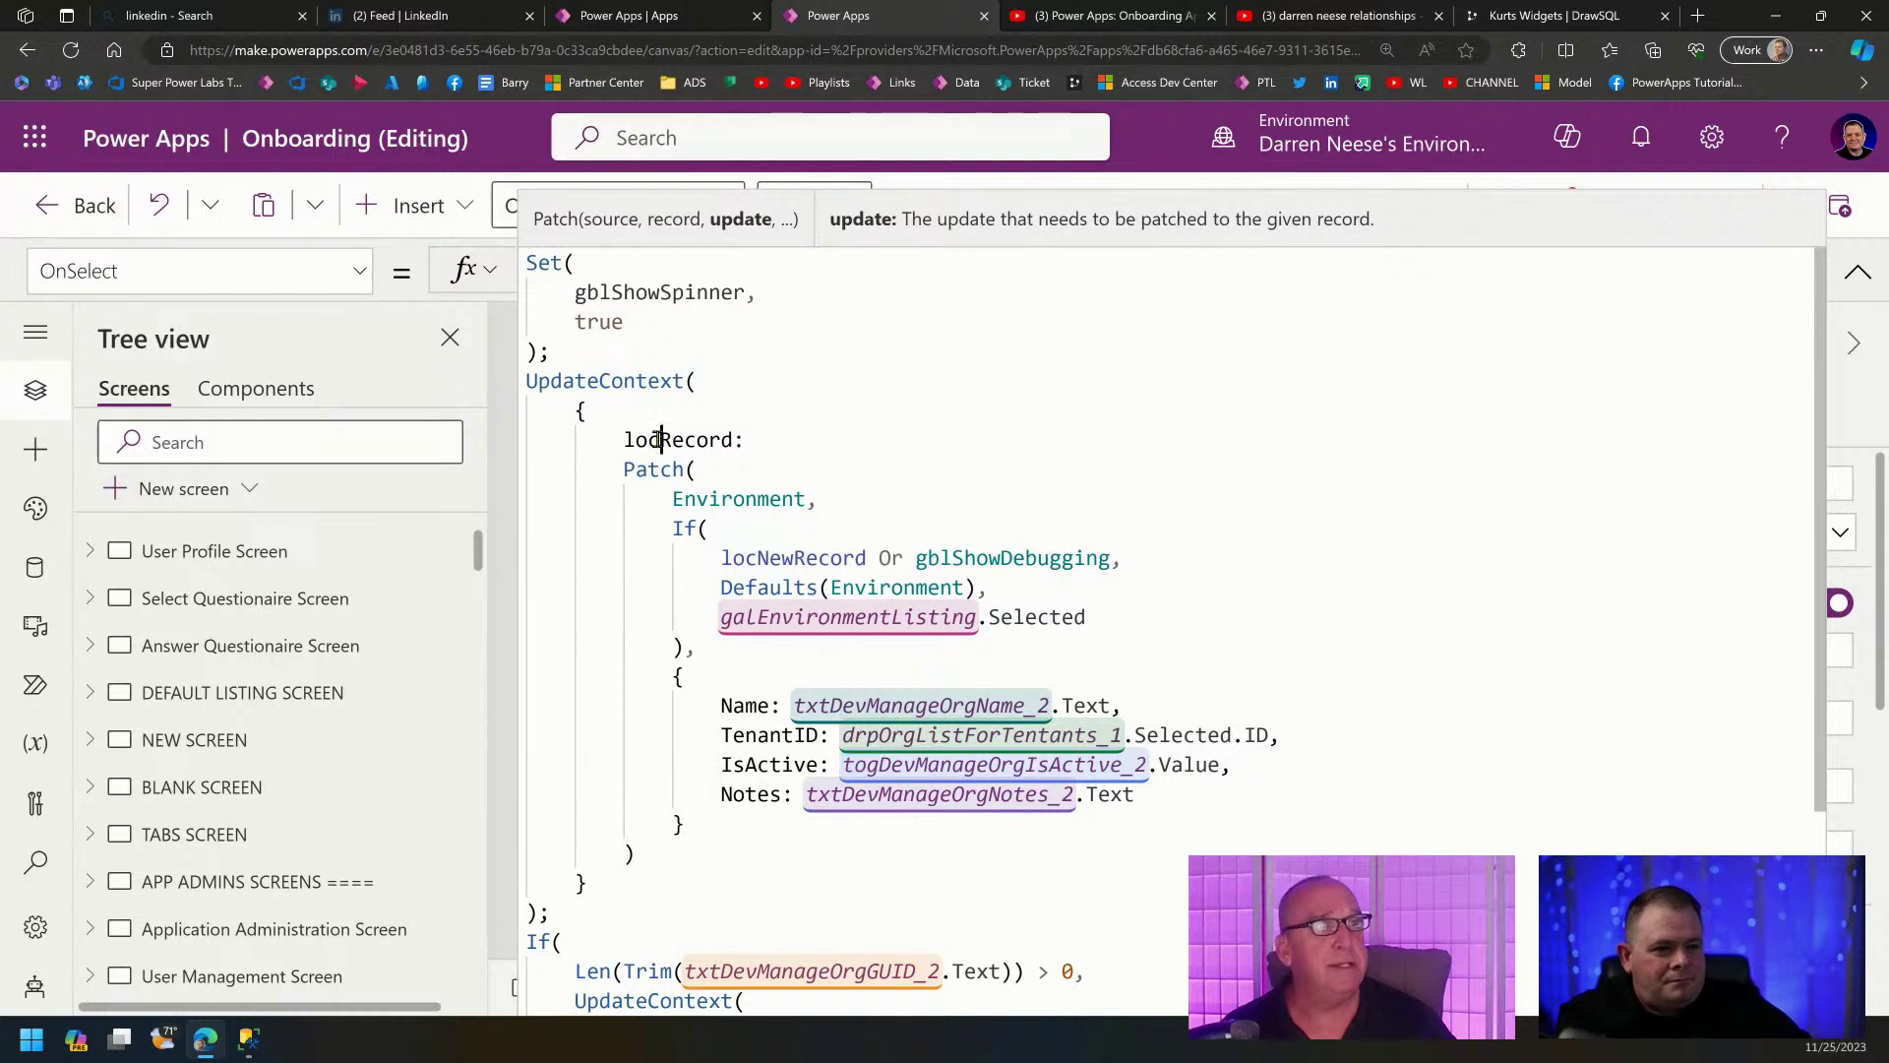
{"action": "double_click", "coordinate": [654, 441]}
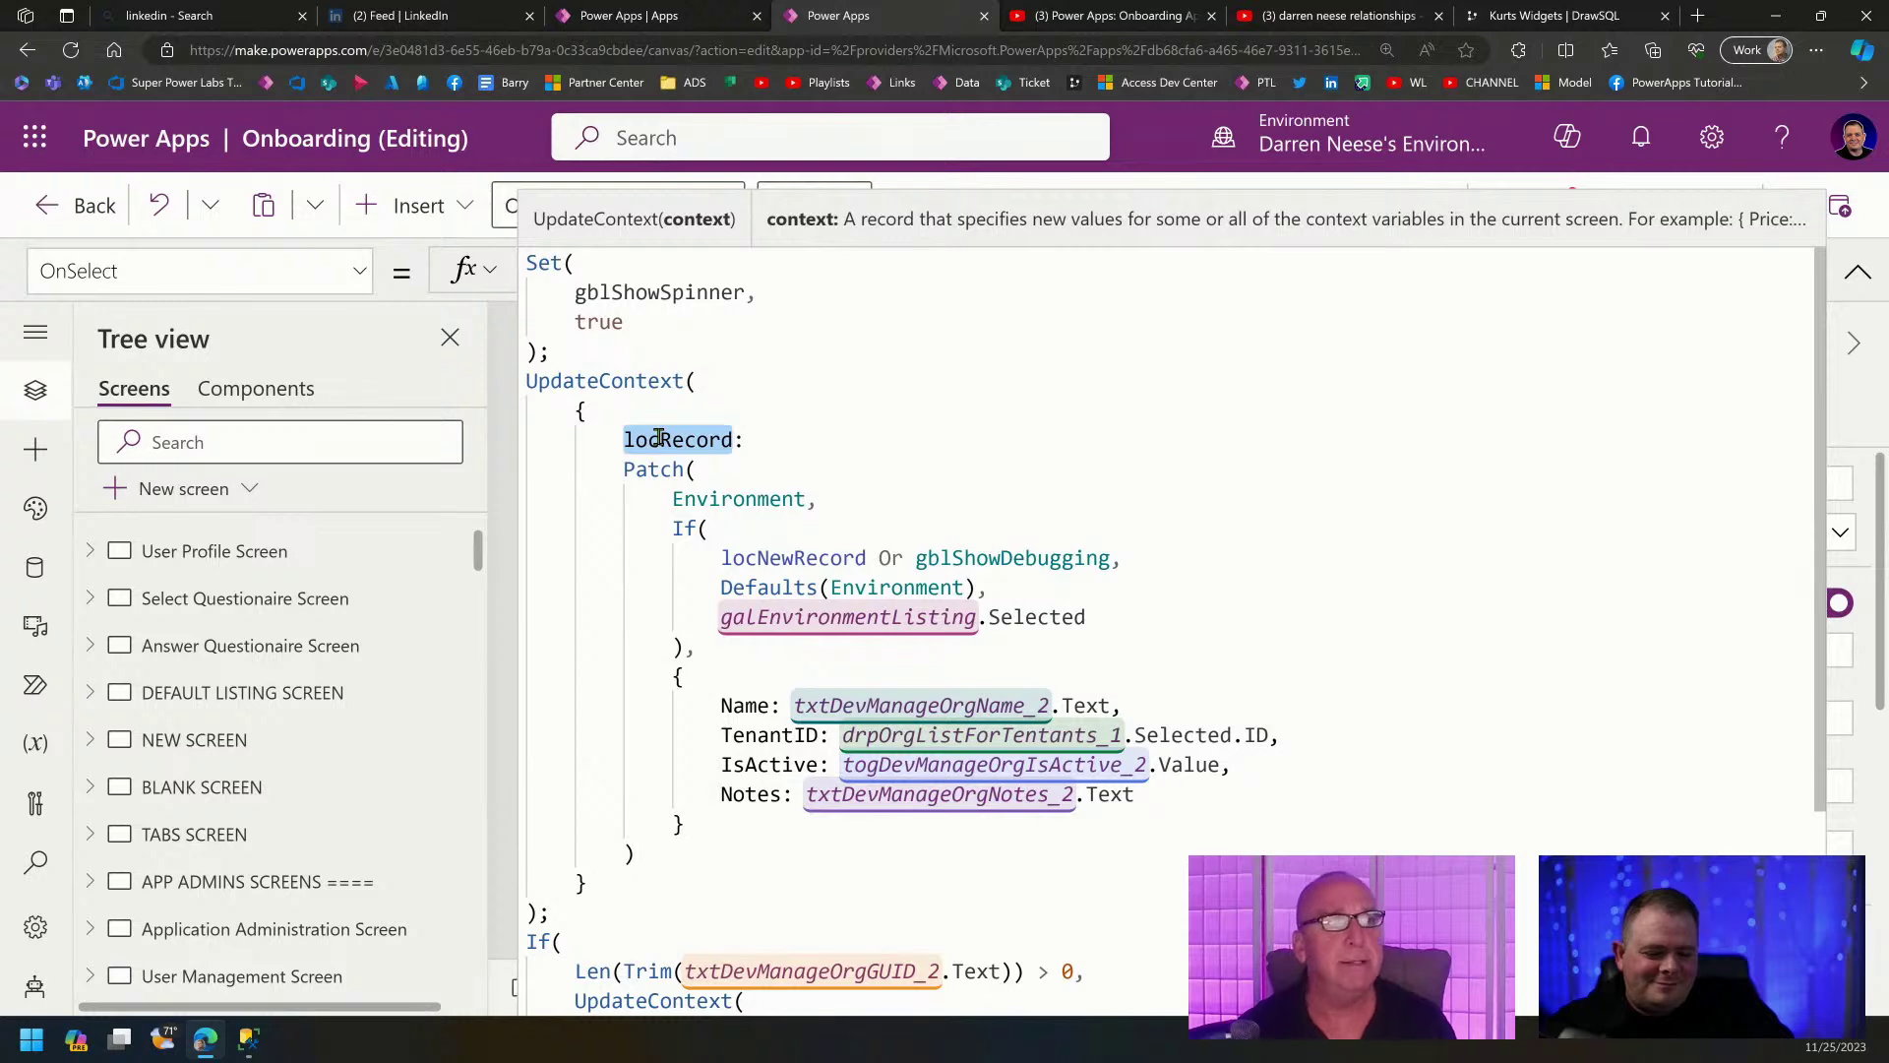
{"action": "scroll", "coordinate": [987, 578], "scroll_direction": "down", "scroll_amount": 5}
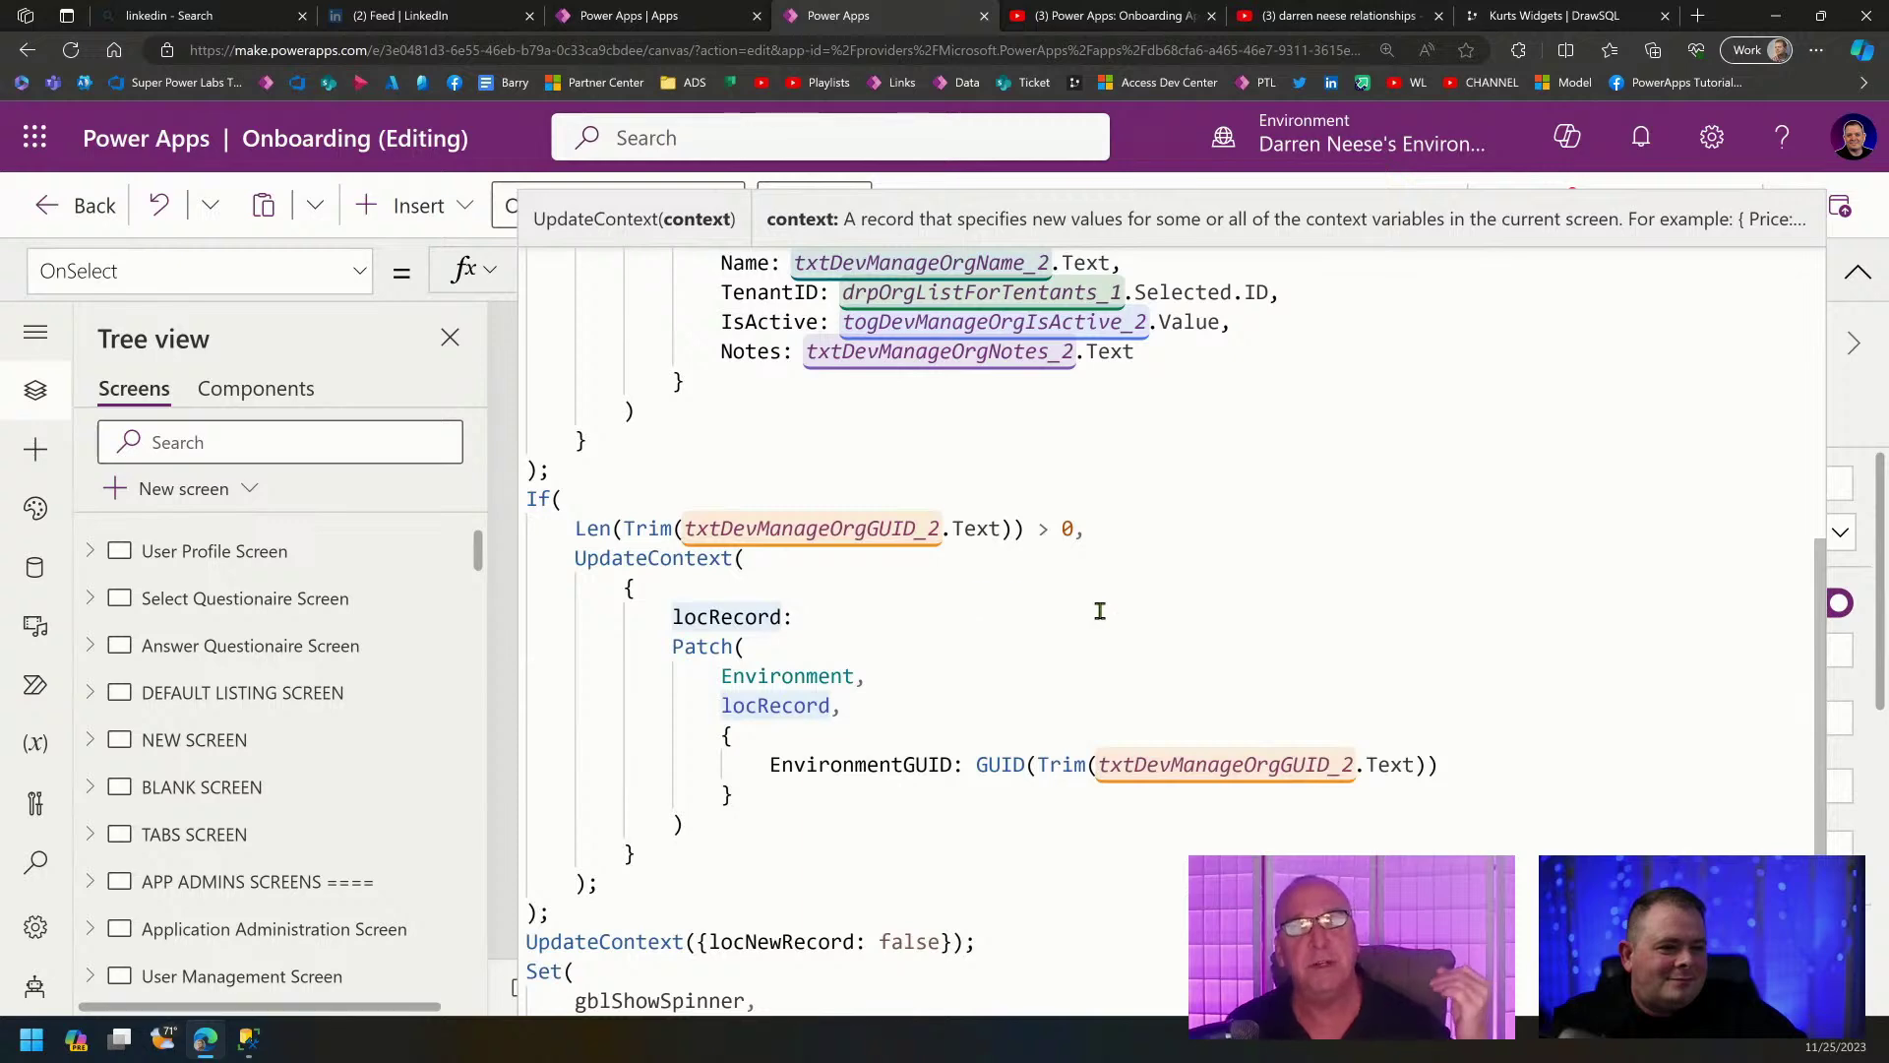
{"action": "scroll", "coordinate": [1110, 679], "scroll_direction": "up", "scroll_amount": 5}
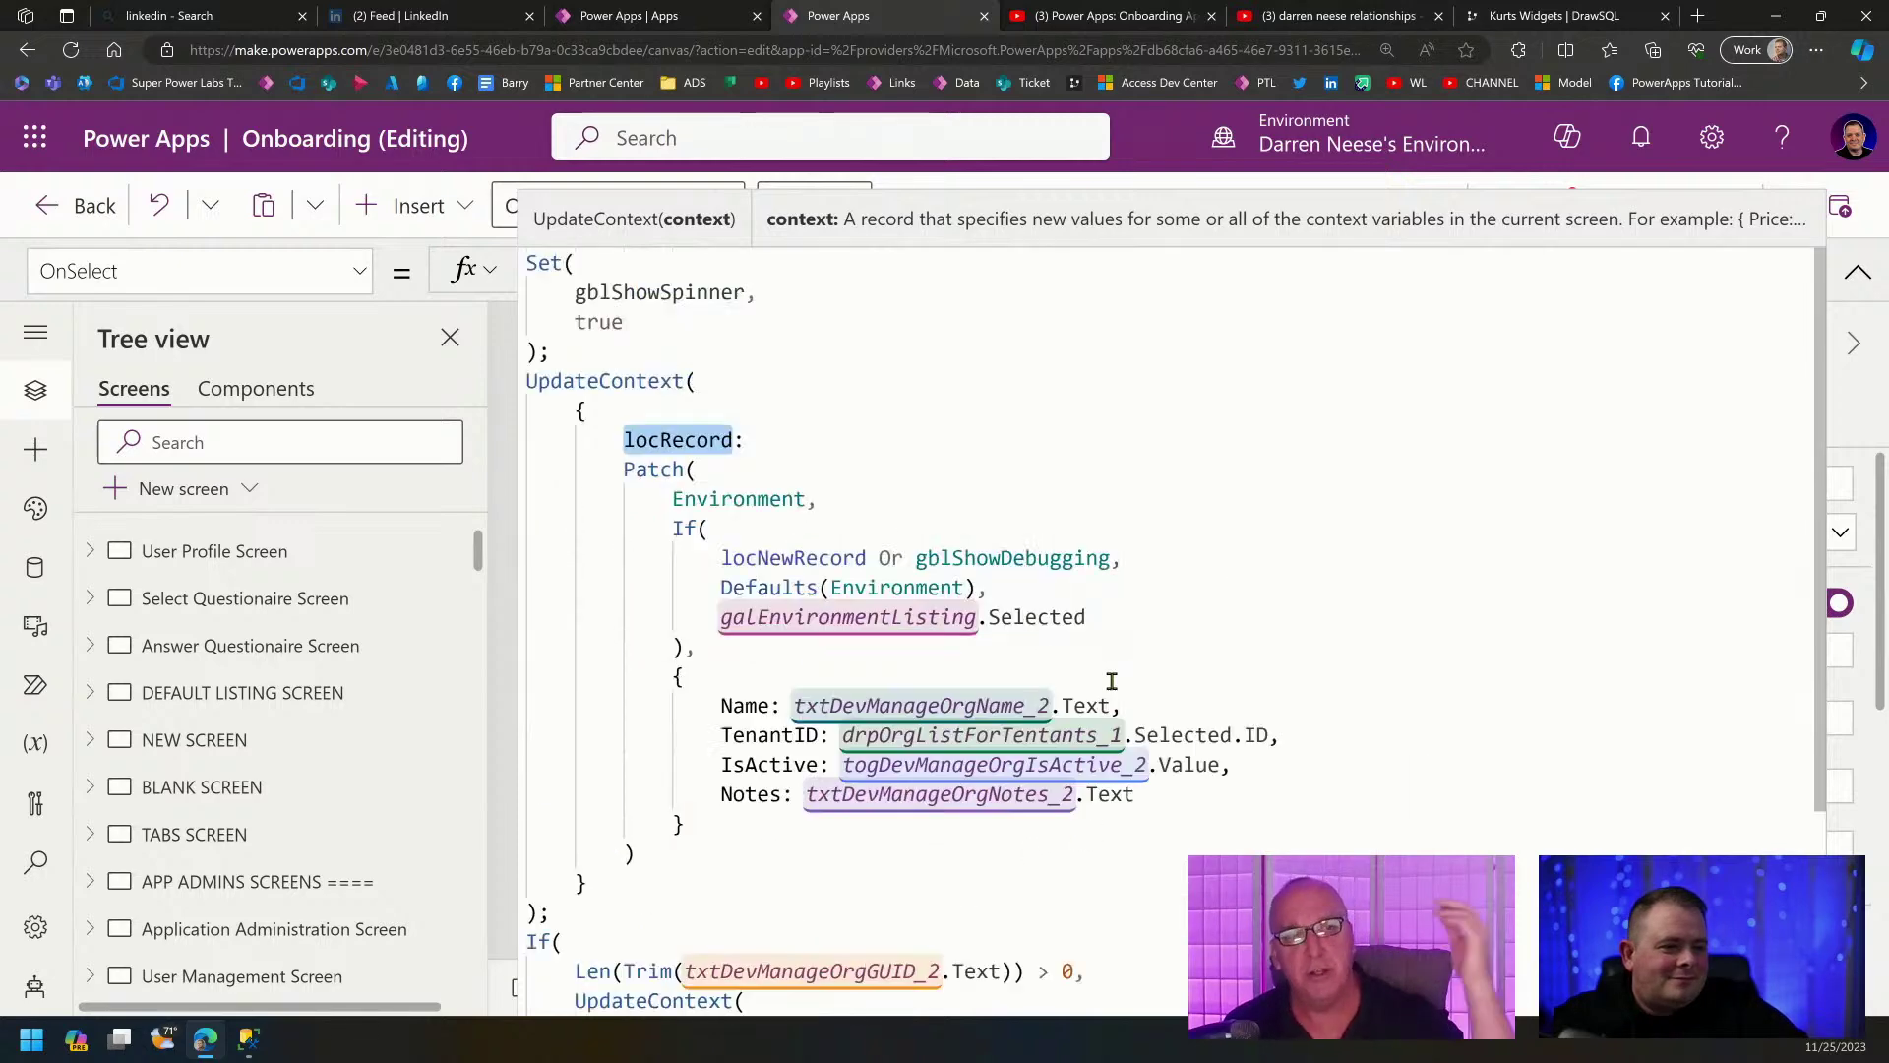
{"action": "scroll", "coordinate": [1111, 681], "scroll_direction": "down", "scroll_amount": 3}
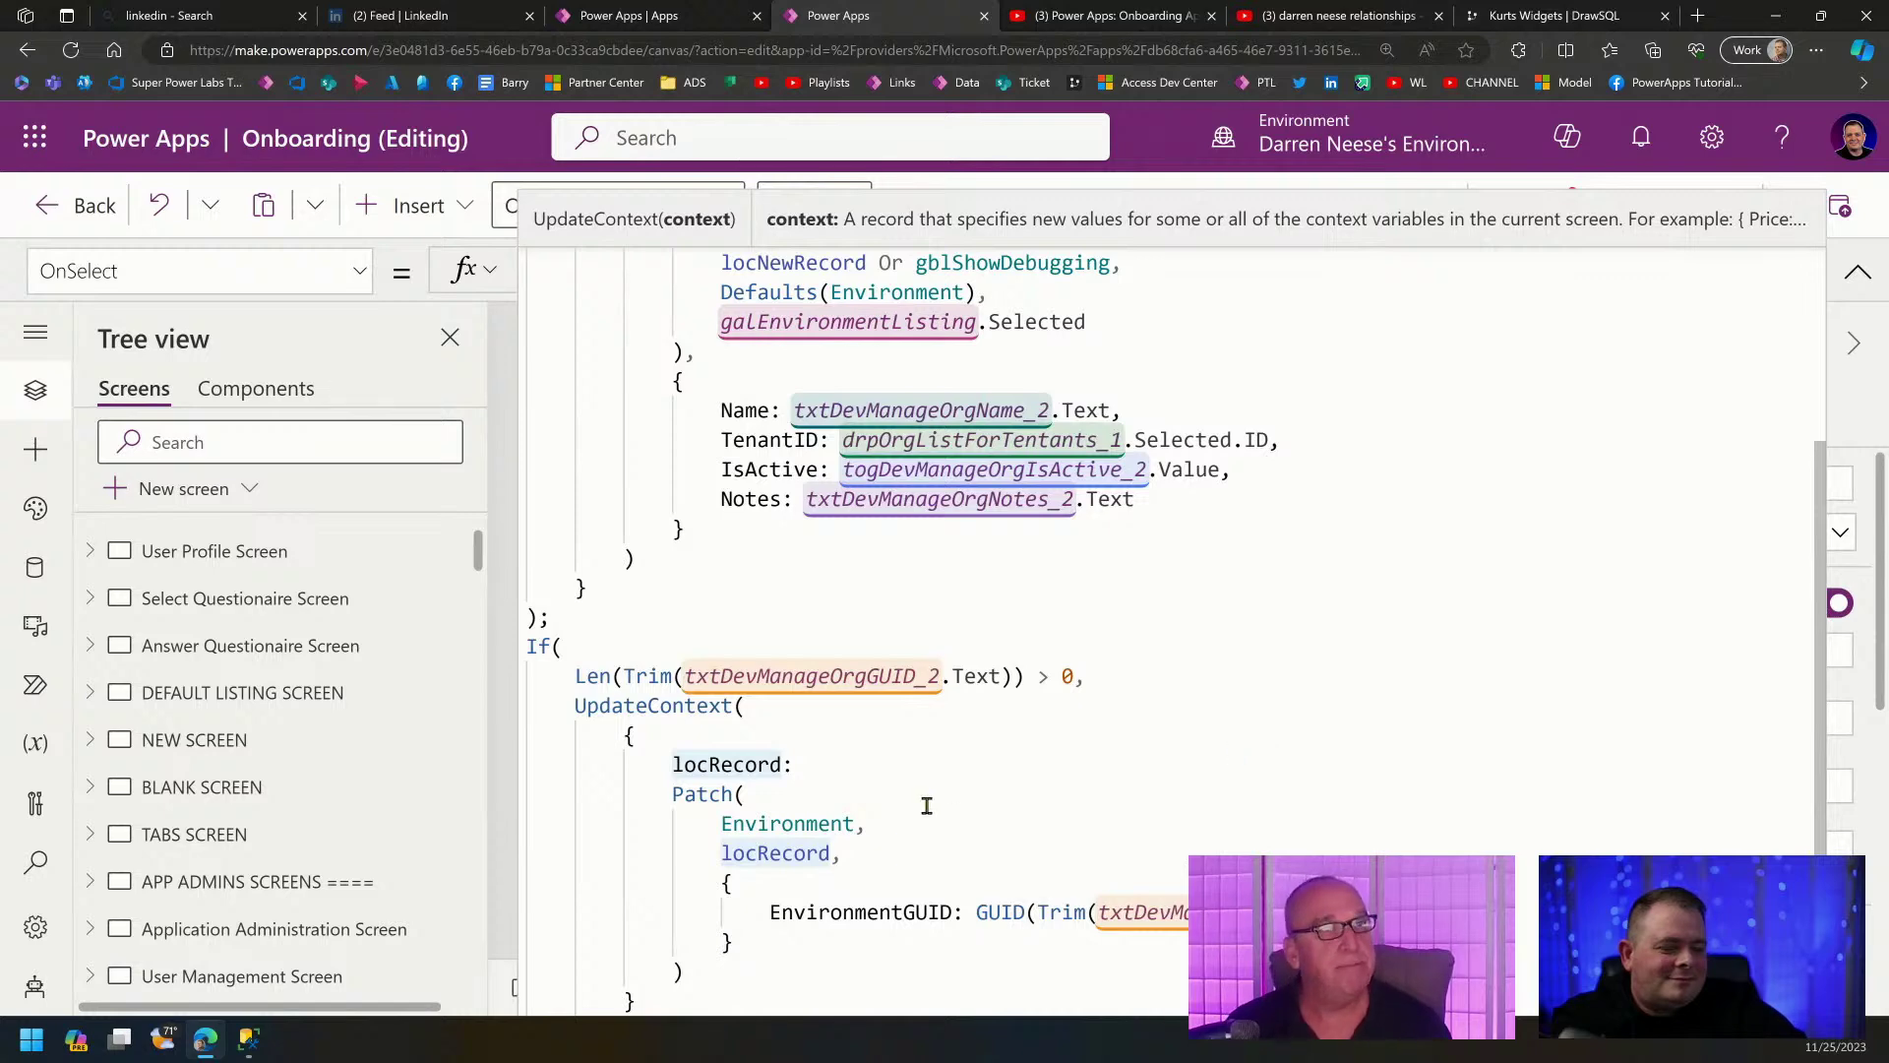
{"action": "left_click", "coordinate": [769, 852]}
{"action": "scroll", "coordinate": [1063, 814], "scroll_direction": "up", "scroll_amount": 3}
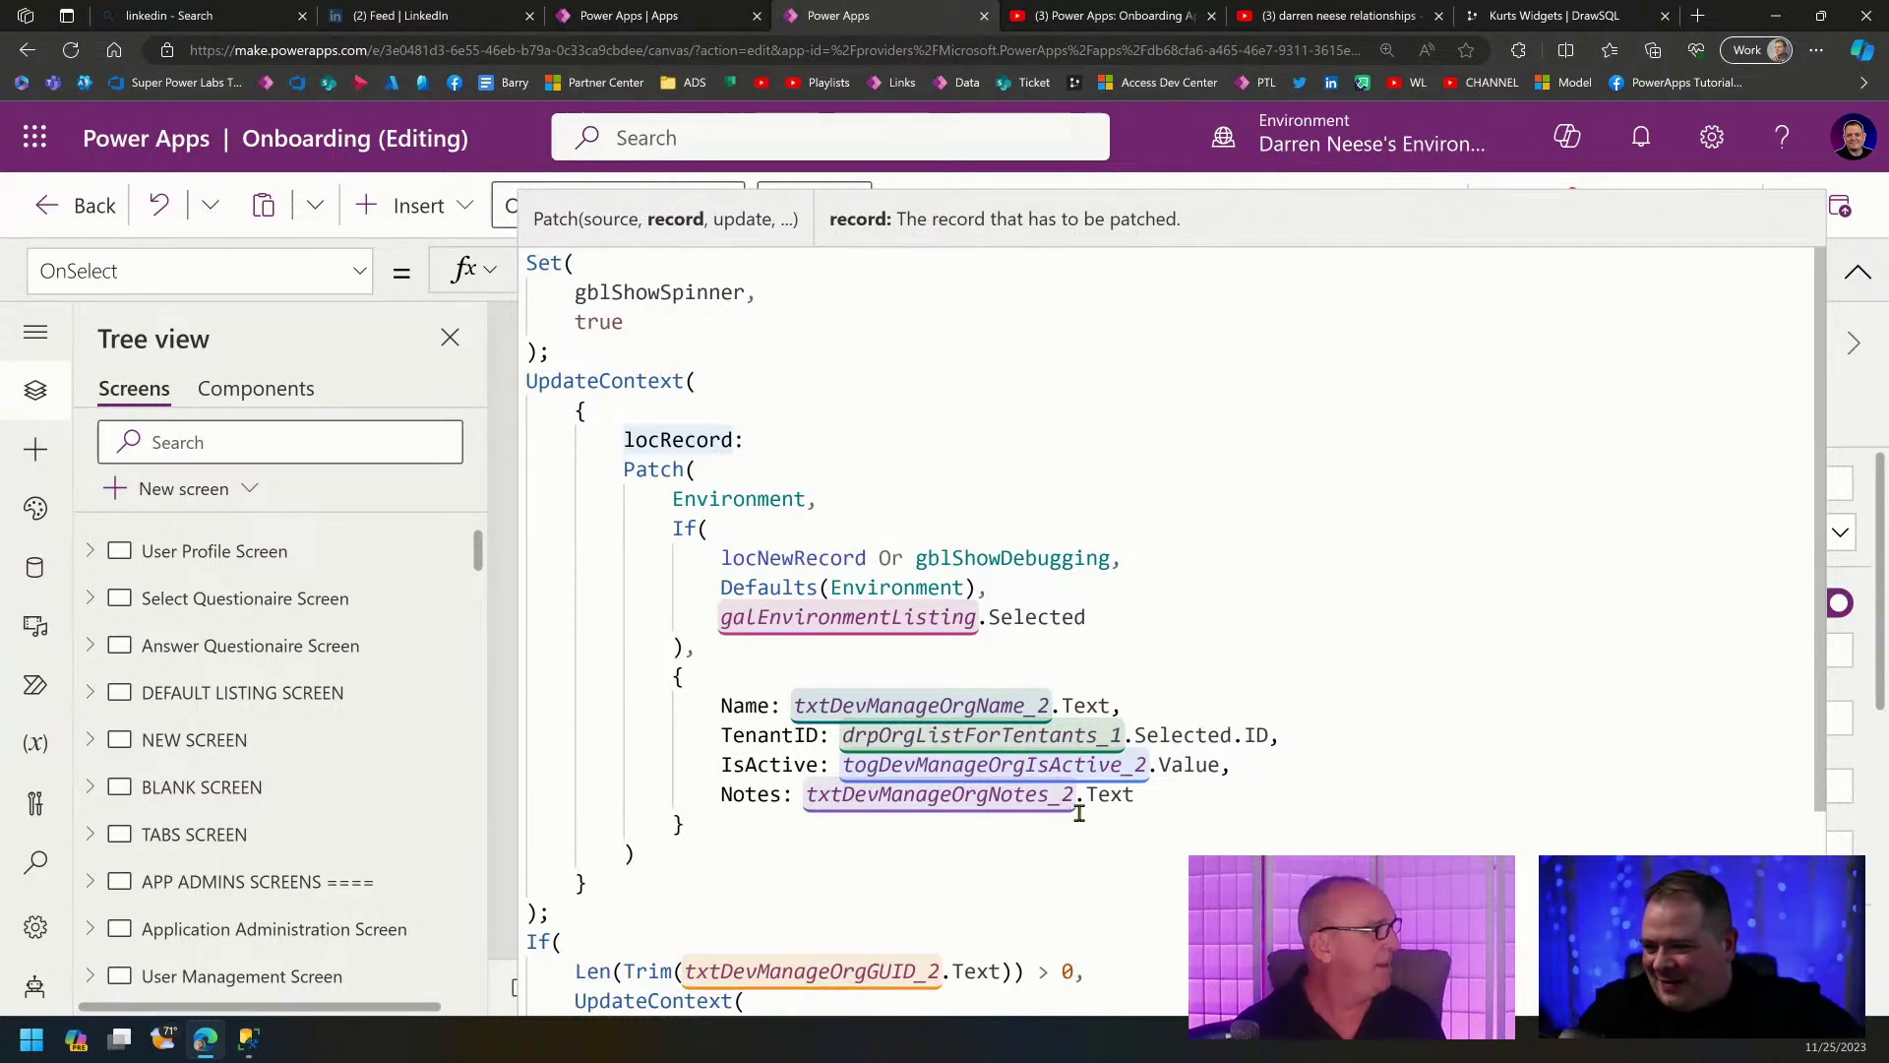
{"action": "left_click", "coordinate": [1301, 640]}
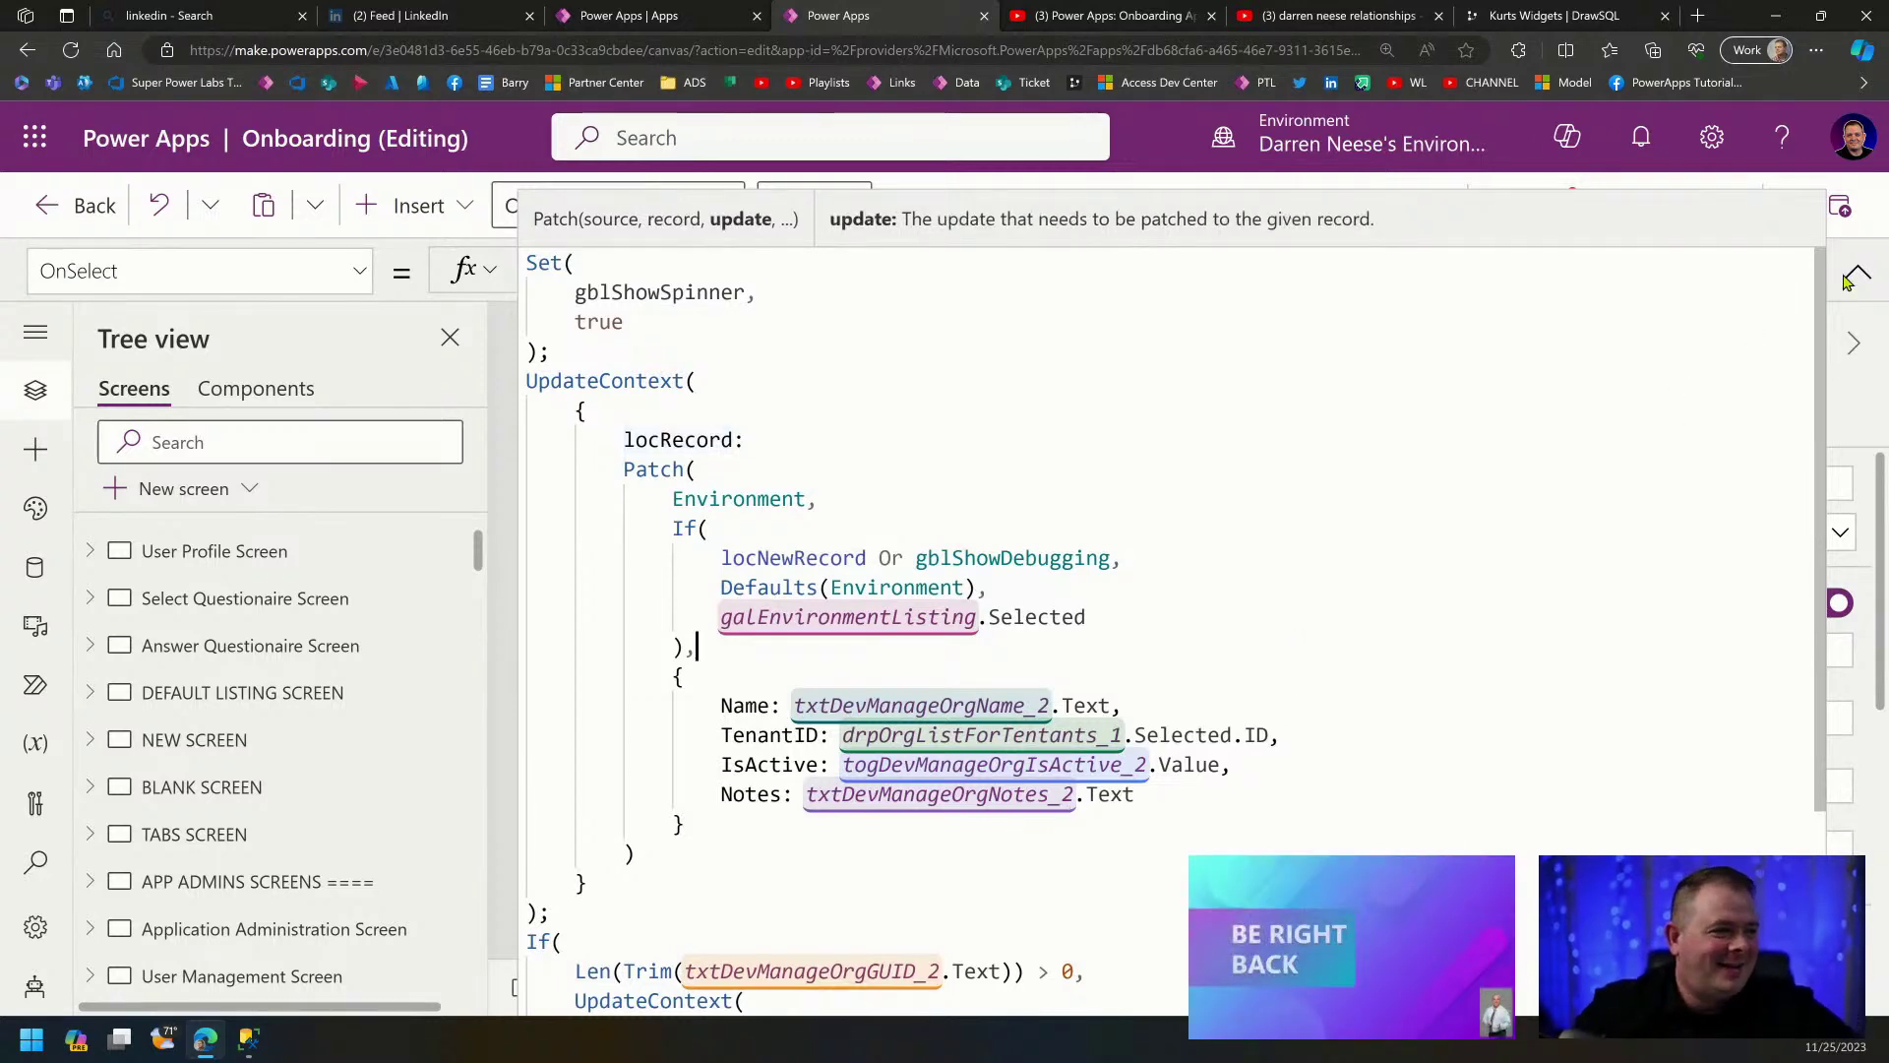
Collapse the formula bar, select the Dev Manage Environments screen and save the app.
{"action": "left_click", "coordinate": [1858, 272]}
{"action": "left_click", "coordinate": [1334, 503]}
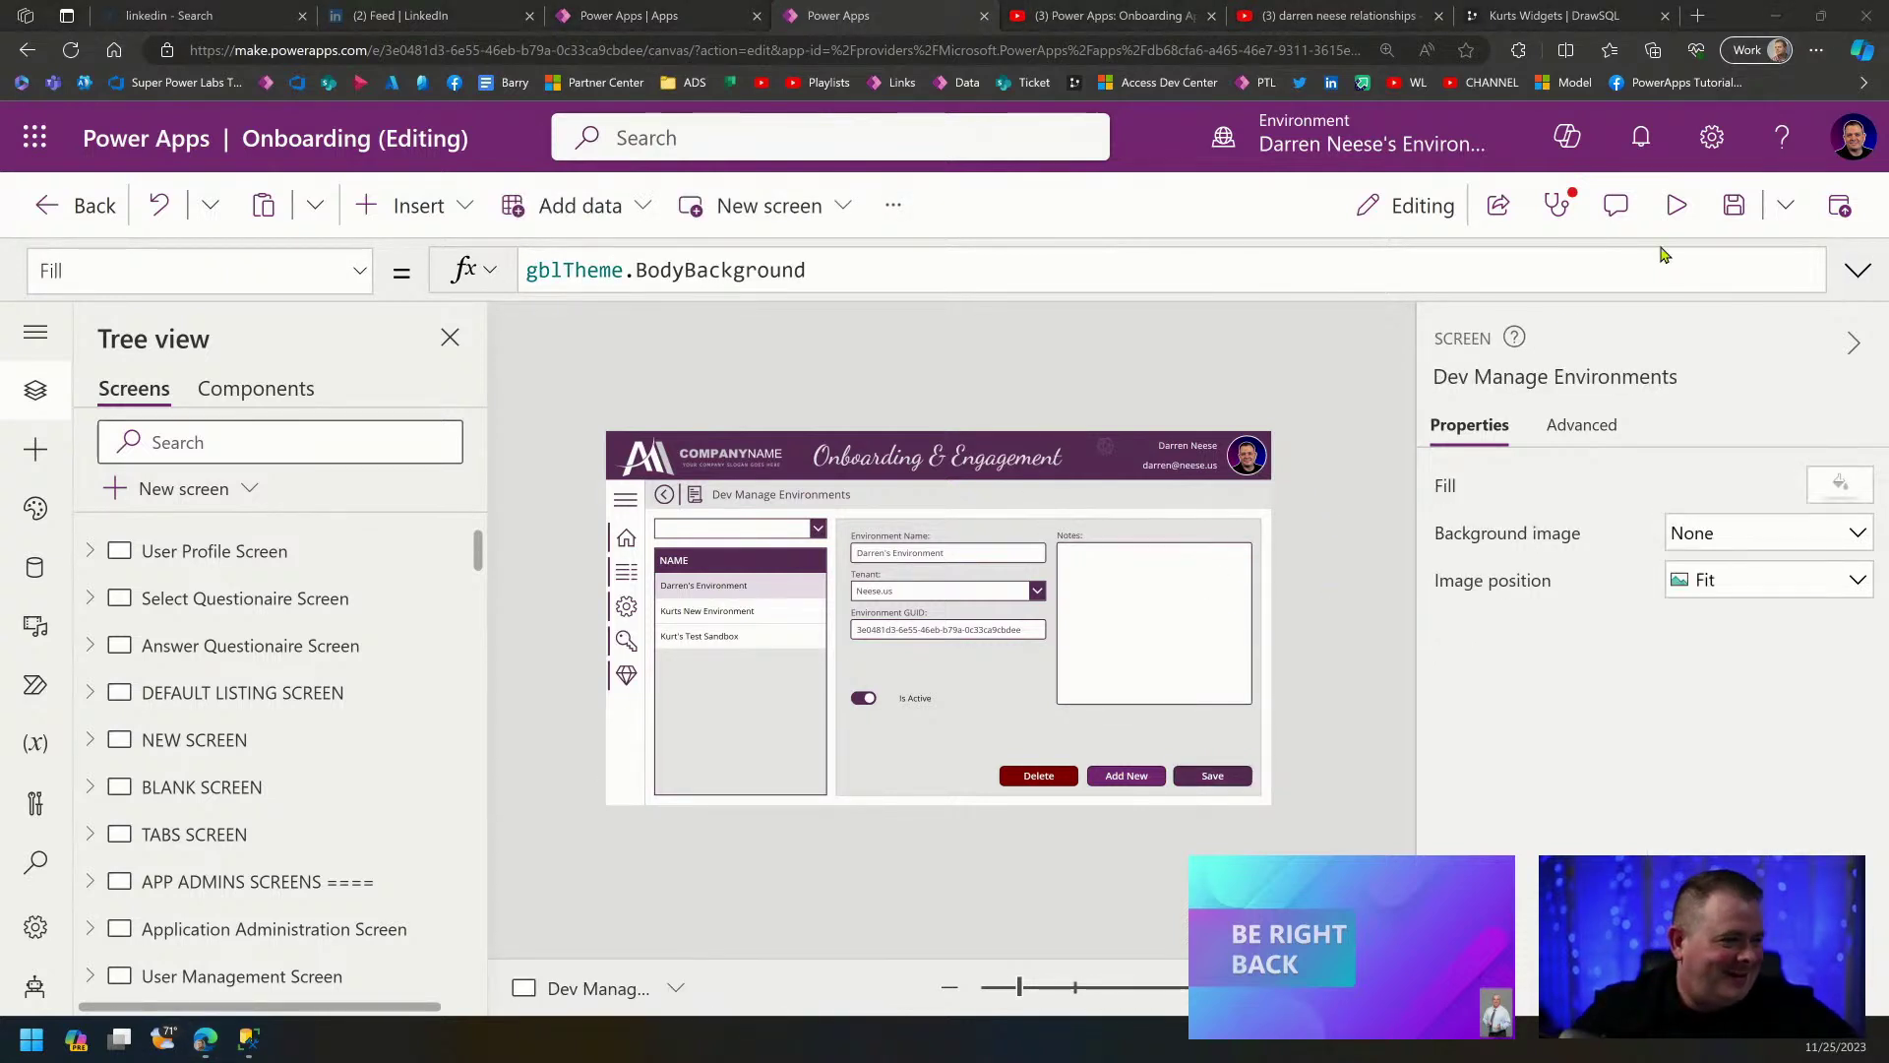
{"action": "left_click", "coordinate": [1718, 213]}
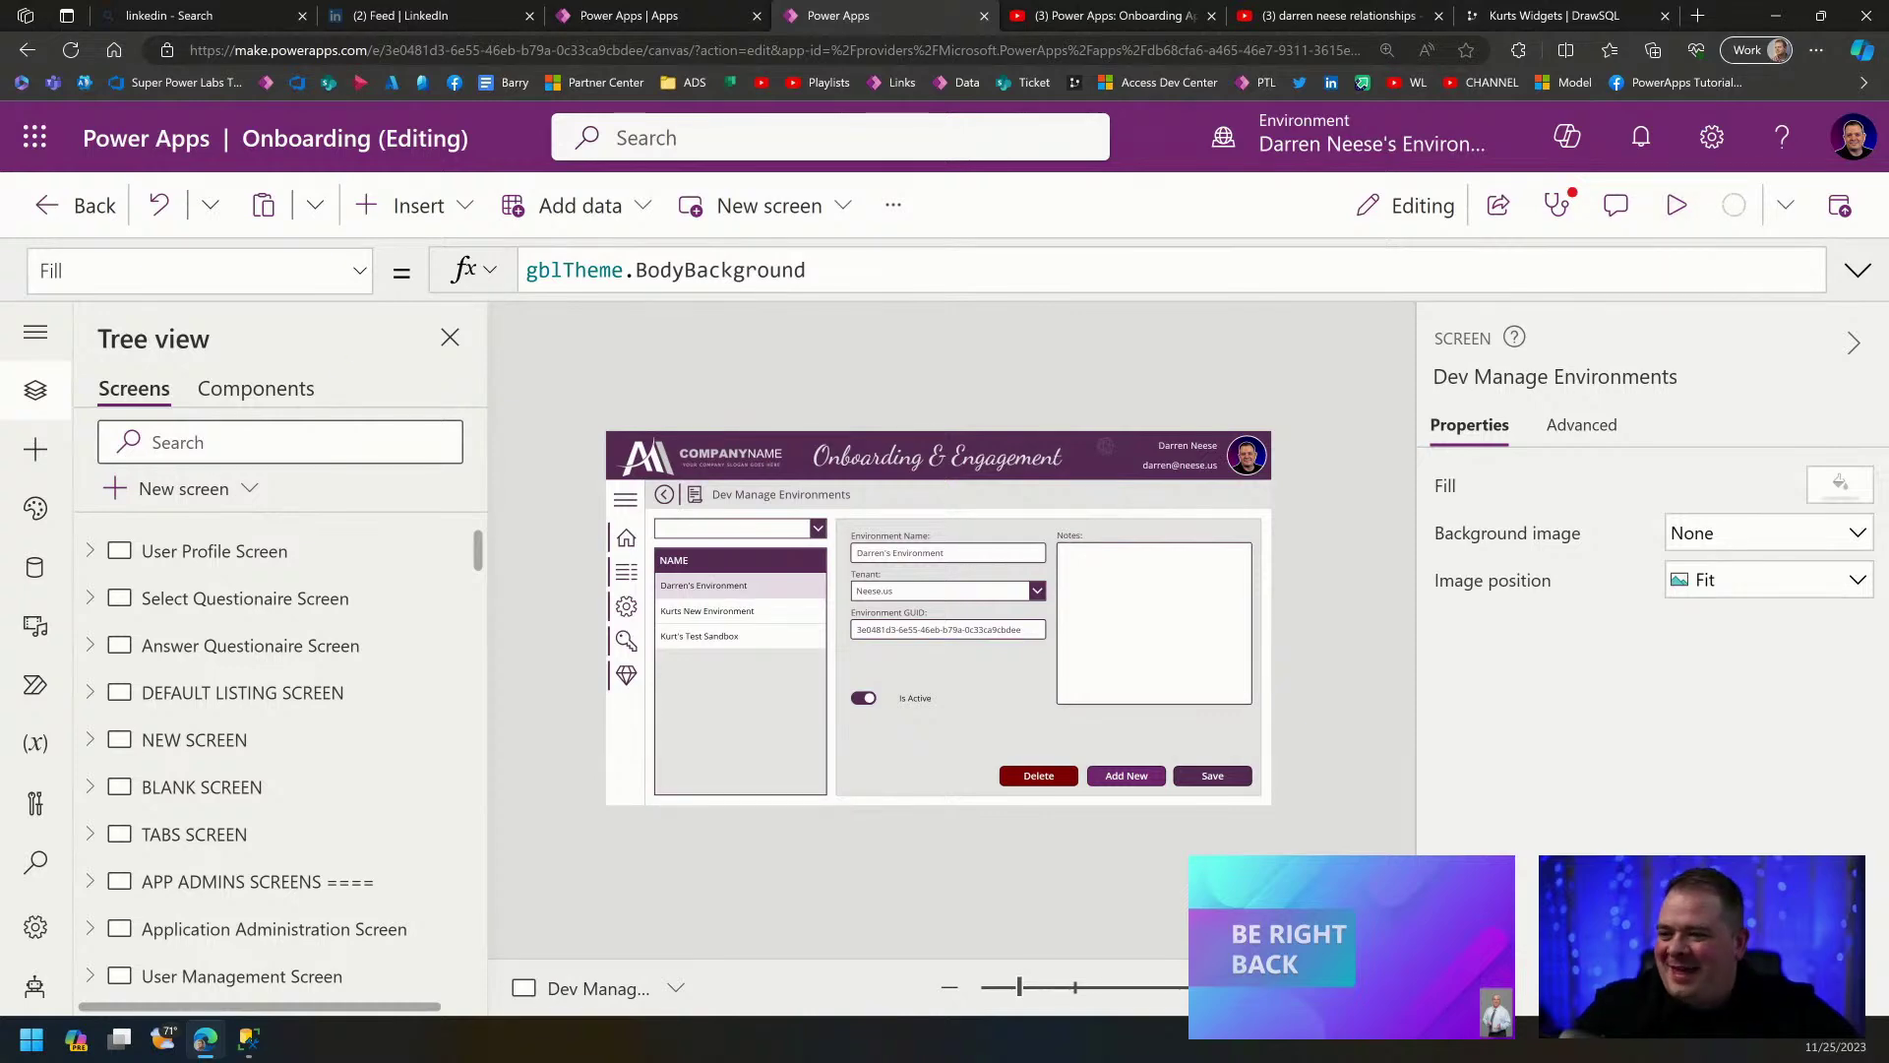
Switch to SQL Server Management Studio, deselect the QuestionType table in MainDiagram, and return to Power Apps Studio.
{"action": "key", "text": "alt+Tab"}
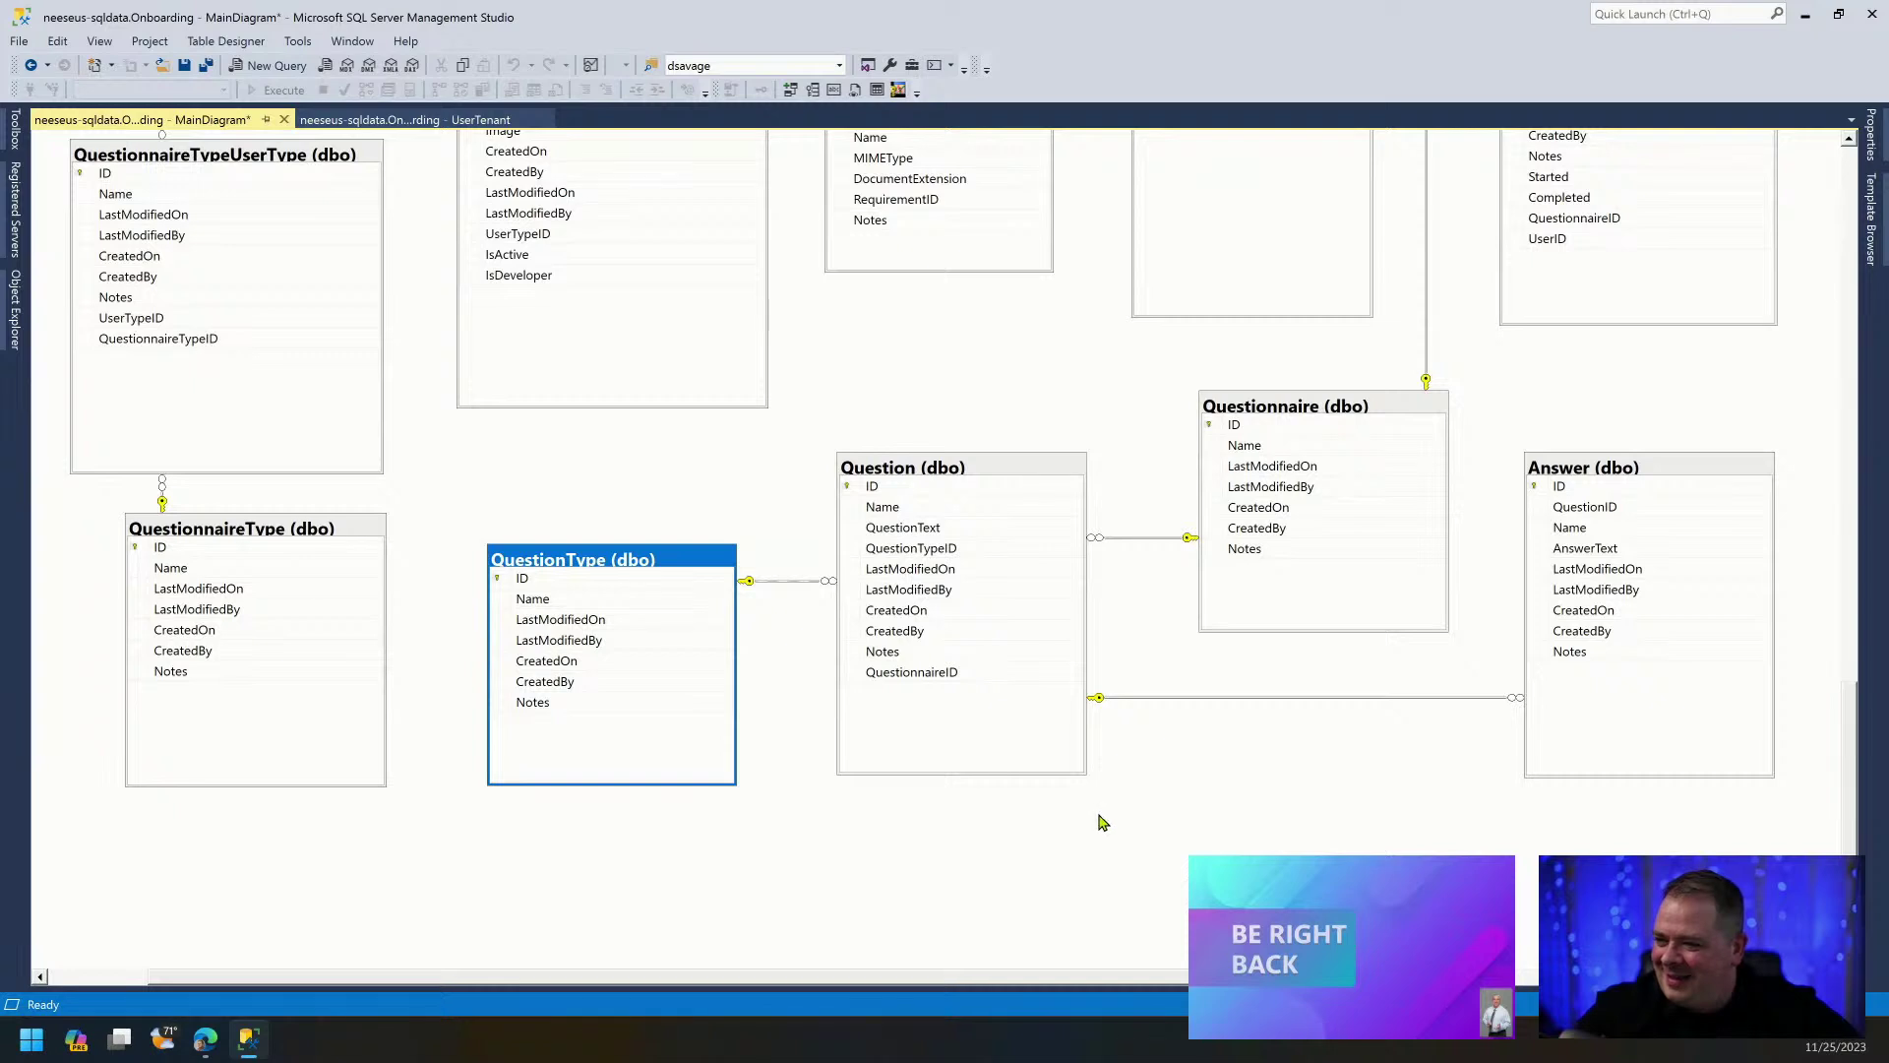
{"action": "left_click", "coordinate": [1239, 805]}
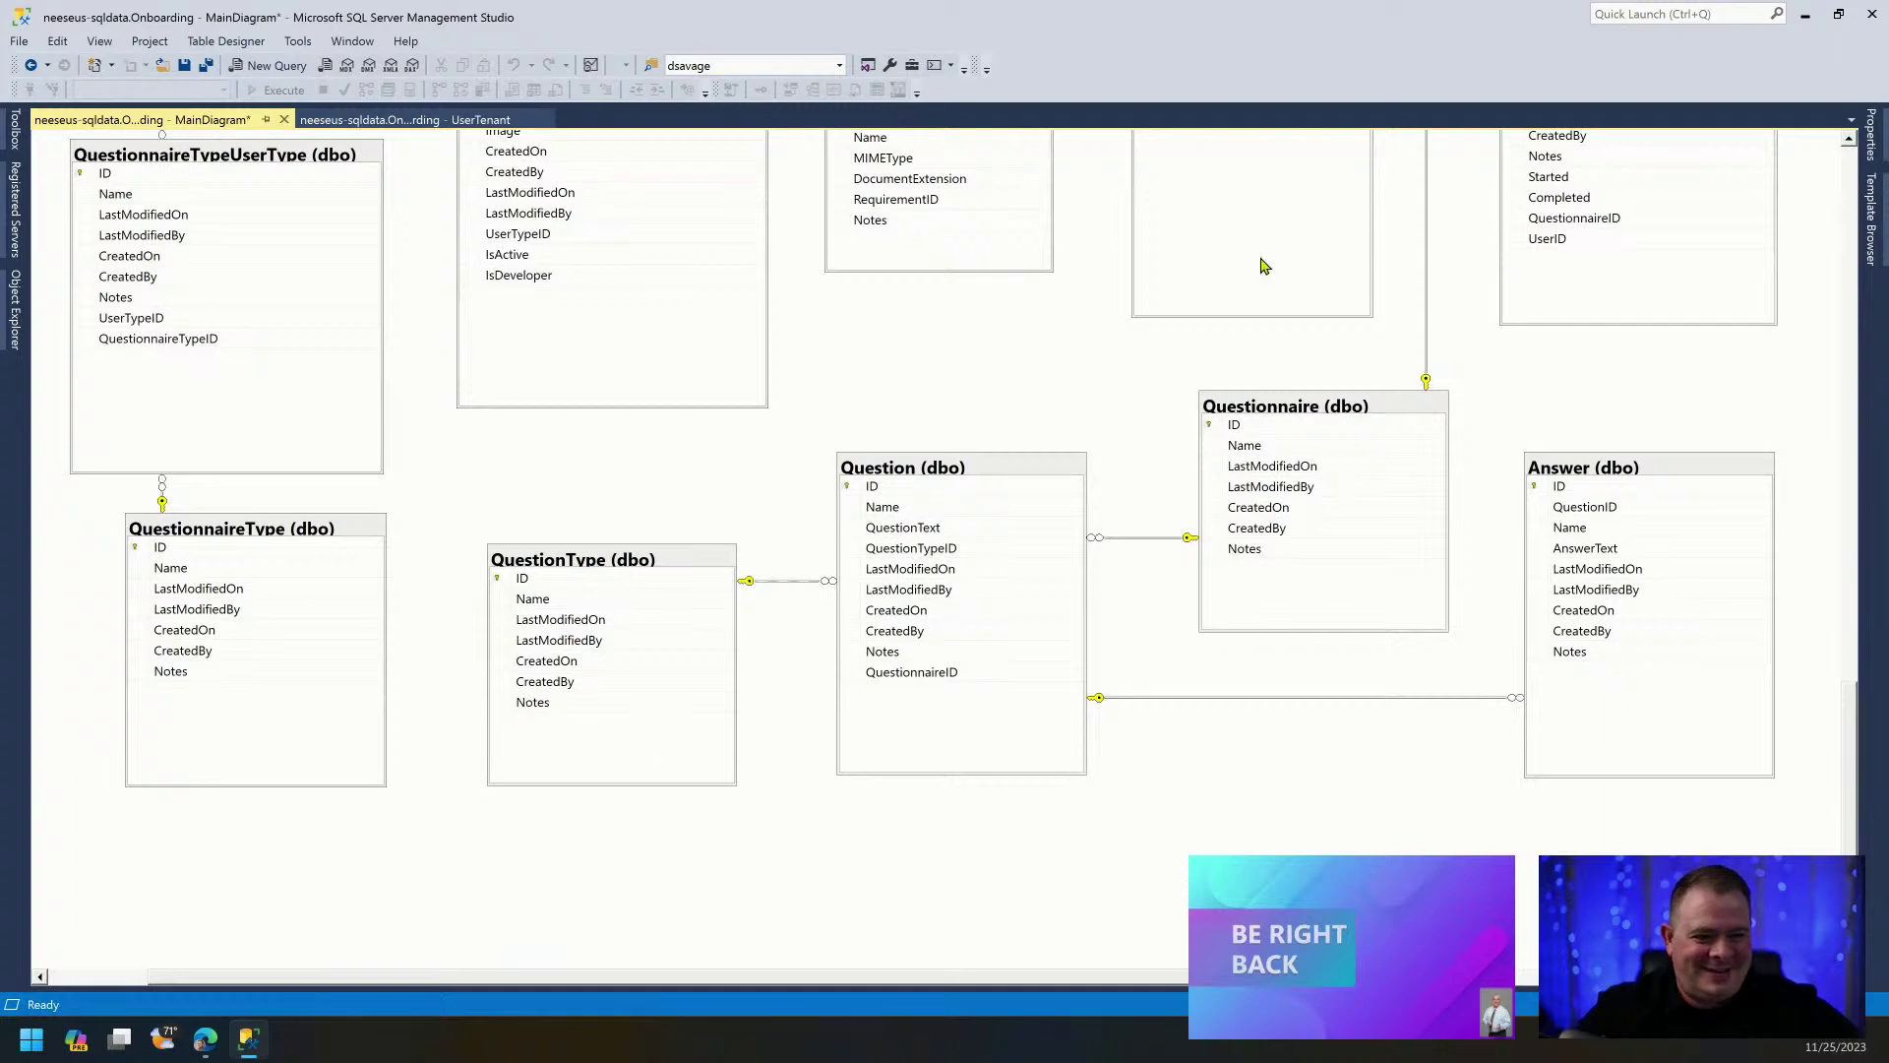
{"action": "left_click", "coordinate": [1807, 16]}
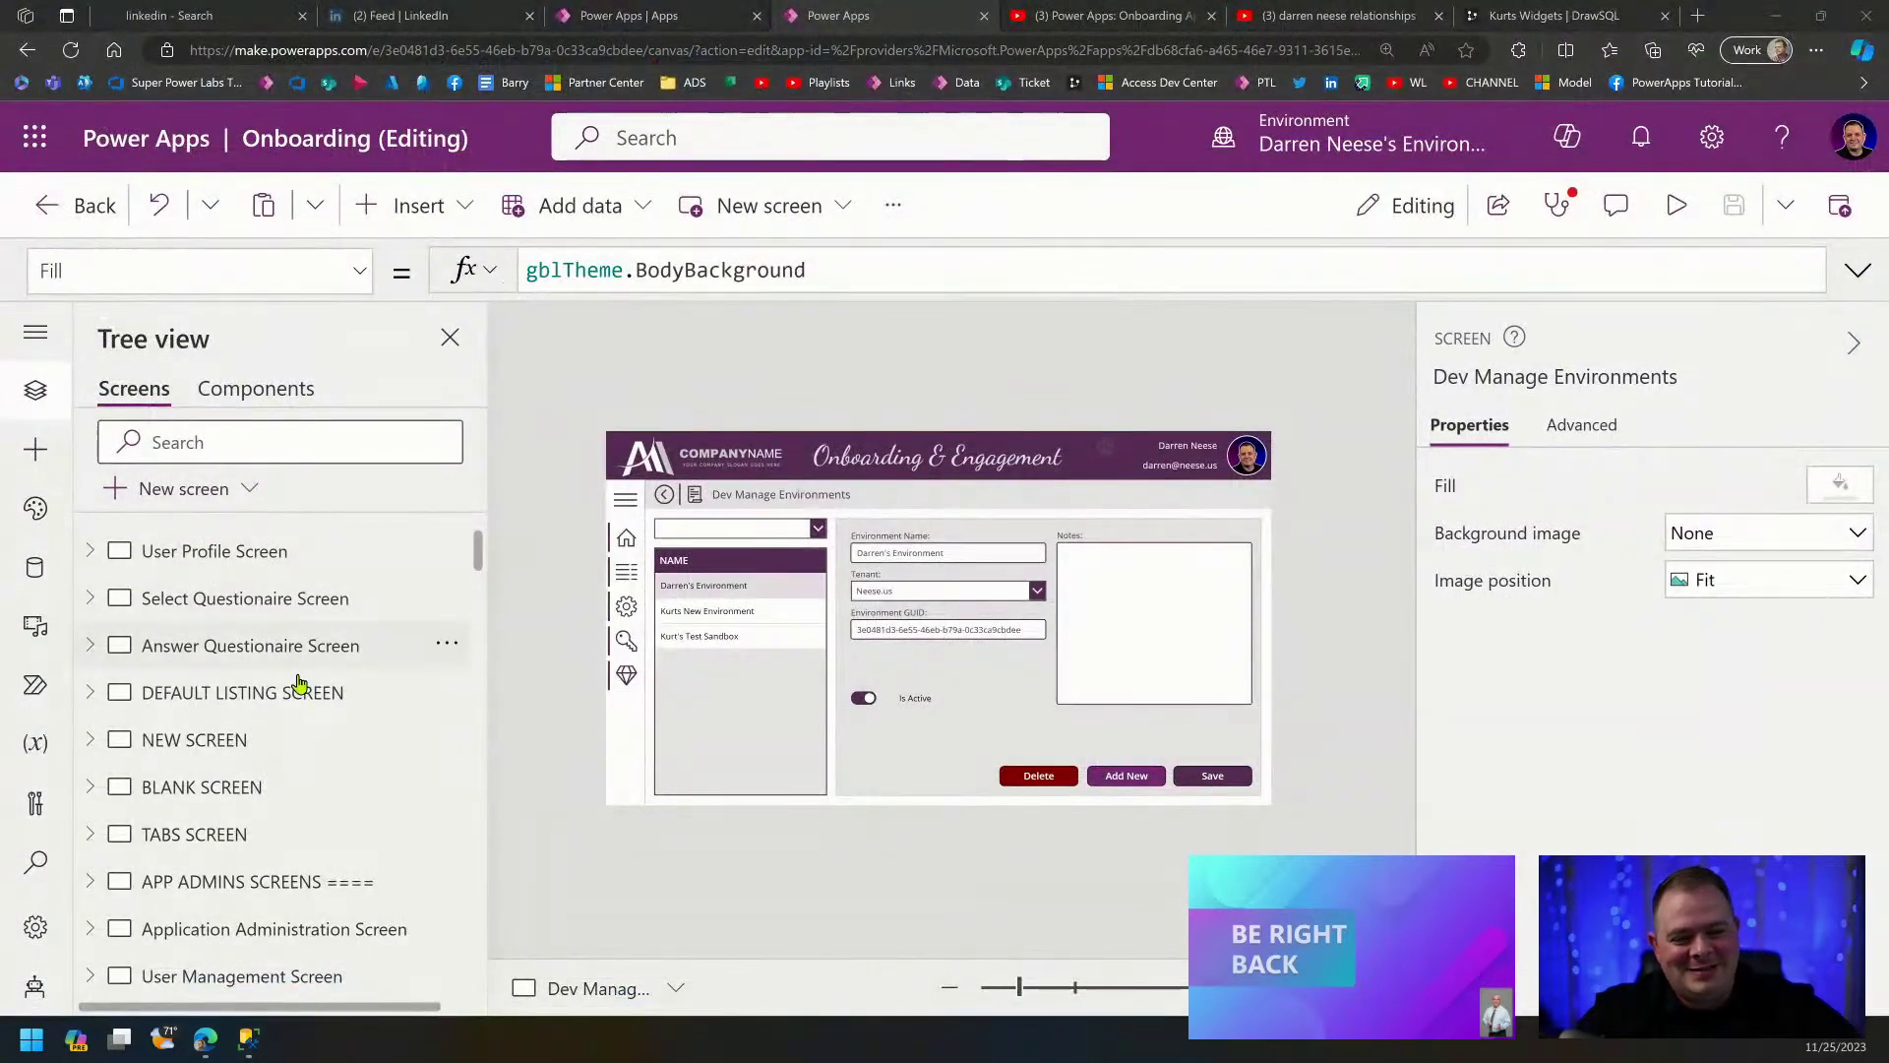
Select Container2 under the Dev Manage Environments screen and expand it to list its child controls.
{"action": "scroll", "coordinate": [295, 679], "scroll_direction": "down", "scroll_amount": 10}
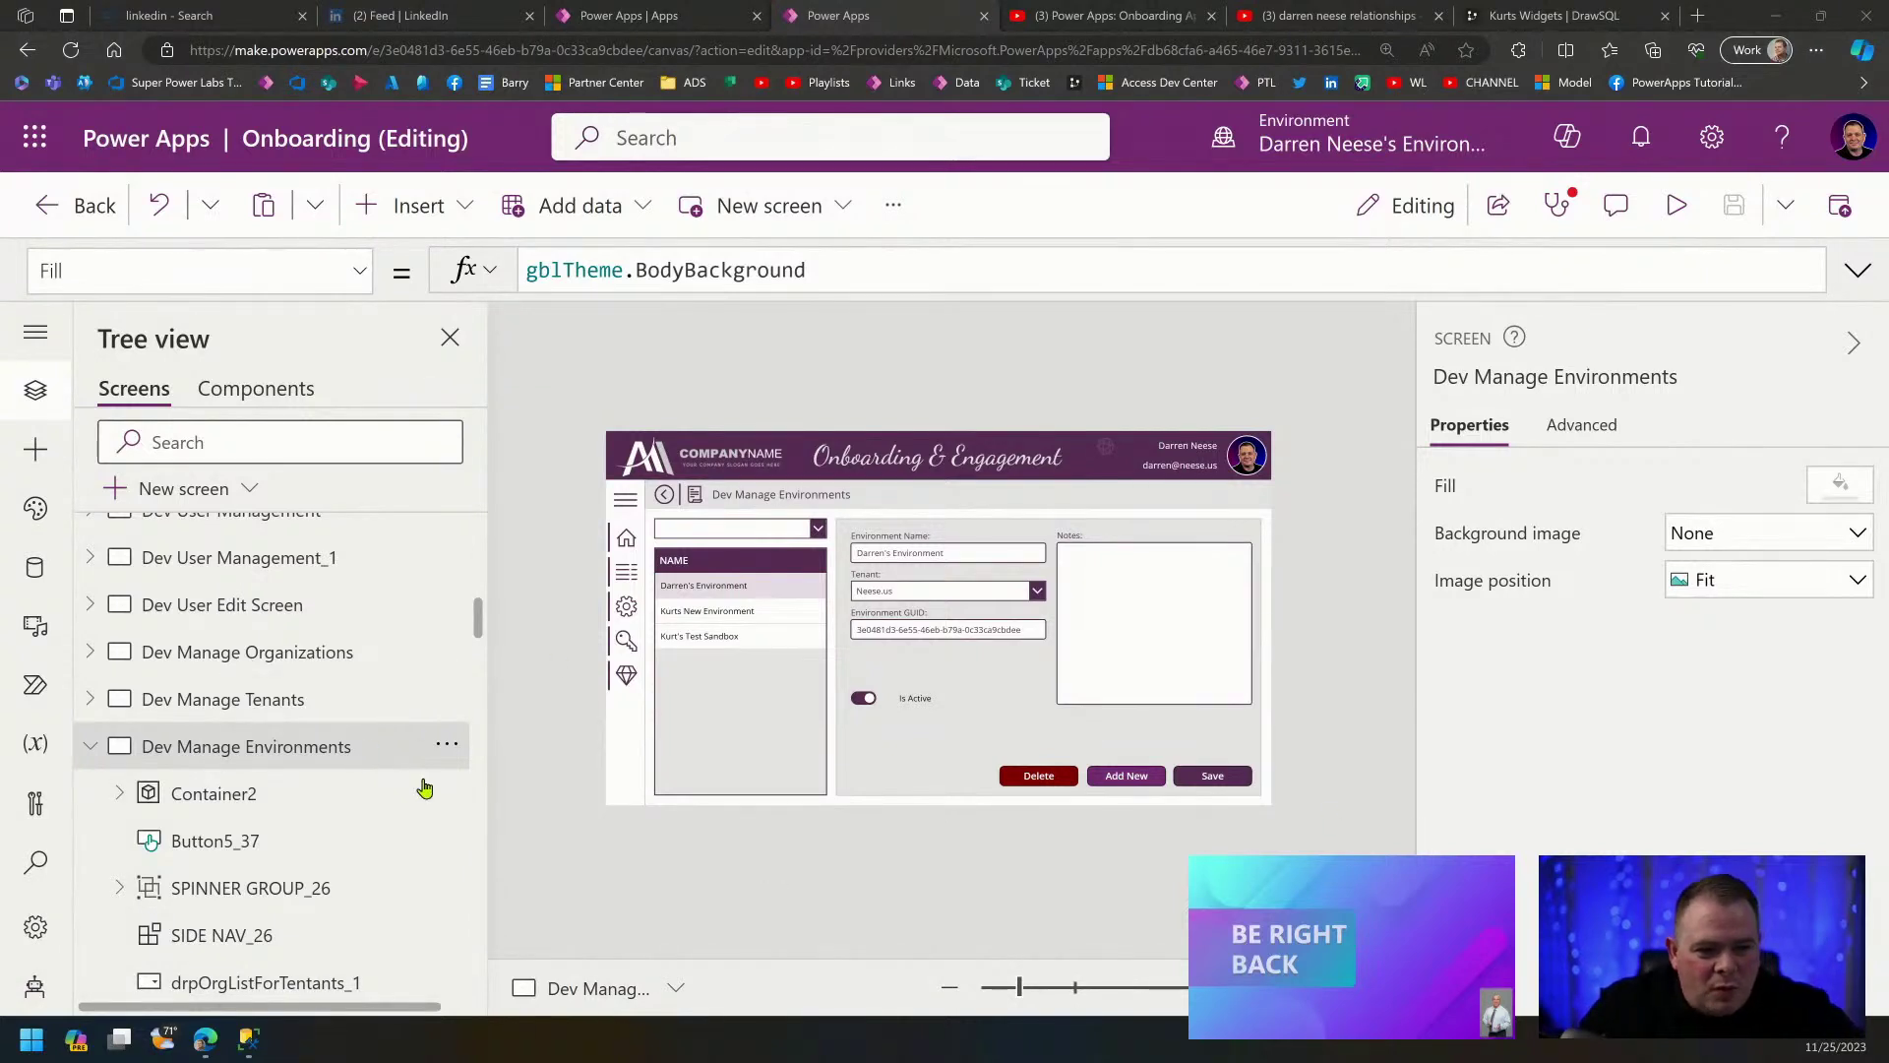
{"action": "left_click", "coordinate": [302, 790]}
{"action": "scroll", "coordinate": [227, 630], "scroll_direction": "down", "scroll_amount": 3}
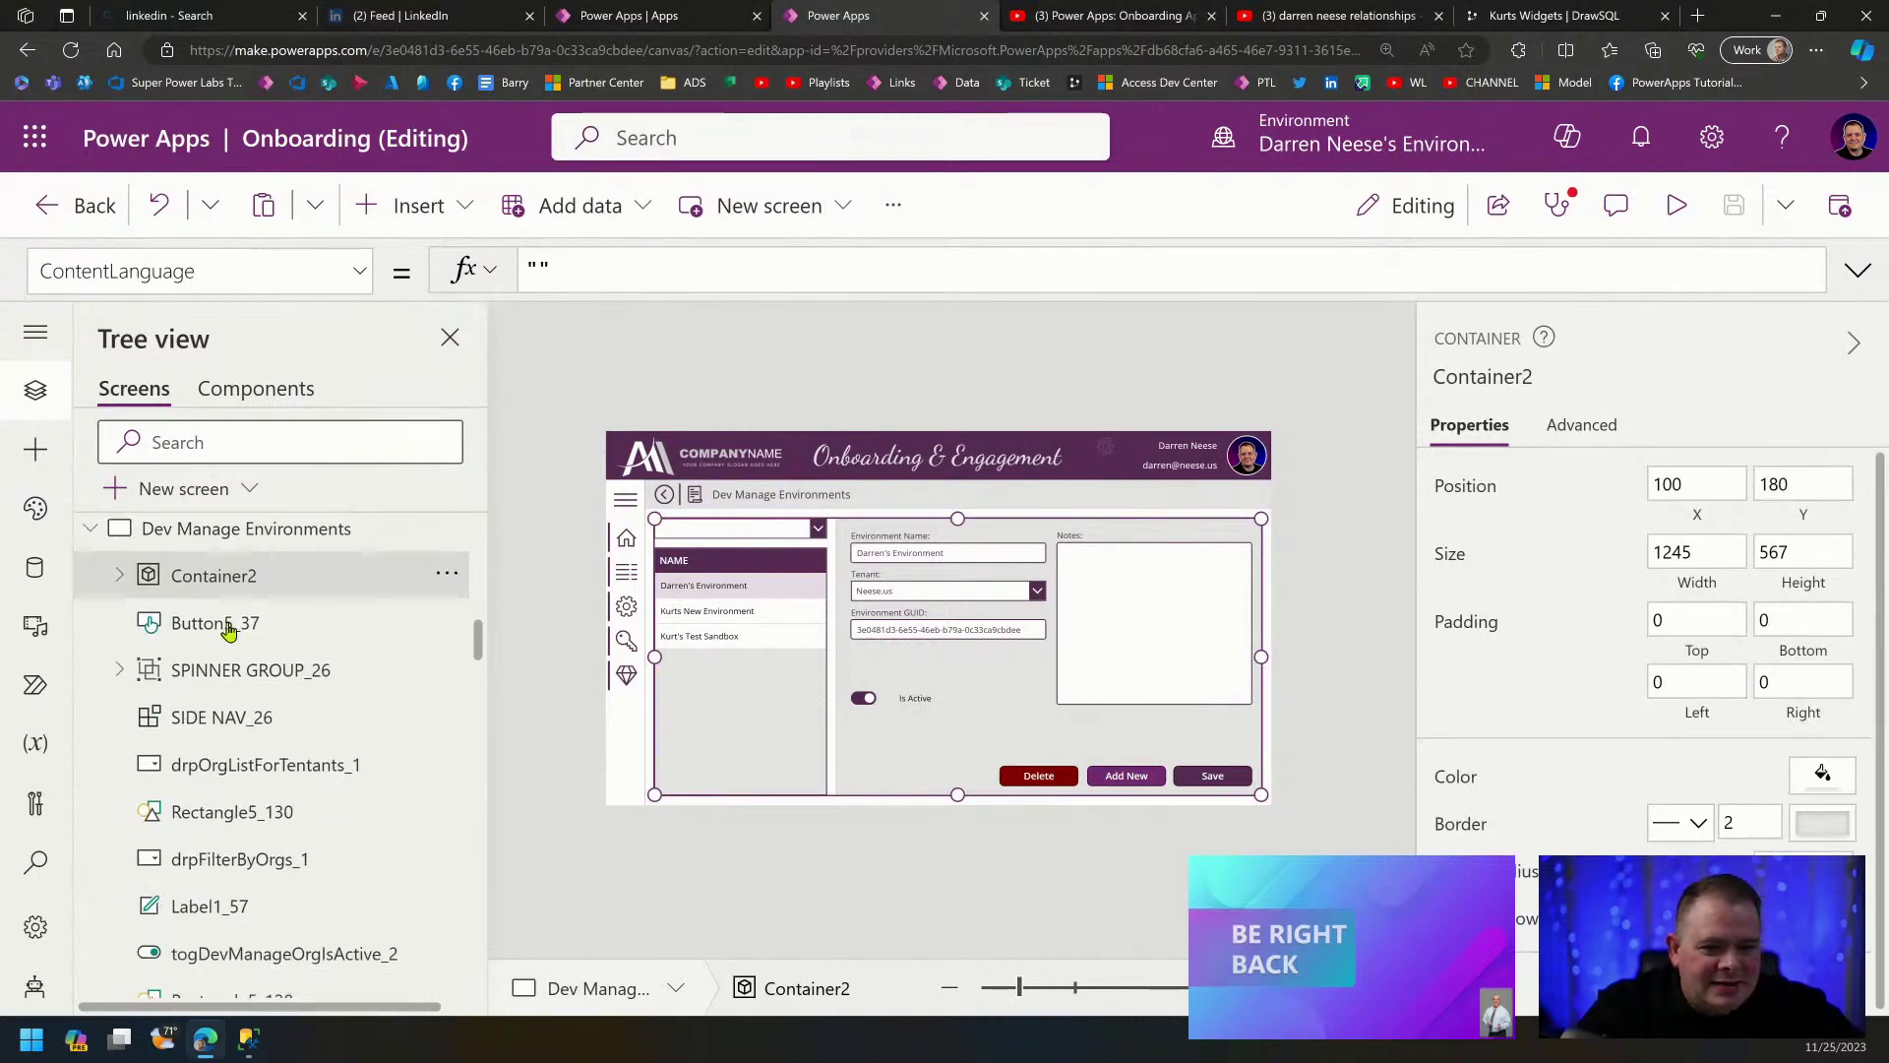
{"action": "left_click", "coordinate": [120, 577]}
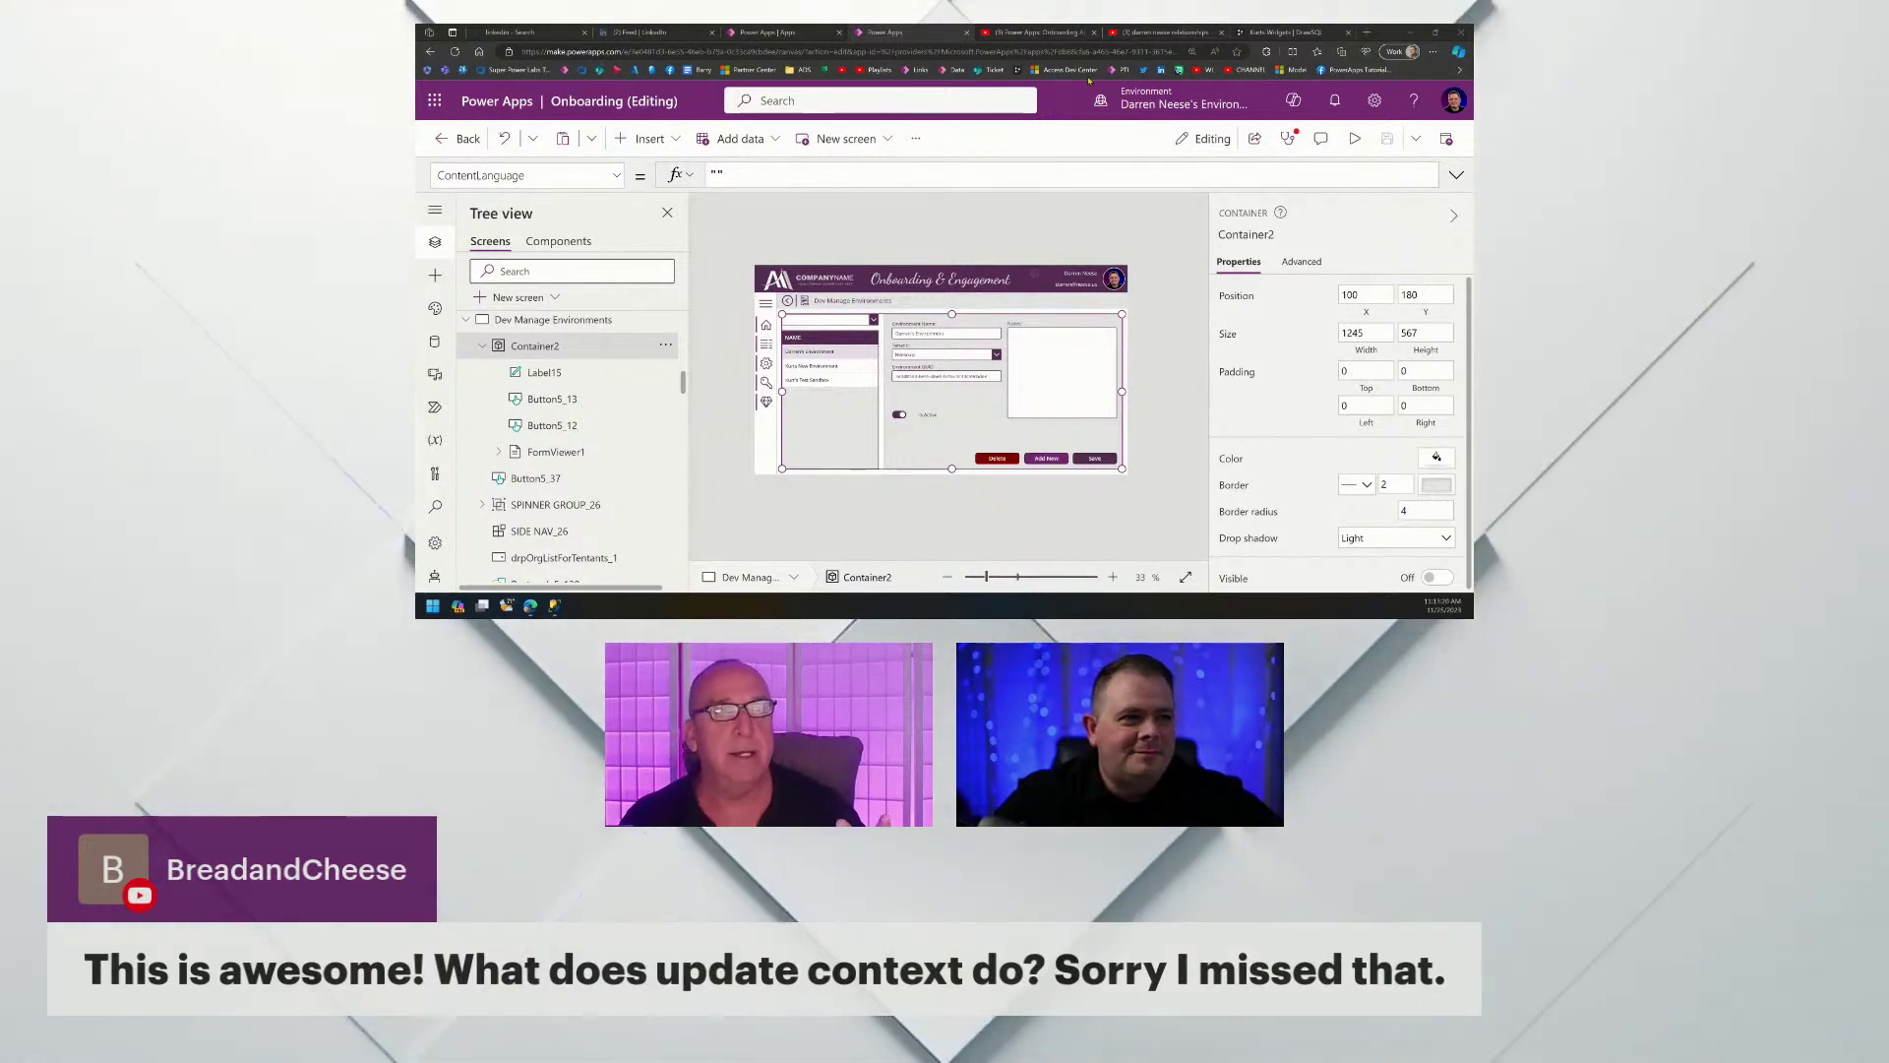
Switch to YouTube and search for the channel presenter's videos on updatecontext.
{"action": "left_click", "coordinate": [1141, 33]}
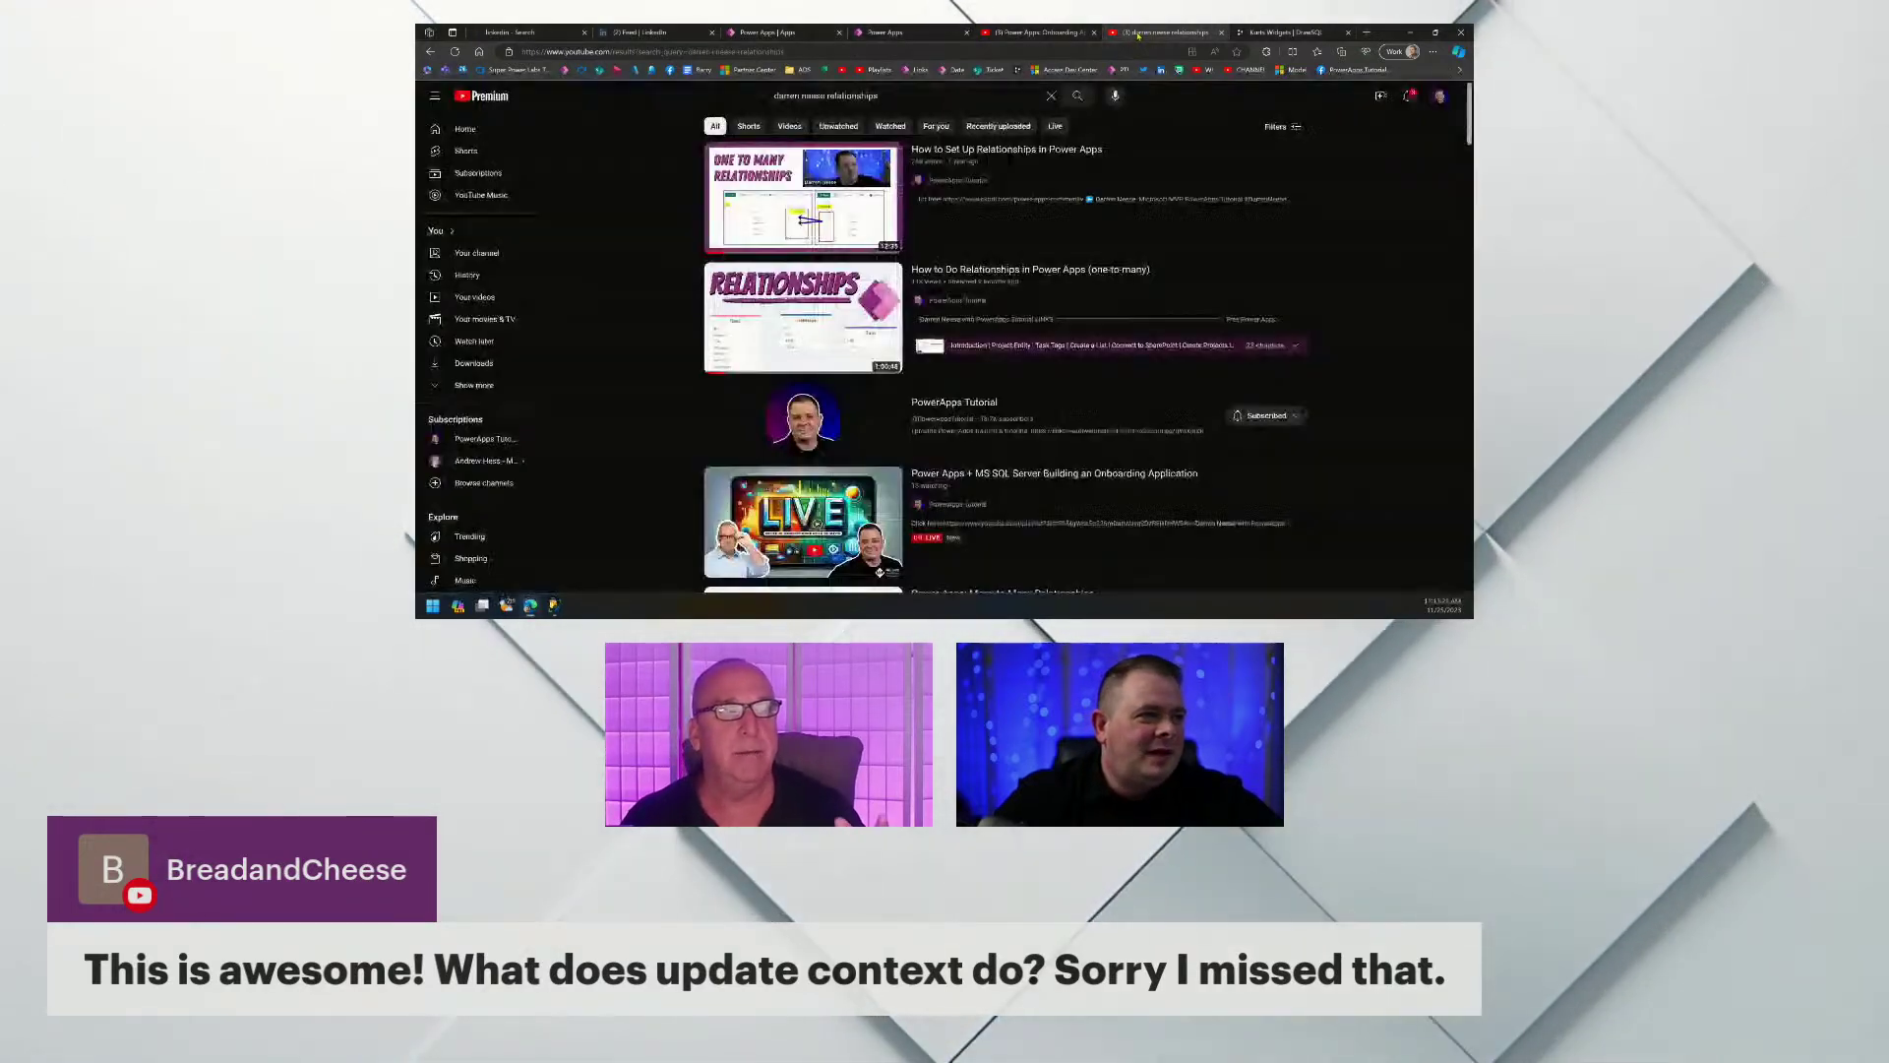
{"action": "double_click", "coordinate": [842, 95]}
{"action": "type", "text": "updatecontext"}
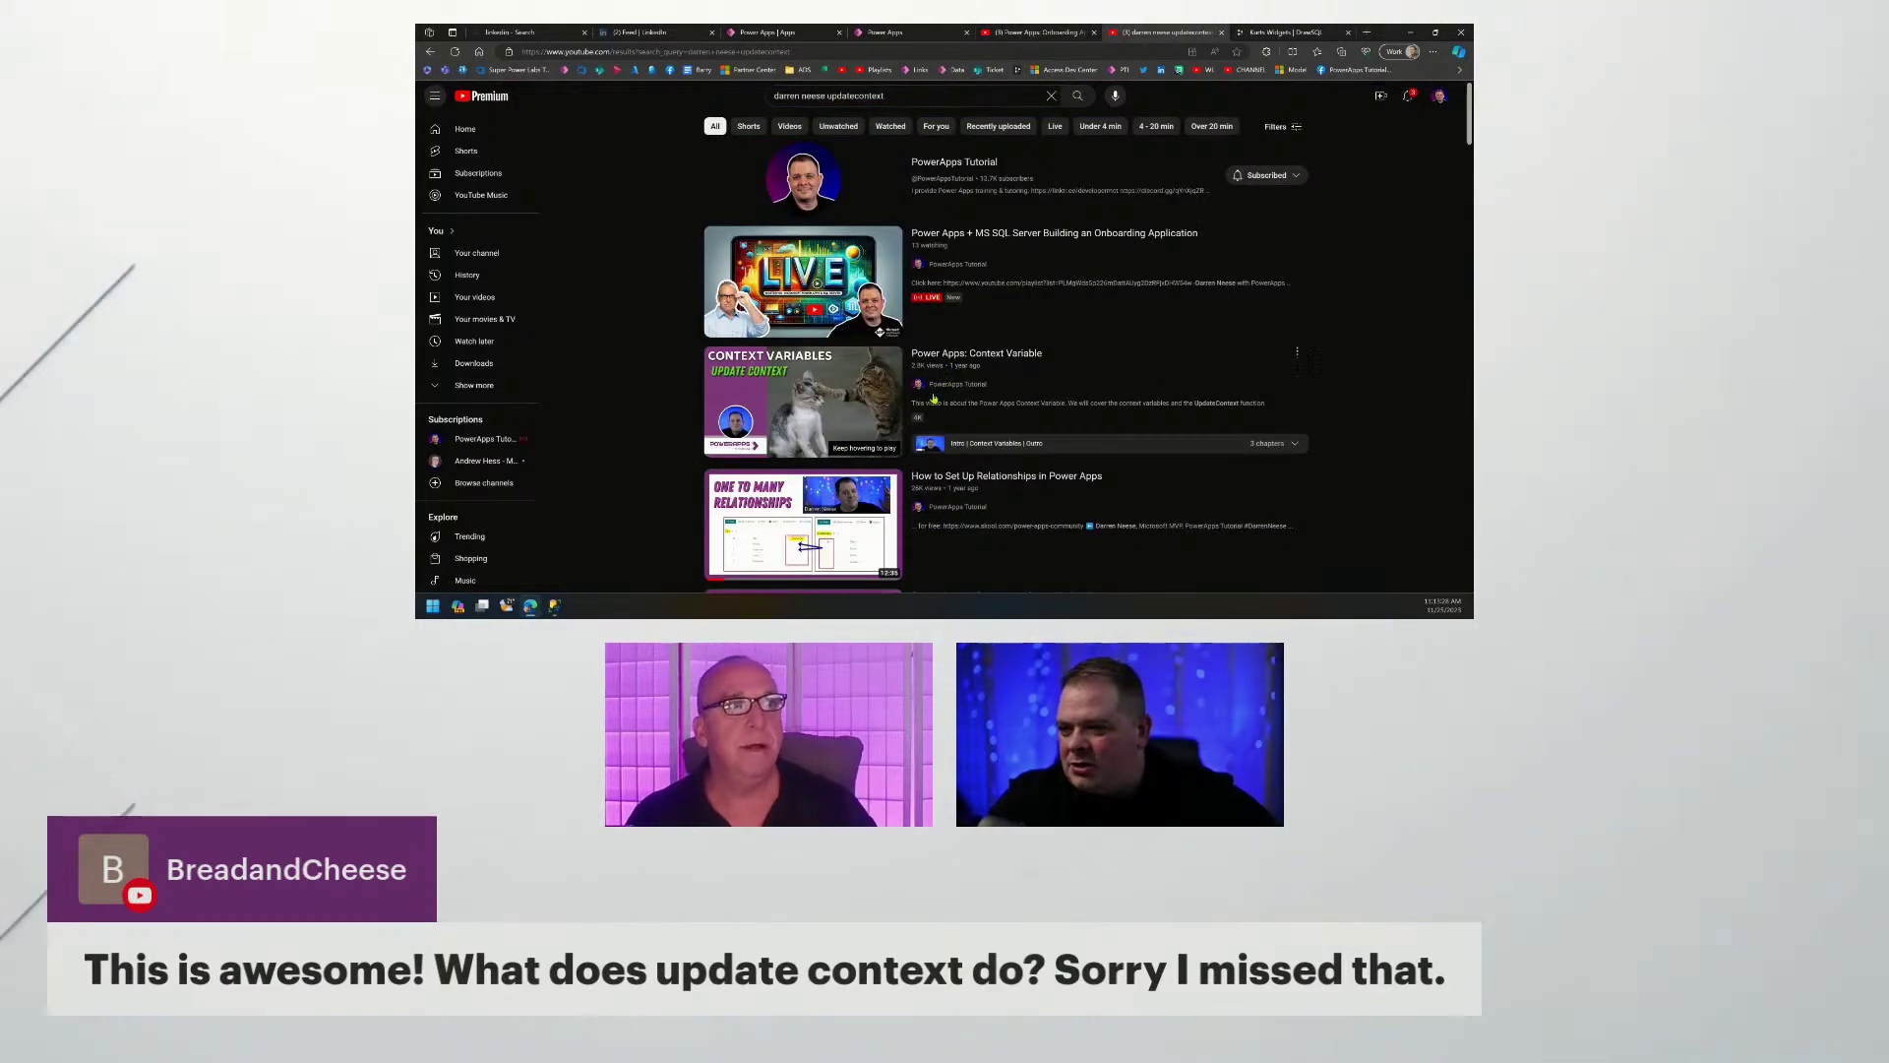
{"action": "left_click", "coordinate": [871, 94]}
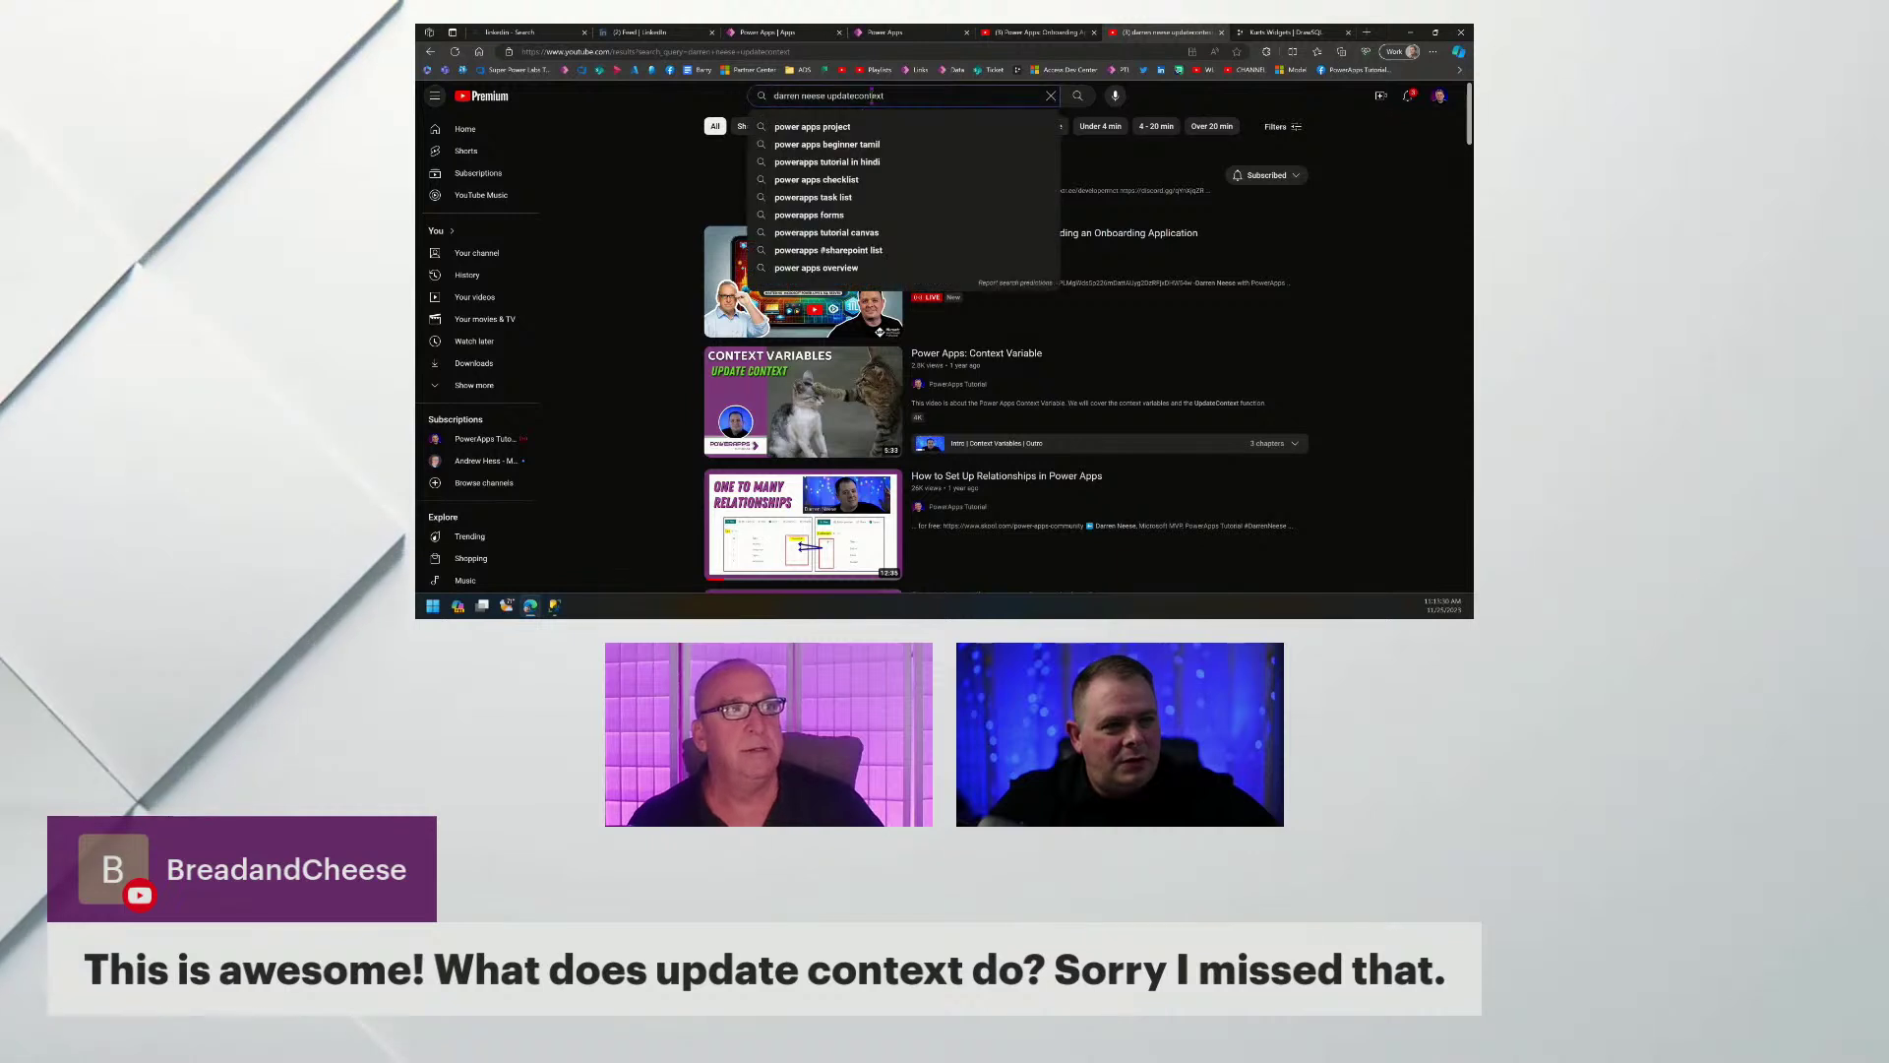
{"action": "left_click", "coordinate": [888, 97]}
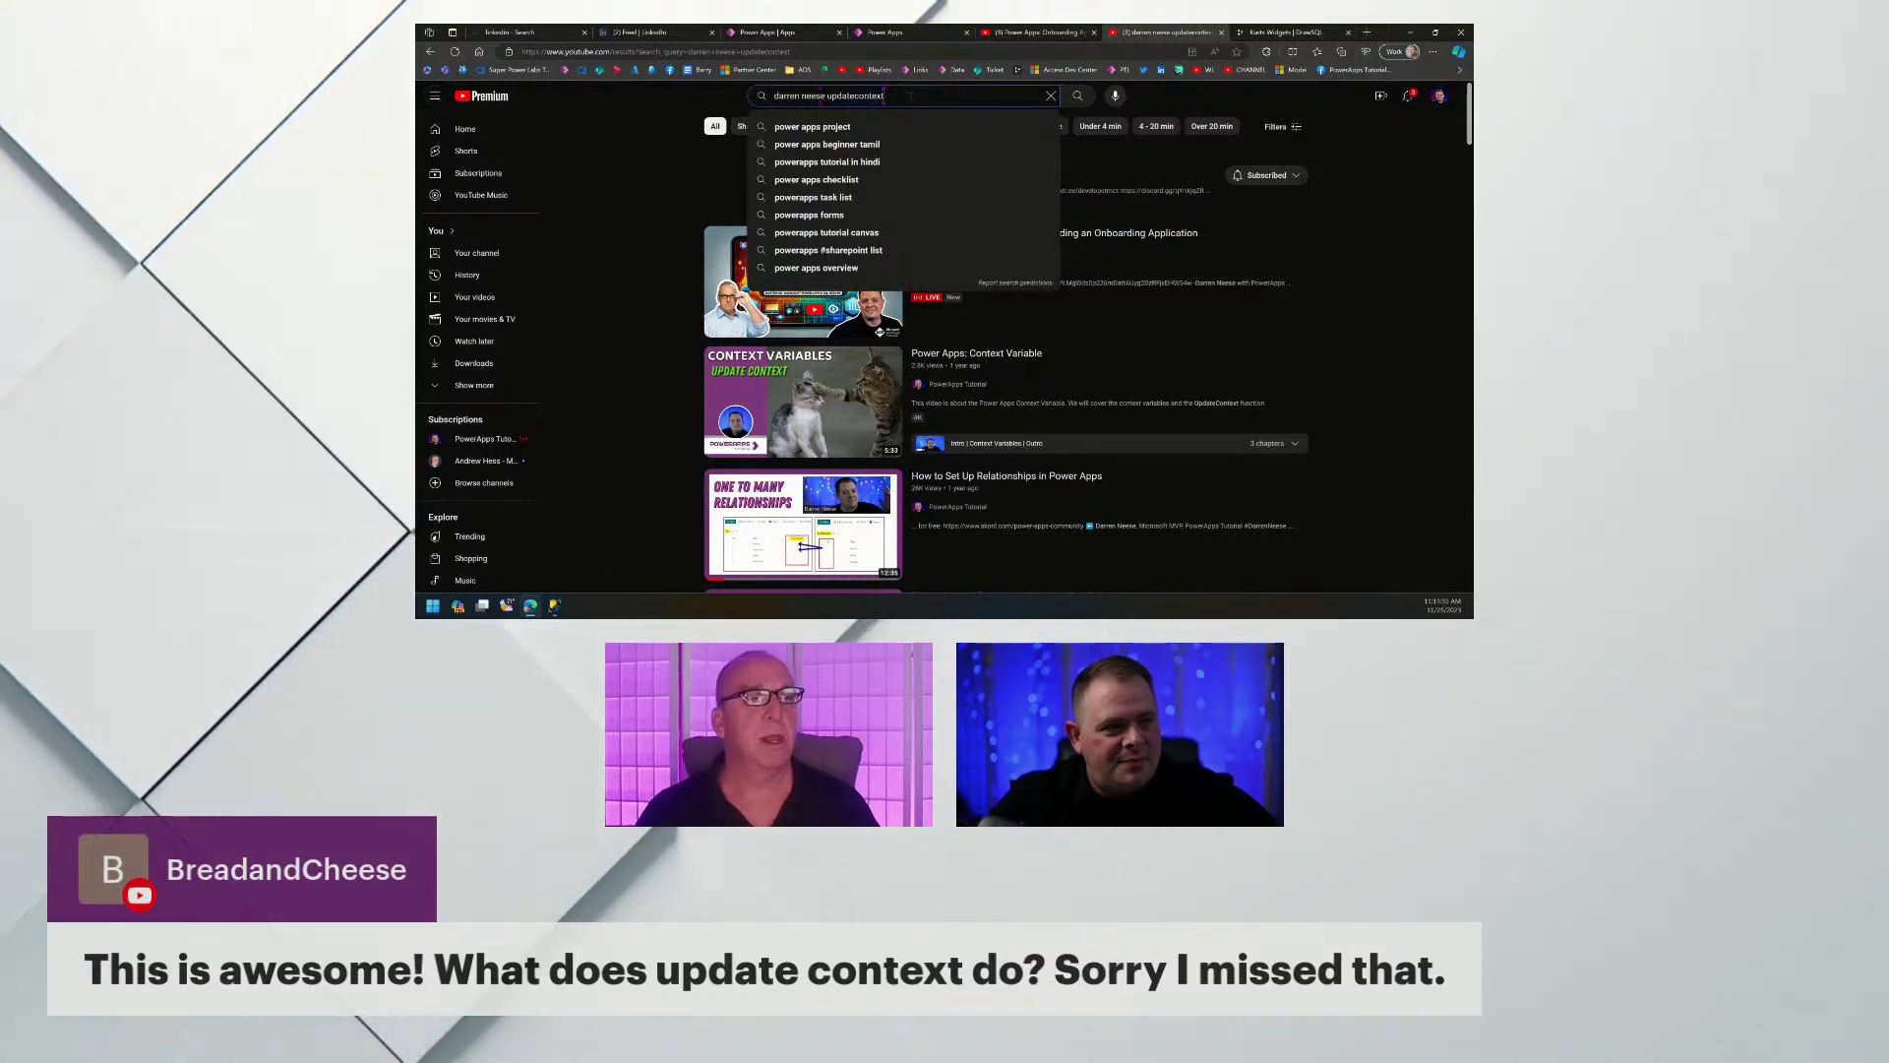
{"action": "left_click", "coordinate": [1291, 287]}
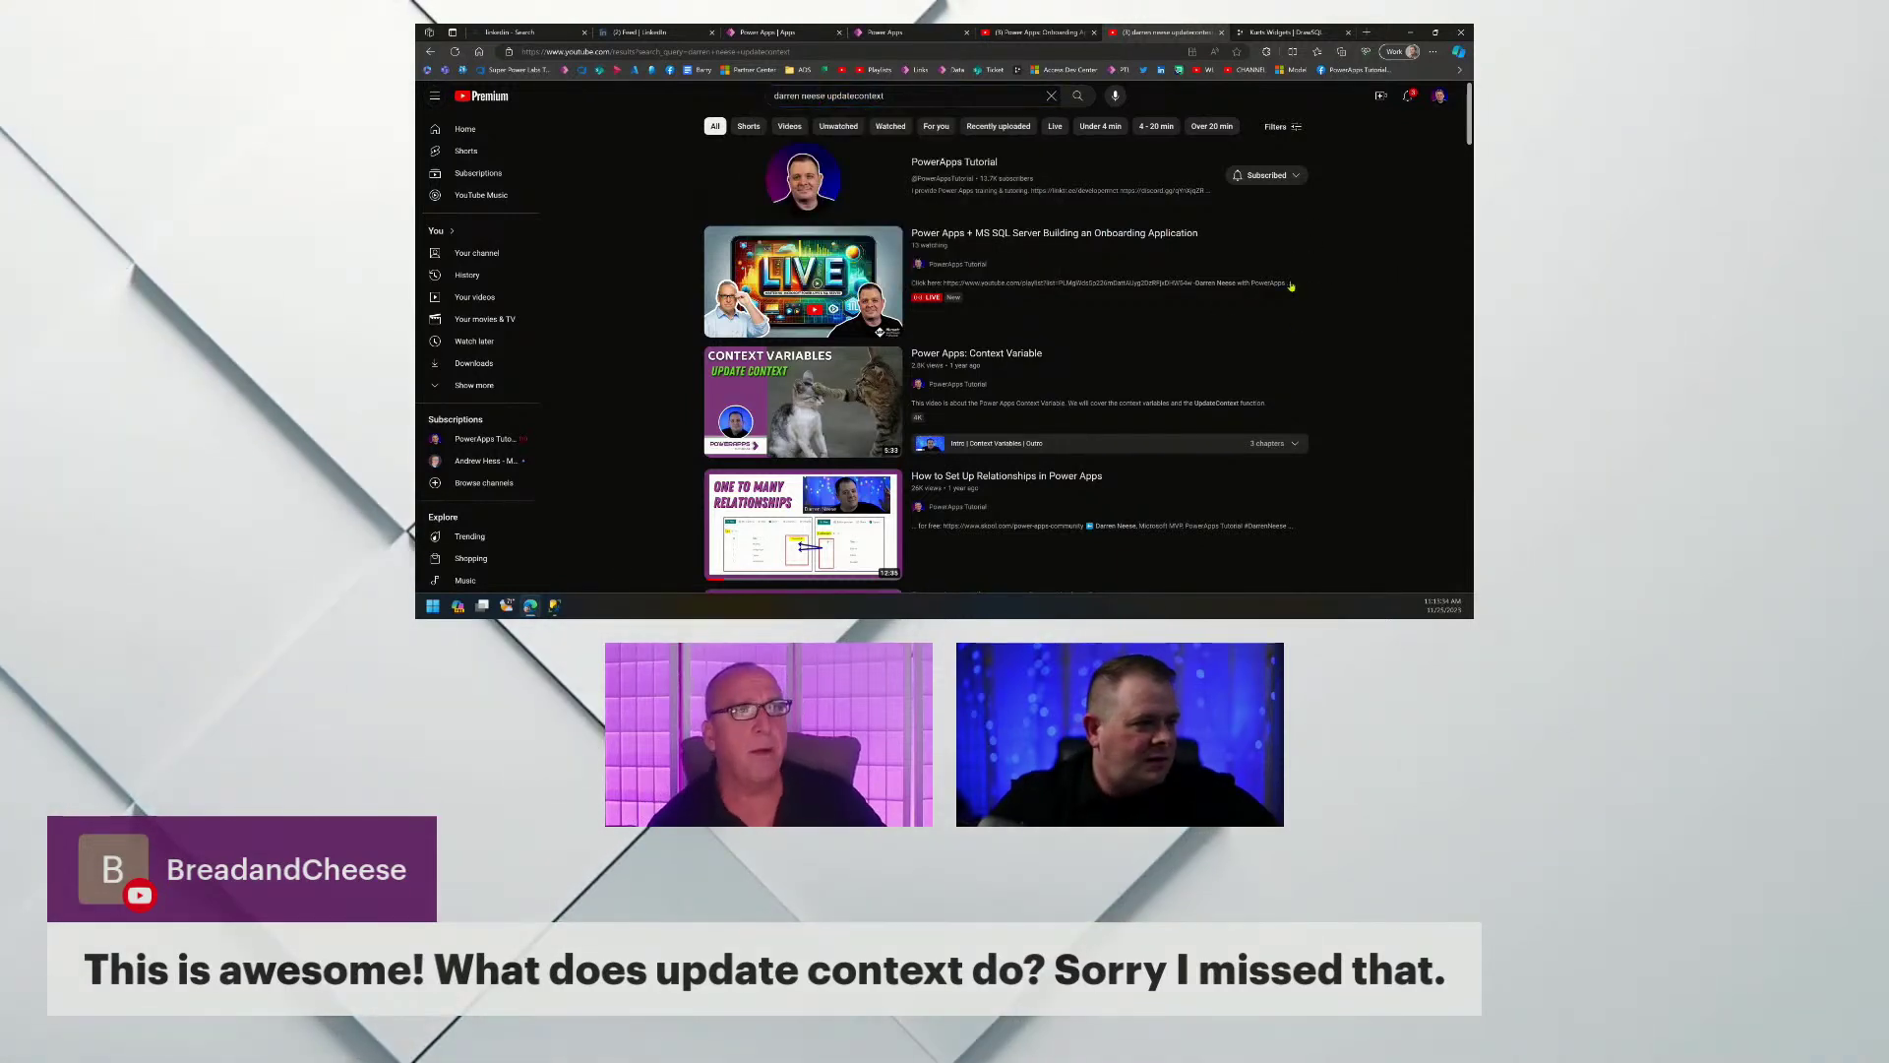
Open the Power Apps: Context Variable video and copy its share link.
{"action": "left_click", "coordinate": [1029, 361]}
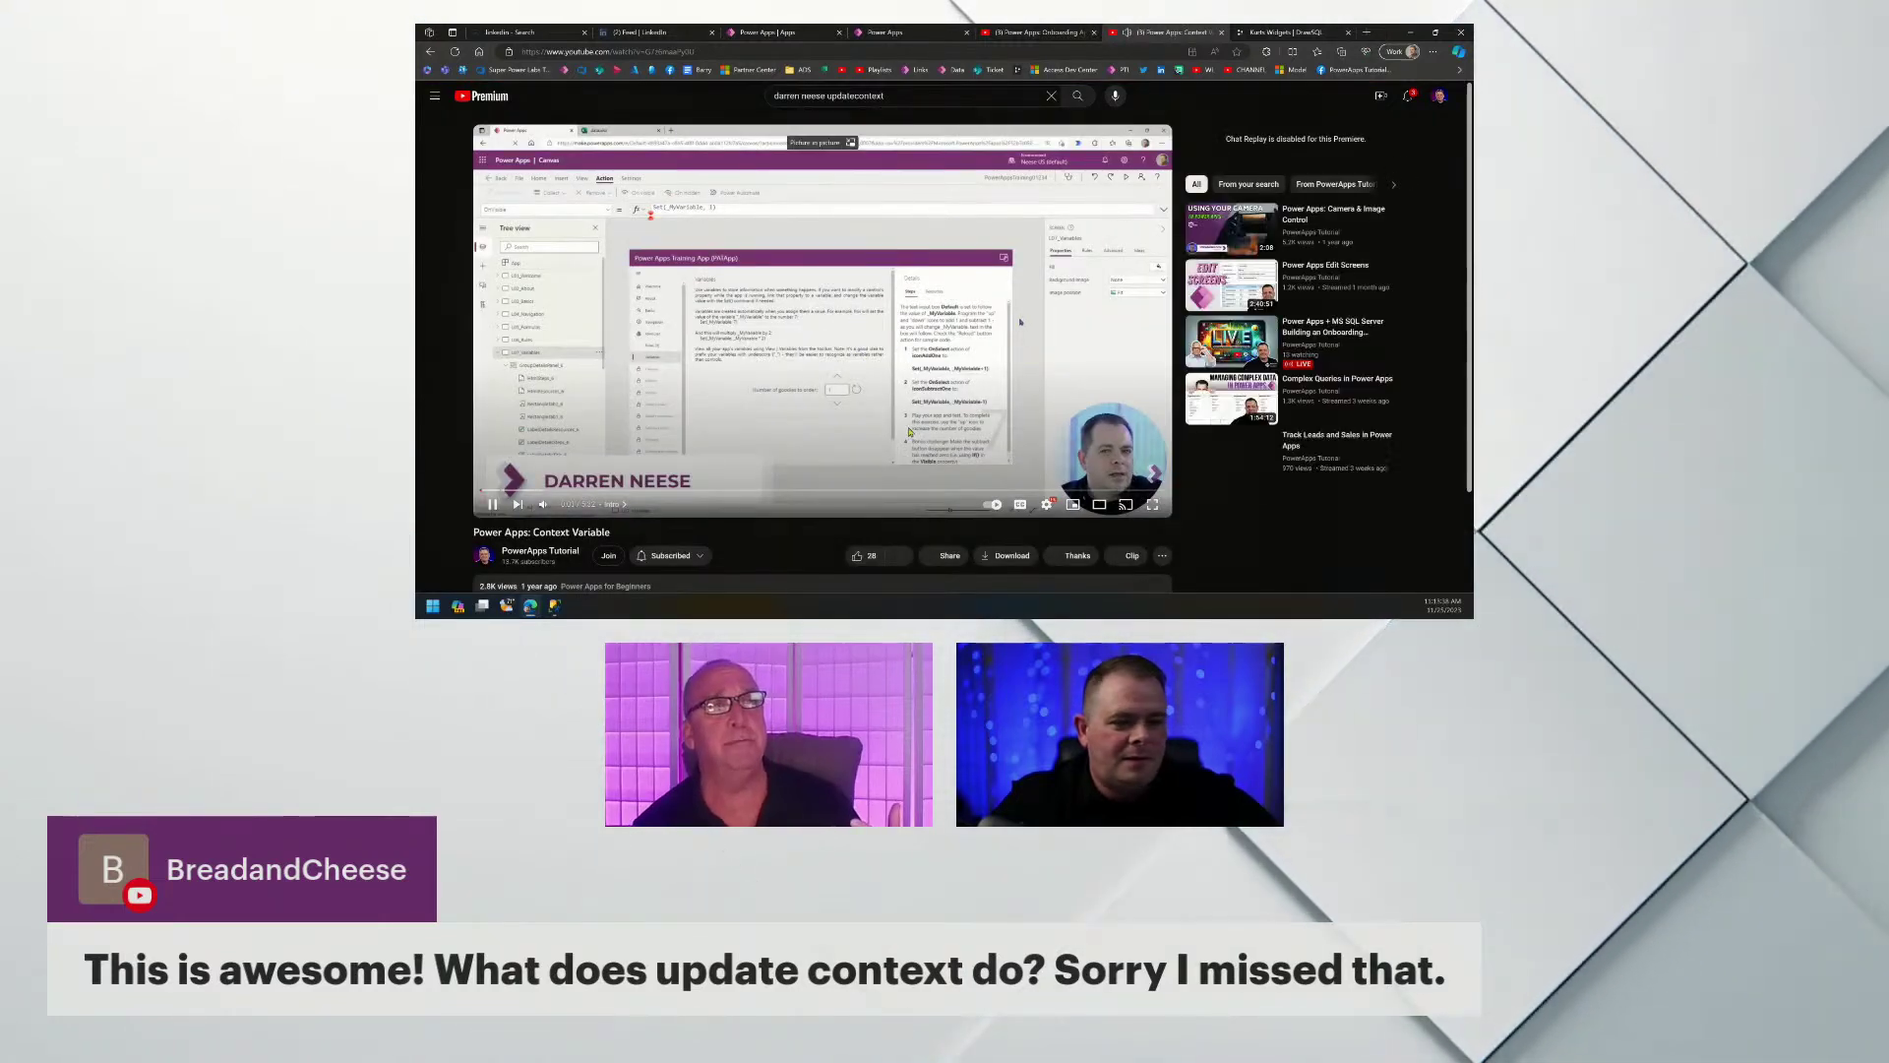
{"action": "left_click", "coordinate": [949, 555]}
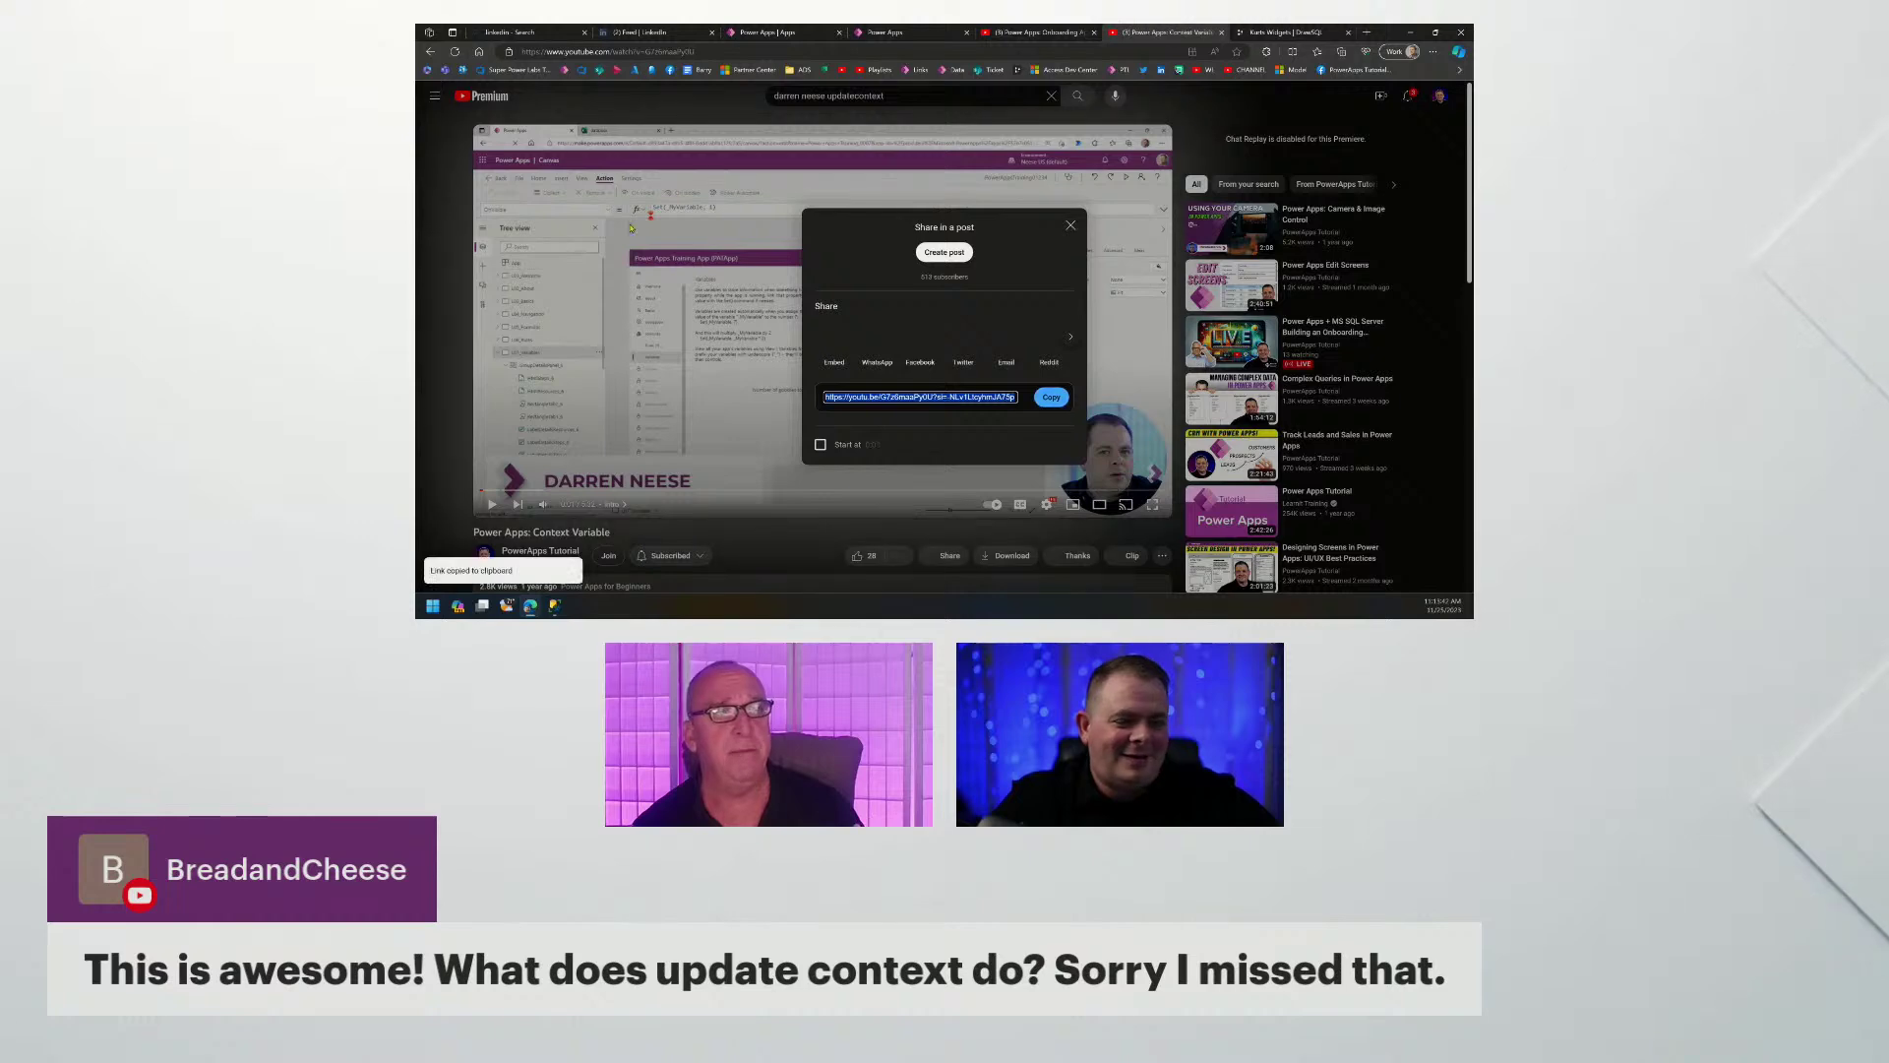
{"action": "key", "text": "Escape"}
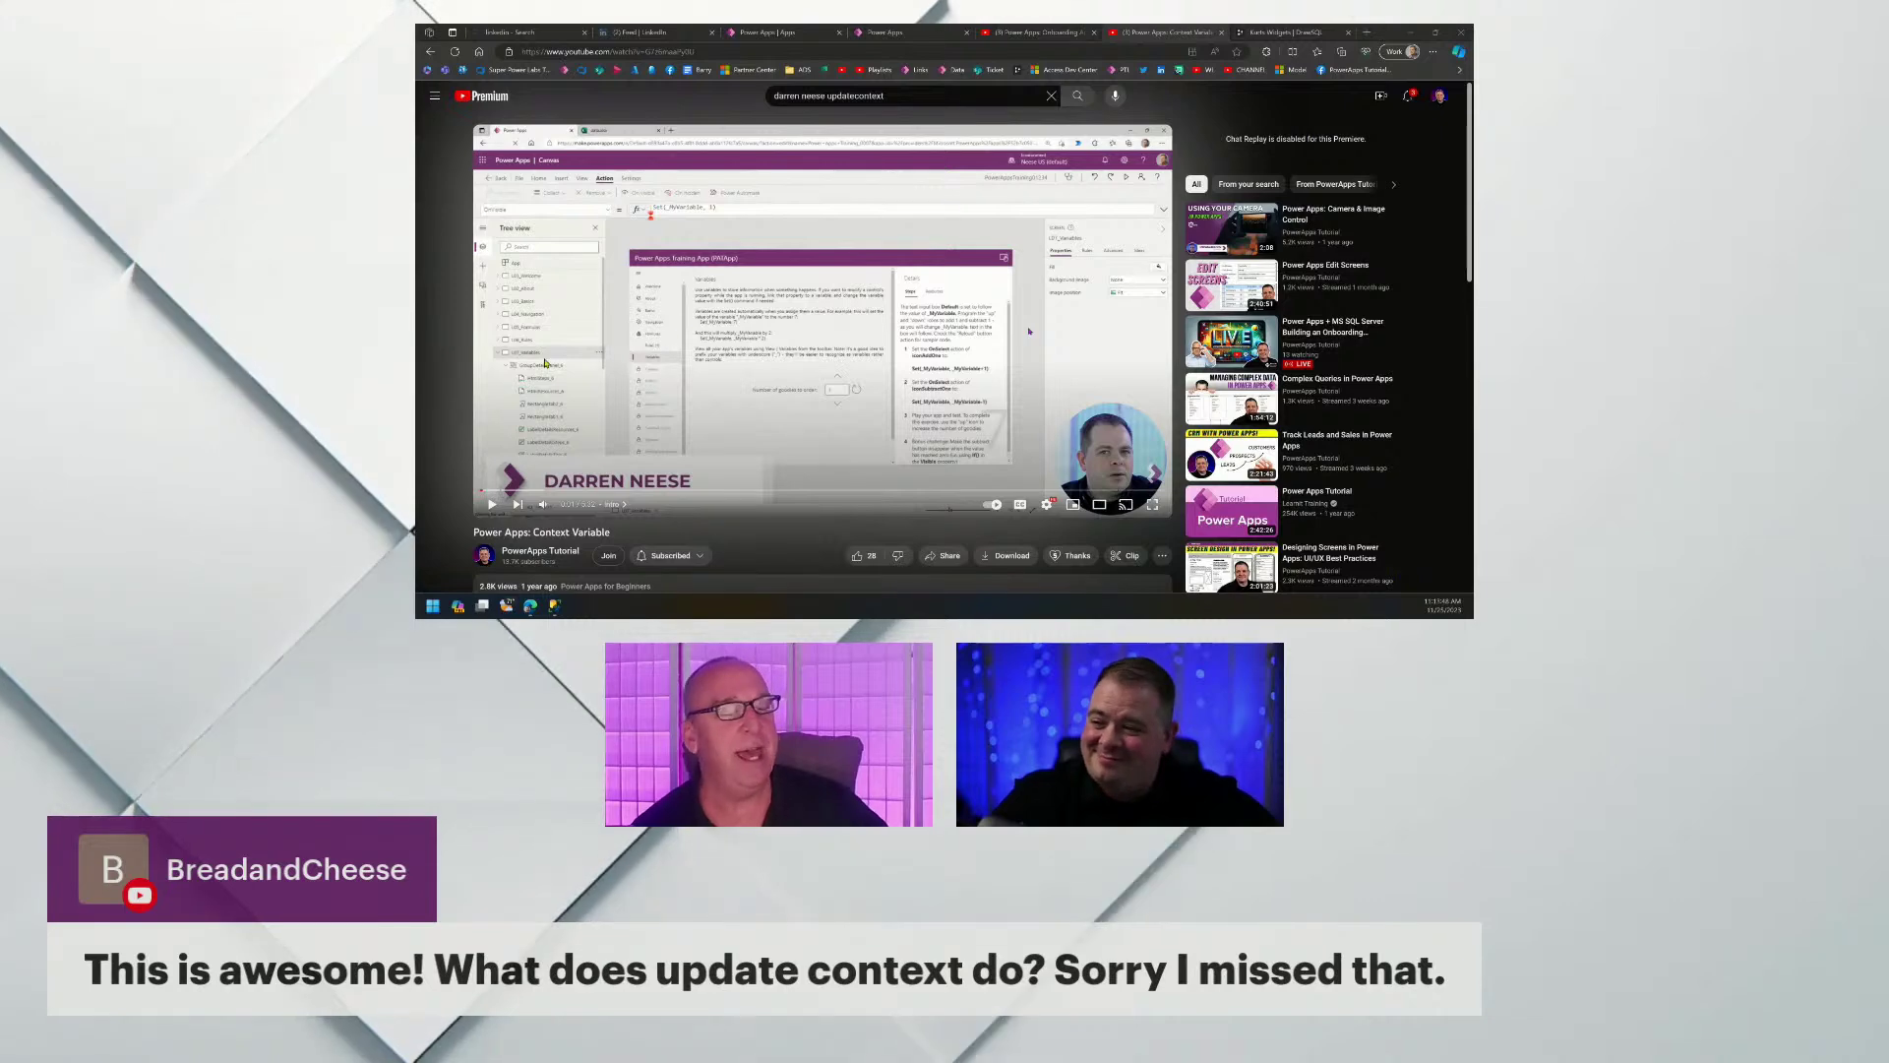
Return to Power Apps Studio, collapse the Dev Manage Environments screen and select Container3 inside Container2_1 on Dev Manage Applications.
{"action": "left_click", "coordinate": [907, 35]}
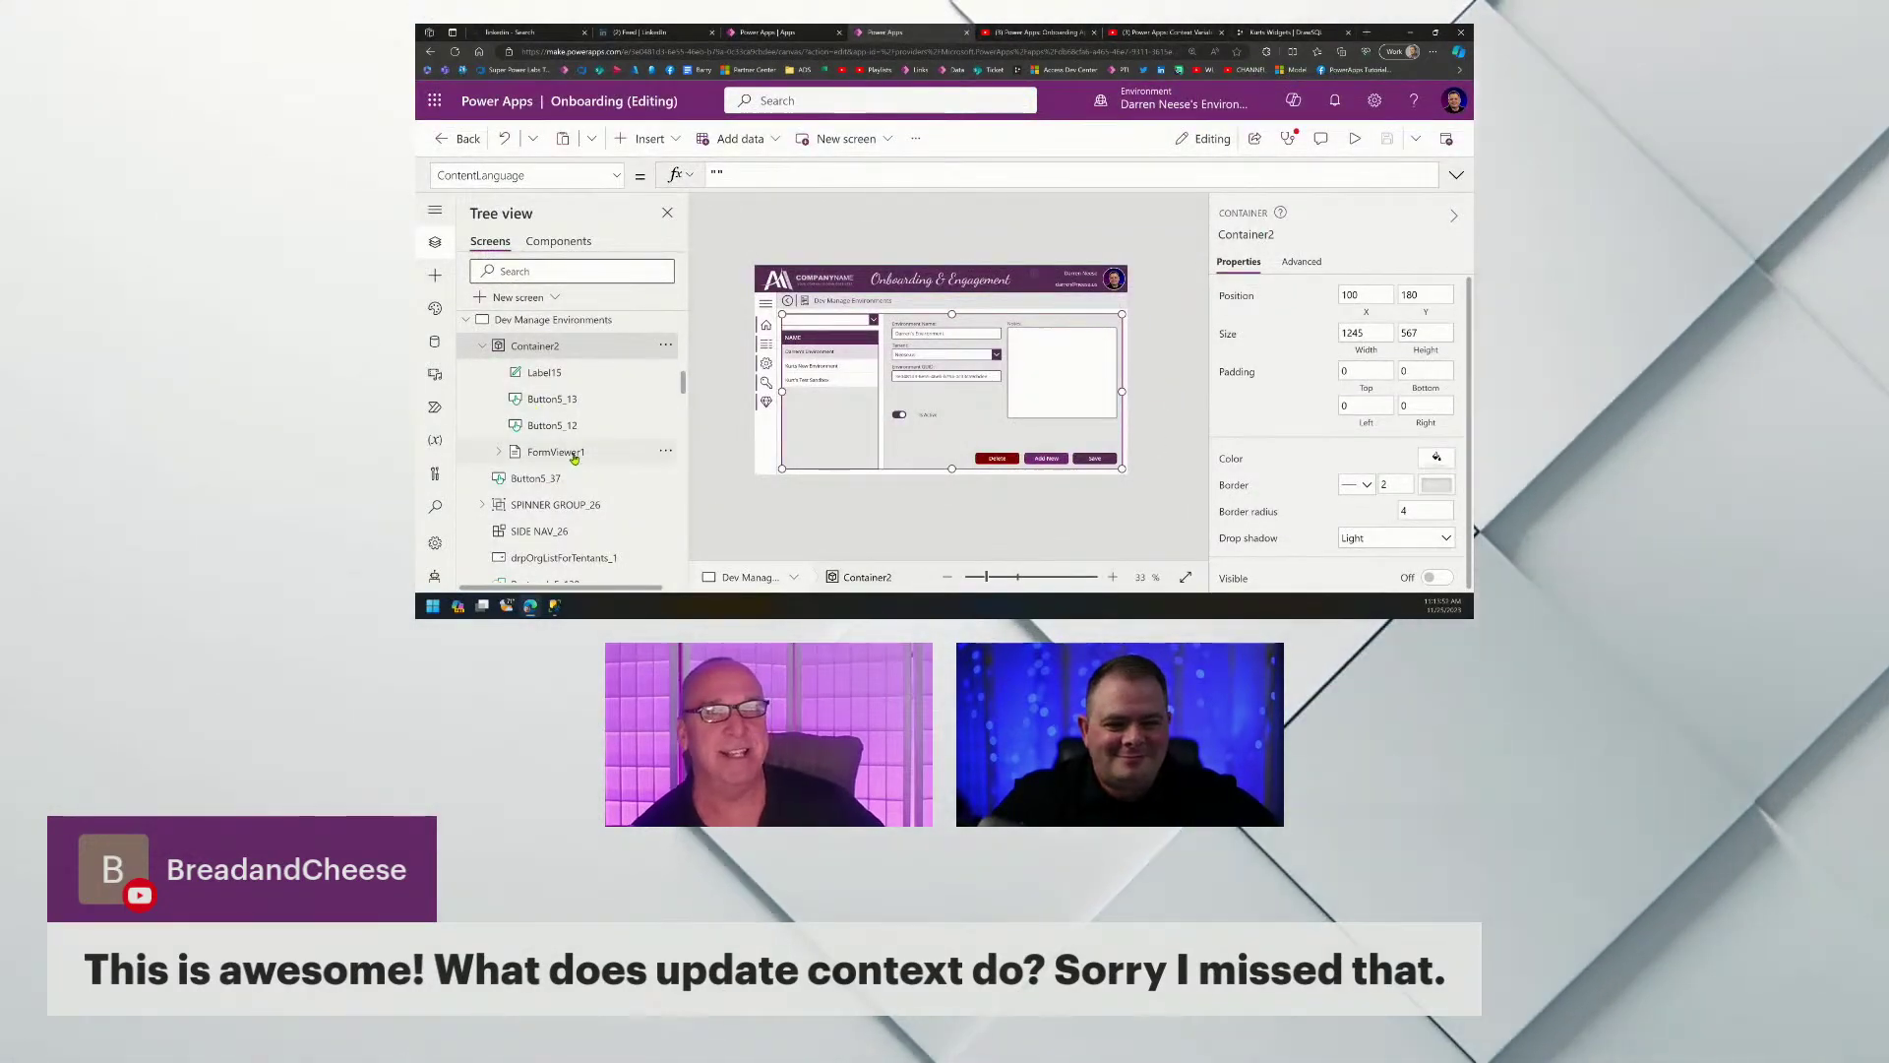
{"action": "scroll", "coordinate": [629, 364], "scroll_direction": "down", "scroll_amount": 1}
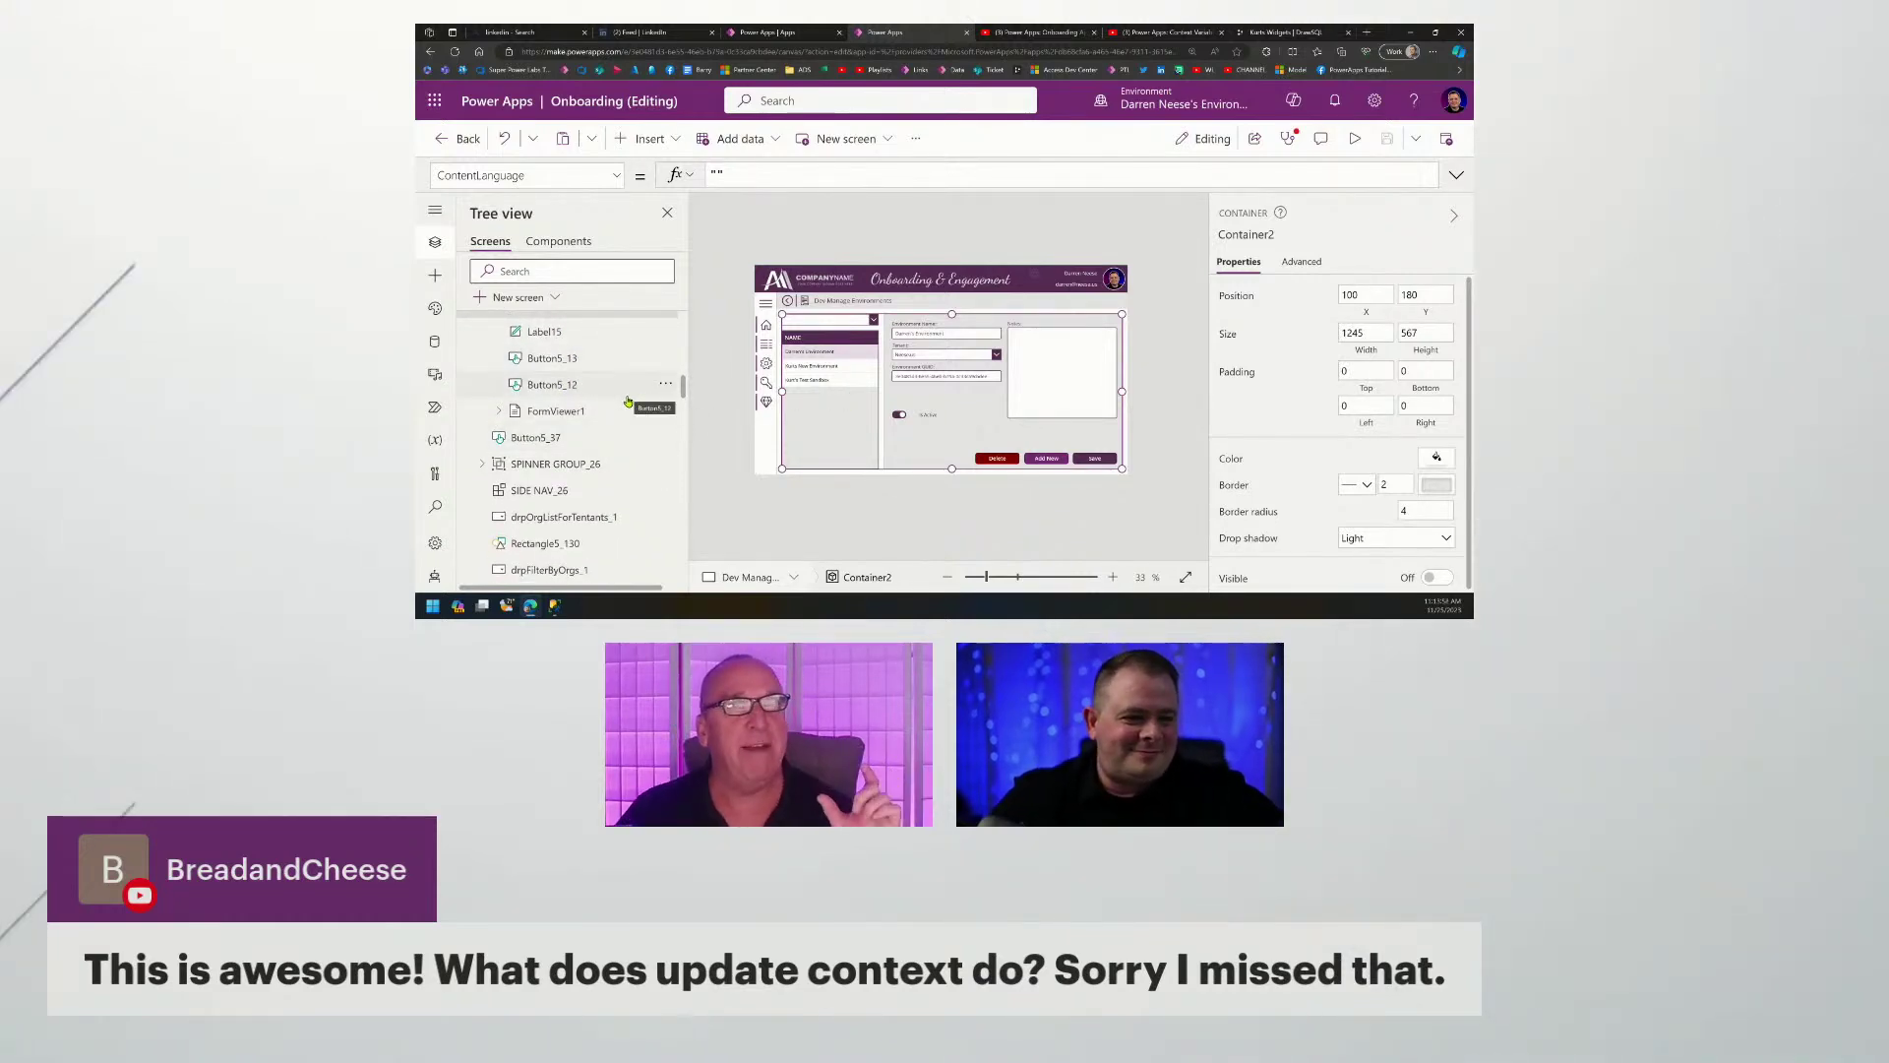
{"action": "scroll", "coordinate": [627, 401], "scroll_direction": "up", "scroll_amount": 2}
{"action": "left_click", "coordinate": [464, 362]}
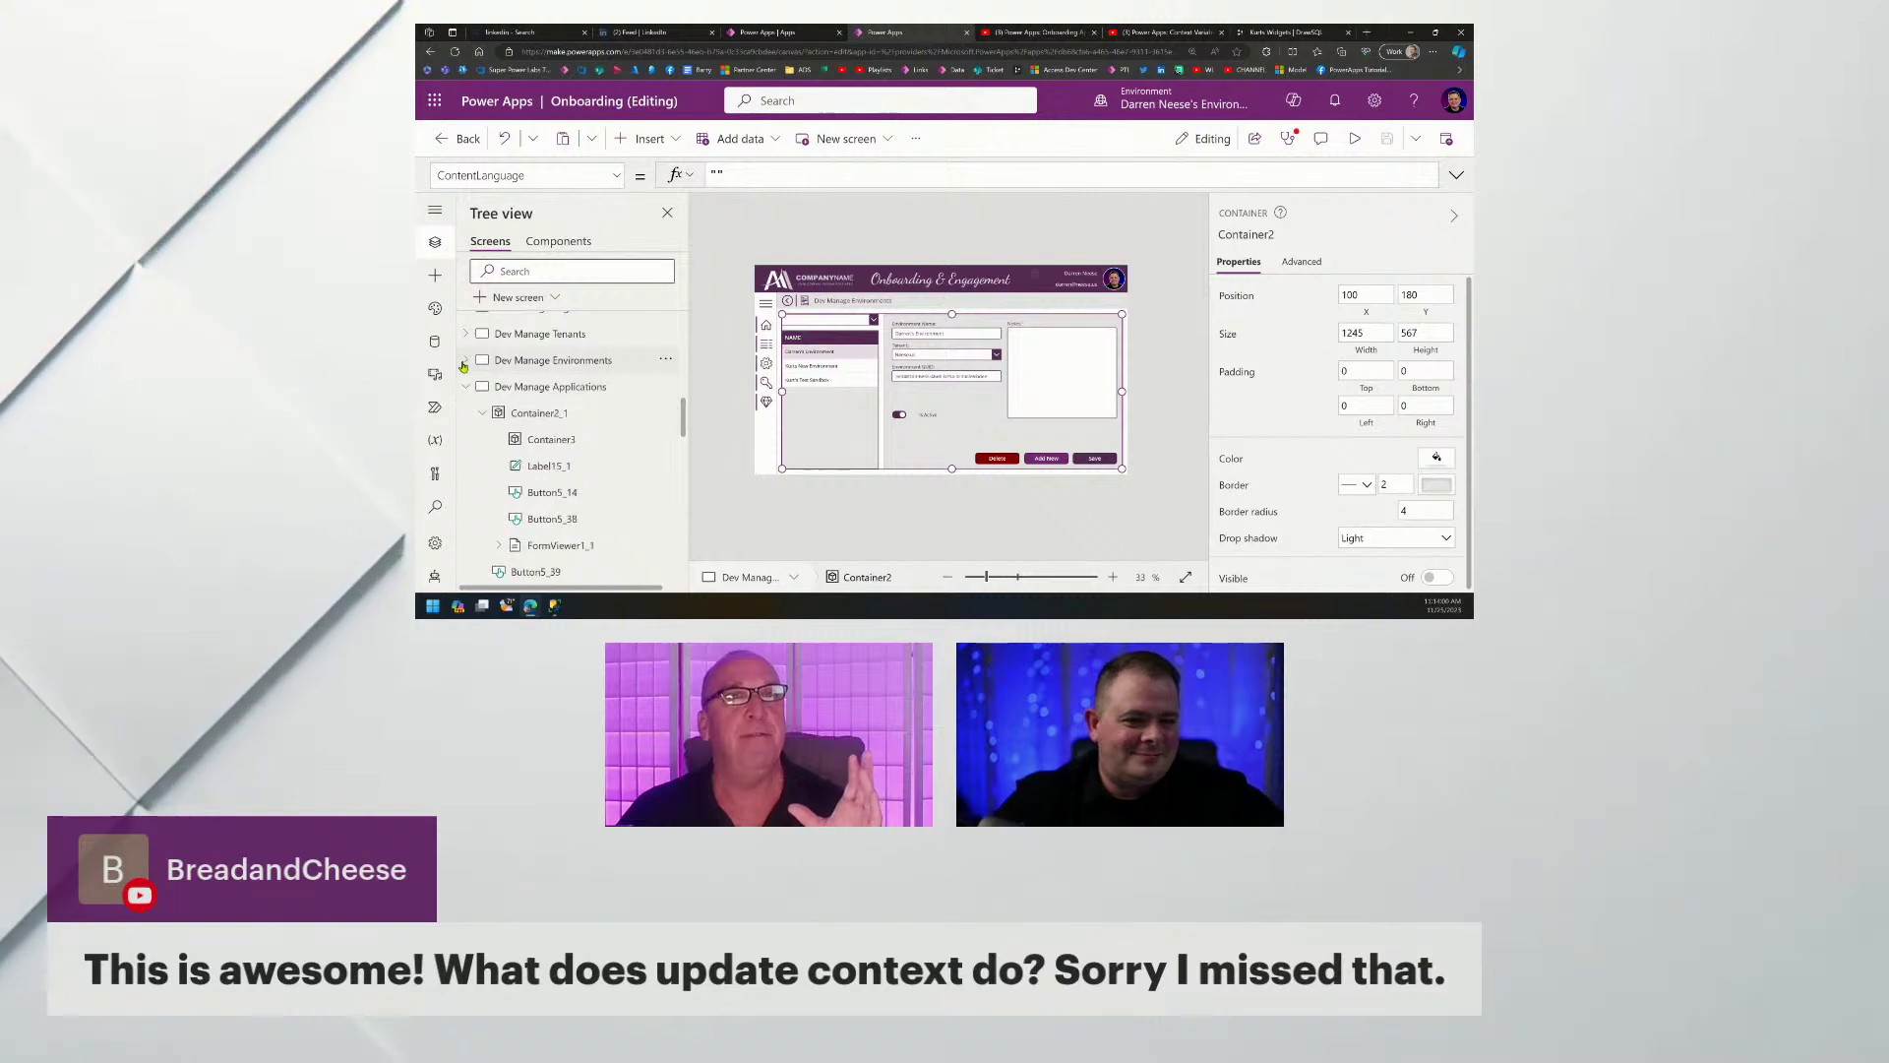
{"action": "left_click", "coordinate": [551, 441]}
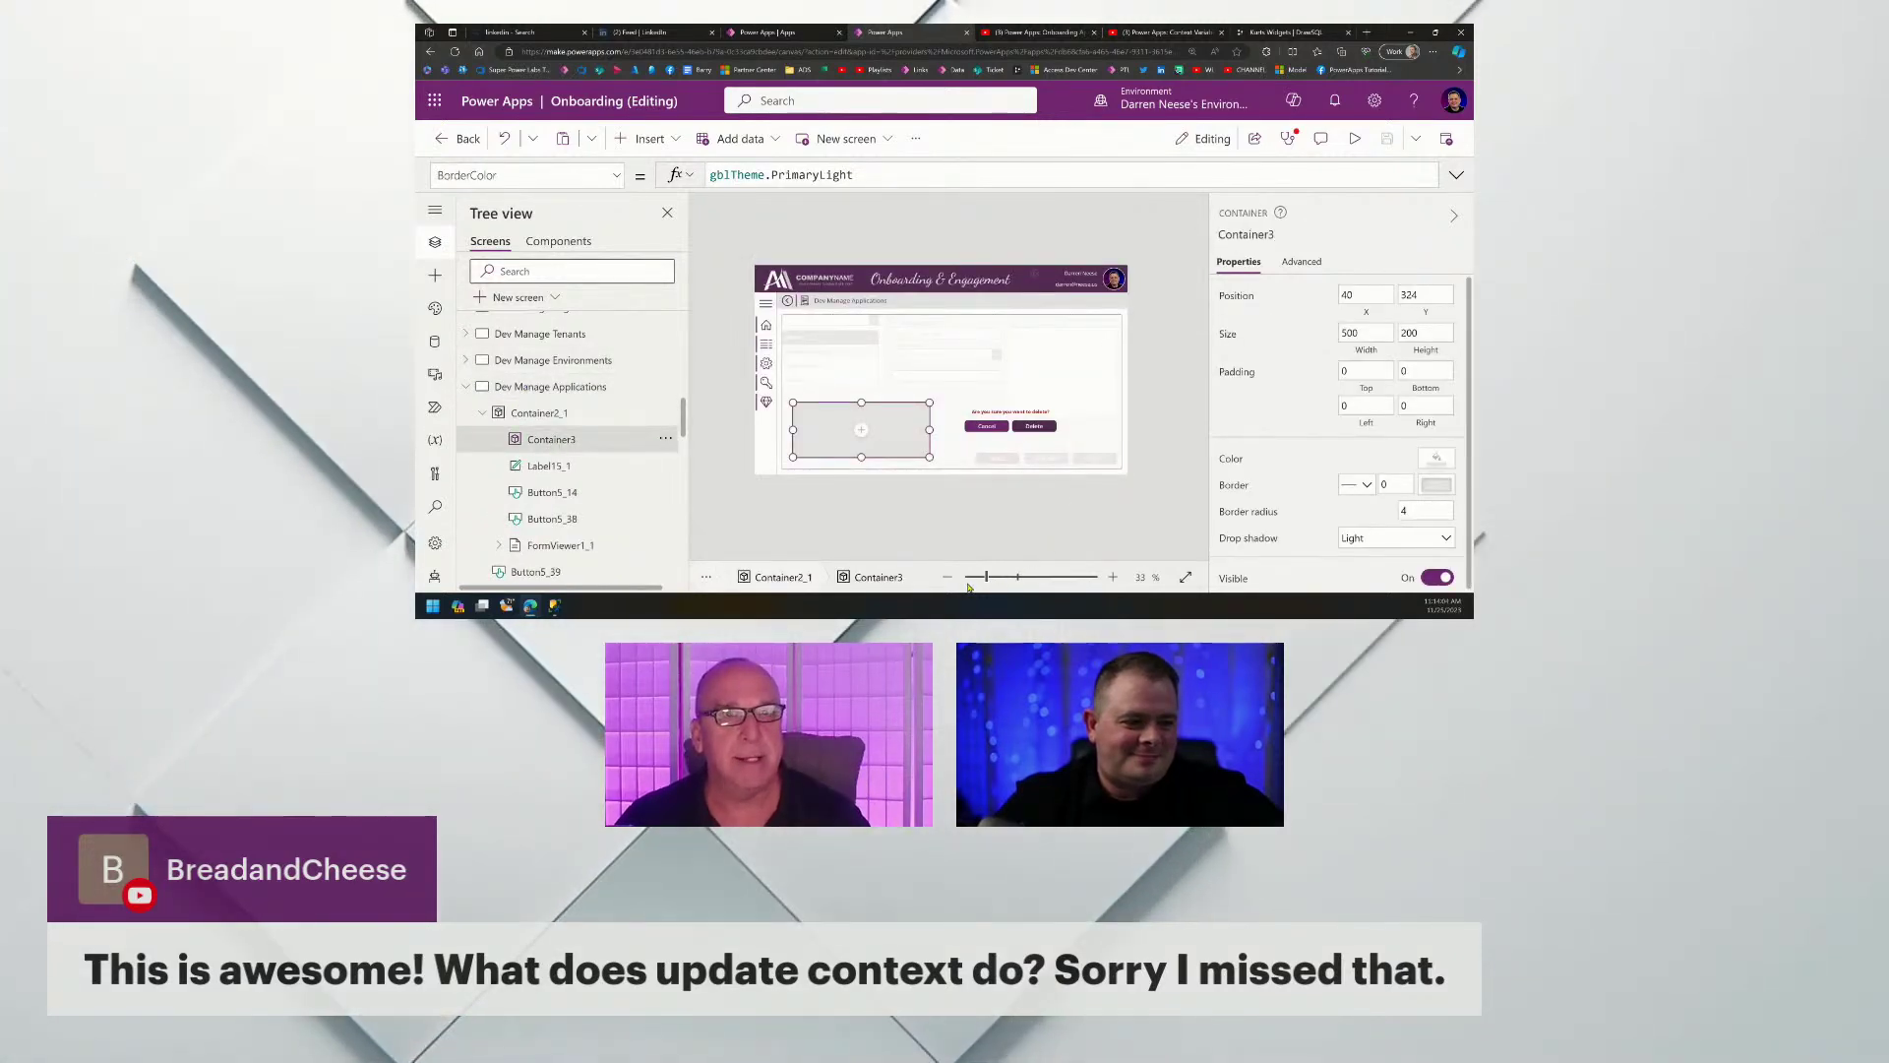
{"action": "left_click", "coordinate": [930, 514]}
{"action": "left_click", "coordinate": [896, 428]}
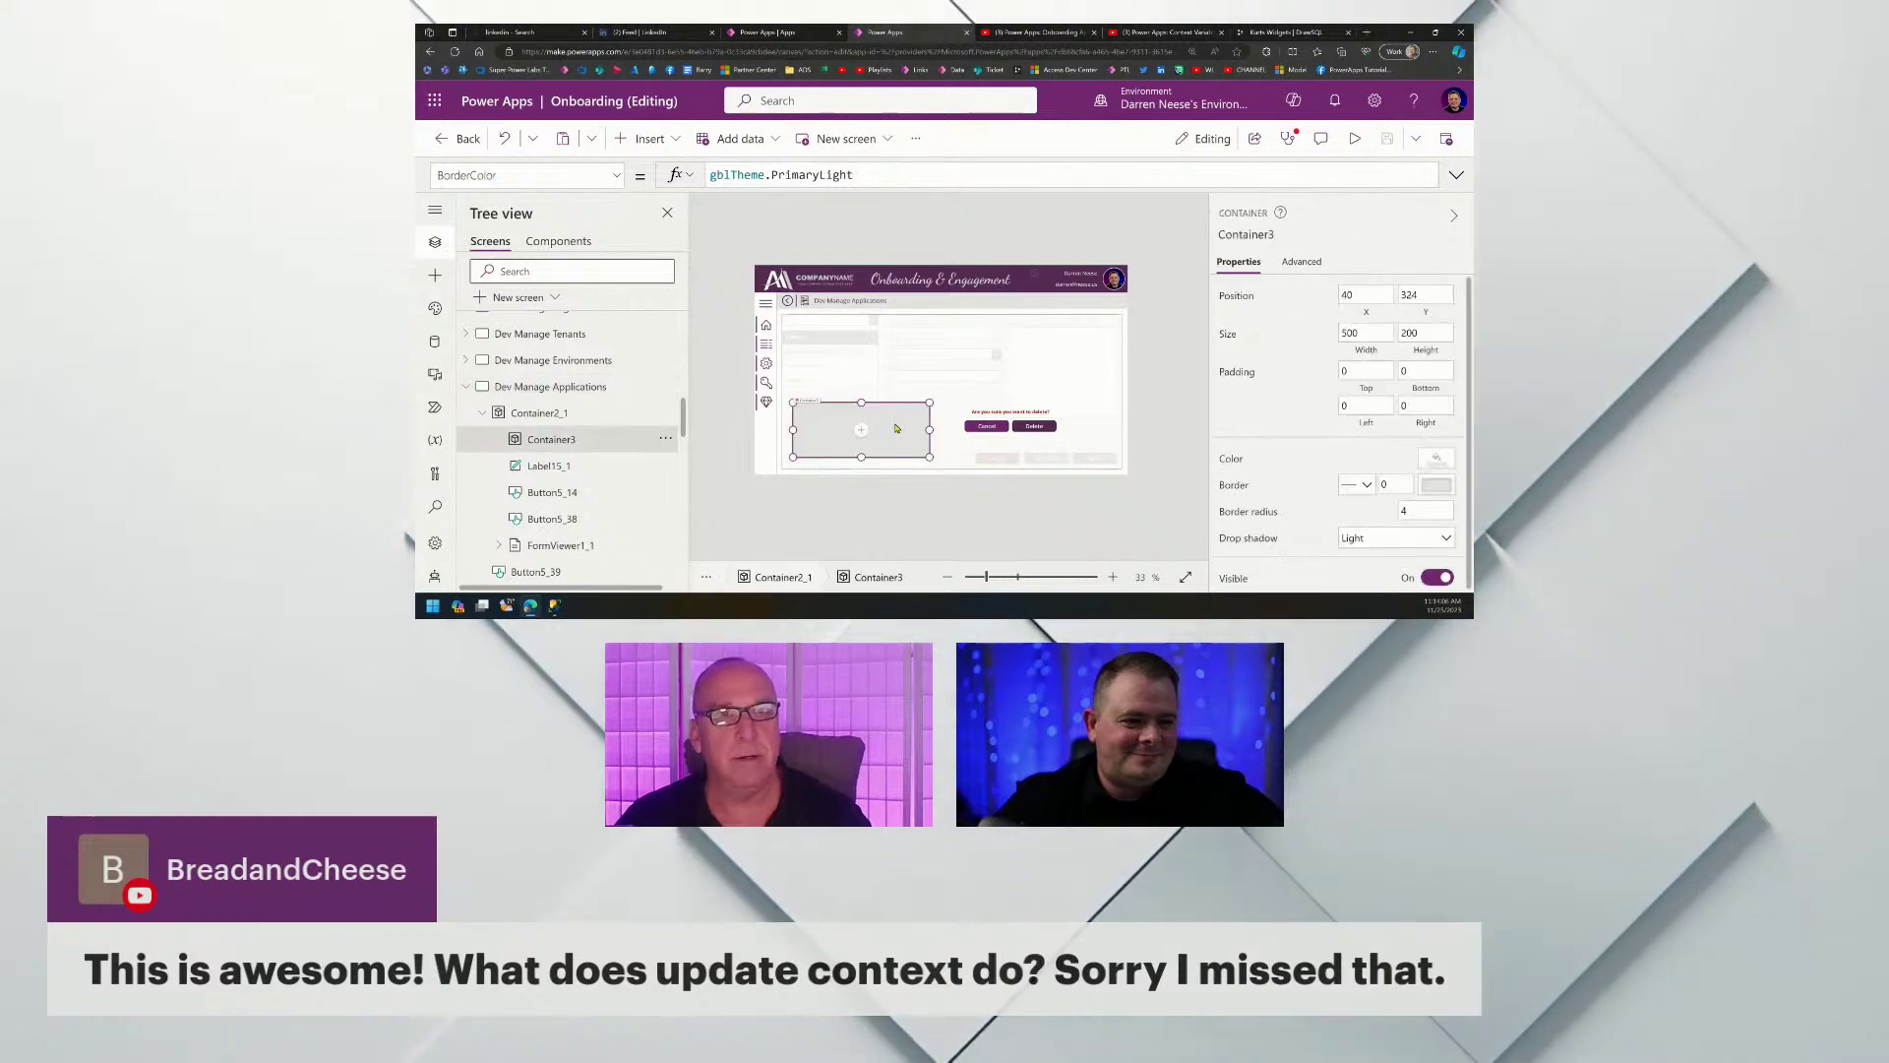
Set Container3's BorderColor formula to ColorFade(gblTheme.PrimaryLight, -50%).
{"action": "left_click", "coordinate": [898, 174]}
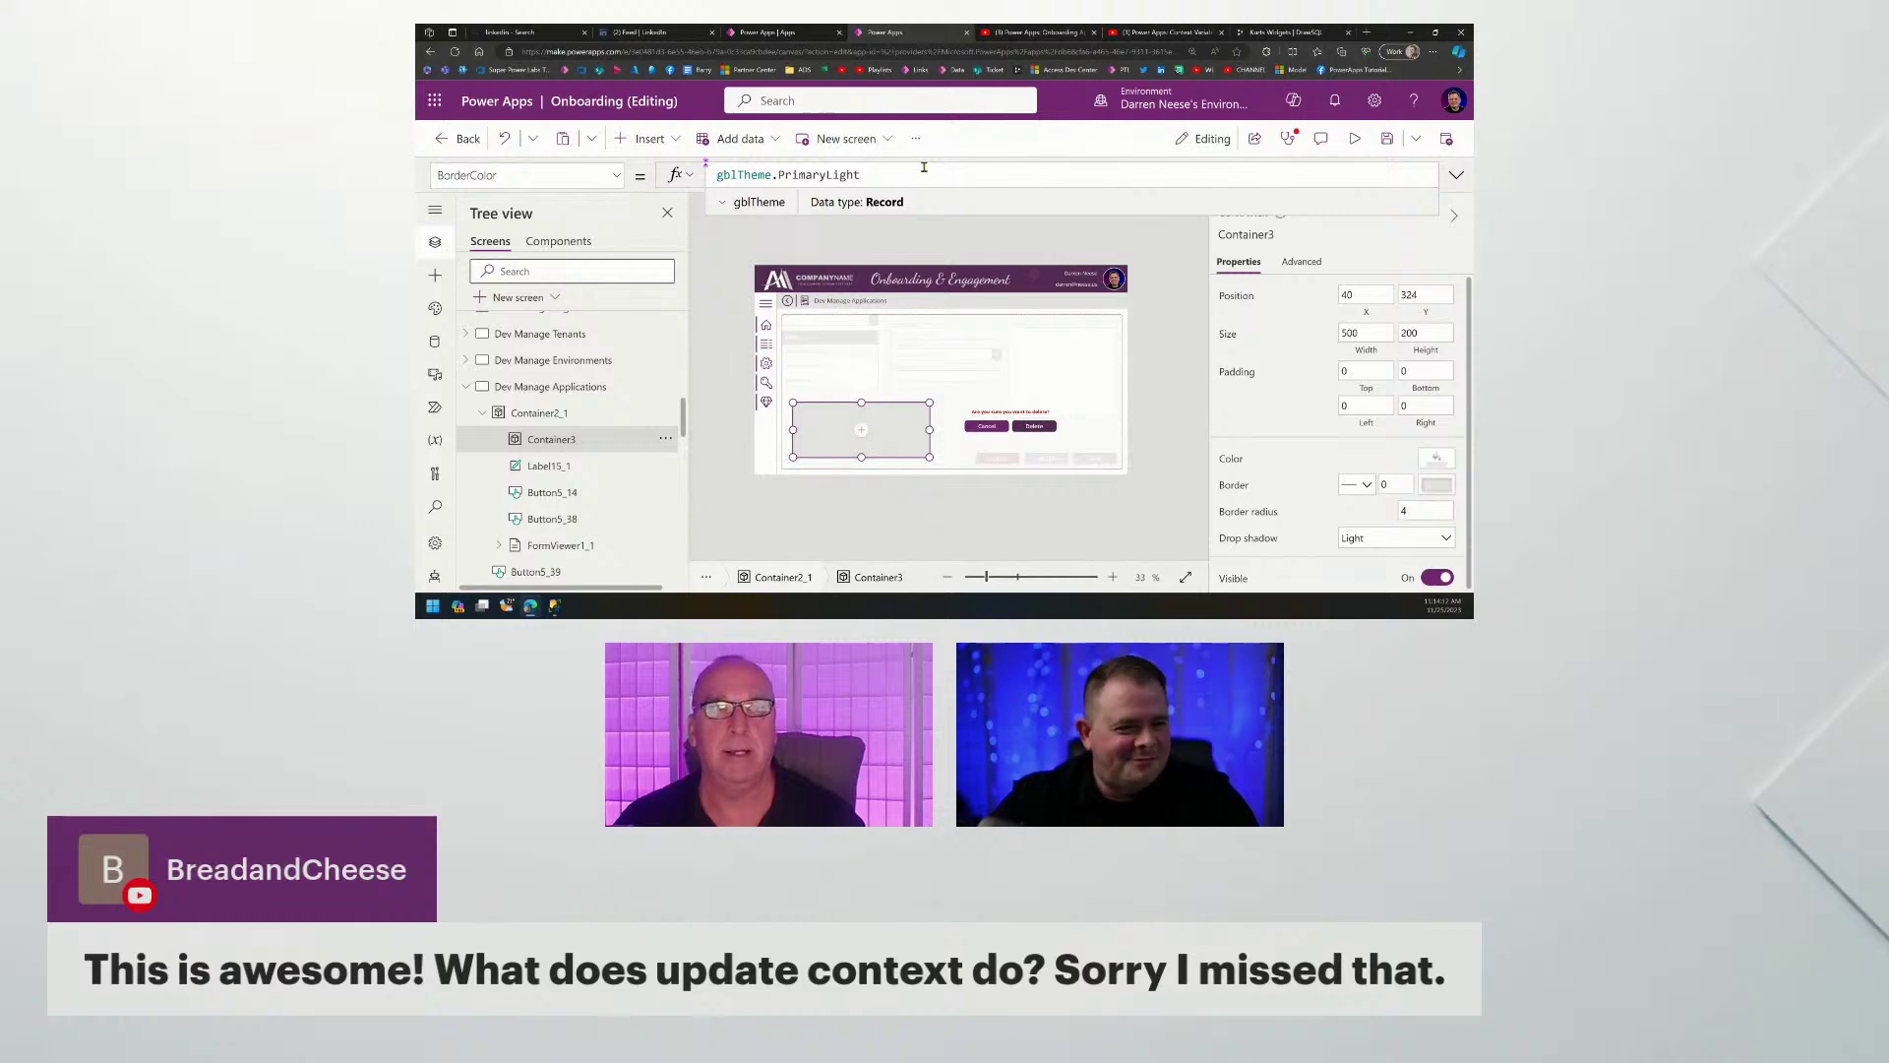
{"action": "type", "text": "ColorFade"}
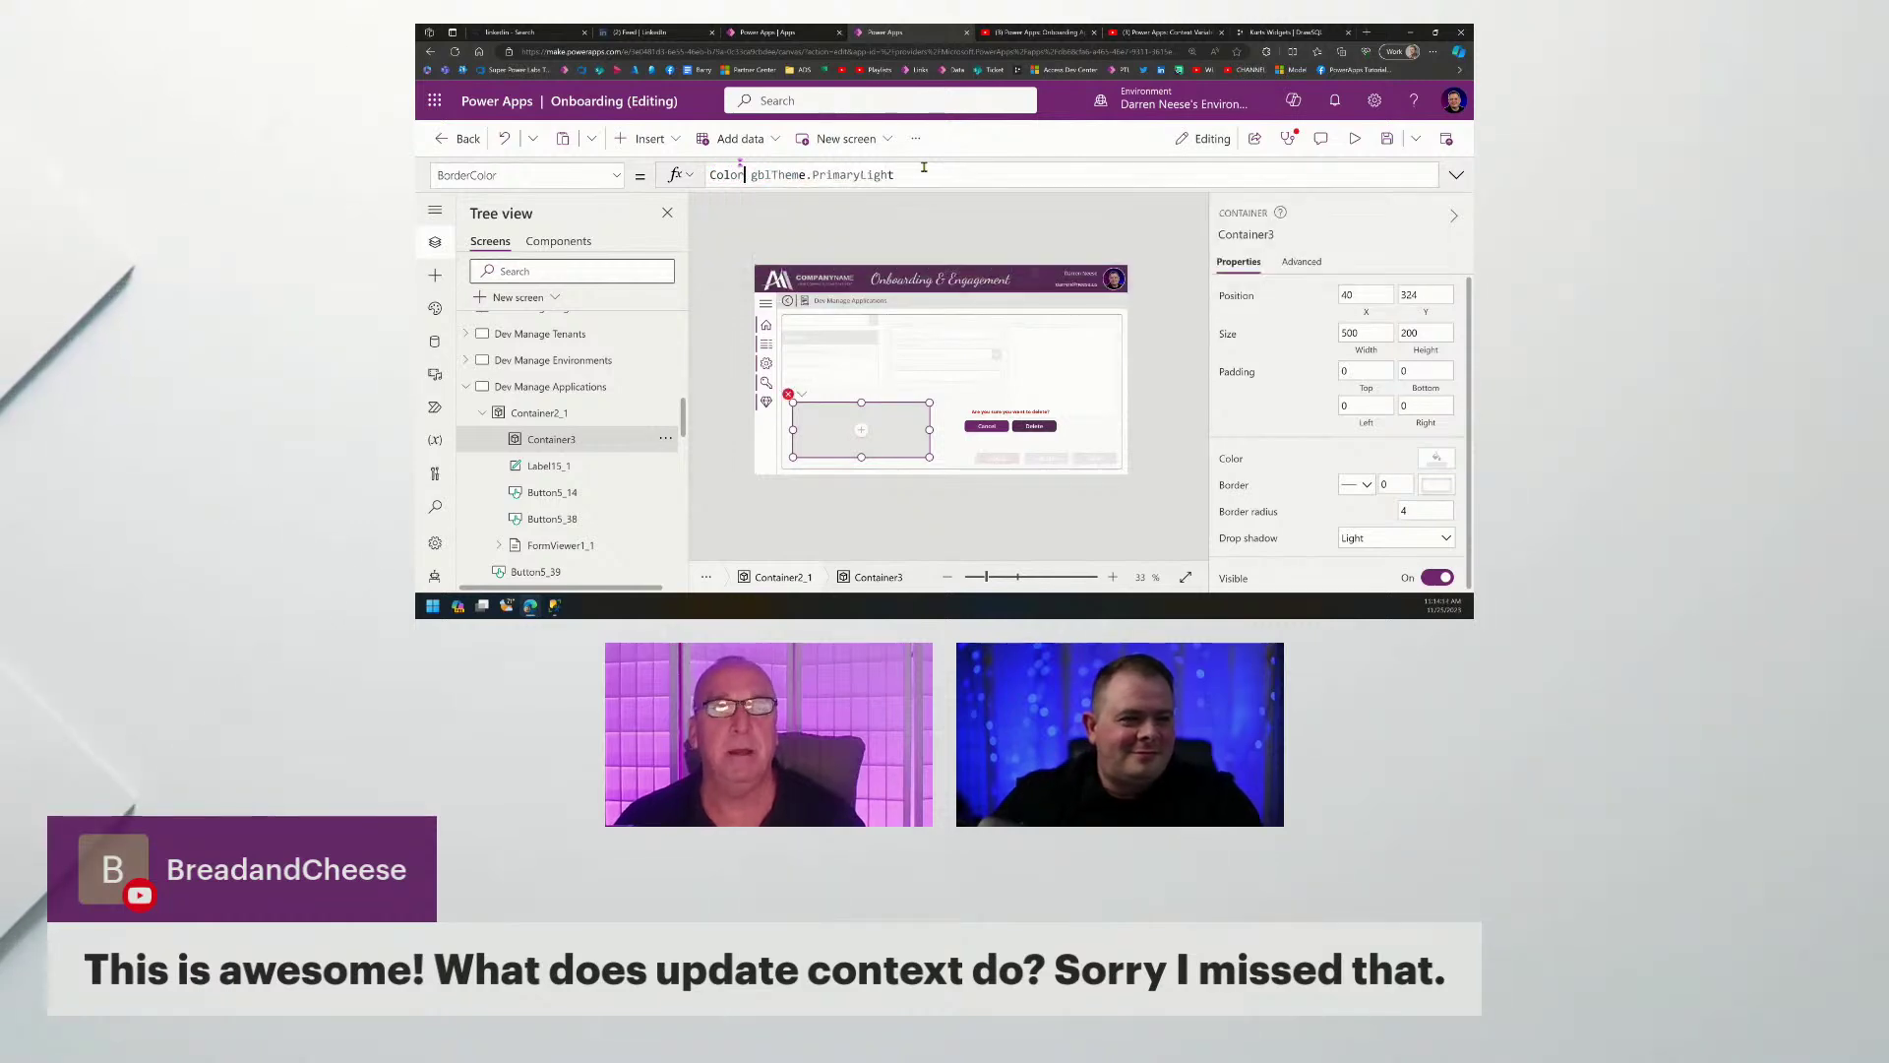
{"action": "key", "text": "Delete"}
{"action": "type", "text": "("}
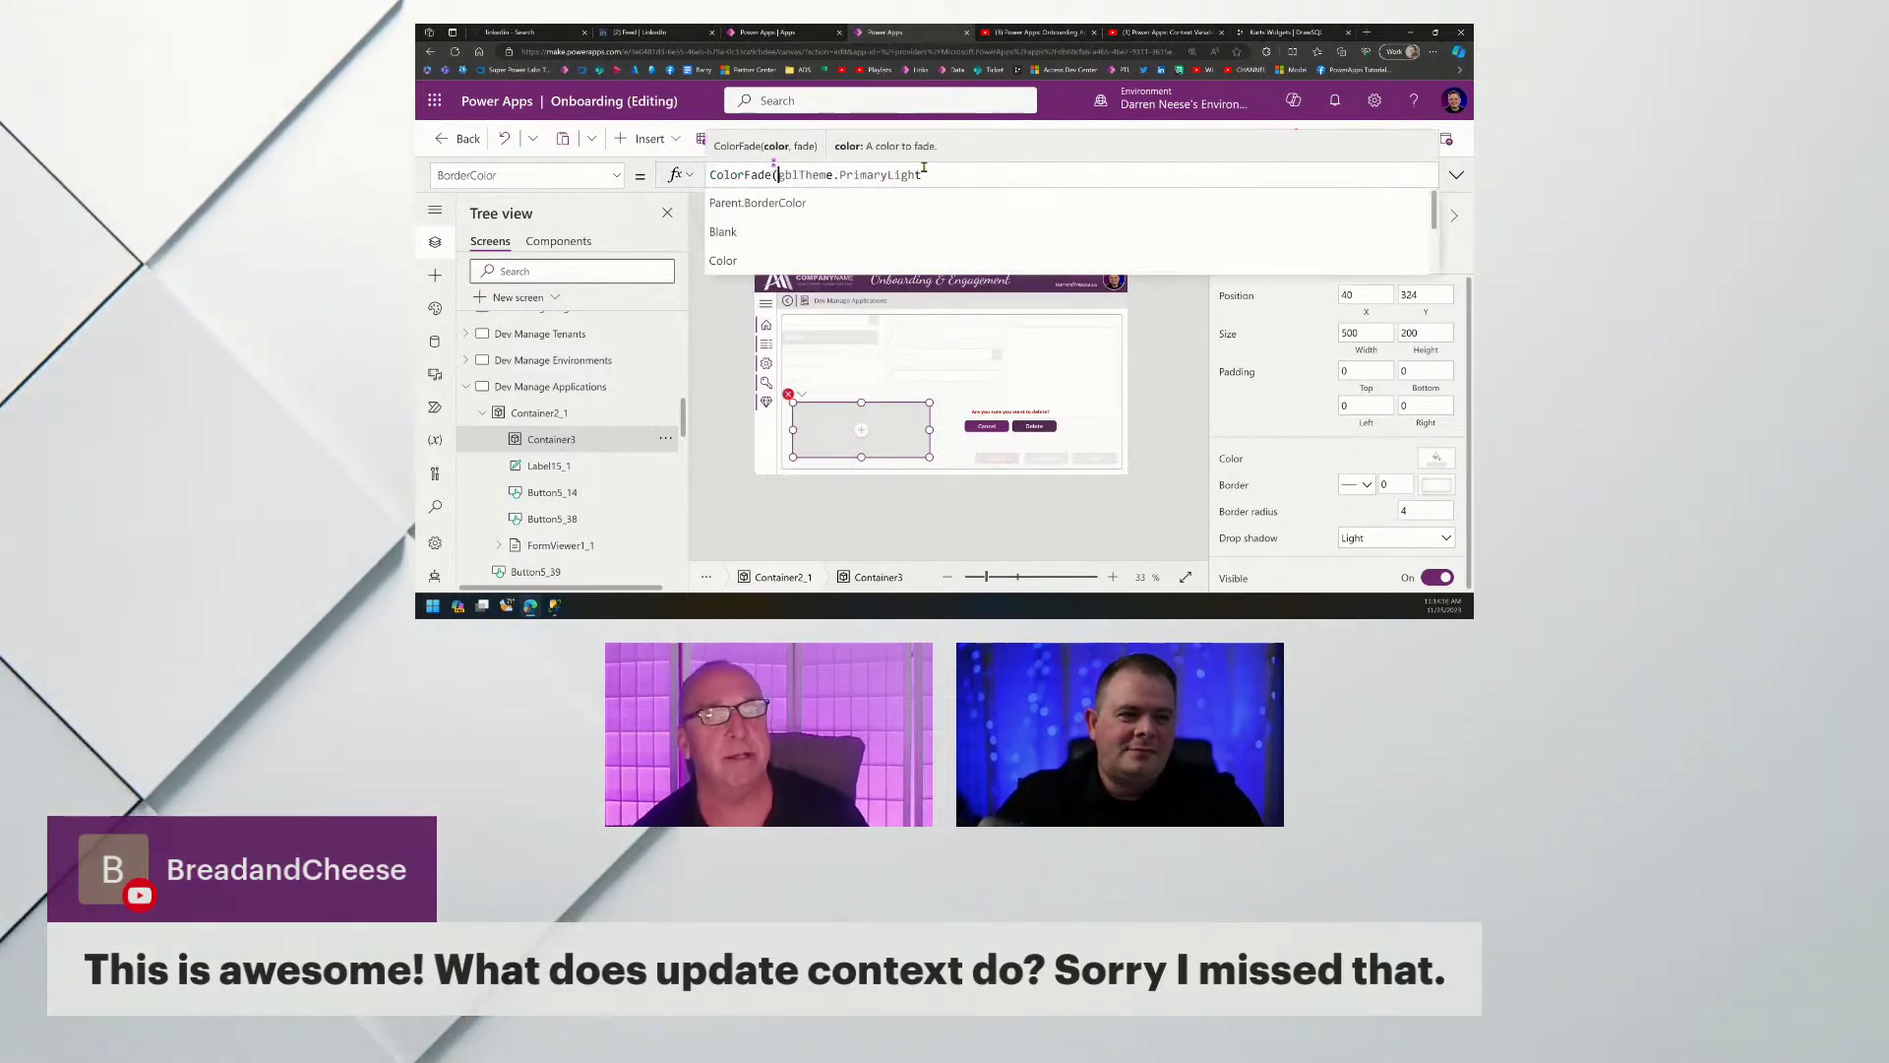
{"action": "type", "text": ", "}
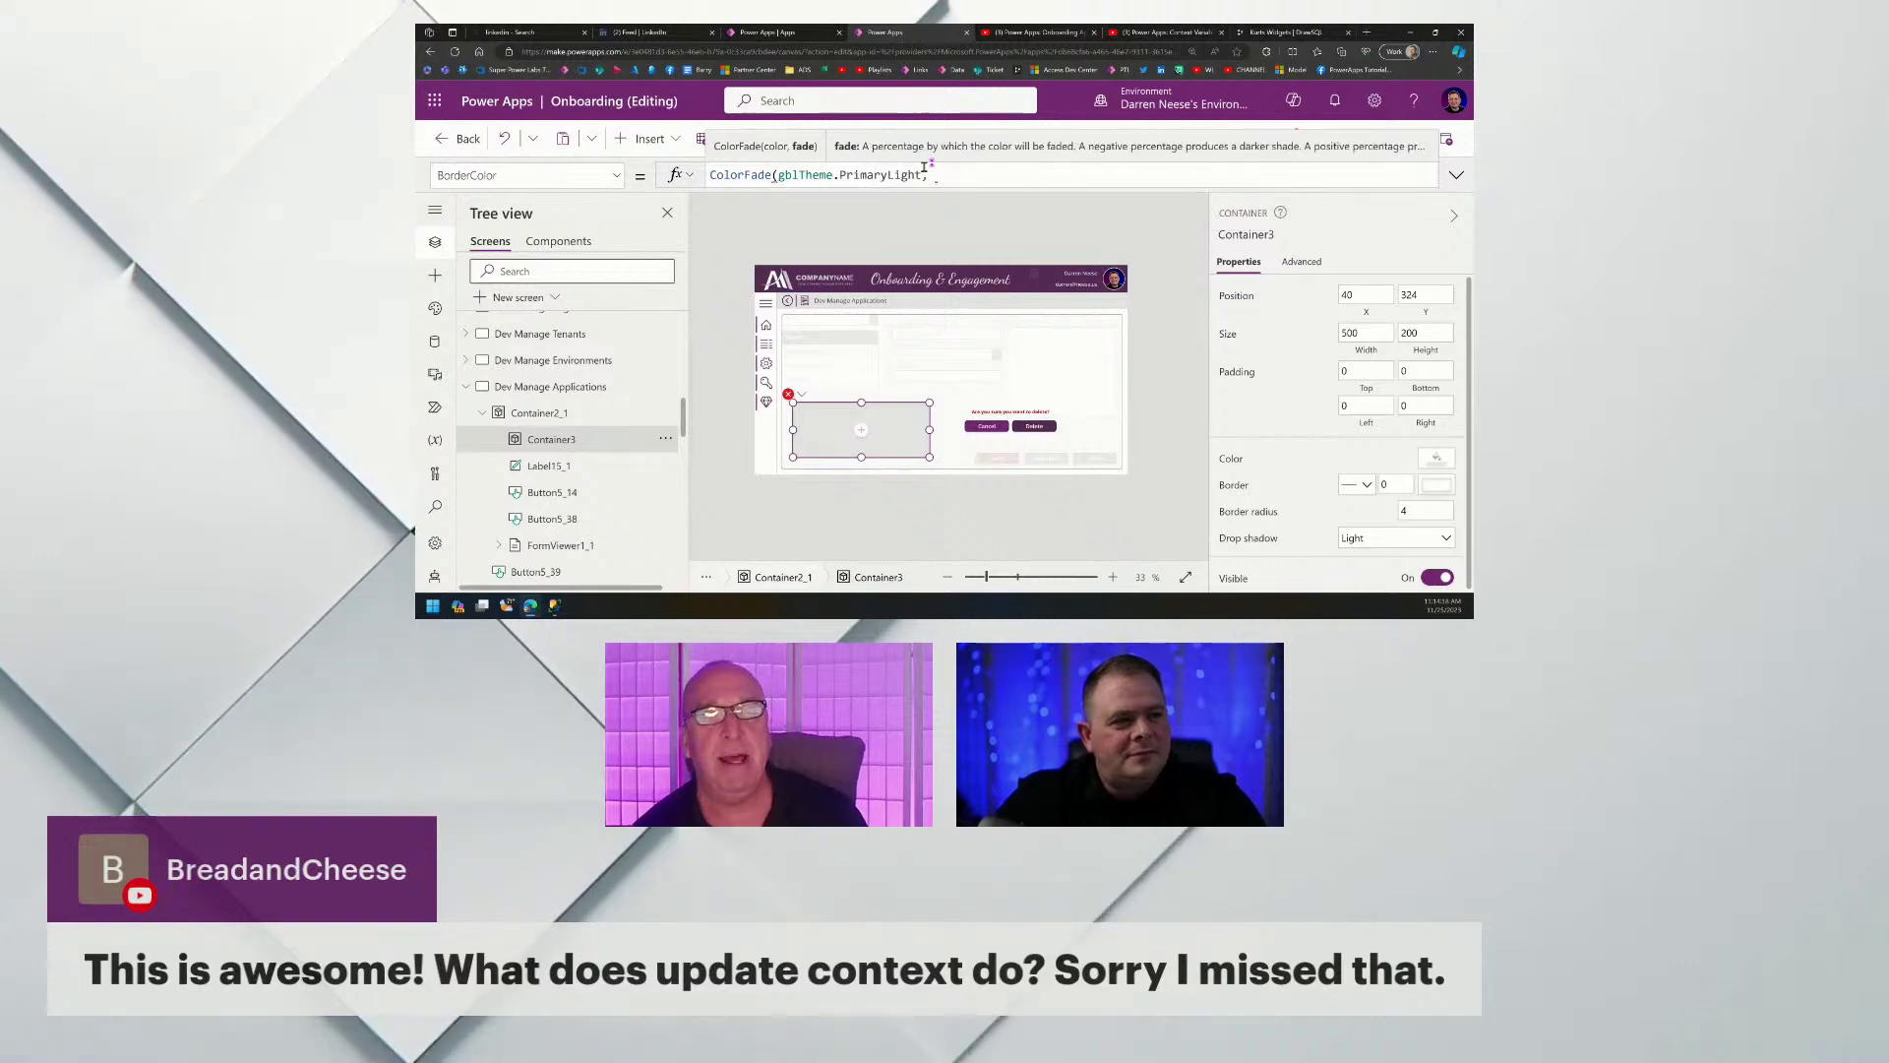
{"action": "type", "text": "-50"}
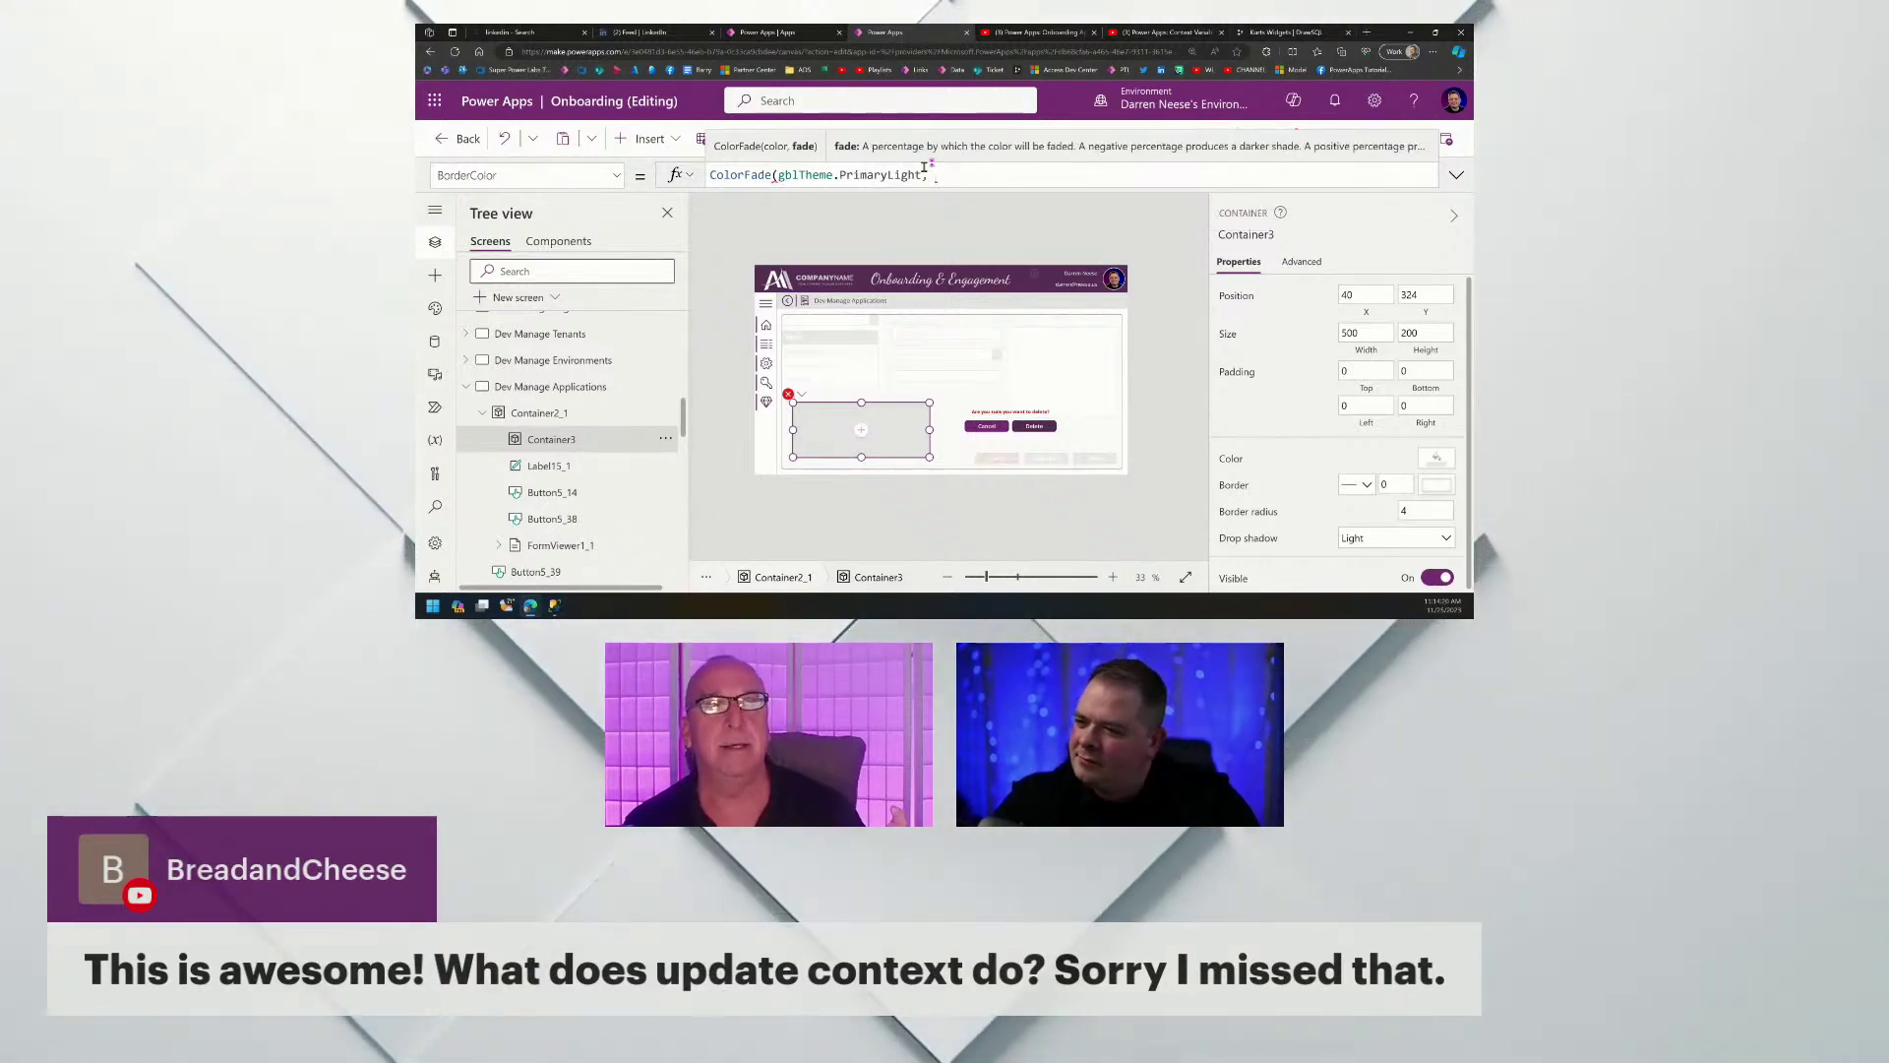
{"action": "type", "text": "%)"}
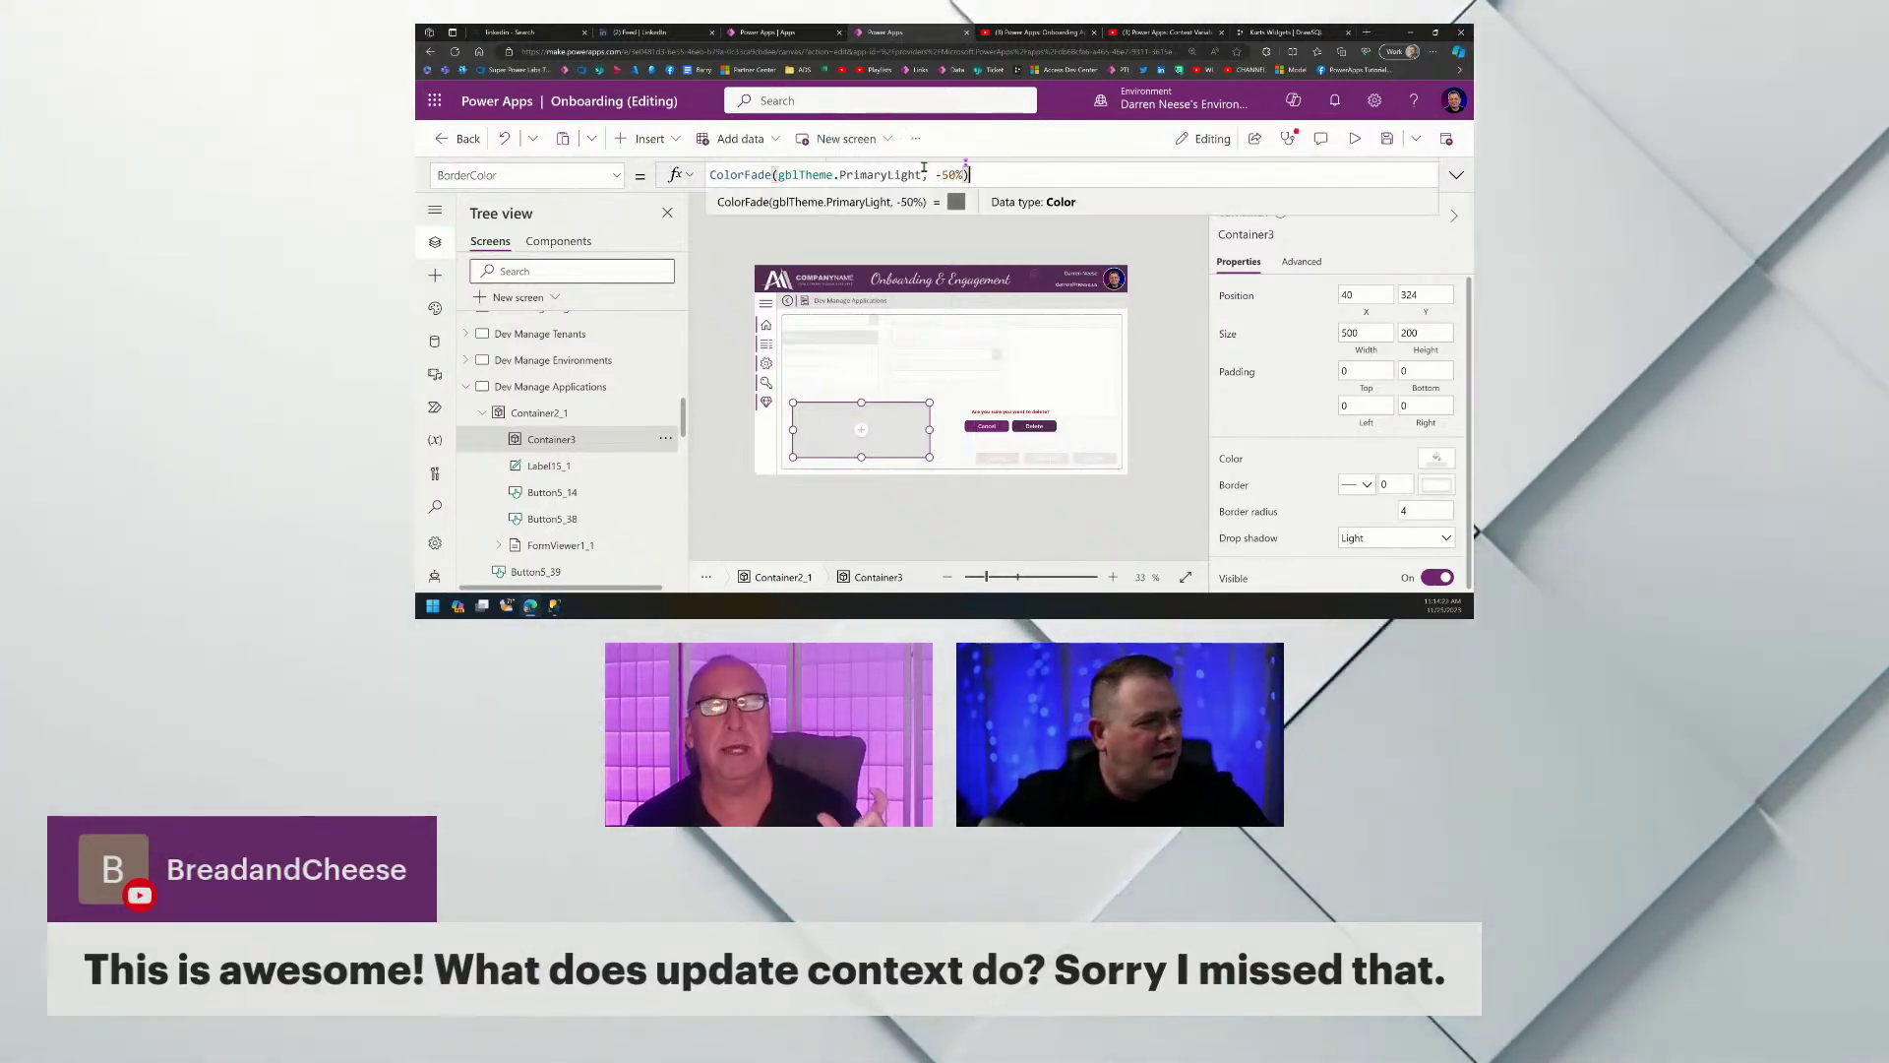
{"action": "left_click", "coordinate": [1158, 328]}
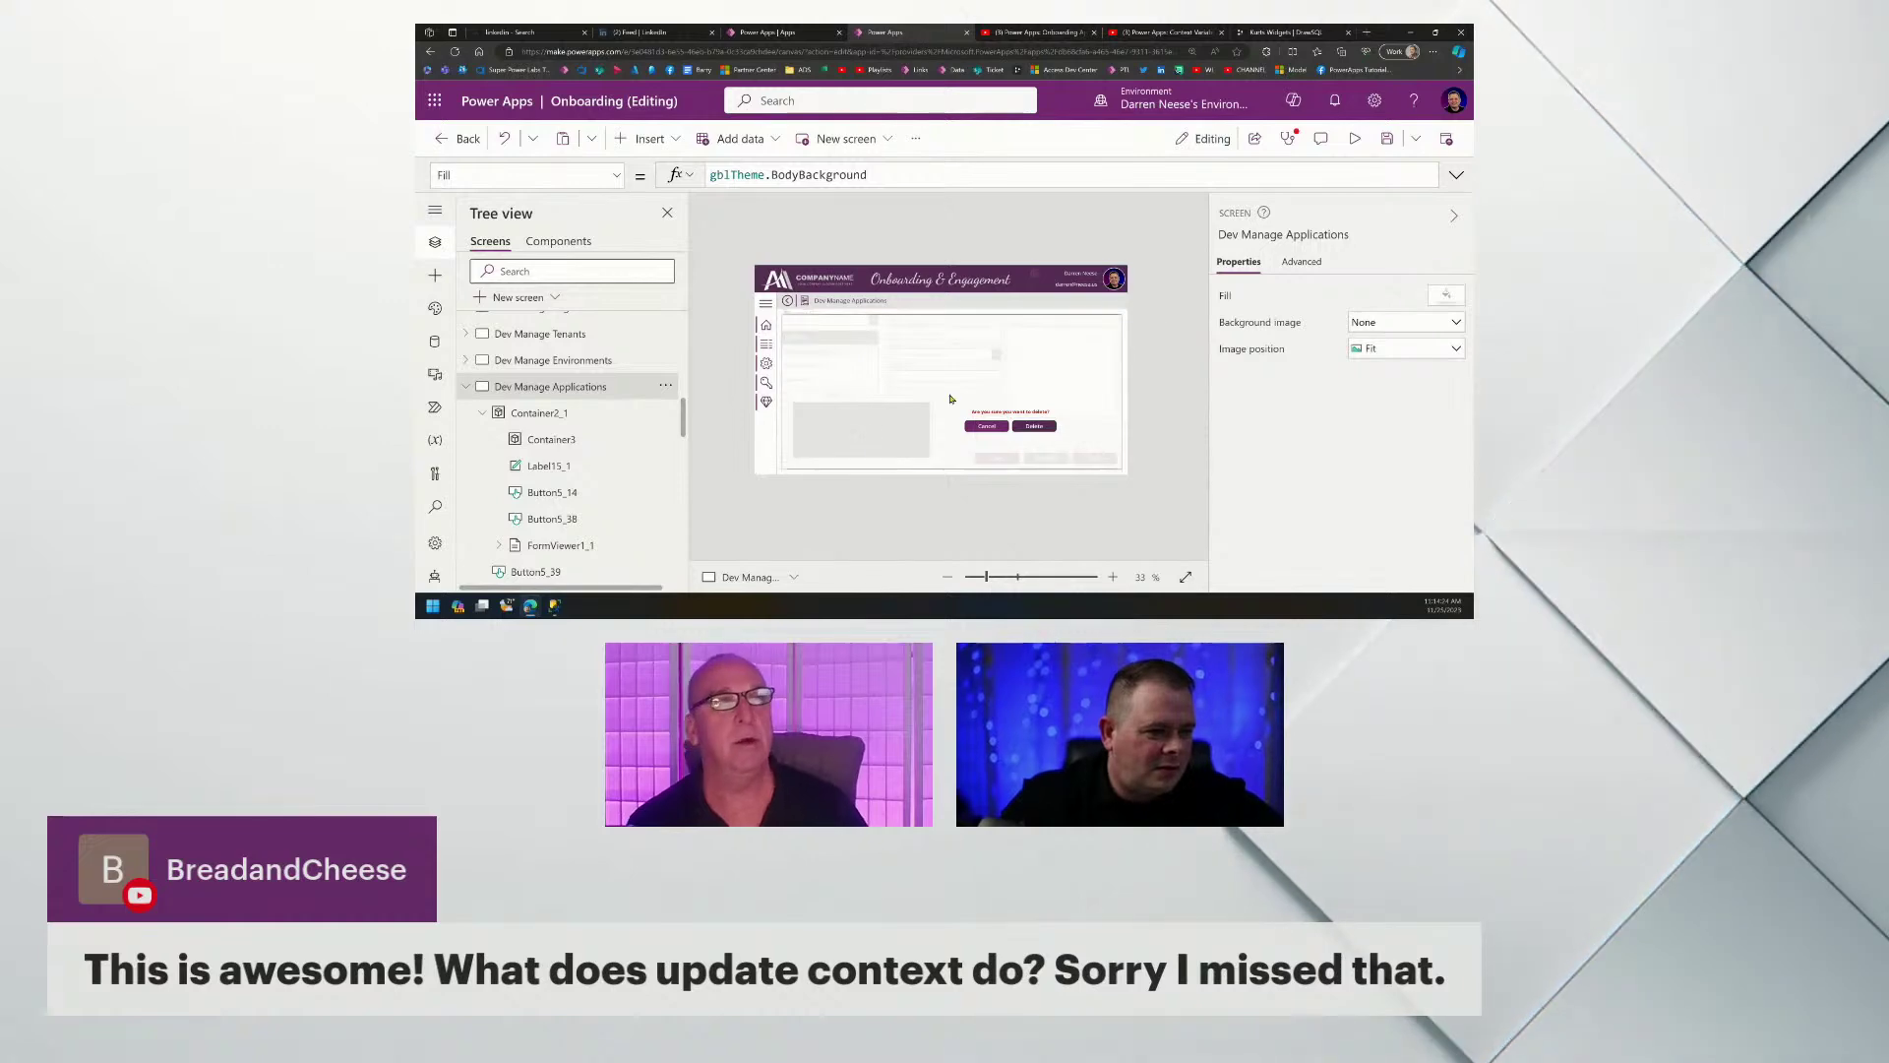
Set Container3's border thickness to 2.
{"action": "left_click", "coordinate": [862, 430]}
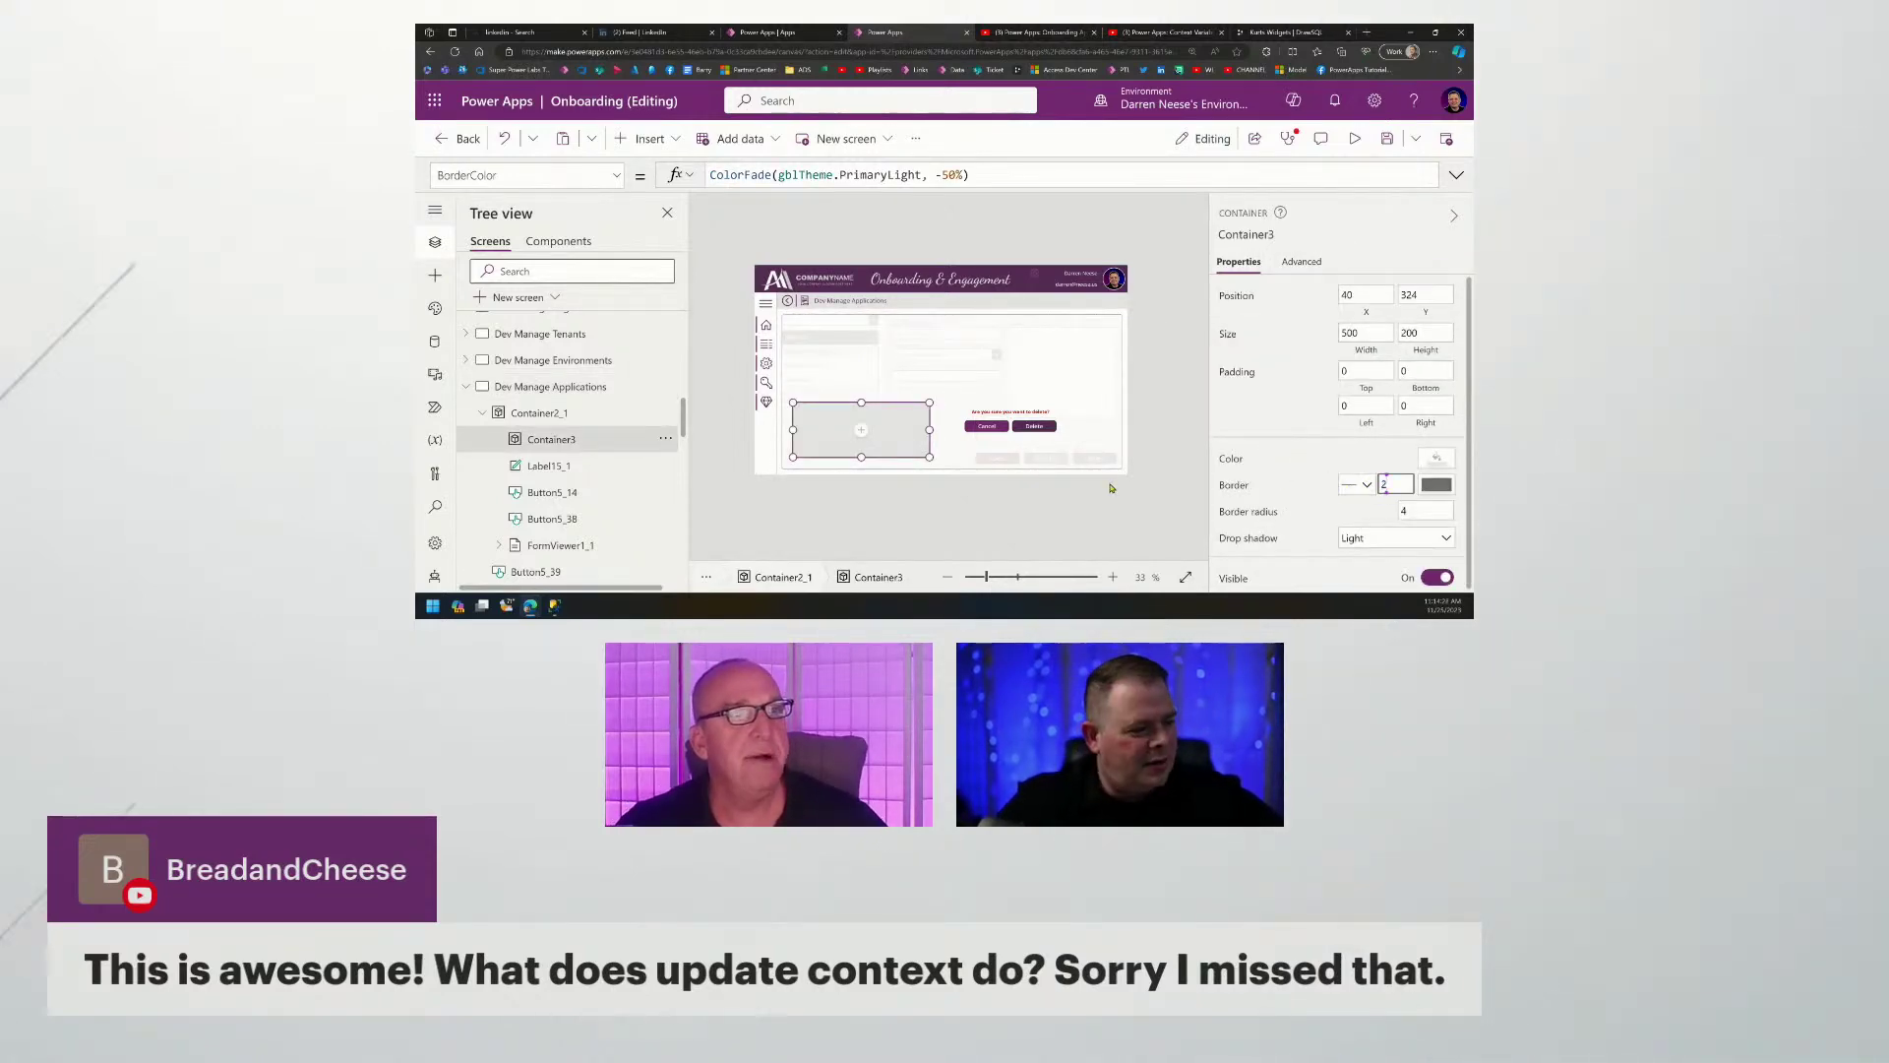
{"action": "left_click", "coordinate": [970, 508]}
{"action": "left_click", "coordinate": [889, 446]}
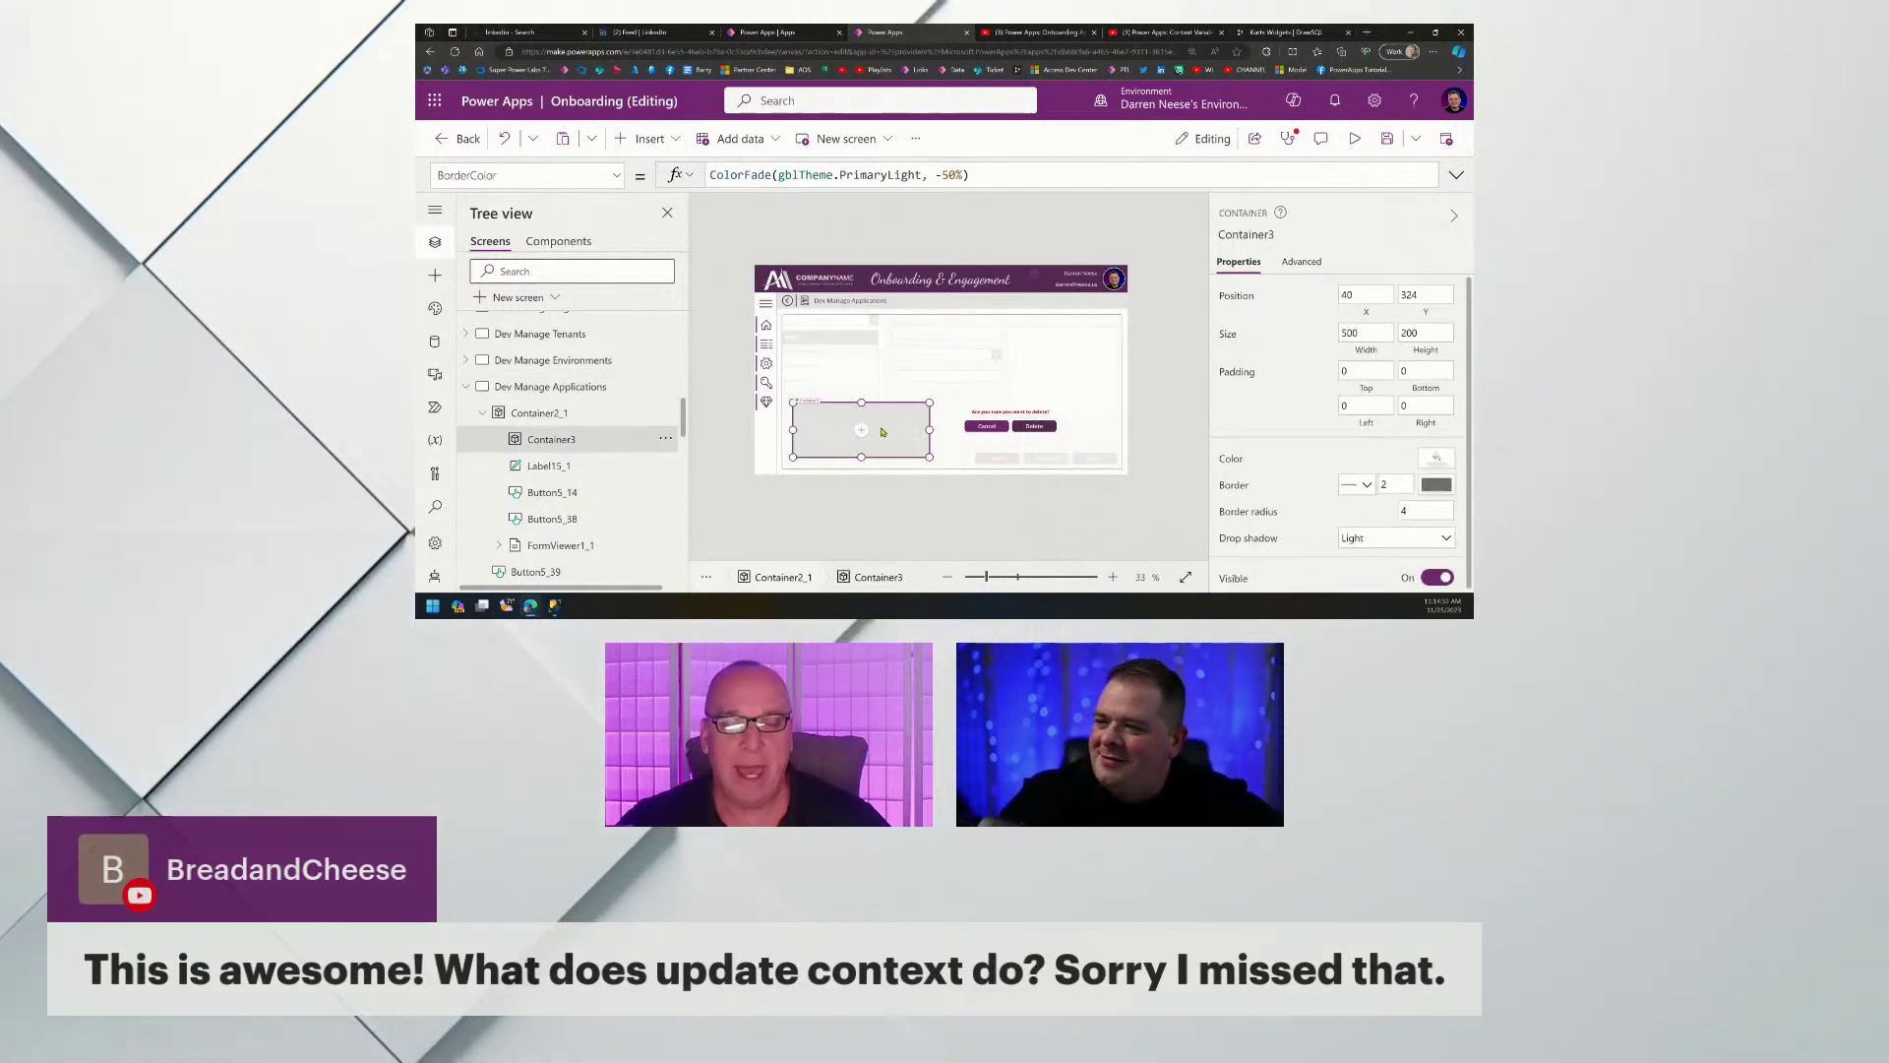
{"action": "left_click", "coordinate": [979, 444]}
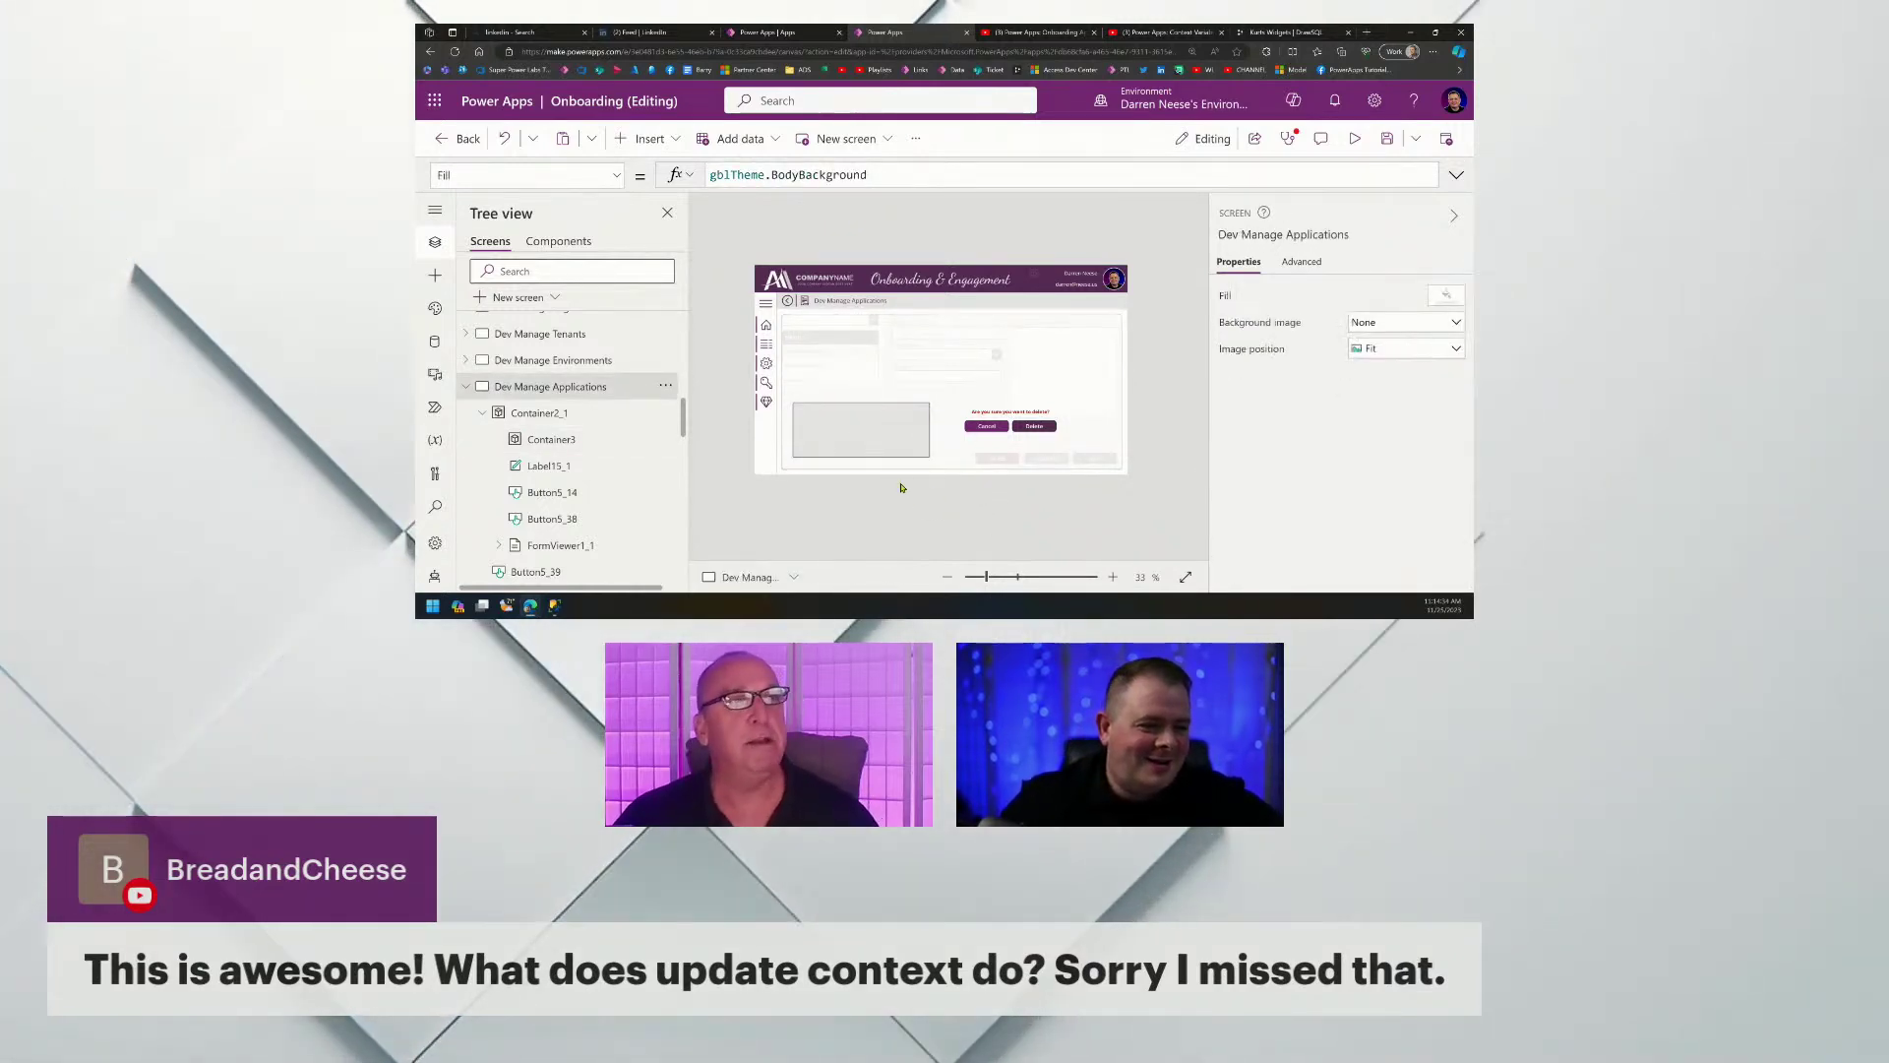
Move Container3 toward the middle of the screen and enlarge it to 810 by 354 at X 212, Y 92.
{"action": "left_click", "coordinate": [915, 427]}
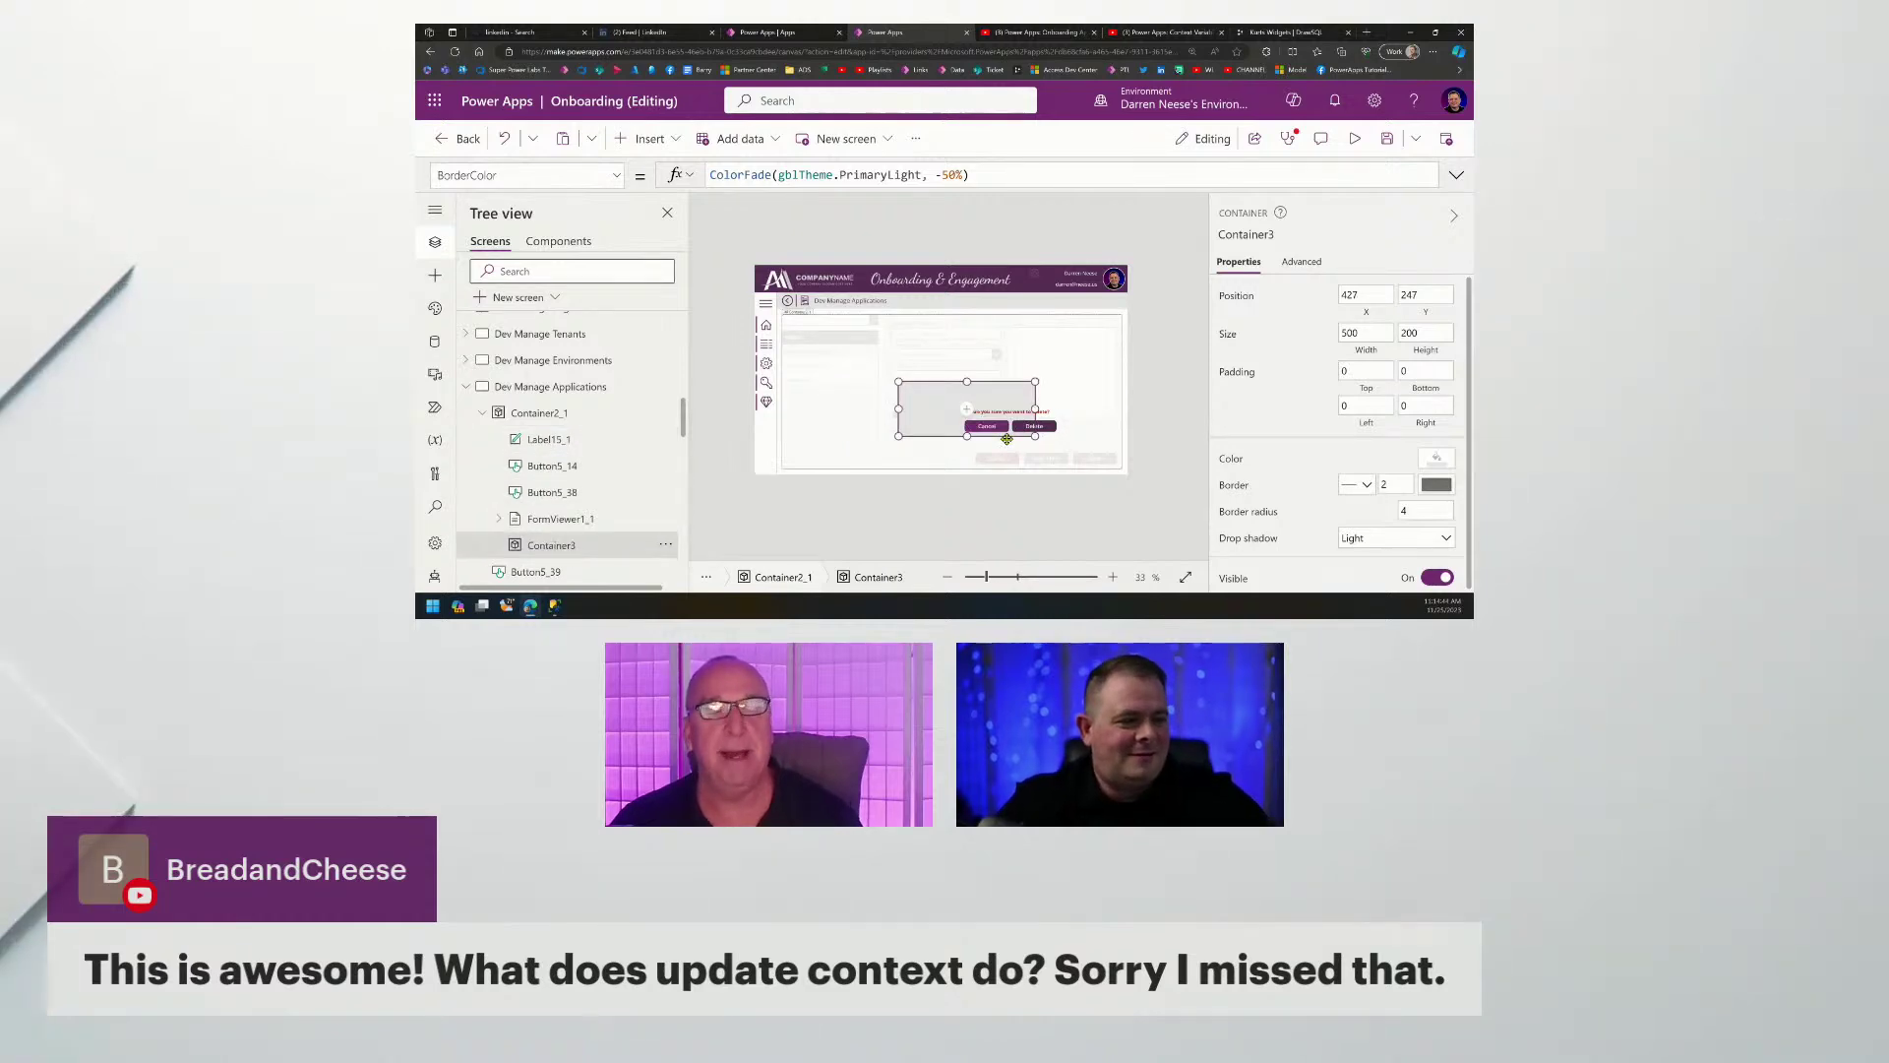
{"action": "left_click_drag", "start_coordinate": [1035, 409], "coordinate": [1061, 415]}
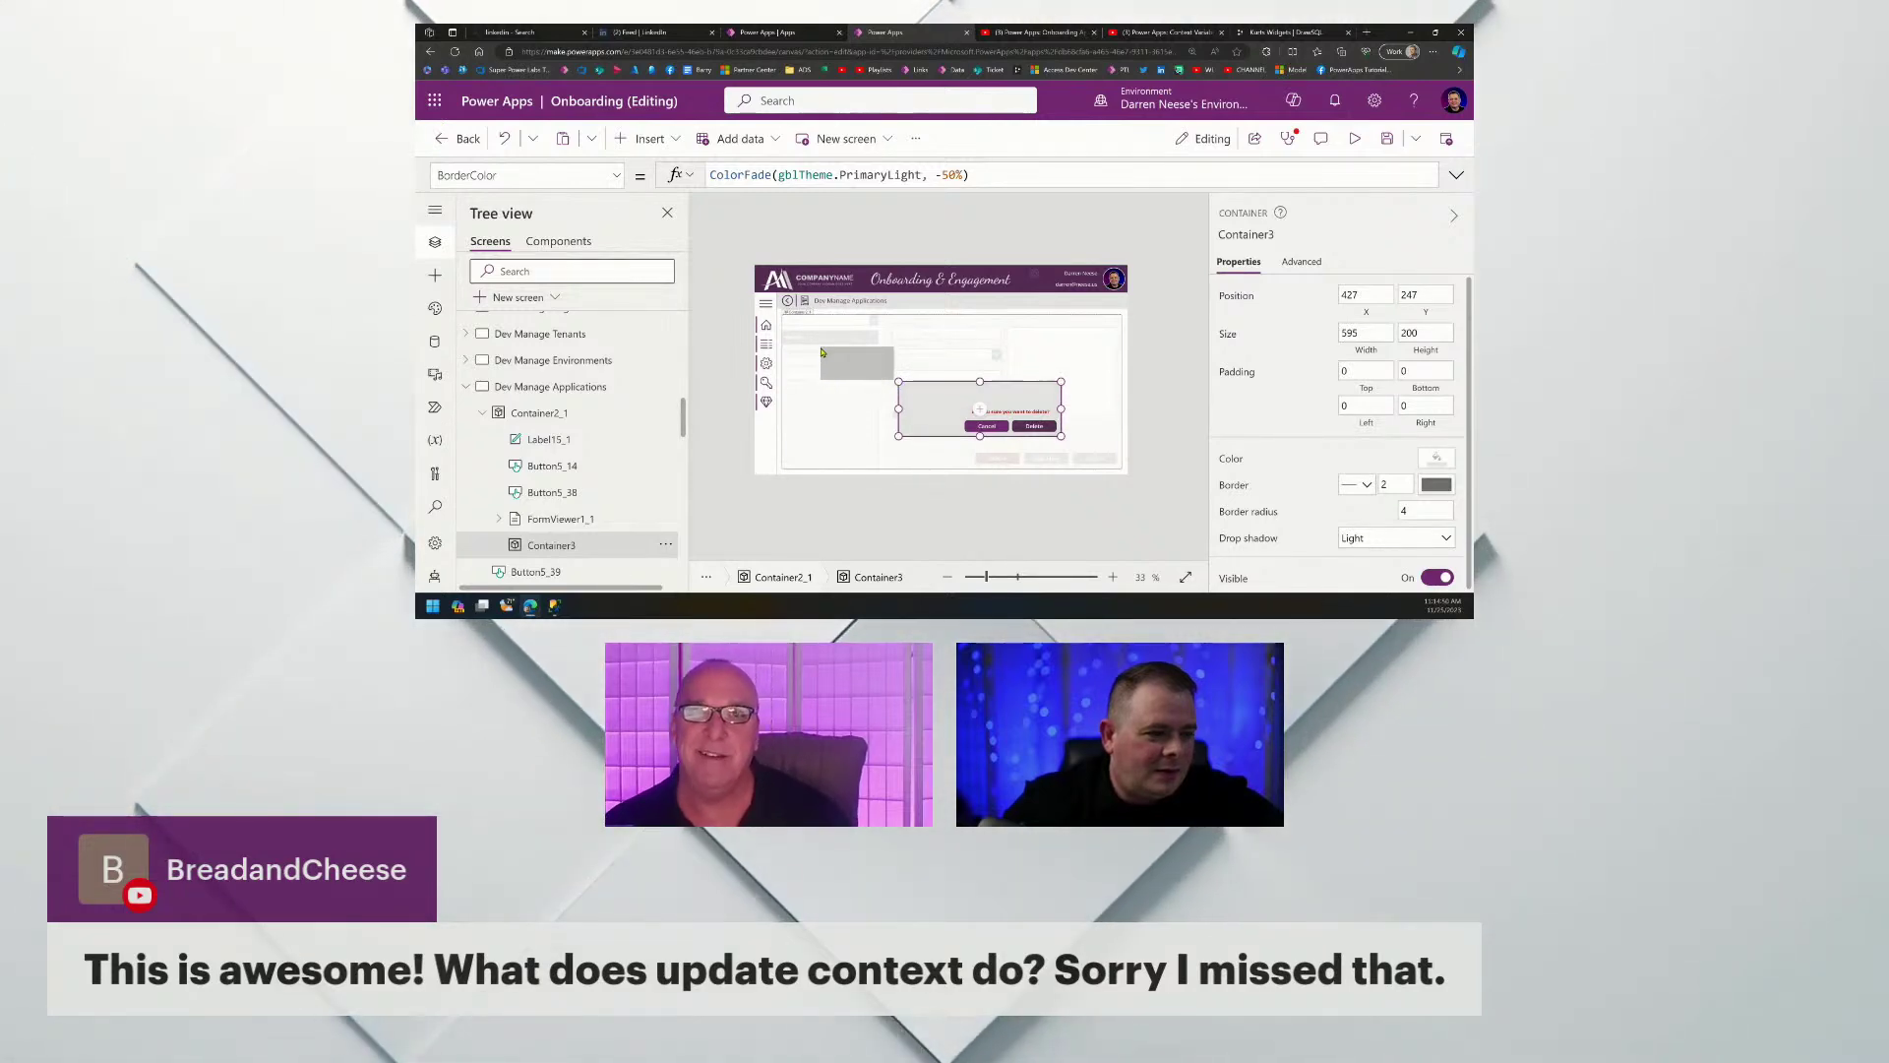
{"action": "mouse_move", "coordinate": [822, 350]}
{"action": "left_mouse_down"}
{"action": "mouse_move", "coordinate": [858, 358]}
{"action": "mouse_move", "coordinate": [848, 339]}
{"action": "left_mouse_up"}
{"action": "left_click", "coordinate": [1046, 493]}
{"action": "left_click", "coordinate": [916, 398]}
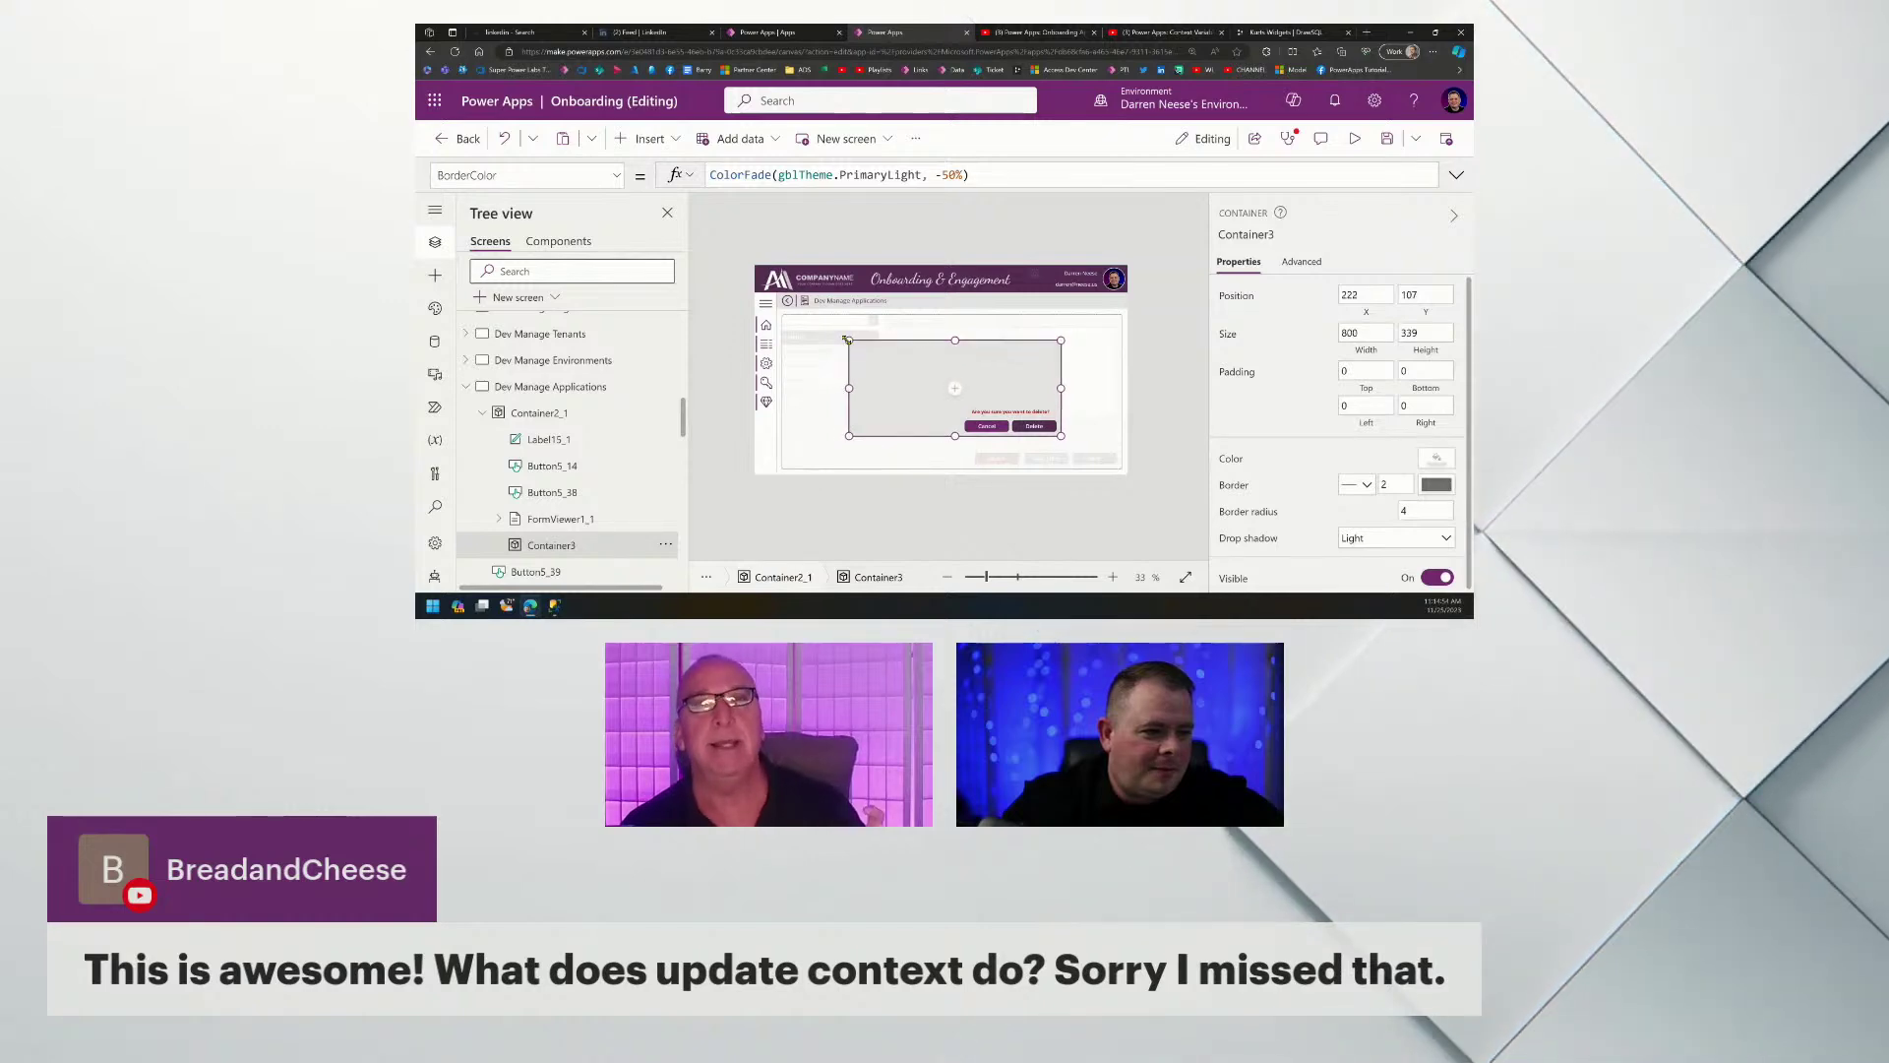
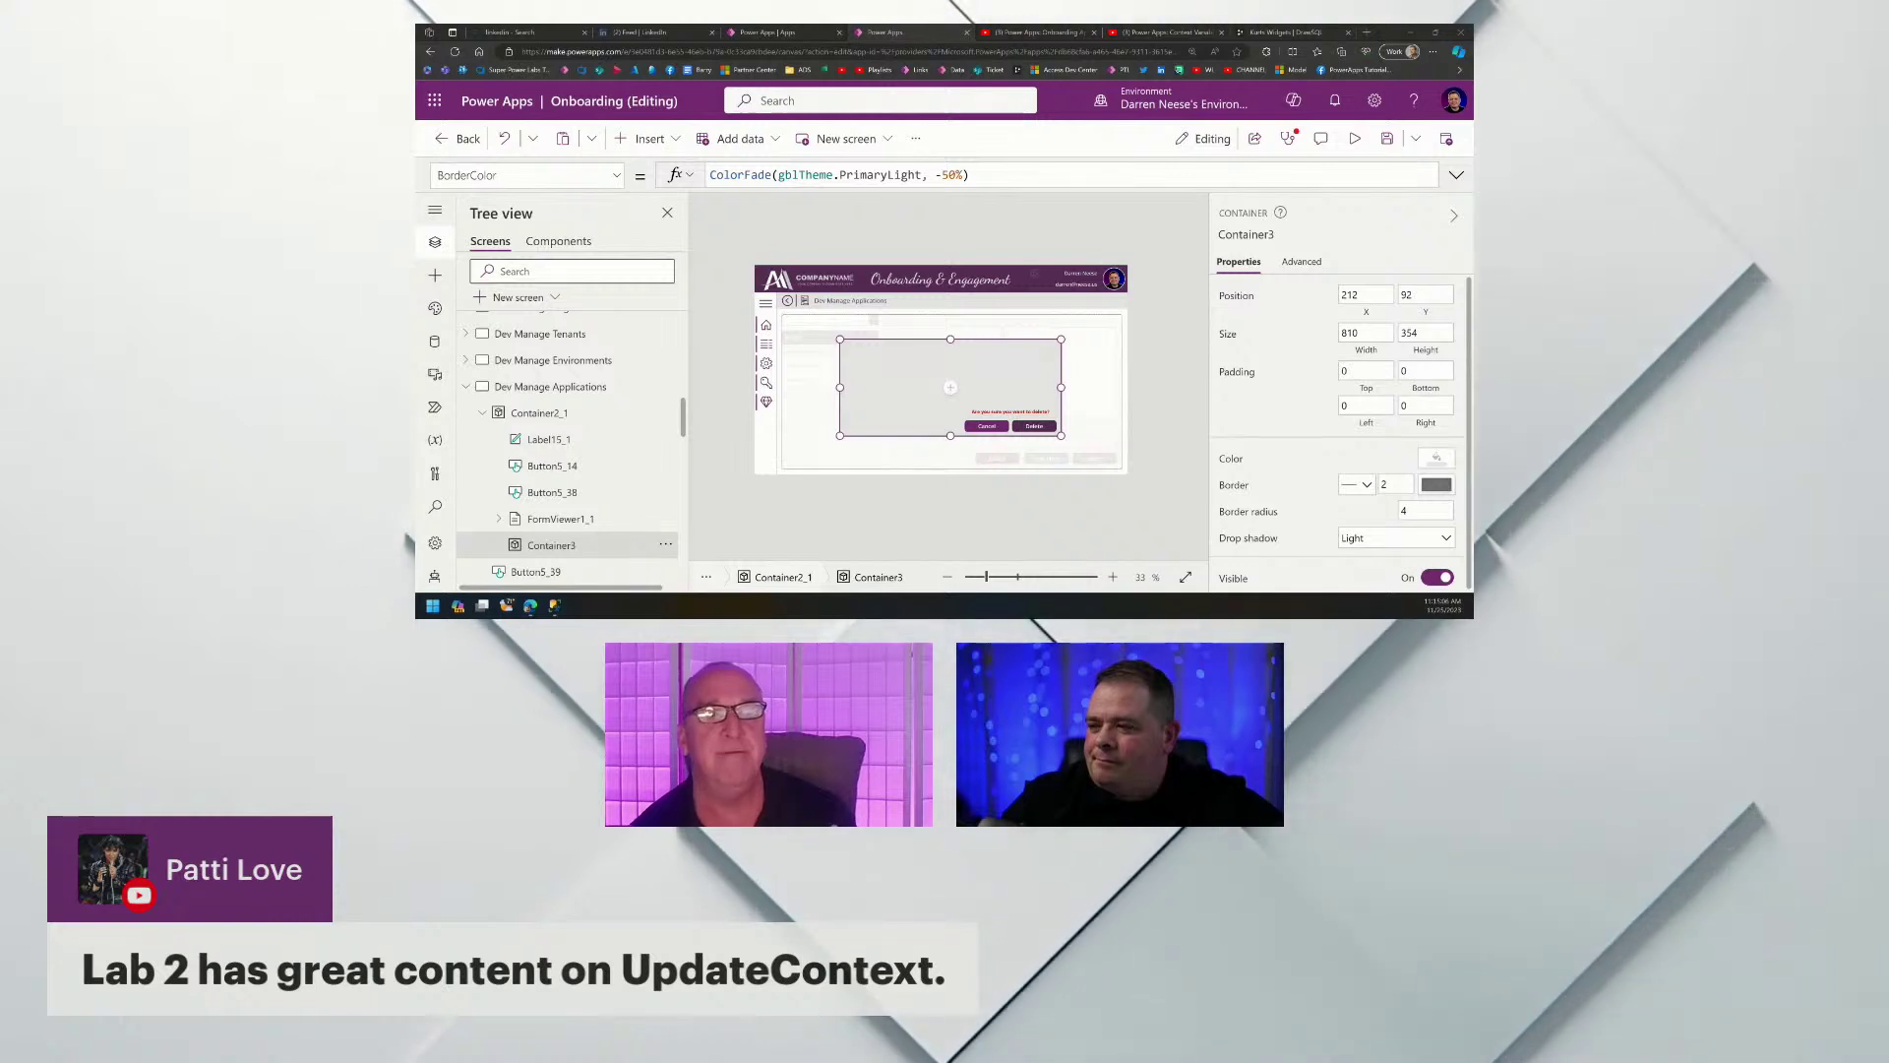
{"action": "left_click", "coordinate": [1051, 524]}
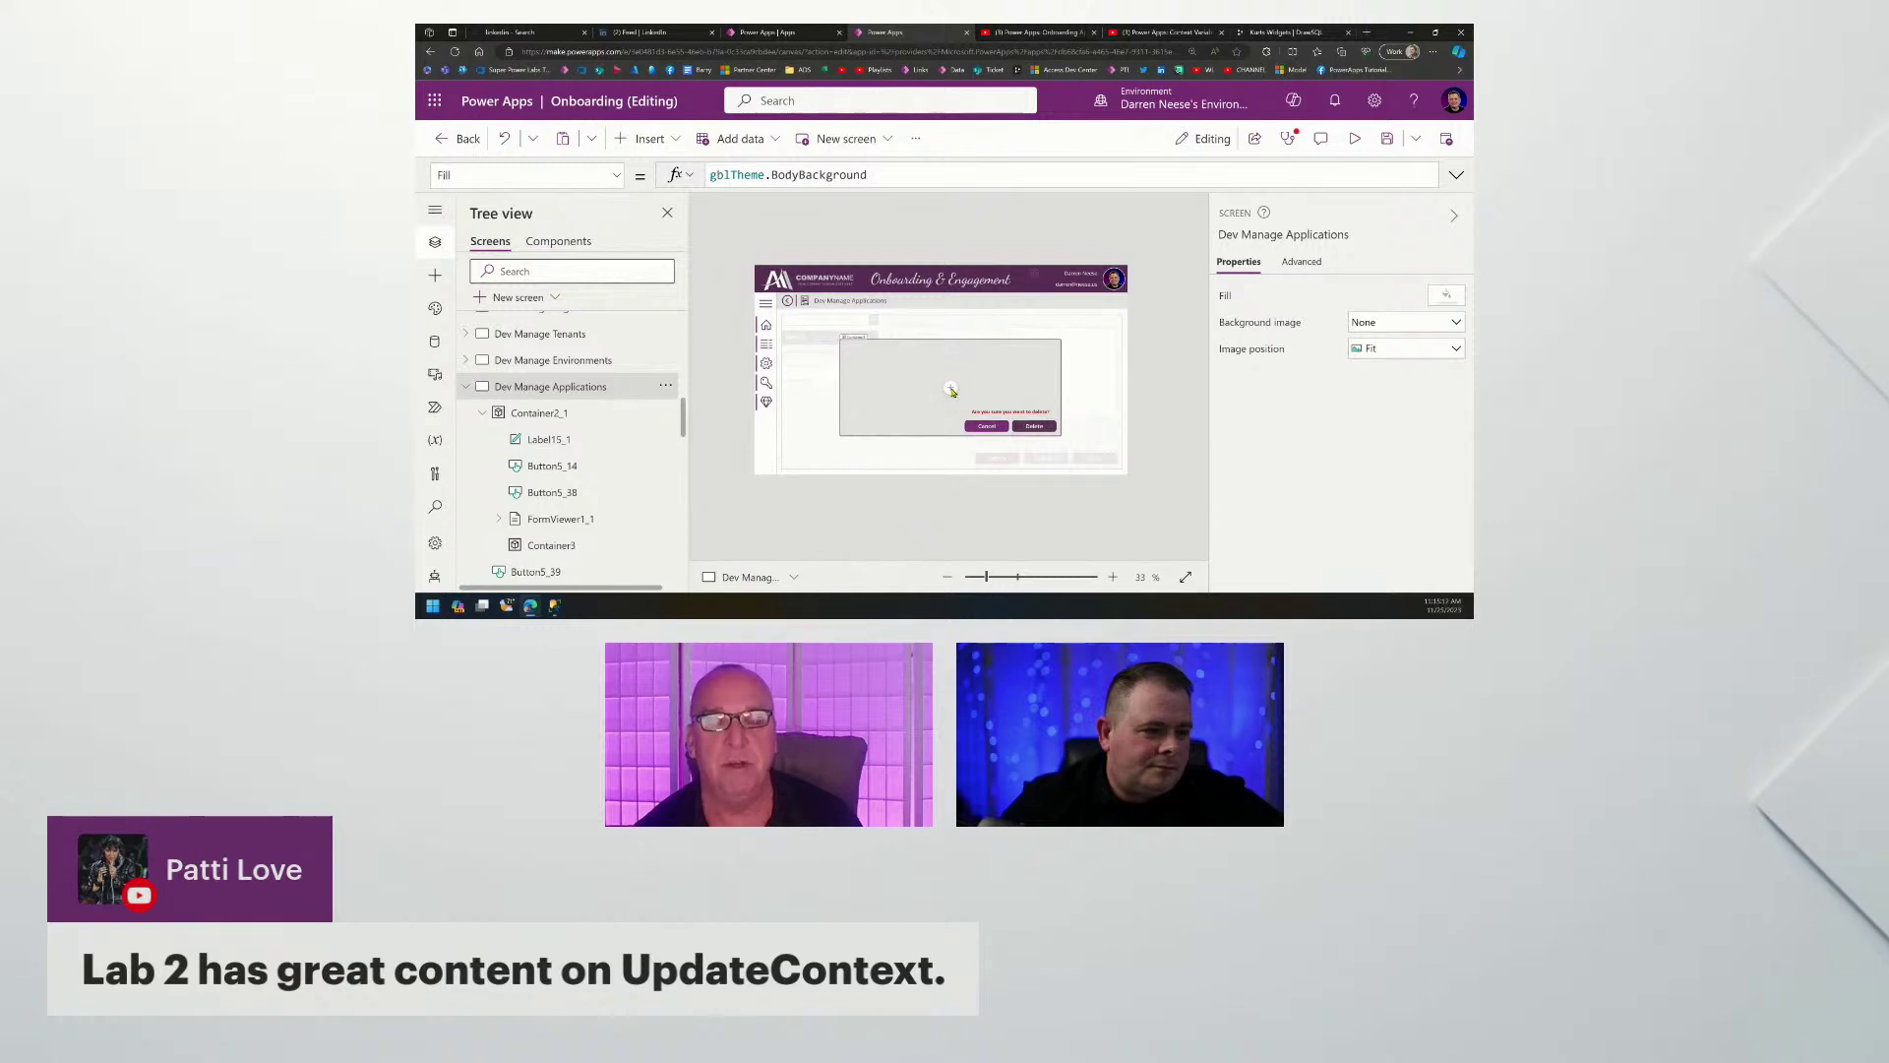
Insert a text label inside Container3 and stretch it across the container to about 731 by 61.
{"action": "left_click", "coordinate": [950, 390]}
{"action": "left_click", "coordinate": [1023, 237]}
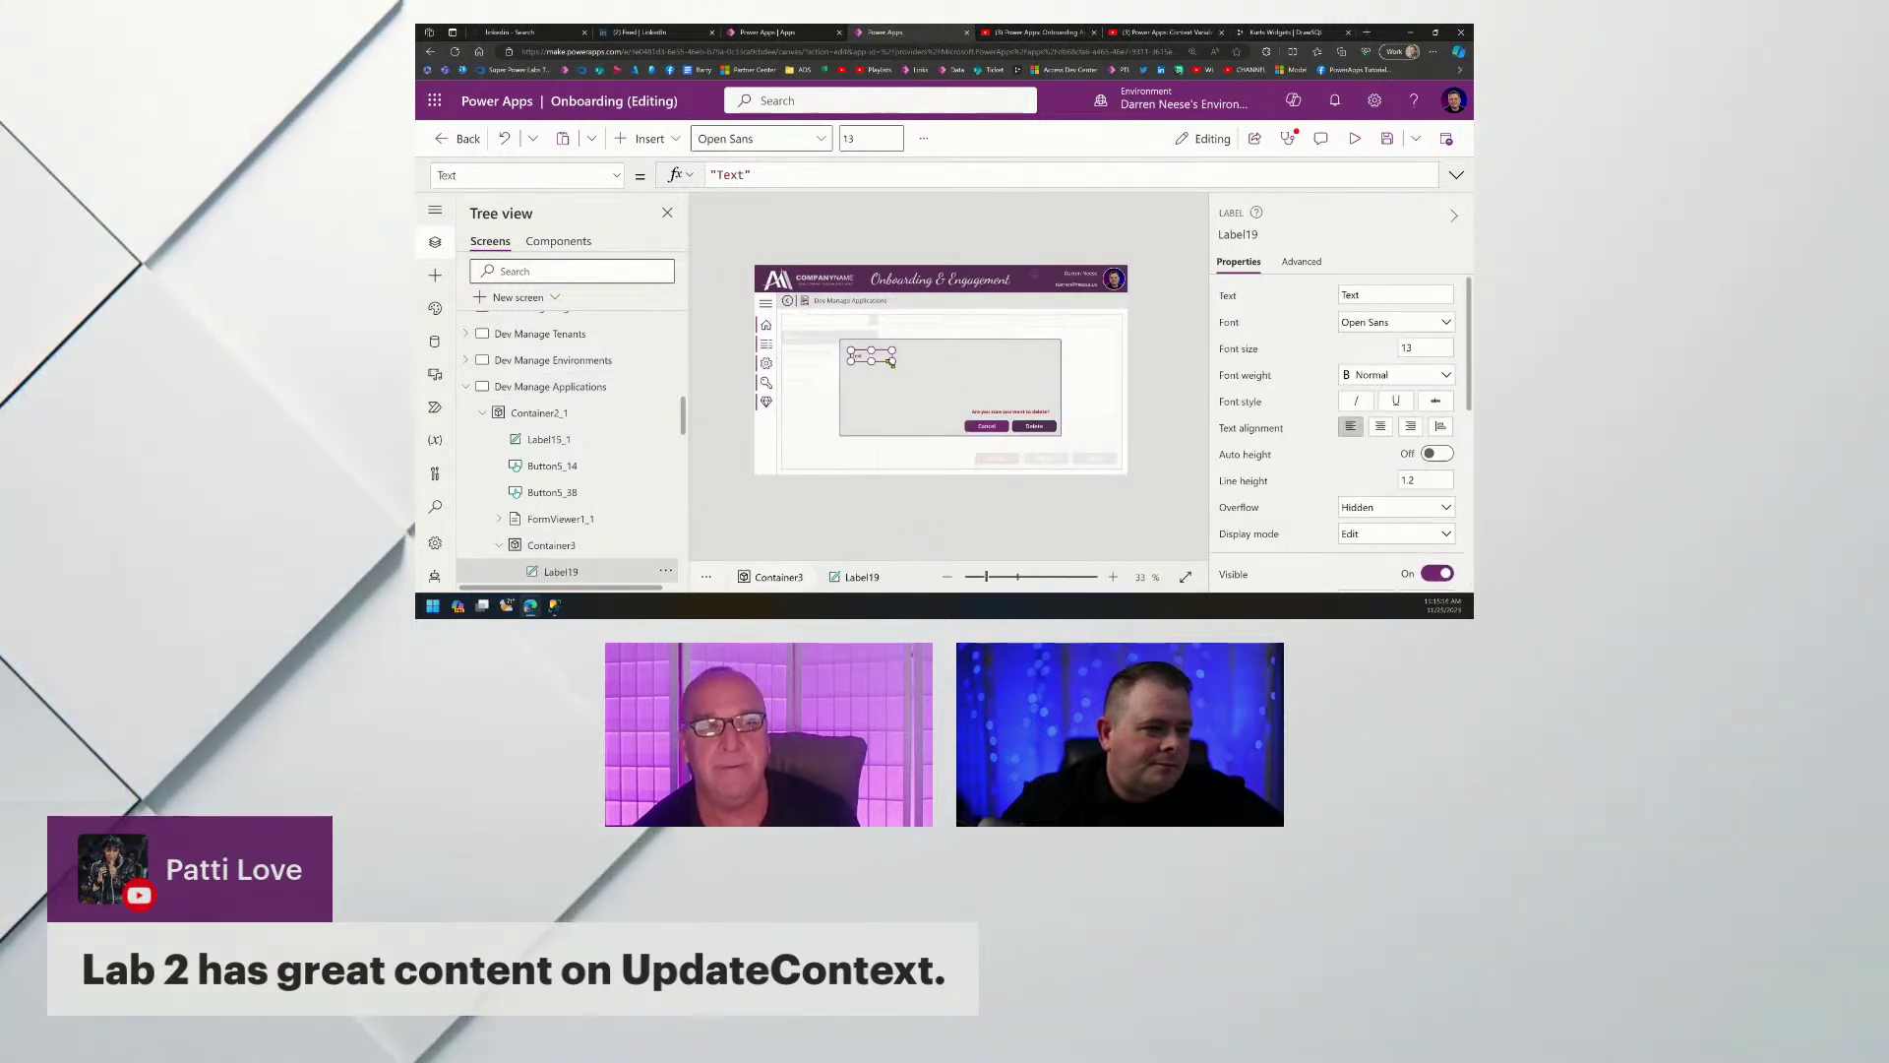
{"action": "left_click_drag", "start_coordinate": [892, 362], "coordinate": [1050, 368]}
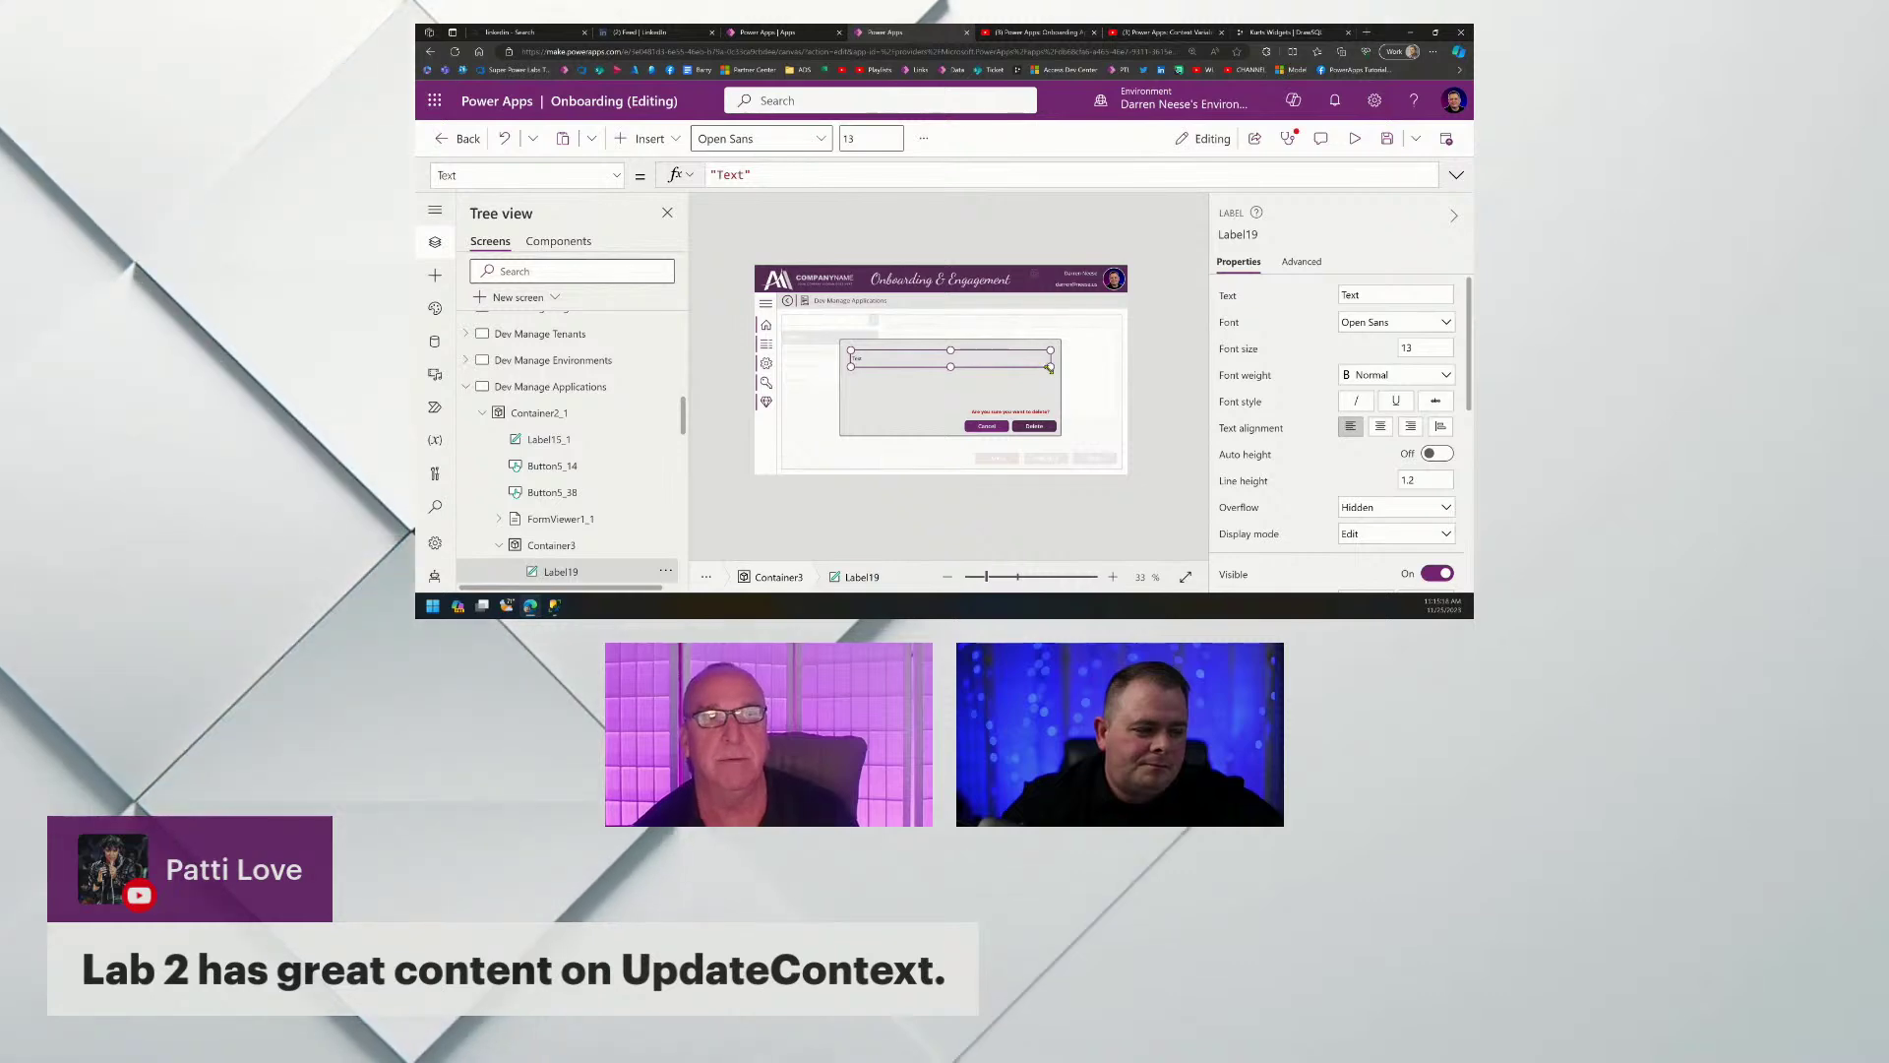
Set the Color formula of the label in Container3 to gblTheme.PrimaryDark.
{"action": "scroll", "coordinate": [1292, 413], "scroll_direction": "down", "scroll_amount": 2}
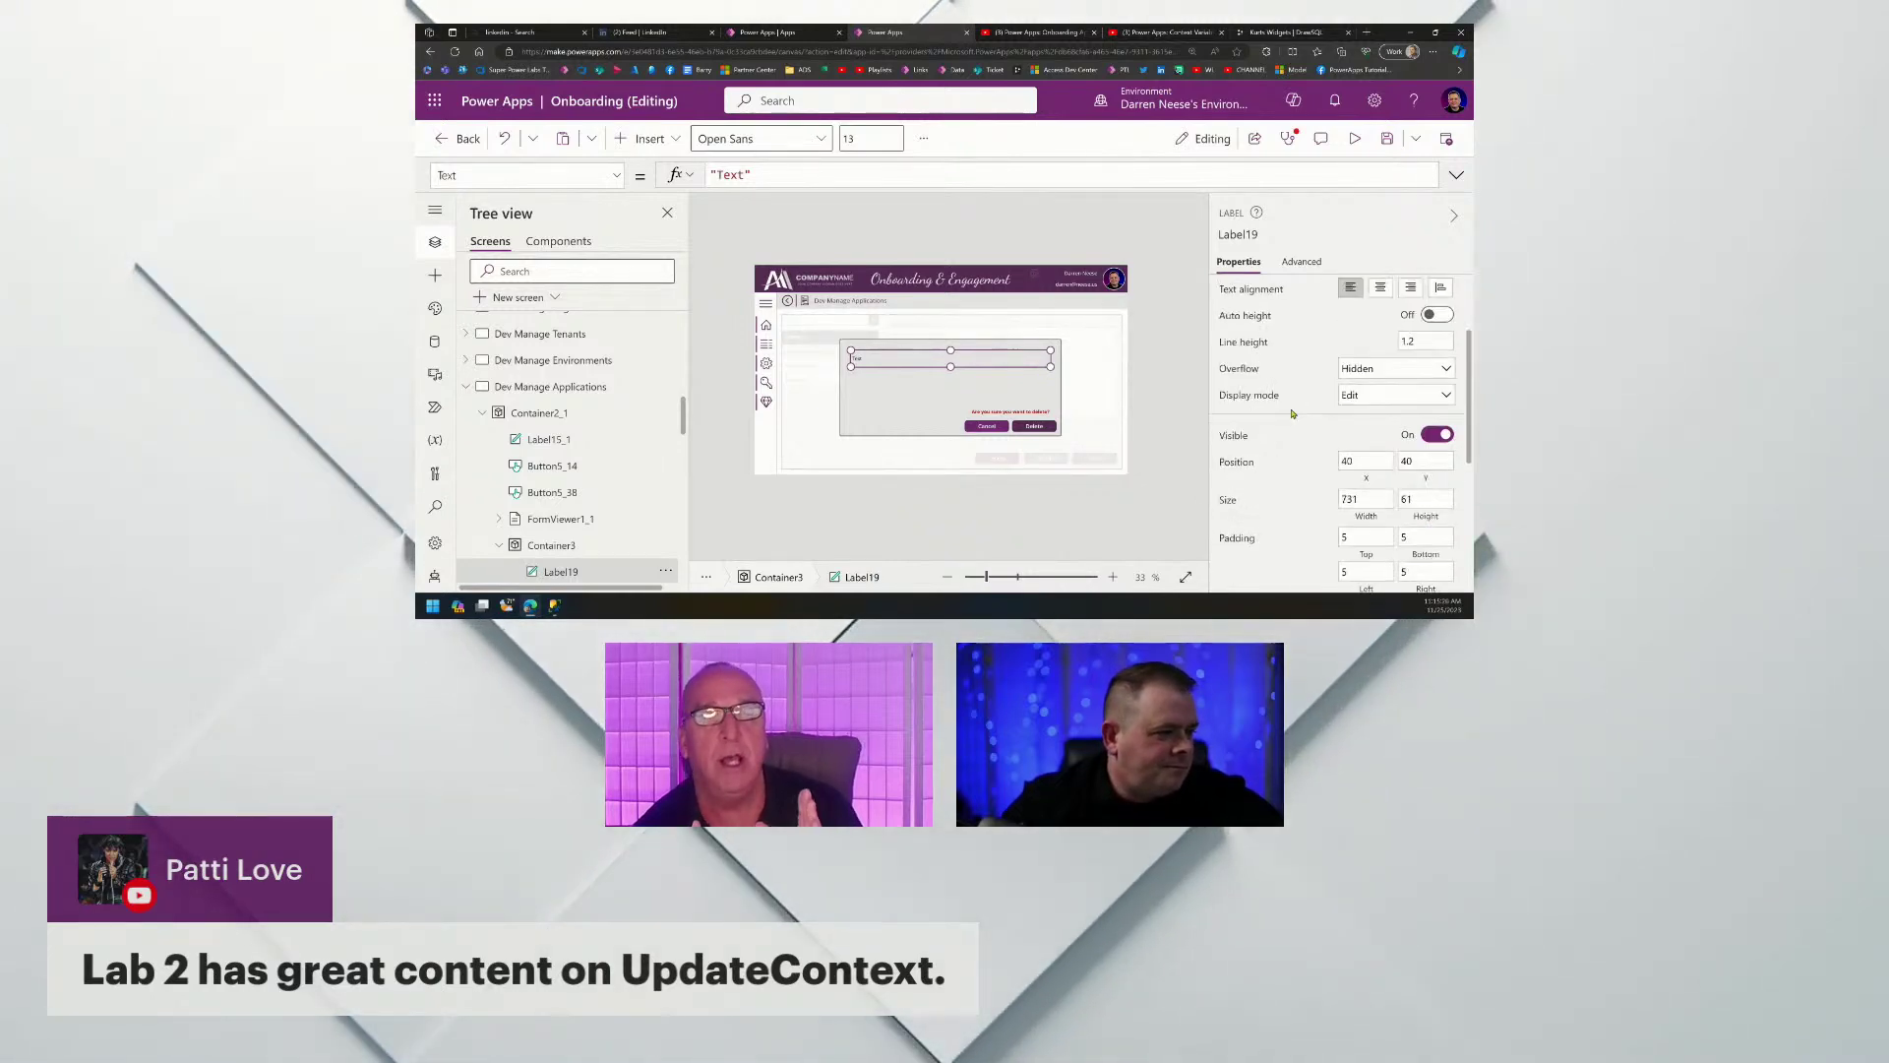
{"action": "scroll", "coordinate": [1292, 415], "scroll_direction": "down", "scroll_amount": 3}
{"action": "left_click", "coordinate": [1232, 478]}
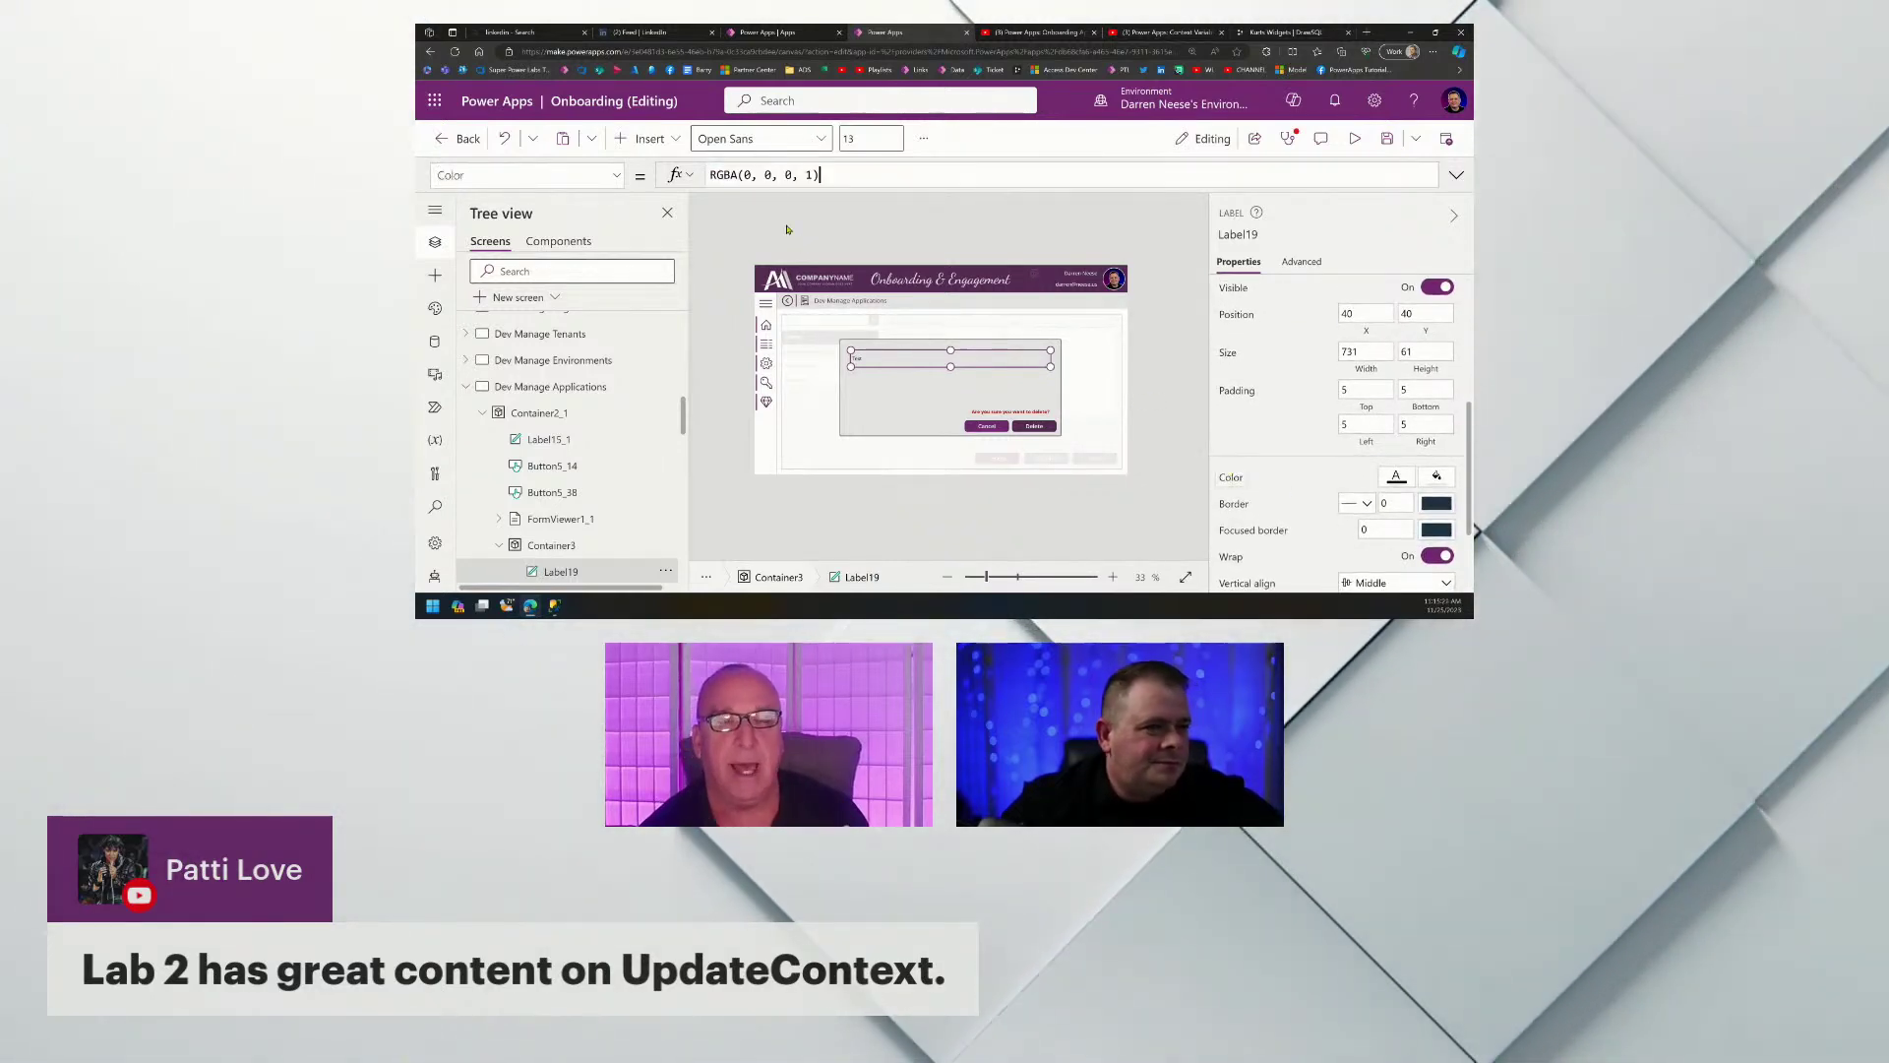
{"action": "left_click_drag", "start_coordinate": [820, 176], "coordinate": [710, 175]}
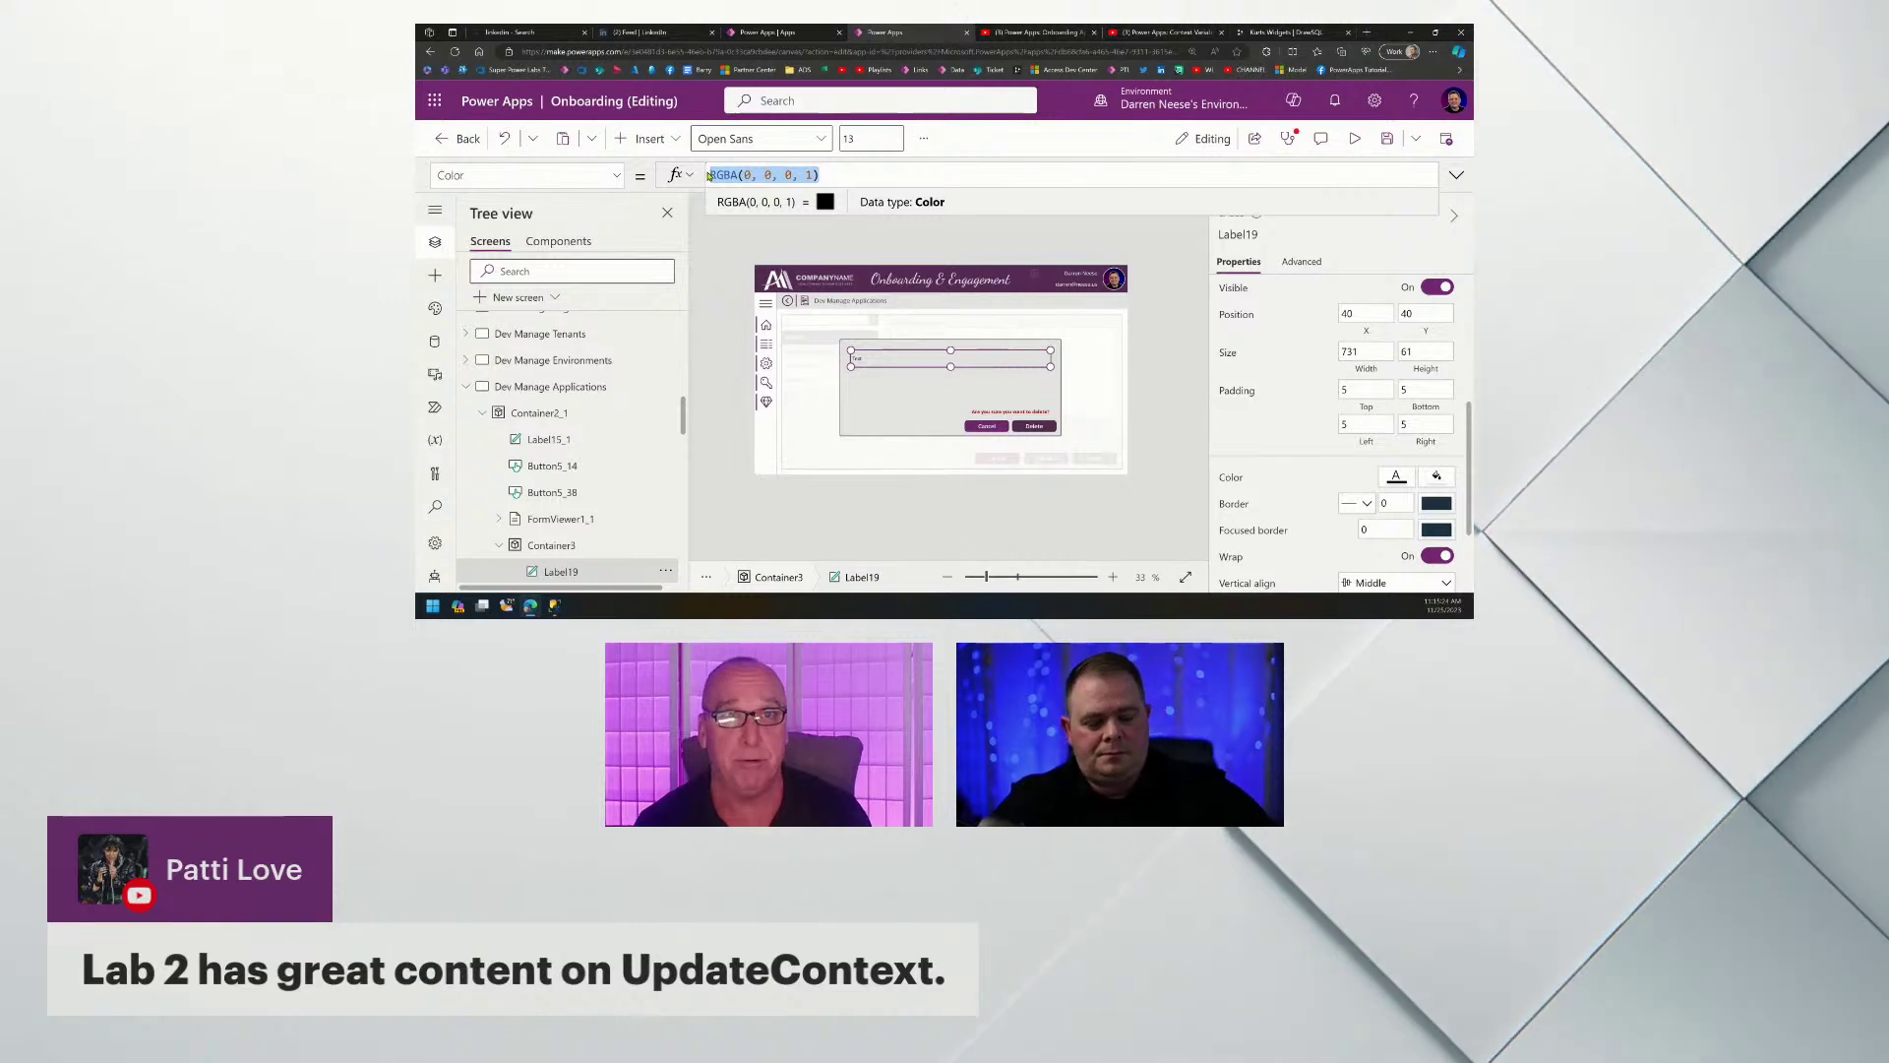
{"action": "type", "text": "gblT"}
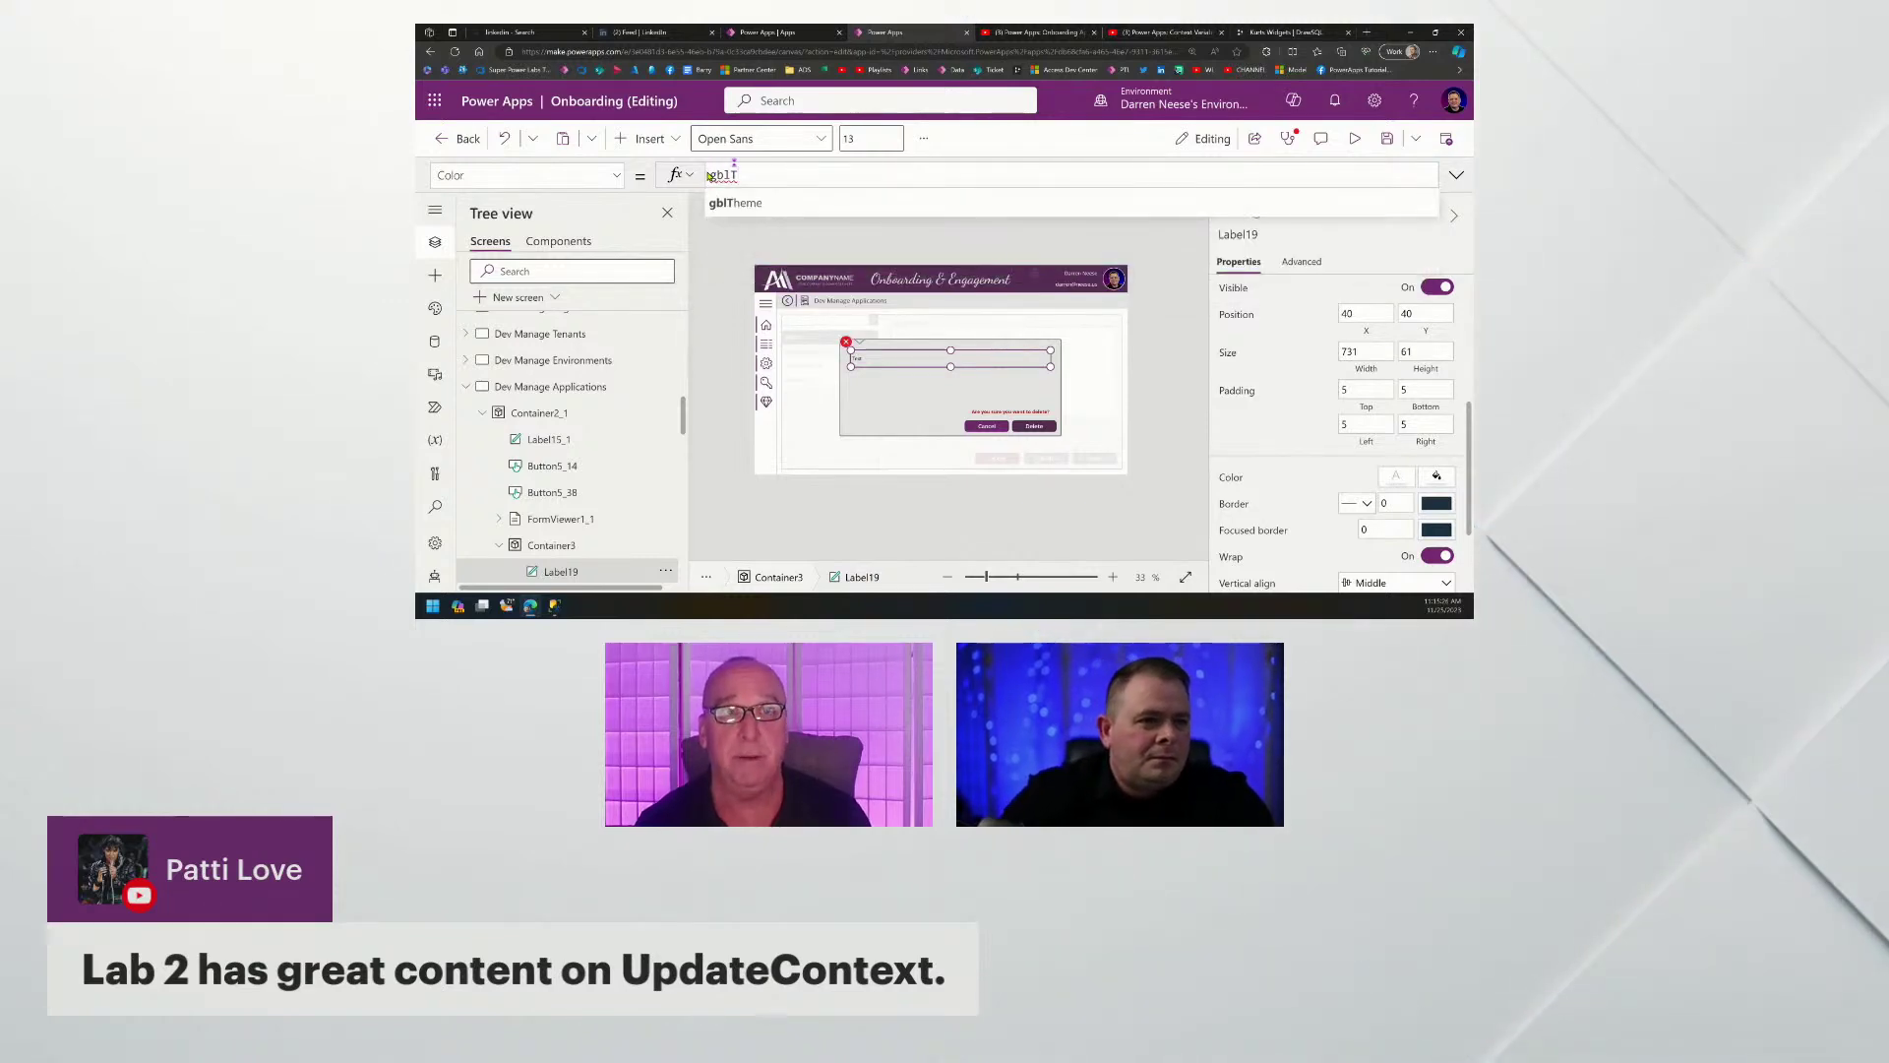
{"action": "type", "text": "heme.primary"}
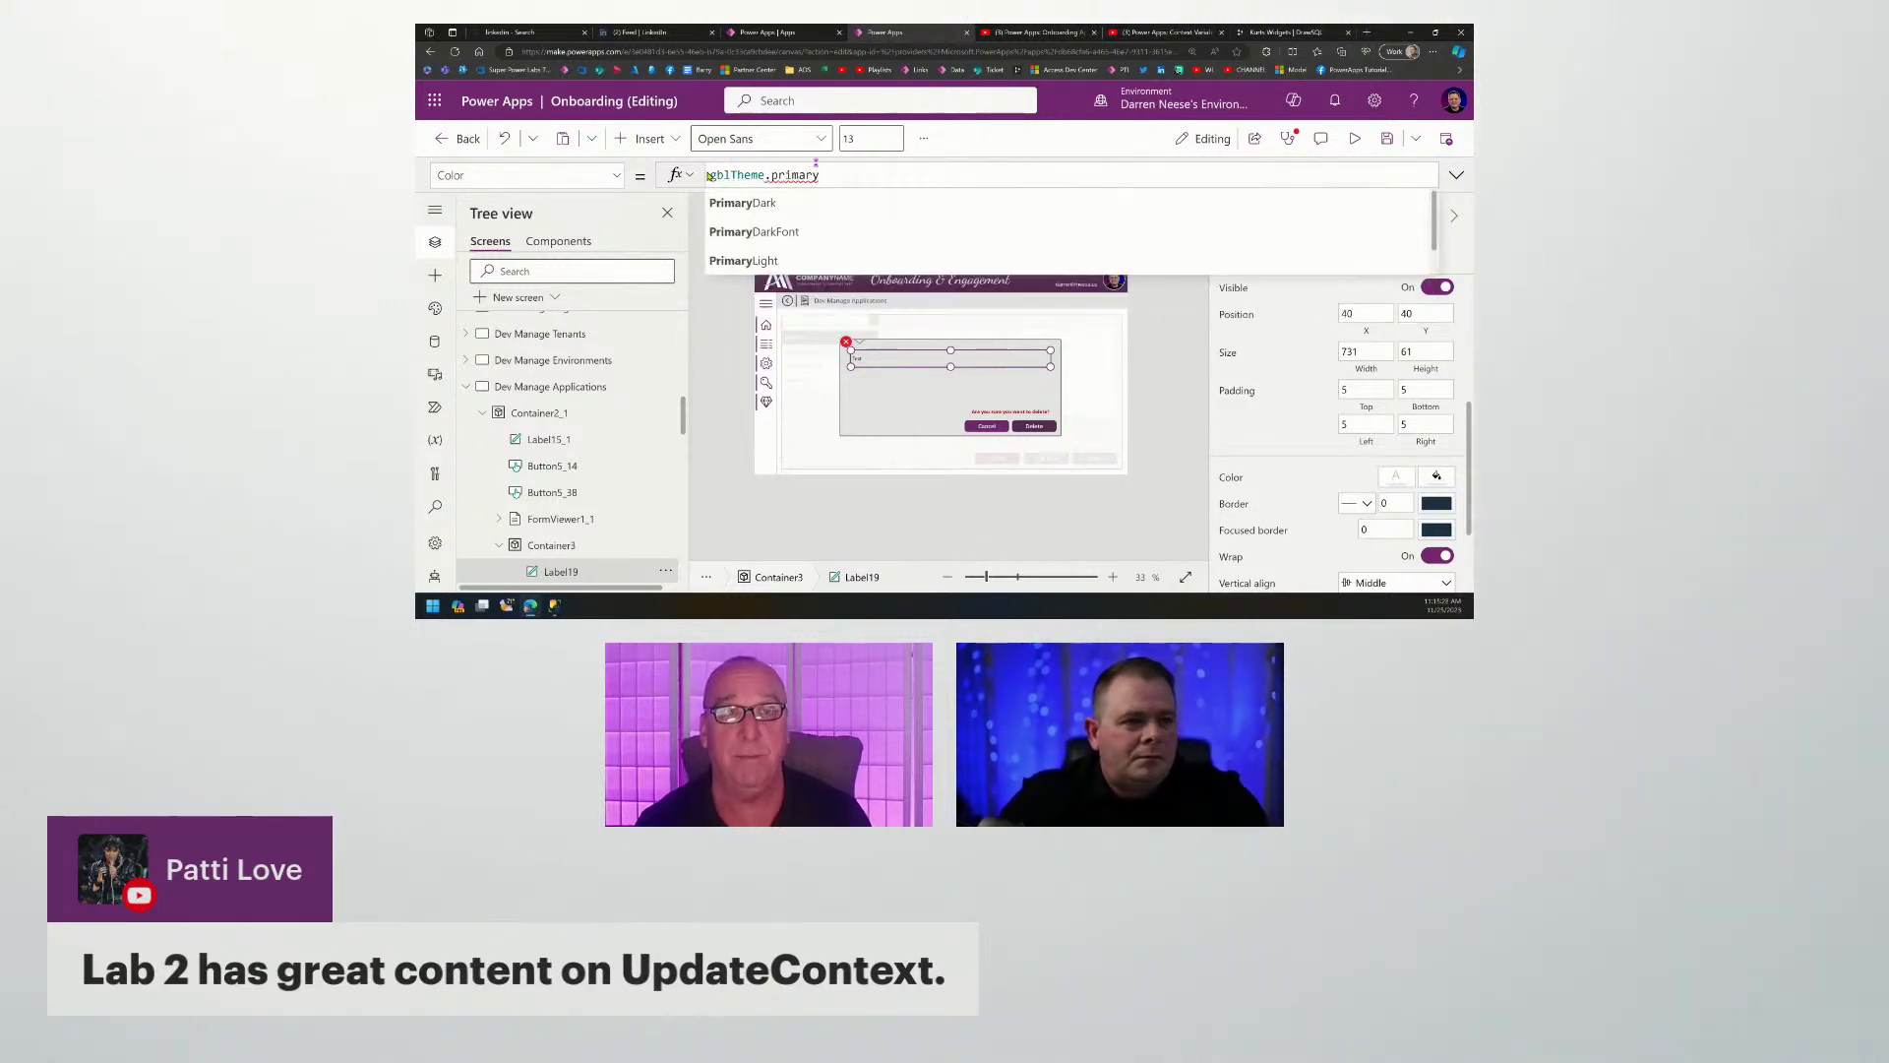
{"action": "key", "text": "Tab"}
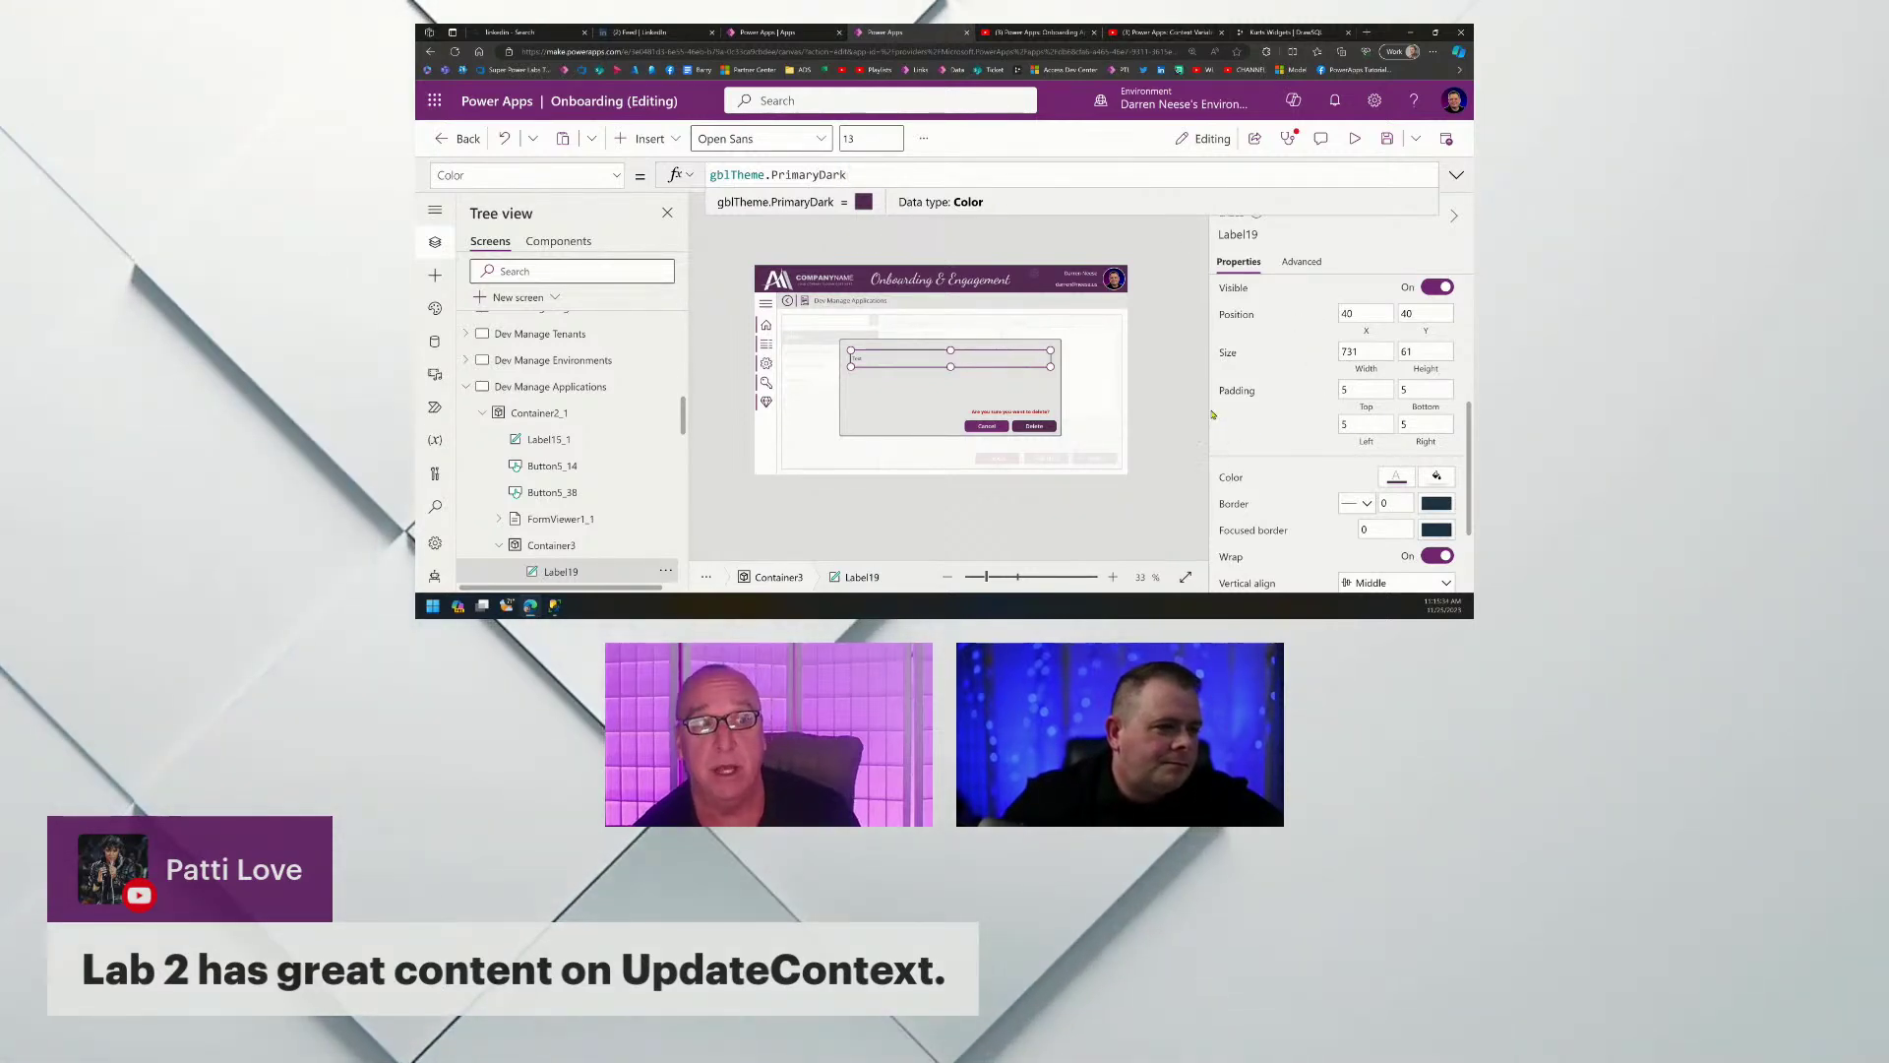
{"action": "left_click", "coordinate": [1169, 367]}
Try locRecord.Name as the Text formula of the label in Container3.
{"action": "left_click", "coordinate": [950, 358]}
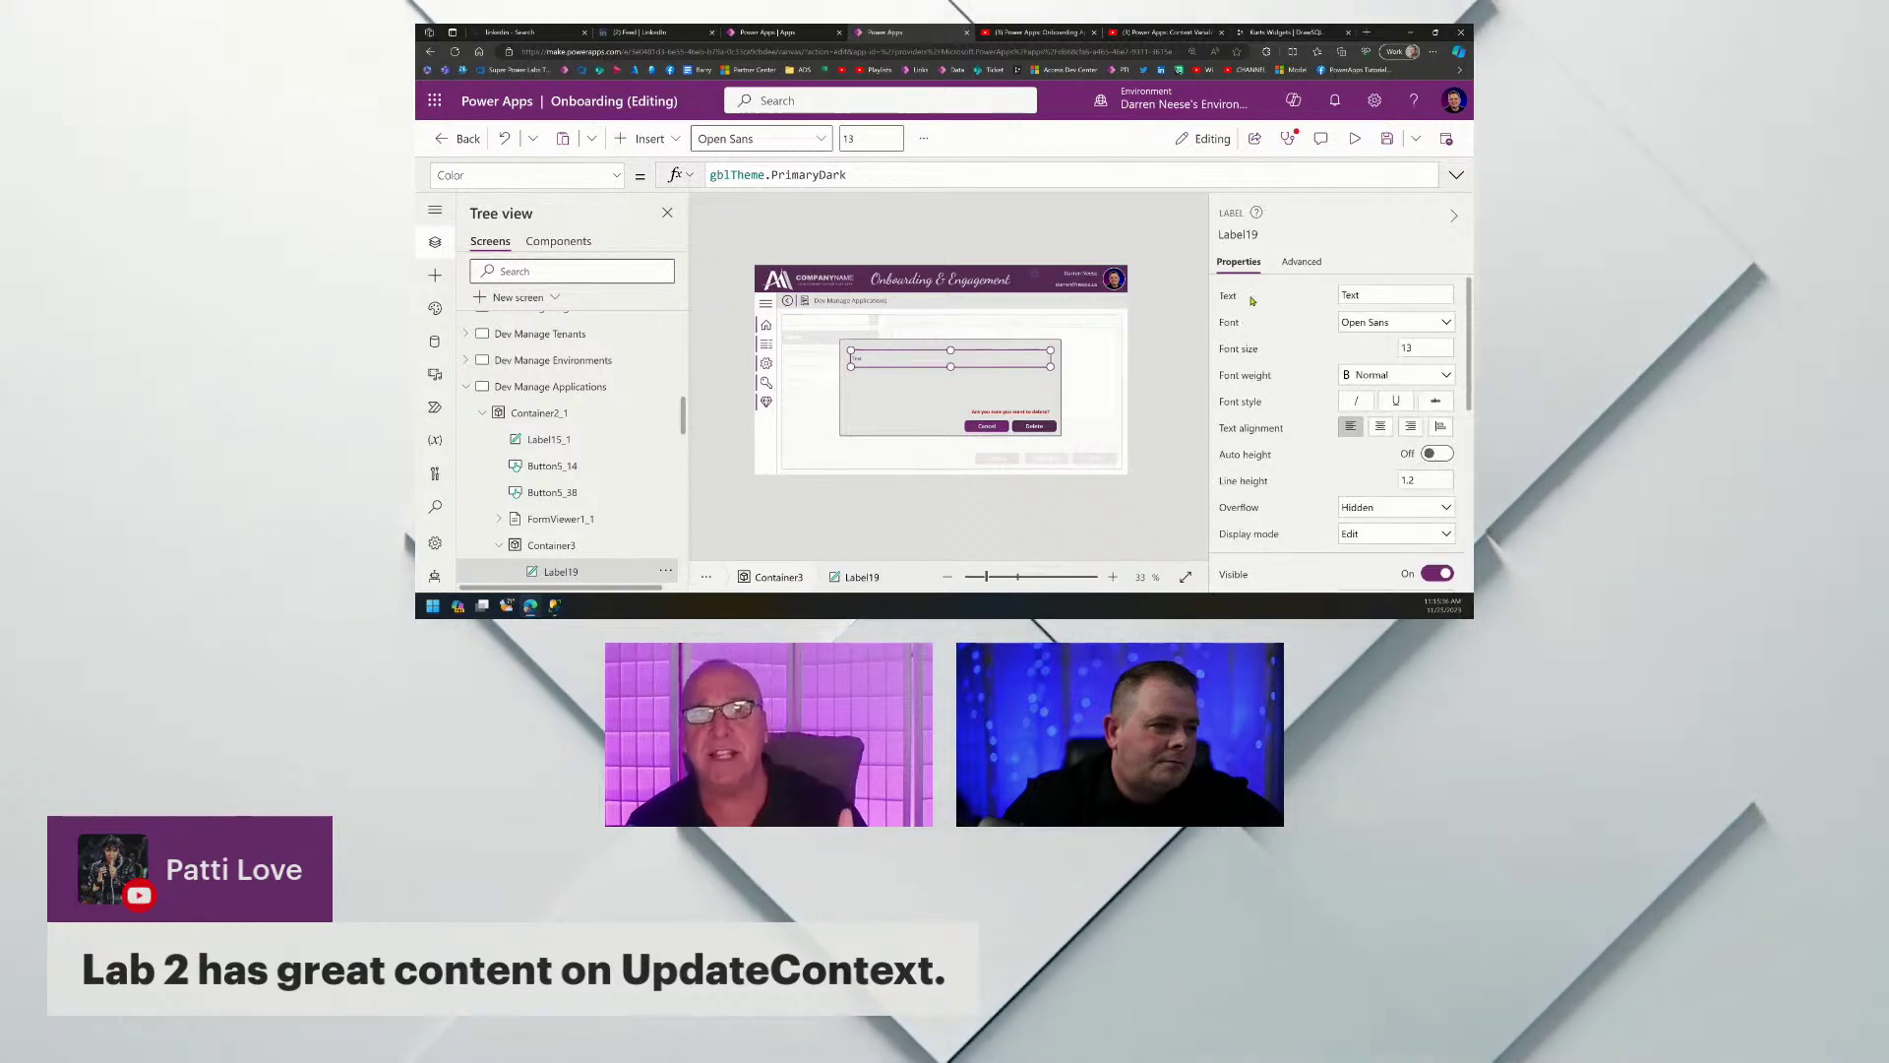
{"action": "left_click", "coordinate": [1323, 295]}
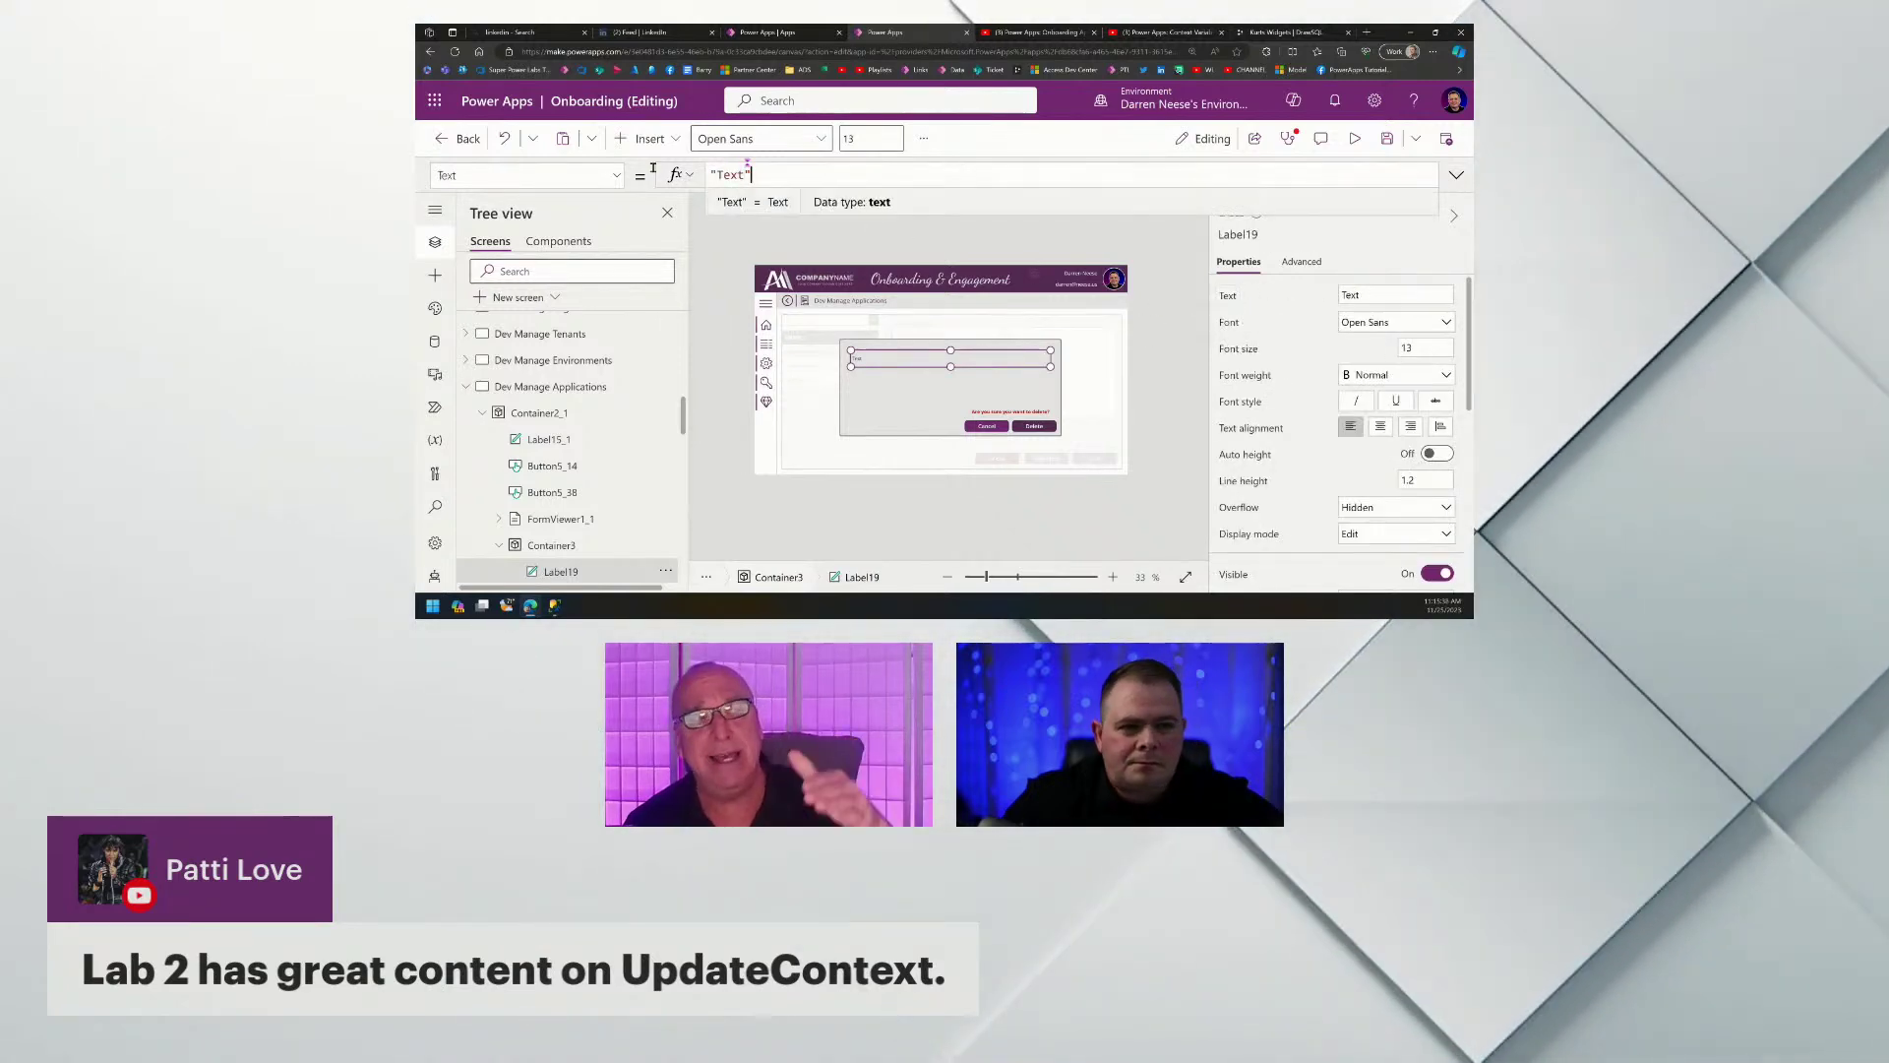
{"action": "type", "text": "locRecord"}
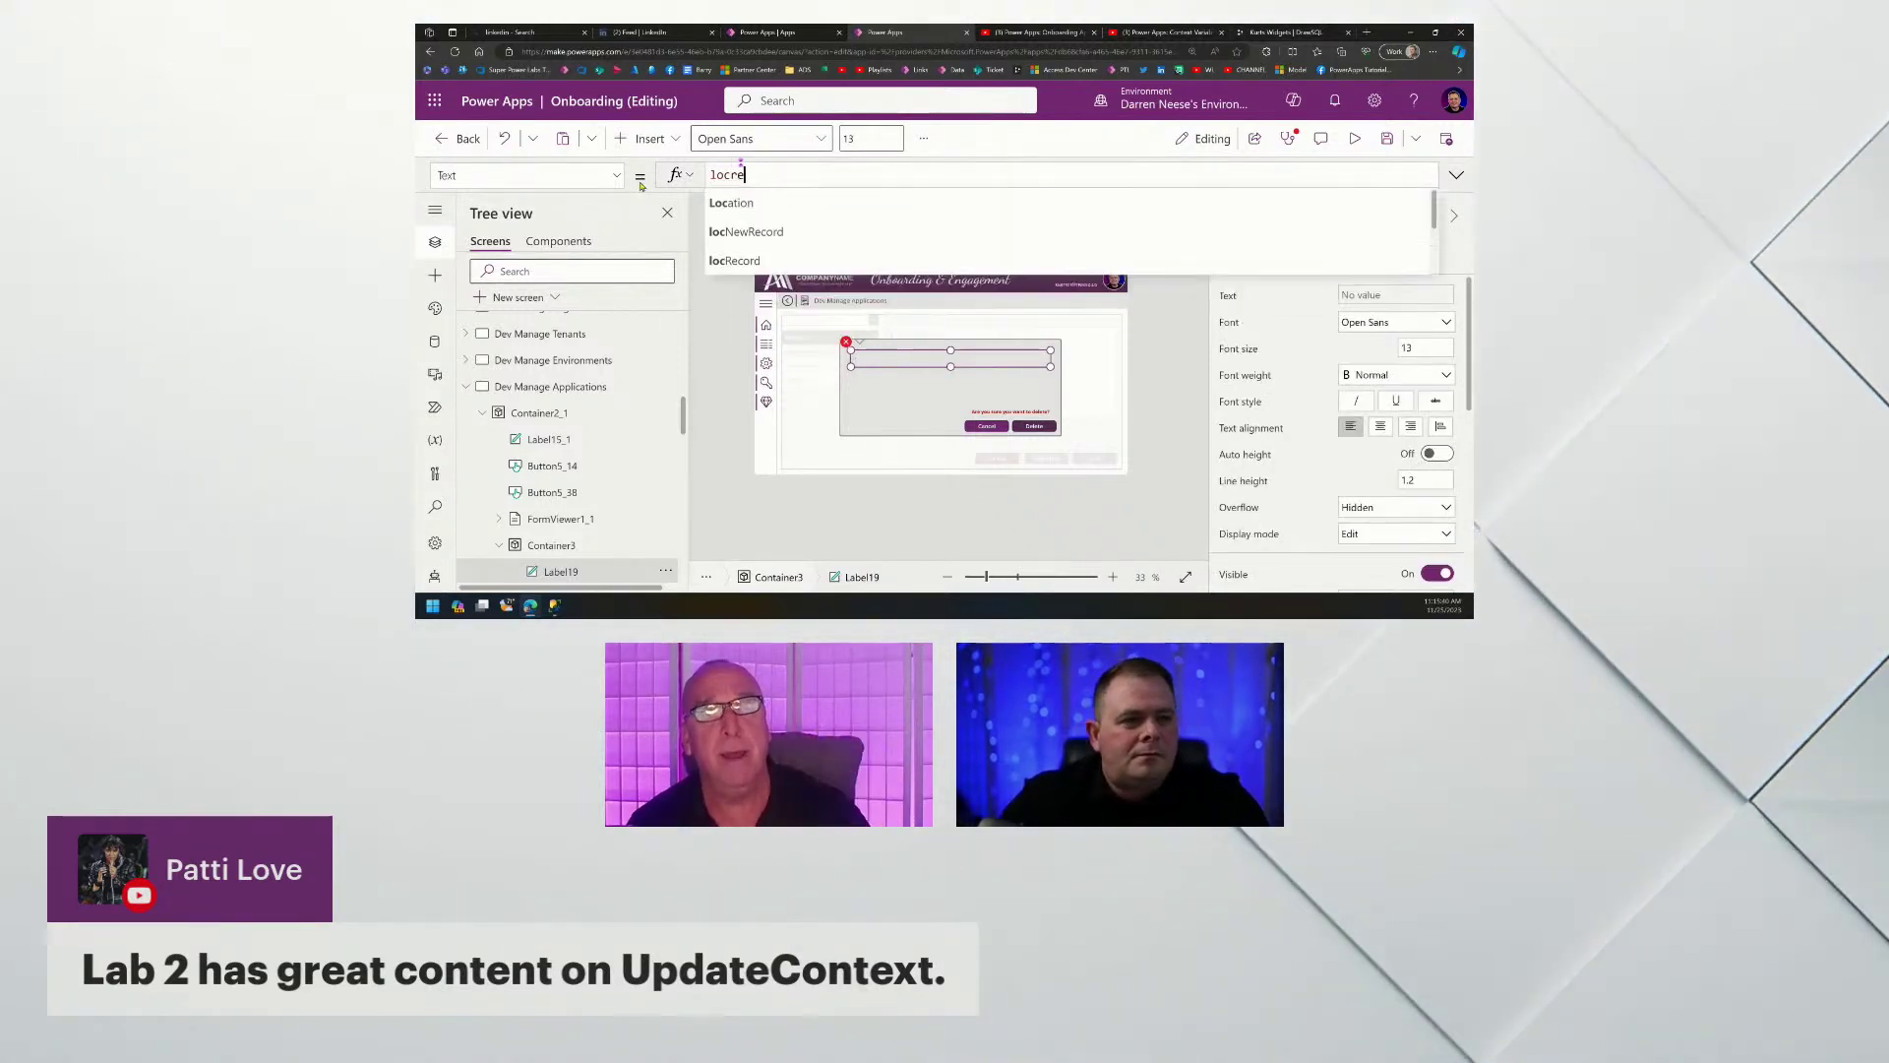
{"action": "type", "text": ".p"}
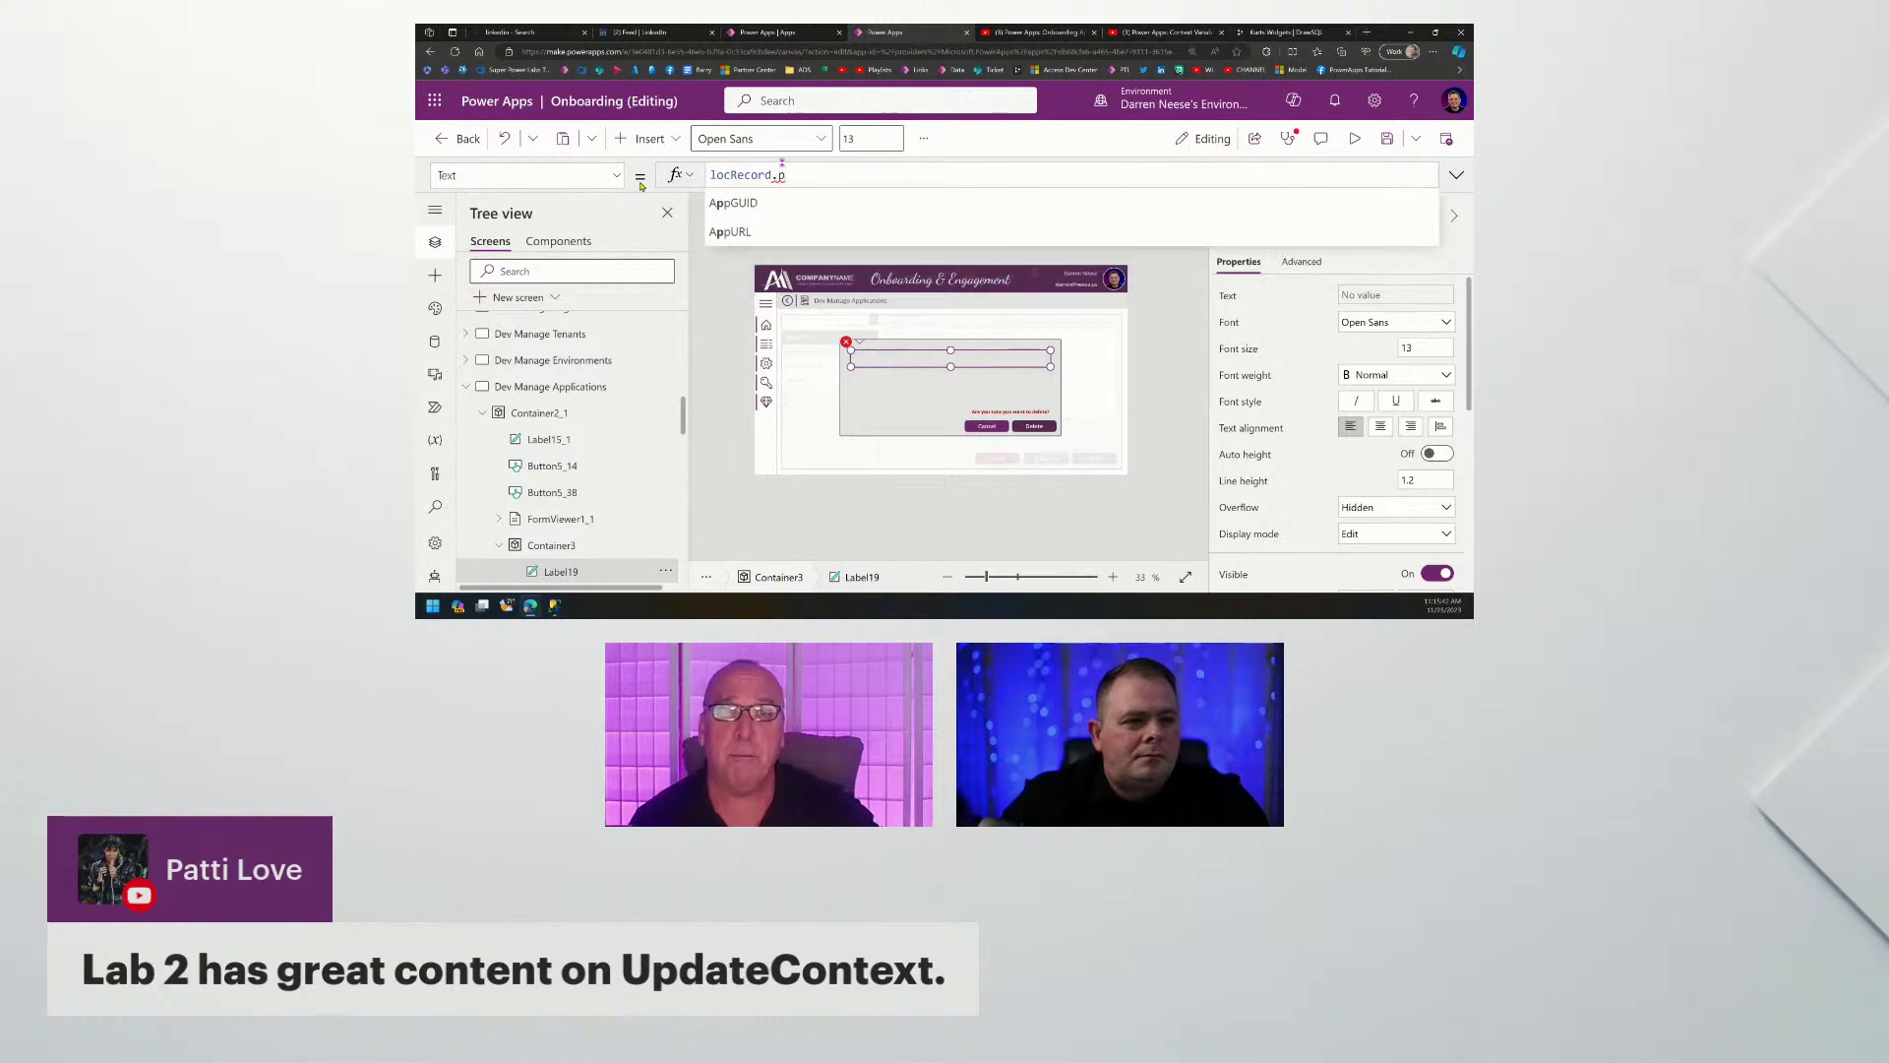
{"action": "key", "text": "BackSpace"}
{"action": "type", "text": "Name"}
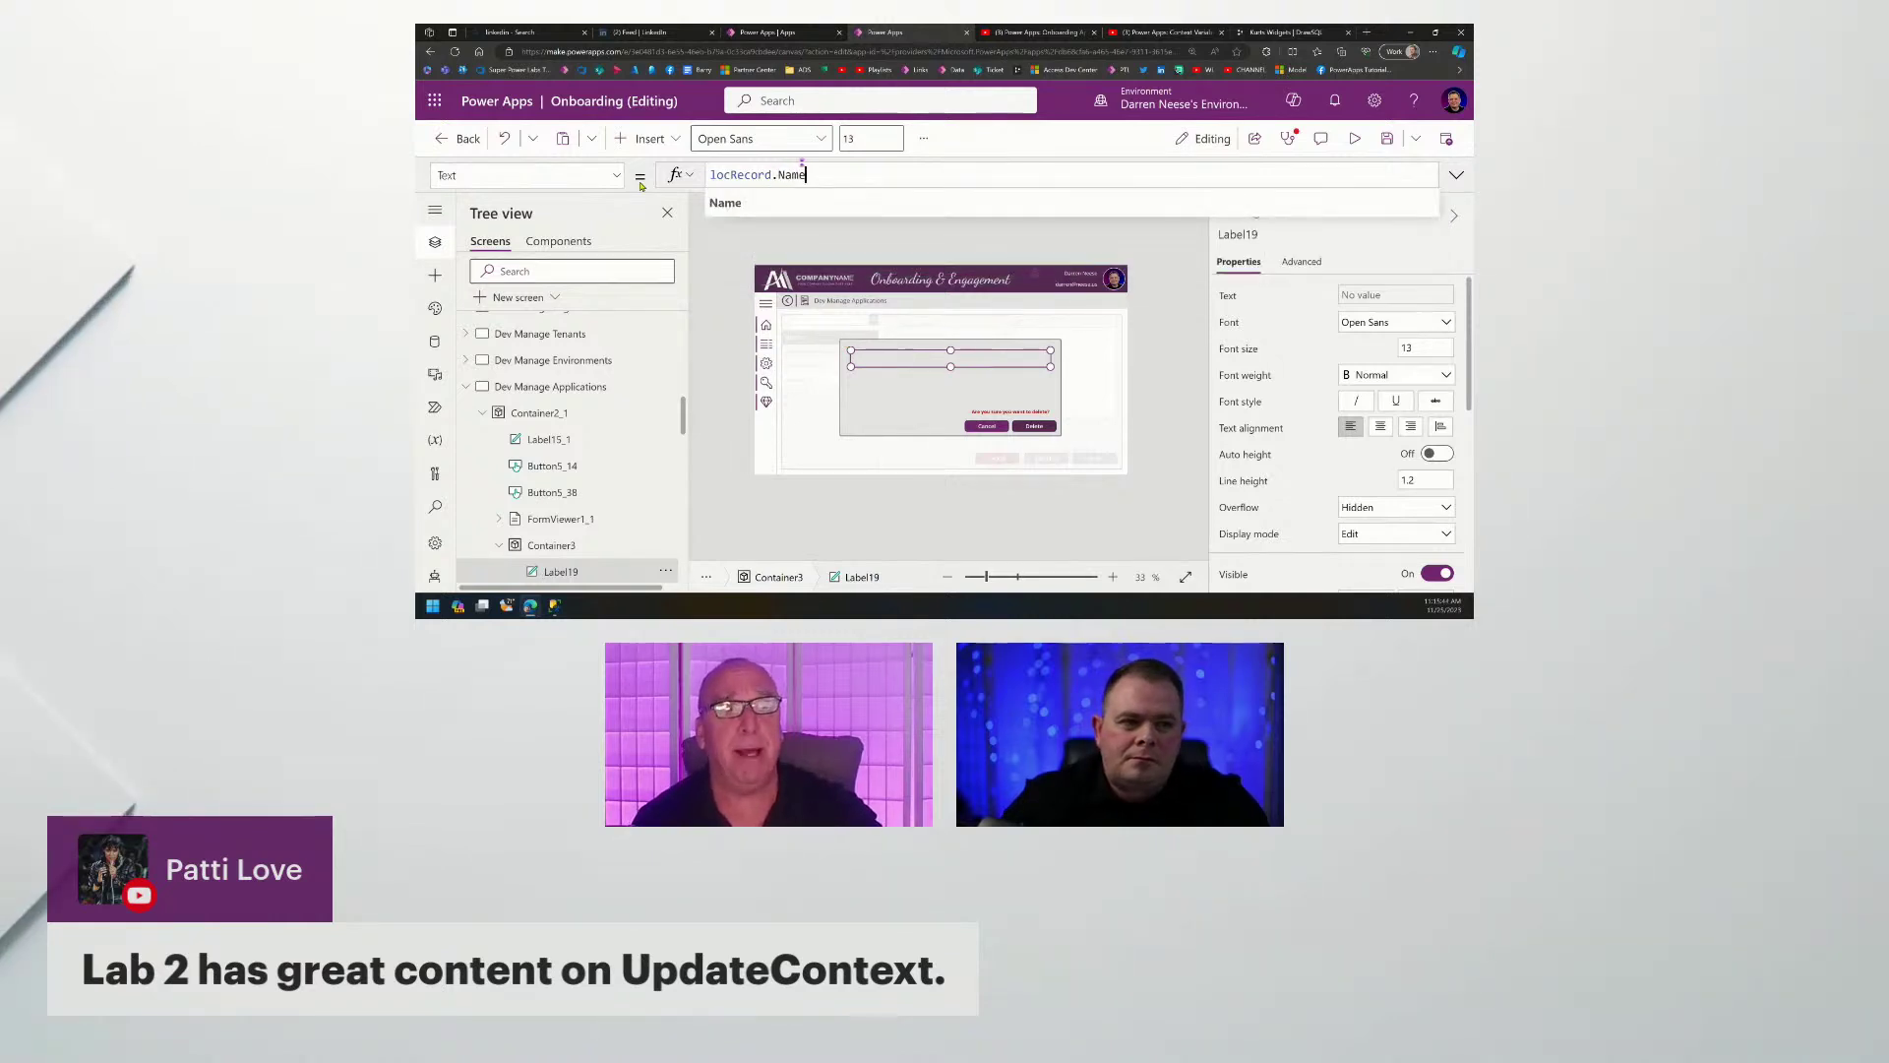
{"action": "left_click", "coordinate": [1166, 318]}
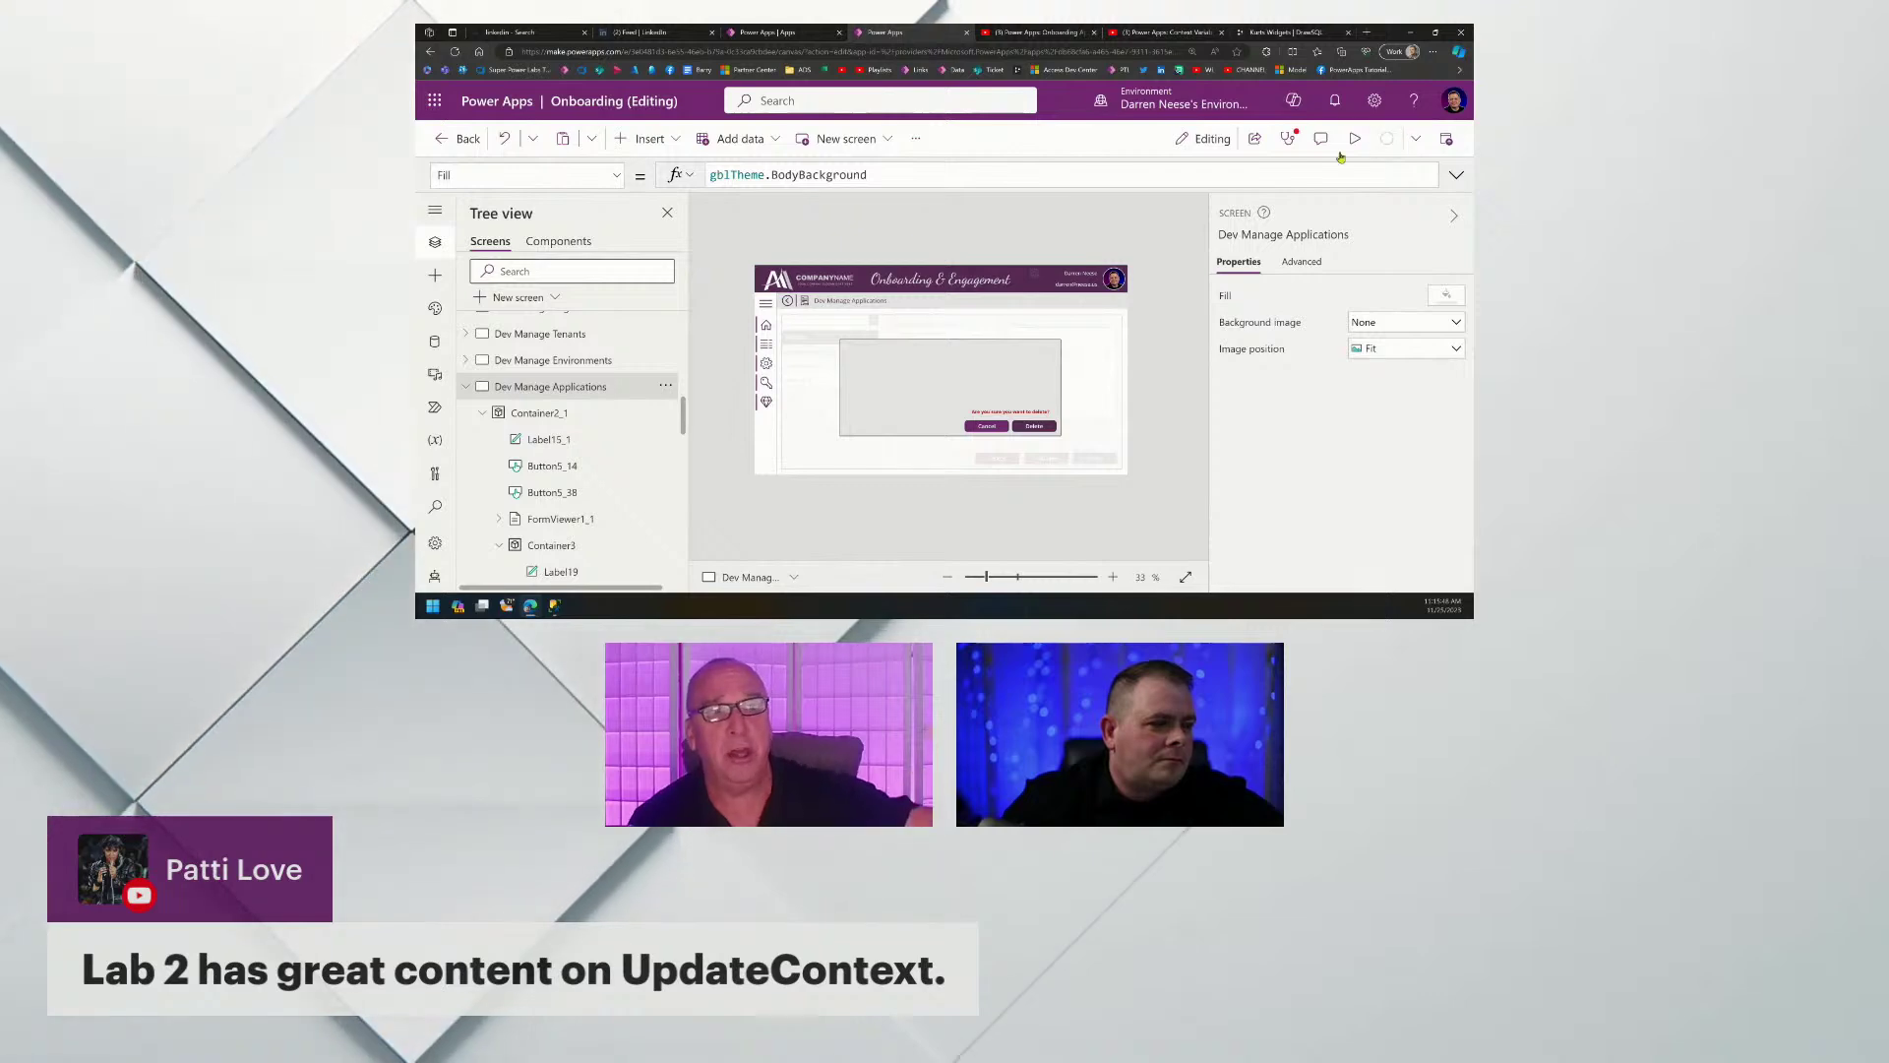
Check the Text formulas of the delete-confirmation label and of the label inside Container3.
{"action": "left_click", "coordinate": [557, 440]}
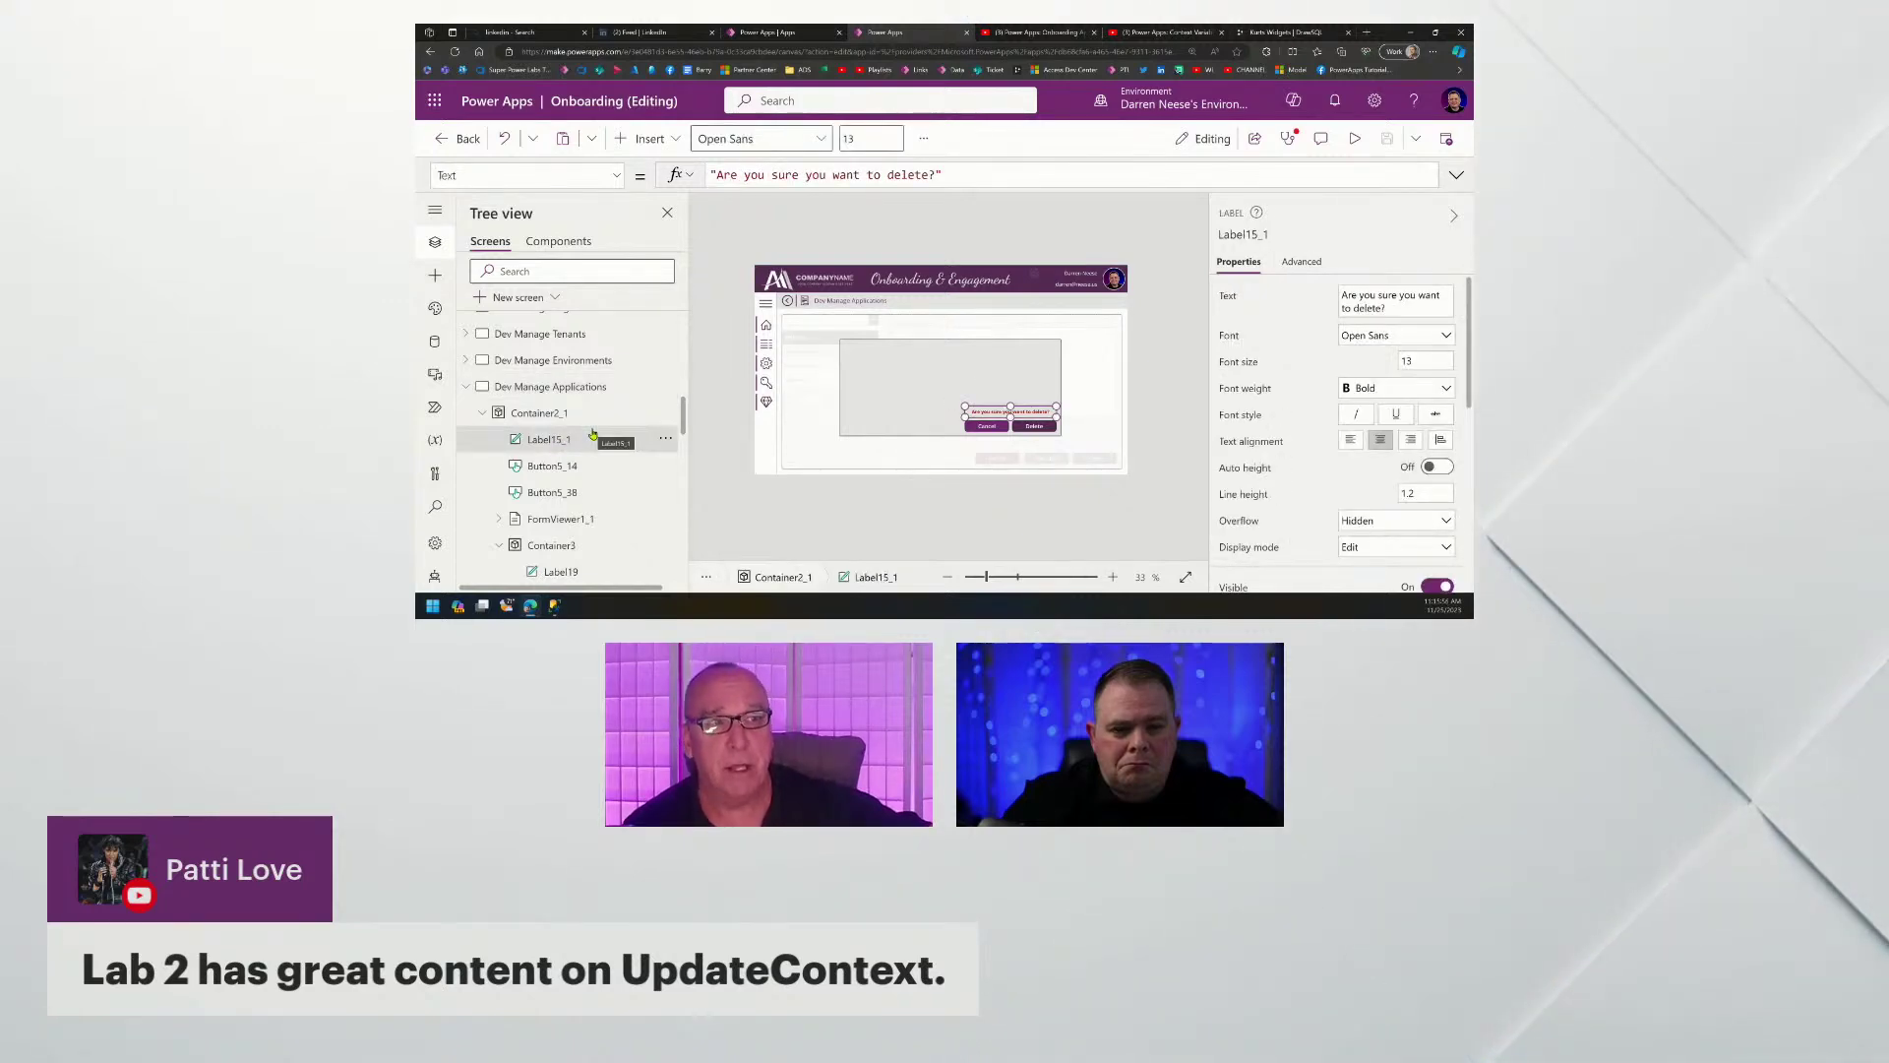
{"action": "scroll", "coordinate": [593, 434], "scroll_direction": "down", "scroll_amount": 2}
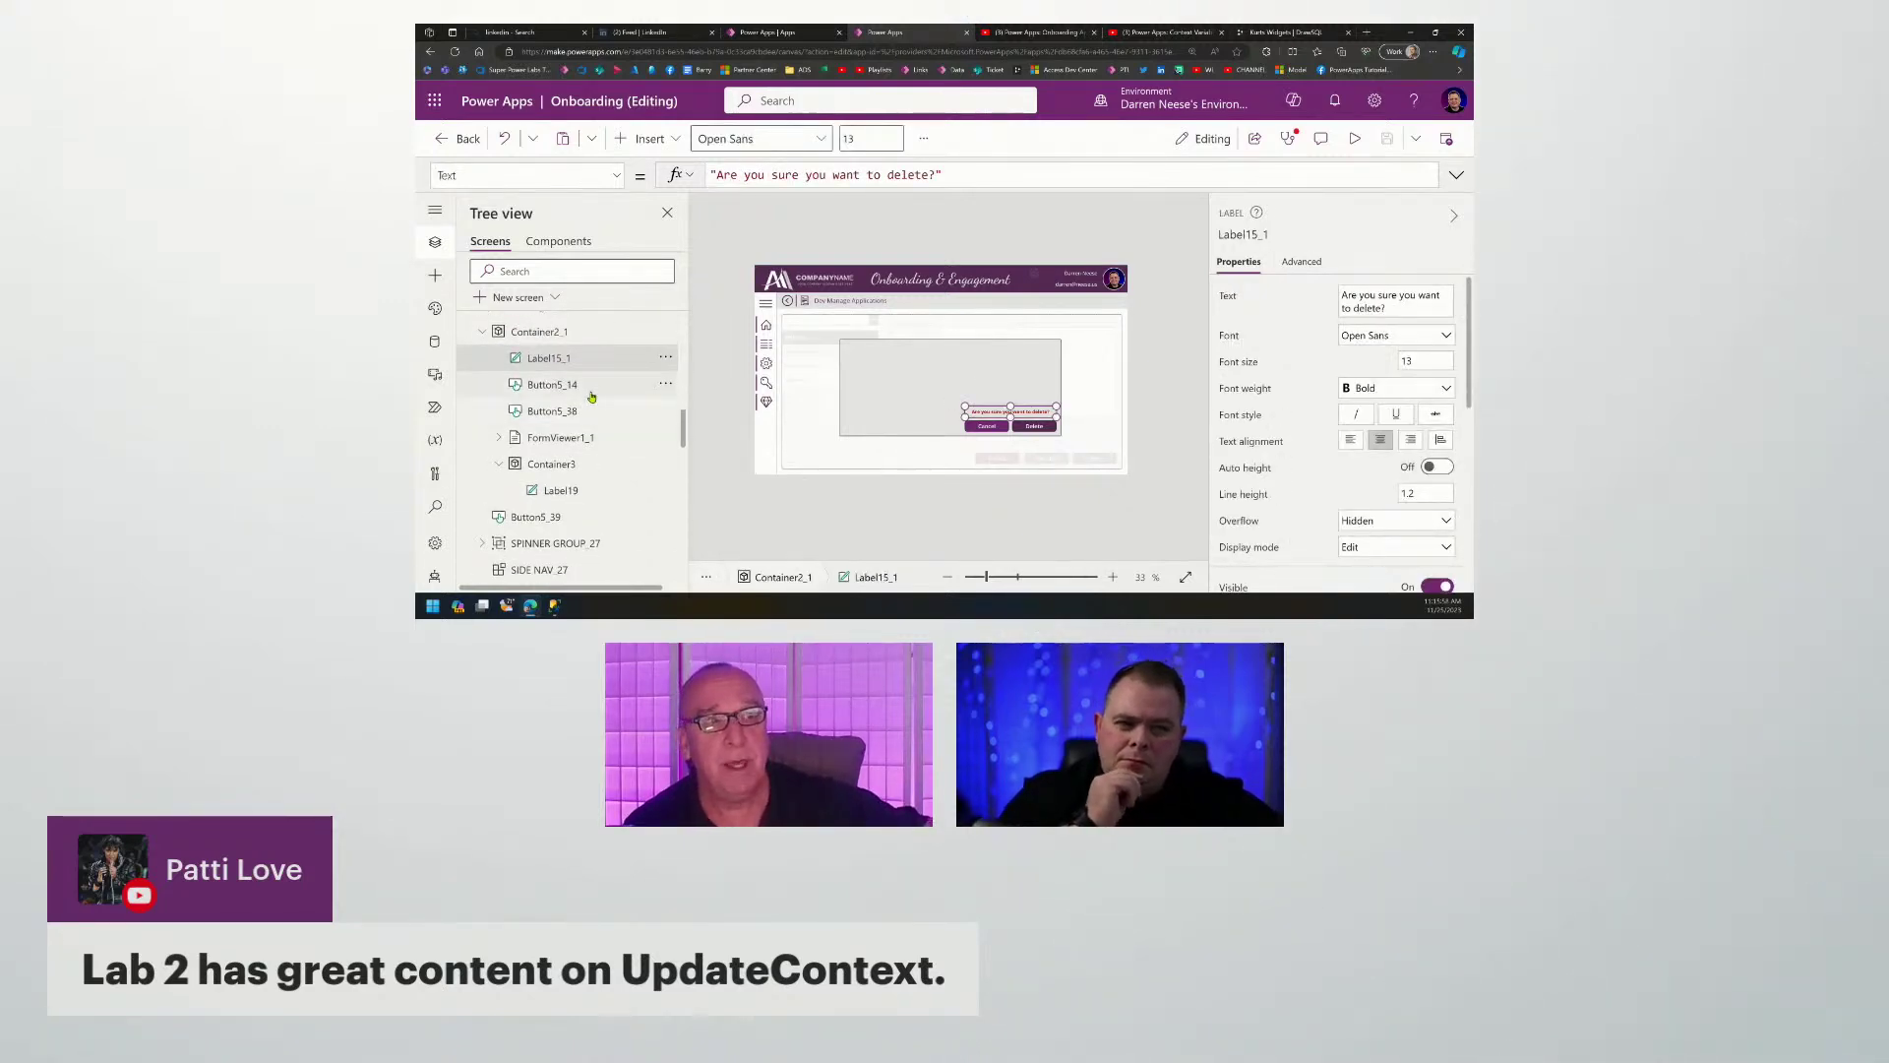
{"action": "left_click", "coordinate": [591, 396]}
{"action": "scroll", "coordinate": [591, 397], "scroll_direction": "up", "scroll_amount": 3}
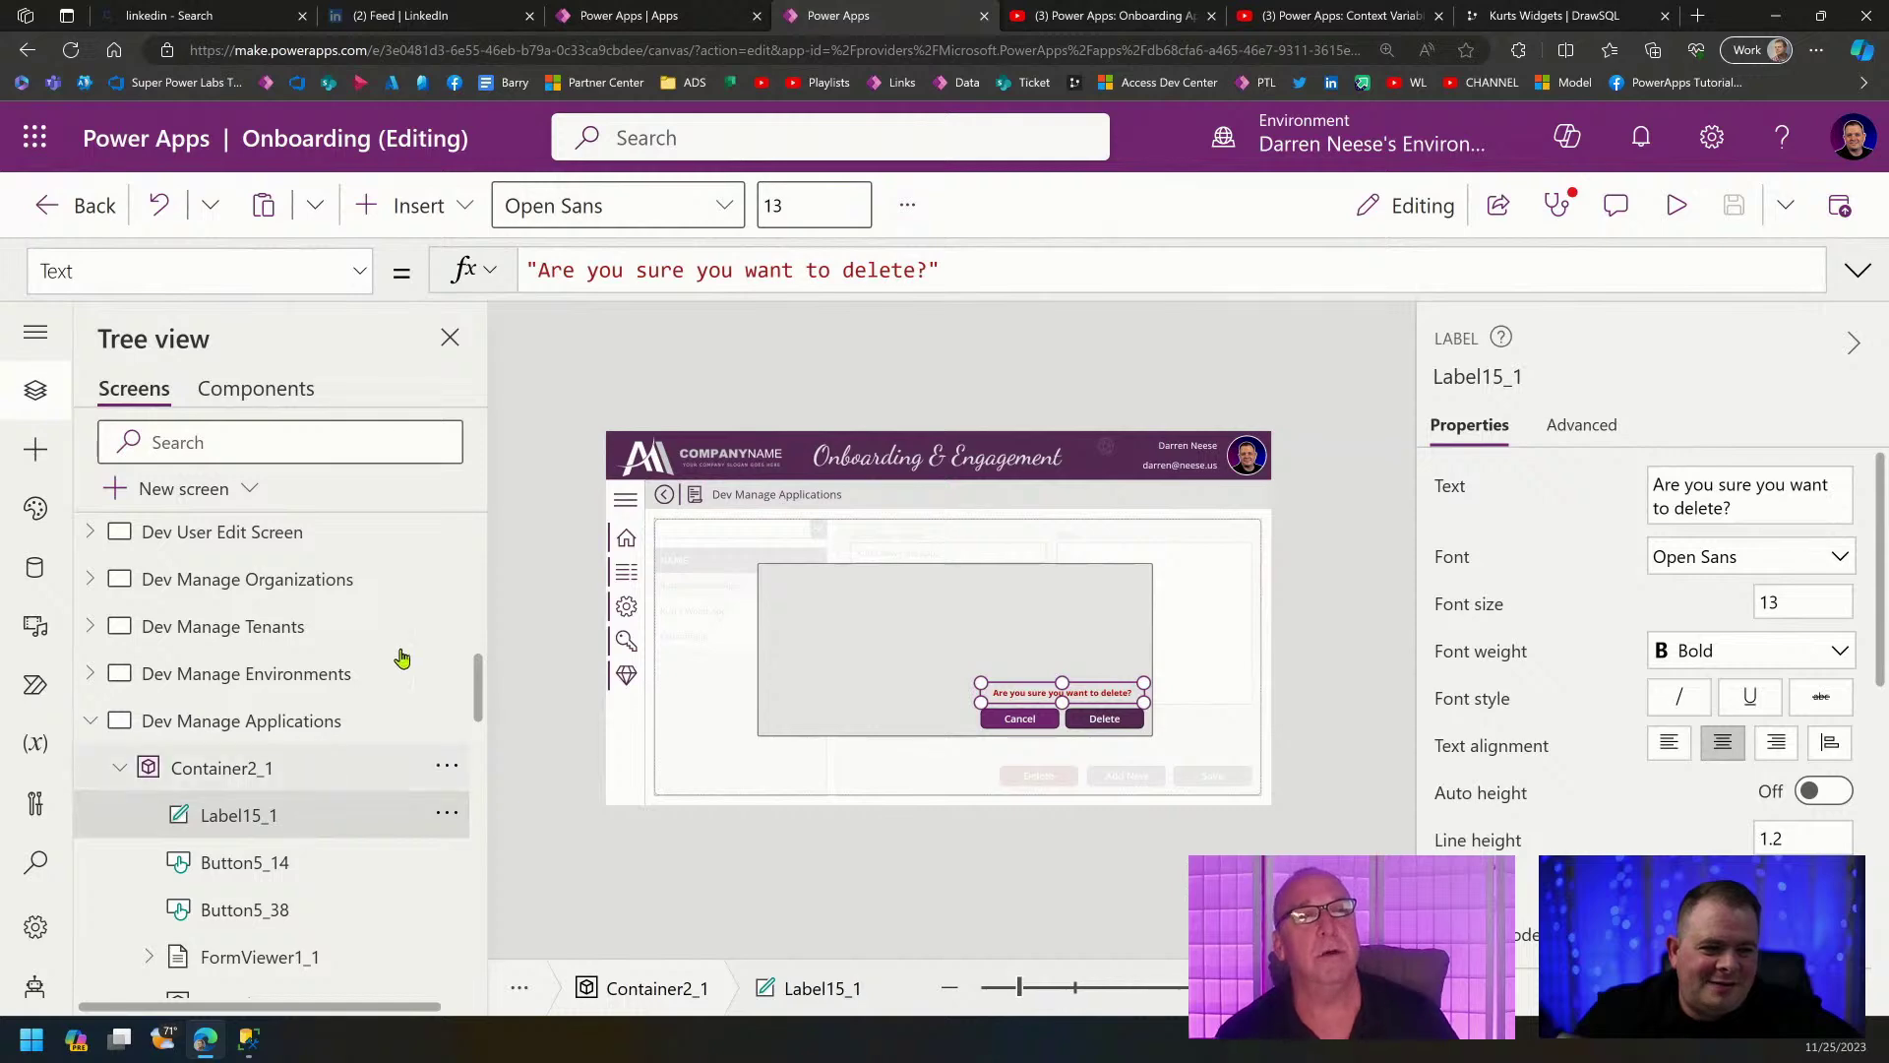
{"action": "scroll", "coordinate": [400, 653], "scroll_direction": "down", "scroll_amount": 3}
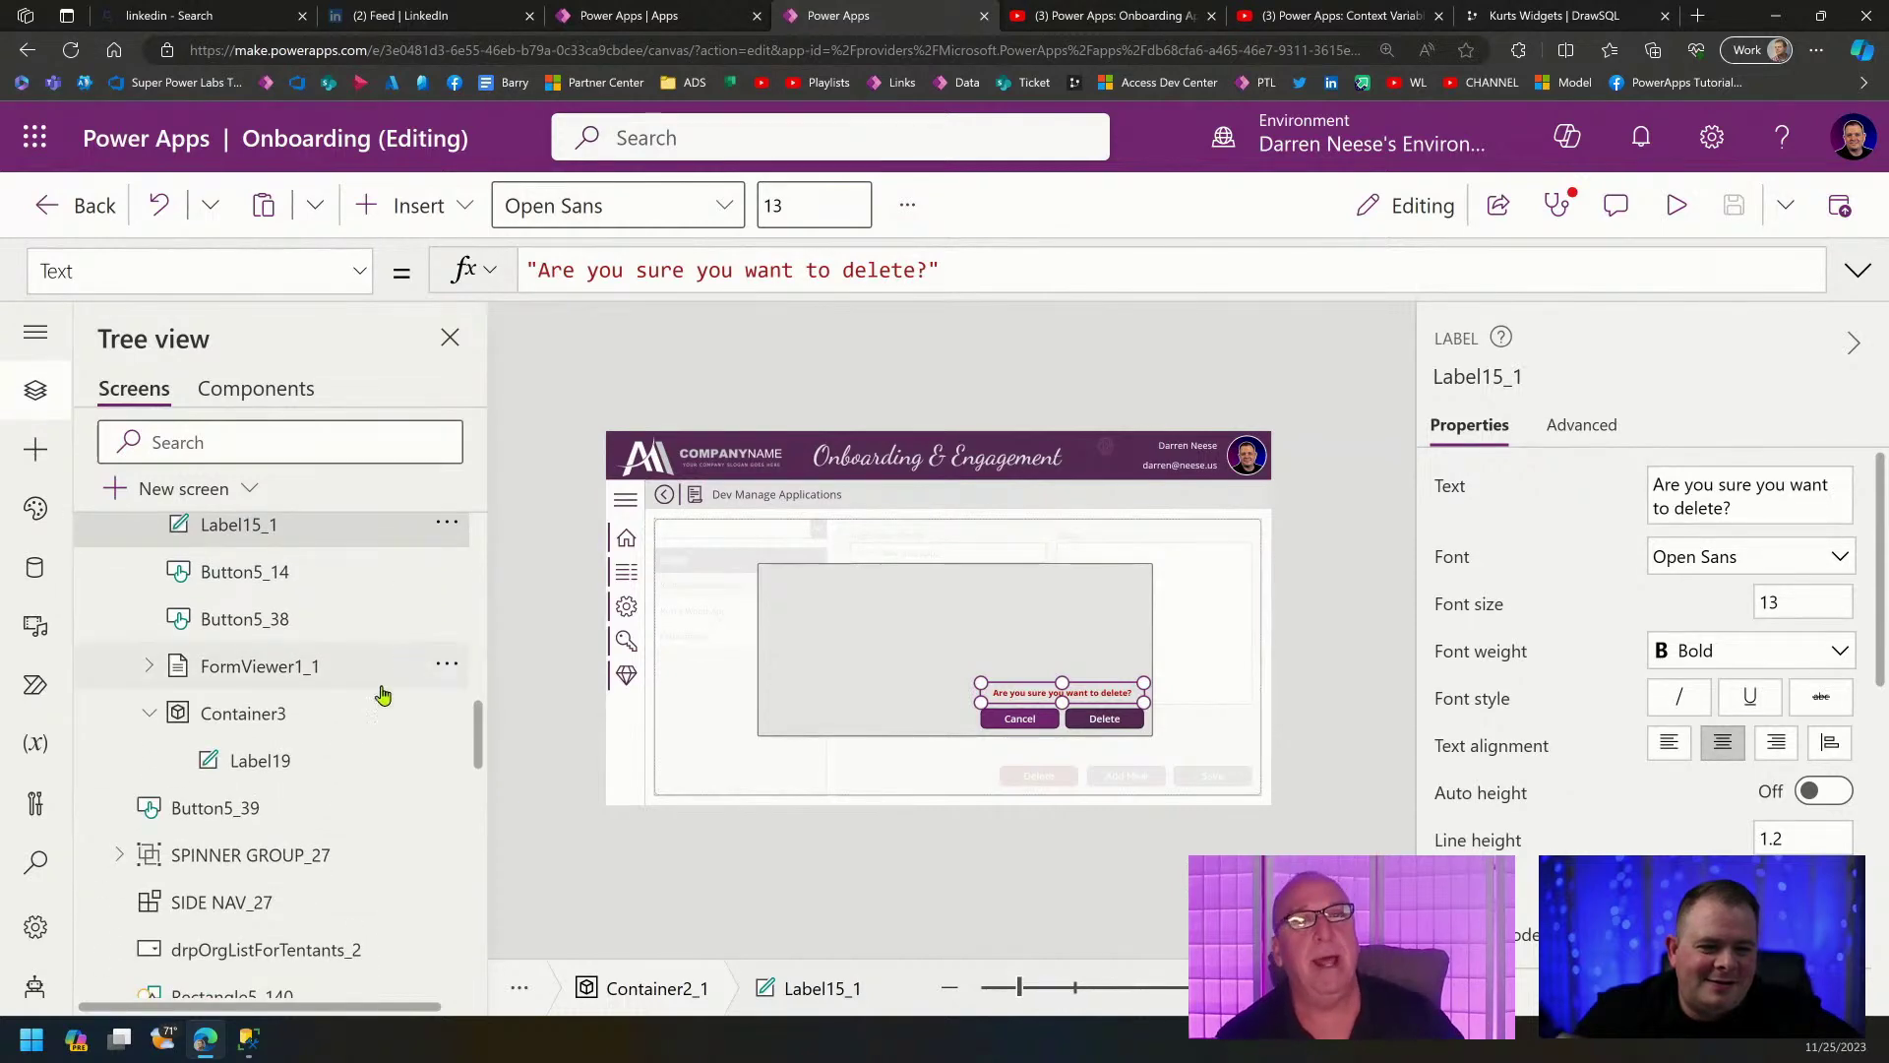
{"action": "left_click", "coordinate": [317, 770]}
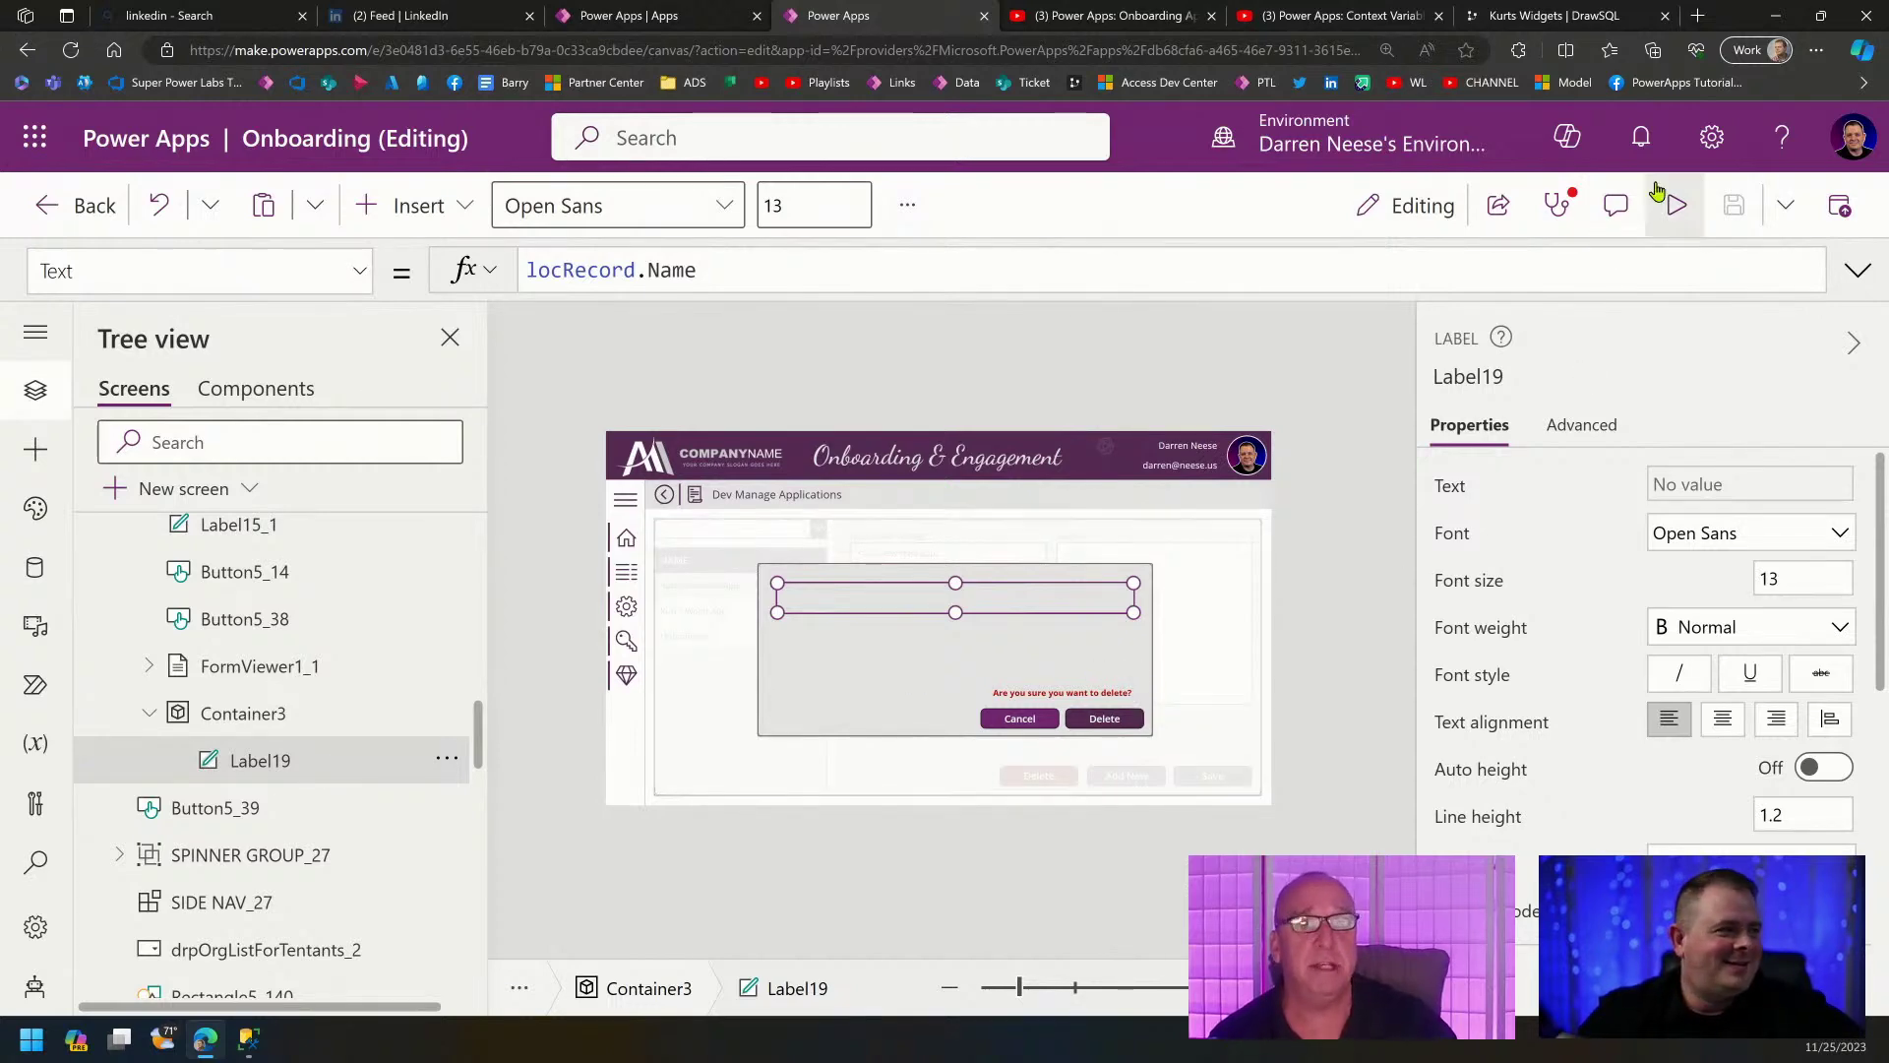
Preview the app and test the delete popup's opening and cancelling, switching between Kurt's Worst App and Kurts New New App.
{"action": "left_click", "coordinate": [1677, 204]}
{"action": "left_click", "coordinate": [1092, 776]}
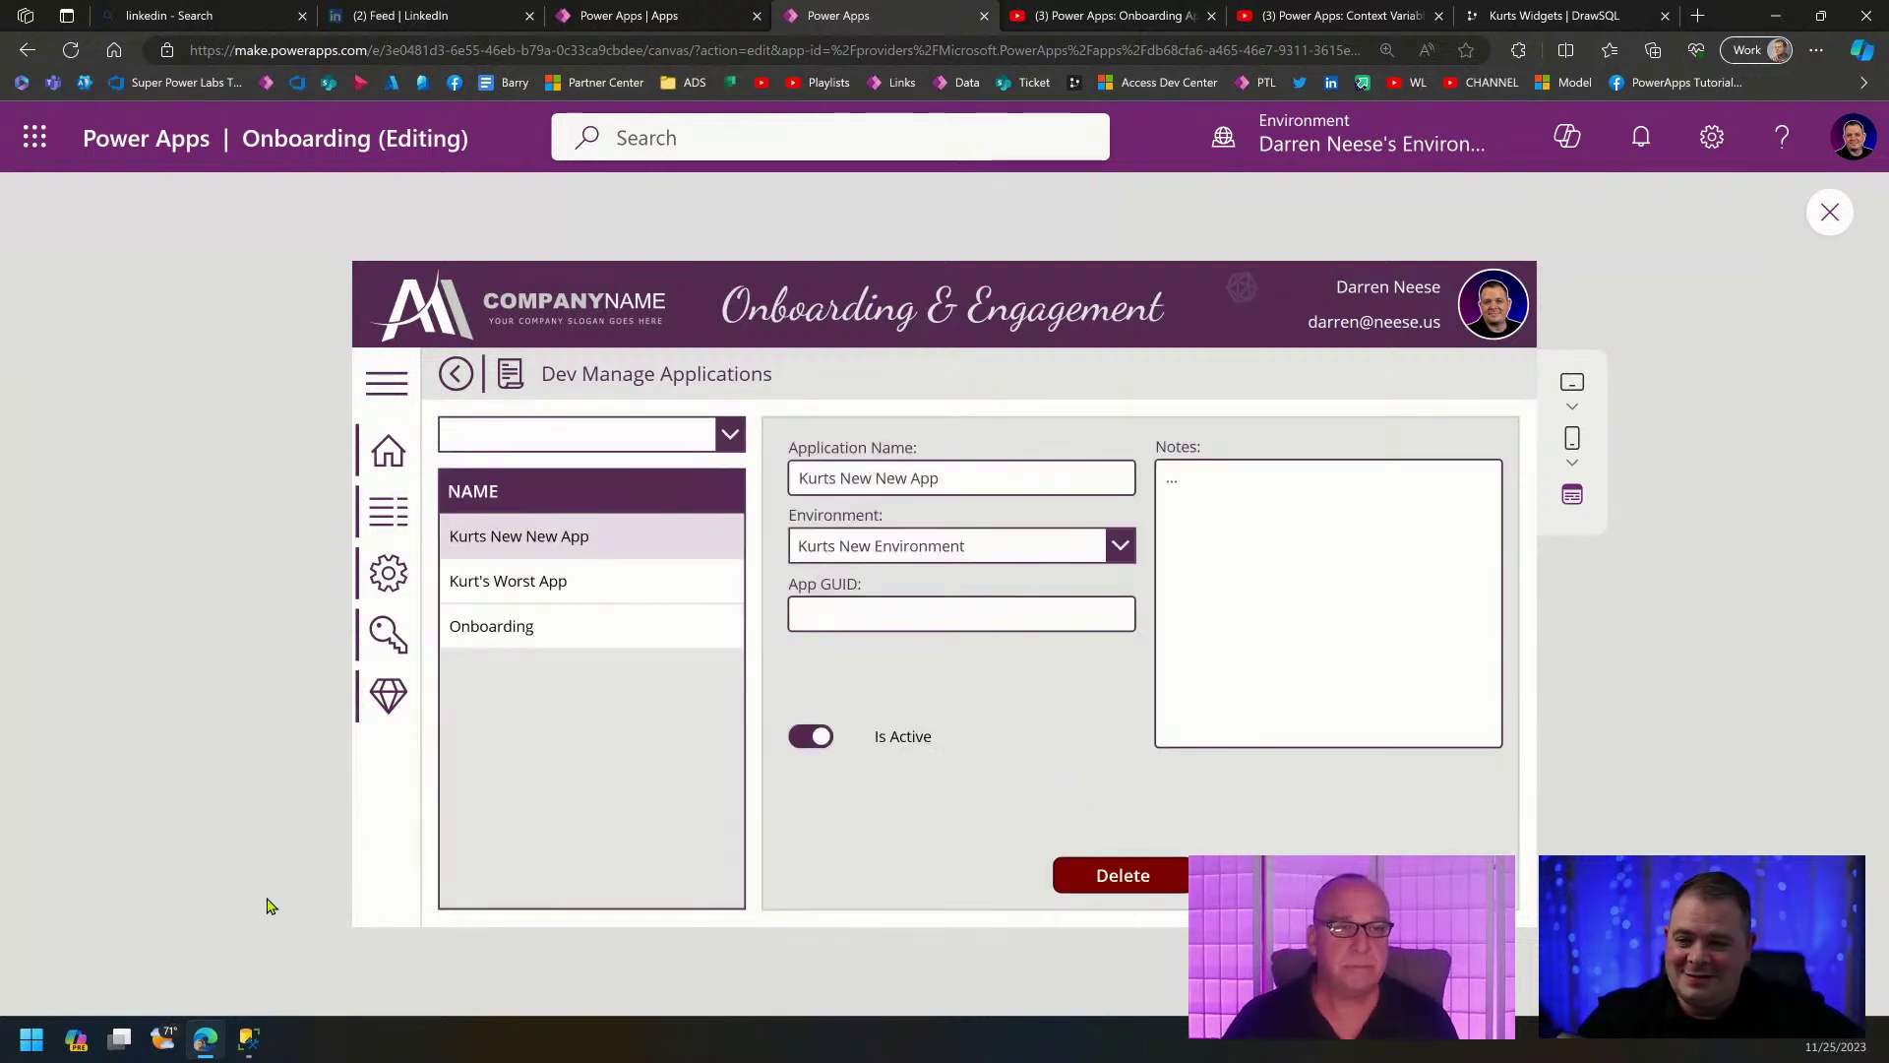
{"action": "left_click", "coordinate": [1122, 888]}
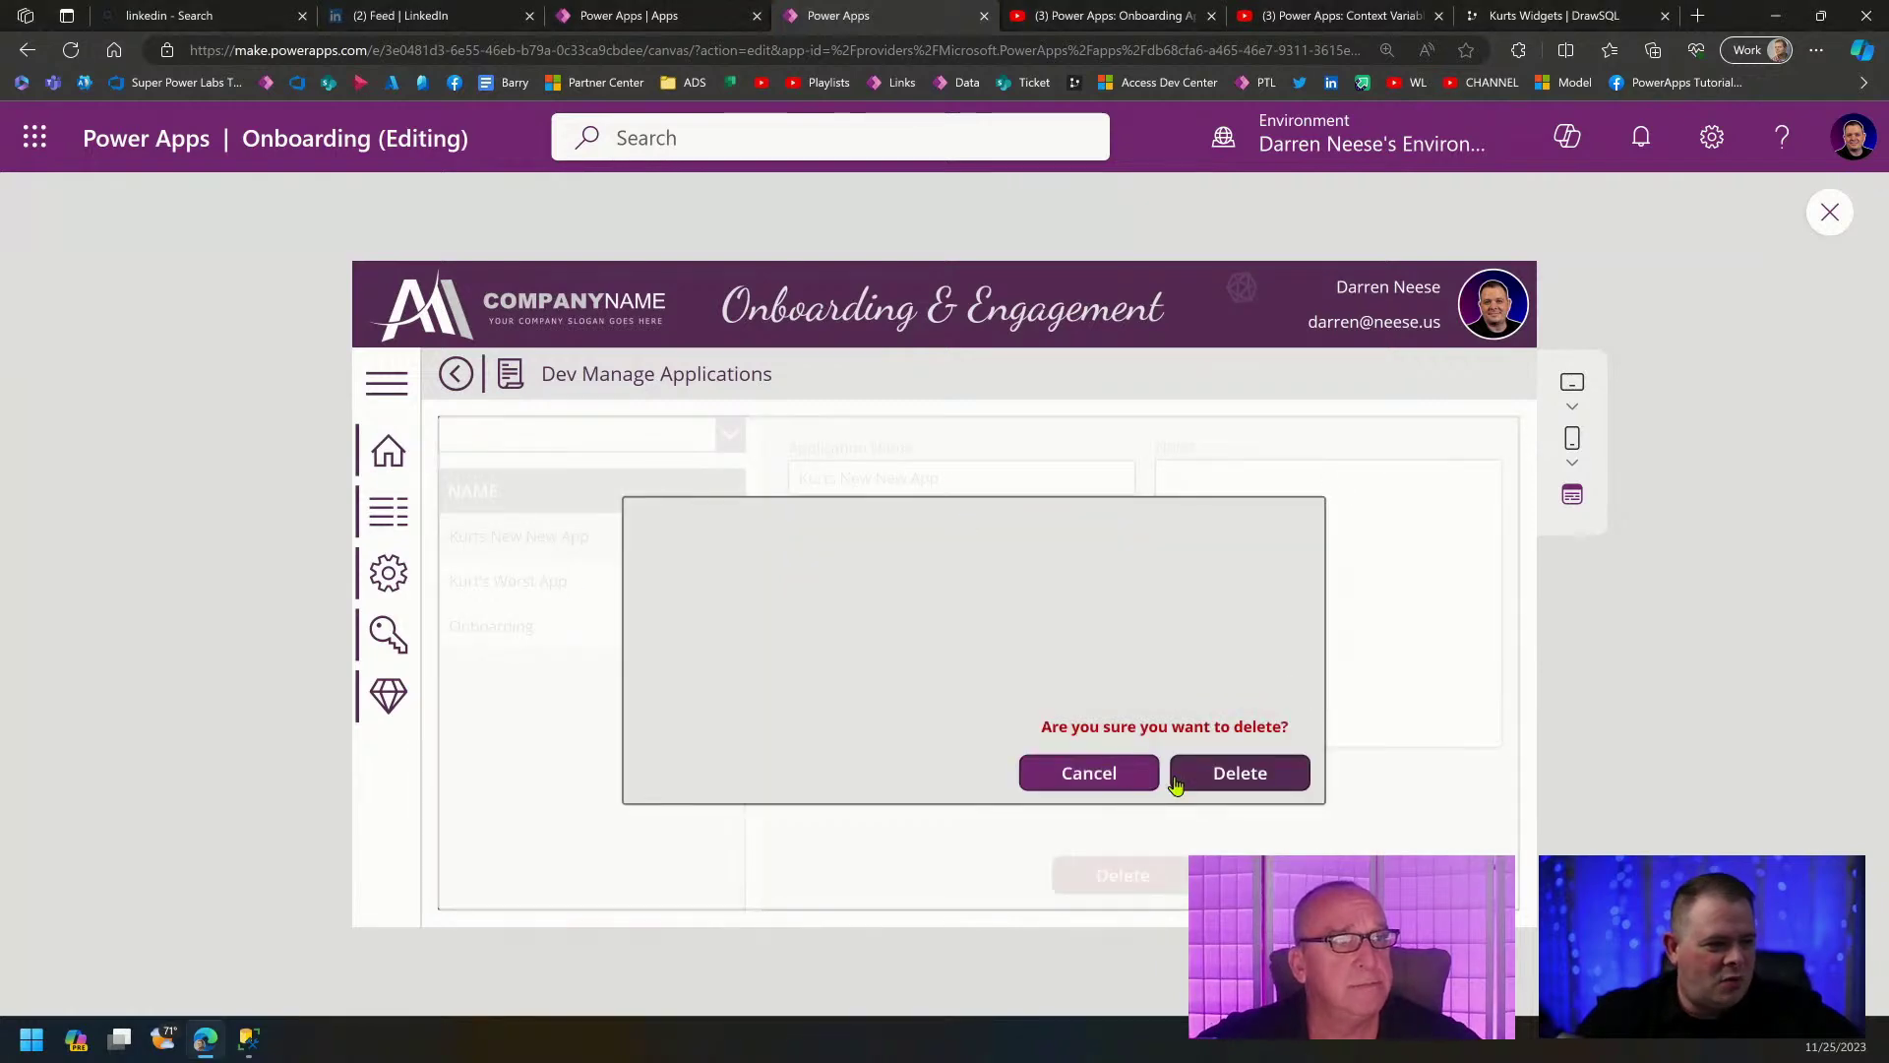
{"action": "left_click", "coordinate": [1112, 775]}
{"action": "left_click", "coordinate": [549, 582]}
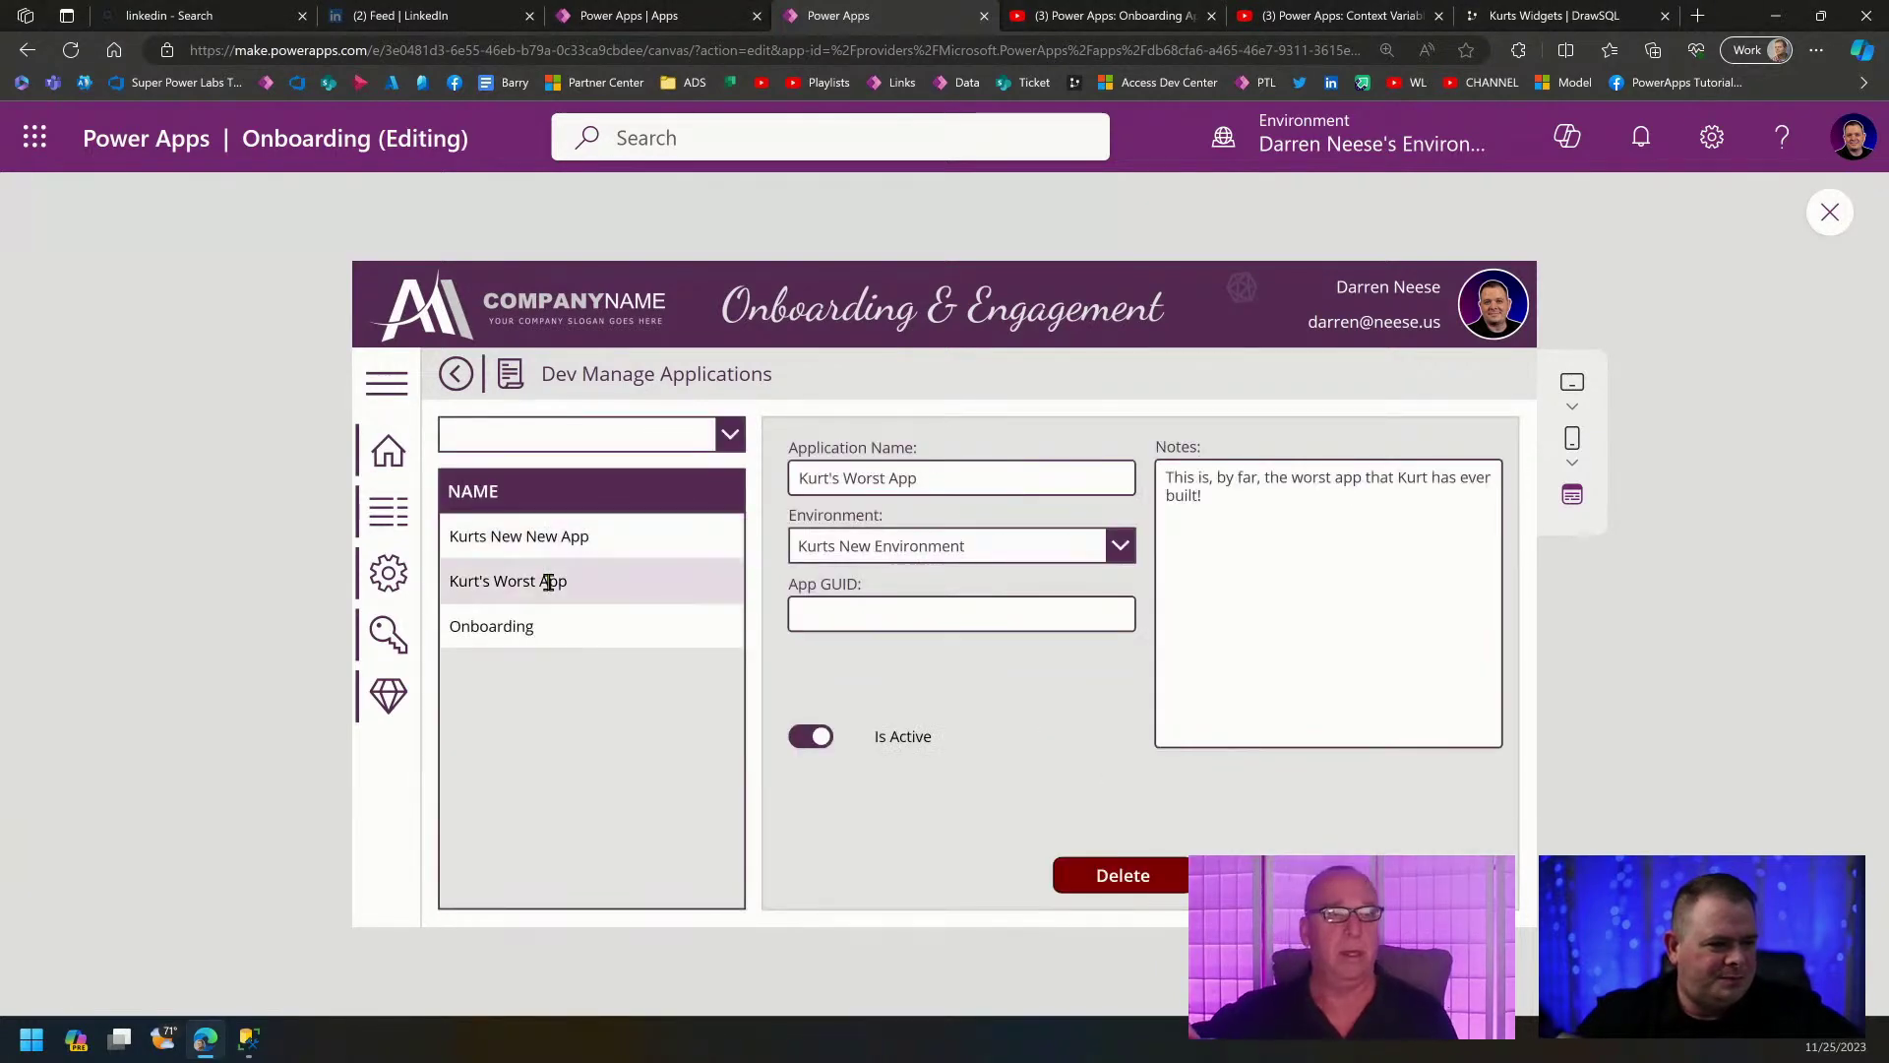
{"action": "left_click", "coordinate": [556, 556]}
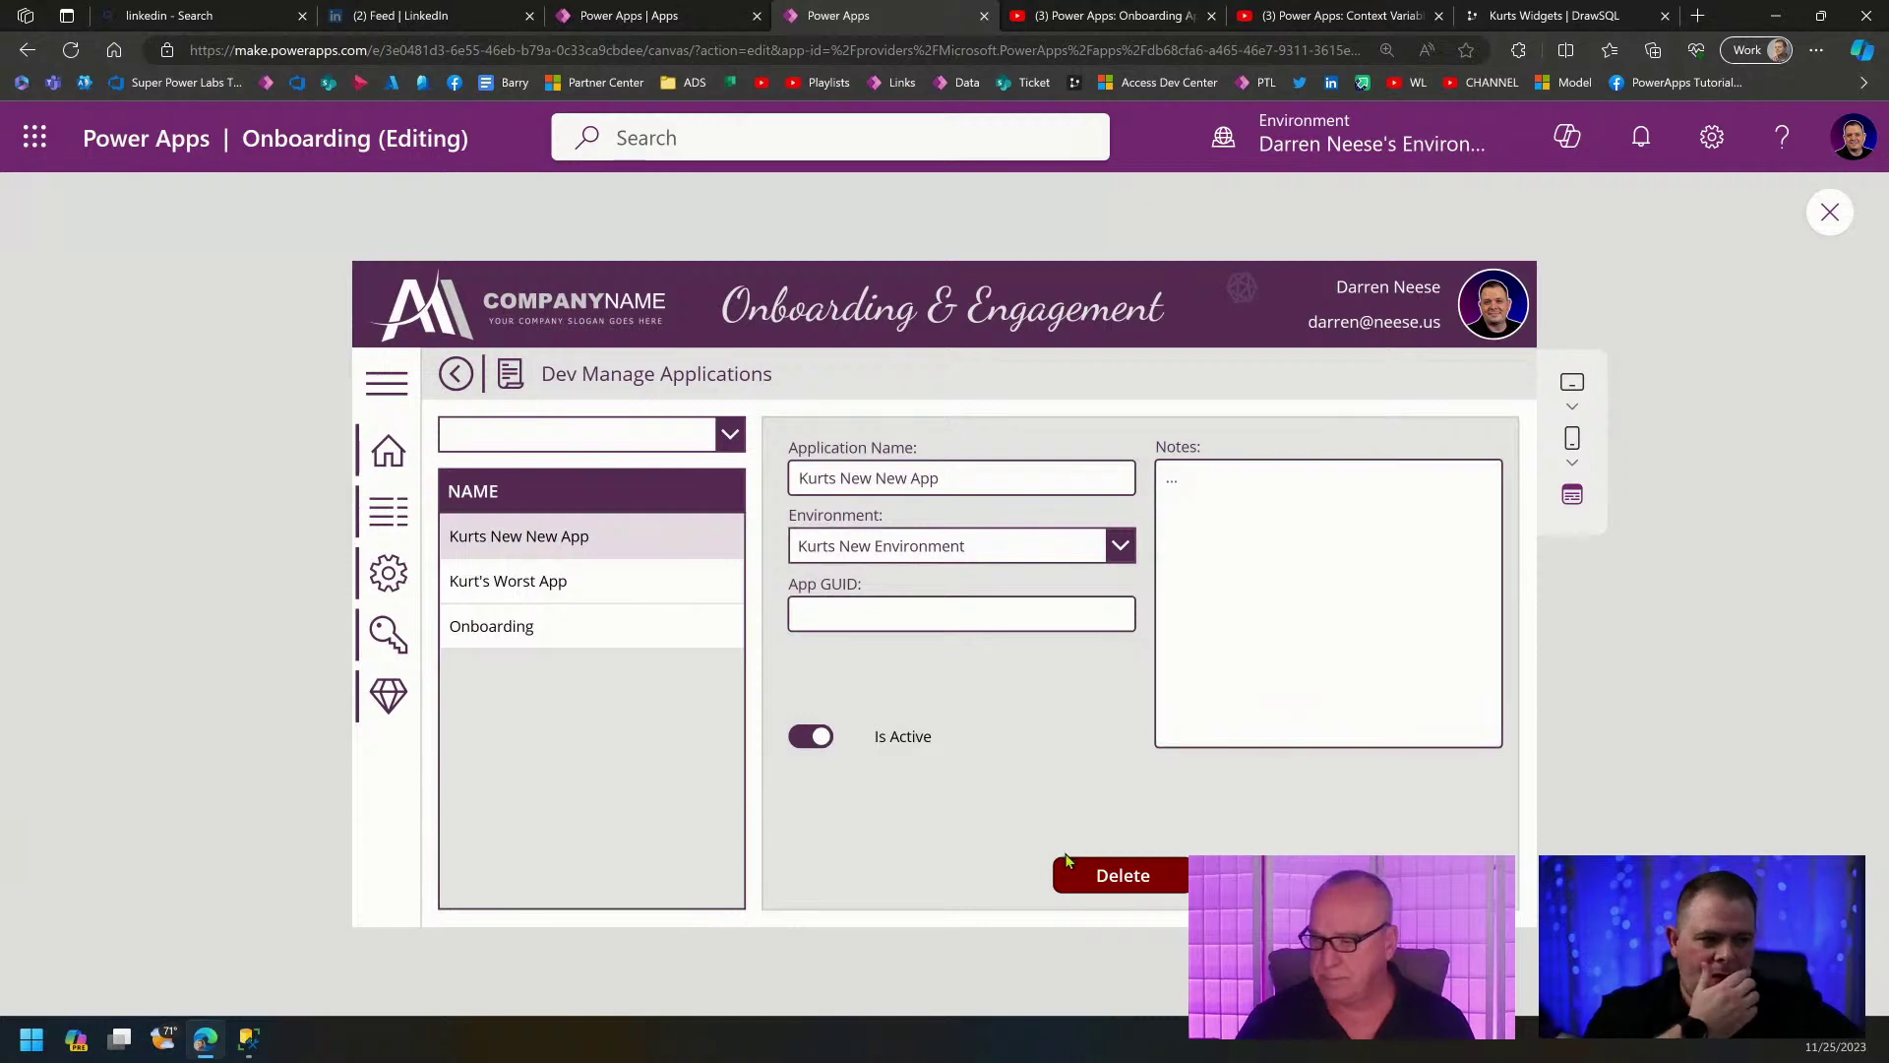
{"action": "left_click", "coordinate": [1125, 895]}
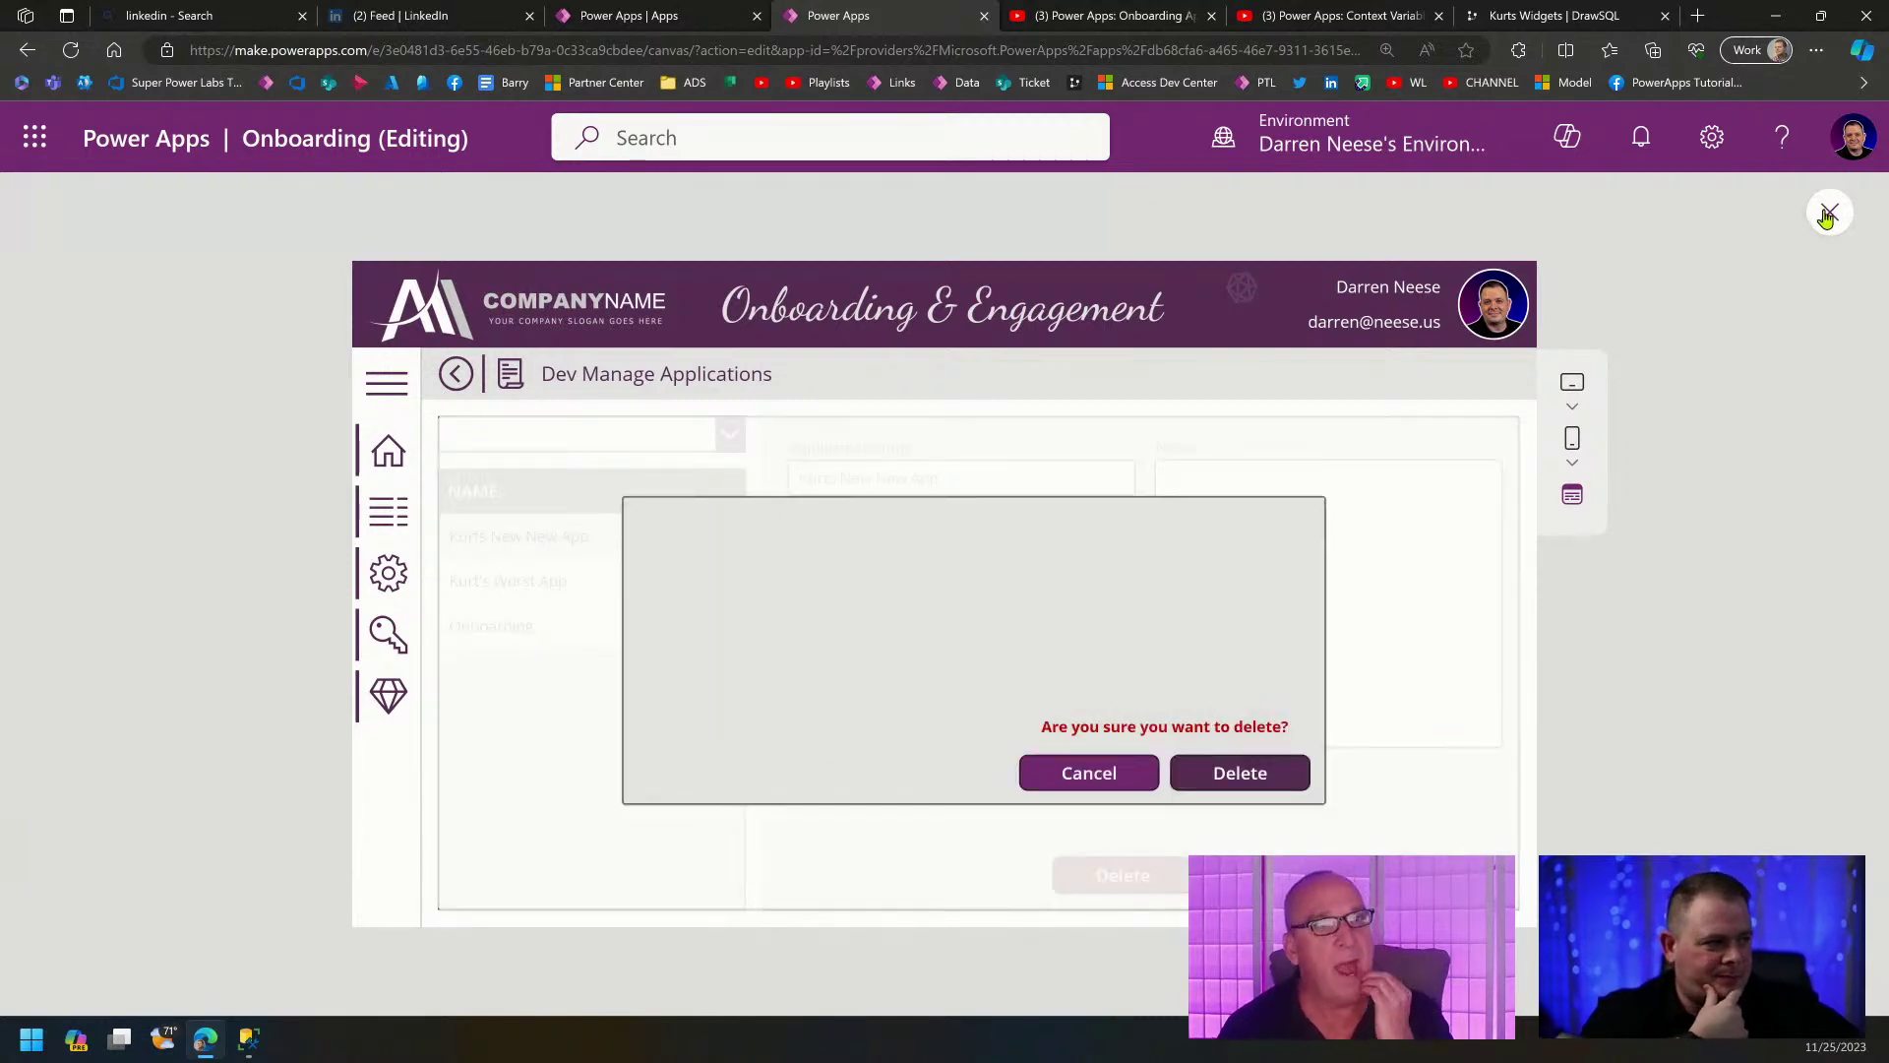
{"action": "key", "text": "Escape"}
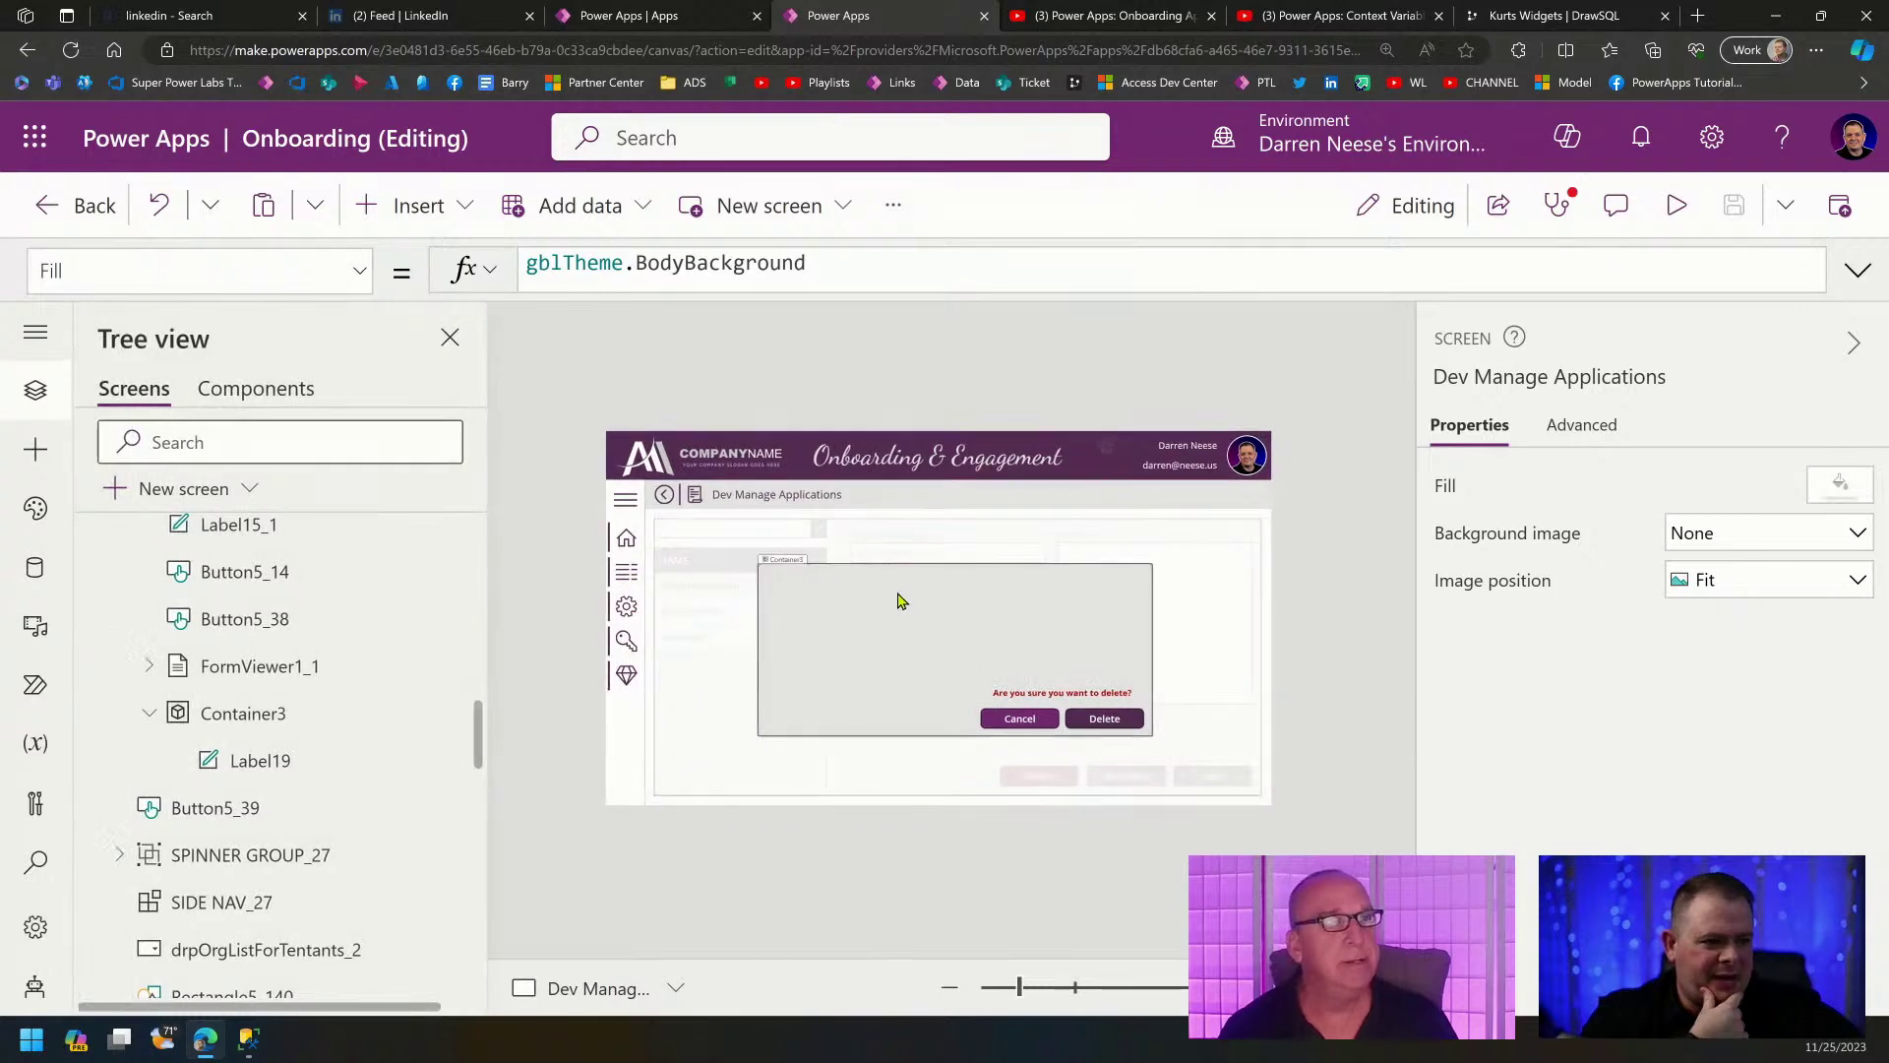
Inspect the record variable and the Name field in the popup label's Text formula.
{"action": "left_click", "coordinate": [897, 591]}
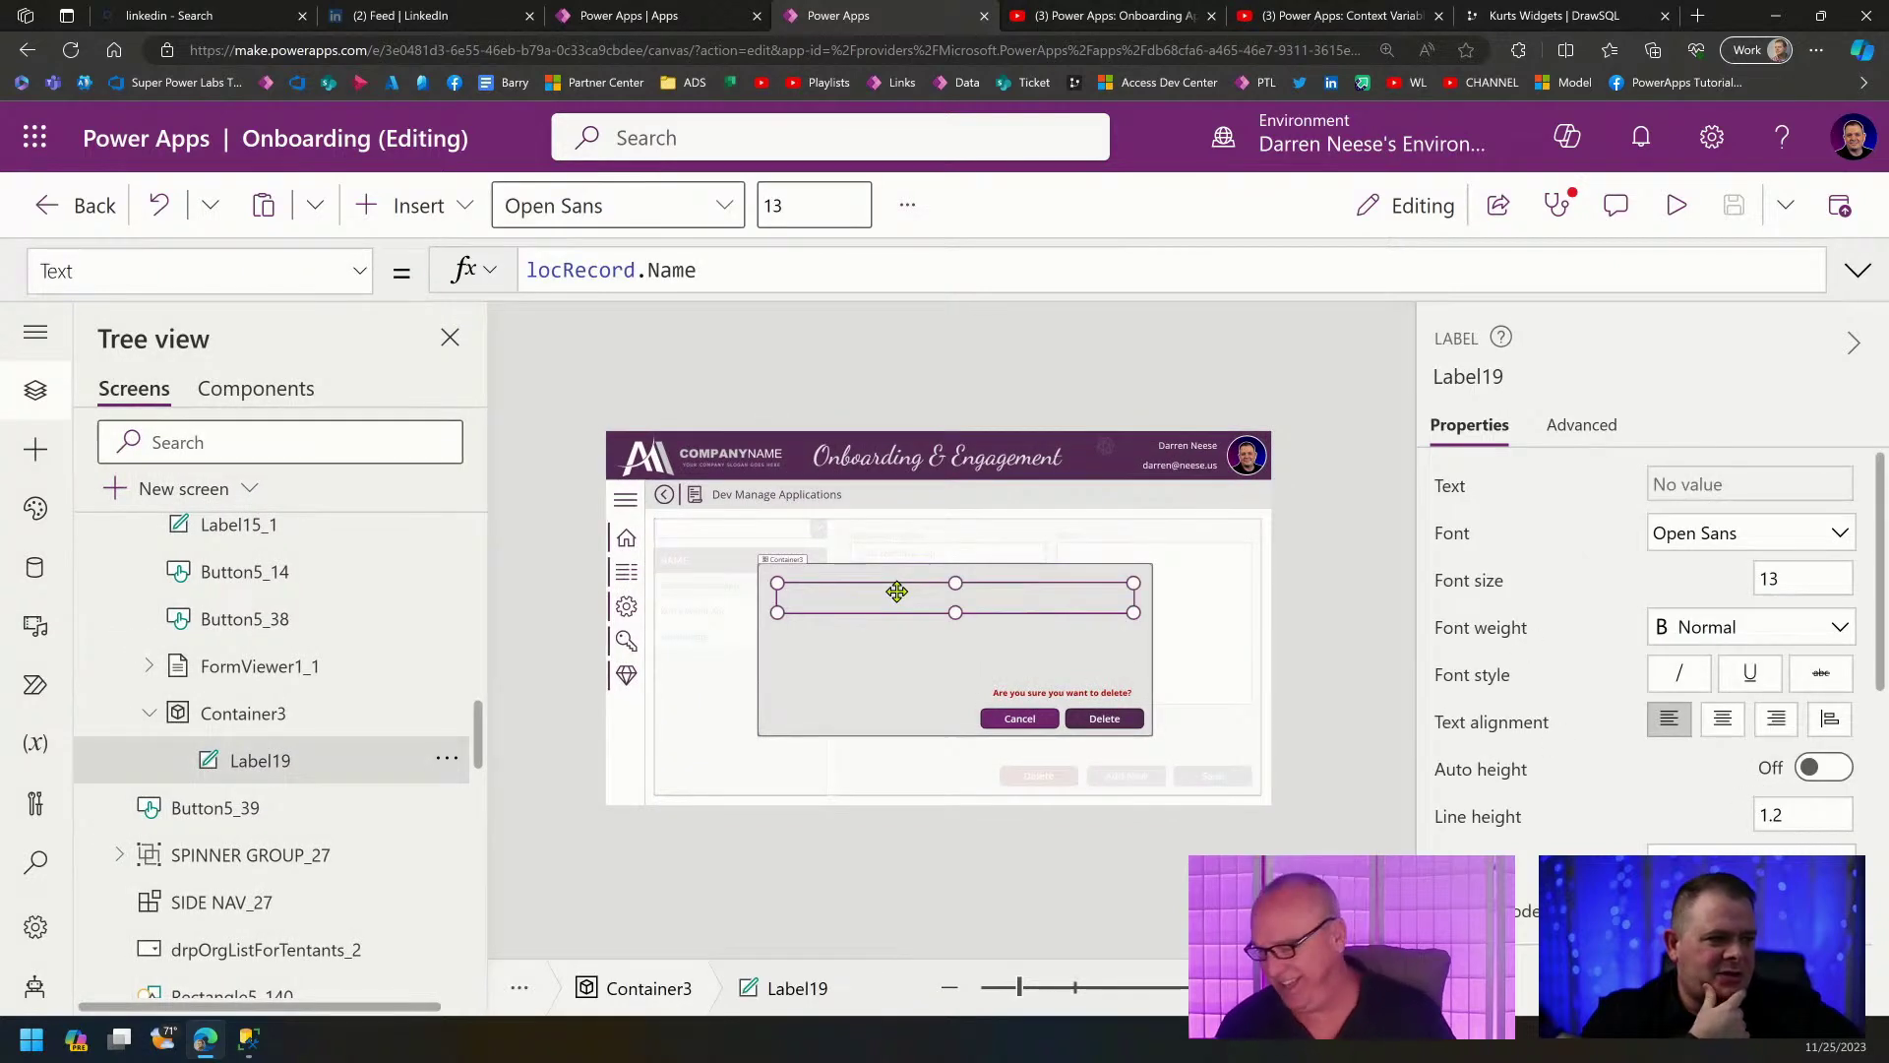
{"action": "double_click", "coordinate": [578, 270]}
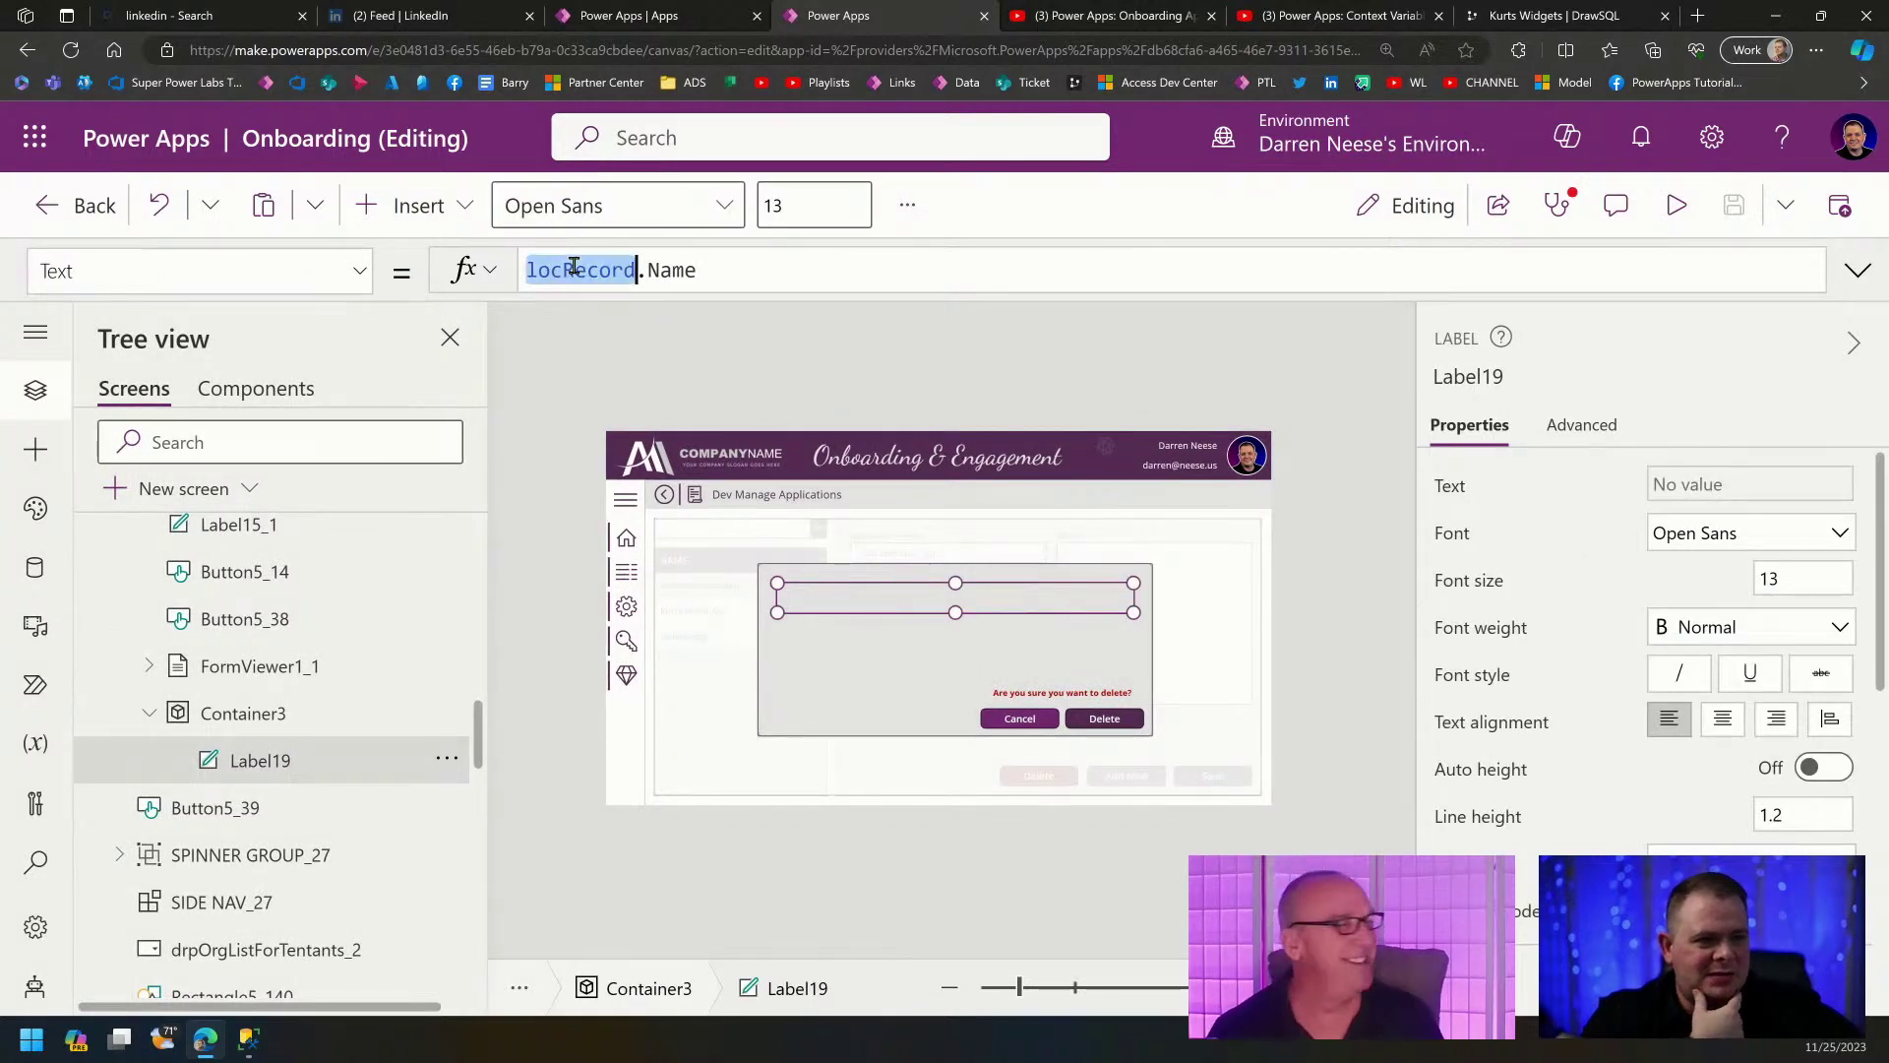
{"action": "double_click", "coordinate": [675, 269]}
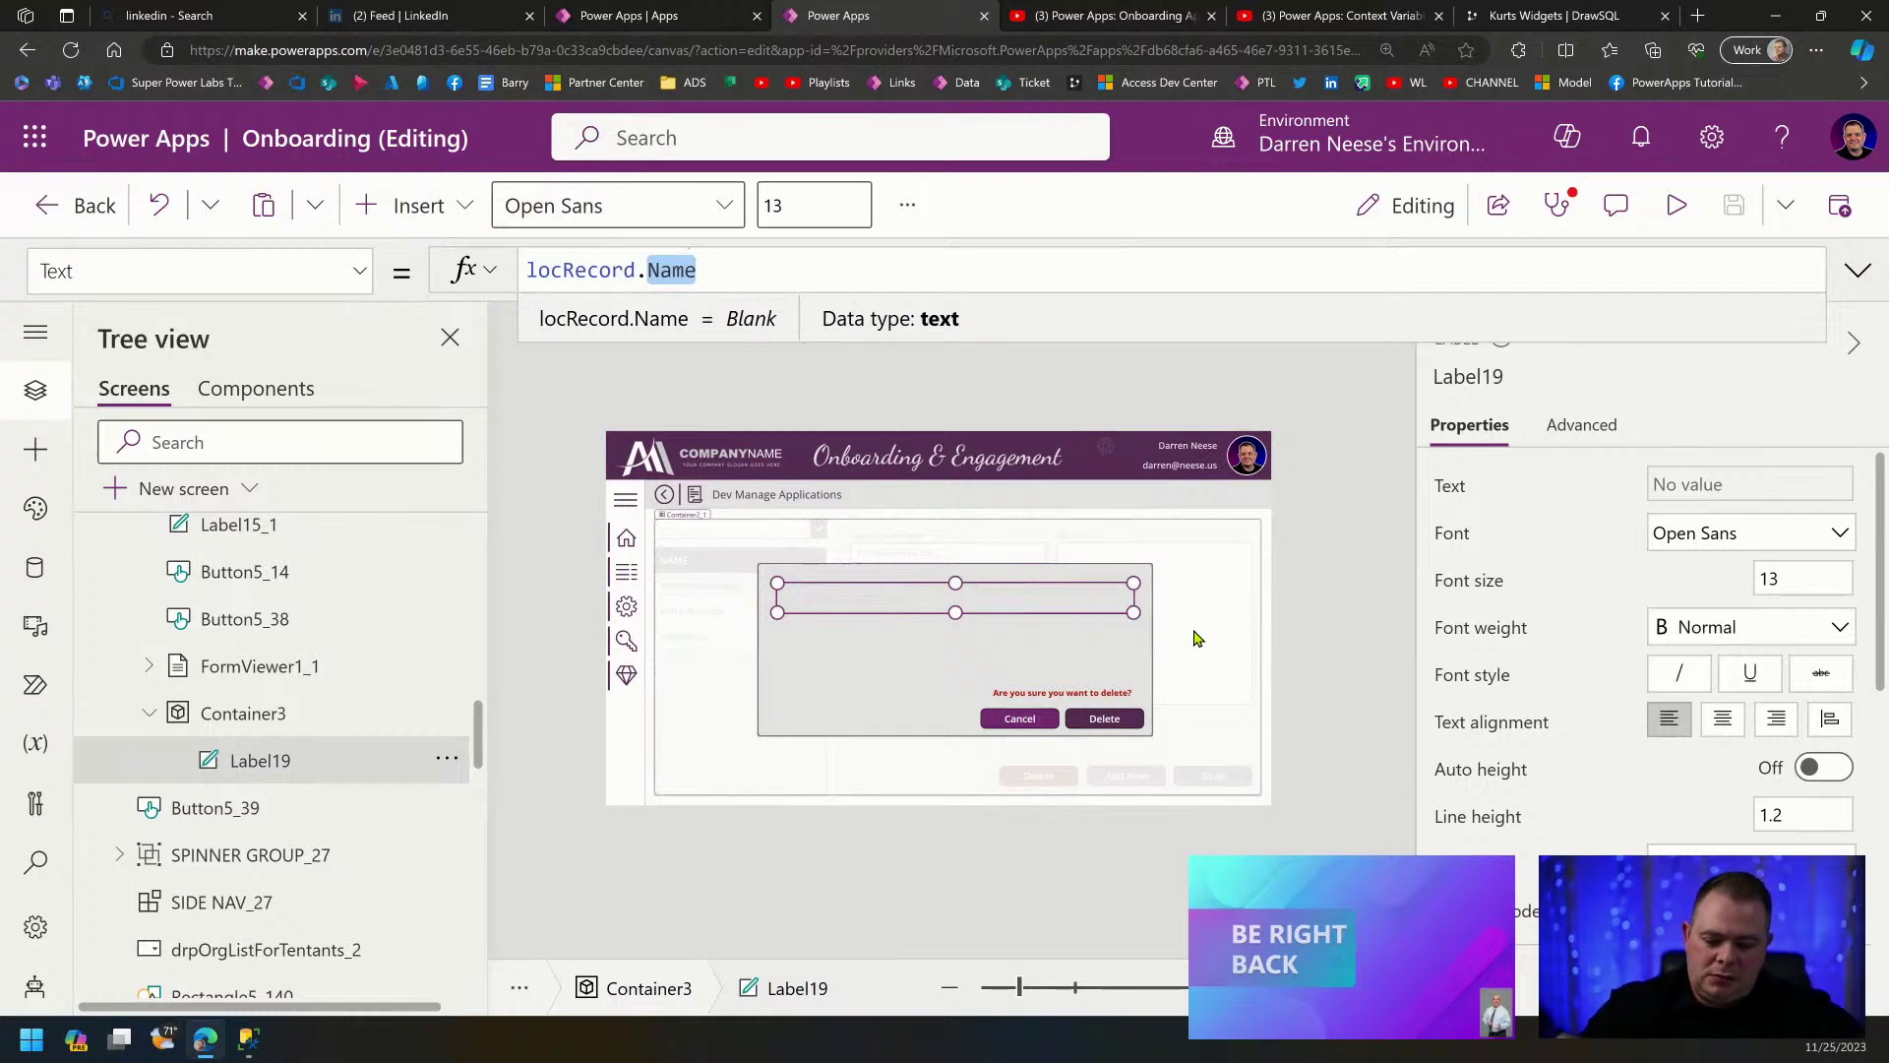
Close the delete popup and copy galEnvironmentListing_1.Selected.Name from the Application Name input's Default formula.
{"action": "left_click", "coordinate": [1040, 722], "text": "alt"}
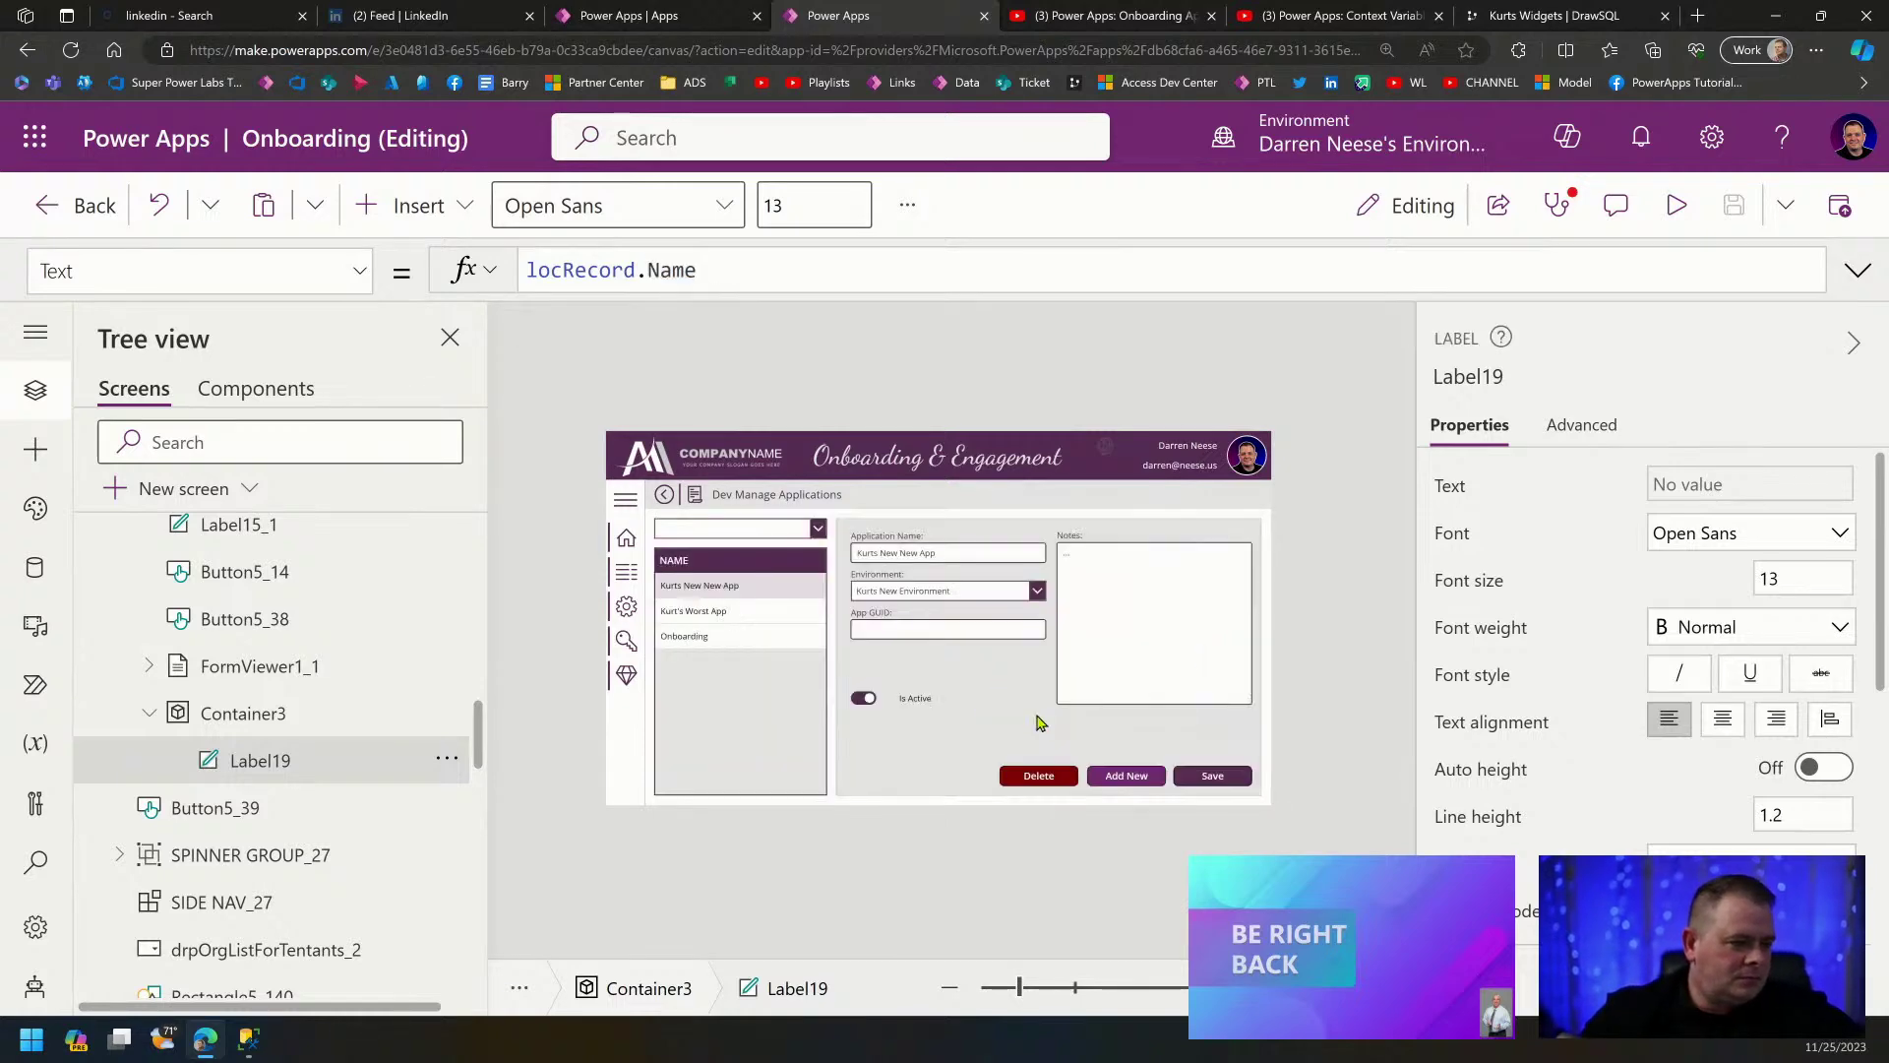
{"action": "left_click", "coordinate": [943, 555]}
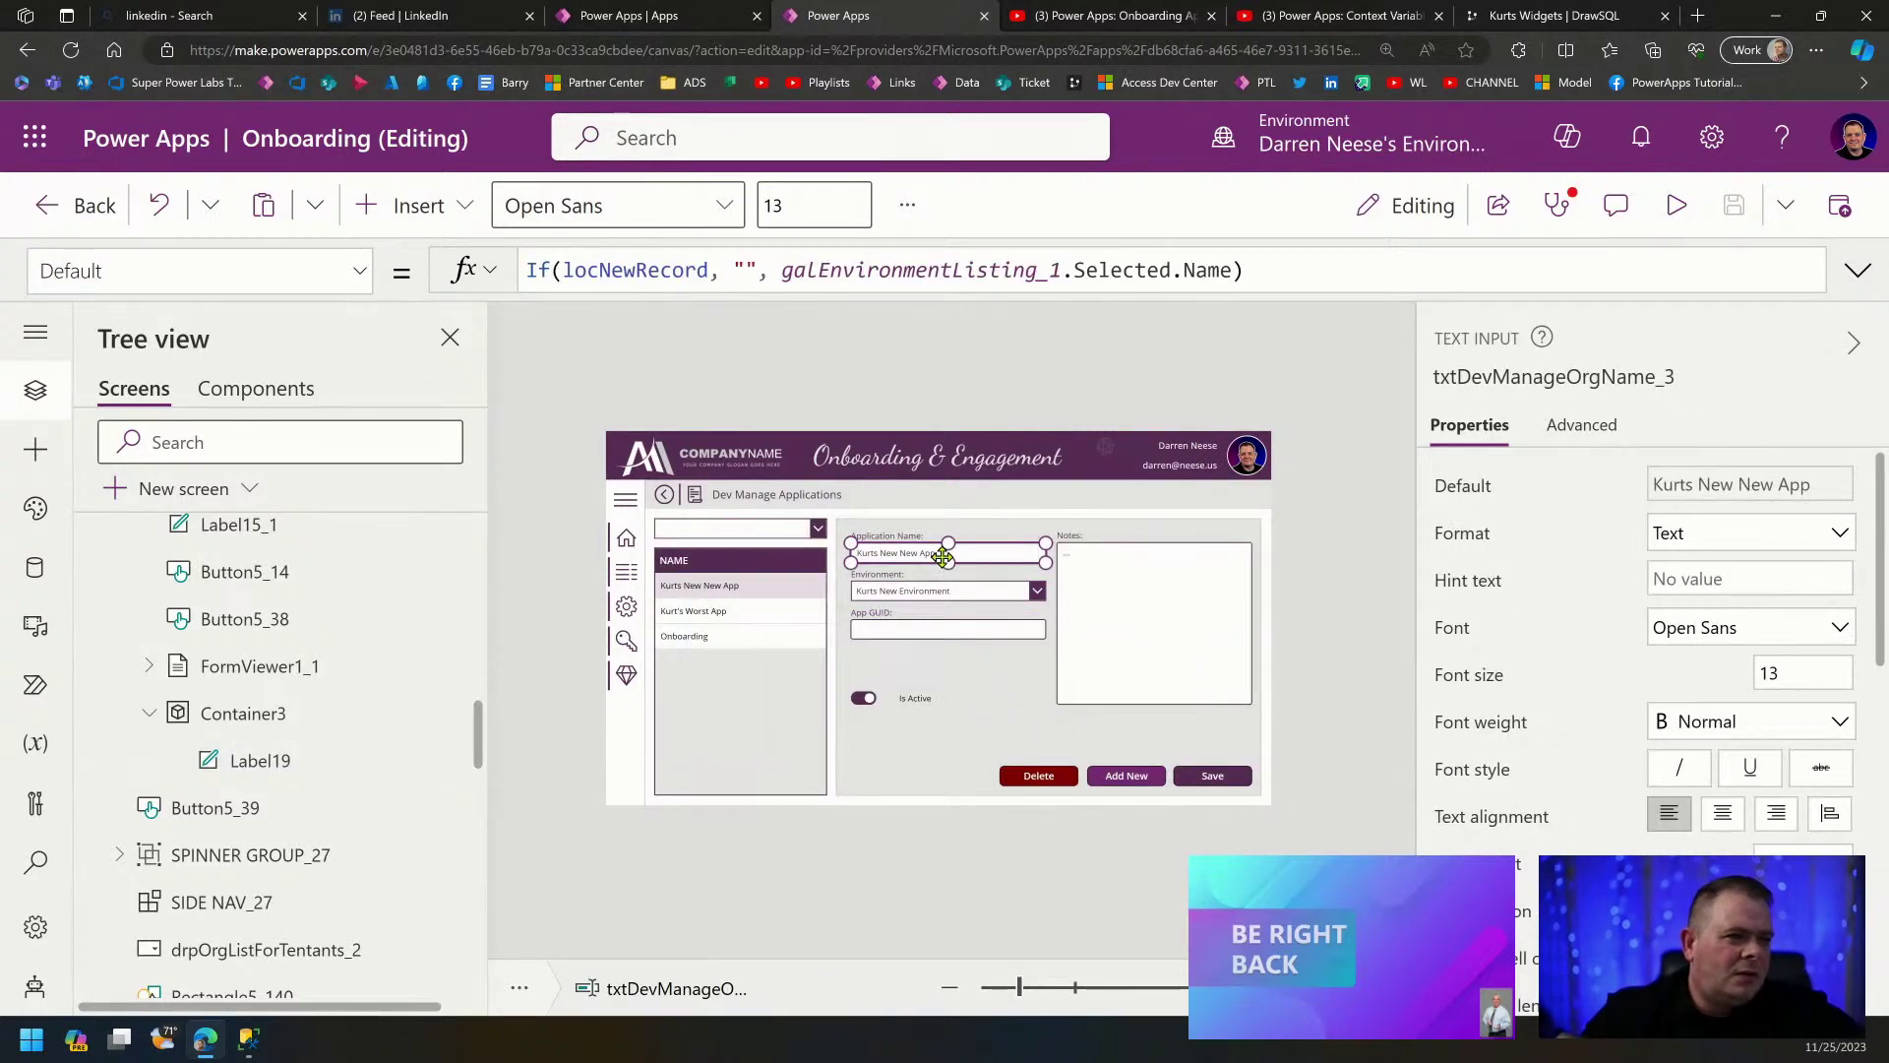
{"action": "left_click", "coordinate": [1304, 262]}
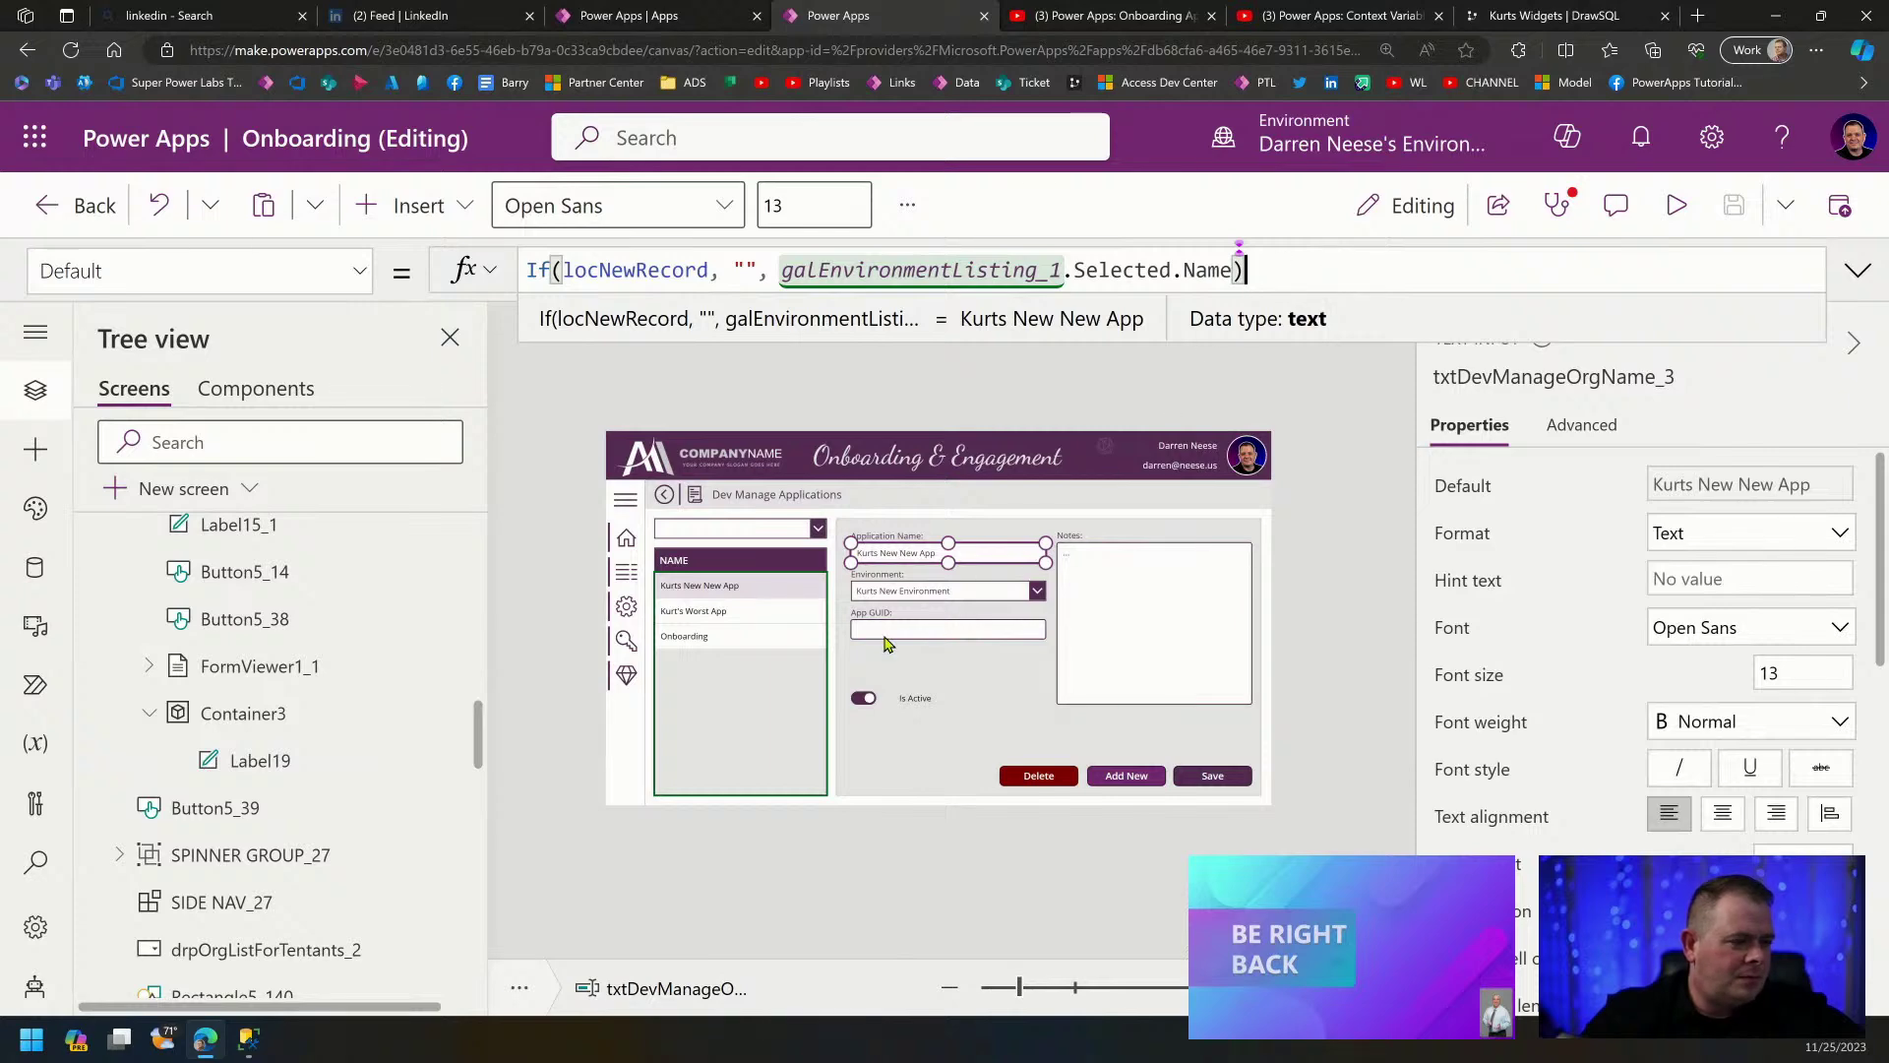
{"action": "left_click_drag", "start_coordinate": [778, 273], "coordinate": [1223, 275]}
{"action": "key", "text": "ctrl+c"}
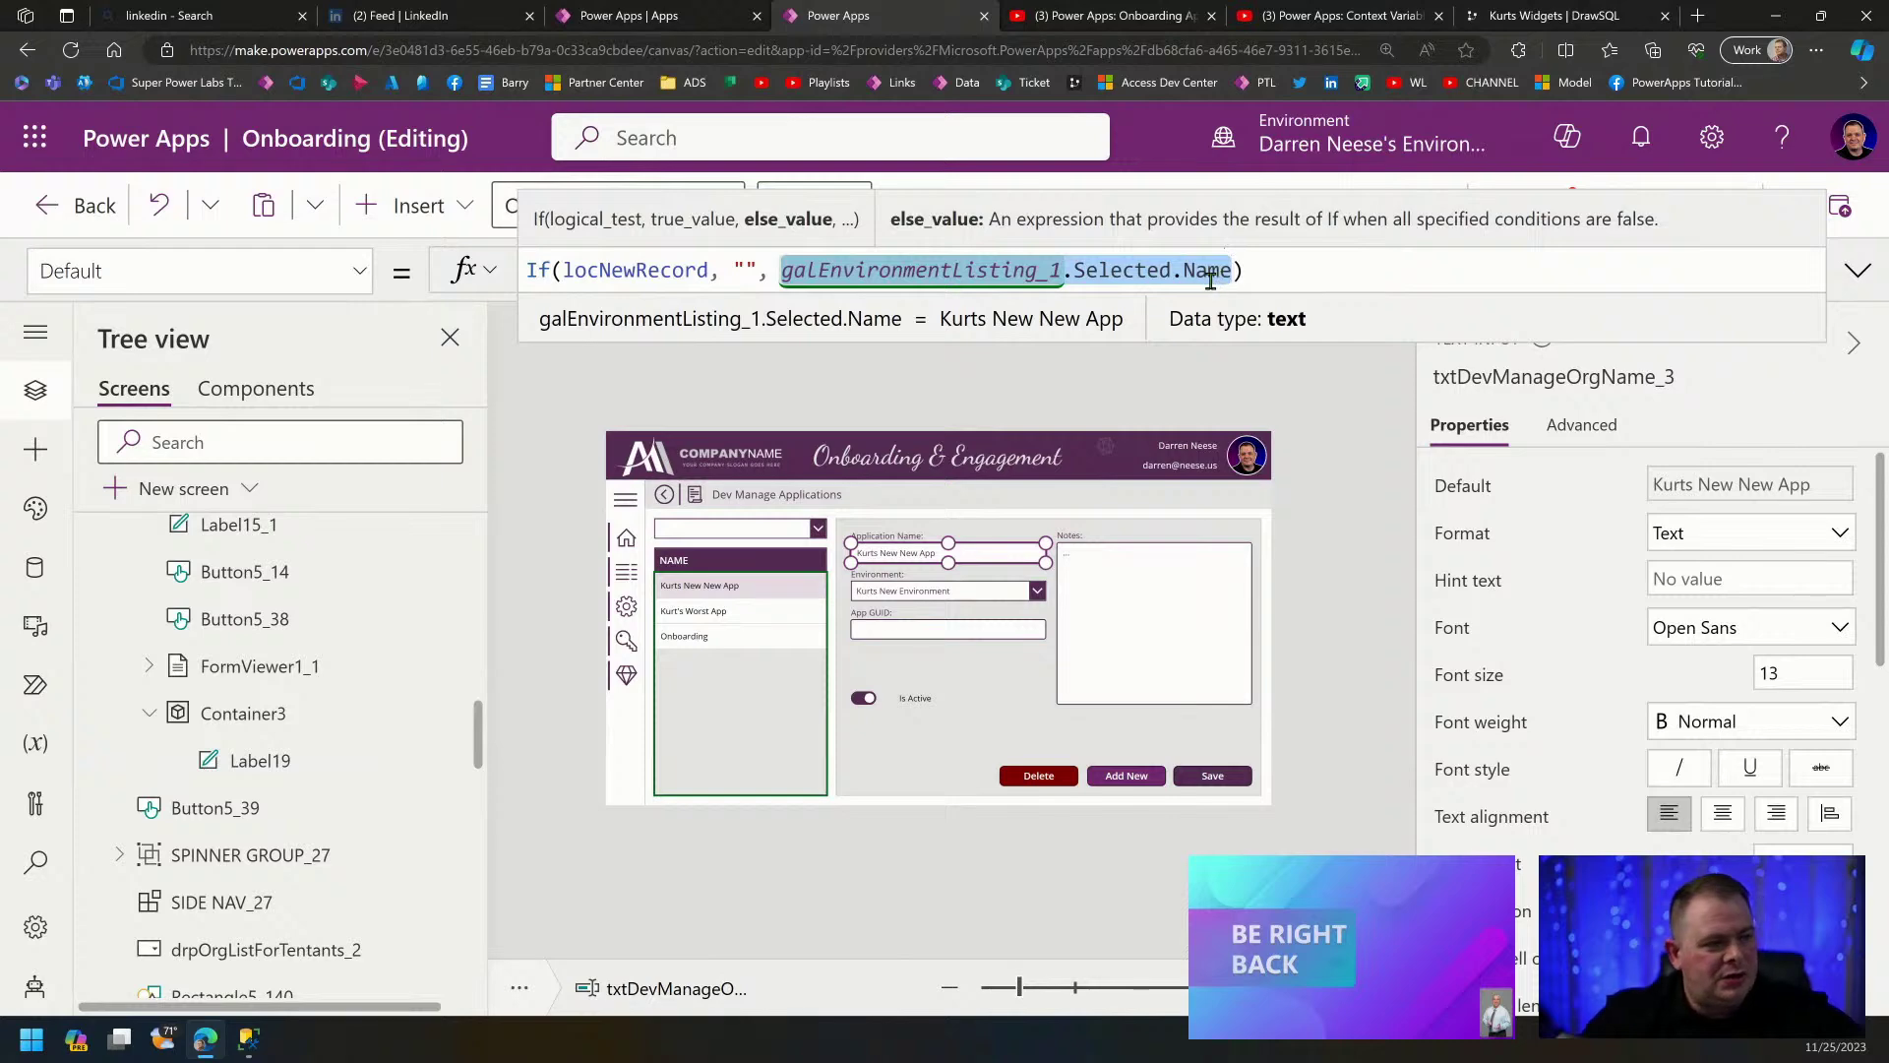
Reopen the delete popup and replace its label's Text formula with galEnvironmentListing_1.Selected.Name.
{"action": "left_click", "coordinate": [1038, 776], "text": "alt"}
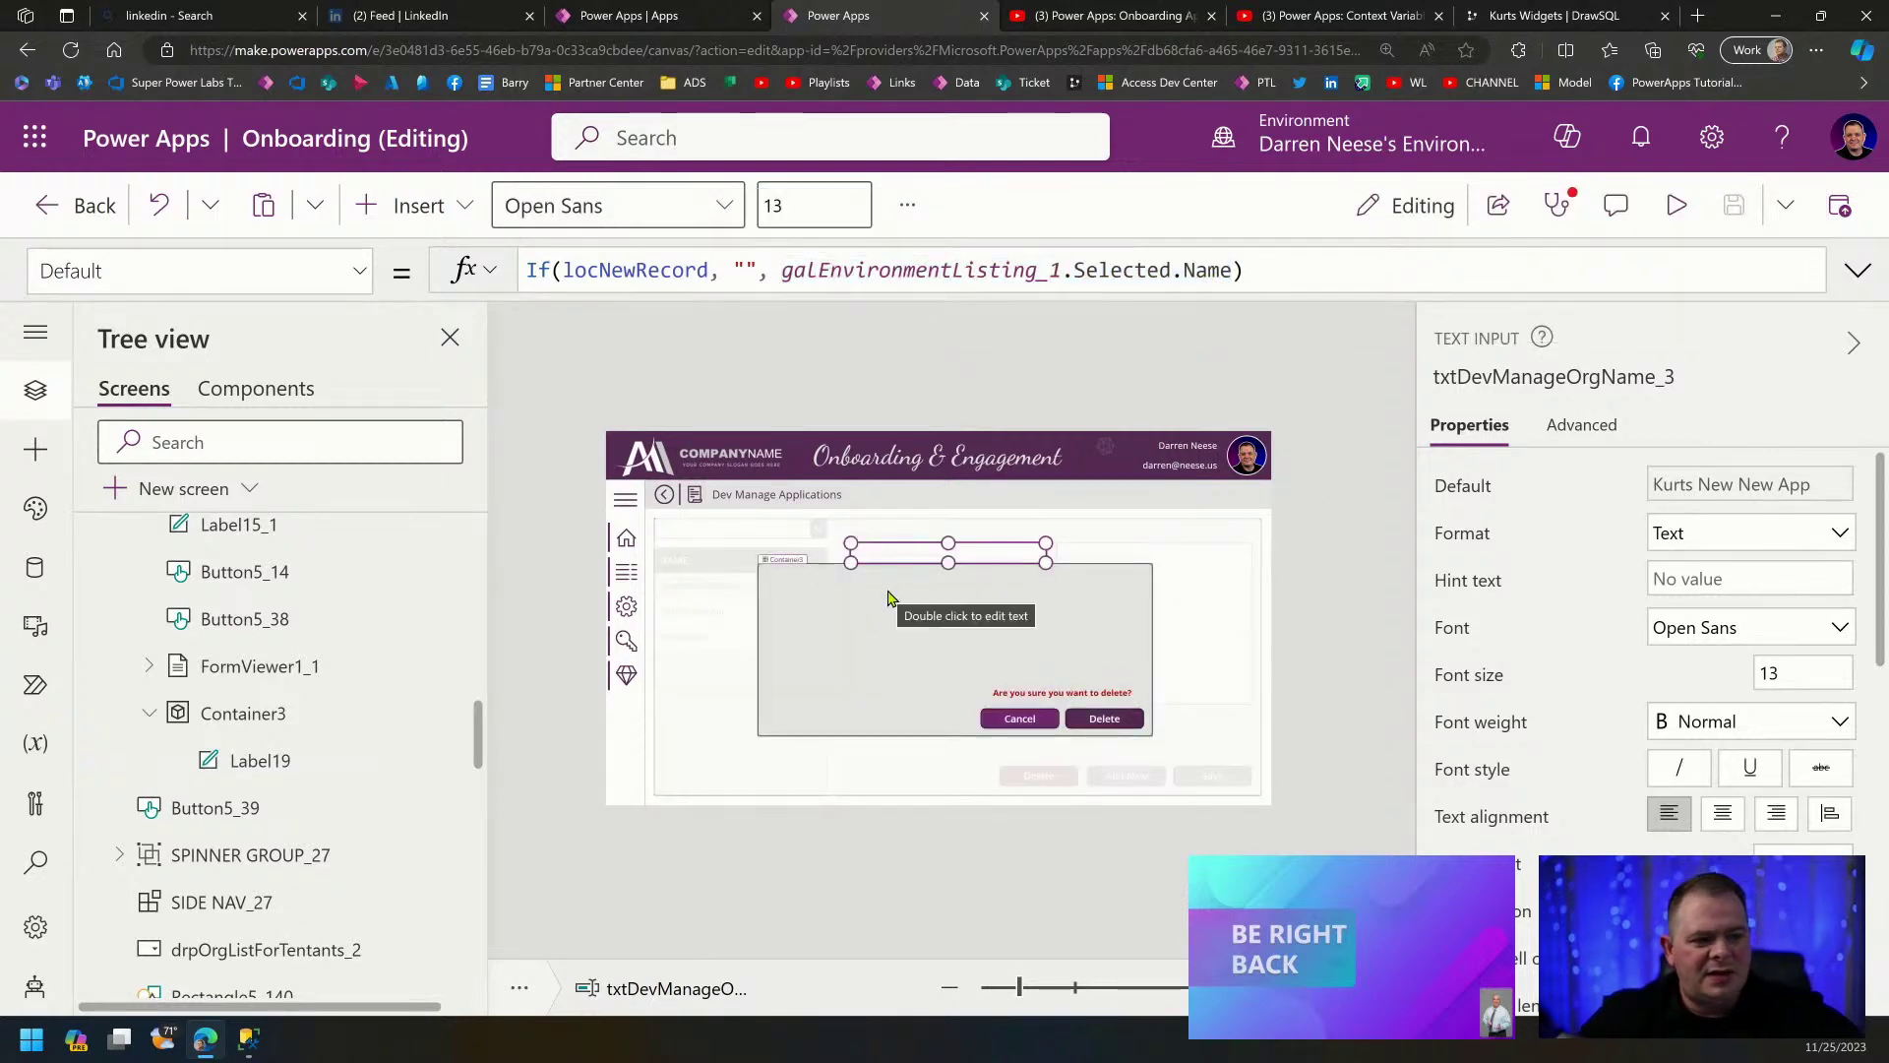
{"action": "left_click", "coordinate": [303, 777]}
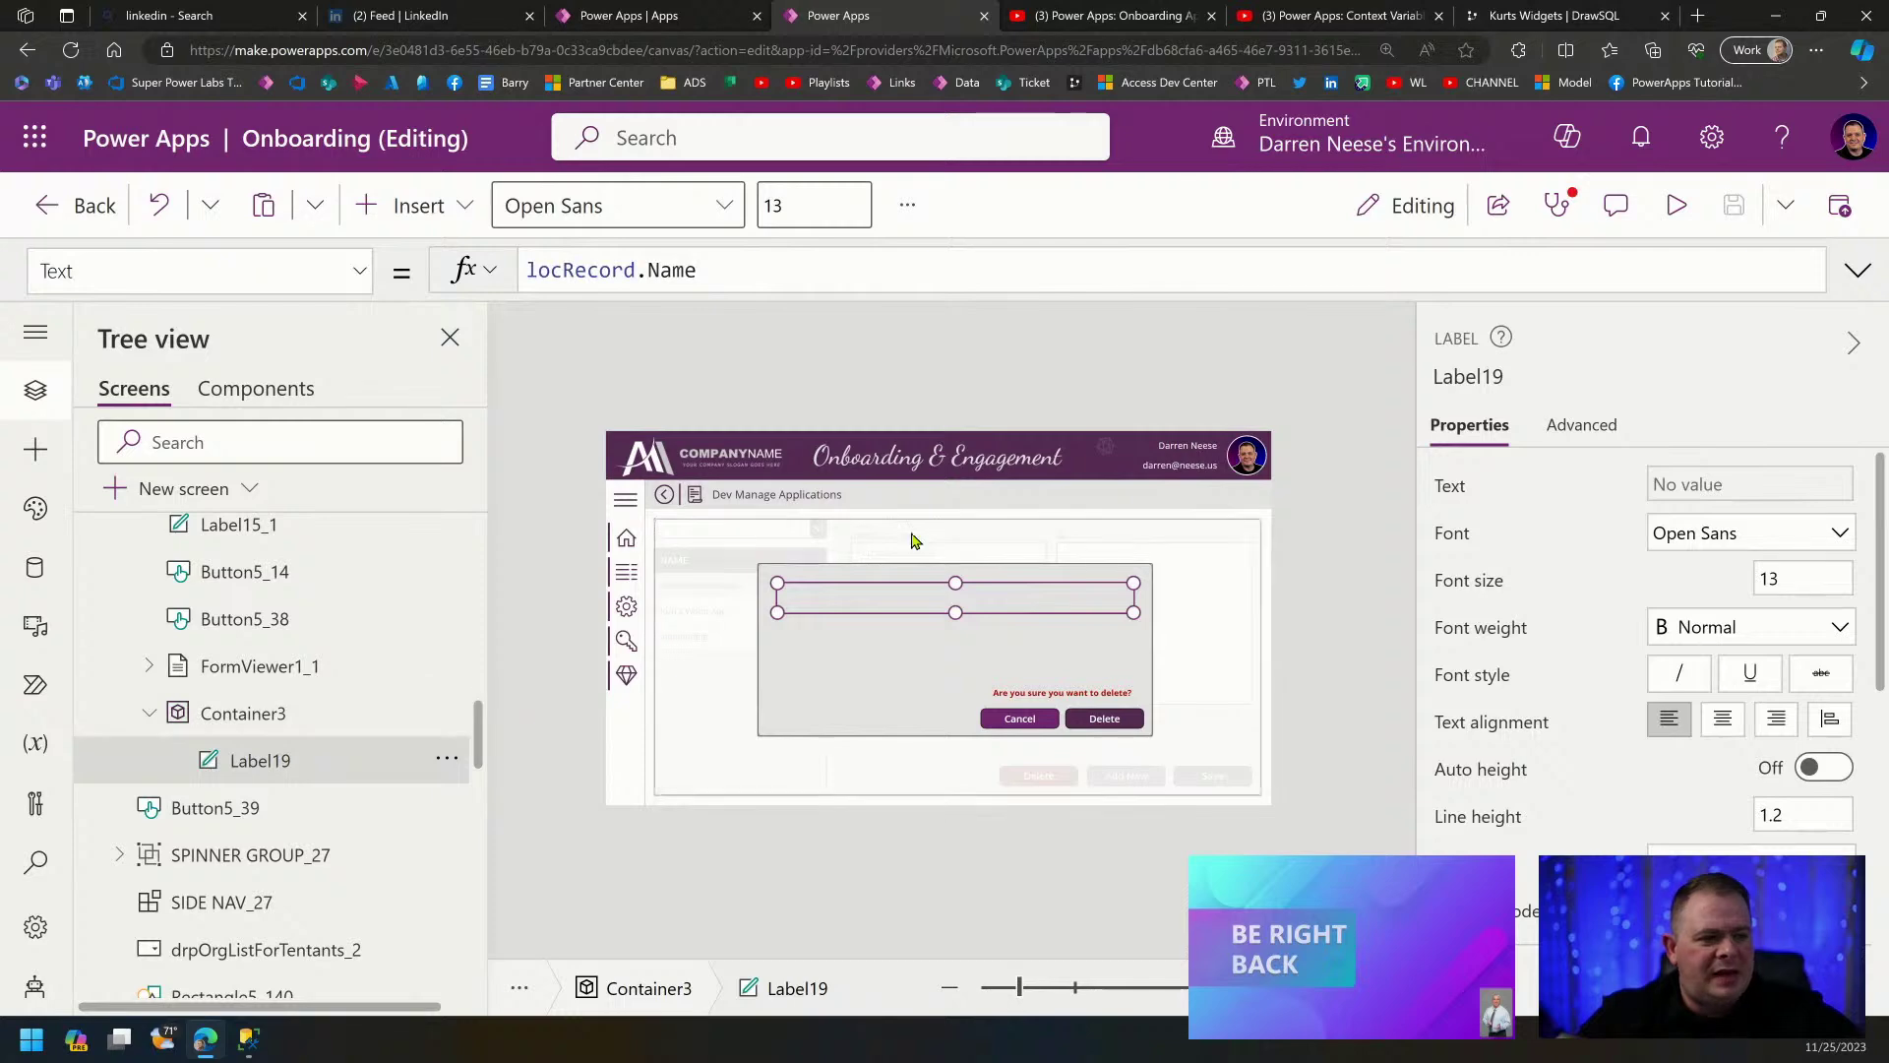
{"action": "double_click", "coordinate": [591, 272]}
{"action": "key", "text": "ctrl+v"}
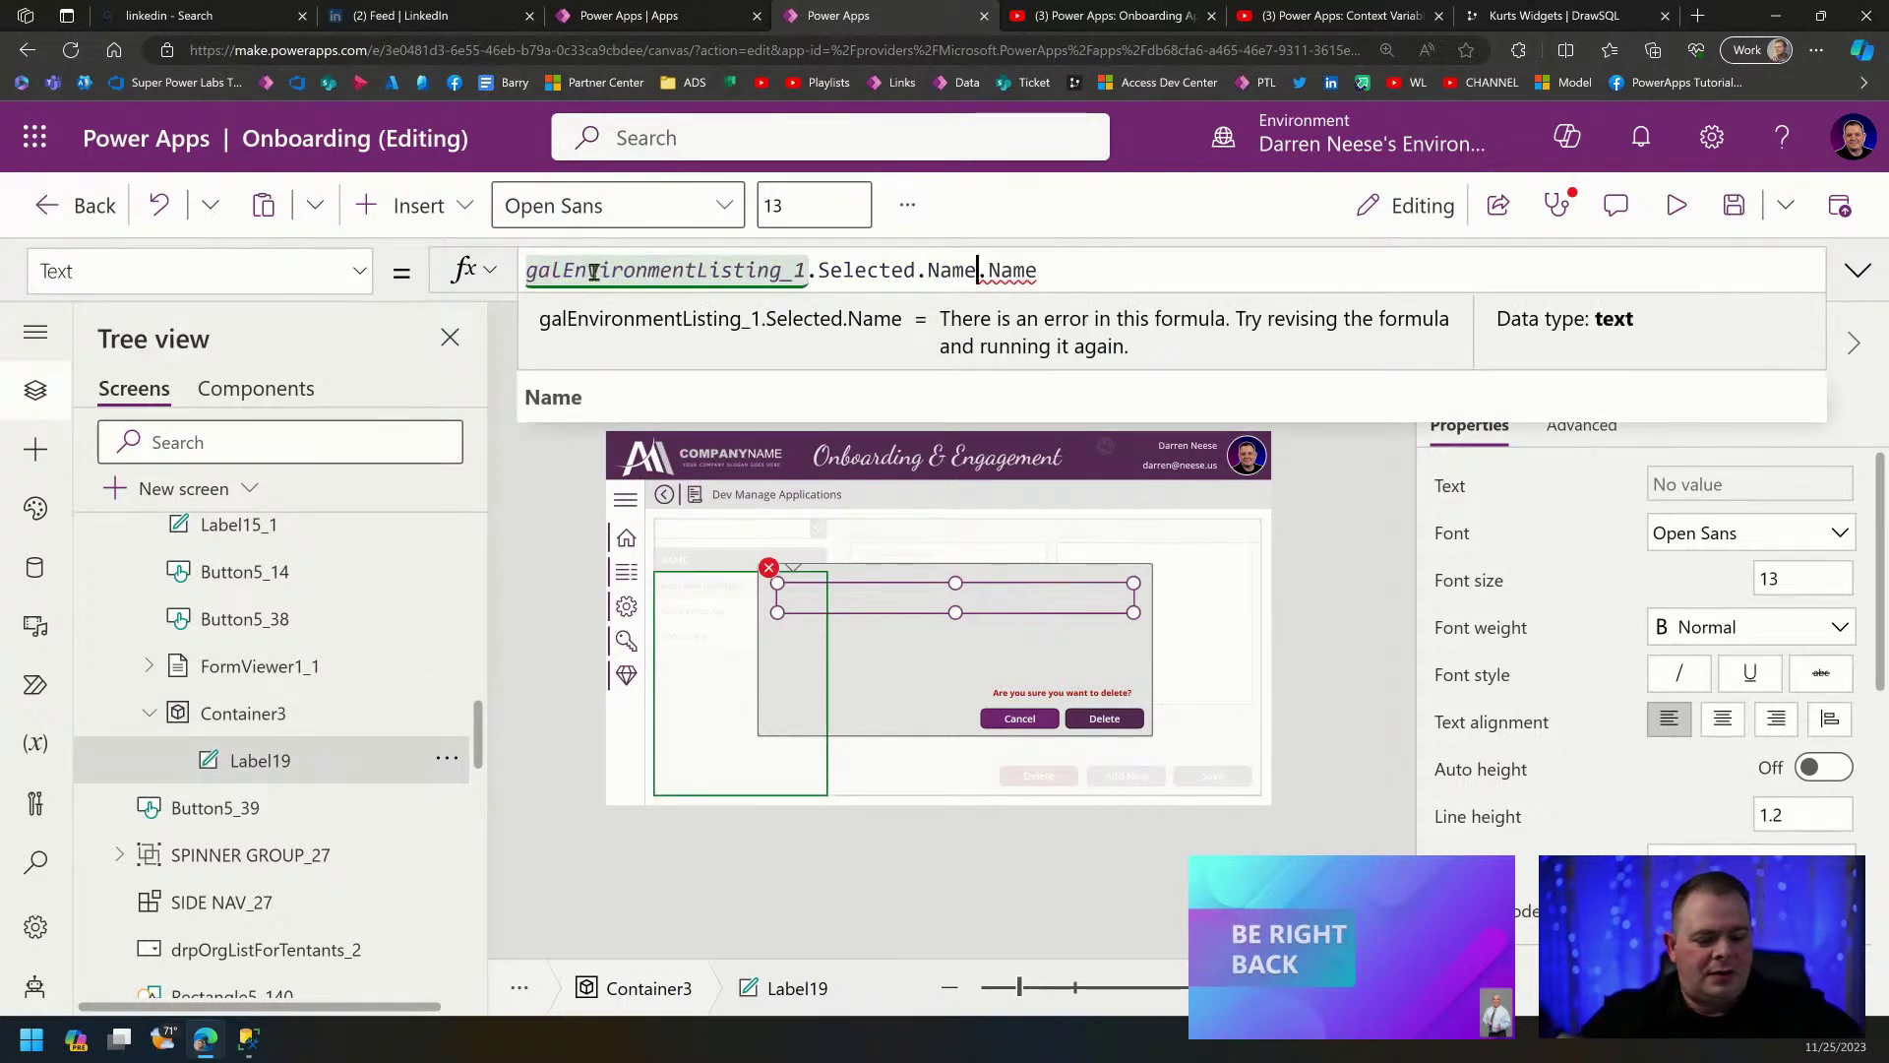
{"action": "key", "text": "Delete"}
{"action": "key", "text": "Delete"}
{"action": "key", "text": "Delete"}
{"action": "key", "text": "Delete"}
{"action": "key", "text": "Delete"}
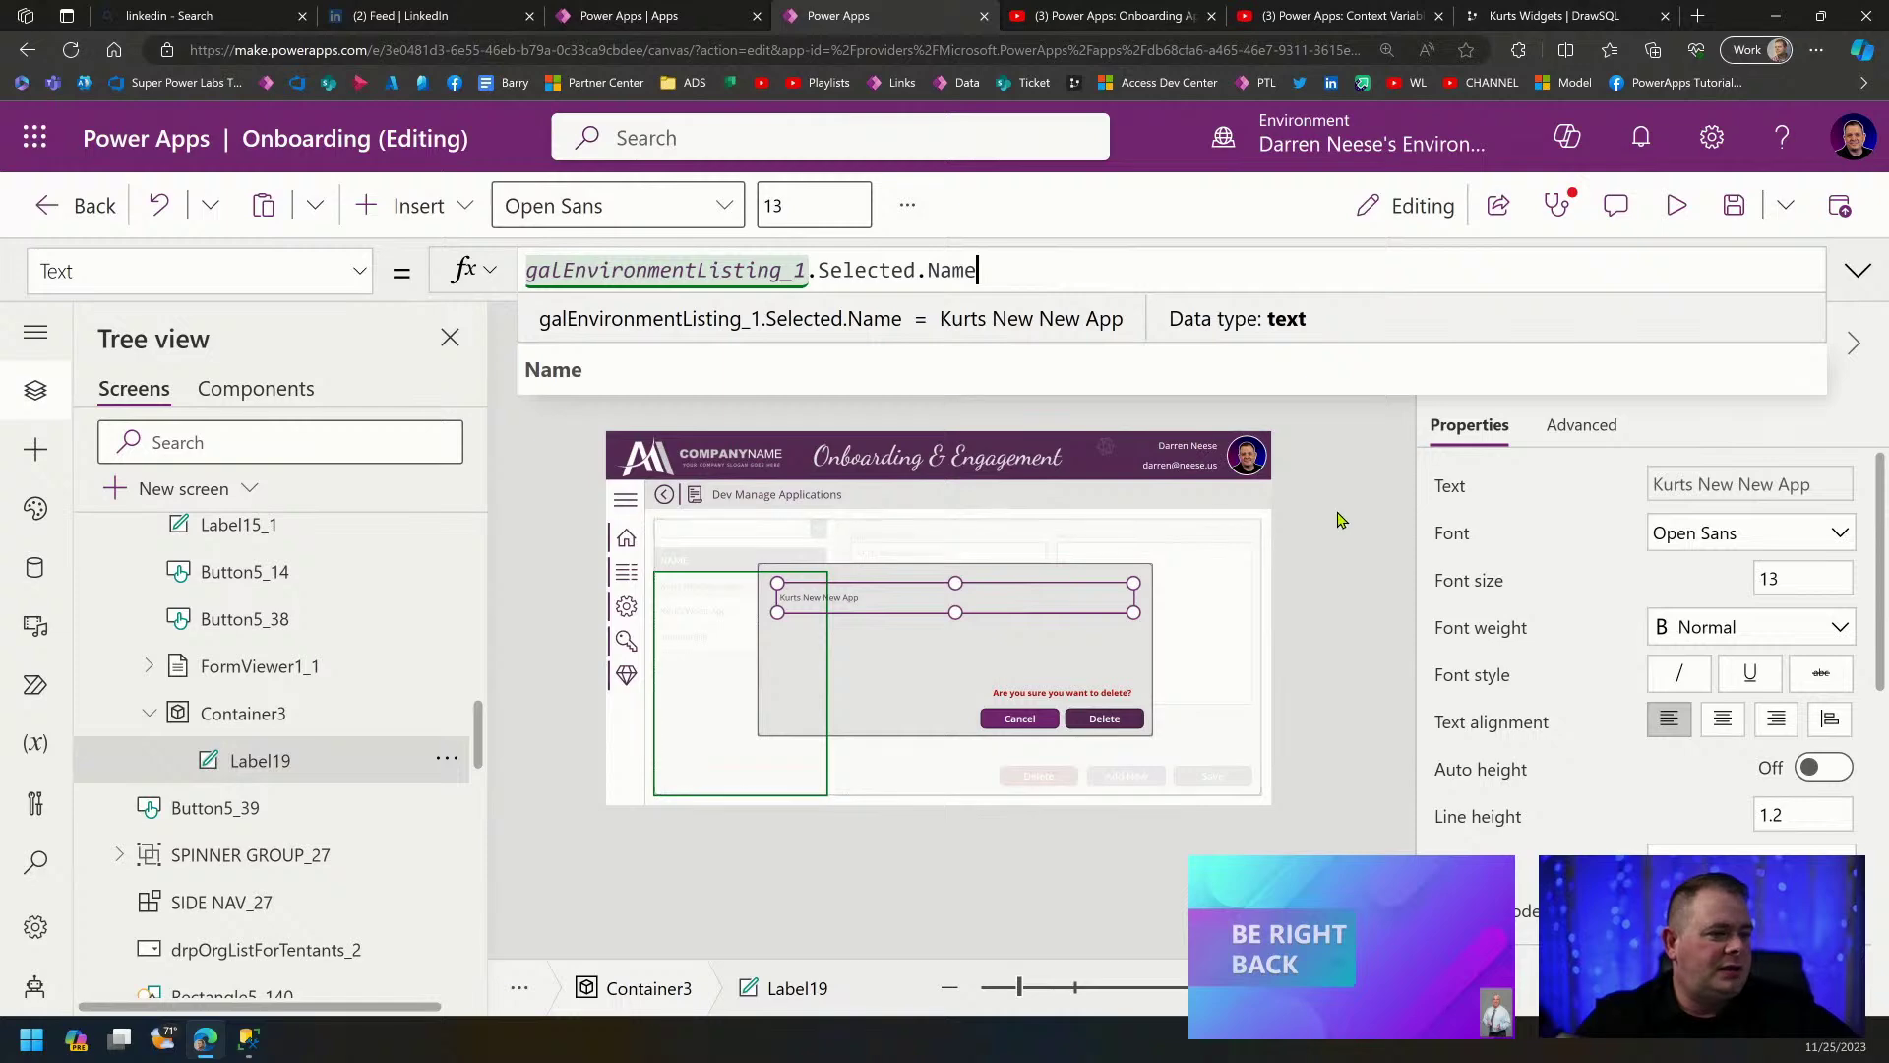
{"action": "left_click", "coordinate": [1338, 519]}
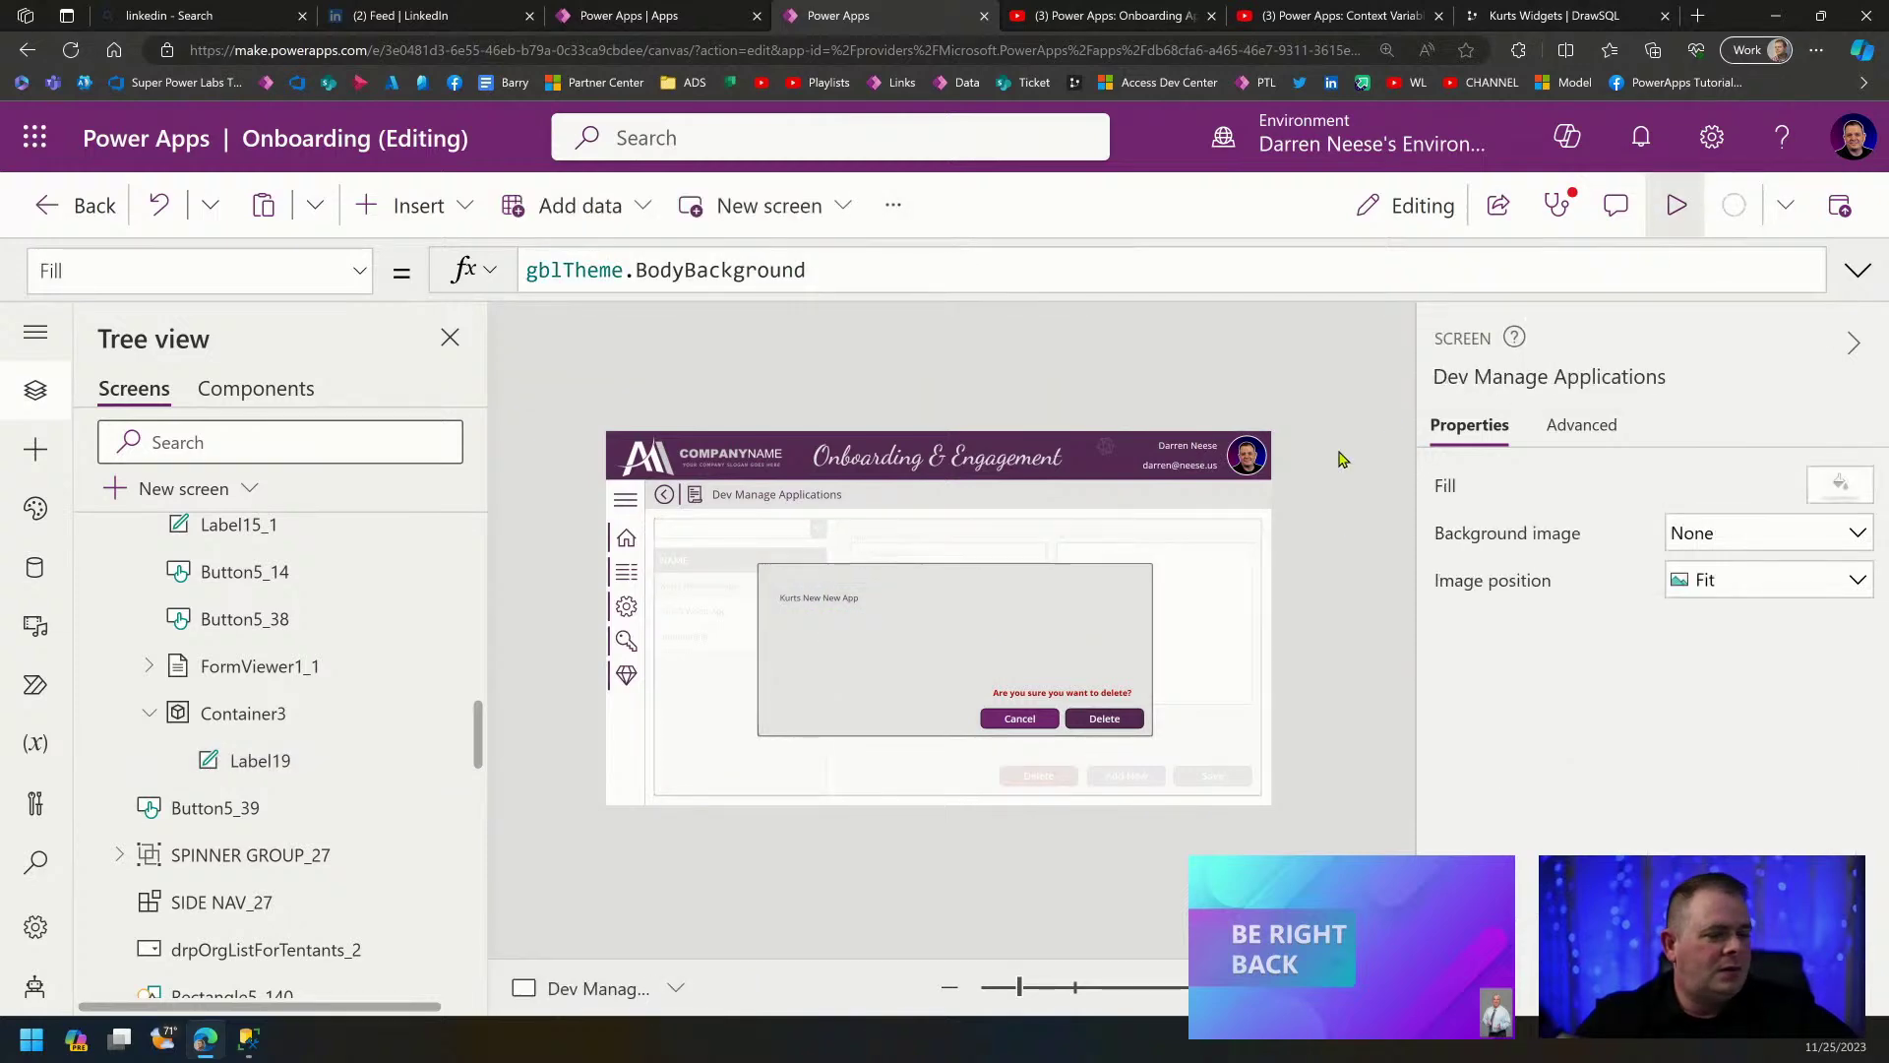
Preview the app to check the application name shown in the delete popup.
{"action": "key", "text": "F5"}
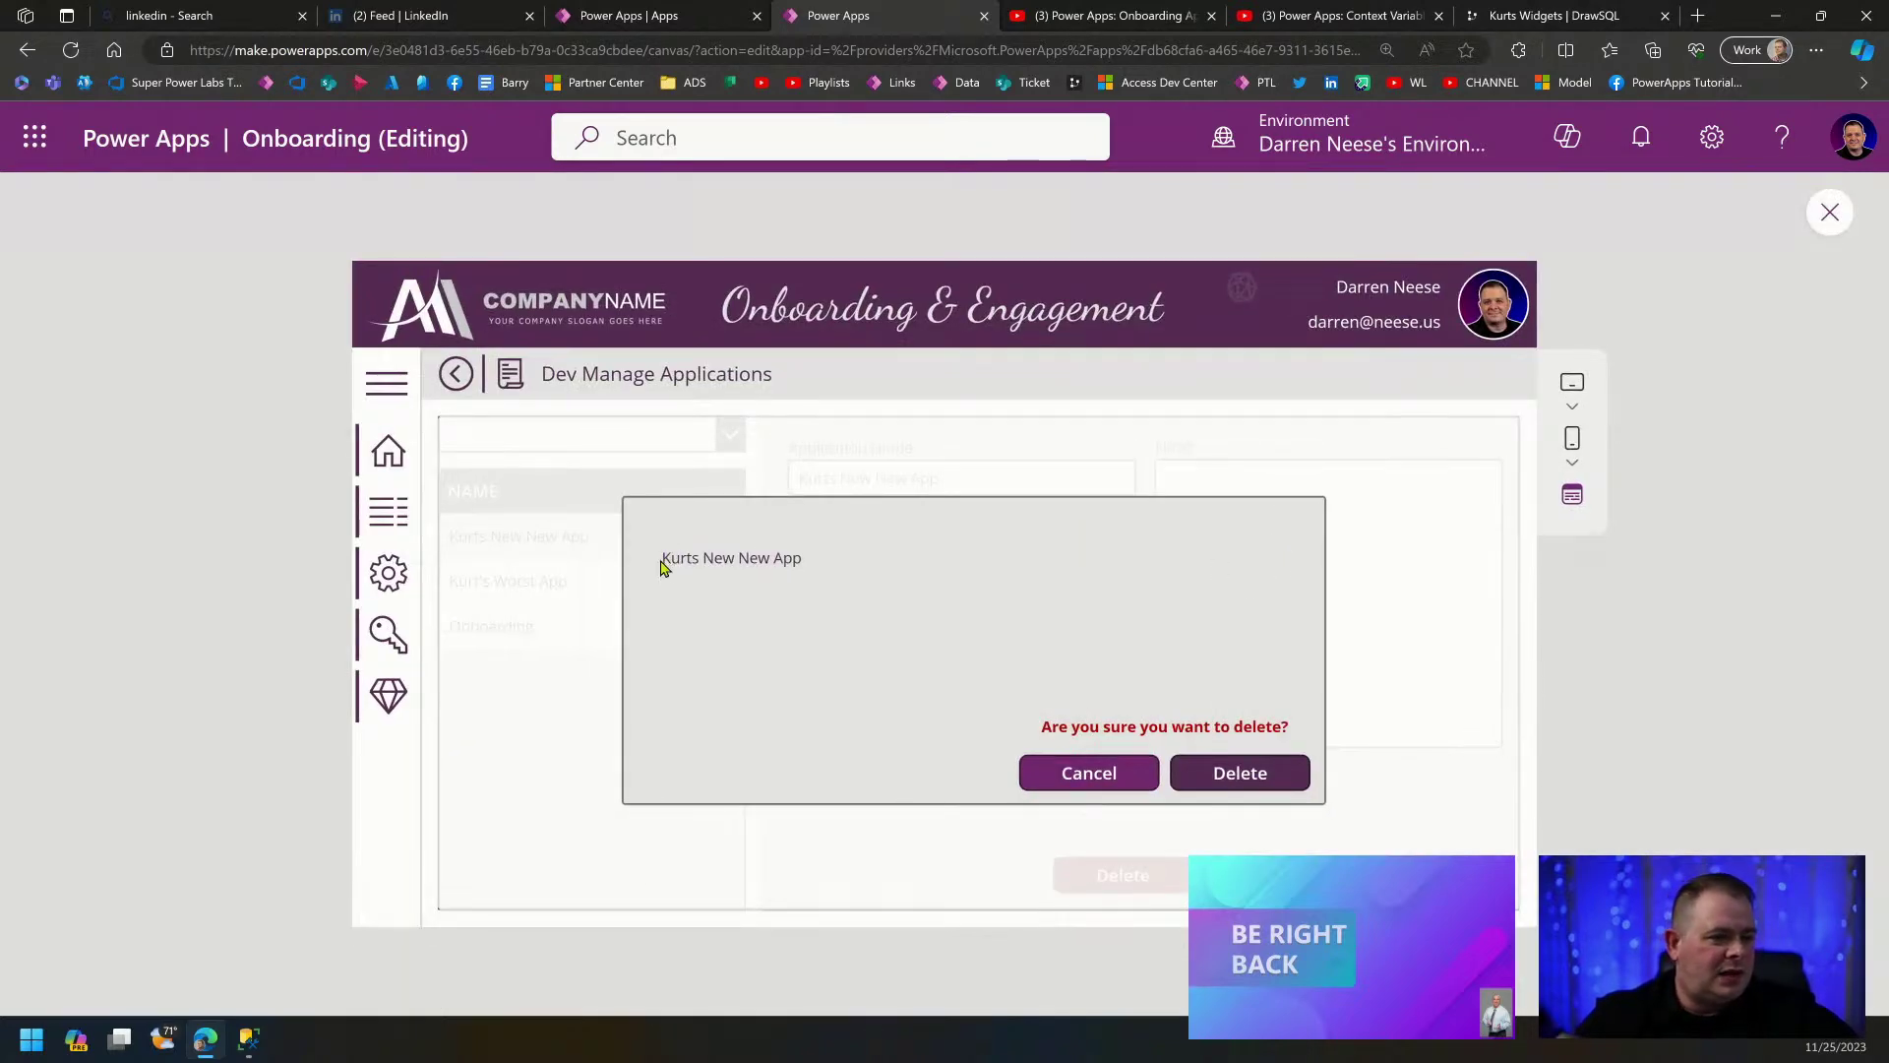
{"action": "left_click_drag", "start_coordinate": [832, 559], "coordinate": [661, 559]}
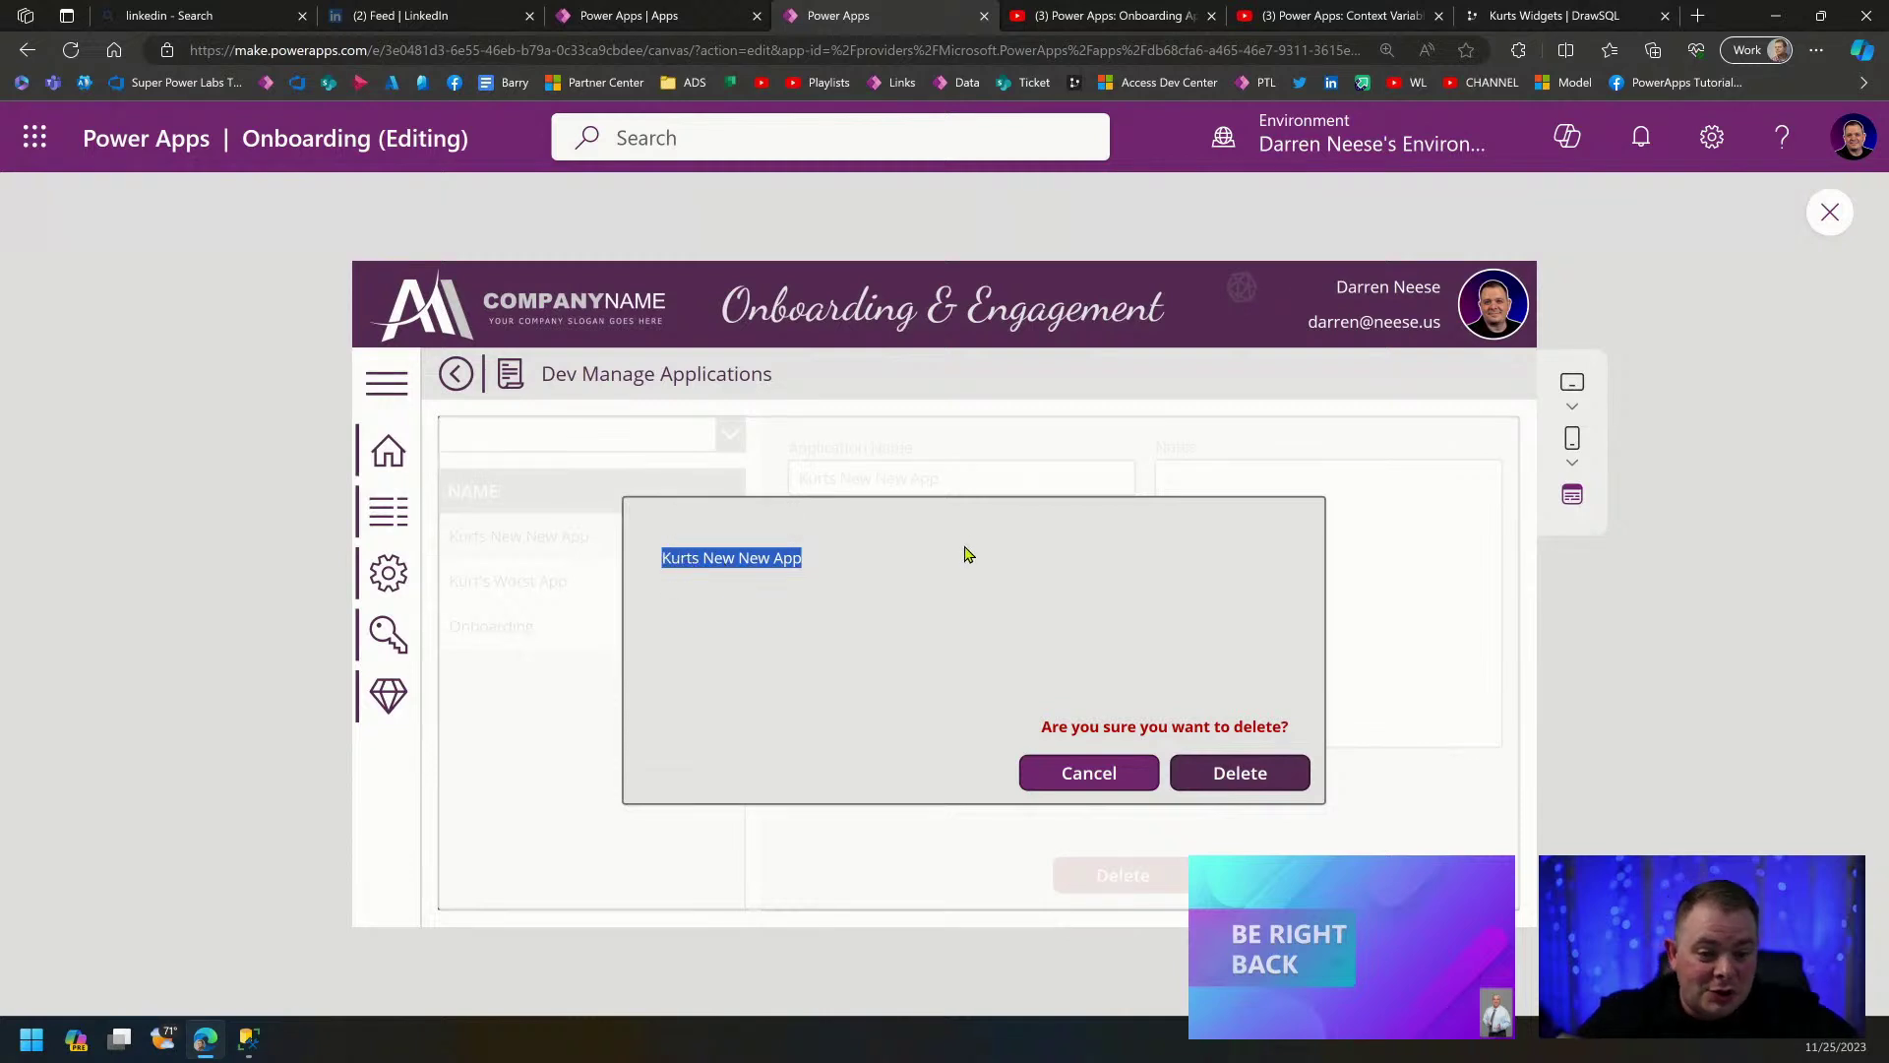
{"action": "left_click", "coordinate": [1829, 212]}
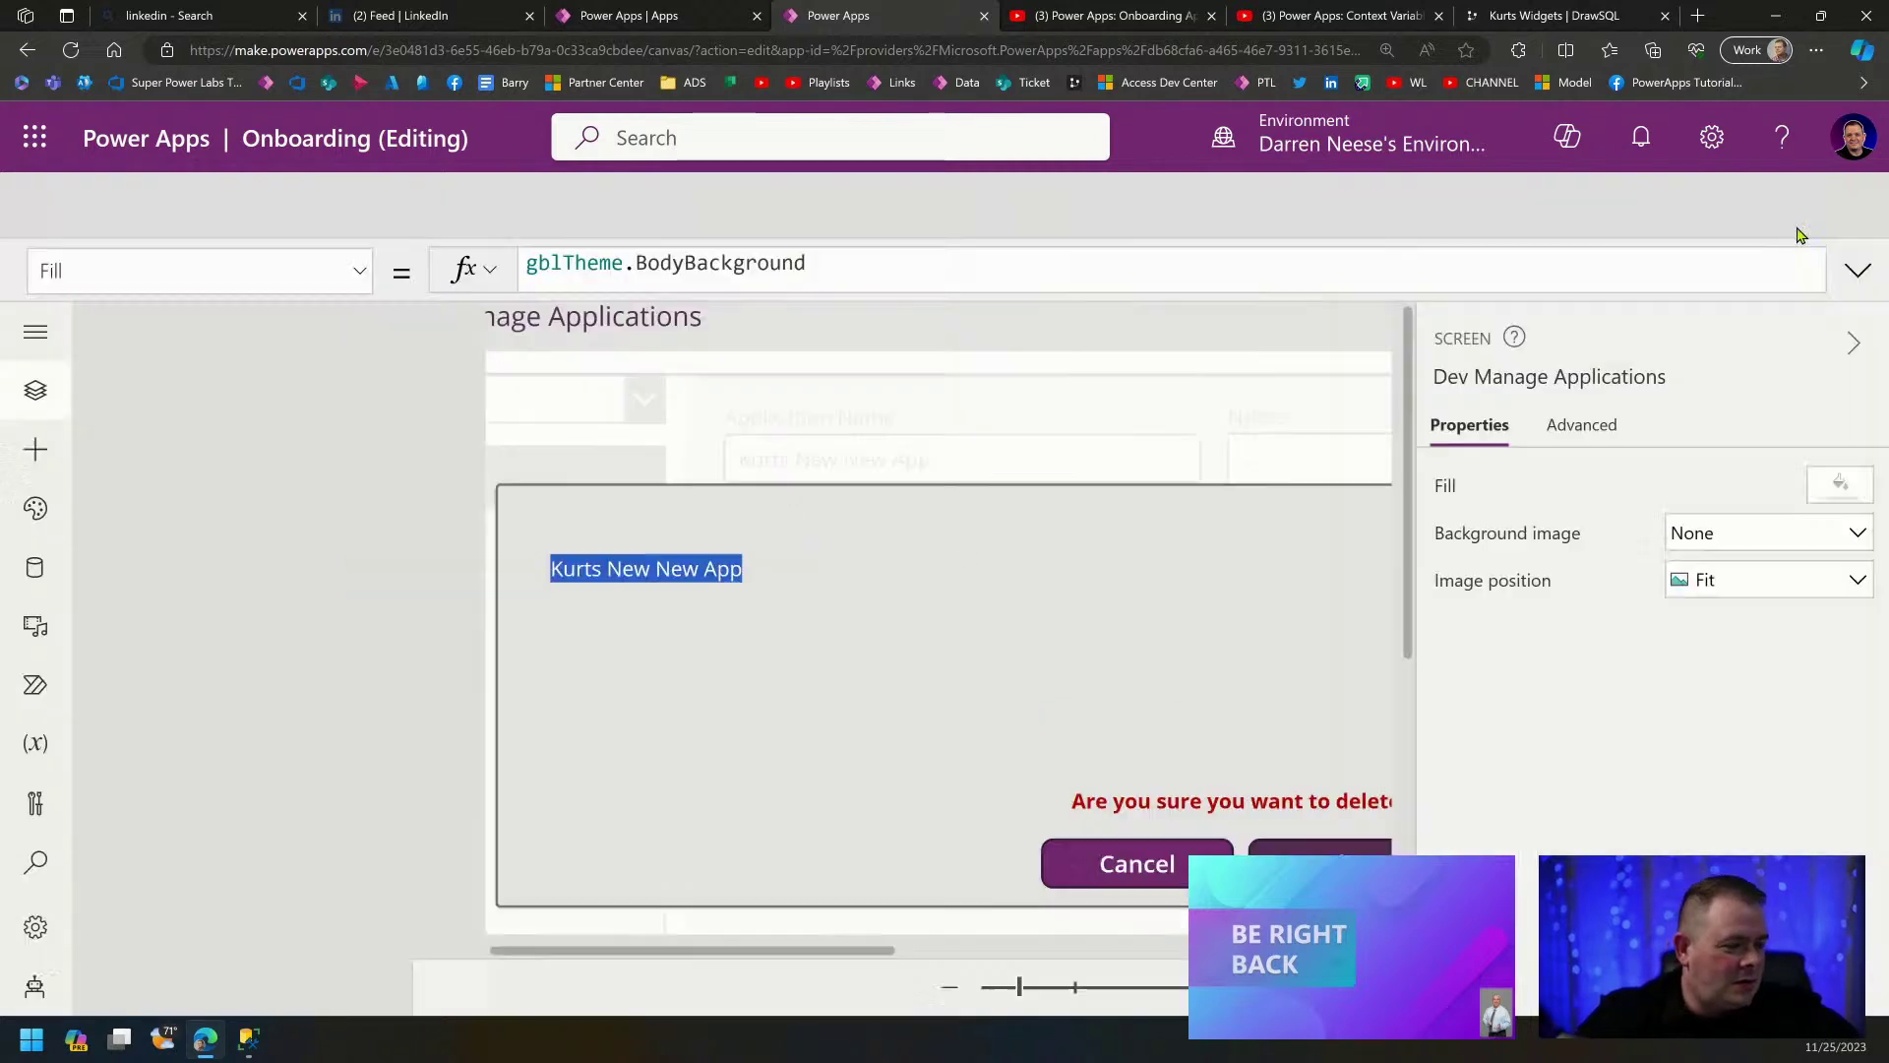
Inspect the theme variable and property in the popup label's Color formula.
{"action": "left_click", "coordinate": [836, 599]}
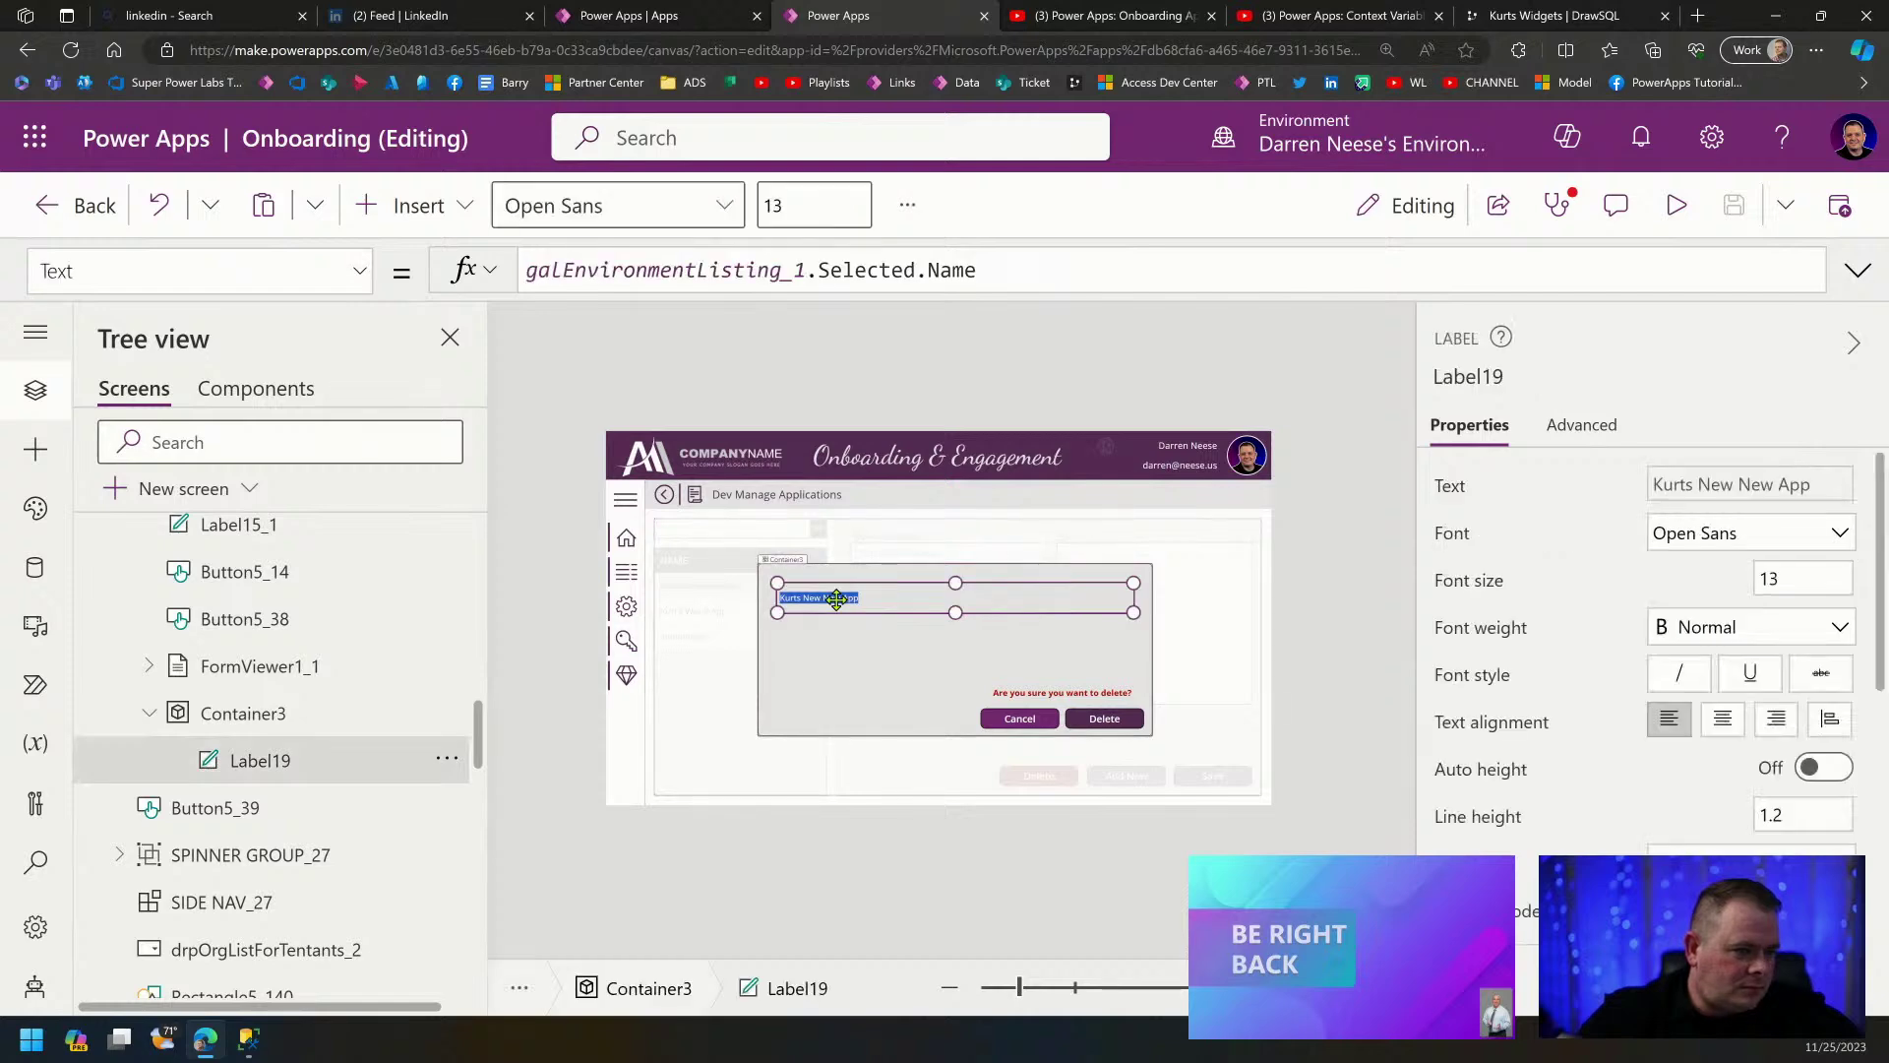
{"action": "scroll", "coordinate": [1632, 837], "scroll_direction": "down", "scroll_amount": 5}
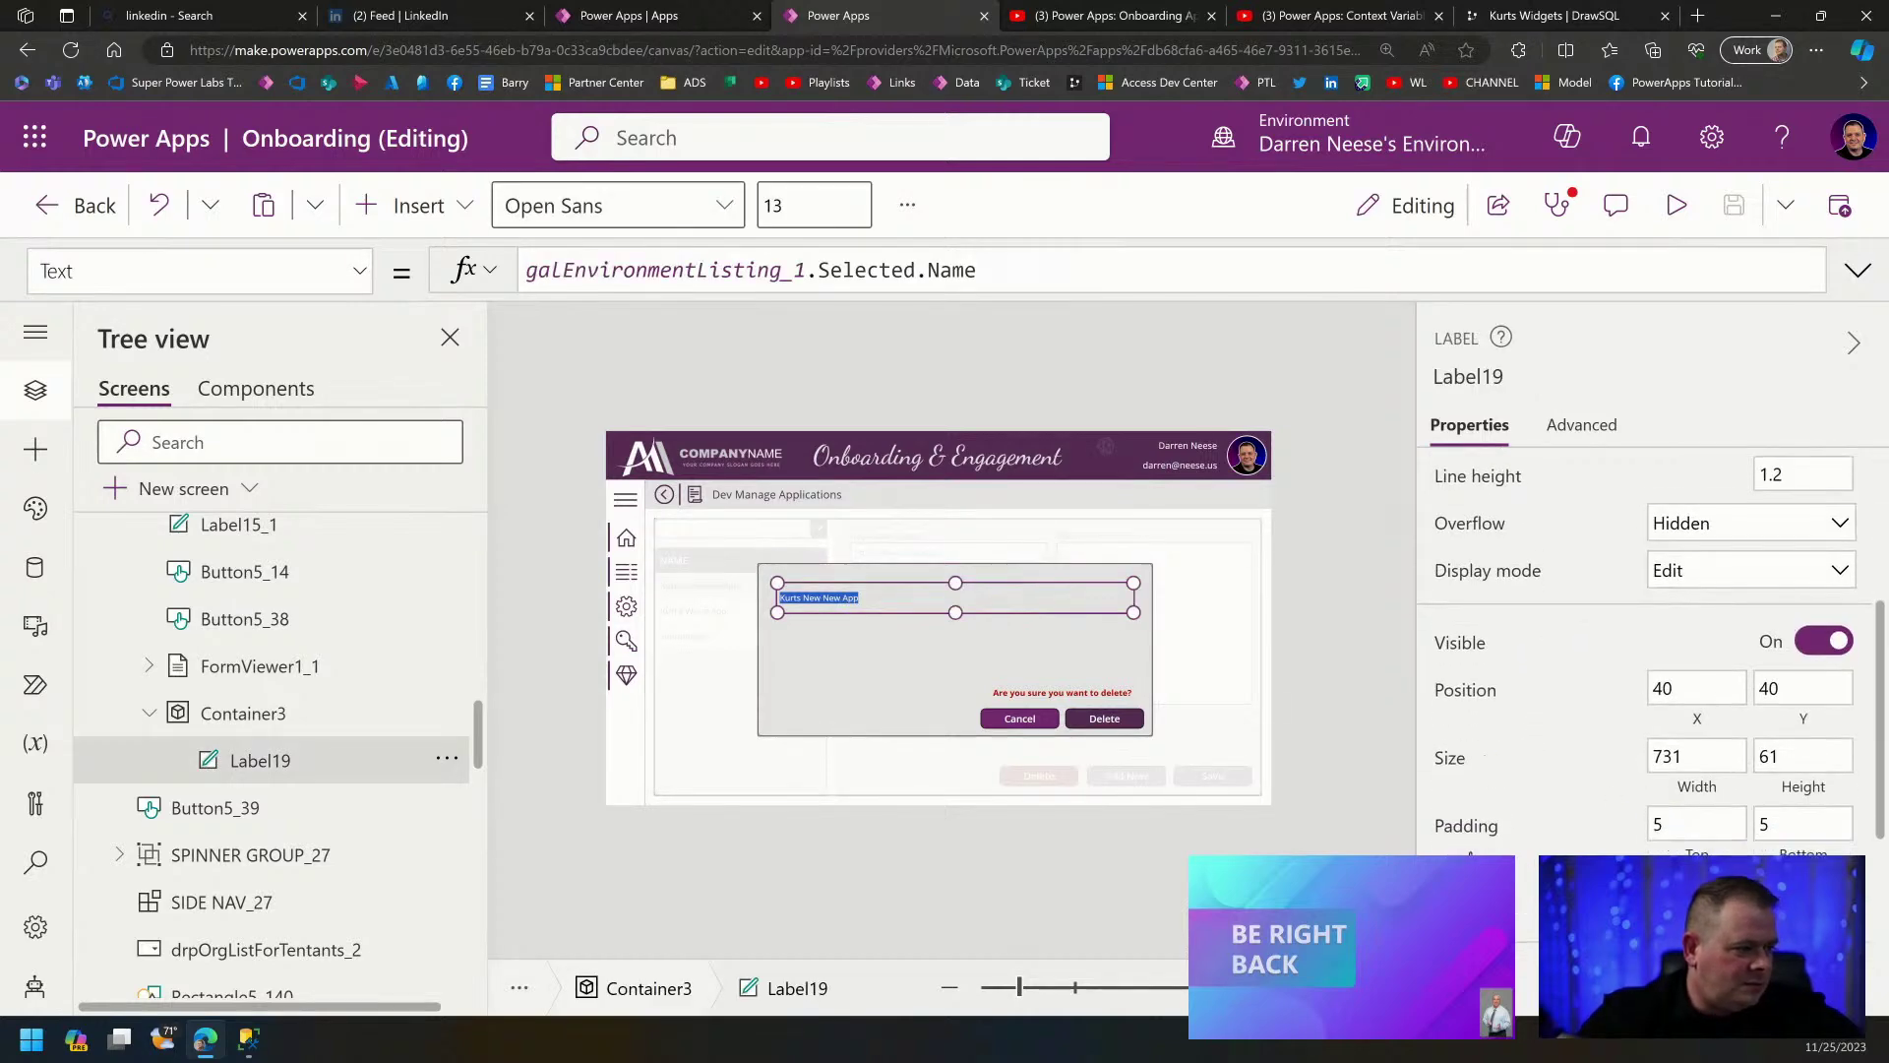
{"action": "left_click", "coordinate": [1751, 806]}
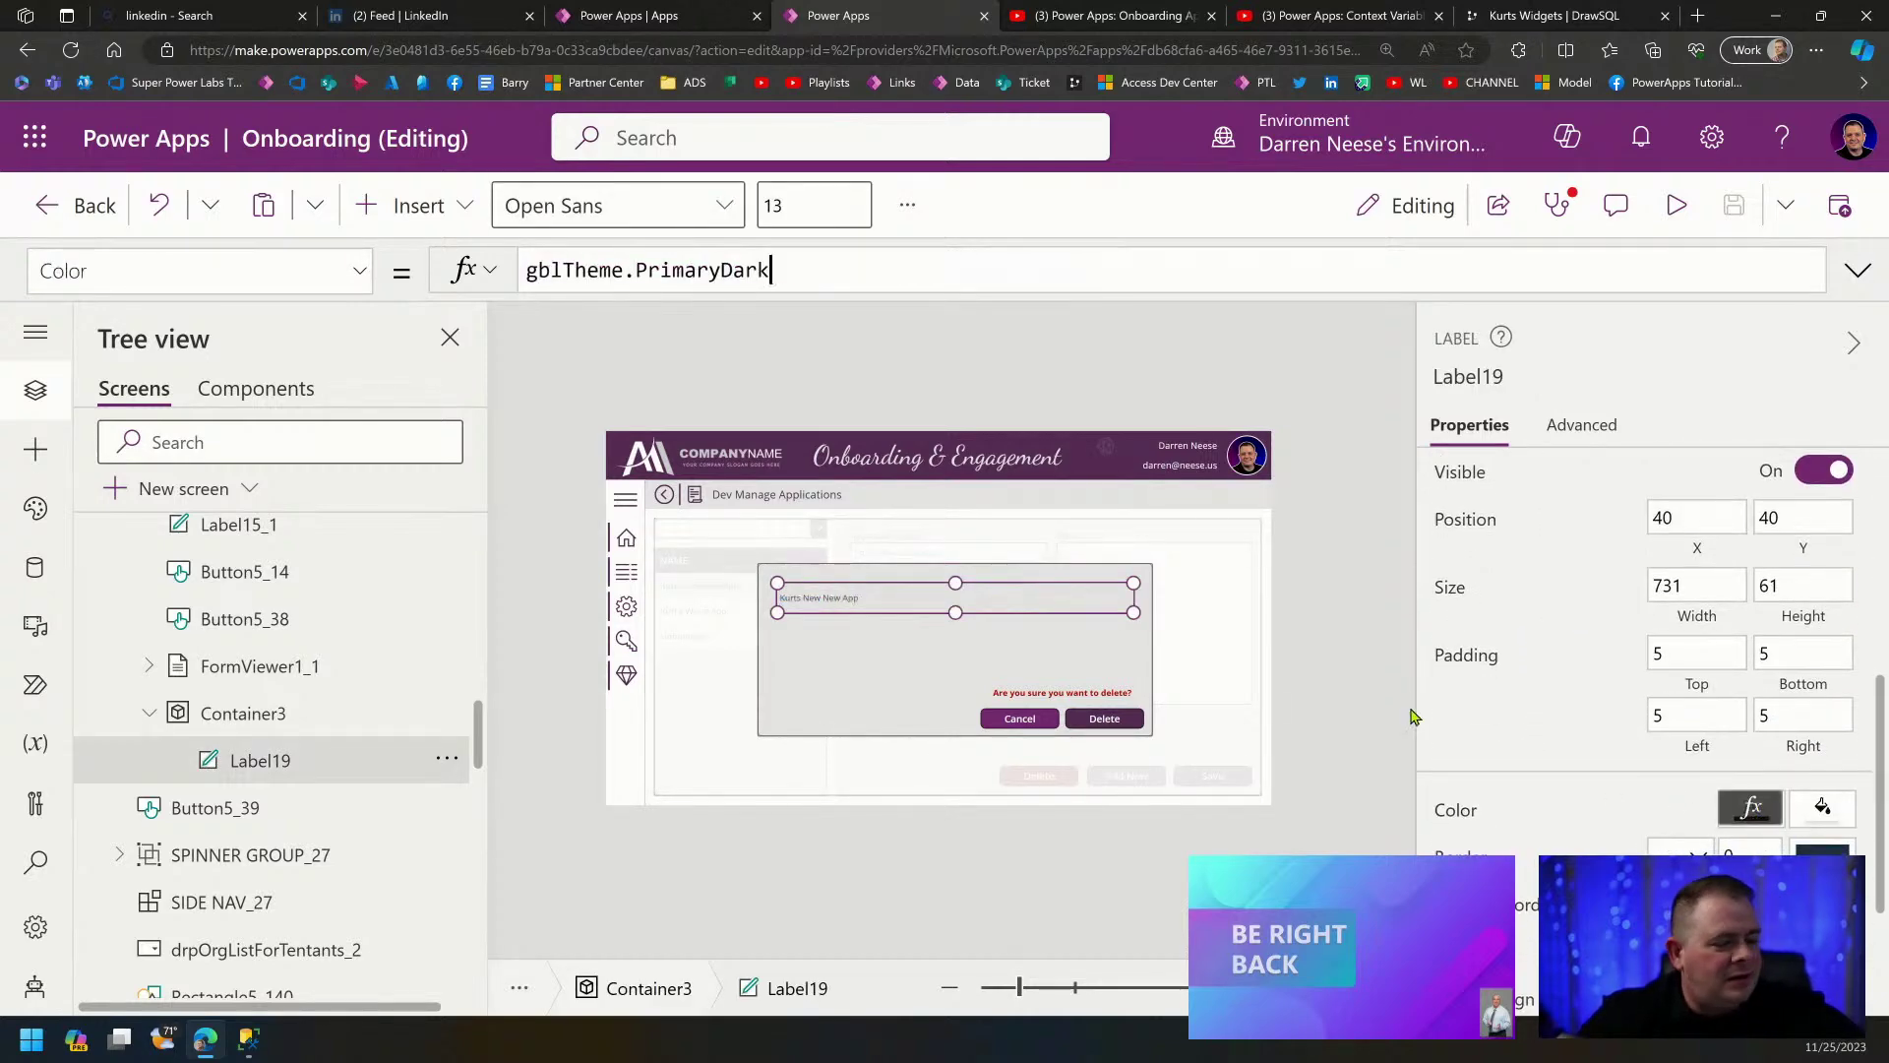
{"action": "left_click", "coordinate": [771, 269]}
{"action": "key", "text": "ctrl+a"}
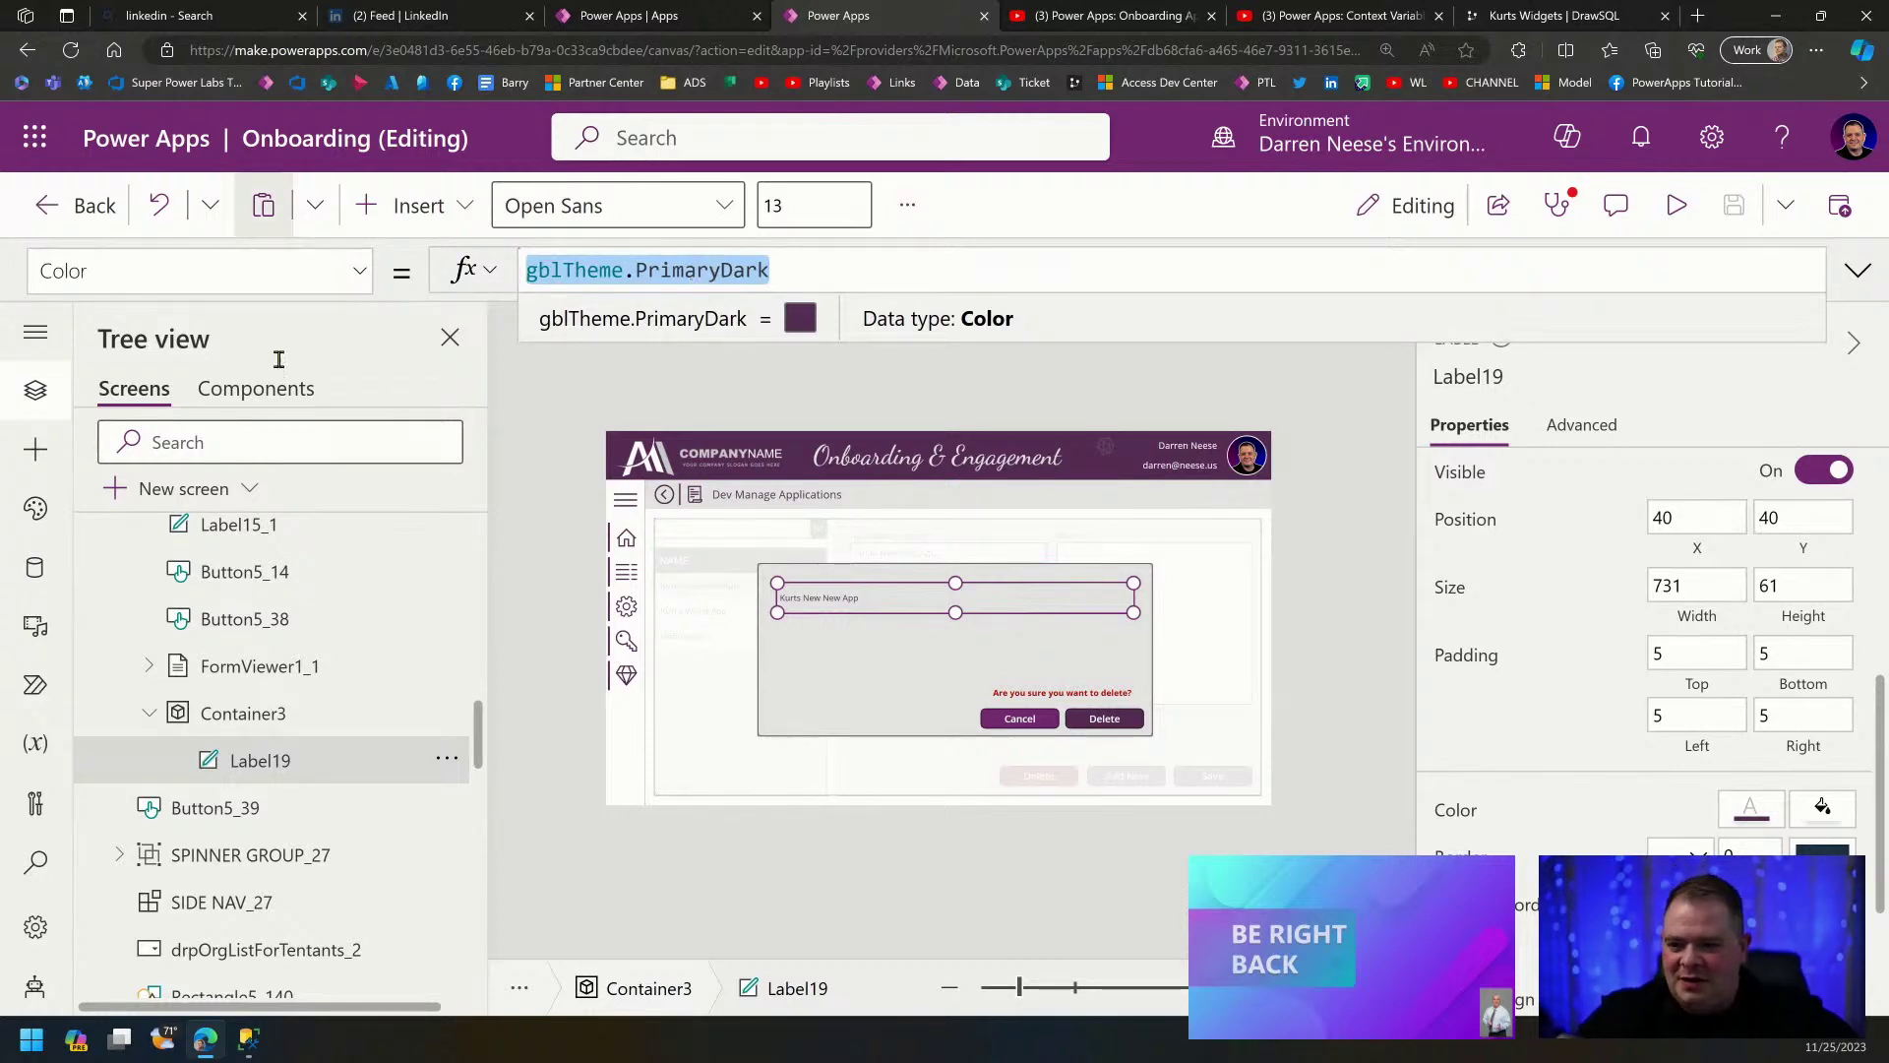
{"action": "left_click", "coordinate": [815, 263]}
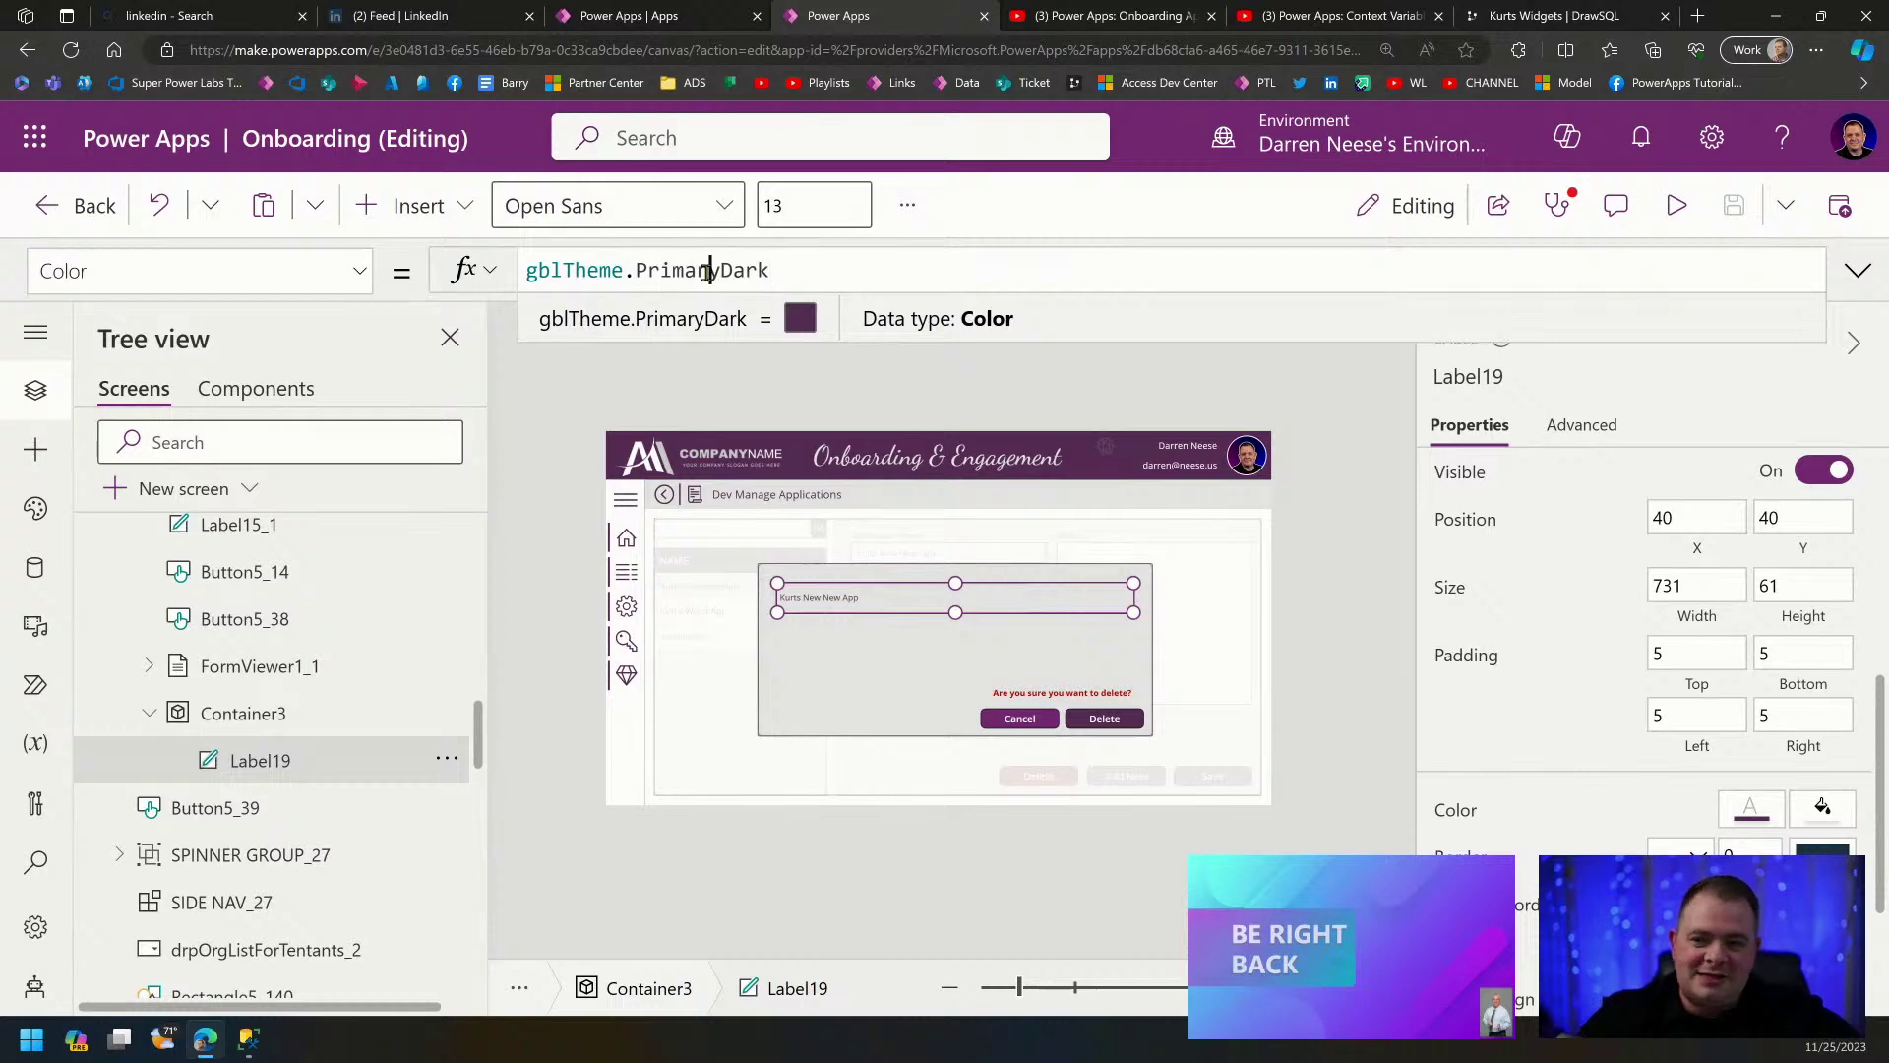
{"action": "double_click", "coordinate": [708, 273]}
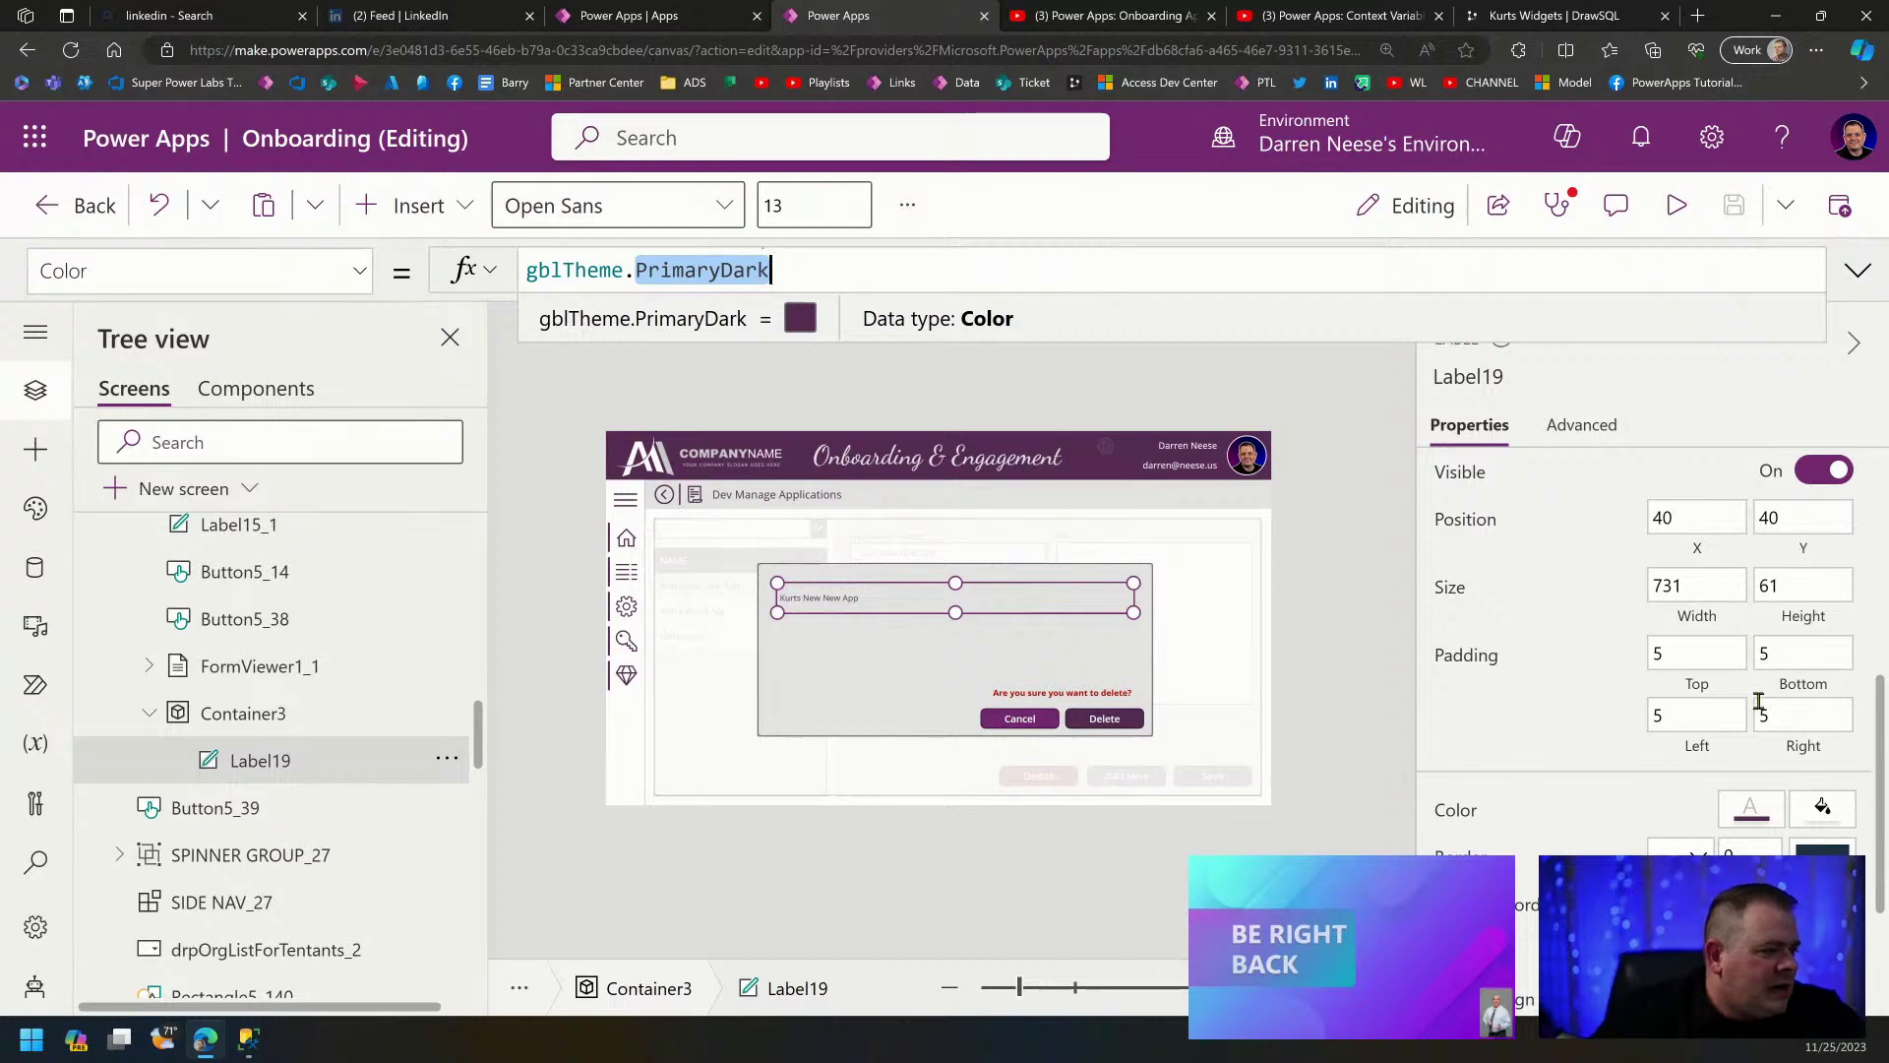
Set the popup label's font size to 20 and its weight to Bold, and save the app.
{"action": "scroll", "coordinate": [1772, 661], "scroll_direction": "up", "scroll_amount": 5}
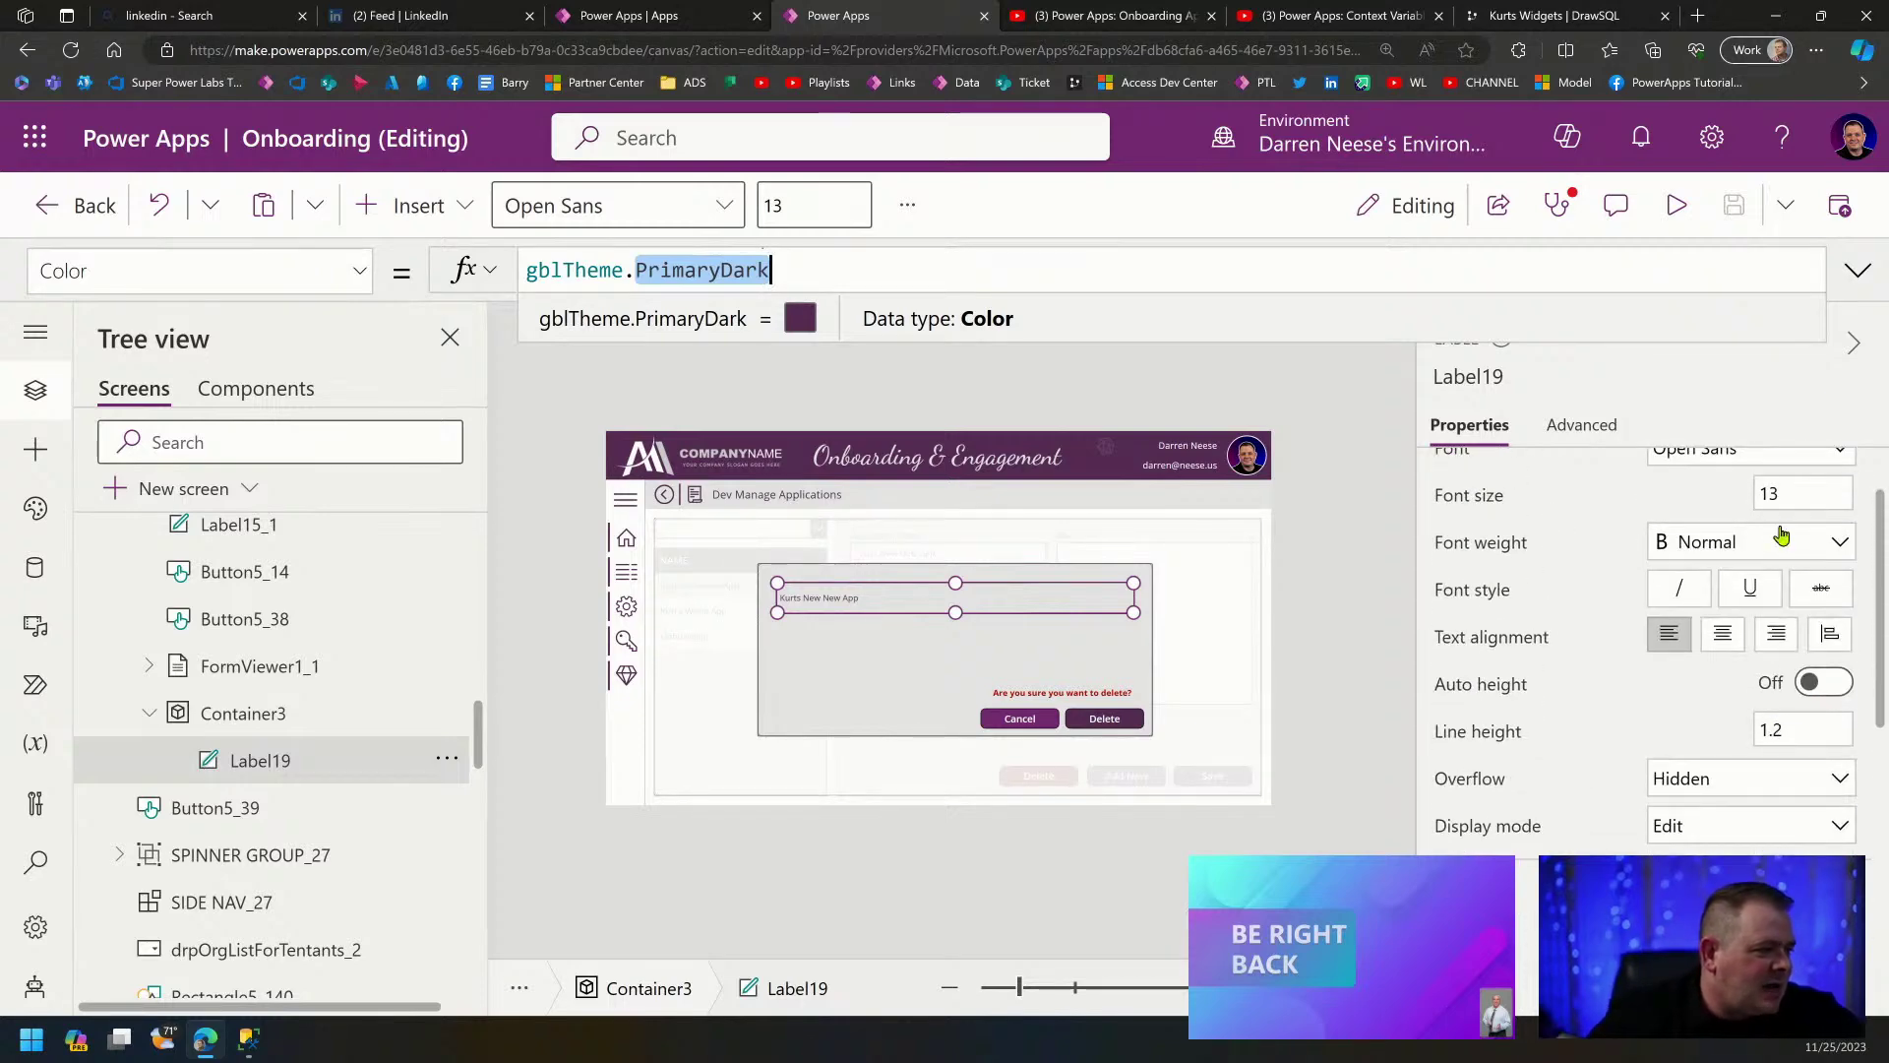
{"action": "left_click", "coordinate": [1801, 492]}
{"action": "key", "text": "ctrl+a"}
{"action": "type", "text": "20"}
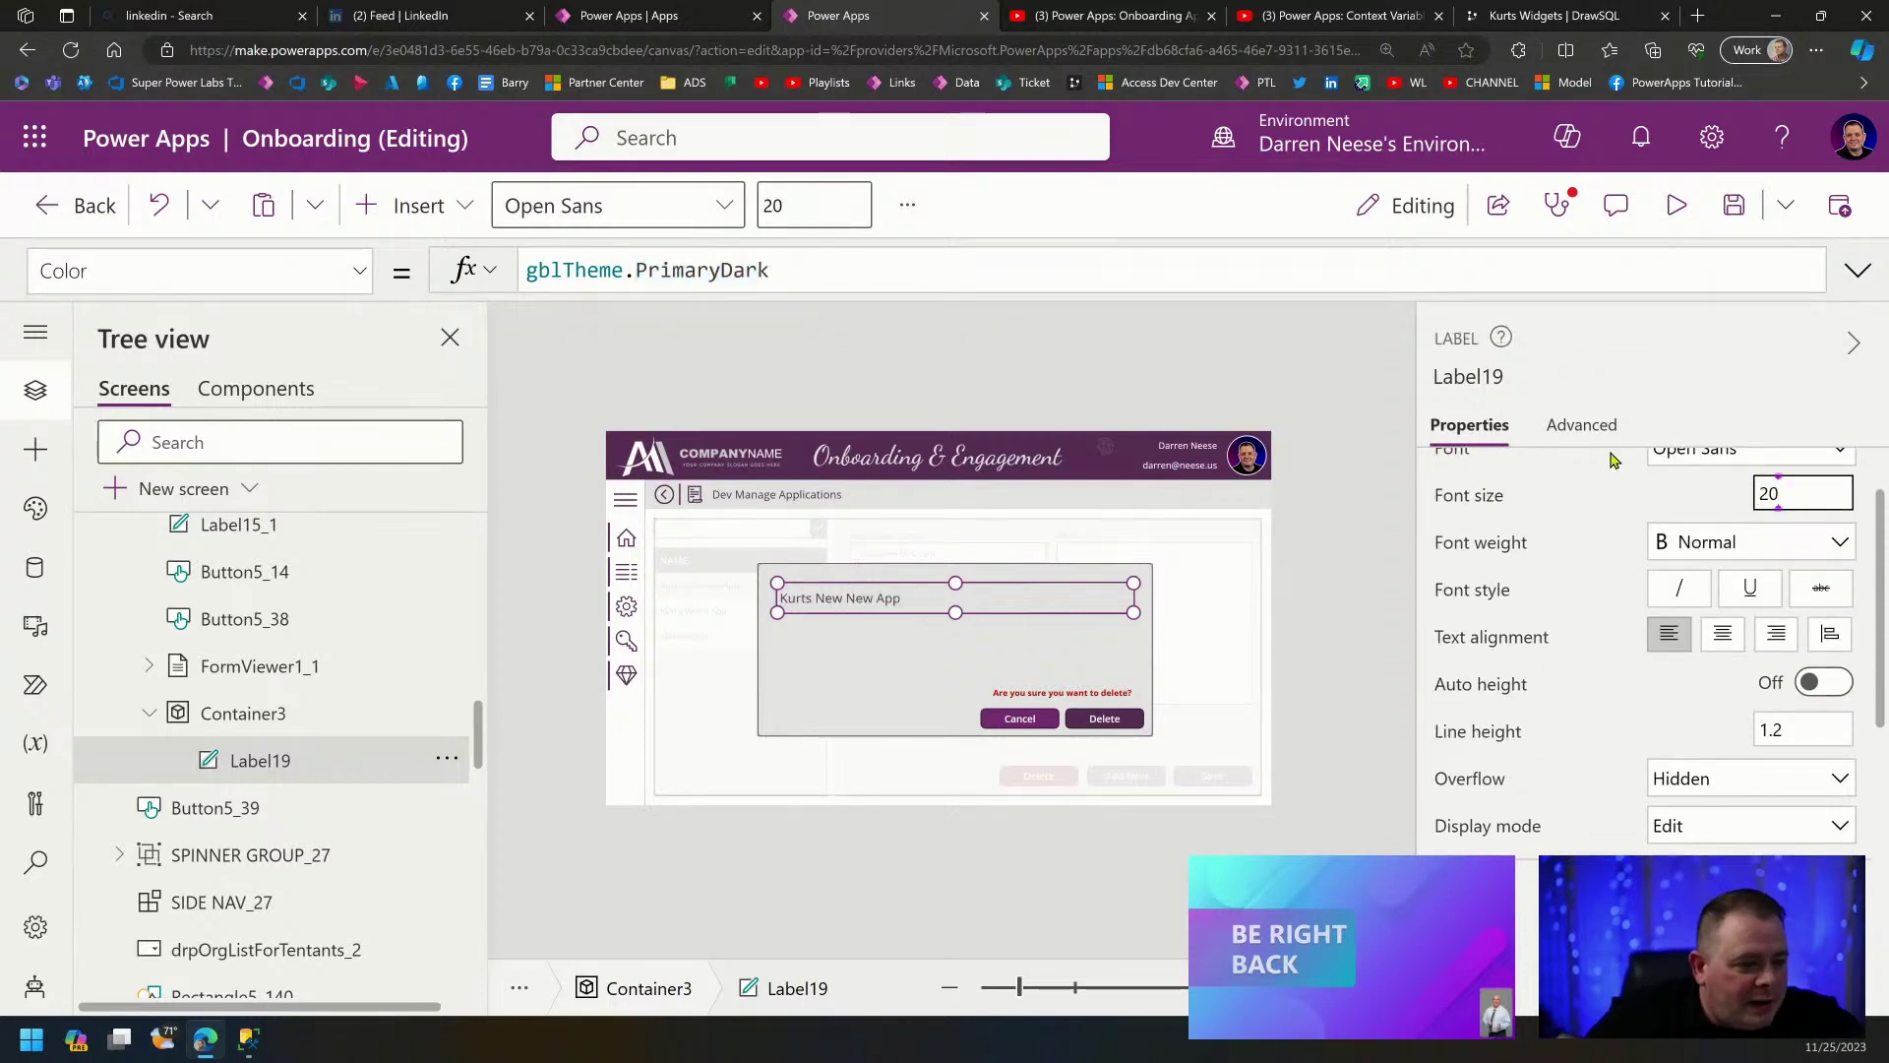
{"action": "scroll", "coordinate": [1781, 492], "scroll_direction": "up", "scroll_amount": 1}
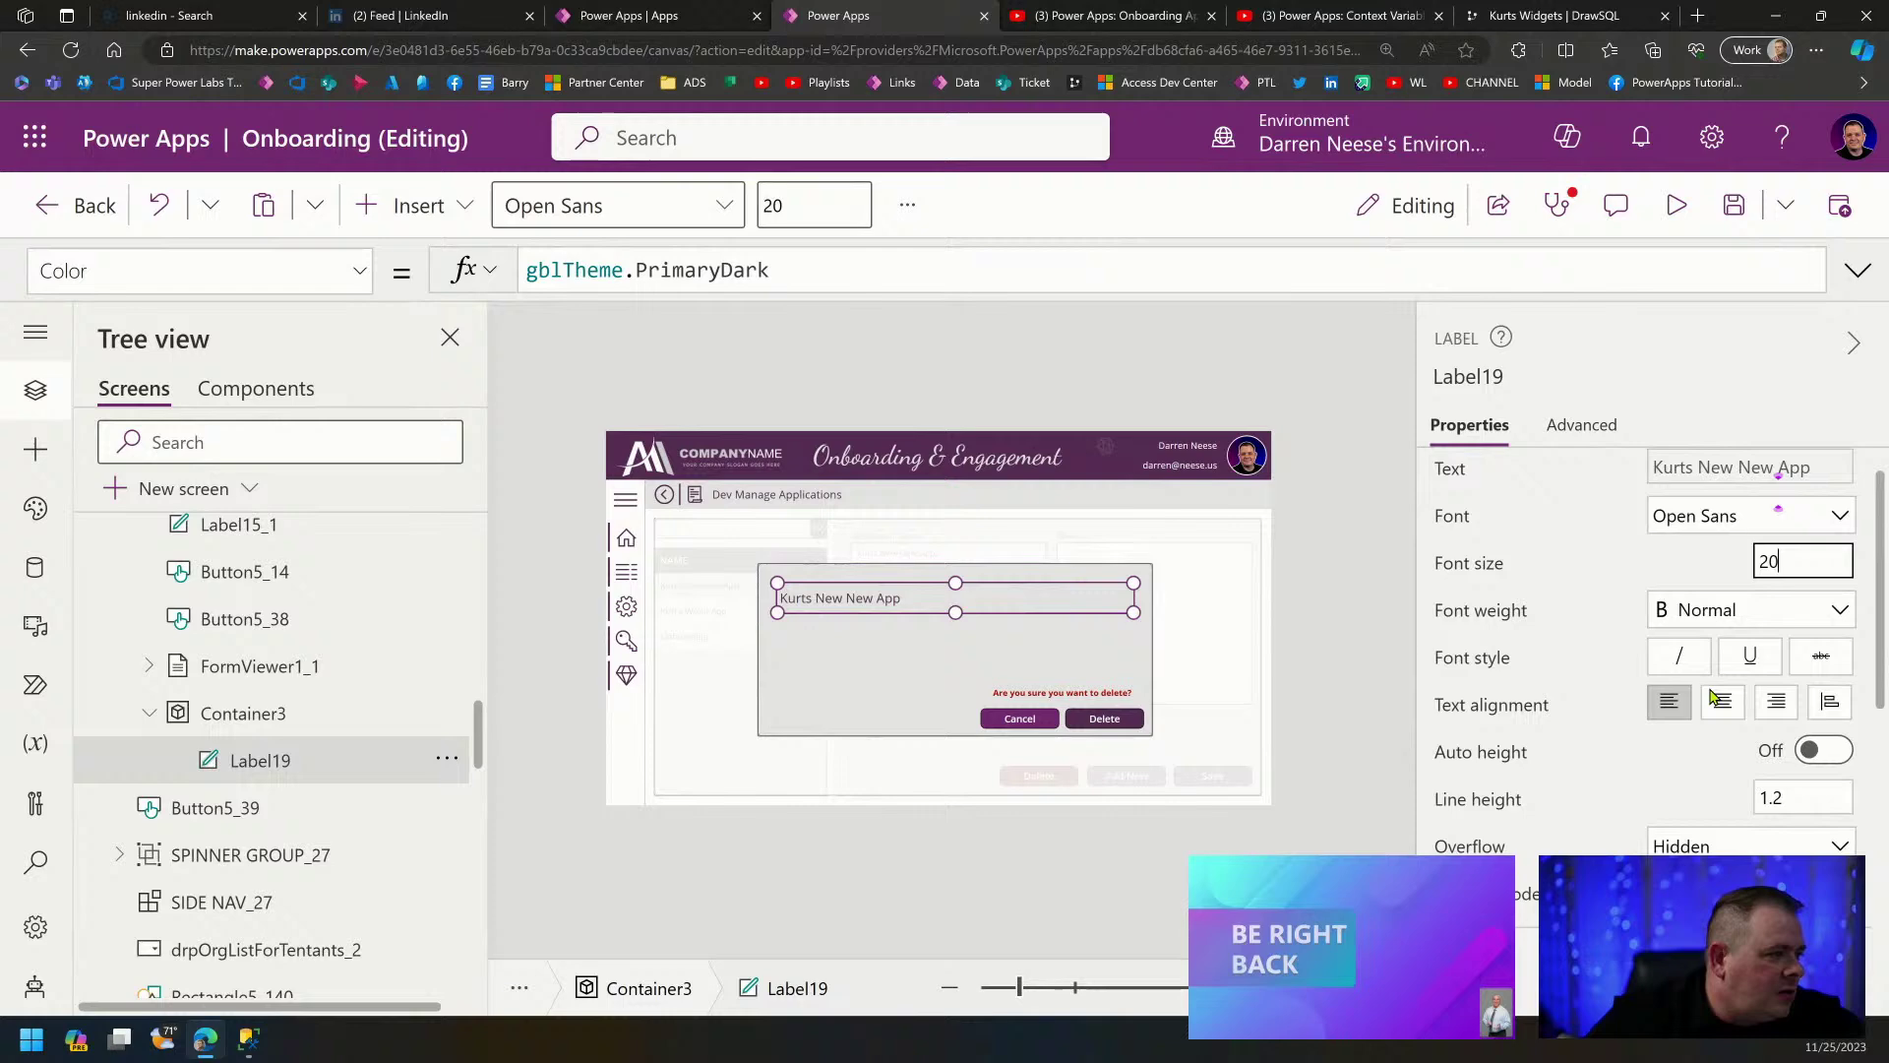
{"action": "left_click", "coordinate": [1778, 629]}
{"action": "left_click", "coordinate": [1693, 665]}
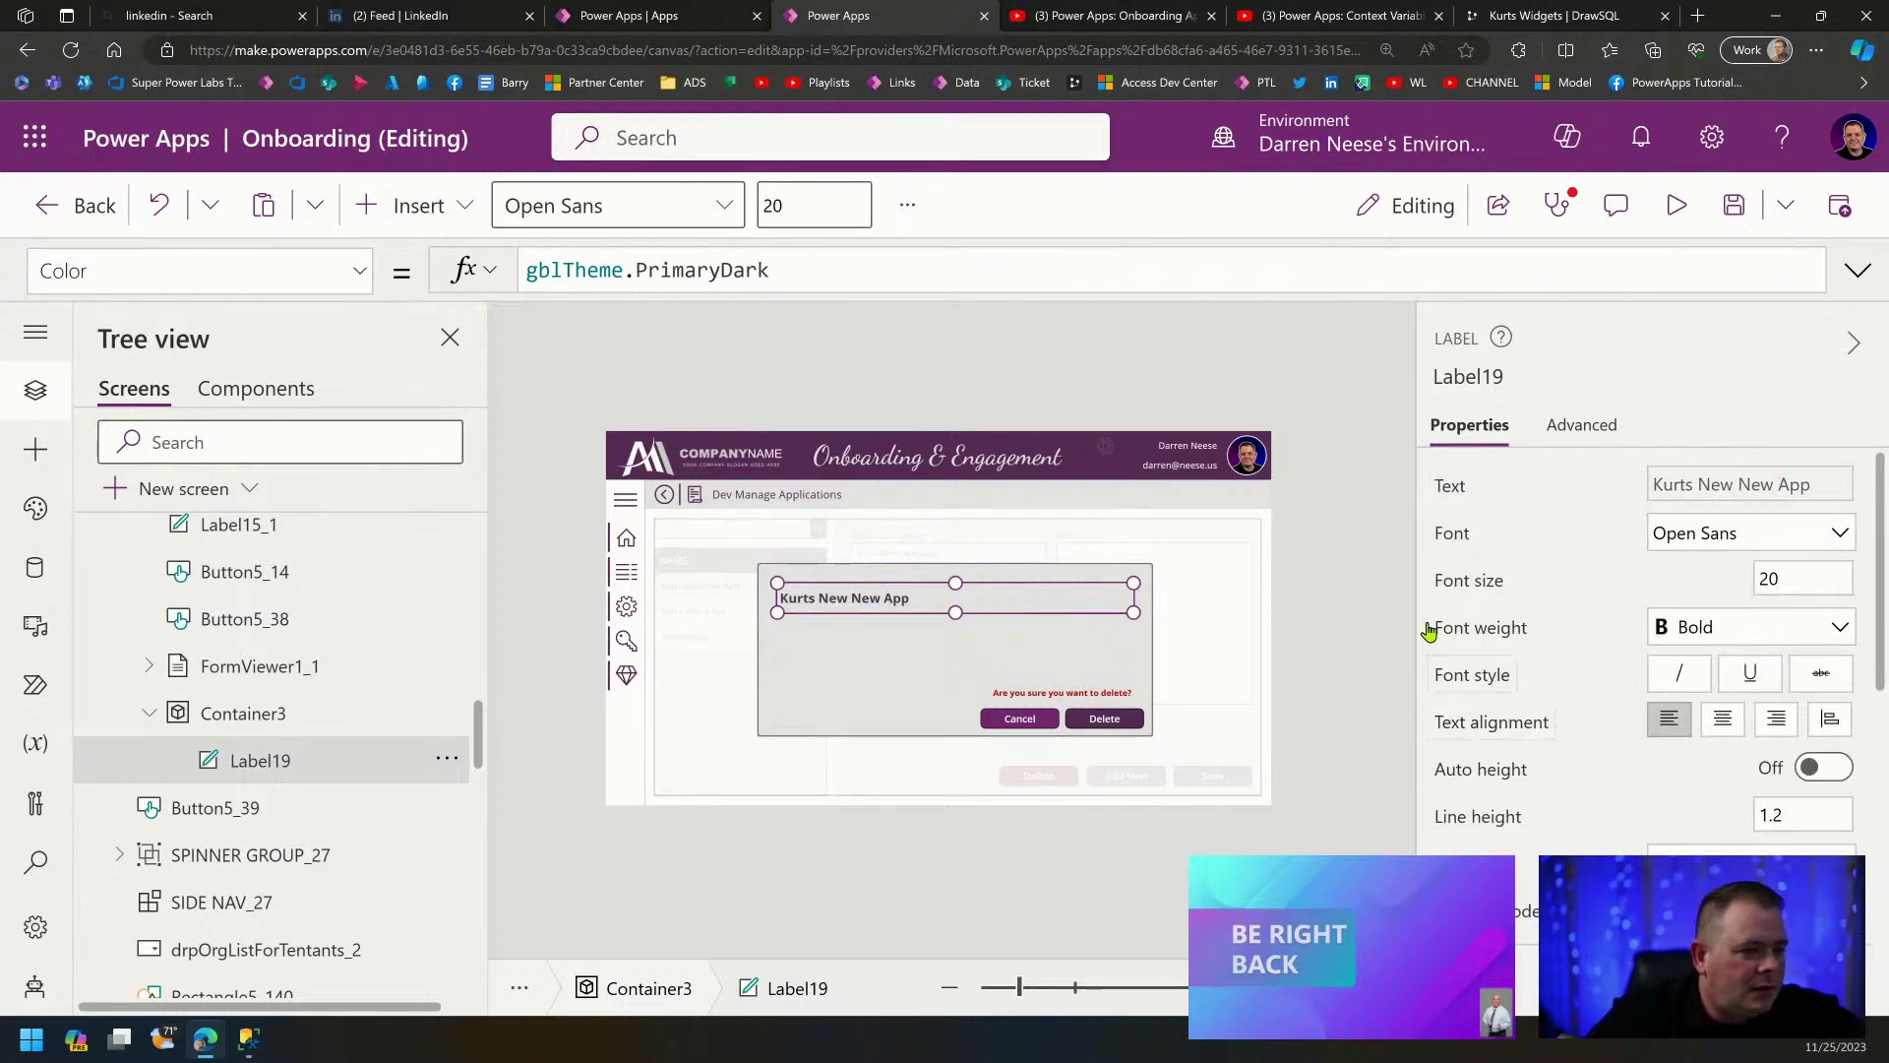
{"action": "left_click", "coordinate": [1360, 589]}
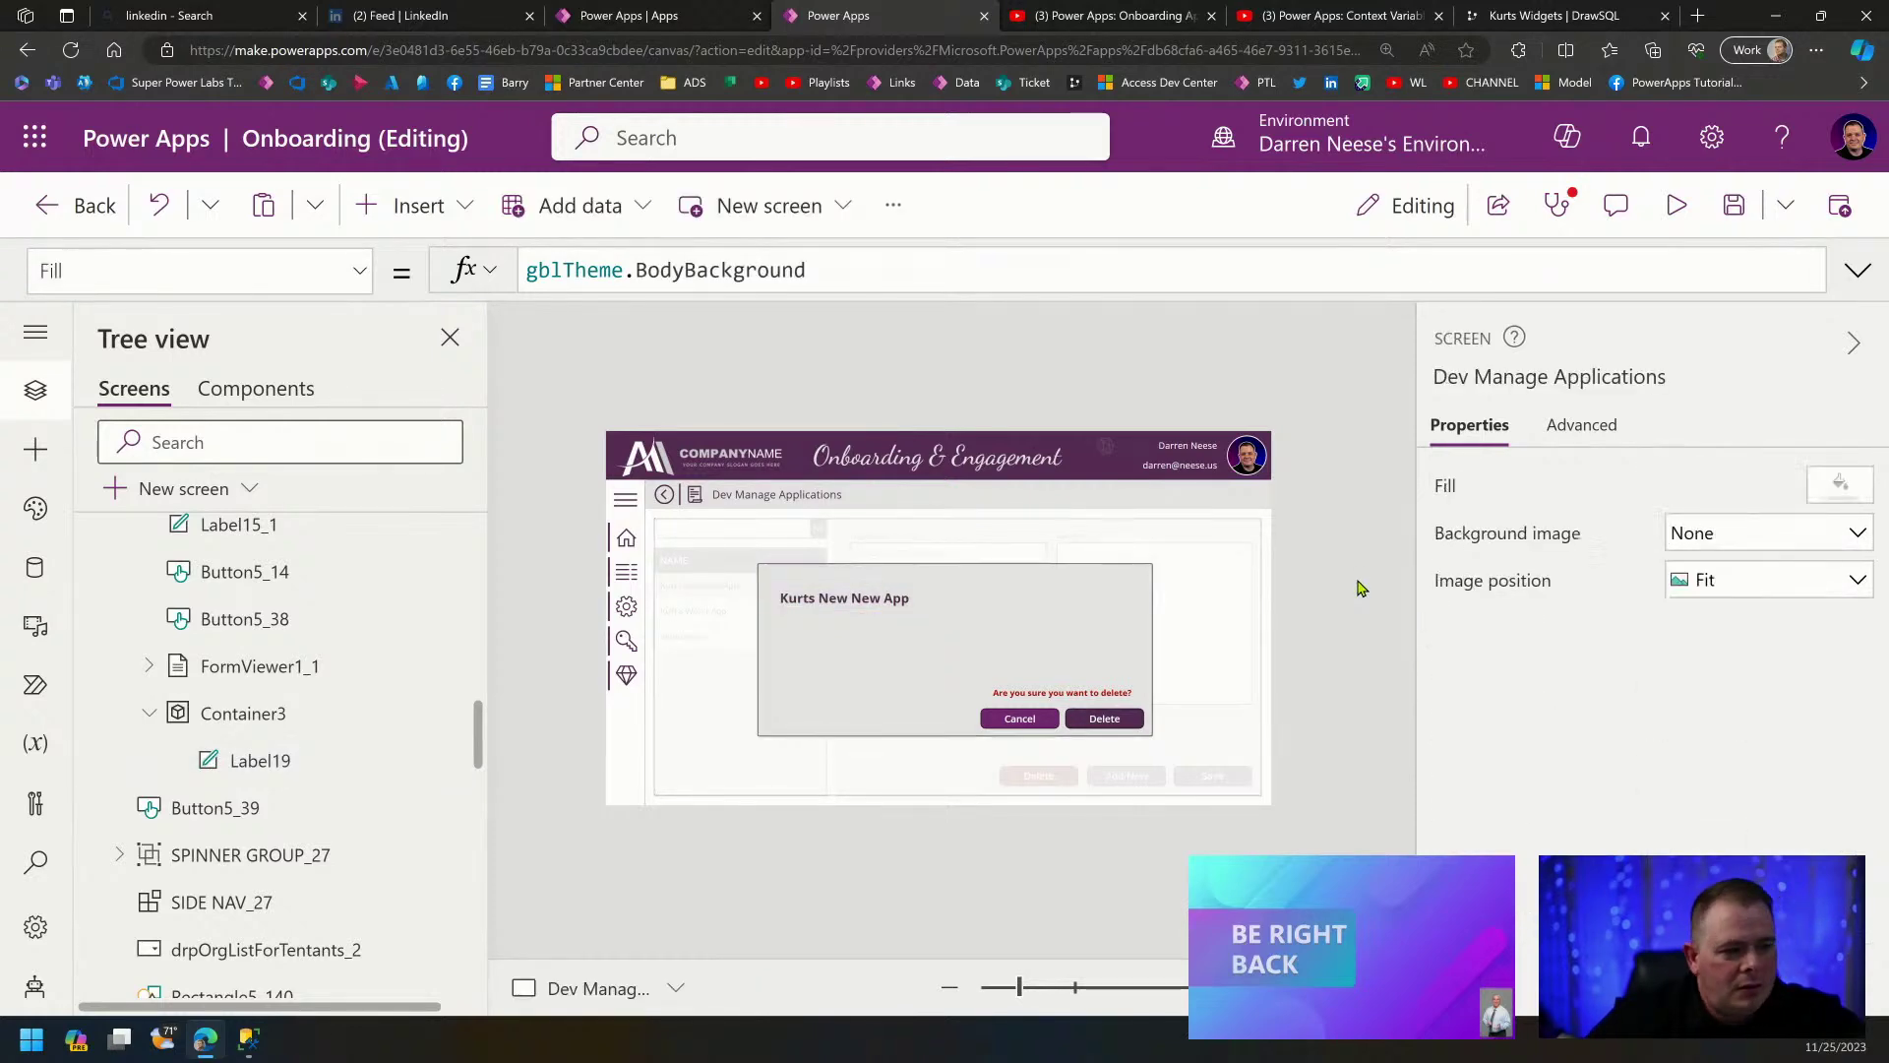
{"action": "left_click", "coordinate": [1733, 204]}
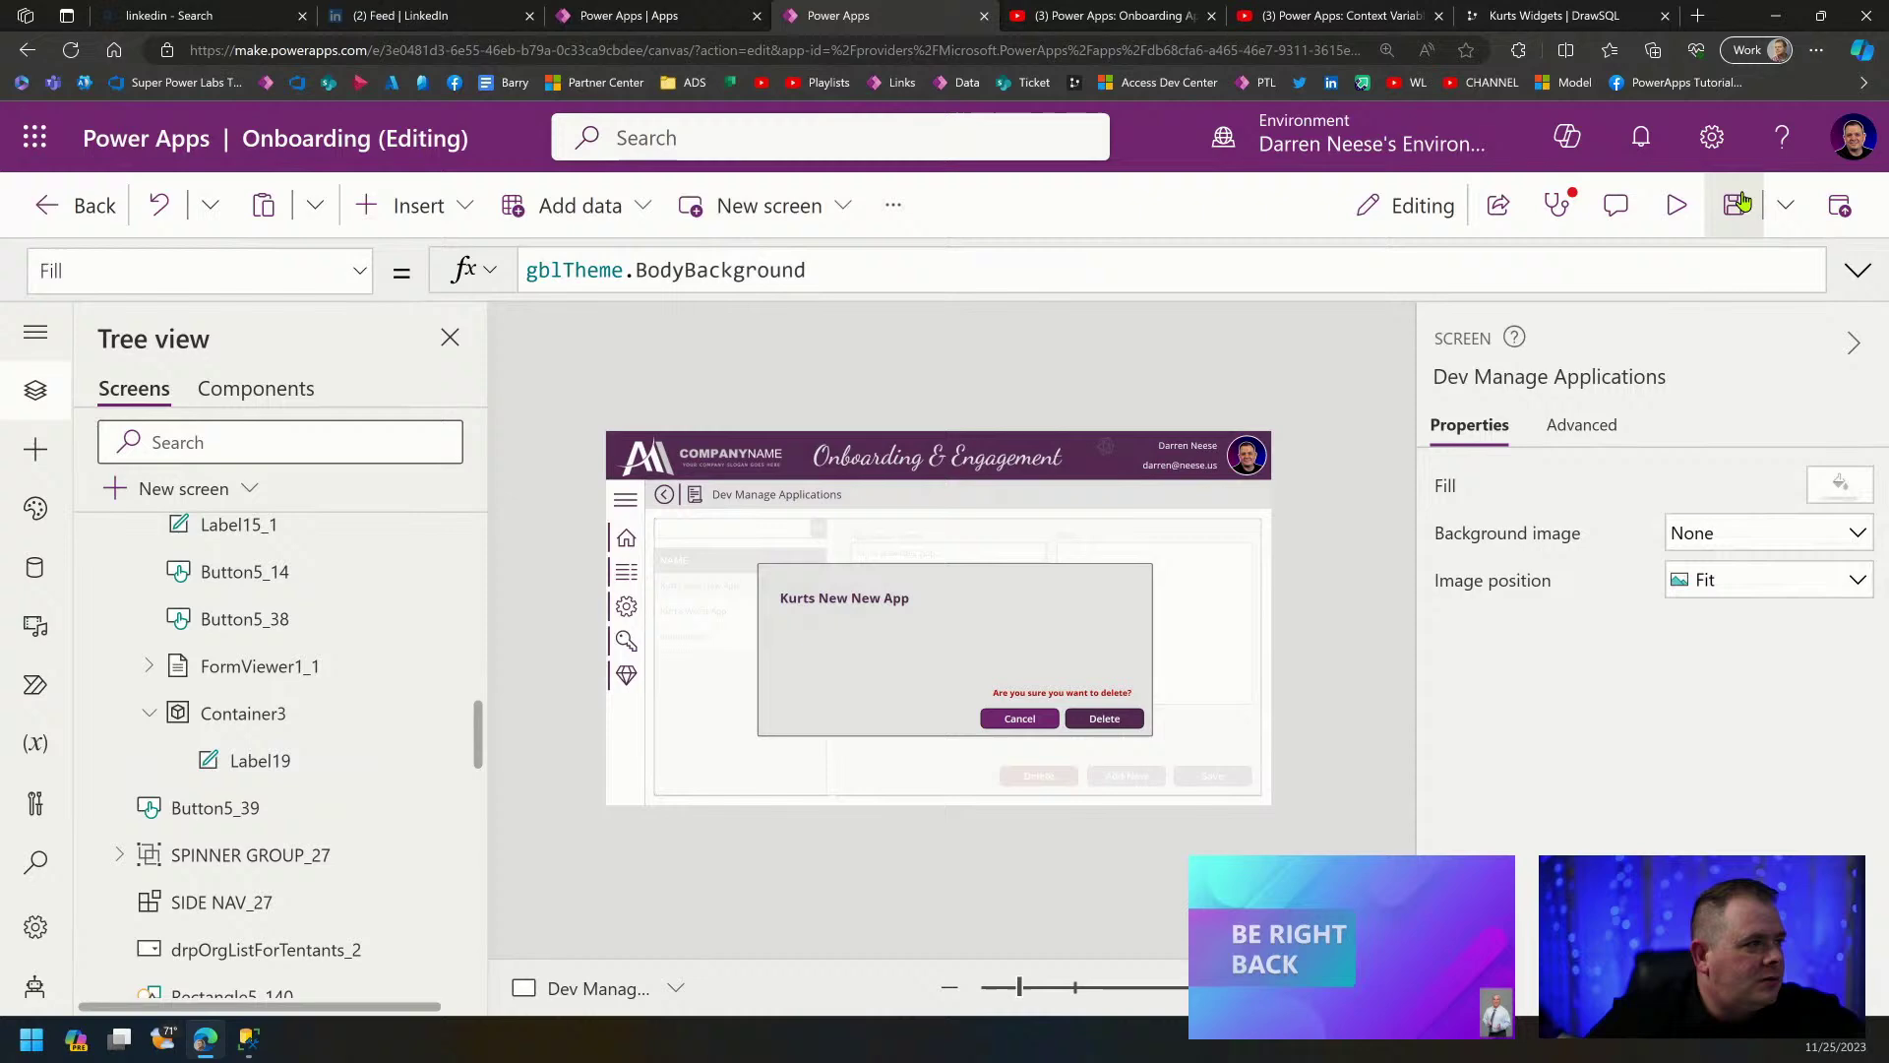
Preview the app to examine the enlarged bold application name in the delete popup.
{"action": "left_click", "coordinate": [1676, 208]}
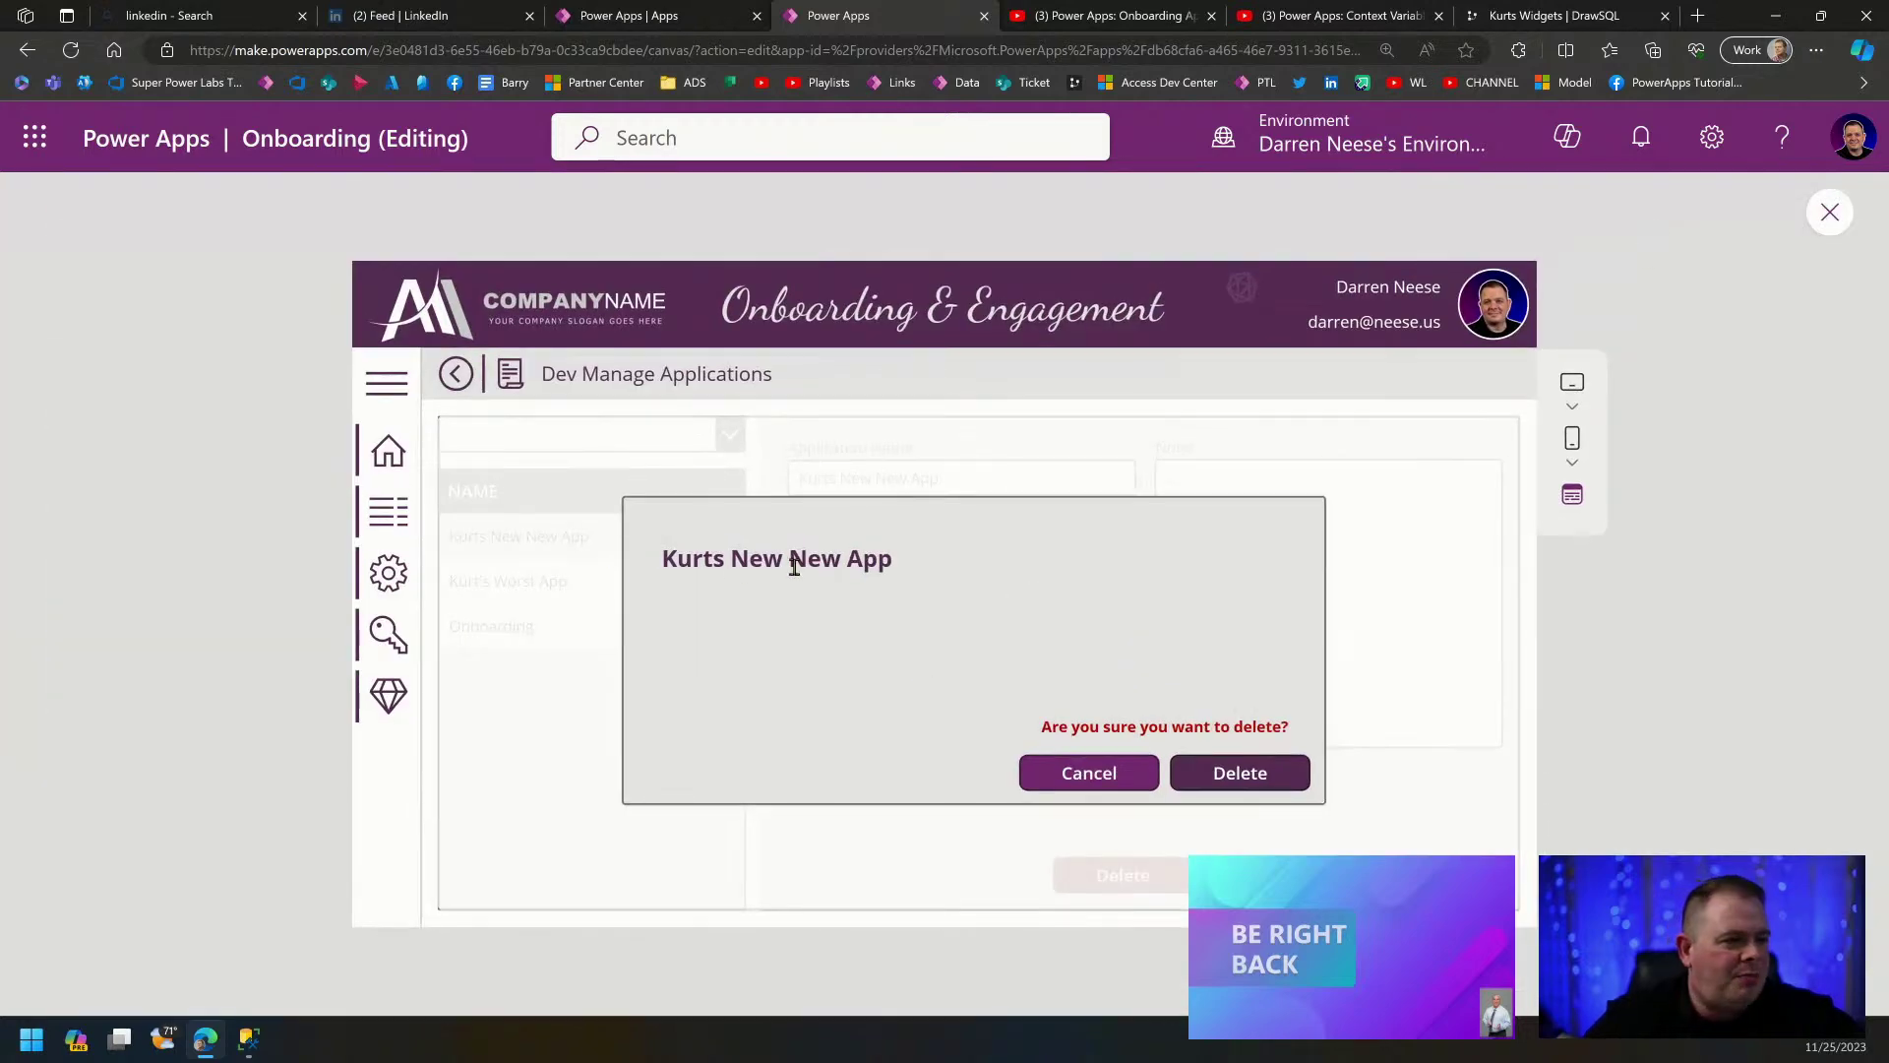
{"action": "left_click_drag", "start_coordinate": [676, 560], "coordinate": [989, 557]}
{"action": "left_click", "coordinate": [1226, 627]}
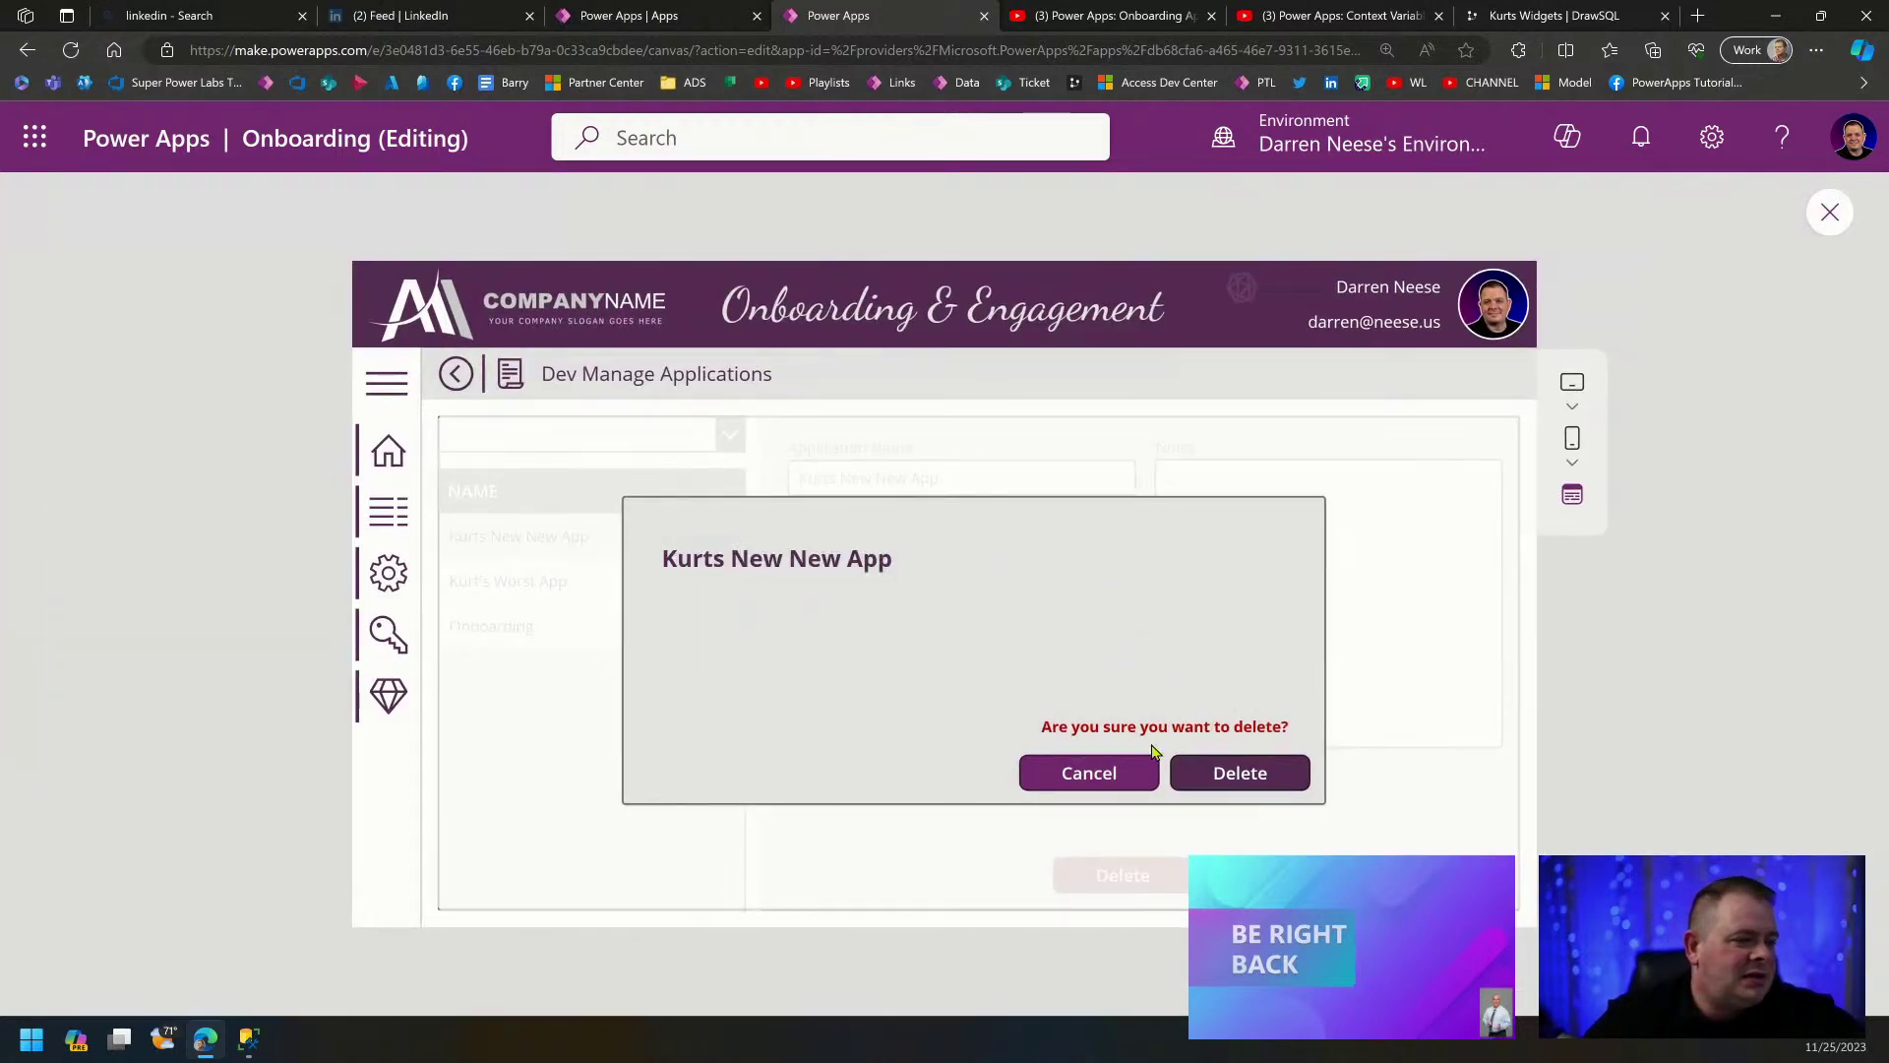
{"action": "left_click_drag", "start_coordinate": [664, 560], "coordinate": [906, 561]}
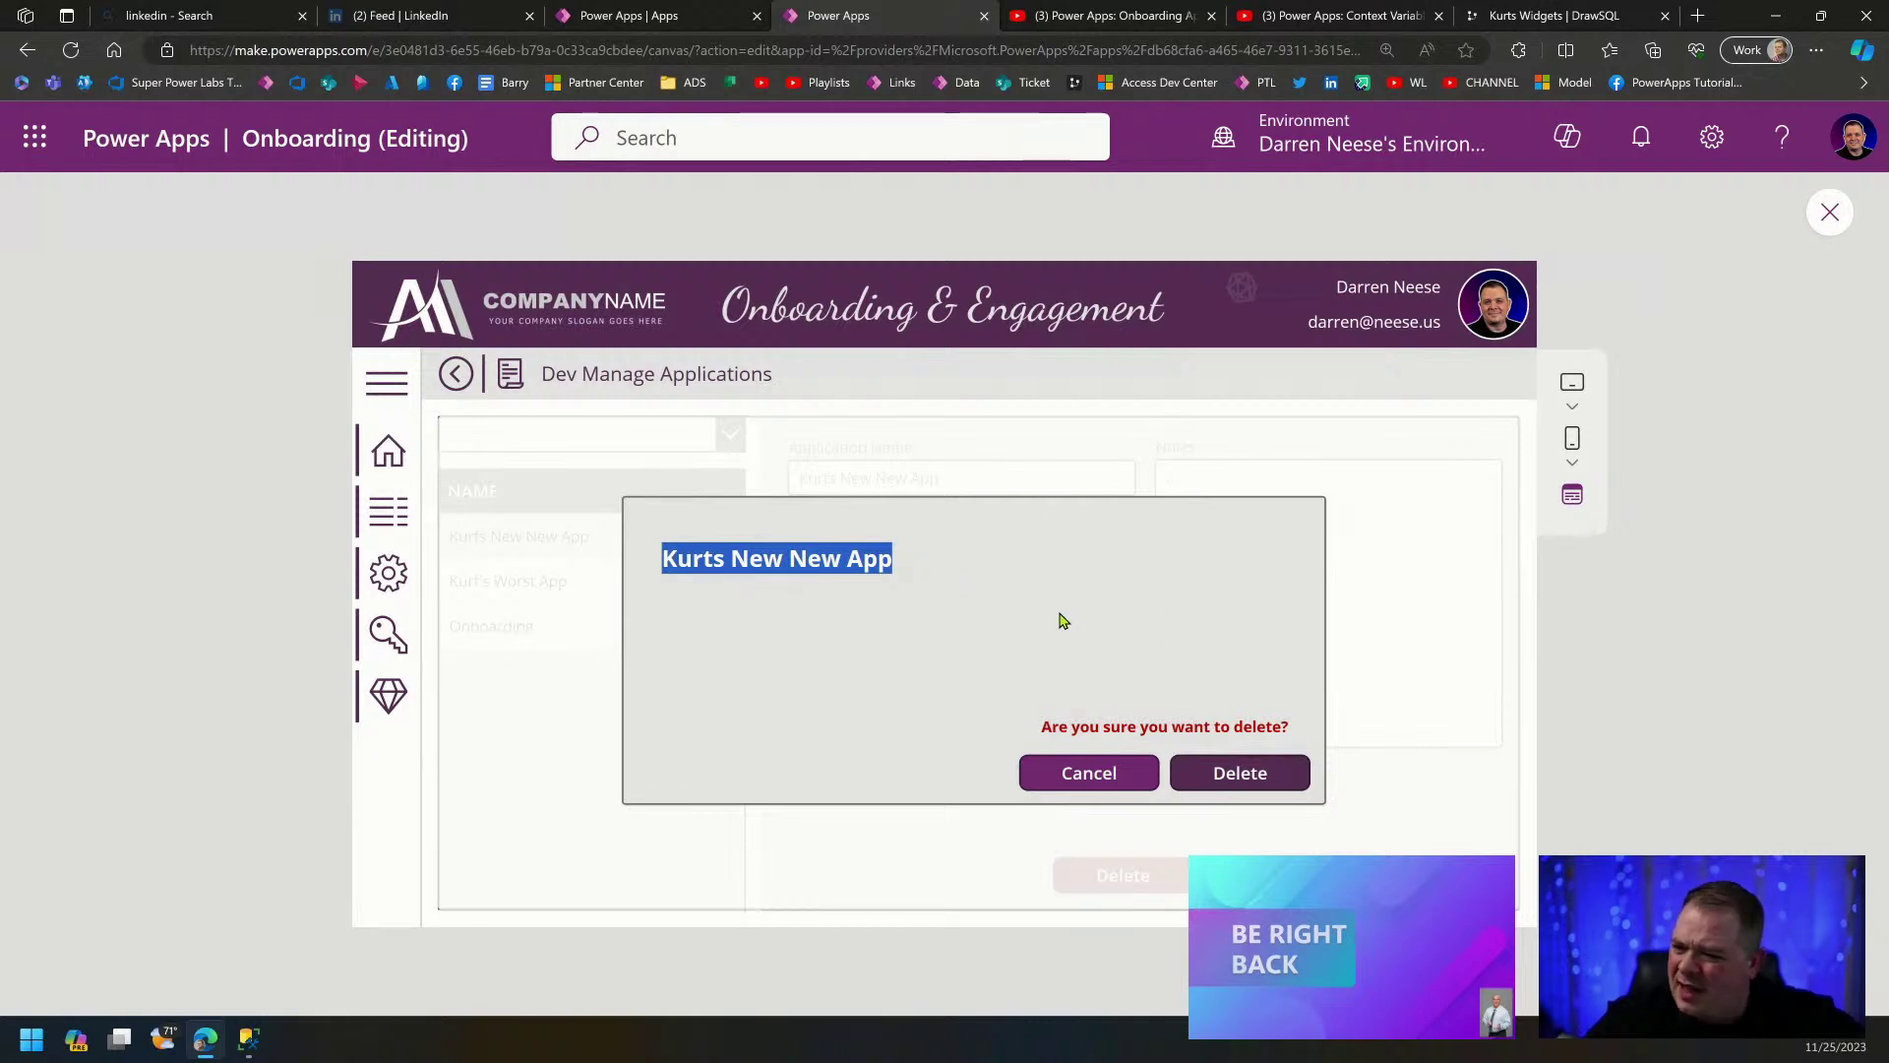
{"action": "left_click", "coordinate": [769, 566]}
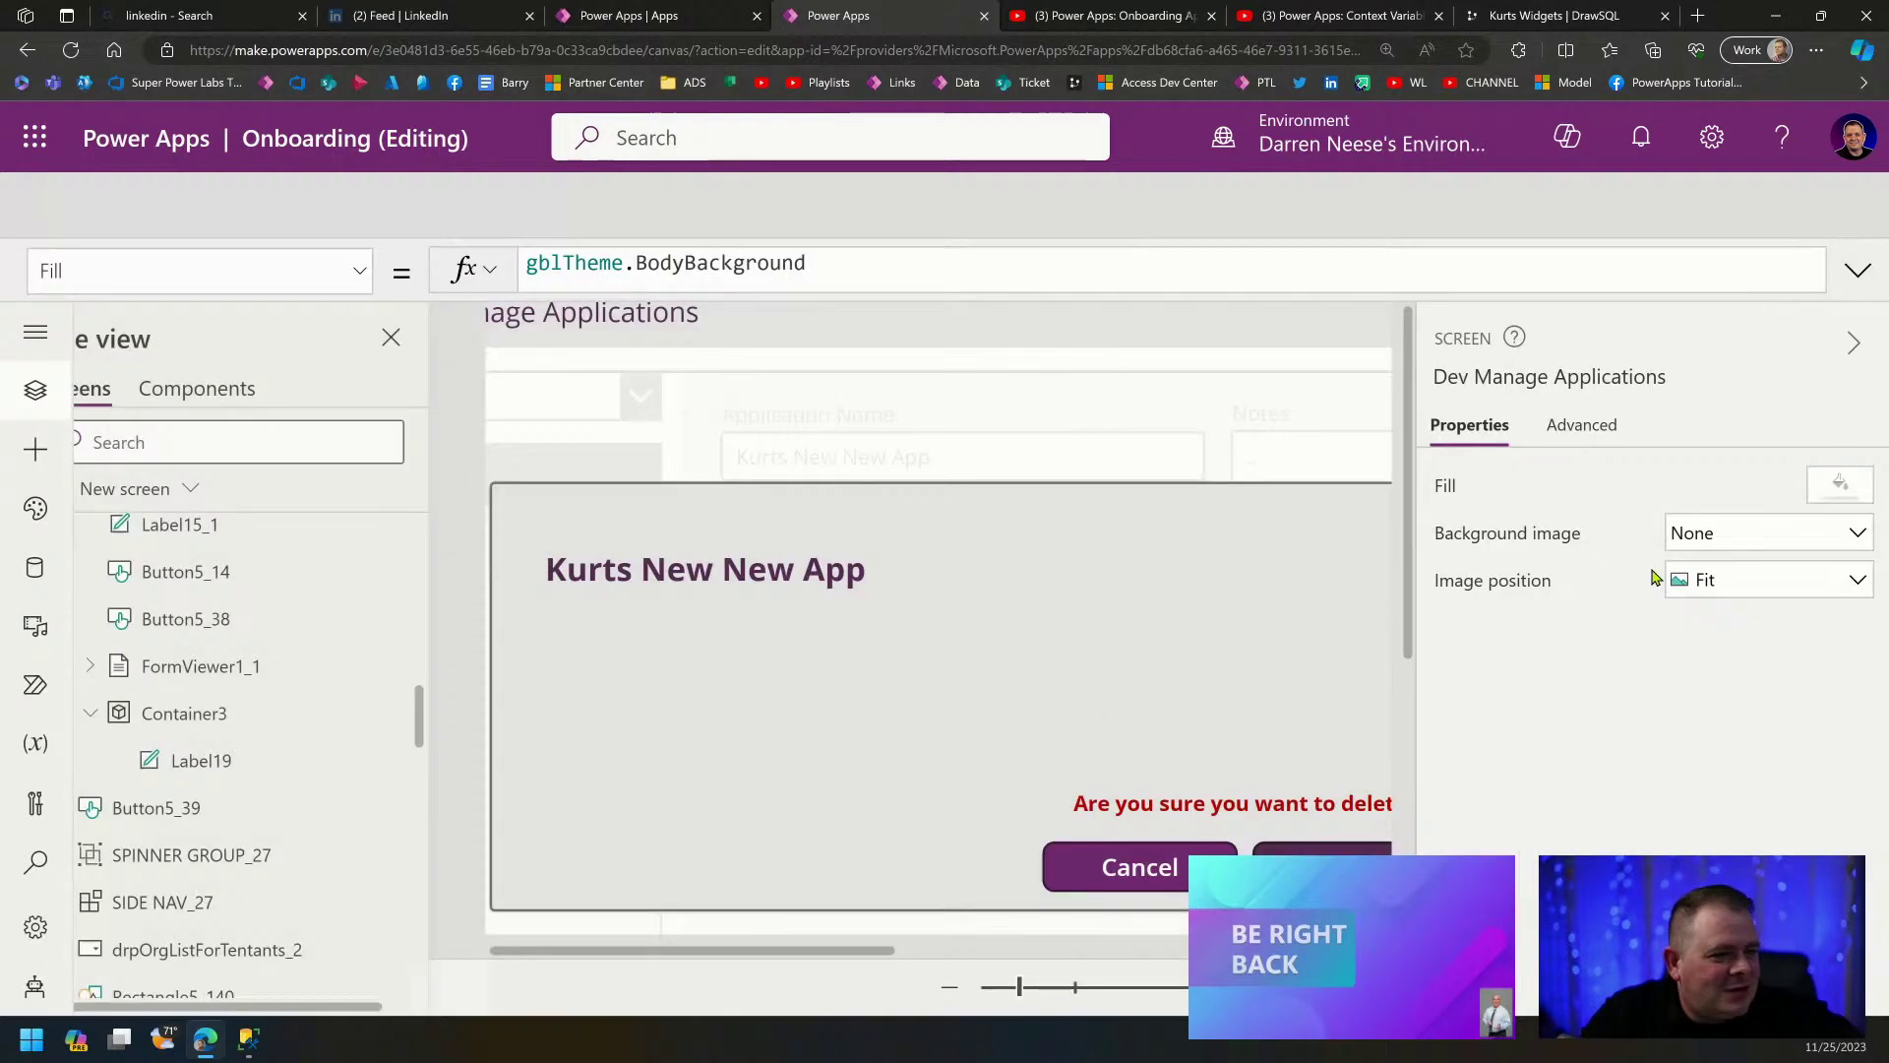
{"action": "left_click", "coordinate": [1830, 212]}
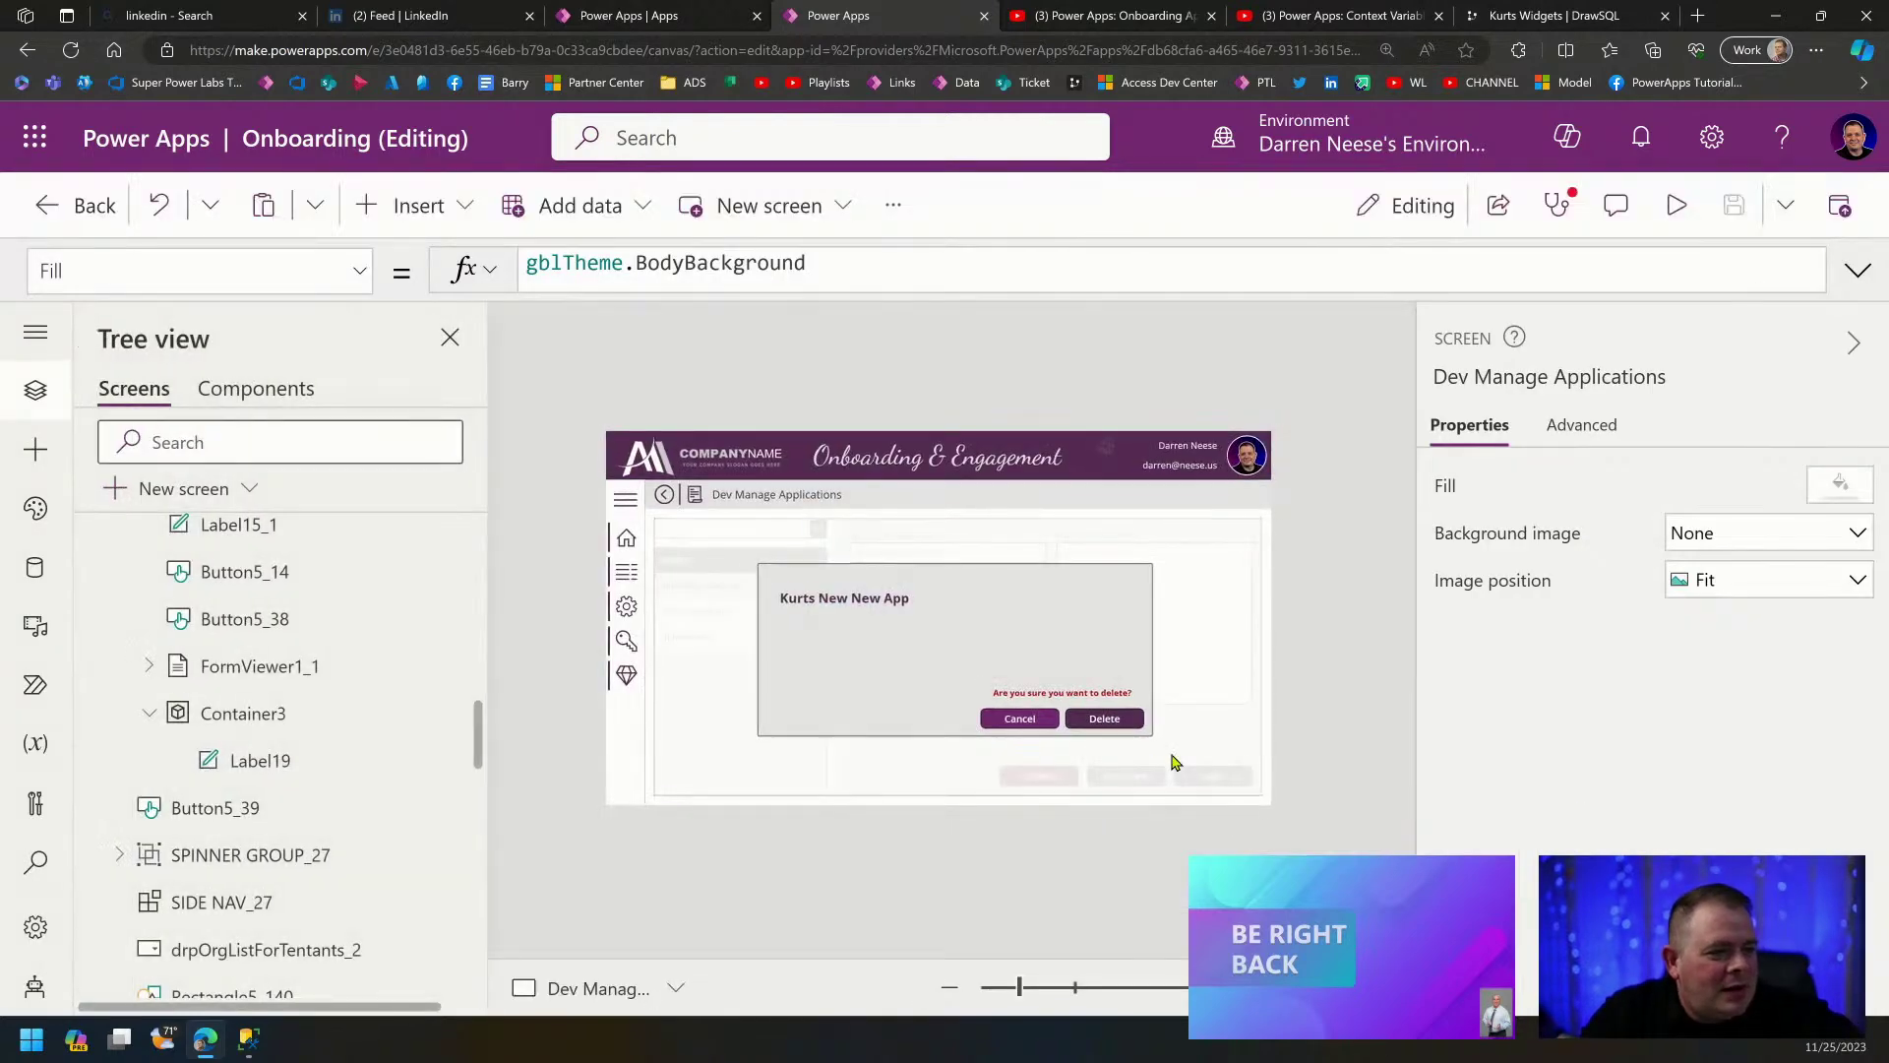
Examine the Remove call in the OnSelect formula of the popup's Delete button.
{"action": "left_click", "coordinate": [1104, 719]}
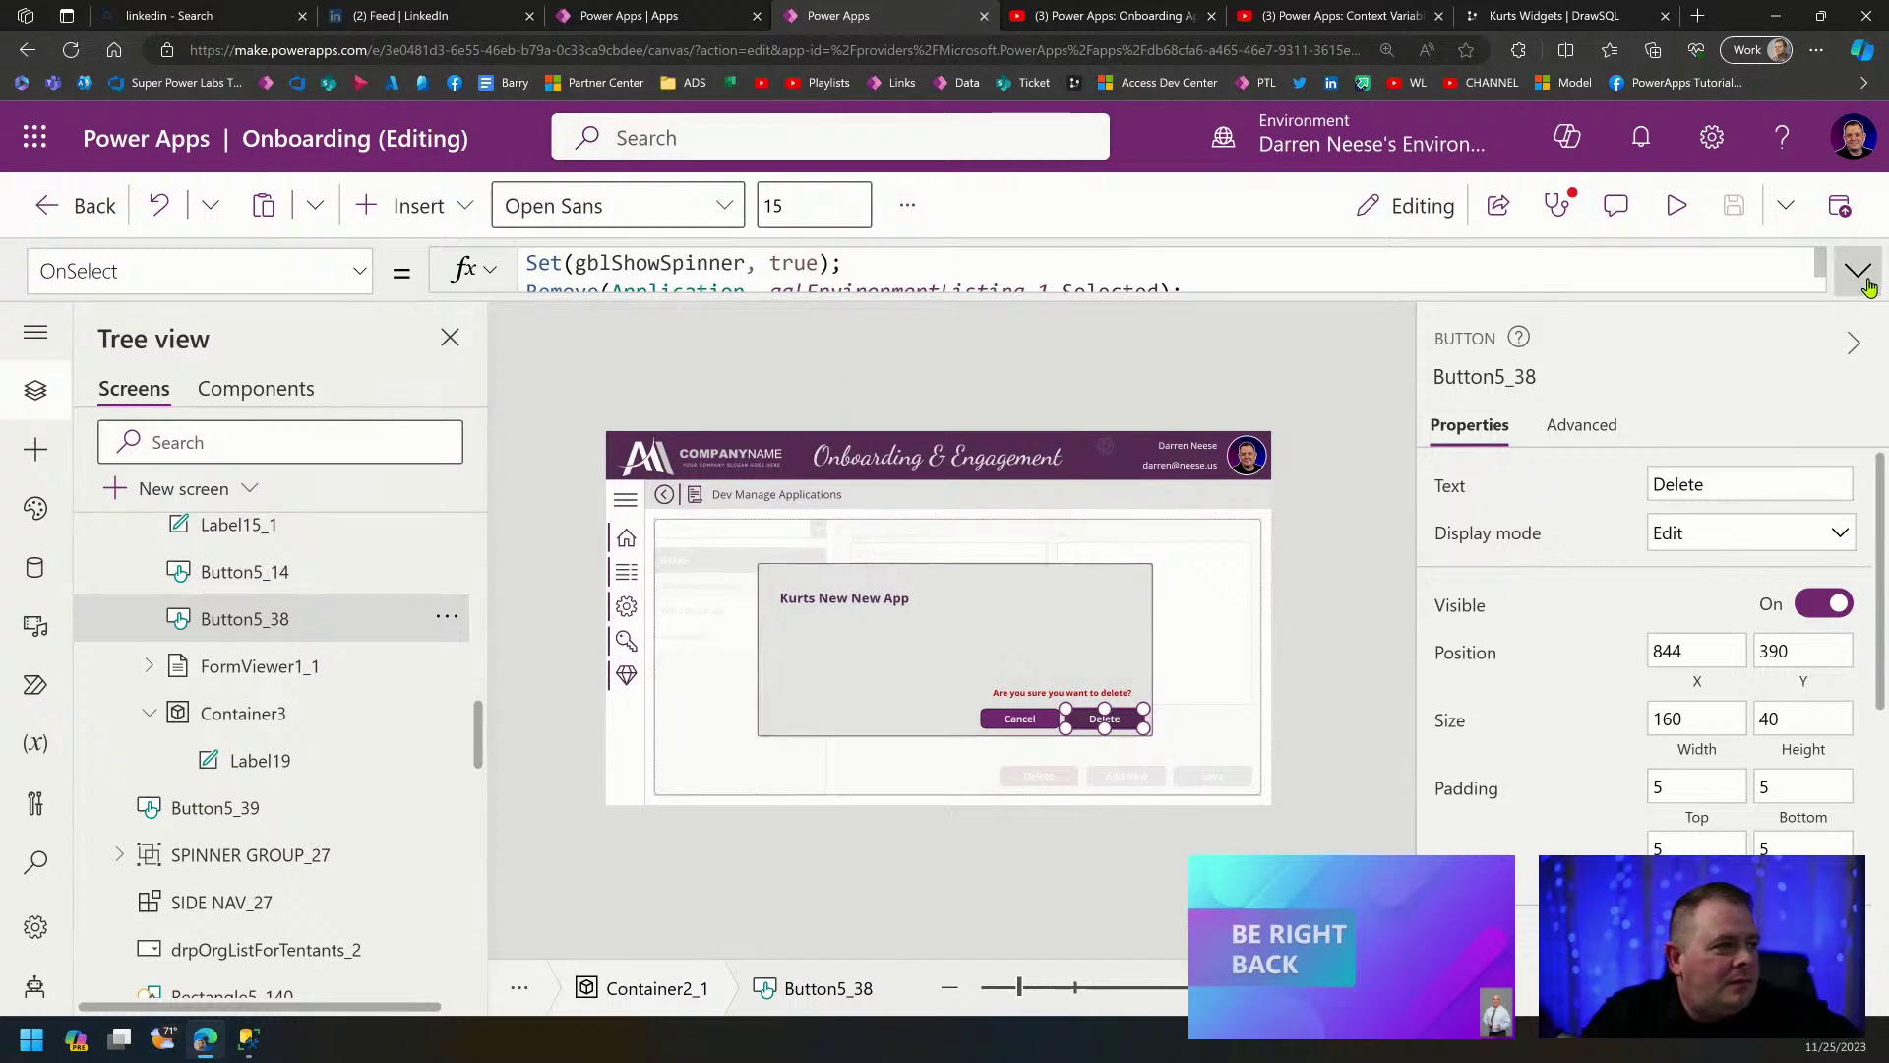
{"action": "left_click", "coordinate": [1859, 274]}
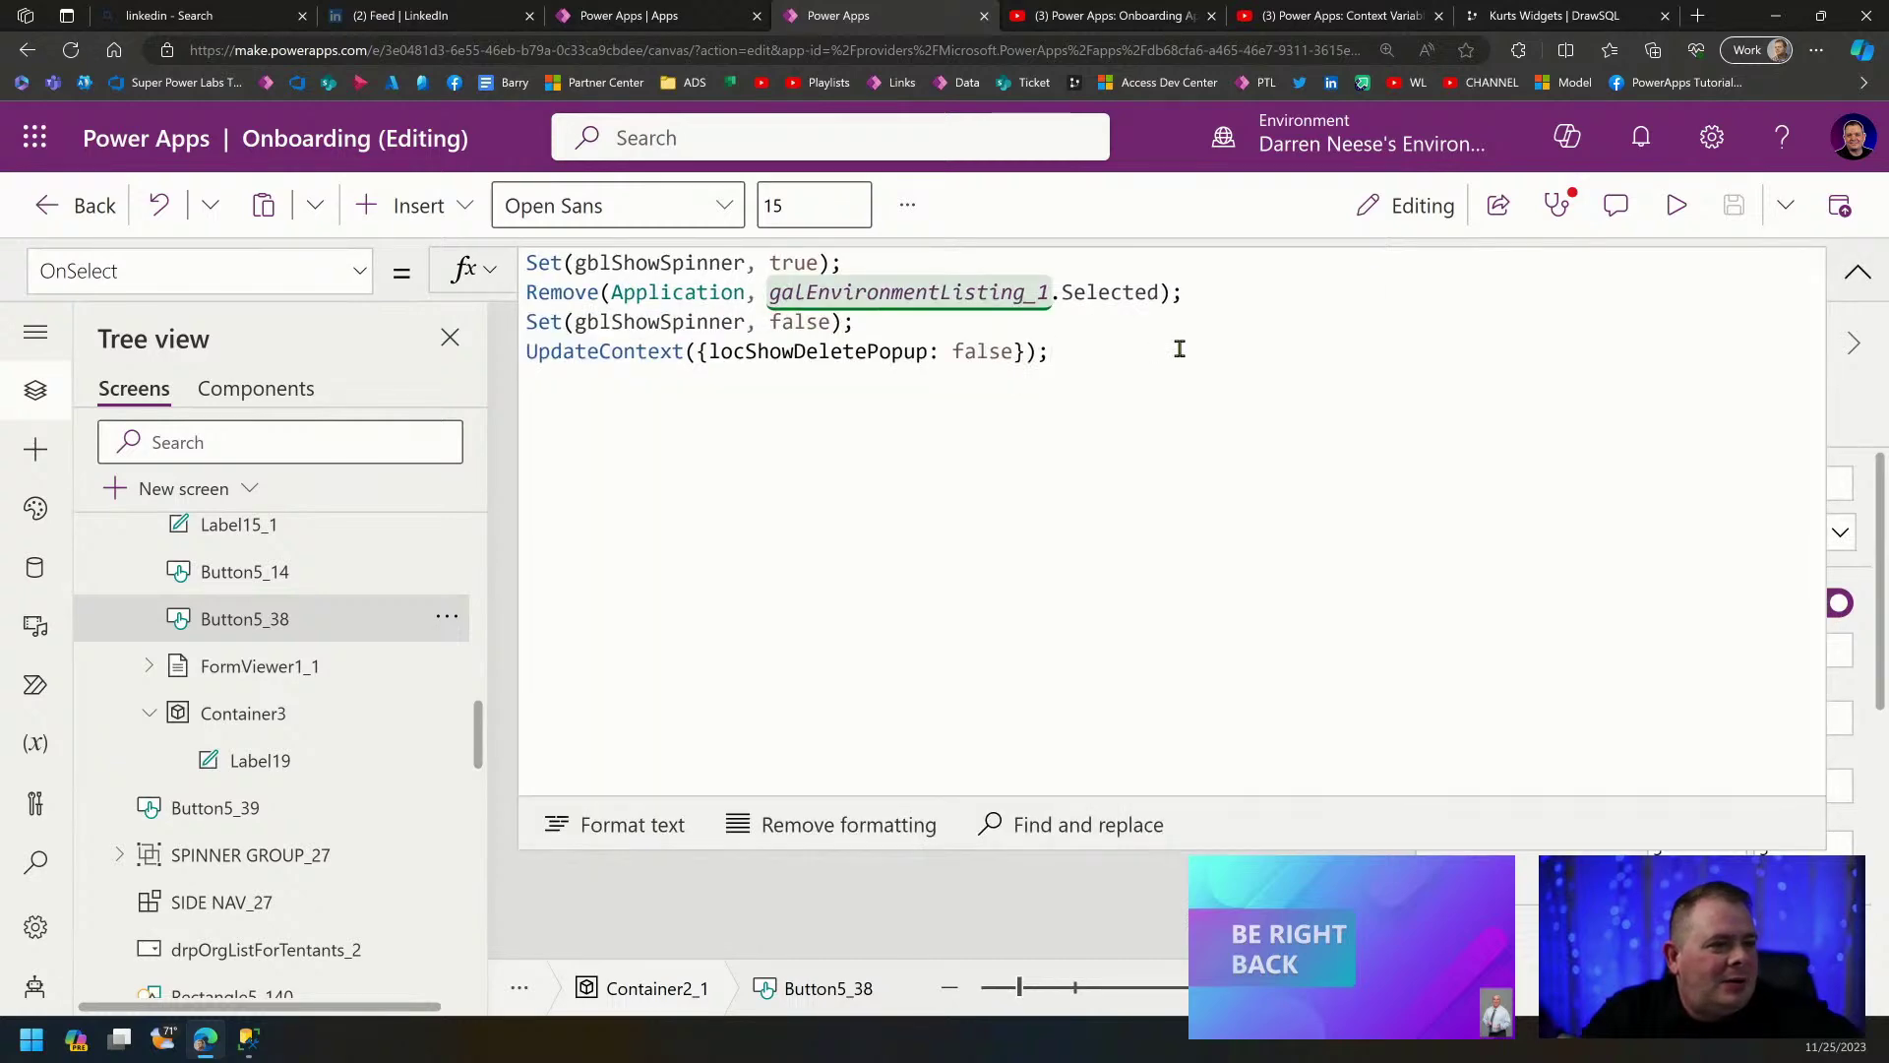
{"action": "left_click_drag", "start_coordinate": [598, 292], "coordinate": [1202, 289]}
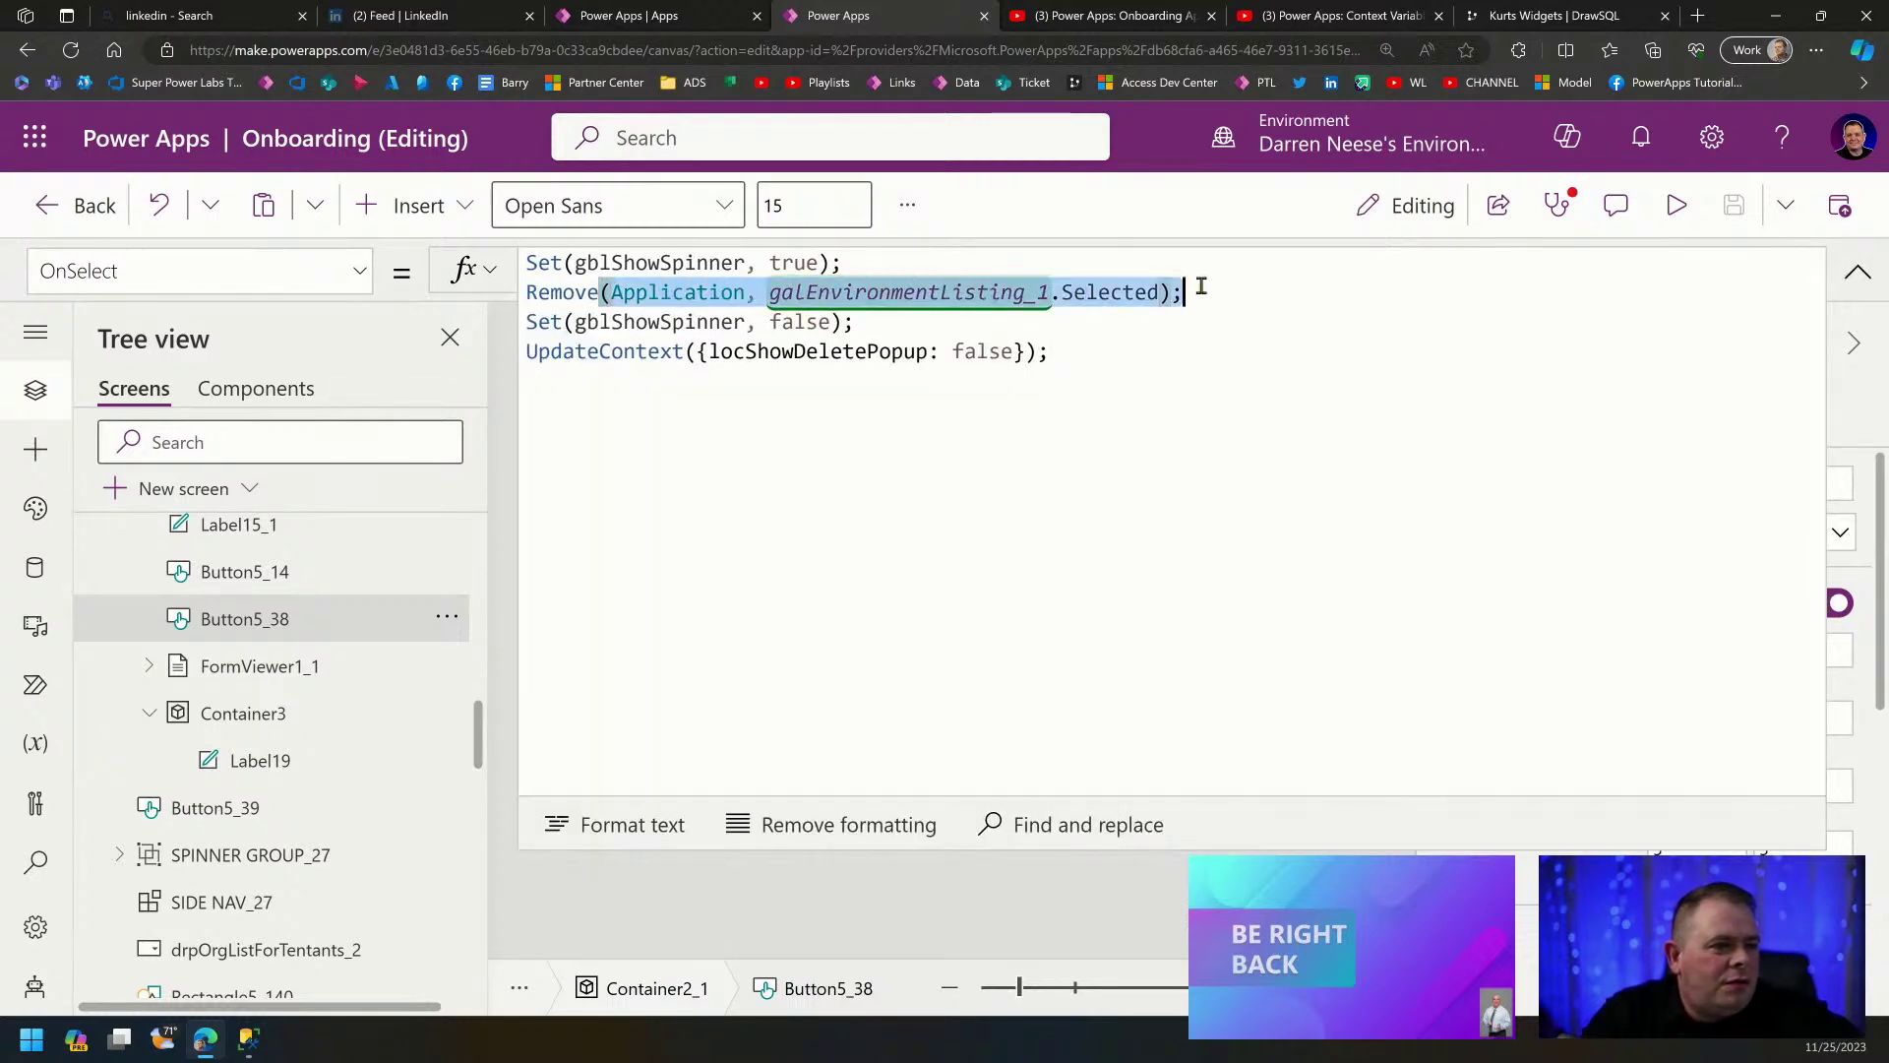
{"action": "left_click", "coordinate": [1266, 380]}
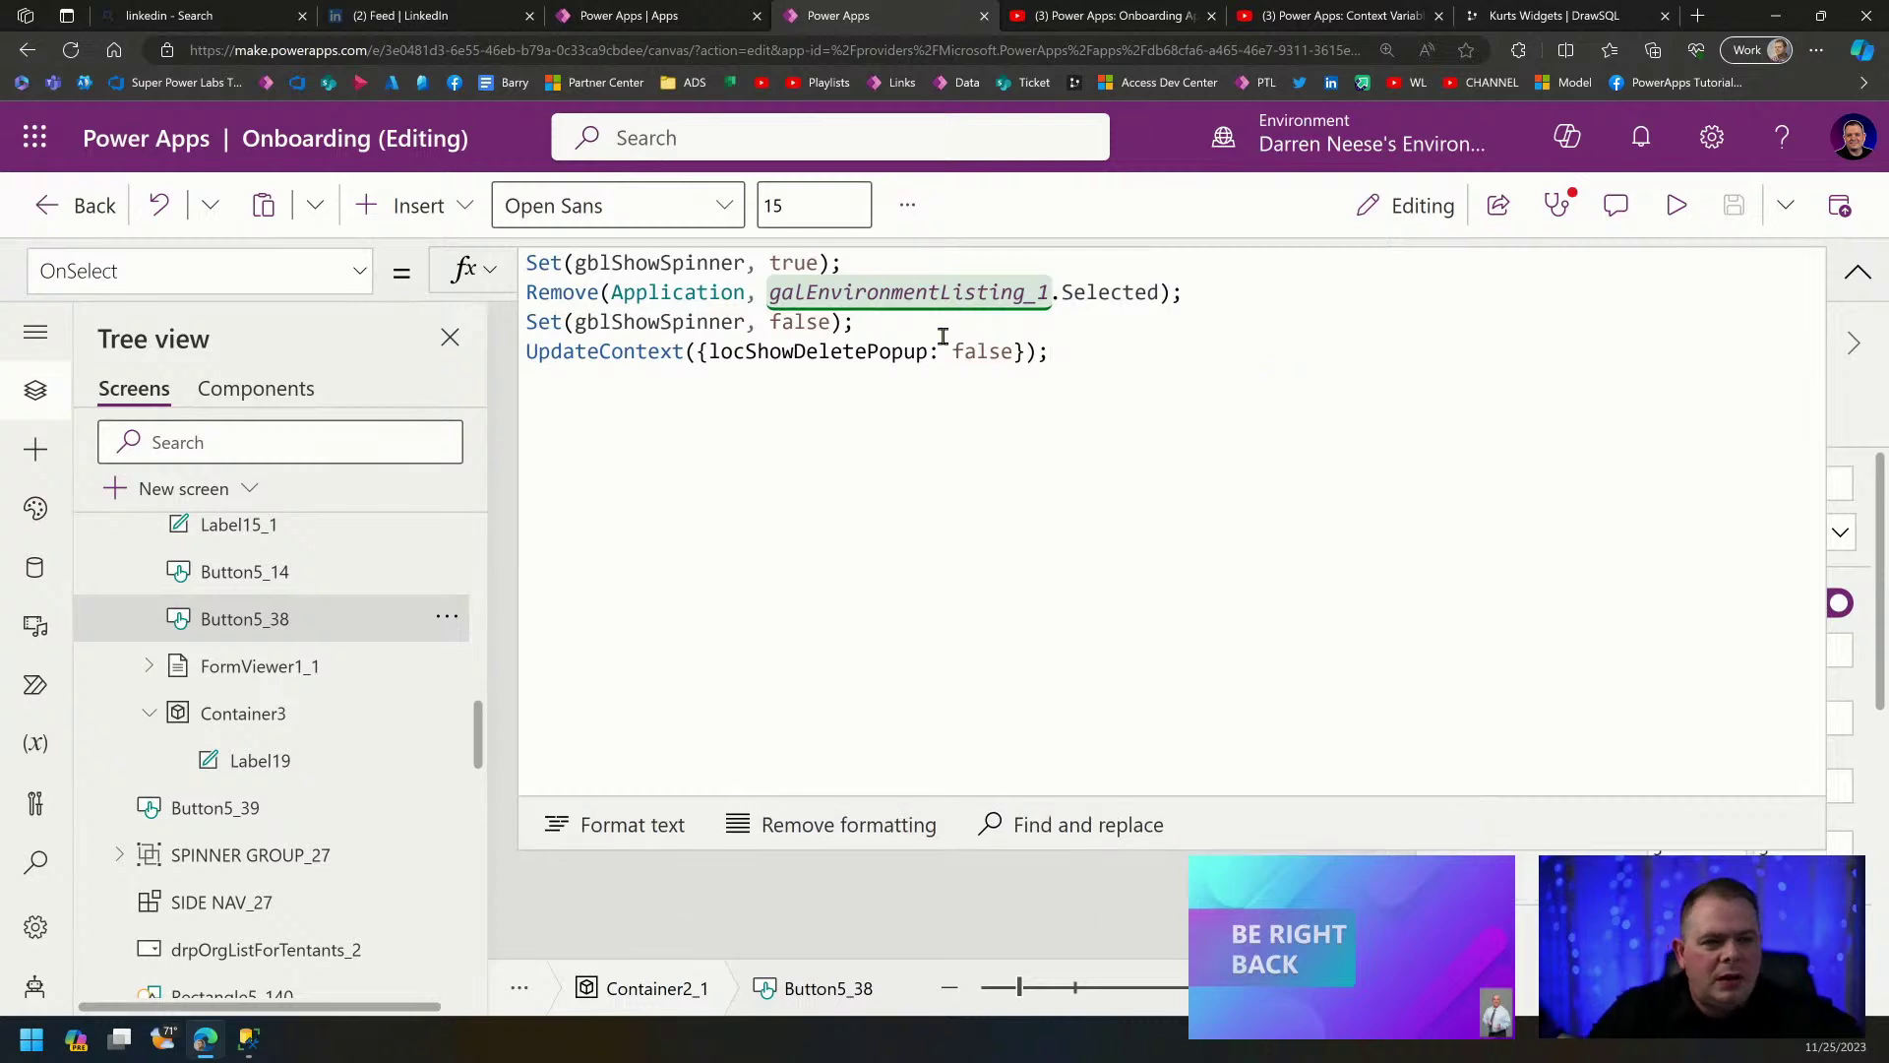
{"action": "double_click", "coordinate": [675, 292]}
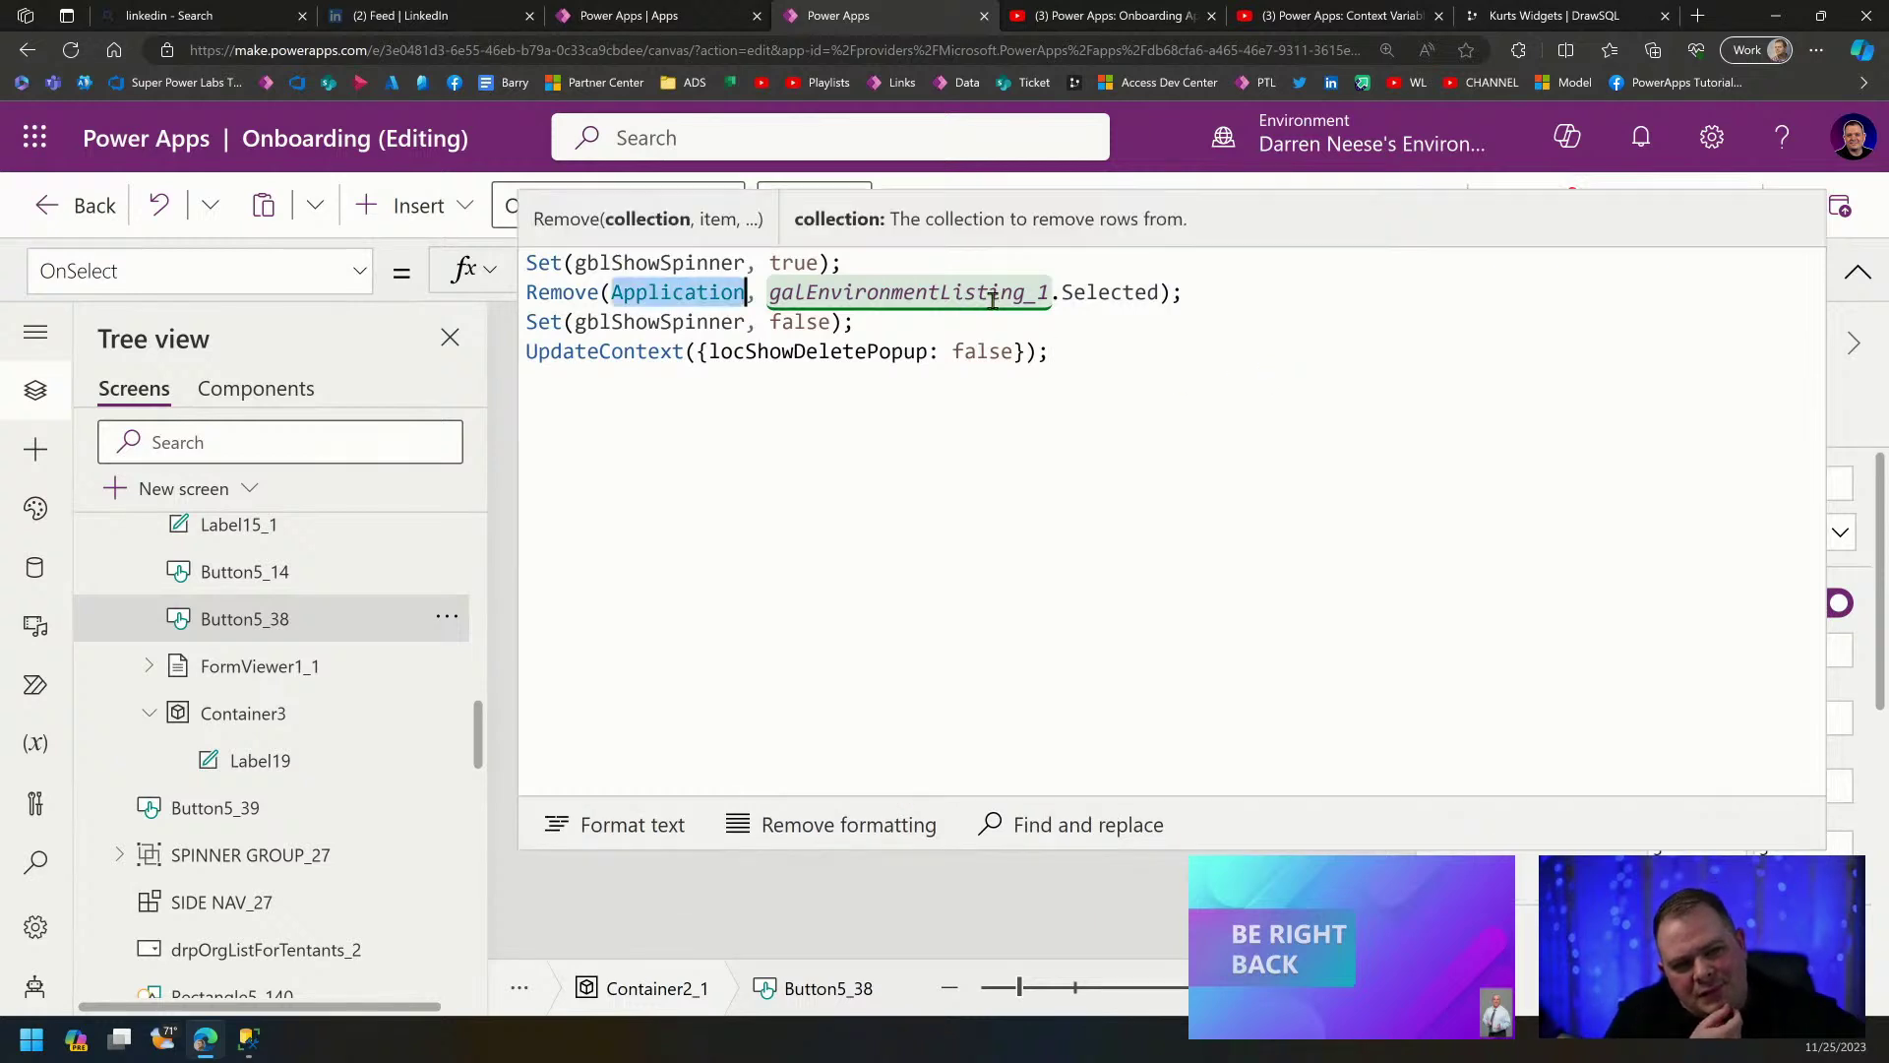
{"action": "left_click", "coordinate": [1144, 403]}
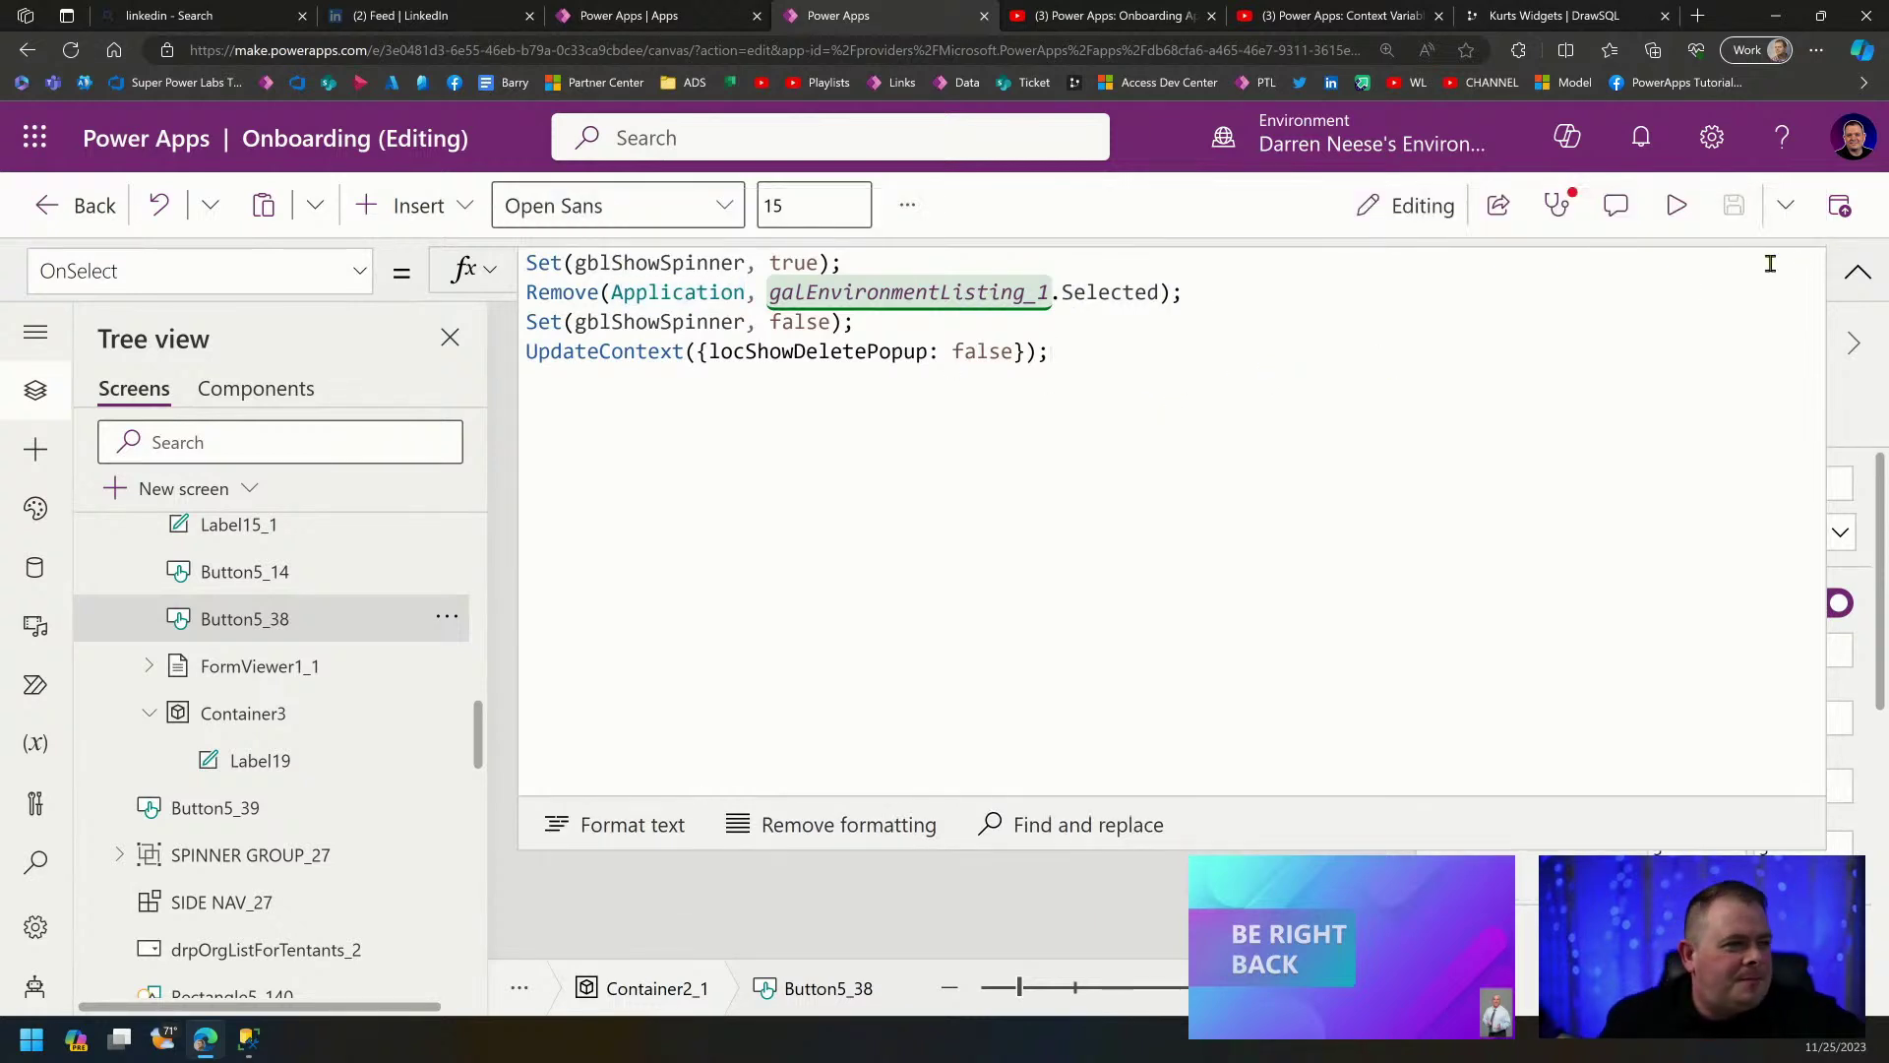
{"action": "left_click", "coordinate": [1861, 273]}
{"action": "left_click", "coordinate": [1356, 597]}
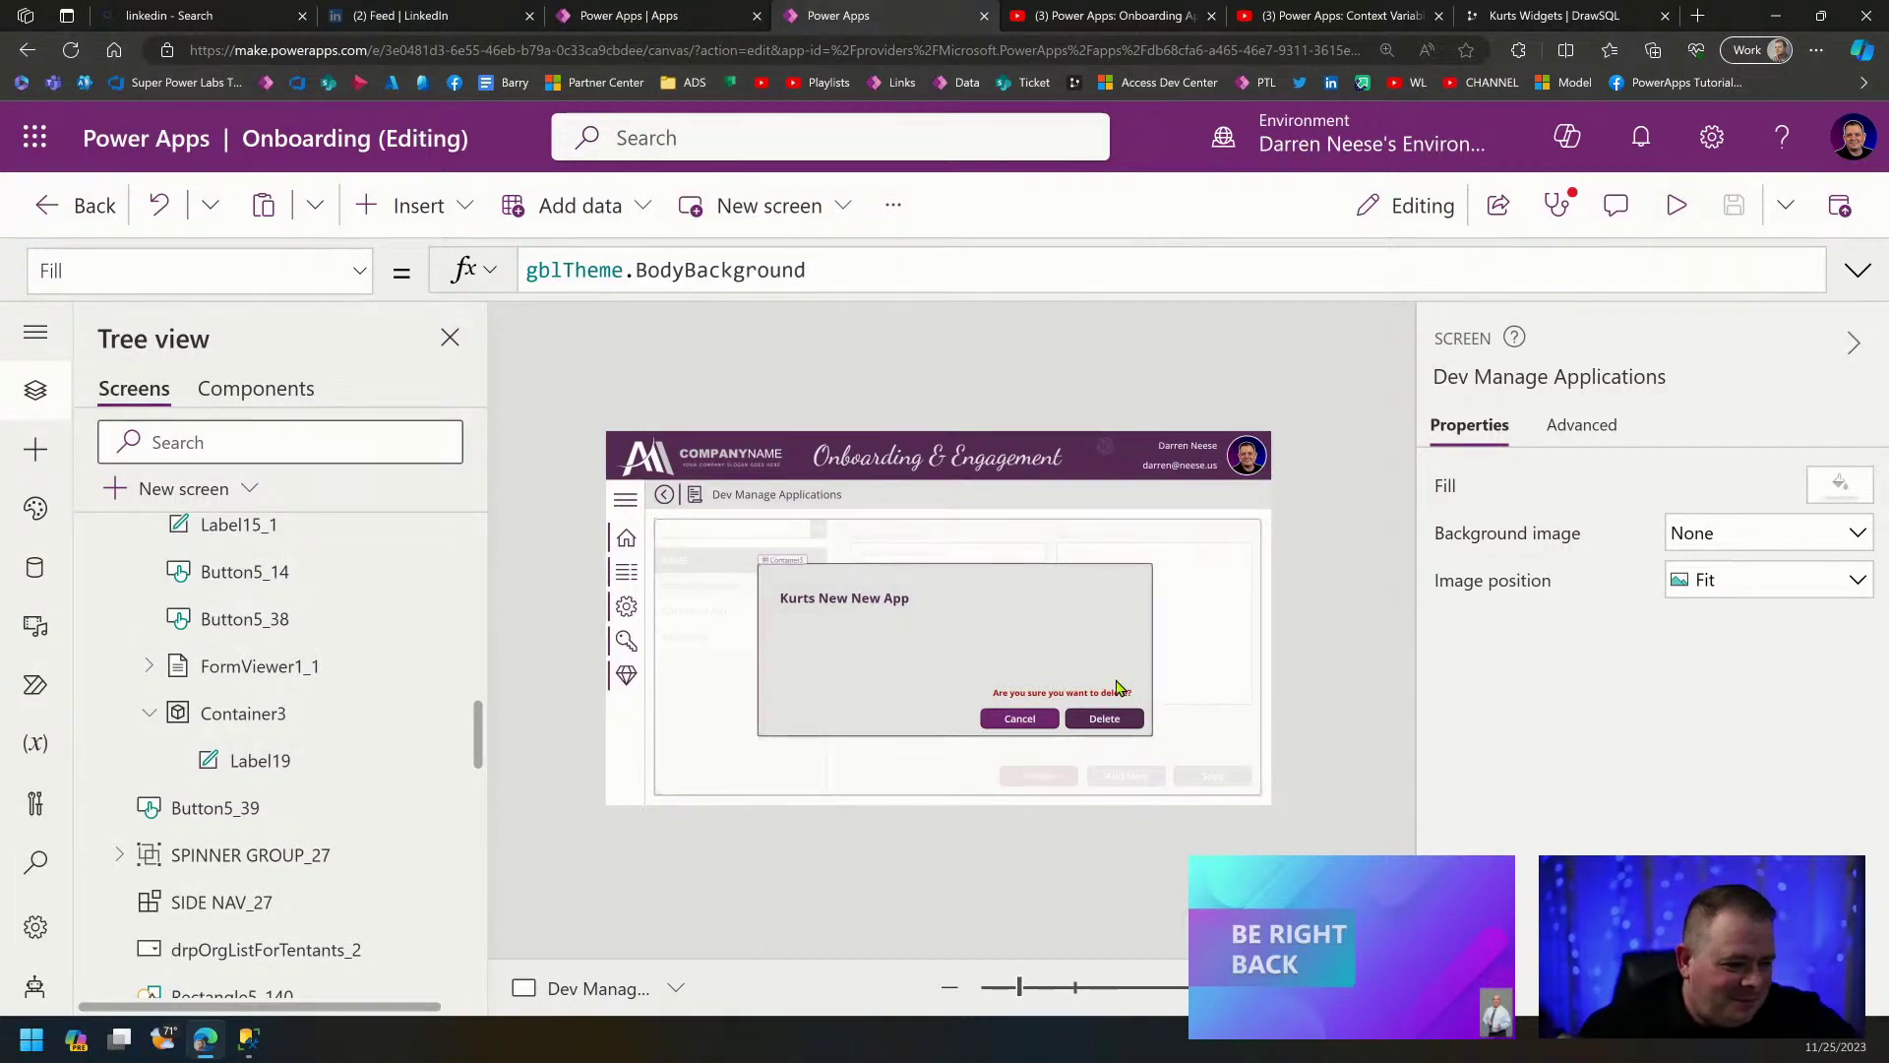
Preview the app, cancel the delete popup, and return to editing.
{"action": "left_click", "coordinate": [1674, 206]}
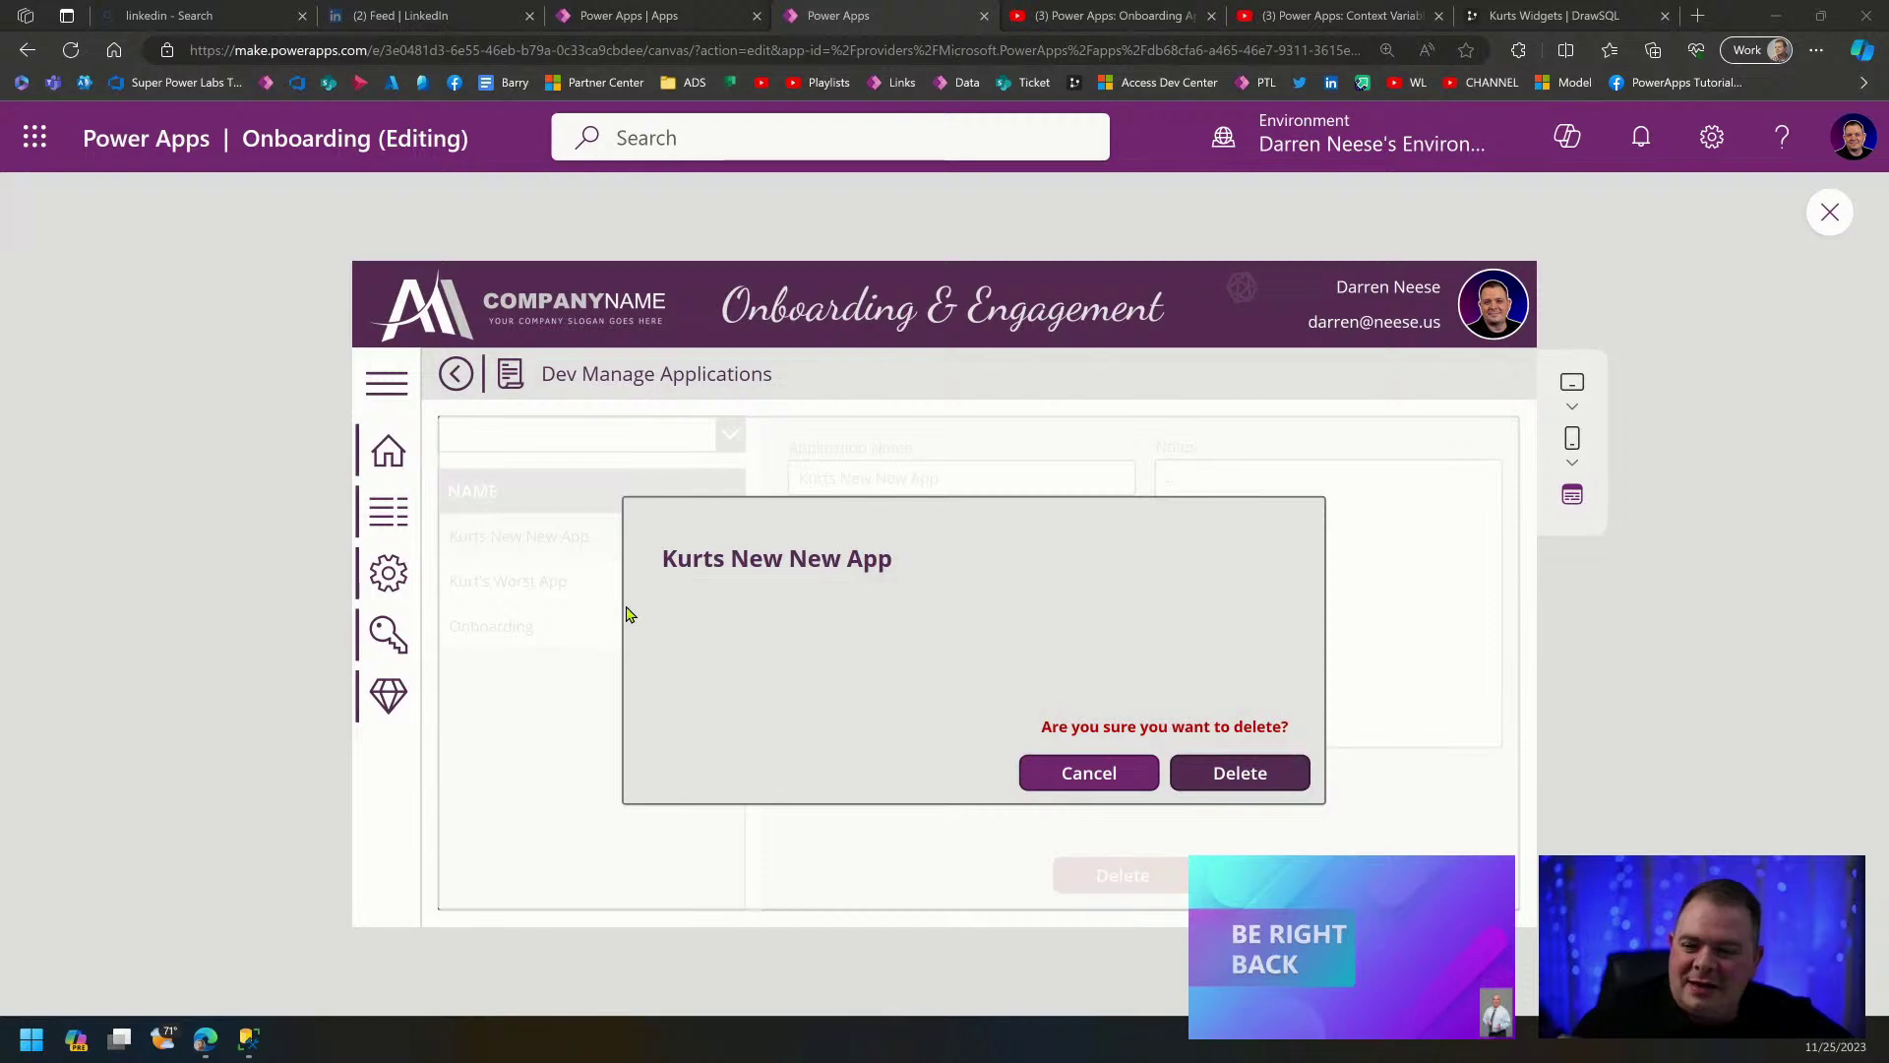
{"action": "left_click", "coordinate": [1096, 778]}
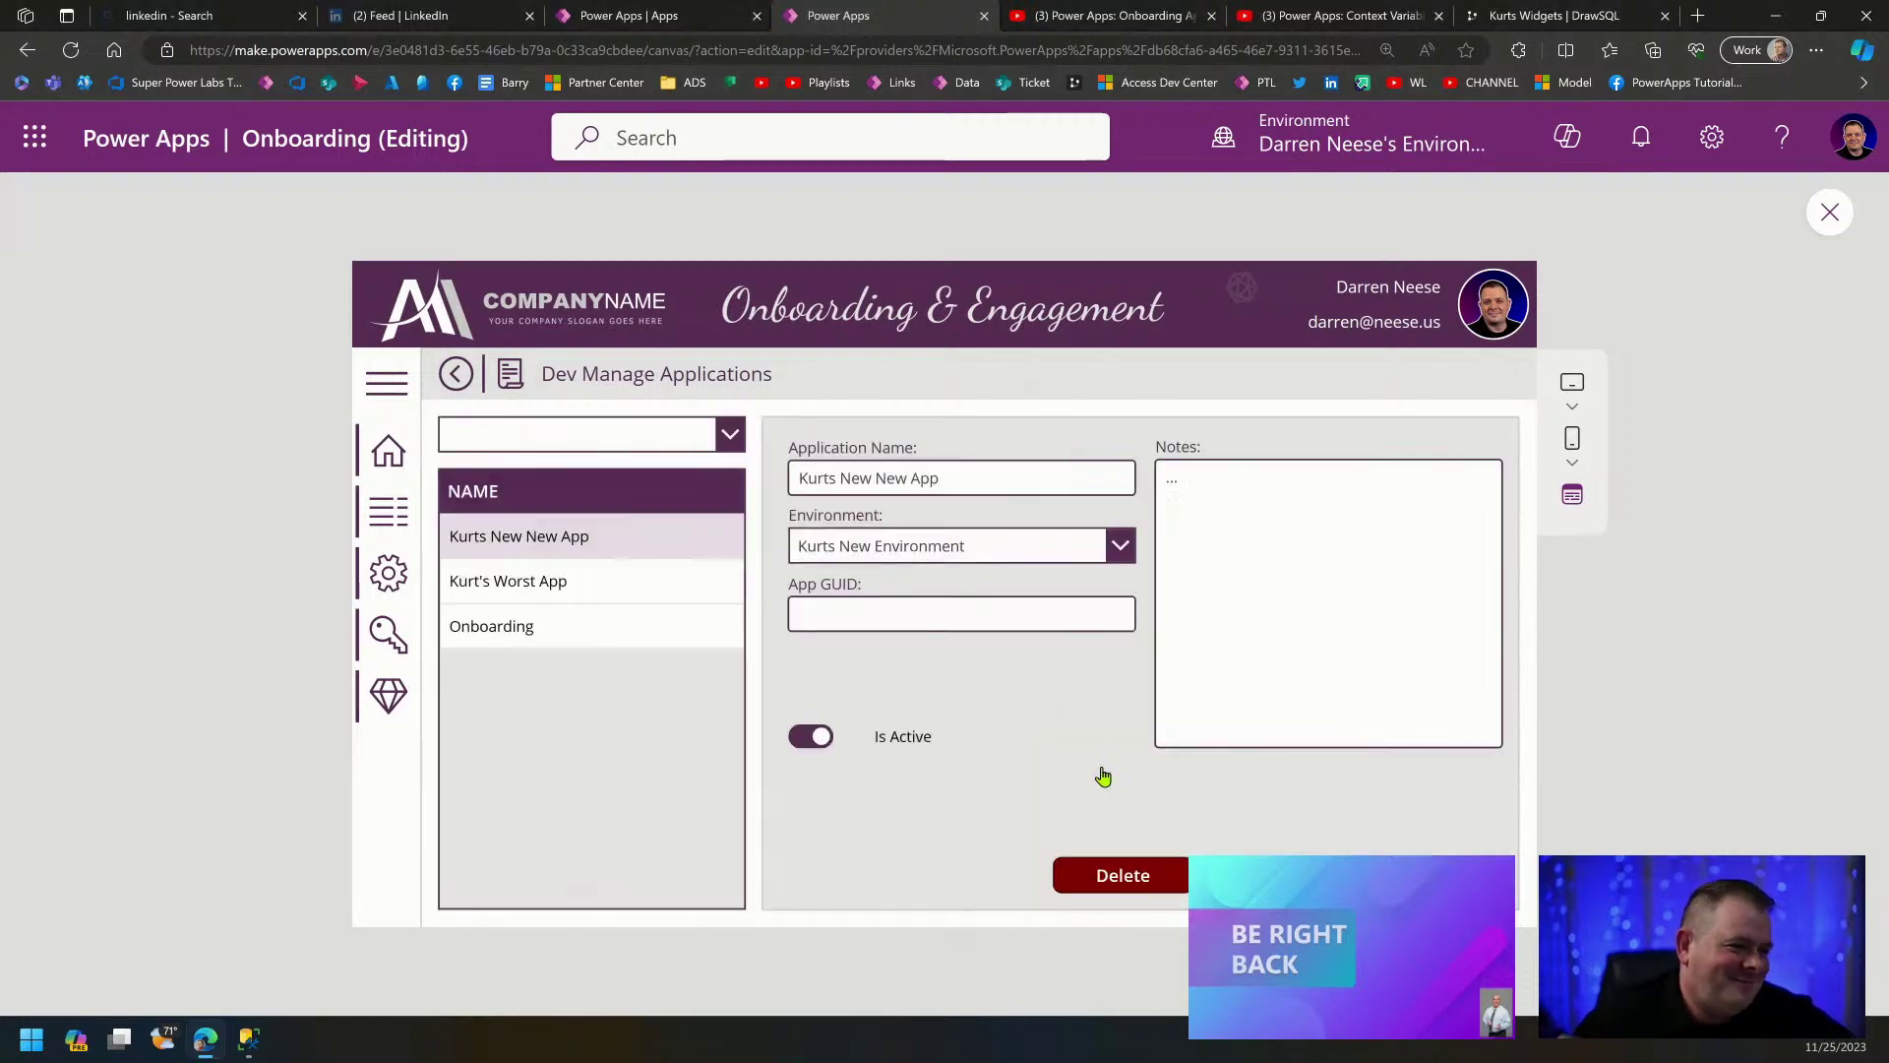
{"action": "left_click", "coordinate": [1822, 215]}
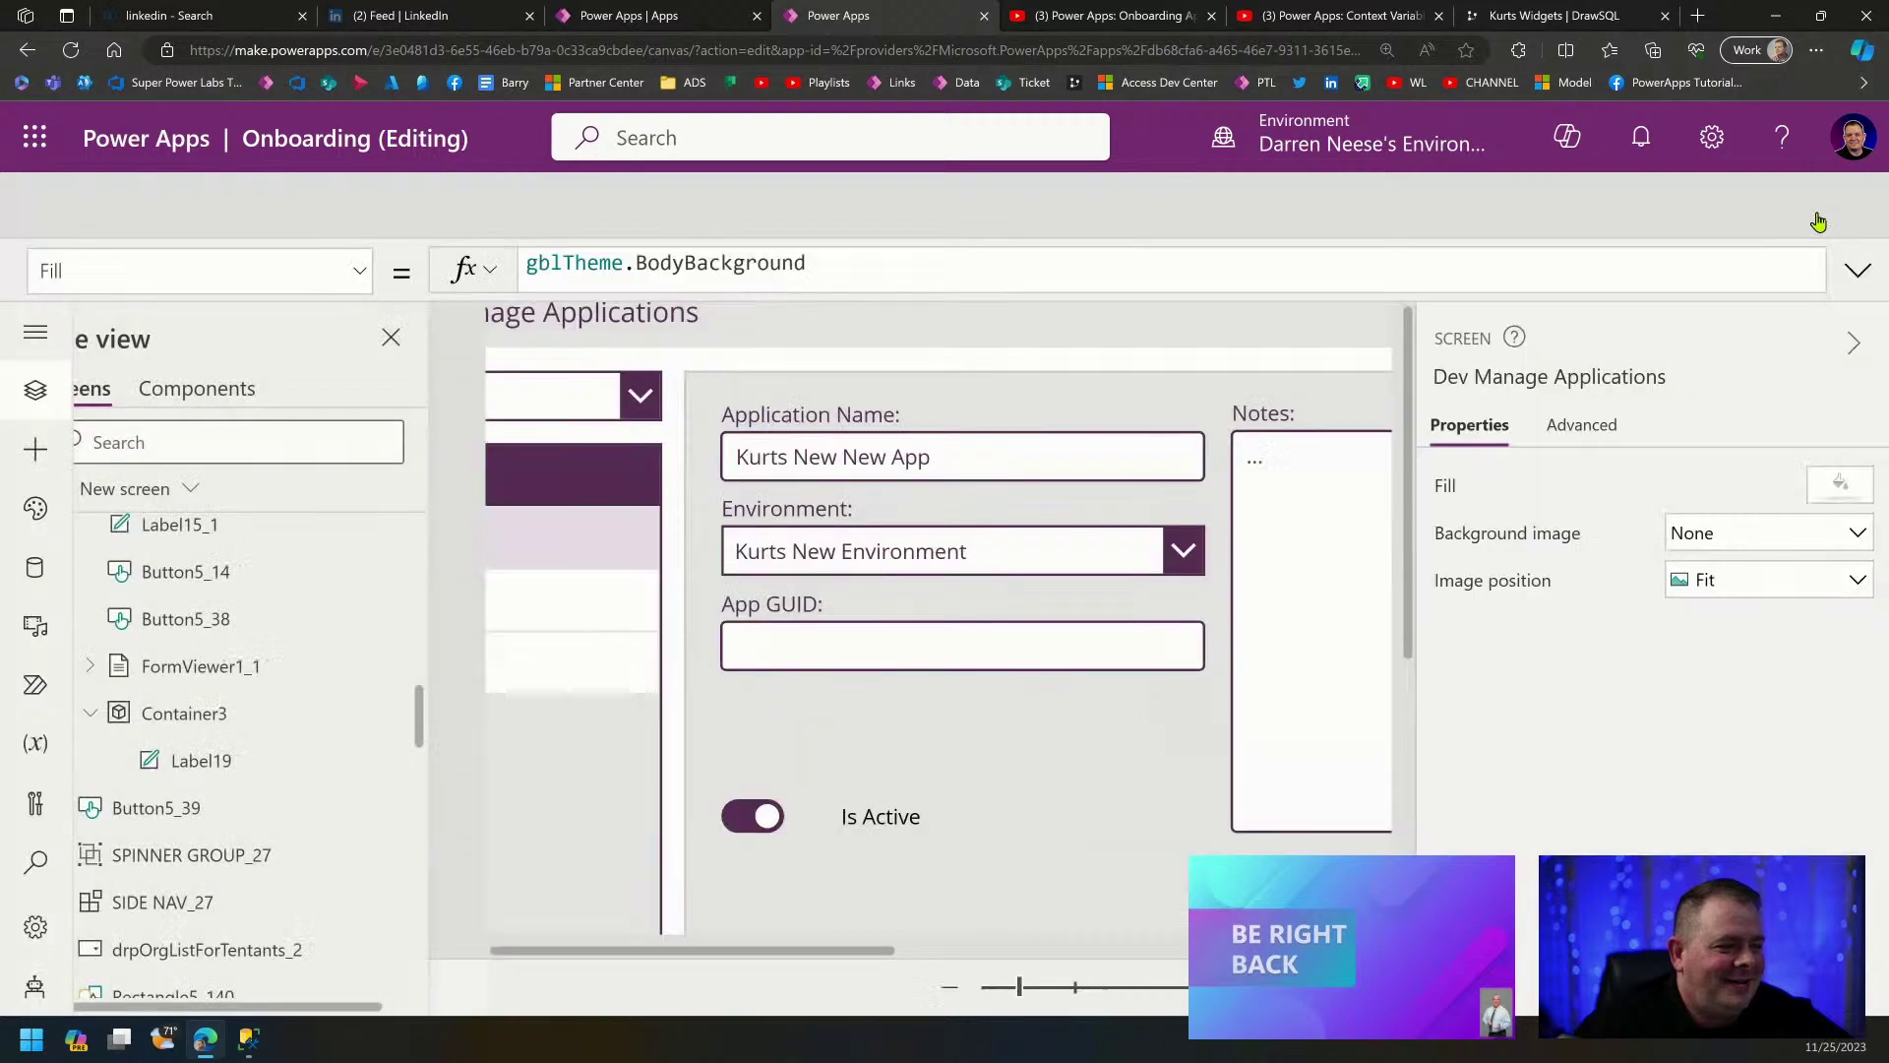
Delete the hidden form viewer FormViewer1_1 from the Dev Manage Applications screen and preview the result.
{"action": "left_click", "coordinate": [295, 667]}
{"action": "left_click", "coordinate": [445, 666]}
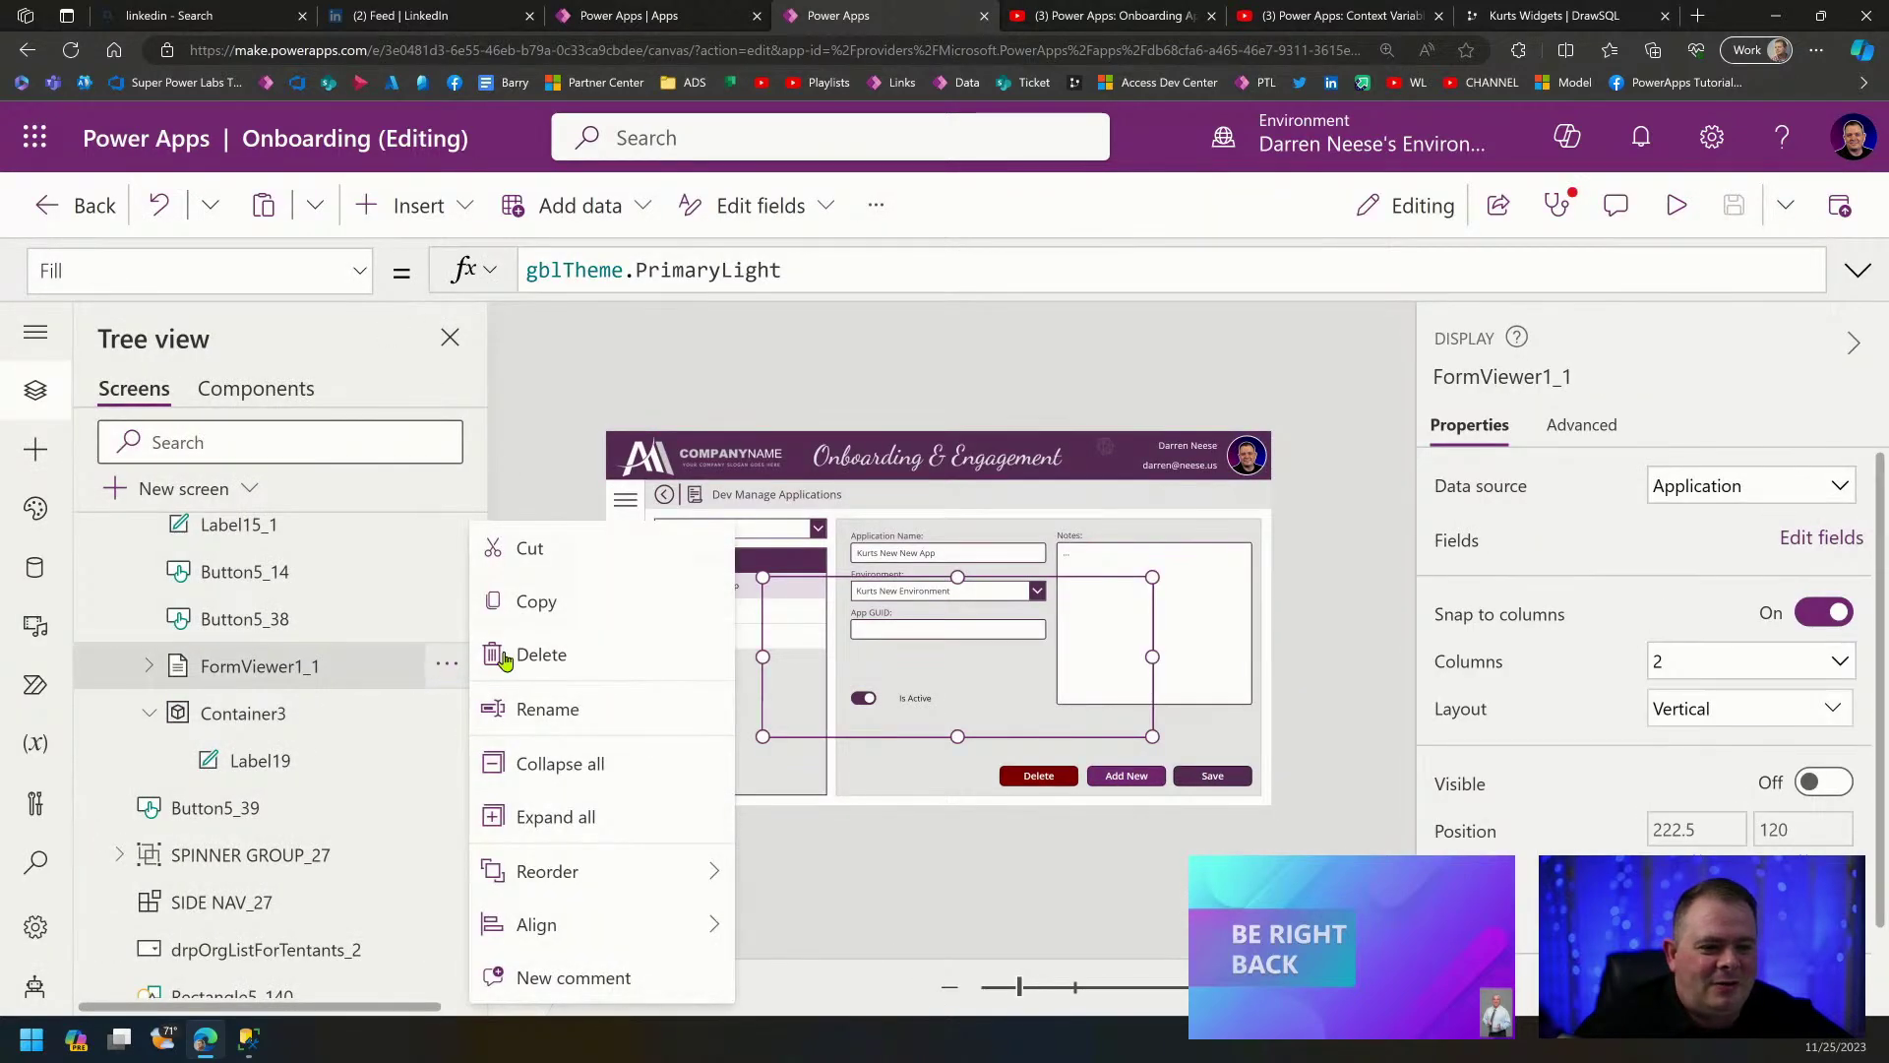
{"action": "left_click", "coordinate": [544, 655]}
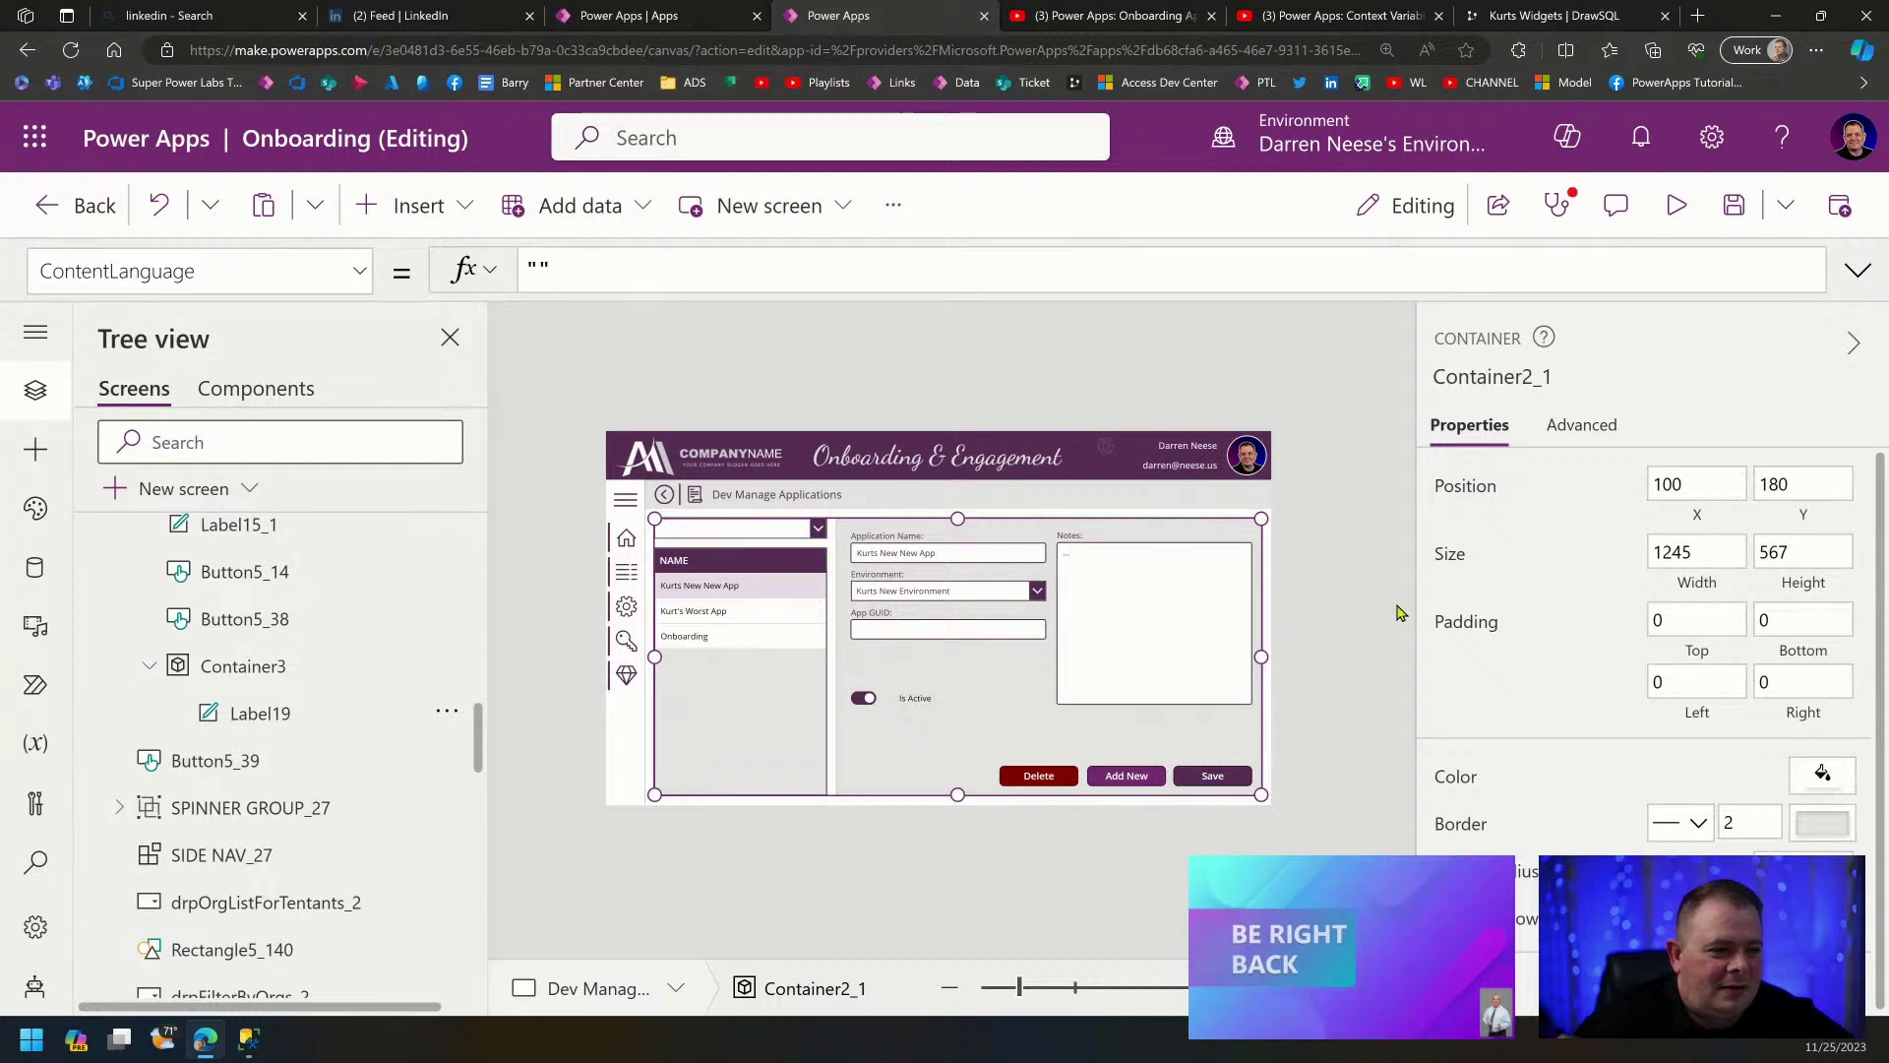
{"action": "left_click", "coordinate": [1158, 898]}
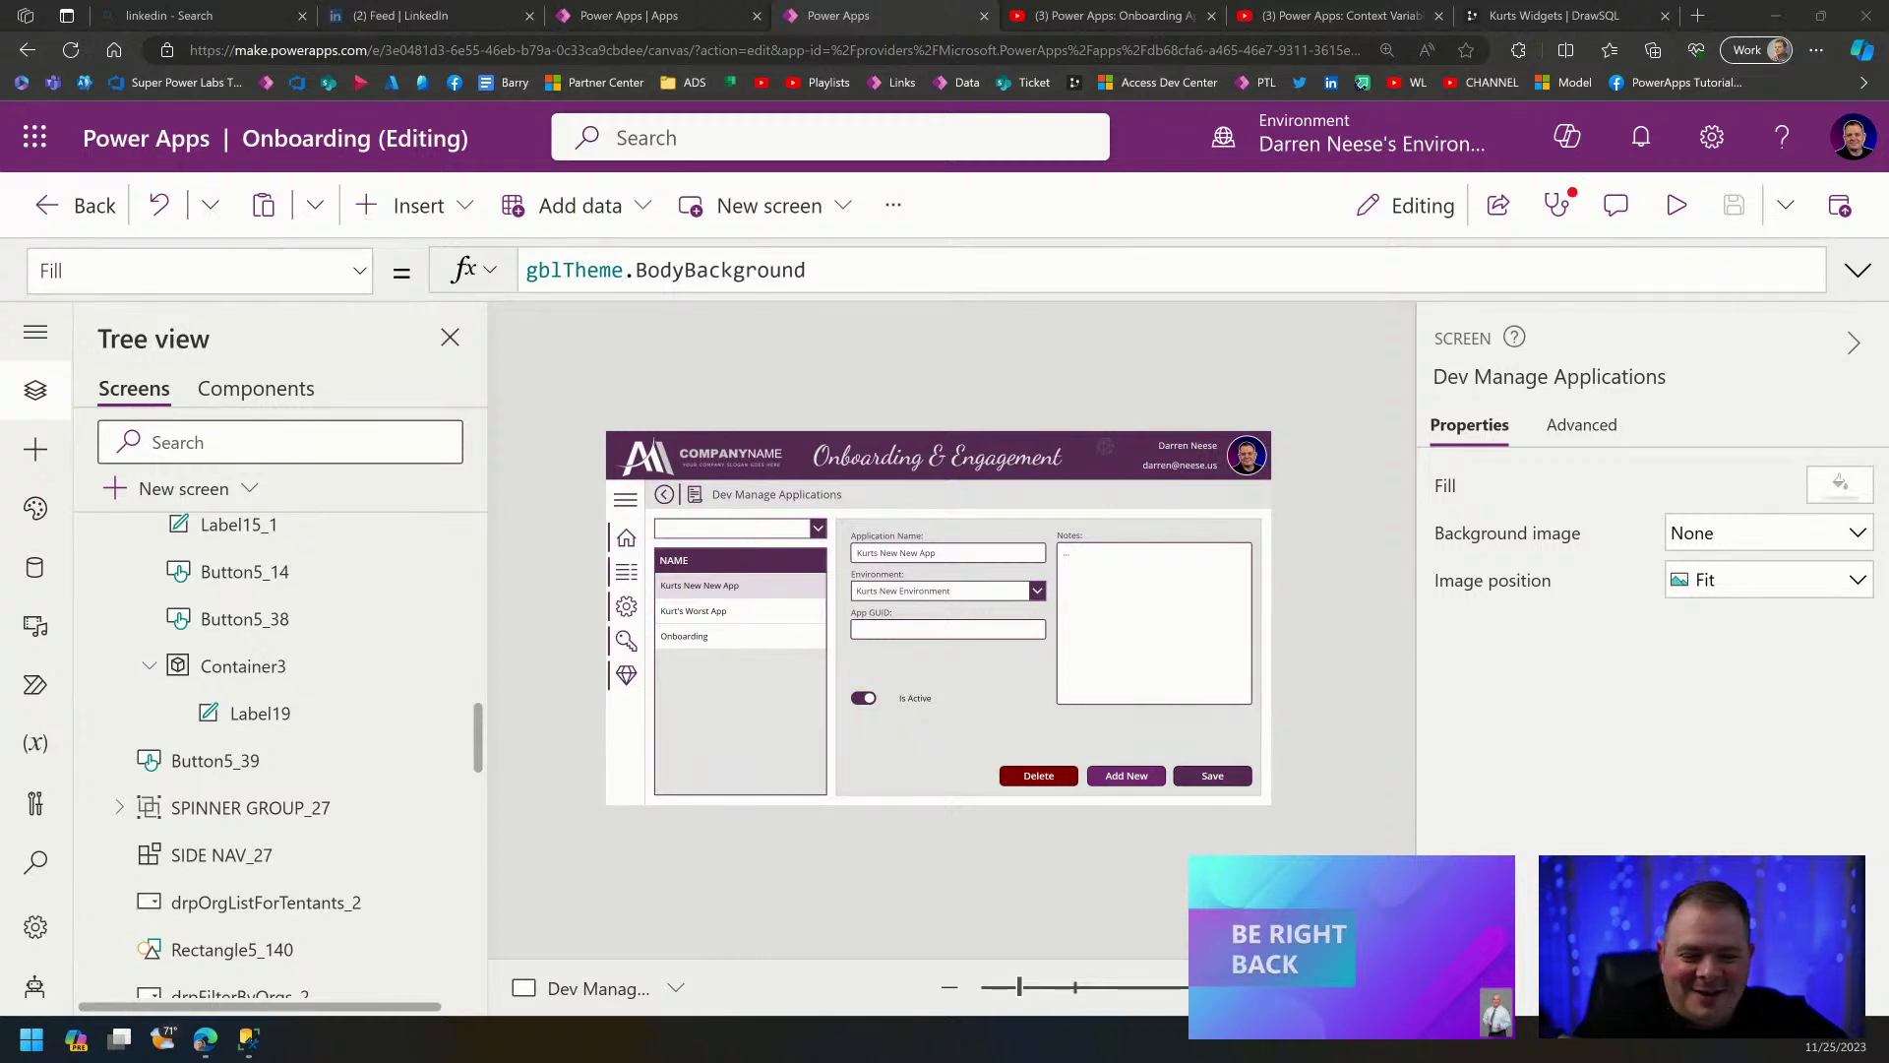
{"action": "left_click", "coordinate": [1677, 205]}
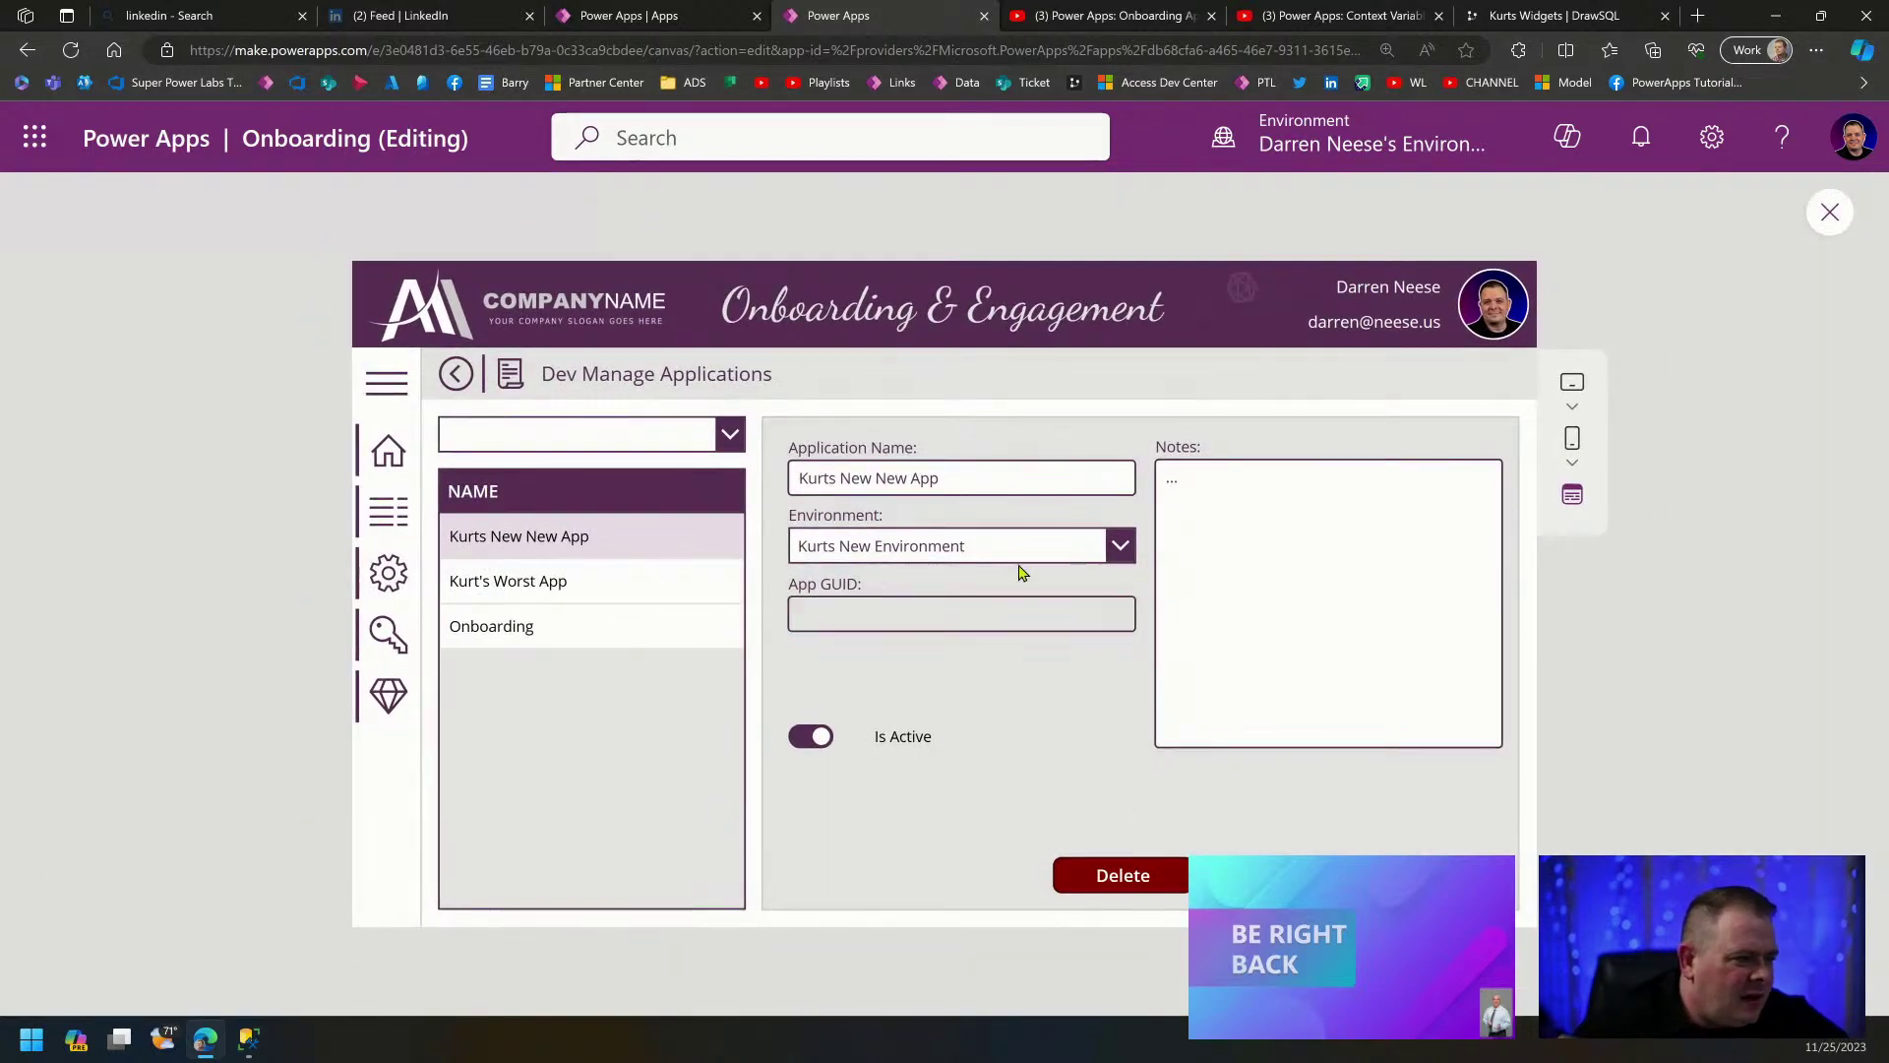
{"action": "left_click", "coordinate": [1830, 212]}
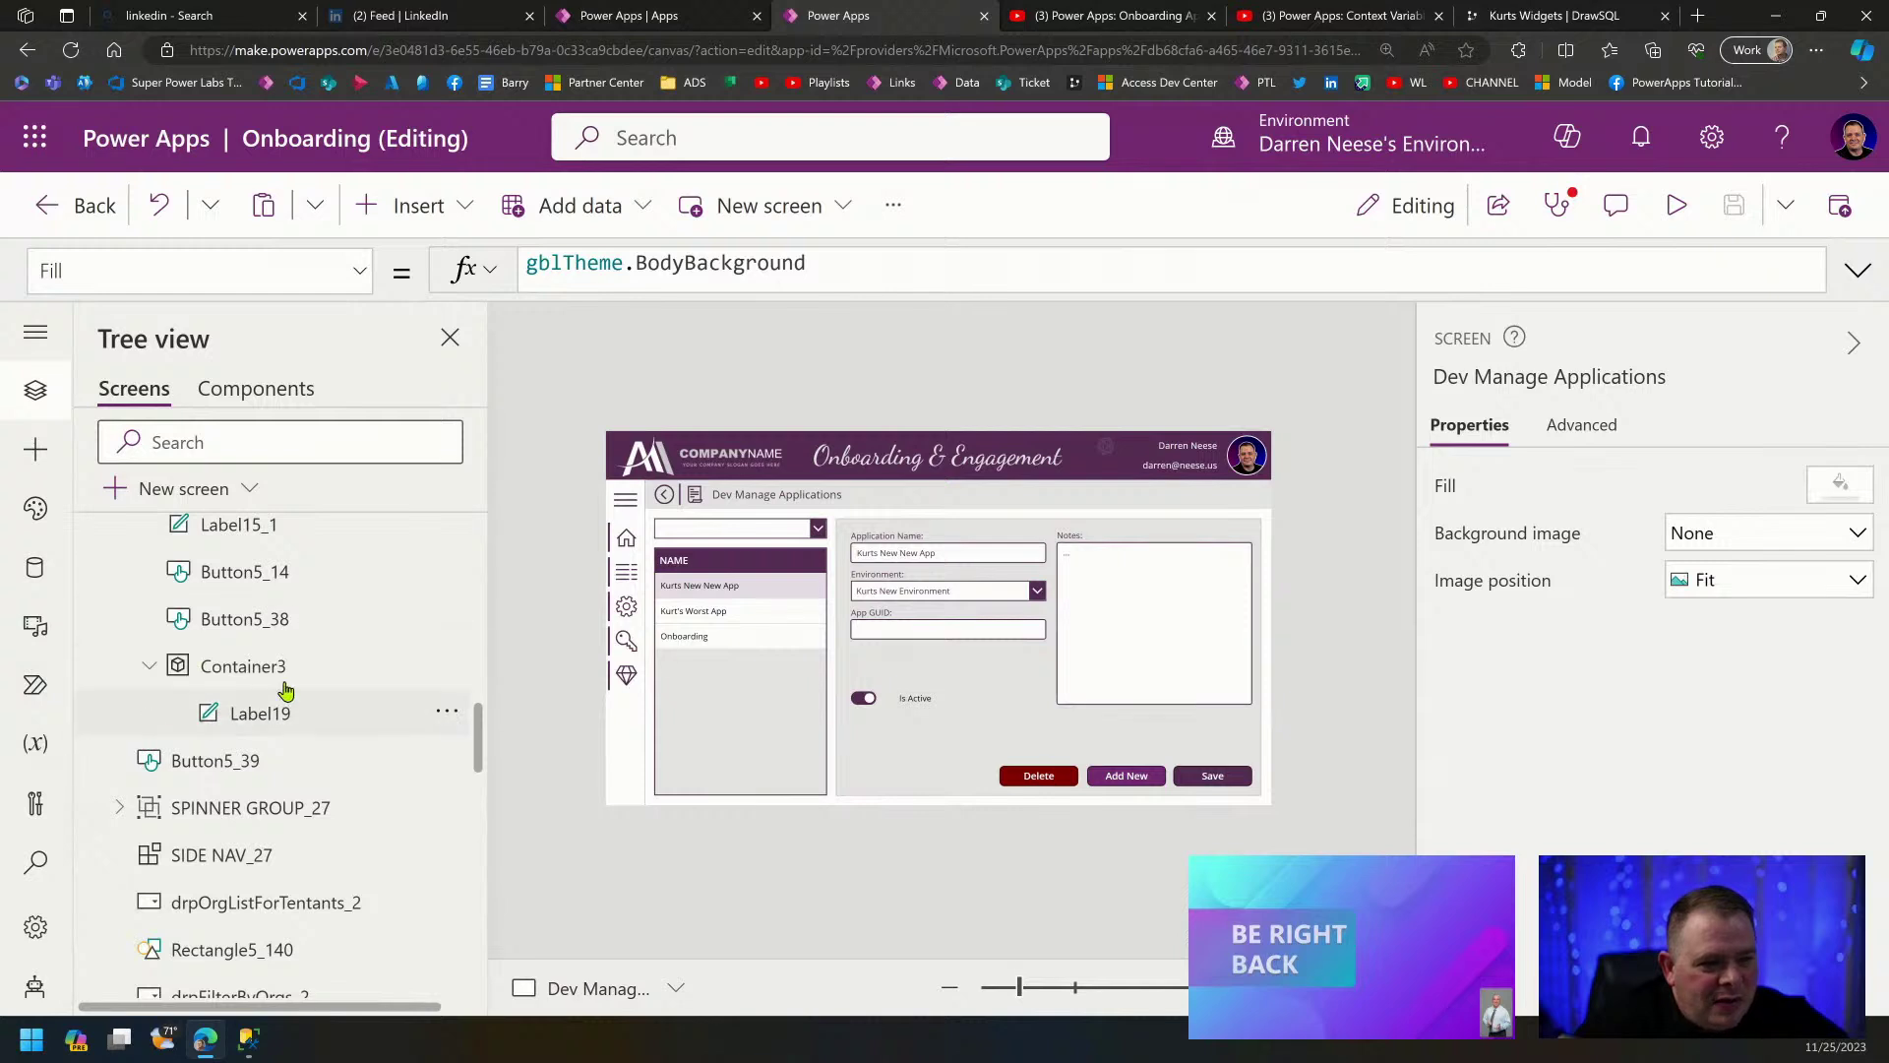
Duplicate the Dev Manage Applications screen and collapse the original screen's control tree.
{"action": "scroll", "coordinate": [313, 694], "scroll_direction": "up", "scroll_amount": 3}
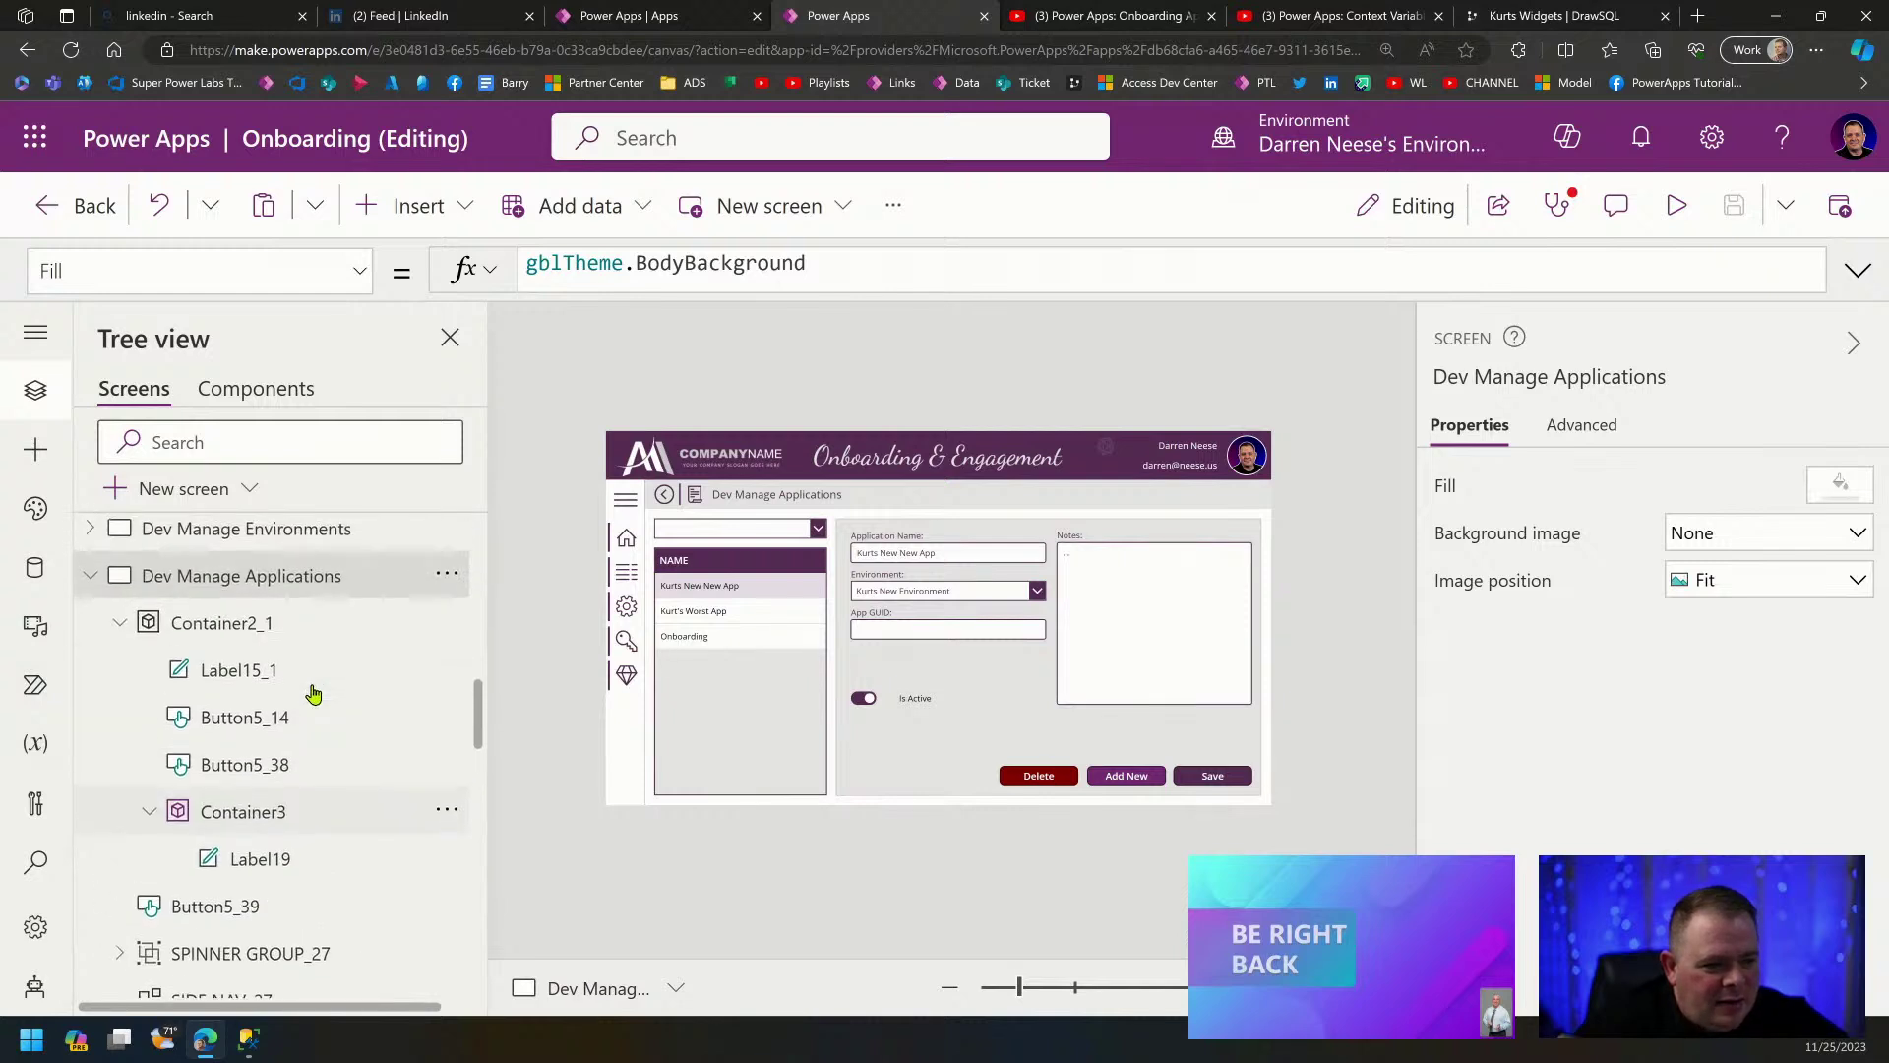
{"action": "left_click", "coordinate": [444, 578]}
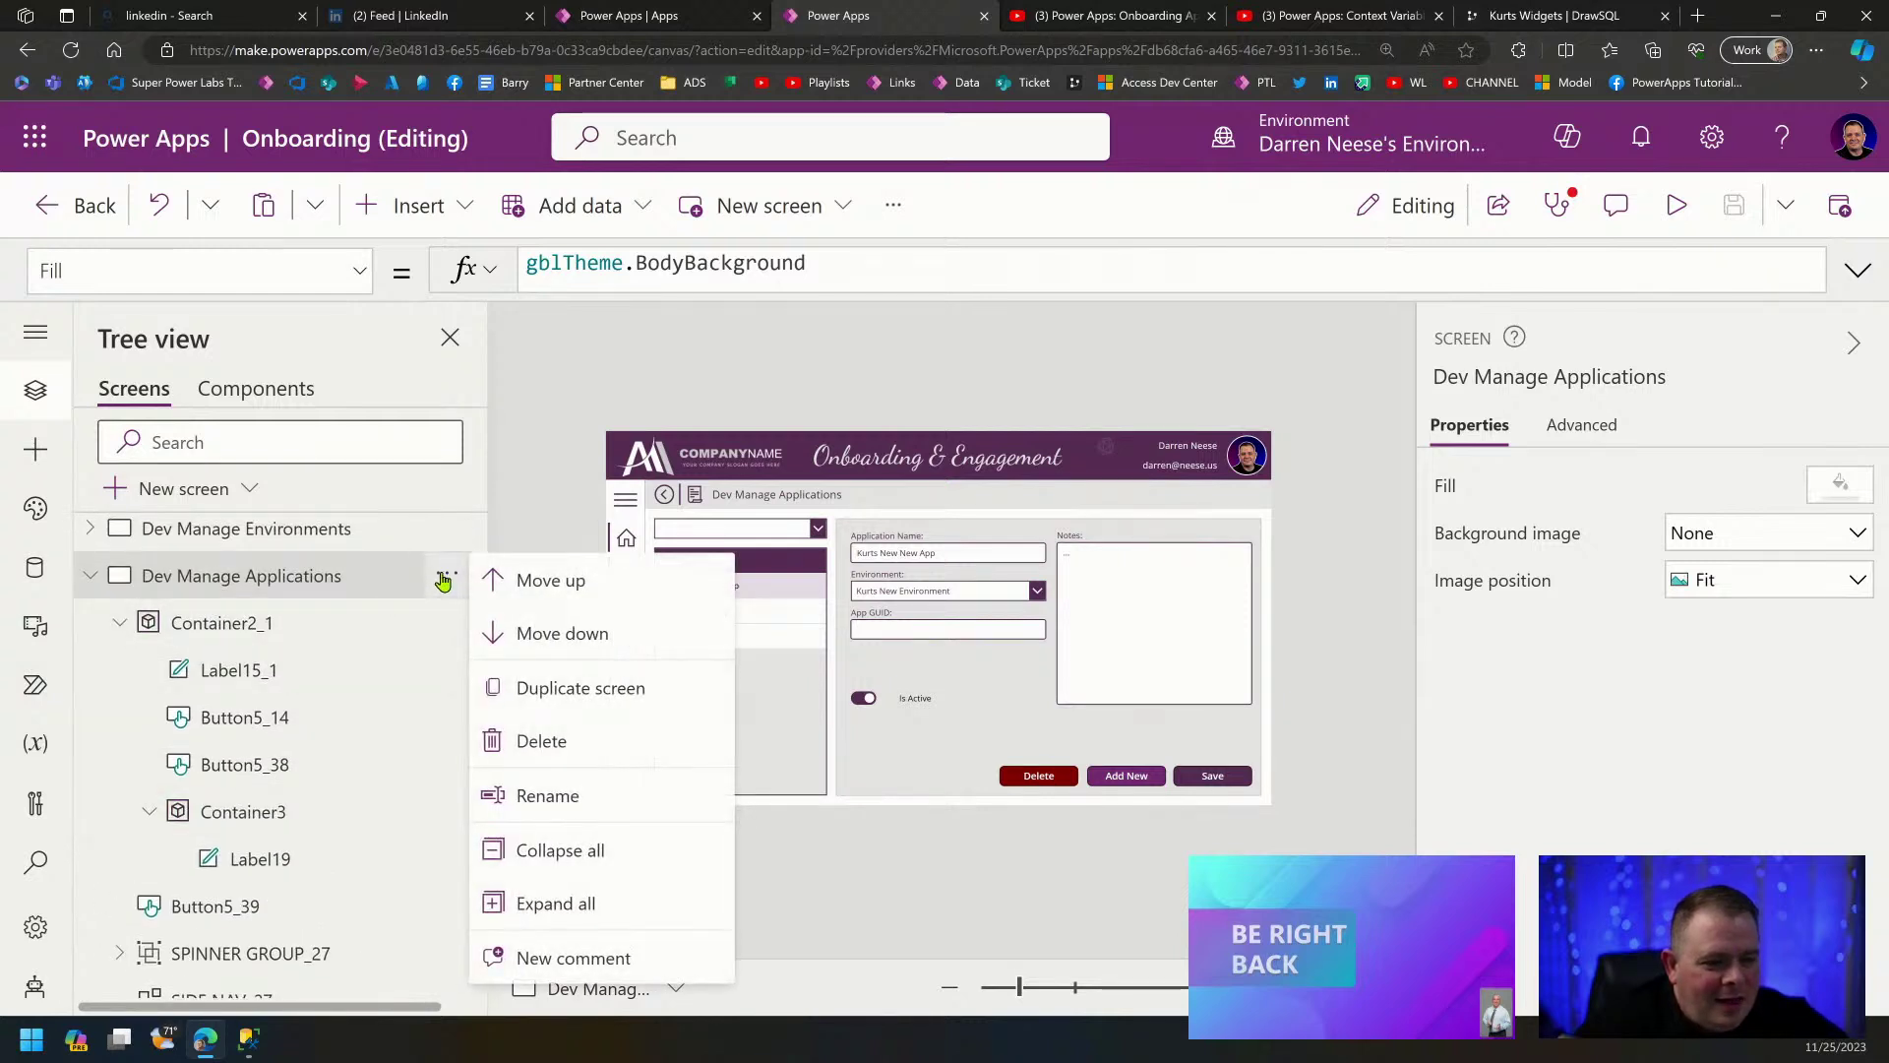
{"action": "left_click", "coordinate": [598, 700]}
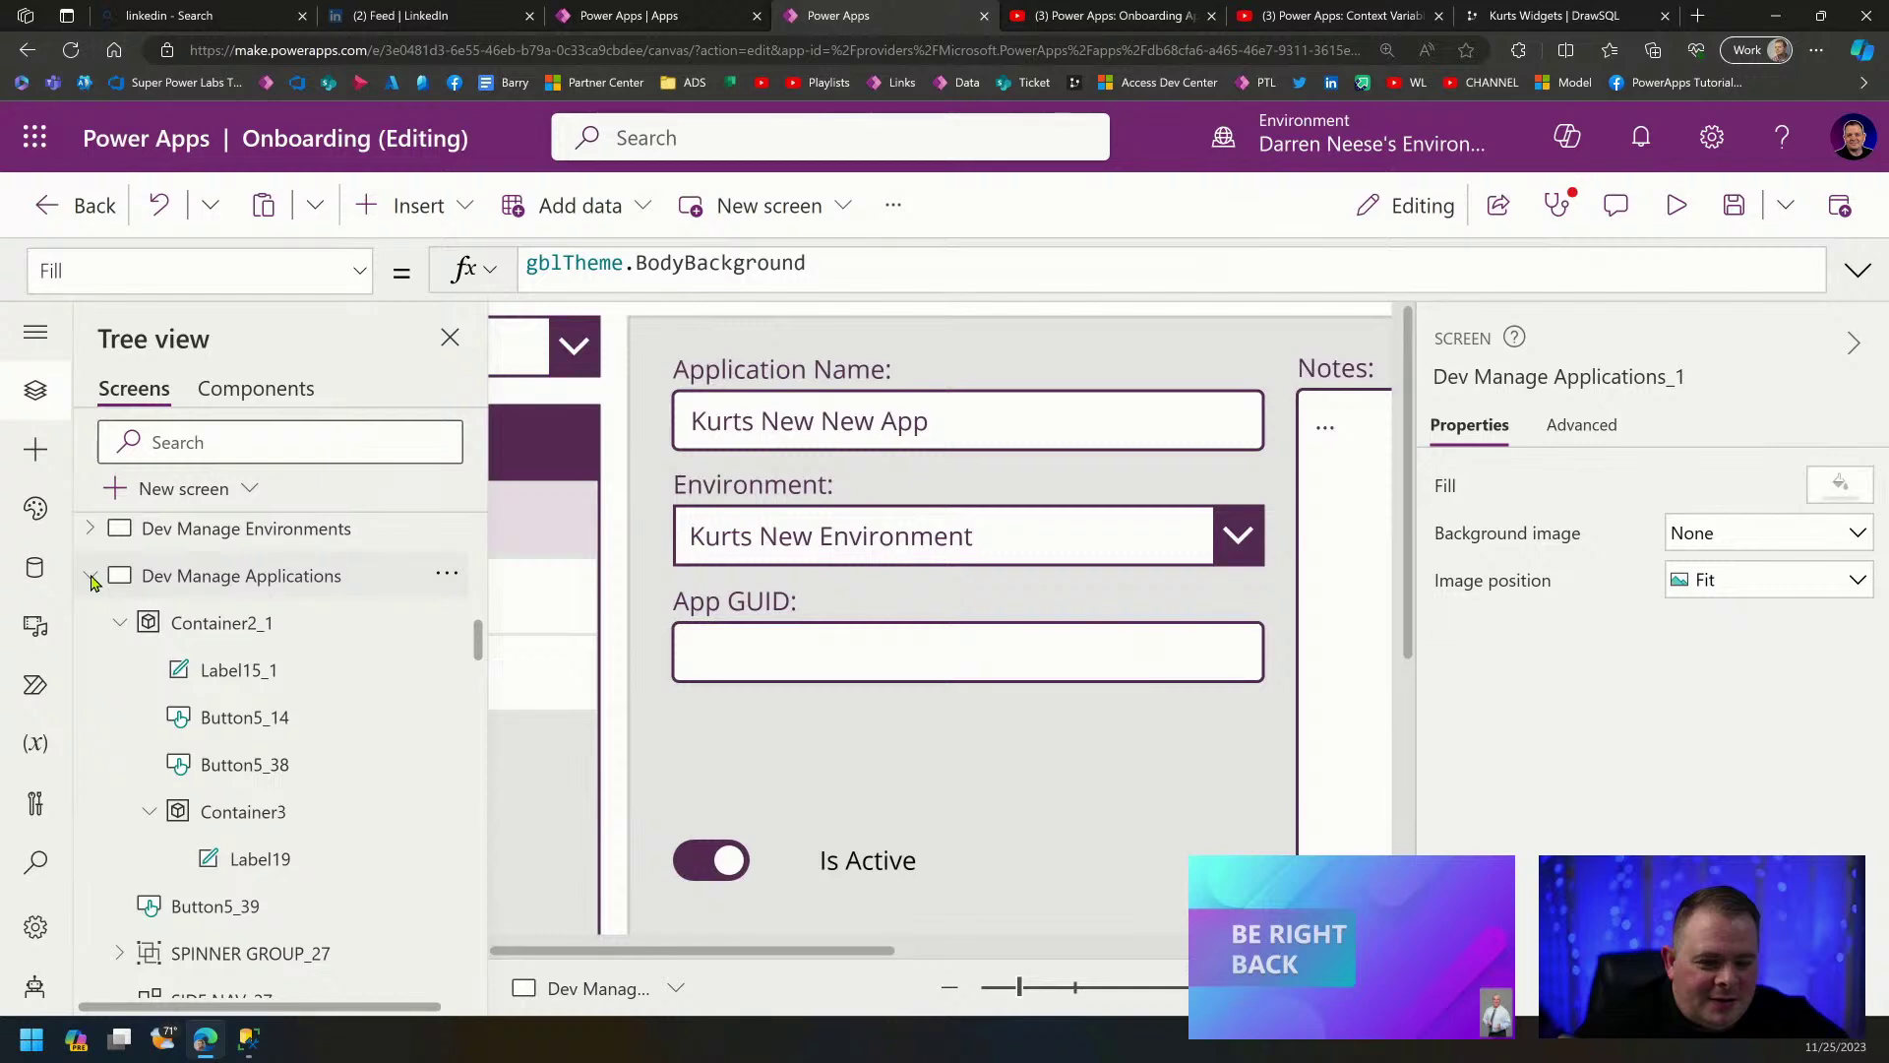
{"action": "left_click", "coordinate": [92, 582]}
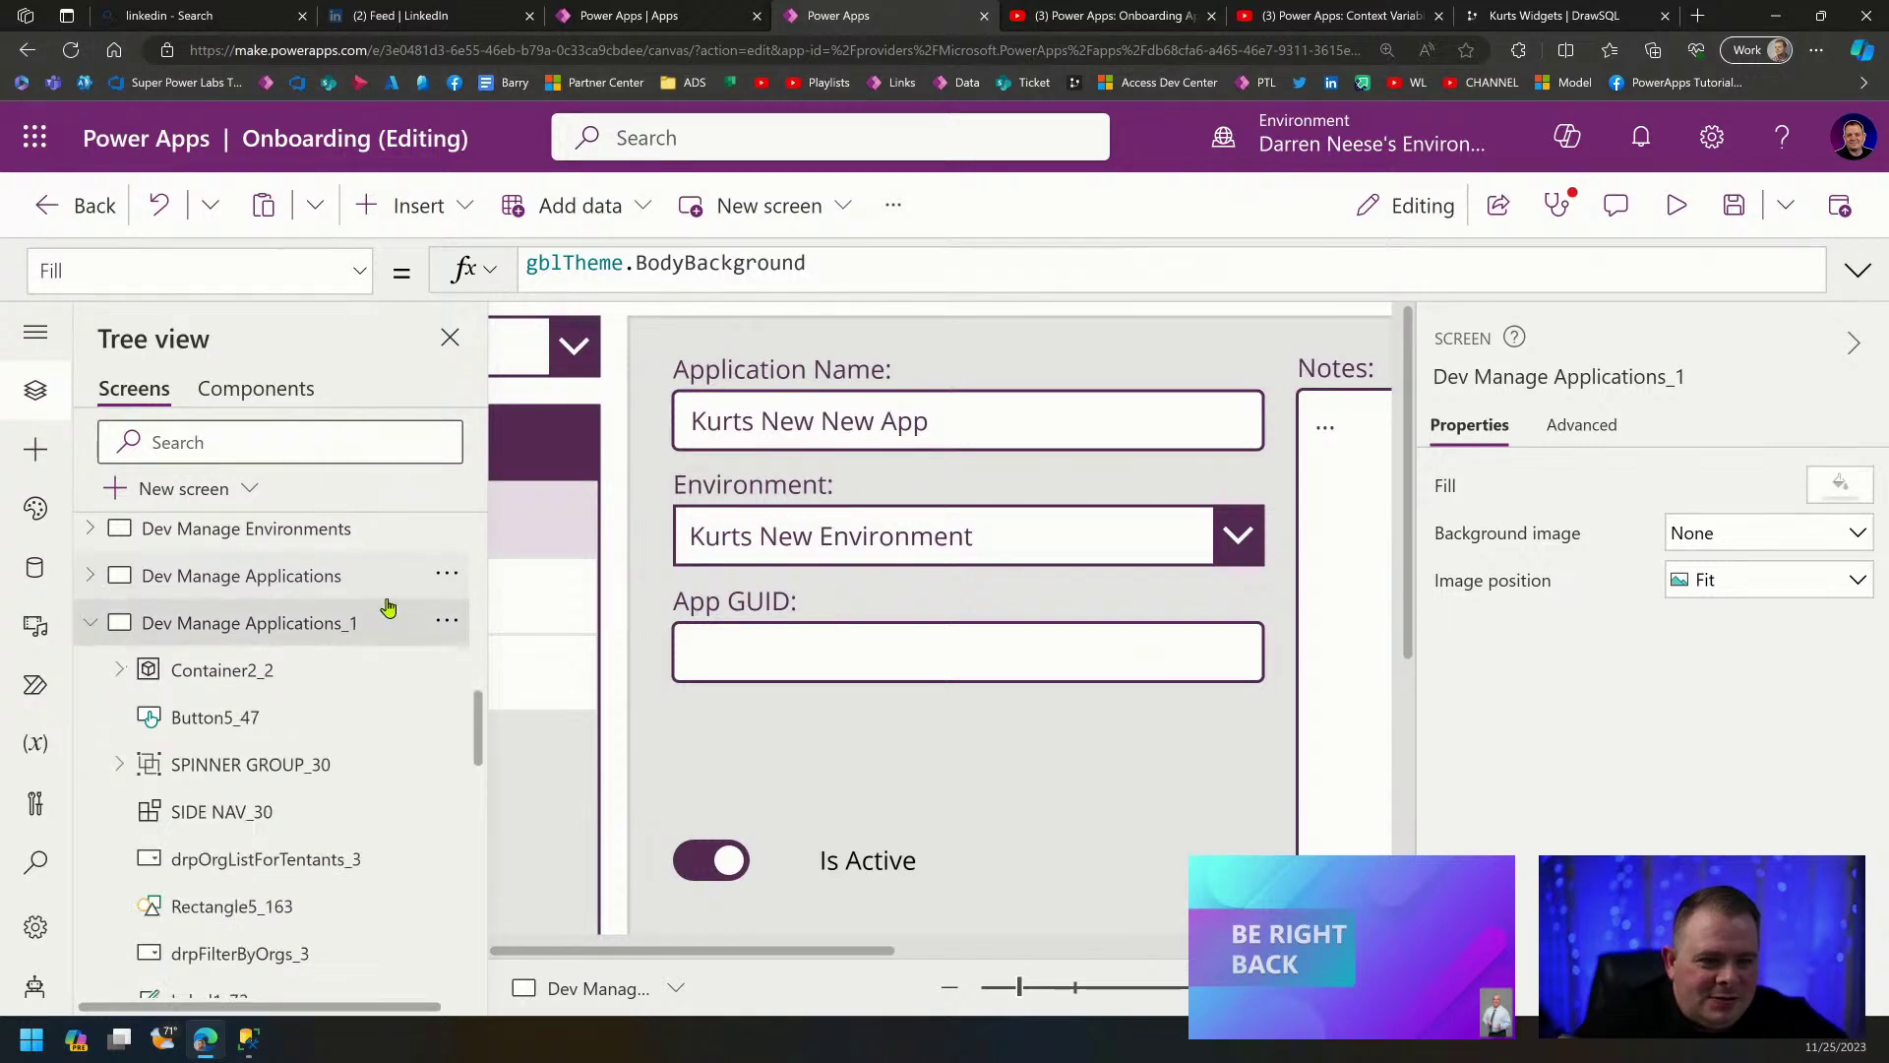
Rename the duplicated Dev Manage Applications_1 screen as Admin Questionaire.
{"action": "left_click", "coordinate": [1608, 378]}
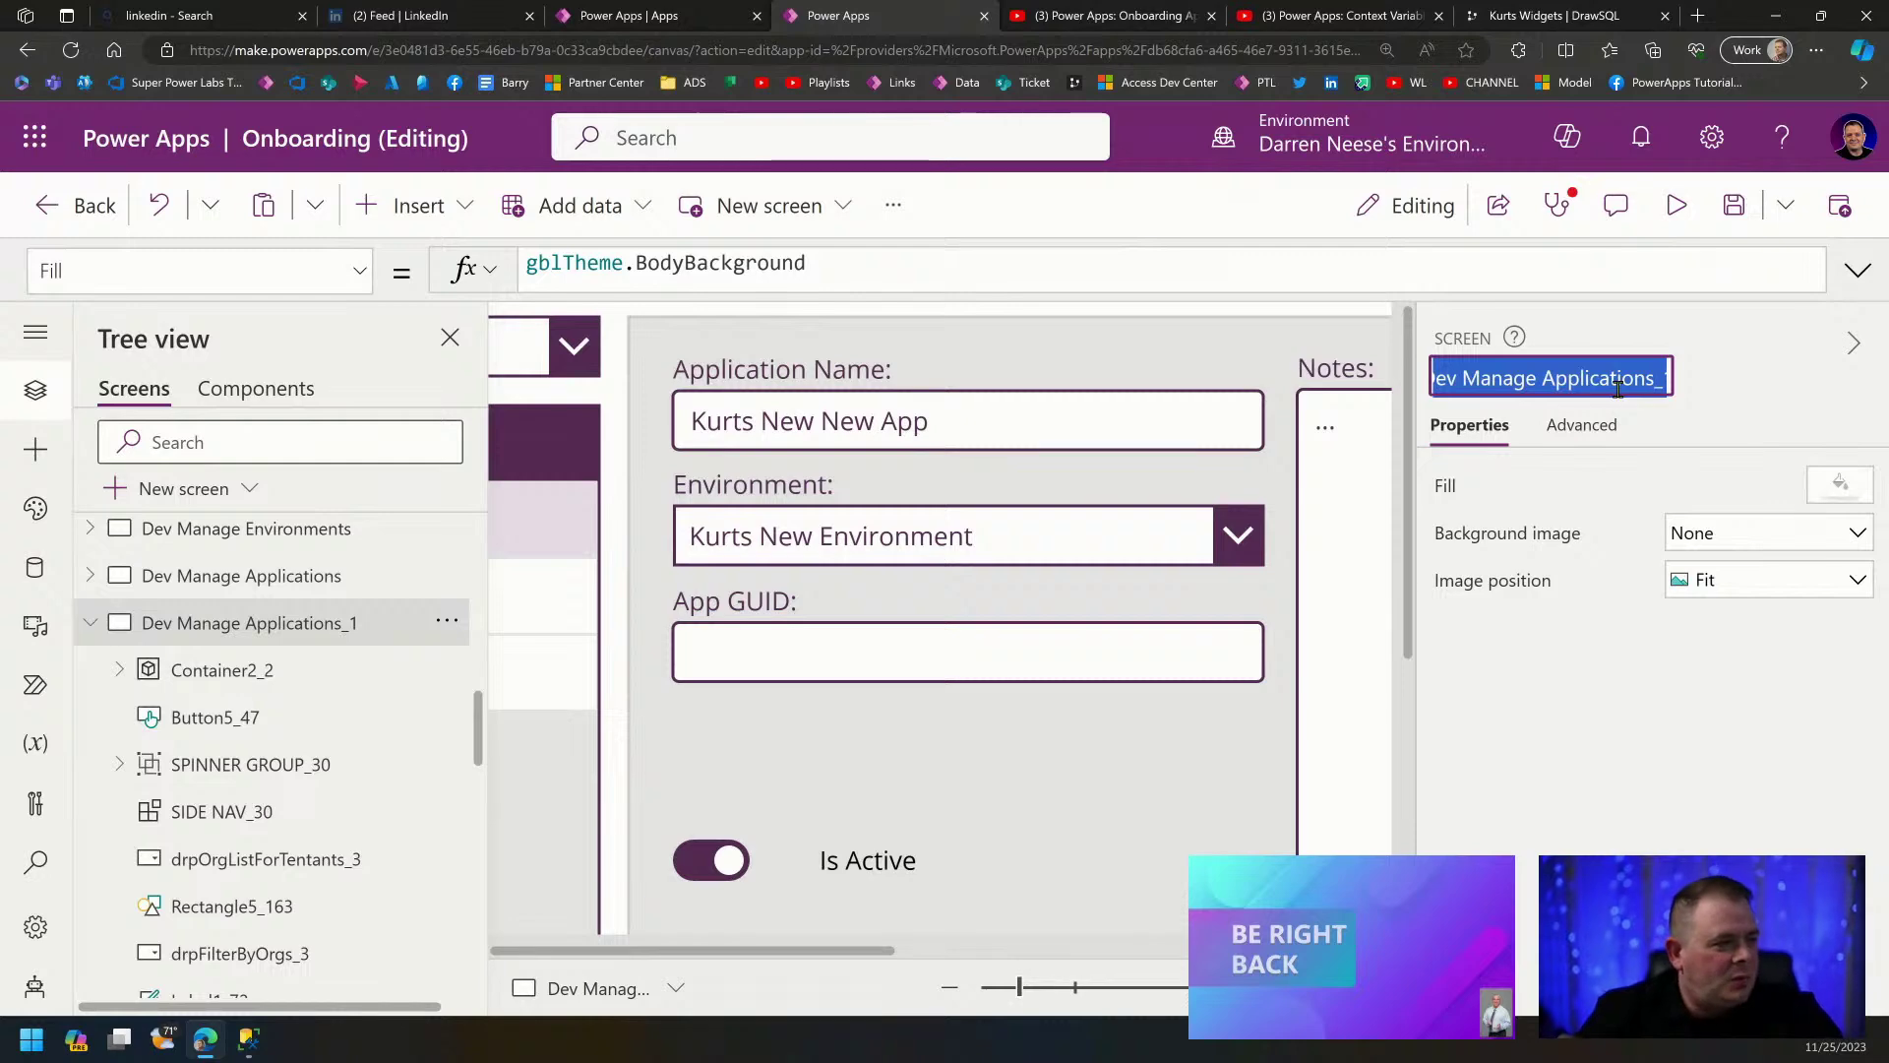
{"action": "type", "text": "Admin"}
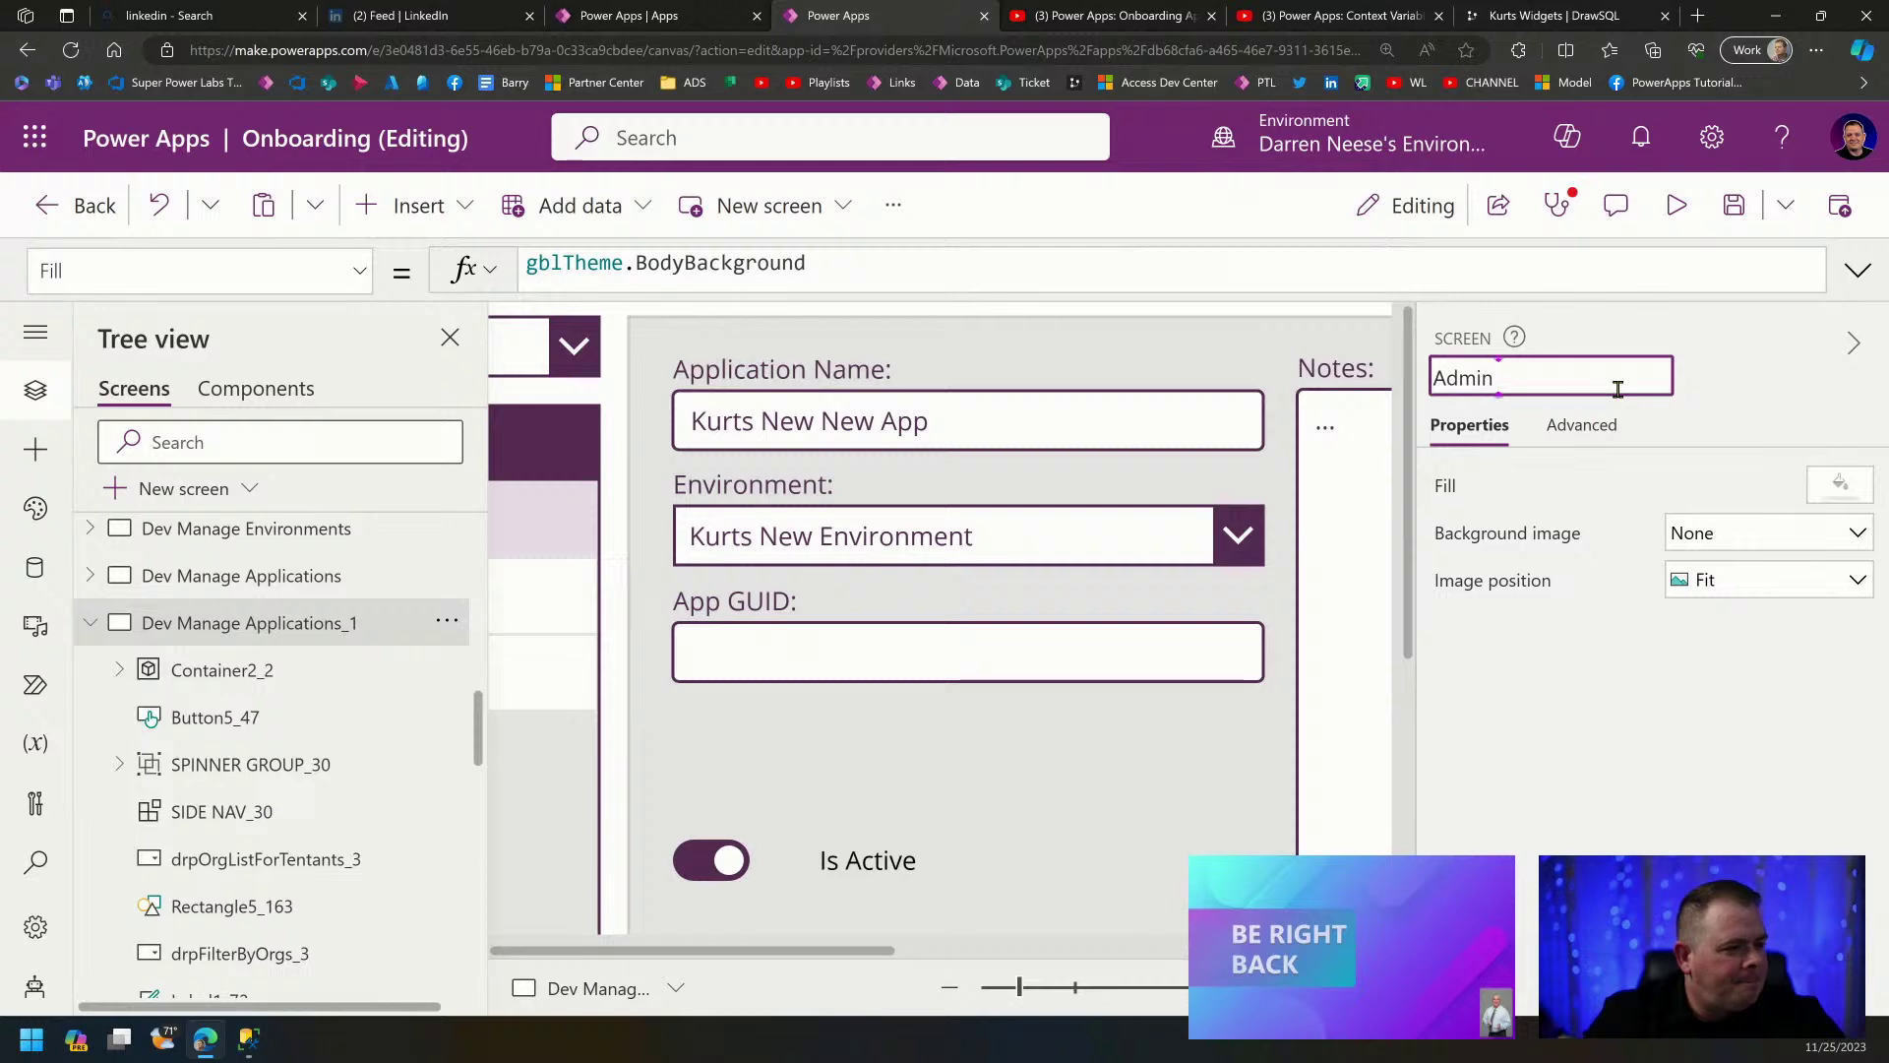
{"action": "type", "text": "Question"}
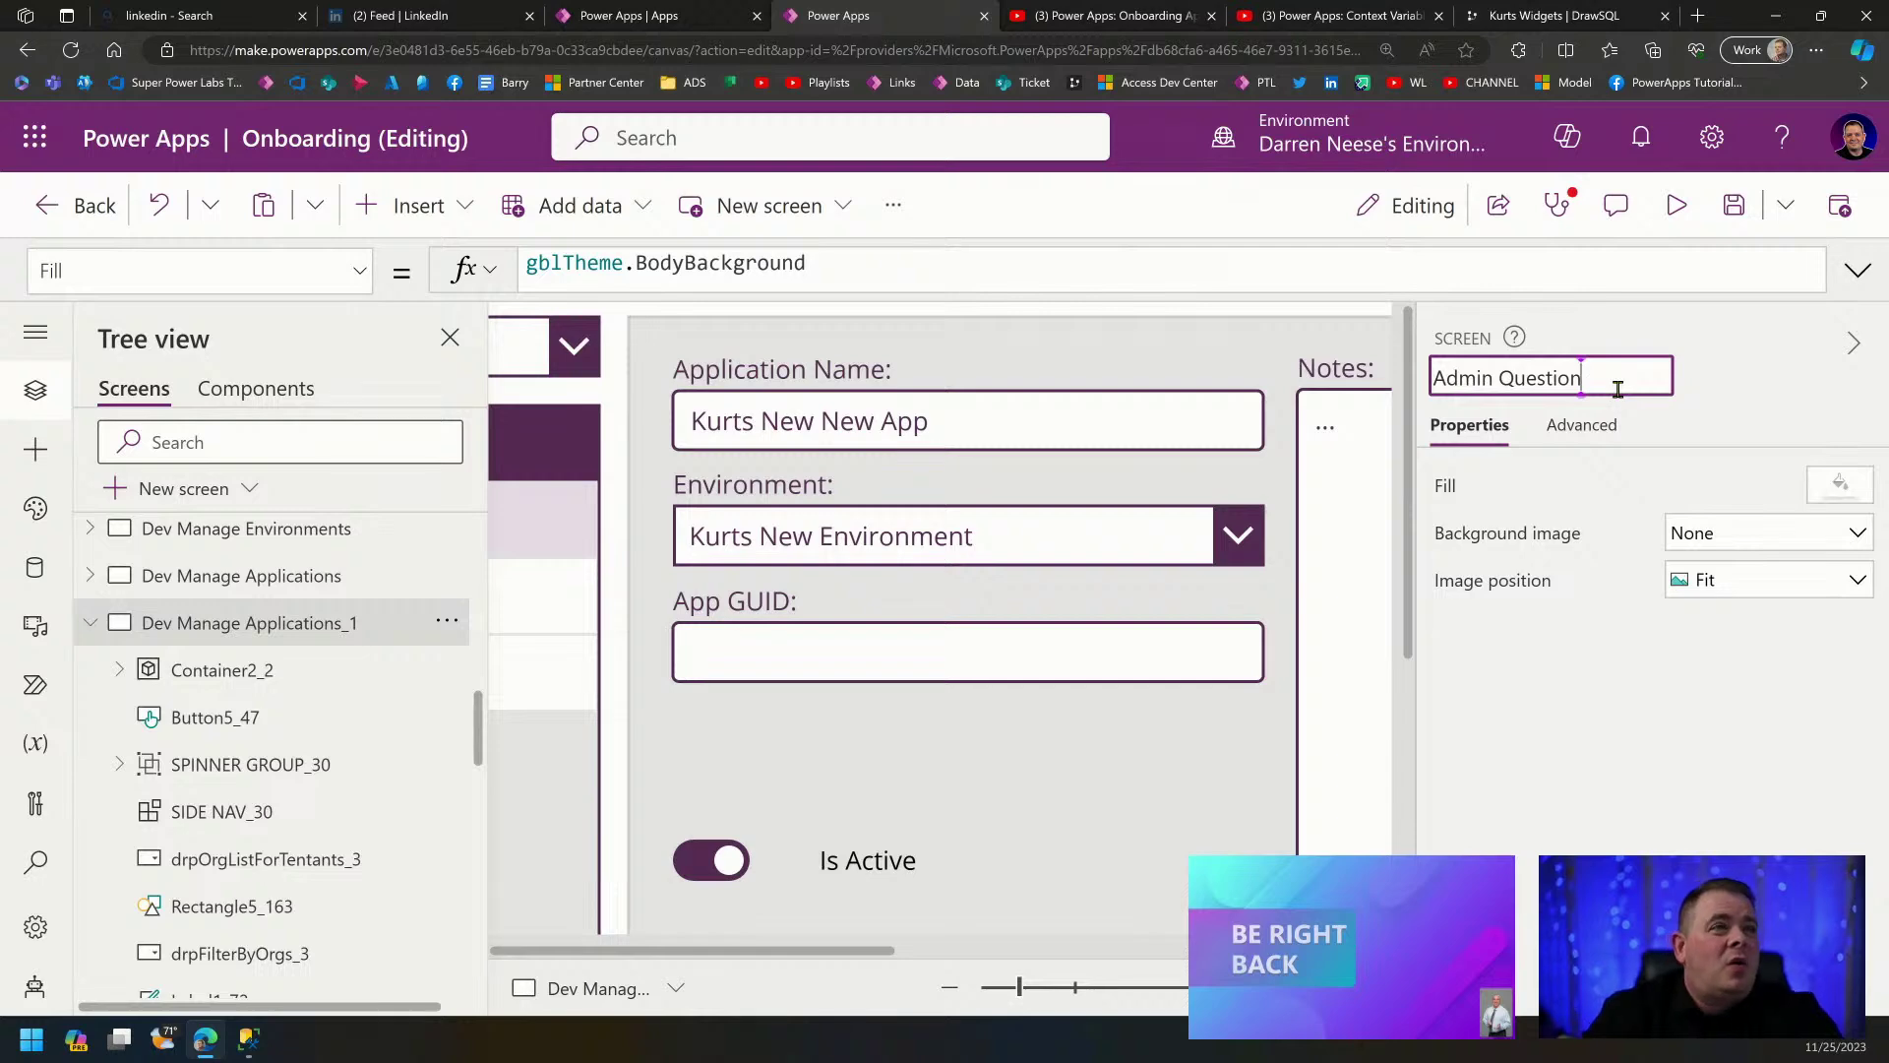
{"action": "type", "text": "aire"}
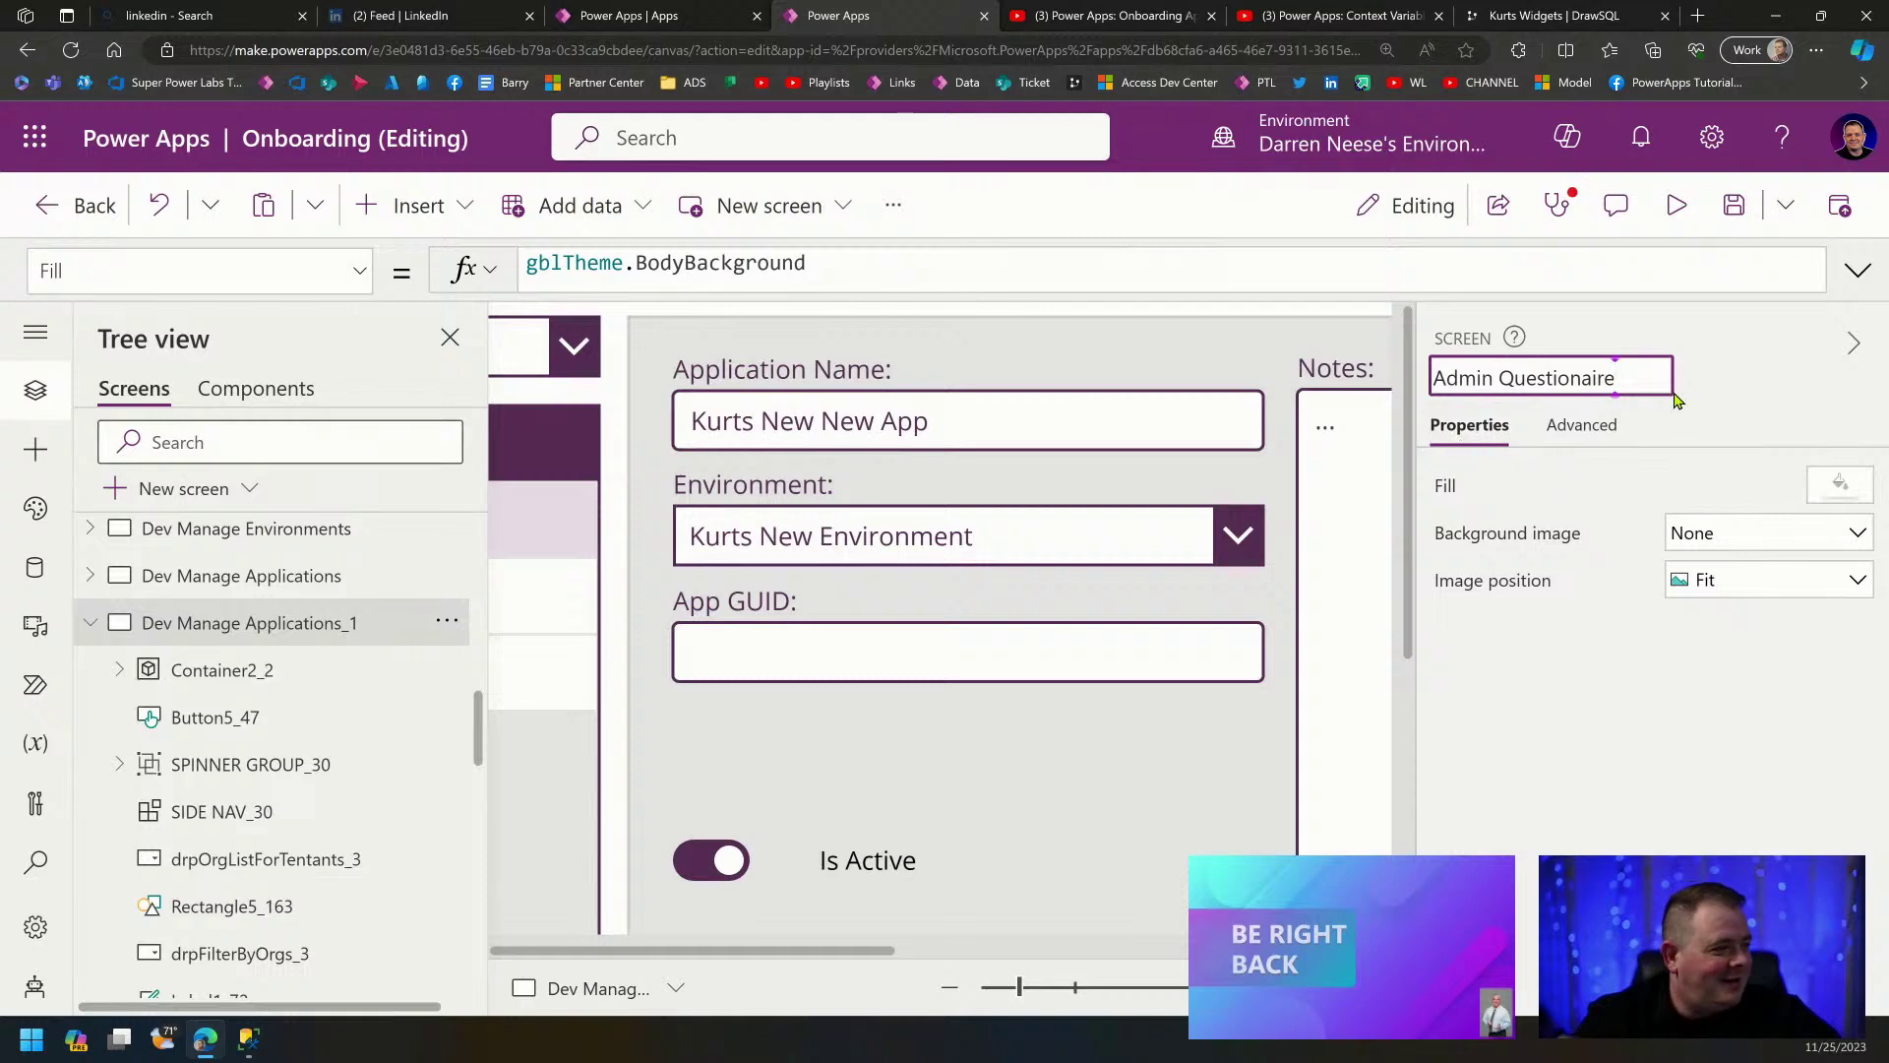
{"action": "key", "text": "ctrl+Left"}
{"action": "key", "text": "shift+End"}
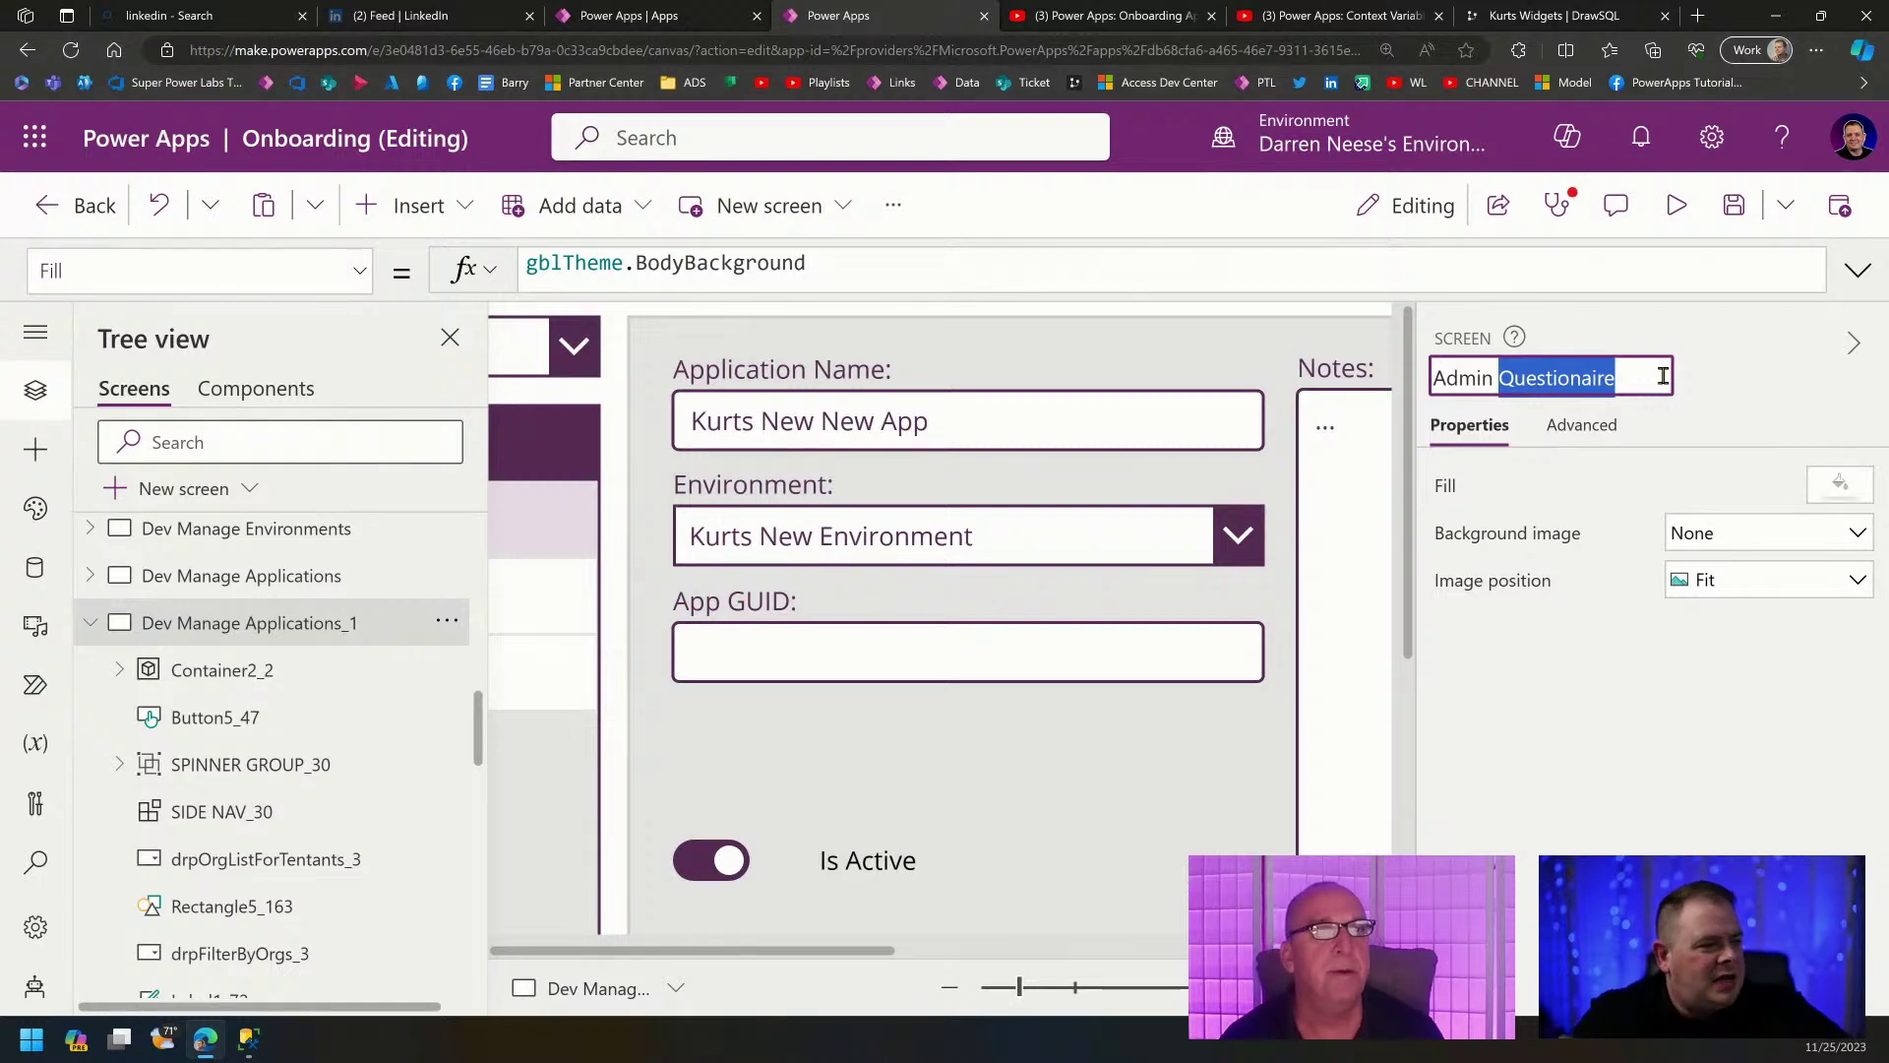
{"action": "left_click", "coordinate": [1663, 375]}
{"action": "key", "text": "Return"}
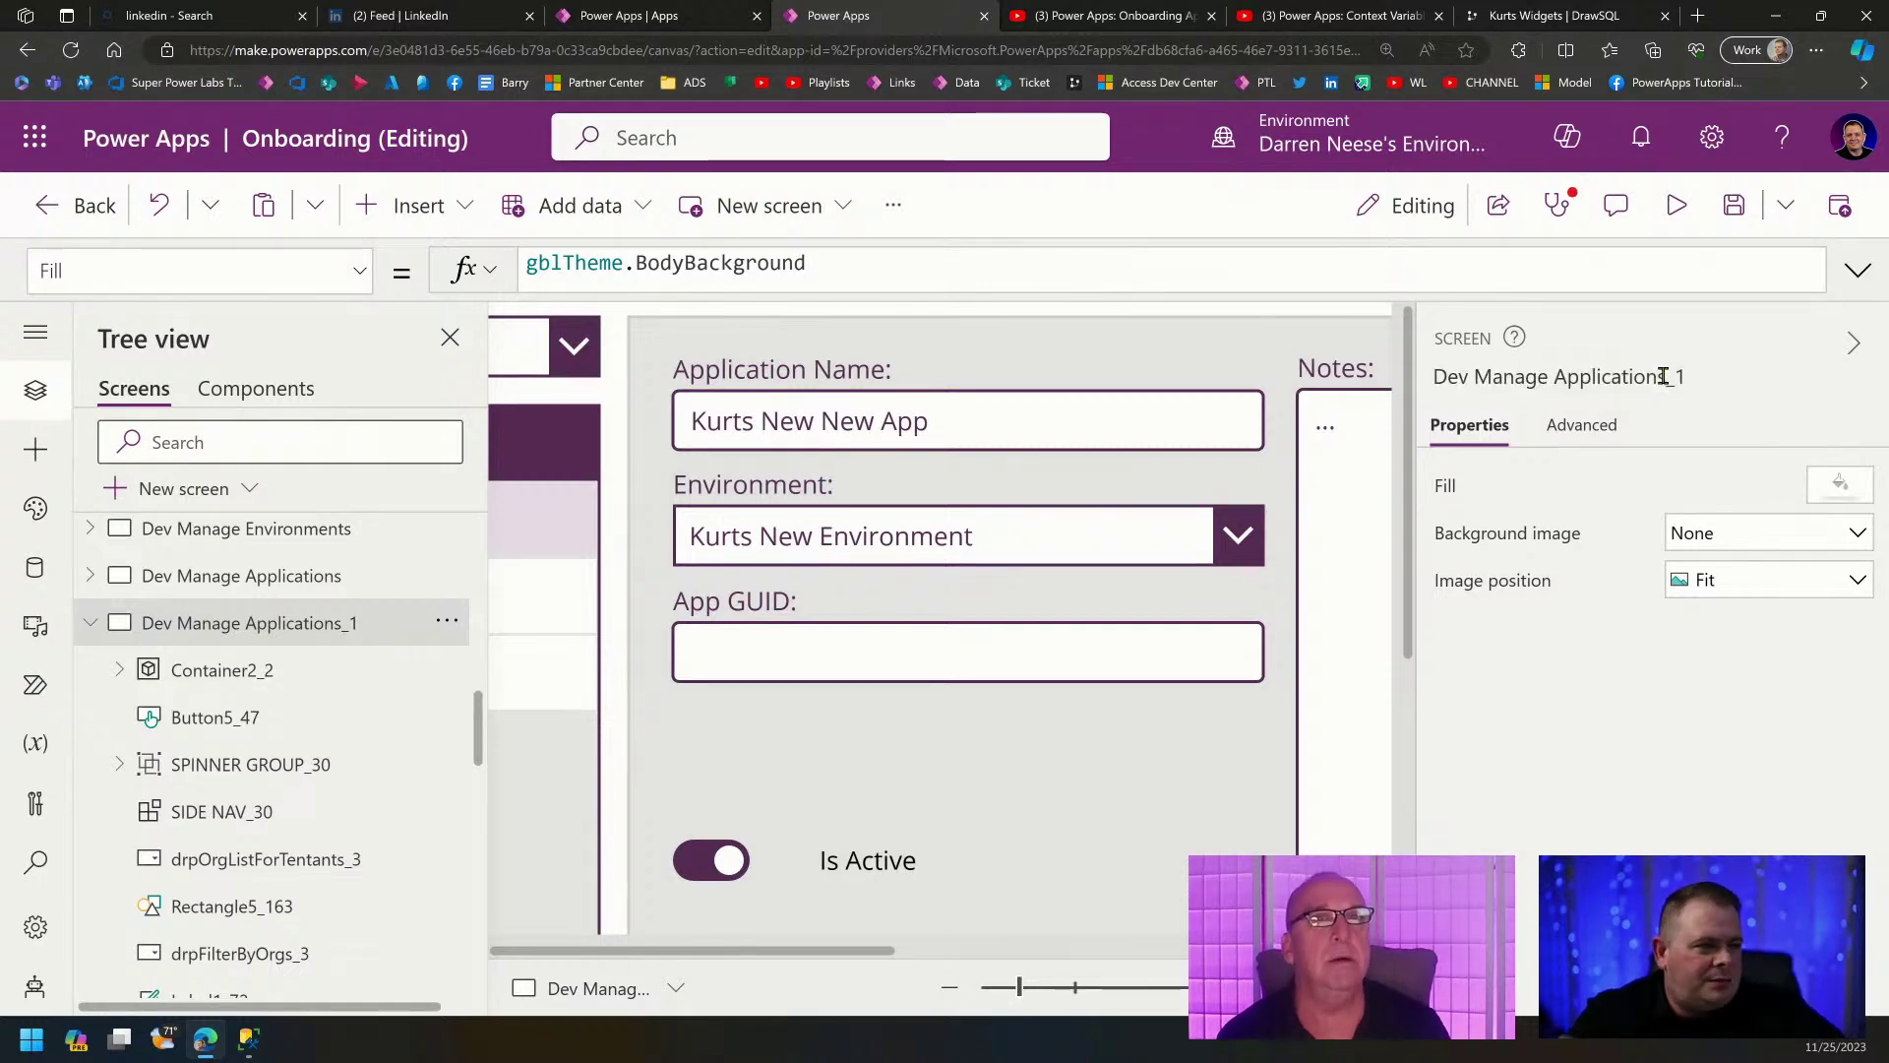
{"action": "left_click_drag", "start_coordinate": [1019, 988], "coordinate": [1014, 988]}
{"action": "left_click", "coordinate": [1022, 996]}
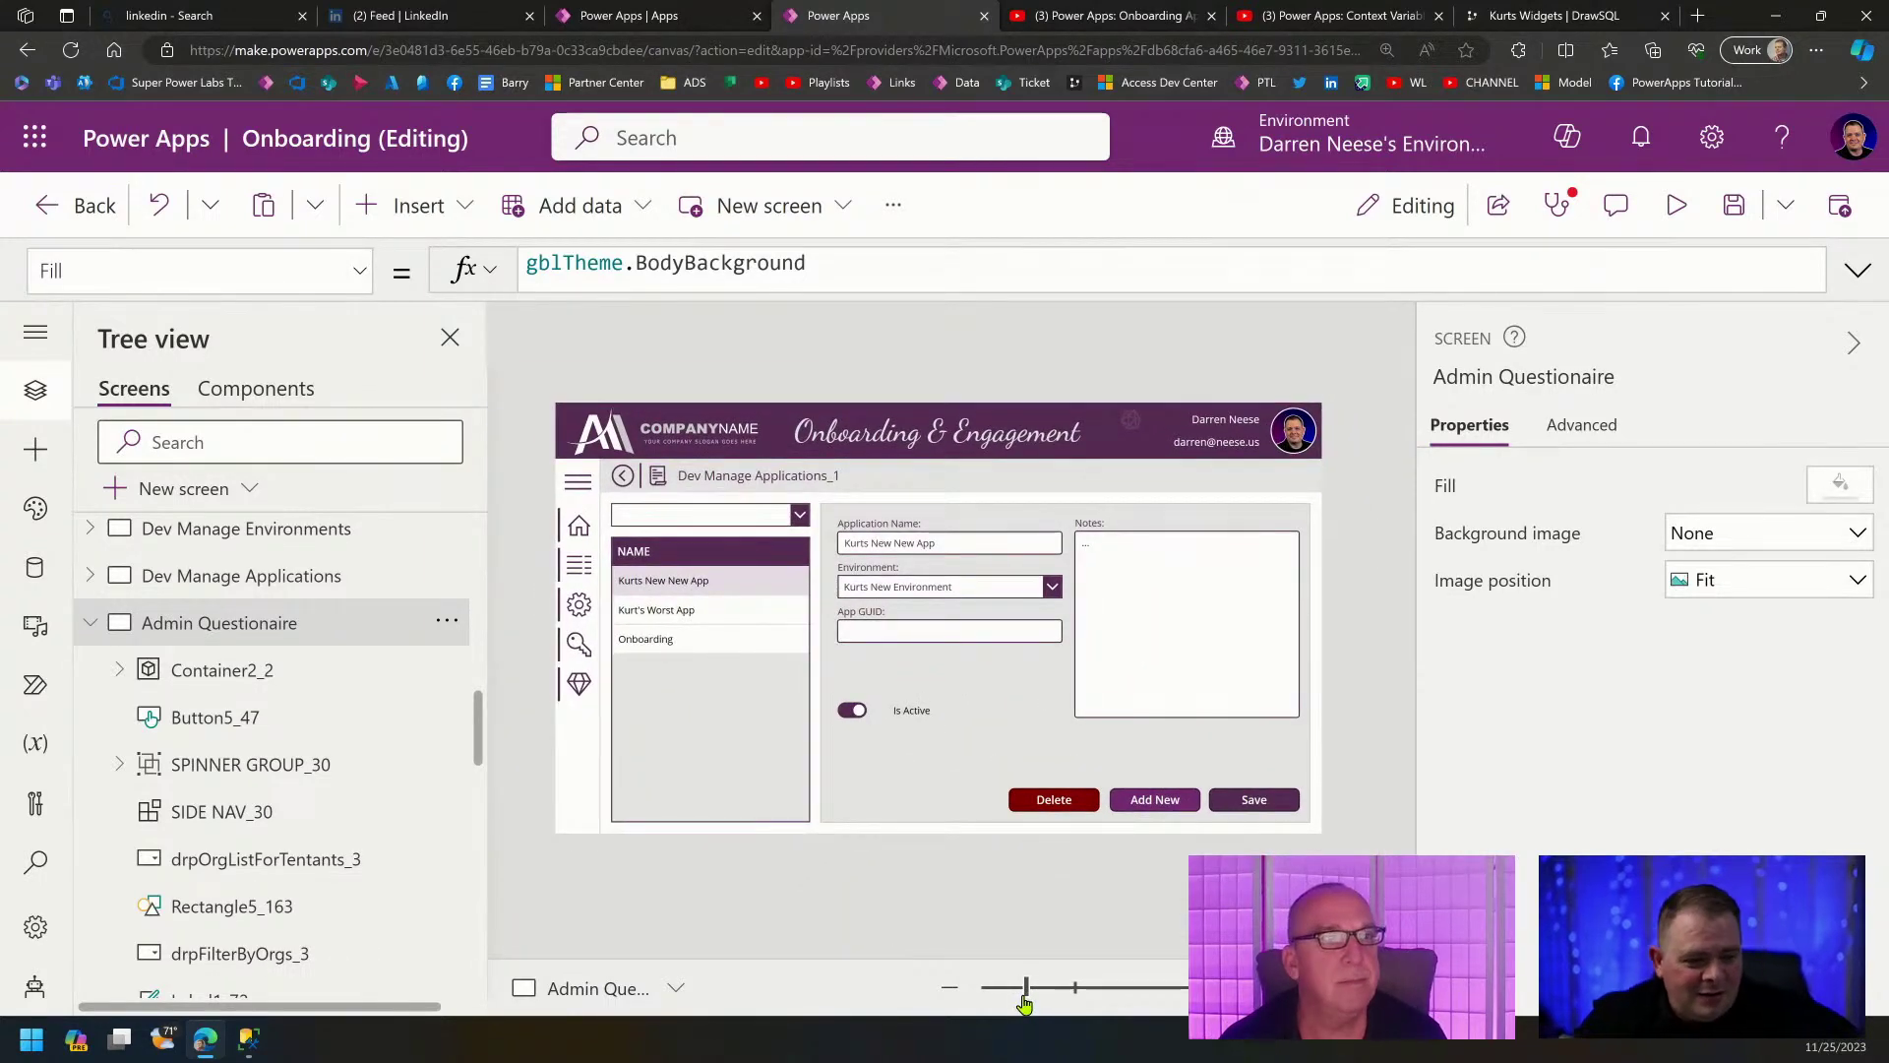
Change the Filter source in the listing gallery's Items formula from Application to Questionnaire.
{"action": "left_click", "coordinate": [764, 659]}
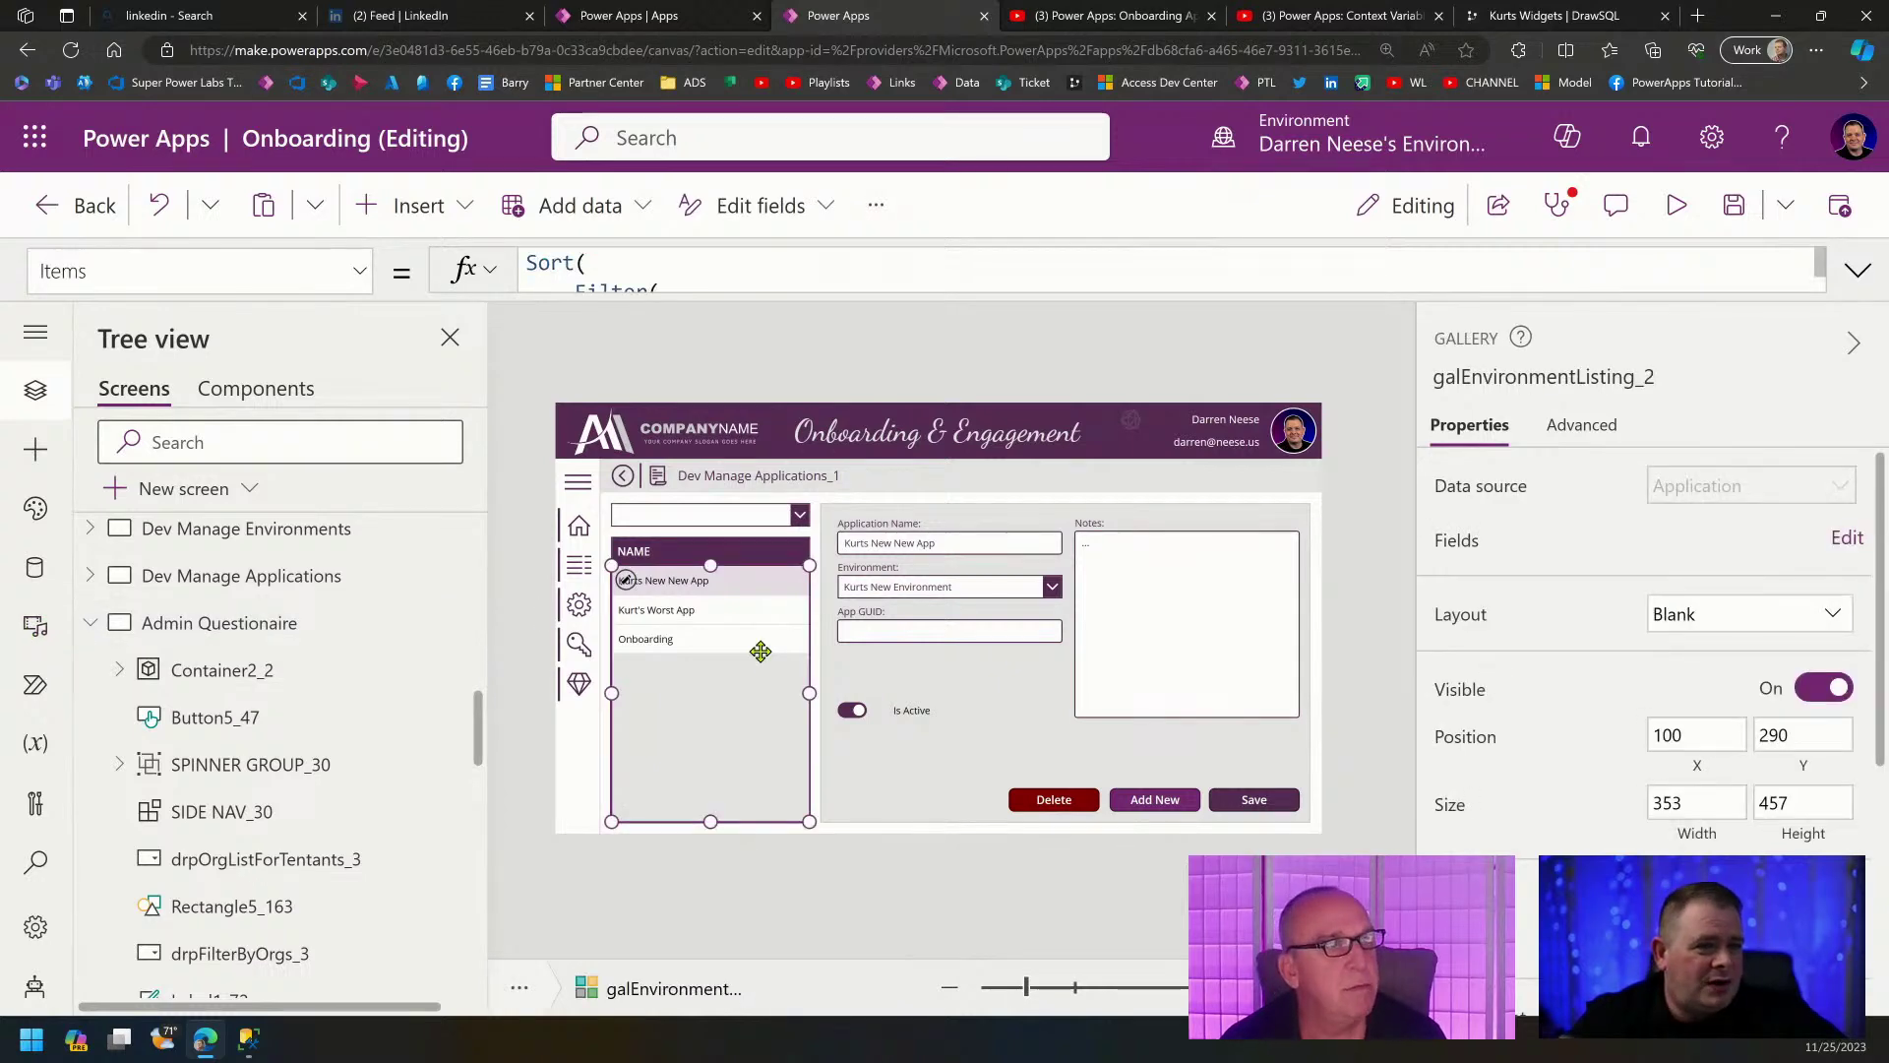
{"action": "left_click", "coordinate": [1470, 492]}
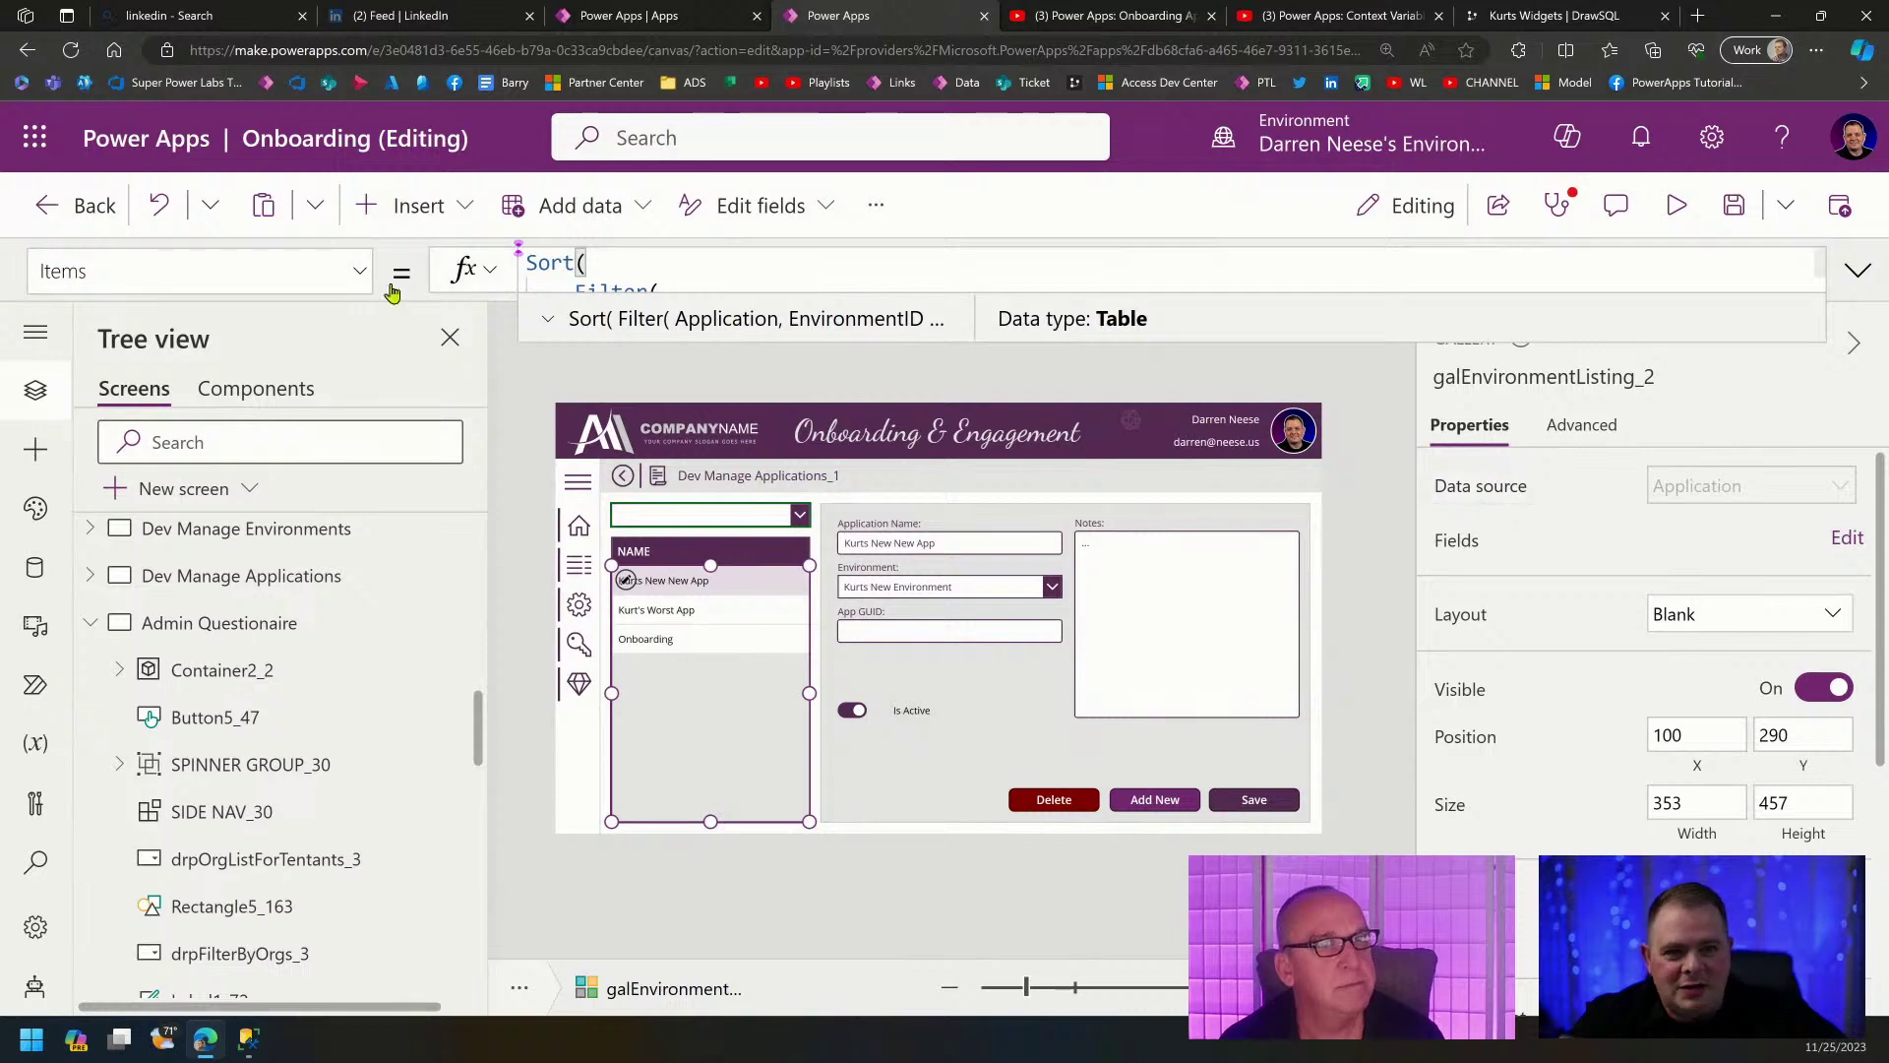
{"action": "left_click", "coordinate": [1858, 271]}
{"action": "double_click", "coordinate": [722, 332]}
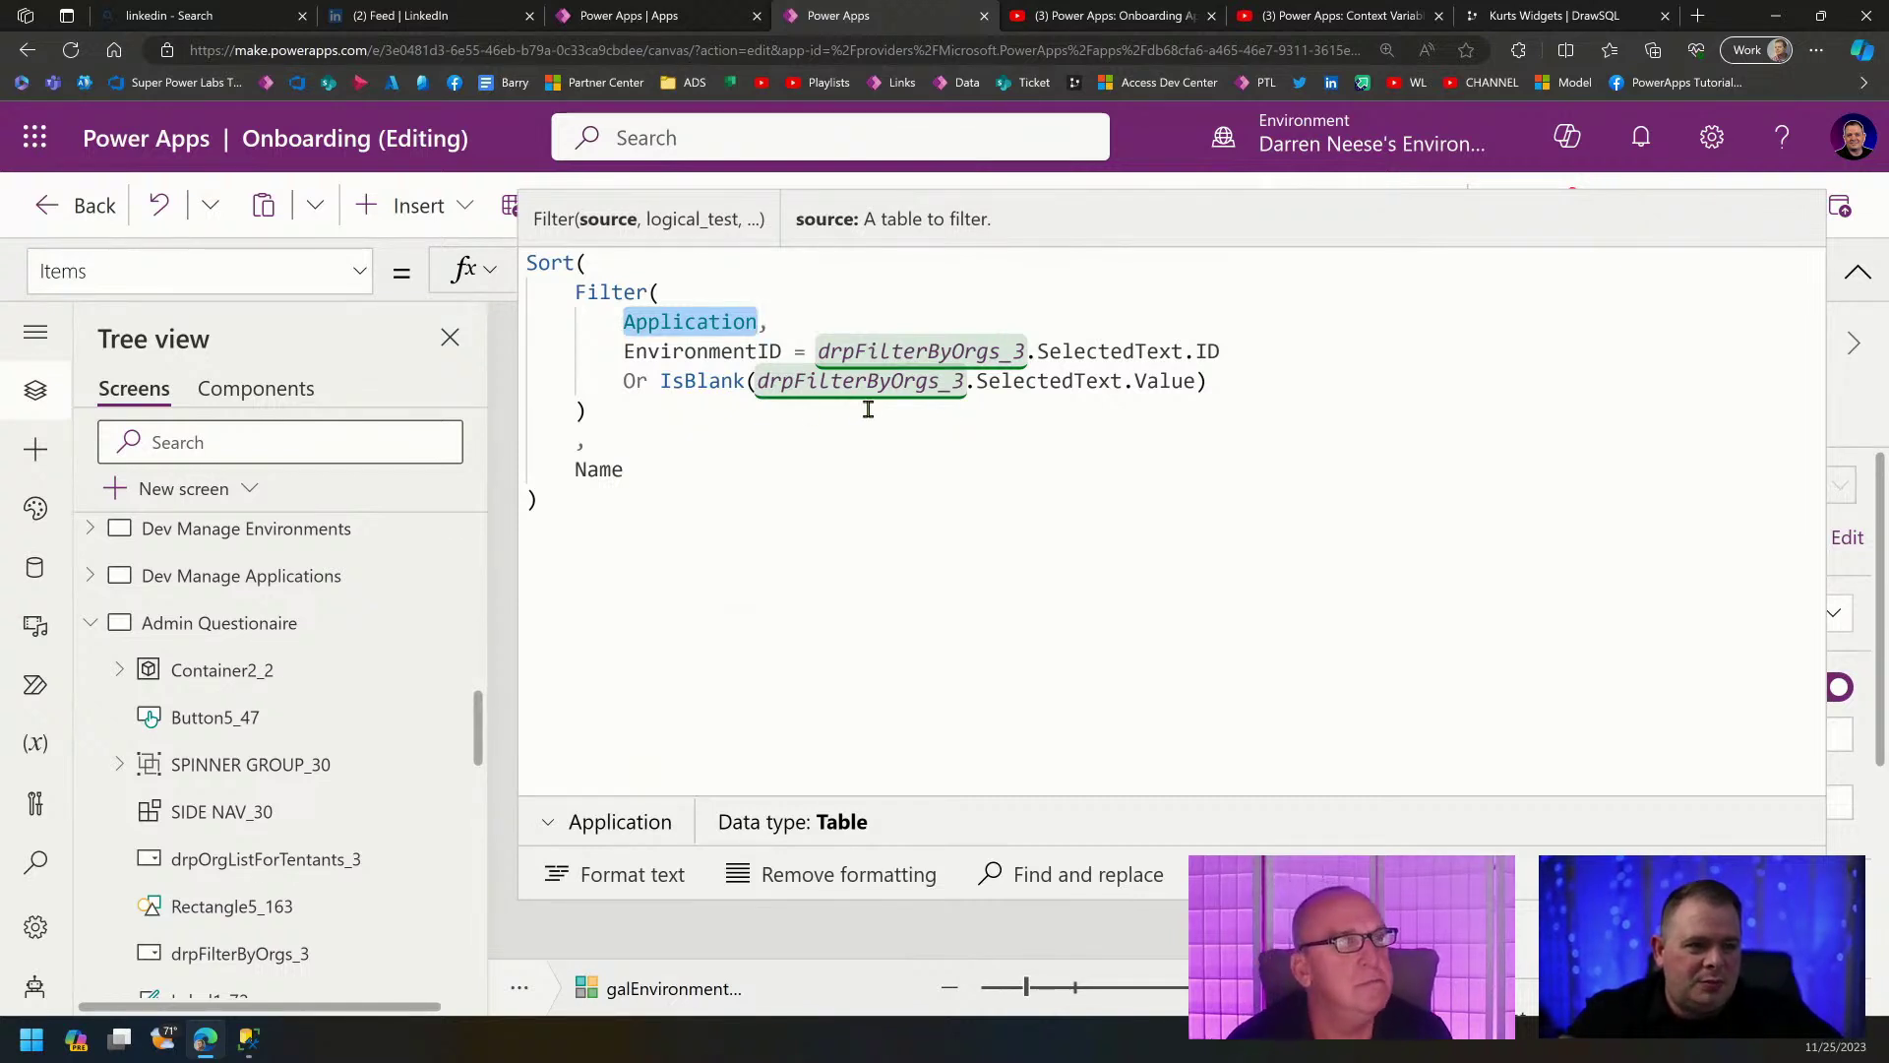
{"action": "type", "text": "Question,"}
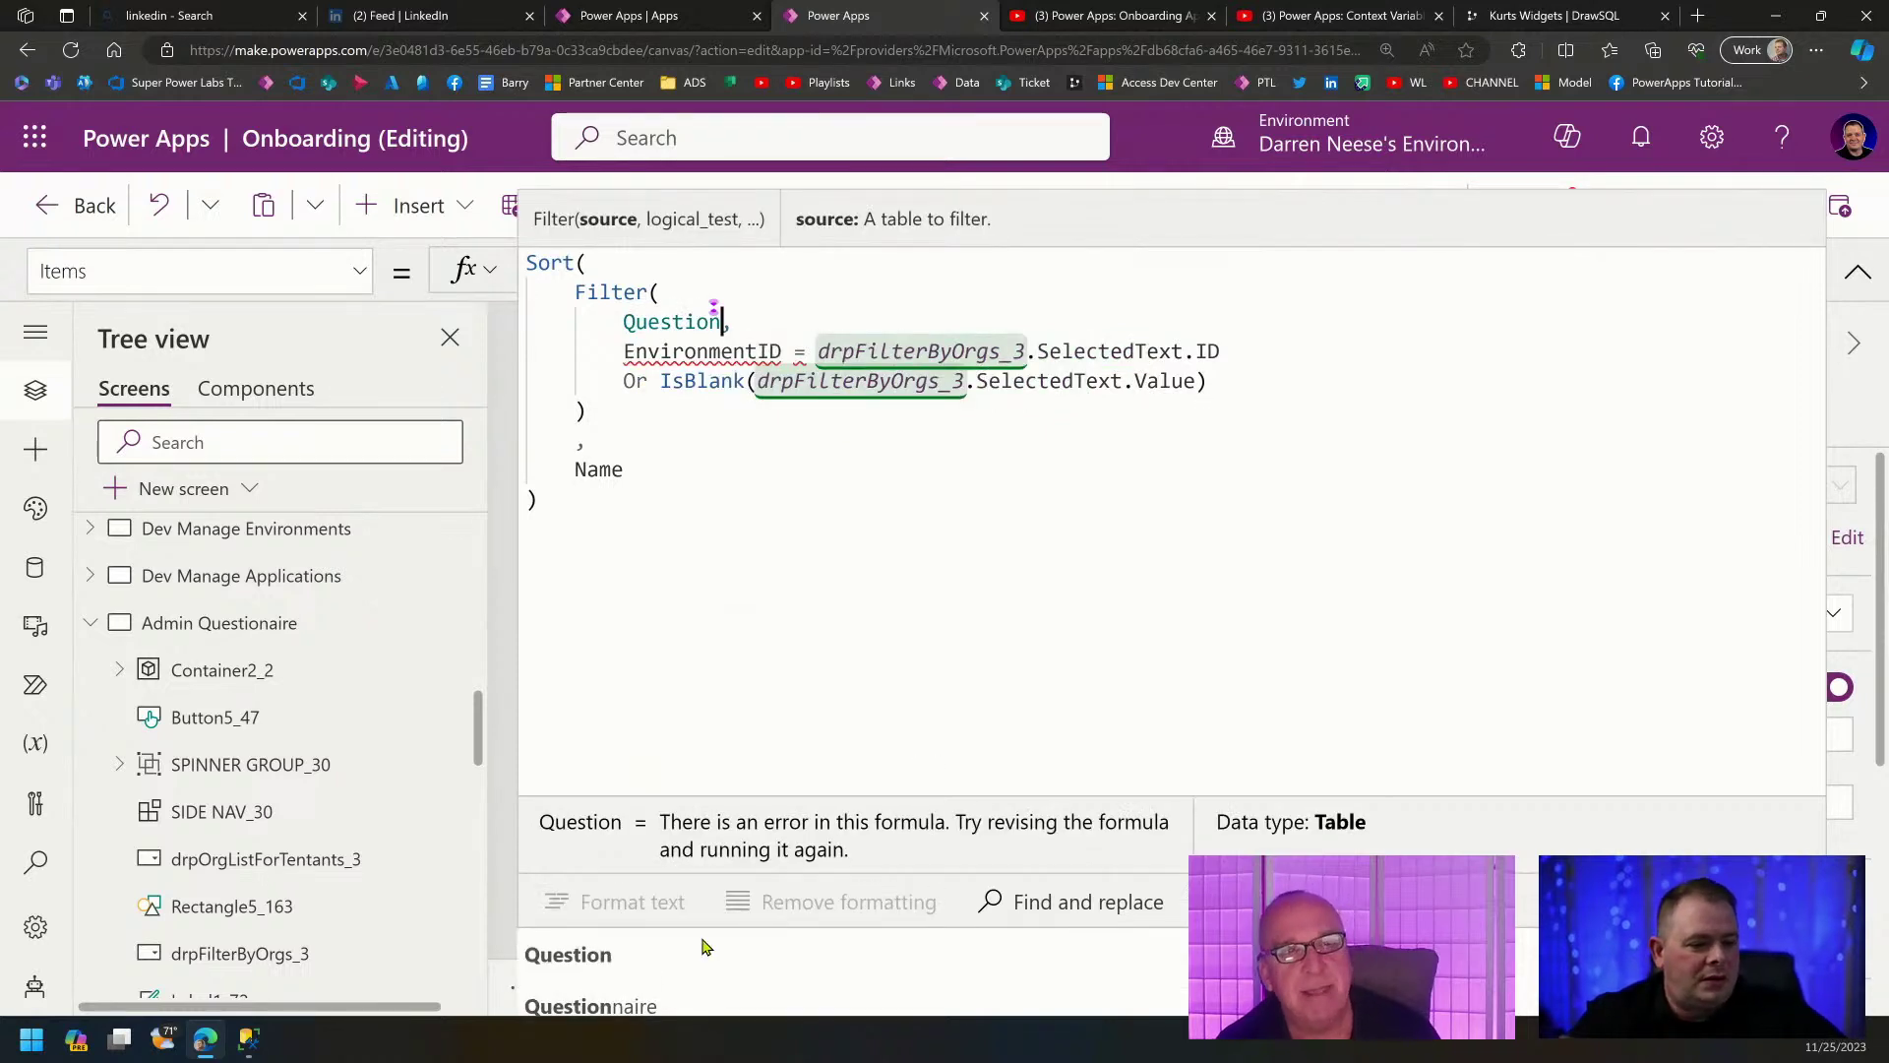
{"action": "left_click", "coordinate": [648, 1015]}
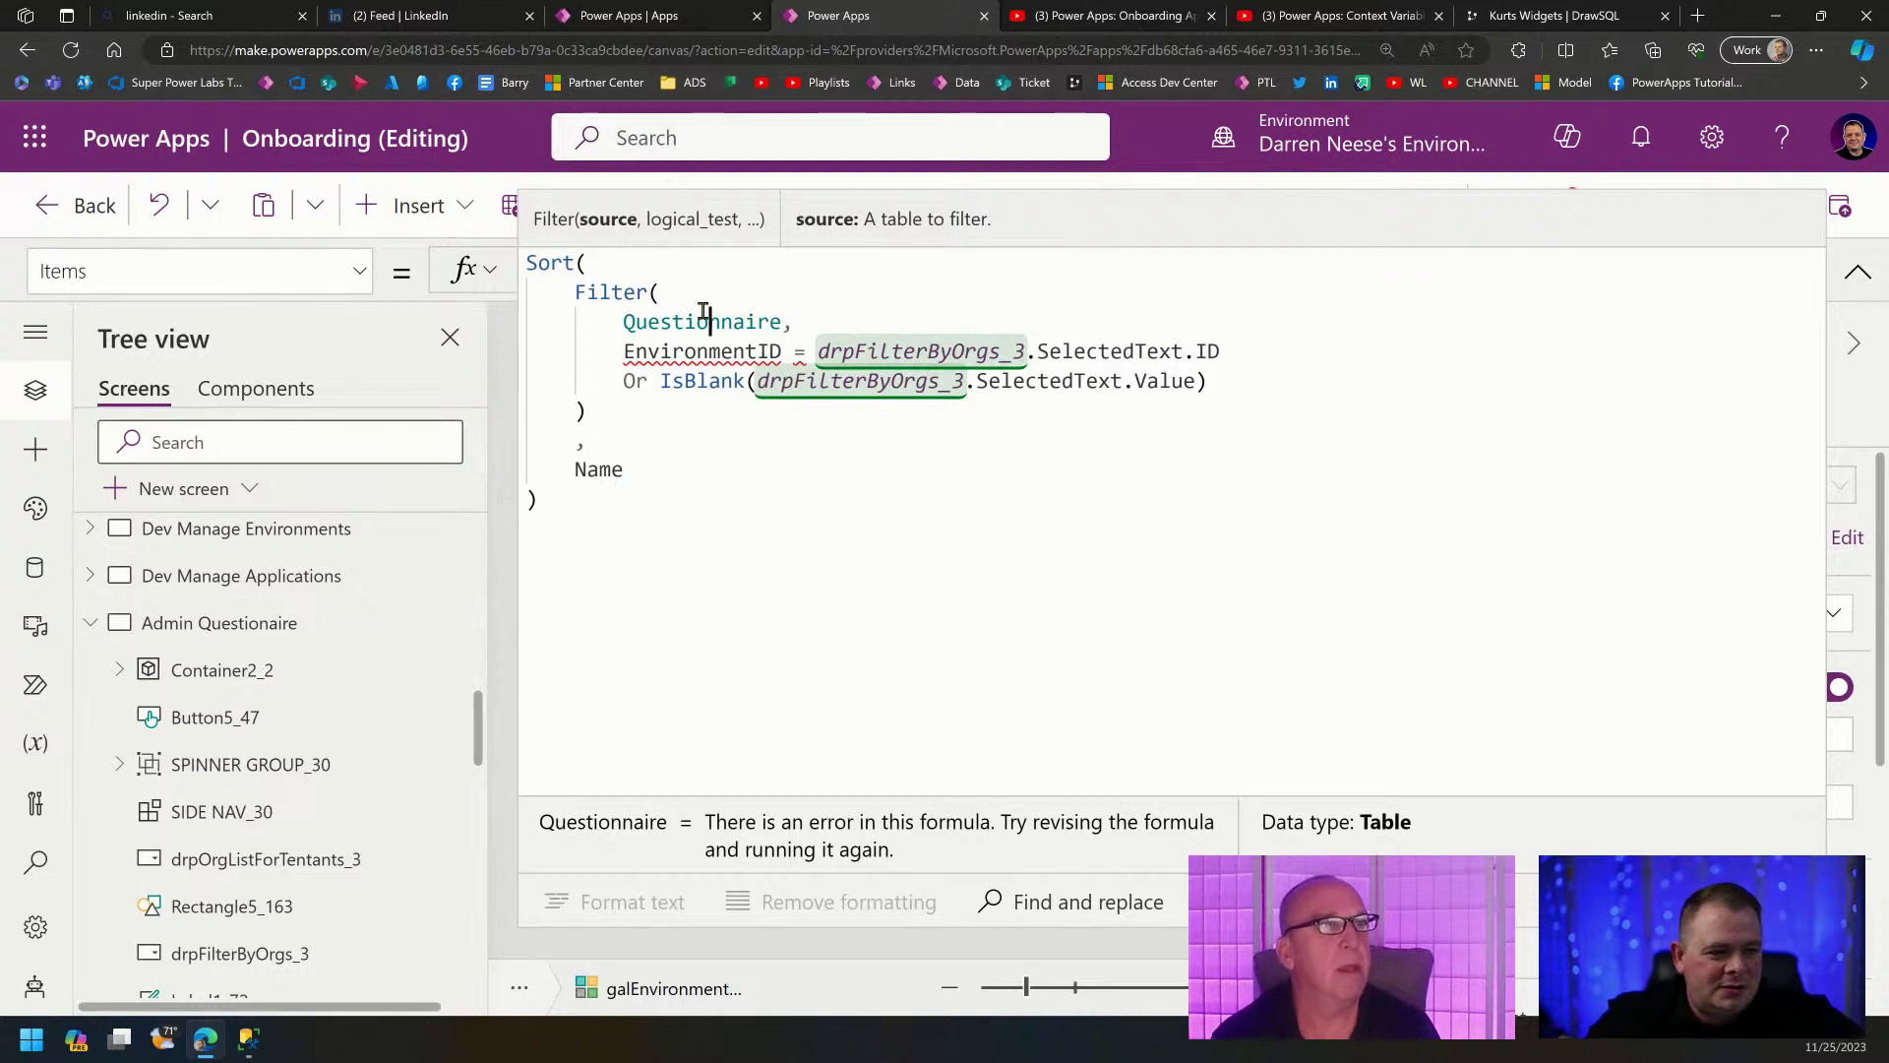
{"action": "double_click", "coordinate": [703, 319]}
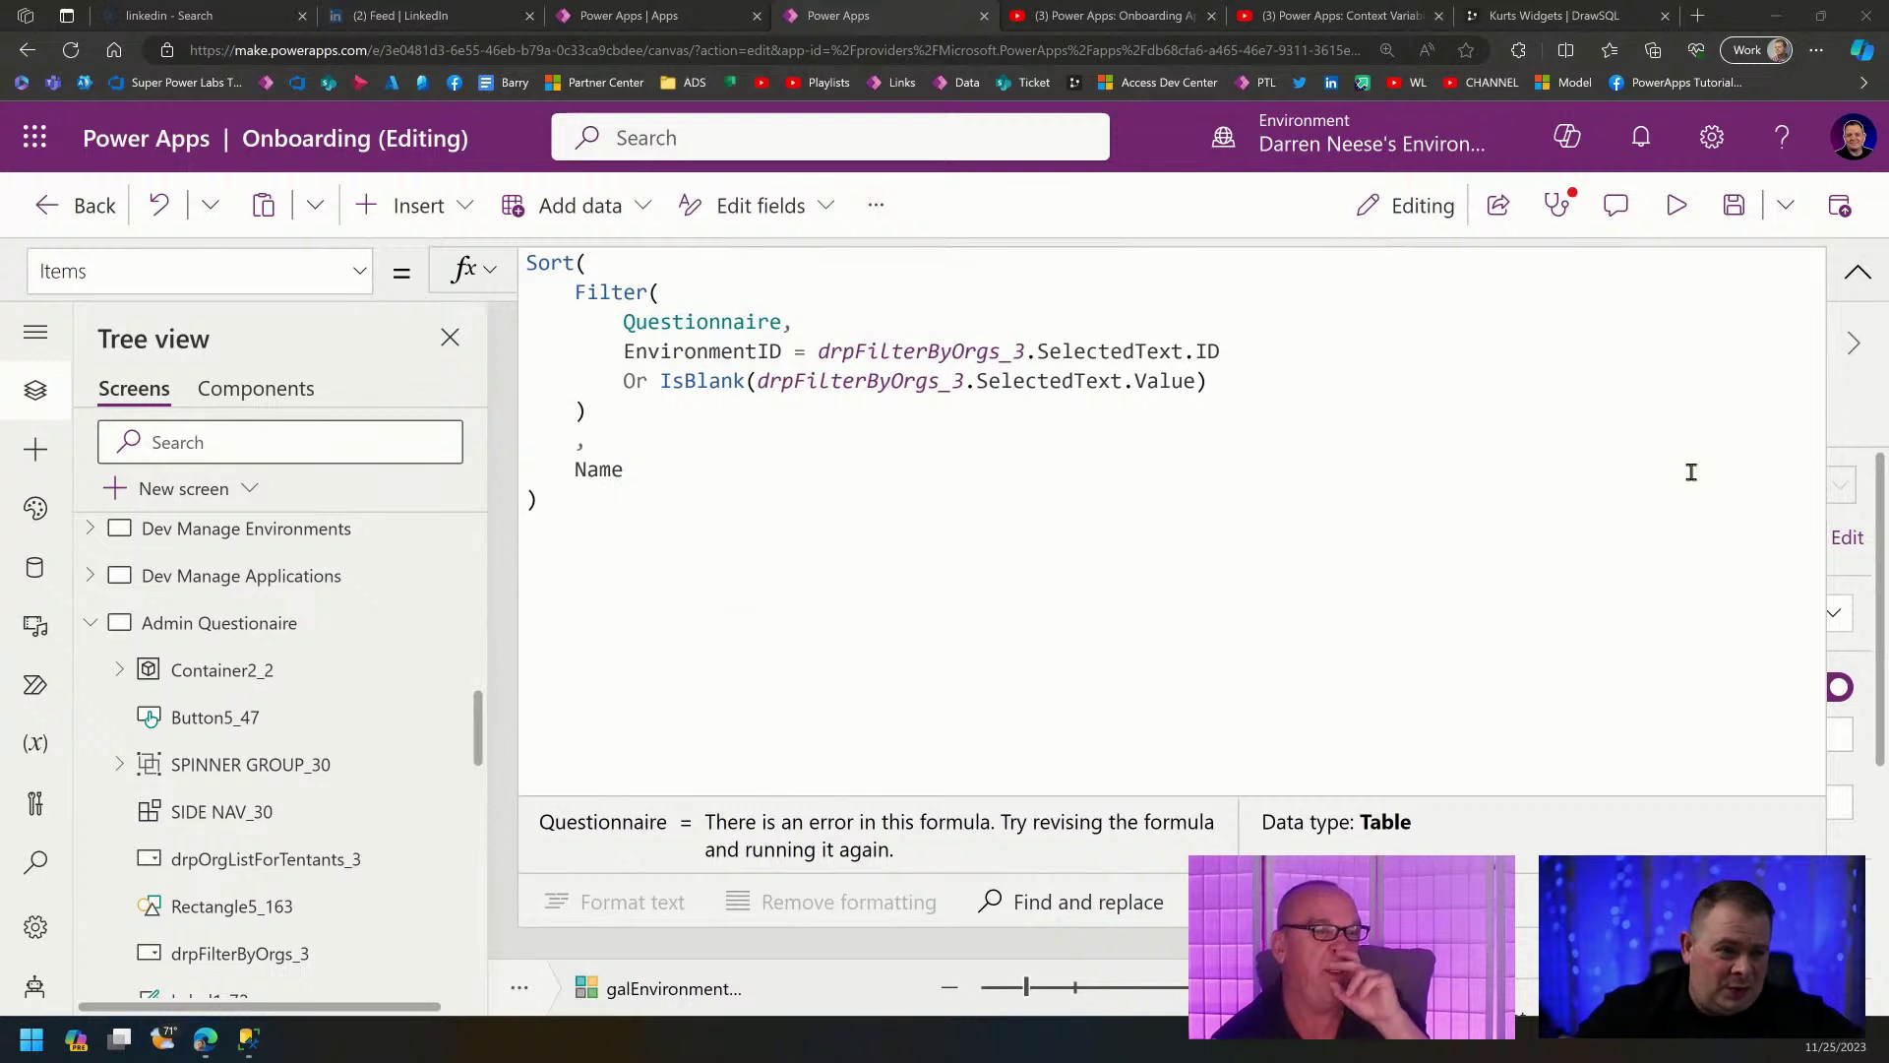
{"action": "left_click", "coordinate": [1858, 272]}
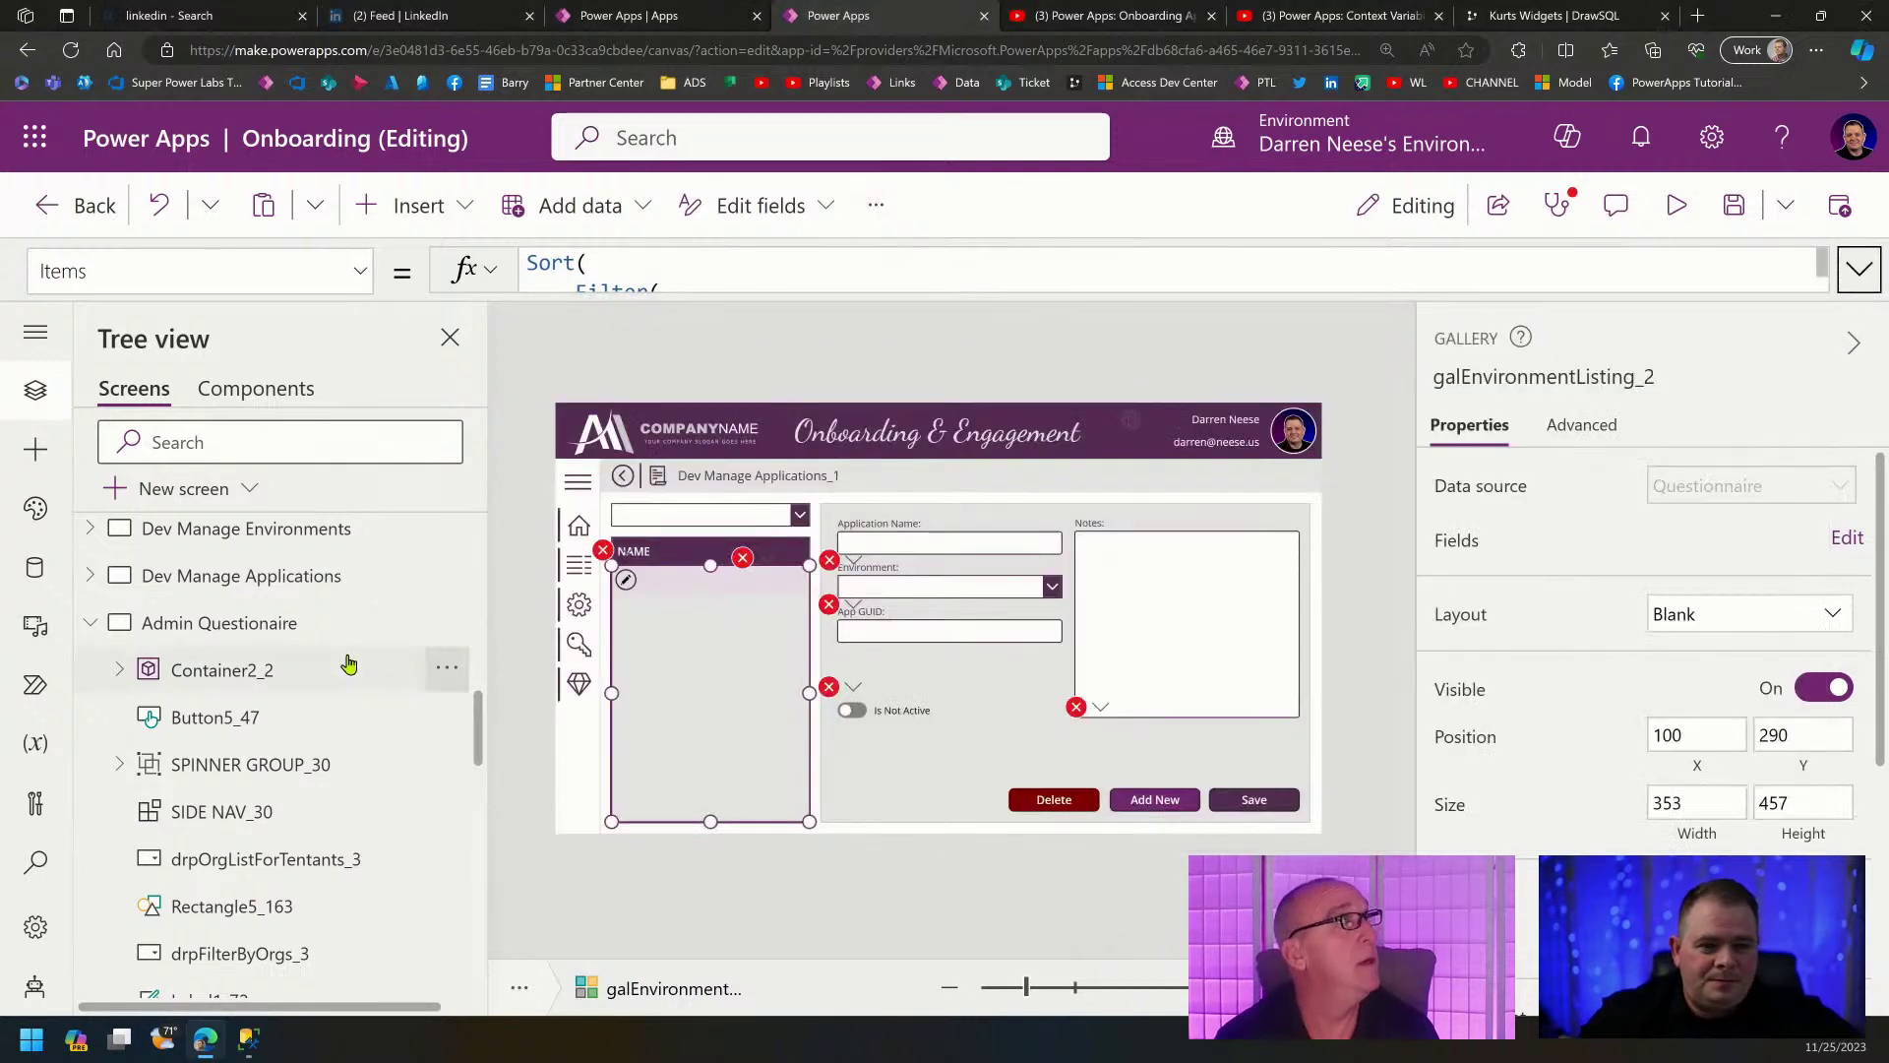
Correct the spelling of the duplicated screen's name to Admin Questionnaire.
{"action": "left_click", "coordinate": [325, 621]}
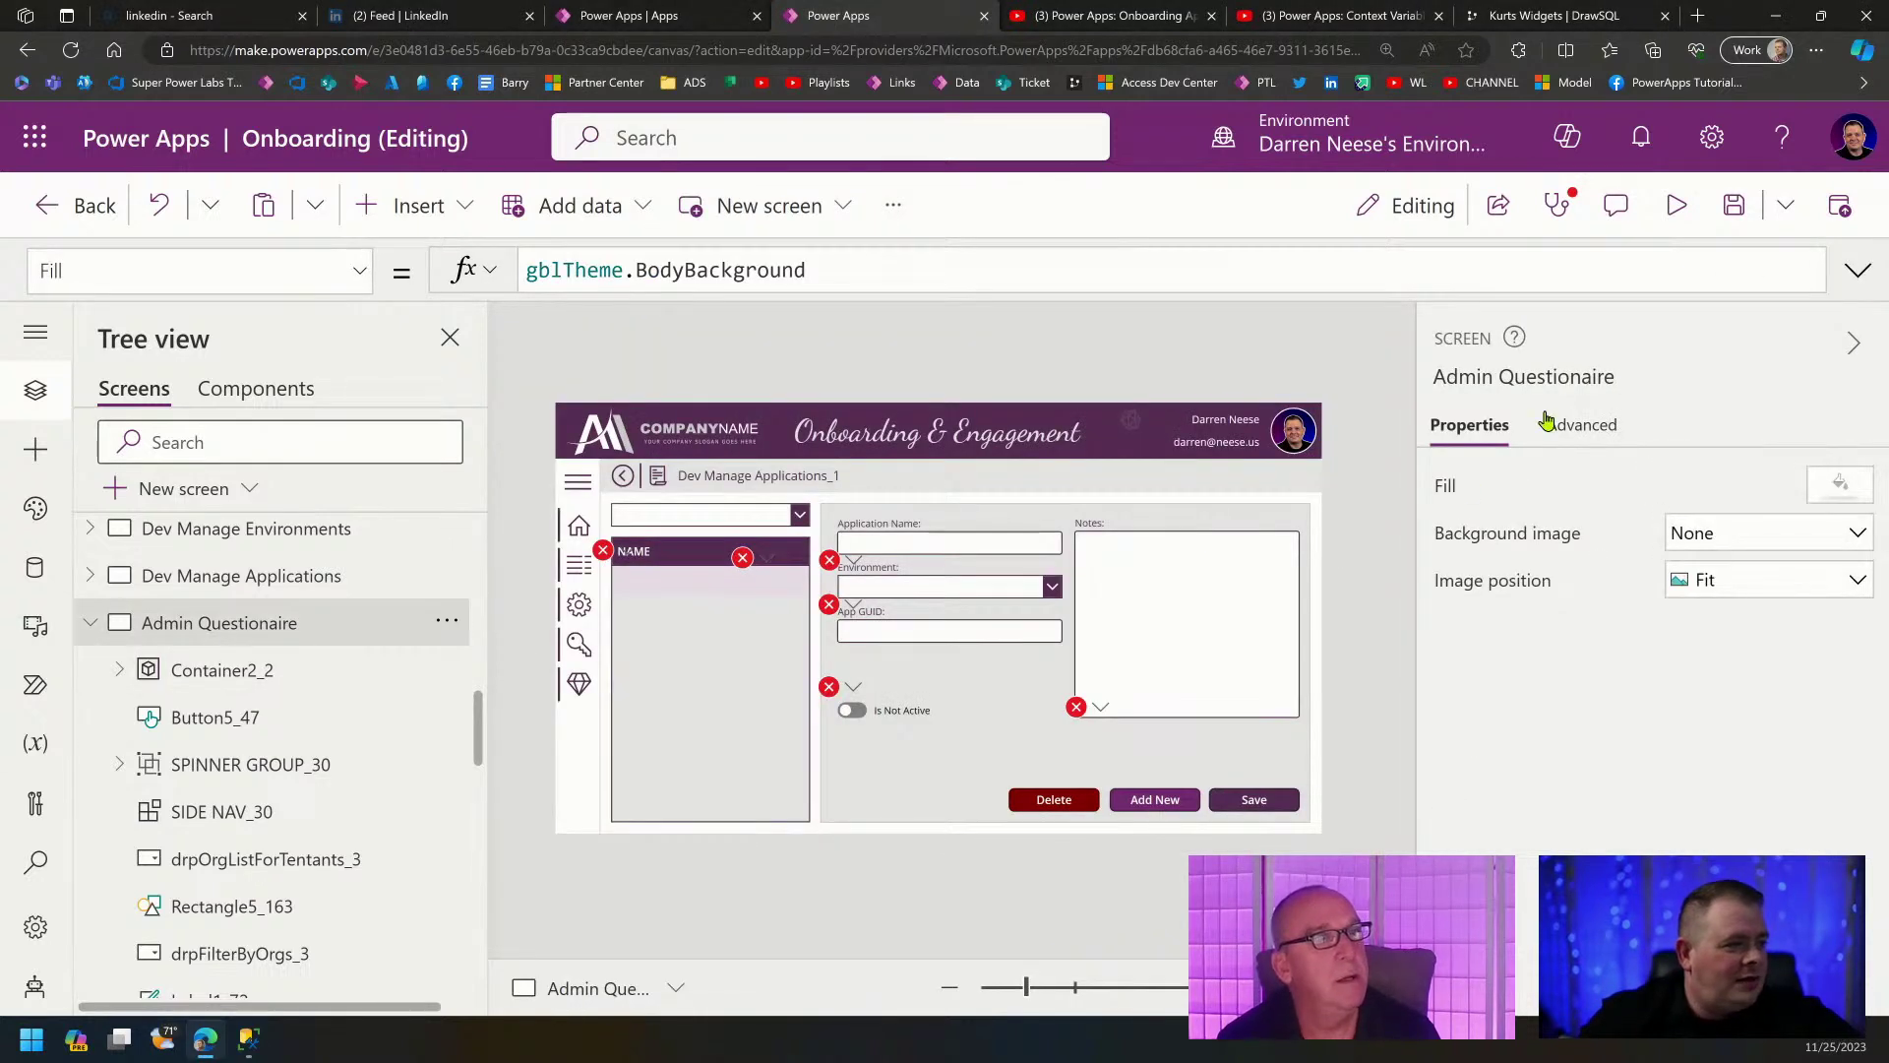
{"action": "left_click", "coordinate": [1563, 377]}
{"action": "left_click", "coordinate": [1581, 377]}
{"action": "type", "text": "n"}
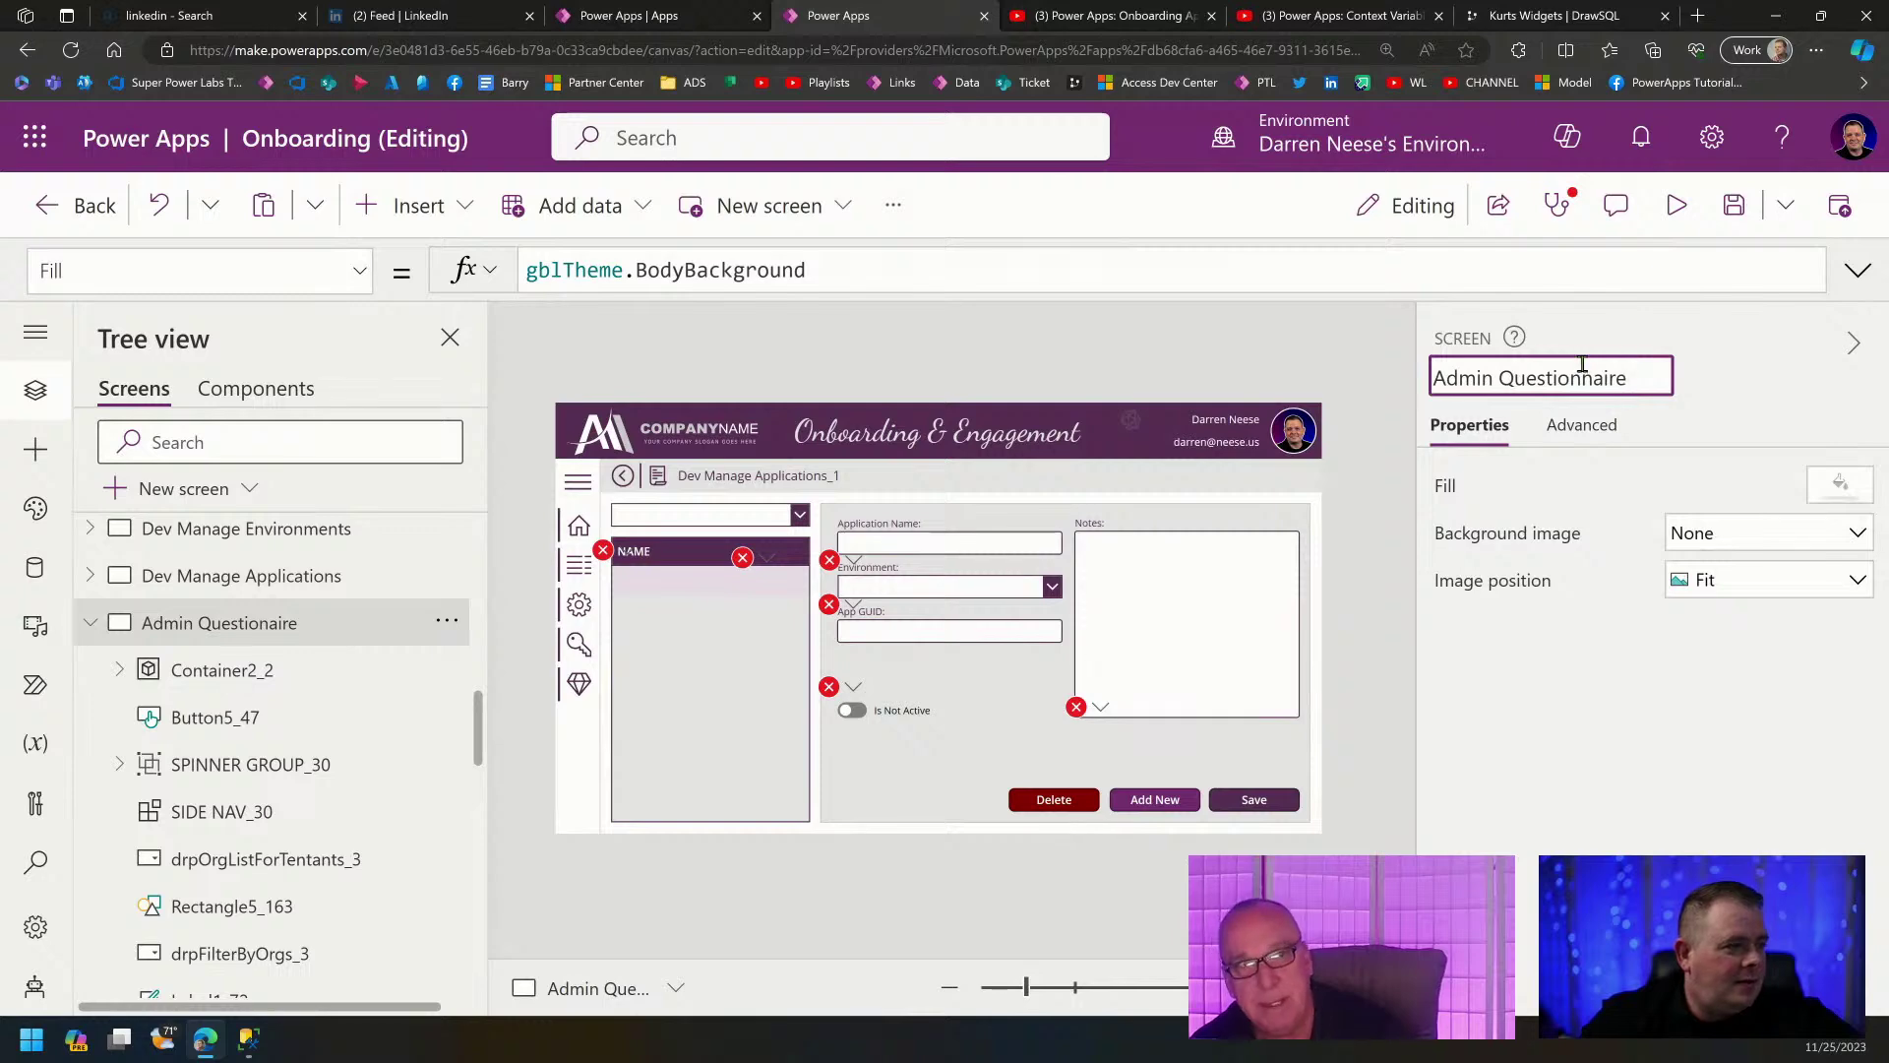
{"action": "key", "text": "Return"}
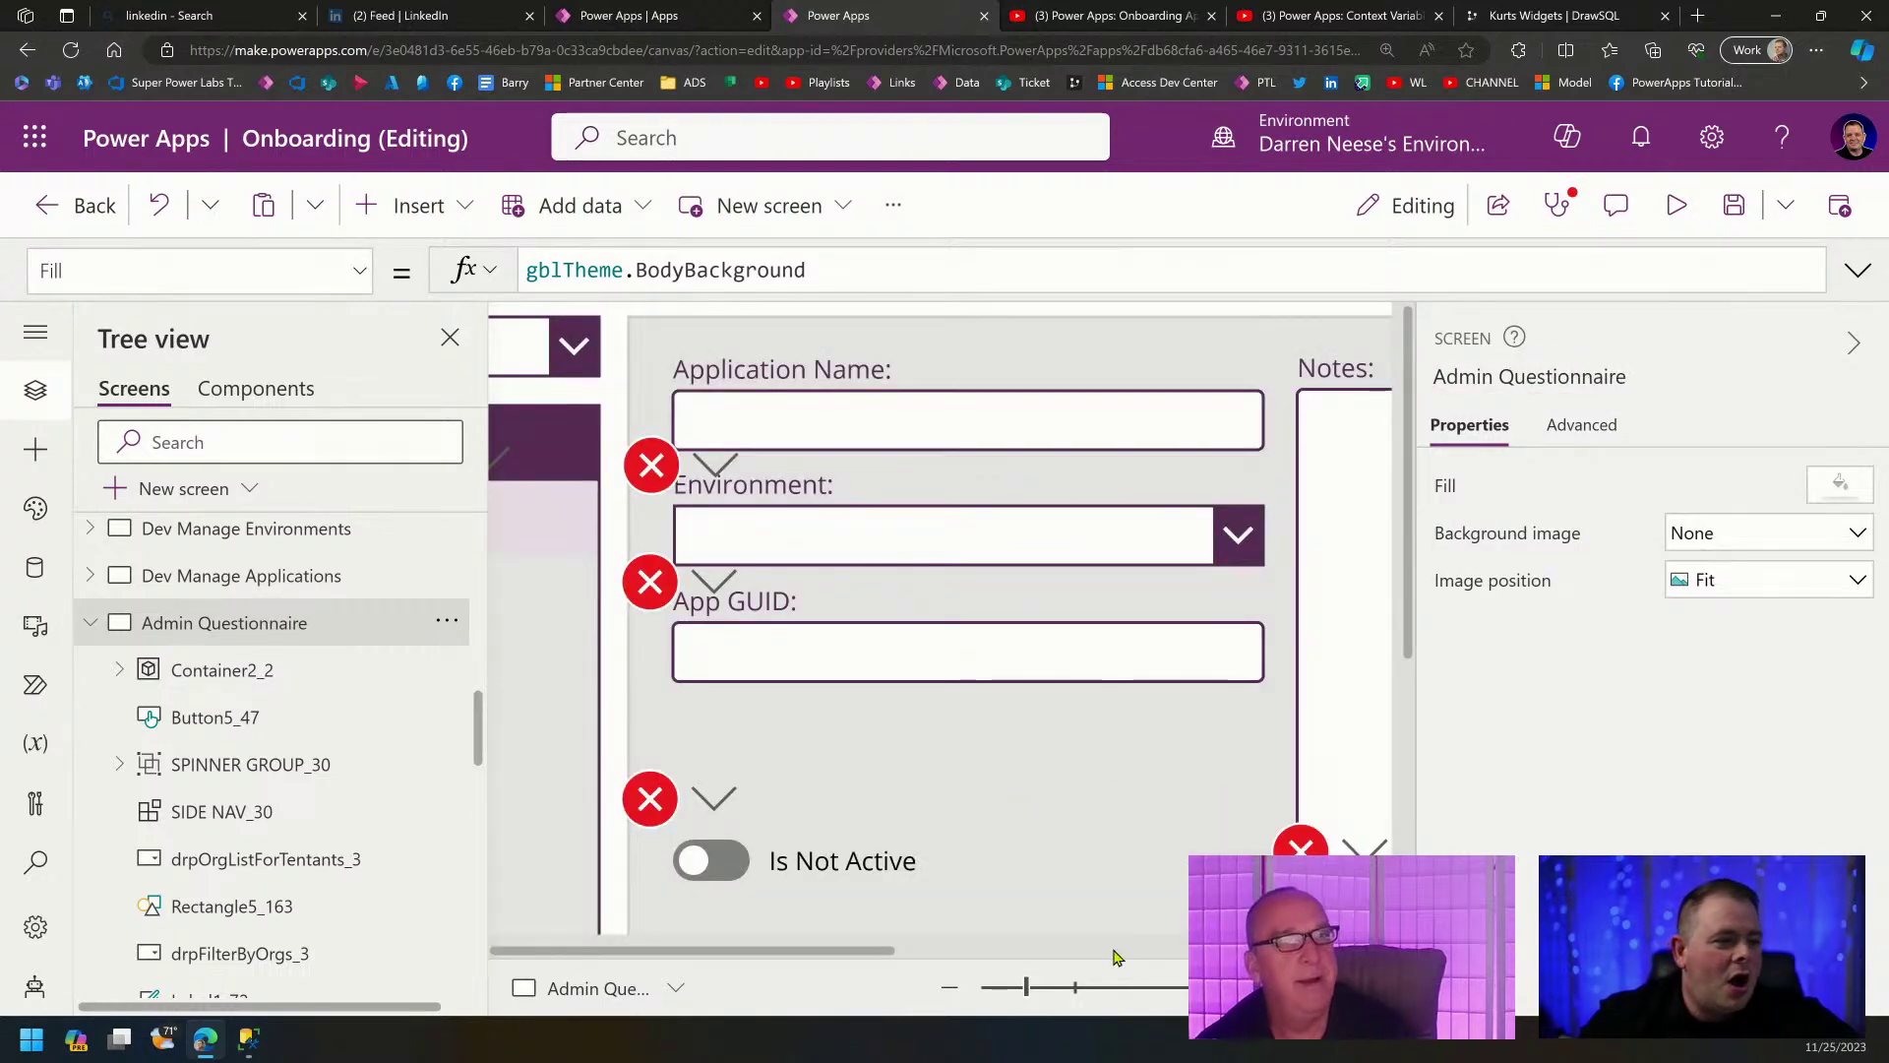
{"action": "left_click", "coordinate": [1035, 994]}
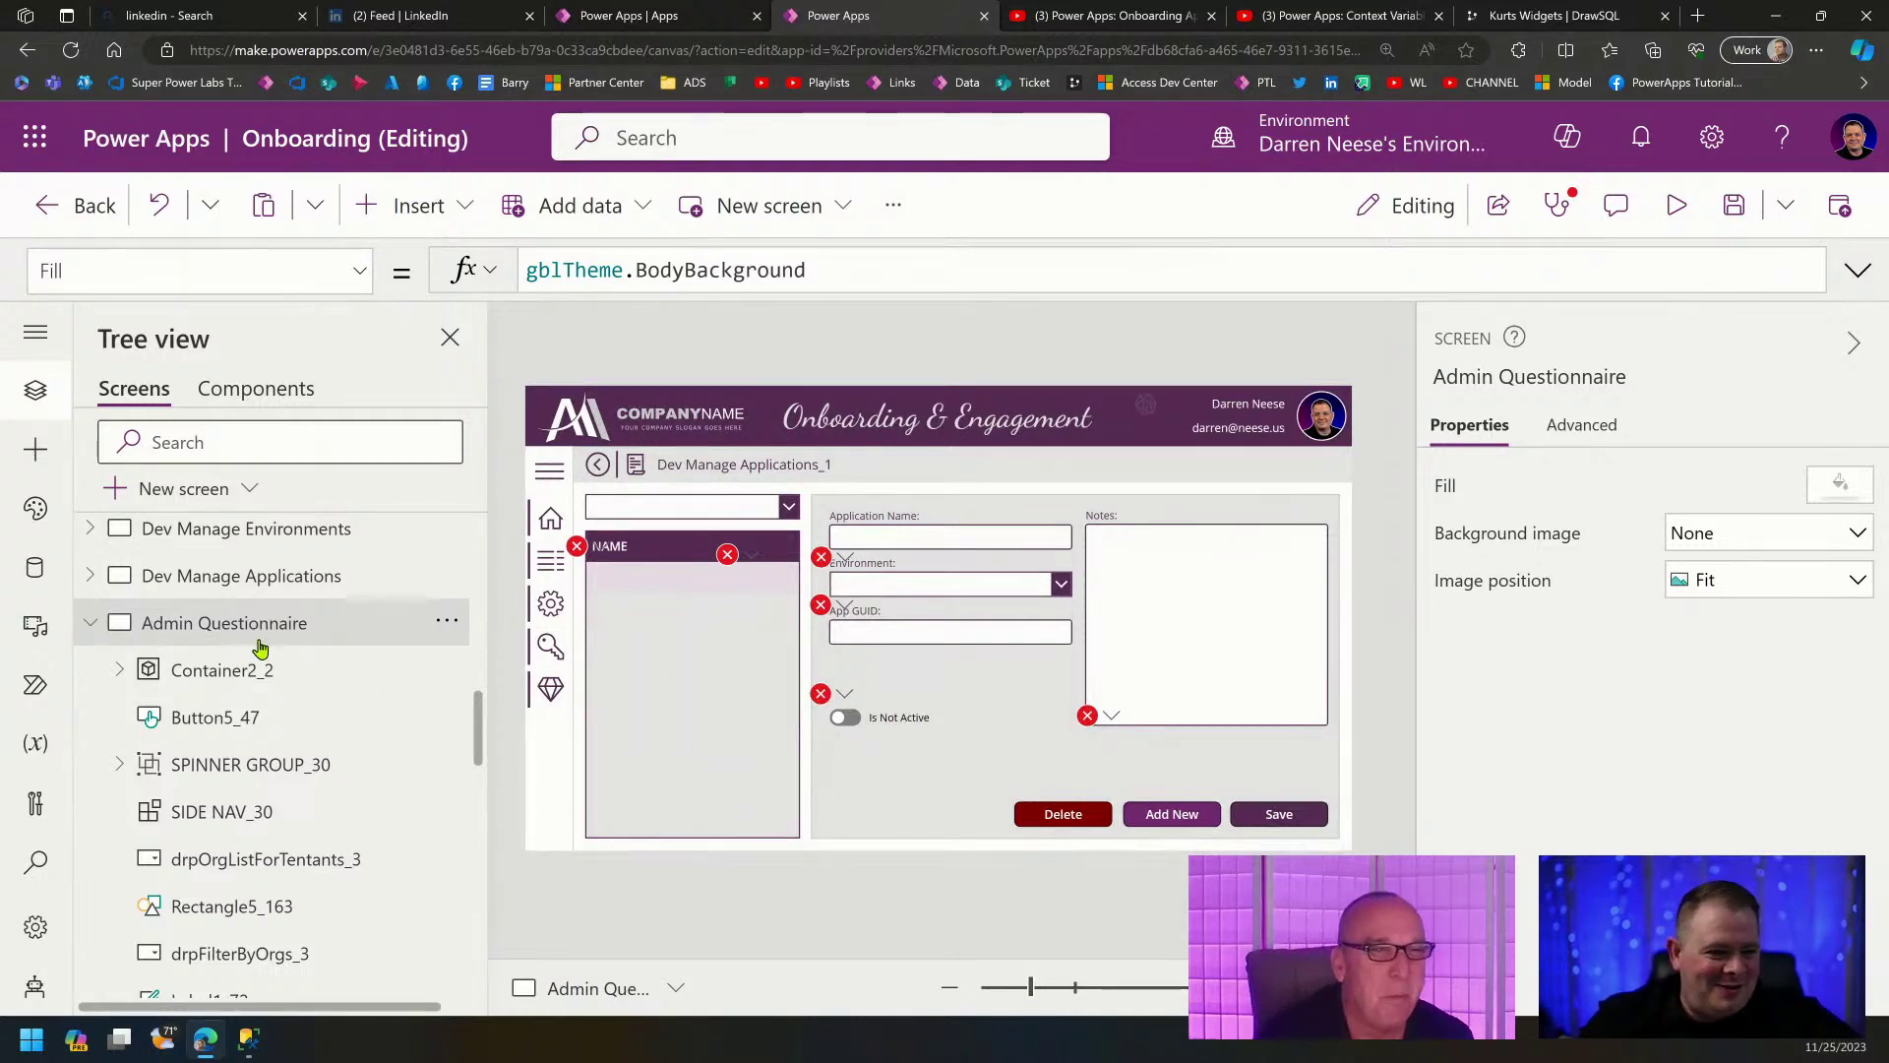
Replace EnvironmentID with QuestionnaireID in the filter condition of the listing gallery's Items formula.
{"action": "left_click", "coordinate": [786, 630]}
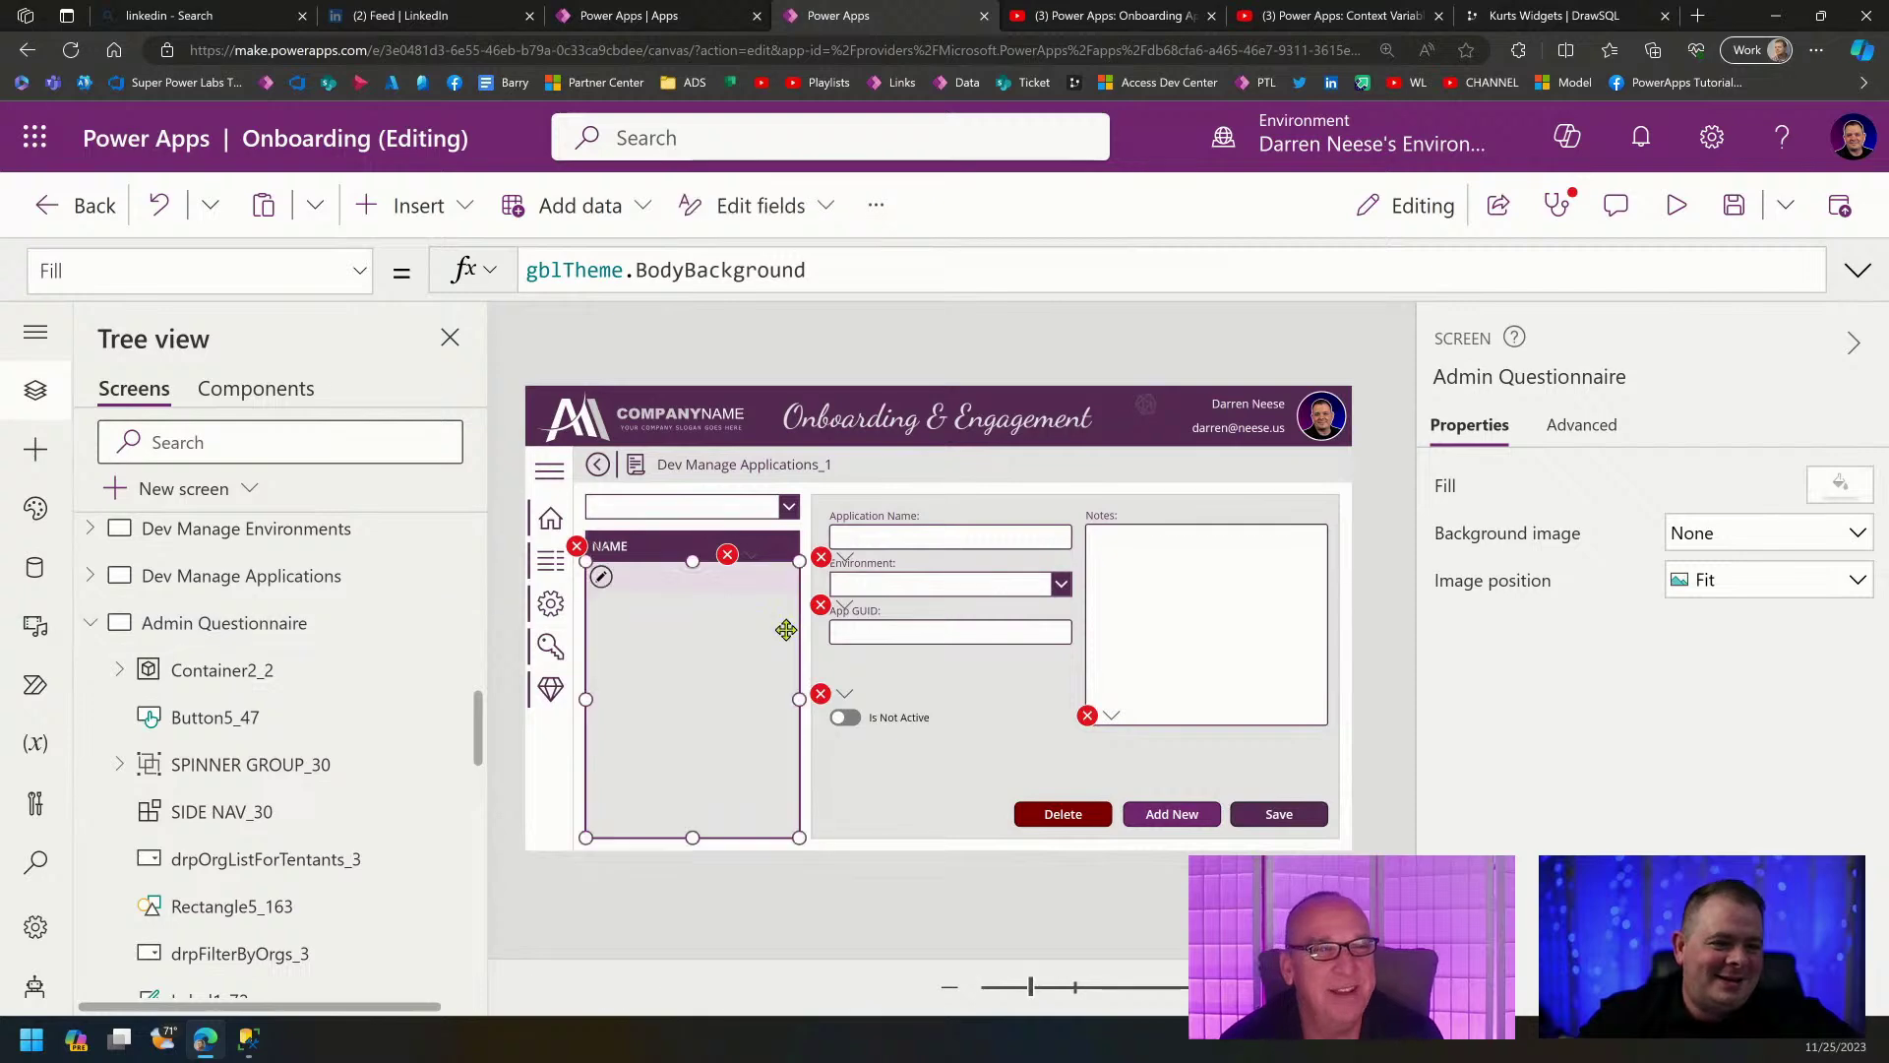
{"action": "left_click", "coordinate": [1858, 270]}
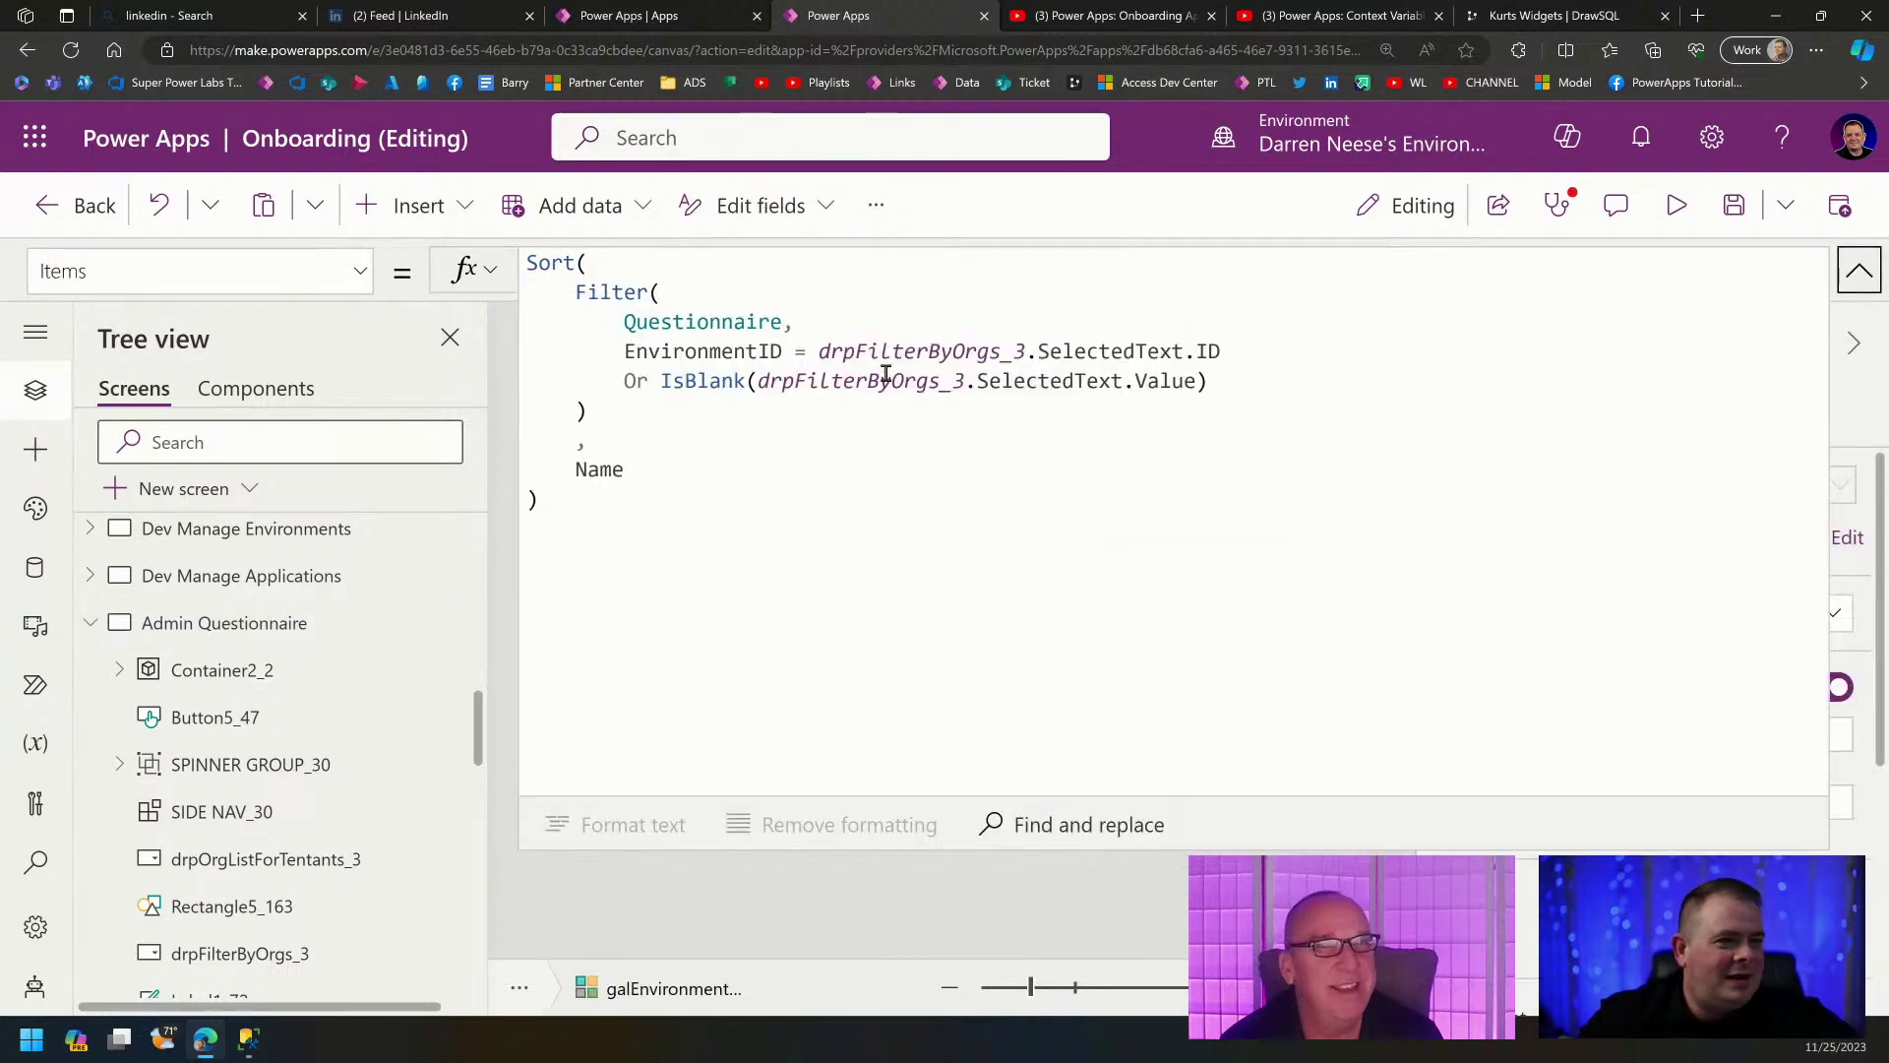
{"action": "left_click", "coordinate": [737, 329]}
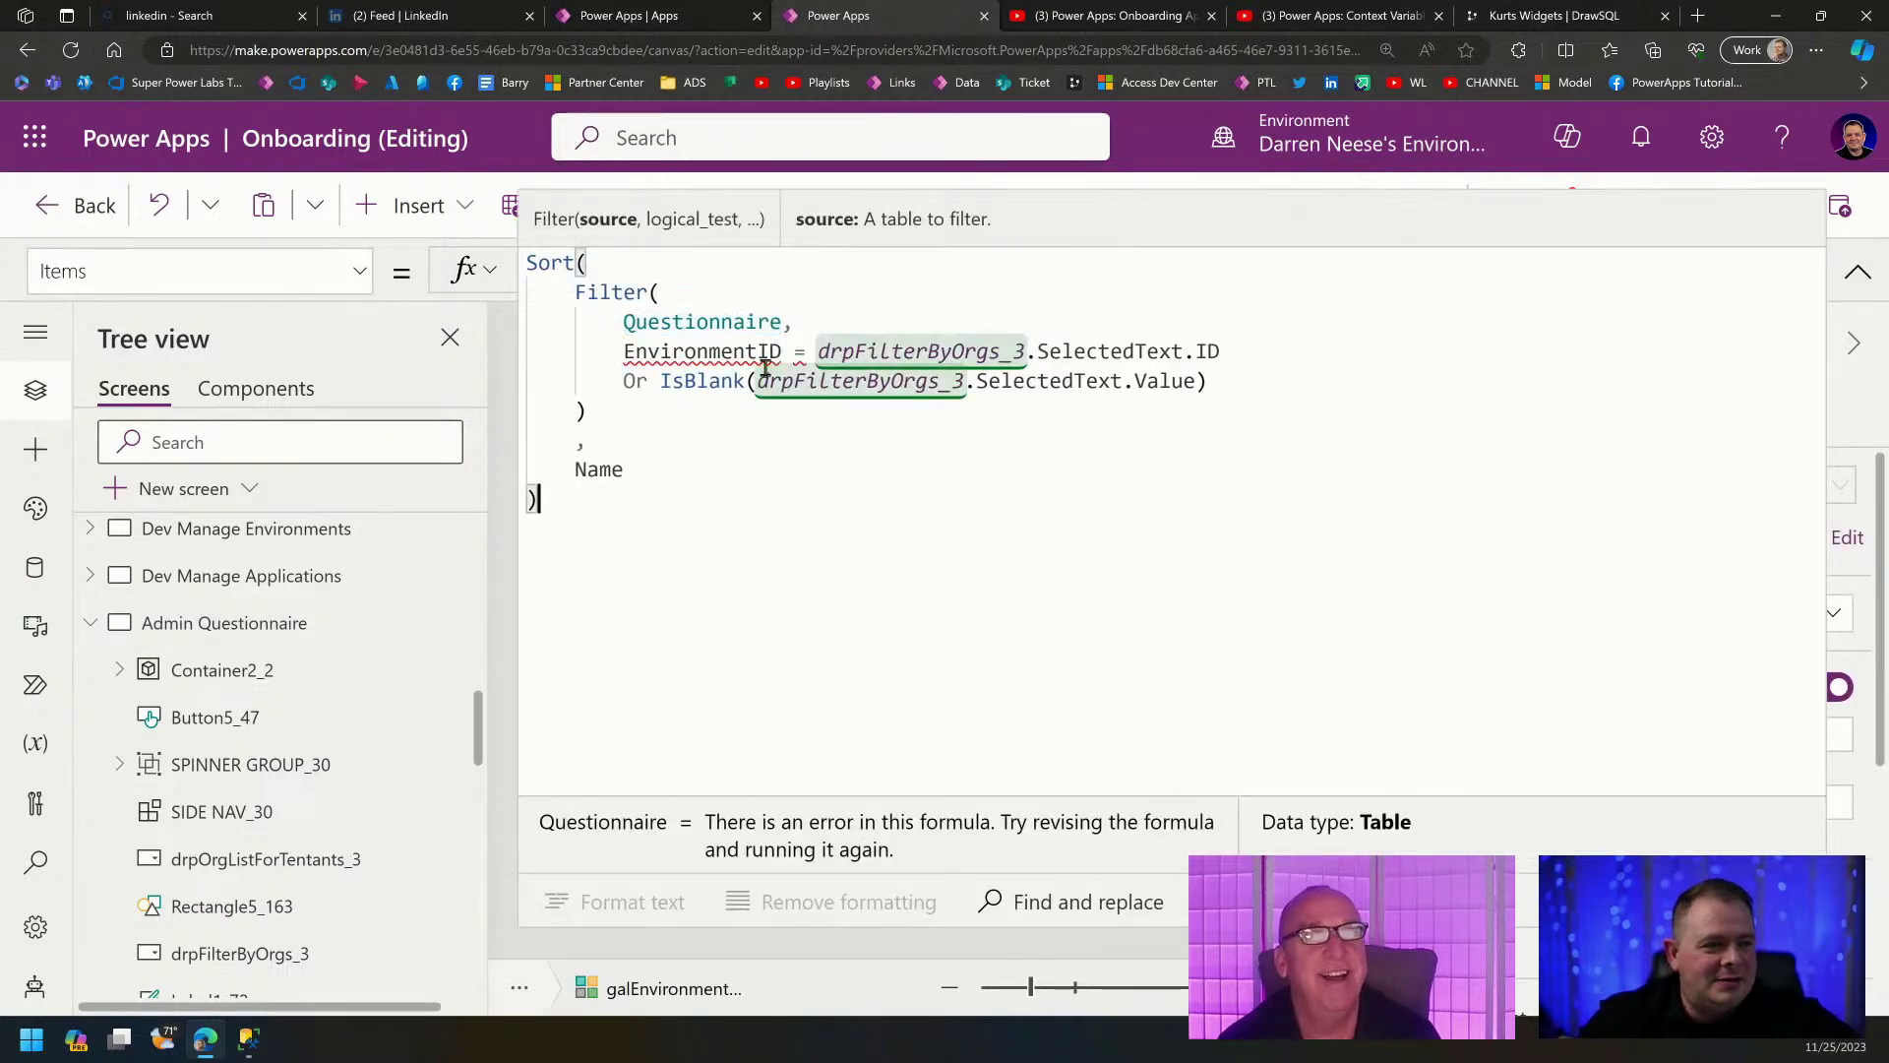
{"action": "left_click_drag", "start_coordinate": [759, 353], "coordinate": [624, 352]}
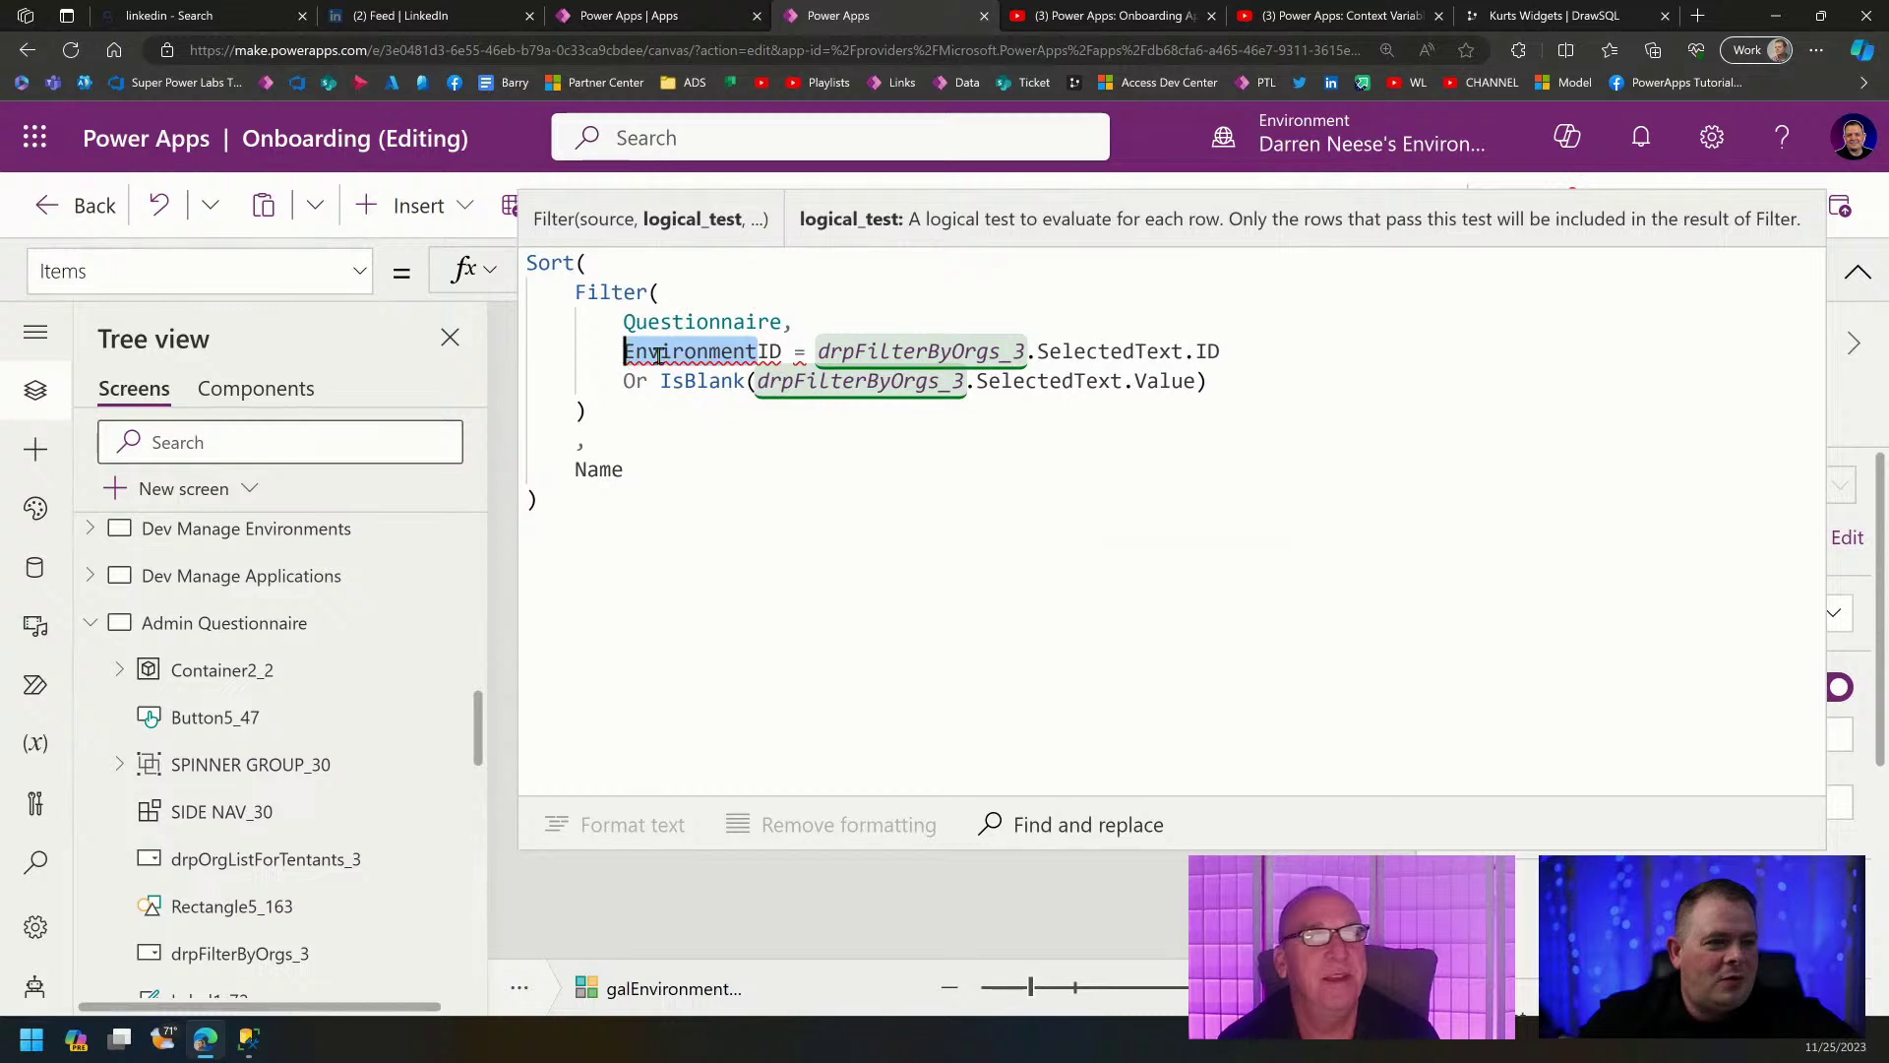
{"action": "type", "text": "Questionnaire"}
{"action": "left_click", "coordinate": [920, 570]}
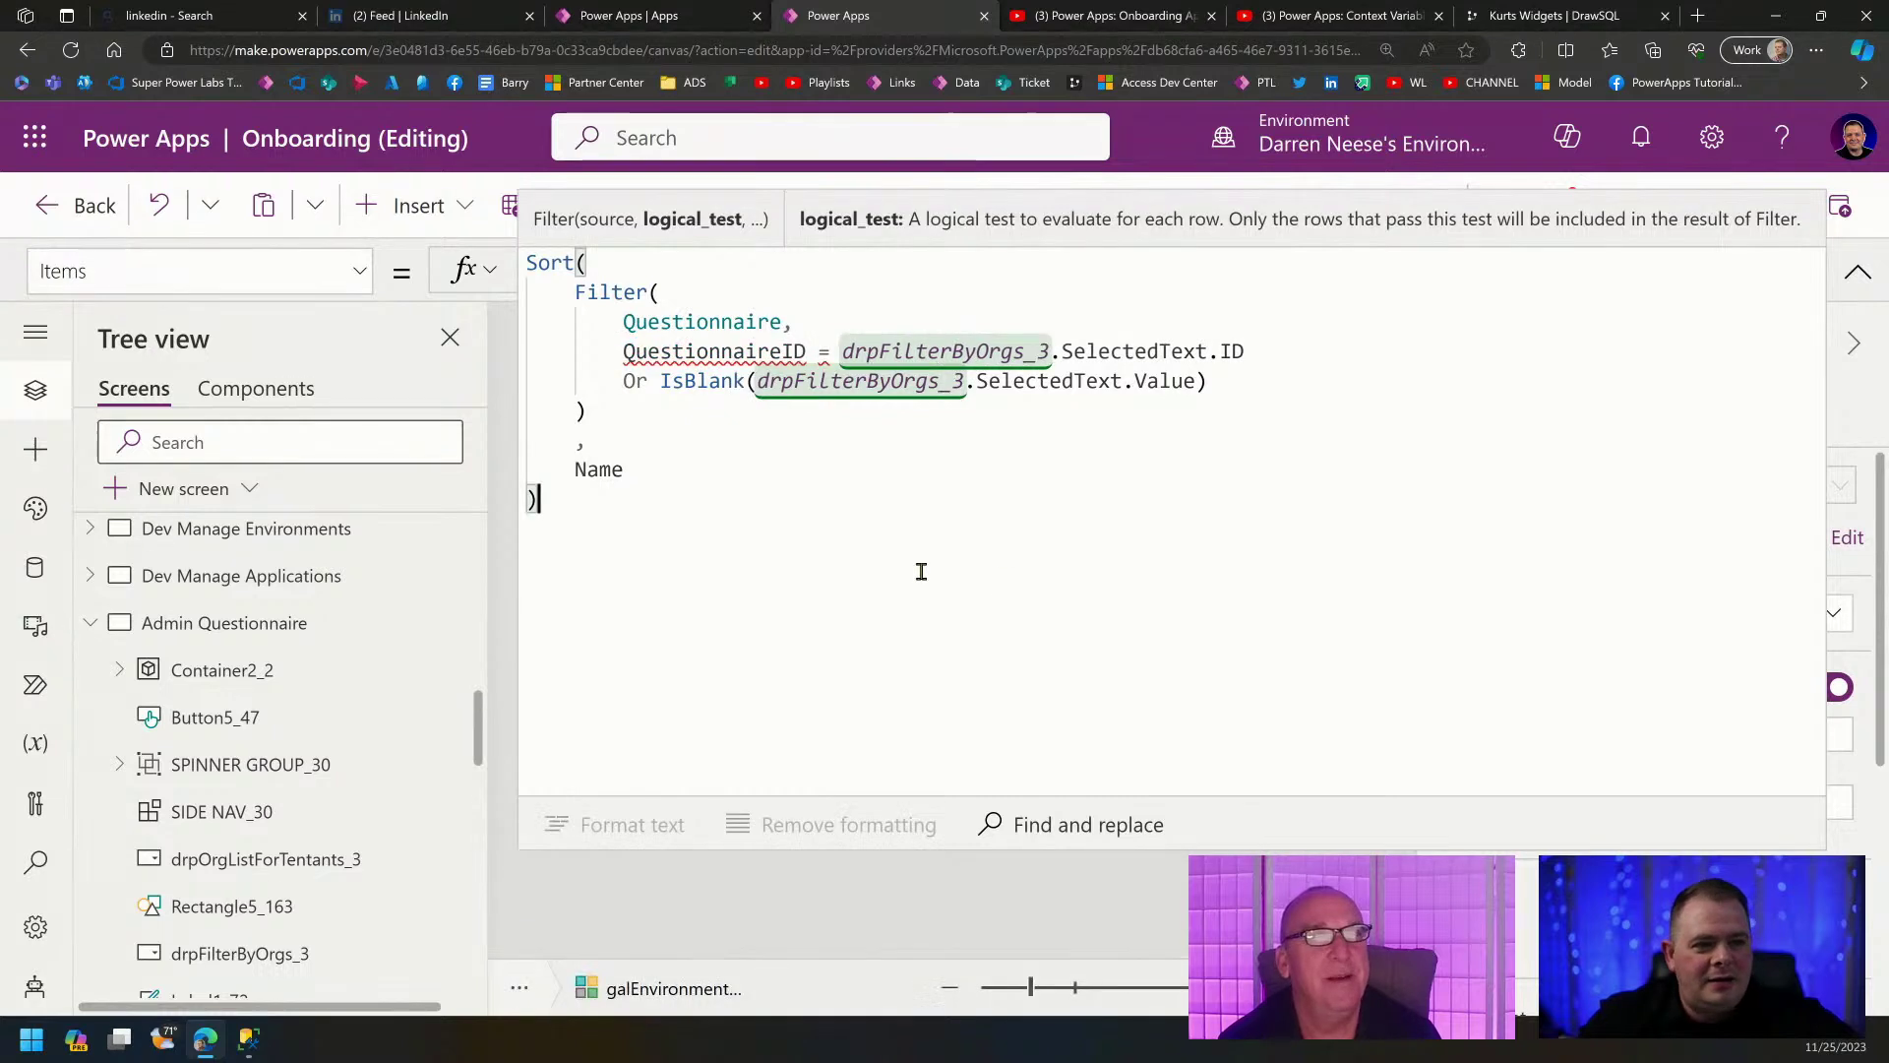
{"action": "double_click", "coordinate": [685, 351]}
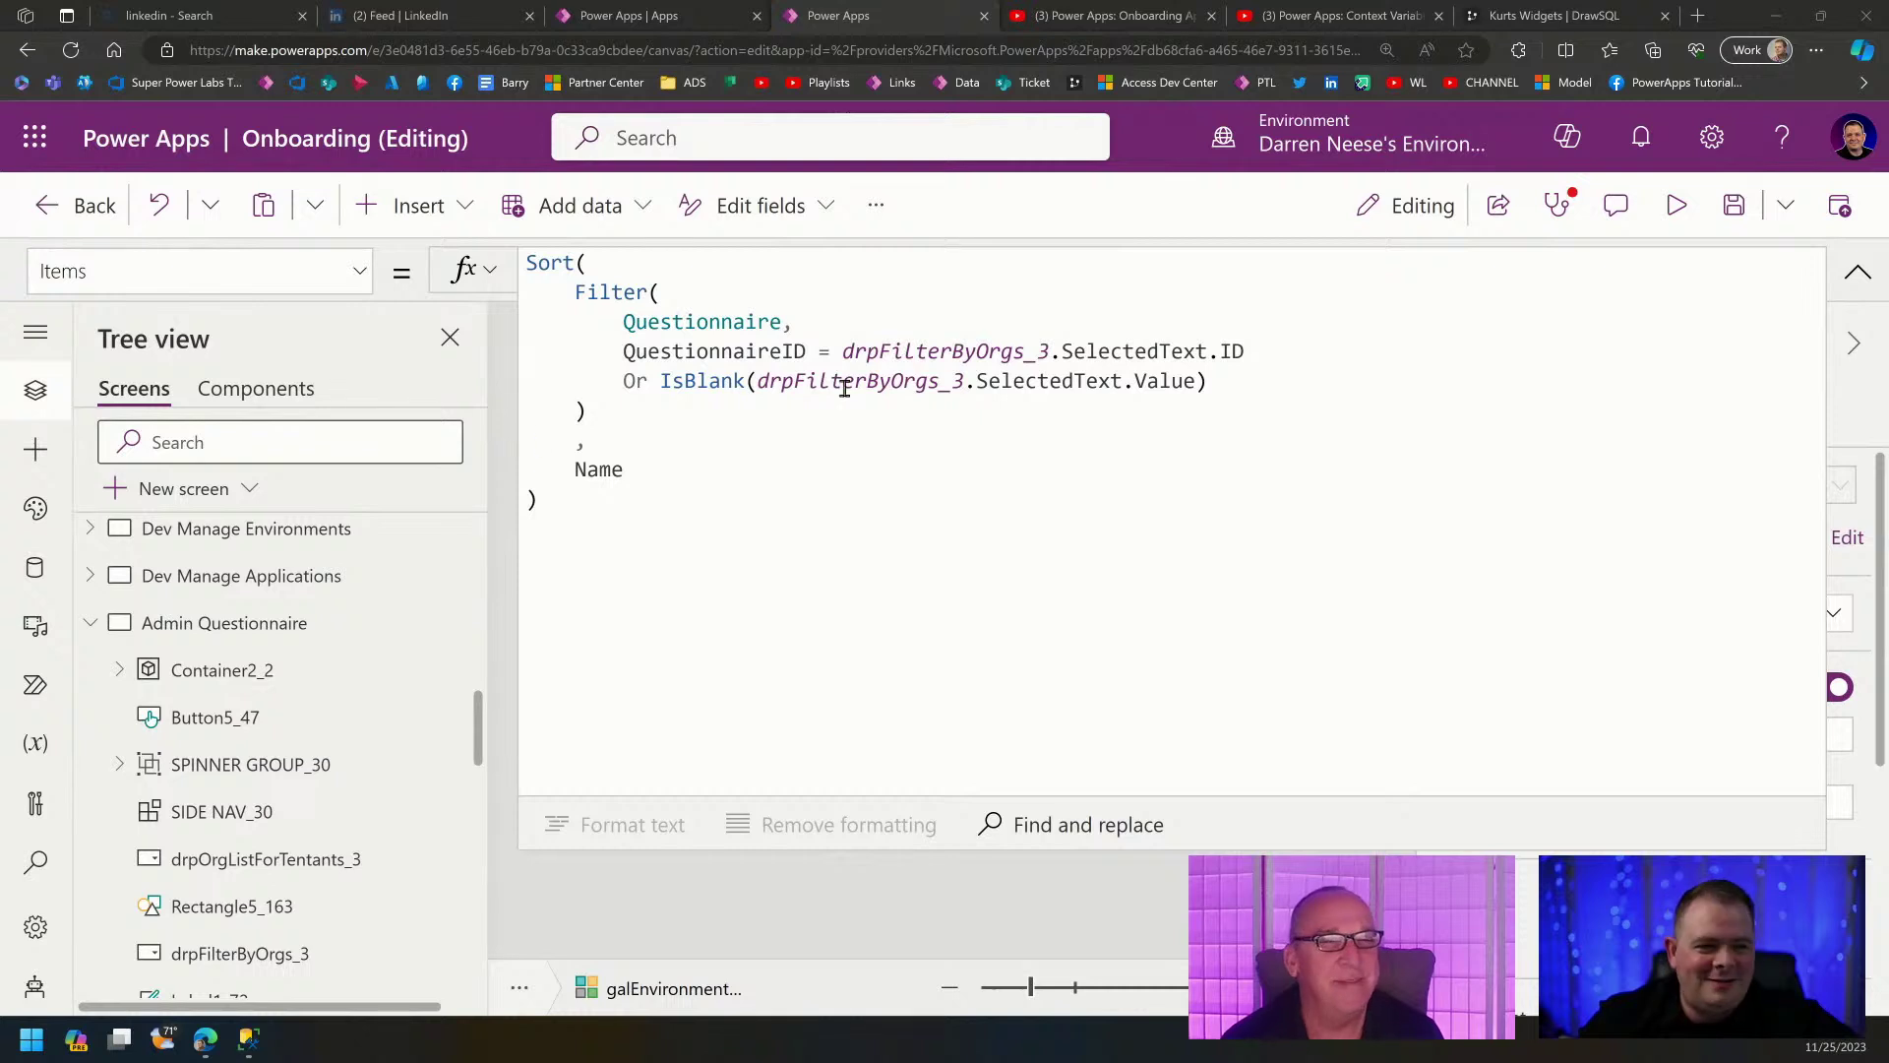
{"action": "double_click", "coordinate": [714, 351]}
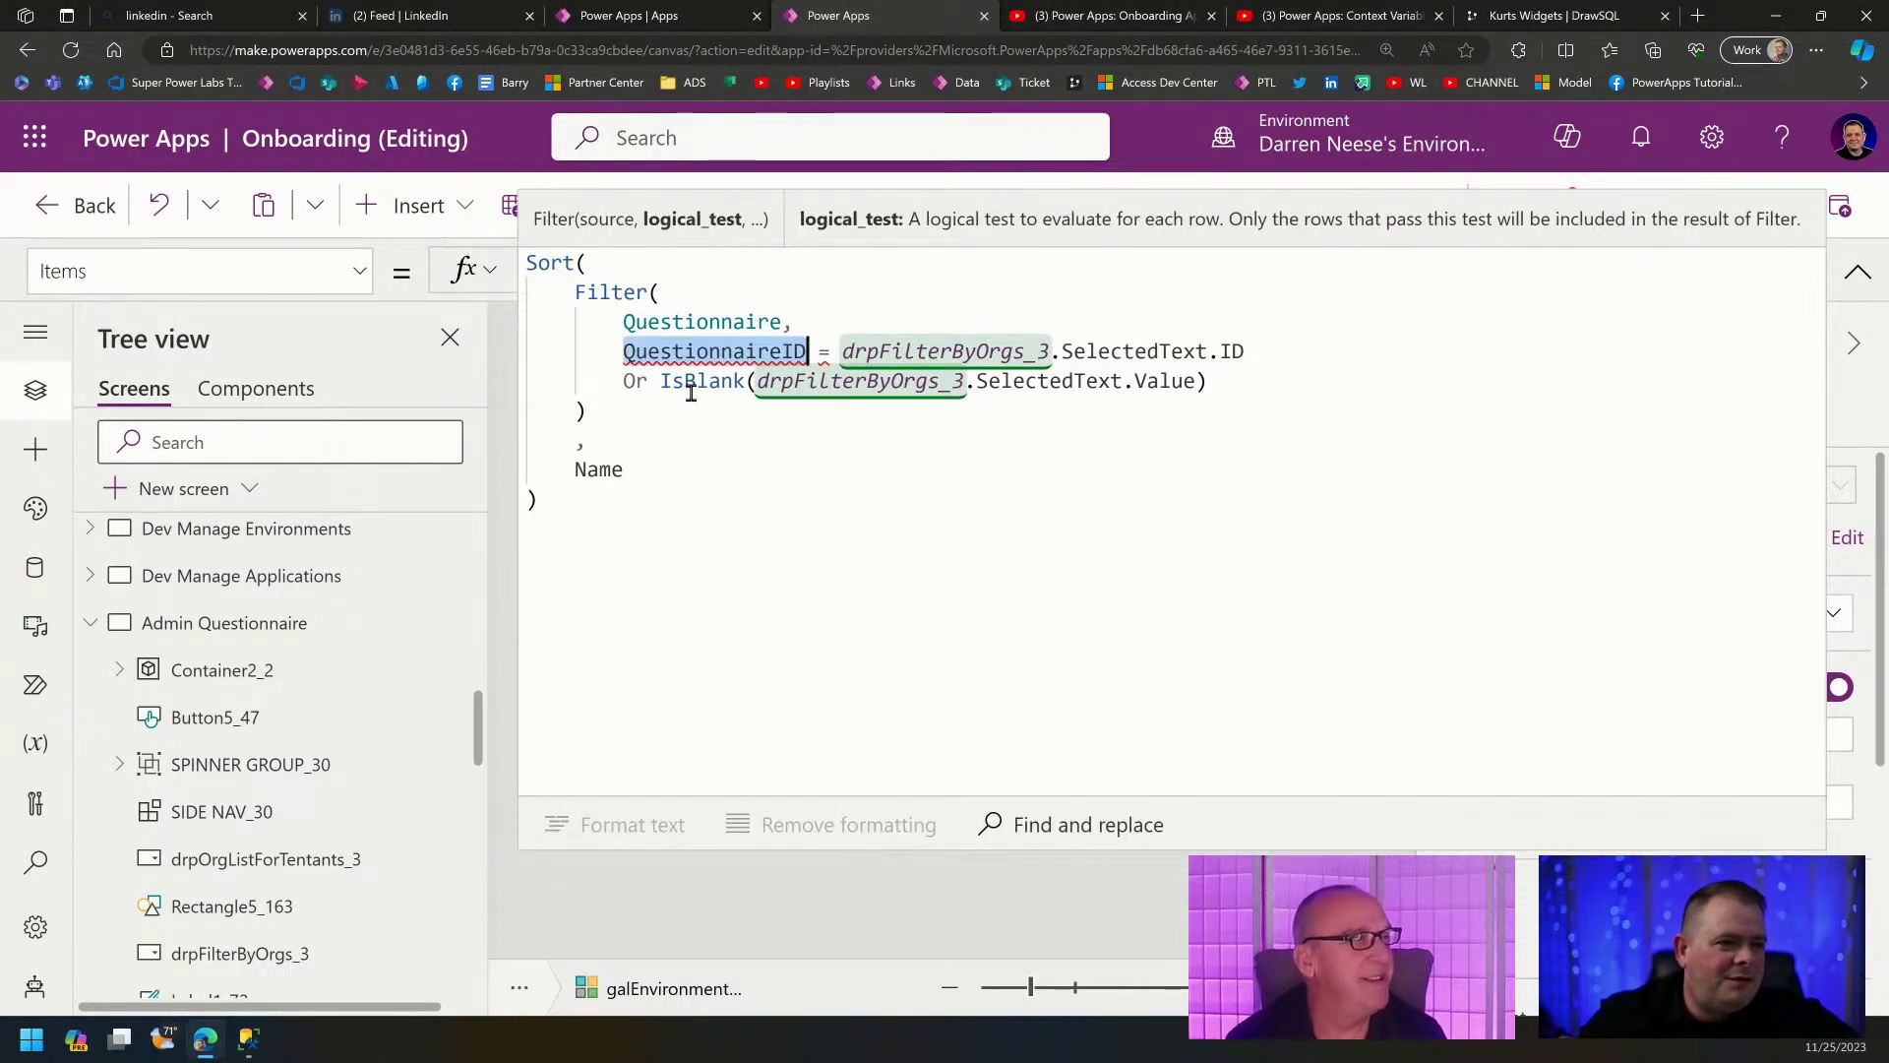
{"action": "left_click", "coordinate": [950, 352]}
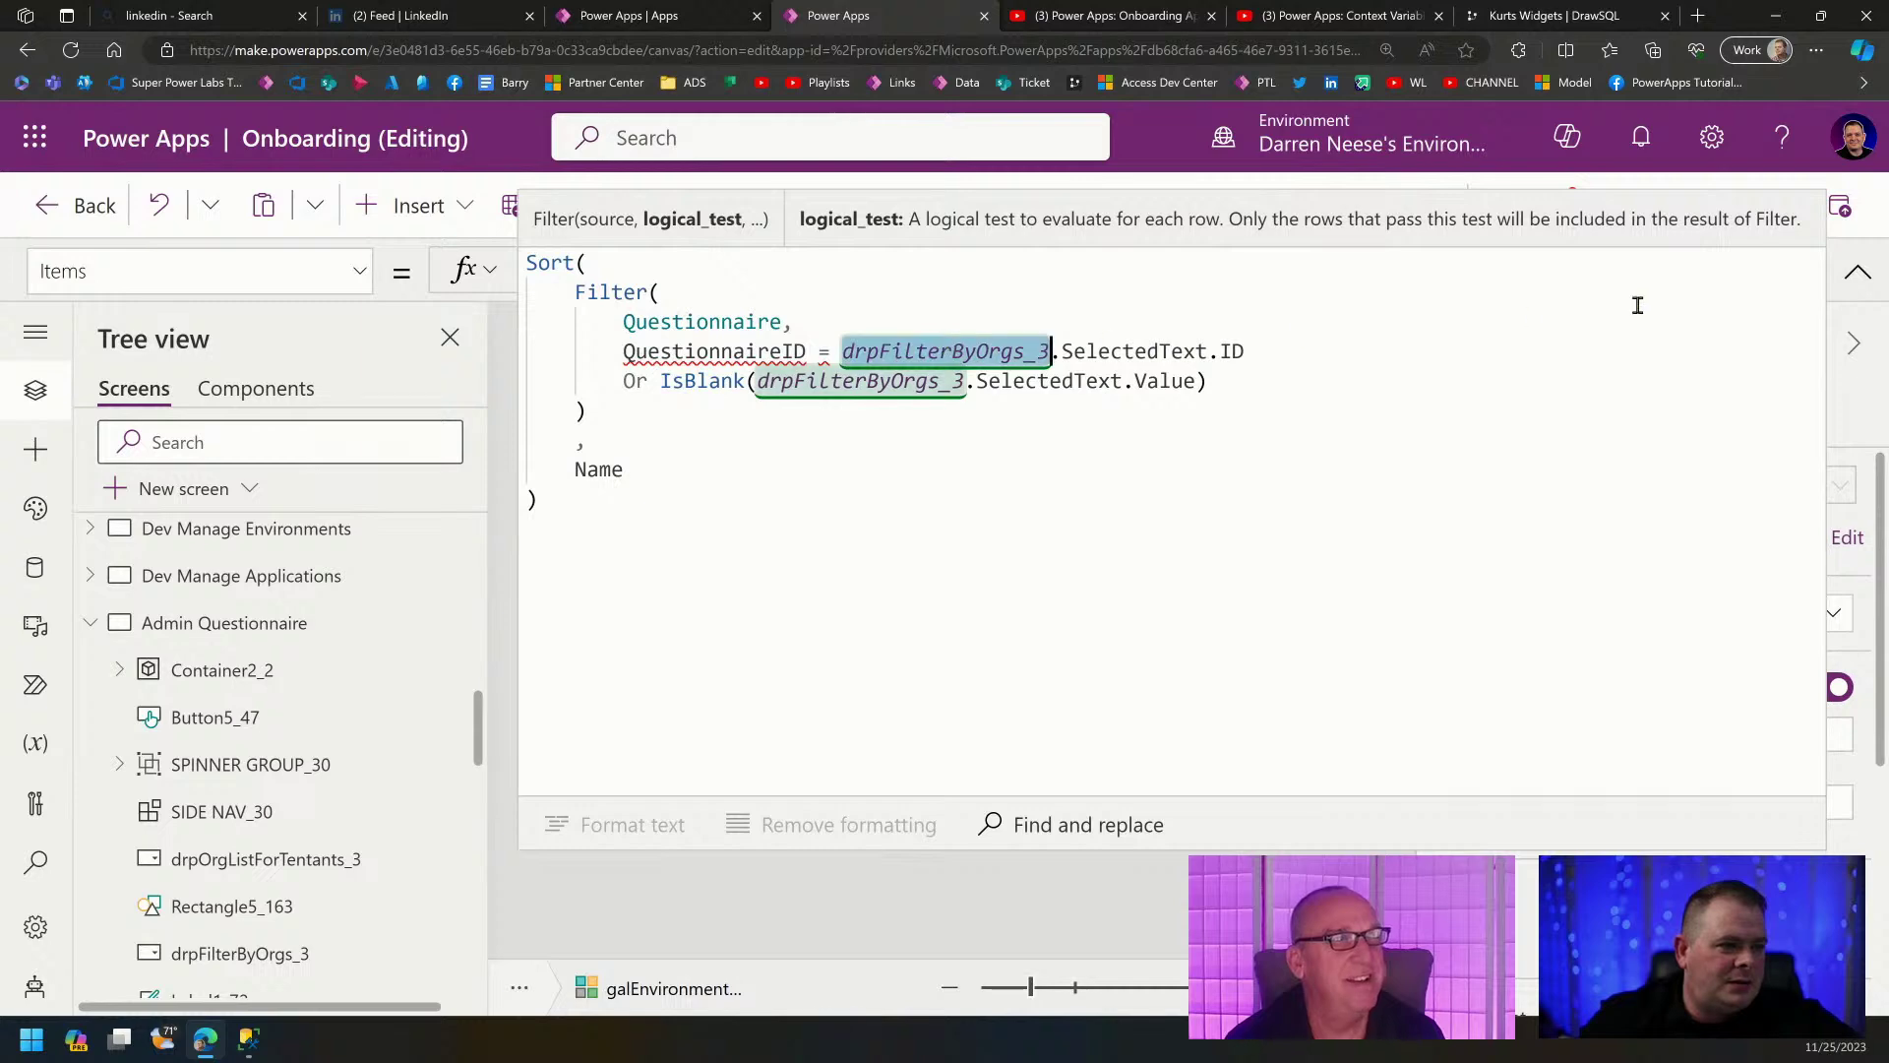
{"action": "left_click", "coordinate": [1858, 270]}
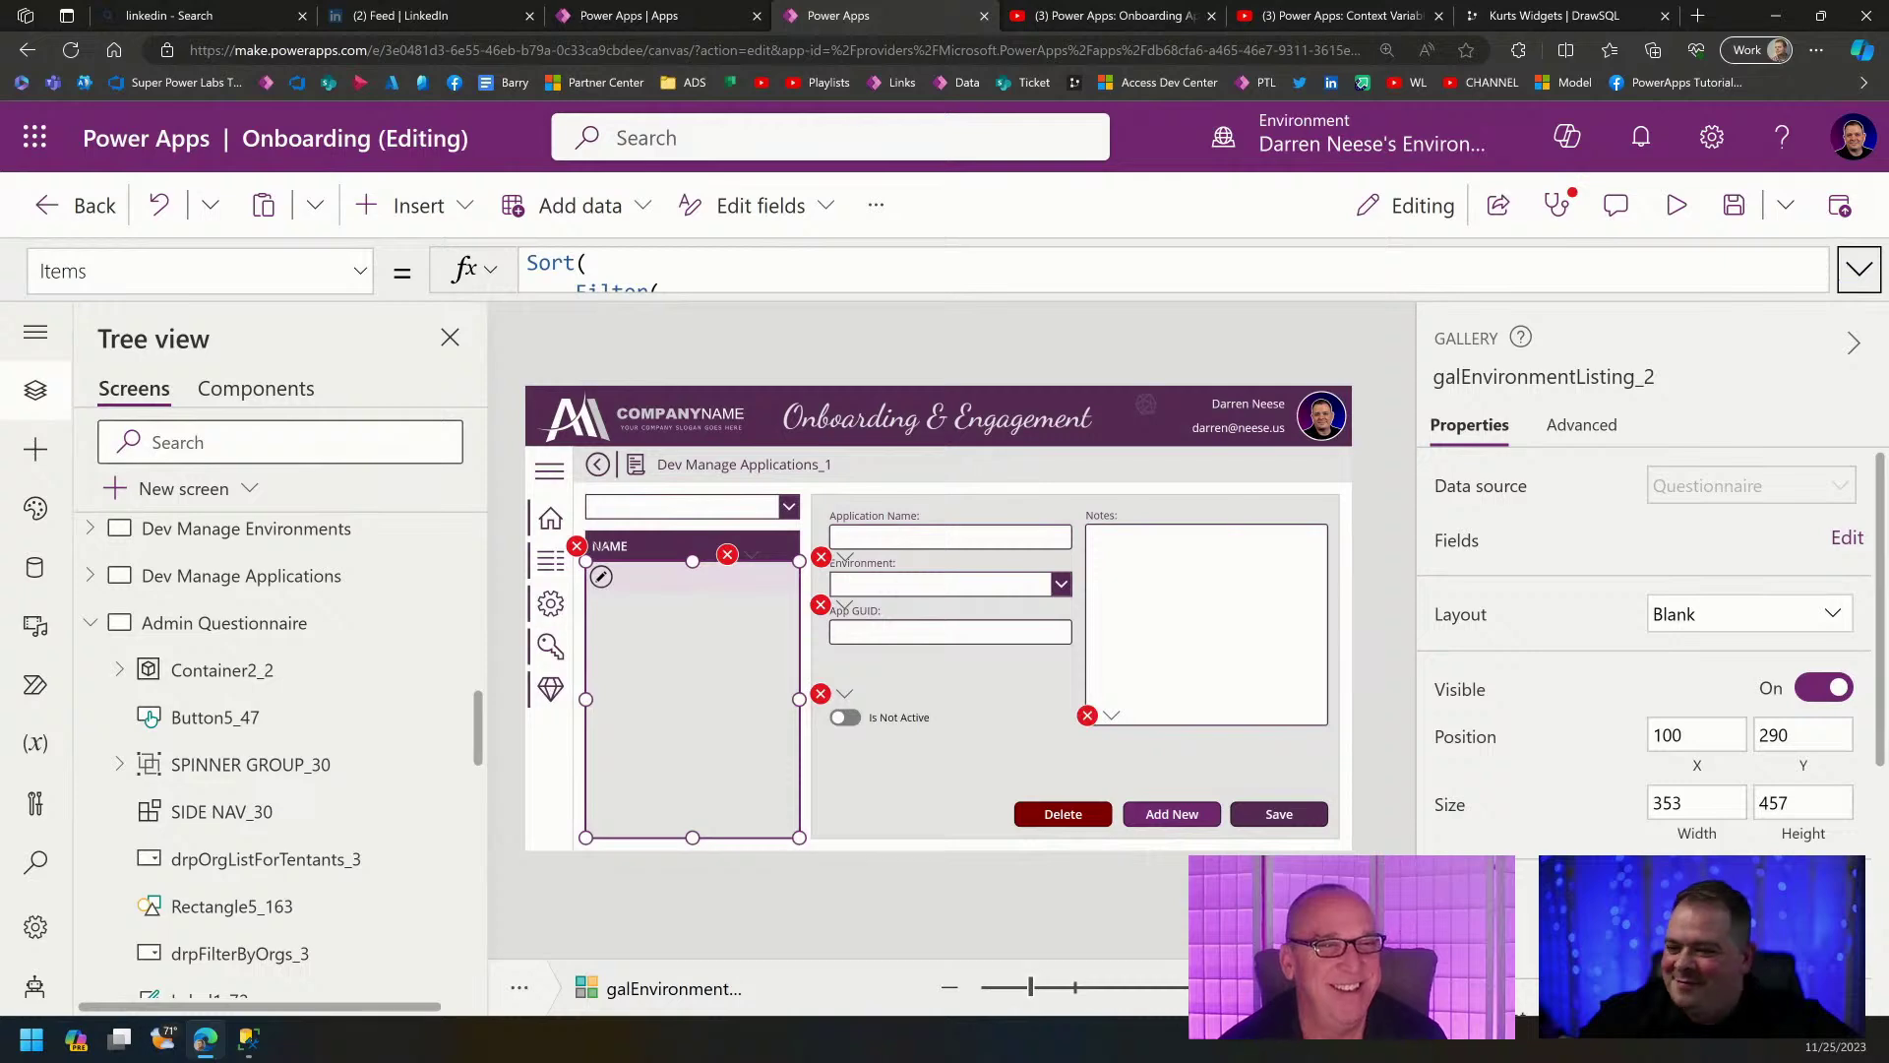
{"action": "key", "text": "alt+Tab"}
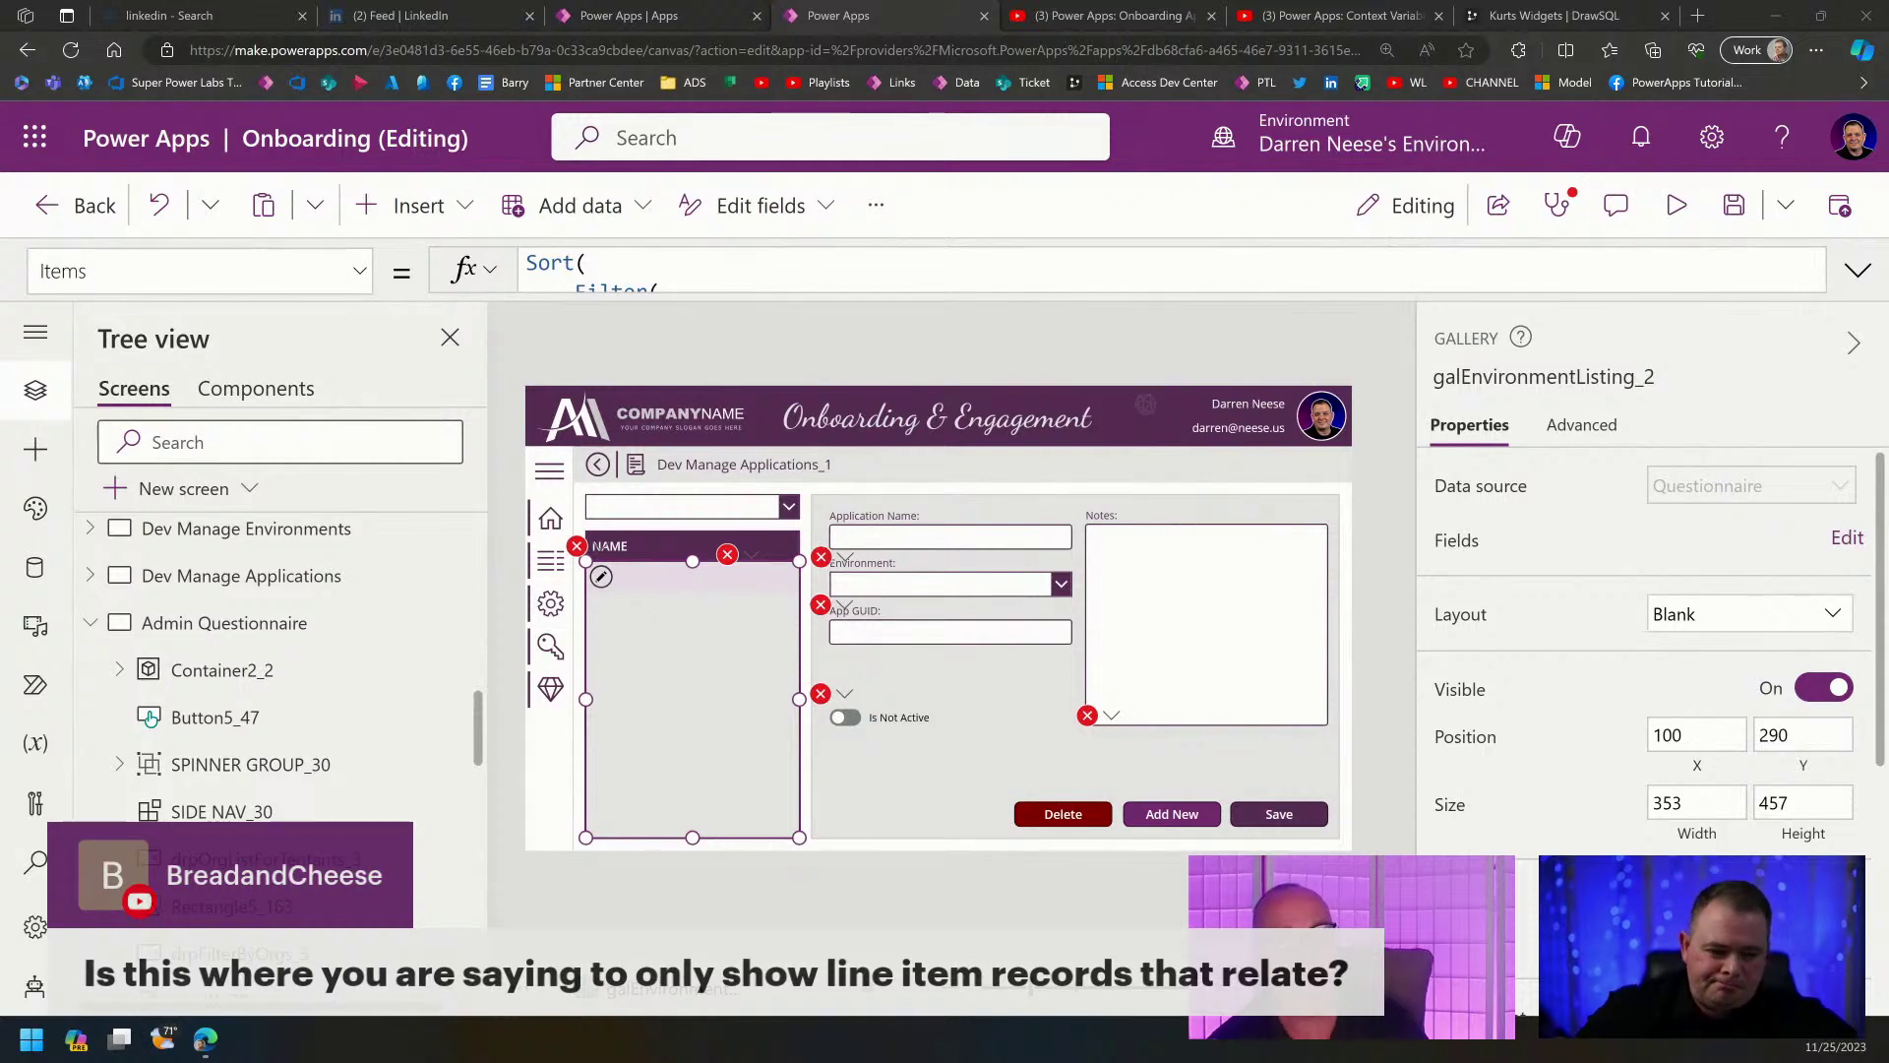
Replace Environment with QuestionOccurrence as the sort source in the Items formula of the filter drop-down above the gallery.
{"action": "left_click", "coordinate": [734, 504]}
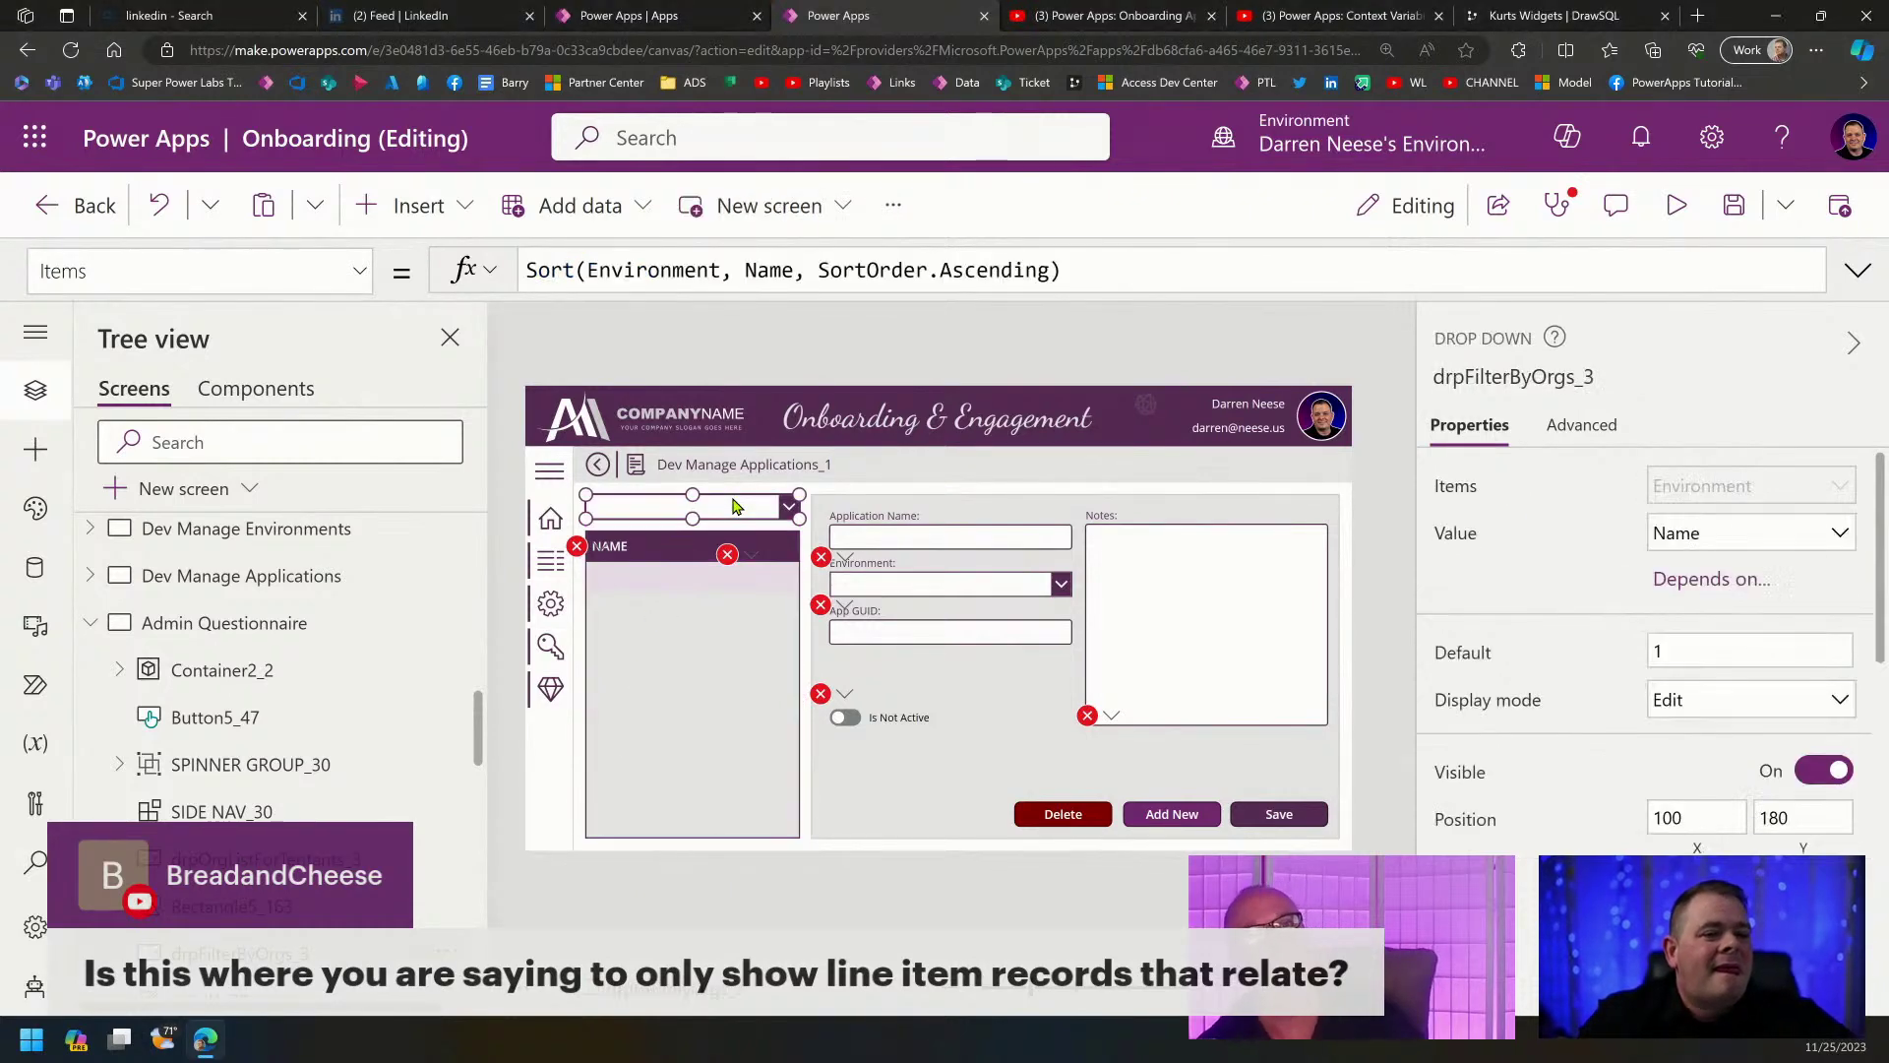
{"action": "double_click", "coordinate": [679, 269]}
{"action": "type", "text": "Question"}
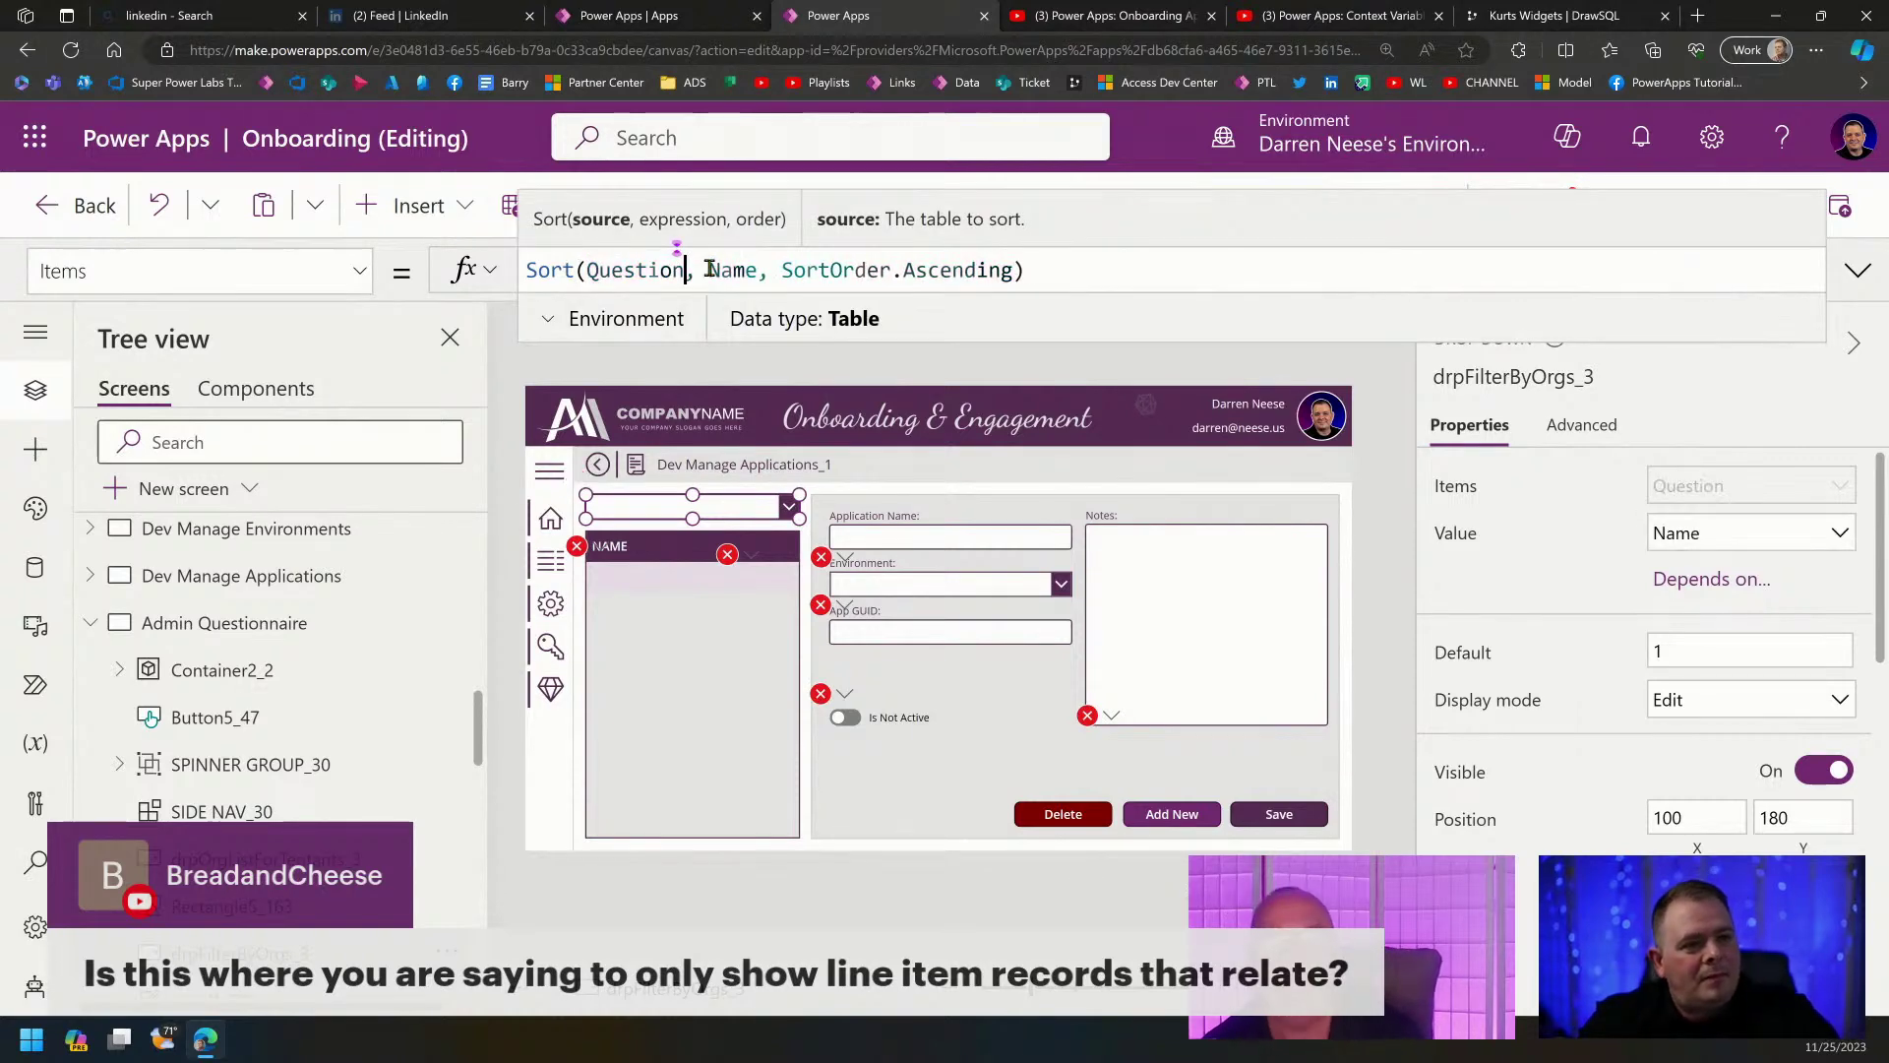
{"action": "scroll", "coordinate": [759, 438], "scroll_direction": "down", "scroll_amount": 2}
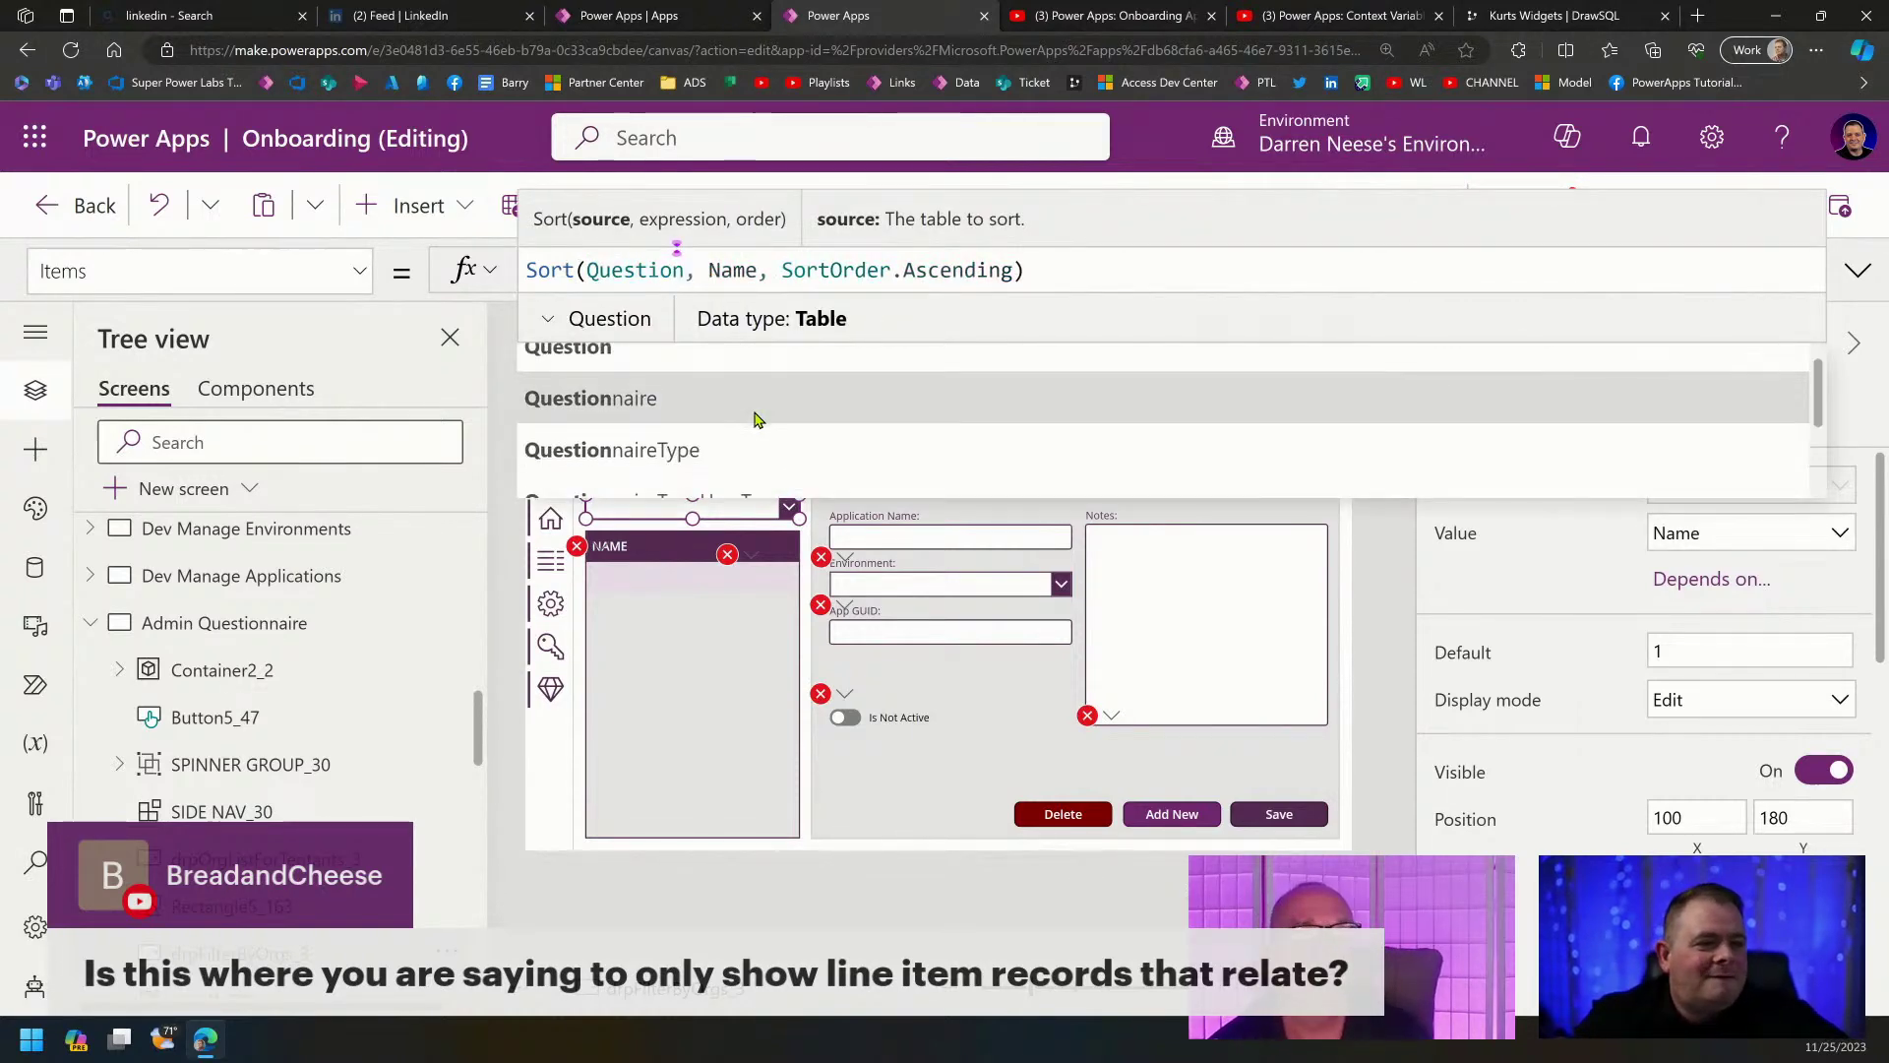
{"action": "left_click", "coordinate": [759, 447]}
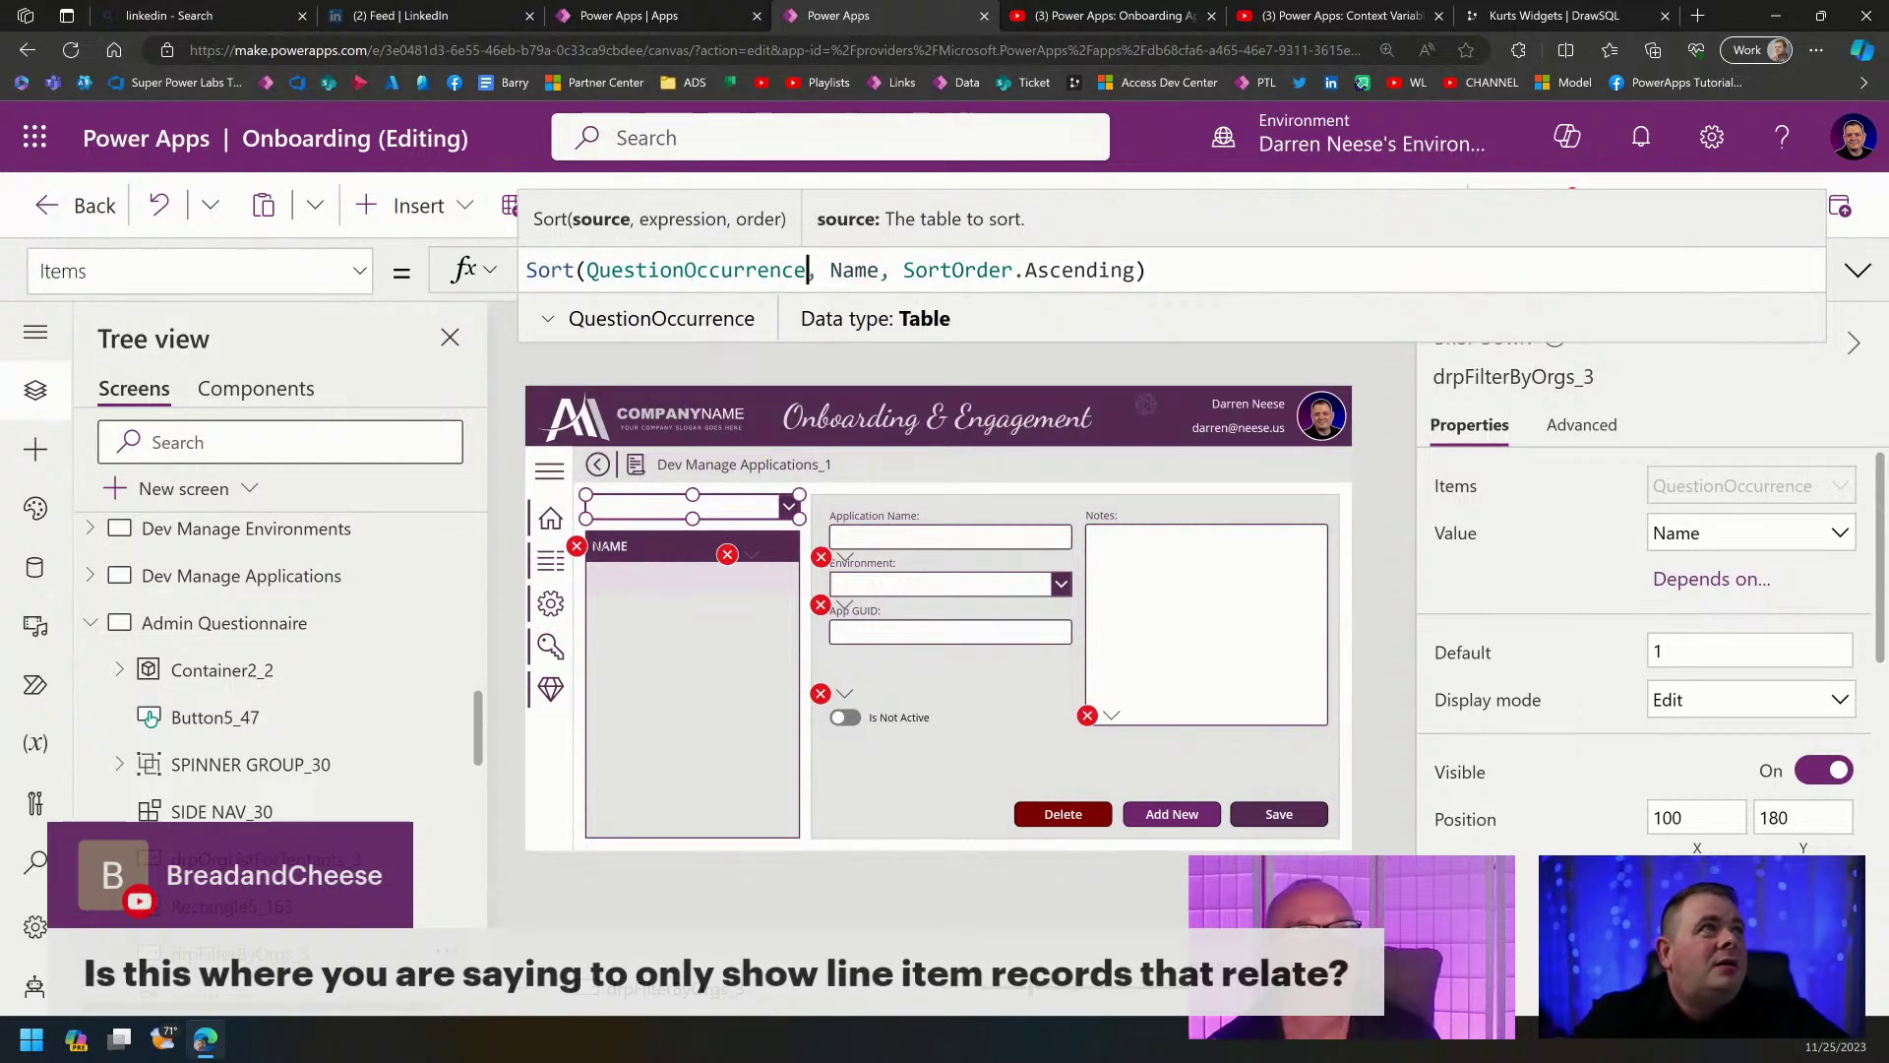
Examine the QuestionOccurrence table in the SQL Server Management Studio database diagram and return to Power Apps.
{"action": "left_click_drag", "start_coordinate": [1888, 492], "coordinate": [1329, 515]}
{"action": "double_click", "coordinate": [1328, 515]}
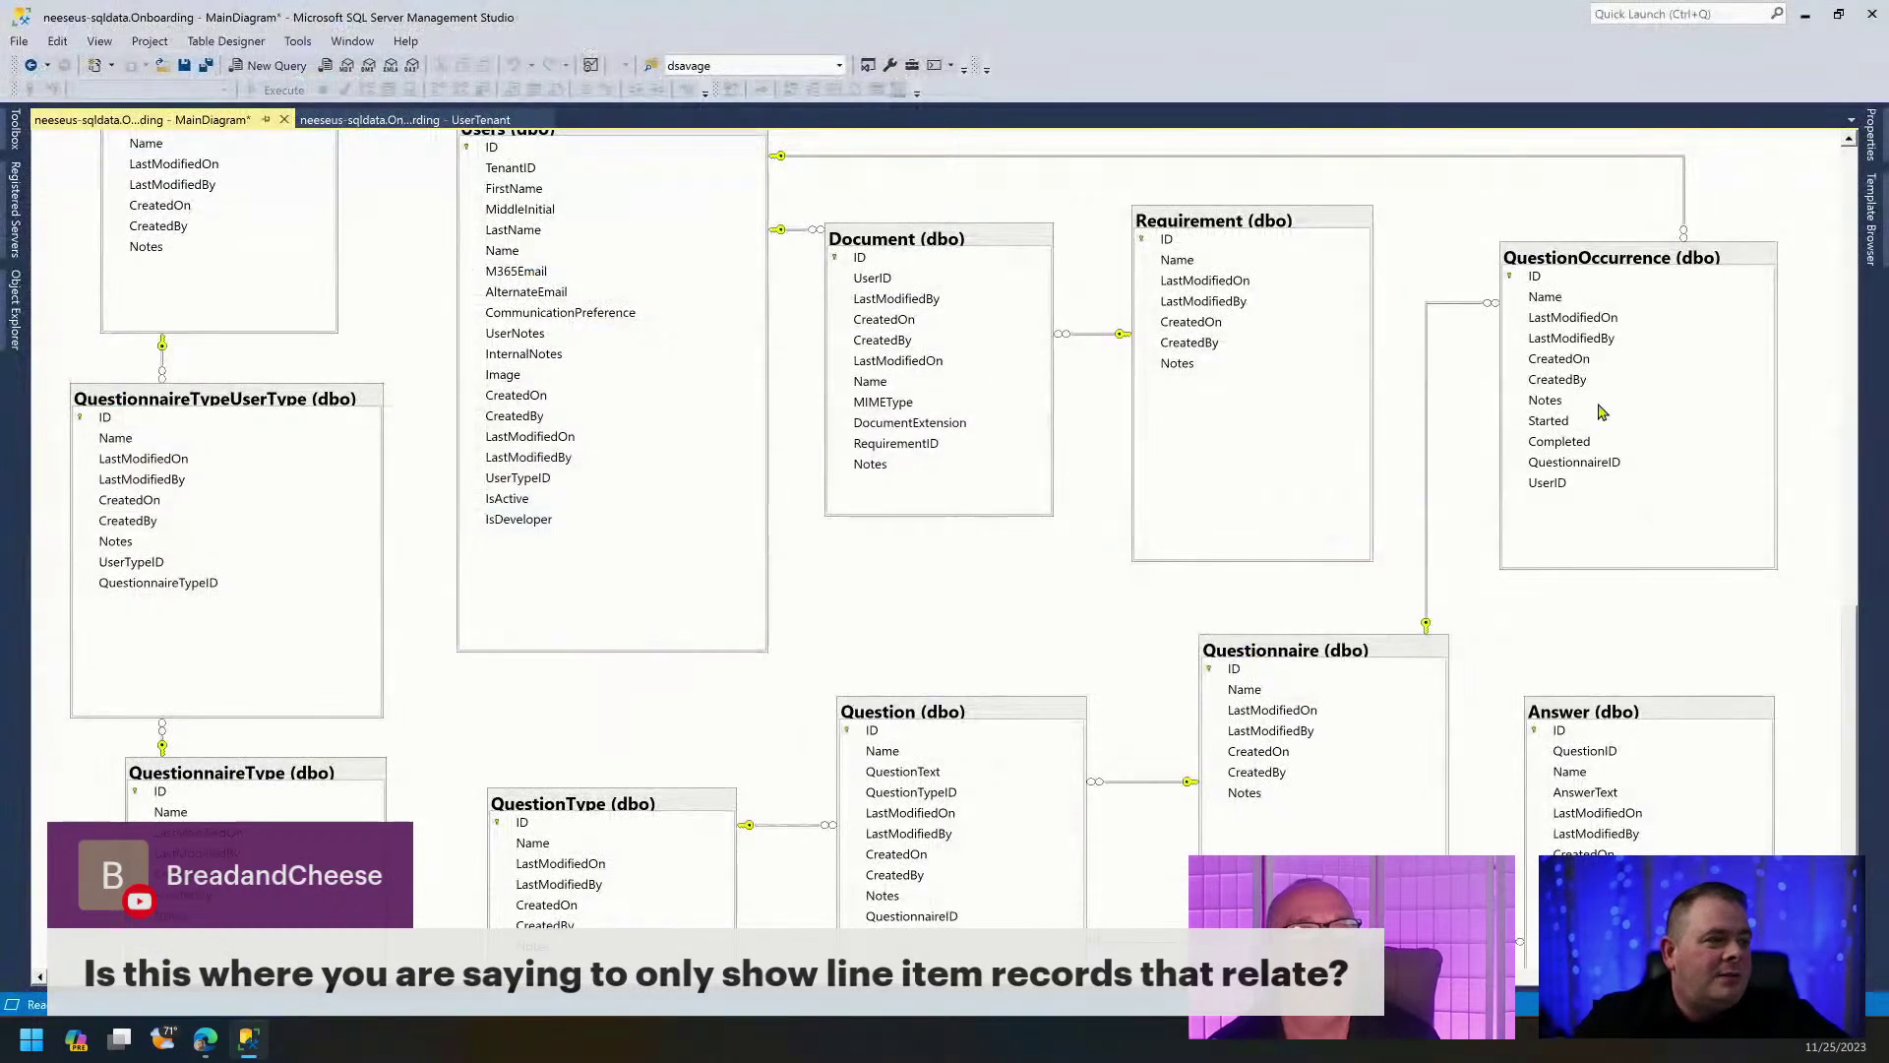
{"action": "left_click", "coordinate": [1653, 257]}
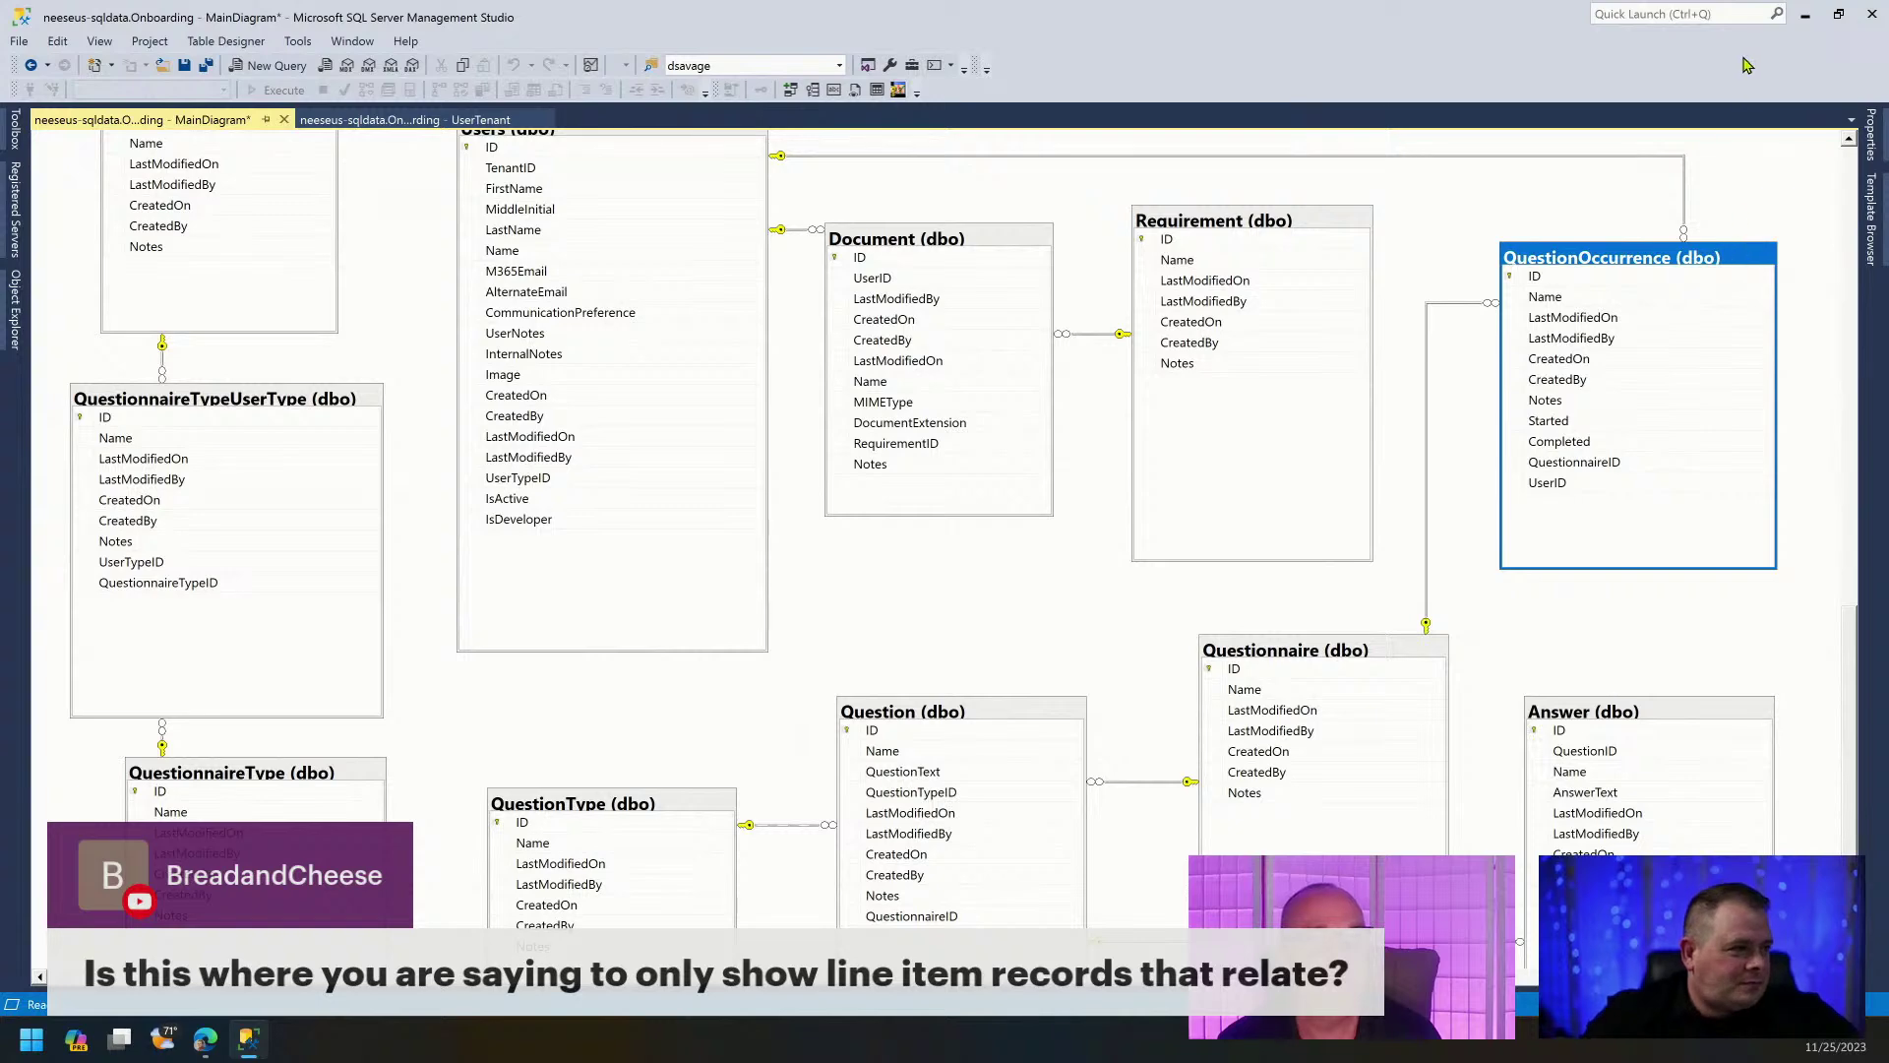
{"action": "left_click", "coordinate": [1807, 20]}
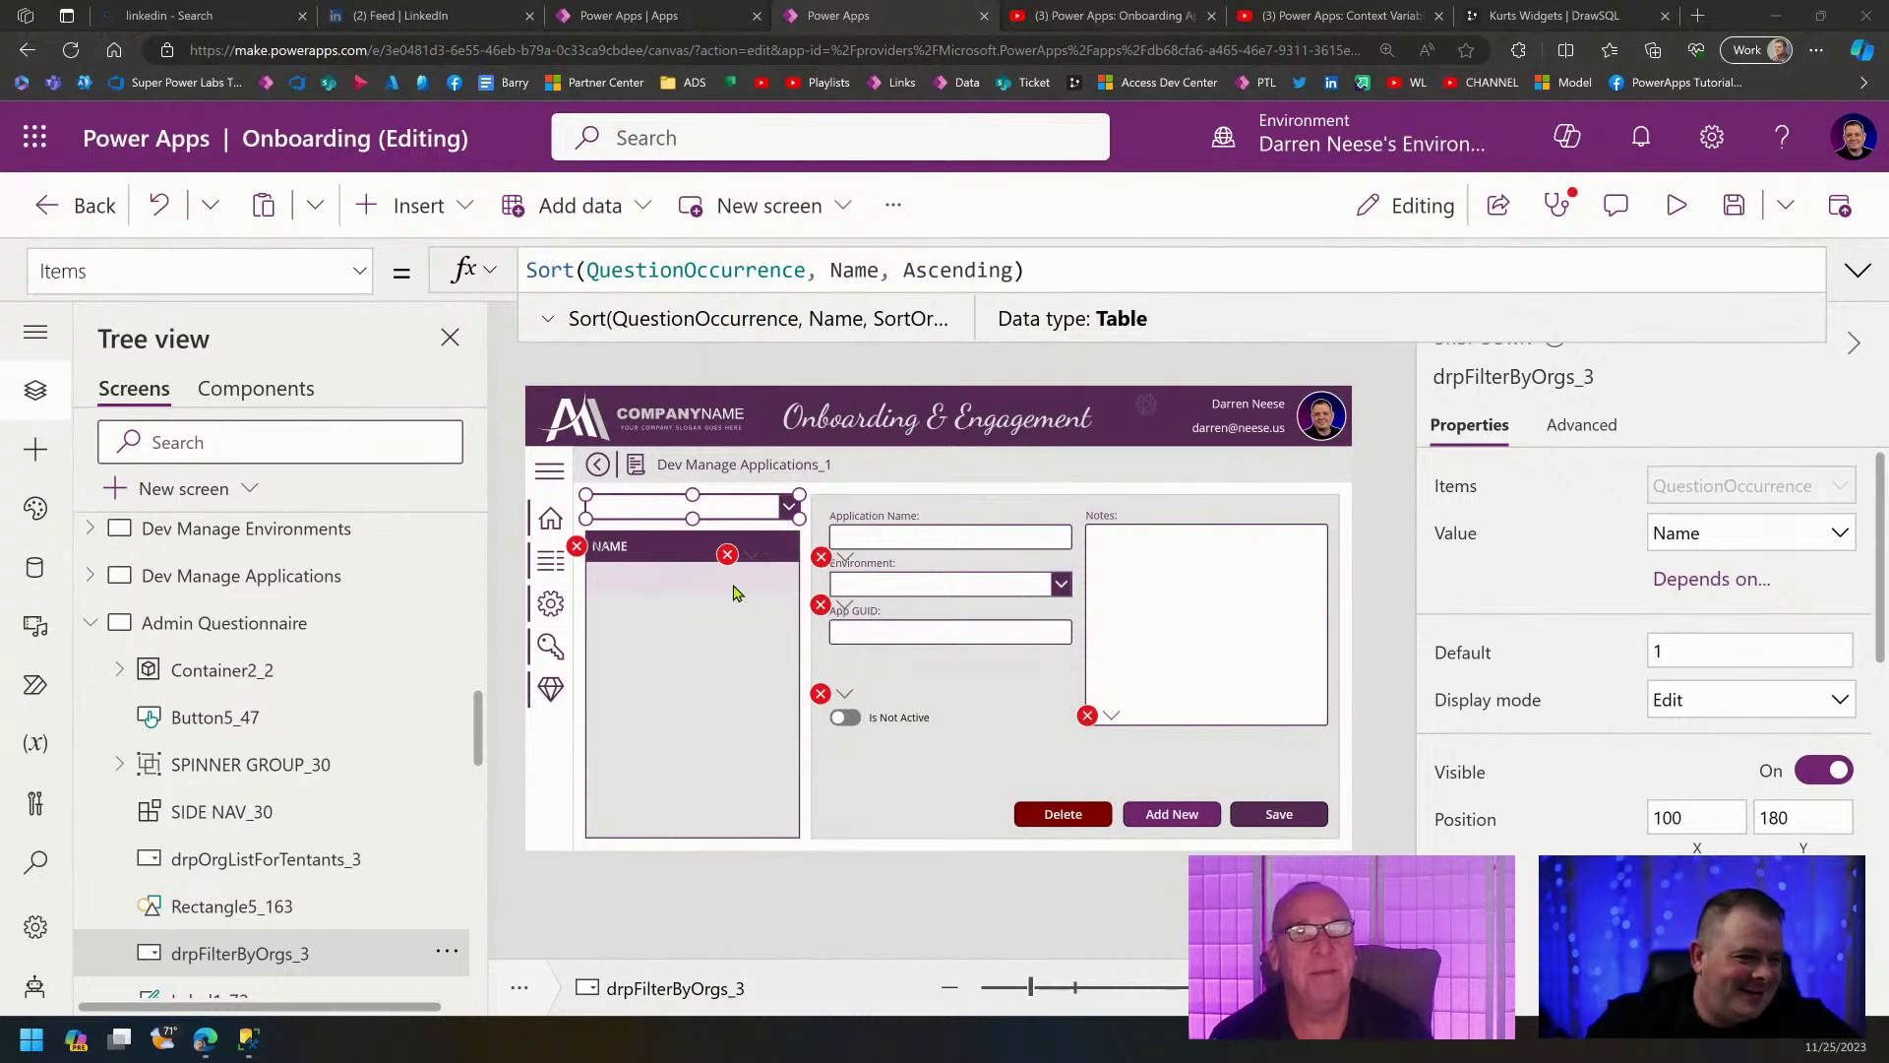
Set the filter drop-down's Items formula to Sort(QuestionOccurrence, Name, SortOrder.Ascending).
{"action": "left_click", "coordinate": [1063, 270]}
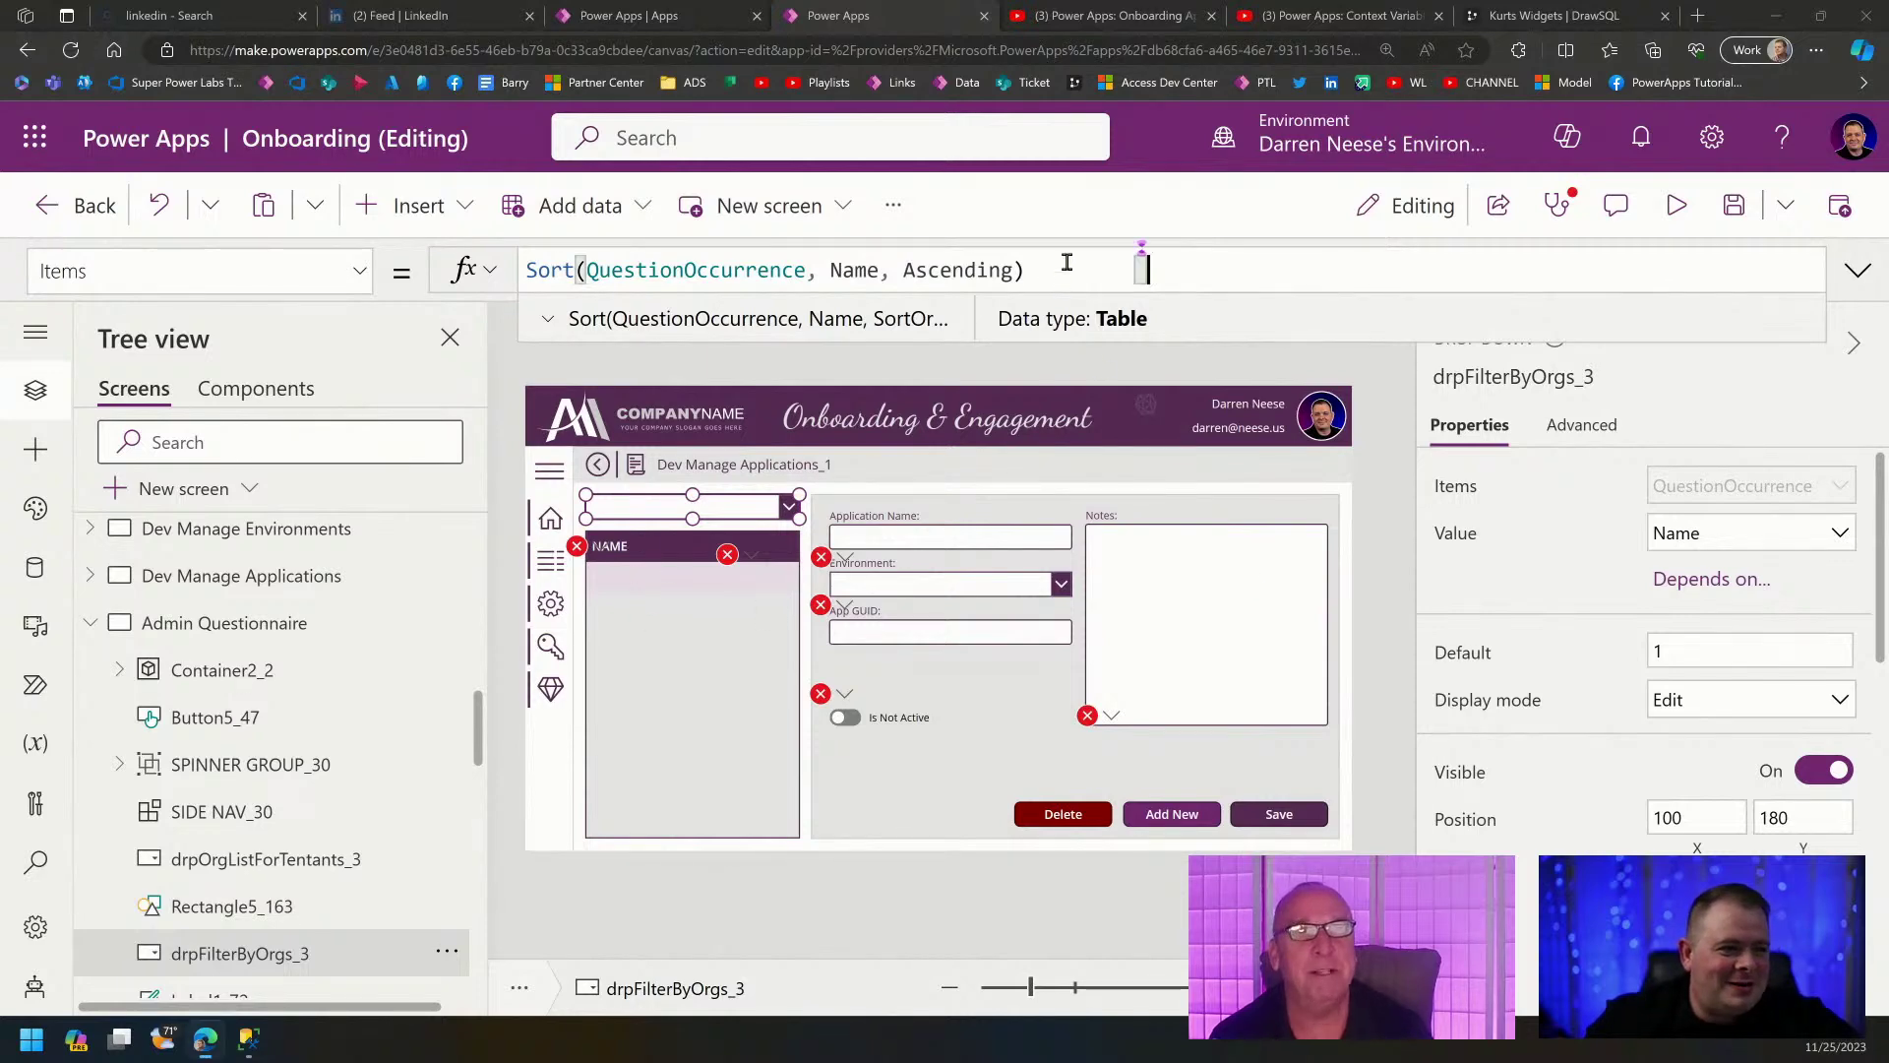
{"action": "key", "text": "ctrl+a"}
{"action": "type", "text": "Sort(QuestionOccurrence, Name, SortOrder.Ascending)"}
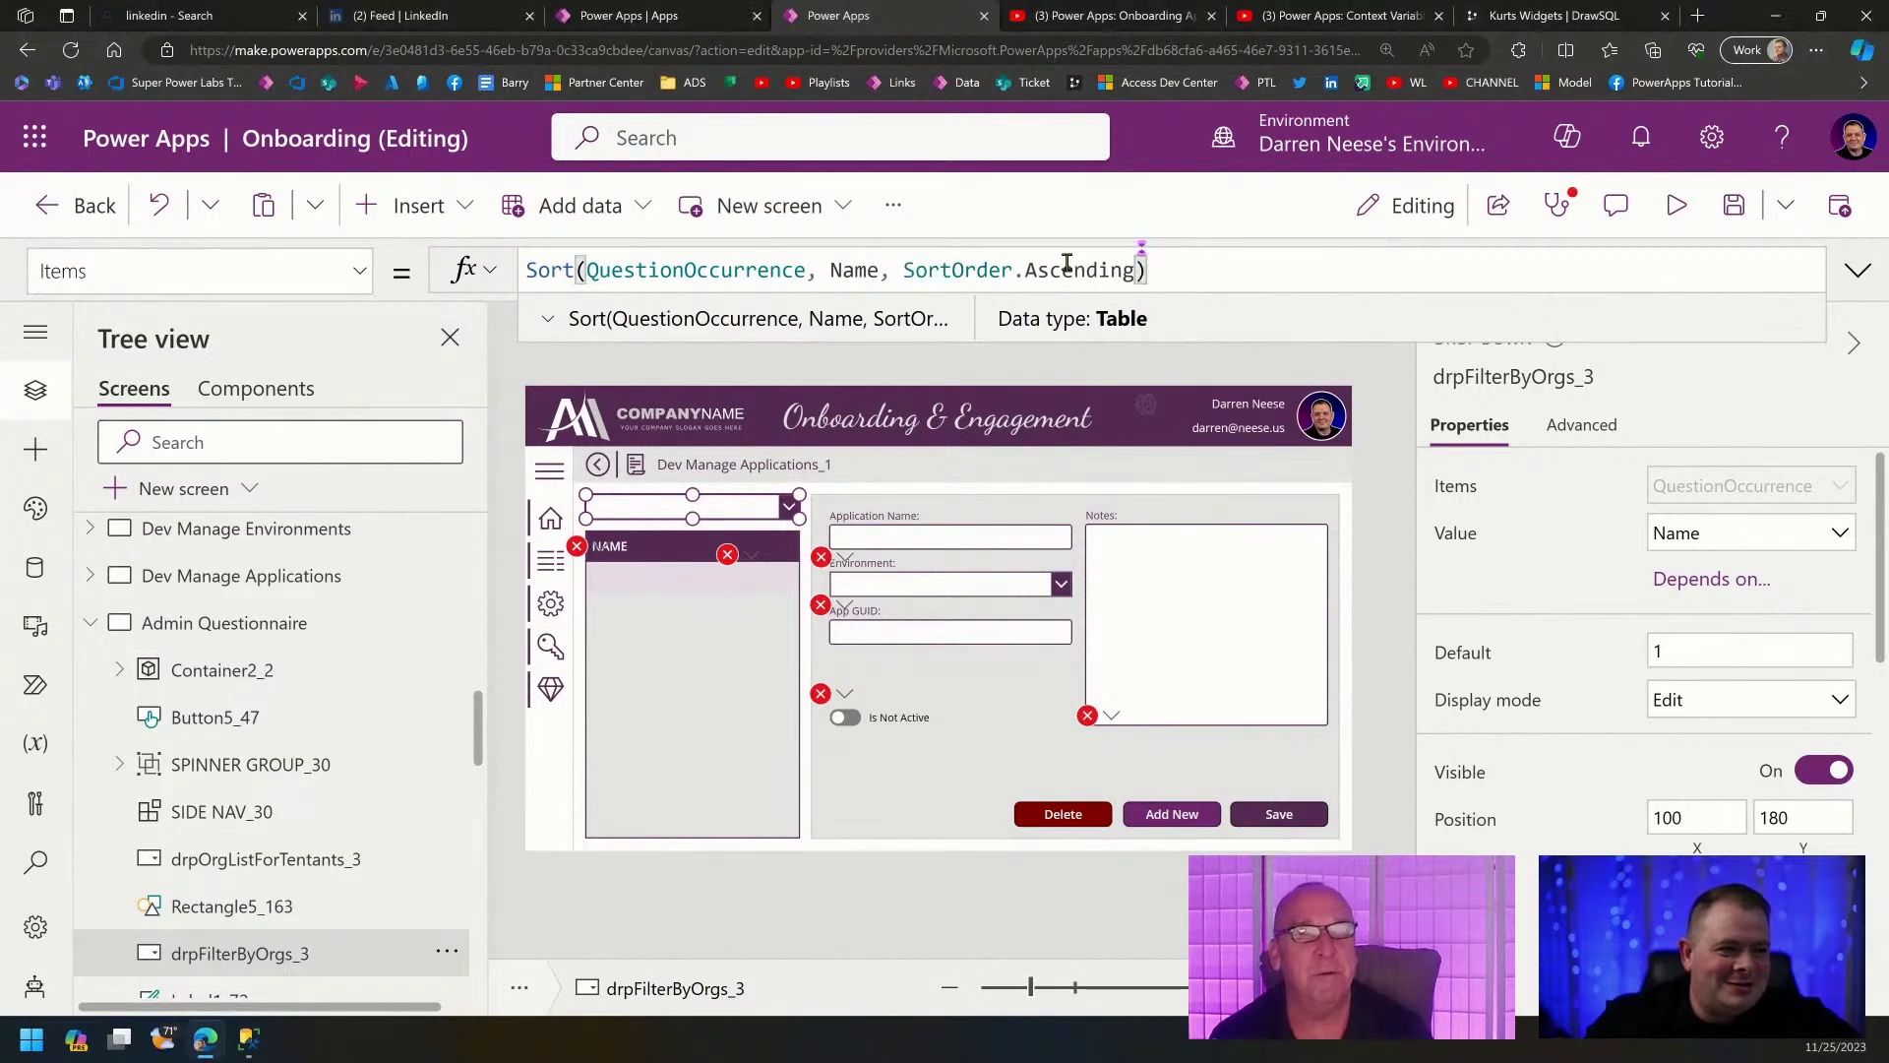
Review the listing gallery's full Items formula, focusing on QuestionnaireID in the filter condition.
{"action": "left_click", "coordinate": [687, 713]}
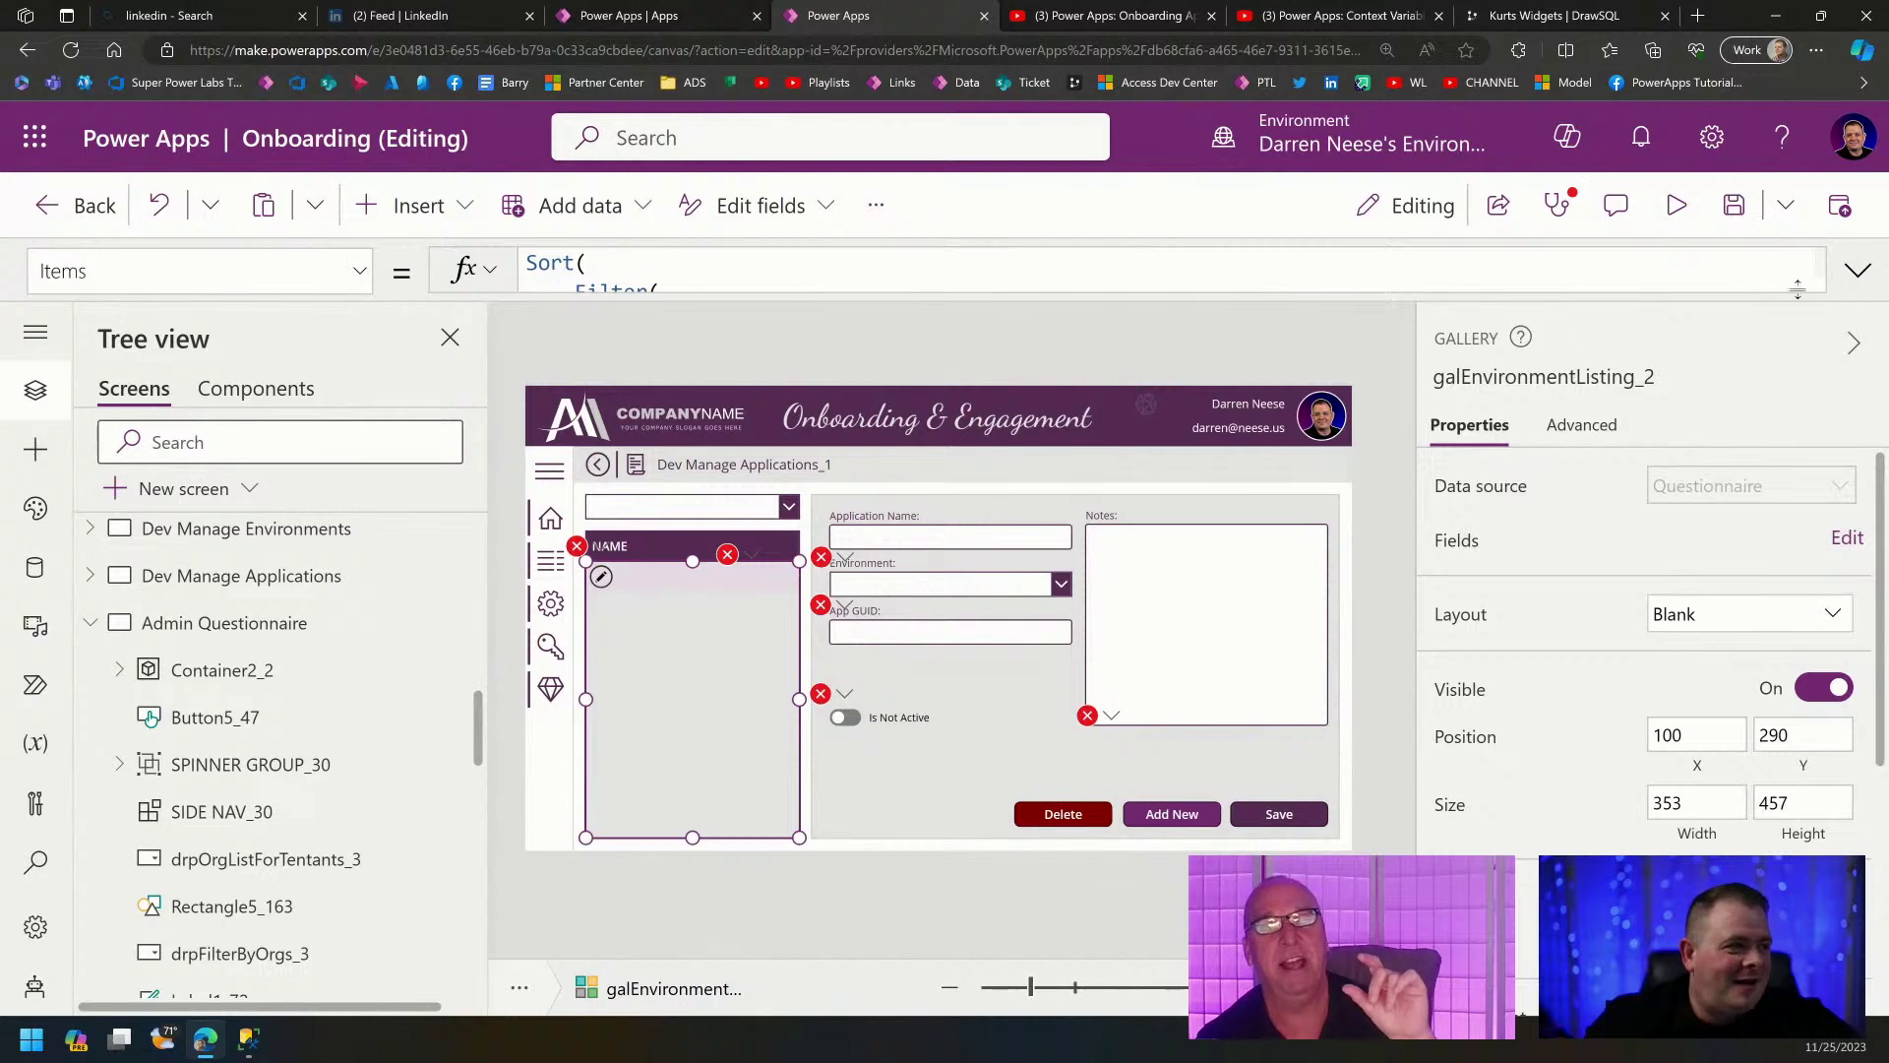
{"action": "left_click", "coordinate": [1859, 272]}
{"action": "double_click", "coordinate": [686, 347]}
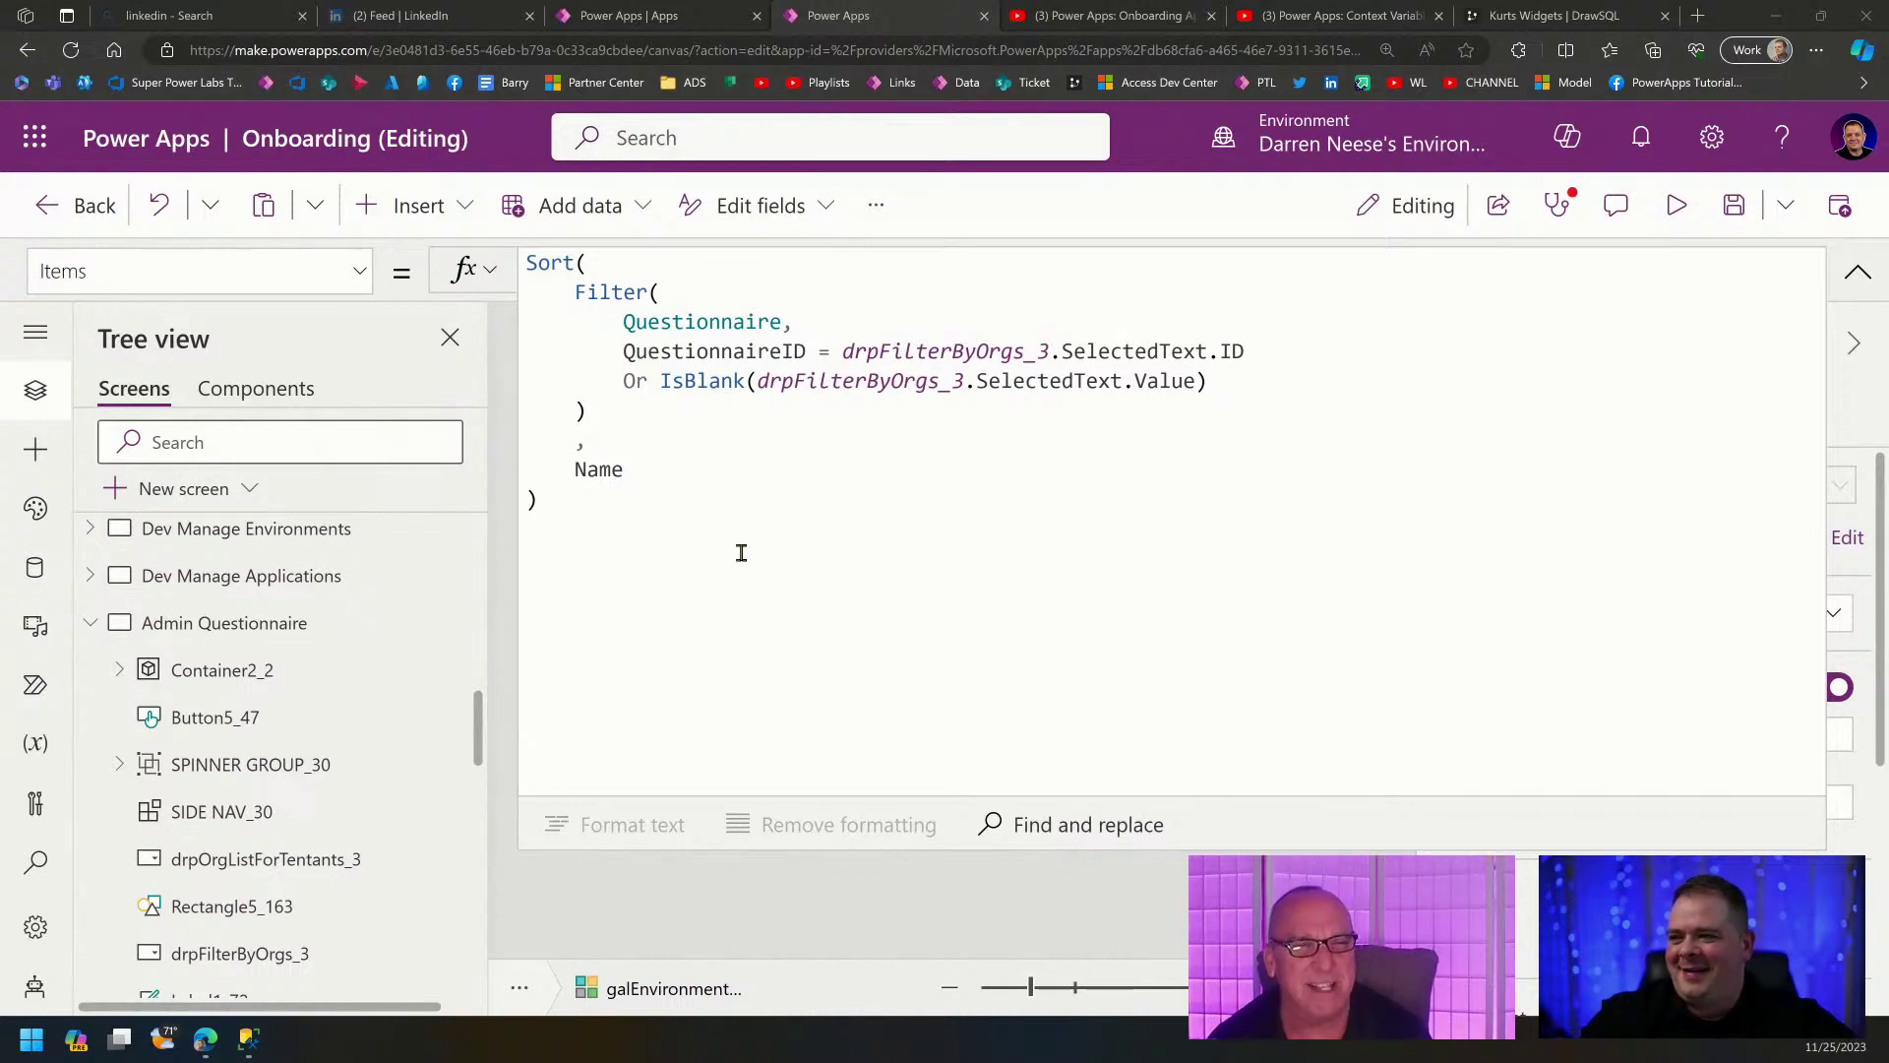
{"action": "double_click", "coordinate": [697, 352]}
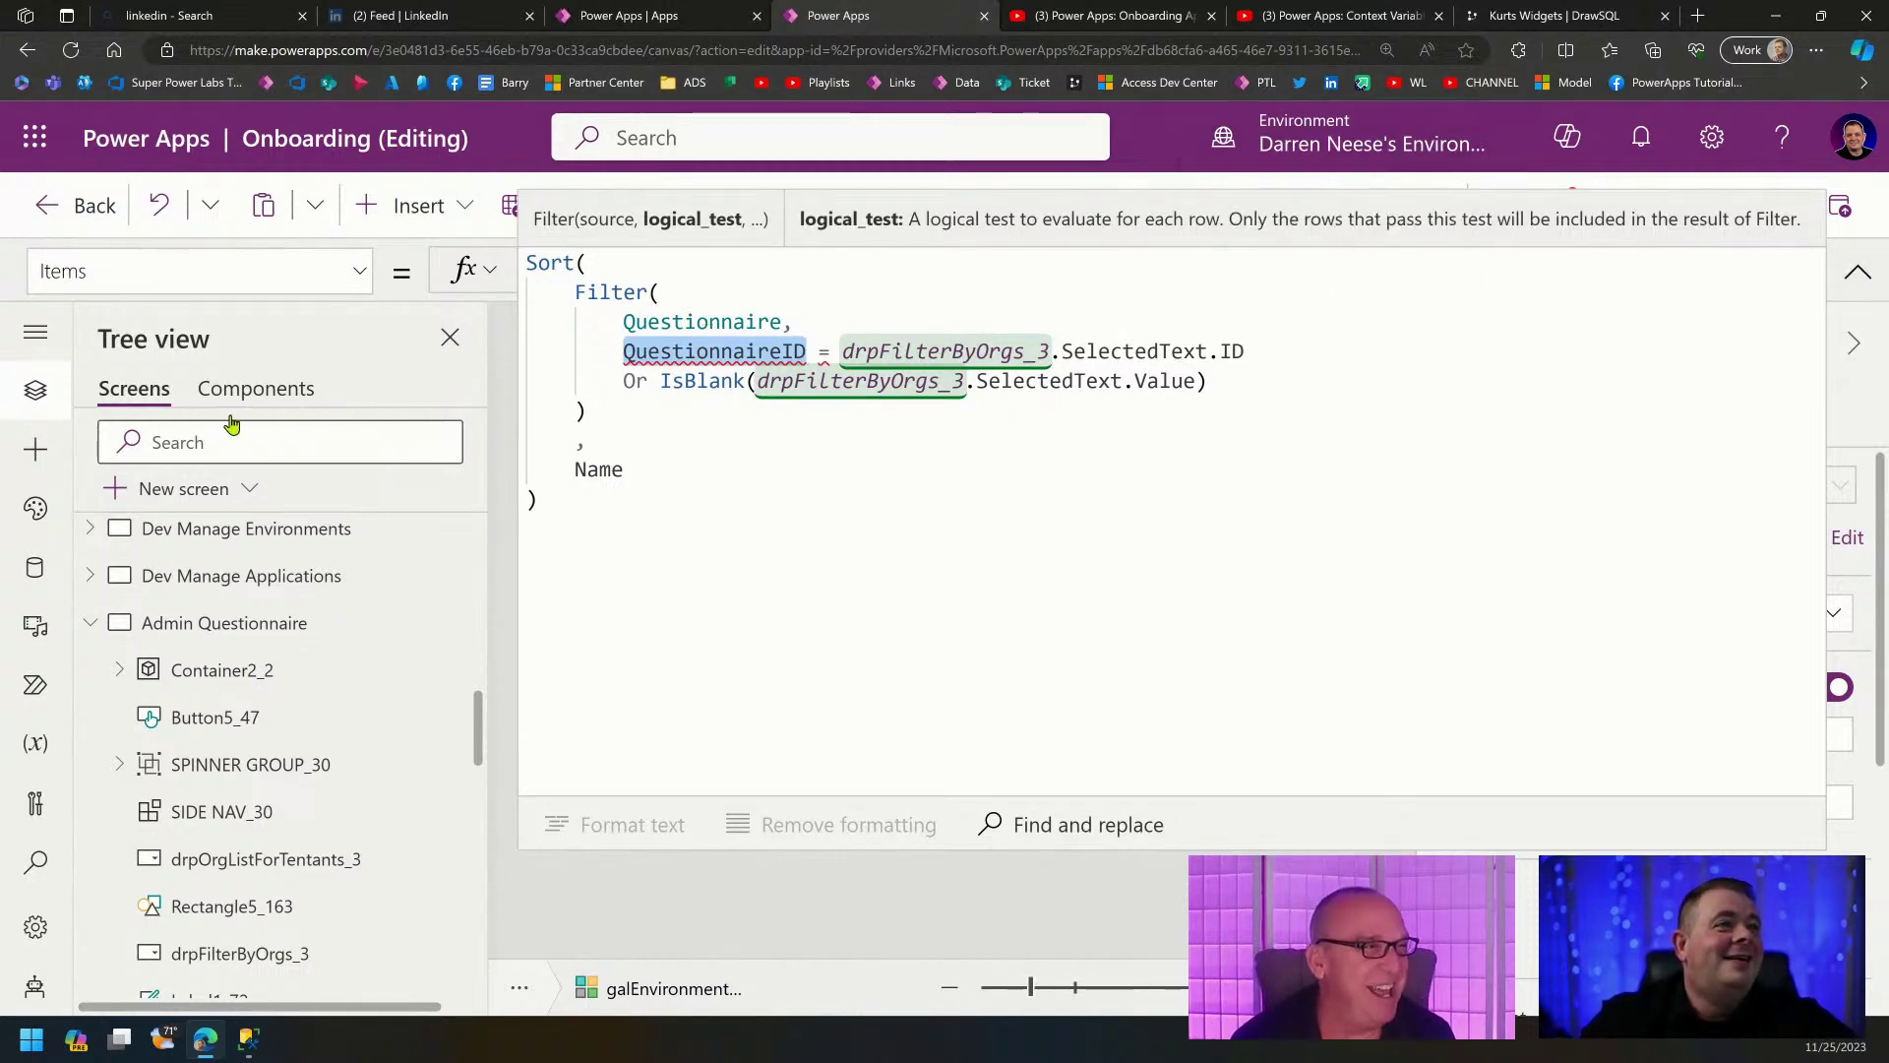
Switch to SQL Server Management Studio and examine how the Questionnaire and QuestionOccurrence tables relate through QuestionnaireID in the diagram.
{"action": "key", "text": "alt+Tab"}
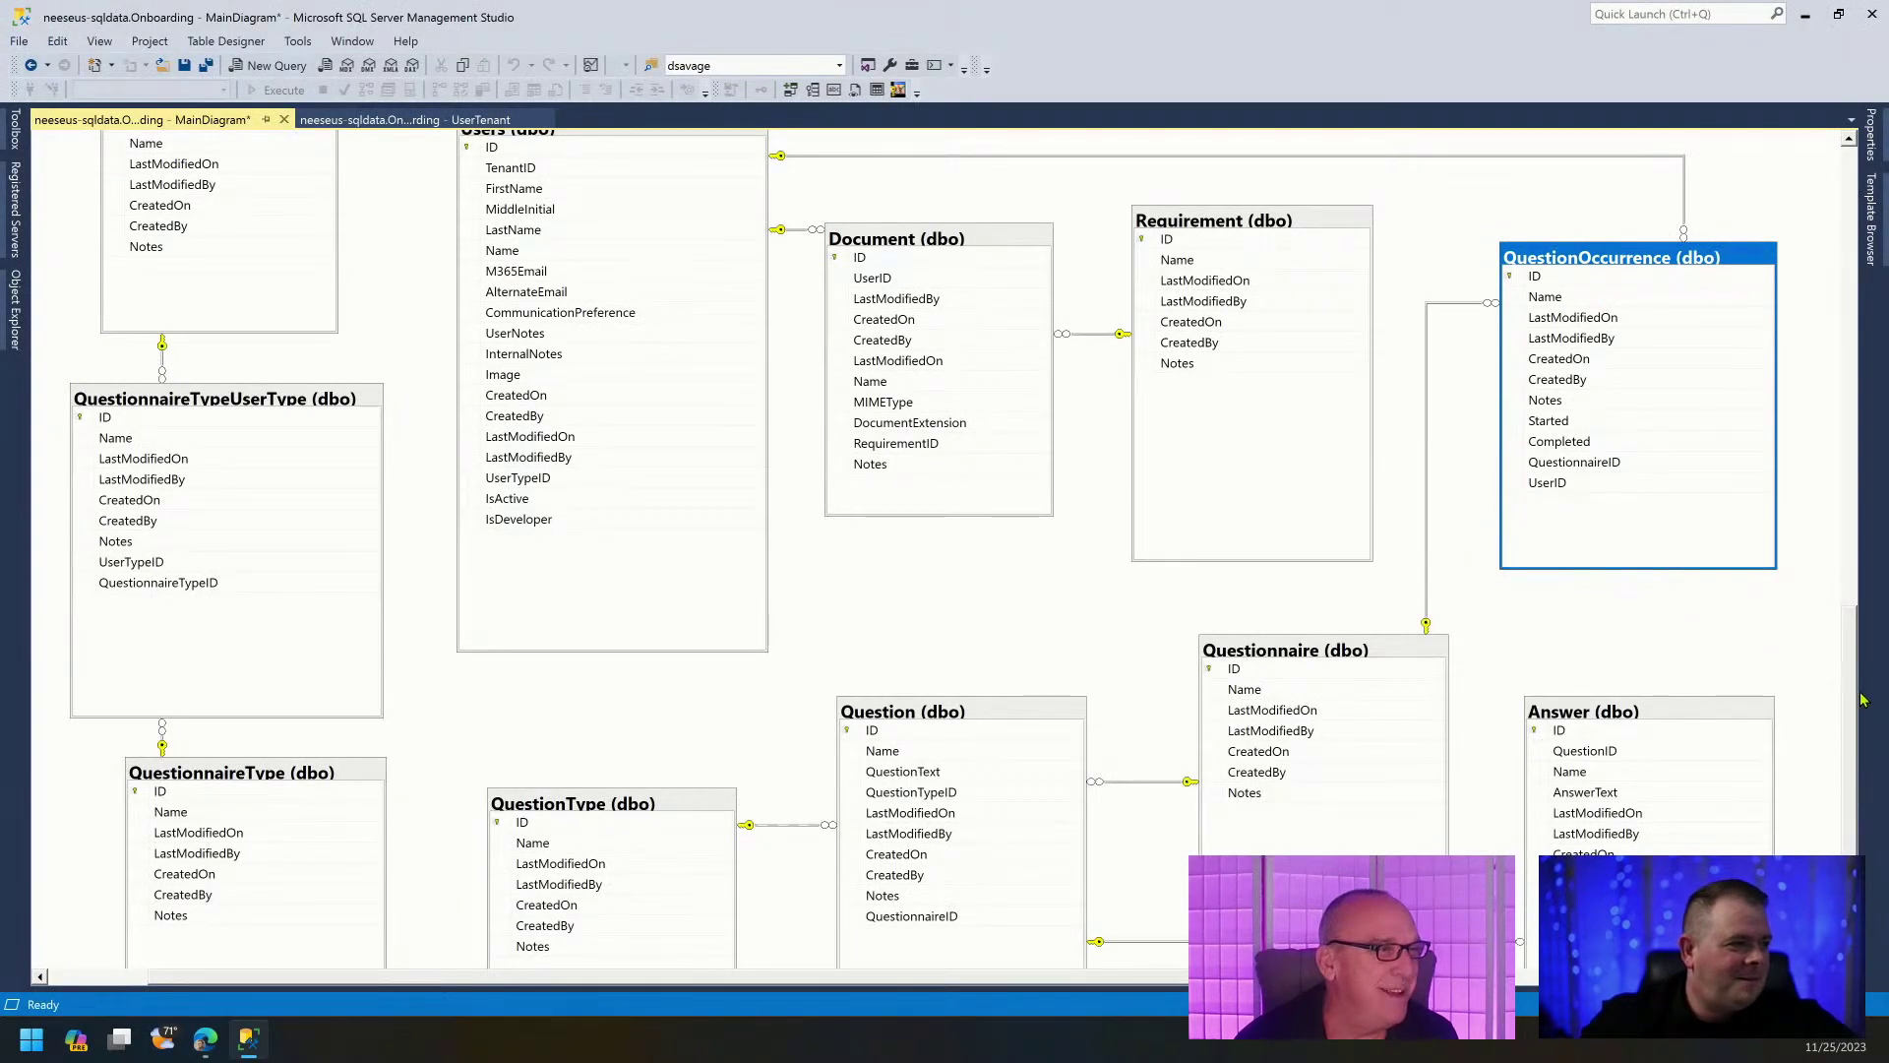
{"action": "left_click_drag", "start_coordinate": [1840, 709], "coordinate": [1846, 716]}
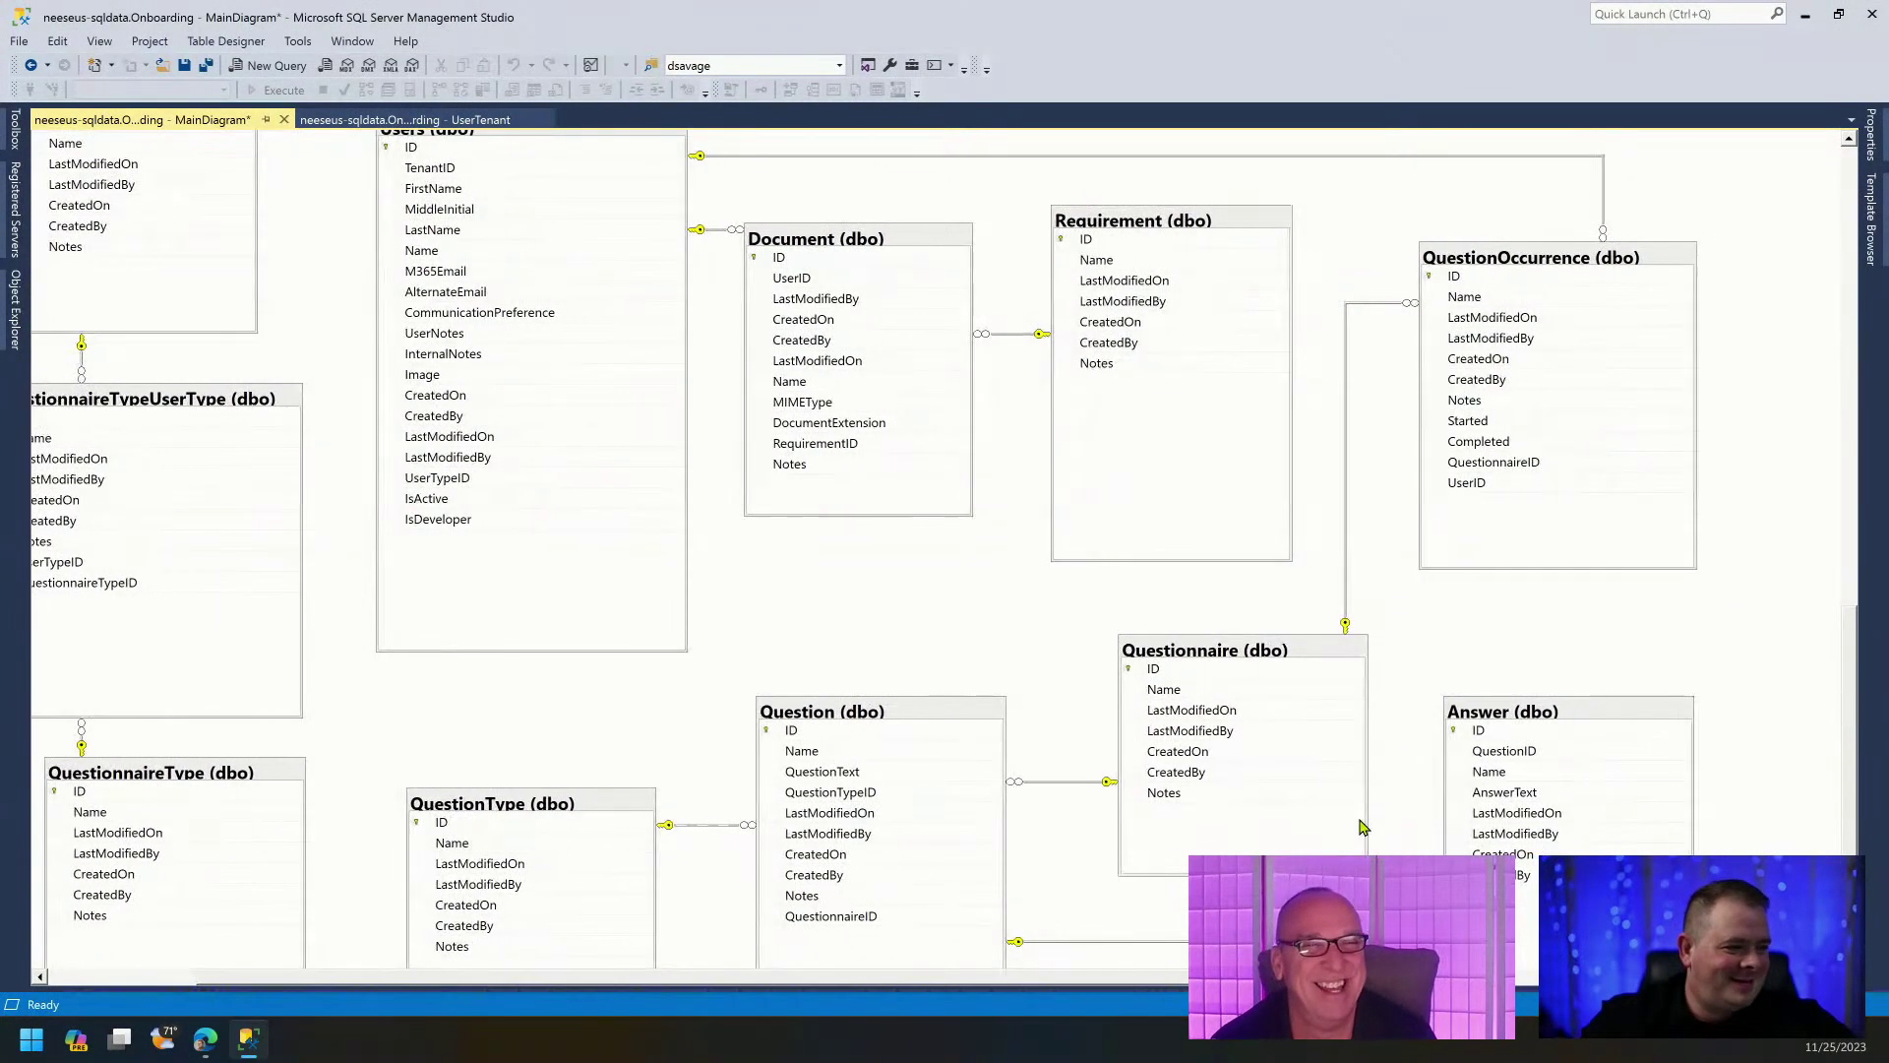
{"action": "left_click", "coordinate": [1328, 654]}
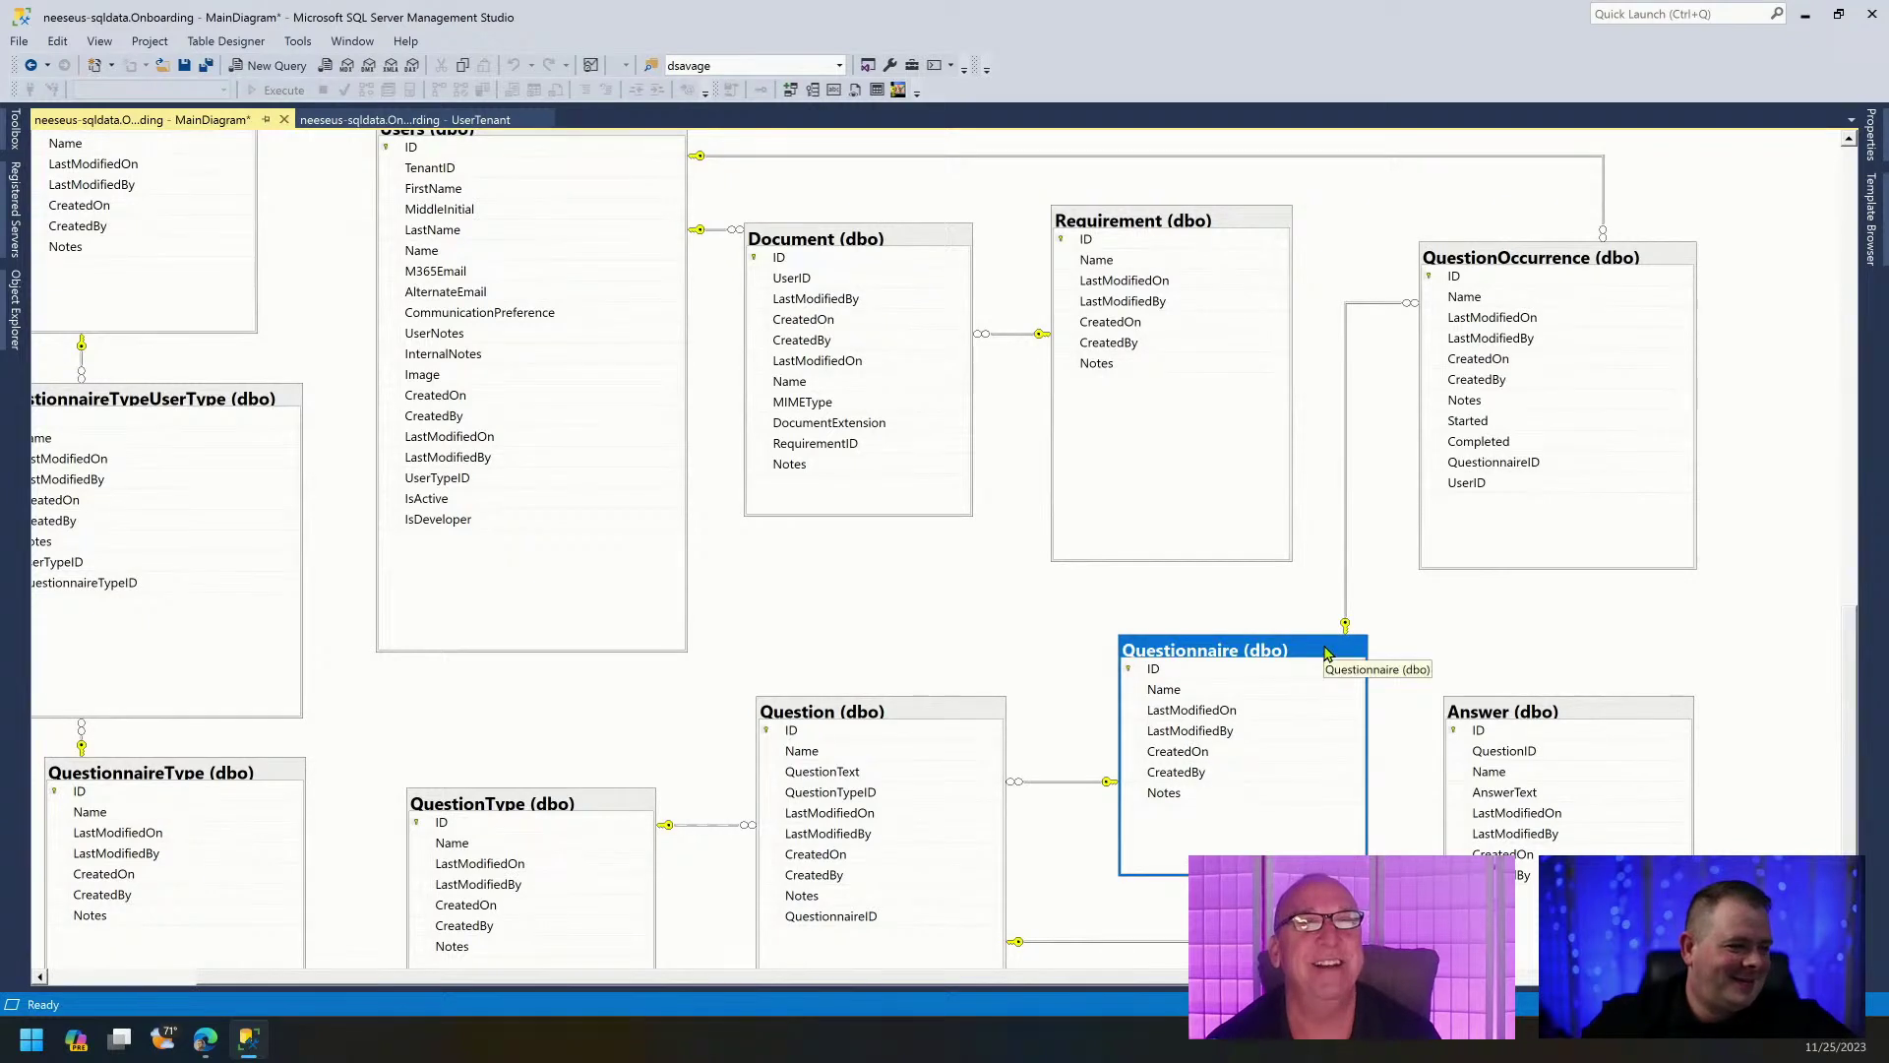
{"action": "left_click", "coordinate": [1340, 532]}
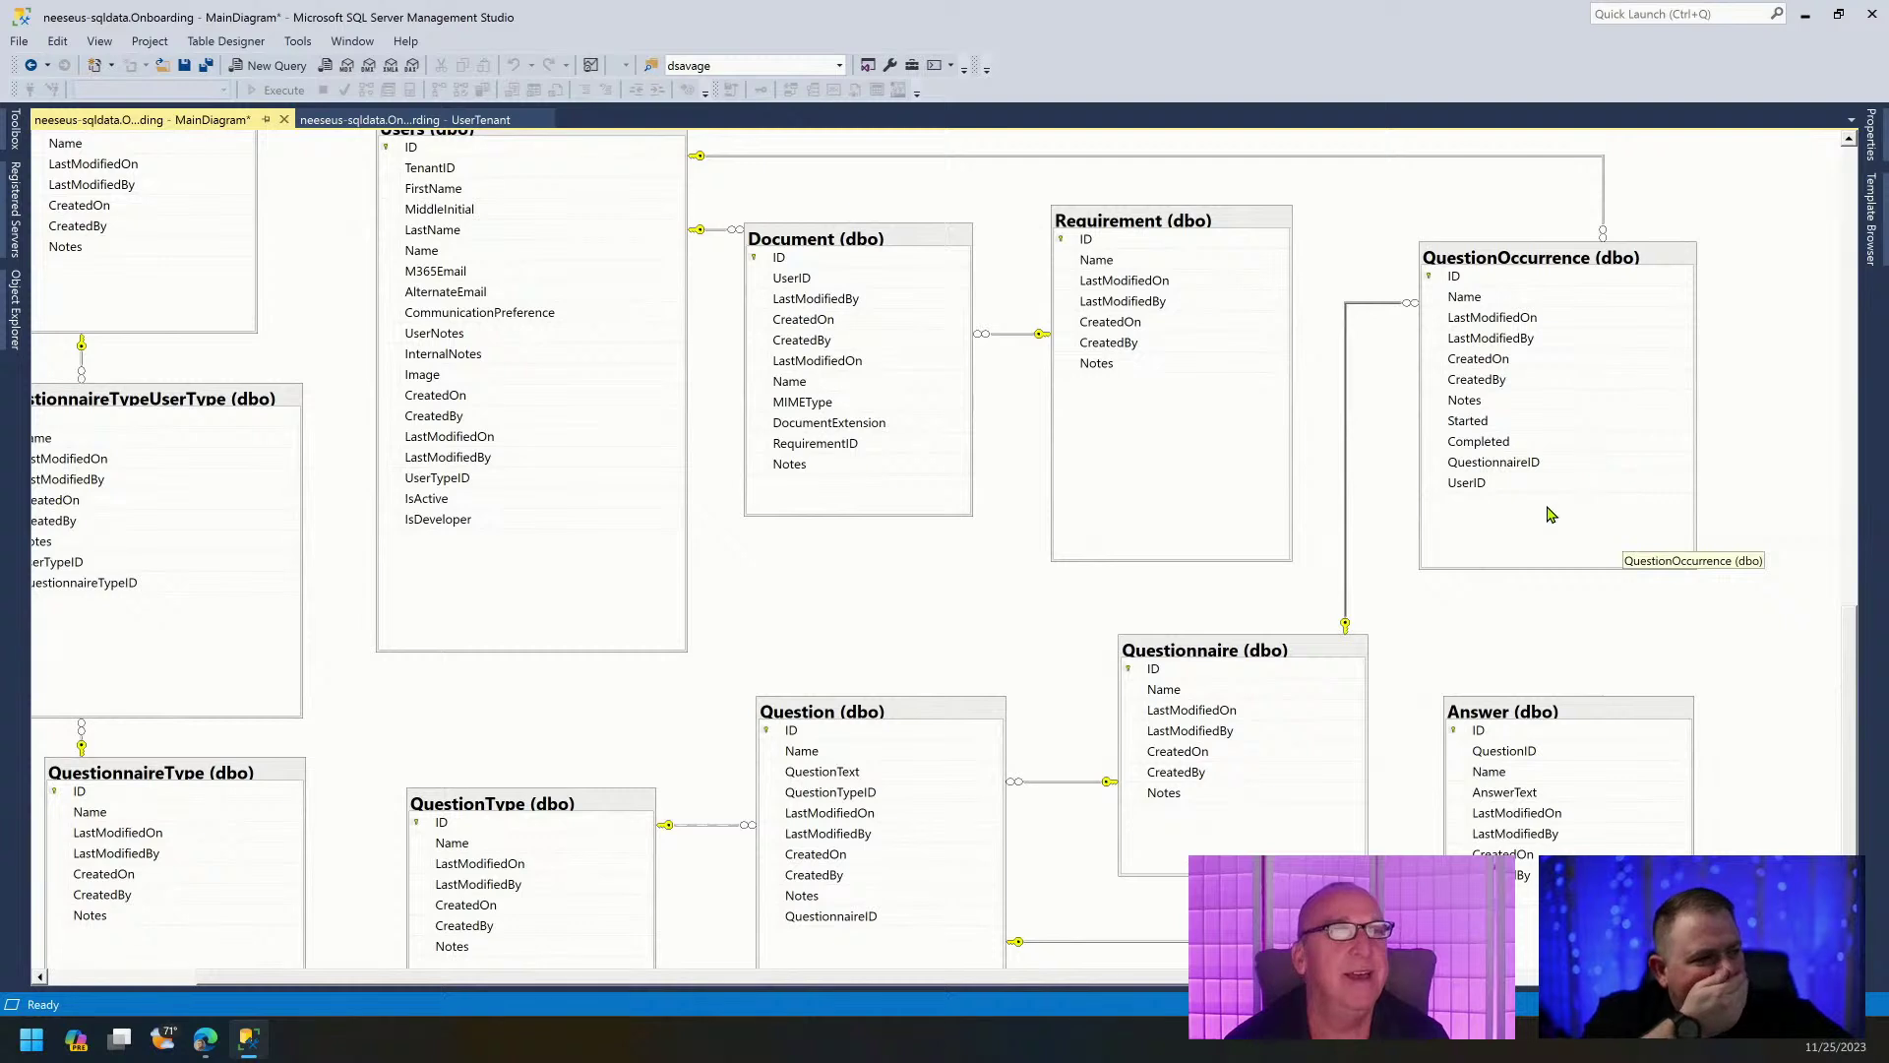
{"action": "left_click", "coordinate": [1547, 266]}
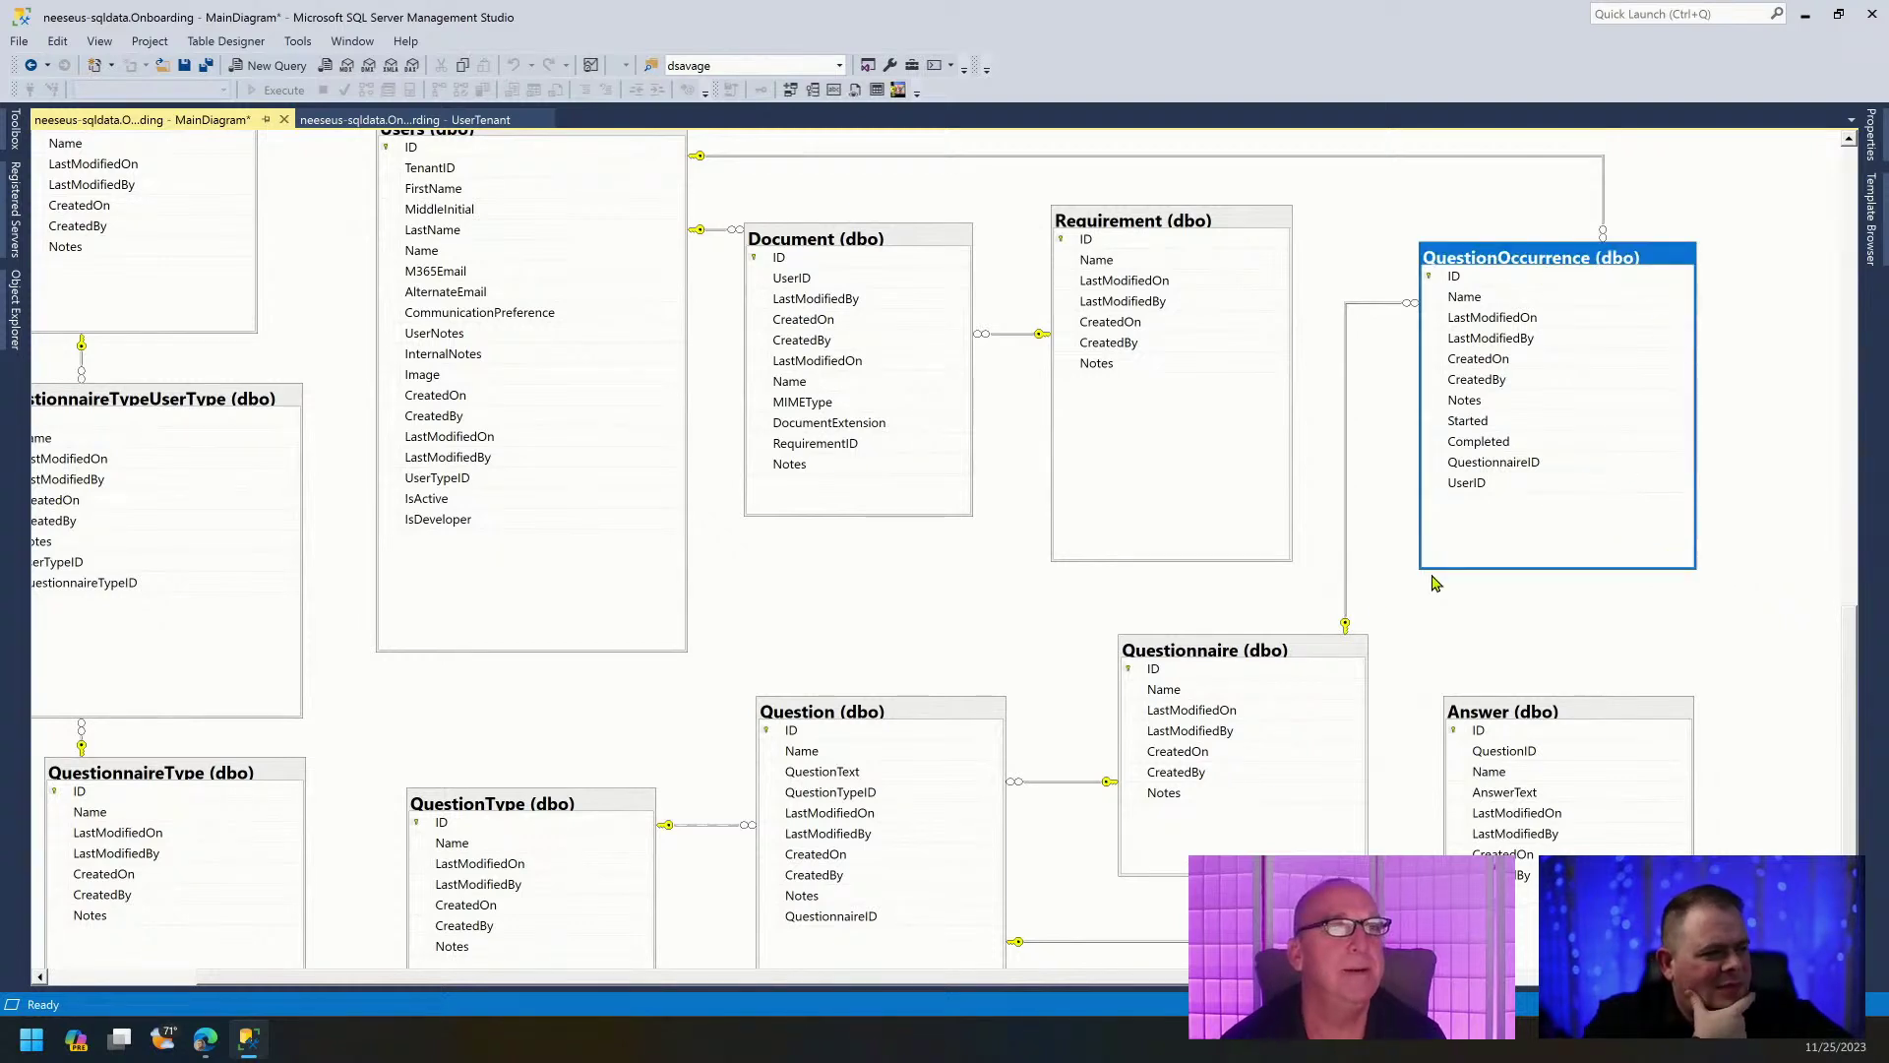
{"action": "left_click", "coordinate": [1341, 654]}
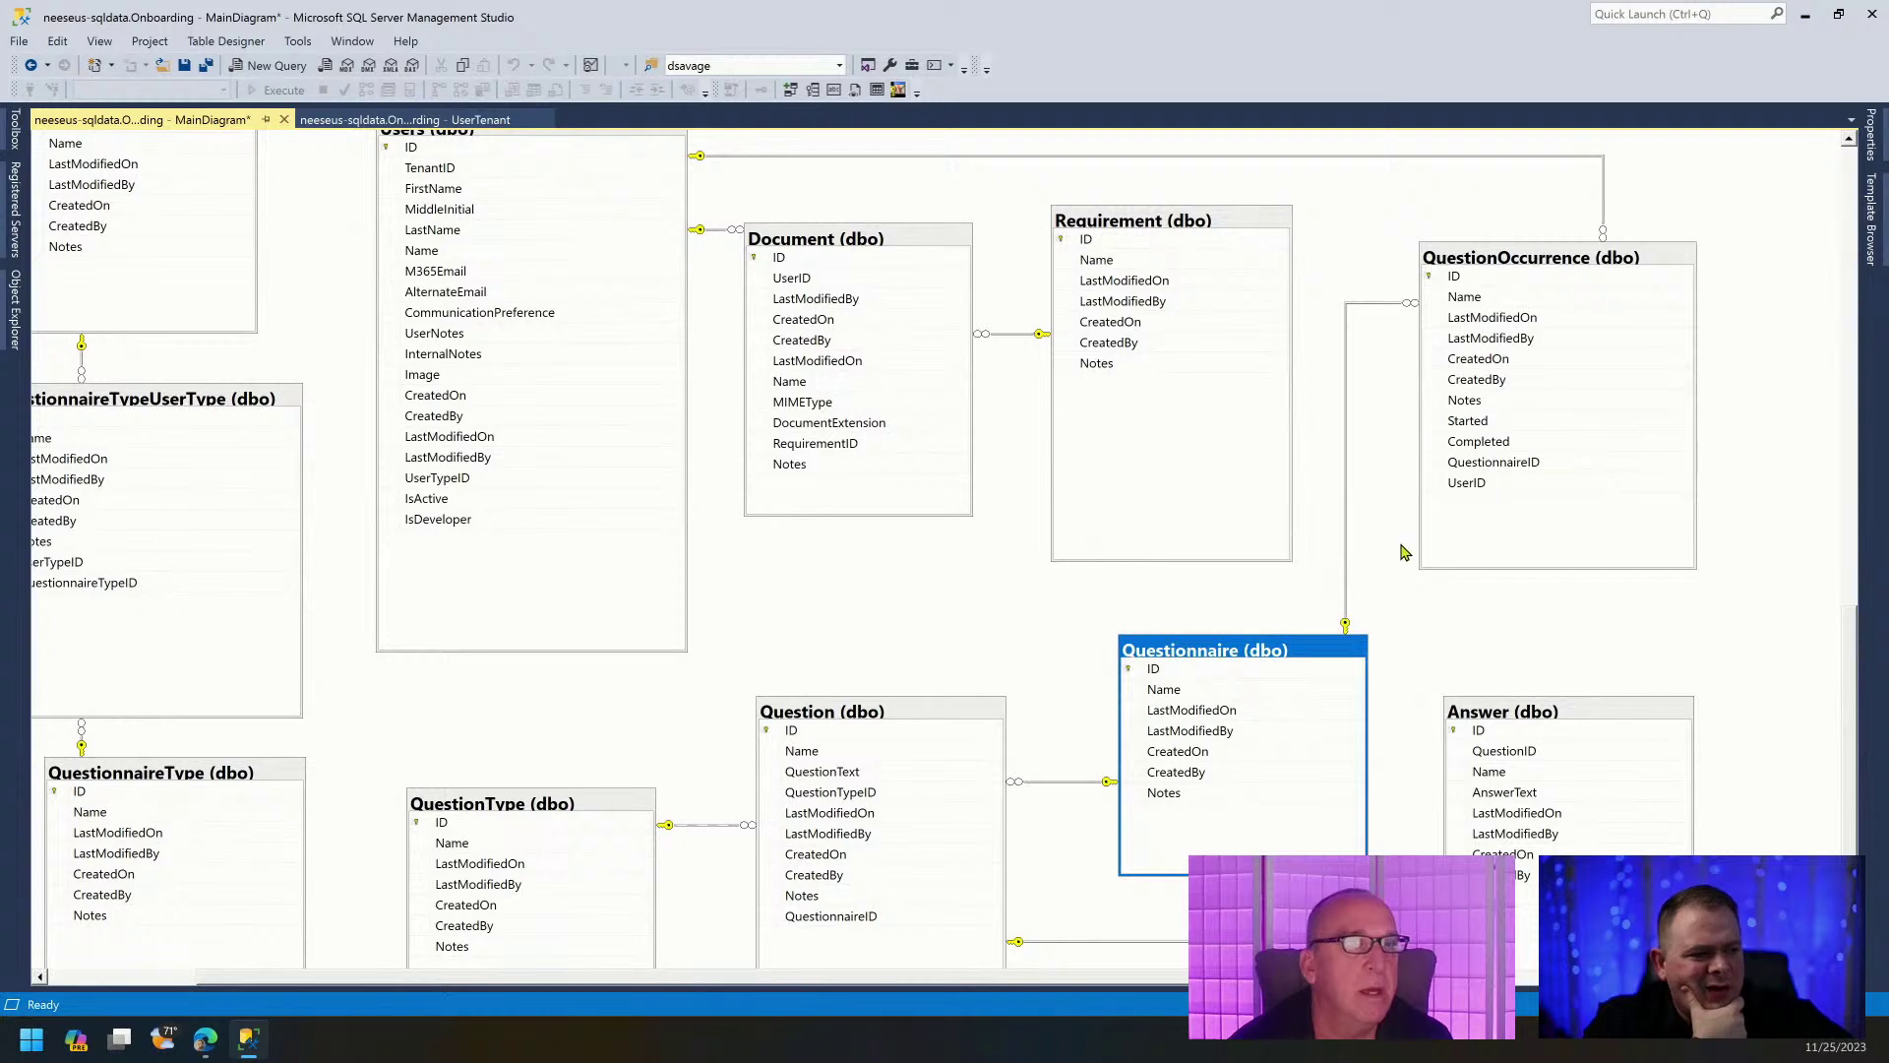
{"action": "left_click", "coordinate": [1443, 466]}
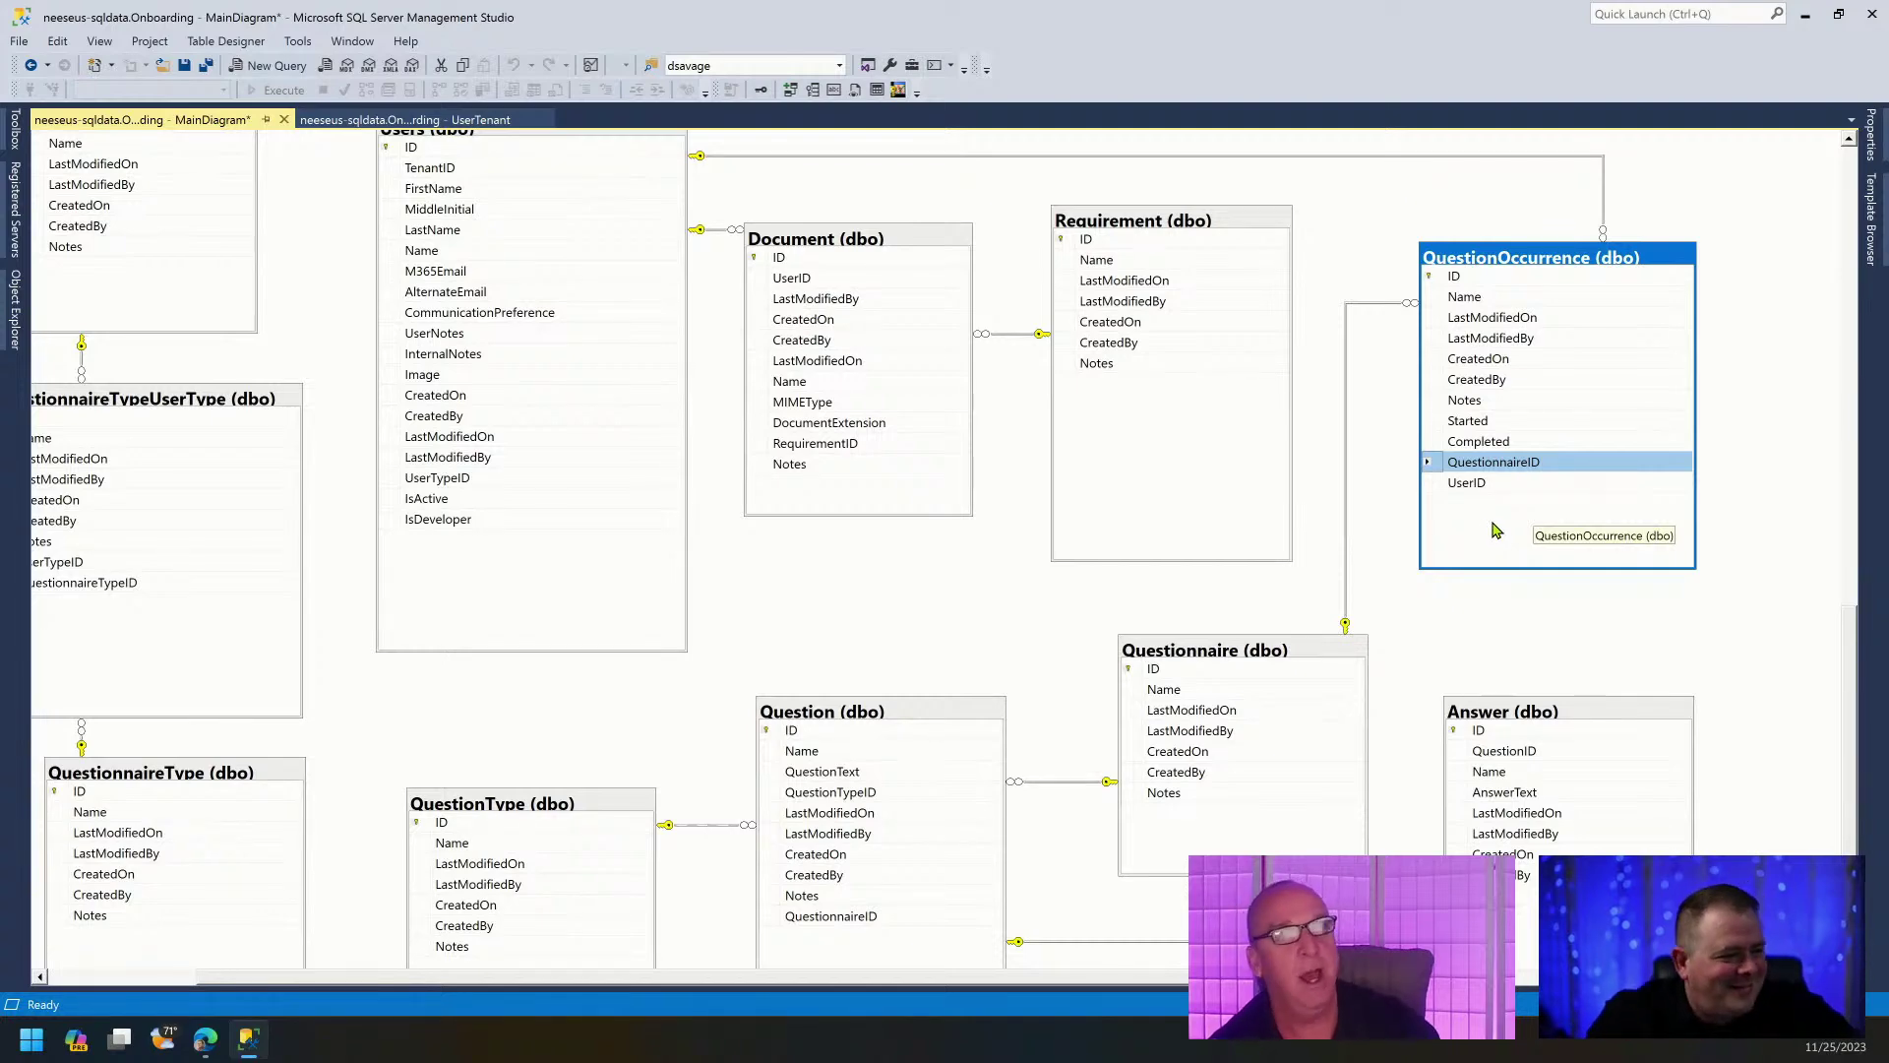
{"action": "left_click", "coordinate": [1491, 646]}
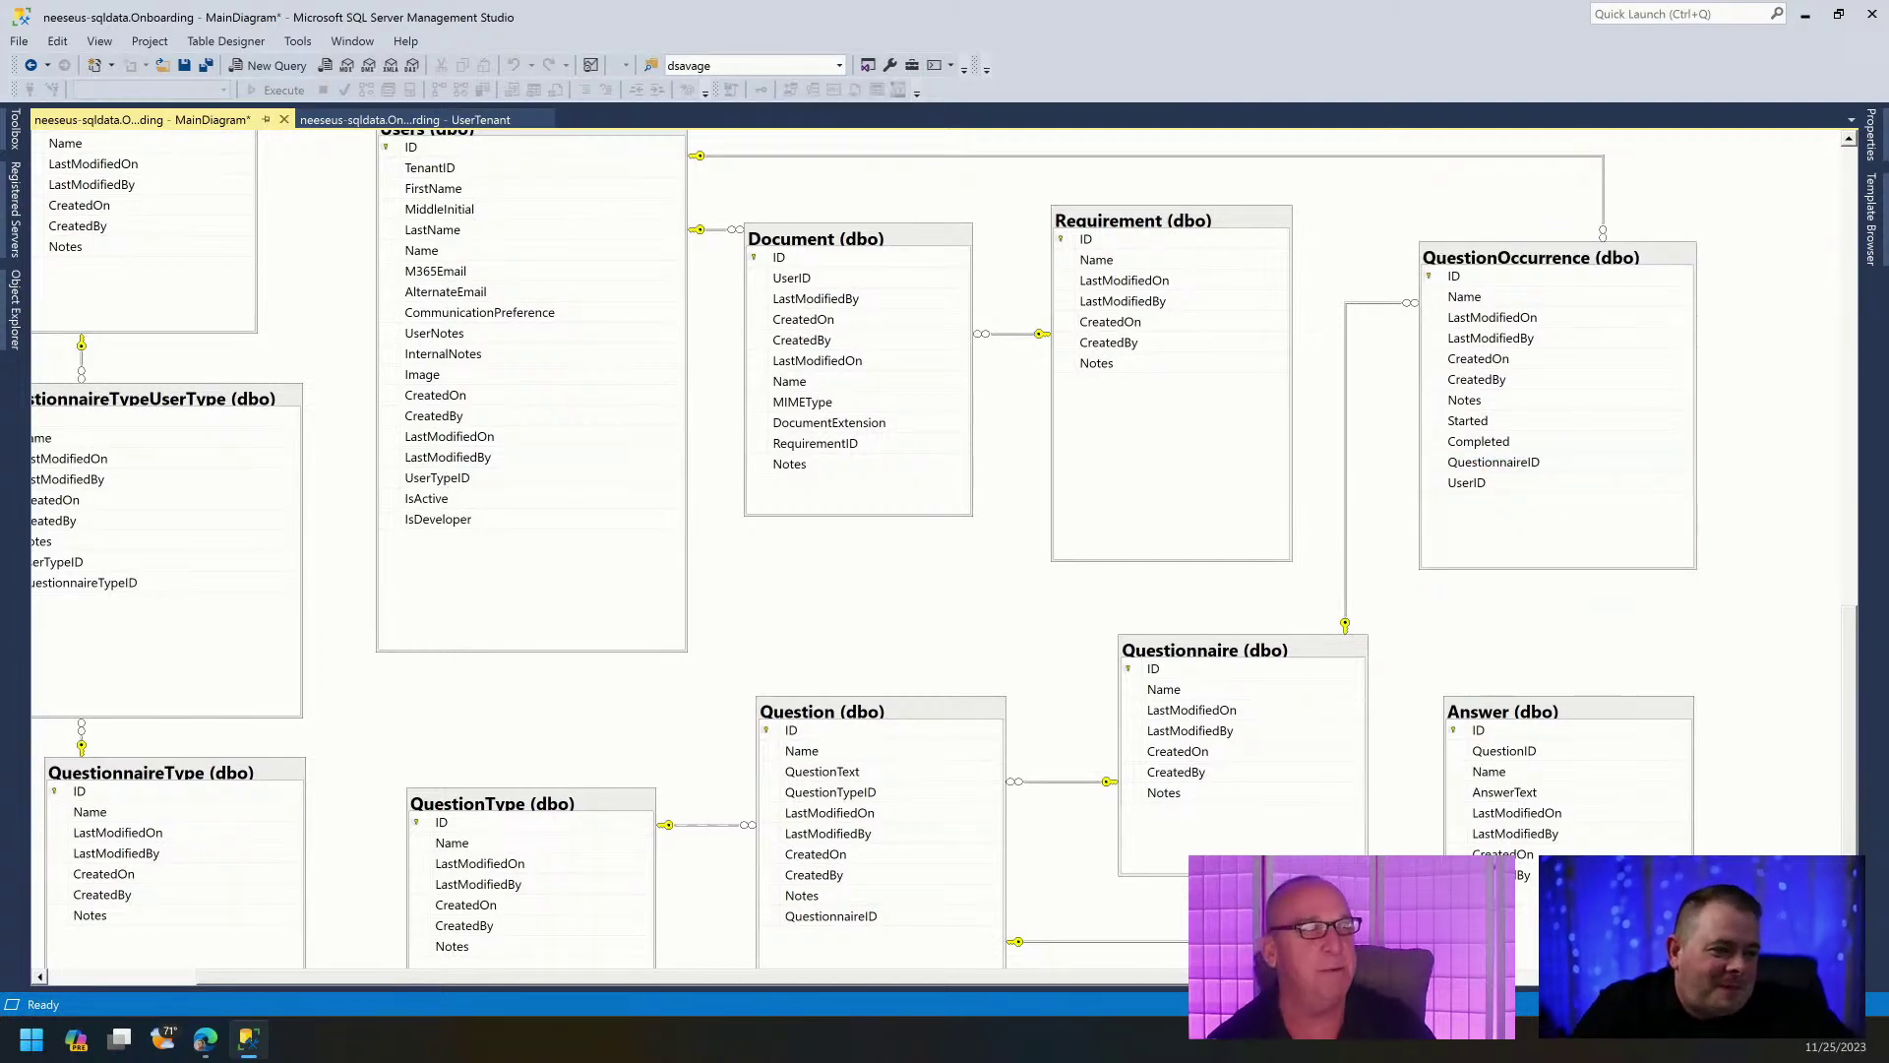
{"action": "left_click_drag", "start_coordinate": [1181, 992], "coordinate": [1373, 991]}
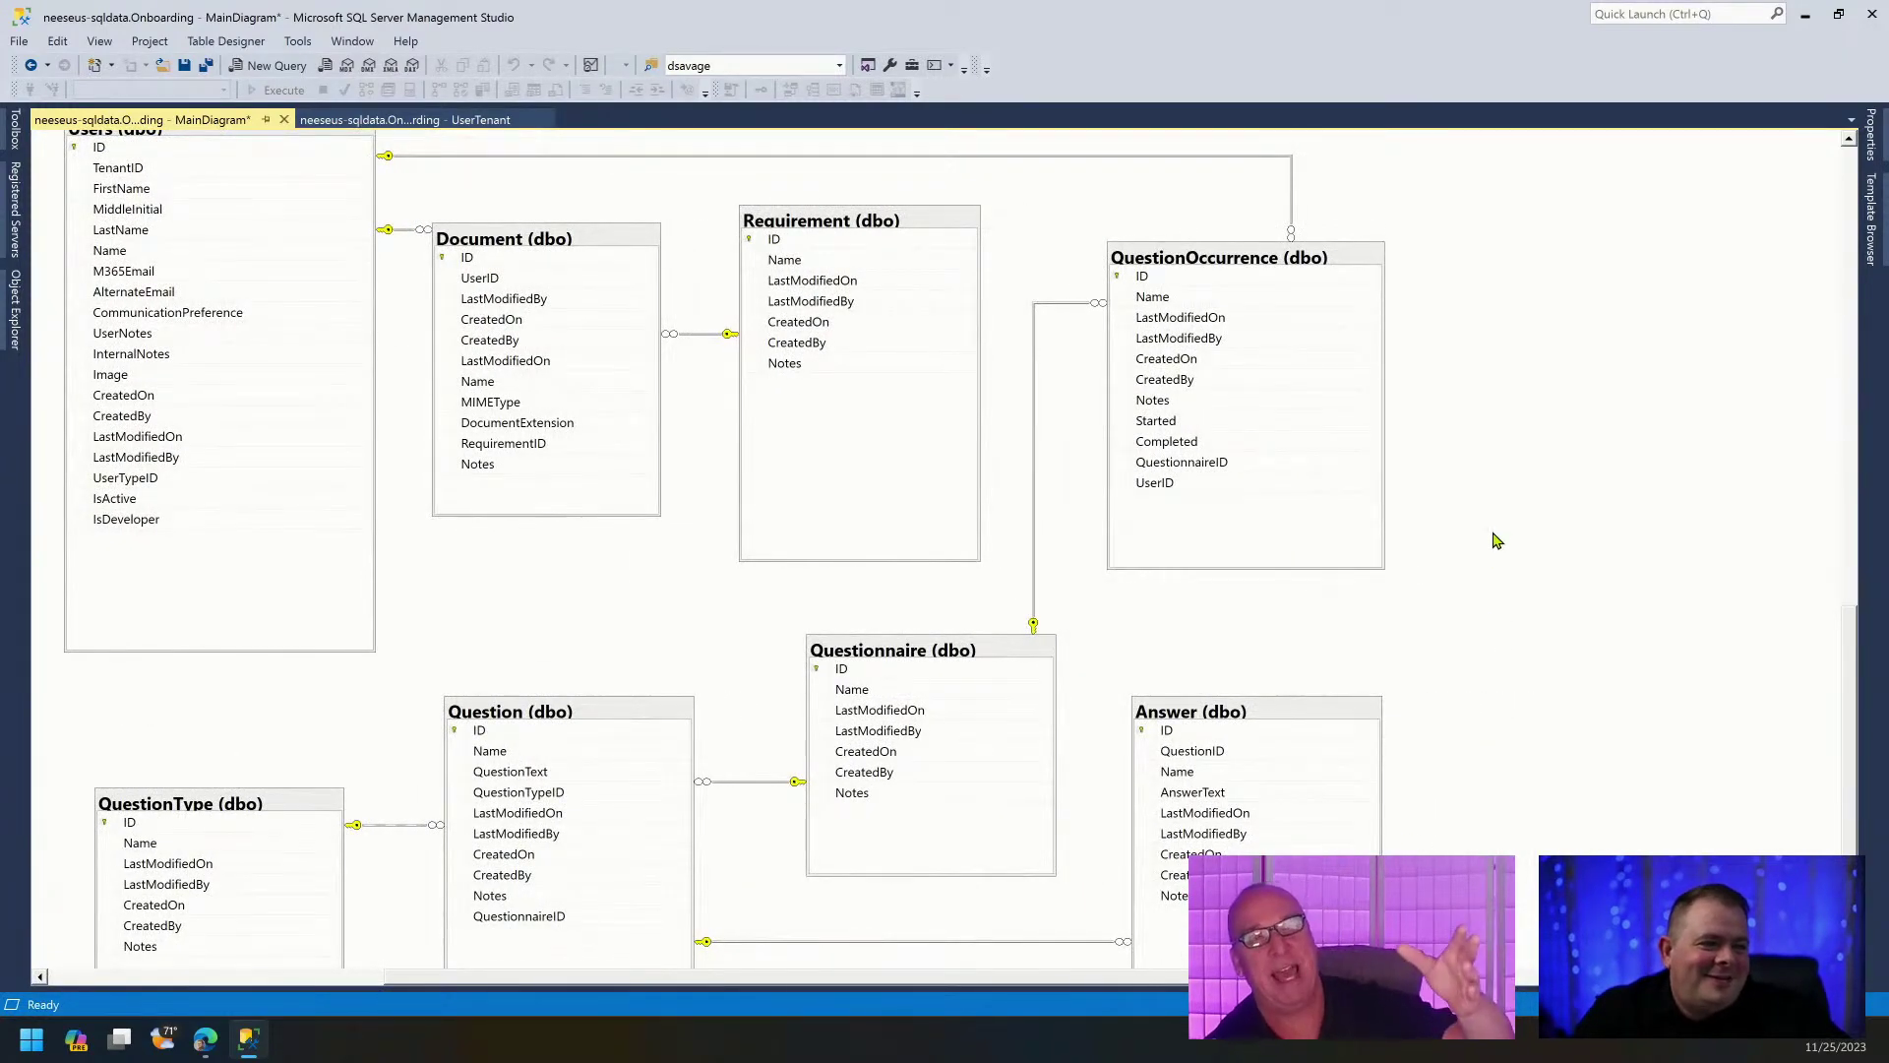
{"action": "left_click", "coordinate": [931, 653]}
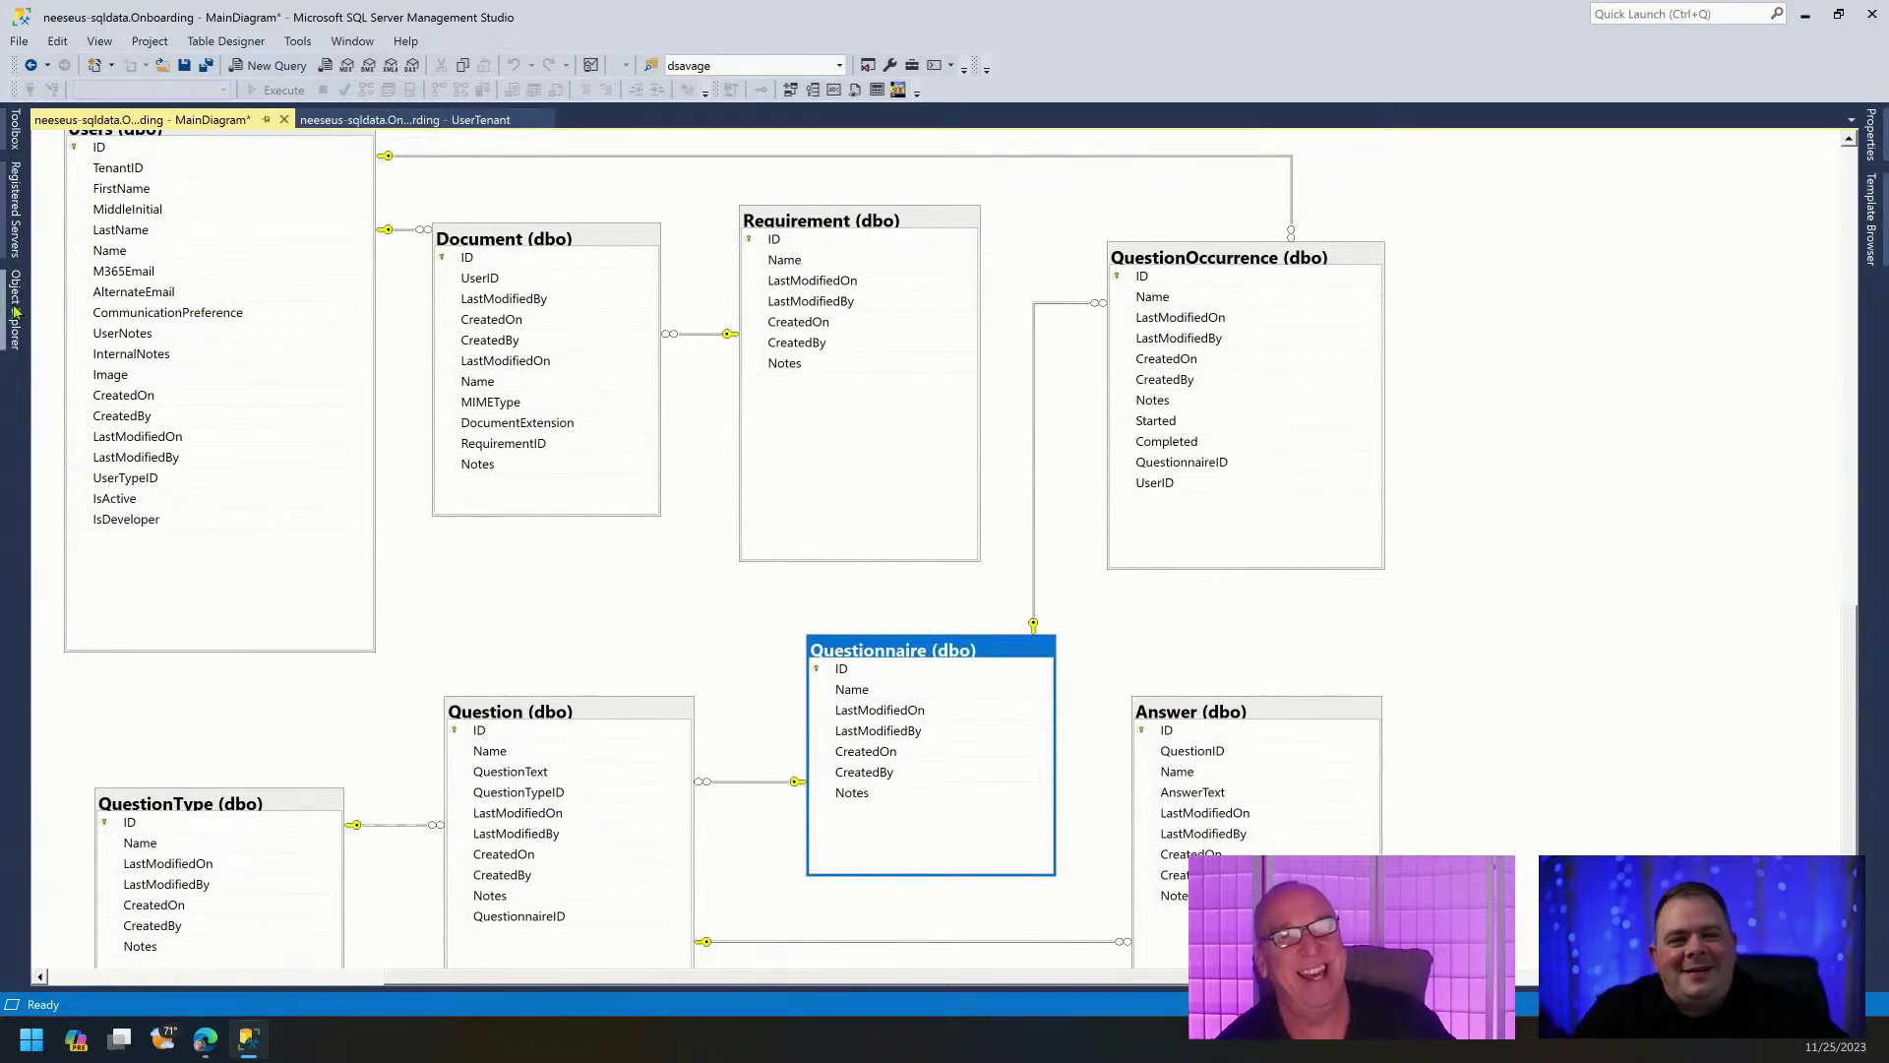
Keep Registered Servers and Object Explorer permanently docked, with the Azure Data Studio server group collapsed.
{"action": "left_click", "coordinate": [5, 228]}
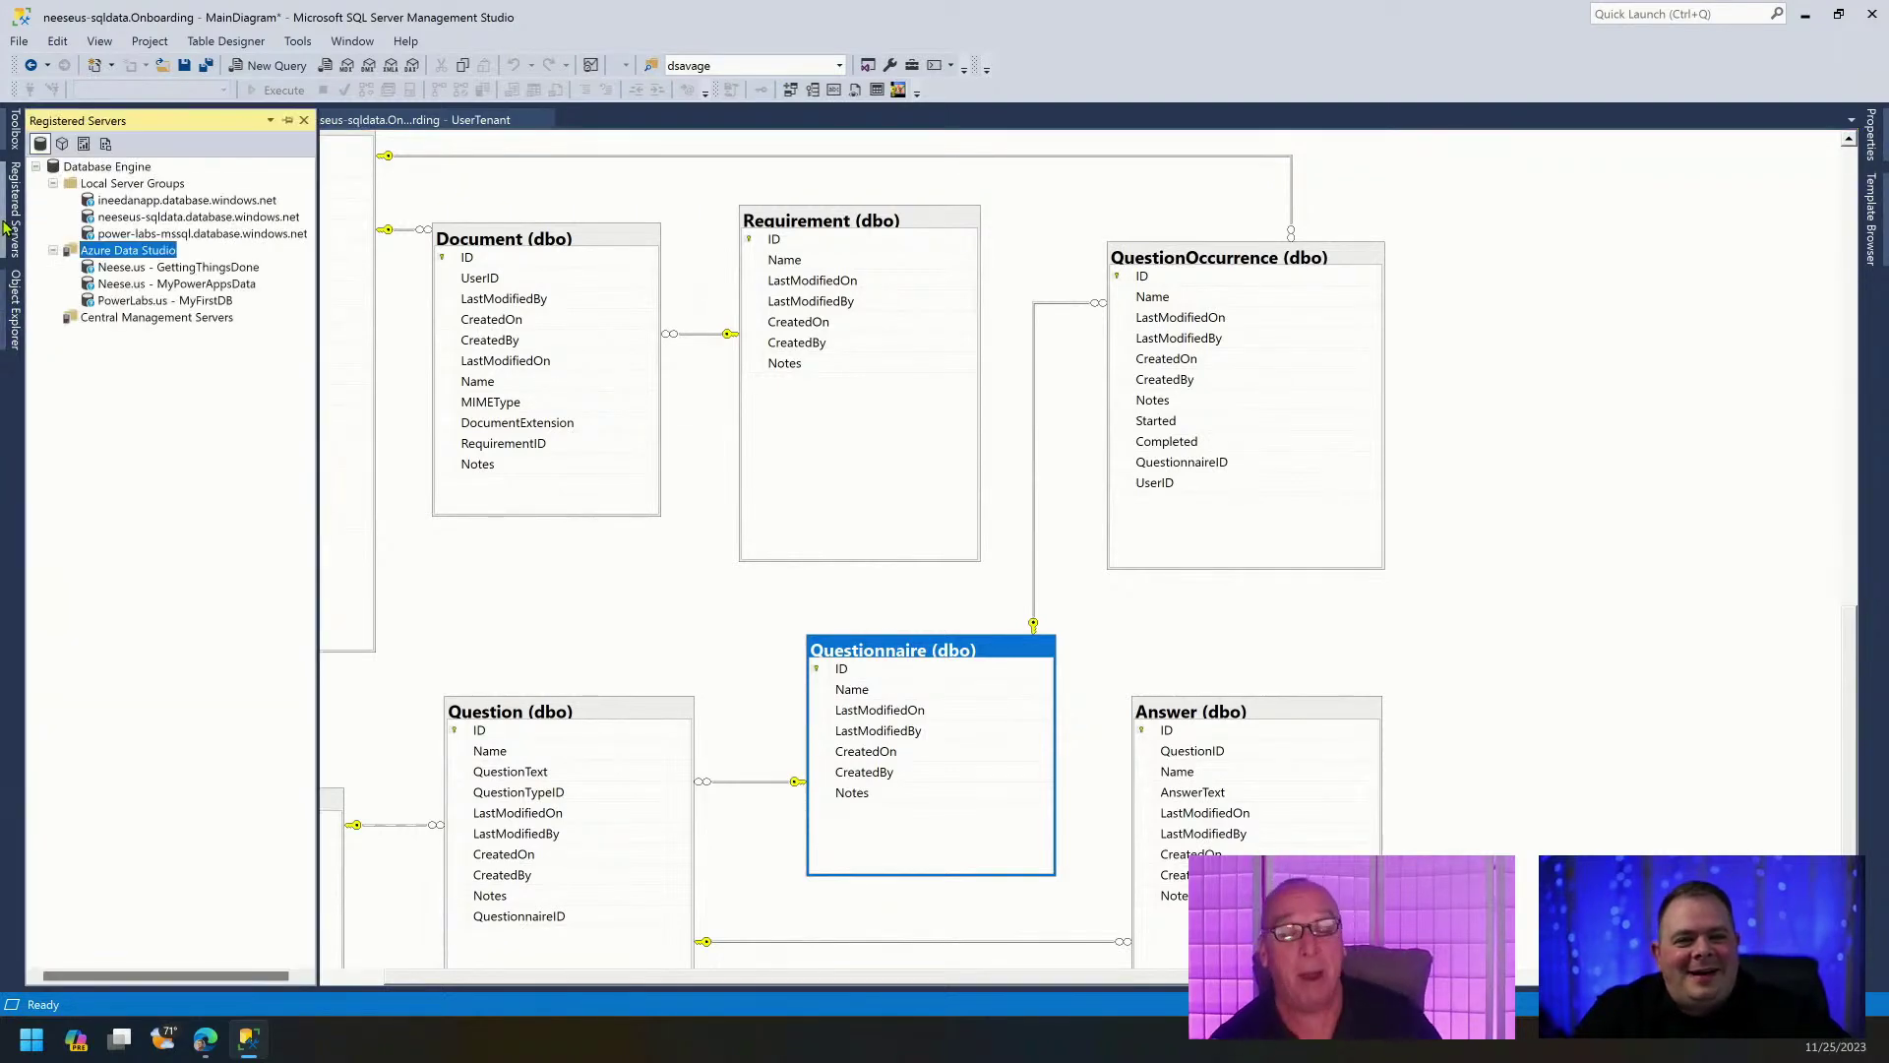
{"action": "left_click", "coordinate": [287, 121]}
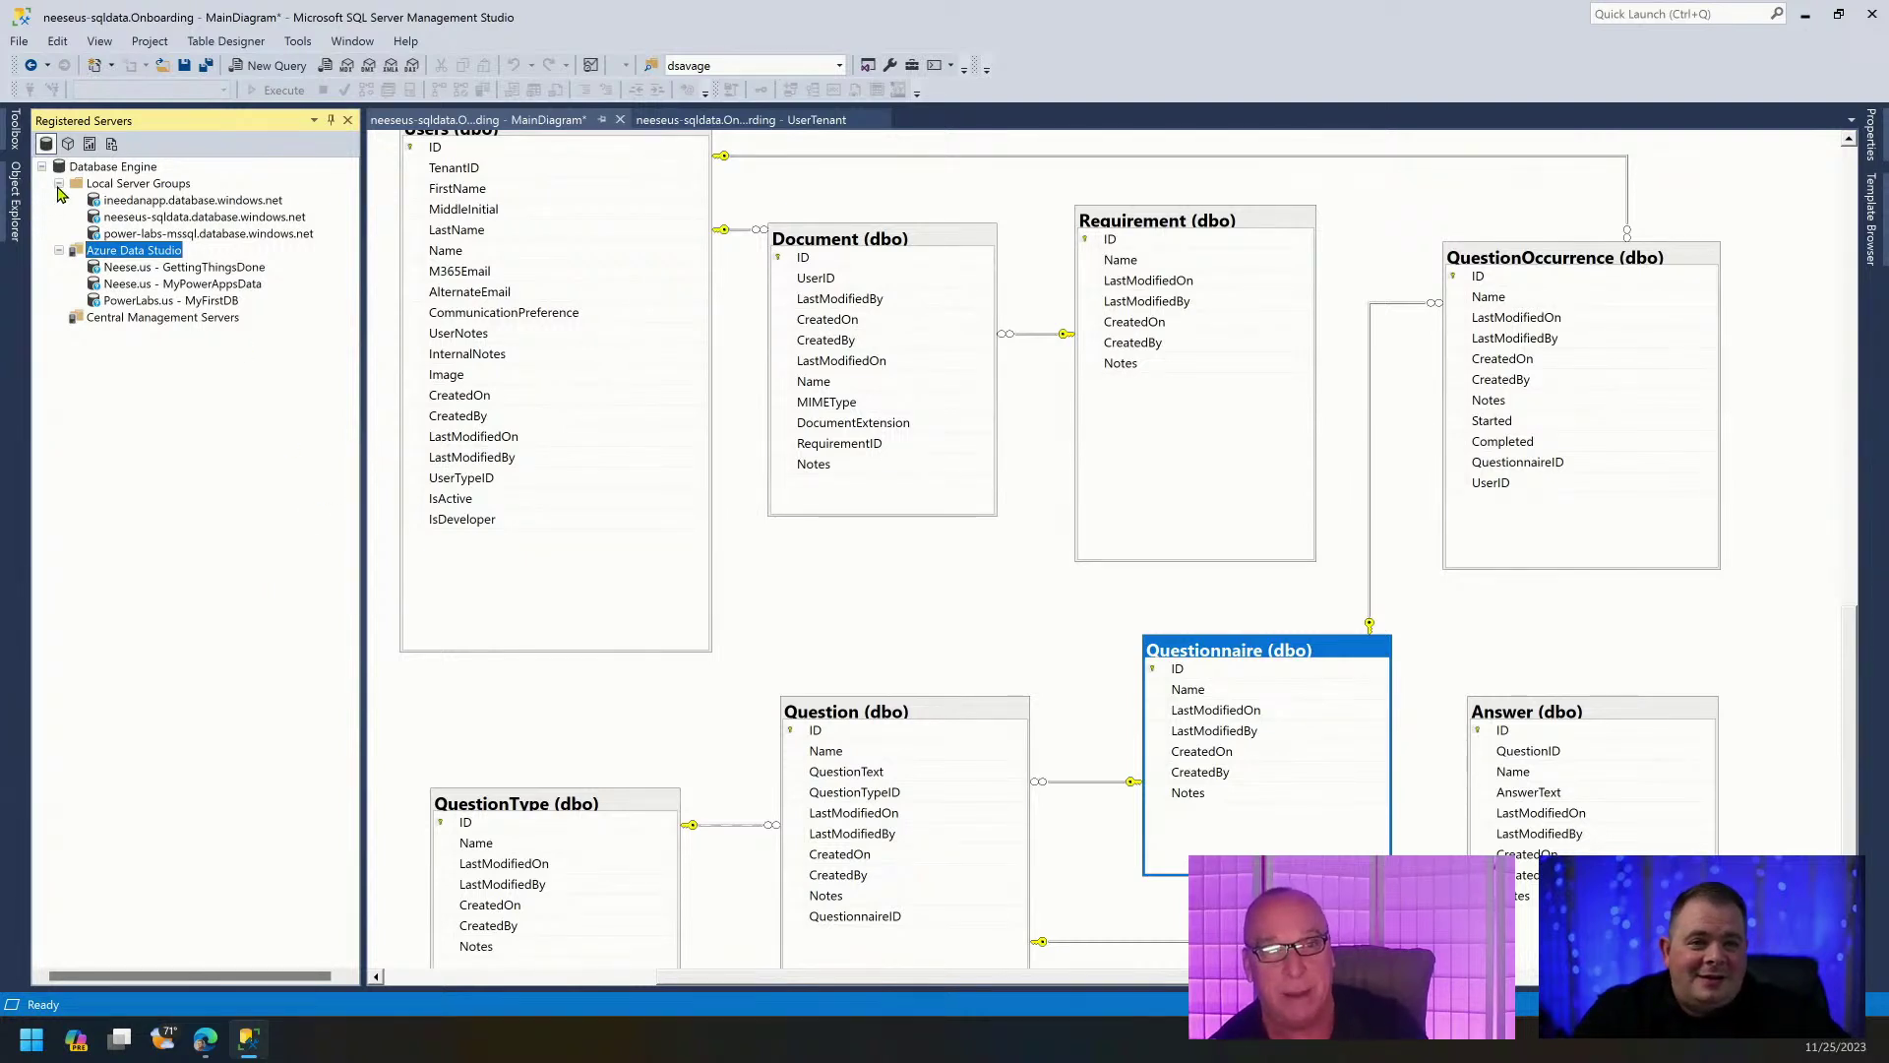
{"action": "left_click", "coordinate": [58, 251]}
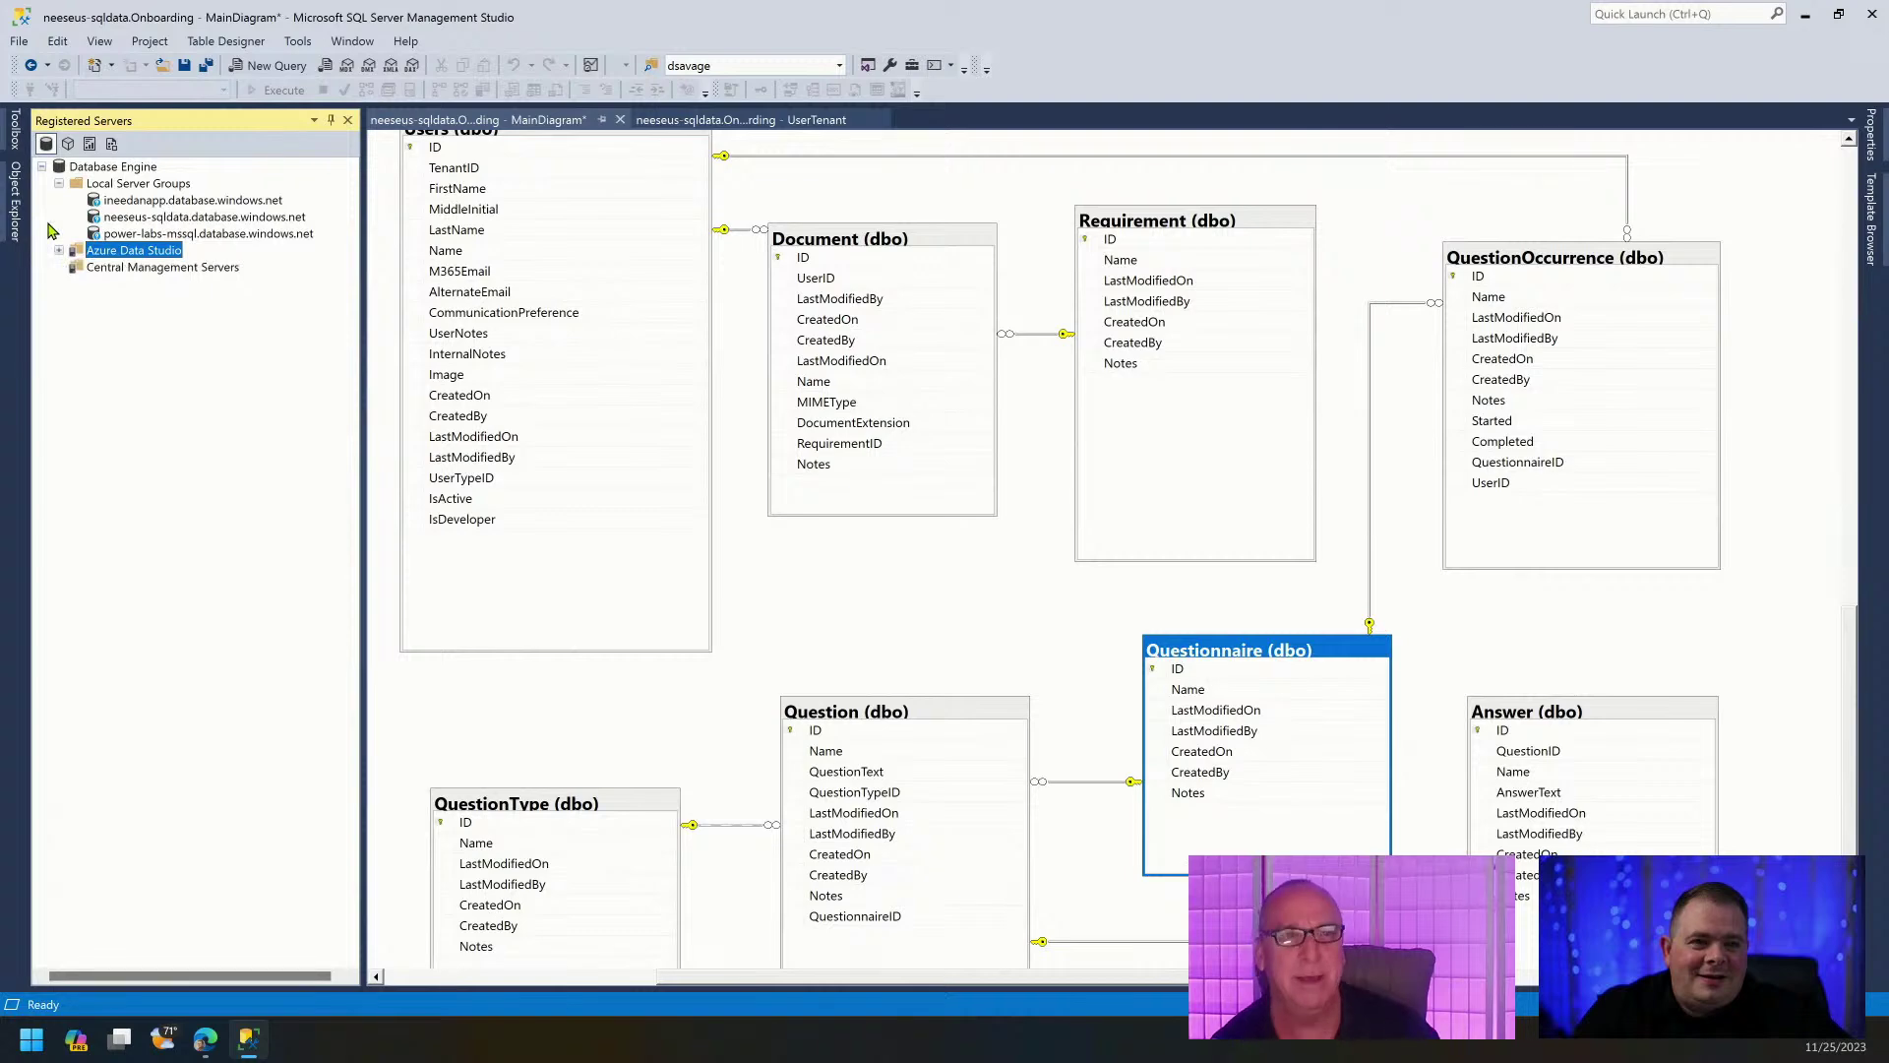
{"action": "left_click", "coordinate": [15, 183]}
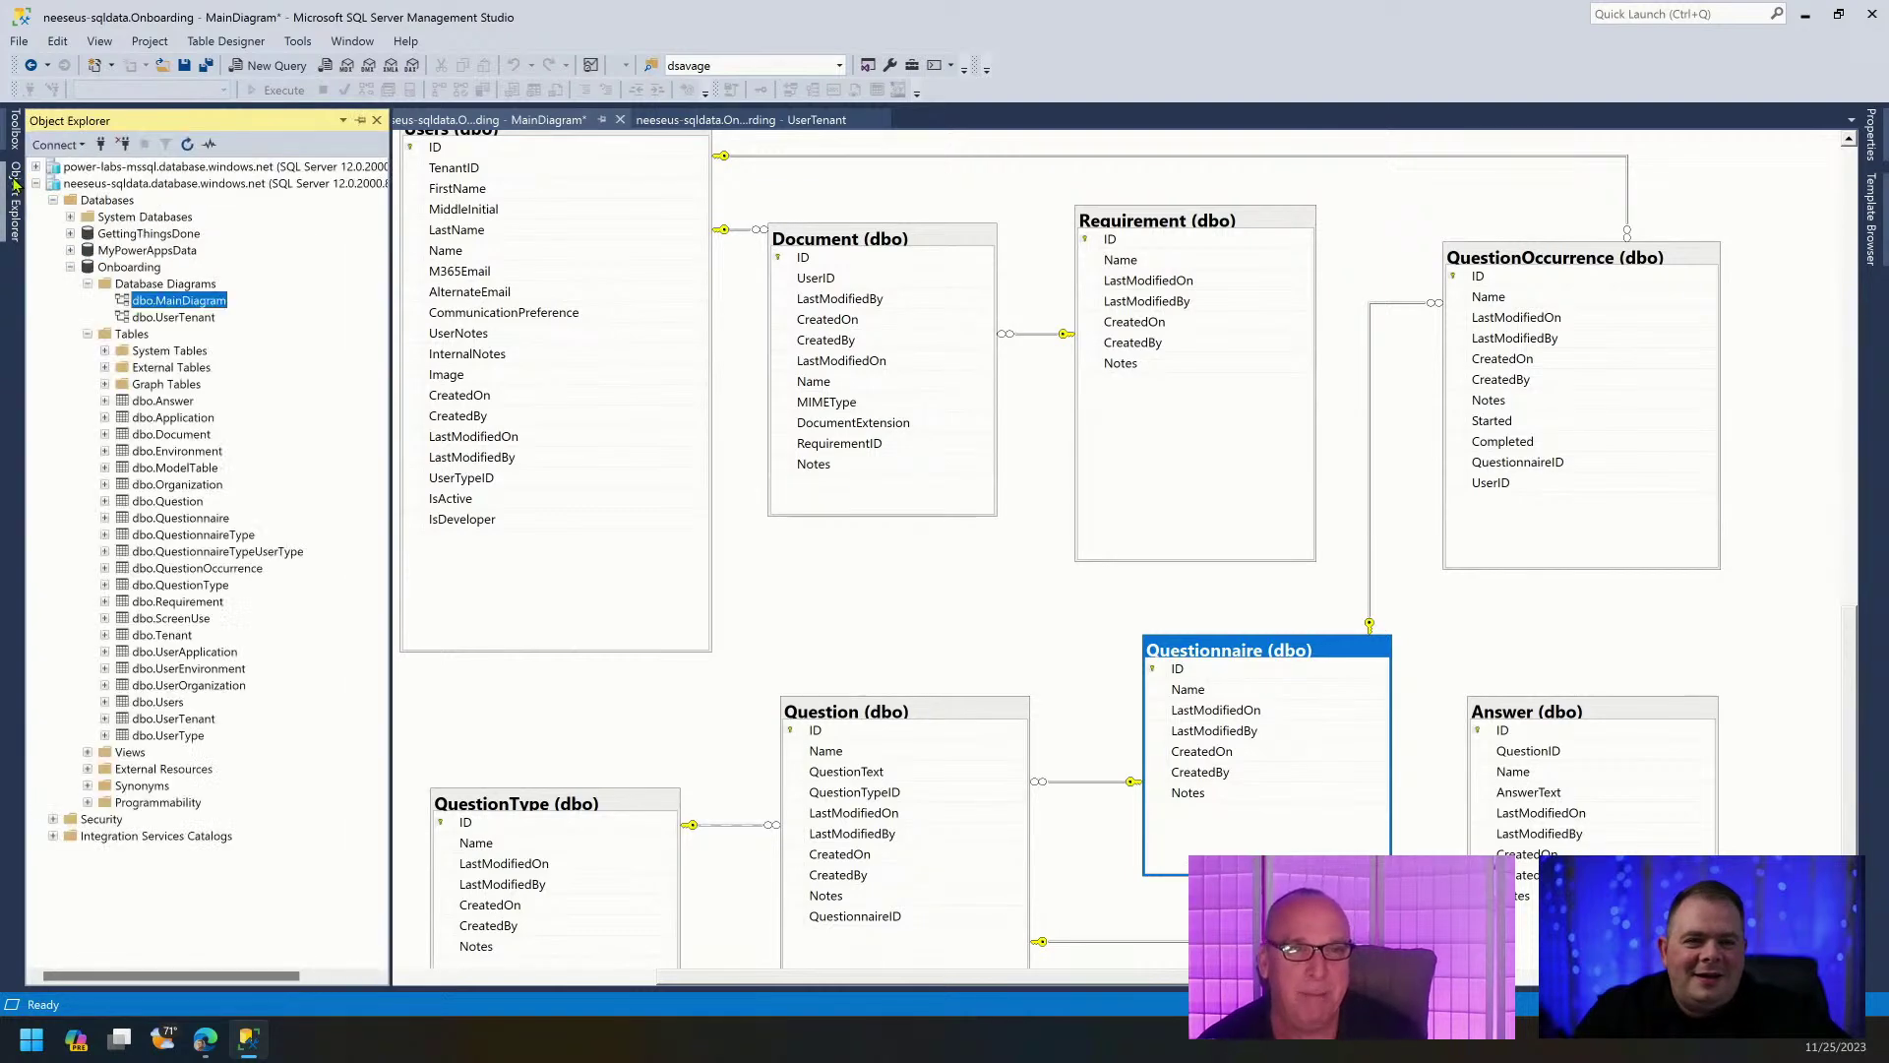
{"action": "left_click", "coordinate": [359, 120]}
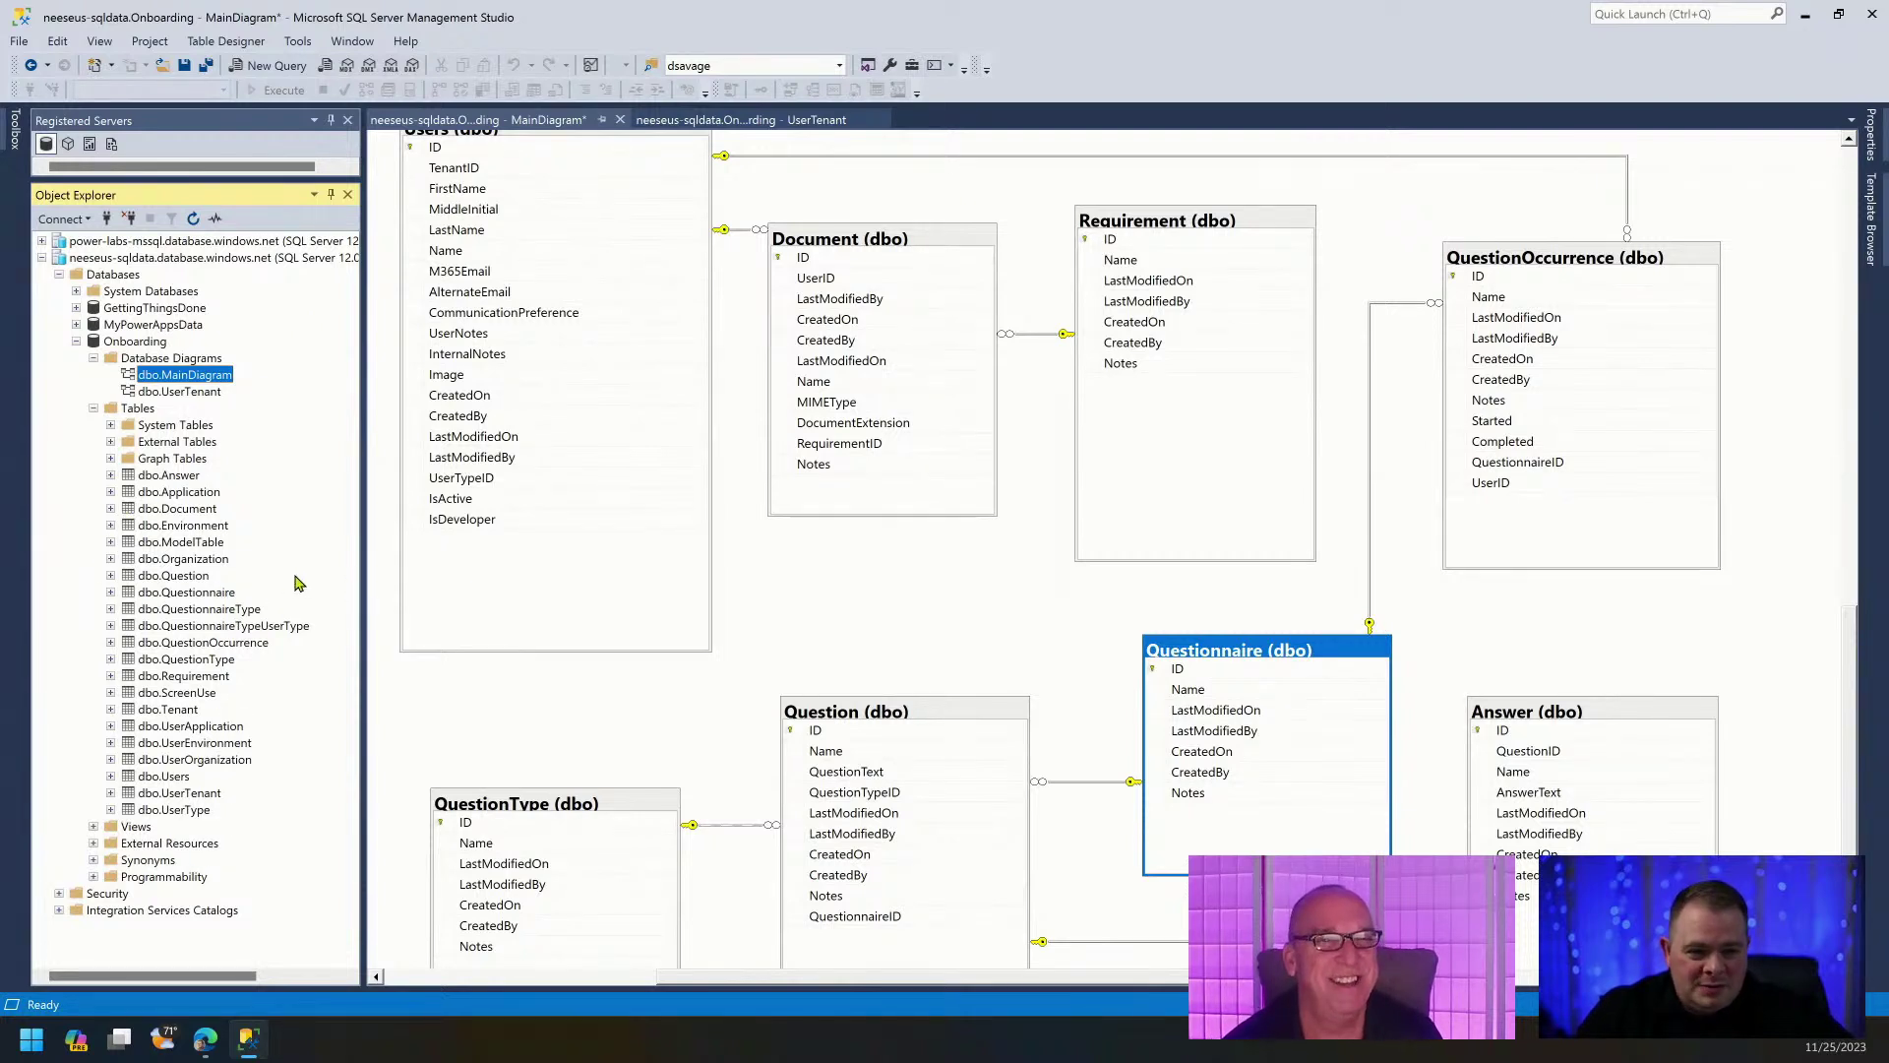
Start the design of a new table in the Onboarding database.
{"action": "left_click", "coordinate": [197, 595]}
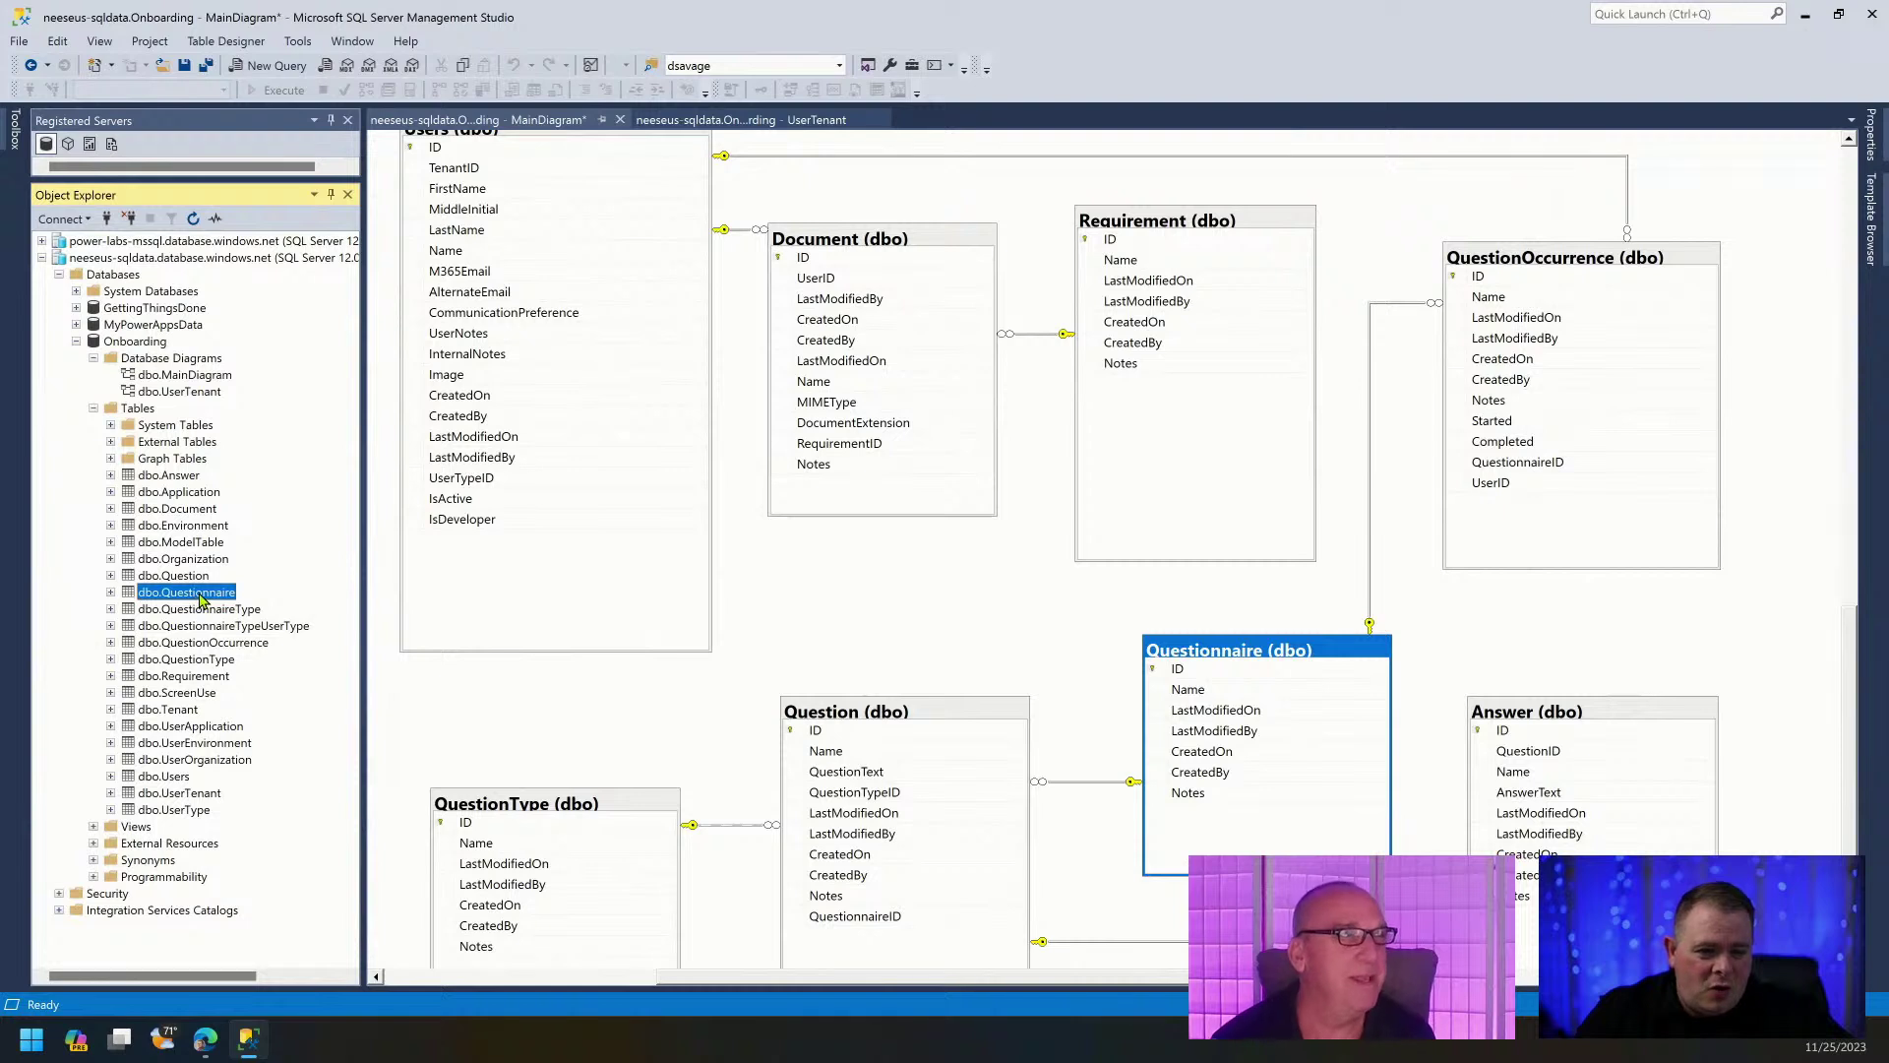
{"action": "left_click", "coordinate": [157, 592]}
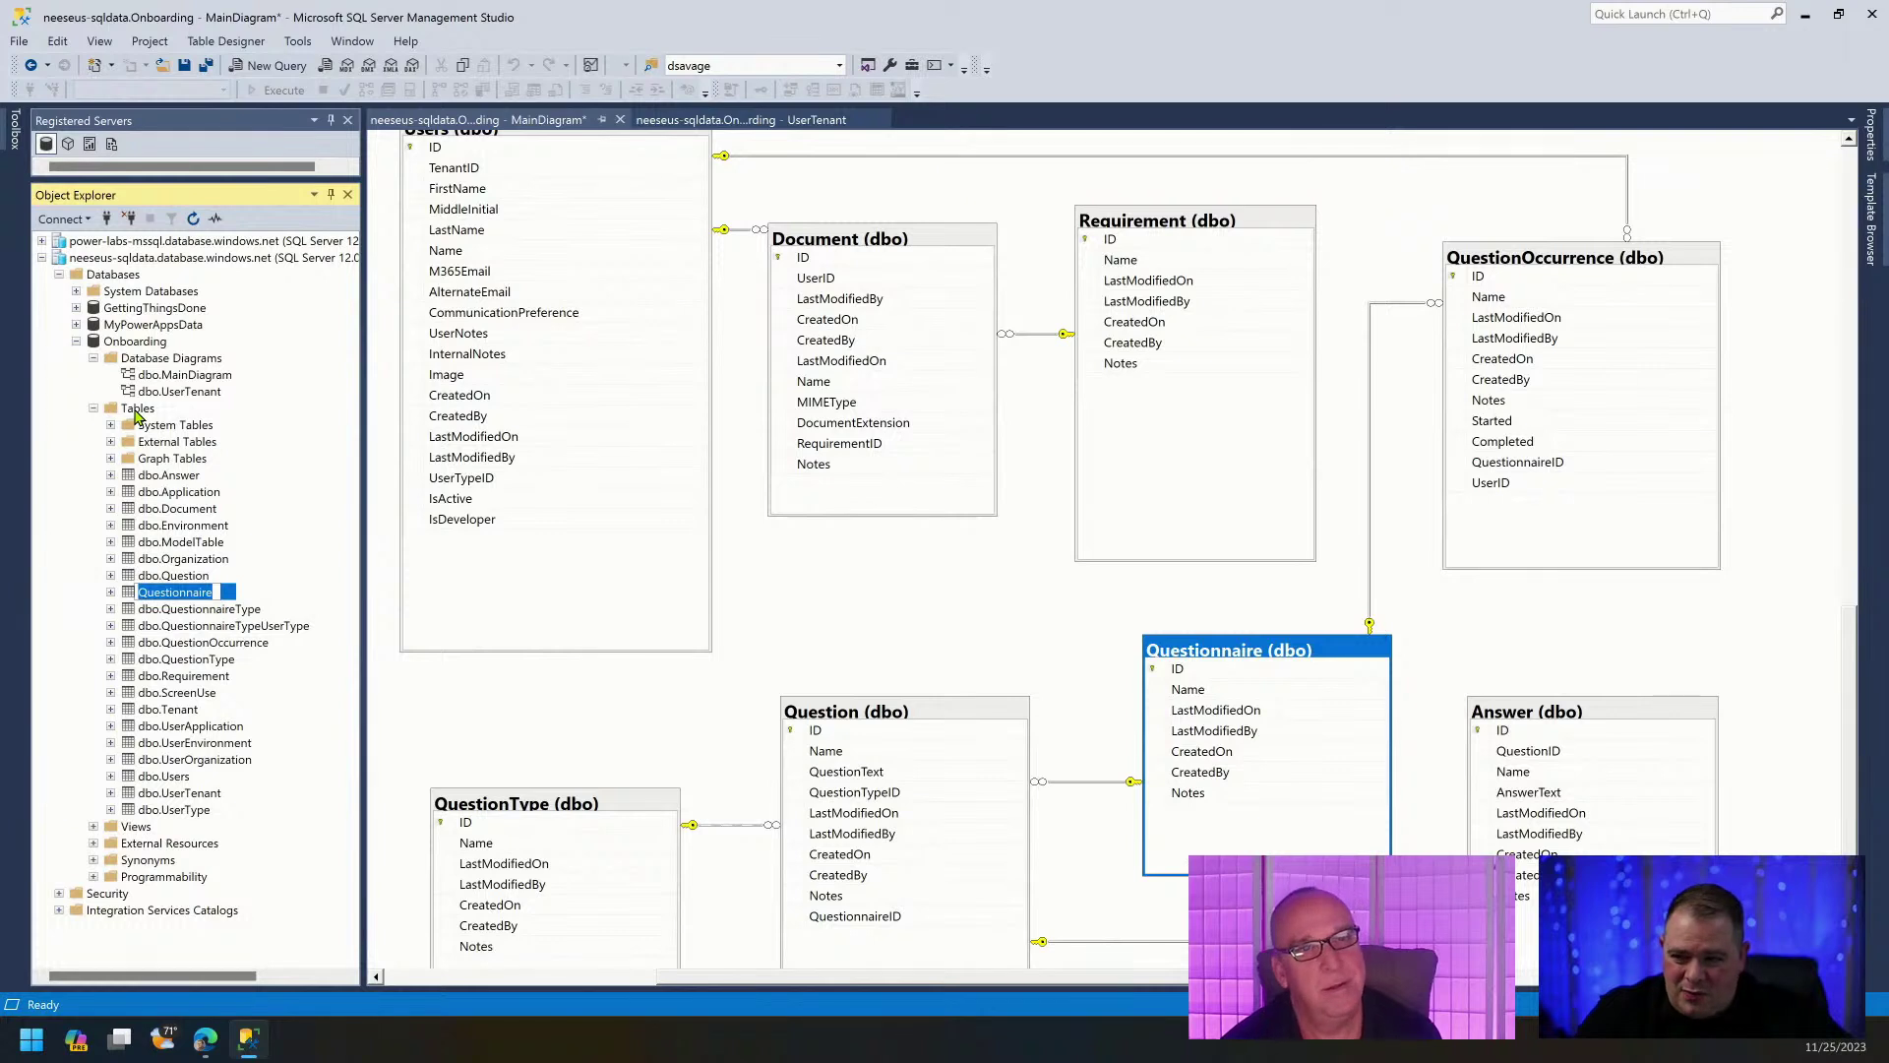
{"action": "right_click", "coordinate": [136, 411]}
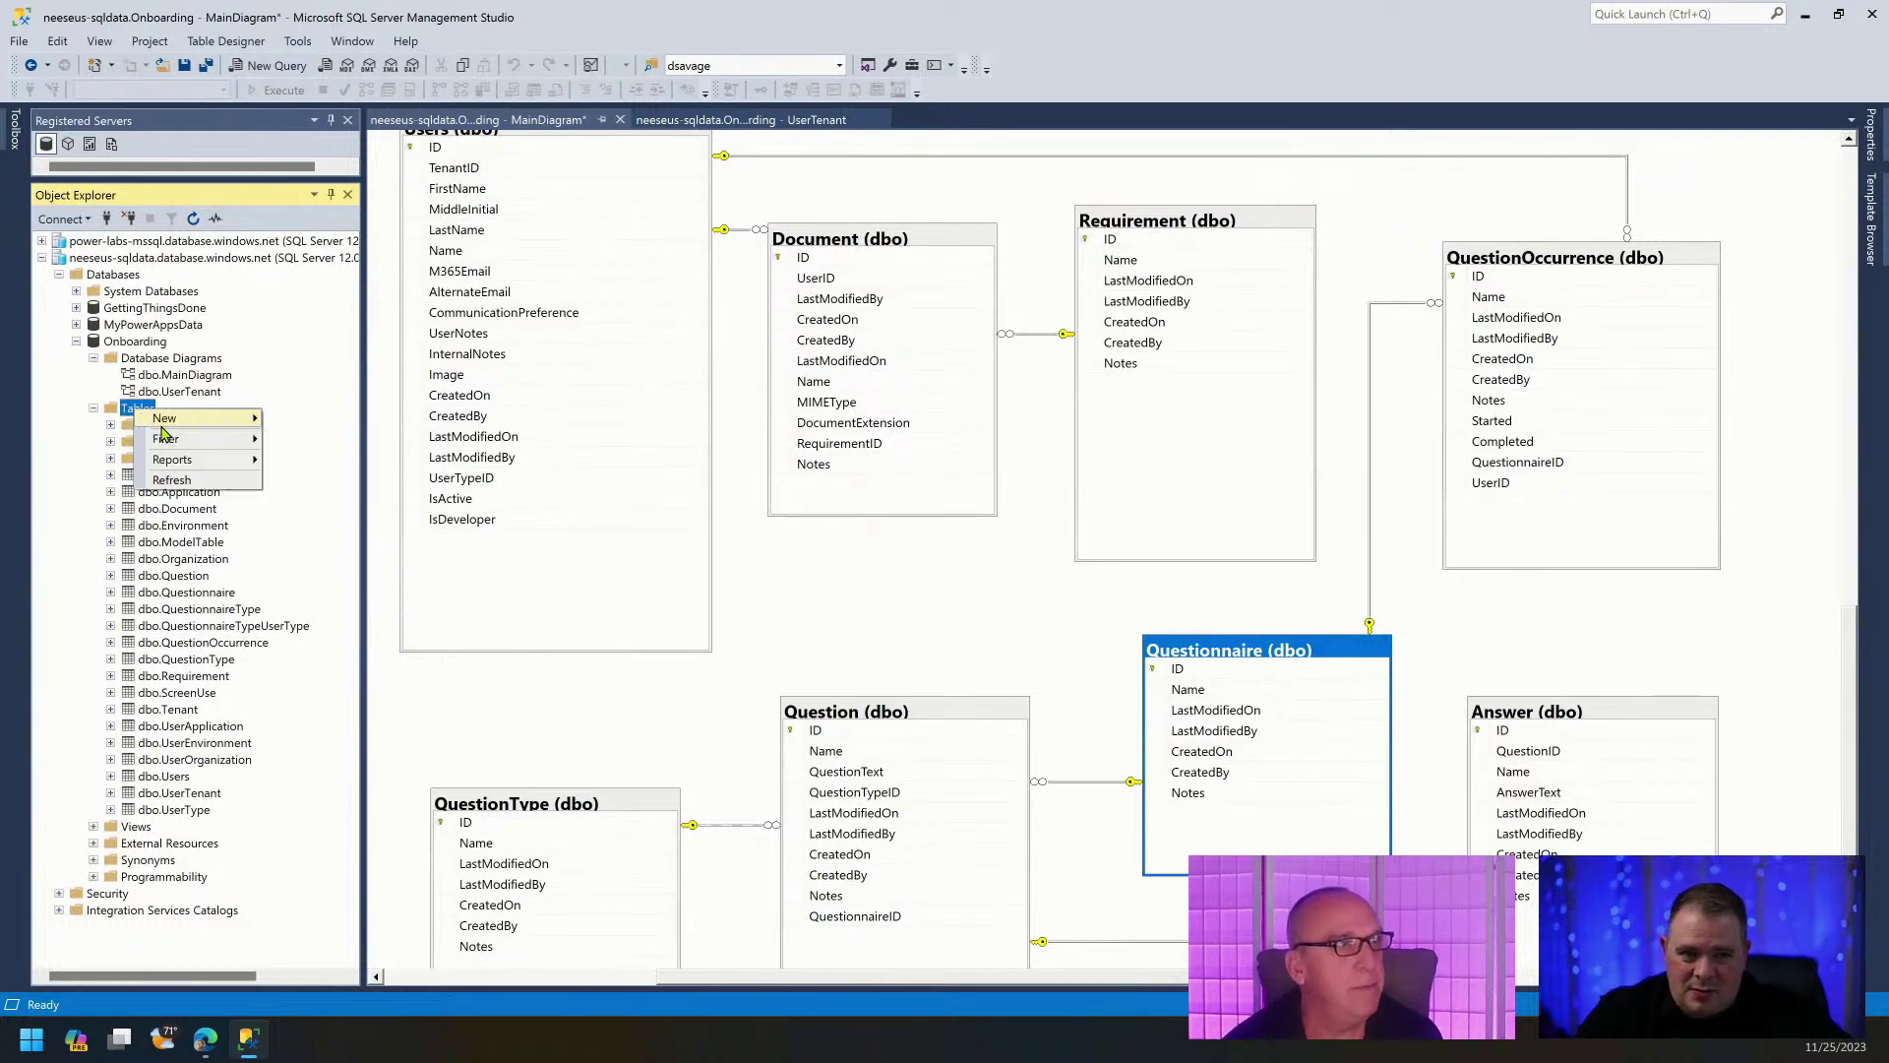
{"action": "mouse_move", "coordinate": [172, 421]}
{"action": "left_click", "coordinate": [325, 420]}
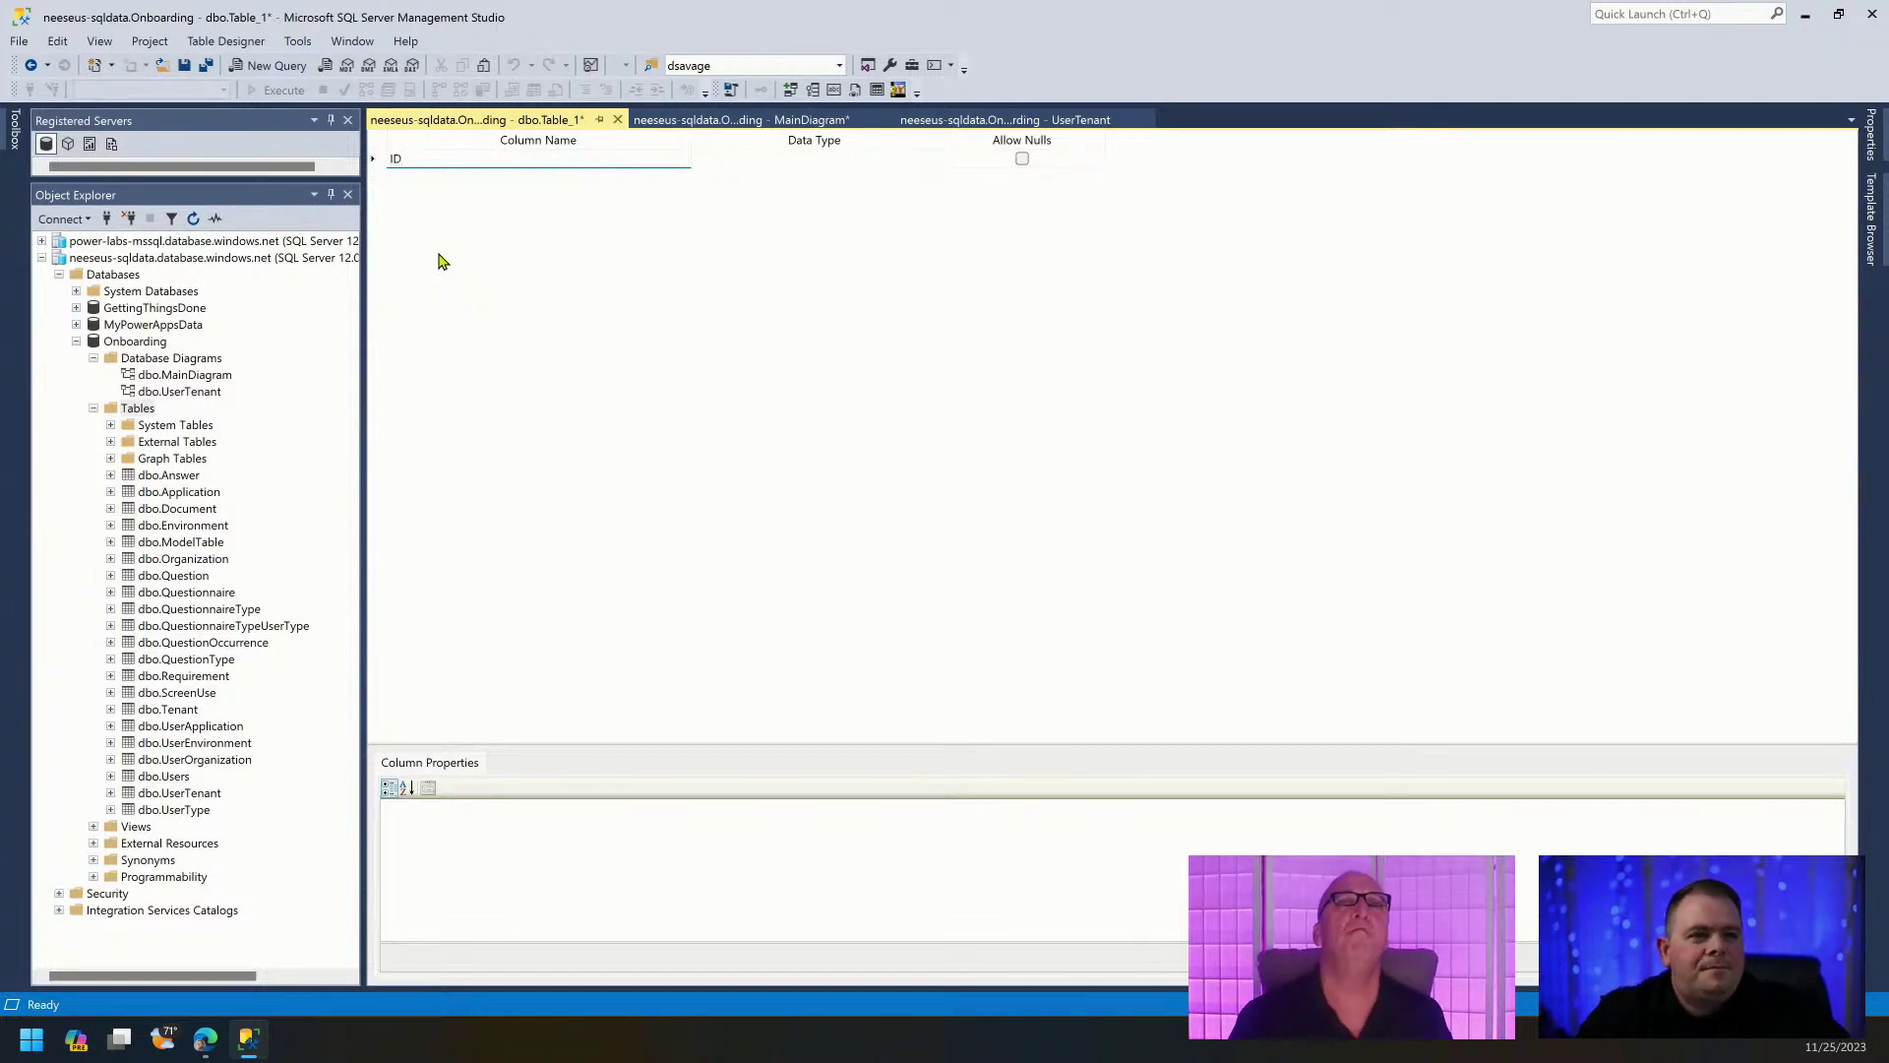
Give the ID column the int data type and make it the table's primary key.
{"action": "key", "text": "Tab"}
{"action": "type", "text": "INT"}
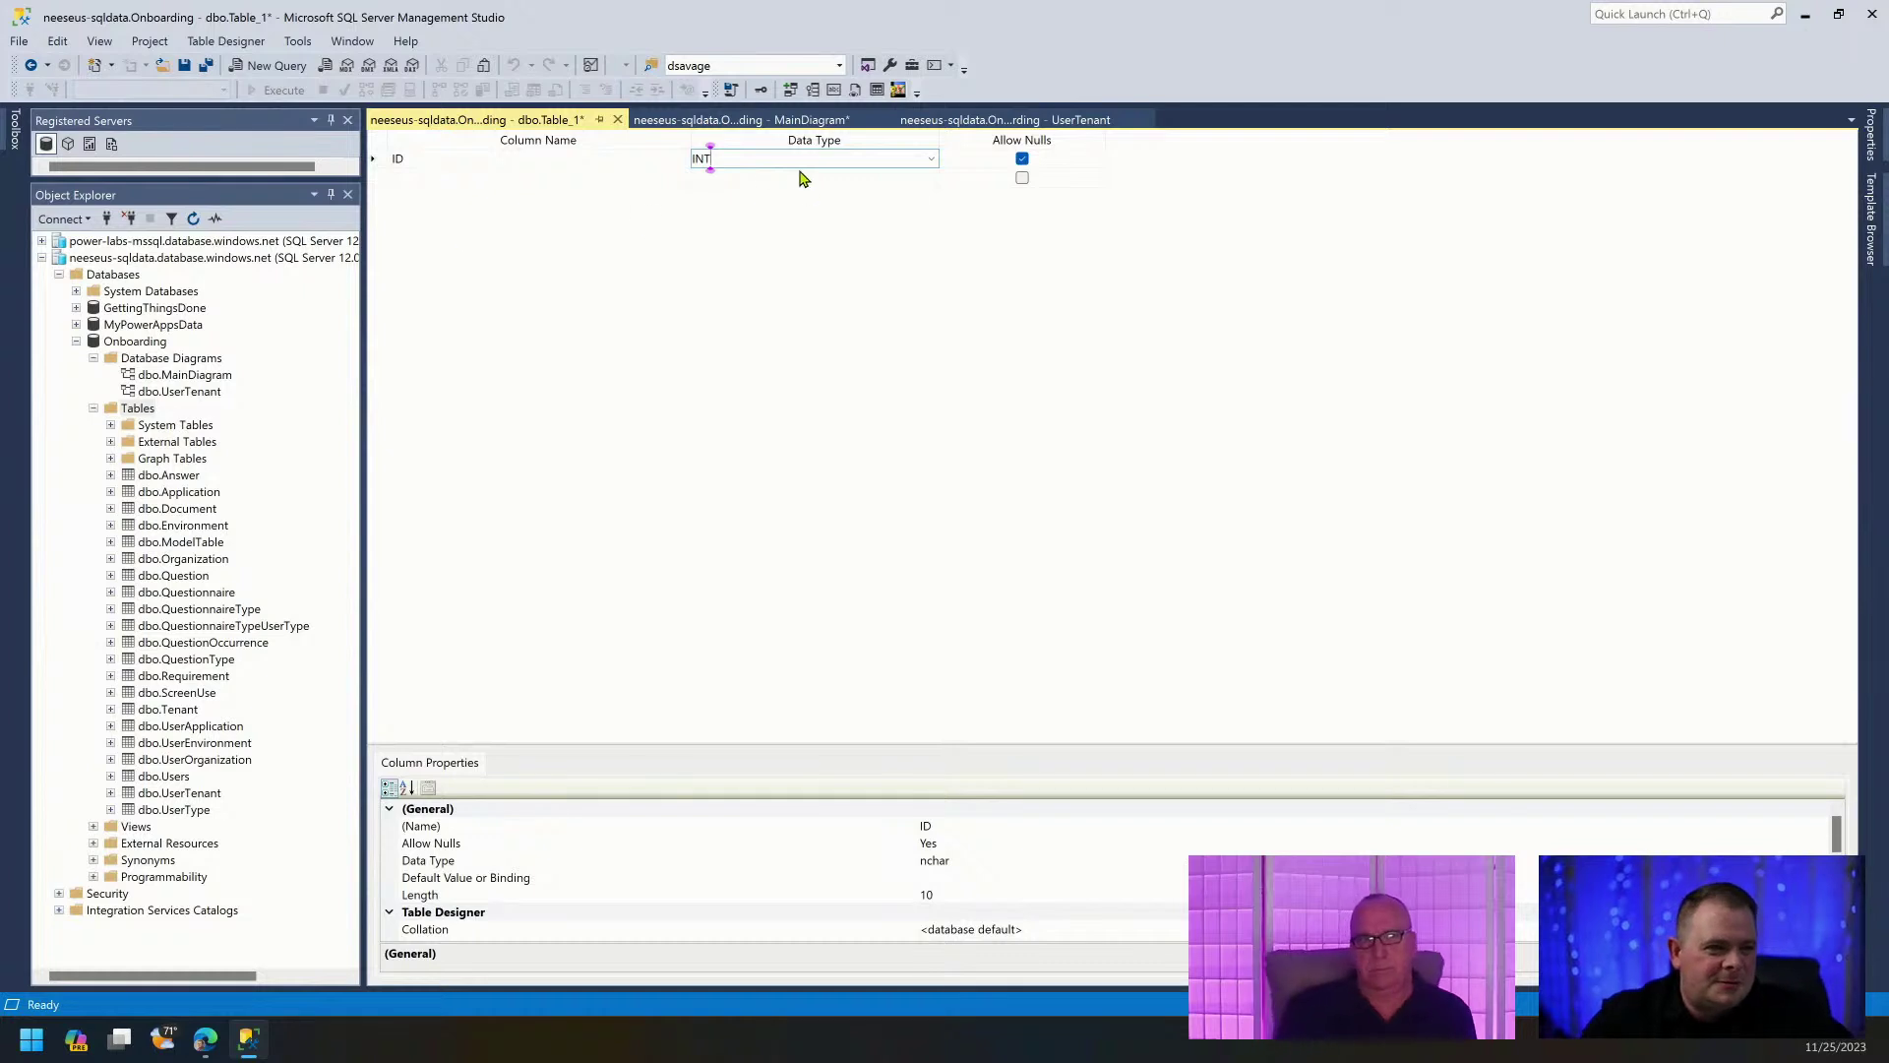
{"action": "left_click", "coordinate": [930, 158]}
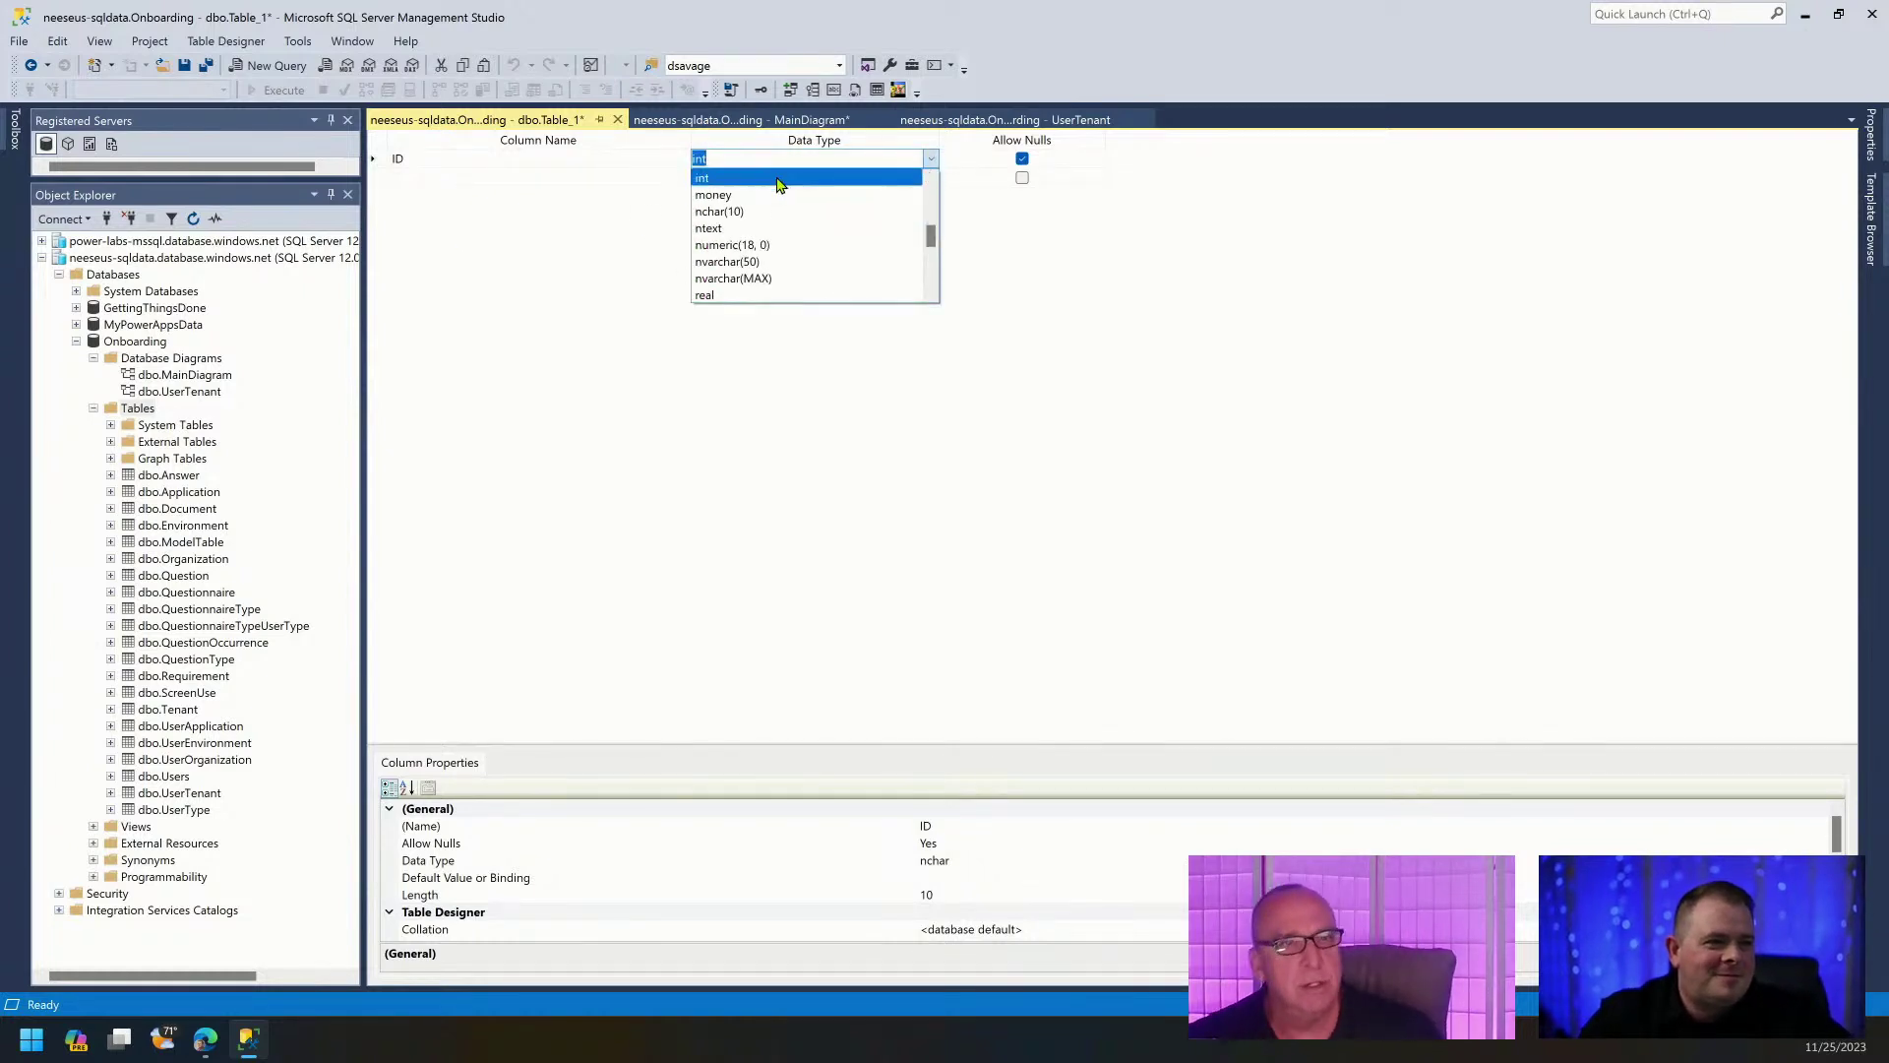
{"action": "left_click", "coordinate": [739, 181]}
{"action": "left_click", "coordinate": [760, 89]}
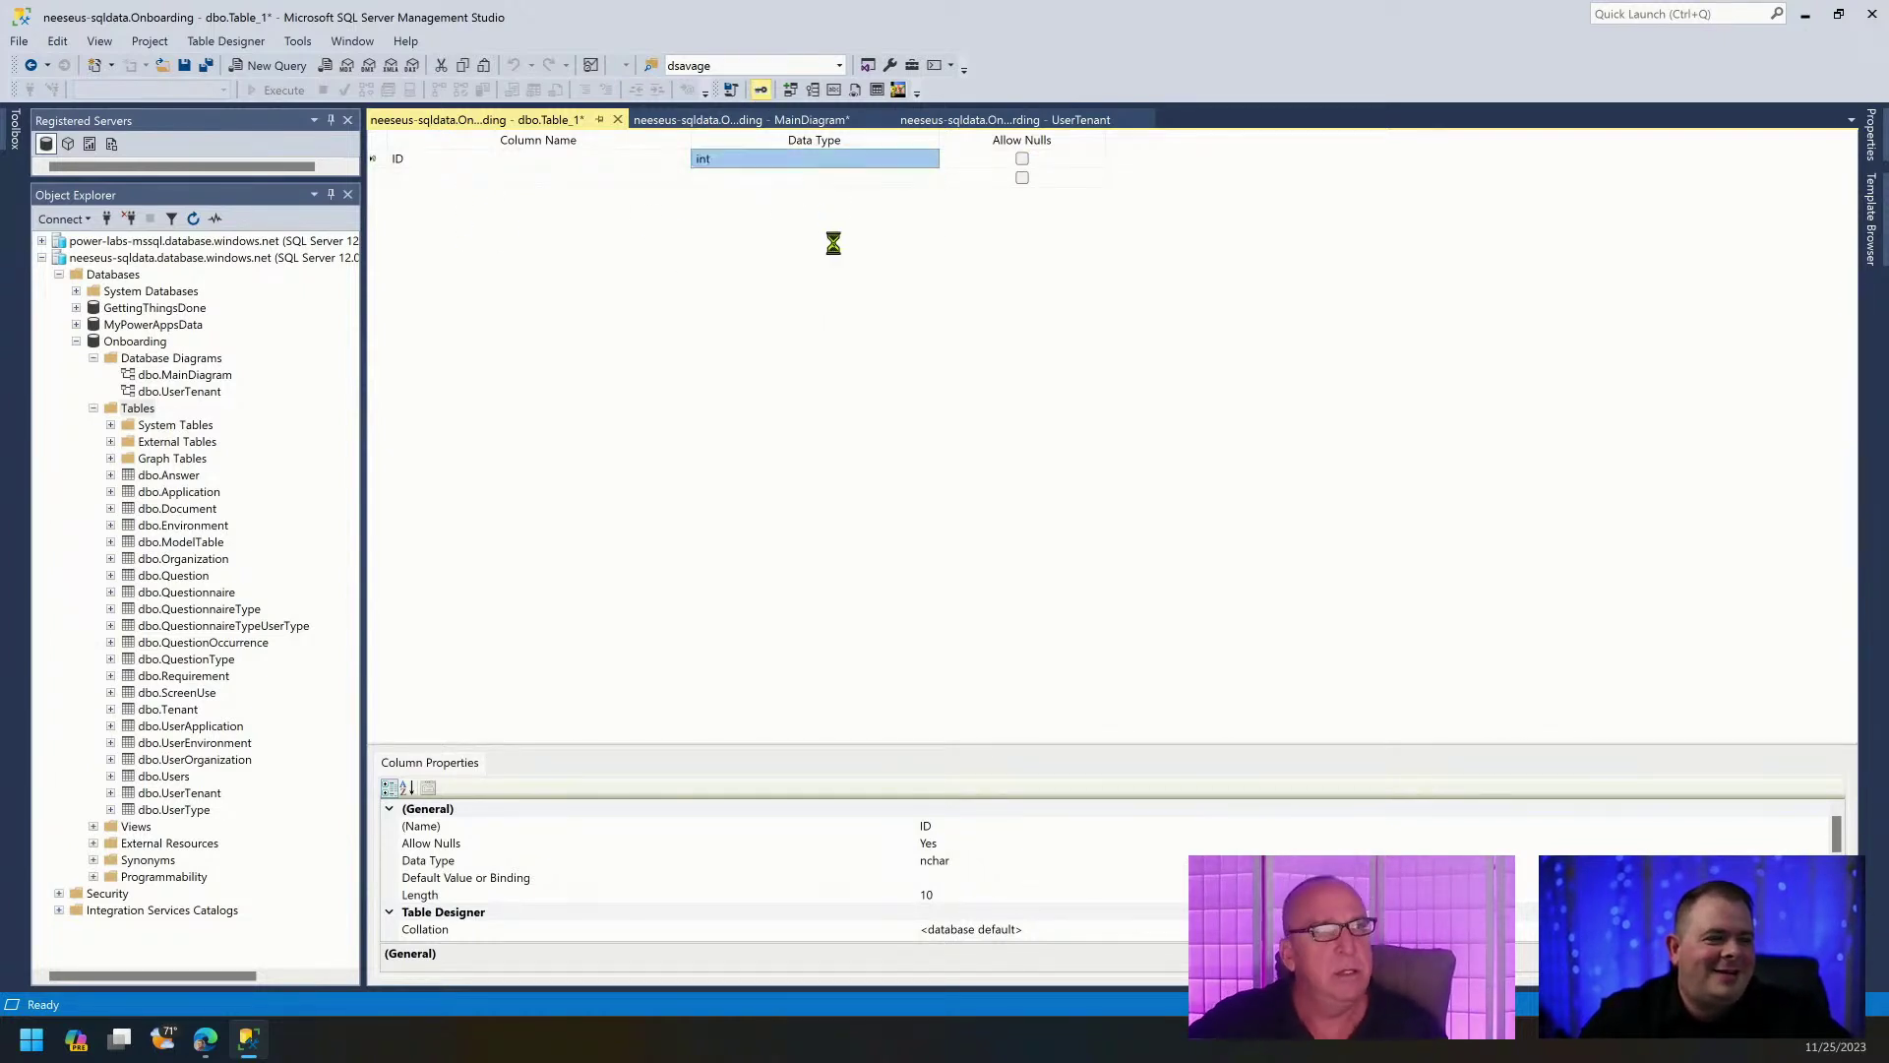
Save the new table under the name QuestionnaireInterval.
{"action": "left_click", "coordinate": [184, 65]}
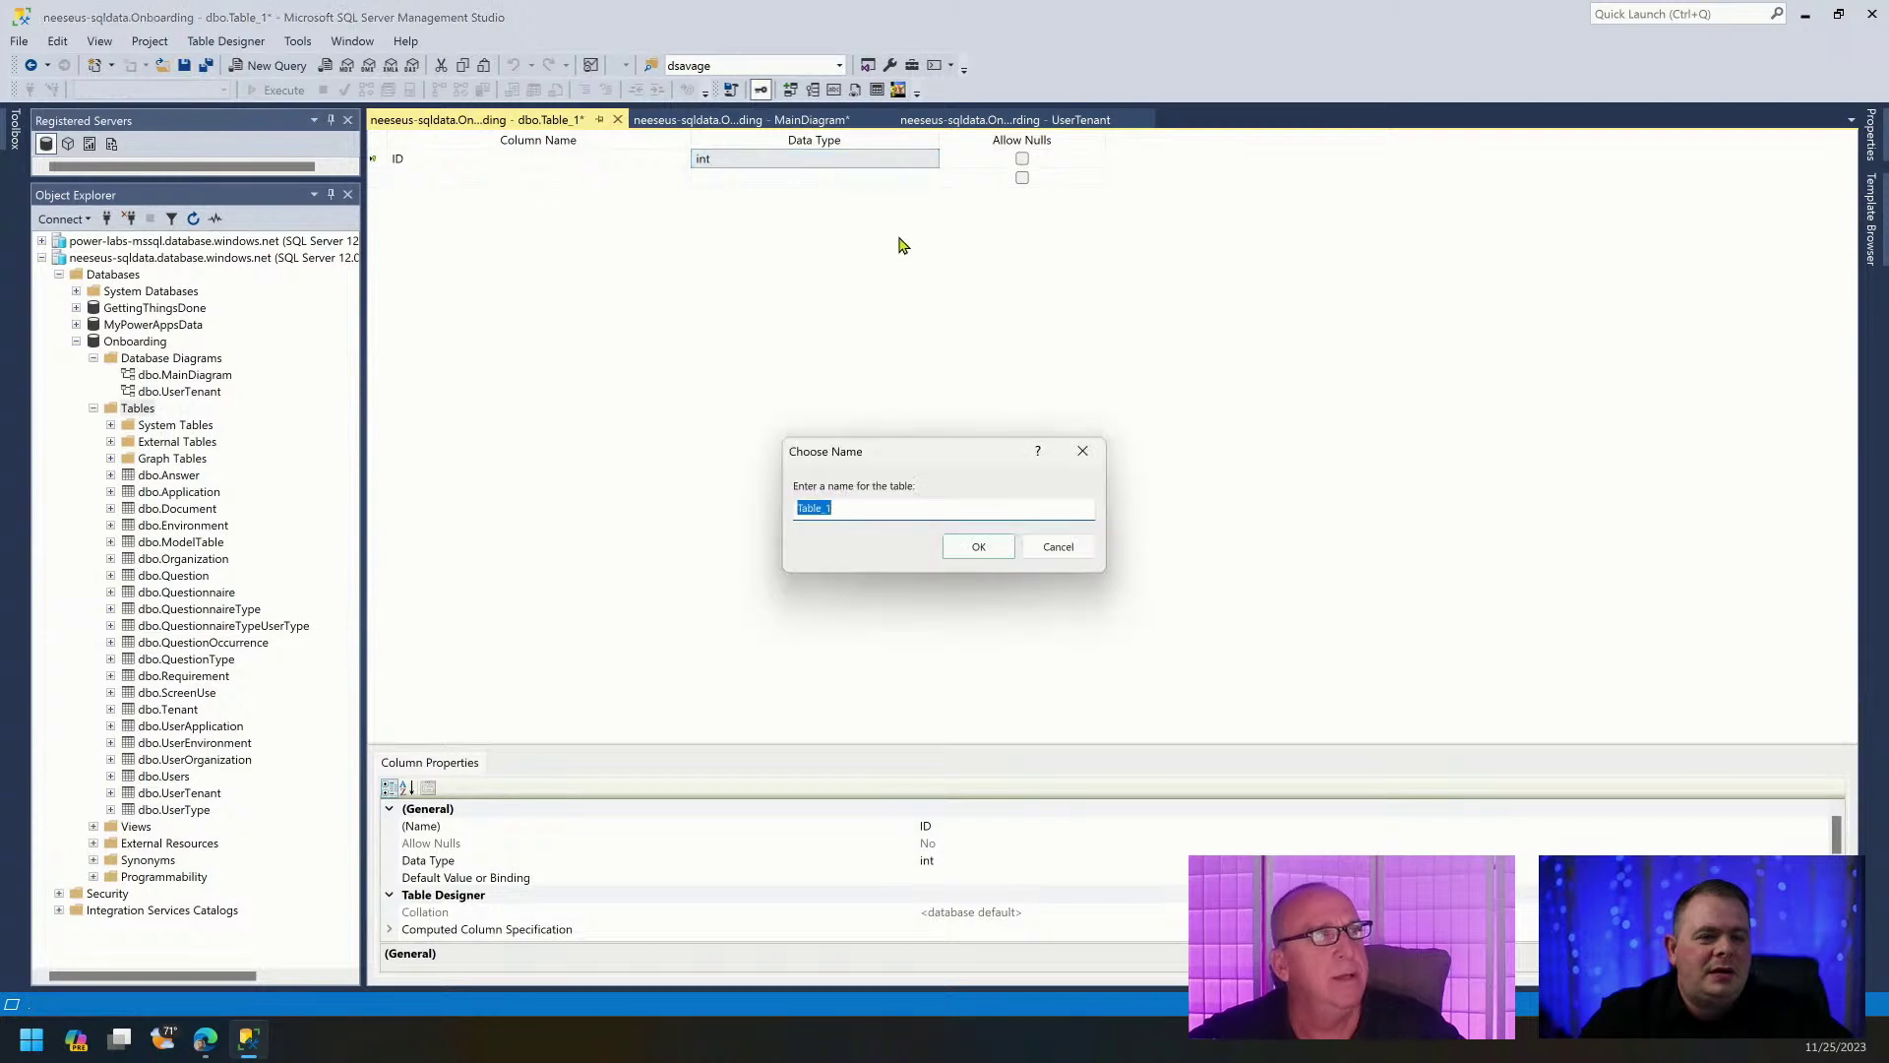
{"action": "type", "text": "Questionnaire"}
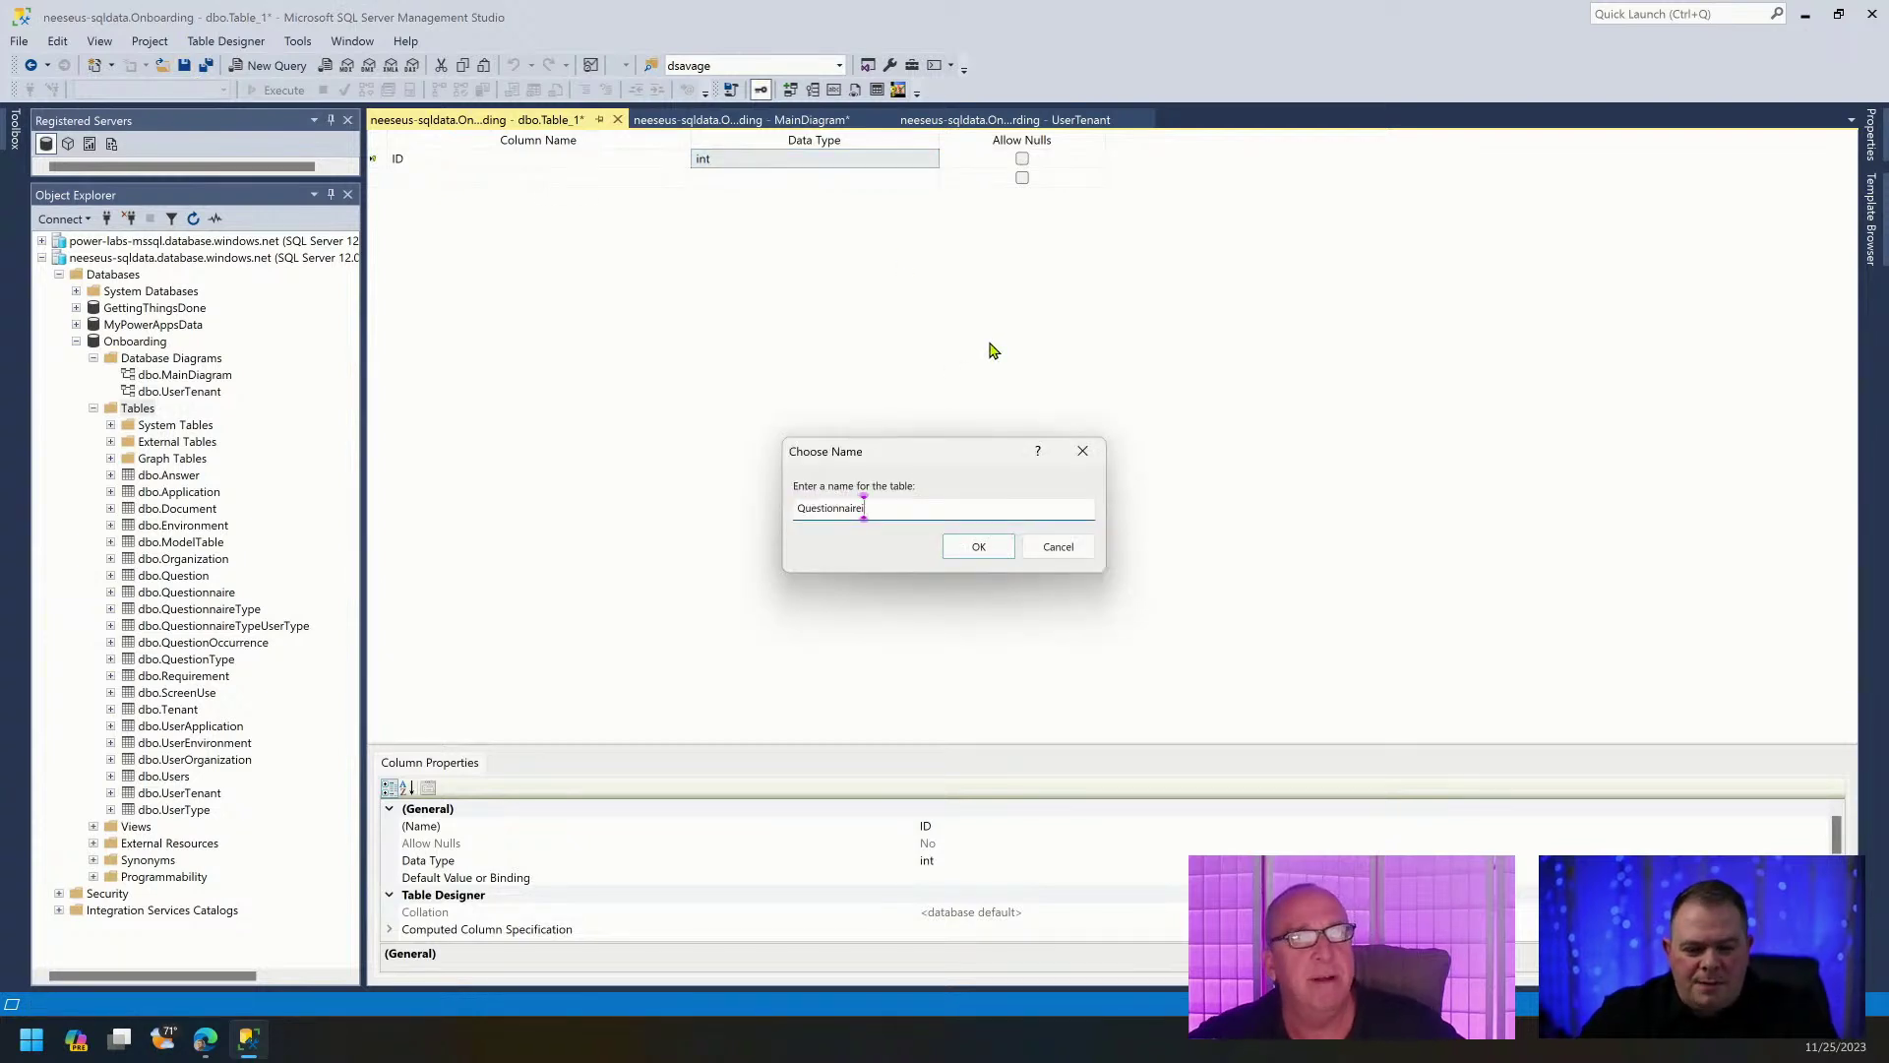
{"action": "type", "text": "INTE"}
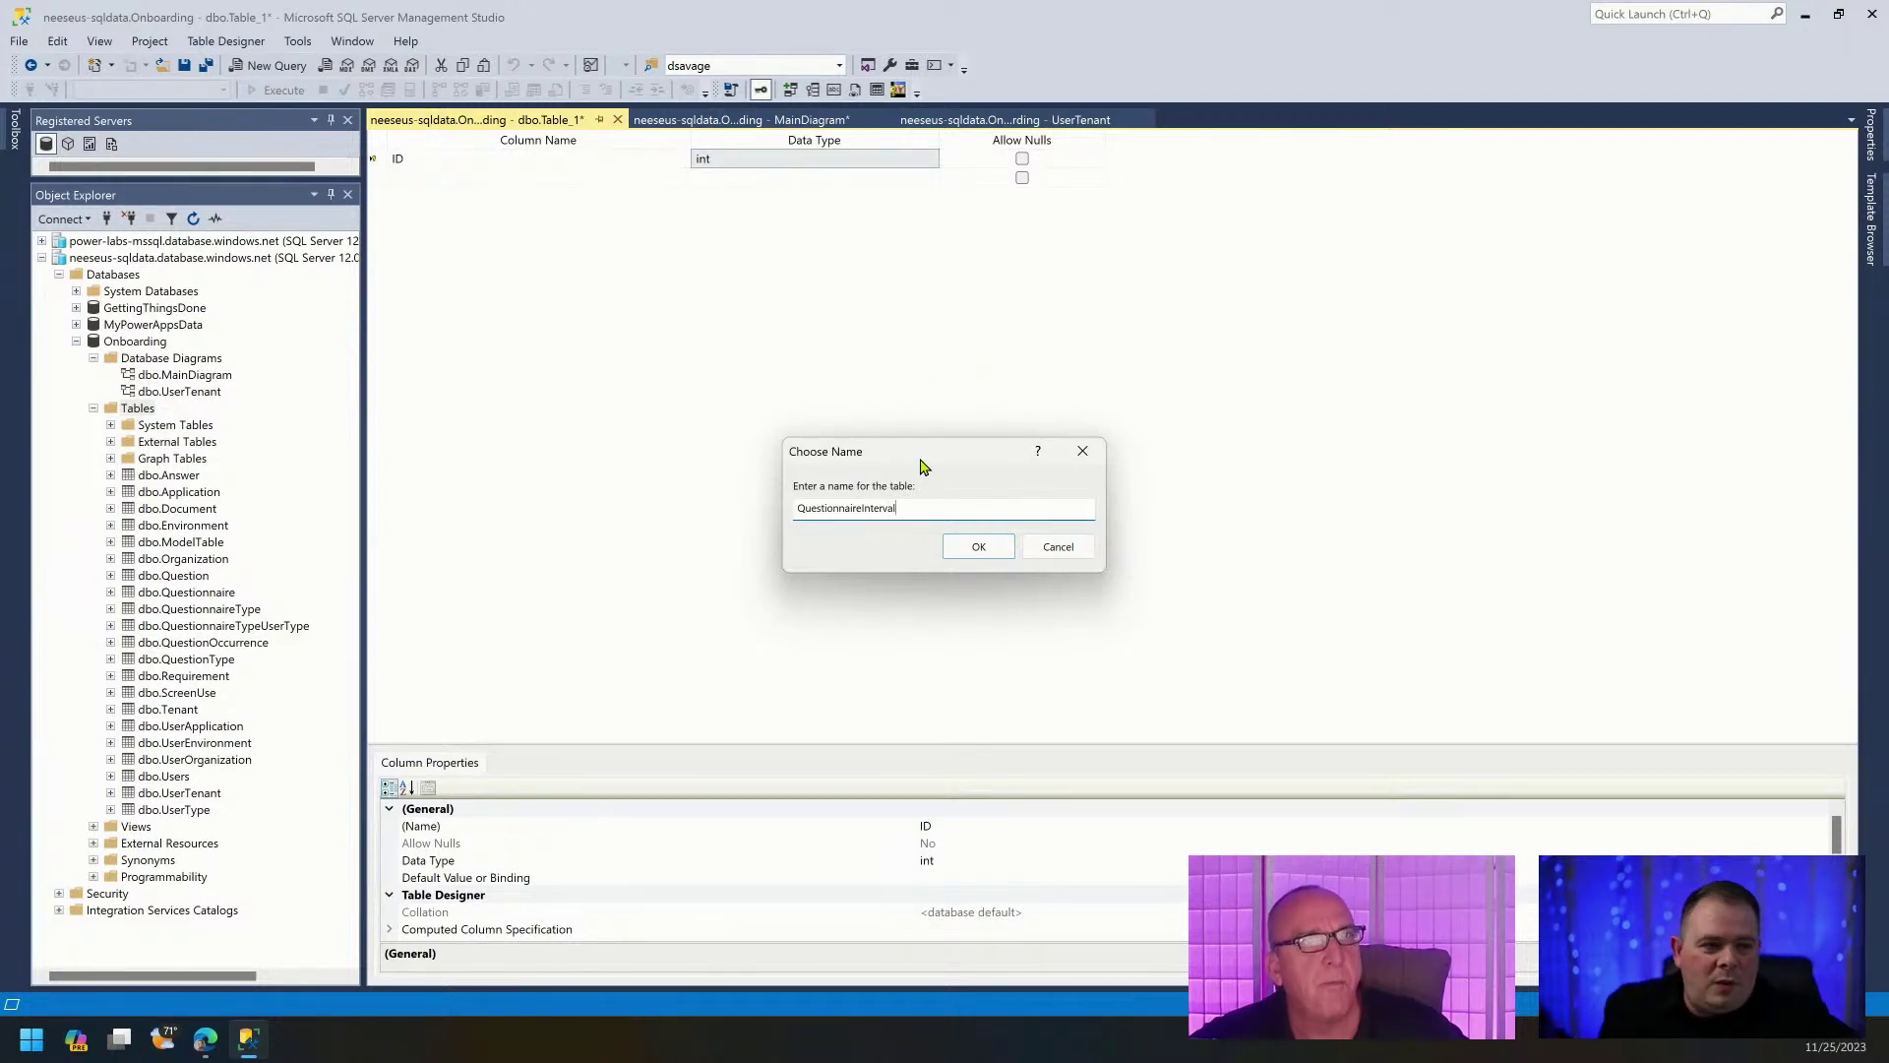
{"action": "left_click_drag", "start_coordinate": [925, 466], "coordinate": [785, 379]}
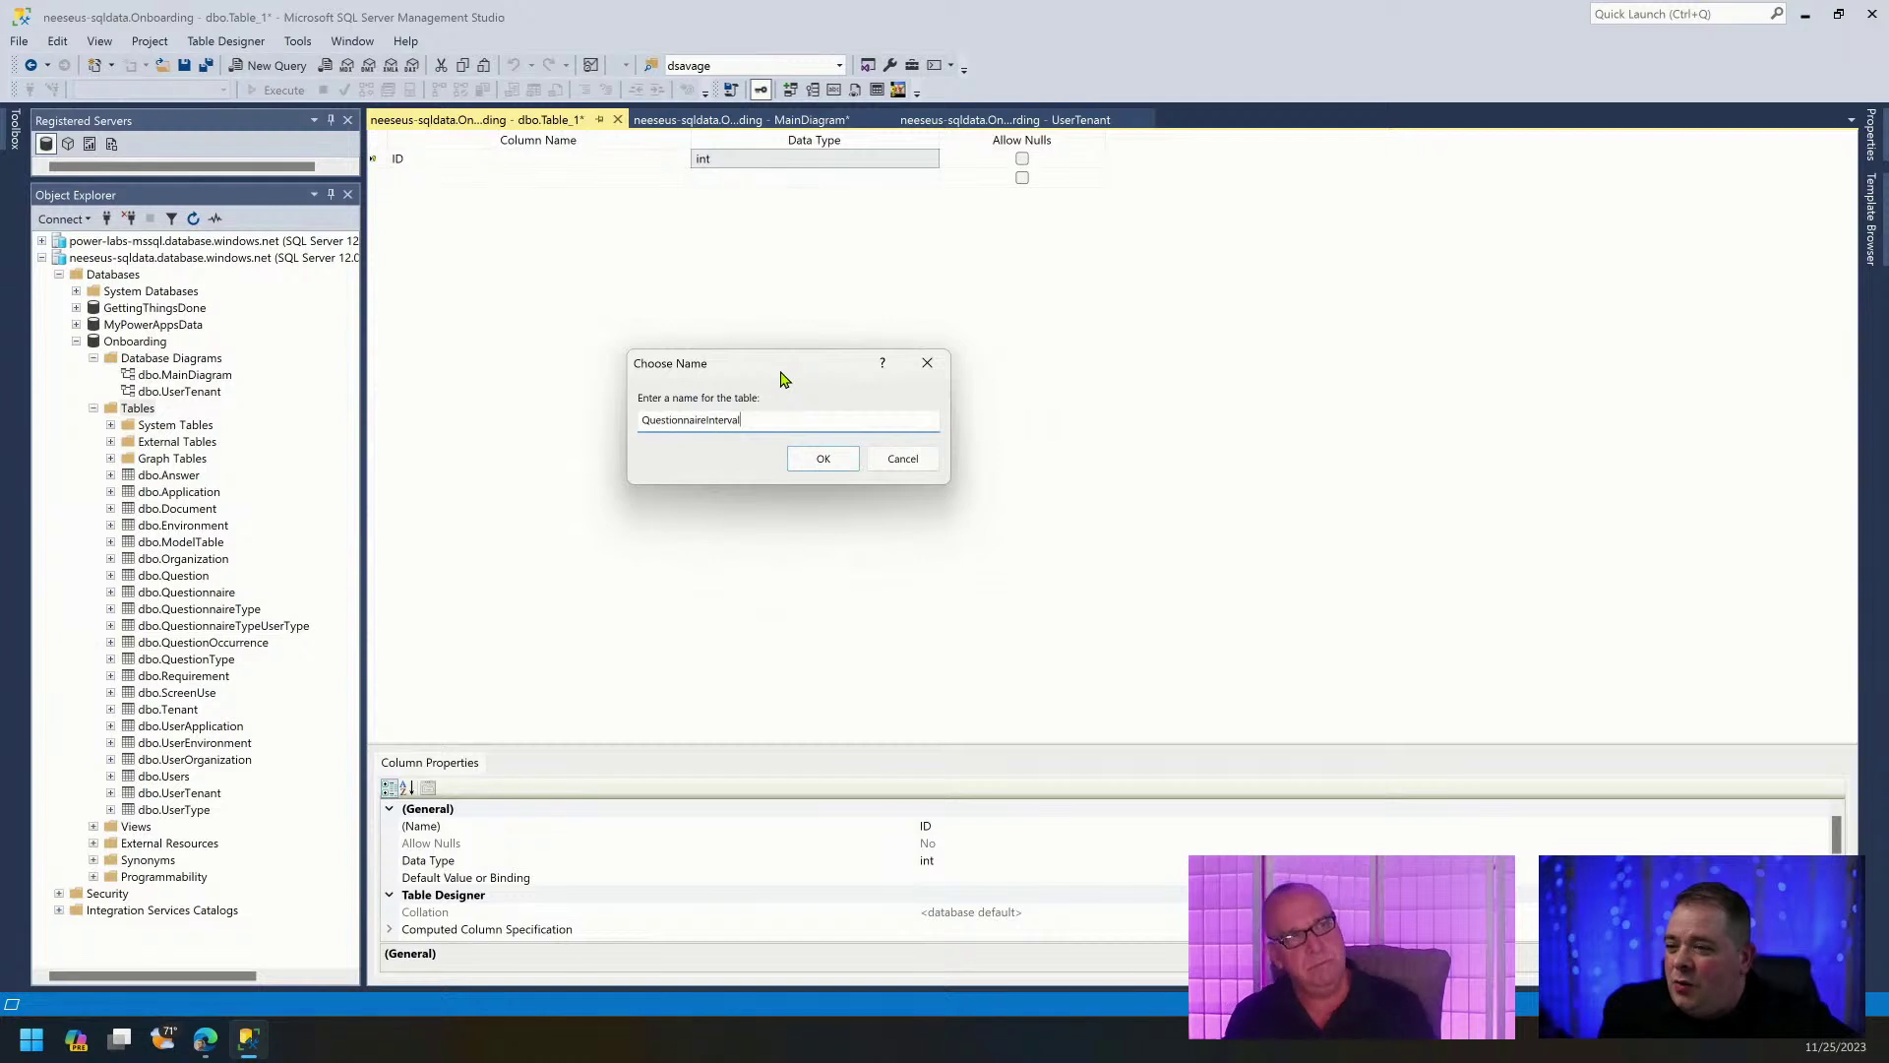
{"action": "left_click", "coordinate": [813, 460]}
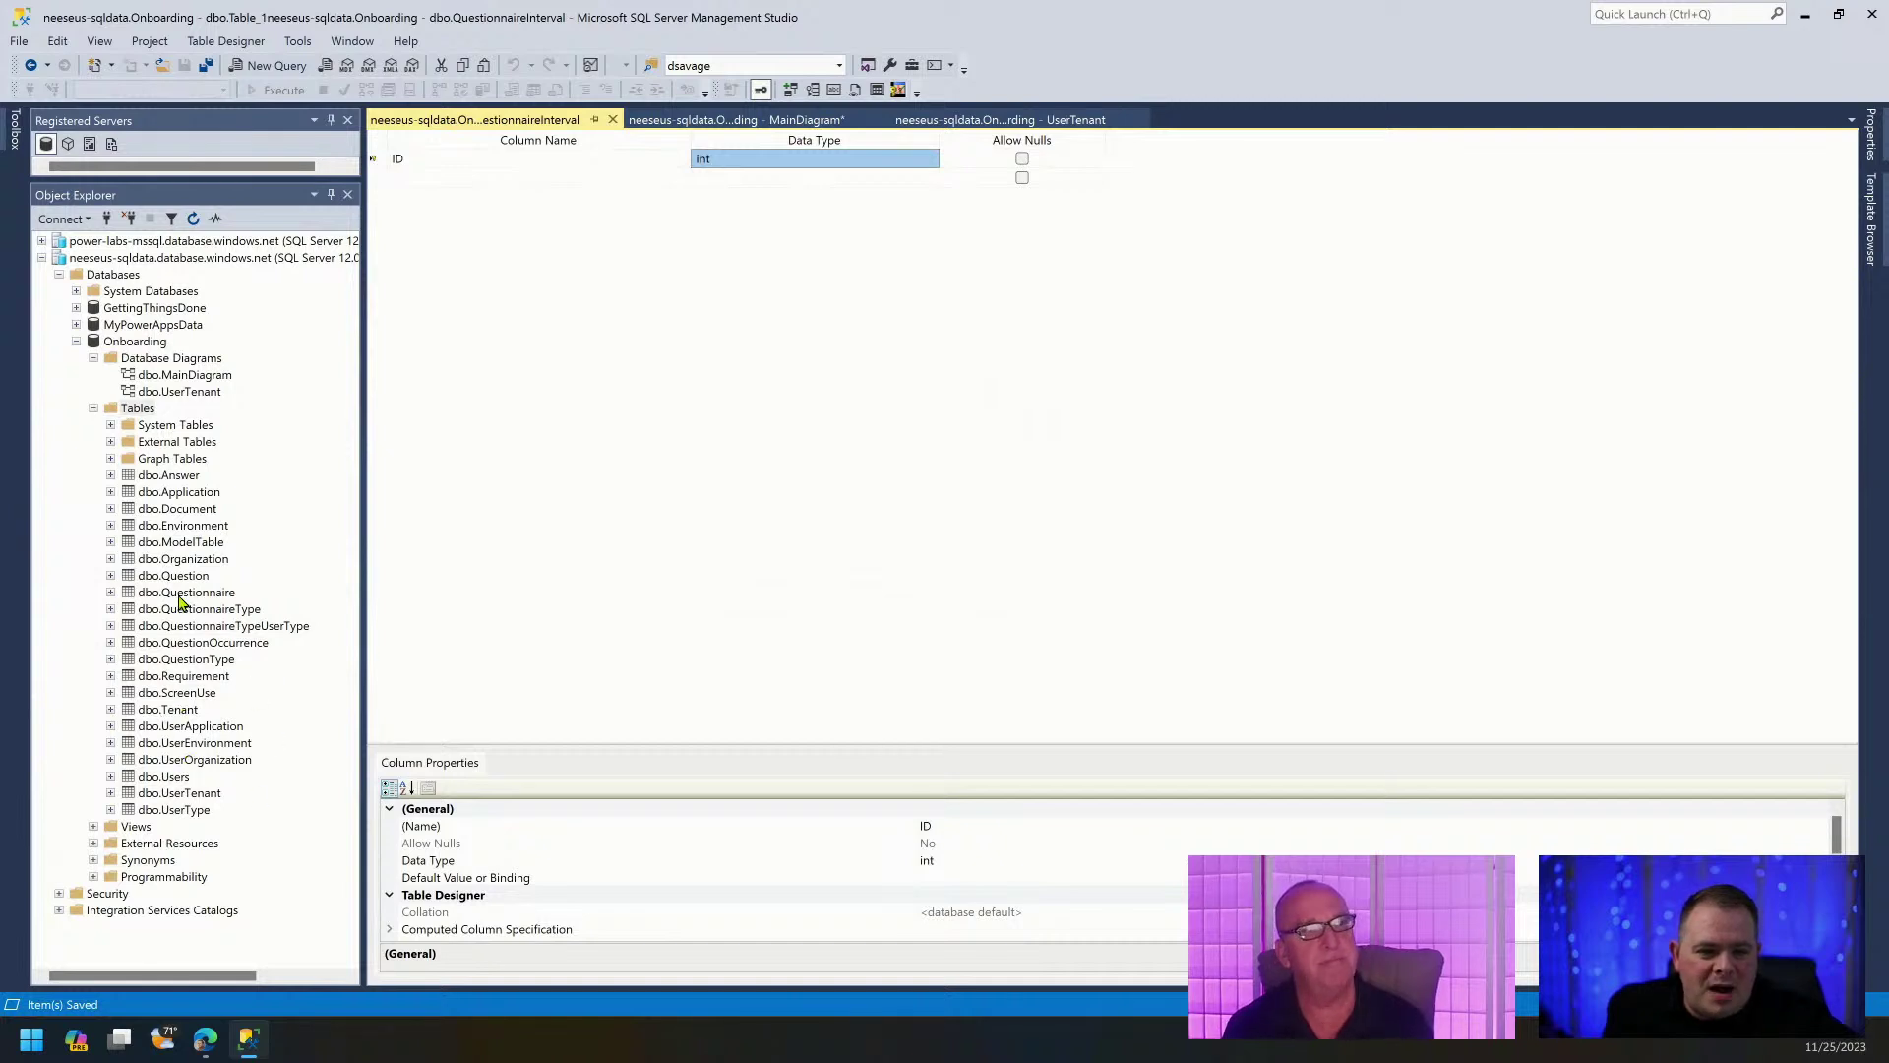
Open the design of dbo.ModelTable and copy its columns from IsActive through Notes.
{"action": "left_click", "coordinate": [203, 544]}
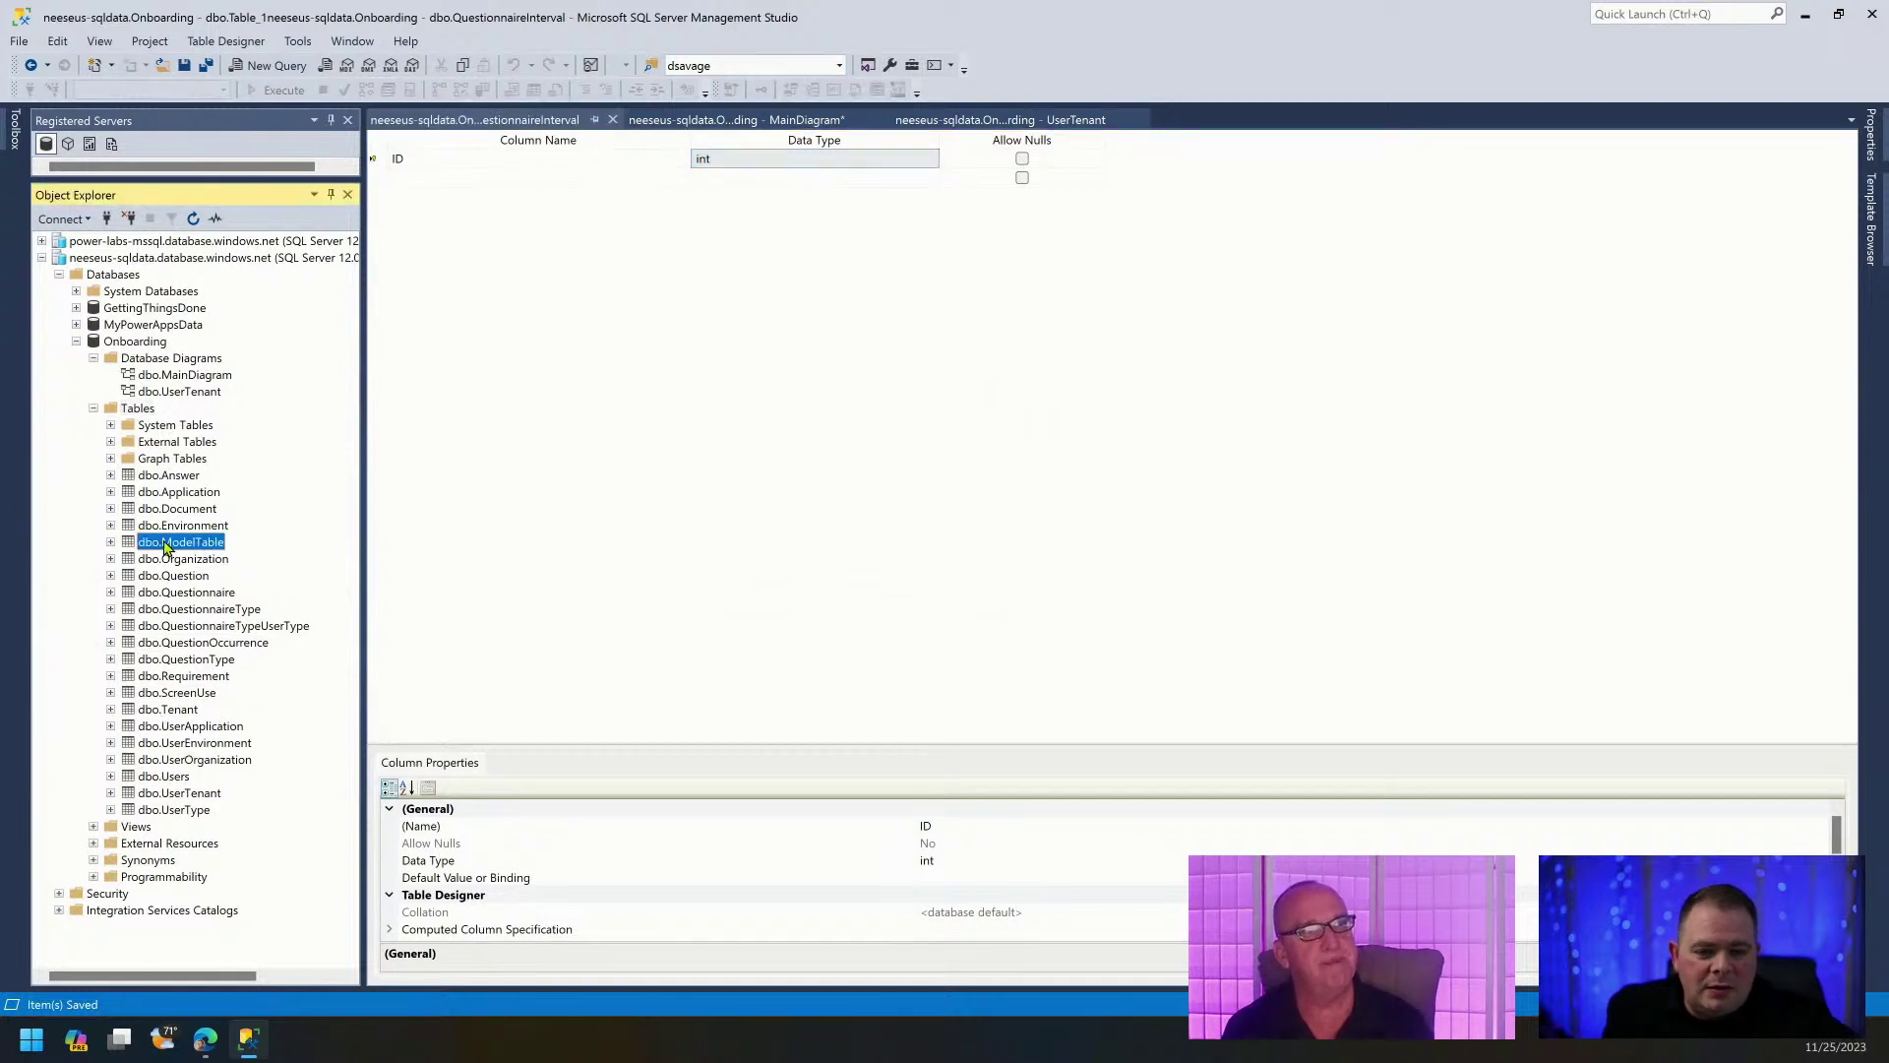
{"action": "right_click", "coordinate": [165, 547]}
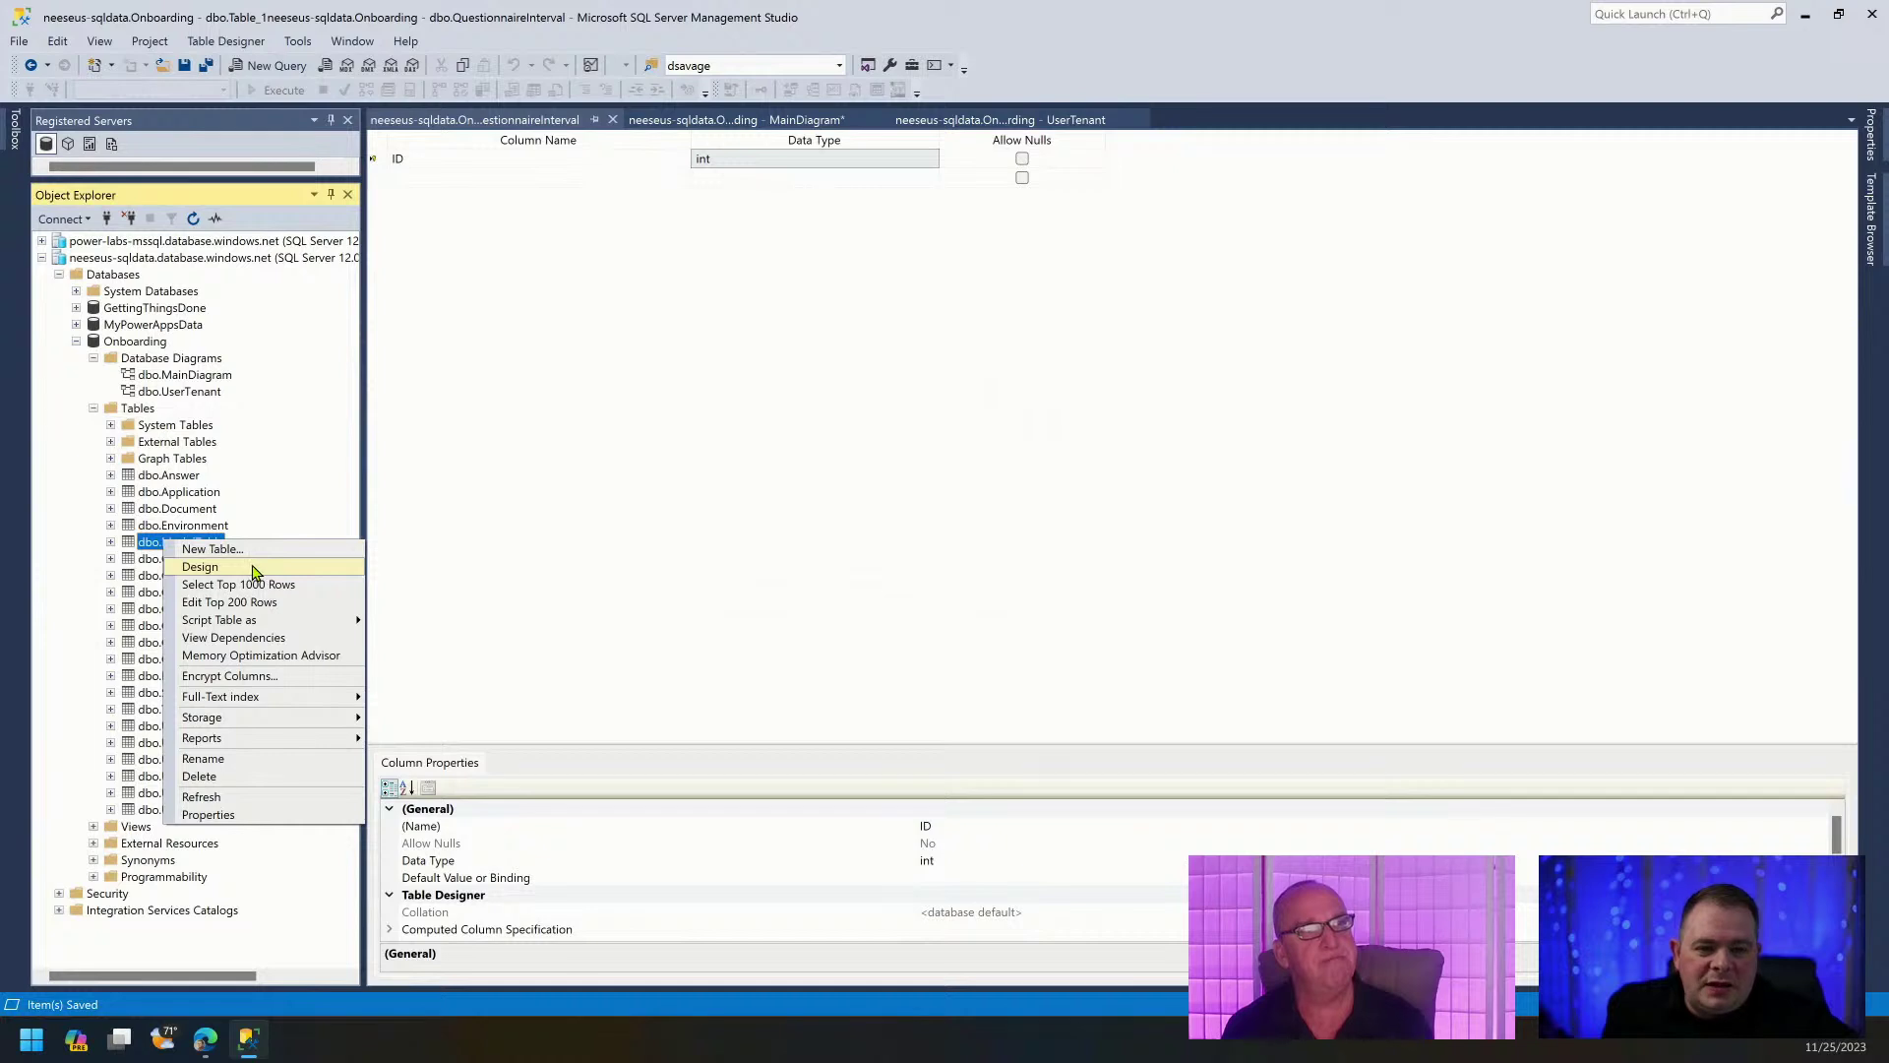
{"action": "left_click", "coordinate": [253, 569]}
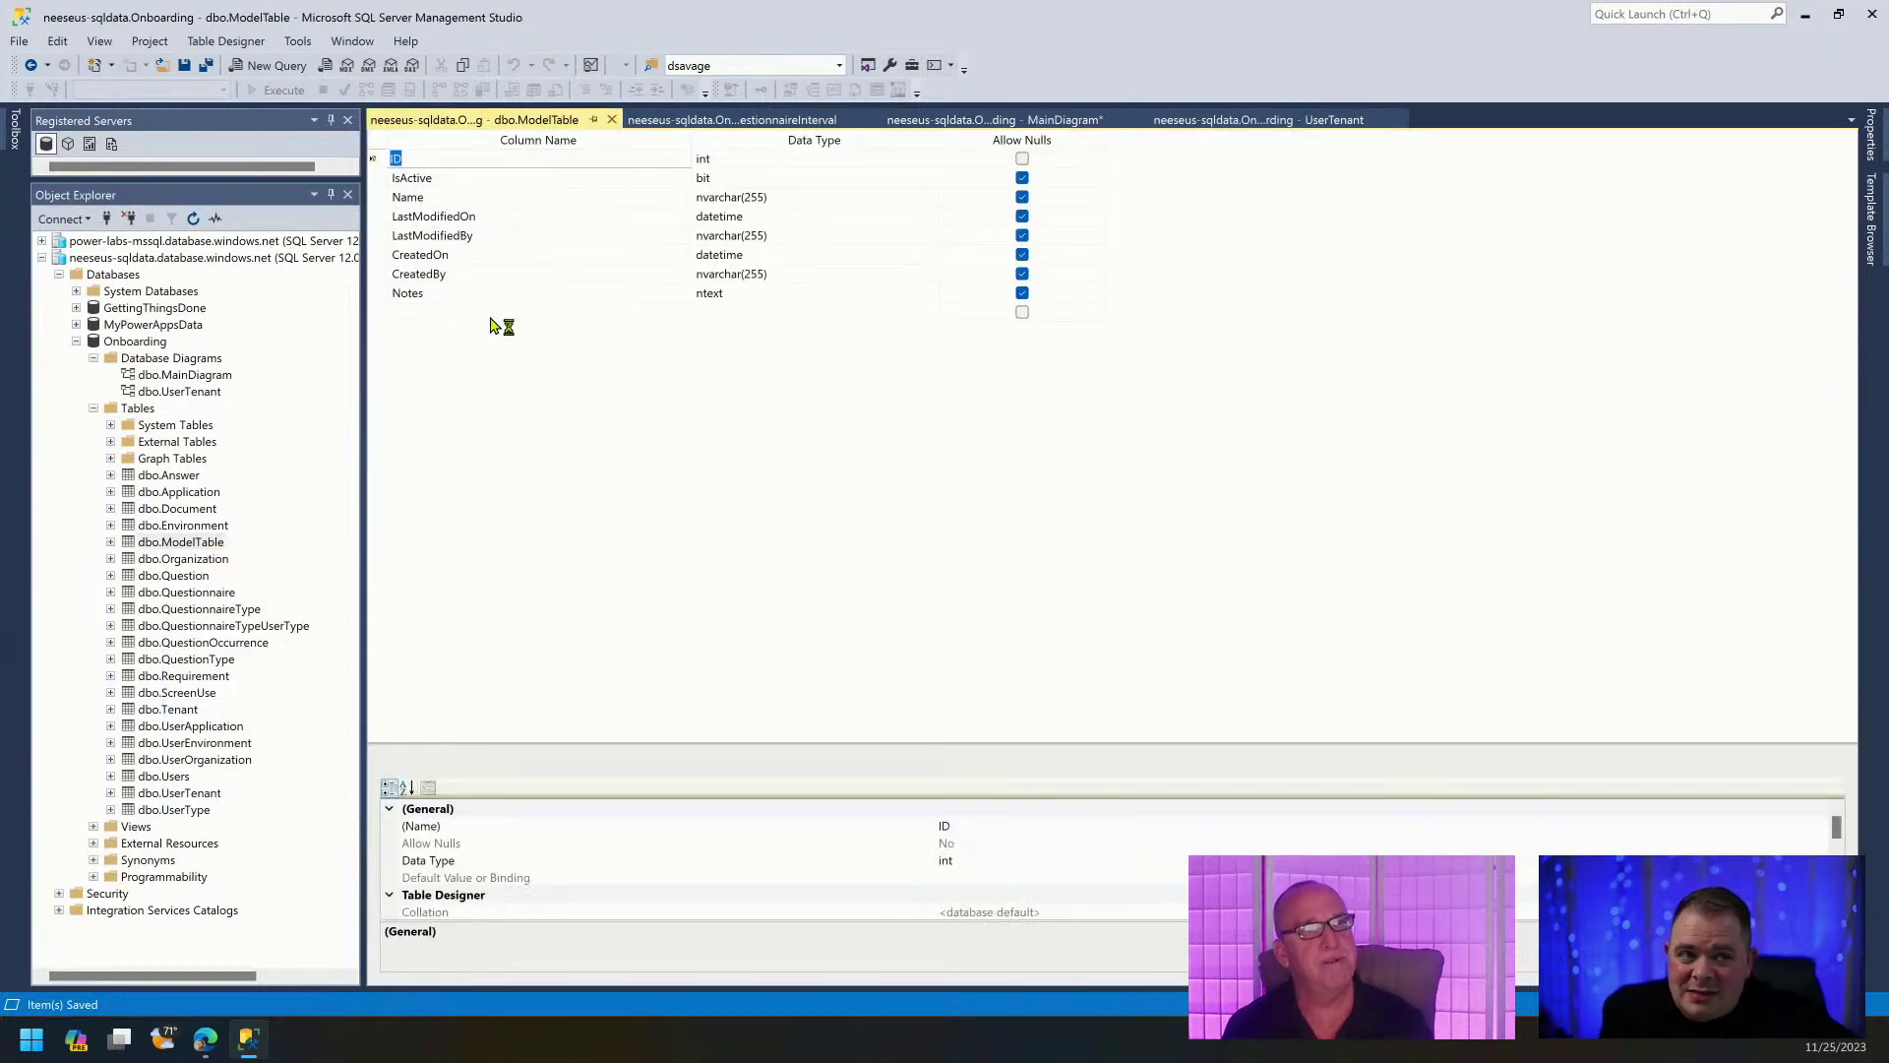
{"action": "left_click", "coordinate": [377, 179]}
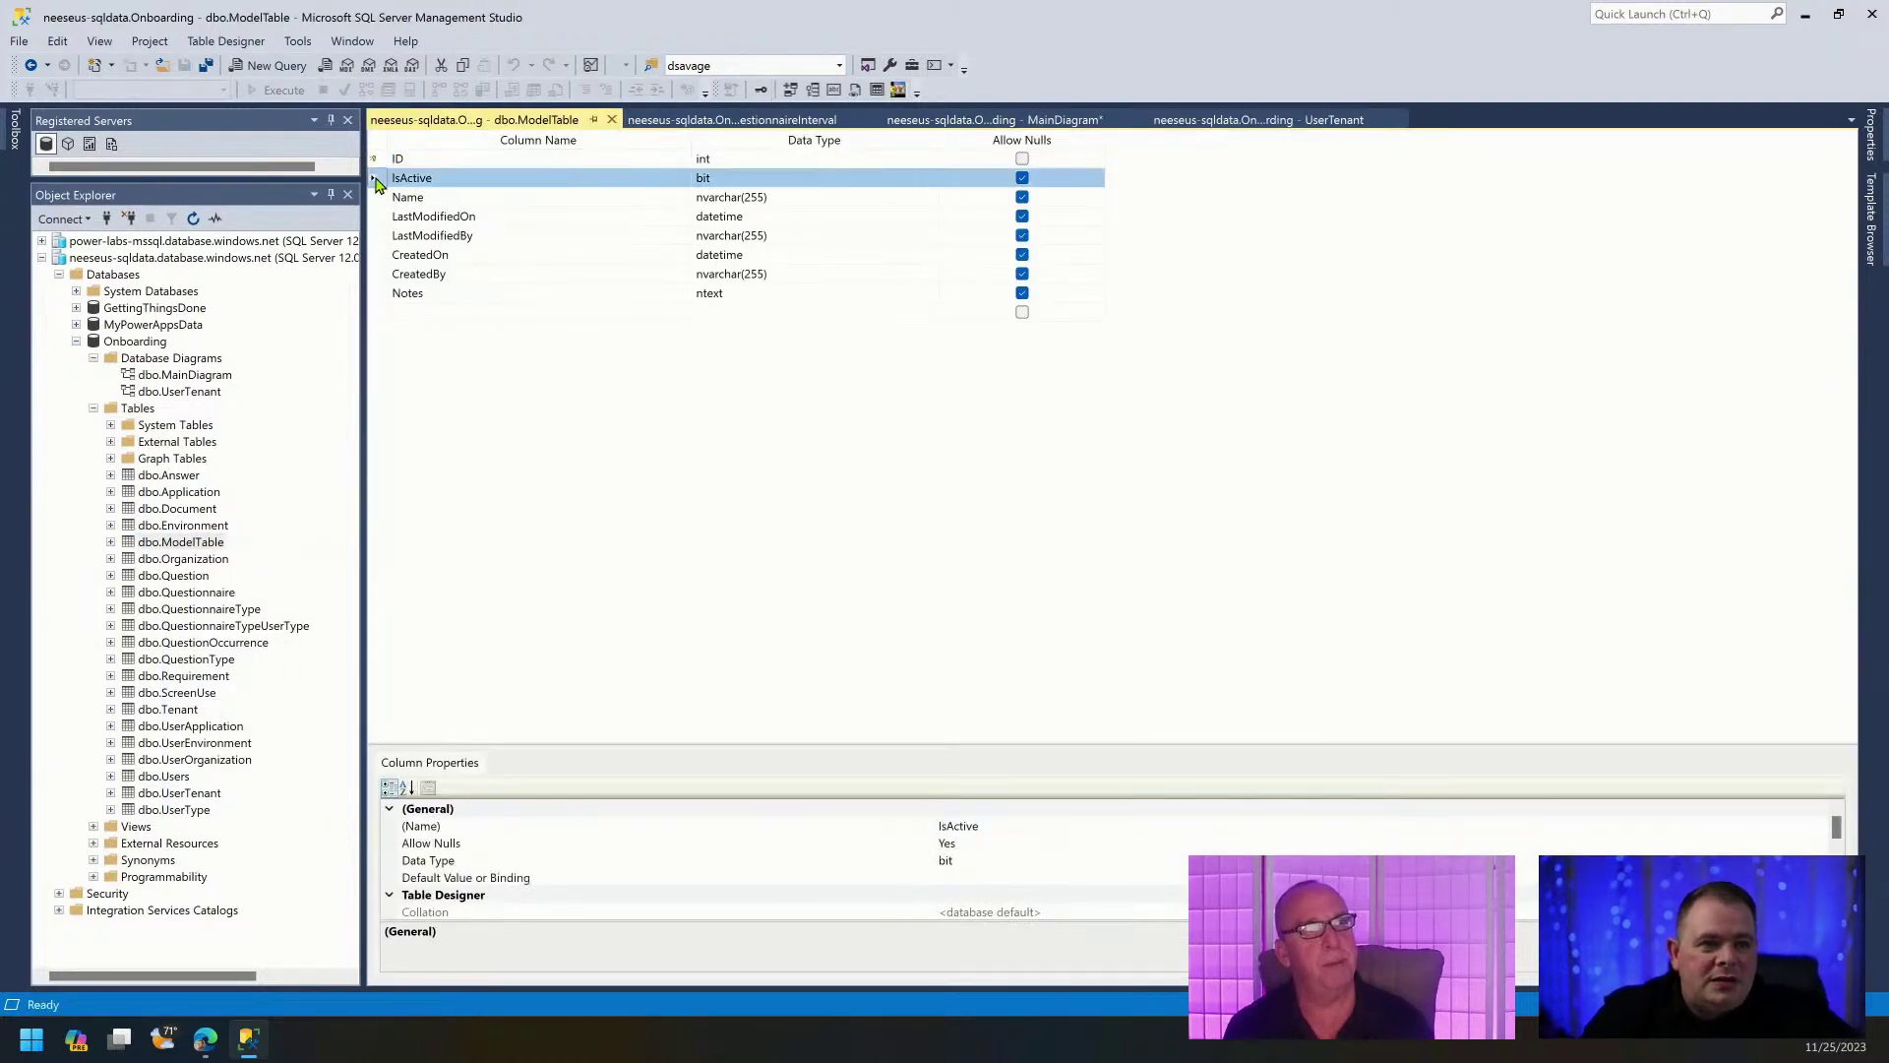
{"action": "left_click", "coordinate": [384, 294], "text": "shift"}
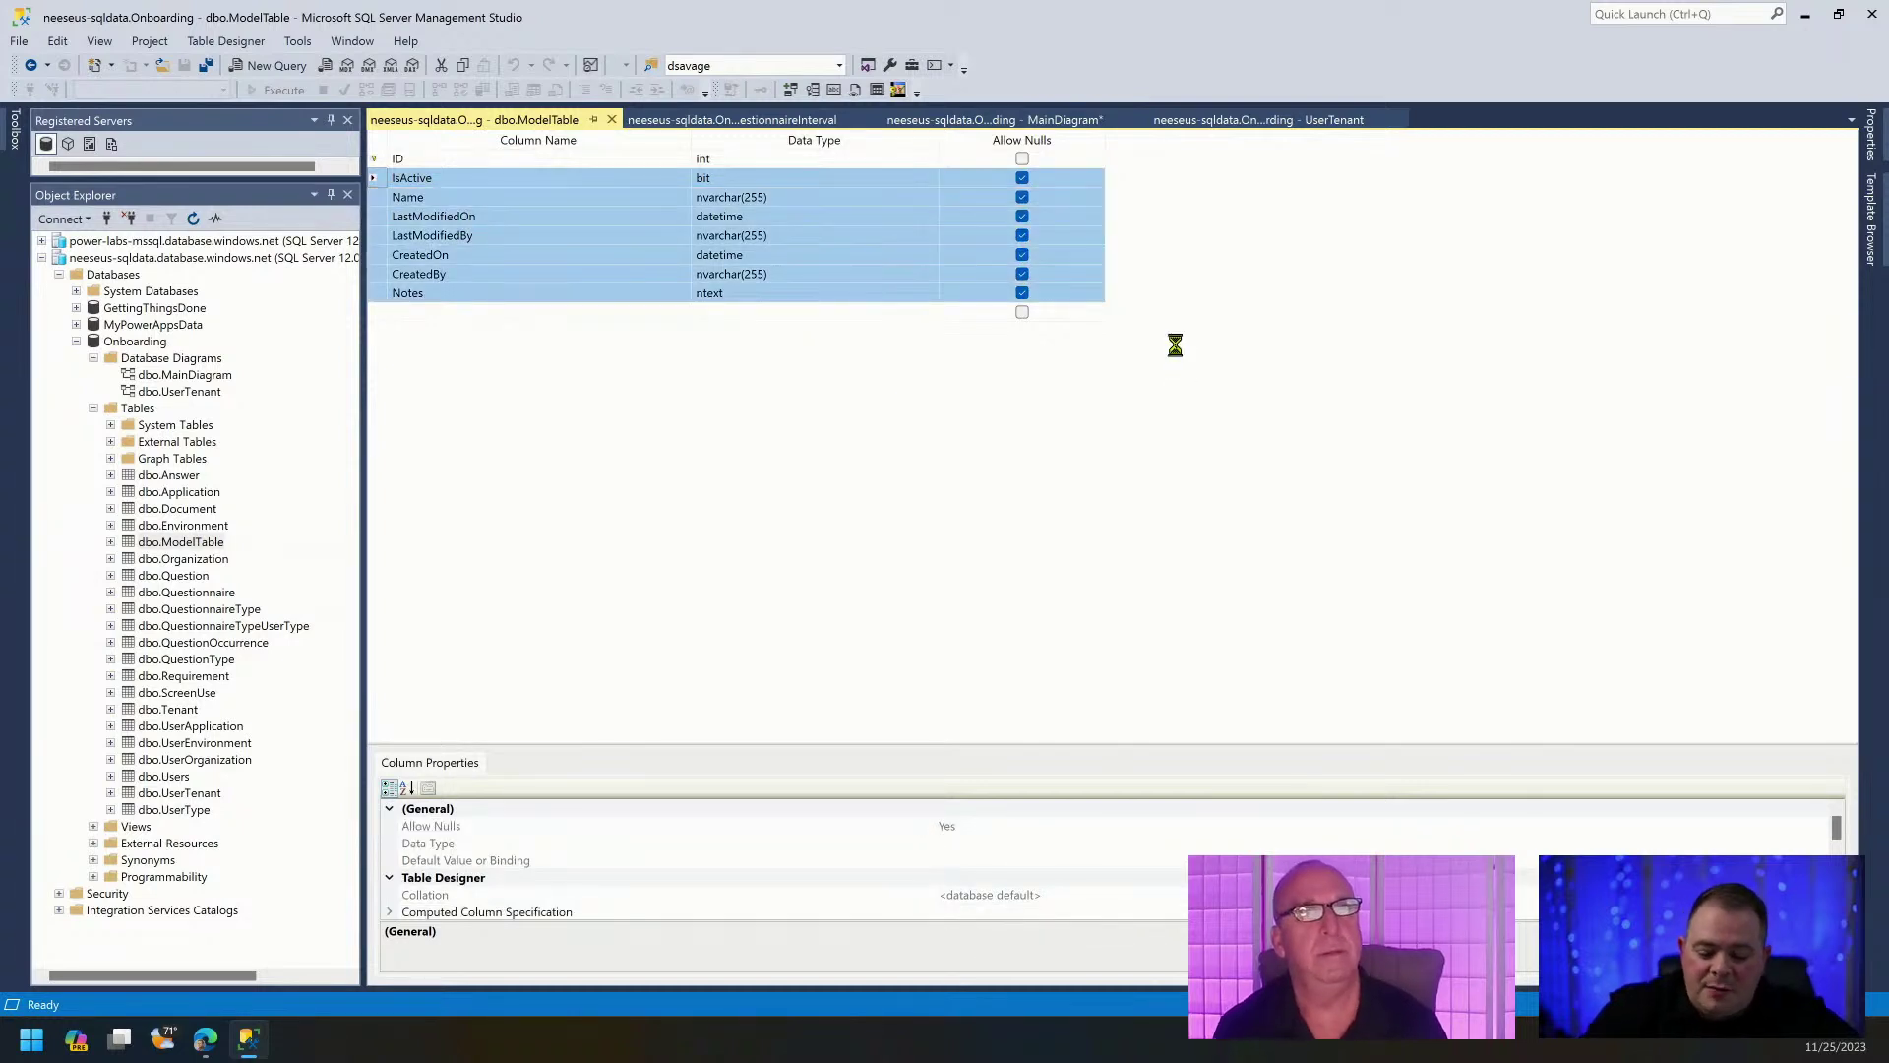
Paste the copied columns below ID in the QuestionnaireInterval design and save all open documents.
{"action": "left_click", "coordinate": [740, 121]}
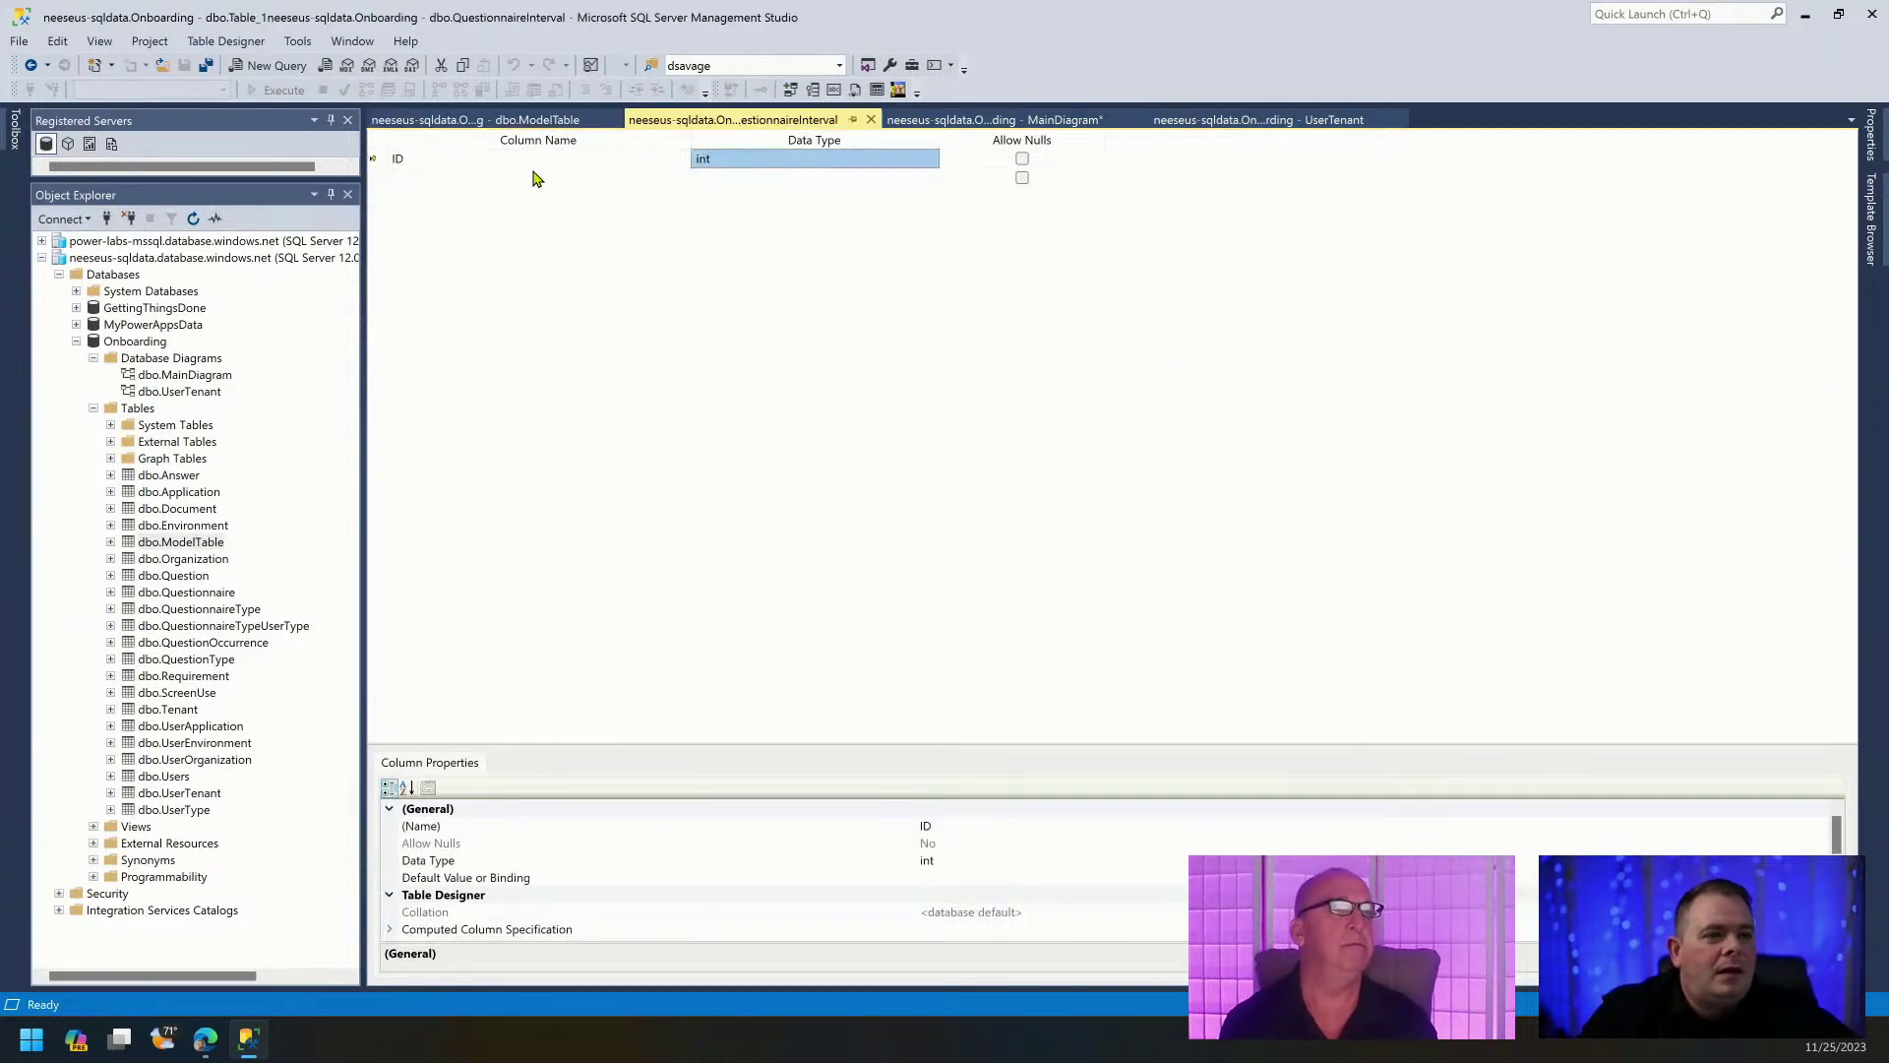
{"action": "left_click", "coordinate": [385, 180]}
{"action": "key", "text": "ctrl+v"}
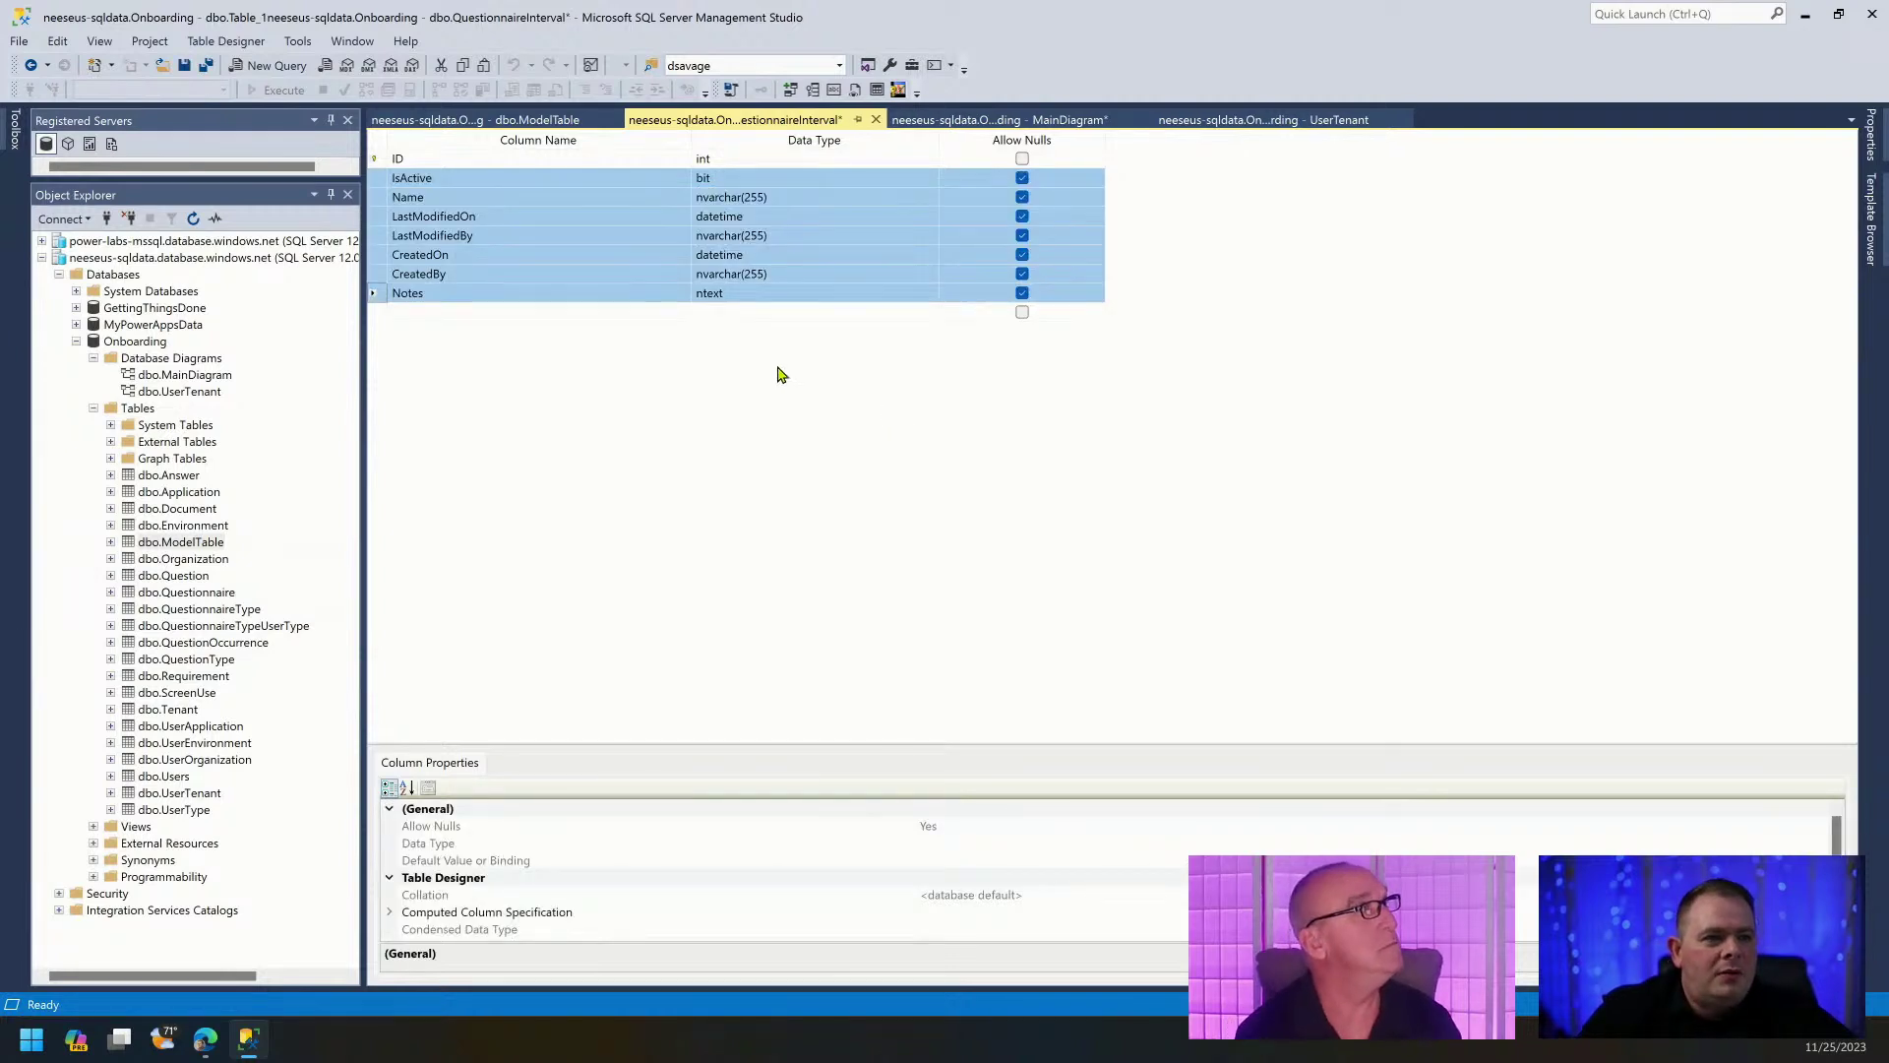
{"action": "left_click", "coordinate": [581, 185]}
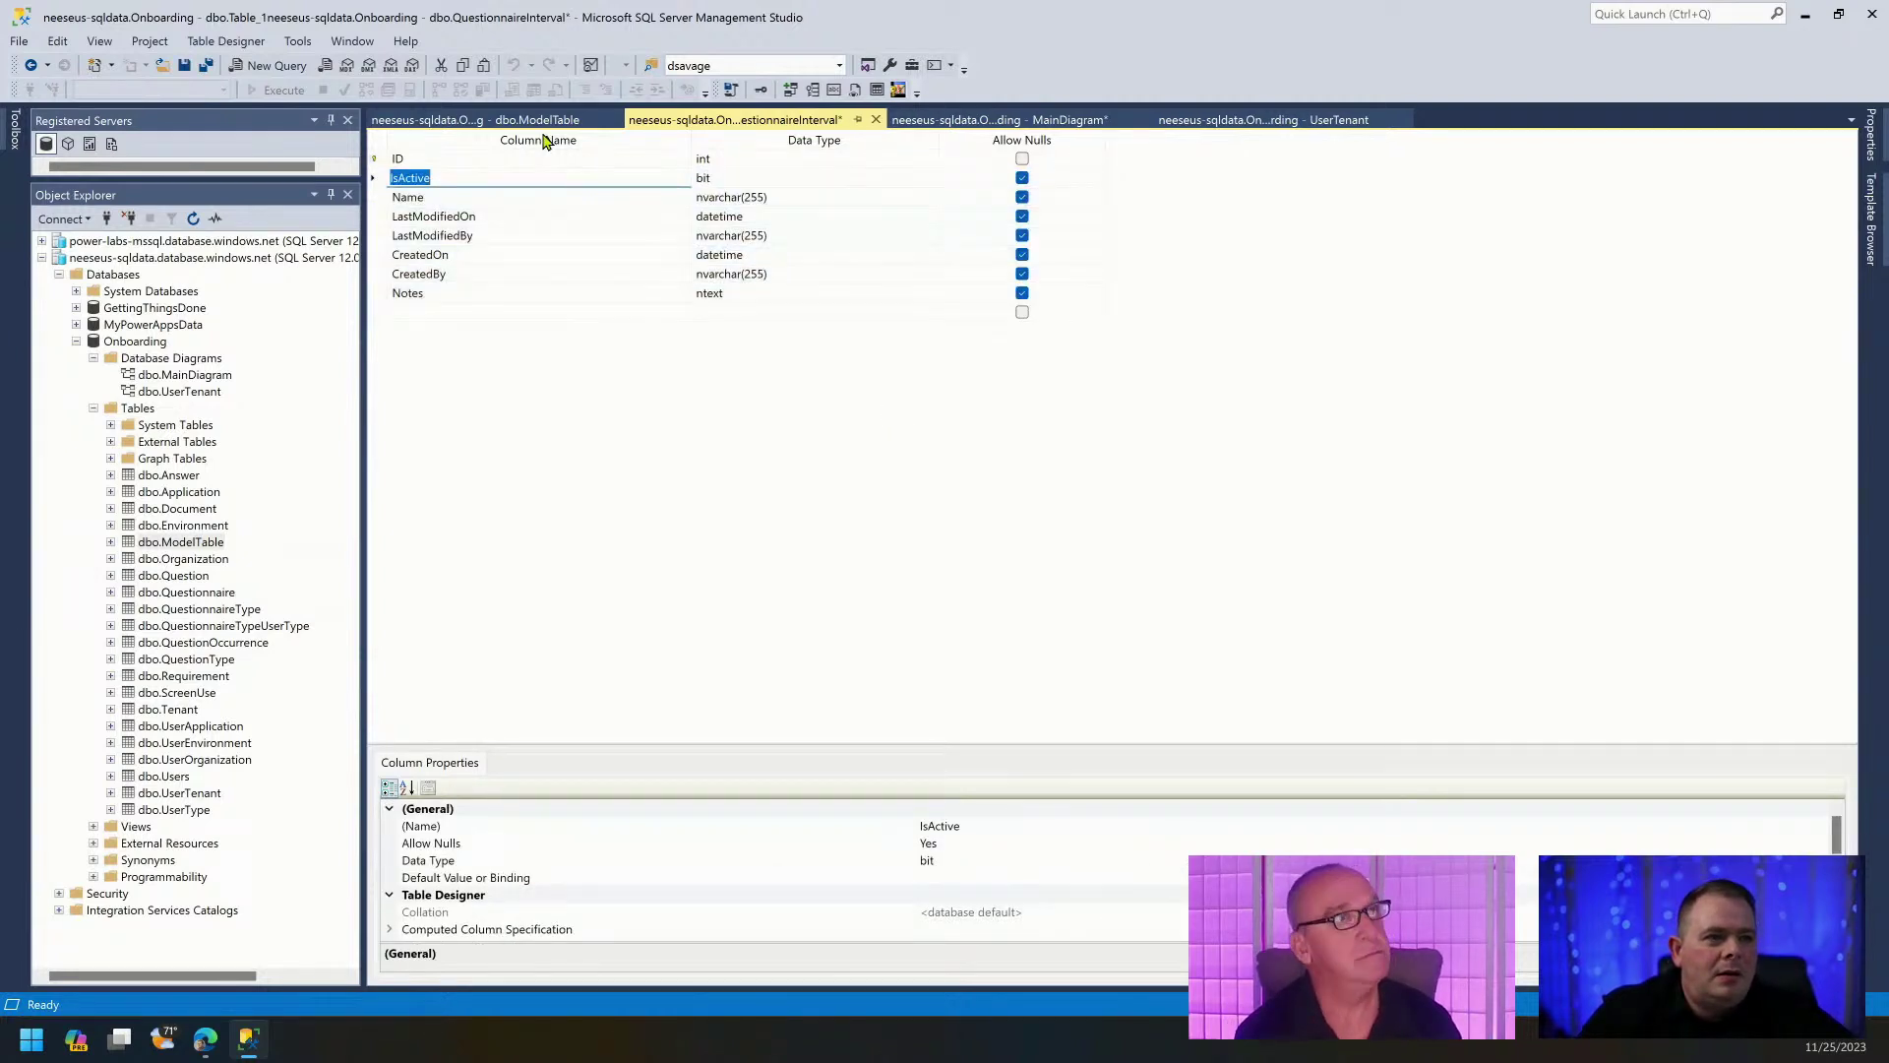
{"action": "left_click", "coordinate": [207, 67]}
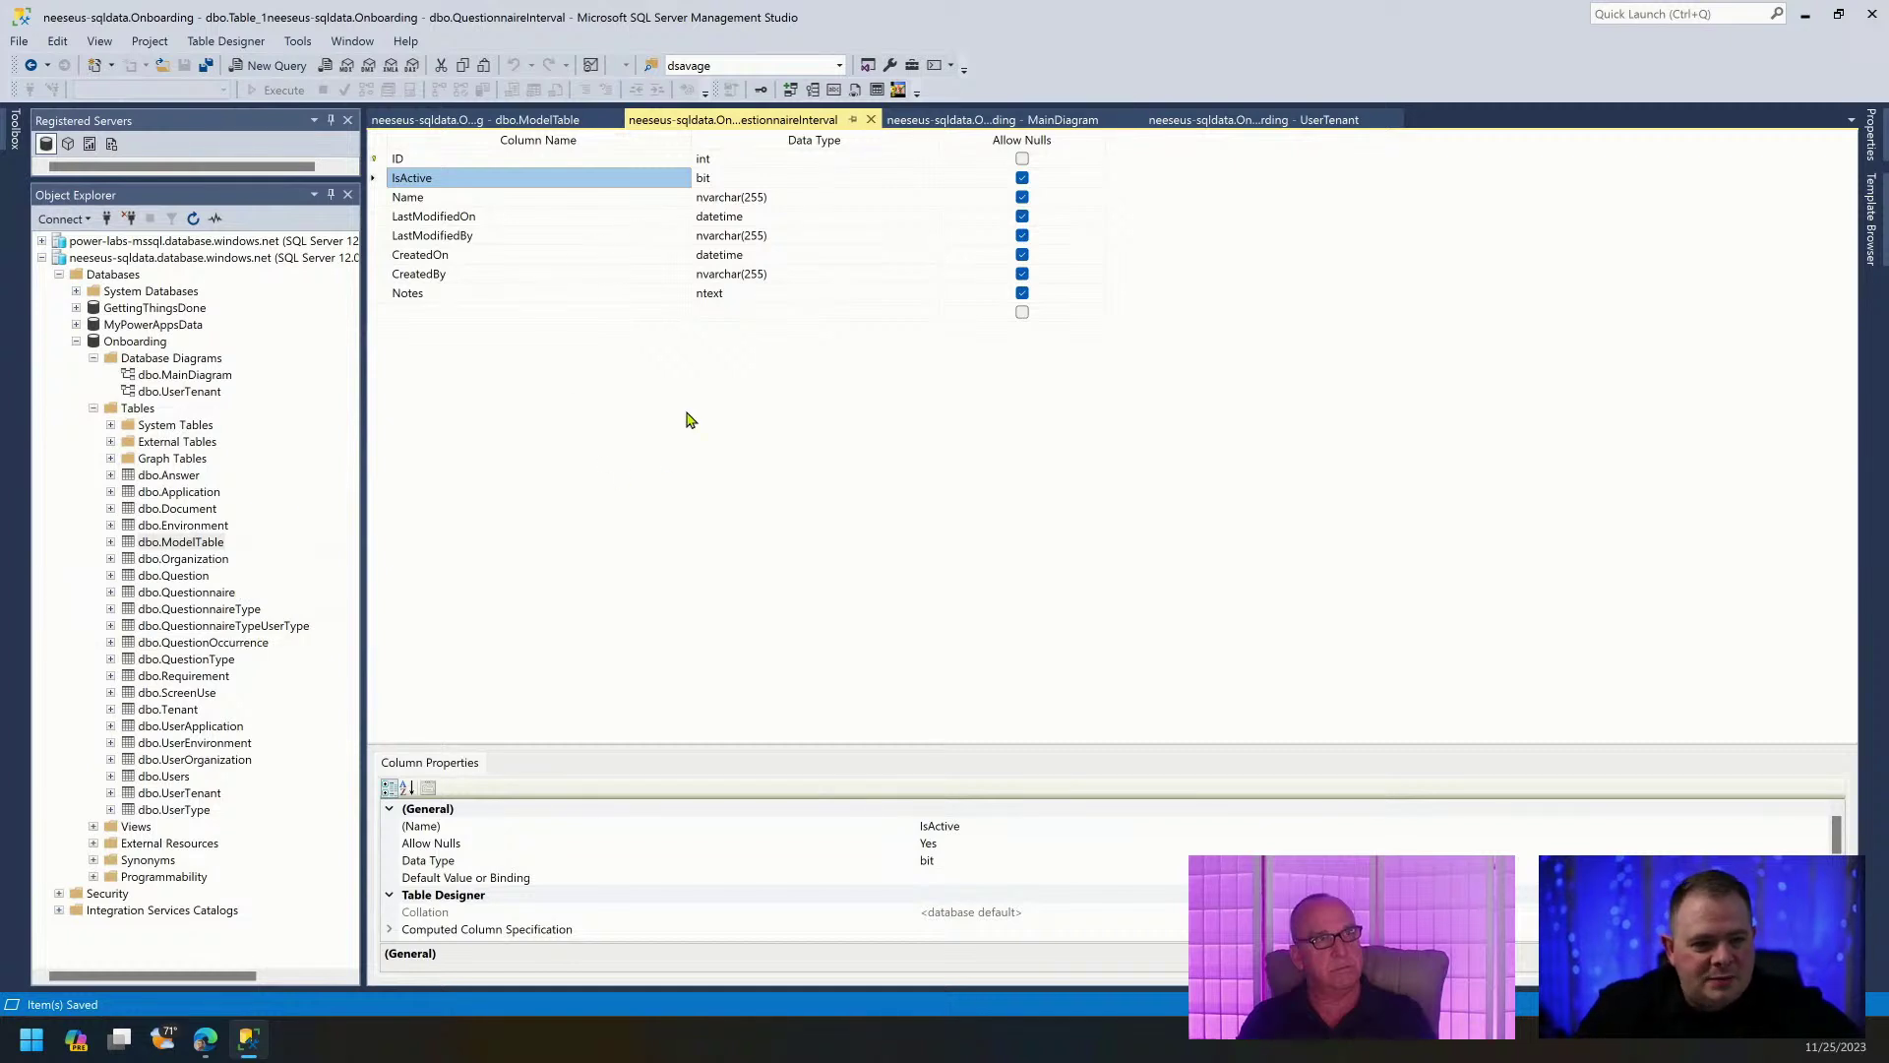
Refresh the Onboarding tables list, open the top 200 rows of dbo.QuestionnaireInterval for editing, and widen the ID column.
{"action": "right_click", "coordinate": [140, 409]}
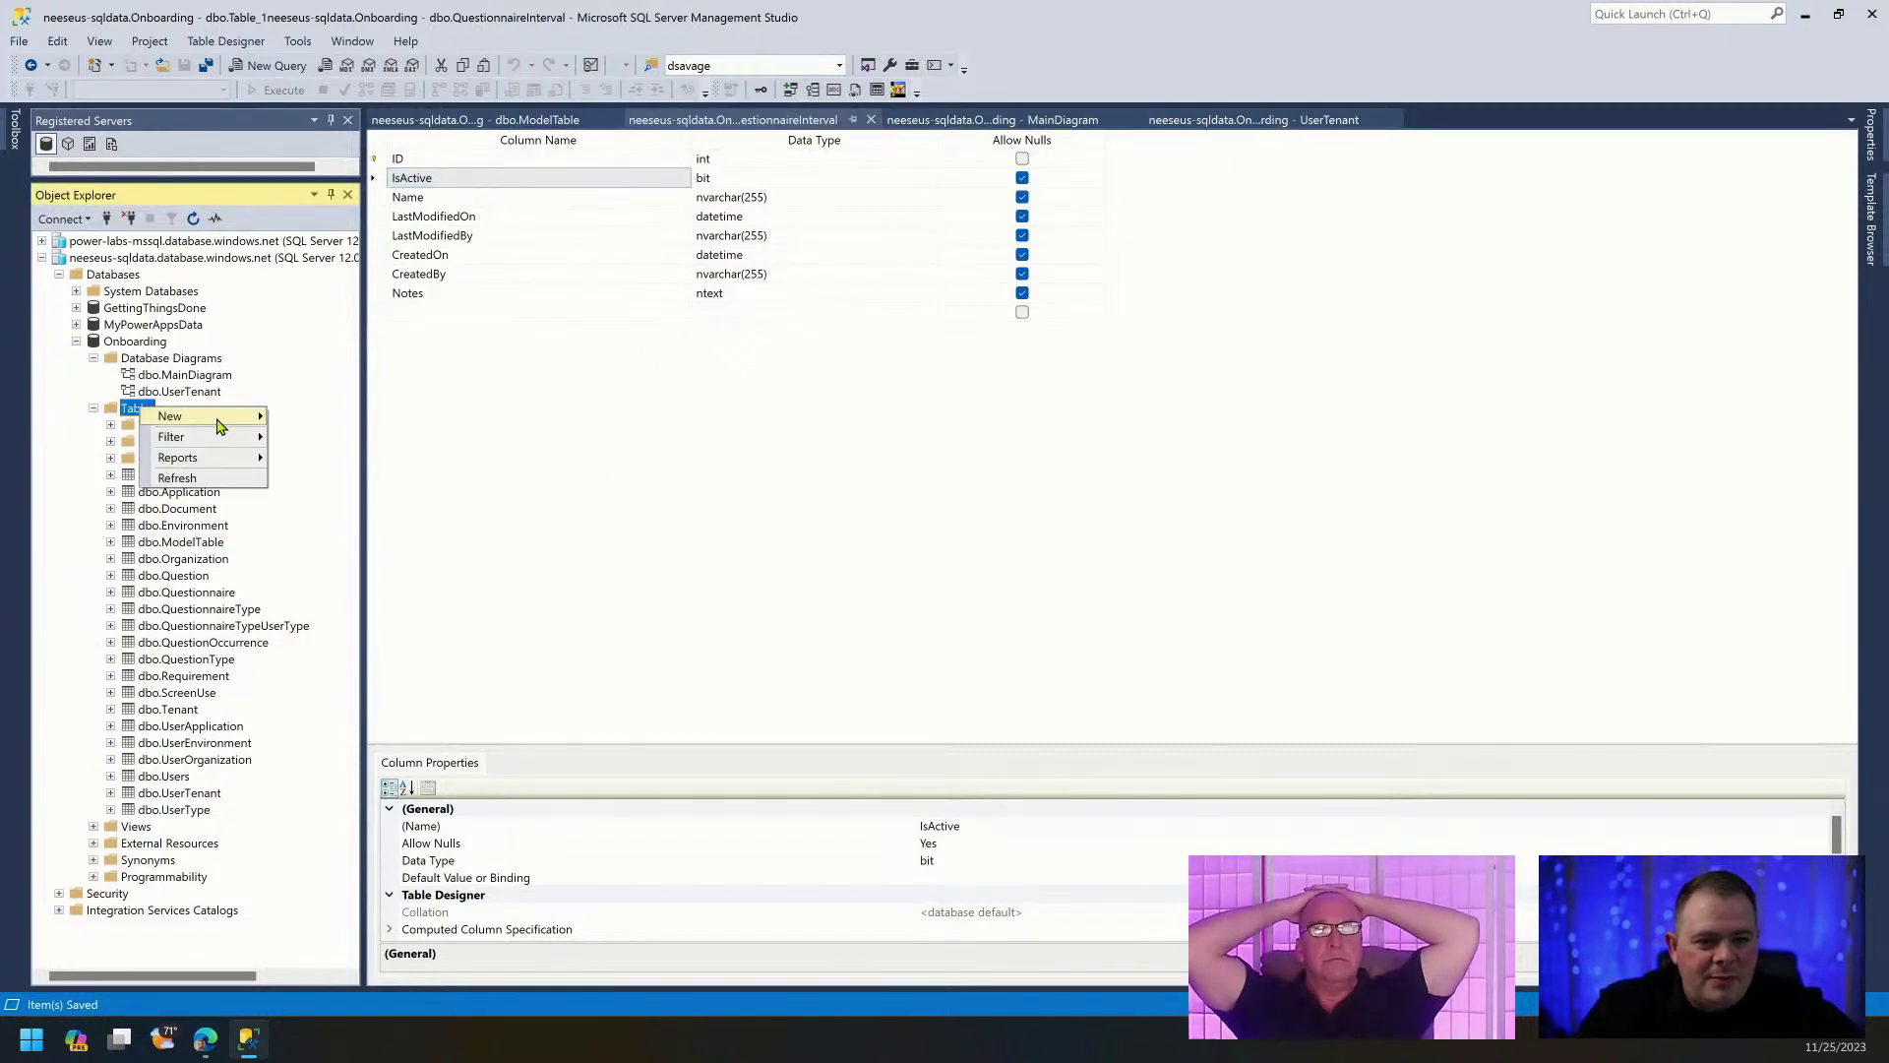
{"action": "left_click", "coordinate": [218, 477]}
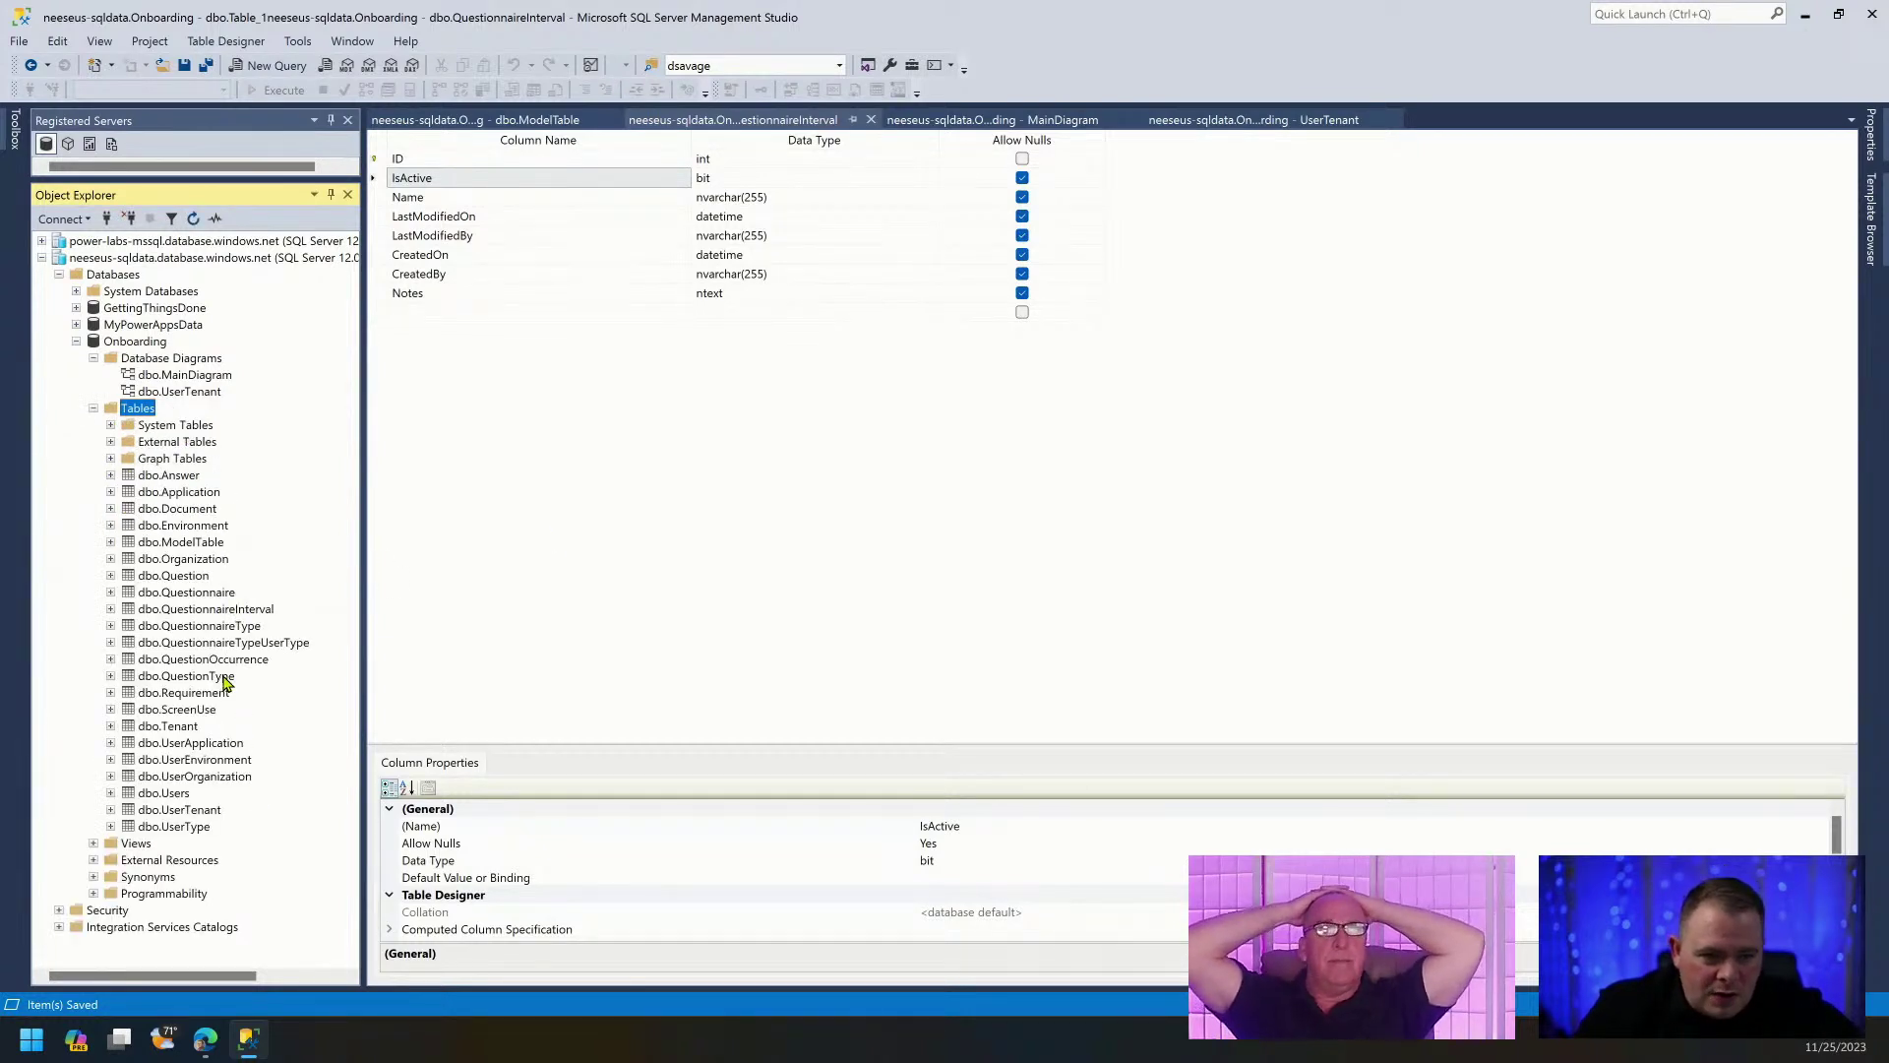
{"action": "left_click", "coordinate": [251, 610]}
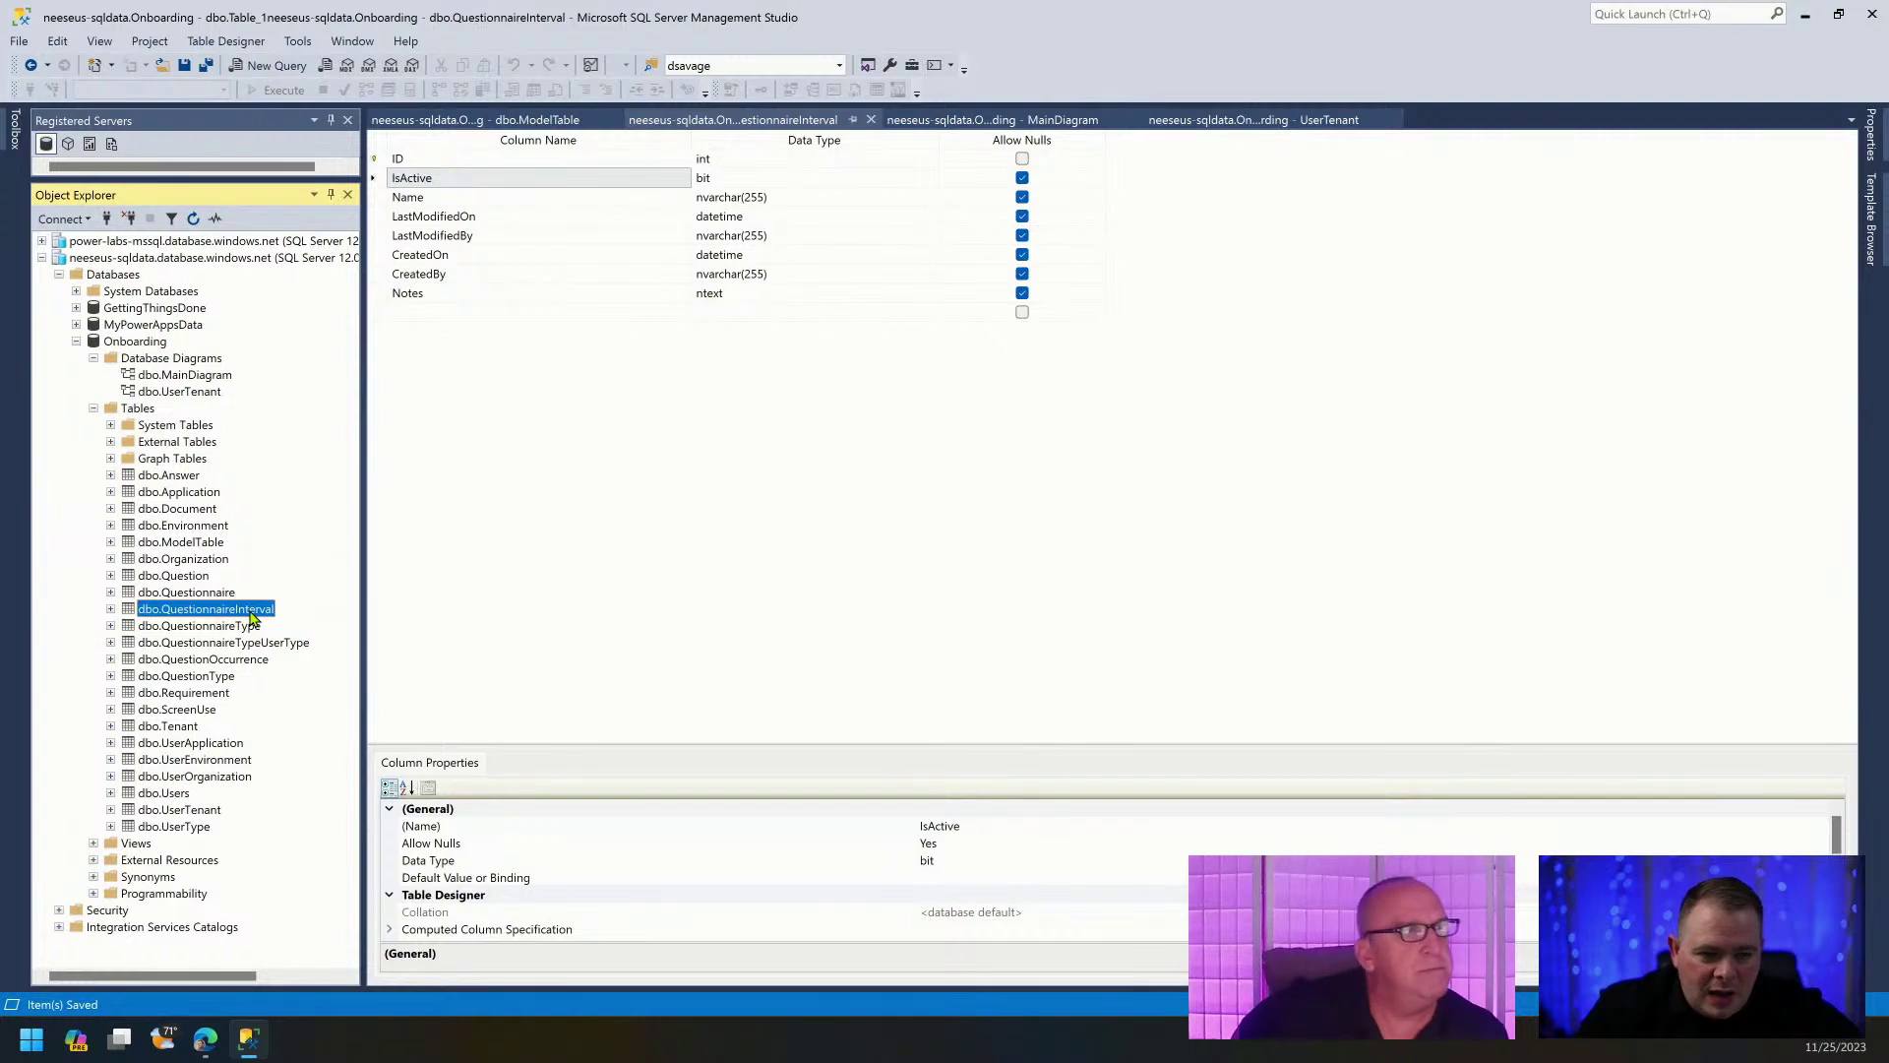
{"action": "right_click", "coordinate": [250, 612]}
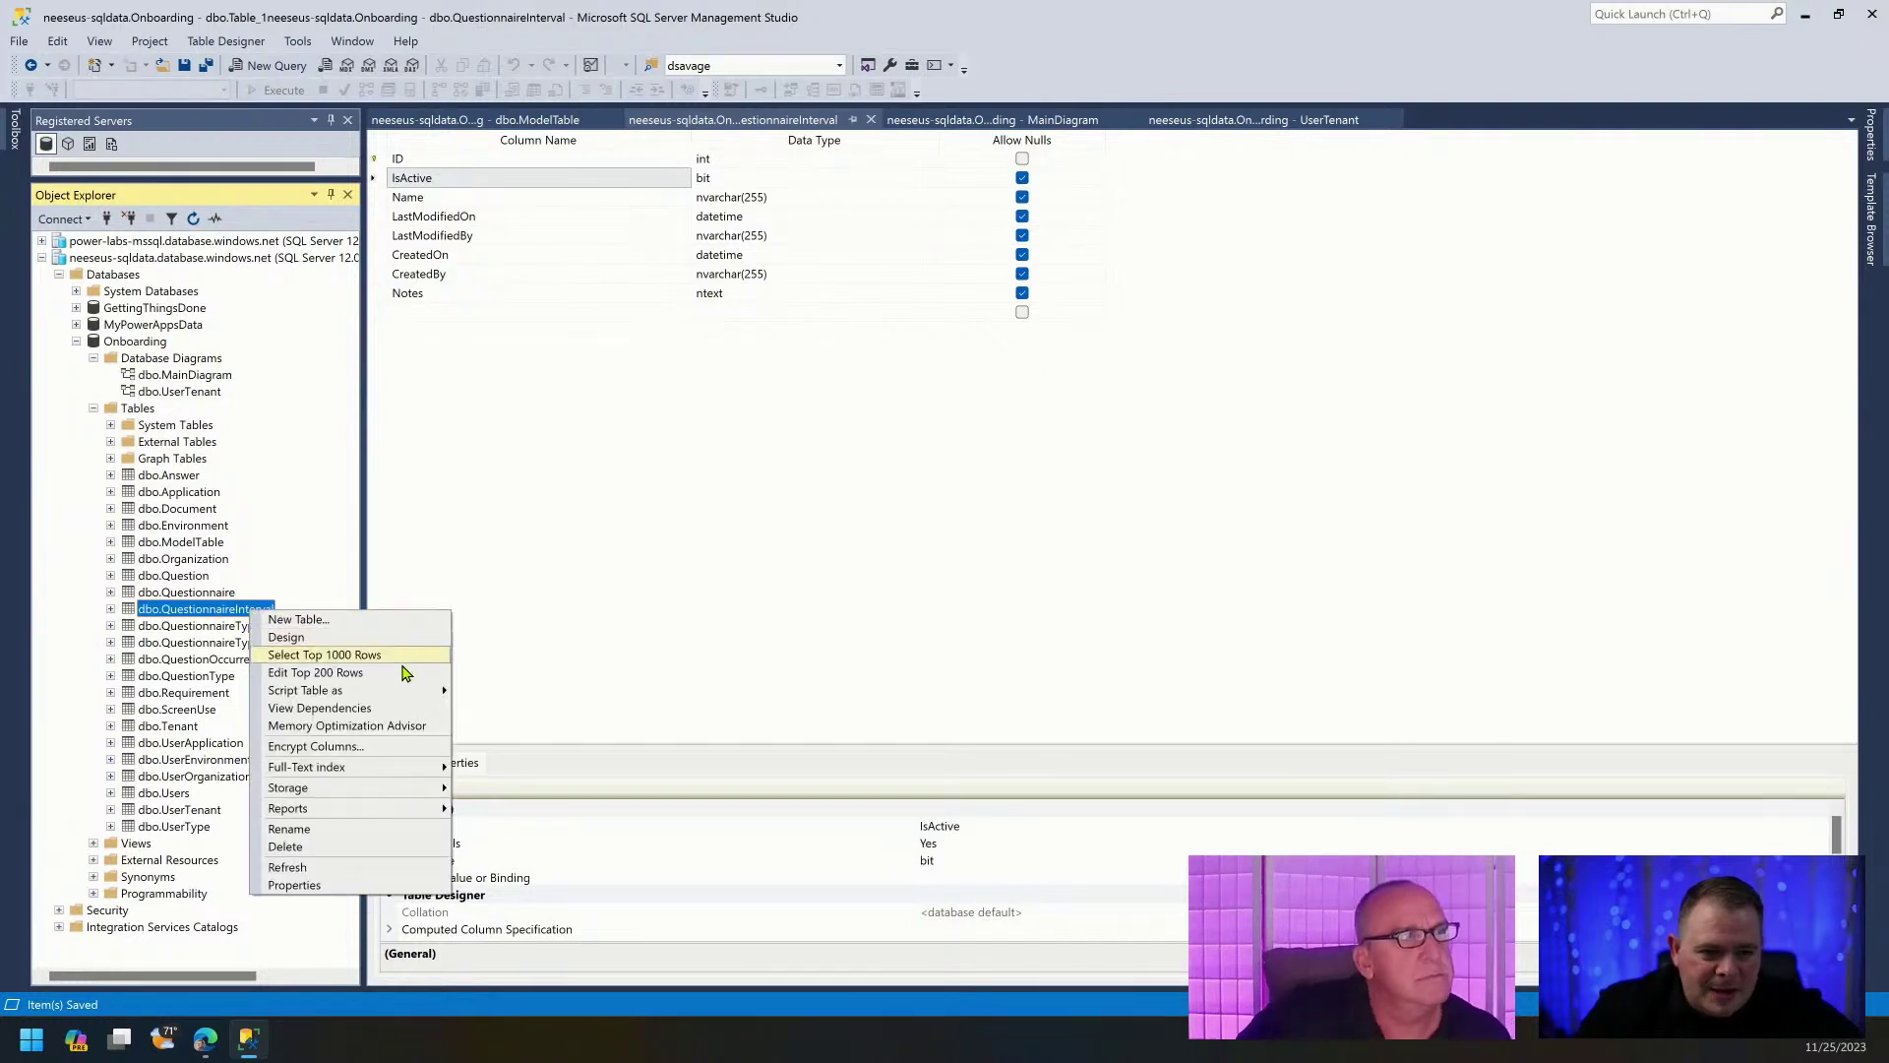
{"action": "left_click", "coordinate": [405, 674]}
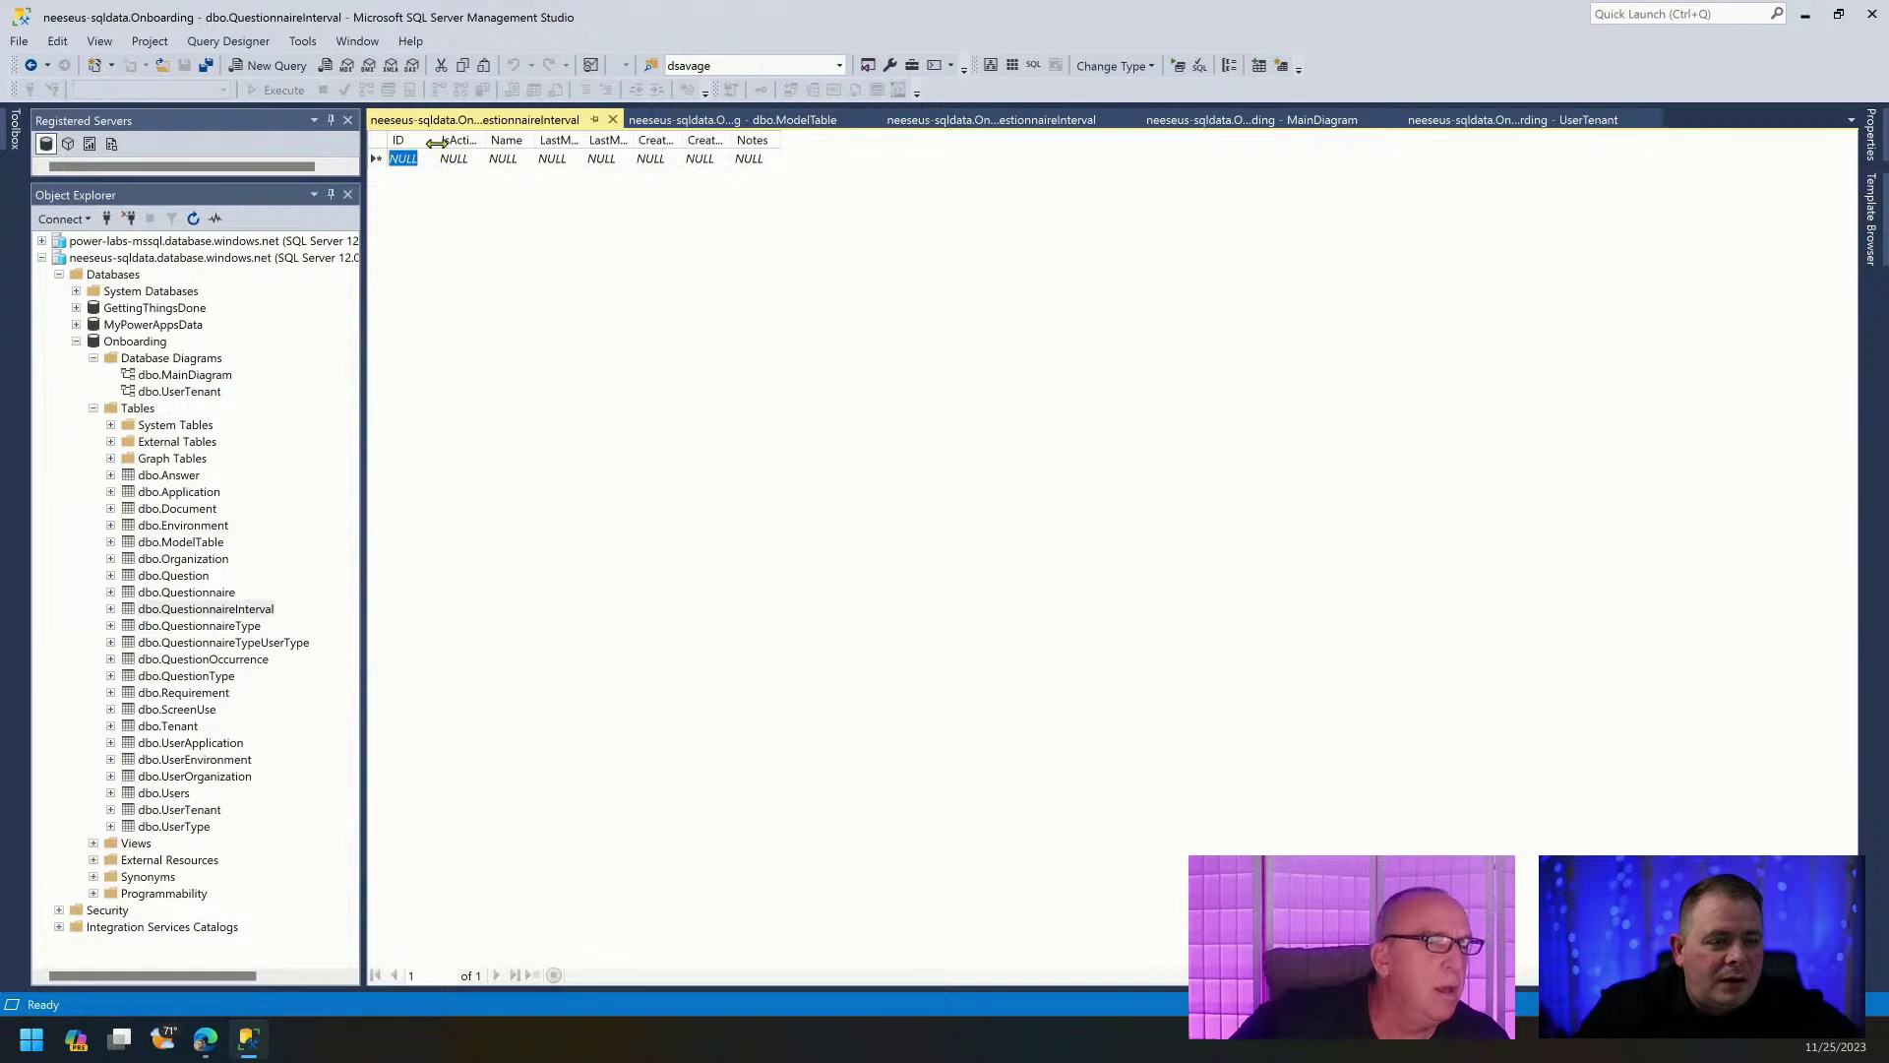
{"action": "left_click_drag", "start_coordinate": [436, 142], "coordinate": [535, 143]}
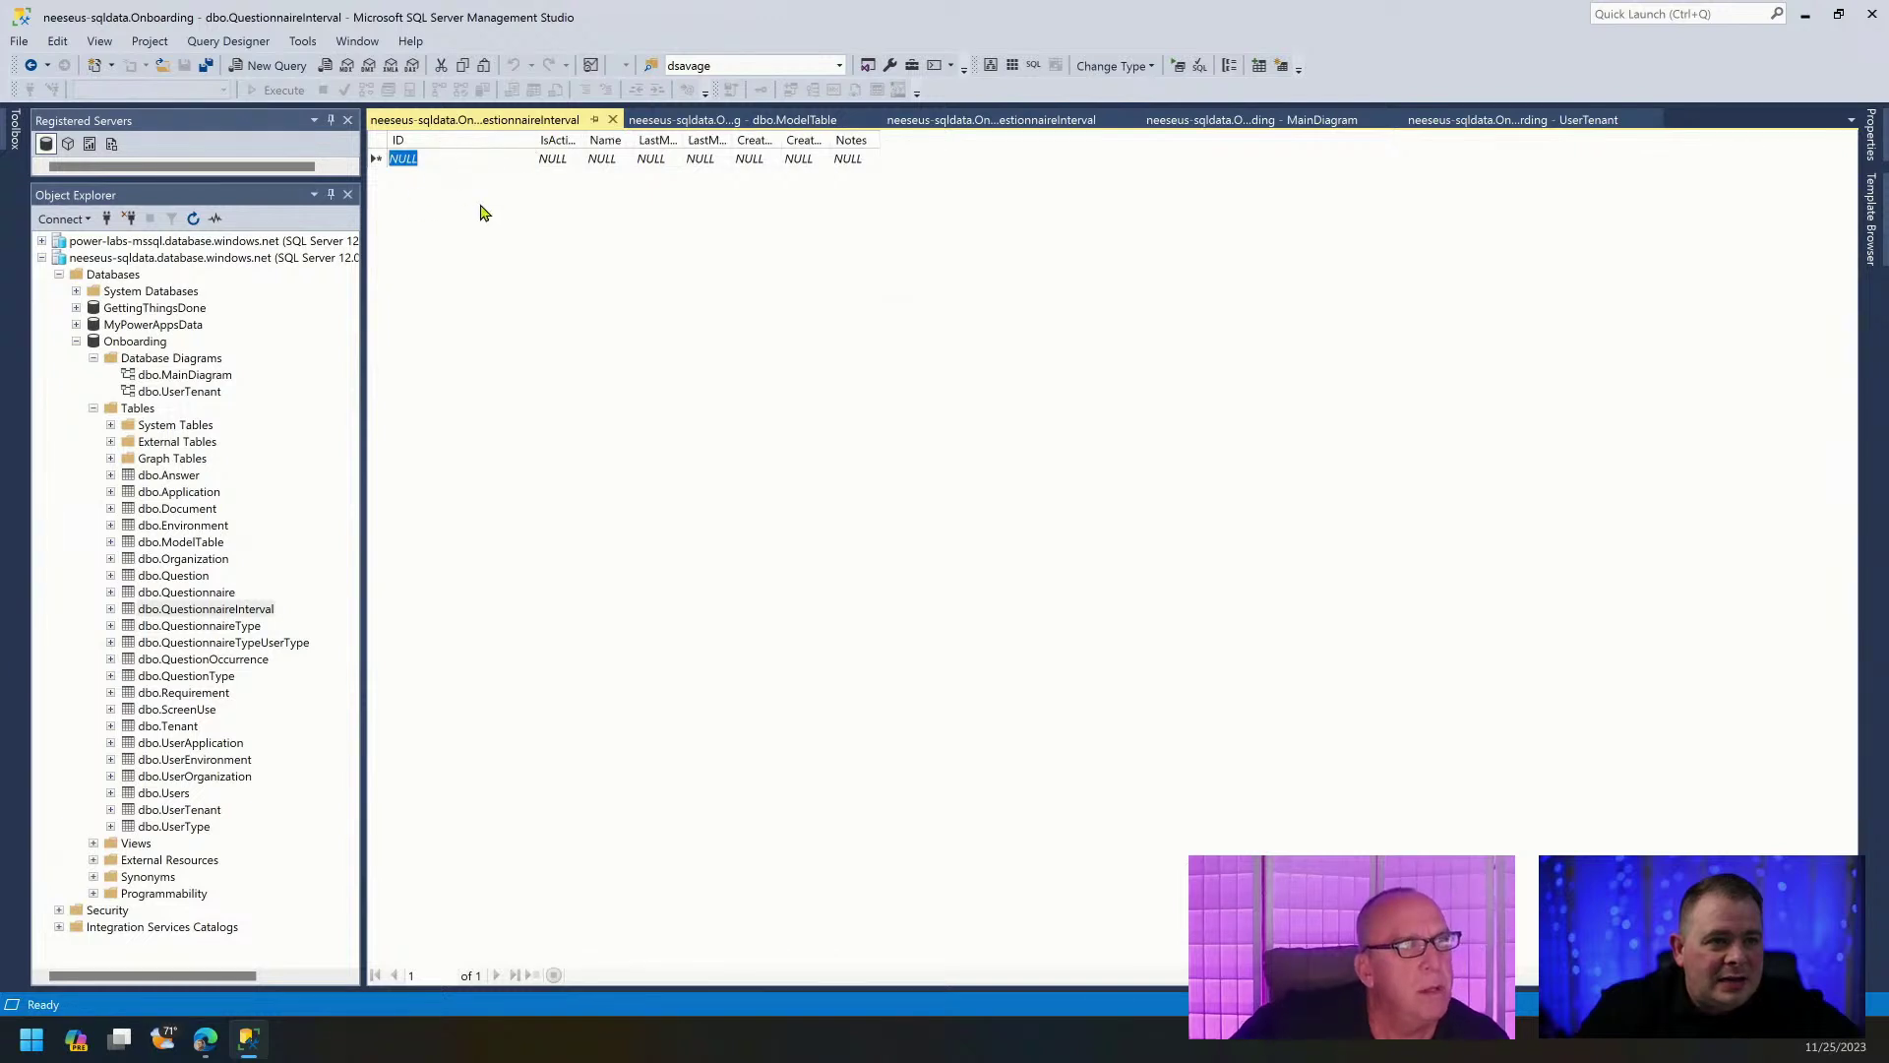
Examine the Identity Specification settings of the ID column in the ModelTable design.
{"action": "left_click", "coordinate": [707, 126]}
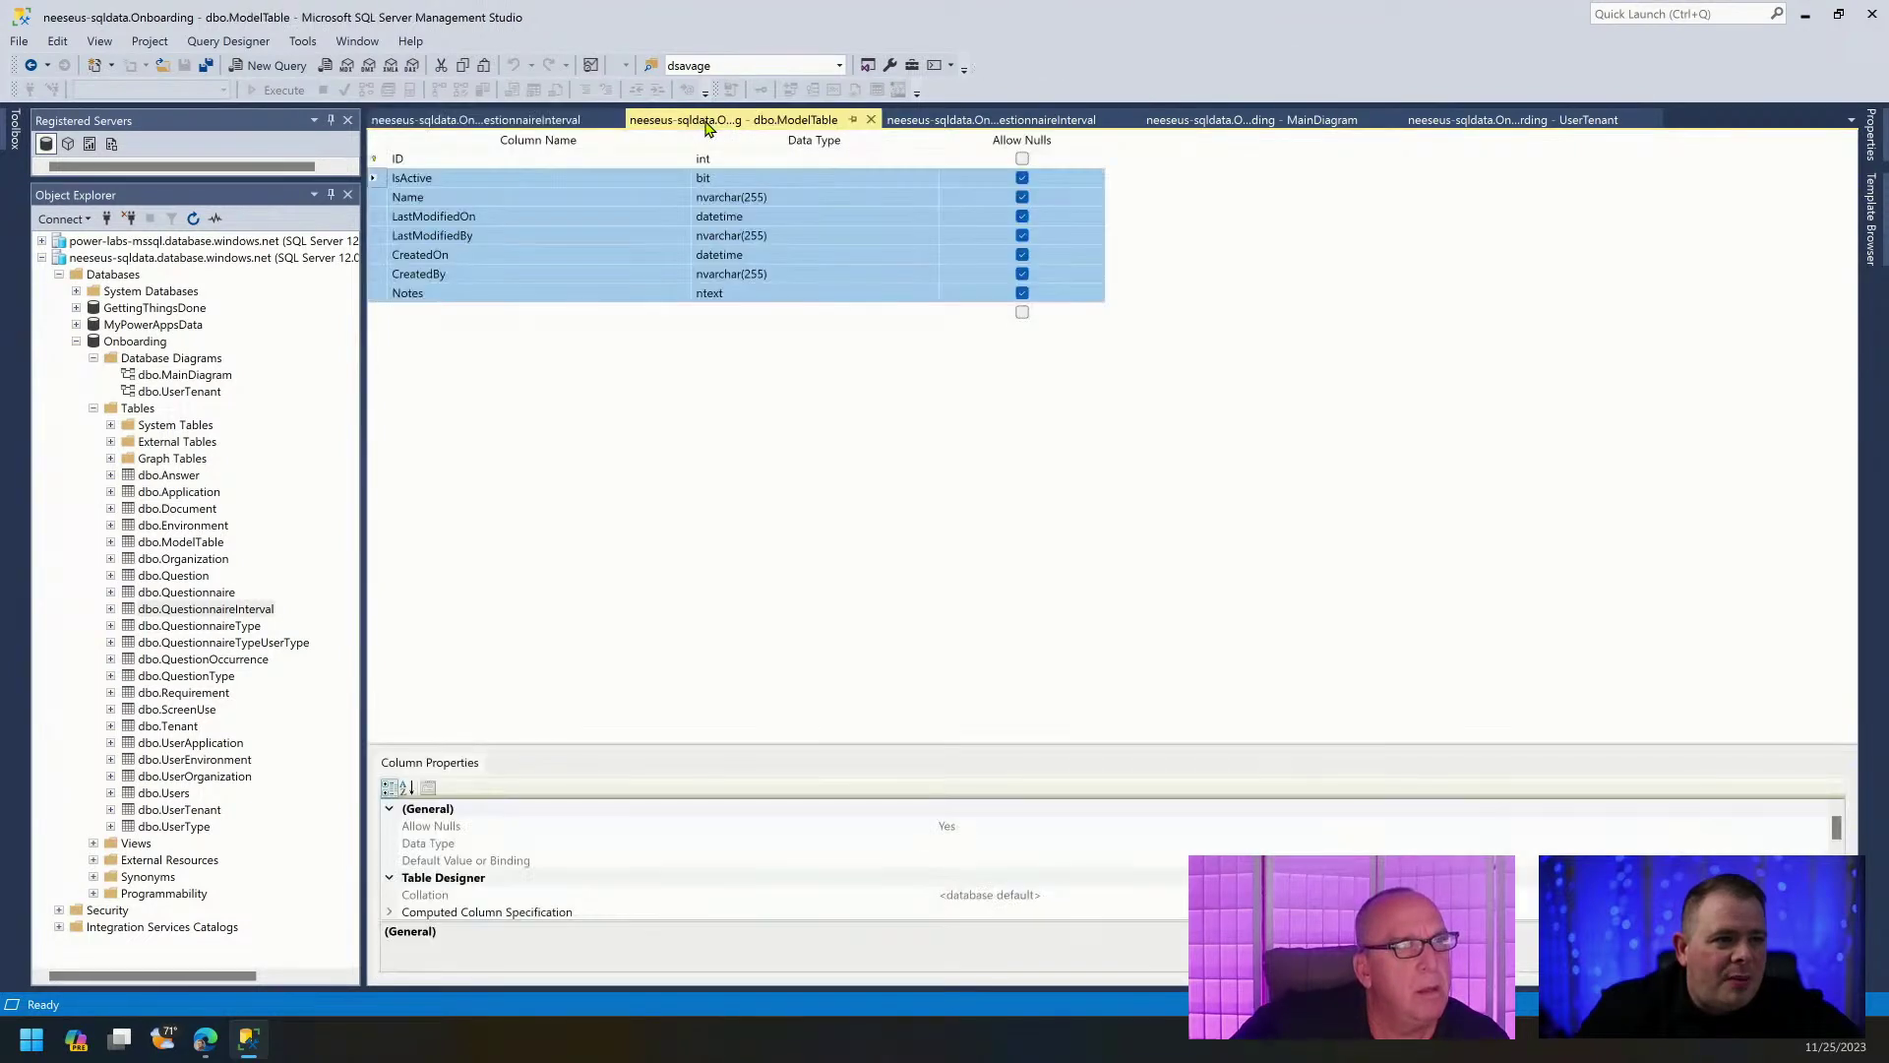
{"action": "left_click", "coordinate": [378, 161]}
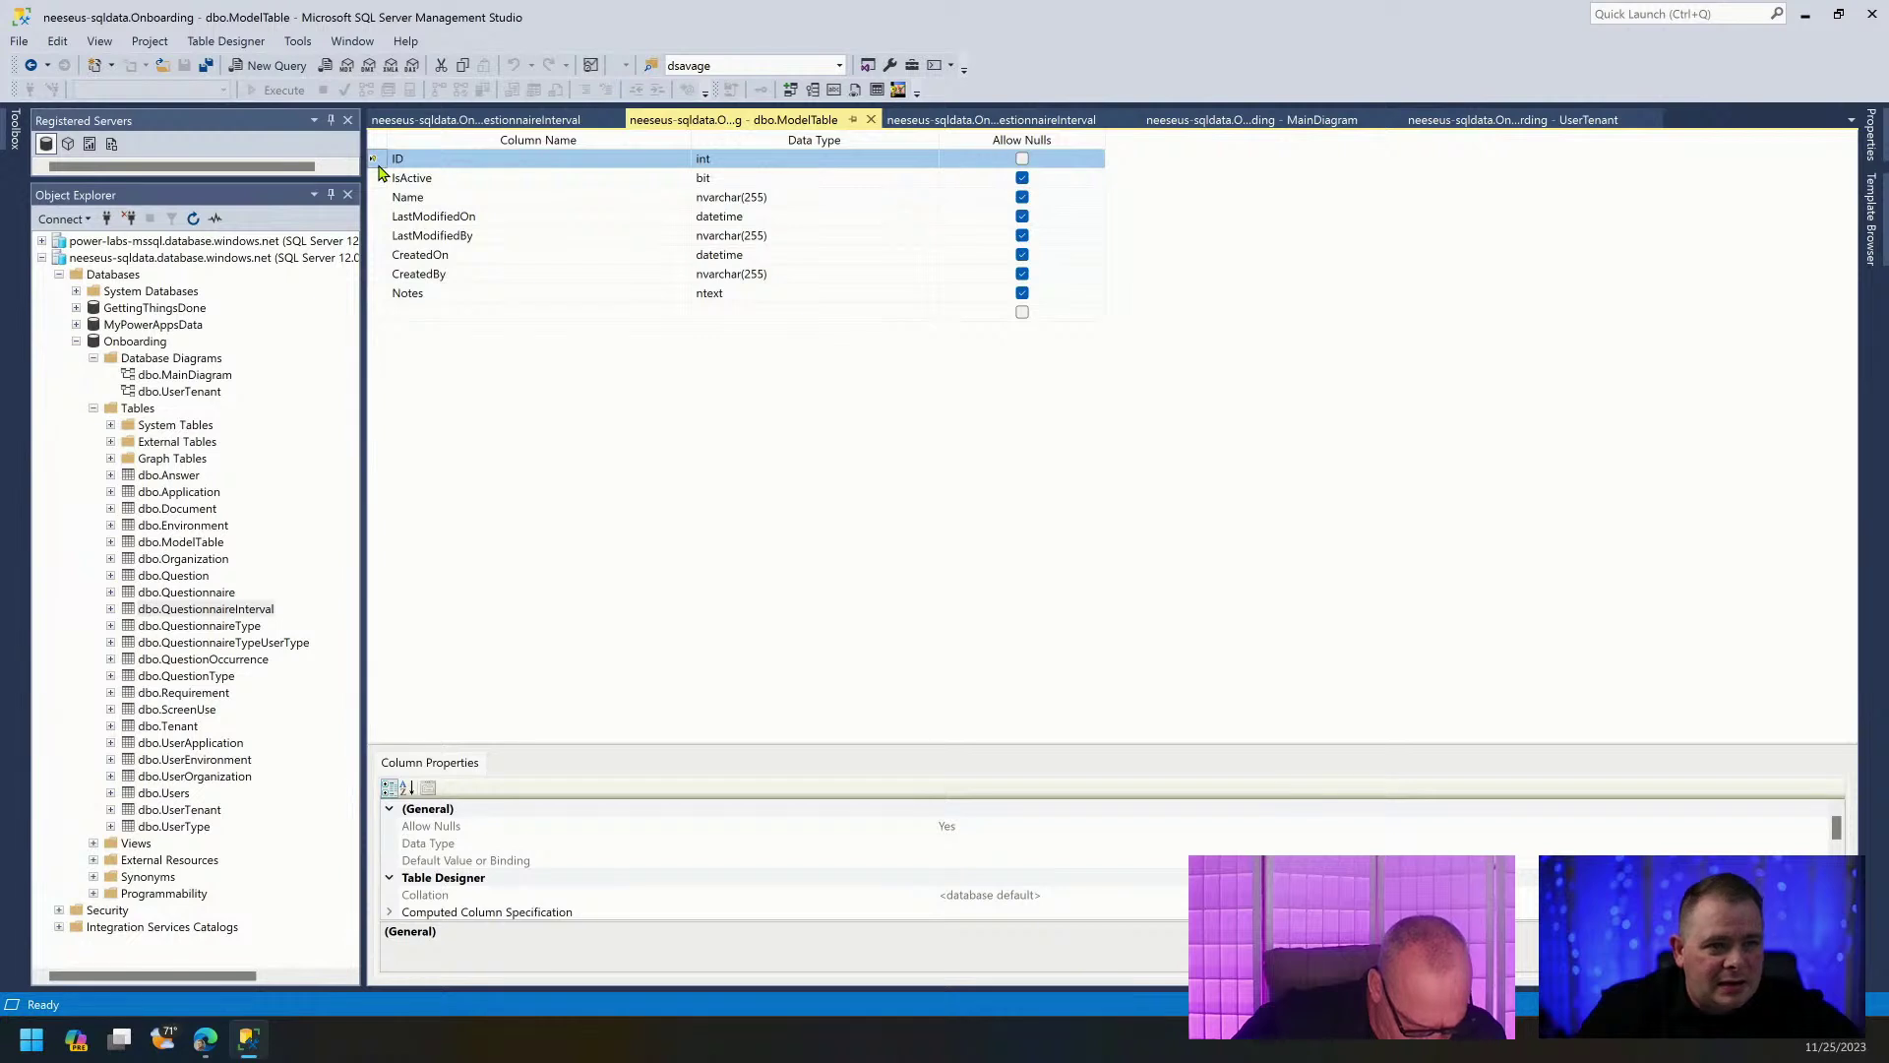
{"action": "left_click_drag", "start_coordinate": [743, 742], "coordinate": [741, 505]}
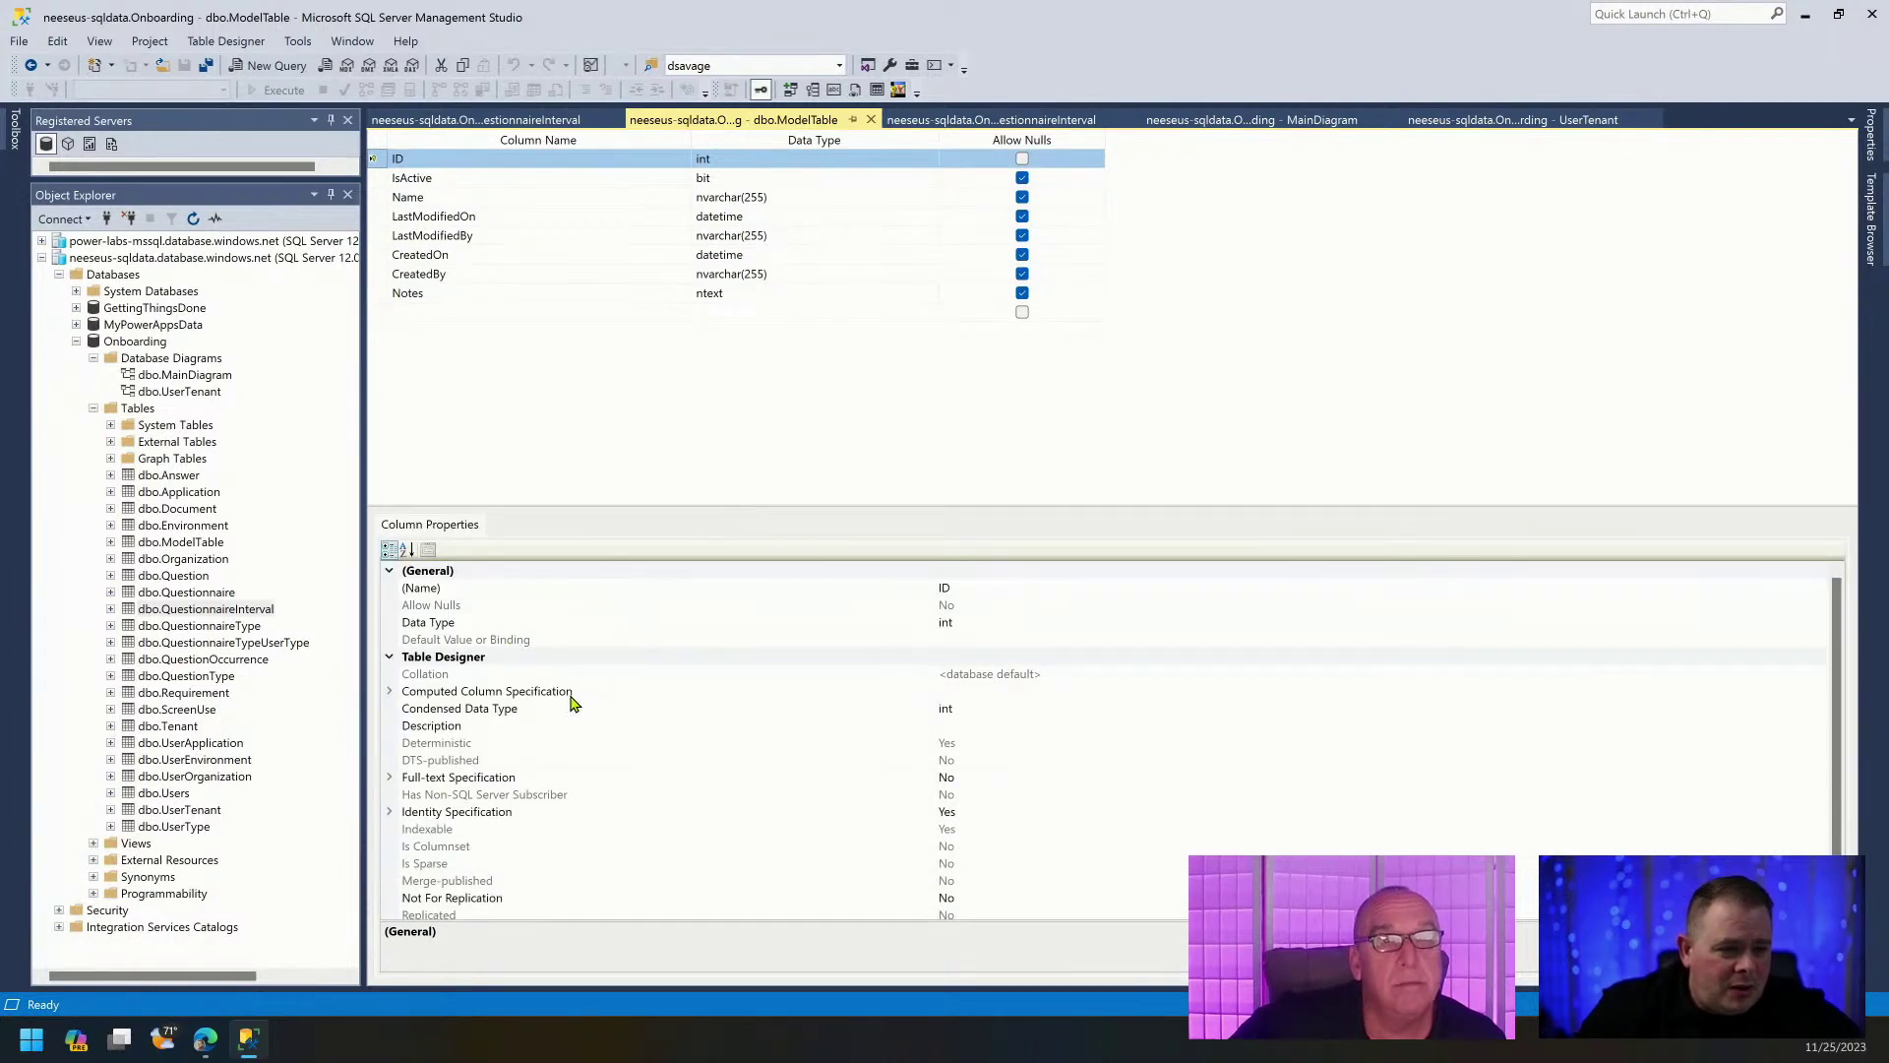
{"action": "left_click", "coordinate": [547, 801]}
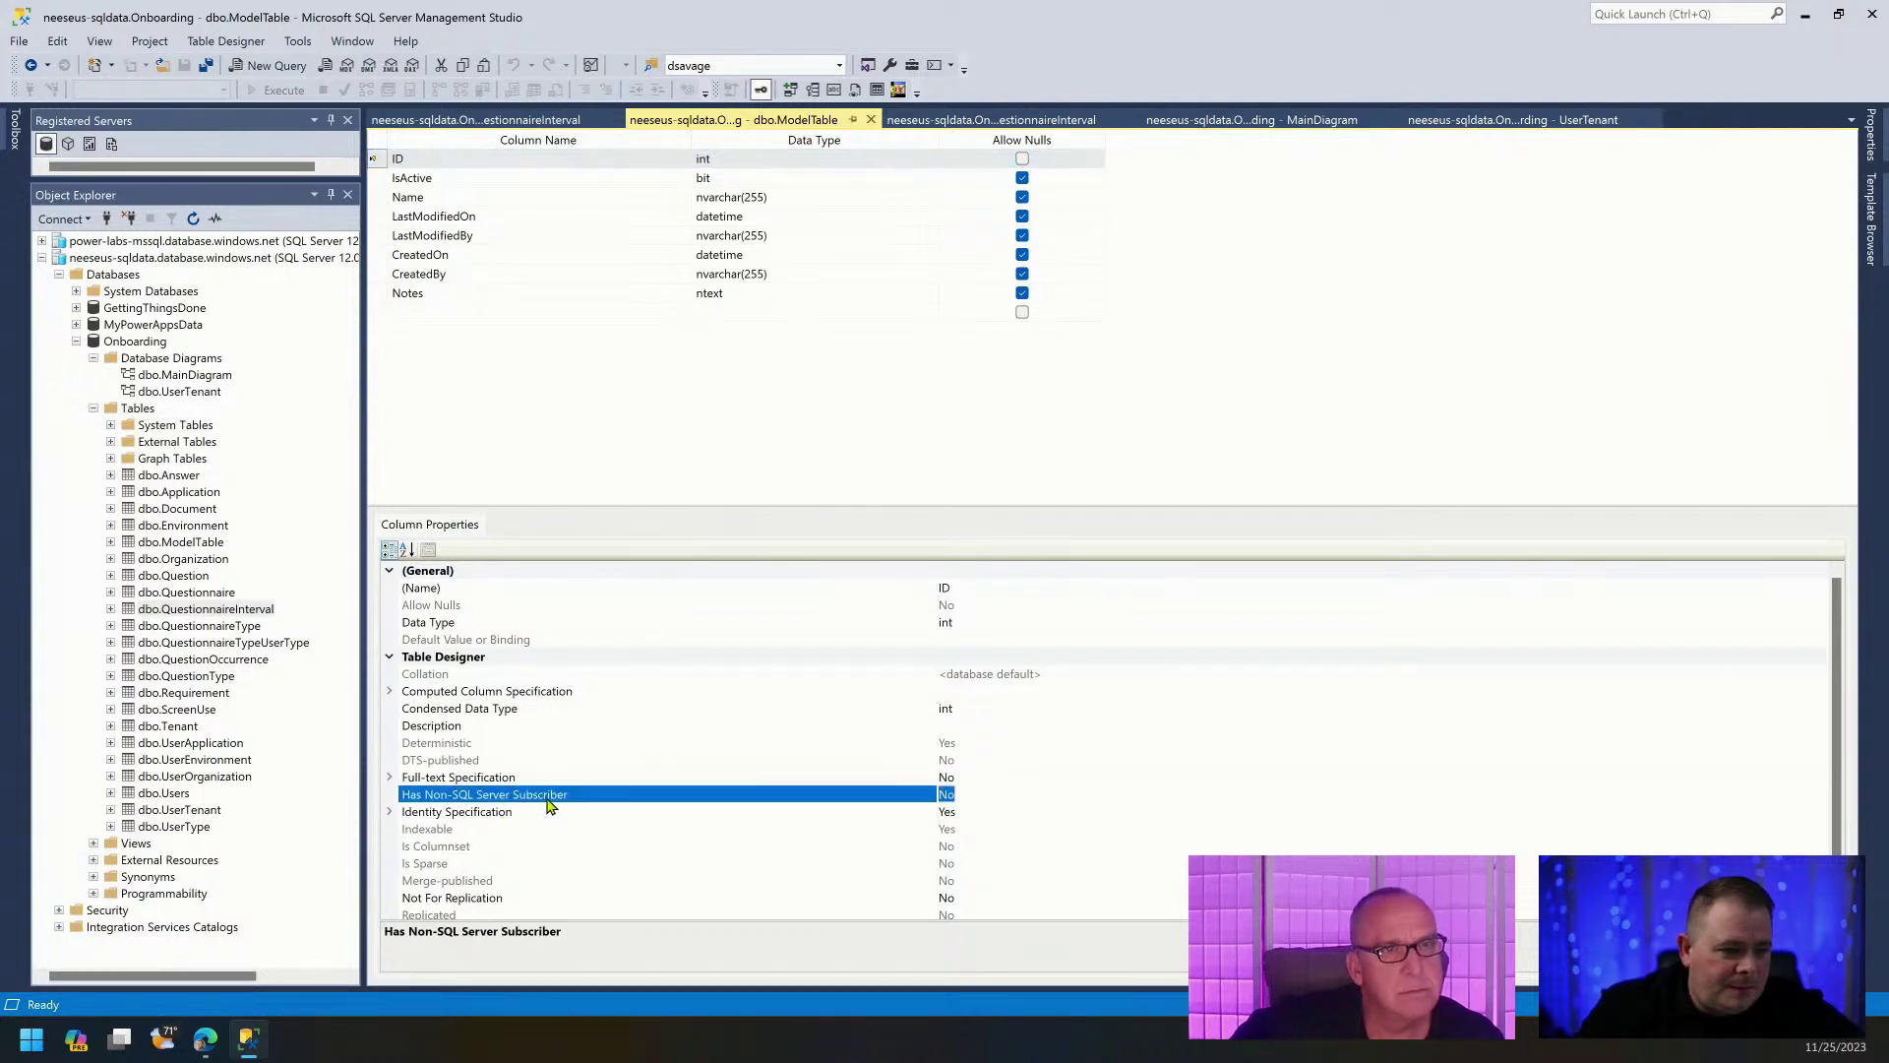
{"action": "double_click", "coordinate": [491, 817]}
{"action": "scroll", "coordinate": [707, 780], "scroll_direction": "down", "scroll_amount": 2}
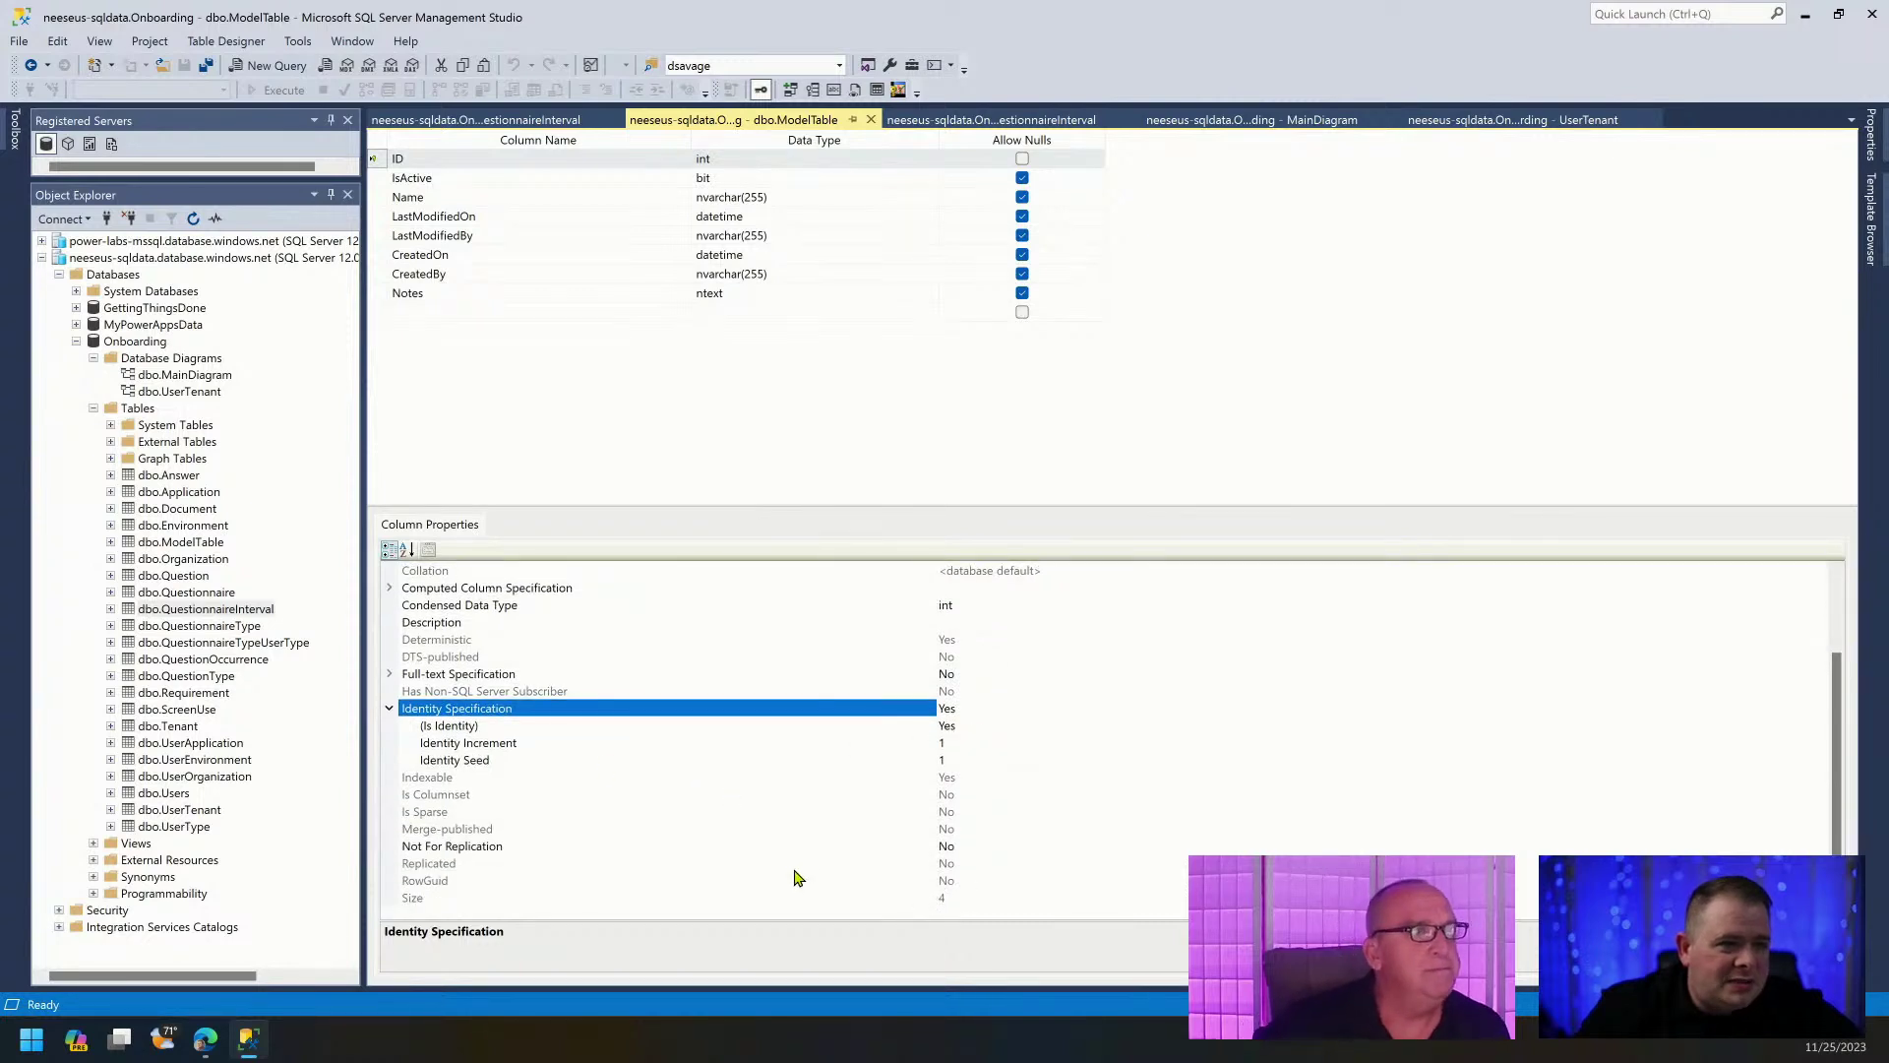
{"action": "left_click", "coordinate": [633, 434]}
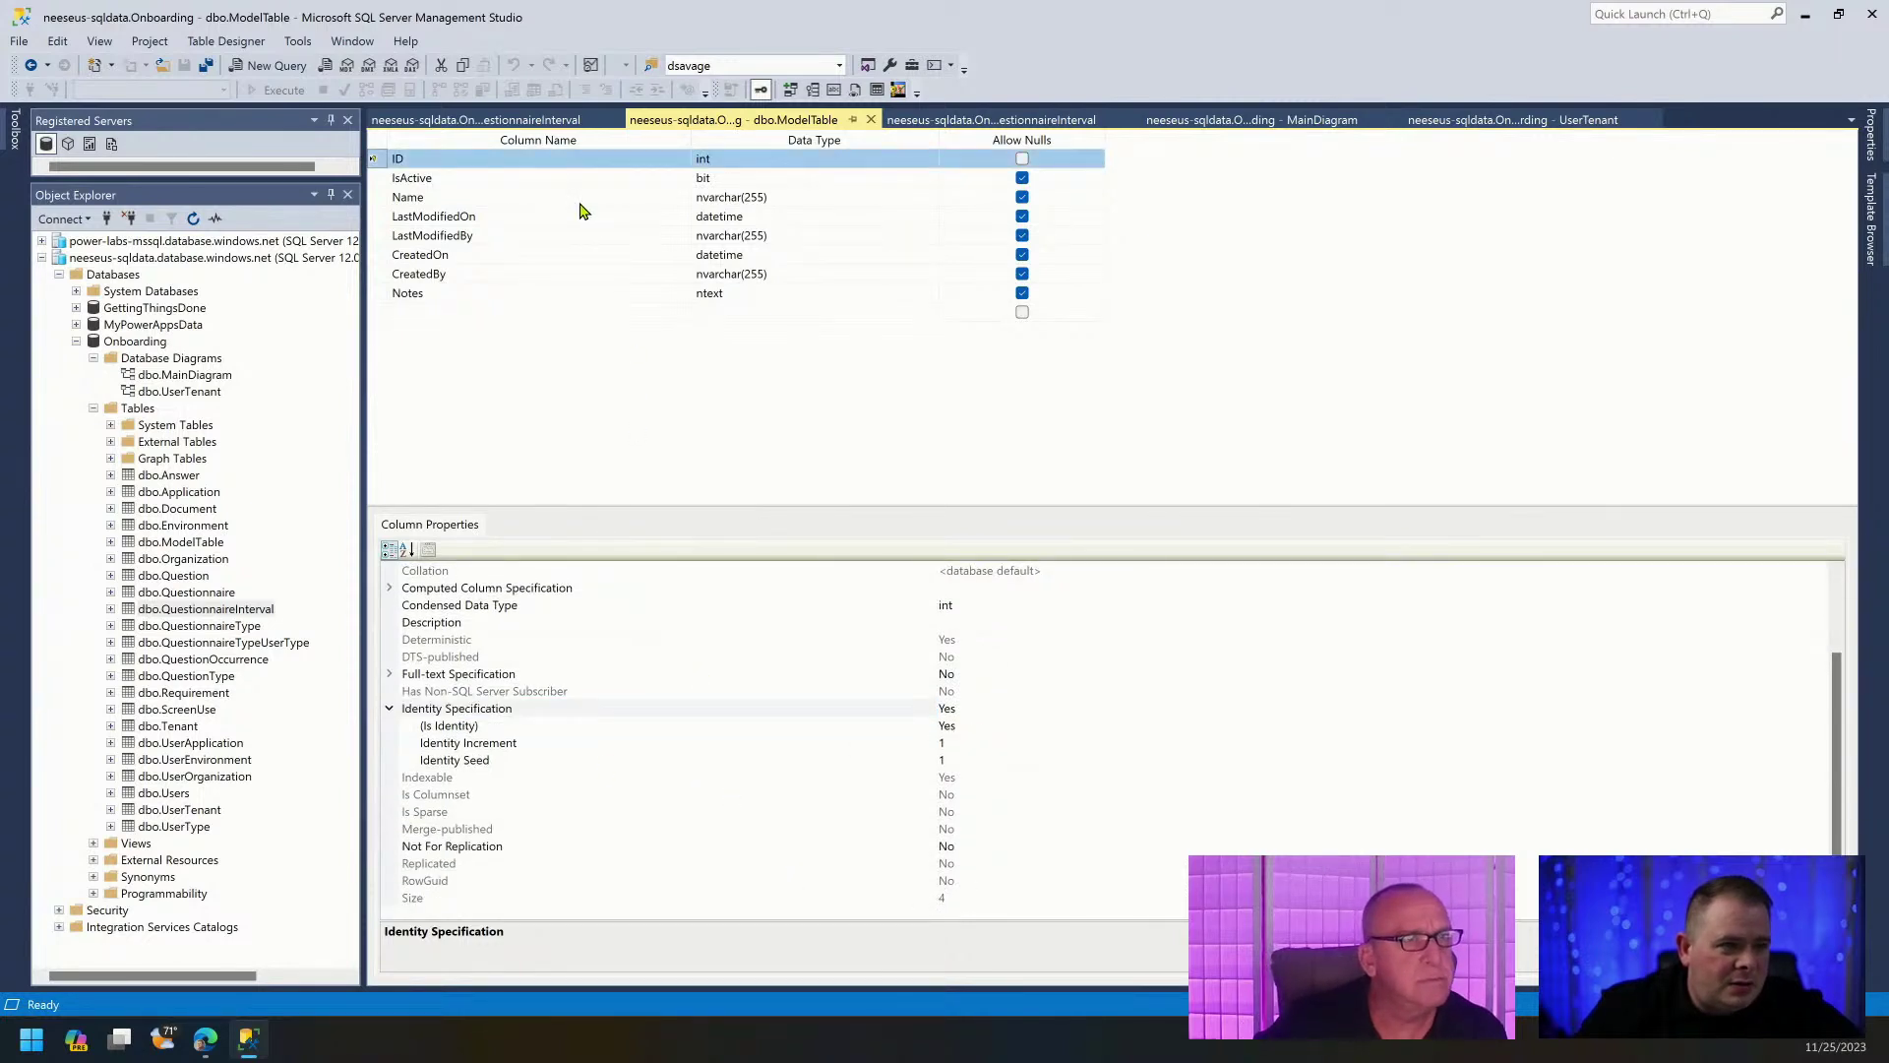
Make the ID column of the QuestionnaireInterval table an identity column and save the table design.
{"action": "left_click", "coordinate": [952, 122]}
{"action": "left_click", "coordinate": [374, 159]}
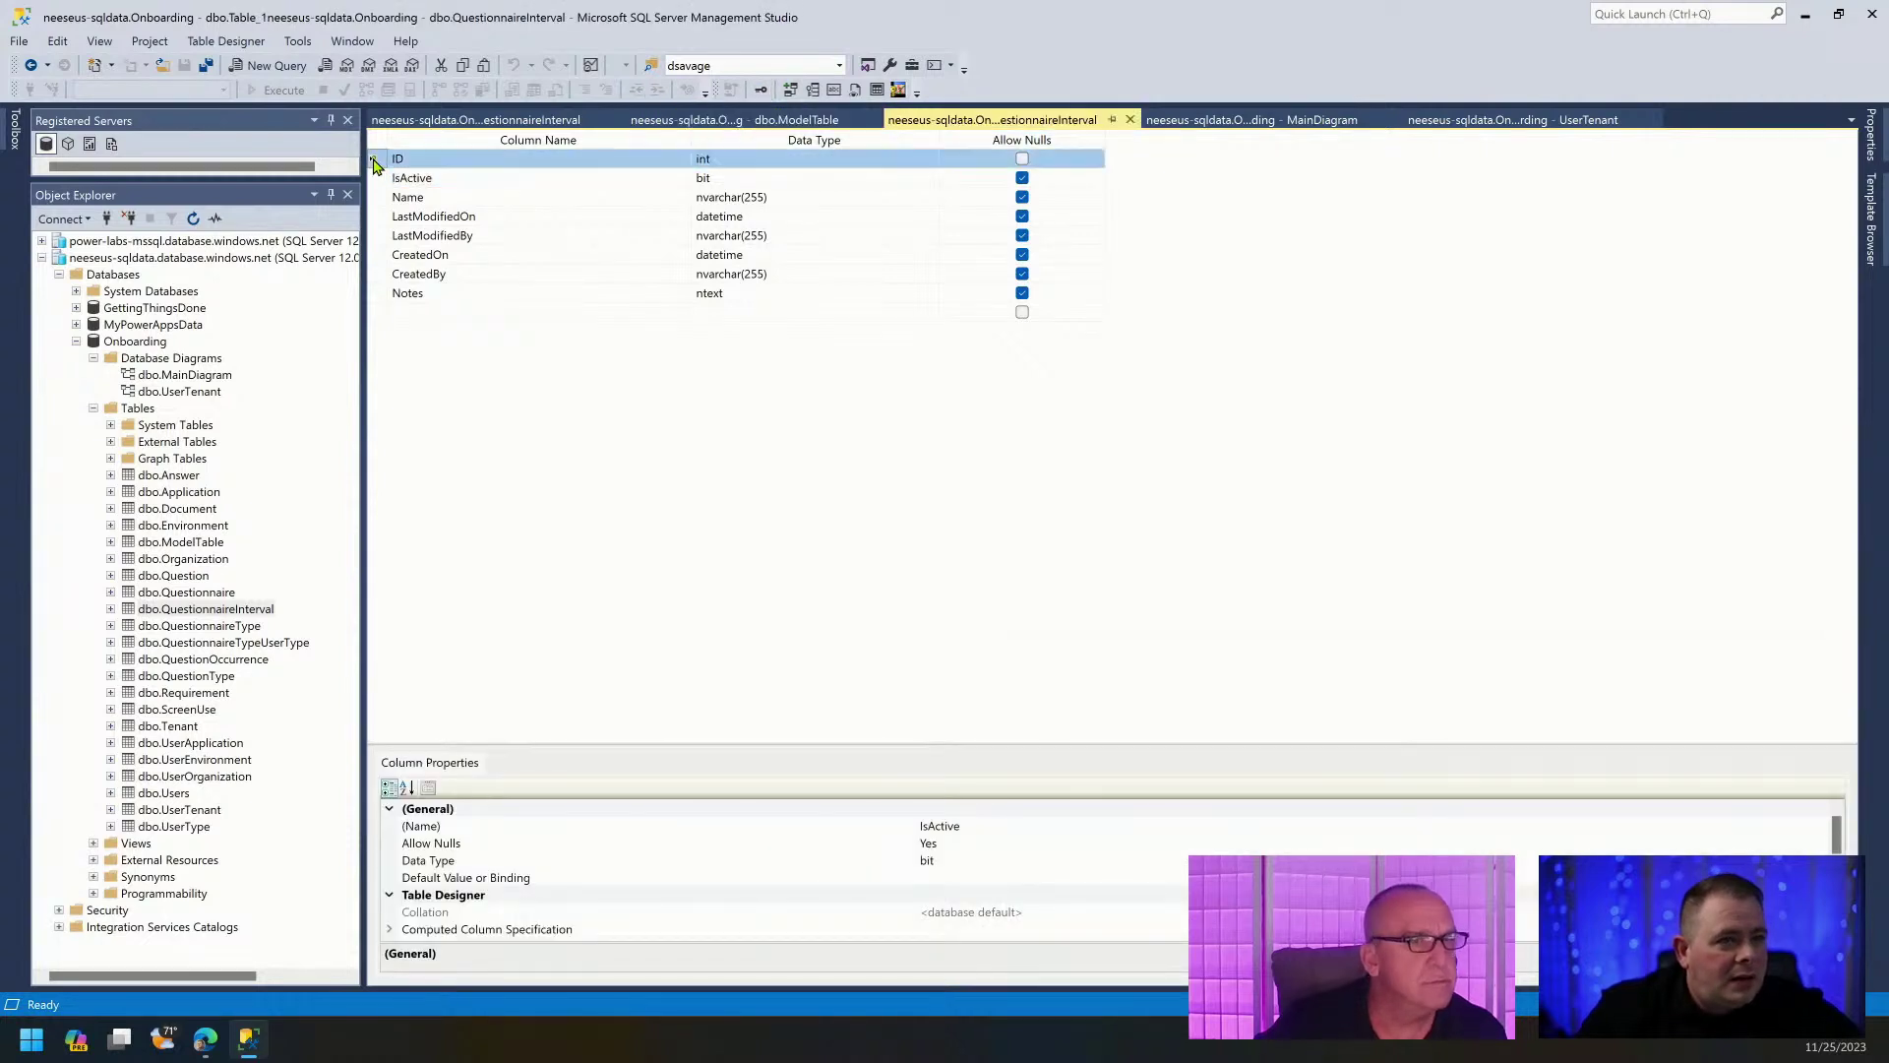
{"action": "left_click_drag", "start_coordinate": [683, 742], "coordinate": [674, 417]}
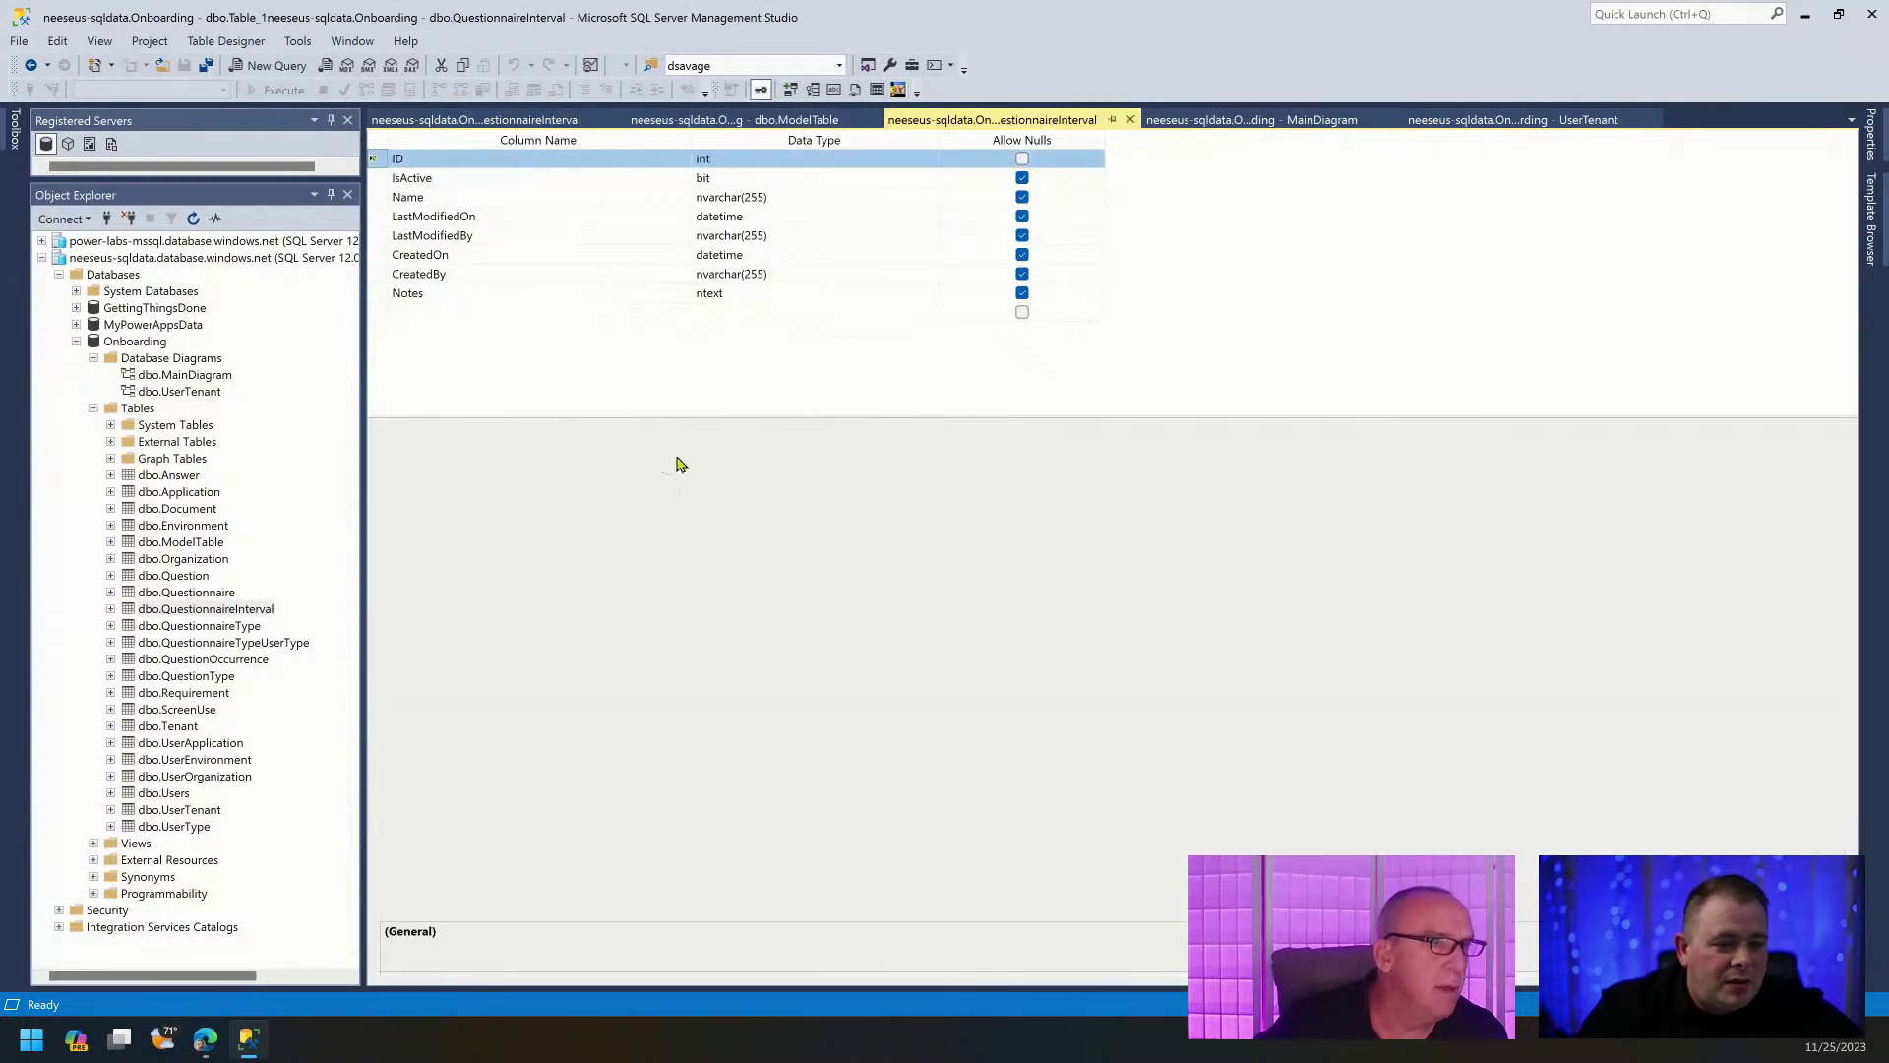
{"action": "double_click", "coordinate": [469, 725]}
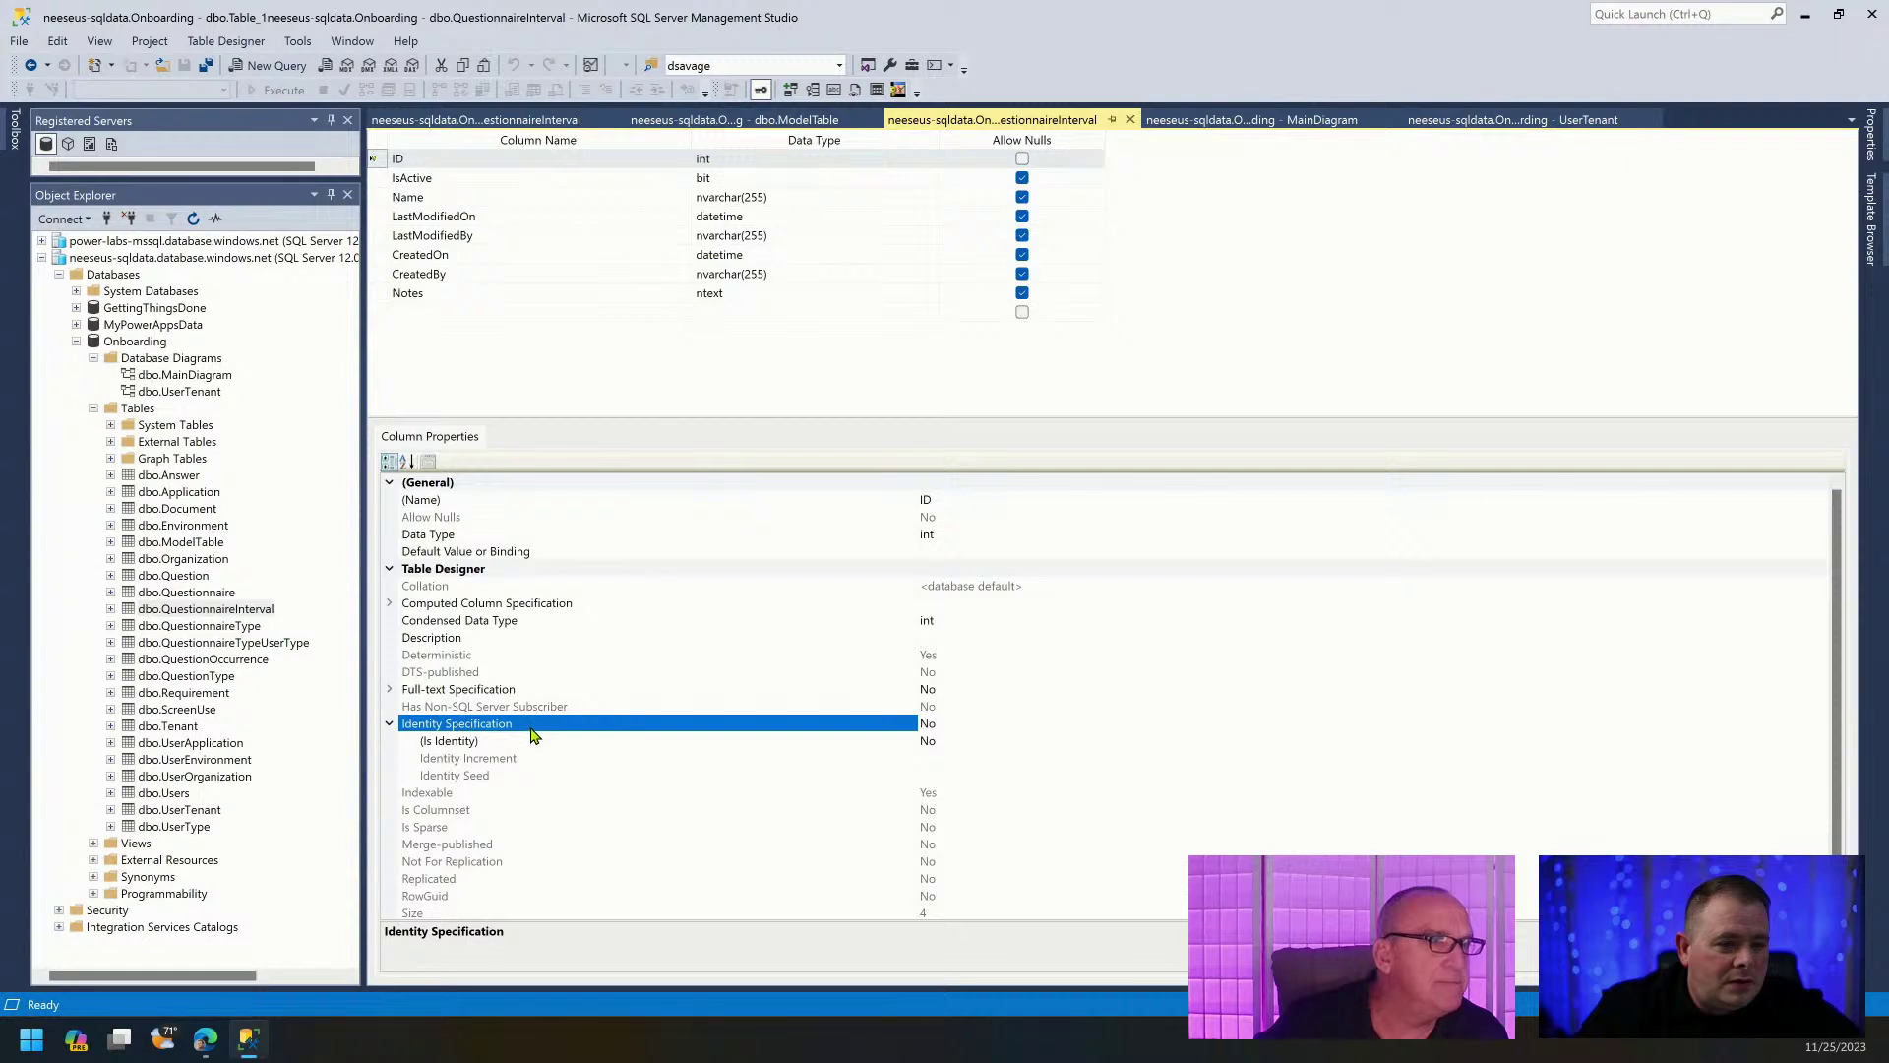
{"action": "double_click", "coordinate": [532, 743]}
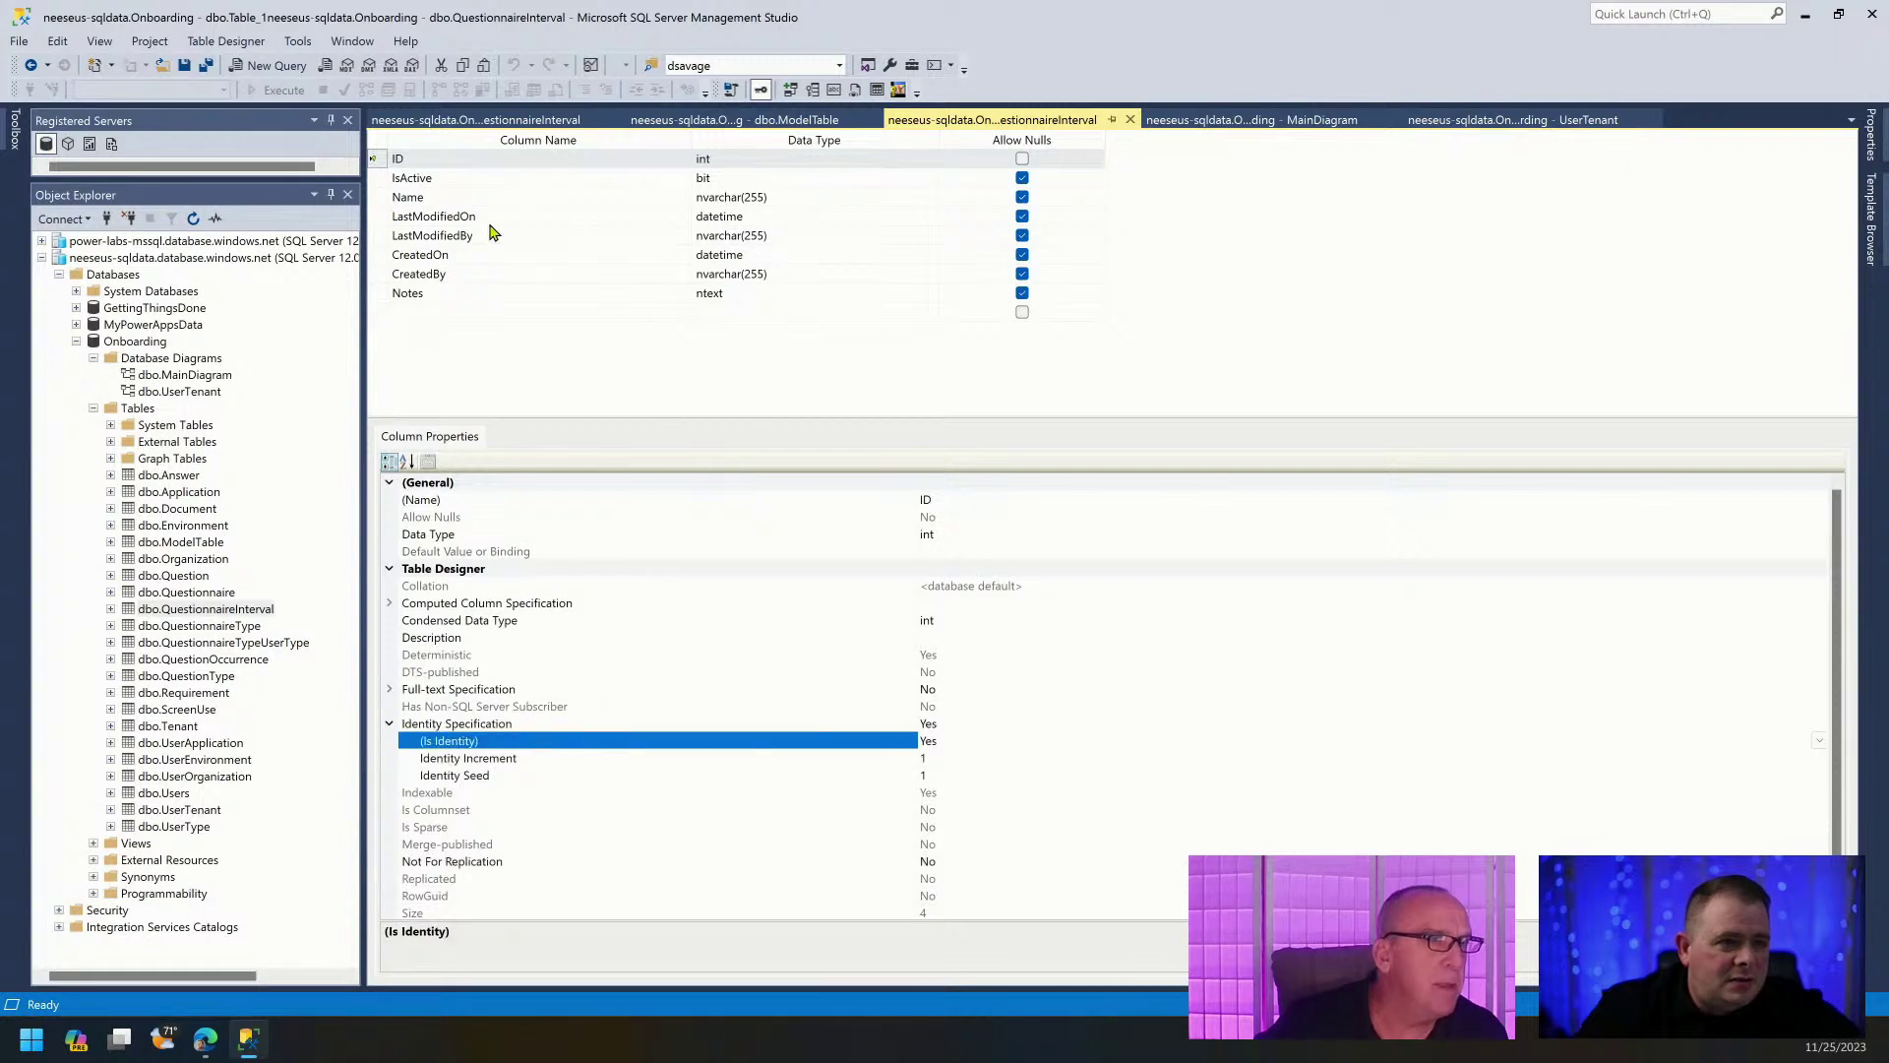
{"action": "left_click", "coordinate": [206, 65]}
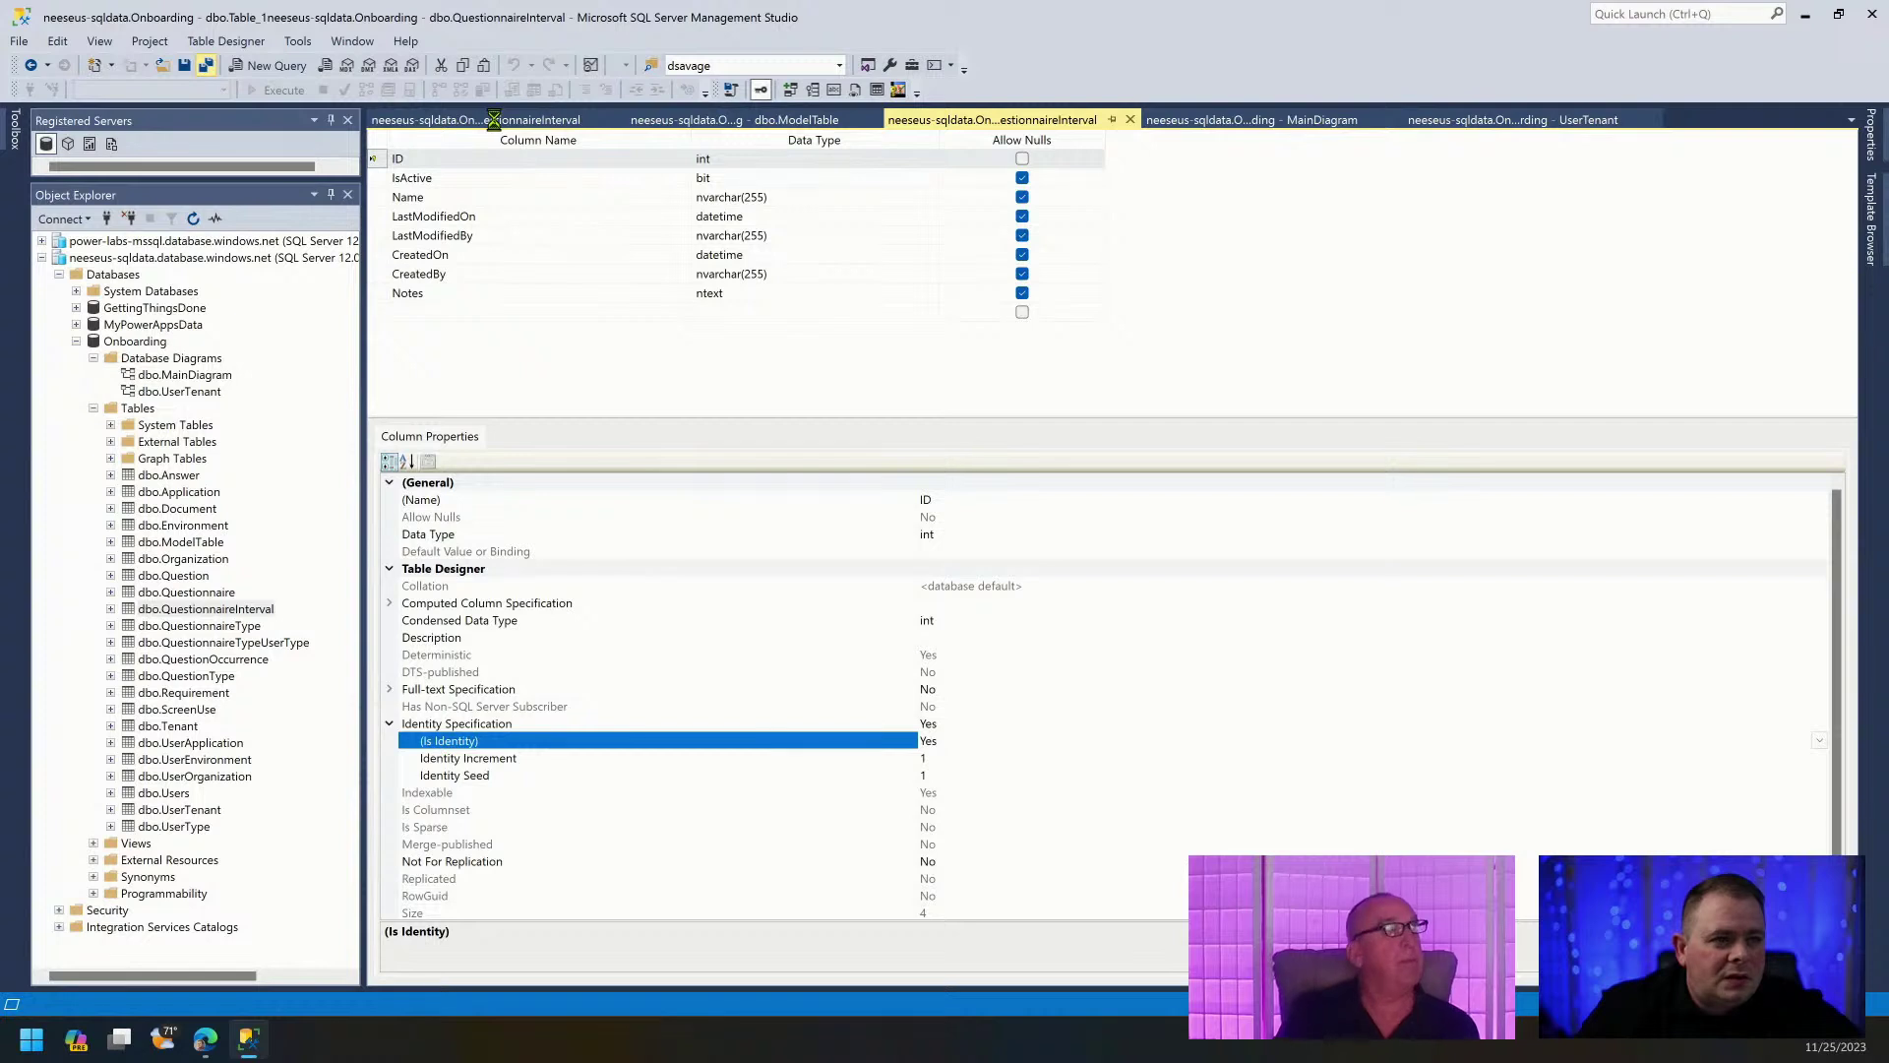
Add a QuestionnaireInterval data row with IsActive set to 1 and Name set to Every Day, and reload the rows.
{"action": "left_click", "coordinate": [549, 122]}
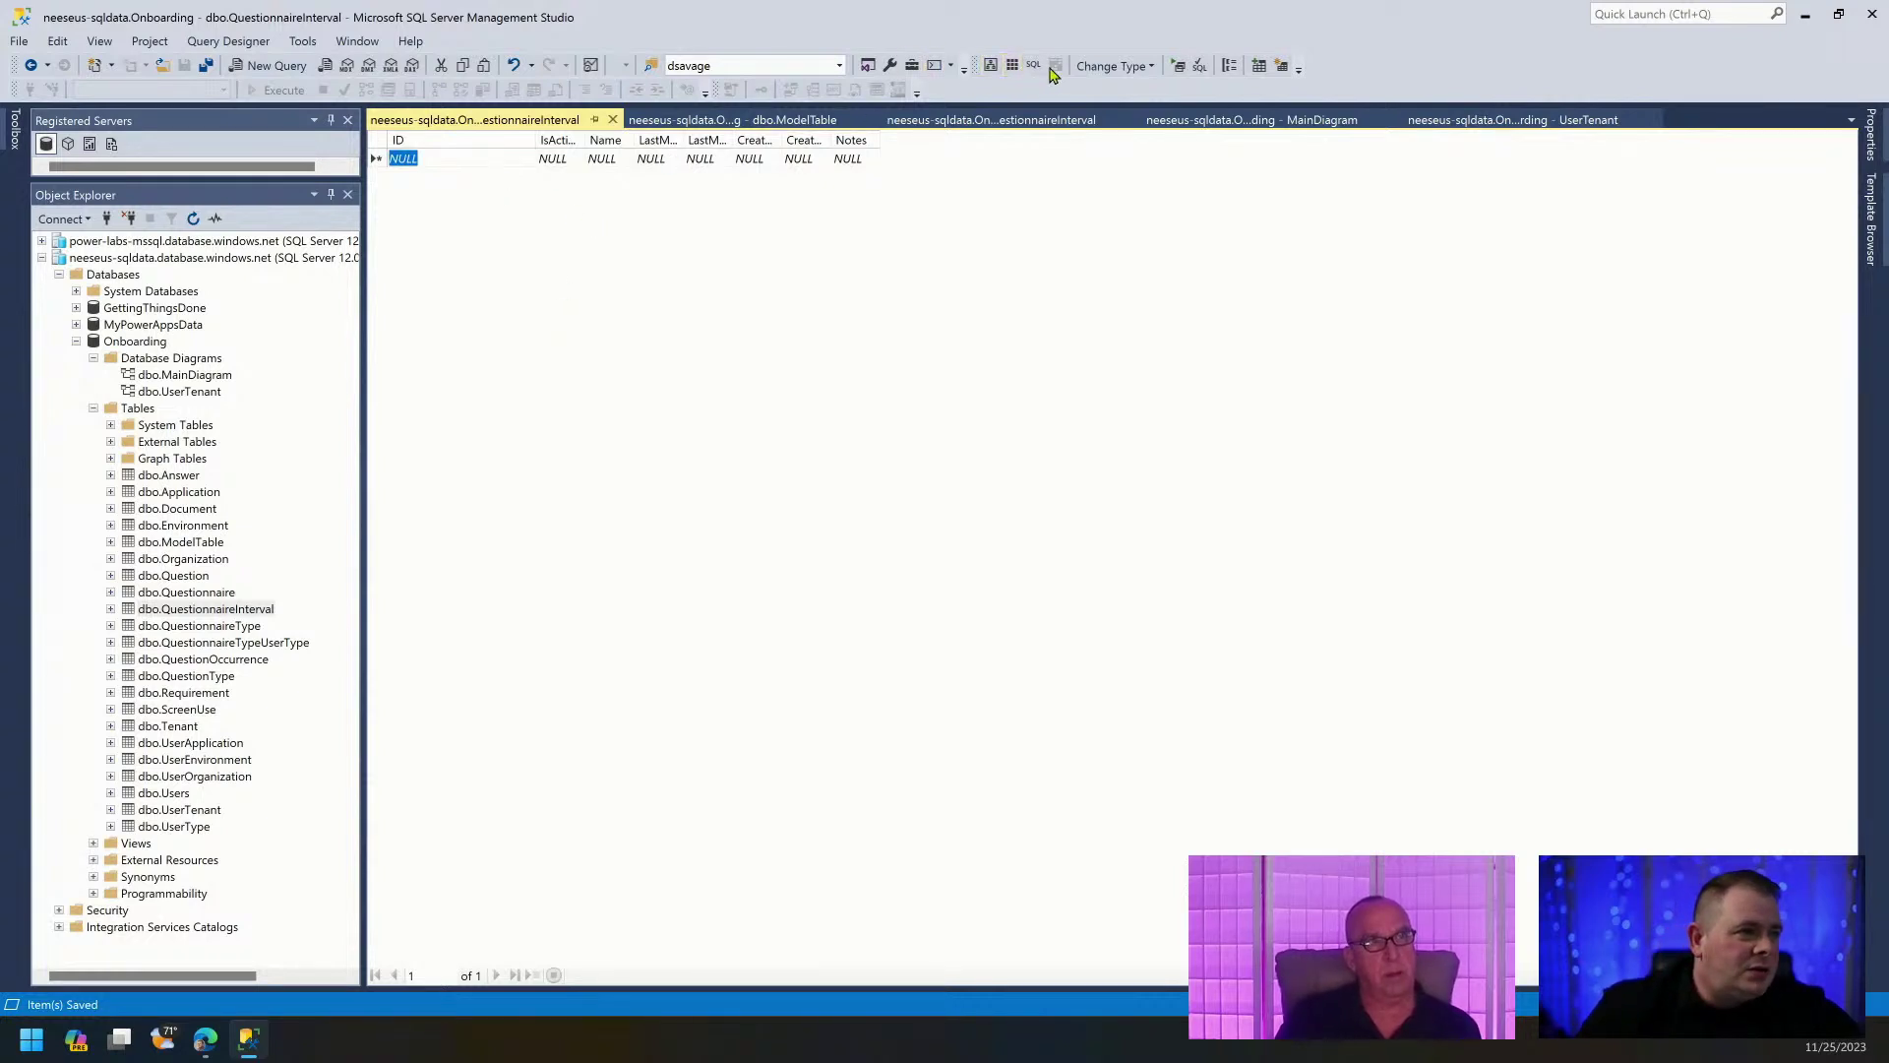
{"action": "left_click", "coordinate": [1178, 65]}
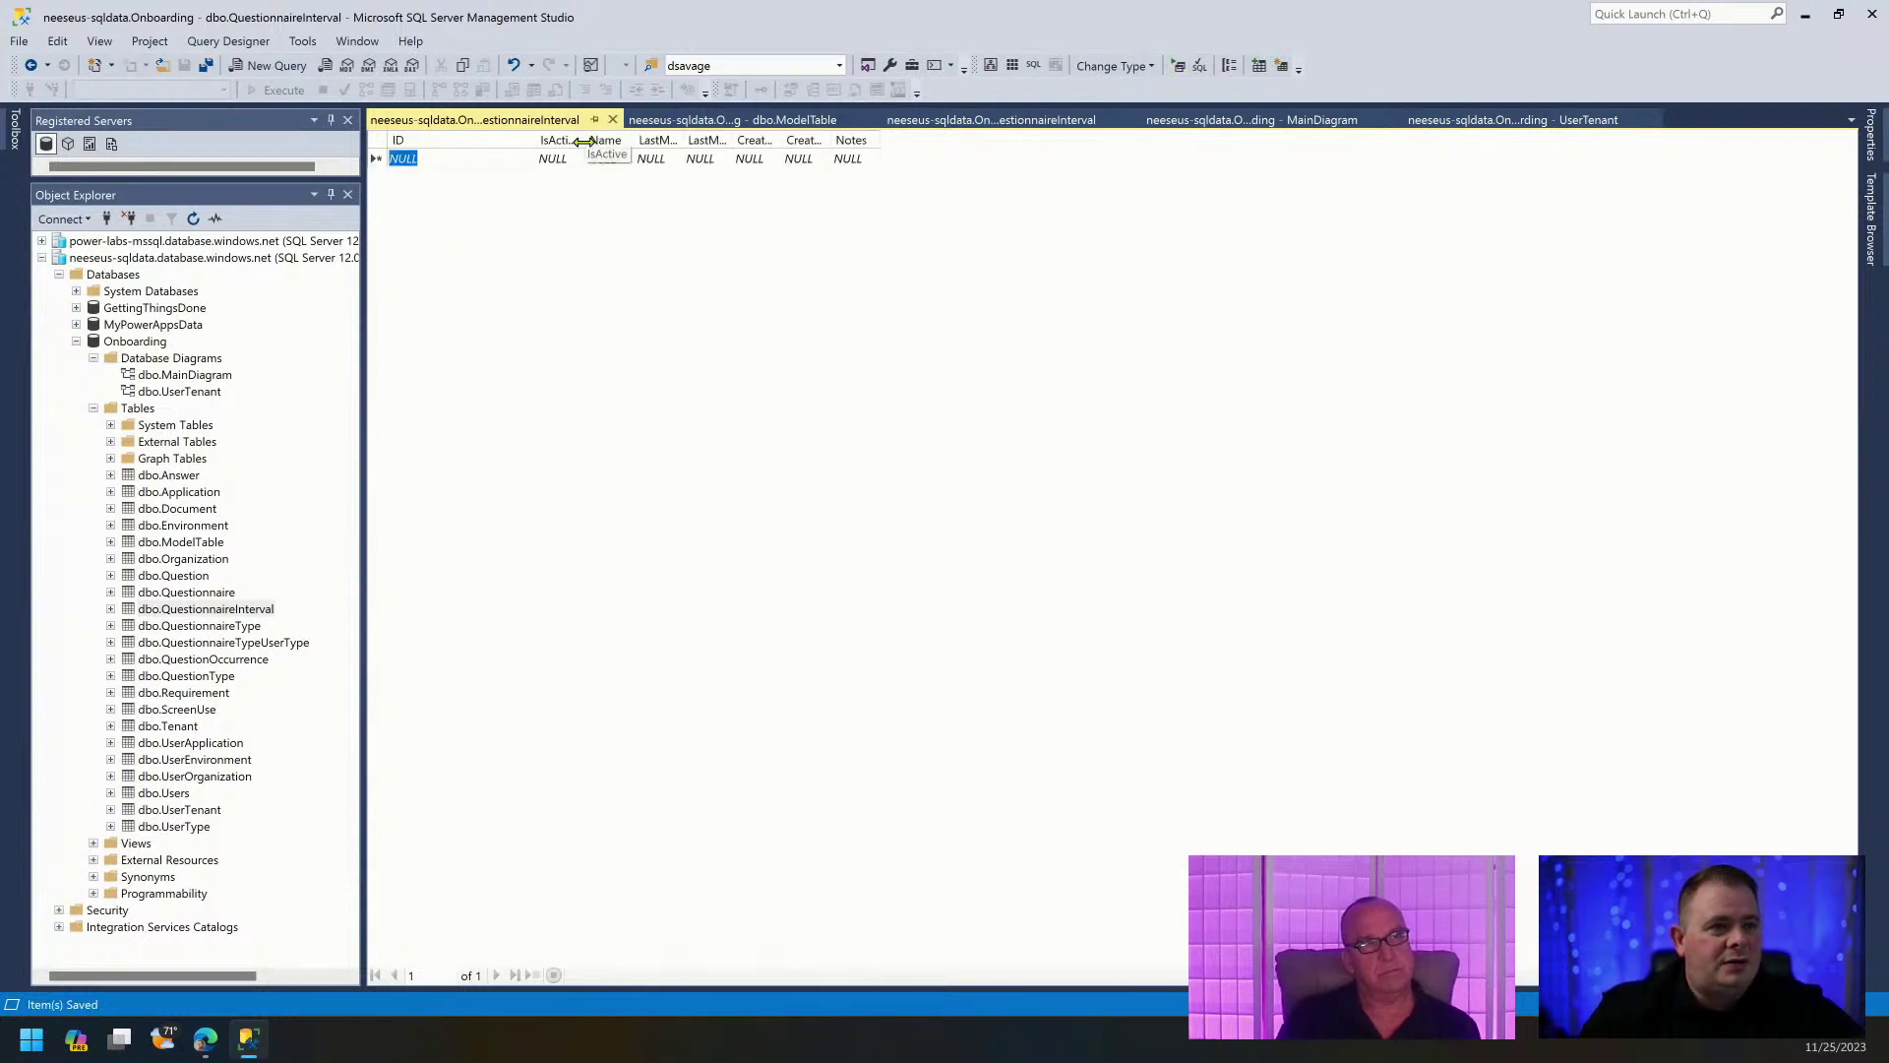
{"action": "left_click_drag", "start_coordinate": [584, 140], "coordinate": [684, 140]}
{"action": "left_click", "coordinate": [635, 159]}
{"action": "type", "text": "1"}
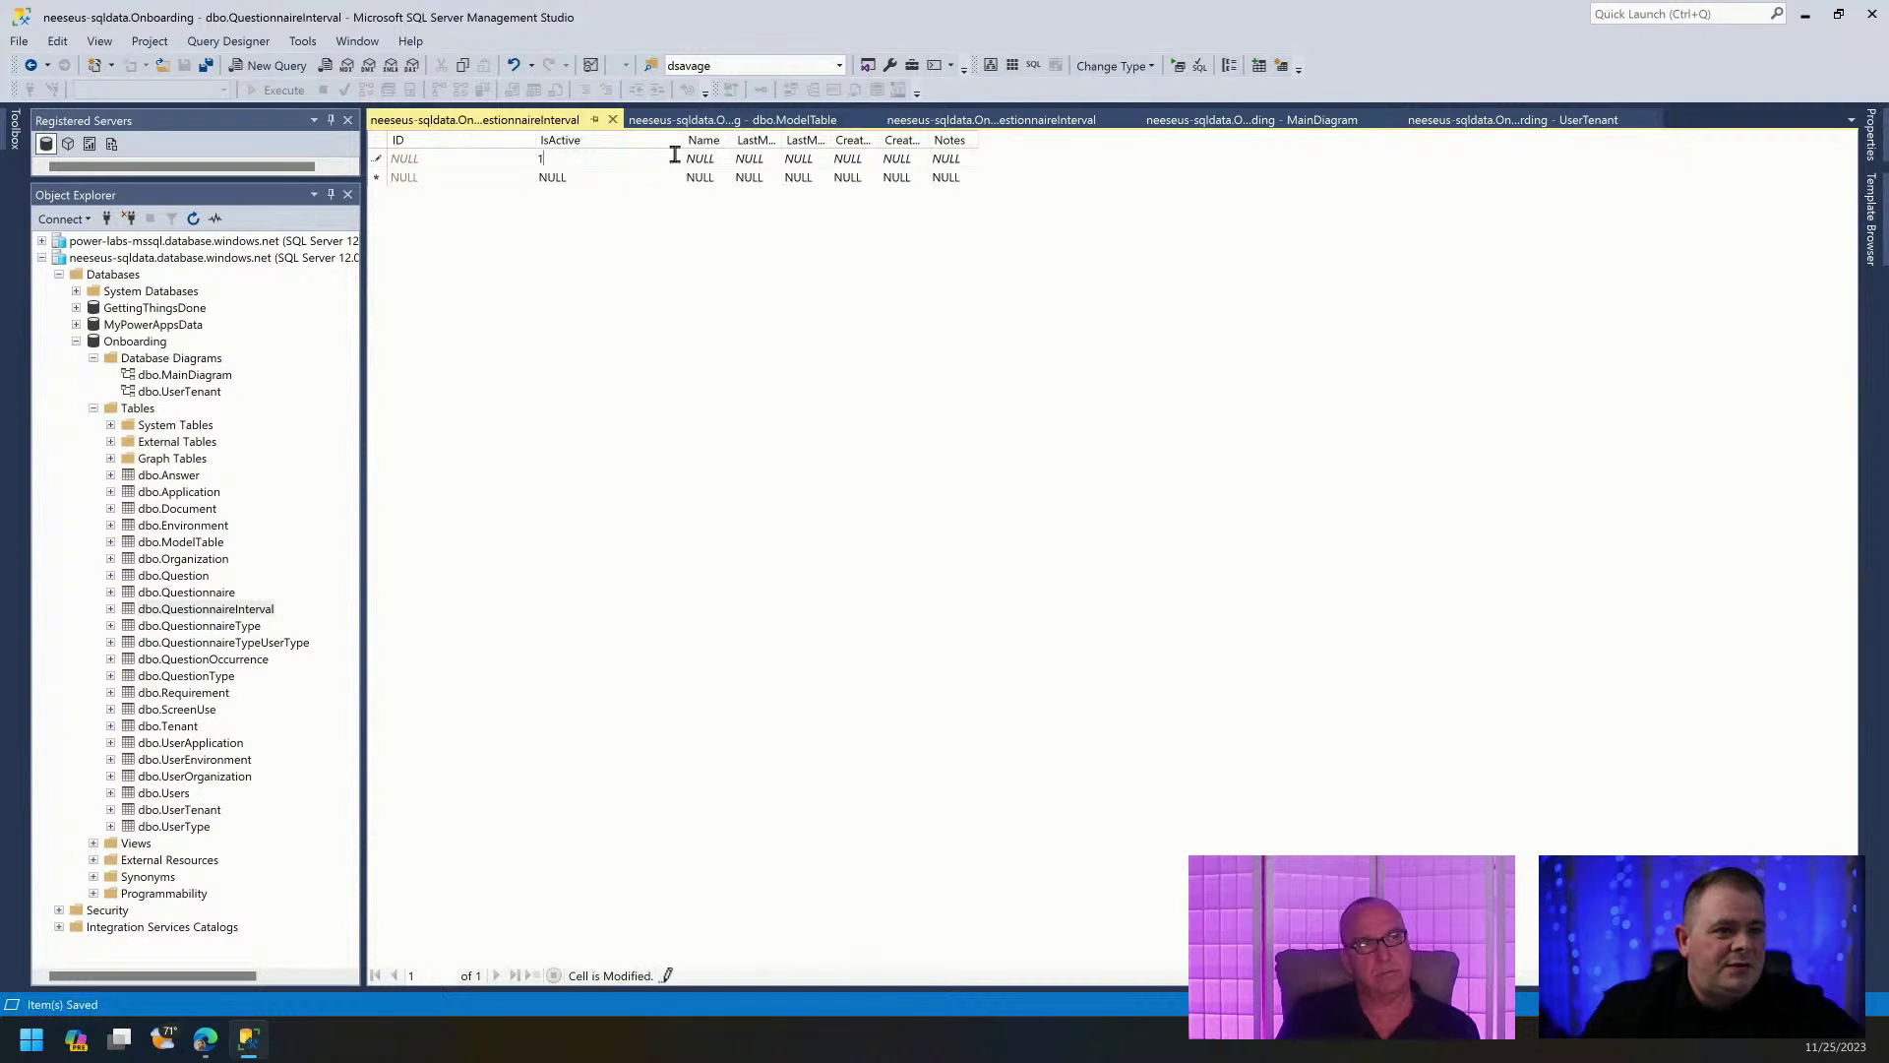
{"action": "left_click", "coordinate": [725, 155]}
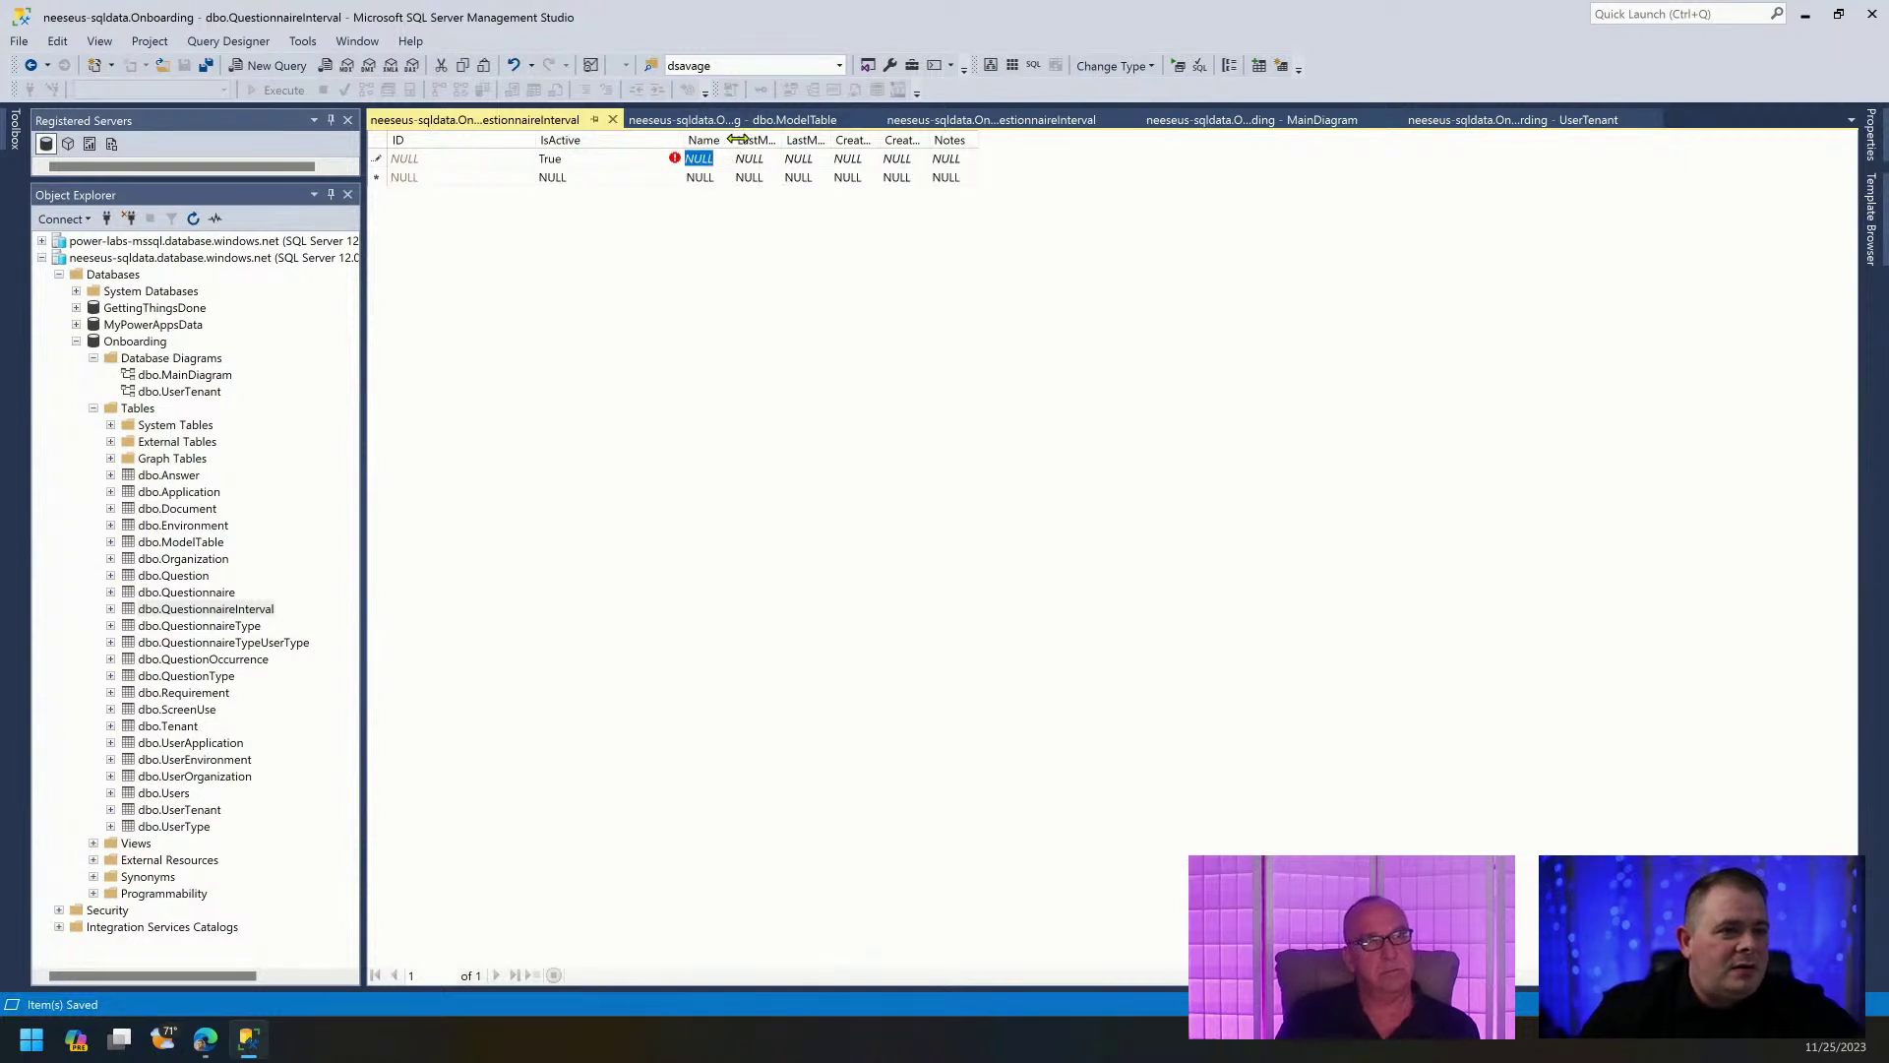
{"action": "left_click_drag", "start_coordinate": [733, 140], "coordinate": [880, 140]}
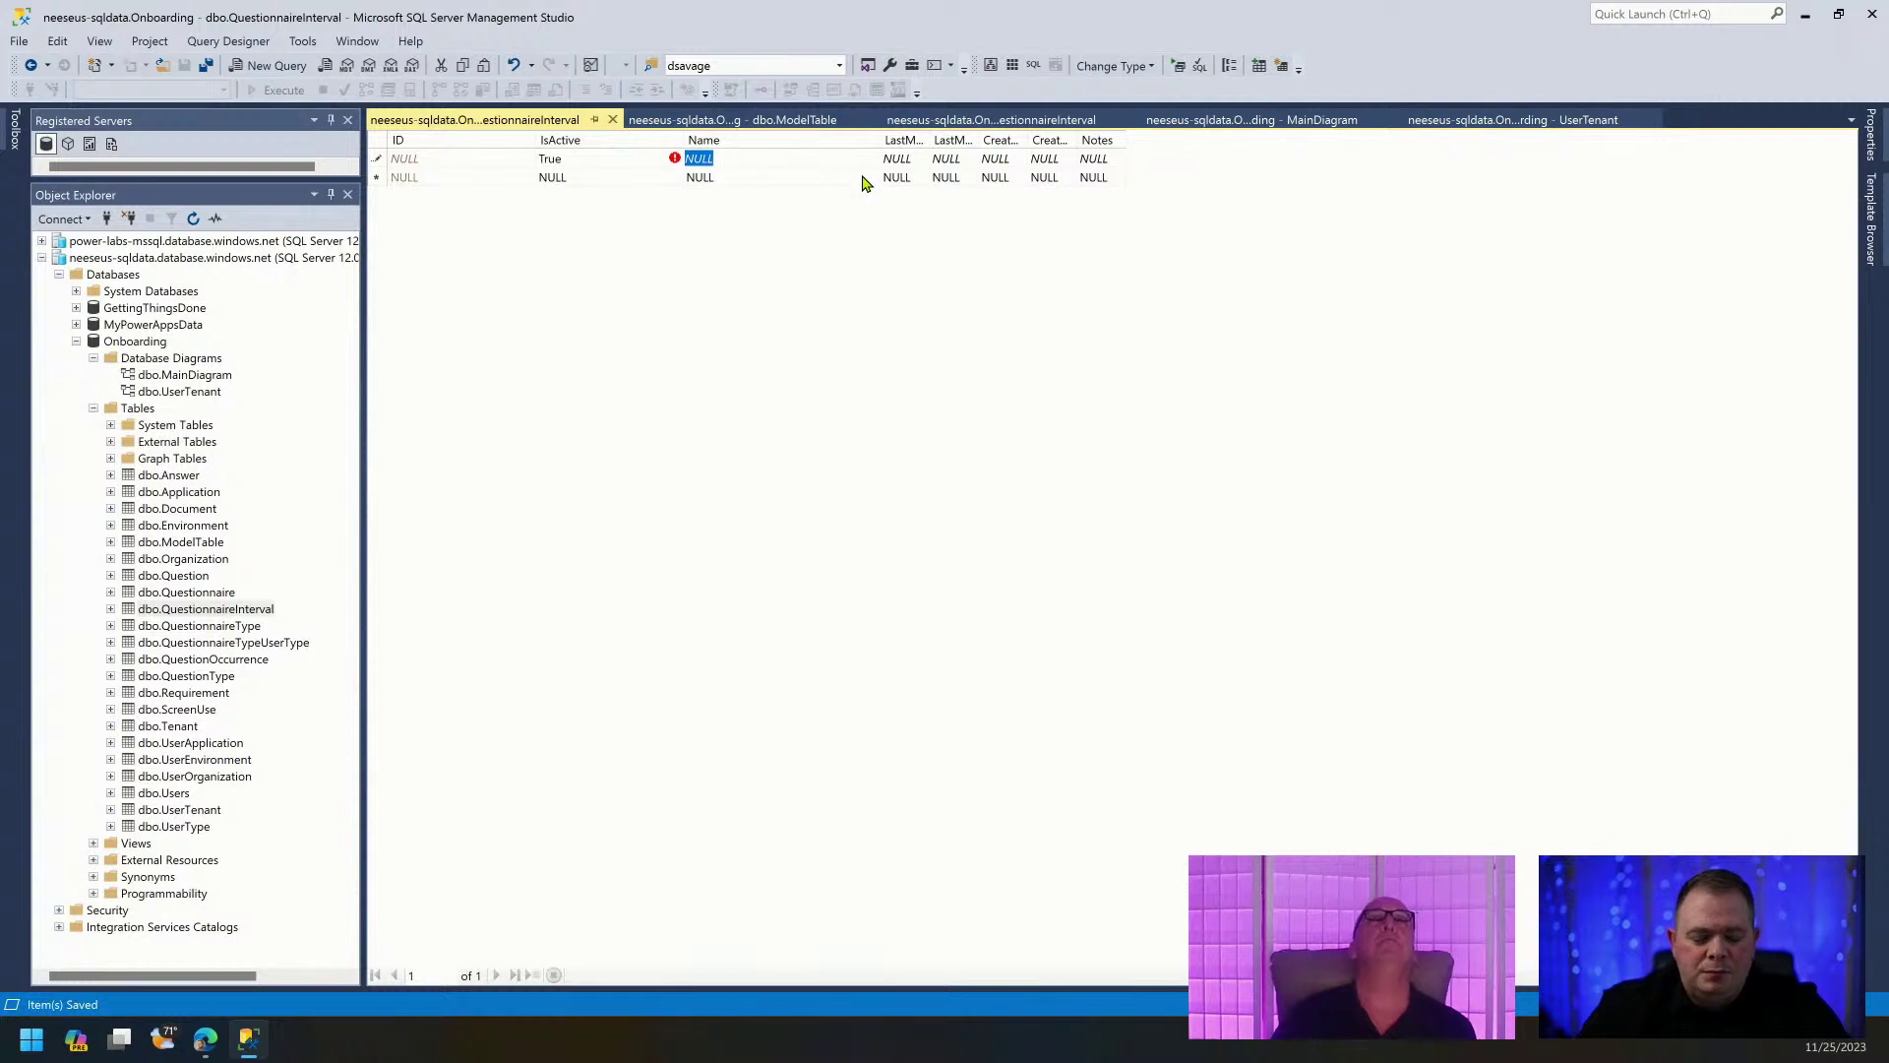
{"action": "type", "text": "Every Day"}
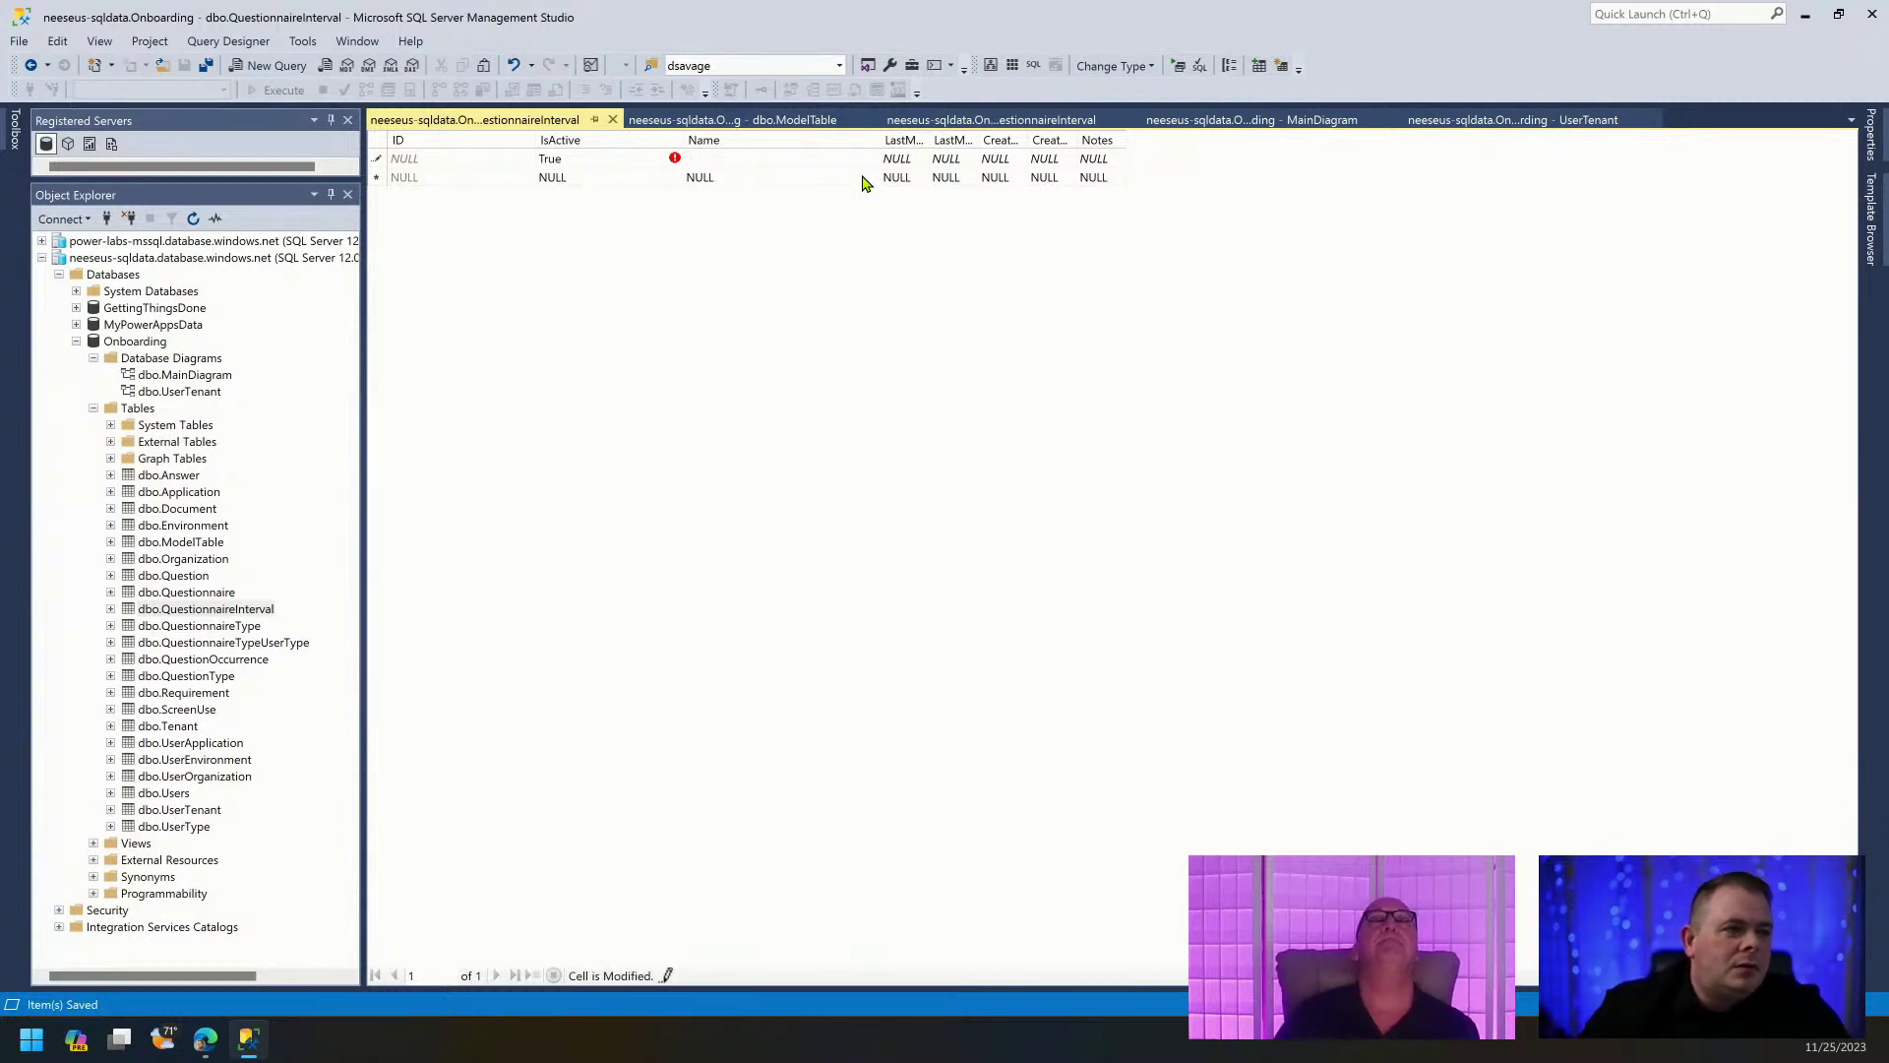
{"action": "key", "text": "Return"}
{"action": "key", "text": "Down"}
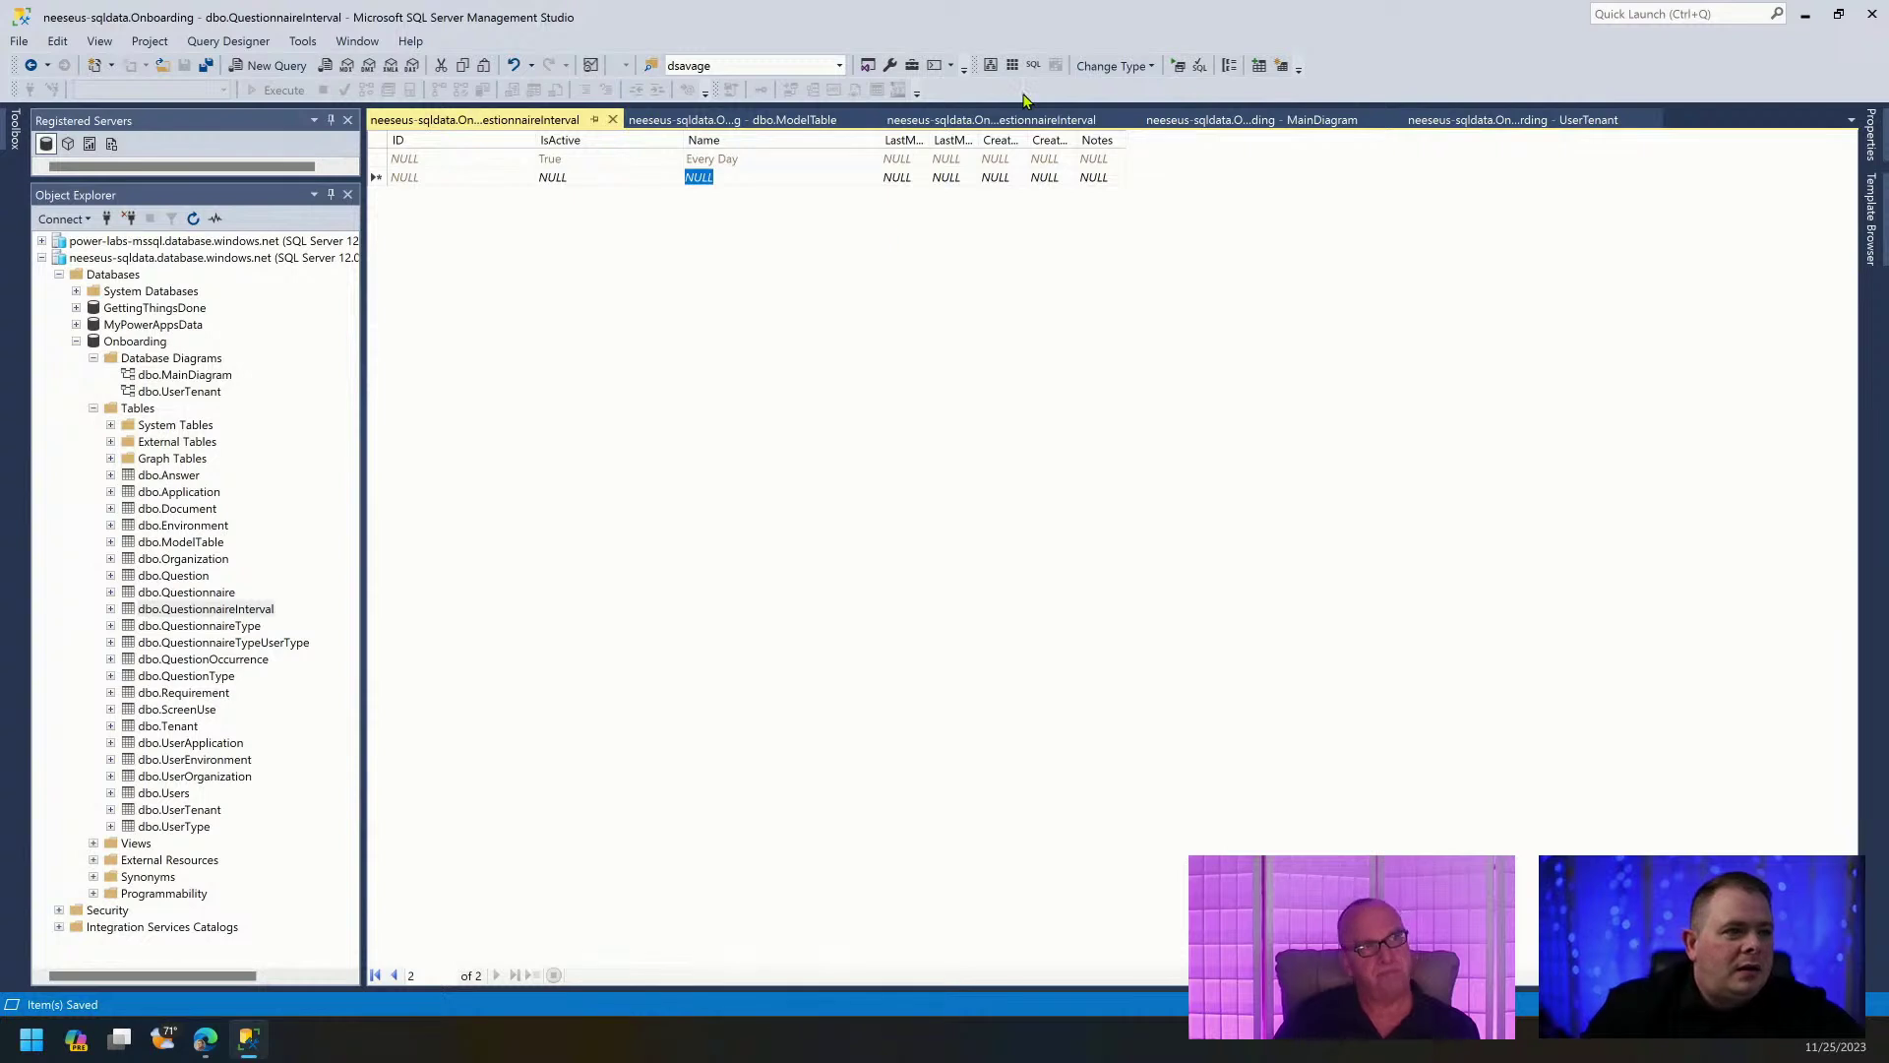
{"action": "left_click", "coordinate": [1180, 69]}
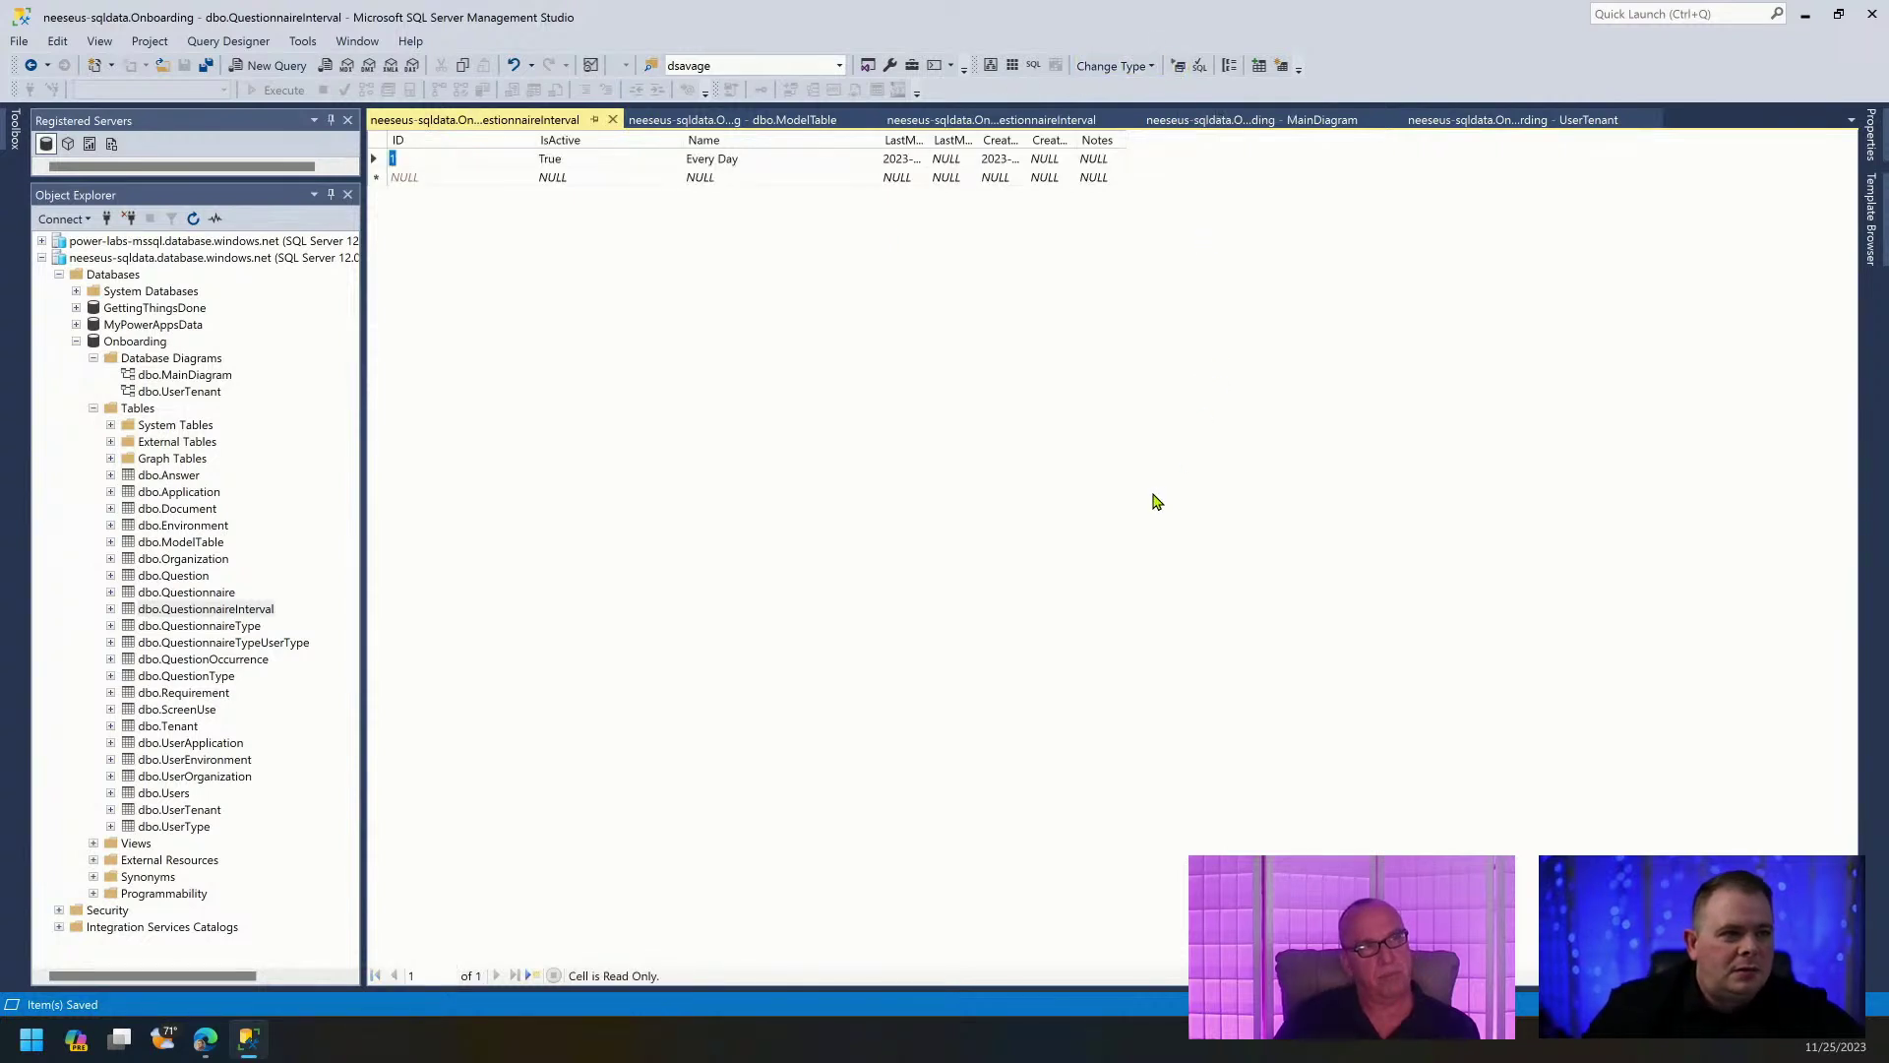
Add two QuestionnaireInterval rows named Every Weekday and Weekly below the Every Day row.
{"action": "left_click", "coordinate": [695, 178]}
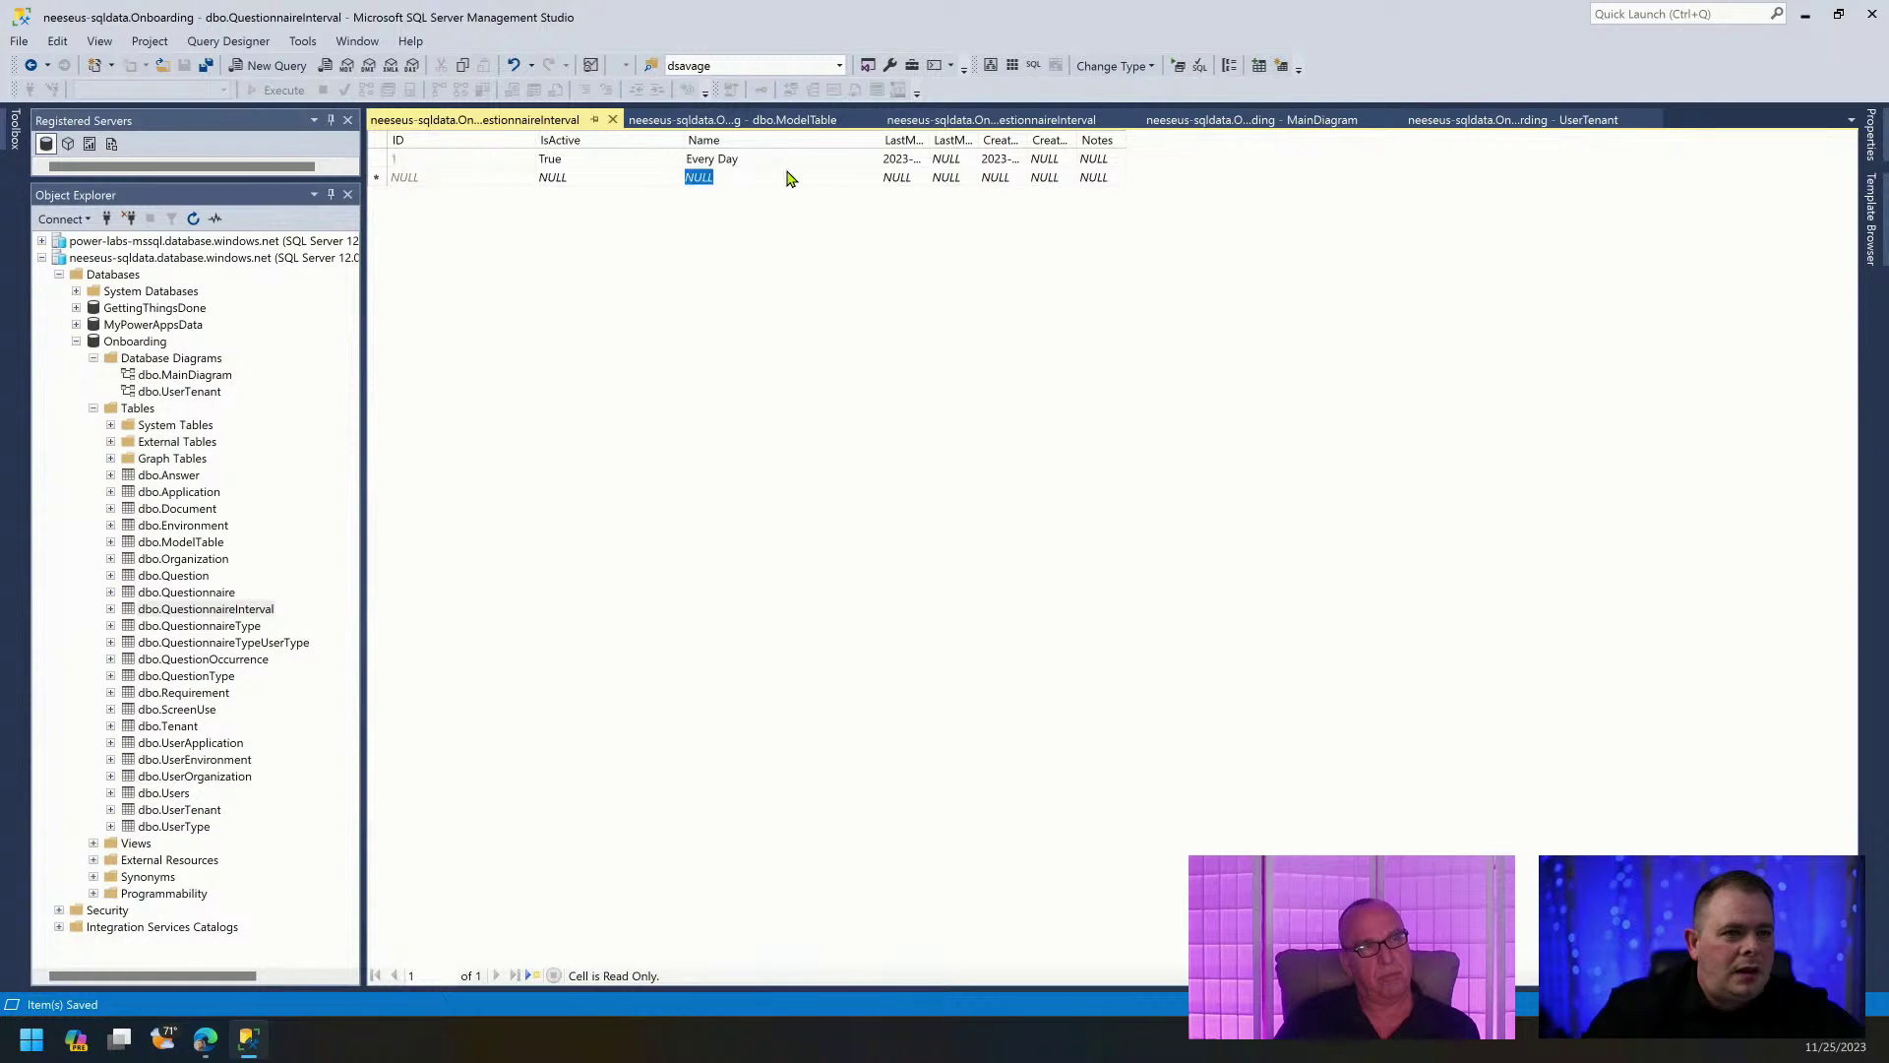
{"action": "type", "text": "Every Weekday"}
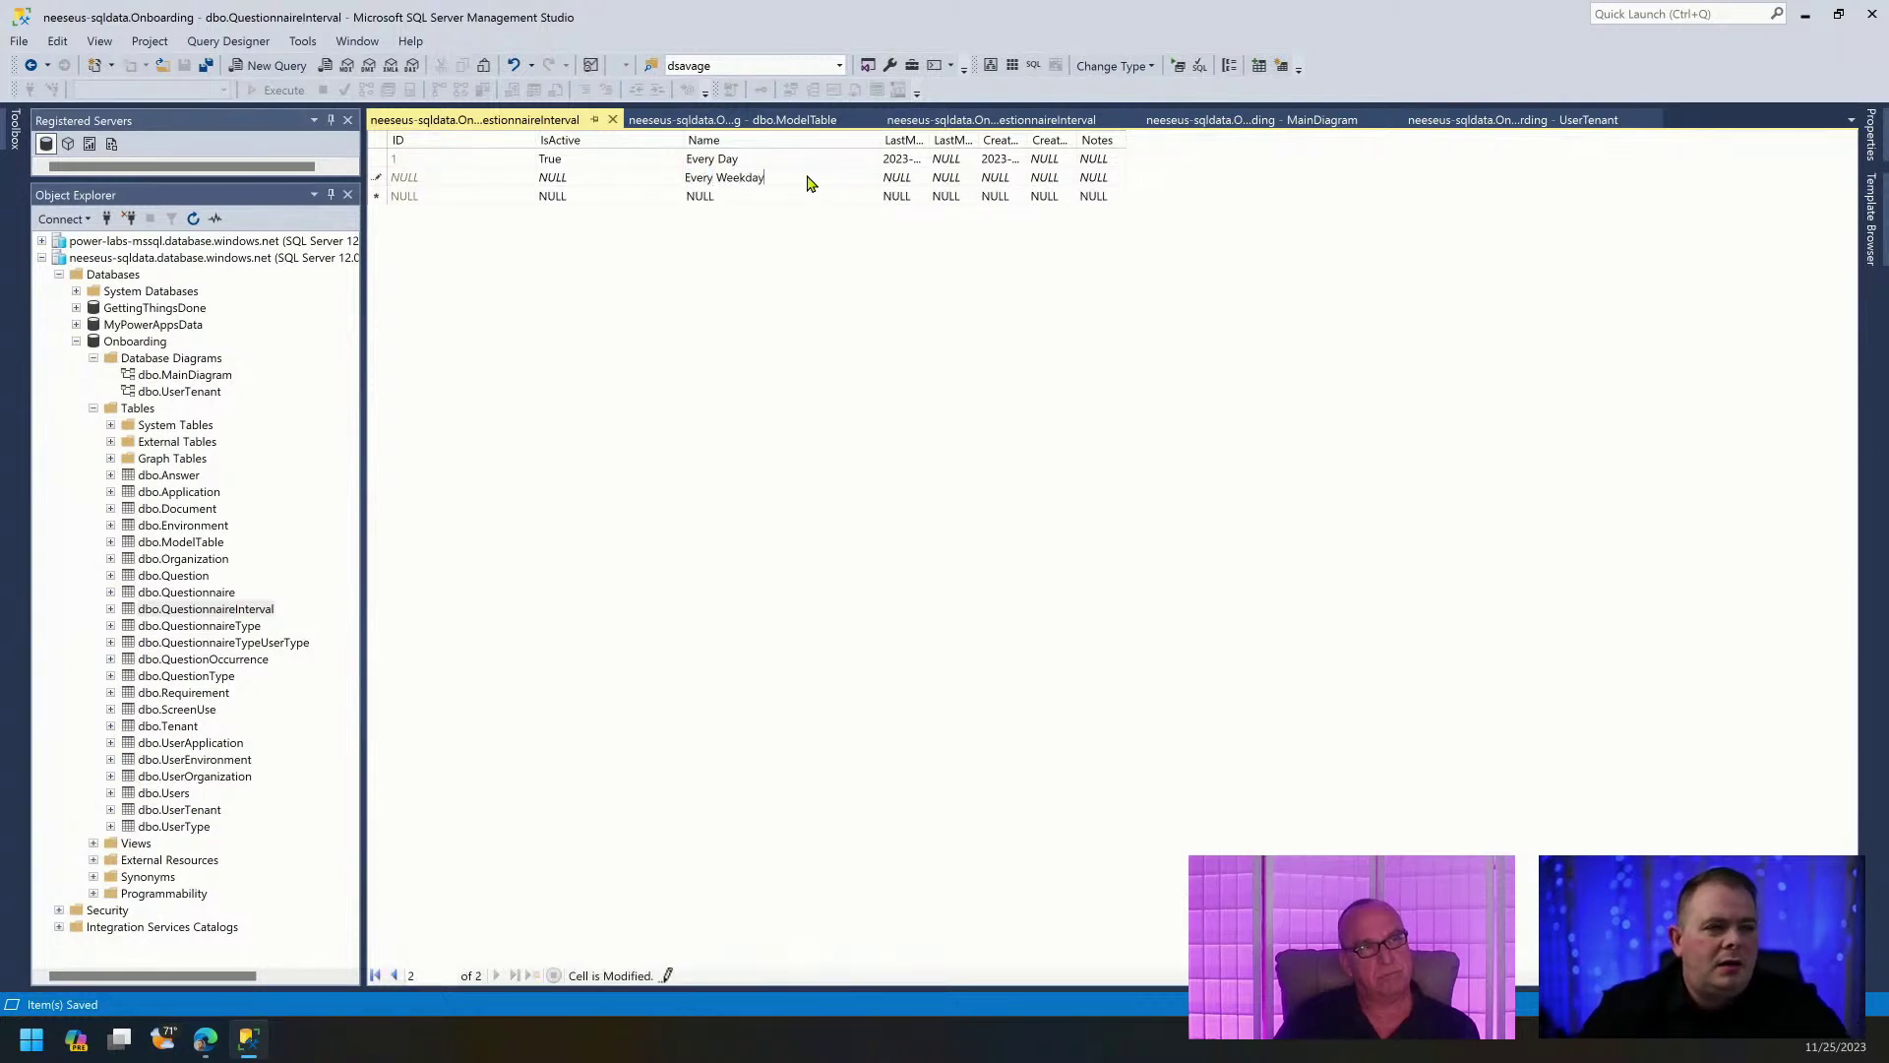
{"action": "key", "text": "ctrl+a"}
{"action": "key", "text": "BackSpace"}
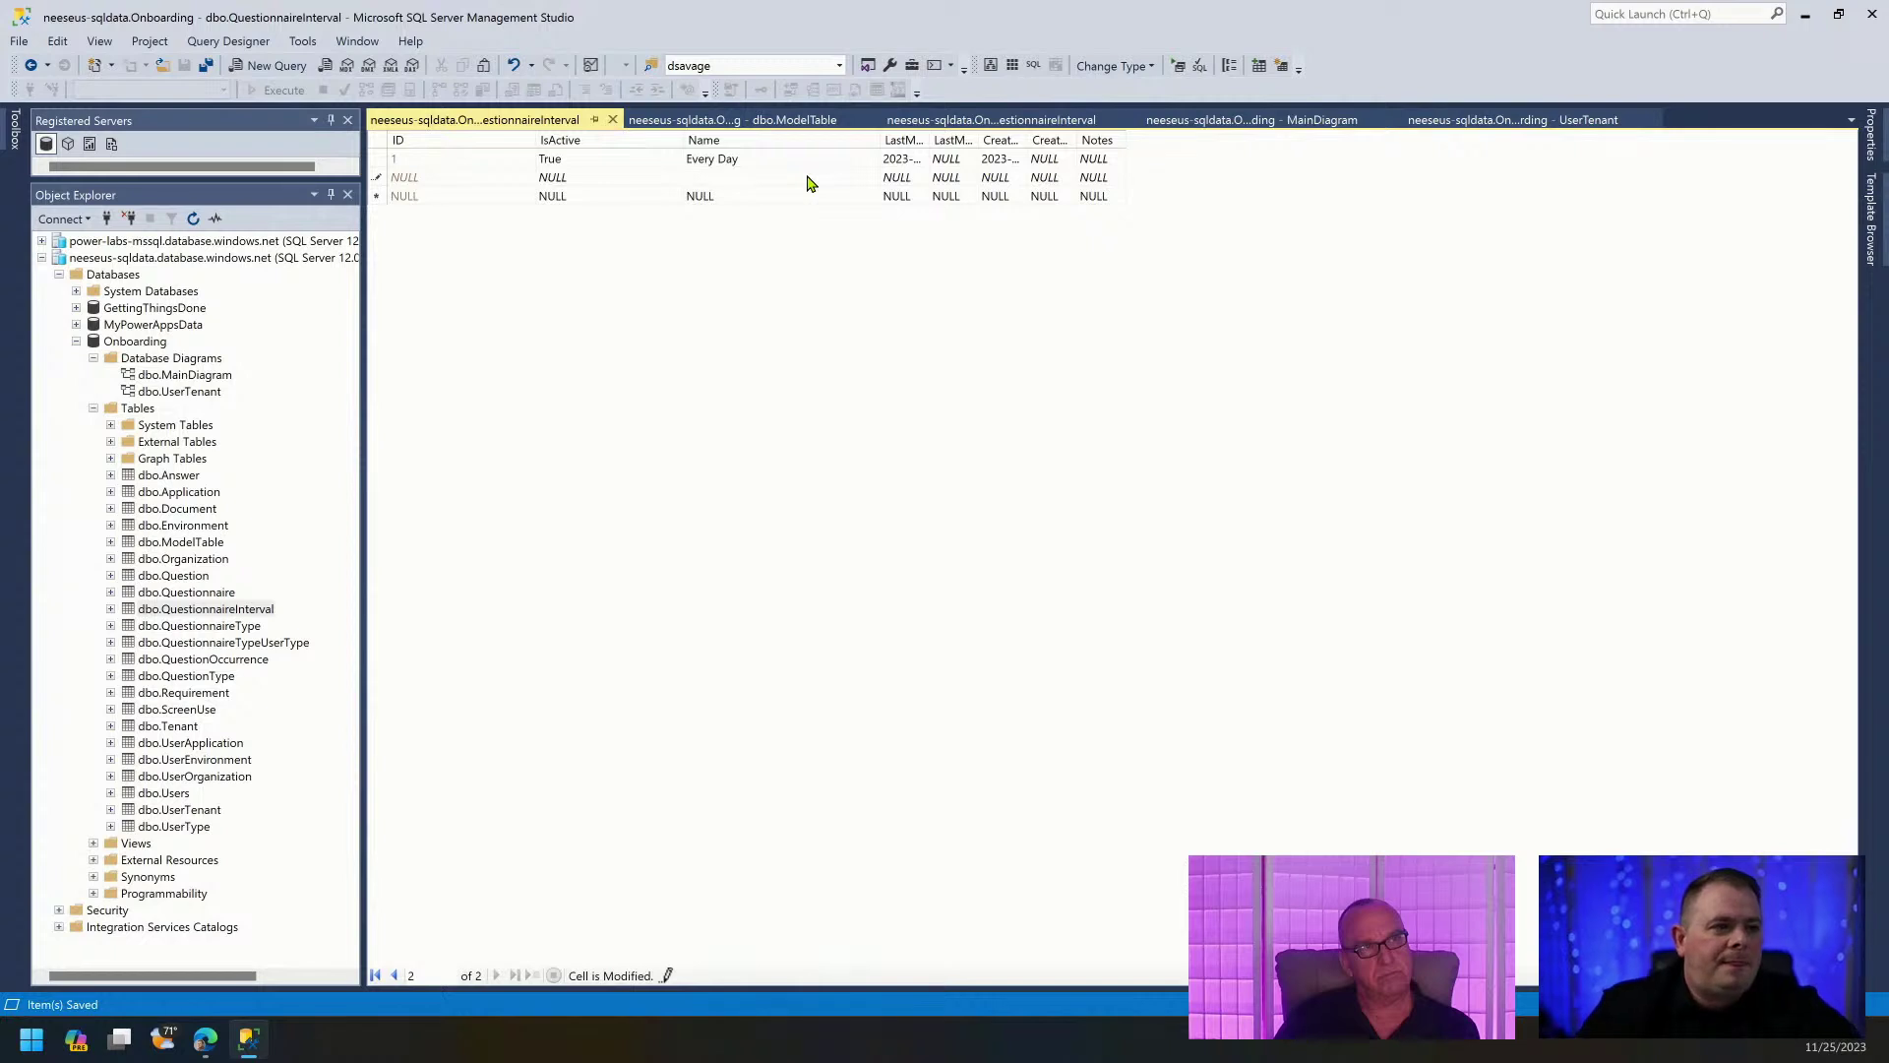
{"action": "key", "text": "ctrl+z"}
{"action": "key", "text": "Down"}
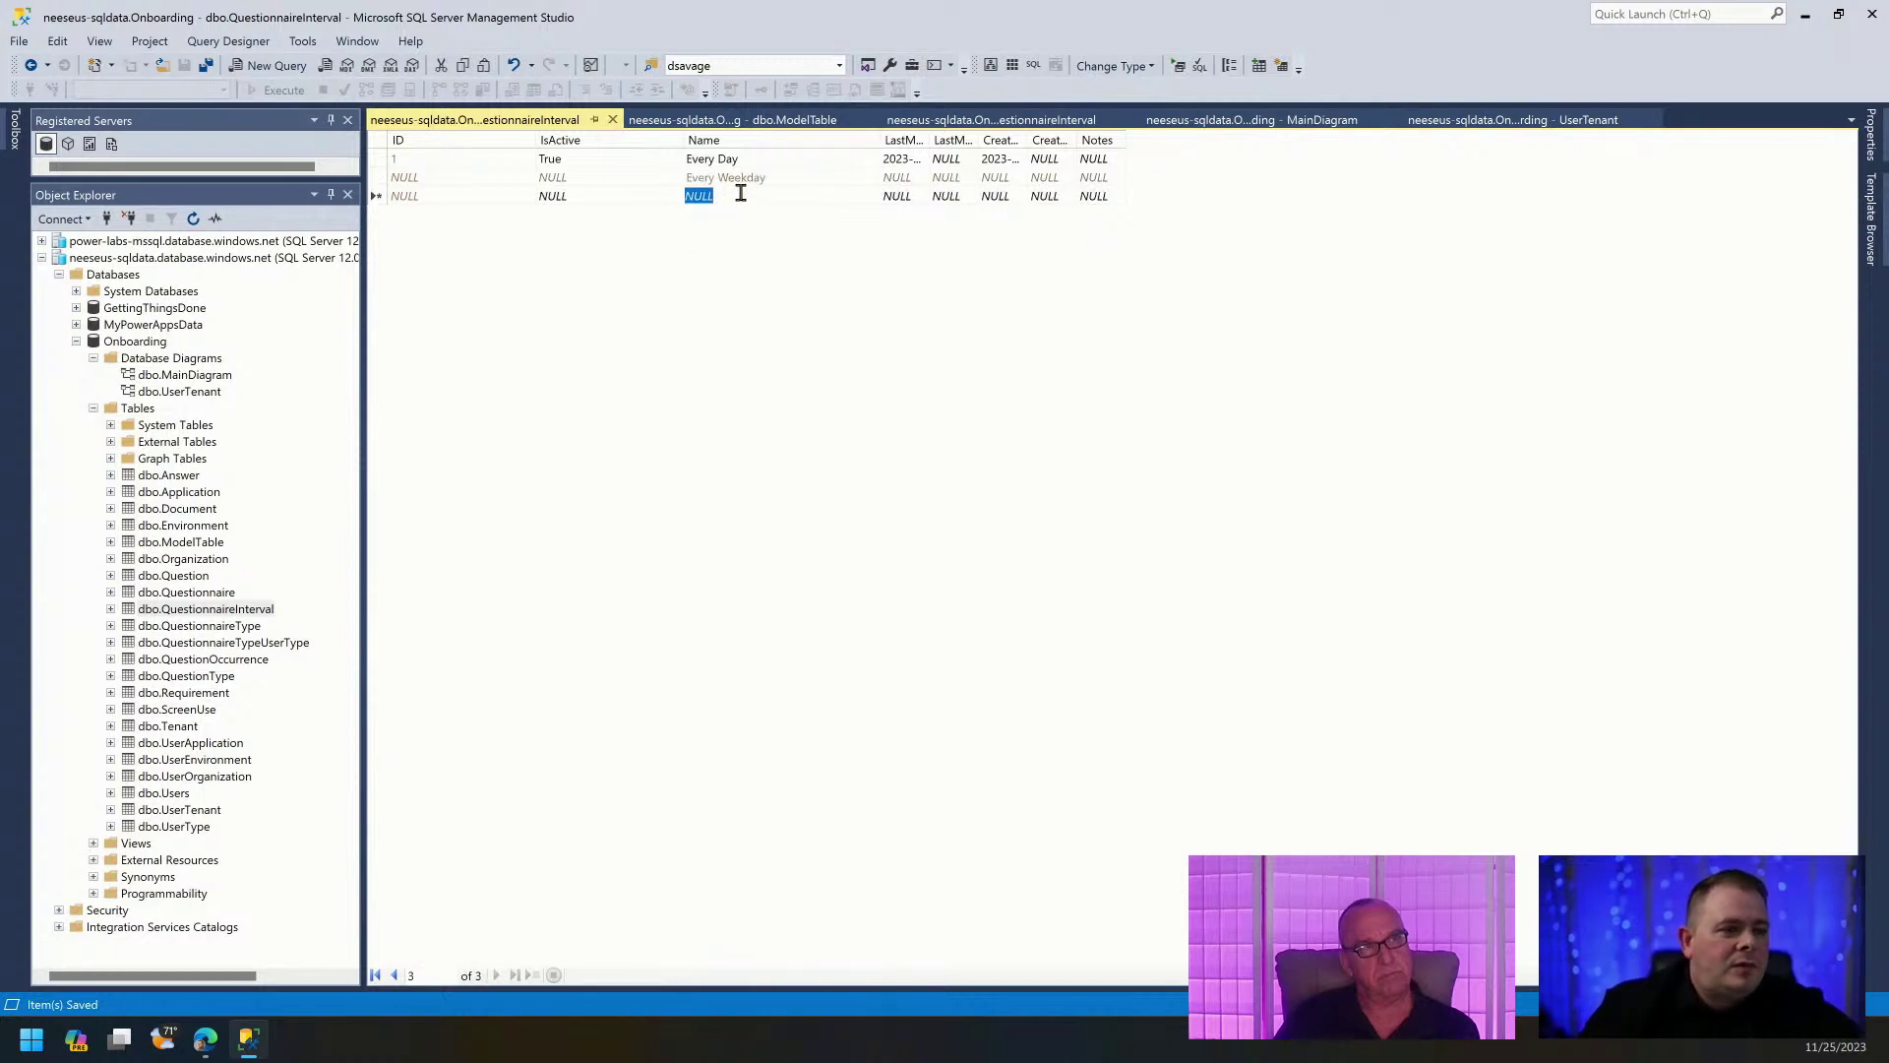
{"action": "type", "text": "Weekly"}
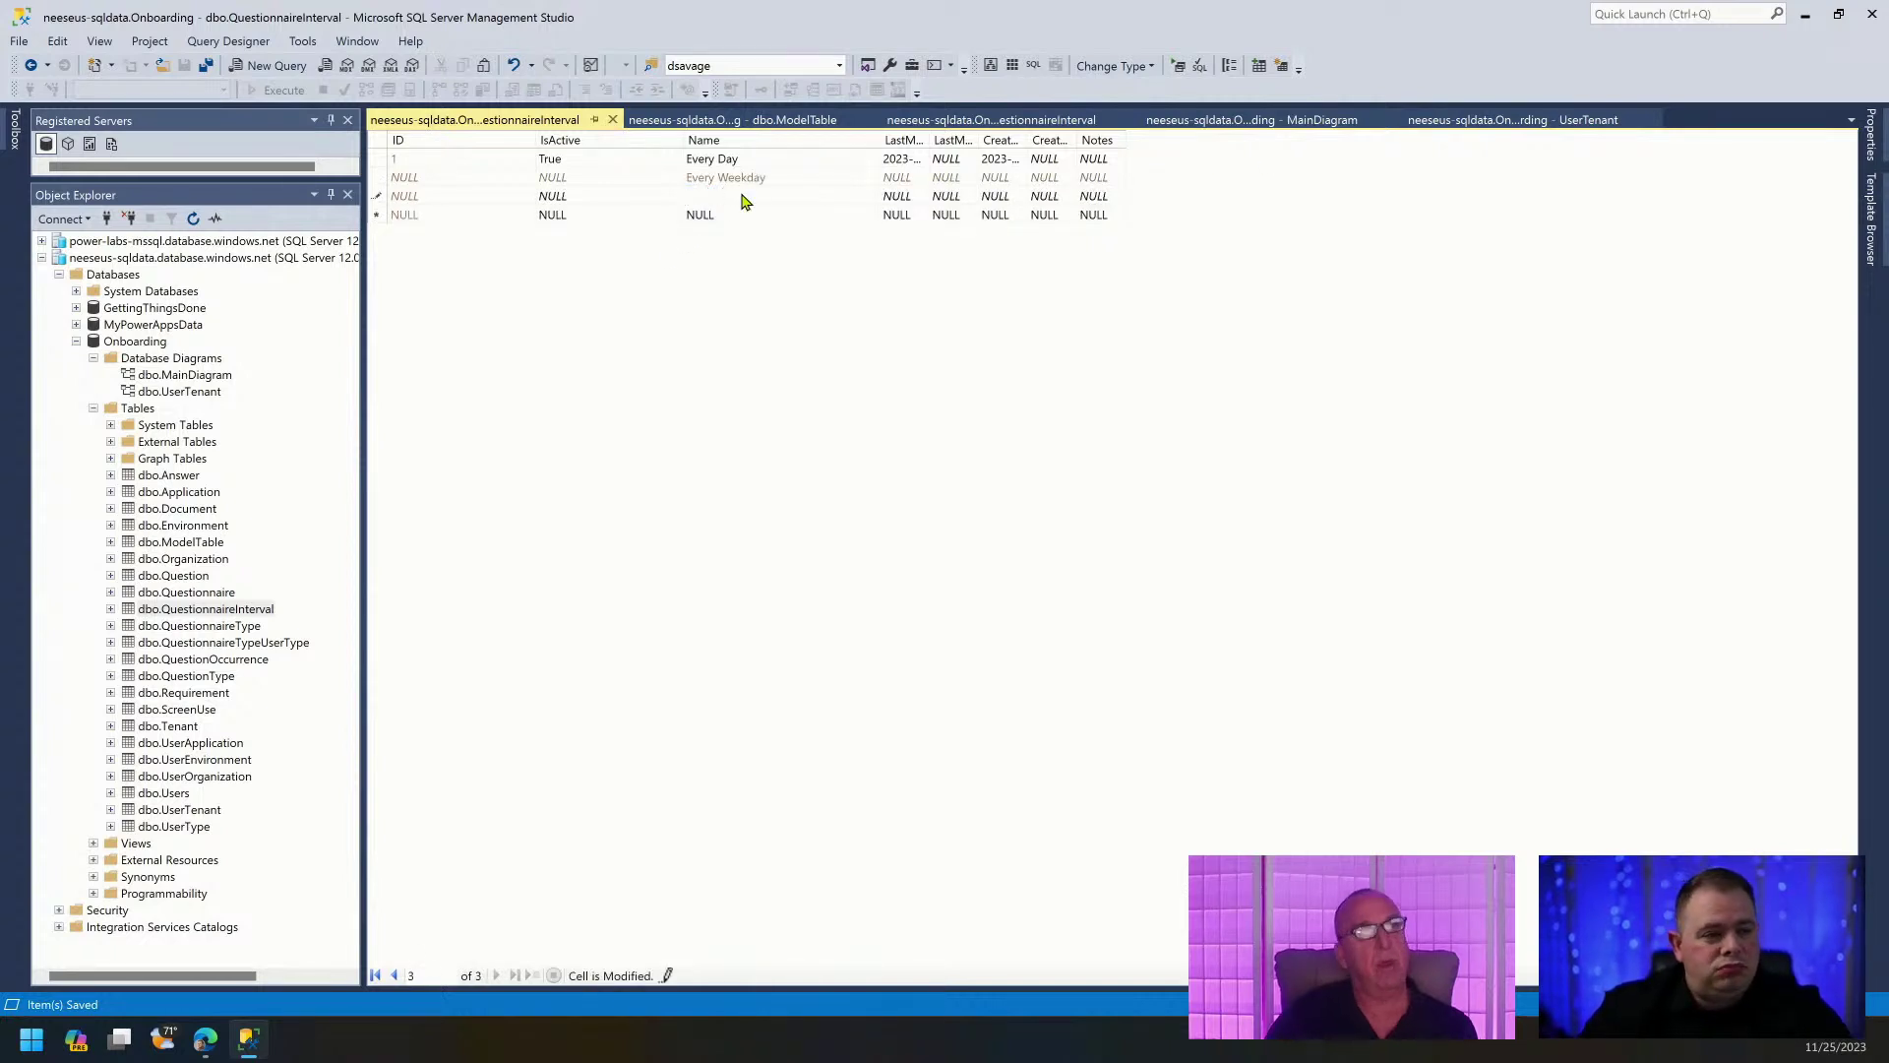
{"action": "key", "text": "Down"}
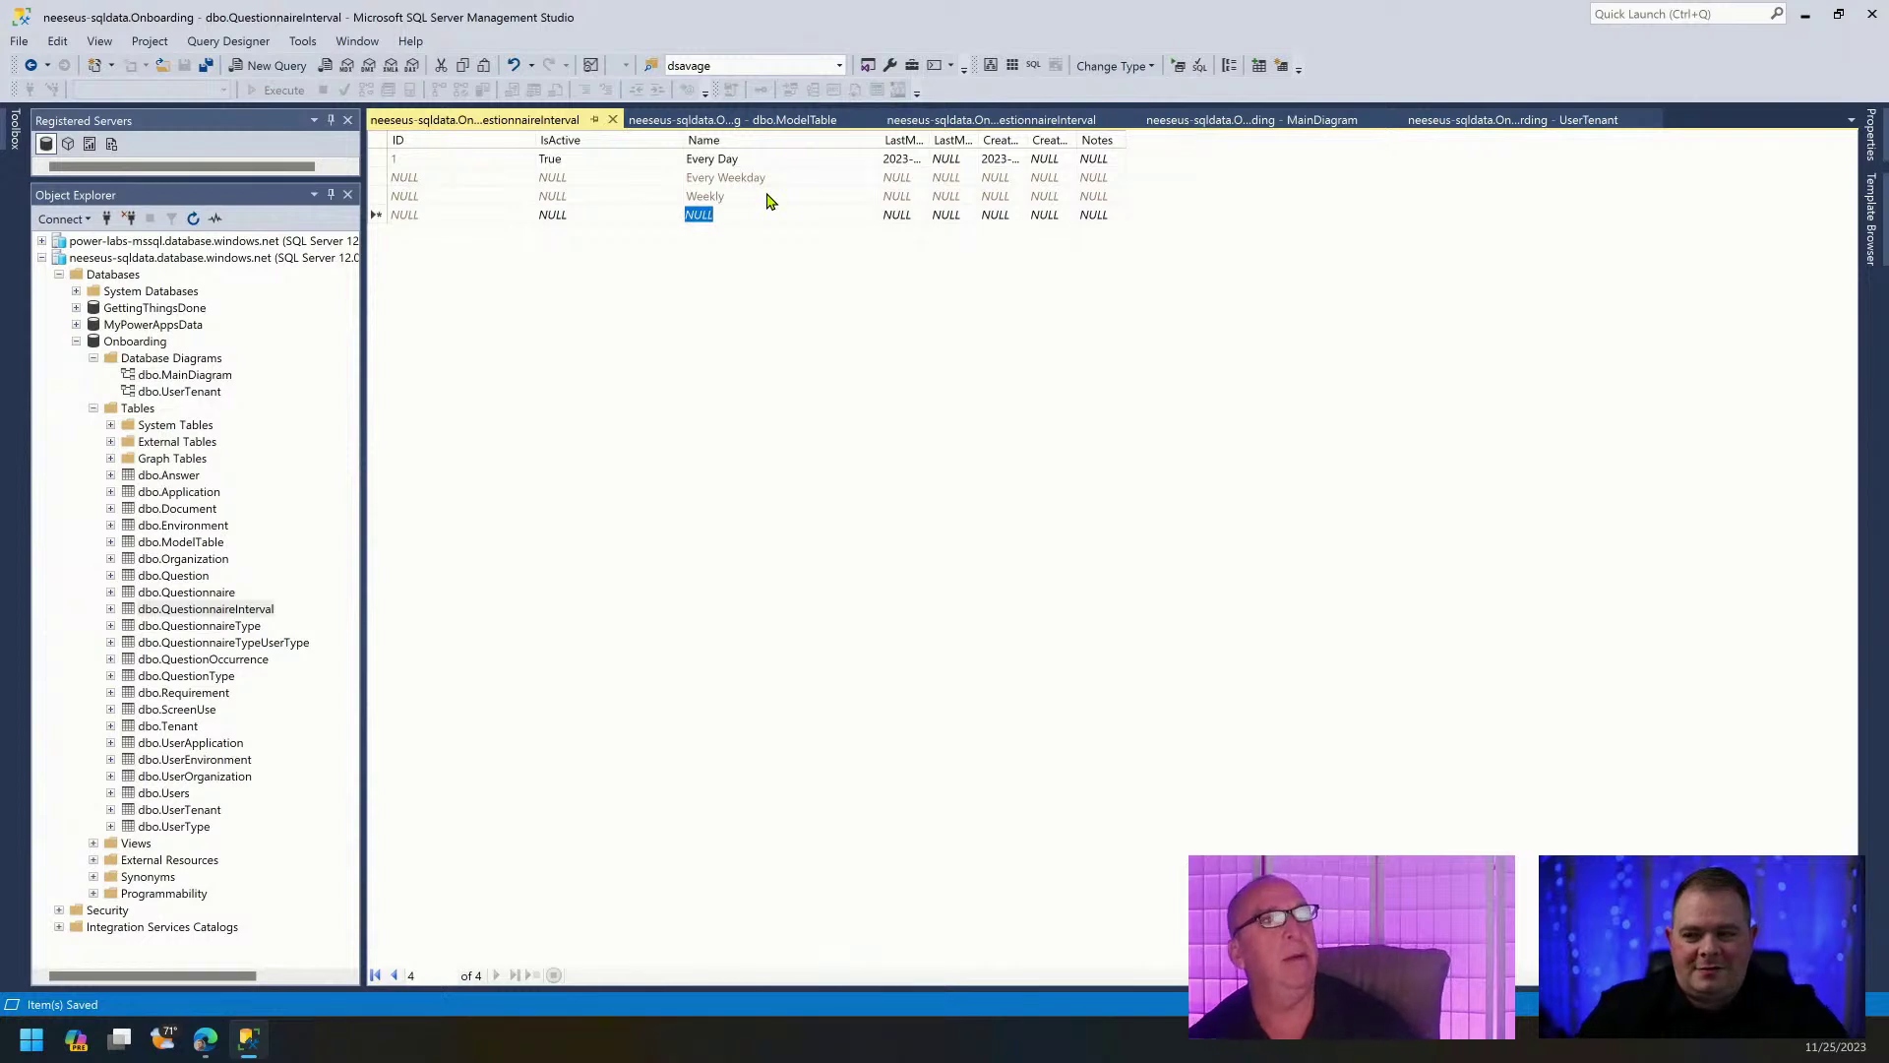
Add a QuestionnaireInterval row named Monthly below the Weekly row.
{"action": "type", "text": "Monthly"}
{"action": "key", "text": "BackSpace"}
{"action": "key", "text": "BackSpace"}
{"action": "key", "text": "BackSpace"}
{"action": "key", "text": "BackSpace"}
{"action": "key", "text": "BackSpace"}
{"action": "key", "text": "BackSpace"}
{"action": "key", "text": "BackSpace"}
{"action": "type", "text": "Monthly"}
{"action": "key", "text": "Down"}
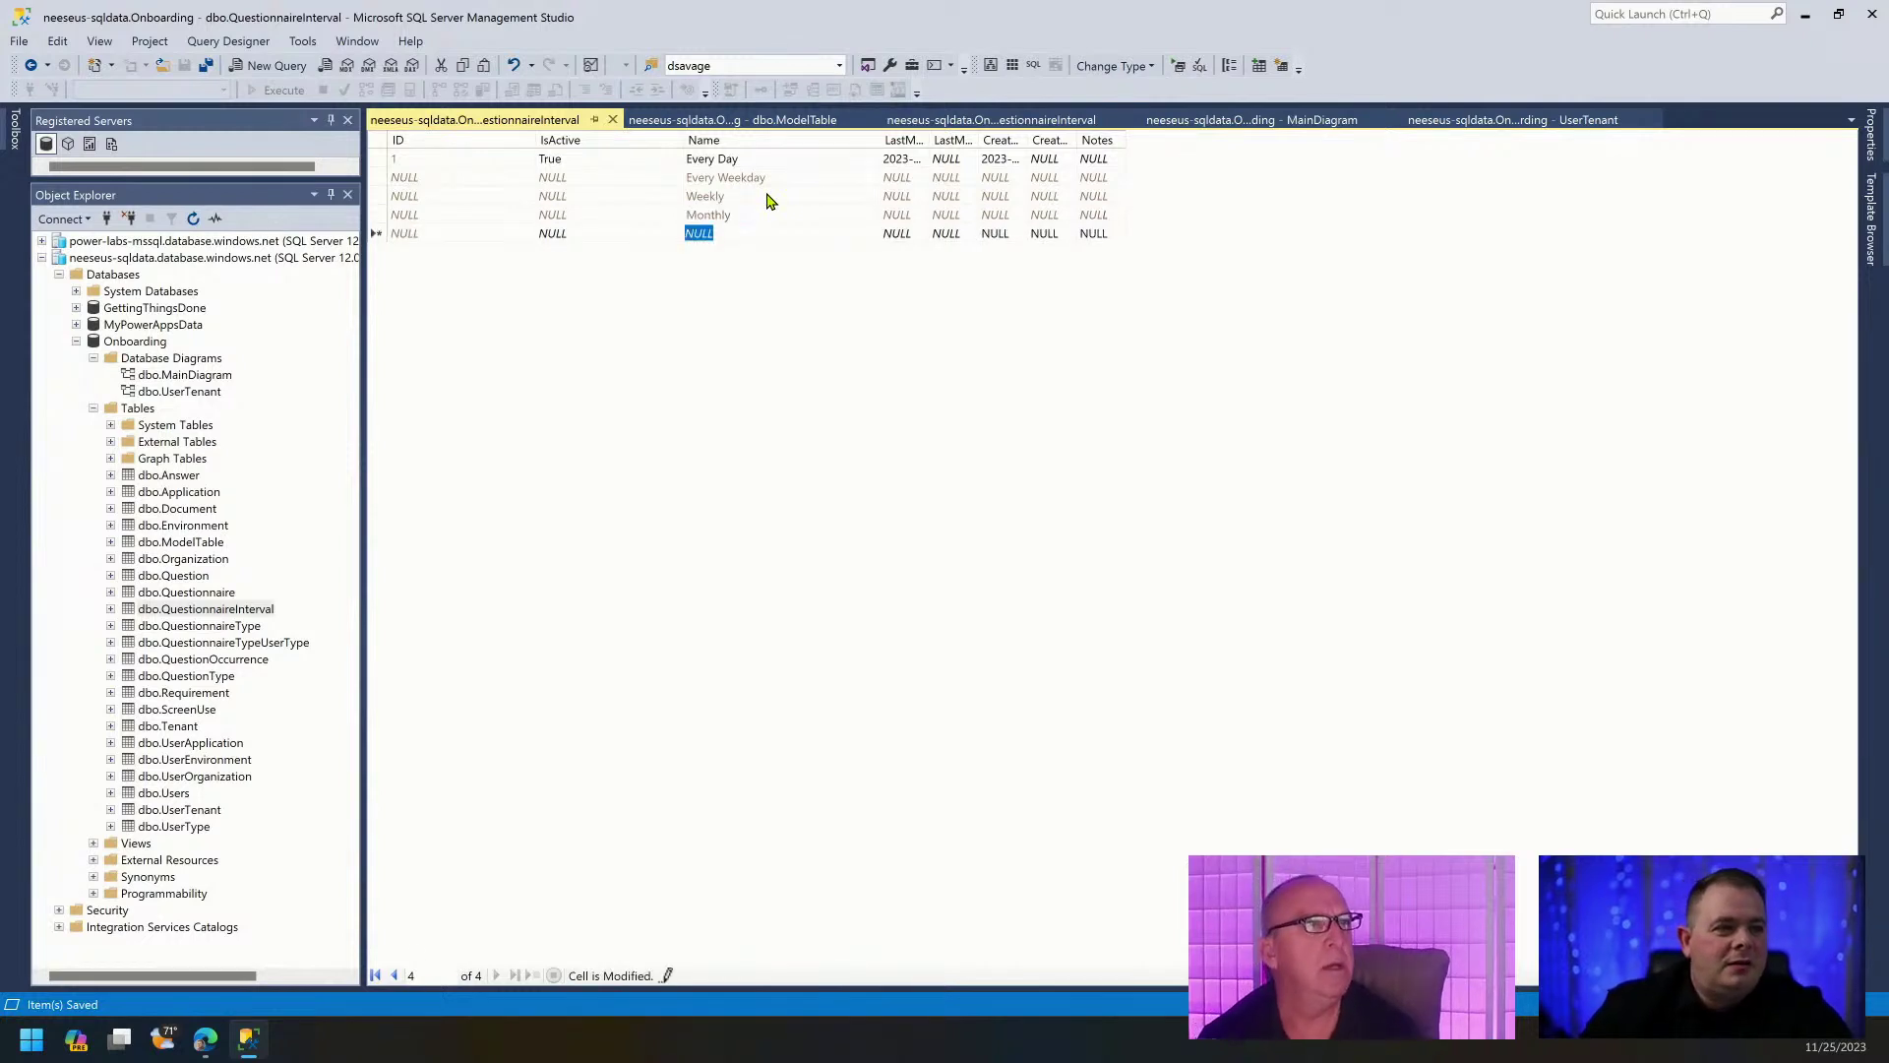
Add two QuestionnaireInterval rows named Quarterly and Annually, and reload the table data.
{"action": "type", "text": "Quarterly"}
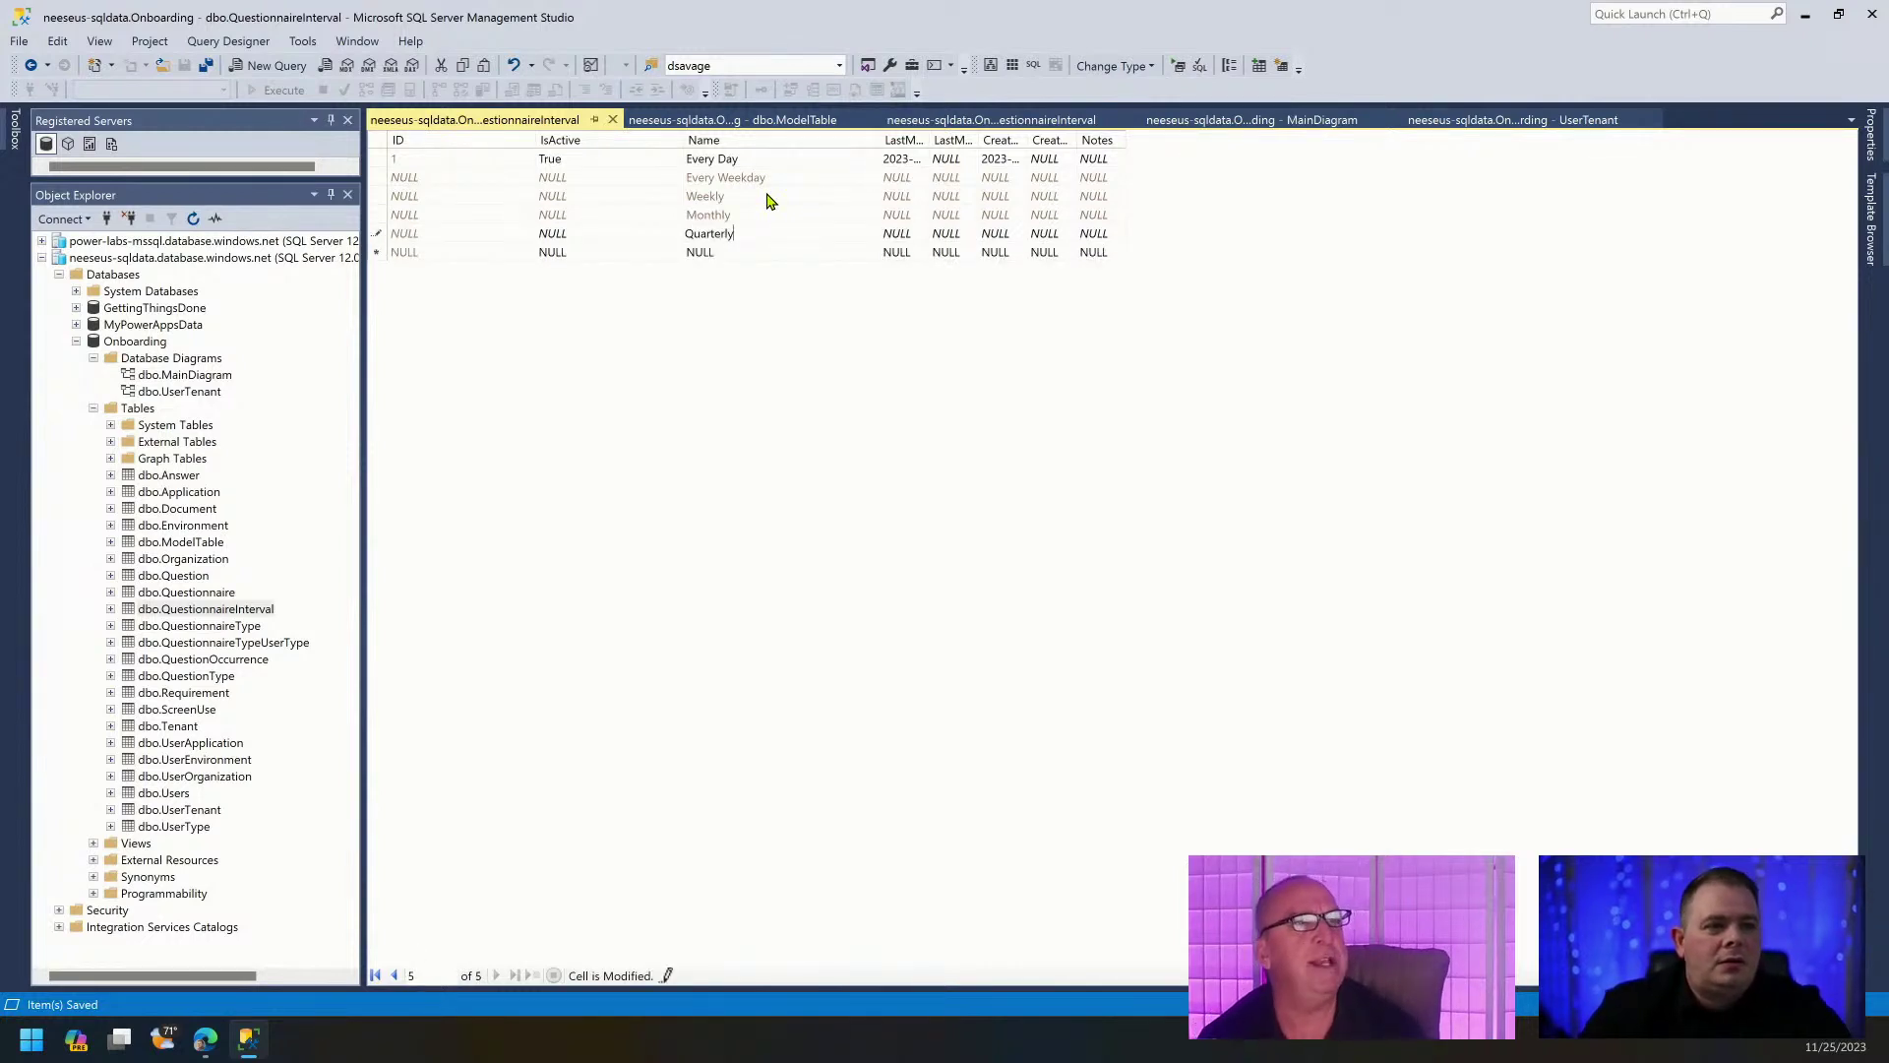
{"action": "key", "text": "Down"}
{"action": "type", "text": "Ann"}
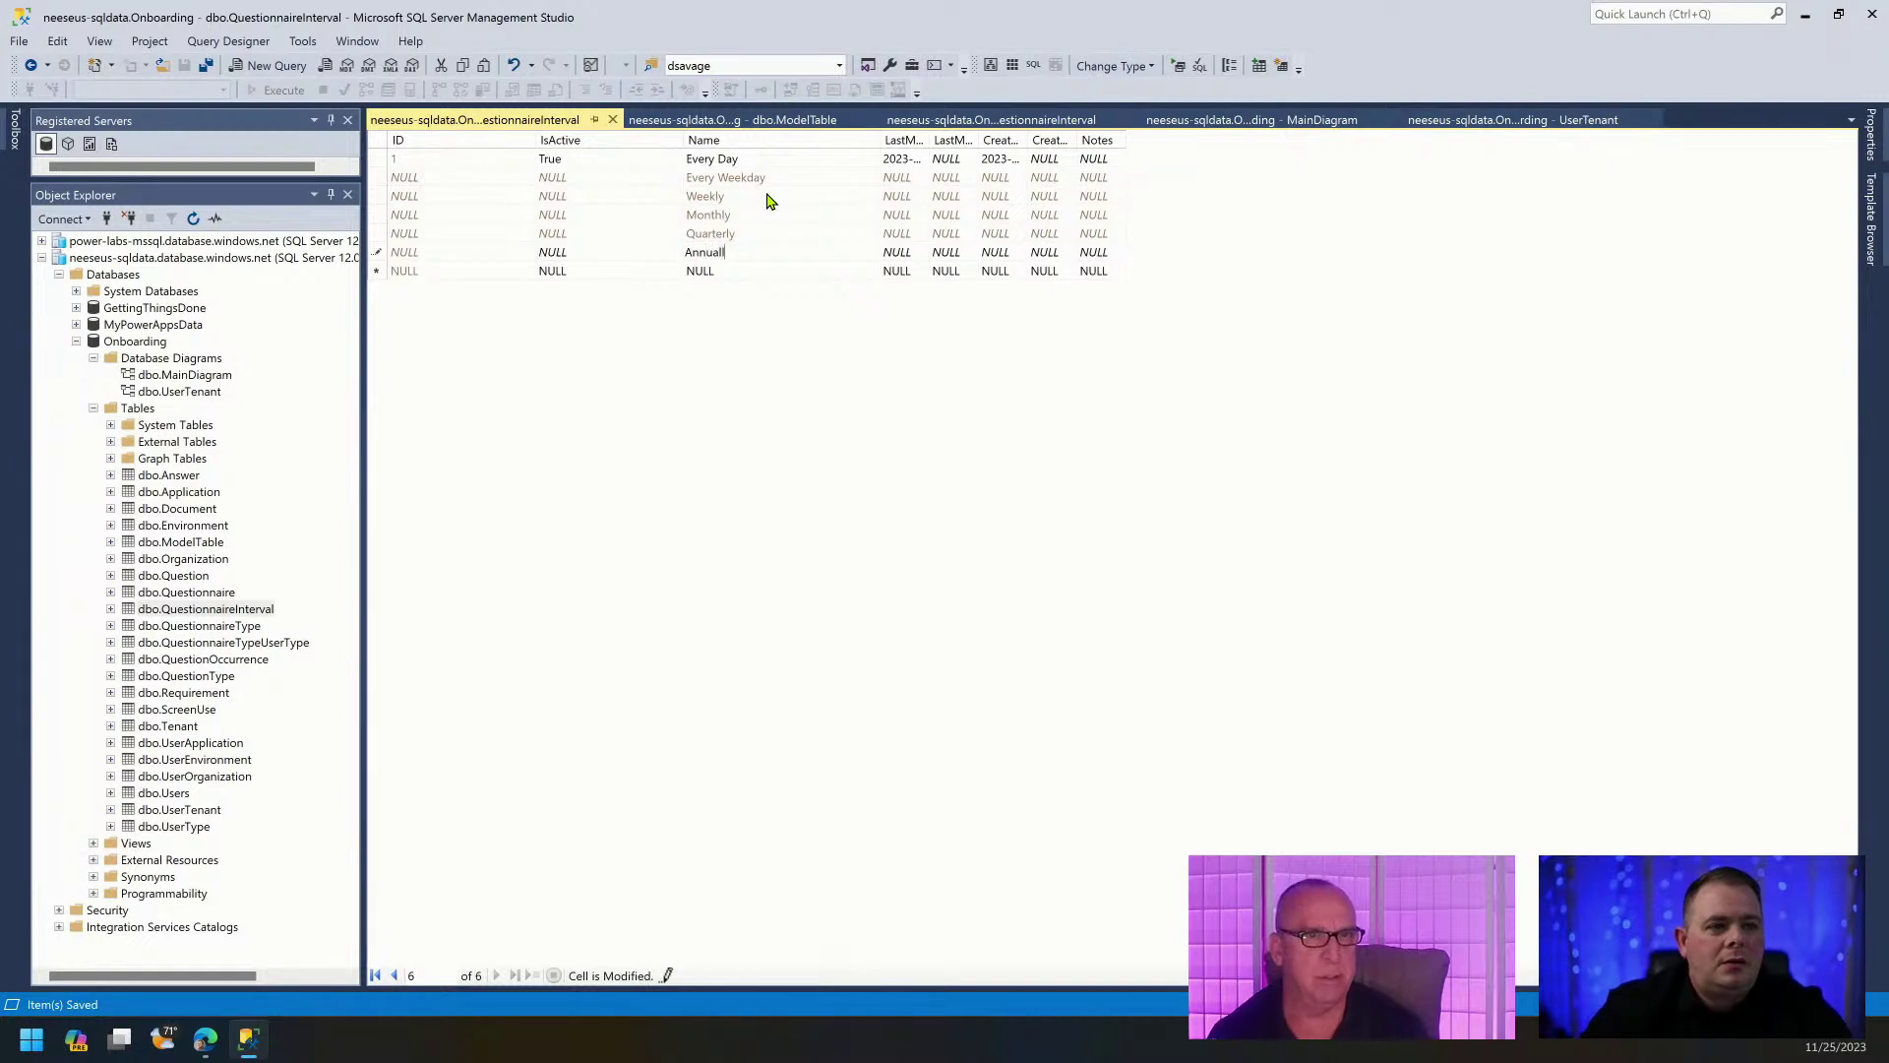
{"action": "key", "text": "Down"}
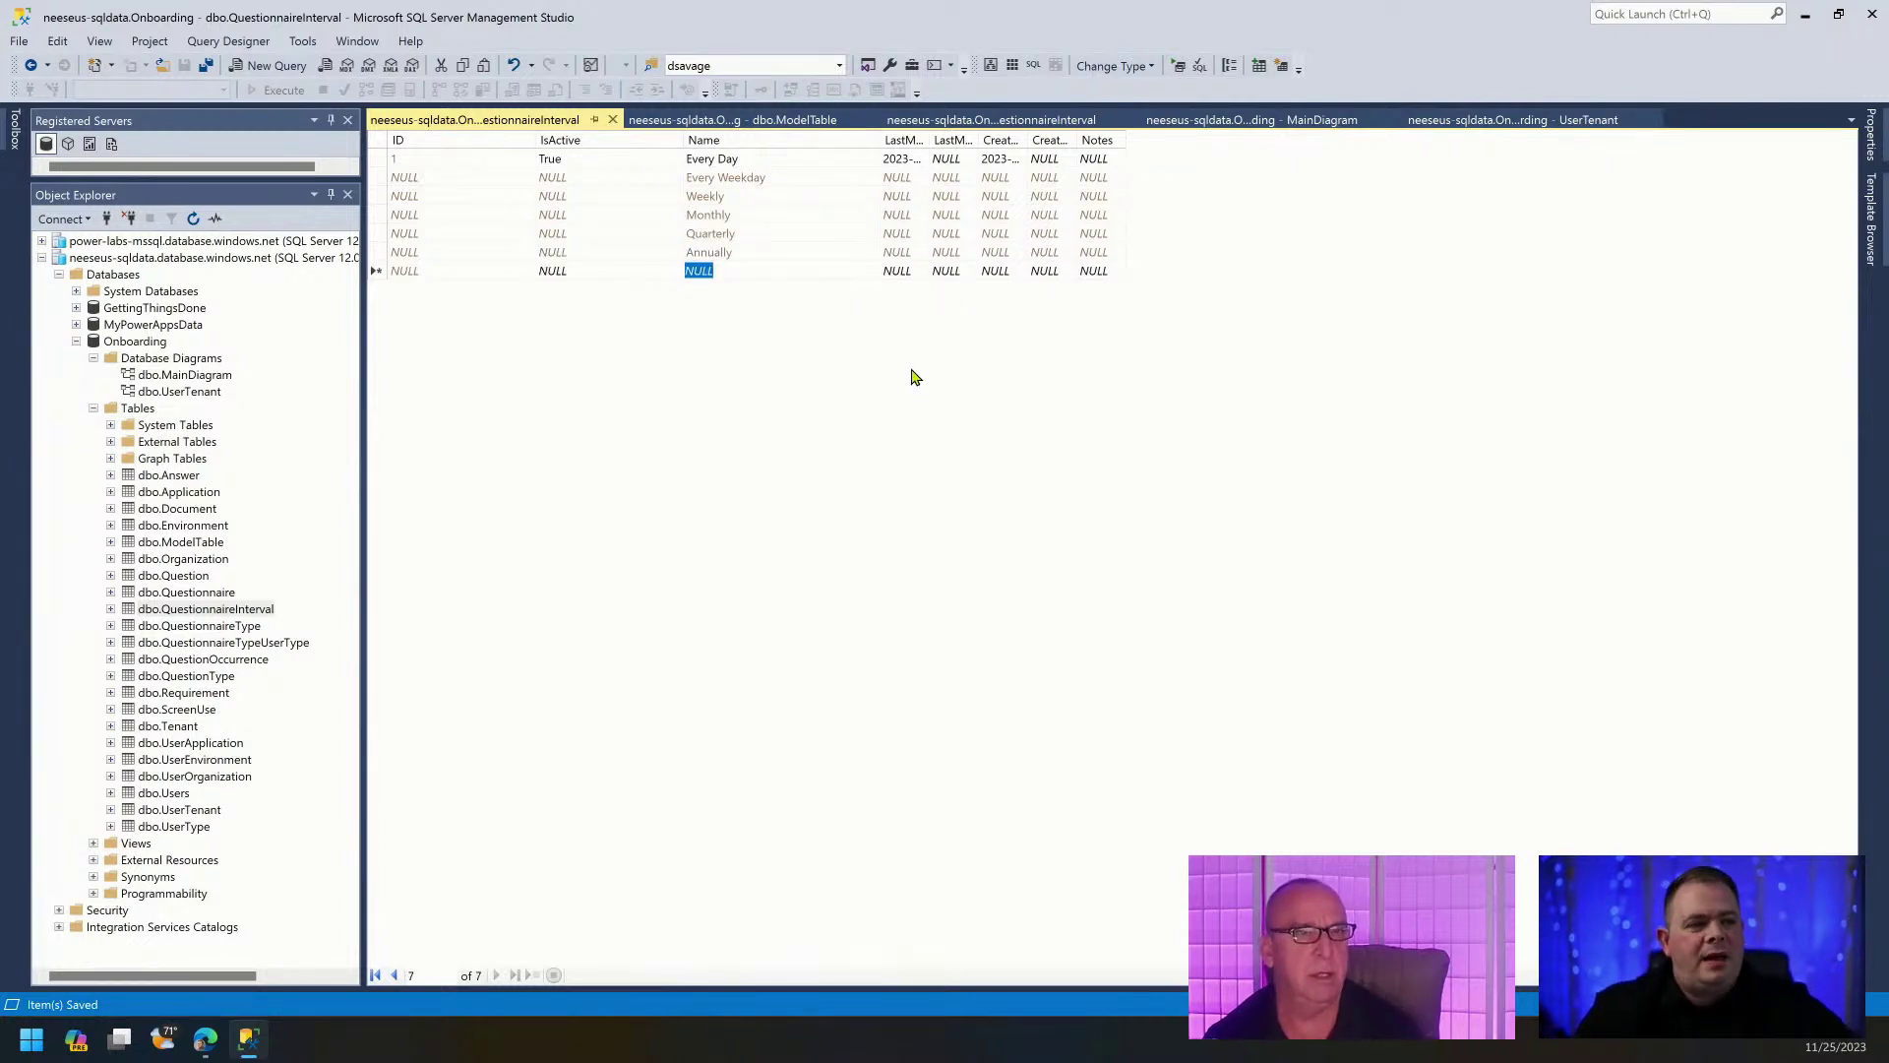
{"action": "left_click", "coordinate": [587, 179]}
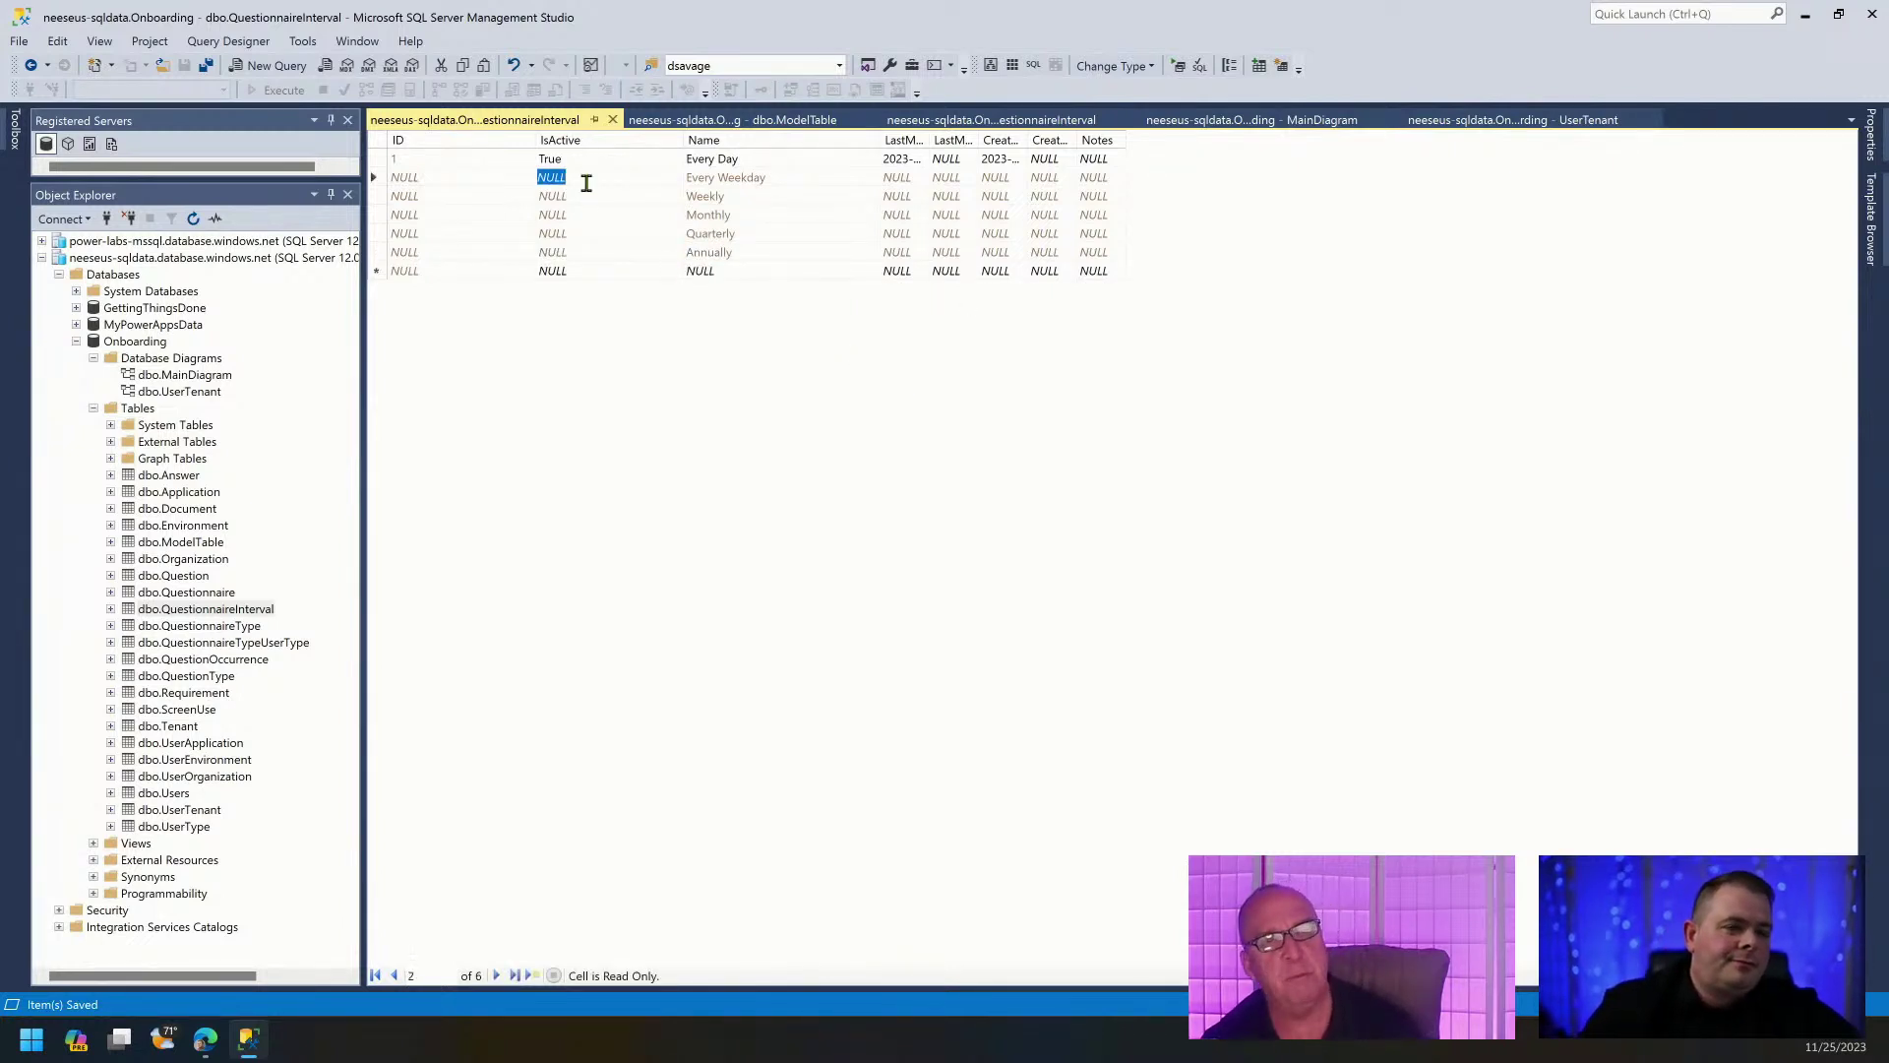
{"action": "left_click", "coordinate": [586, 194]}
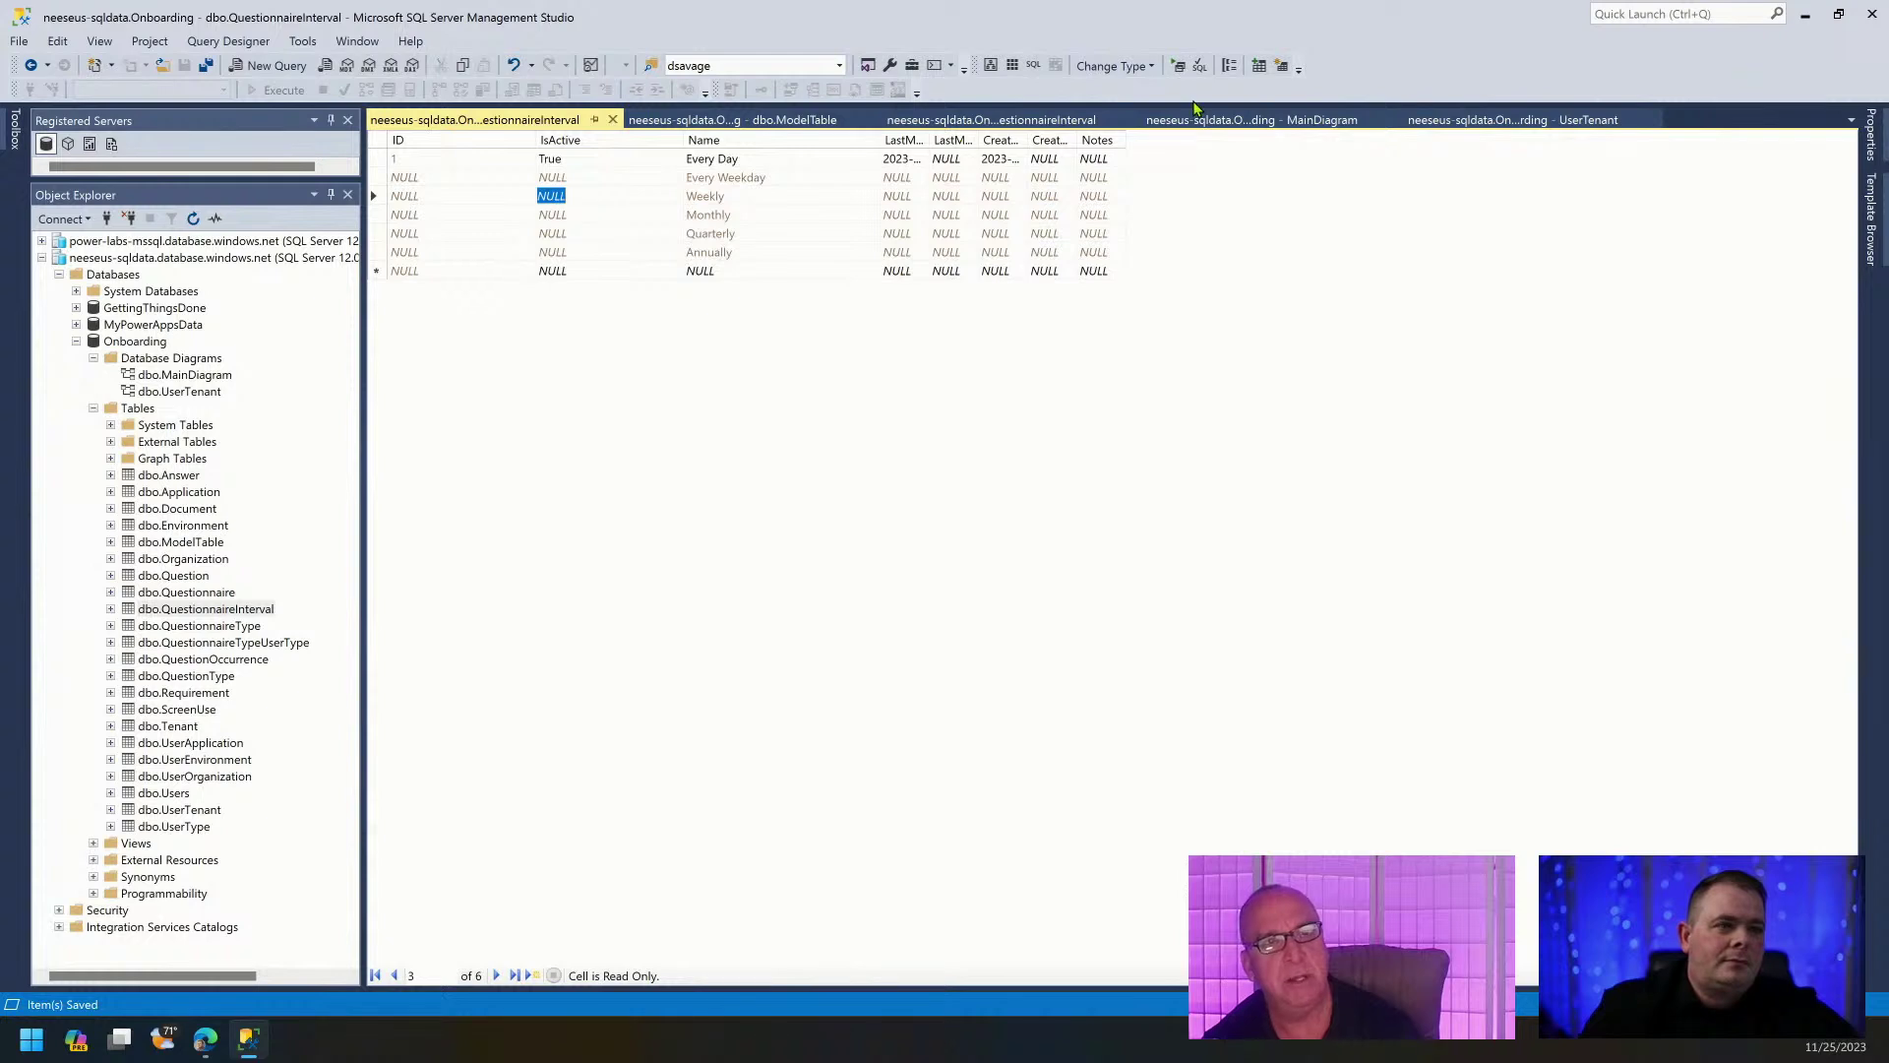
{"action": "left_click", "coordinate": [1178, 65]}
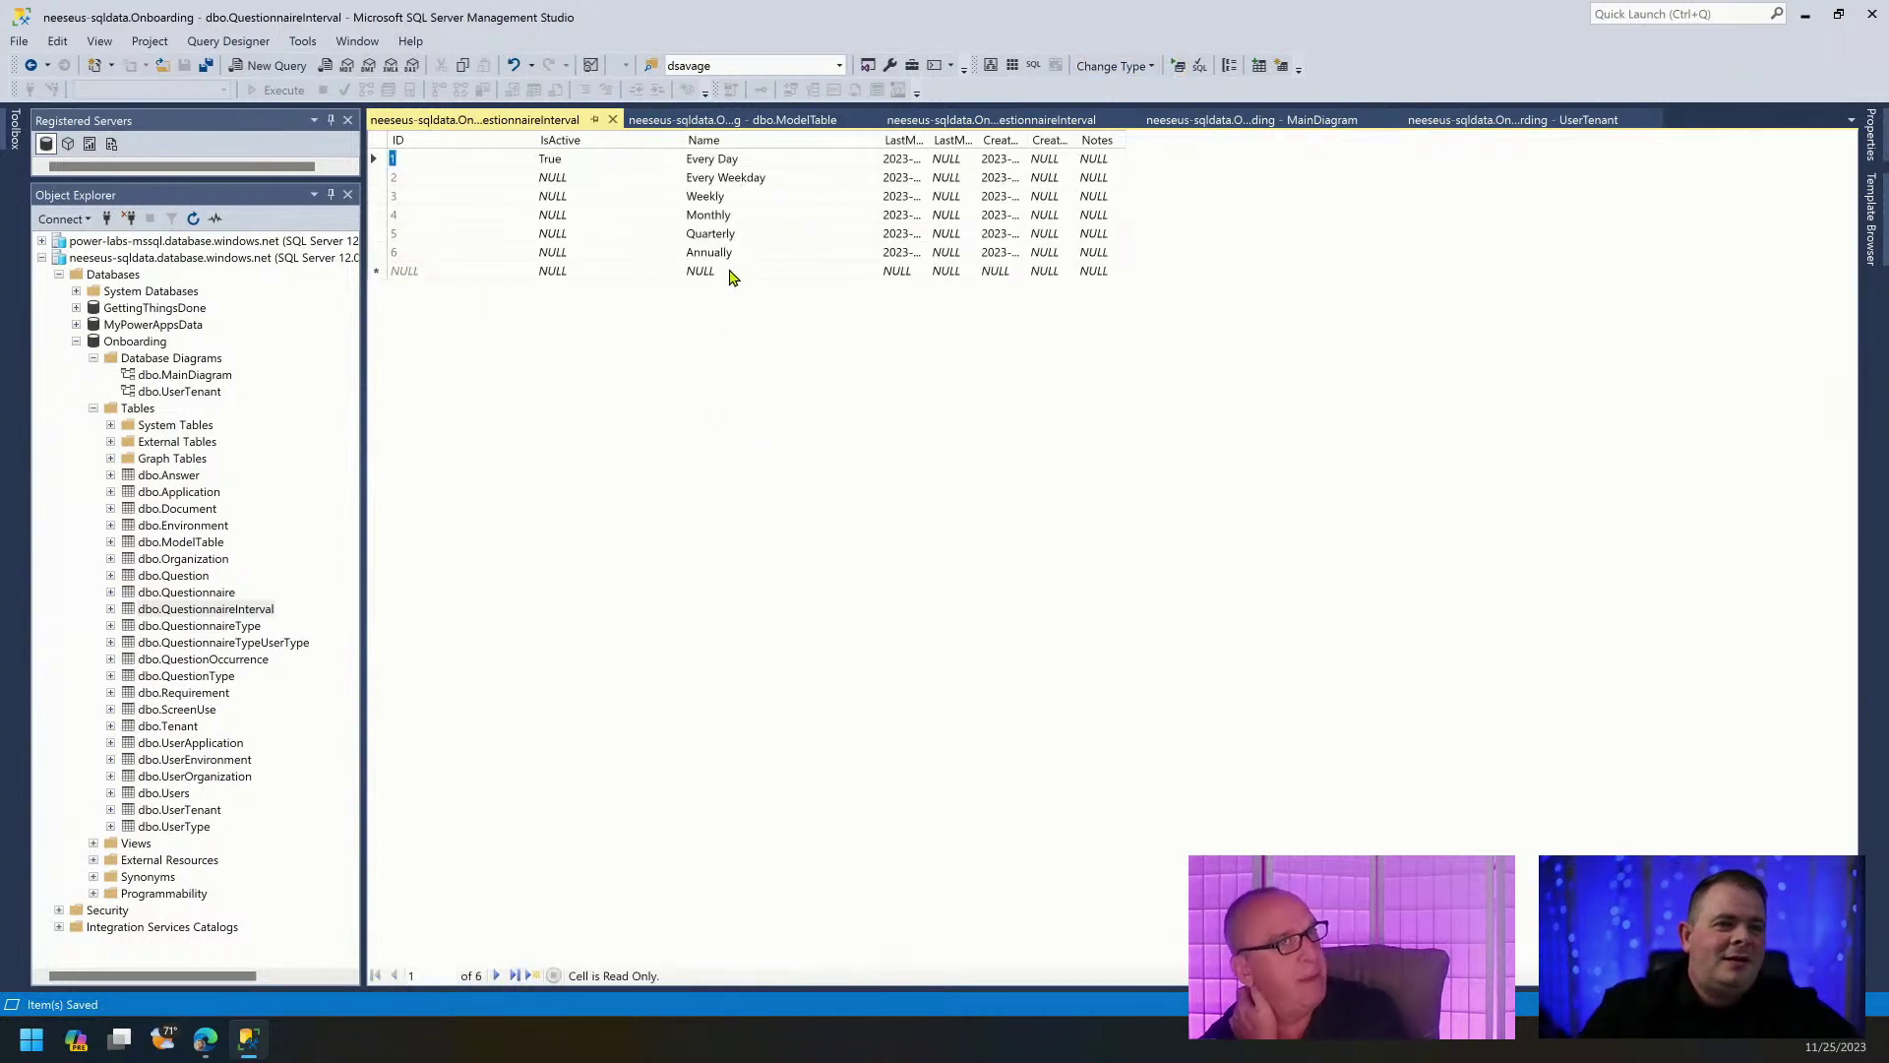
Add a QuestionnaireInterval row named One Off at the end and reload the table data.
{"action": "left_click", "coordinate": [731, 274]}
{"action": "type", "text": "On"}
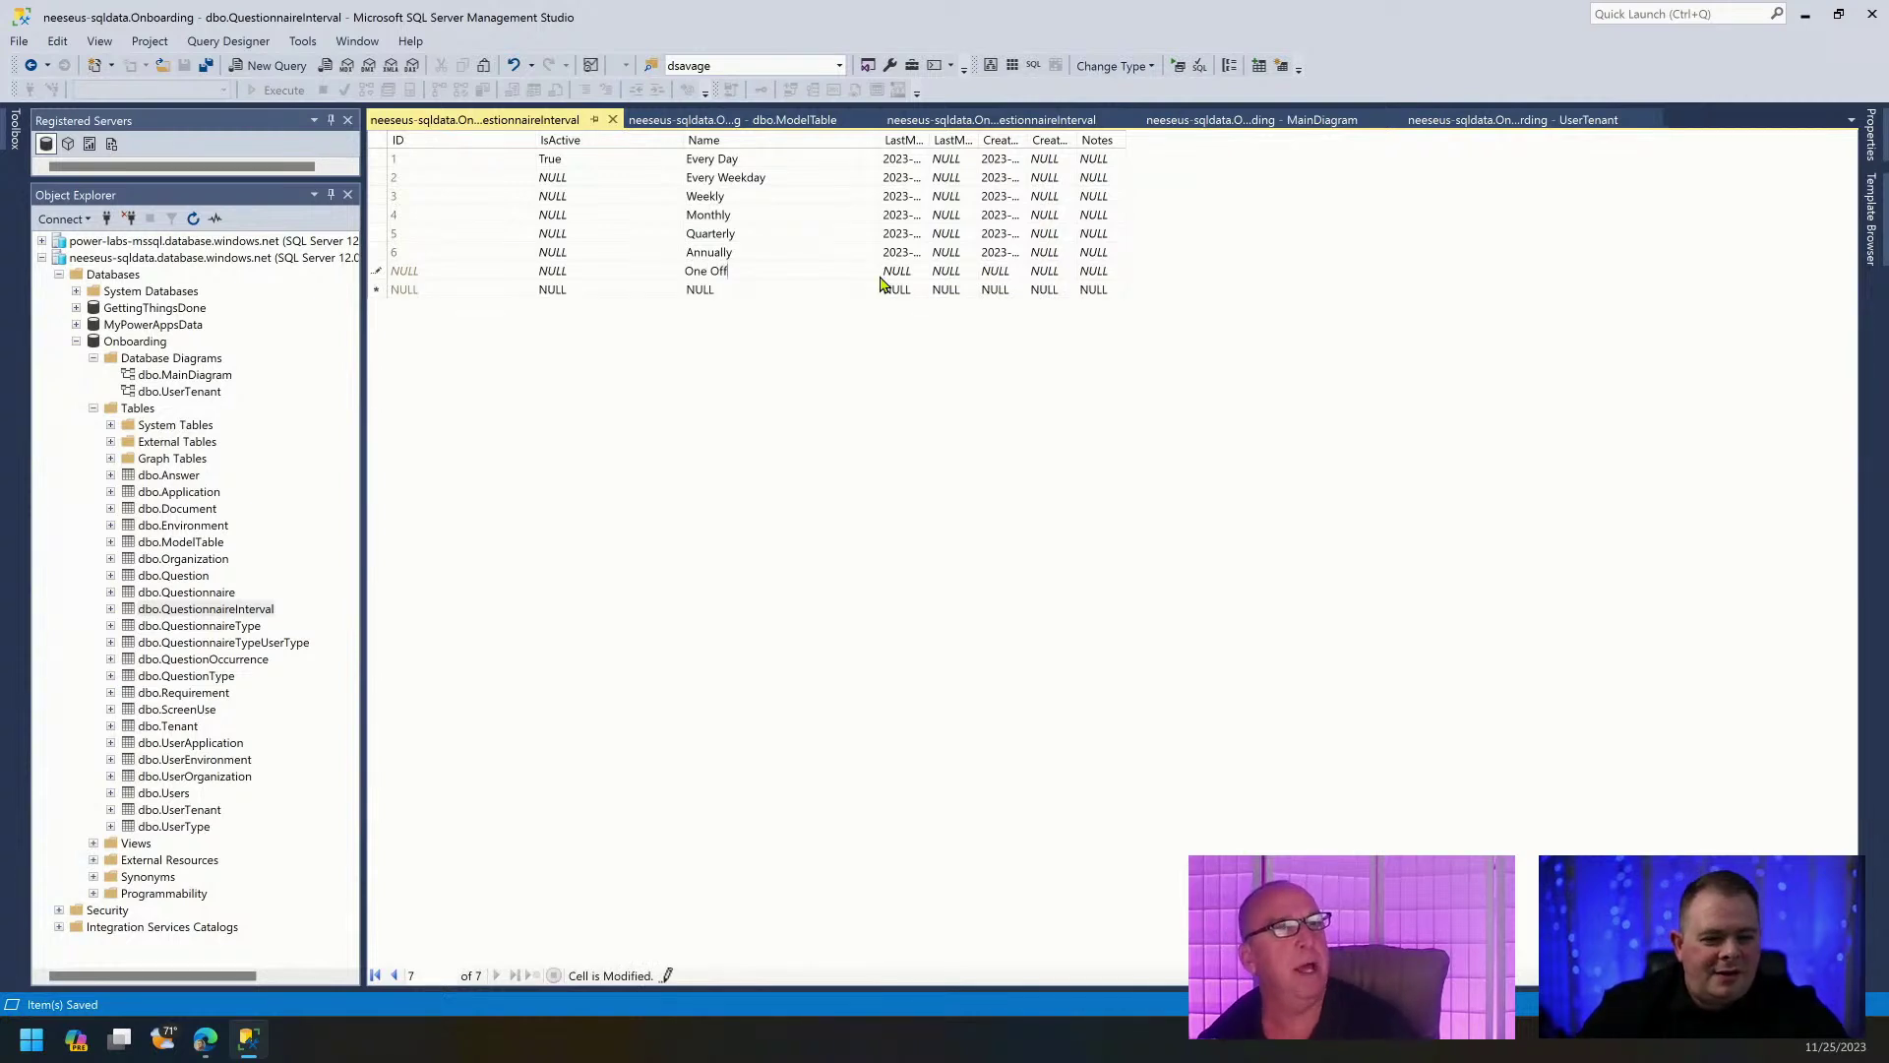
{"action": "type", "text": "e Off"}
{"action": "key", "text": "Down"}
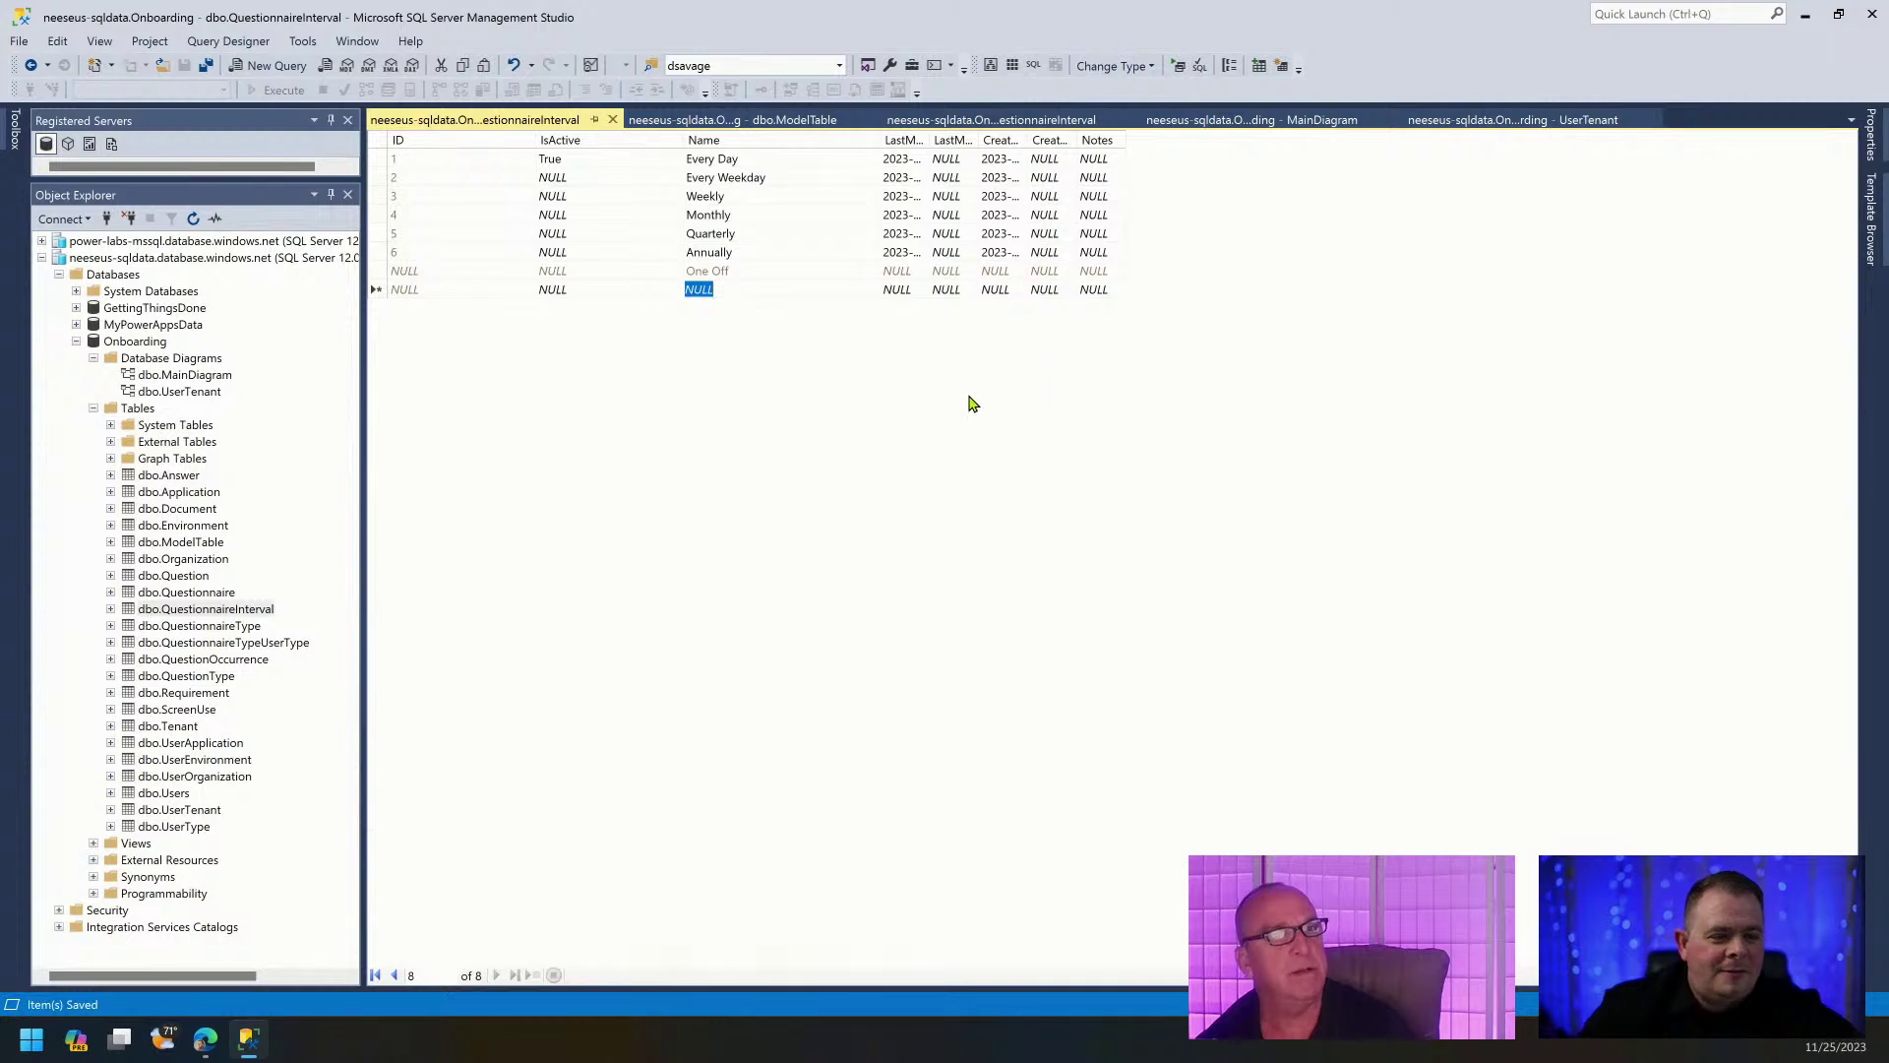
{"action": "left_click", "coordinate": [1178, 65]}
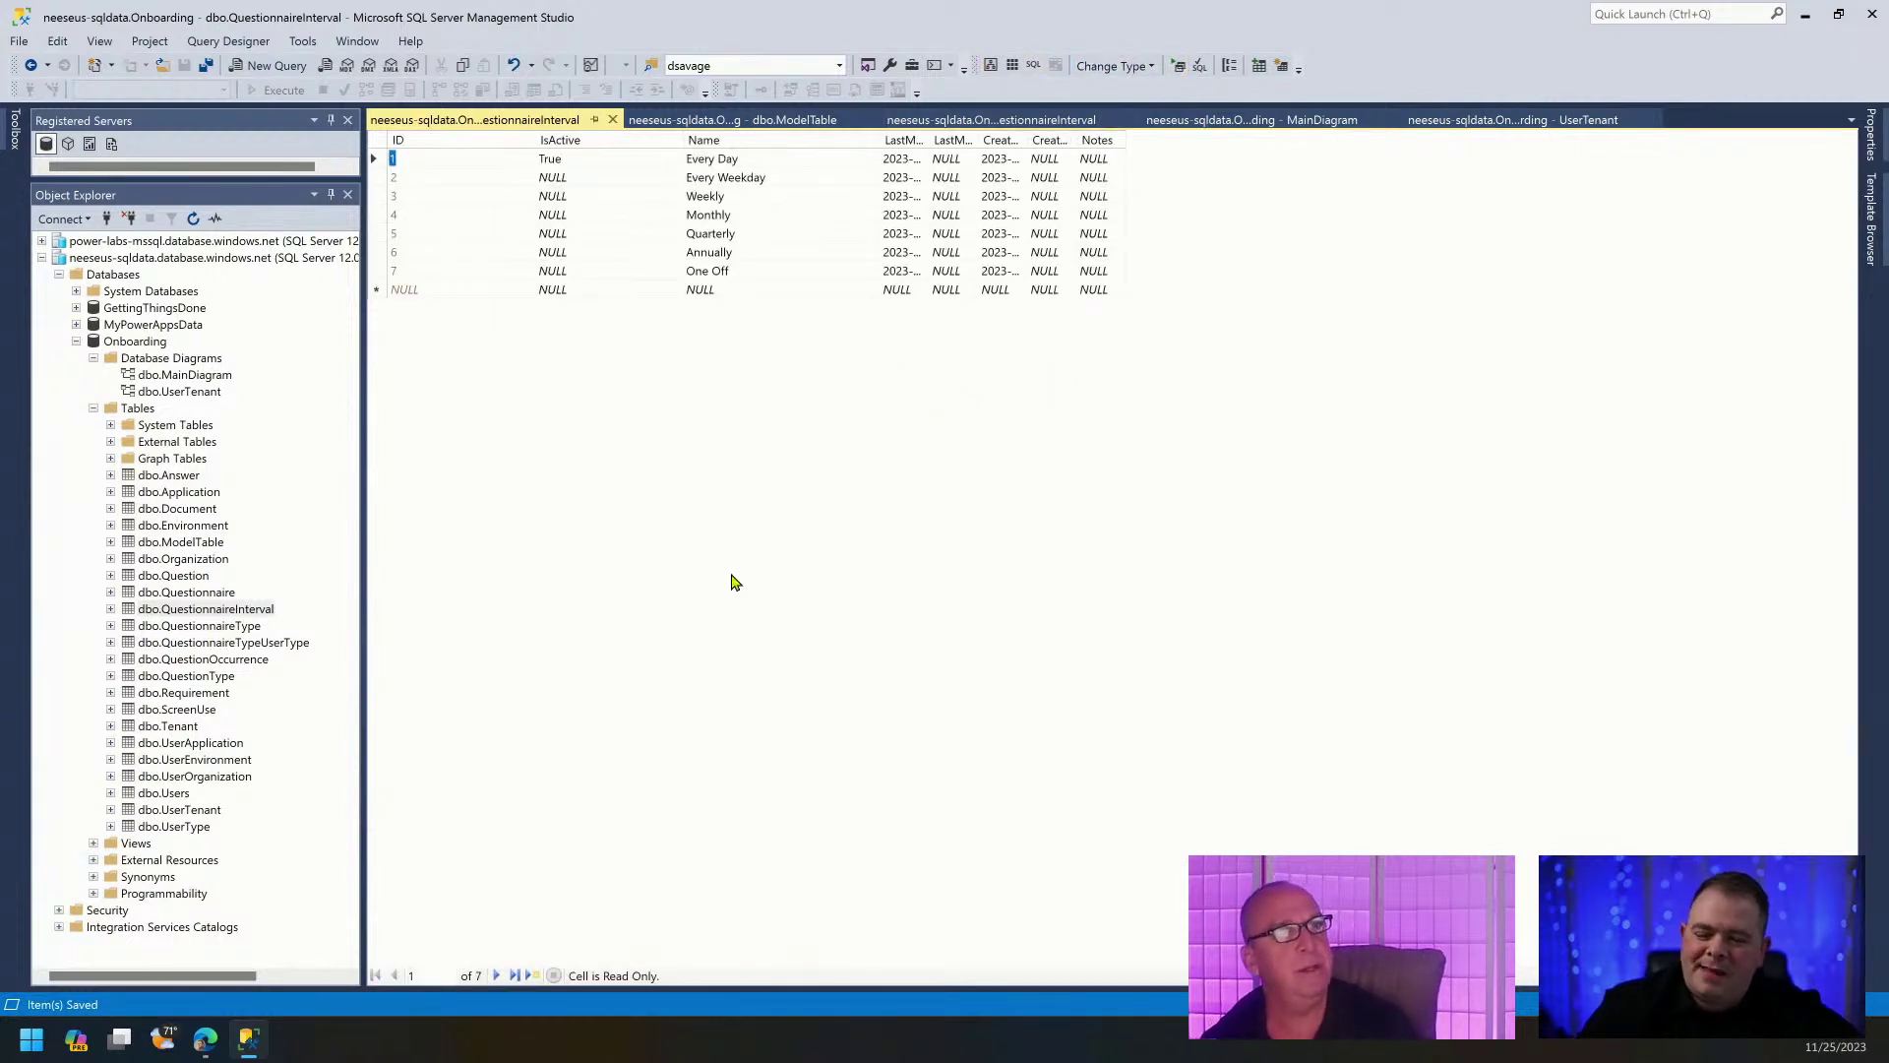
Set IsActive to 1 for the six QuestionnaireInterval rows from Every Weekday through One Off.
{"action": "left_click", "coordinate": [584, 177]}
{"action": "type", "text": "1"}
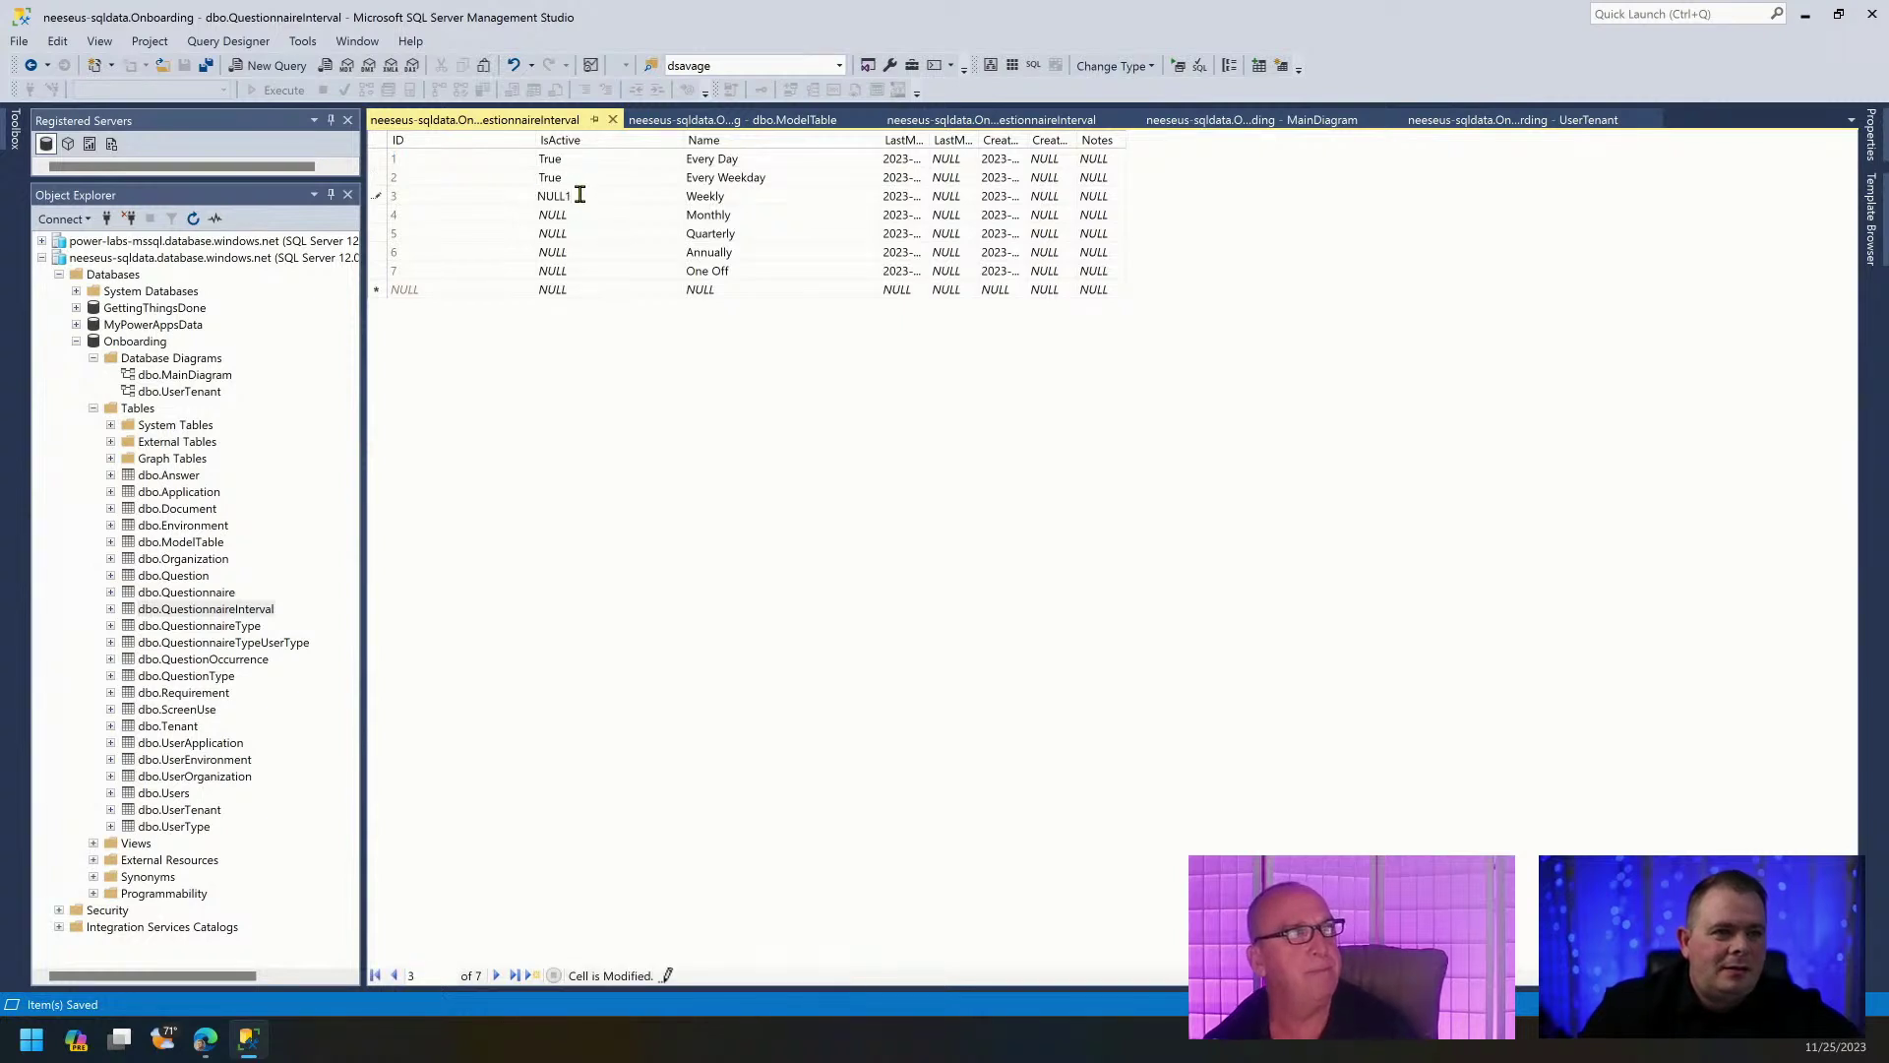
{"action": "left_click", "coordinate": [581, 196]}
{"action": "type", "text": "1"}
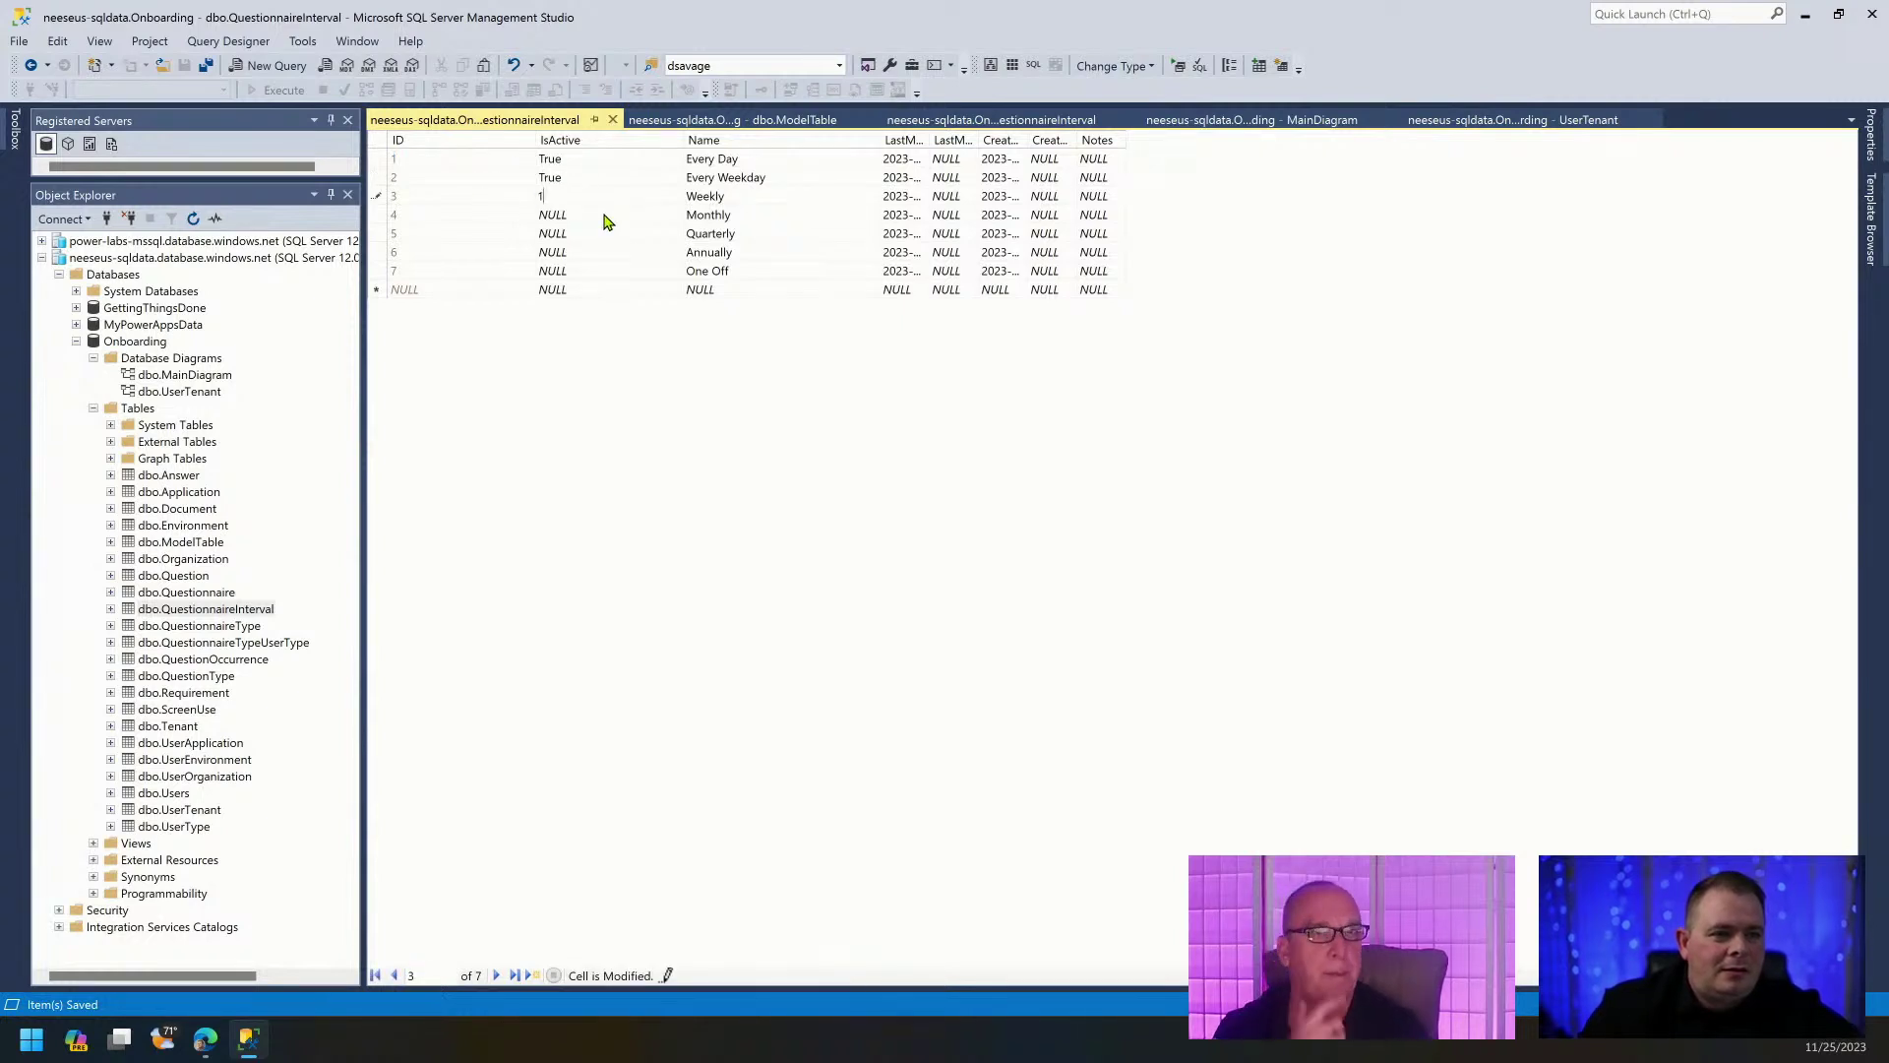
{"action": "left_click", "coordinate": [604, 220]}
{"action": "type", "text": "1"}
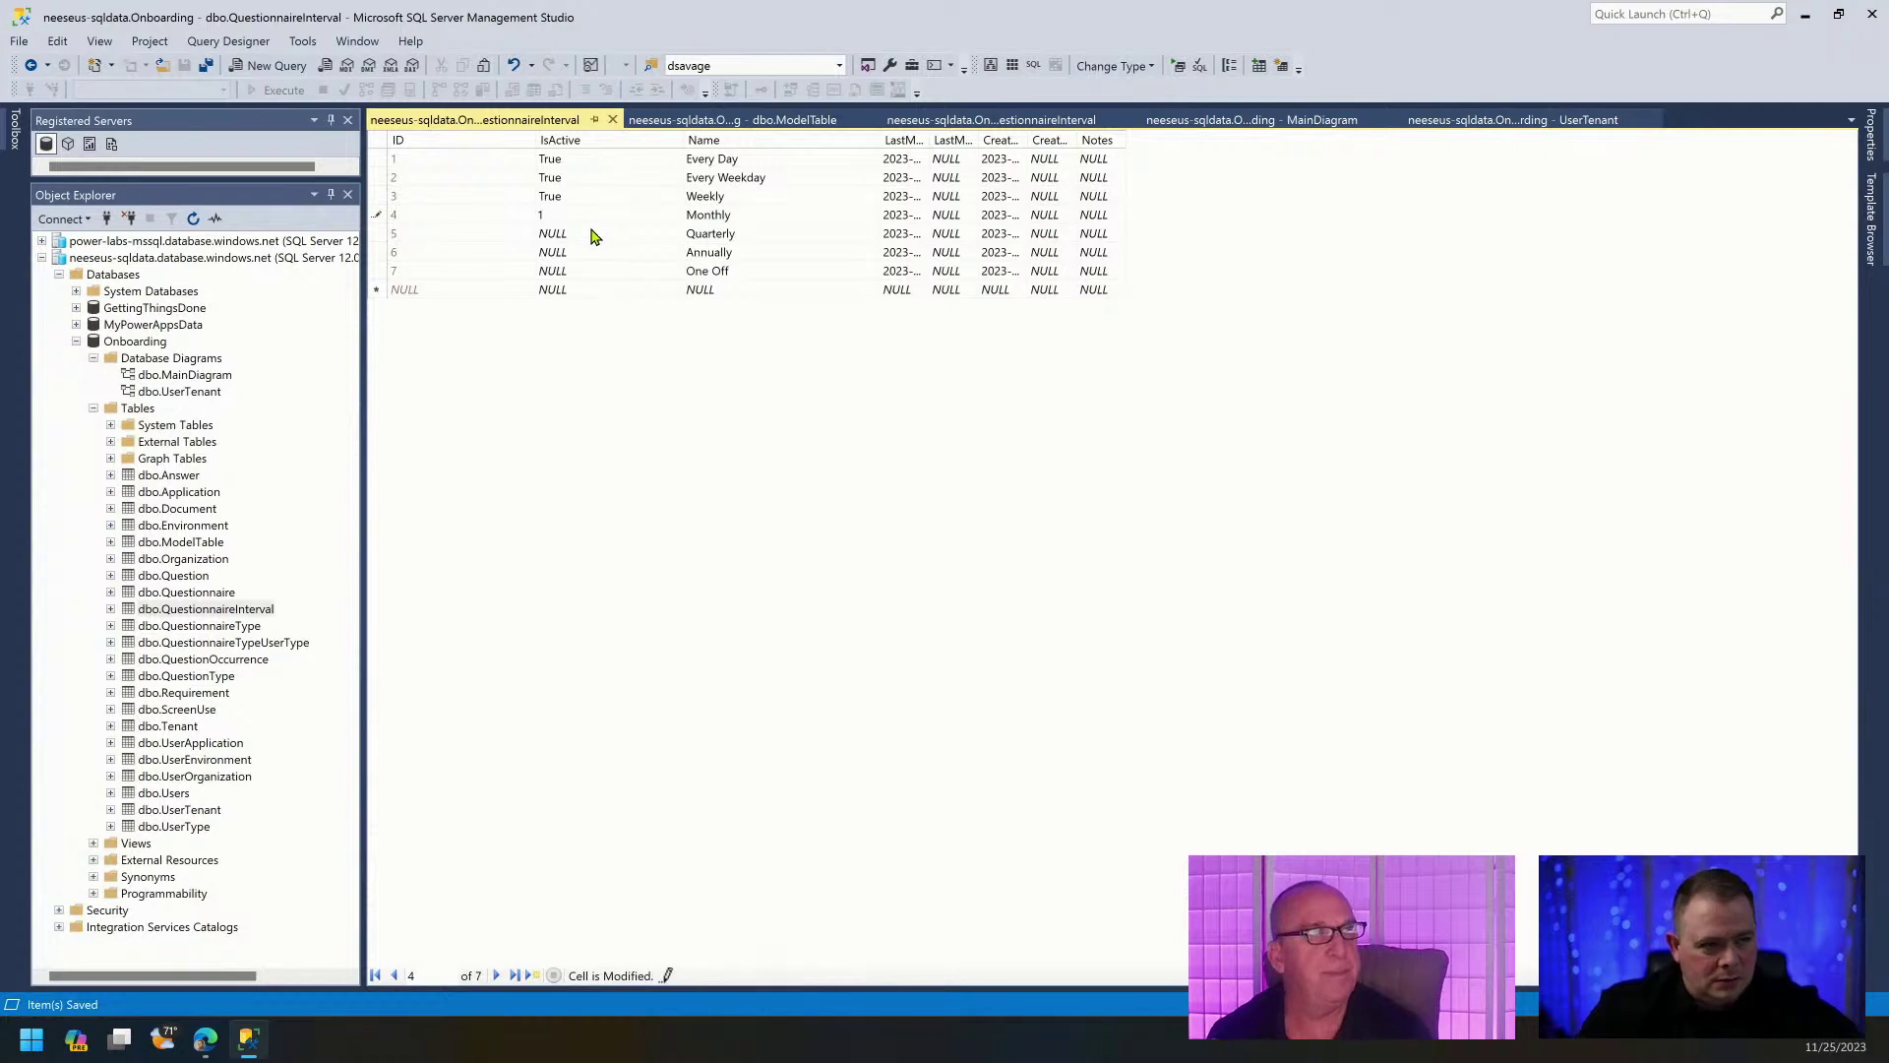
{"action": "key", "text": "Down"}
{"action": "type", "text": "1"}
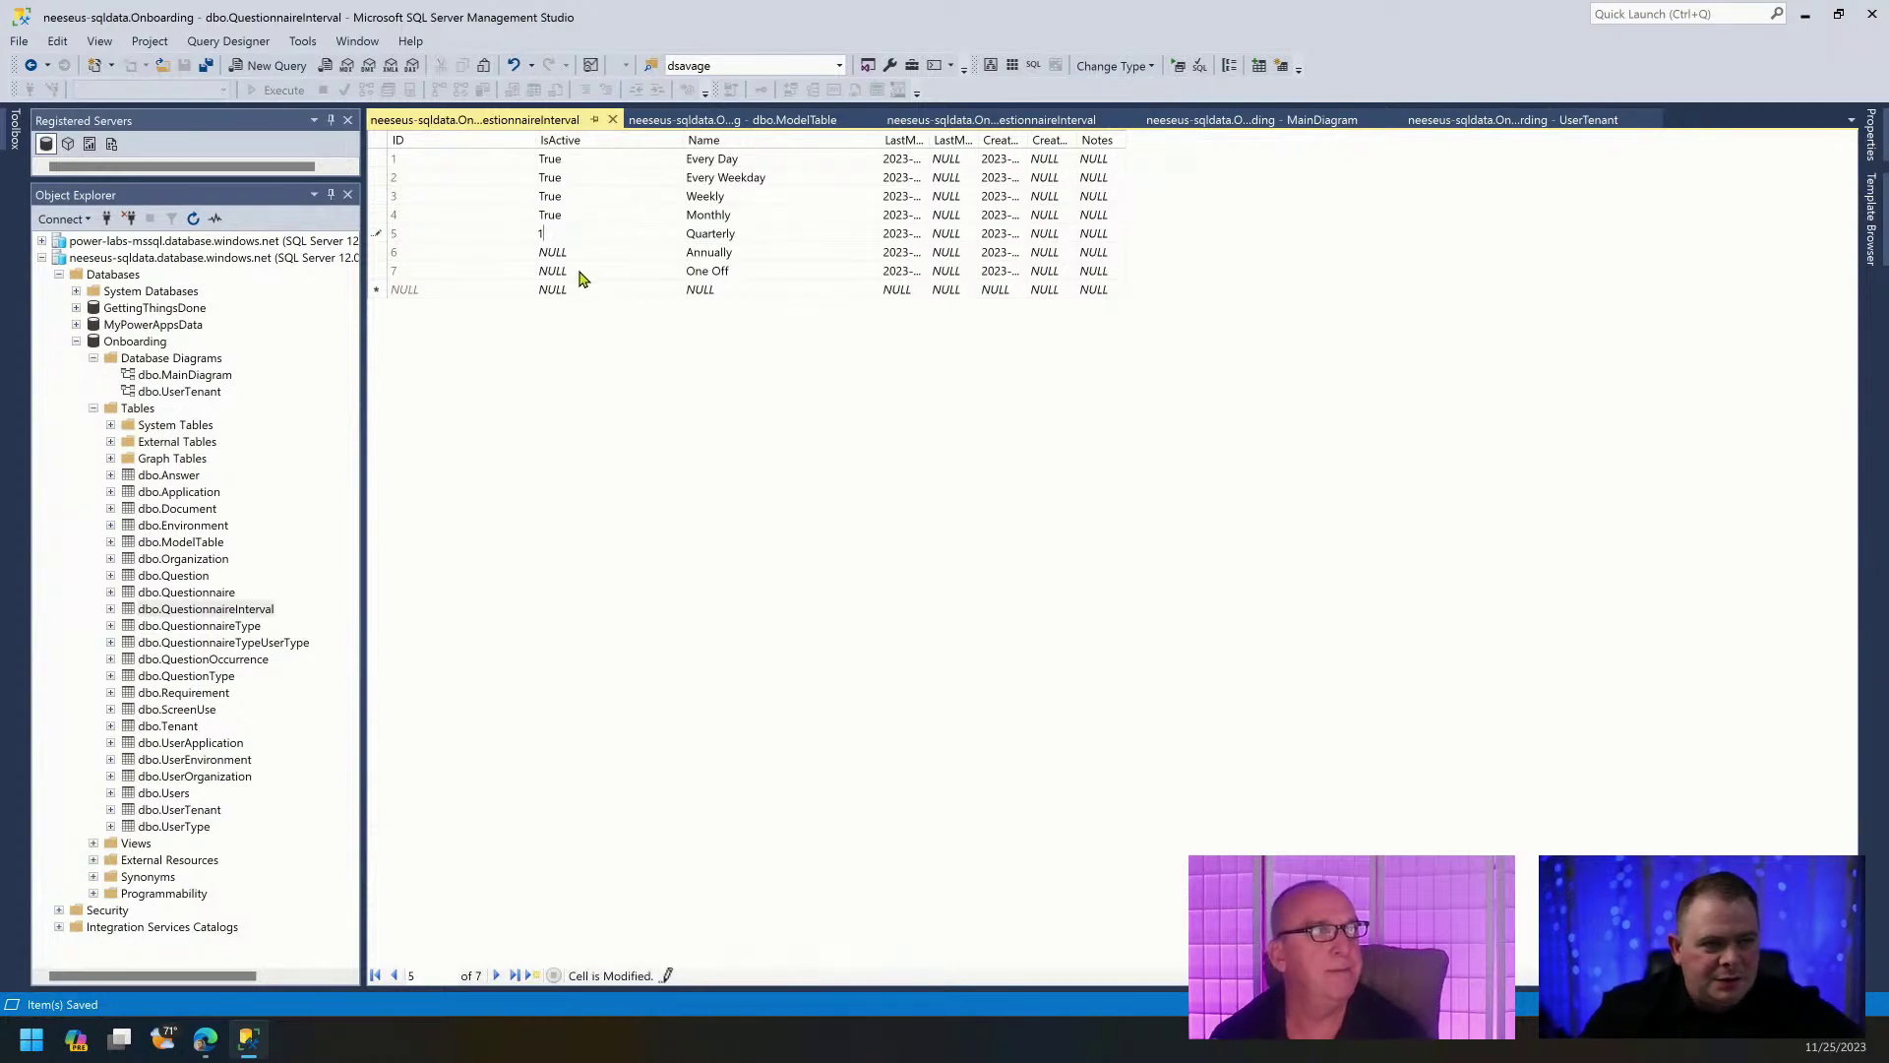
{"action": "left_click", "coordinate": [584, 249]}
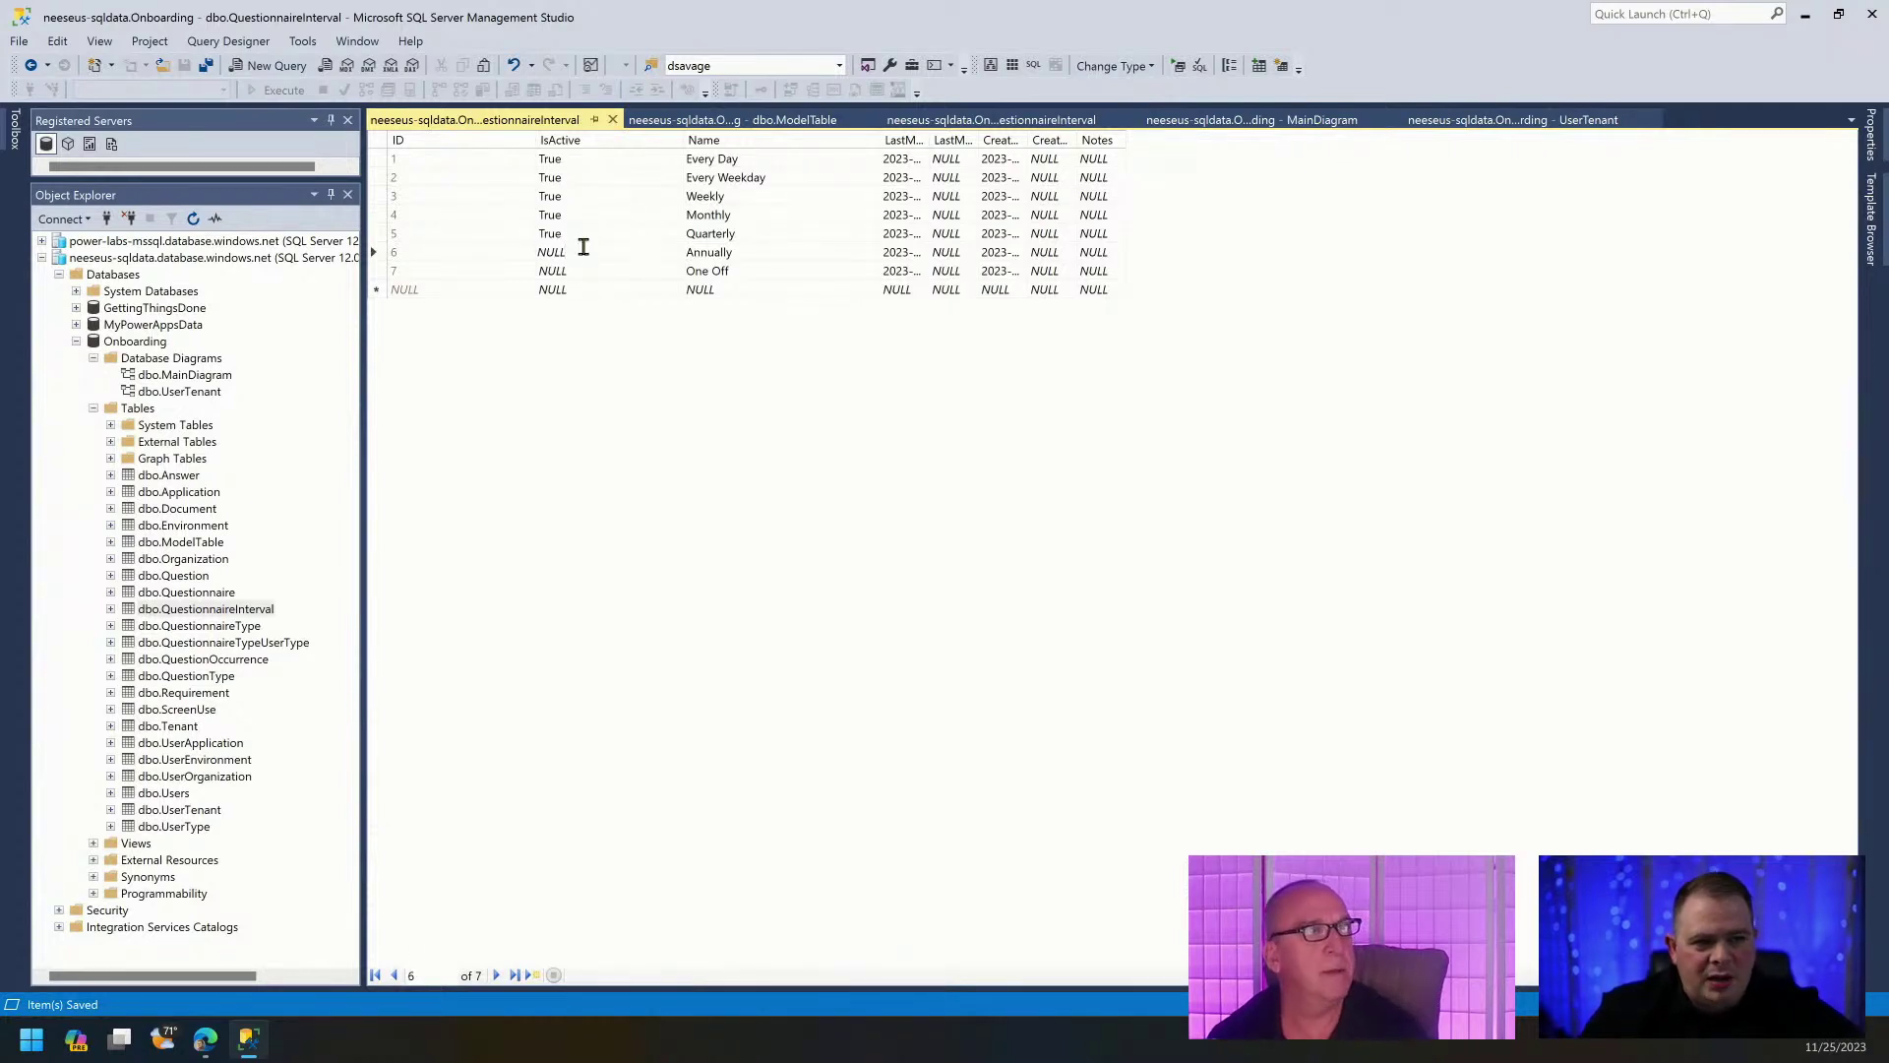
{"action": "left_click_drag", "start_coordinate": [584, 249], "coordinate": [496, 257]}
{"action": "type", "text": "1"}
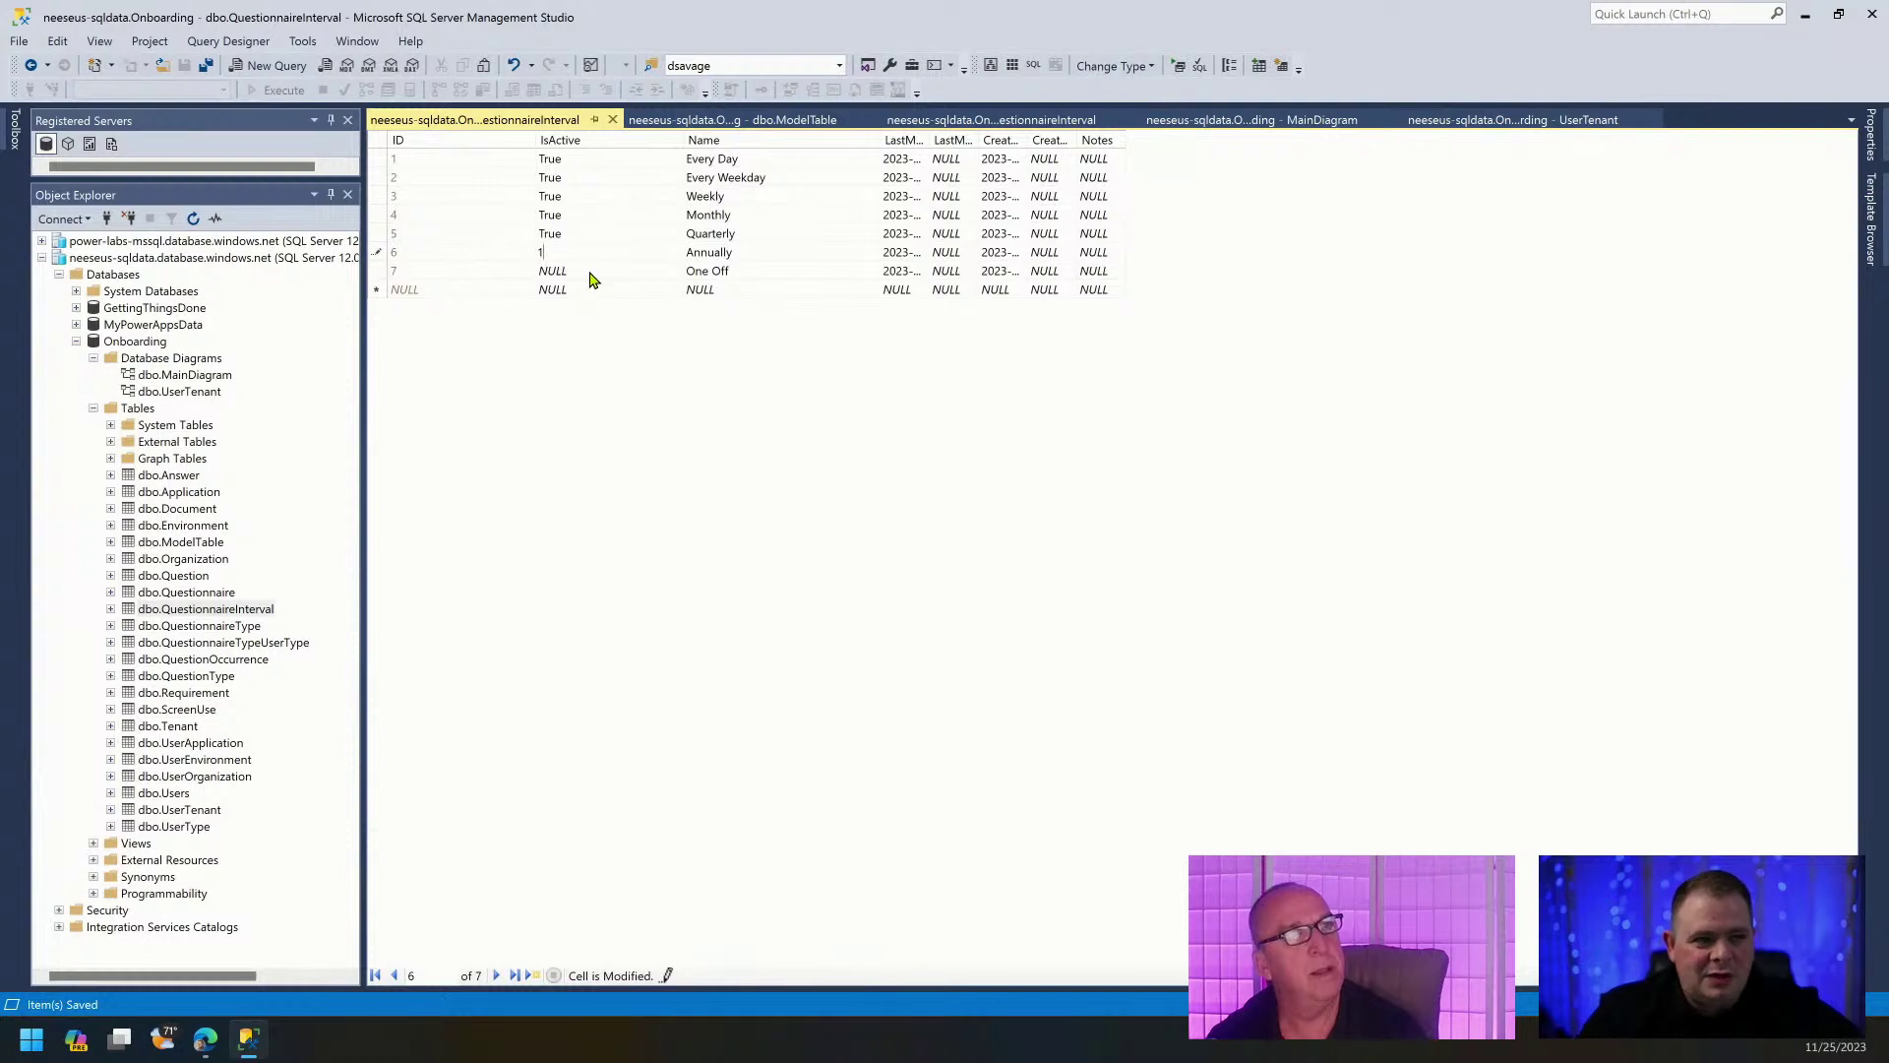
{"action": "key", "text": "Down"}
{"action": "type", "text": "1"}
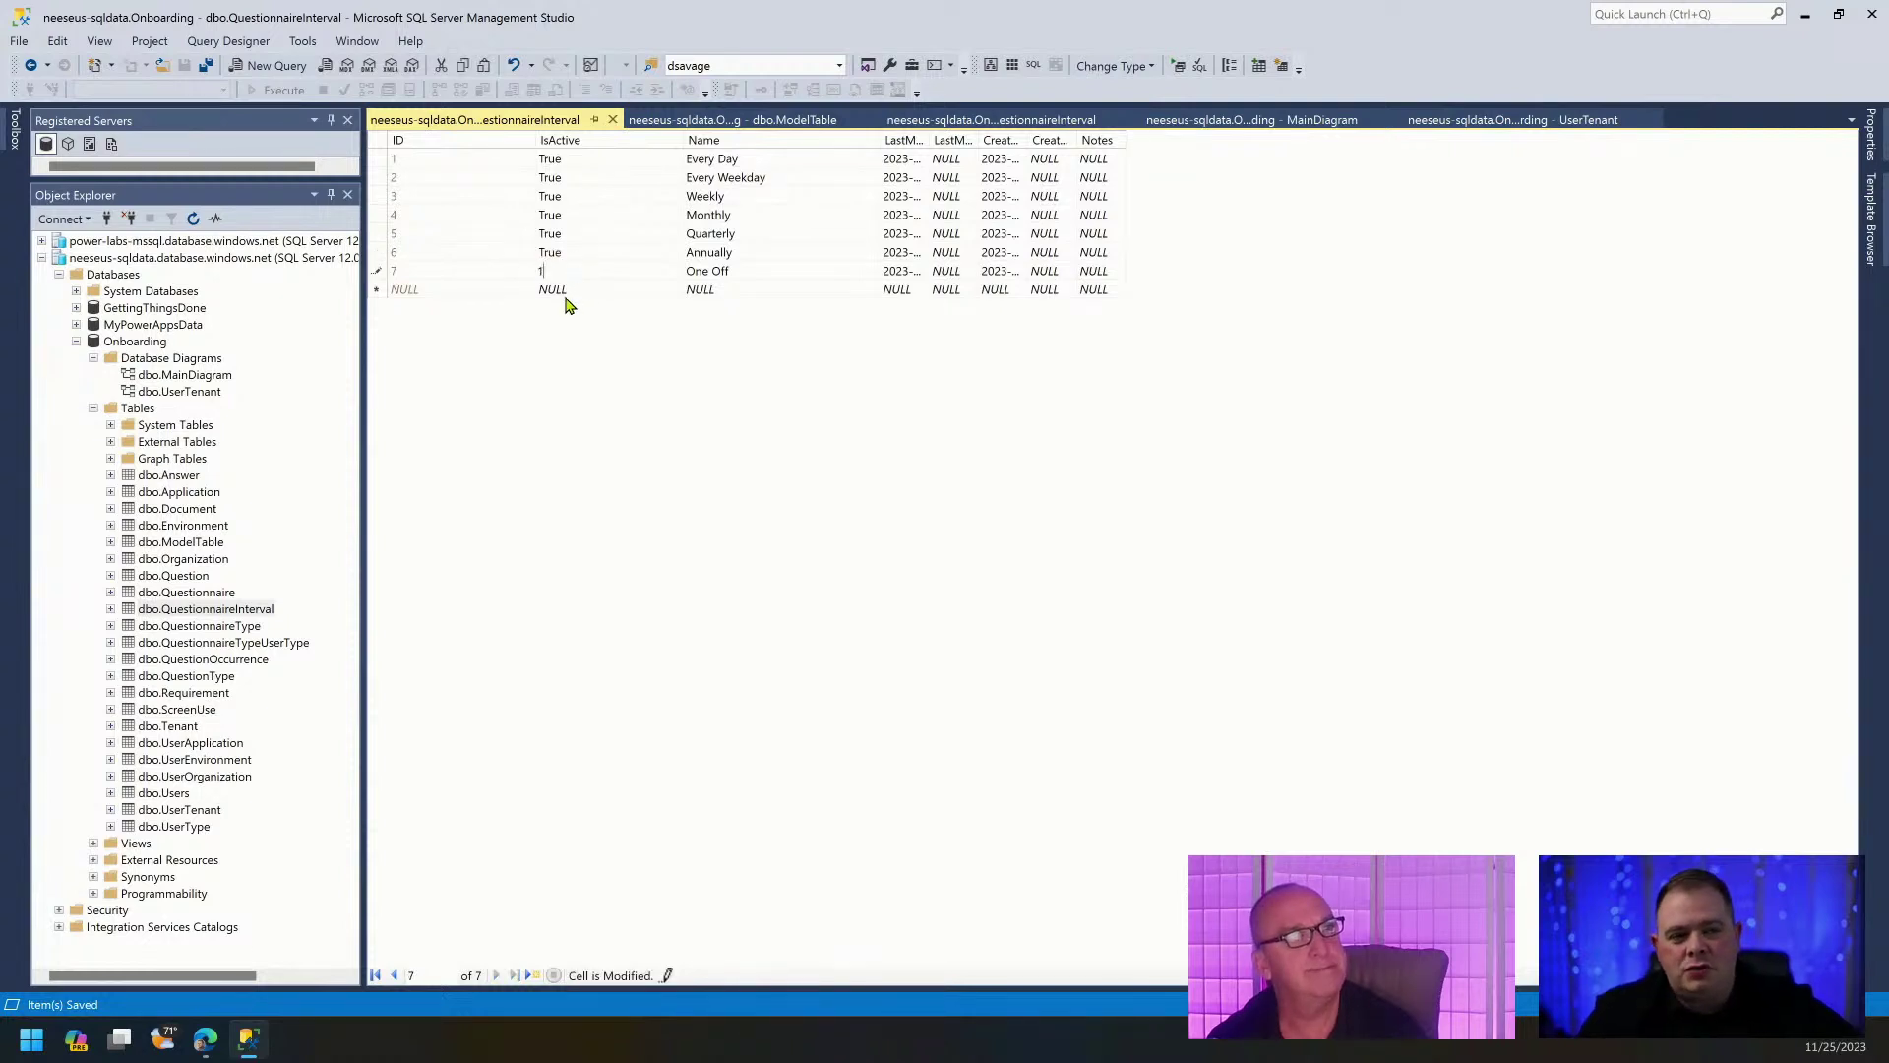
{"action": "key", "text": "Down"}
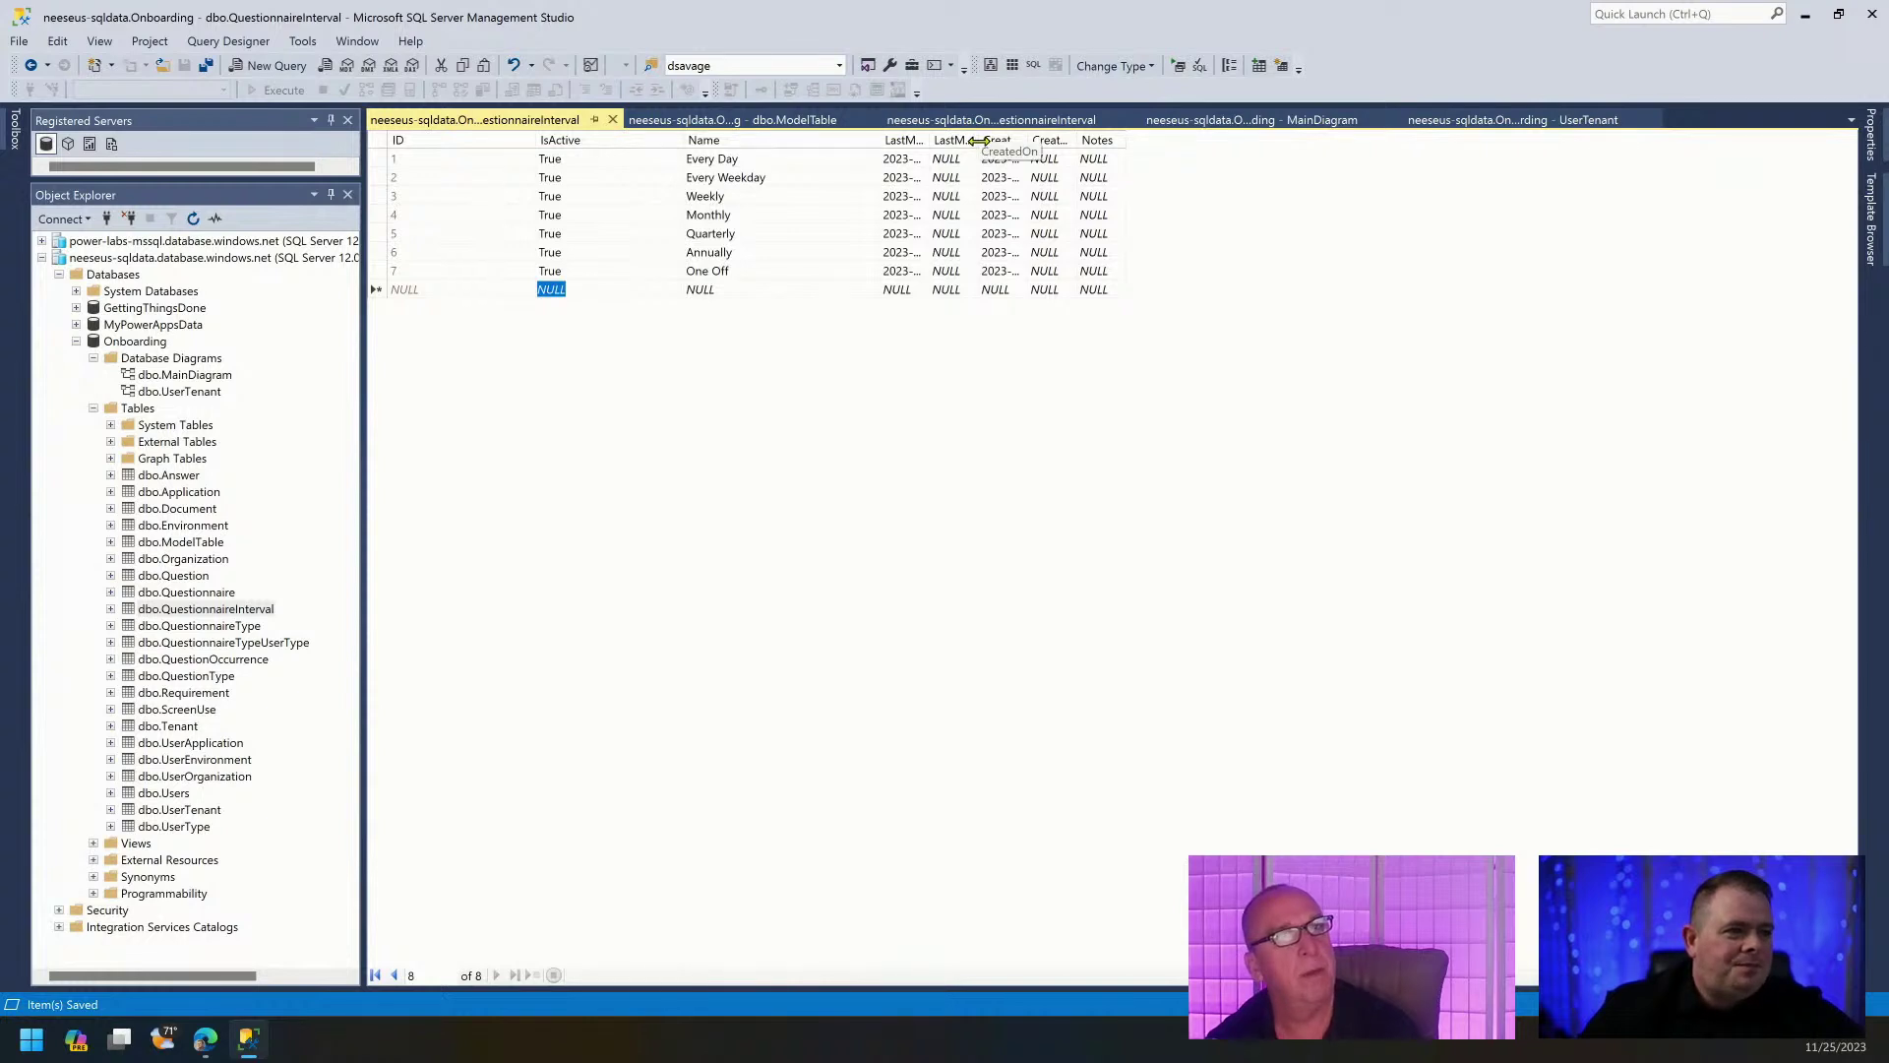
Close the QuestionnaireInterval data grid, the ModelTable document and the QuestionnaireInterval table design to return to MainDiagram.
{"action": "left_click", "coordinate": [612, 120]}
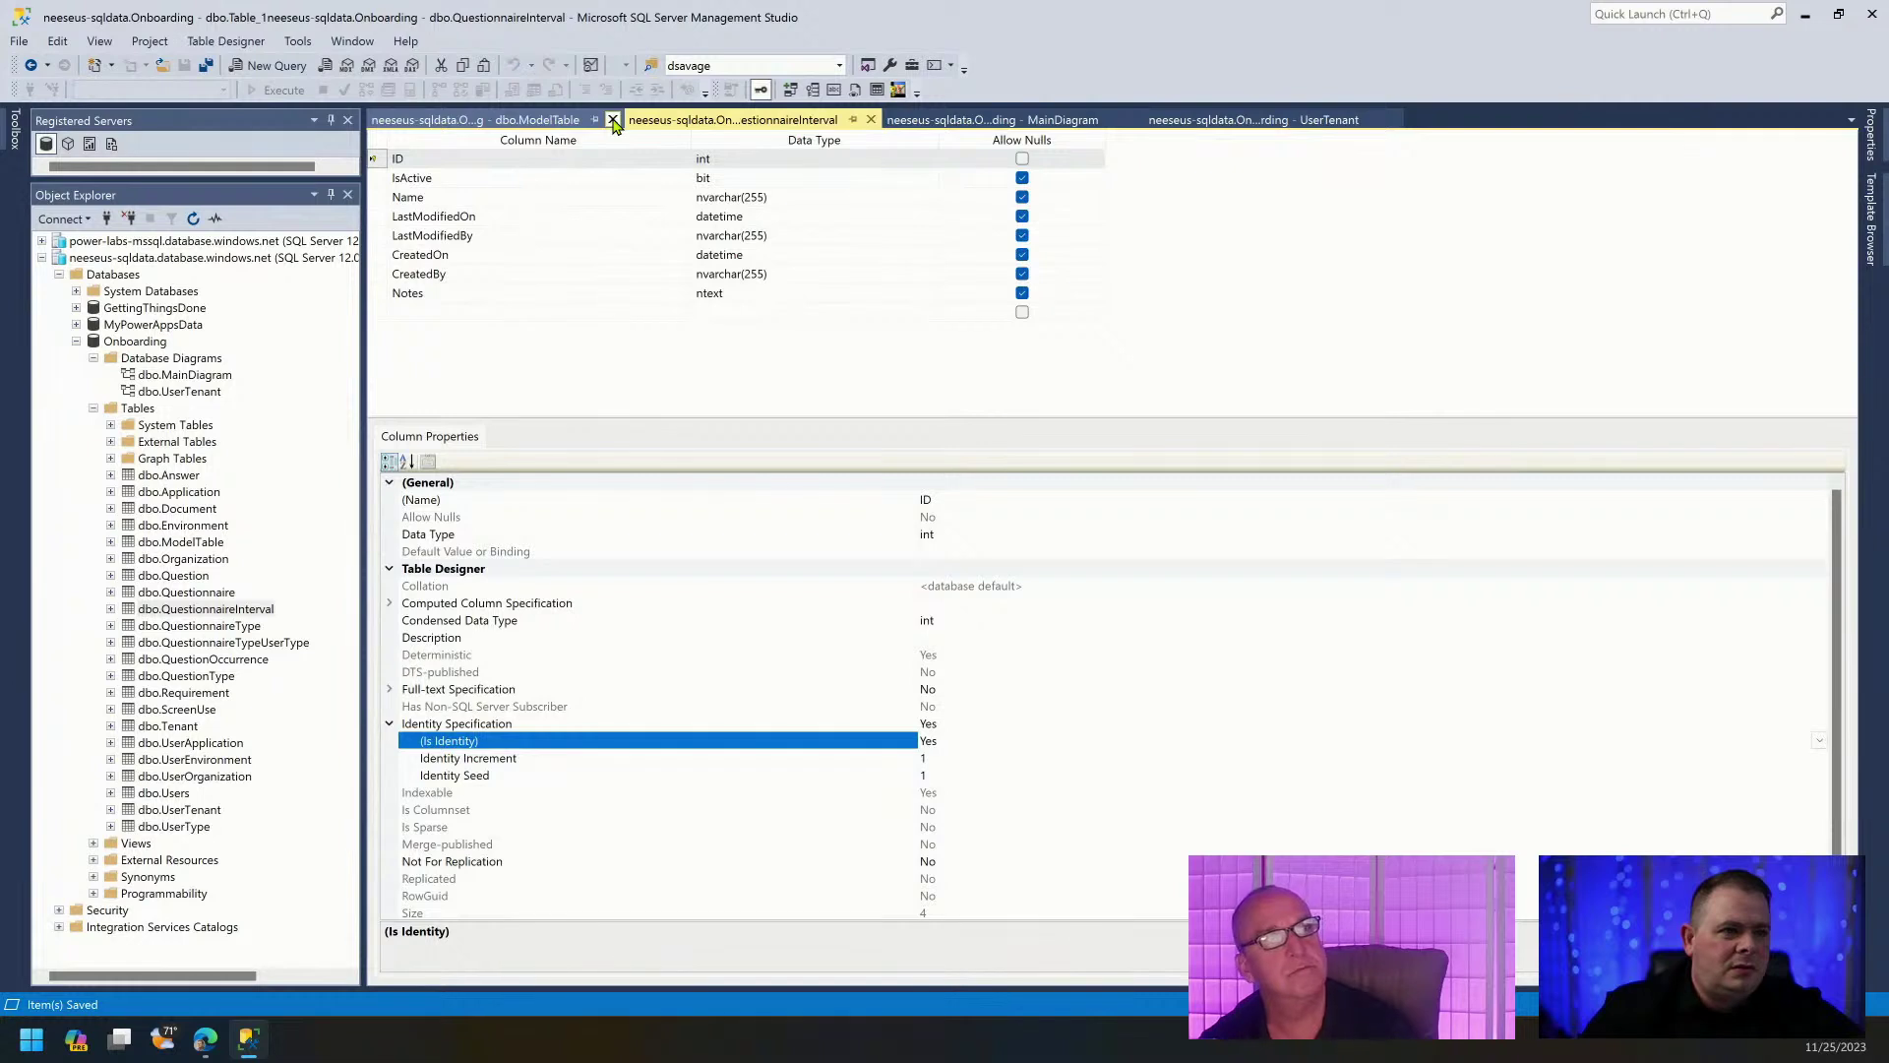
{"action": "left_click", "coordinate": [612, 120]}
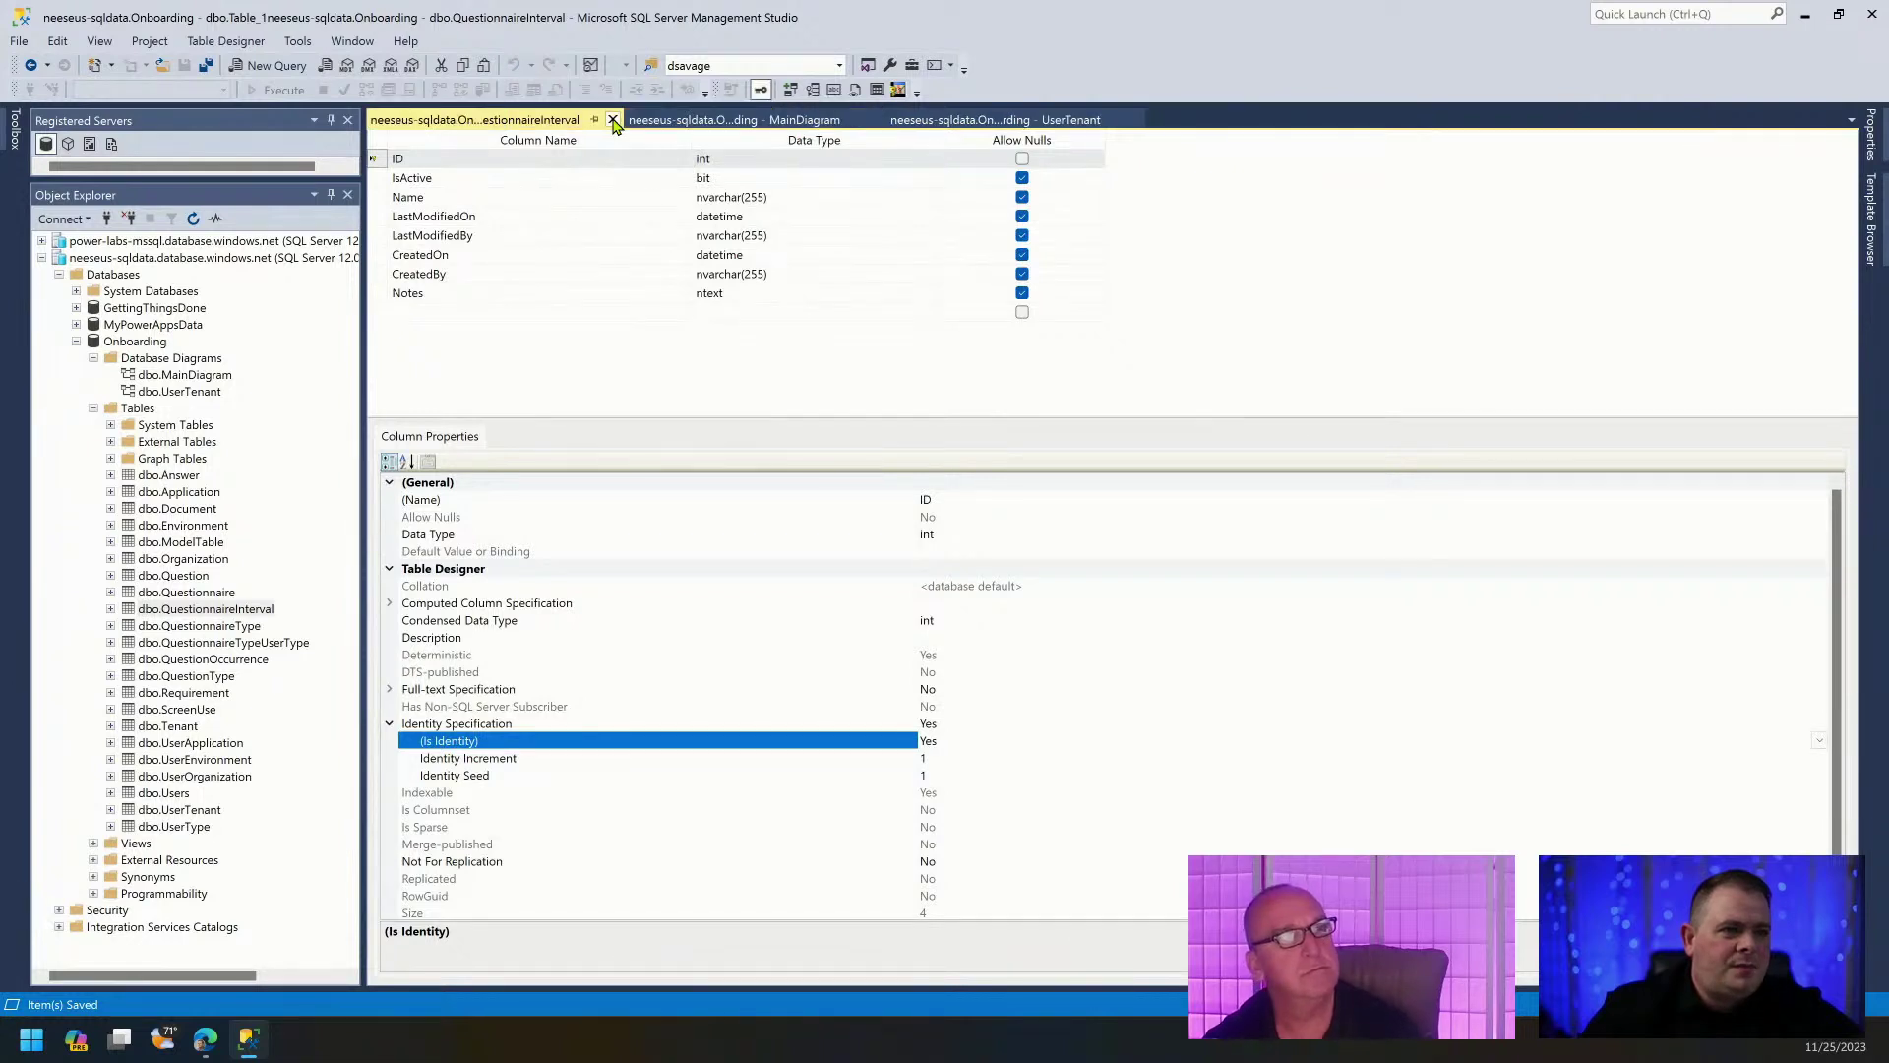
{"action": "left_click", "coordinate": [612, 120]}
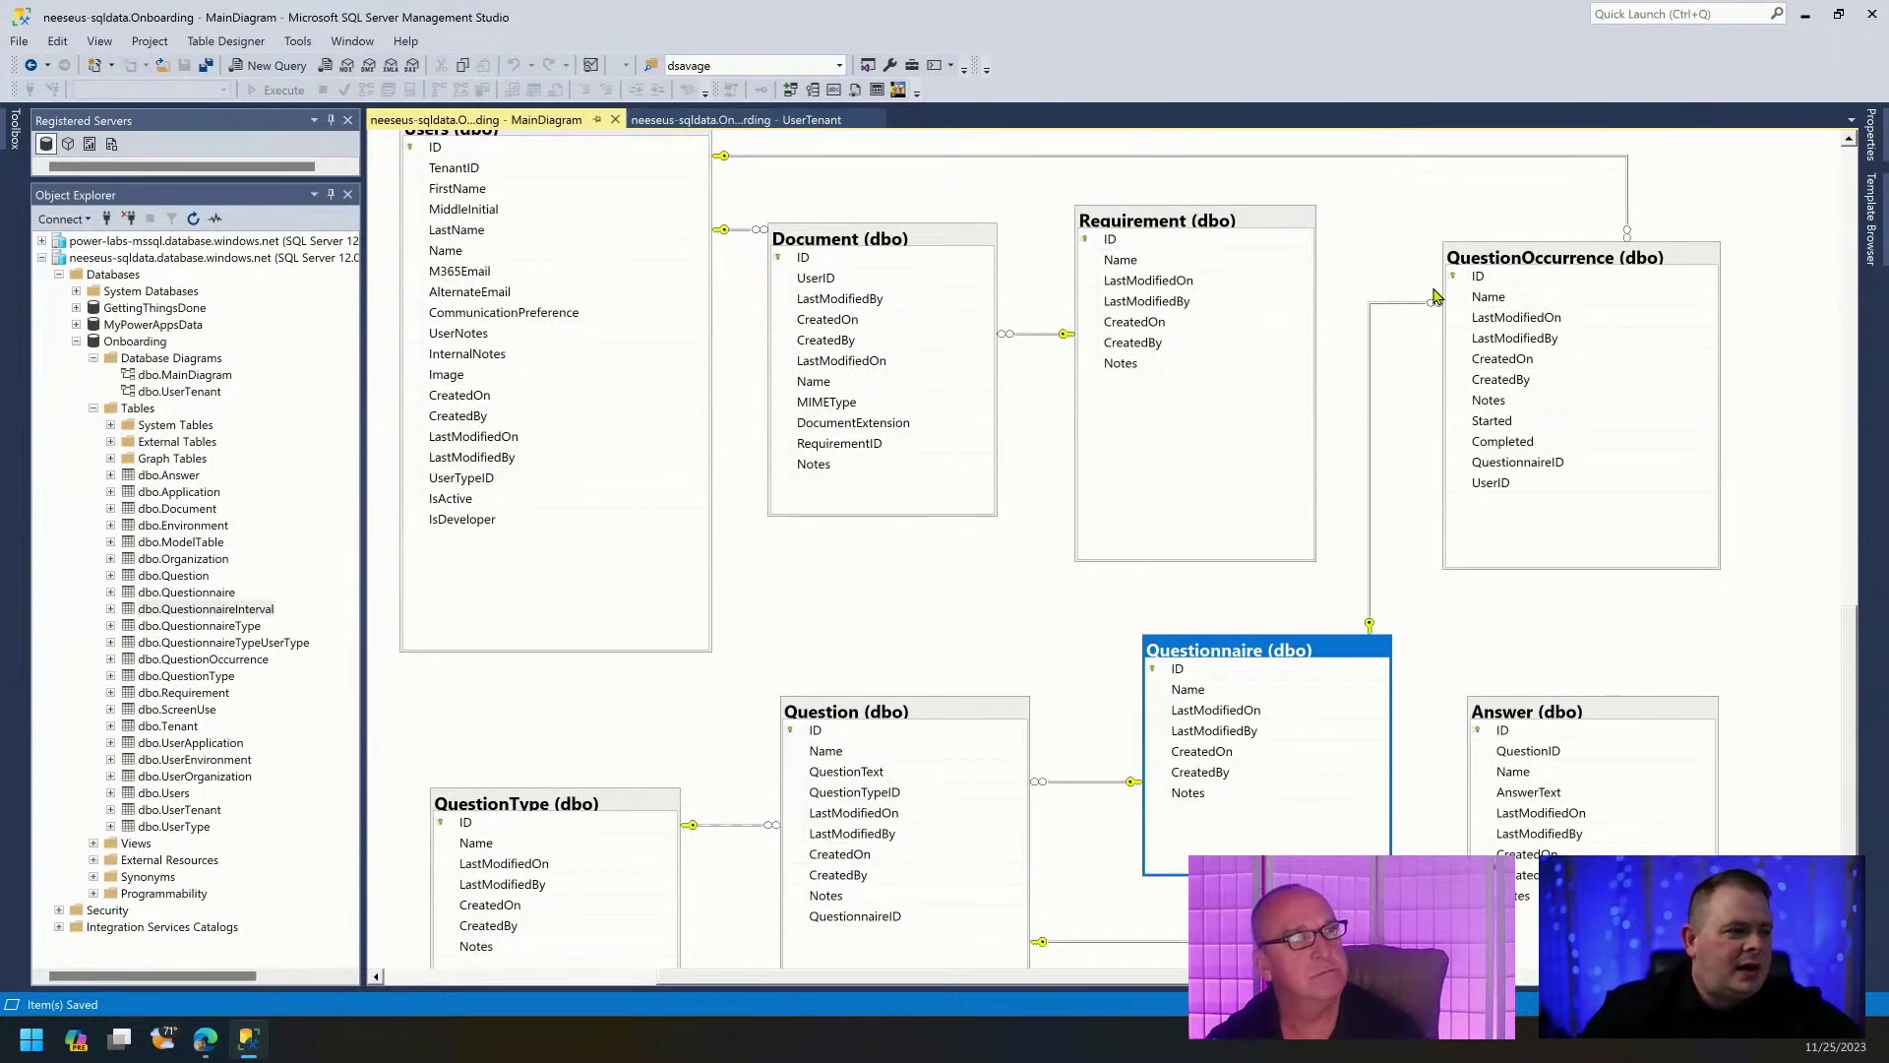
Add the existing QuestionnaireInterval table to MainDiagram and close the table picker.
{"action": "left_click", "coordinate": [1579, 635]}
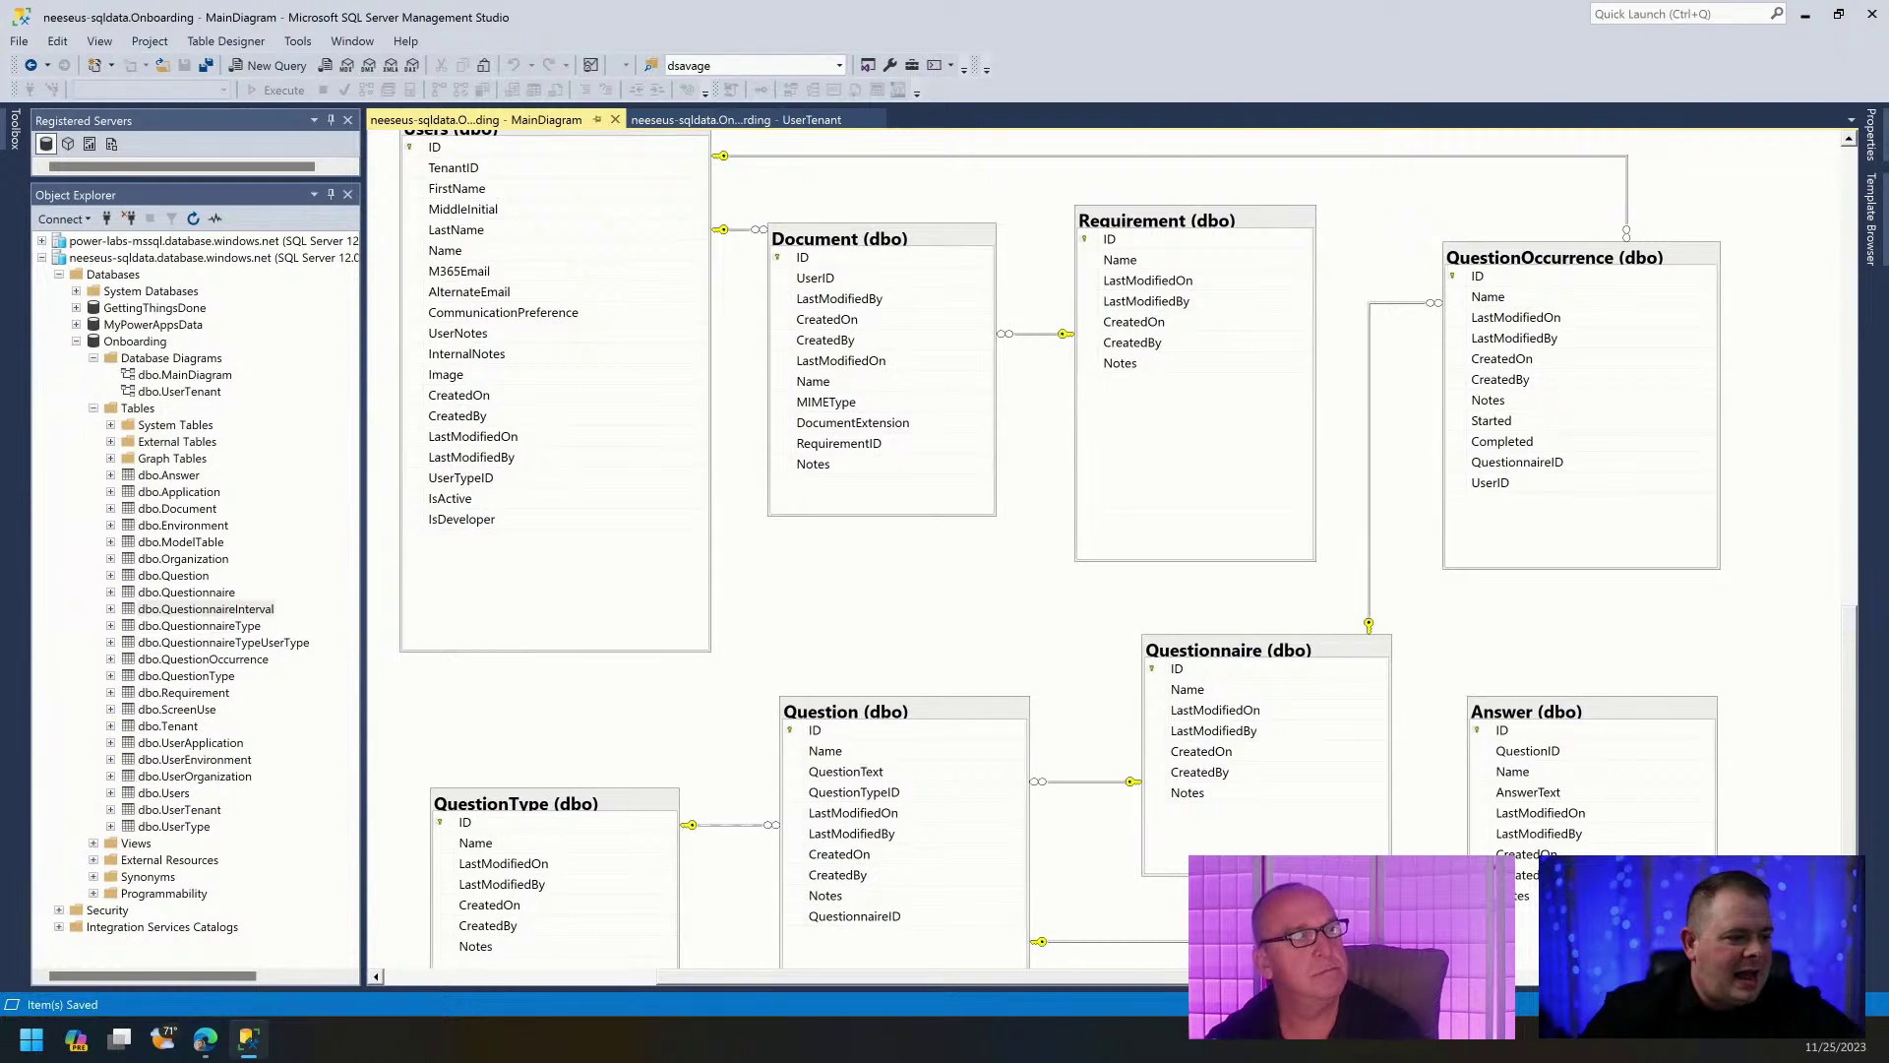
{"action": "scroll", "coordinate": [1427, 413], "scroll_direction": "right", "scroll_amount": 5}
{"action": "right_click", "coordinate": [1419, 390]}
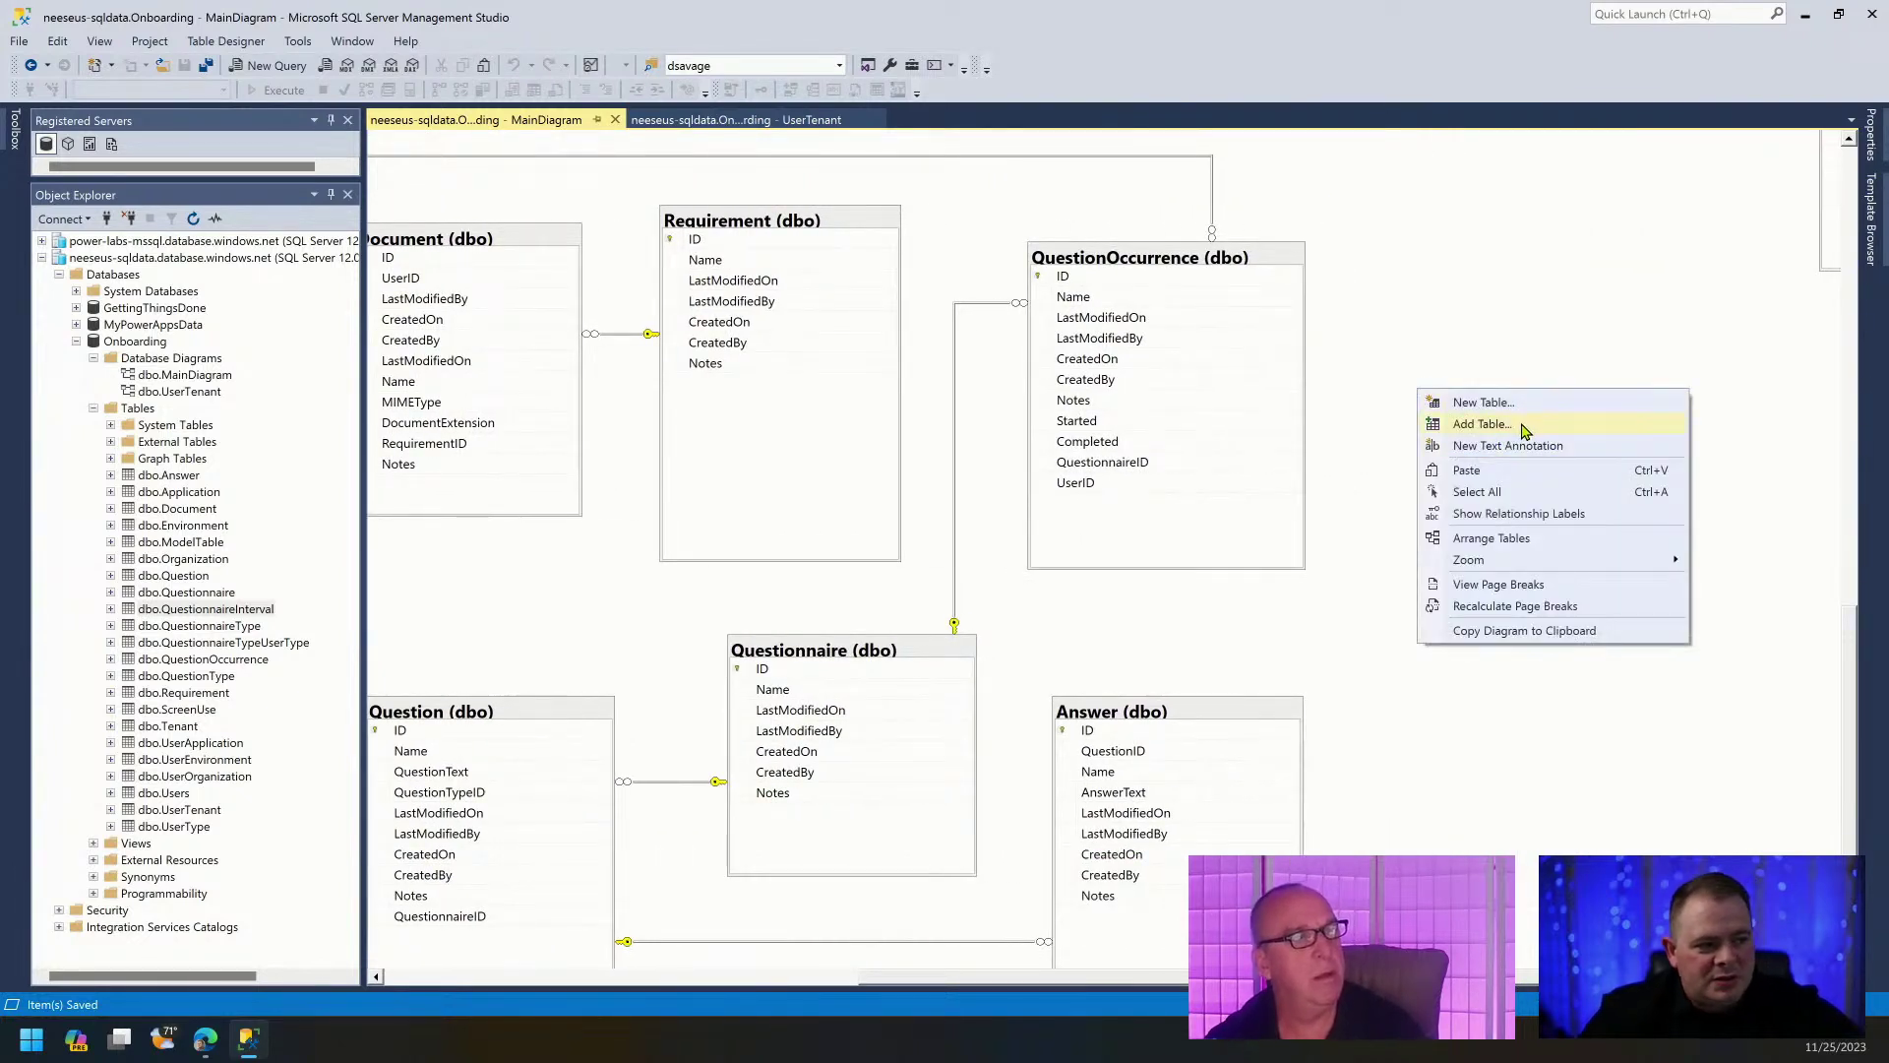
{"action": "left_click", "coordinate": [1520, 423]}
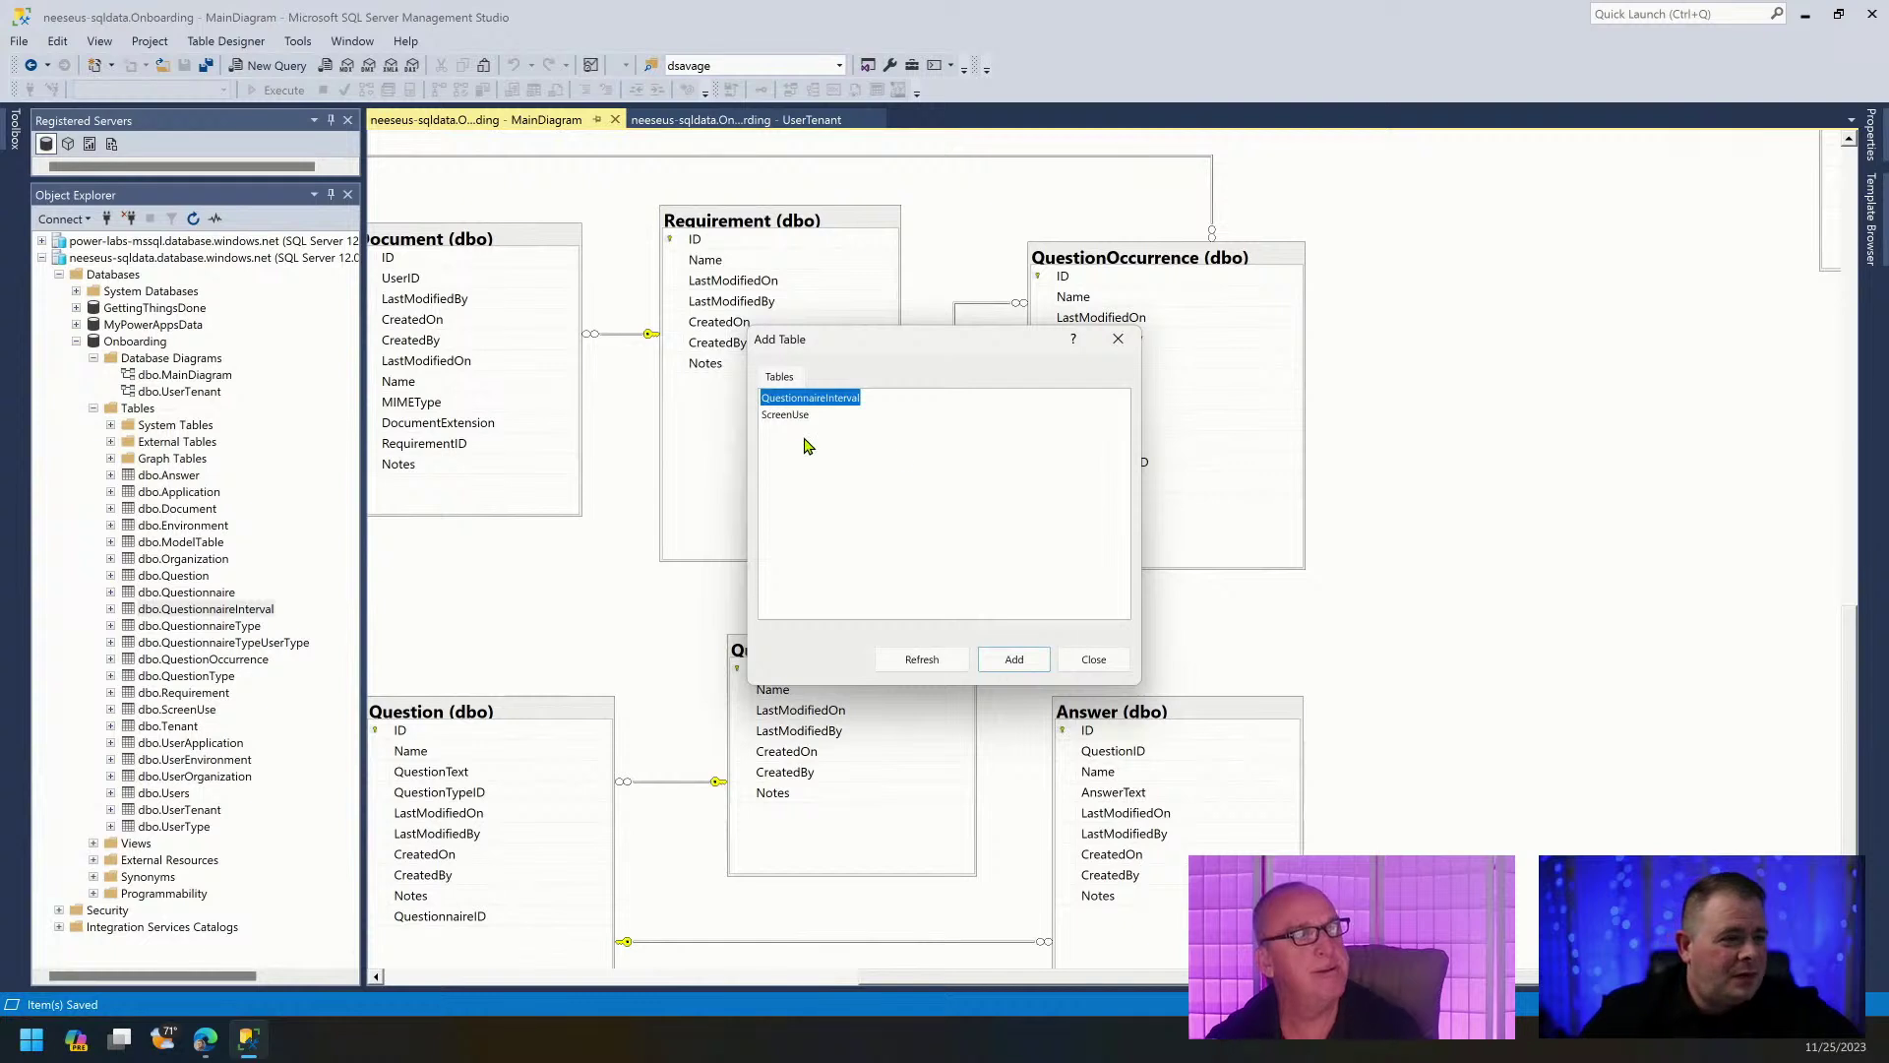
{"action": "left_click", "coordinate": [1015, 659]}
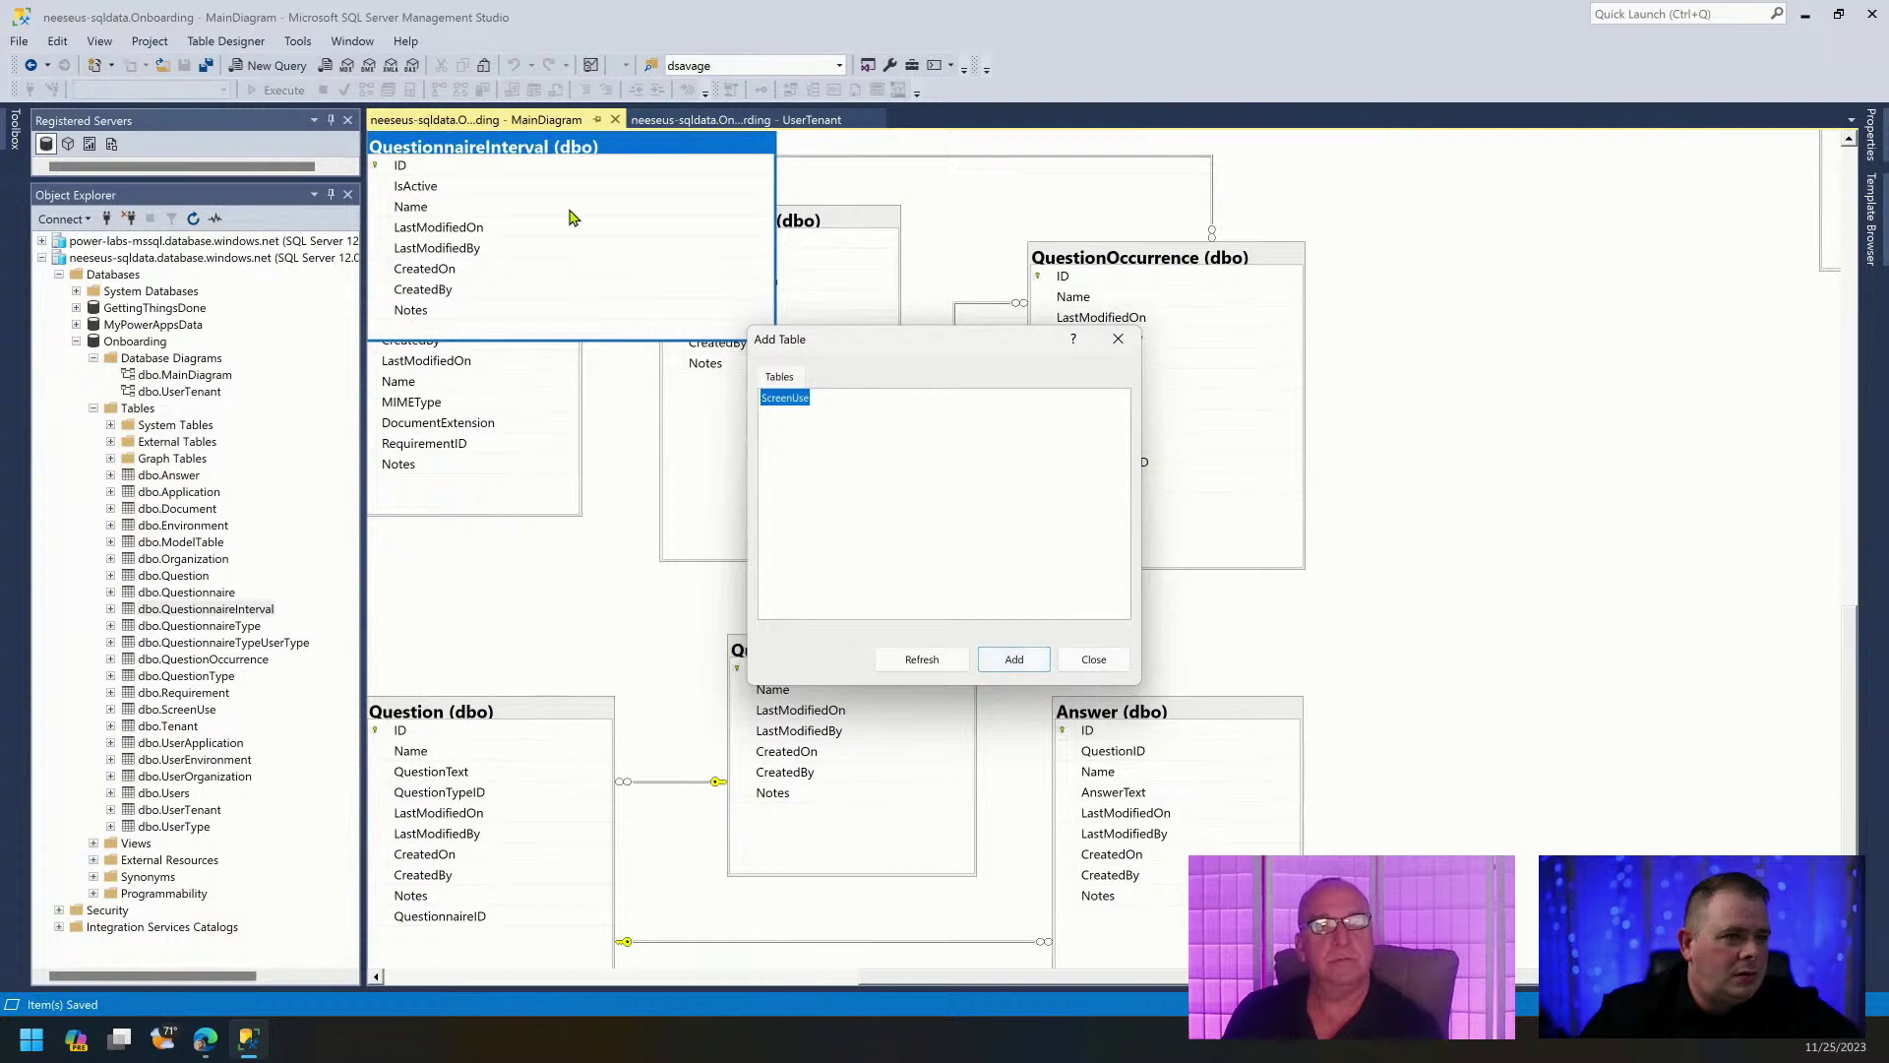
{"action": "left_click", "coordinate": [1093, 659]}
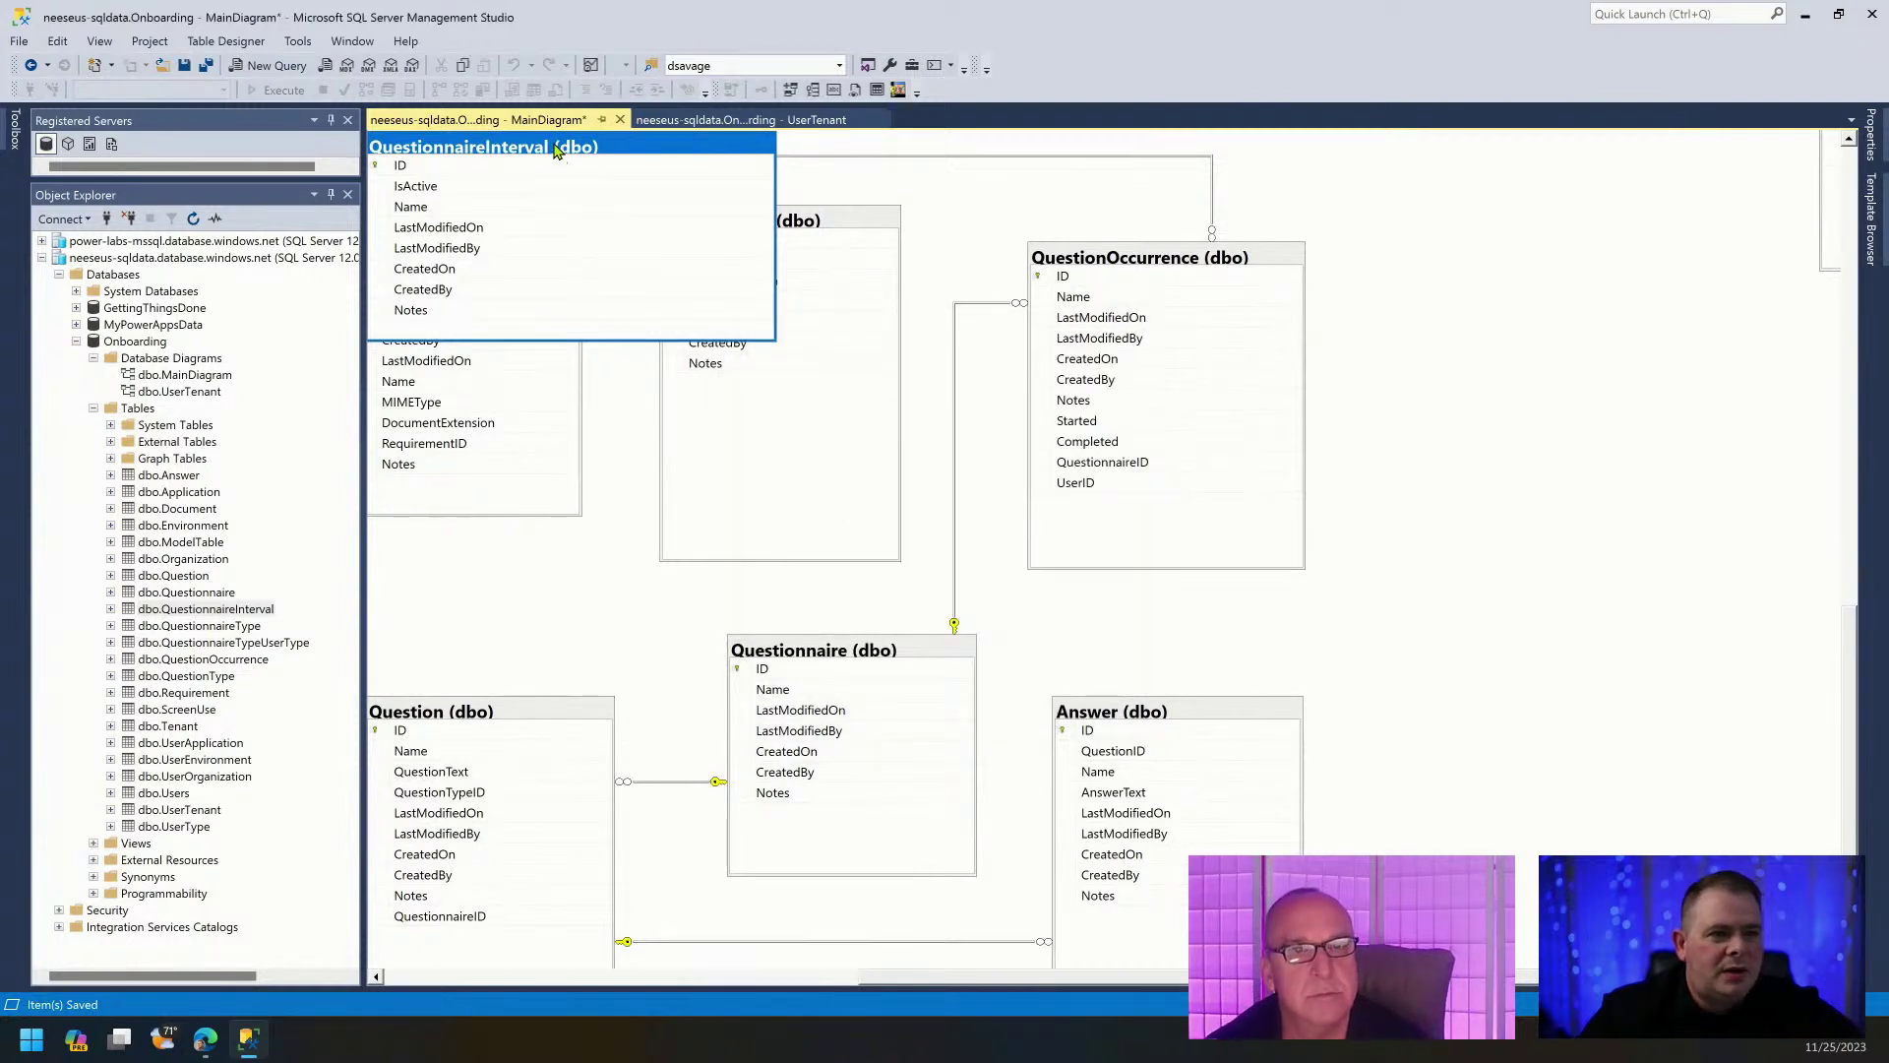
Place the QuestionnaireInterval table in the empty area beside the Answer table, making it narrower and slightly taller.
{"action": "left_click", "coordinate": [1574, 553]}
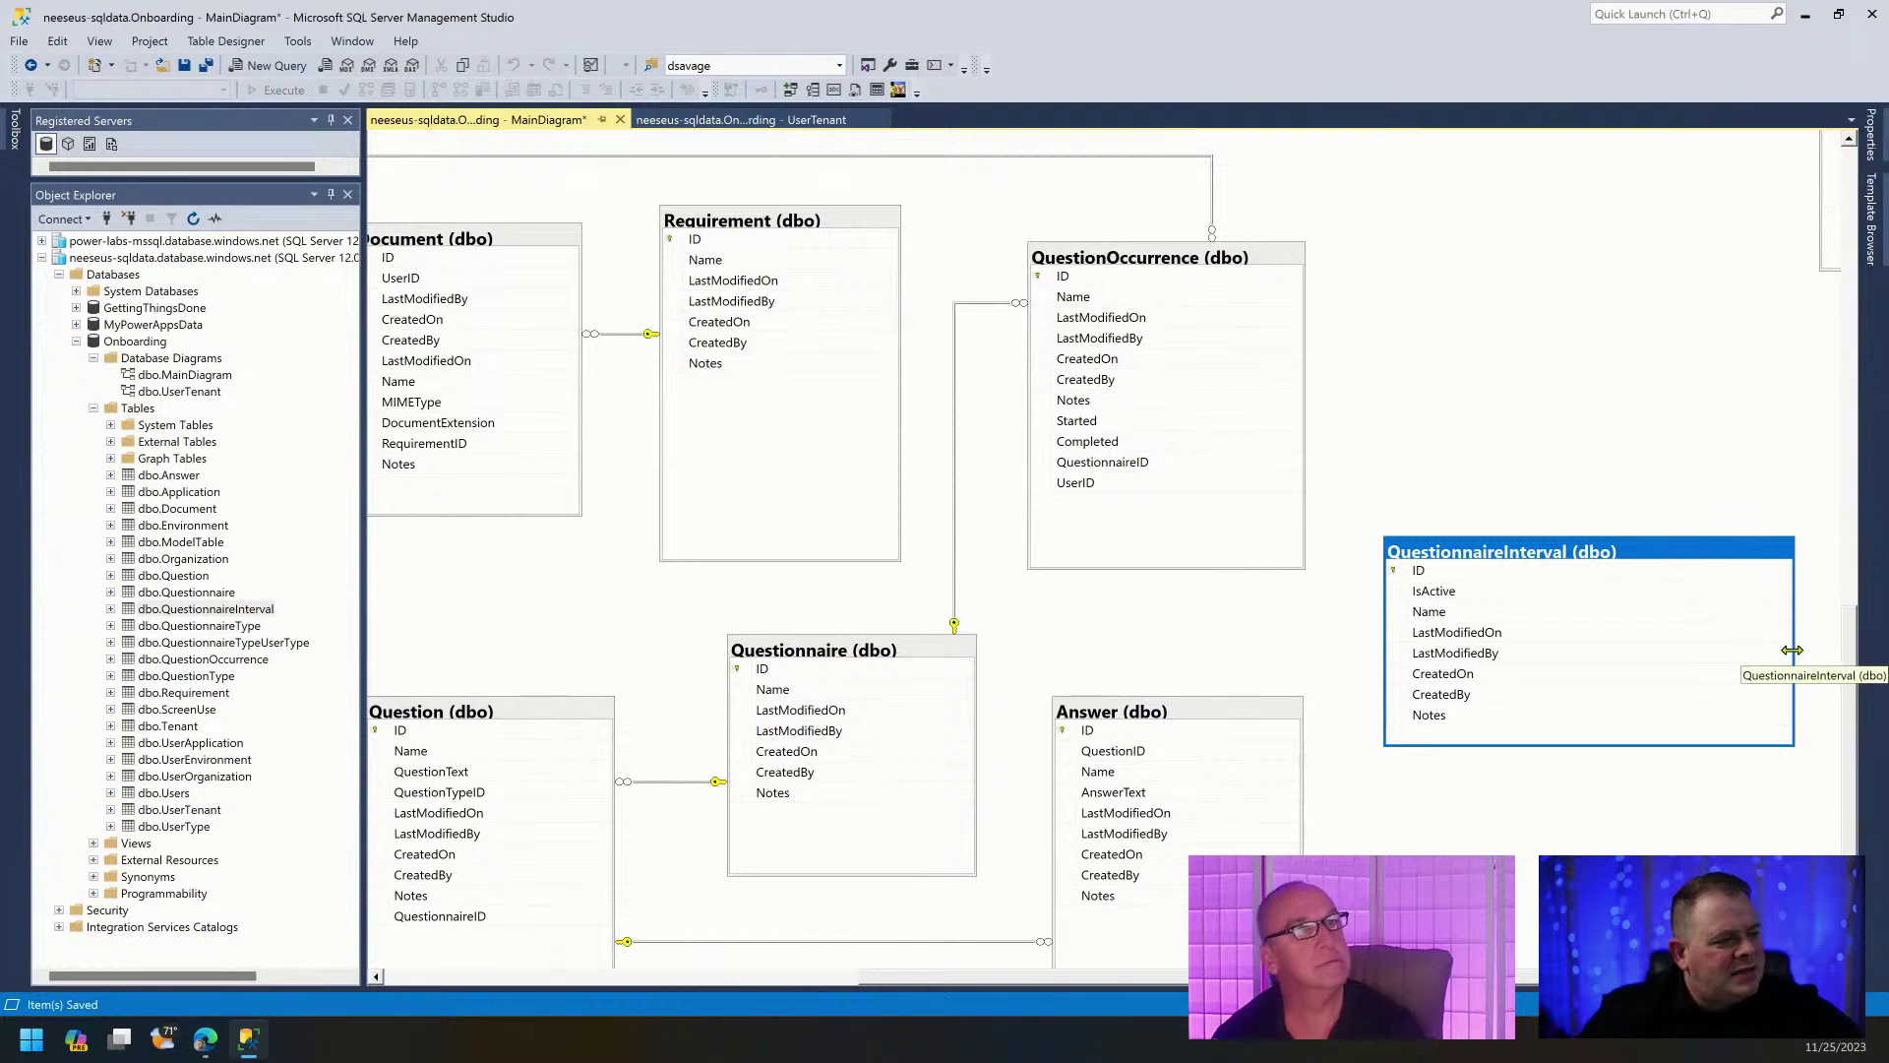
{"action": "left_click_drag", "start_coordinate": [1792, 659], "coordinate": [1626, 659]}
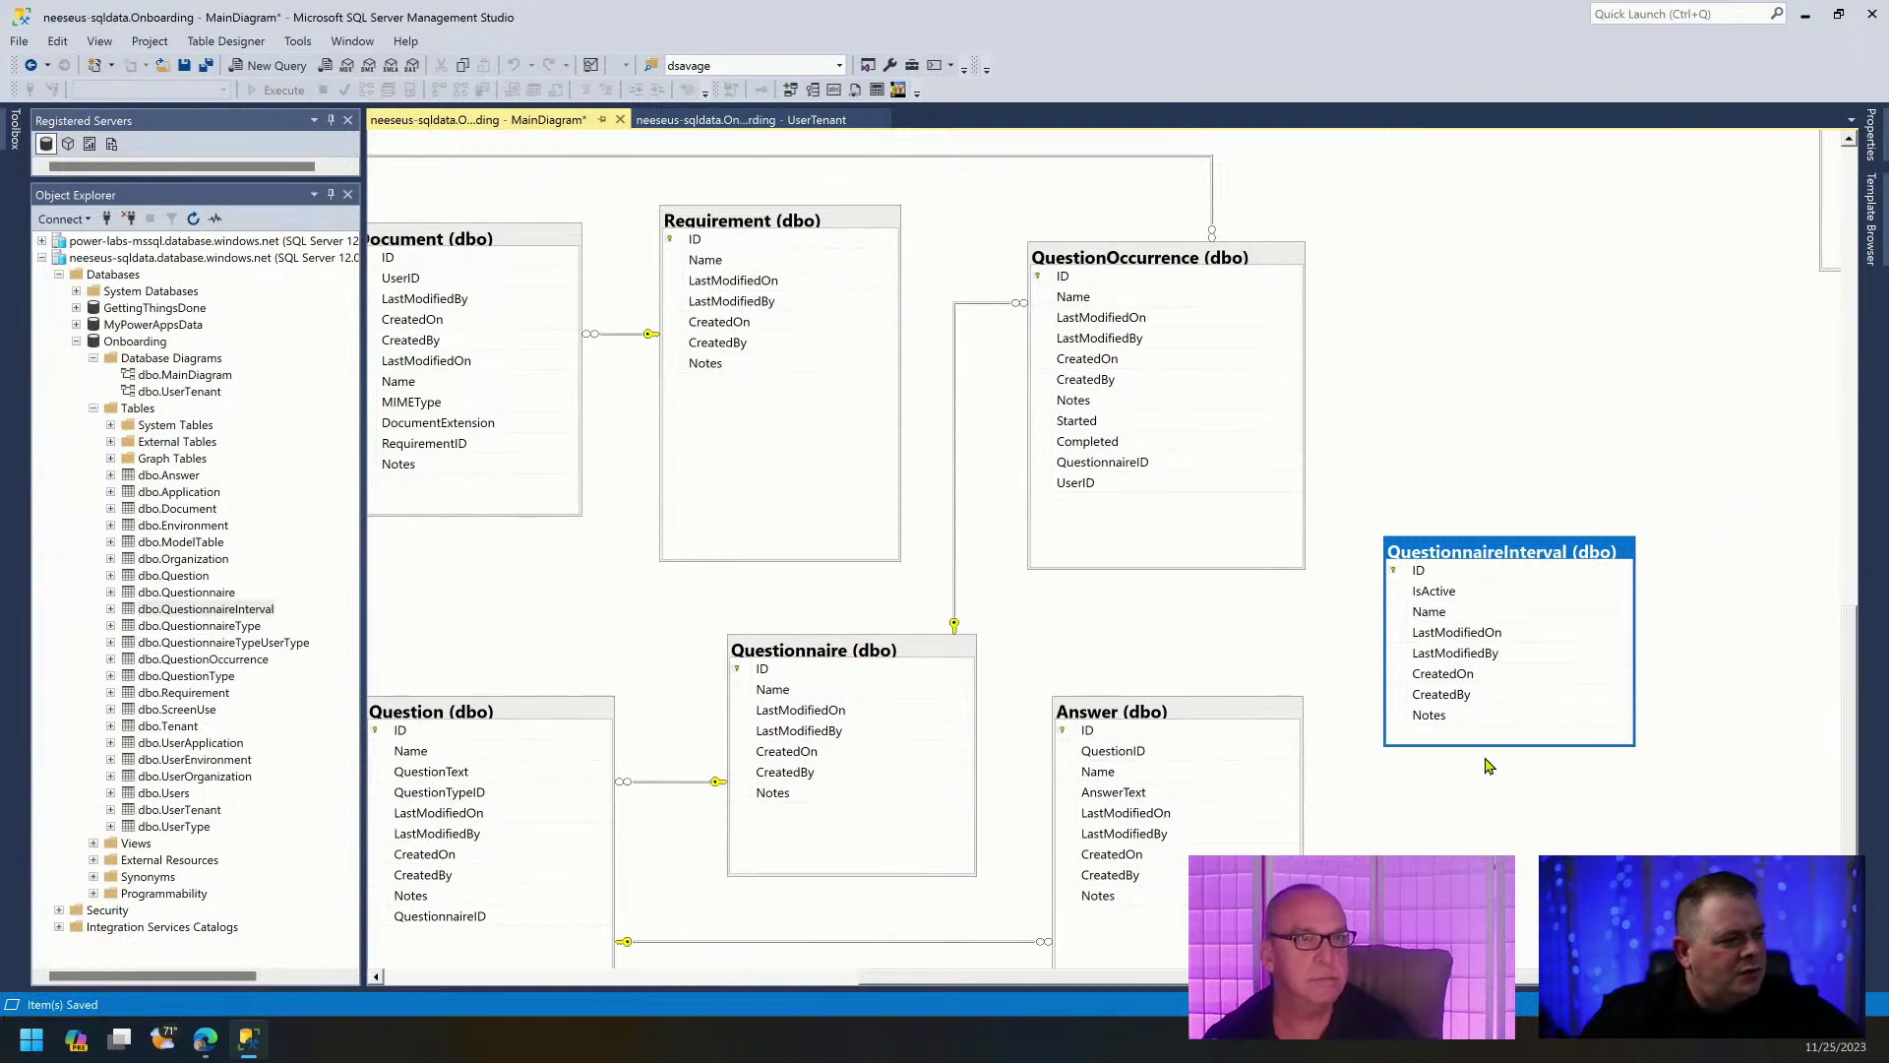
{"action": "left_click_drag", "start_coordinate": [1491, 747], "coordinate": [1491, 787]}
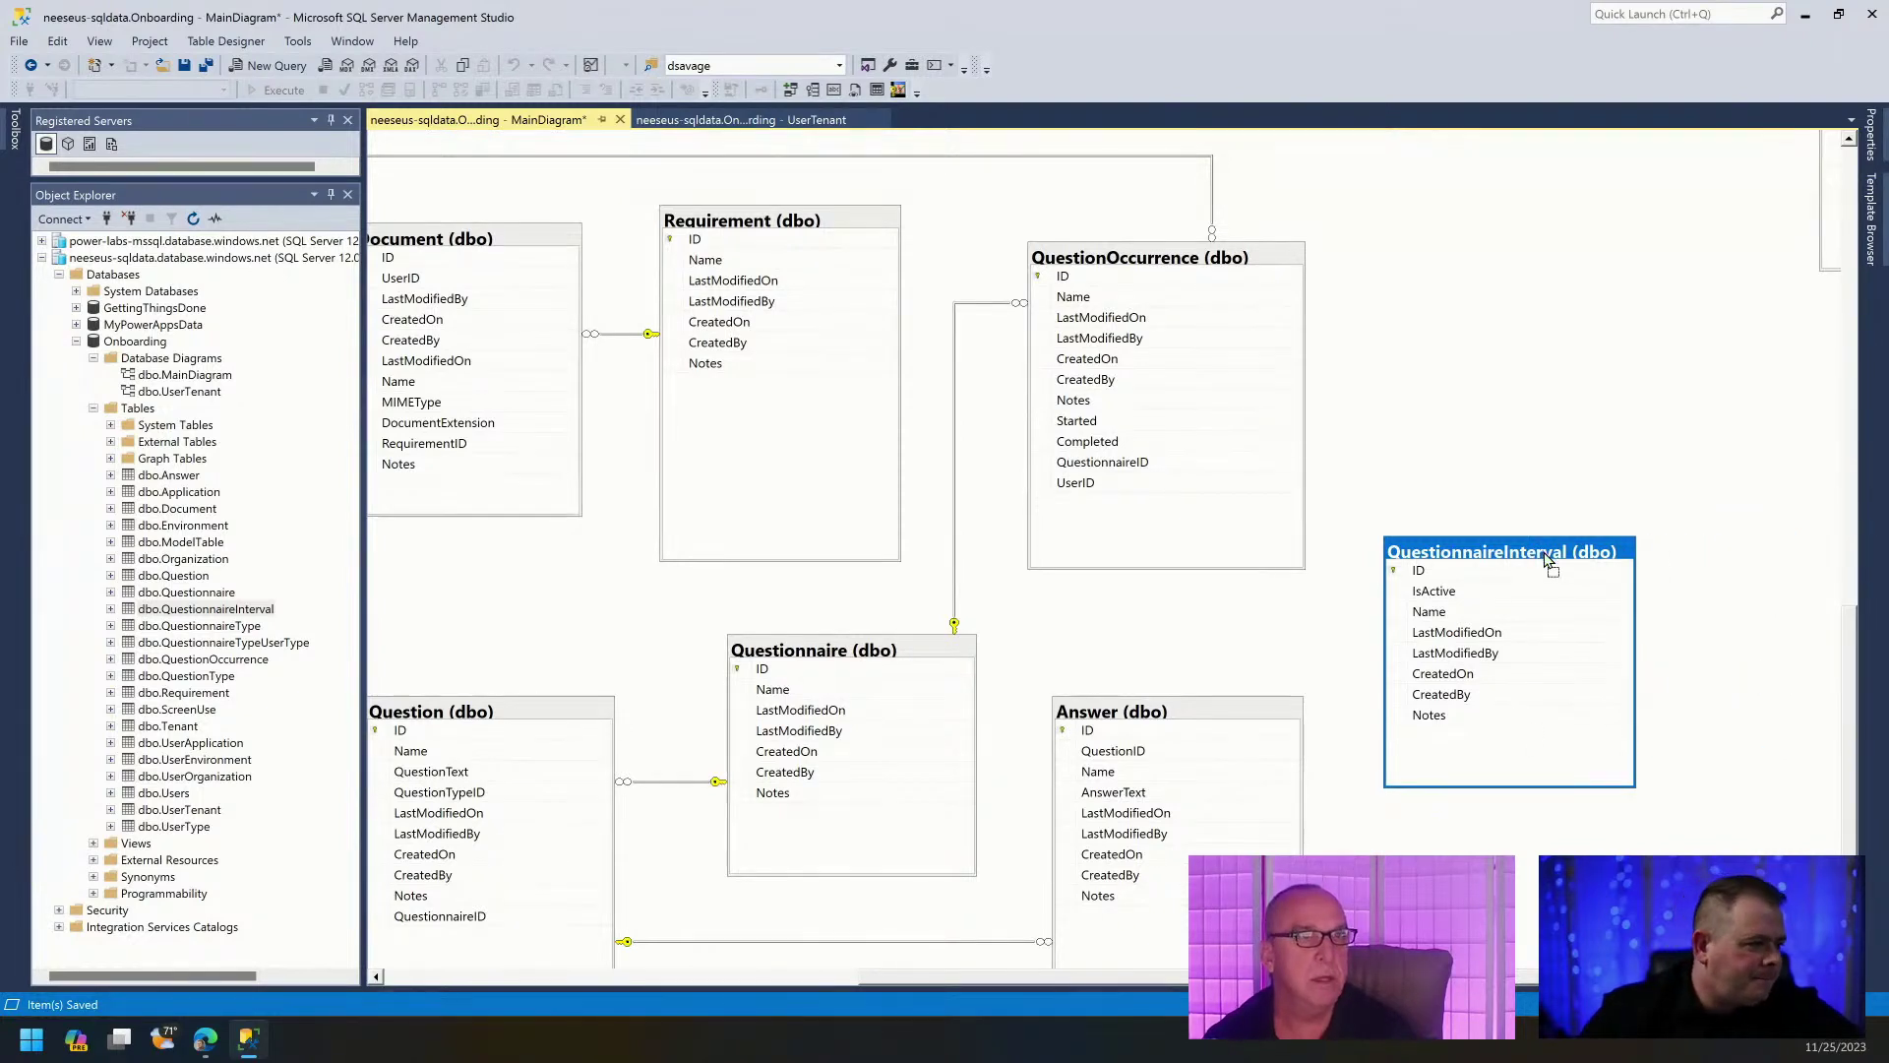
{"action": "left_click_drag", "start_coordinate": [1547, 558], "coordinate": [1554, 577]}
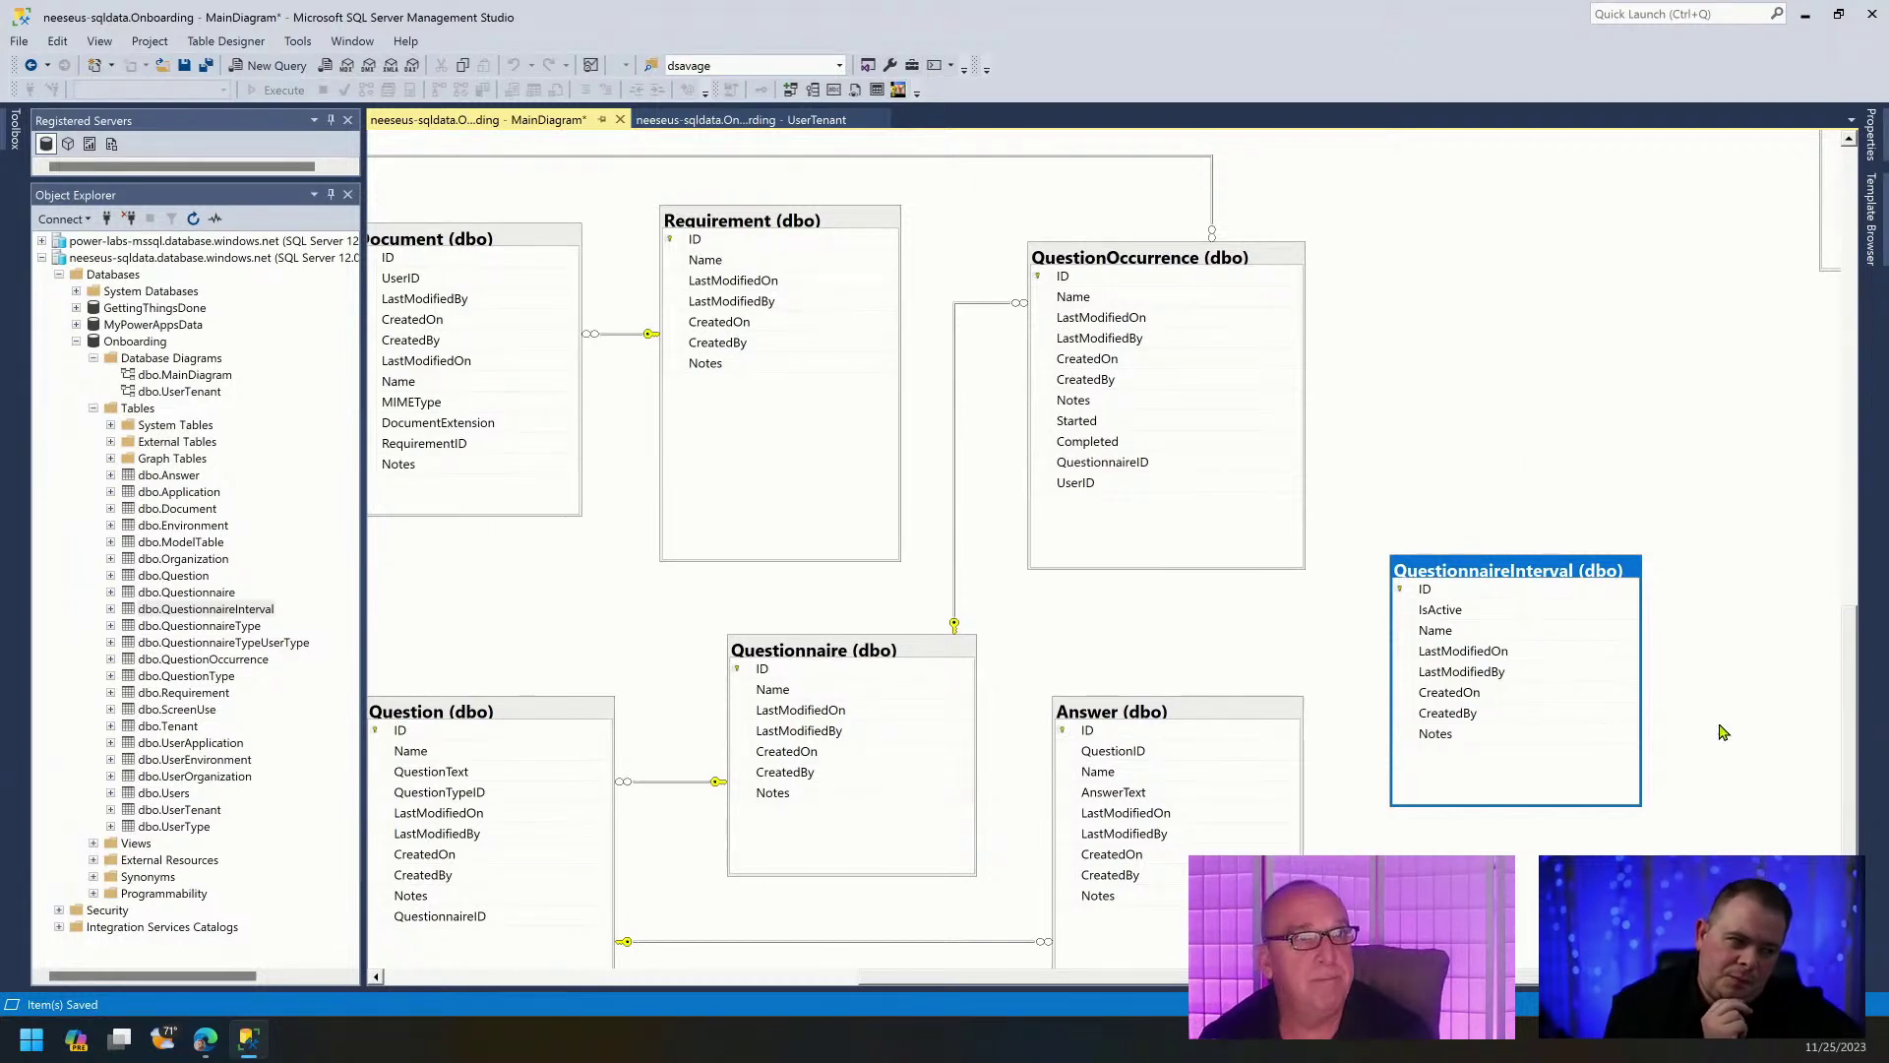
{"action": "left_click", "coordinate": [883, 658]}
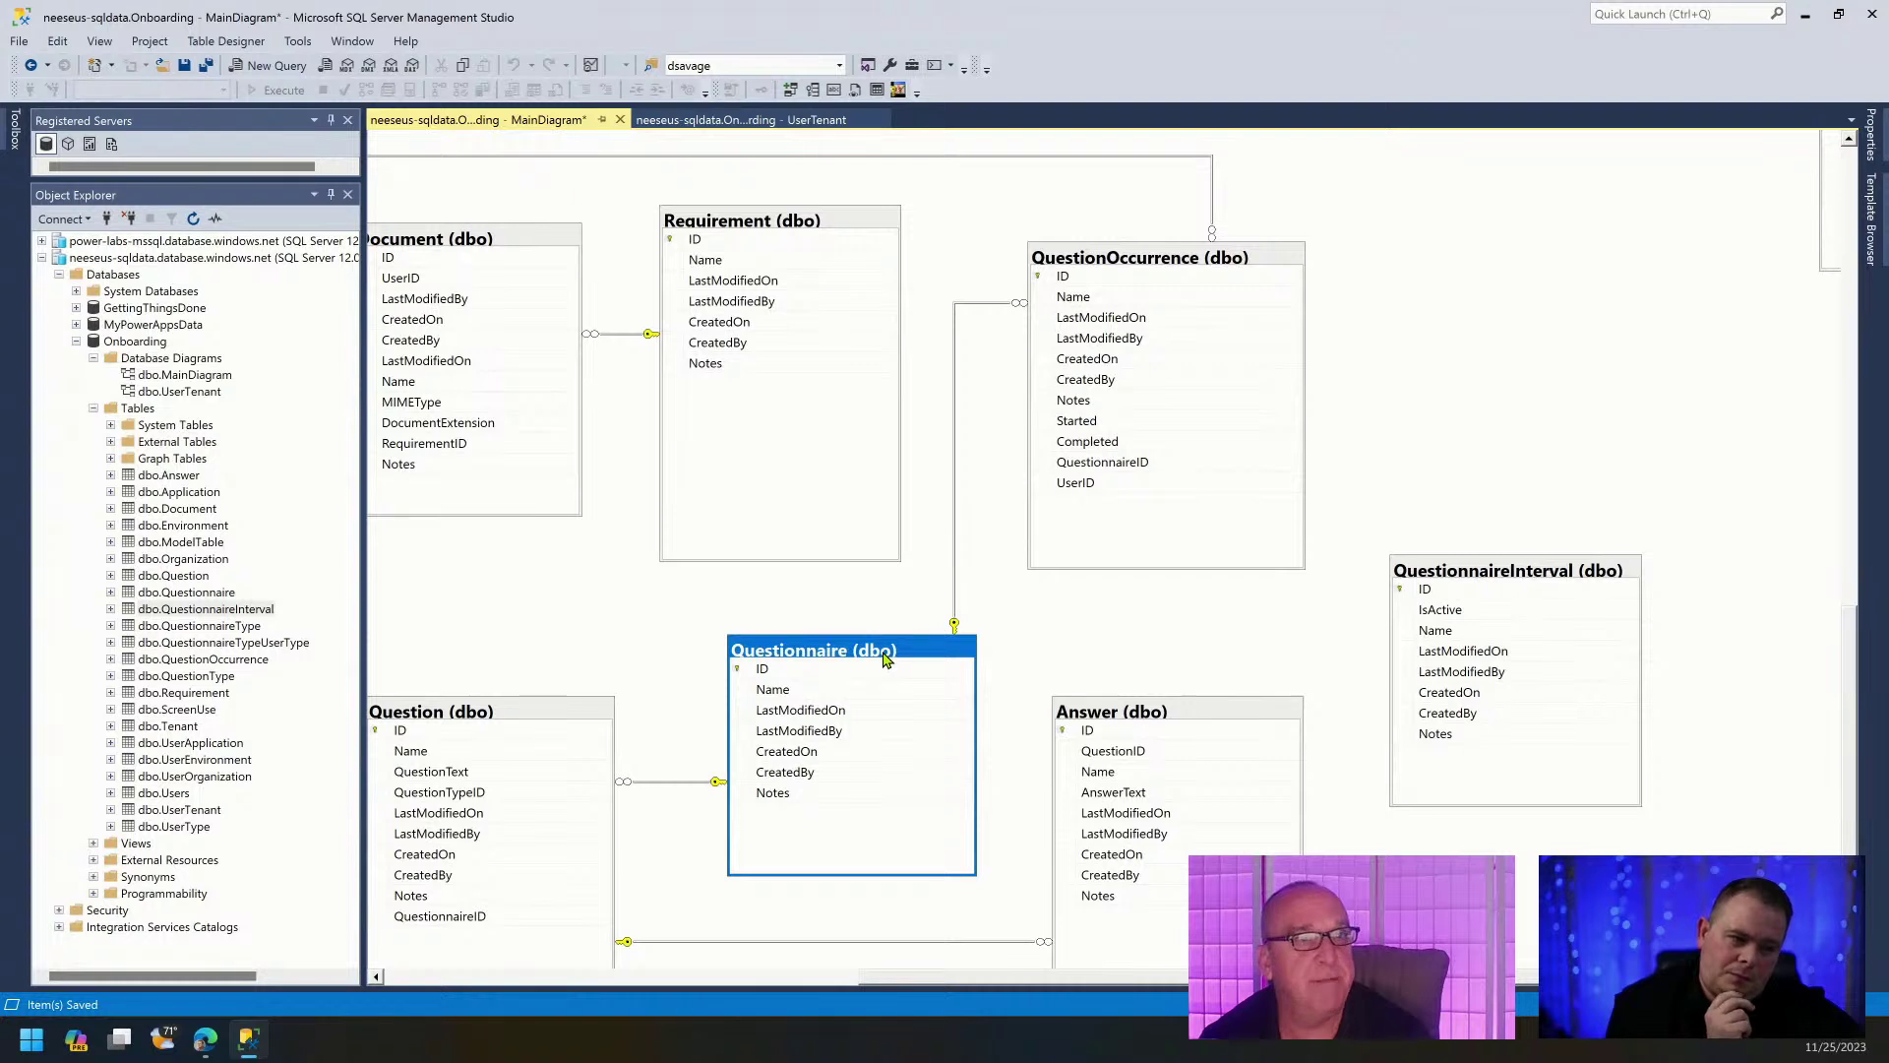
{"action": "right_click", "coordinate": [883, 658]}
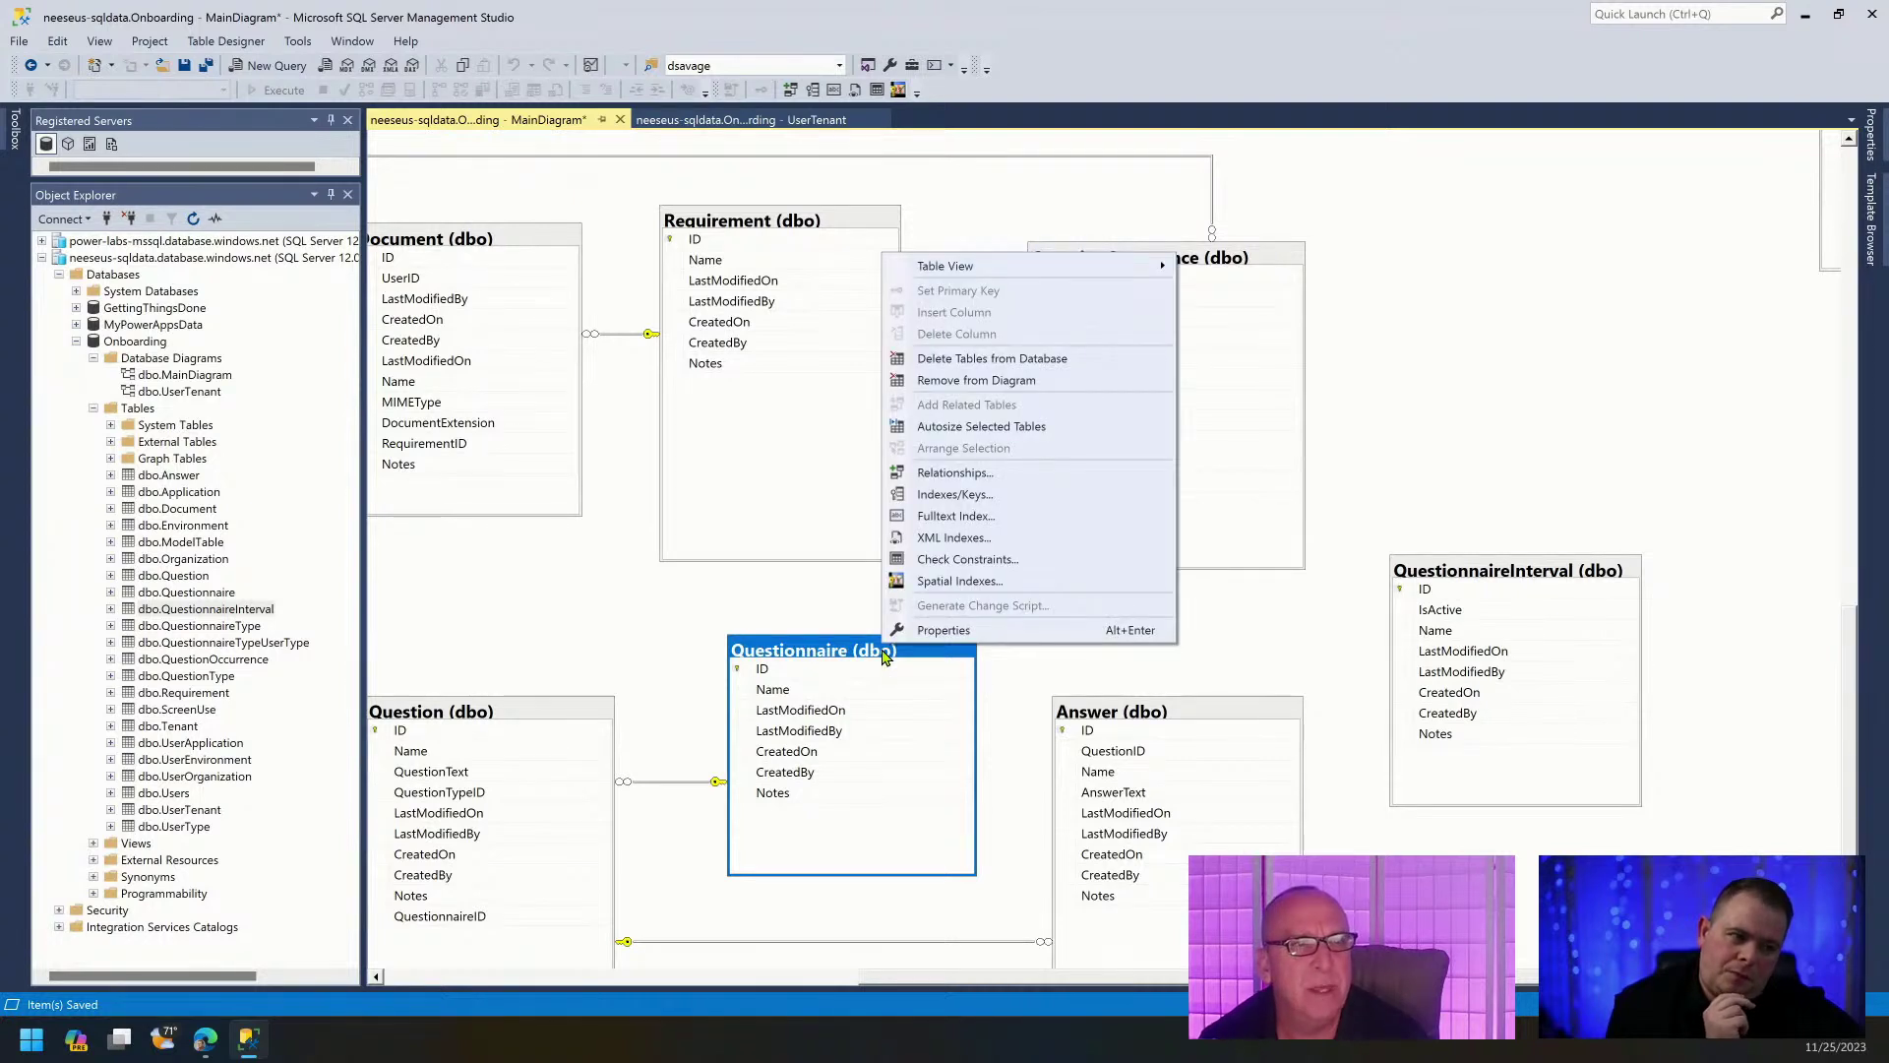
{"action": "left_click", "coordinate": [1445, 484]}
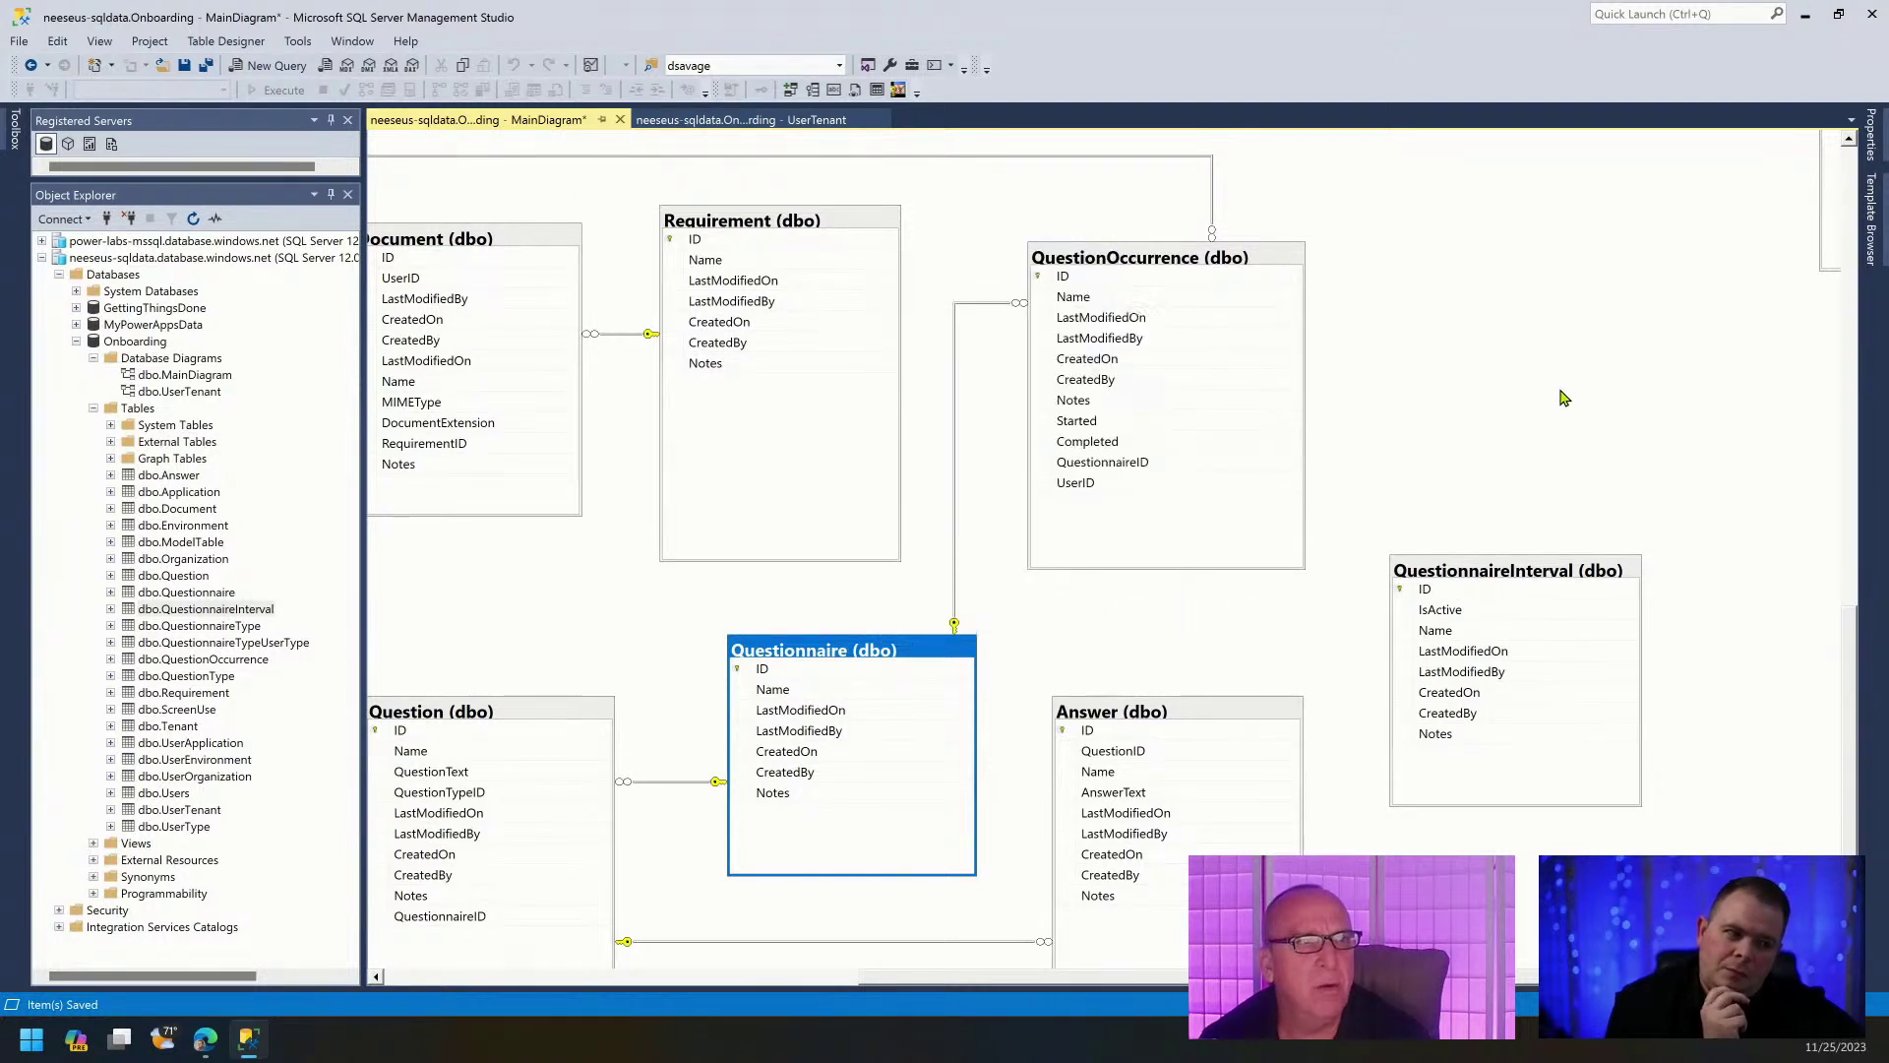
Save MainDiagram with the newly placed QuestionnaireInterval table.
{"action": "left_click", "coordinate": [453, 183]}
{"action": "left_click", "coordinate": [206, 65]}
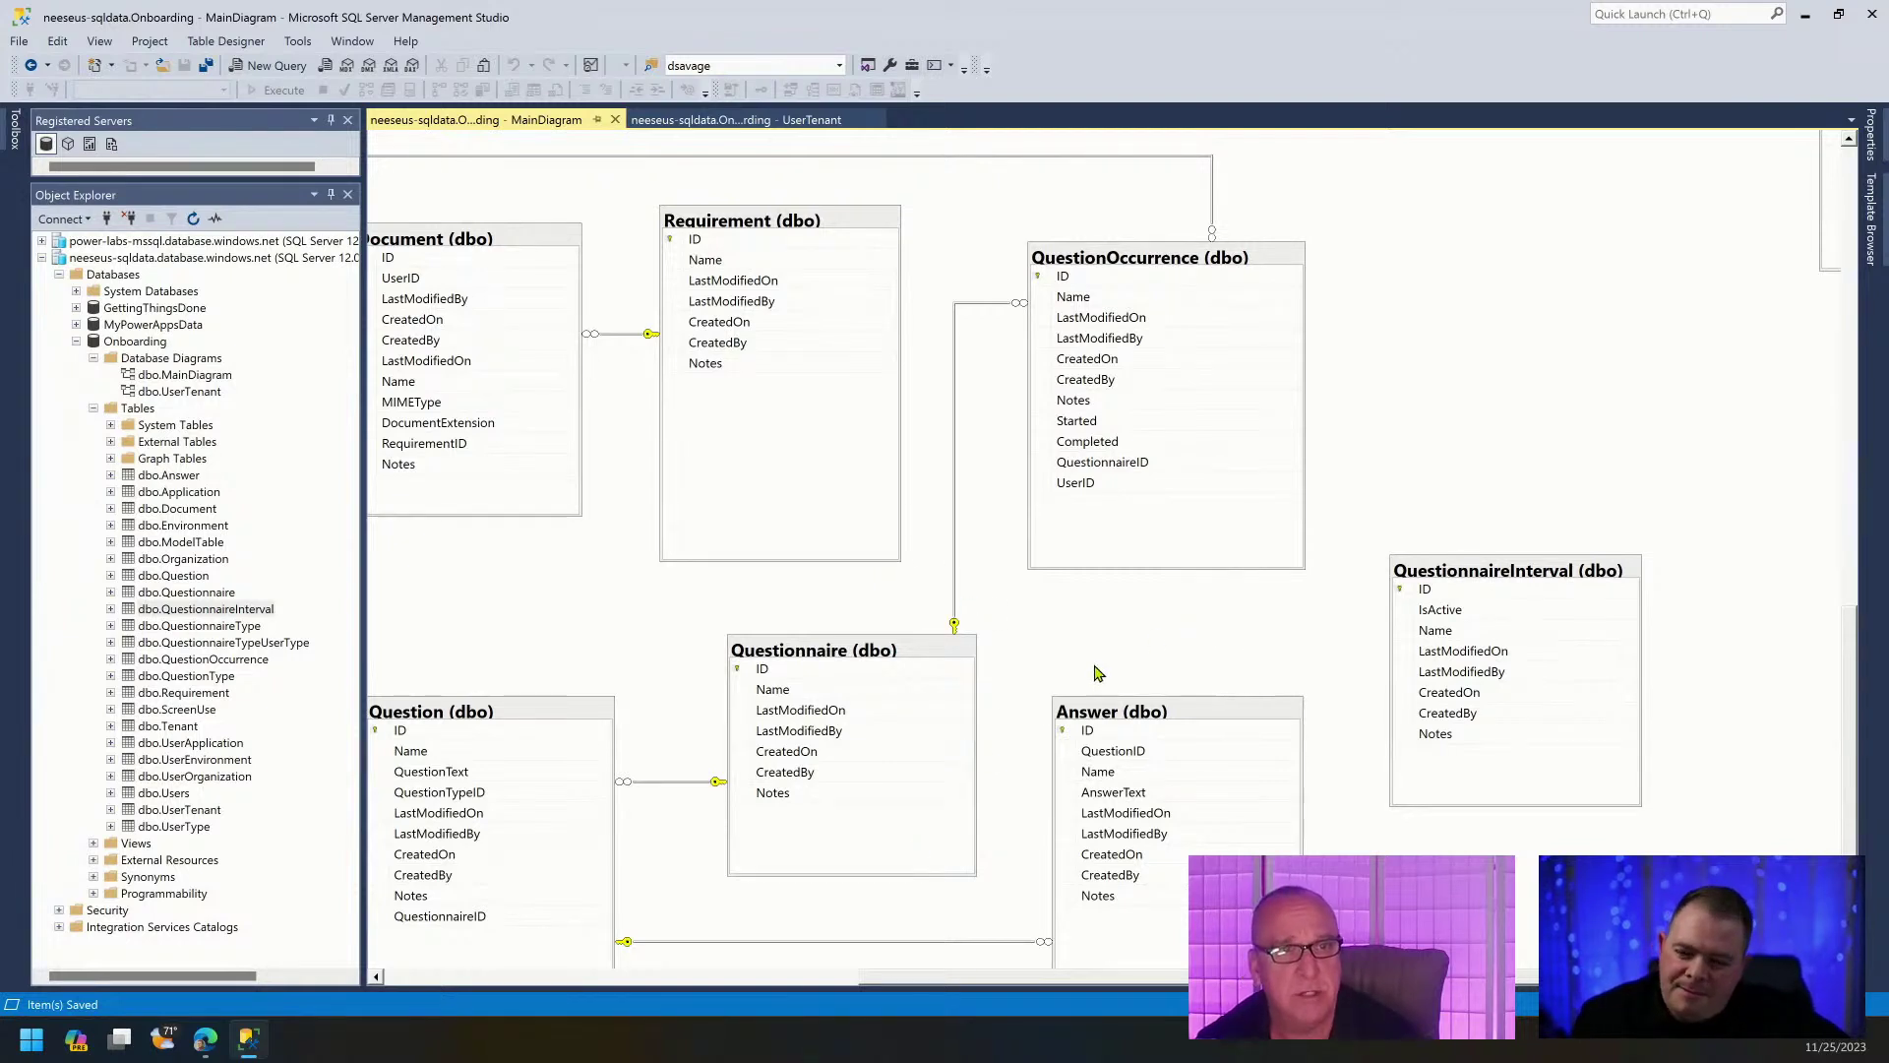
Display the Questionnaire table in the Standard table view with data types and null settings.
{"action": "left_click", "coordinate": [886, 661]}
{"action": "right_click", "coordinate": [885, 654]}
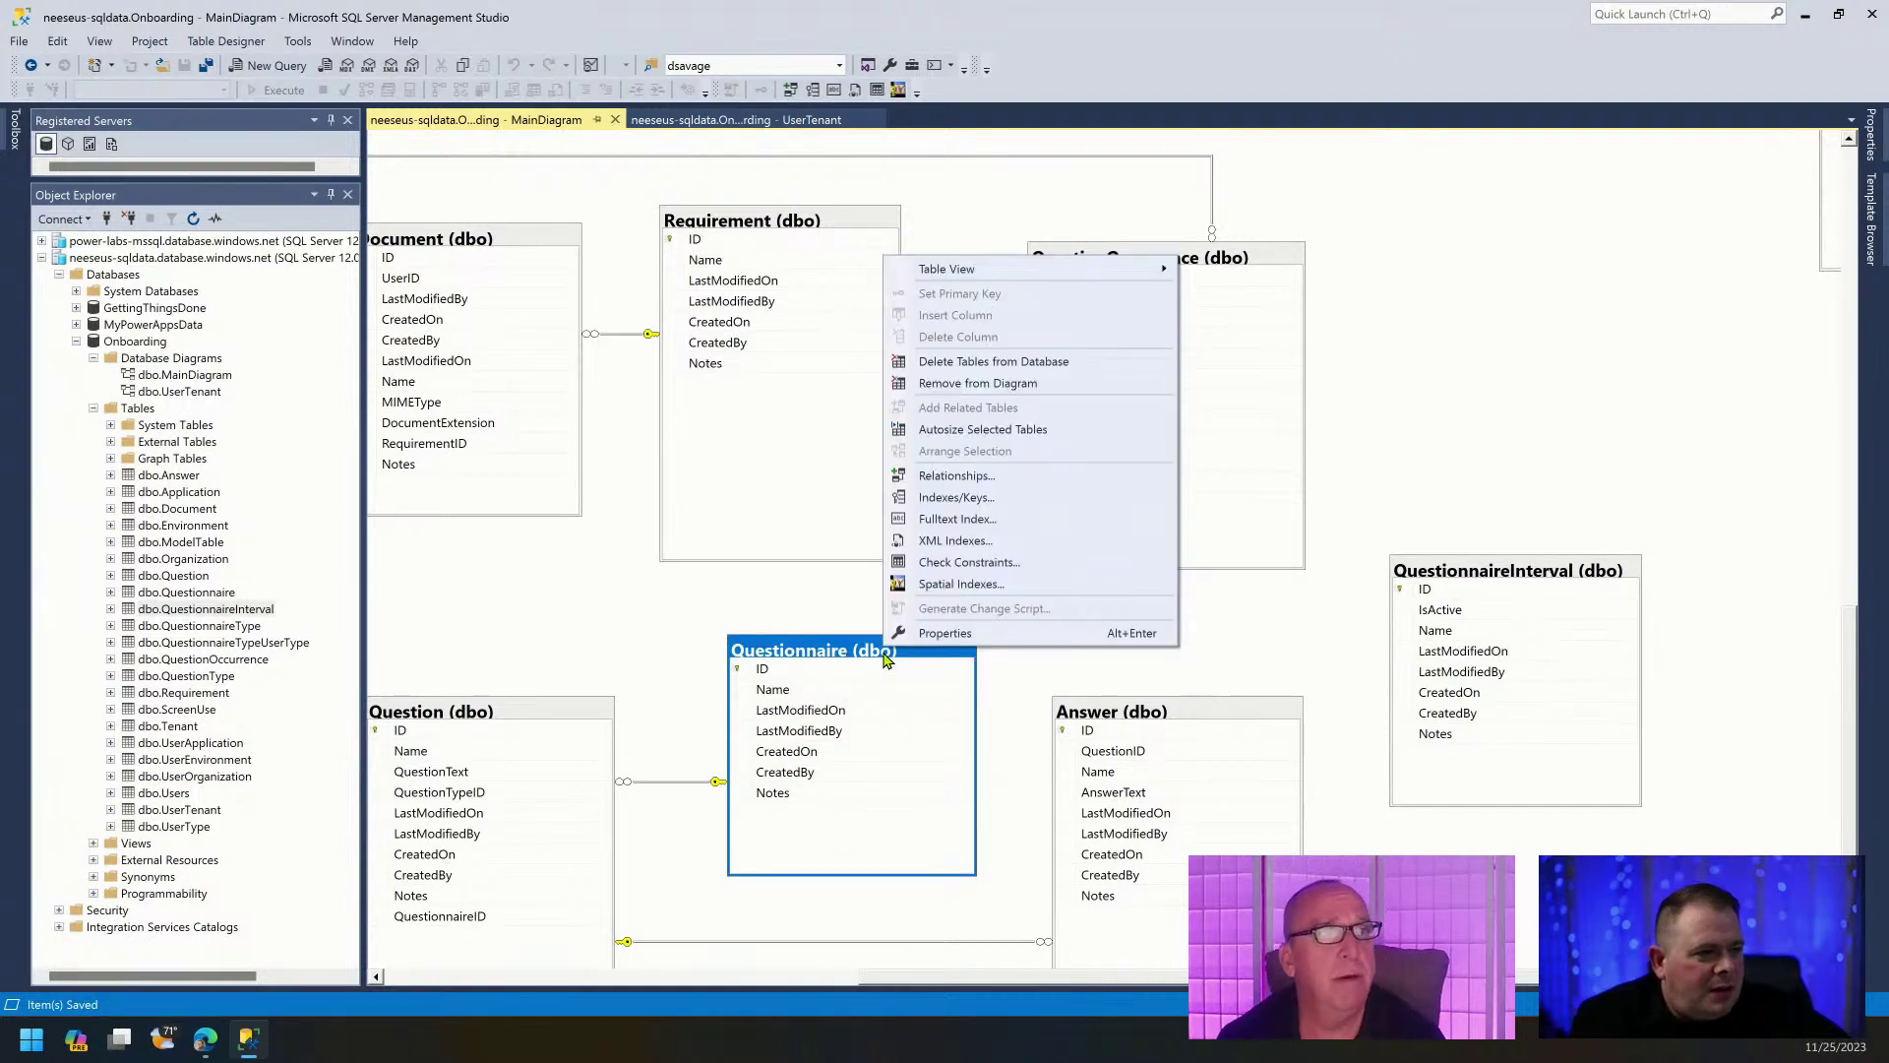
{"action": "mouse_move", "coordinate": [1100, 280]}
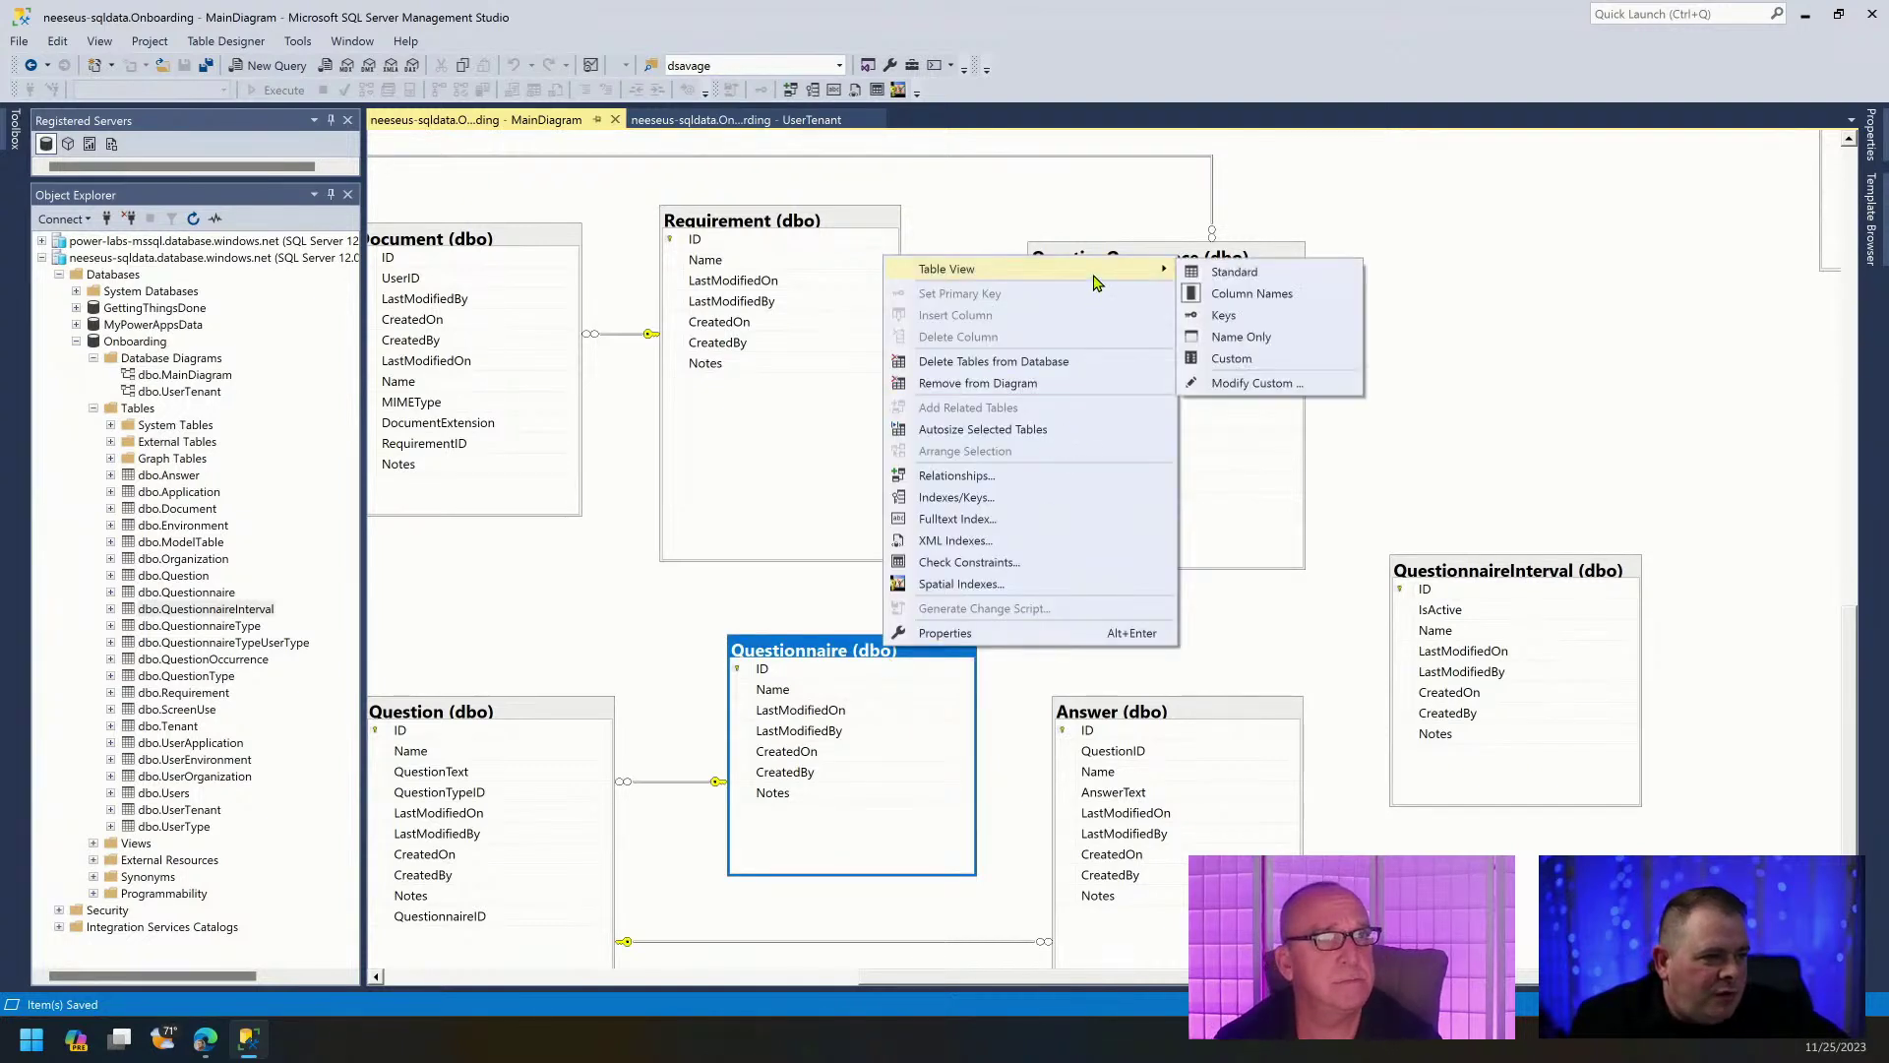
{"action": "left_click", "coordinate": [1256, 273]}
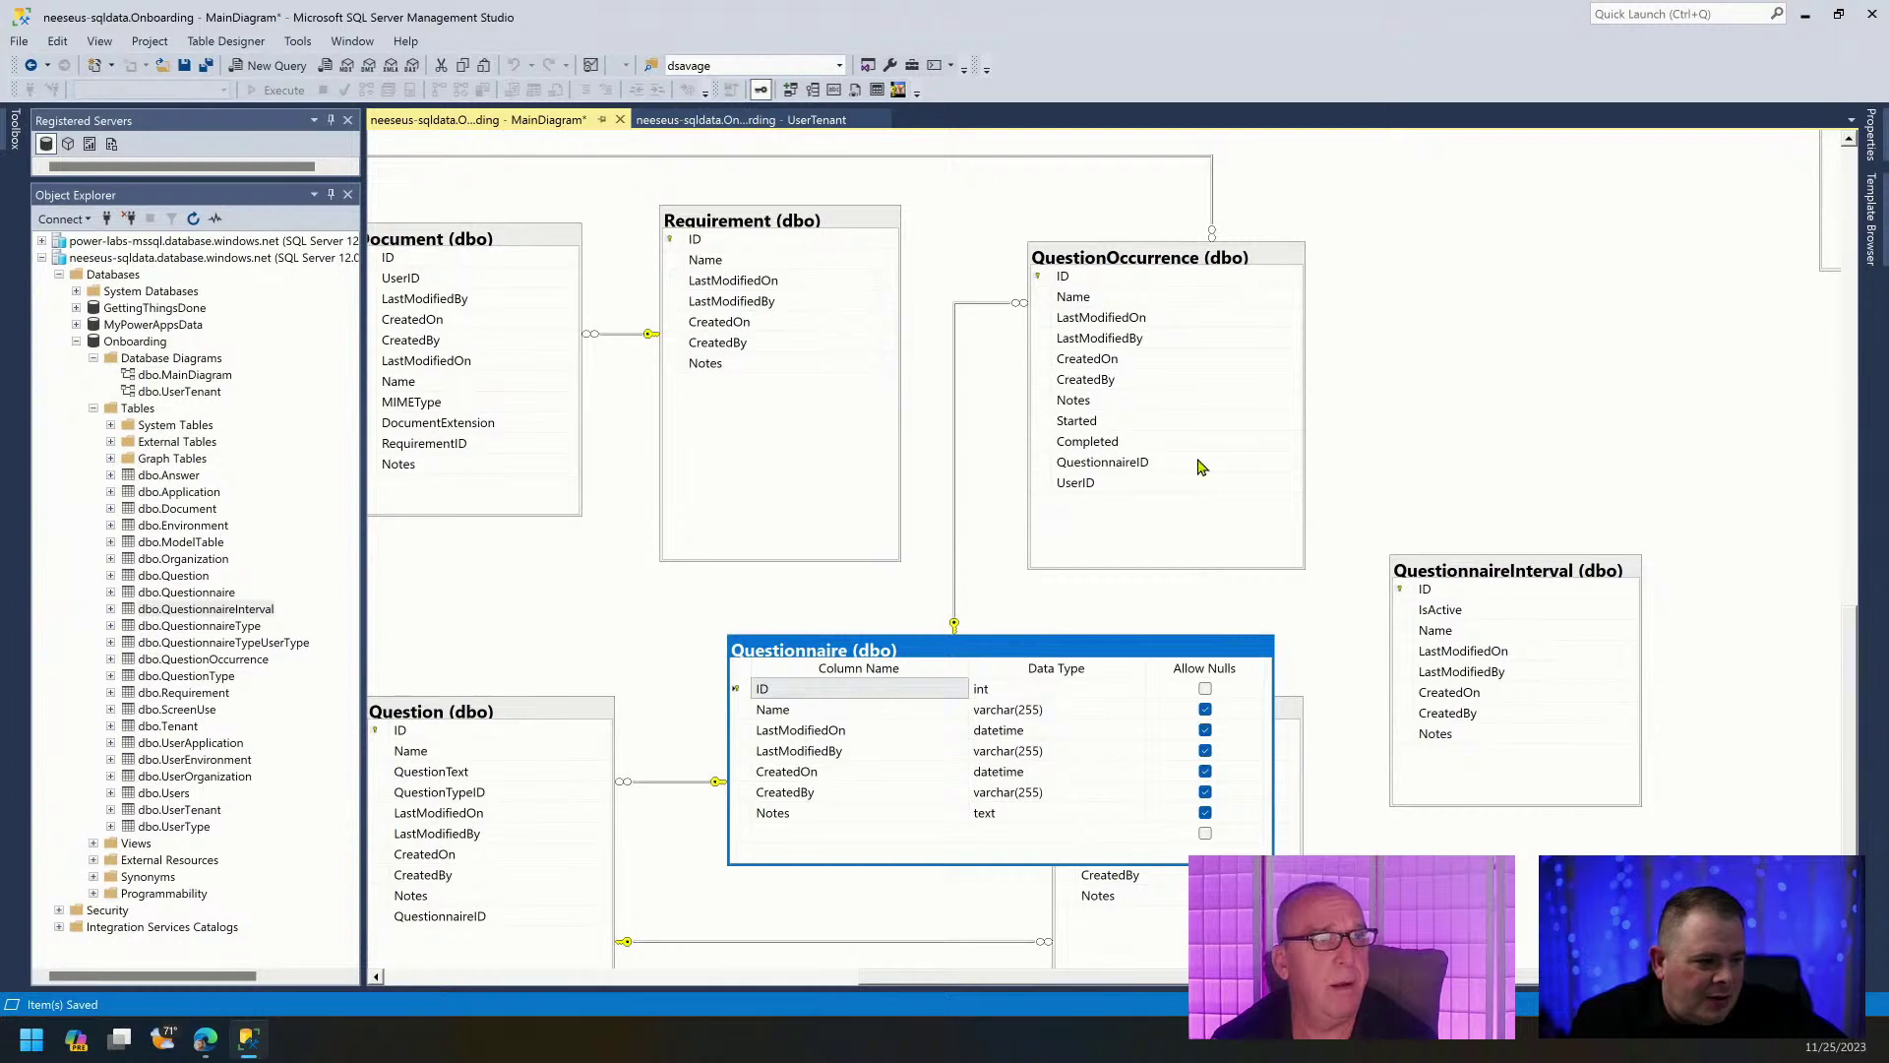
Add a QuestionnaireIntervalID column of type int to the end of the Questionnaire table and save the diagram.
{"action": "left_click", "coordinate": [819, 833]}
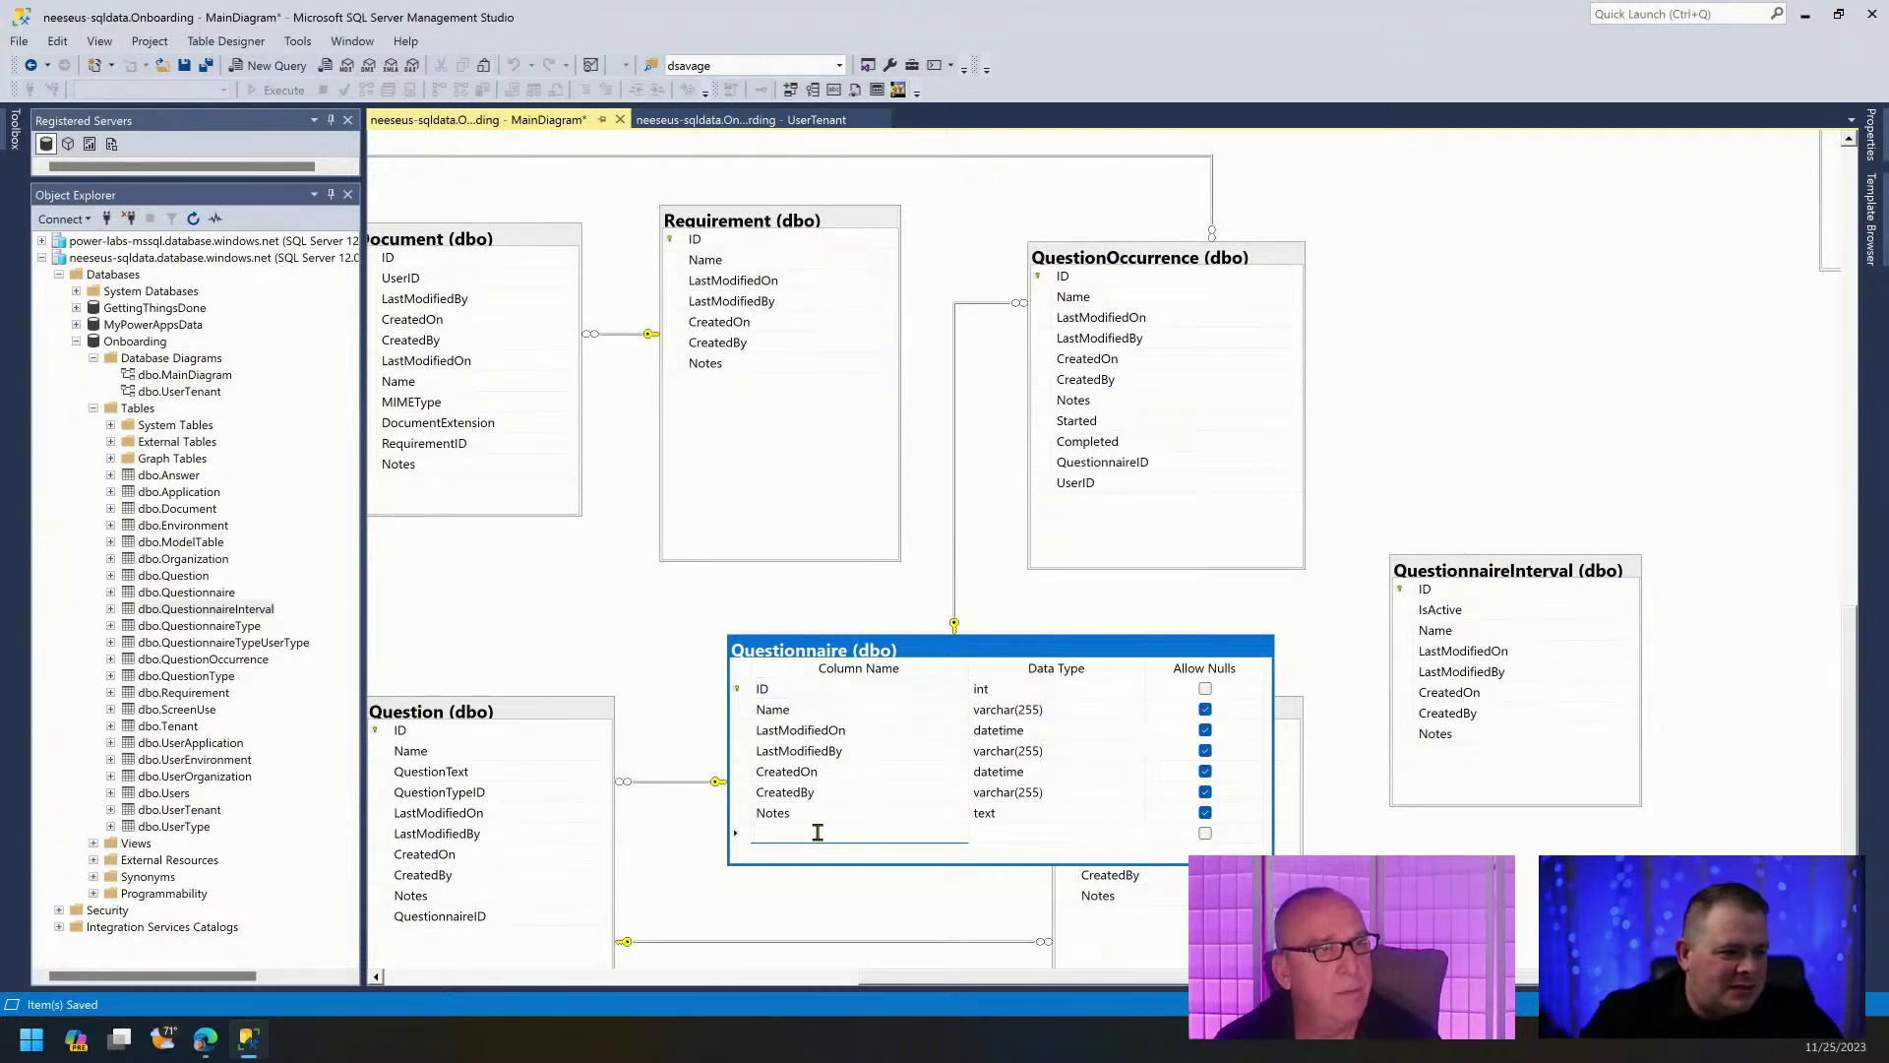
{"action": "type", "text": "QuestionnaireInter"}
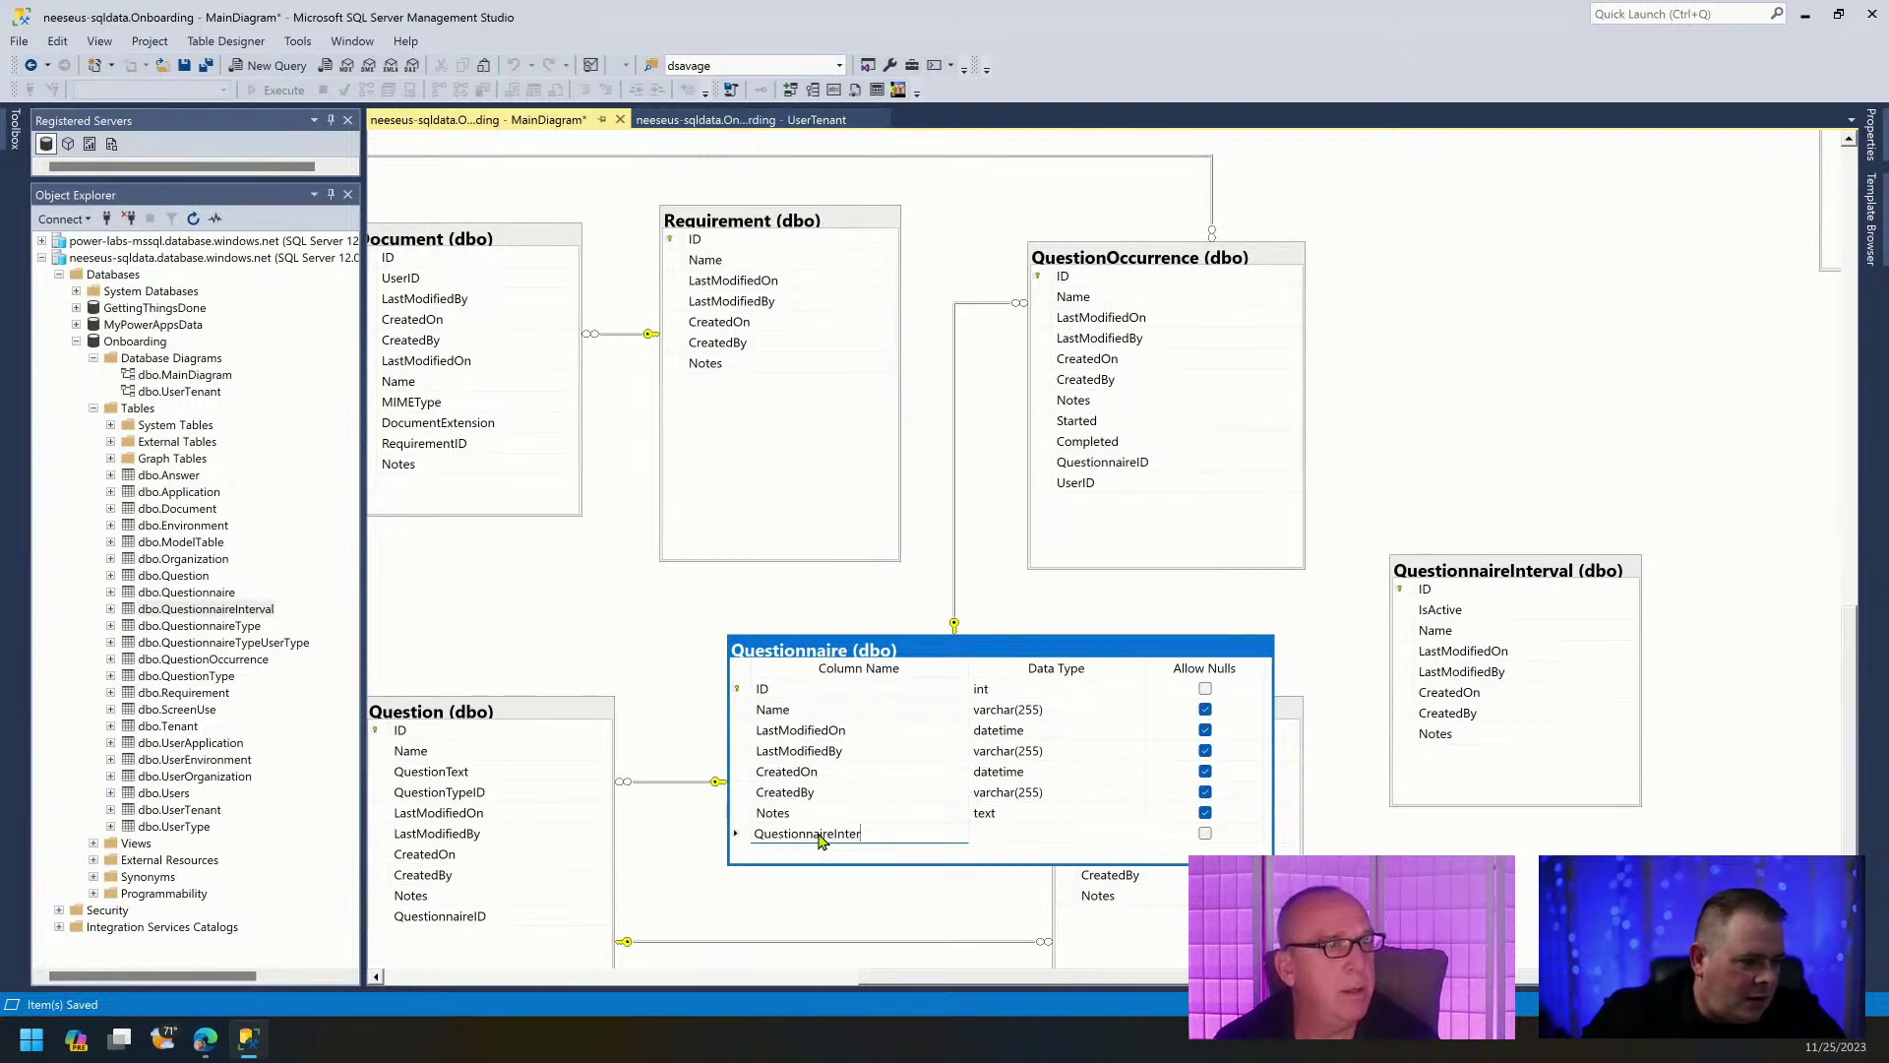
{"action": "type", "text": "valID"}
{"action": "key", "text": "Tab"}
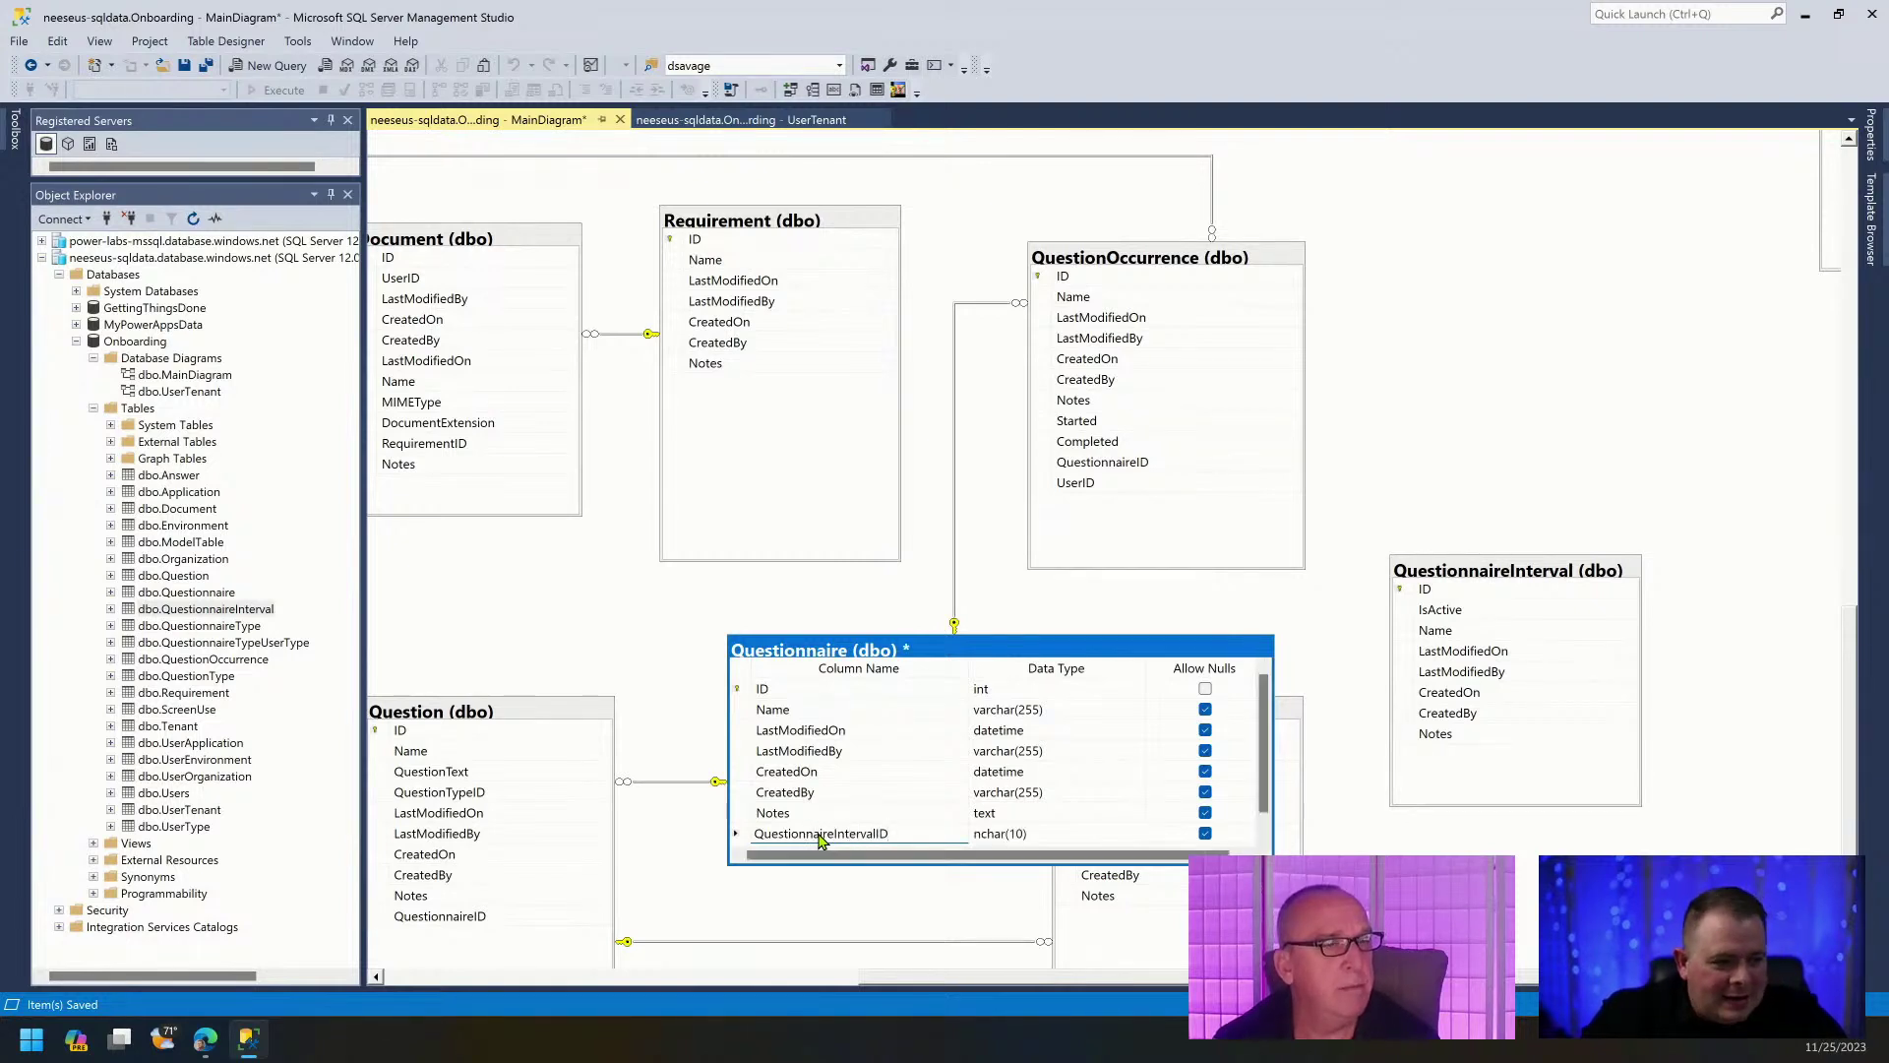
{"action": "key", "text": "Tab"}
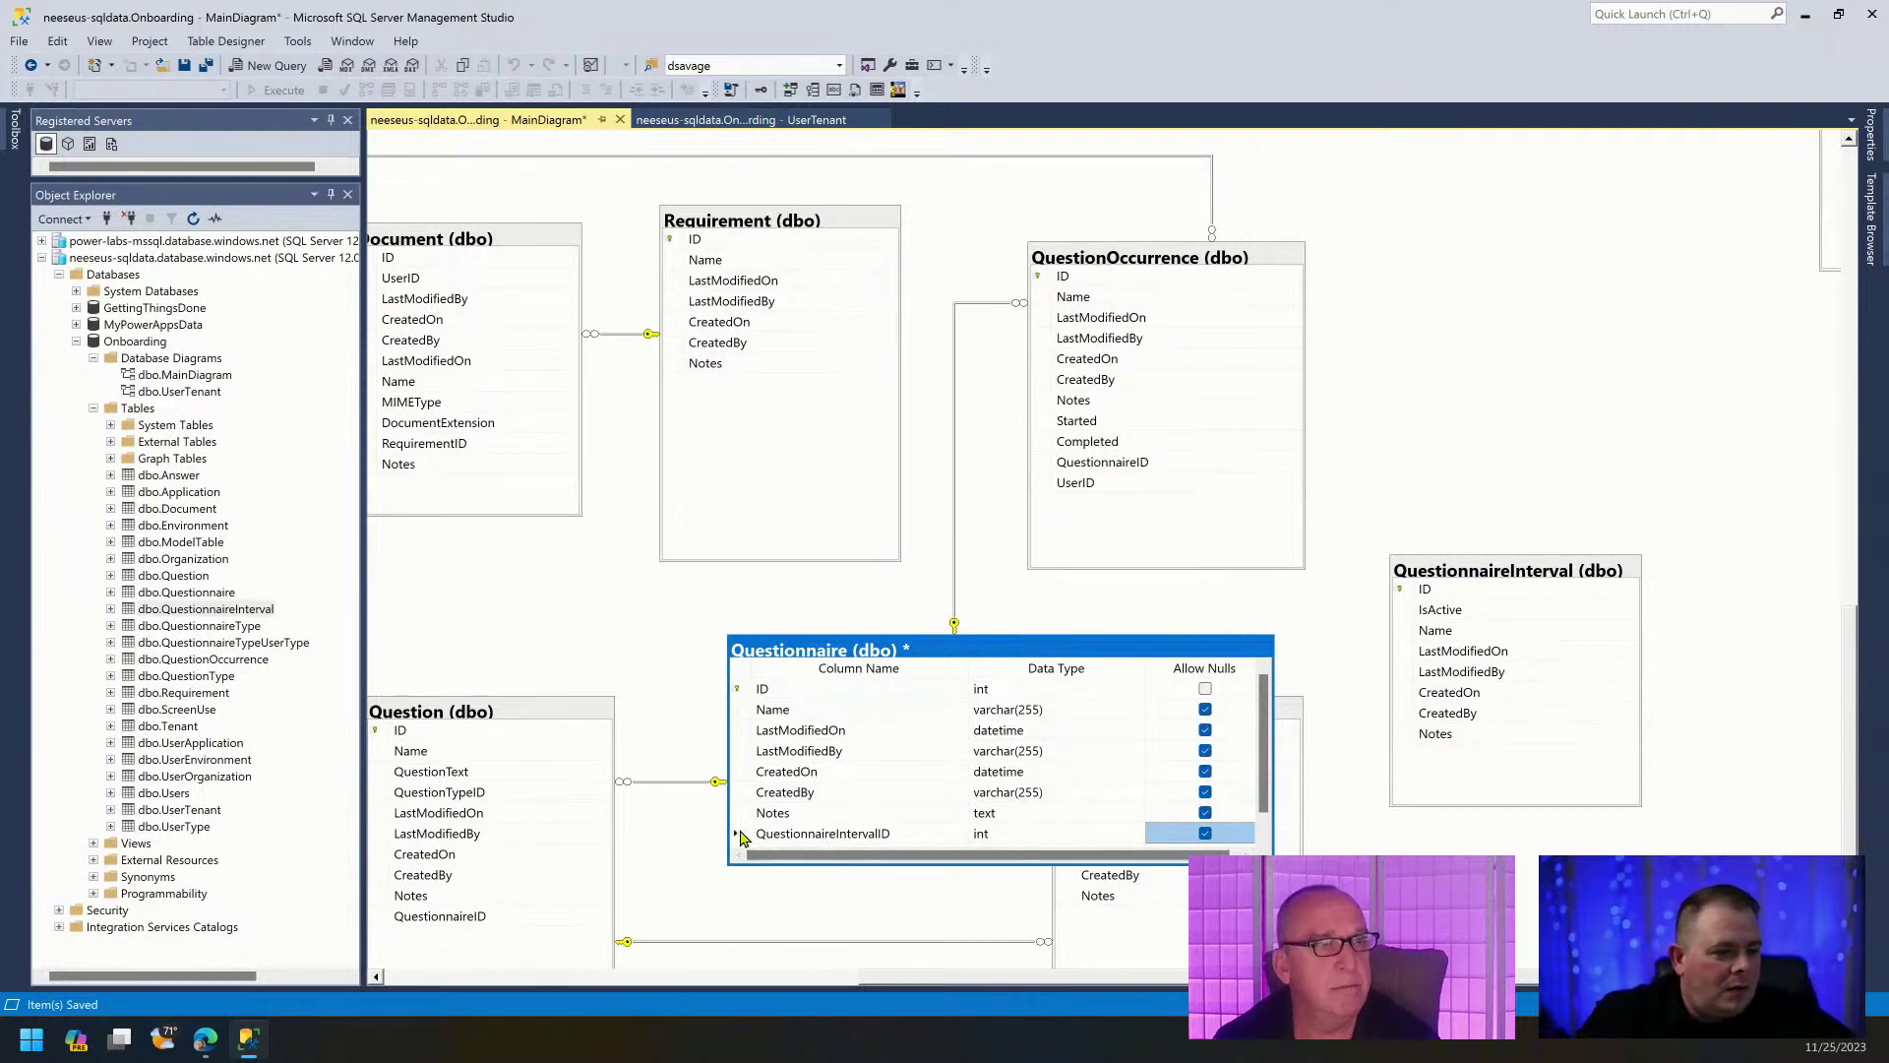
{"action": "left_click", "coordinate": [203, 66]}
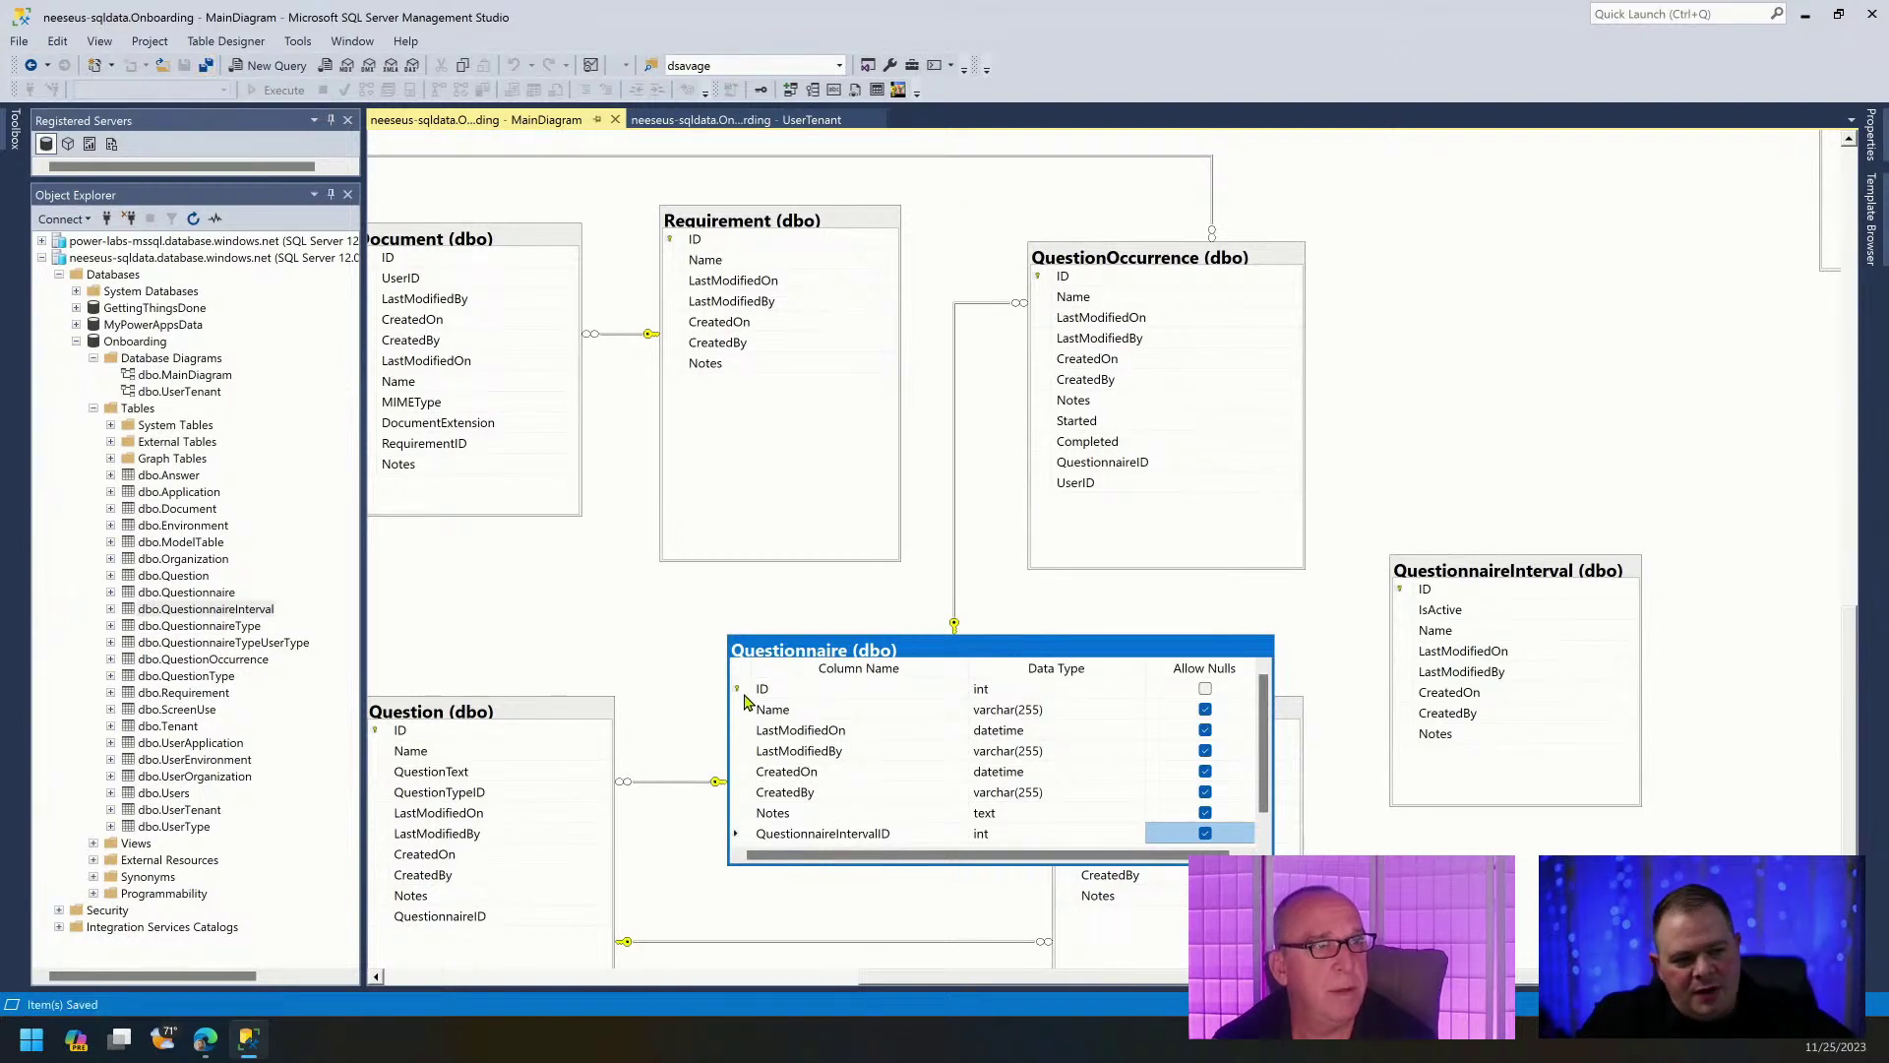
Switch the Questionnaire table back to the Column Names table view.
{"action": "left_click", "coordinate": [738, 835]}
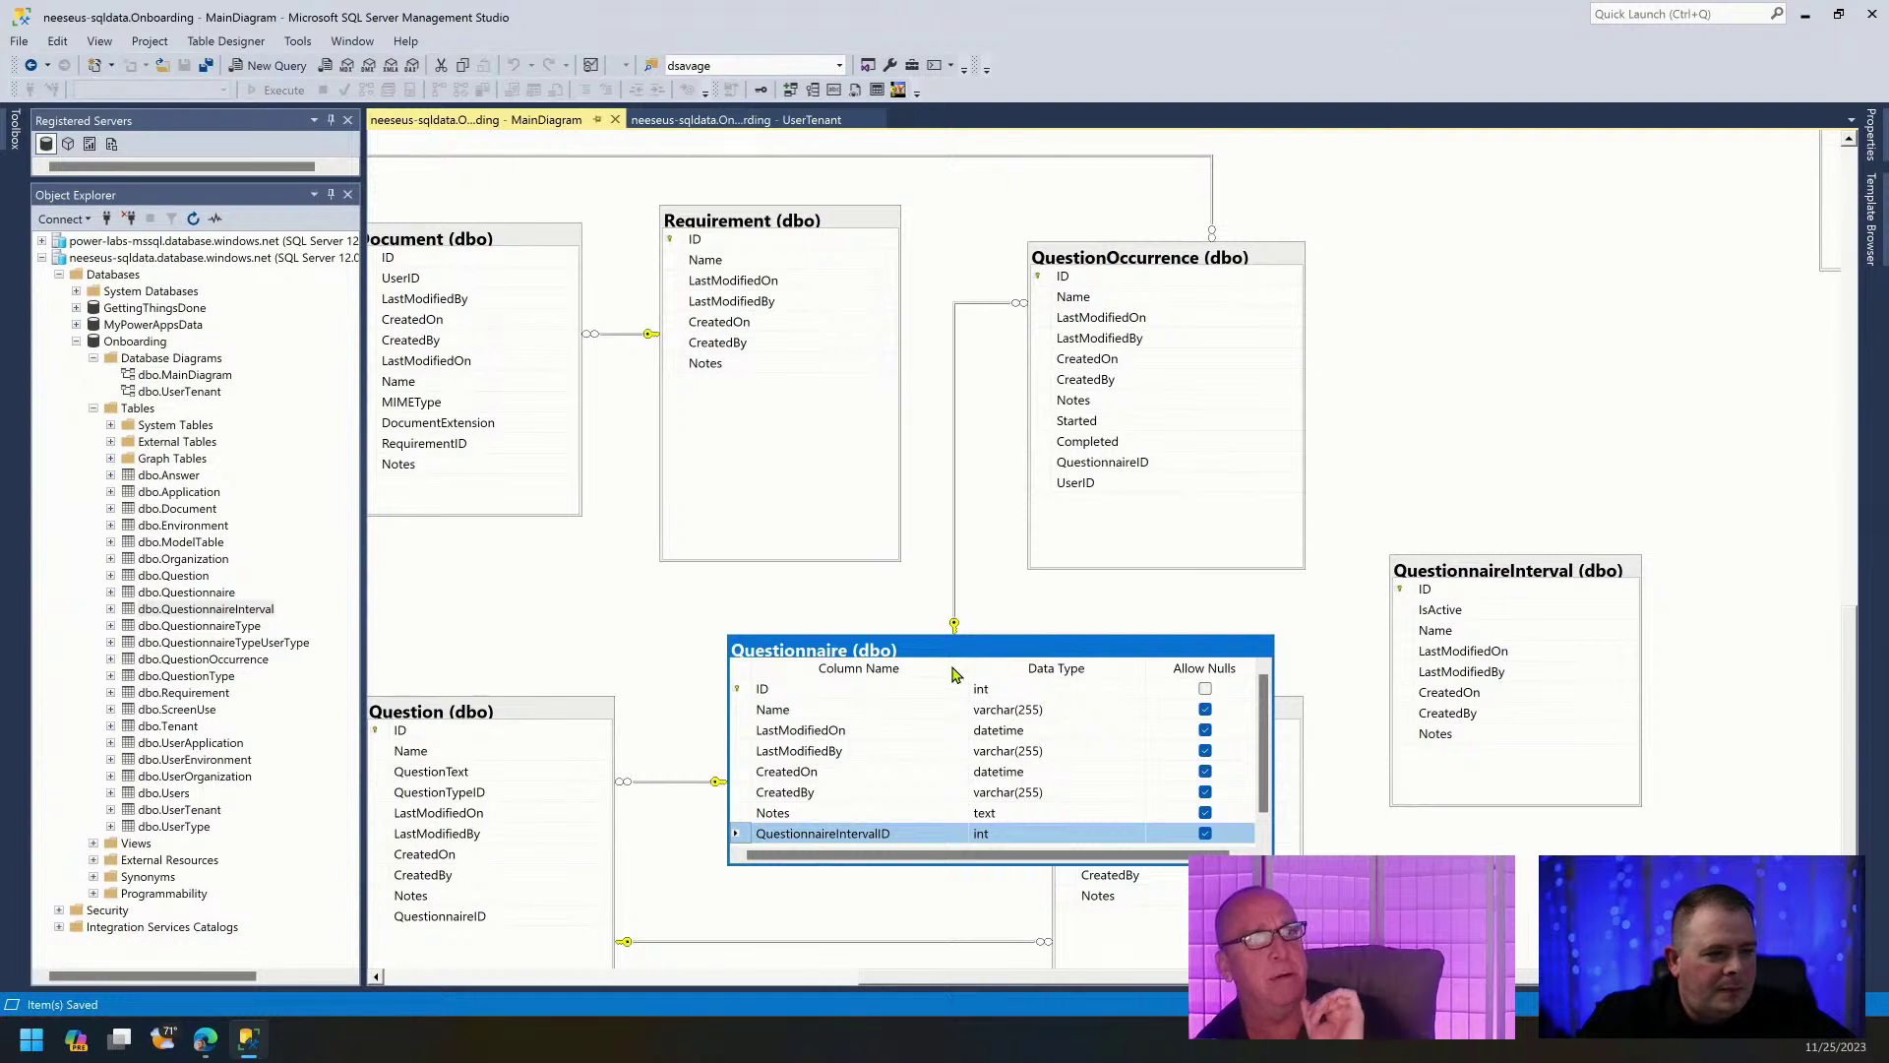
{"action": "right_click", "coordinate": [911, 642]}
{"action": "mouse_move", "coordinate": [1161, 260]}
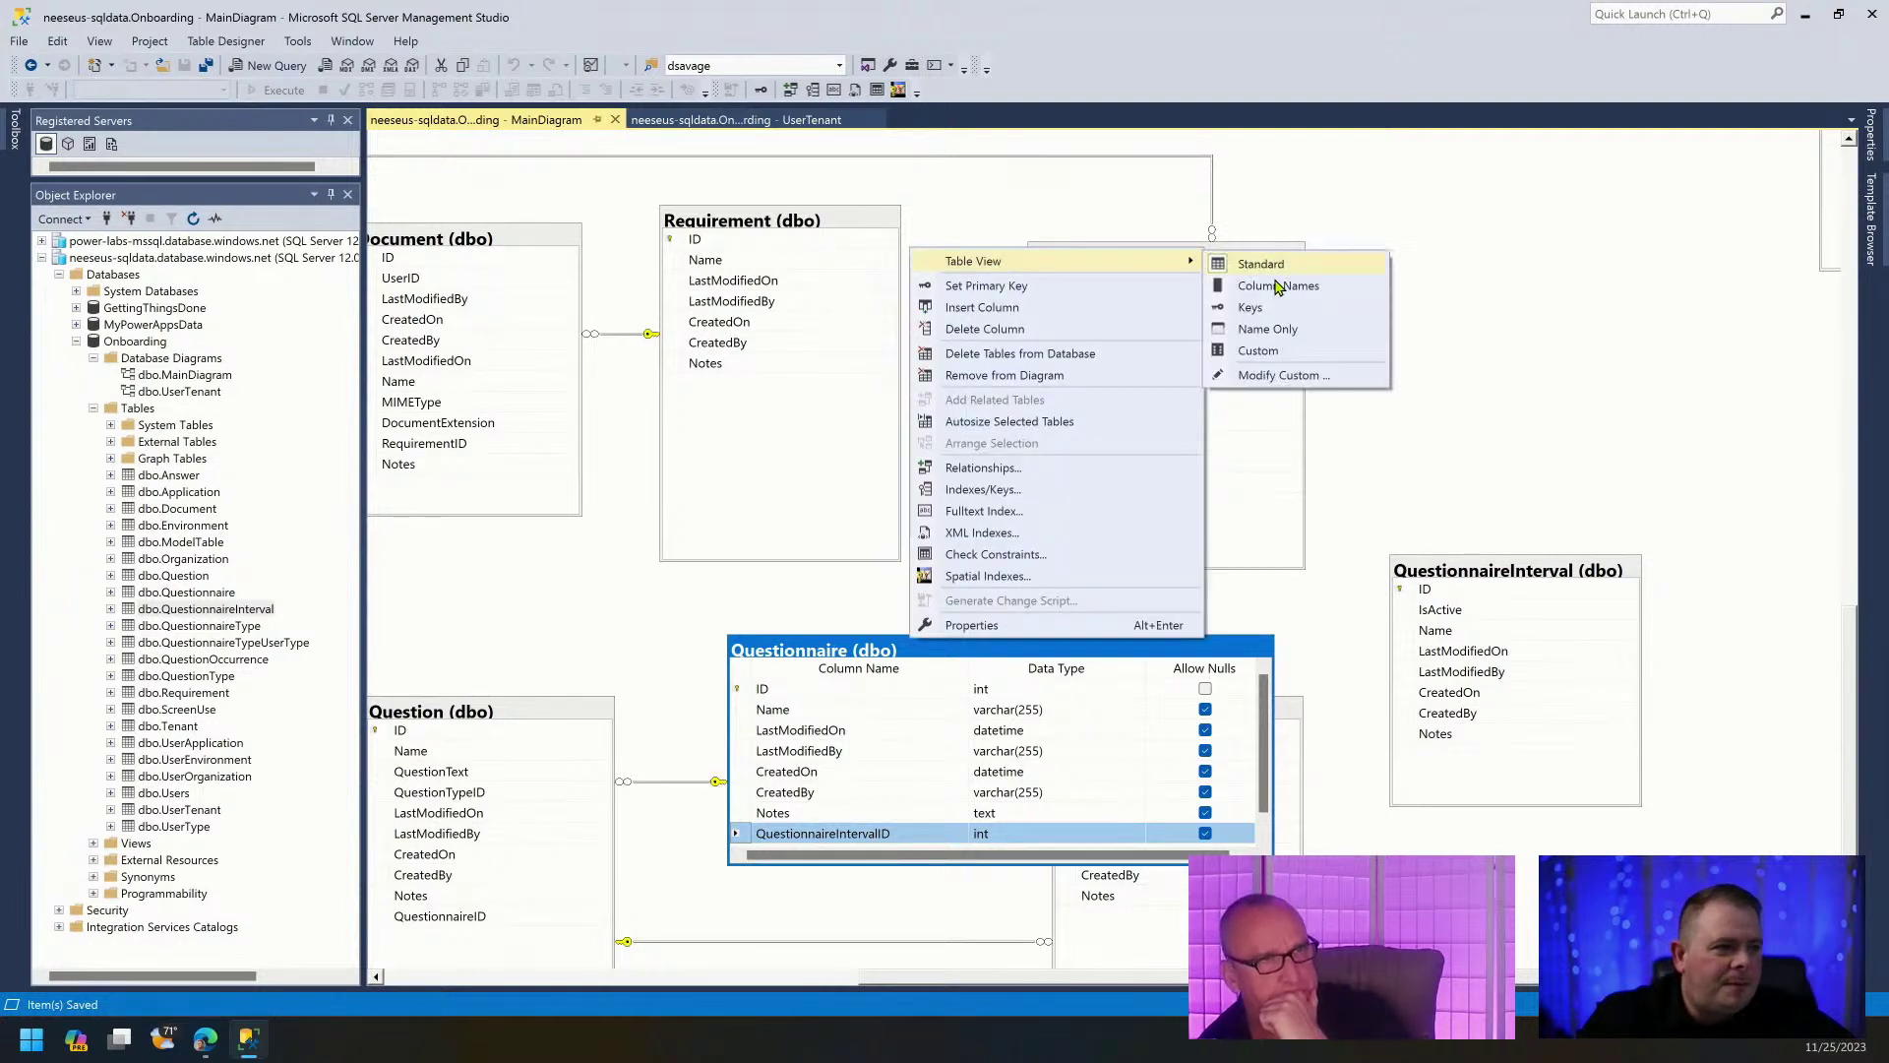
{"action": "left_click", "coordinate": [1278, 286]}
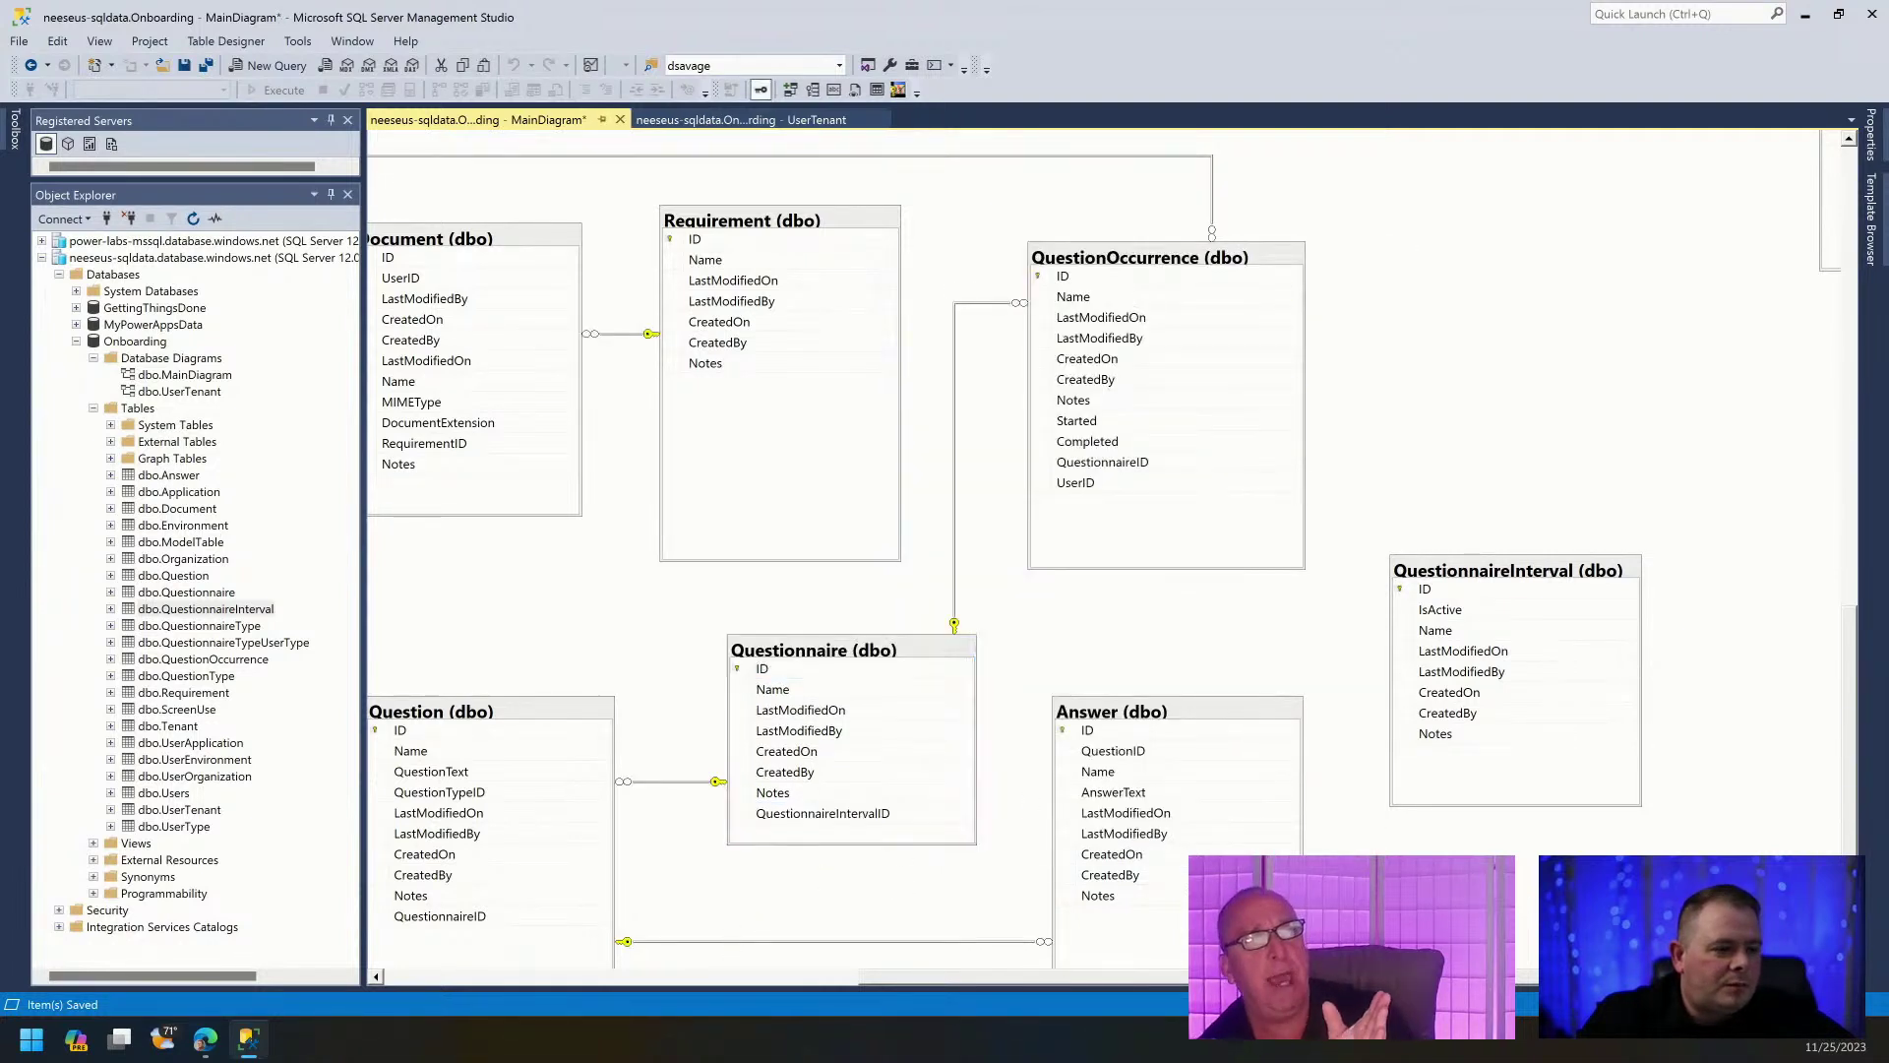
Create a foreign key from Questionnaire's QuestionnaireIntervalID to the ID of QuestionnaireInterval, keeping the default relationship settings, and save the diagram.
{"action": "left_click", "coordinate": [847, 814]}
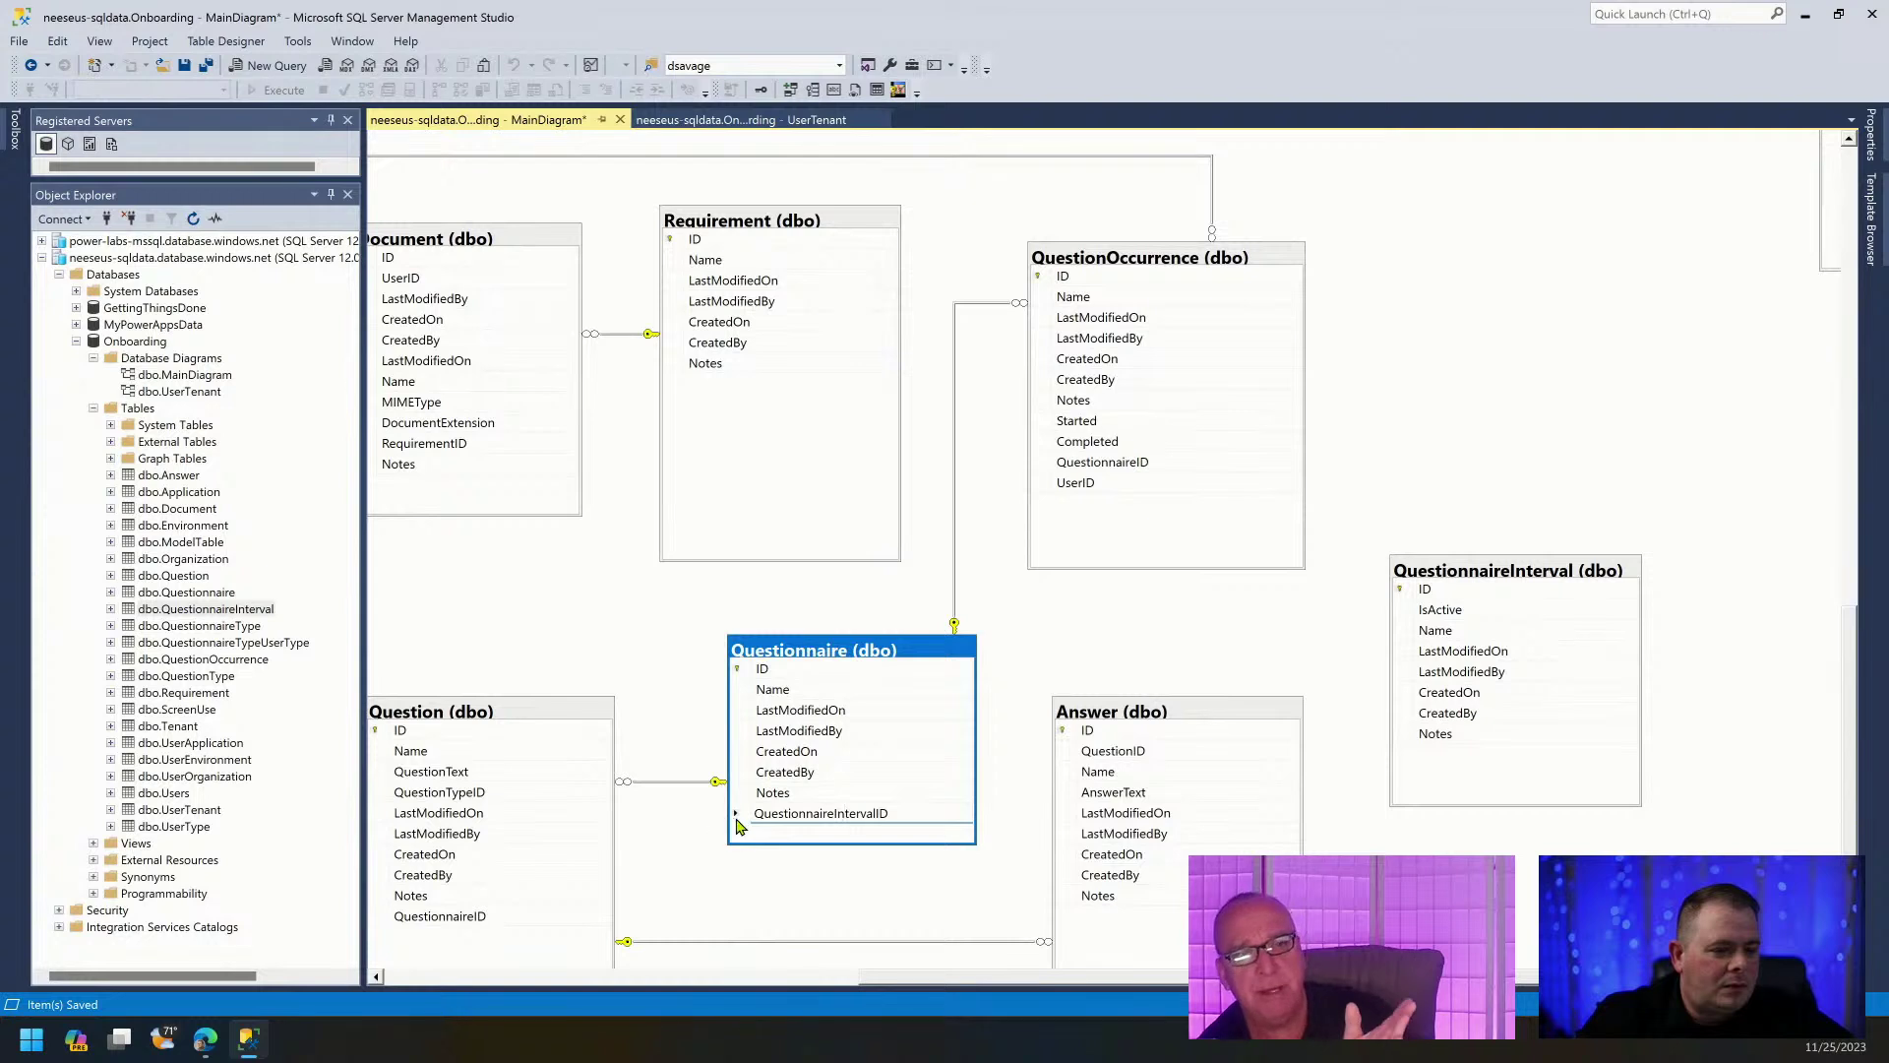
{"action": "left_click", "coordinate": [1404, 590]}
{"action": "left_click_drag", "start_coordinate": [1404, 591], "coordinate": [745, 819]}
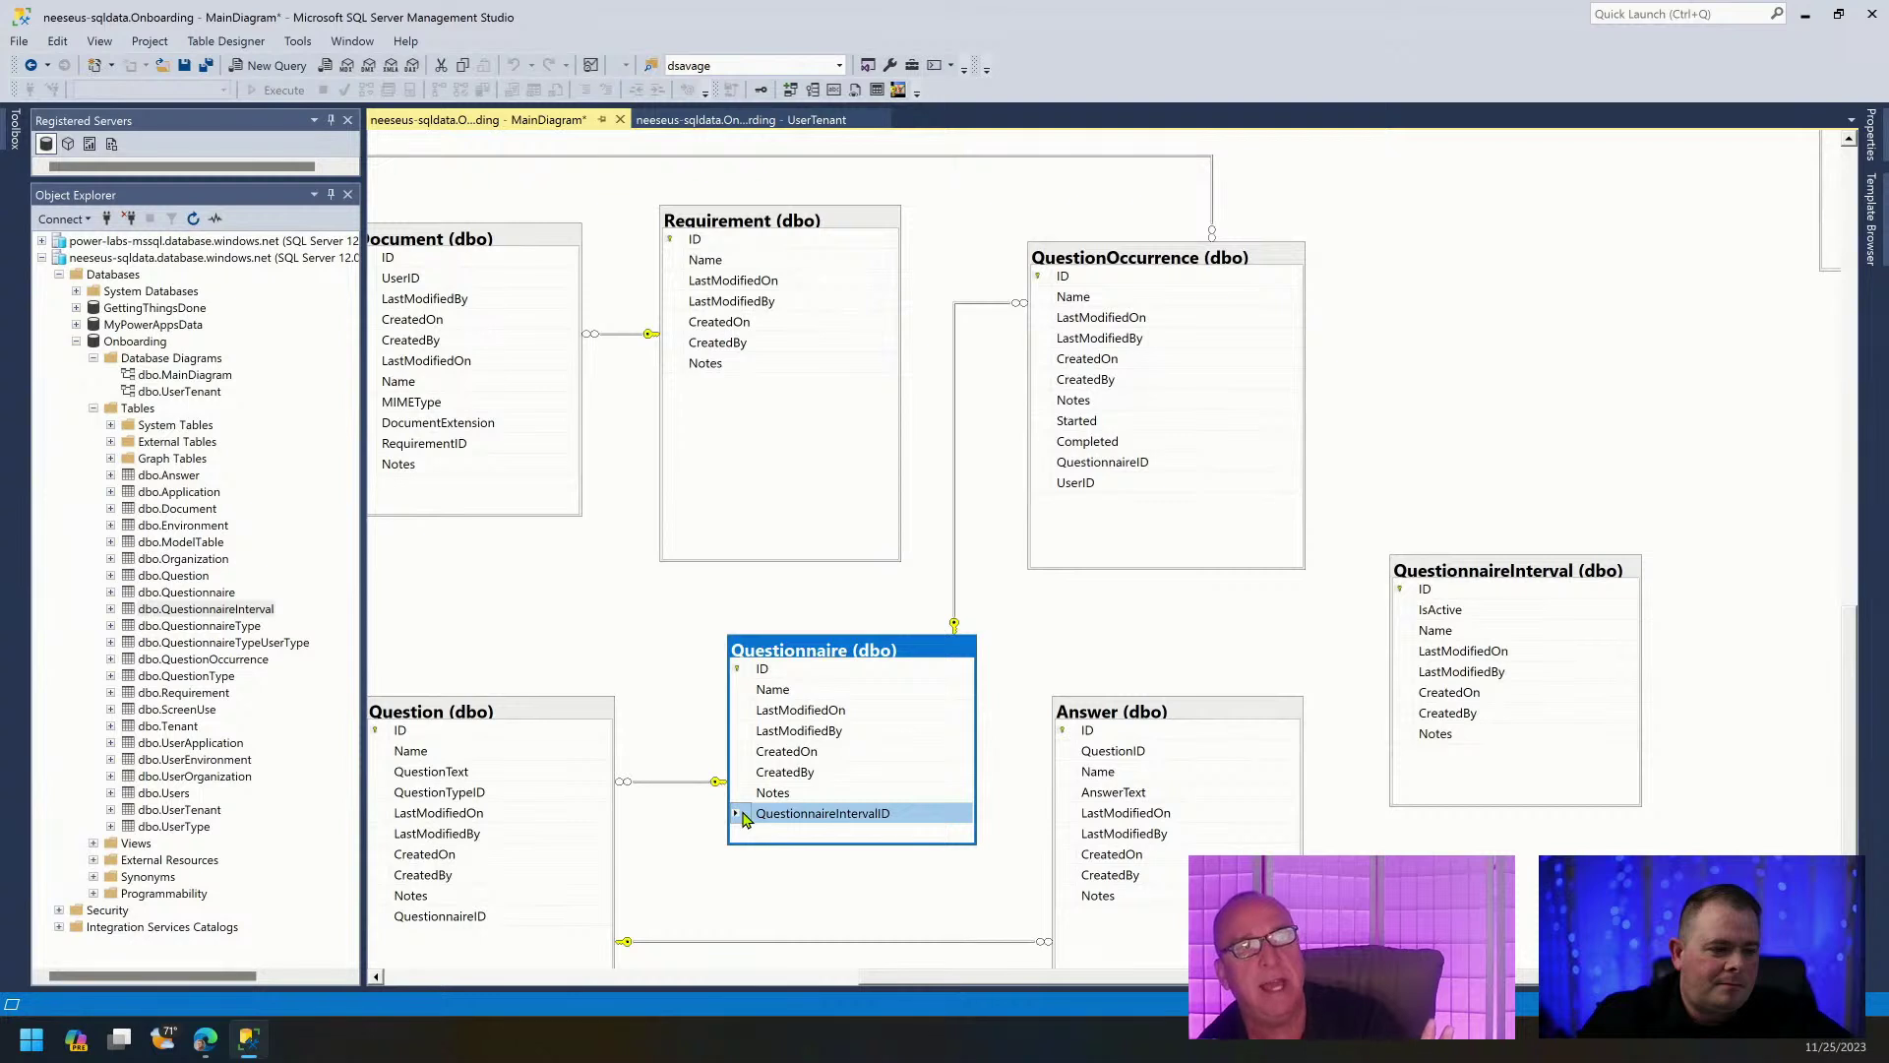
{"action": "left_click_drag", "start_coordinate": [745, 820], "coordinate": [1427, 590]}
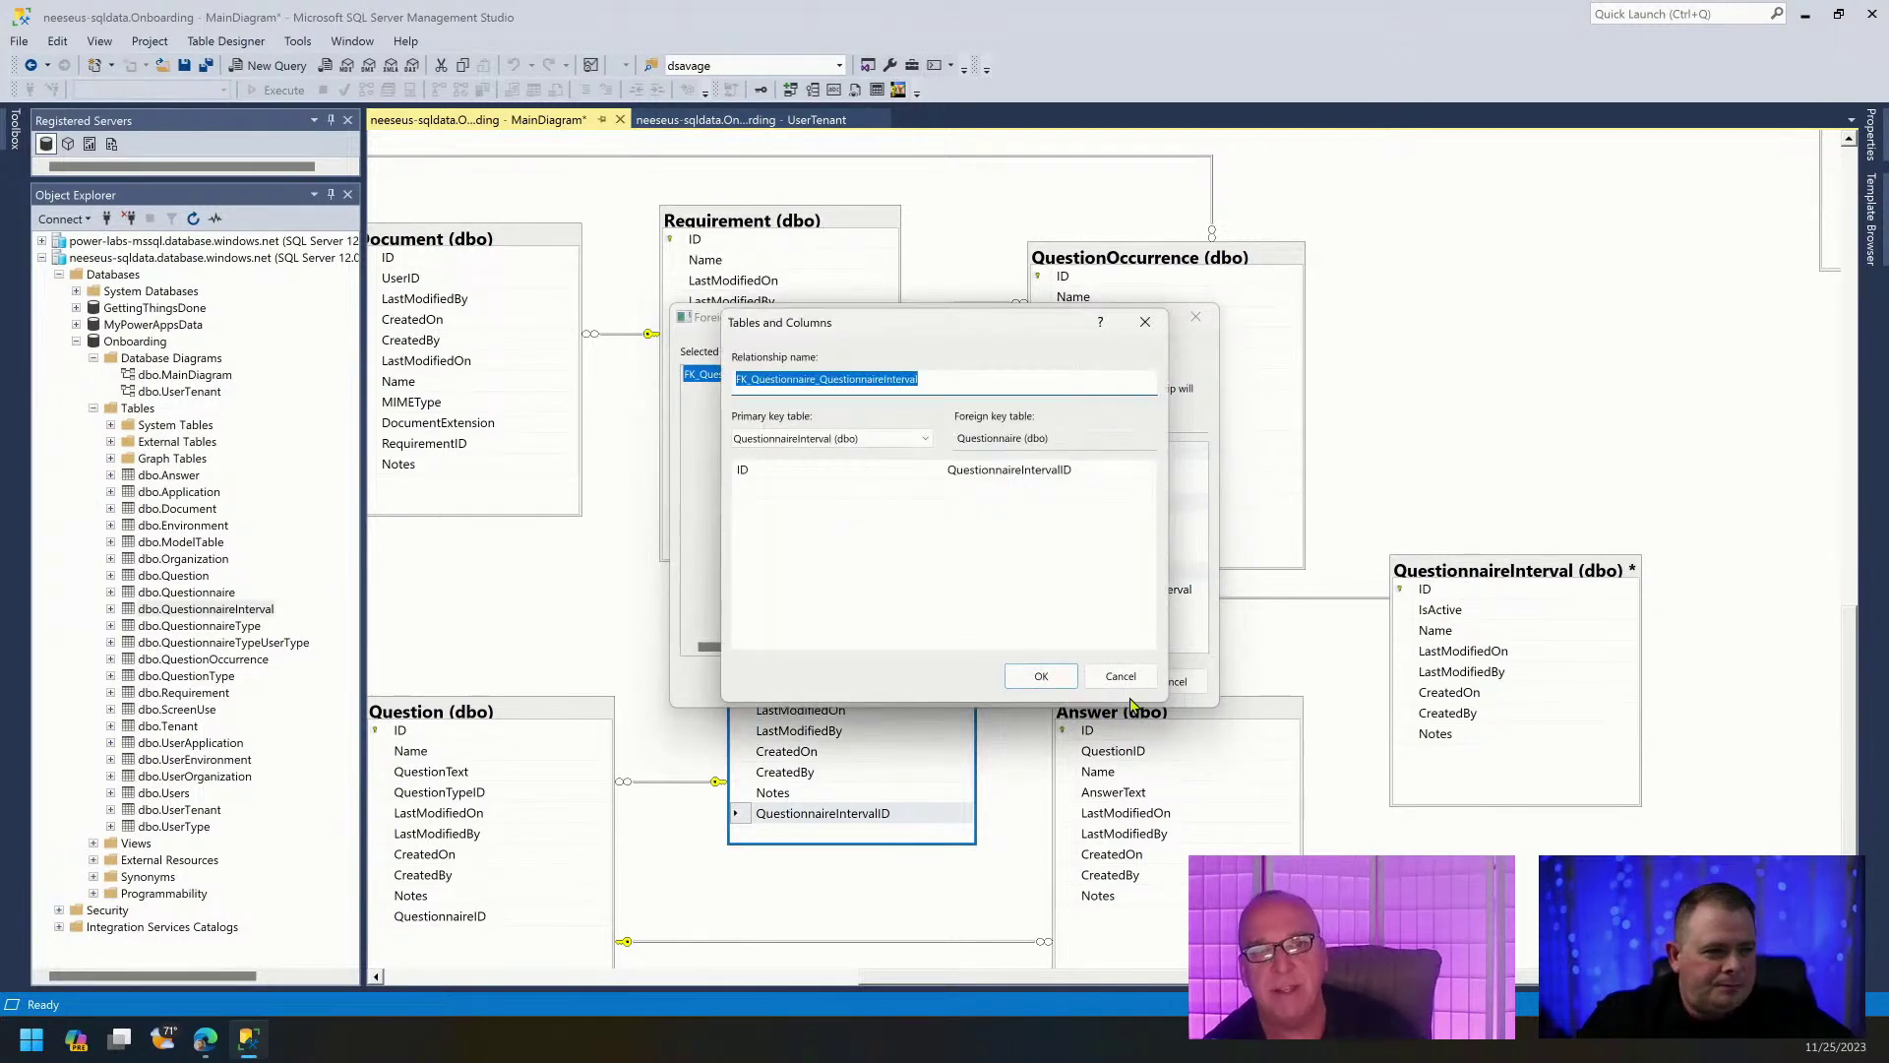
{"action": "left_click", "coordinate": [1041, 676]}
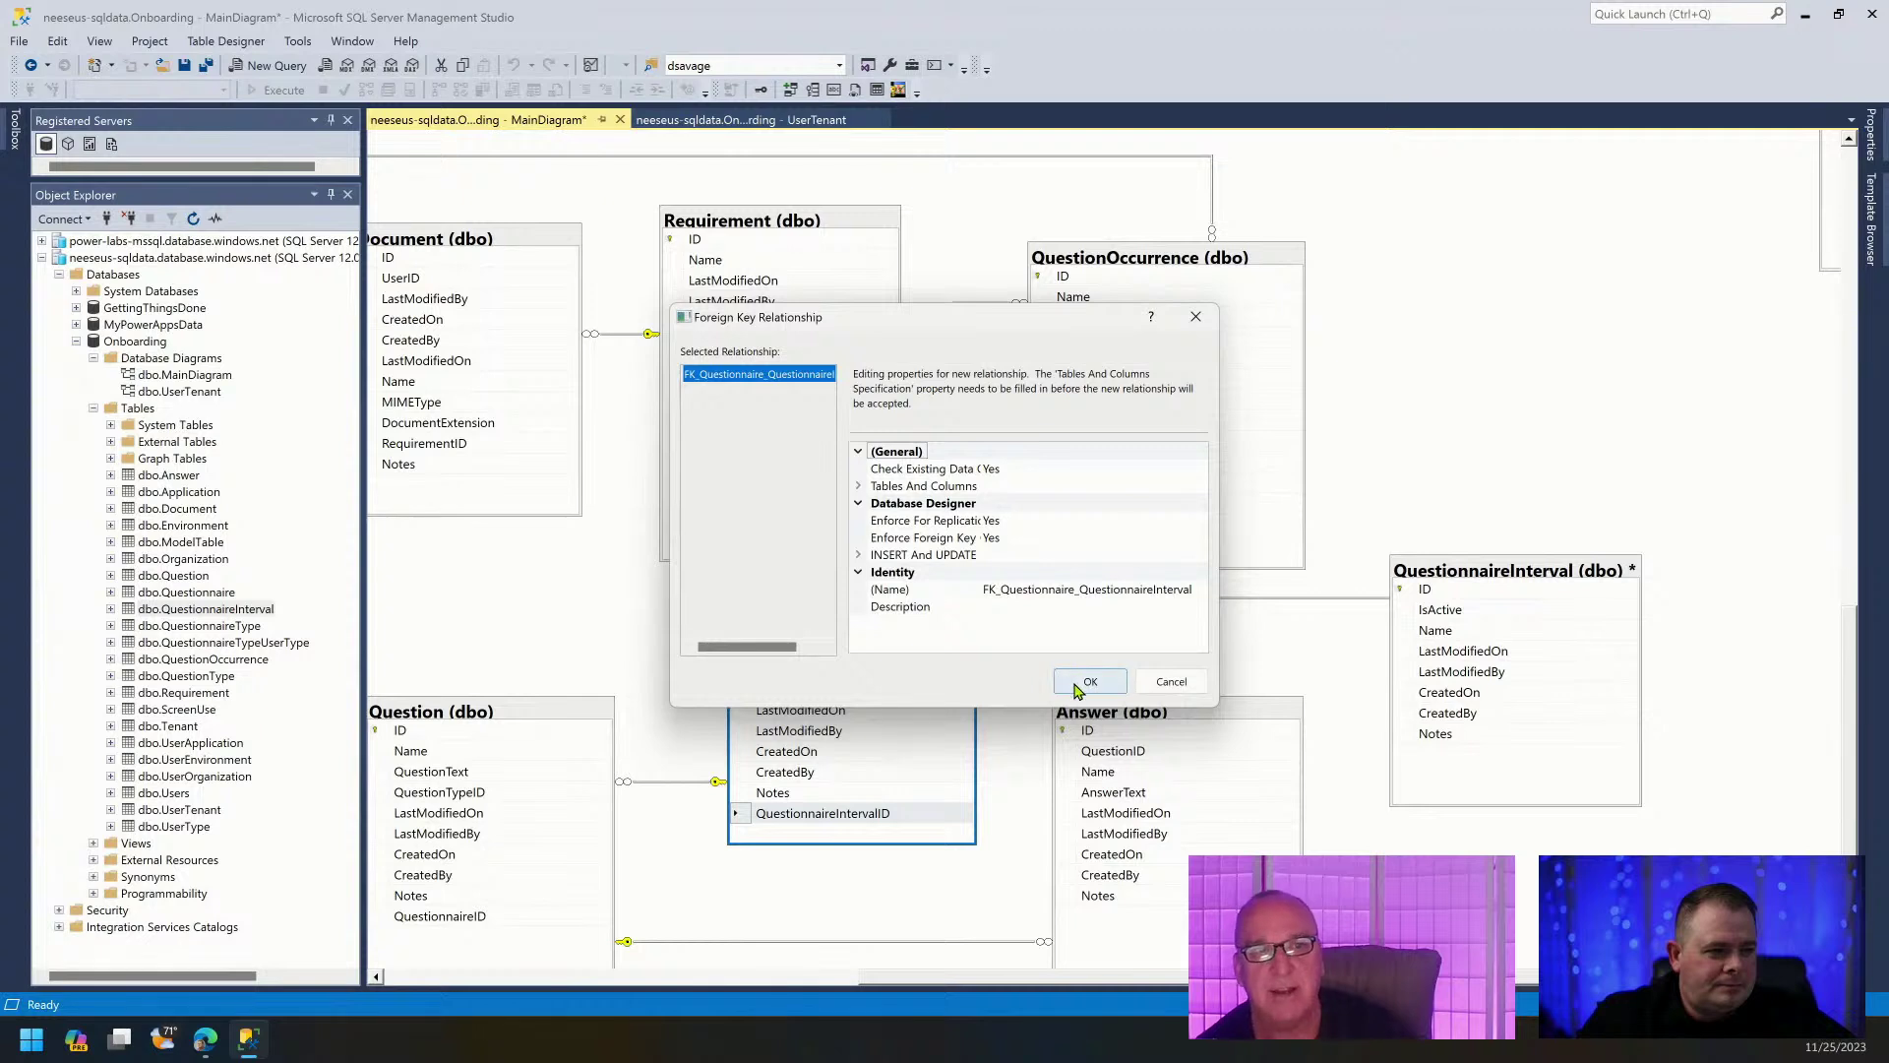
{"action": "left_click", "coordinate": [1083, 680]}
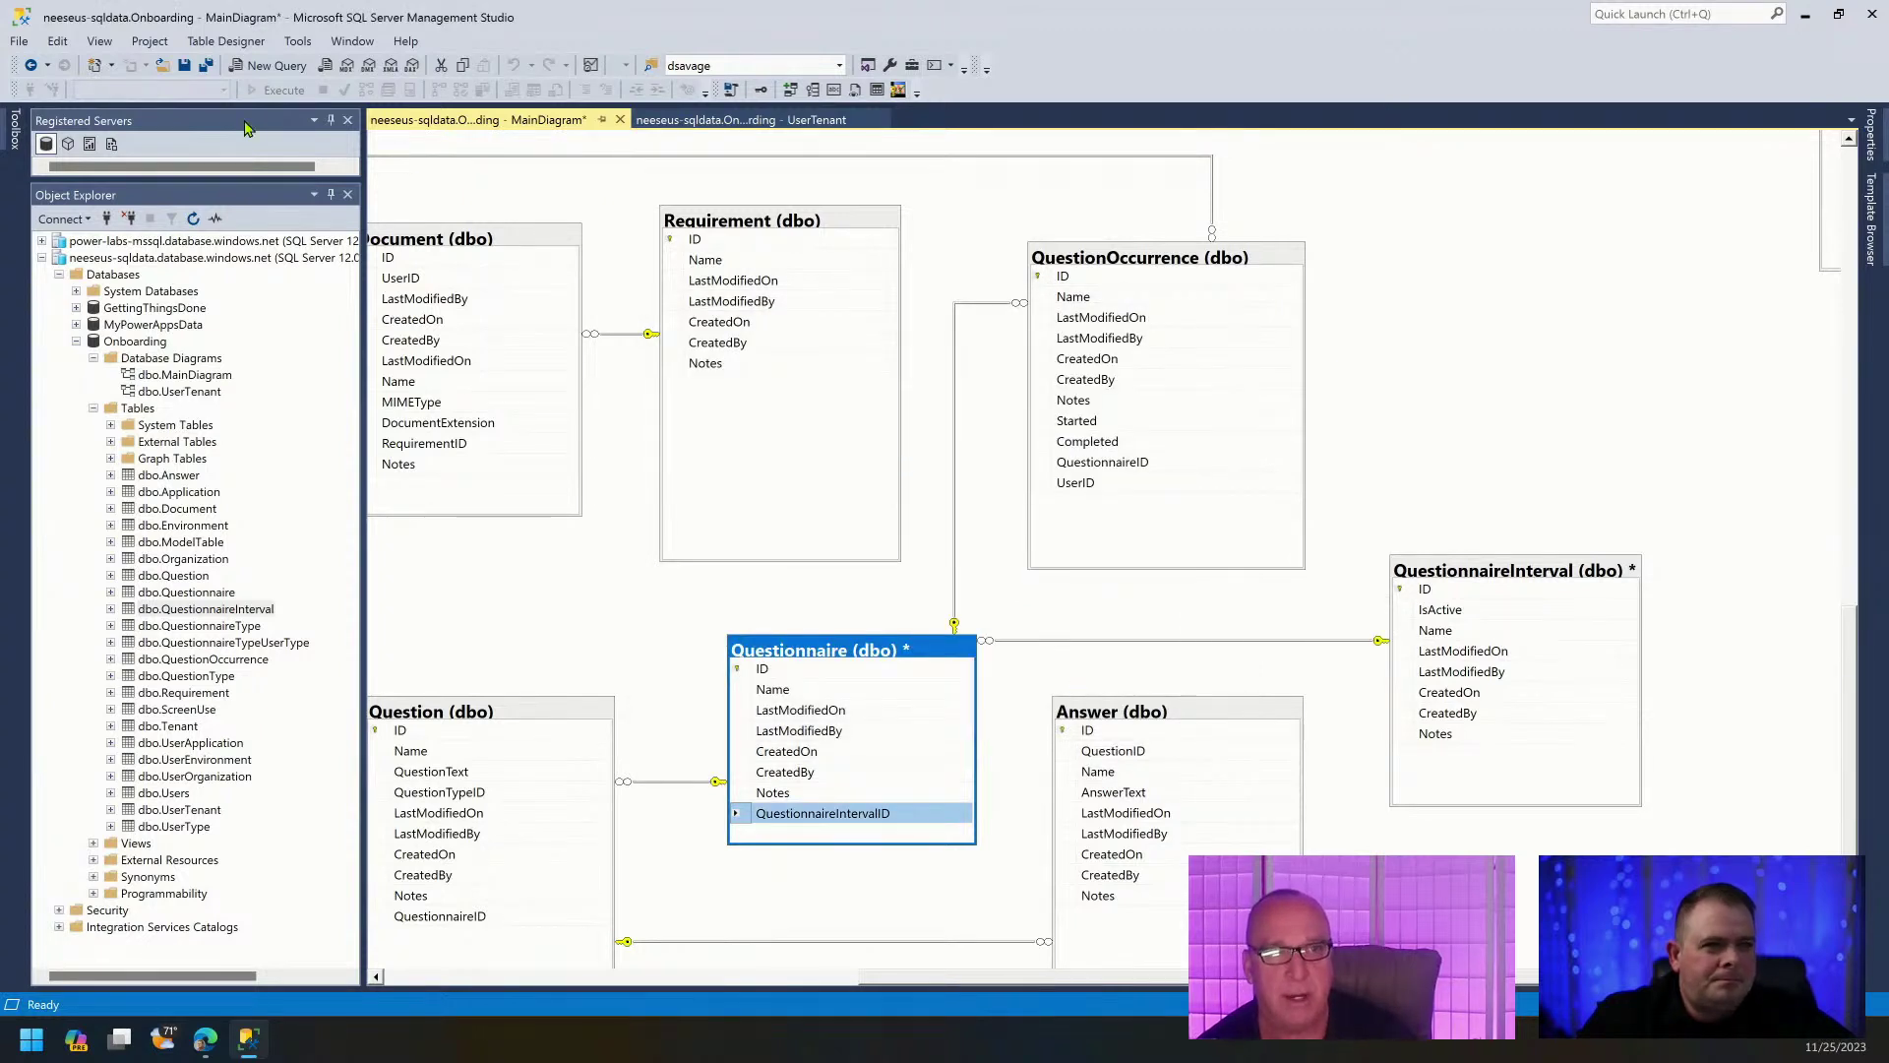
{"action": "left_click", "coordinate": [206, 65]}
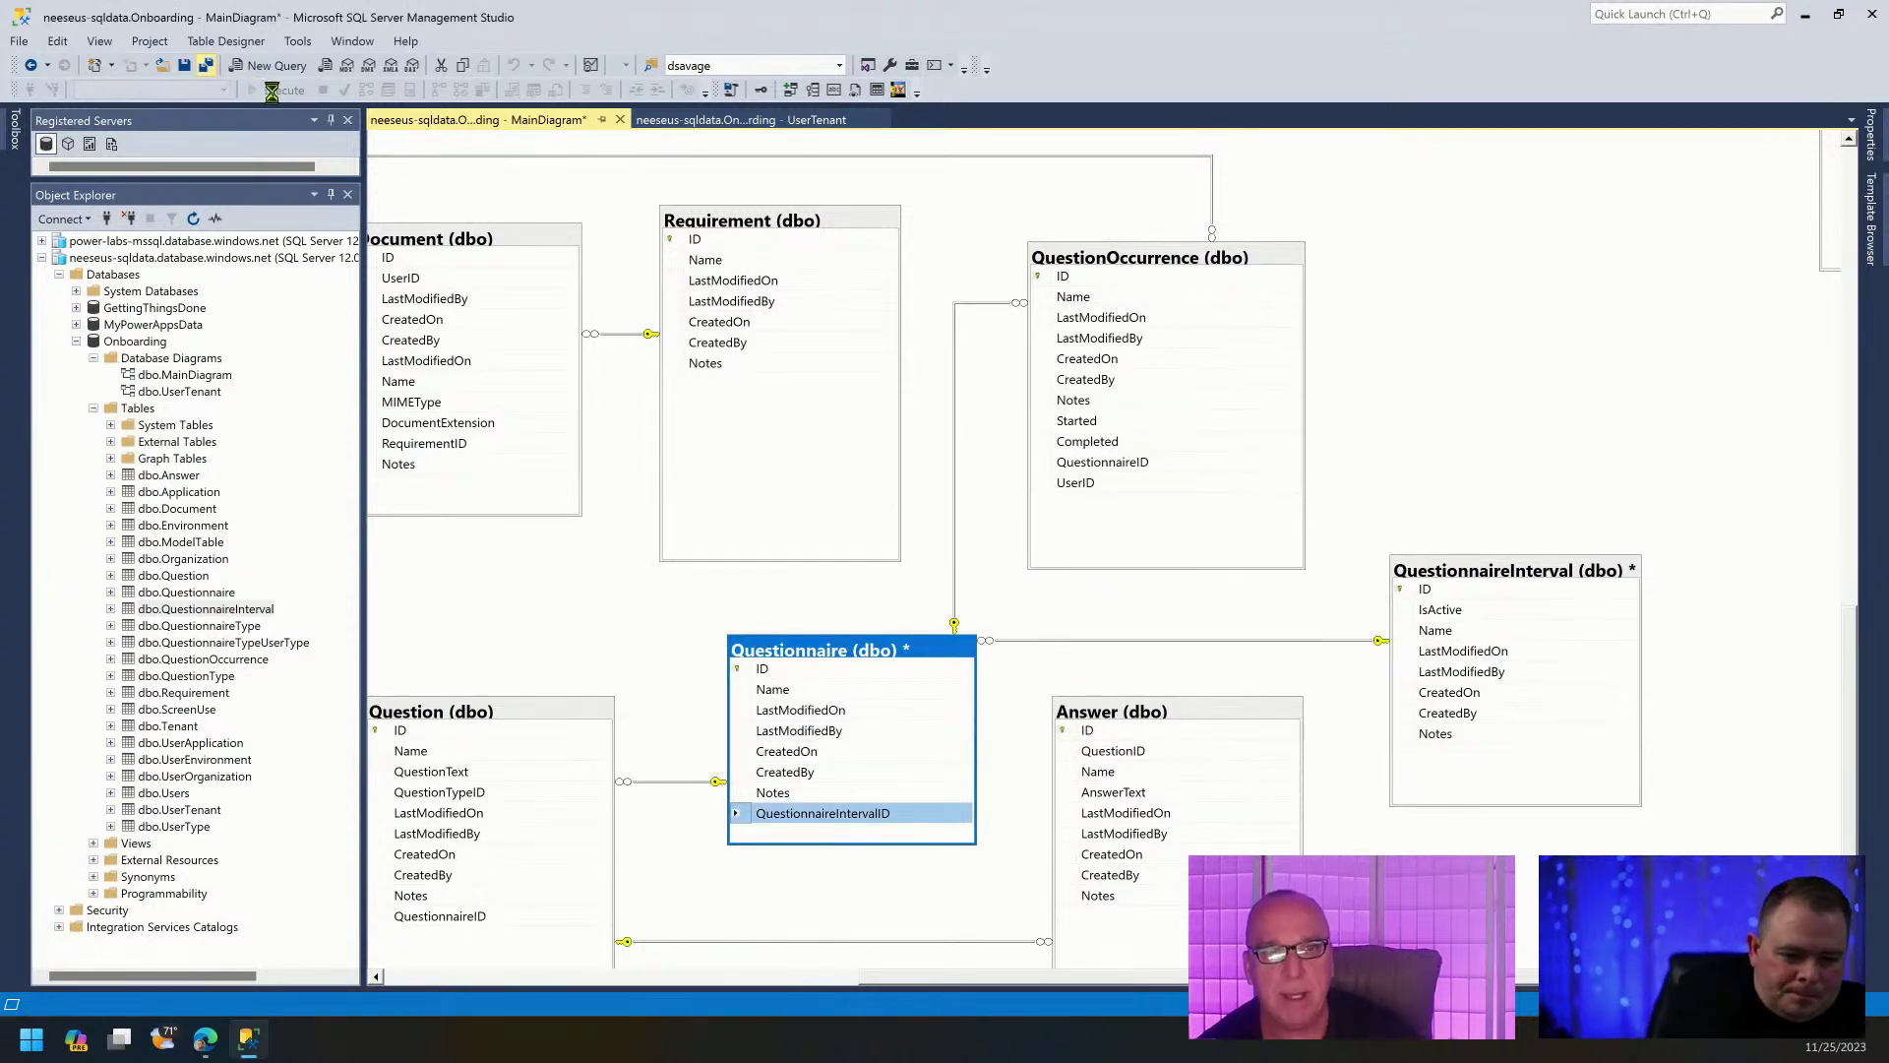
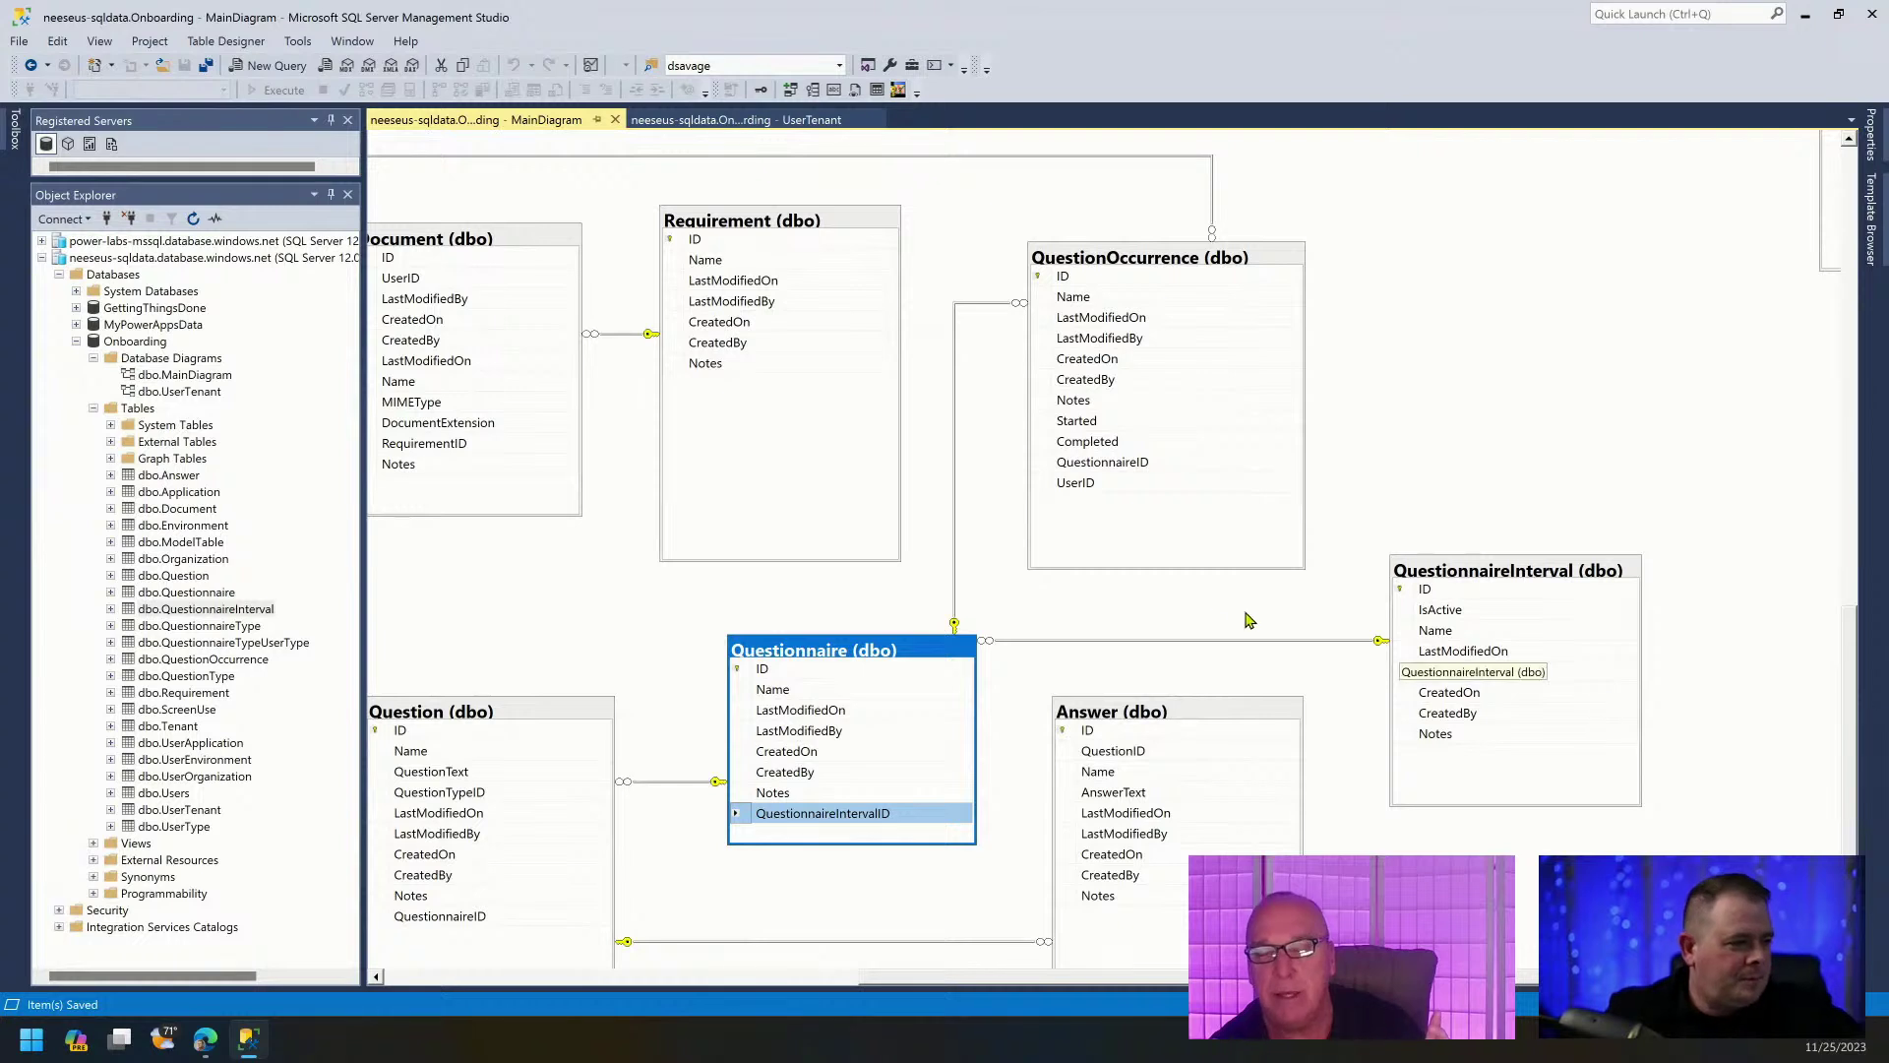
{"action": "left_click", "coordinate": [1306, 624]}
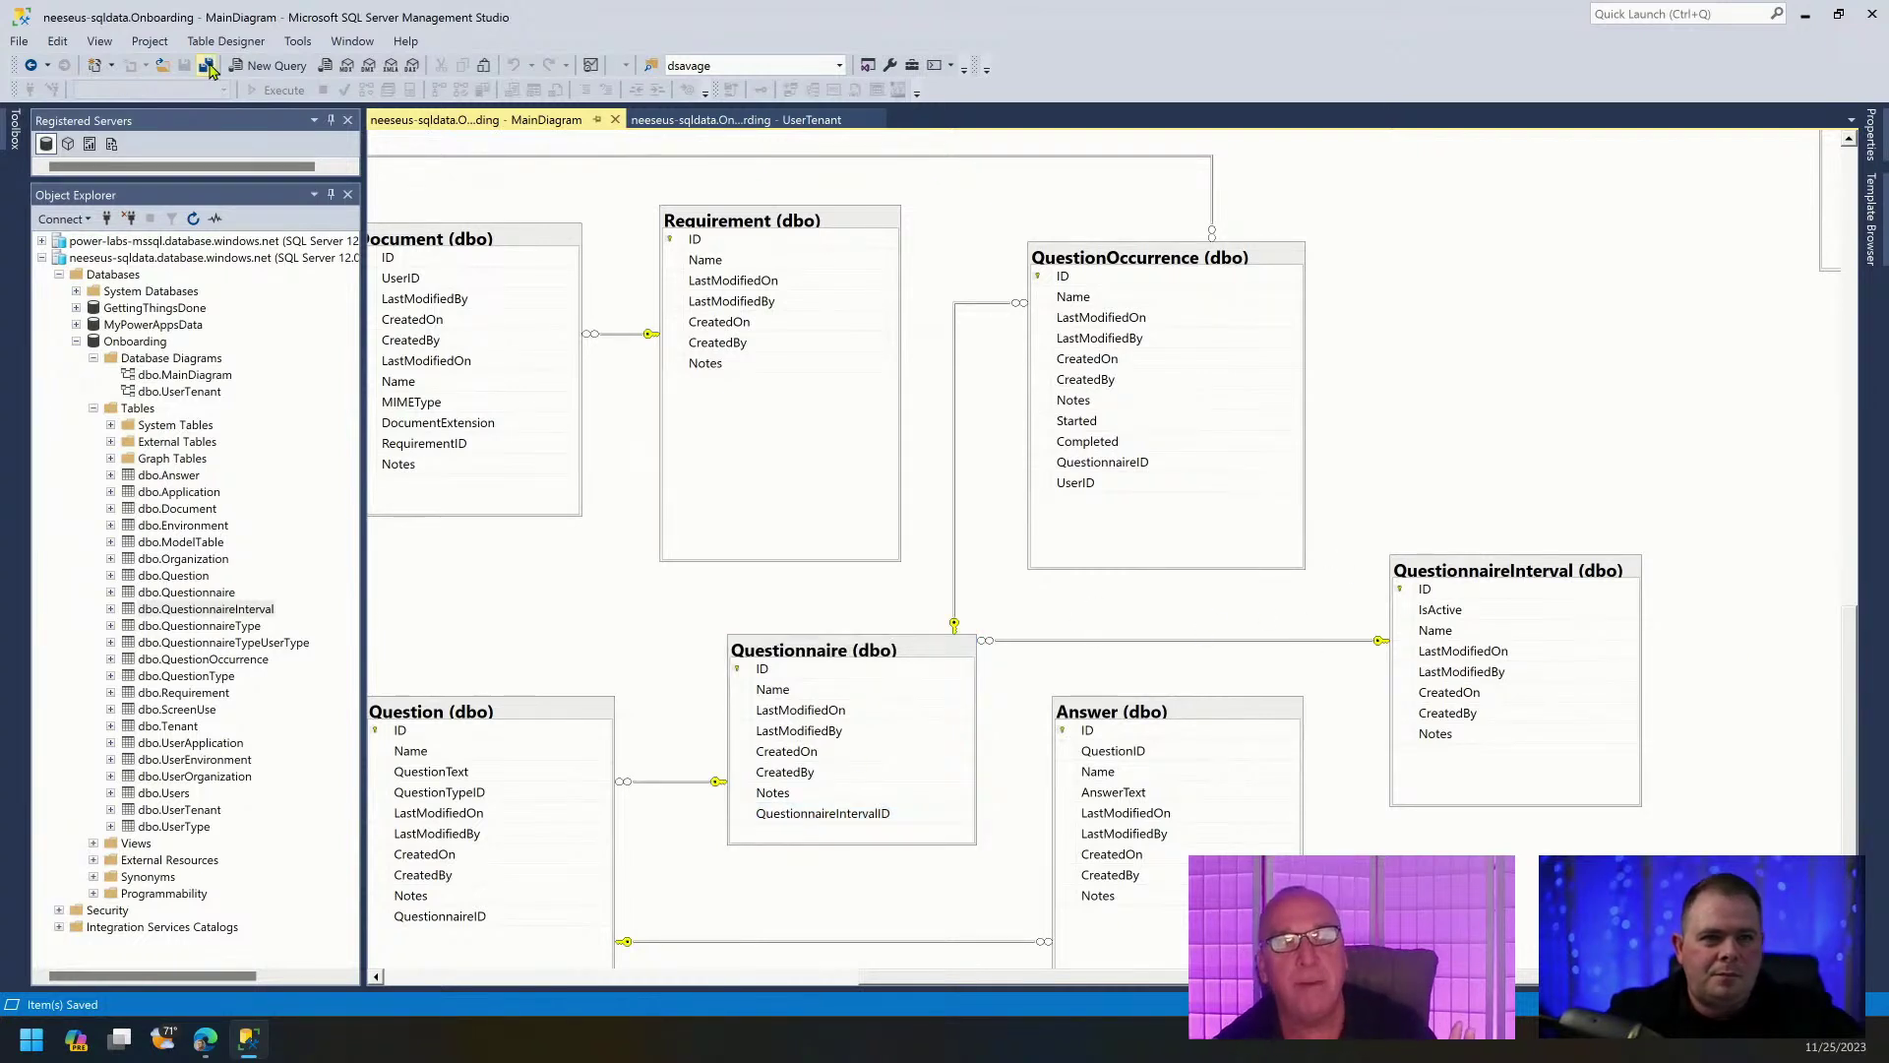
Switch to the Onboarding app in Power Apps and open the existing Onboarding SQL Server connection's table list for adding a data source.
{"action": "left_click", "coordinate": [1805, 14]}
{"action": "left_click", "coordinate": [1856, 278]}
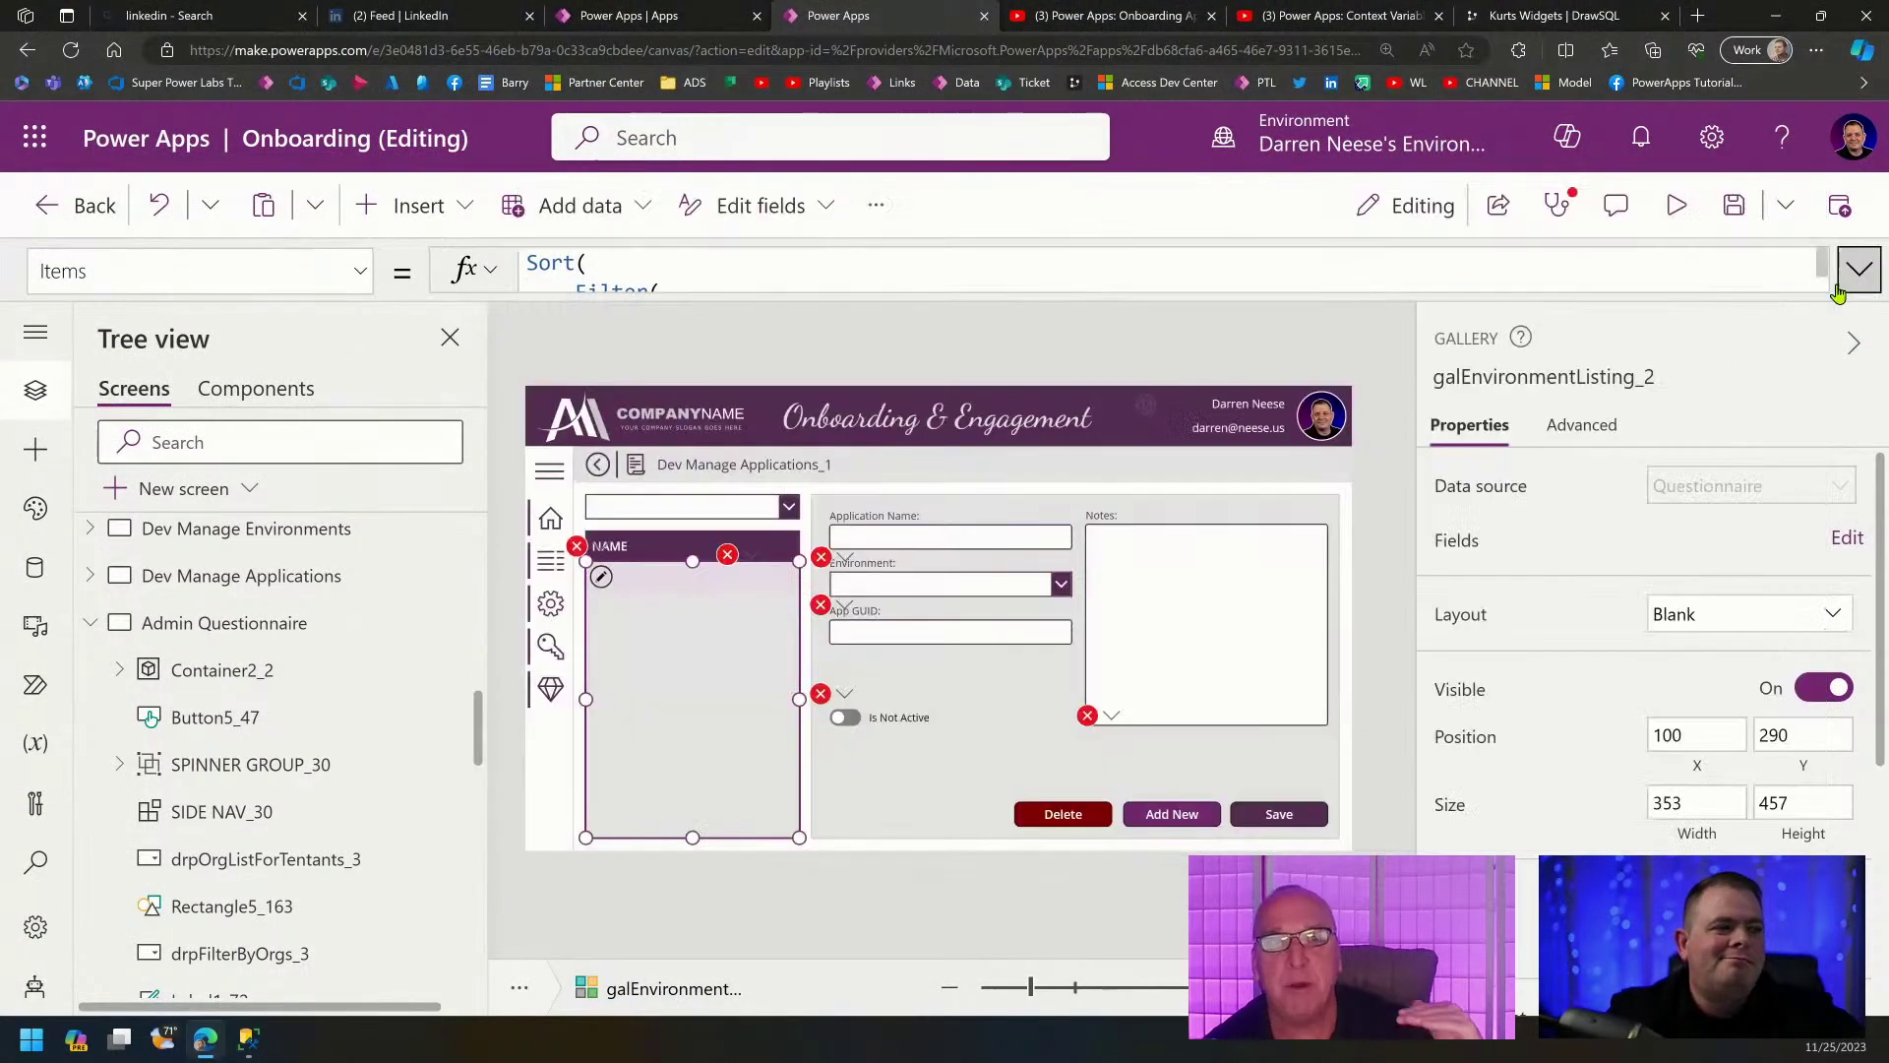
{"action": "left_click", "coordinate": [34, 566]}
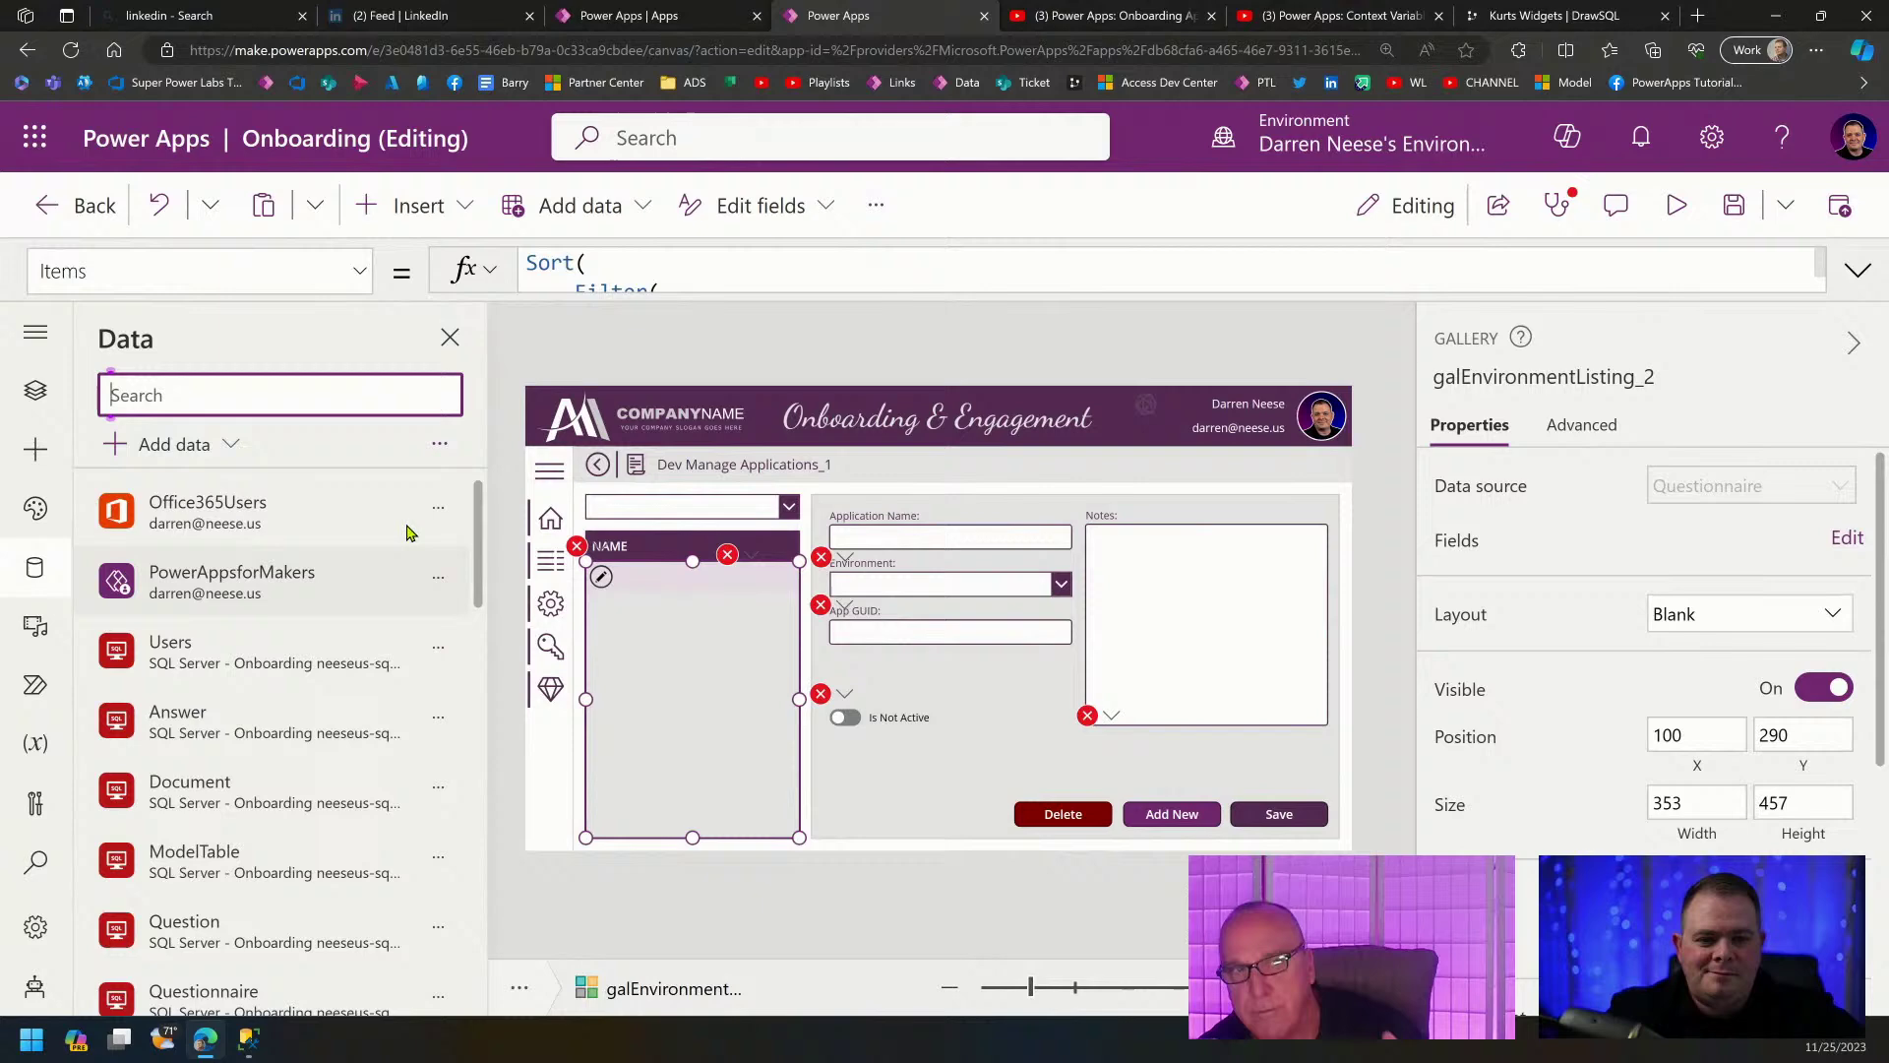
{"action": "left_click", "coordinate": [219, 444]}
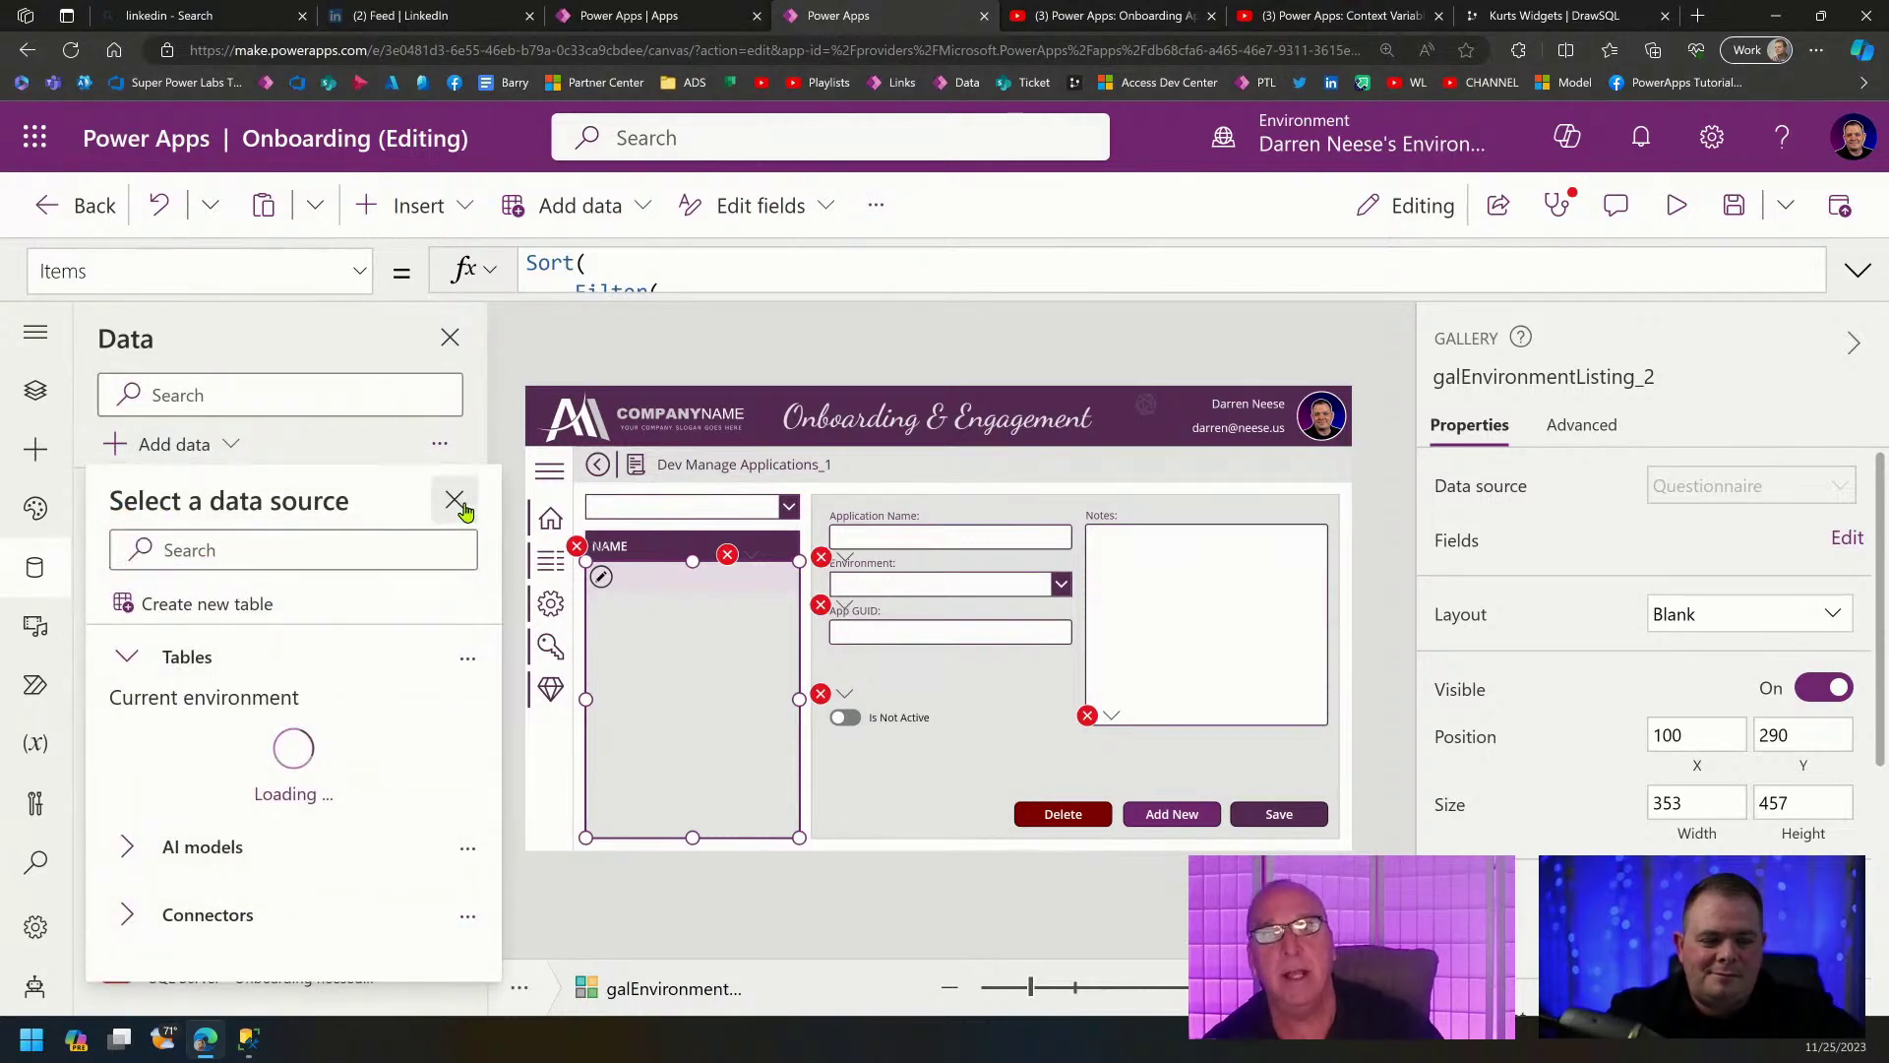
{"action": "left_click", "coordinate": [455, 502]}
{"action": "left_click", "coordinate": [186, 444]}
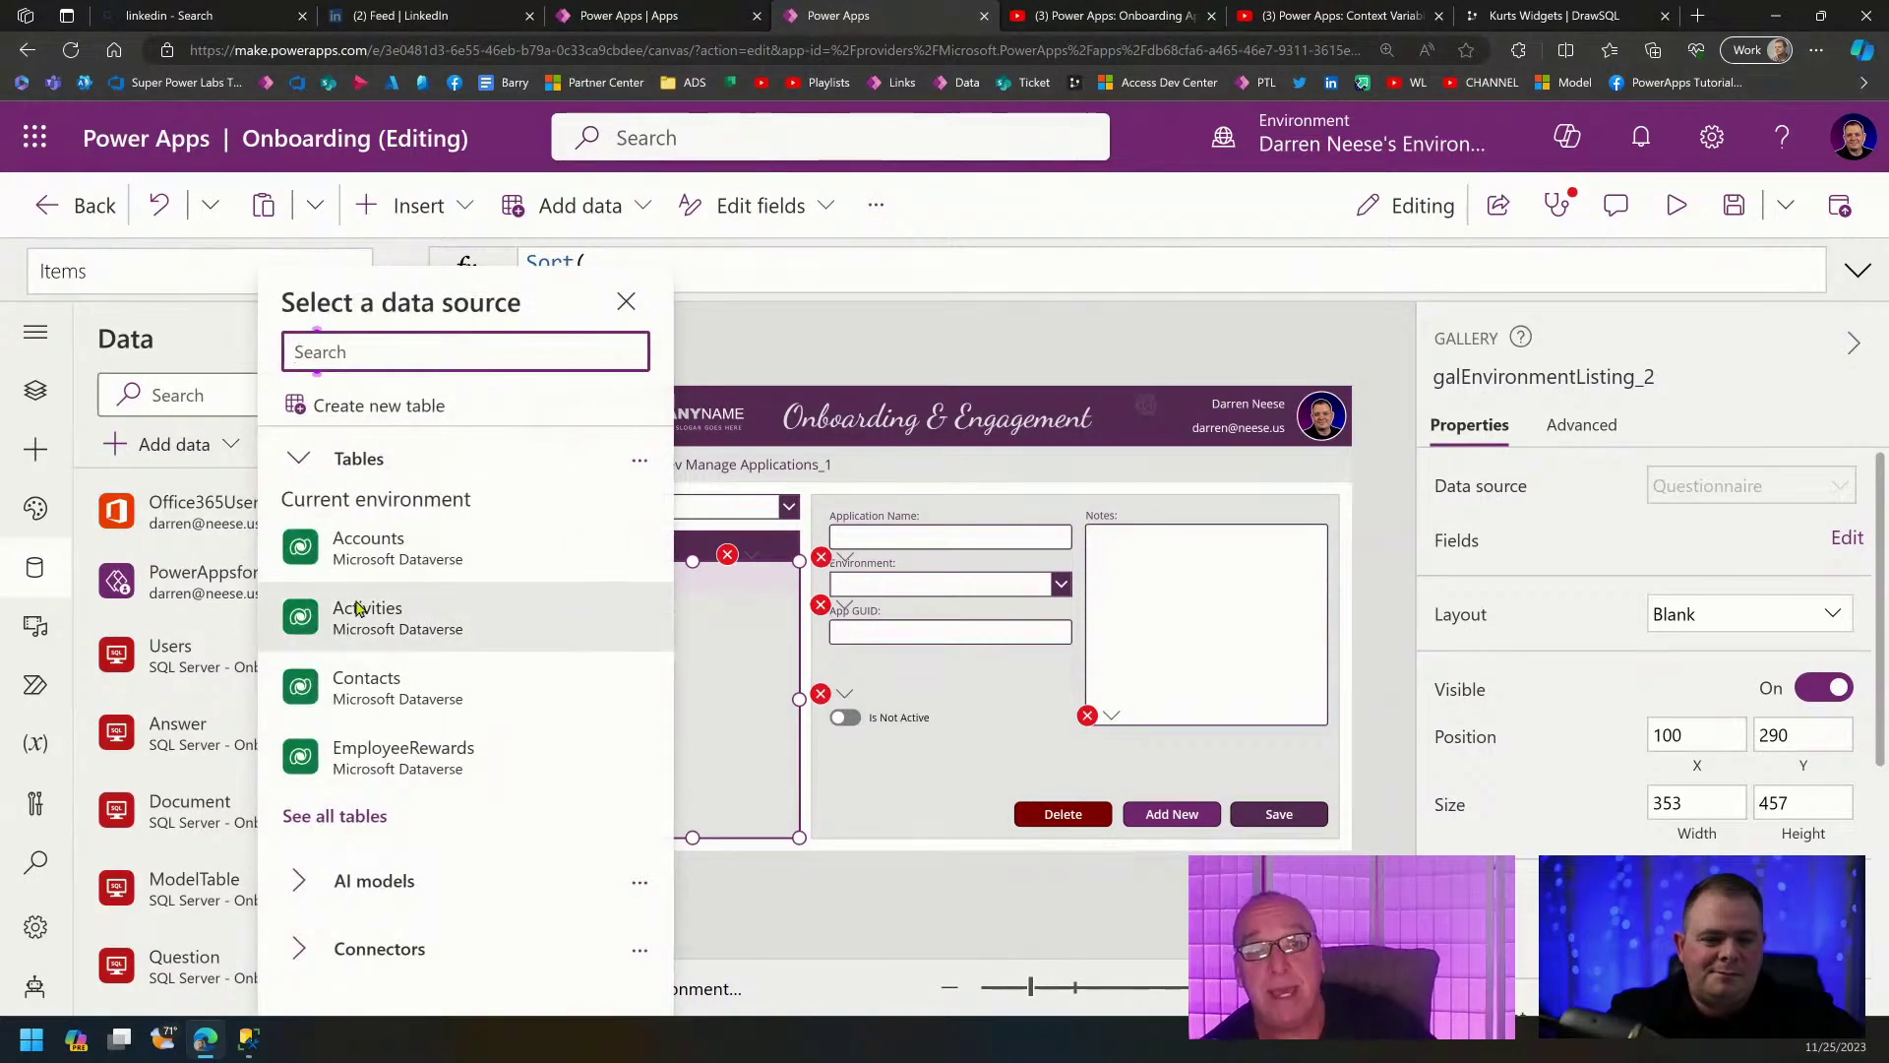
{"action": "left_click", "coordinate": [485, 1002]}
{"action": "mouse_move", "coordinate": [514, 764]}
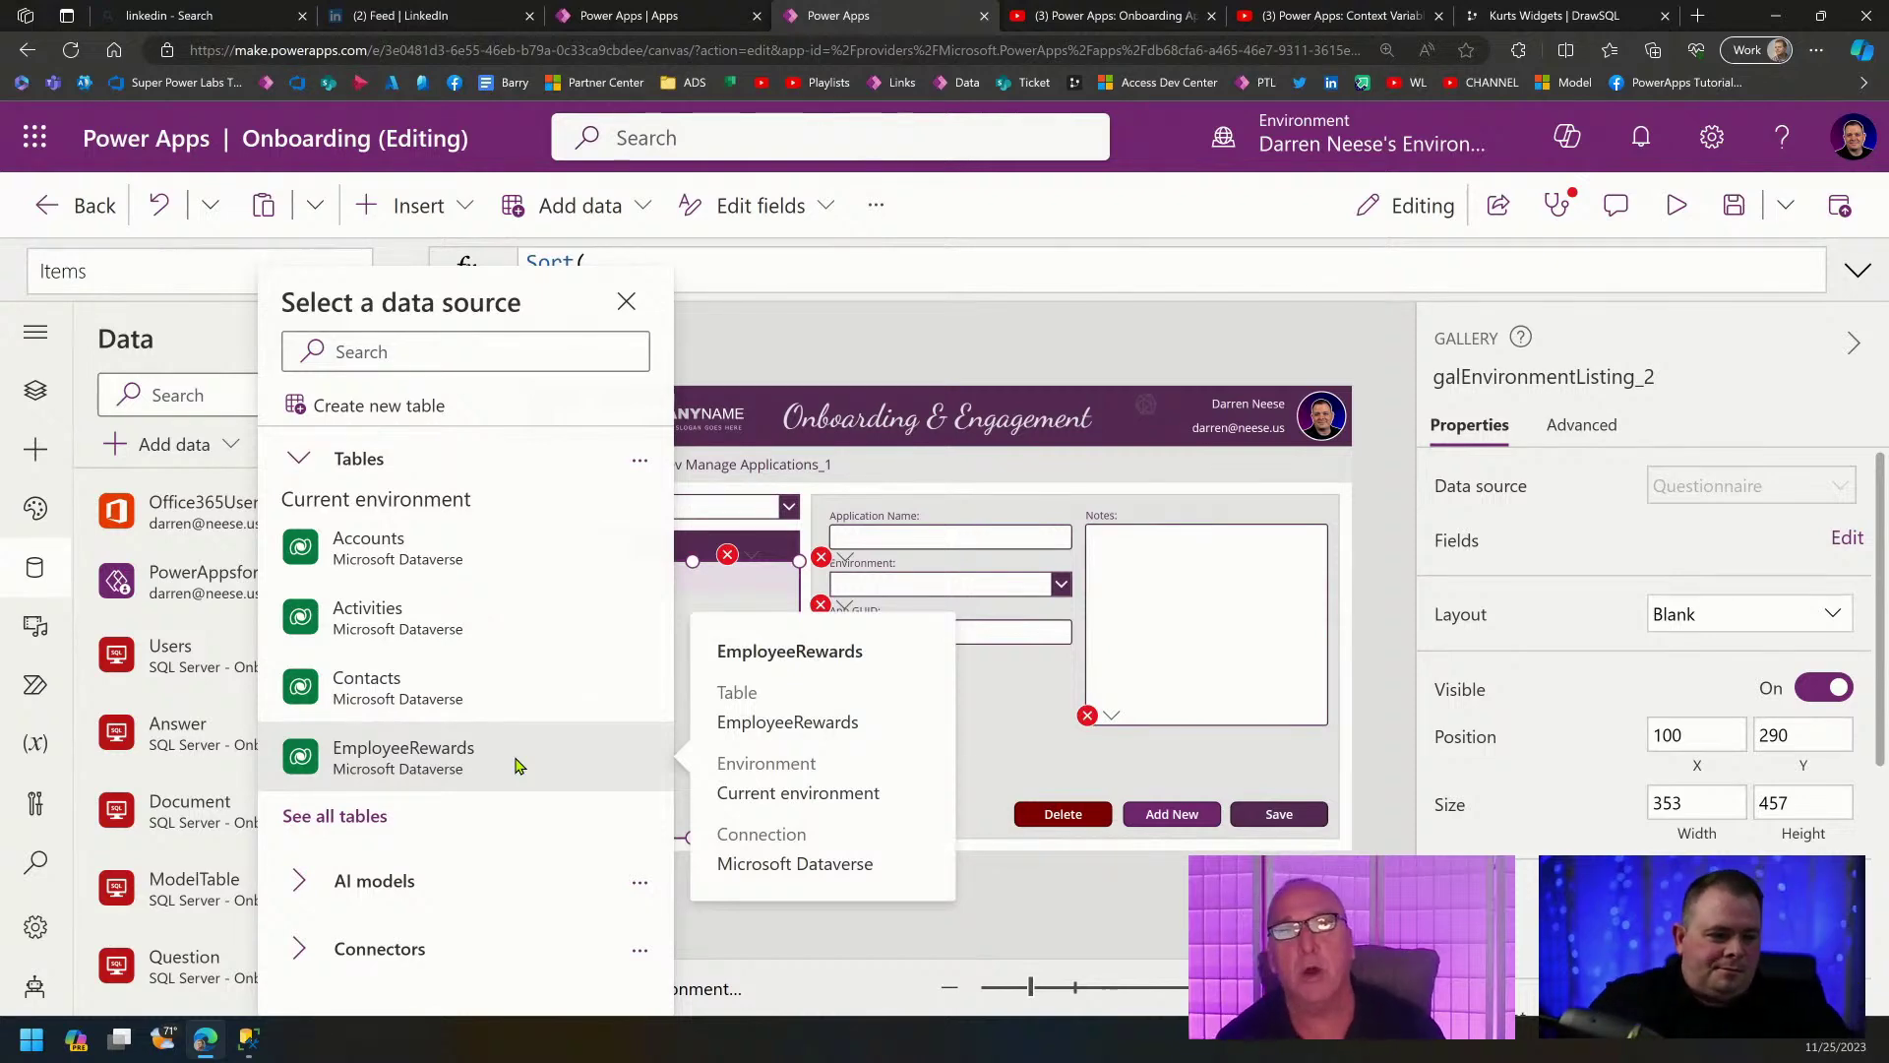
{"action": "left_click", "coordinate": [382, 950]}
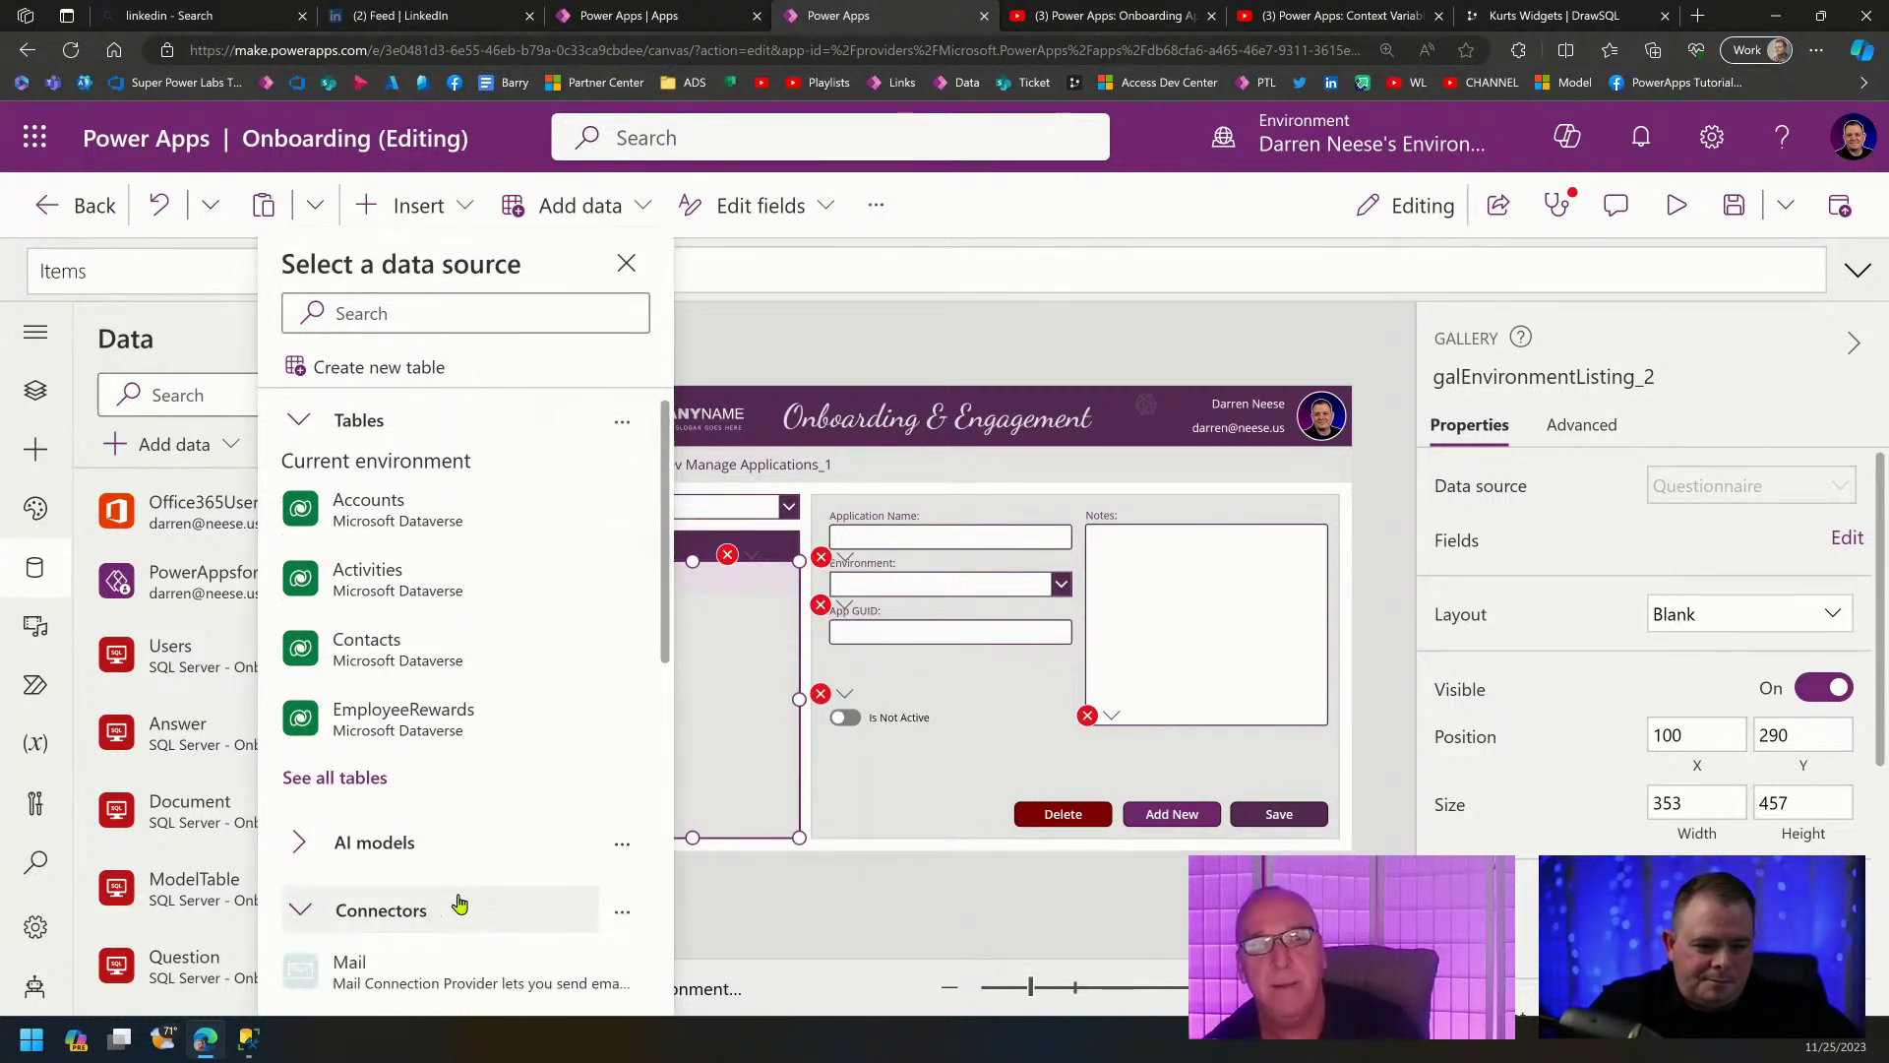
{"action": "scroll", "coordinate": [462, 851], "scroll_direction": "down", "scroll_amount": 2}
{"action": "scroll", "coordinate": [453, 801], "scroll_direction": "down", "scroll_amount": 5}
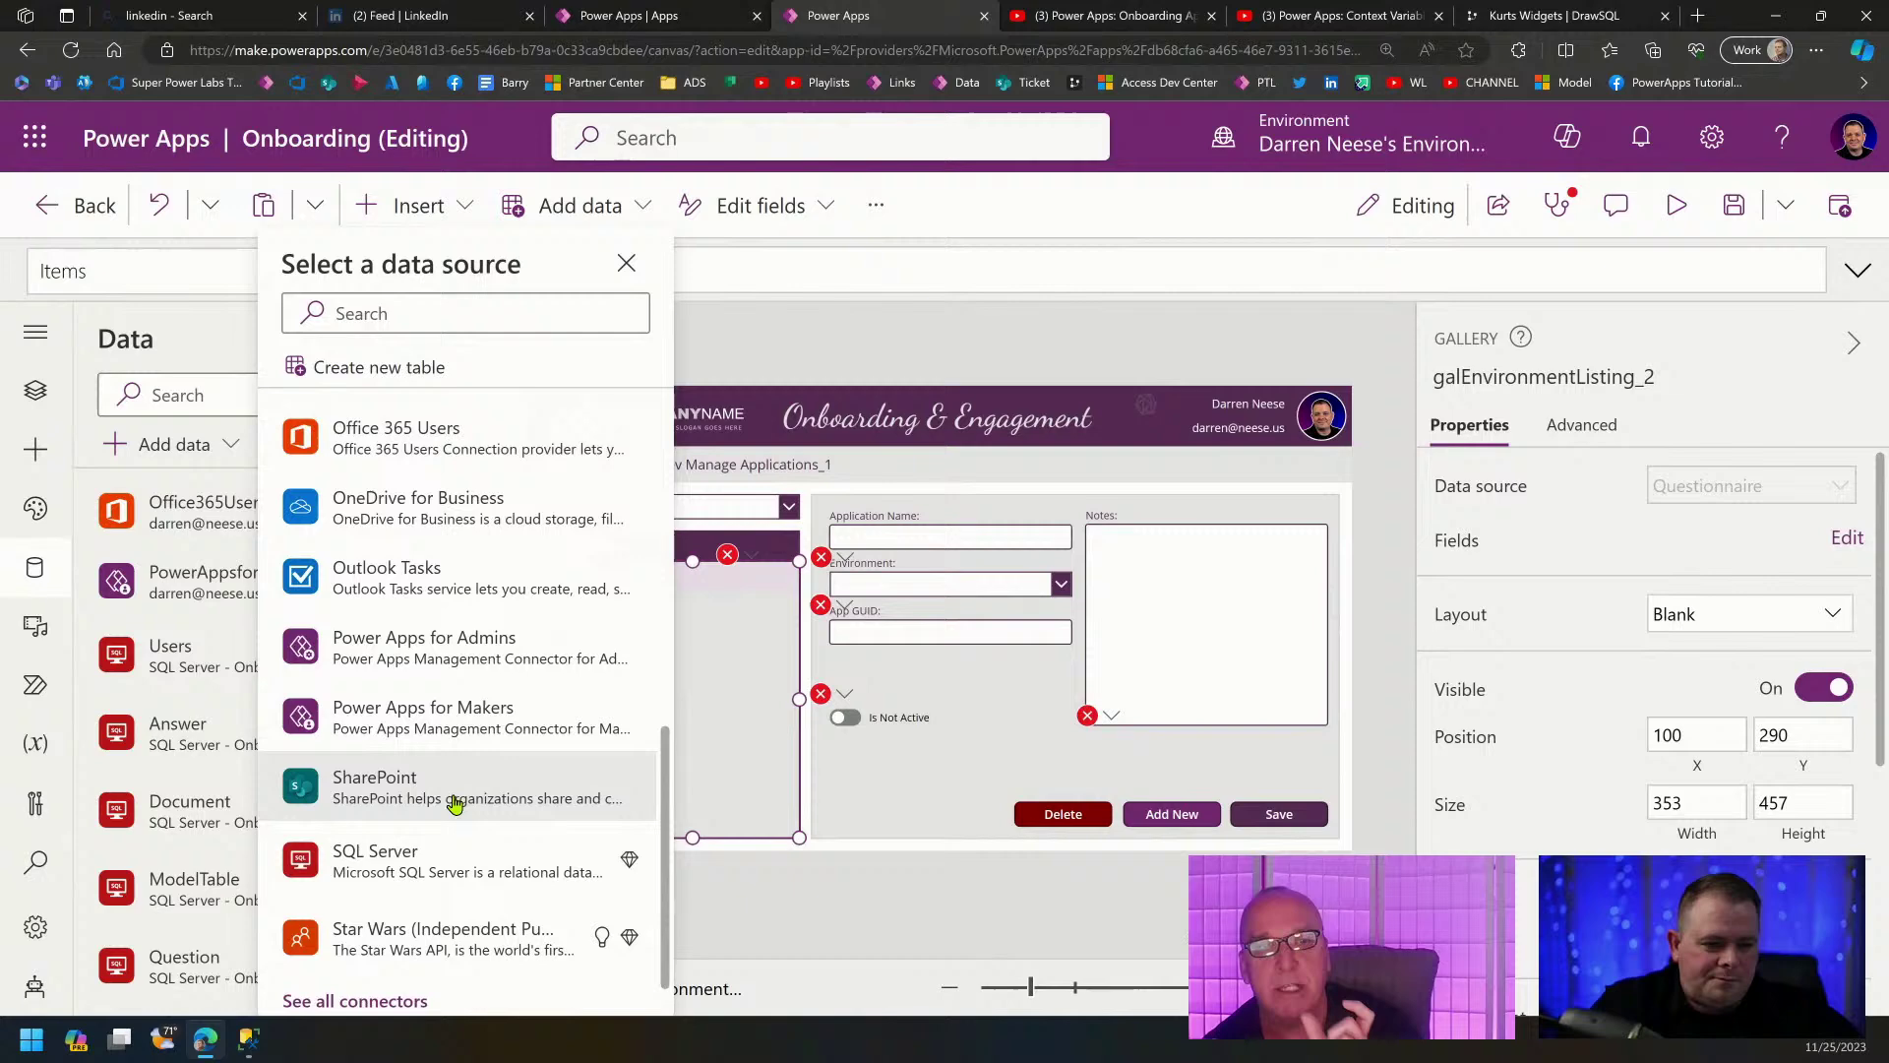
{"action": "left_click", "coordinate": [442, 861]}
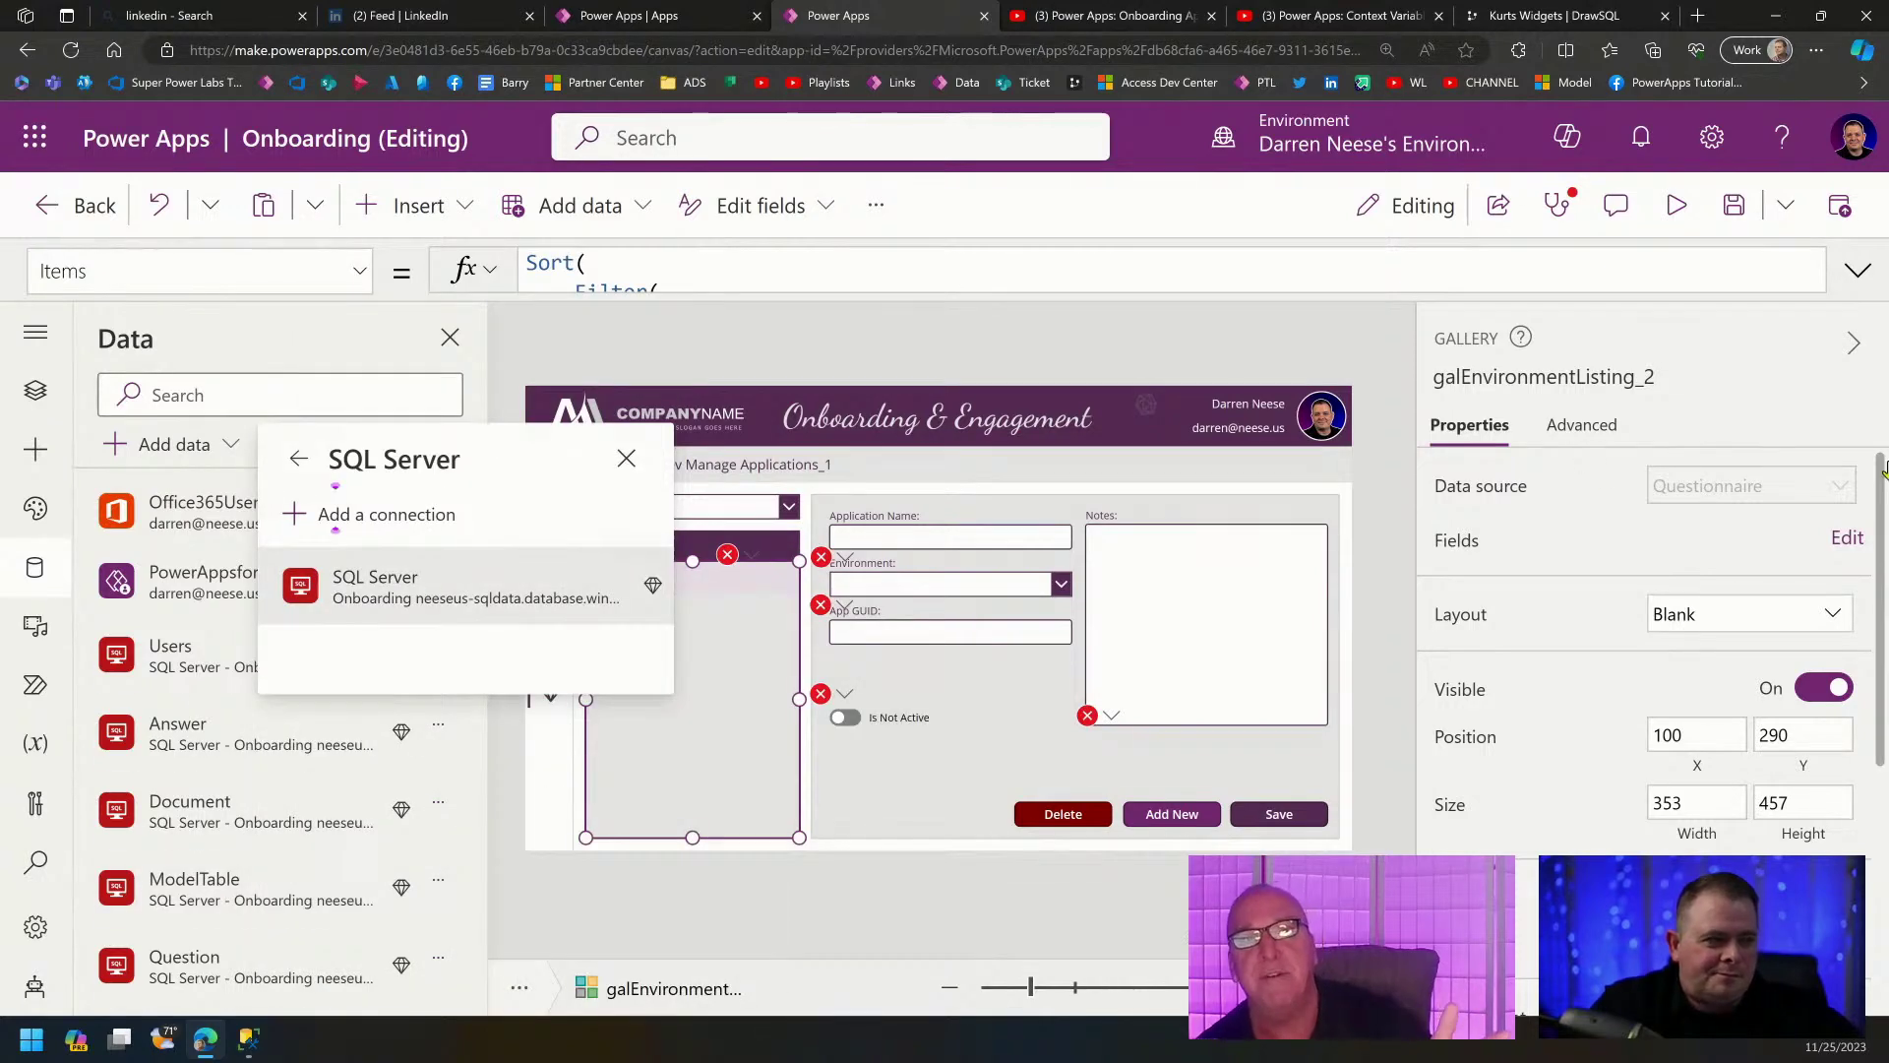
{"action": "left_click", "coordinate": [522, 573]}
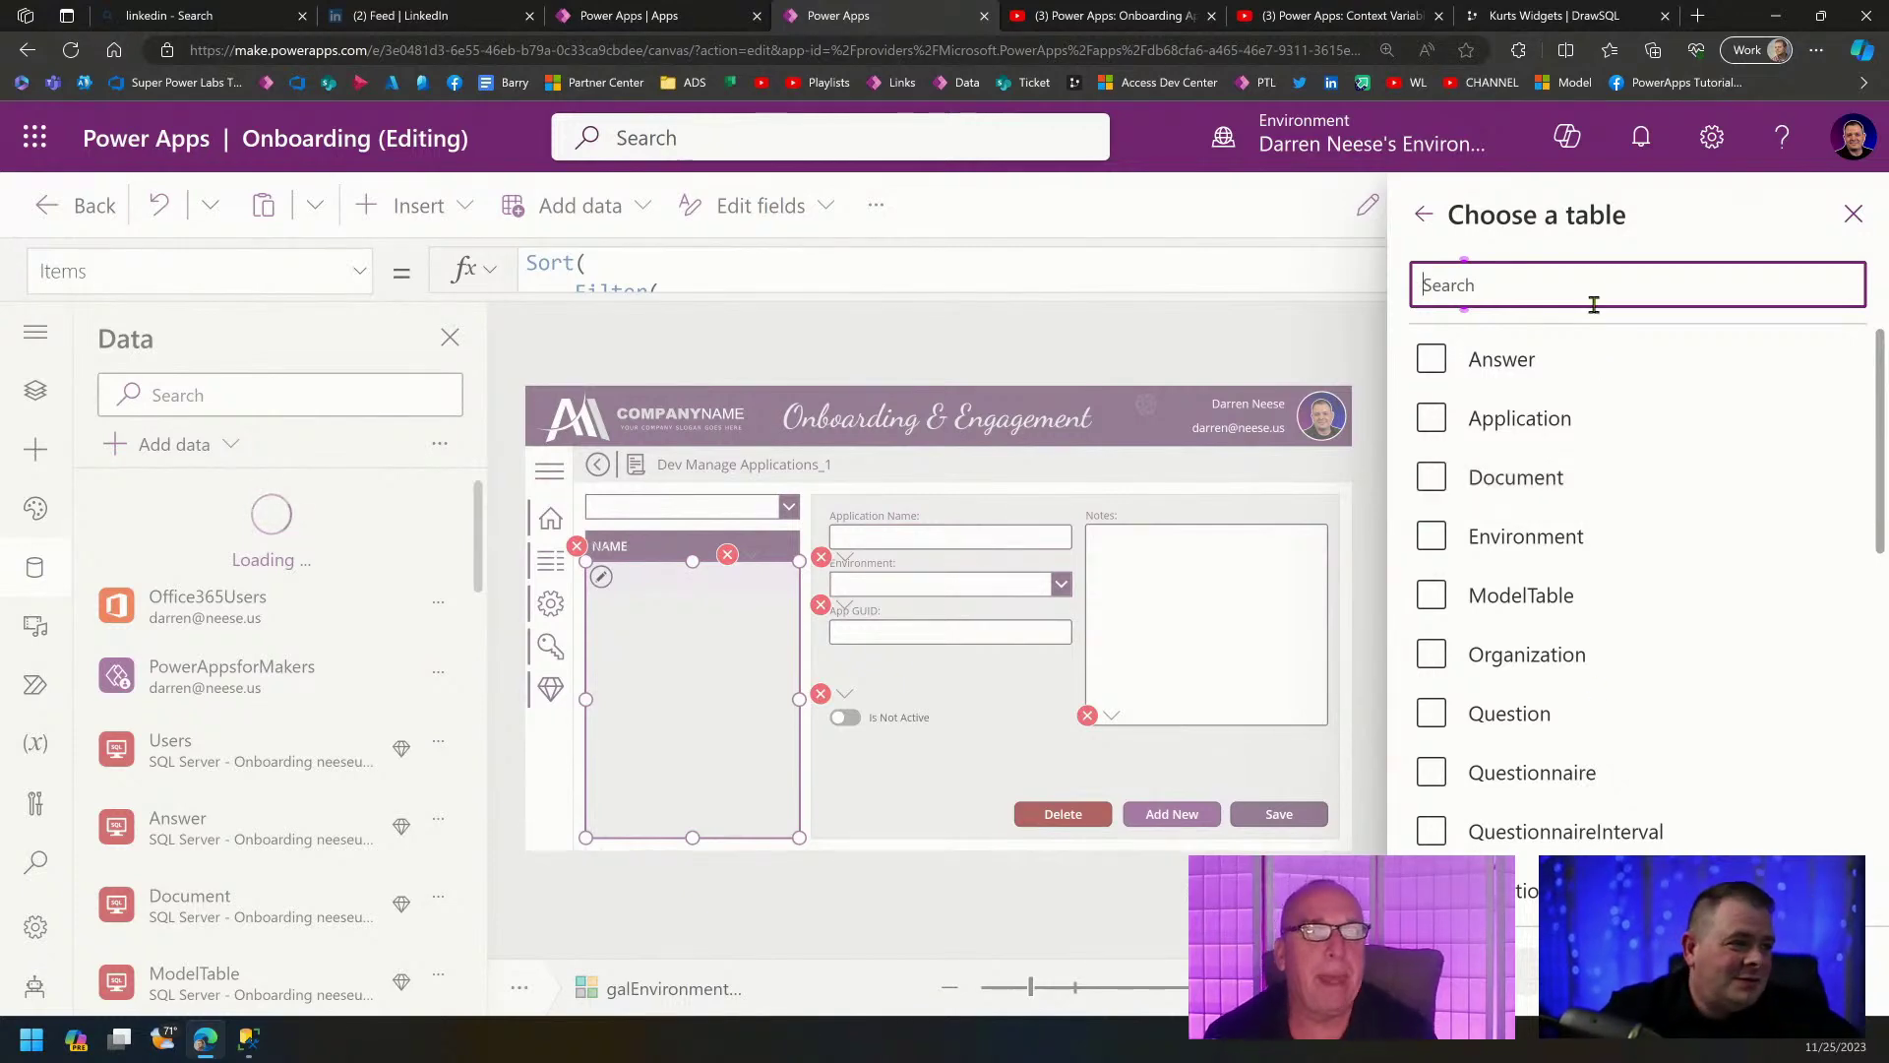
Find and connect the QuestionnaireInterval table as a data source, and dismiss the implicitly shared connections notice.
{"action": "type", "text": "inter"}
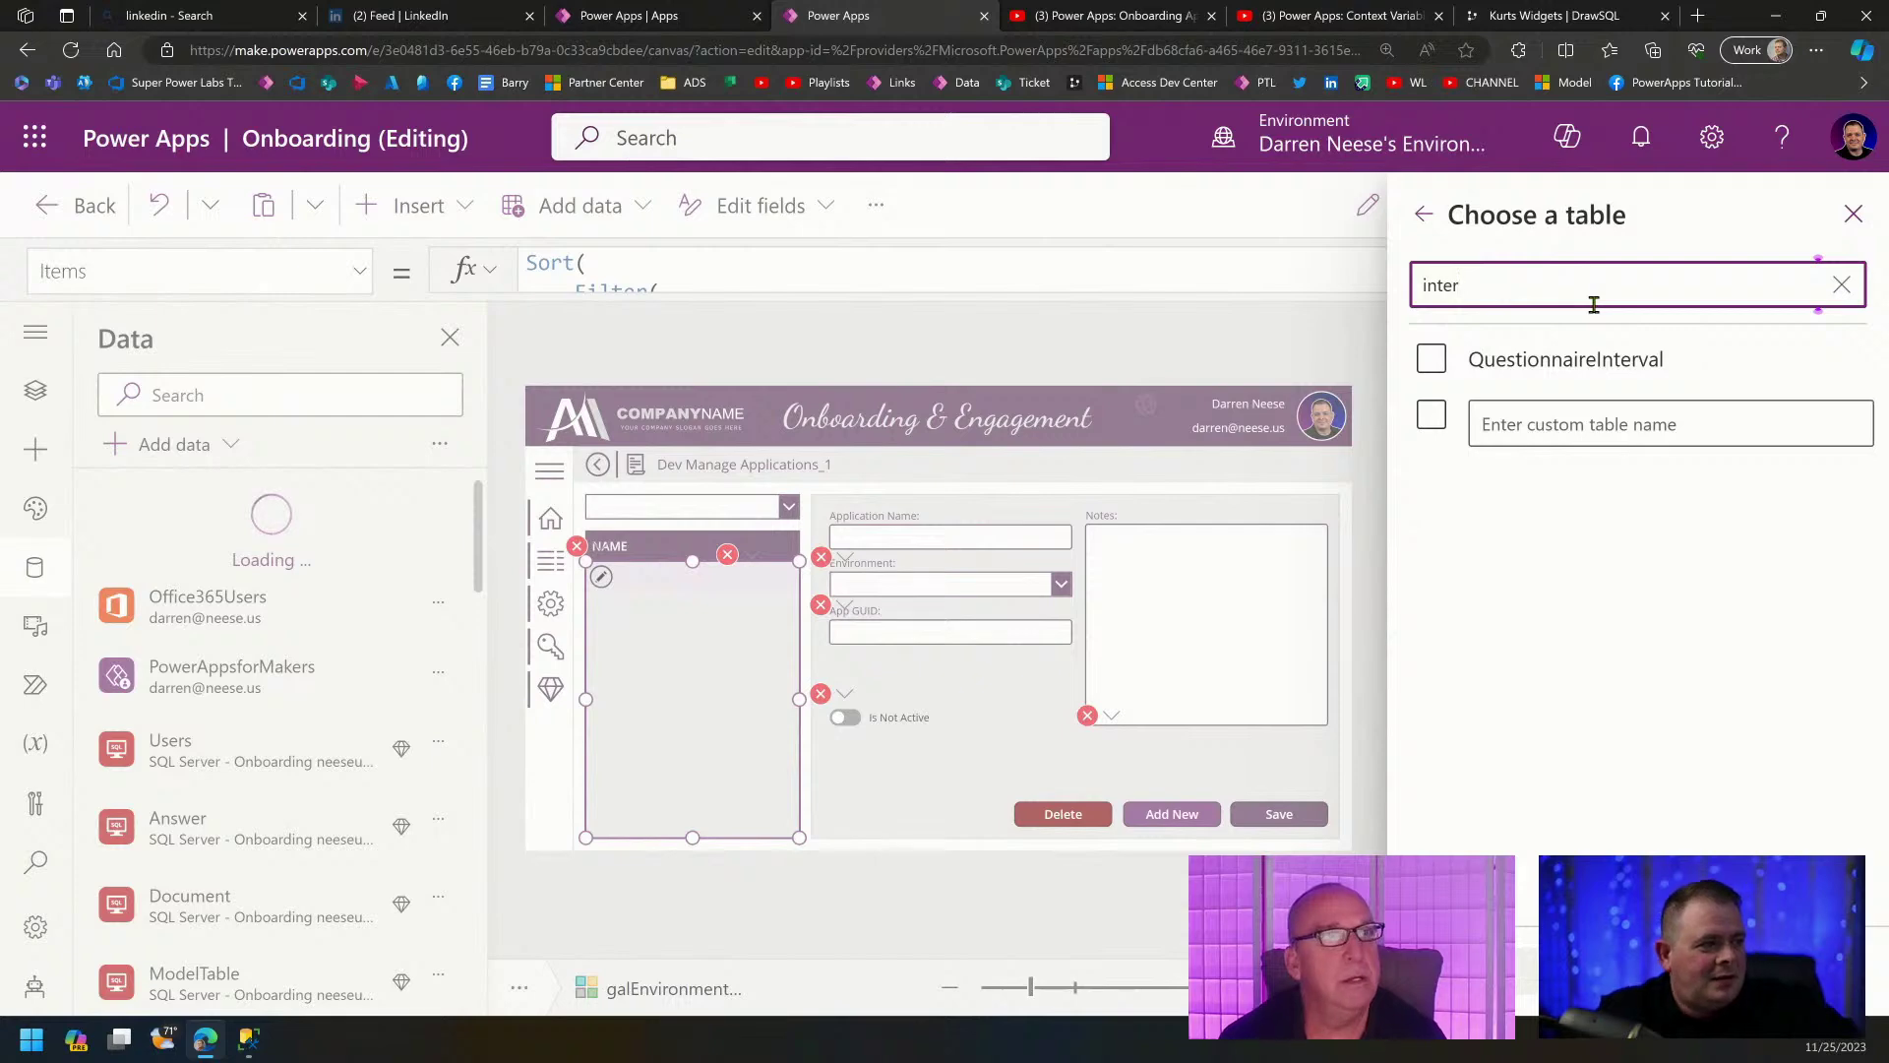
{"action": "left_click", "coordinate": [1432, 359]}
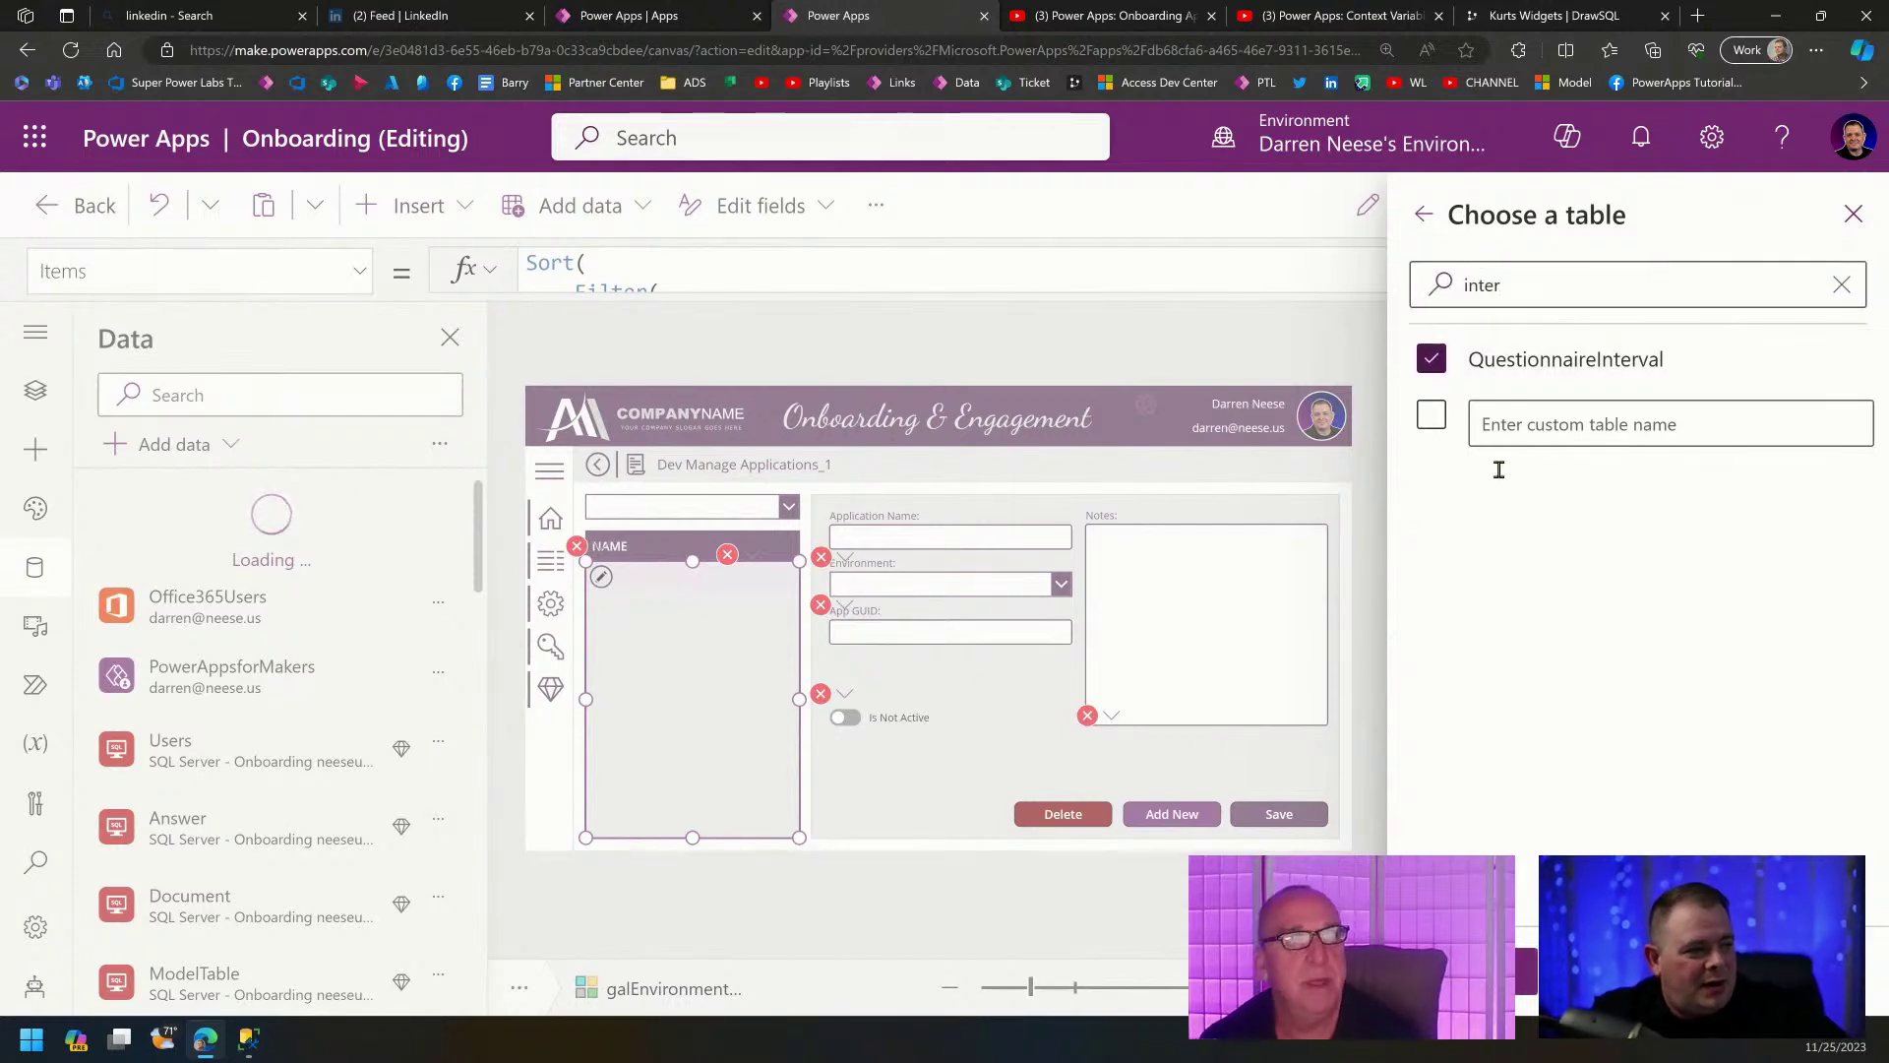
{"action": "left_click", "coordinate": [1474, 971]}
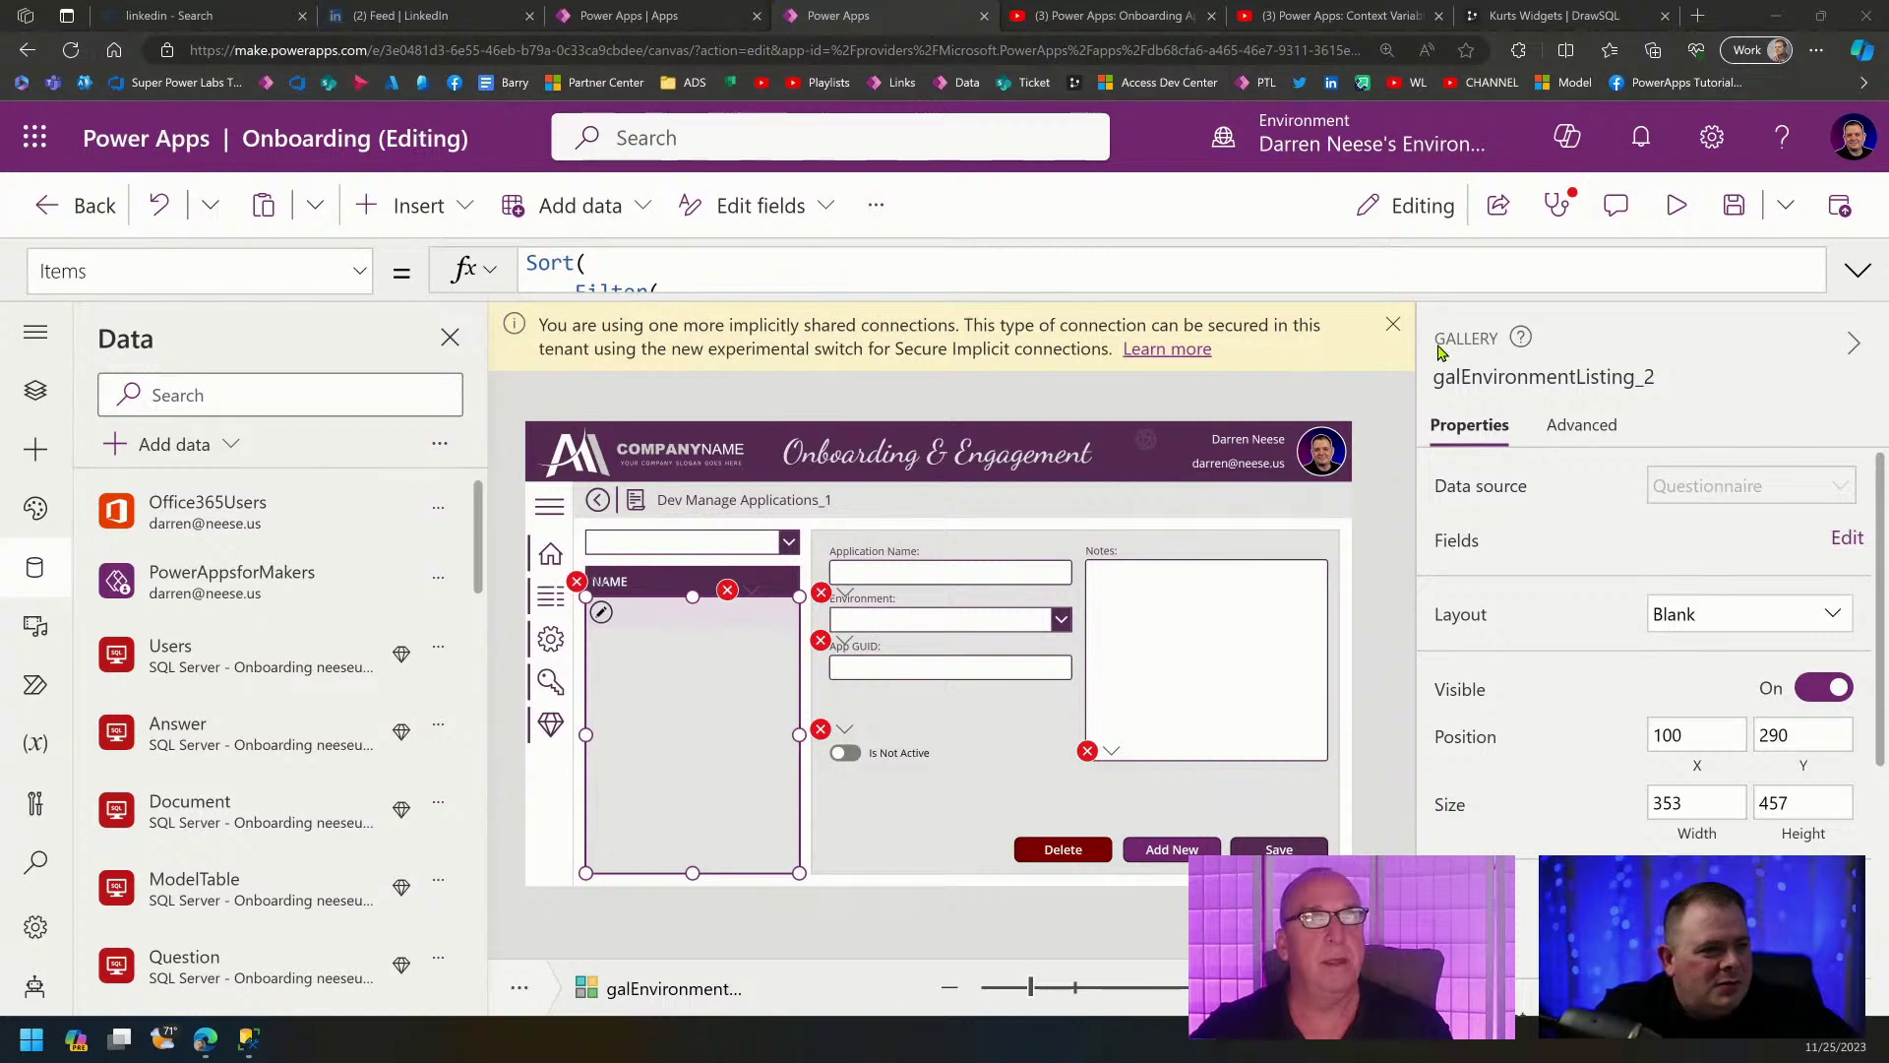
{"action": "left_click", "coordinate": [1391, 326]}
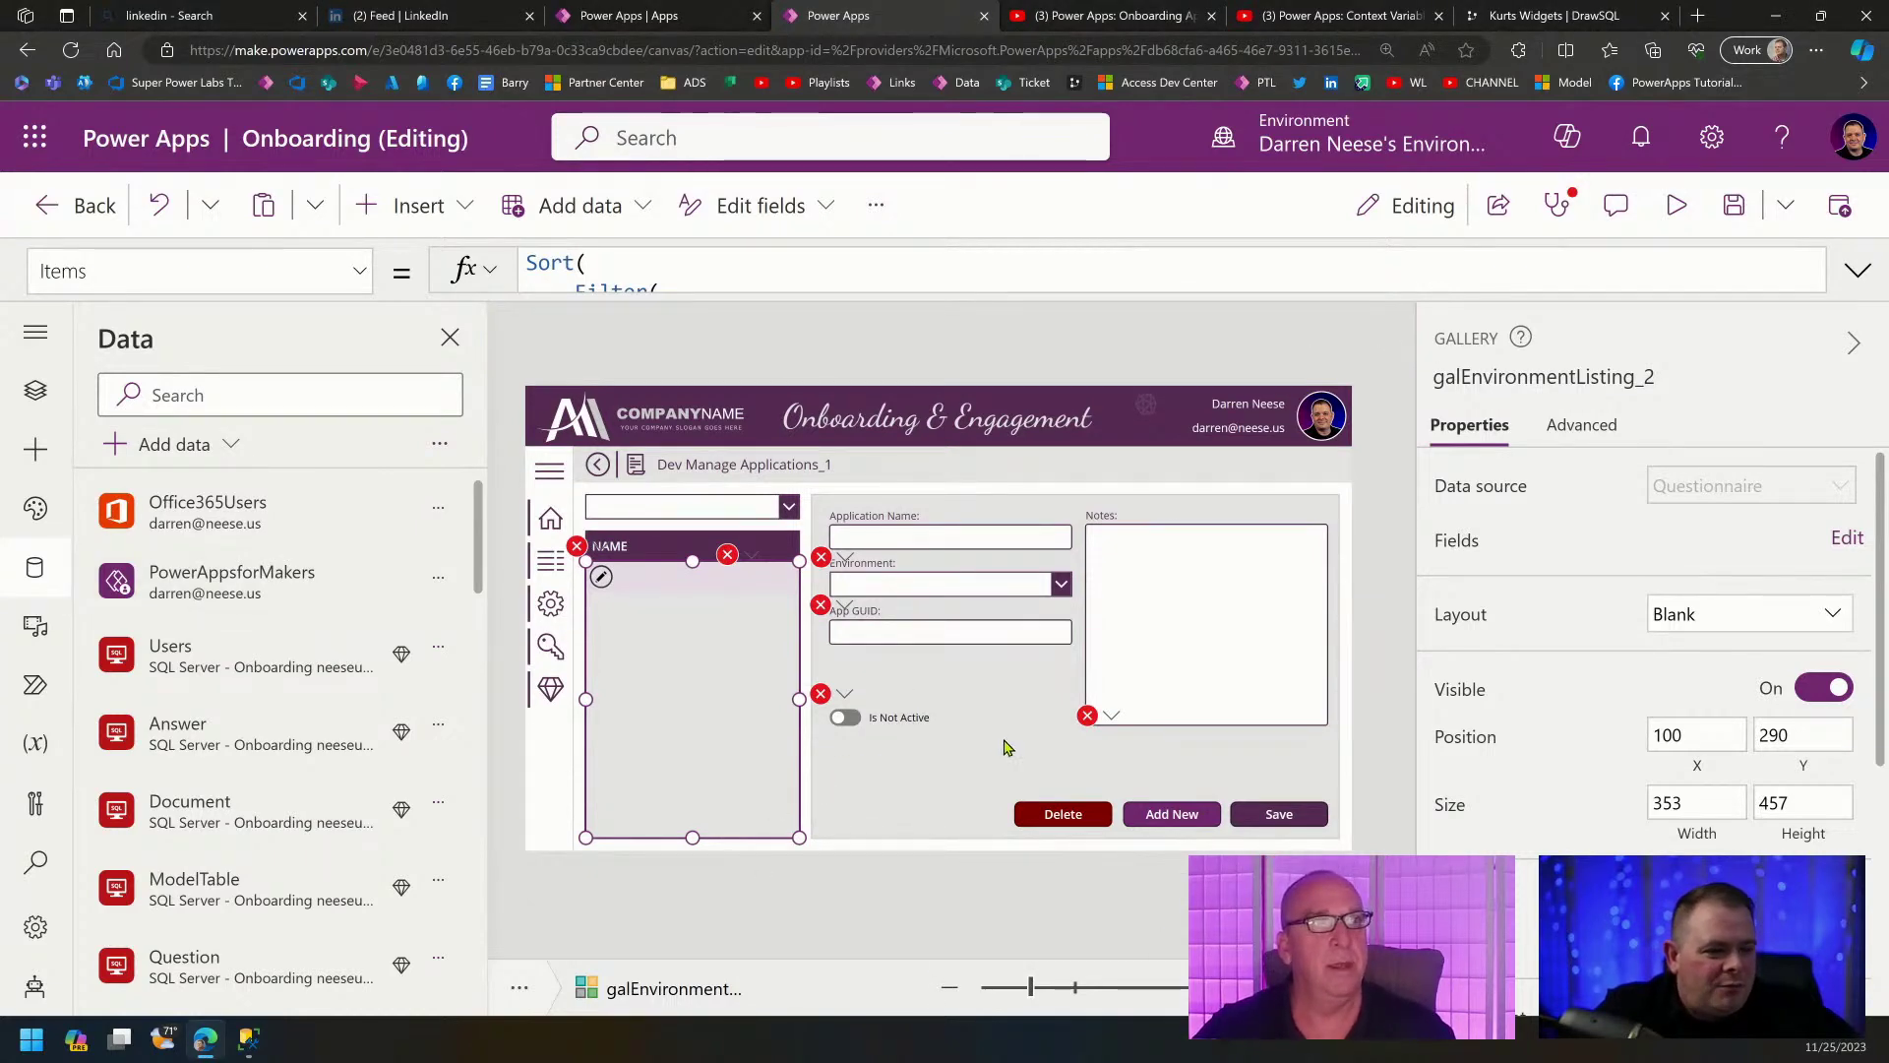
Replace QuestionOccurrence with QuestionnaireInterval as the sorted source in the Items formula of the drop-down above the gallery.
{"action": "left_click", "coordinate": [734, 507]}
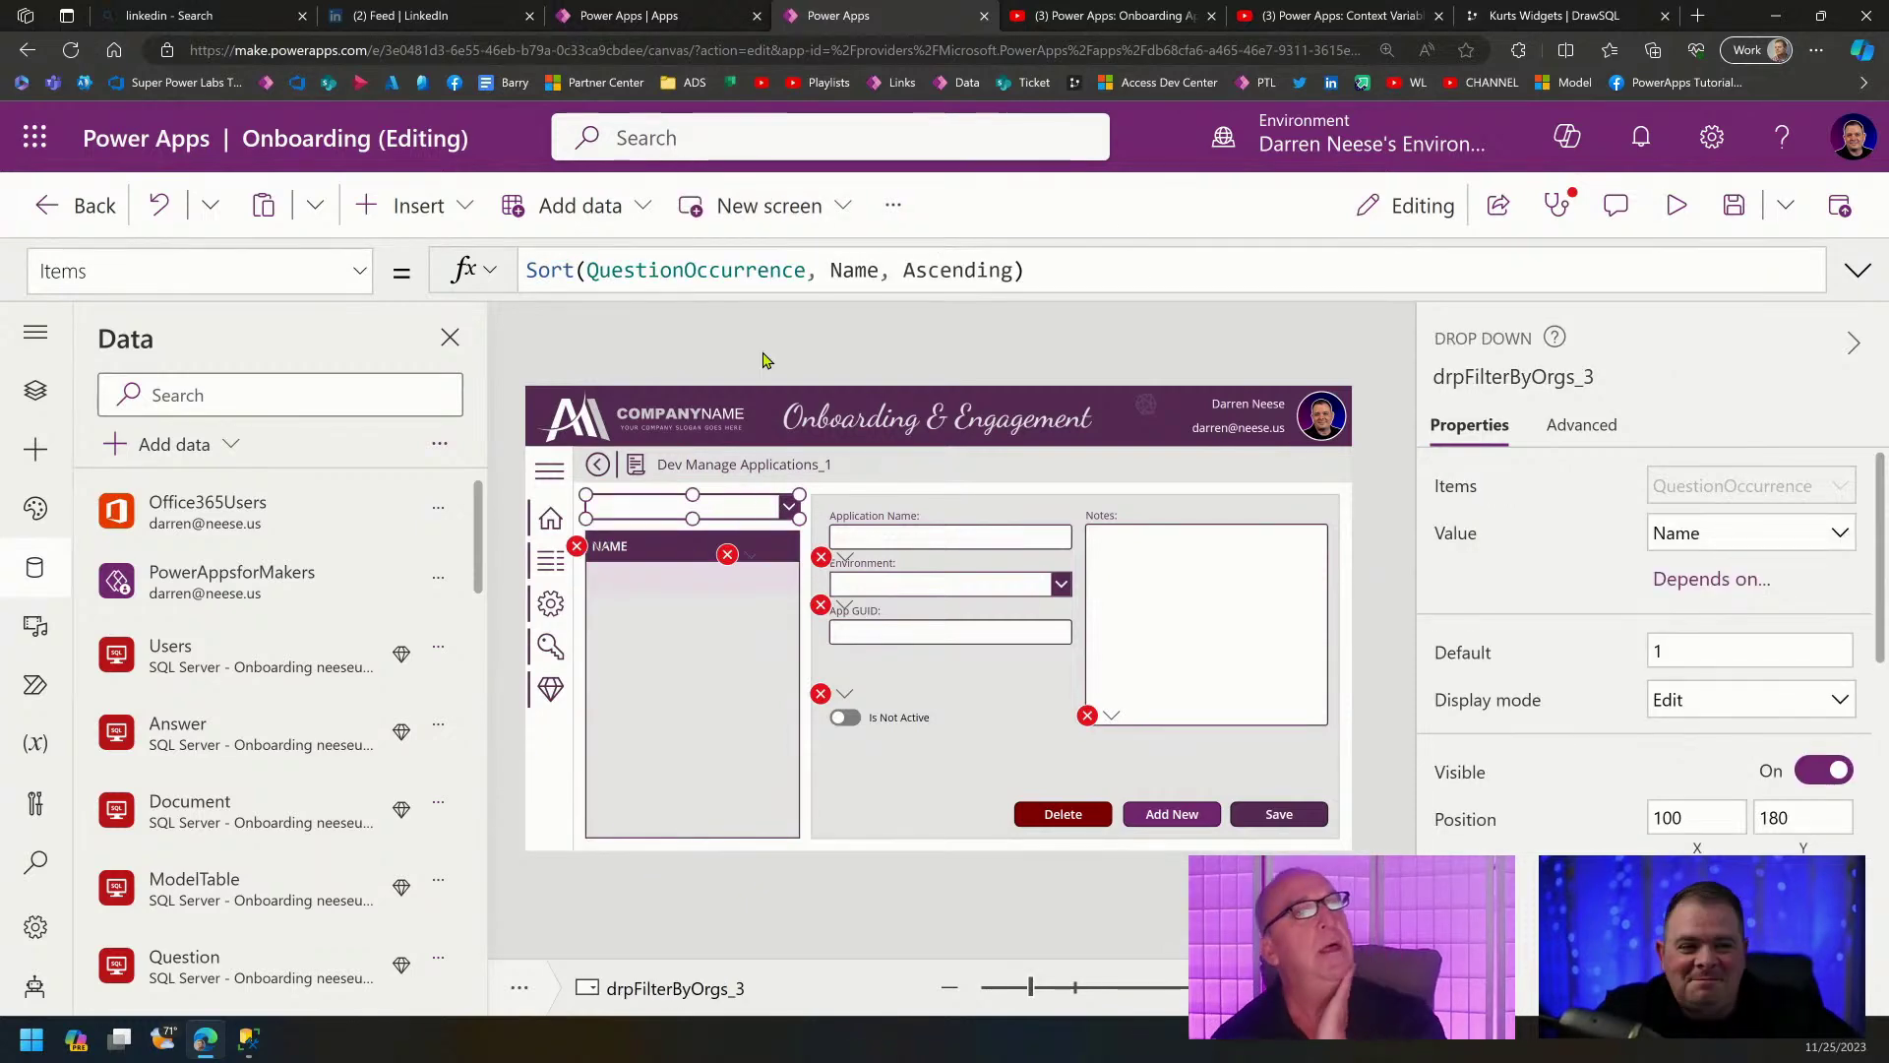
{"action": "double_click", "coordinate": [771, 270]}
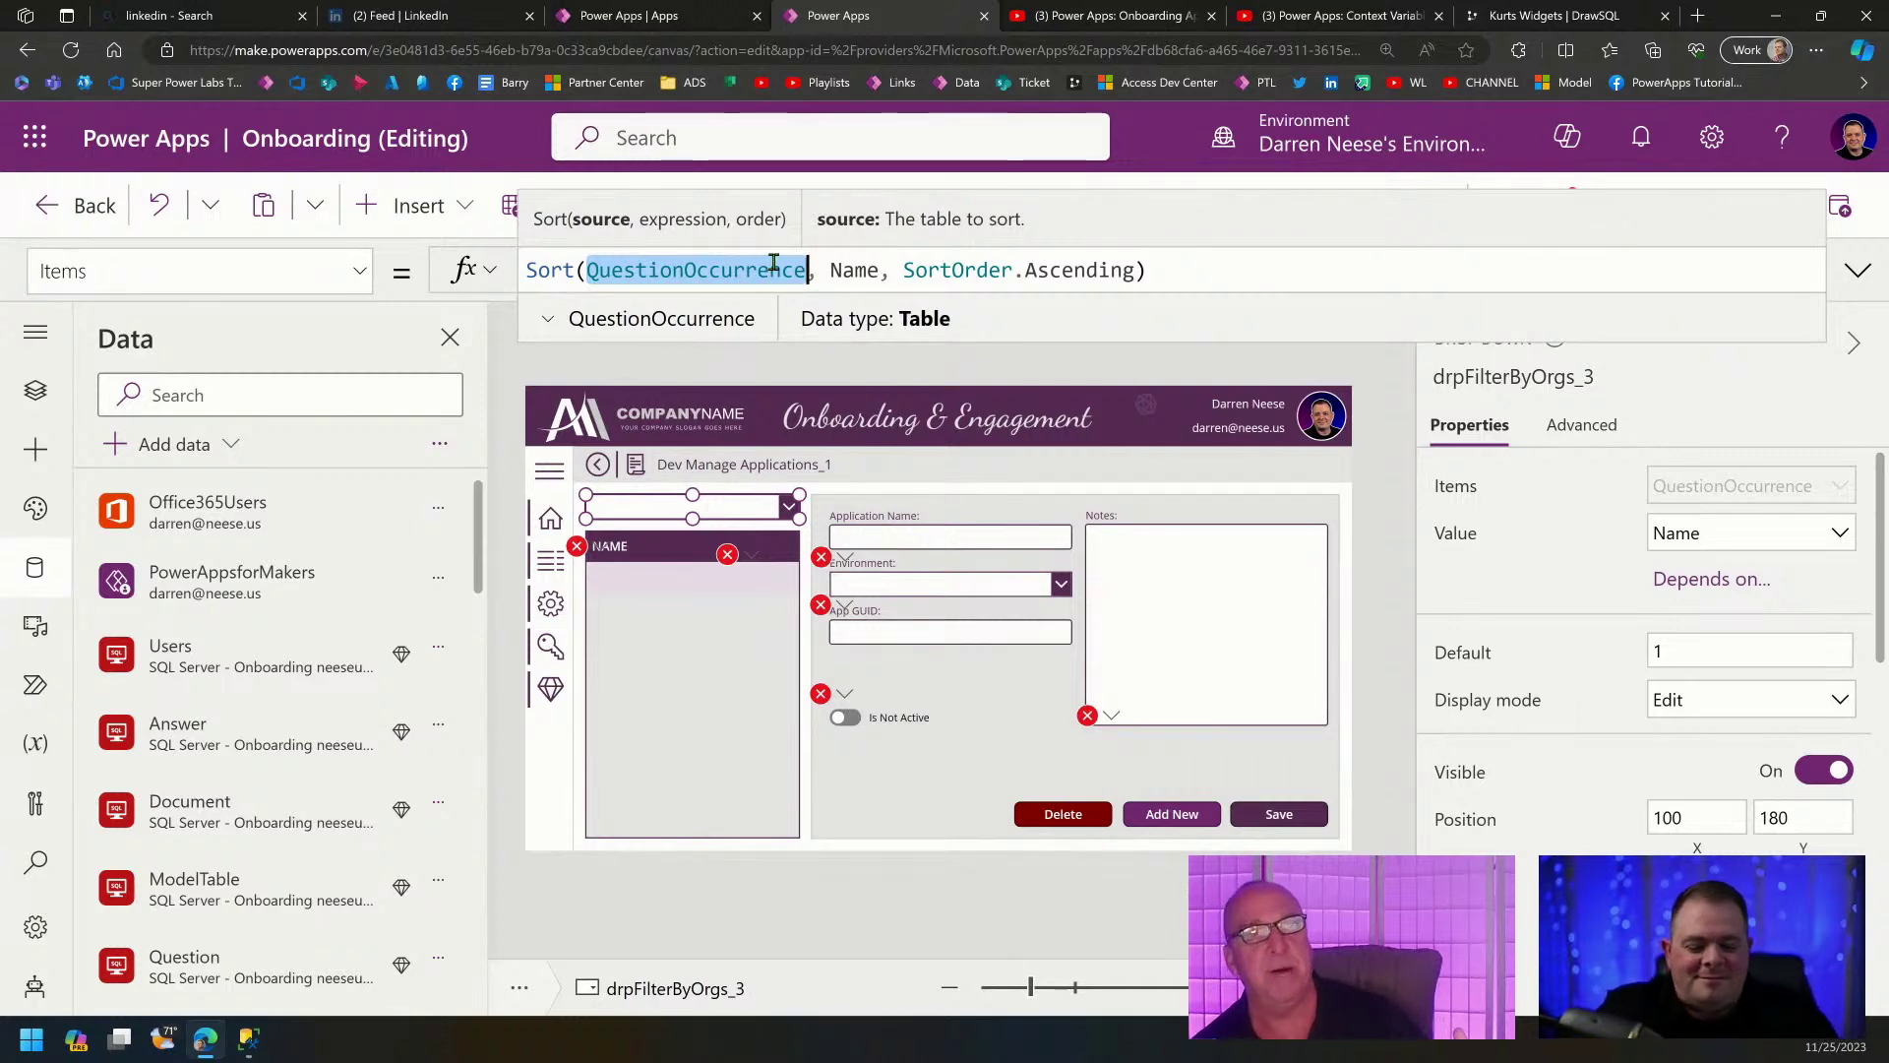
{"action": "key", "text": "ctrl+v"}
{"action": "key", "text": "ctrl+z"}
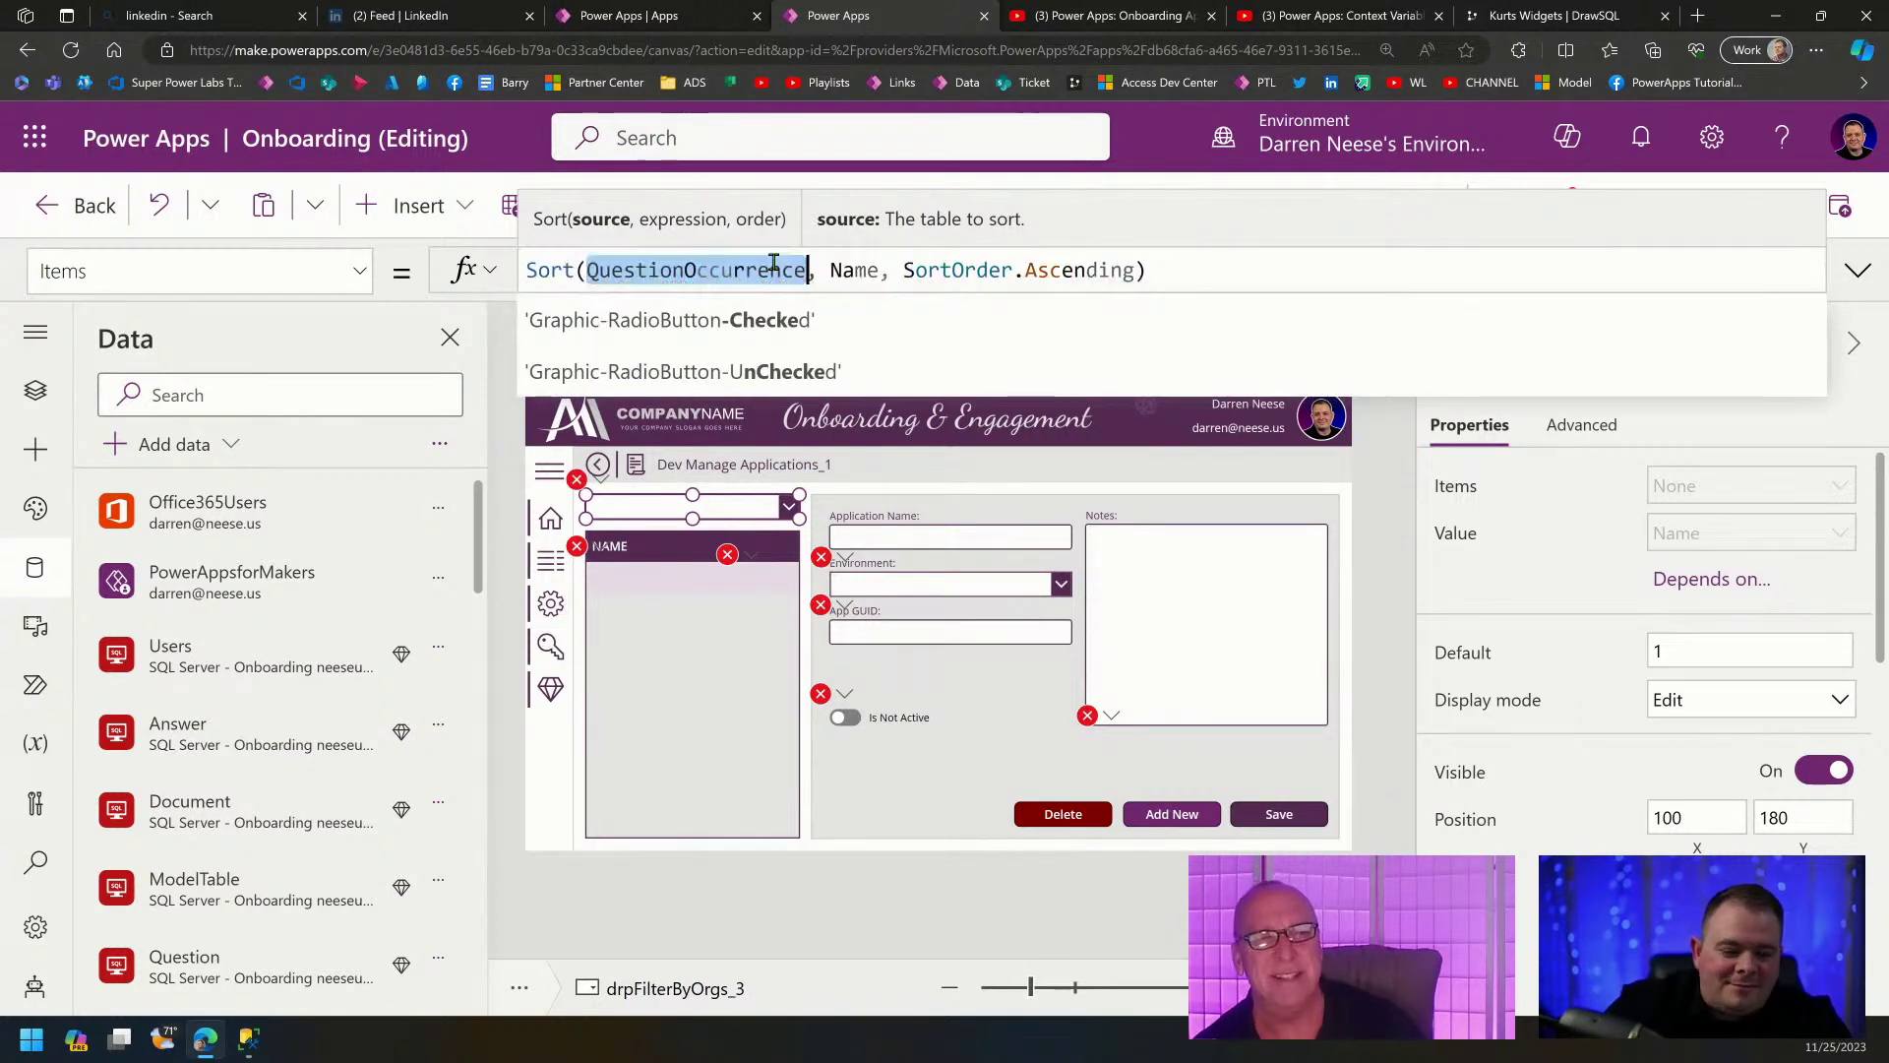
{"action": "type", "text": "Question"}
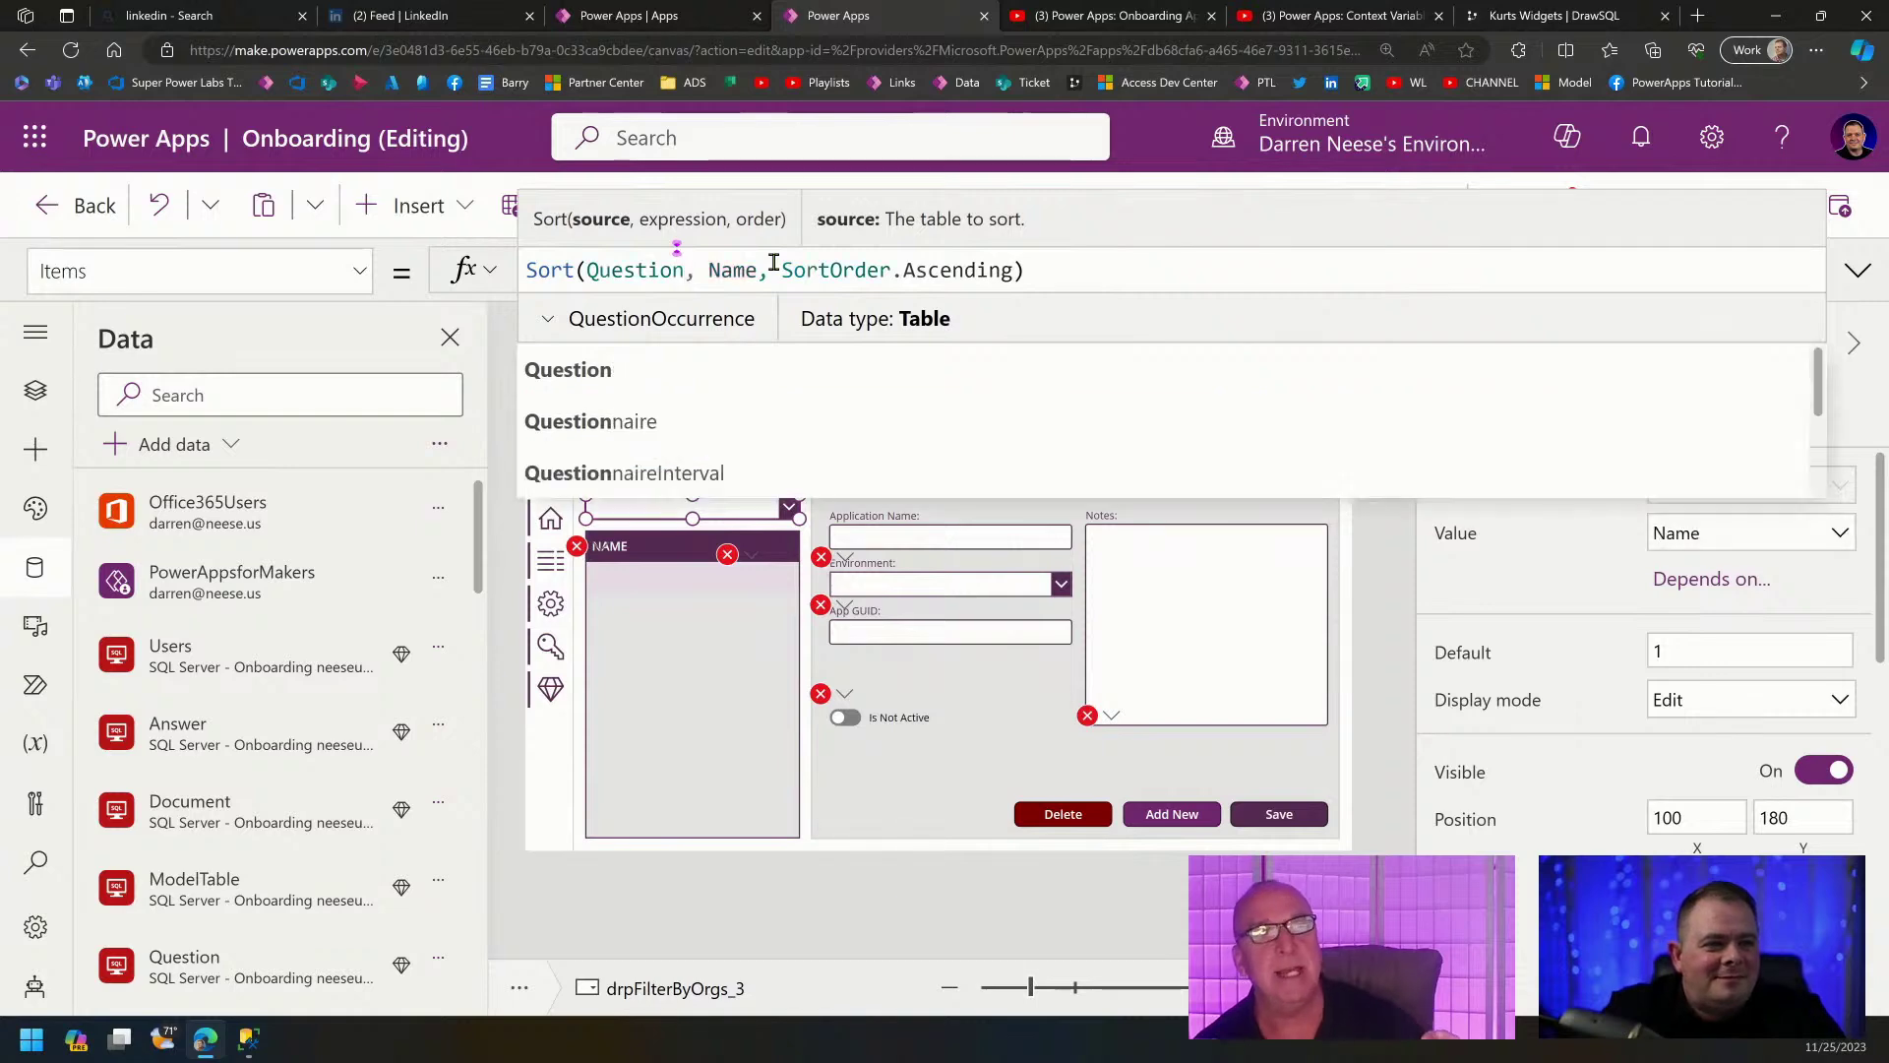
{"action": "left_click", "coordinate": [728, 475]}
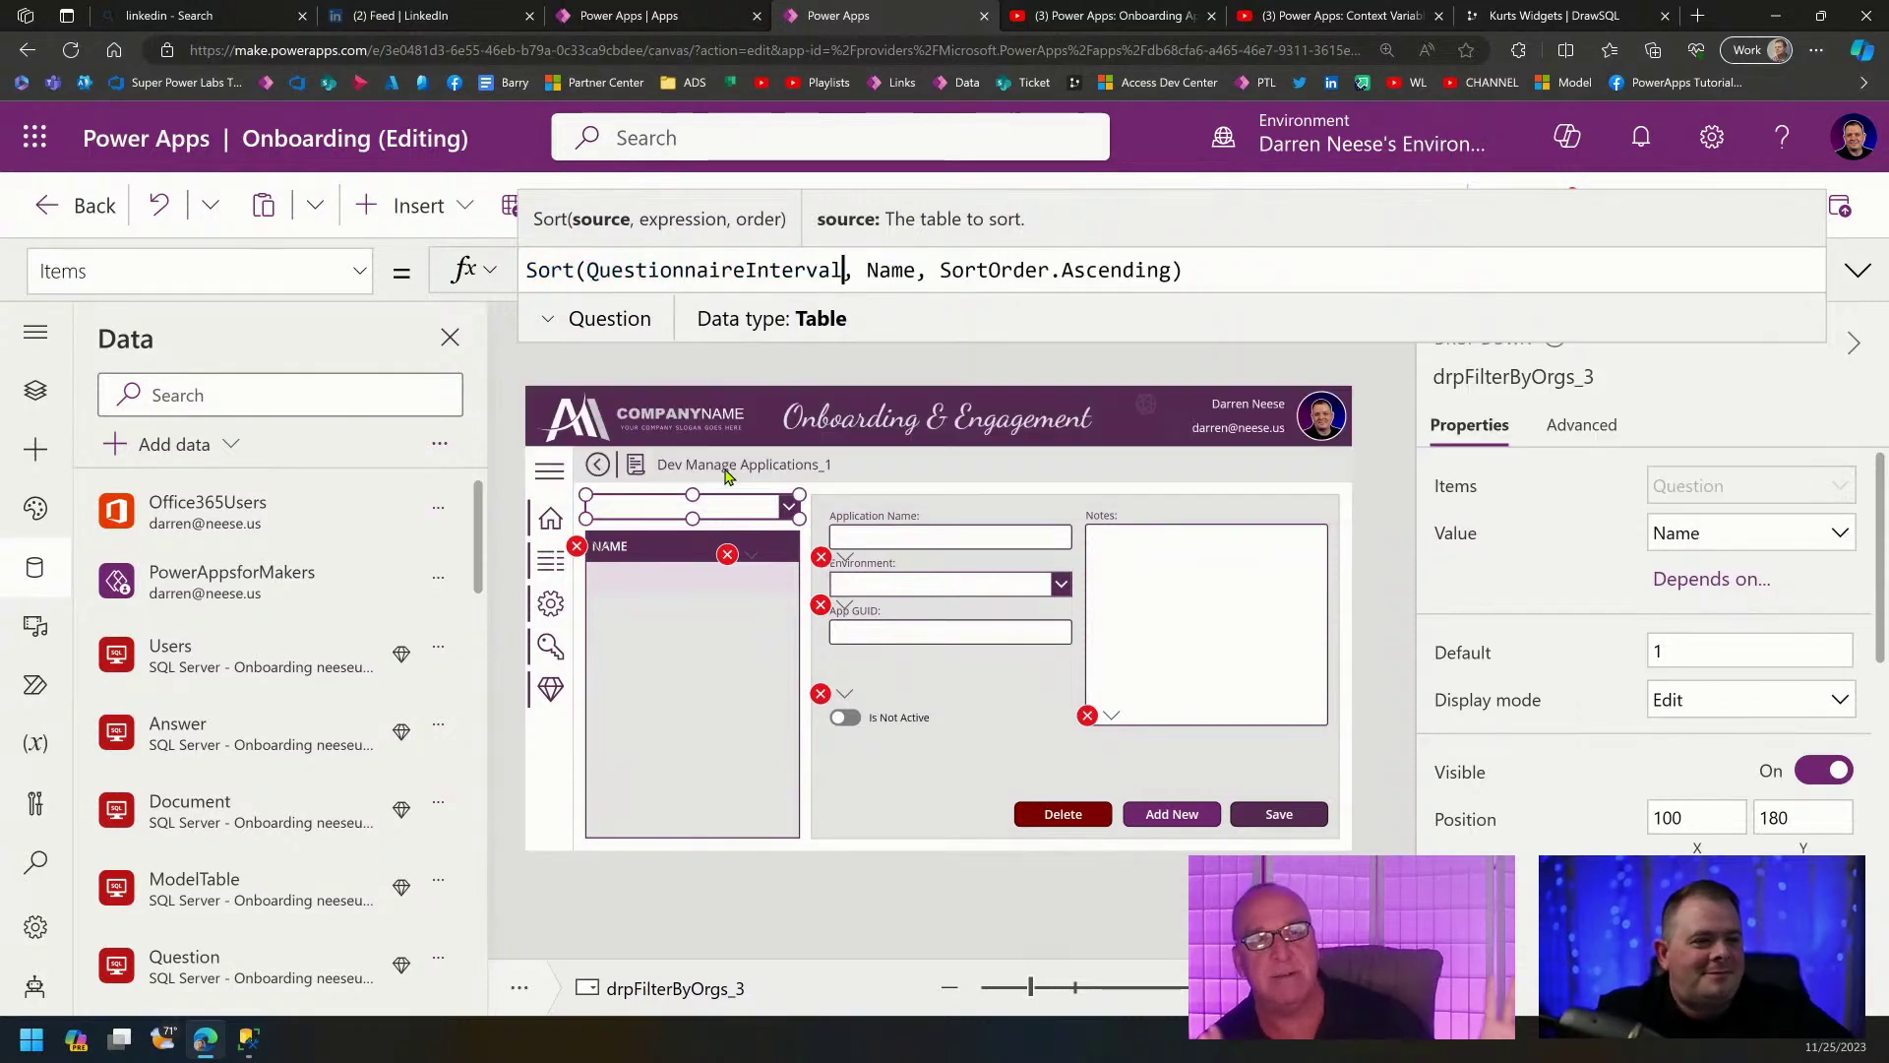
{"action": "left_click", "coordinate": [1858, 278]}
{"action": "left_click", "coordinate": [1858, 279]}
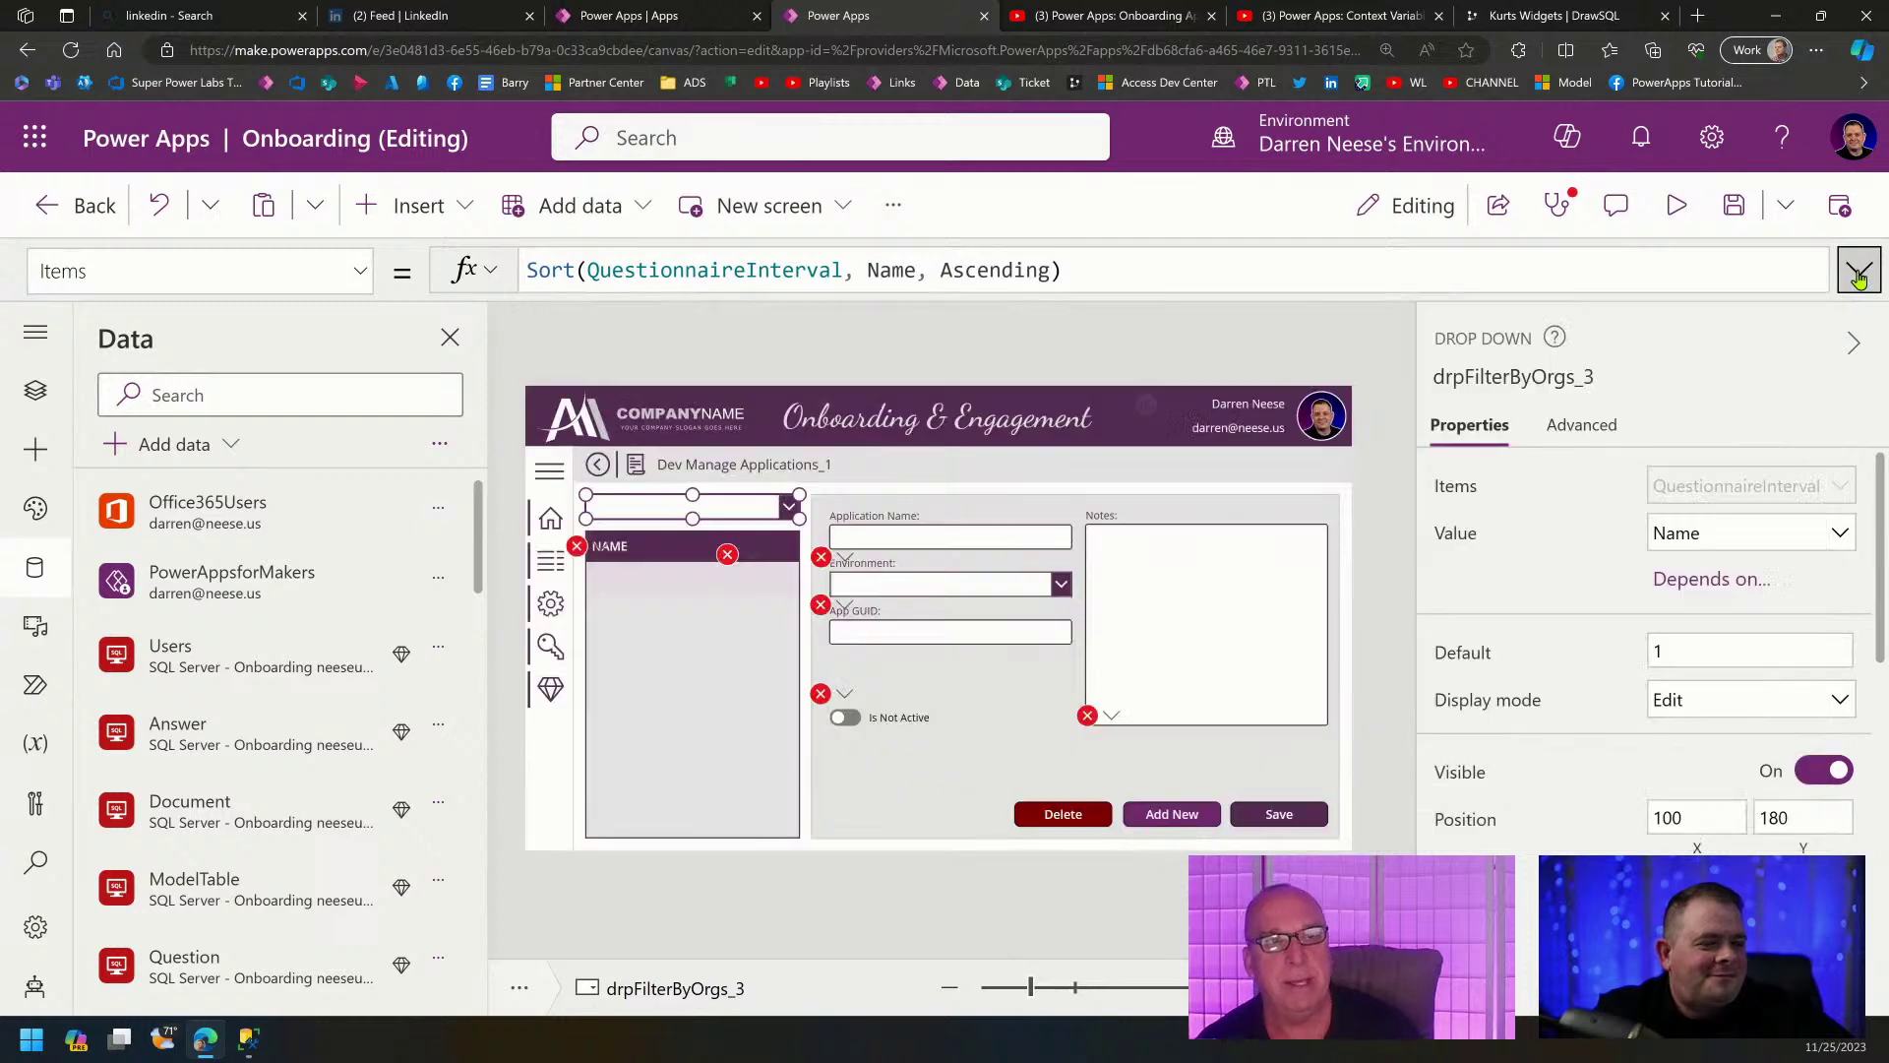
Preview the Admin Questionnaire screen, check the interval choices offered by the filter drop-down, and exit the preview.
{"action": "left_click", "coordinate": [1677, 204]}
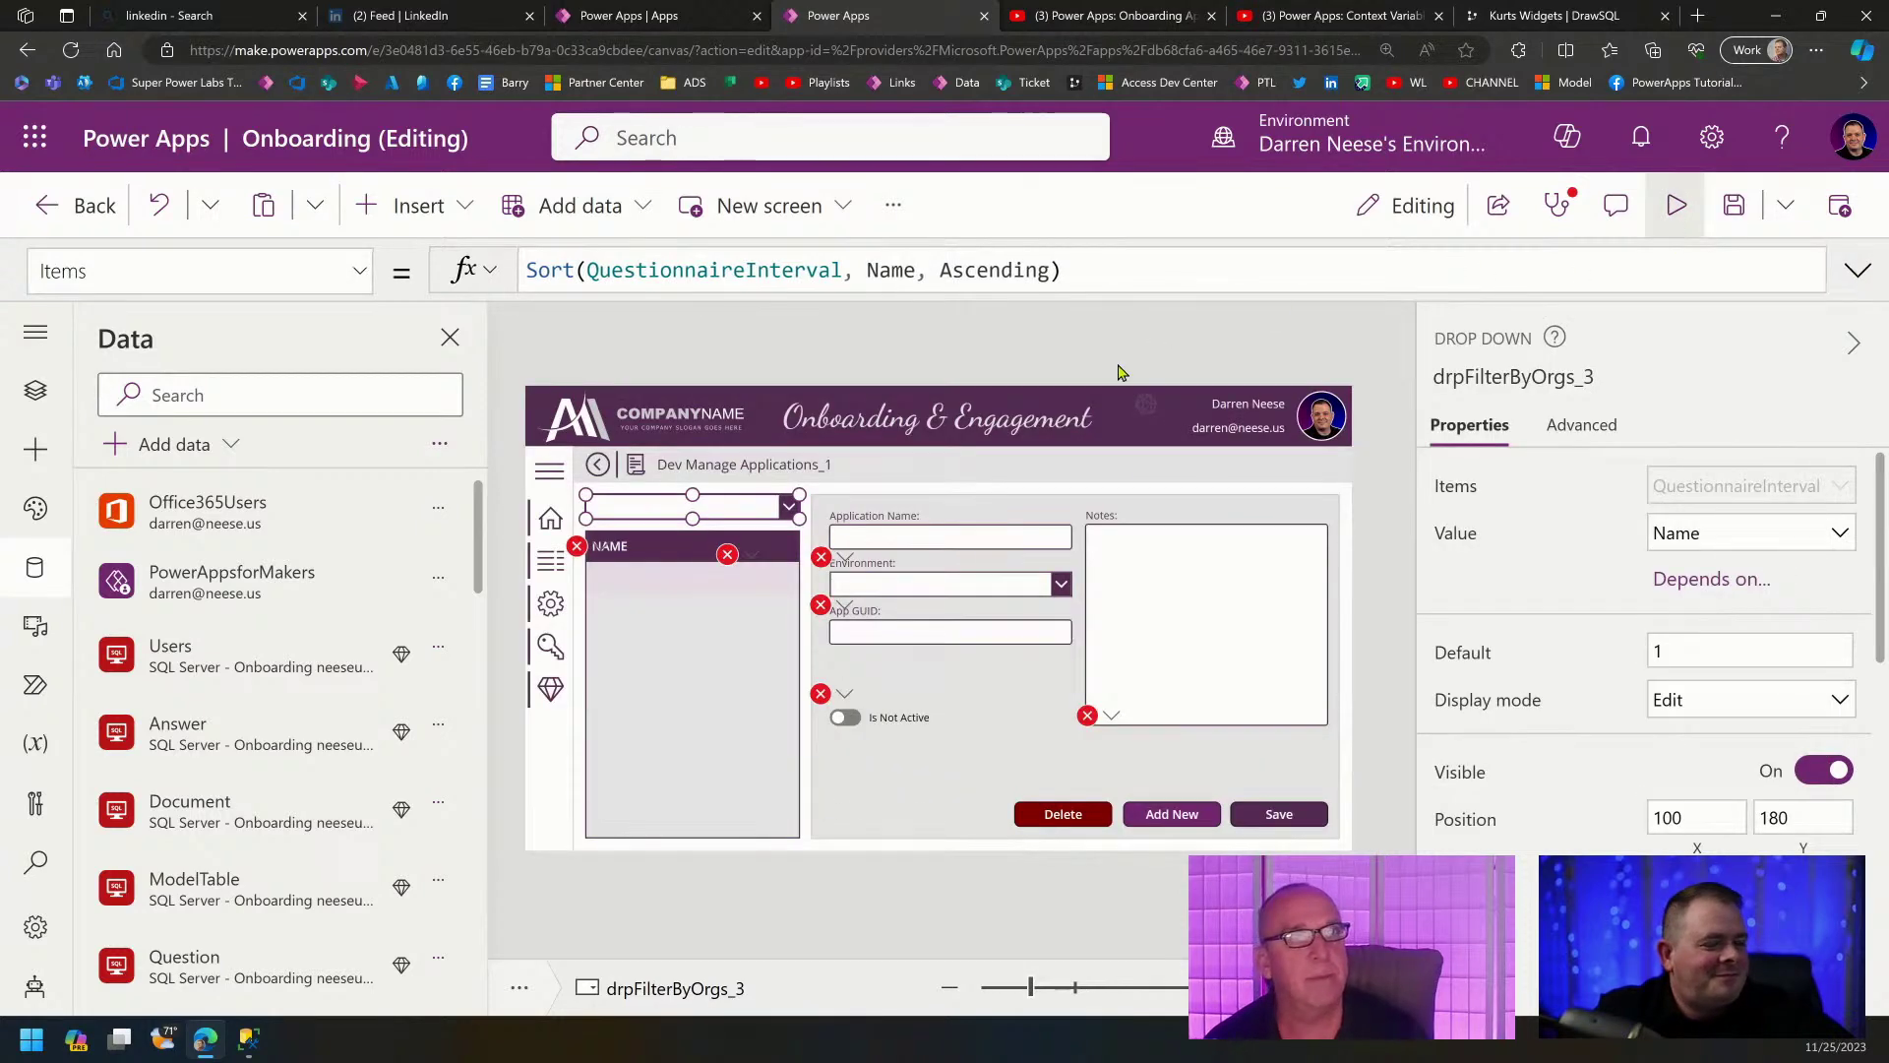
{"action": "left_click", "coordinate": [640, 433]}
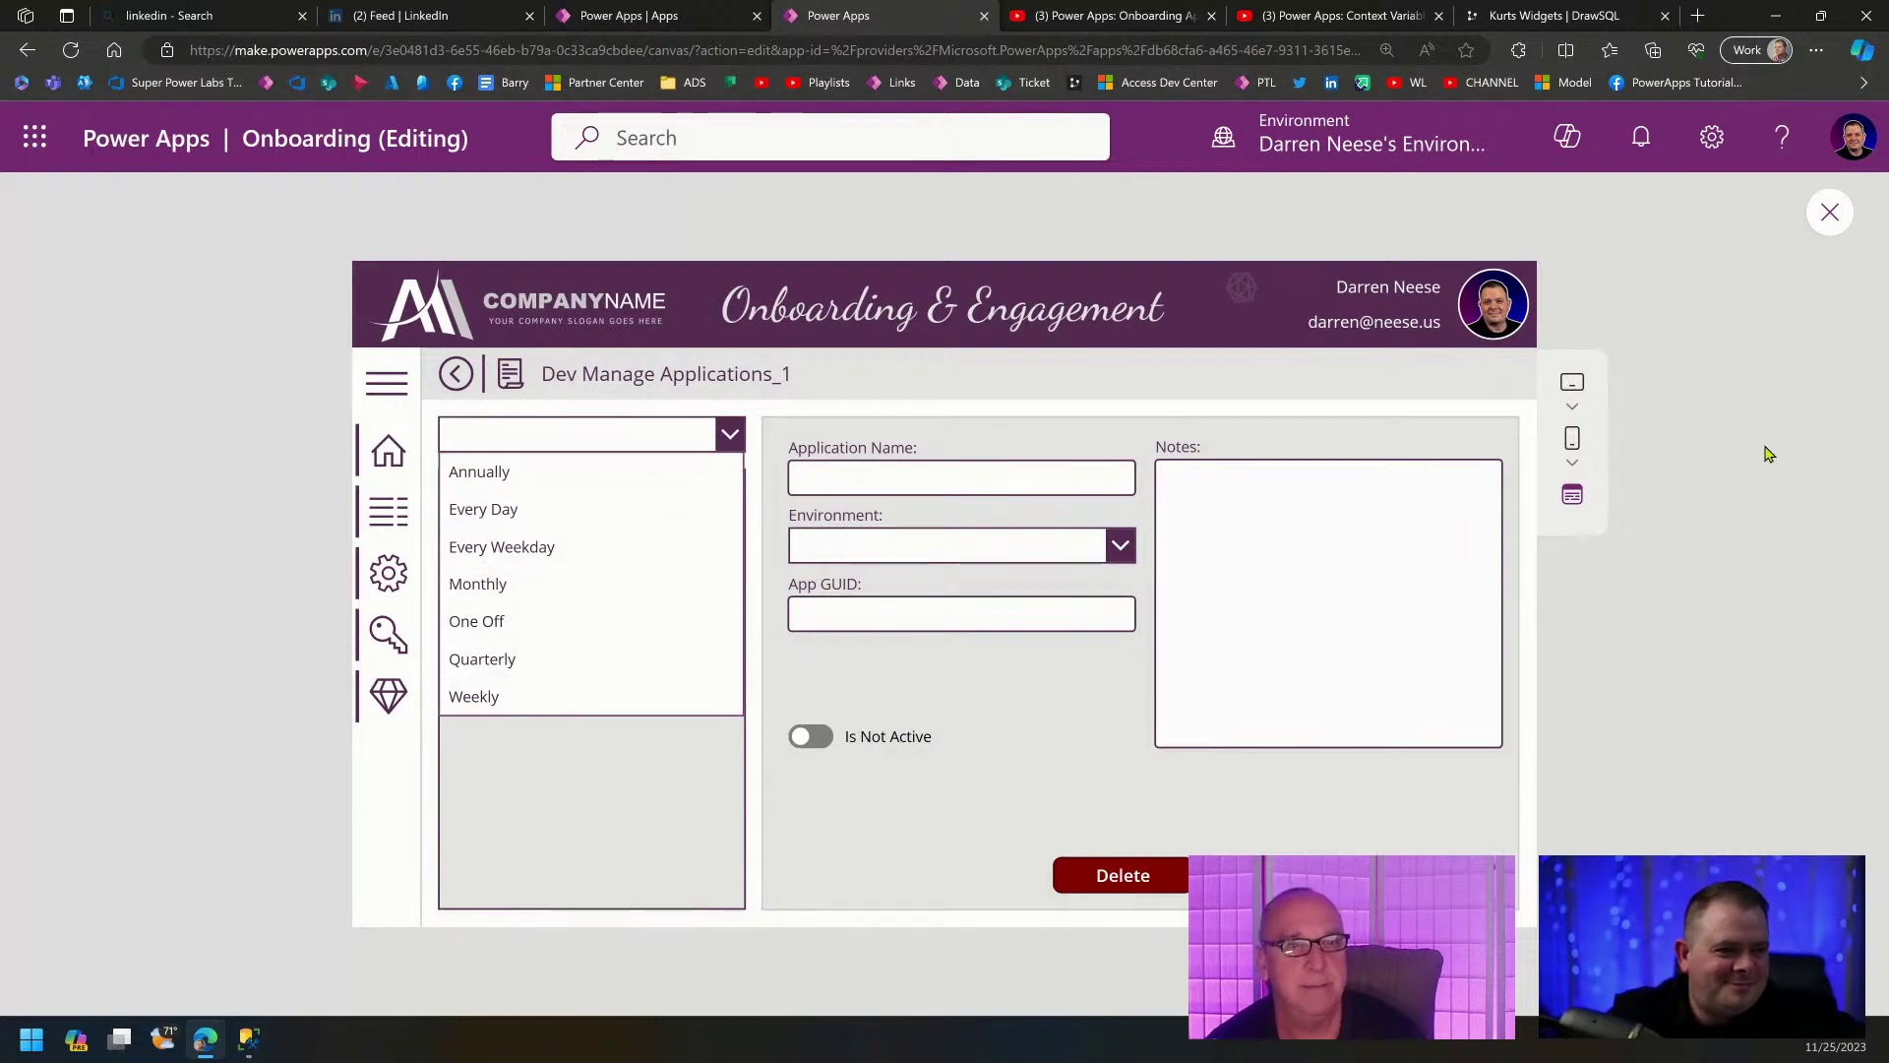
{"action": "left_click", "coordinate": [1836, 210]}
{"action": "left_click", "coordinate": [1832, 207]}
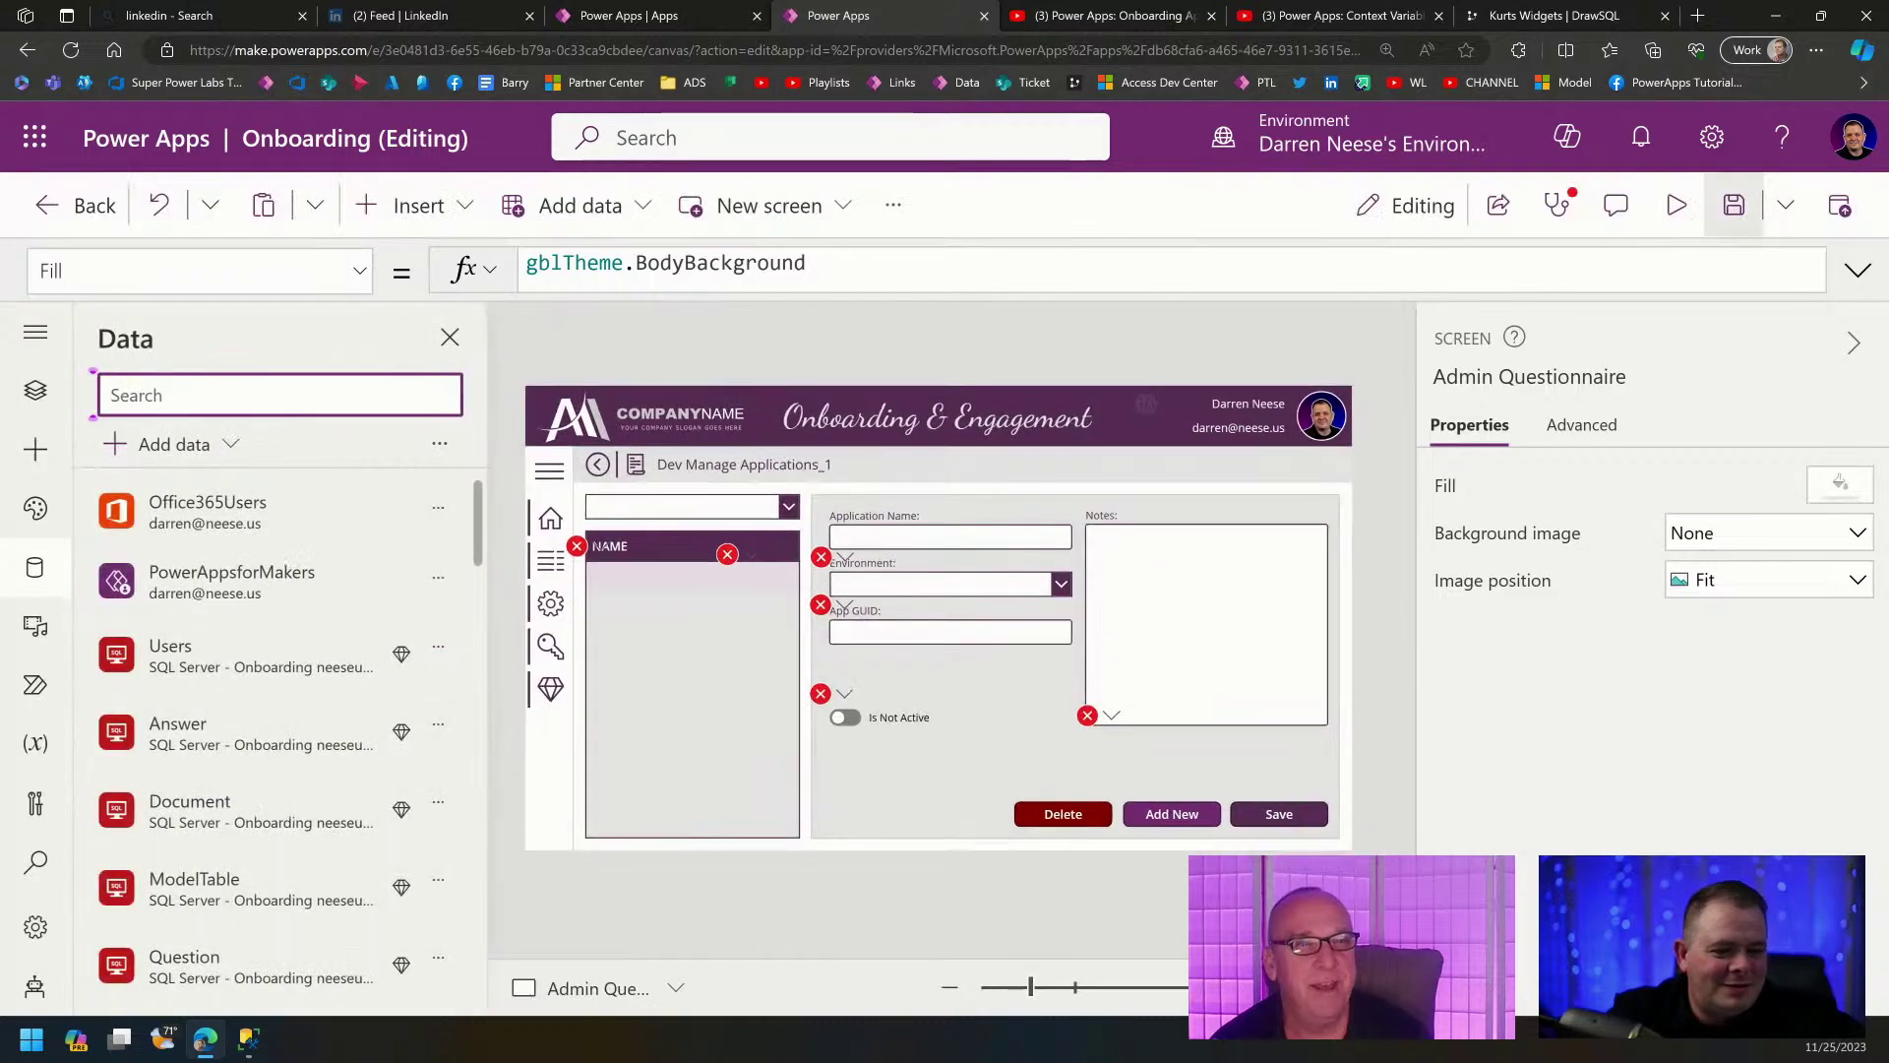
Switch to SQL Server Management Studio and close the UserTenant diagram.
{"action": "key", "text": "alt+Tab"}
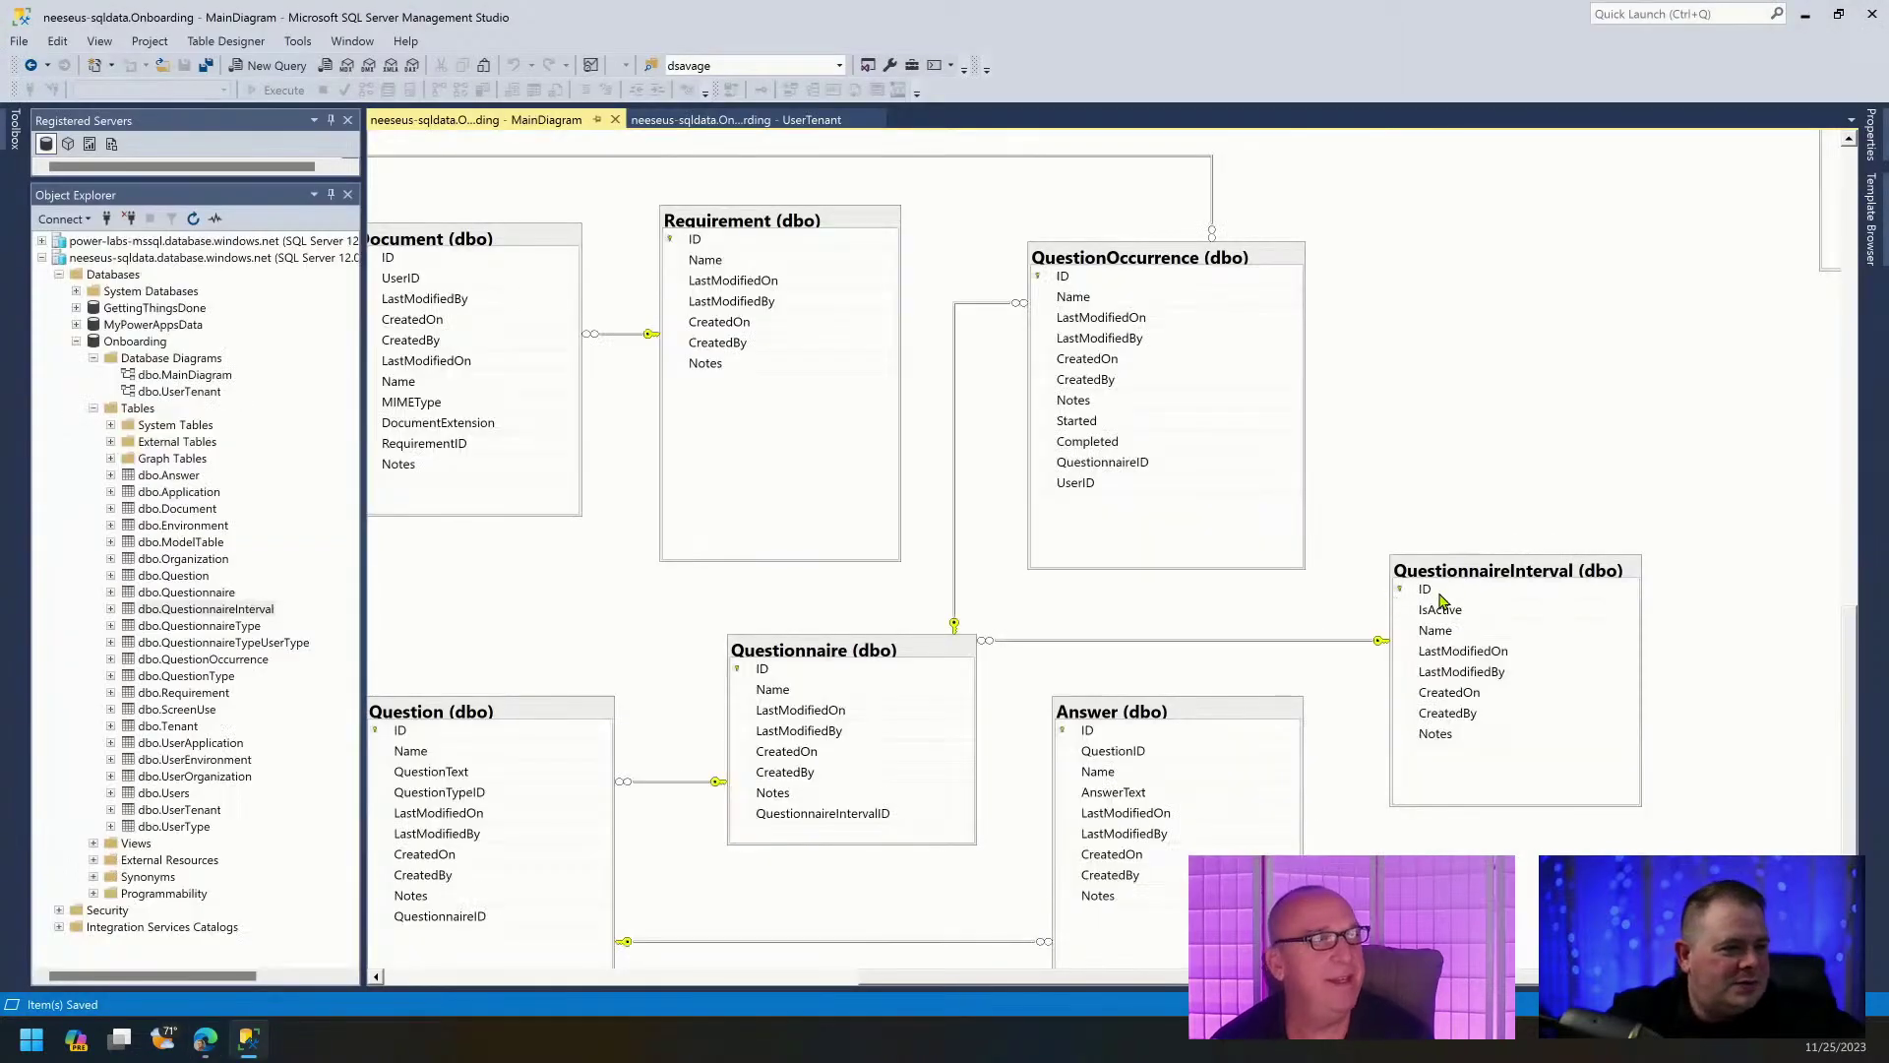
{"action": "left_click", "coordinate": [775, 122]}
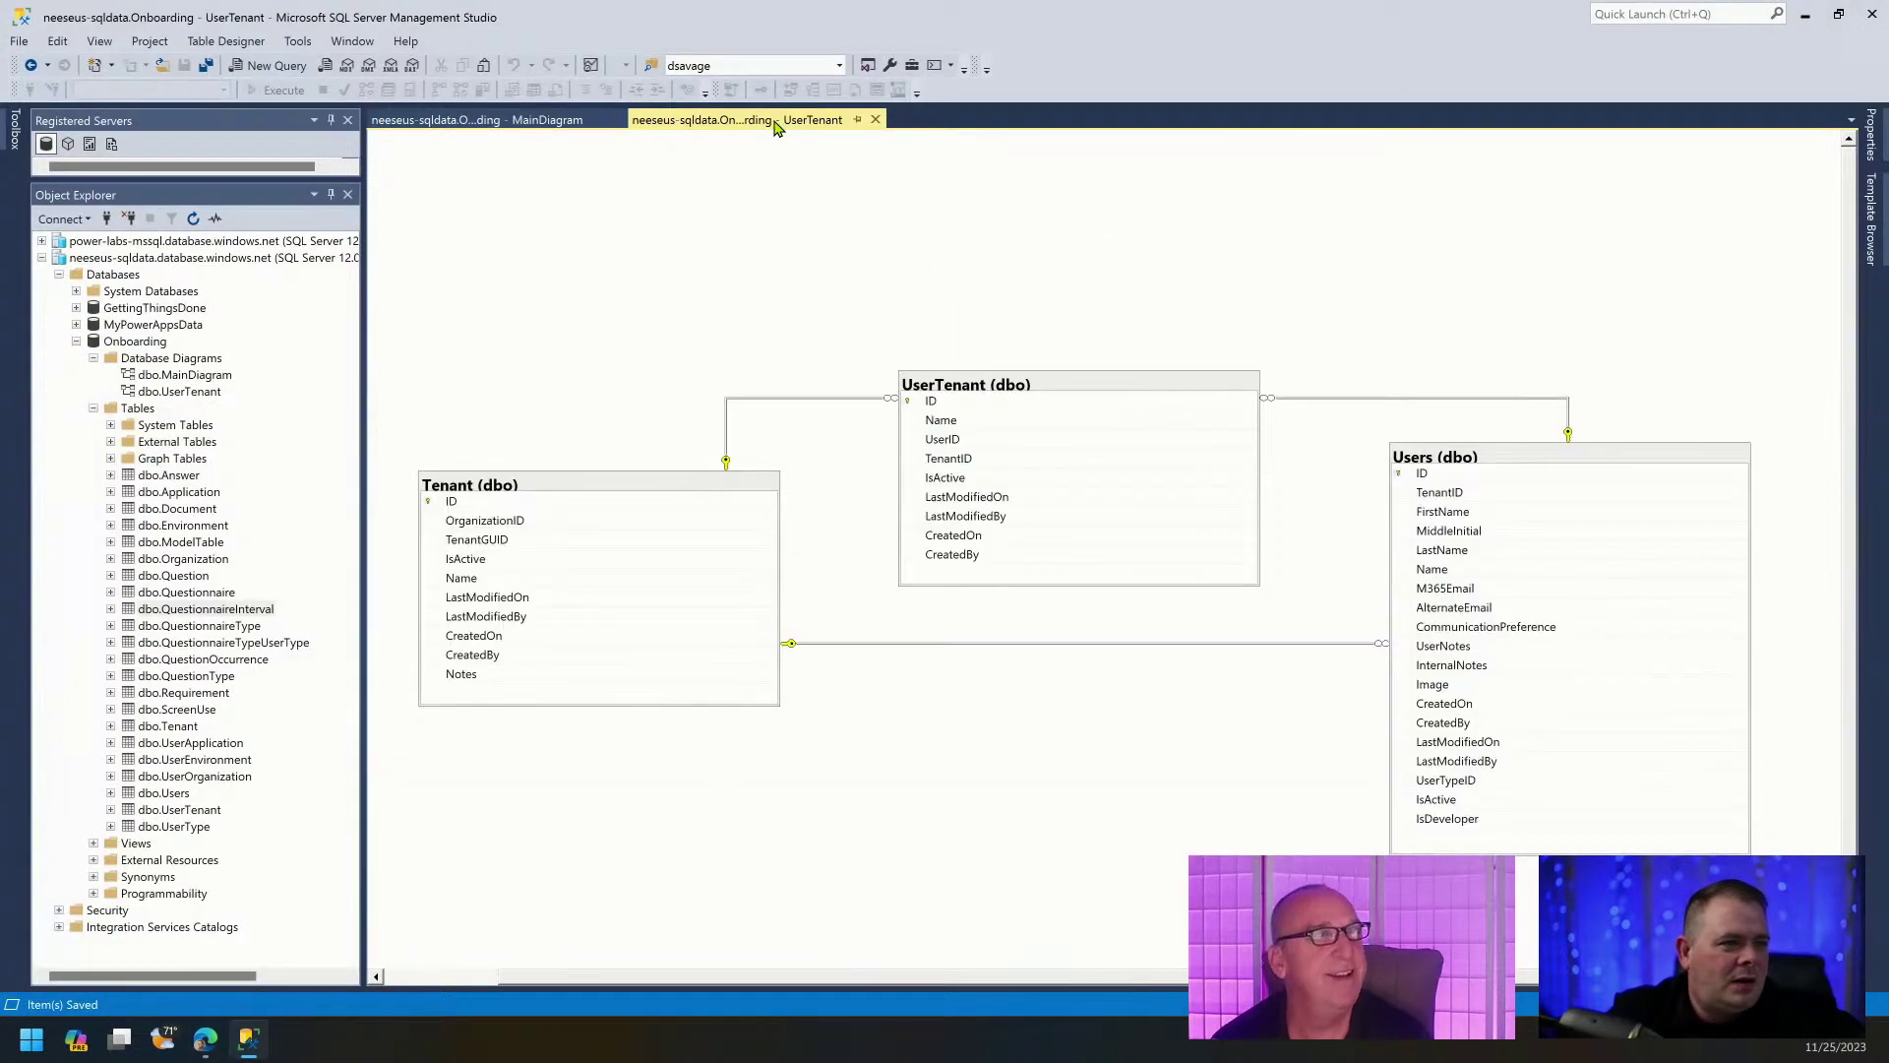
{"action": "left_click", "coordinate": [876, 120]}
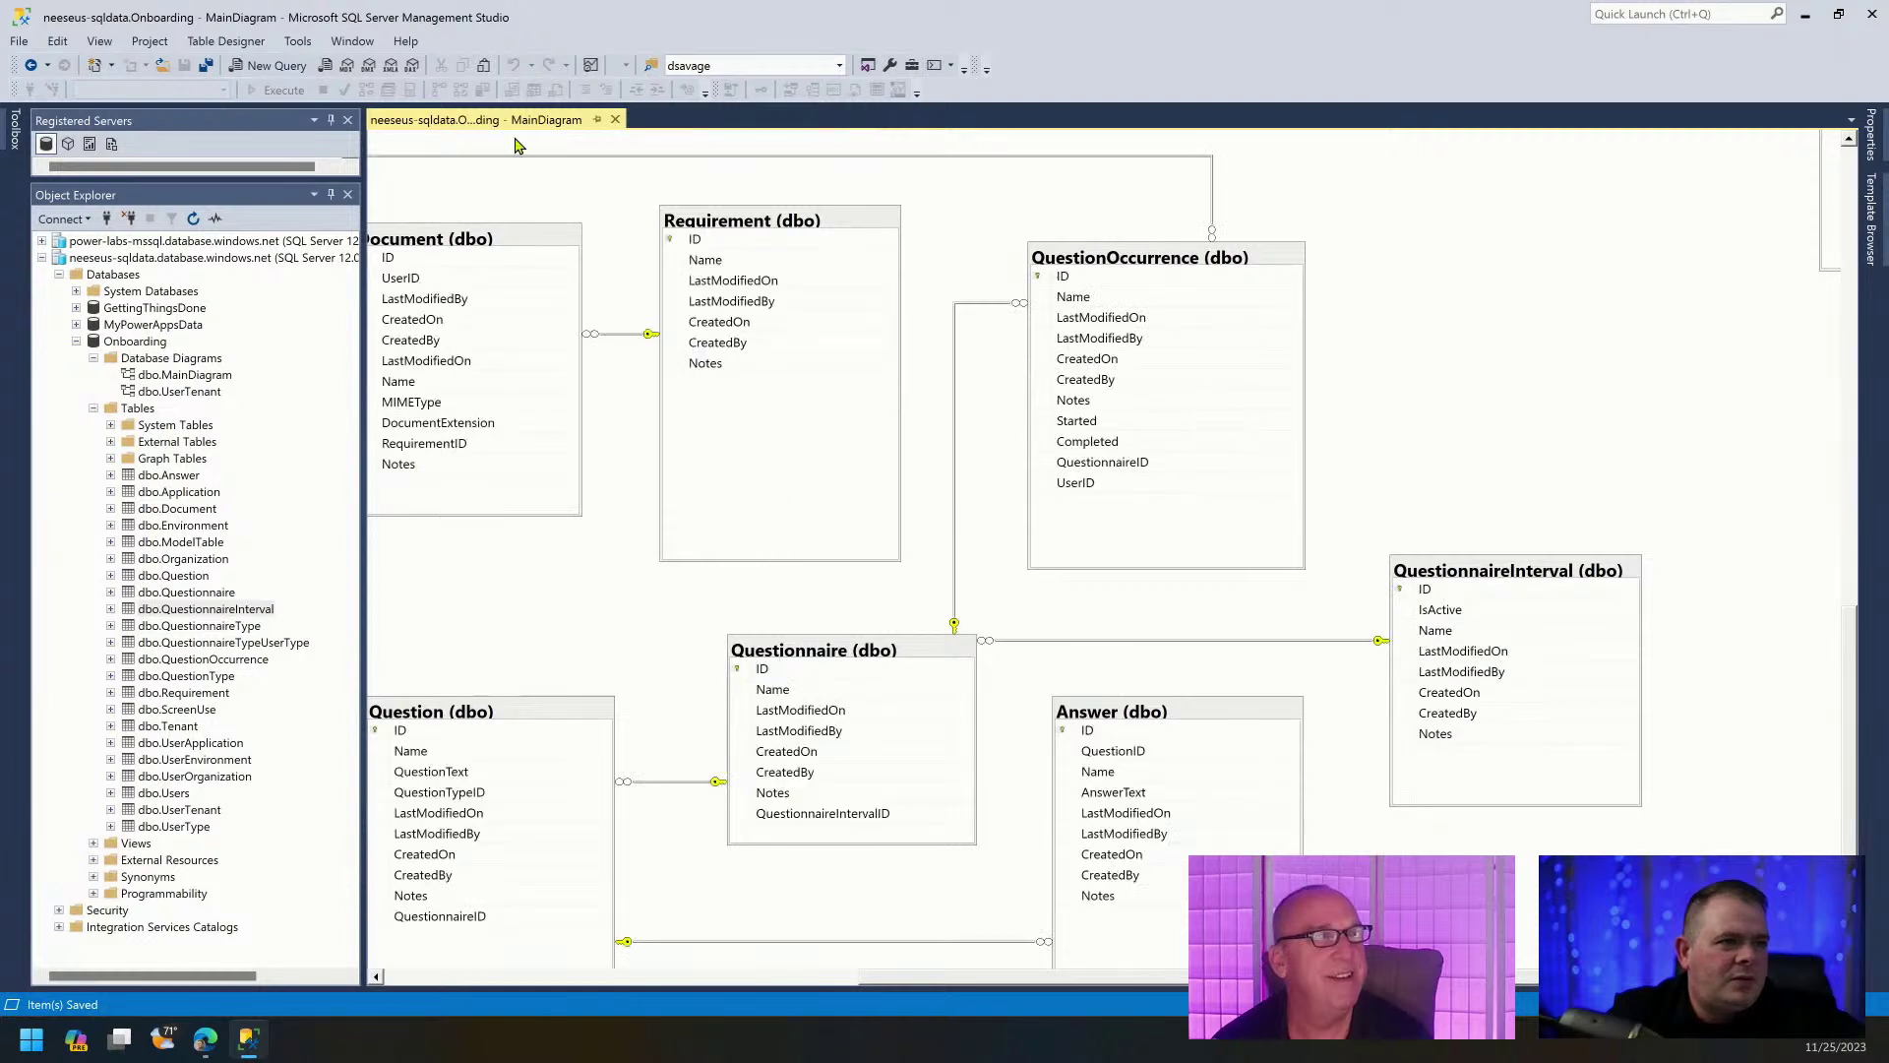
Query the top 1000 rows of the dbo.QuestionnaireInterval table.
{"action": "right_click", "coordinate": [225, 610]}
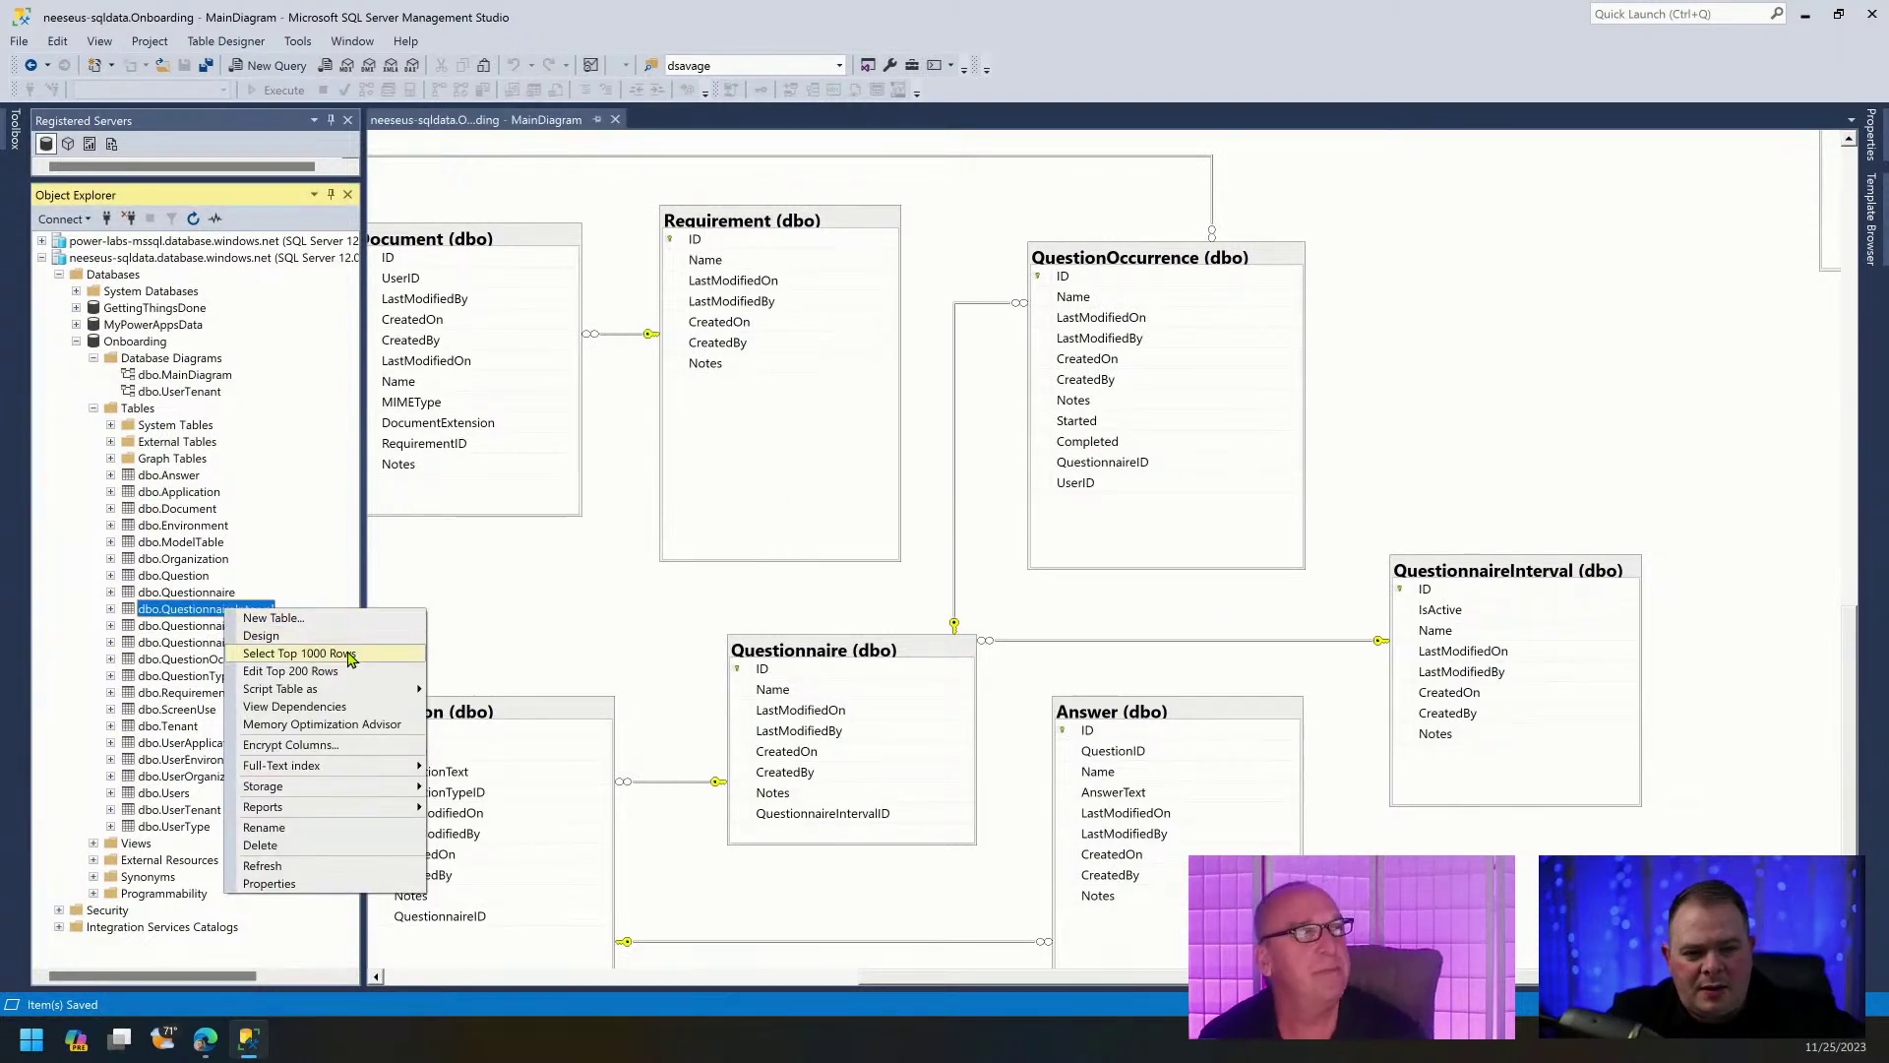
{"action": "key", "text": "Escape"}
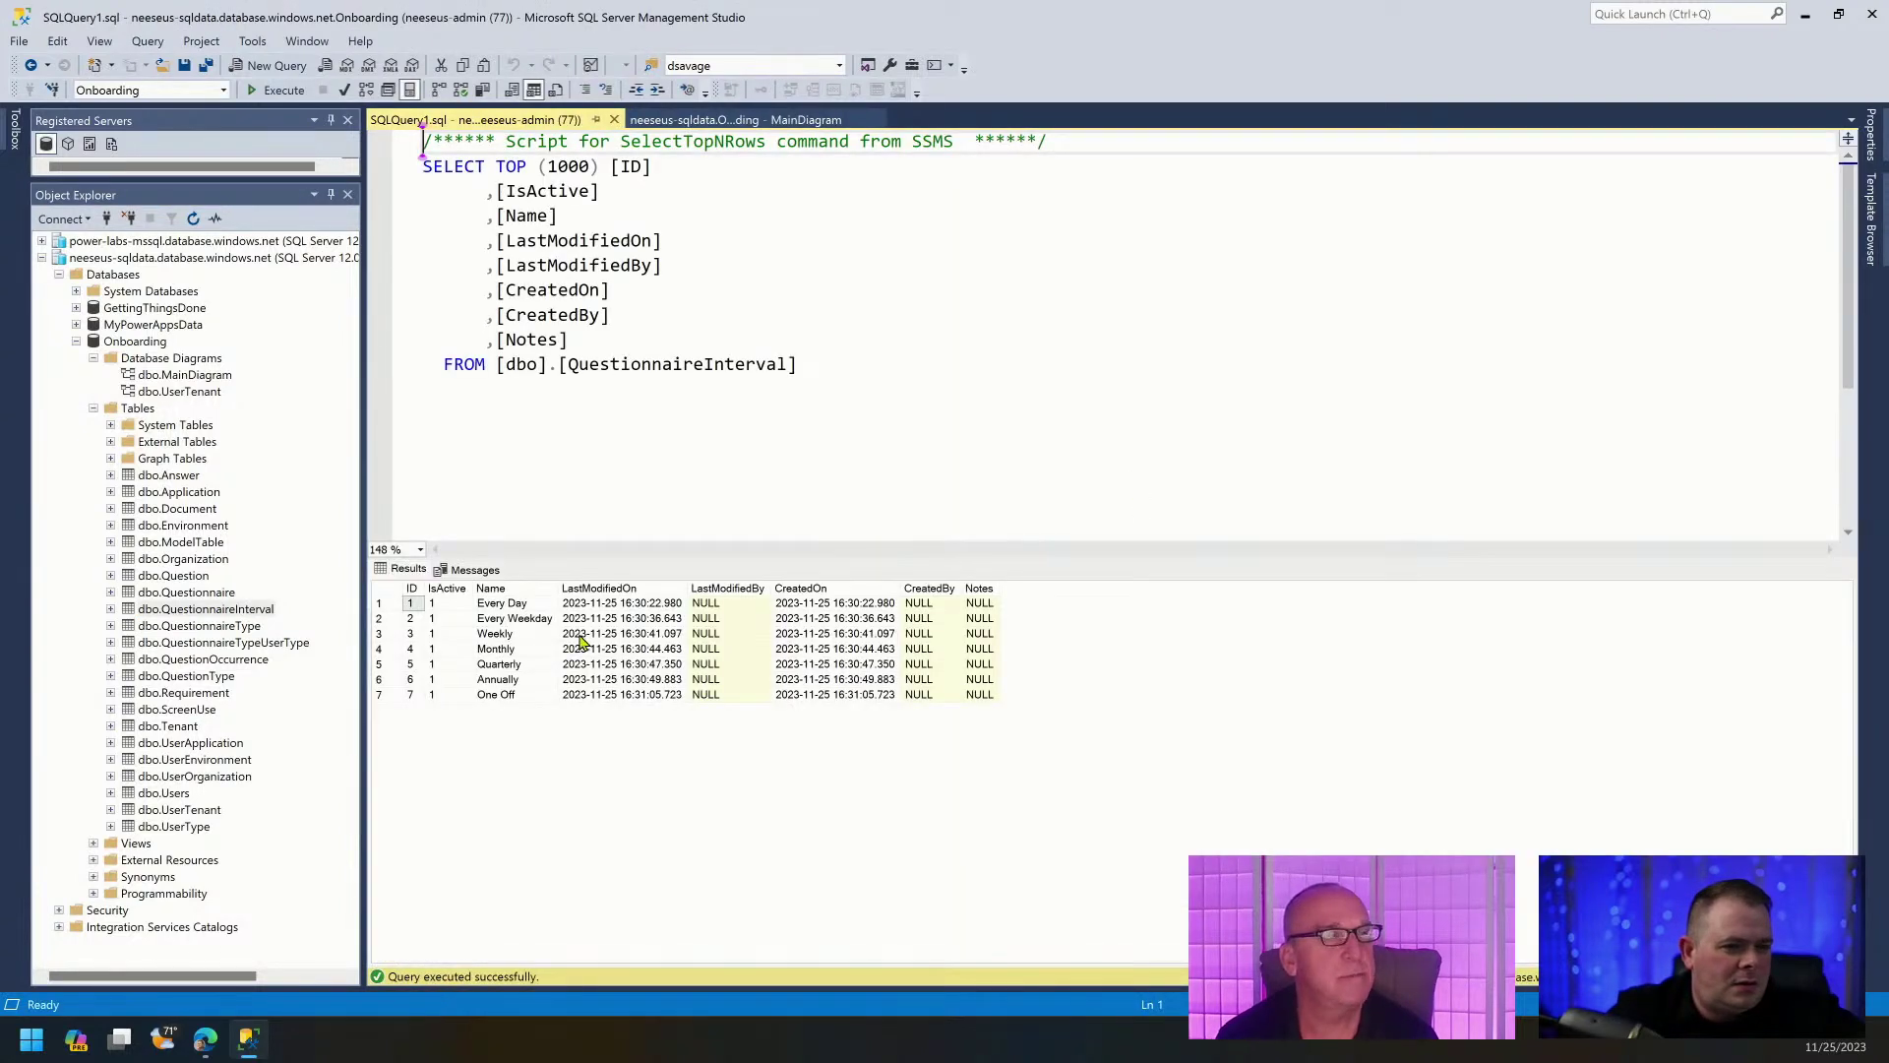
Copy the One Off interval name from the query results and switch back to the Power Apps editor.
{"action": "left_click", "coordinate": [496, 701]}
{"action": "right_click", "coordinate": [500, 700]}
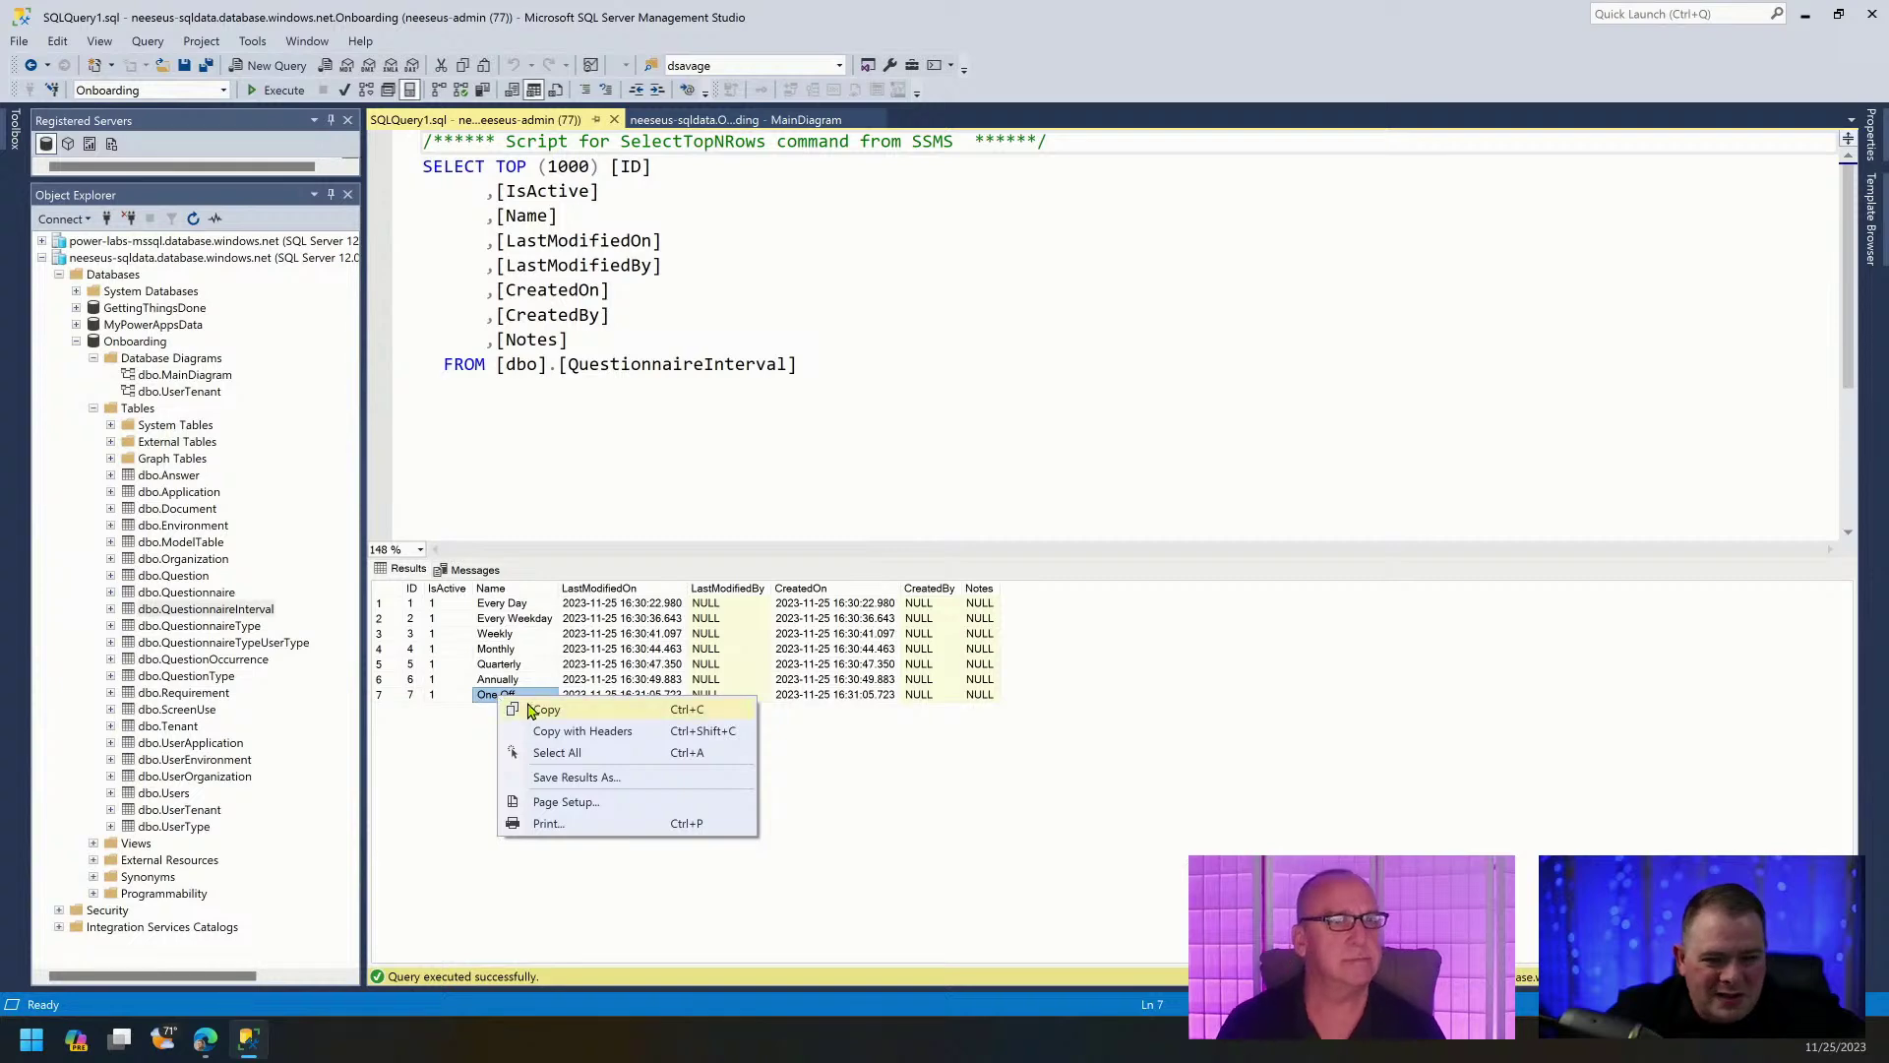
{"action": "left_click", "coordinate": [544, 709]}
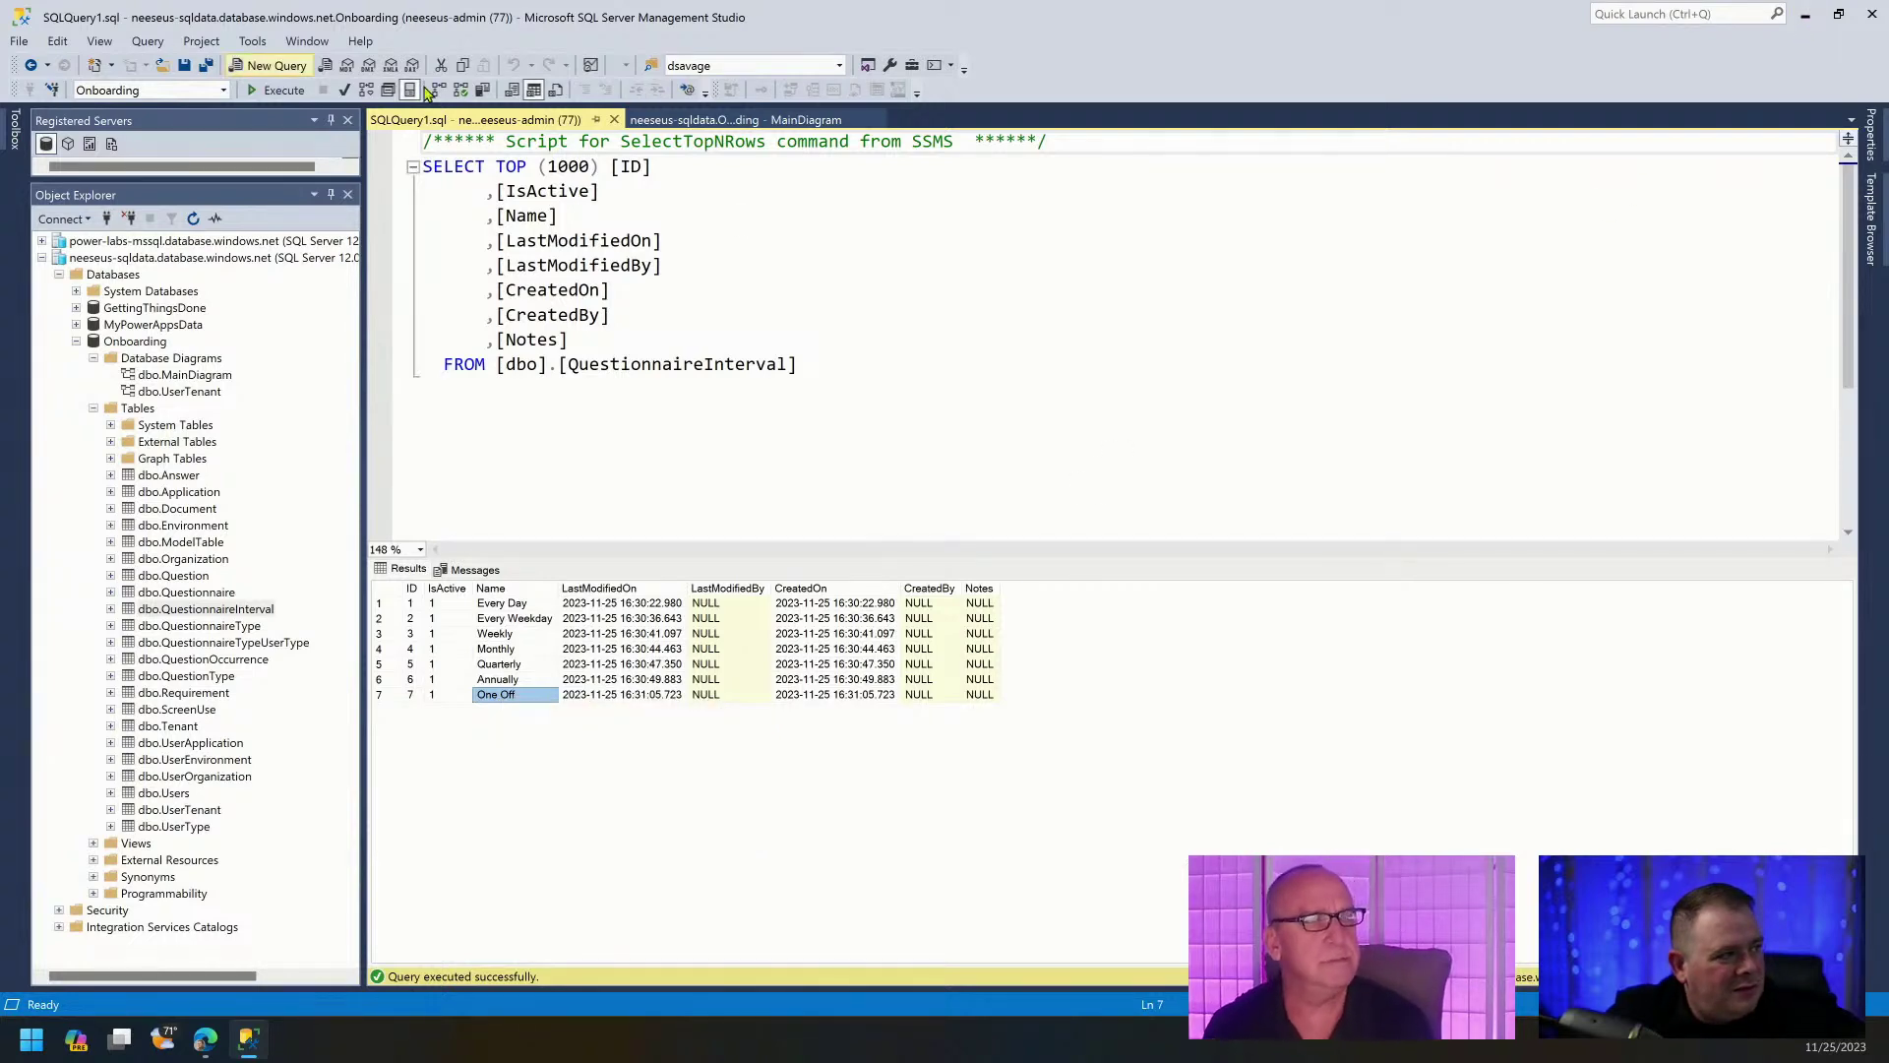
{"action": "left_click", "coordinate": [1805, 15]}
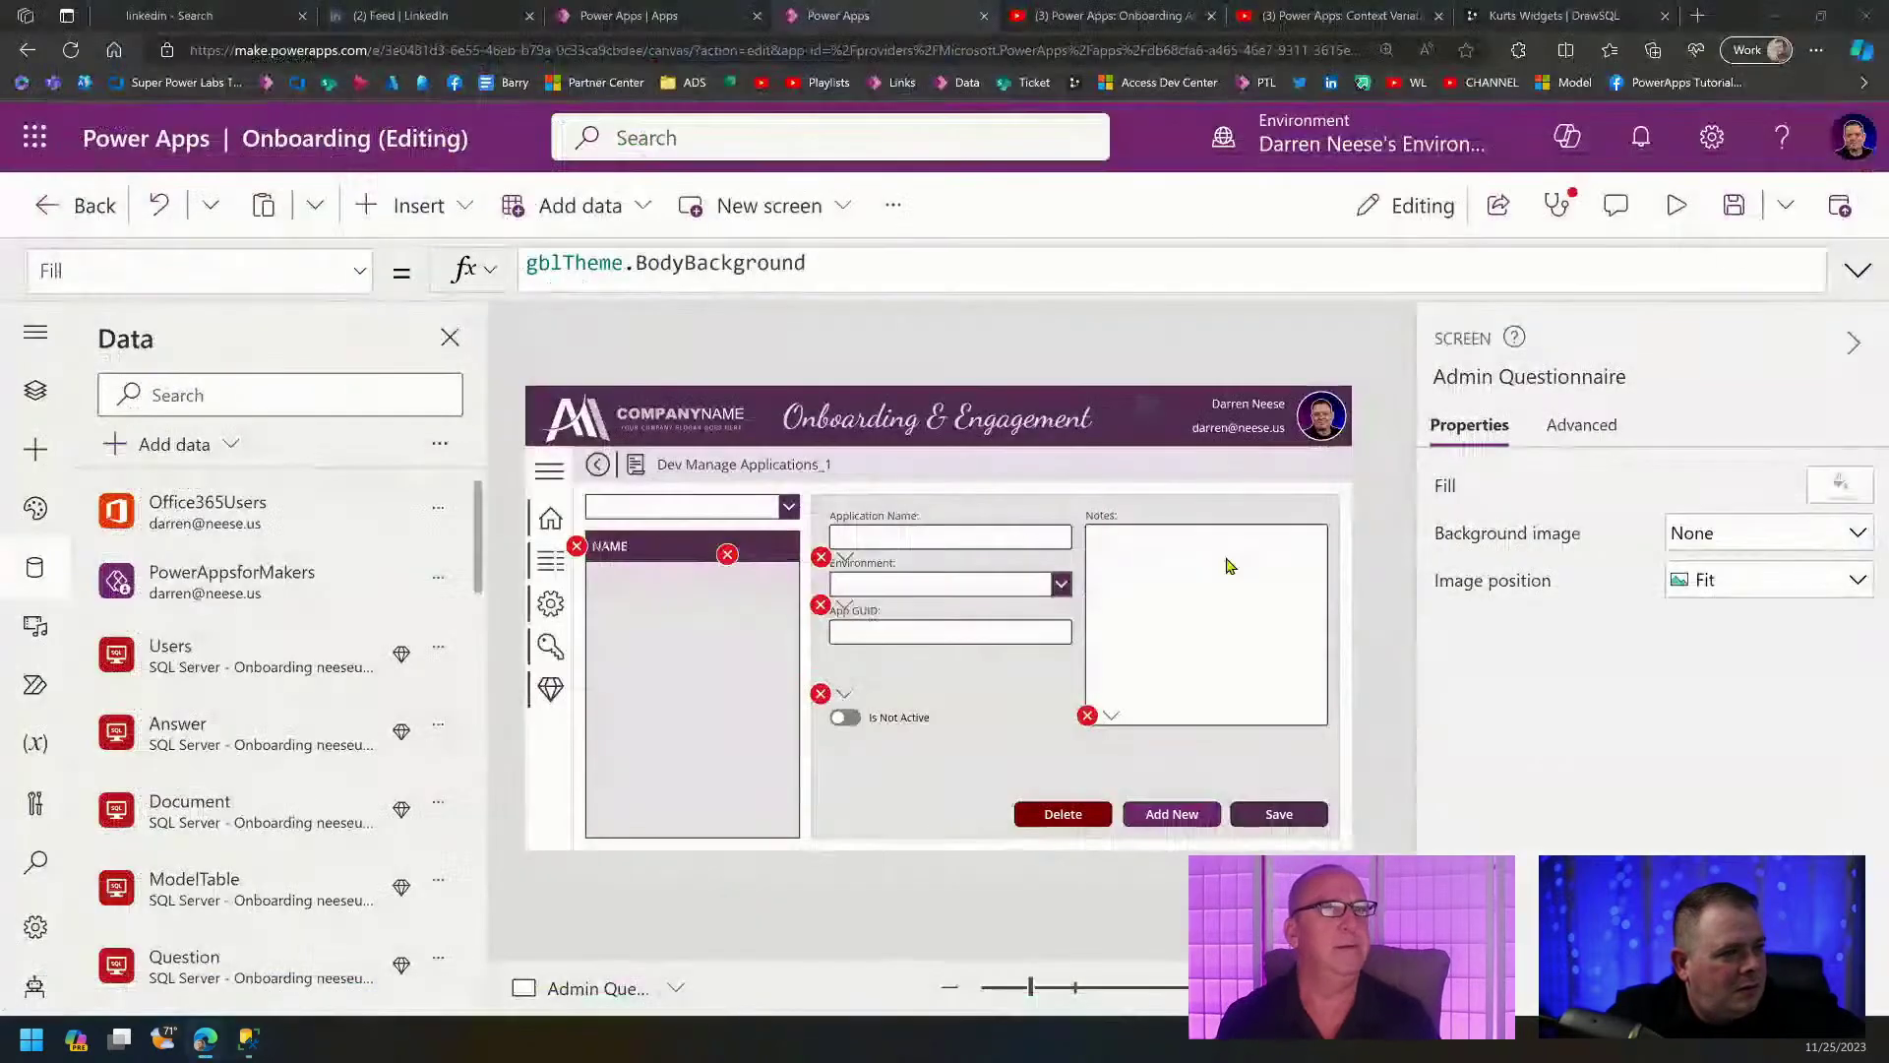
Set the default value of the filter drop-down above the gallery to "One Off".
{"action": "left_click", "coordinate": [722, 513]}
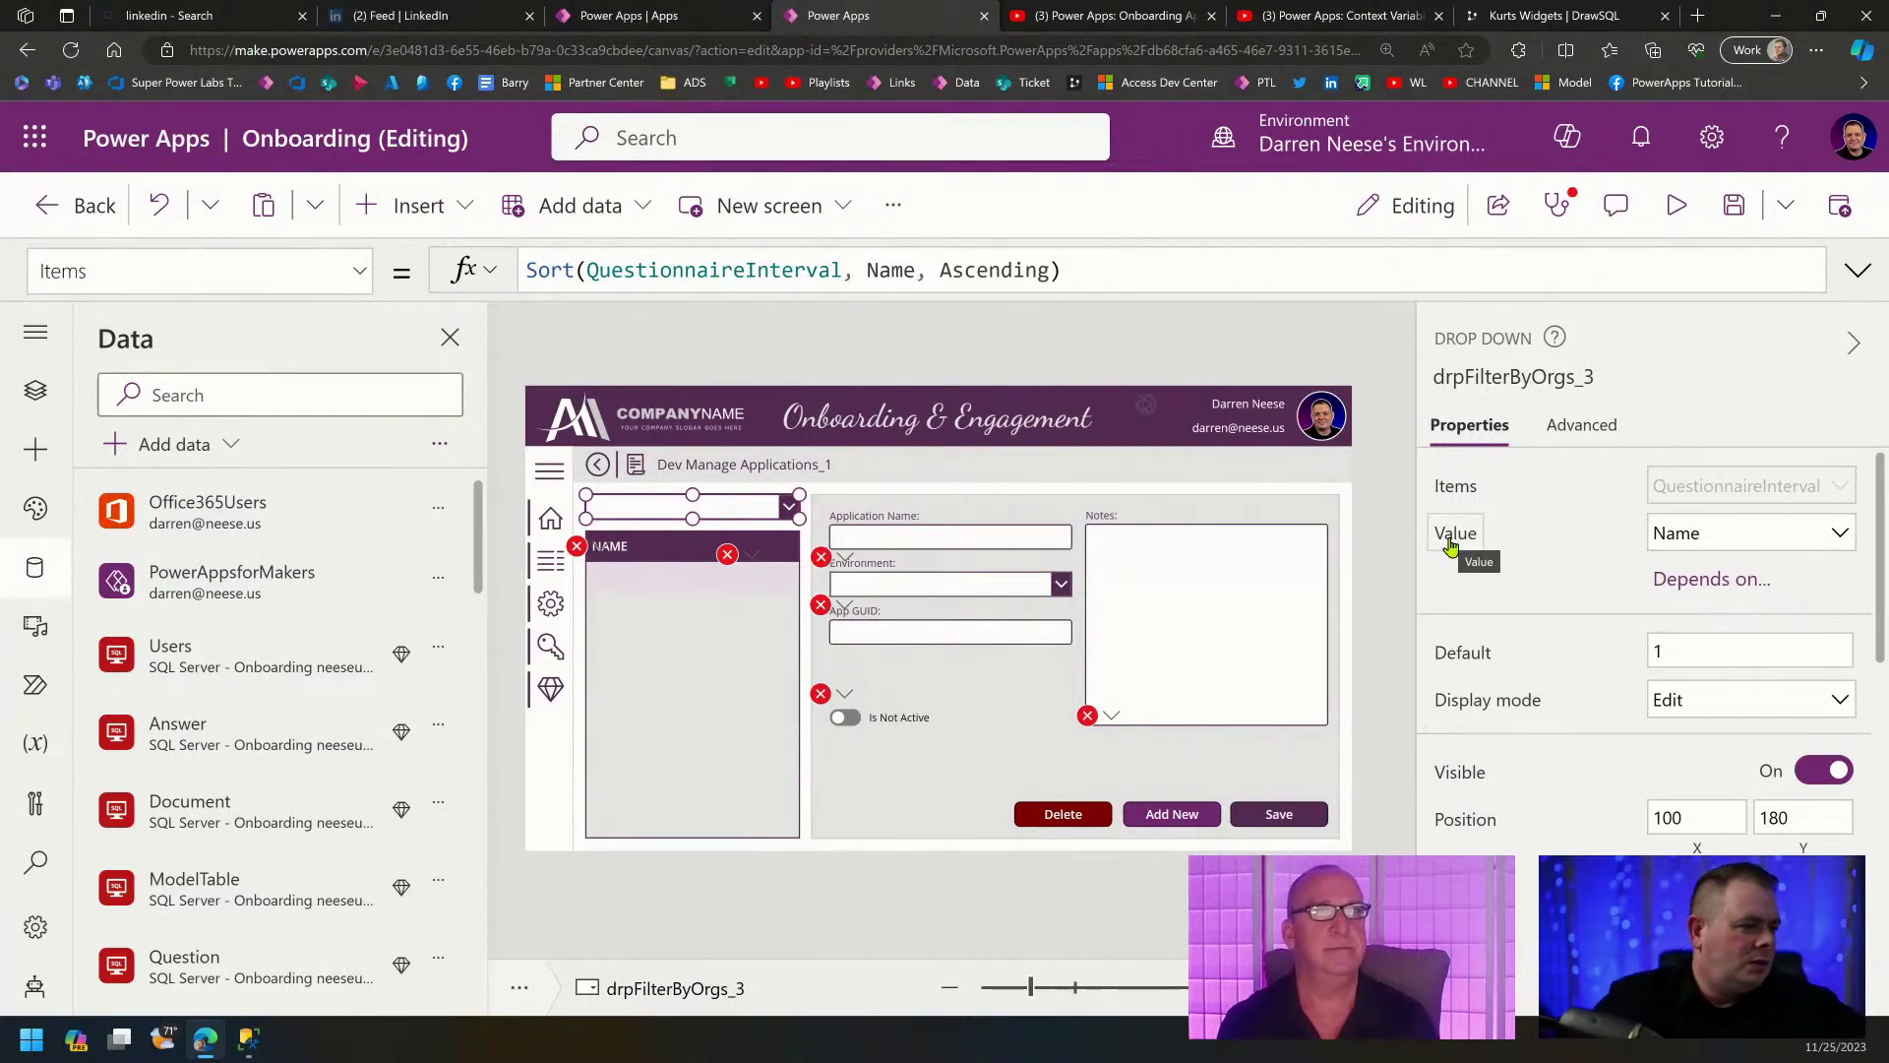
{"action": "left_click", "coordinate": [1480, 650]}
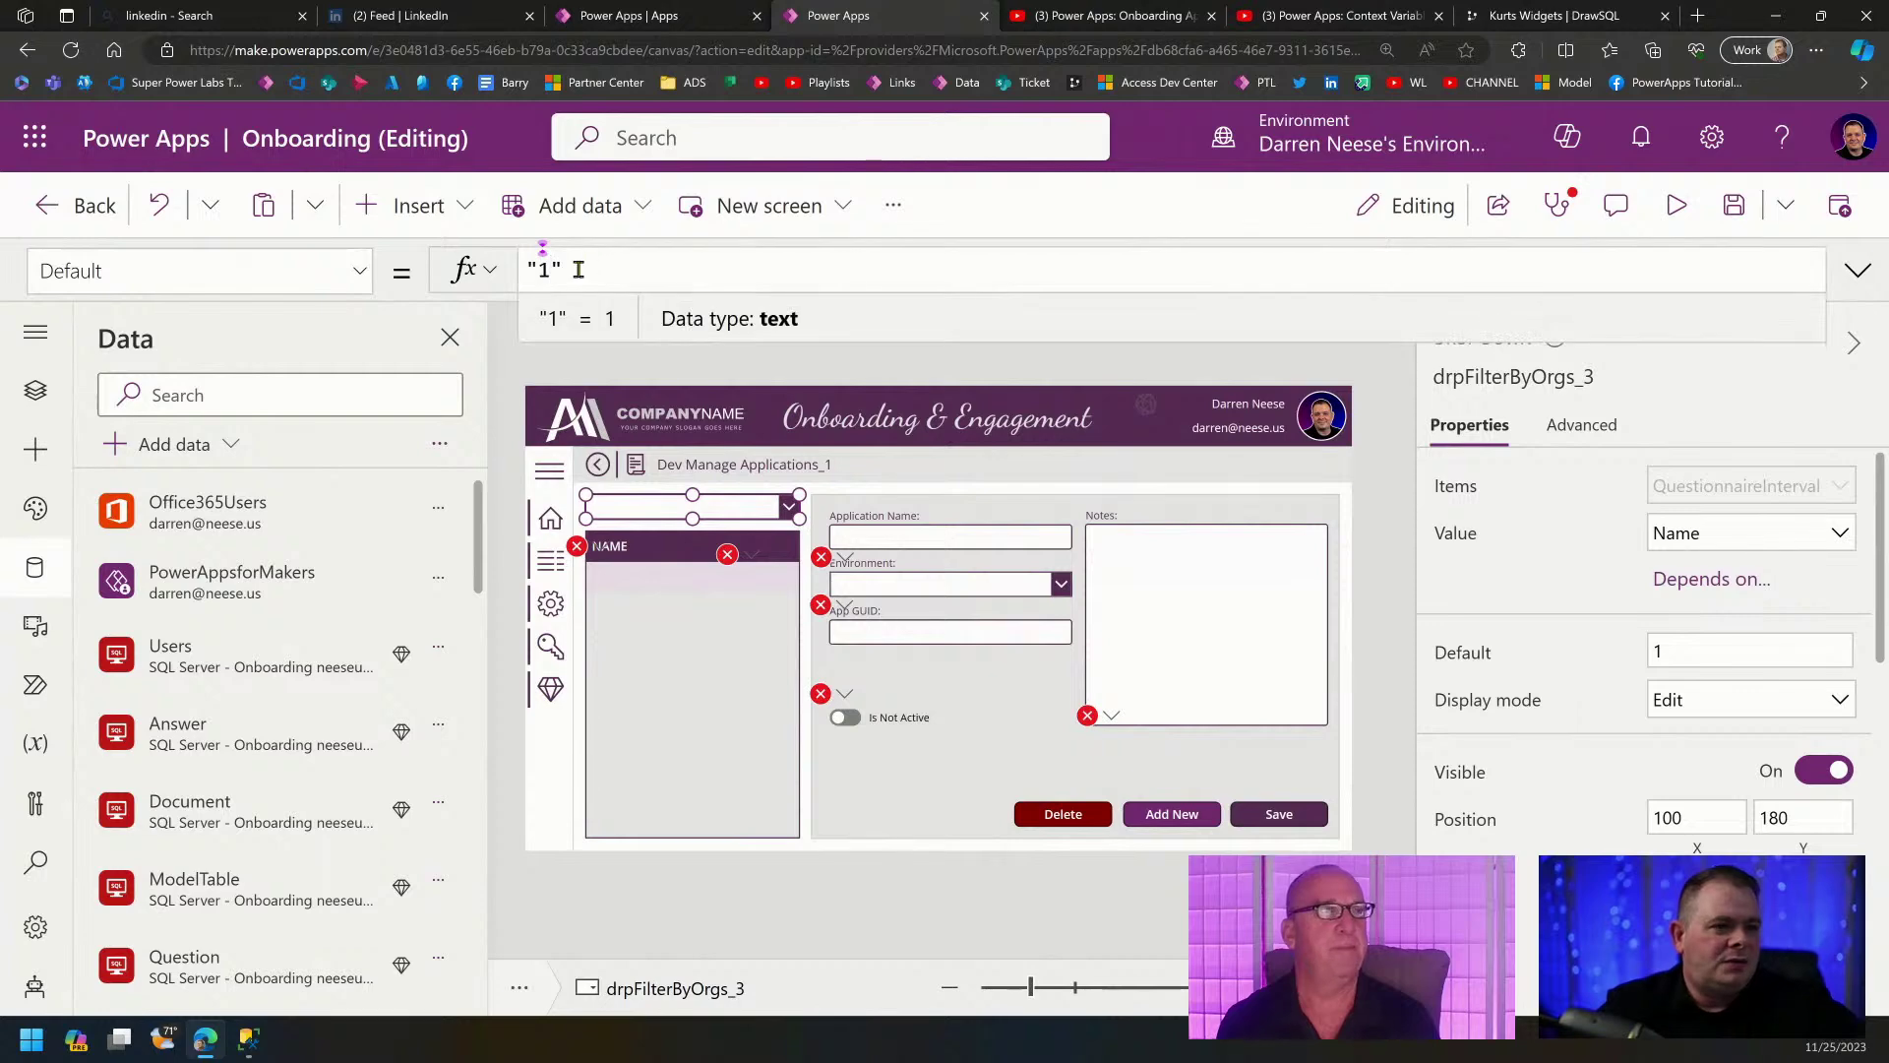
{"action": "key", "text": "BackSpace"}
{"action": "type", "text": "One Off"}
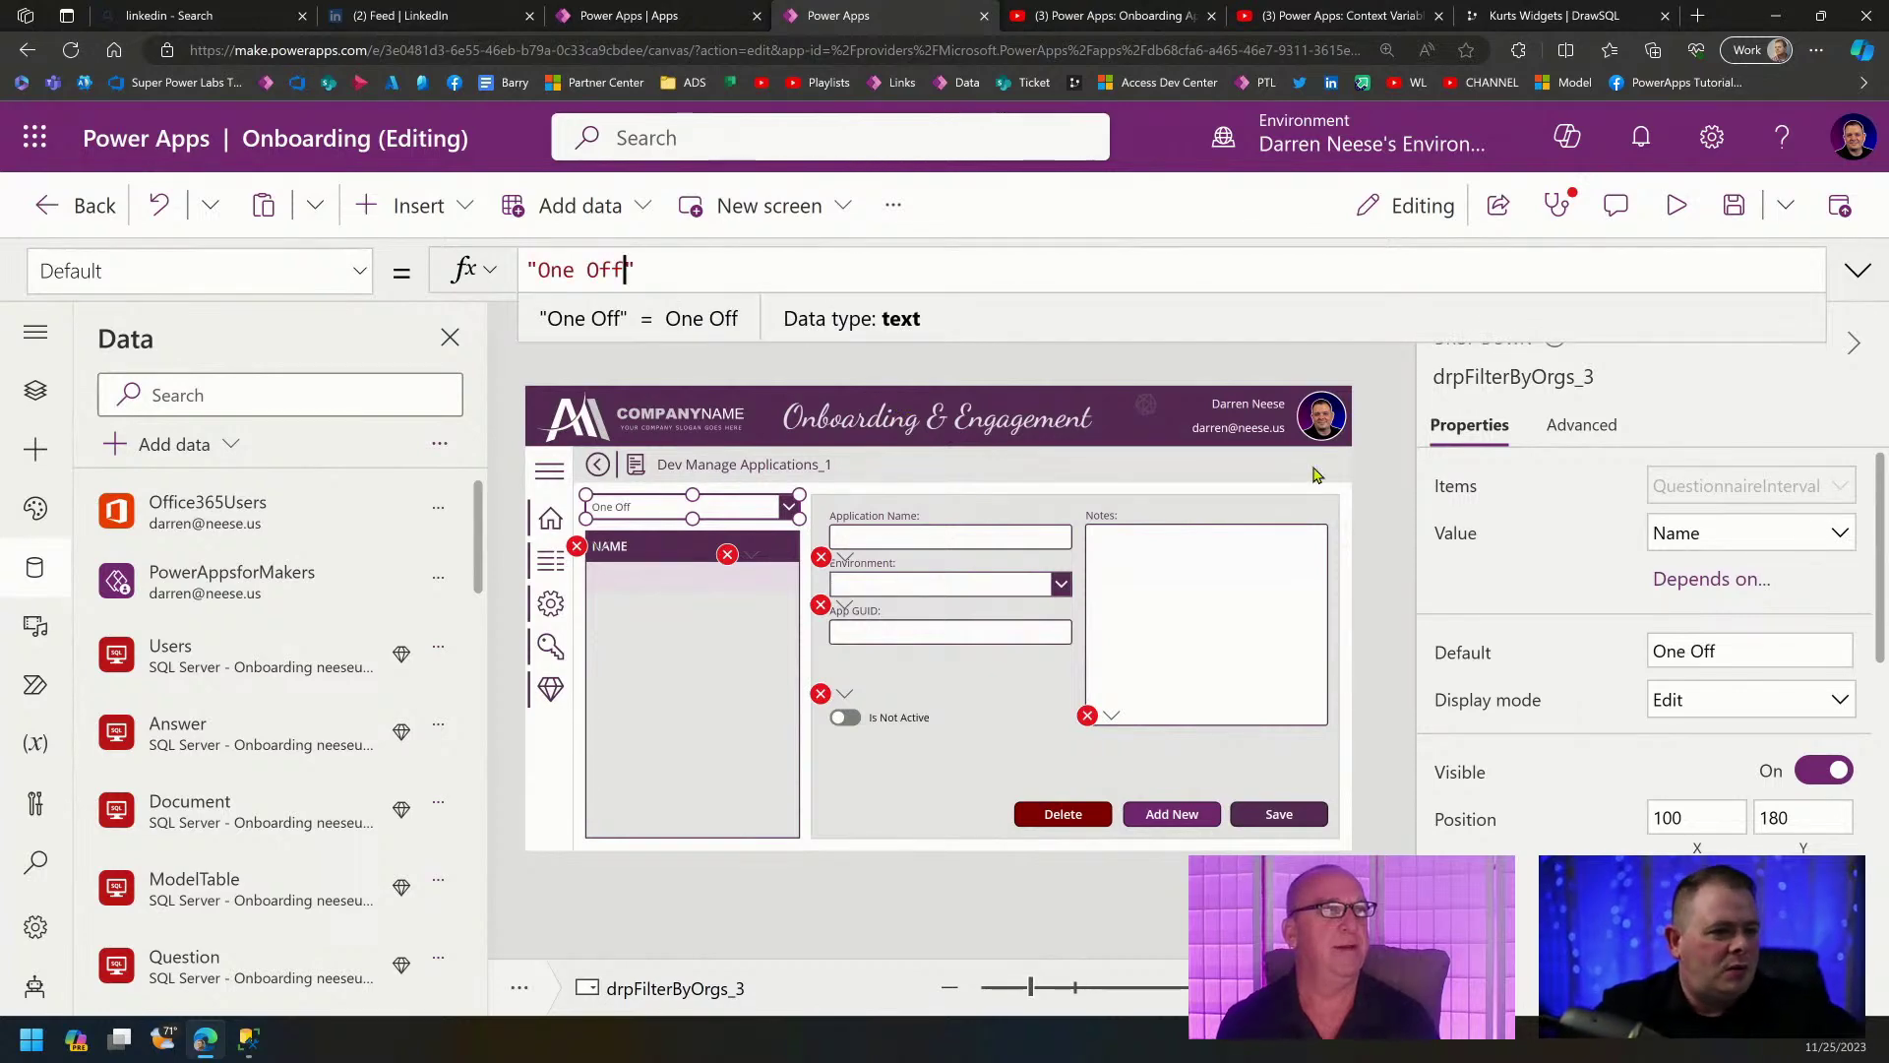
{"action": "left_click", "coordinate": [1382, 466]}
Expand the gallery's Items formula, then search the app's data sources for "question" and refresh the Questionnaire table.
{"action": "left_click", "coordinate": [684, 682]}
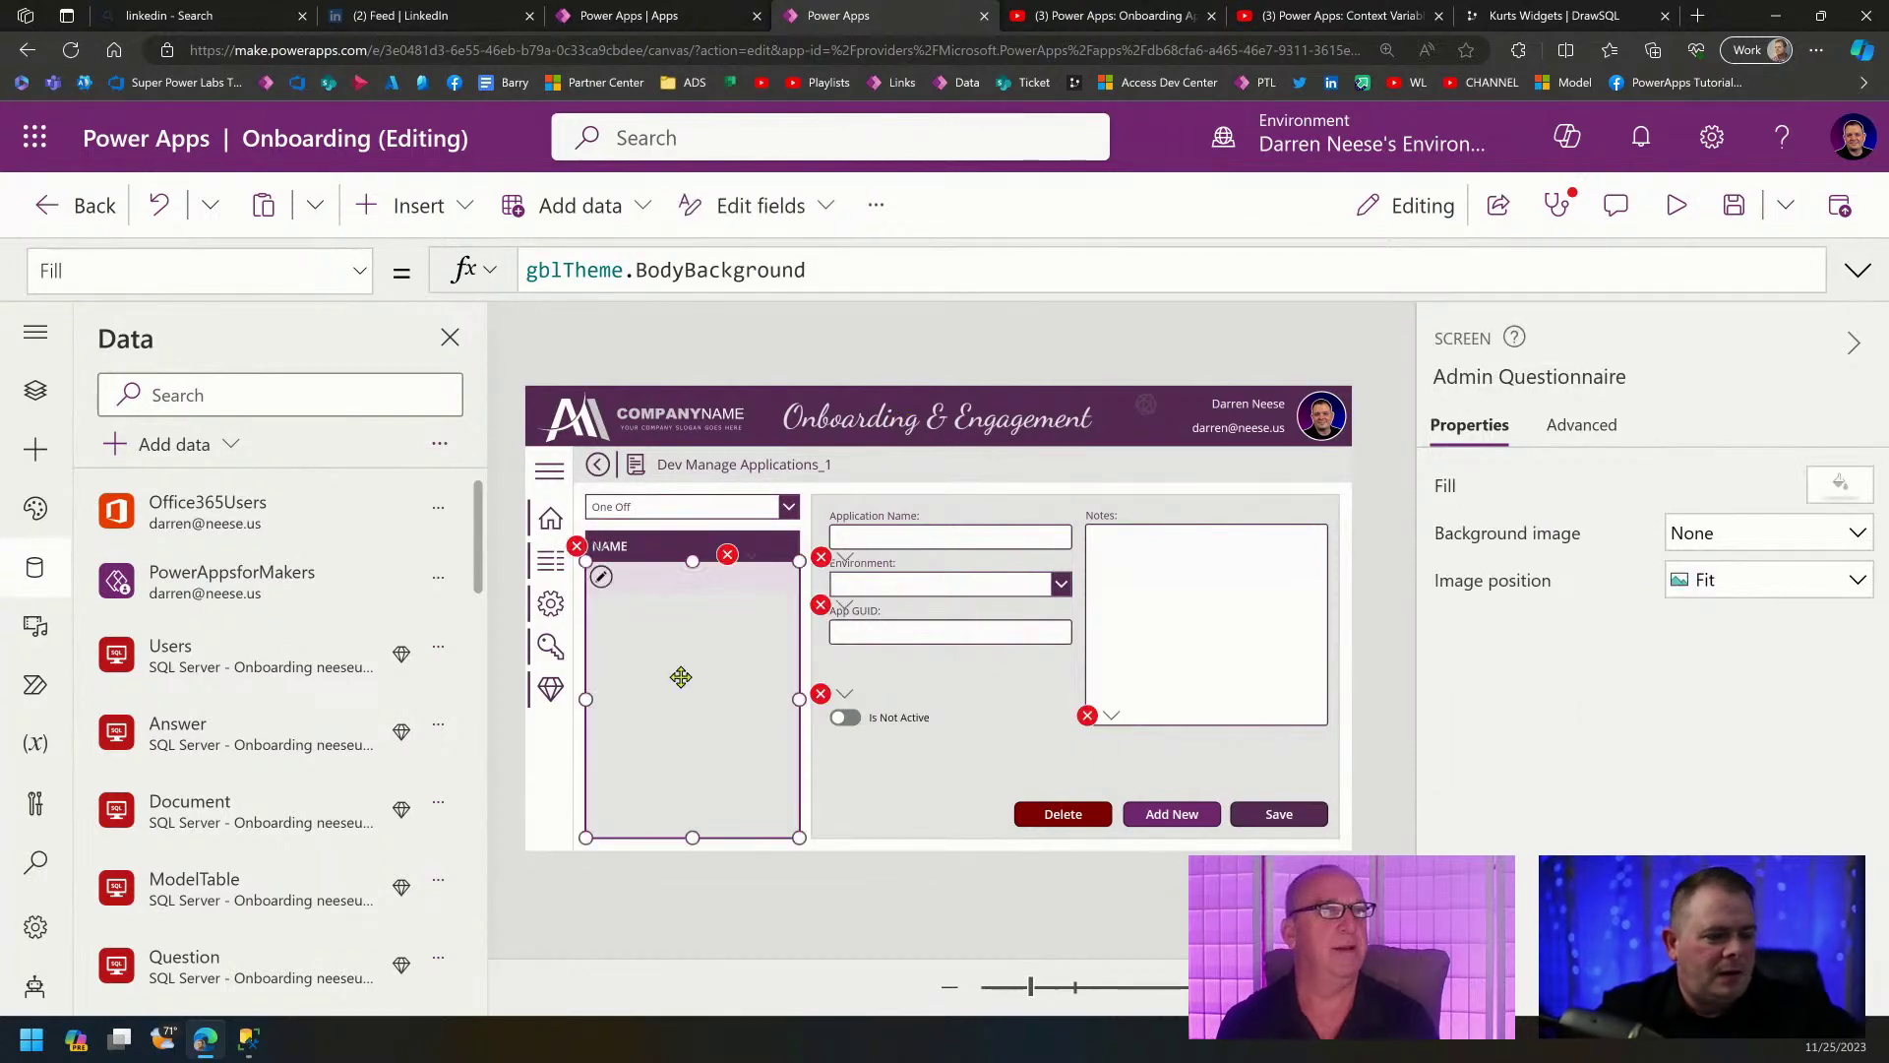
{"action": "left_click", "coordinate": [1858, 271]}
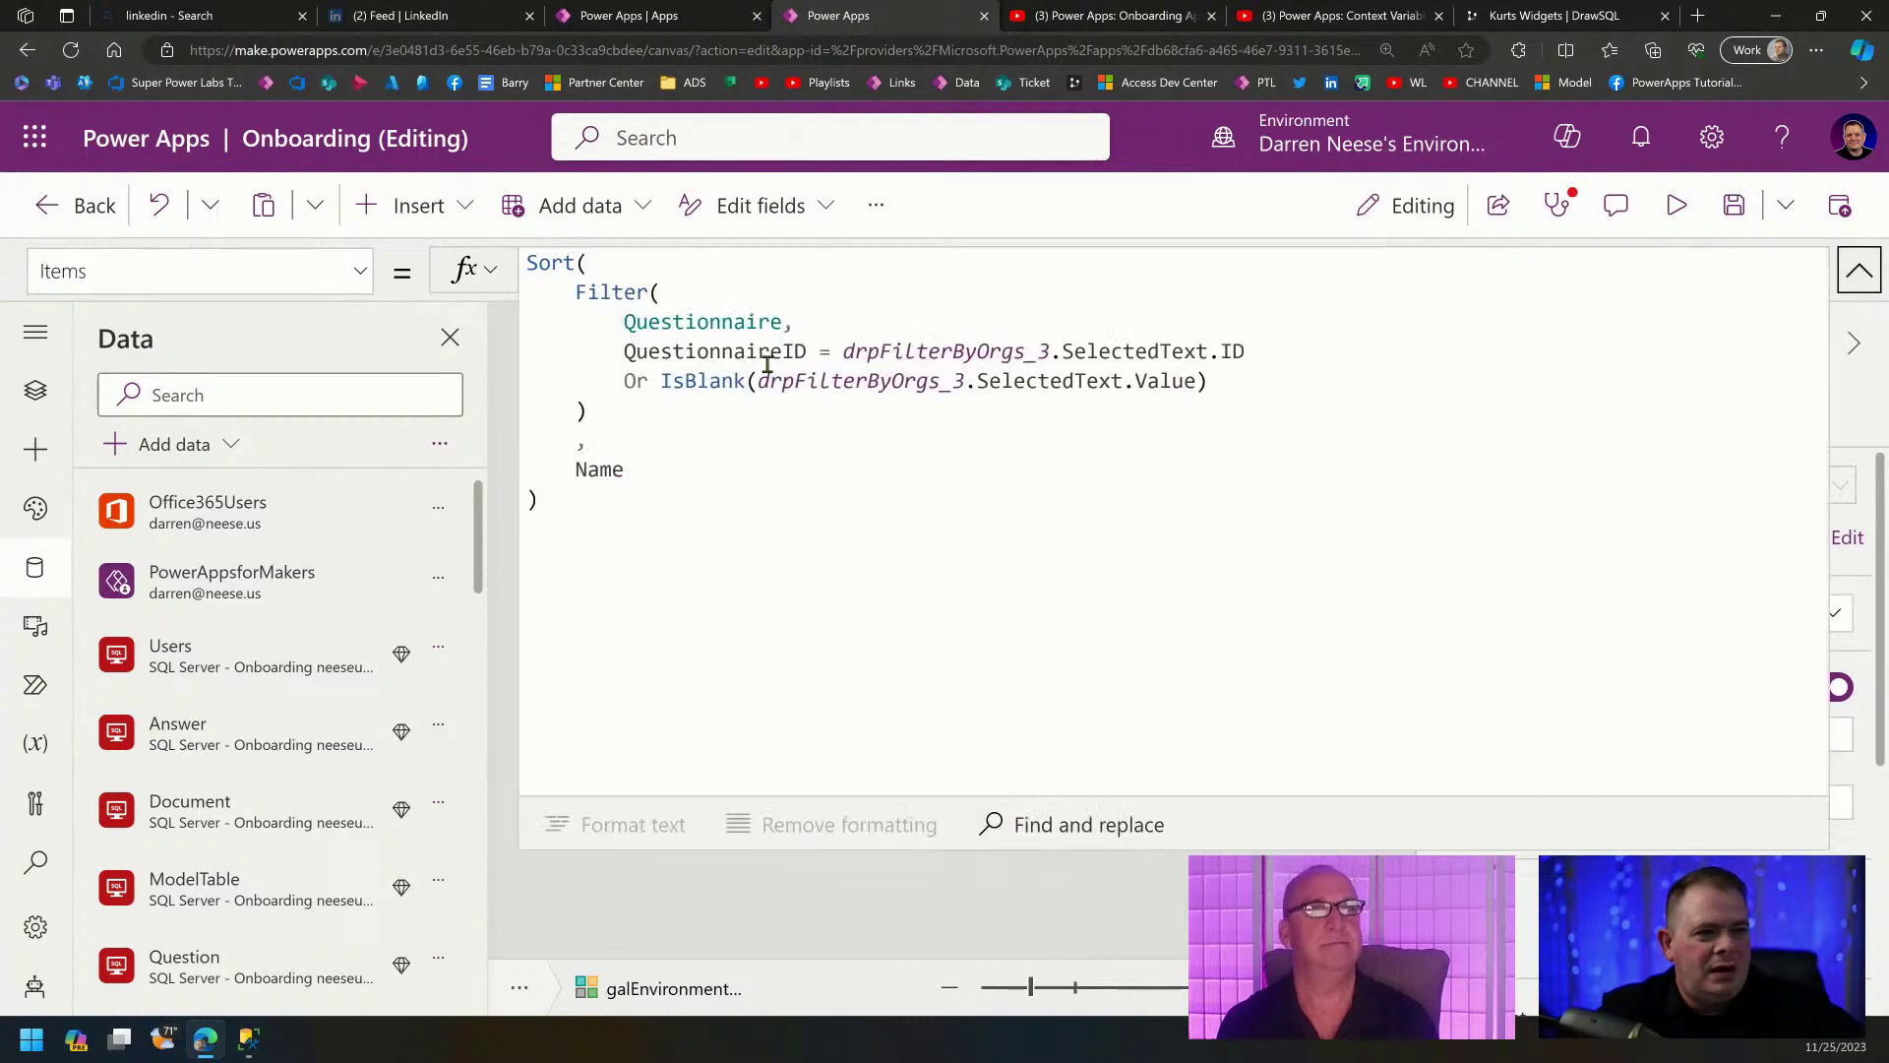
{"action": "double_click", "coordinate": [720, 311]}
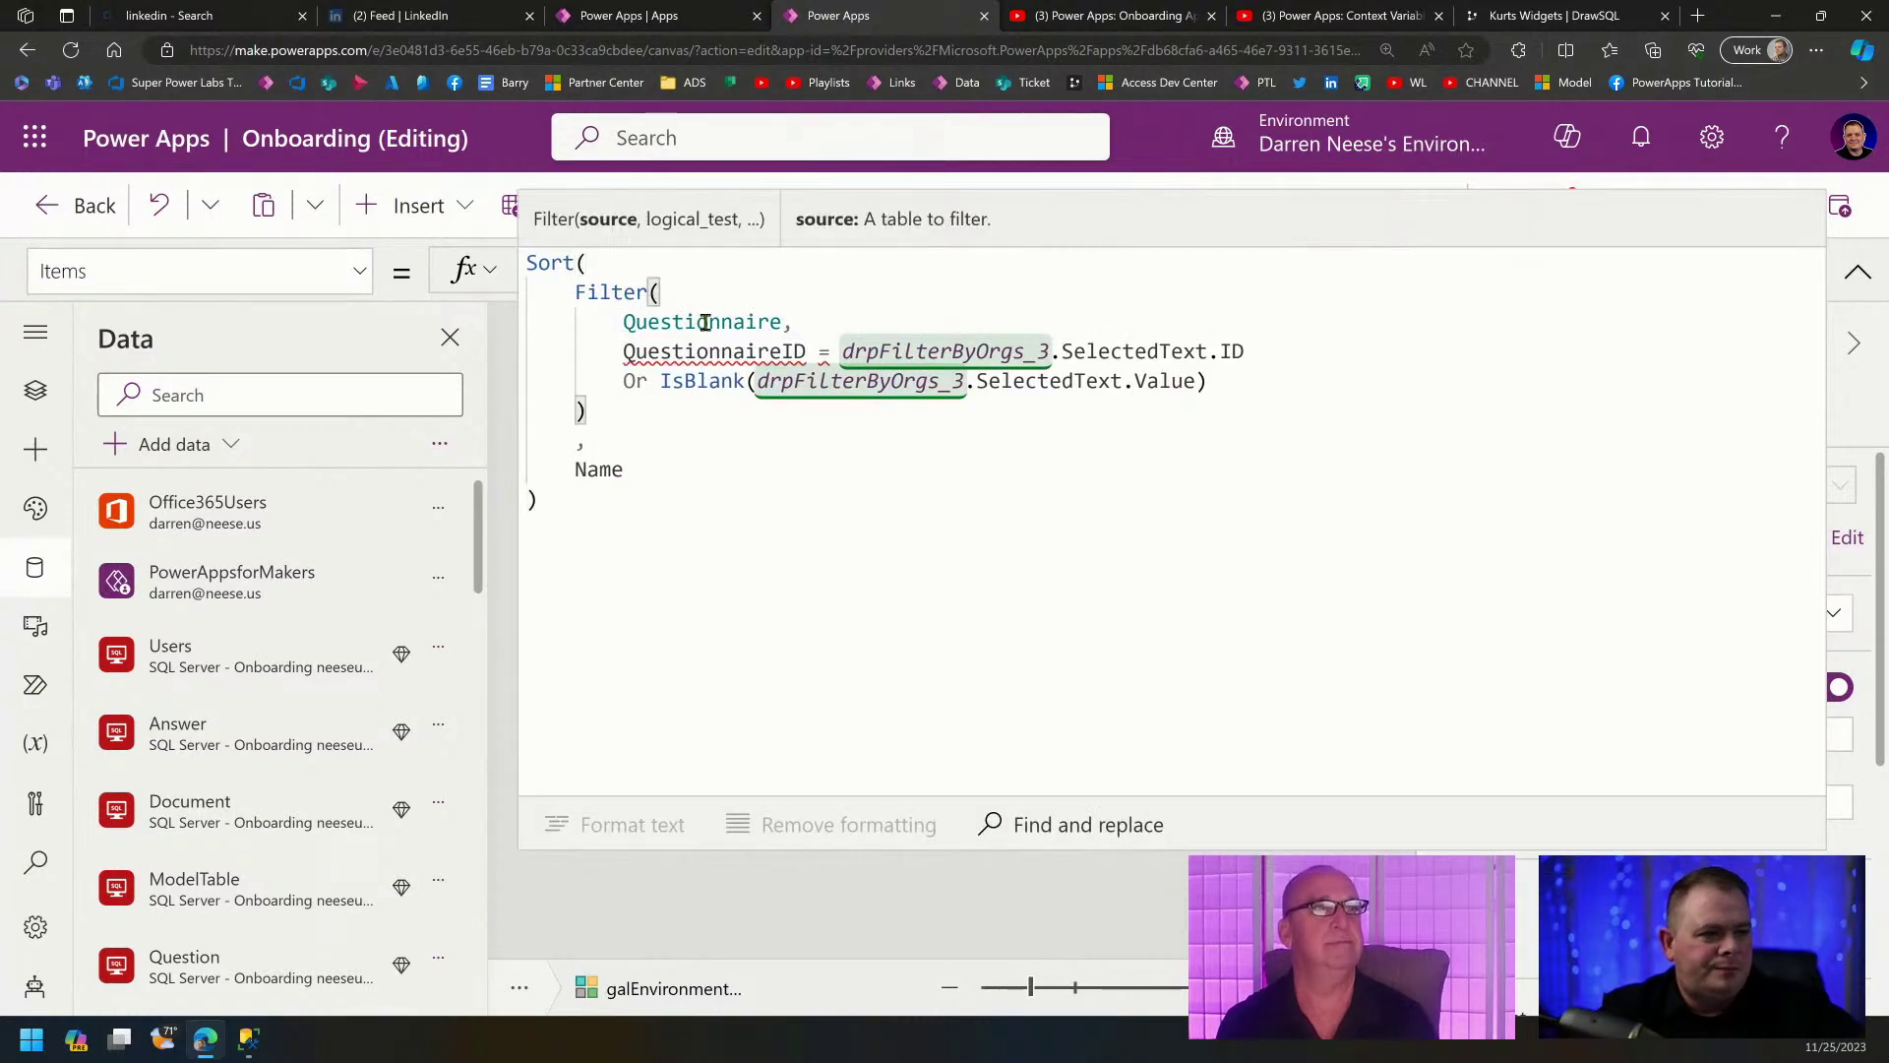
{"action": "double_click", "coordinate": [691, 351]}
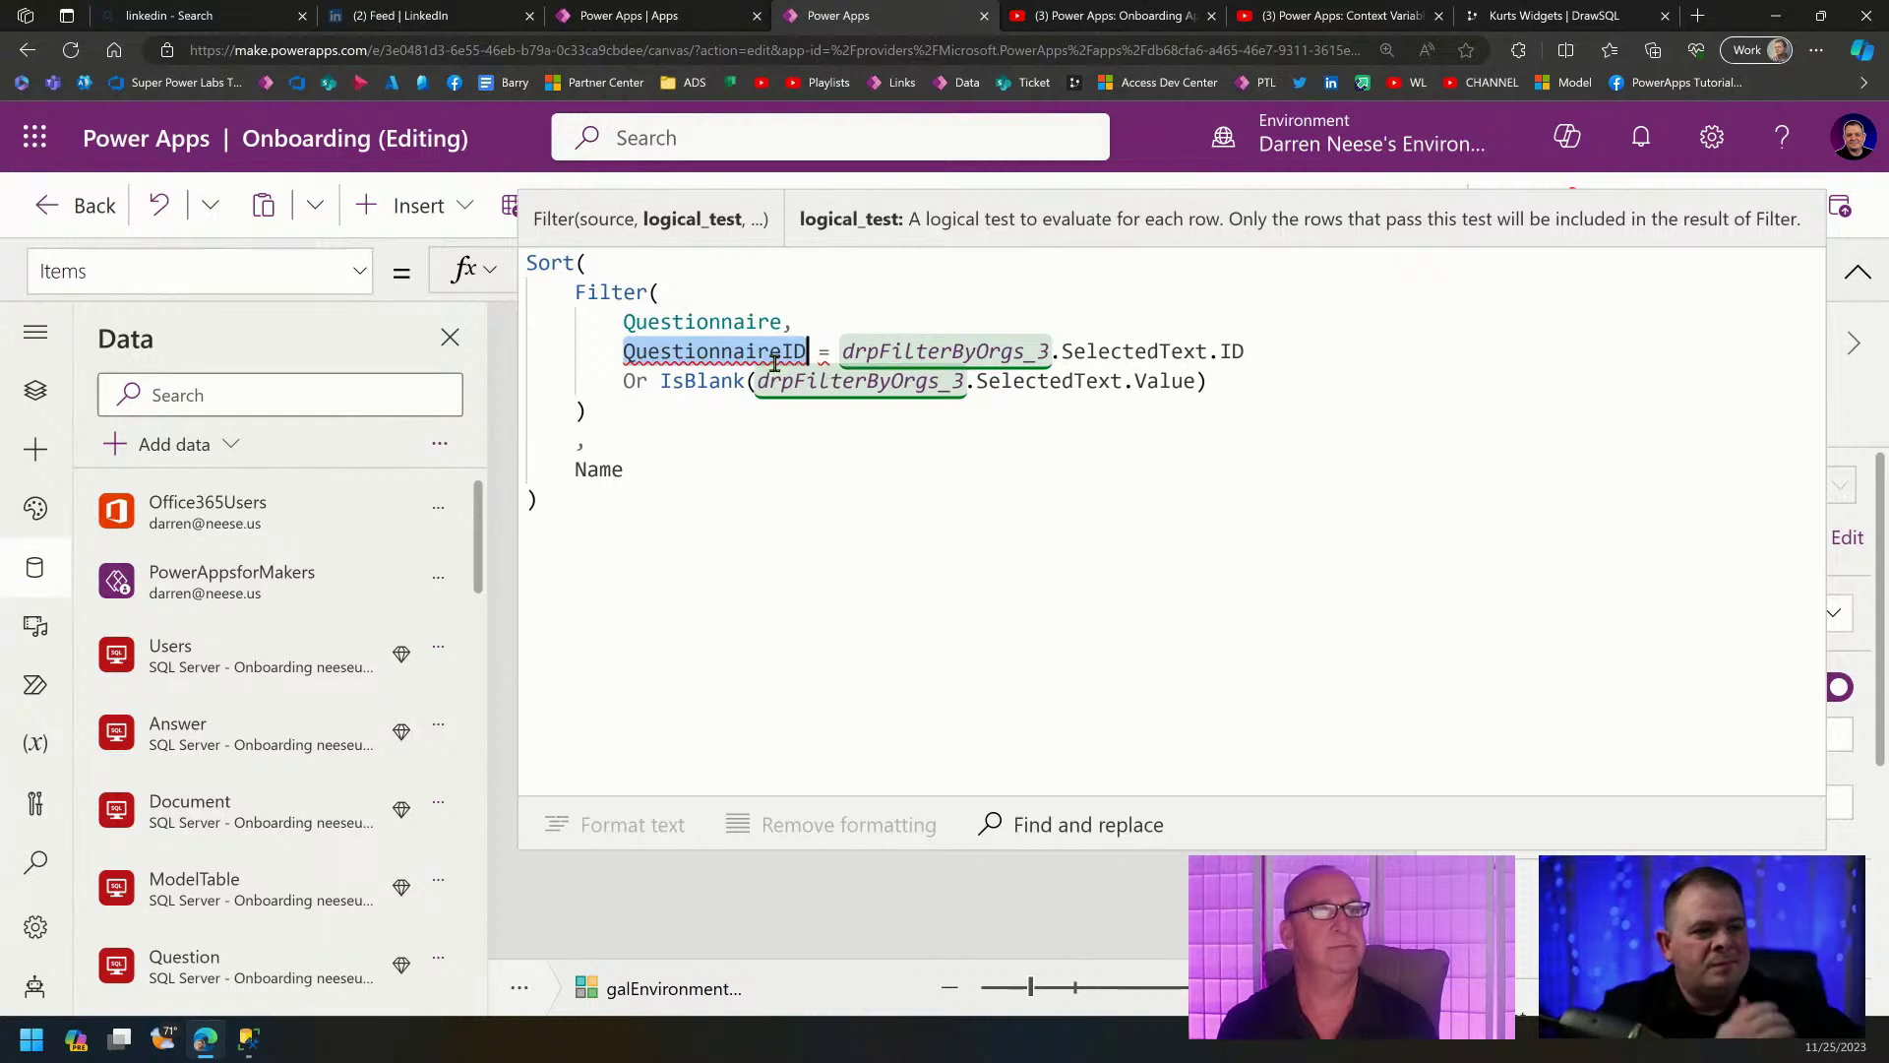
{"action": "left_click", "coordinate": [237, 398]}
{"action": "type", "text": "qu"}
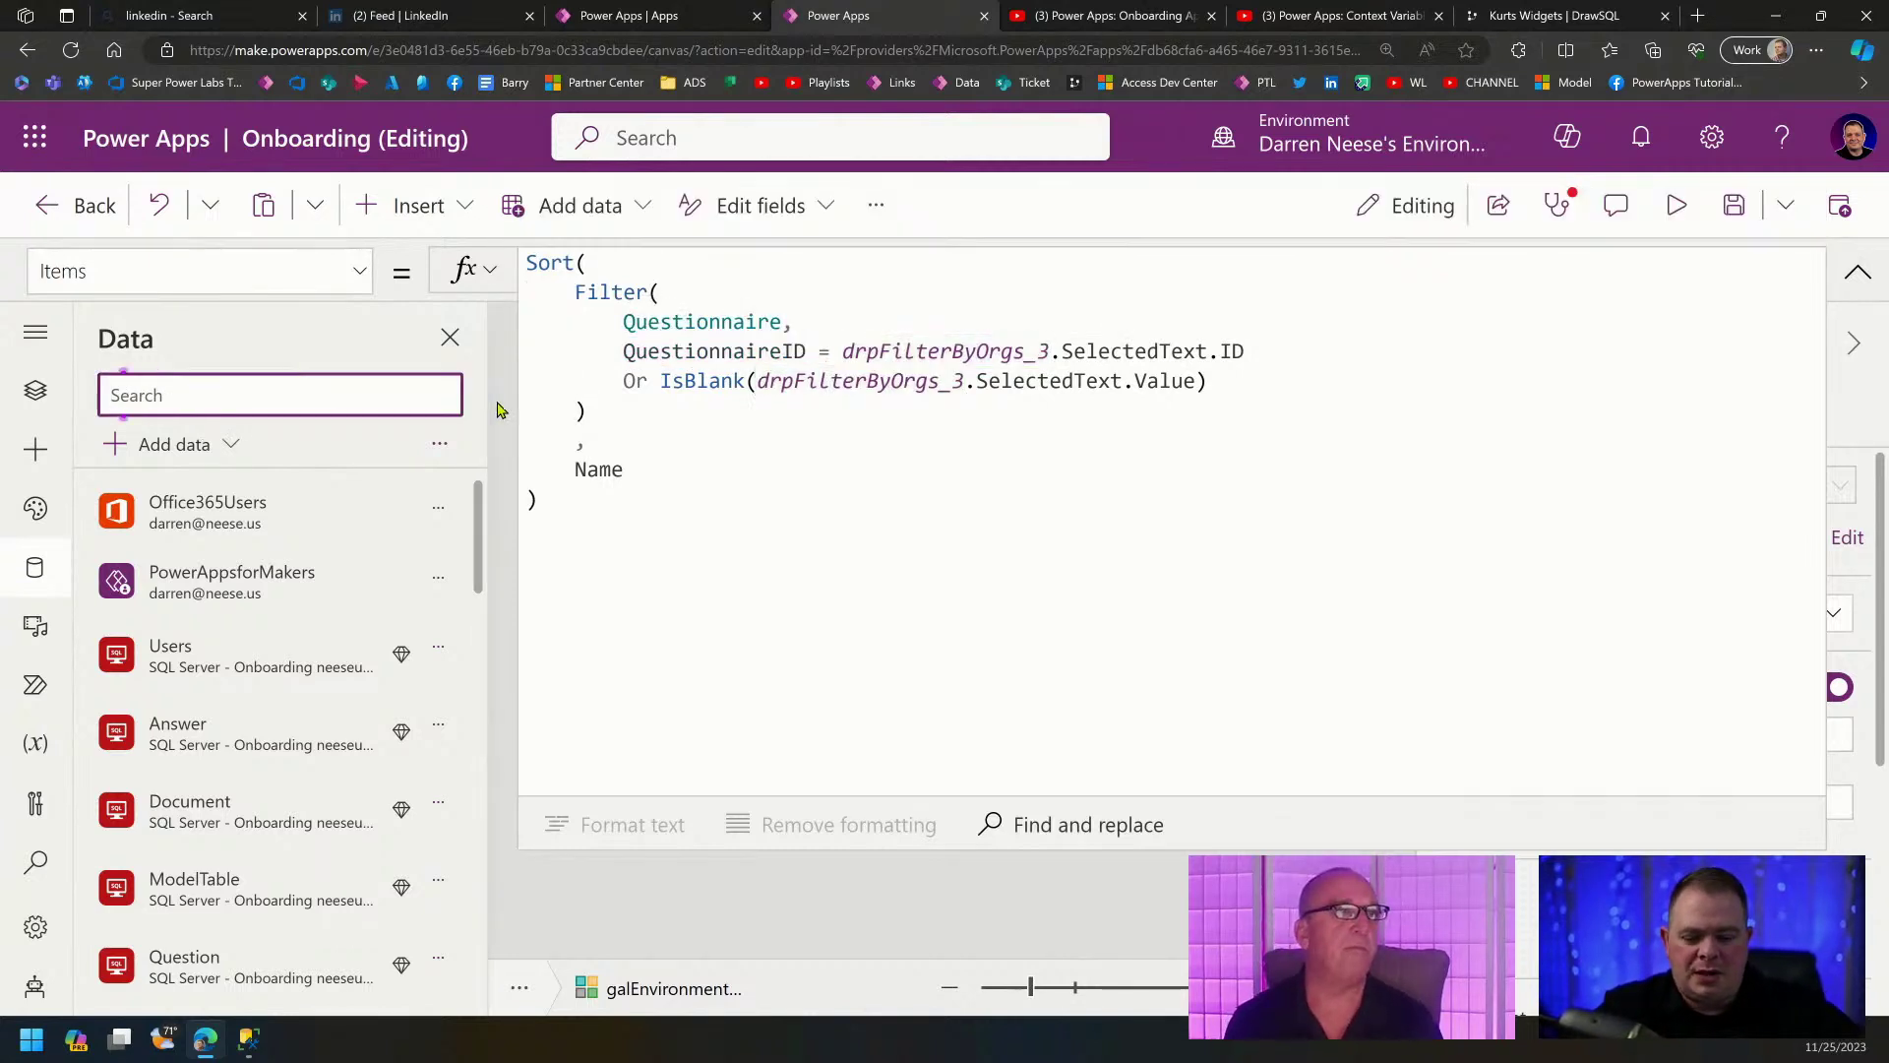
{"action": "type", "text": "estion"}
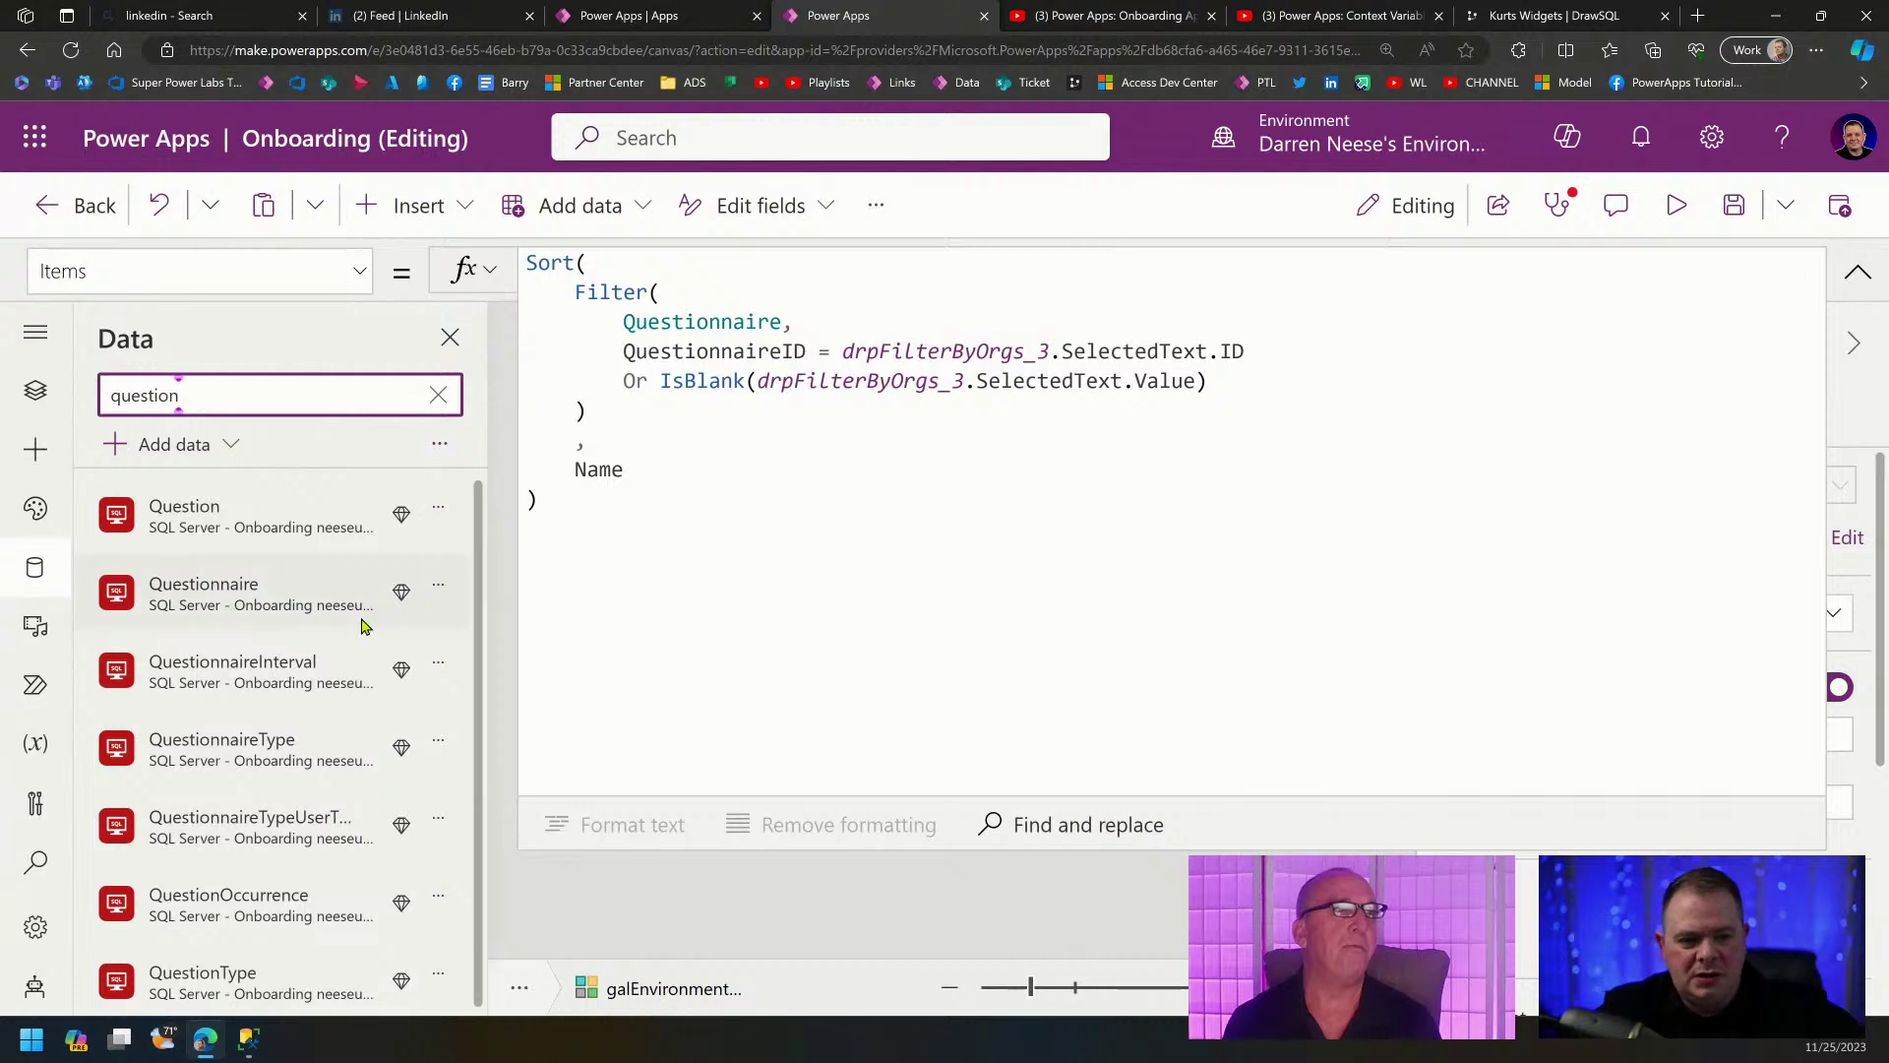
{"action": "left_click", "coordinate": [439, 586]}
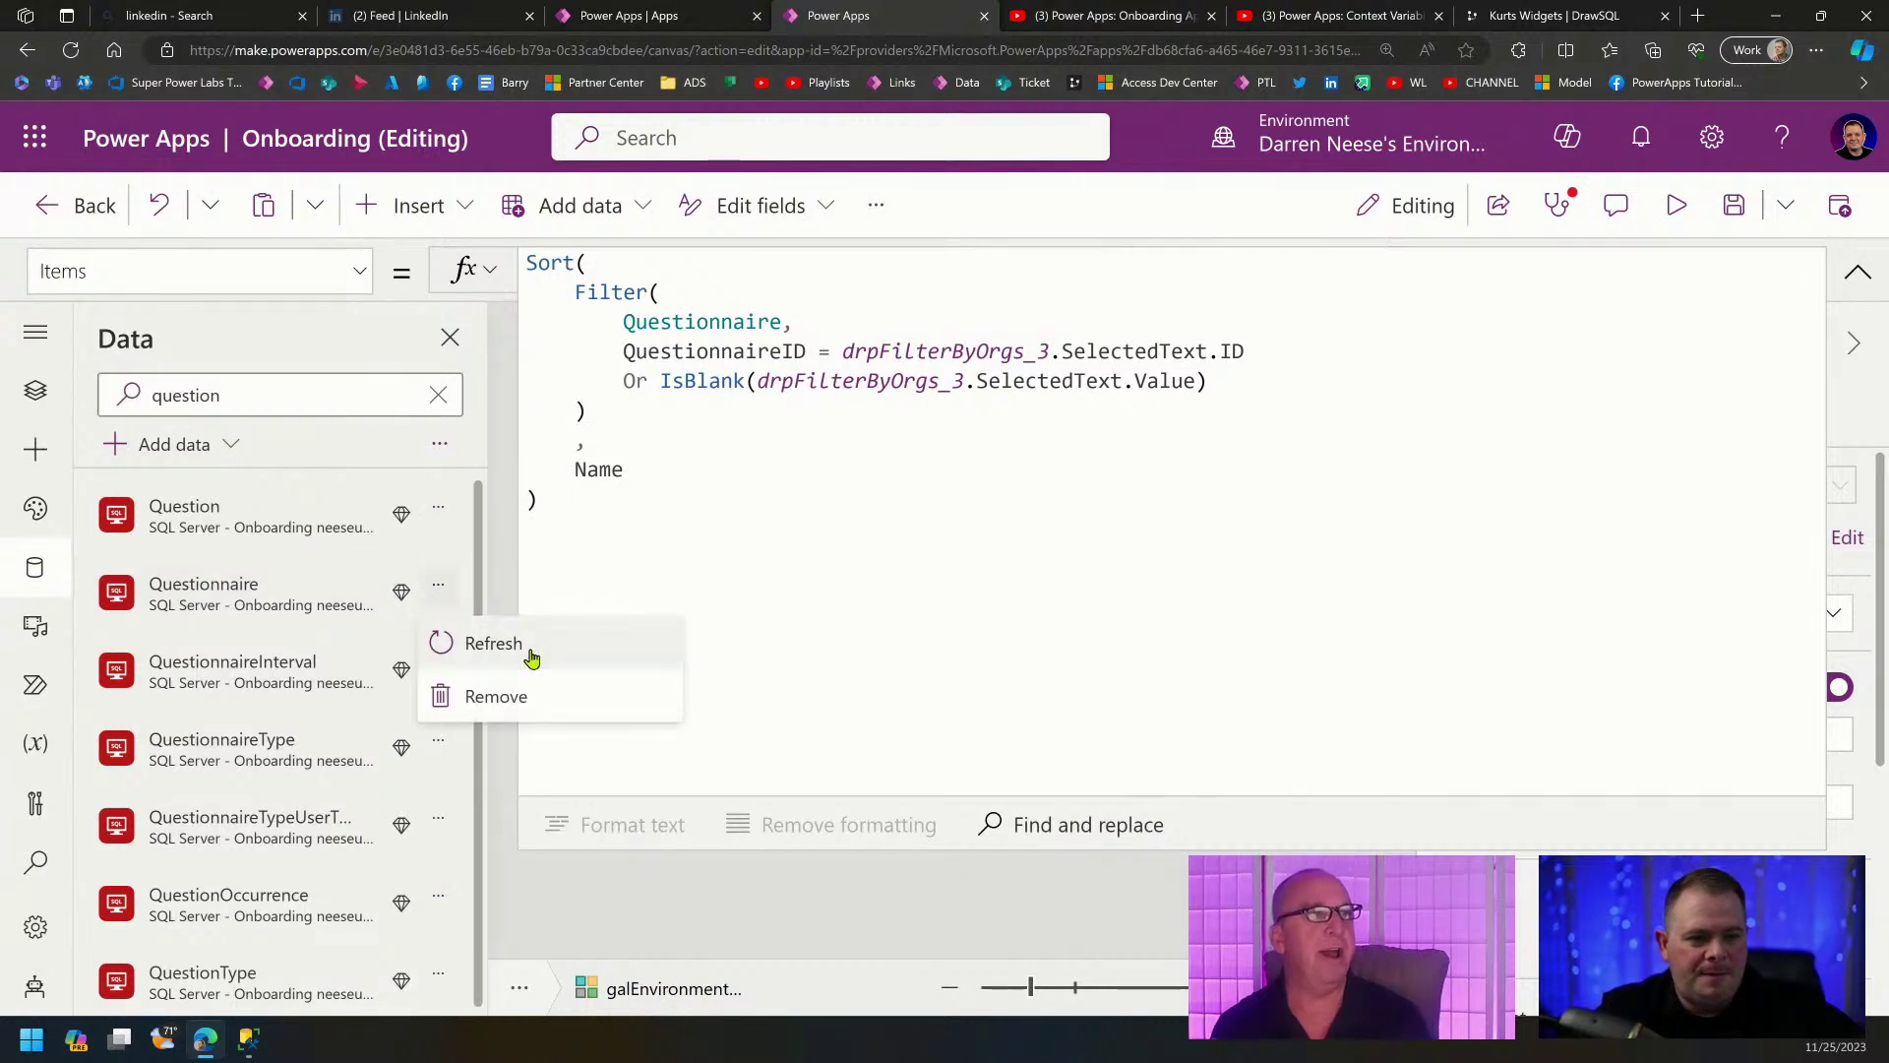
{"action": "left_click", "coordinate": [526, 652]}
Replace QuestionnaireID with QuestionnaireIntervalID in the filter condition of the gallery's Items formula and collapse the formula.
{"action": "double_click", "coordinate": [721, 350]}
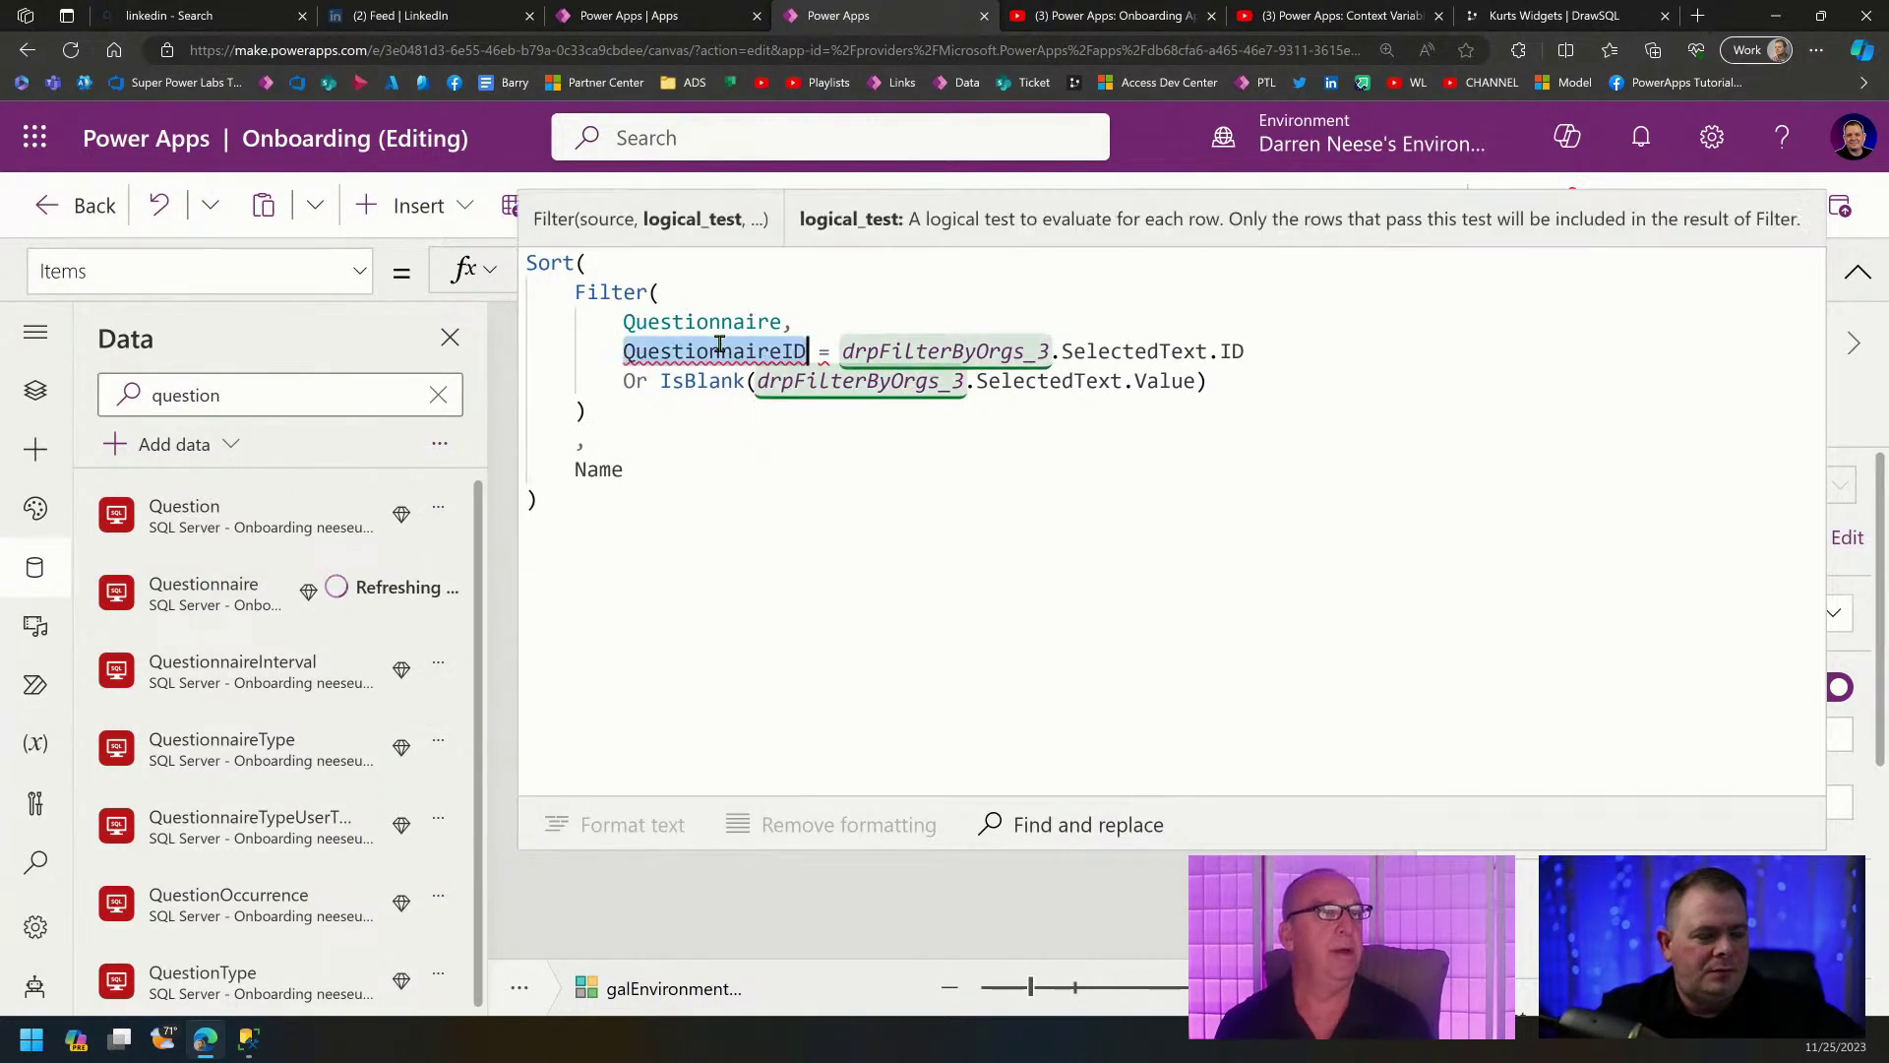
{"action": "type", "text": "Inter"}
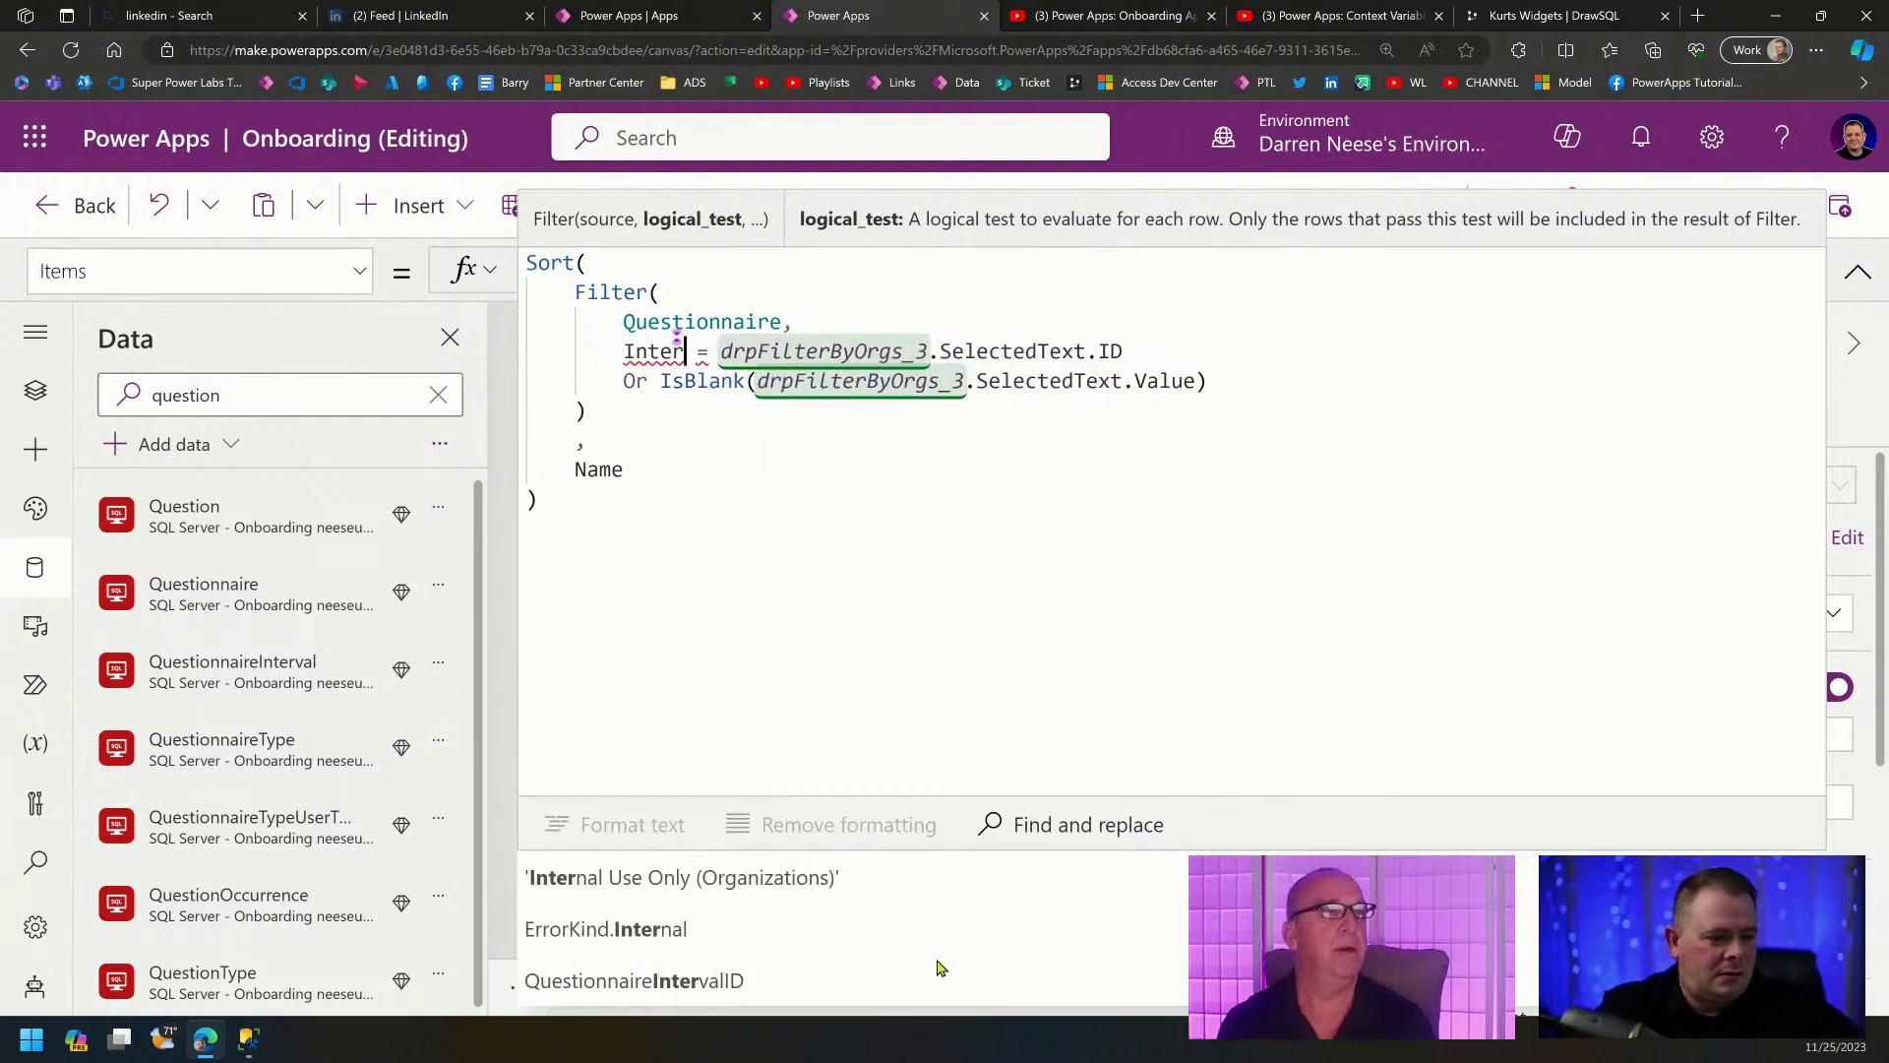
{"action": "left_click", "coordinate": [815, 987]}
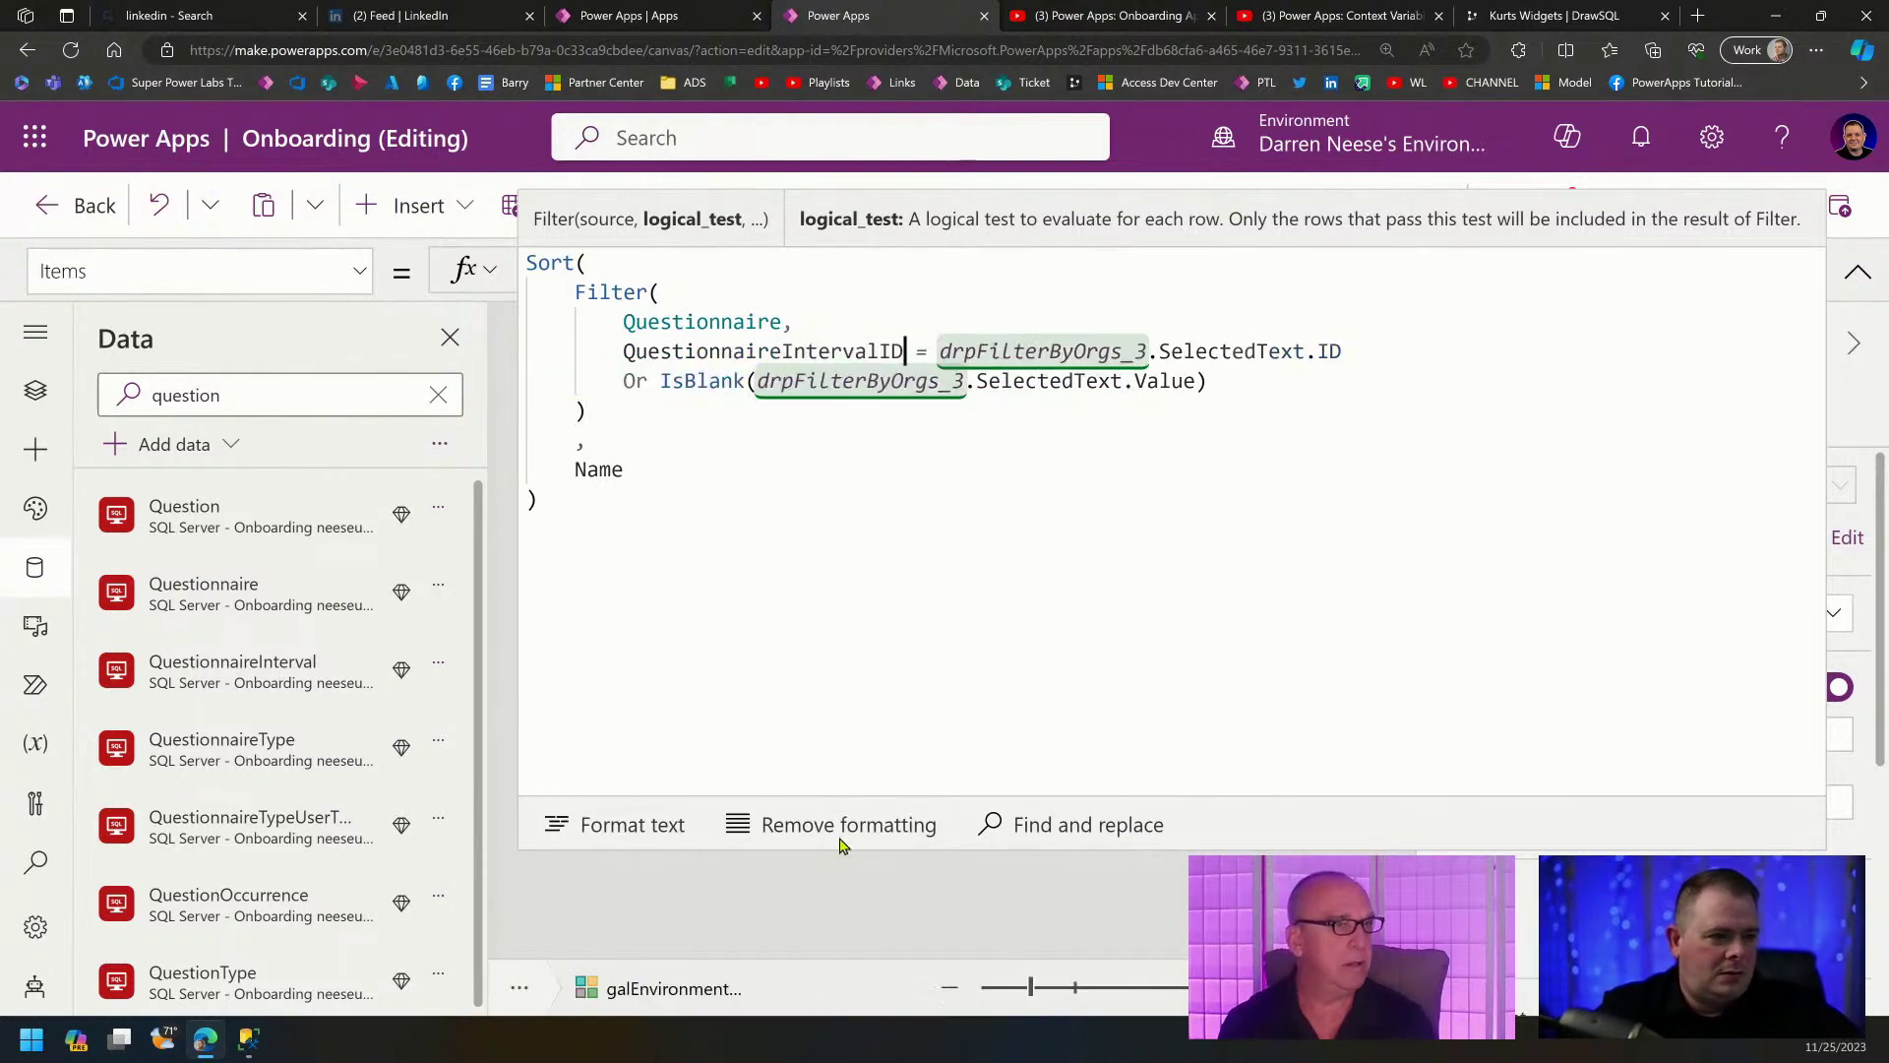
{"action": "left_click", "coordinate": [1082, 351]}
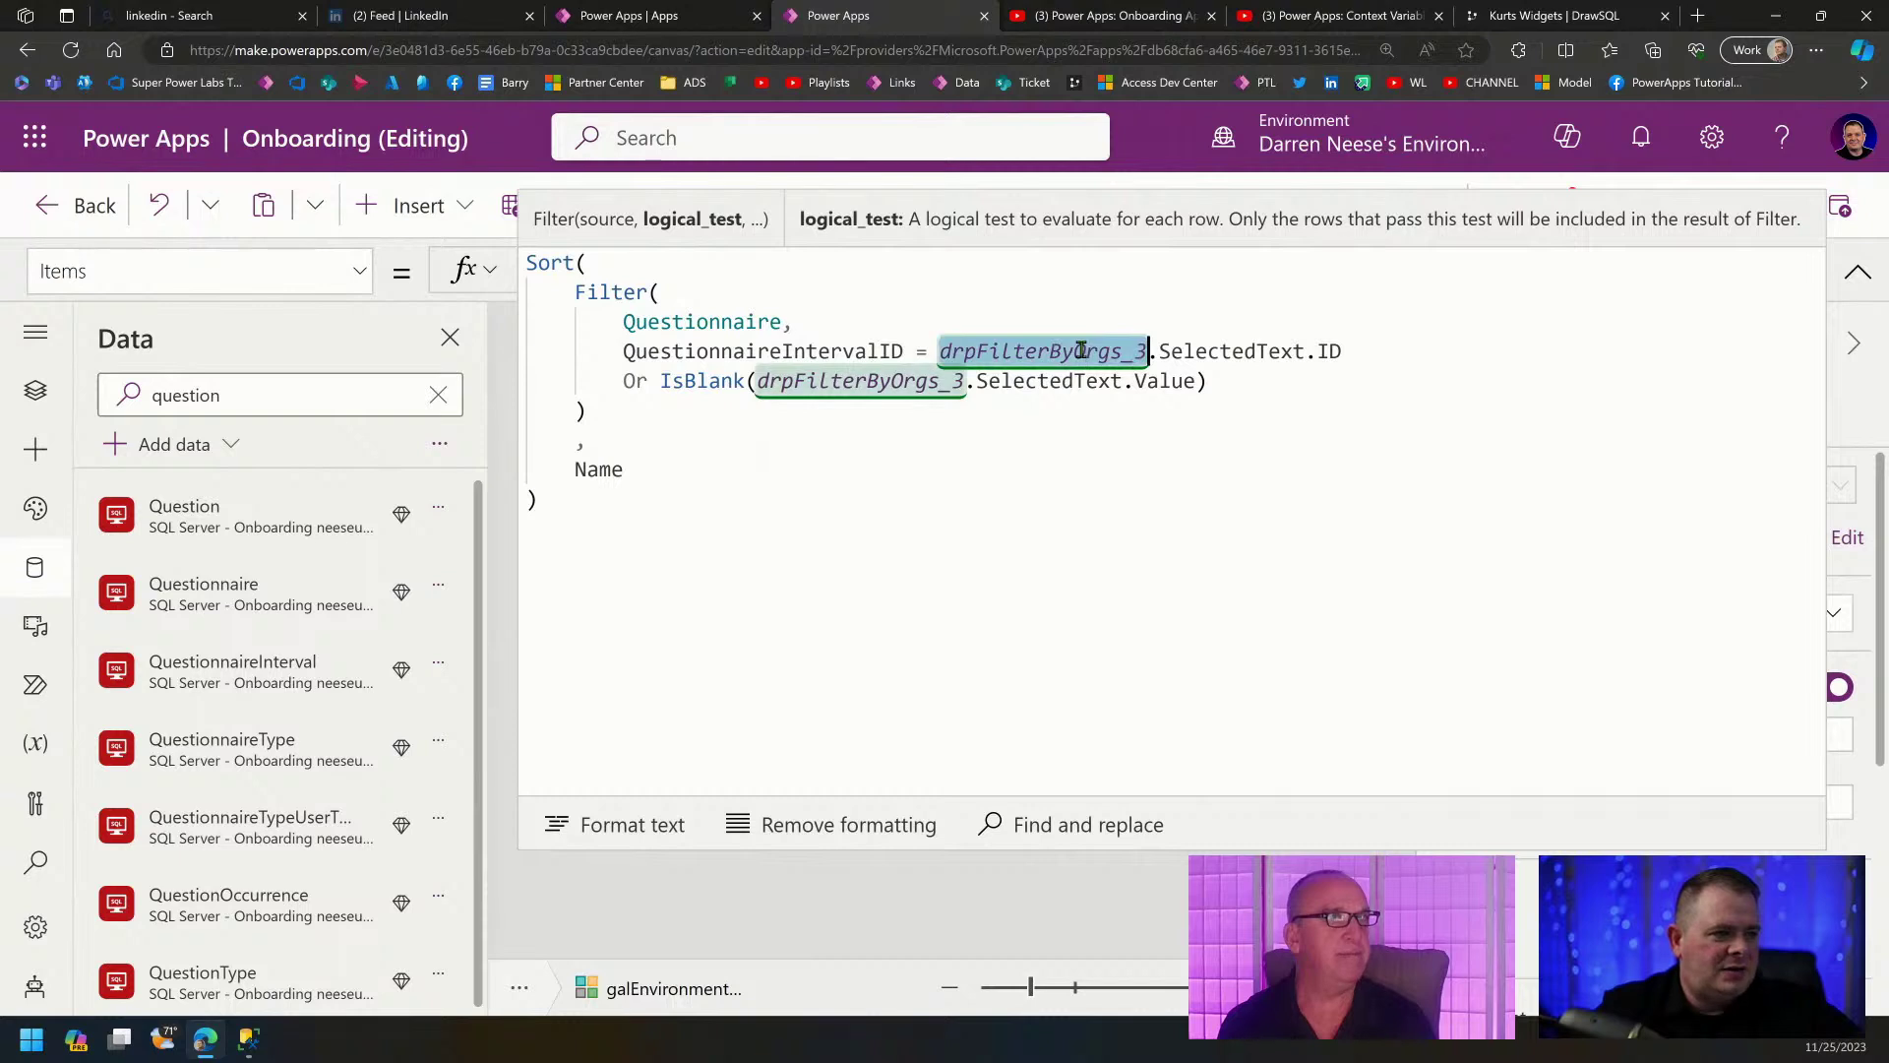
{"action": "double_click", "coordinate": [1226, 351]}
{"action": "left_click", "coordinate": [1382, 350]}
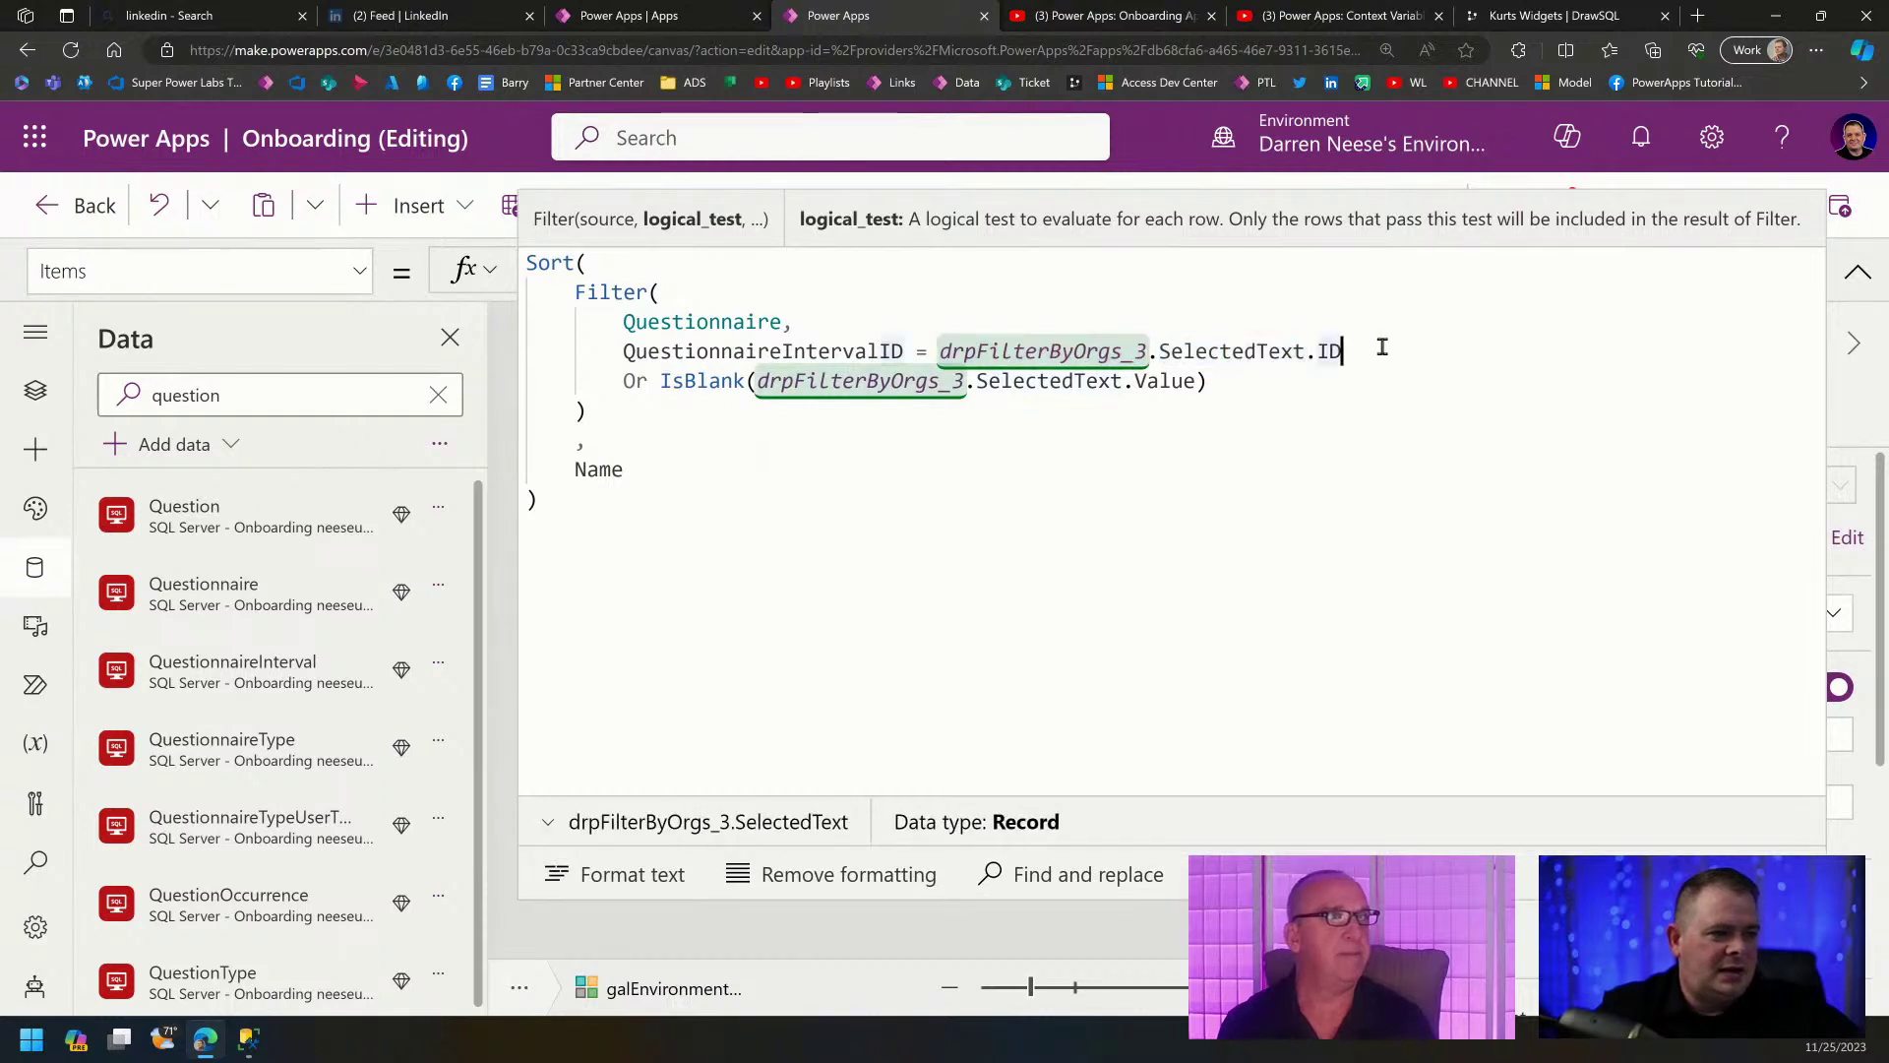
{"action": "left_click", "coordinate": [1439, 385]}
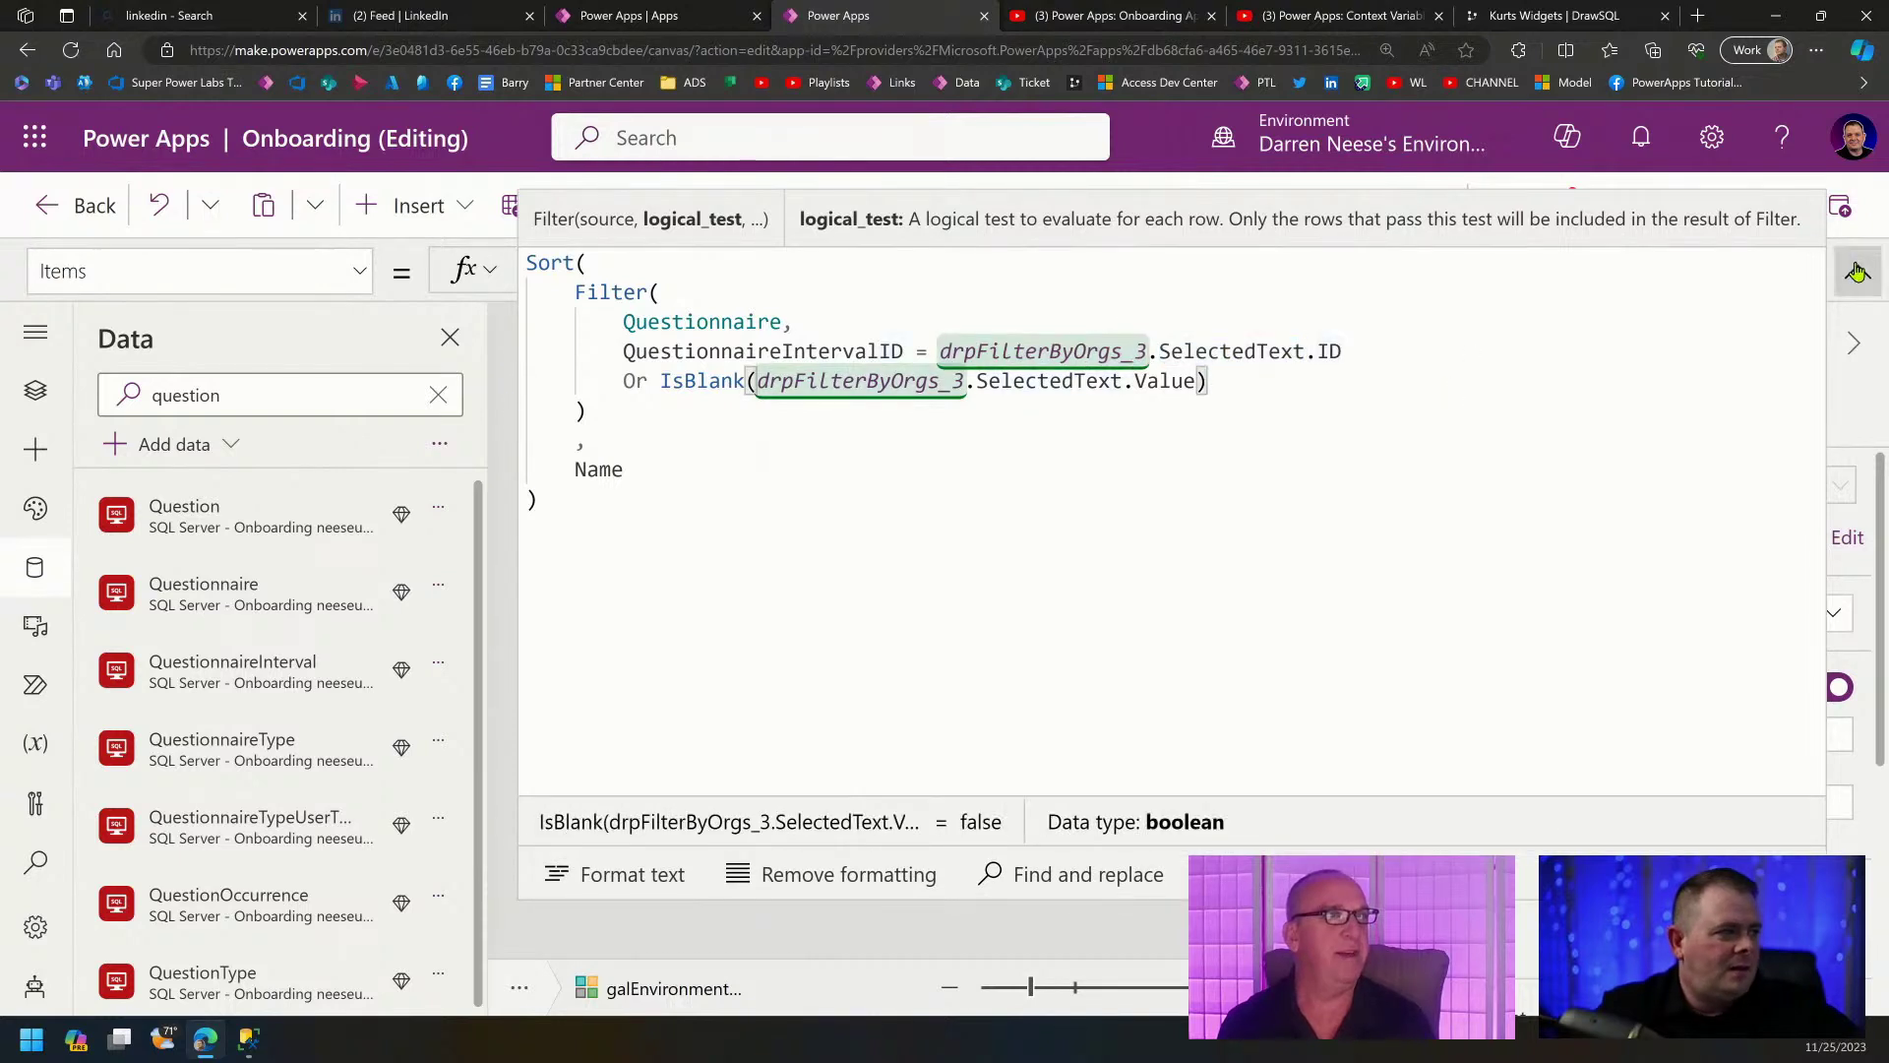
{"action": "left_click", "coordinate": [1858, 272]}
Preview the screen, deselect One Off in the filter drop-down to check the unfiltered gallery, and exit the preview.
{"action": "left_click", "coordinate": [1684, 205]}
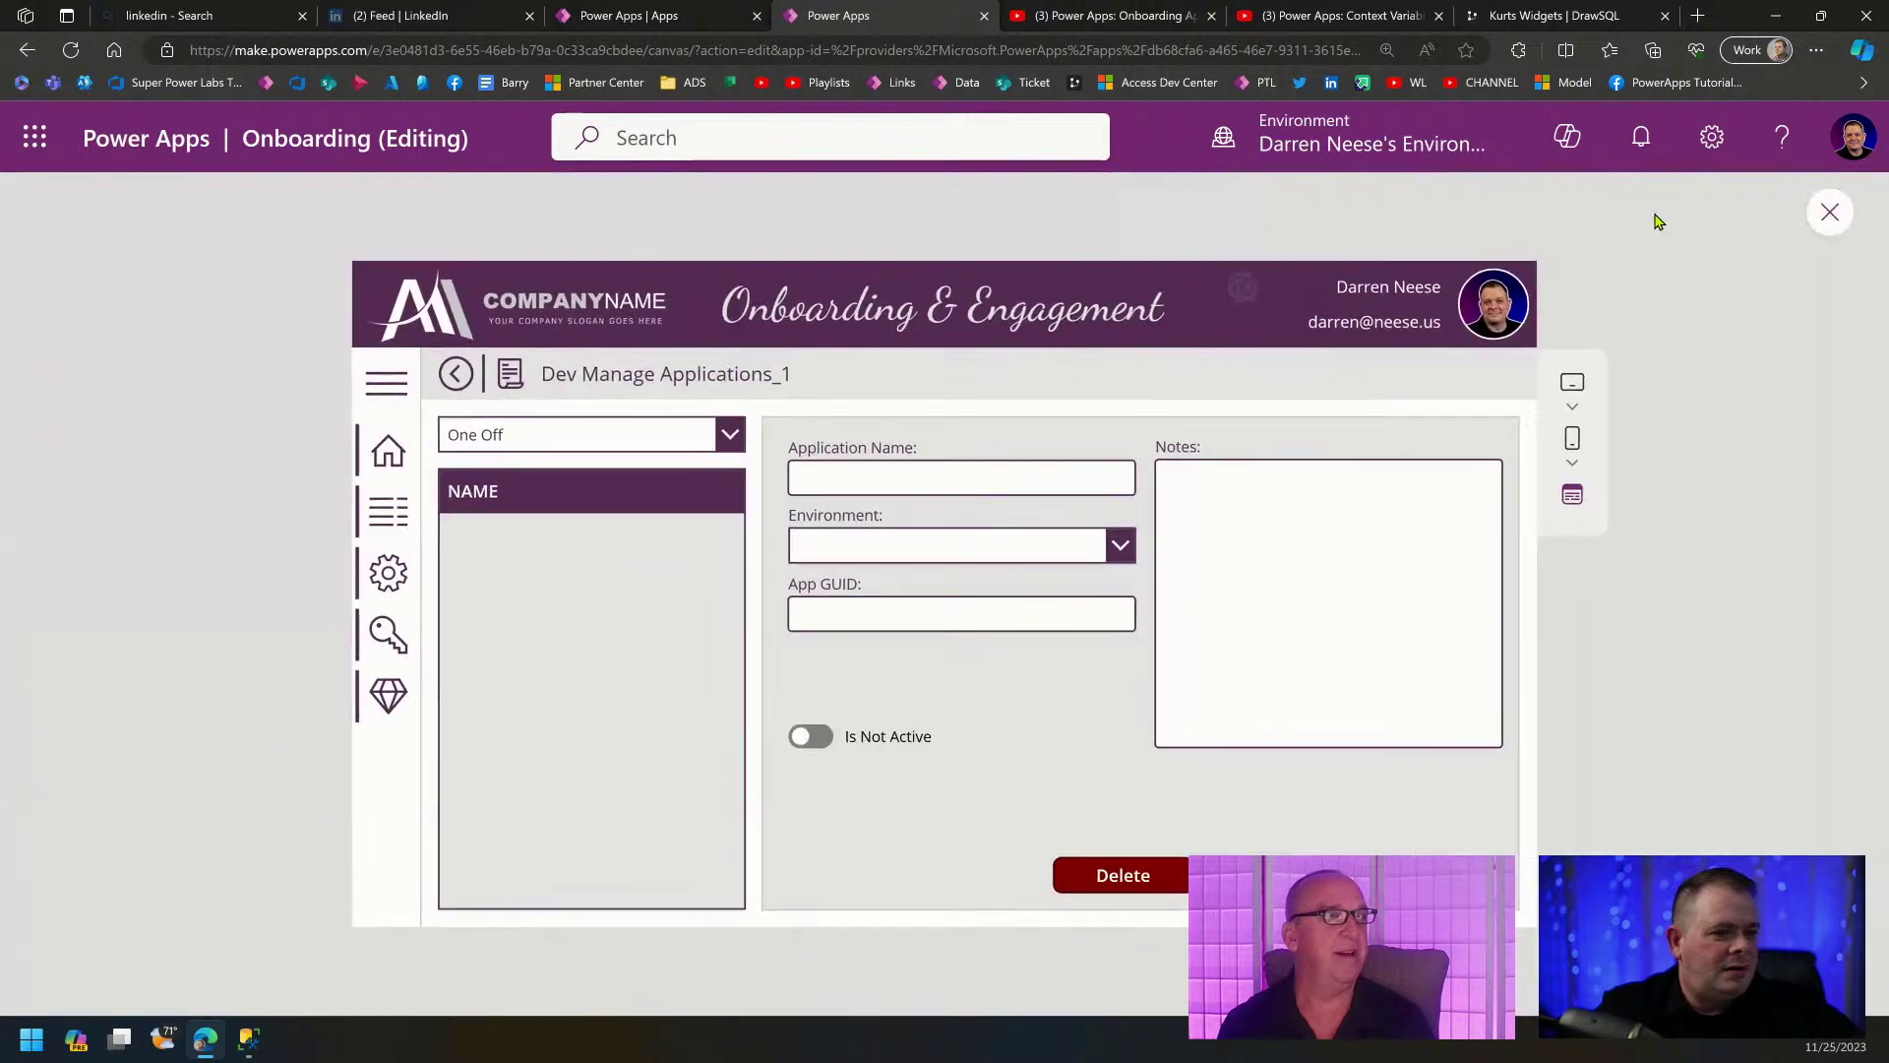
{"action": "left_click", "coordinate": [625, 437]}
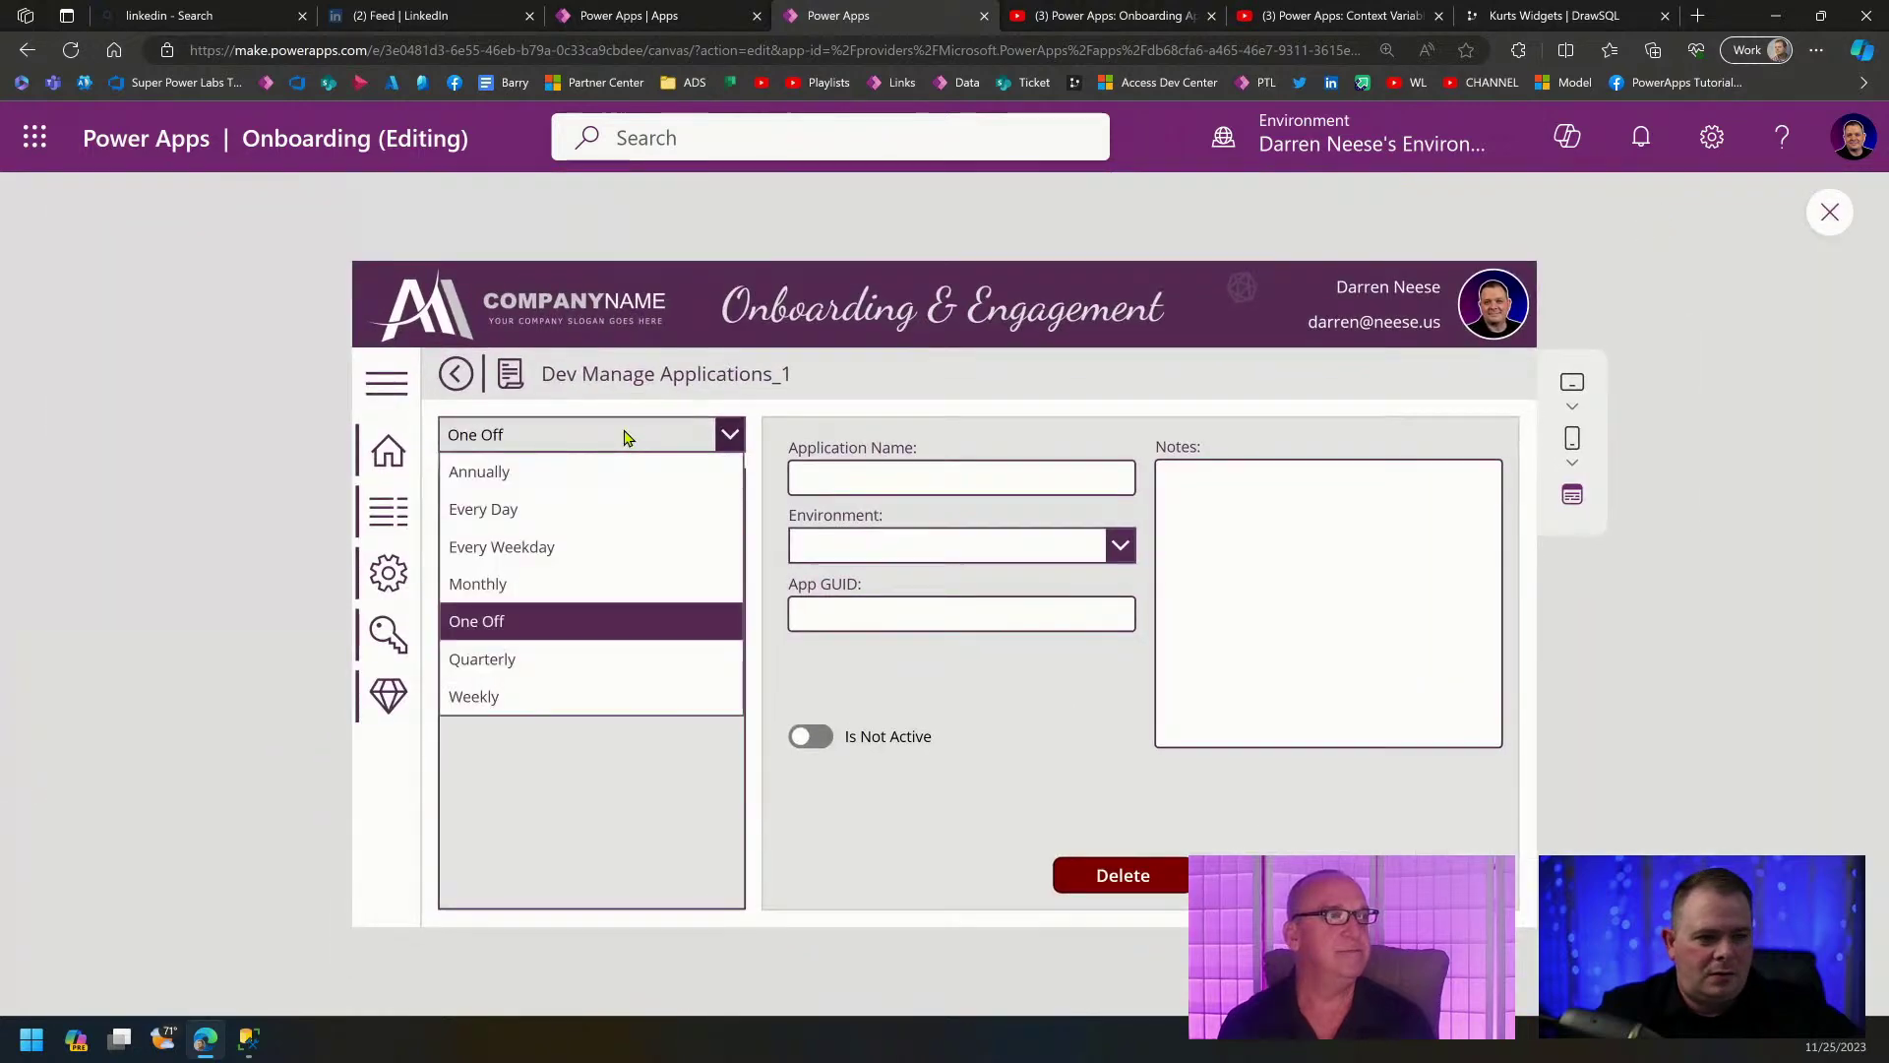
{"action": "left_click", "coordinate": [589, 630]}
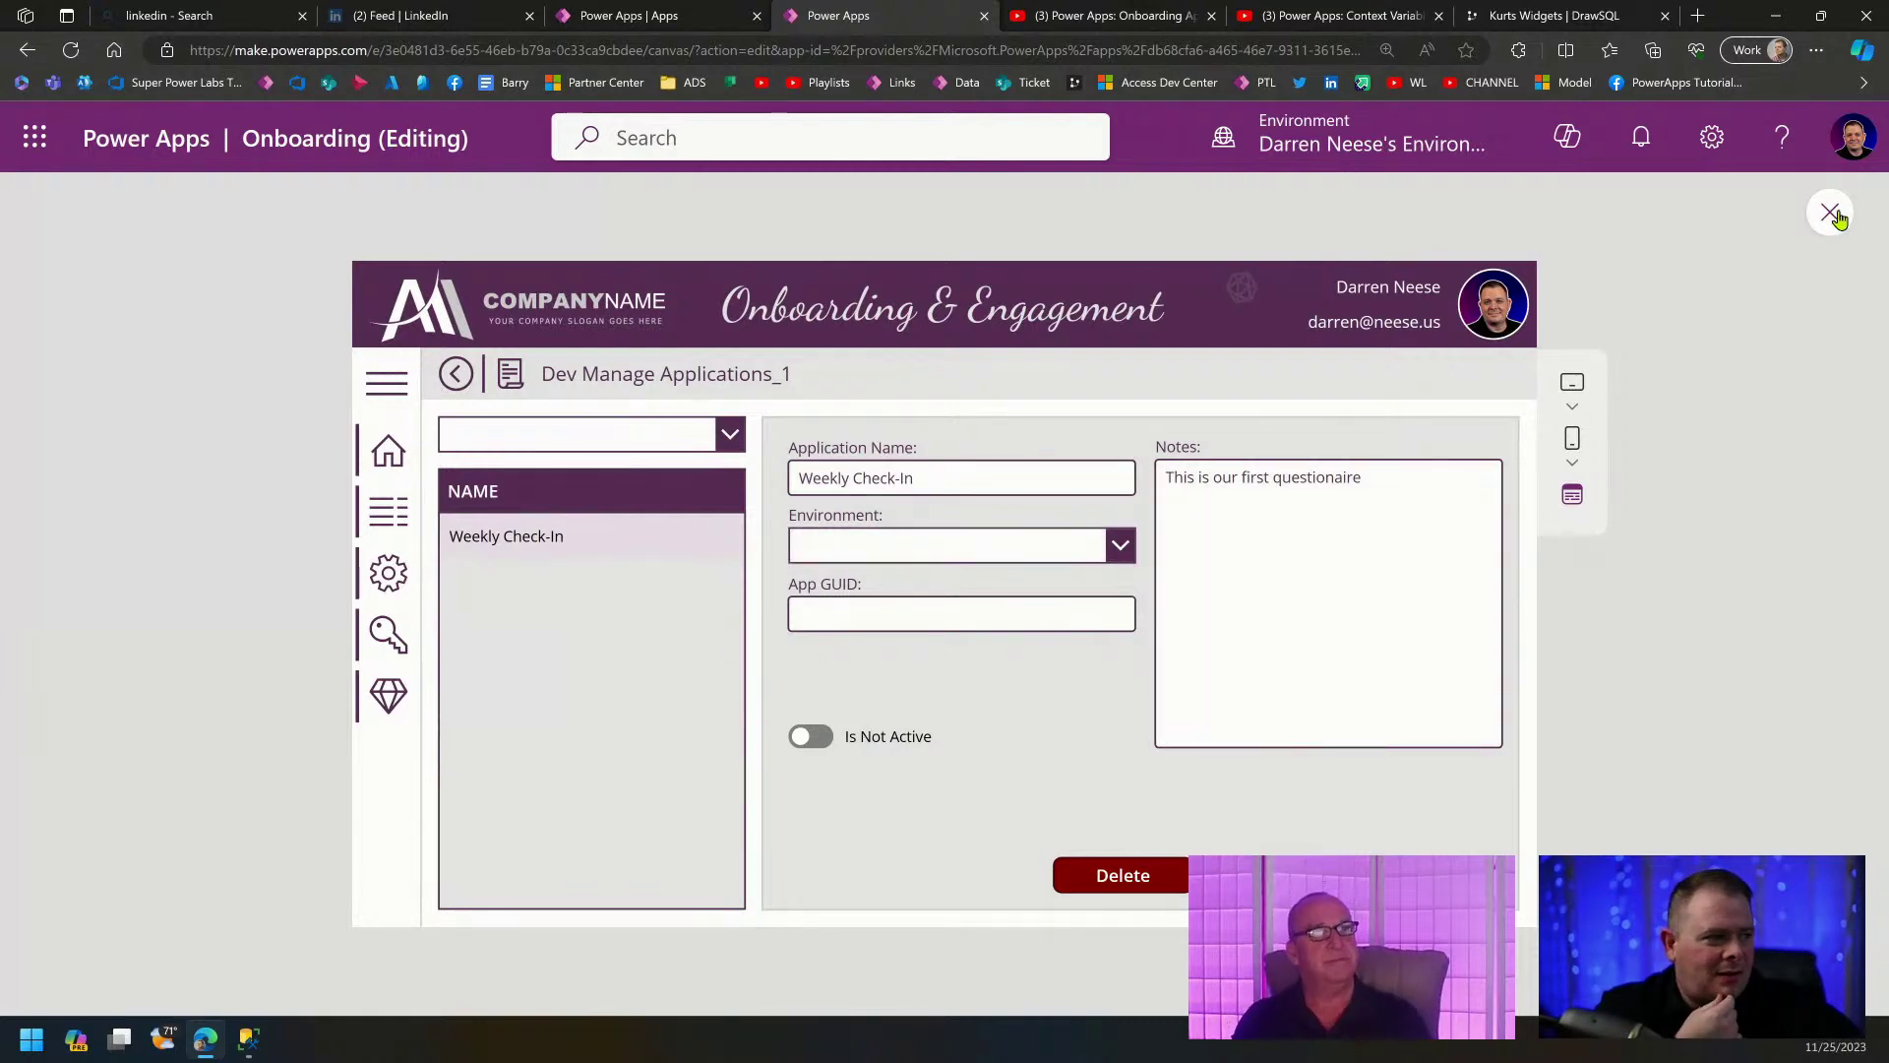
{"action": "key", "text": "Escape"}
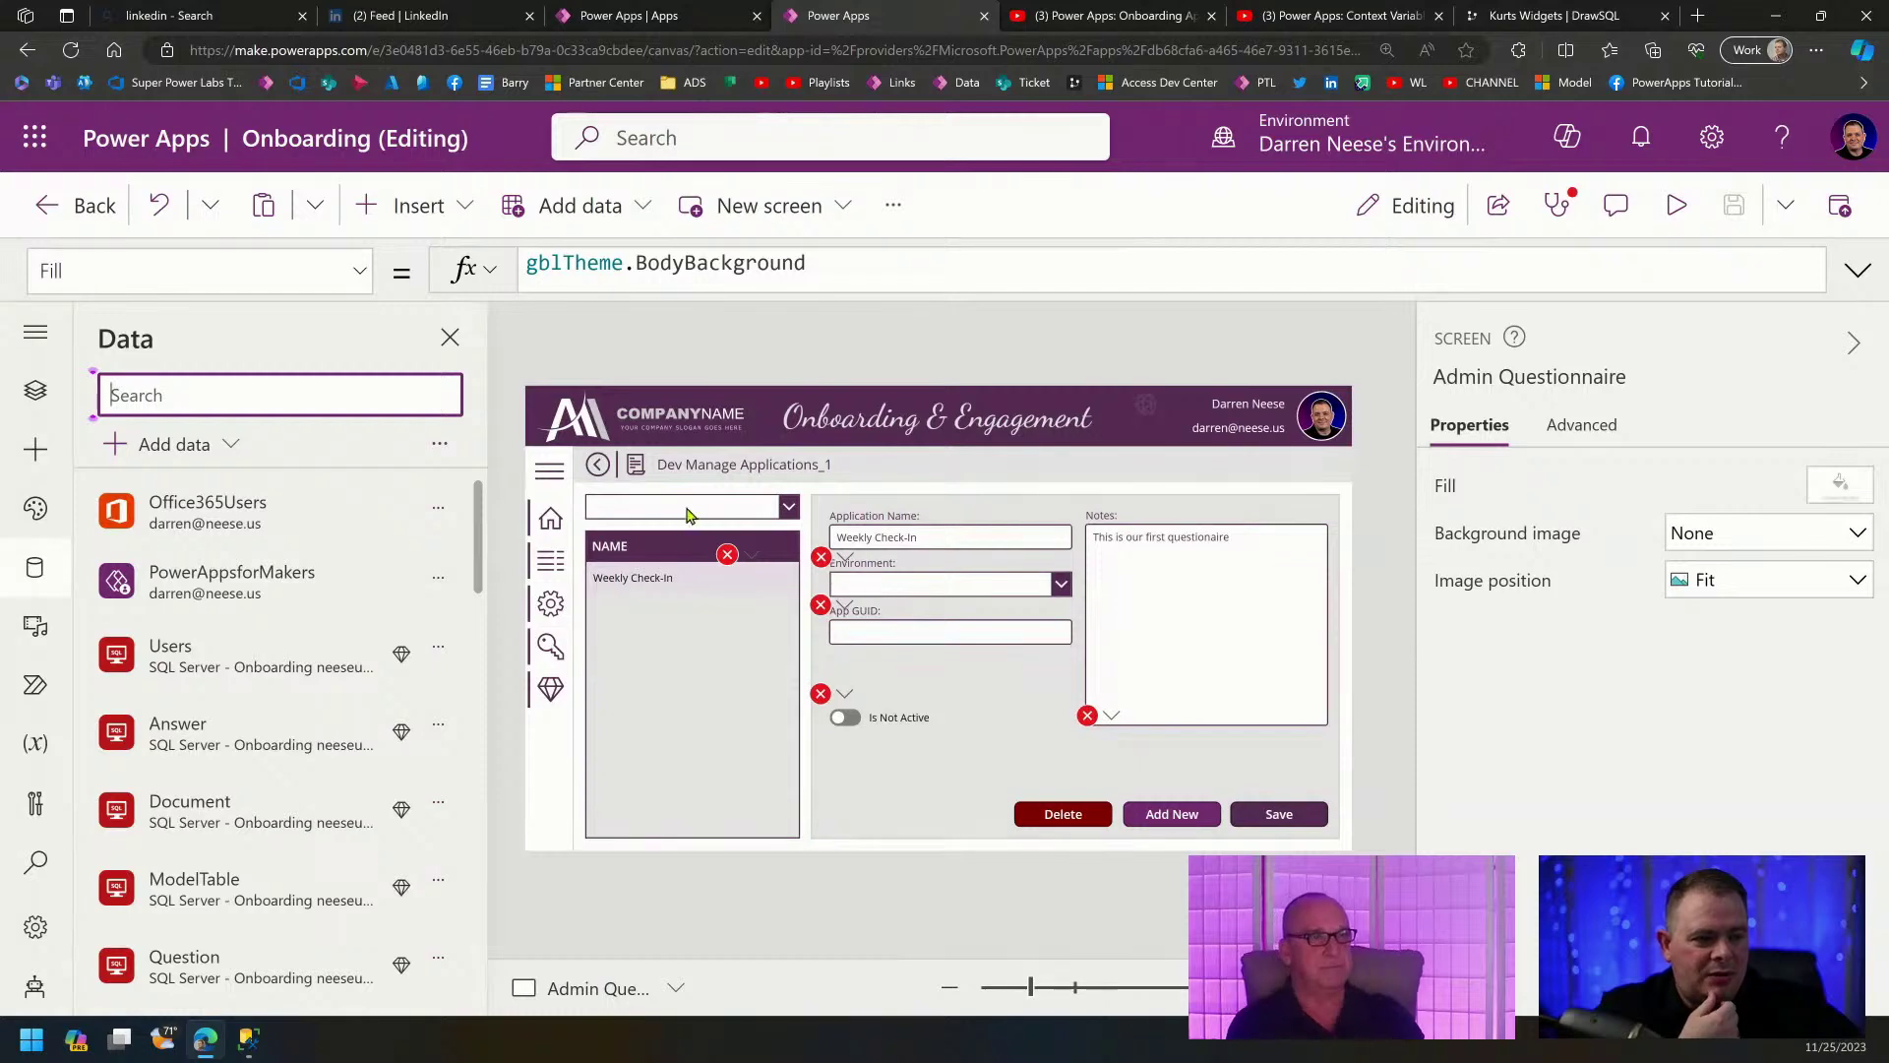
Copy the filter drop-down's Items formula, Sort(QuestionnaireInterval, Name, SortOrder.Ascending), into the Items of the form's Environment drop-down.
{"action": "left_click", "coordinate": [694, 500]}
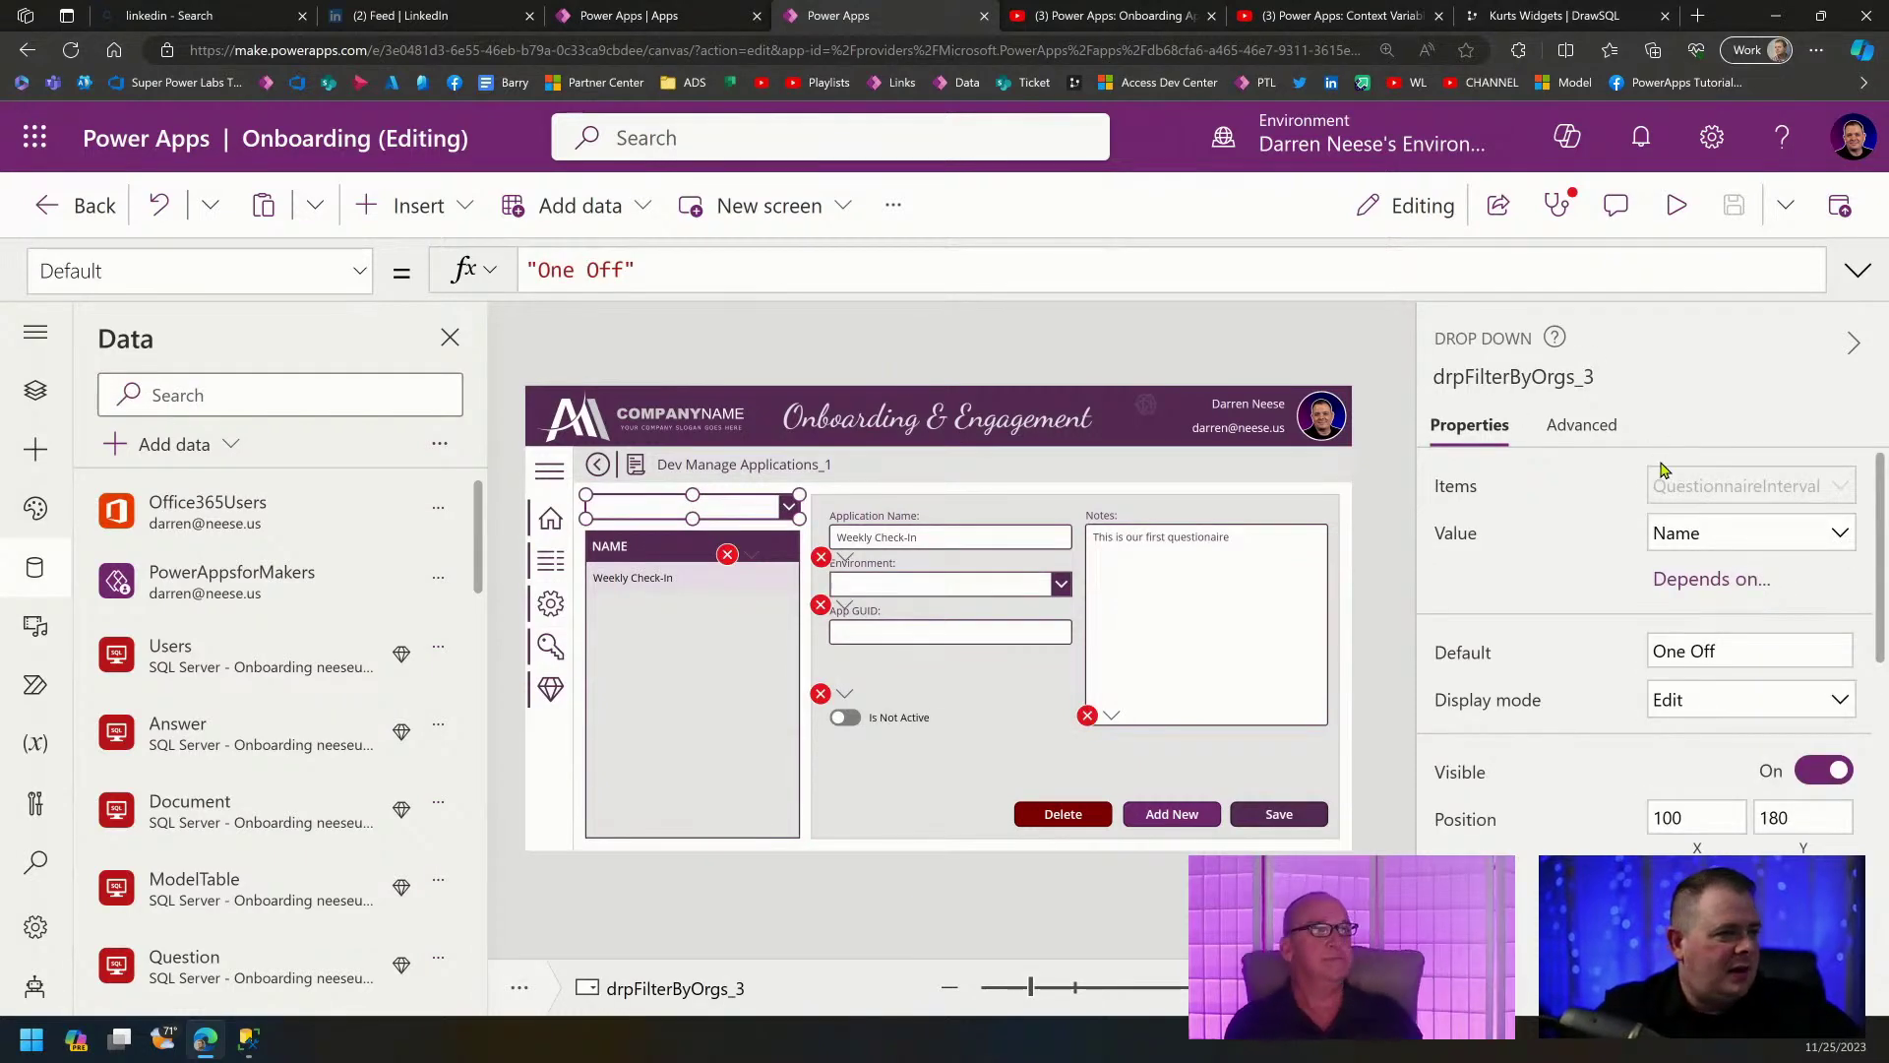
{"action": "left_click", "coordinate": [1751, 485]}
{"action": "left_click_drag", "start_coordinate": [1228, 268], "coordinate": [438, 266]}
{"action": "key", "text": "ctrl+c"}
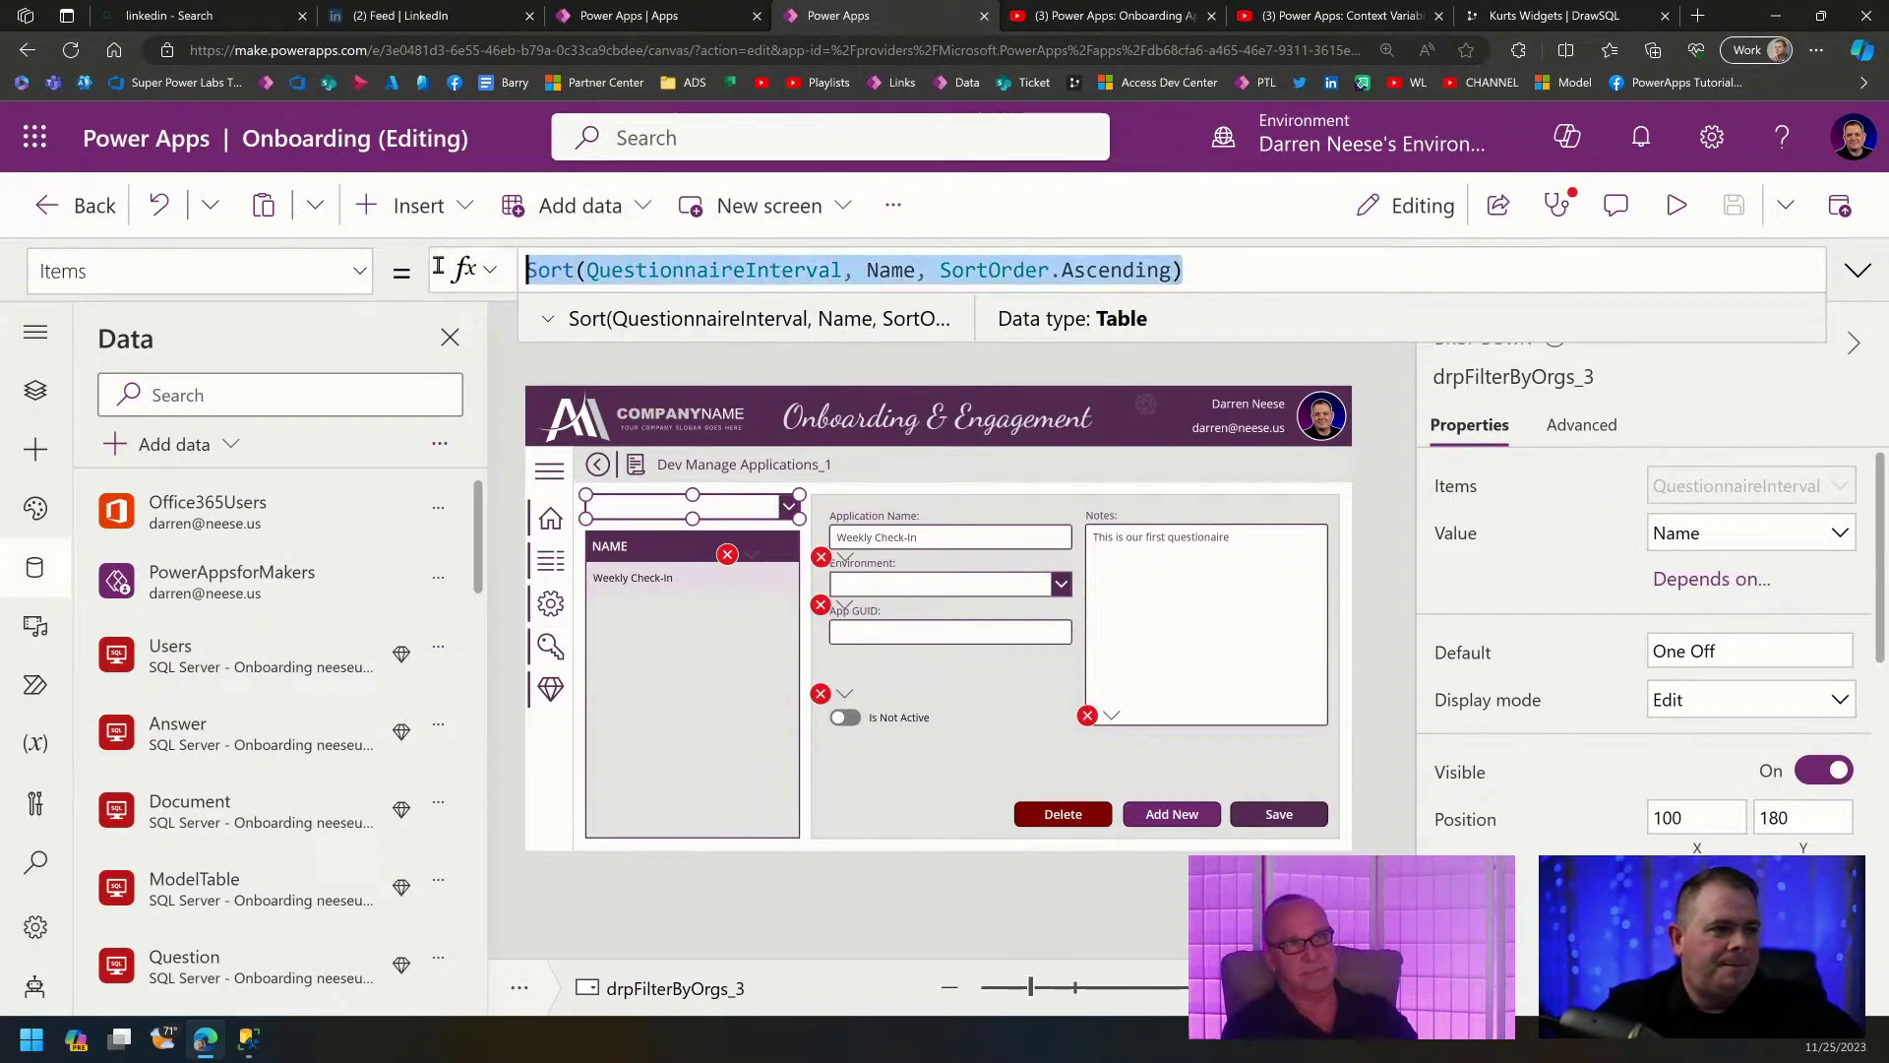
{"action": "left_click", "coordinate": [959, 591]}
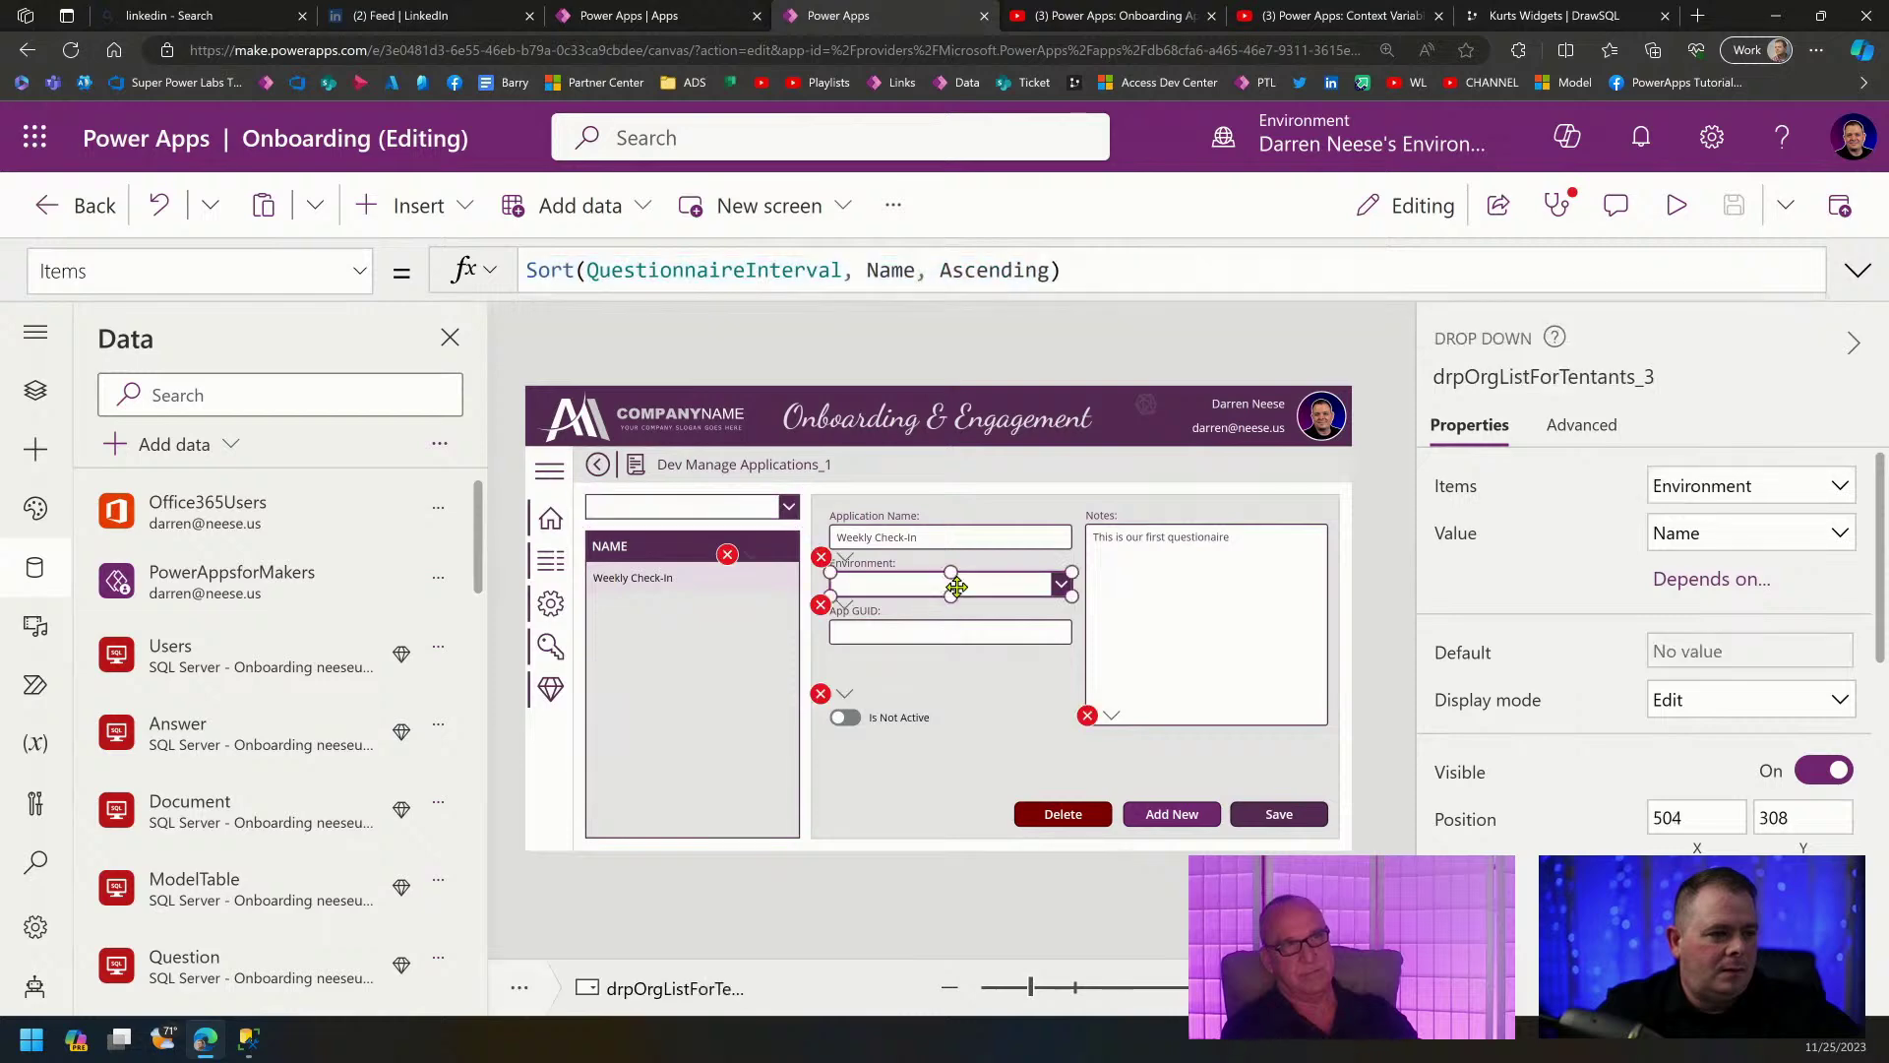
{"action": "left_click_drag", "start_coordinate": [690, 281], "coordinate": [457, 291]}
{"action": "key", "text": "ctrl+v"}
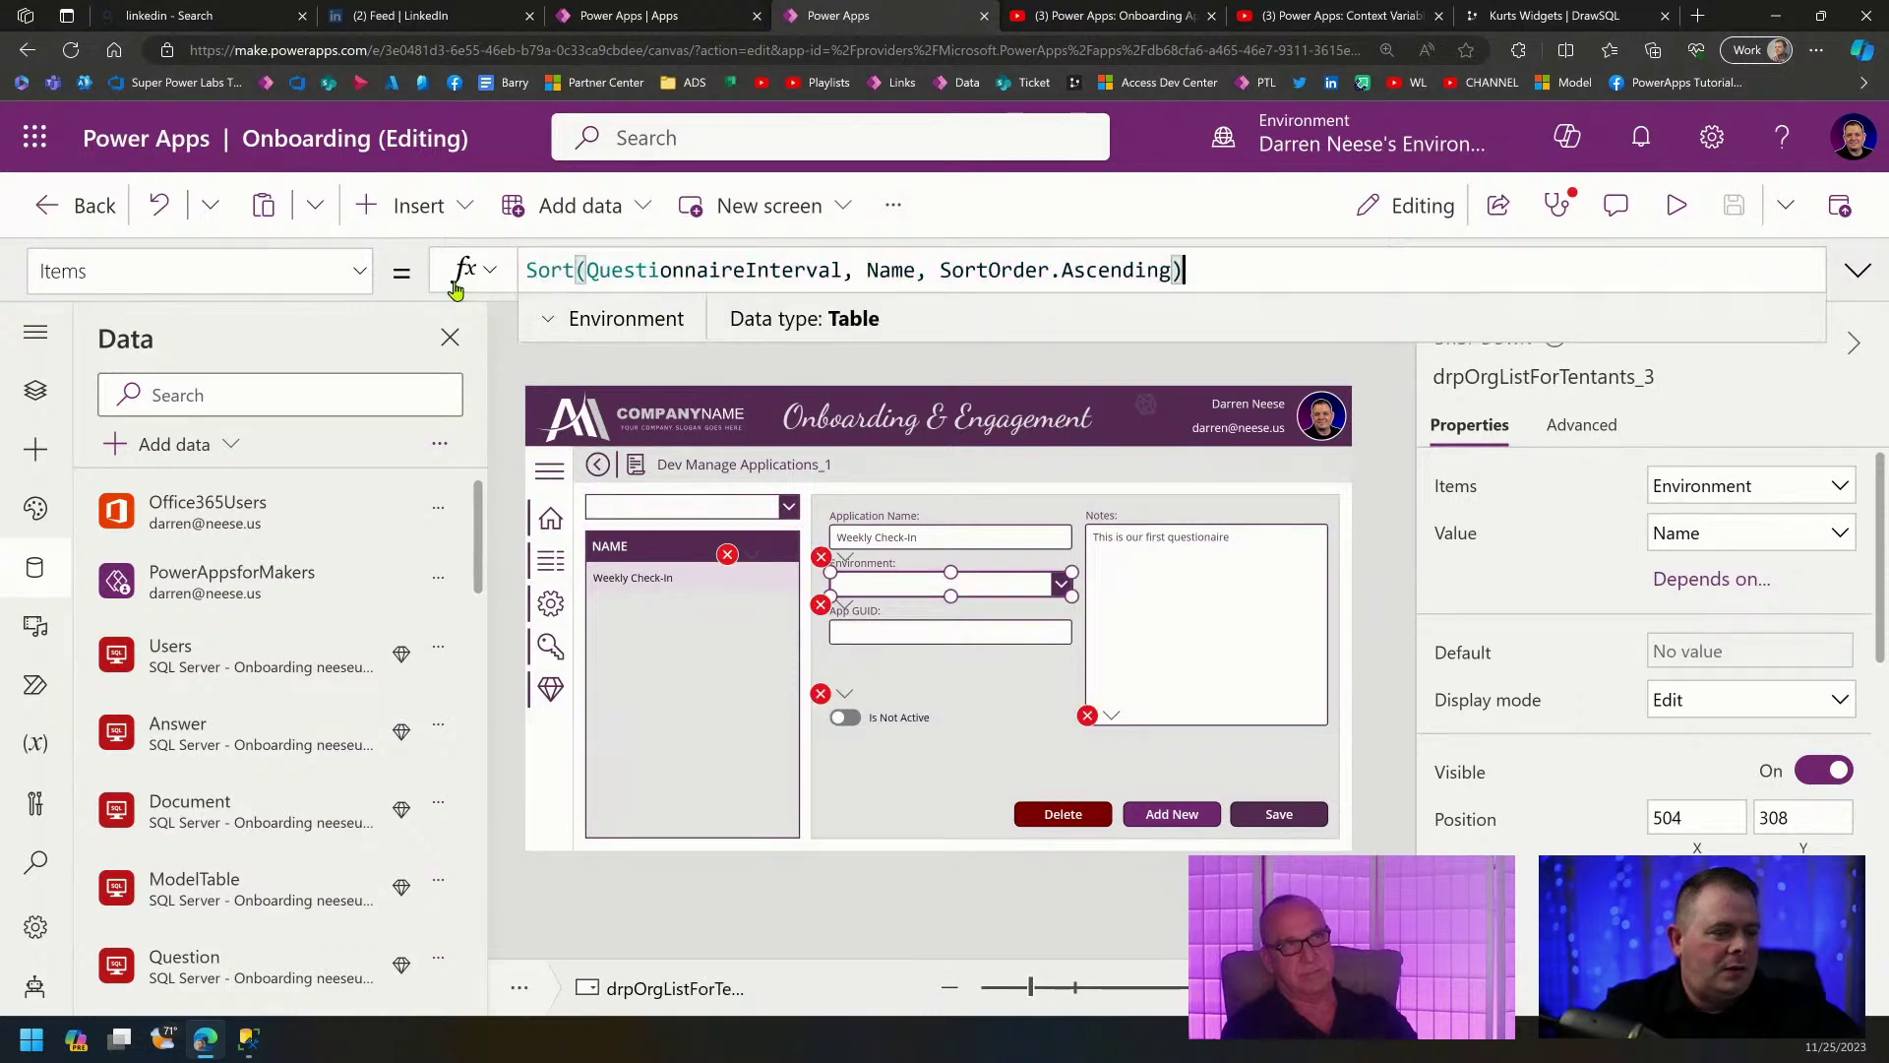
Change the text of the form's Environment label to "Interval:".
{"action": "left_click", "coordinate": [878, 566]}
{"action": "double_click", "coordinate": [1726, 480]}
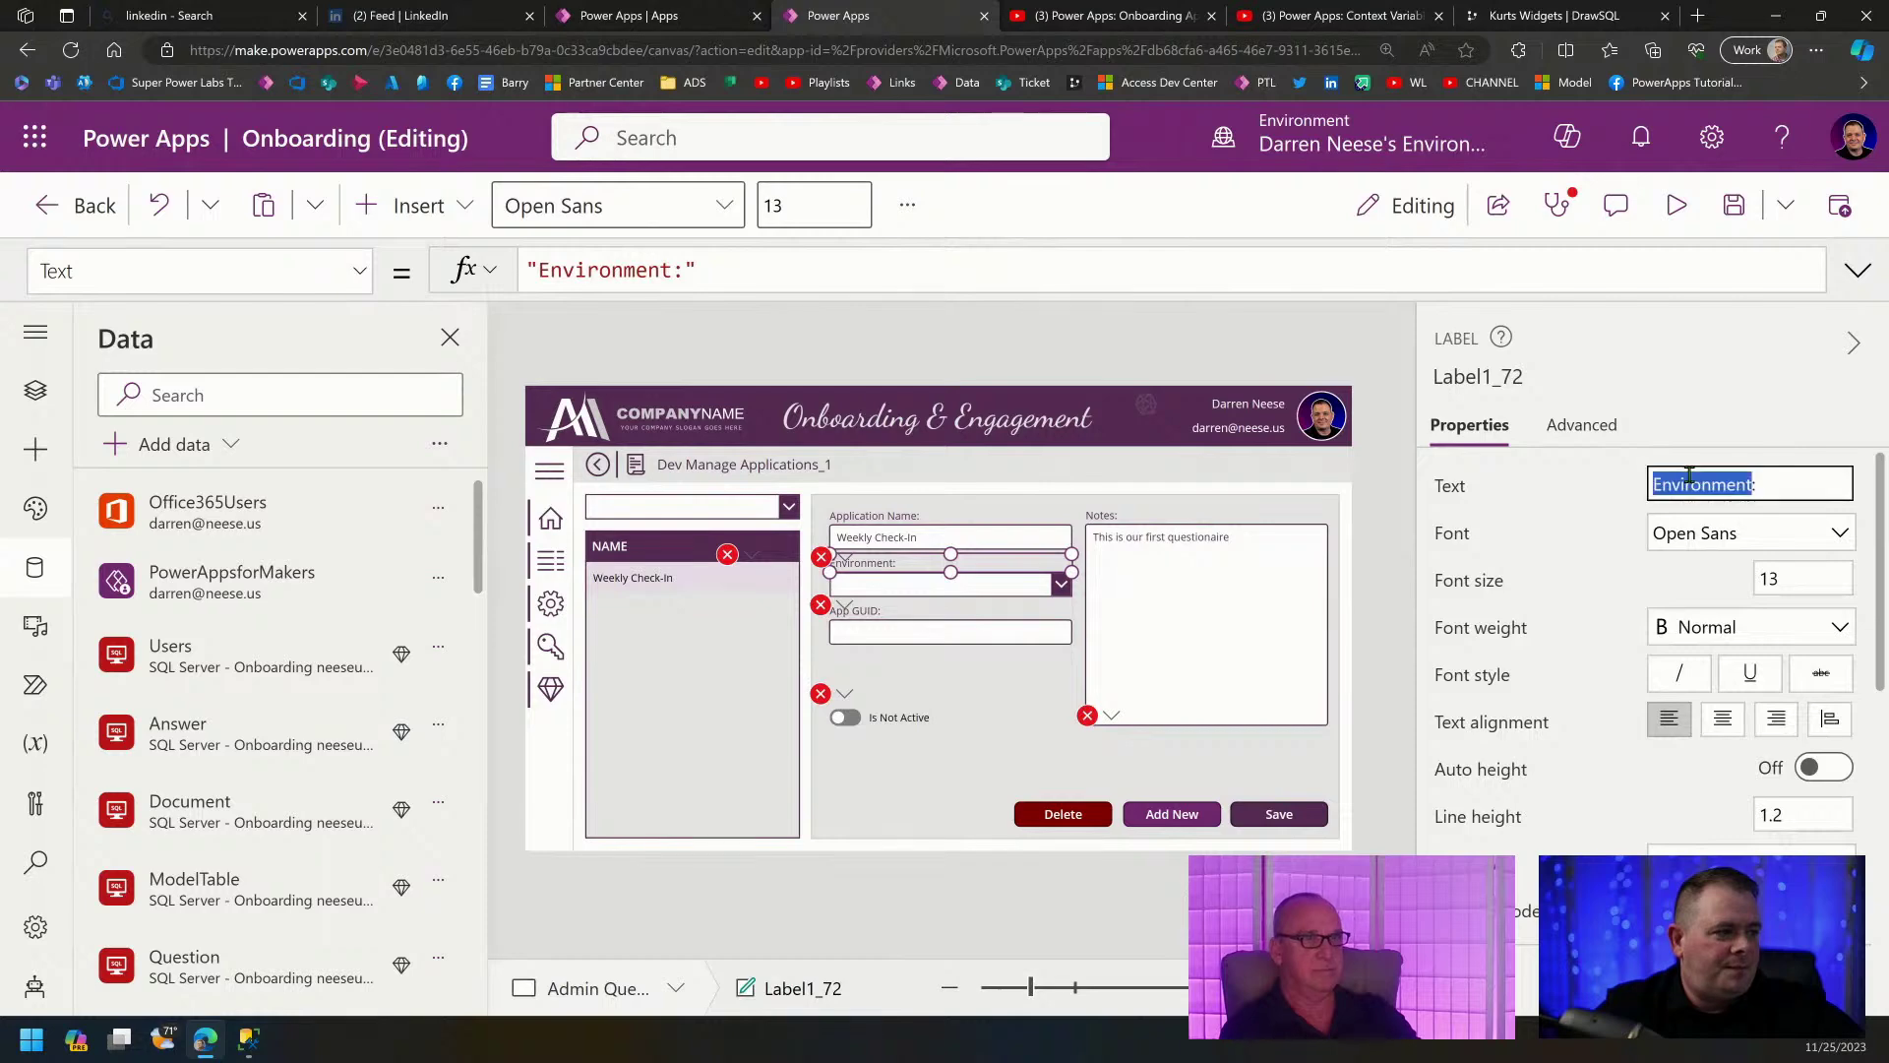
{"action": "type", "text": "Interv"}
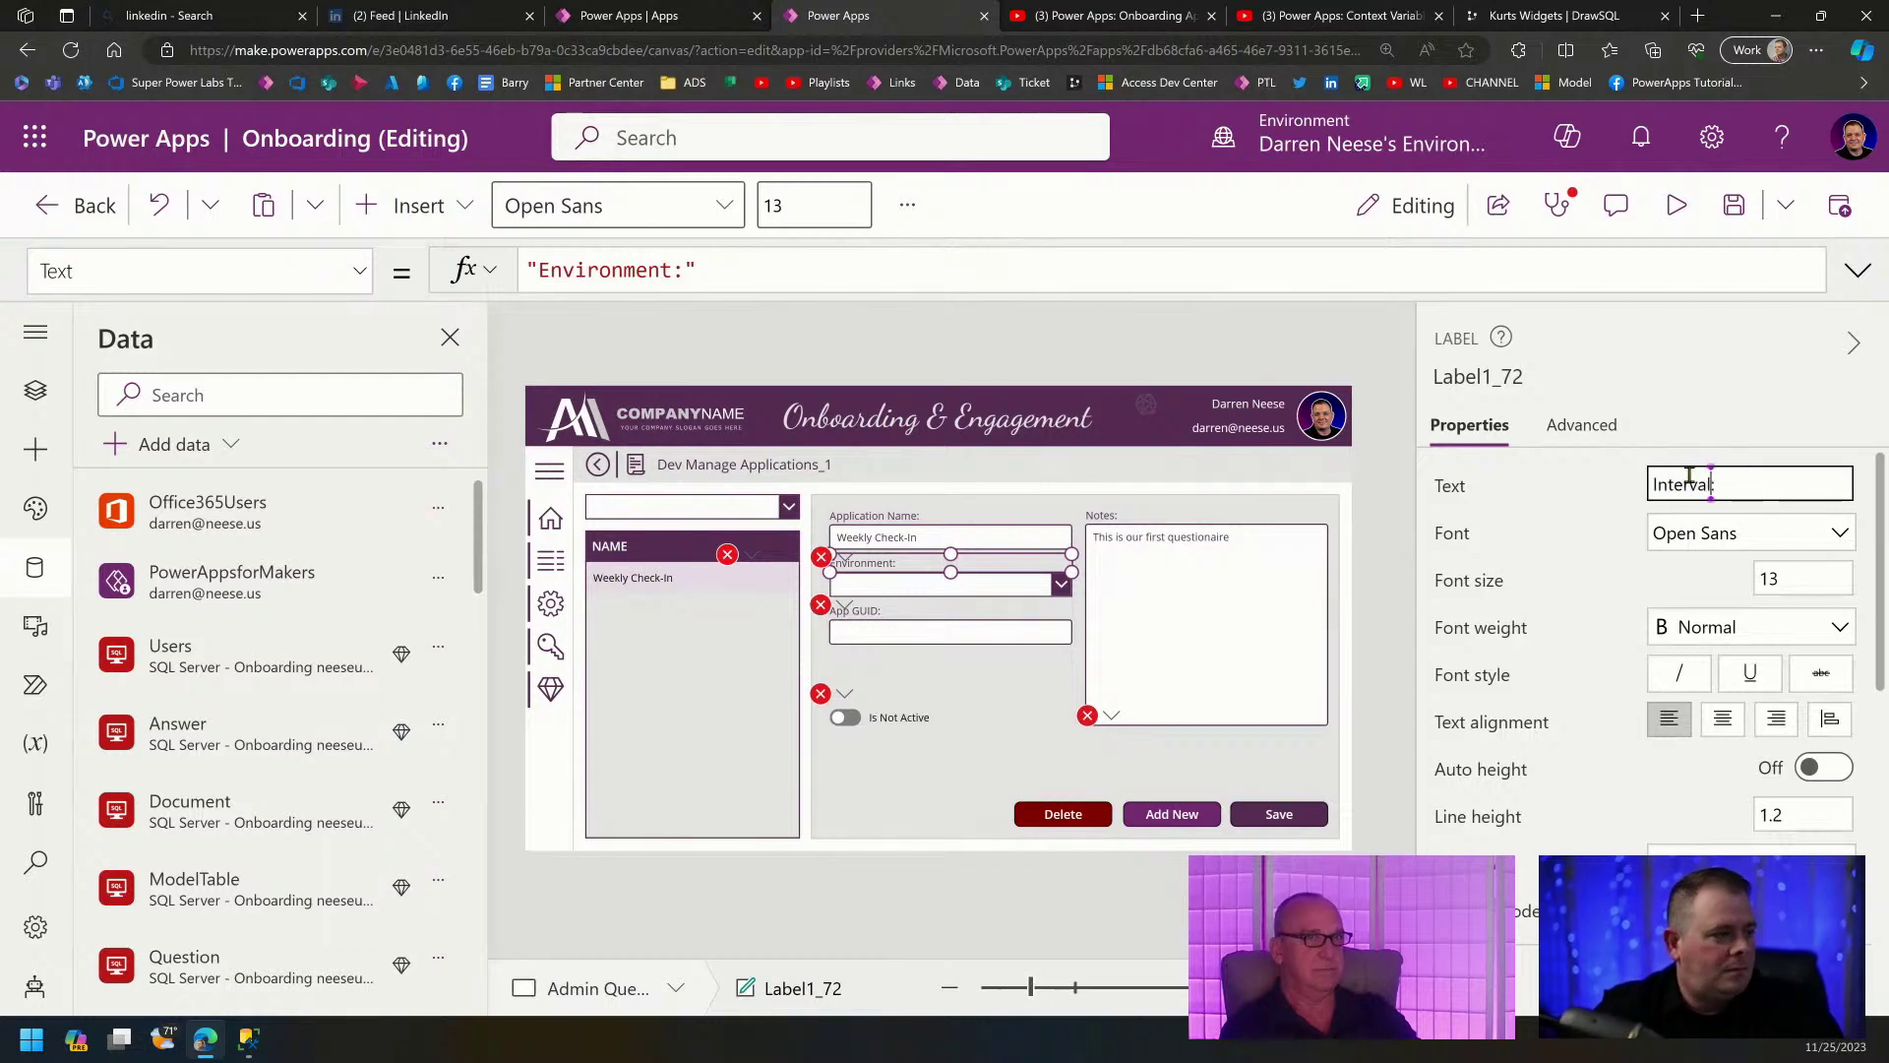
{"action": "type", "text": "al"}
{"action": "left_click", "coordinate": [1388, 598]}
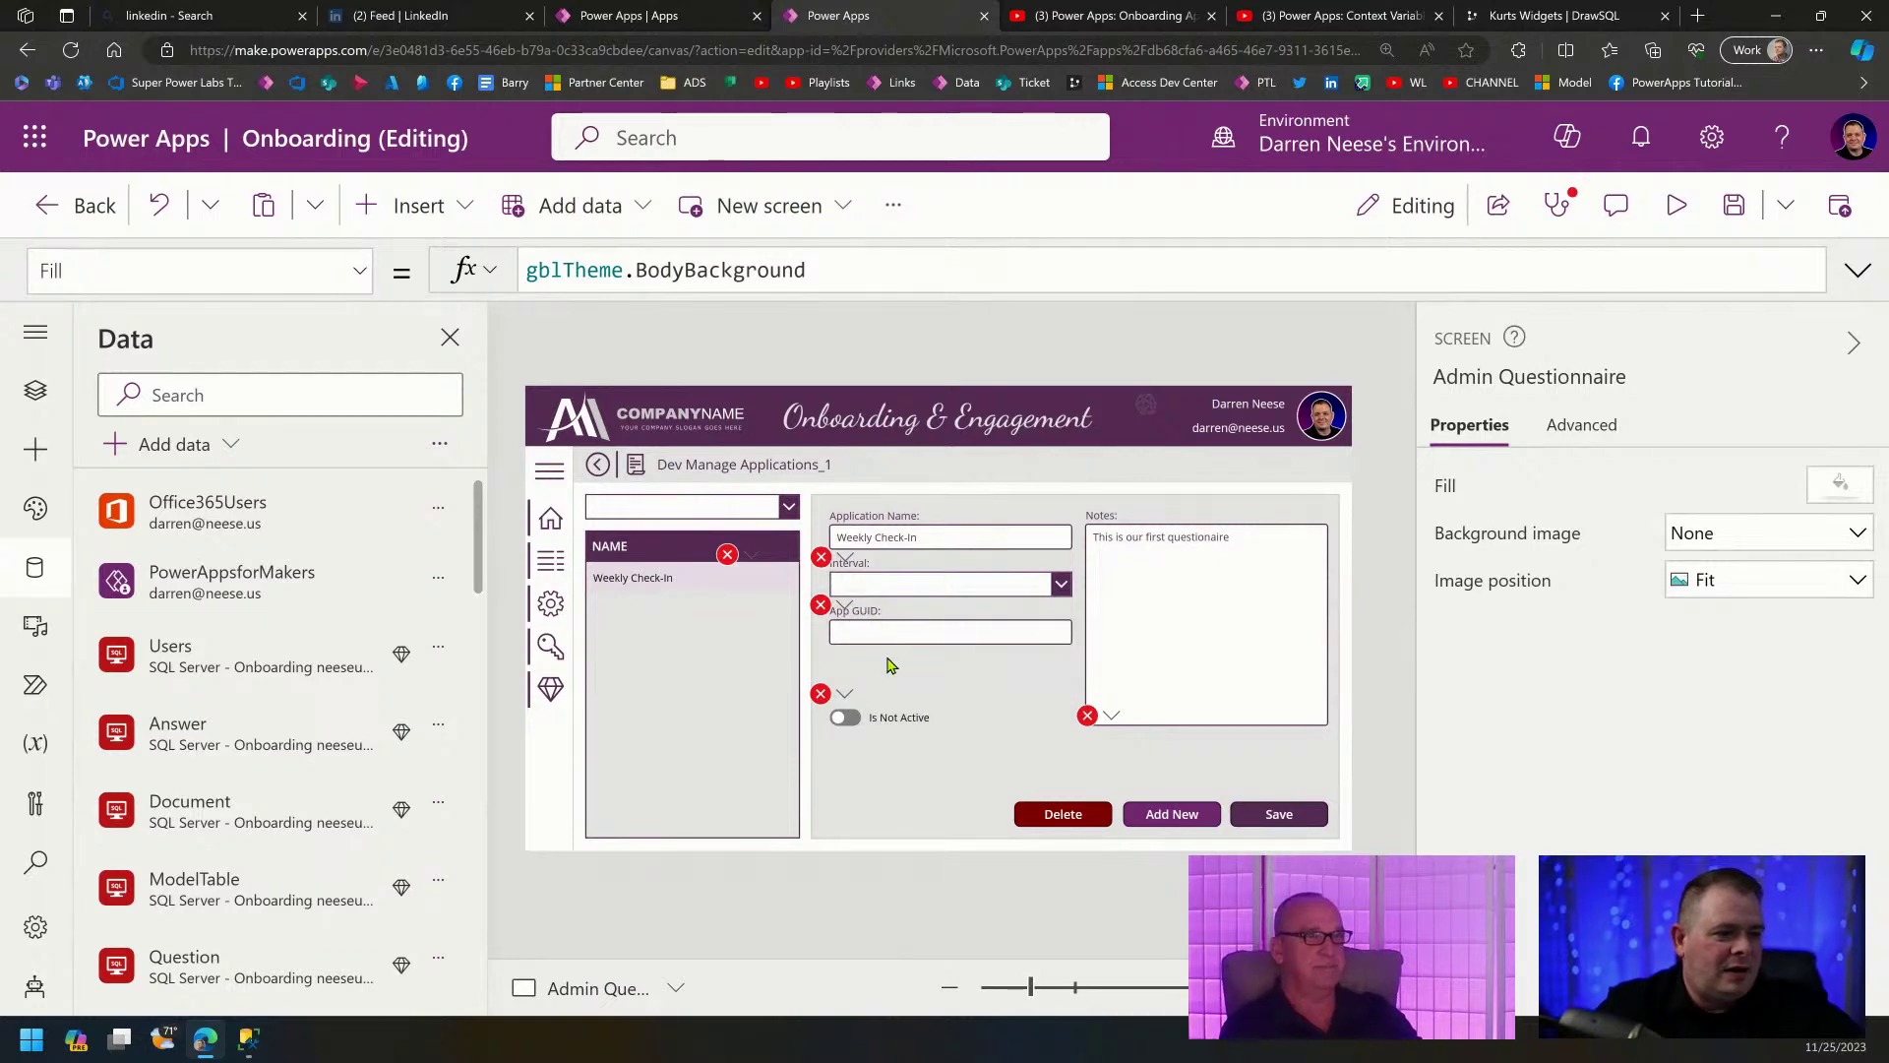
Examine the IsActive reference in the Visible formula of the gallery's INACTIVE label, and switch to SQL Server Management Studio.
{"action": "left_click", "coordinate": [845, 558]}
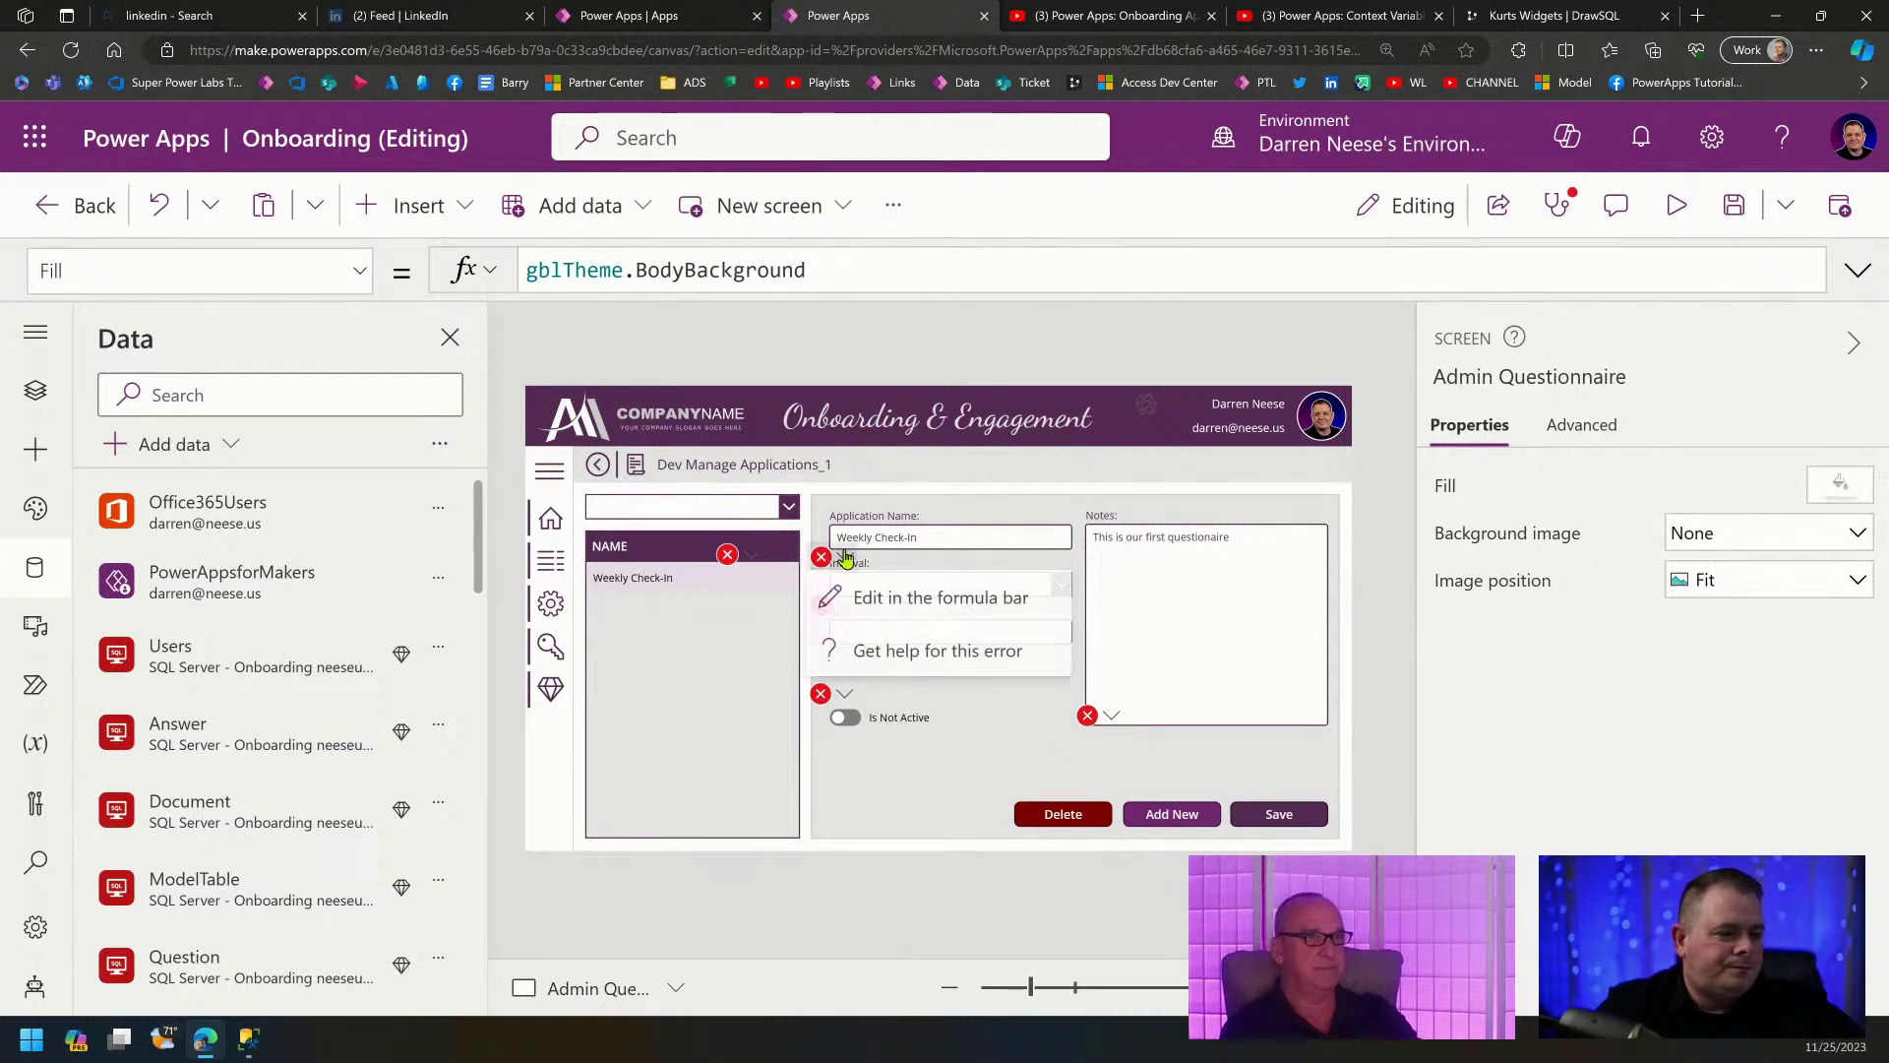
{"action": "left_click", "coordinate": [757, 598]}
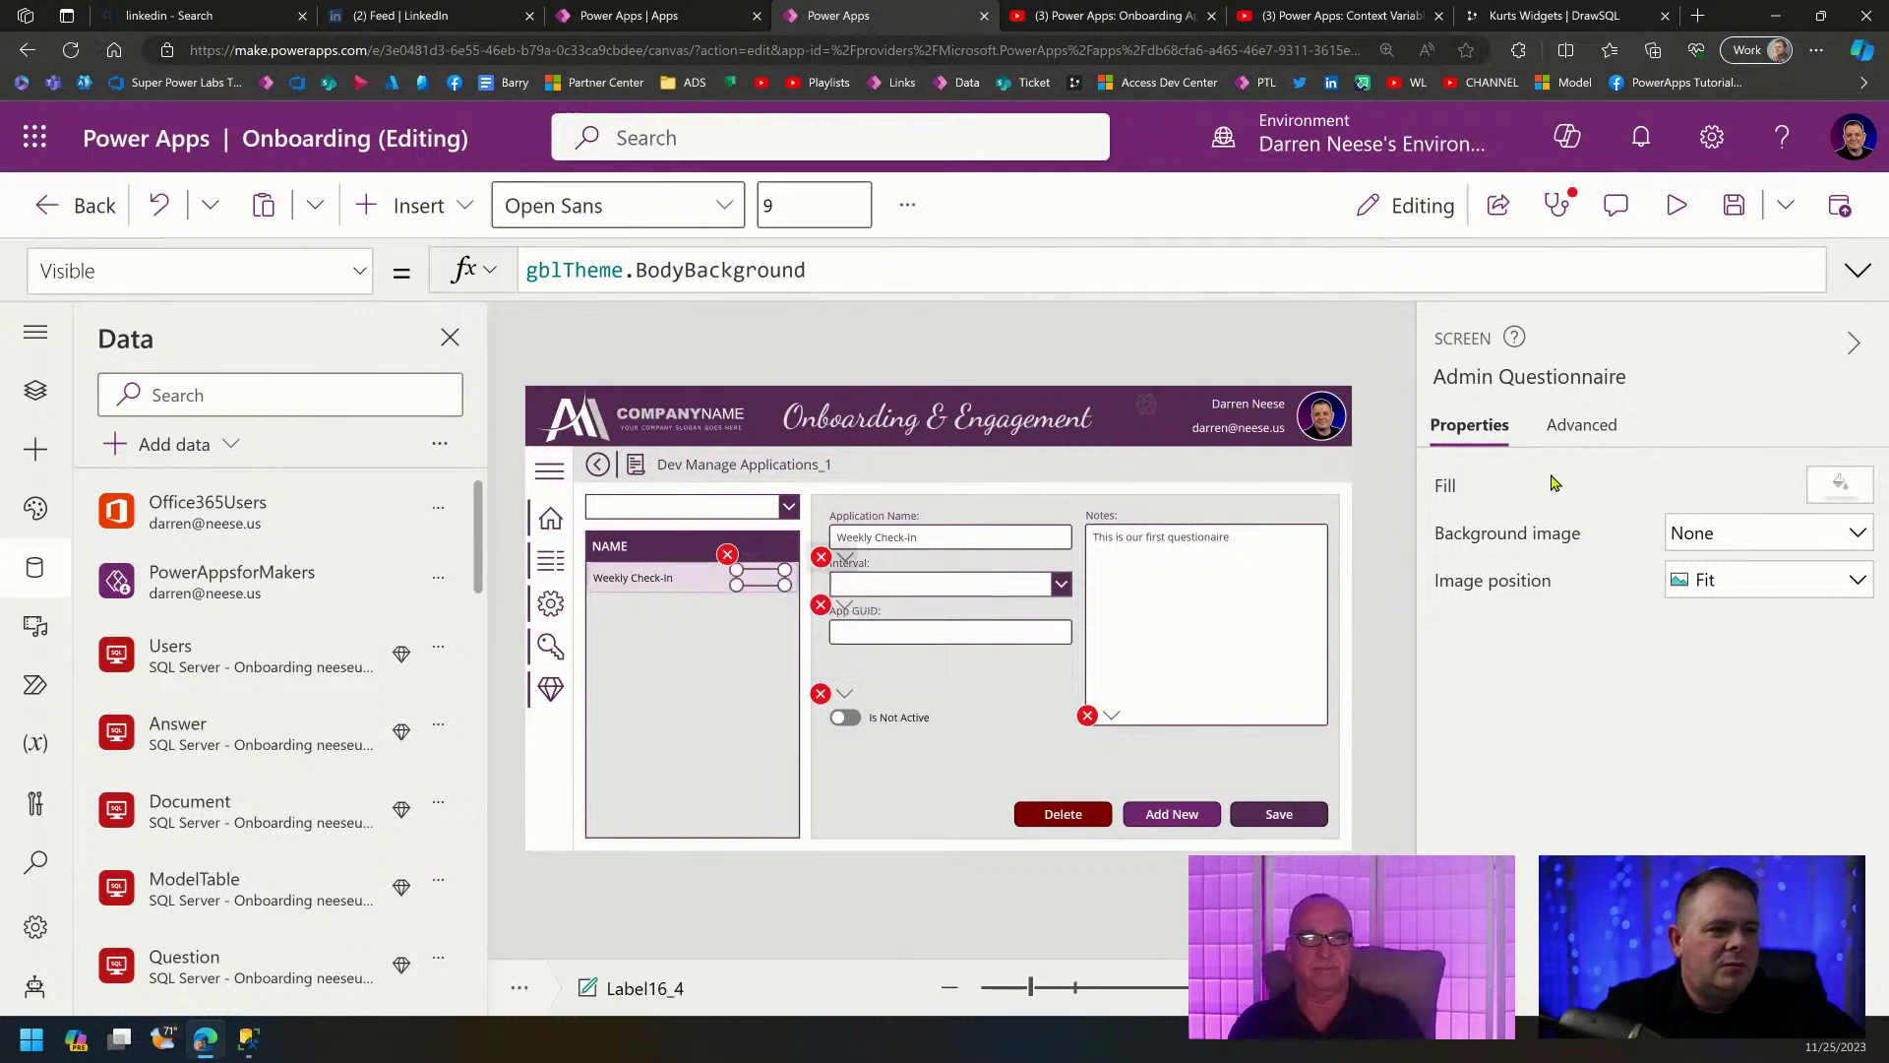
{"action": "left_click", "coordinate": [1857, 269]}
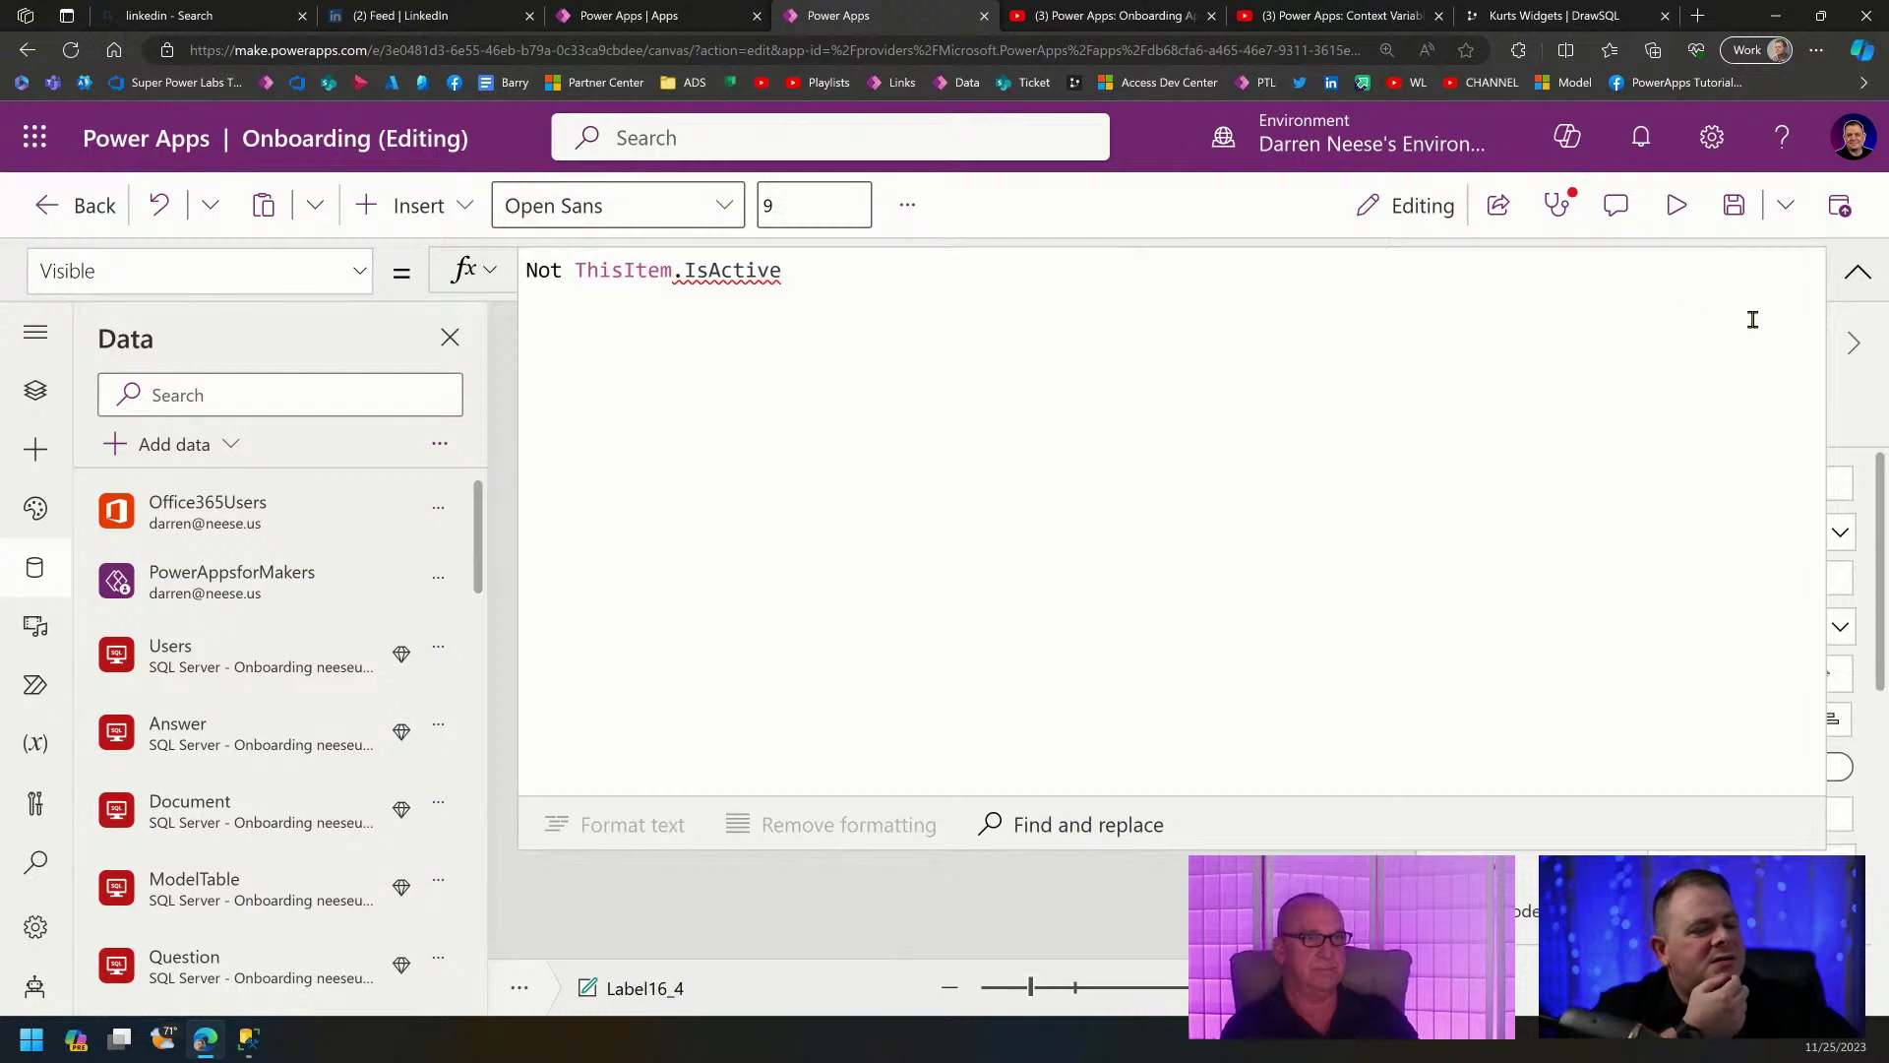
{"action": "left_click", "coordinate": [1858, 269]}
{"action": "double_click", "coordinate": [724, 272]}
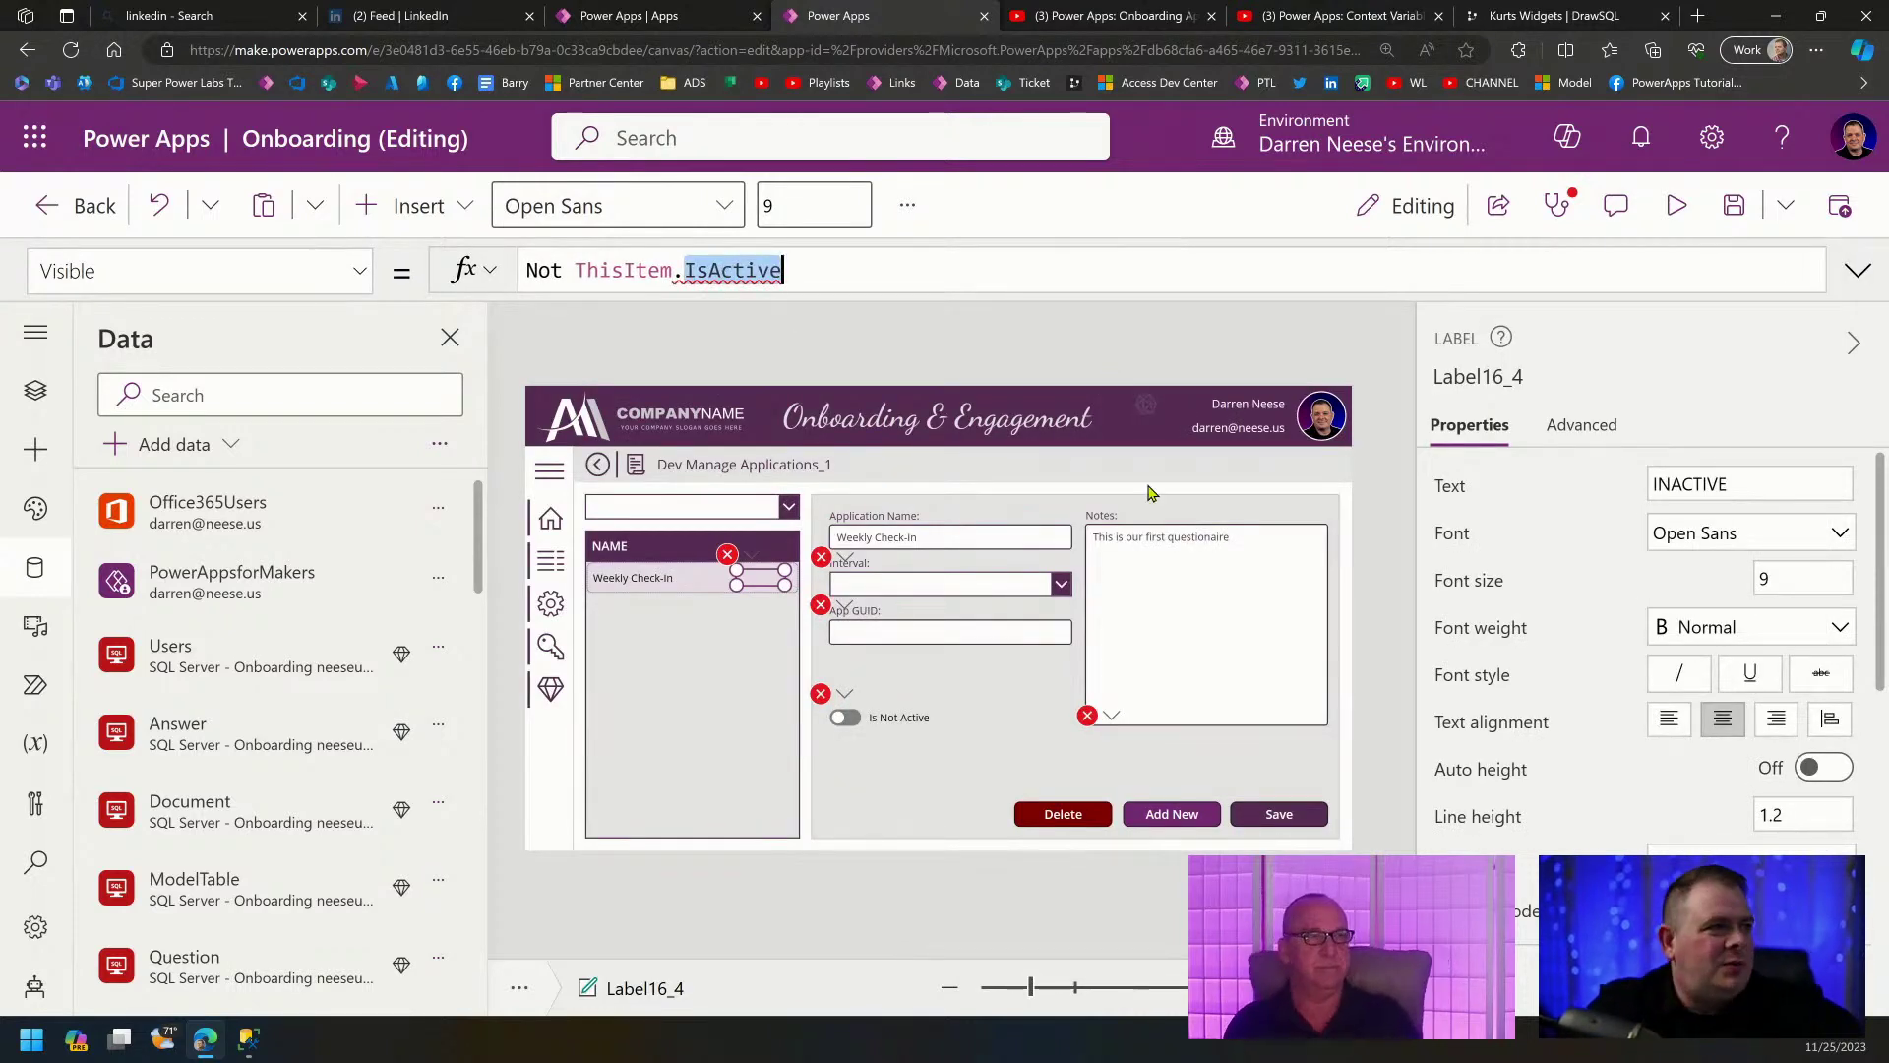
{"action": "key", "text": "alt+Tab"}
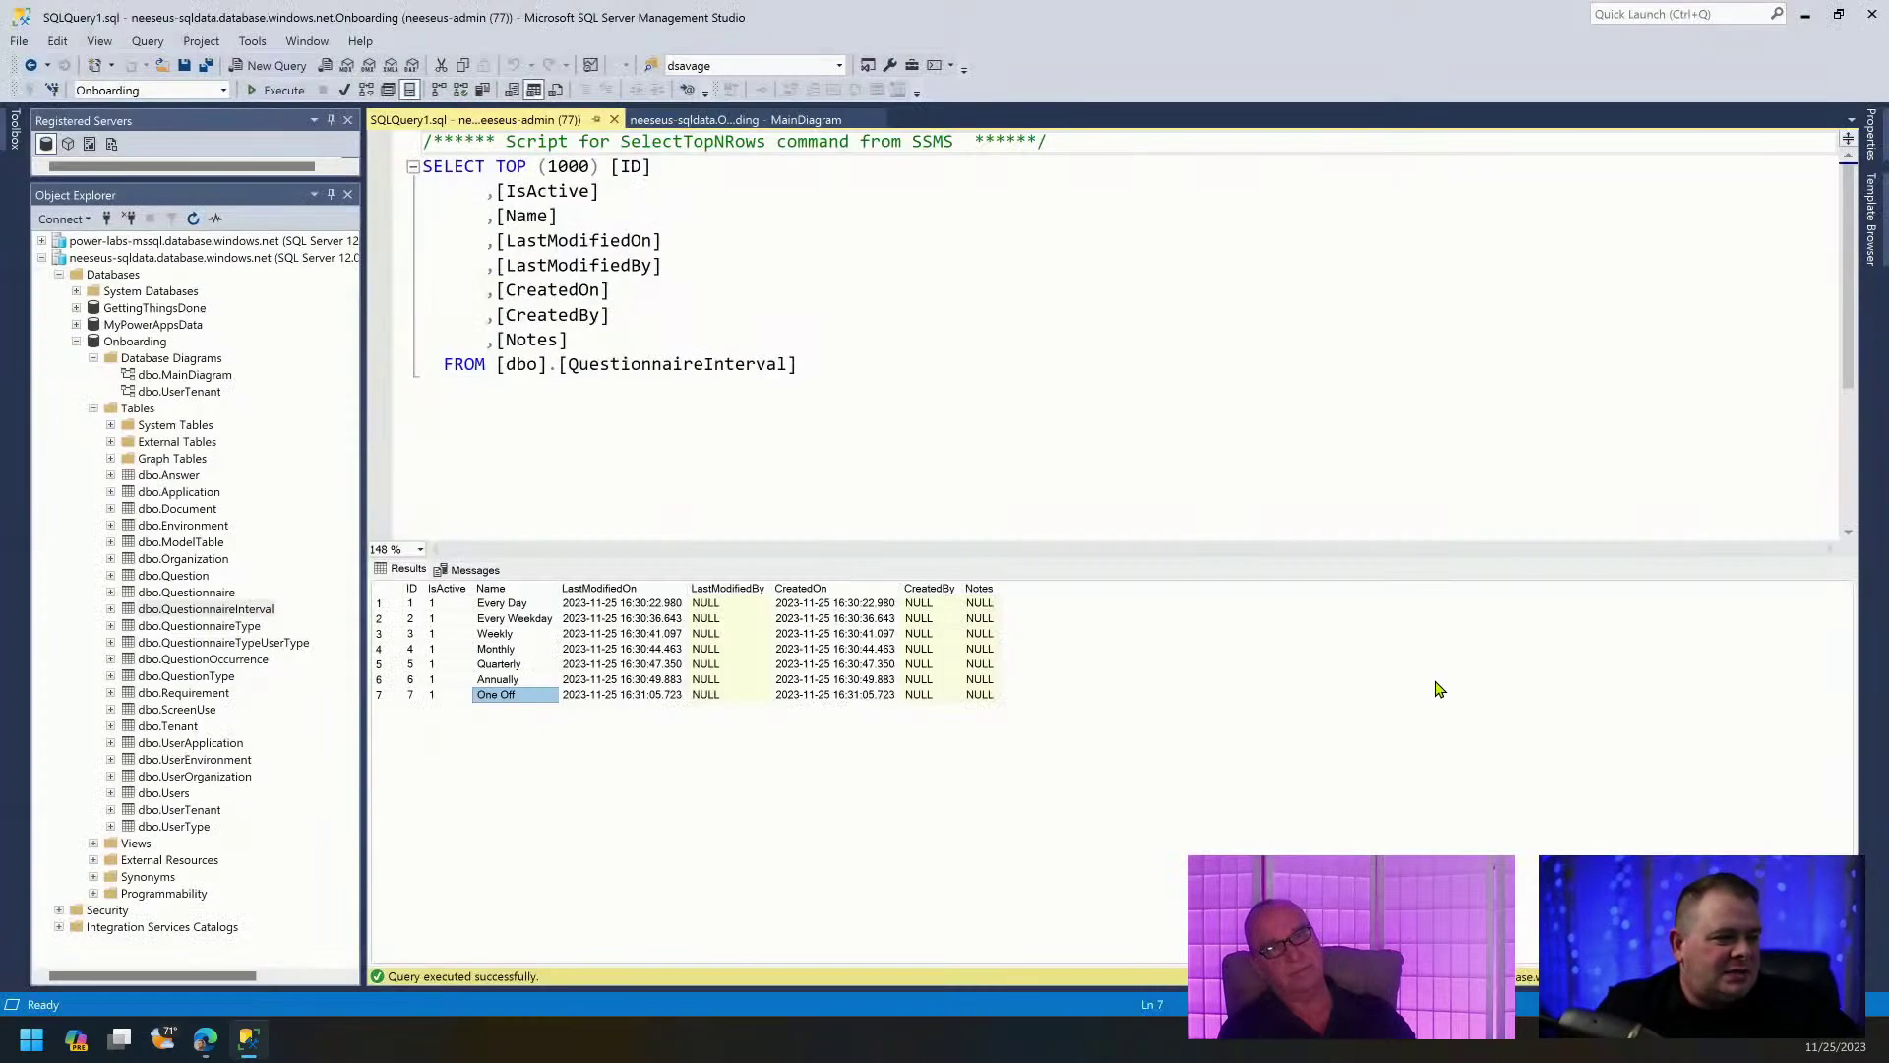
Close the QuestionnaireInterval query, and switch the Questionnaire and QuestionnaireInterval tables in the diagram to Standard view.
{"action": "left_click", "coordinate": [614, 119]}
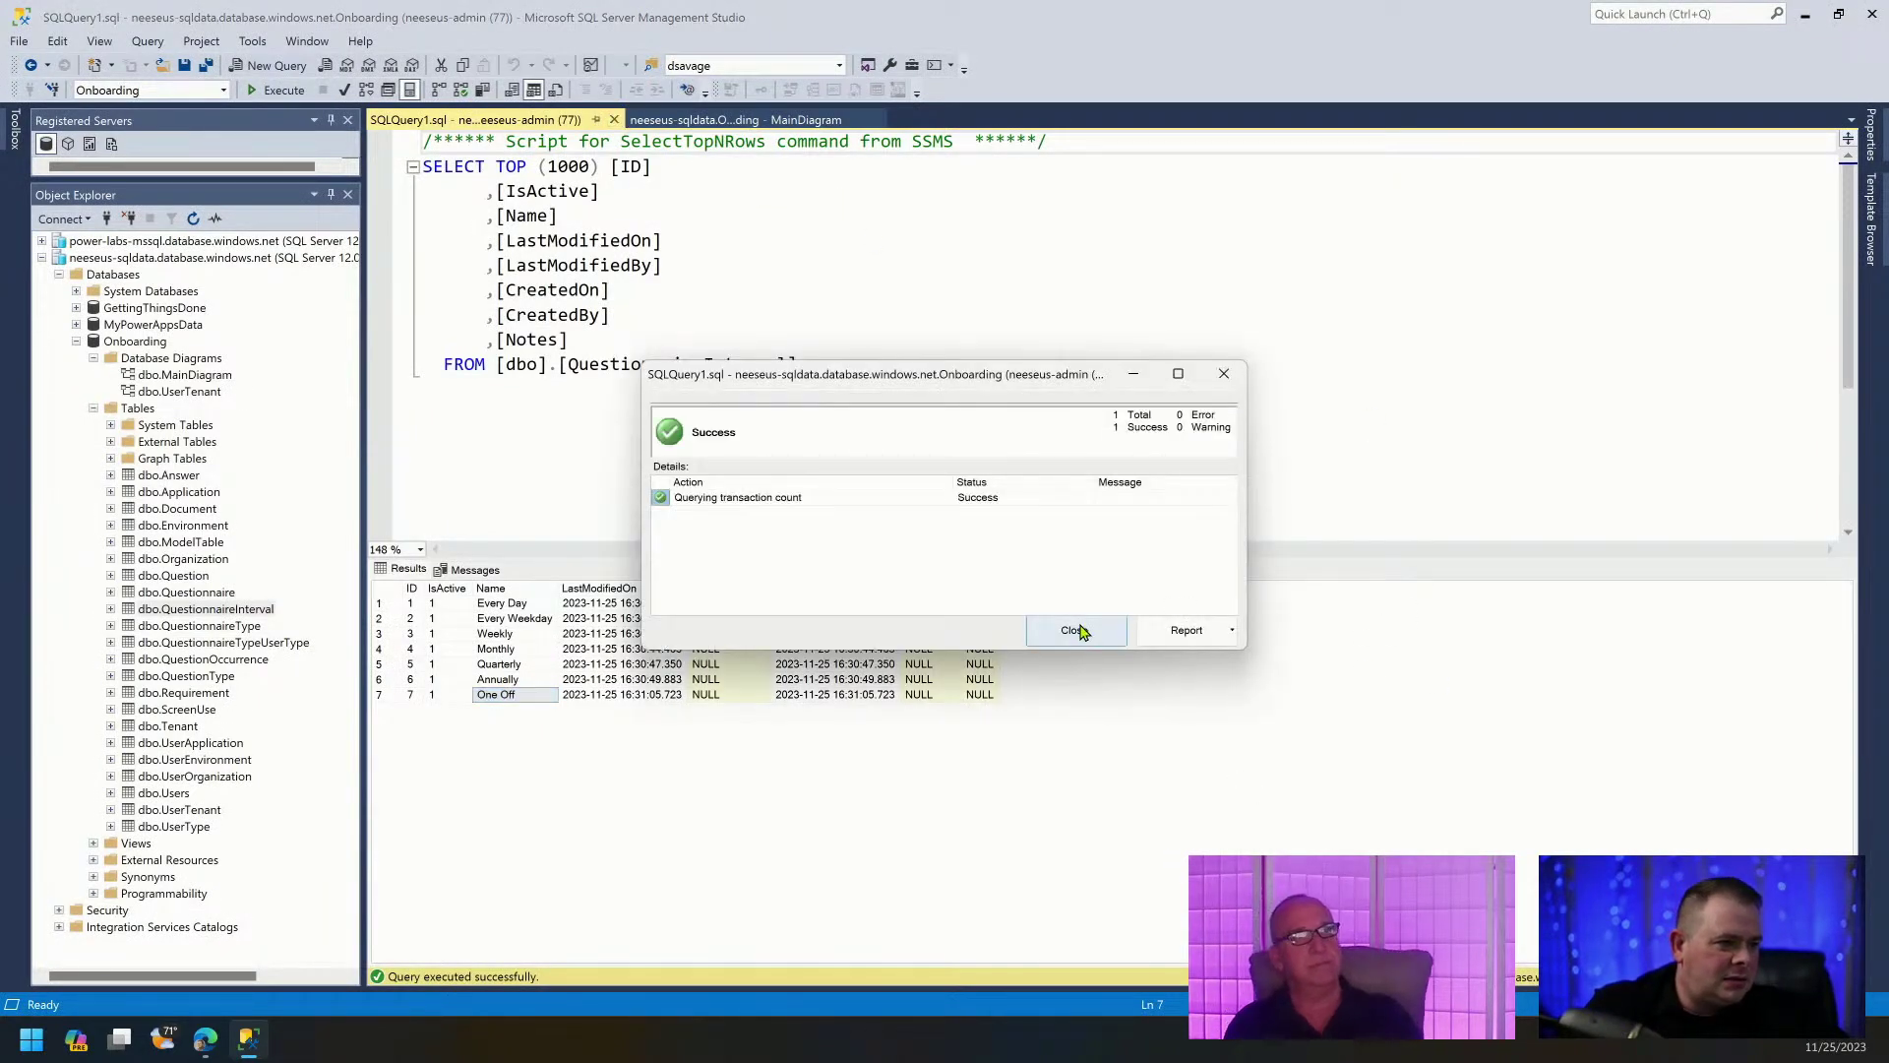
{"action": "left_click", "coordinate": [1074, 630]}
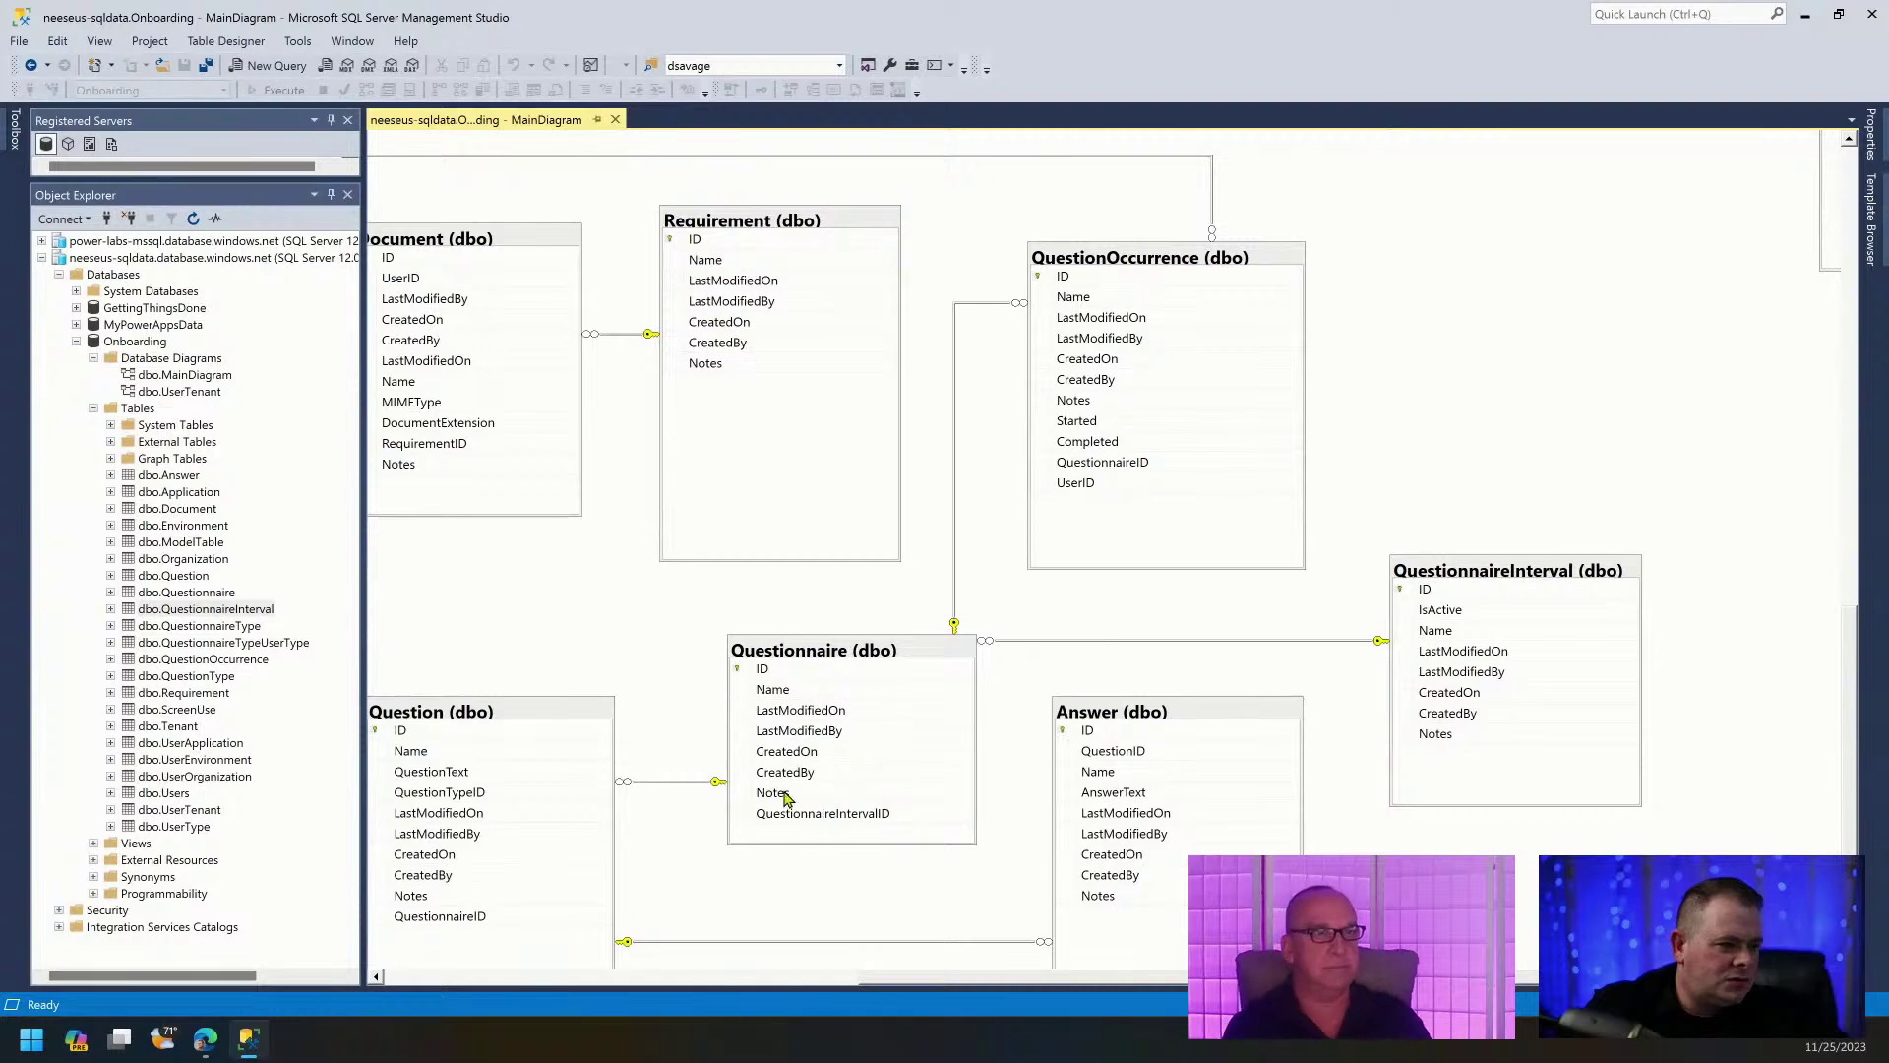
{"action": "left_click", "coordinate": [802, 656]}
{"action": "right_click", "coordinate": [802, 655]}
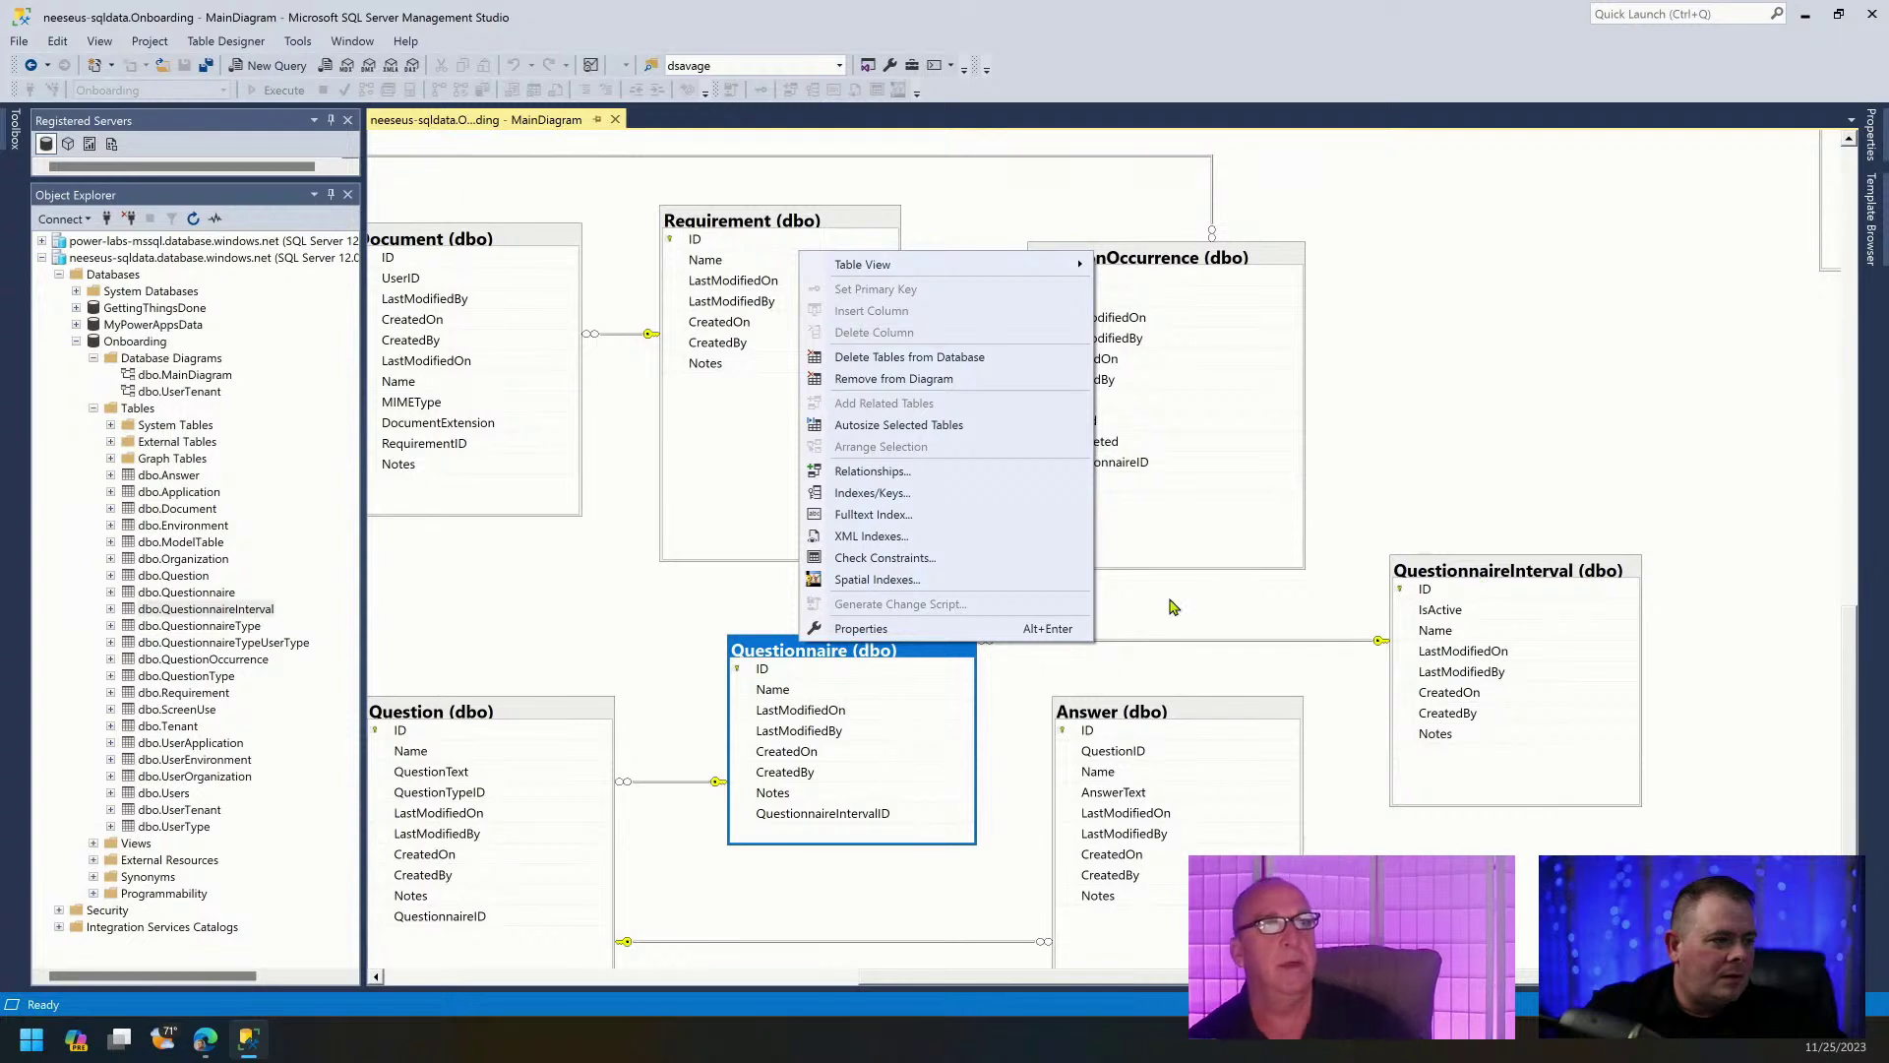
{"action": "mouse_move", "coordinate": [928, 276]}
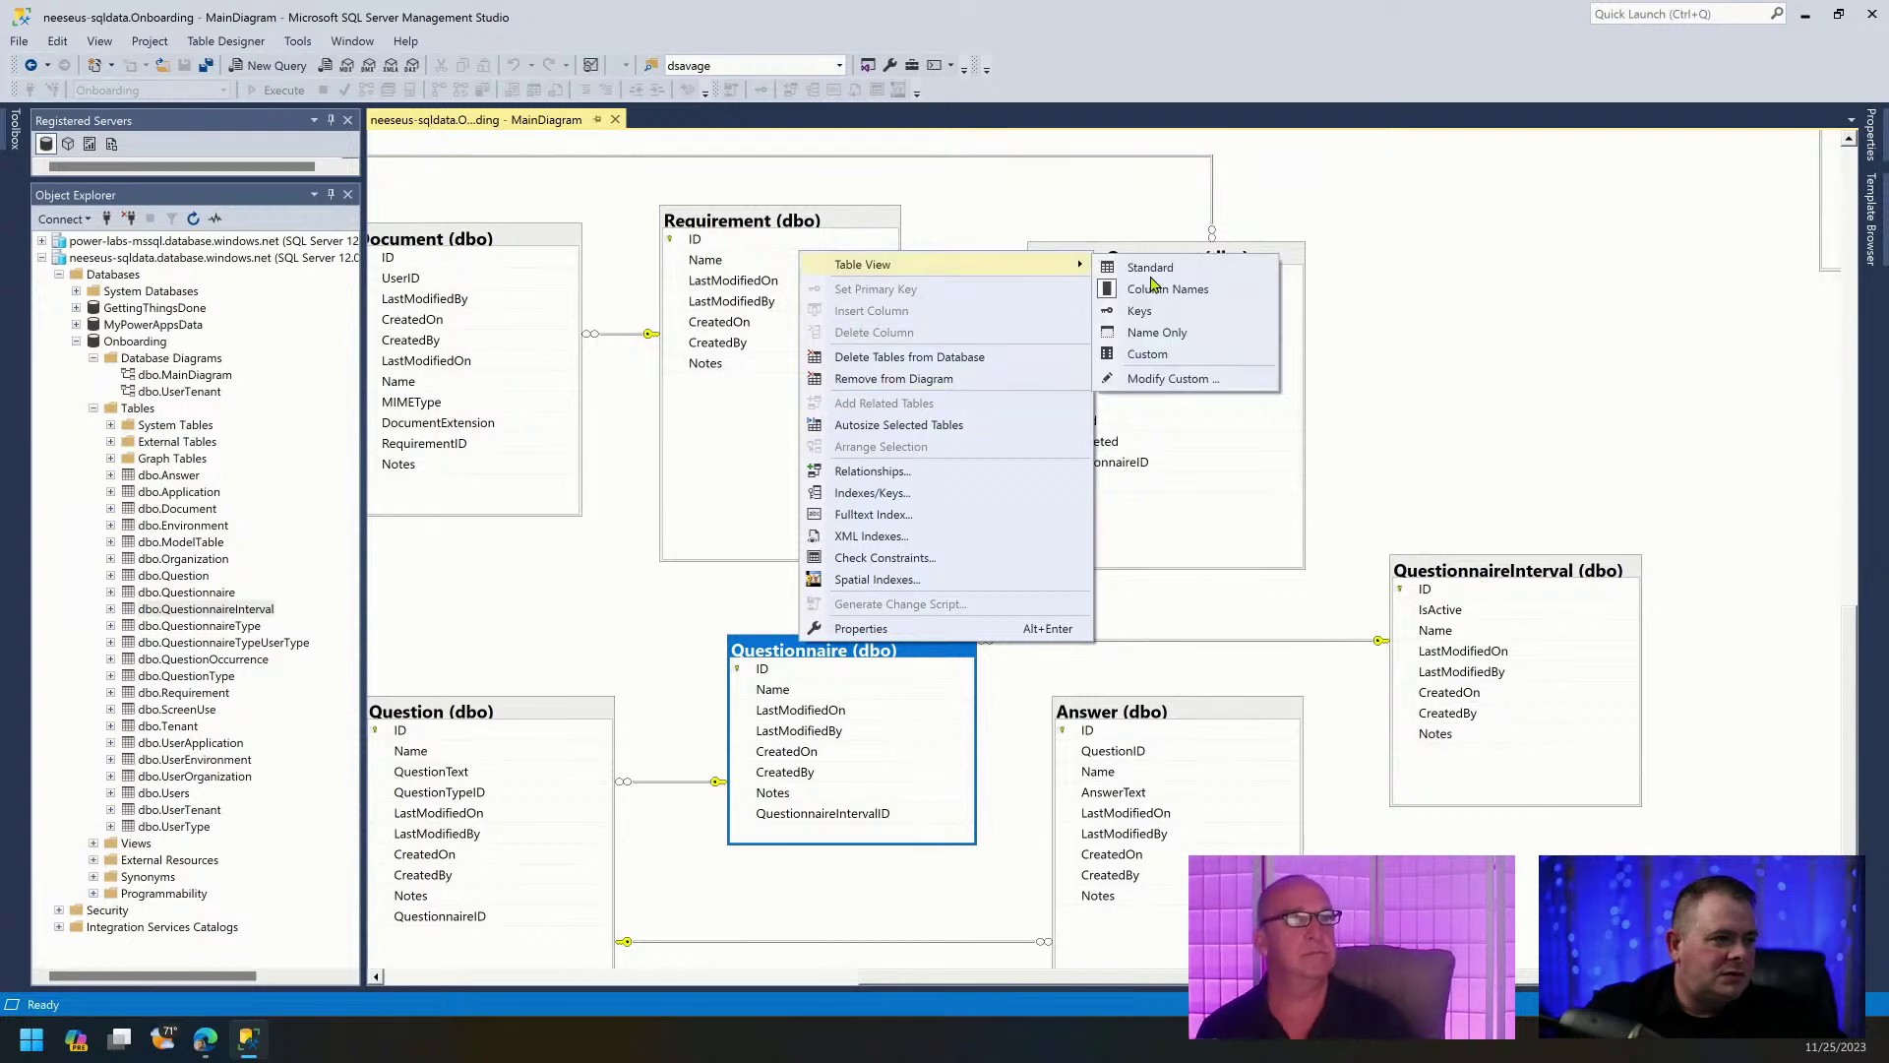
{"action": "left_click", "coordinate": [1209, 269]}
{"action": "left_click", "coordinate": [1497, 580]}
{"action": "right_click", "coordinate": [1497, 581]}
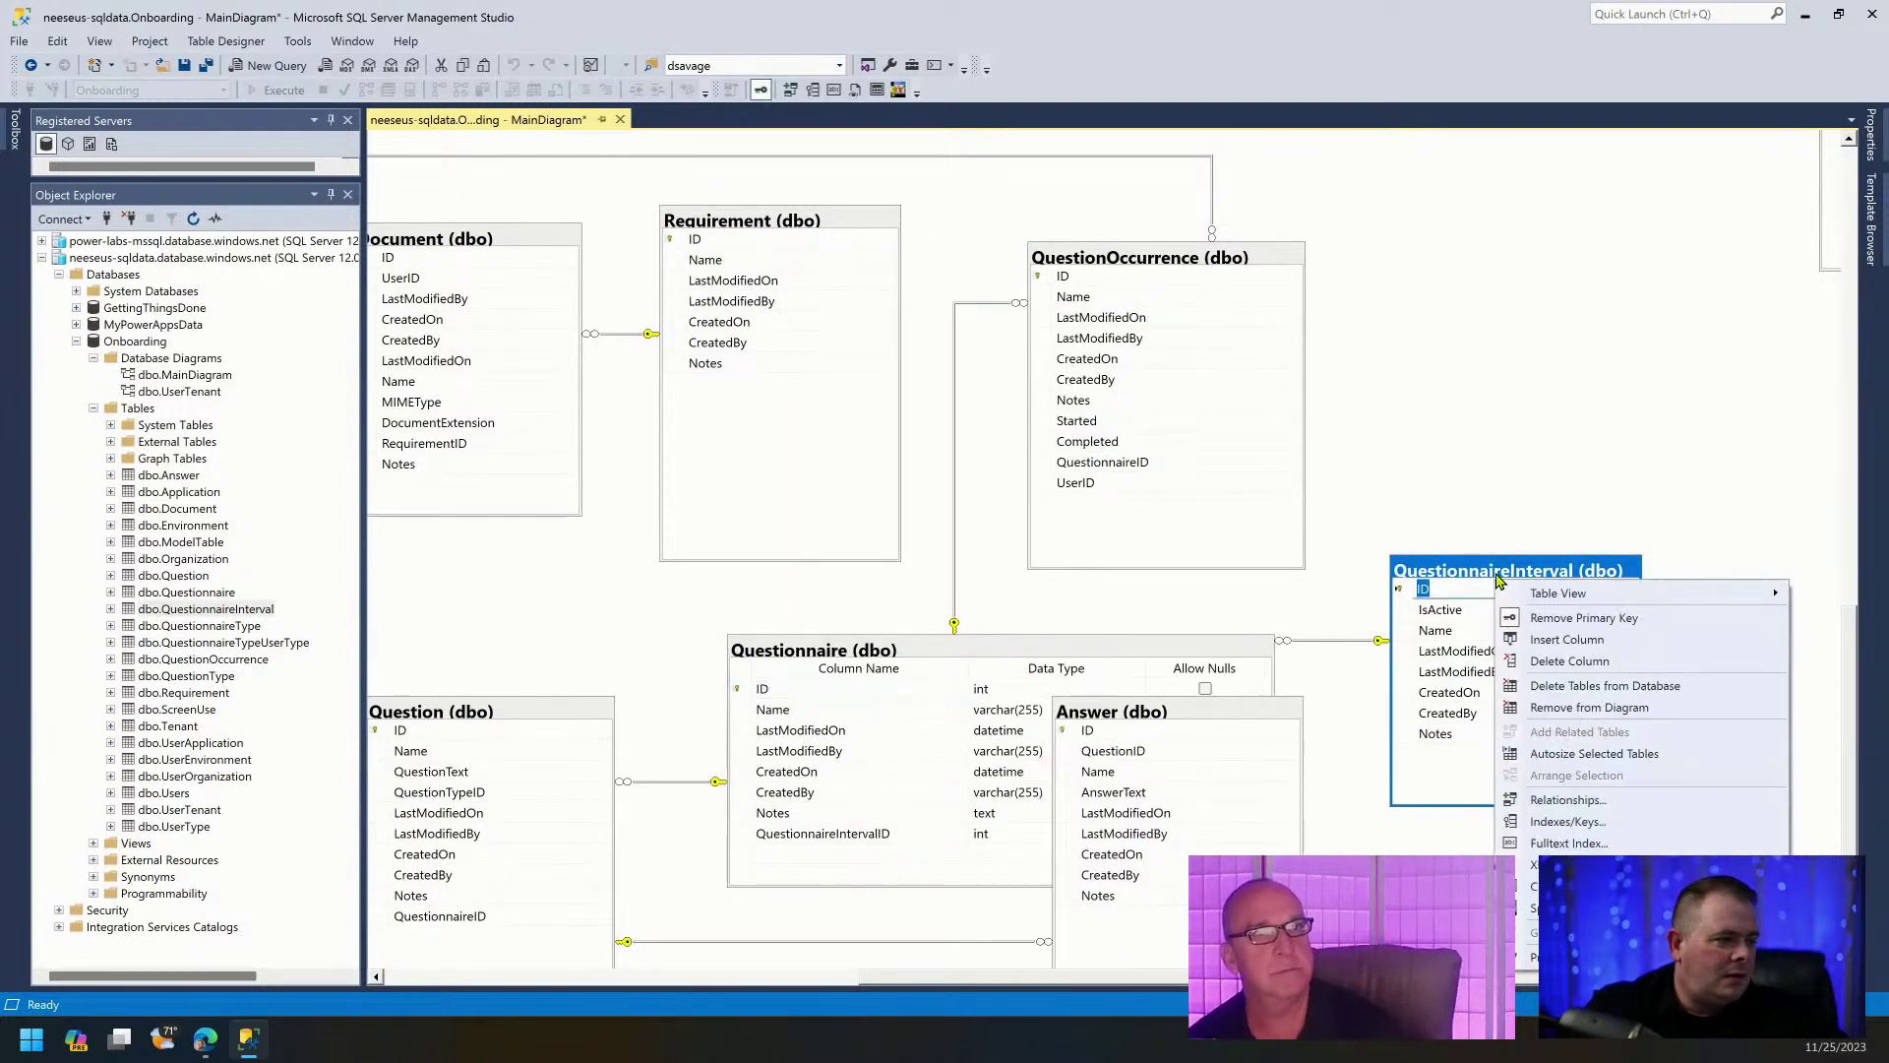
{"action": "mouse_move", "coordinate": [1559, 597]}
{"action": "left_click", "coordinate": [1370, 596]}
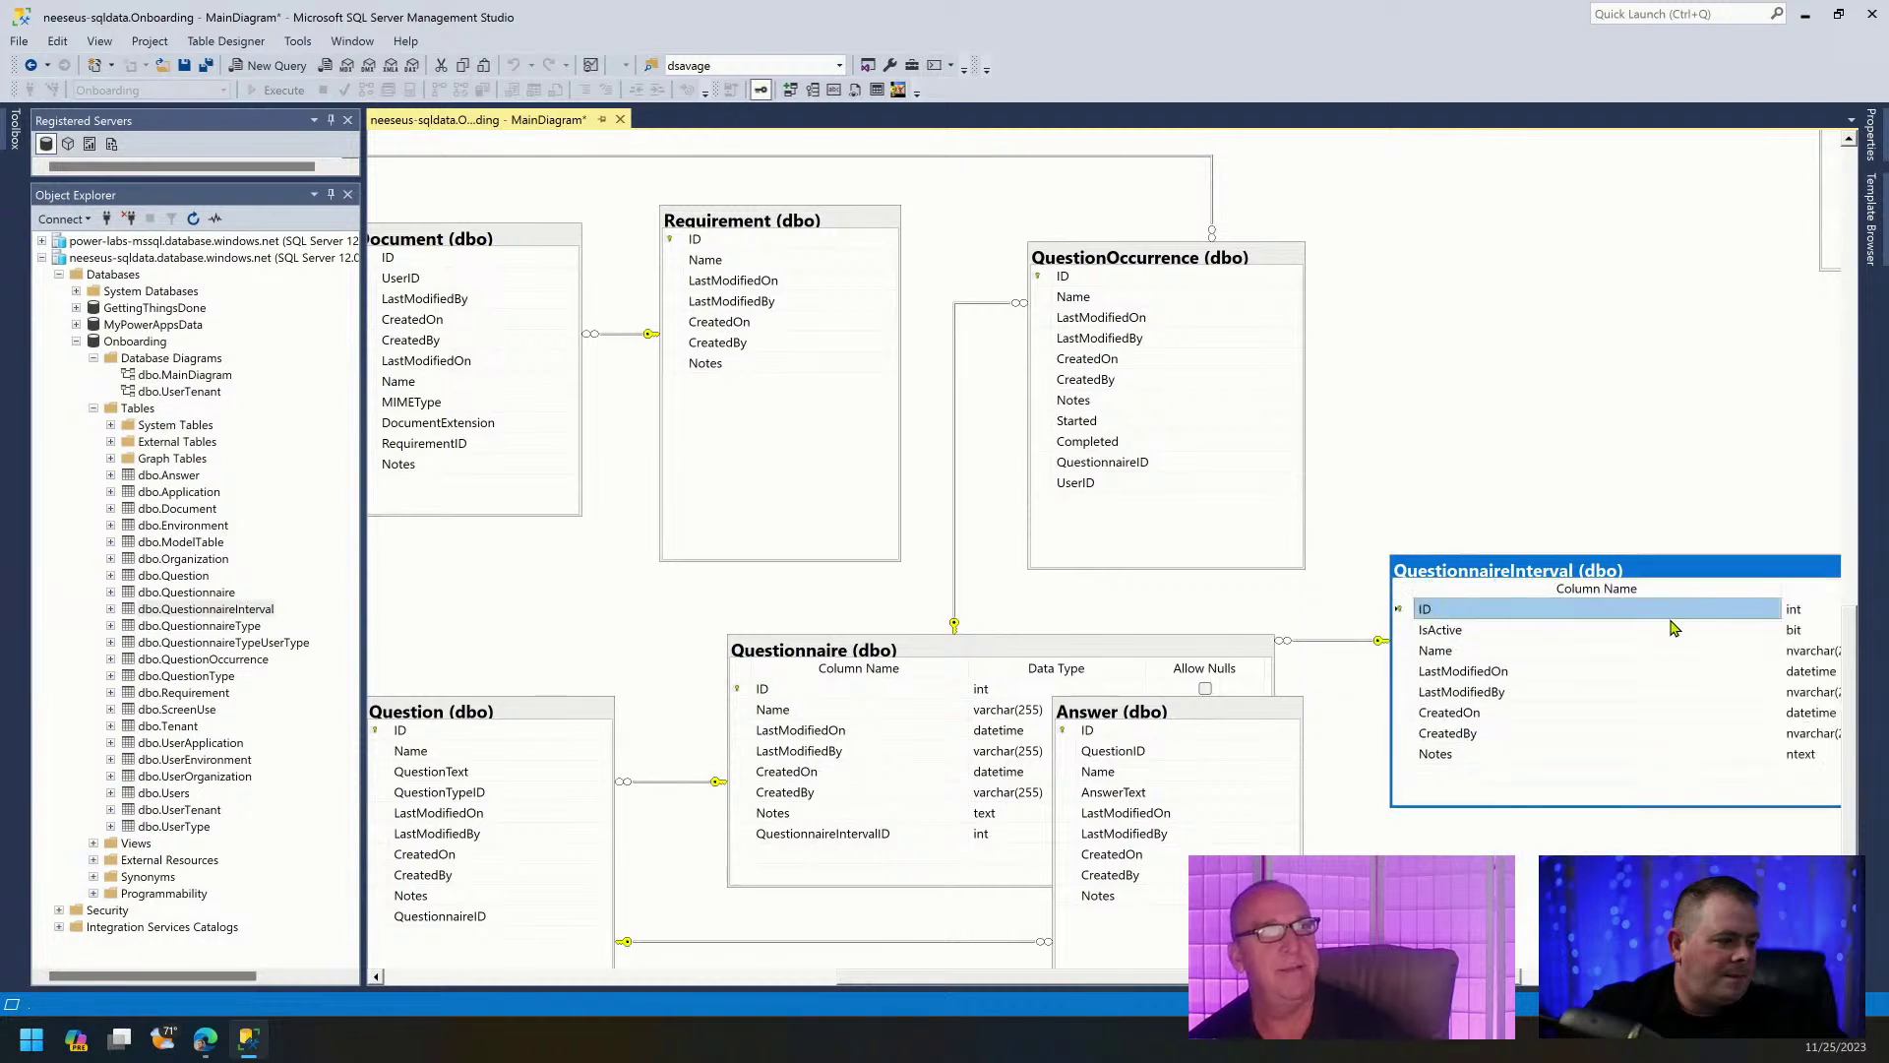
Copy the IsActive bit column from QuestionnaireInterval into the first empty row of the Questionnaire table and save the diagram.
{"action": "left_click", "coordinate": [1401, 631]}
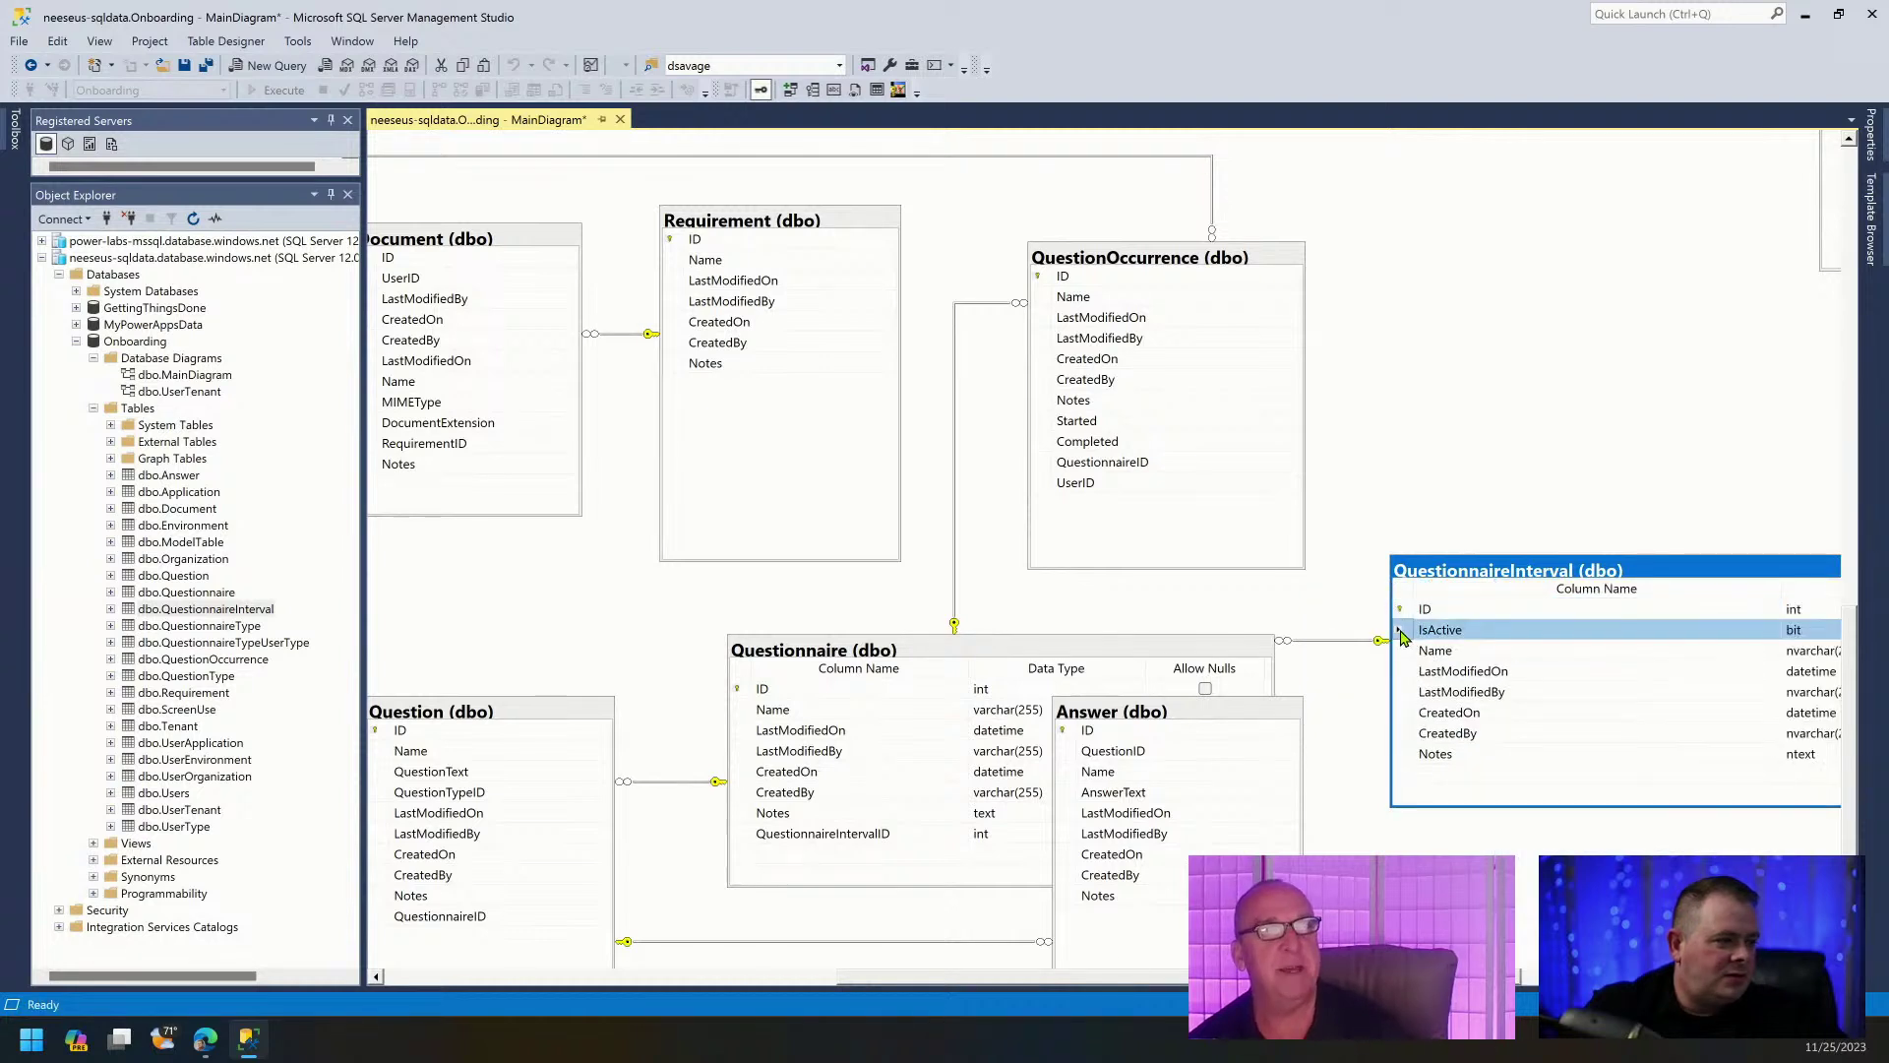
{"action": "left_click", "coordinate": [744, 857]}
{"action": "key", "text": "ctrl+v"}
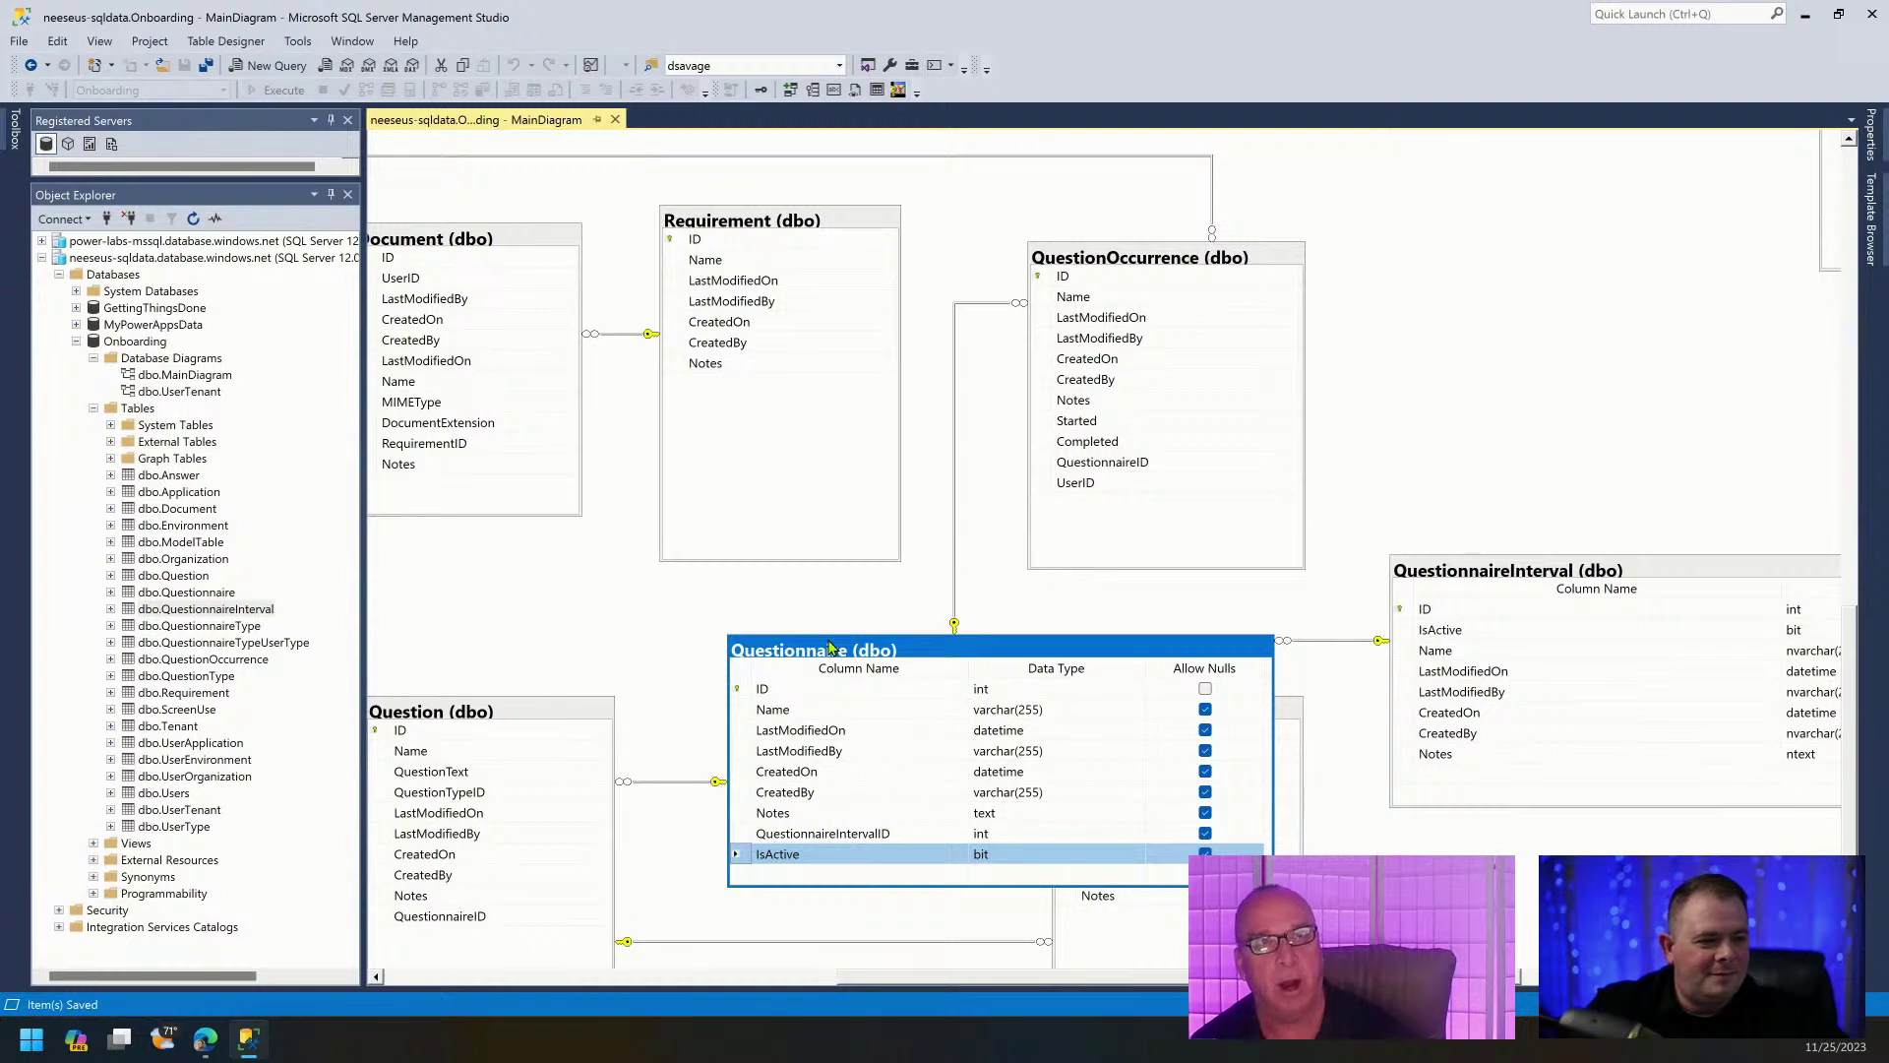
Return the Questionnaire and QuestionnaireInterval tables to Column Names view and save the diagram.
{"action": "right_click", "coordinate": [832, 650]}
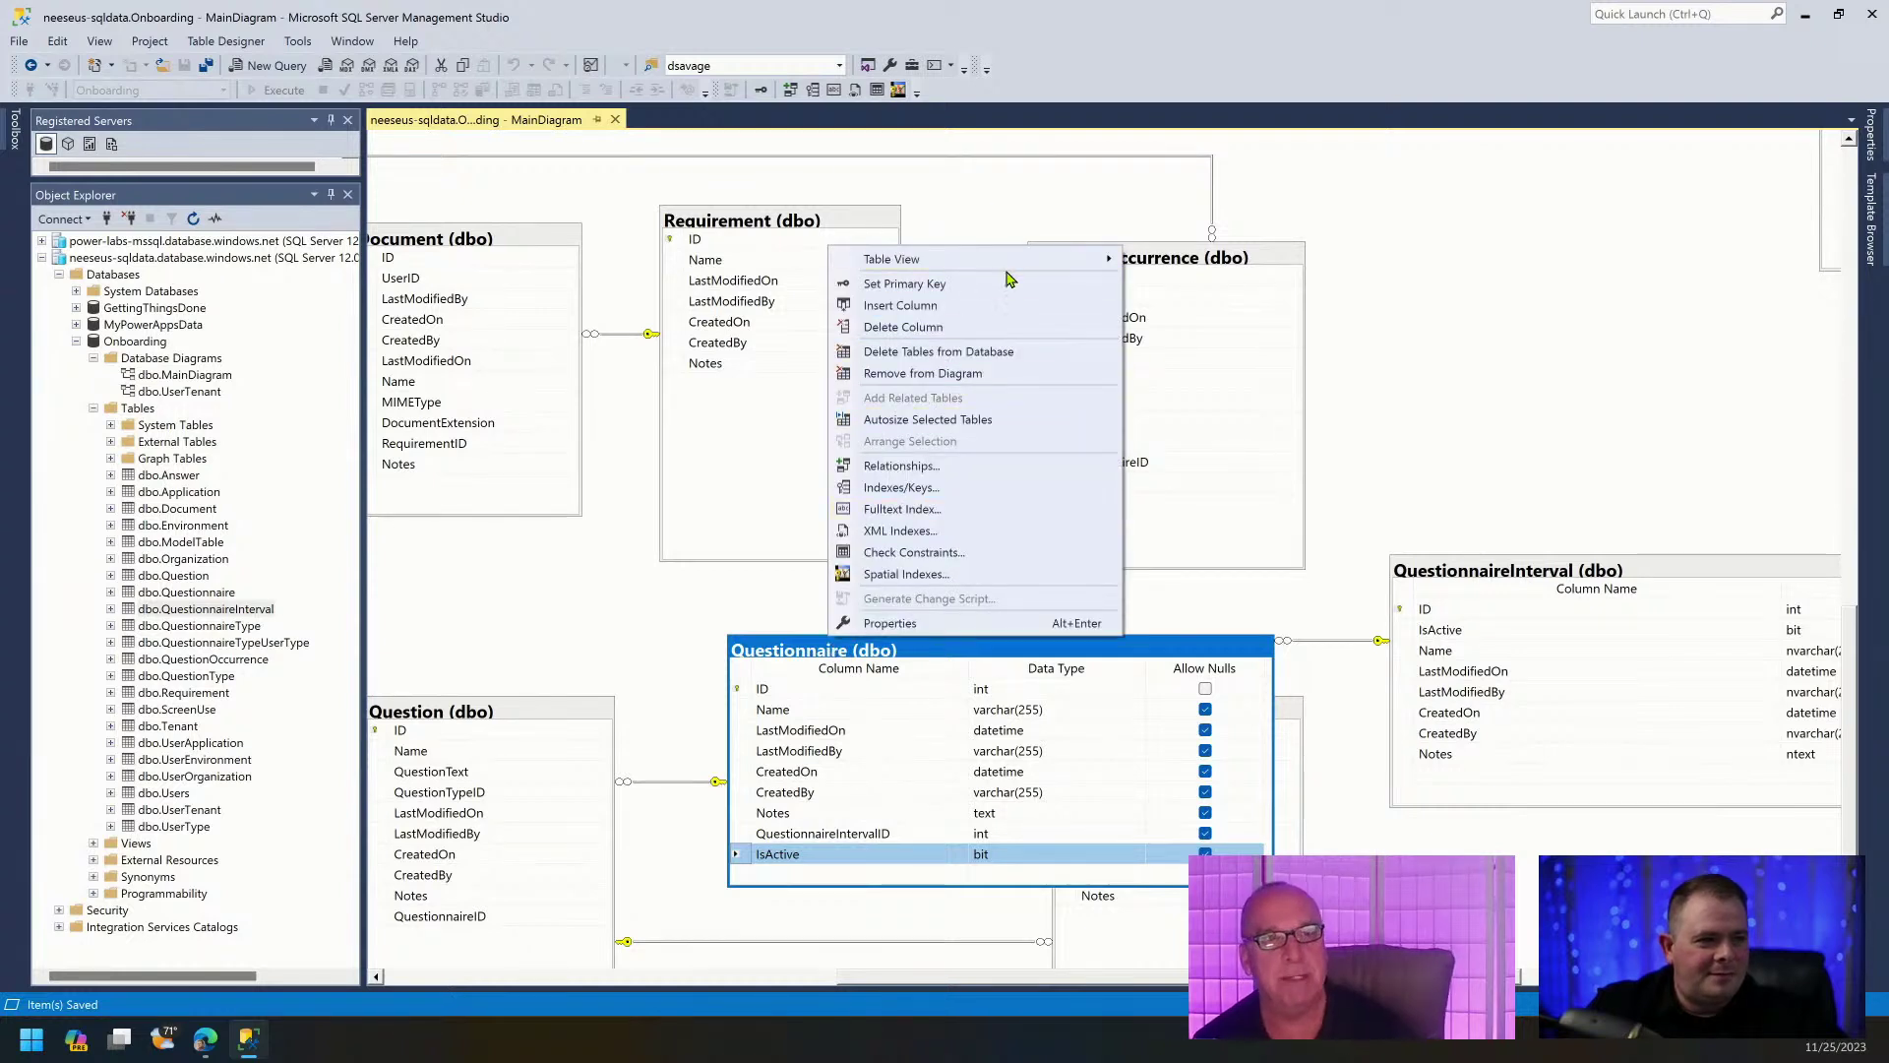
{"action": "mouse_move", "coordinate": [1009, 260]}
{"action": "left_click", "coordinate": [1176, 283]}
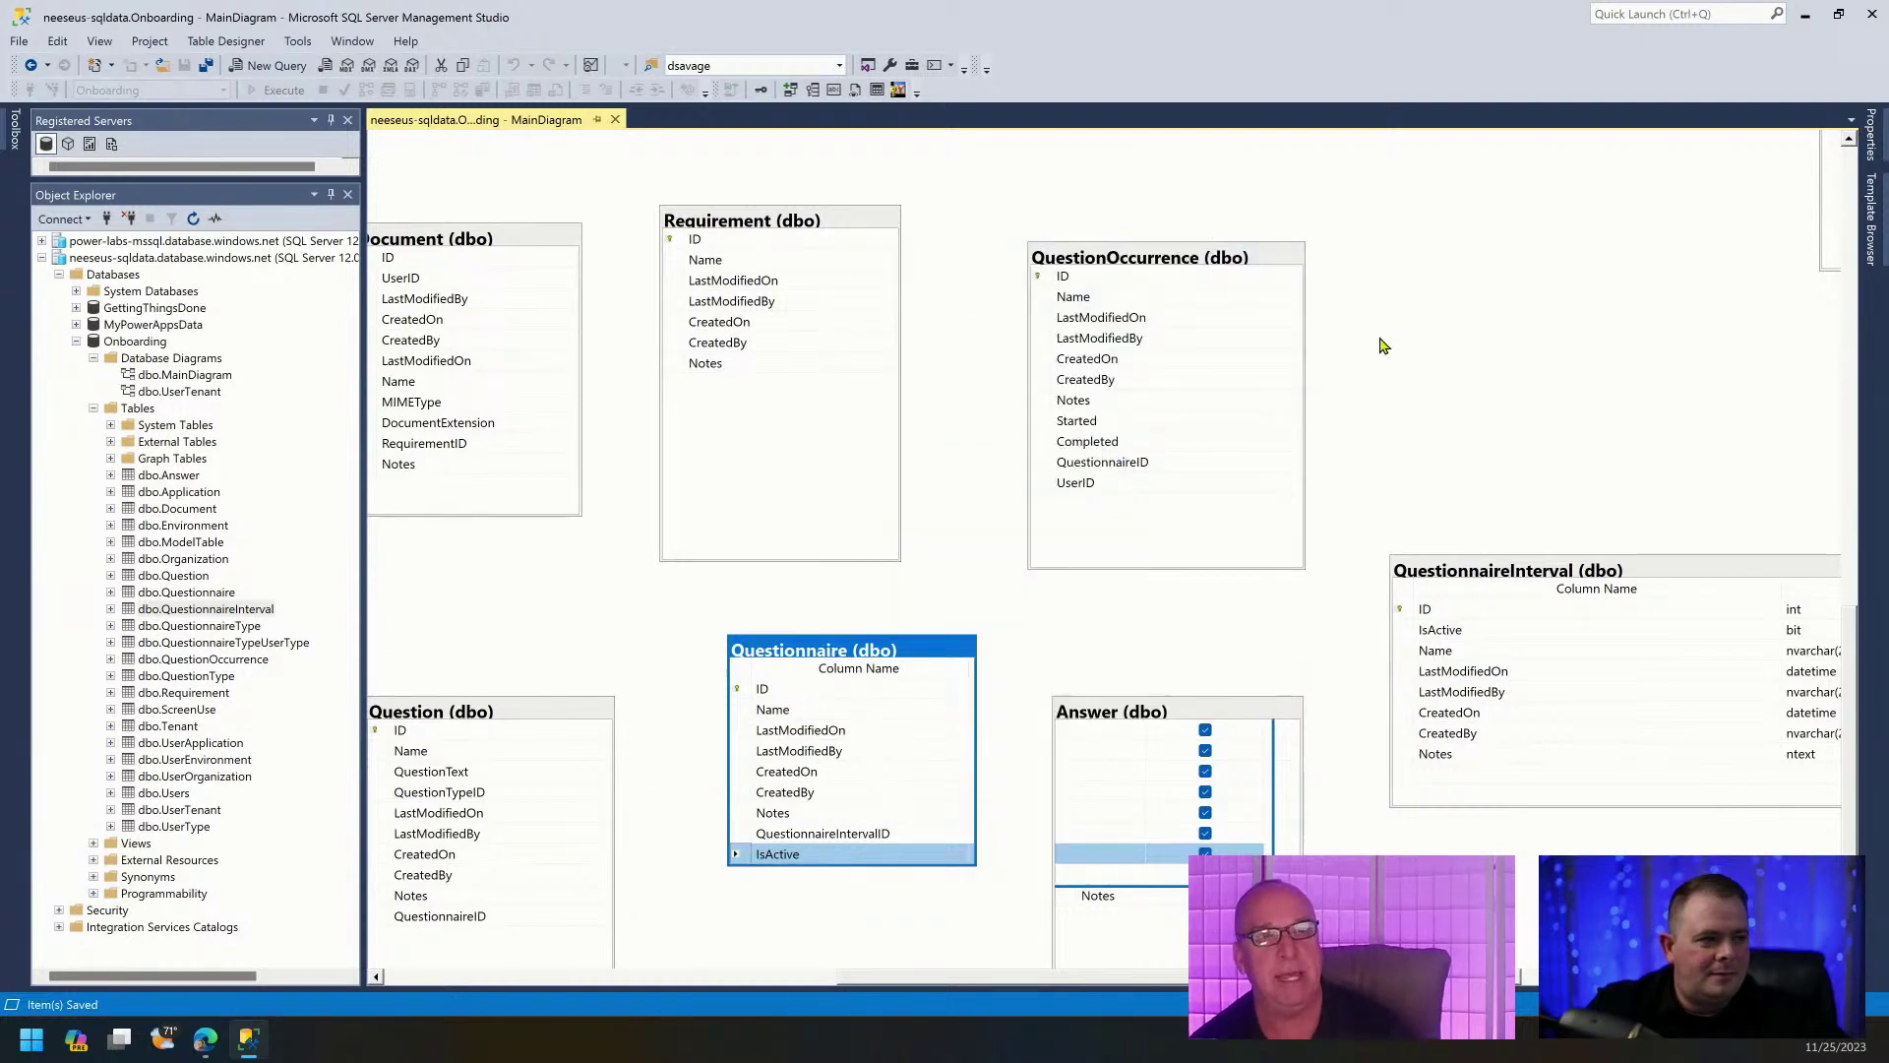
{"action": "left_click", "coordinate": [1502, 576]}
{"action": "right_click", "coordinate": [1503, 576]}
{"action": "mouse_move", "coordinate": [1533, 588]}
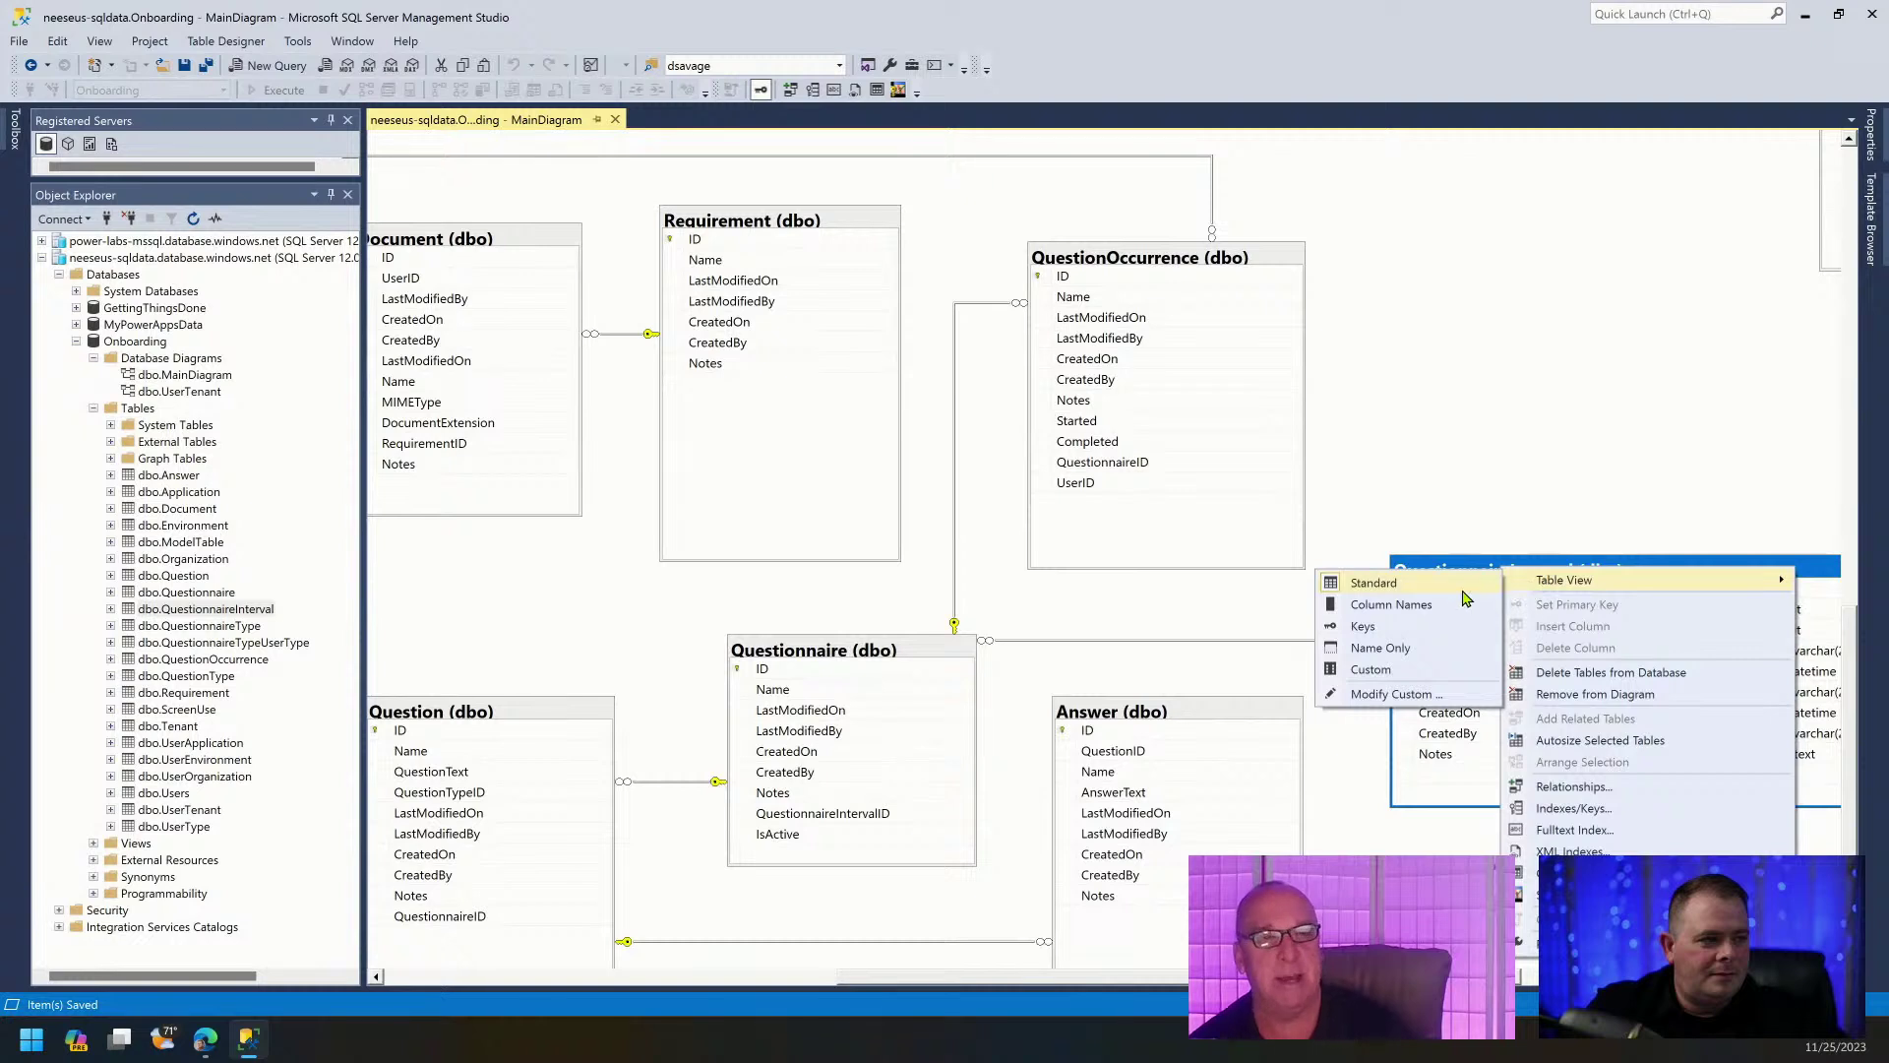
{"action": "left_click", "coordinate": [1442, 604]}
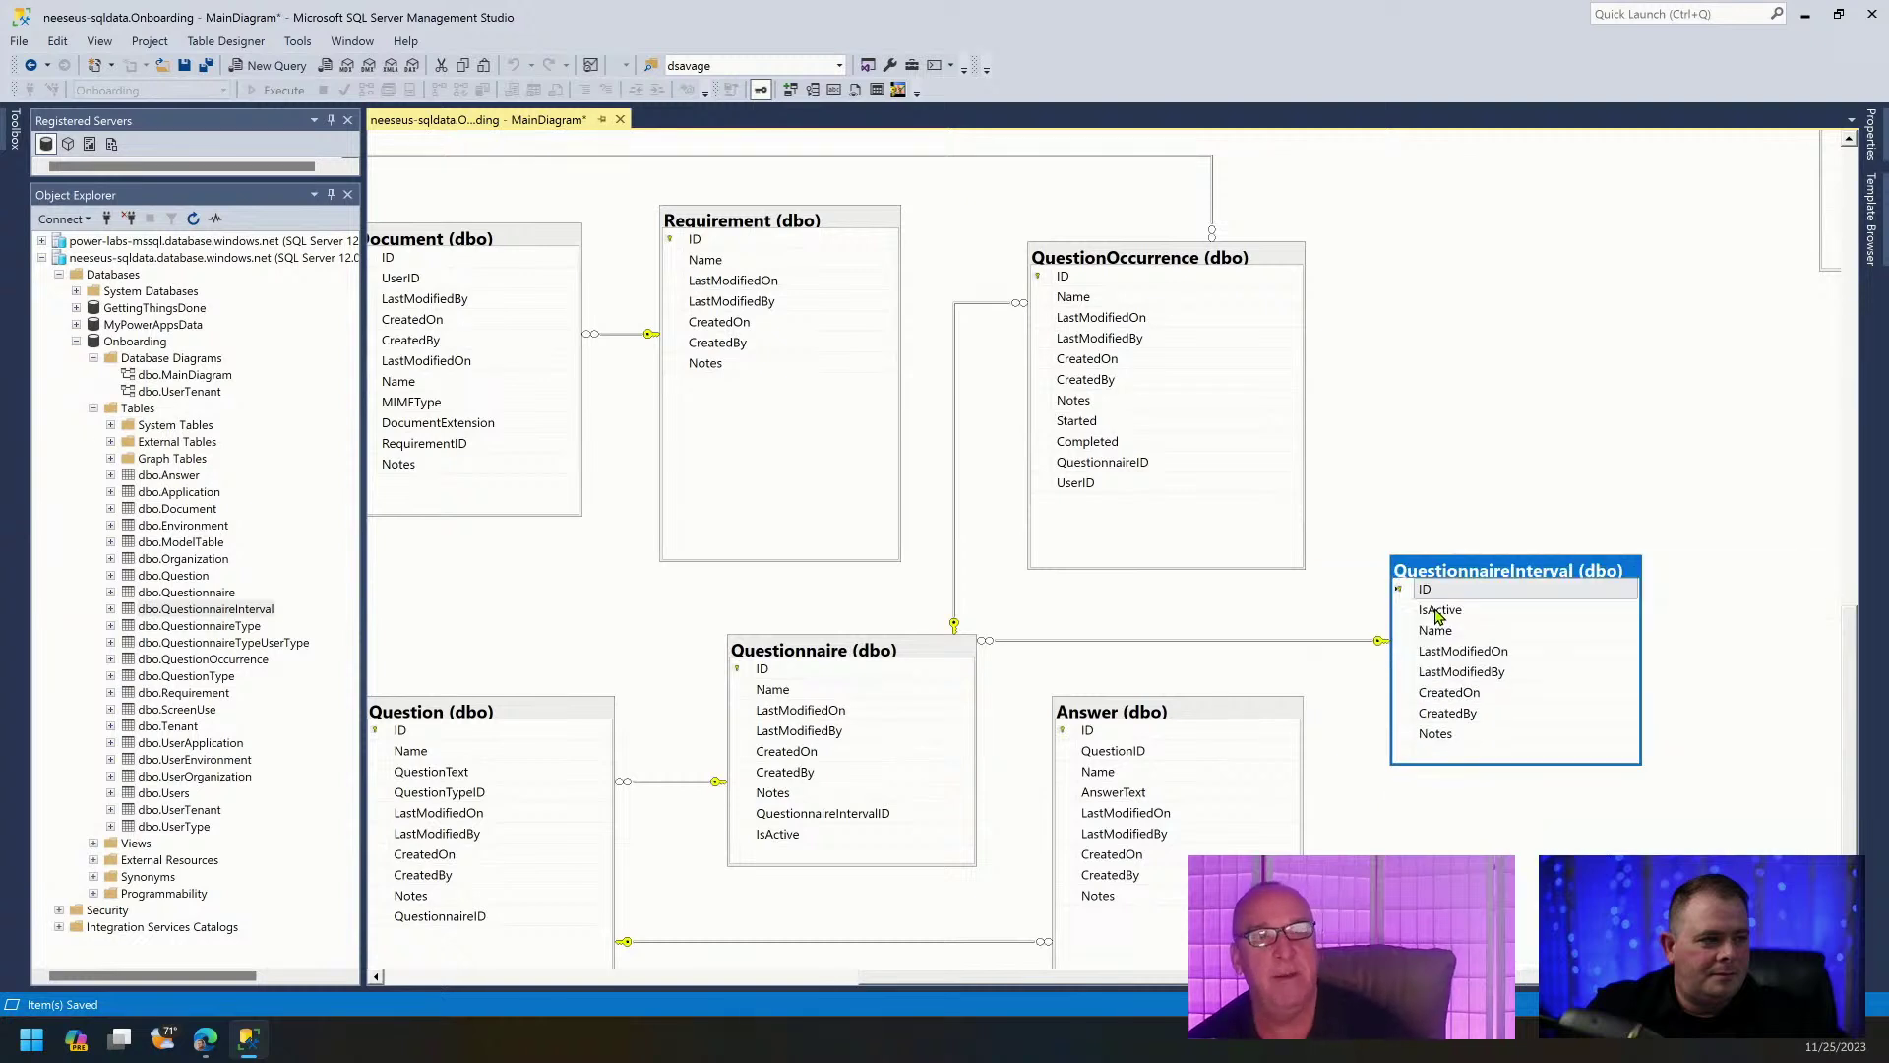
{"action": "left_click", "coordinate": [205, 65]}
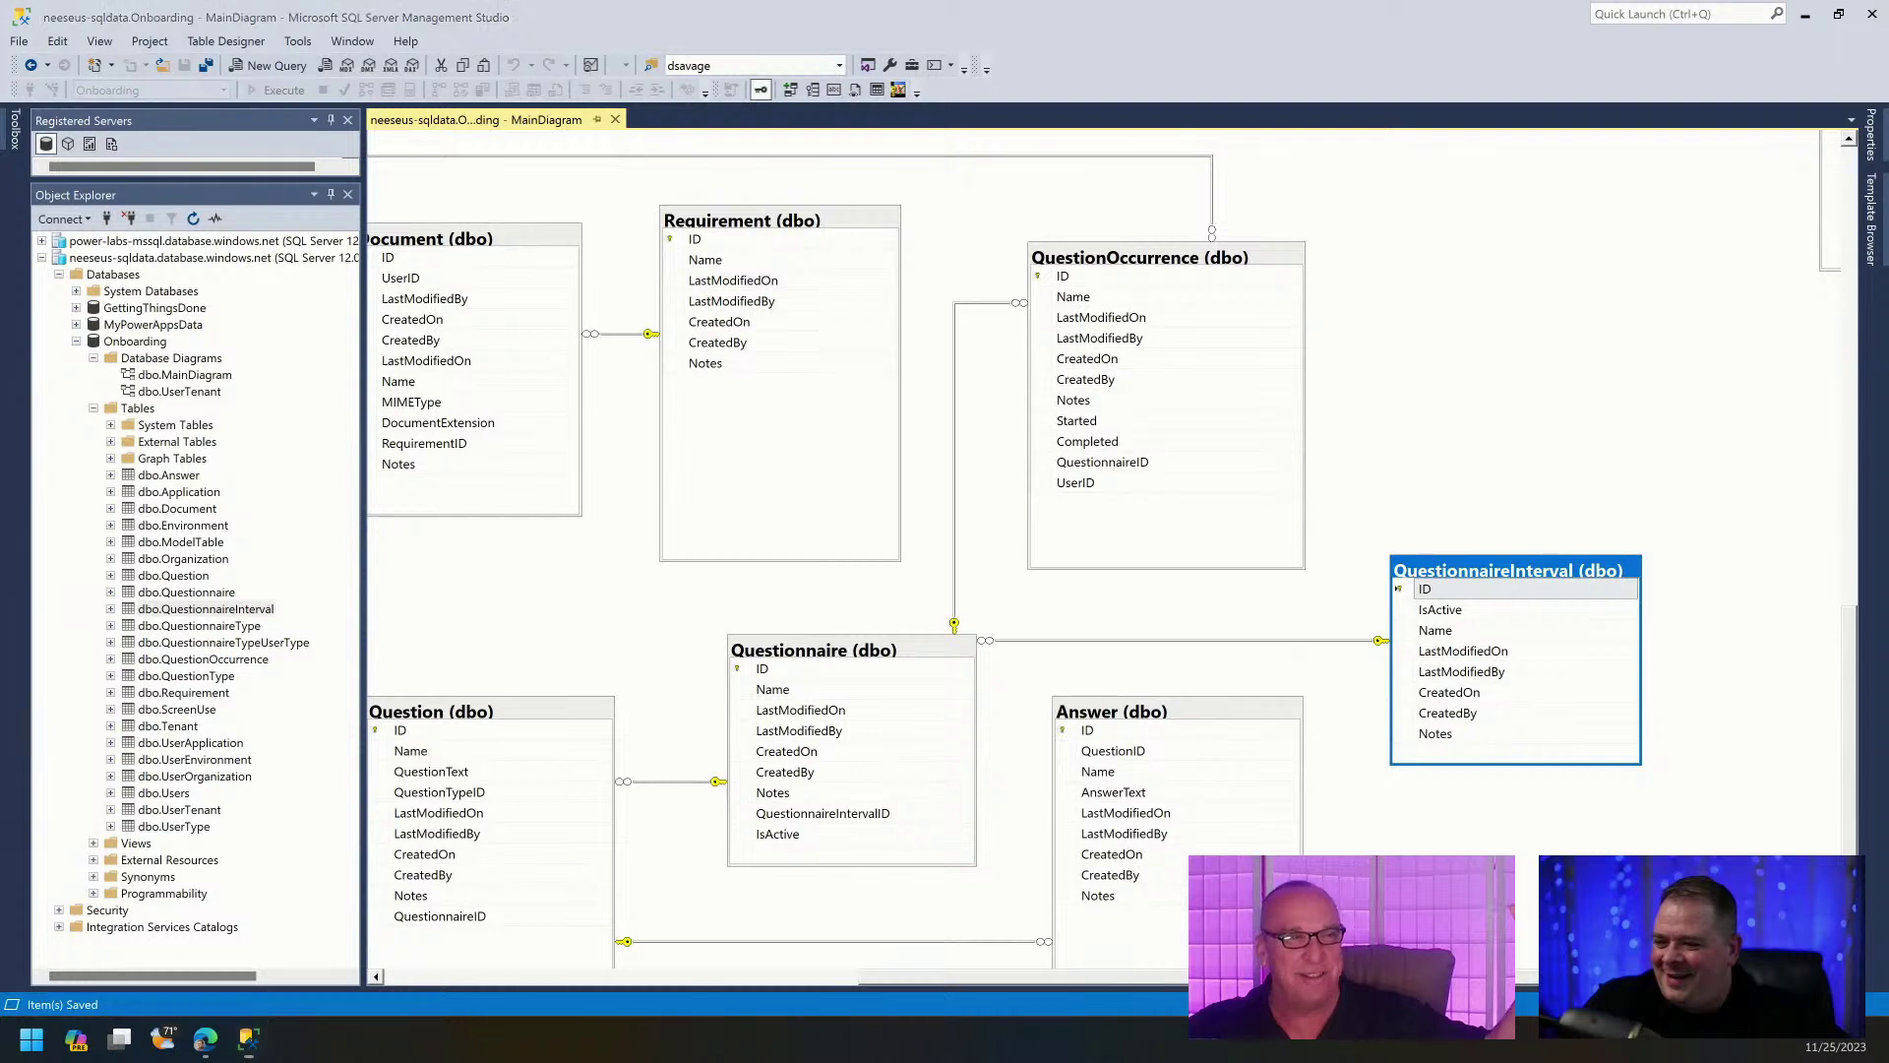
{"action": "left_click", "coordinate": [1443, 822]}
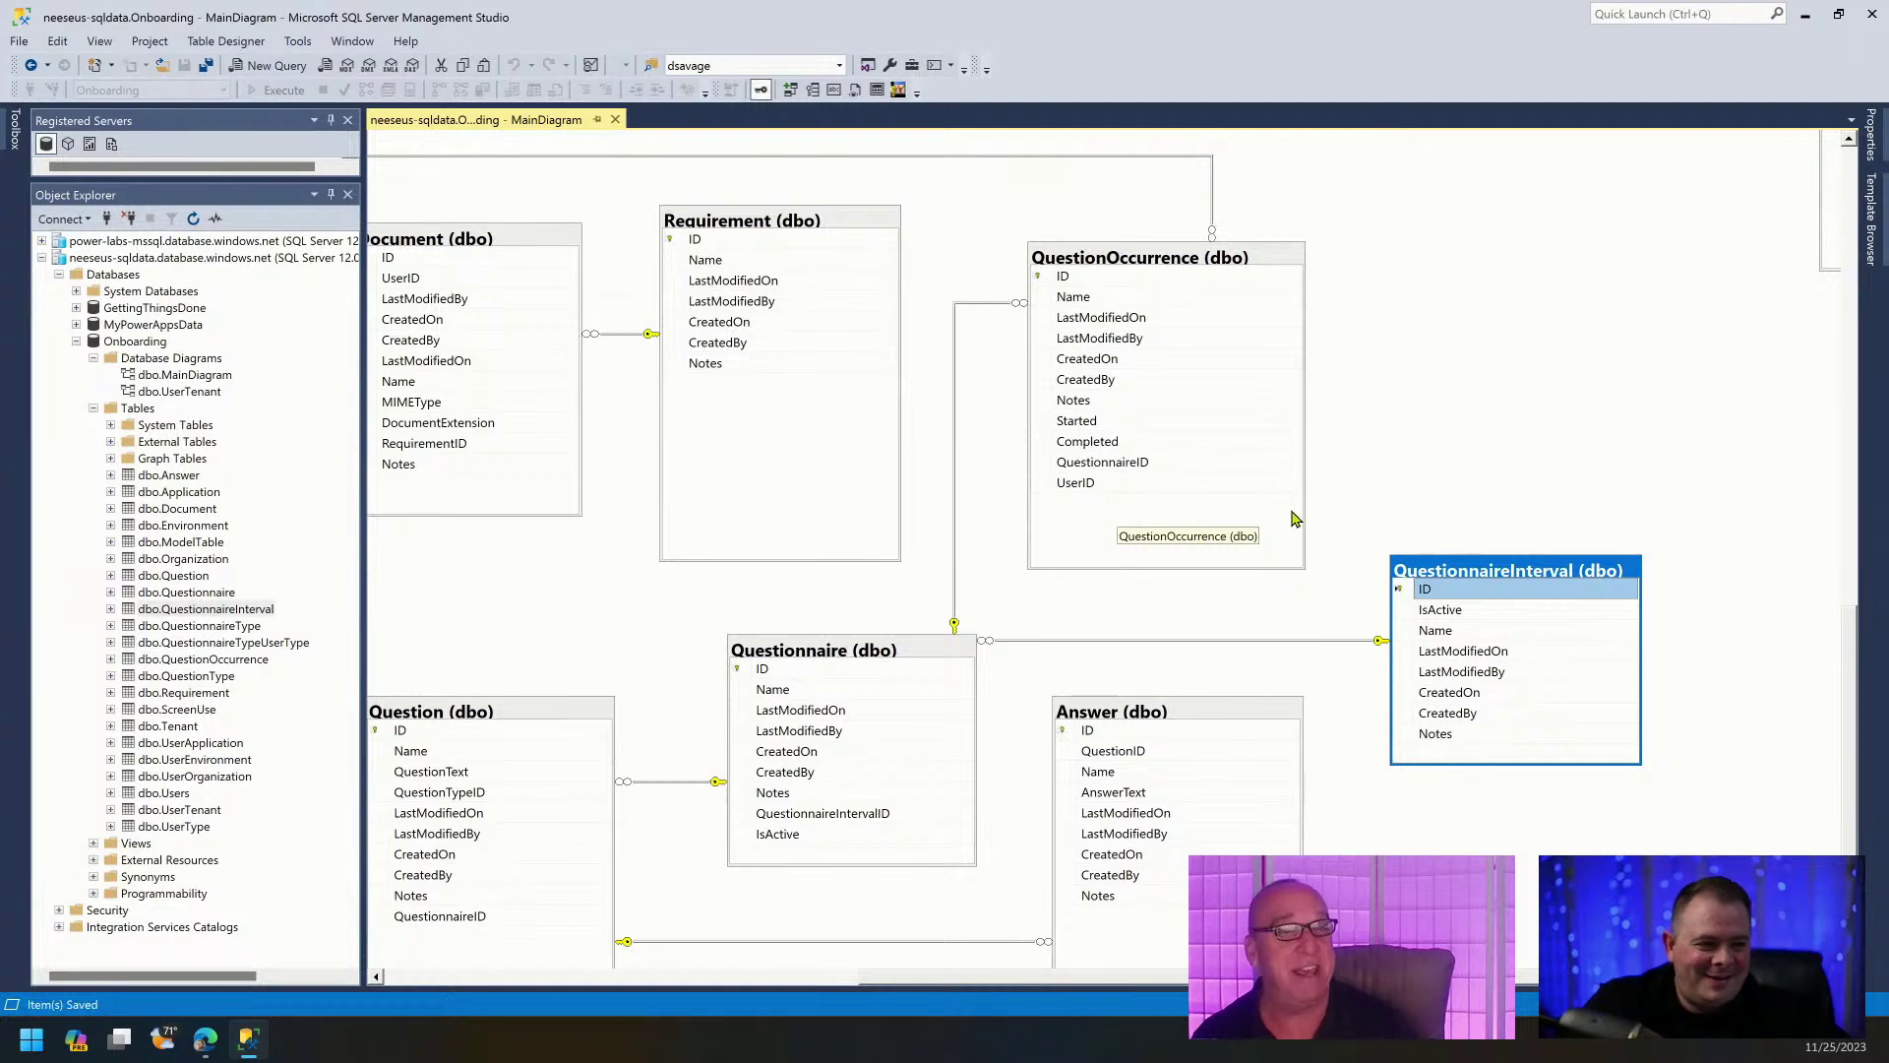
Open the Questionnaire table's design, set the default value of IsActive to 1, save the table, and close the designer.
{"action": "left_click", "coordinate": [183, 594]}
{"action": "right_click", "coordinate": [183, 596]}
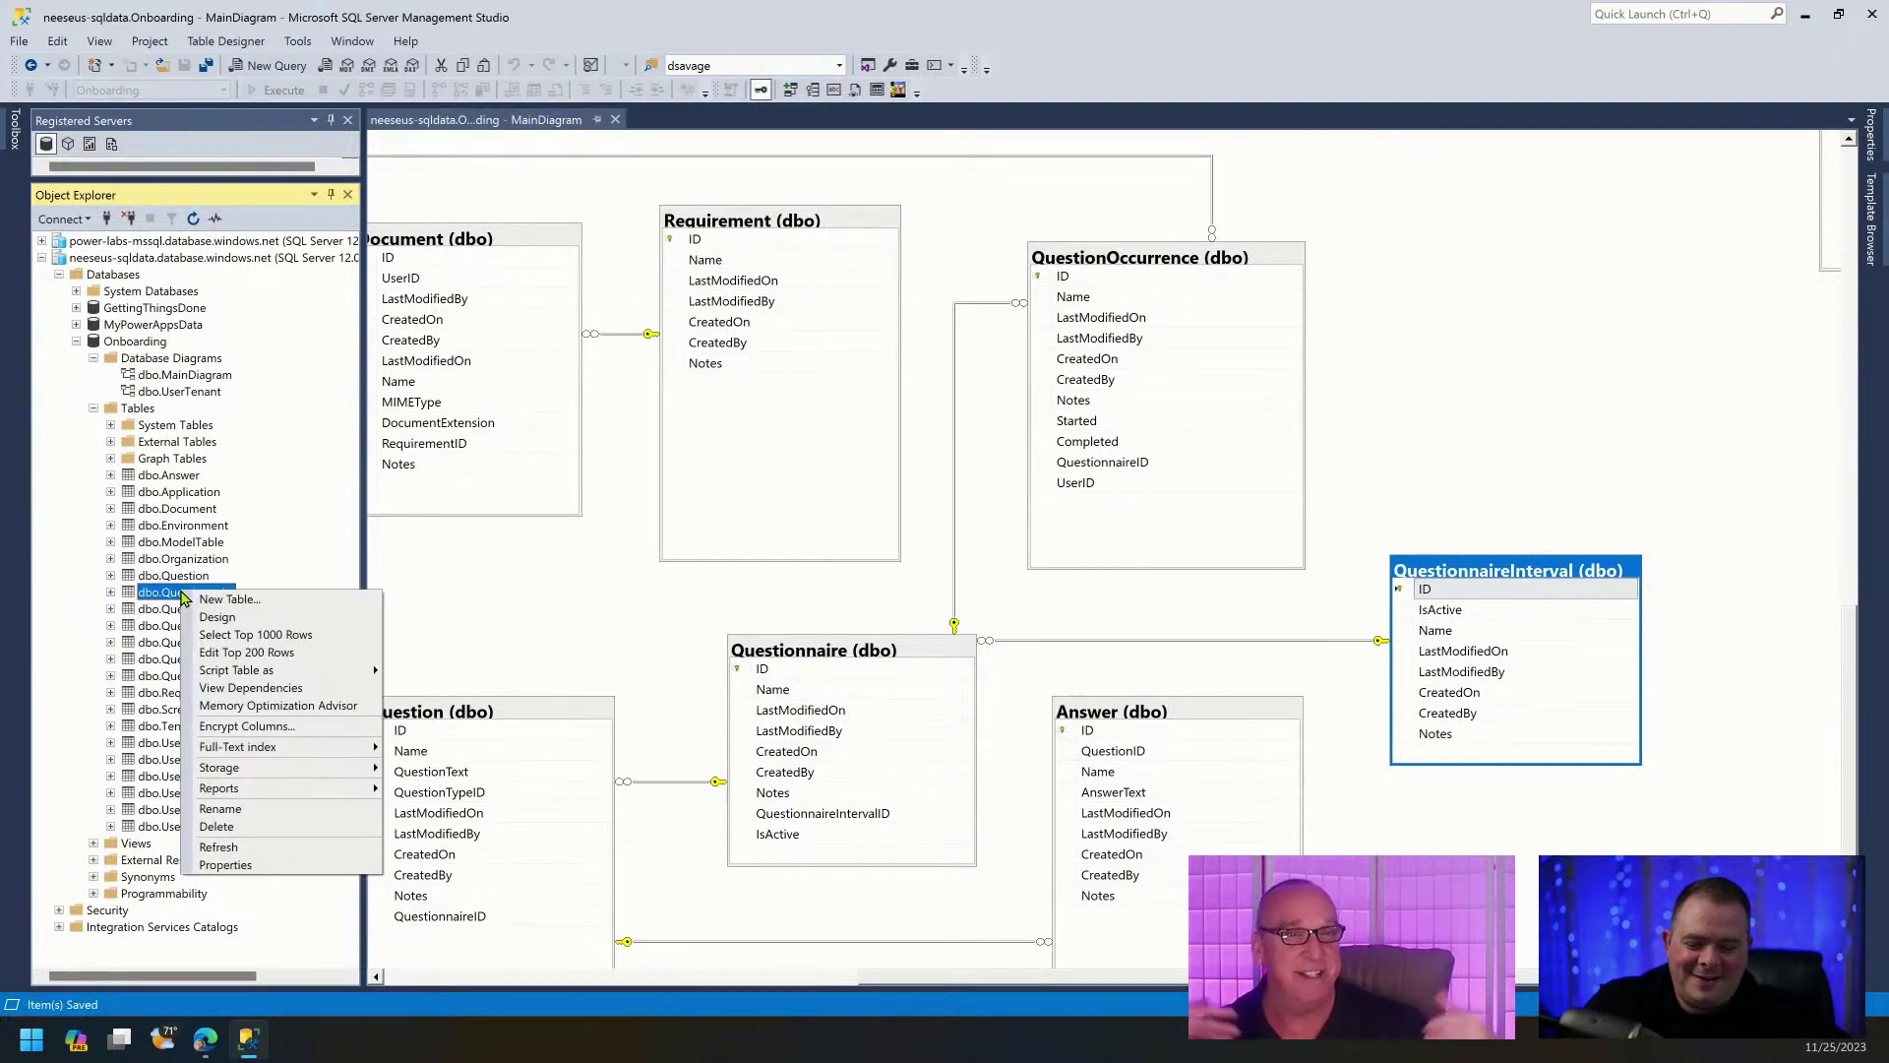
{"action": "left_click", "coordinate": [300, 618]}
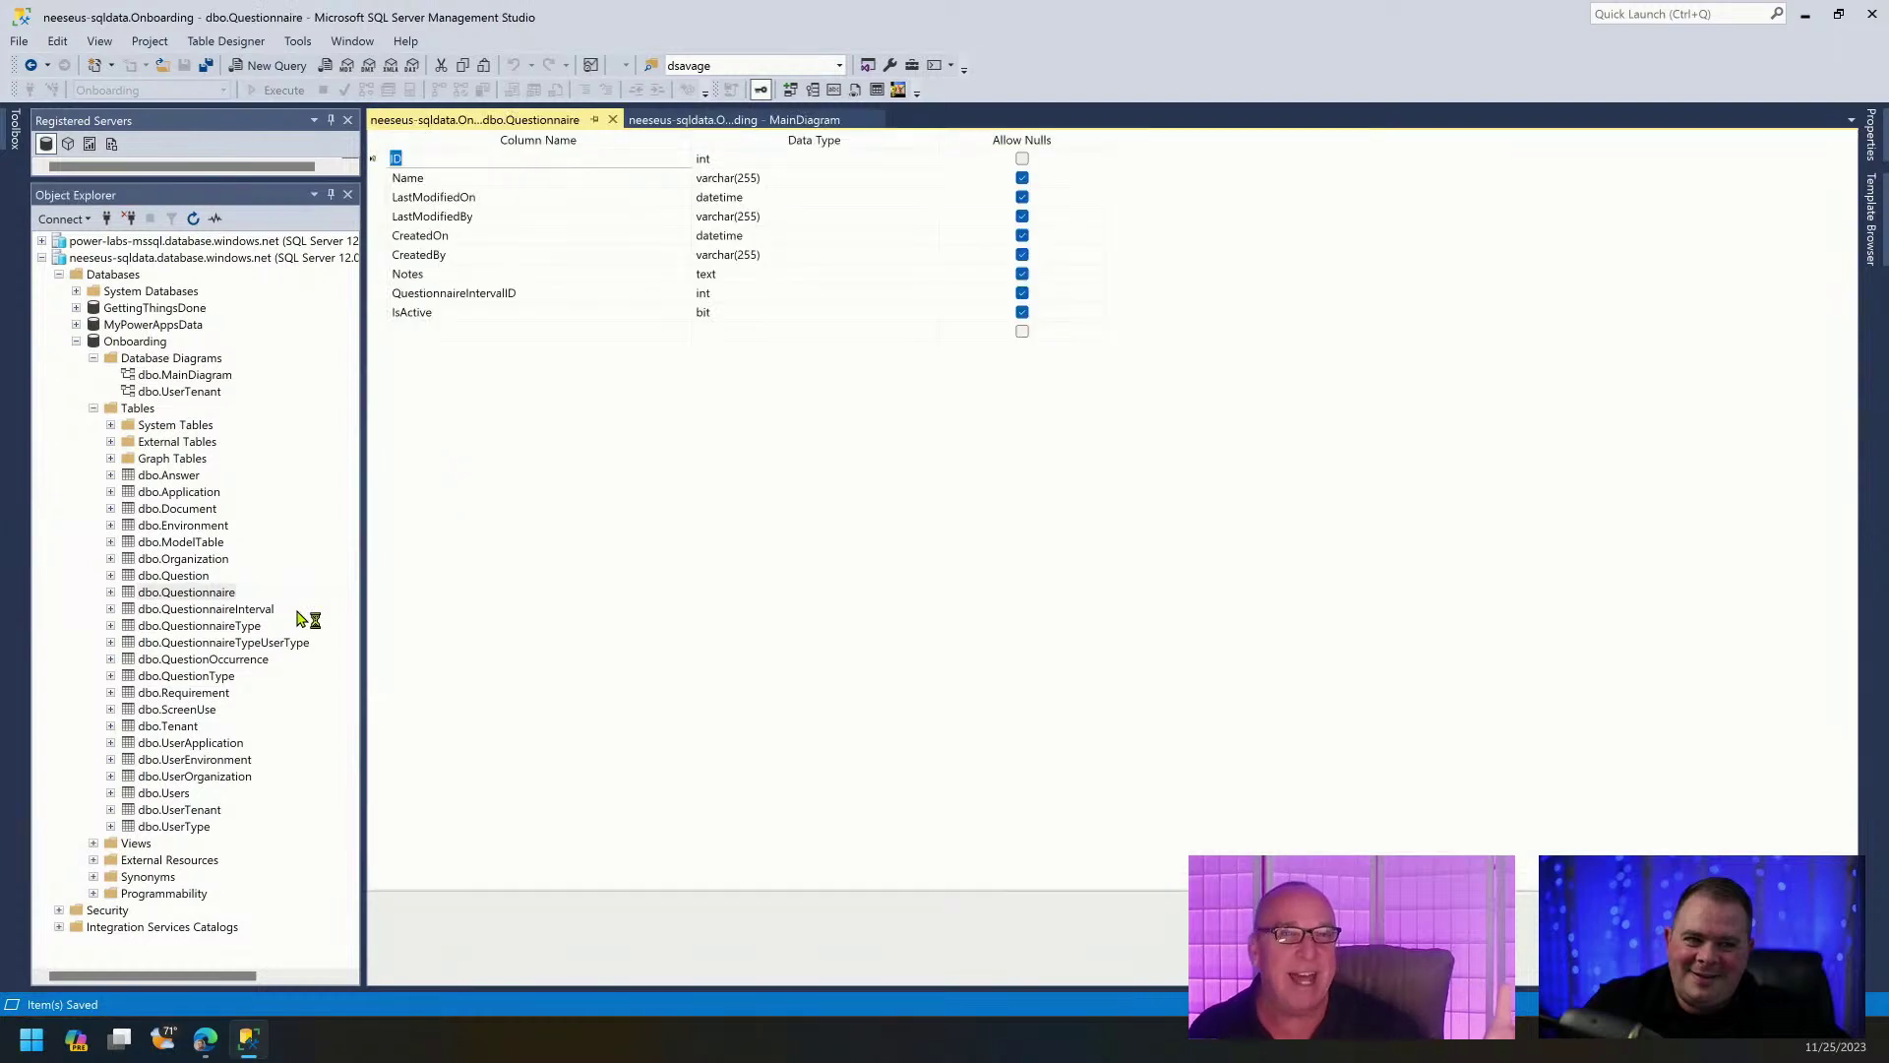
{"action": "left_click", "coordinate": [384, 314]}
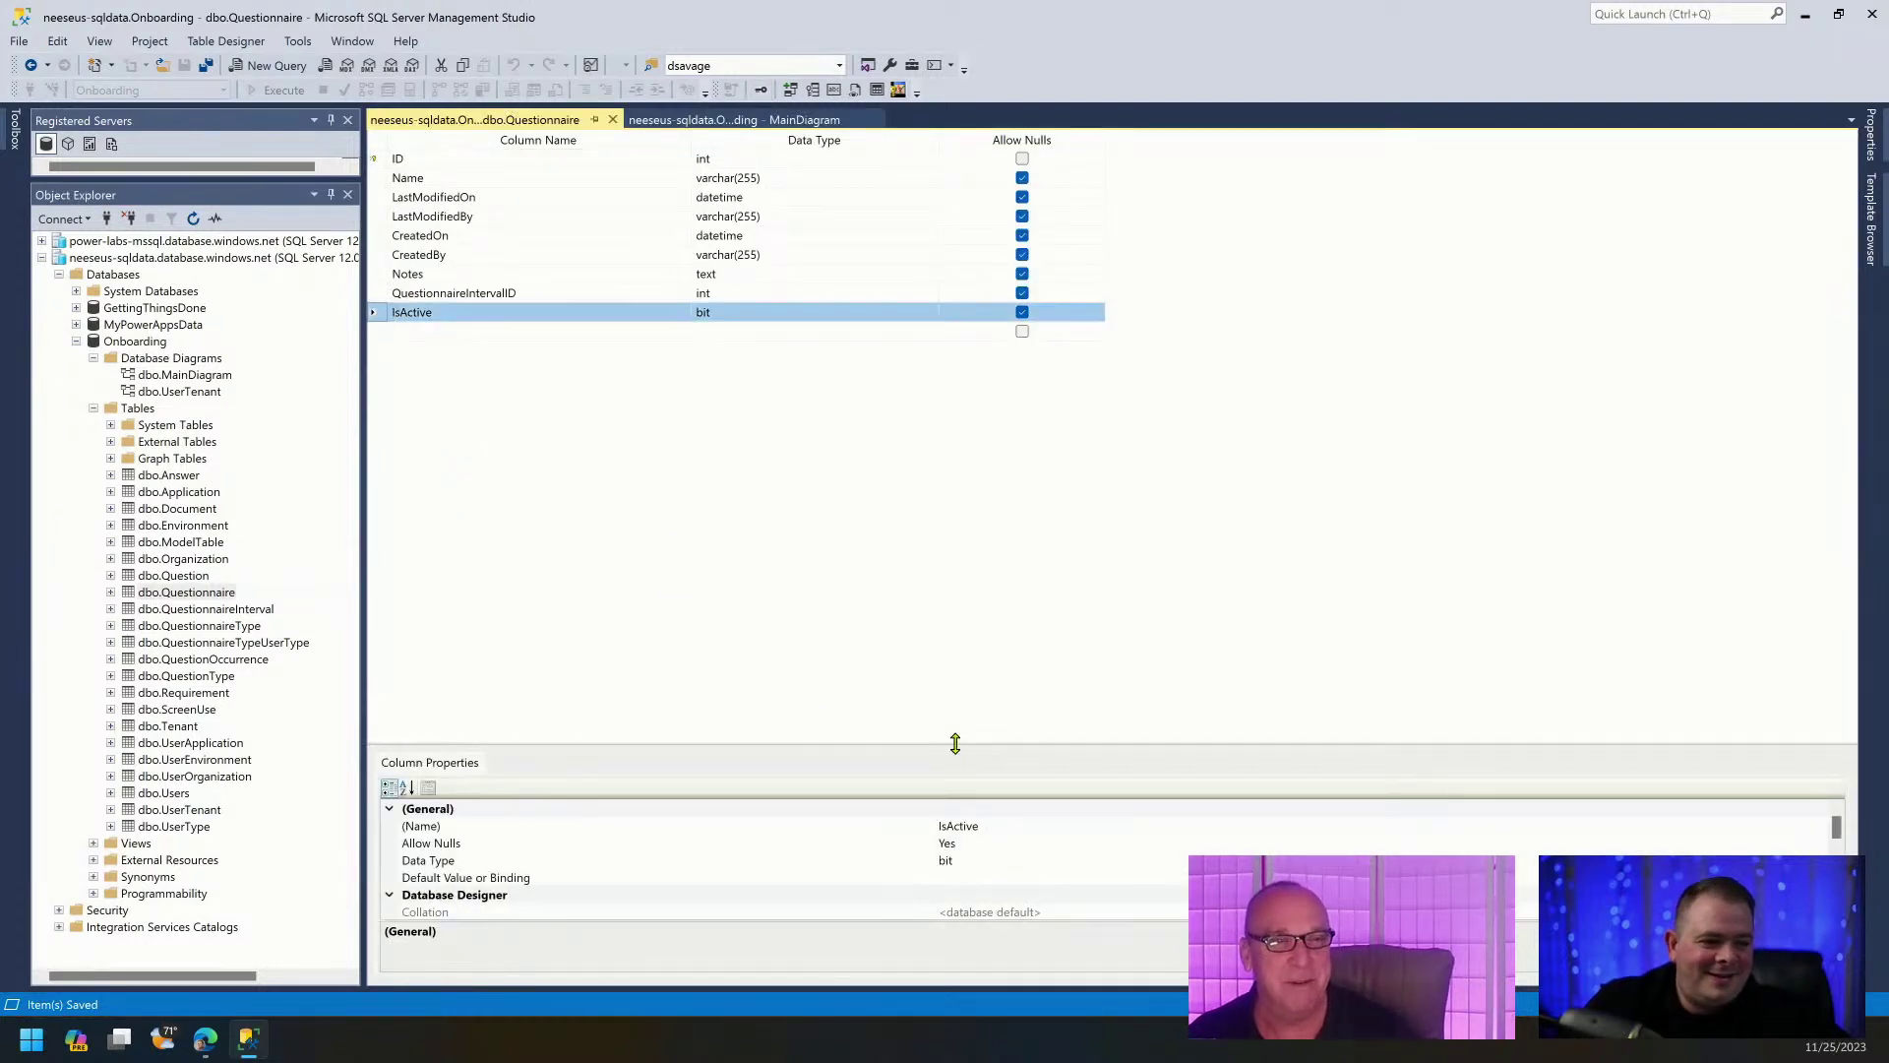
{"action": "left_click_drag", "start_coordinate": [955, 743], "coordinate": [942, 435]}
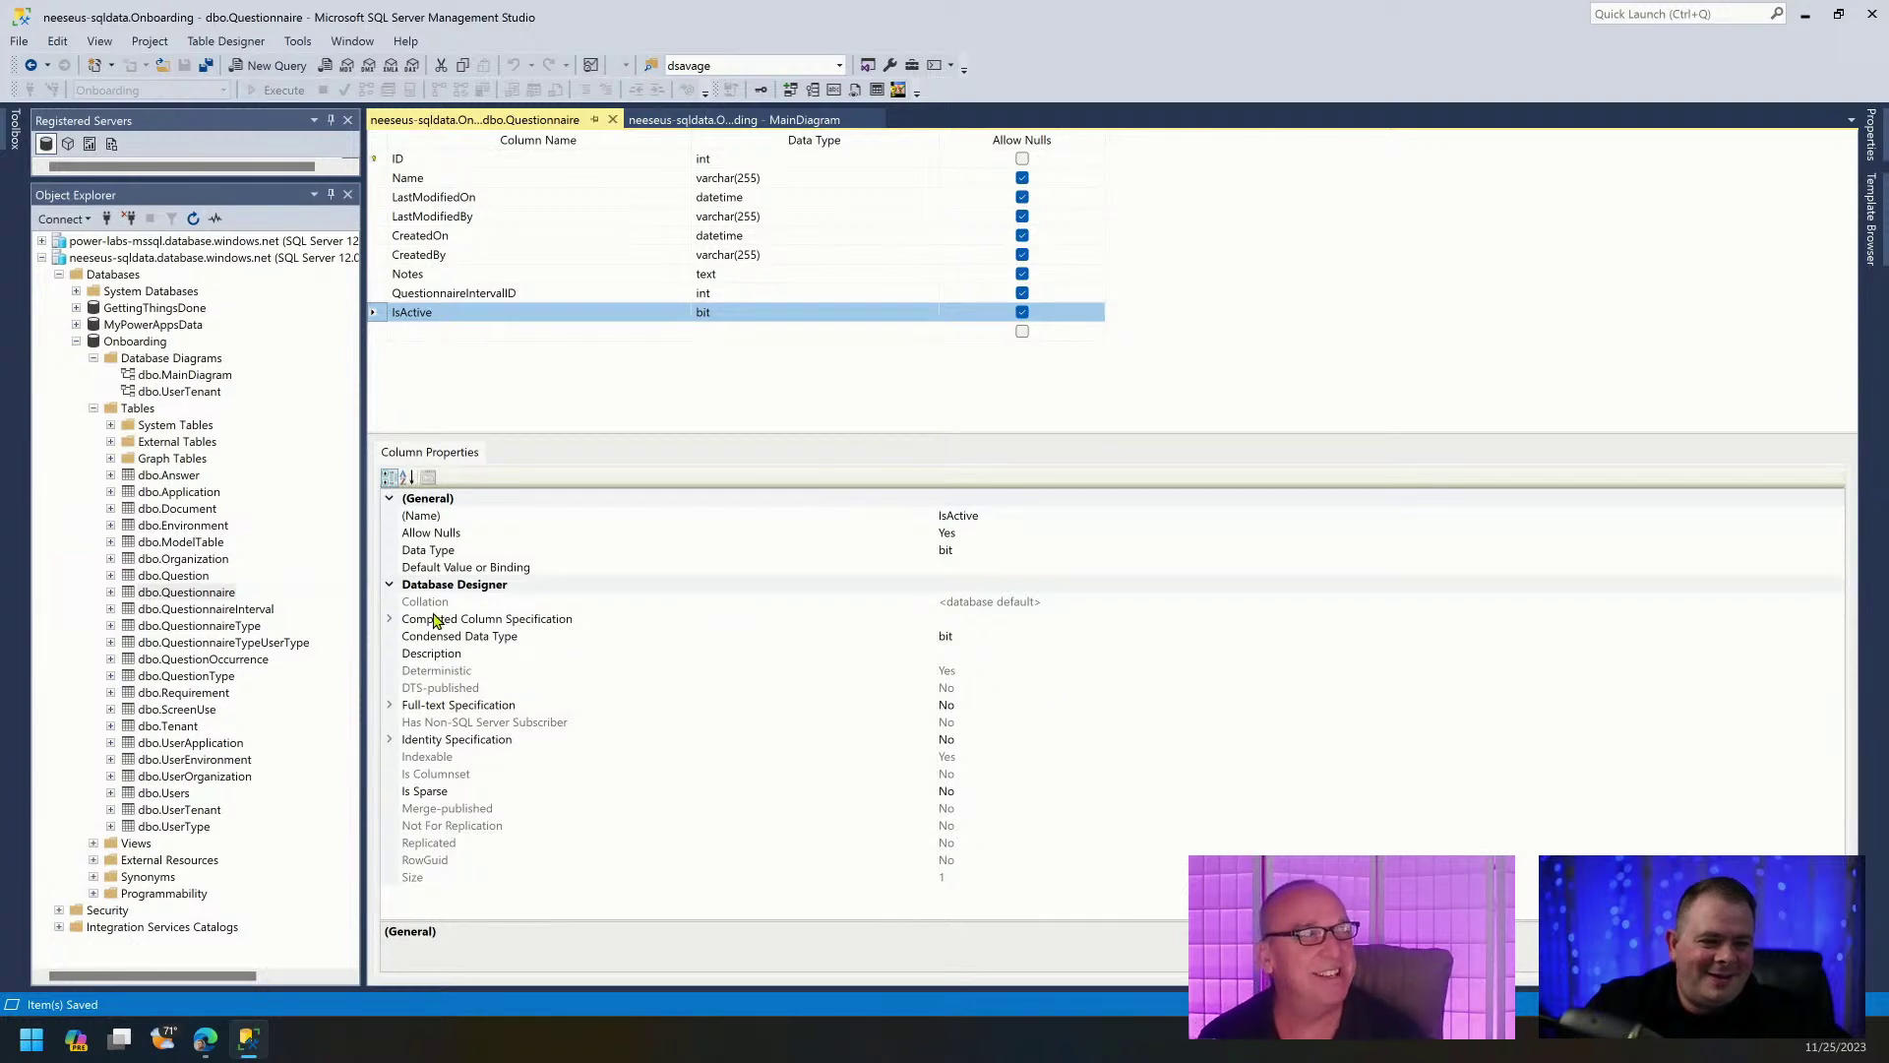
{"action": "left_click", "coordinate": [536, 568]}
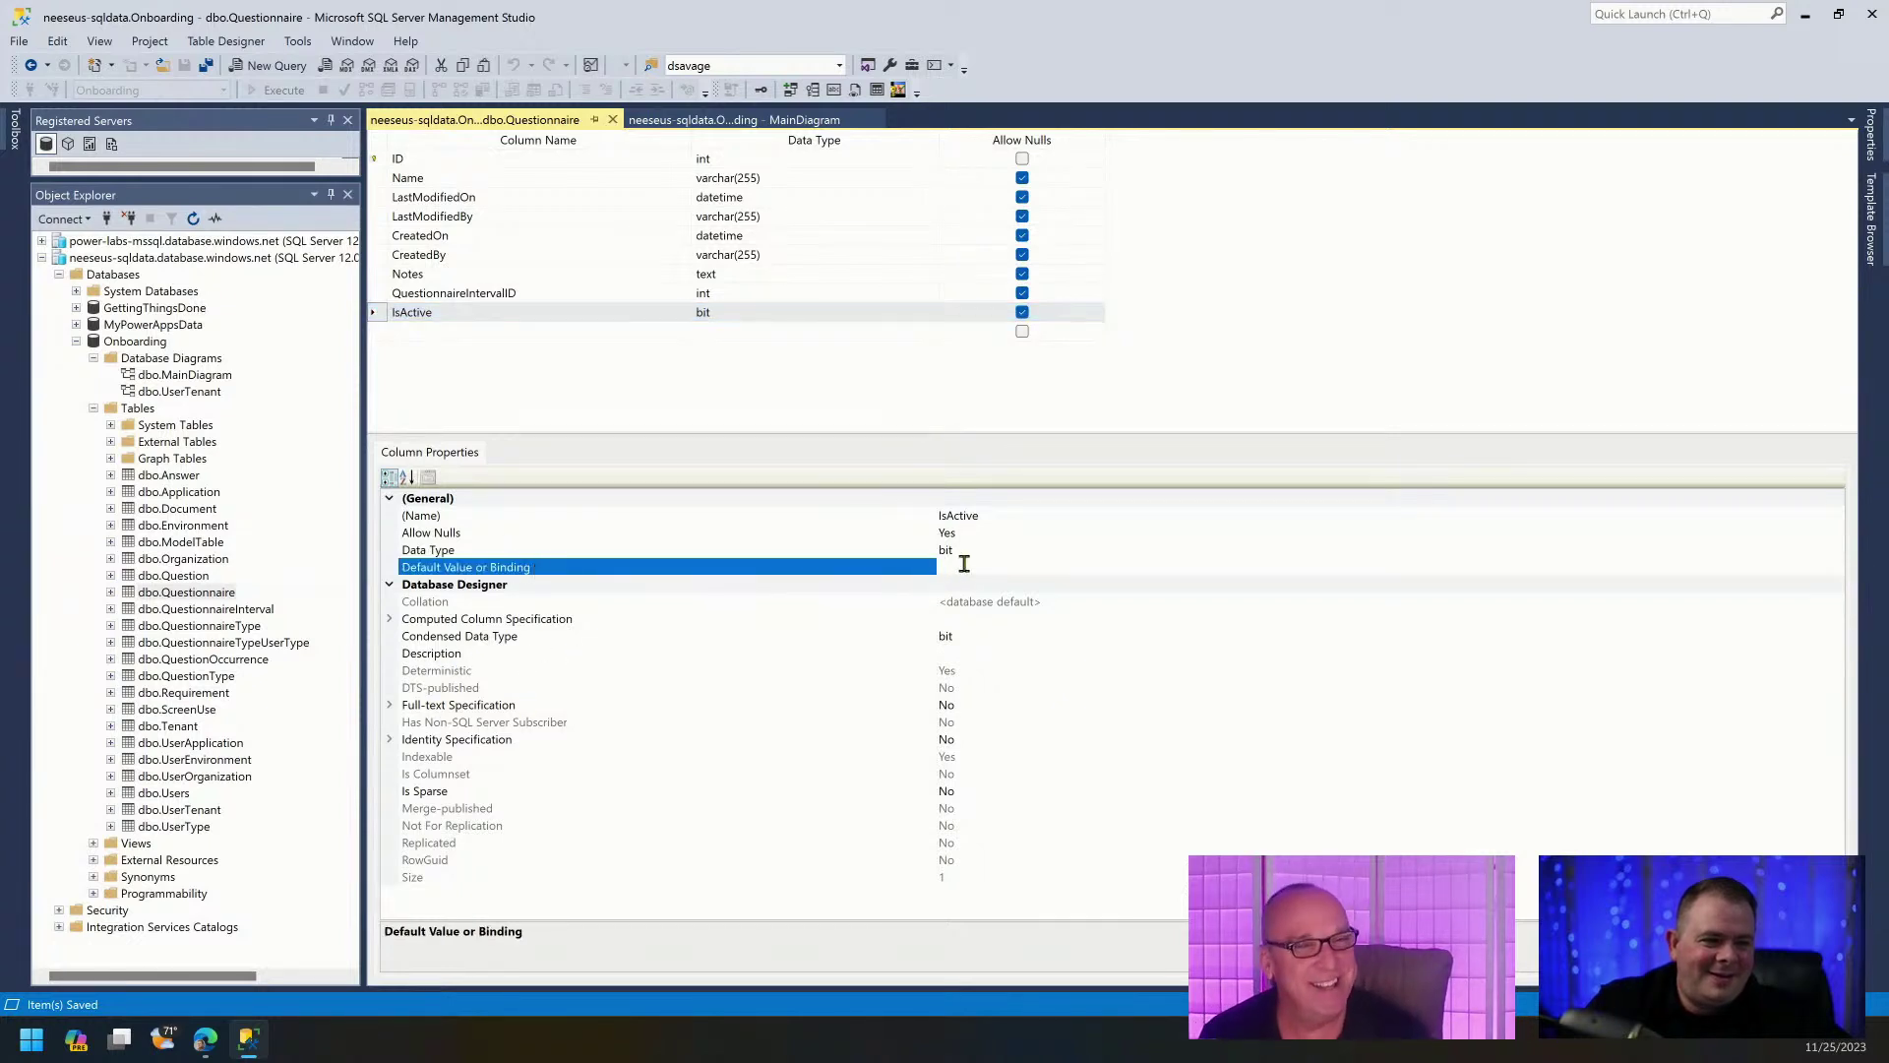
{"action": "left_click", "coordinate": [964, 564]}
{"action": "type", "text": "1"}
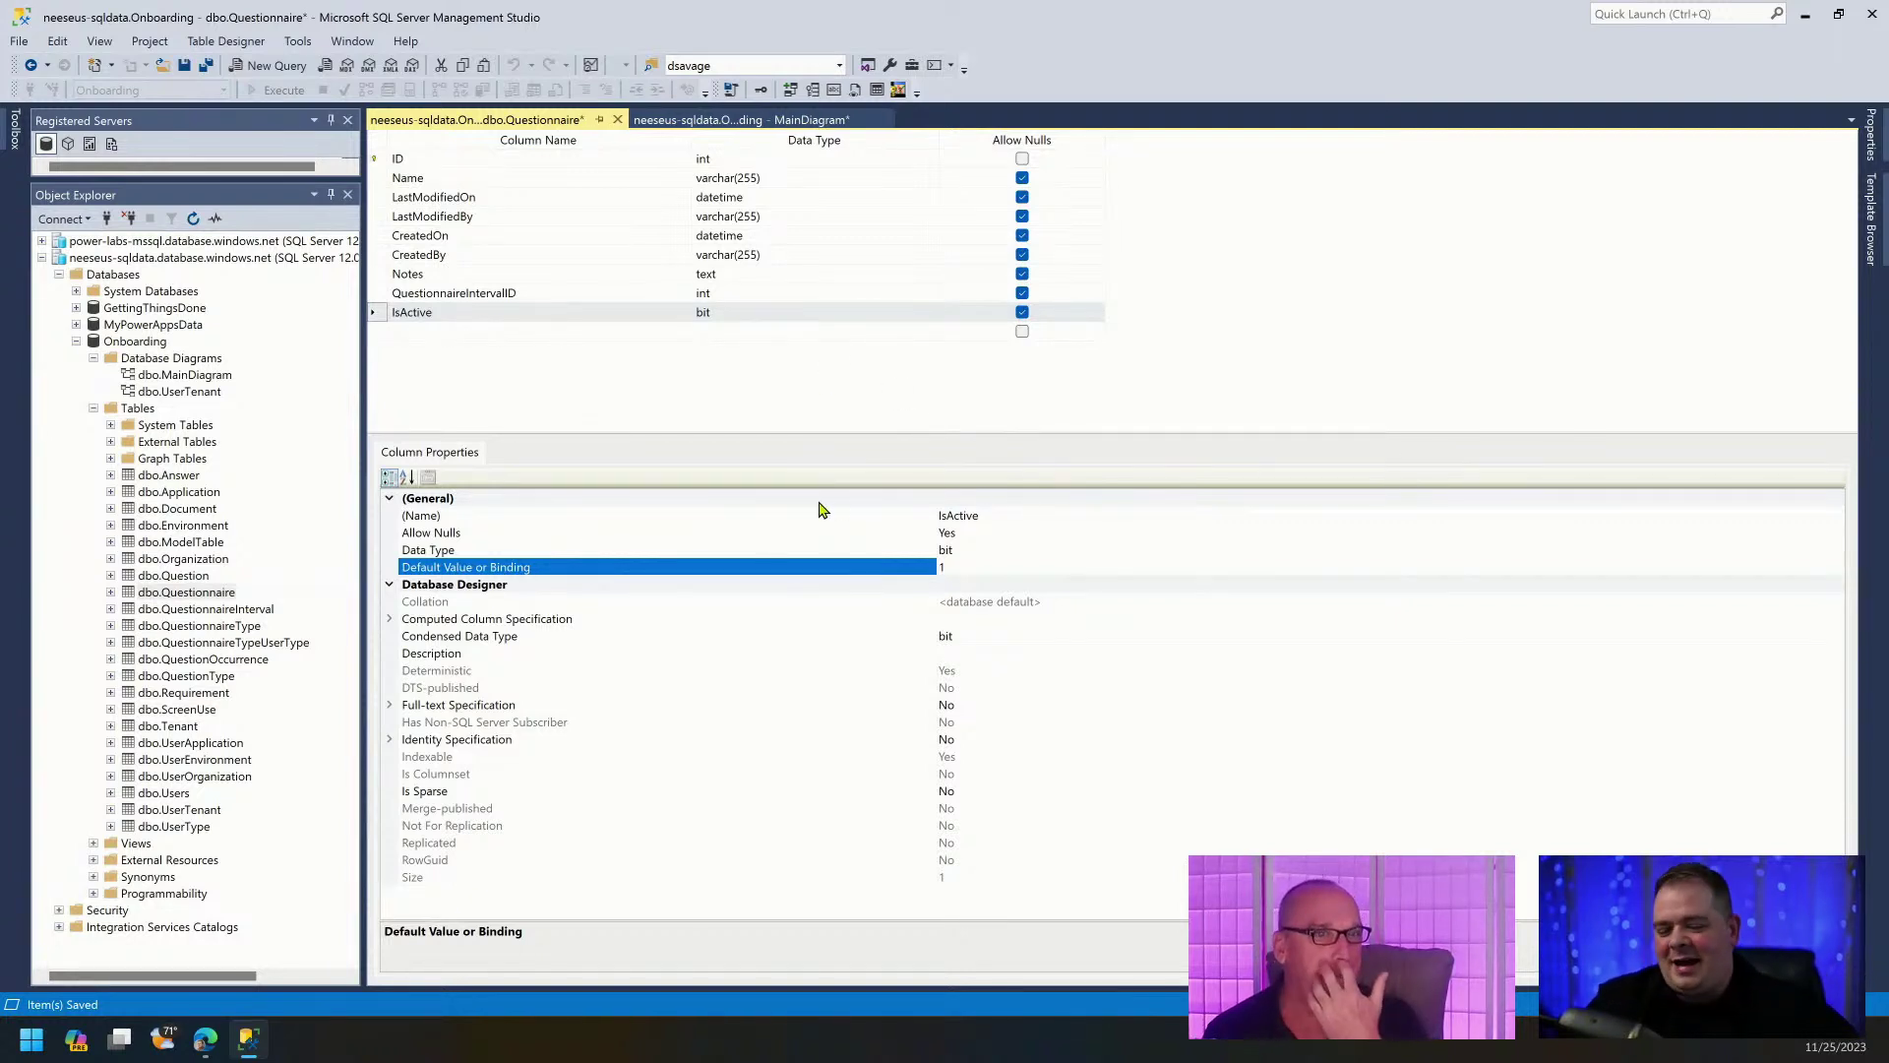
{"action": "left_click", "coordinate": [206, 64]}
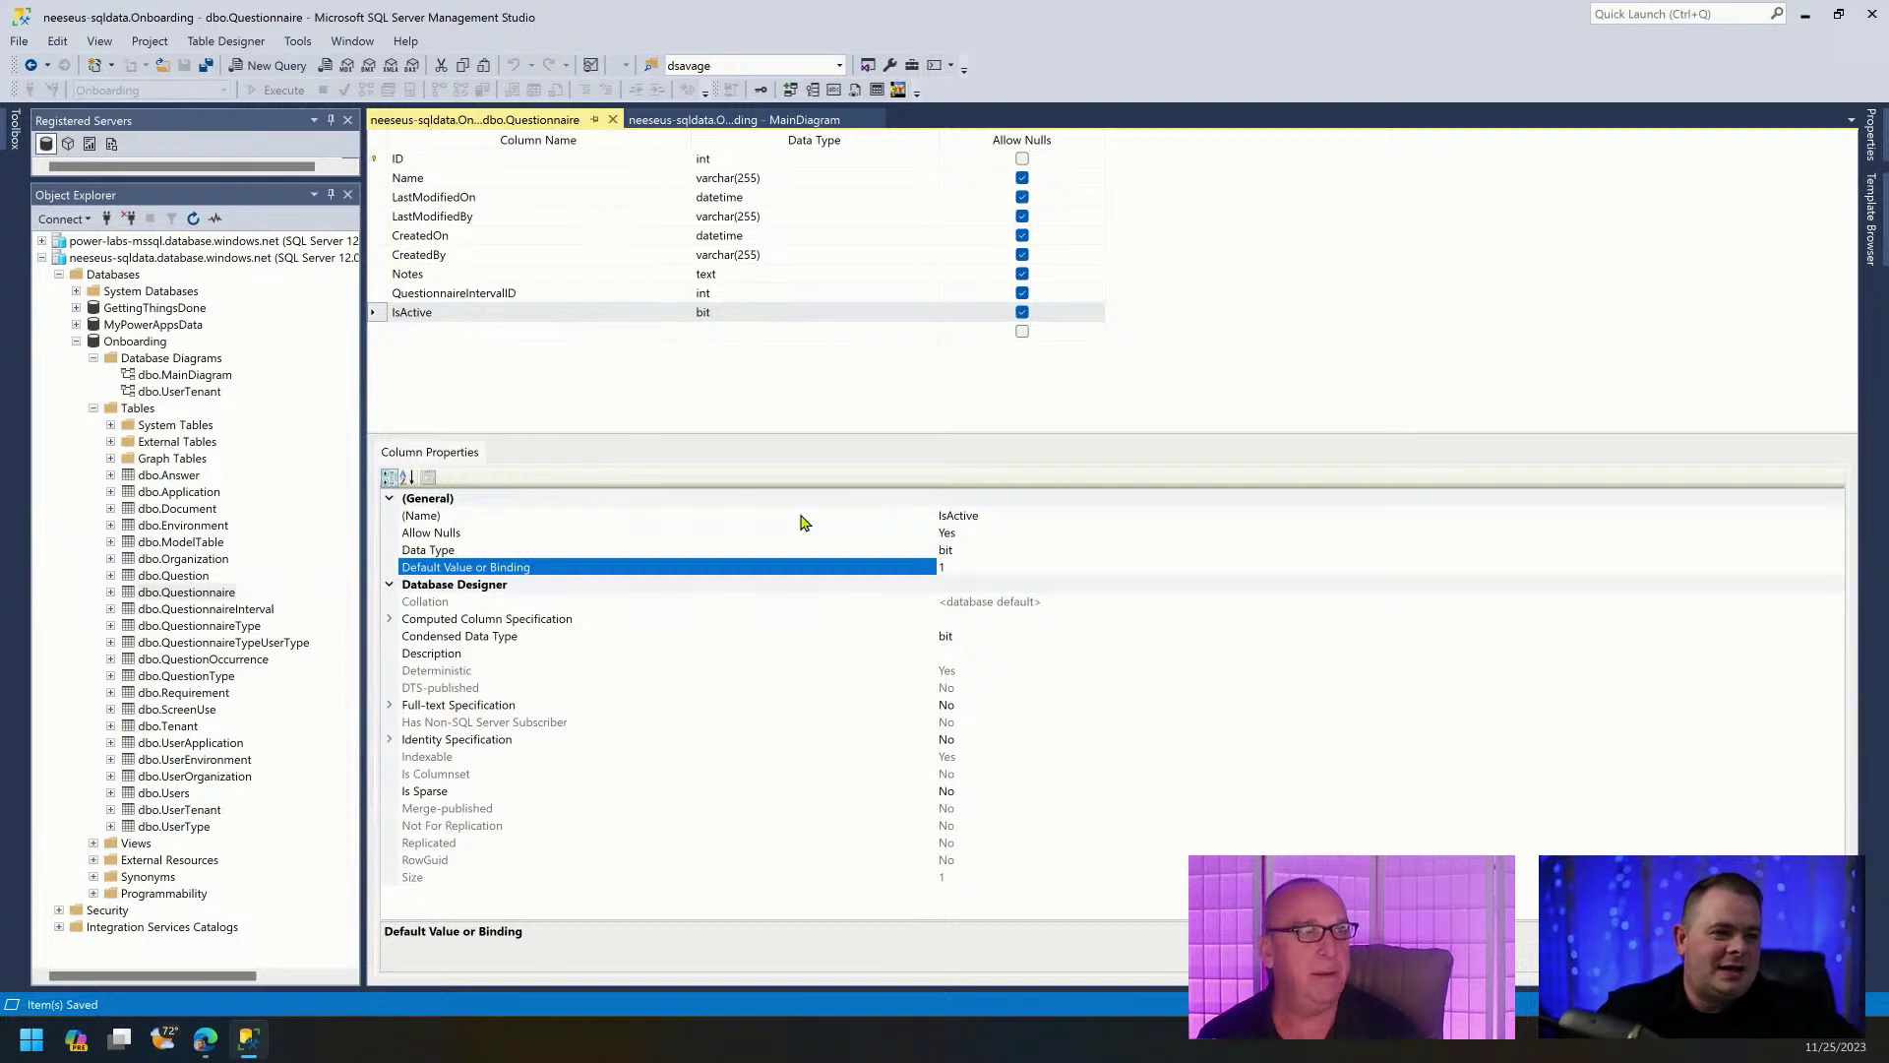
{"action": "left_click", "coordinate": [612, 120]}
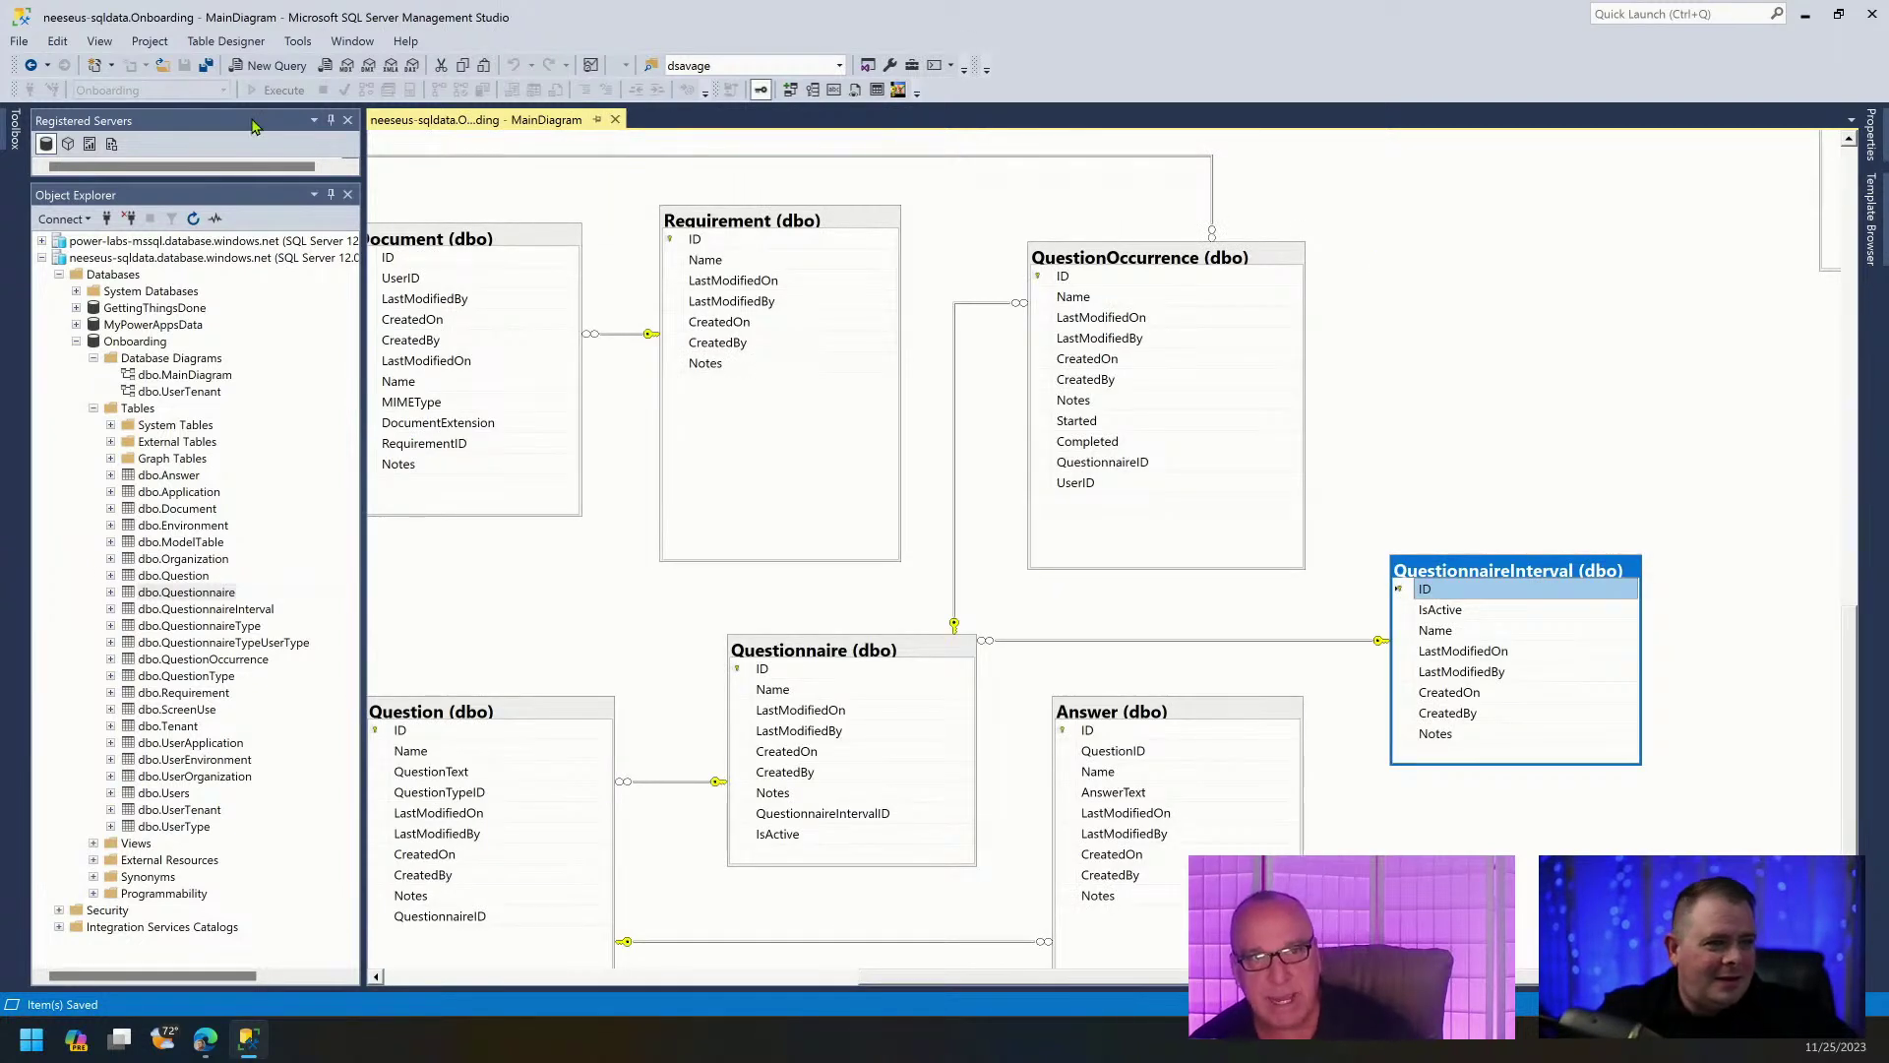
Switch to Power Apps, find the Questionnaire data source by searching for question, refresh it, and save the app.
{"action": "left_click", "coordinate": [1802, 16]}
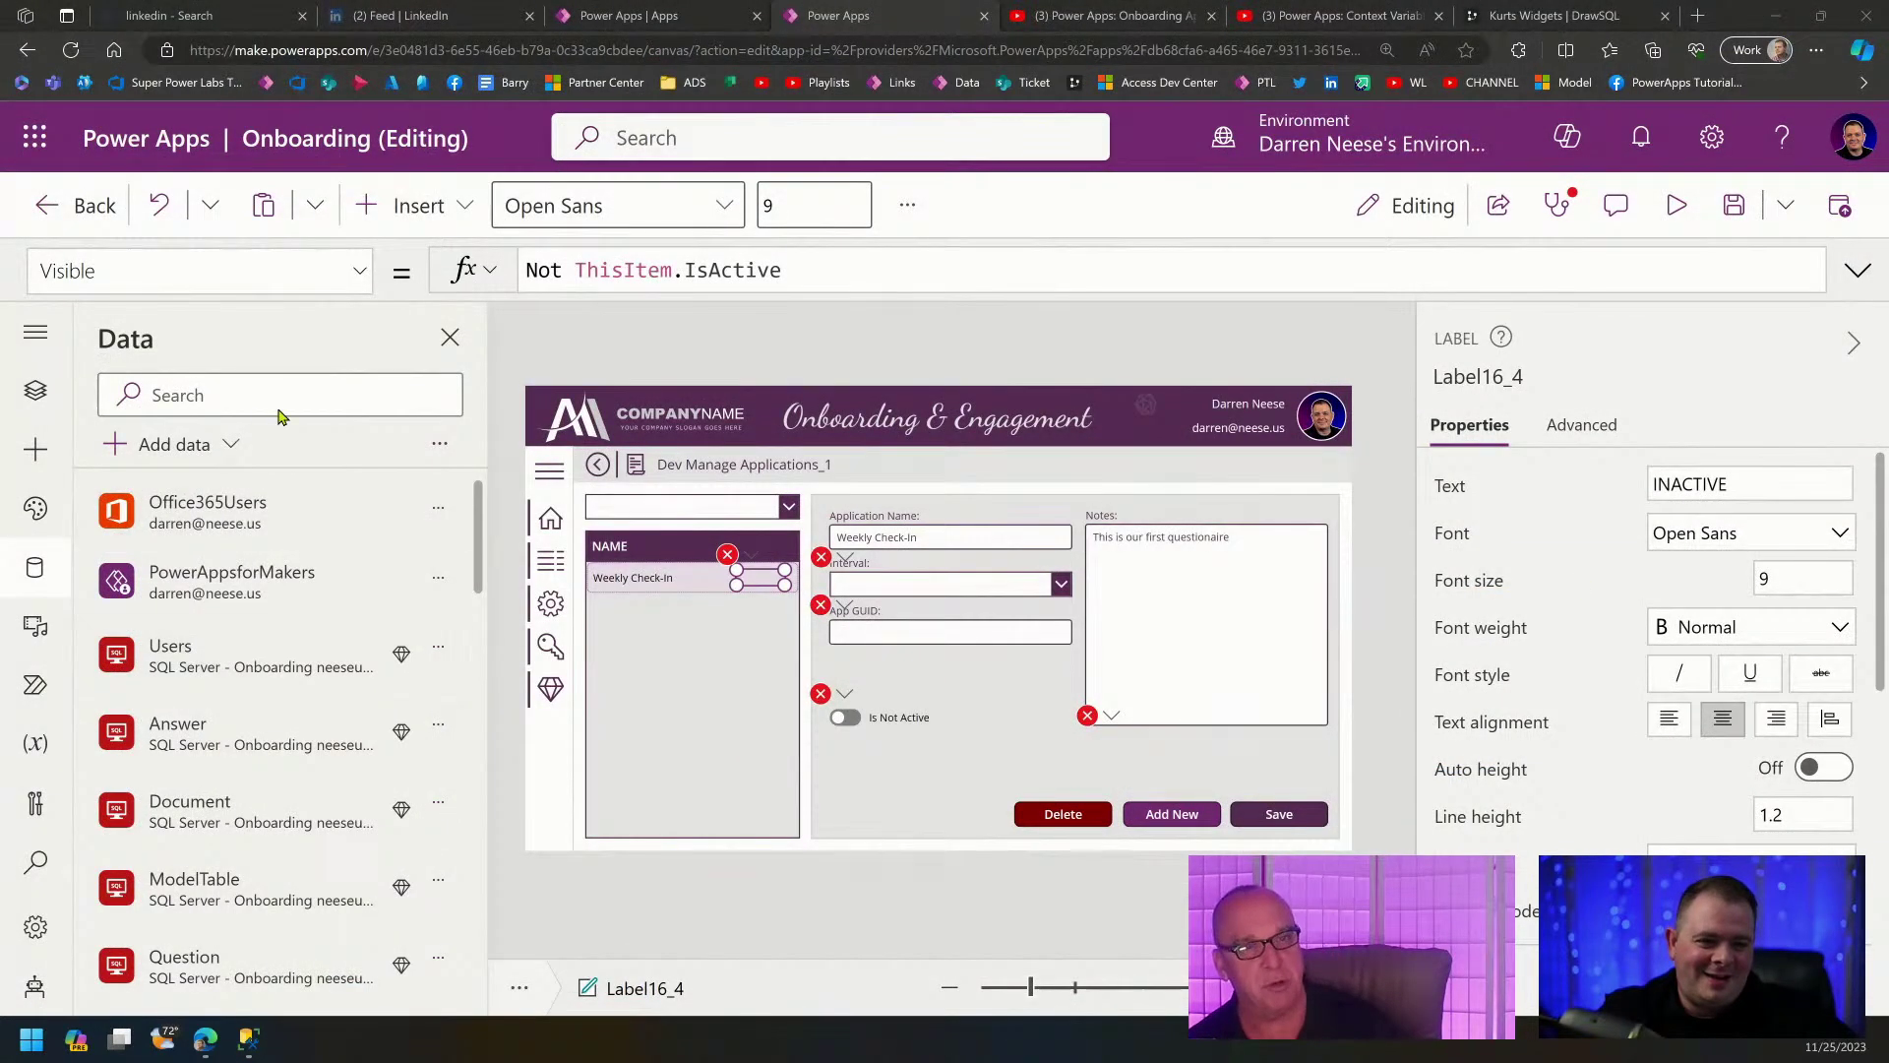
{"action": "left_click", "coordinate": [757, 665]}
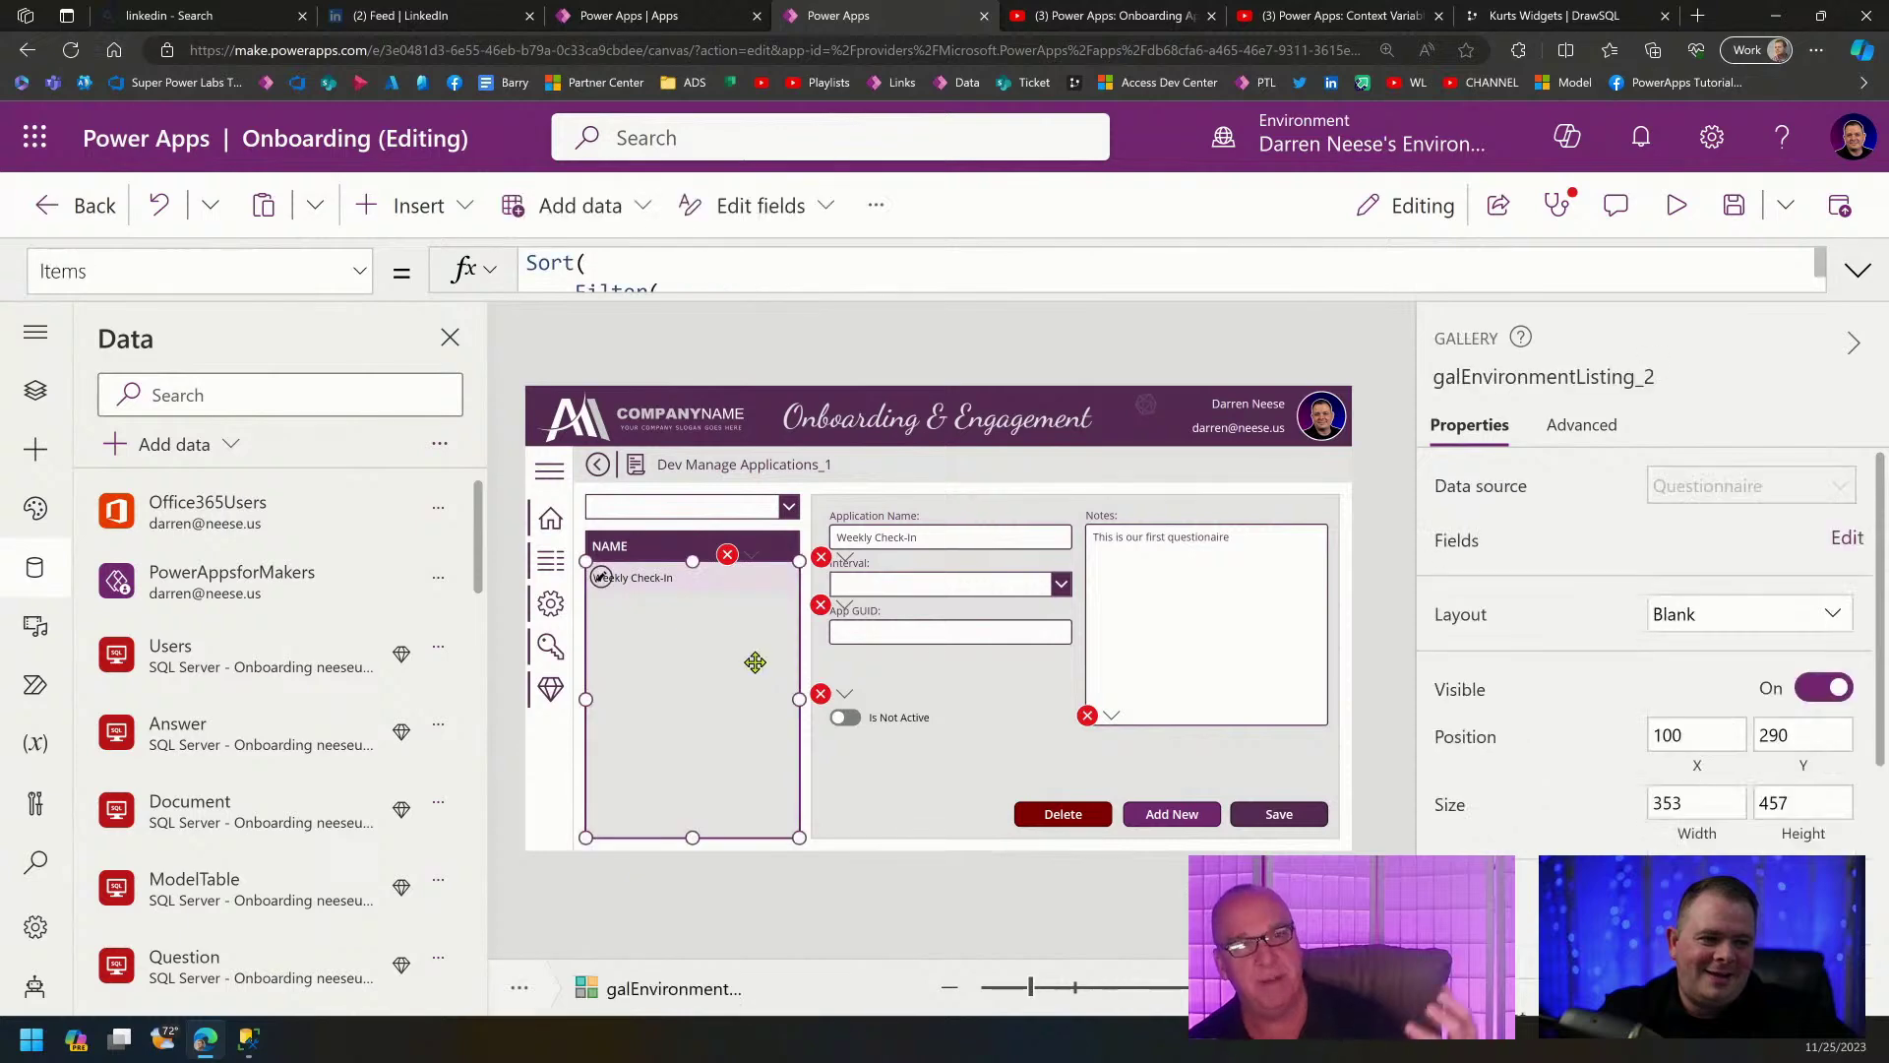
{"action": "left_click", "coordinate": [1859, 271]}
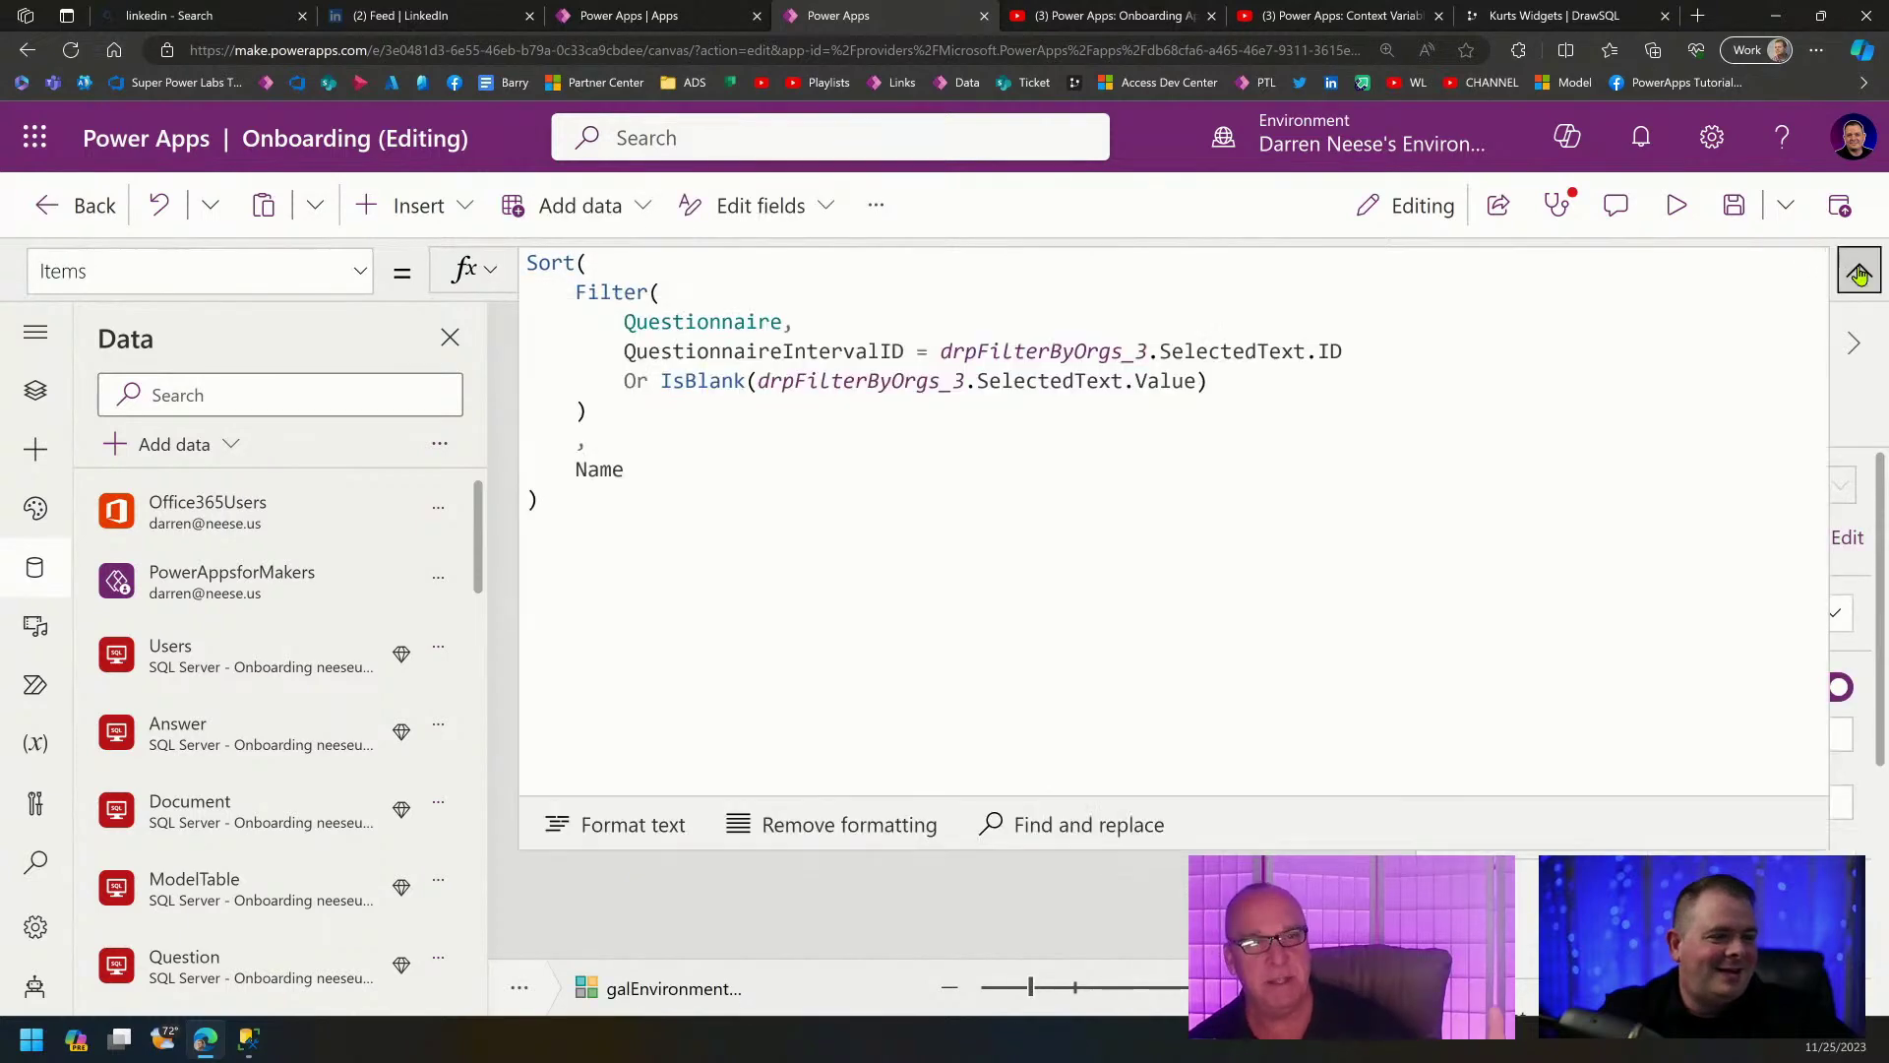
{"action": "left_click", "coordinate": [1858, 272]}
{"action": "left_click", "coordinate": [245, 394]}
{"action": "type", "text": "q"}
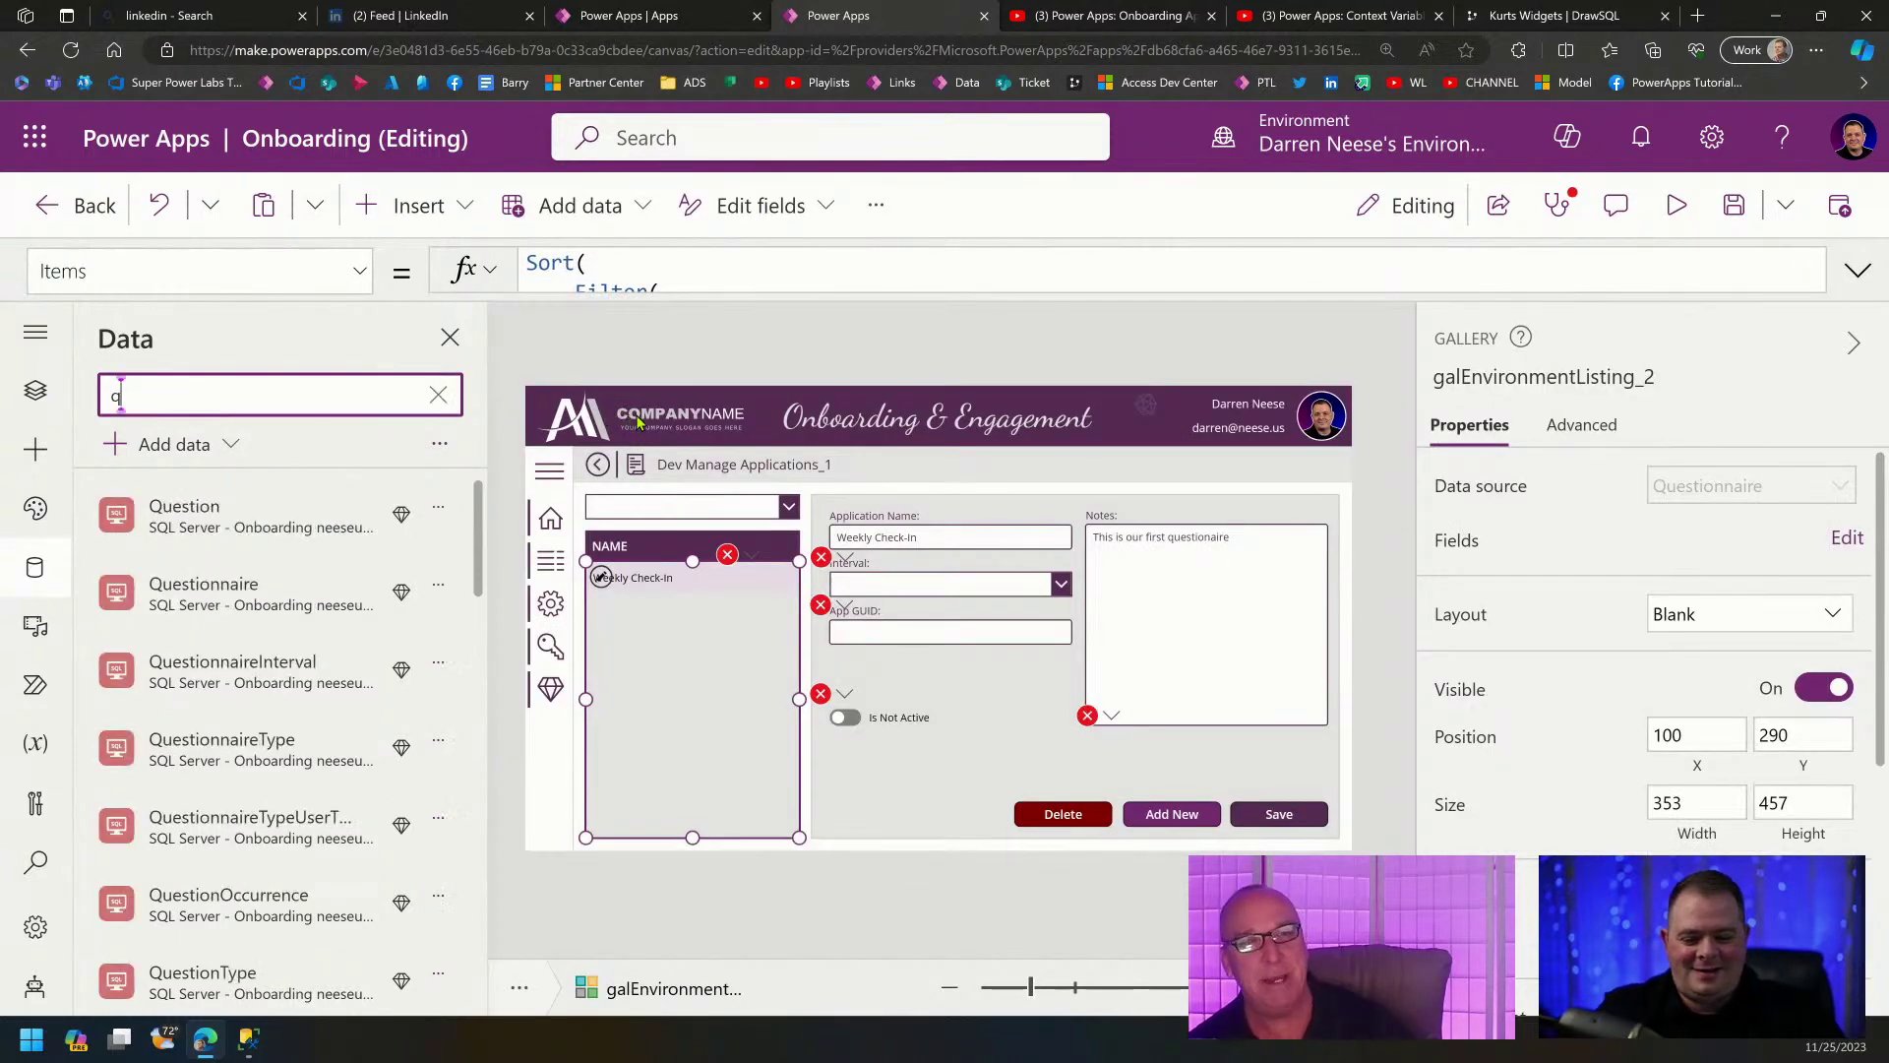
{"action": "type", "text": "uestion"}
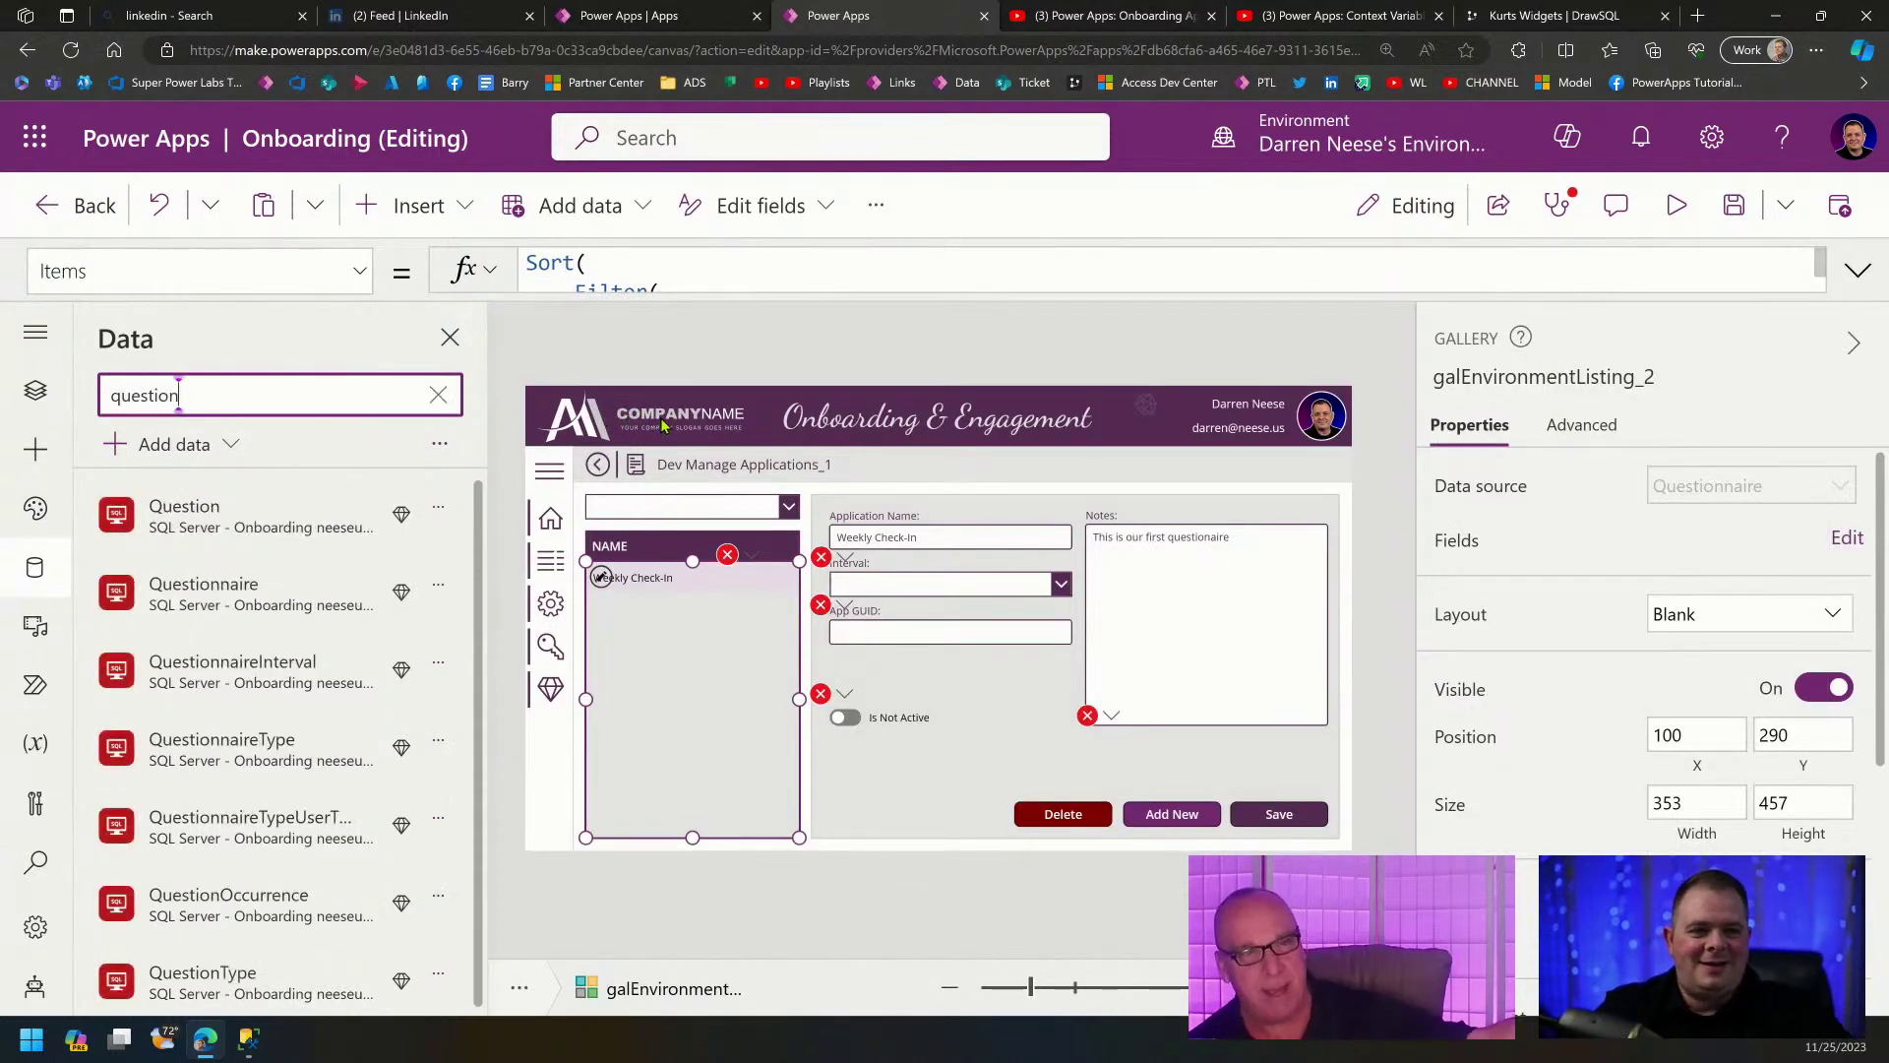
{"action": "left_click", "coordinate": [438, 589]}
{"action": "left_click", "coordinate": [465, 642]}
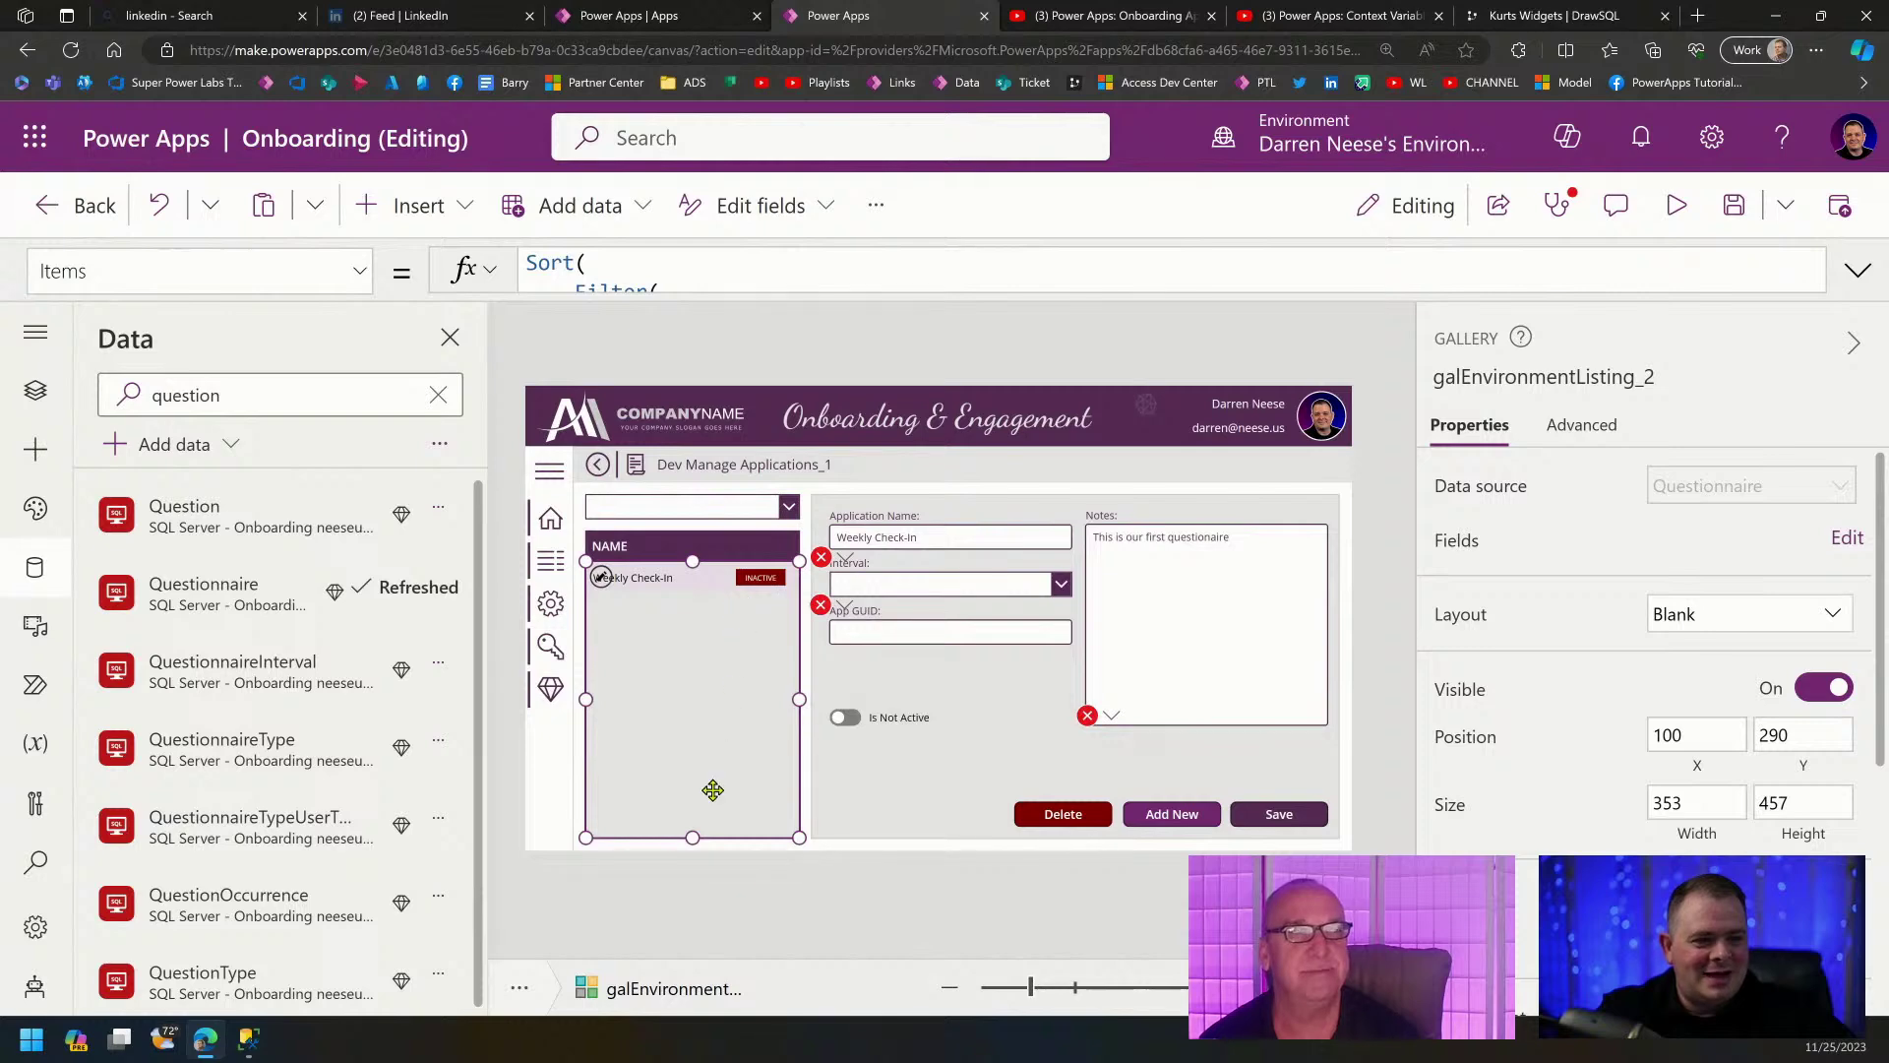
{"action": "left_click", "coordinate": [1733, 209]}
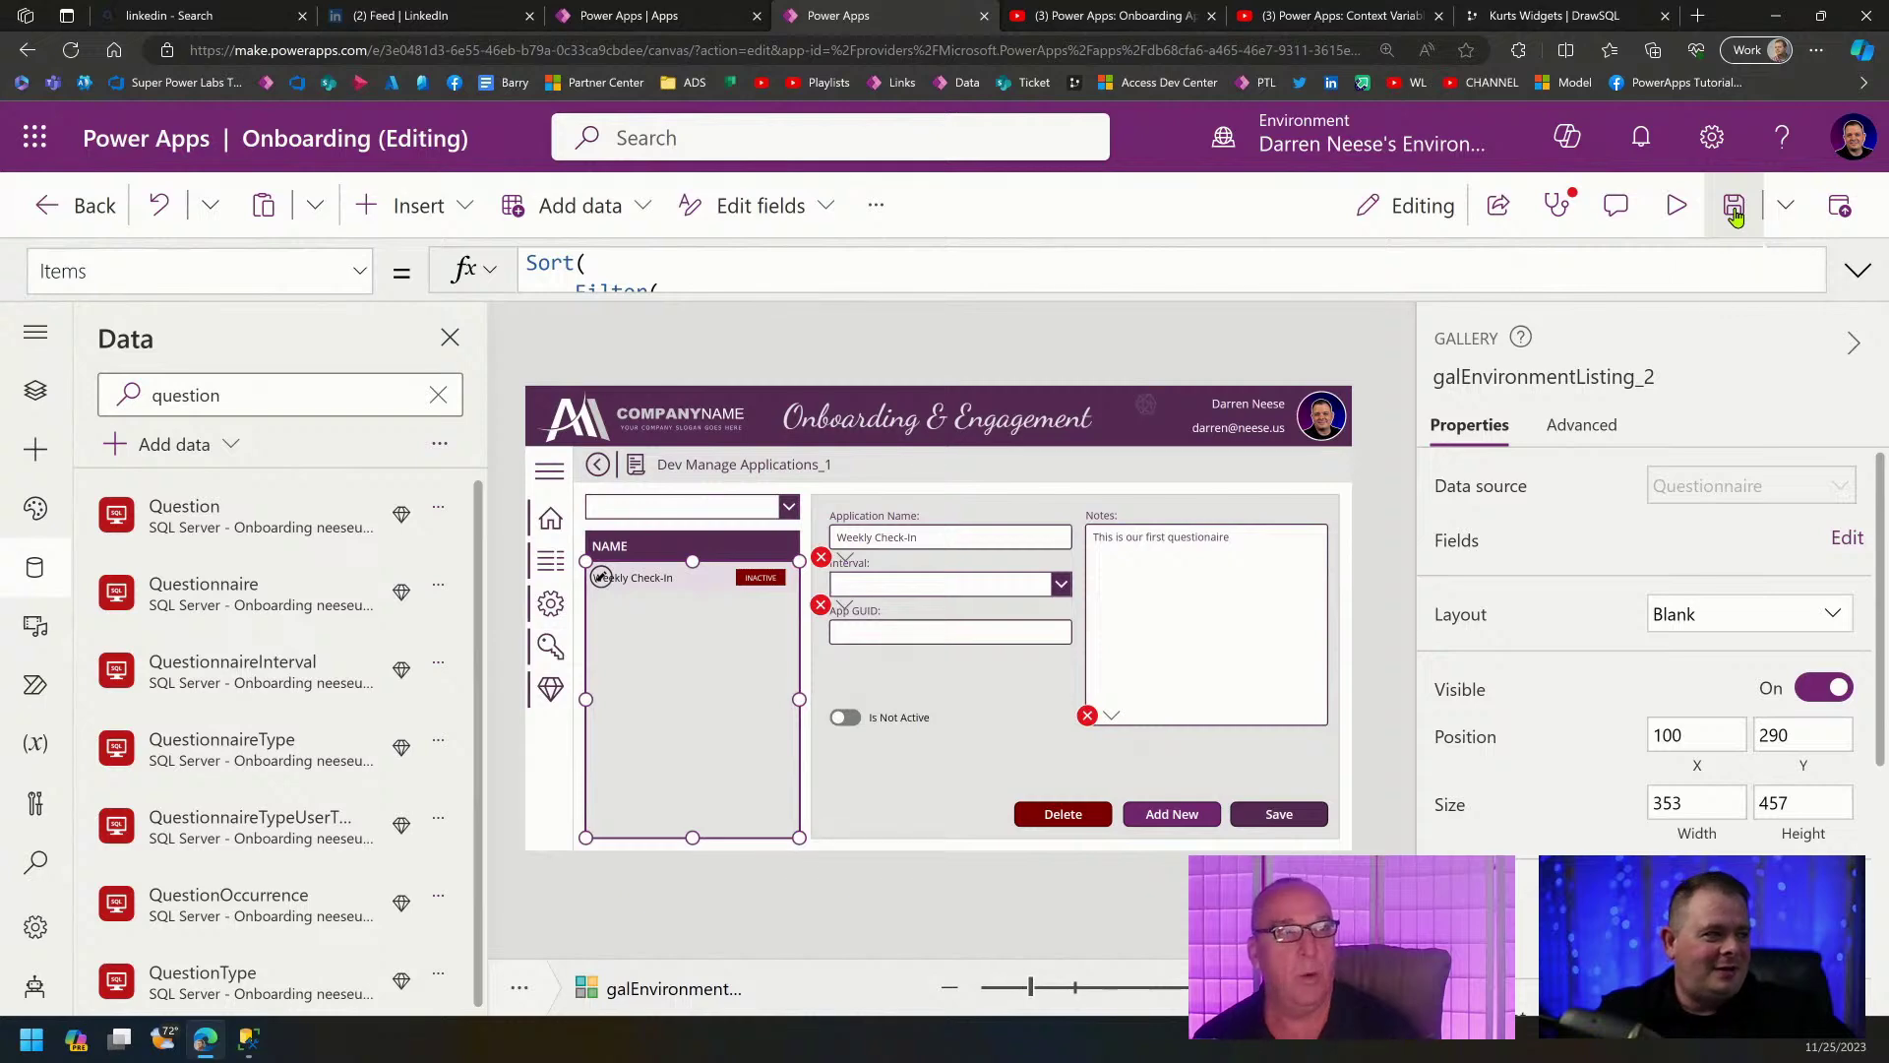
Replace Environment with QuestionnaireInterval as the LookUp source in the Interval dropdown's Default formula.
{"action": "left_click", "coordinate": [845, 563]}
{"action": "left_click", "coordinate": [860, 594]}
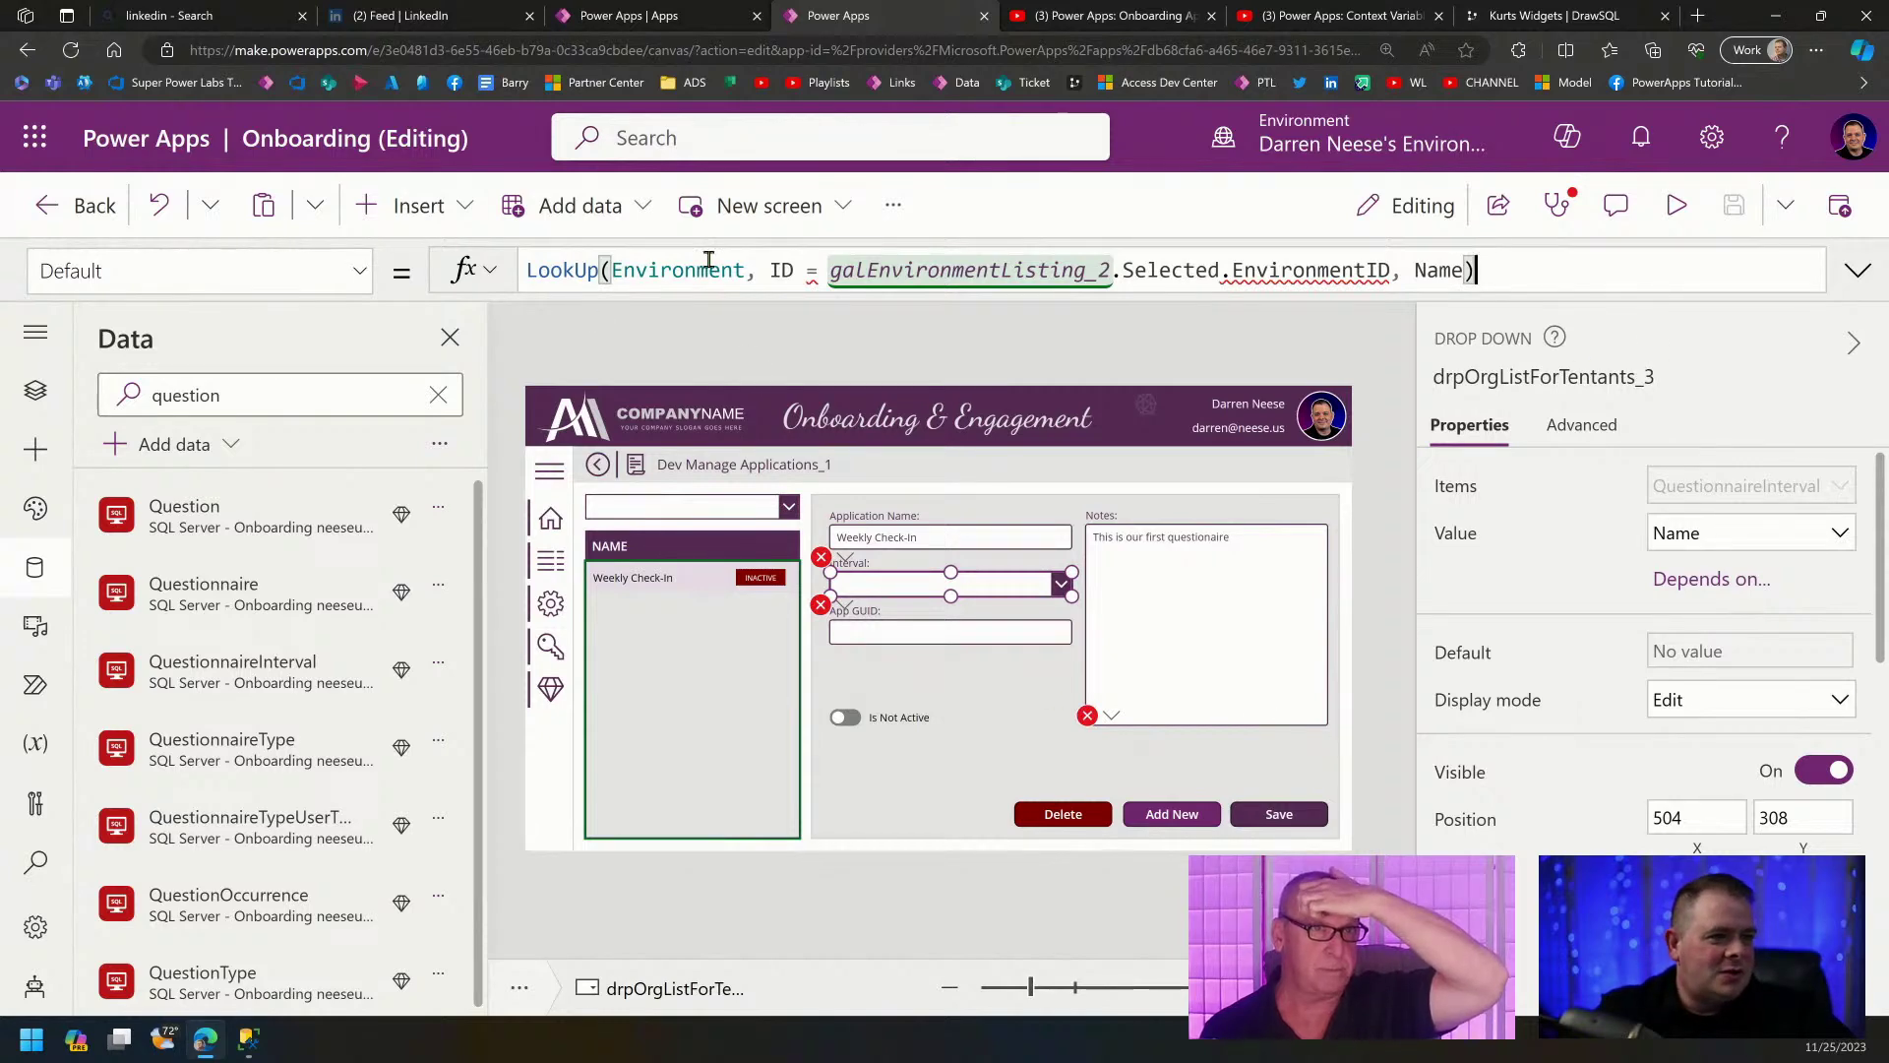
{"action": "double_click", "coordinate": [663, 270]}
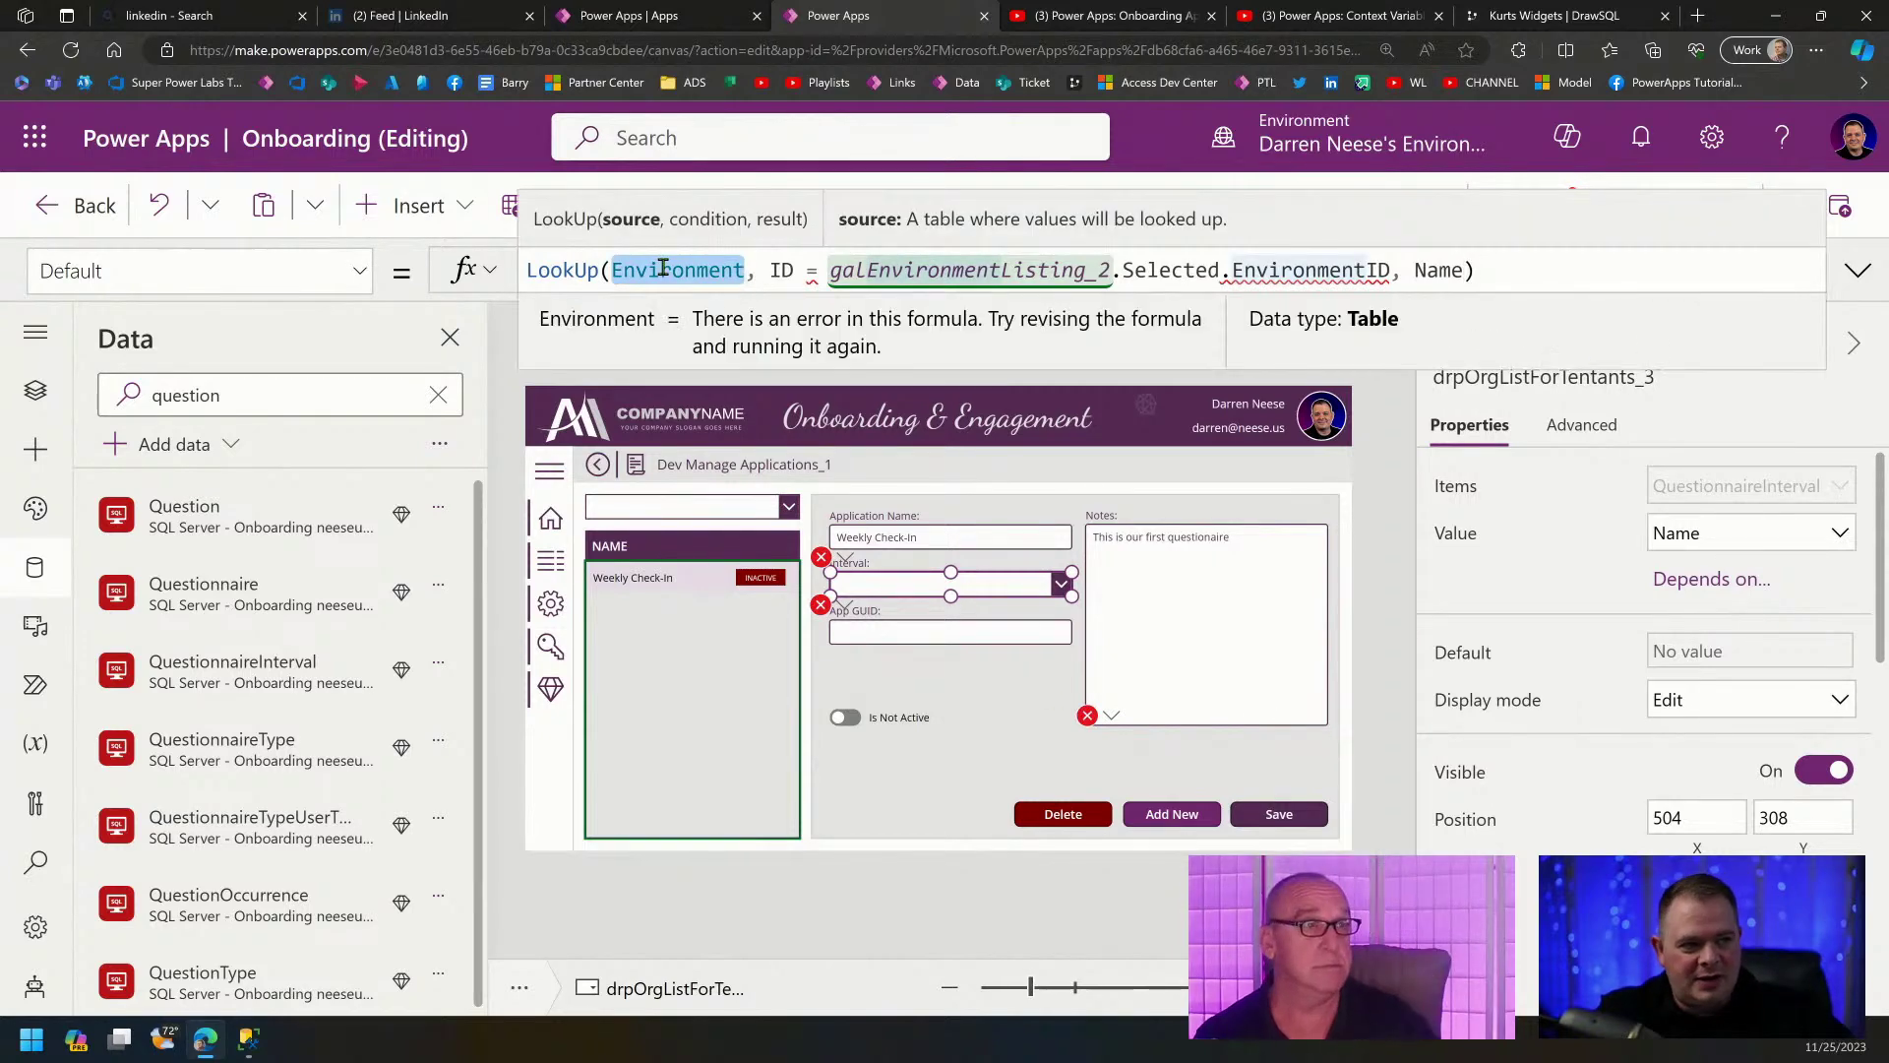
{"action": "type", "text": "interv"}
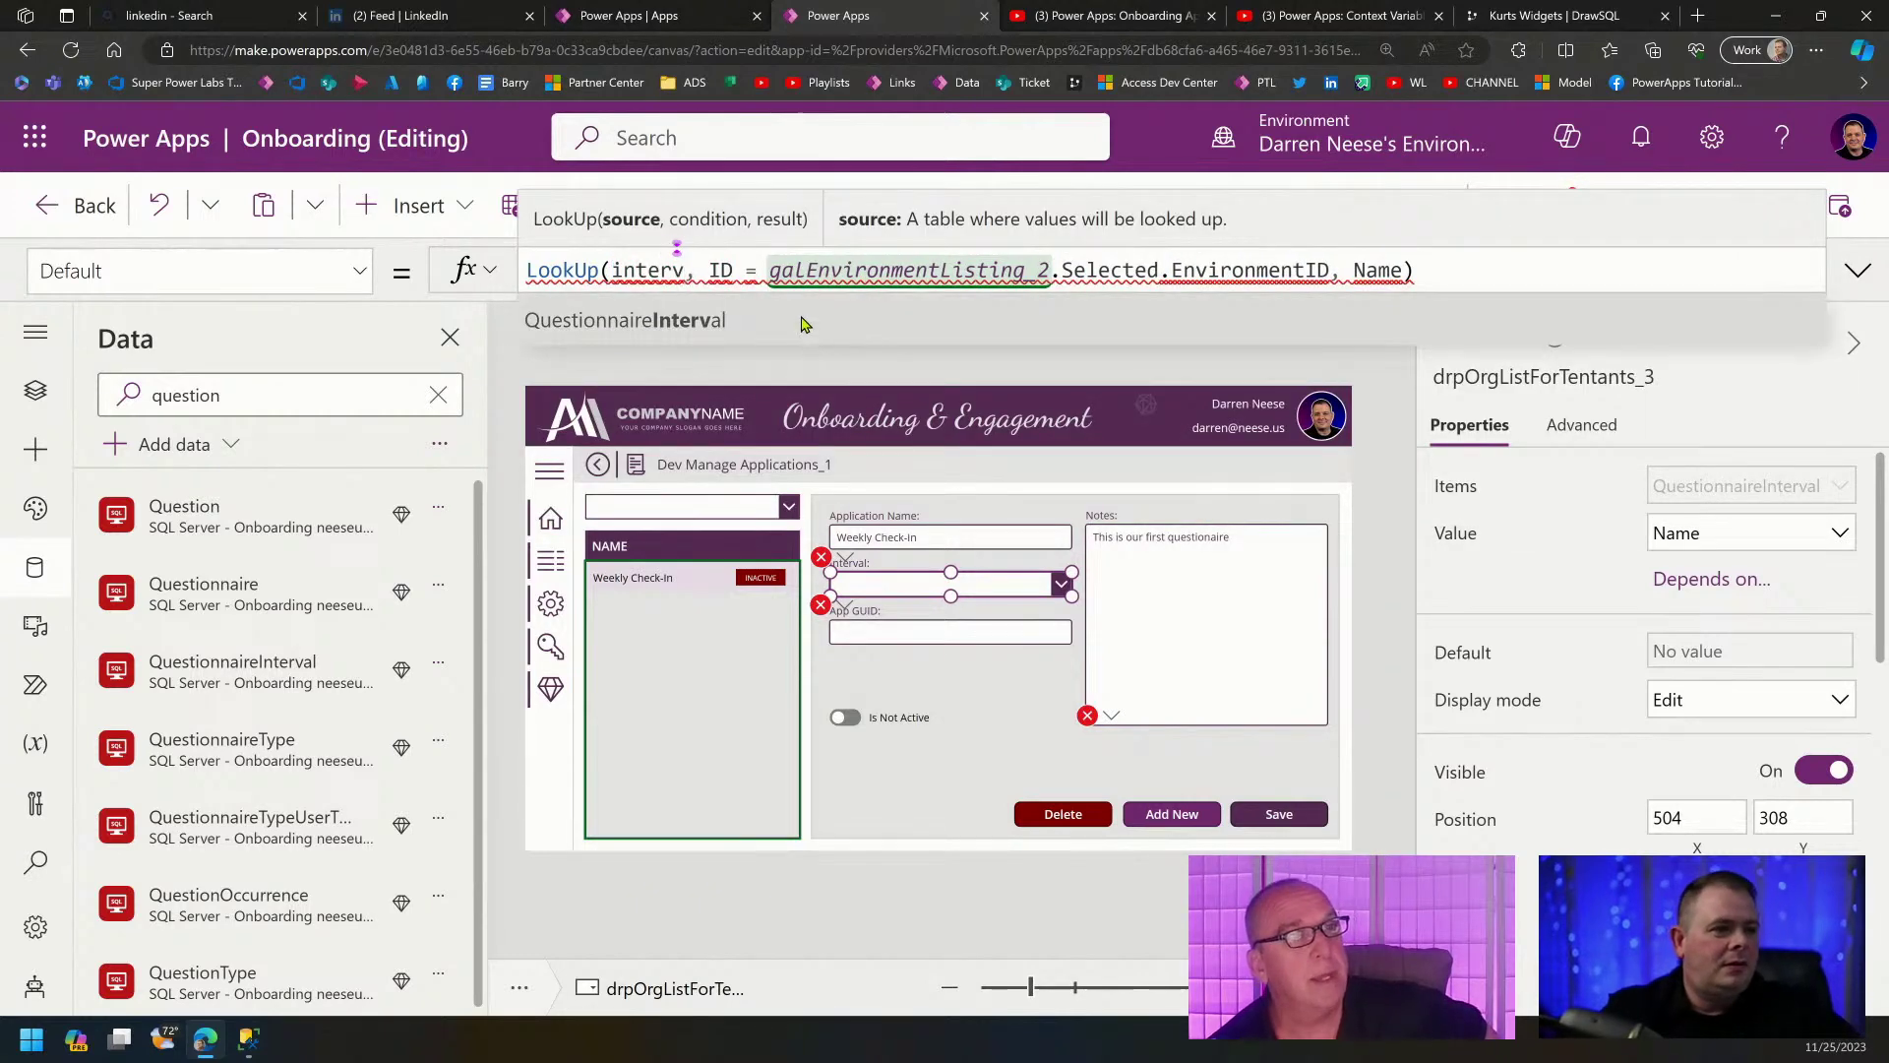
{"action": "left_click", "coordinate": [802, 324]}
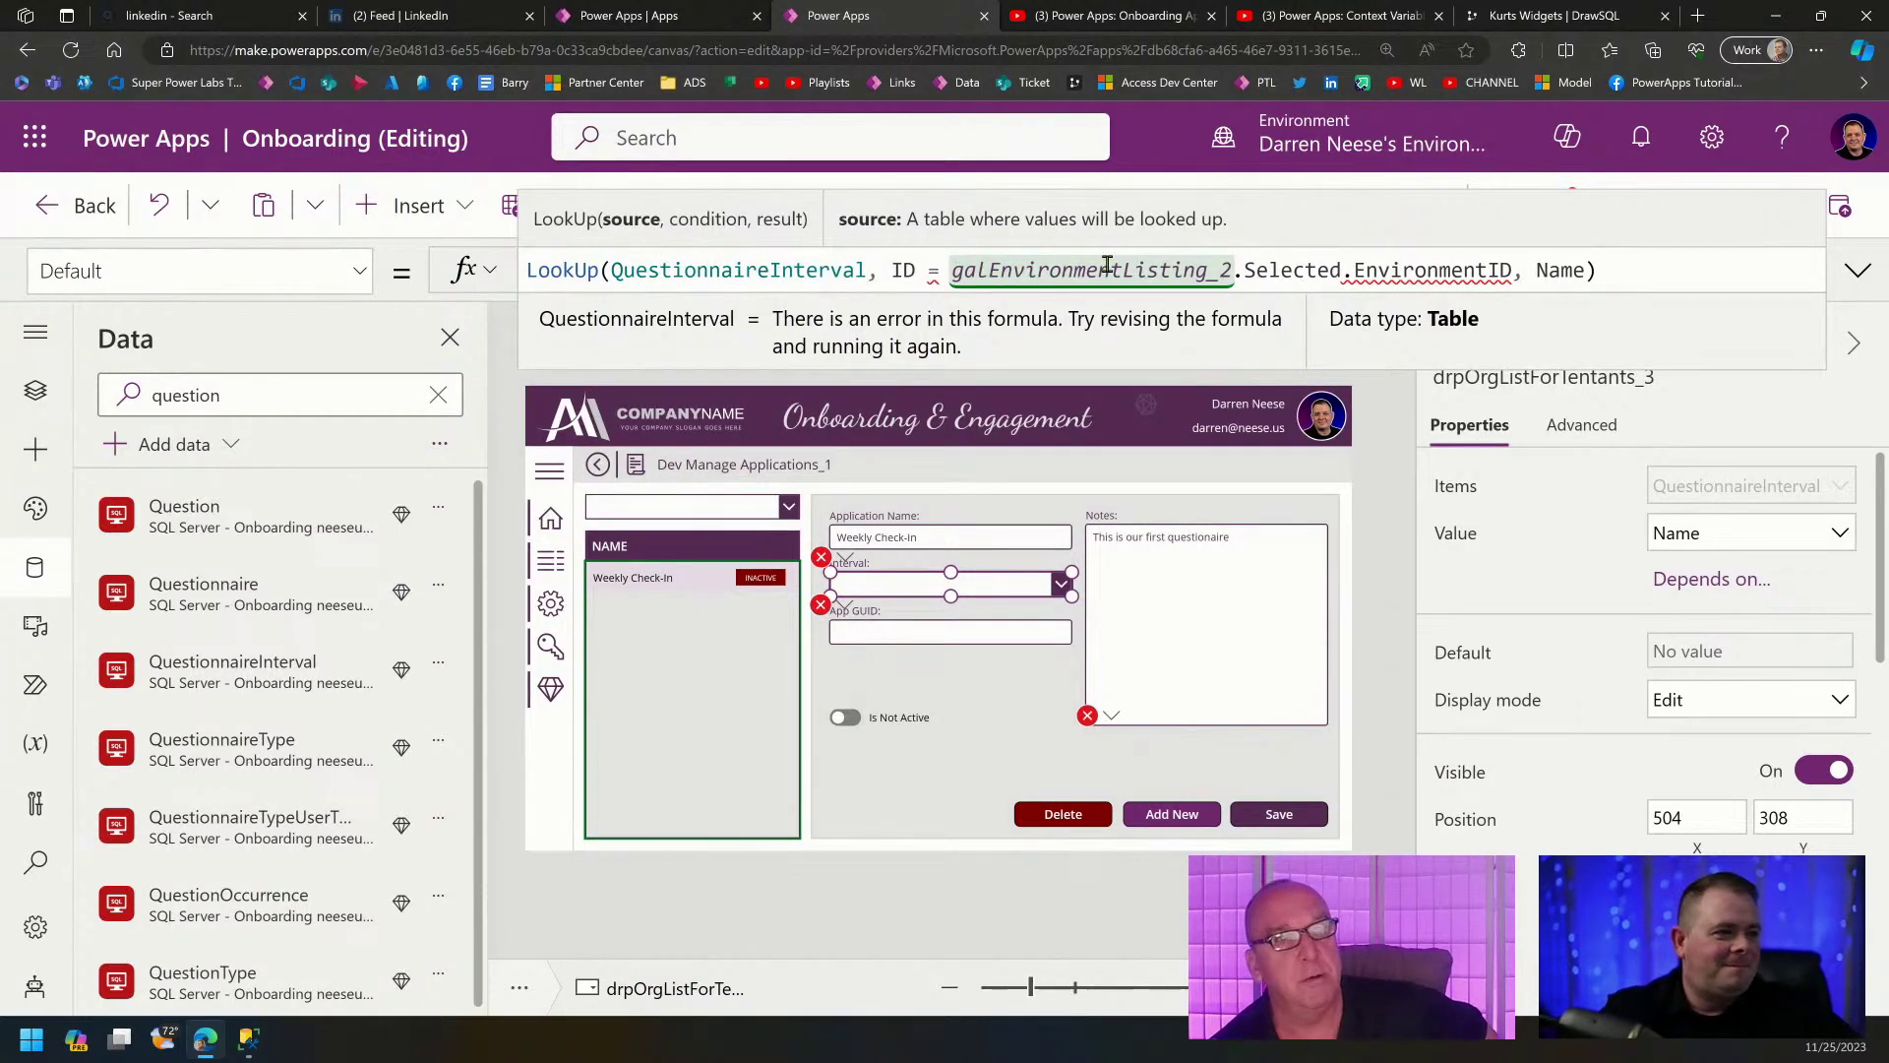
Replace EnvironmentID with QuestionnaireIntervalID in the LookUp condition of the Interval dropdown's Default formula.
{"action": "double_click", "coordinate": [1428, 267]}
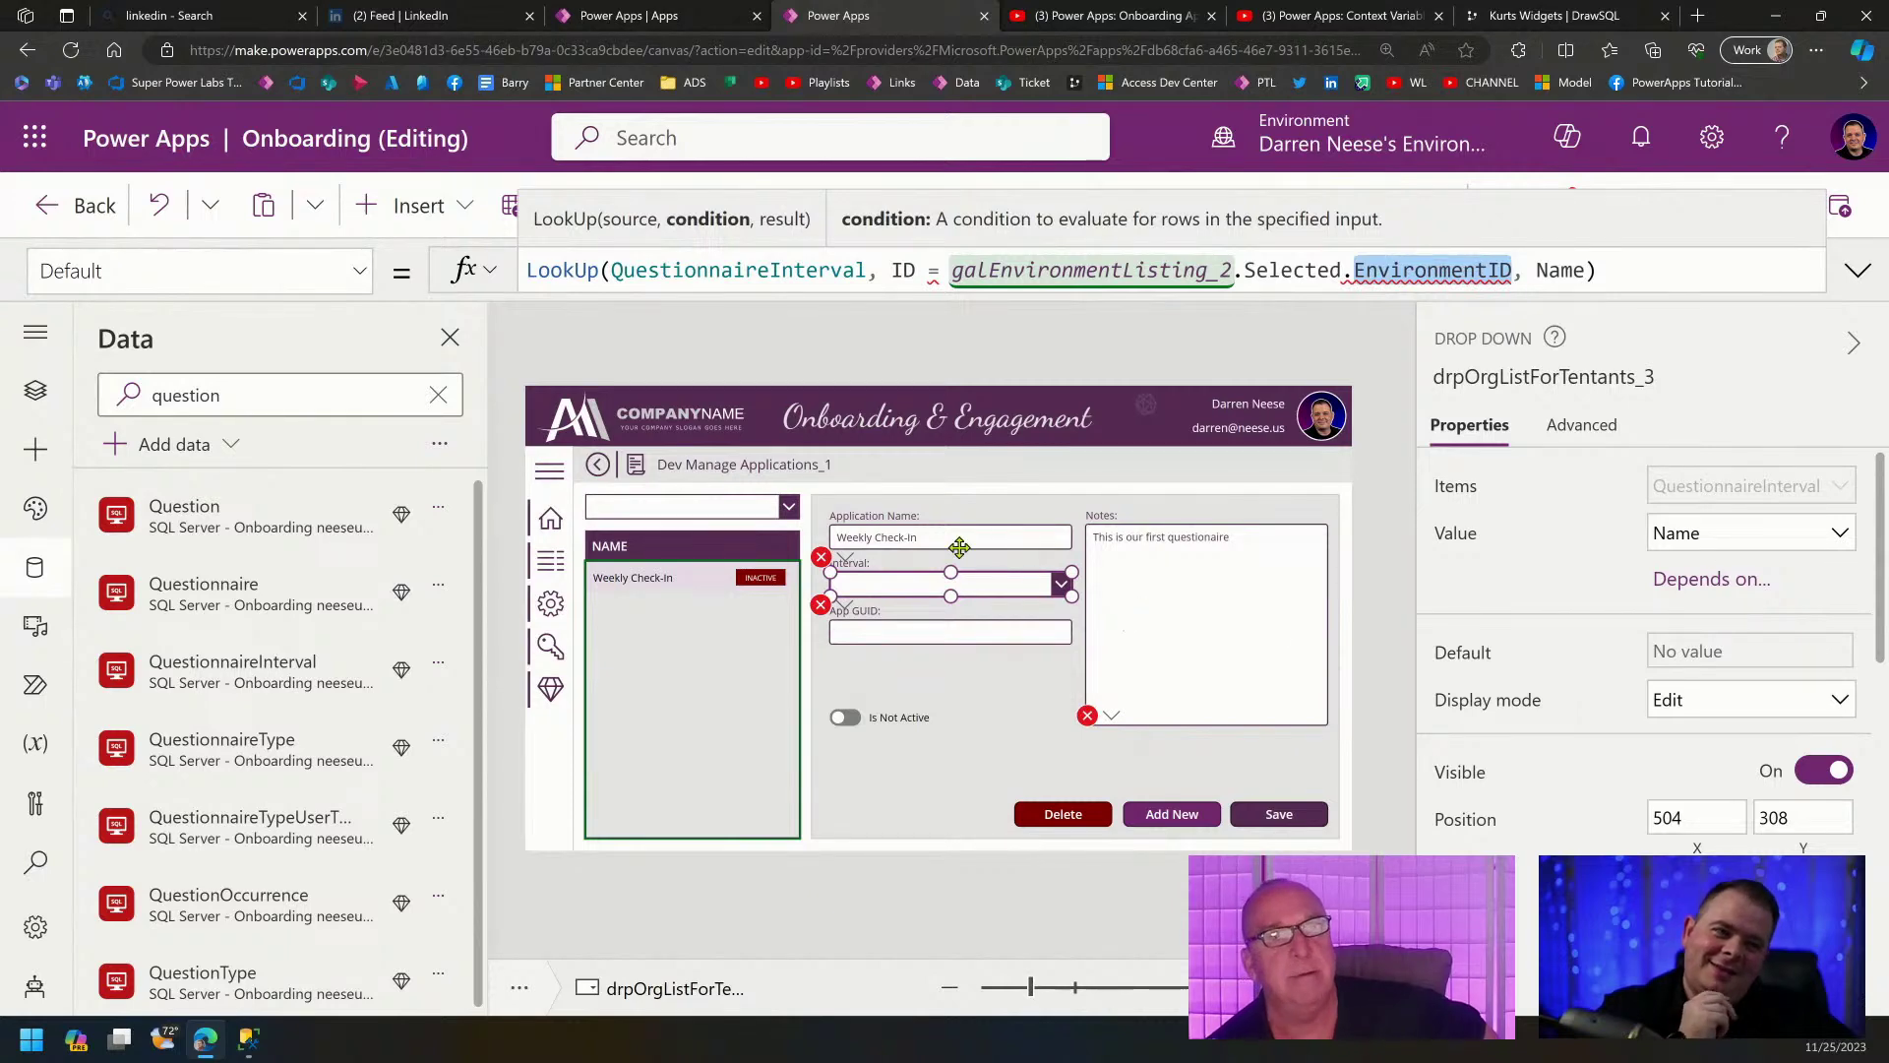
{"action": "left_click", "coordinate": [760, 508]}
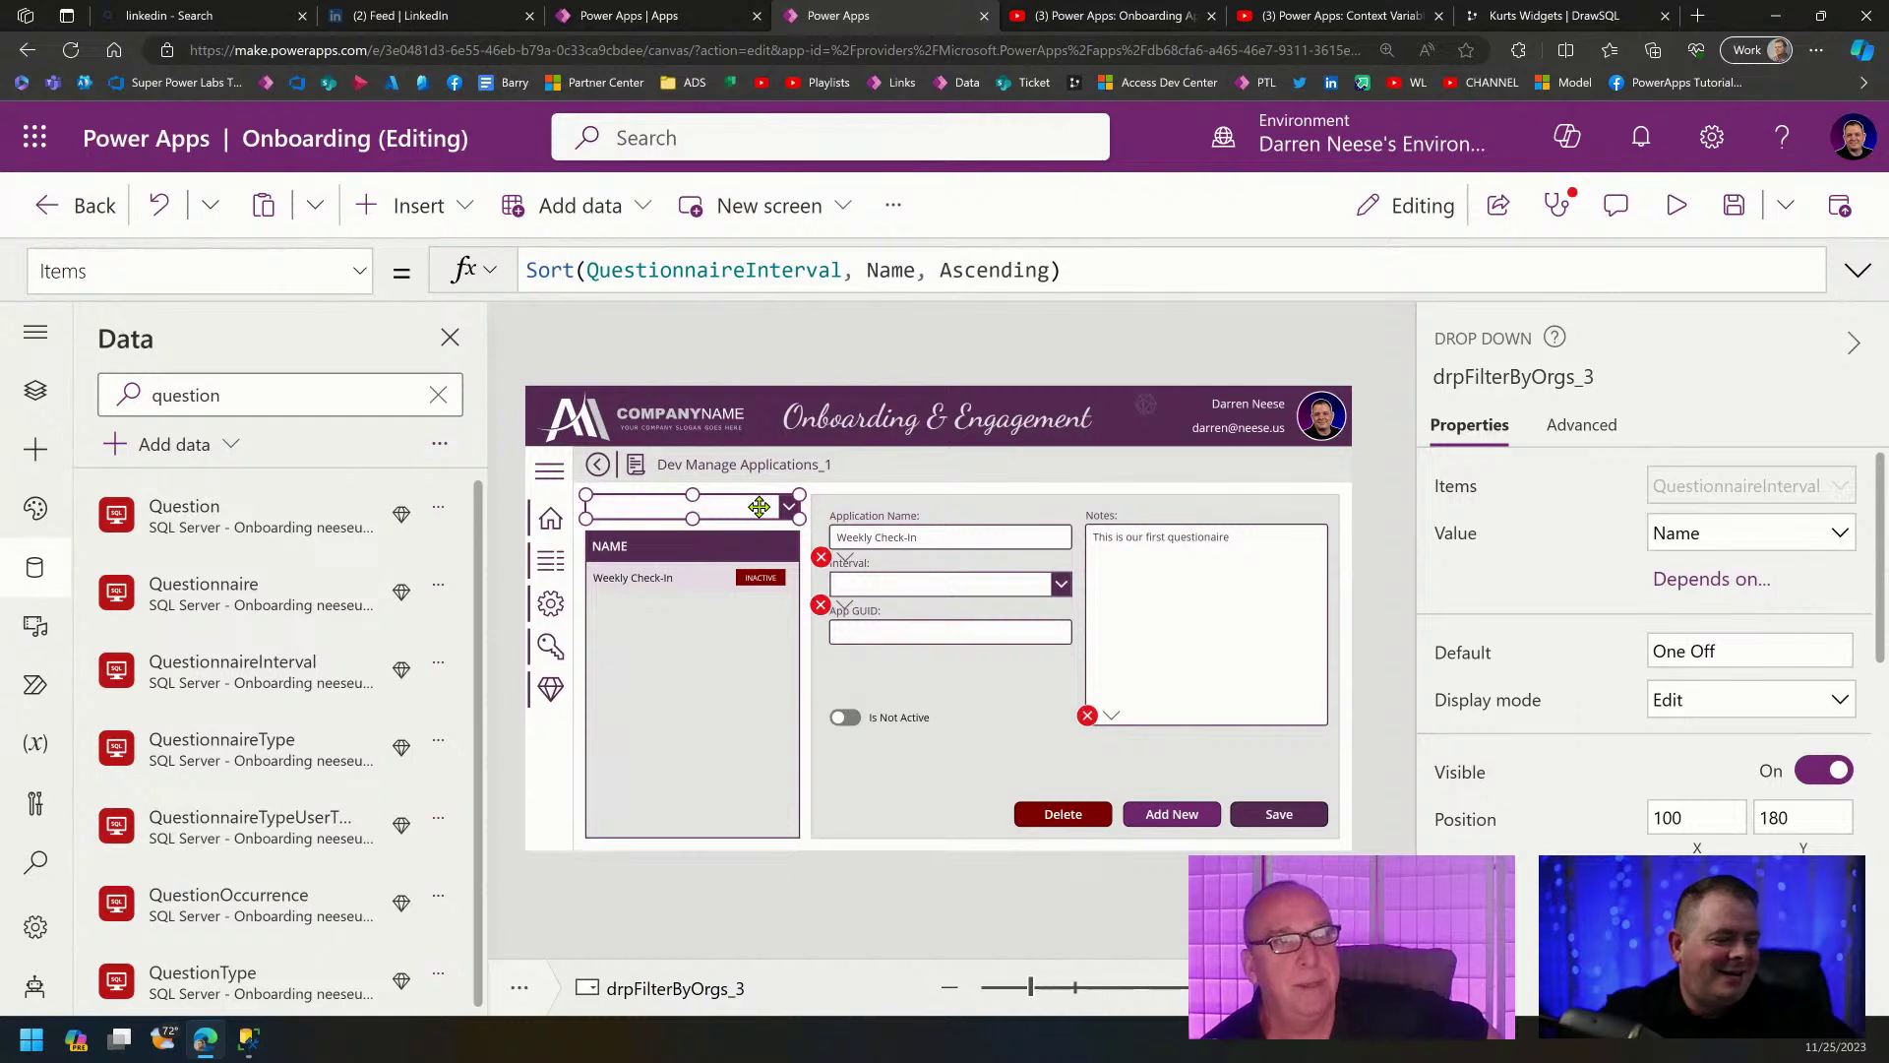
{"action": "left_click", "coordinate": [894, 583]}
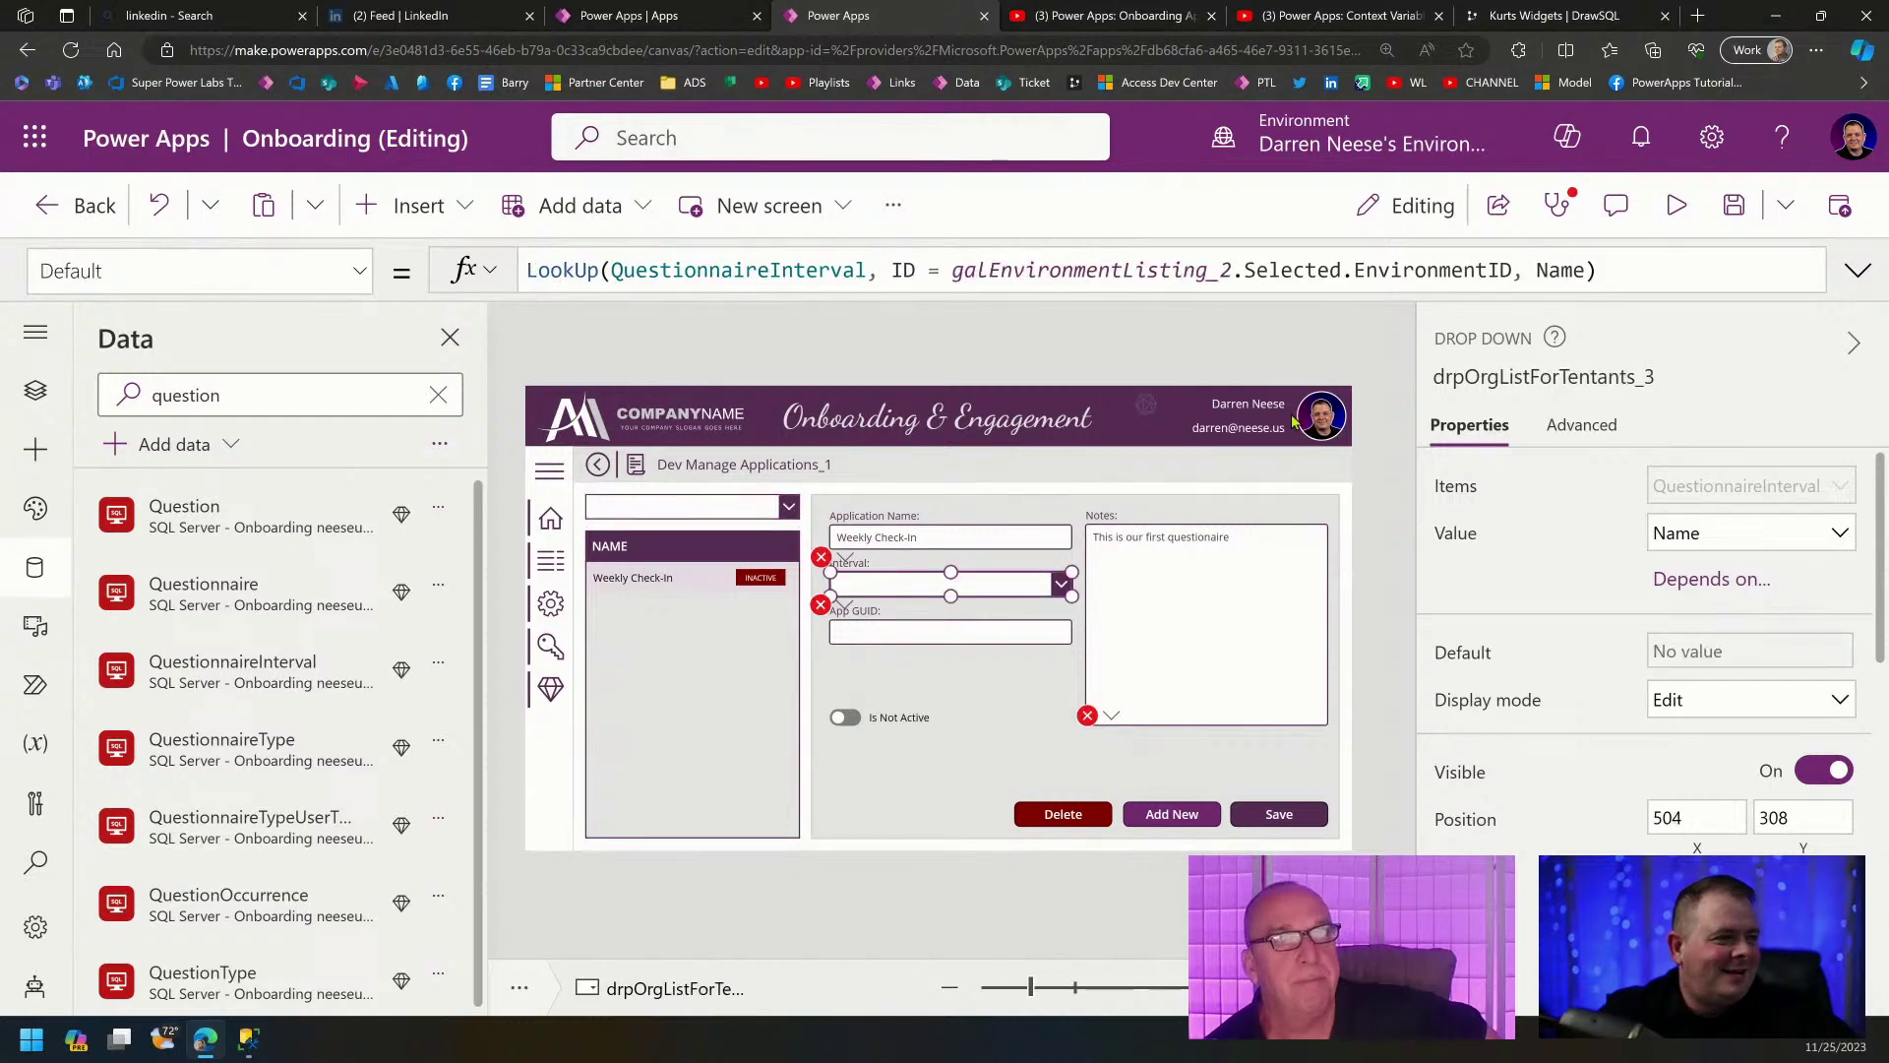
{"action": "double_click", "coordinate": [1128, 270]}
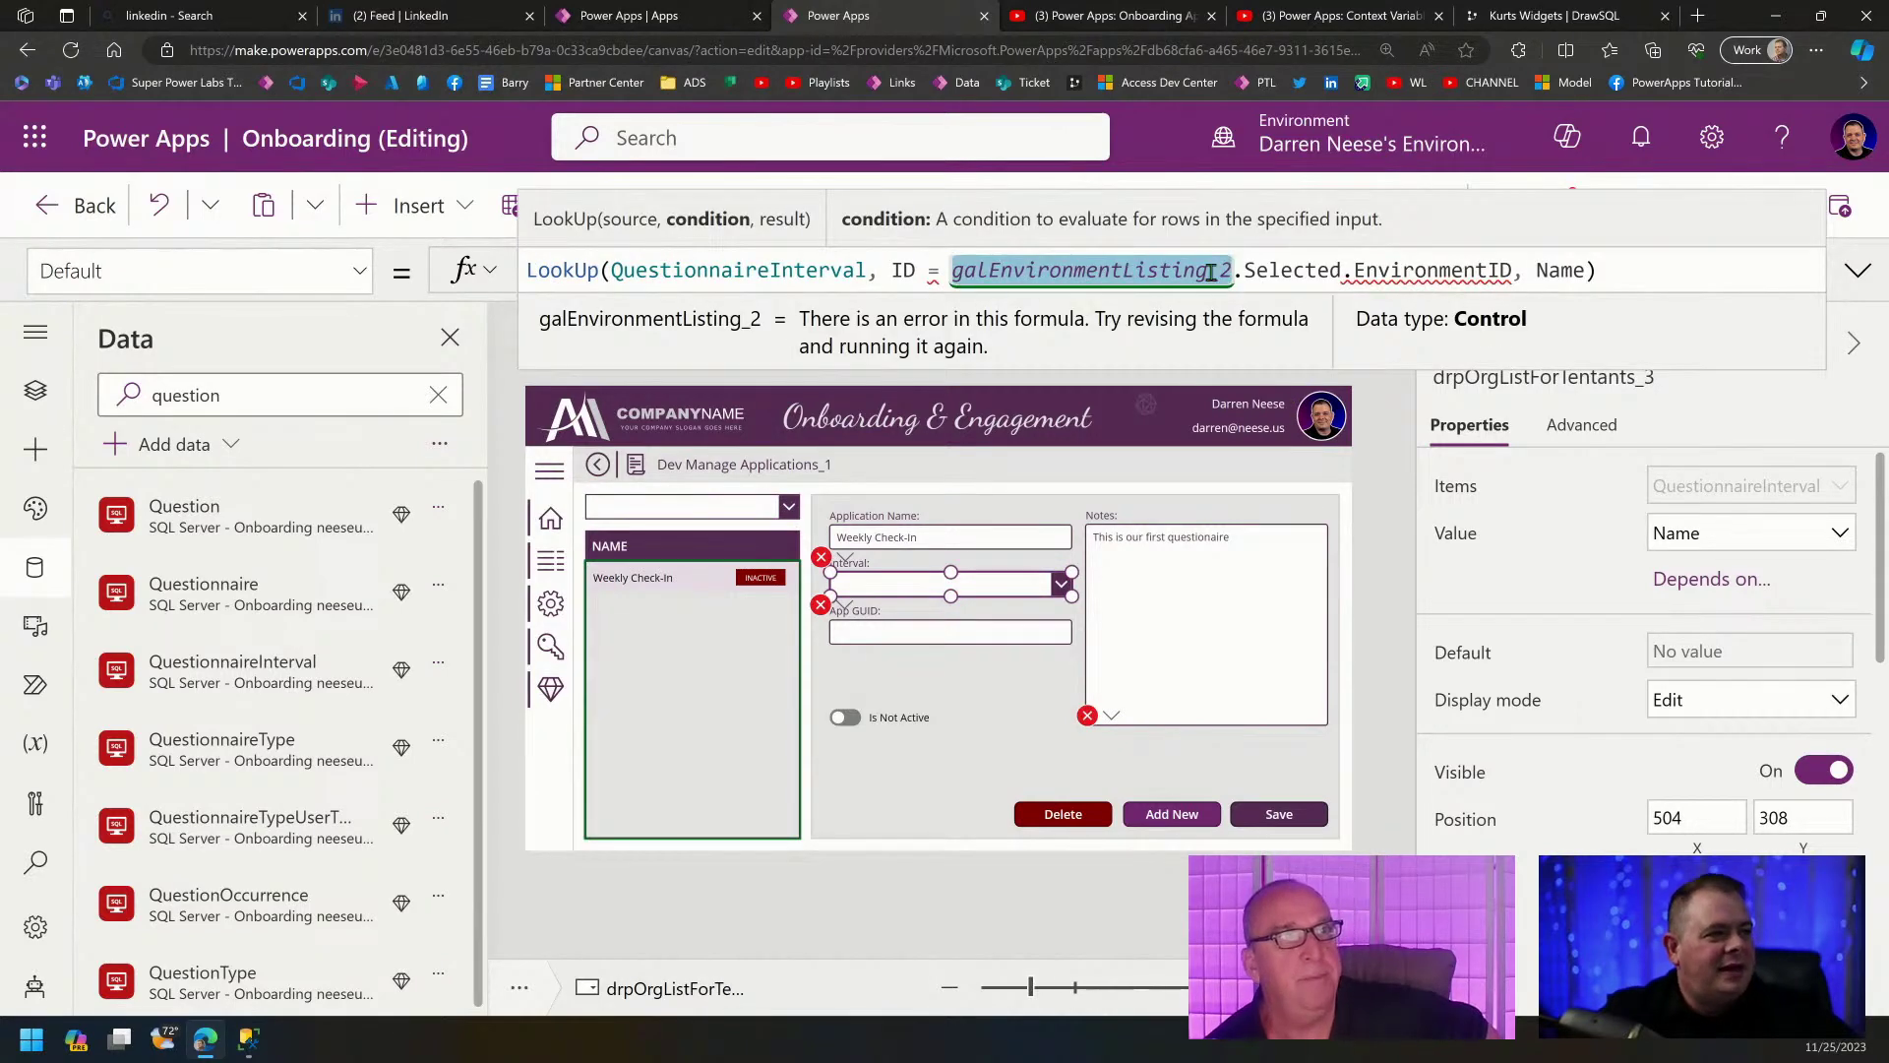
{"action": "double_click", "coordinate": [1425, 266]}
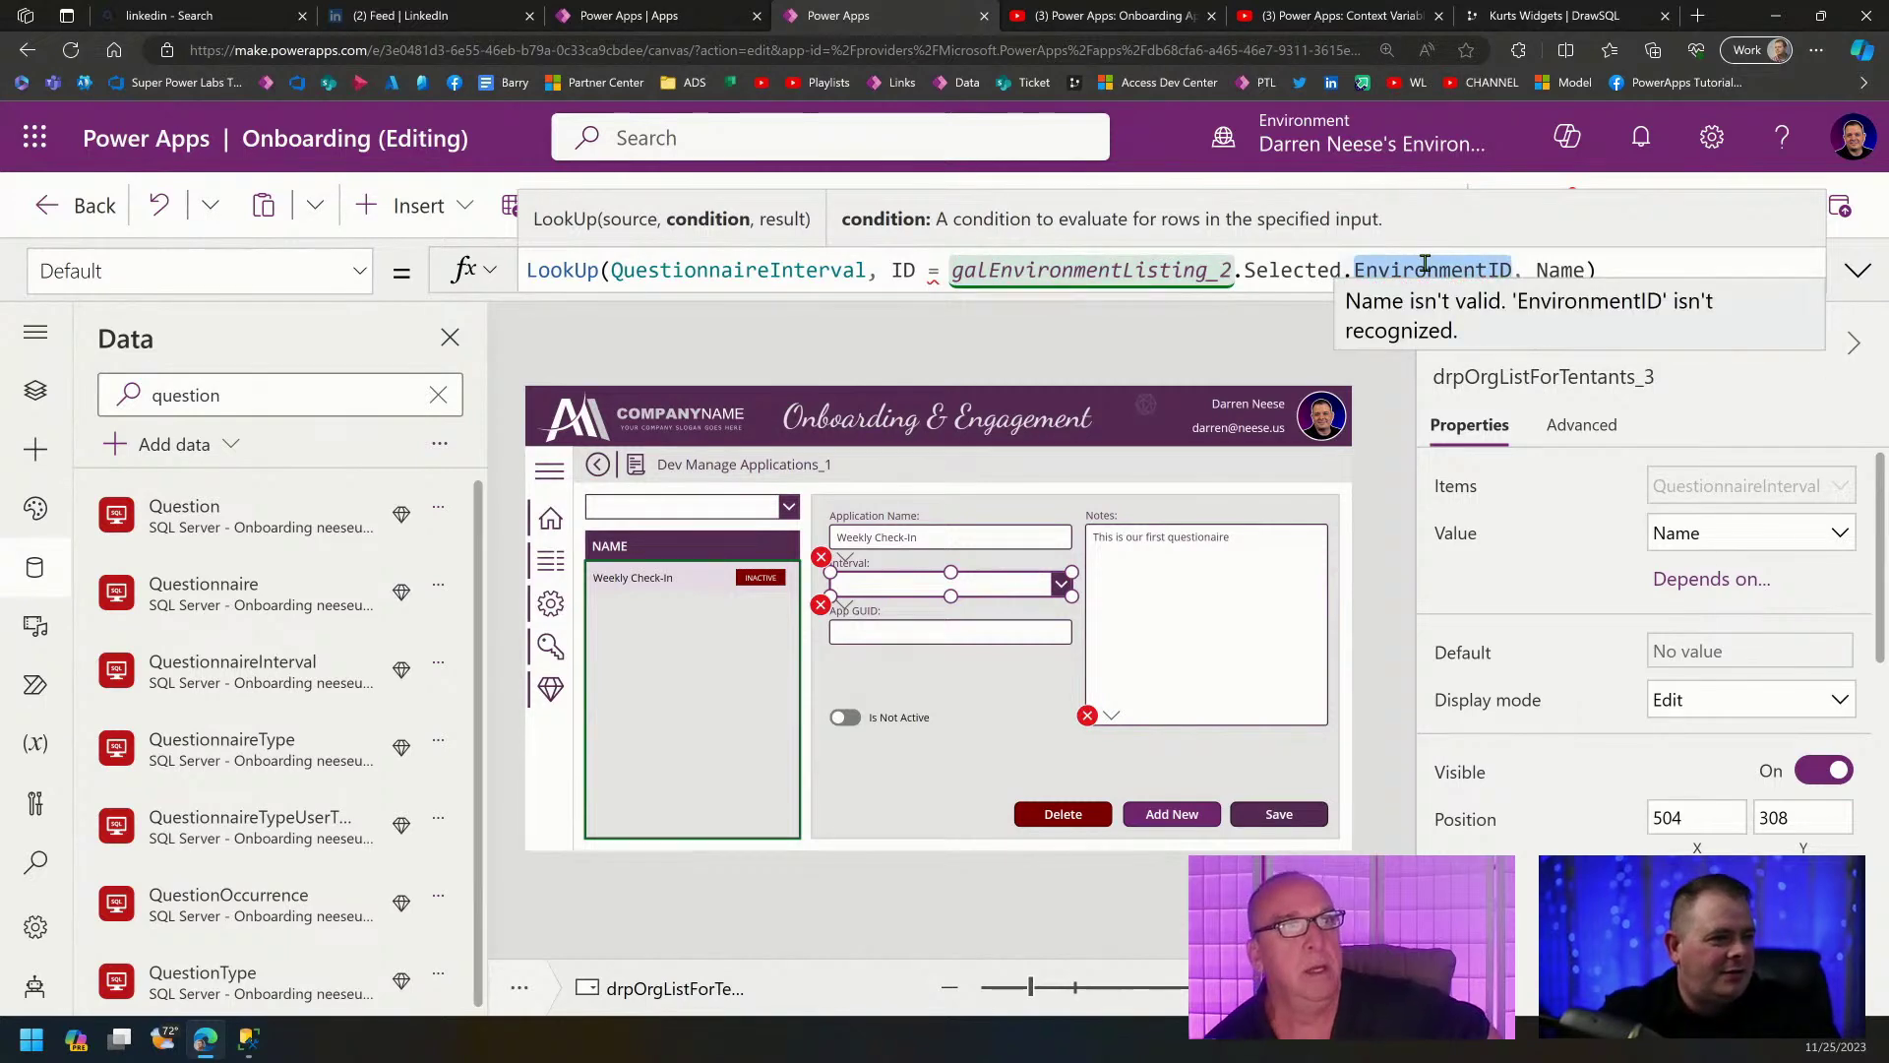
{"action": "type", "text": "inter"}
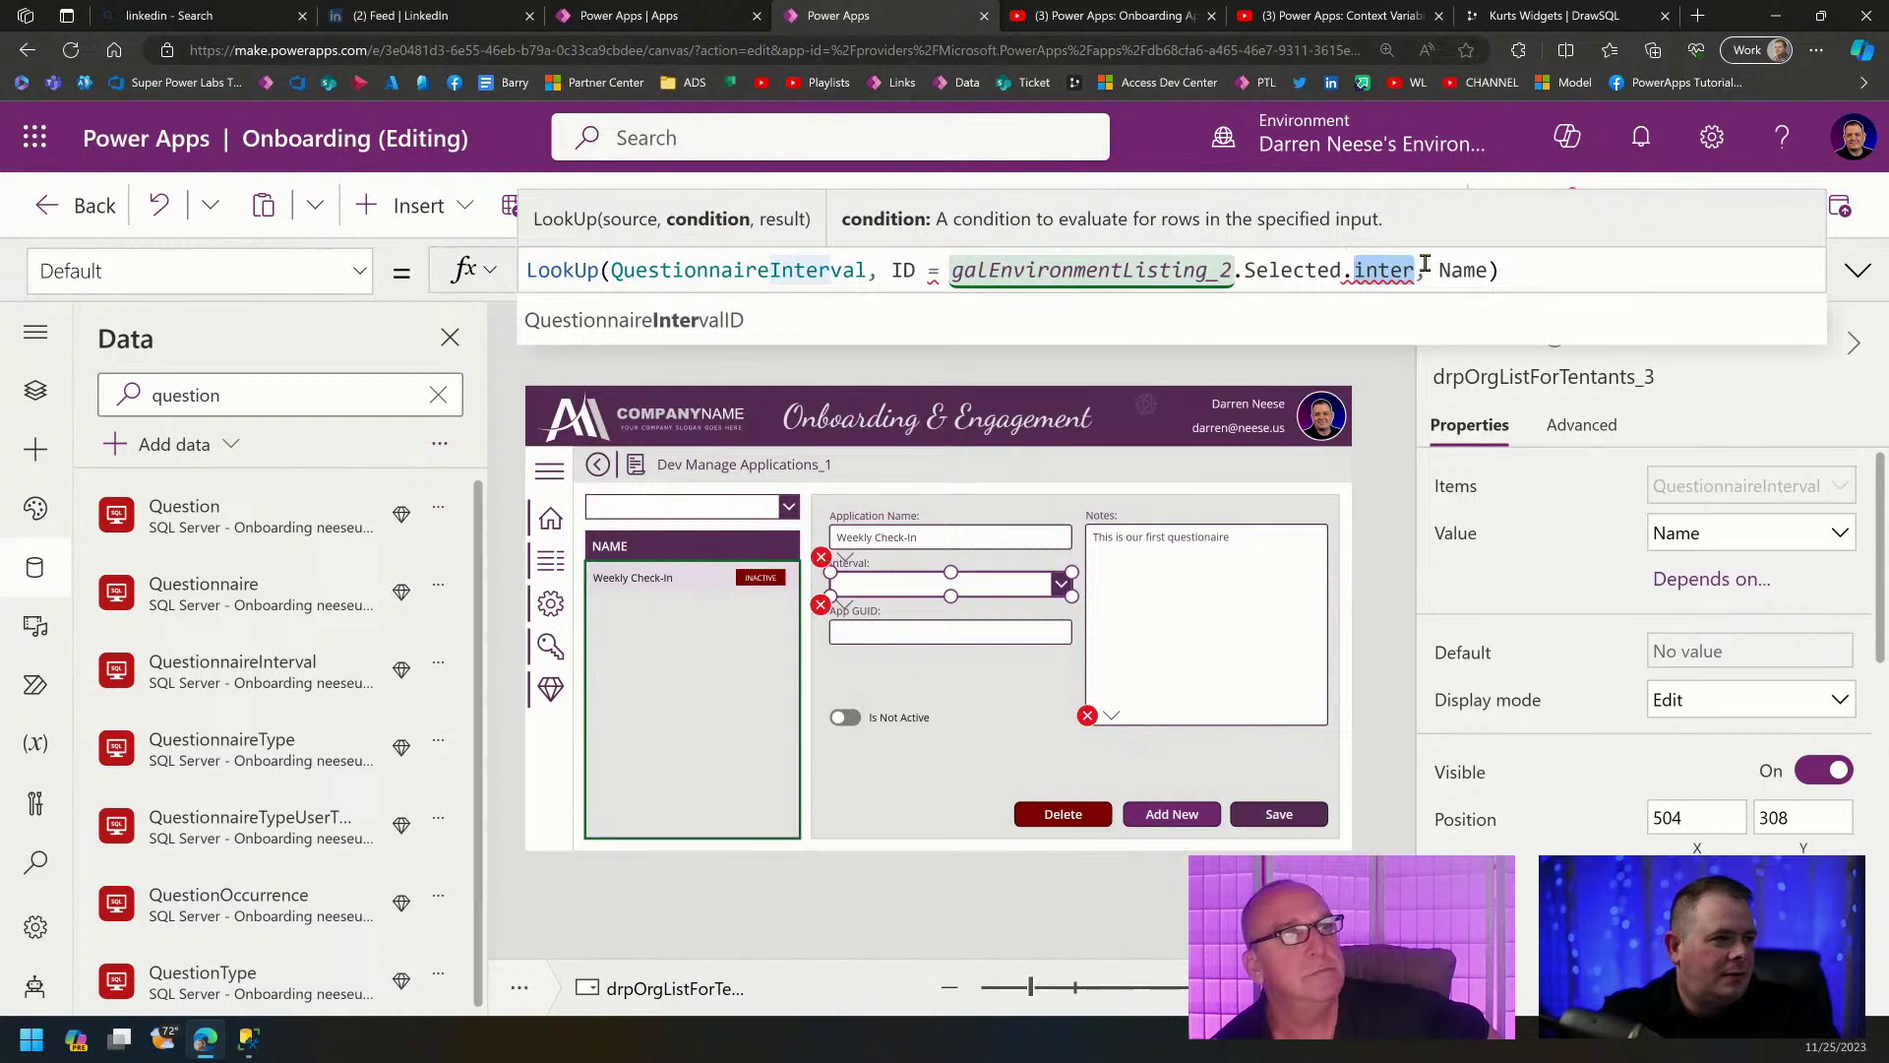
{"action": "type", "text": "in"}
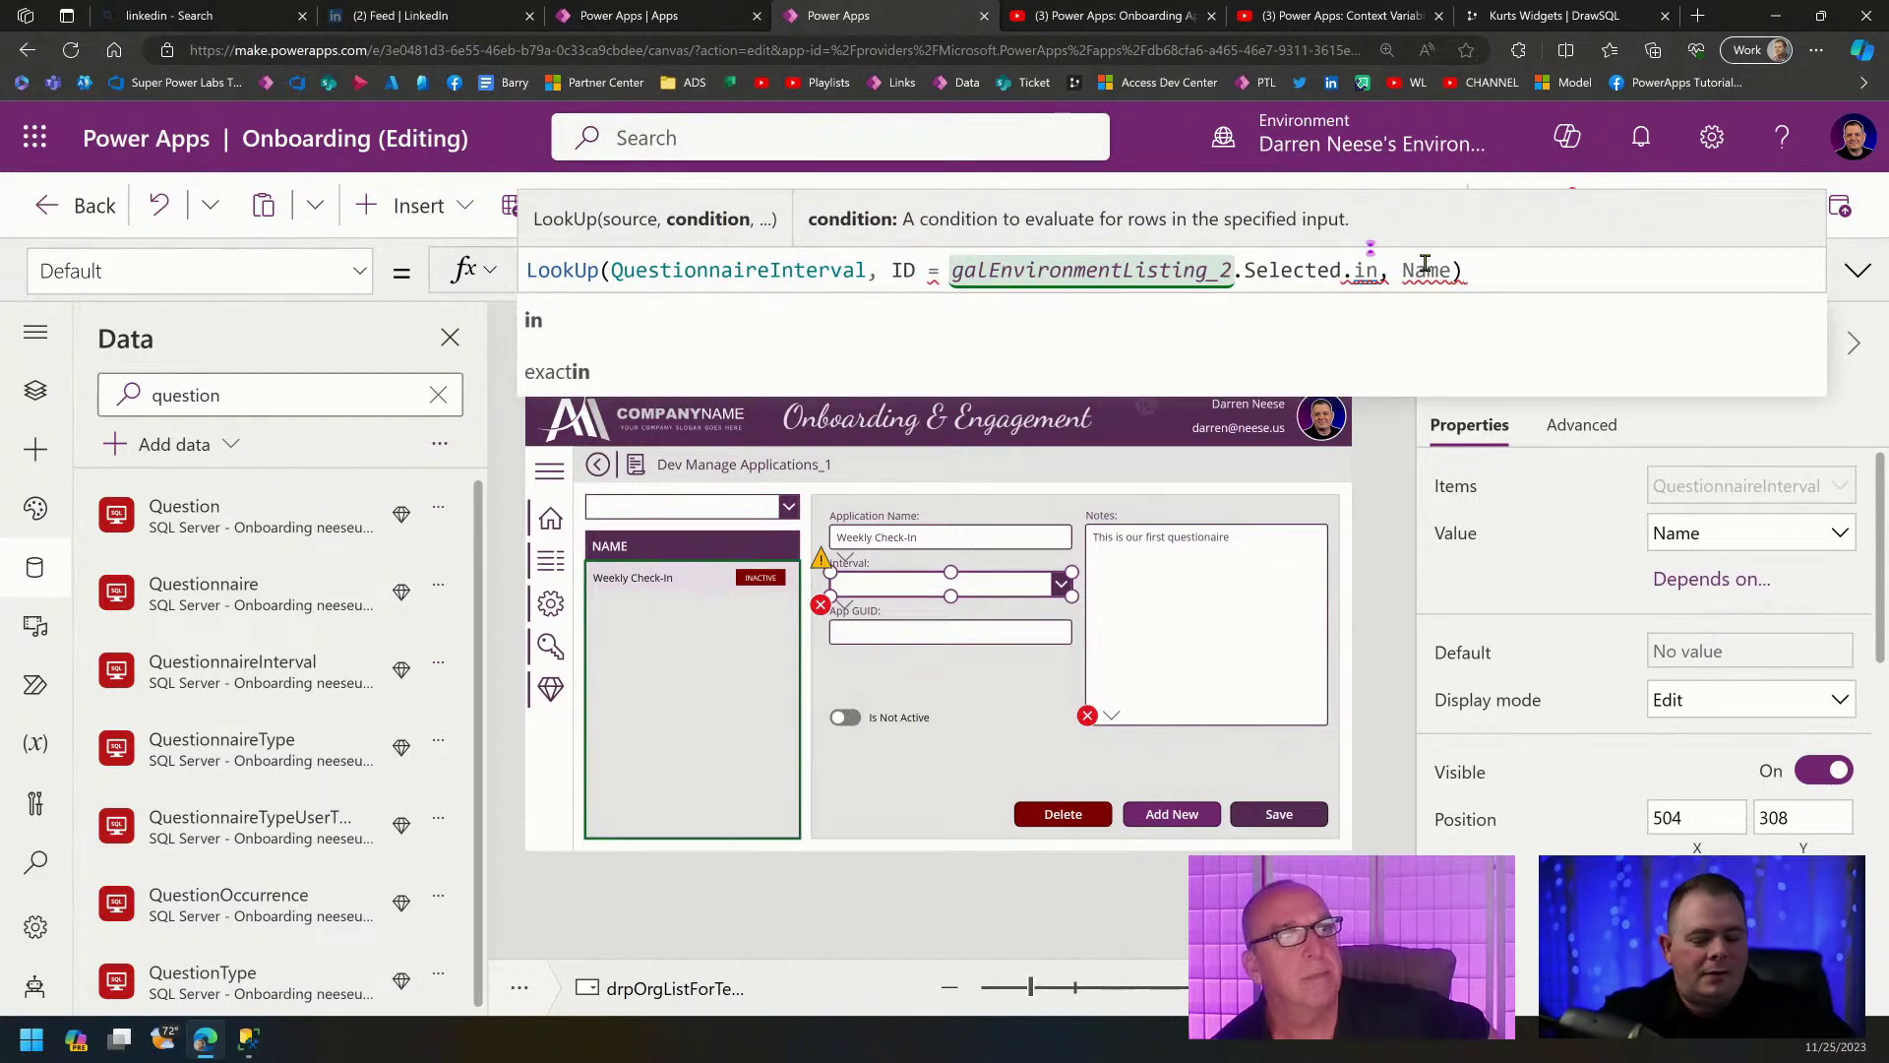
{"action": "type", "text": "ter"}
{"action": "left_click", "coordinate": [812, 315]}
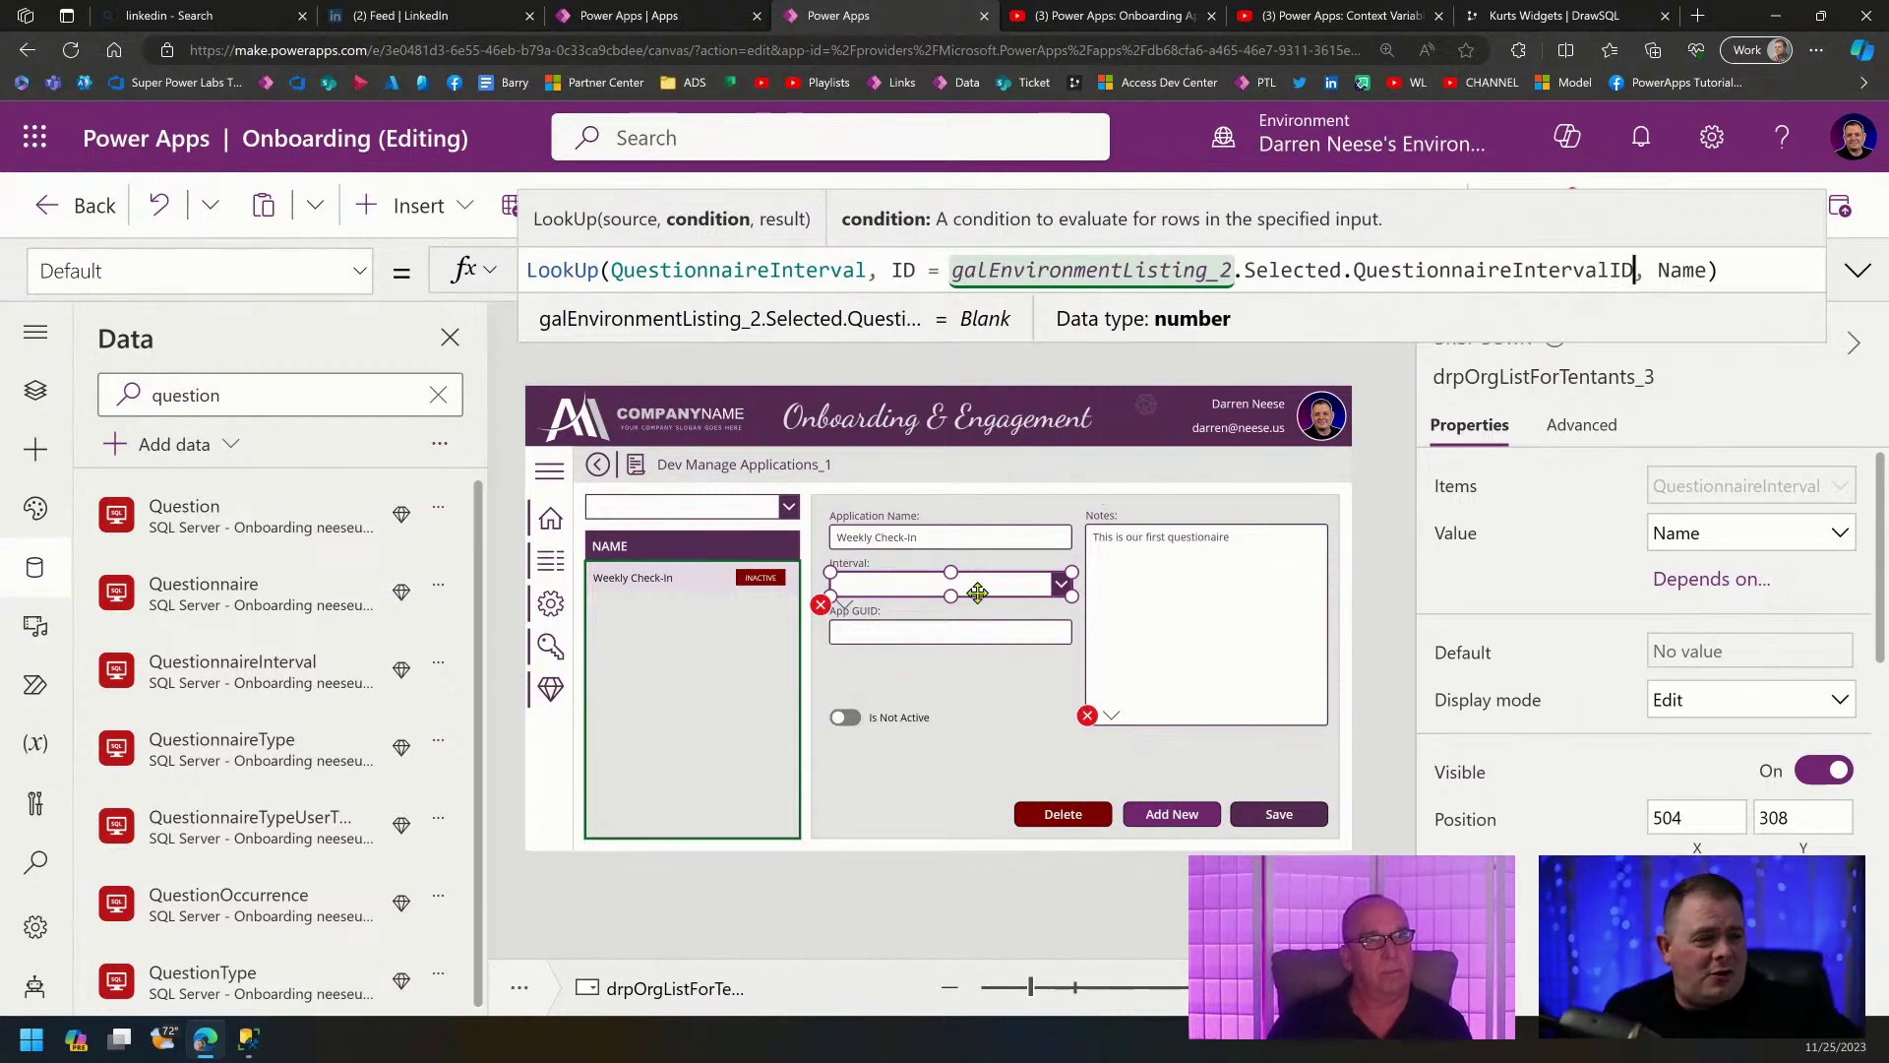
Examine the source table and ID condition in the Interval dropdown's Default formula, and check its Items formula.
{"action": "key", "text": "ctrl+Left"}
{"action": "key", "text": "ctrl+Left"}
{"action": "key", "text": "ctrl+Left"}
{"action": "key", "text": "ctrl+Left"}
{"action": "key", "text": "ctrl+Left"}
{"action": "key", "text": "ctrl+Left"}
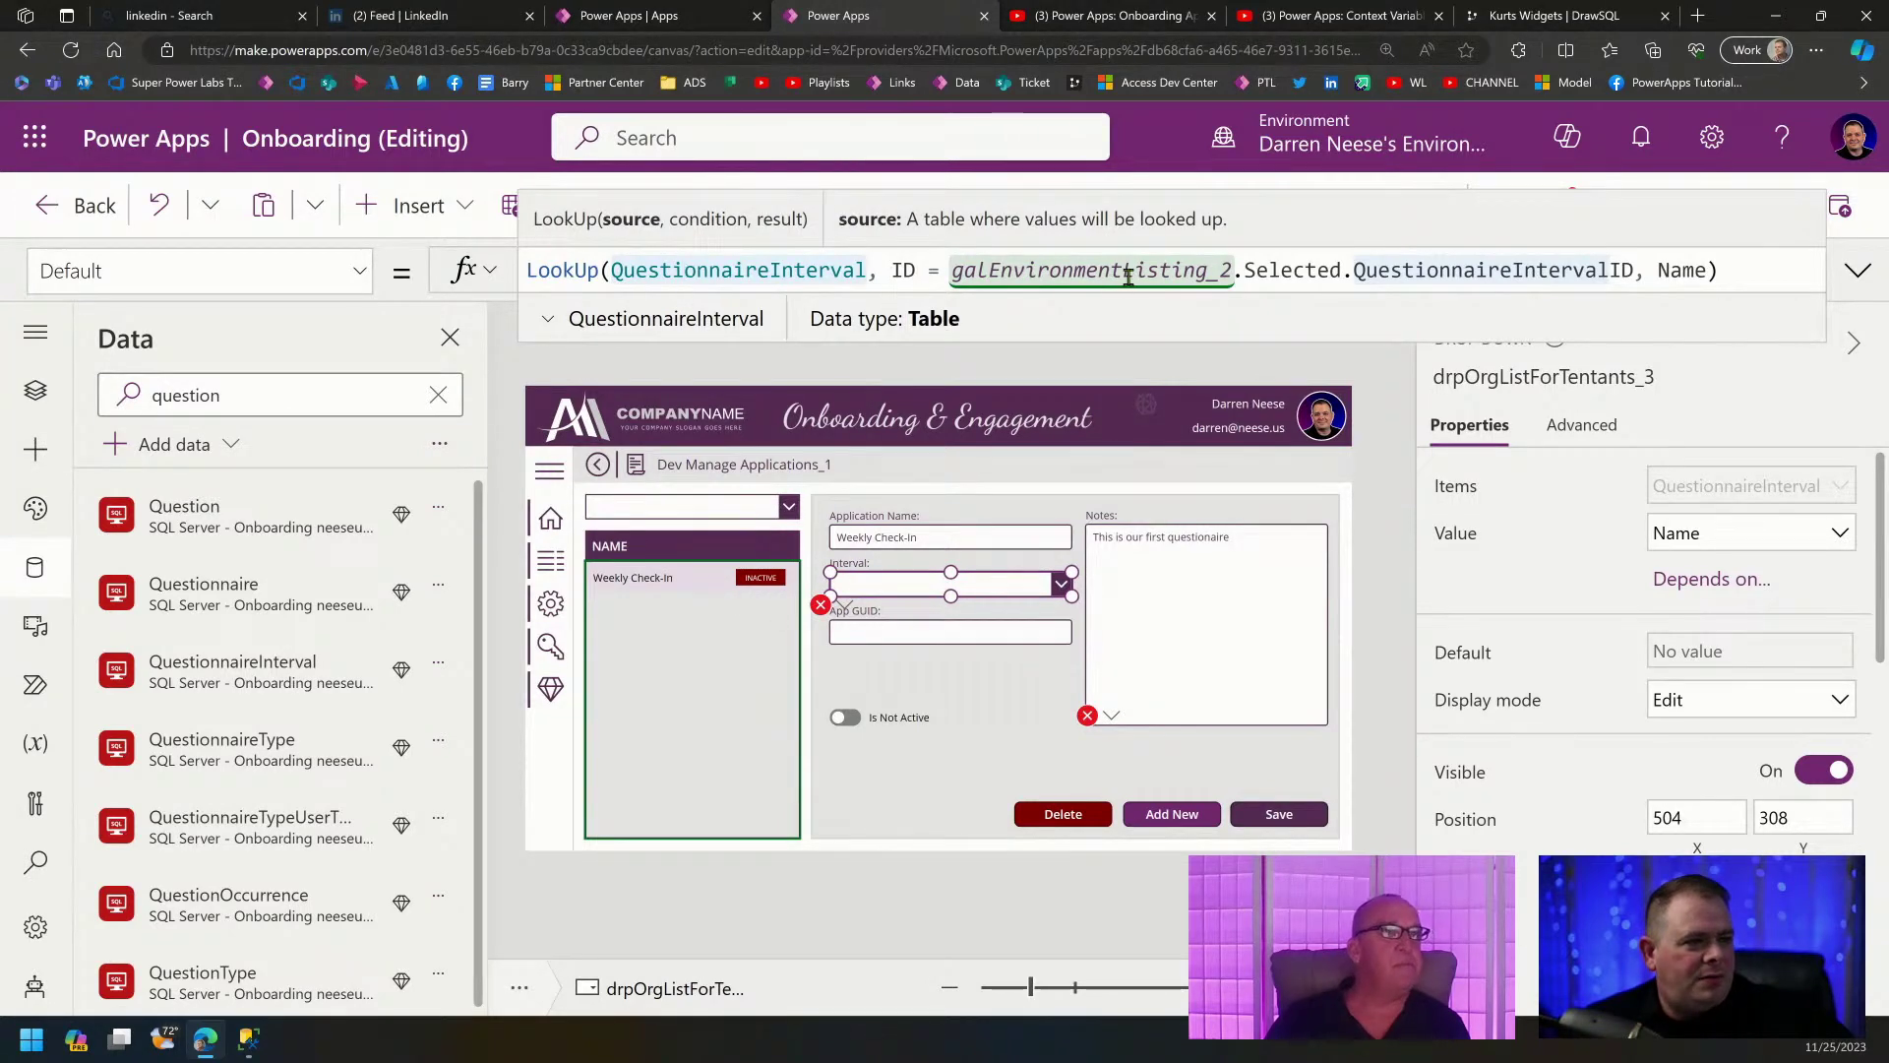
{"action": "left_click", "coordinate": [919, 270]}
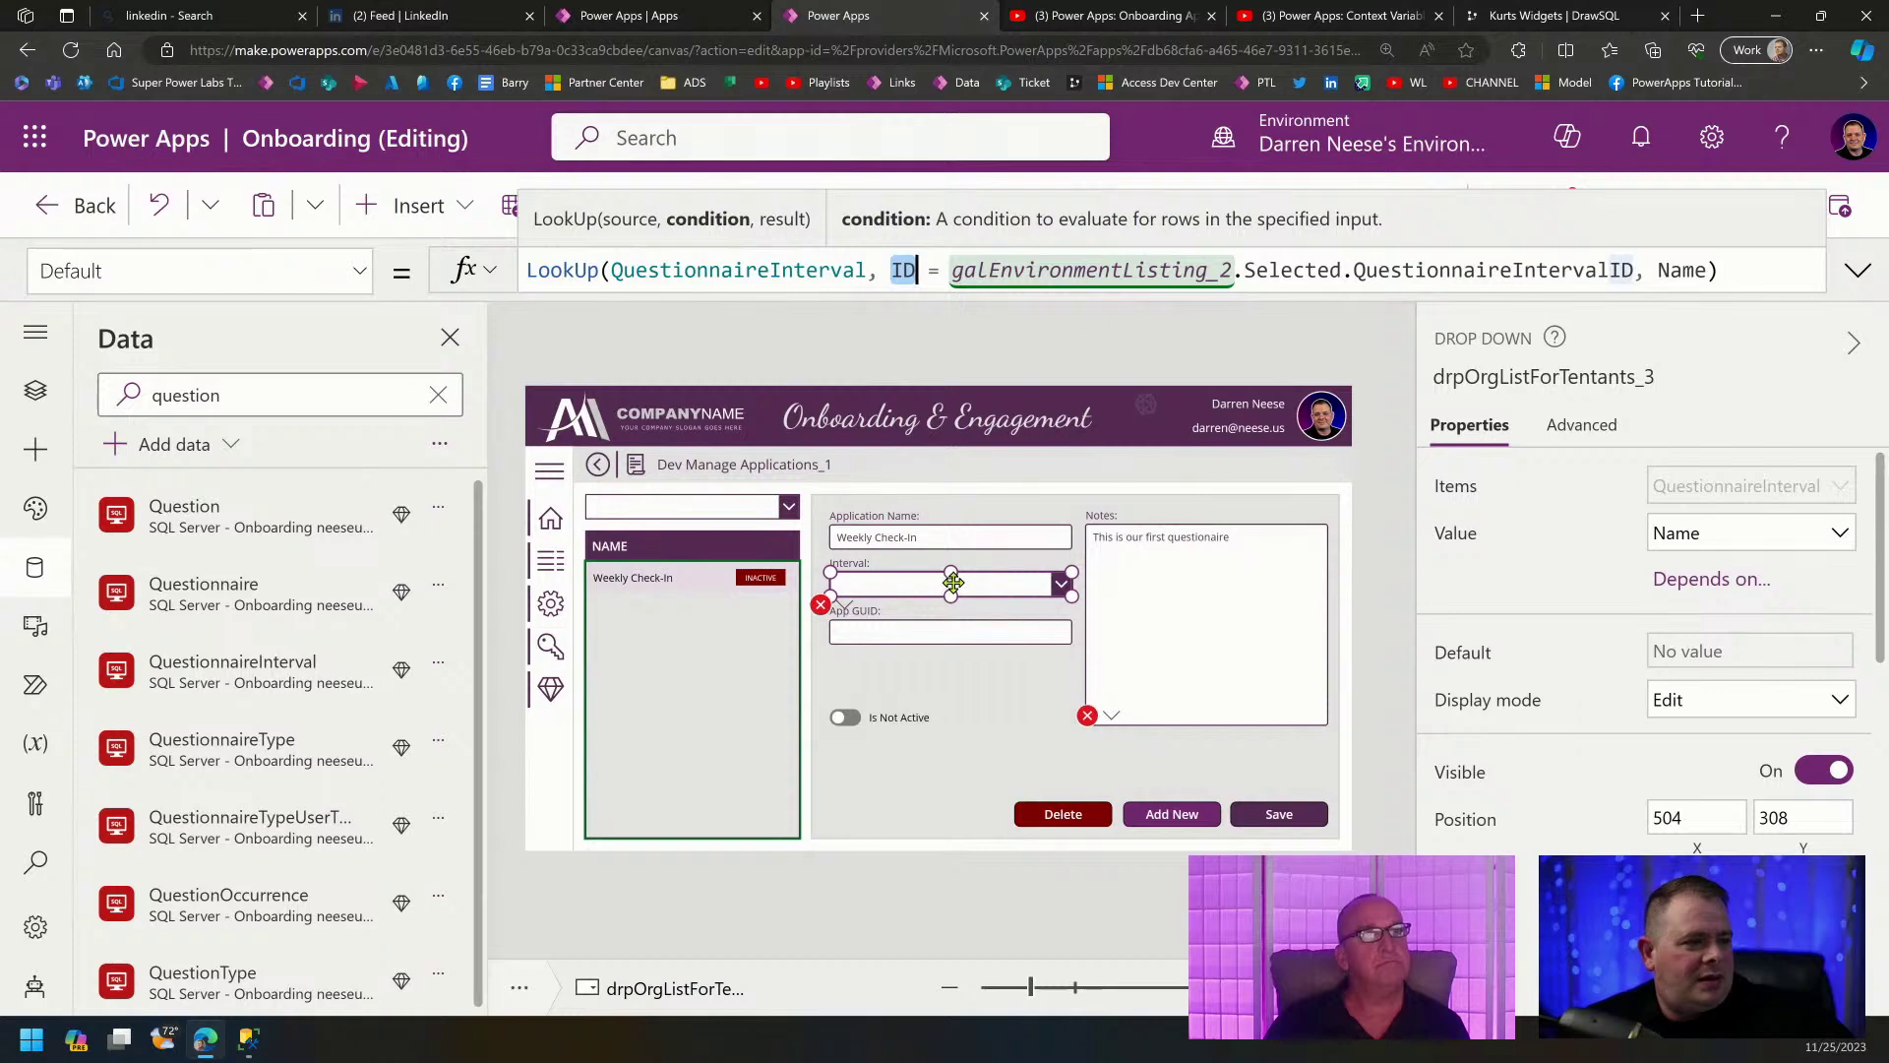
{"action": "left_click", "coordinate": [1746, 487]}
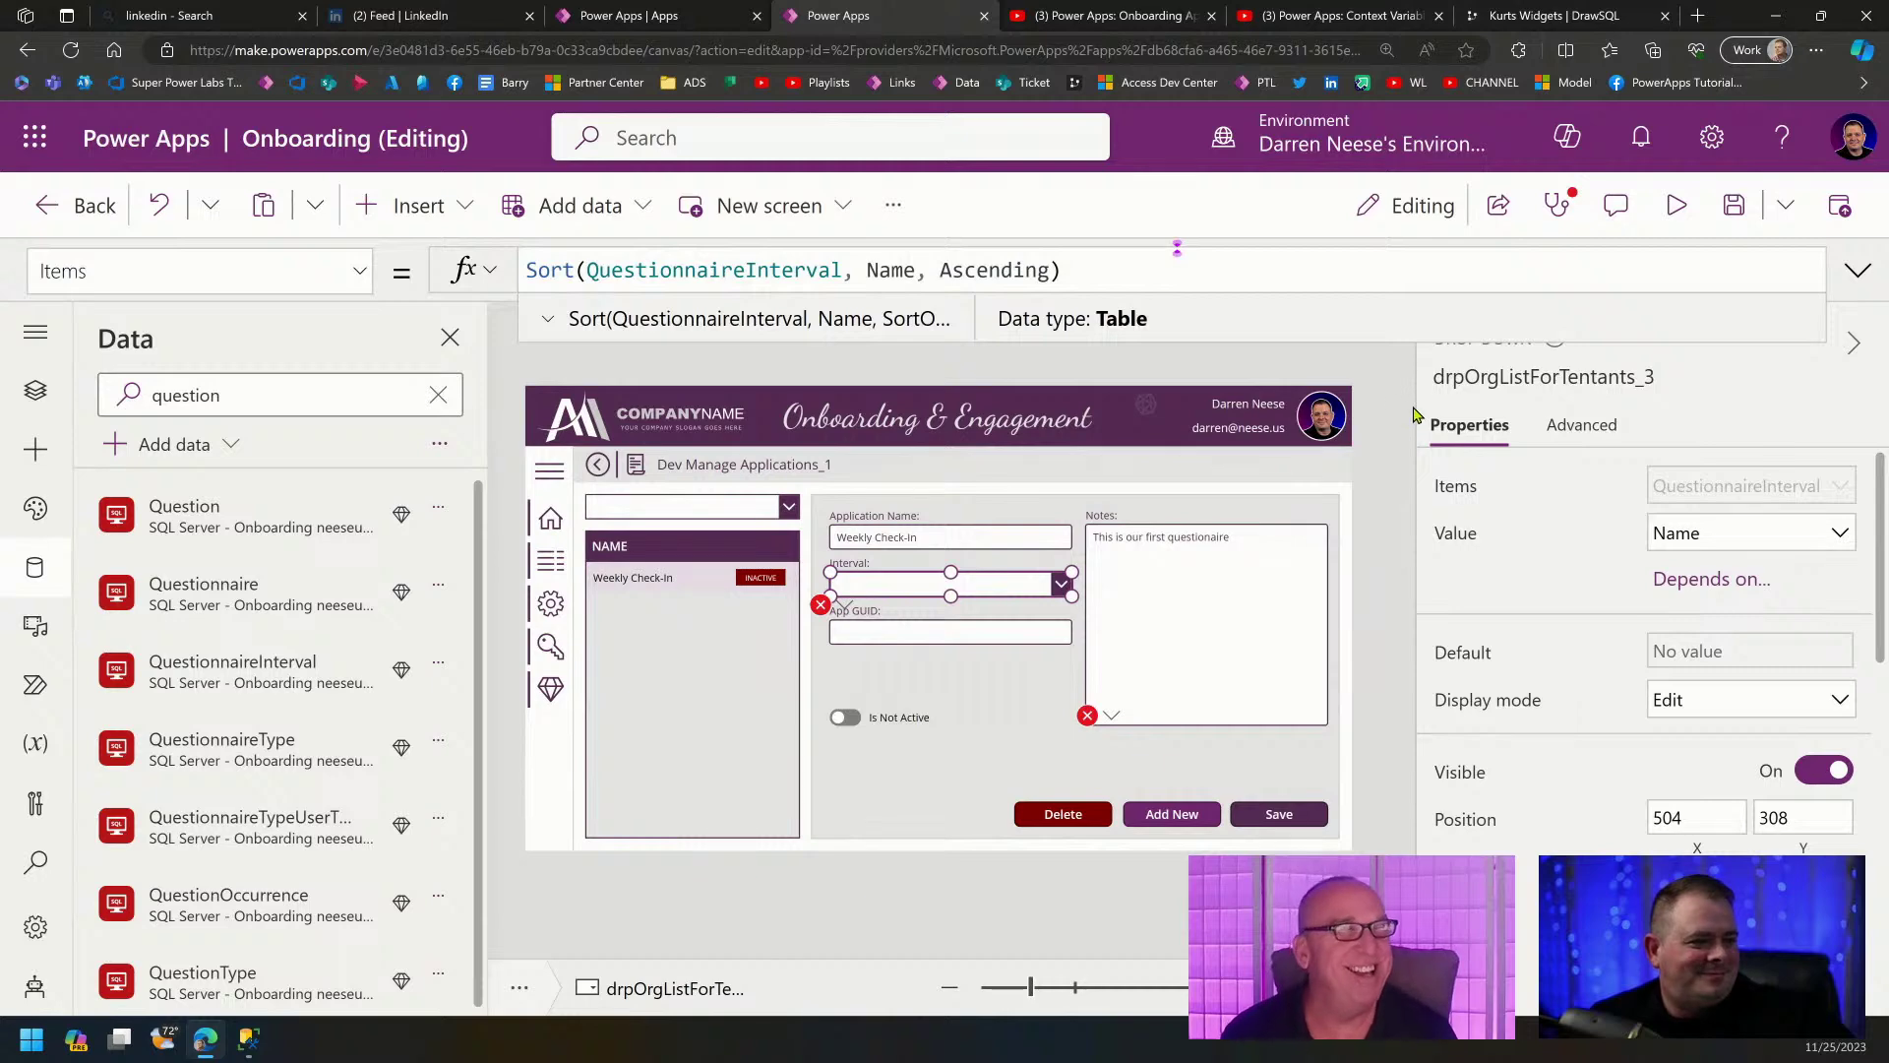
Append " - " and ThisItem.QuestionnaireIntervalID to the gallery name label's Text formula after ThisItem.Name.
{"action": "left_click", "coordinate": [646, 581]}
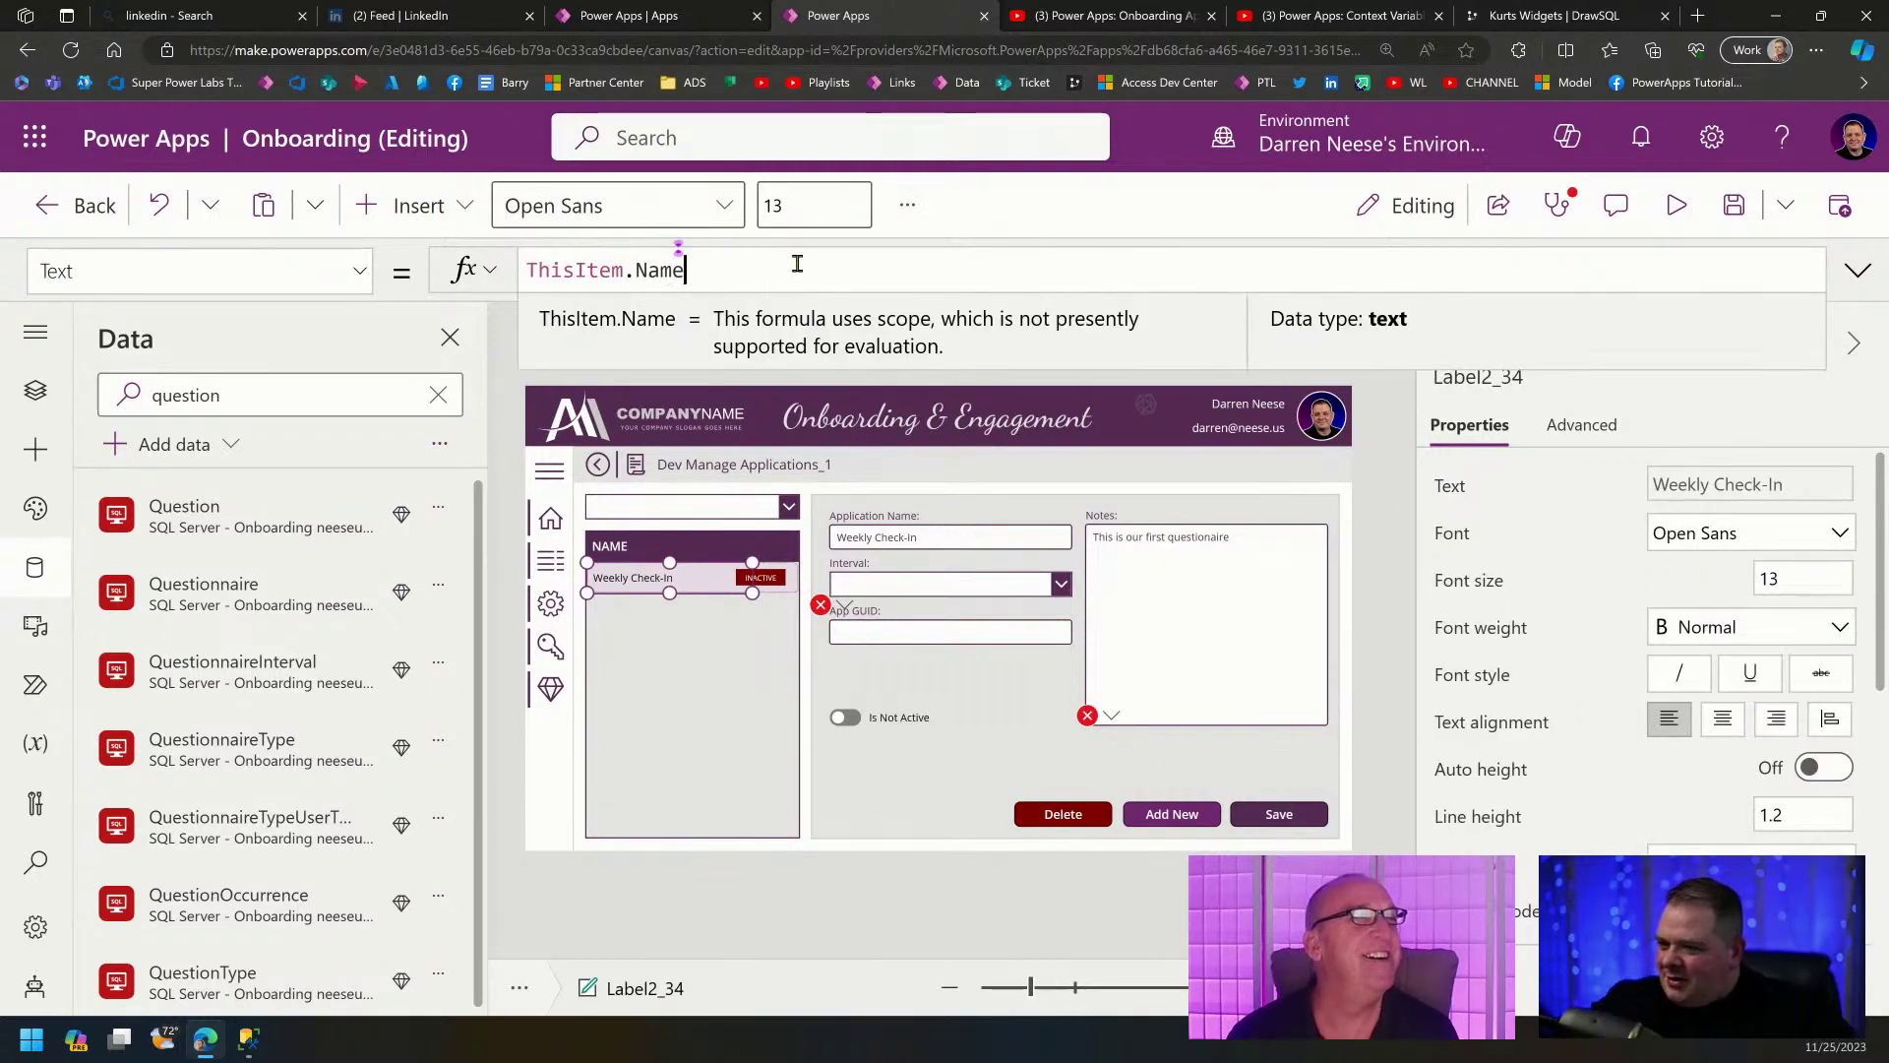
{"action": "type", "text": "& "}
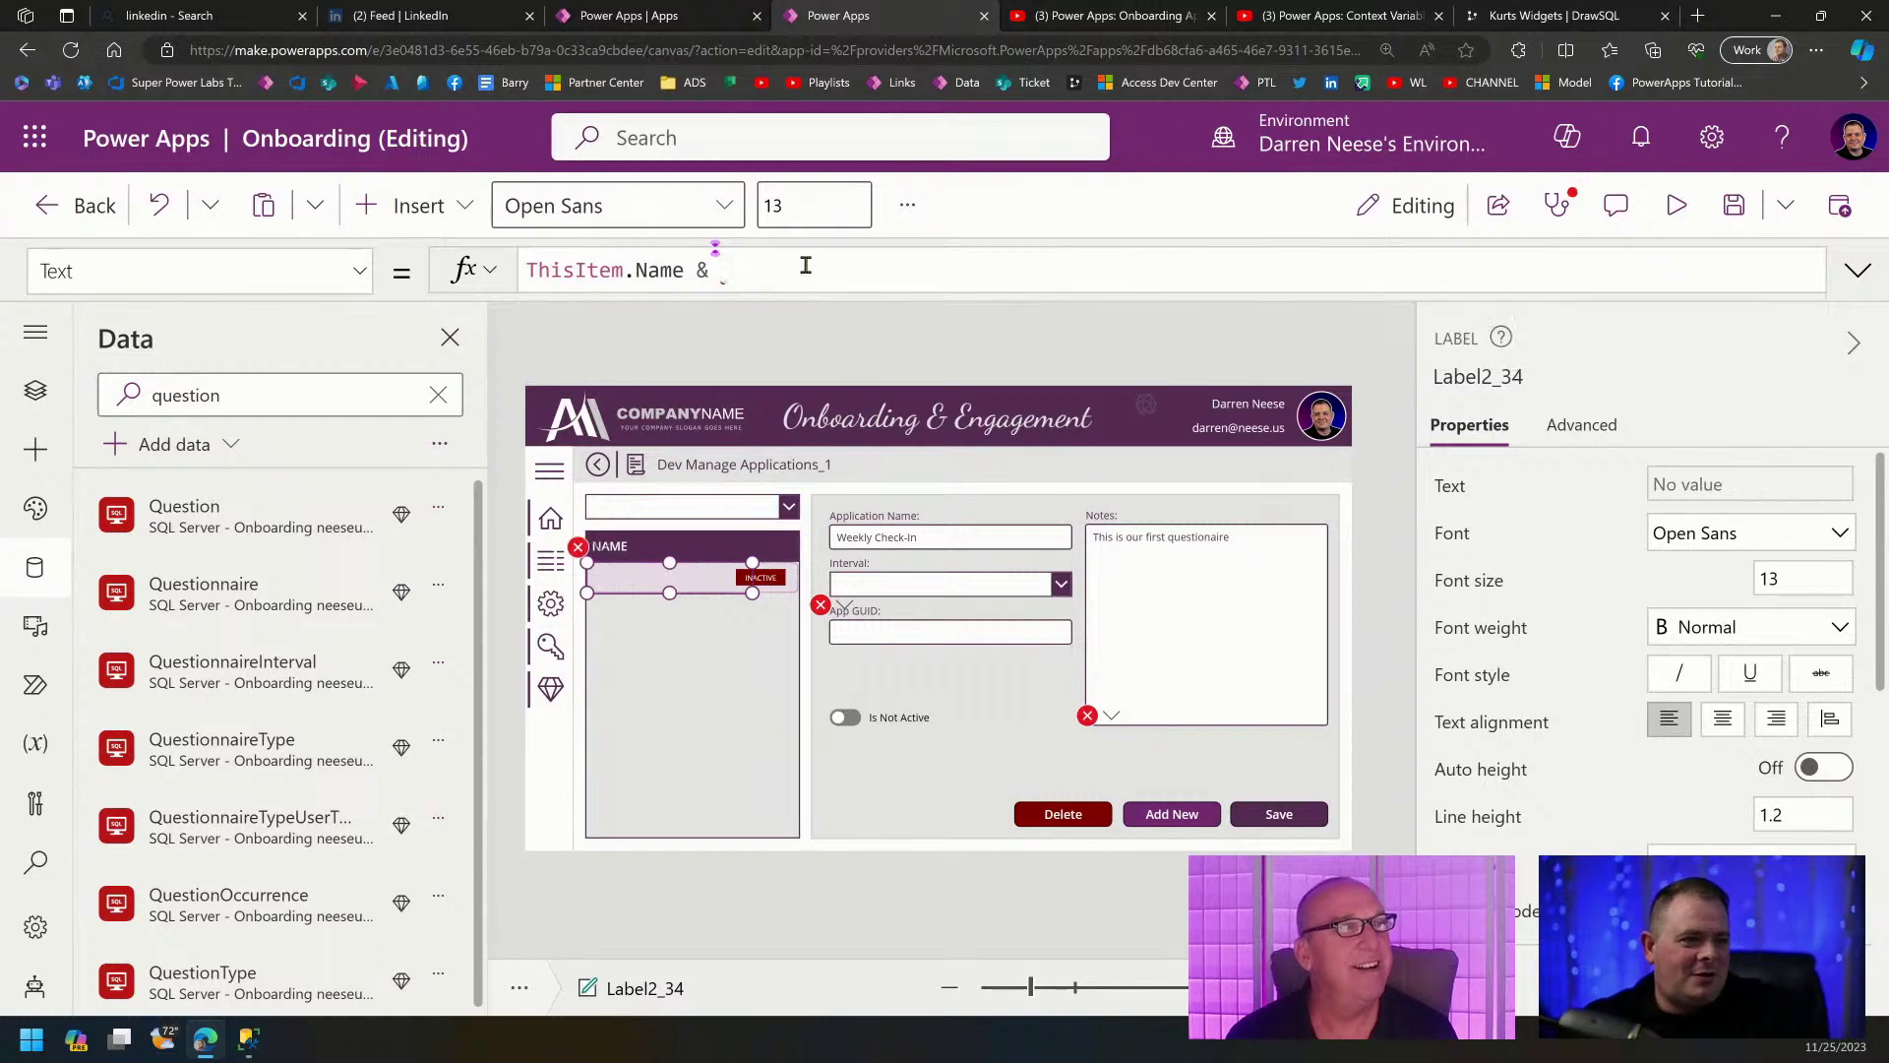
{"action": "type", "text": "\"\""}
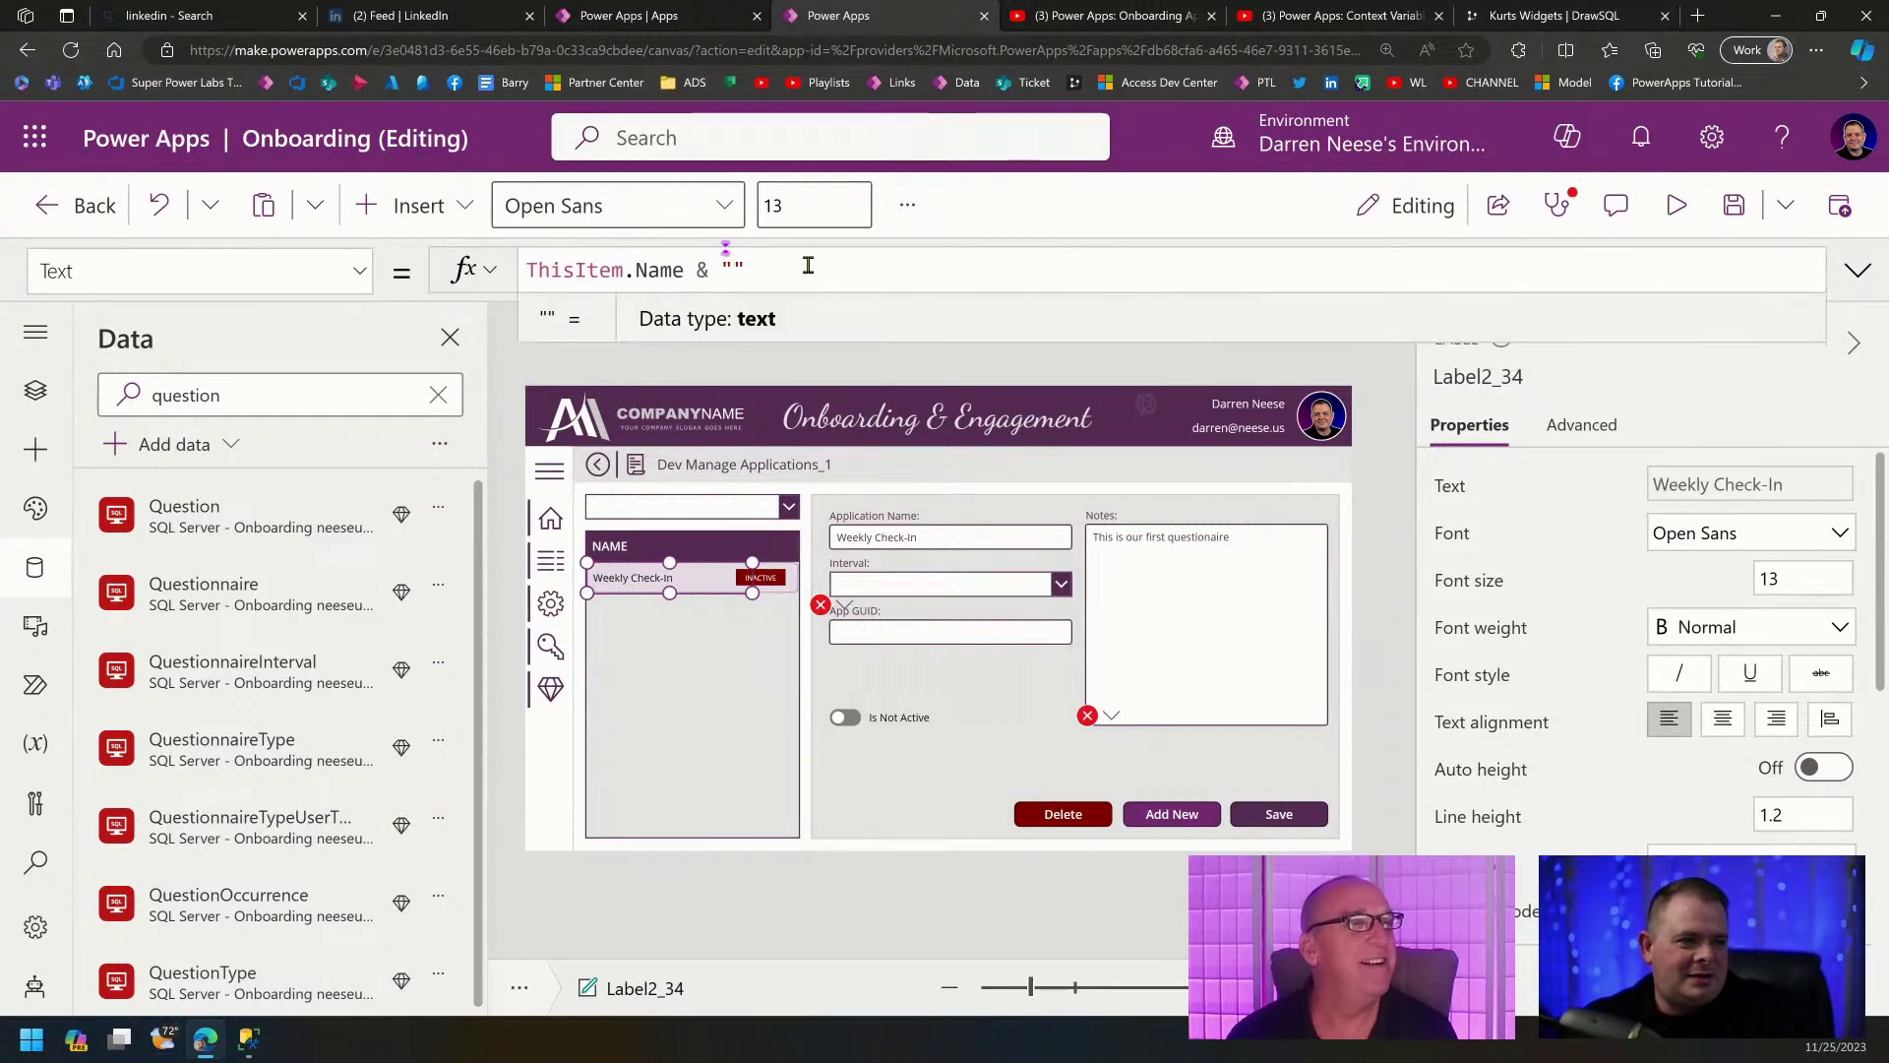
{"action": "type", "text": " - \" "}
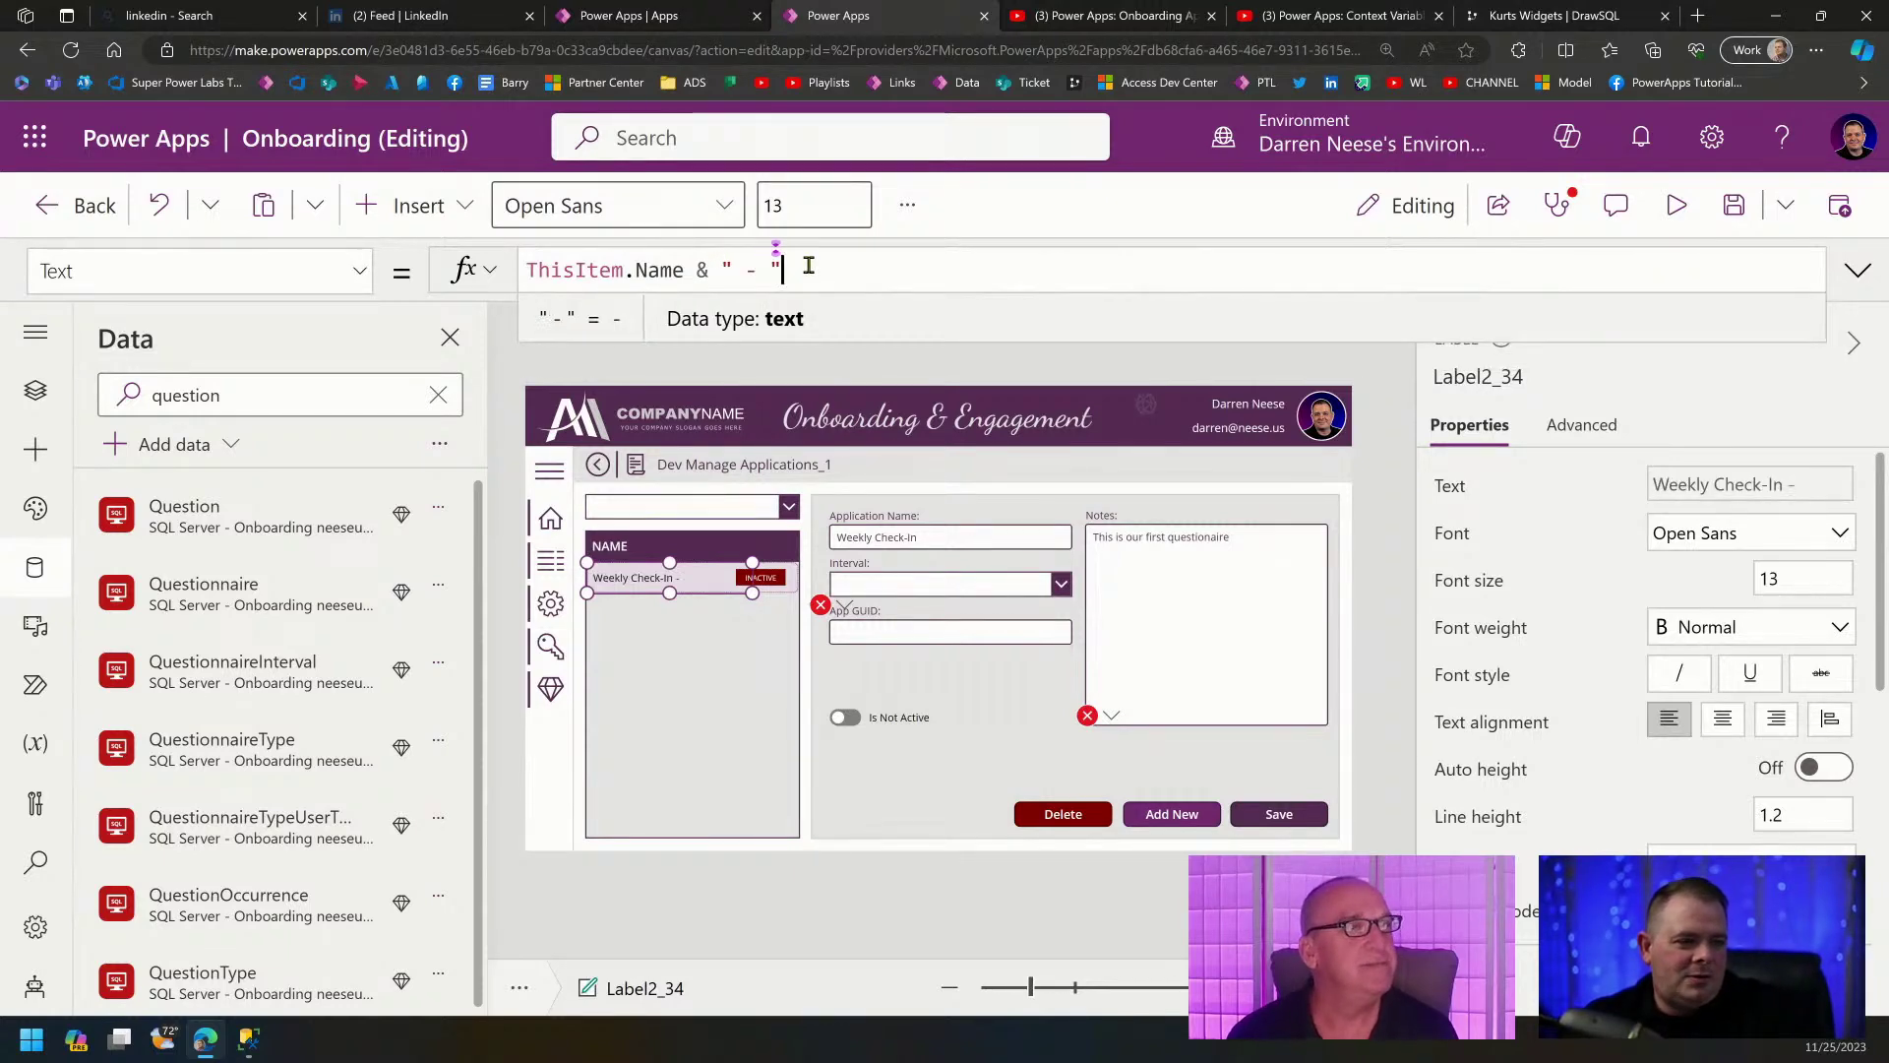
{"action": "type", "text": "& "}
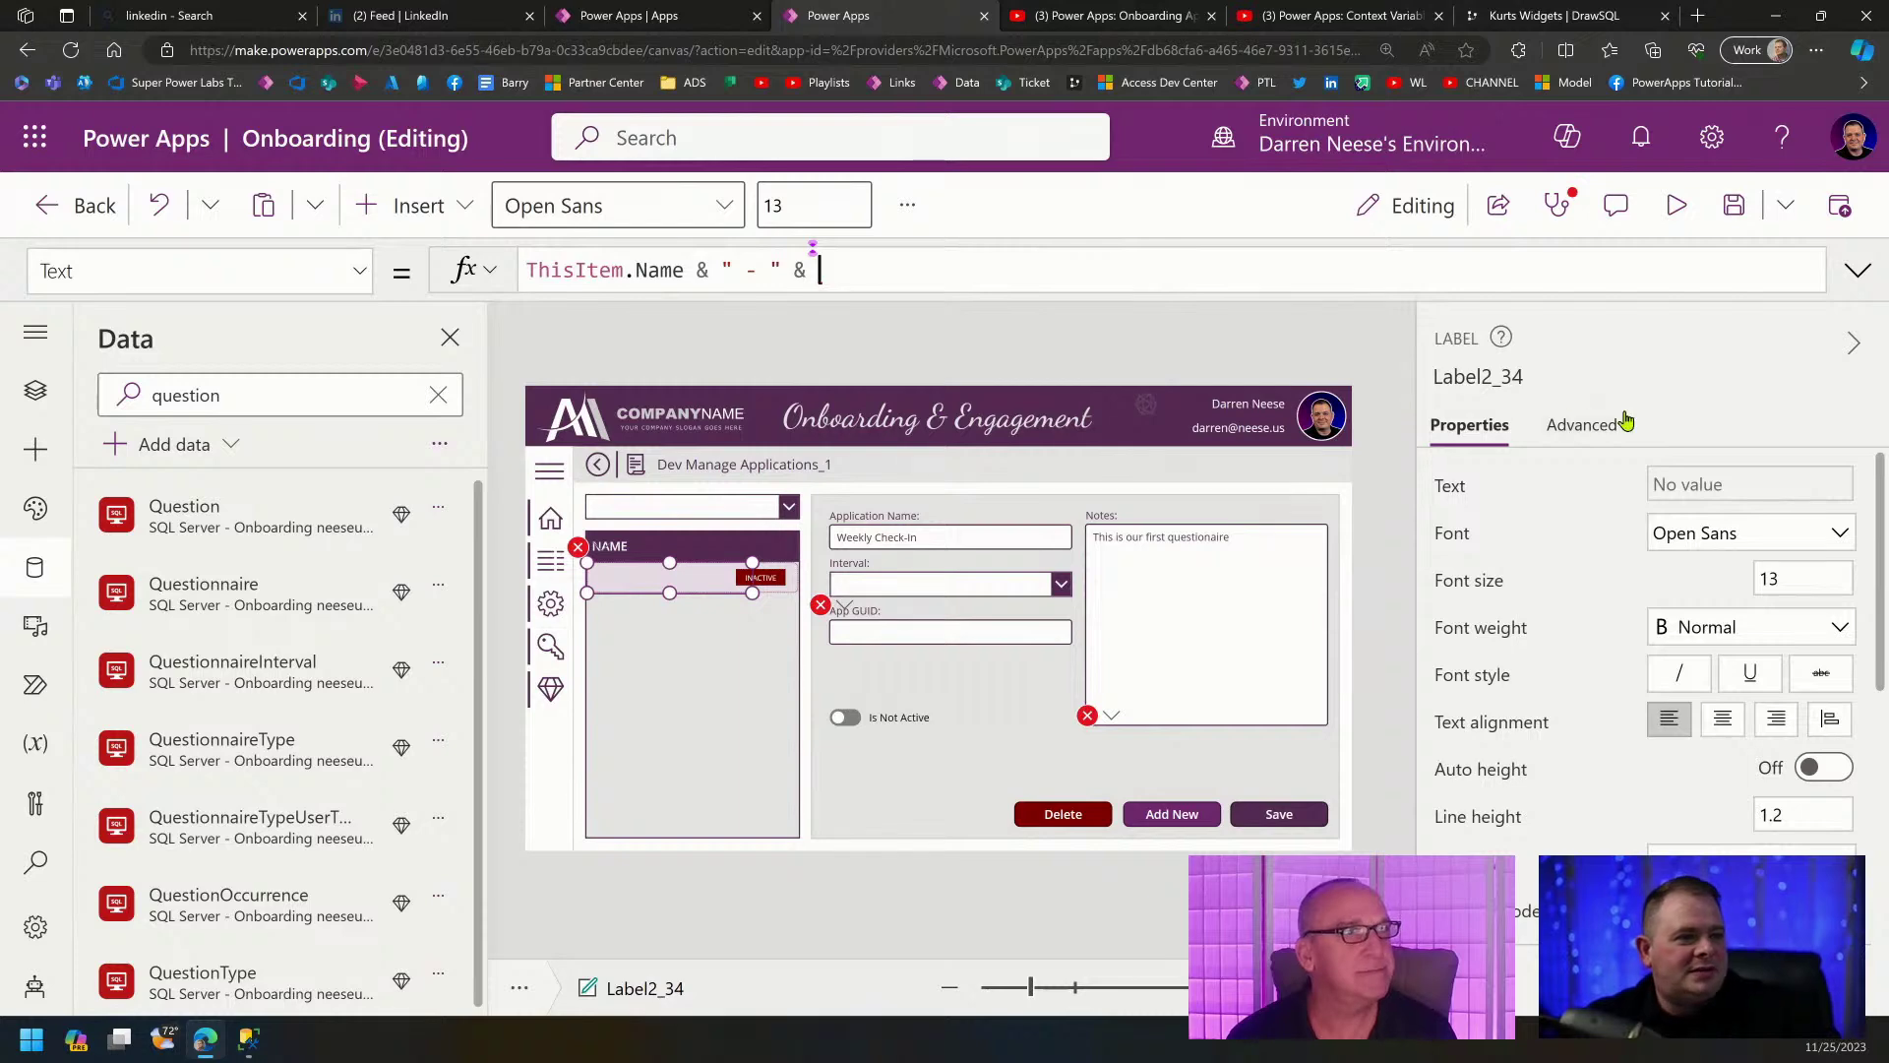
{"action": "type", "text": "interv"}
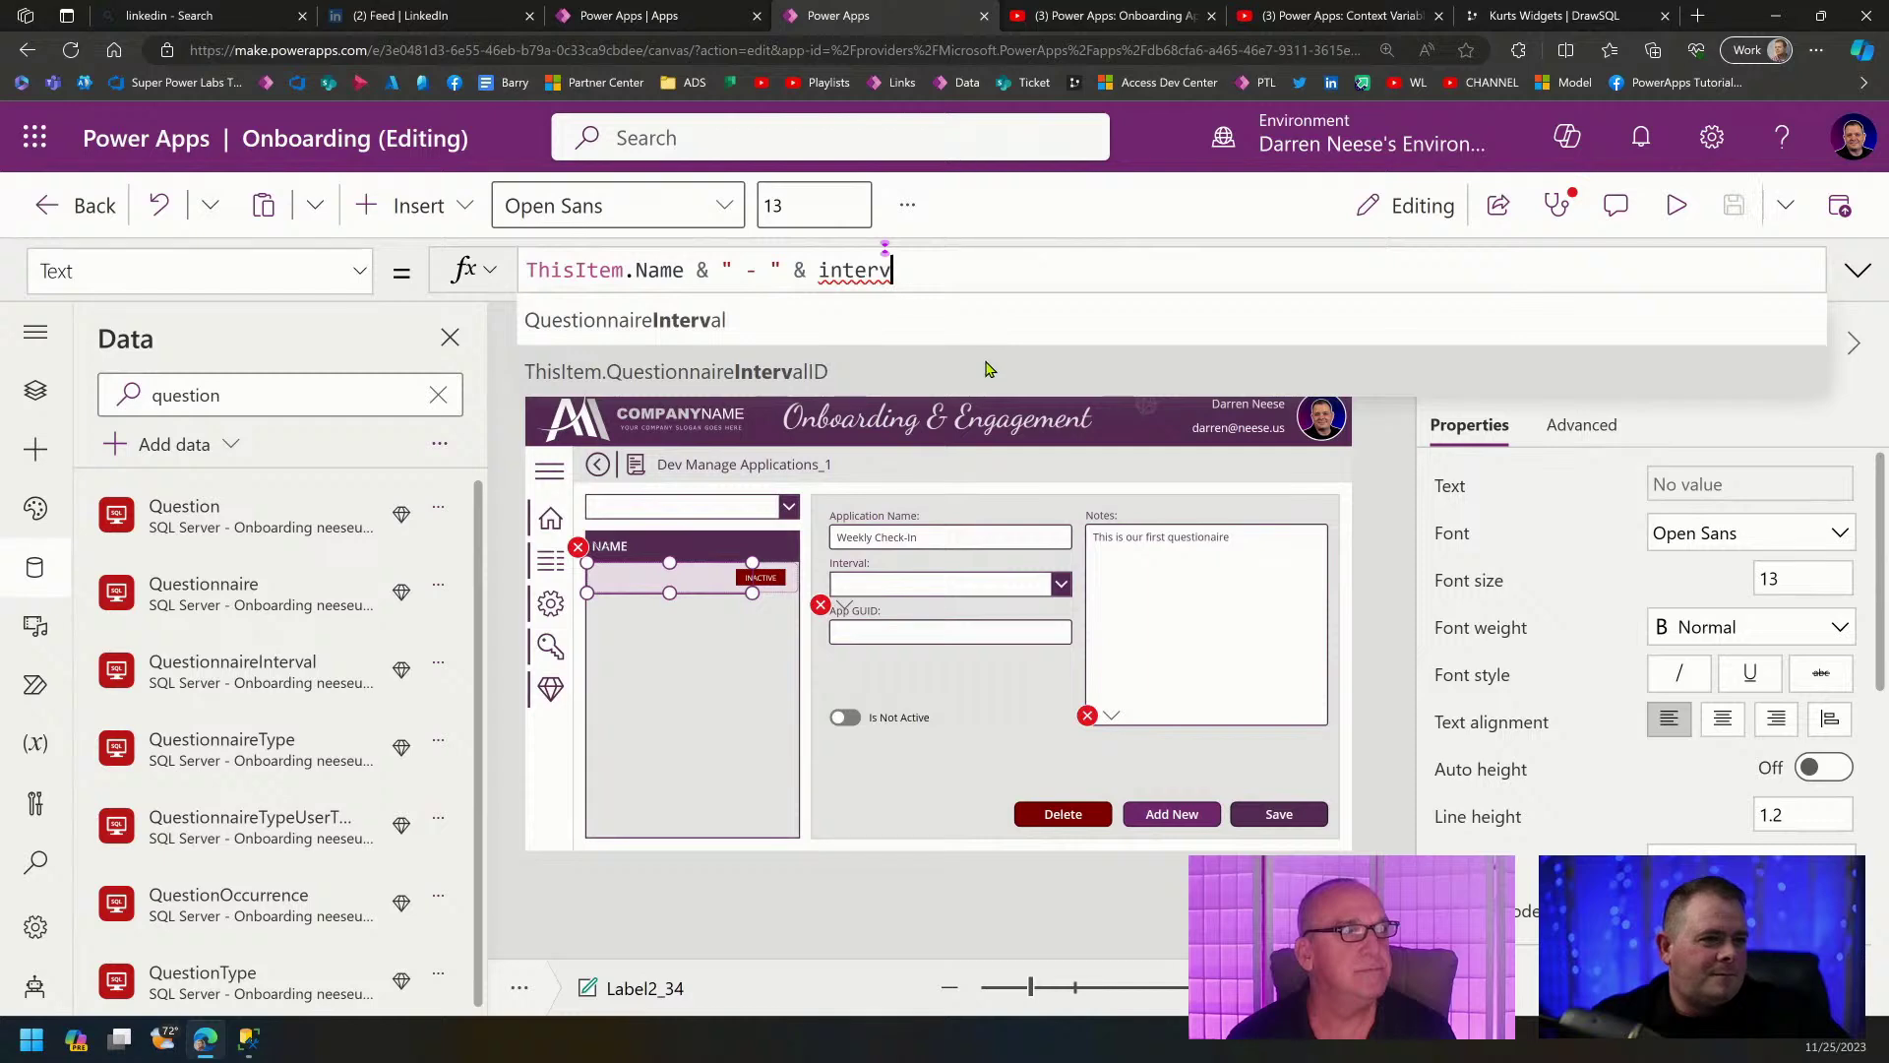
{"action": "left_click", "coordinate": [989, 368]}
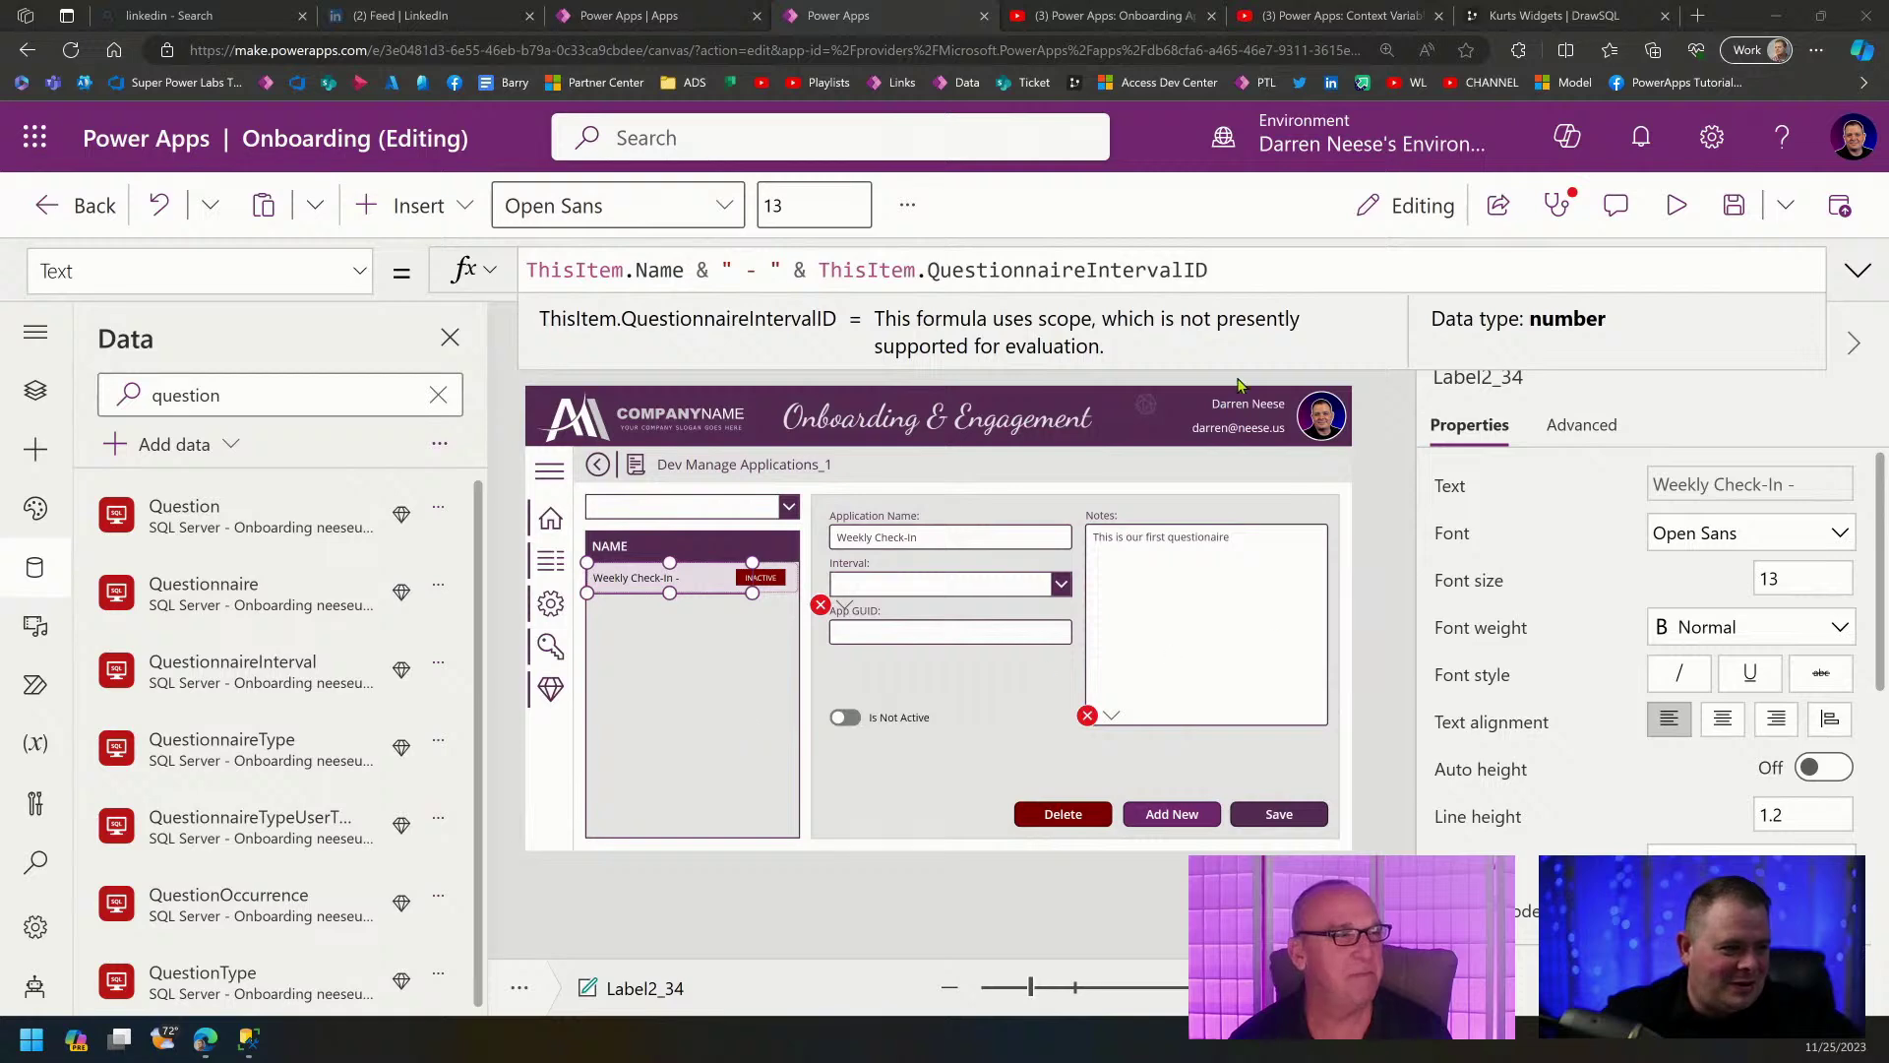
{"action": "left_click", "coordinate": [1342, 277]}
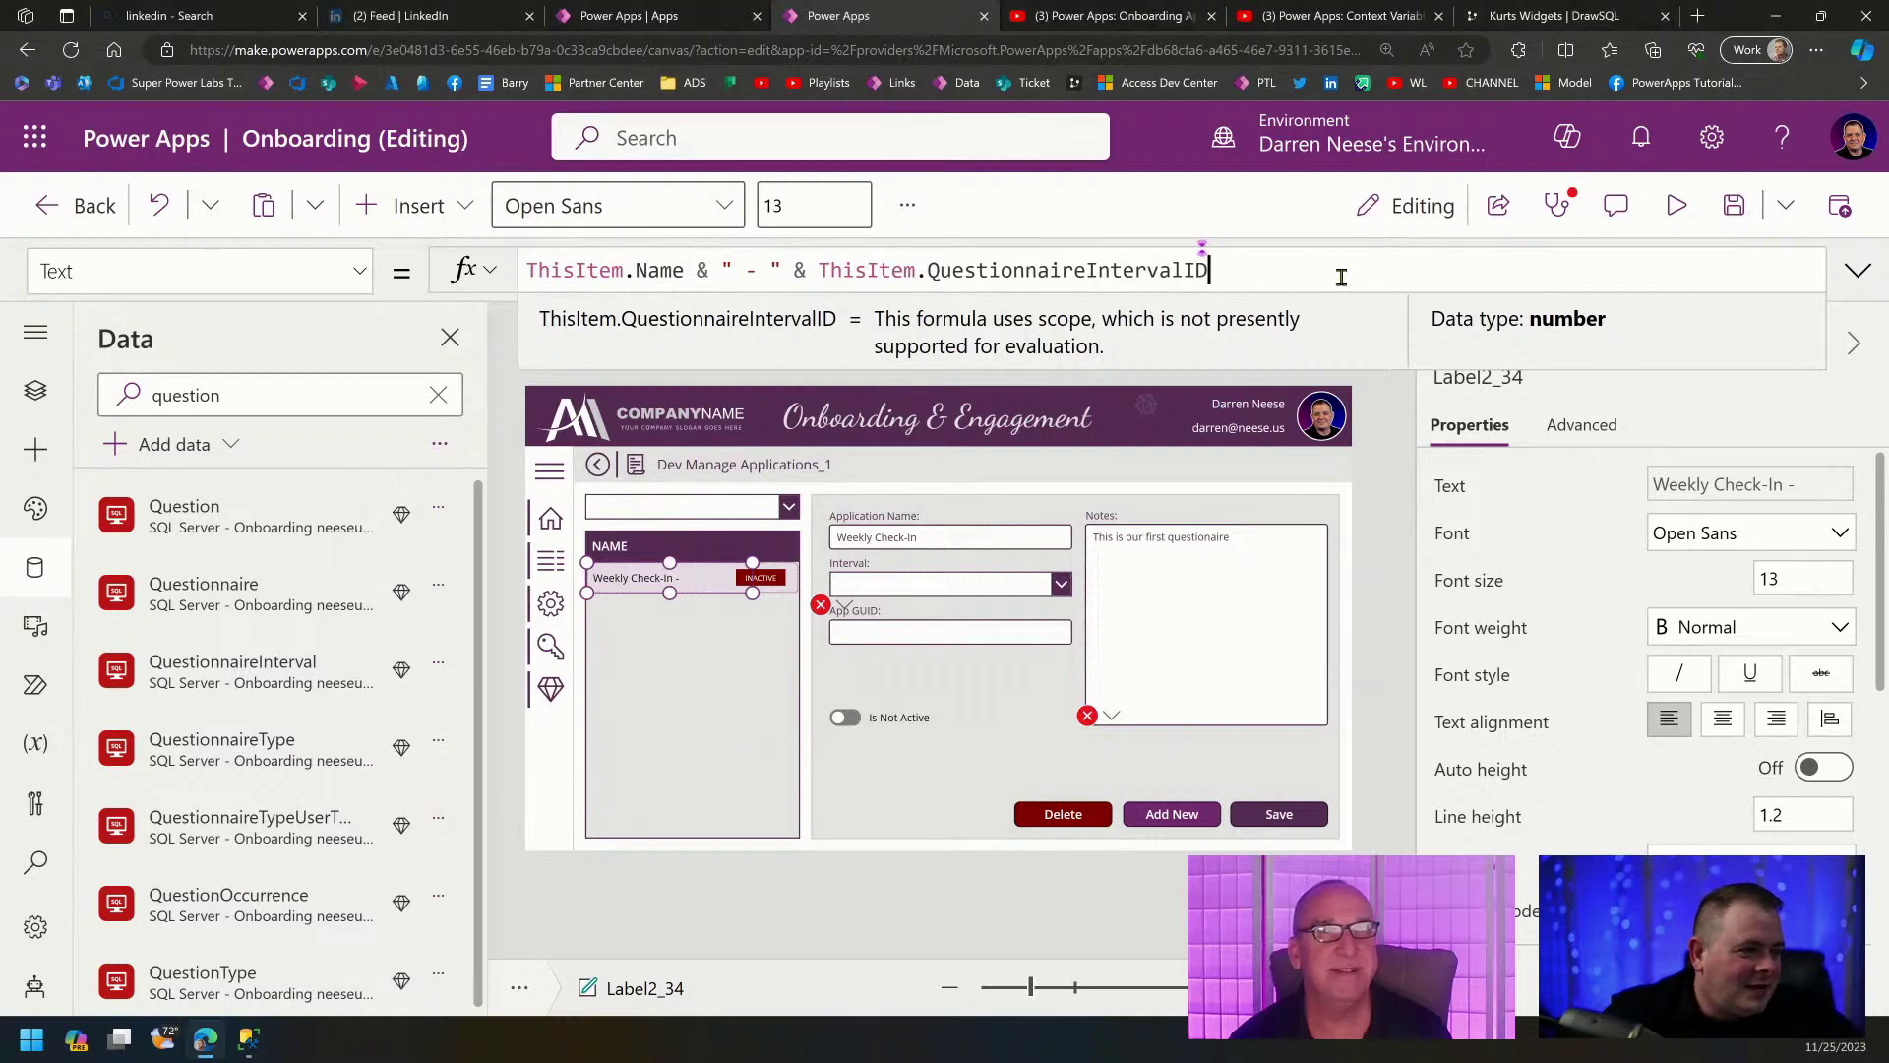
{"action": "double_click", "coordinate": [1022, 271]}
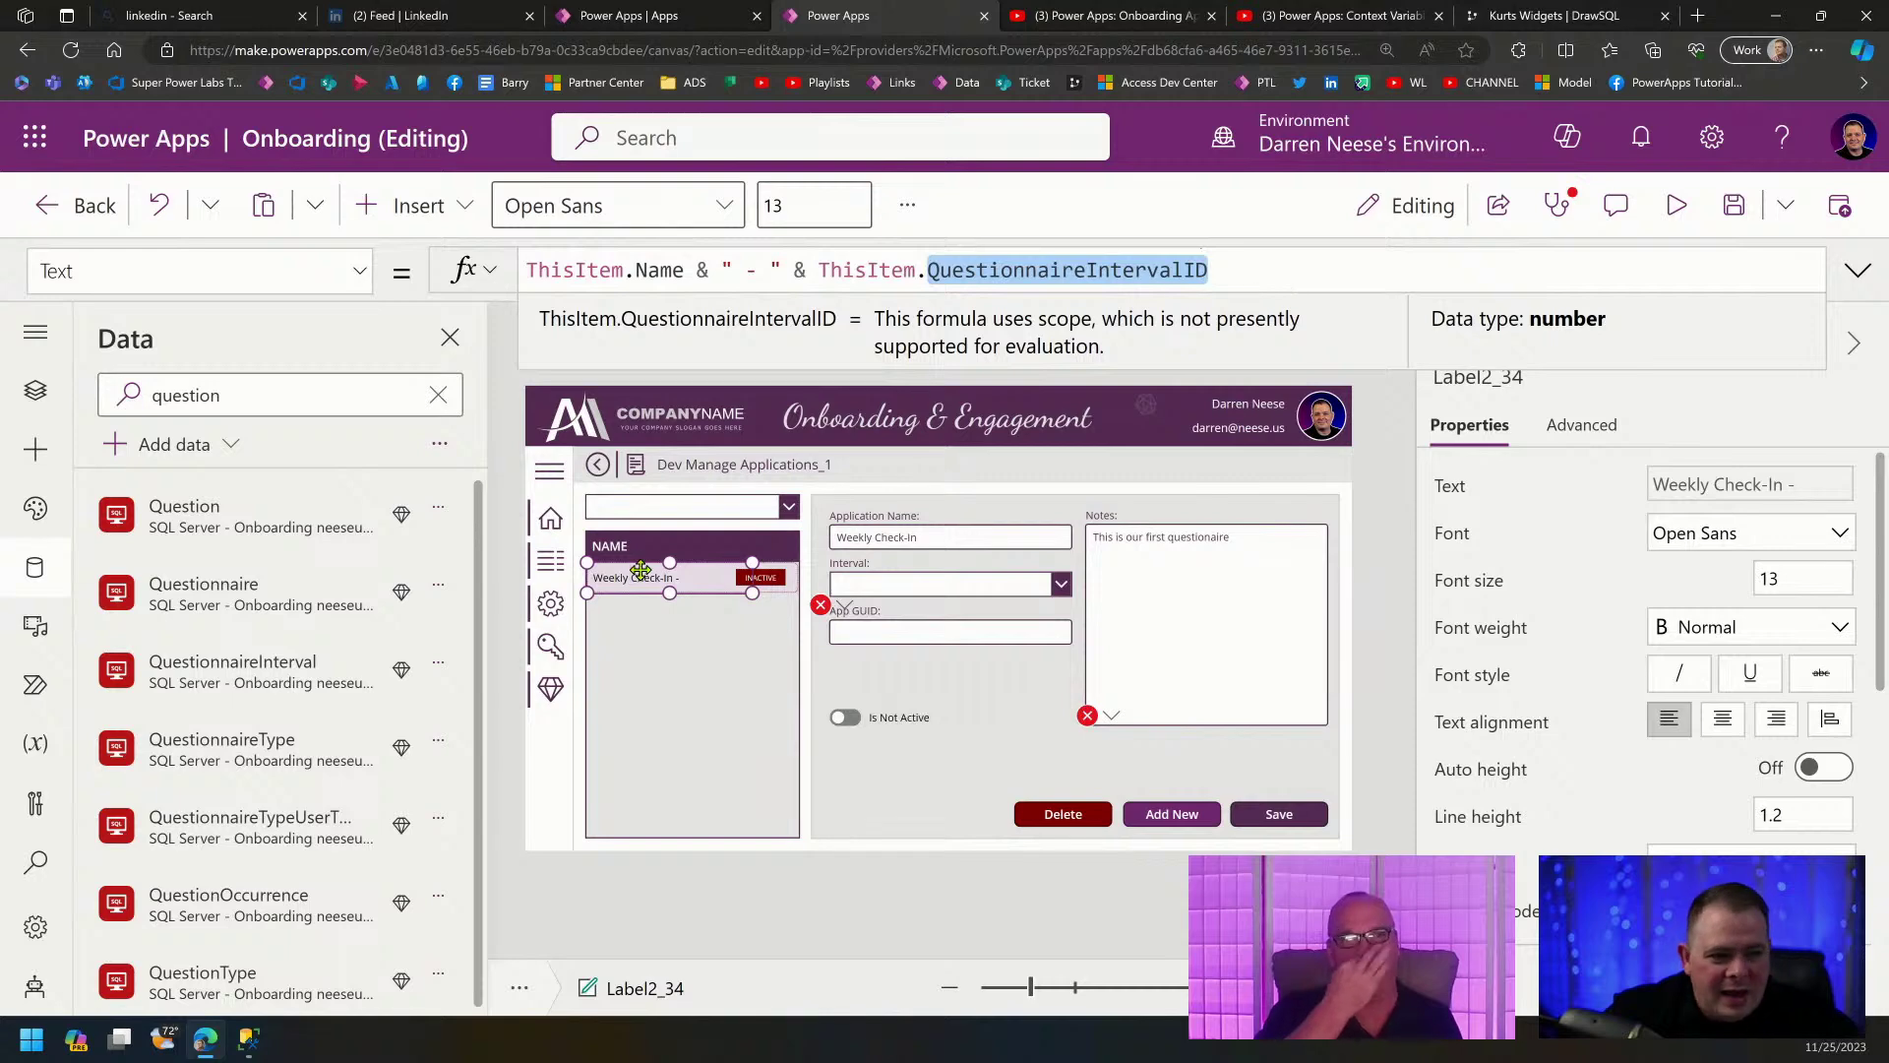
Preview the app, choose One Off in the Interval dropdown, and return to editing.
{"action": "left_click", "coordinate": [1677, 209]}
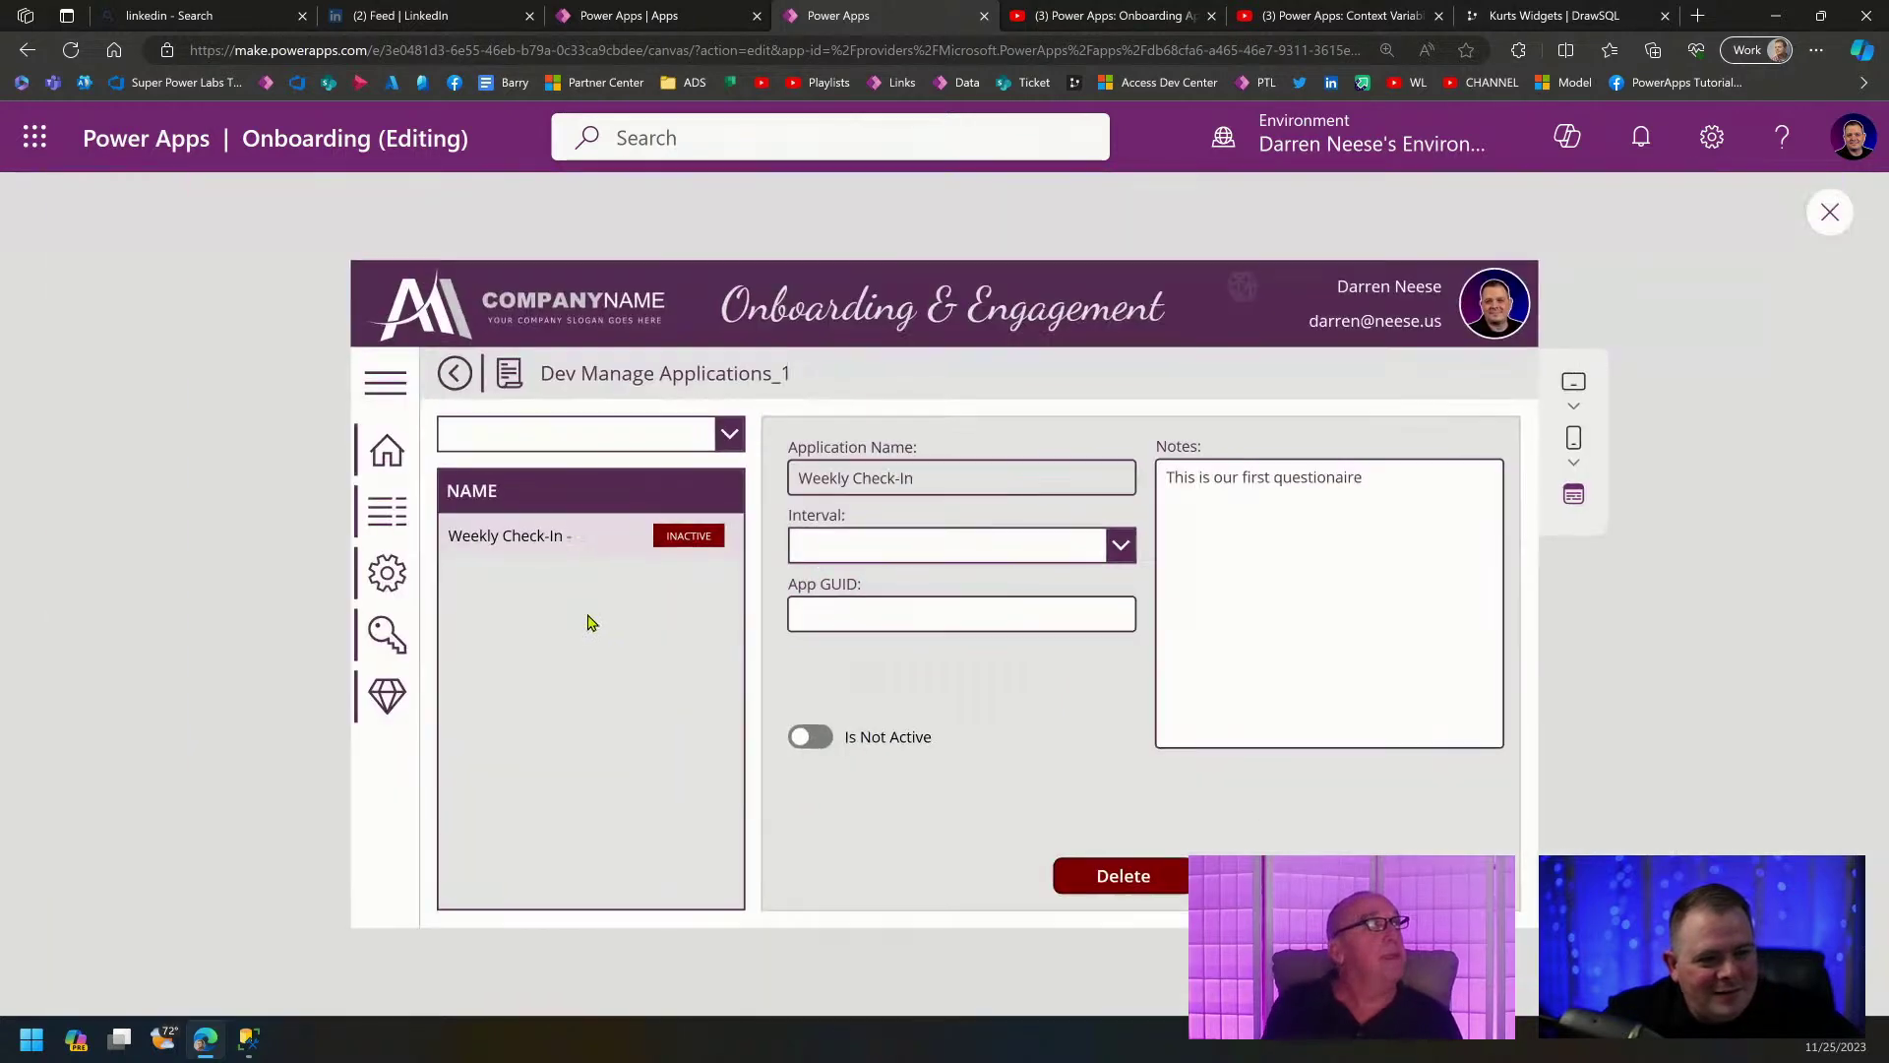
{"action": "left_click", "coordinate": [1073, 548]}
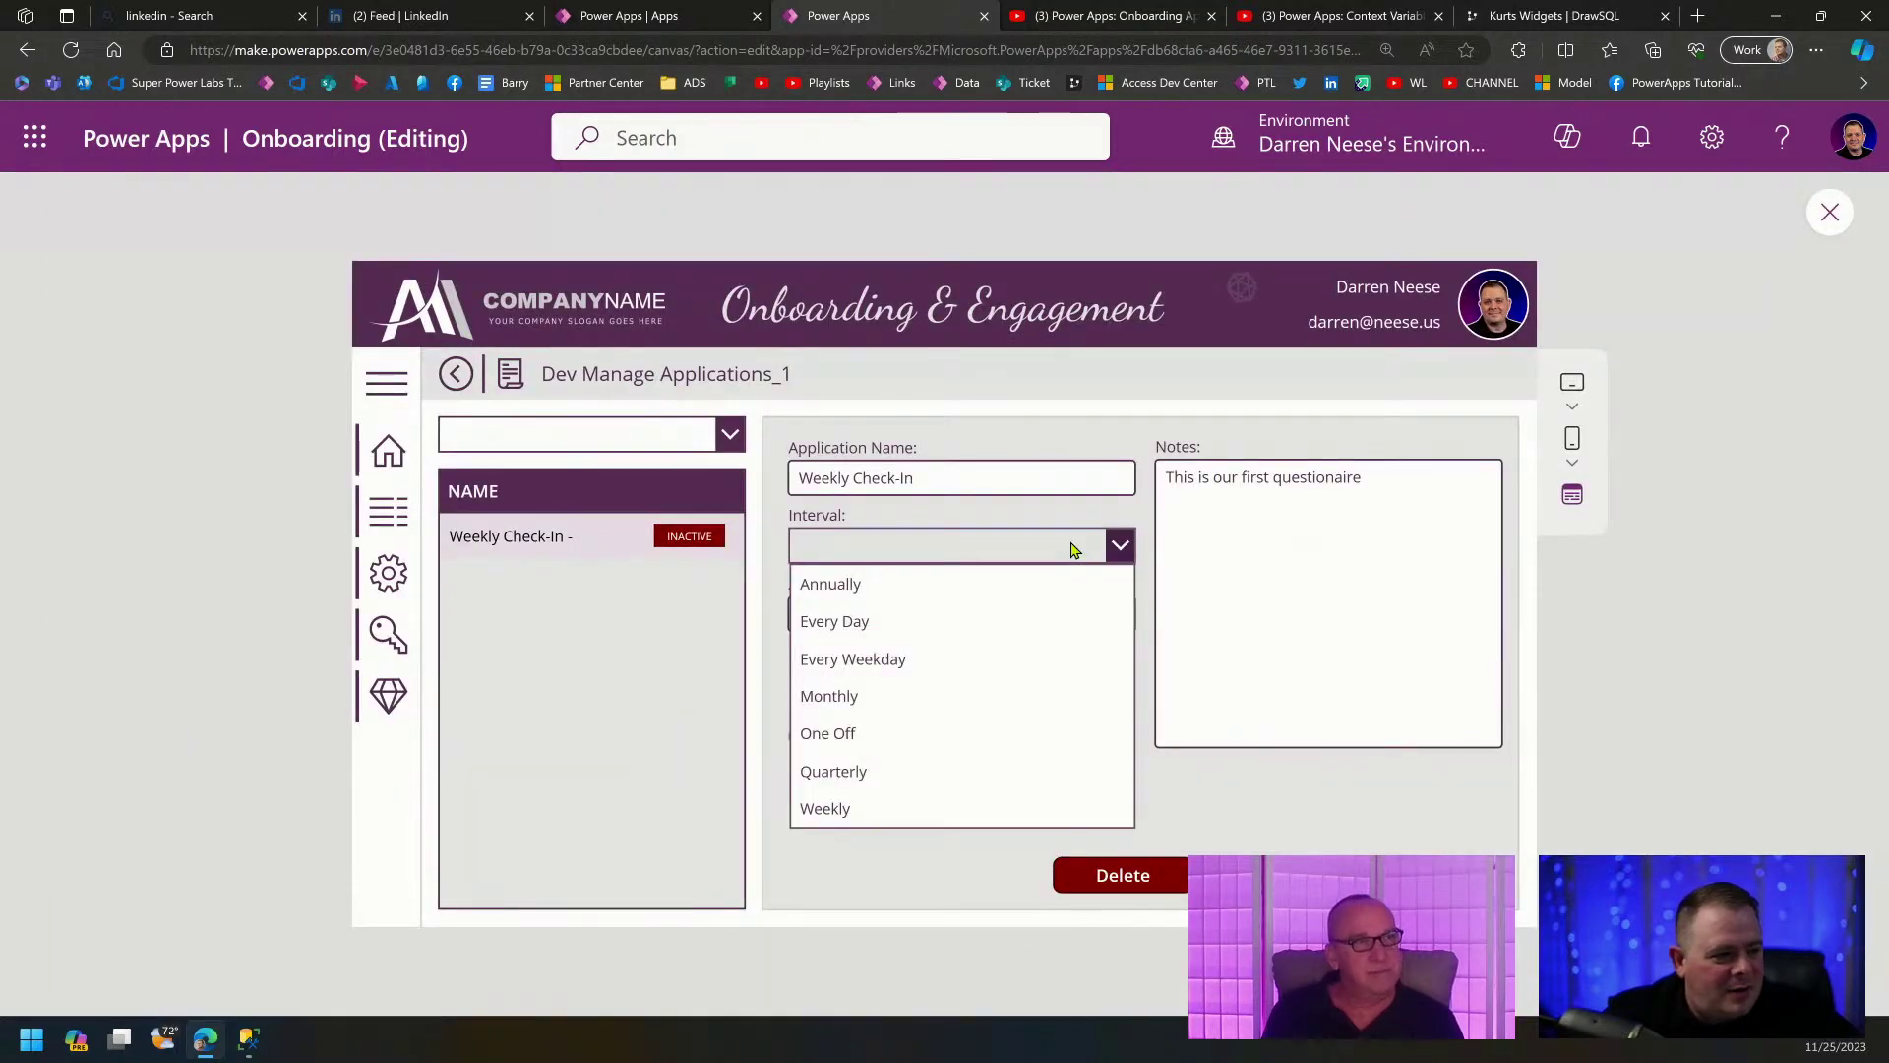
{"action": "left_click", "coordinate": [883, 738]}
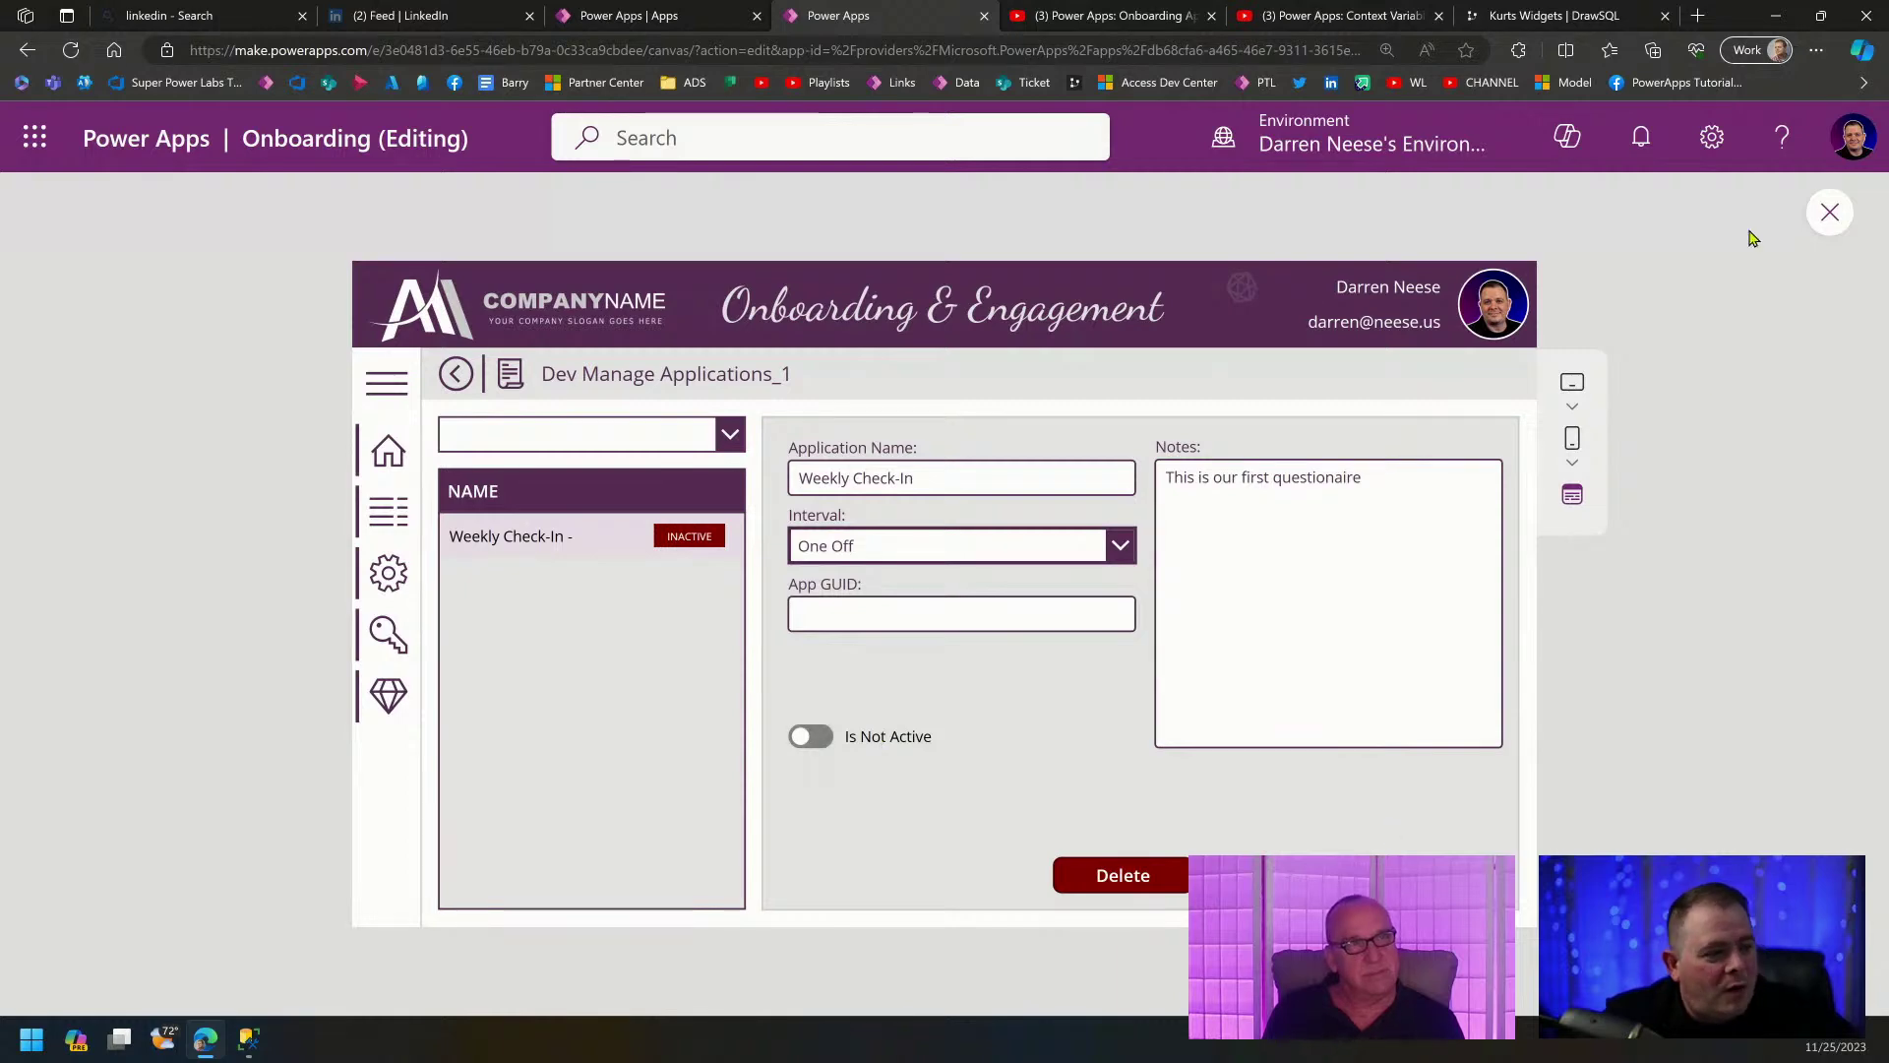
{"action": "left_click", "coordinate": [1826, 209]}
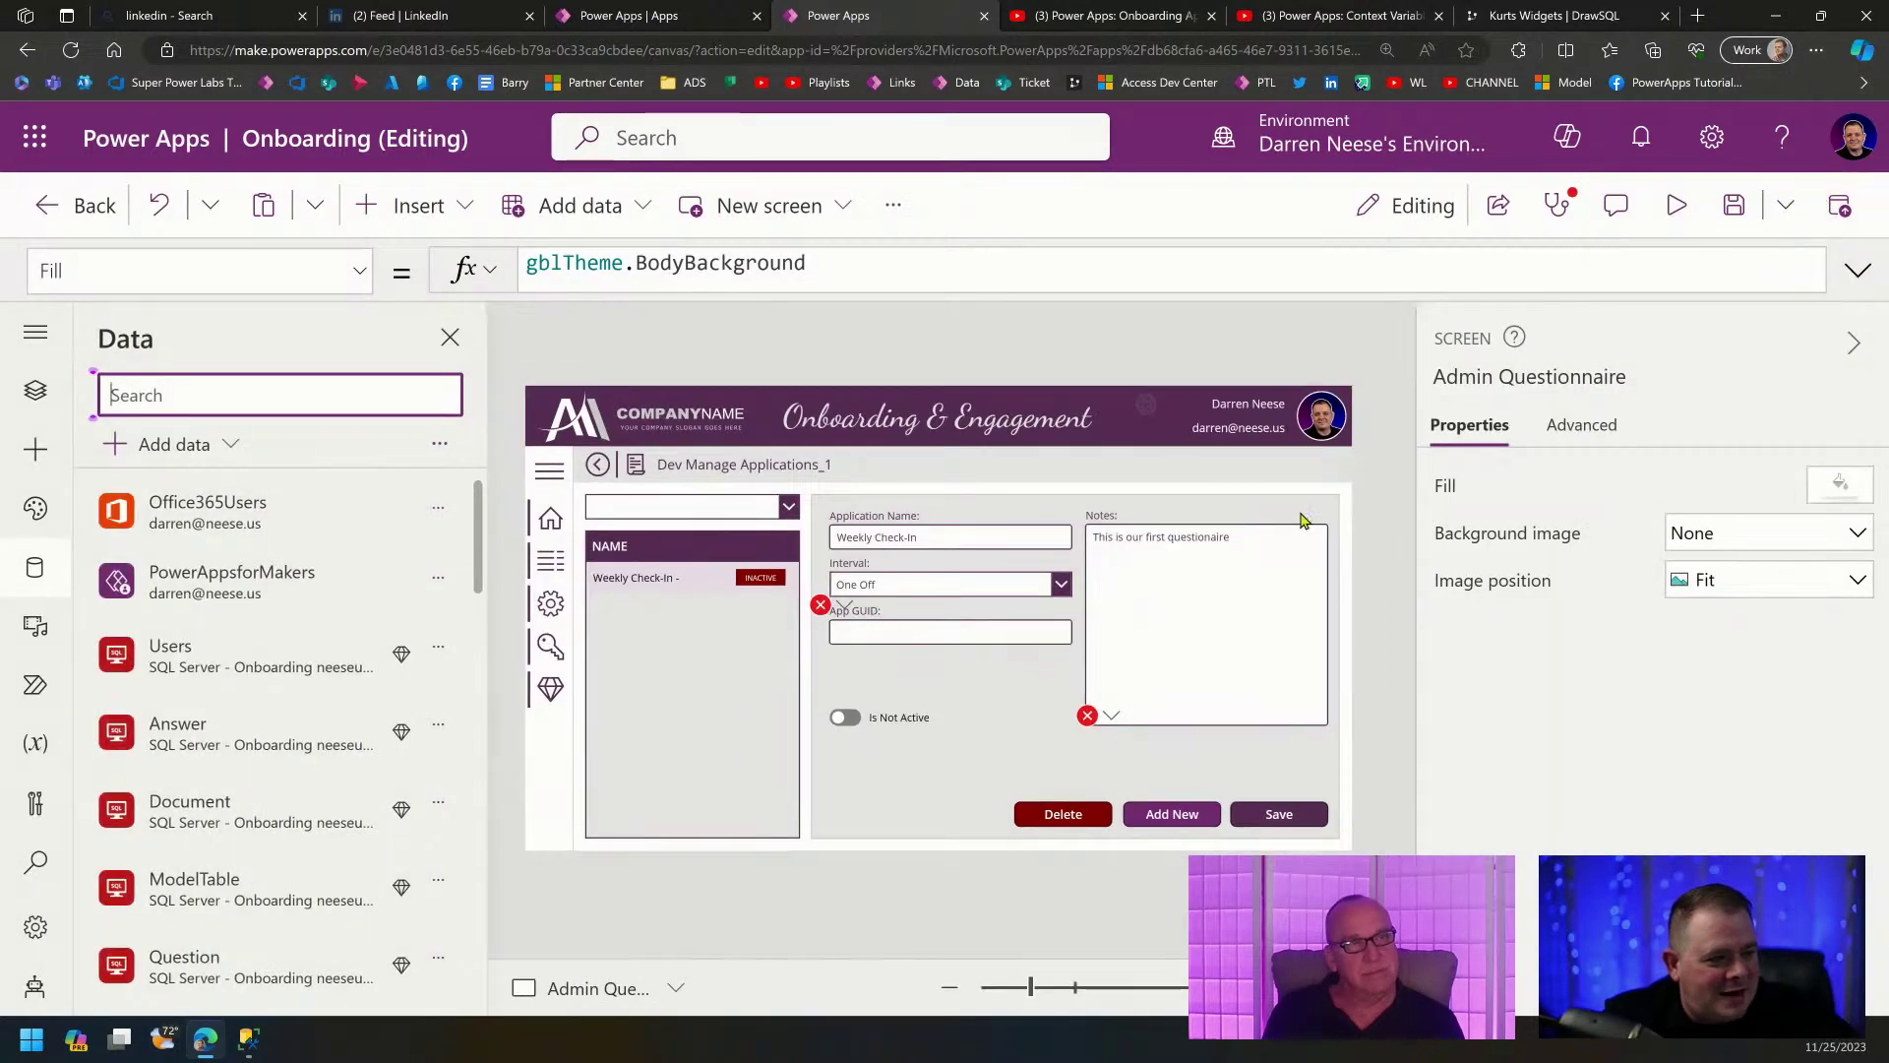
Comment out the App GUID text input's Default formula with //.
{"action": "left_click", "coordinate": [823, 604]}
{"action": "left_click", "coordinate": [850, 650]}
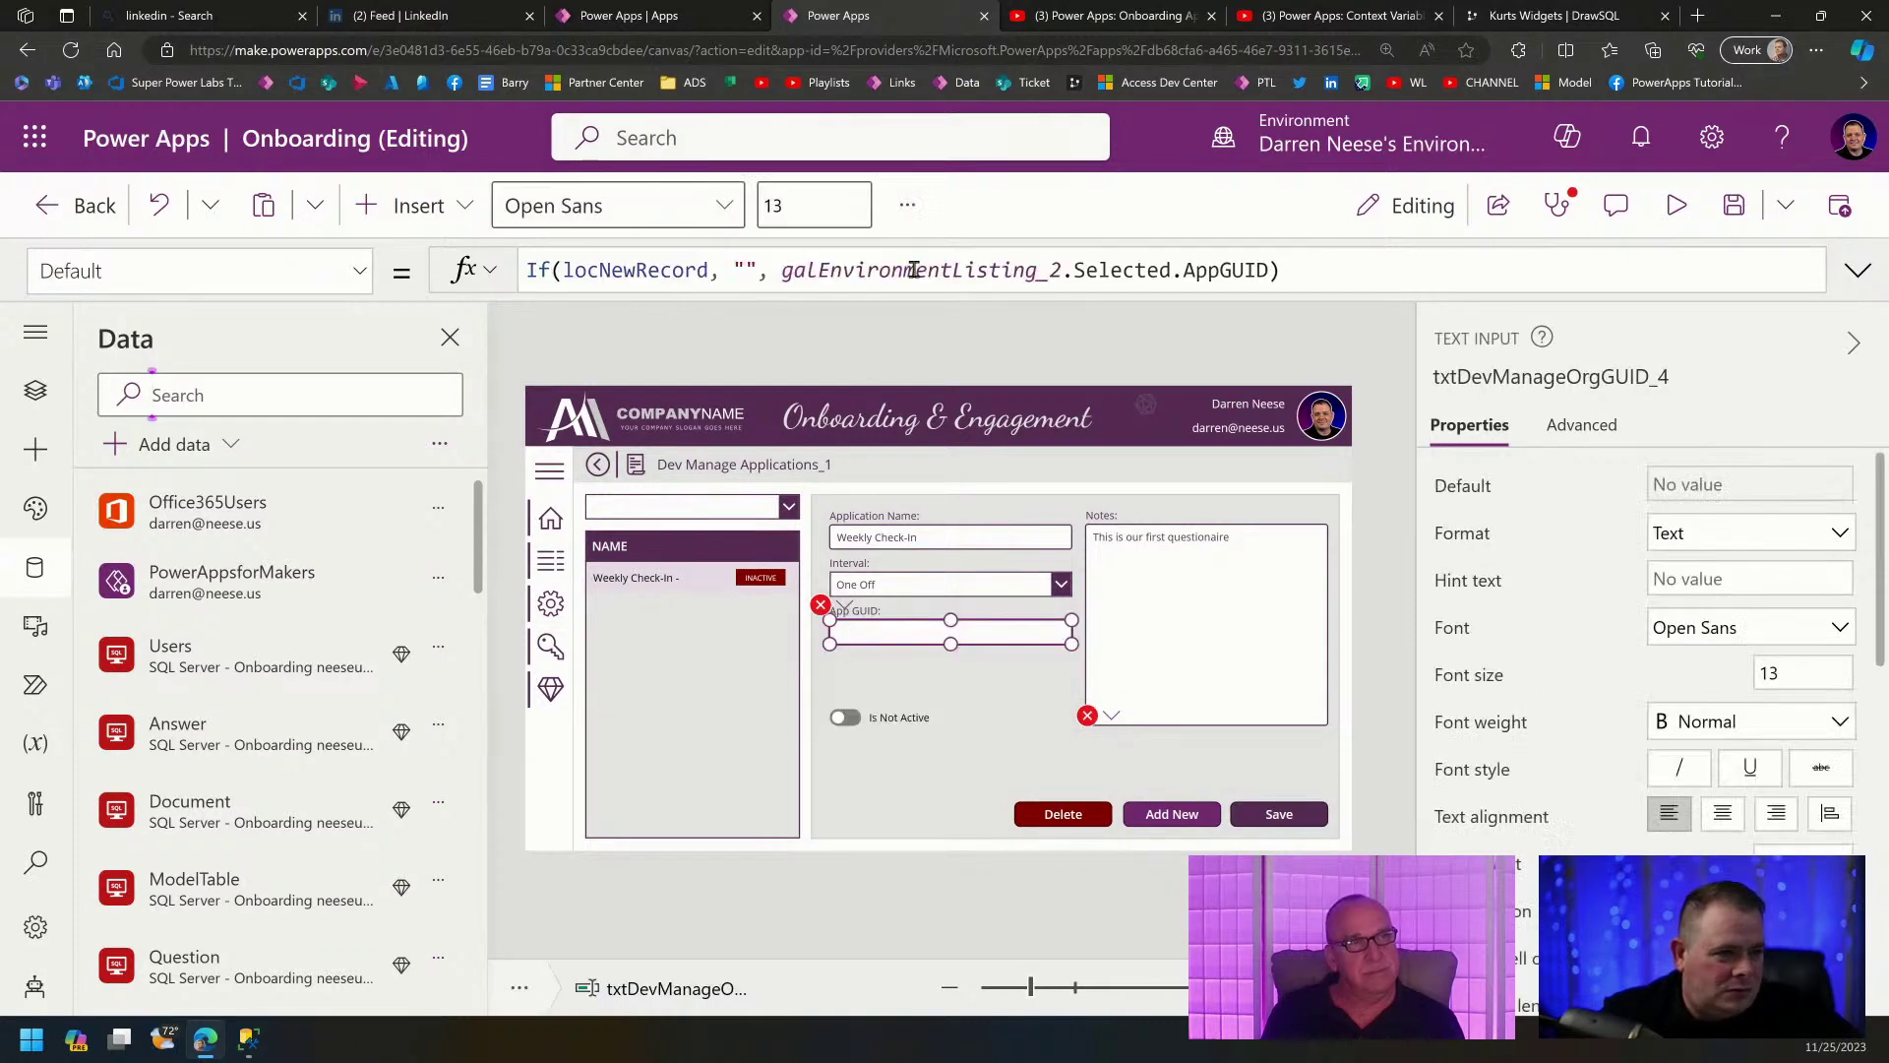
{"action": "left_click", "coordinate": [1383, 273]}
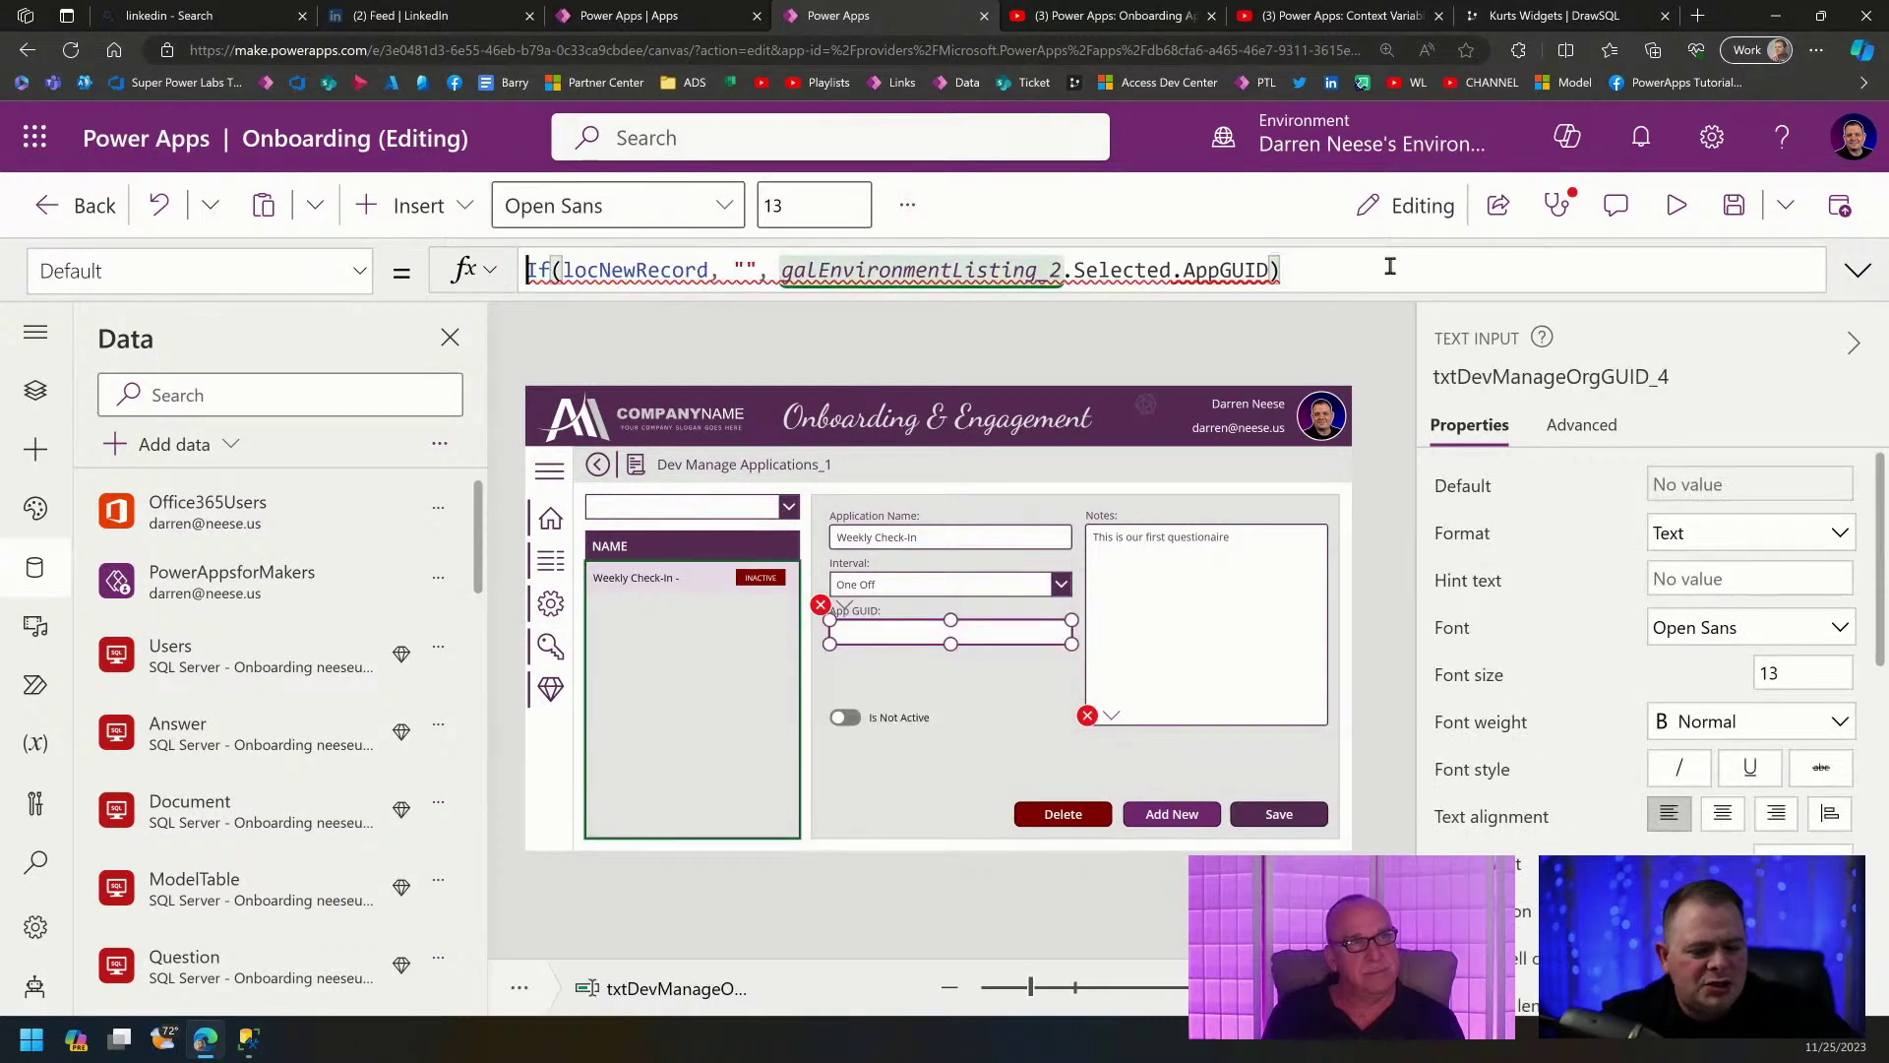
{"action": "type", "text": "//"}
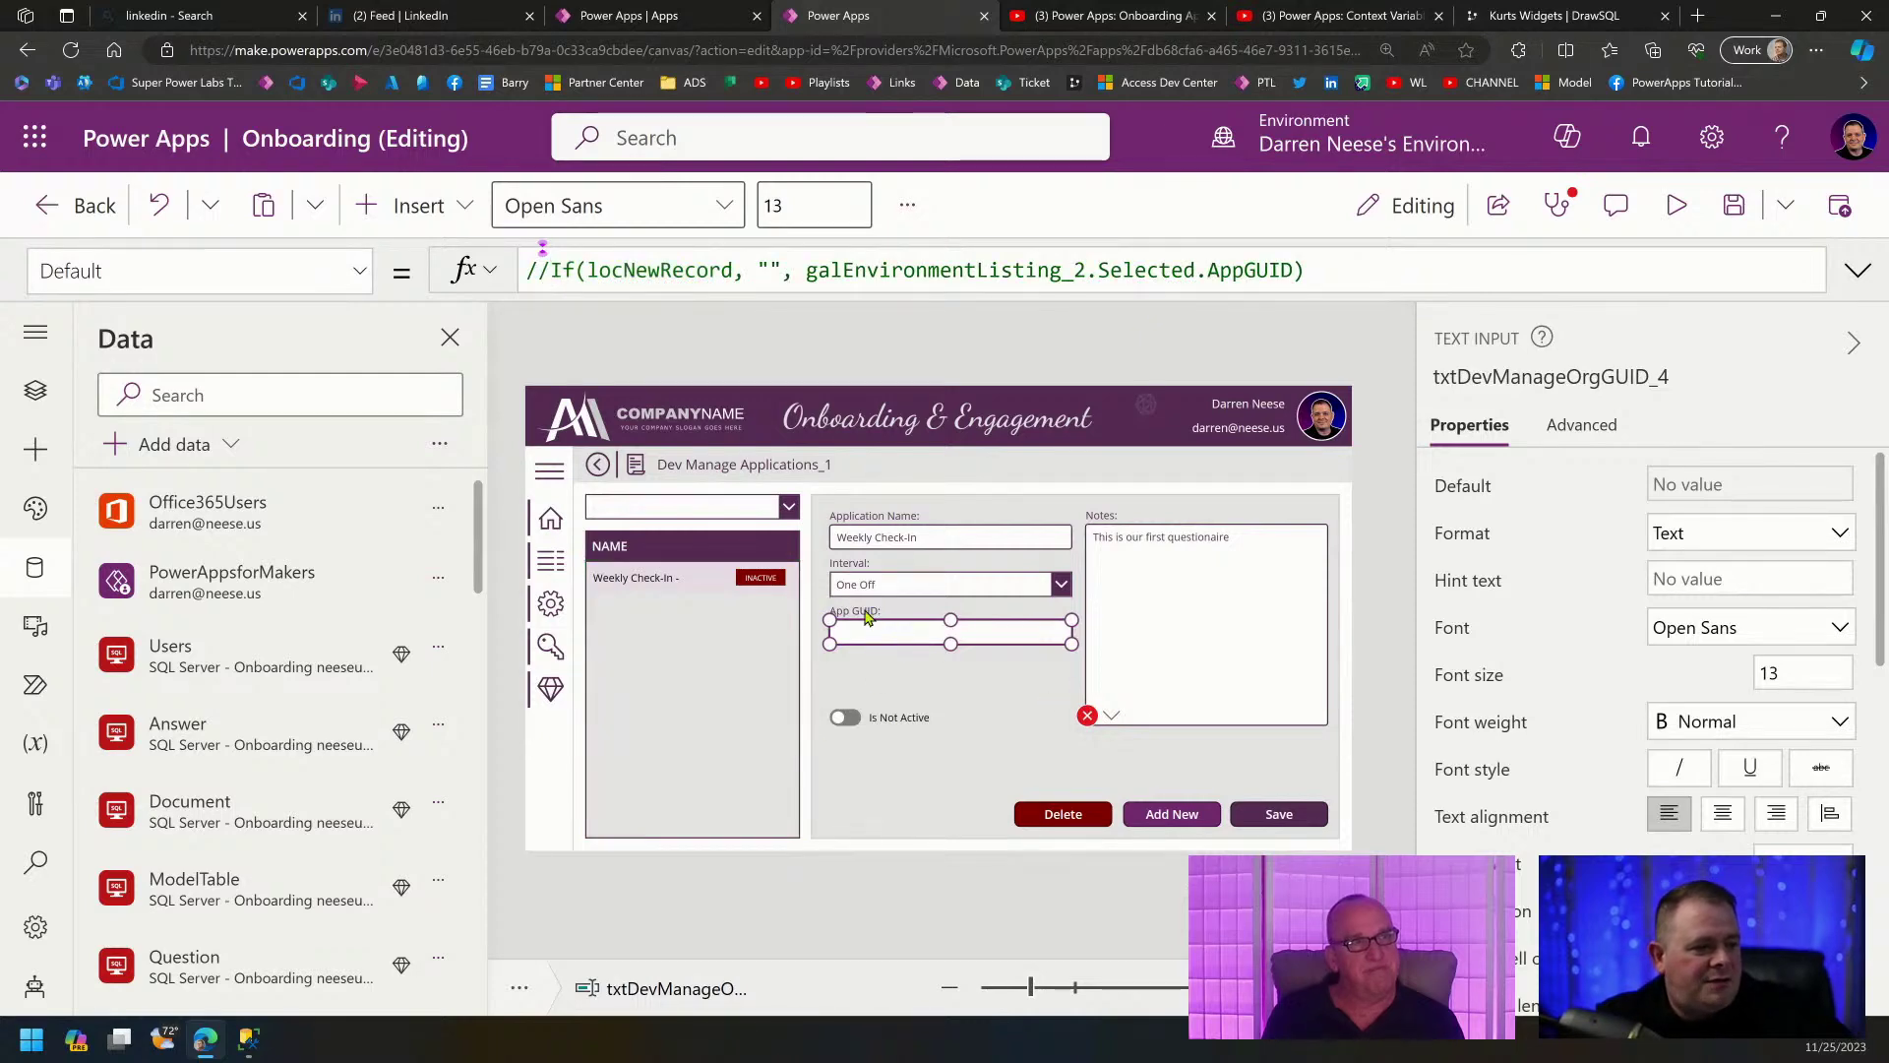
Replace Application with Questionnaire as the Remove source in the delete popup button's OnSelect formula.
{"action": "left_click", "coordinate": [1111, 716]}
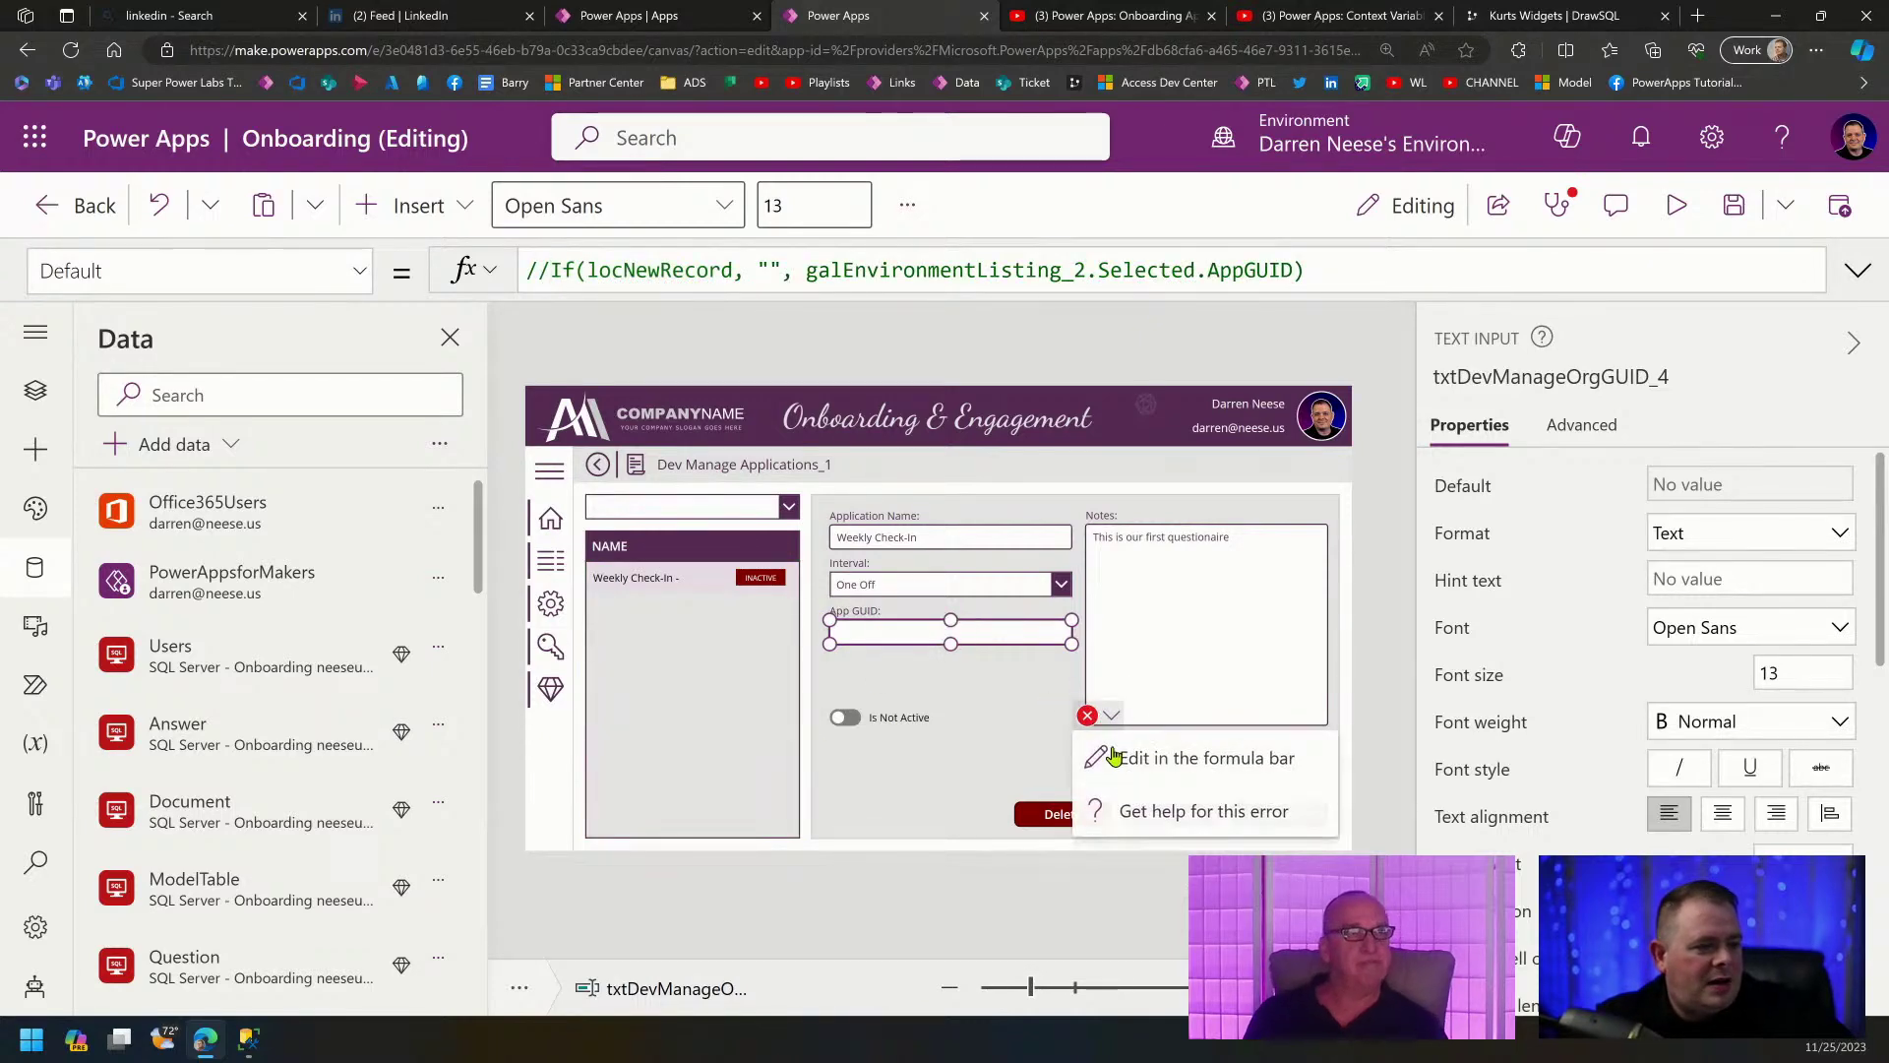
{"action": "left_click", "coordinate": [1127, 777]}
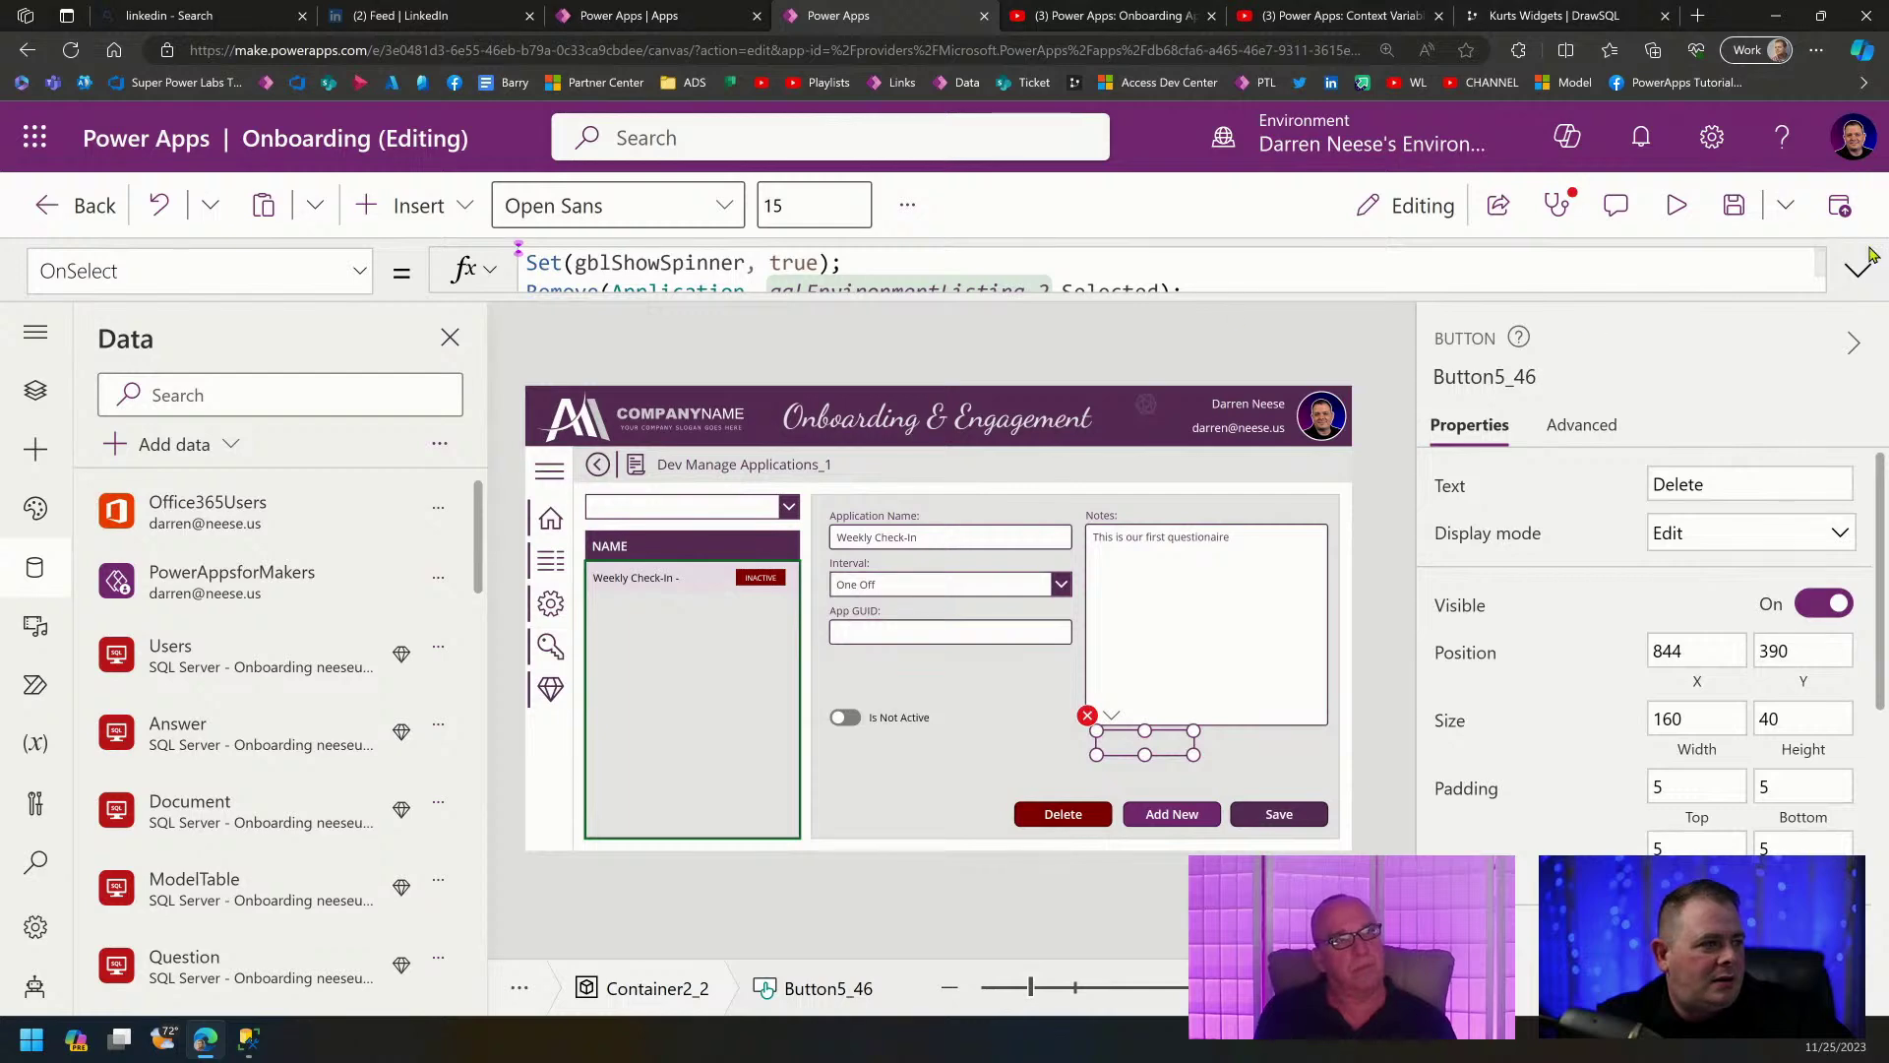
{"action": "left_click", "coordinate": [1859, 268]}
{"action": "left_click", "coordinate": [1093, 438]}
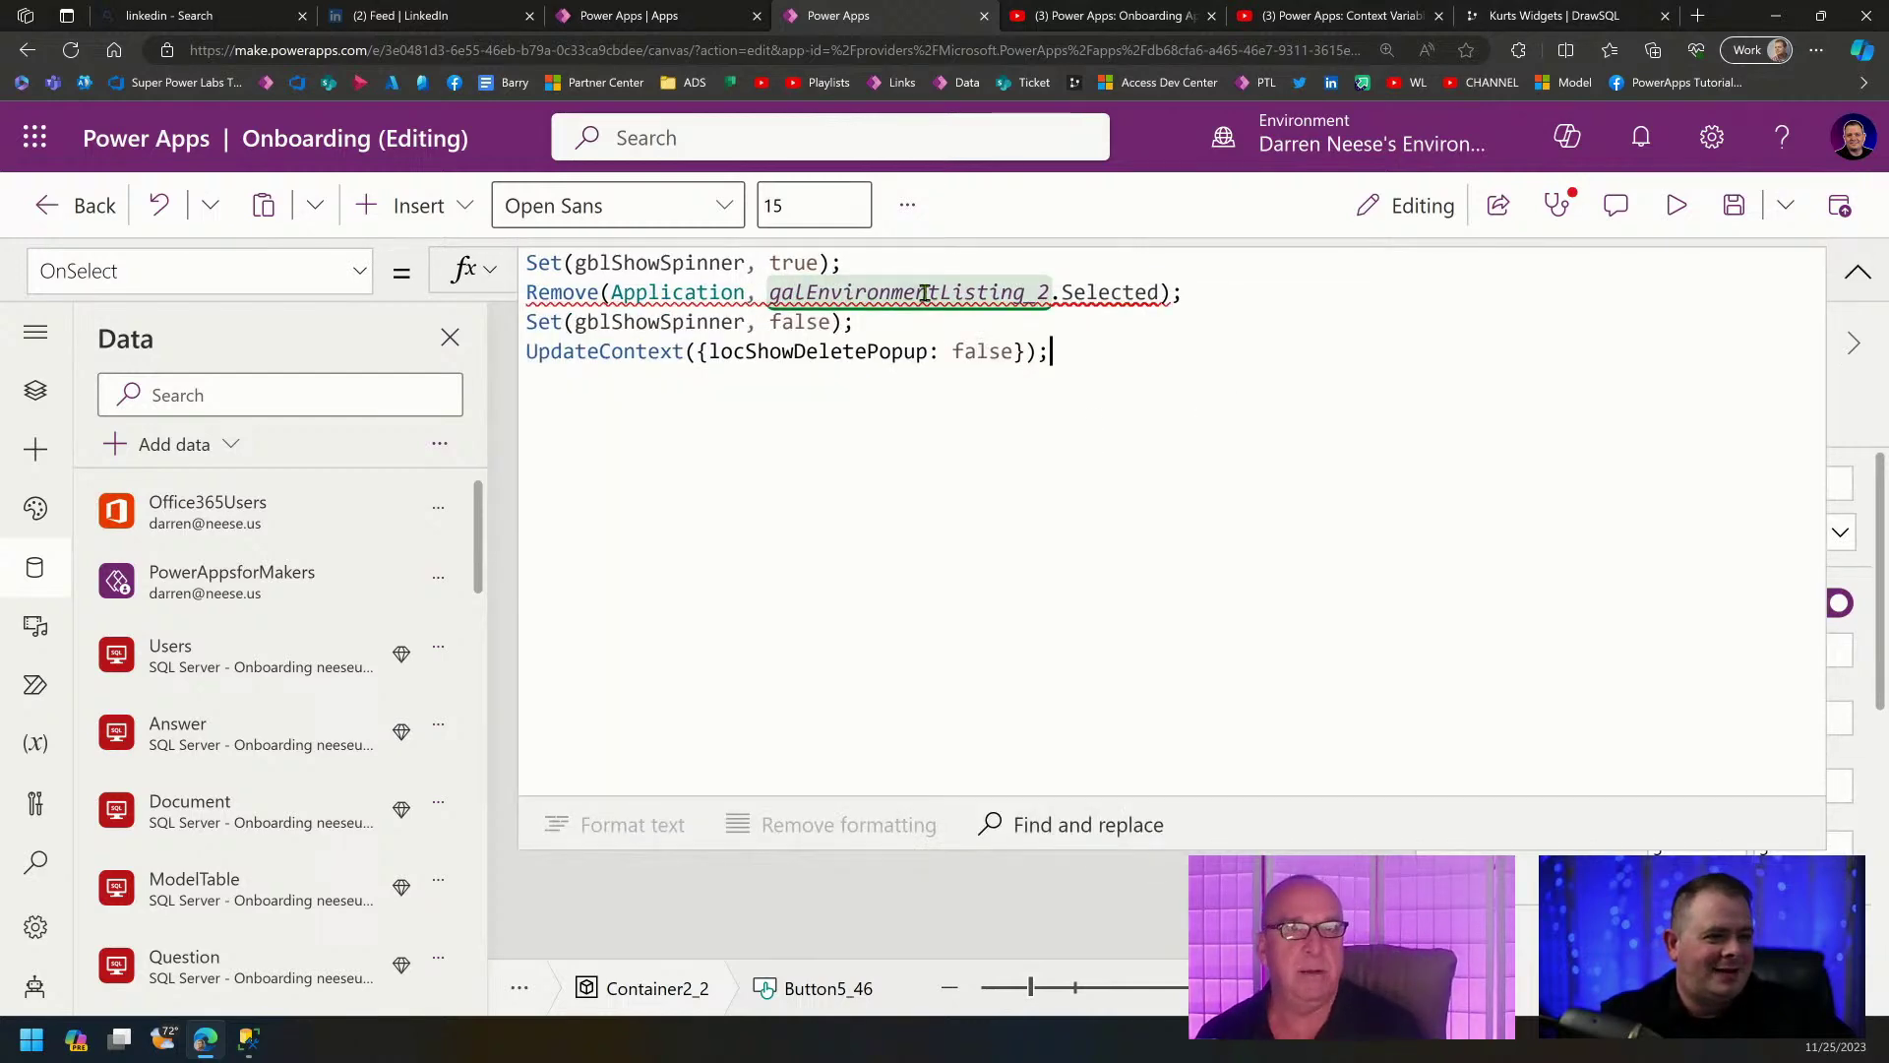
{"action": "double_click", "coordinate": [677, 292]}
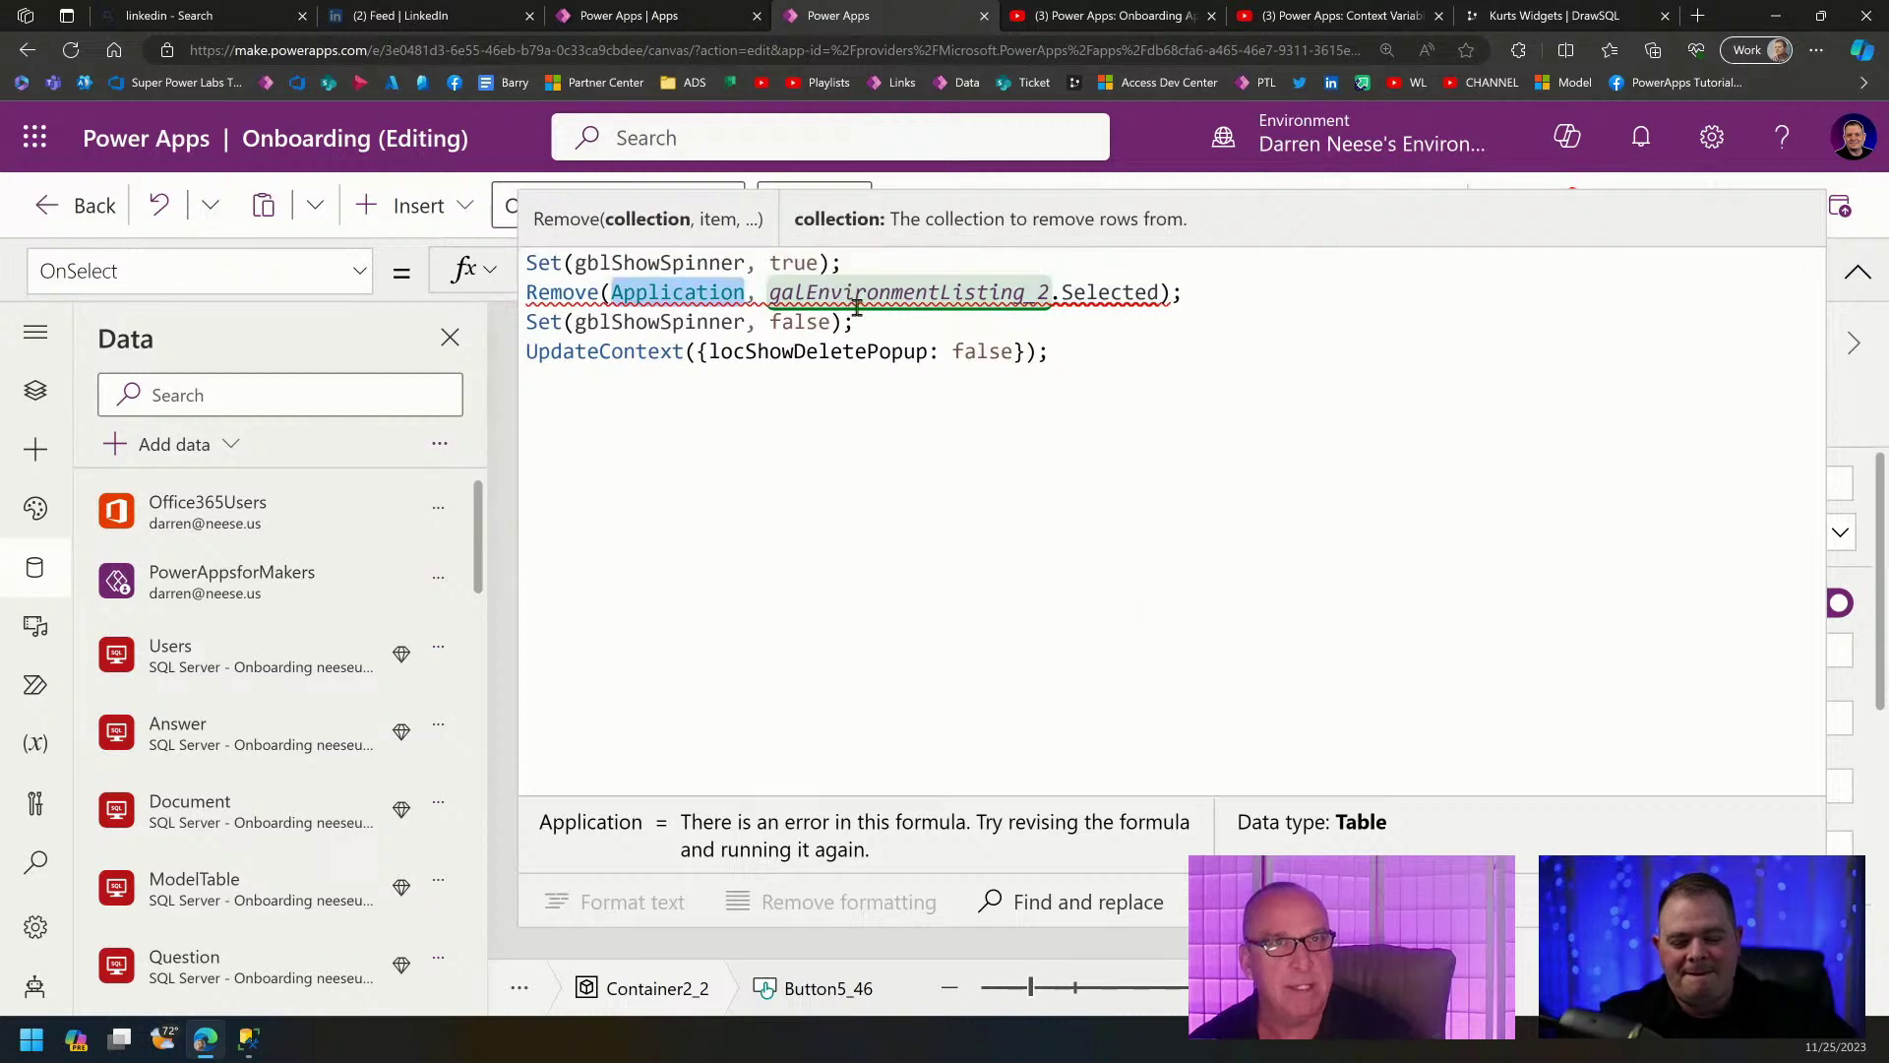
{"action": "type", "text": "question"}
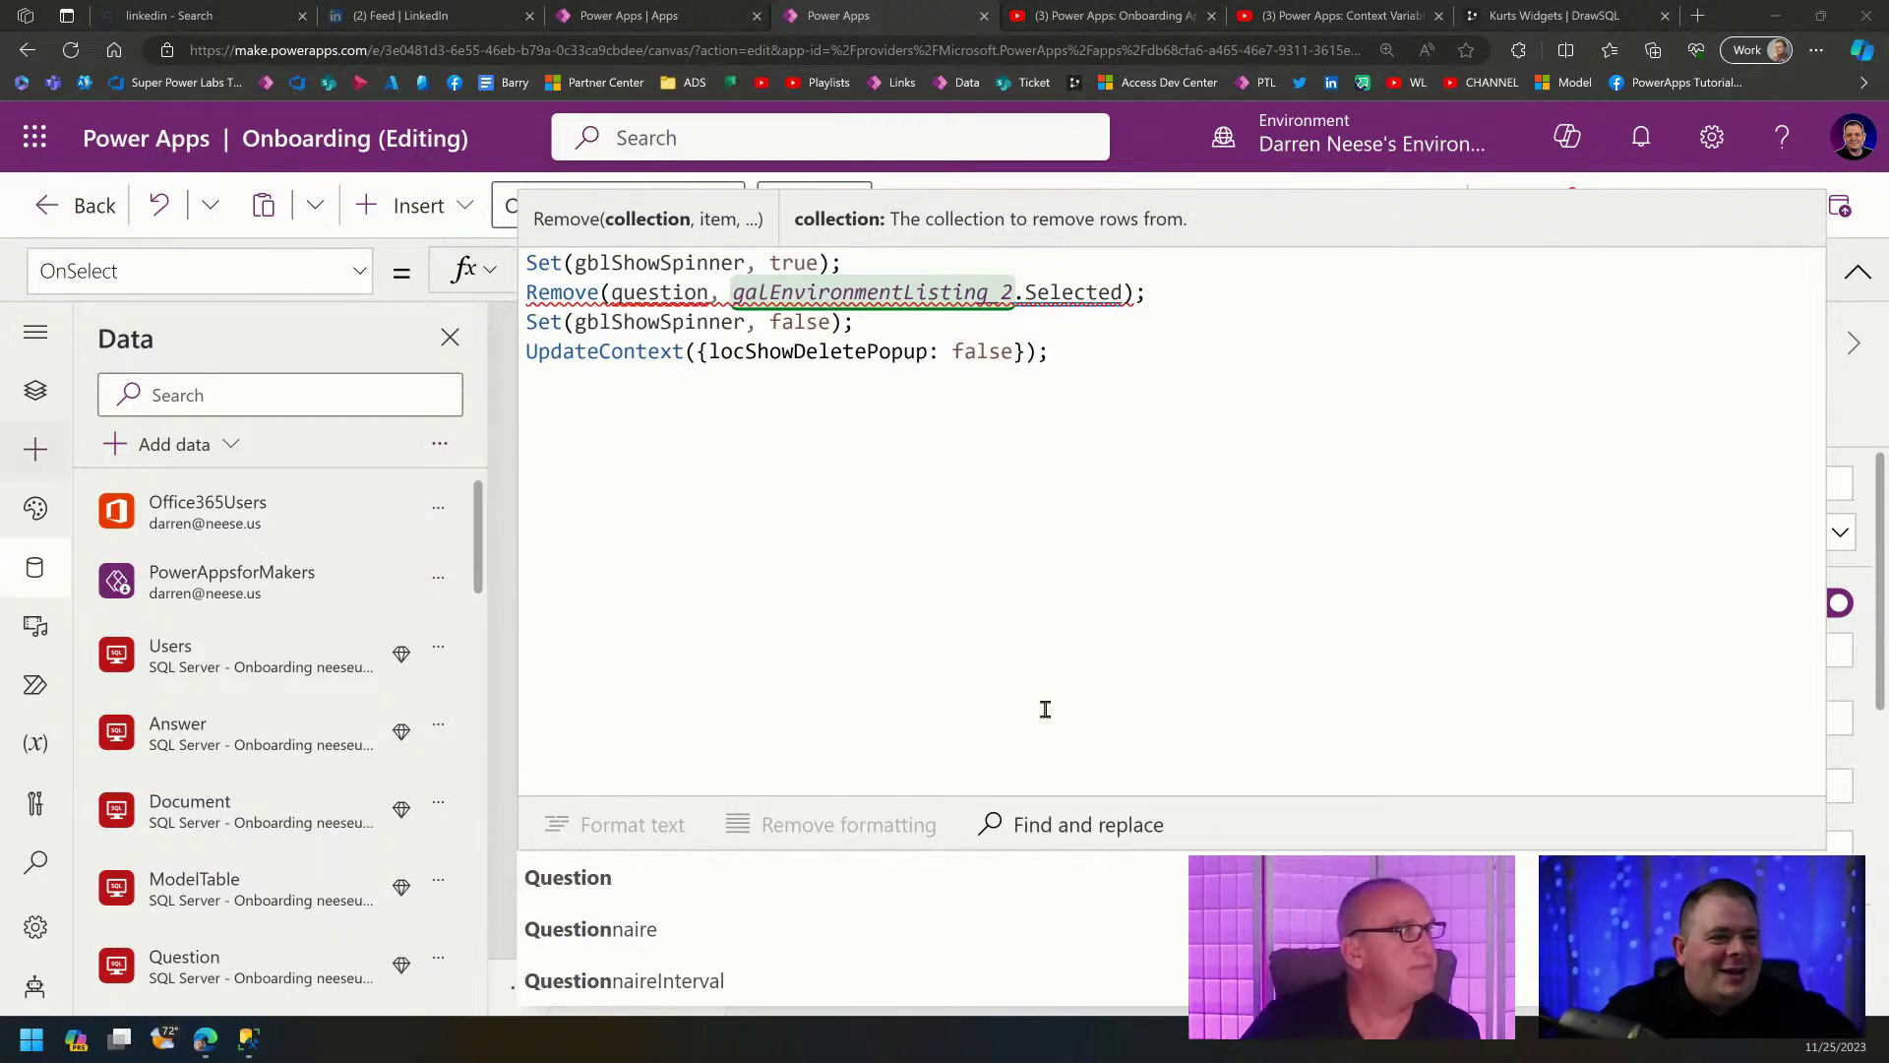
{"action": "left_click", "coordinate": [772, 925]}
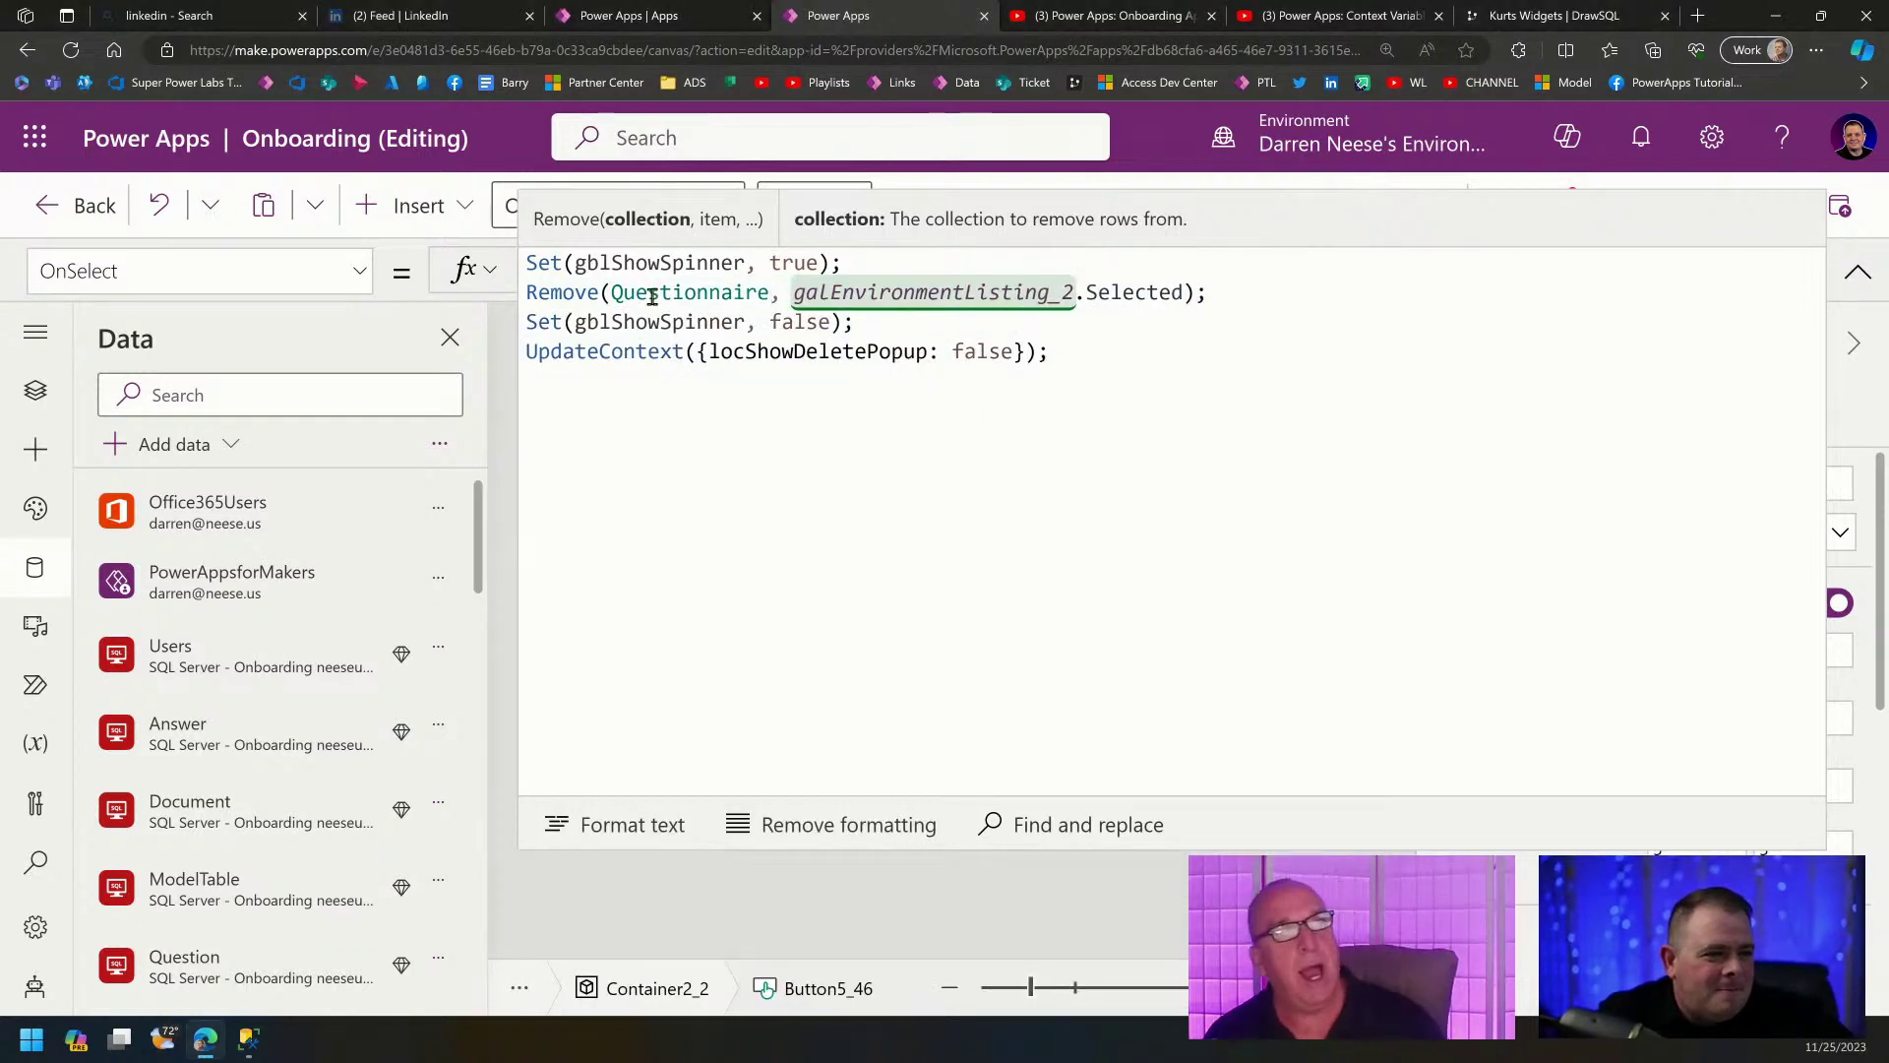
{"action": "left_click", "coordinate": [1857, 271]}
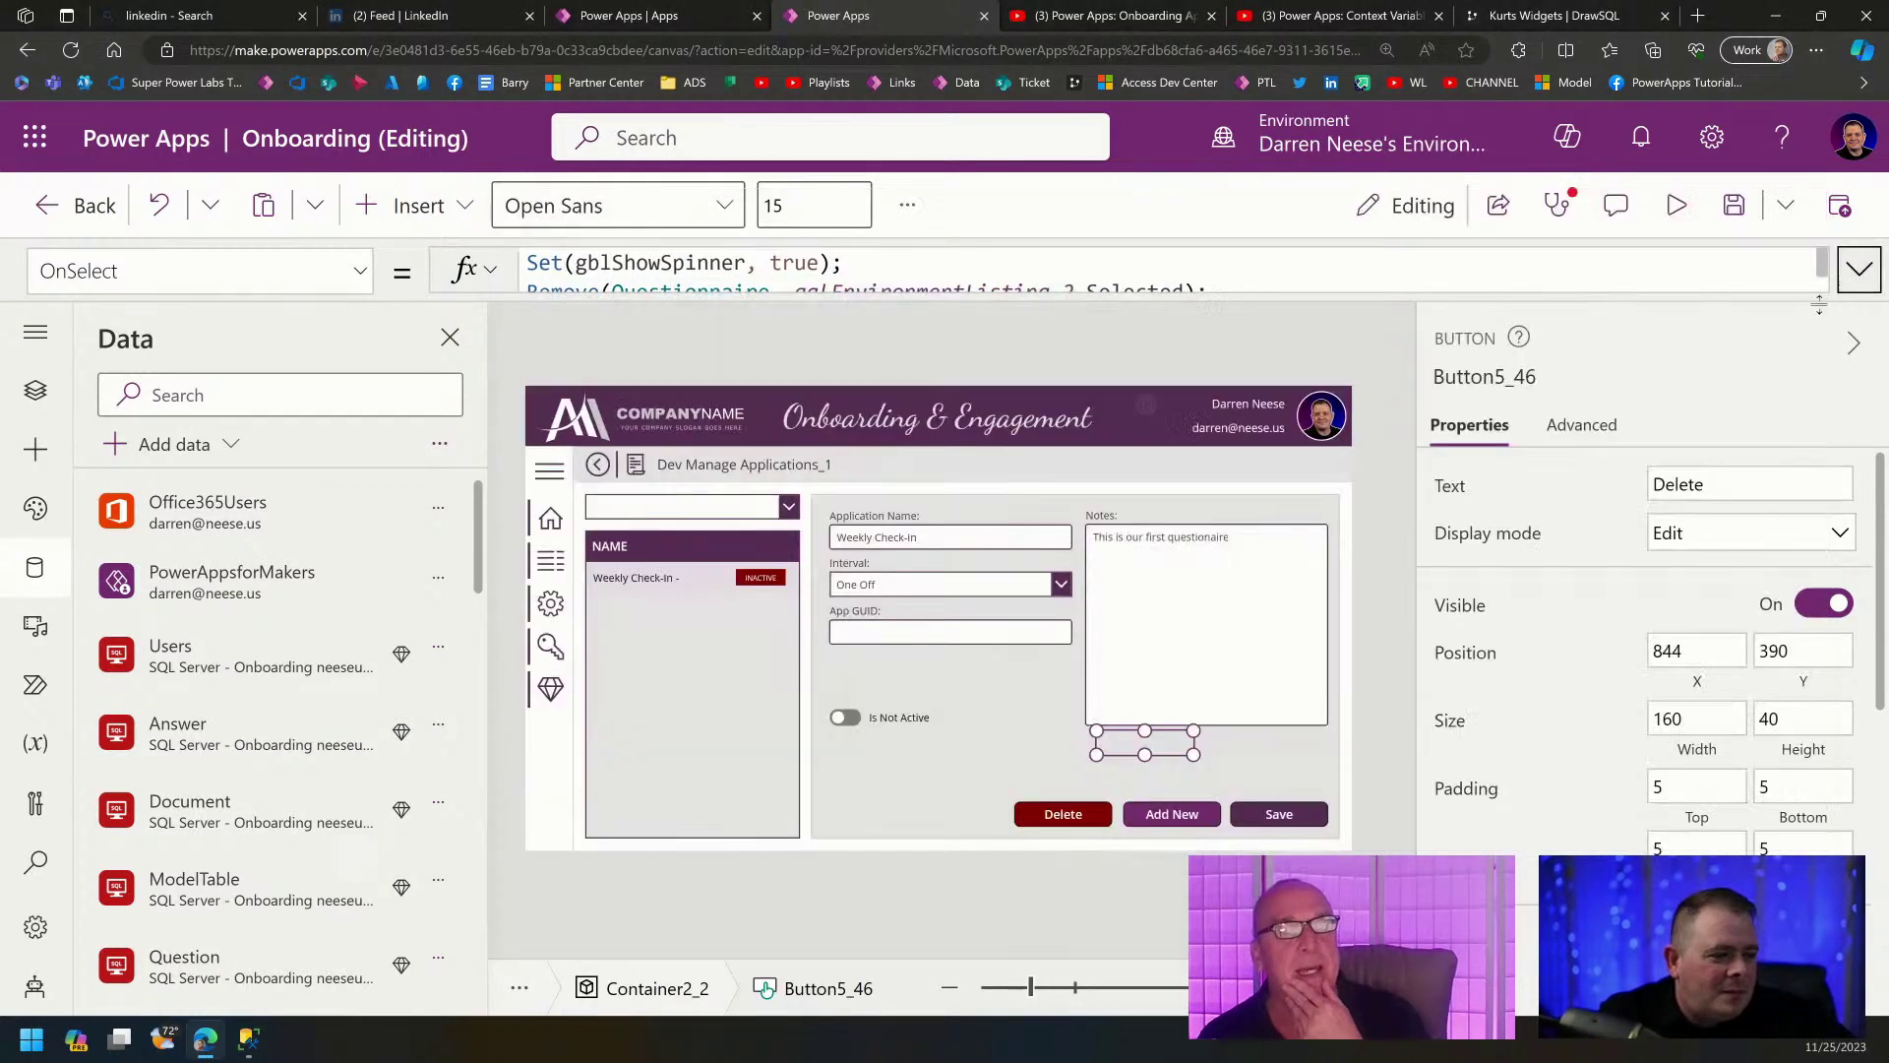
Check the Save button's OnSelect formula and the Default formulas of the Application Name and App GUID text inputs.
{"action": "left_click", "coordinate": [1312, 815]}
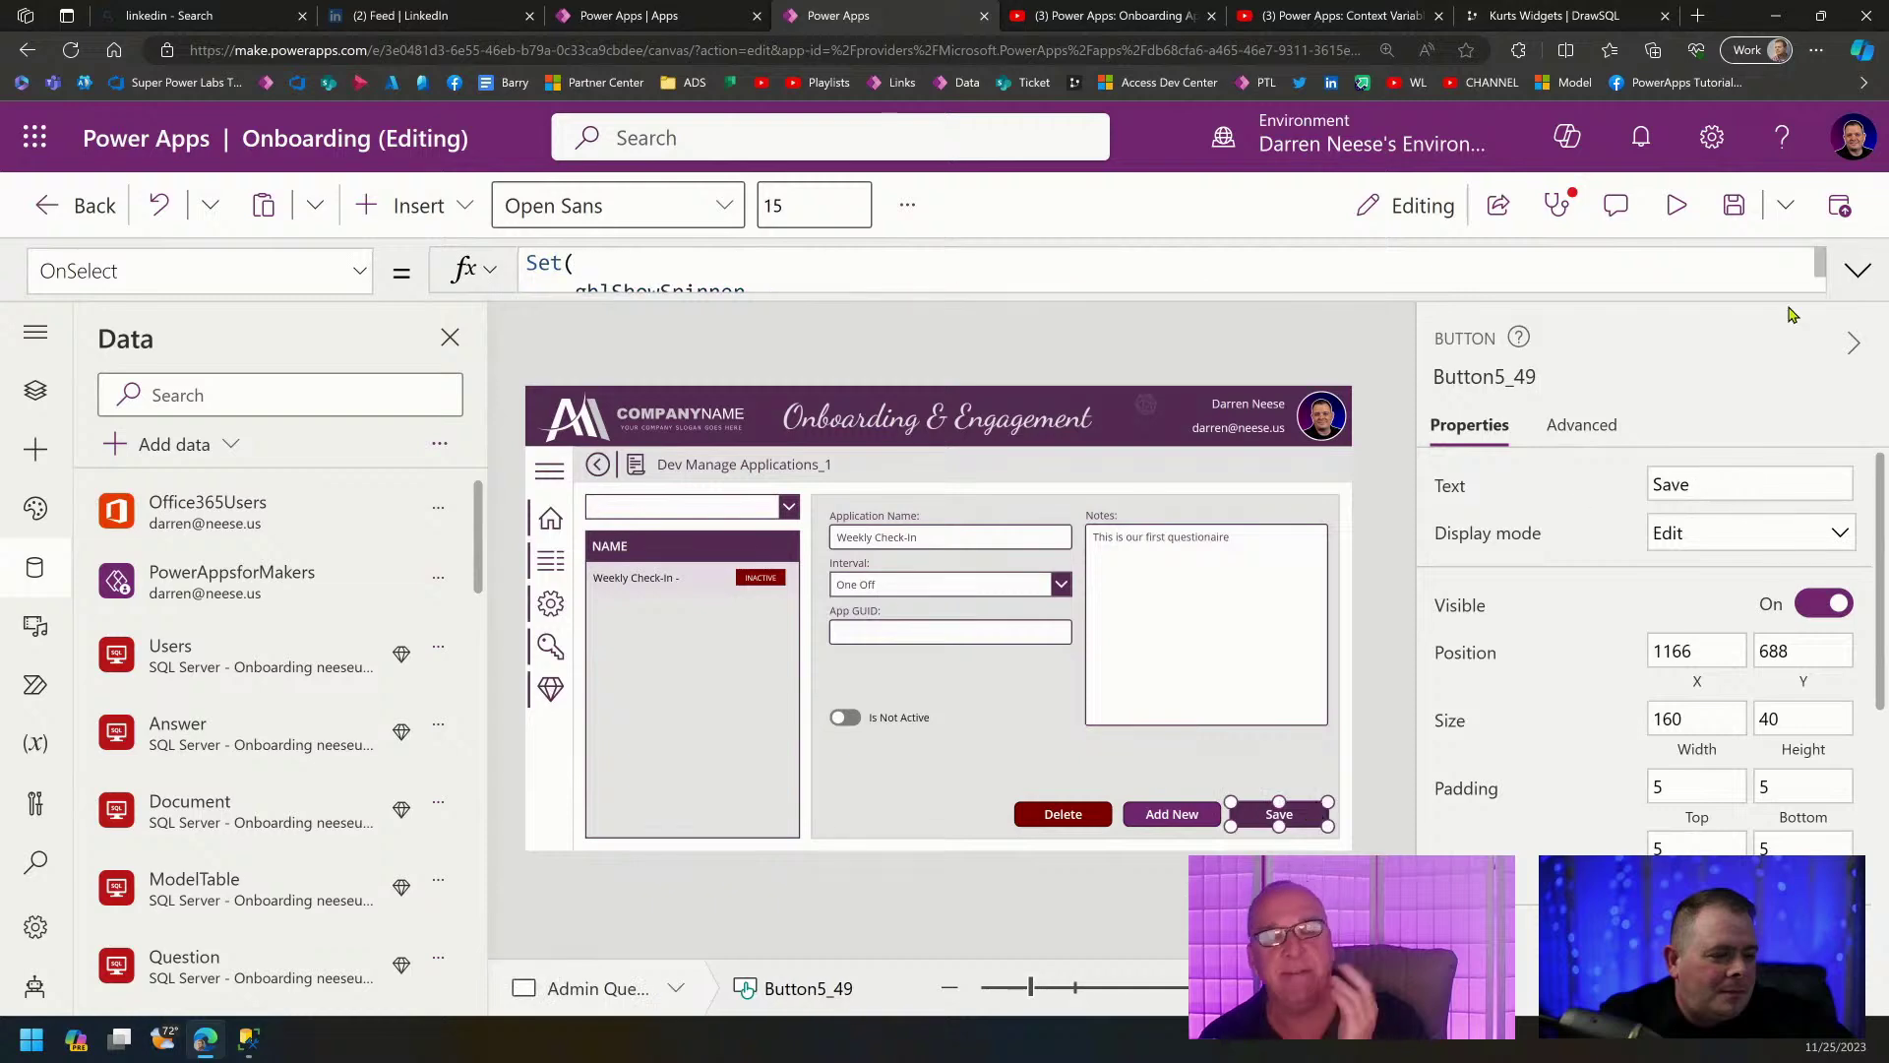
{"action": "left_click", "coordinate": [1858, 272]}
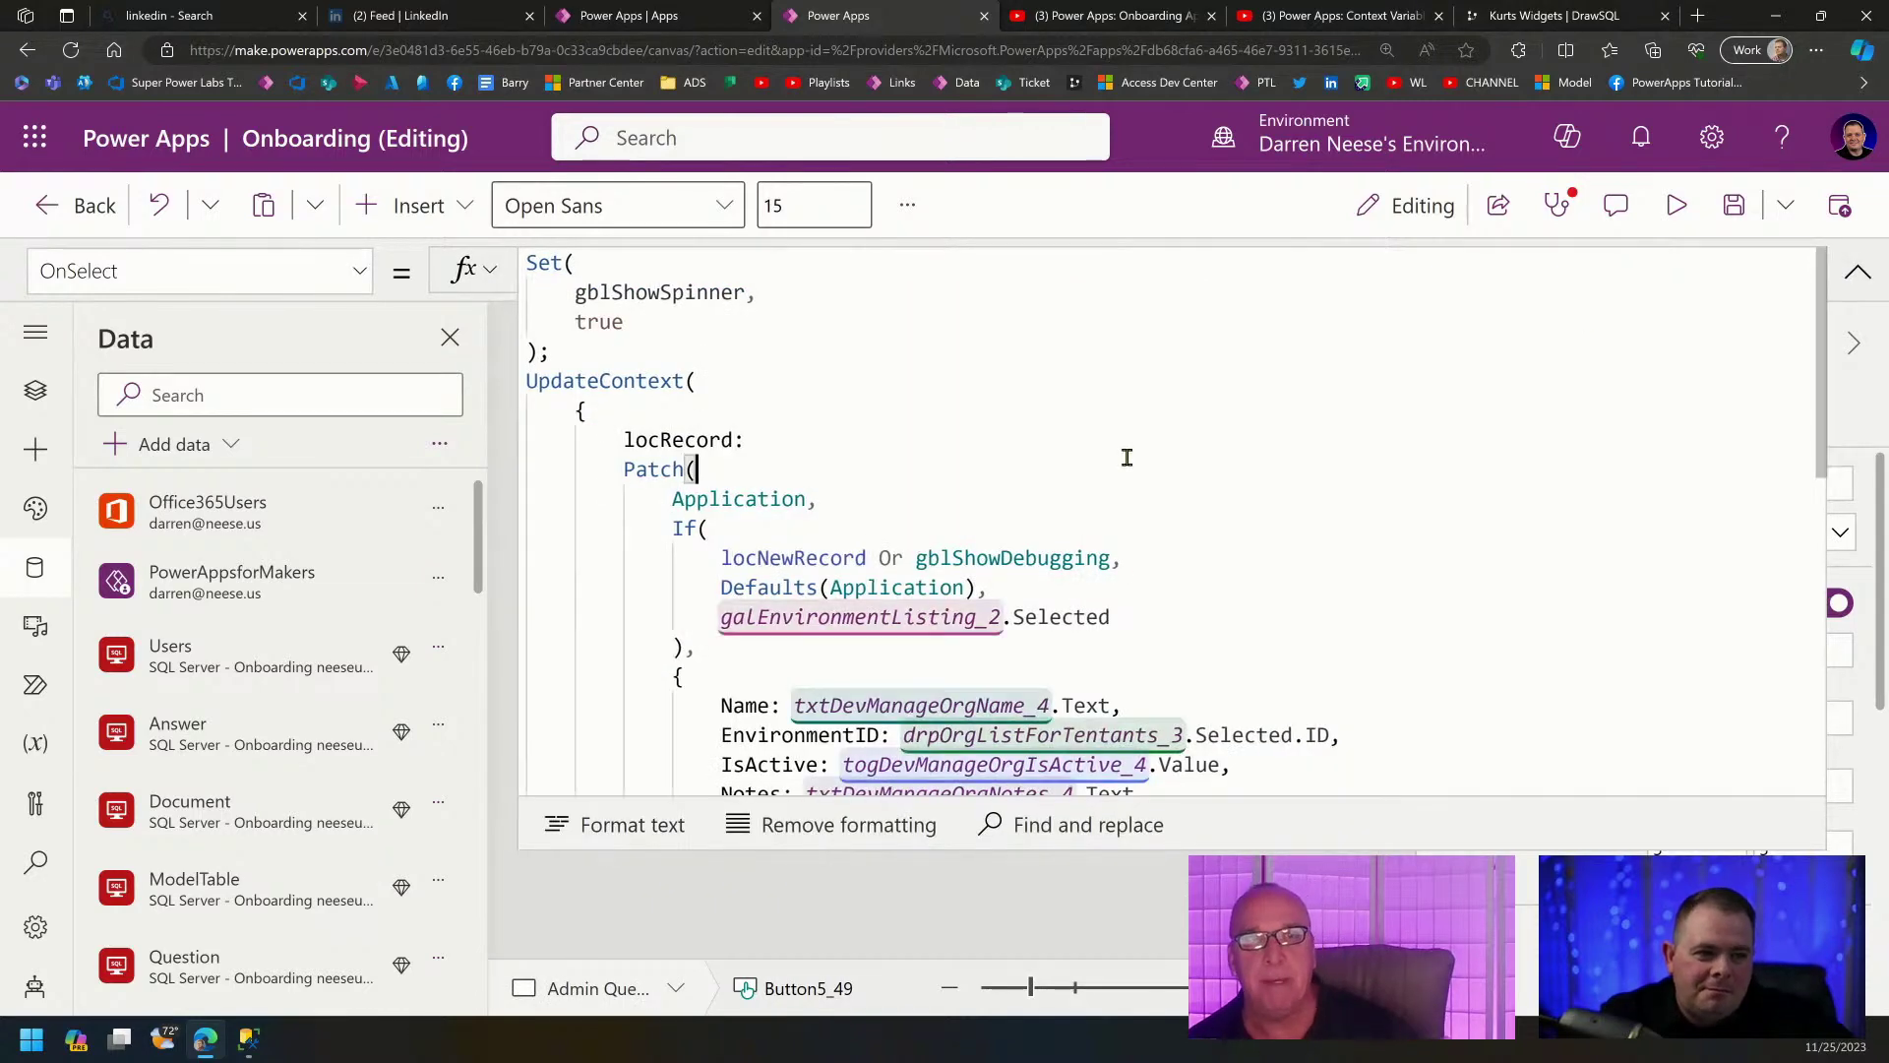
{"action": "left_click", "coordinate": [1860, 272]}
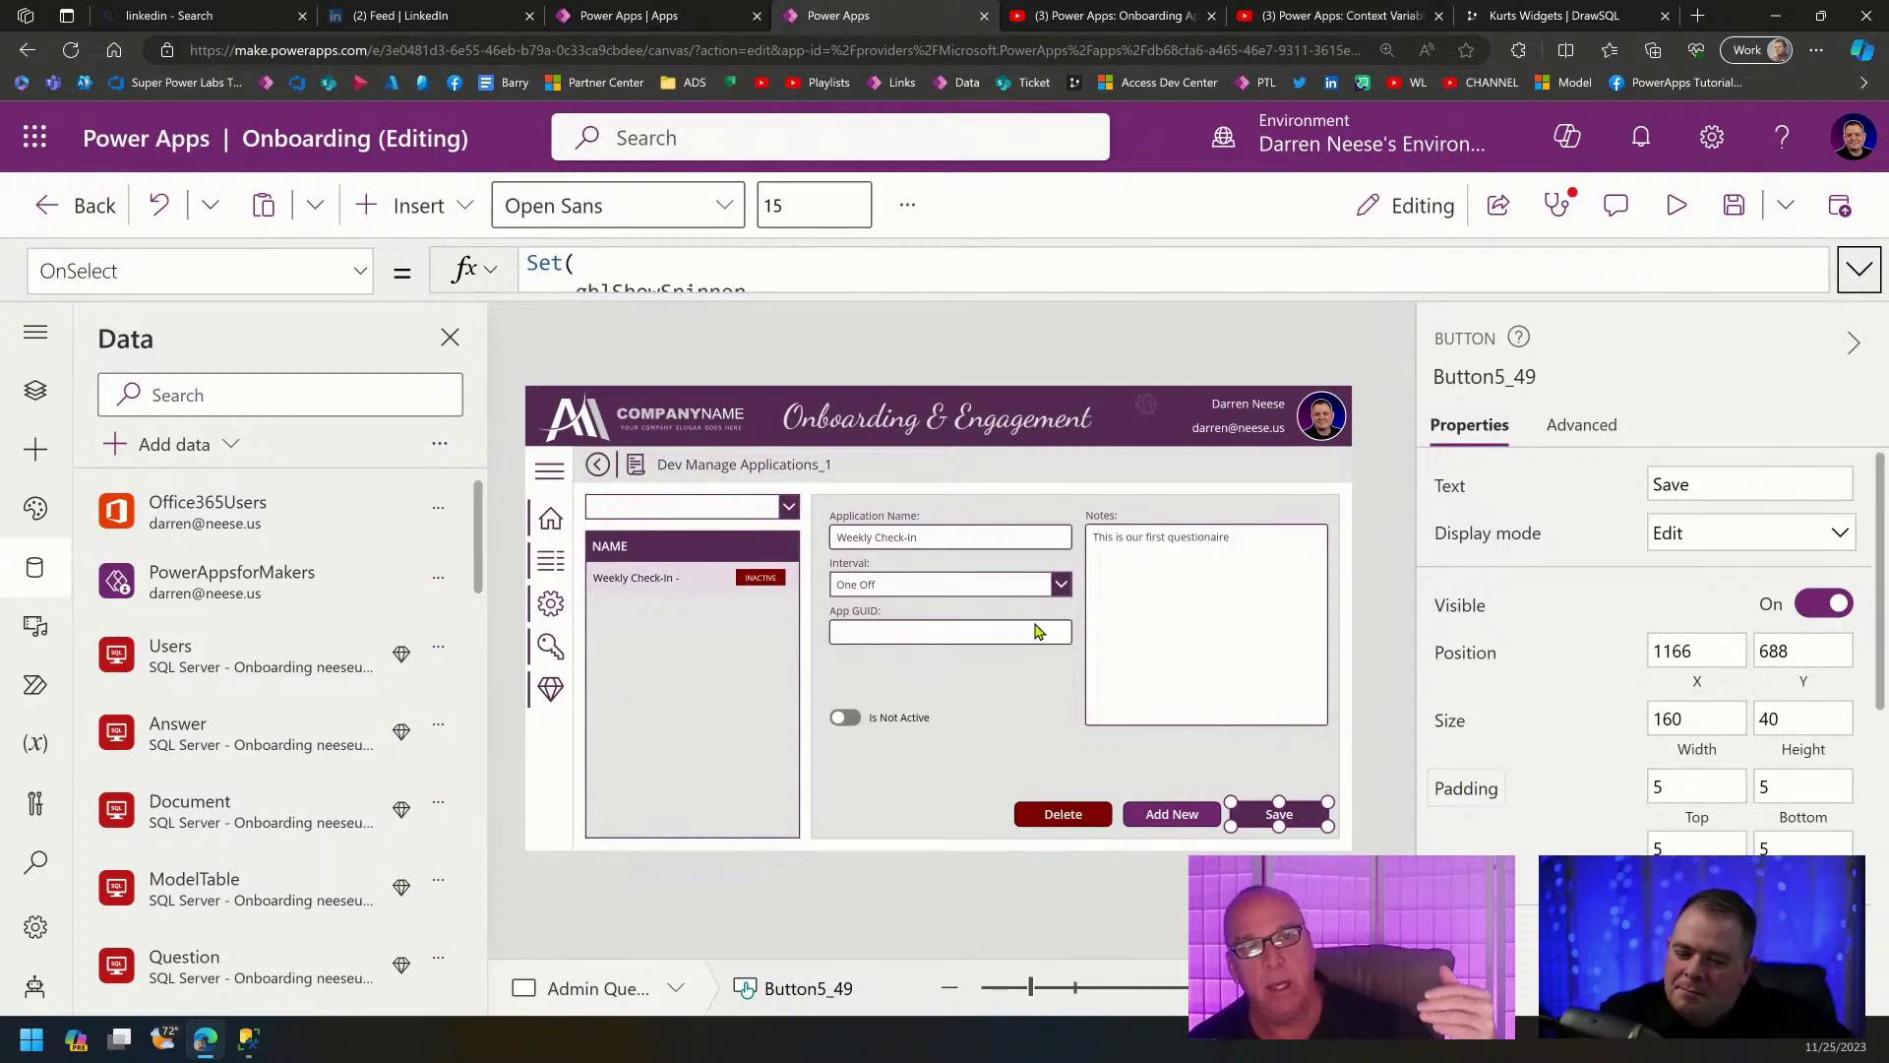
{"action": "left_click", "coordinate": [999, 532]}
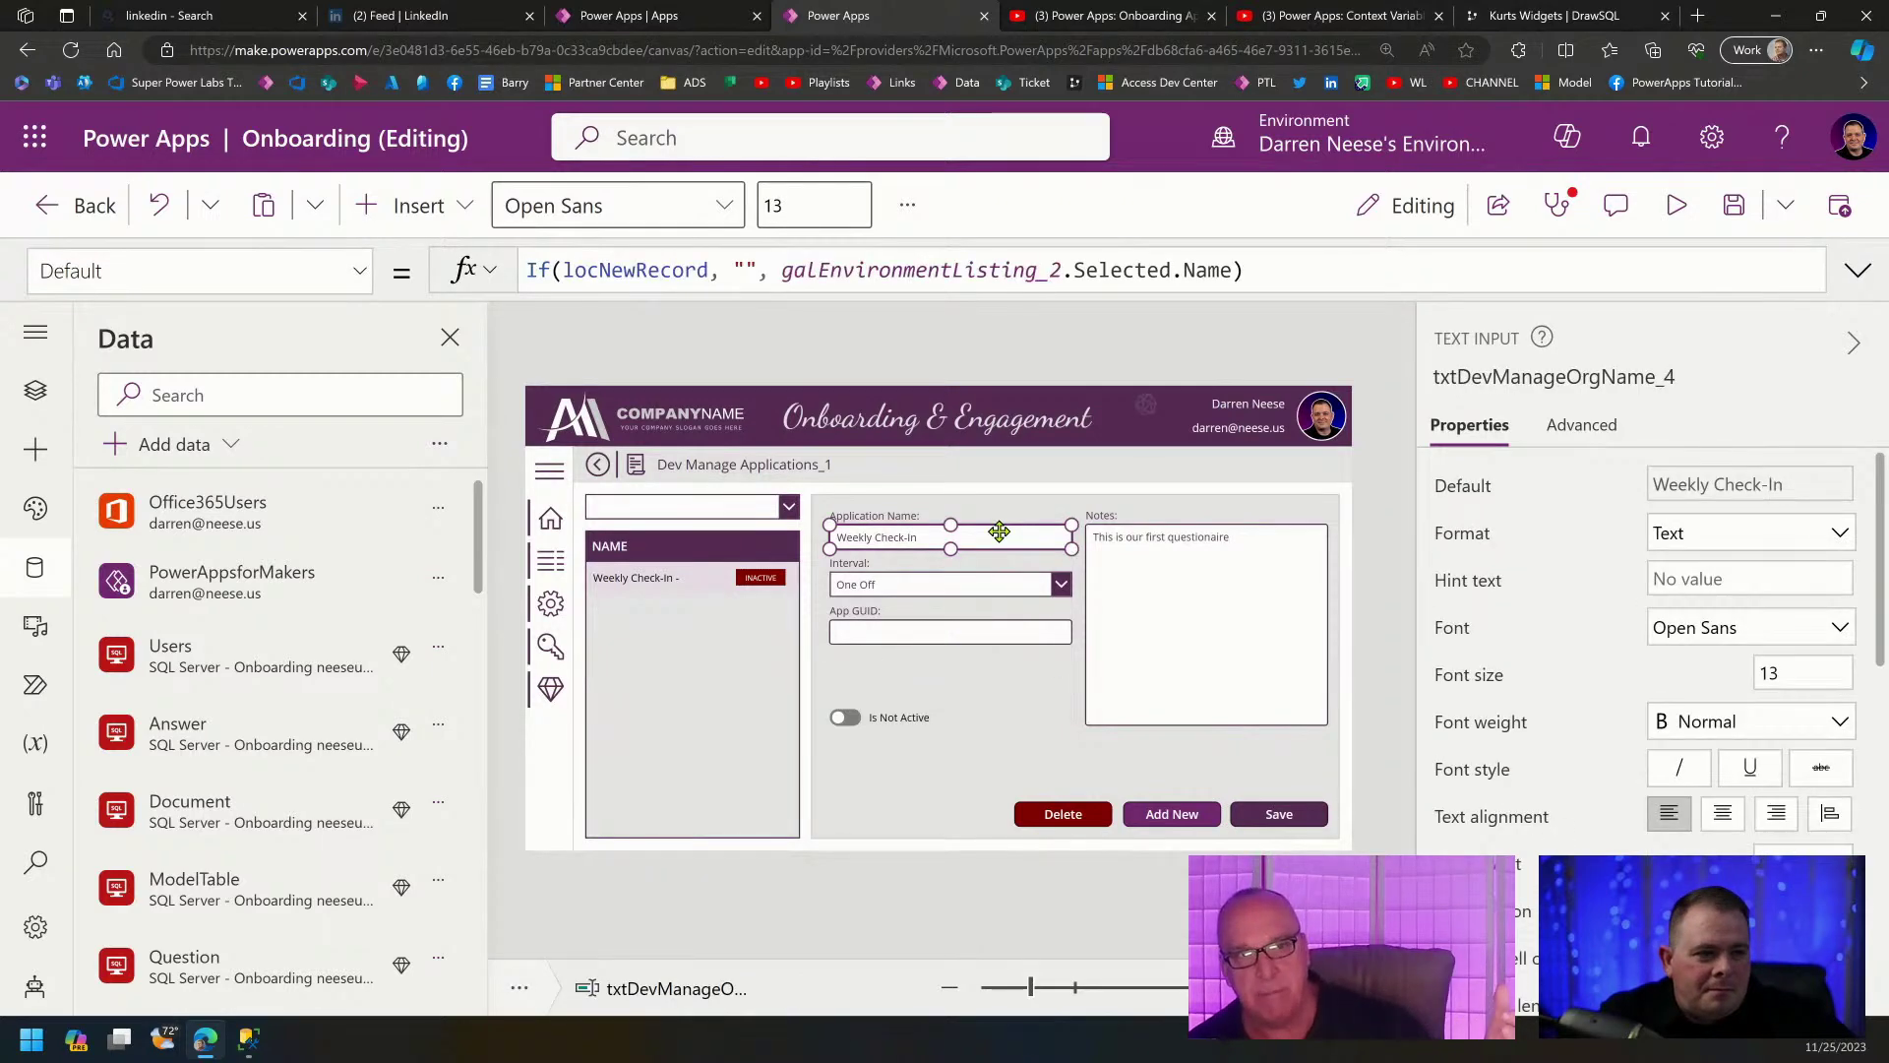
{"action": "left_click", "coordinate": [951, 635]}
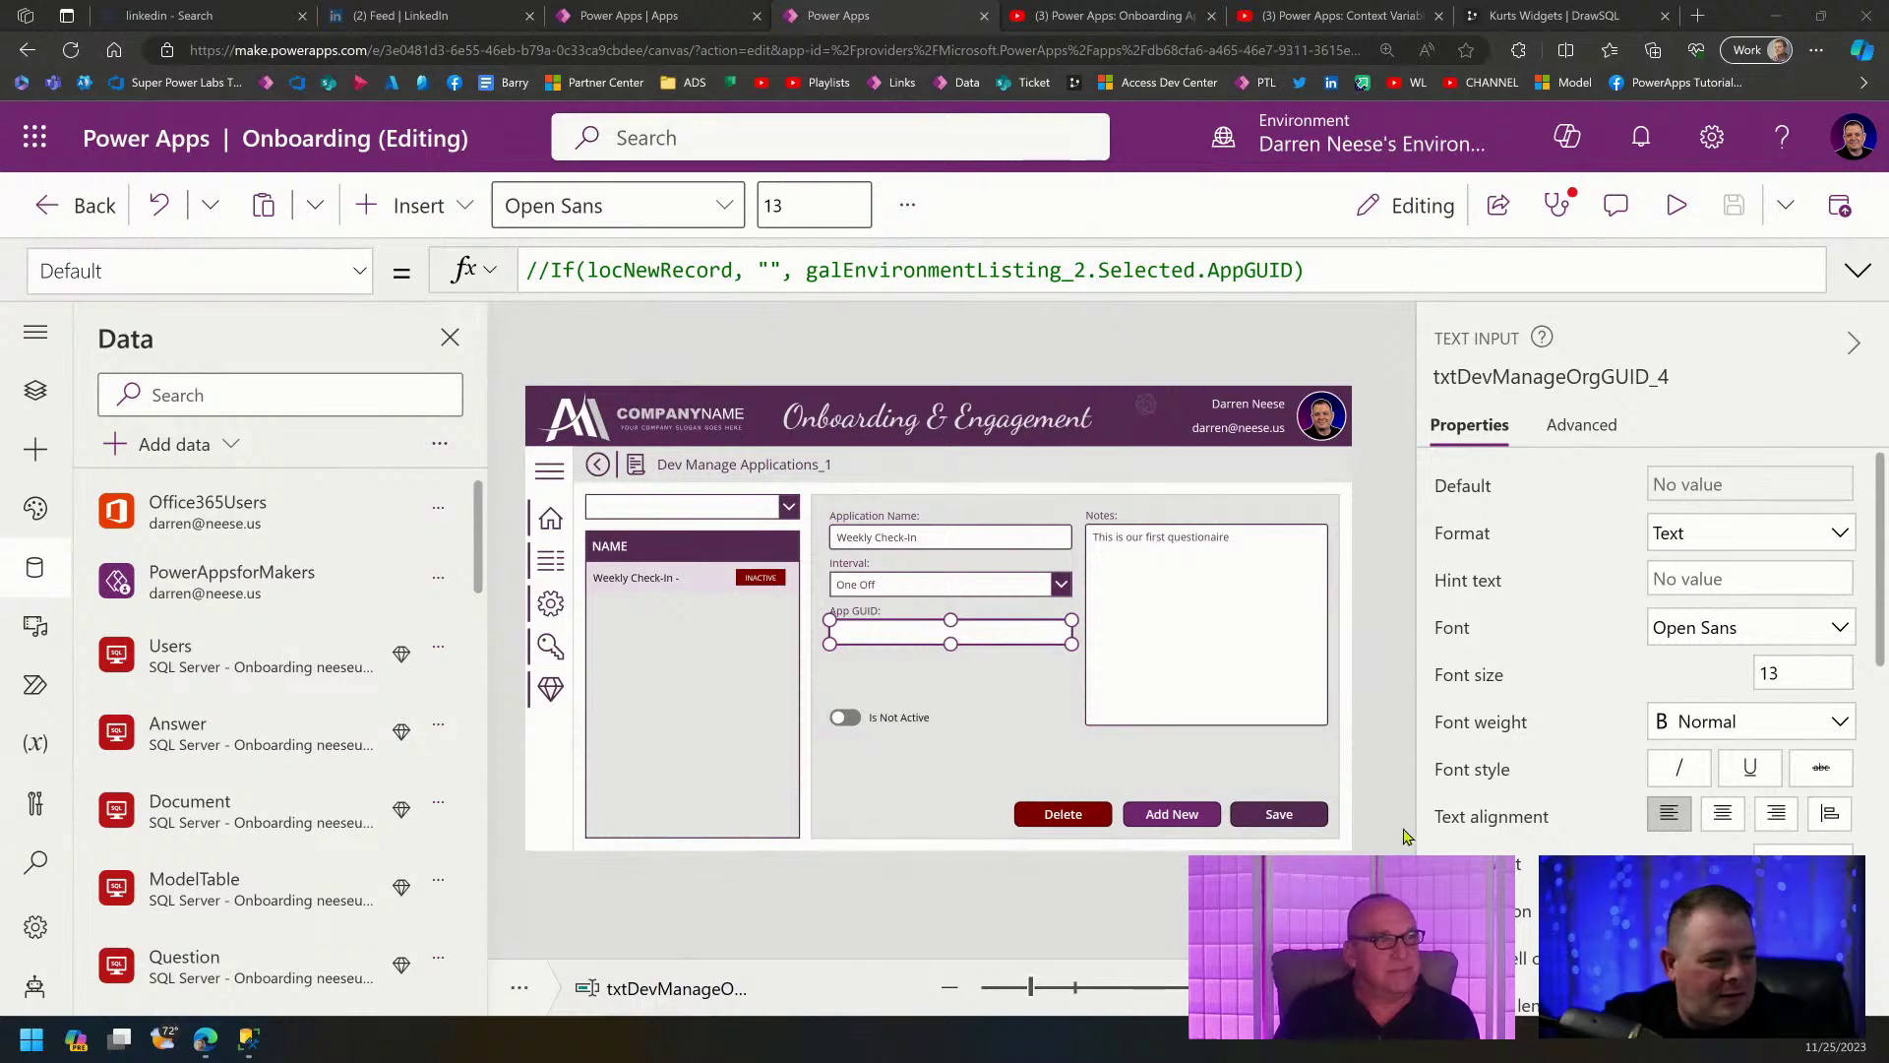
Examine the Patch call in the Save button's OnSelect formula, including its data source and the fields it writes.
{"action": "left_click", "coordinate": [1280, 817]}
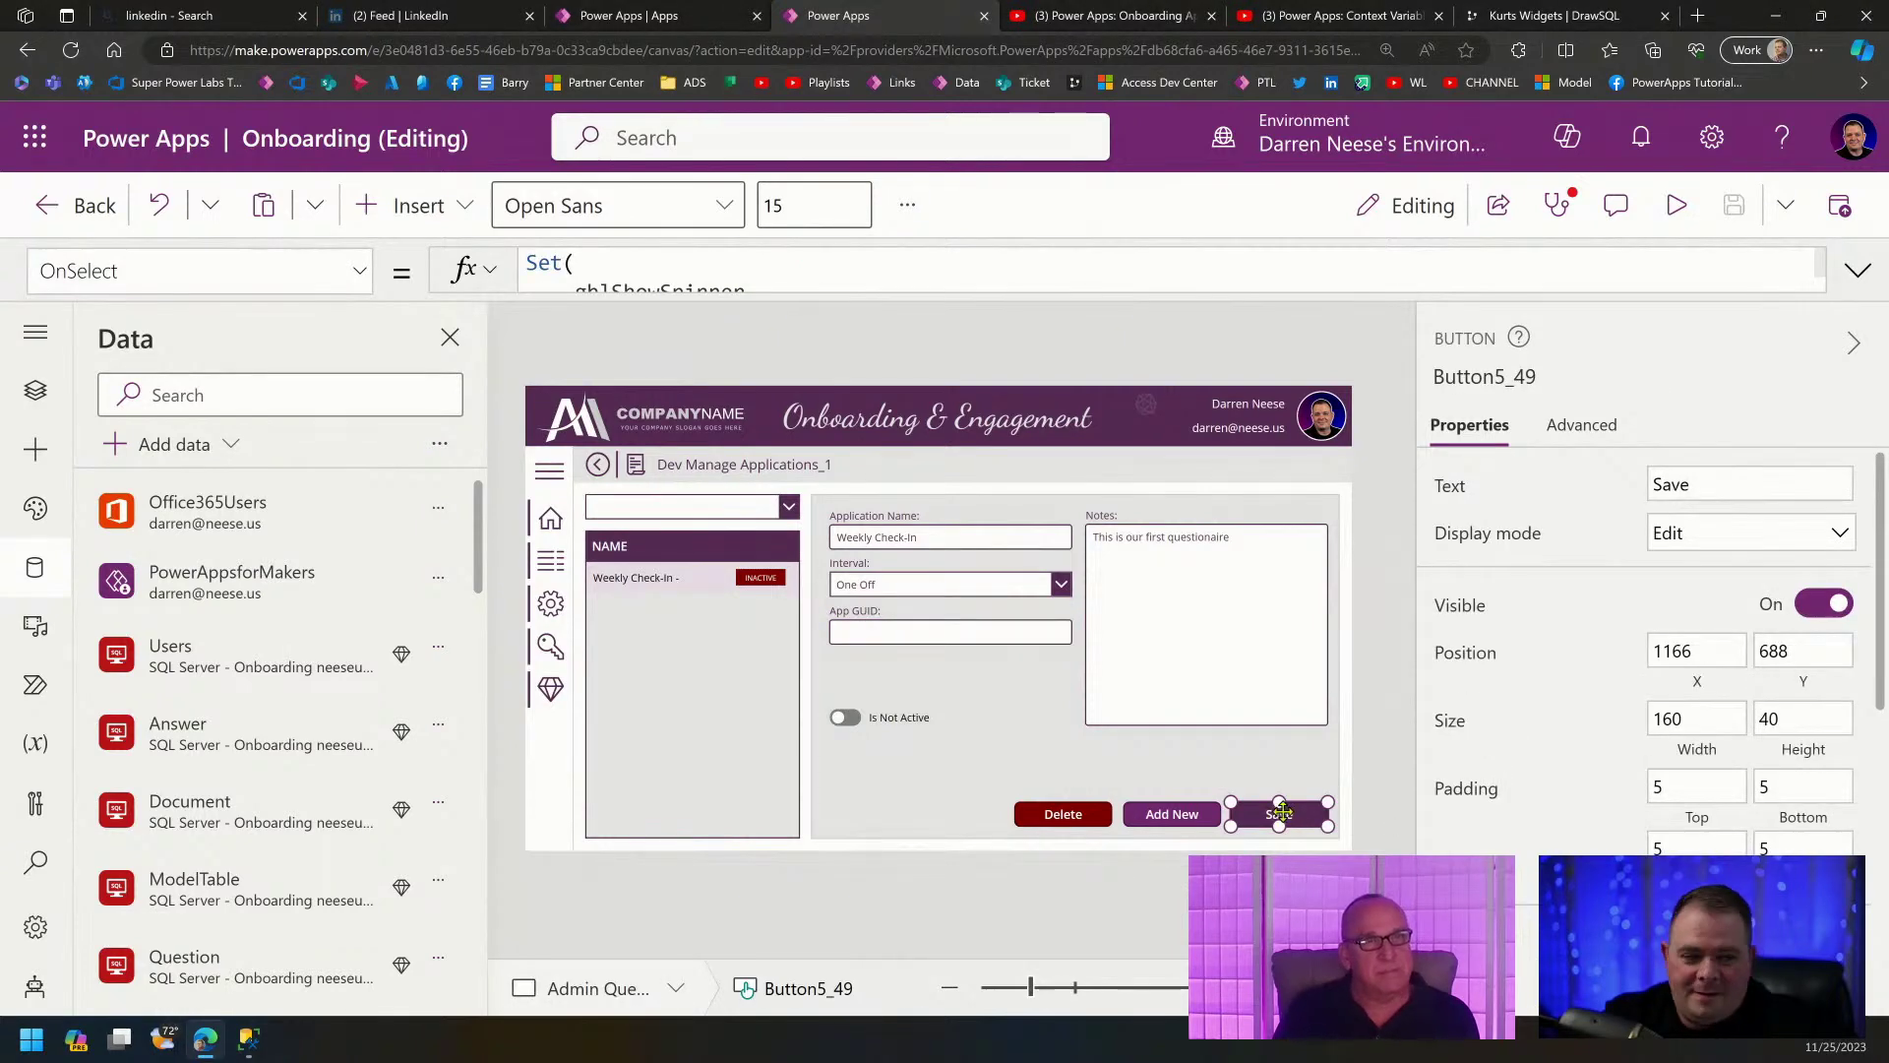
{"action": "left_click", "coordinate": [1857, 271]}
{"action": "left_click", "coordinate": [906, 377]}
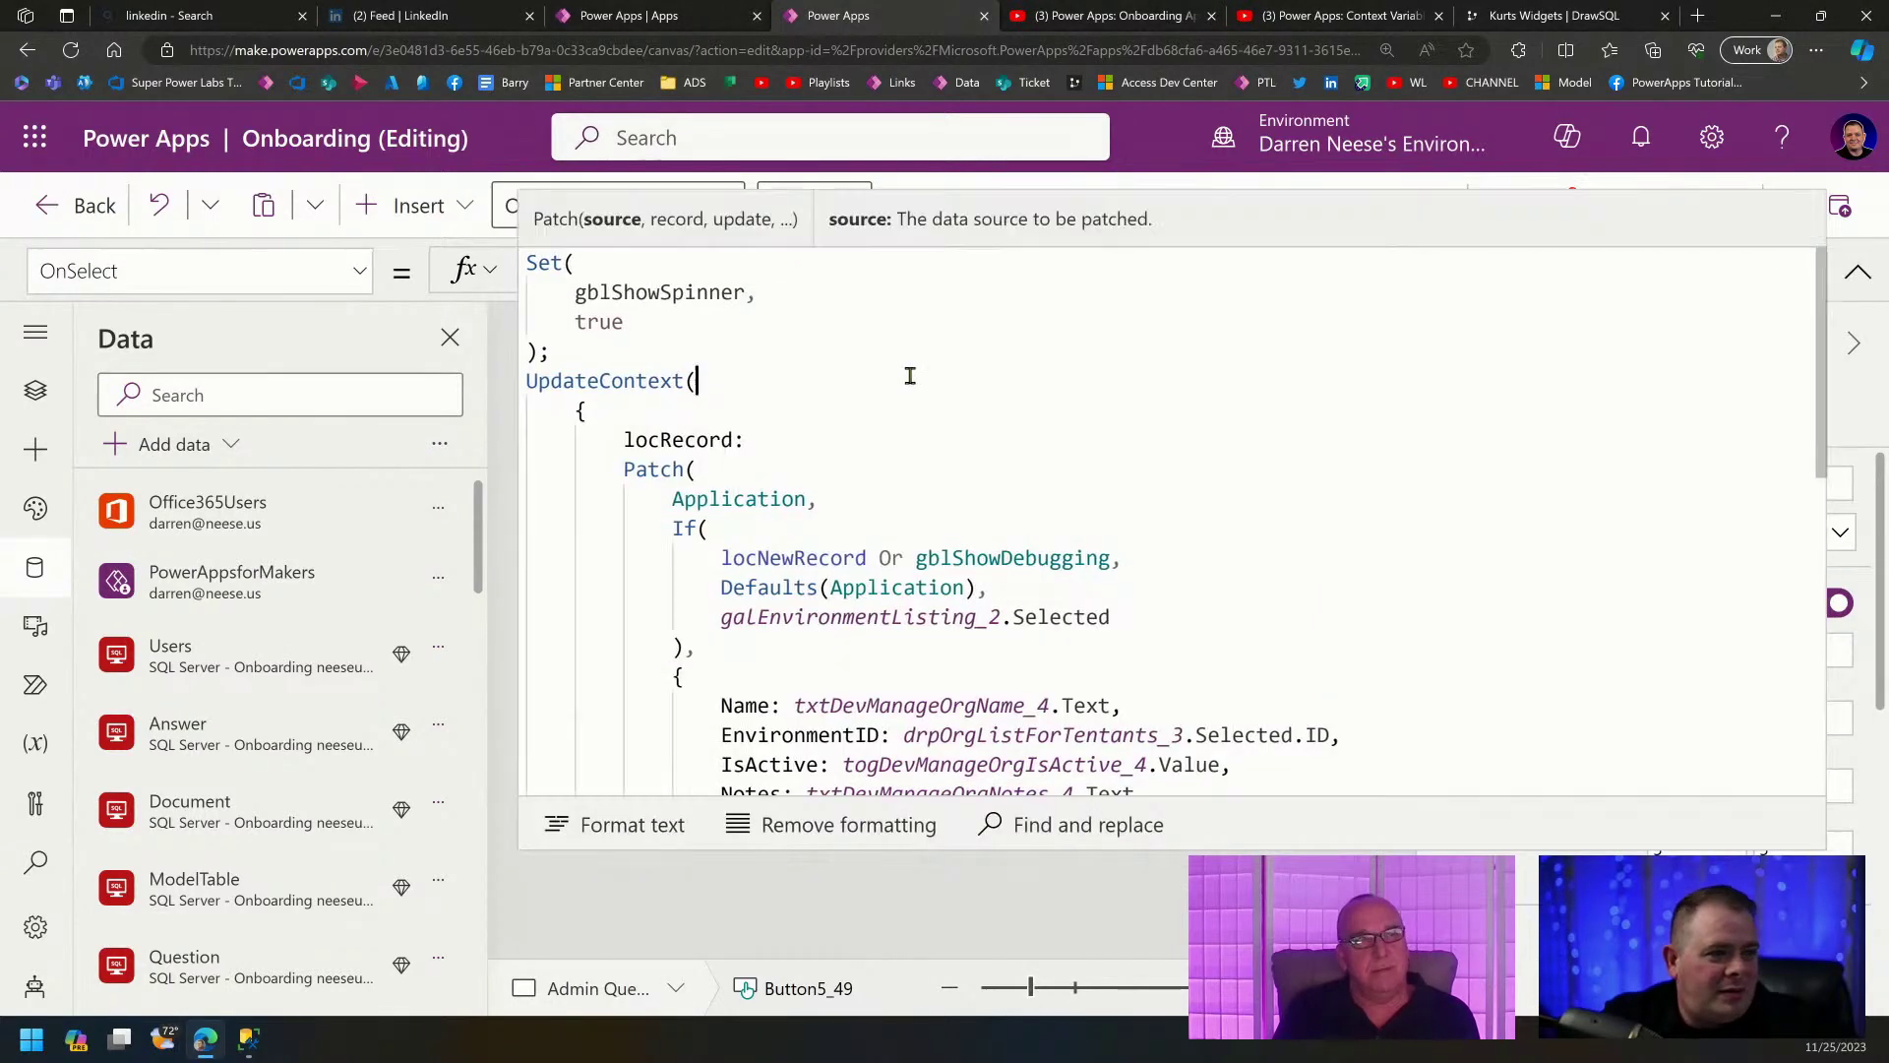
{"action": "left_click", "coordinate": [966, 461]}
{"action": "scroll", "coordinate": [978, 498], "scroll_direction": "down", "scroll_amount": 3}
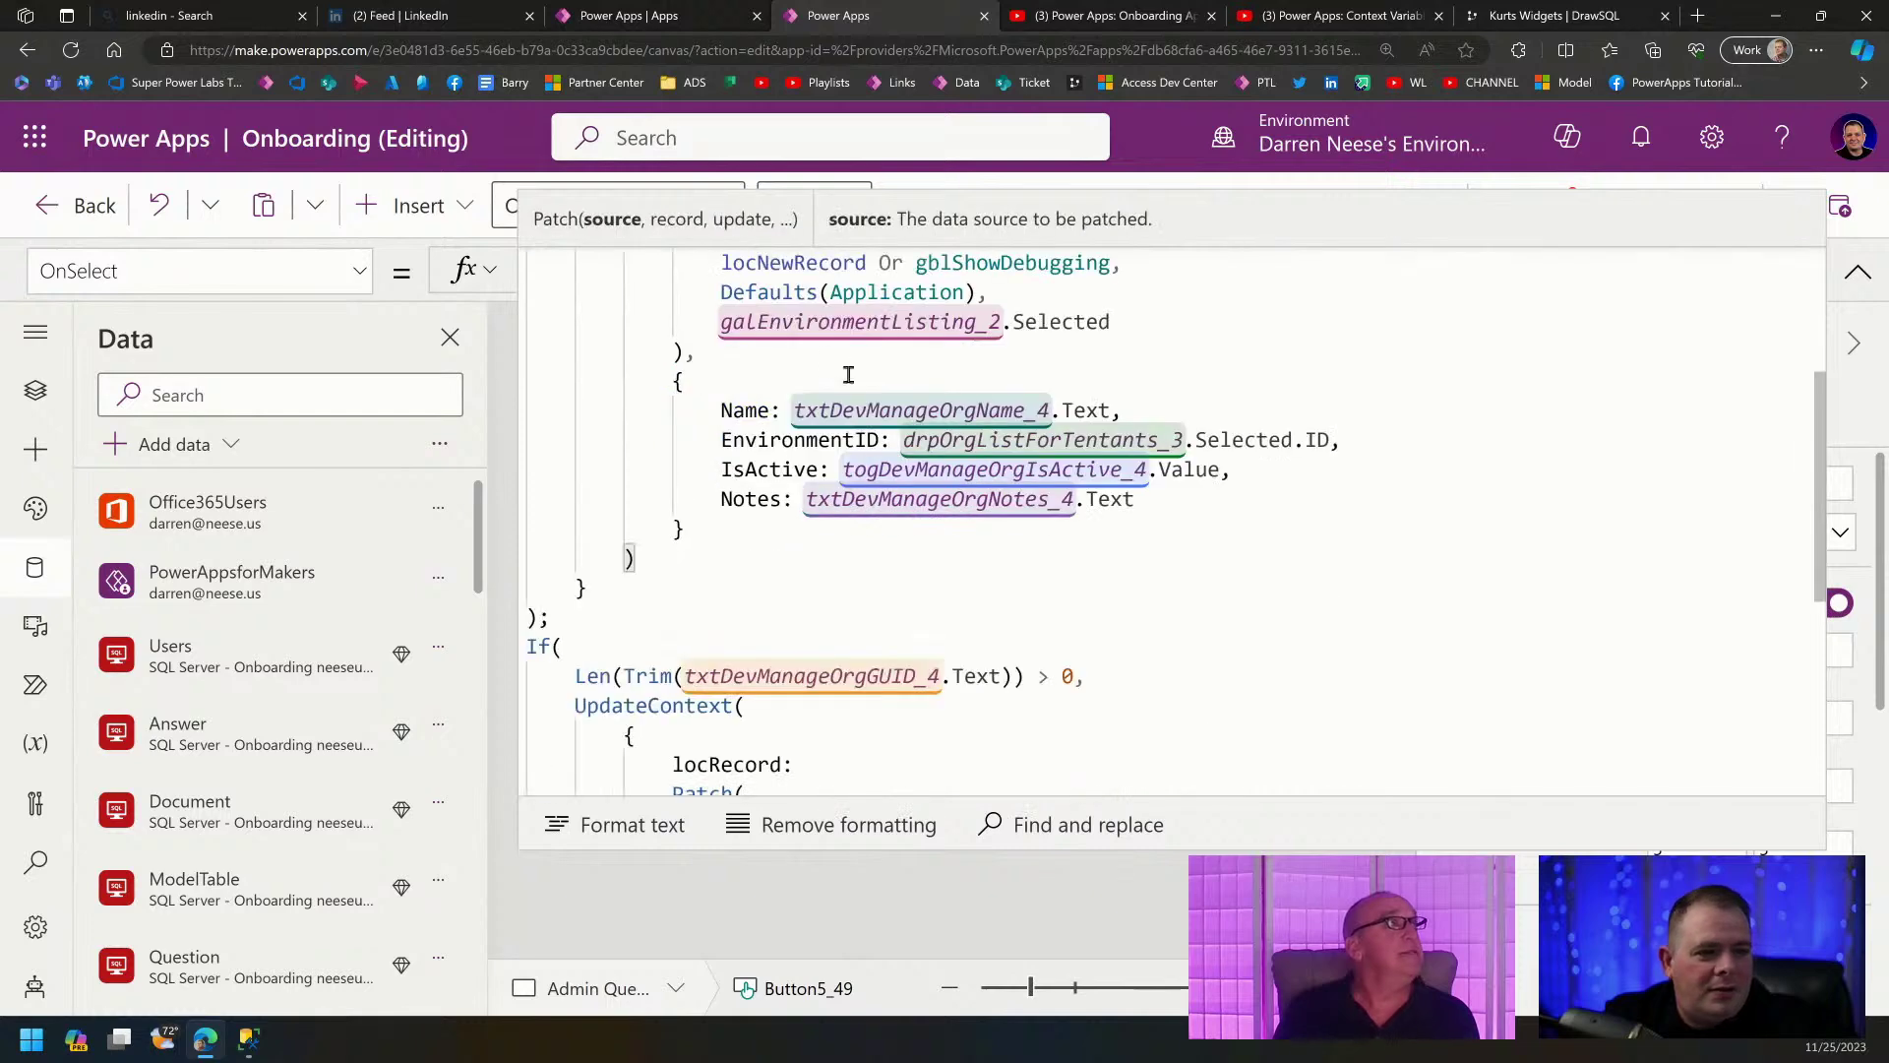
{"action": "scroll", "coordinate": [993, 538], "scroll_direction": "up", "scroll_amount": 2}
{"action": "double_click", "coordinate": [747, 351]}
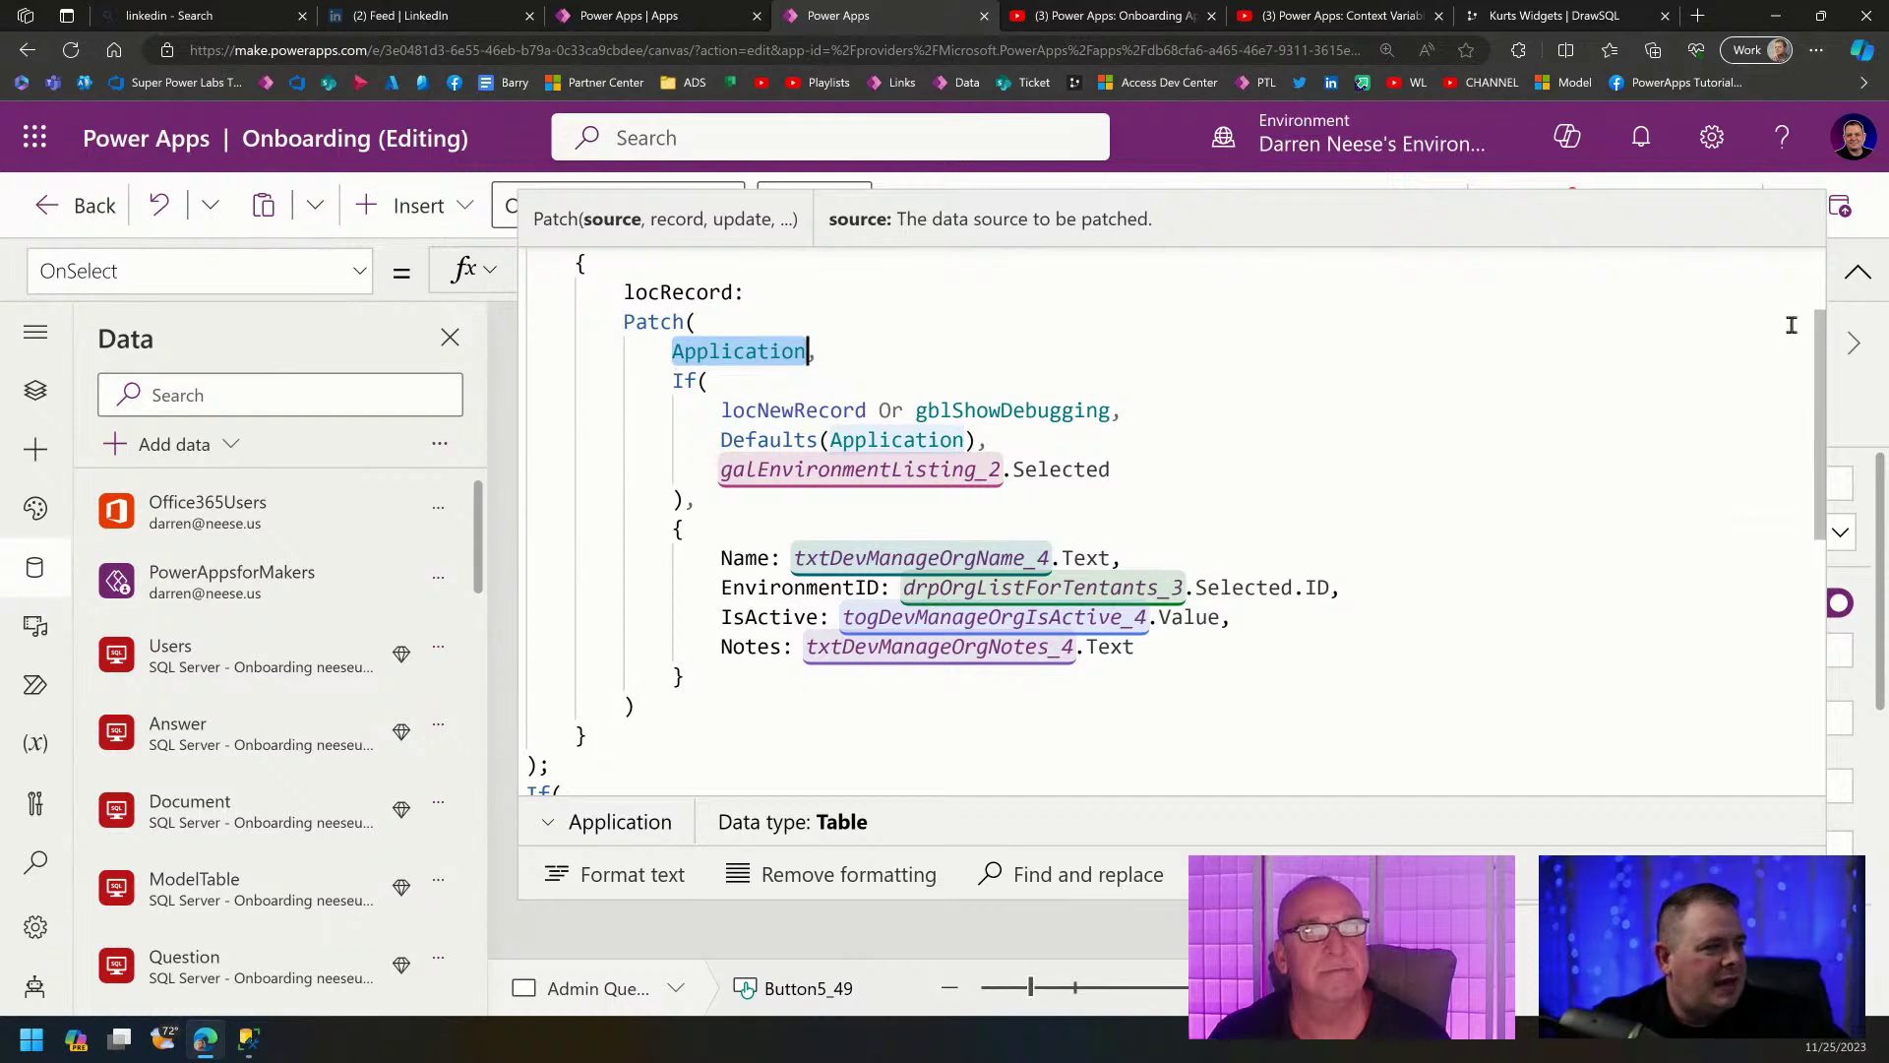
{"action": "left_click", "coordinate": [1856, 274]}
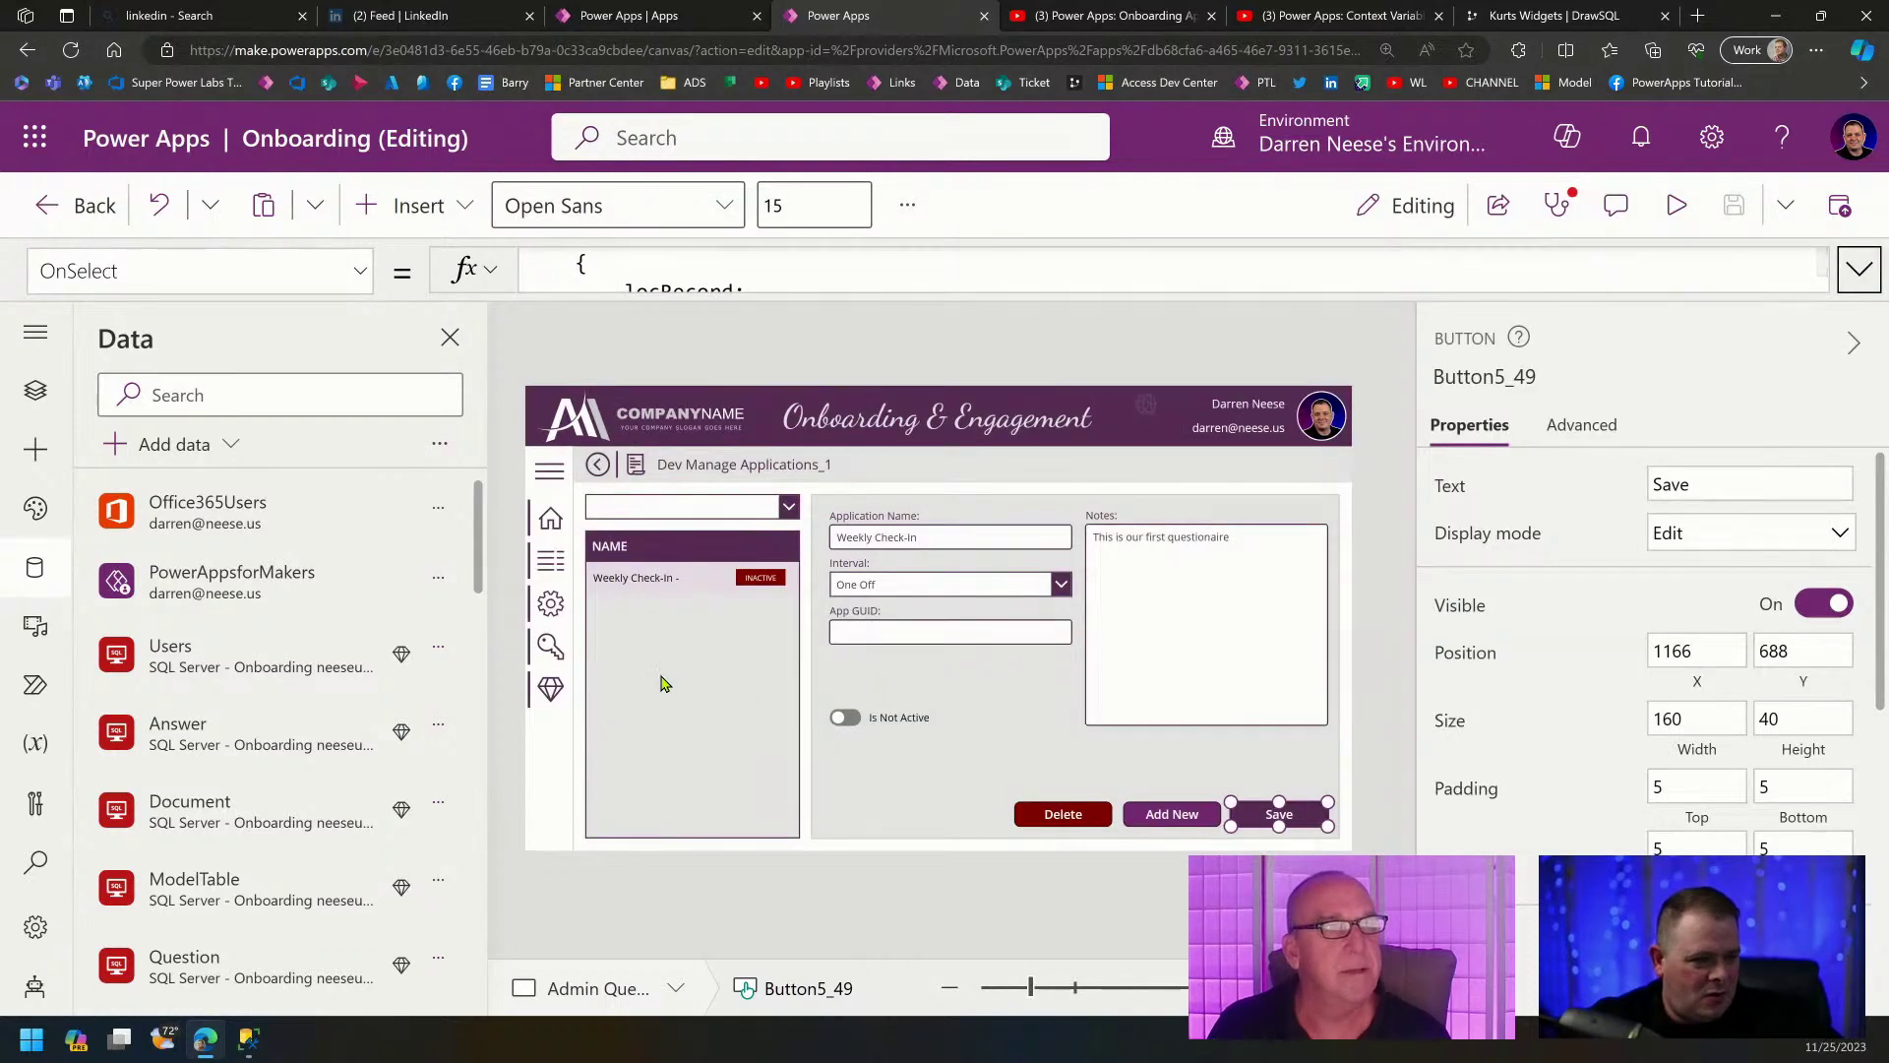
Check which source table the name gallery's Items formula filters.
{"action": "left_click", "coordinate": [601, 577]}
{"action": "left_click", "coordinate": [1857, 271]}
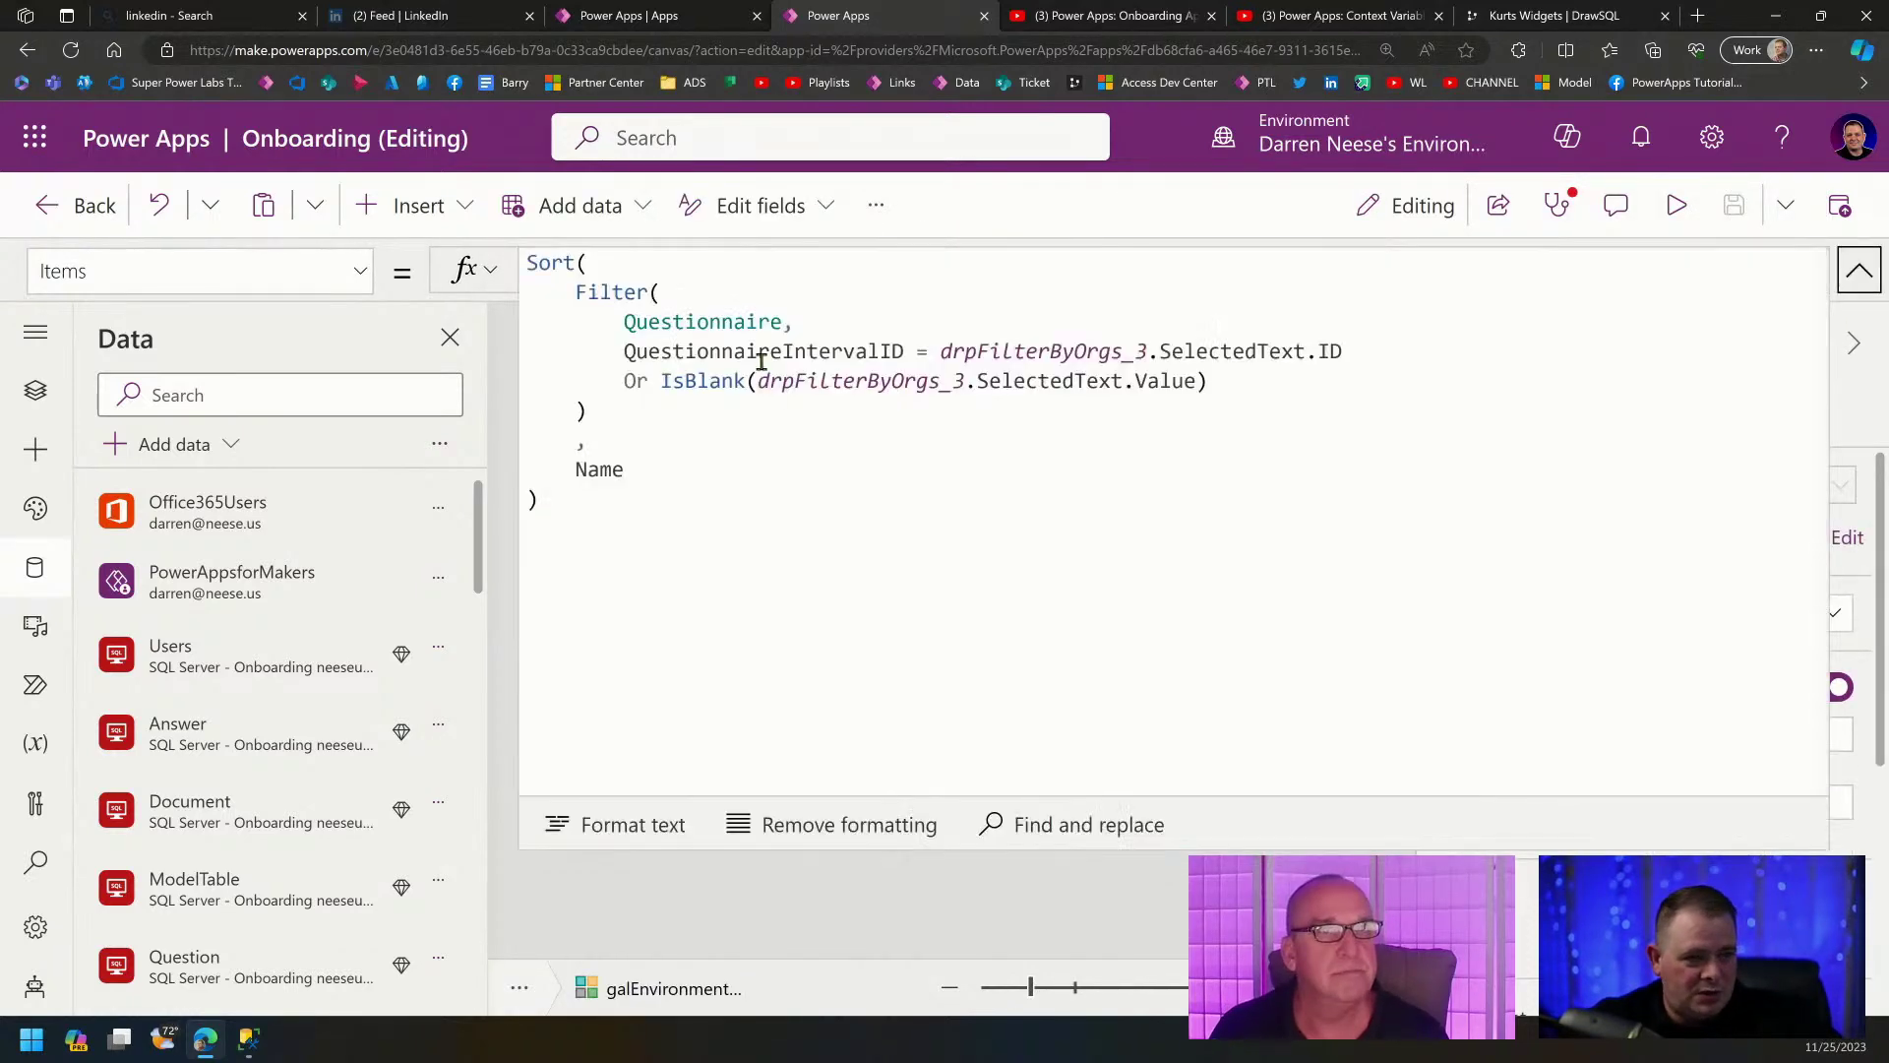
{"action": "left_click", "coordinate": [731, 313]}
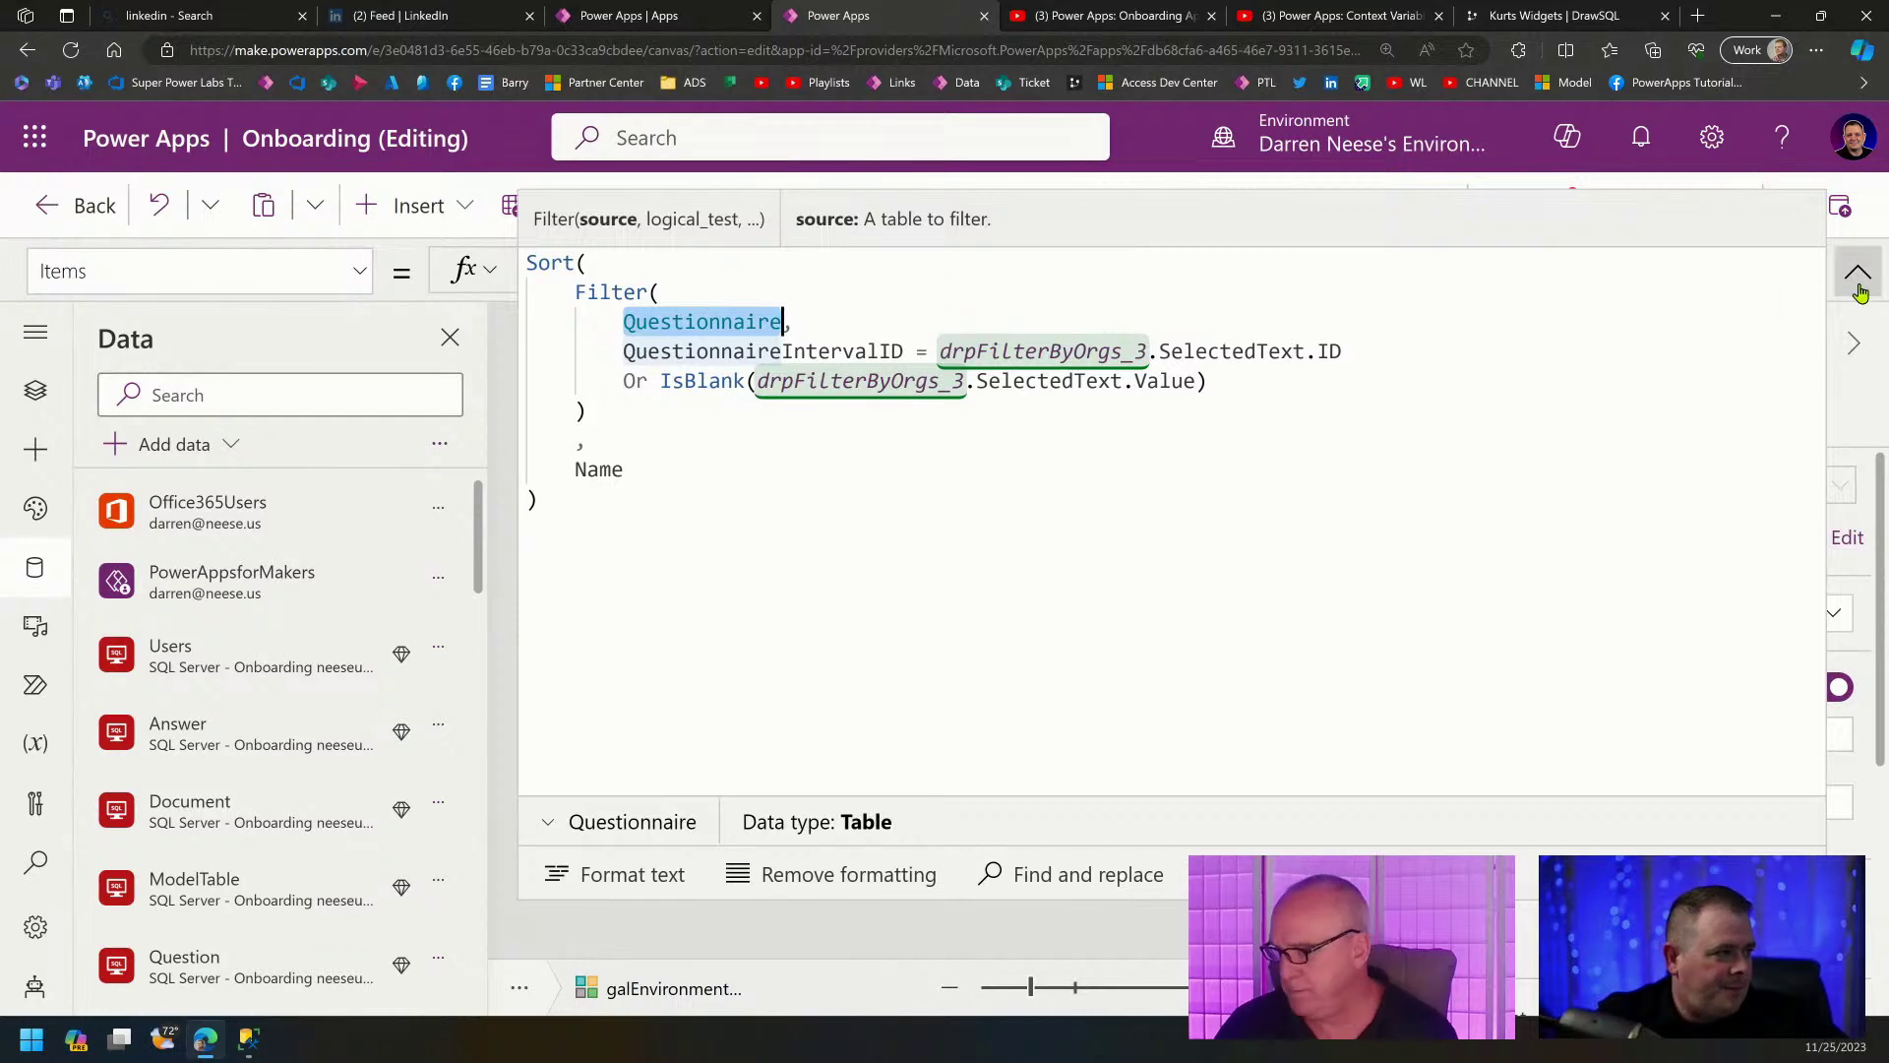
{"action": "left_click", "coordinate": [1857, 272]}
Replace every occurrence of Application with Questionnaire in the Save button's OnSelect formula using find and replace.
{"action": "left_click", "coordinate": [1279, 814]}
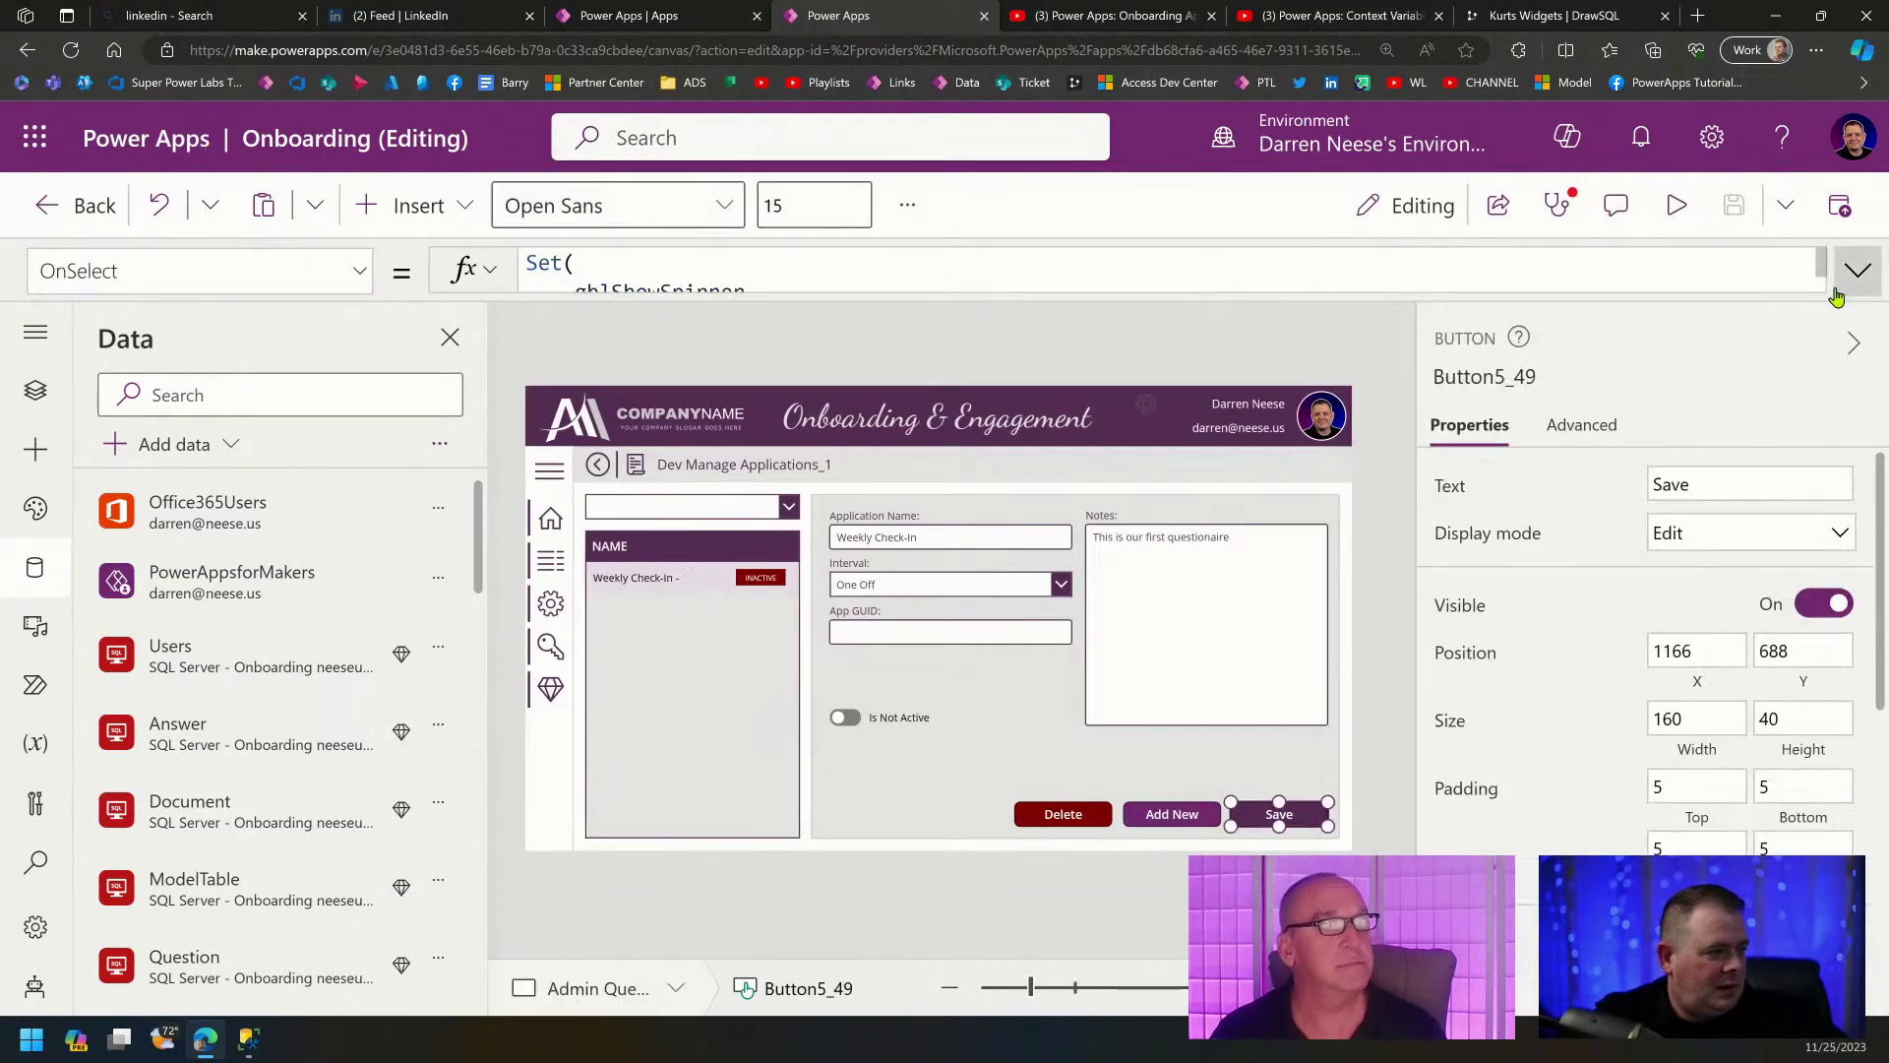
{"action": "left_click", "coordinate": [1308, 258]}
{"action": "left_click", "coordinate": [894, 419]}
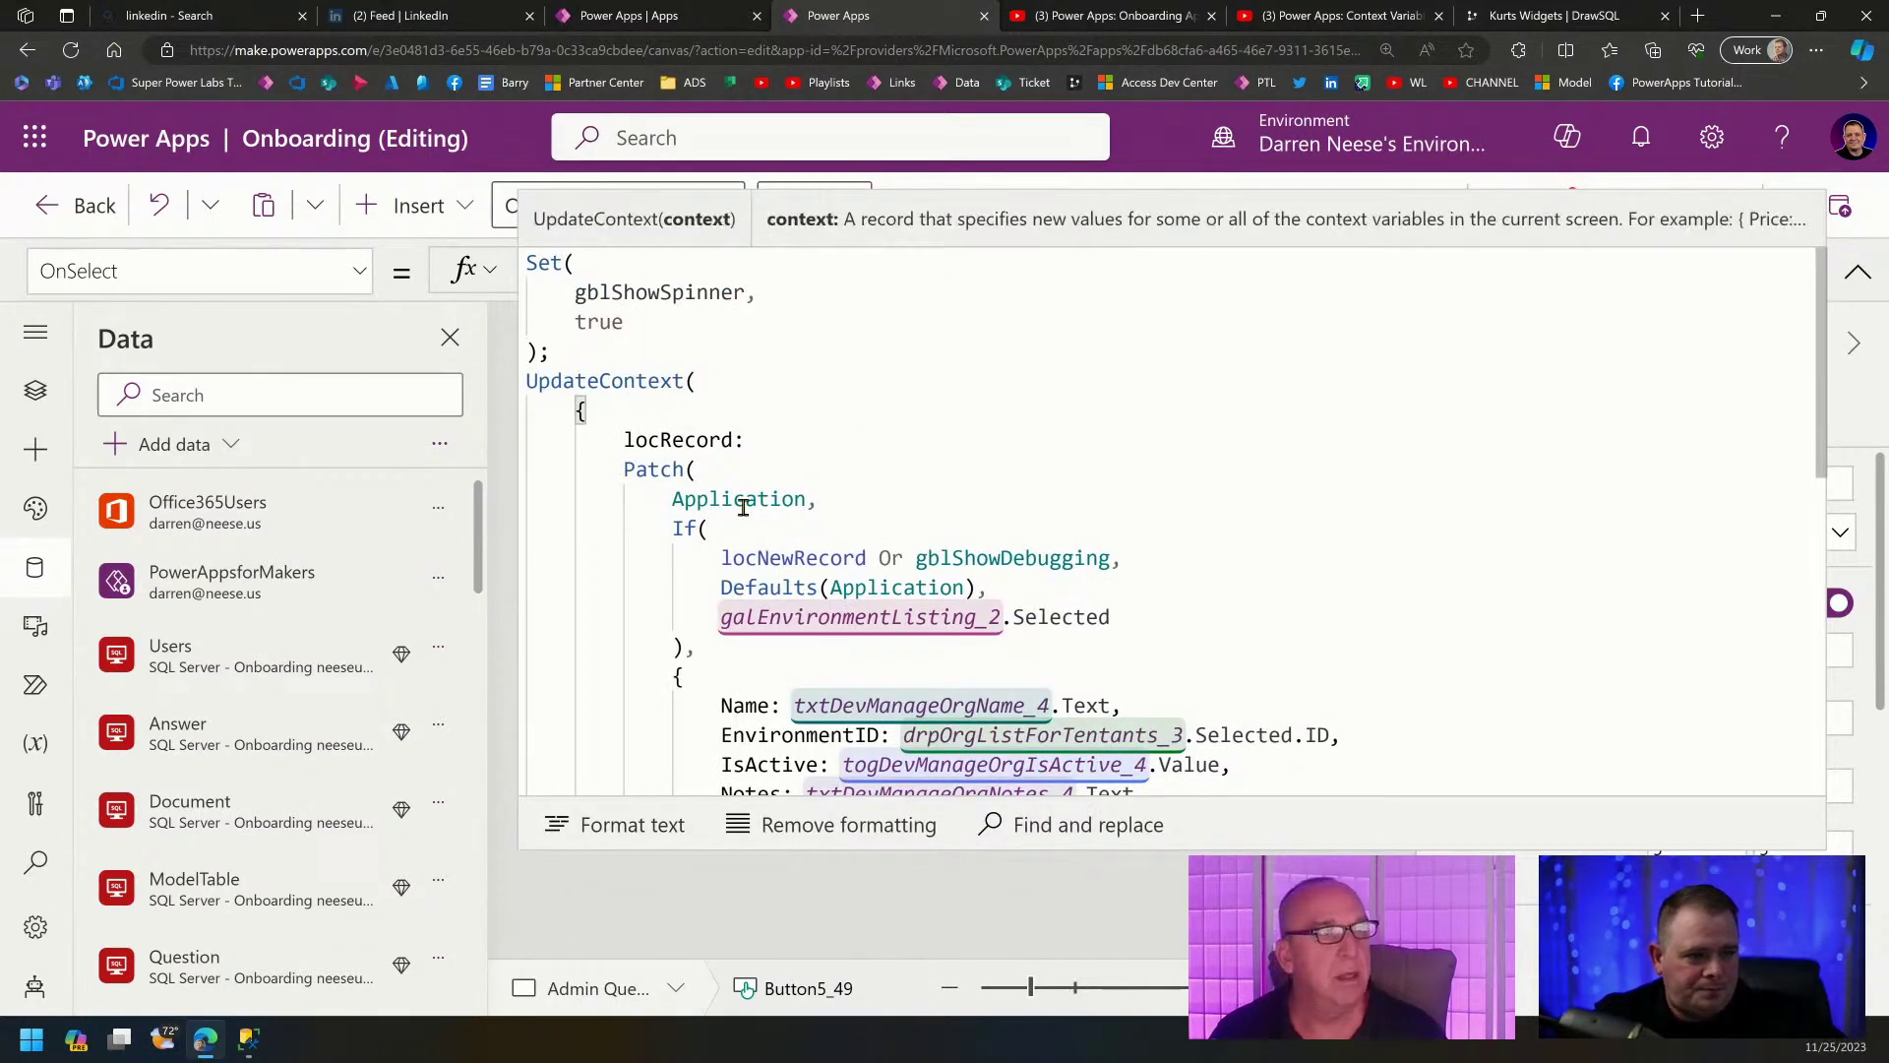
{"action": "left_click", "coordinate": [799, 499]}
{"action": "scroll", "coordinate": [1213, 472], "scroll_direction": "down", "scroll_amount": 3}
{"action": "scroll", "coordinate": [1217, 473], "scroll_direction": "up", "scroll_amount": 2}
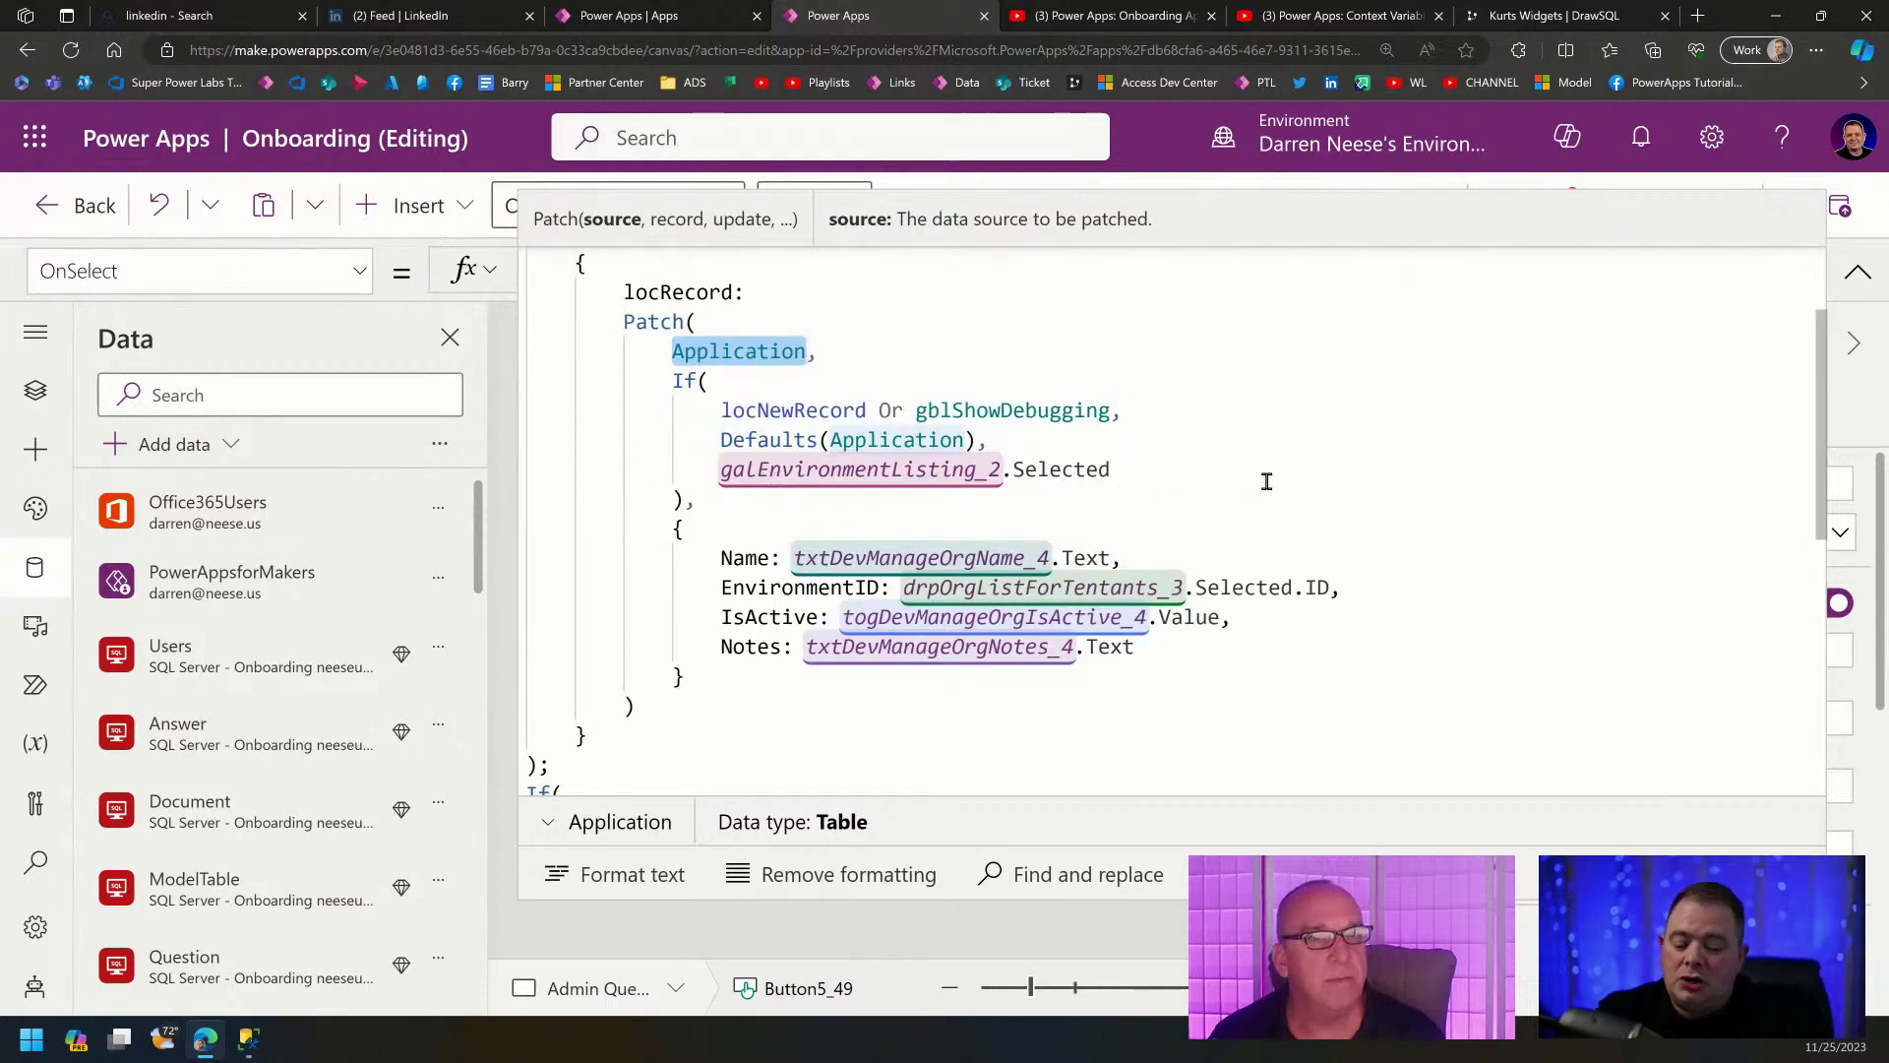
{"action": "key", "text": "ctrl+h"}
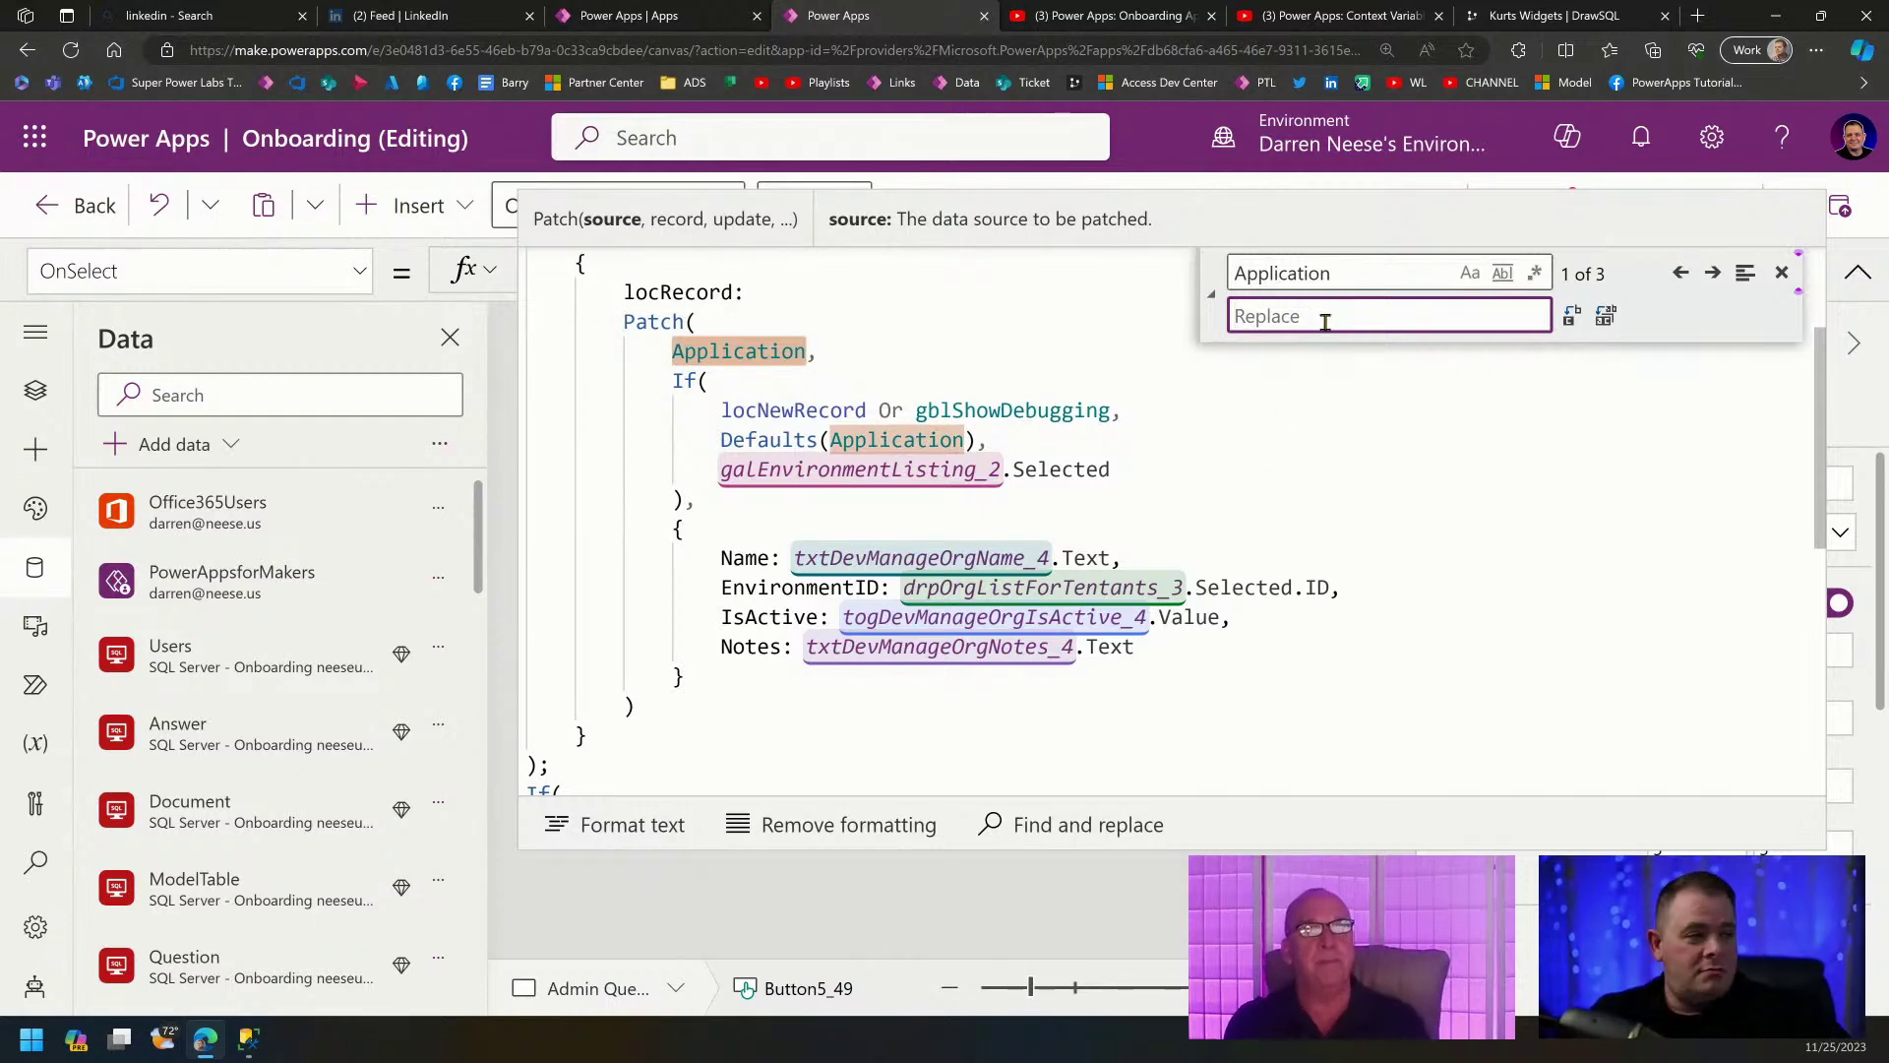
{"action": "type", "text": "Questionnaire"}
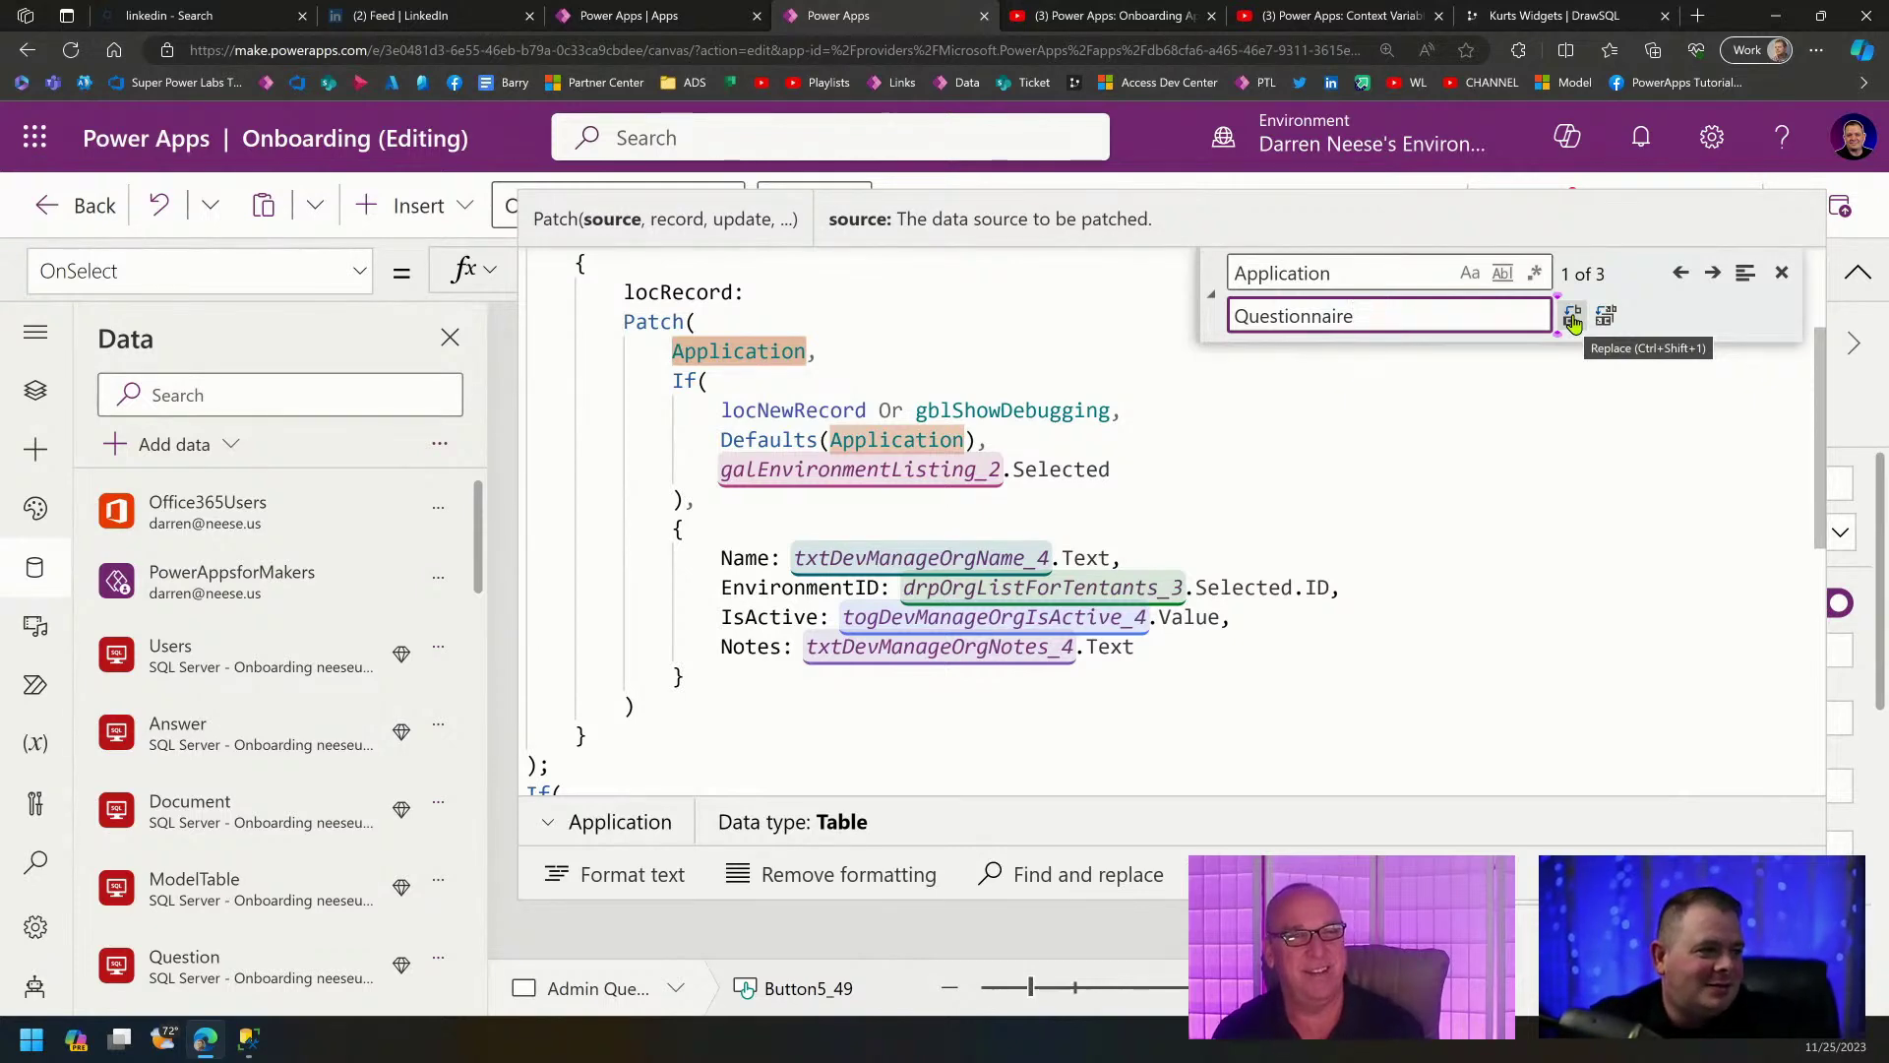
{"action": "left_click", "coordinate": [1573, 320]}
{"action": "left_click", "coordinate": [1574, 321]}
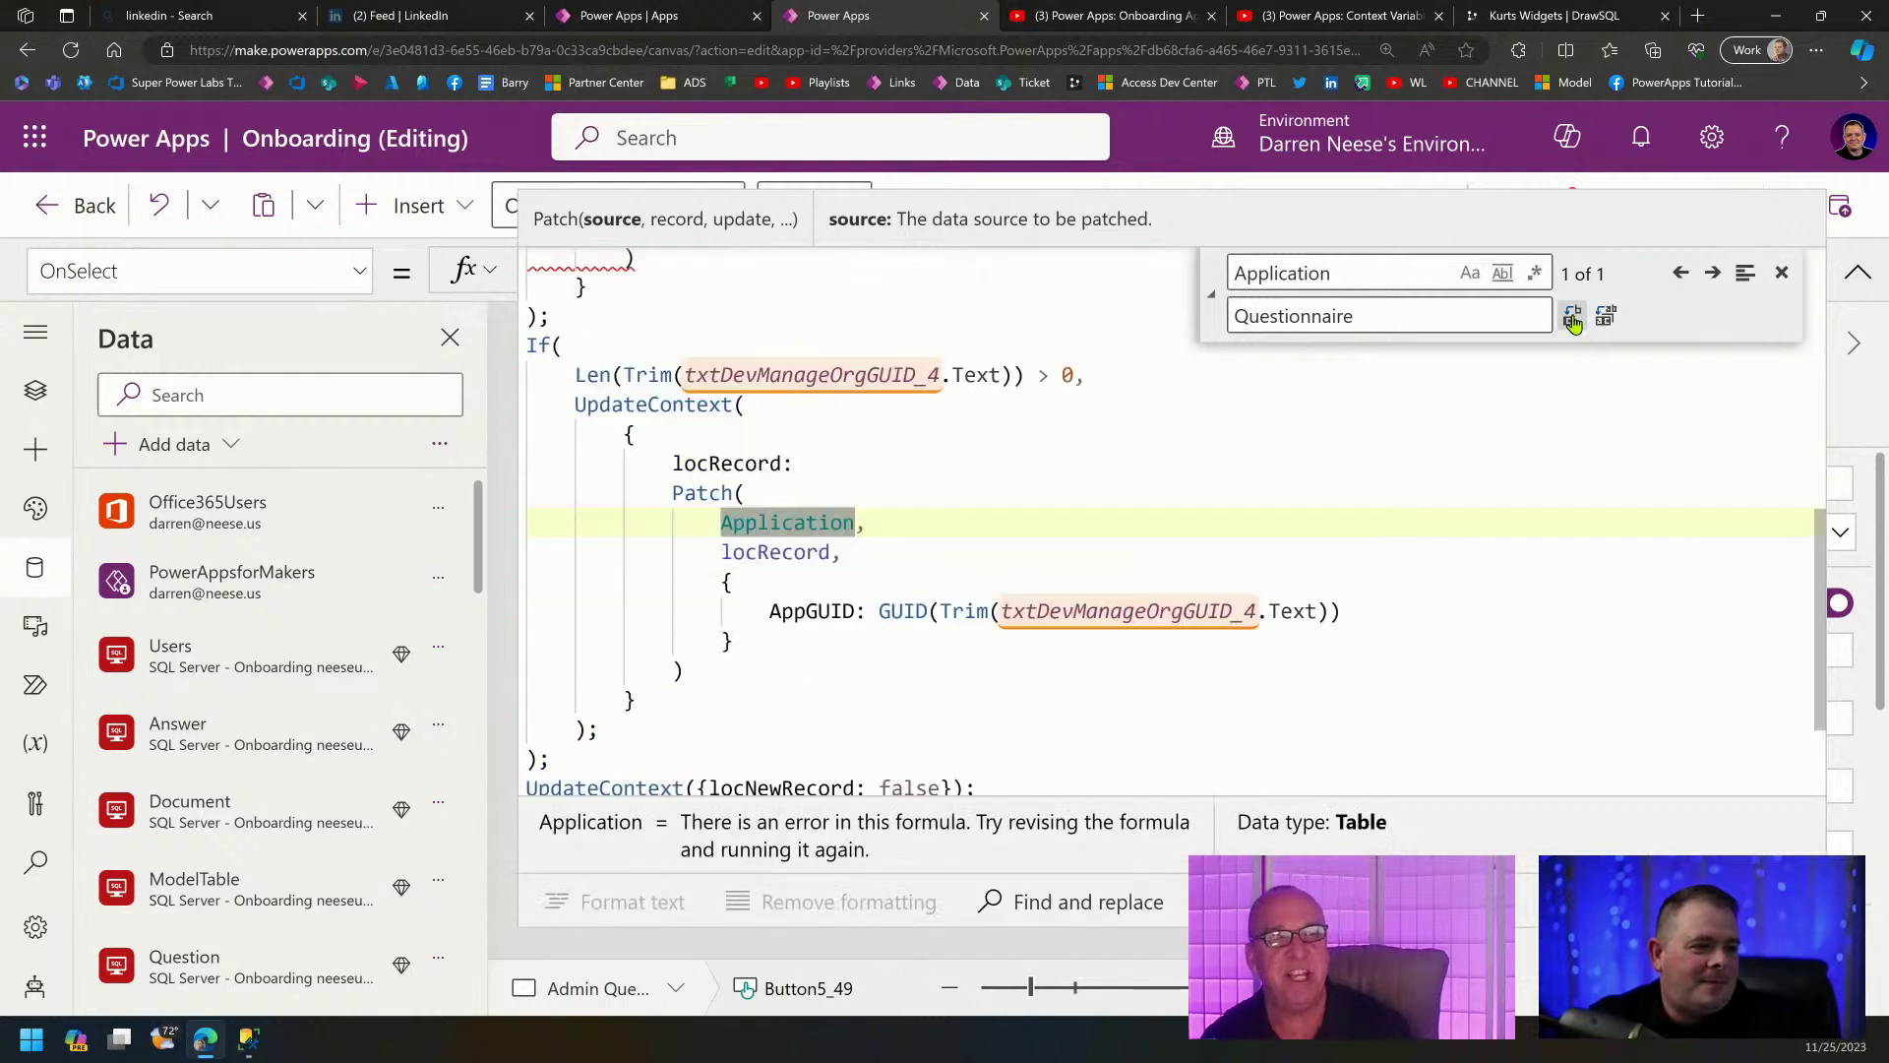
{"action": "left_click", "coordinate": [1574, 320]}
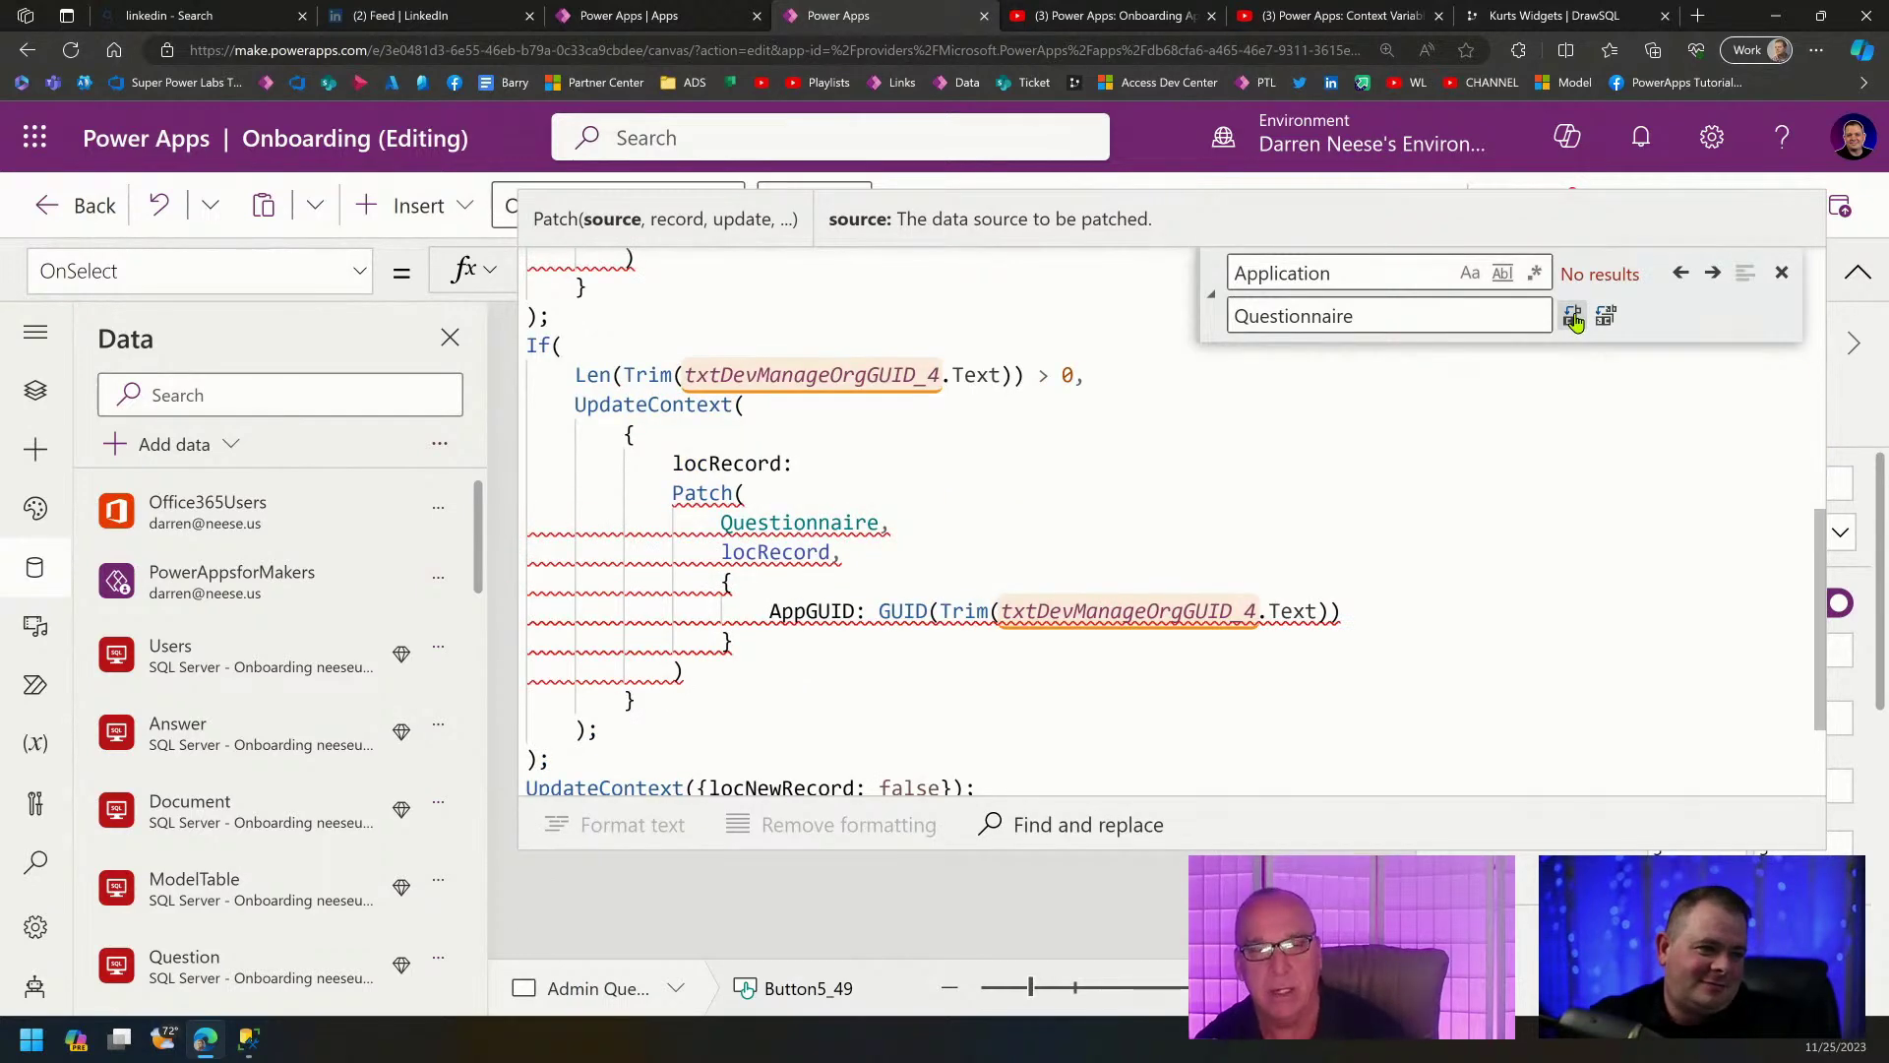
Comment out the If block that patches AppGUID in the Save button's OnSelect formula with /* and */.
{"action": "left_click", "coordinate": [1470, 497]}
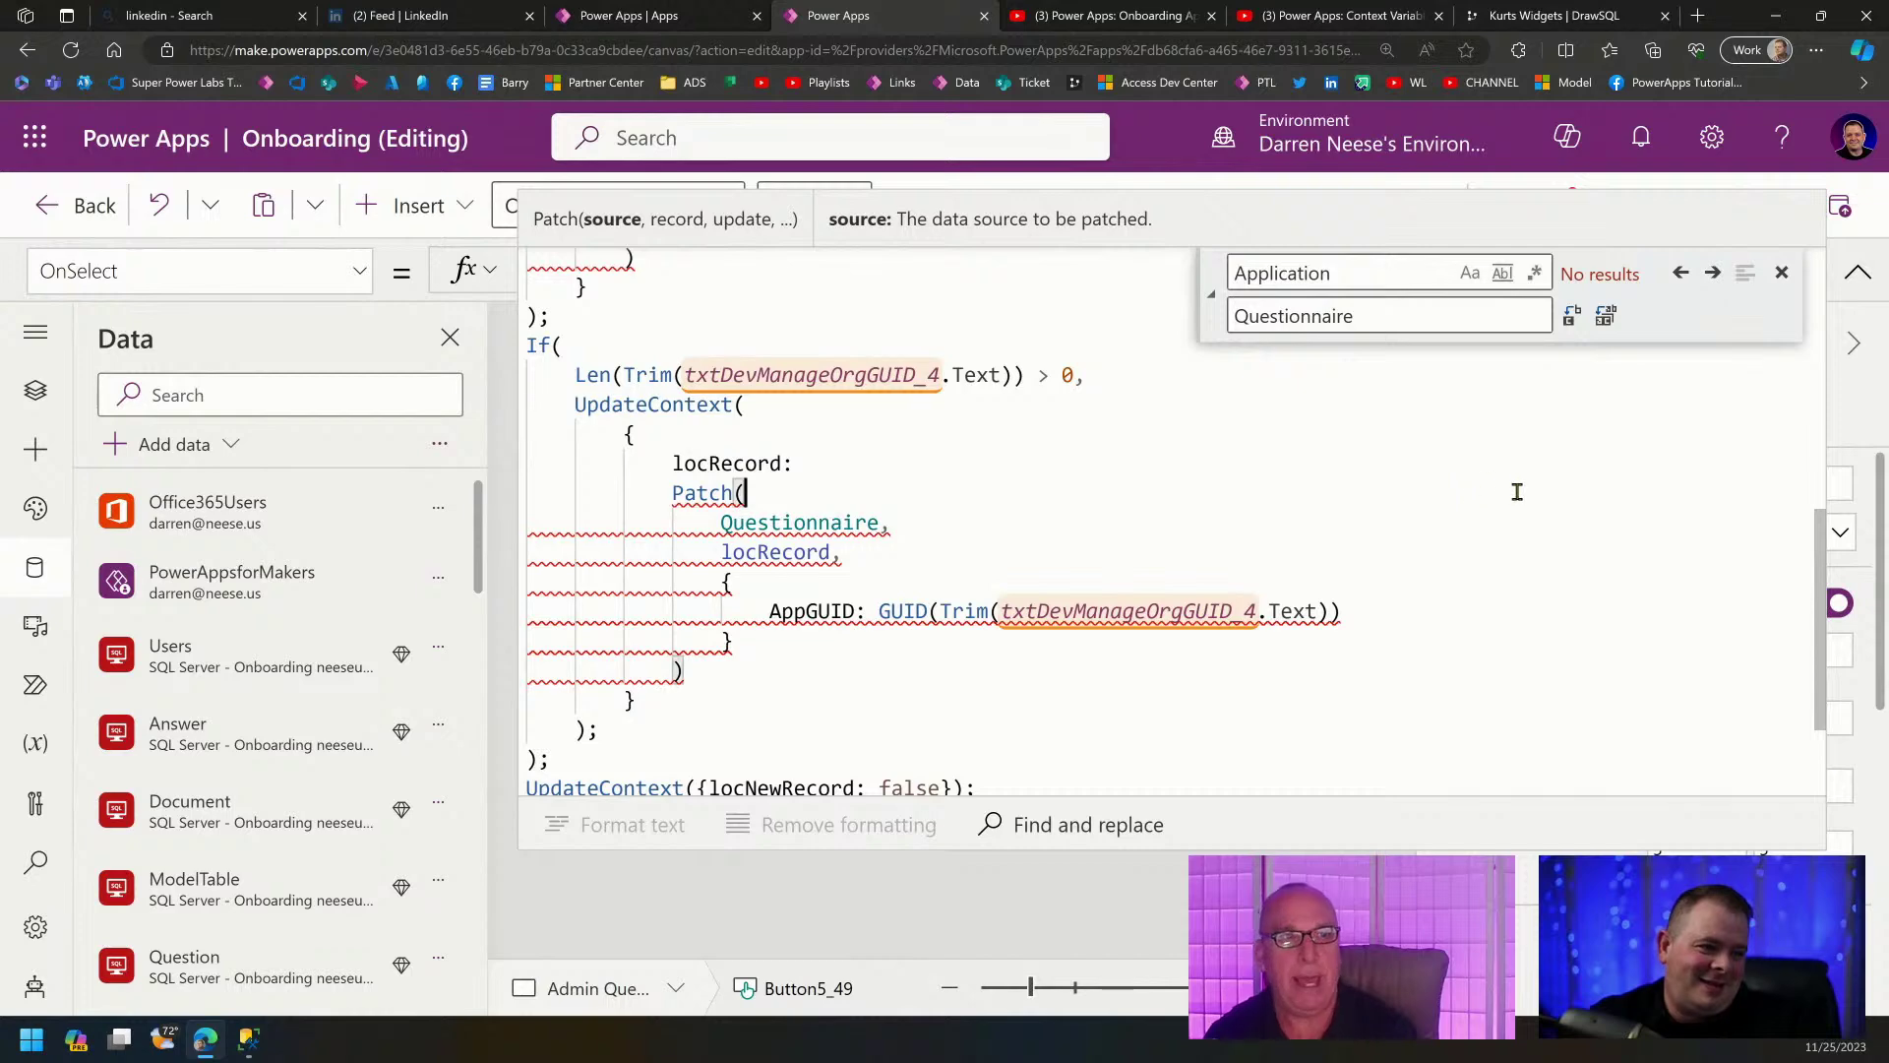
{"action": "scroll", "coordinate": [1517, 497], "scroll_direction": "down", "scroll_amount": 2}
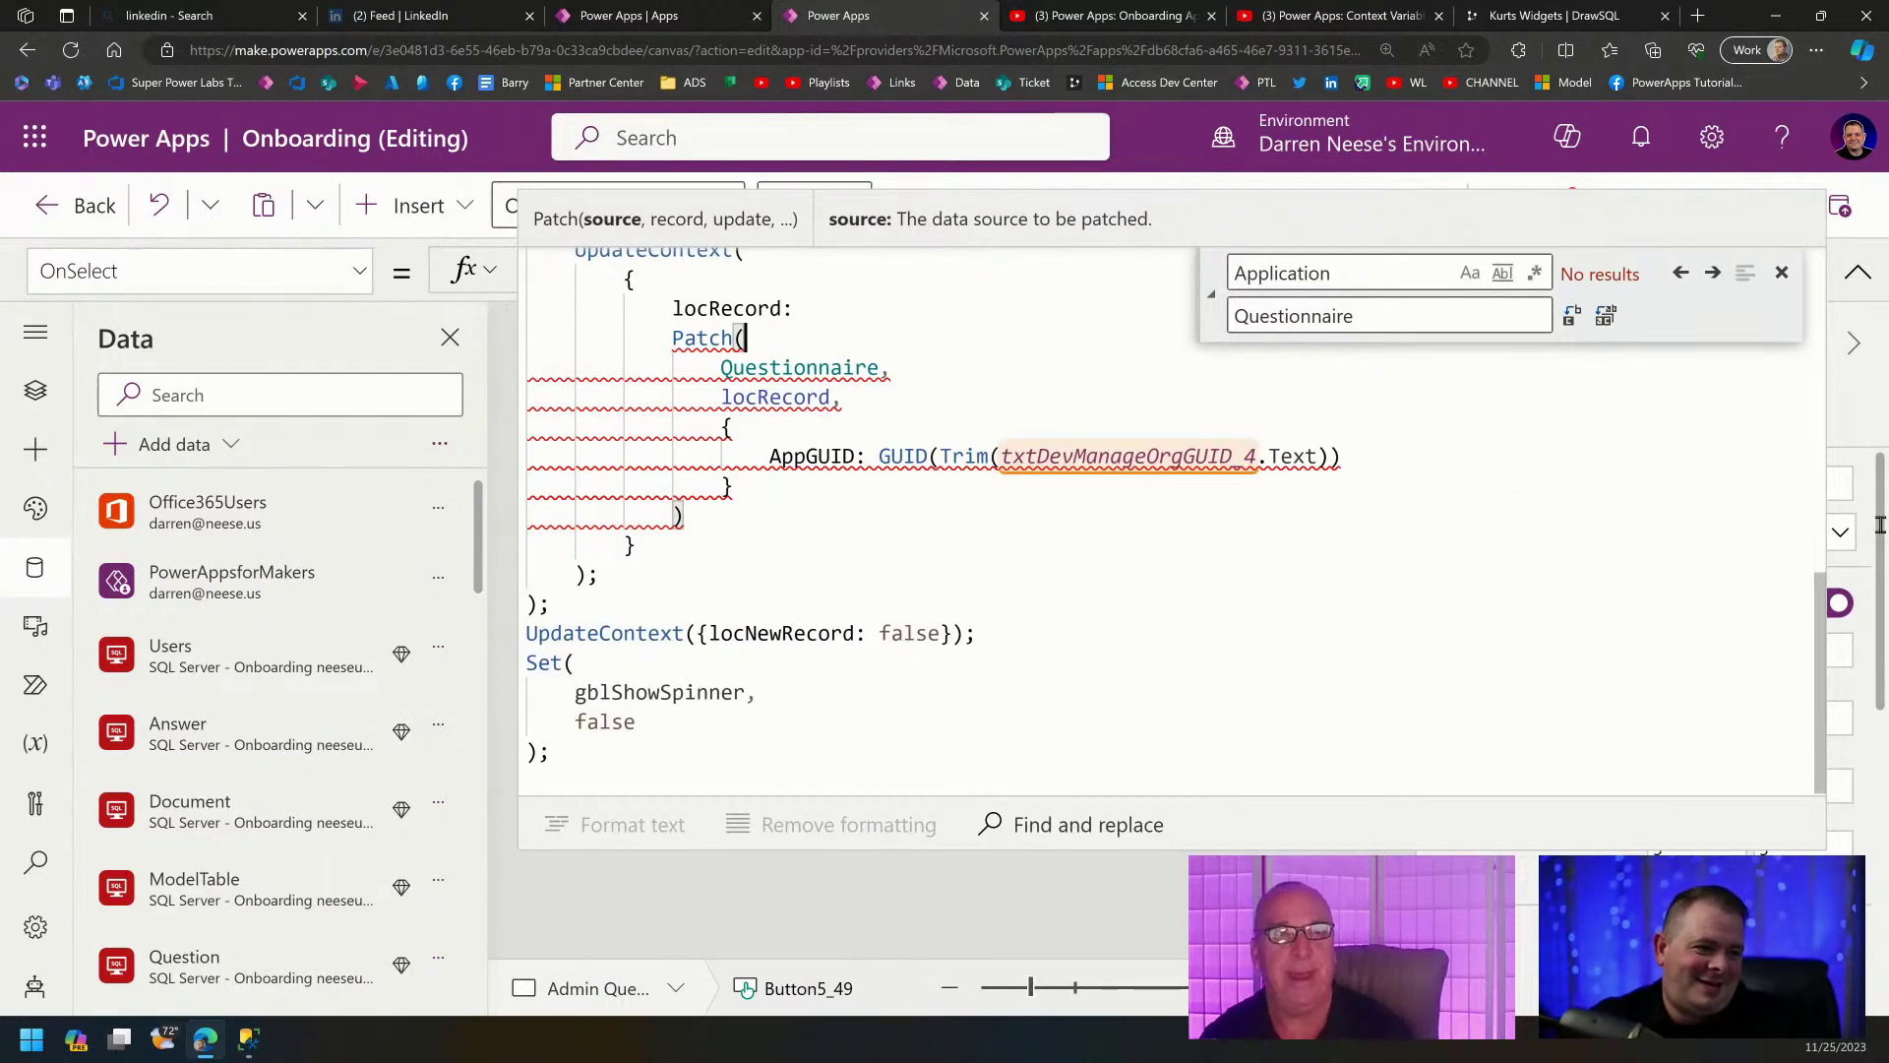
{"action": "scroll", "coordinate": [1025, 536], "scroll_direction": "up", "scroll_amount": 3}
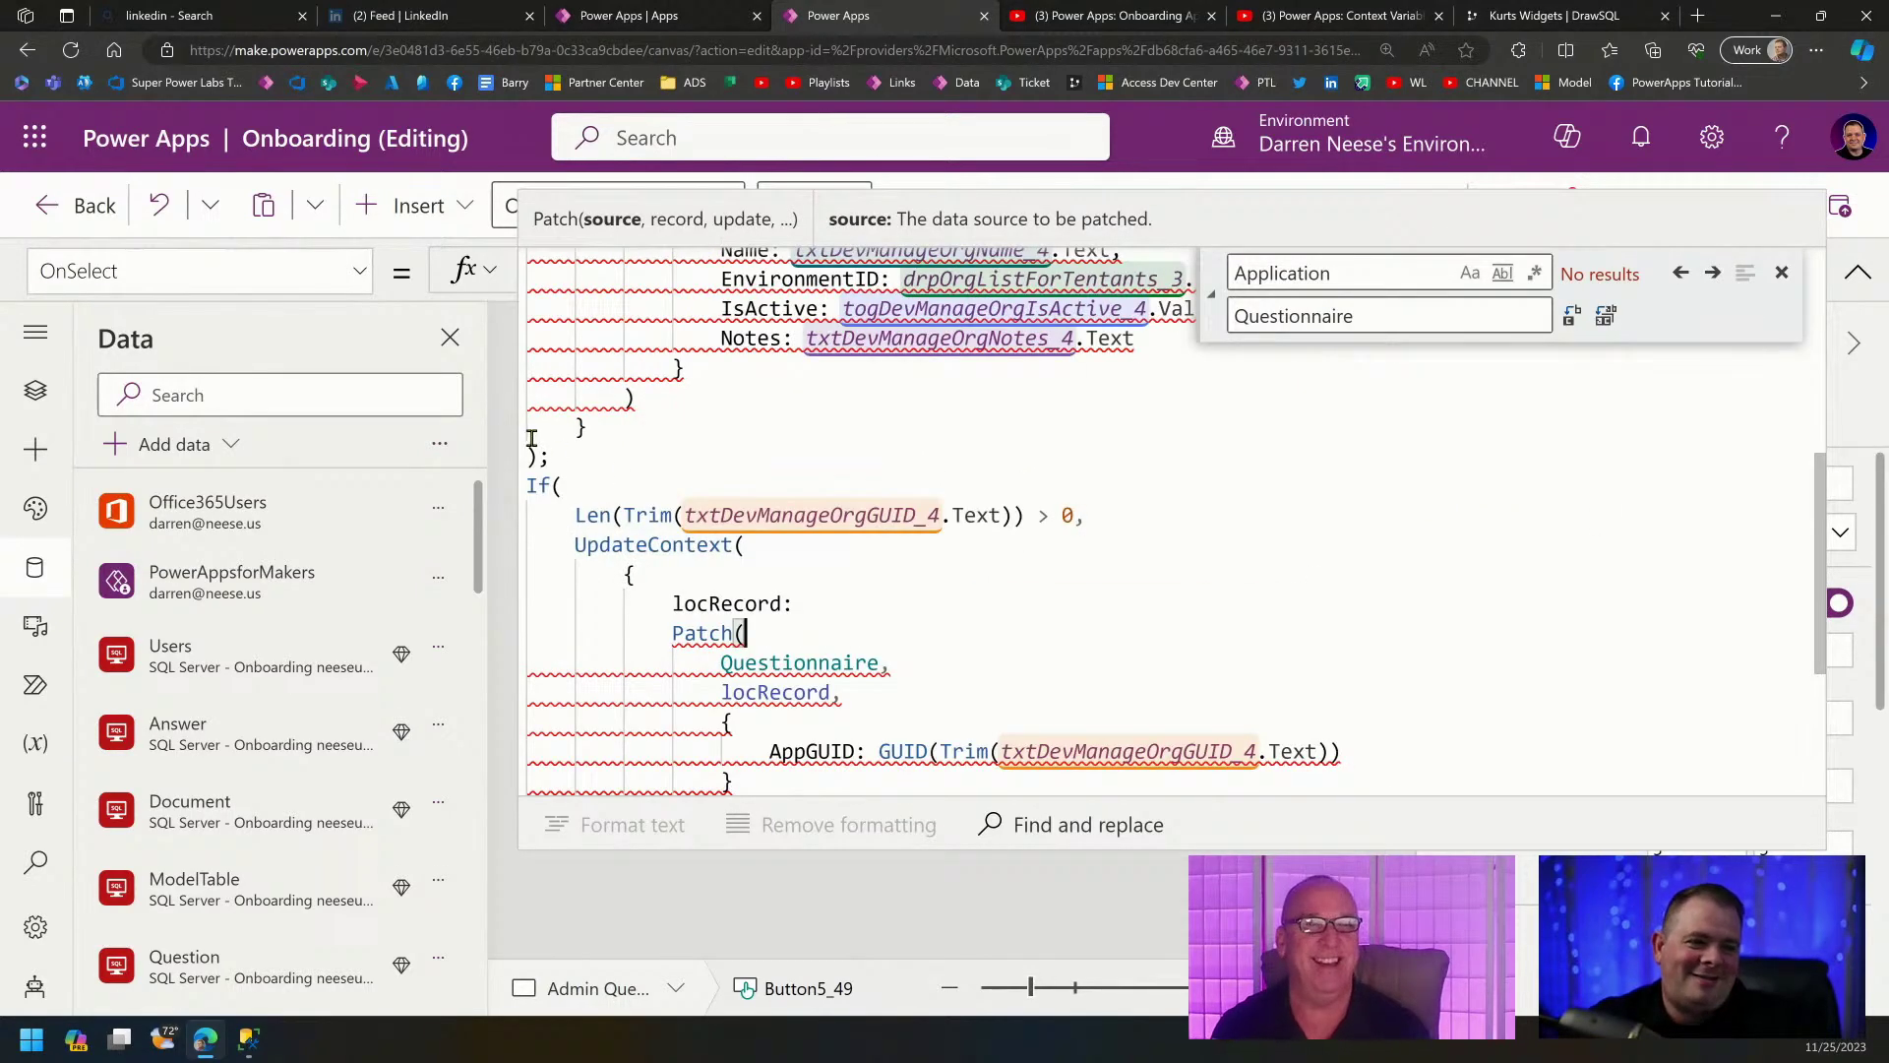
{"action": "left_click", "coordinate": [607, 451]}
{"action": "key", "text": "Return"}
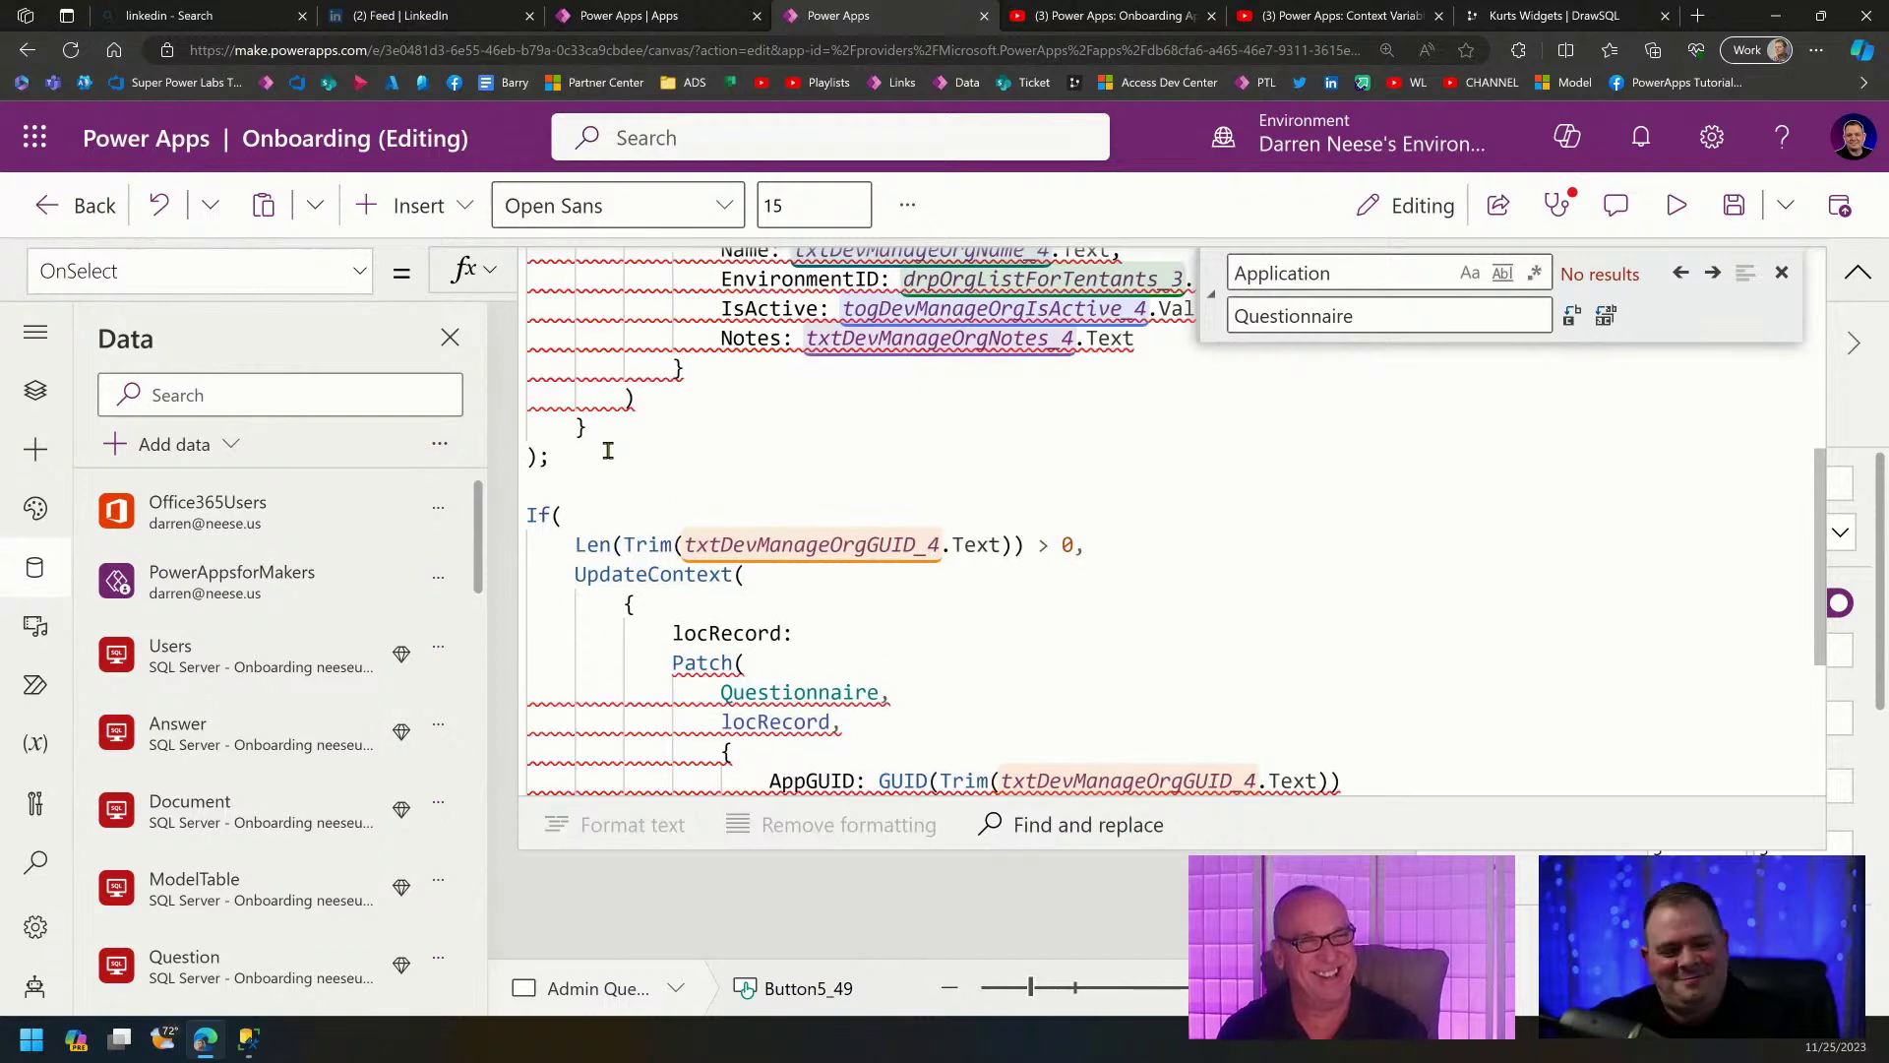
{"action": "type", "text": "/*"}
{"action": "scroll", "coordinate": [600, 512], "scroll_direction": "down", "scroll_amount": 3}
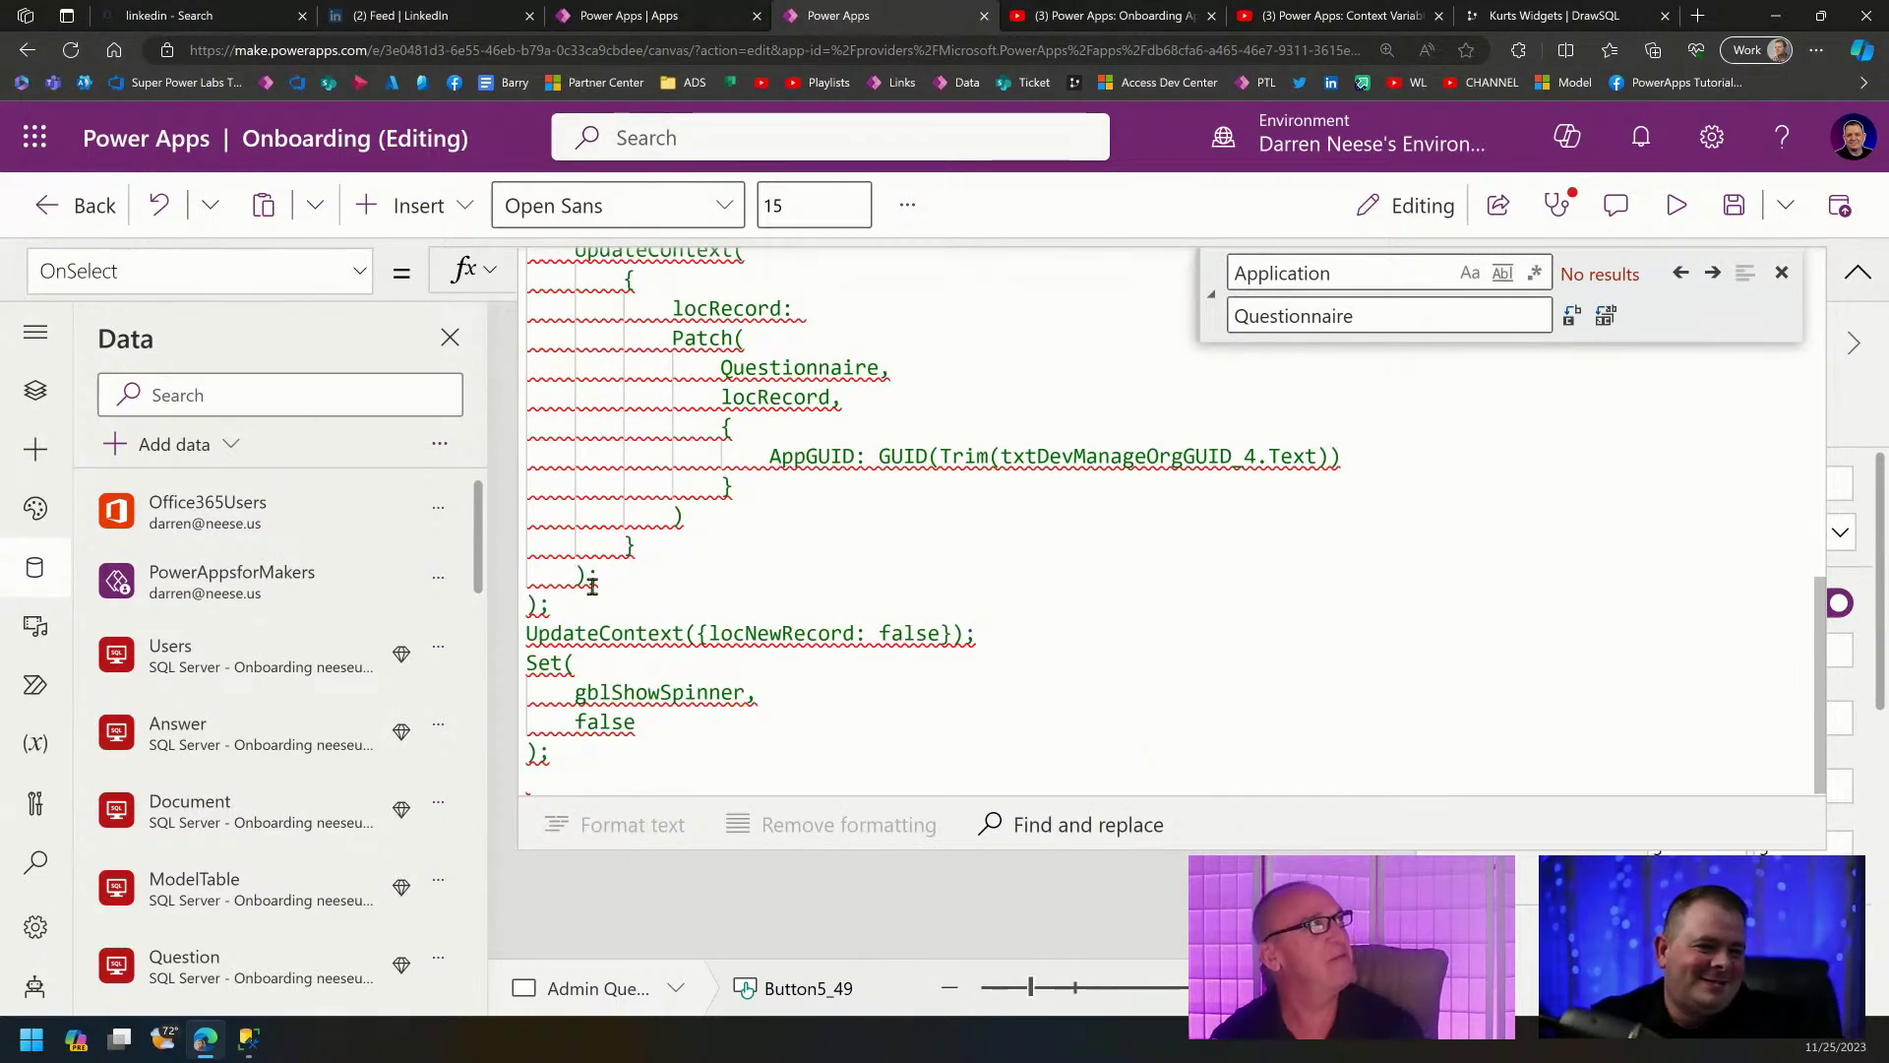
{"action": "type", "text": "/"}
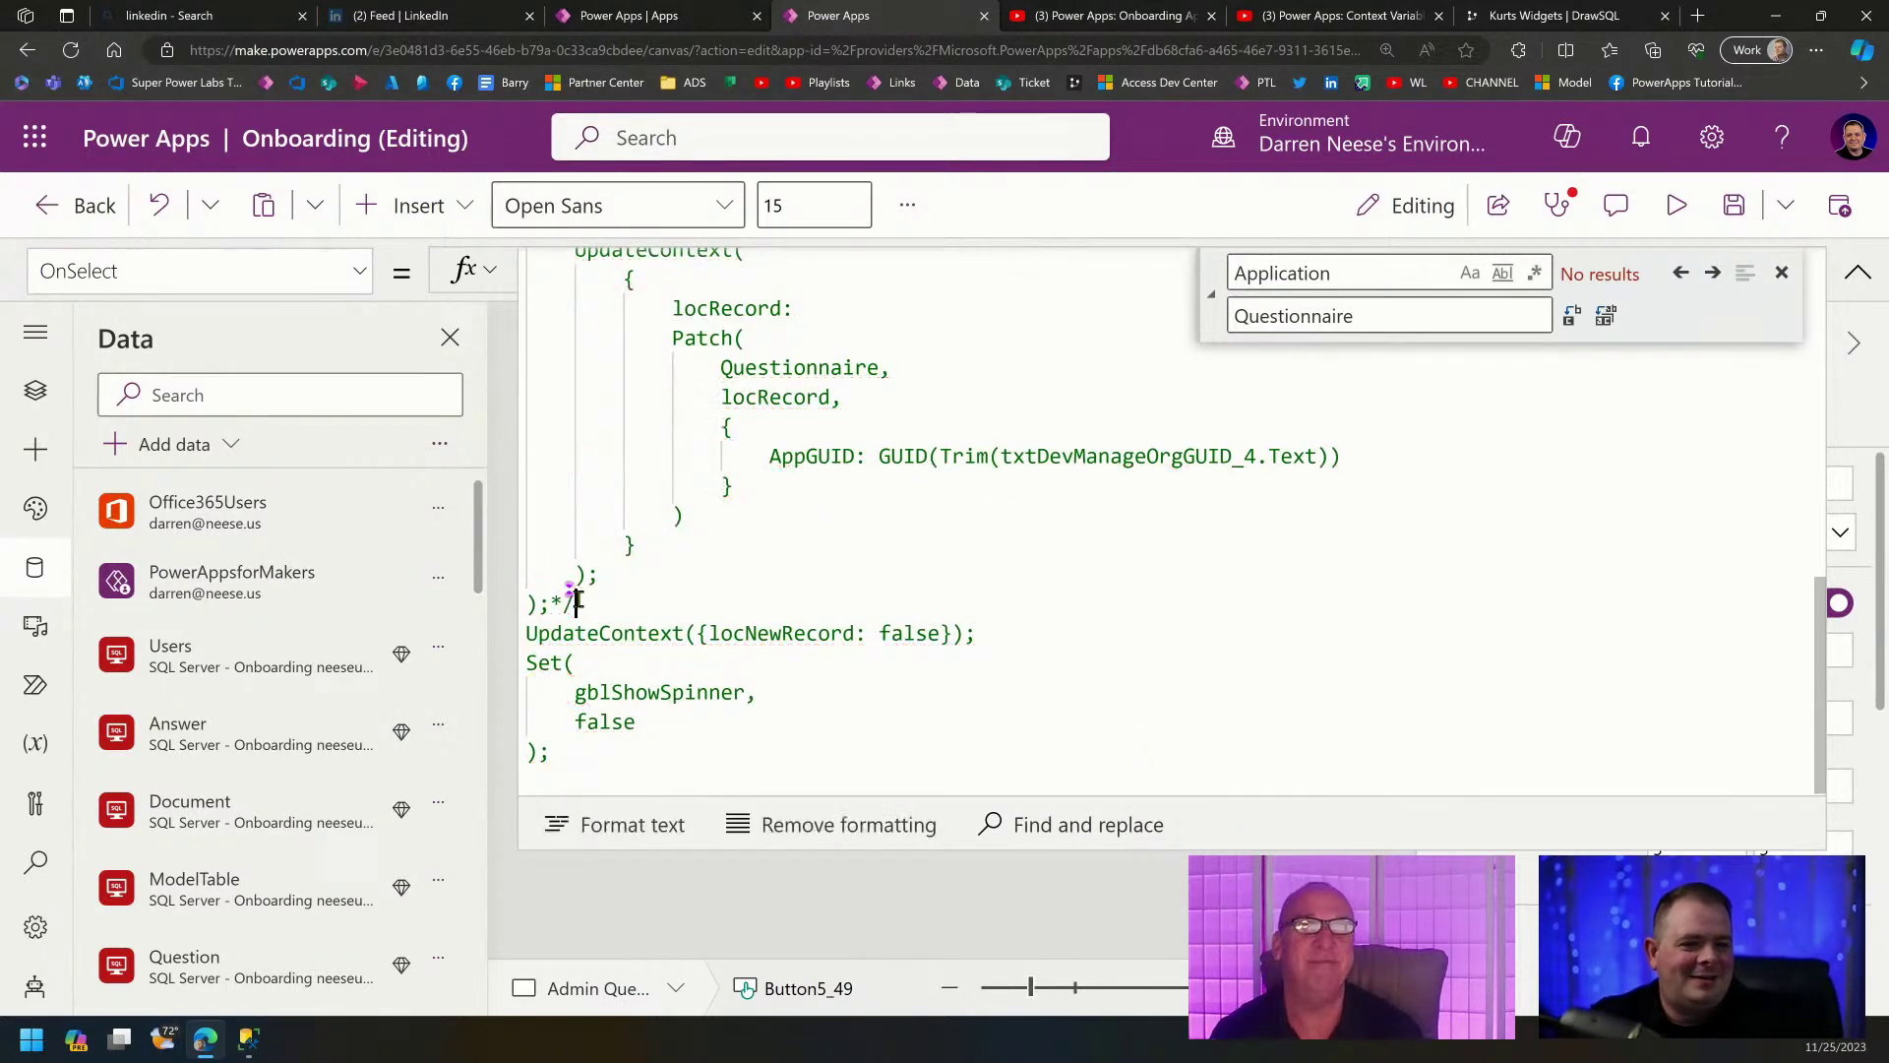
Close find and replace, and inspect the Defaults source and field list in the Save formula's first Patch call.
{"action": "scroll", "coordinate": [1240, 618], "scroll_direction": "up", "scroll_amount": 5}
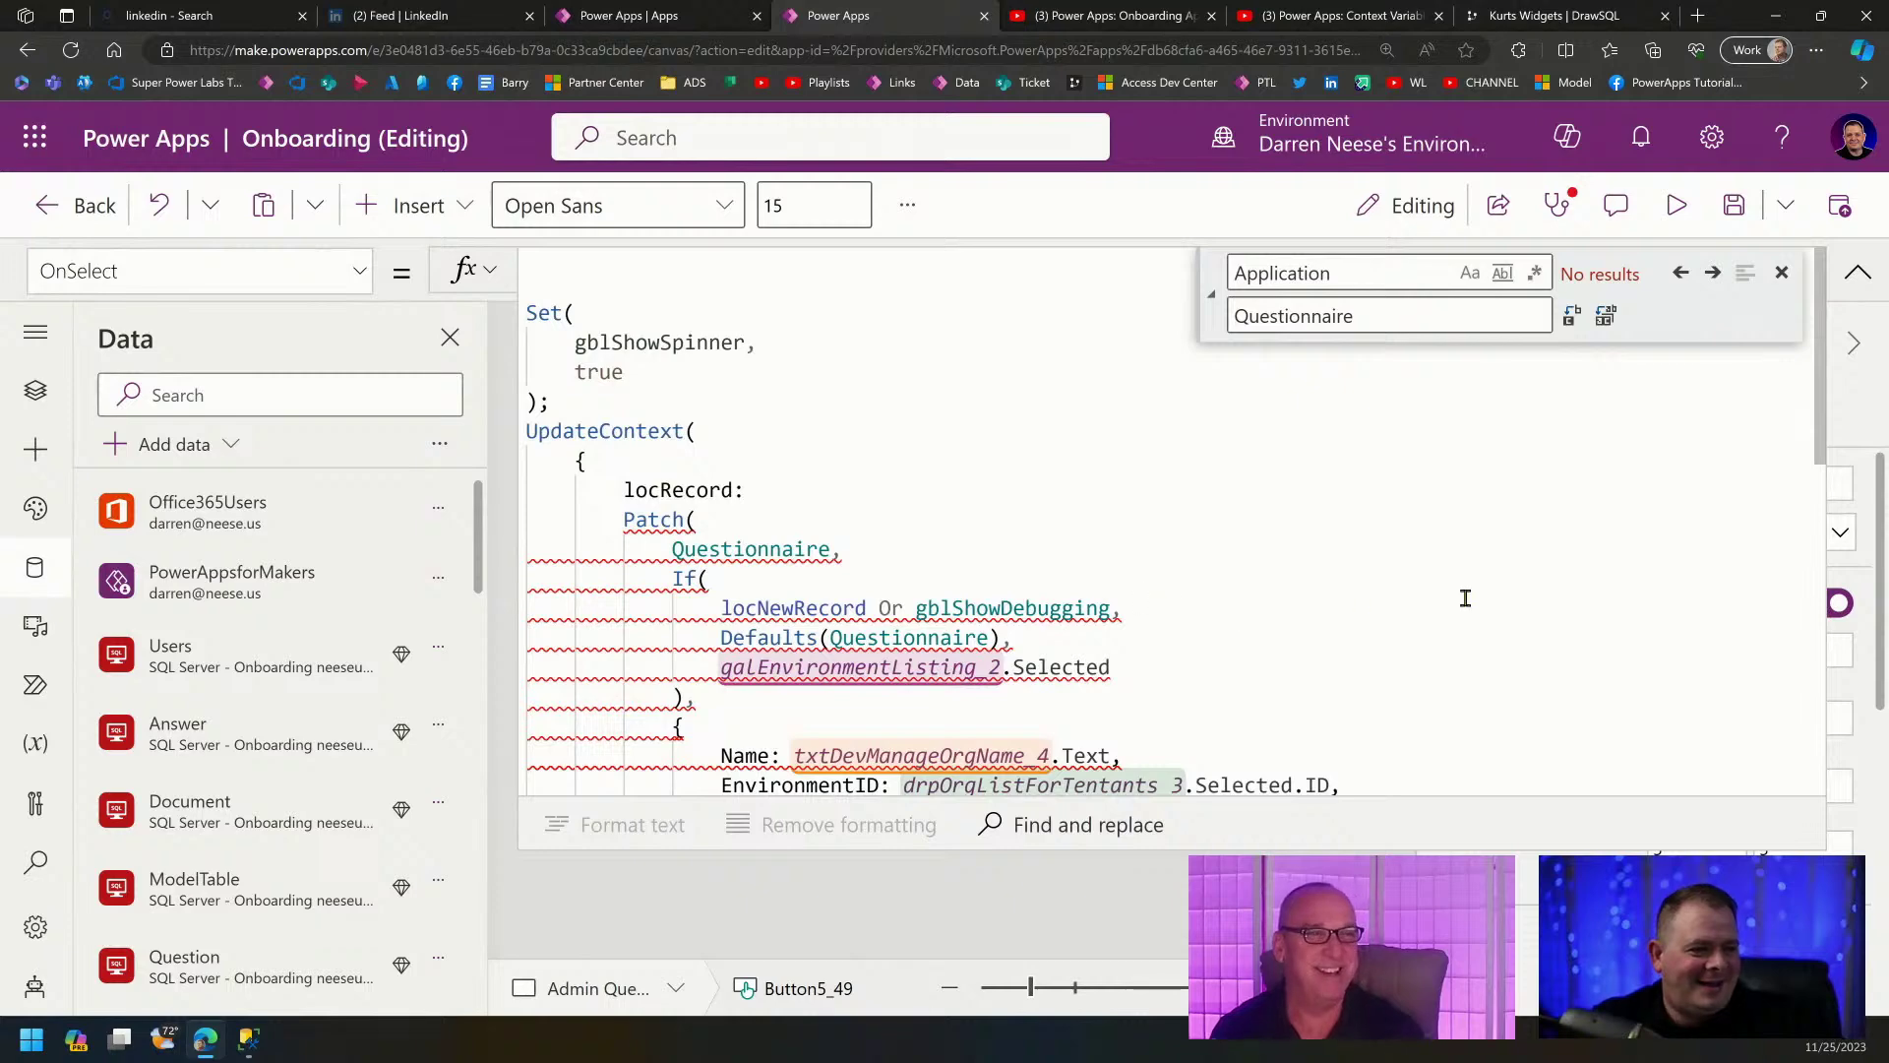
{"action": "left_click", "coordinate": [1782, 272]}
{"action": "left_click", "coordinate": [1161, 617]}
{"action": "scroll", "coordinate": [1157, 601], "scroll_direction": "down", "scroll_amount": 3}
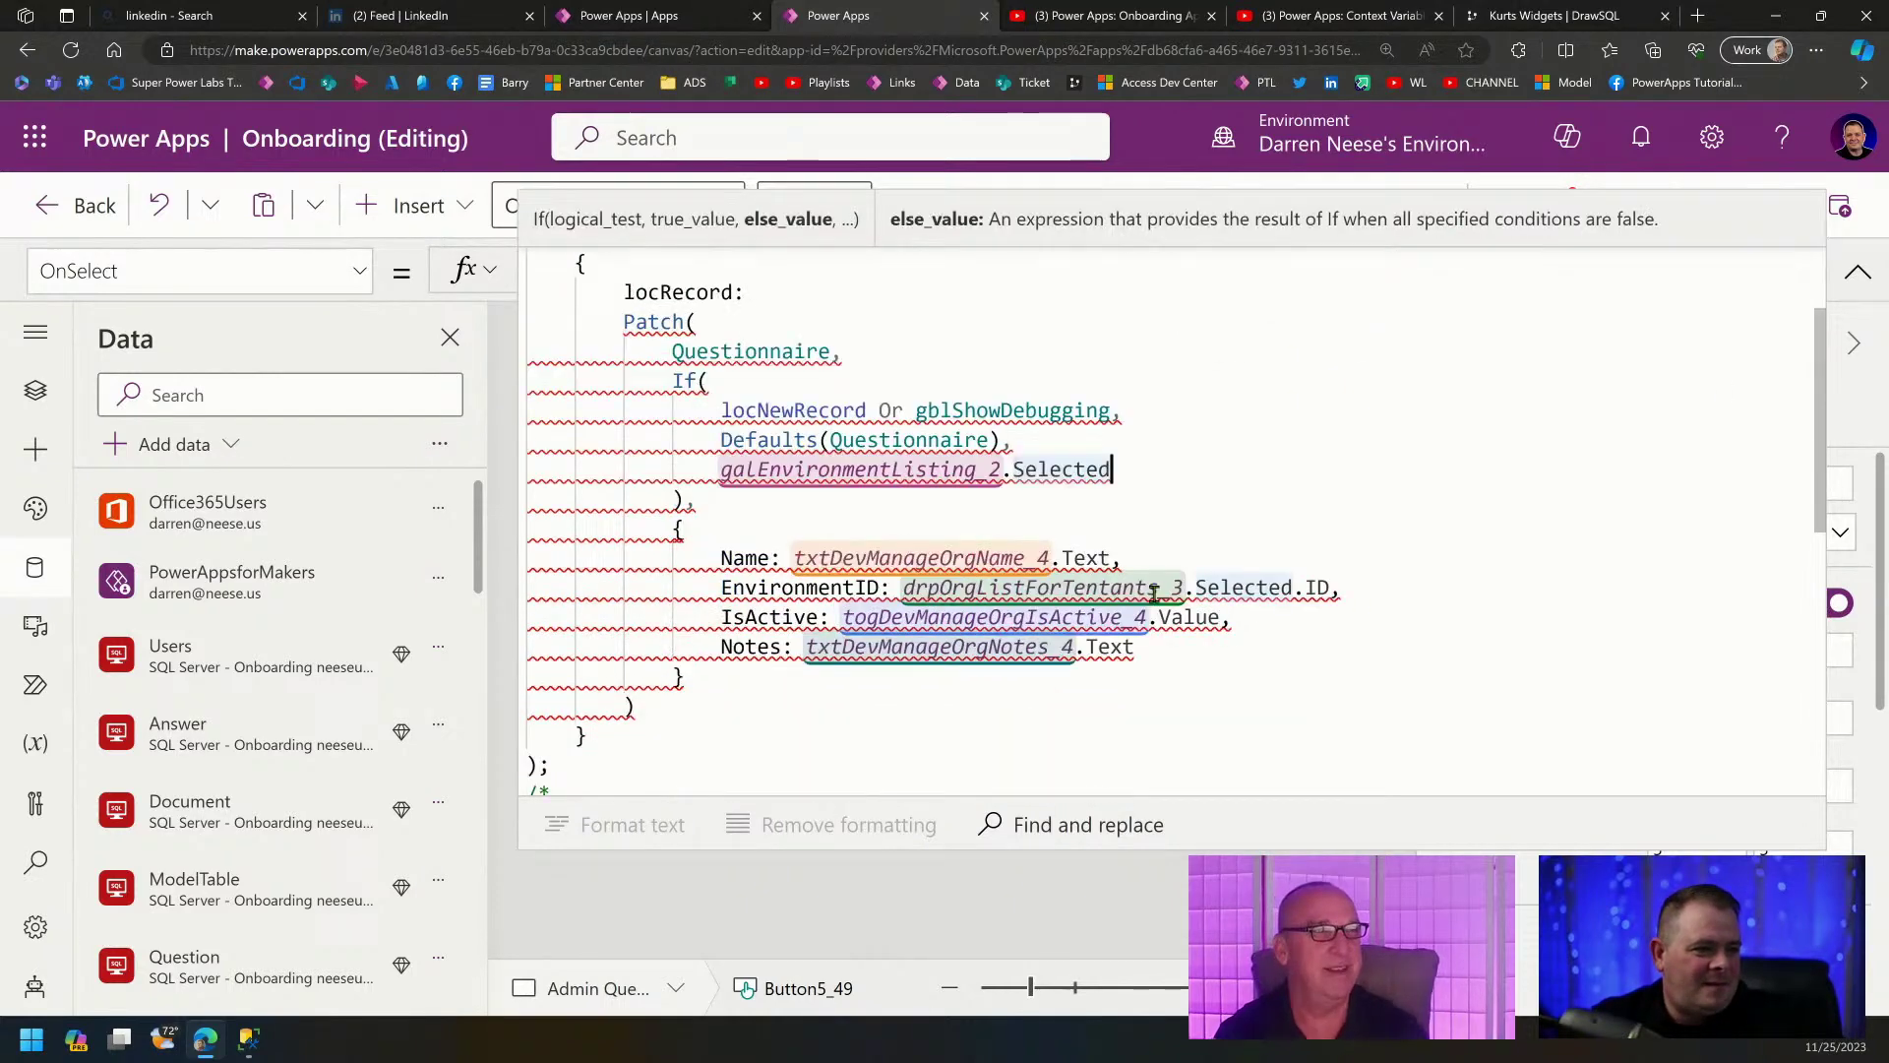
{"action": "double_click", "coordinate": [954, 438]}
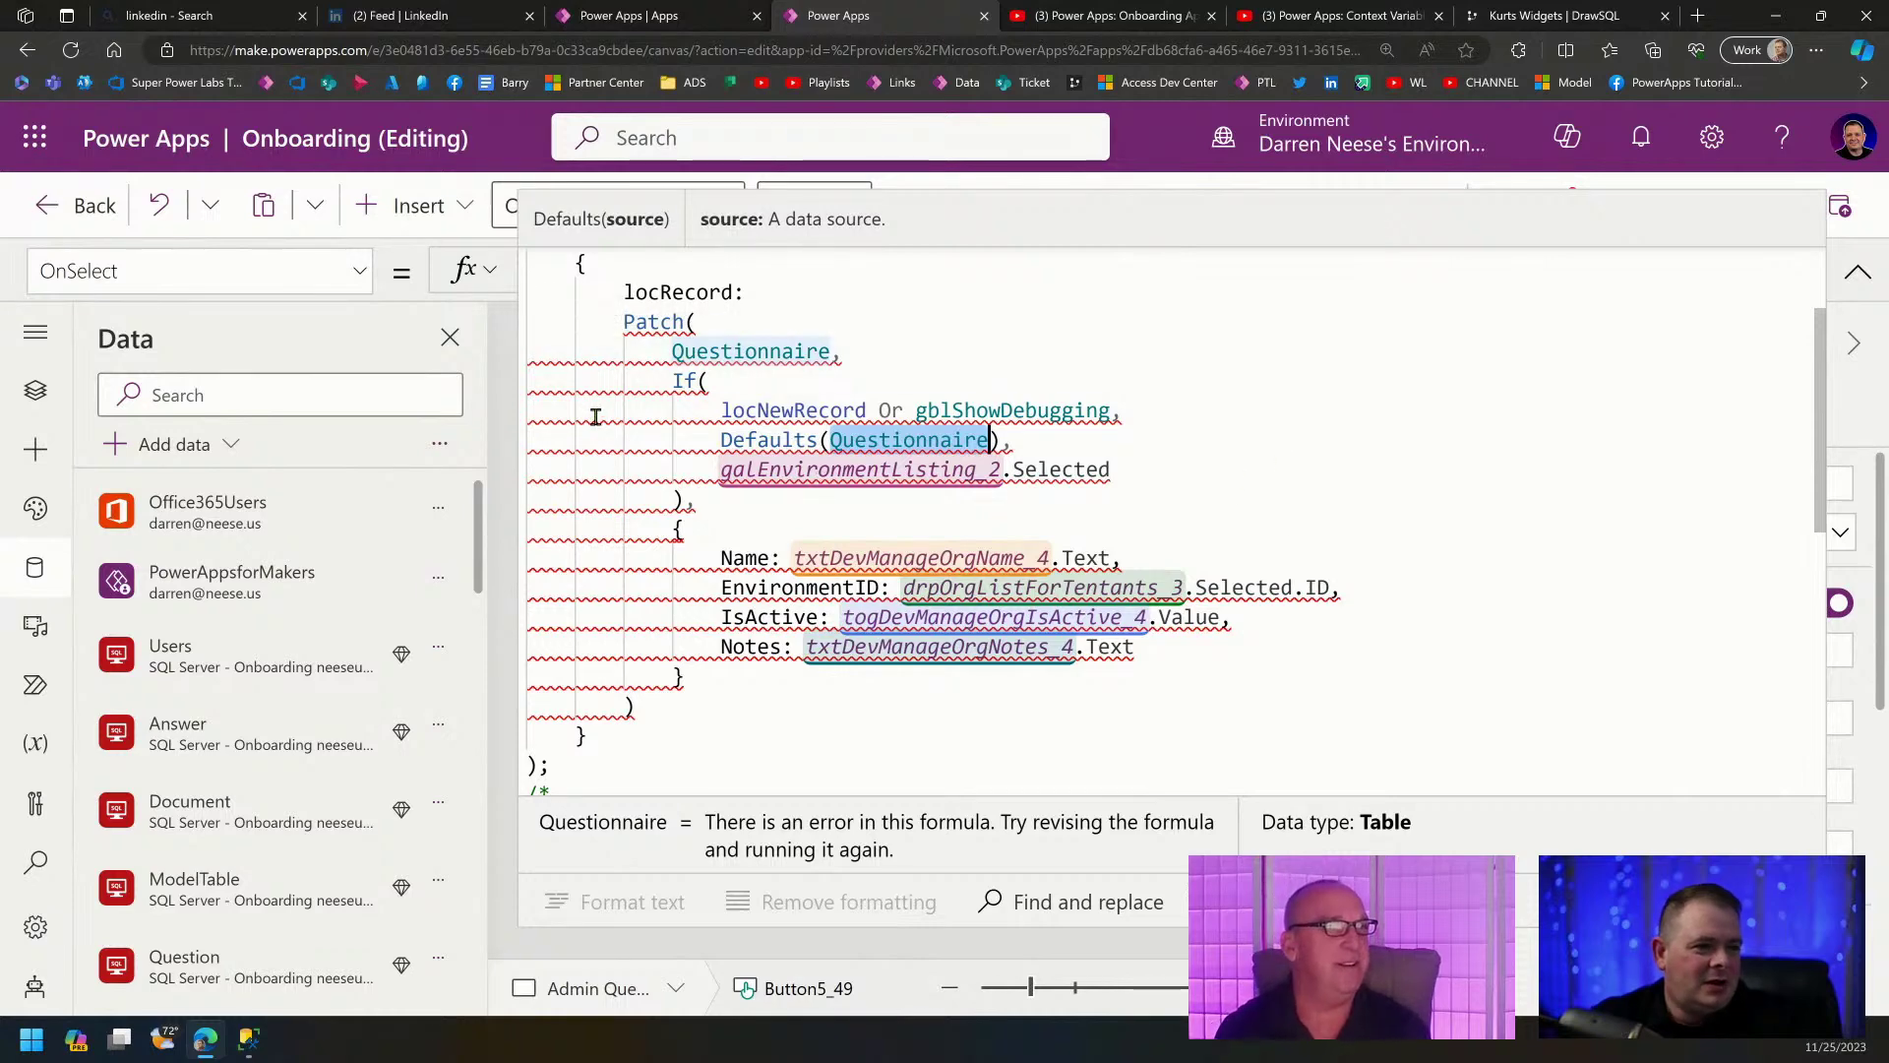
{"action": "mouse_move", "coordinate": [568, 634]}
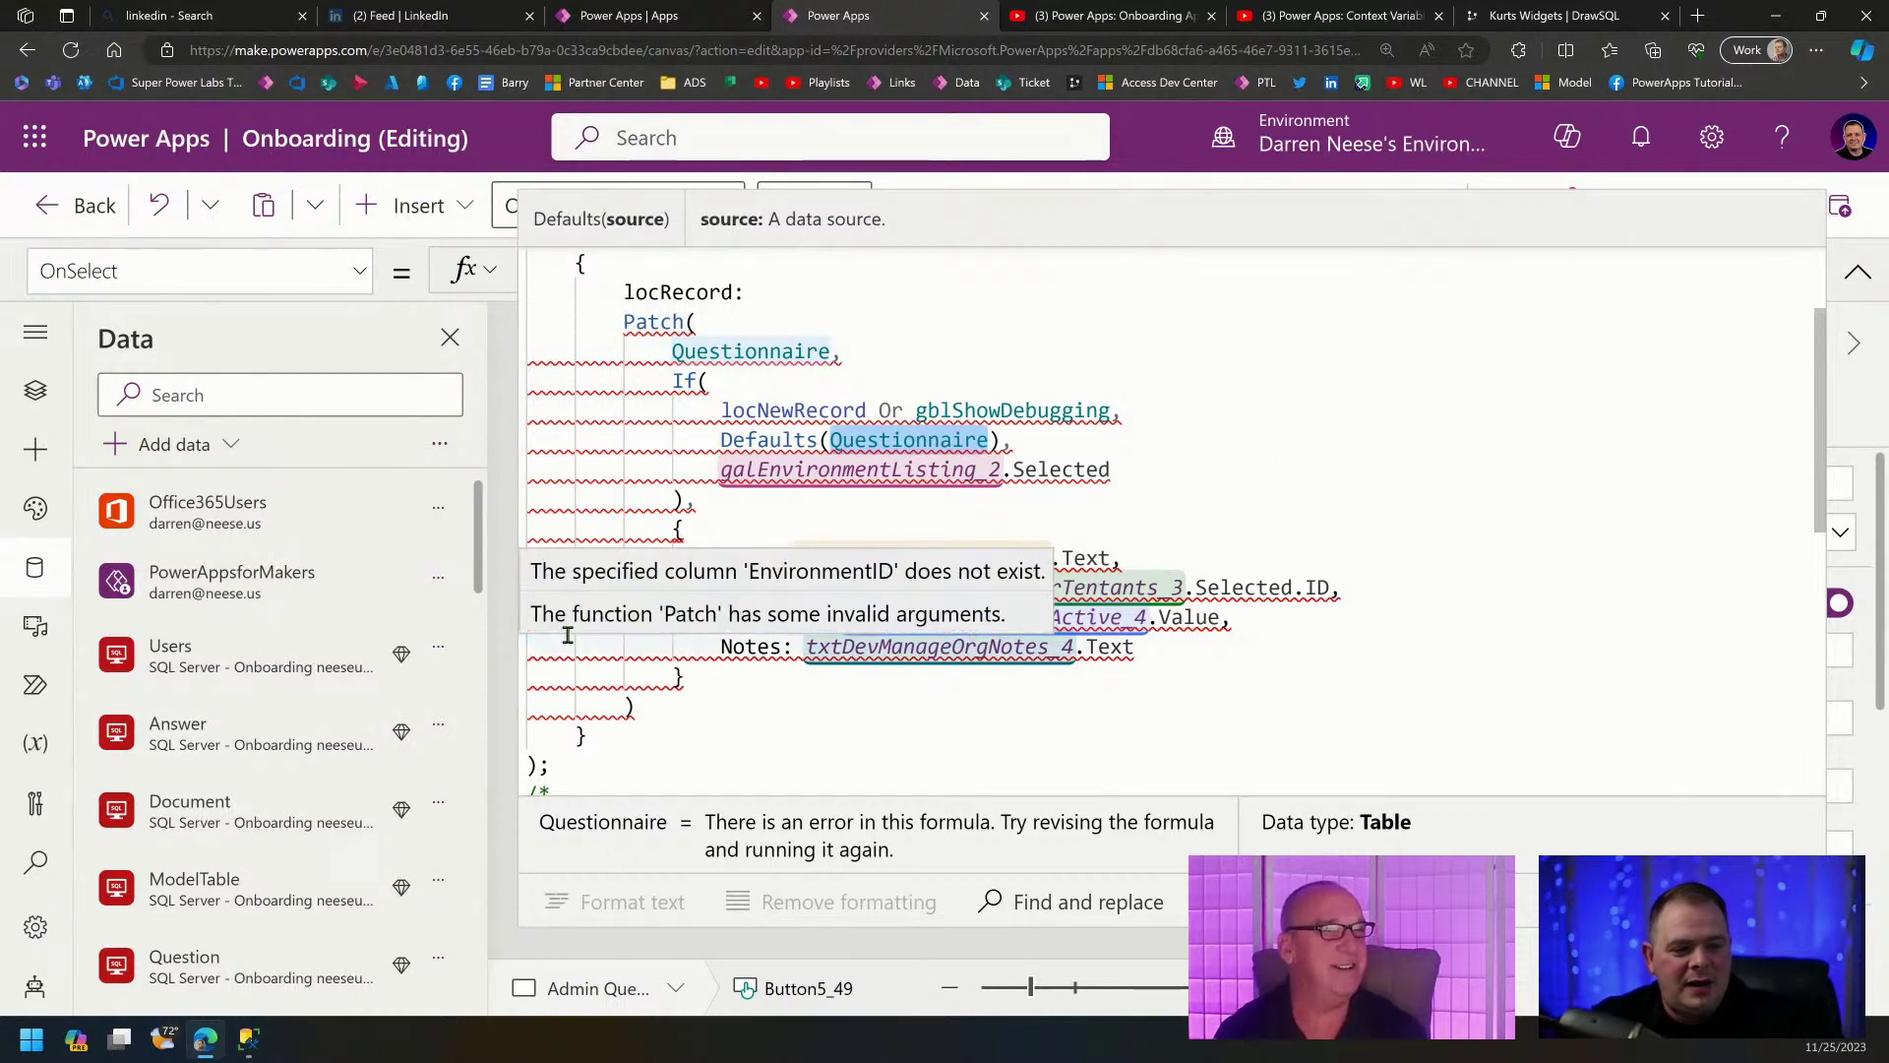
{"action": "left_click", "coordinate": [1209, 526]}
{"action": "left_click", "coordinate": [721, 587]}
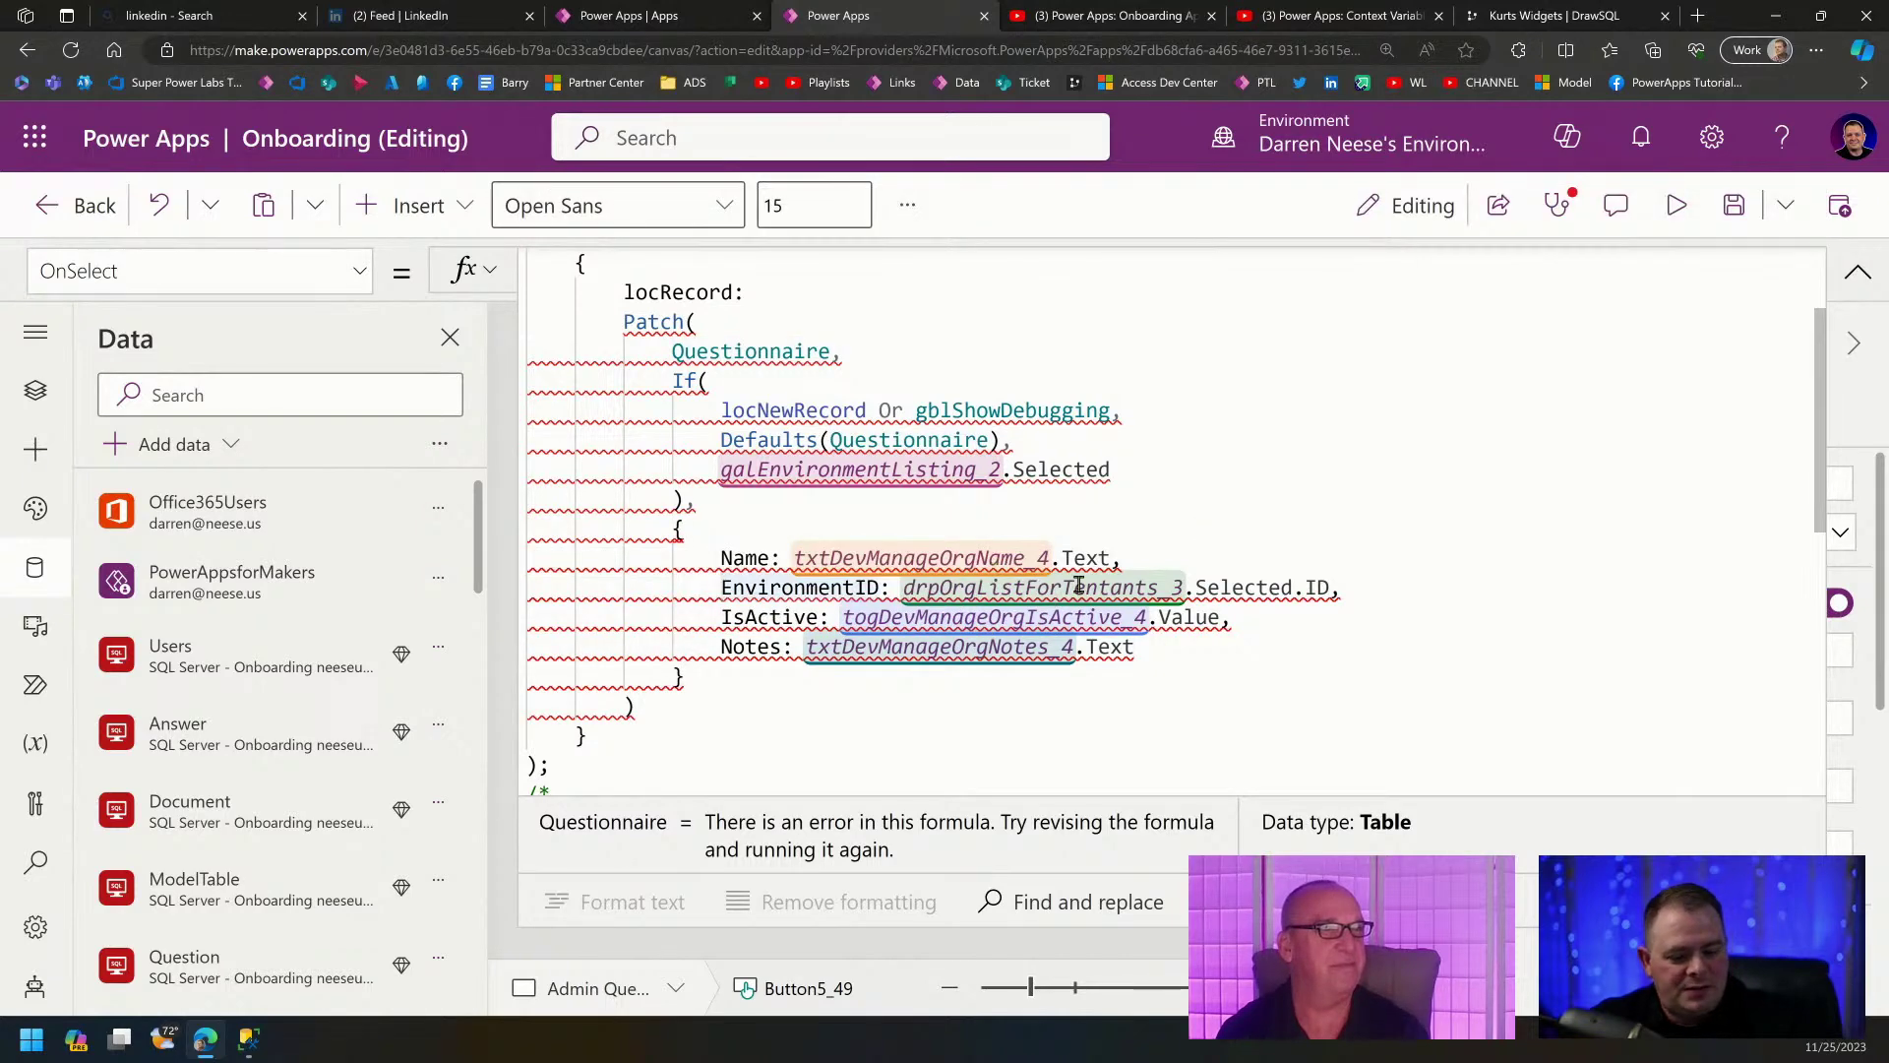
{"action": "type", "text": "//"}
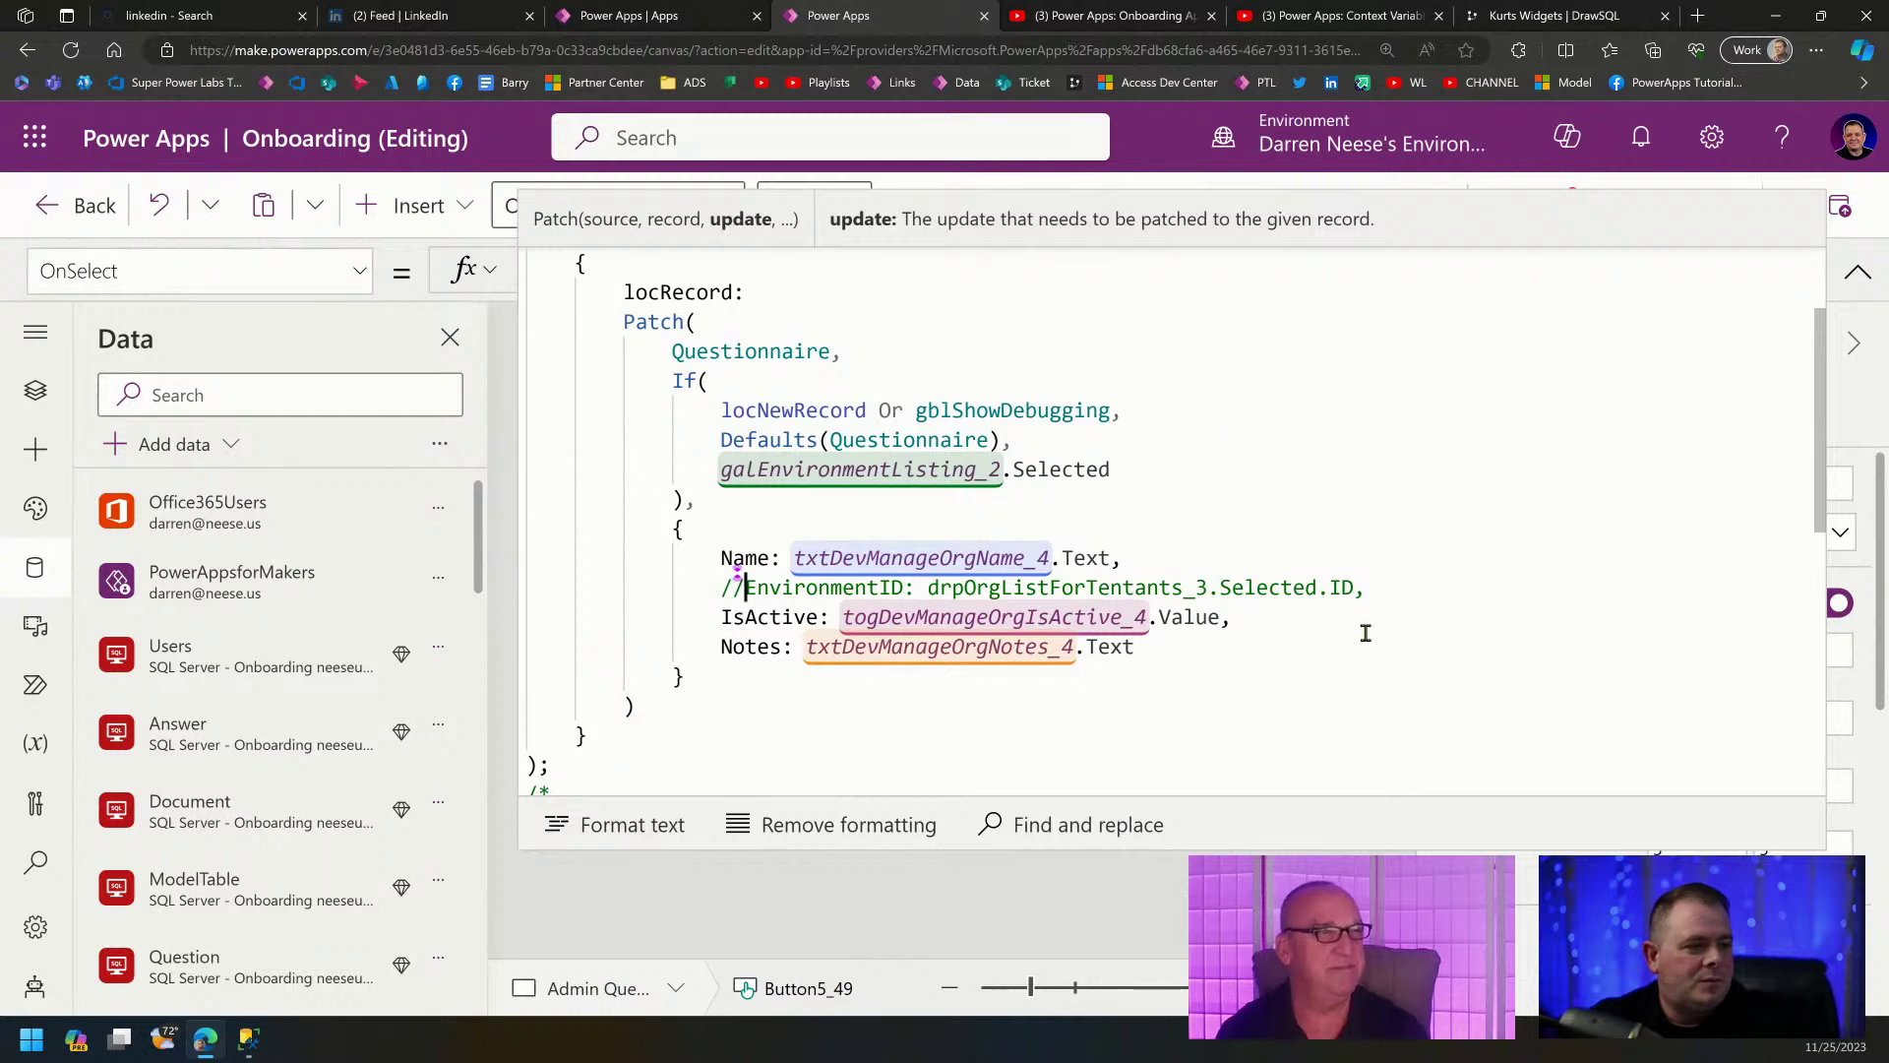
{"action": "left_click", "coordinate": [1378, 614]}
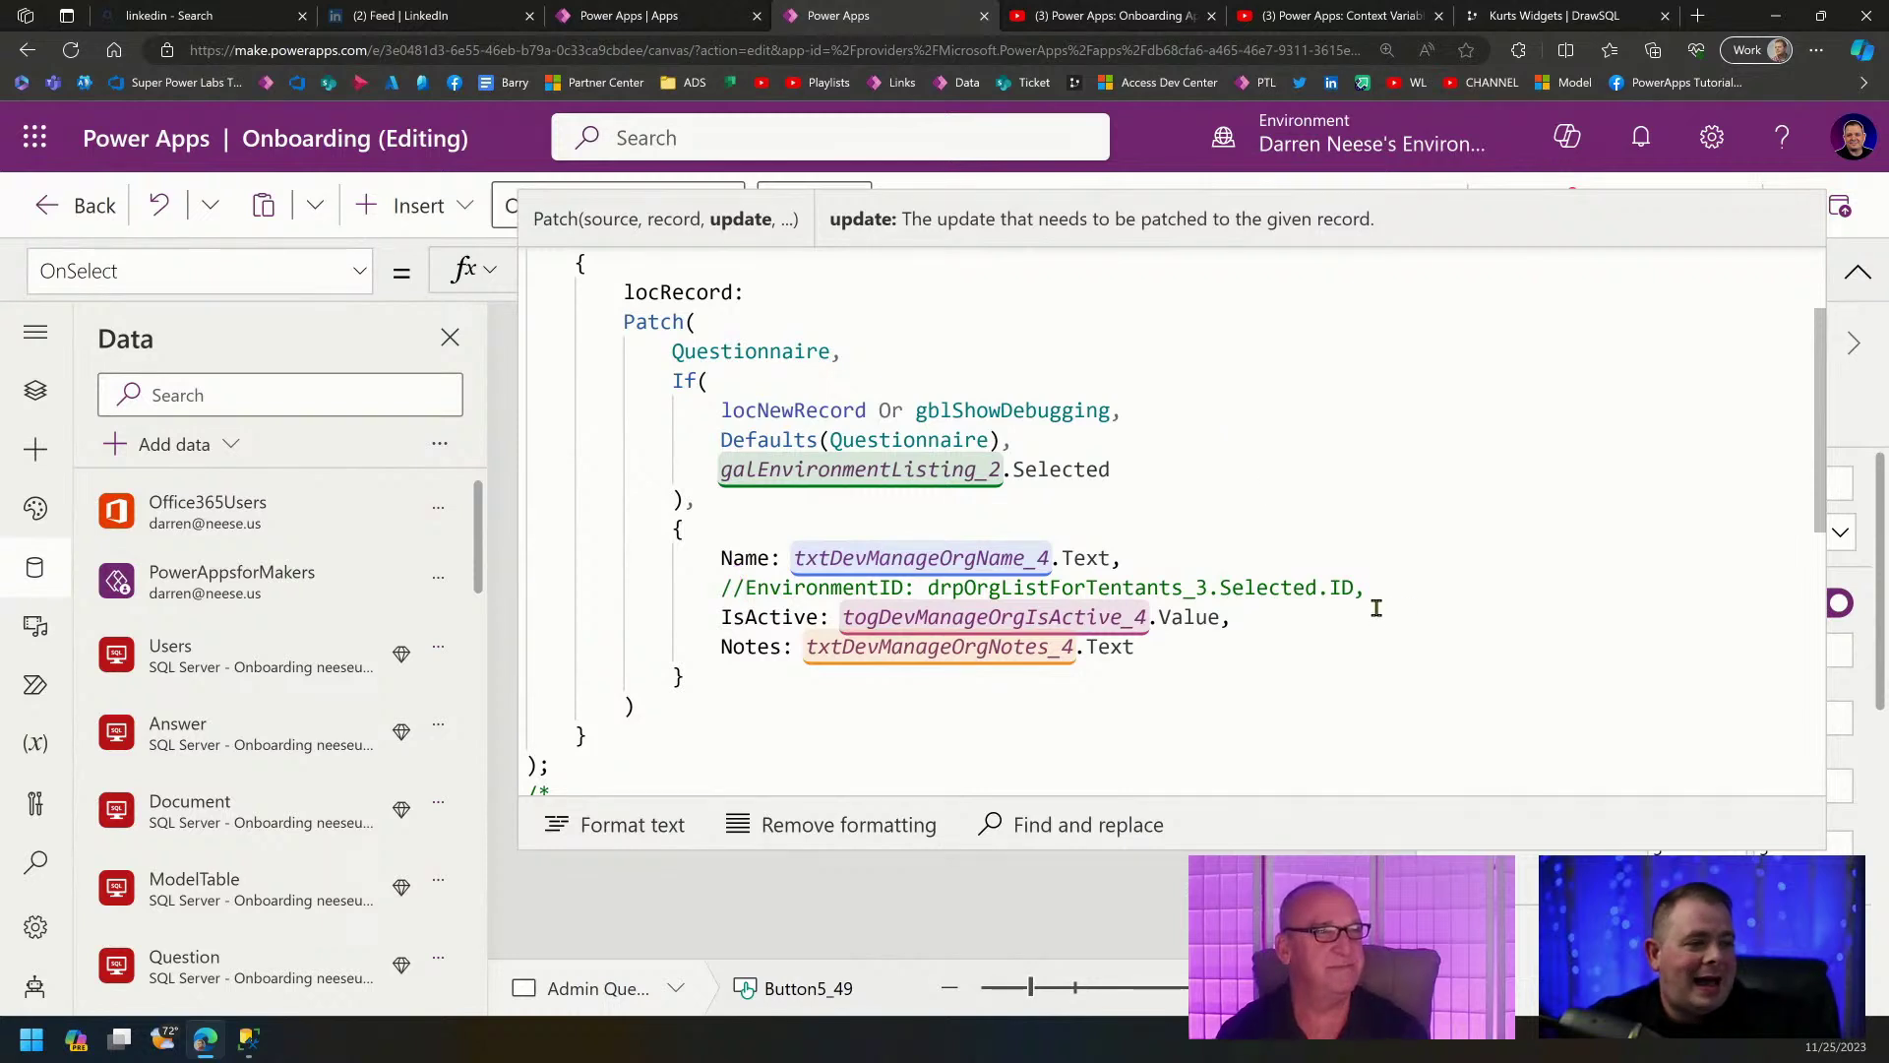
{"action": "key", "text": "Return"}
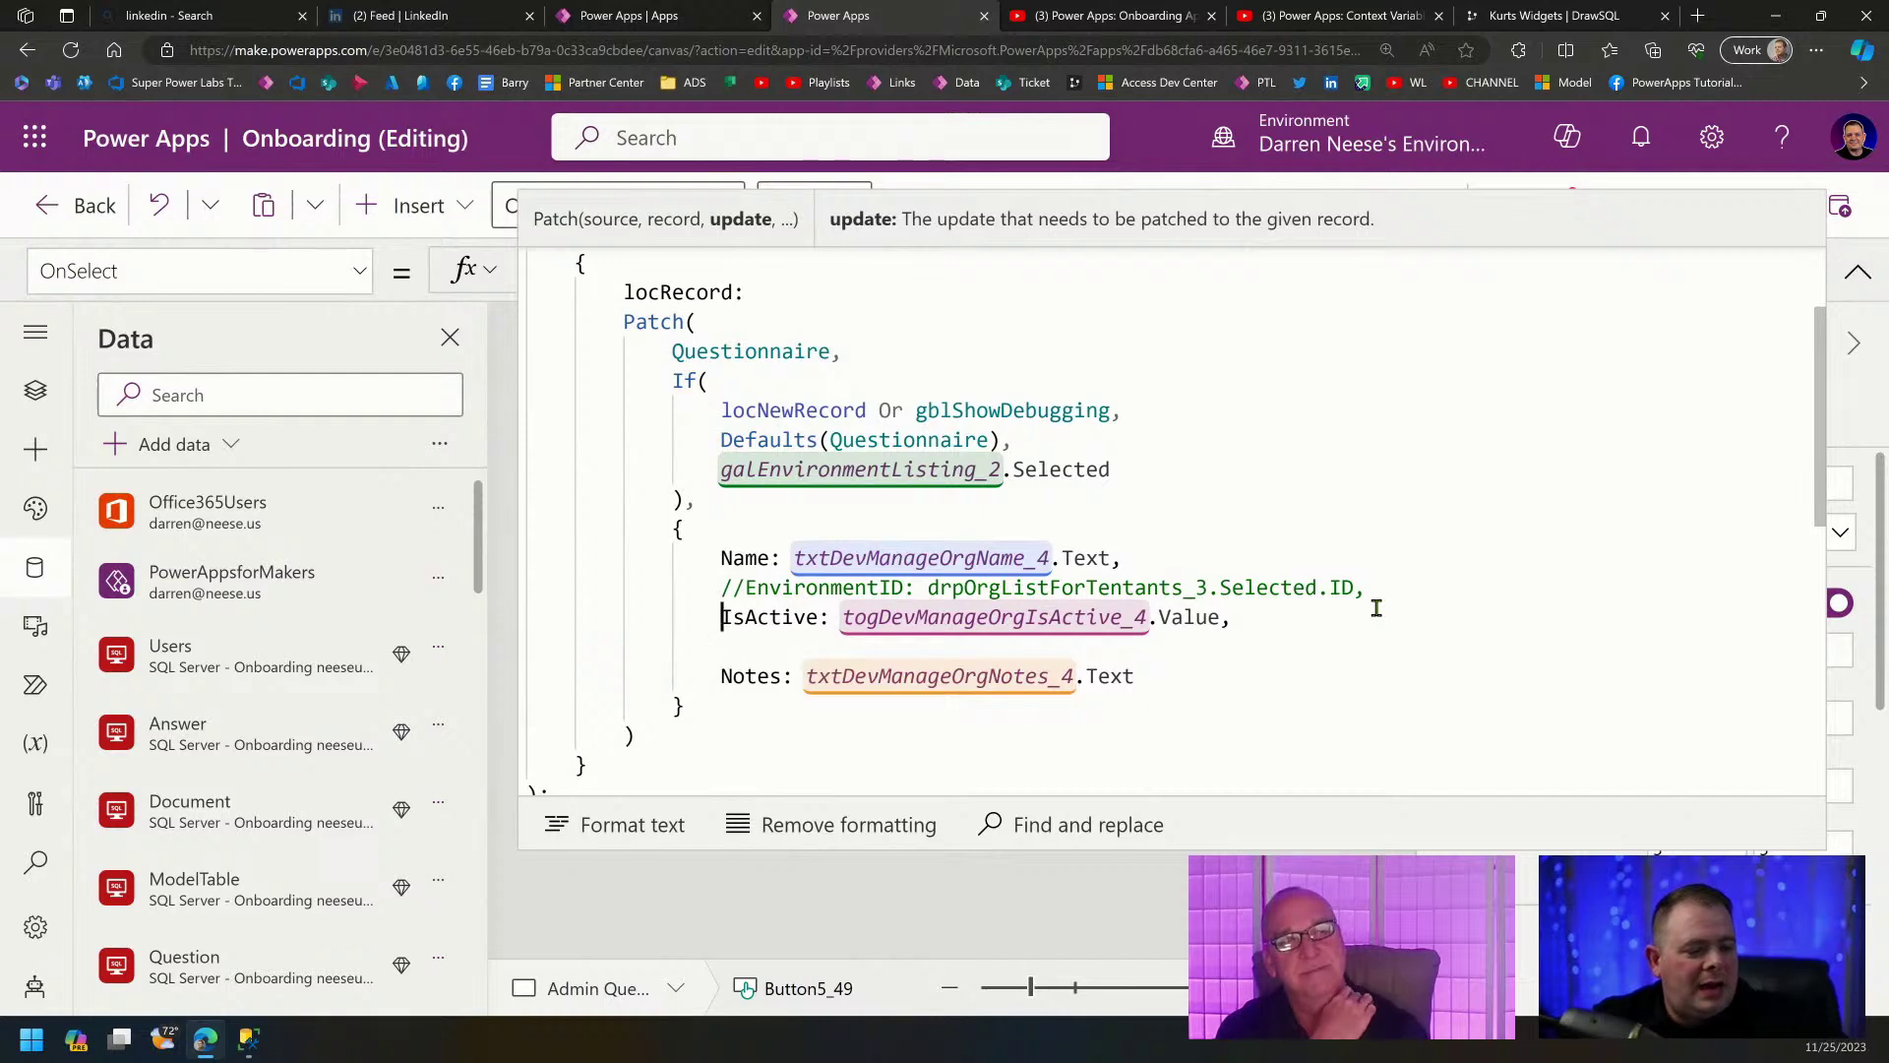
{"action": "key", "text": "BackSpace"}
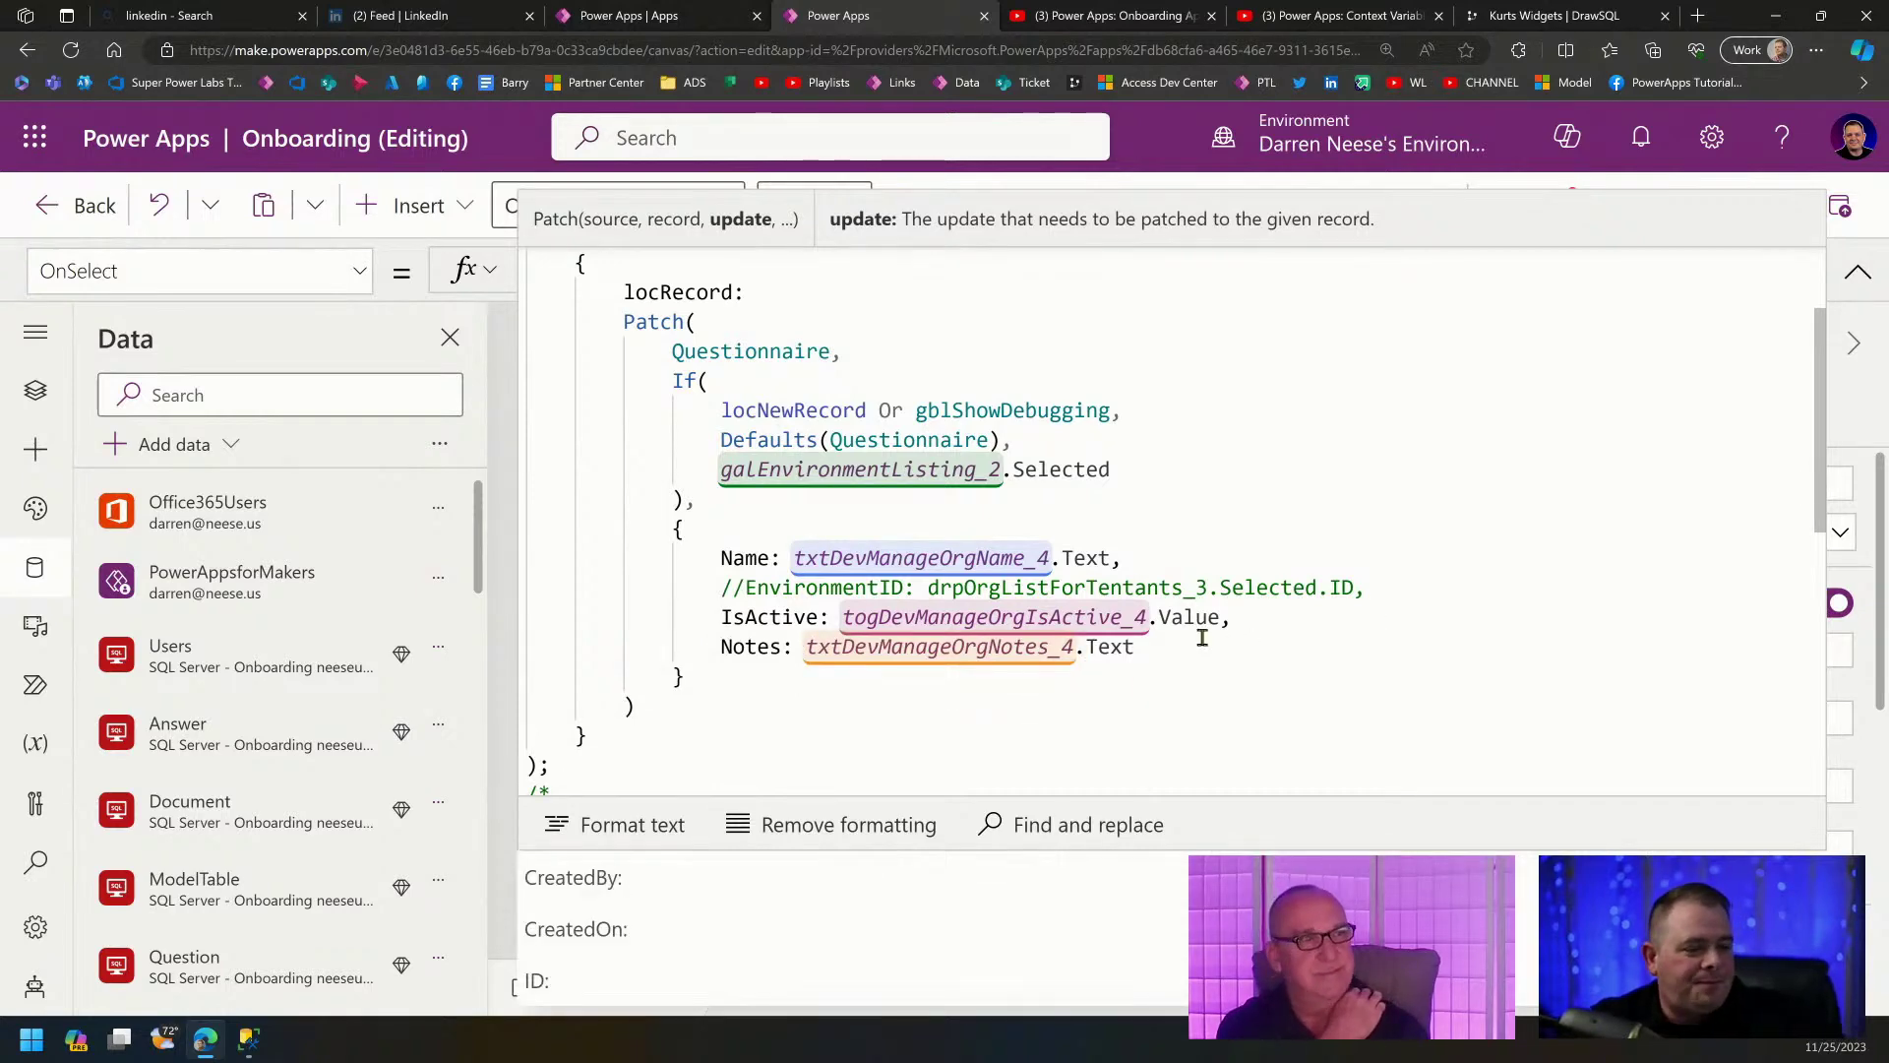
{"action": "left_click", "coordinate": [745, 586]}
{"action": "key", "text": "BackSpace"}
{"action": "key", "text": "BackSpace"}
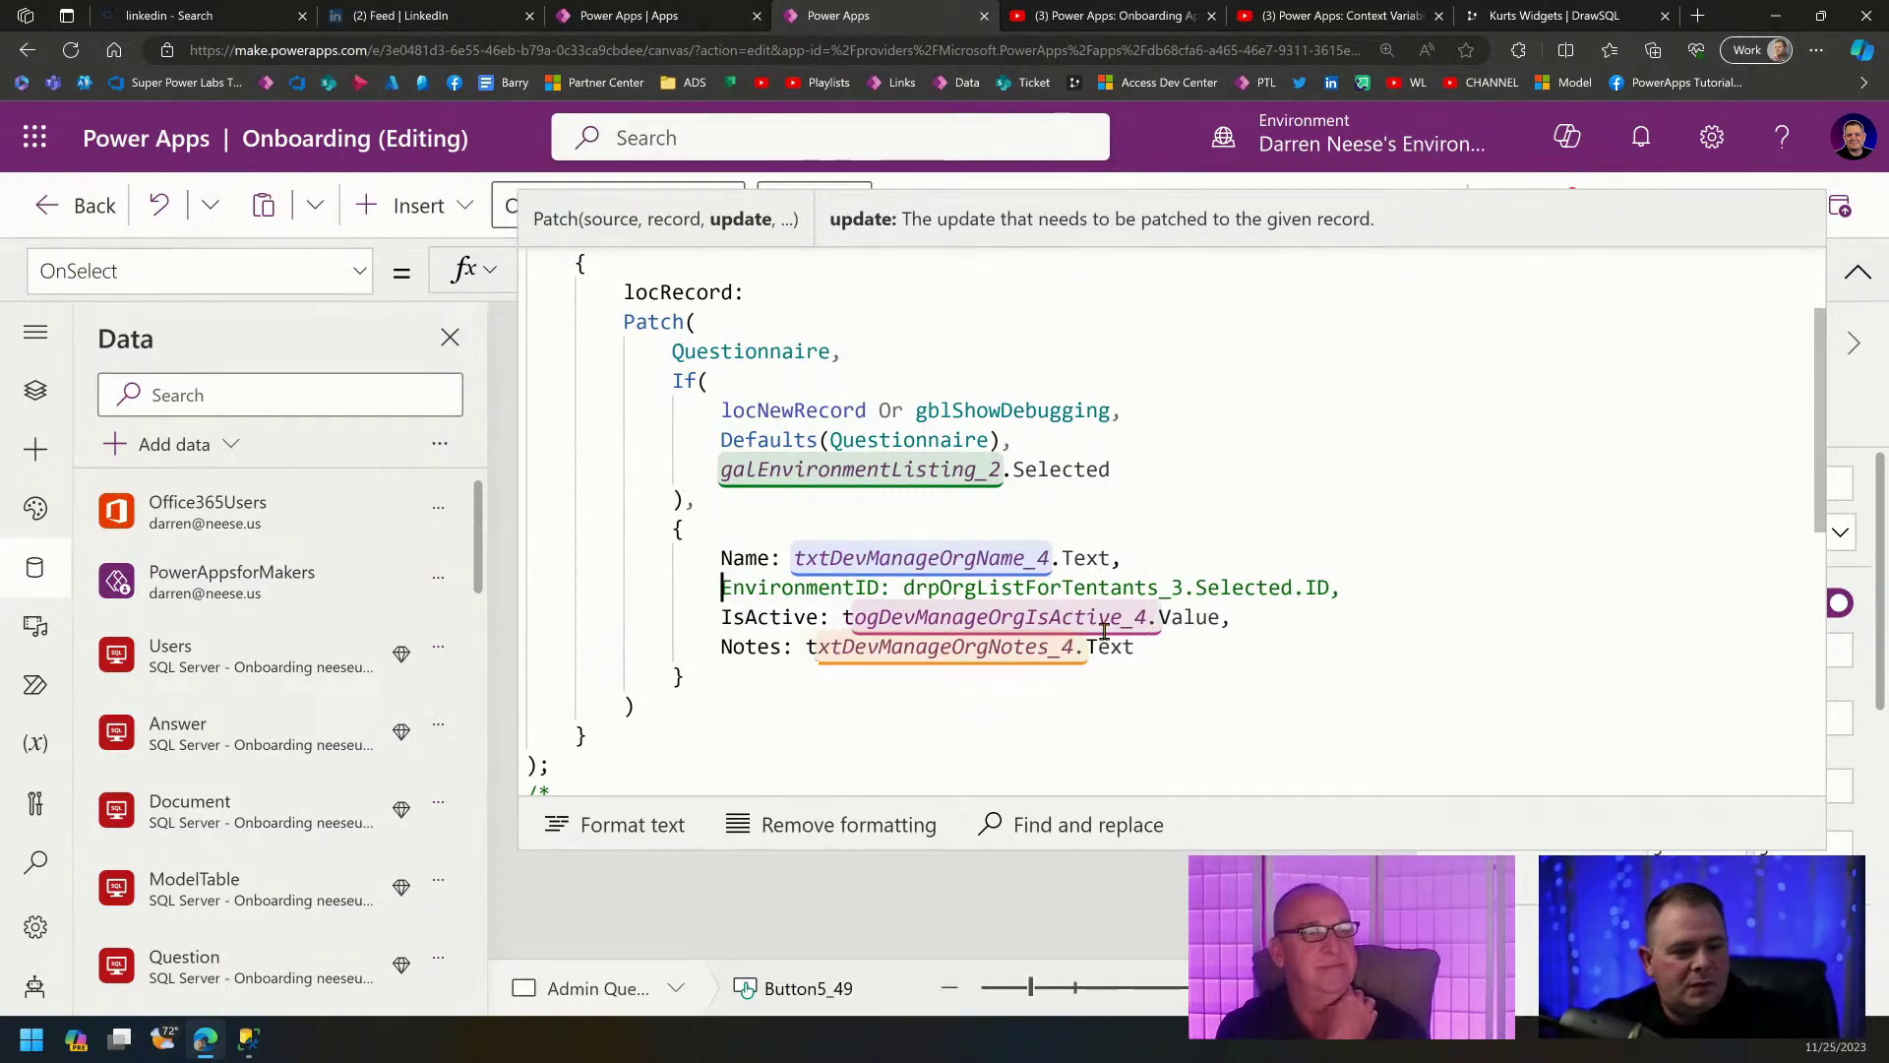
Replace the EnvironmentID field with QuestionnaireIntervalID in the Save formula's Patch record, and collapse the formula.
{"action": "key", "text": "ctrl+shift+Right"}
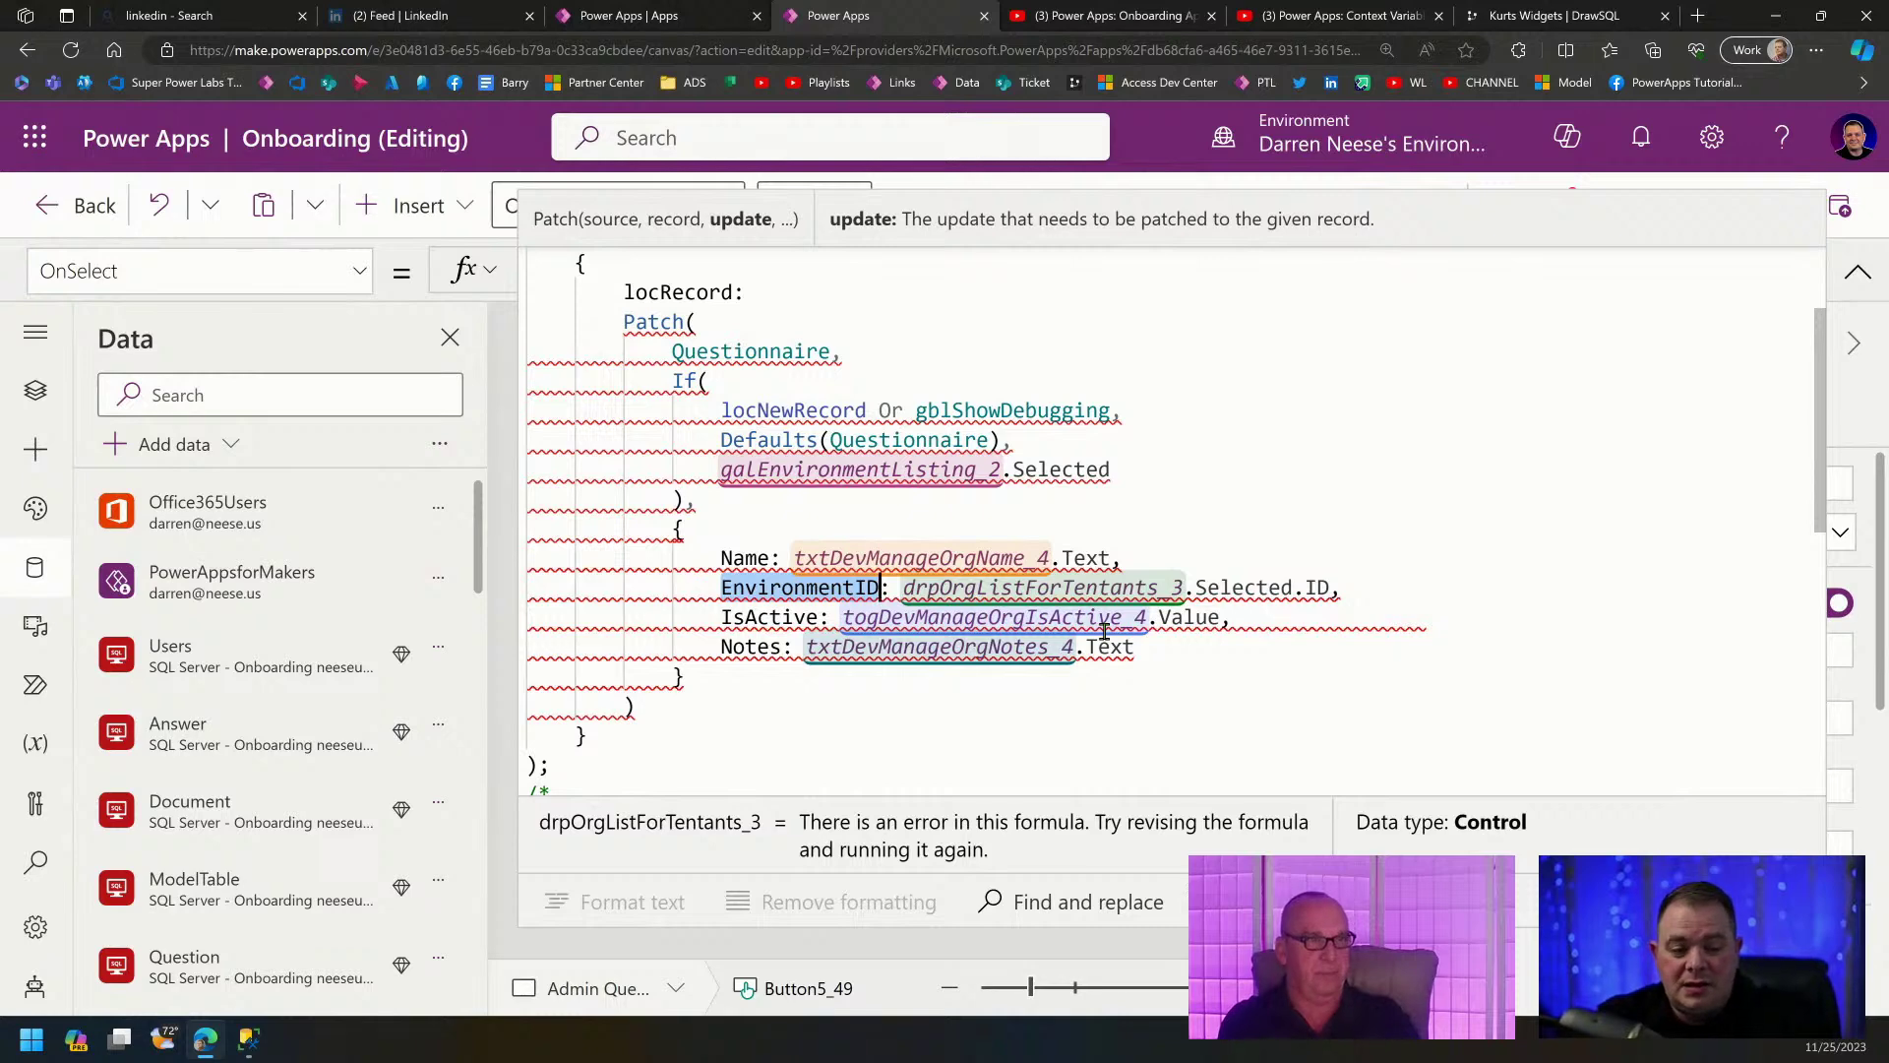
{"action": "type", "text": "inter"}
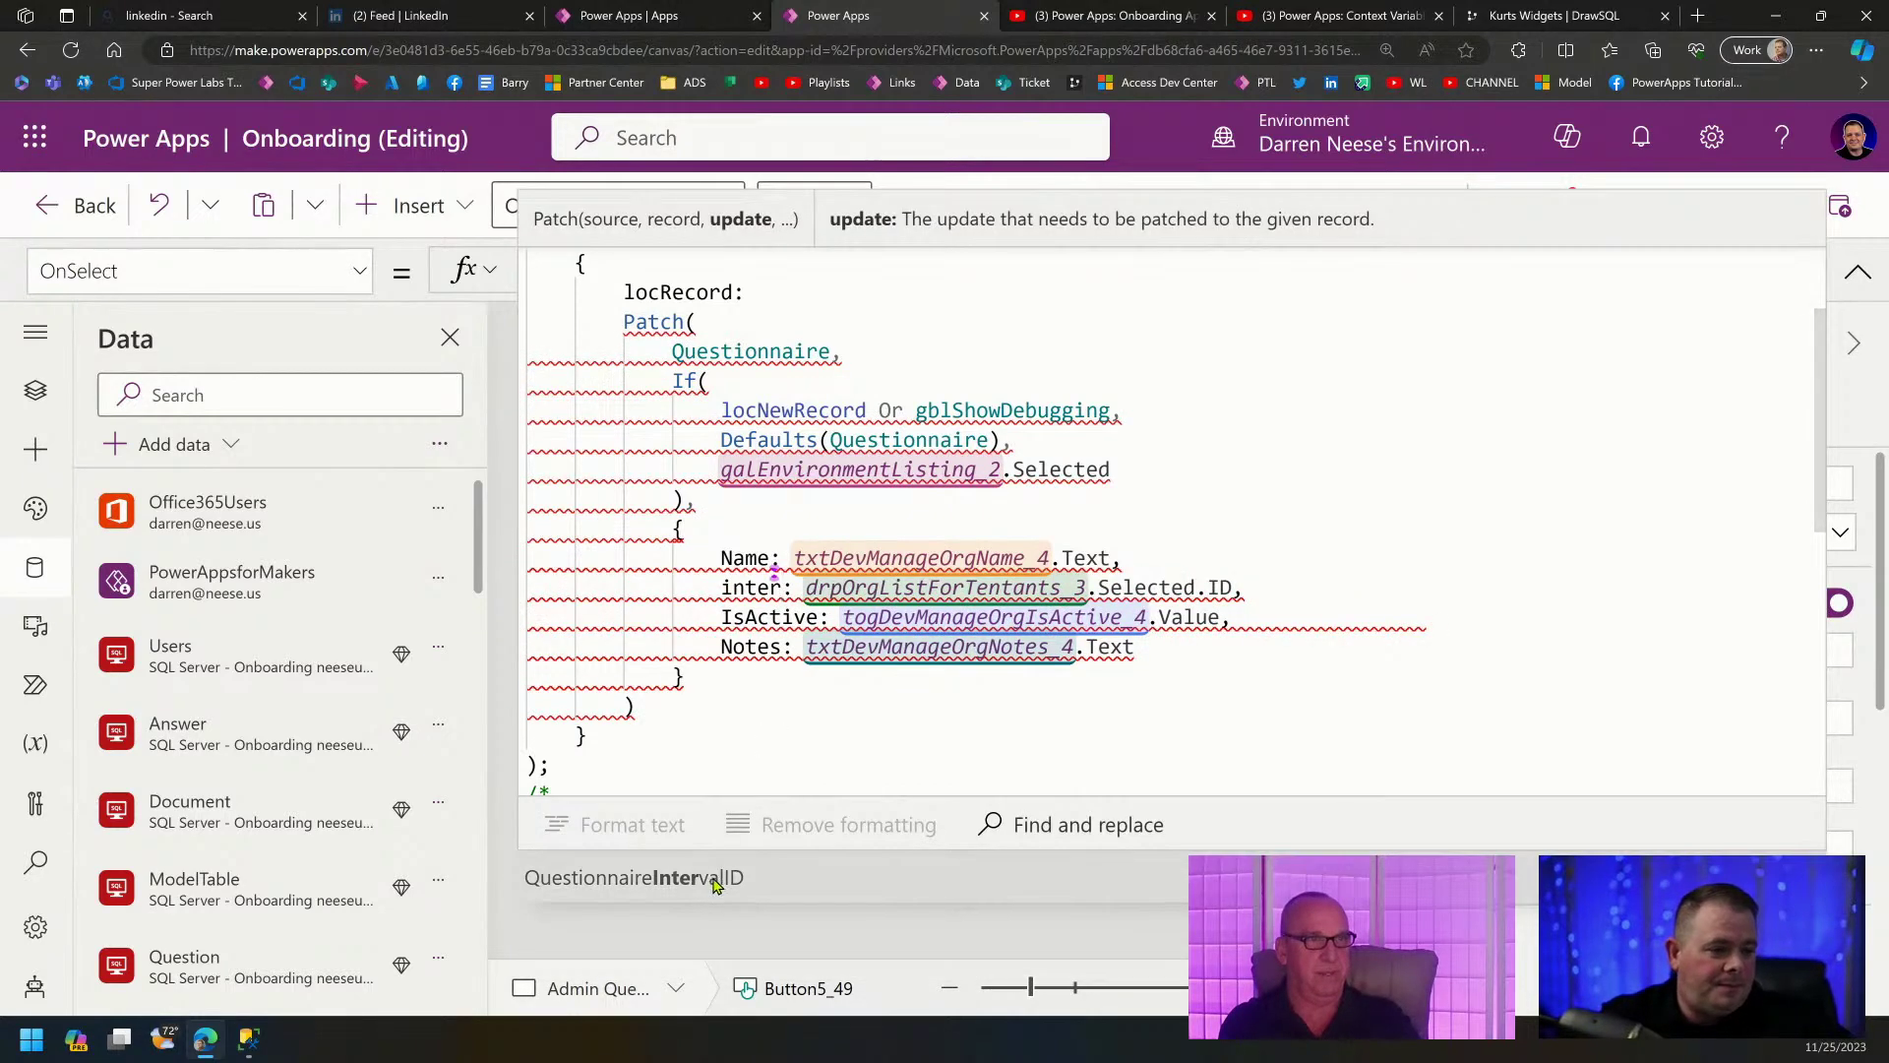
{"action": "left_click", "coordinate": [715, 886]}
{"action": "left_click", "coordinate": [1444, 654]}
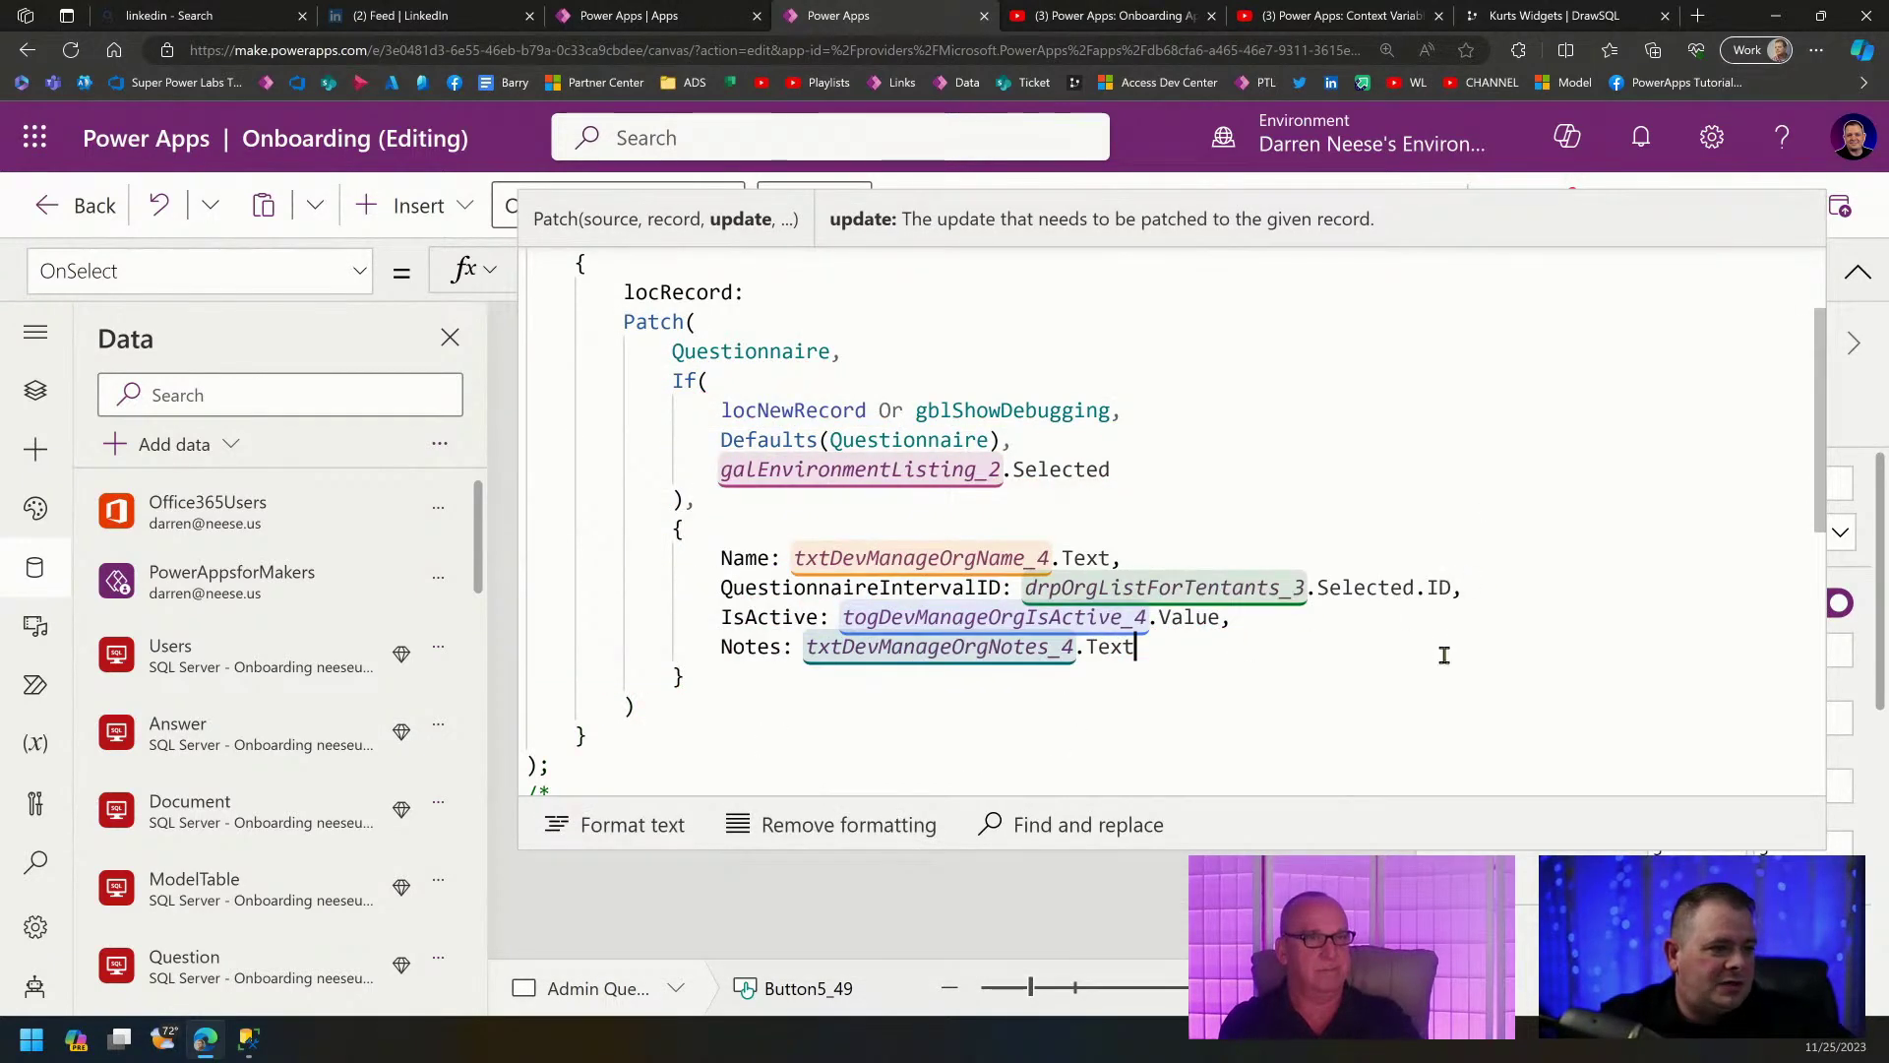
{"action": "left_click", "coordinate": [1858, 271]}
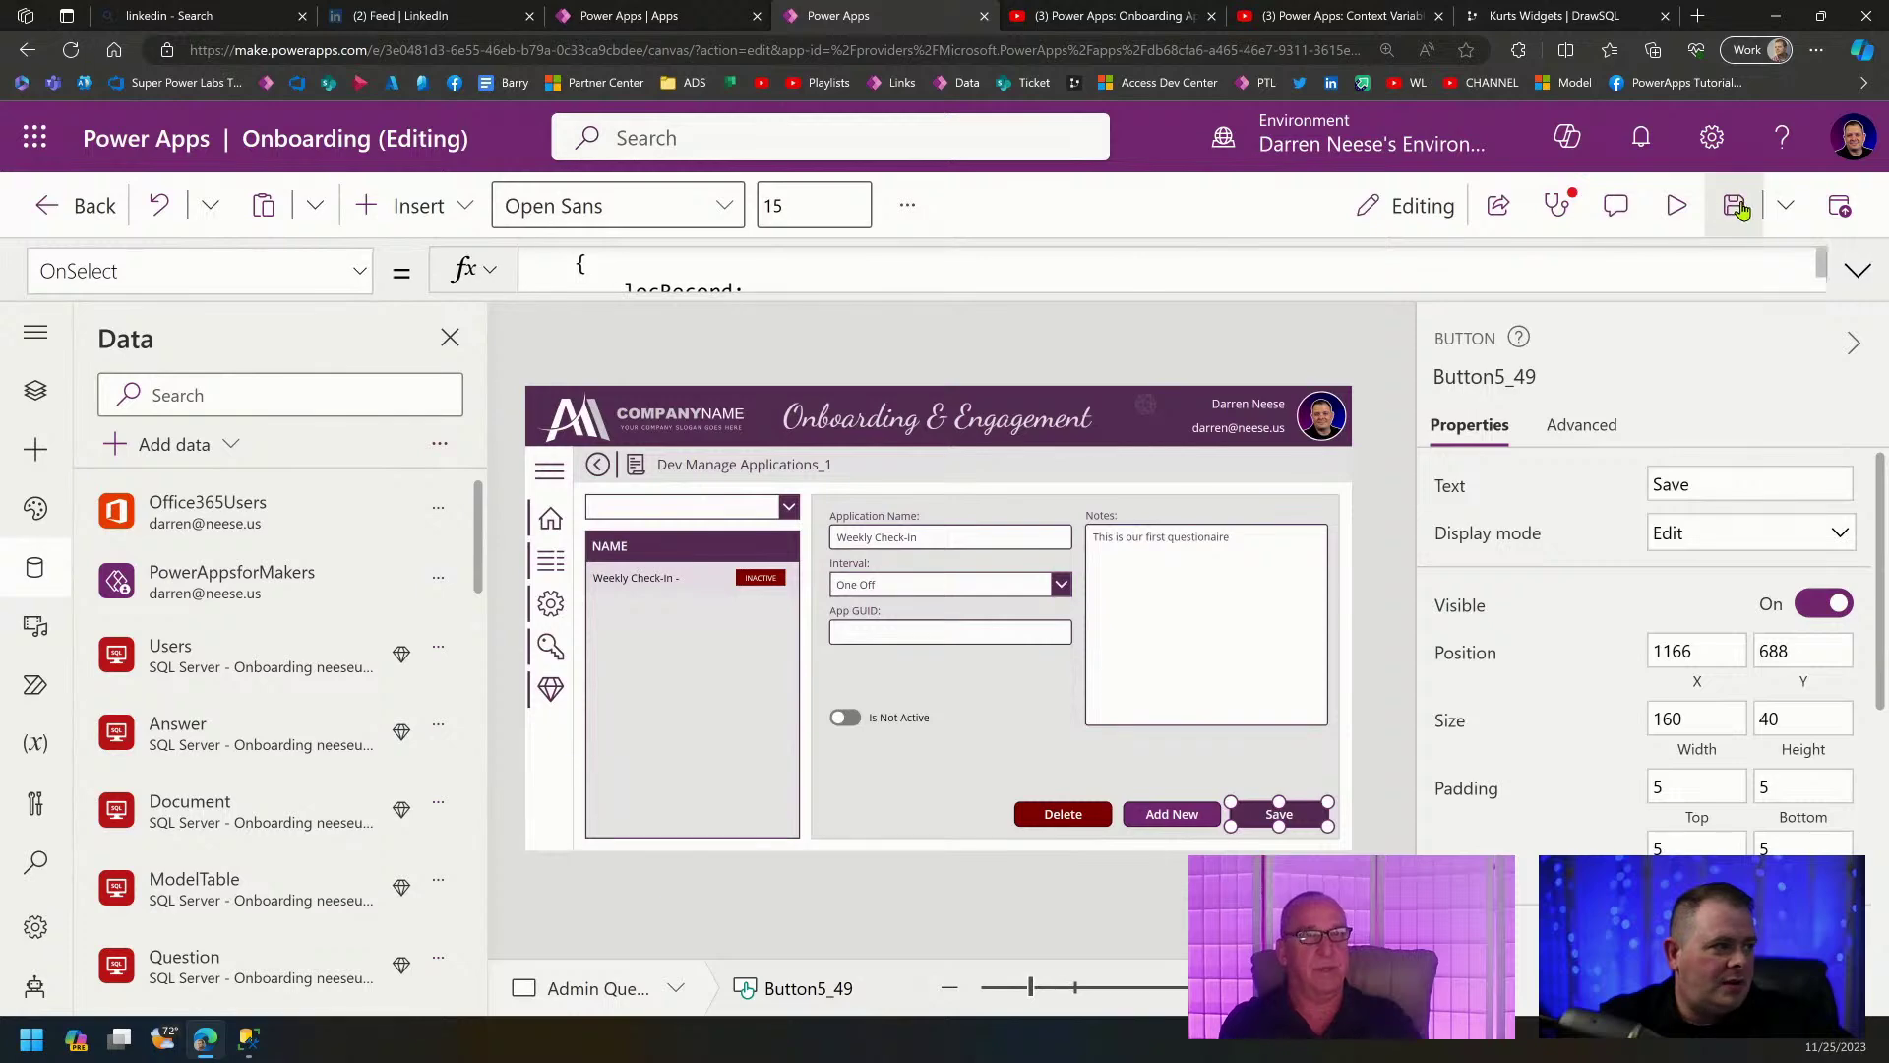
Test the screen in preview by switching the Weekly Check-In questionnaire to active and saving it, and leave preview.
{"action": "left_click", "coordinate": [1678, 205]}
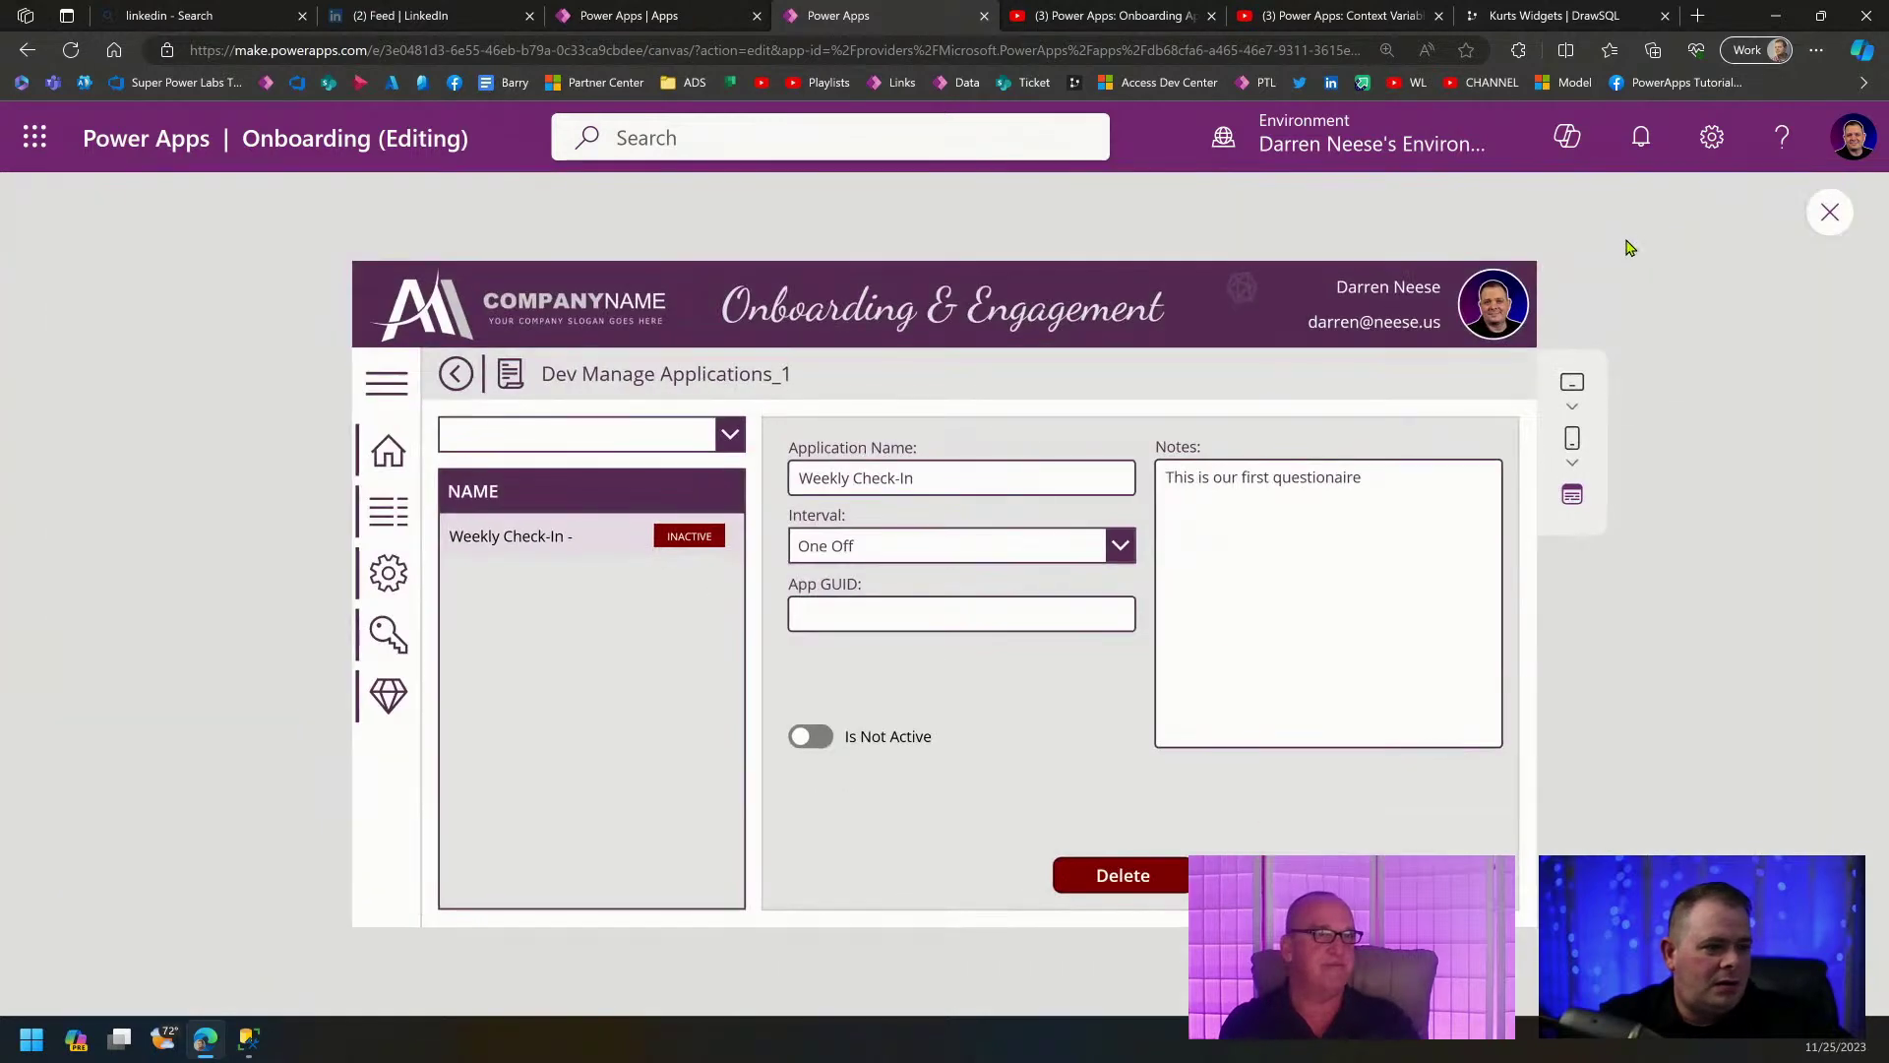
{"action": "left_click", "coordinate": [813, 738]}
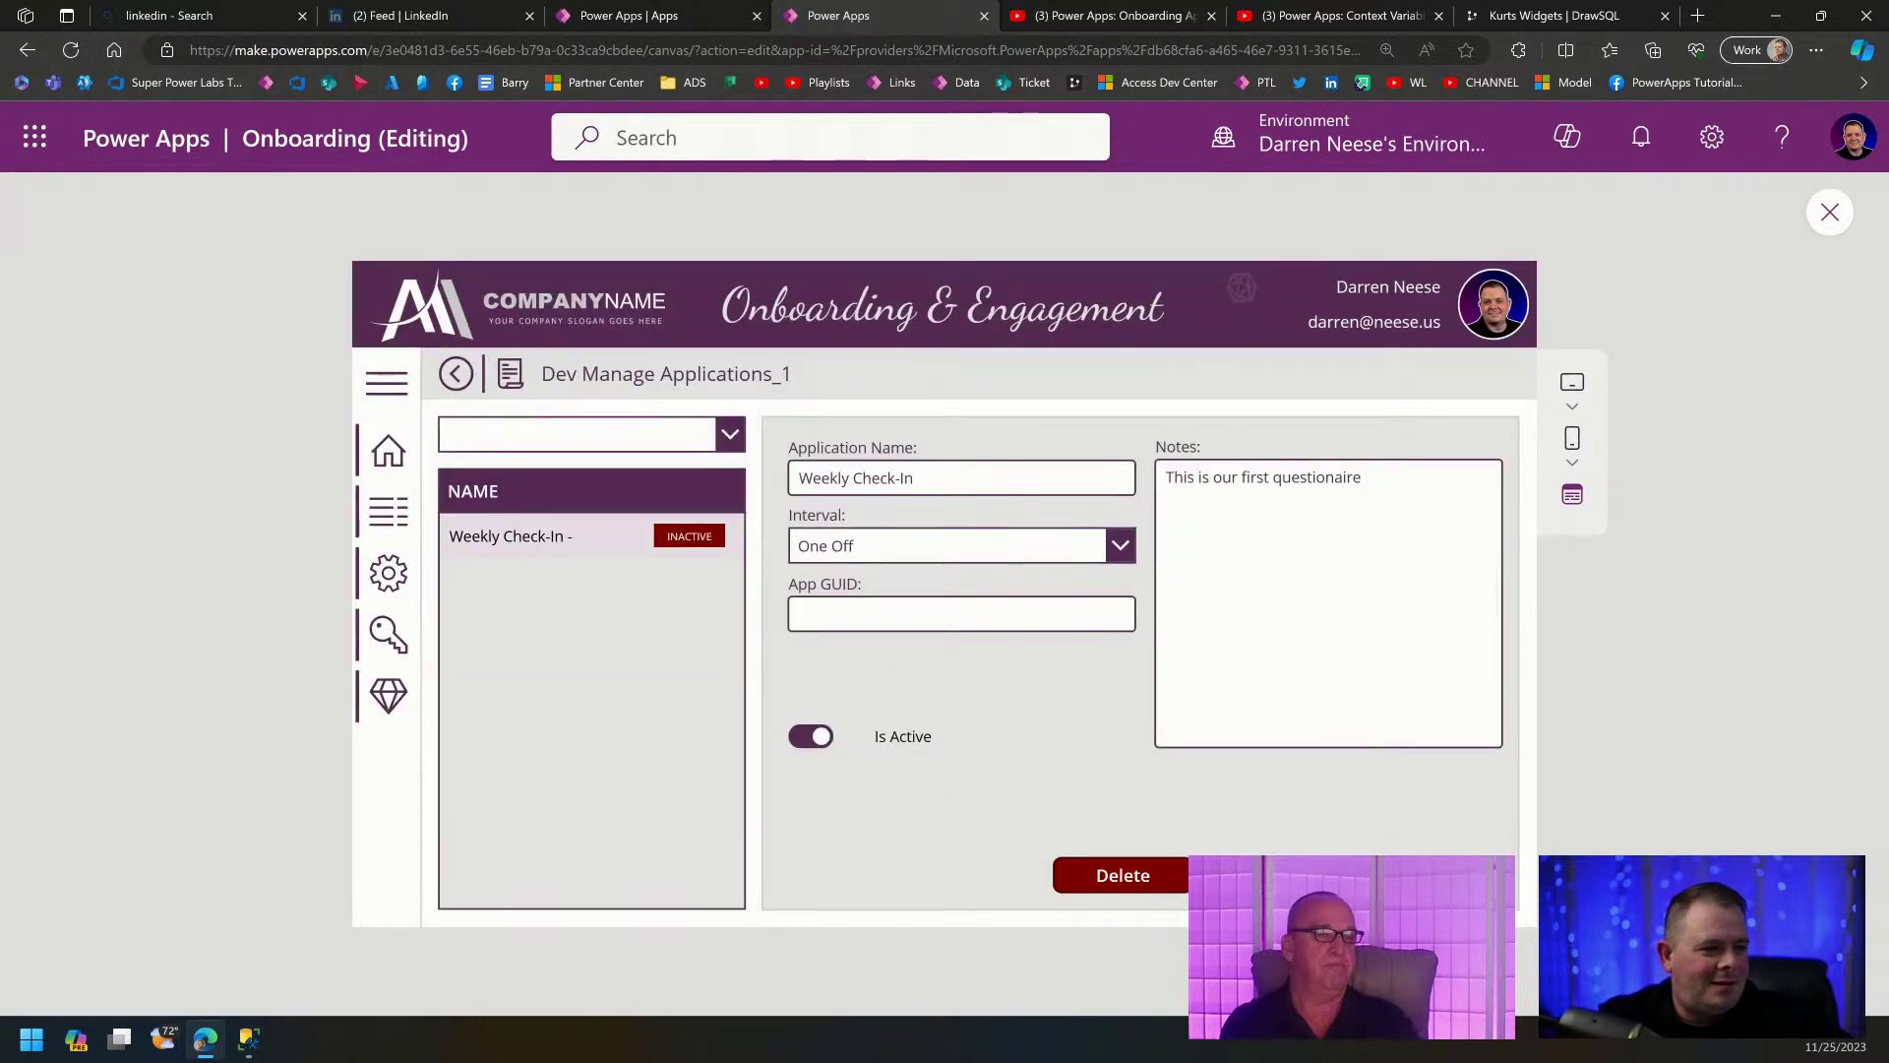
{"action": "left_click", "coordinate": [1378, 628]}
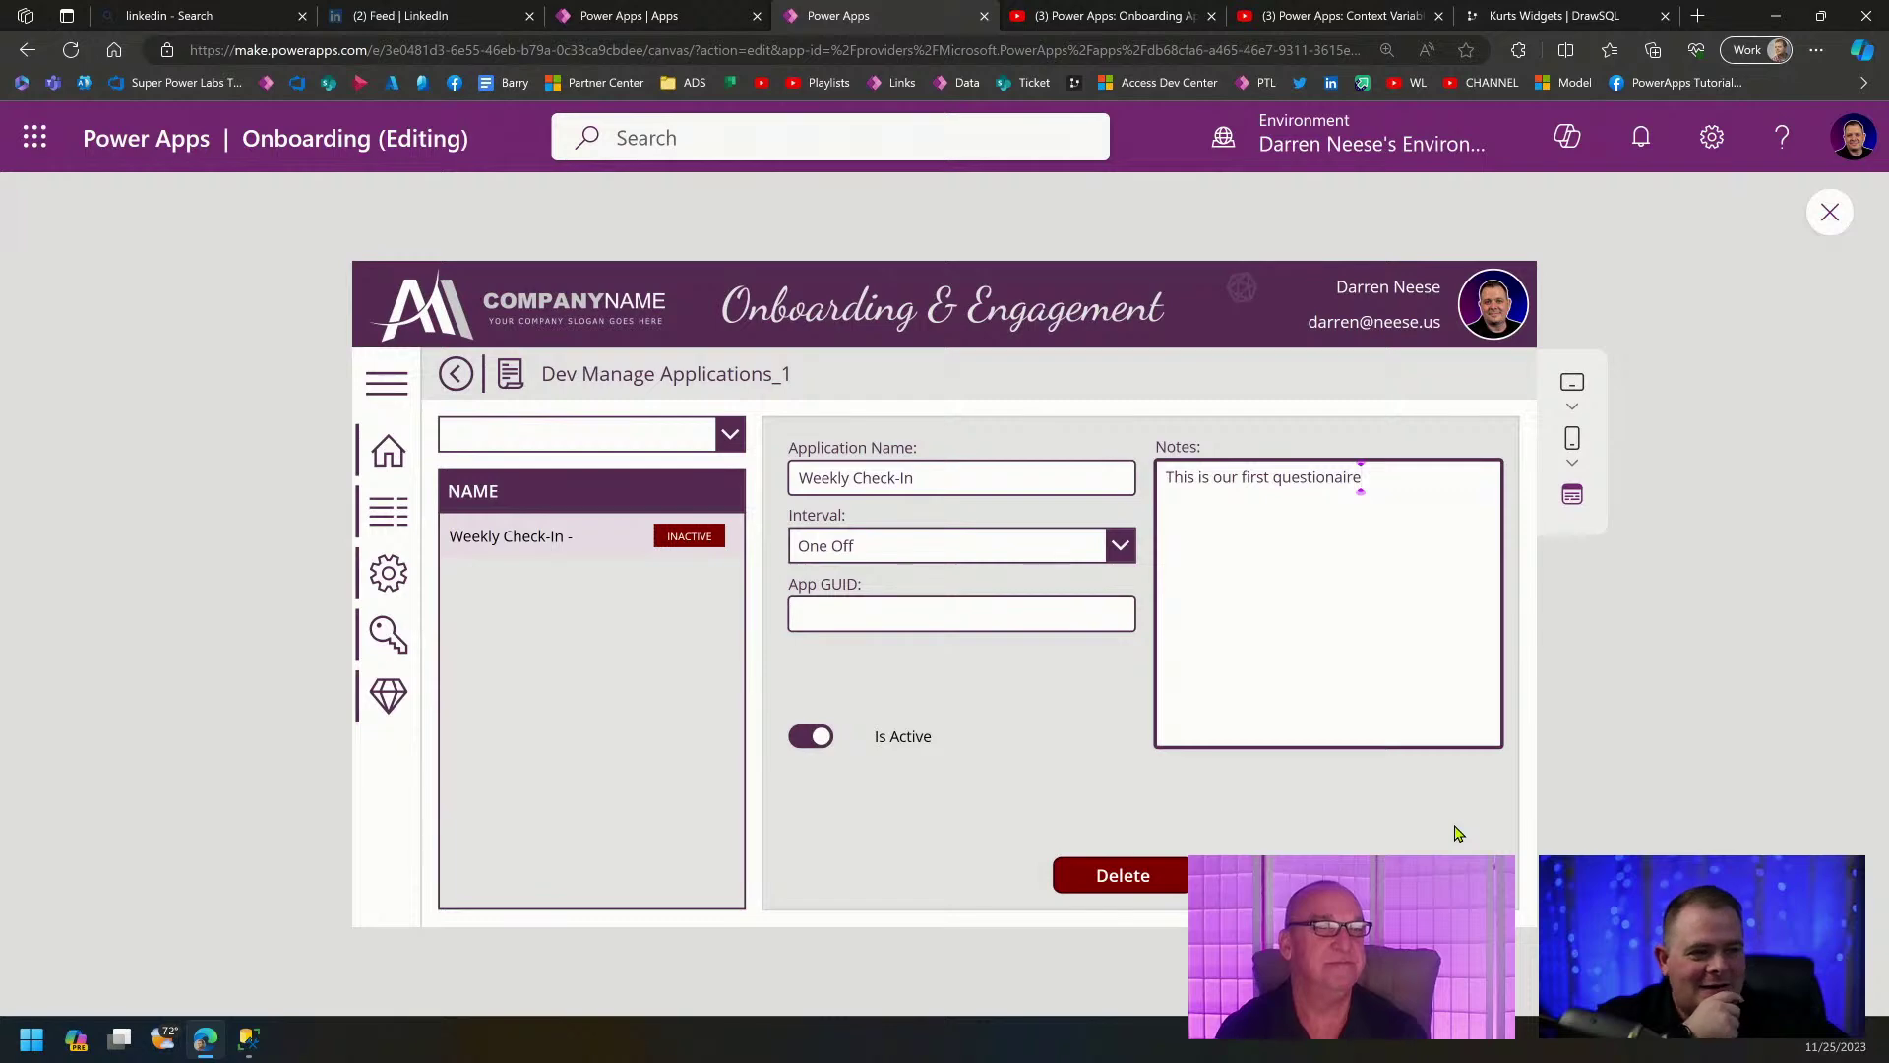
{"action": "left_click", "coordinate": [1814, 222]}
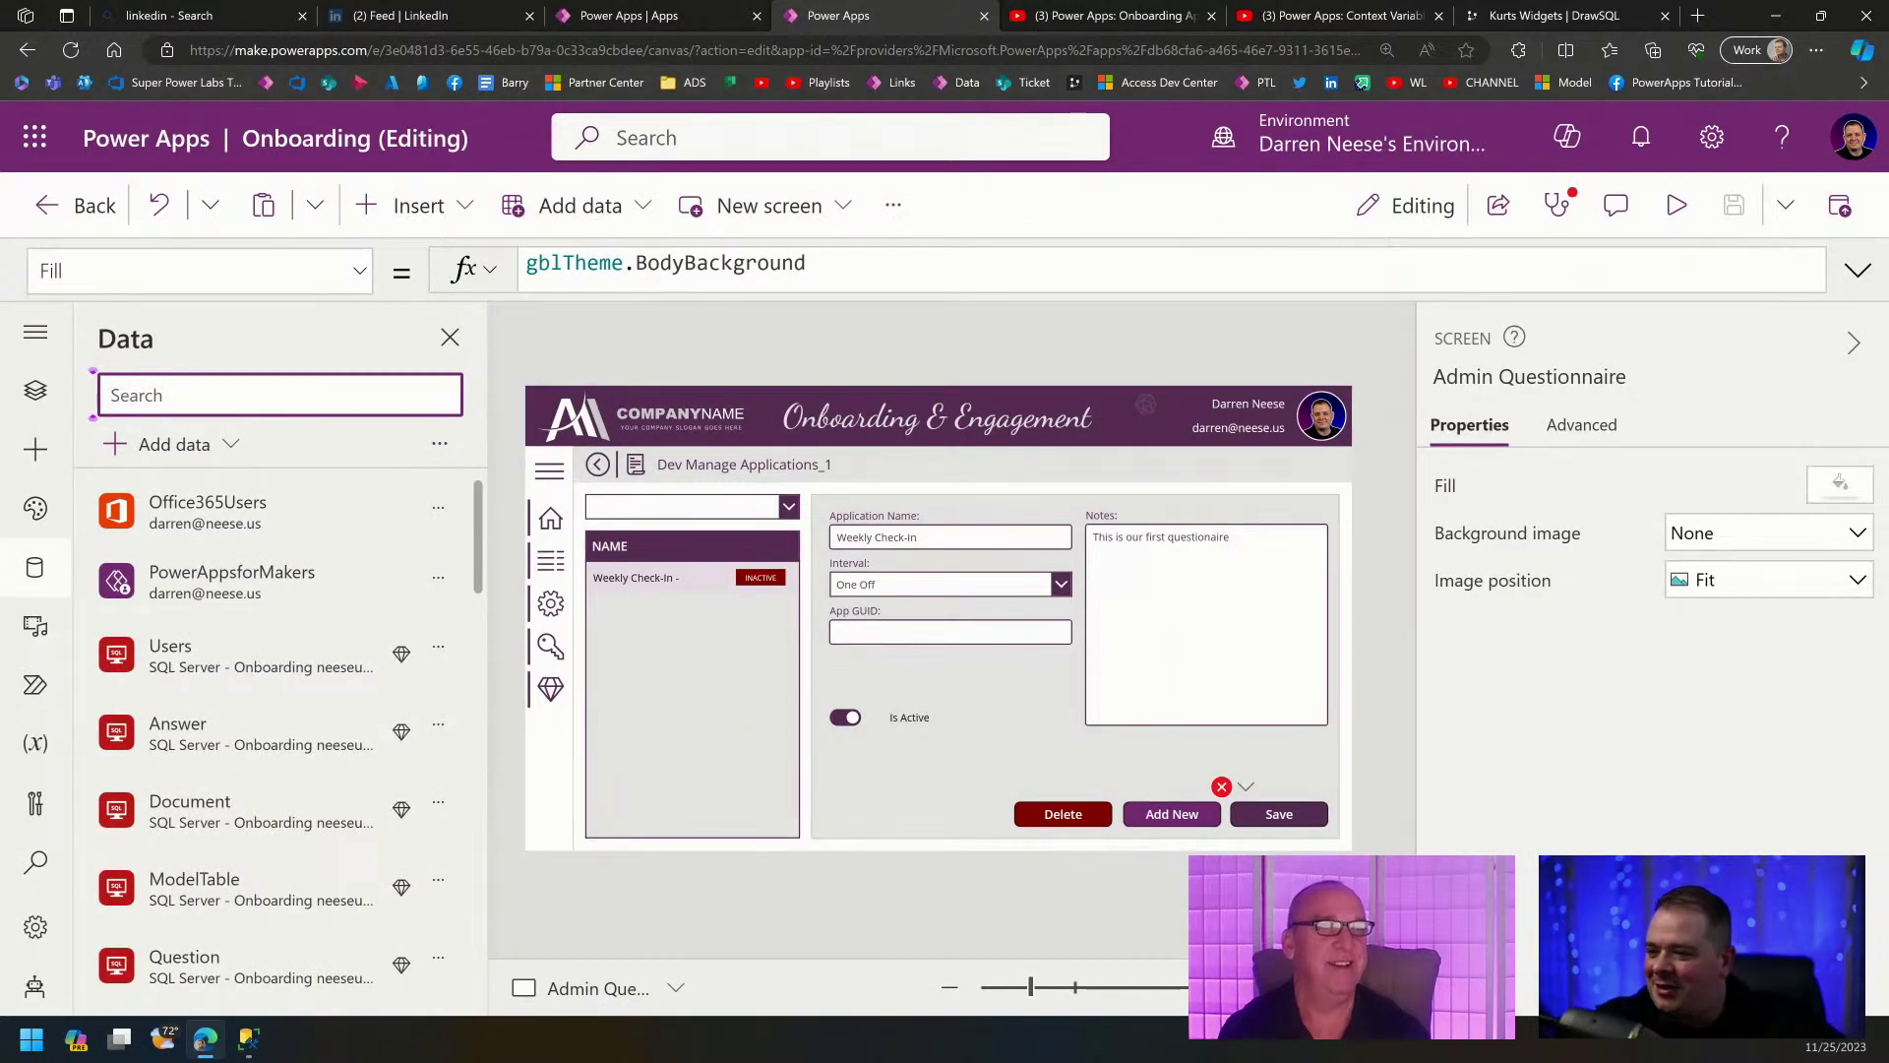
Open the Save button's OnSelect formula from its error marker, examine the error on the Patch call, and collapse the formula.
{"action": "left_click", "coordinate": [1246, 787]}
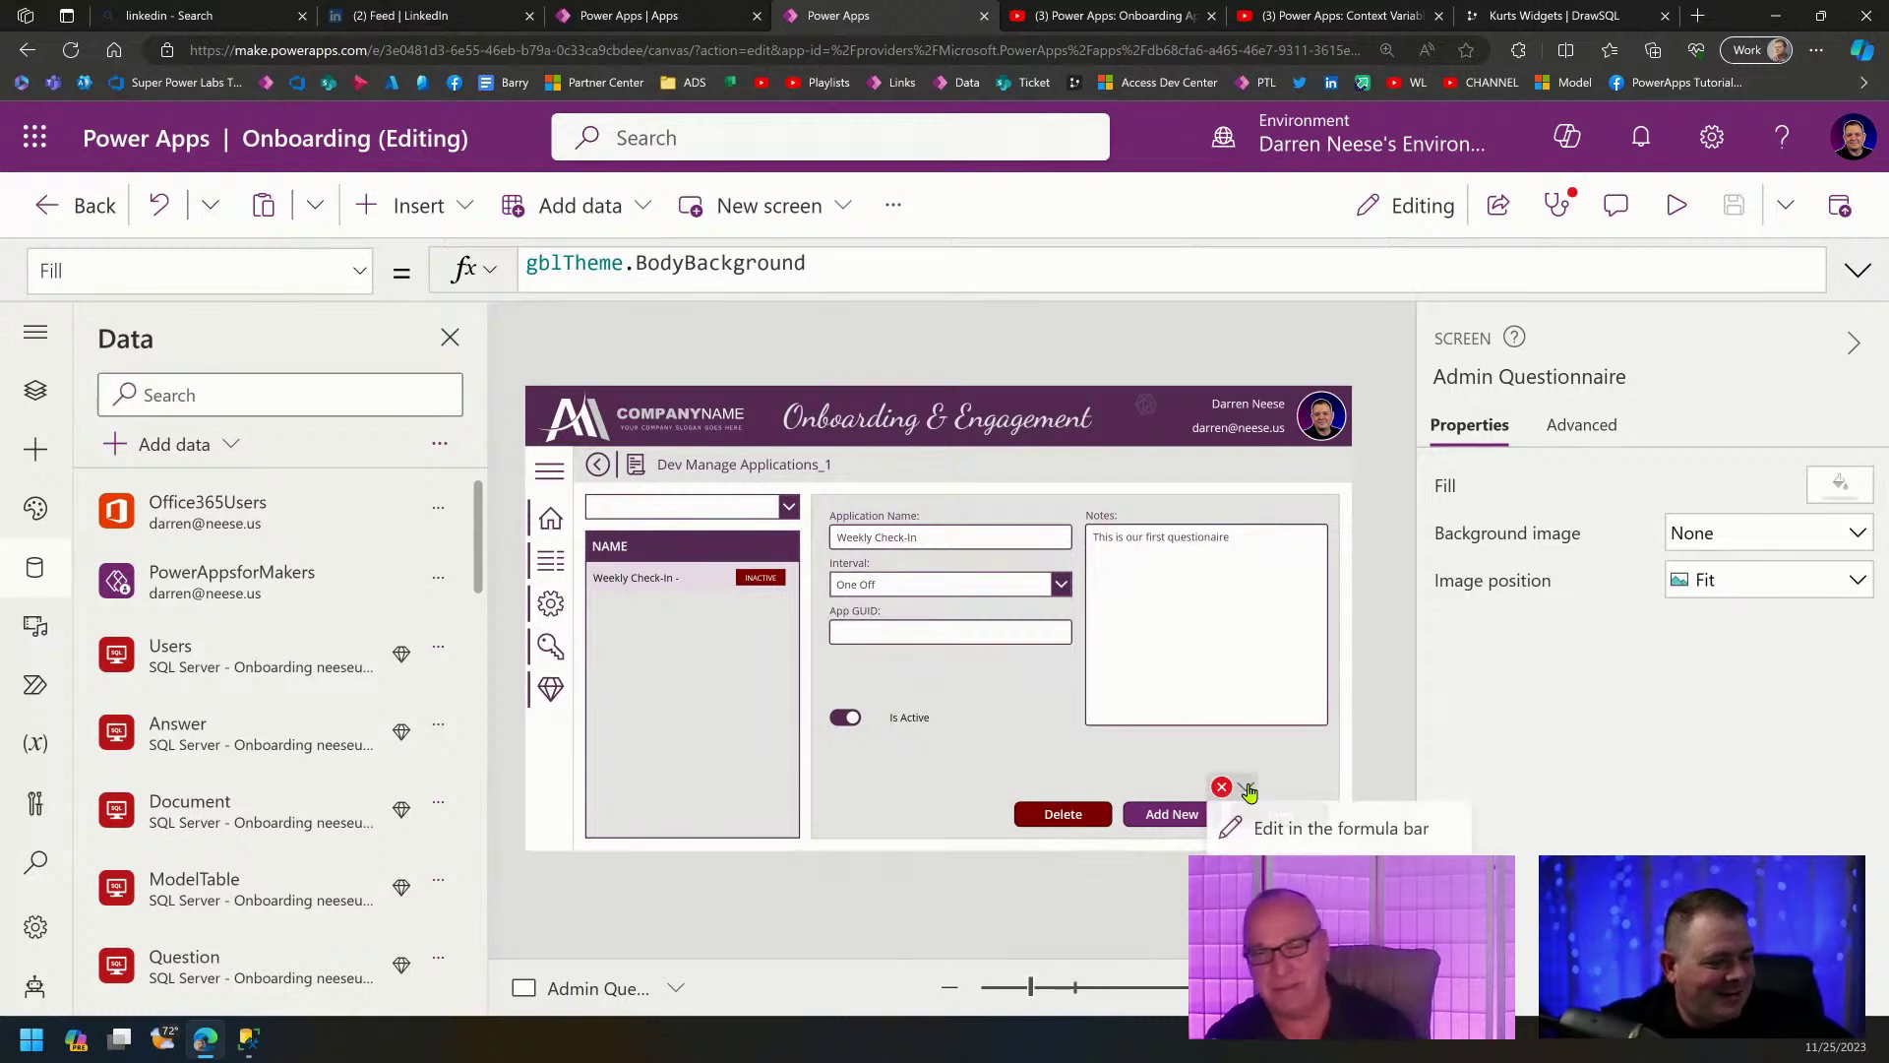
{"action": "left_click", "coordinate": [1334, 831]}
{"action": "left_click", "coordinate": [1859, 271]}
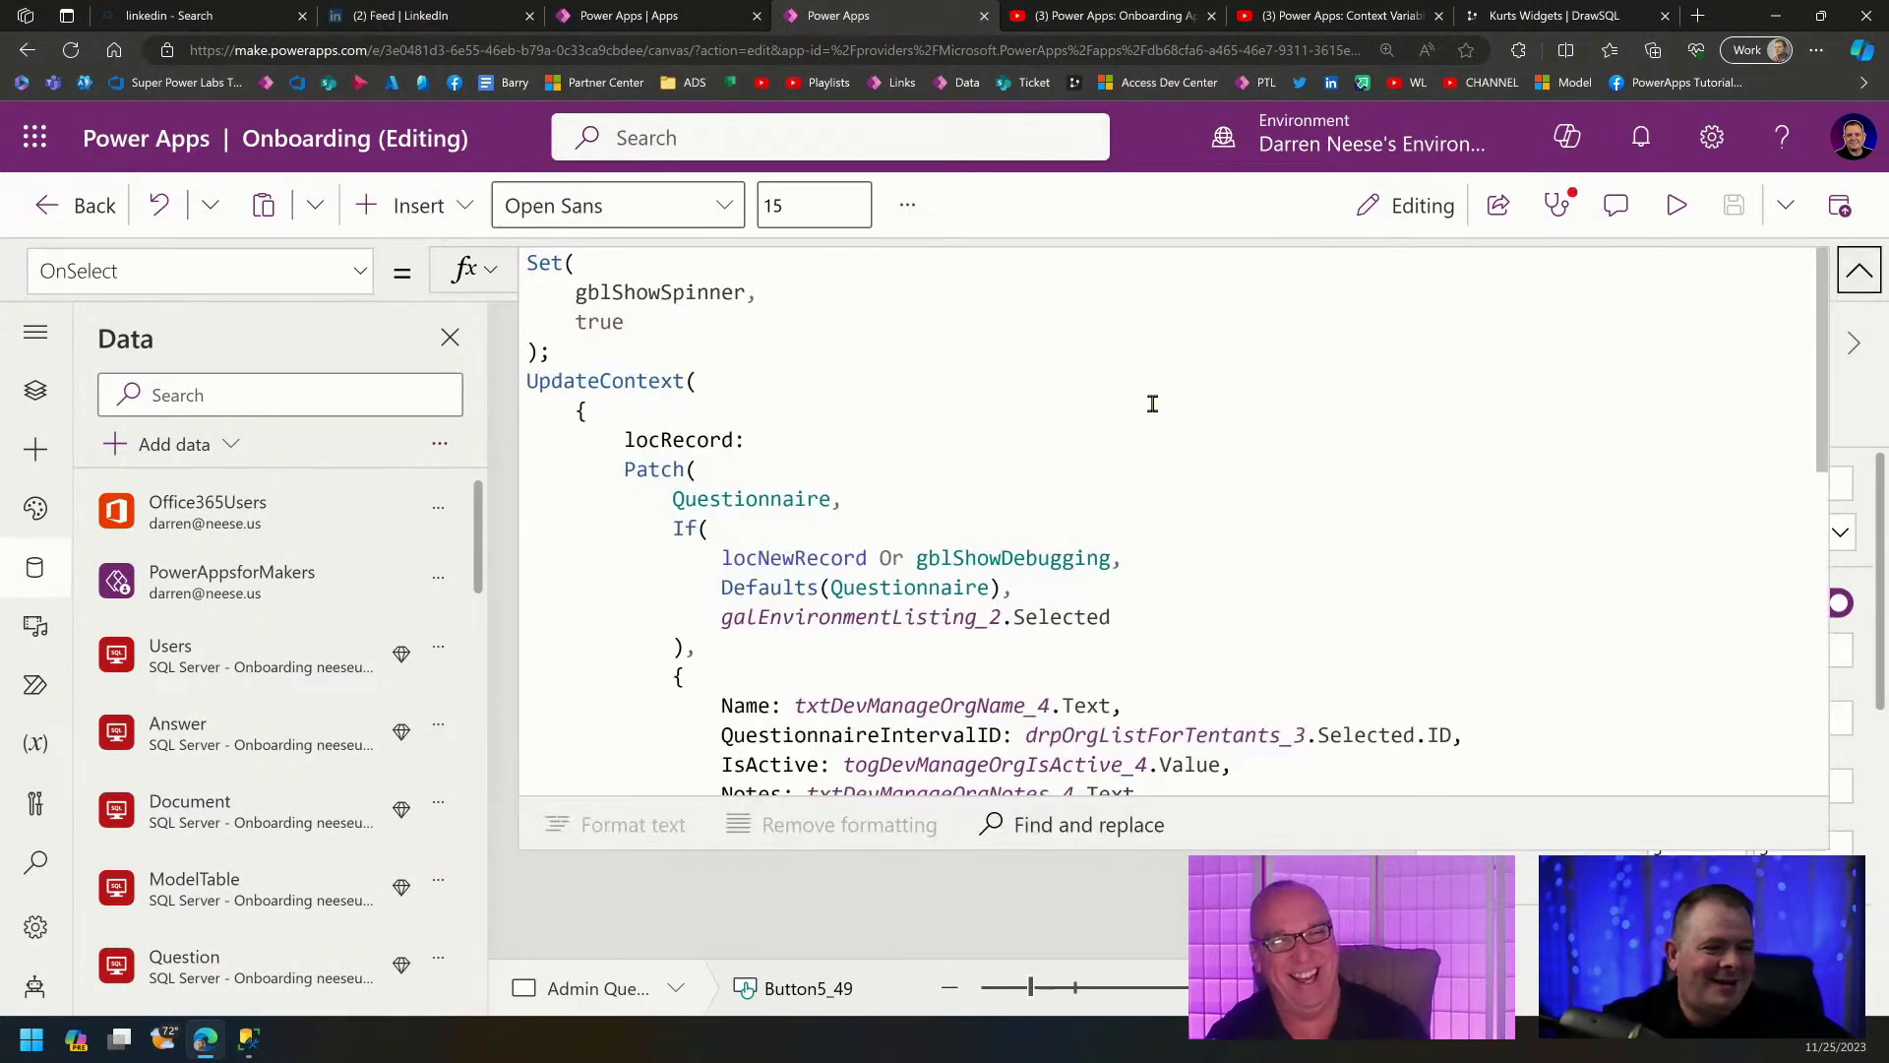
{"action": "left_click", "coordinate": [1333, 510]}
{"action": "scroll", "coordinate": [1326, 528], "scroll_direction": "down", "scroll_amount": 5}
{"action": "scroll", "coordinate": [1327, 530], "scroll_direction": "up", "scroll_amount": 5}
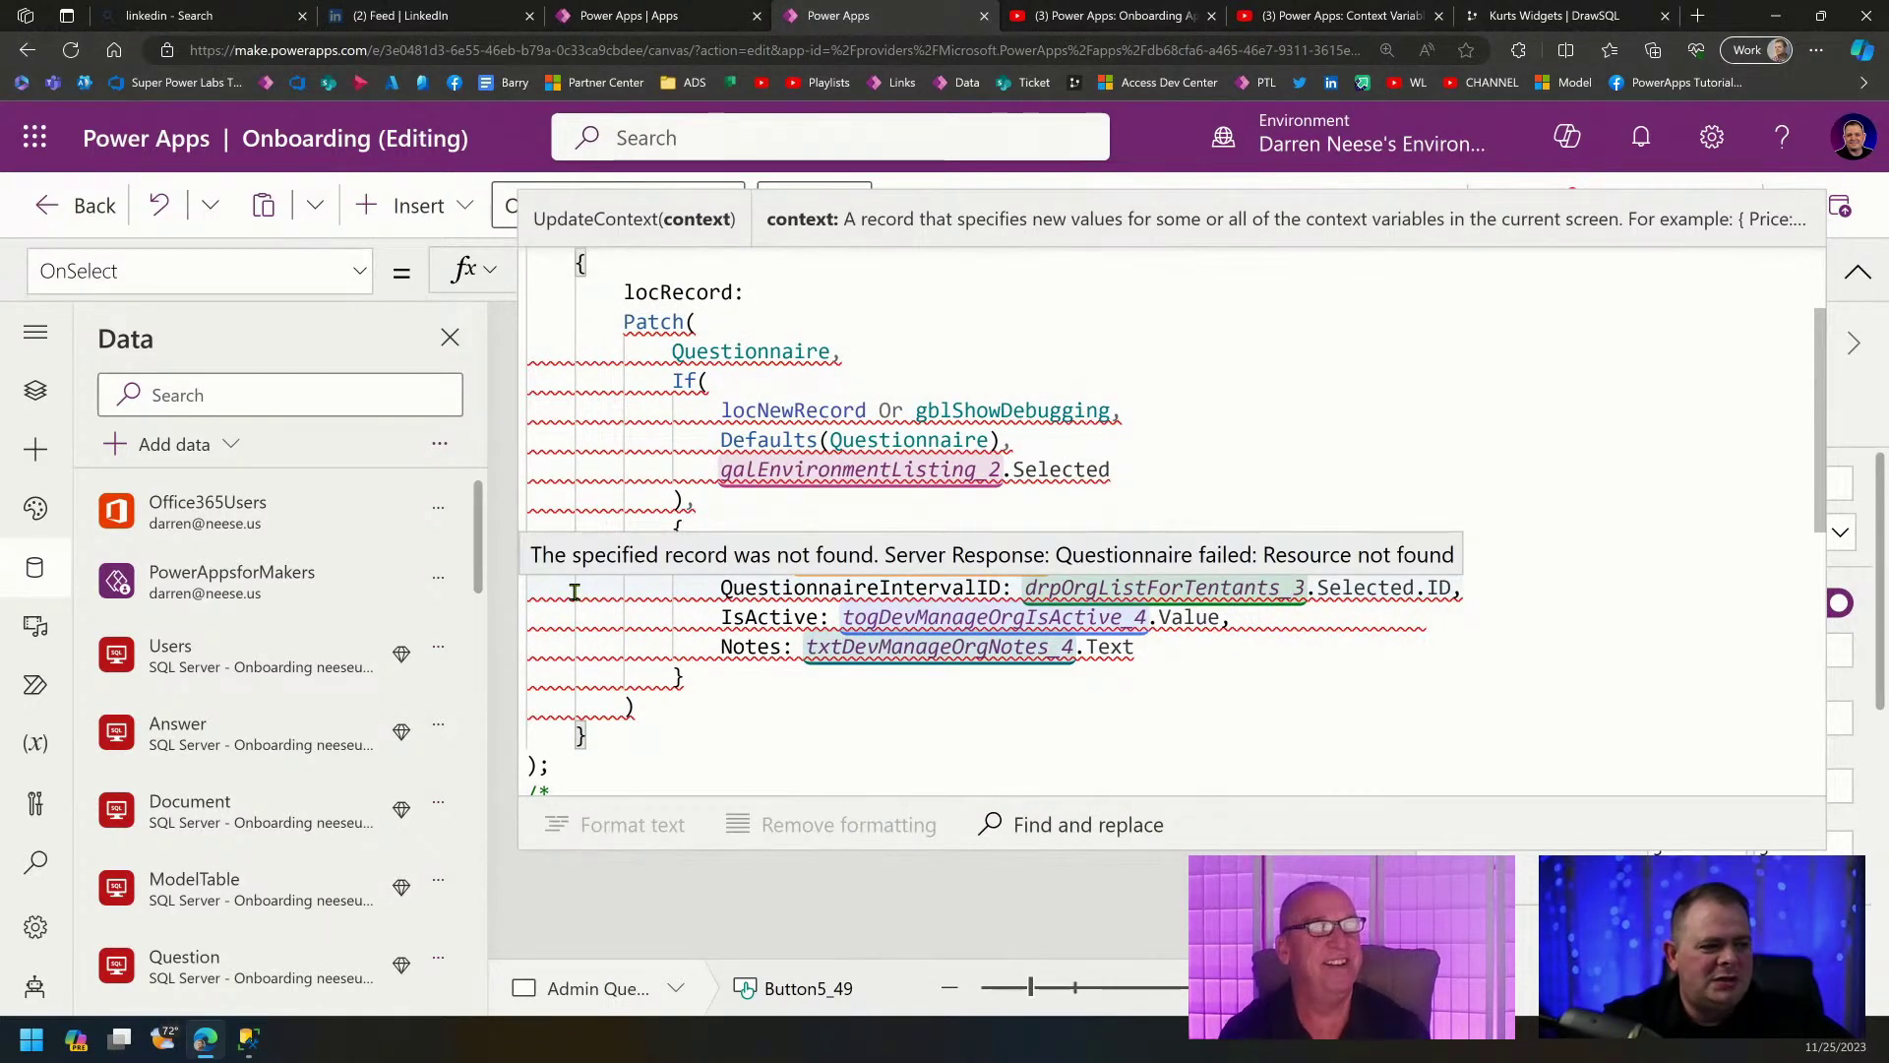
{"action": "left_click", "coordinate": [1223, 407]}
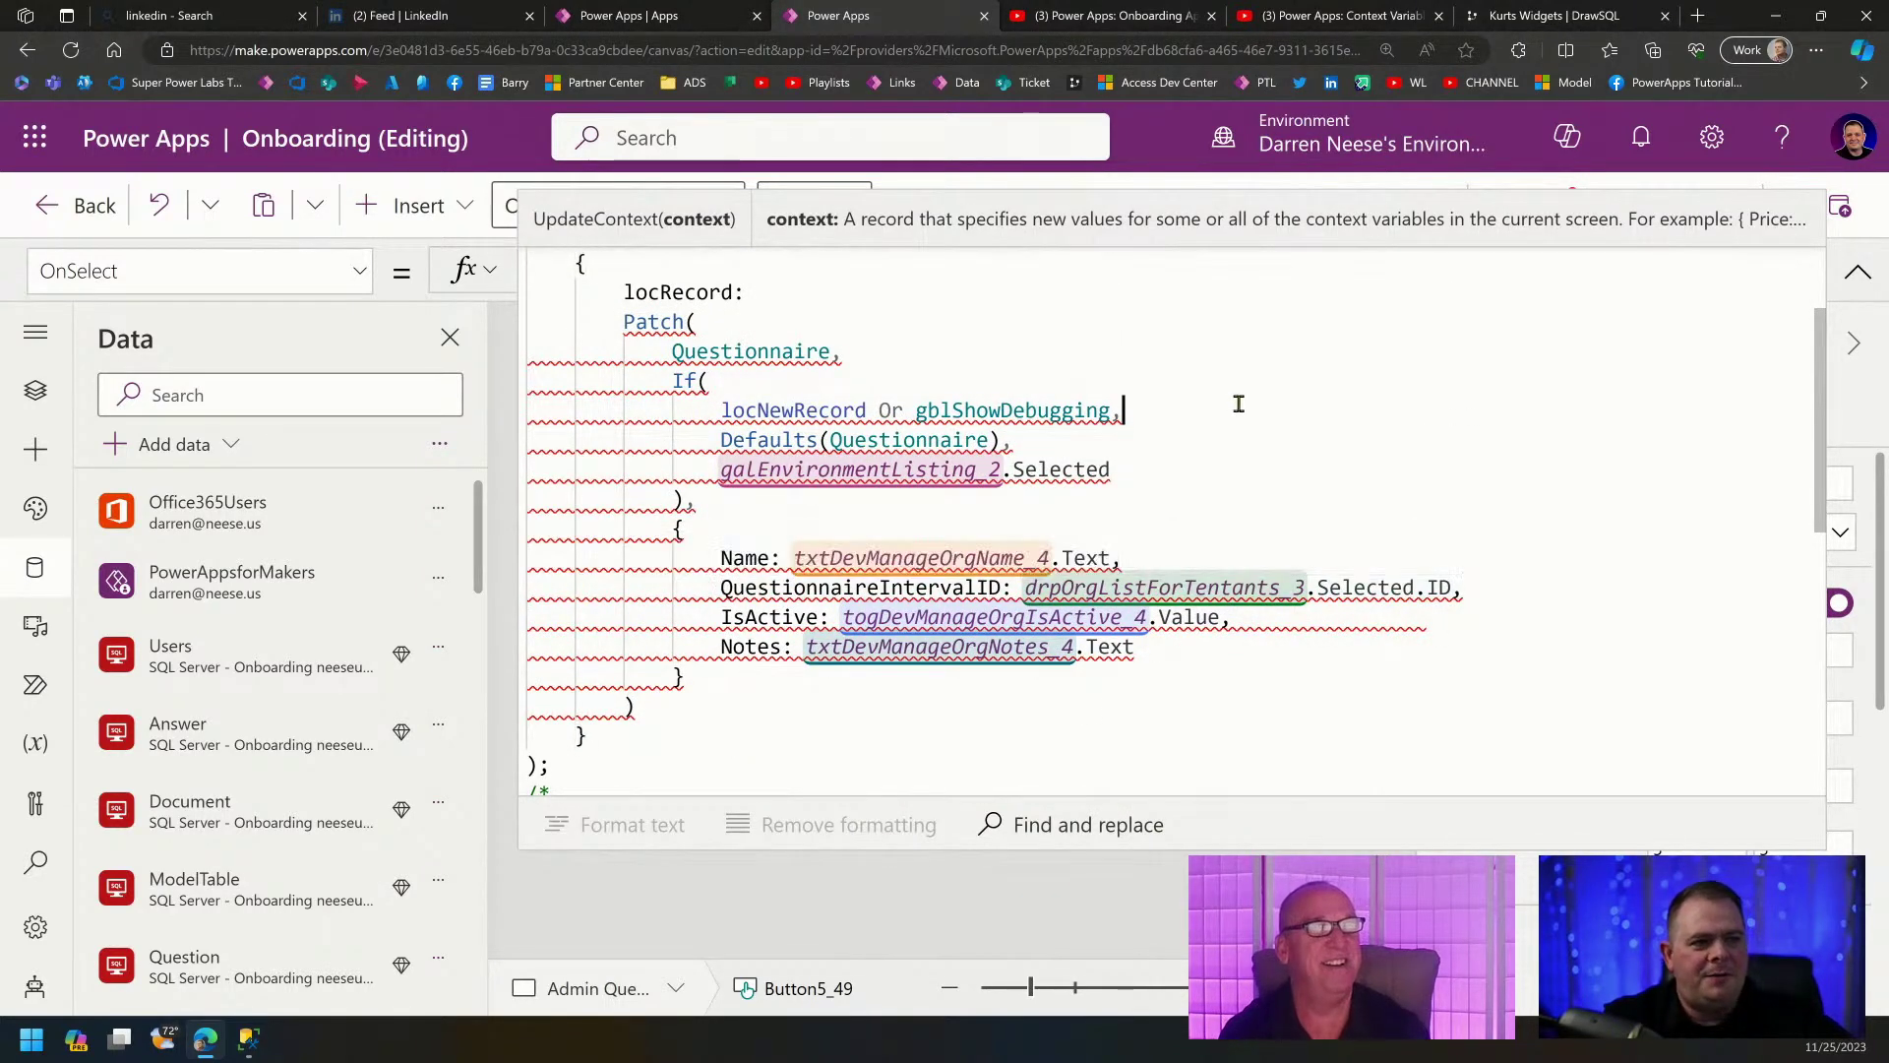
{"action": "left_click", "coordinate": [1422, 481]}
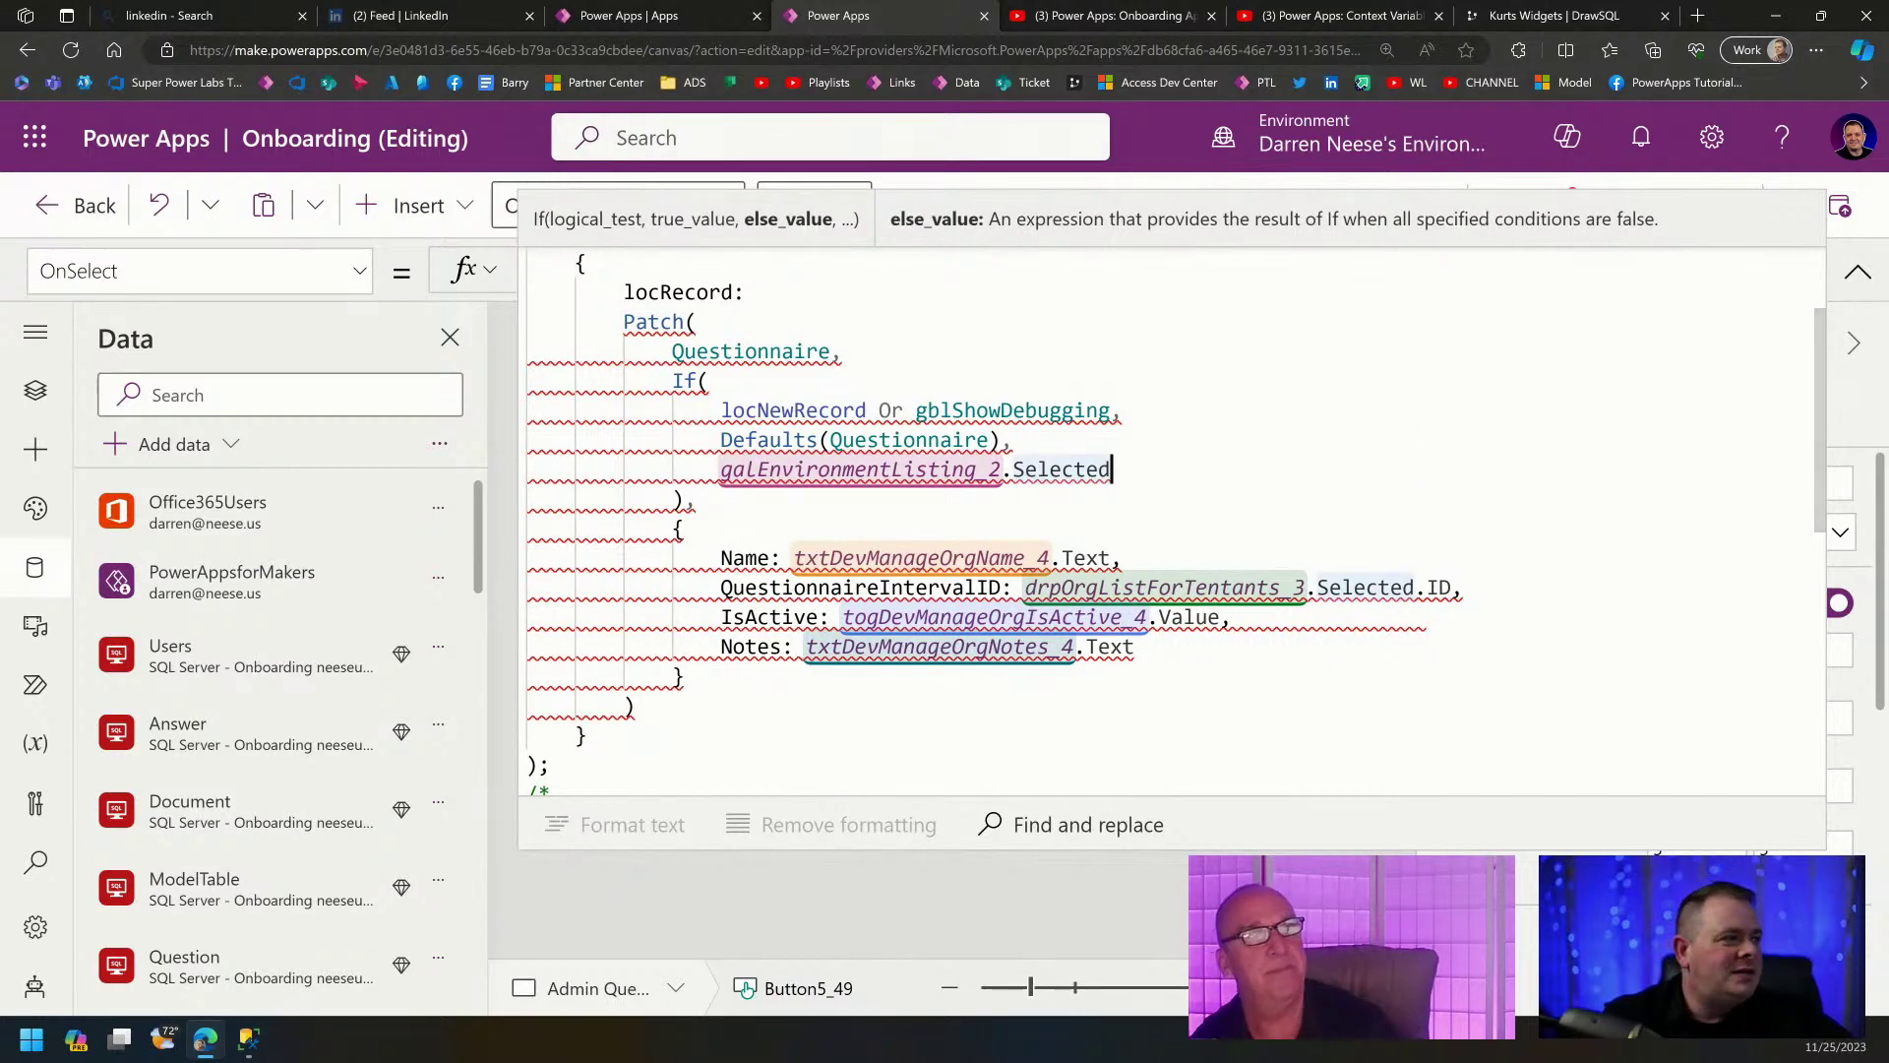
{"action": "left_click", "coordinate": [1858, 271]}
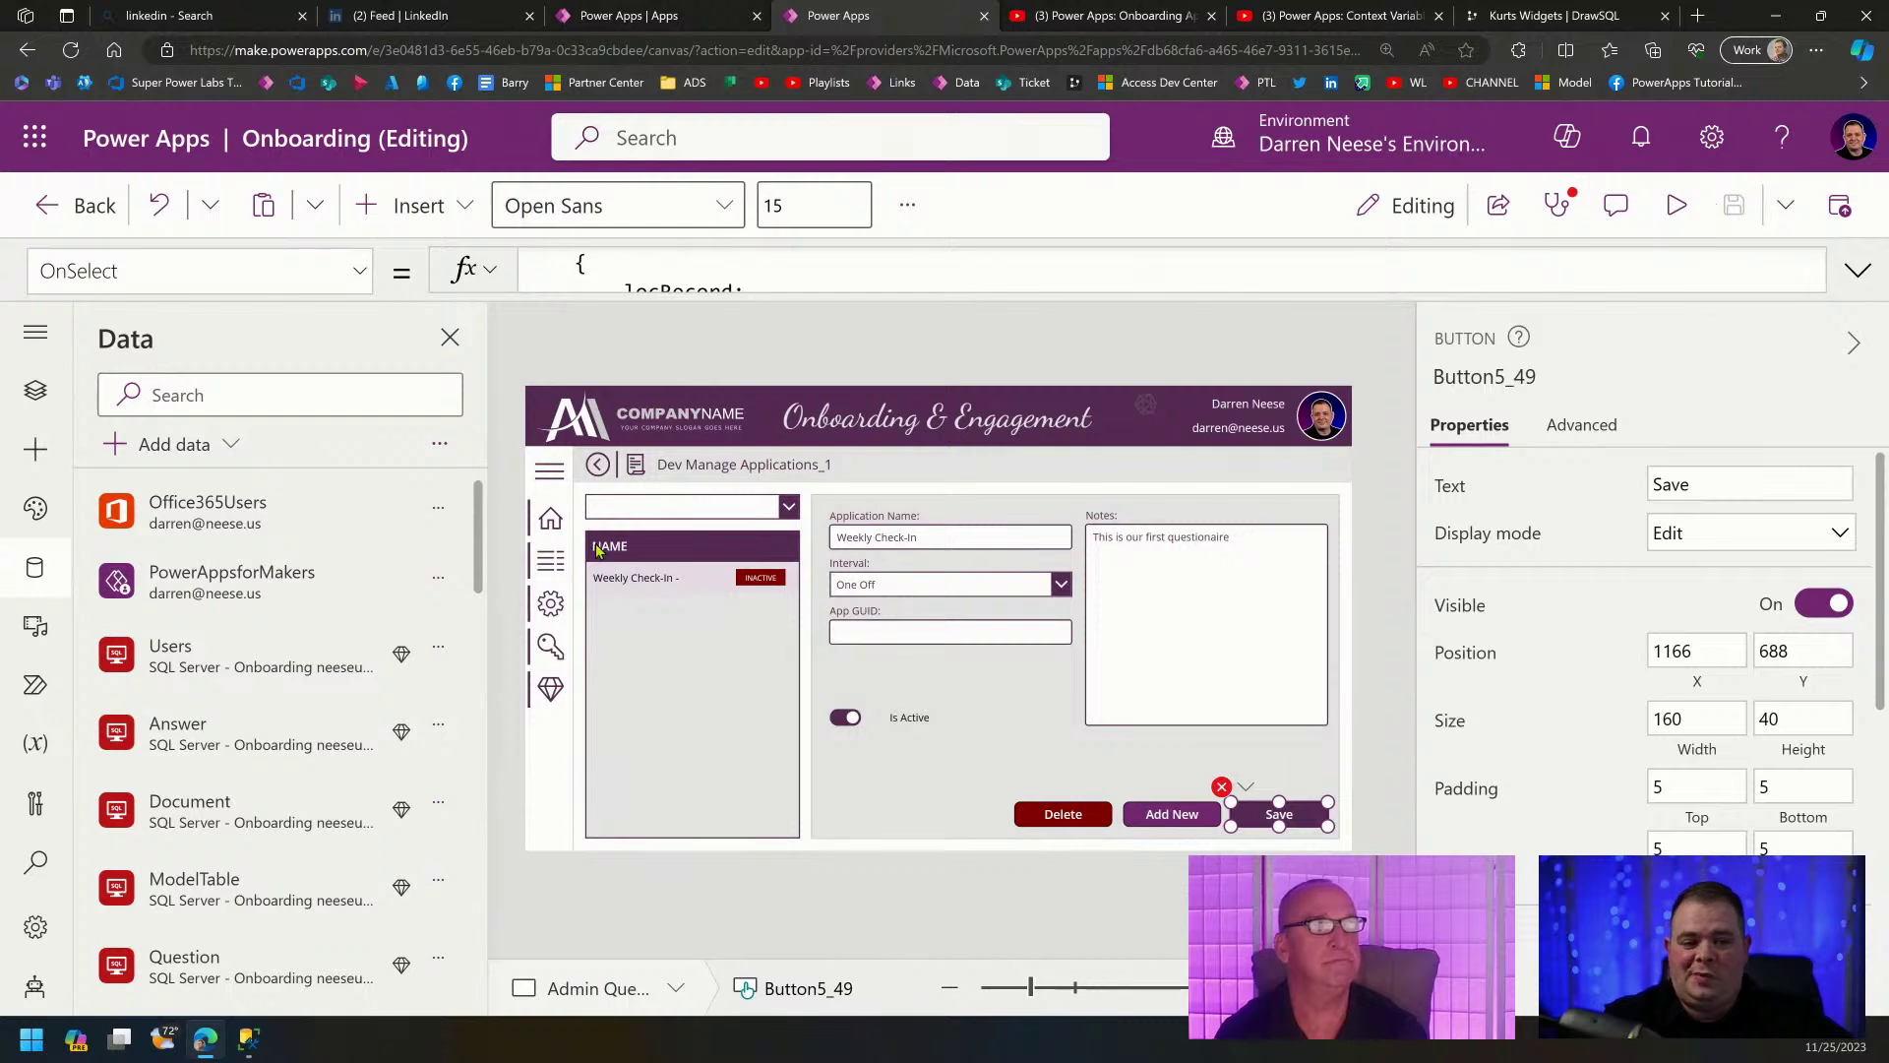
Filter the data sources by quest, and refresh the Questionnaire and QuestionnaireInterval tables.
{"action": "left_click", "coordinate": [367, 404]}
{"action": "type", "text": "quest"}
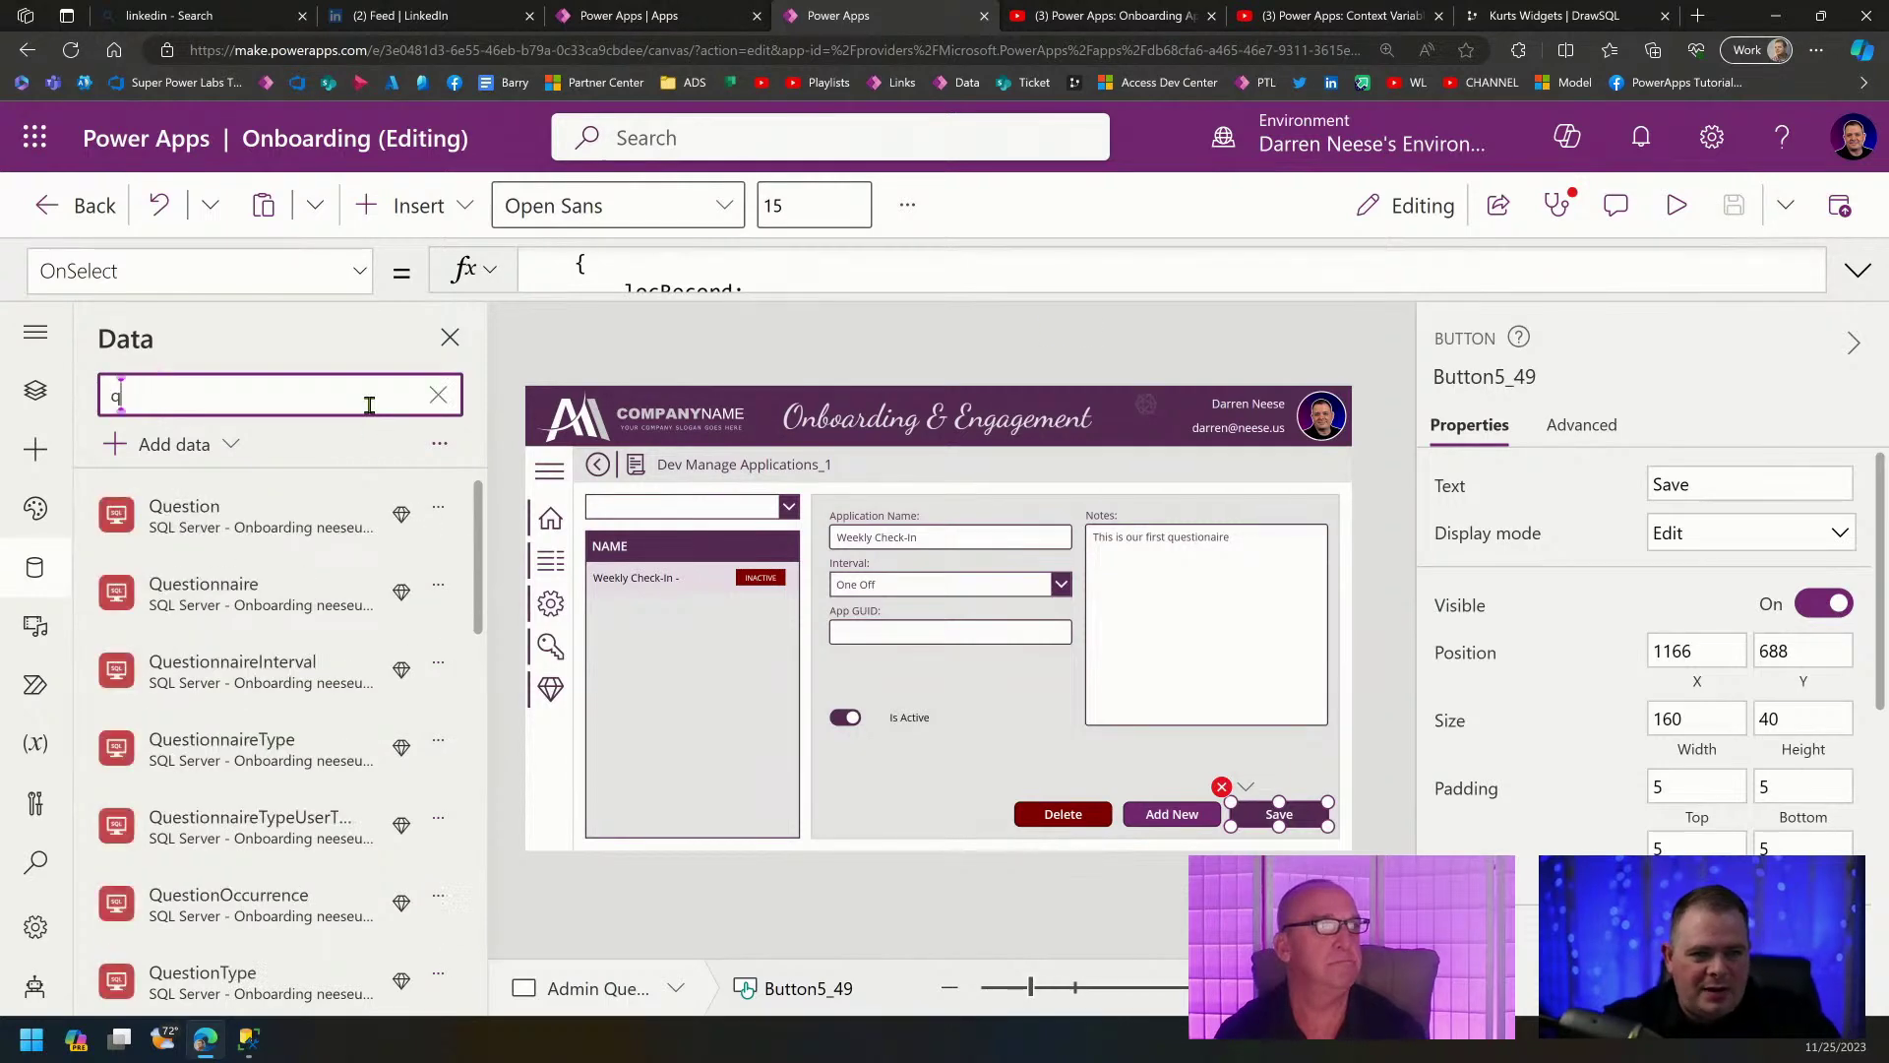
{"action": "left_click", "coordinate": [438, 587]}
{"action": "left_click", "coordinate": [547, 662]}
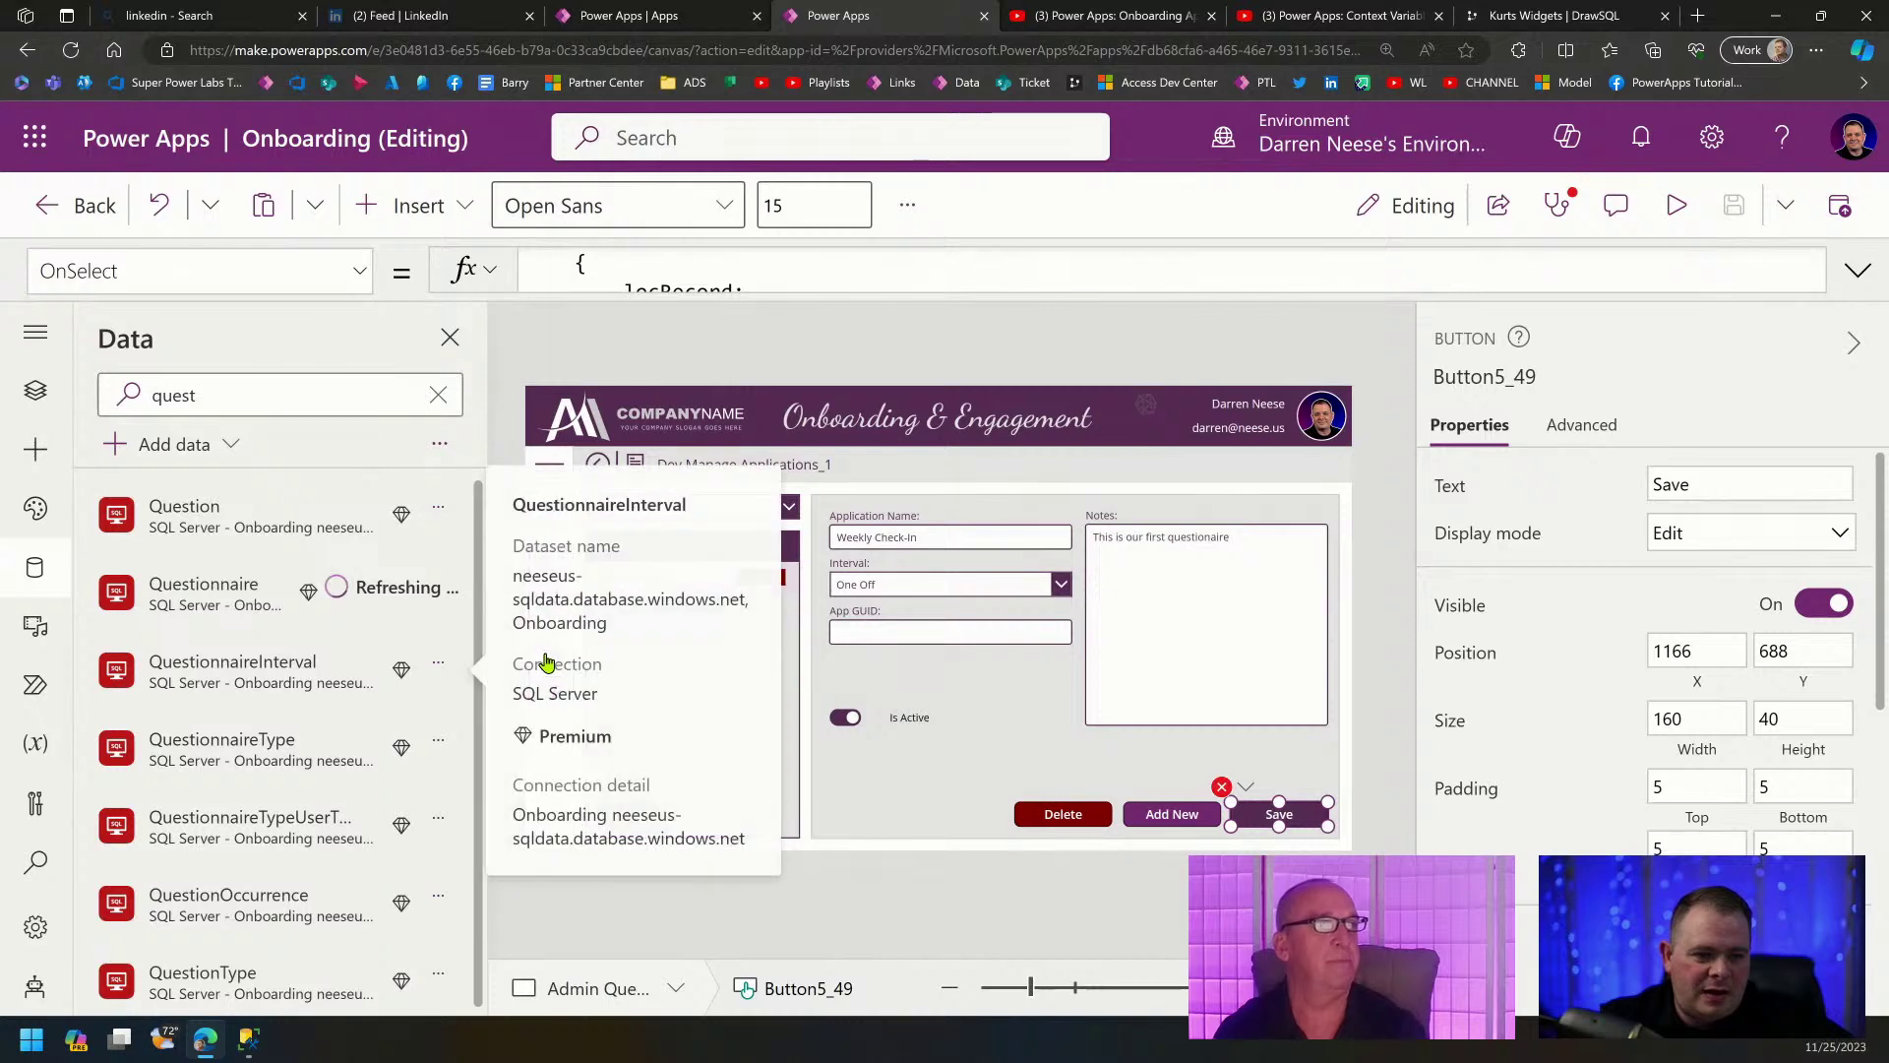
{"action": "left_click", "coordinate": [436, 671]}
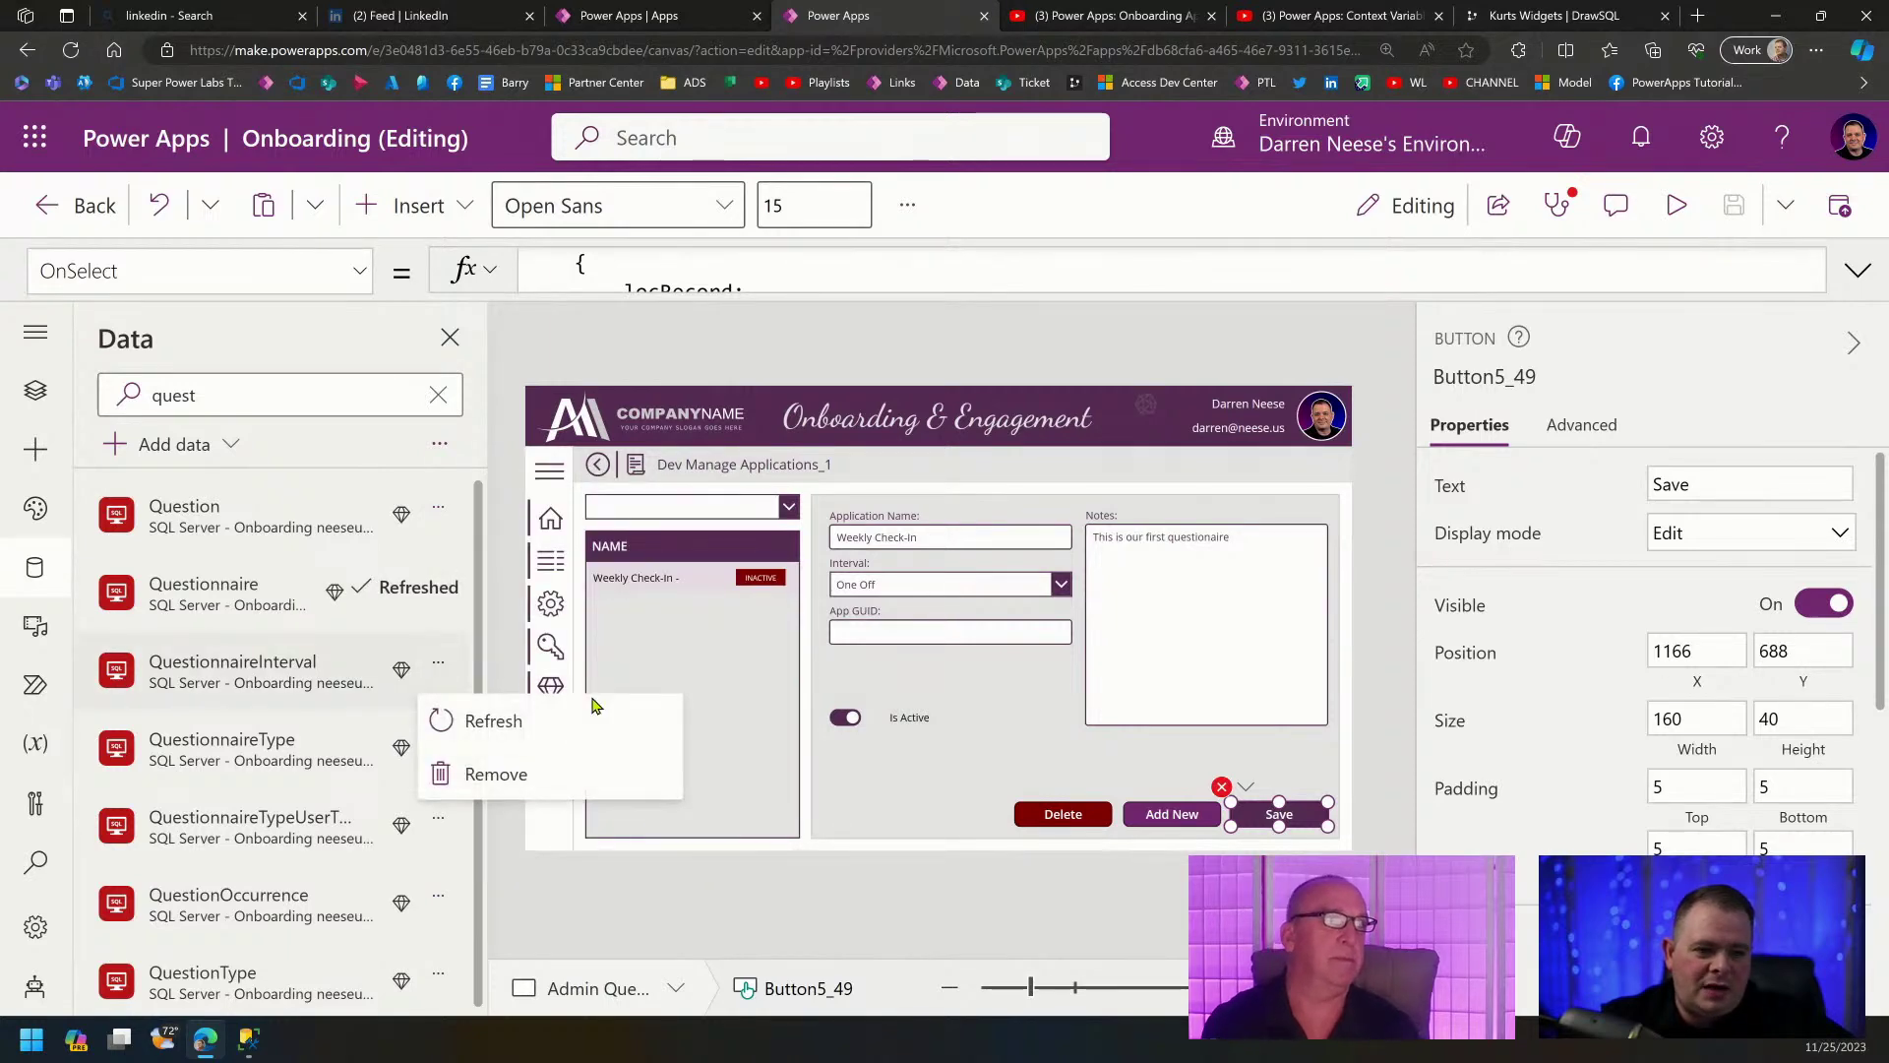
{"action": "left_click", "coordinate": [541, 734]}
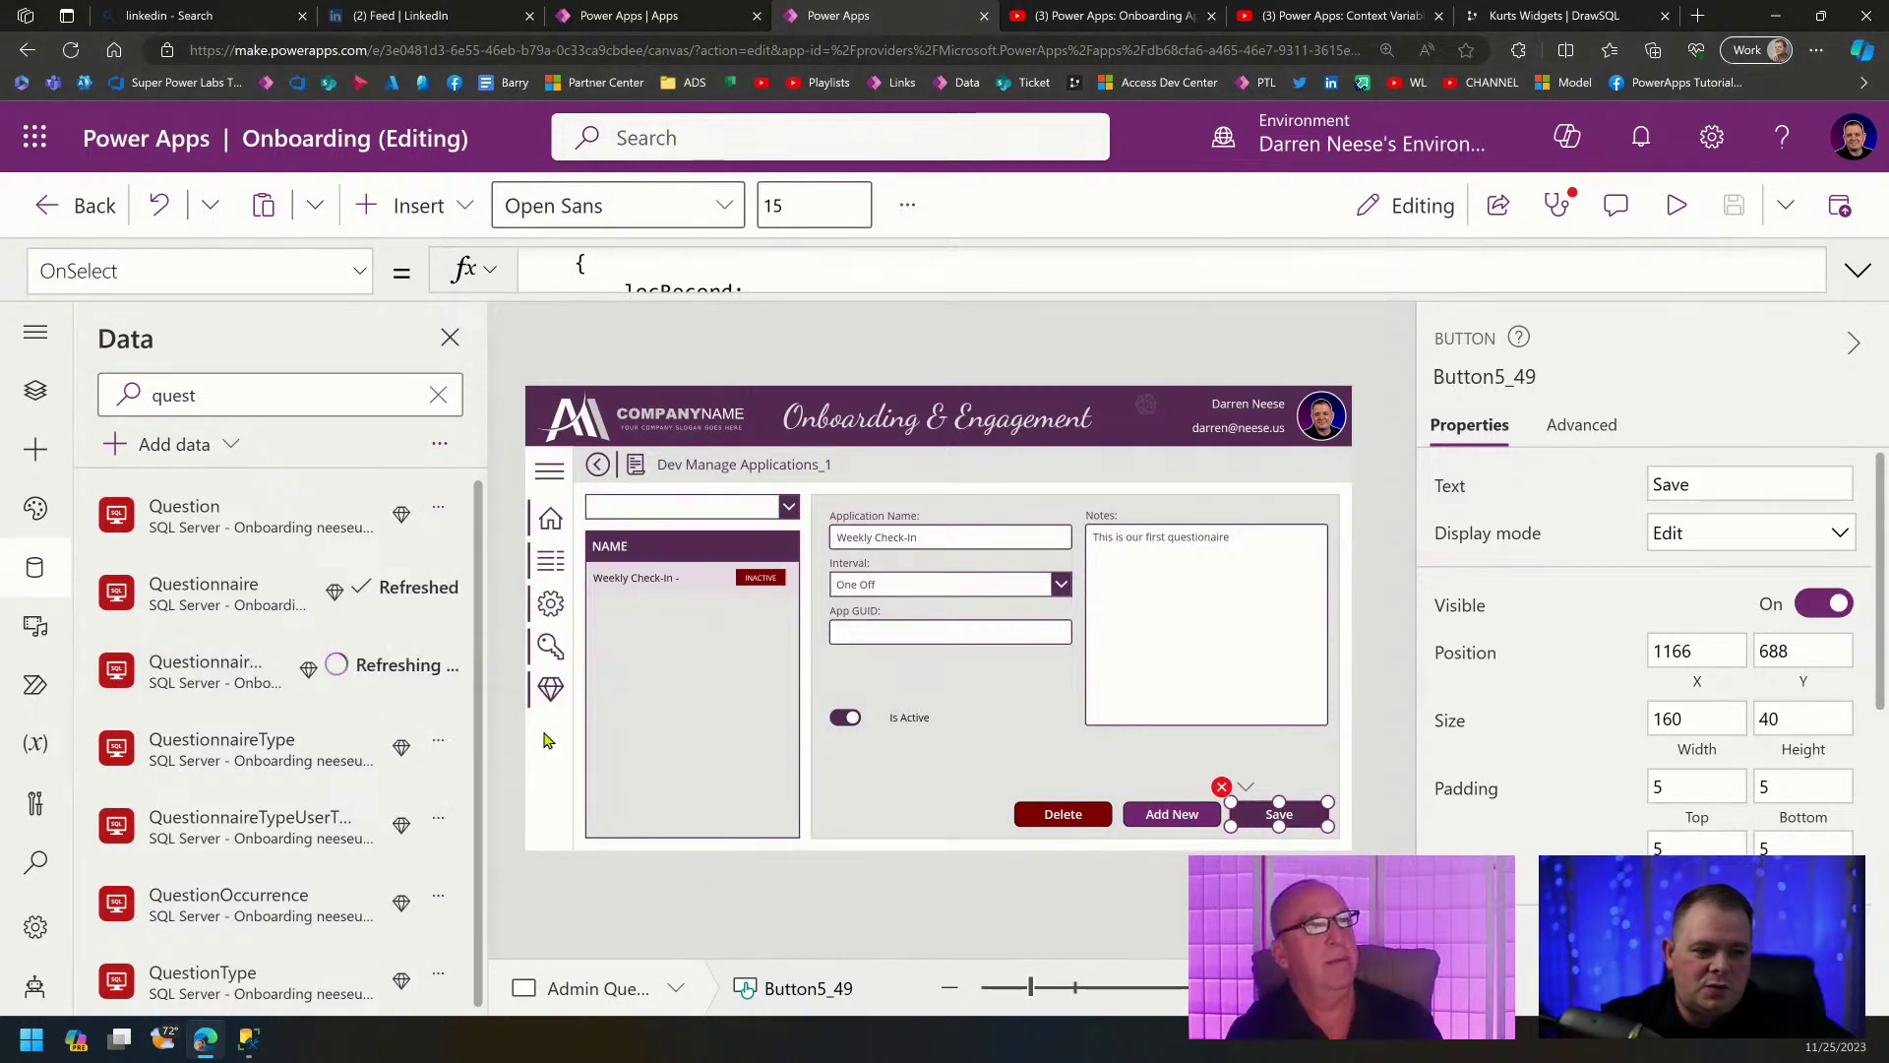
Check the screen in preview, leave the app, reopen Onboarding for editing, and dismiss the implicitly shared connections notice.
{"action": "left_click", "coordinate": [1678, 210]}
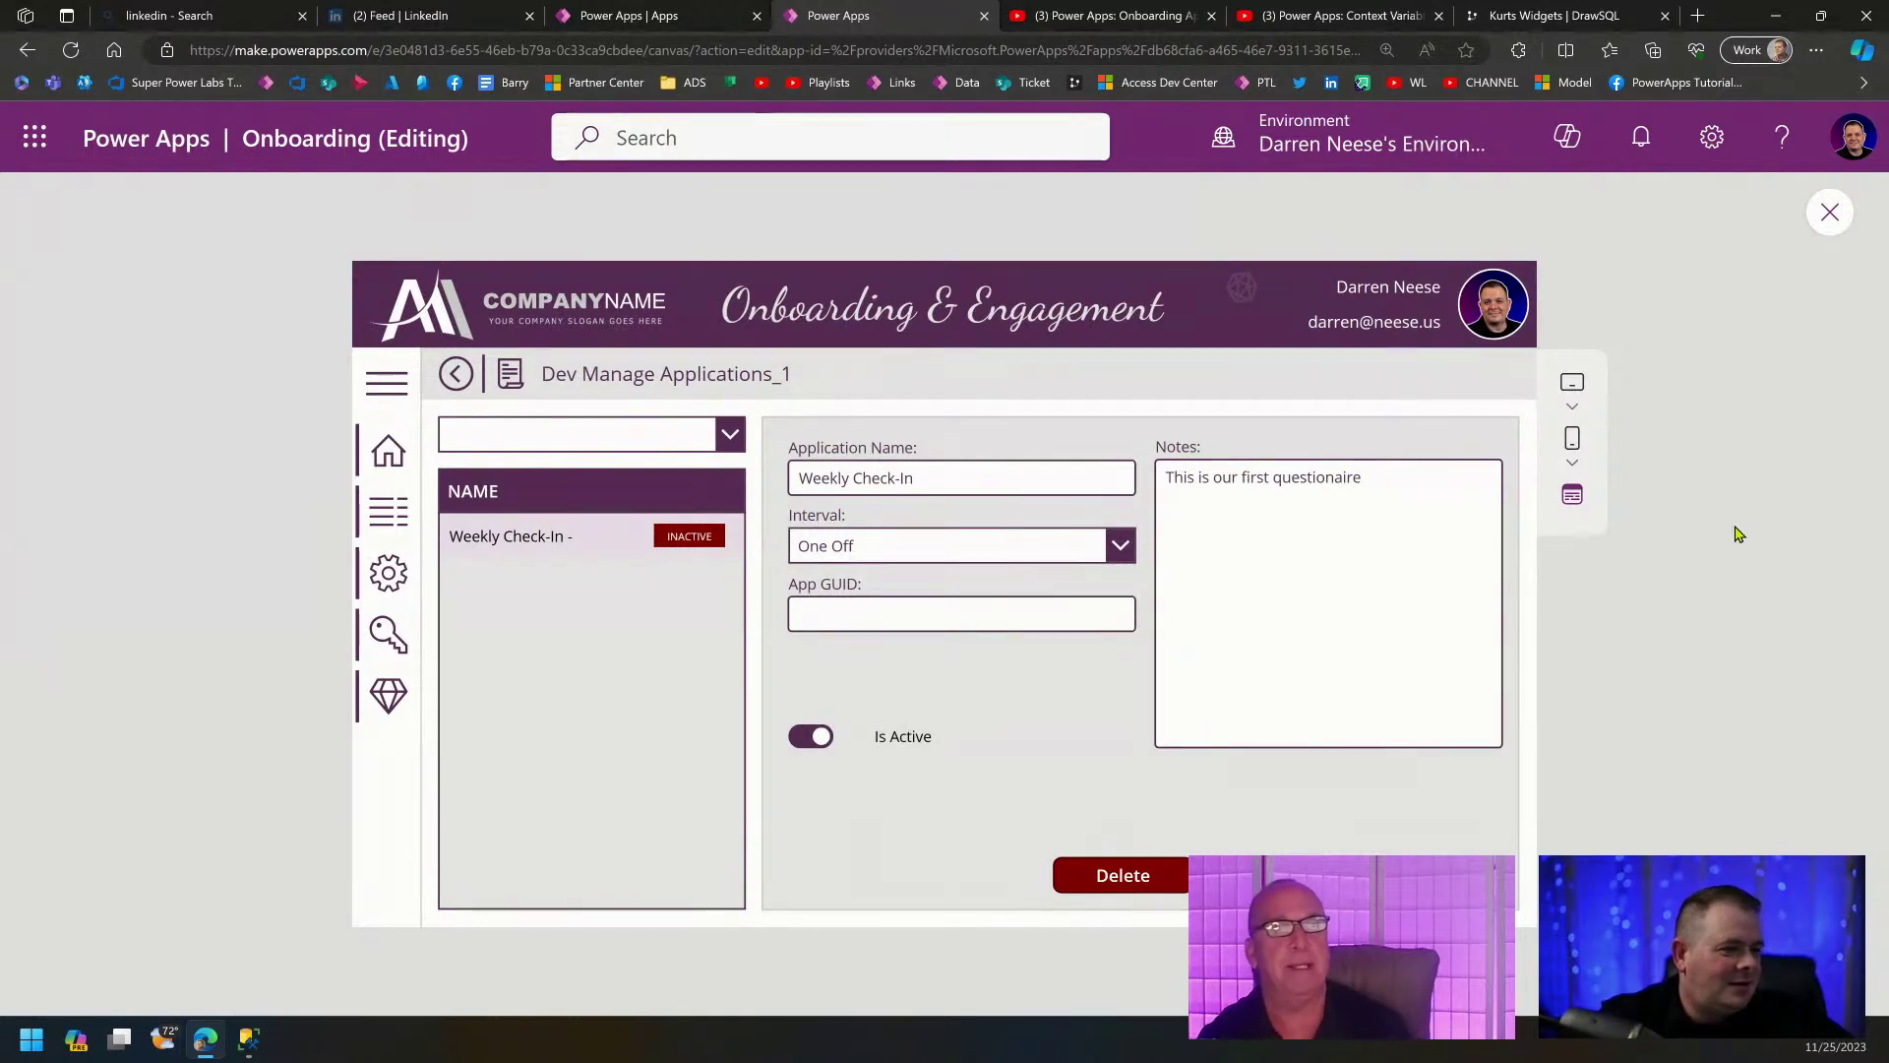
{"action": "left_click", "coordinate": [1833, 217]}
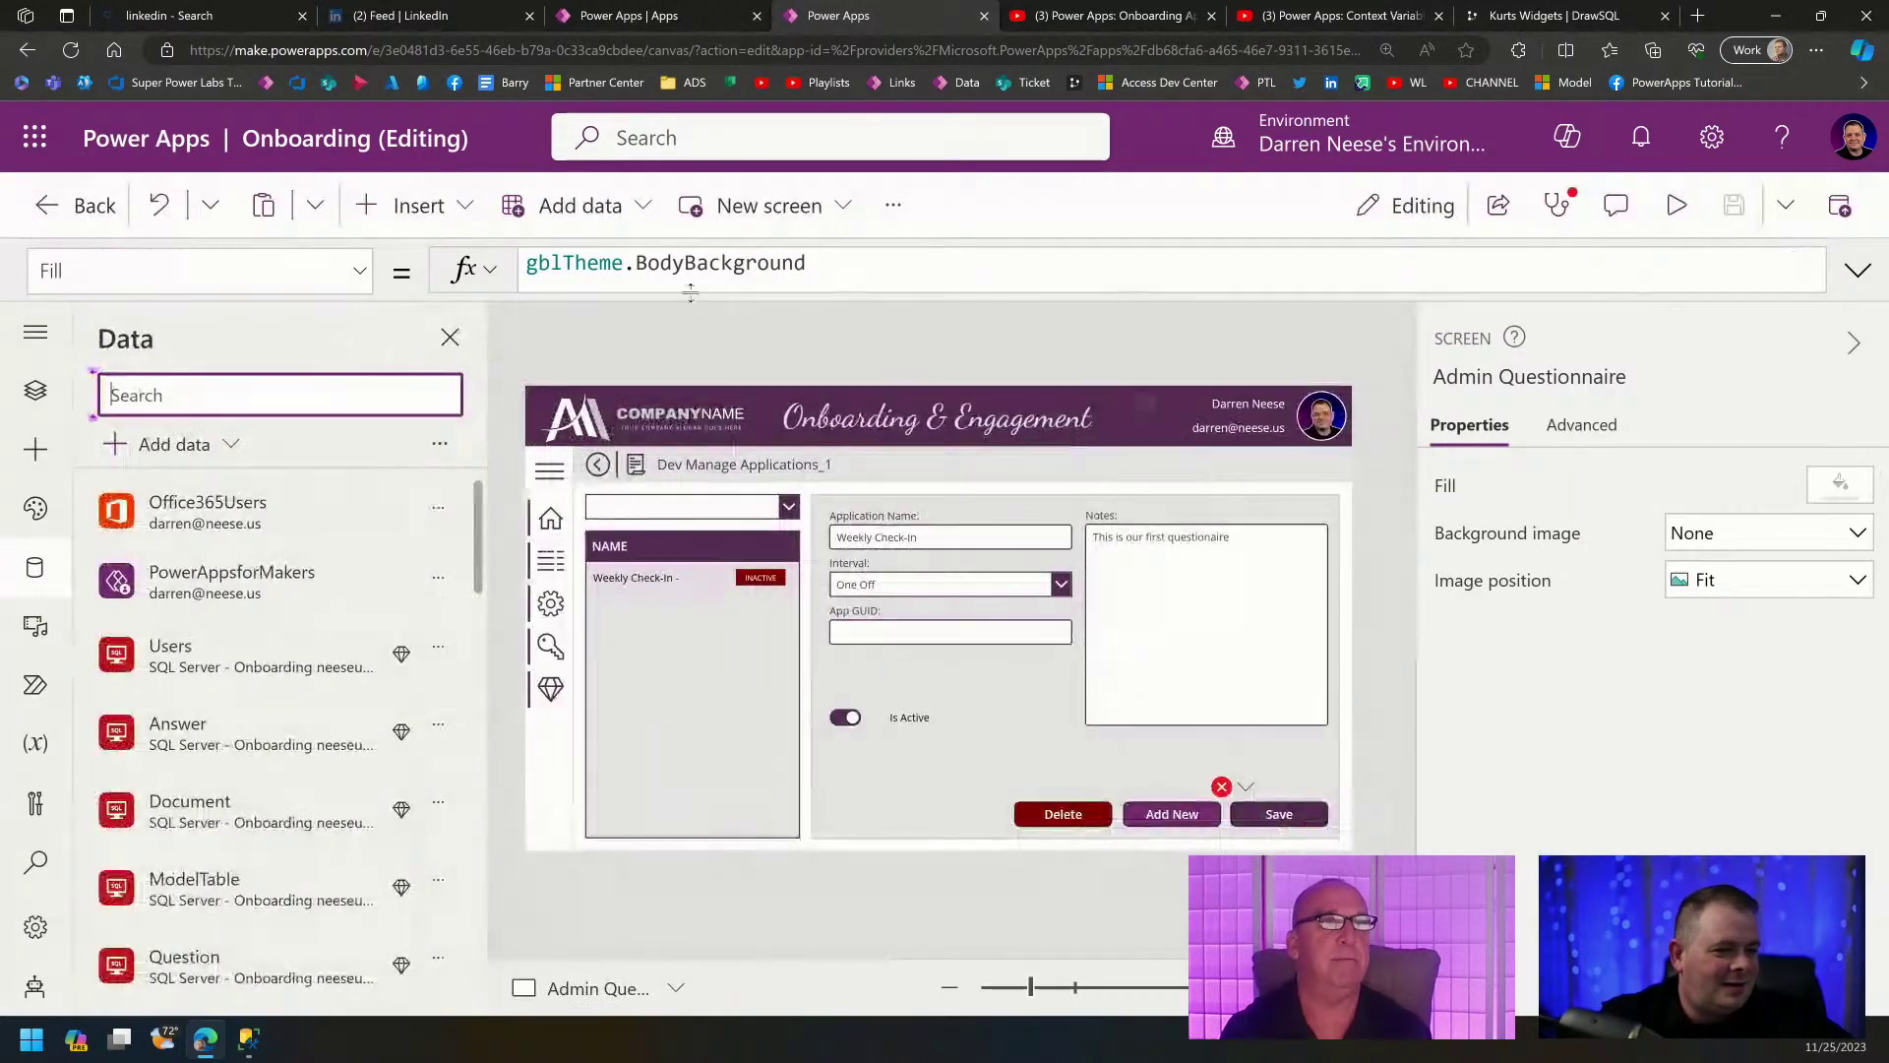
{"action": "left_click", "coordinate": [72, 227]}
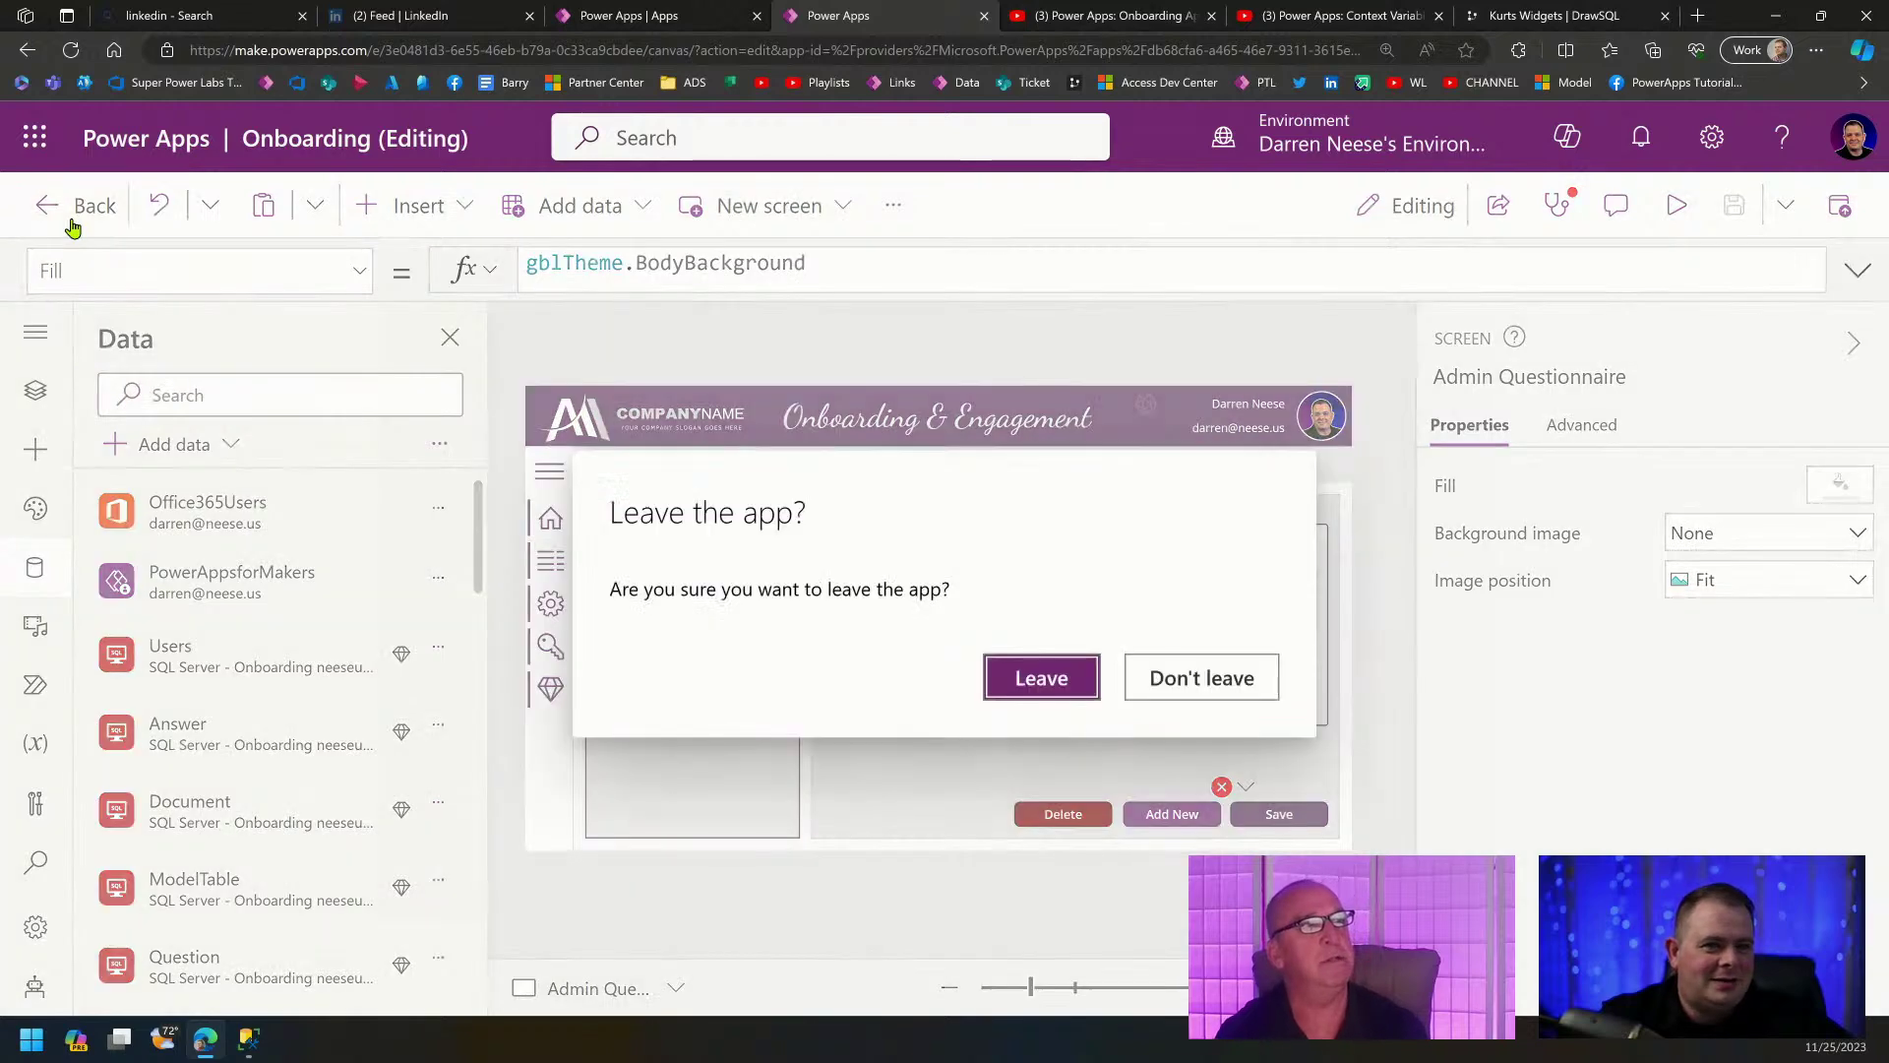
{"action": "left_click", "coordinate": [1046, 677]}
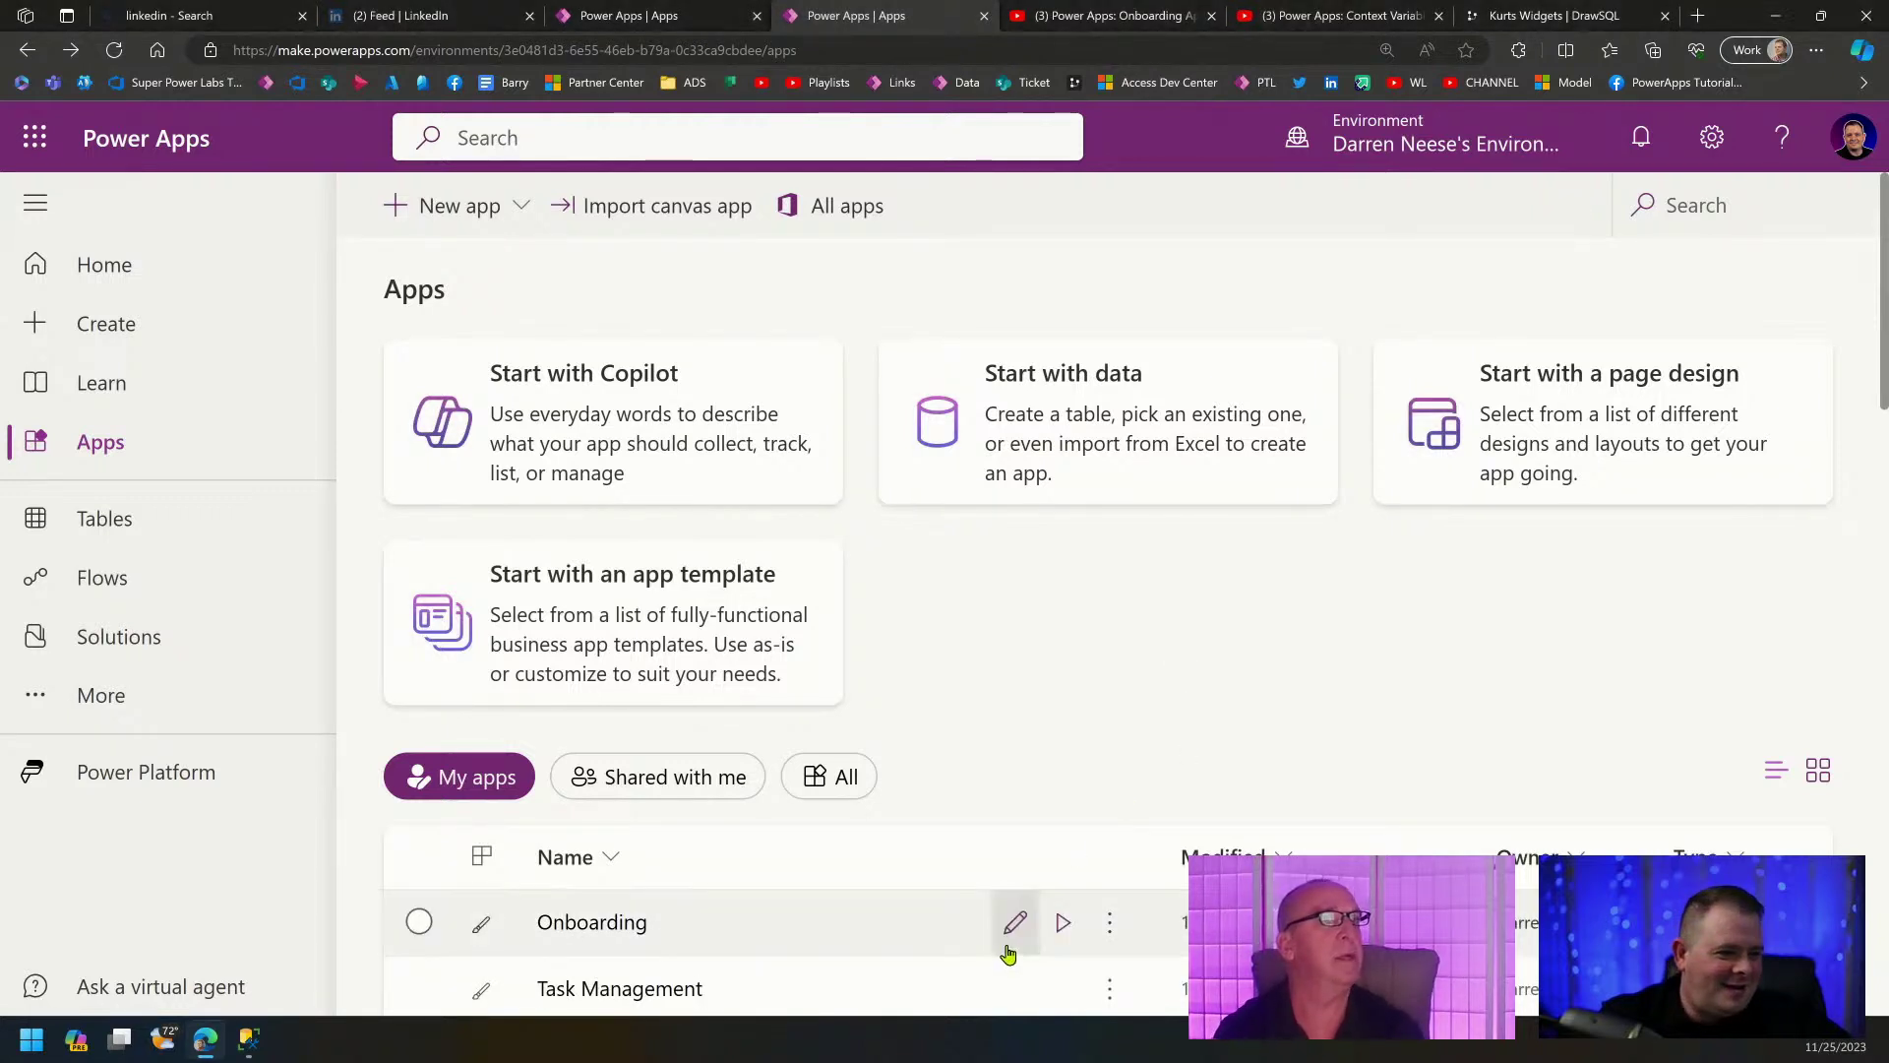
{"action": "left_click", "coordinate": [1015, 925]}
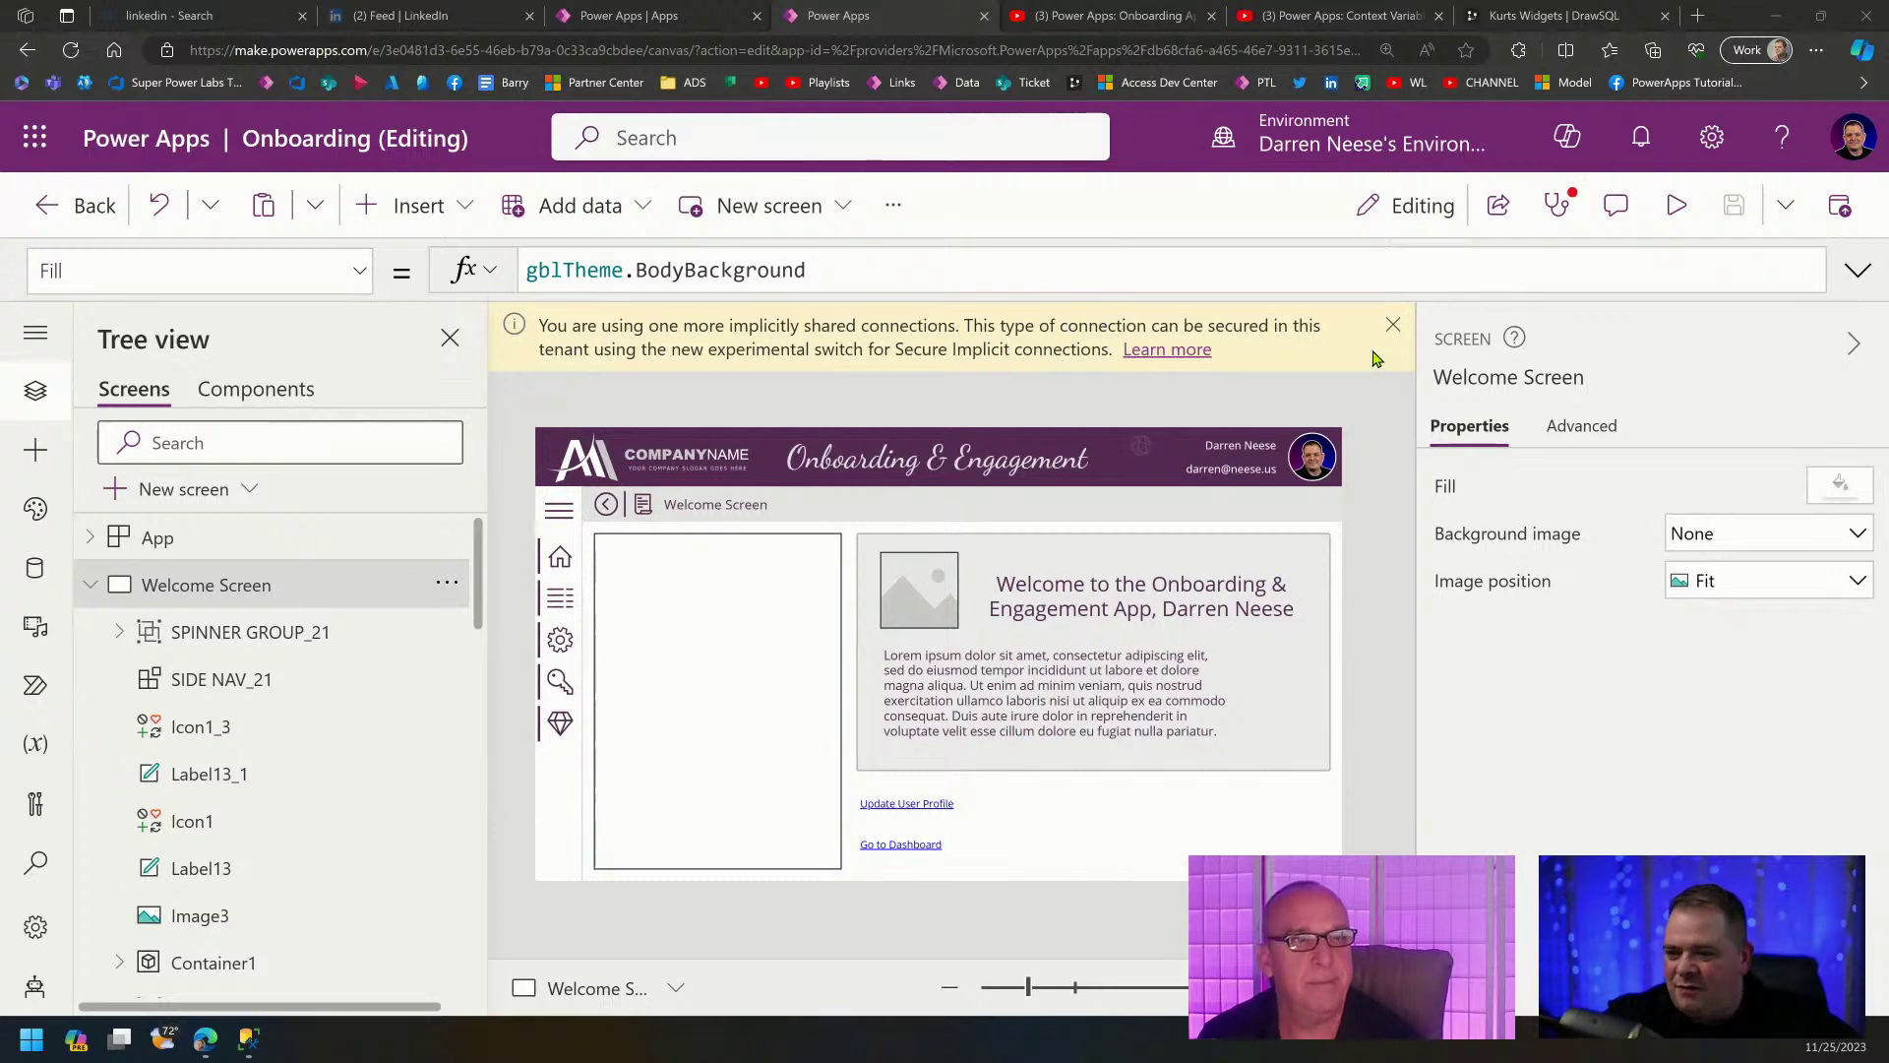
{"action": "left_click", "coordinate": [1394, 325]}
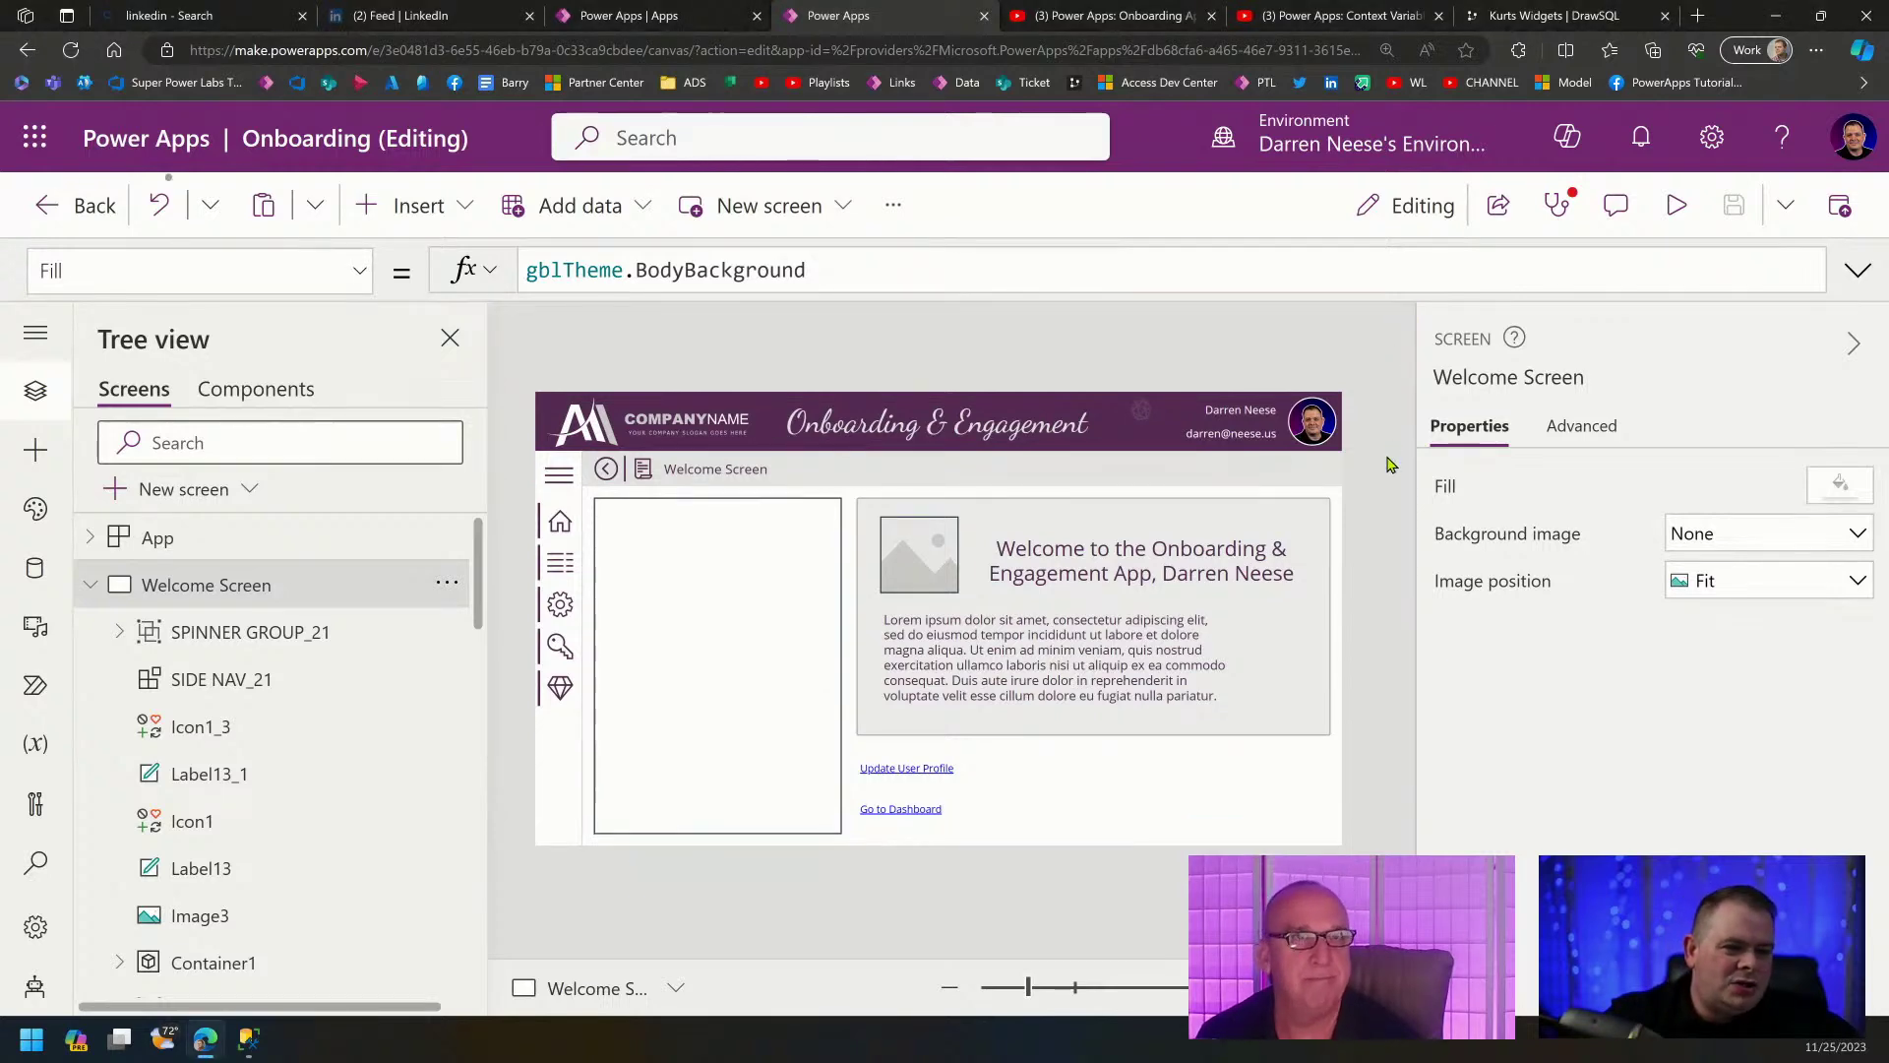
Check the Welcome Screen in preview, leave preview, and open the Admin Questionnaire screen for editing.
{"action": "left_click", "coordinate": [1677, 205]}
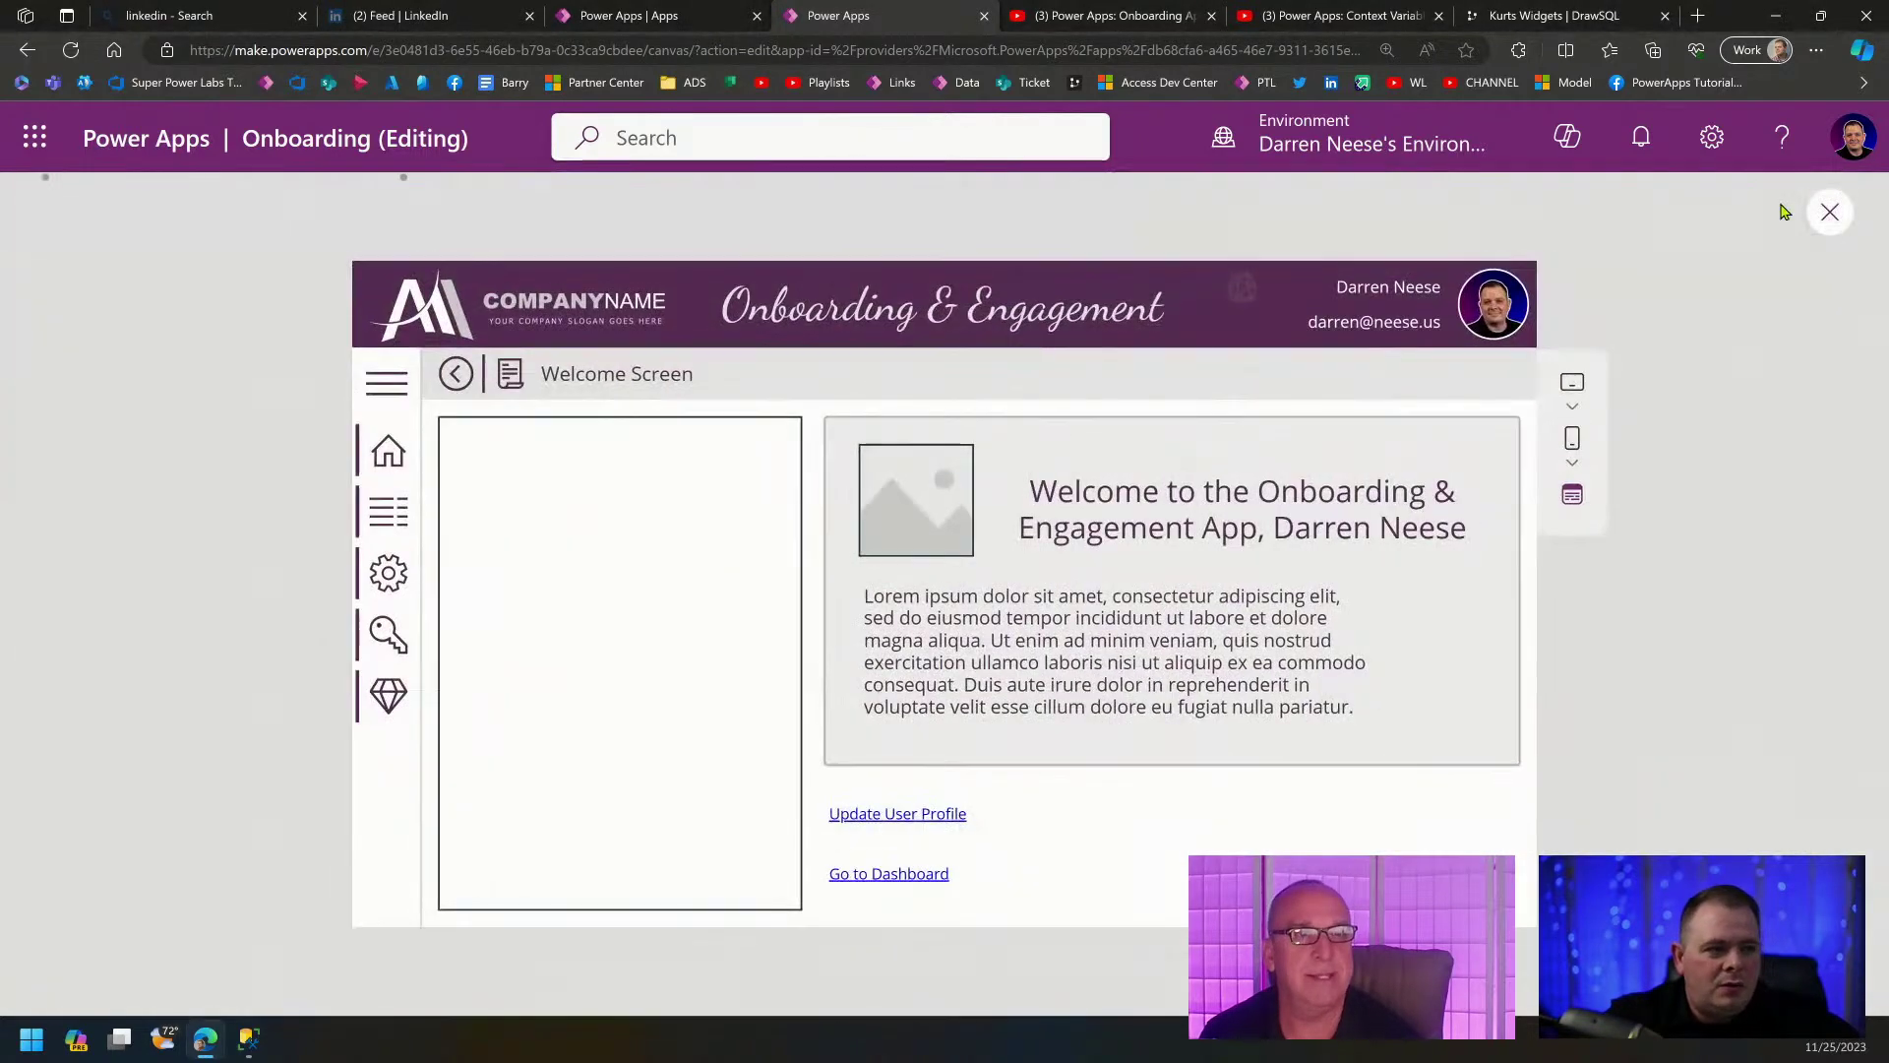
{"action": "left_click", "coordinate": [1827, 211]}
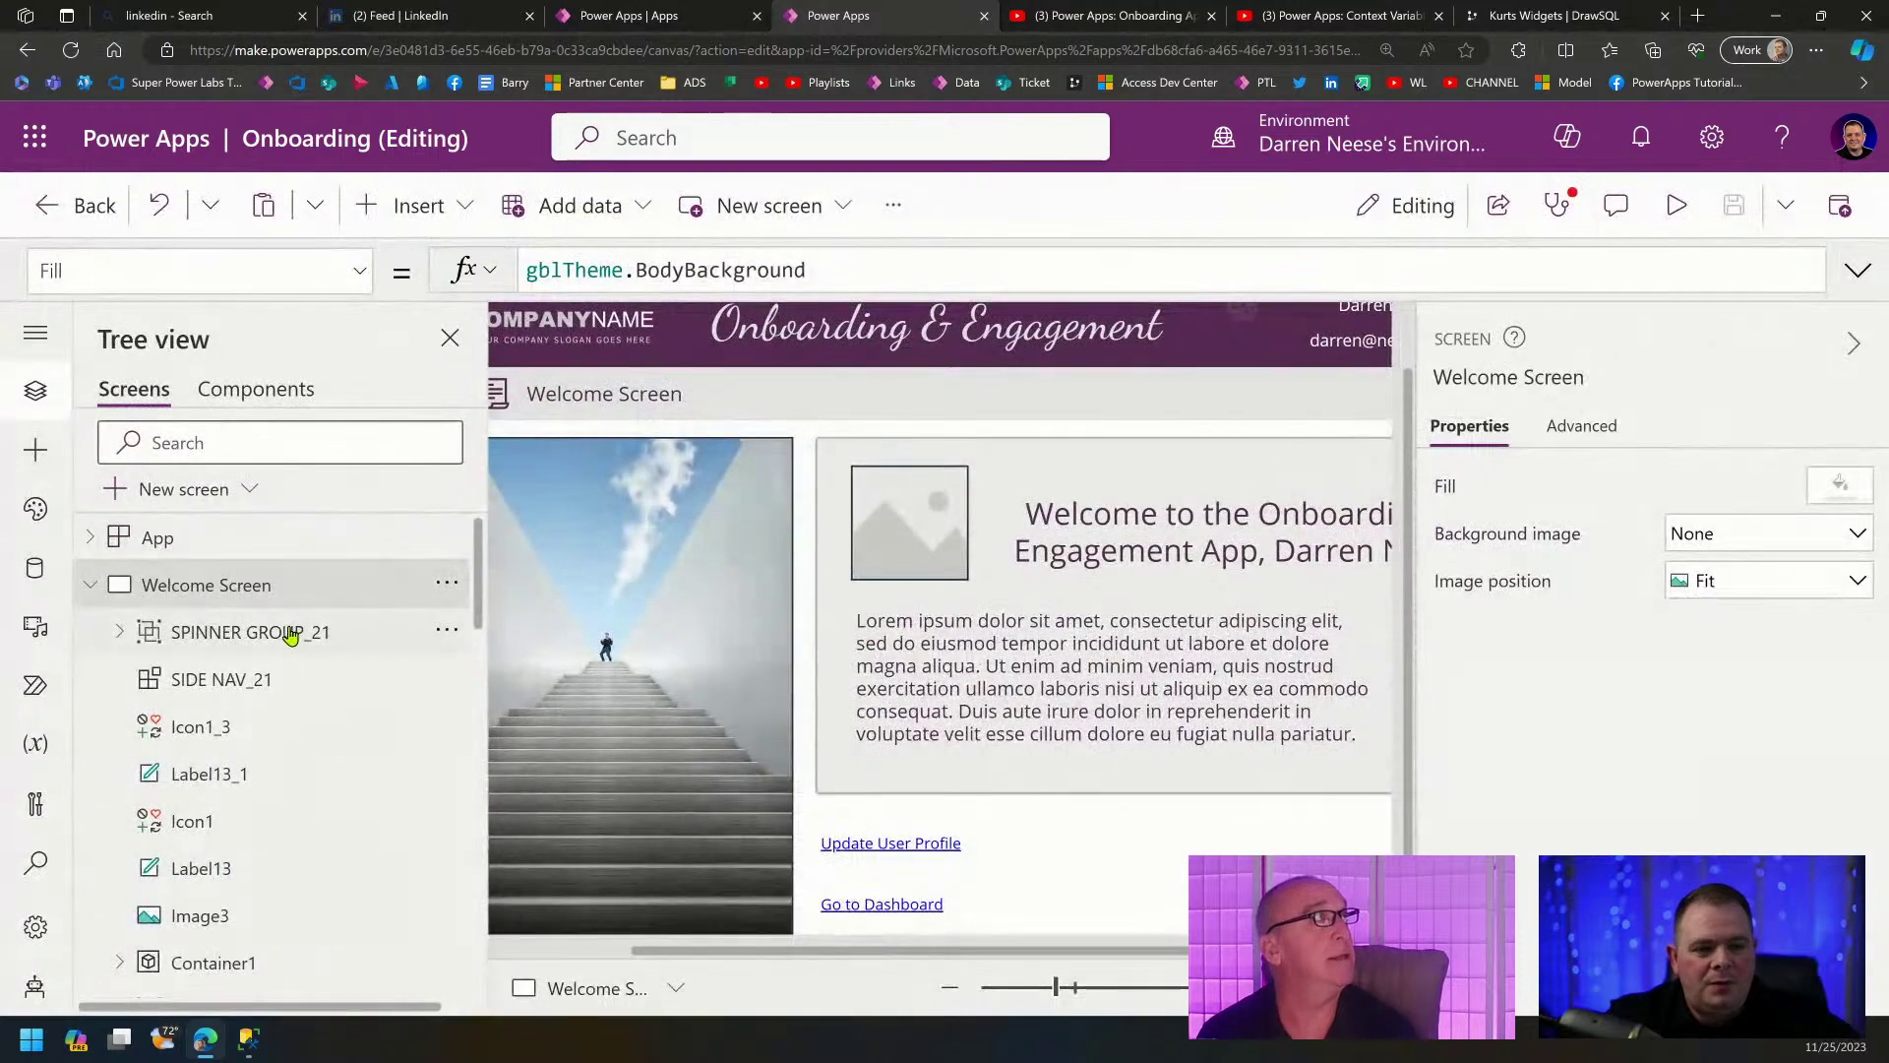
{"action": "scroll", "coordinate": [187, 603], "scroll_direction": "up", "scroll_amount": 2}
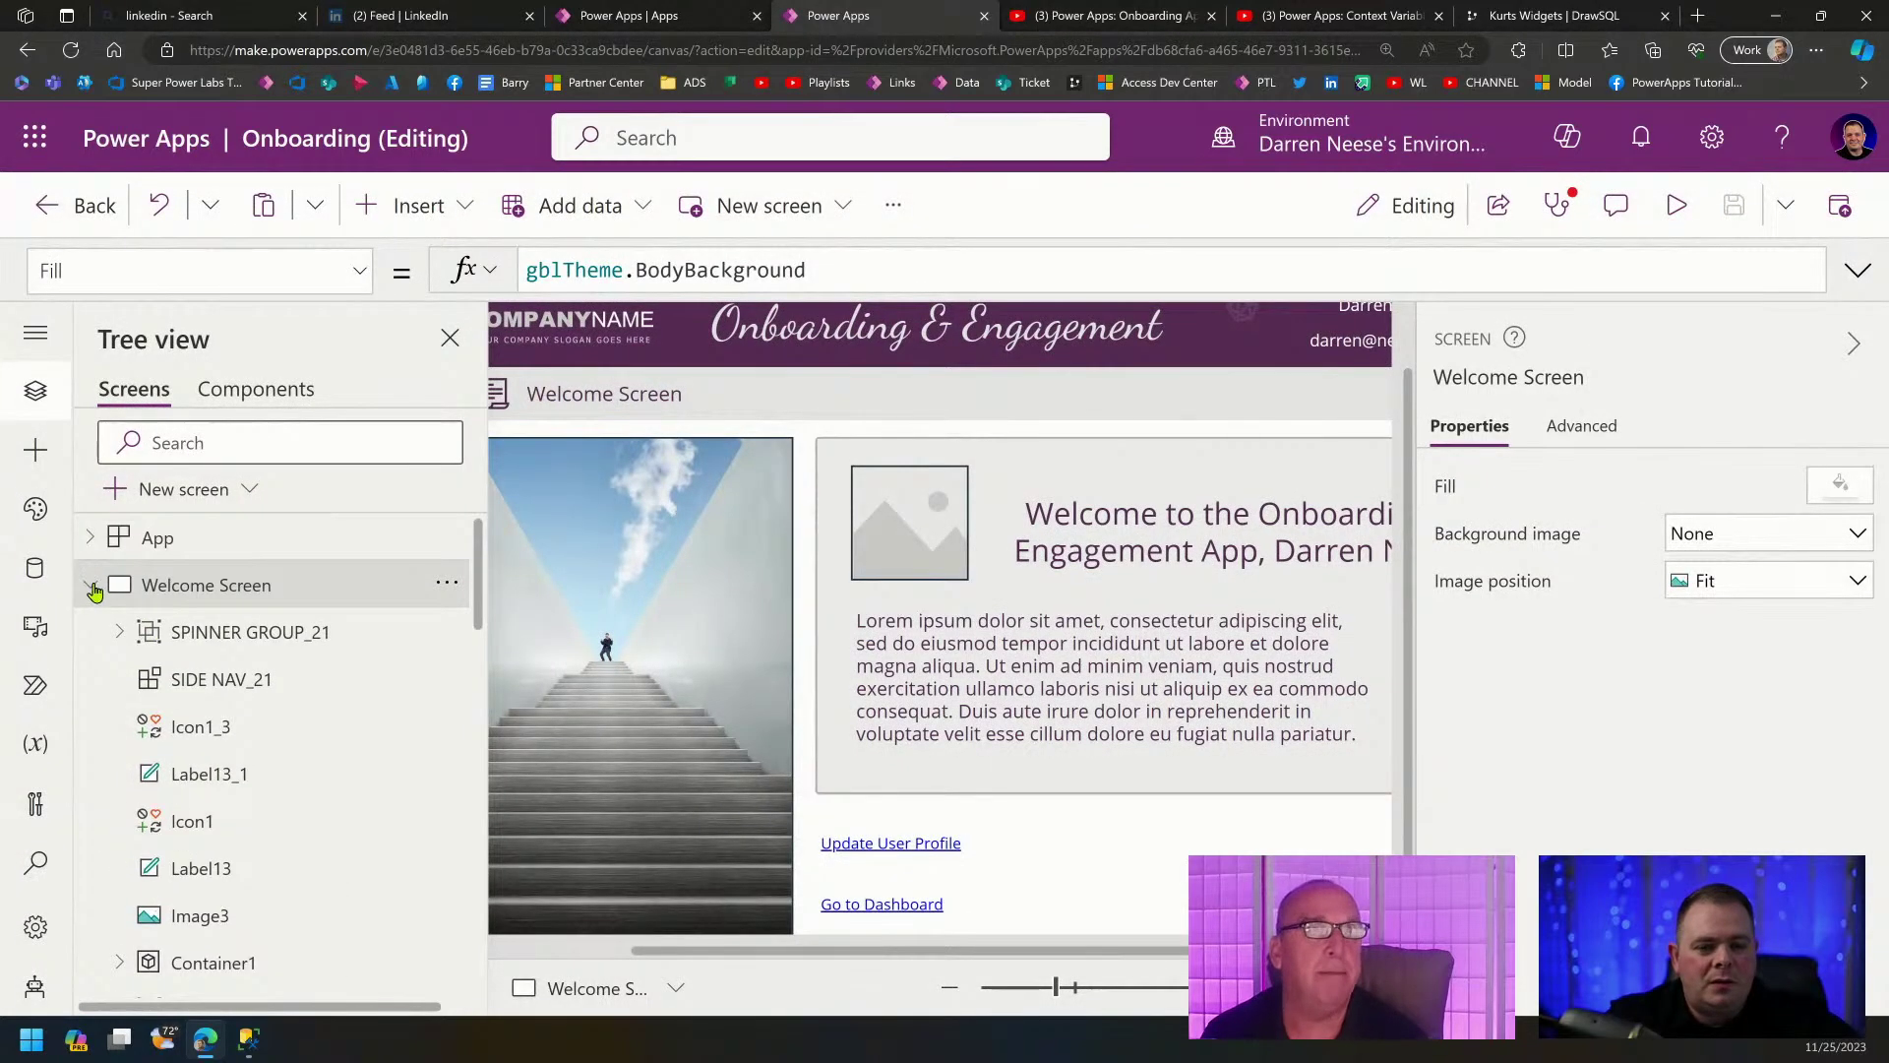
{"action": "left_click", "coordinate": [89, 585]}
{"action": "scroll", "coordinate": [225, 623], "scroll_direction": "down", "scroll_amount": 5}
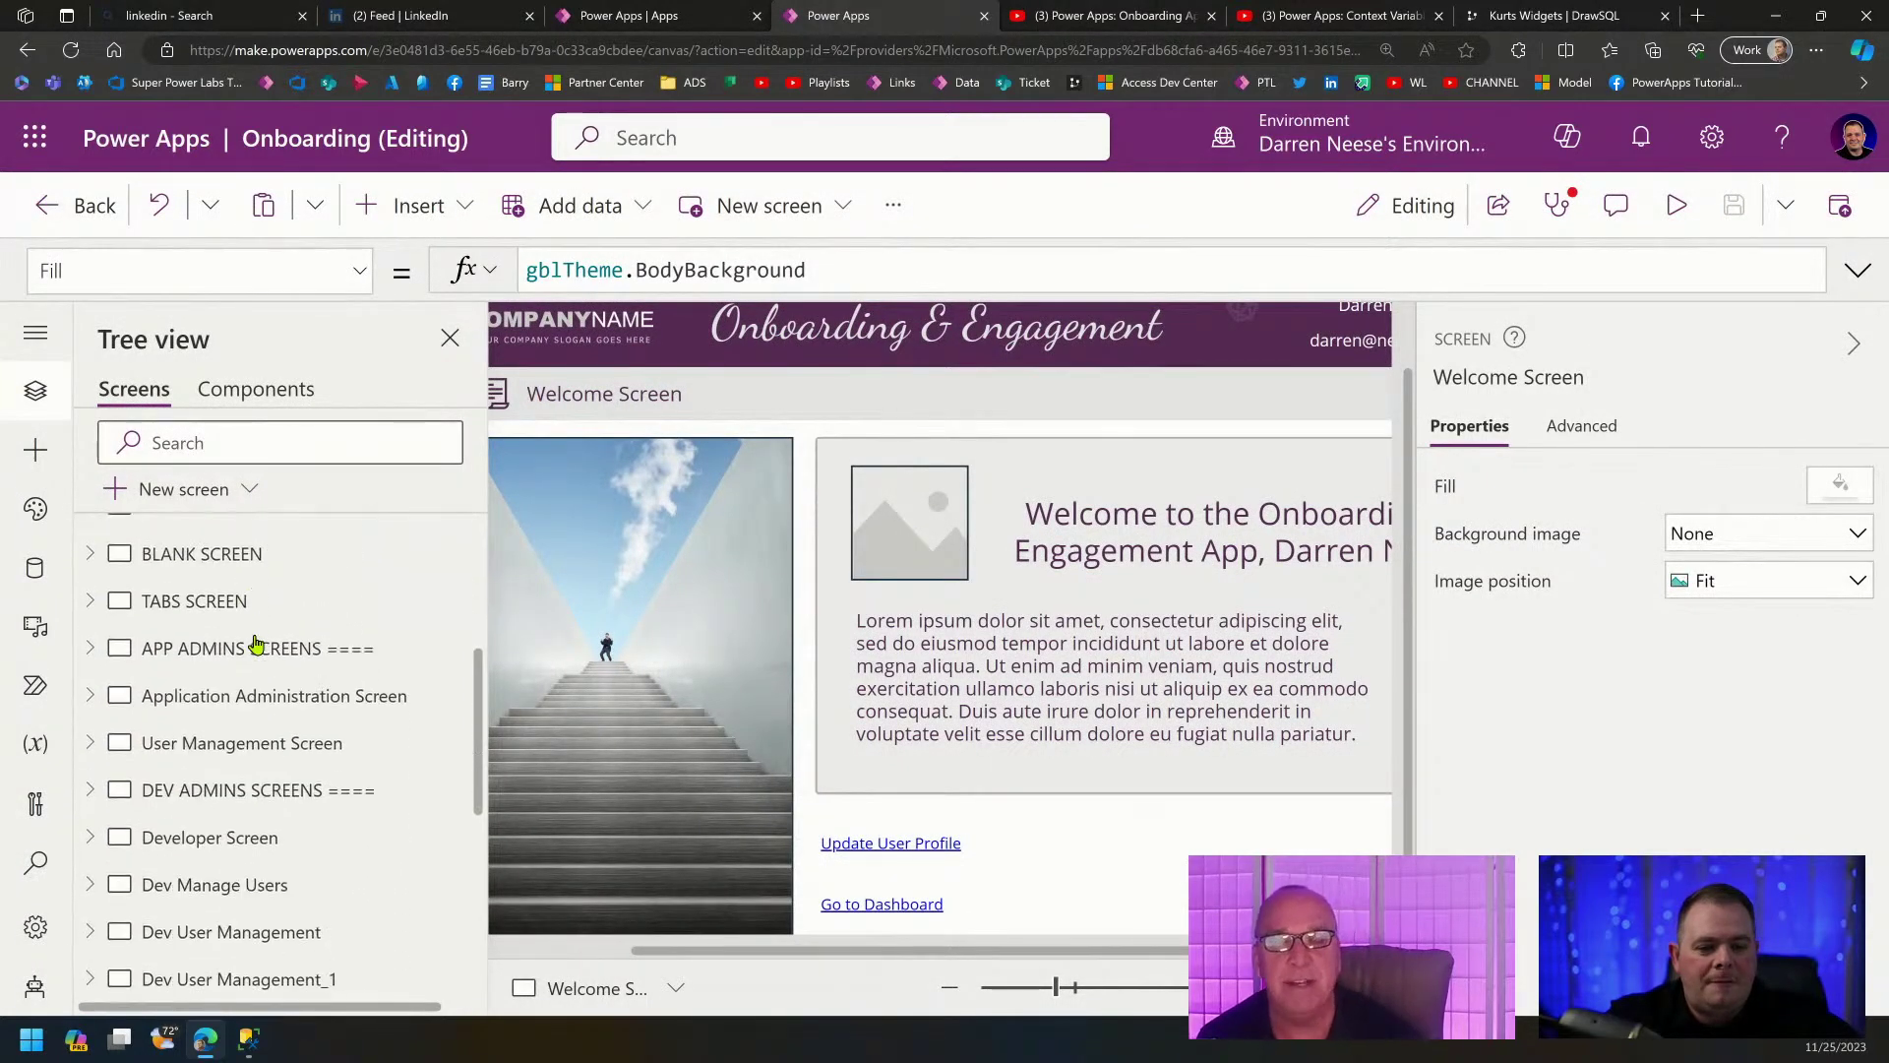
{"action": "scroll", "coordinate": [408, 679], "scroll_direction": "down", "scroll_amount": 4}
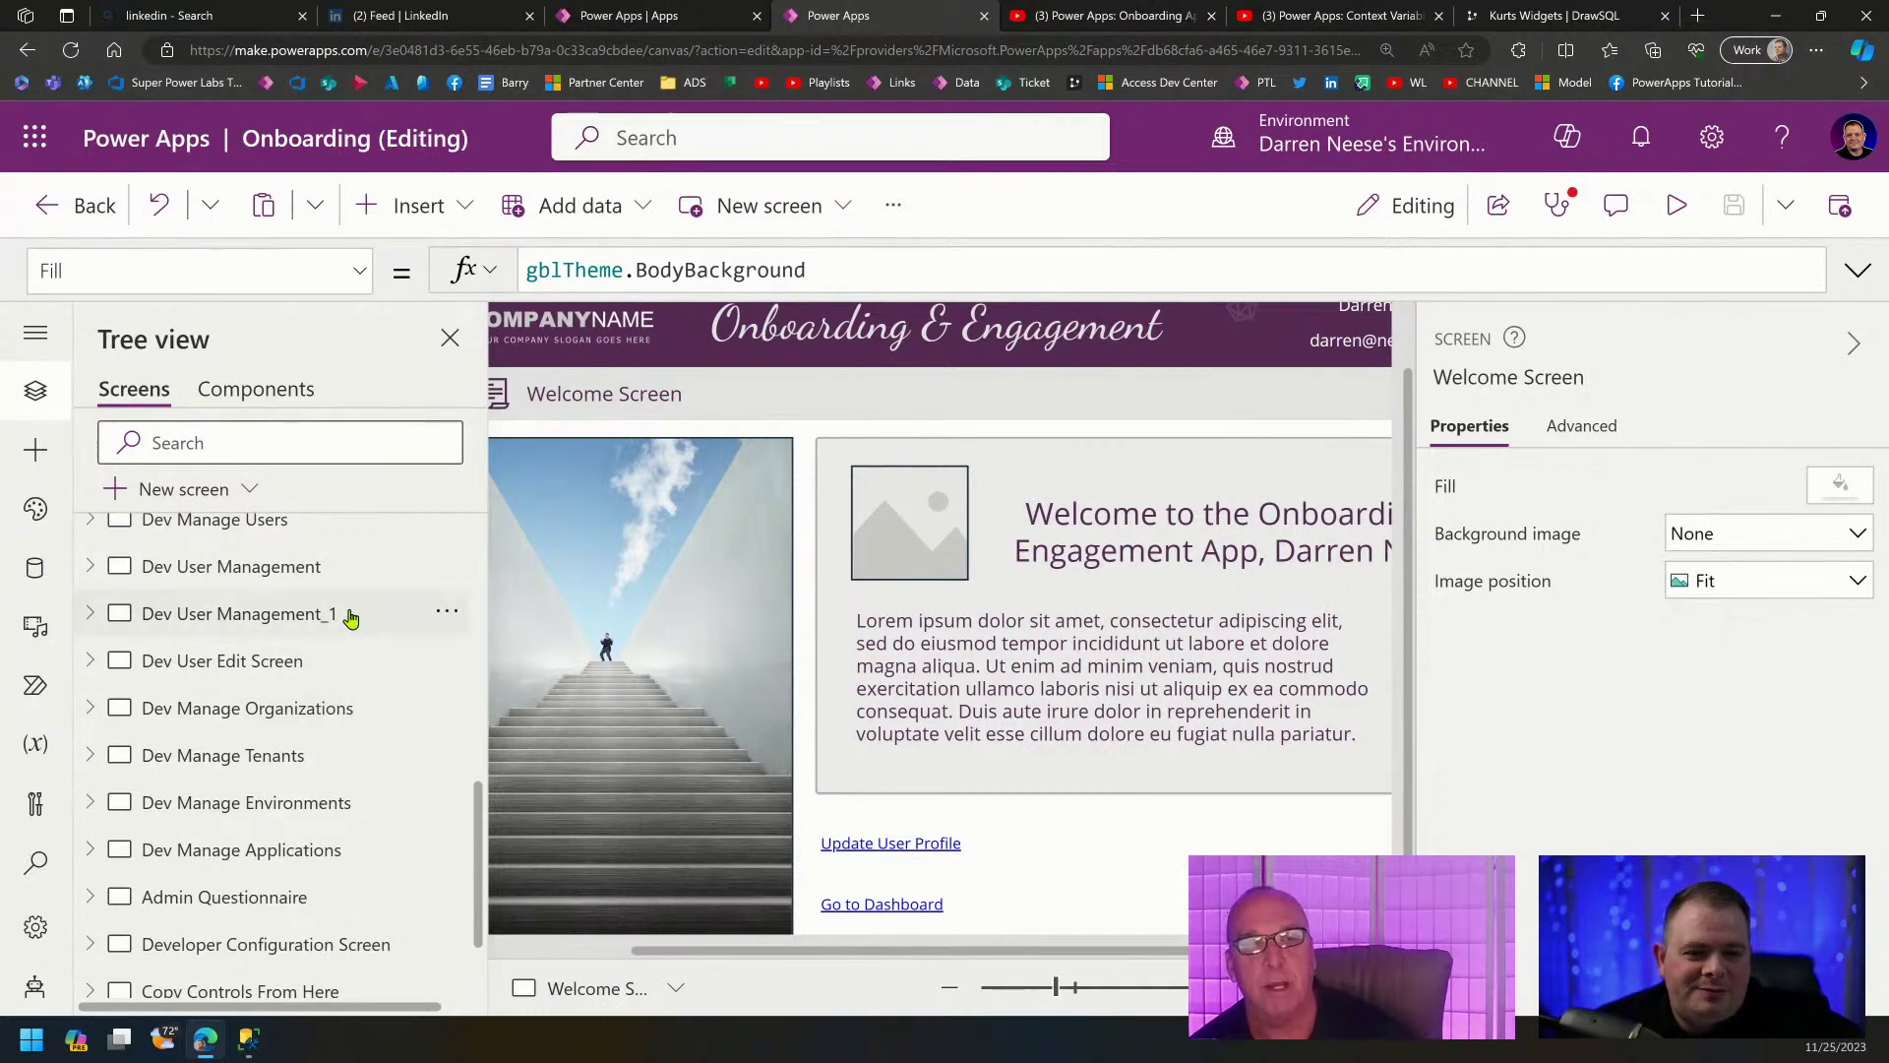
{"action": "scroll", "coordinate": [346, 612], "scroll_direction": "down", "scroll_amount": 1}
{"action": "left_click", "coordinate": [312, 823]}
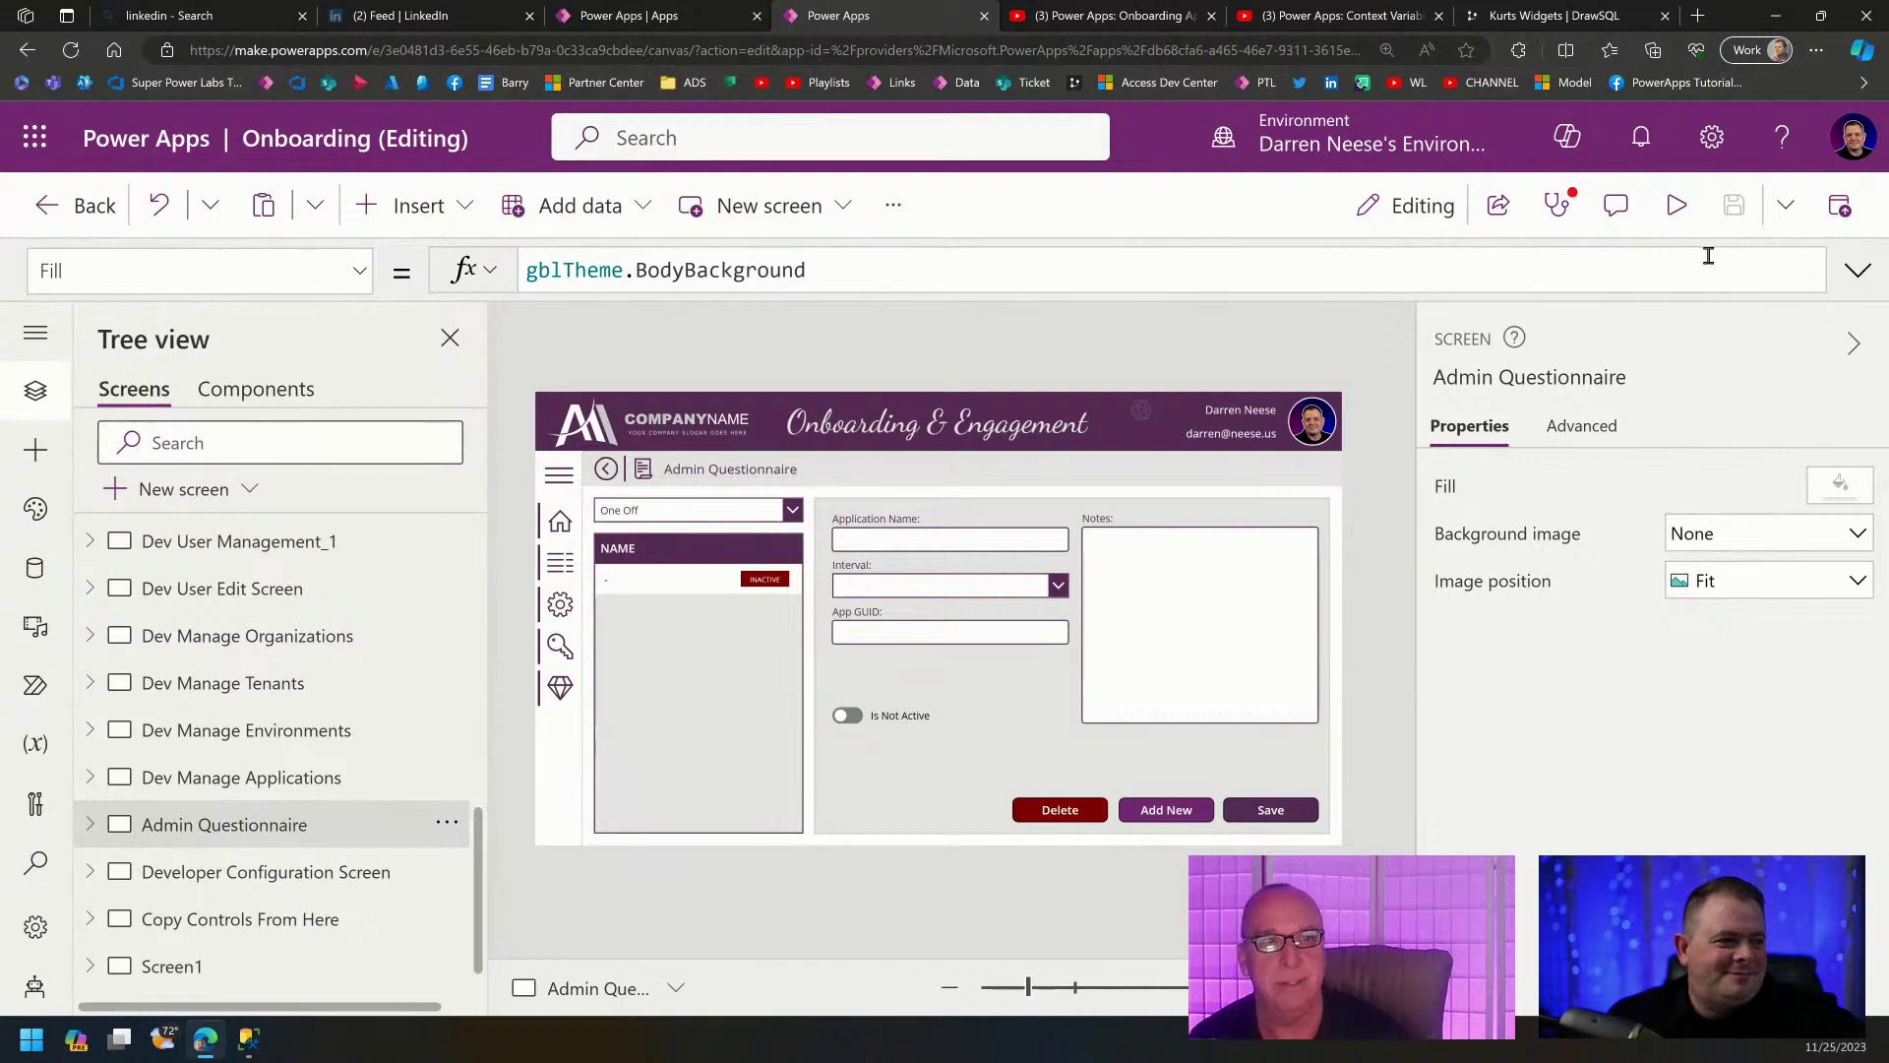
Check the Admin Questionnaire screen in preview, then examine the data source in the questionnaire gallery's Items formula.
{"action": "left_click", "coordinate": [1677, 204]}
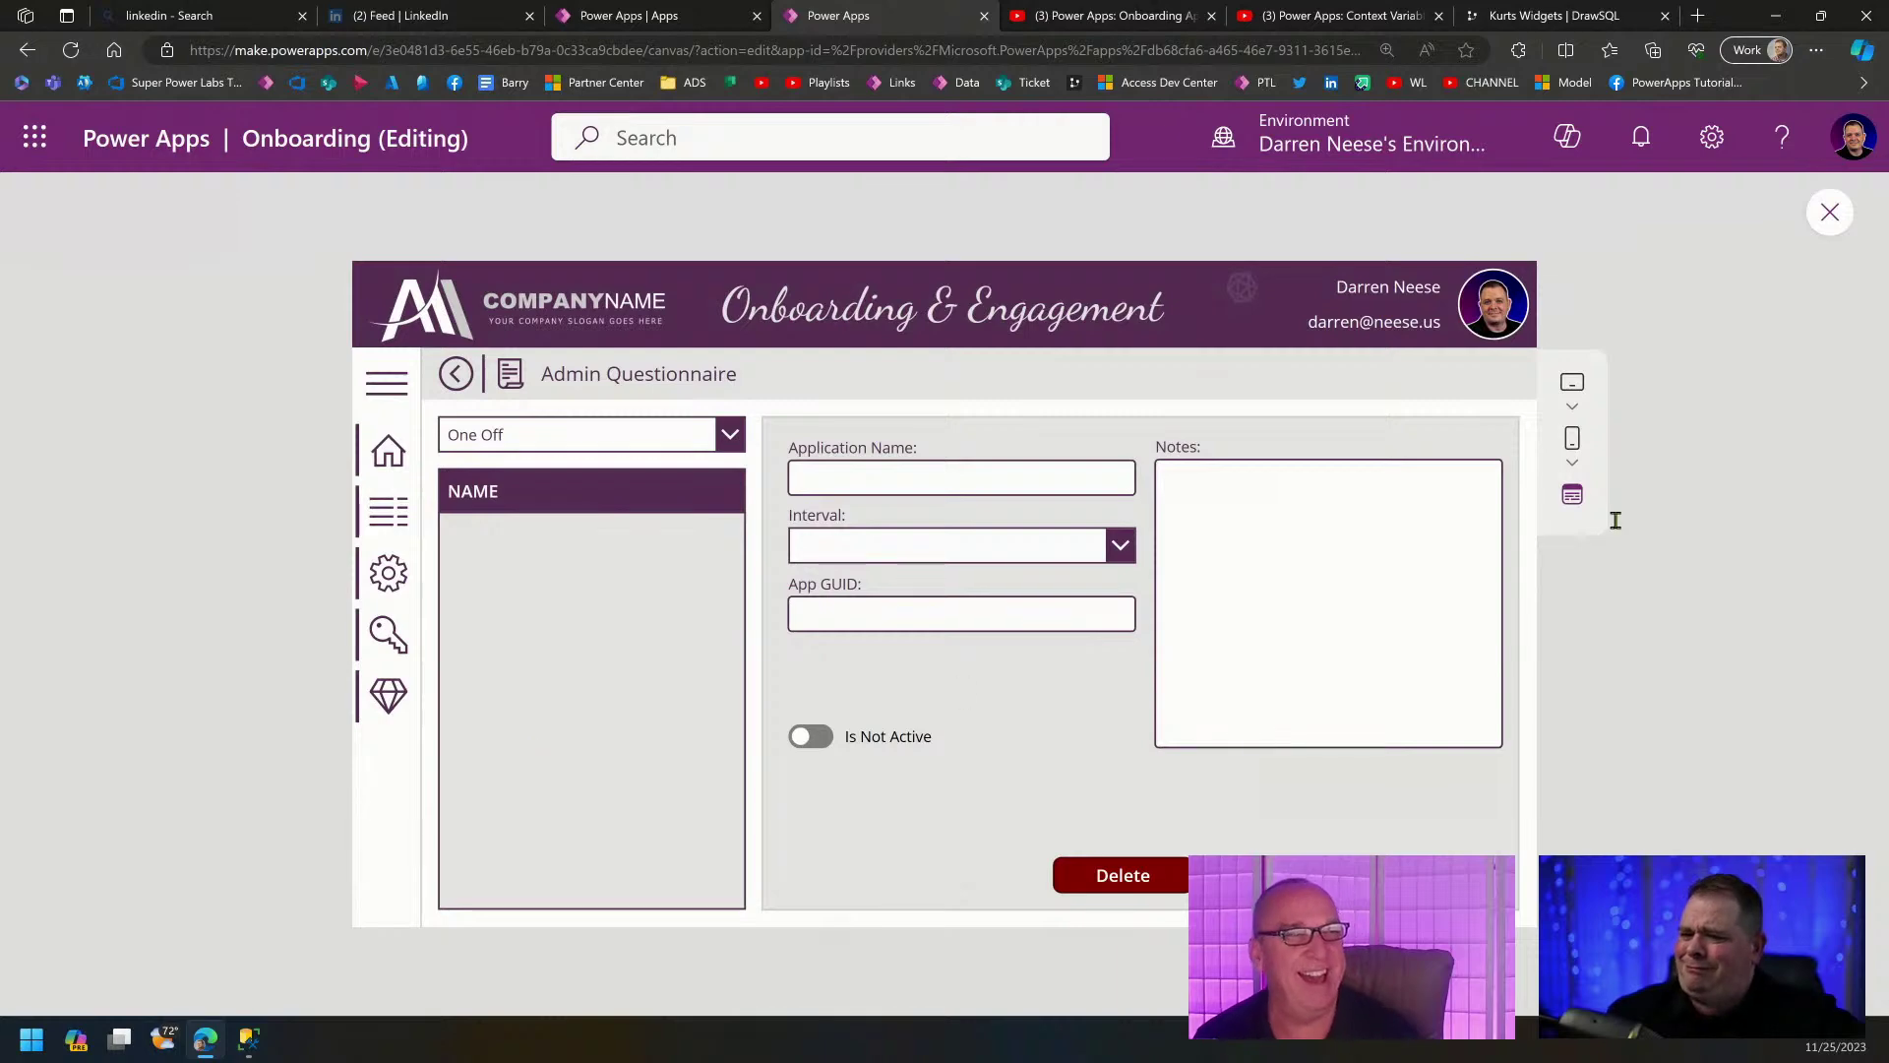
{"action": "left_click", "coordinate": [1831, 216]}
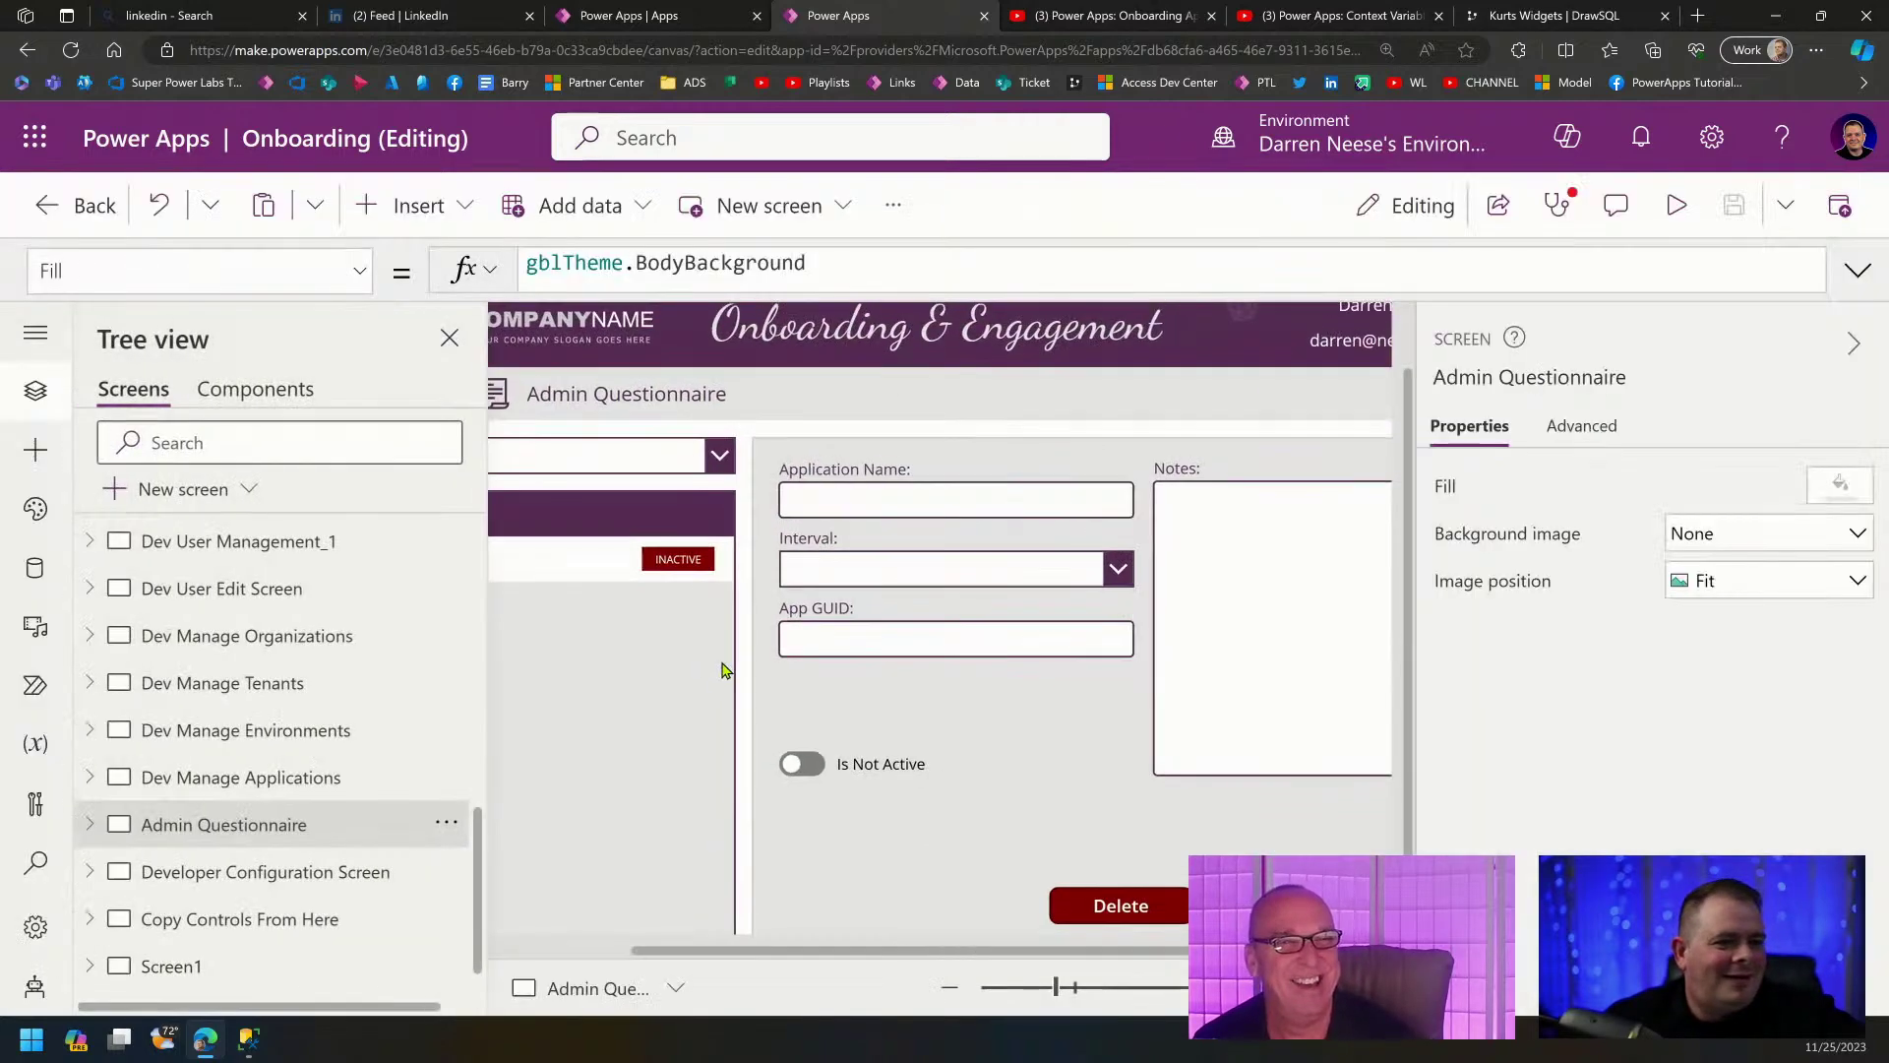
{"action": "left_click", "coordinate": [619, 694]}
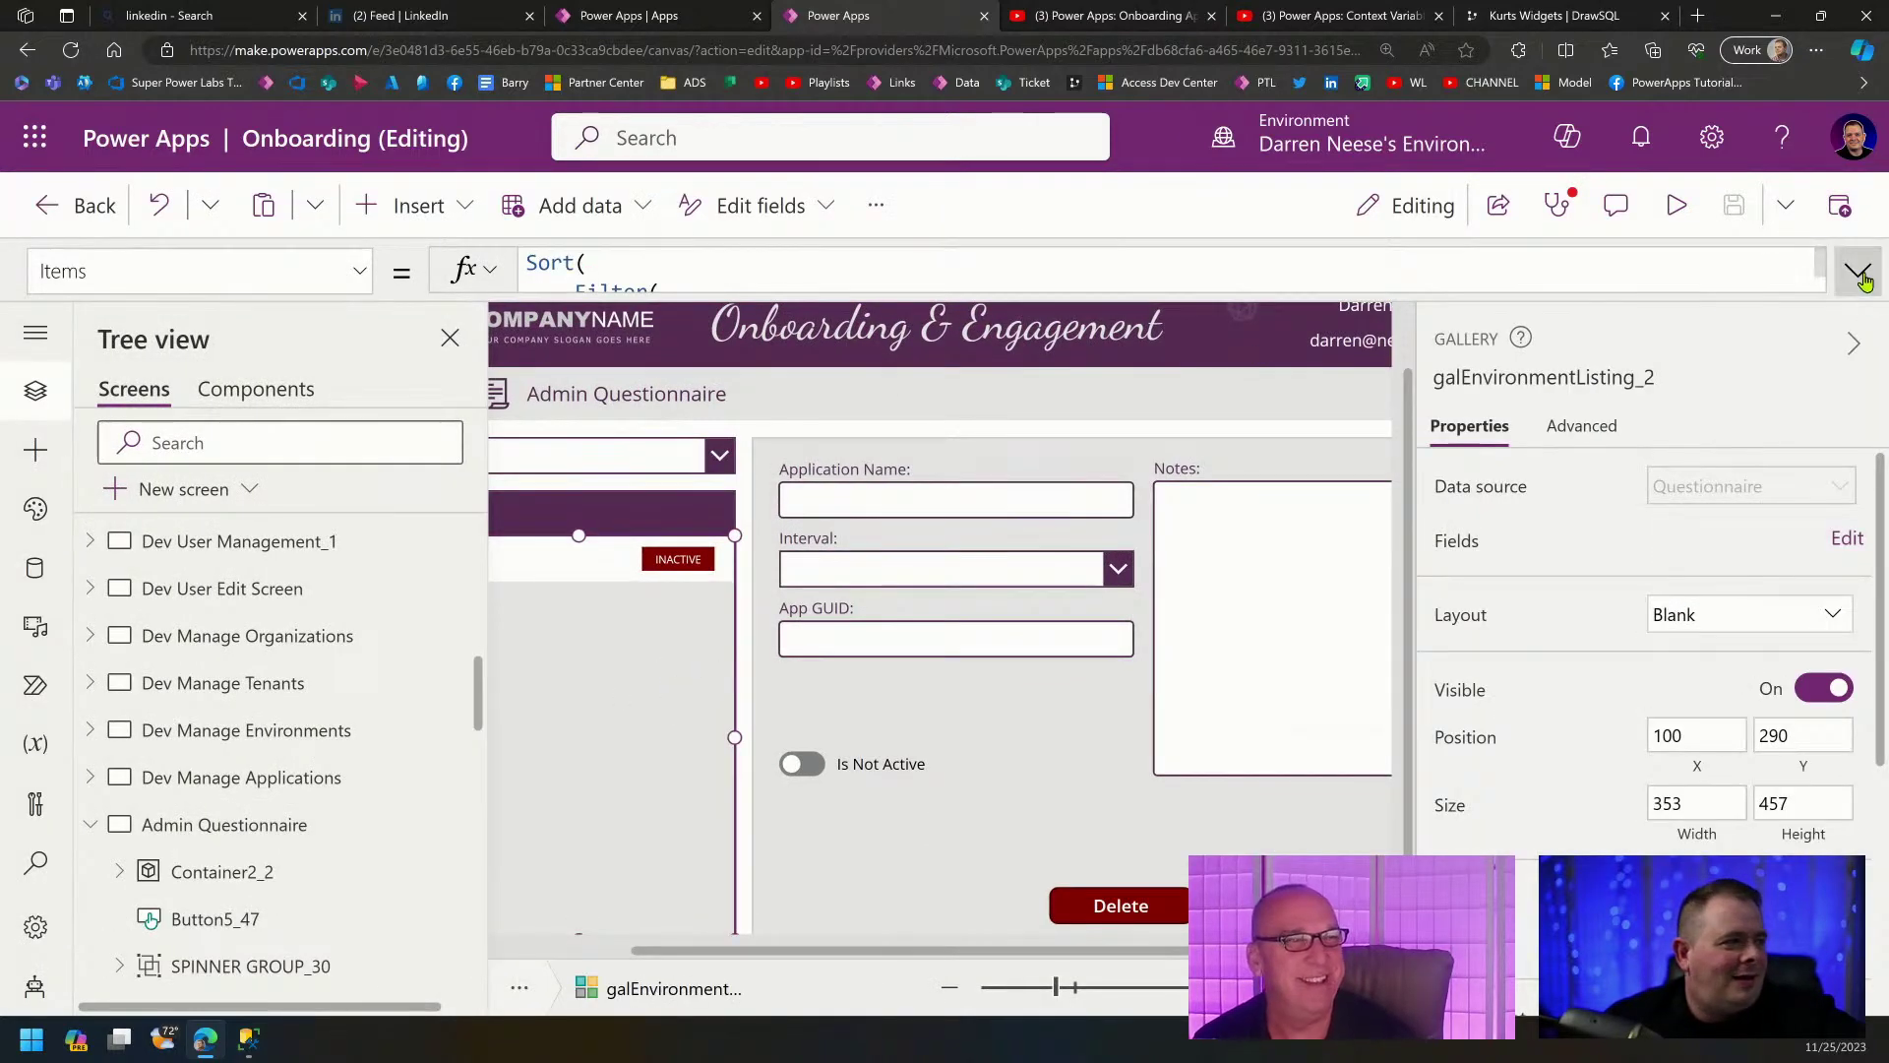
{"action": "left_click", "coordinate": [733, 281]}
{"action": "left_click", "coordinate": [707, 323]}
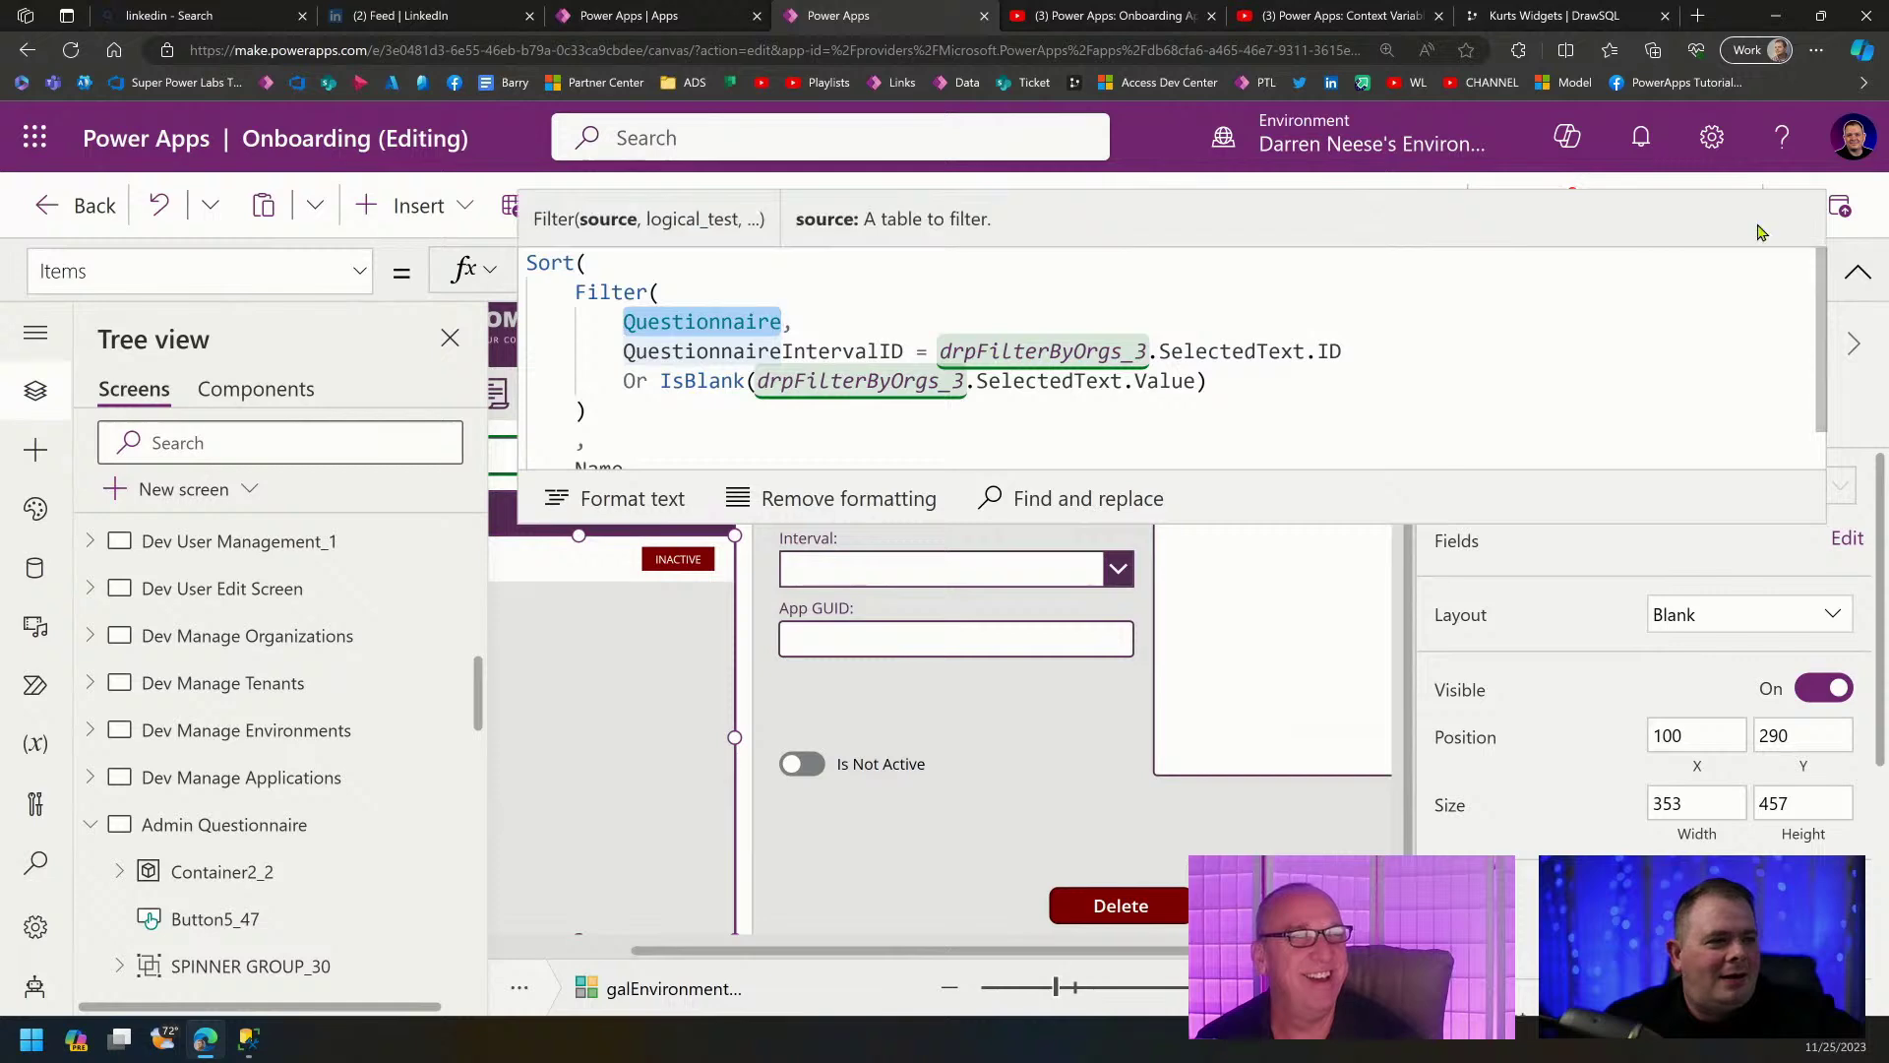
{"action": "left_click", "coordinate": [1859, 279]}
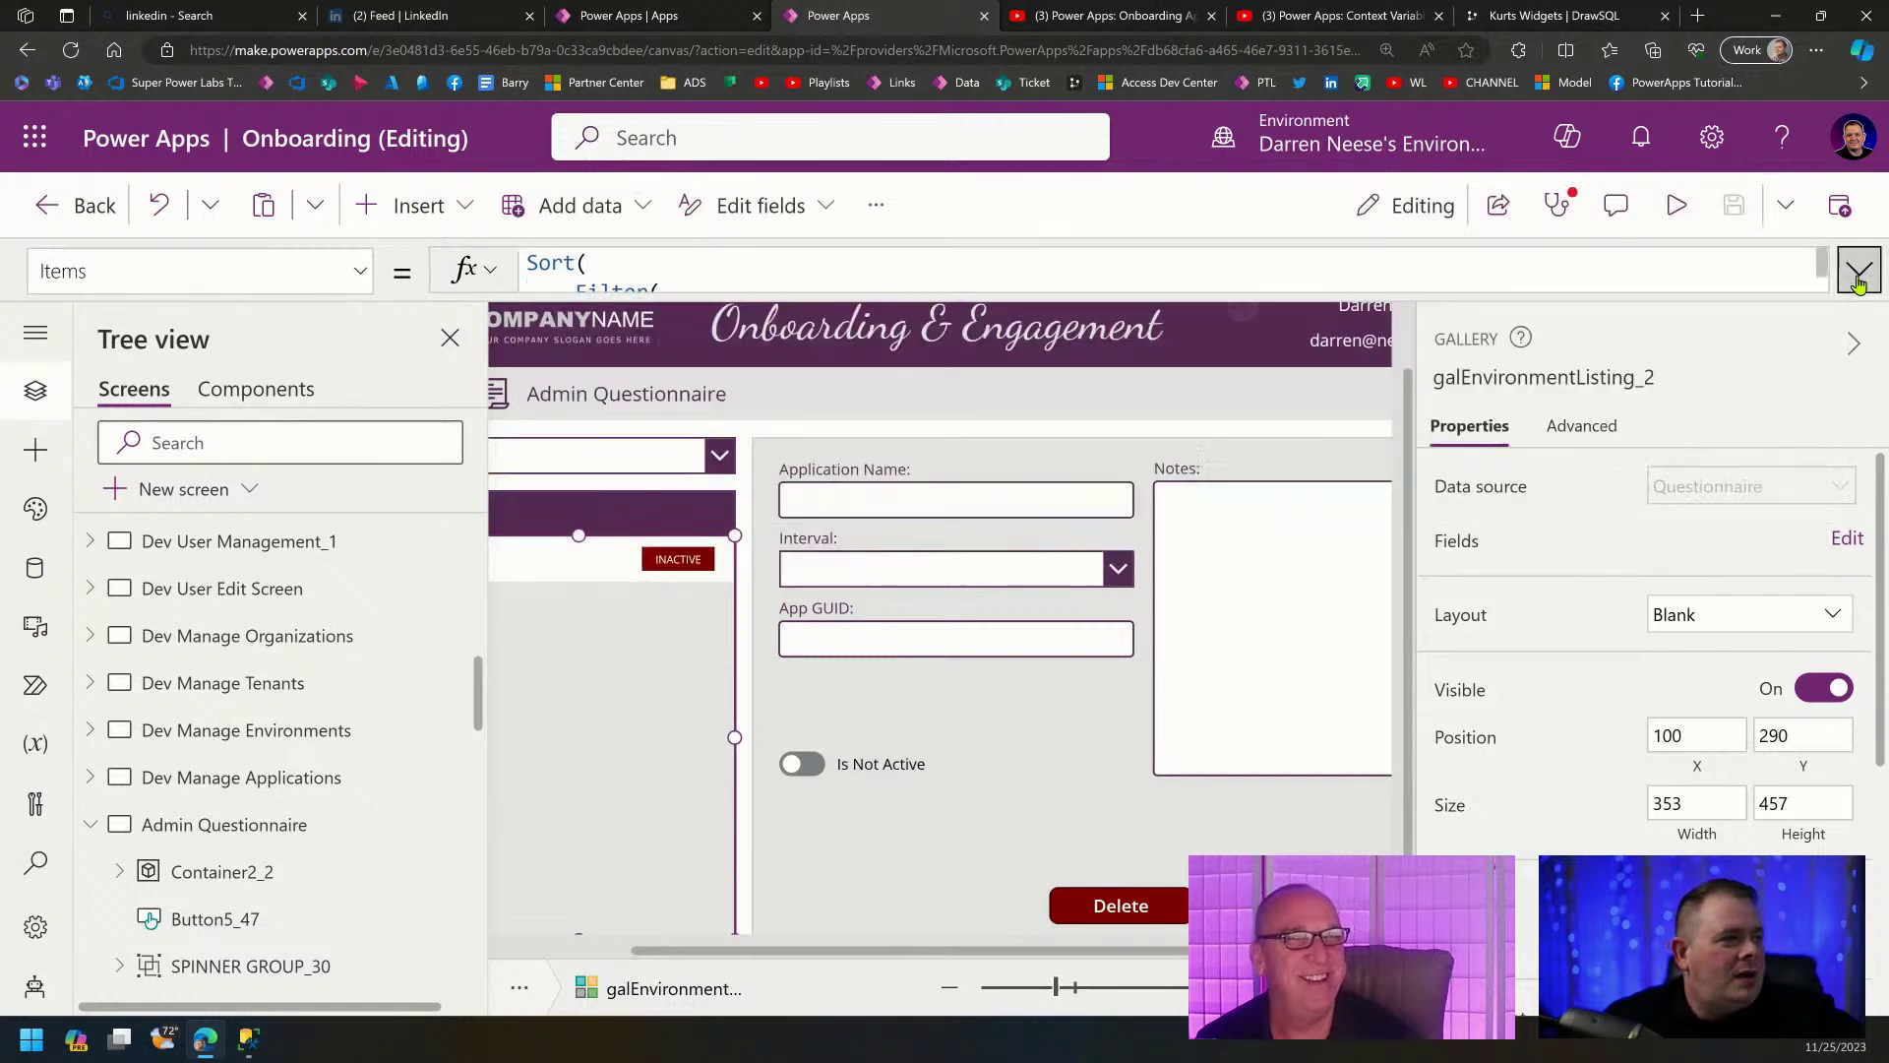
Preview the screen, choose One Off in the interval filter drop-down above the gallery, and leave preview.
{"action": "left_click", "coordinate": [1677, 205]}
{"action": "left_click", "coordinate": [660, 448]}
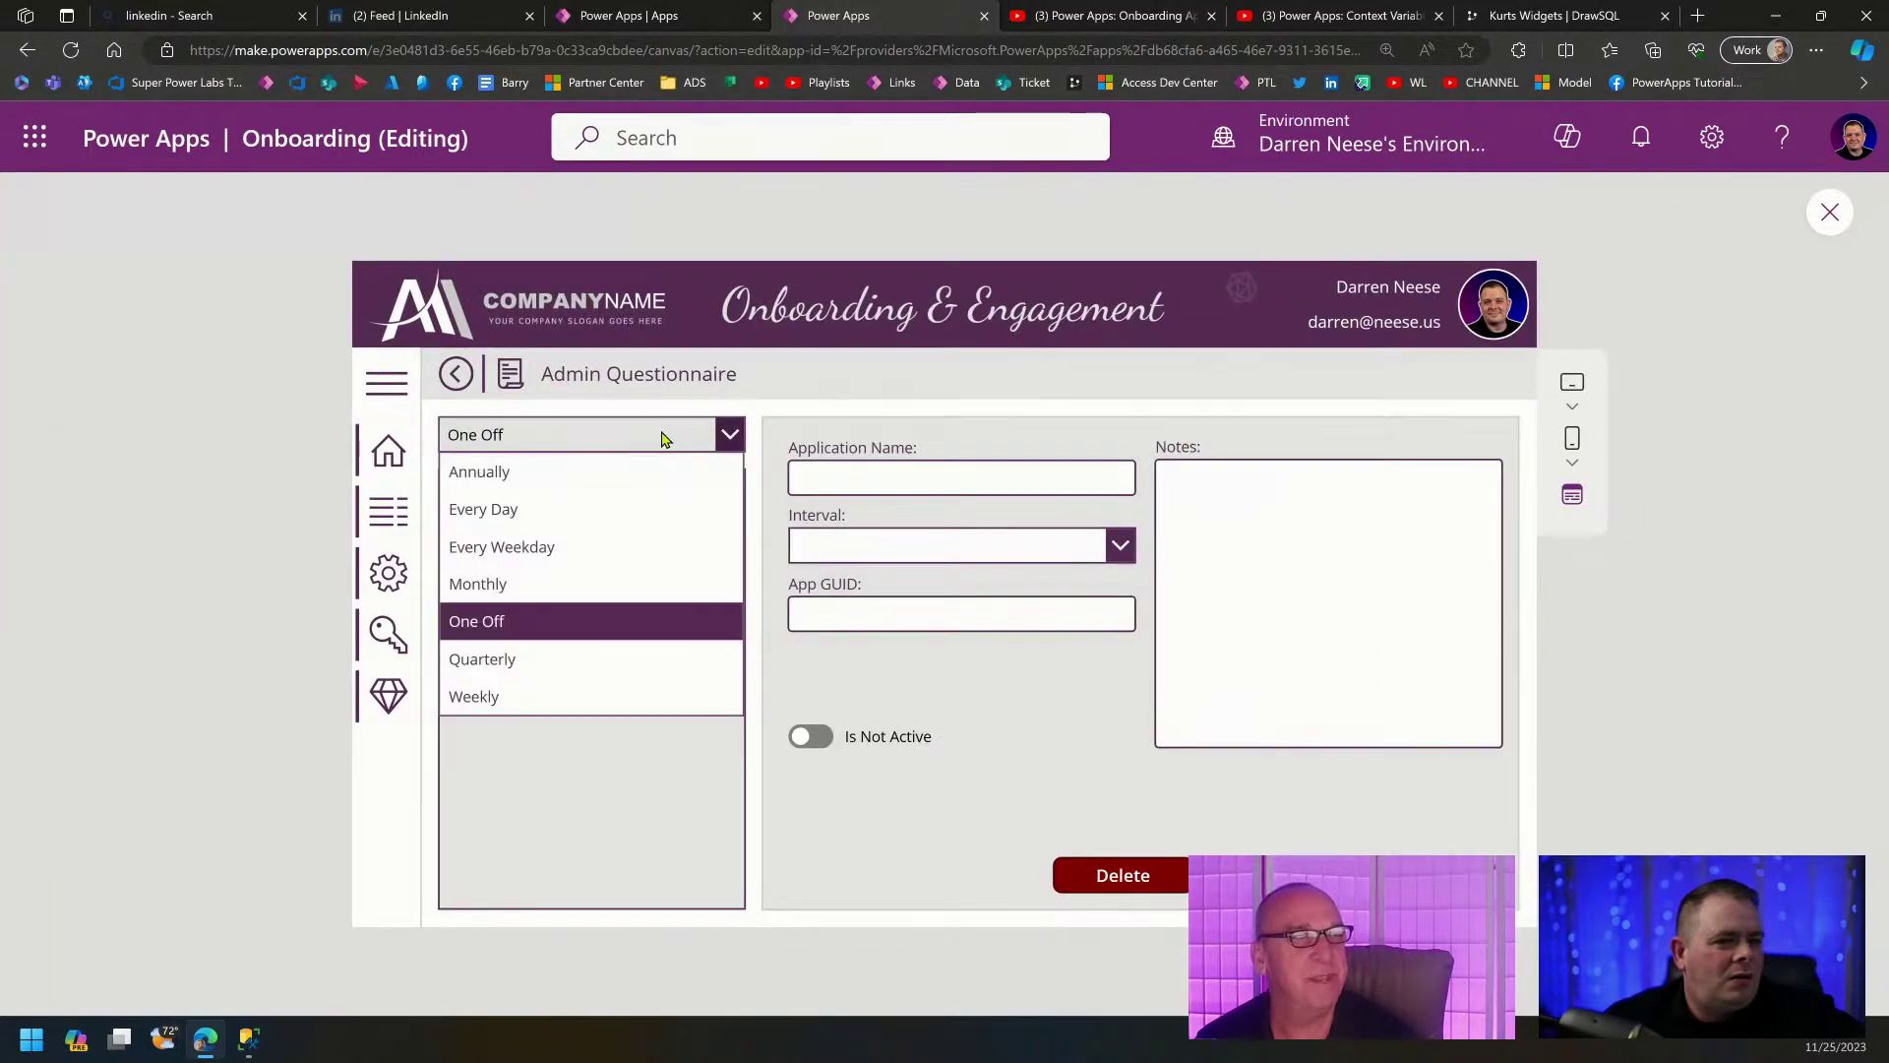
{"action": "left_click", "coordinate": [611, 620]}
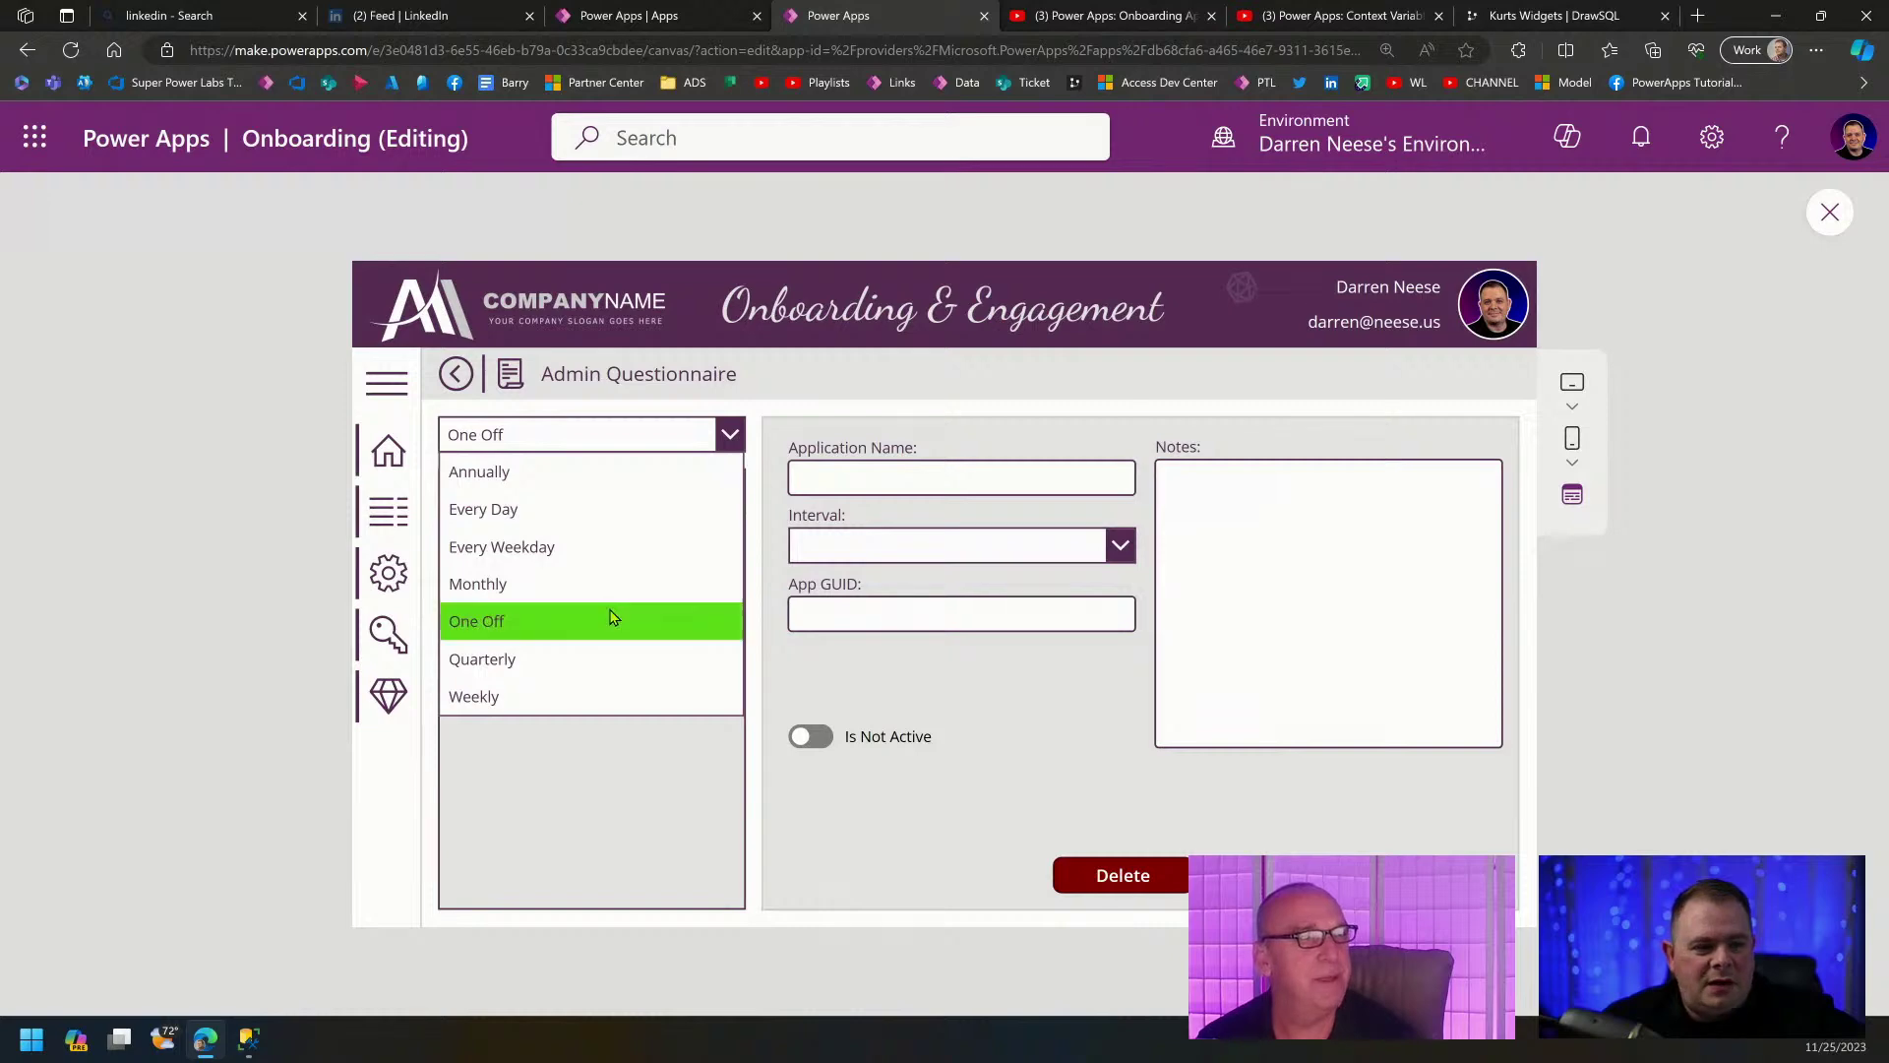
{"action": "left_click", "coordinate": [1810, 213]}
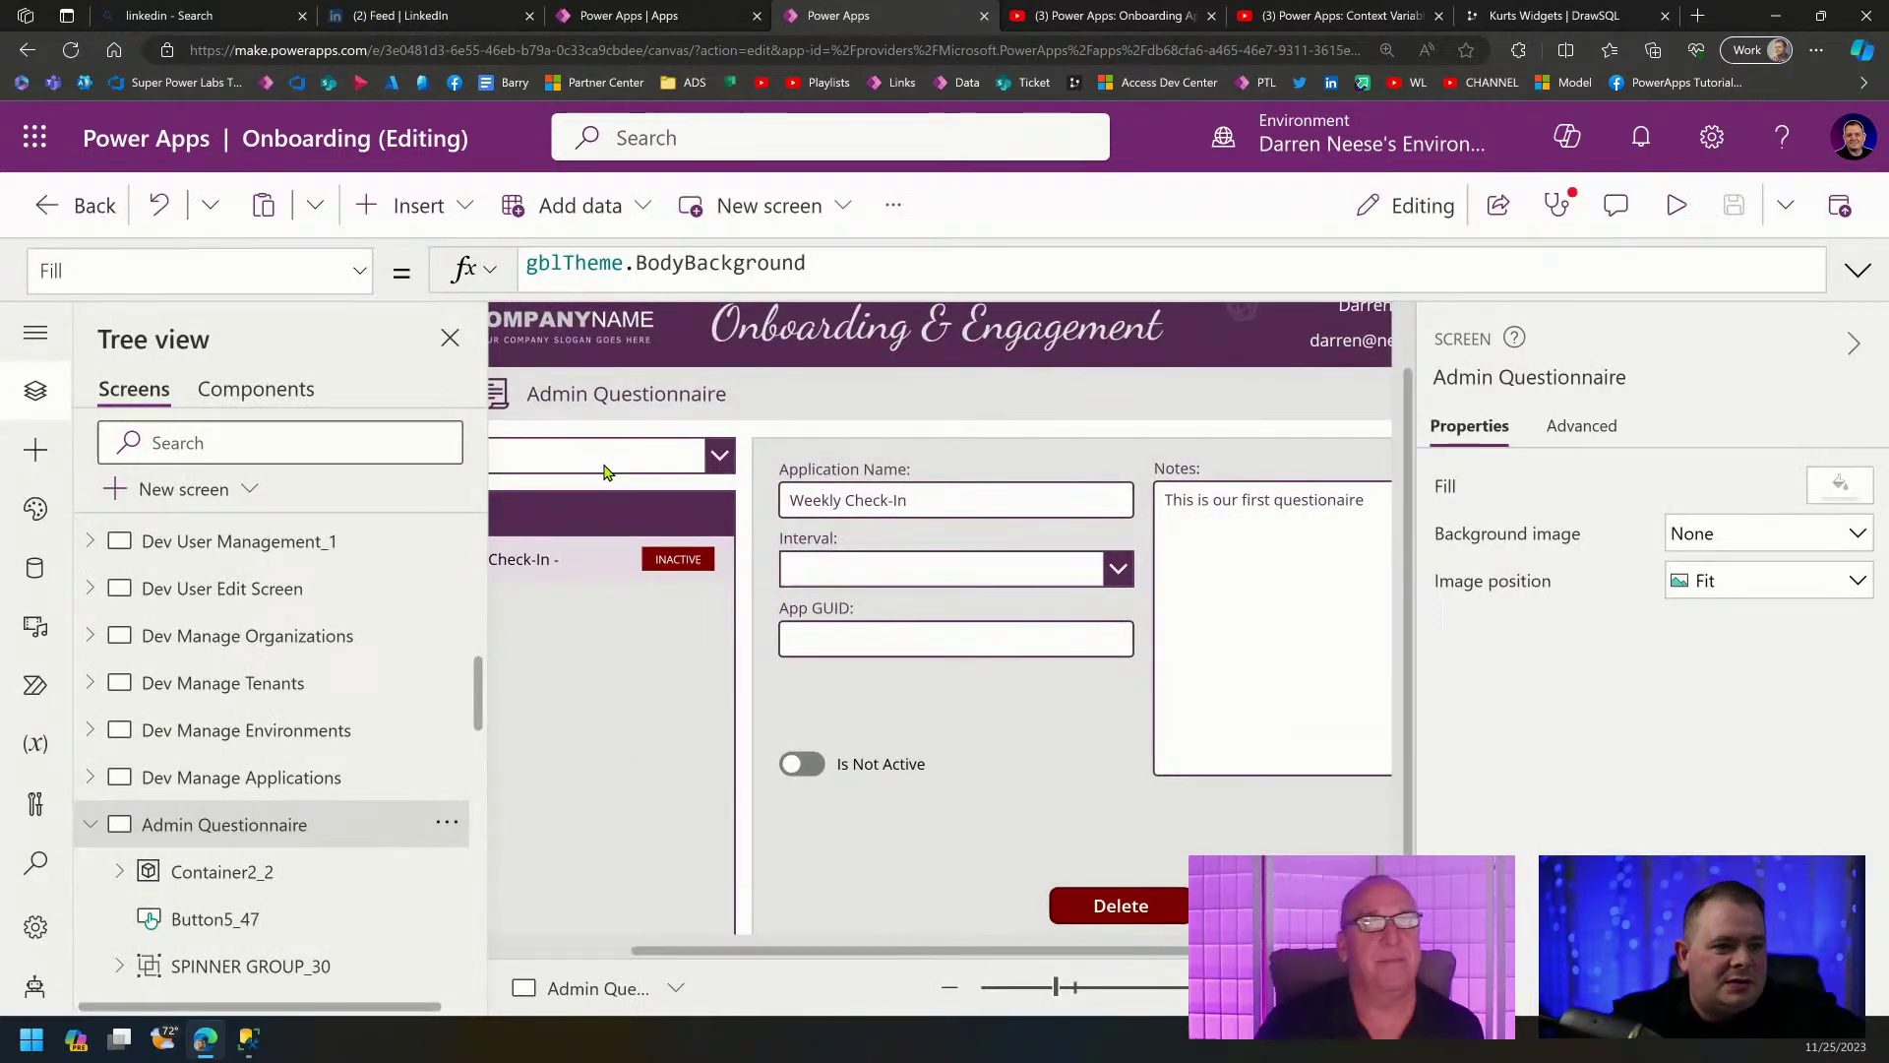
Set the Default property of the filter drop-down drpFilterByOrgs_3 to an empty string.
{"action": "left_click", "coordinate": [607, 455]}
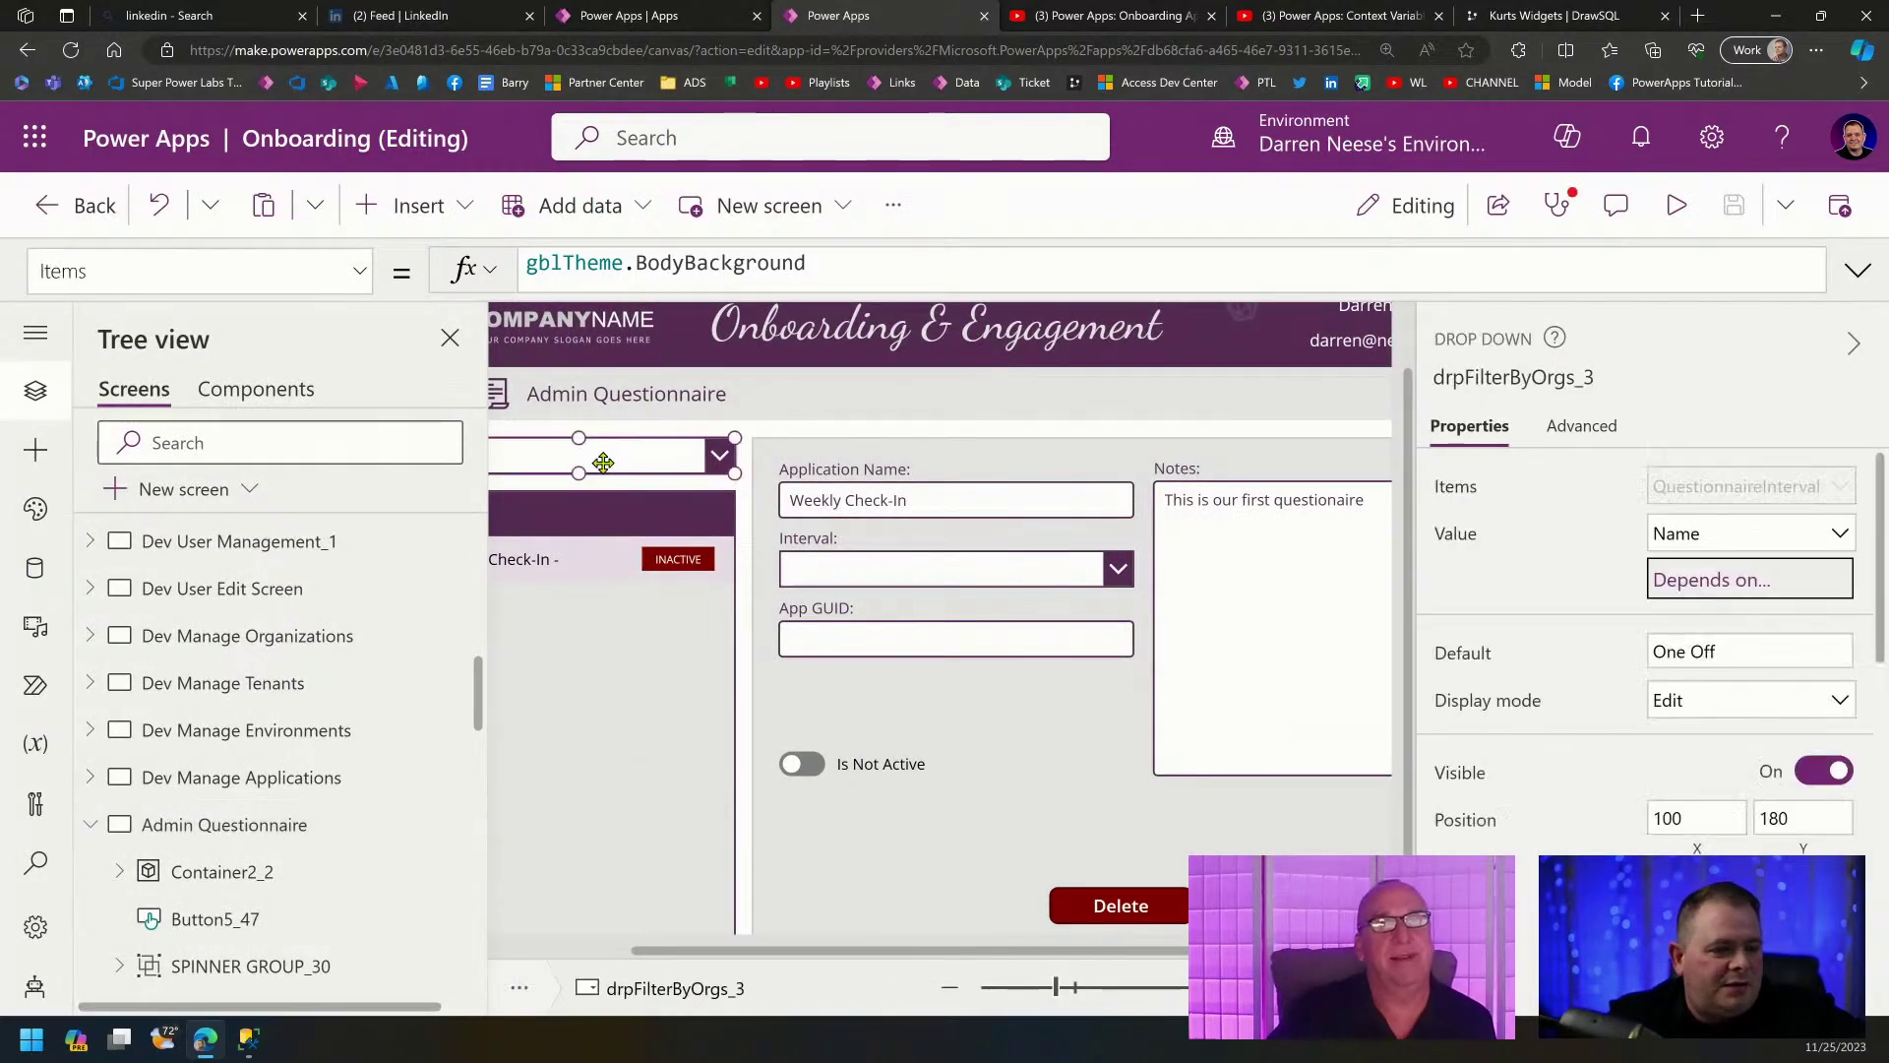
{"action": "left_click", "coordinate": [1467, 653]}
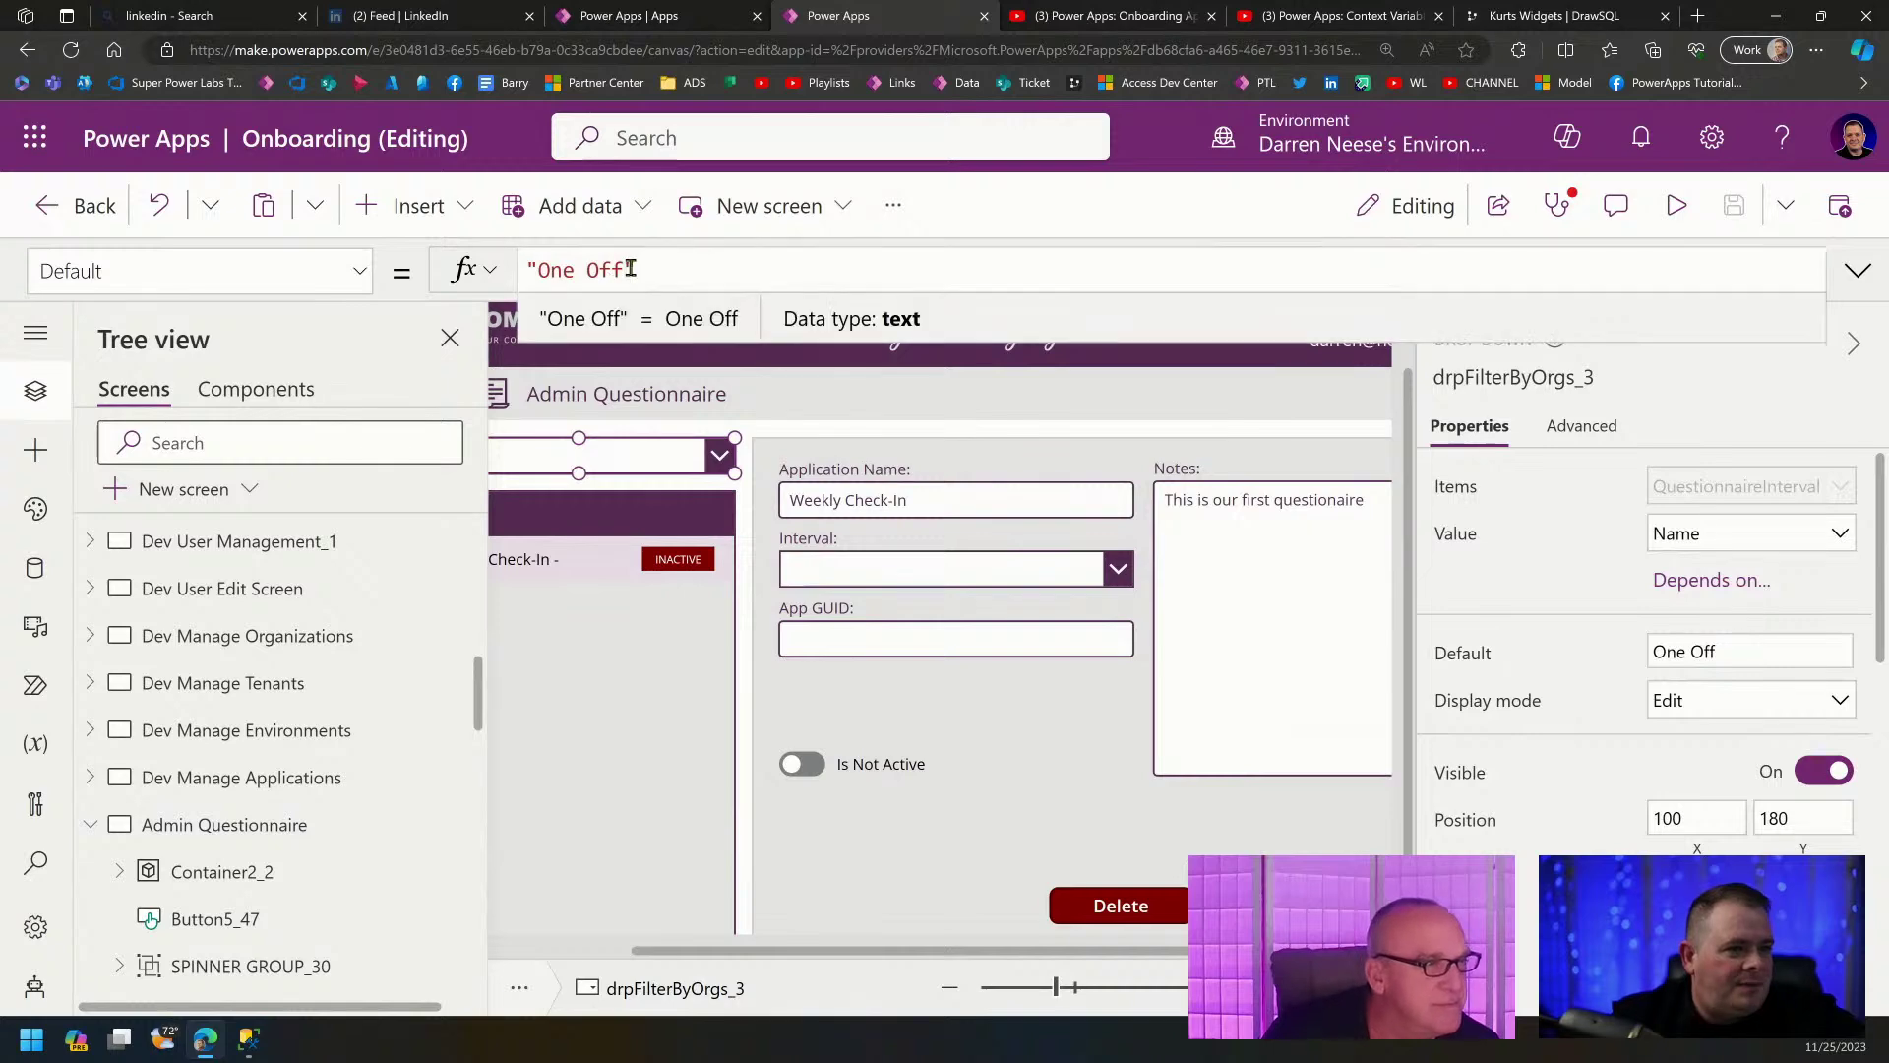
{"action": "key", "text": "ctrl+shift+Left"}
{"action": "key", "text": "ctrl+shift+Left"}
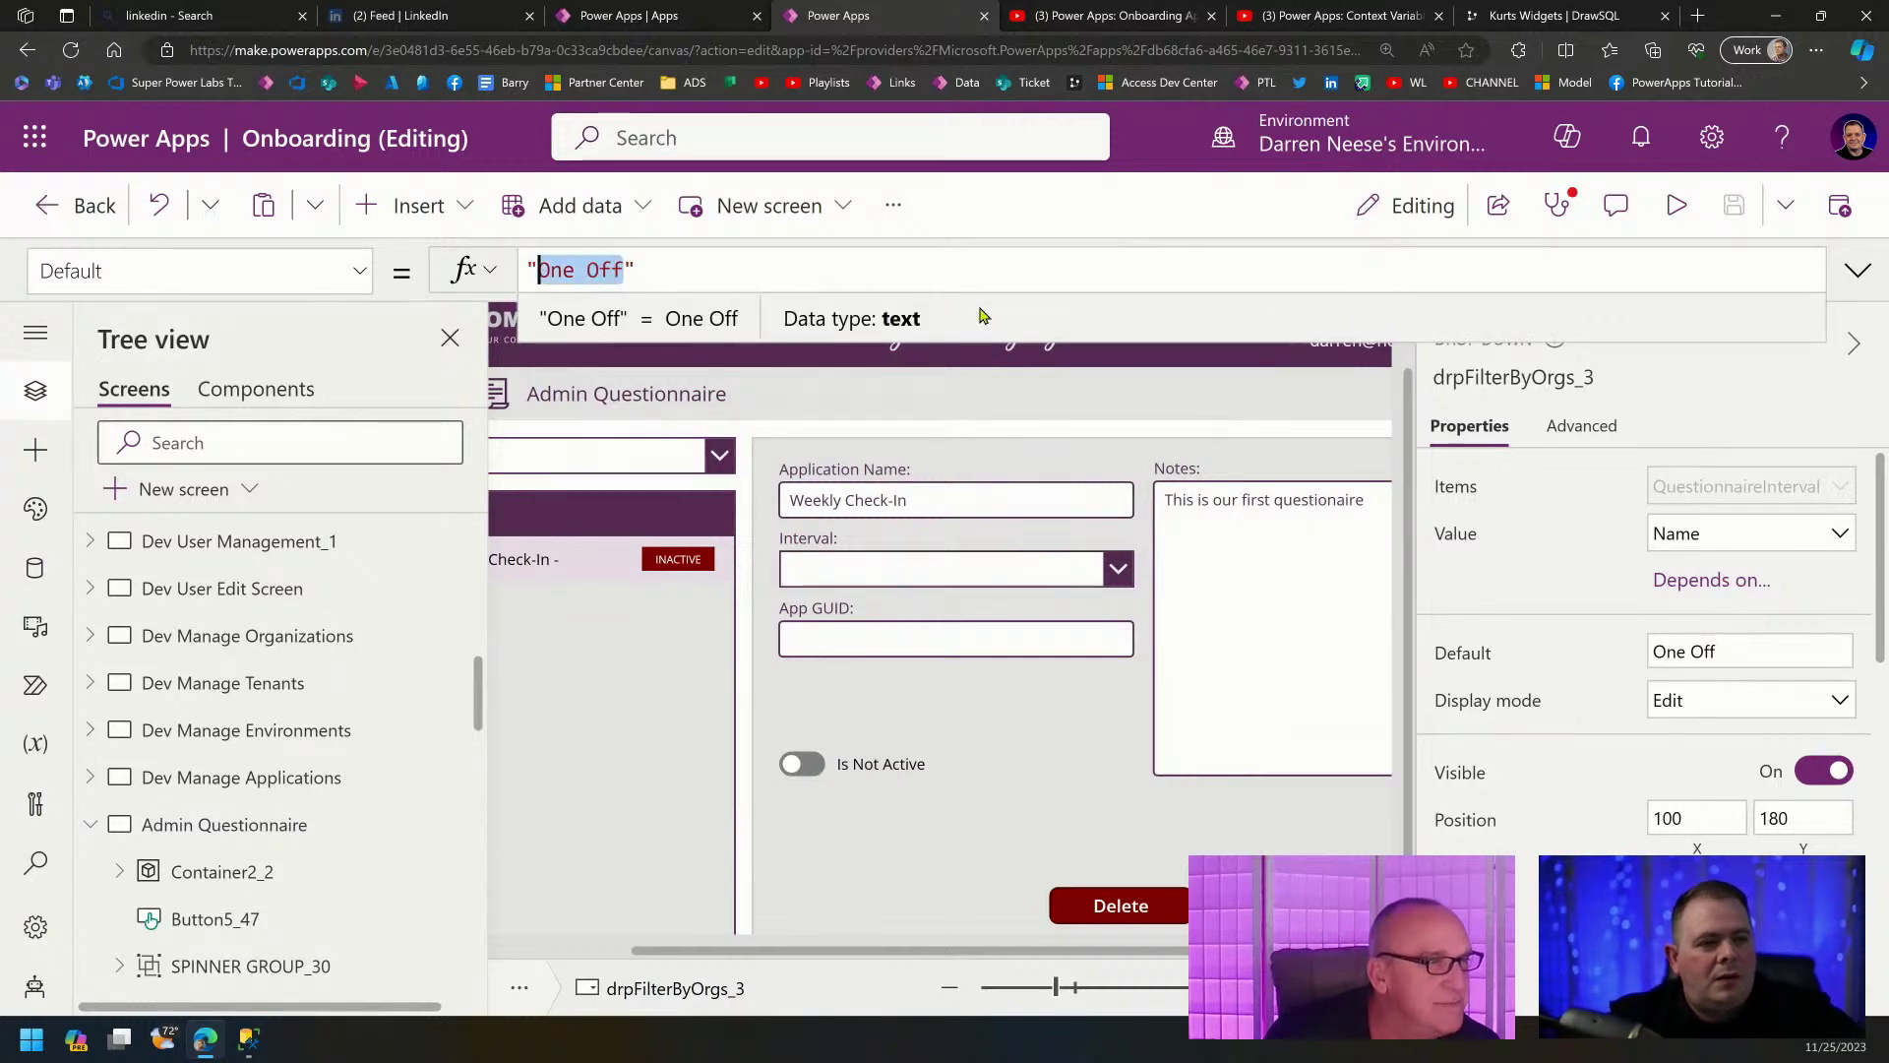
{"action": "key", "text": "BackSpace"}
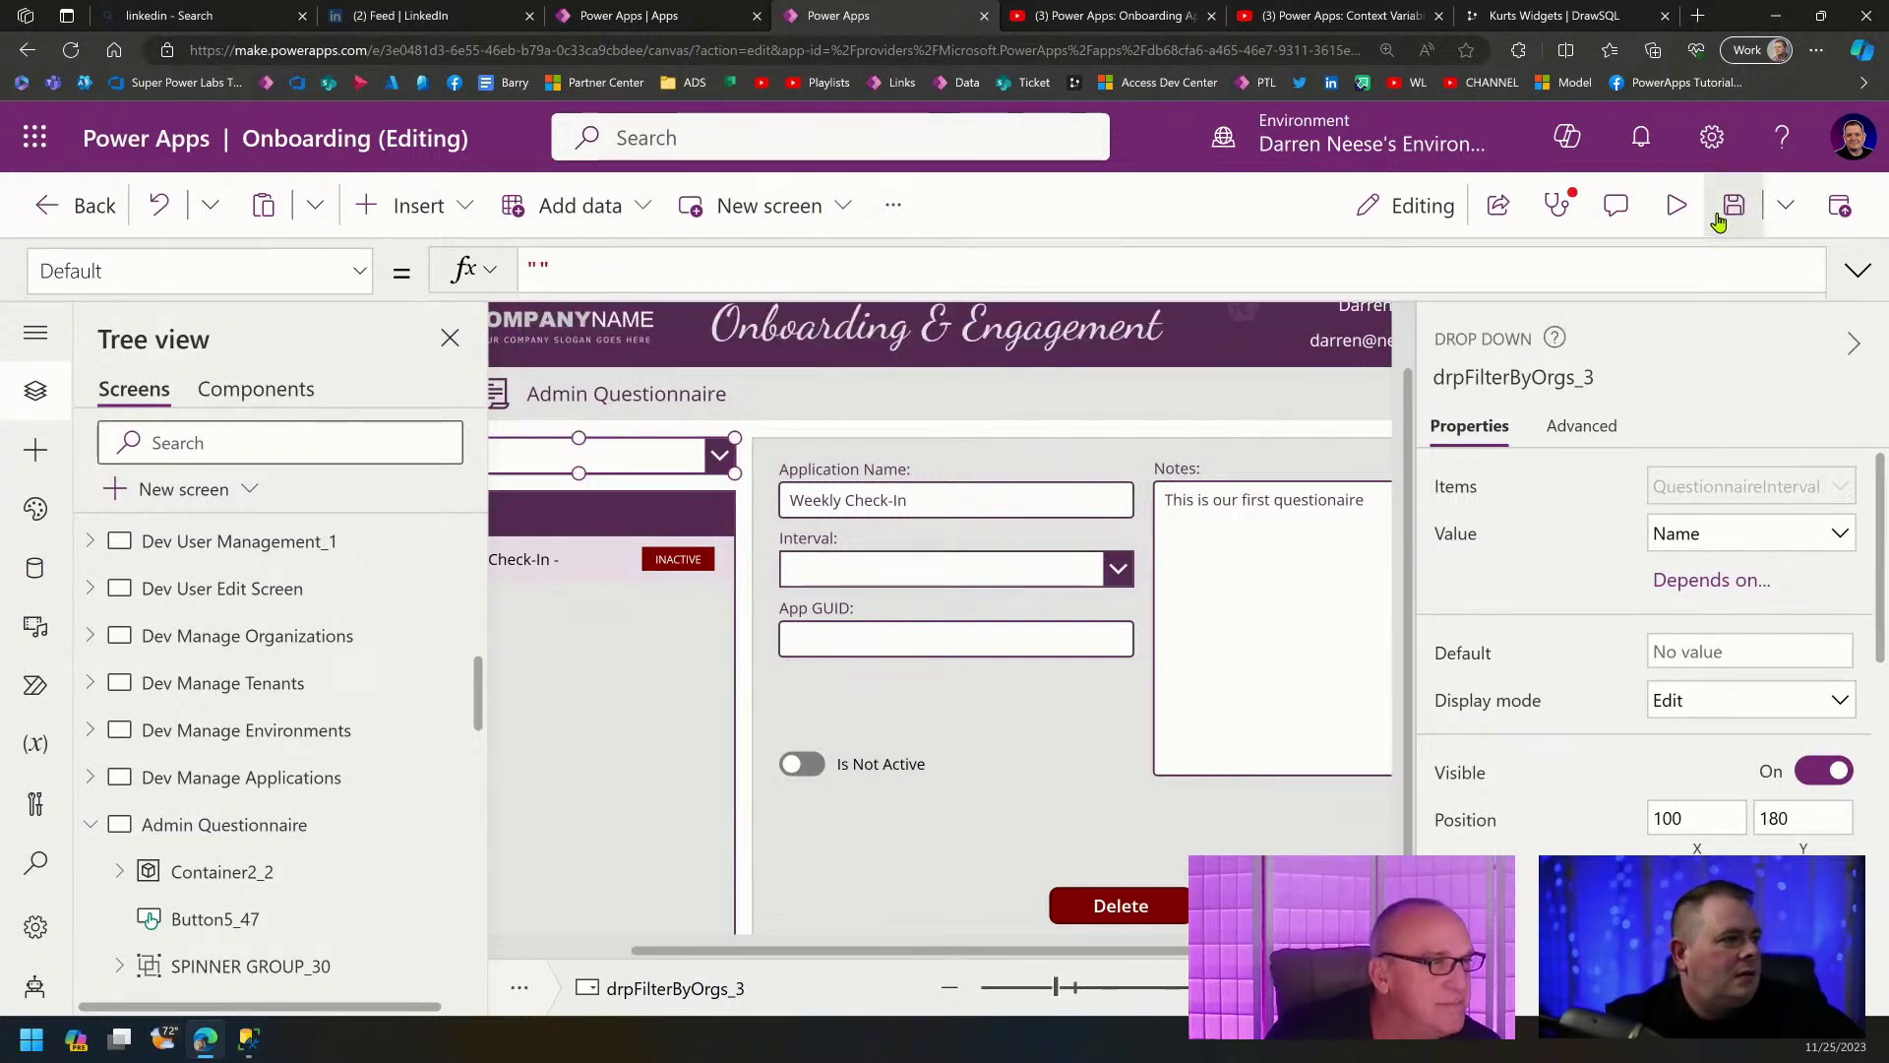
In preview, set the Weekly Check-In questionnaire's interval to One Off, its notes to "This is our first questionaire...", and switch it to active.
{"action": "left_click", "coordinate": [1677, 205]}
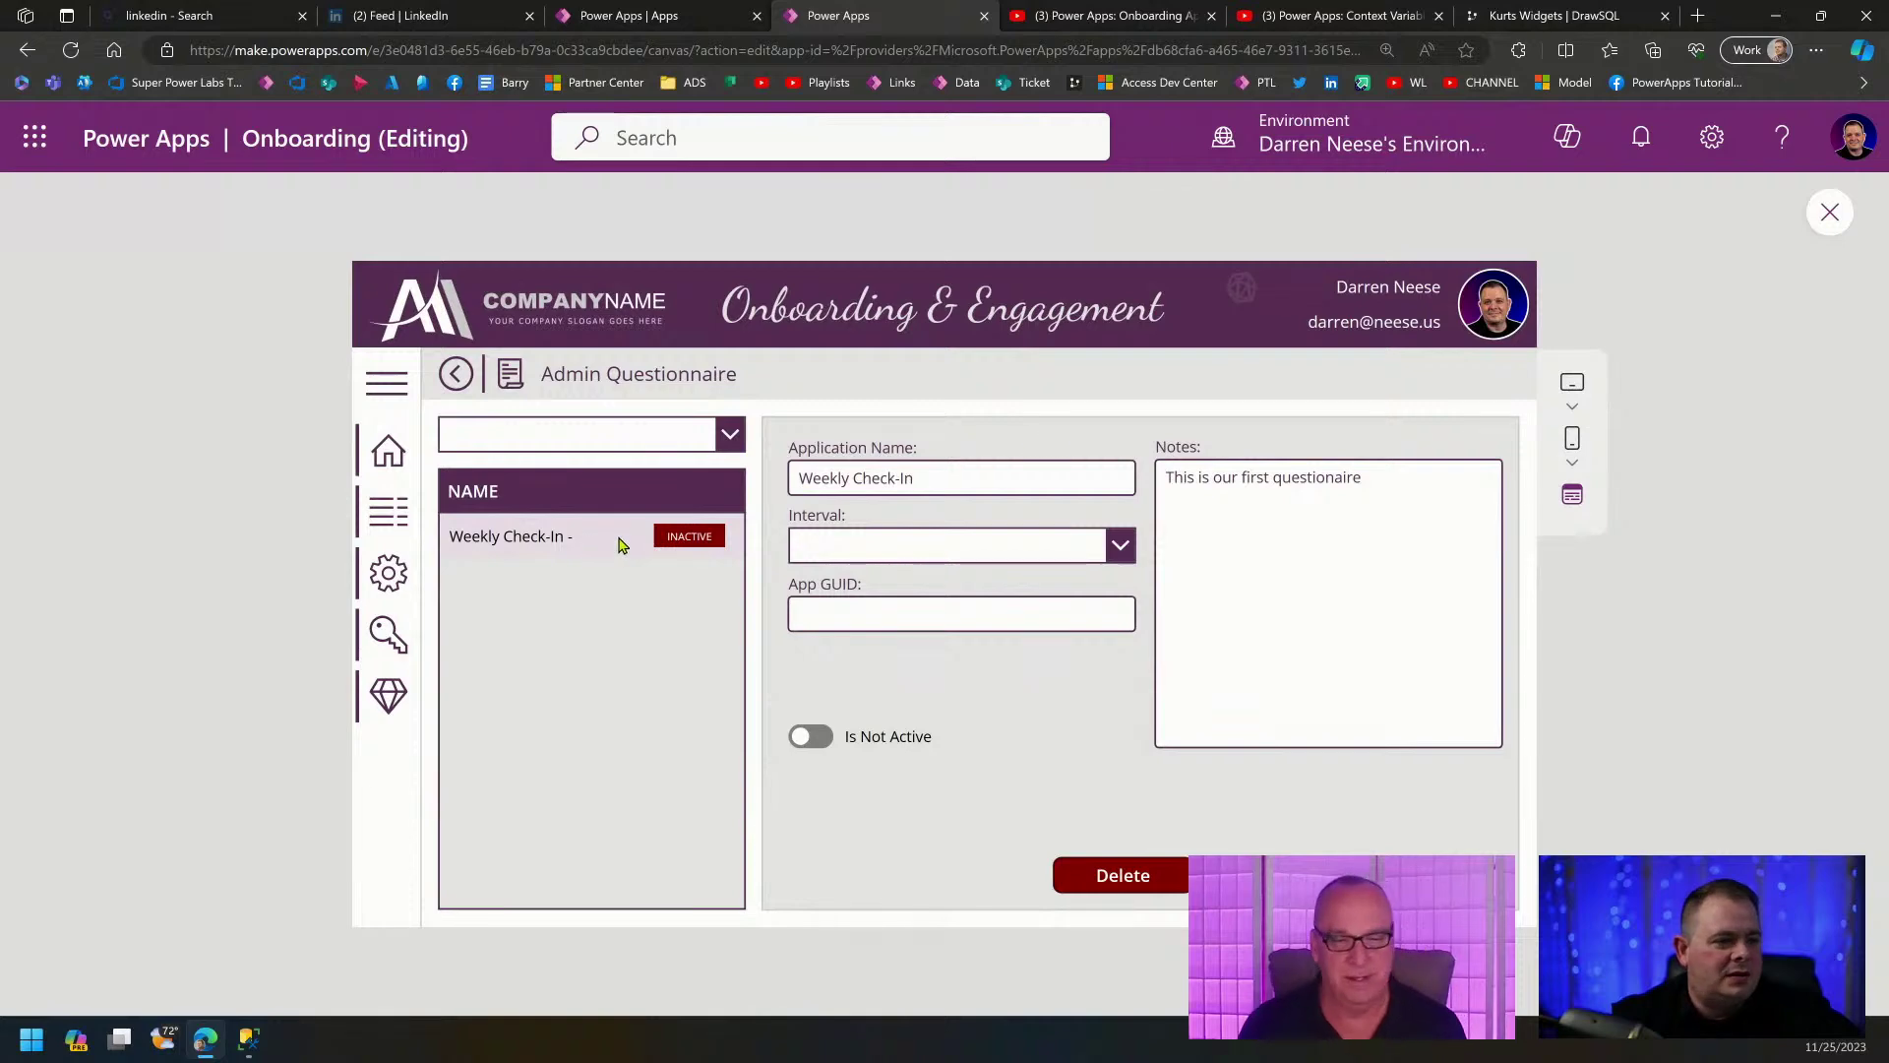
{"action": "left_click", "coordinate": [856, 547]}
{"action": "left_click", "coordinate": [891, 738]}
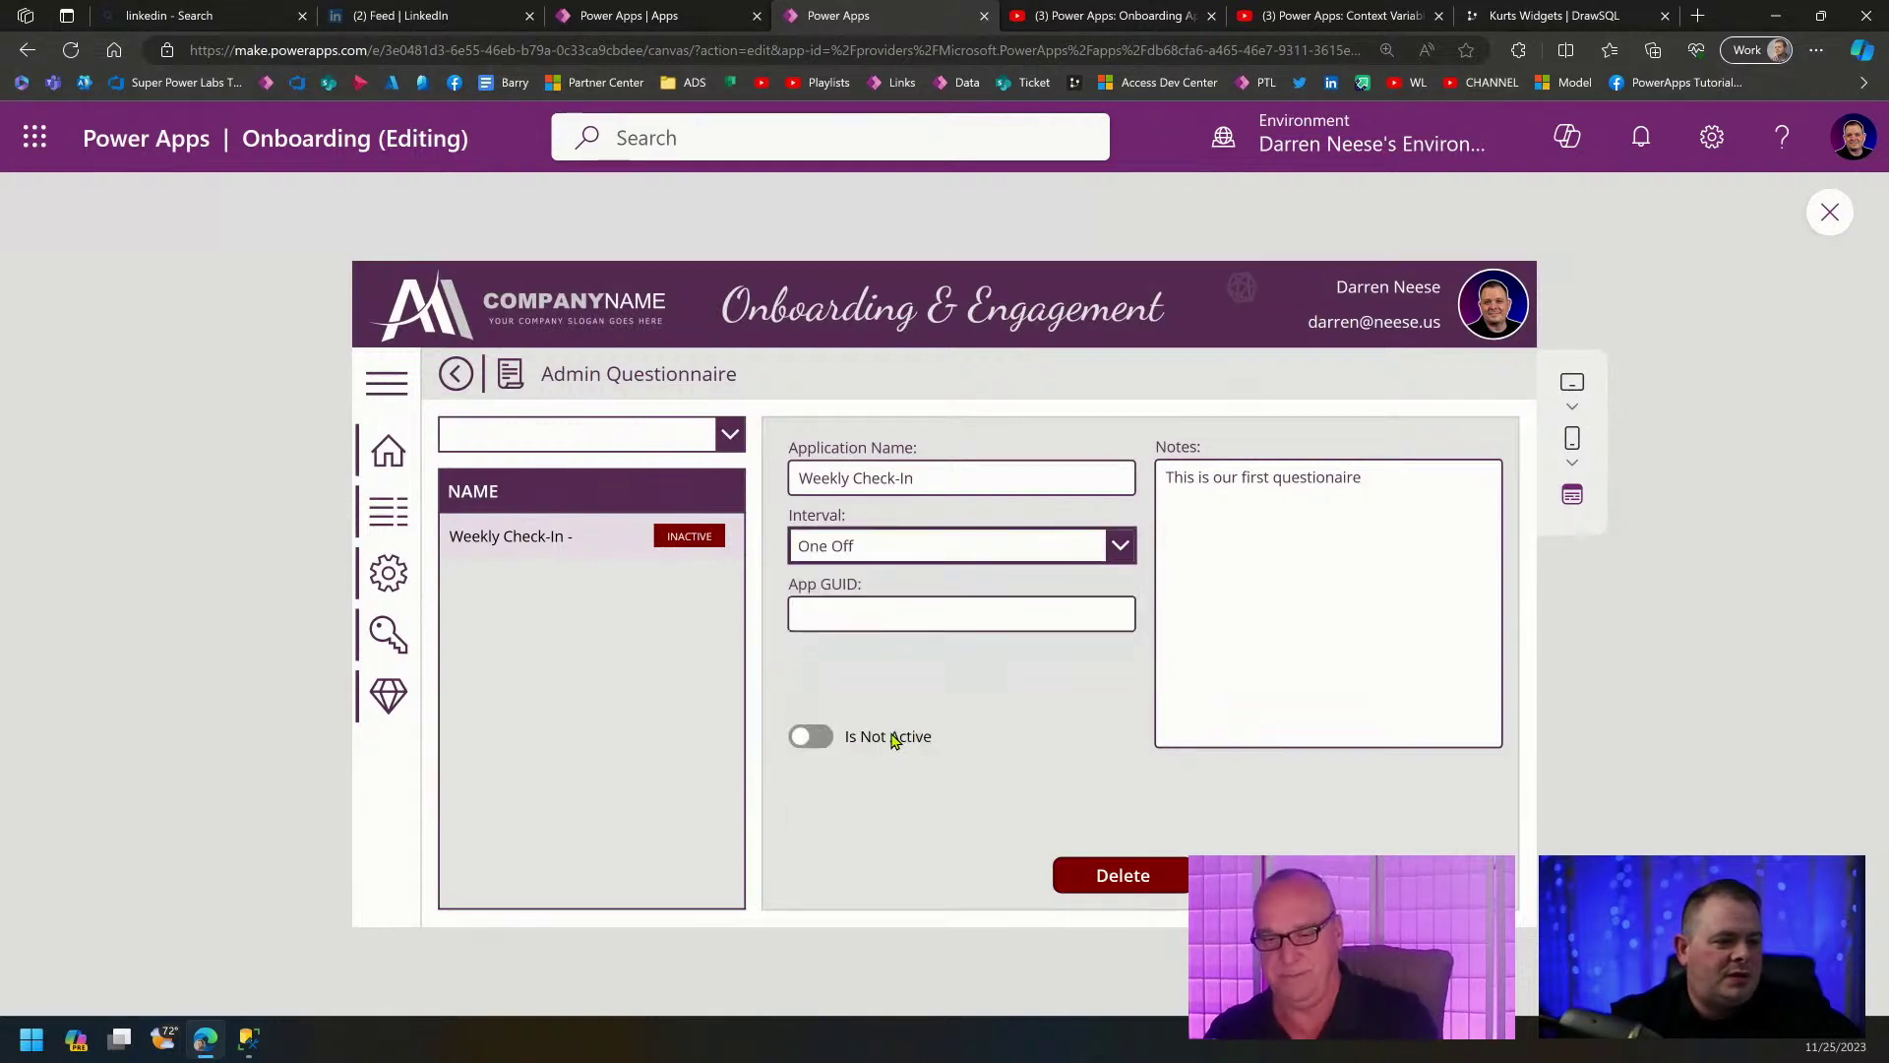
{"action": "left_click", "coordinate": [1299, 484]}
{"action": "key", "text": "ctrl+a"}
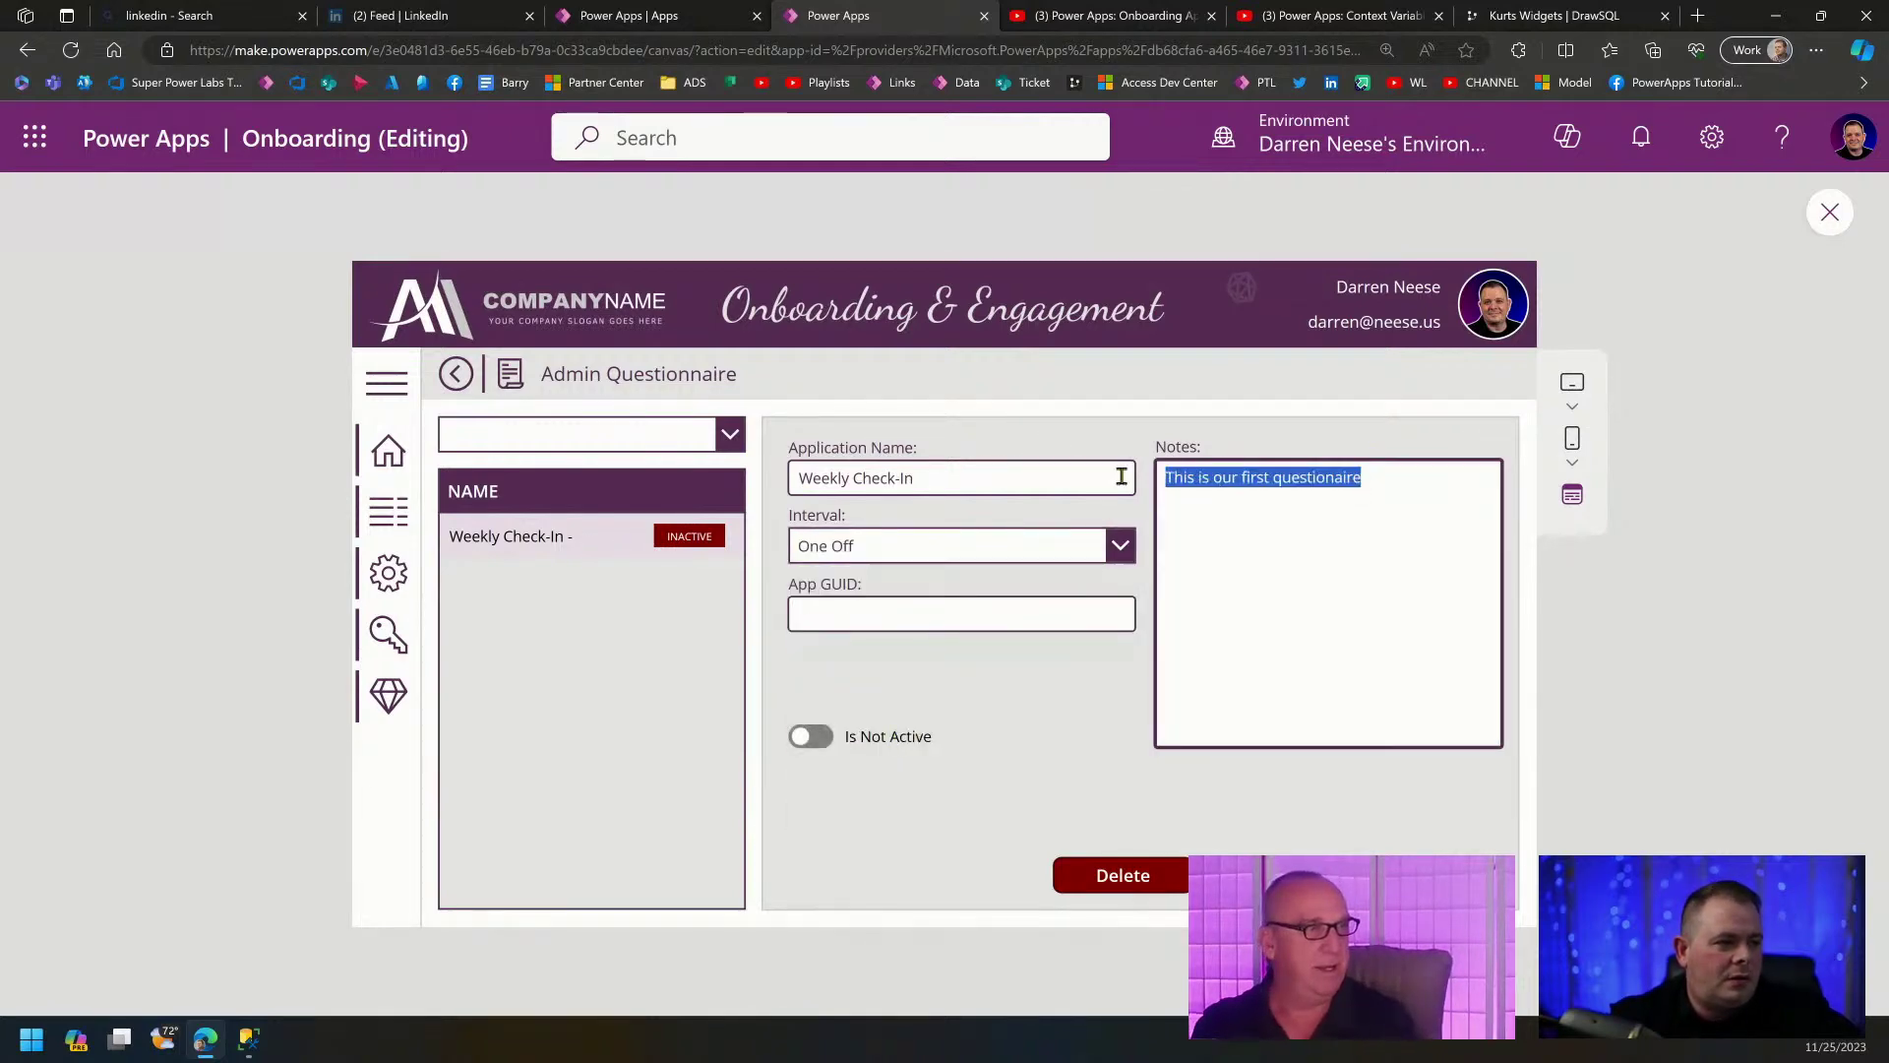
{"action": "left_click", "coordinate": [1413, 488]}
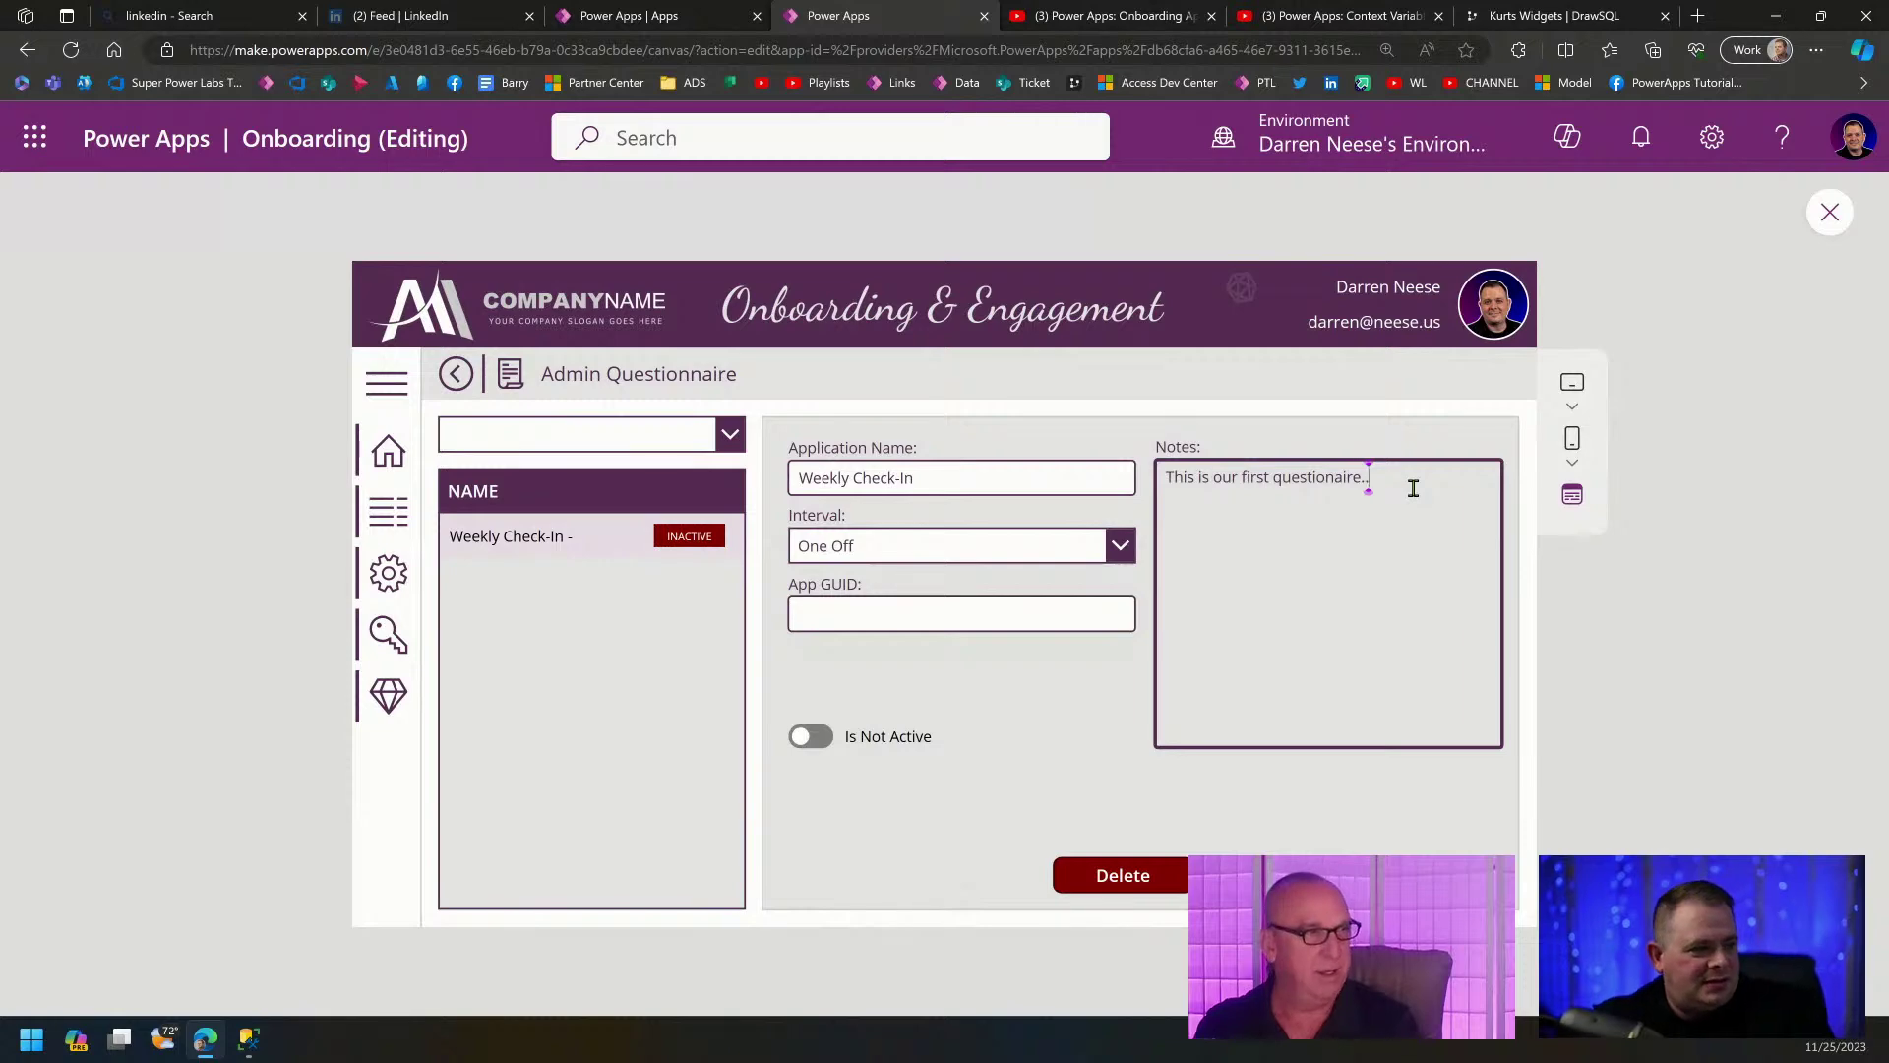
{"action": "left_click", "coordinate": [809, 737]}
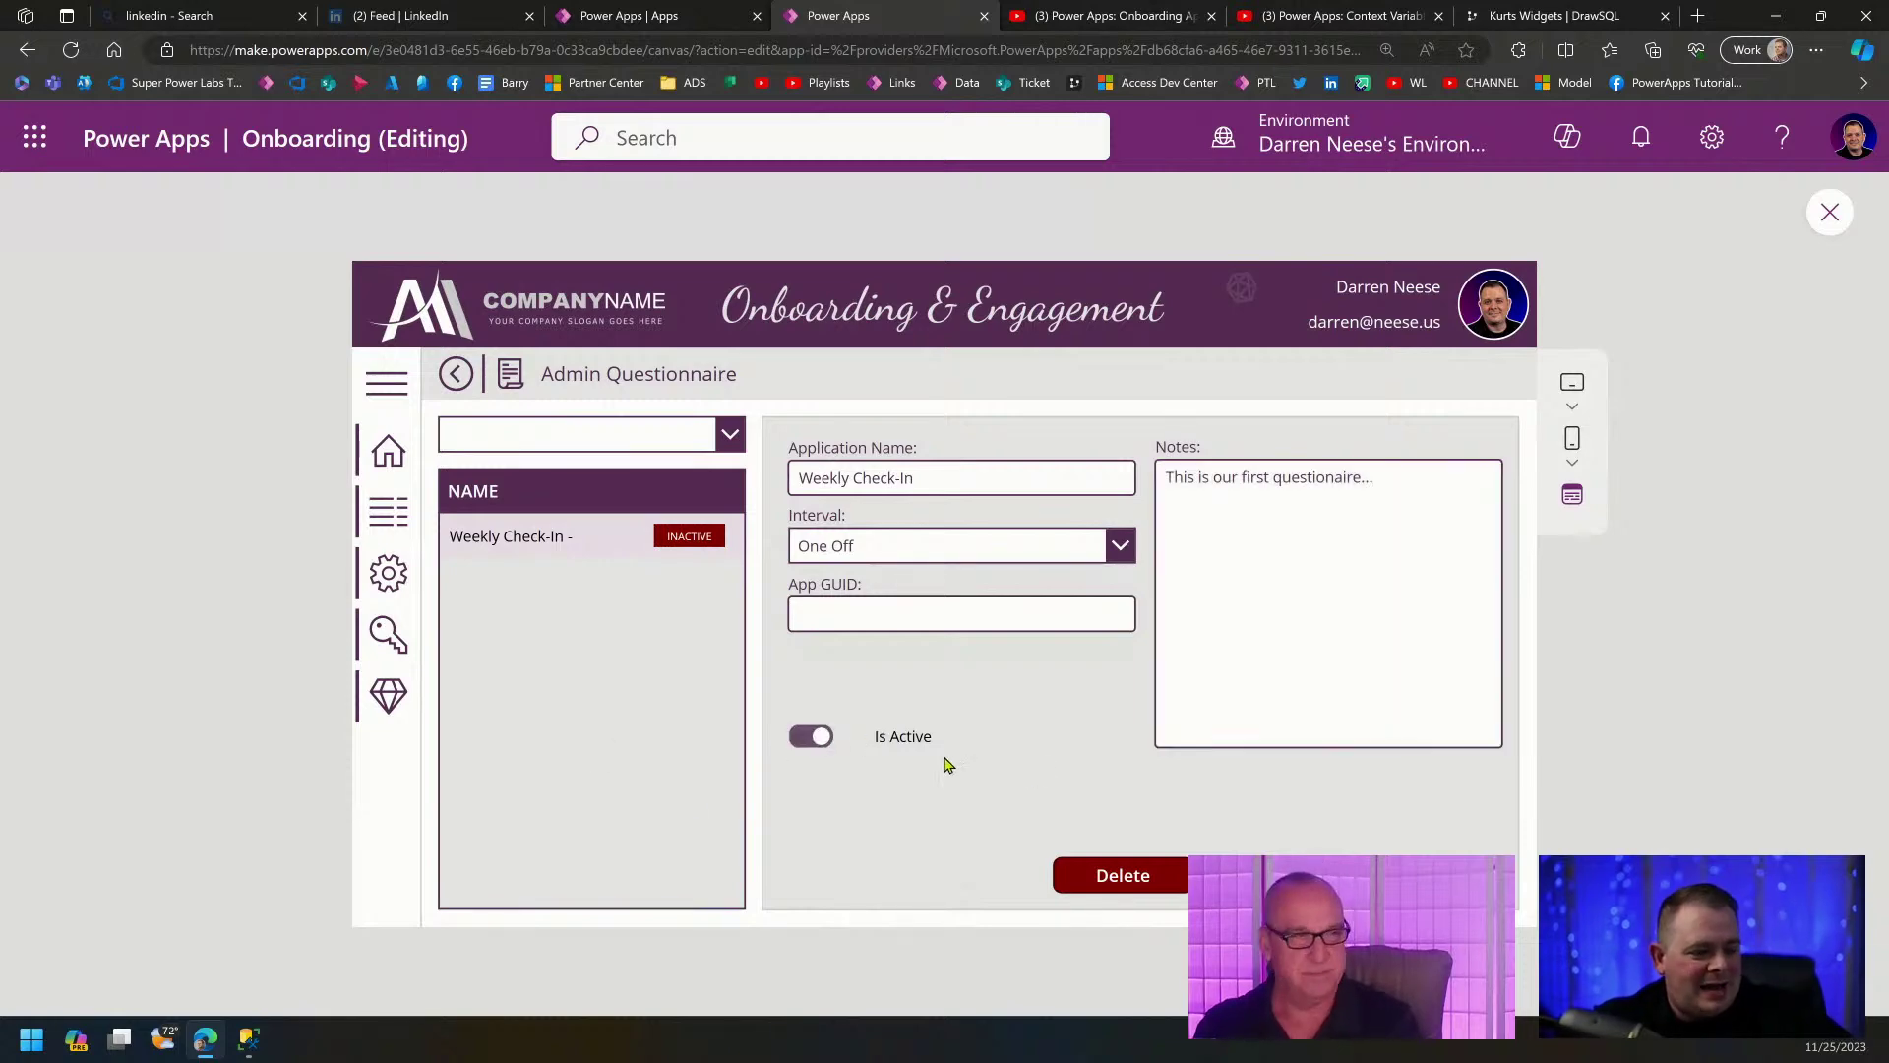